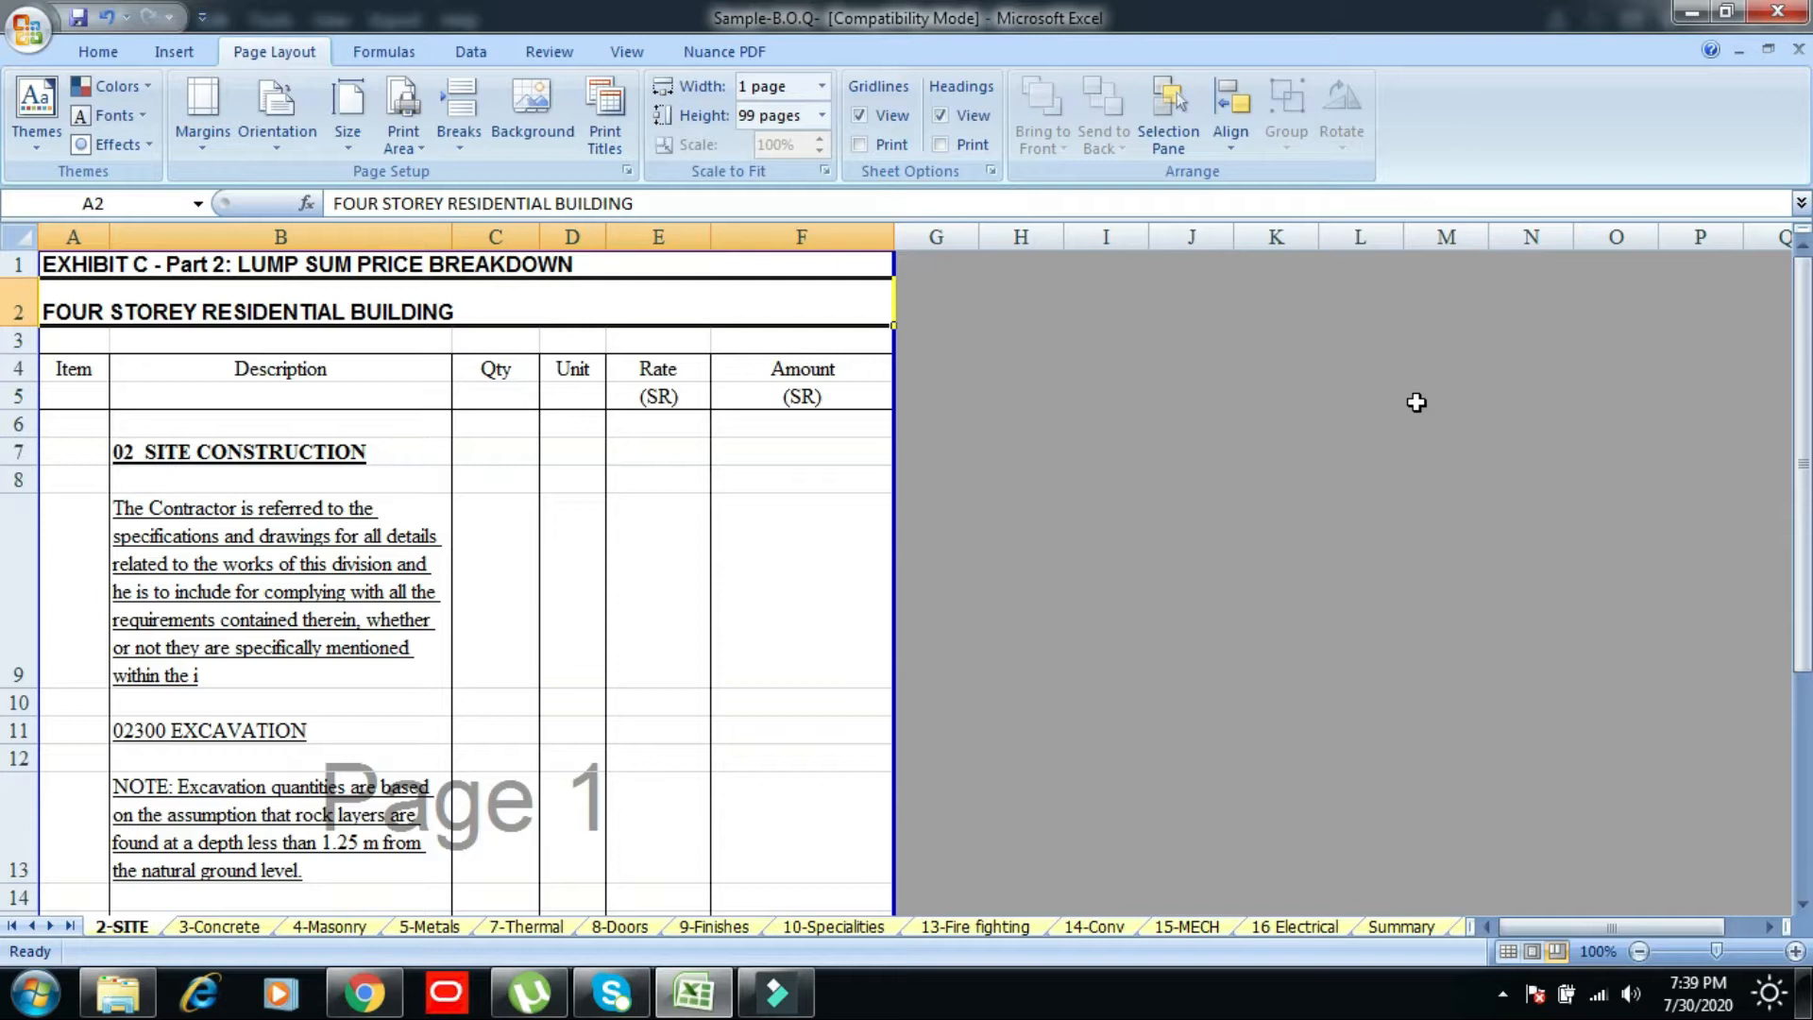
- Switch to the blank workbook Book1 and save it to the Desktop as "WBS-Data sheet"
key("alt")
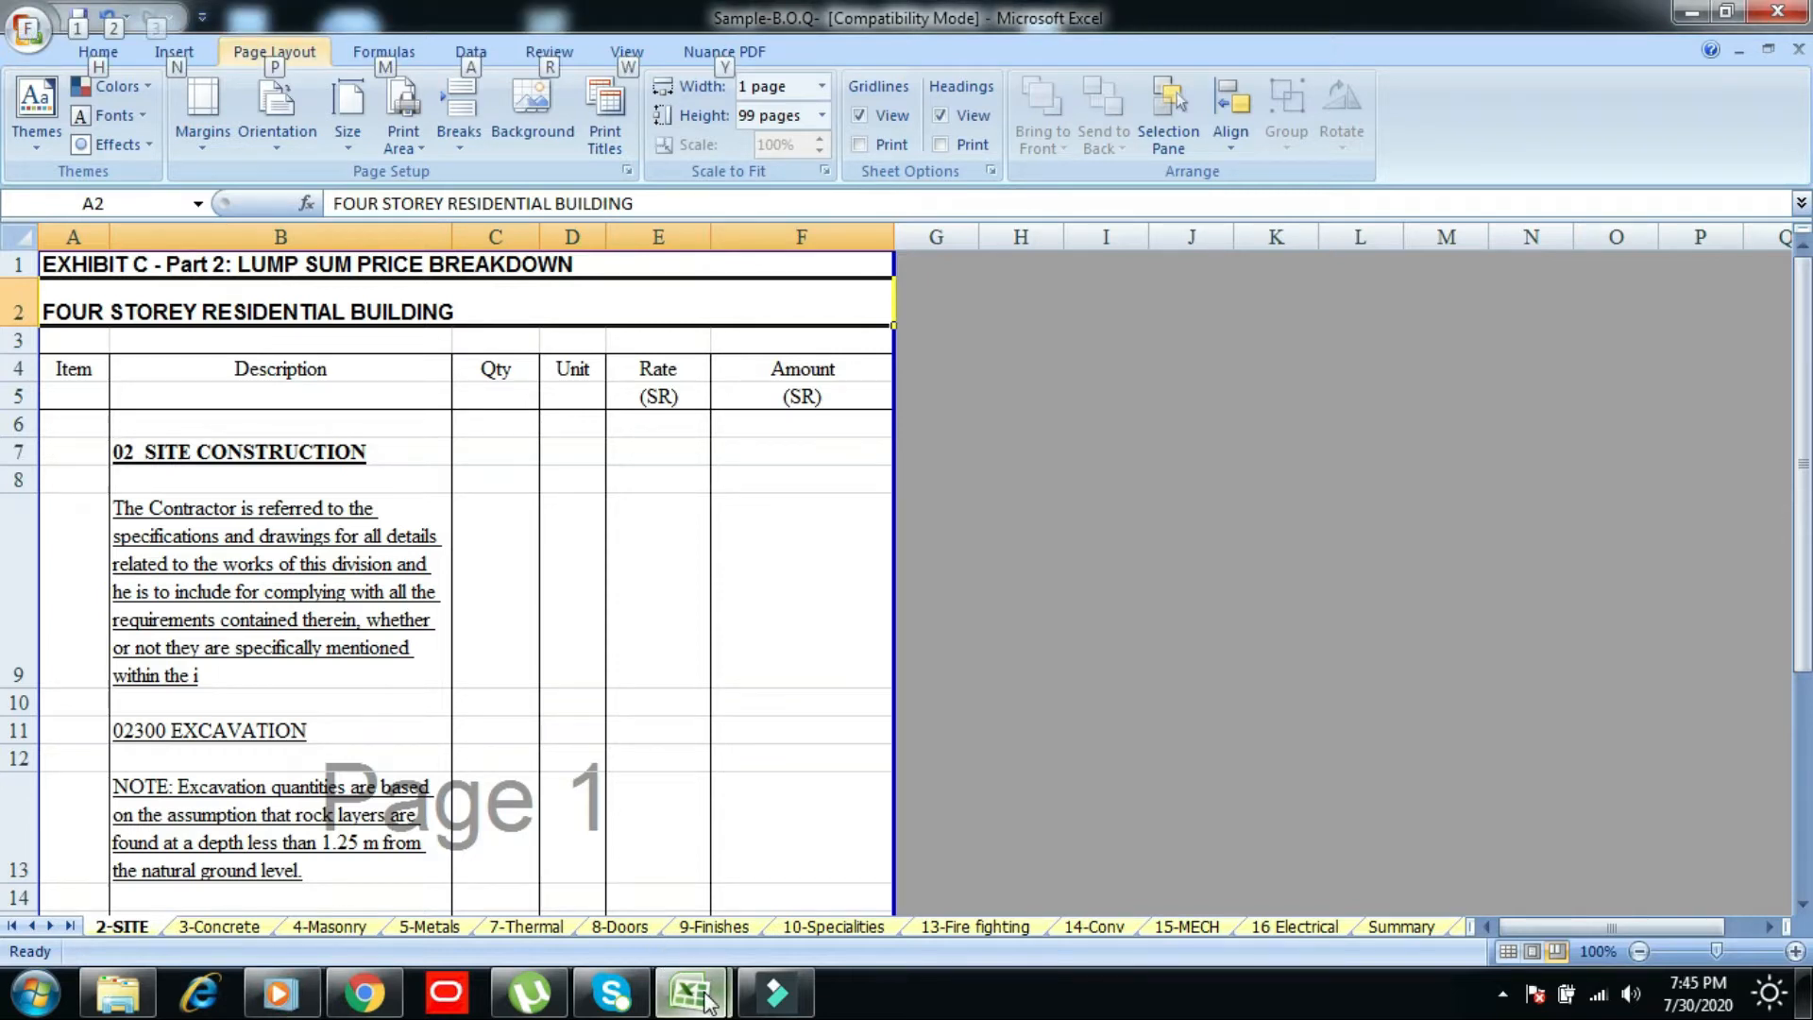
mouse_move(684, 987)
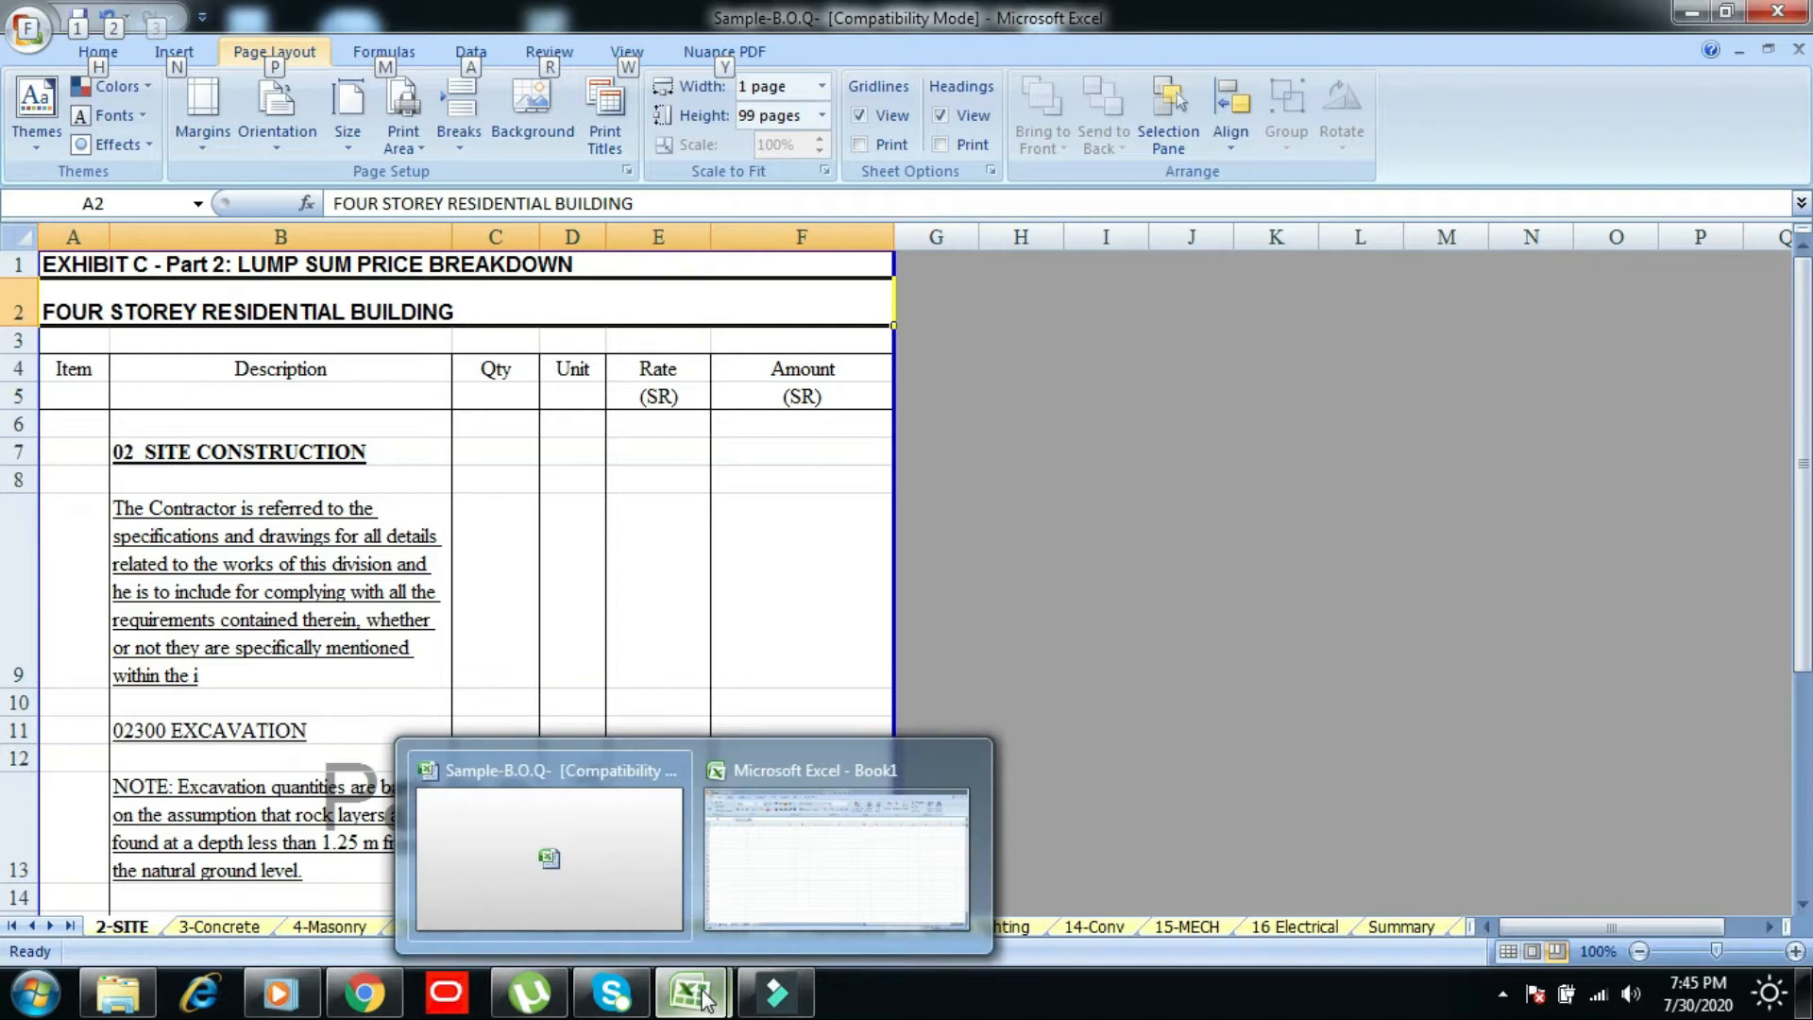
left_click(835, 901)
left_click(29, 31)
left_click(88, 259)
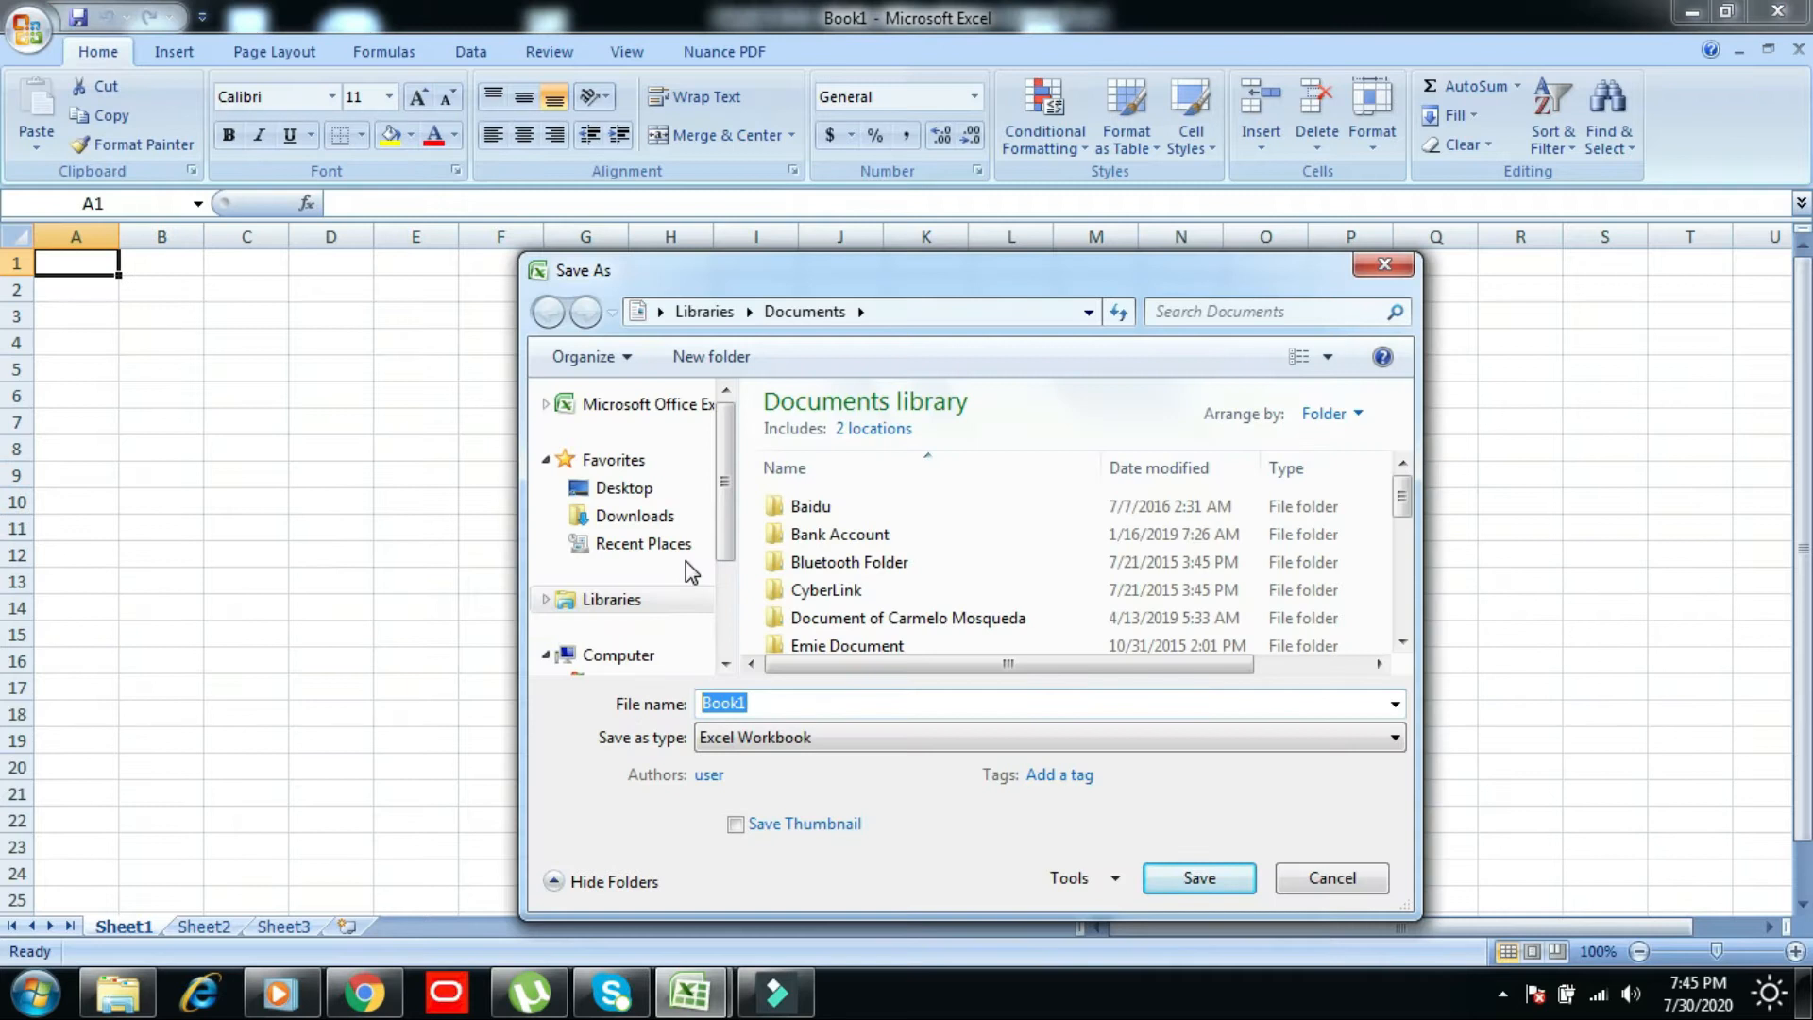
type("WBS-Data sheet")
left_click(623, 487)
left_click(1197, 878)
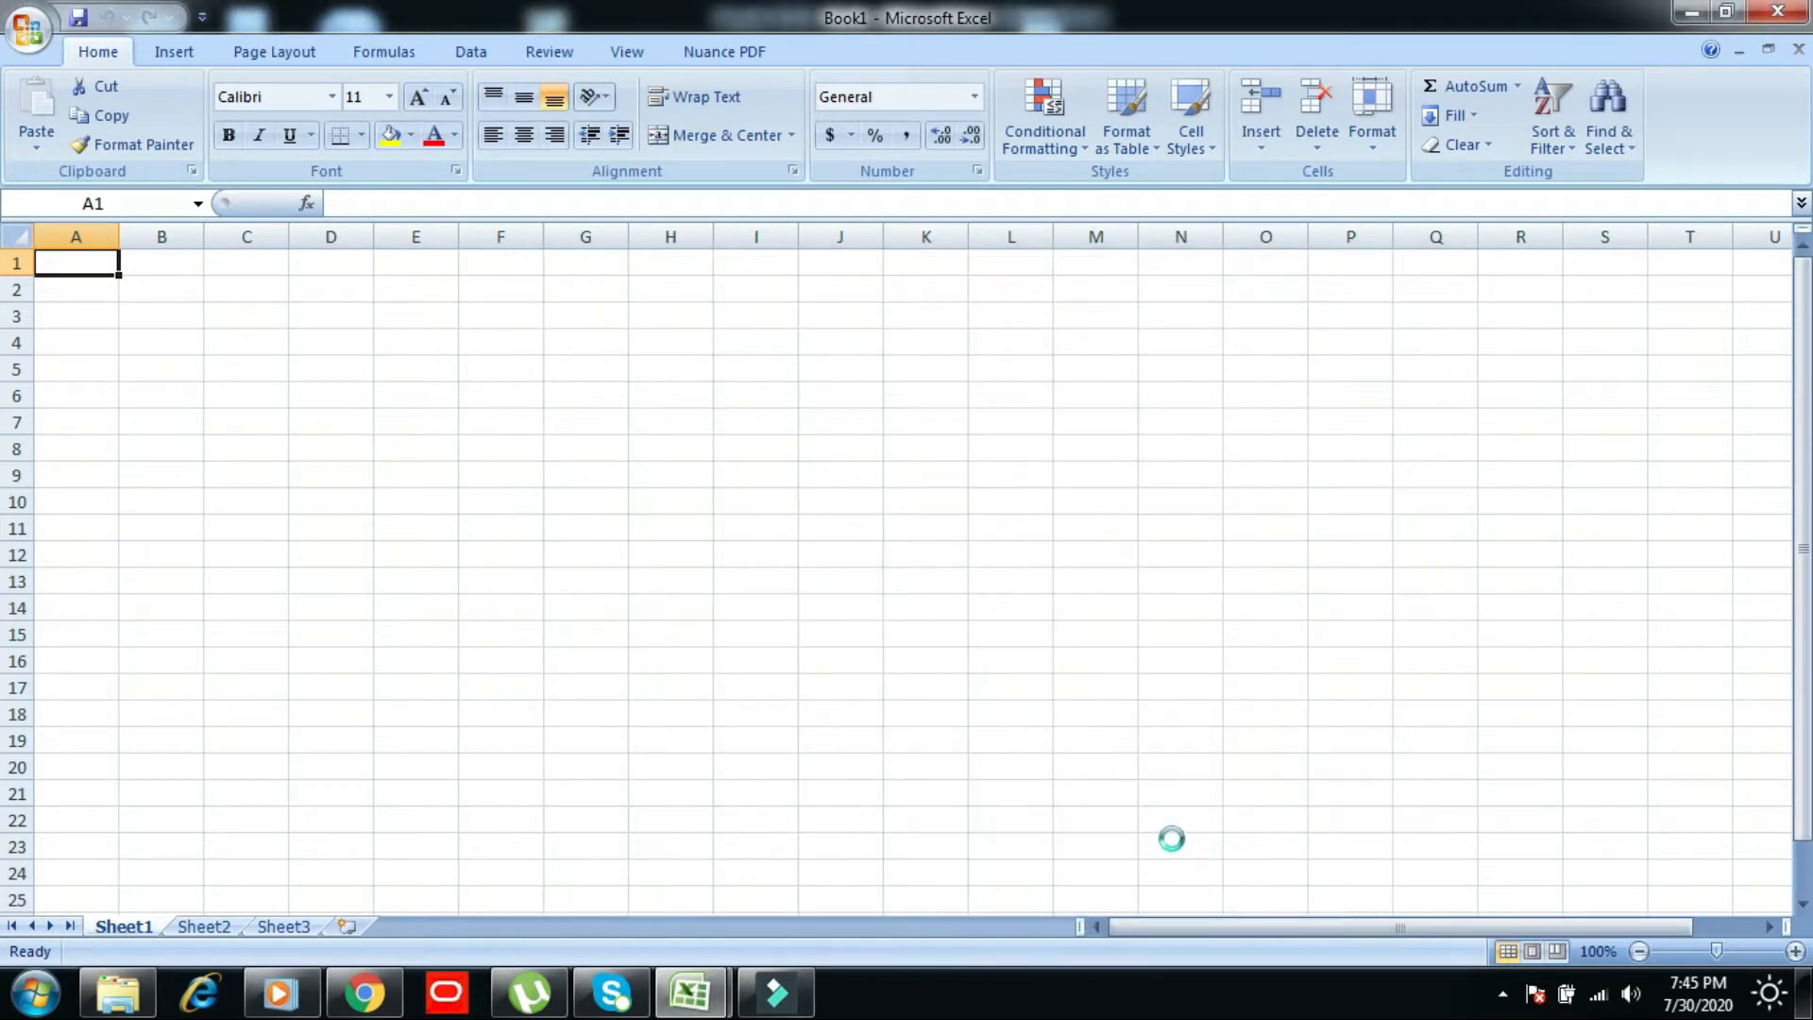
key("alt")
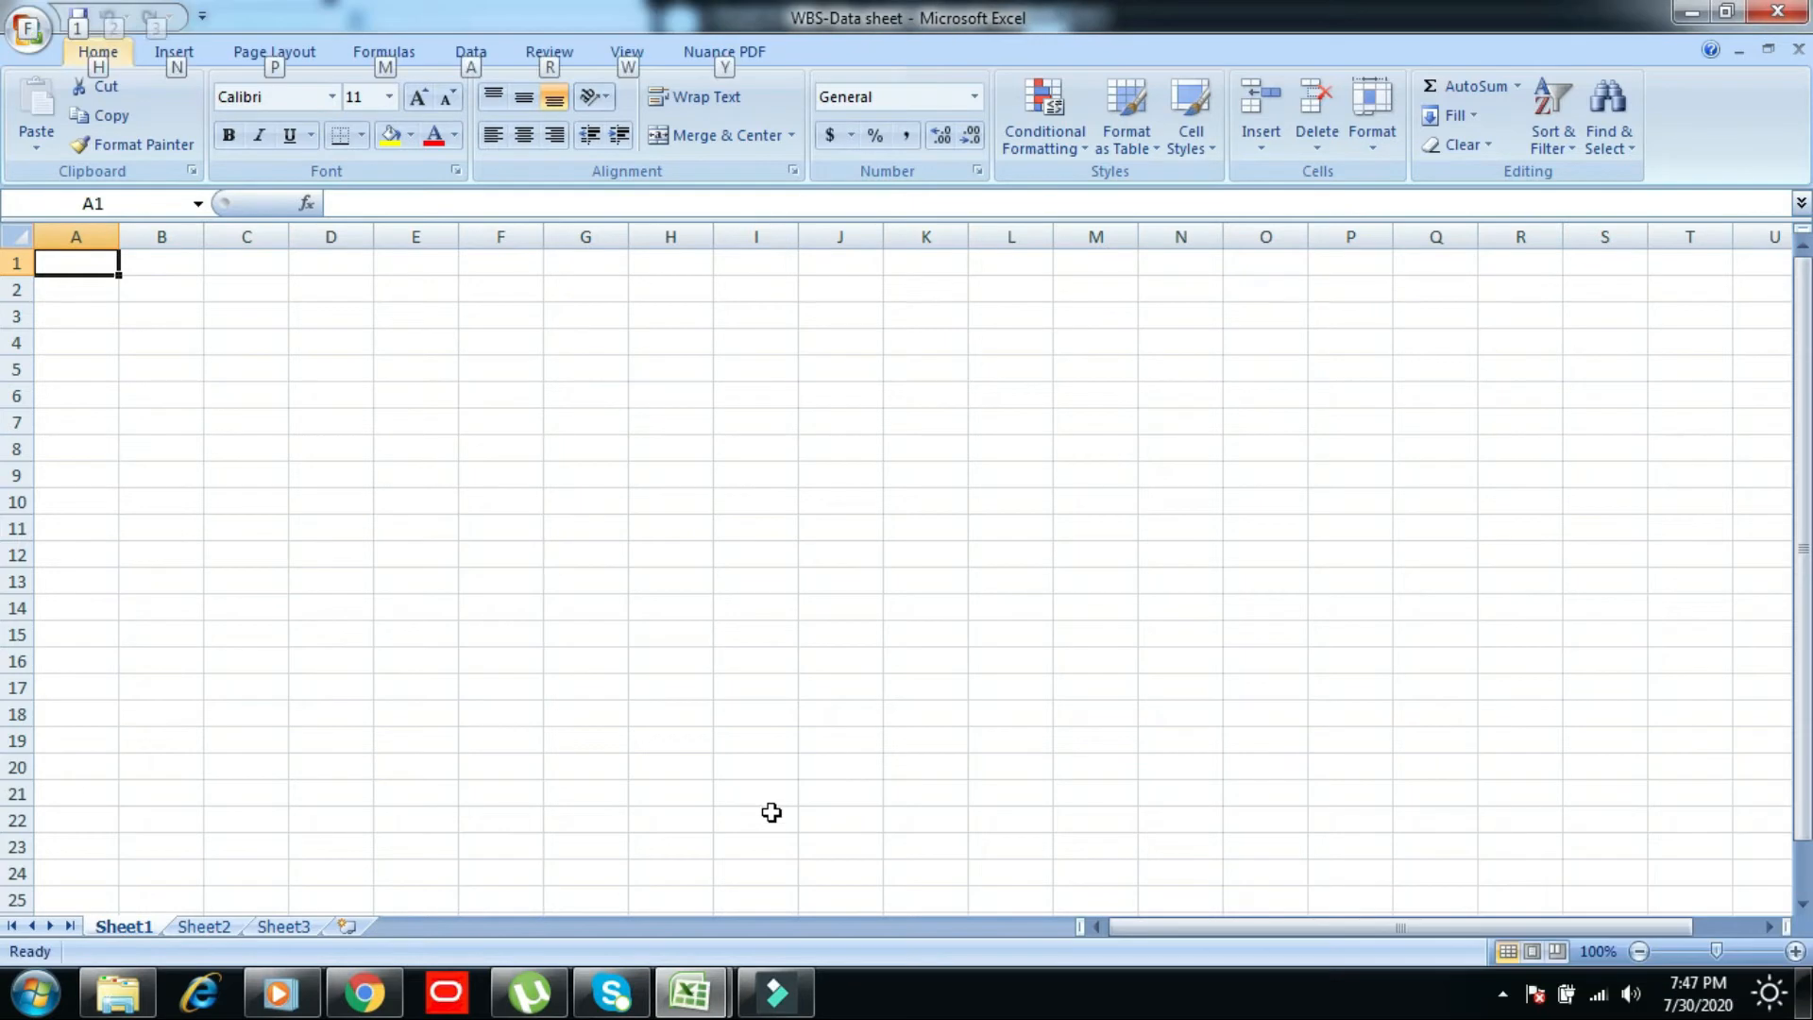
- Enter the headings "BOQ Ref.", "Div.of Work" and "Activity ID" in cells A1 to C1
left_click(68, 260)
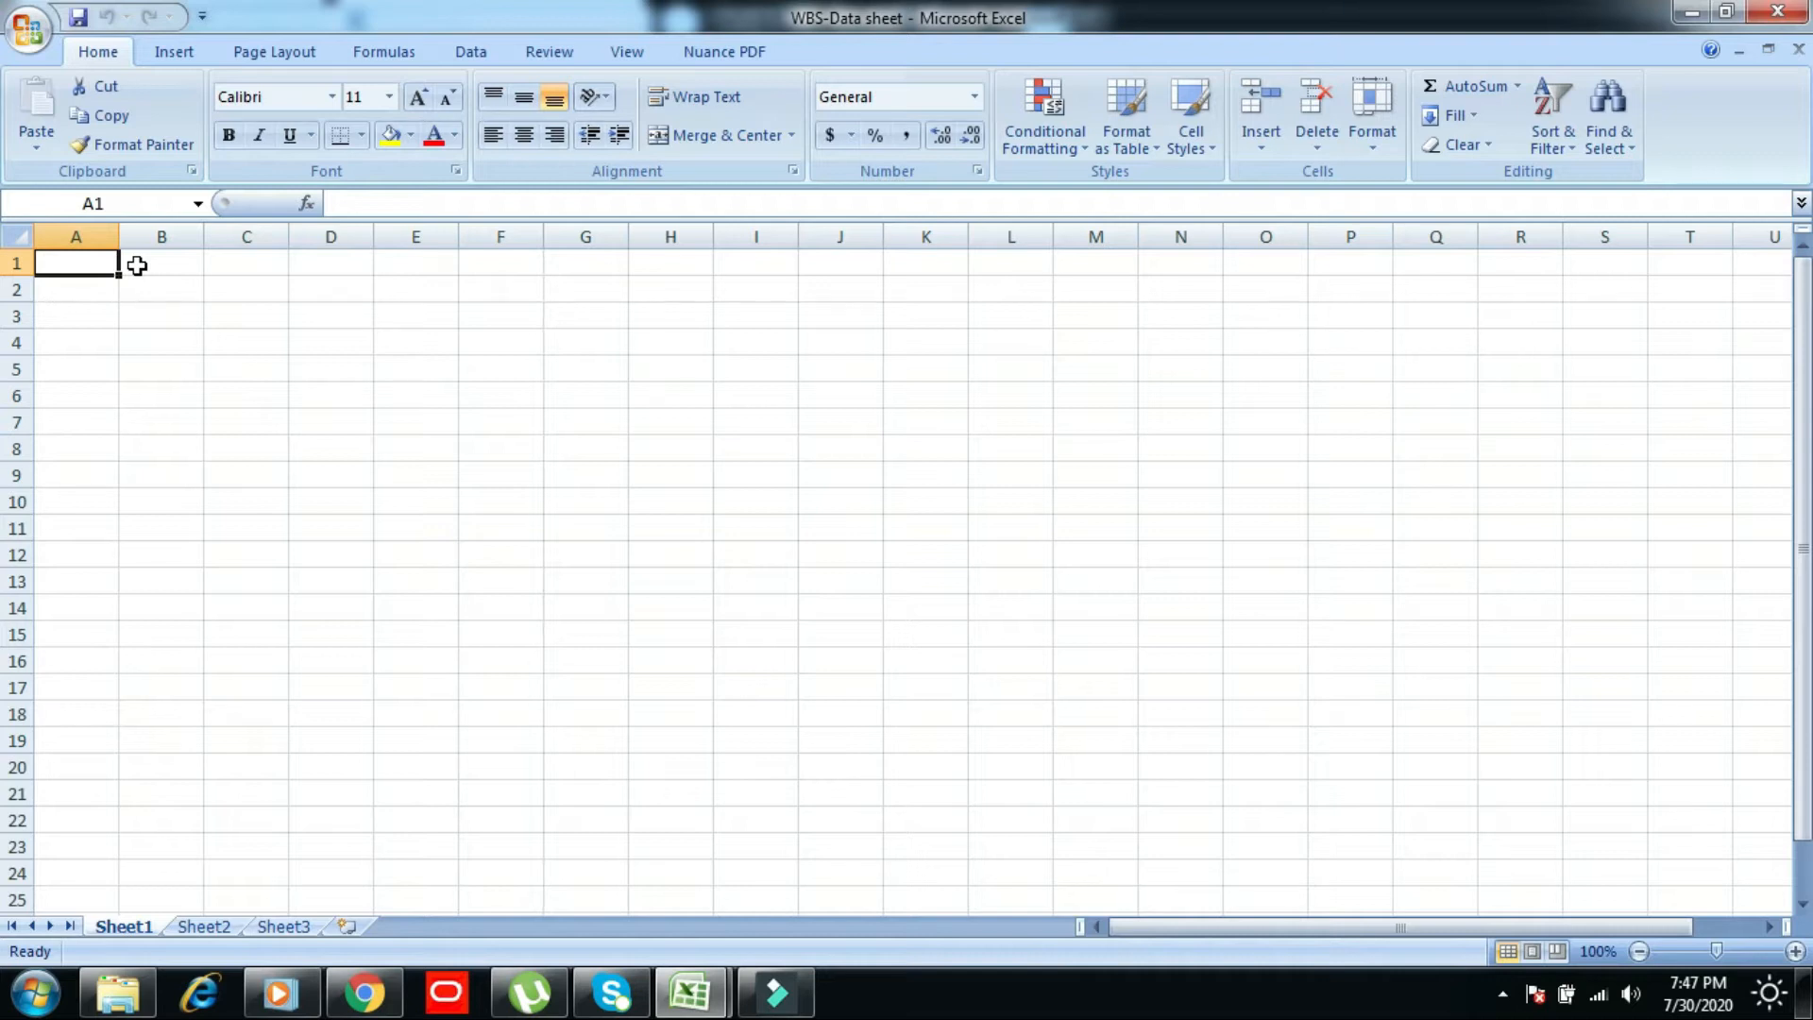
type("BOQ Ref.")
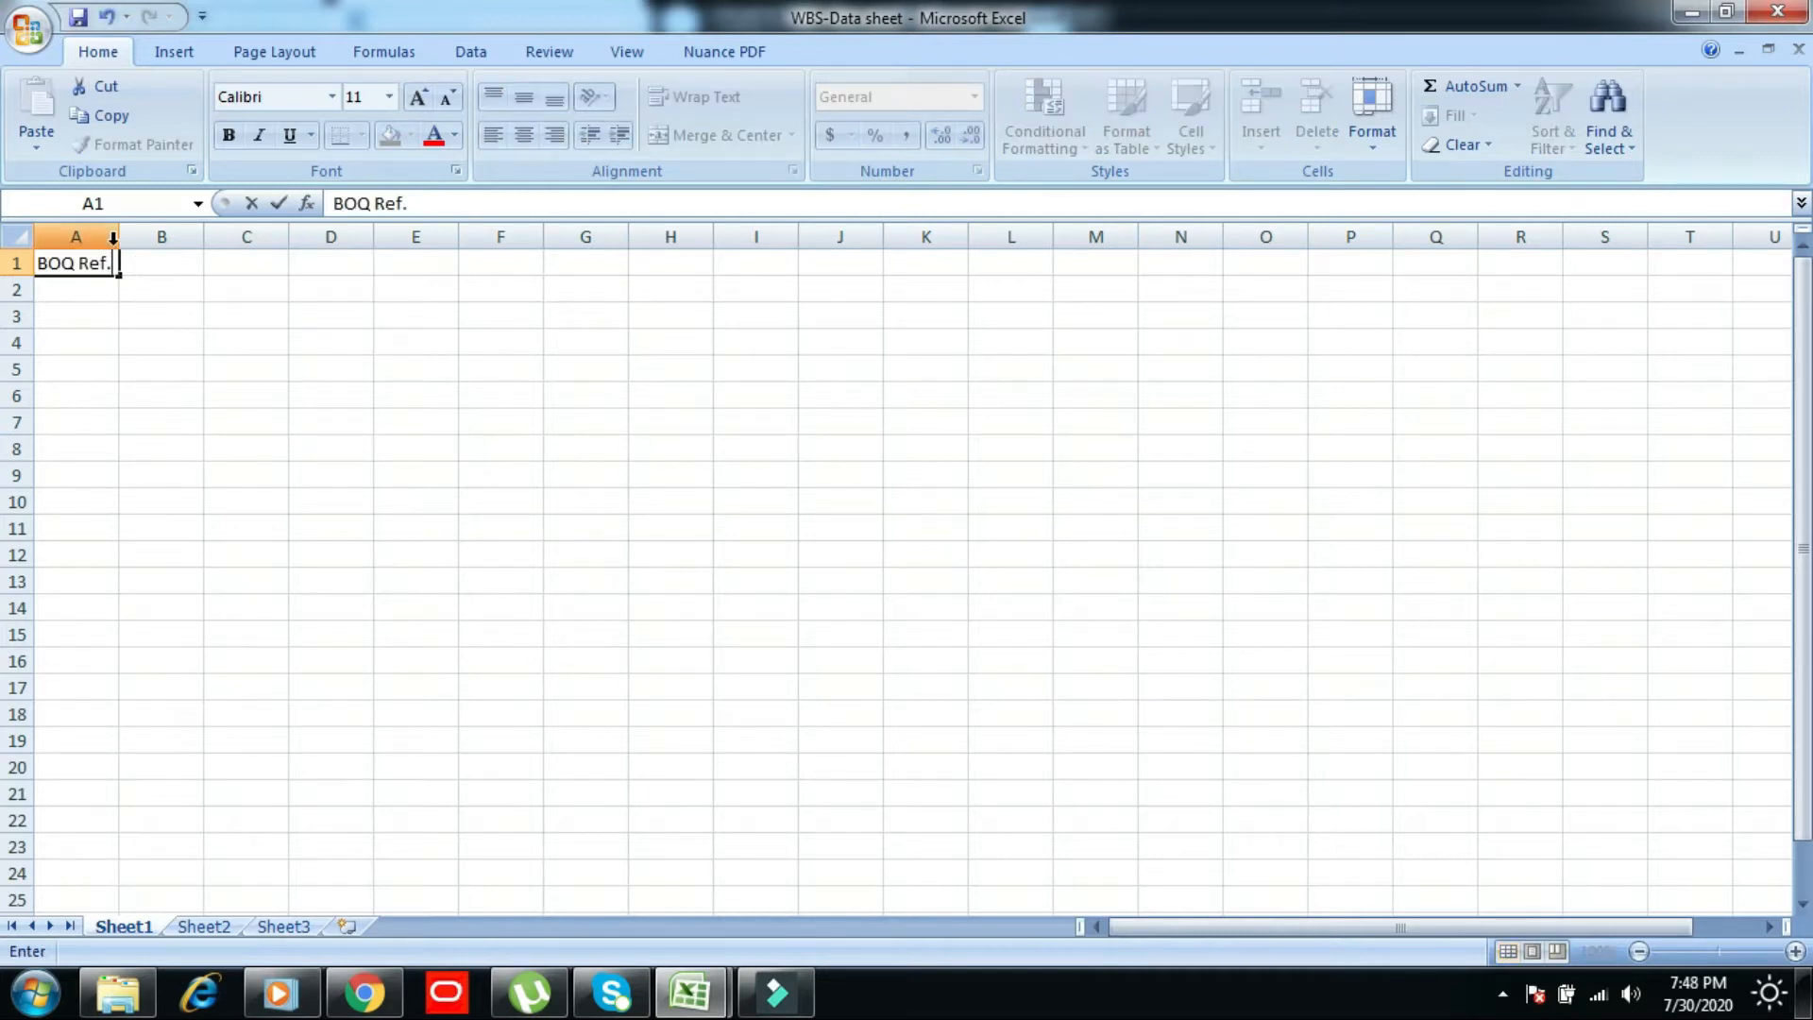
key("alt")
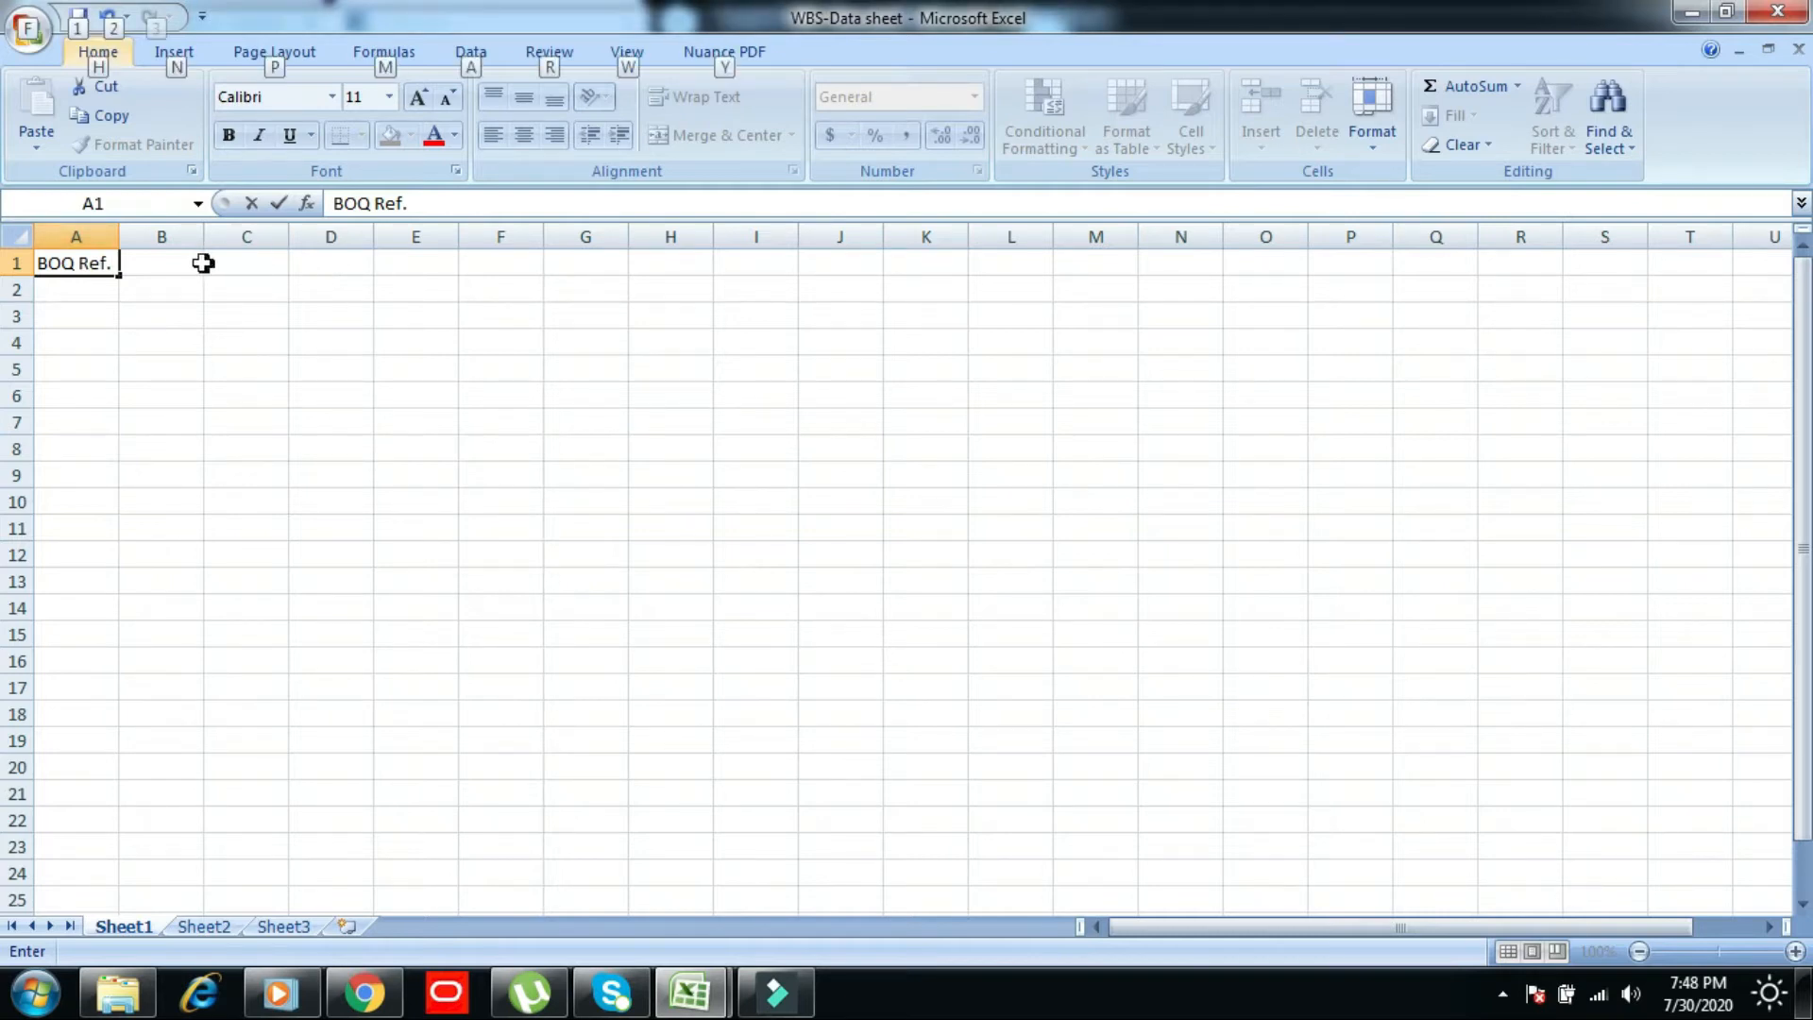
left_click(162, 271)
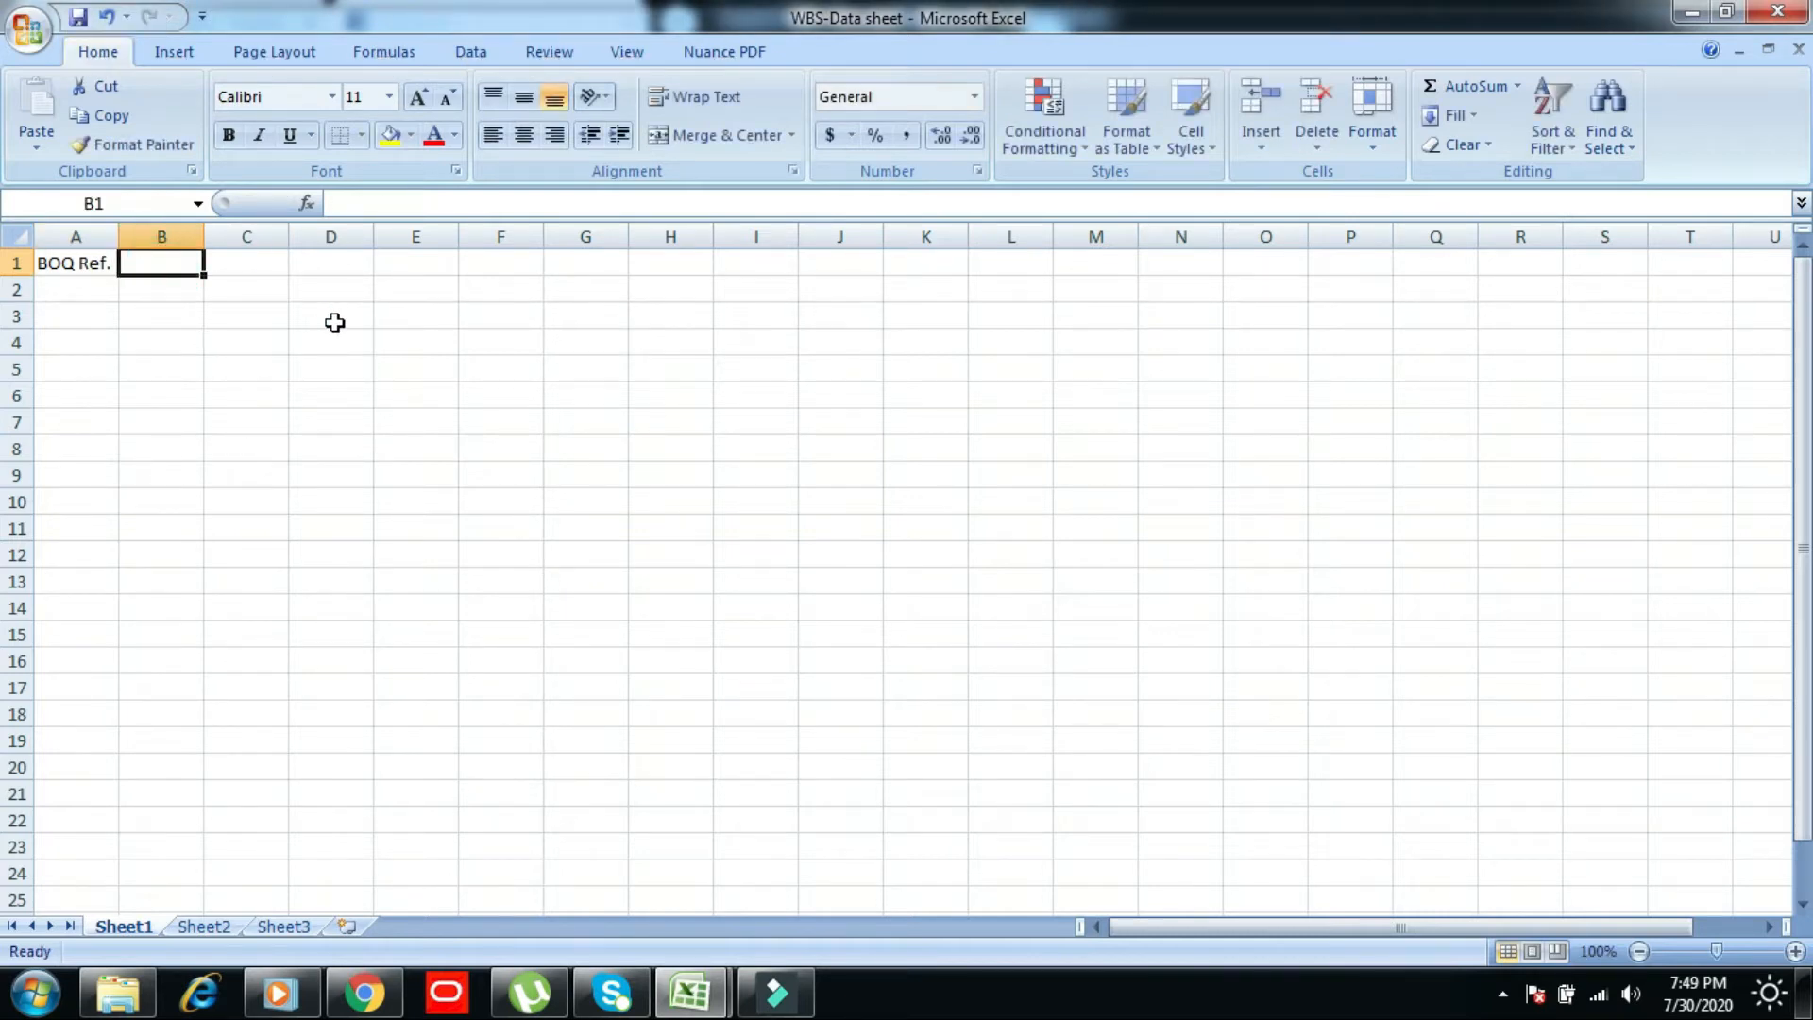
type("Div.od Work")
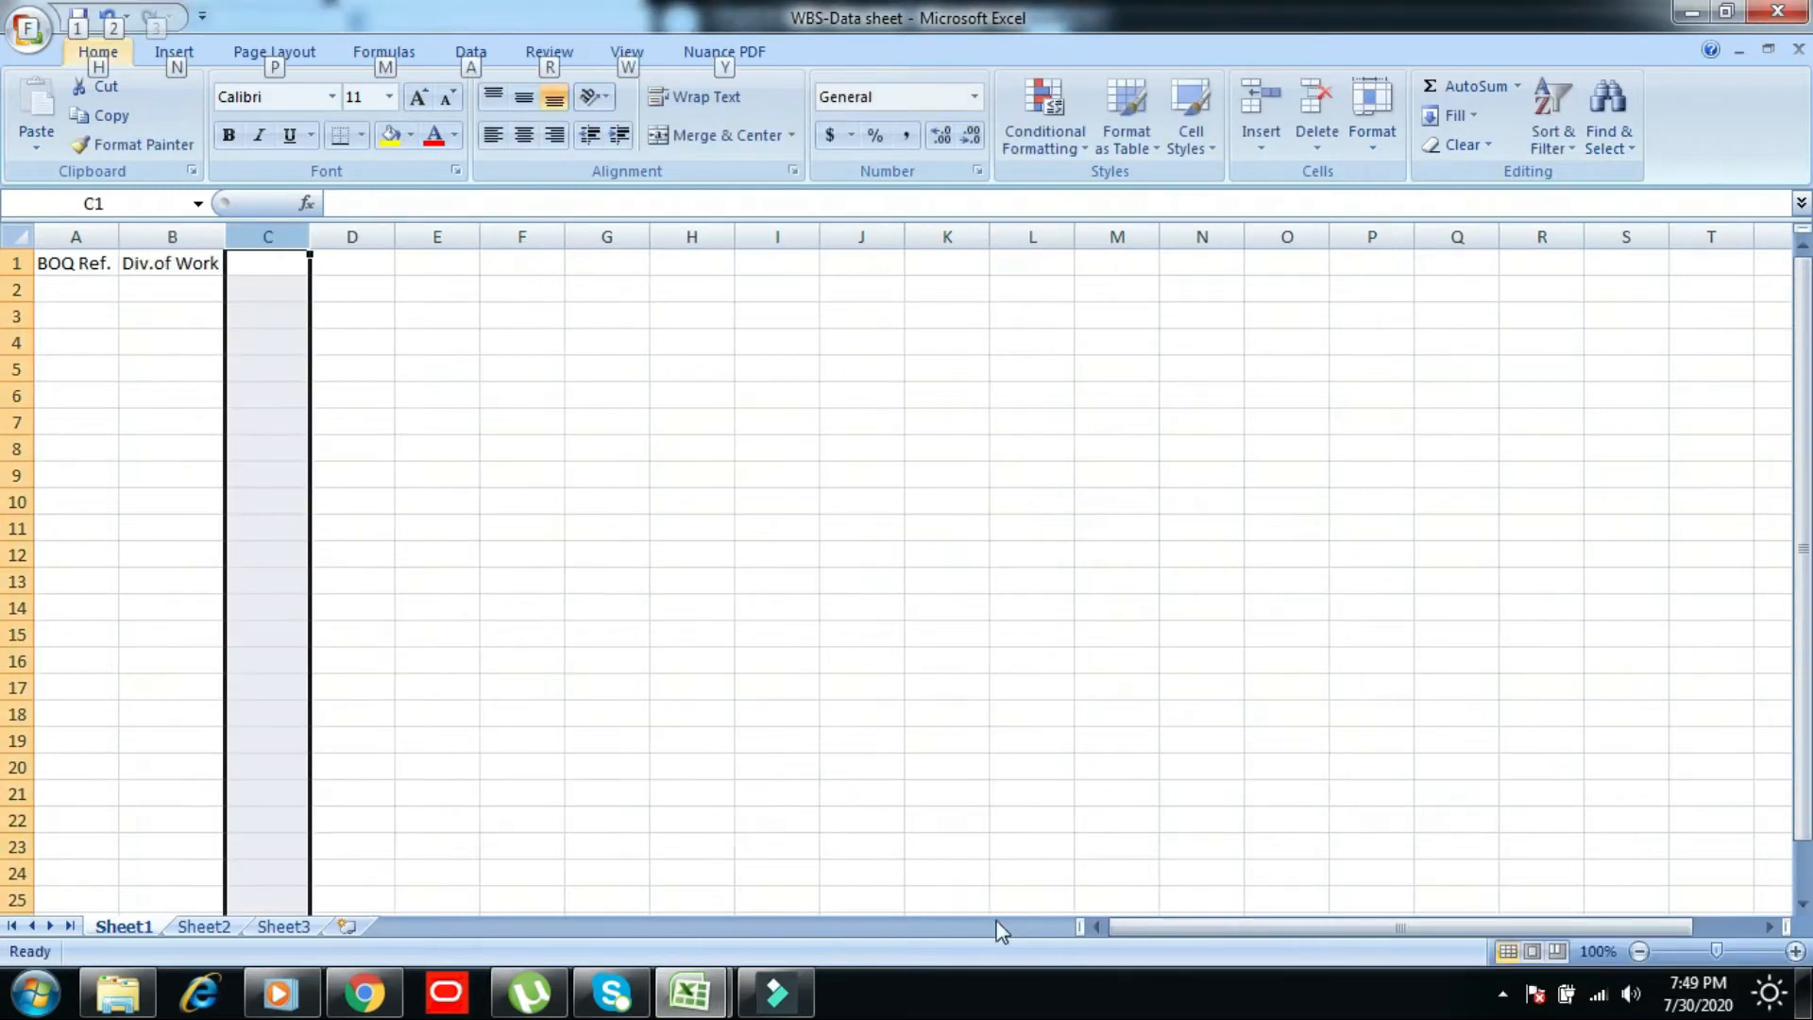
left_click(271, 264)
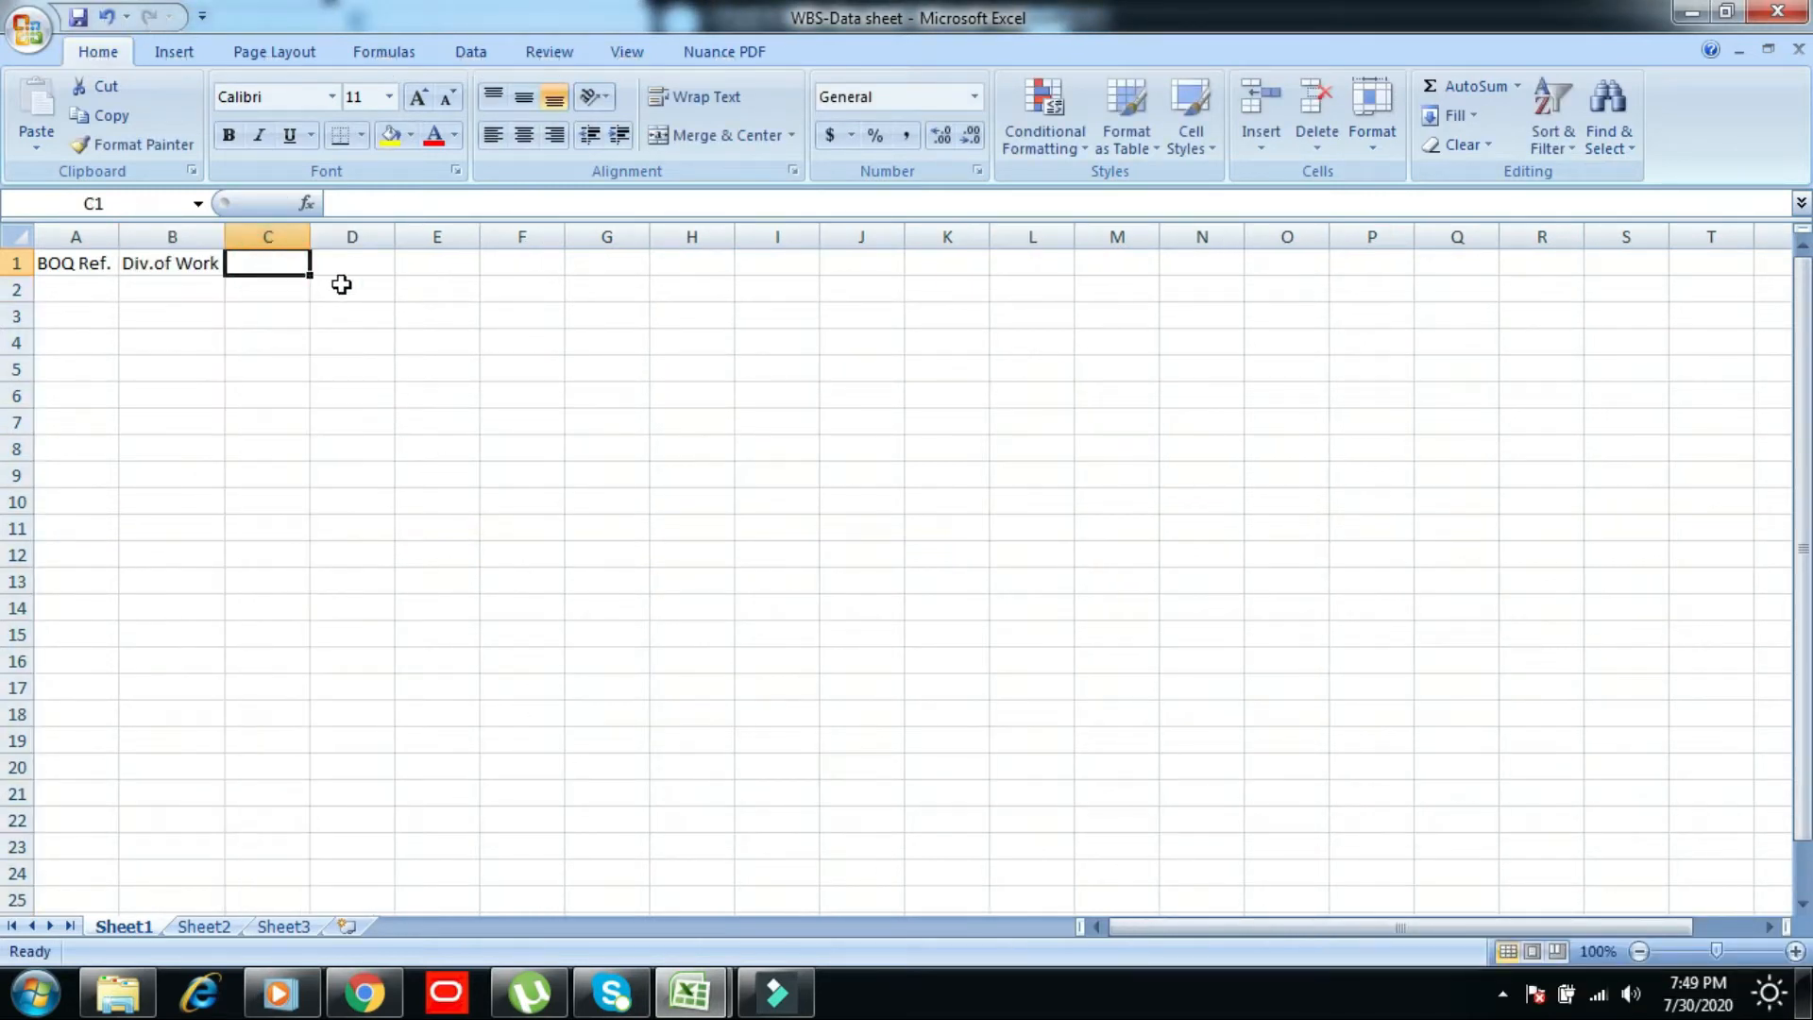
type("A")
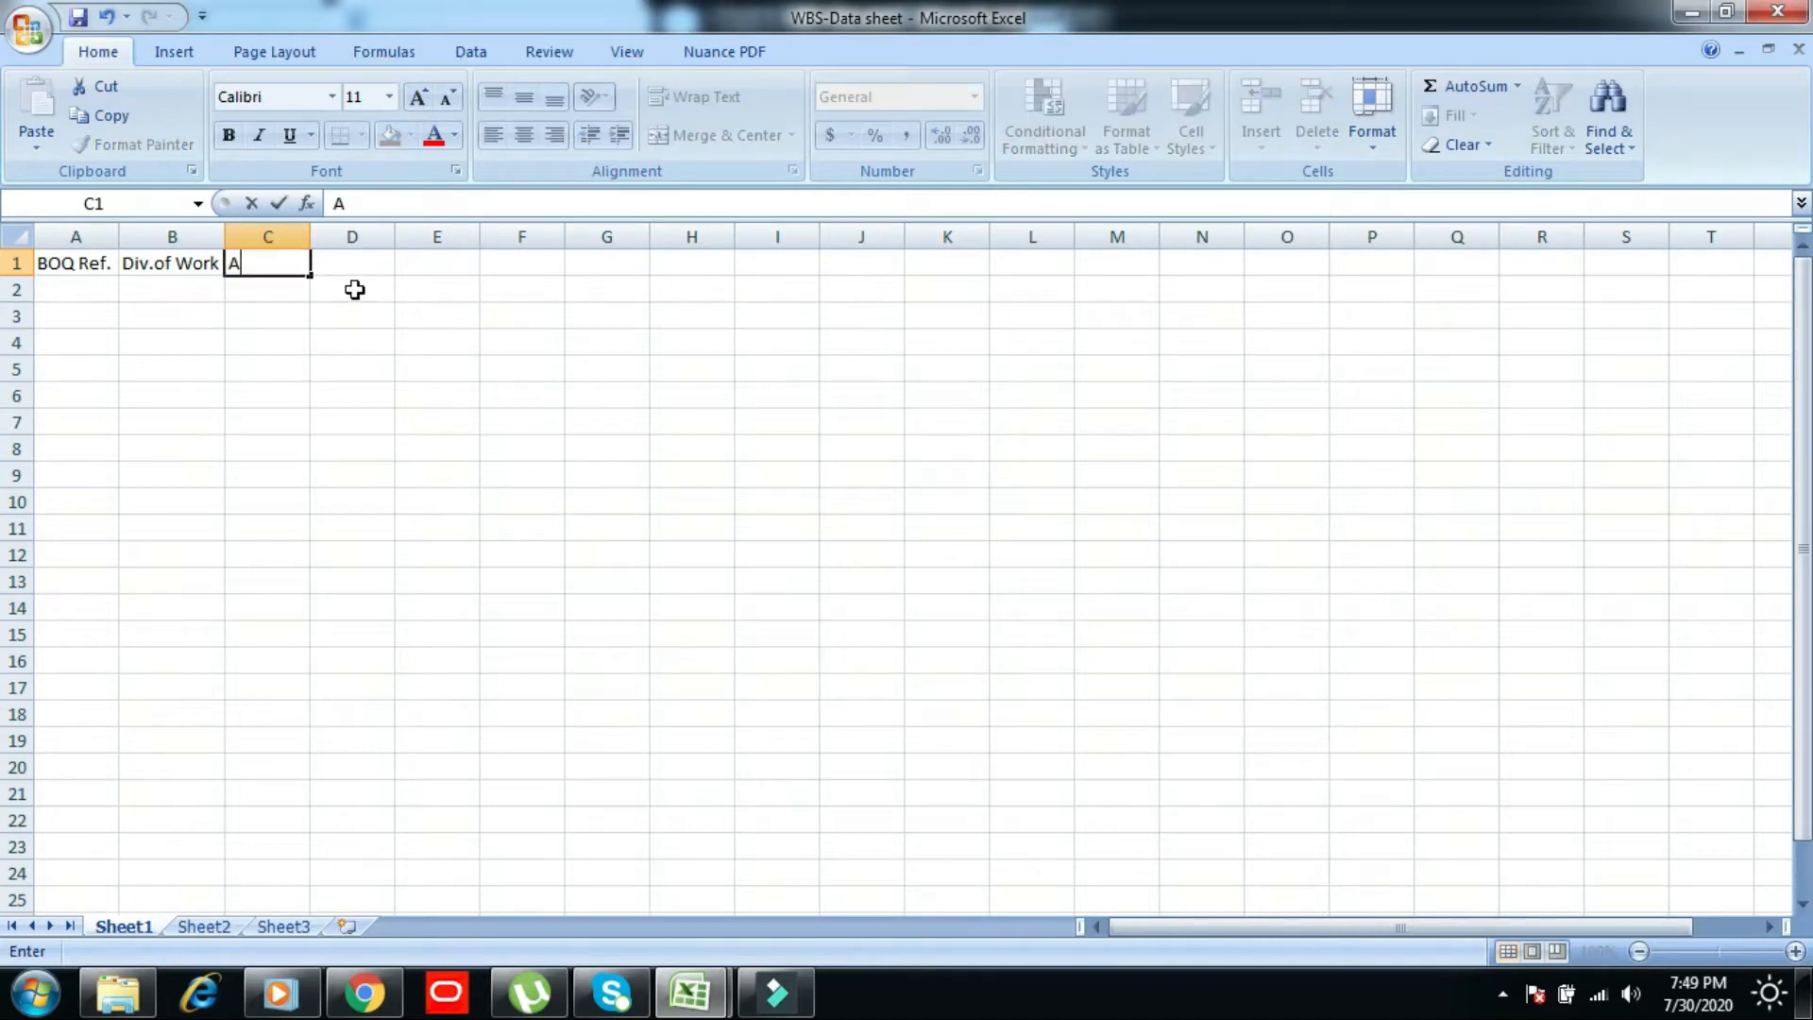
type("ctivity ID")
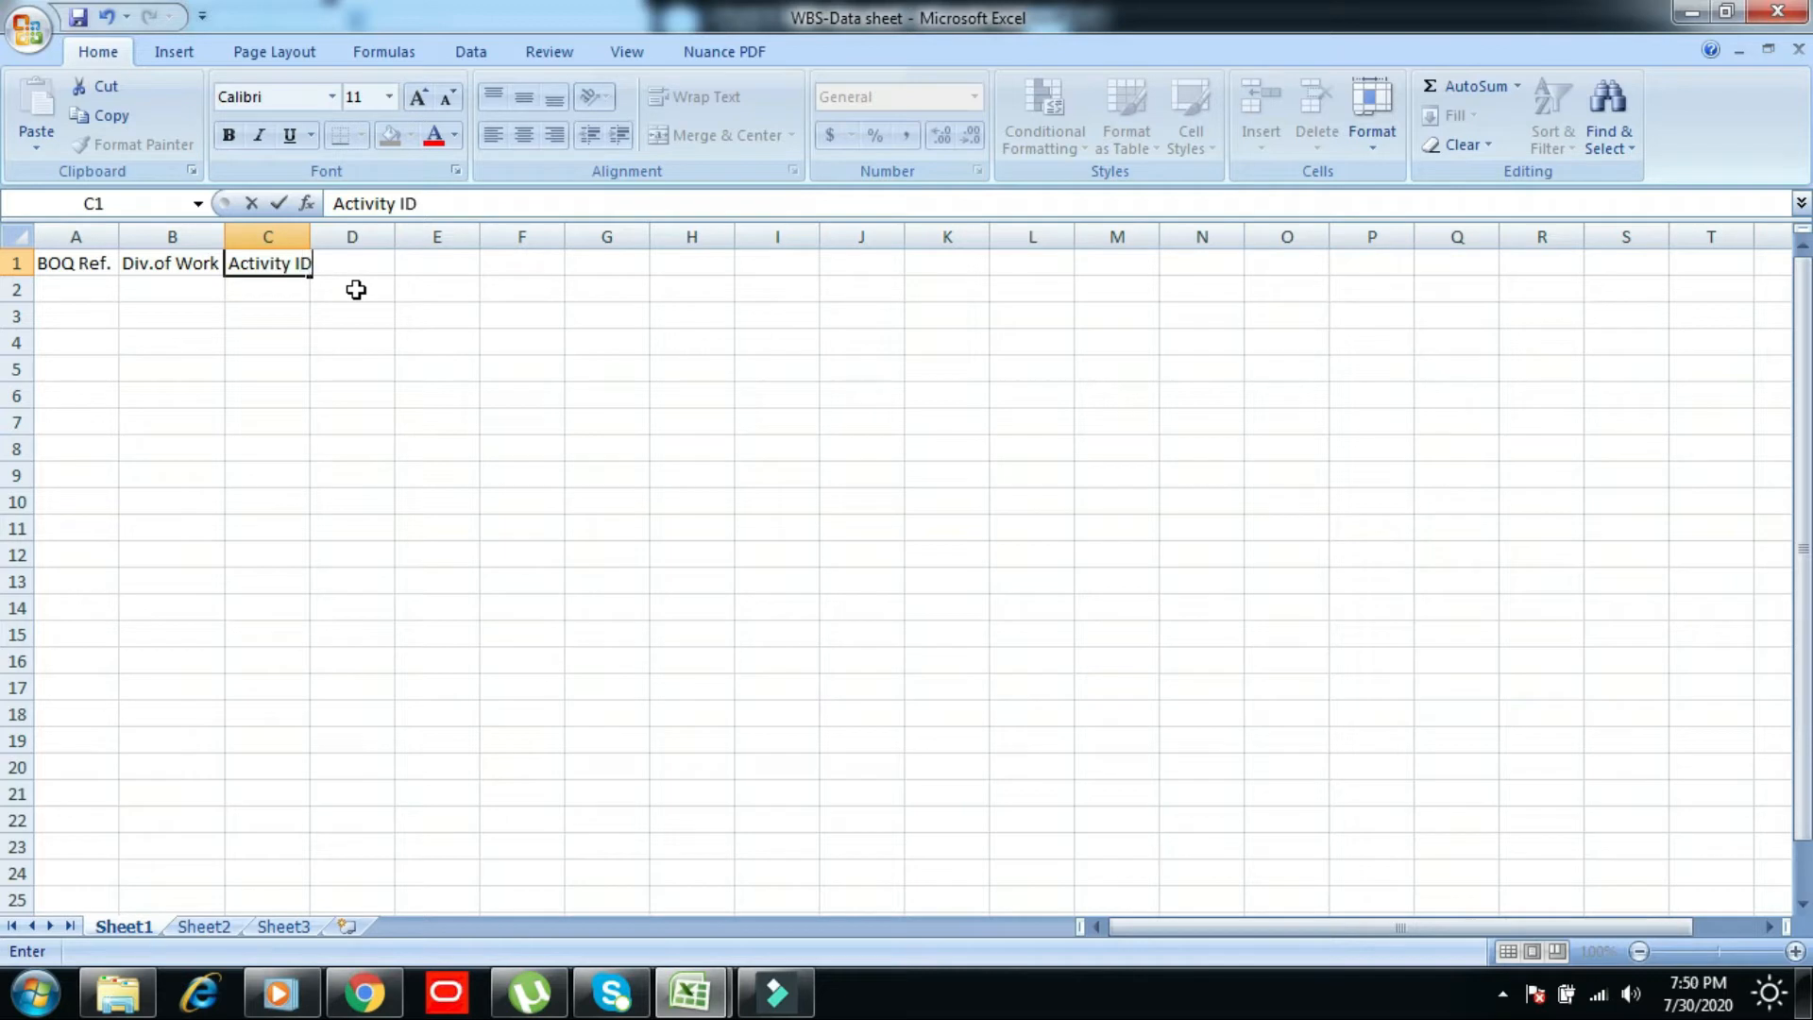
- Enter the headings "Activity Name" in D1 and "B.O.Q.Description" in E1
left_click(387, 269)
key("alt")
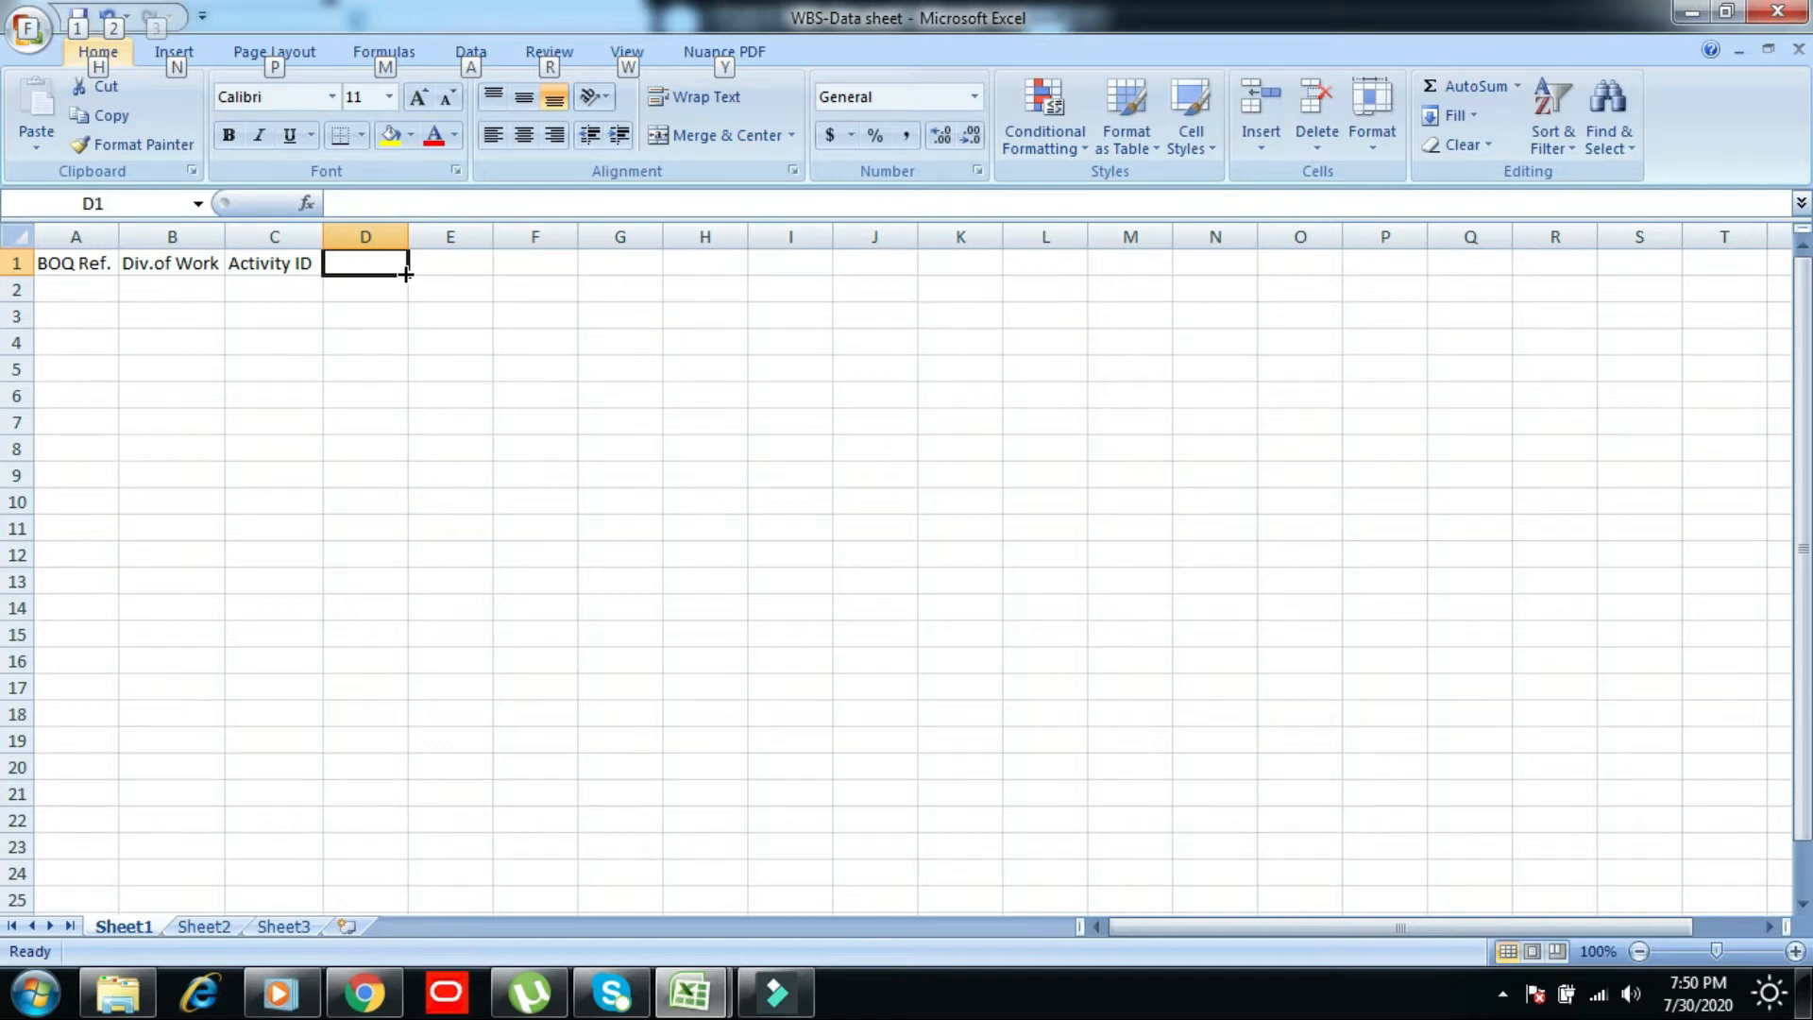
type("a")
type("tActivity Name")
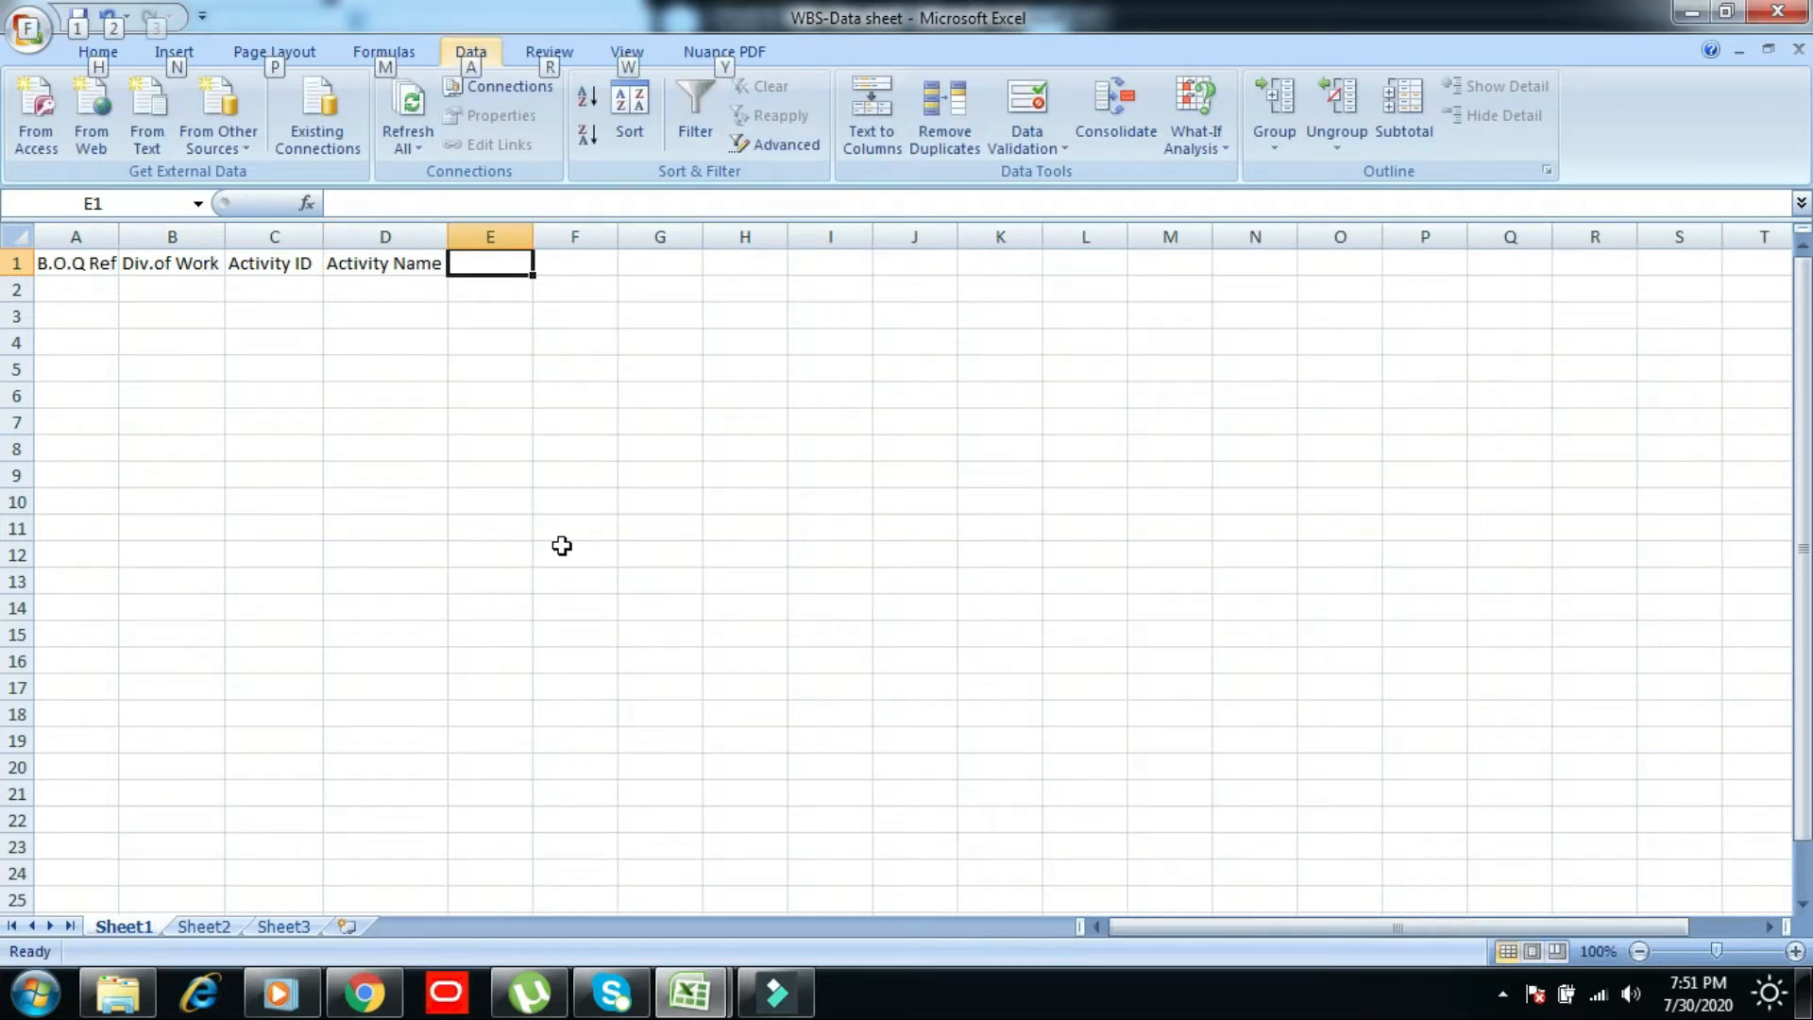
left_click(525, 261)
type("B.O.Q.")
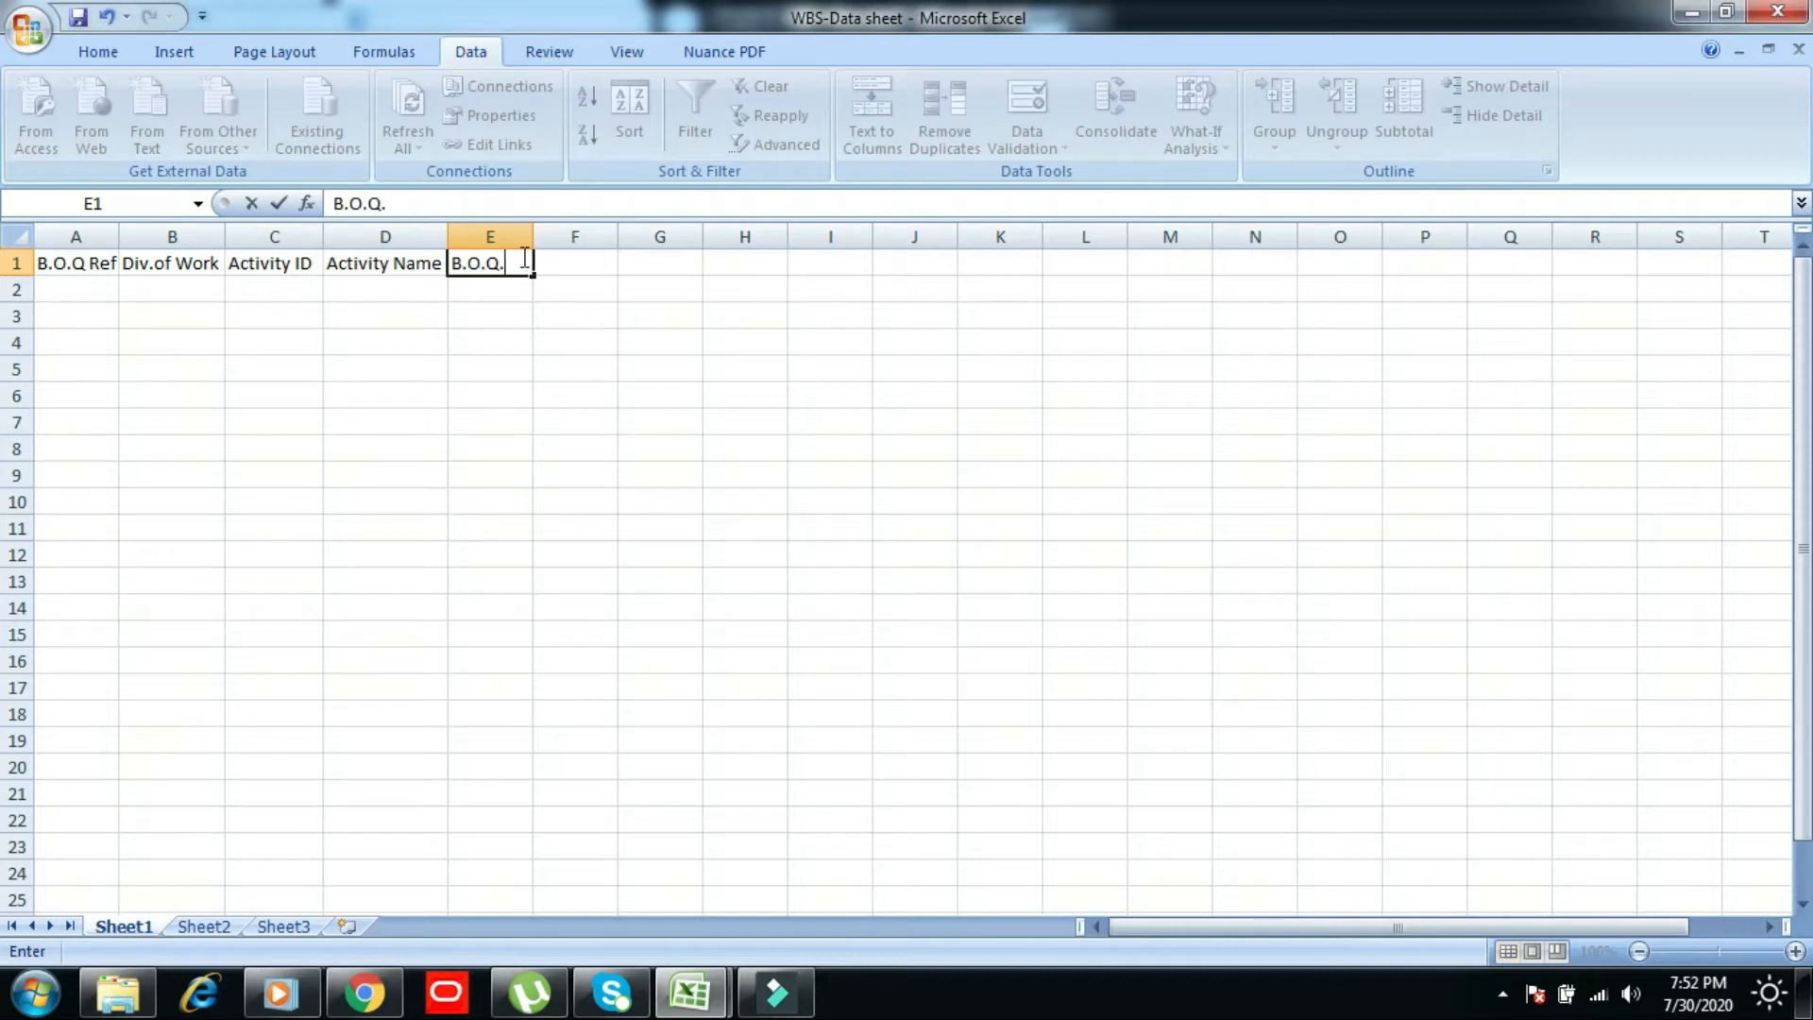
type("Description")
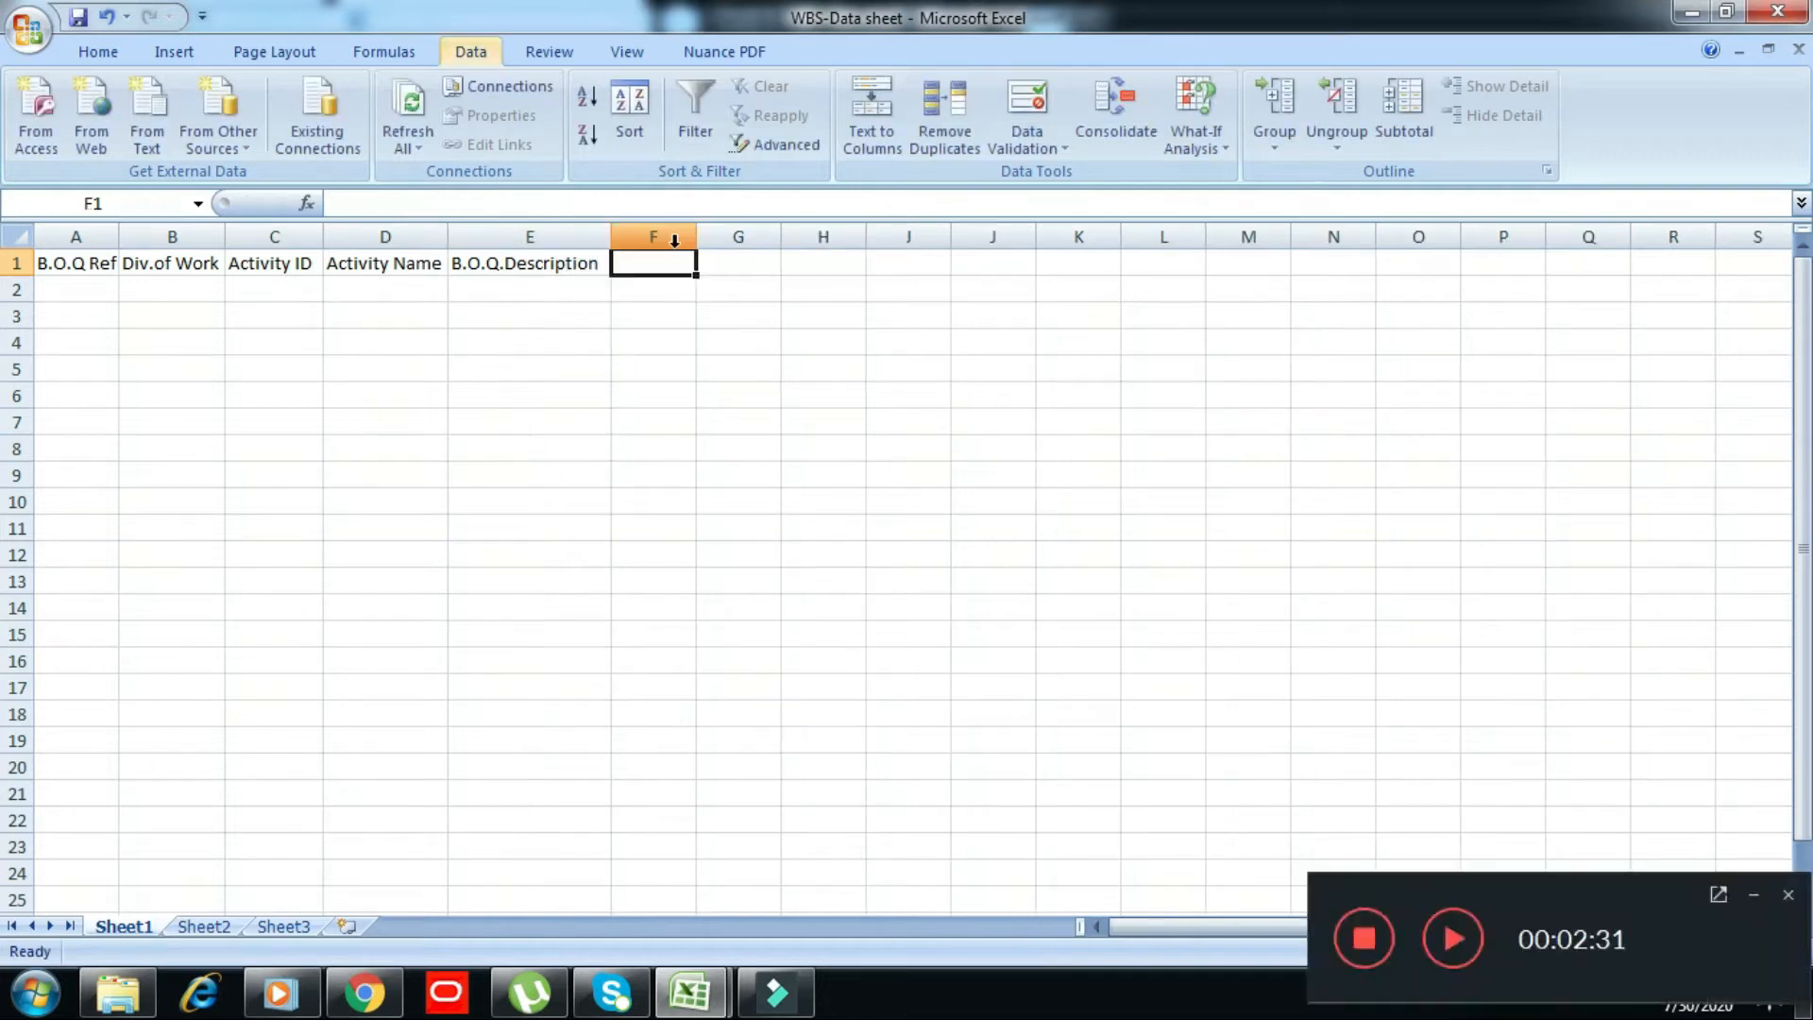
- Enter the headings "QTY.", "Unit" and "Rate" in cells F1 to H1
key("F10")
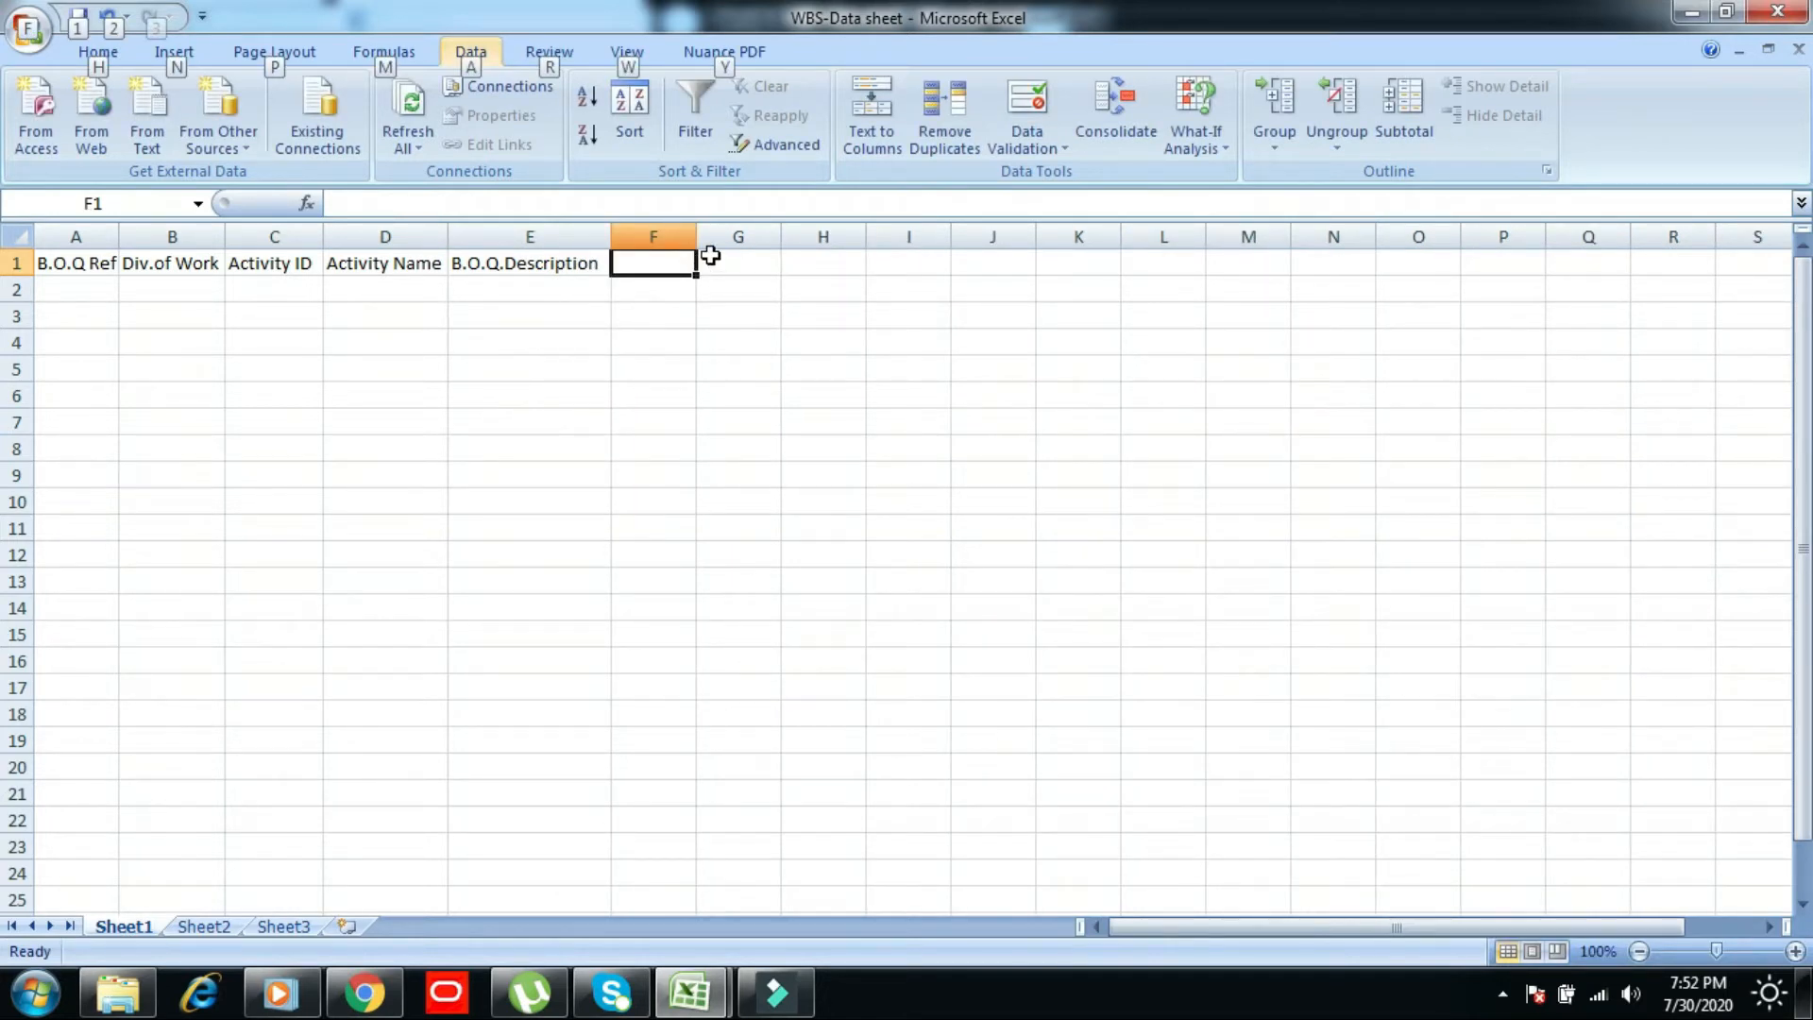
type("QTY.")
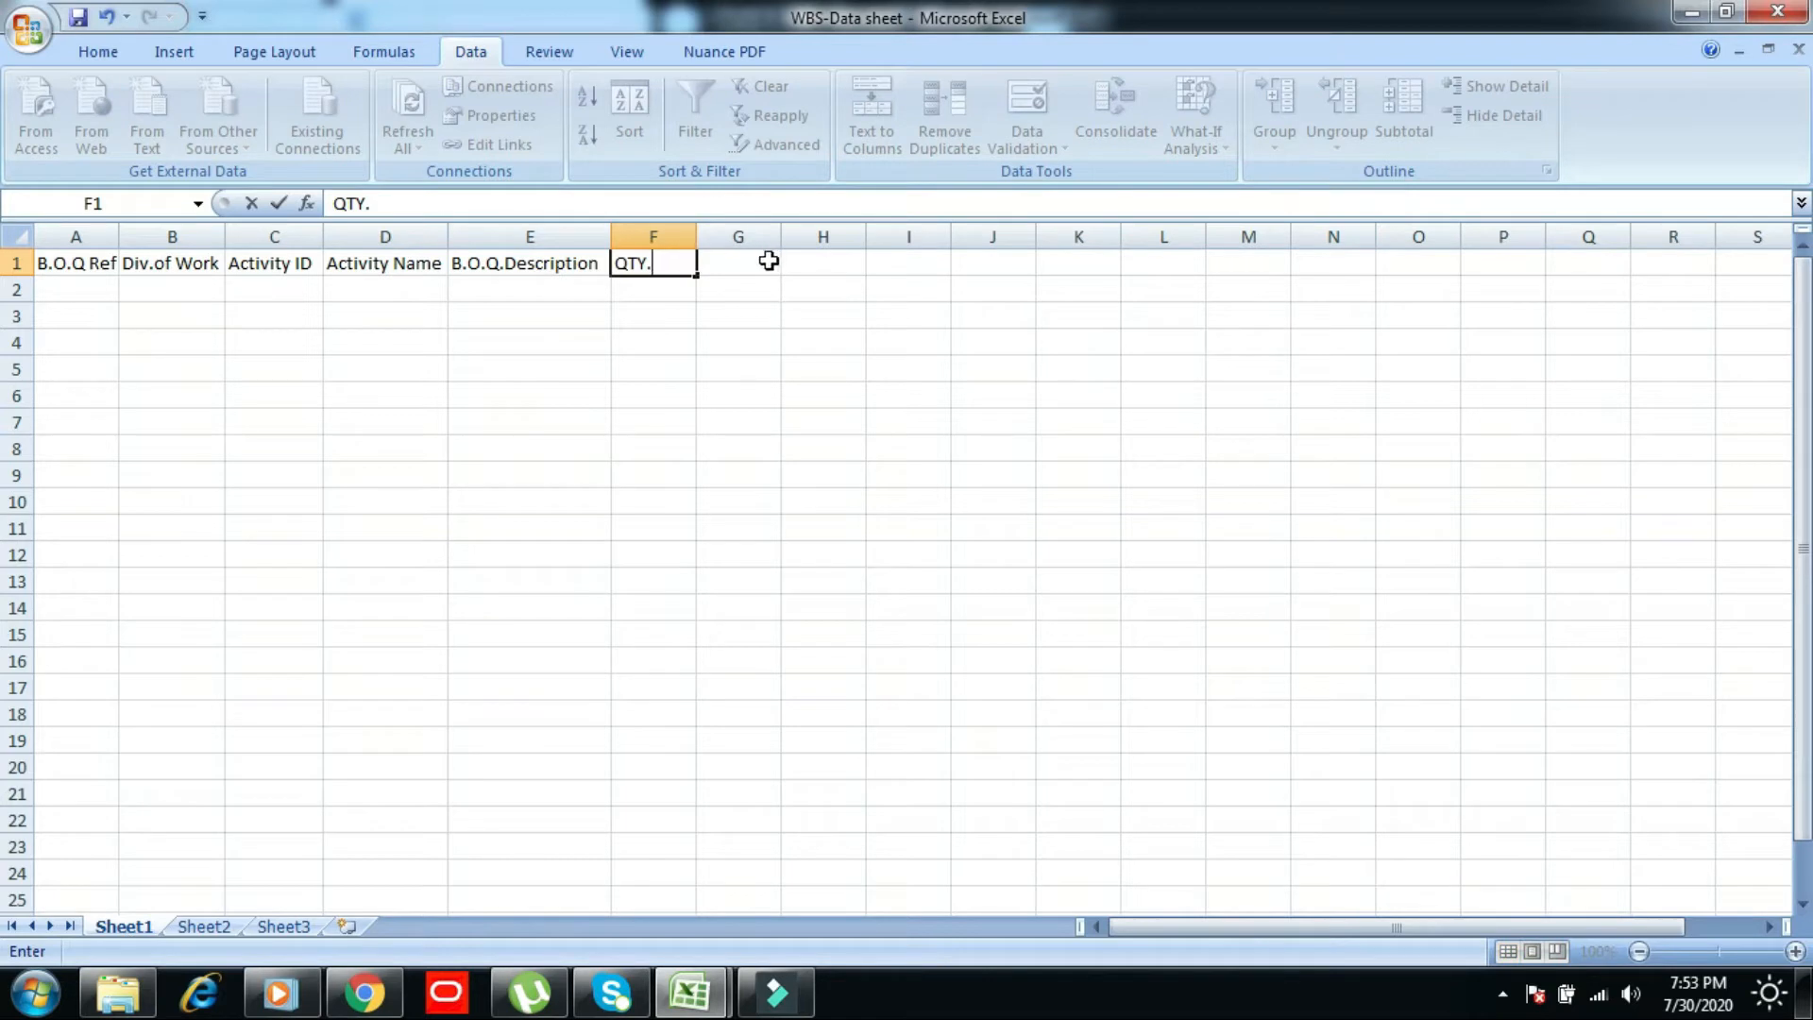
left_click(732, 274)
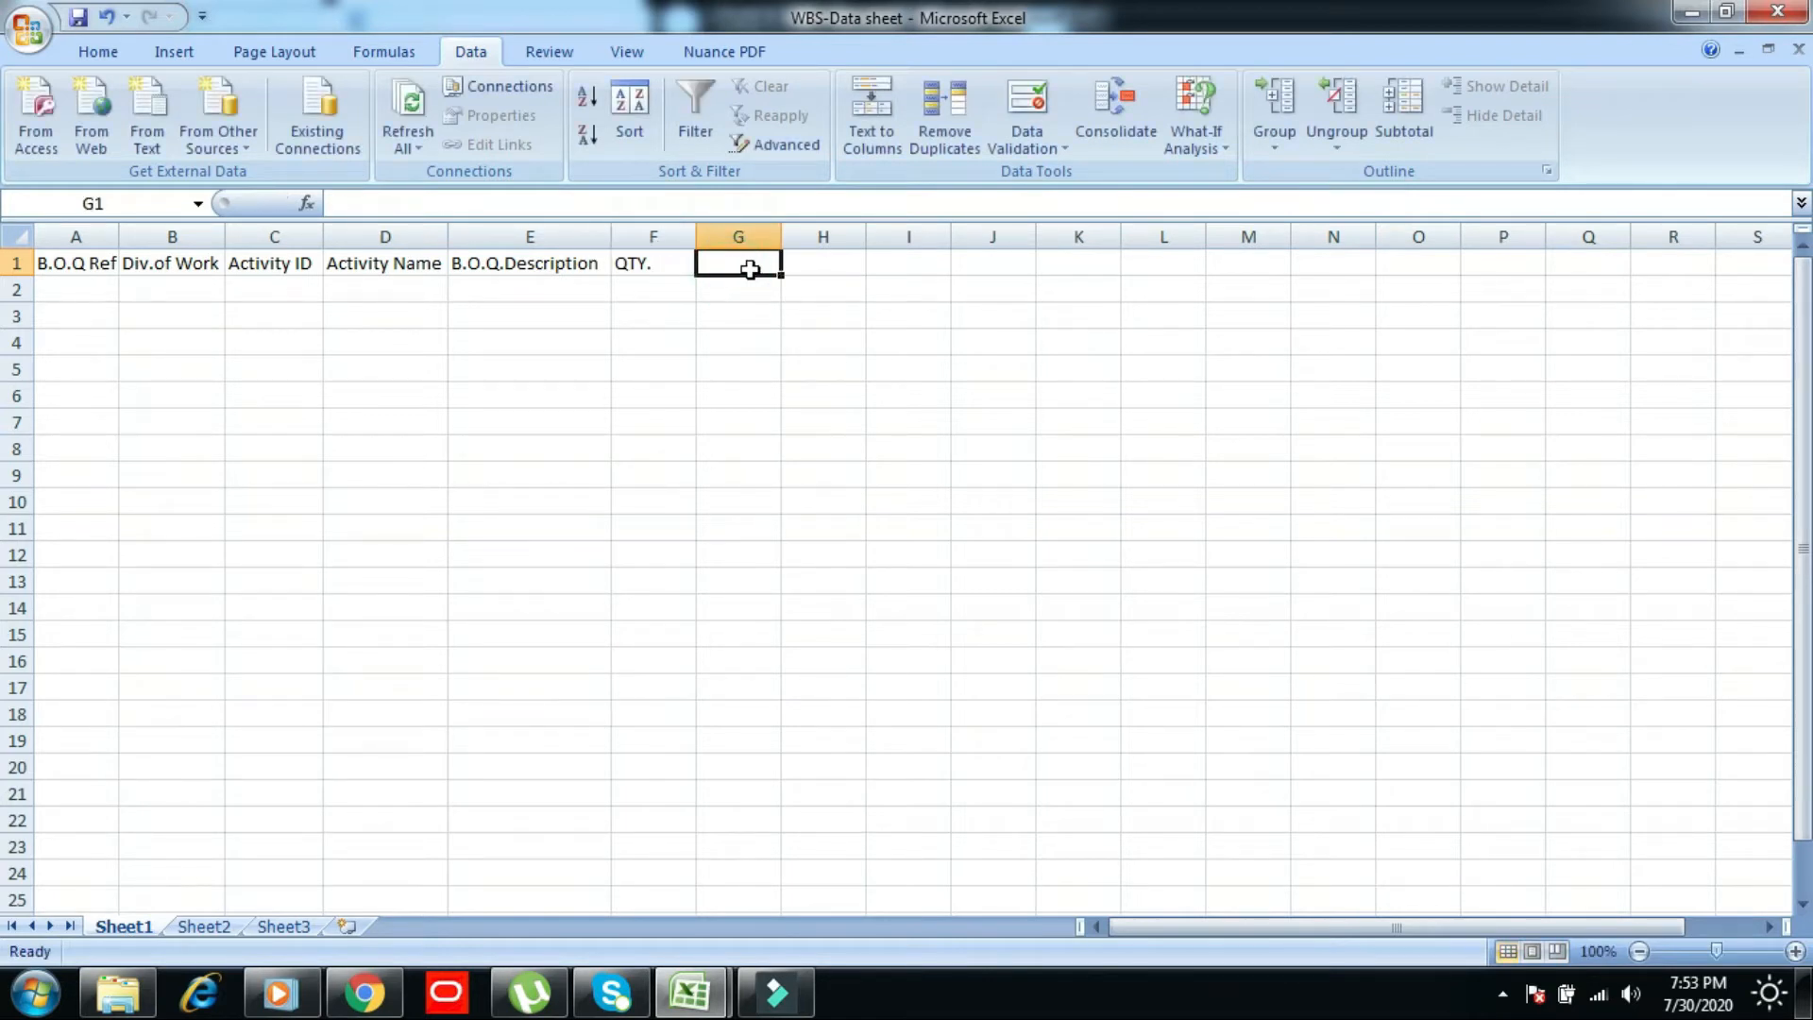
type("Unit")
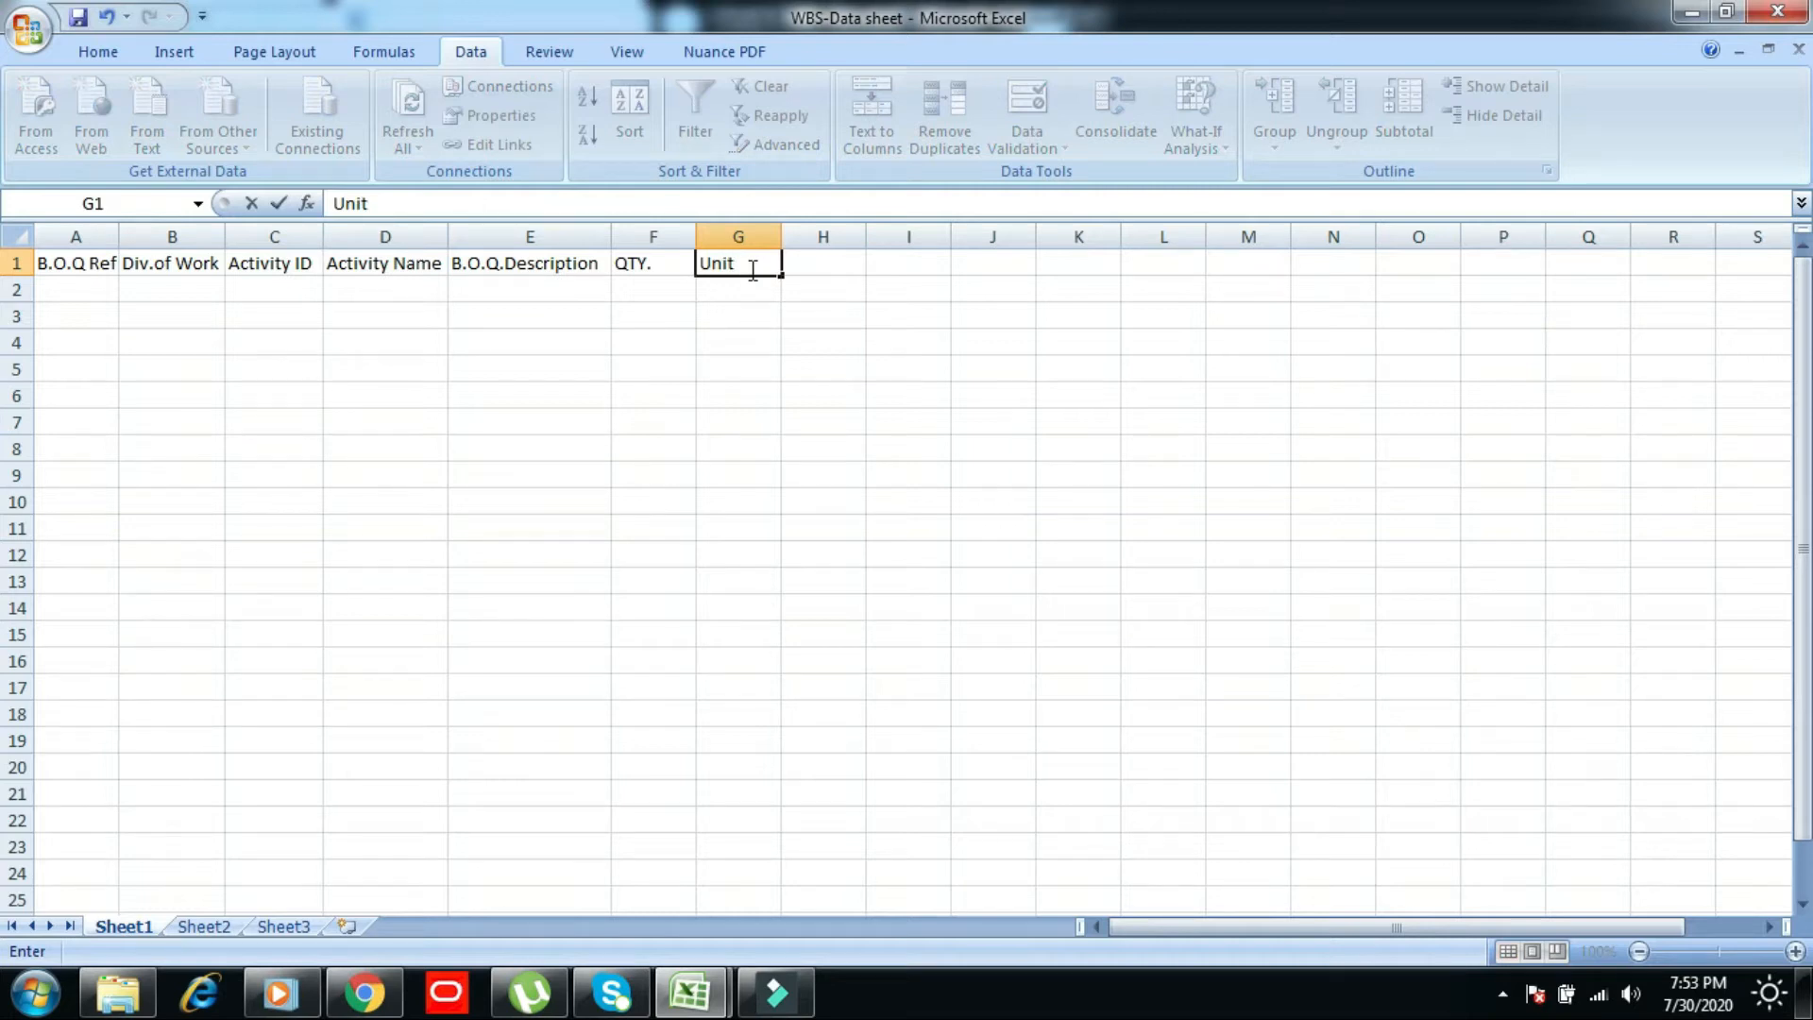
key("Tab")
key("alt")
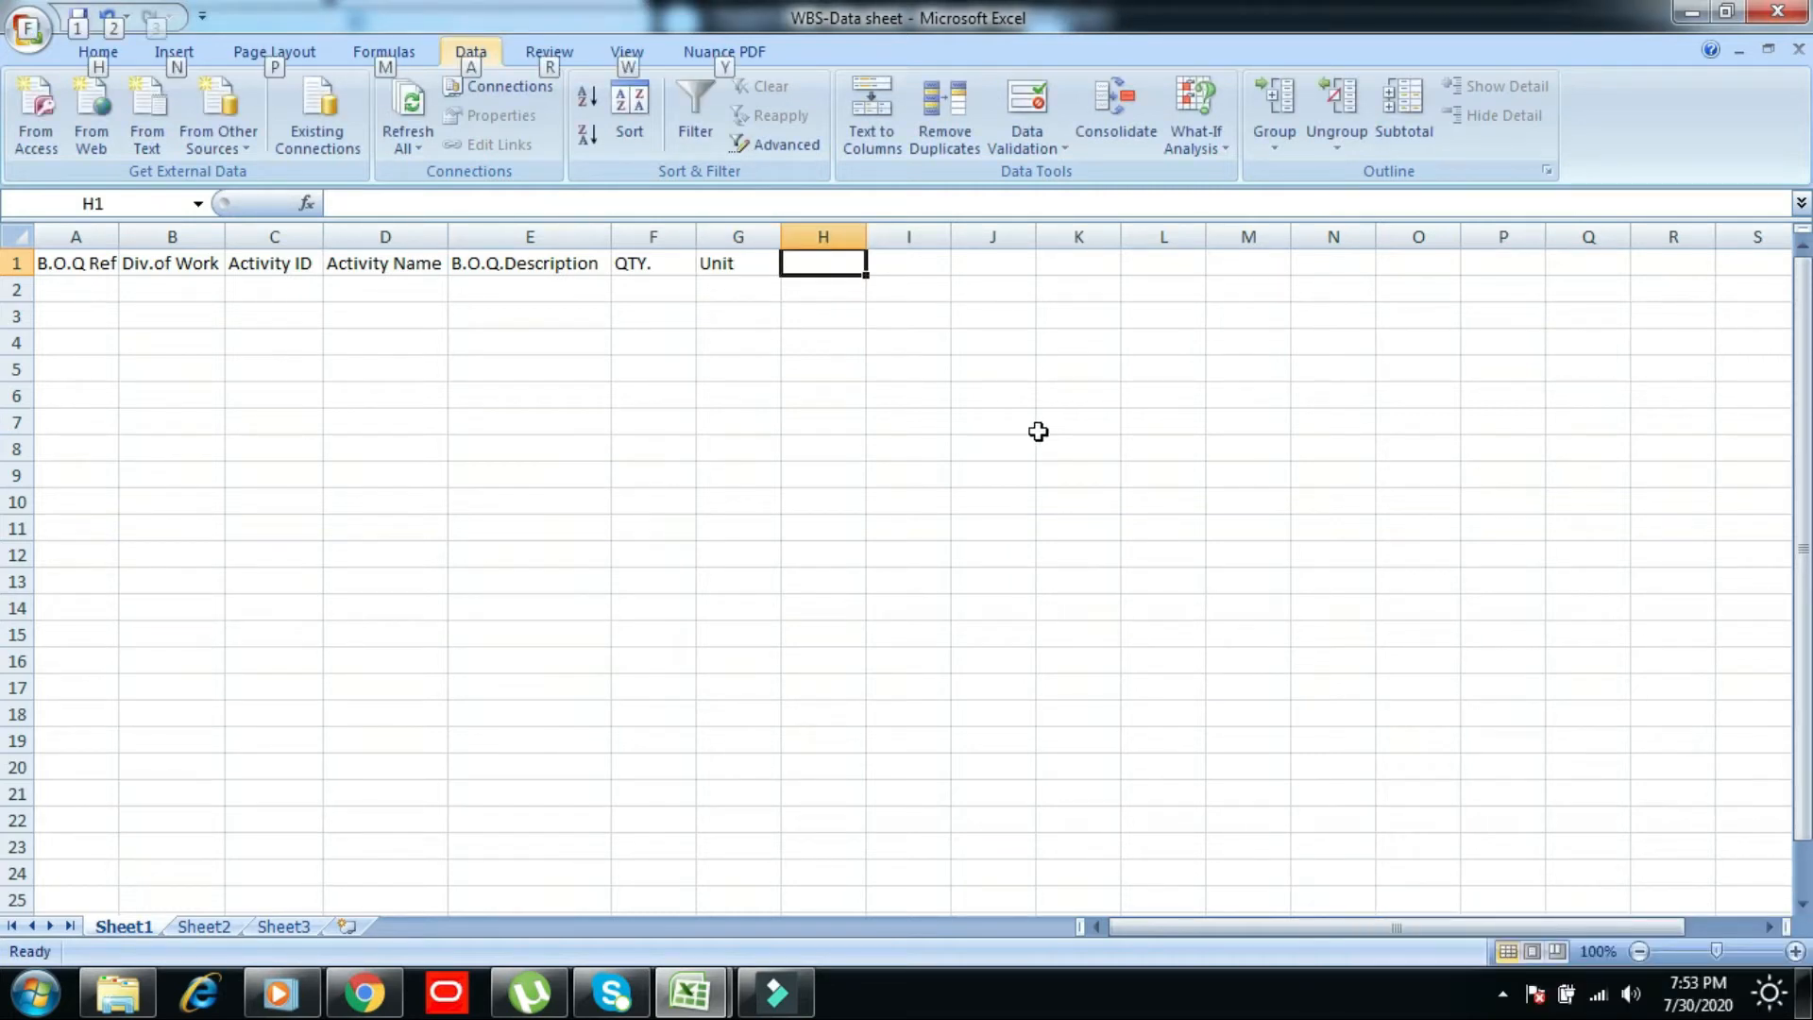
type("rRate")
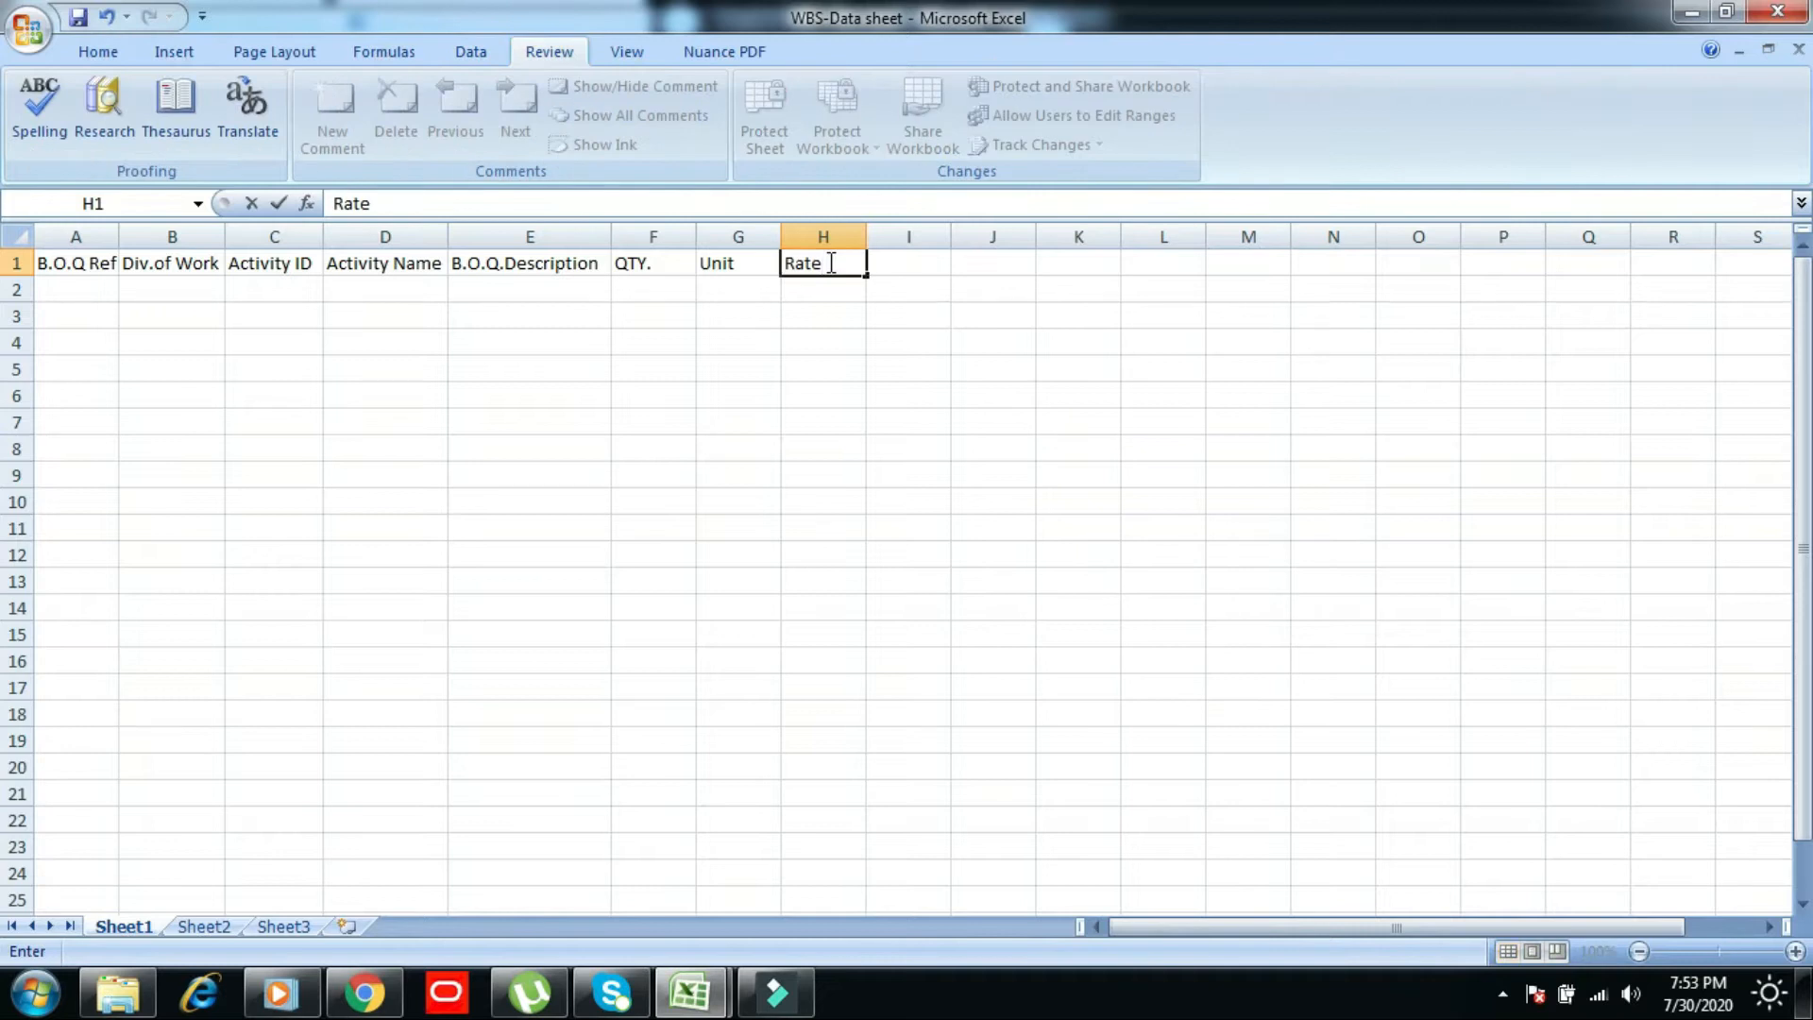
- Enter the headings "Dist.%" in I1 and "Amount" in J1
left_click(878, 262)
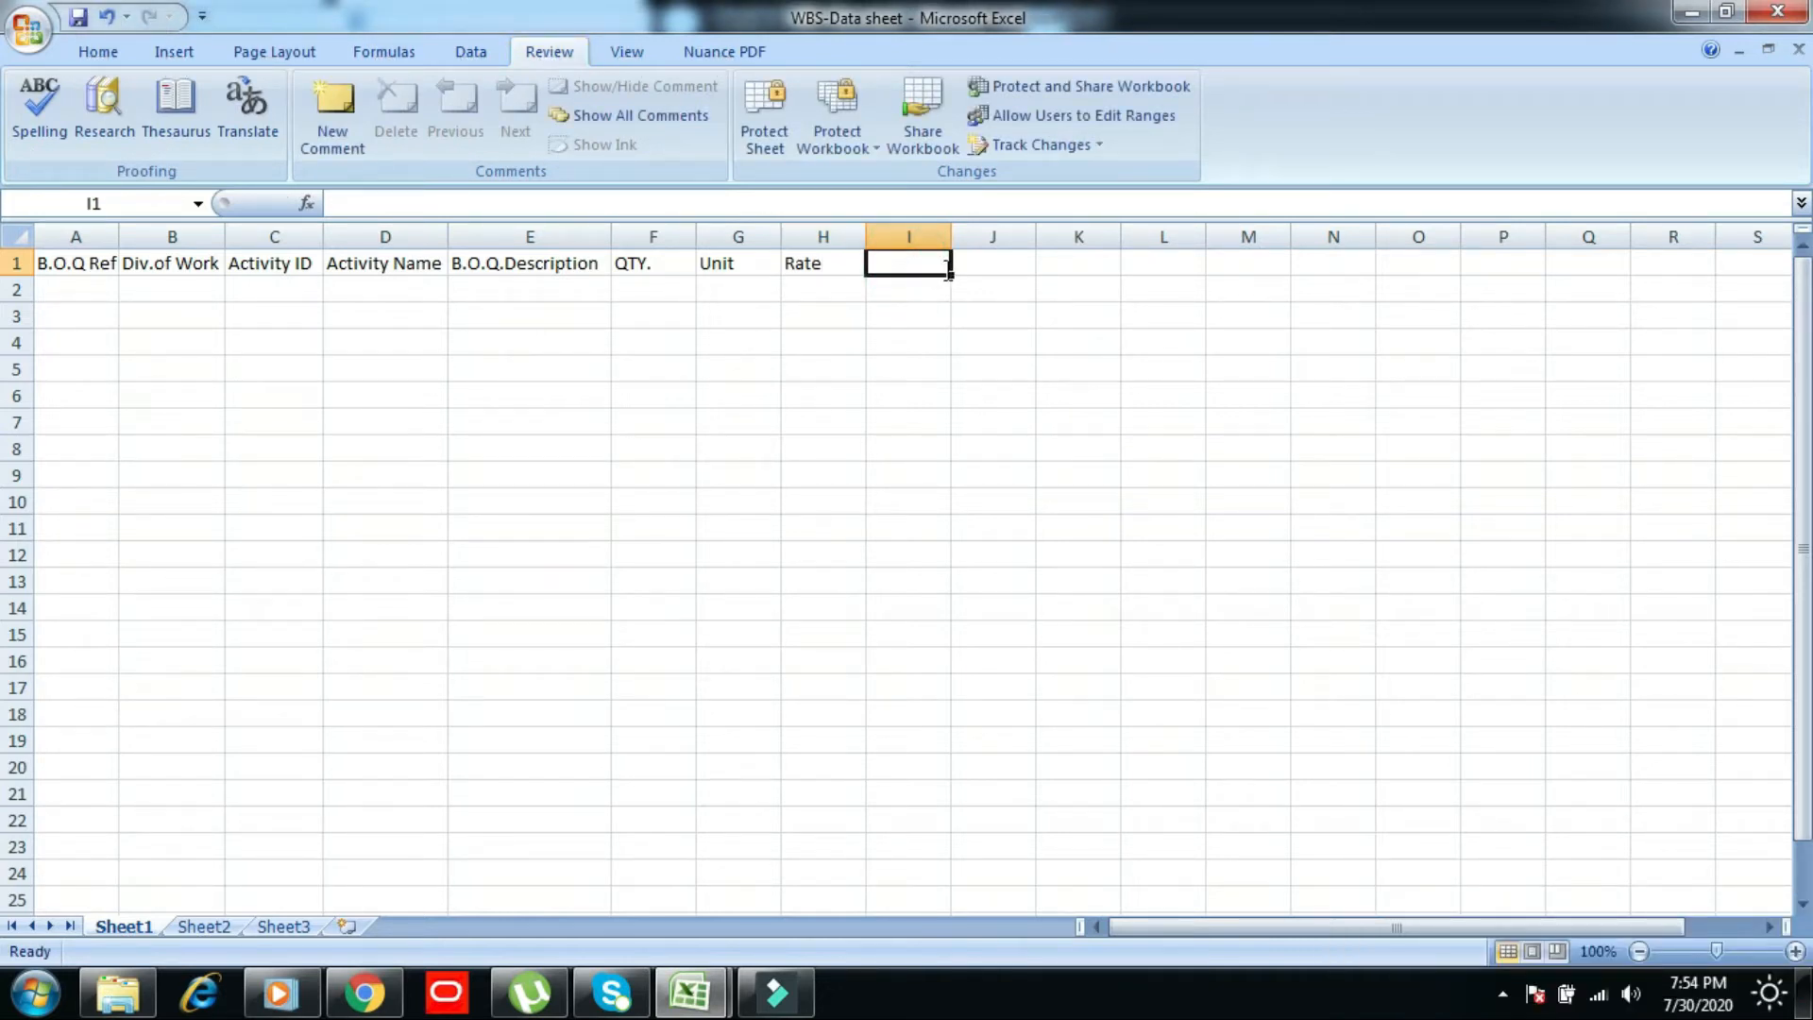
type("Dist.%")
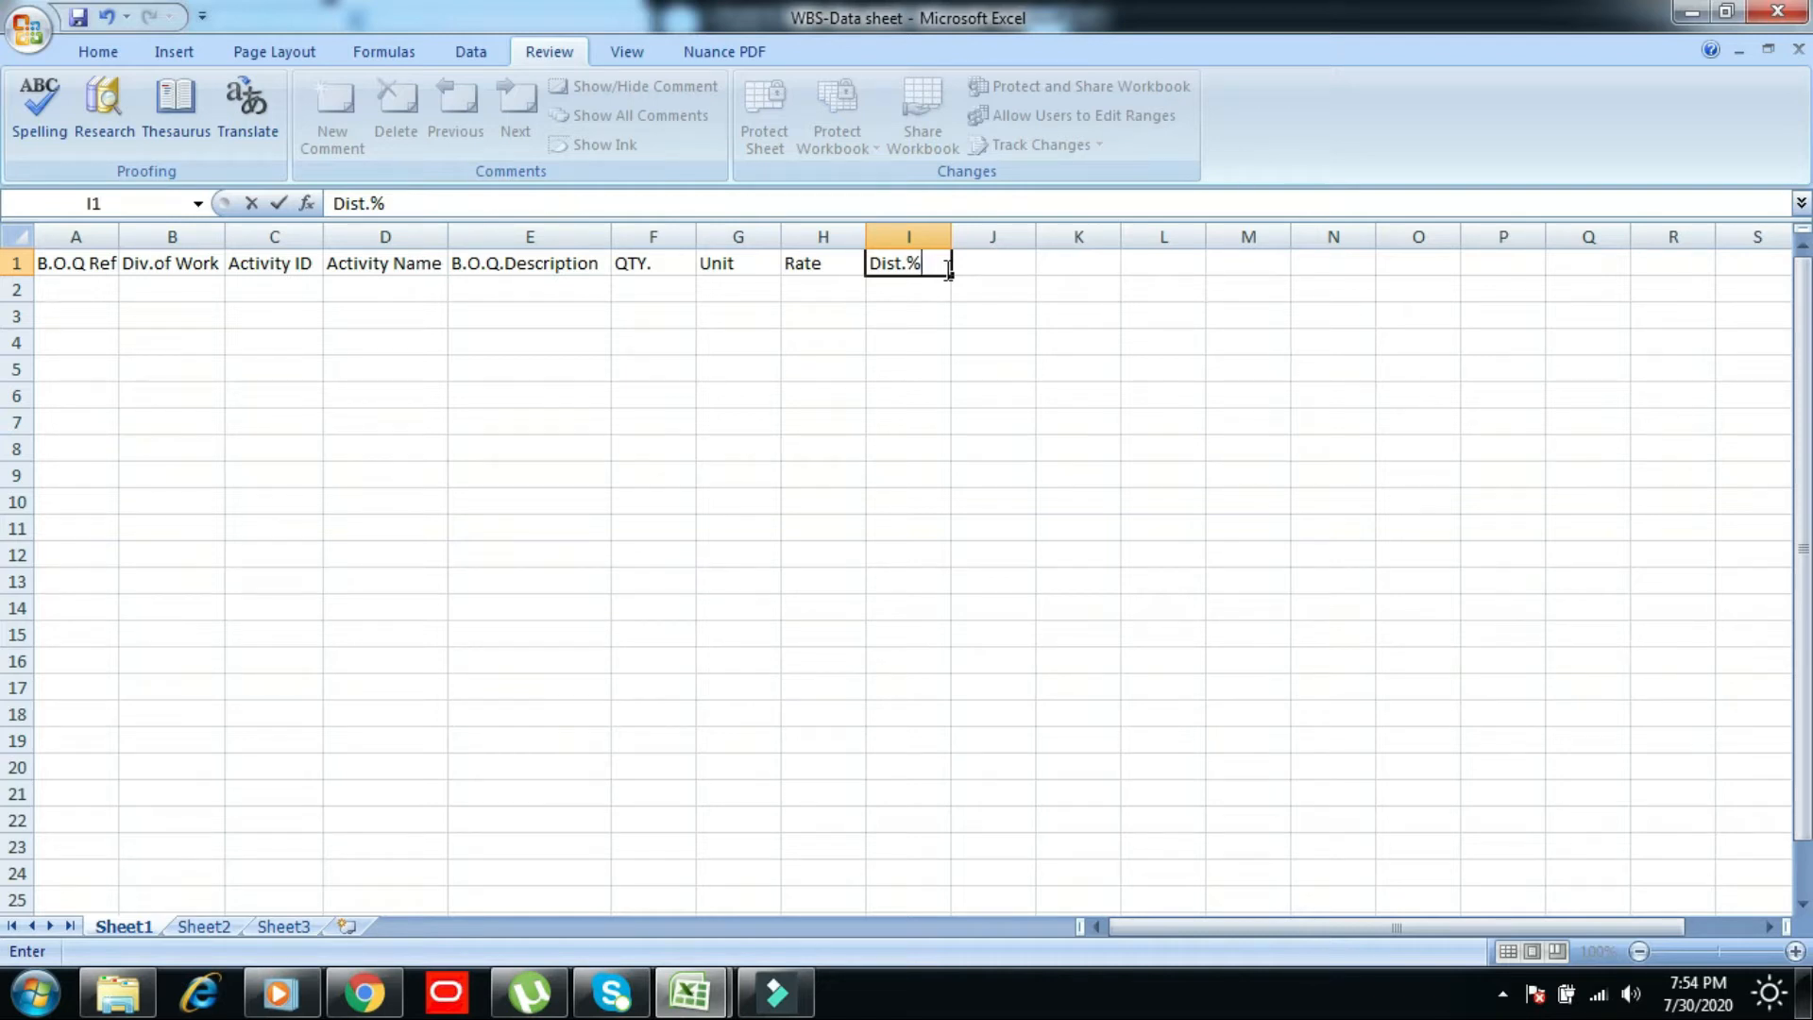
key("Tab")
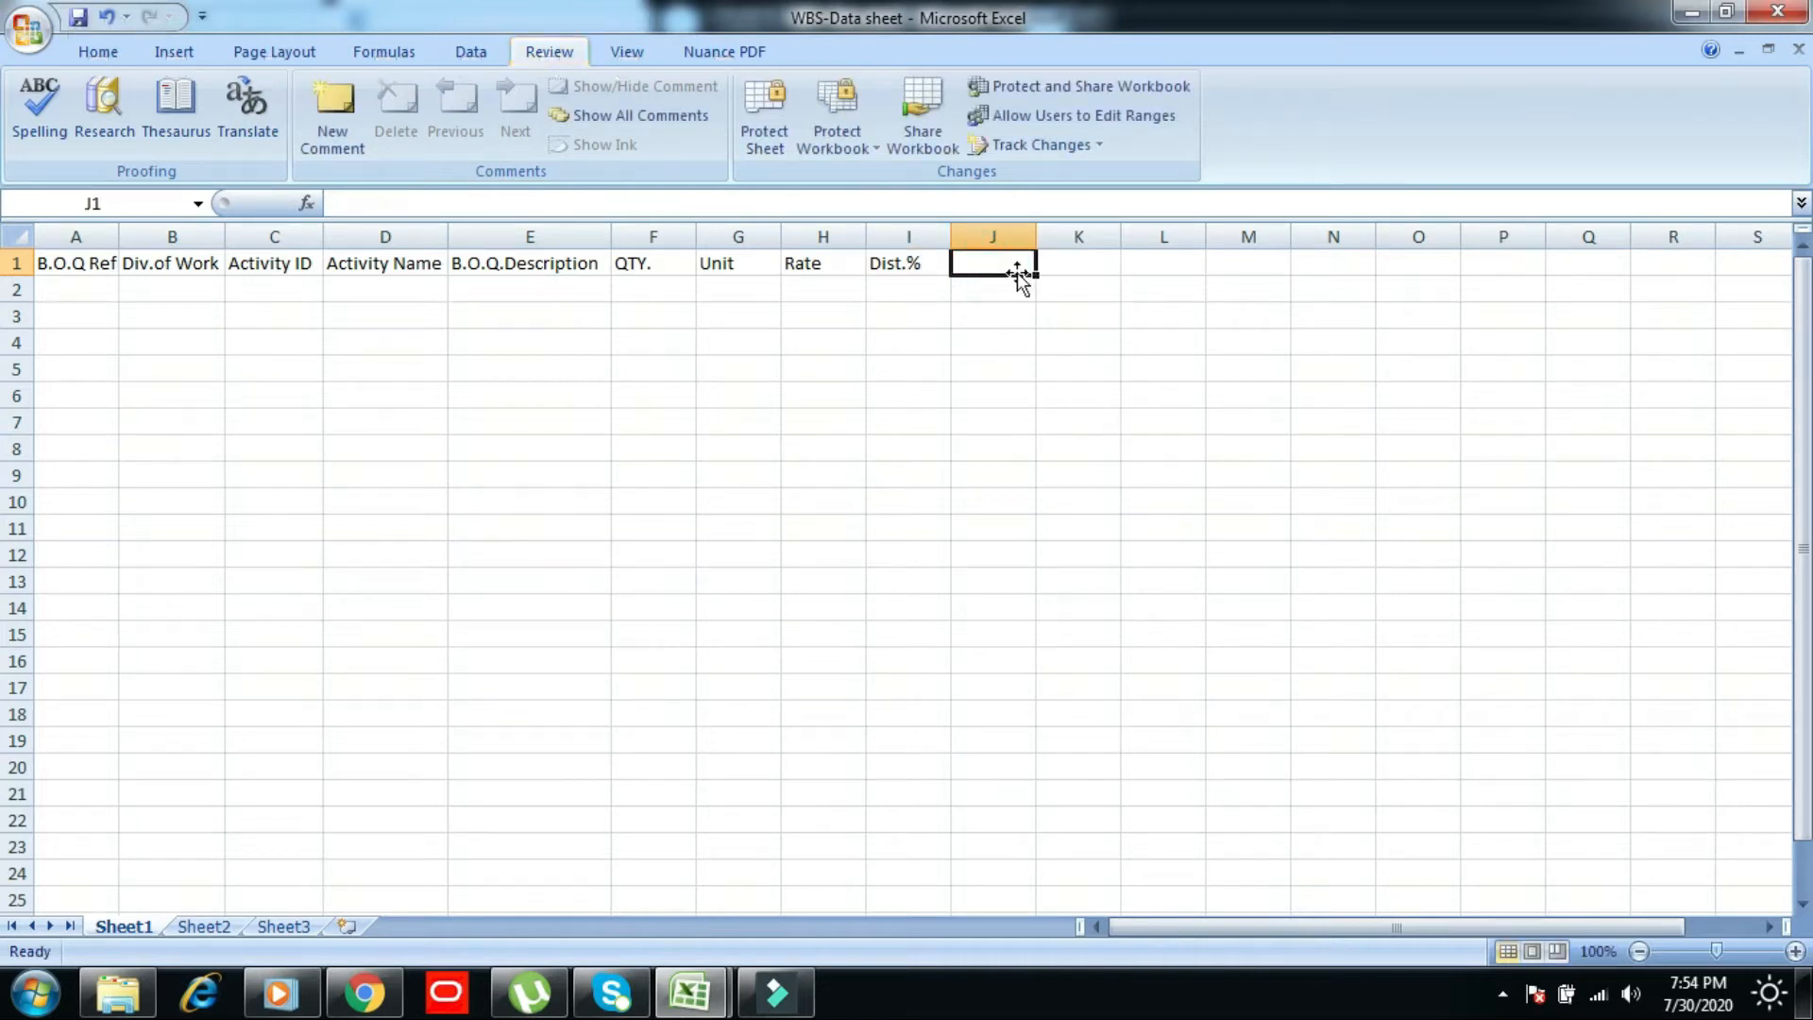
type("Amoun")
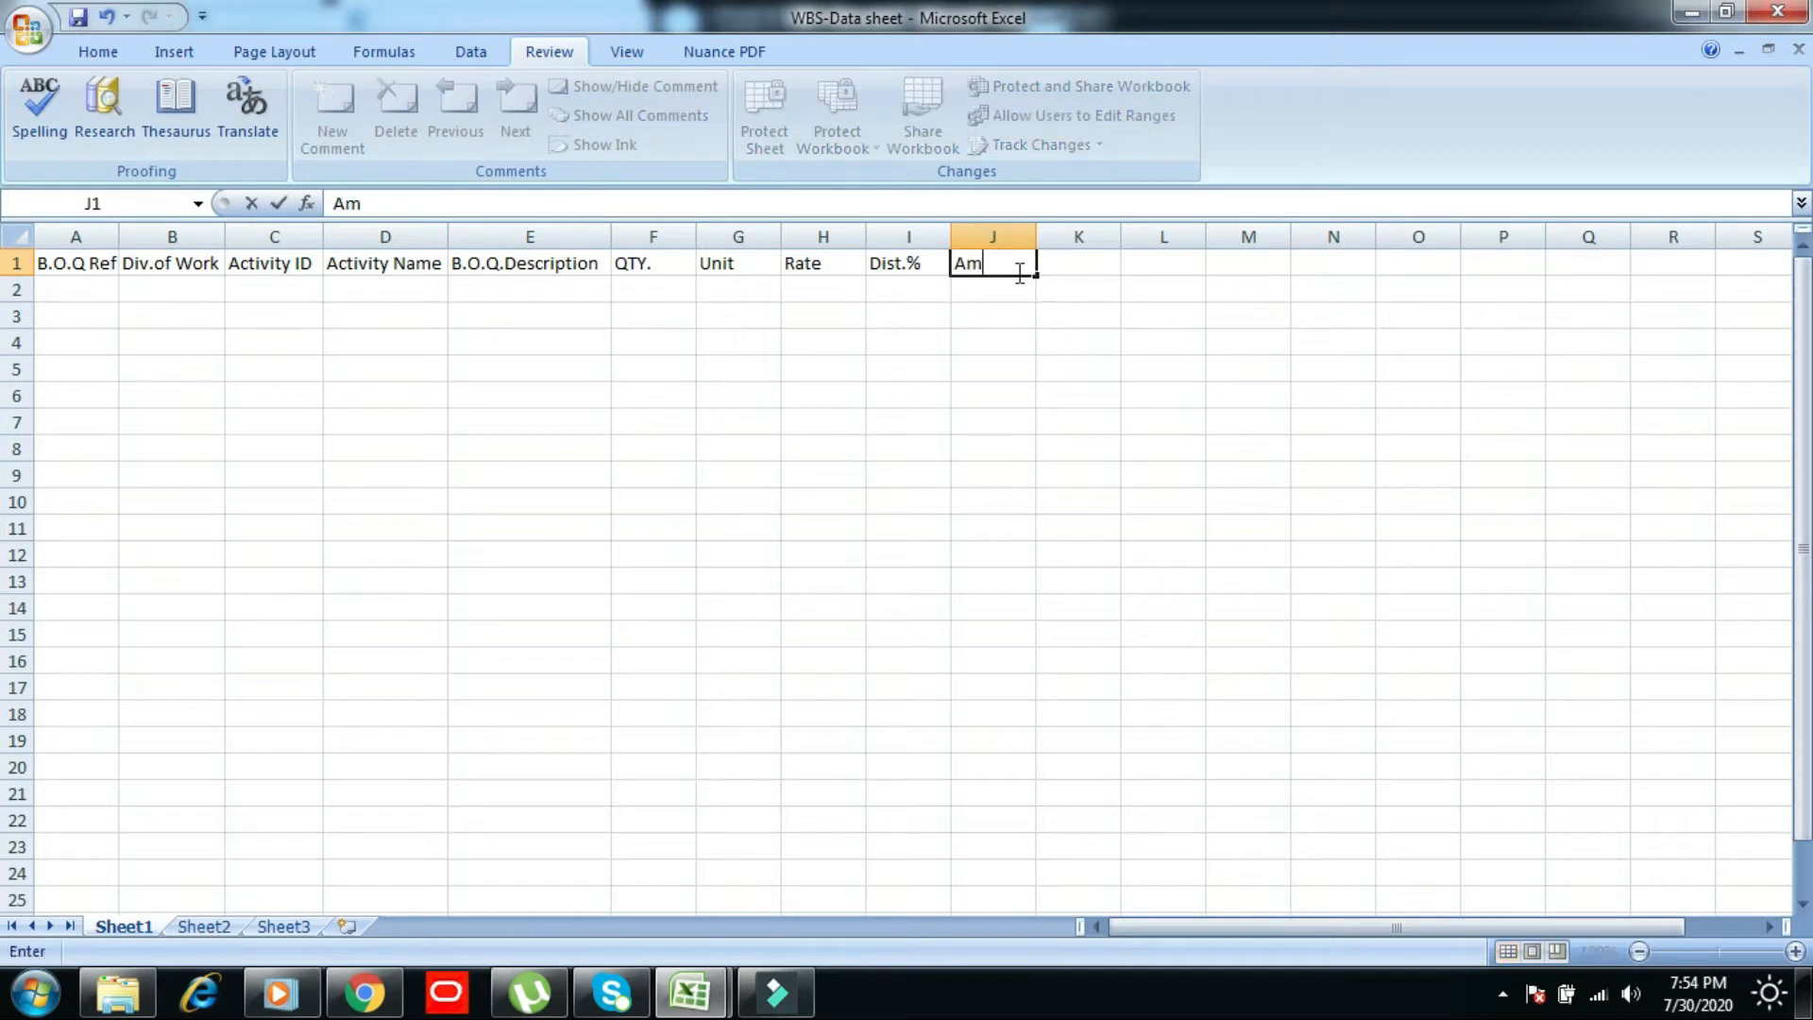
type("t")
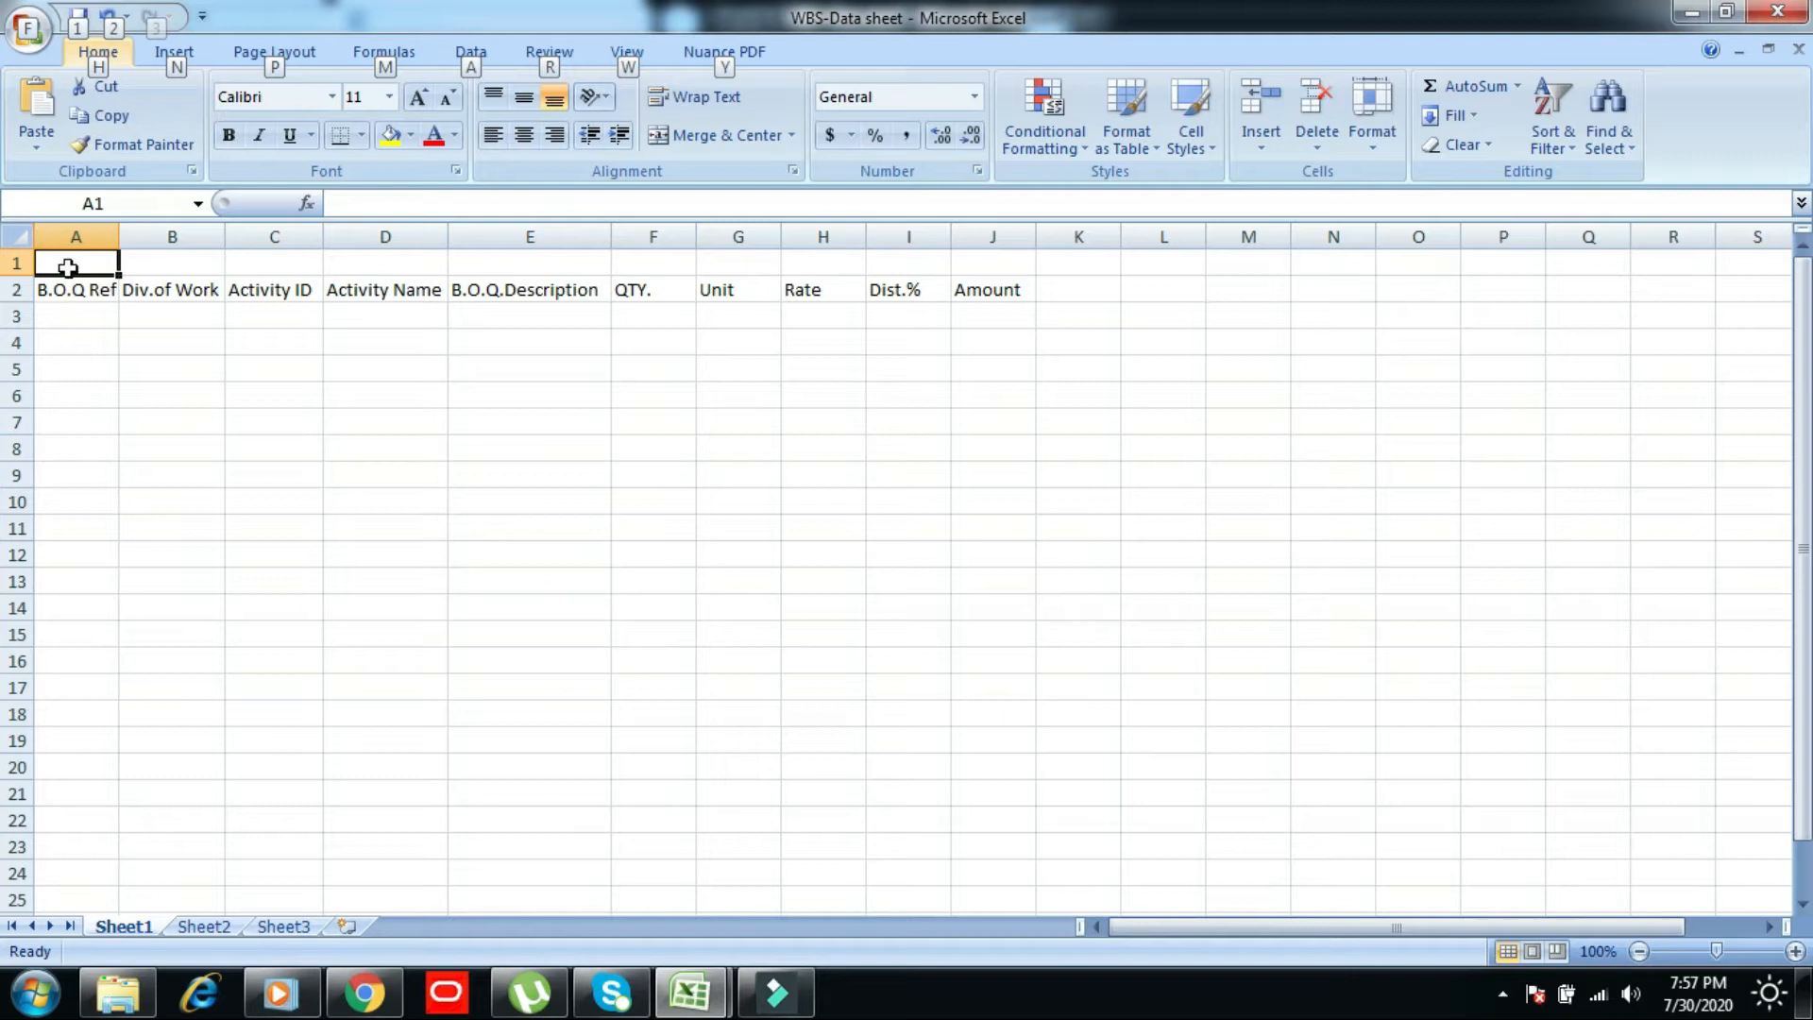
- Paste the copied project title "FOUR STOREY RESIDENTIAL BUILDING" into cell A1 above the headings
right_click(66, 263)
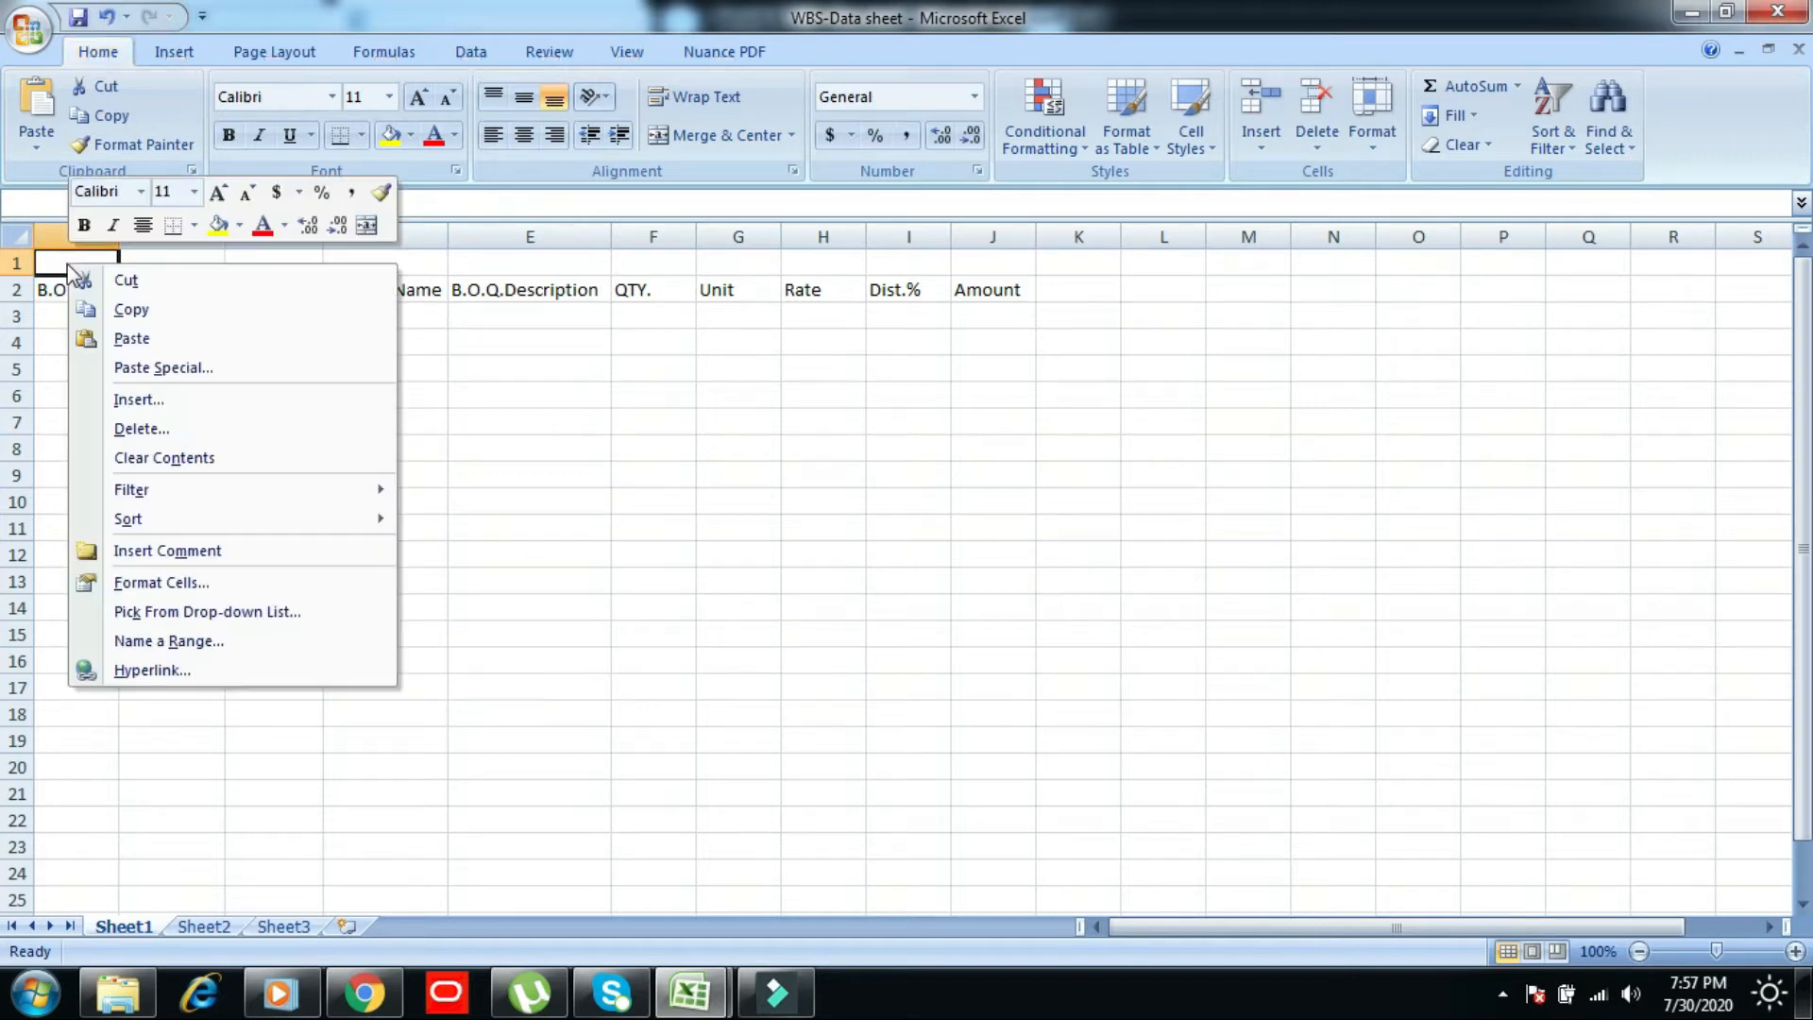
left_click(141, 340)
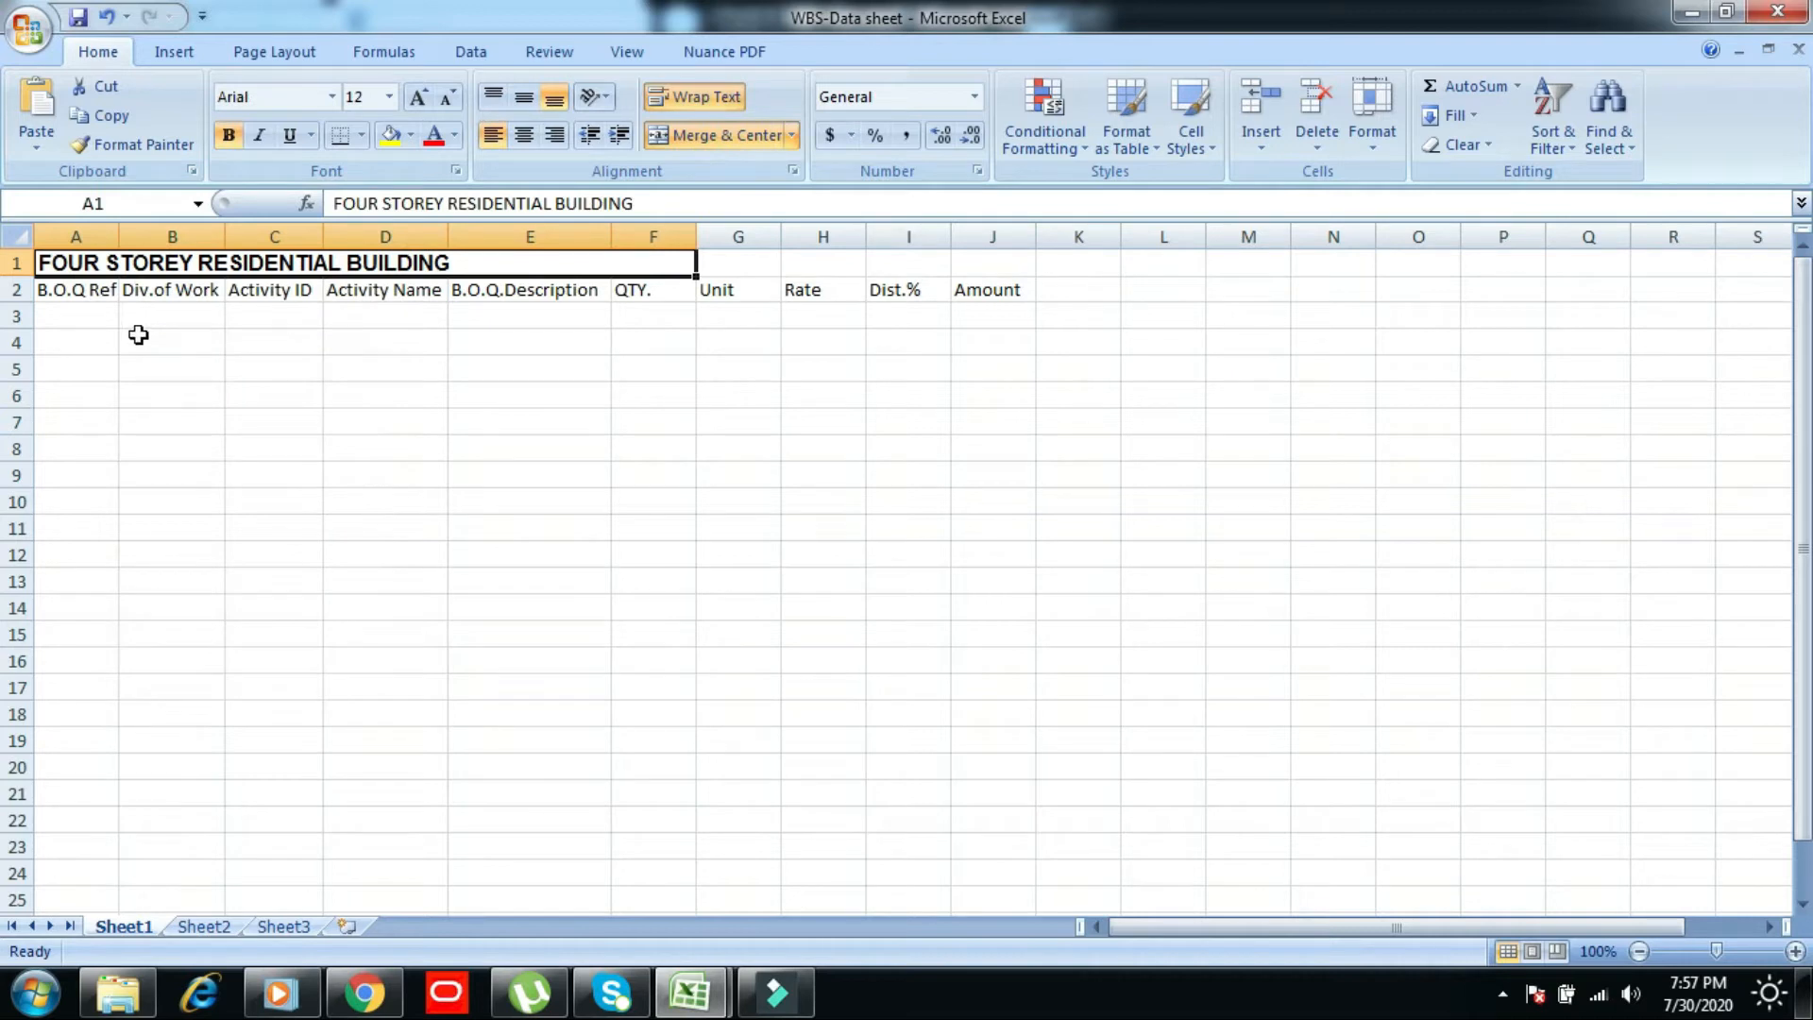
key("alt")
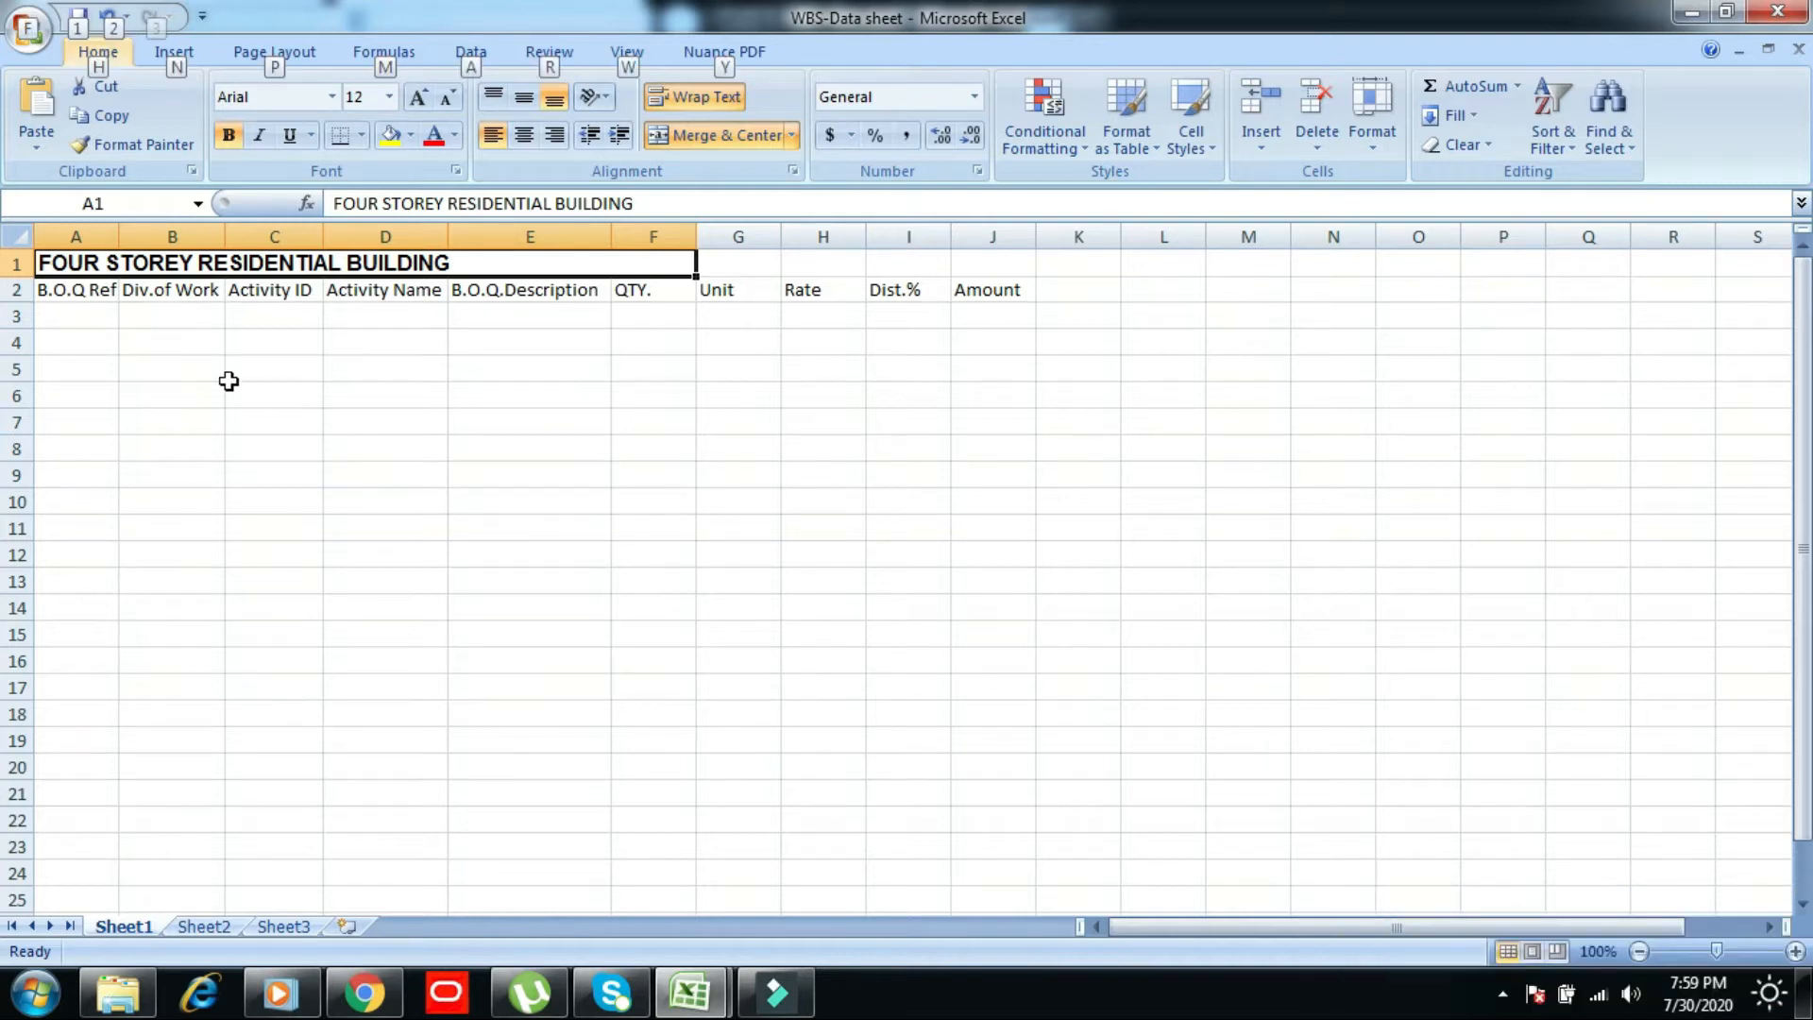
- Apply all borders to the table range A2:J21
left_click_drag(66, 297, 1025, 797)
left_click(360, 137)
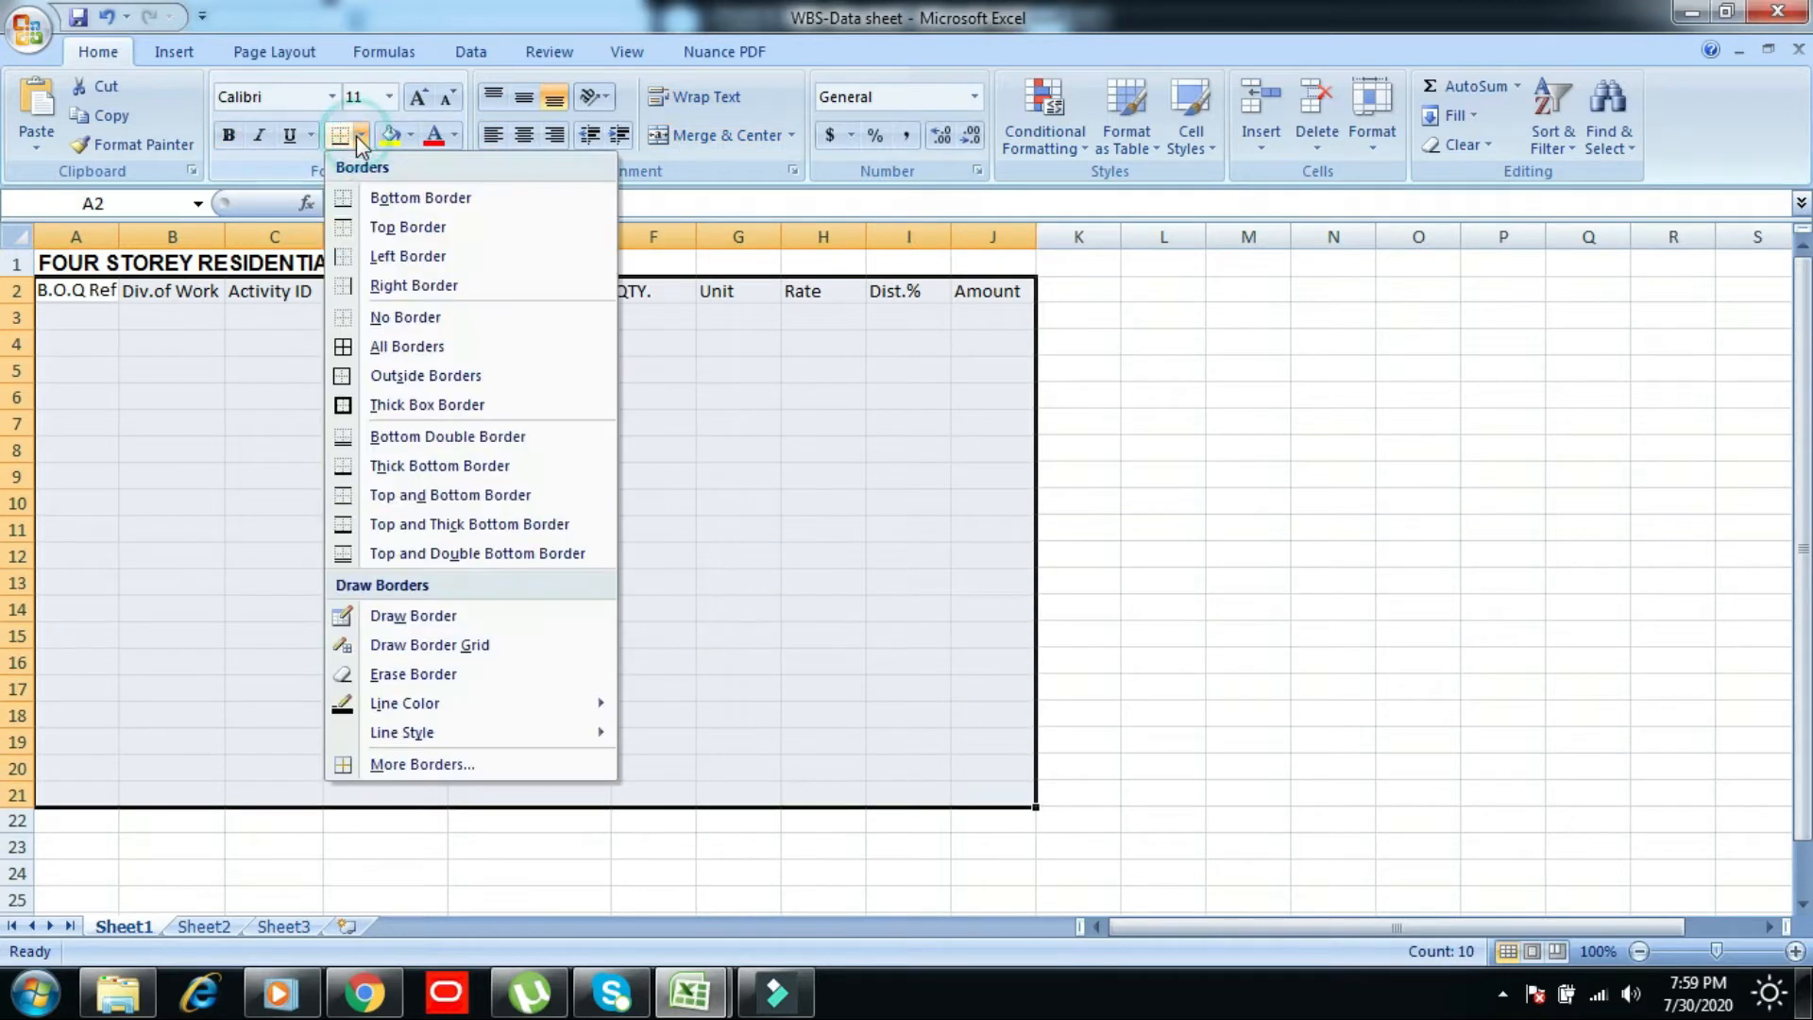
left_click(402, 344)
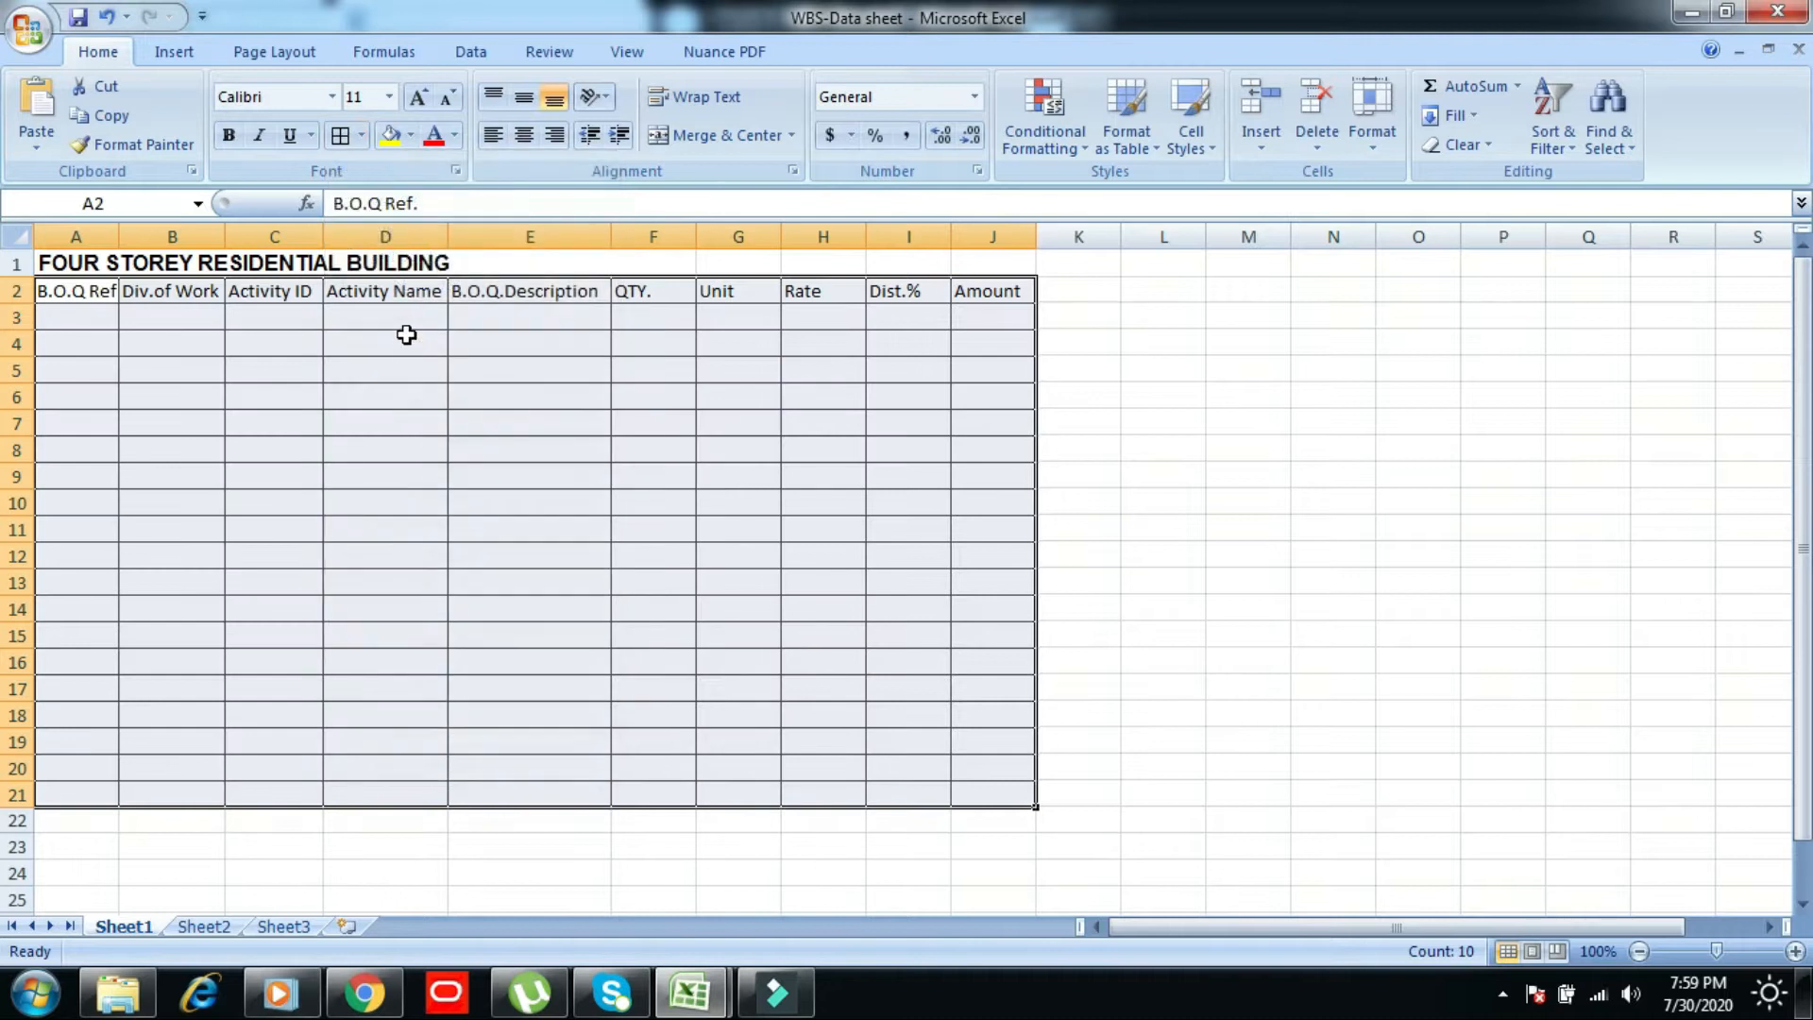
- Enter "Substructure" in cell A3 under the B.O.Q Ref. heading
key("alt")
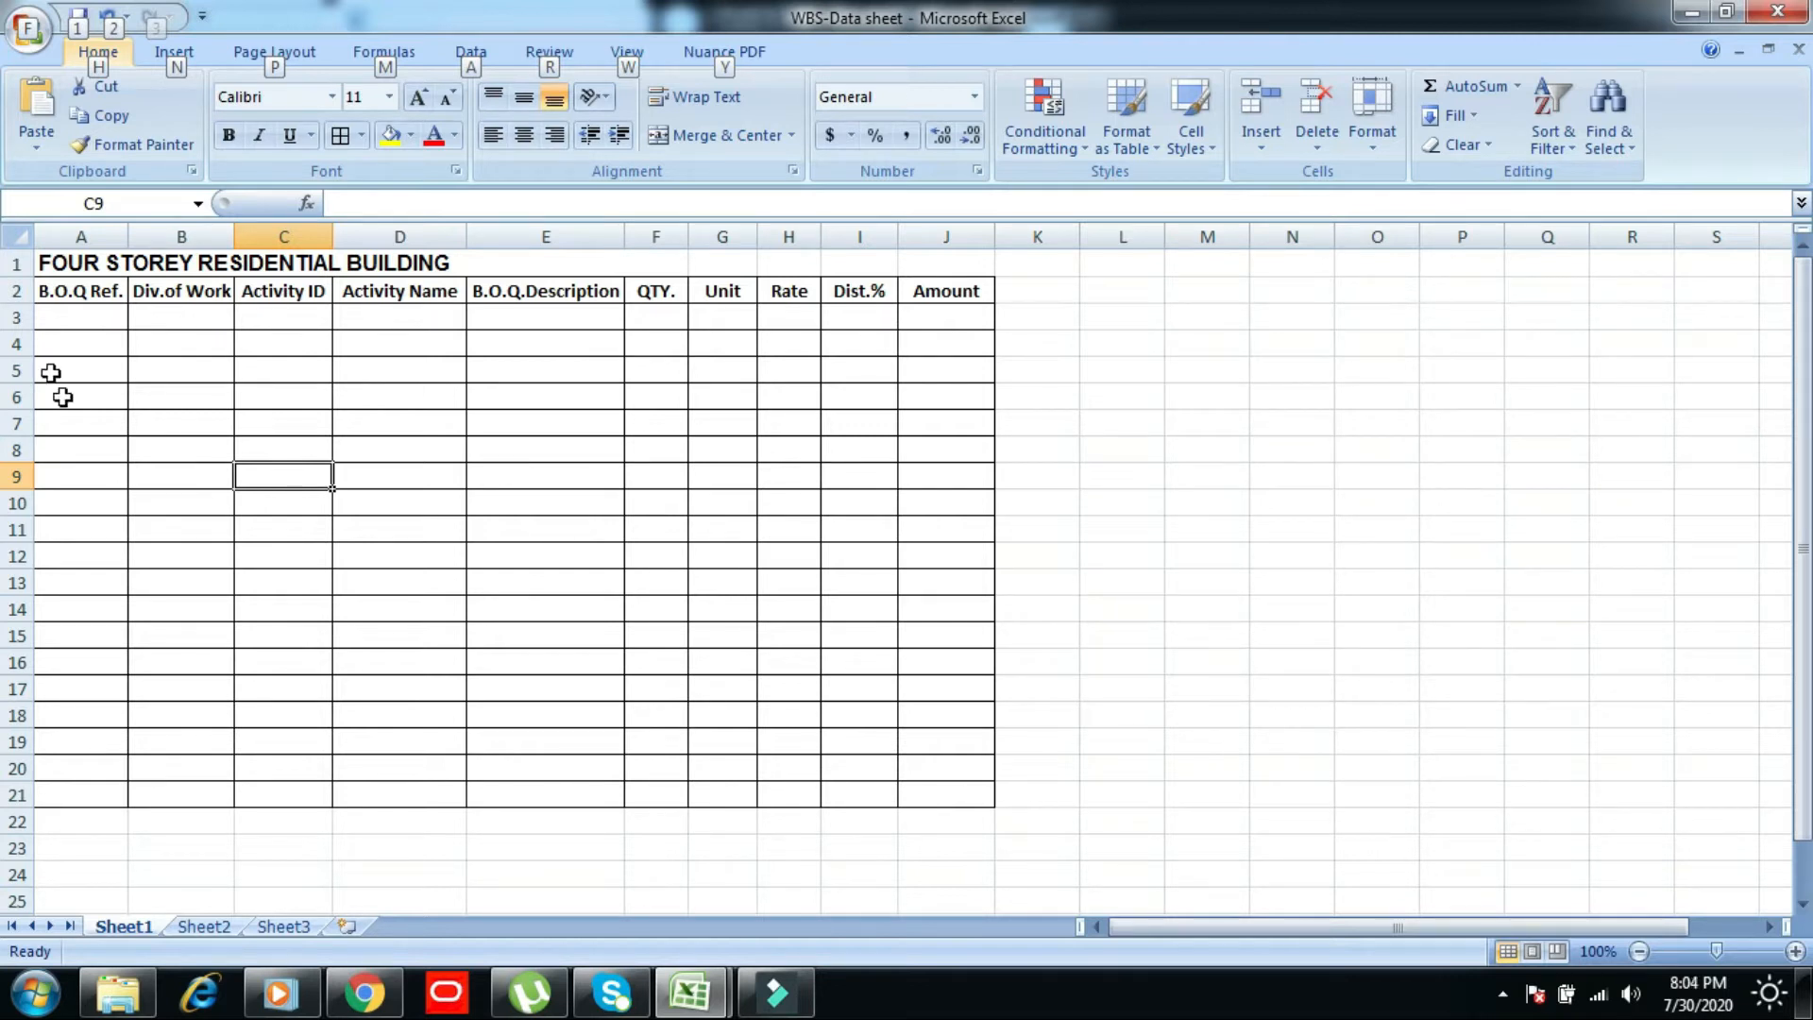
left_click(62, 319)
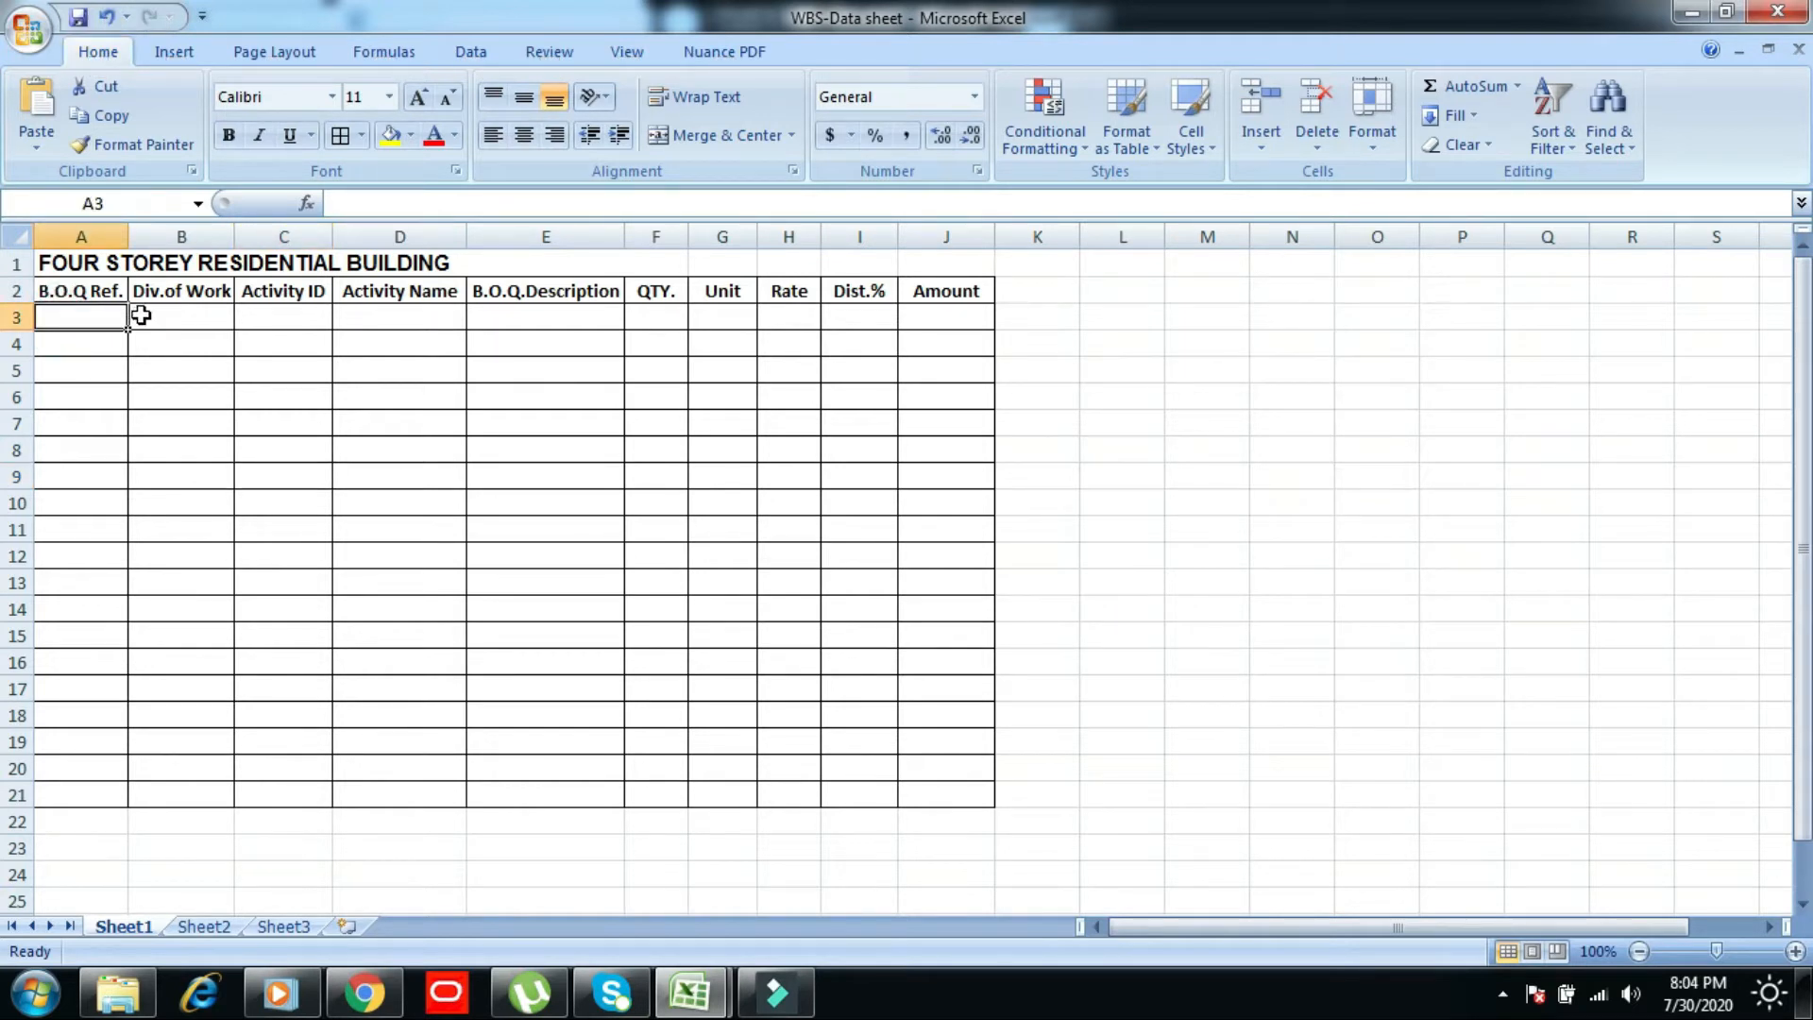
type("Subst")
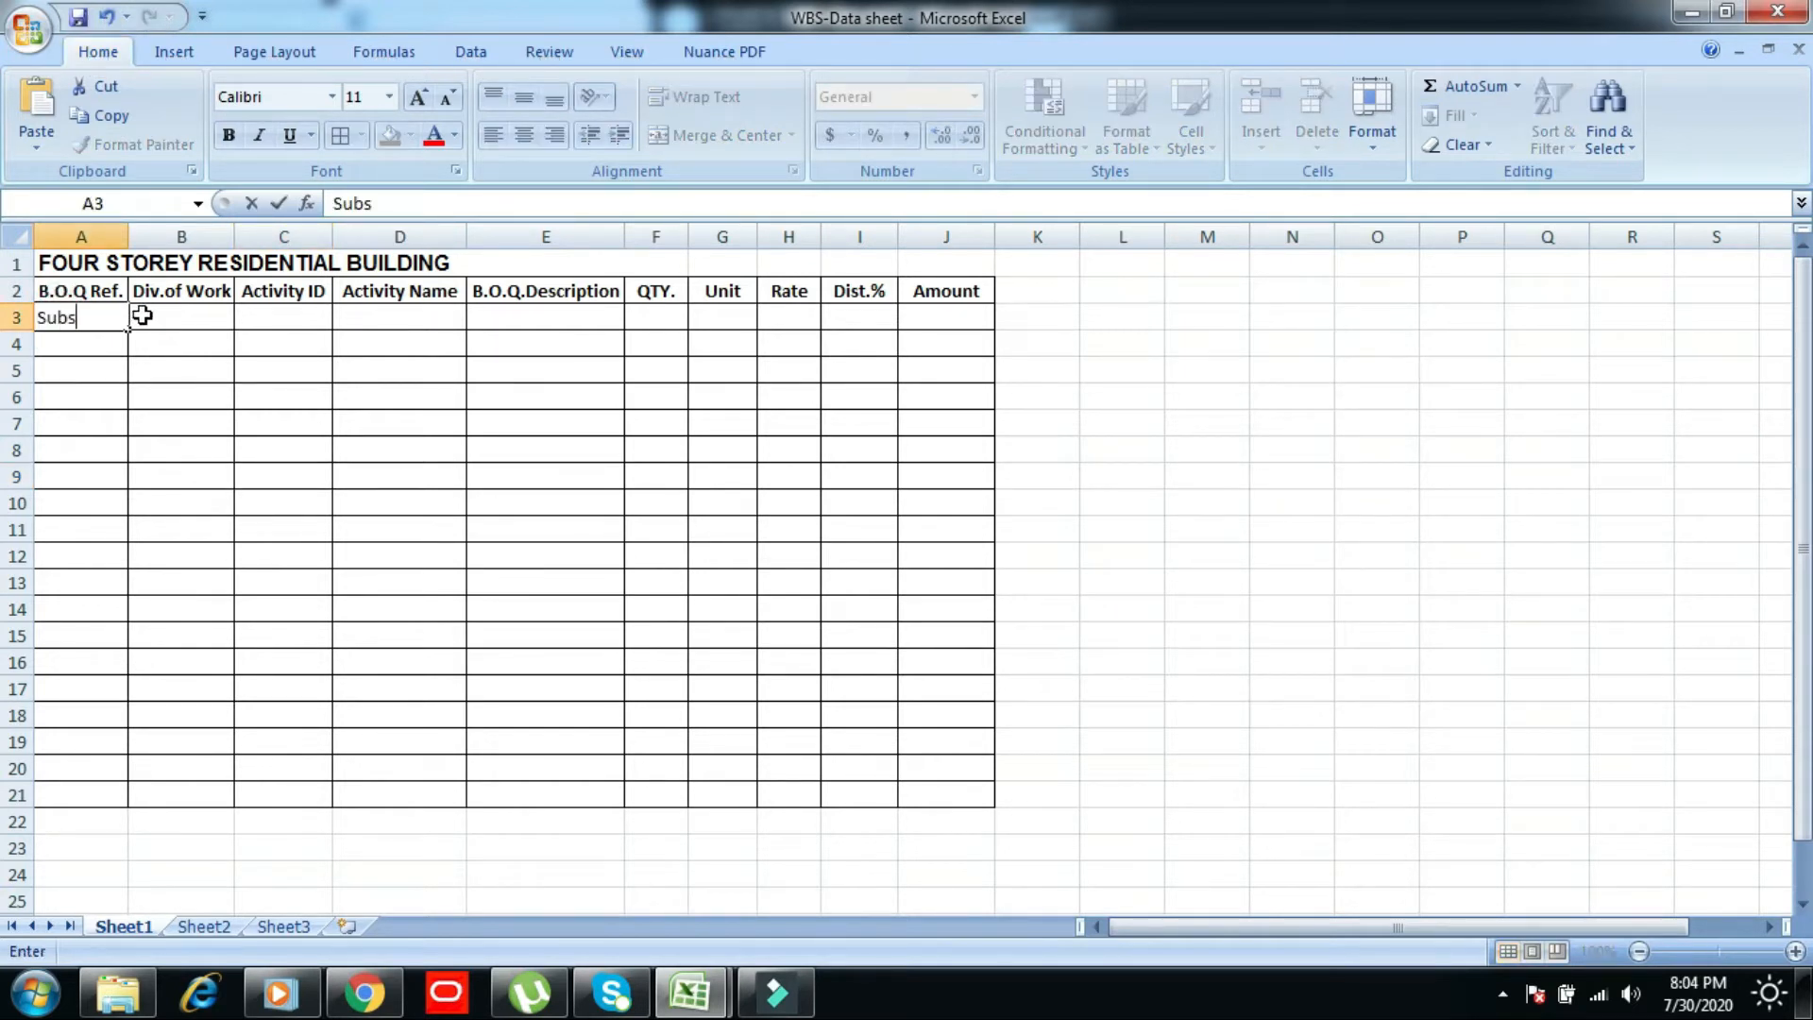
type("ructure")
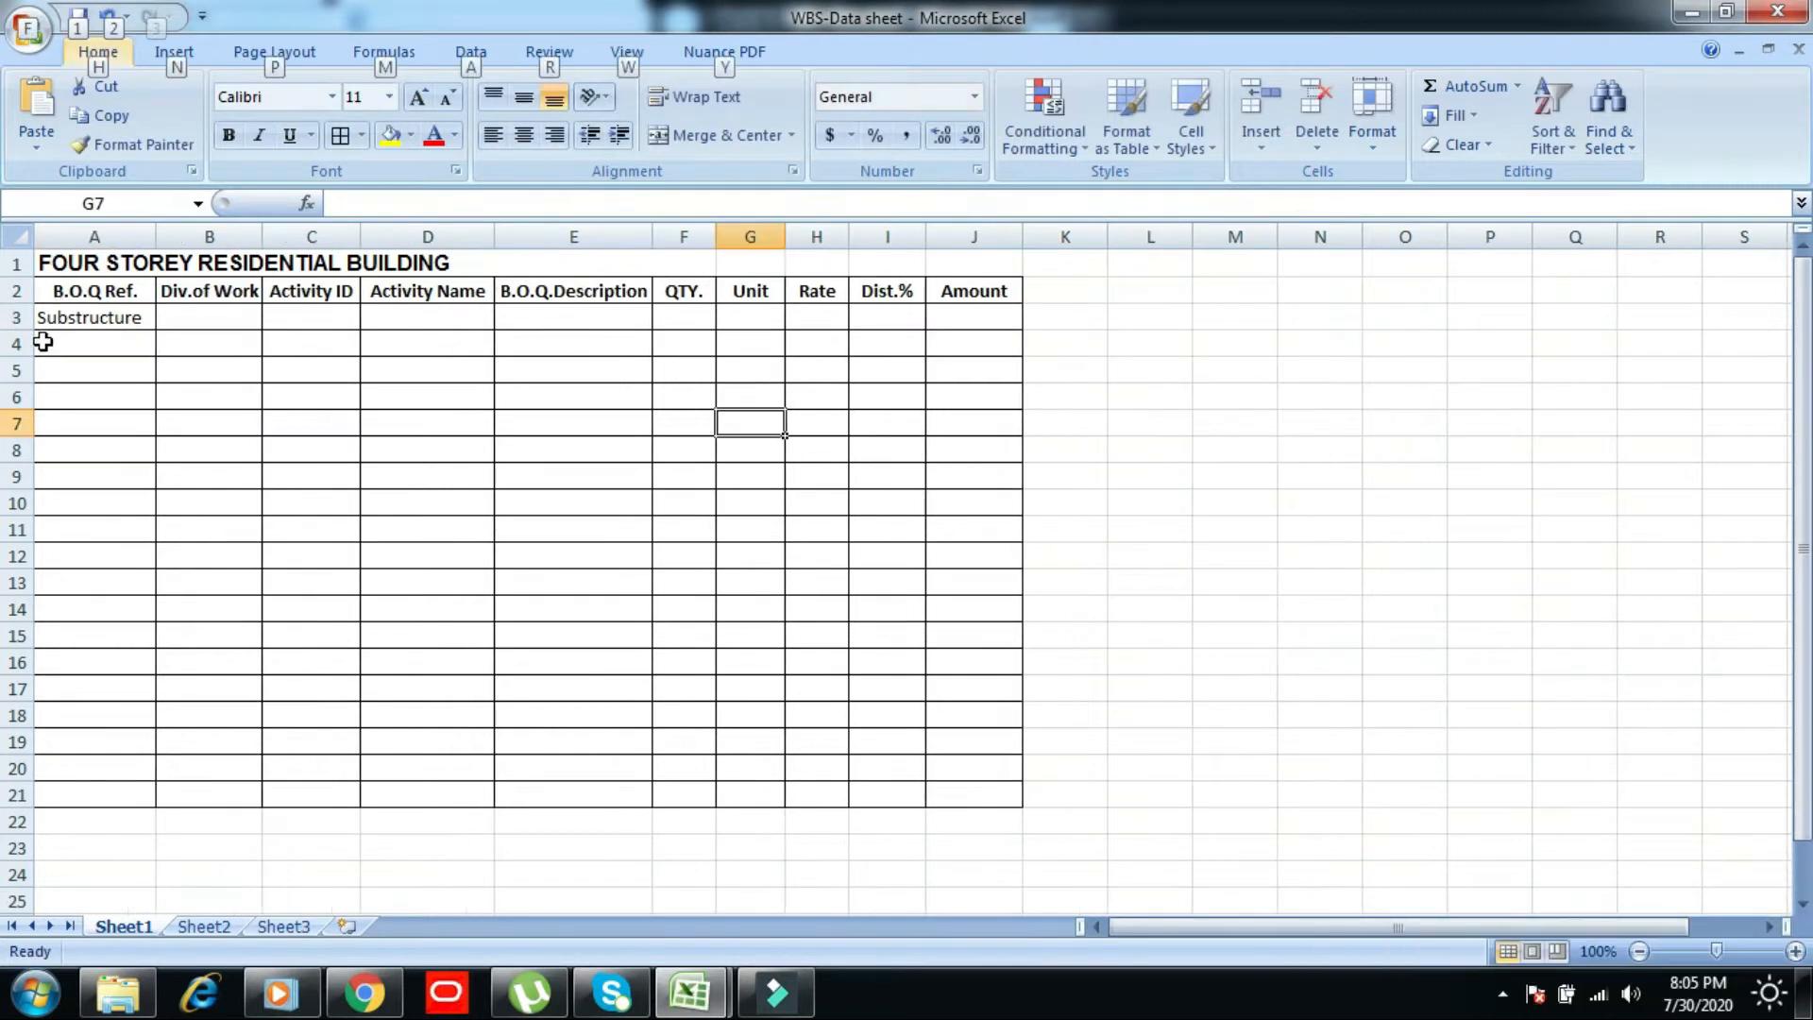
- Merge cells A3 to J3 into one Substructure row and left-align its text
left_click(63, 321)
left_click_drag(662, 275, 972, 321)
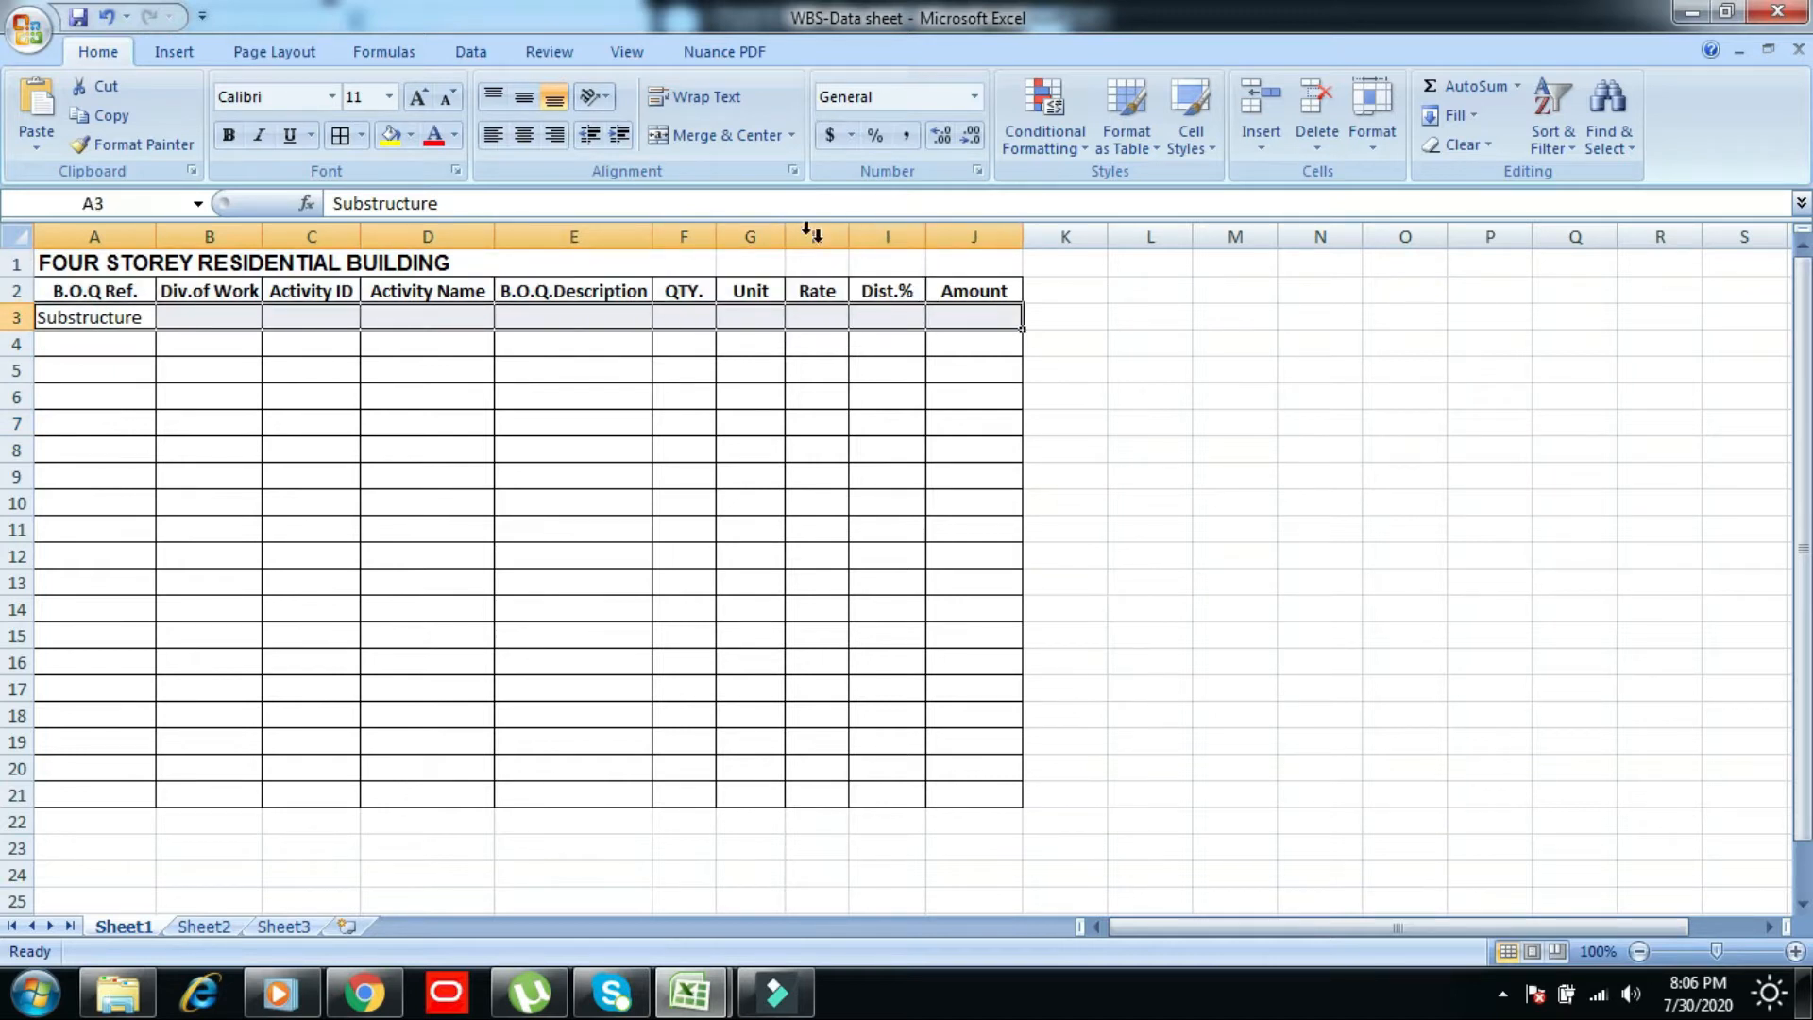
left_click(705, 144)
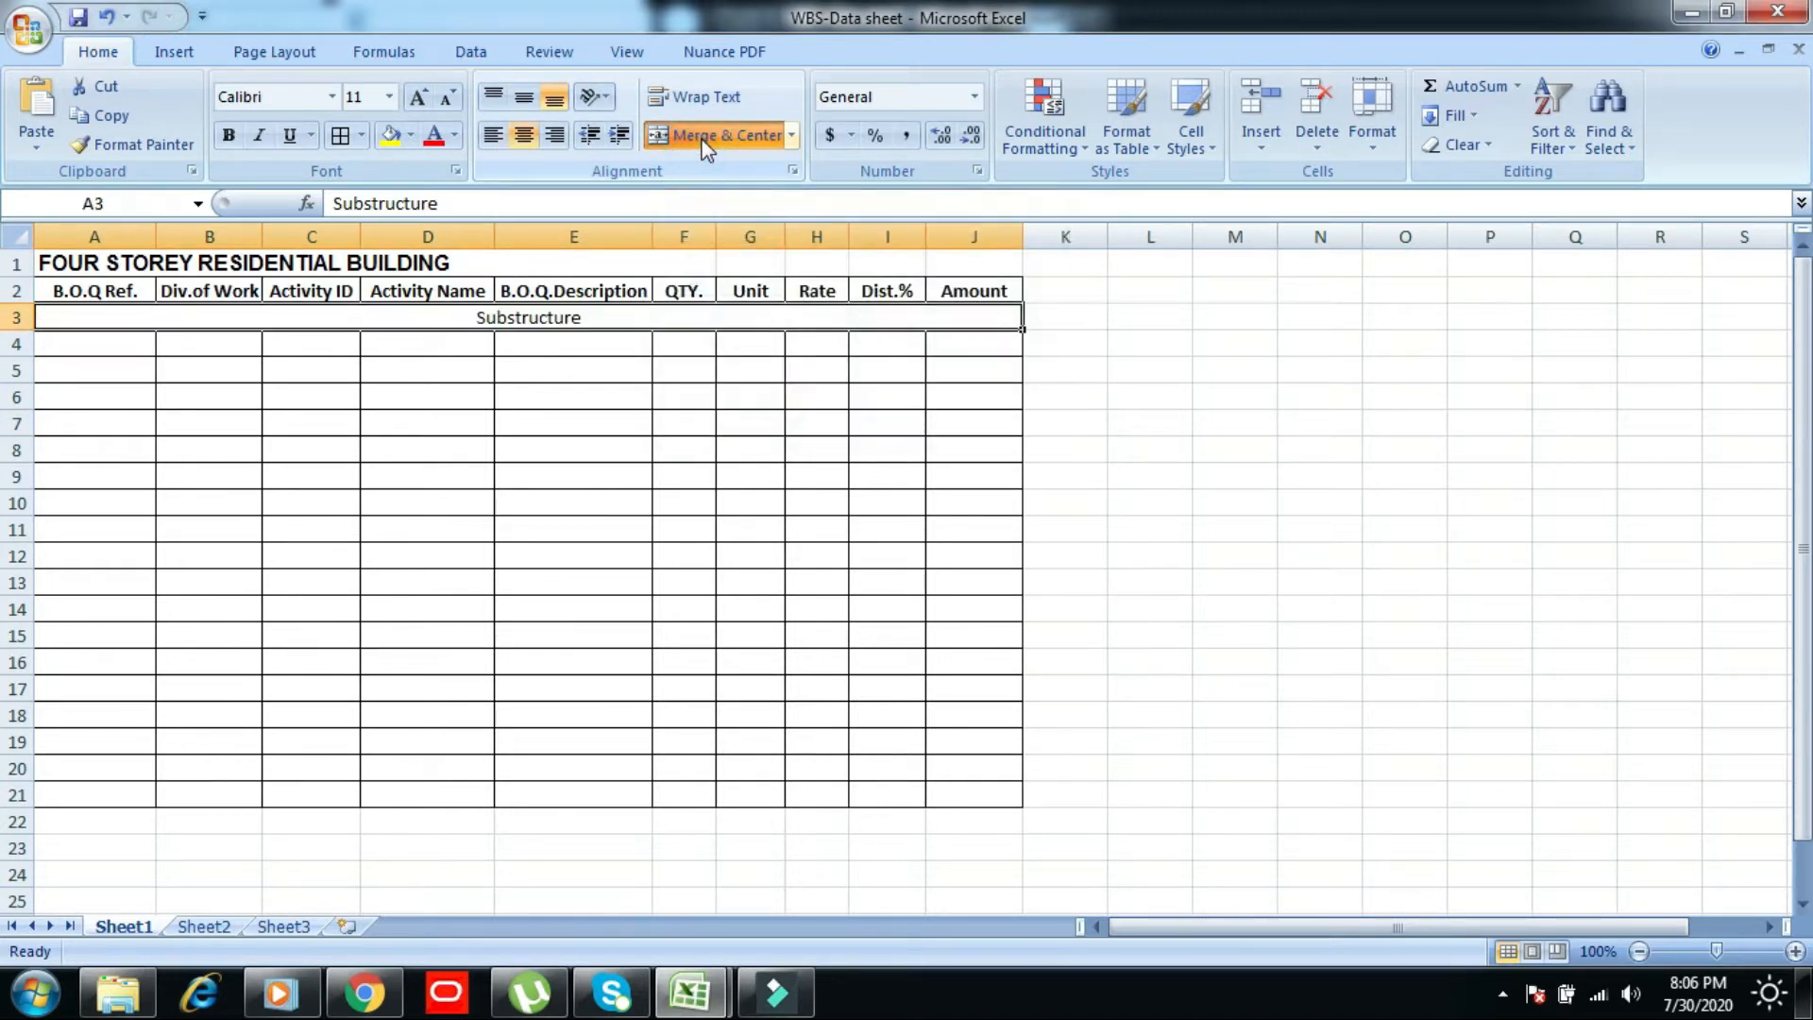
key("alt")
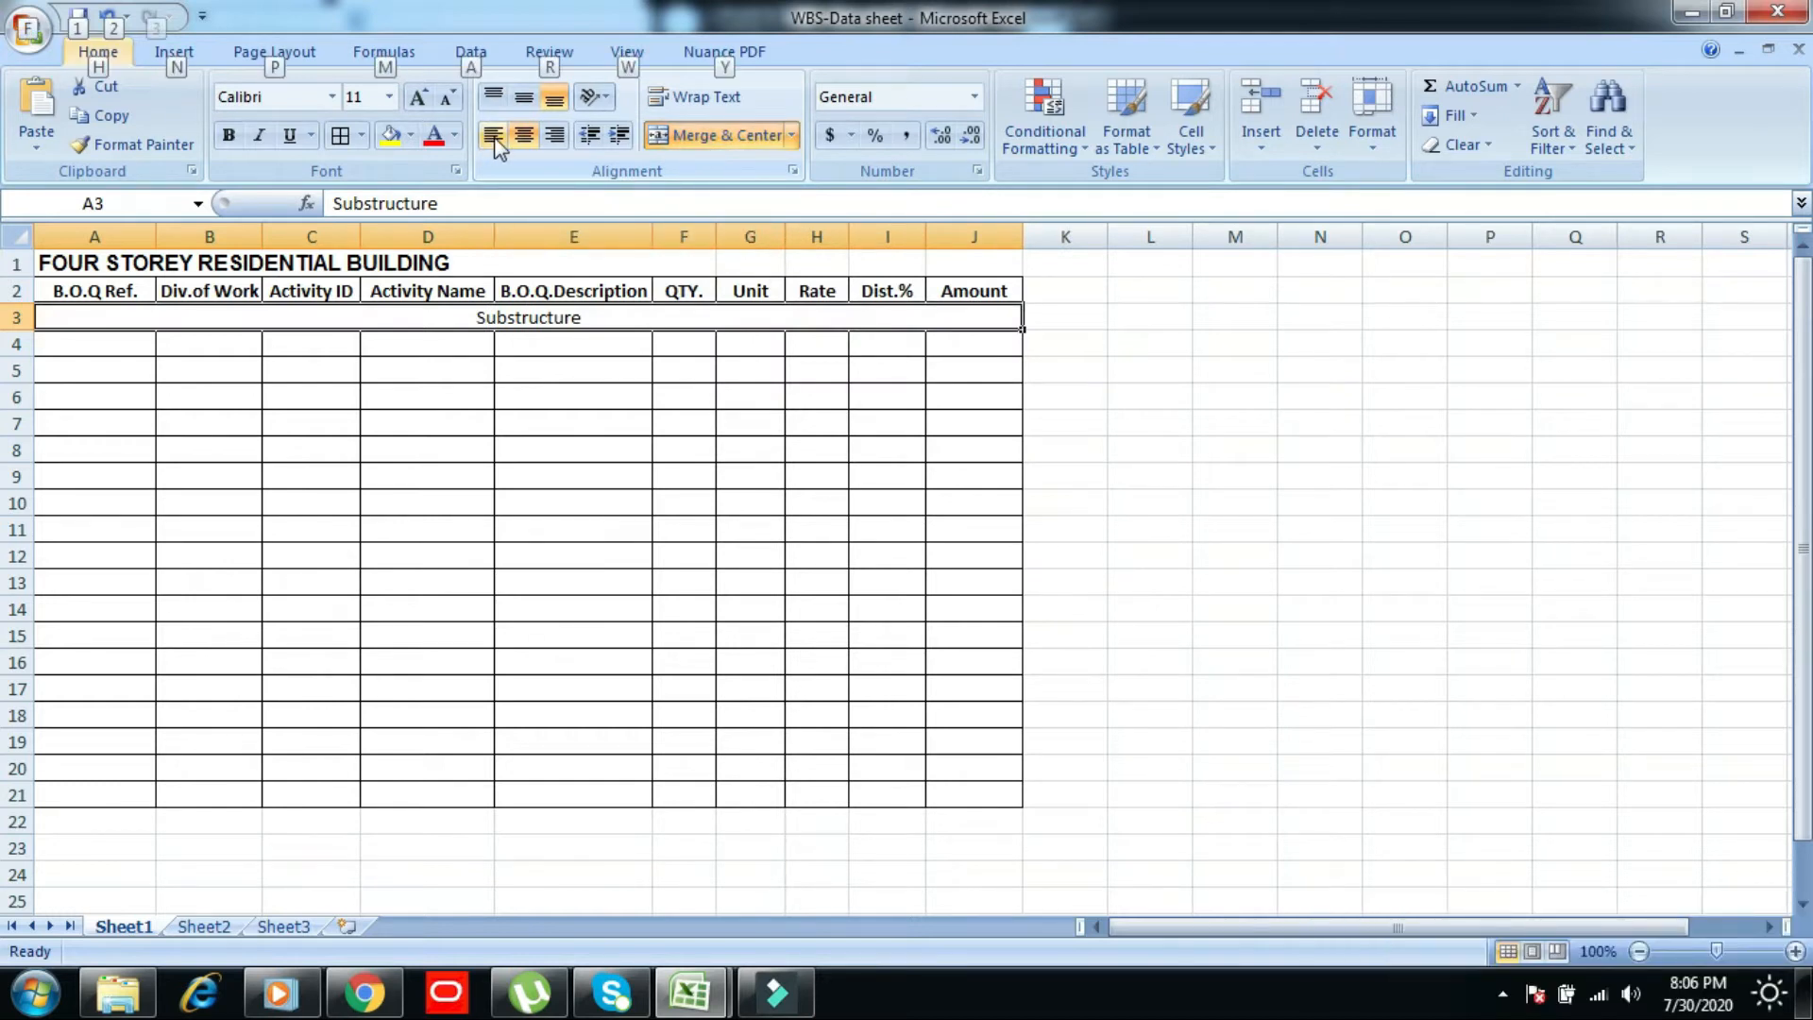
left_click(496, 139)
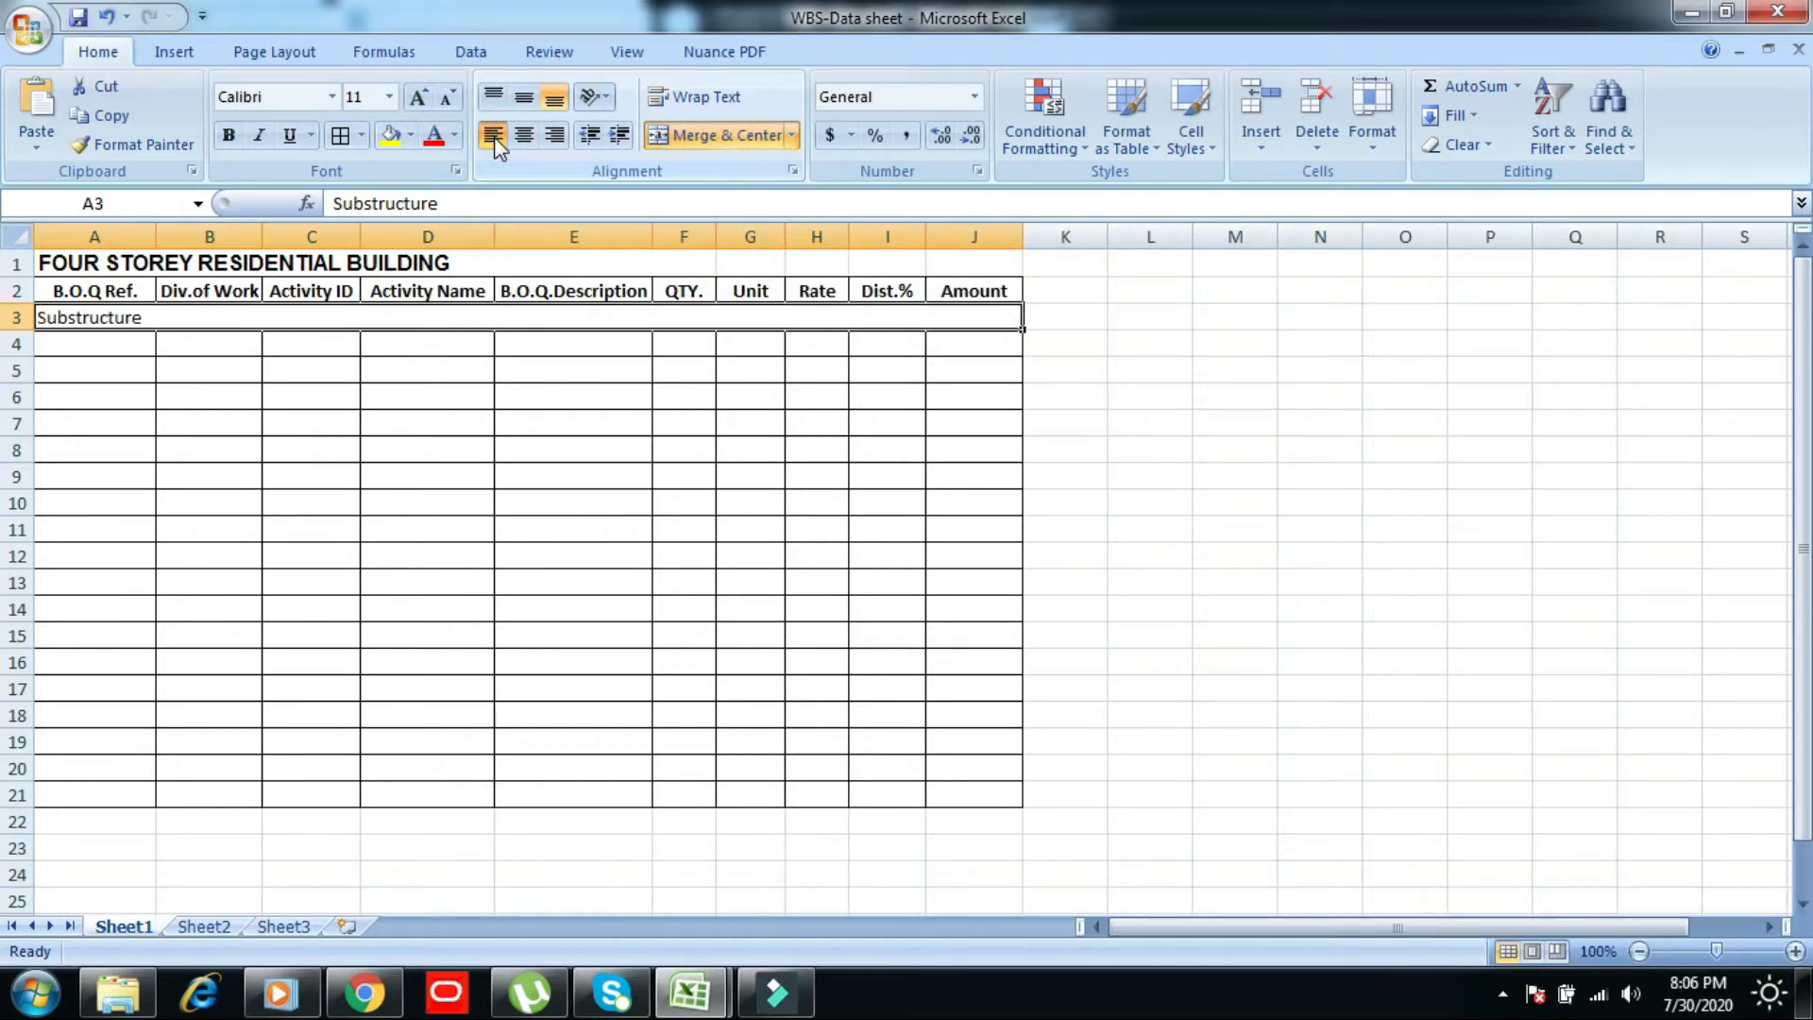
key("alt")
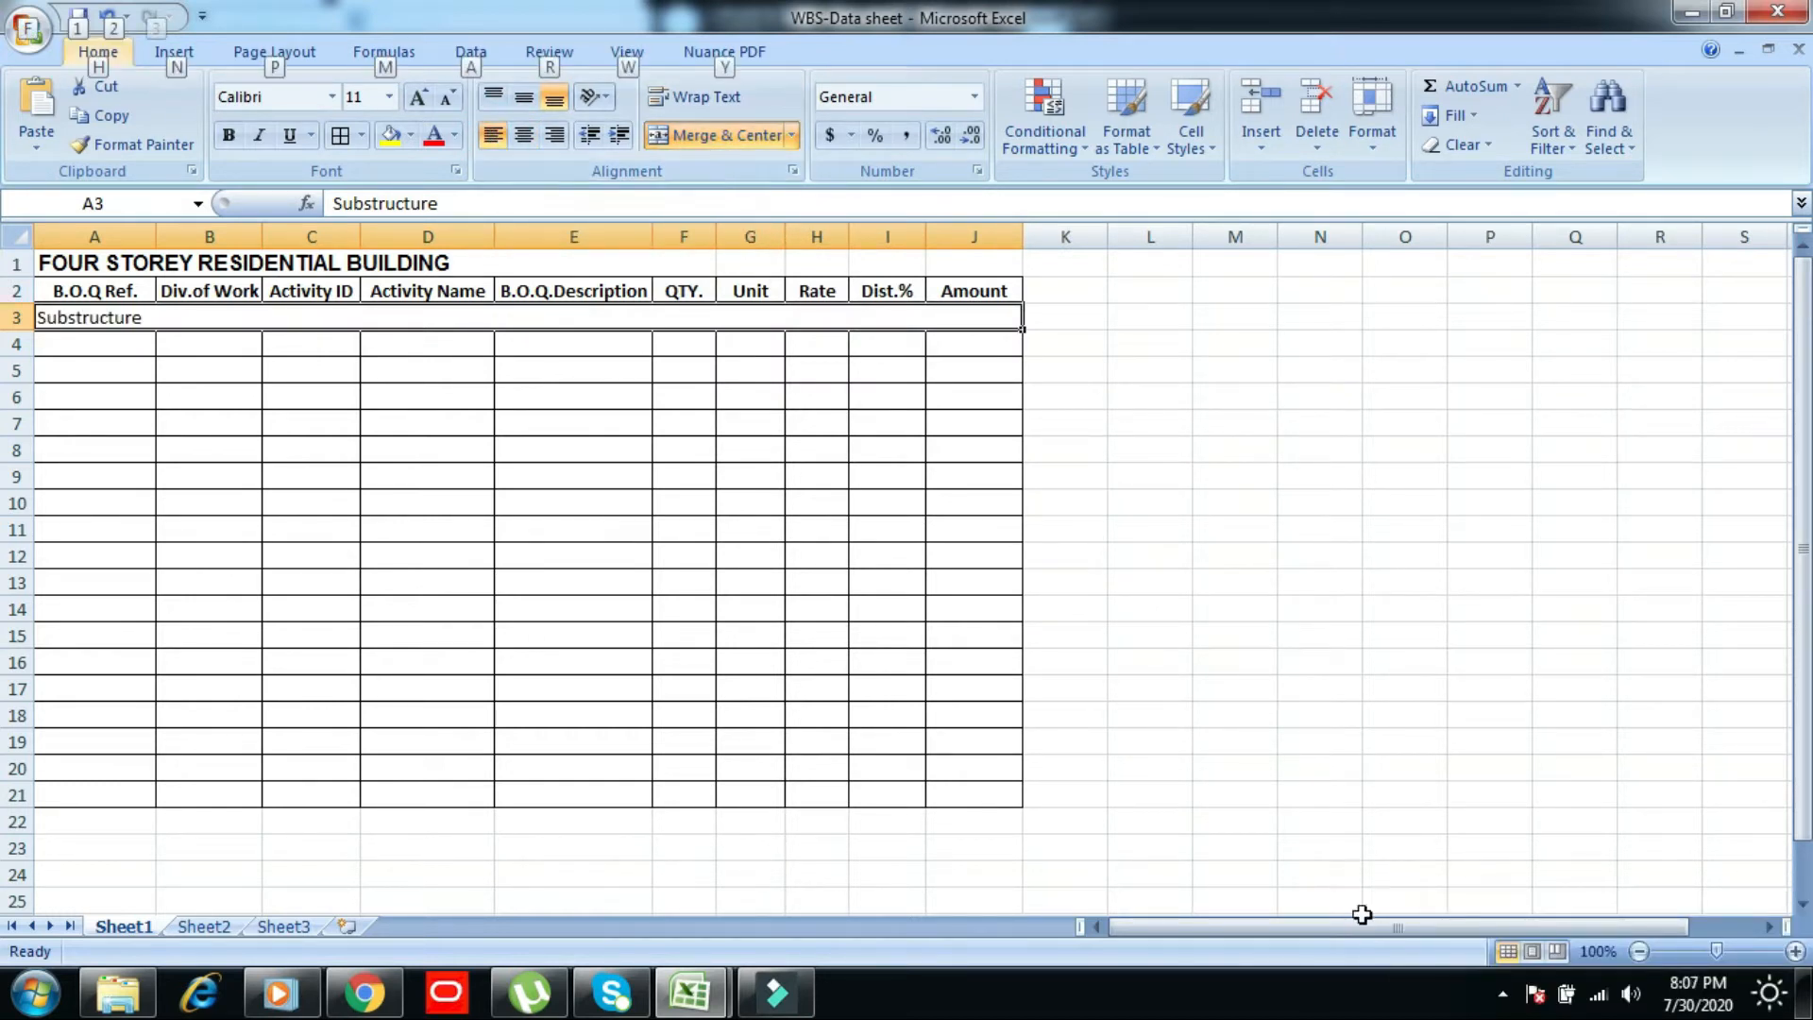
- Insert a copy of the merged Substructure row at row 4, shifting cells down, and change its text to "Superstructure"
left_click(65, 318)
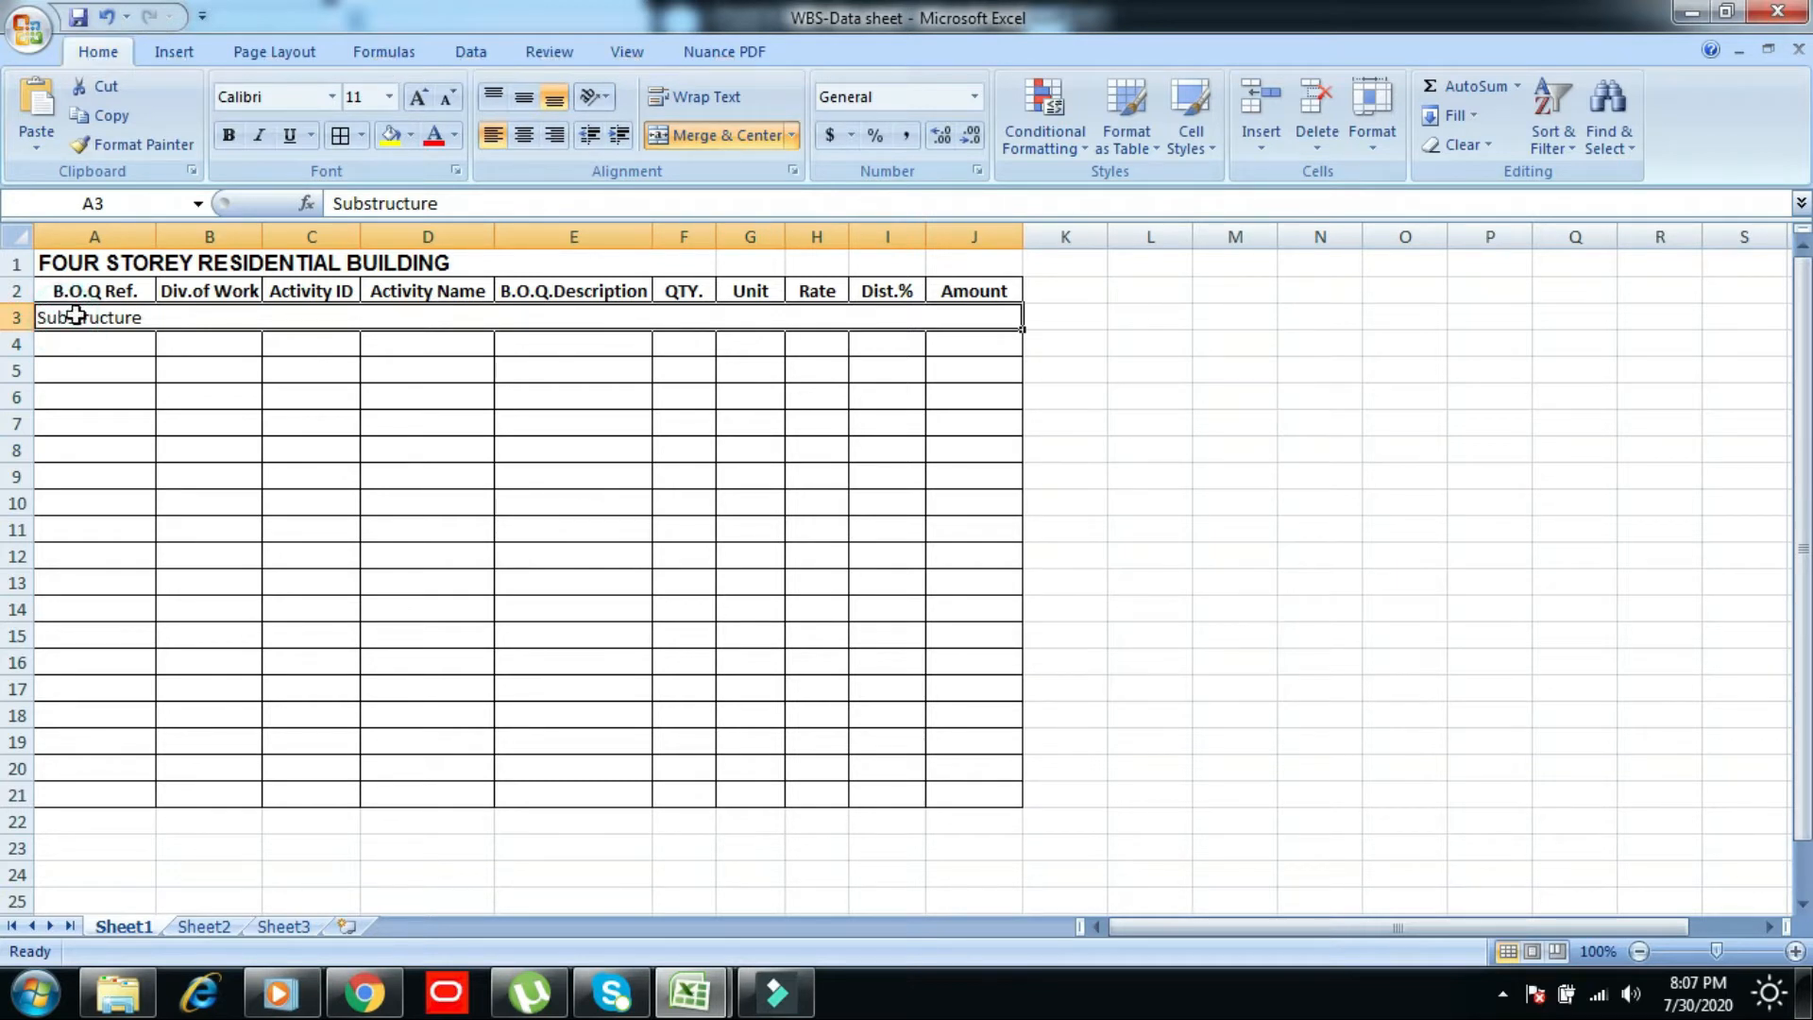
right_click(75, 316)
left_click(143, 364)
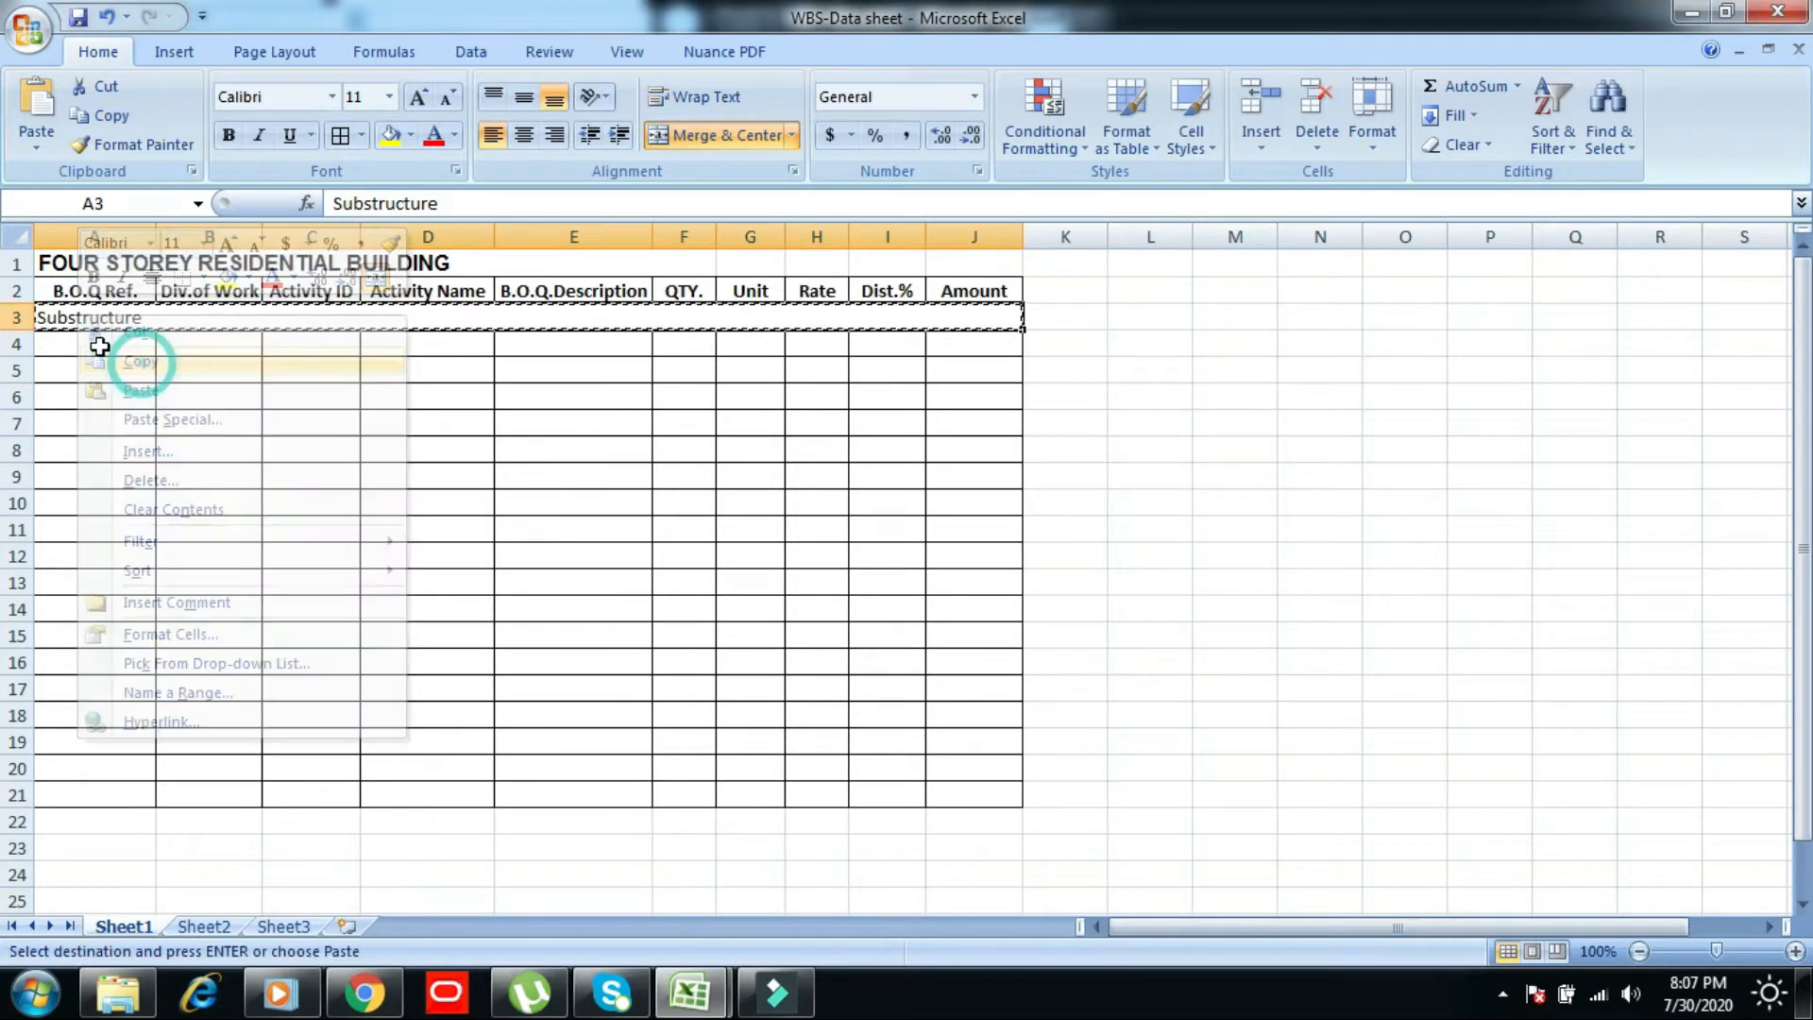
left_click(89, 344)
right_click(89, 344)
key("Escape")
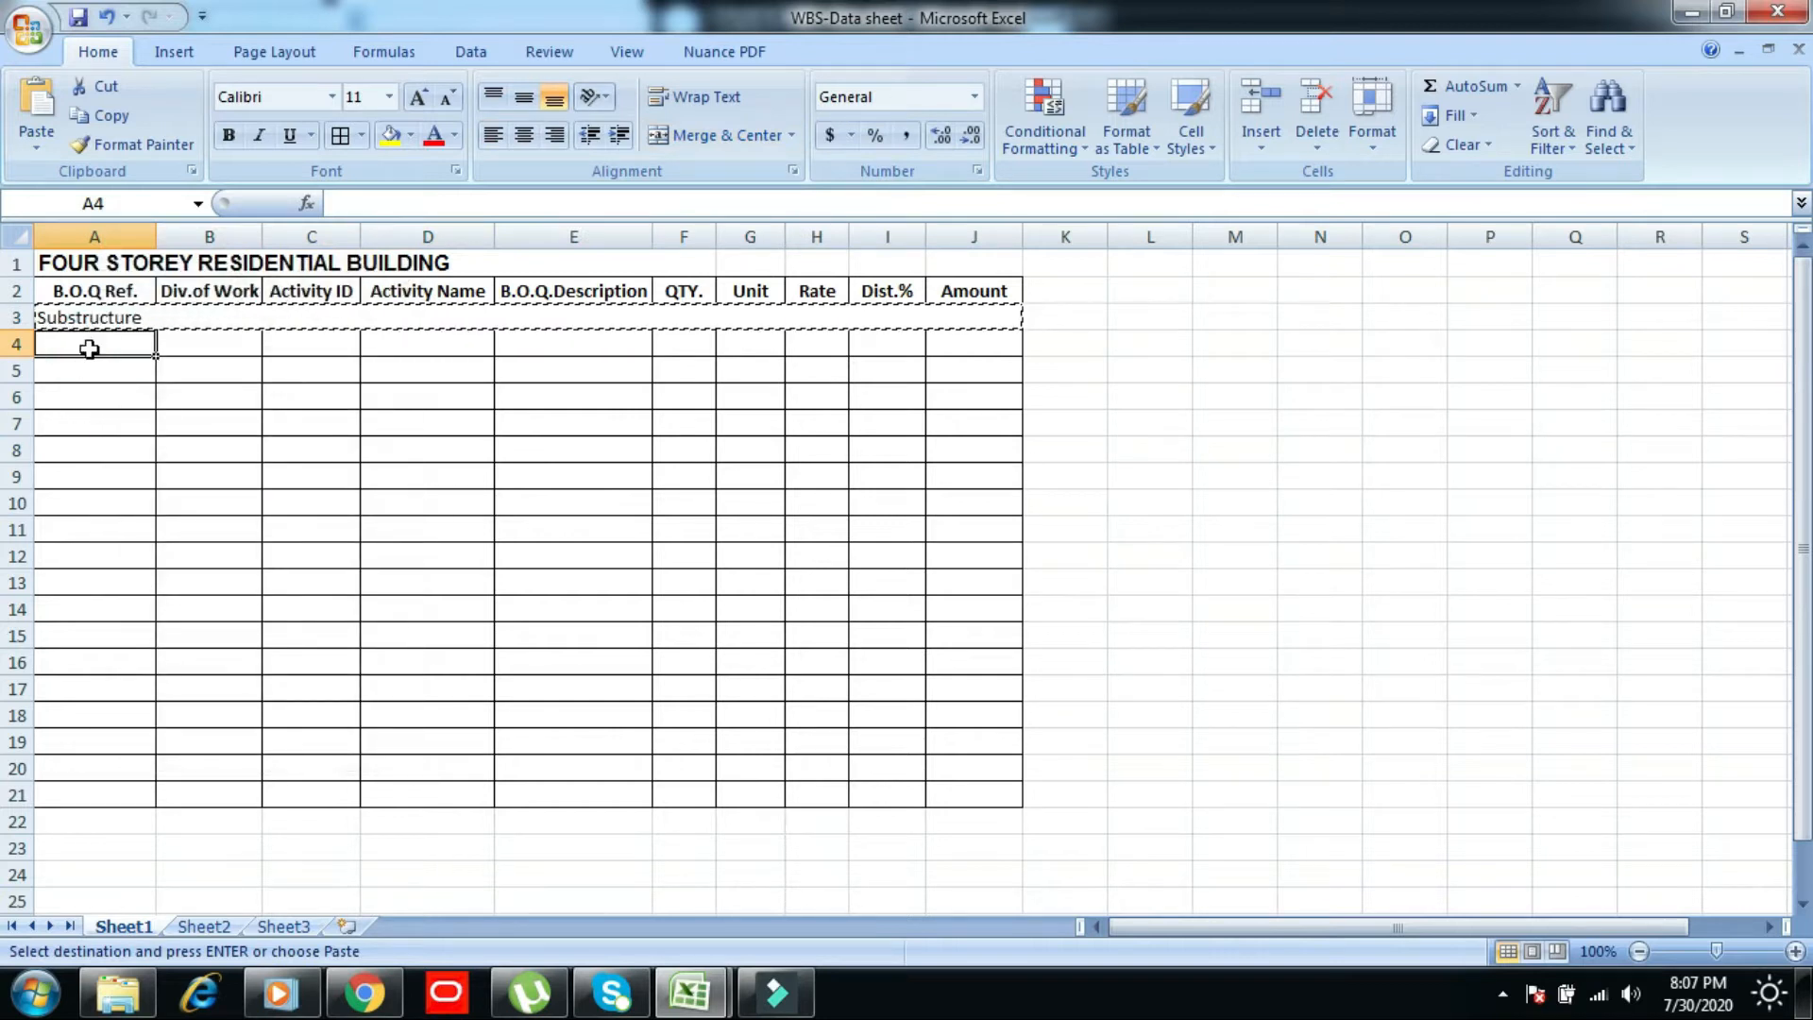
right_click(98, 347)
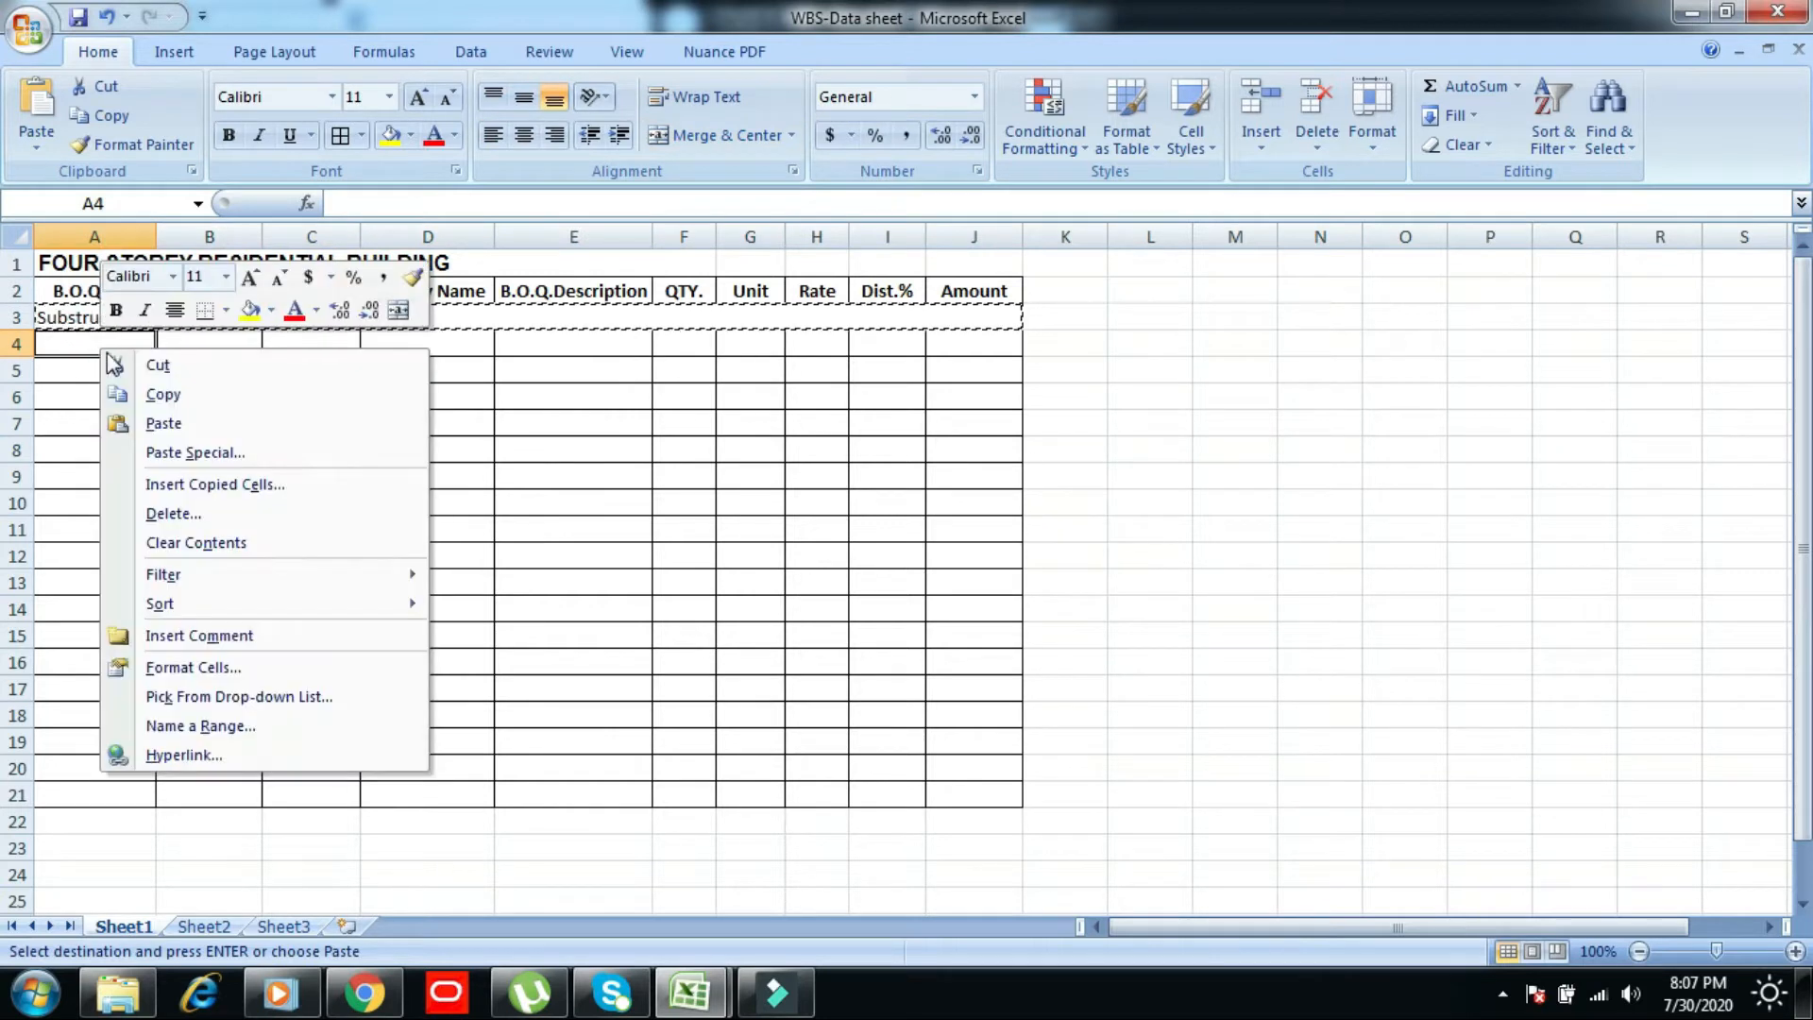
left_click(182, 485)
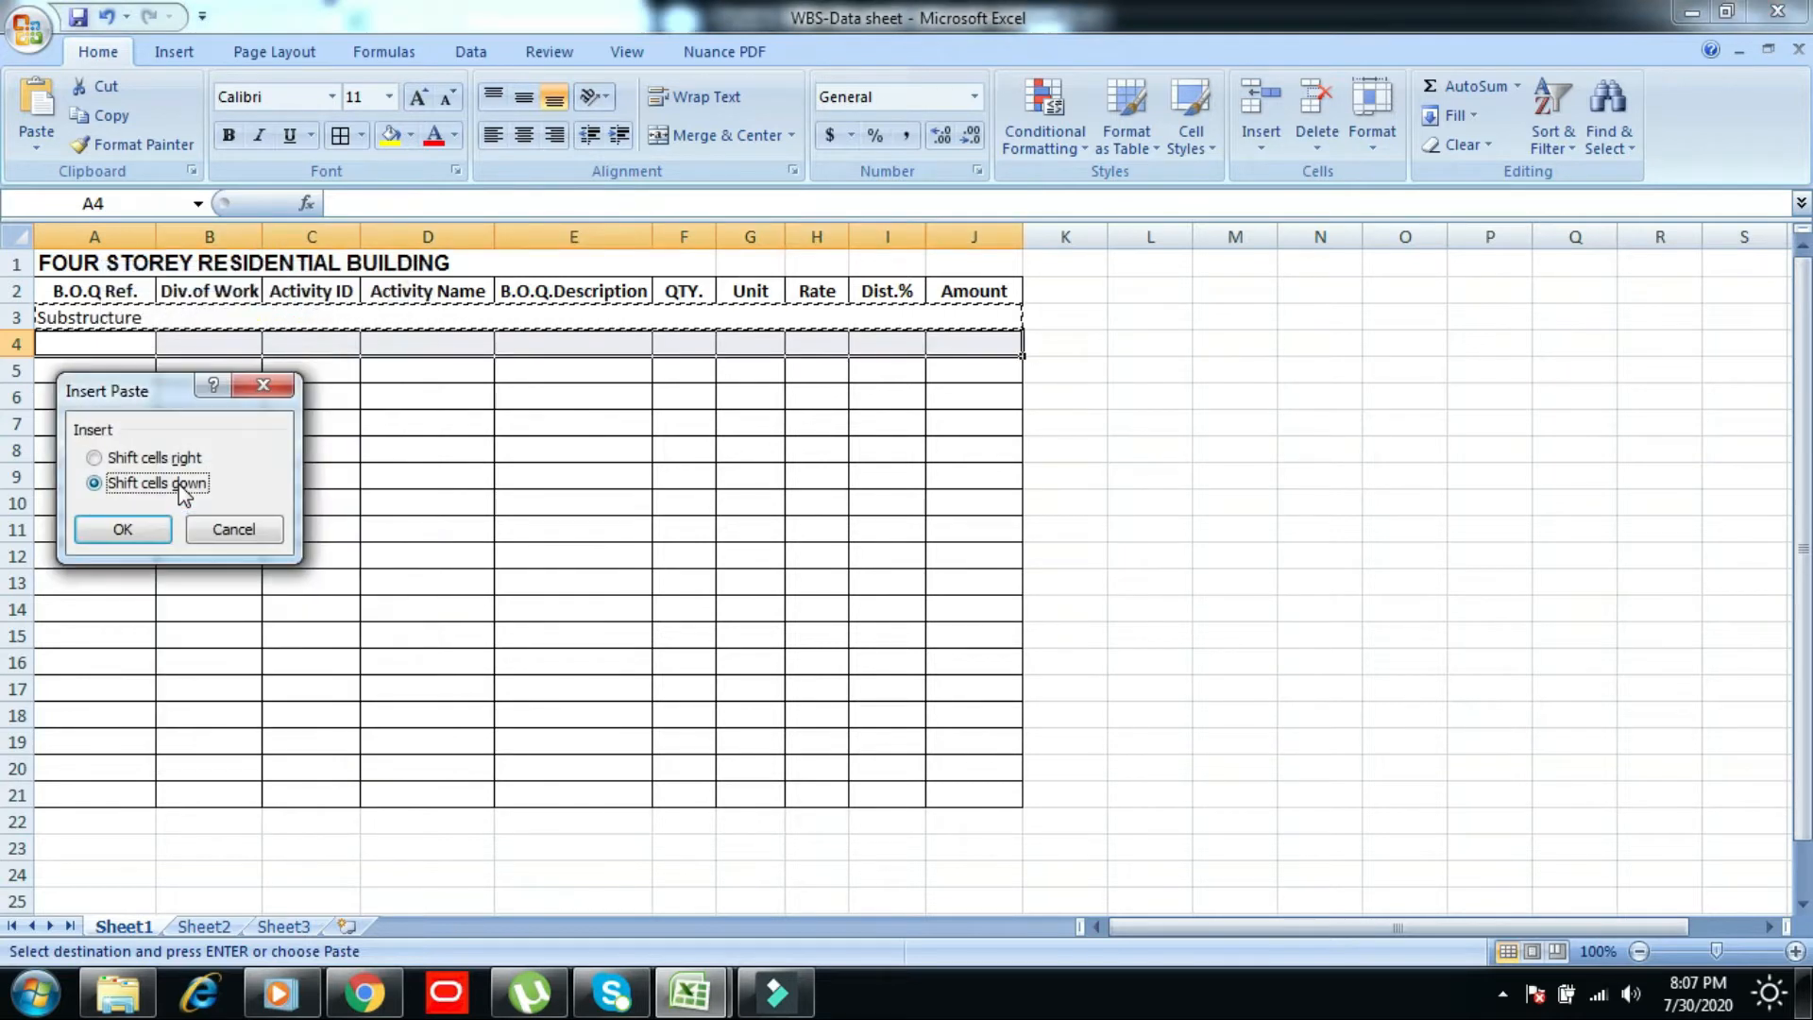
left_click(121, 527)
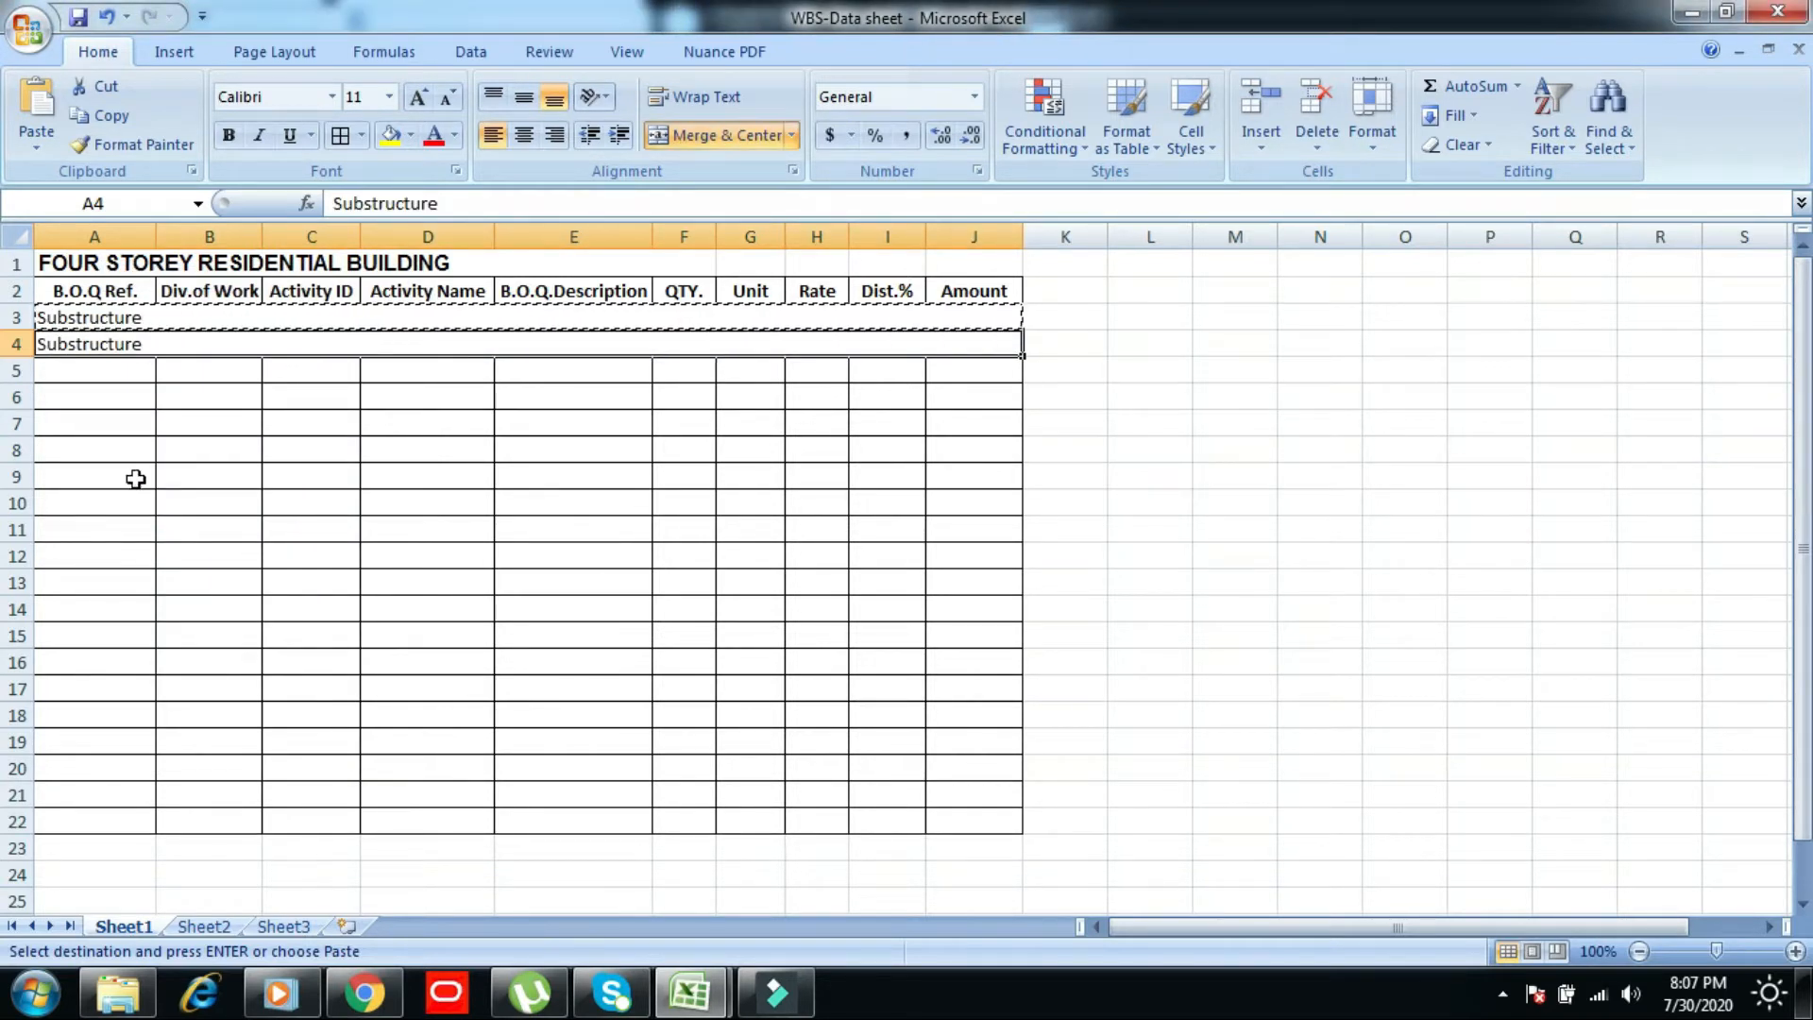
key("Escape")
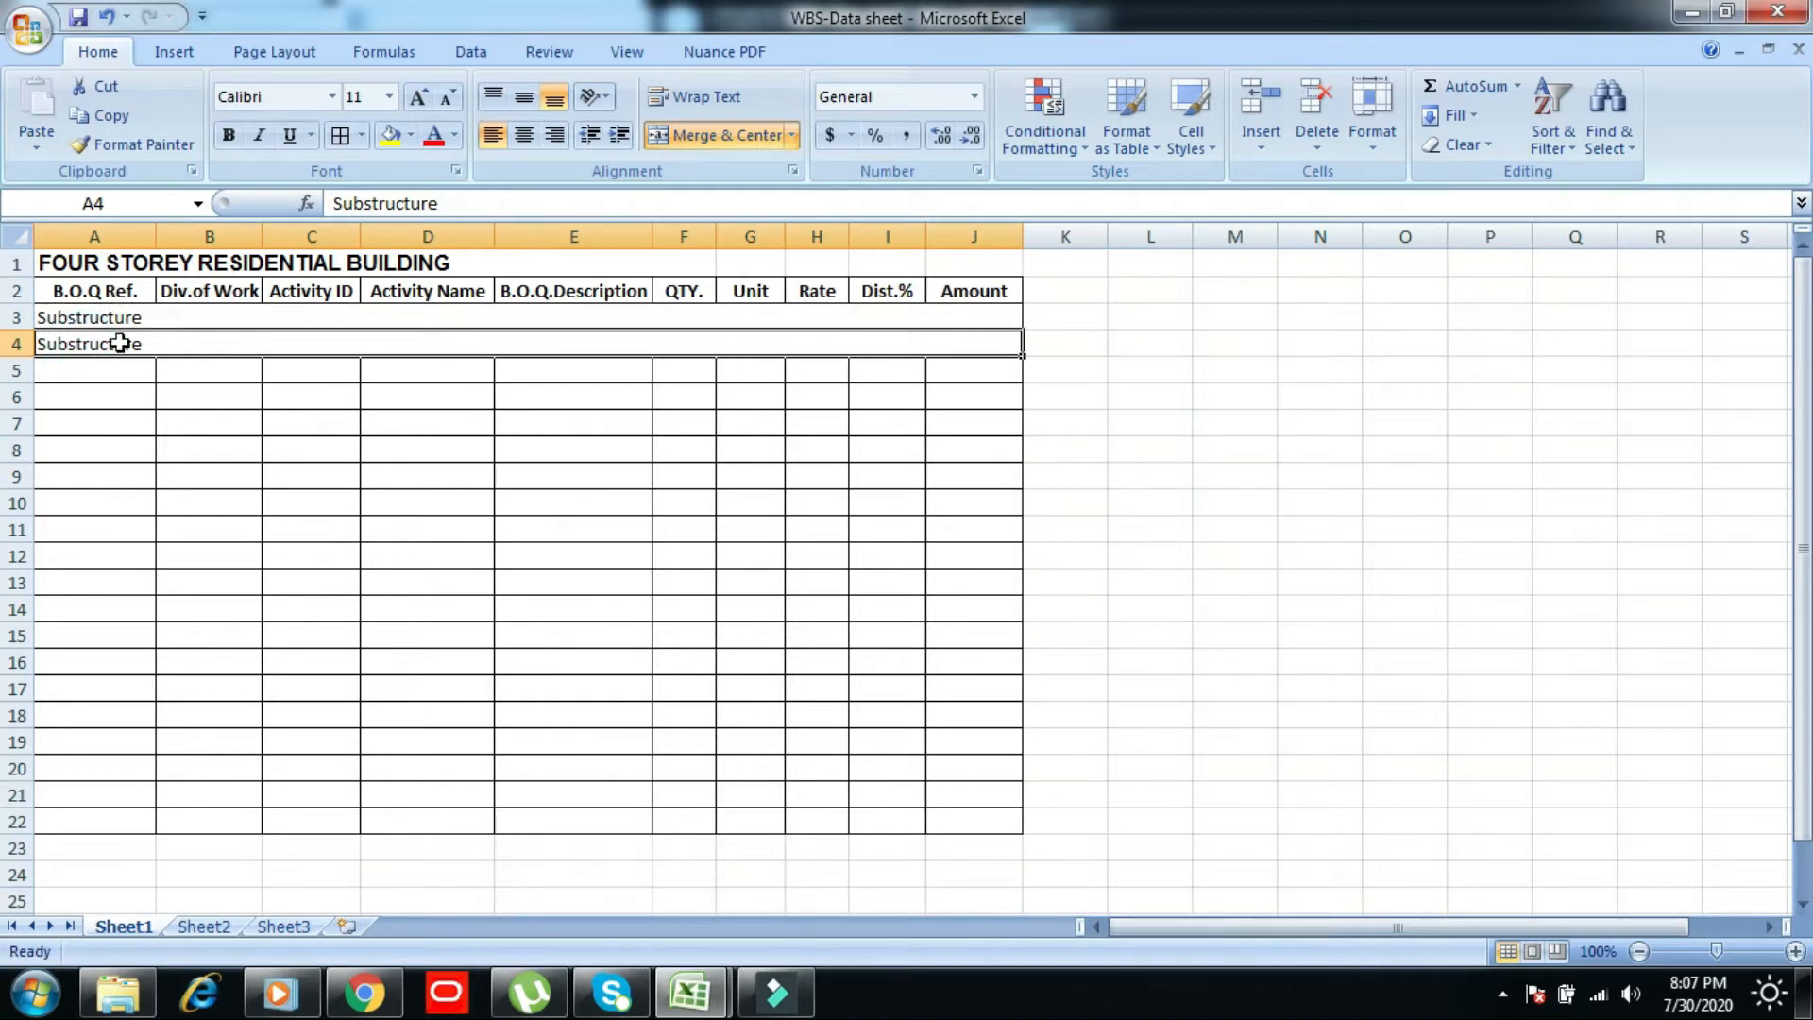
type("Superstr")
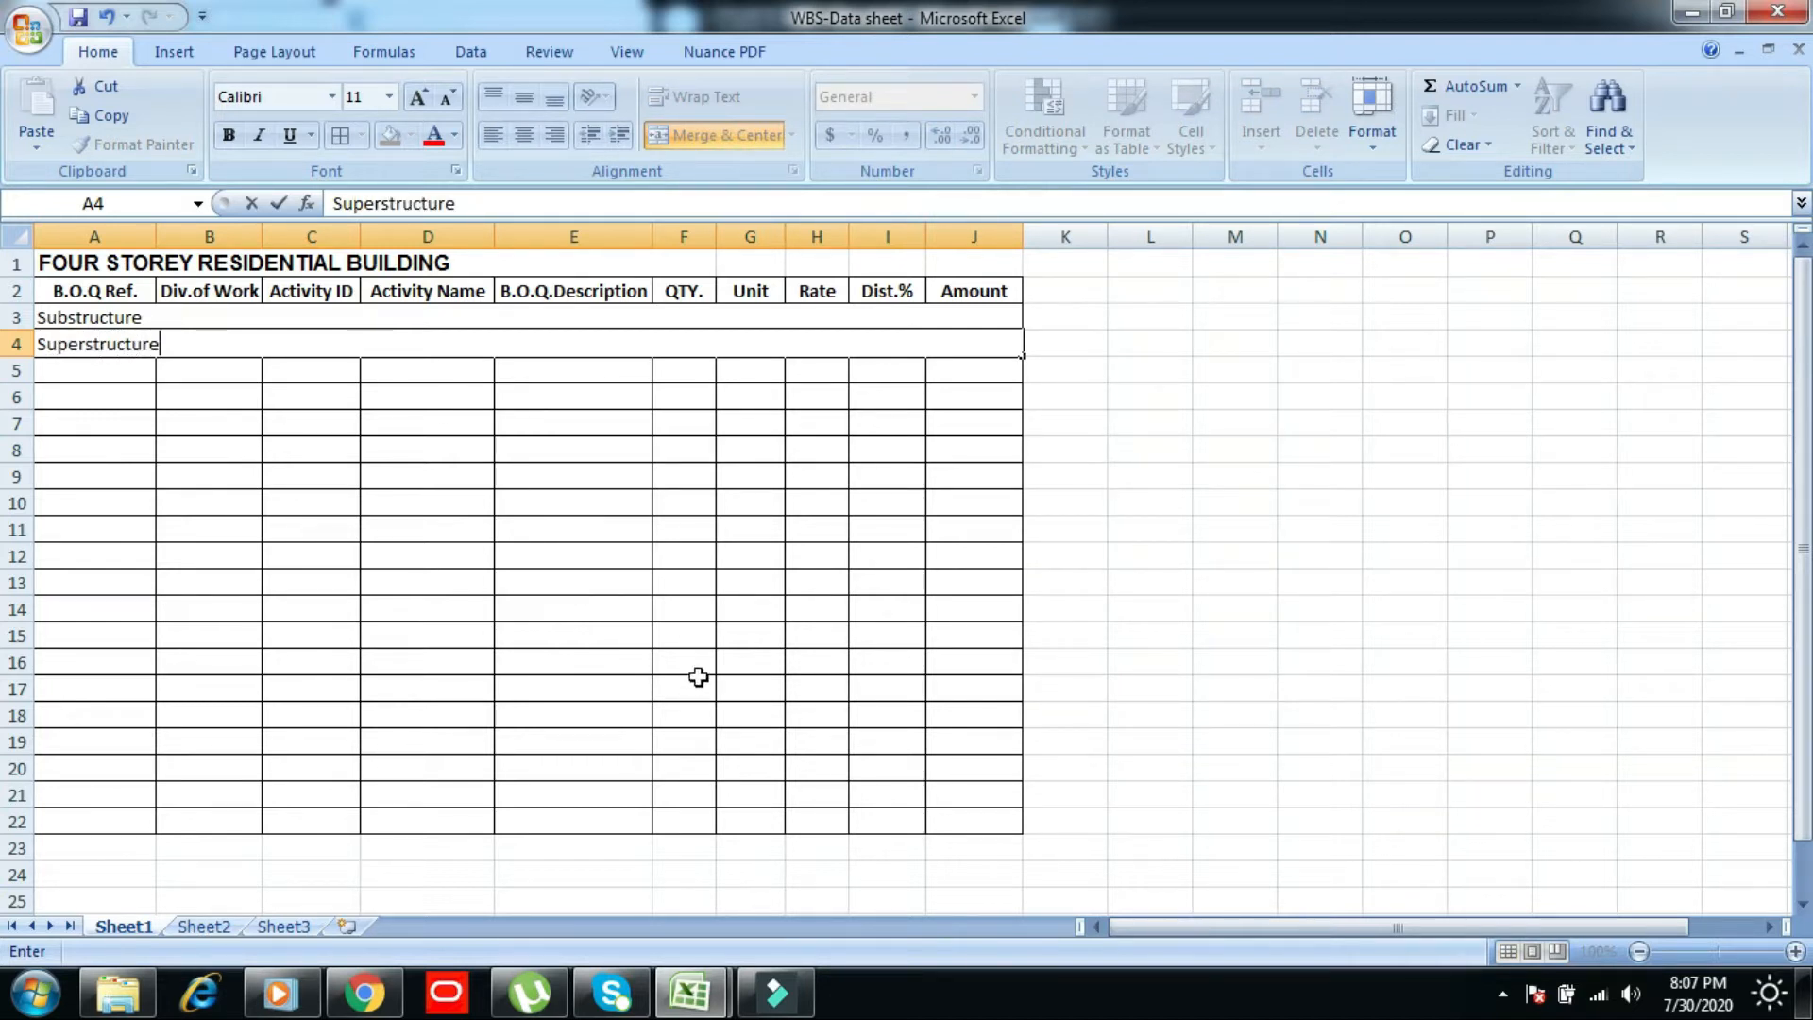
key("Return")
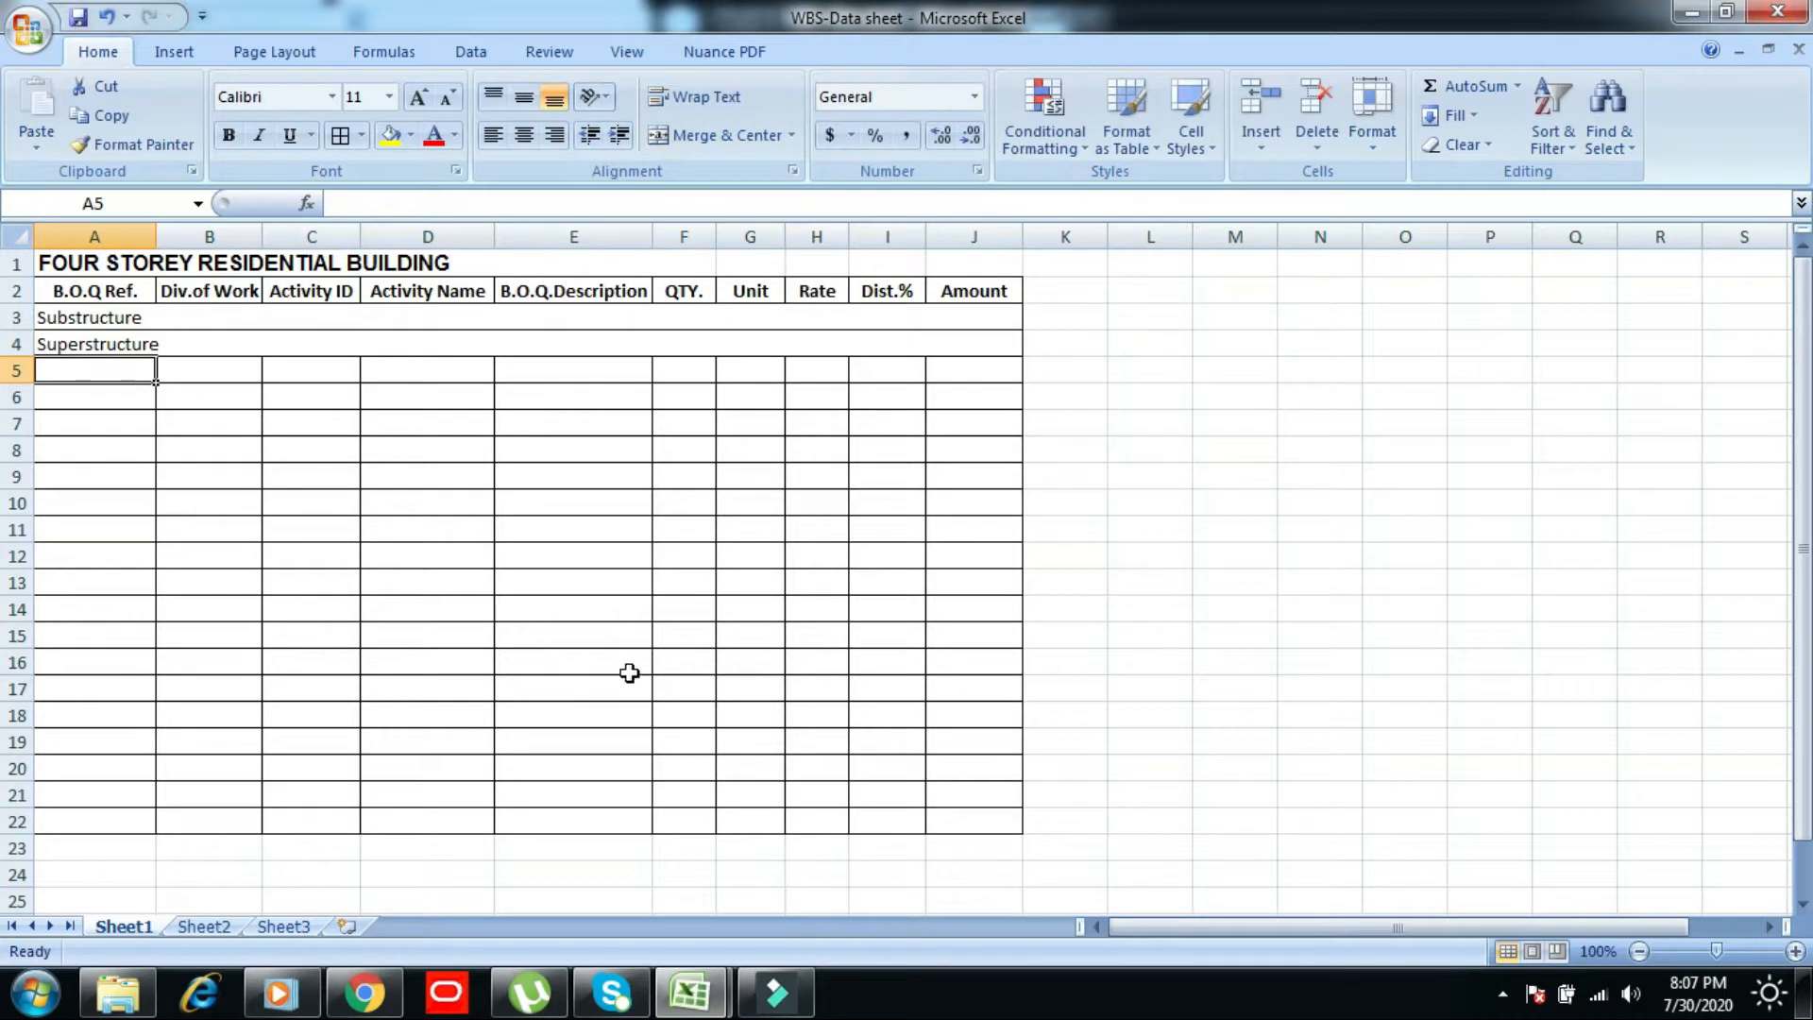
- Insert a copy of the Superstructure row at row 5, shifting cells down, and change its text to "Rough Finishes"
left_click(62, 342)
key("alt")
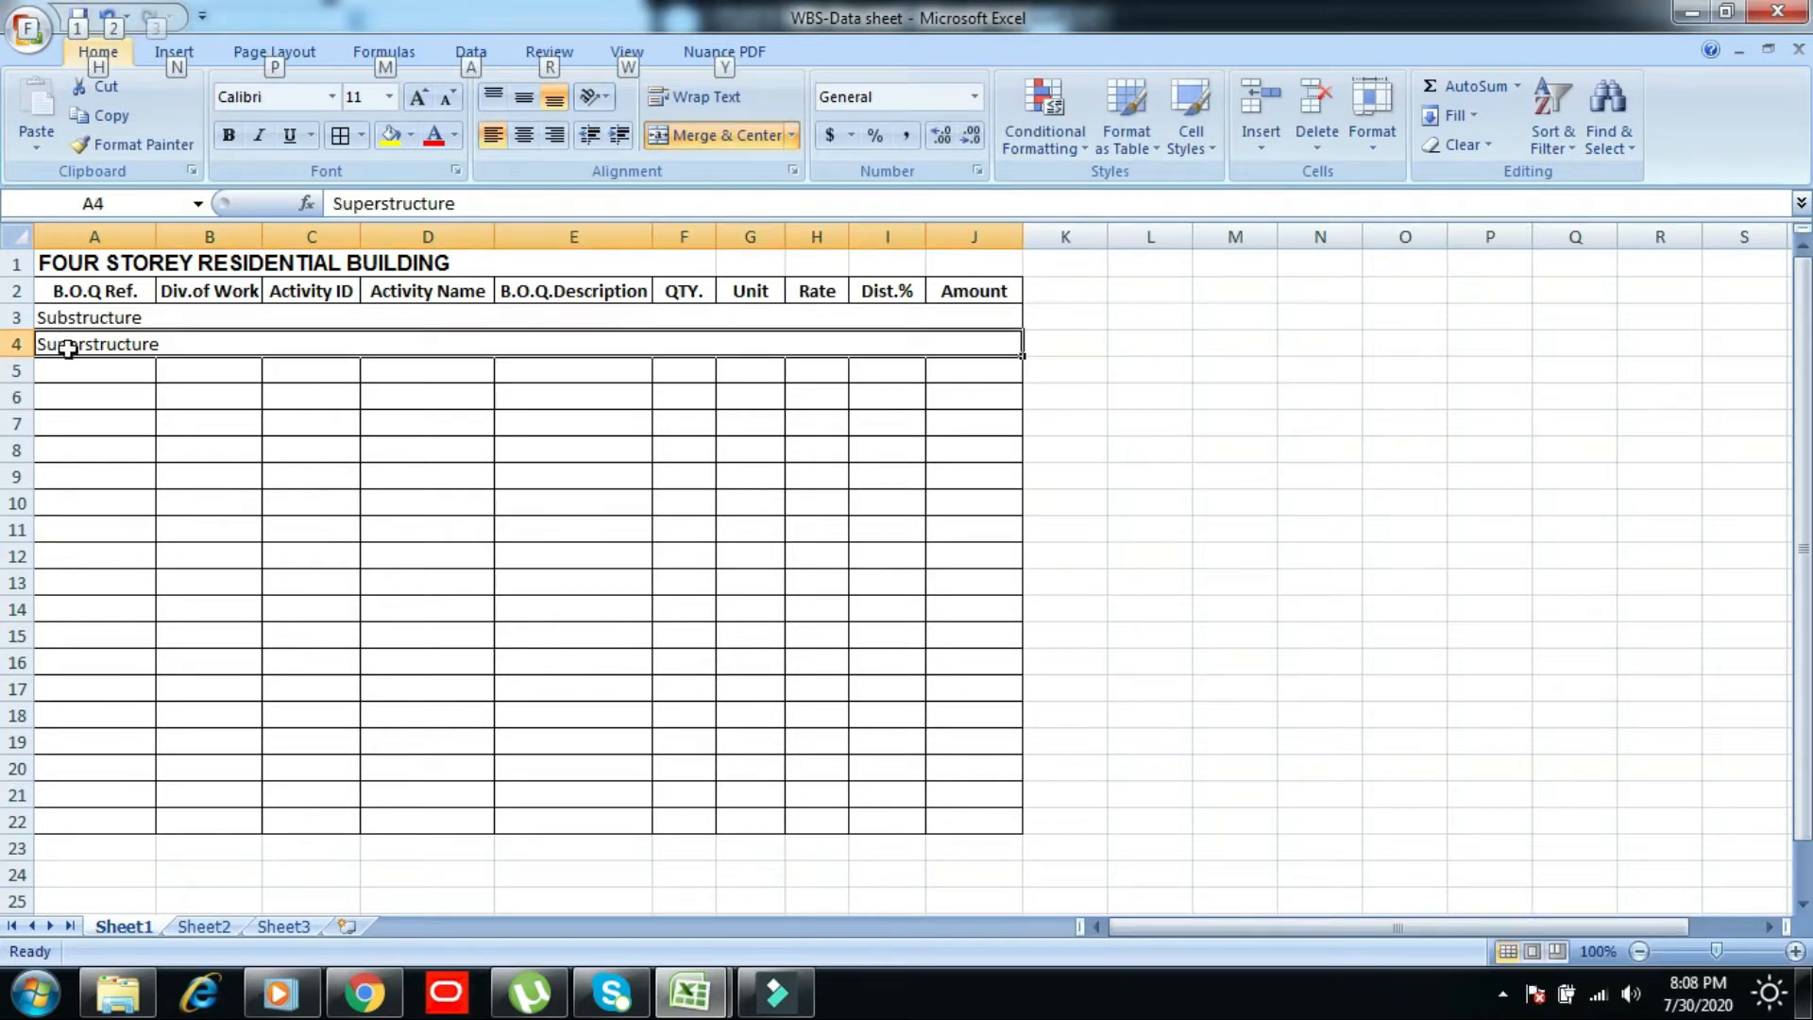
right_click(67, 347)
left_click(132, 391)
left_click(85, 368)
right_click(86, 370)
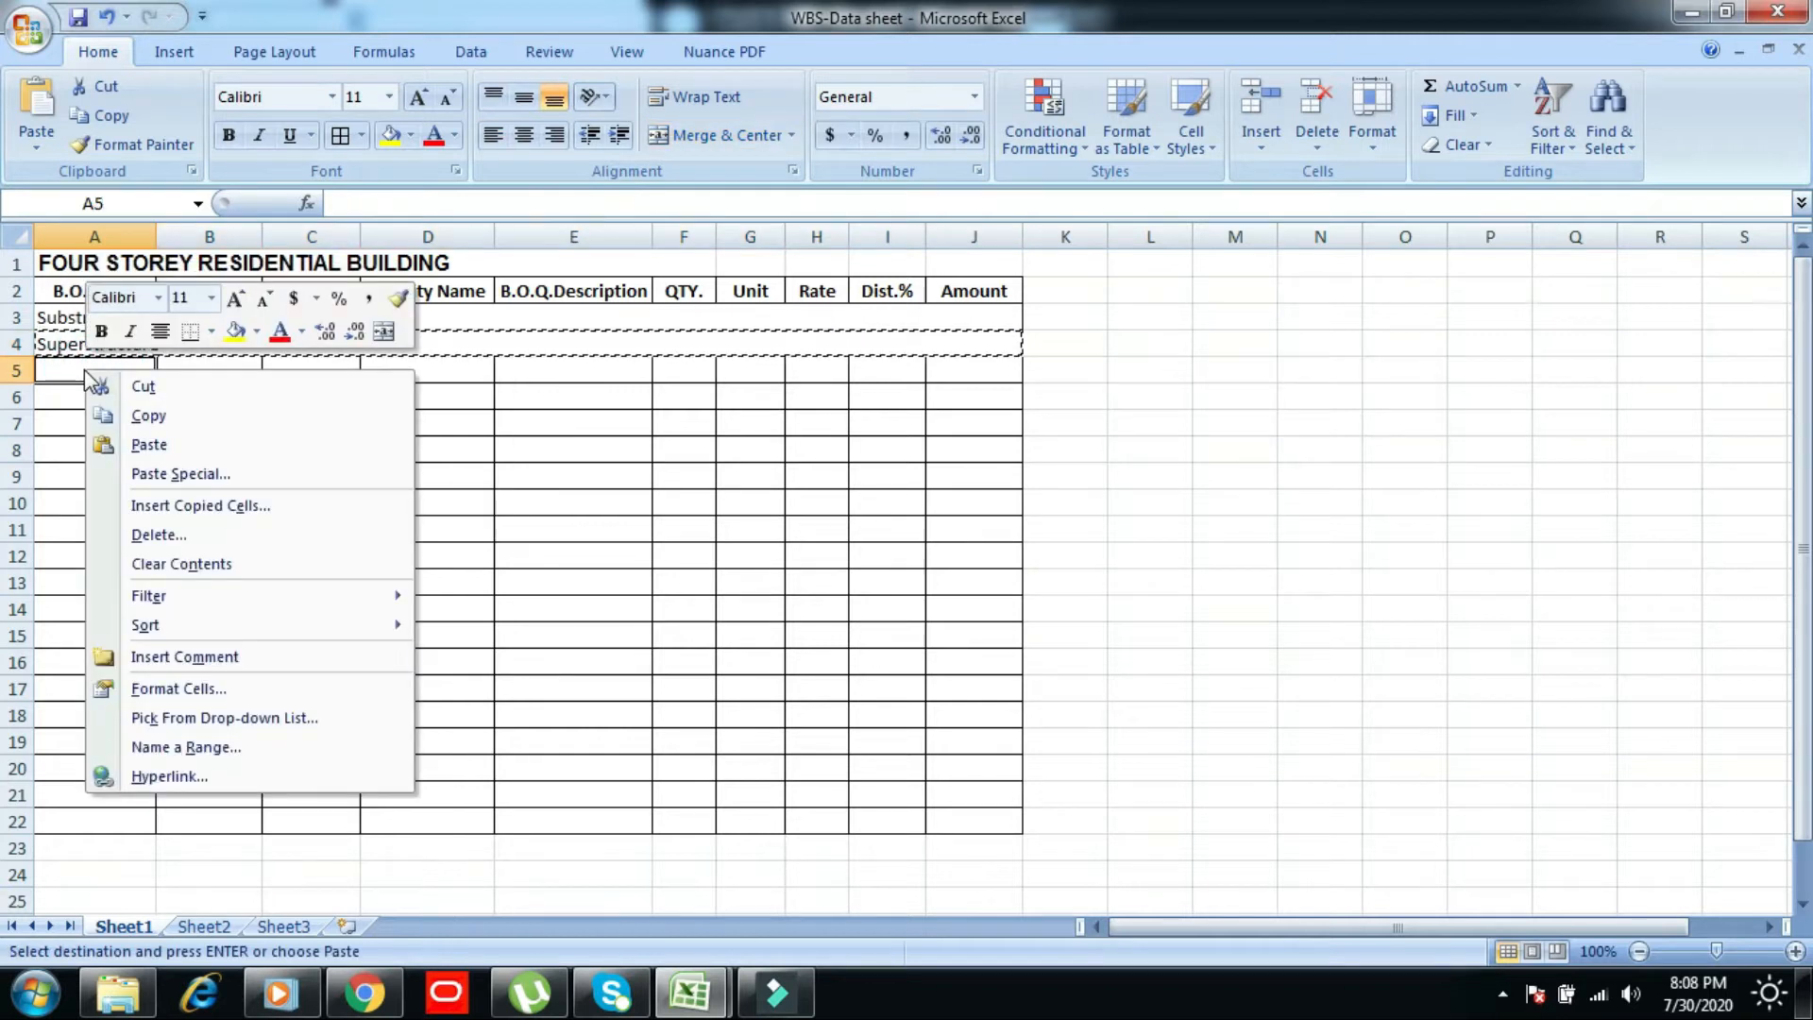
left_click(170, 510)
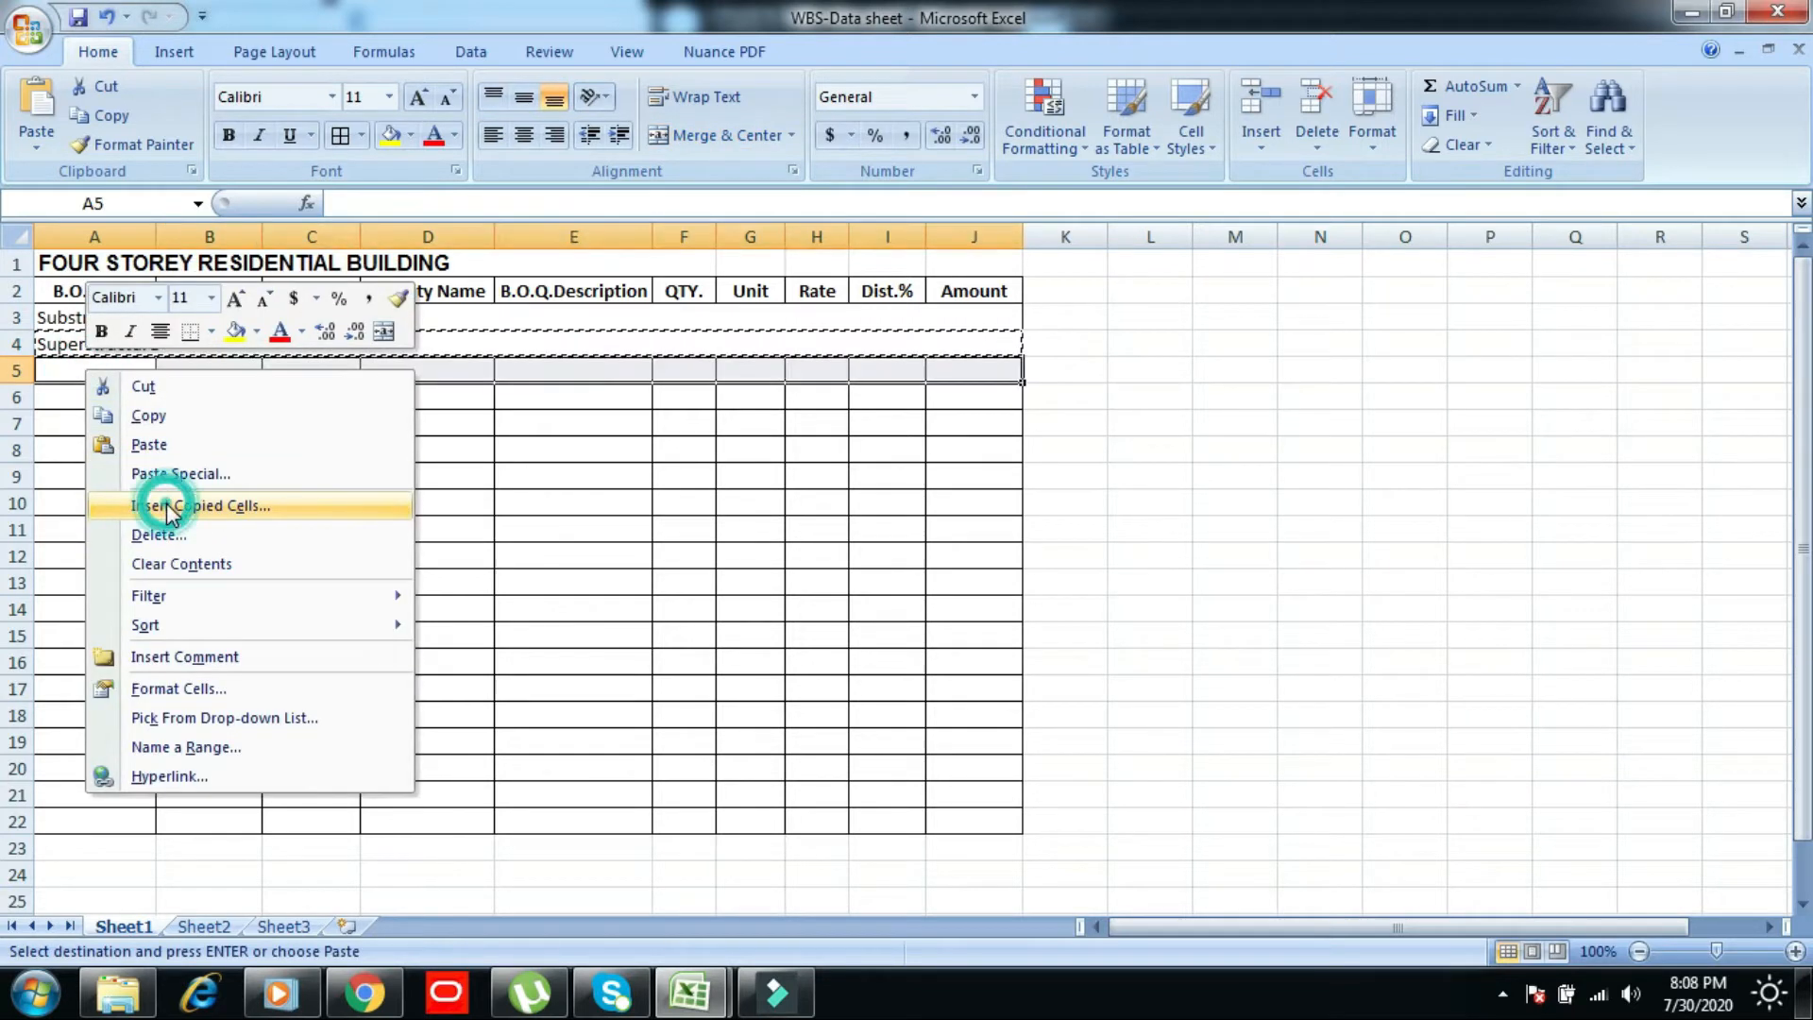
left_click(133, 547)
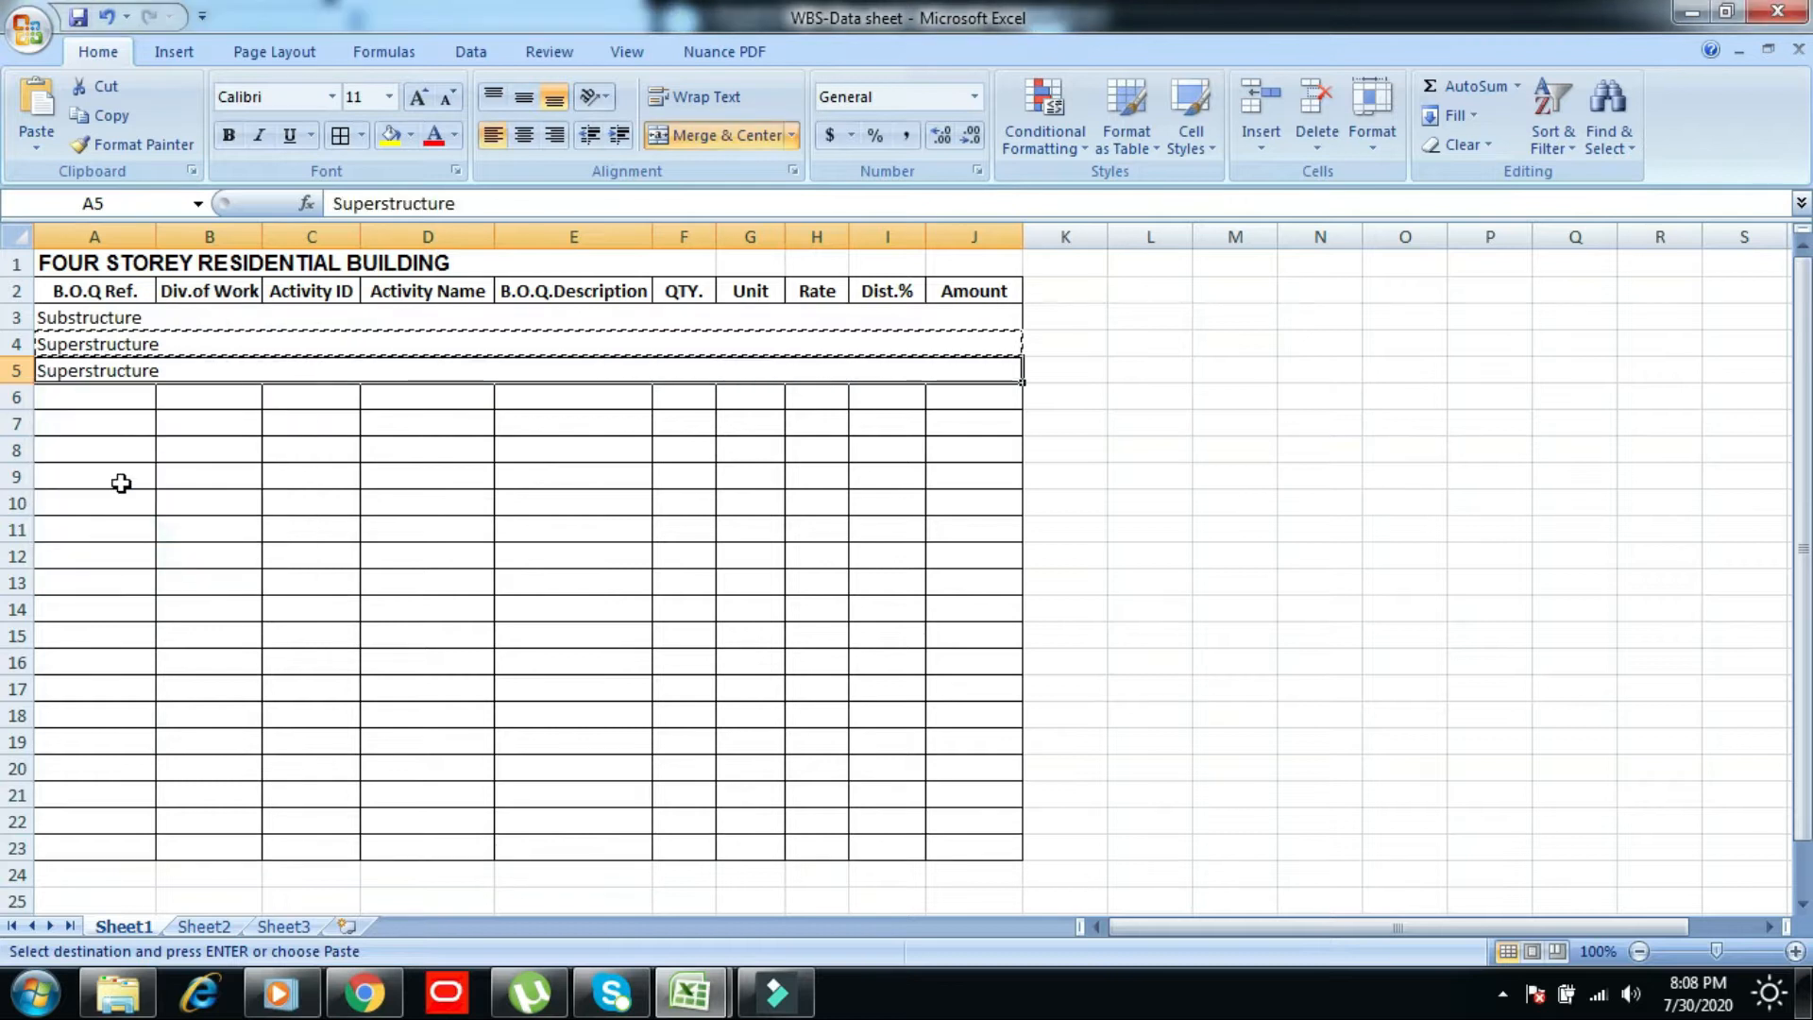
type("Rough Finishes")
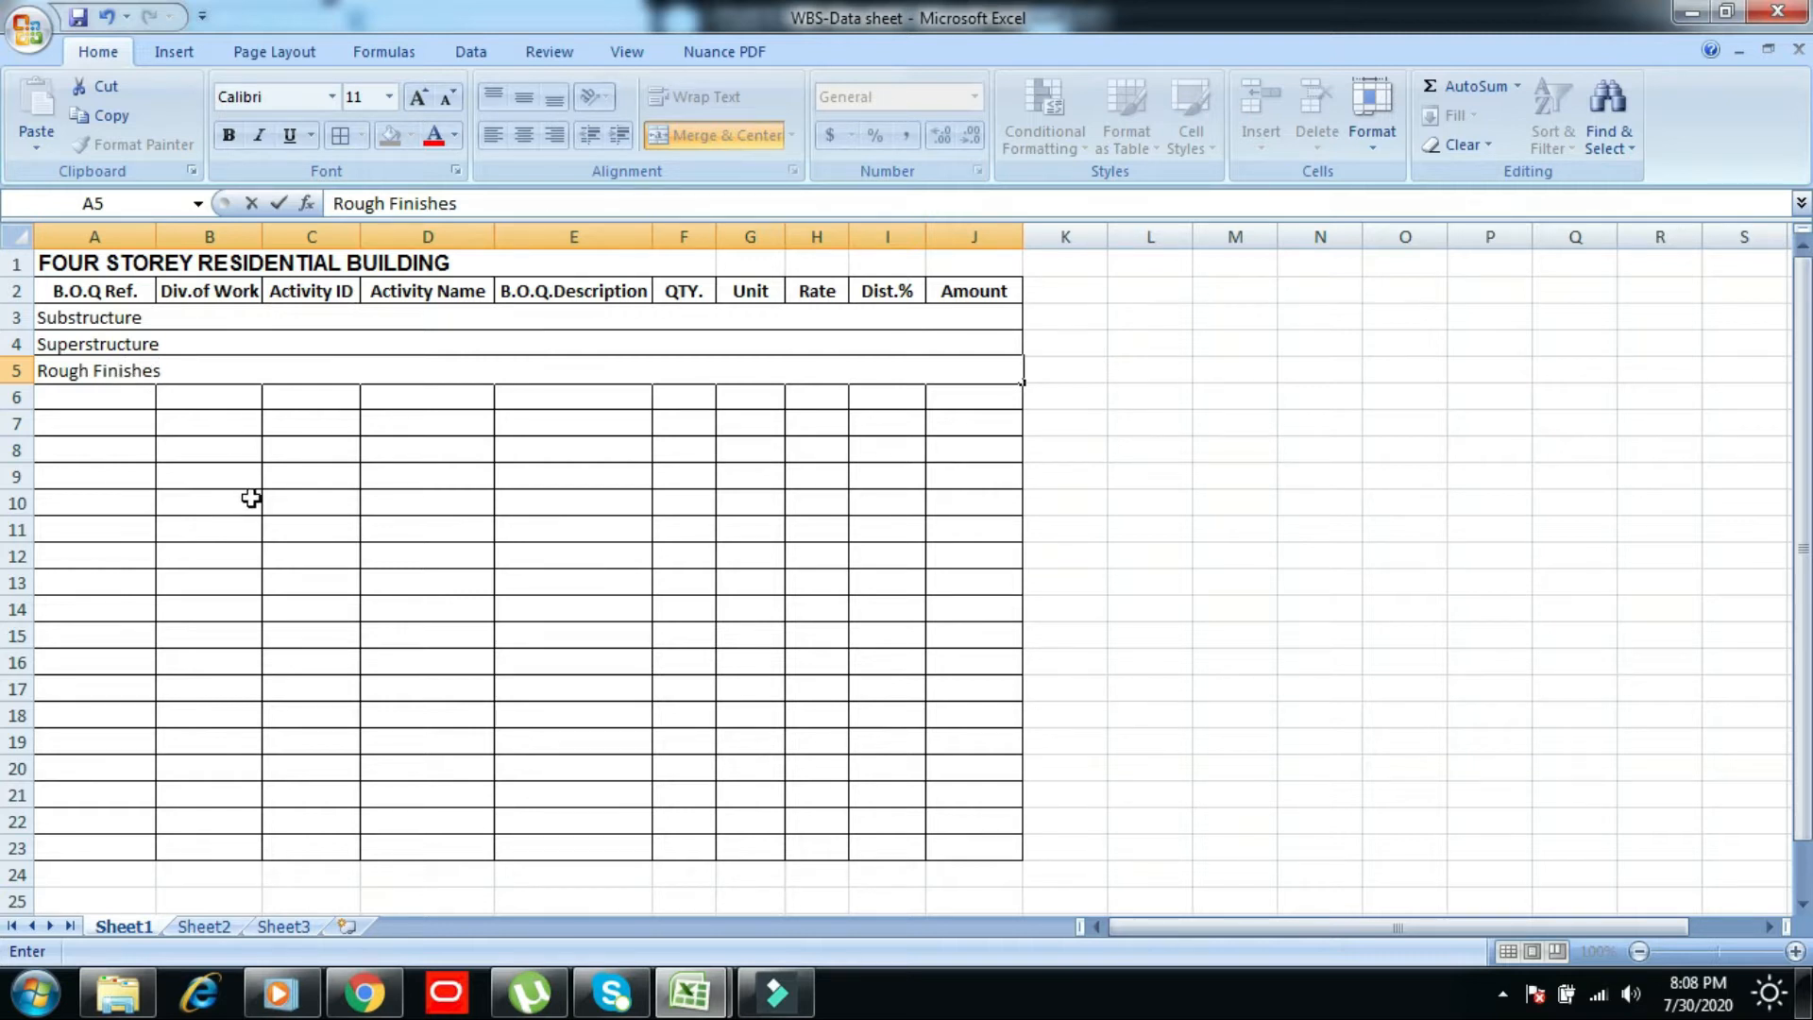
key("alt")
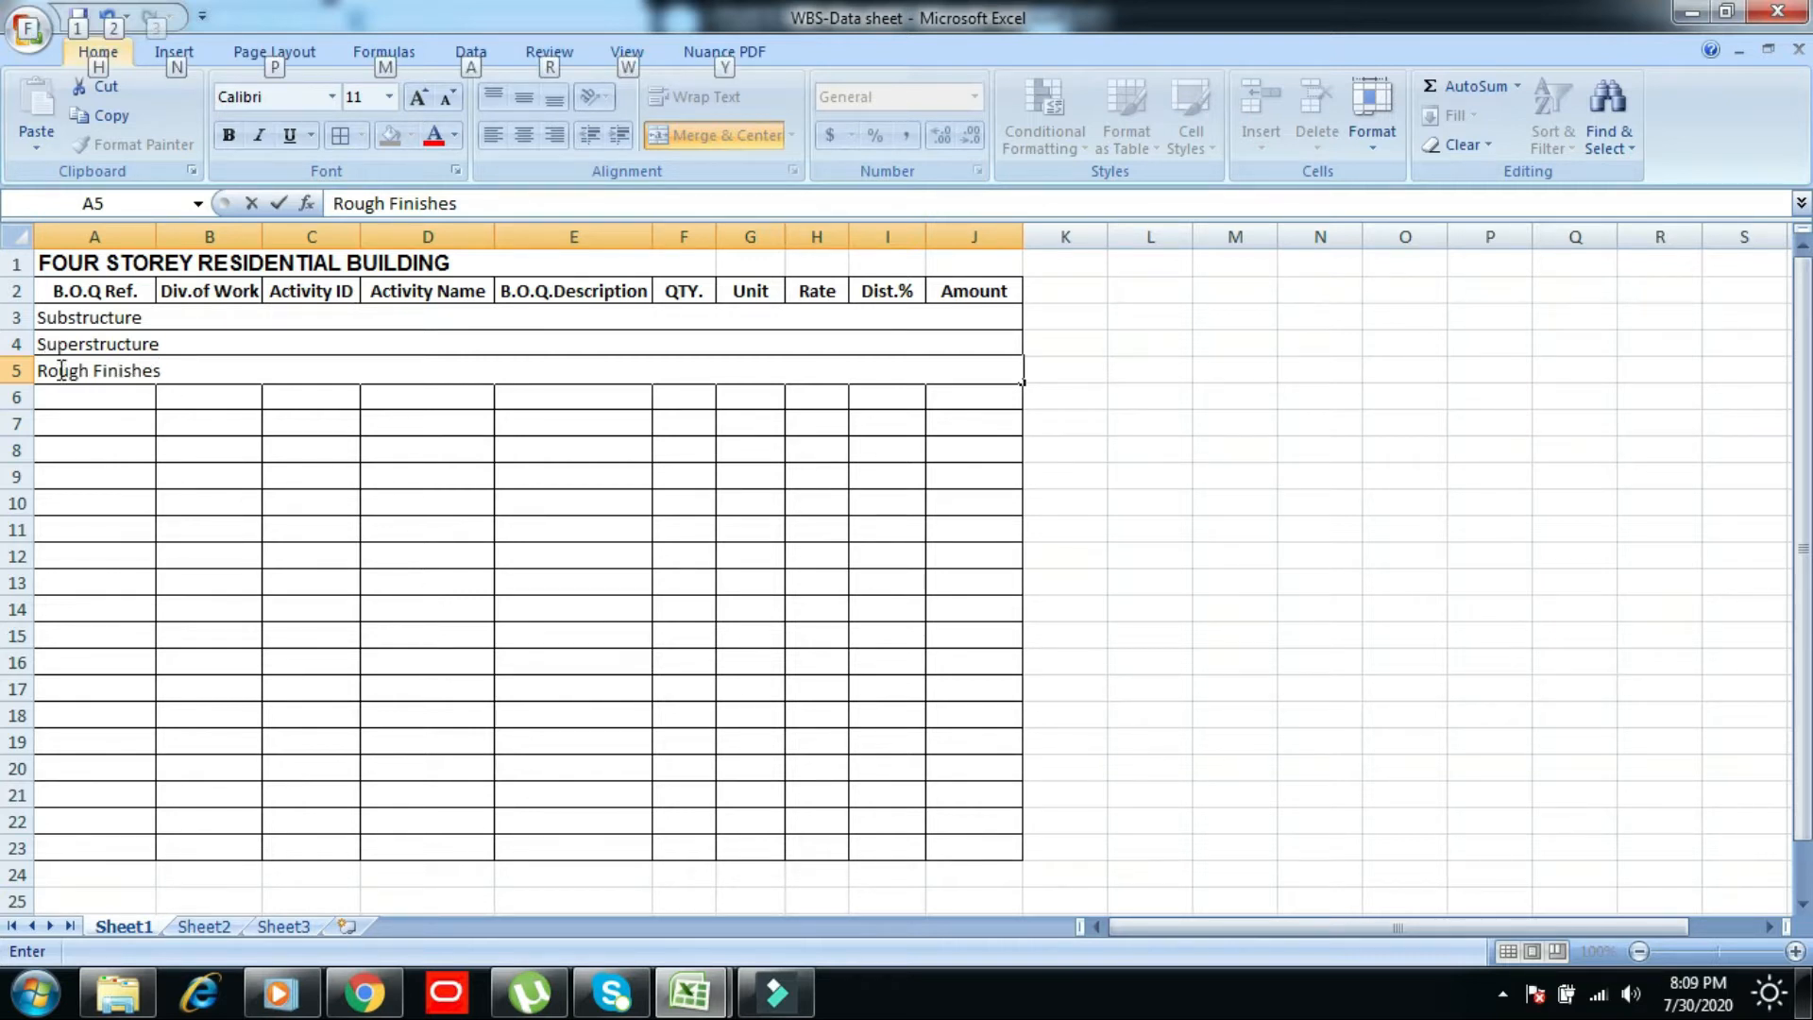
- Insert a copy of the Rough Finishes row at row 6, shifting cells down, and change its text to "Final Finishes"
left_click(178, 370)
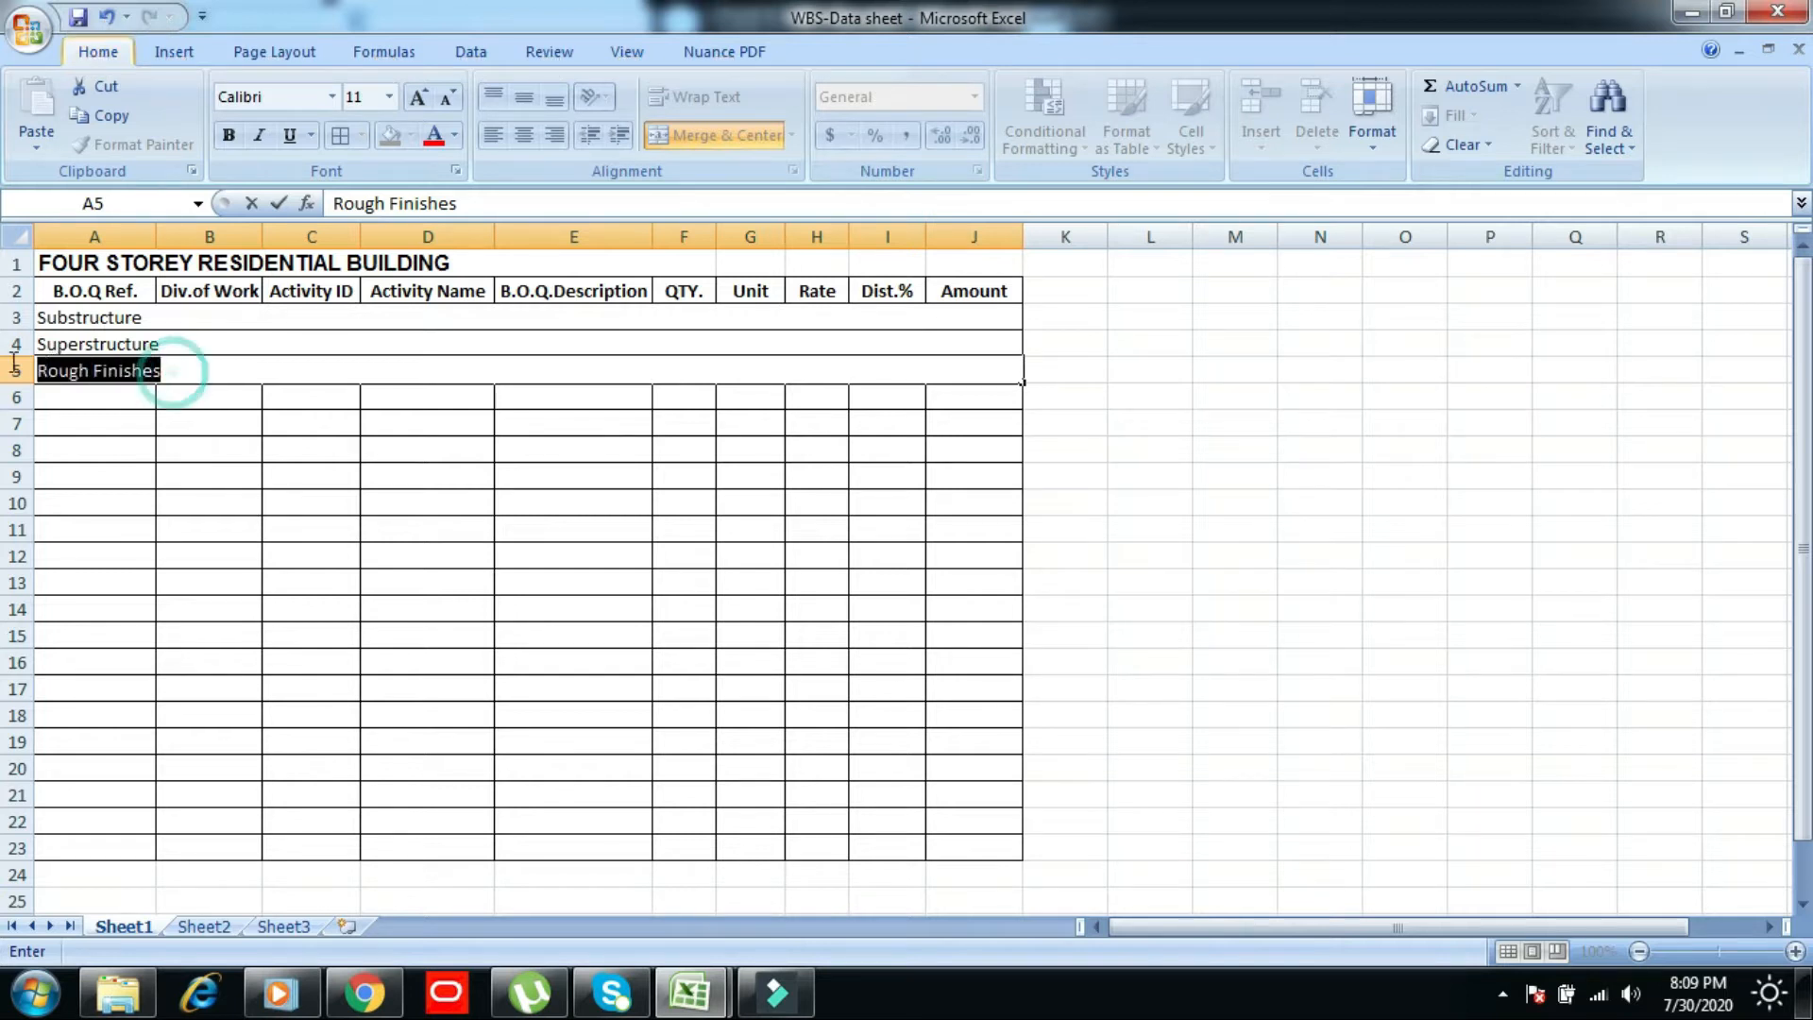
right_click(107, 375)
left_click(154, 420)
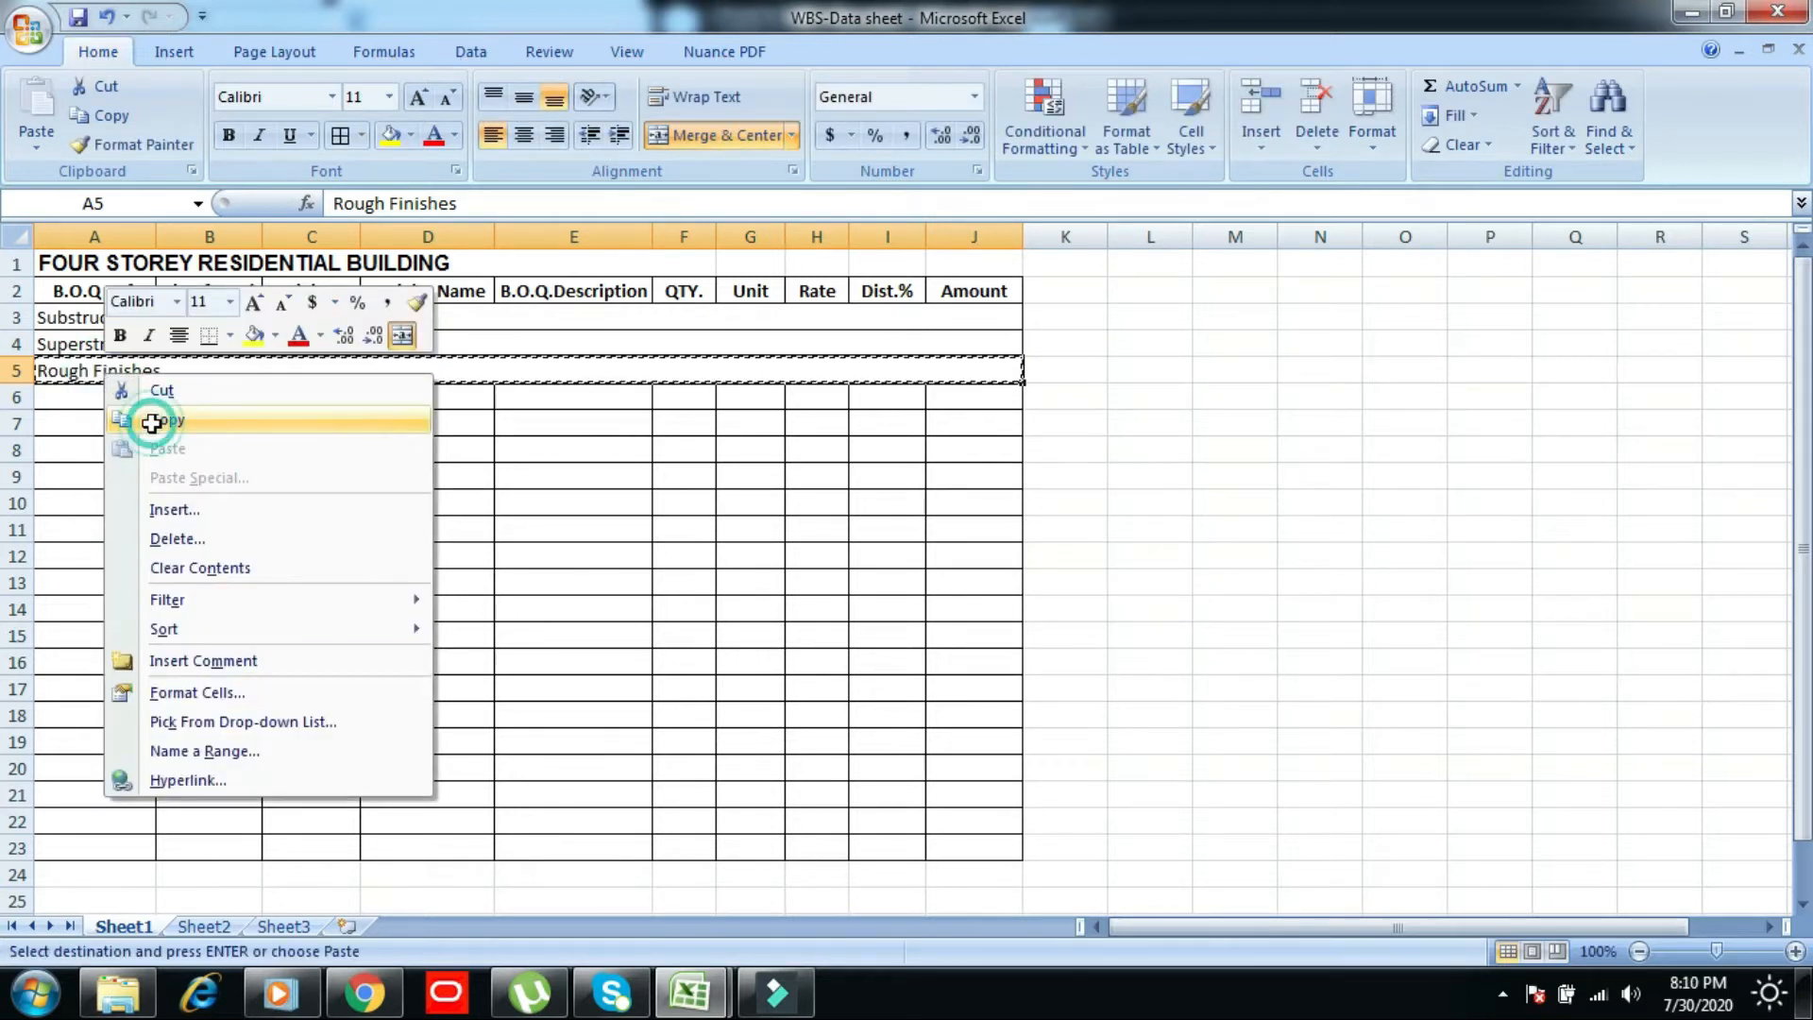
left_click(113, 395)
right_click(113, 397)
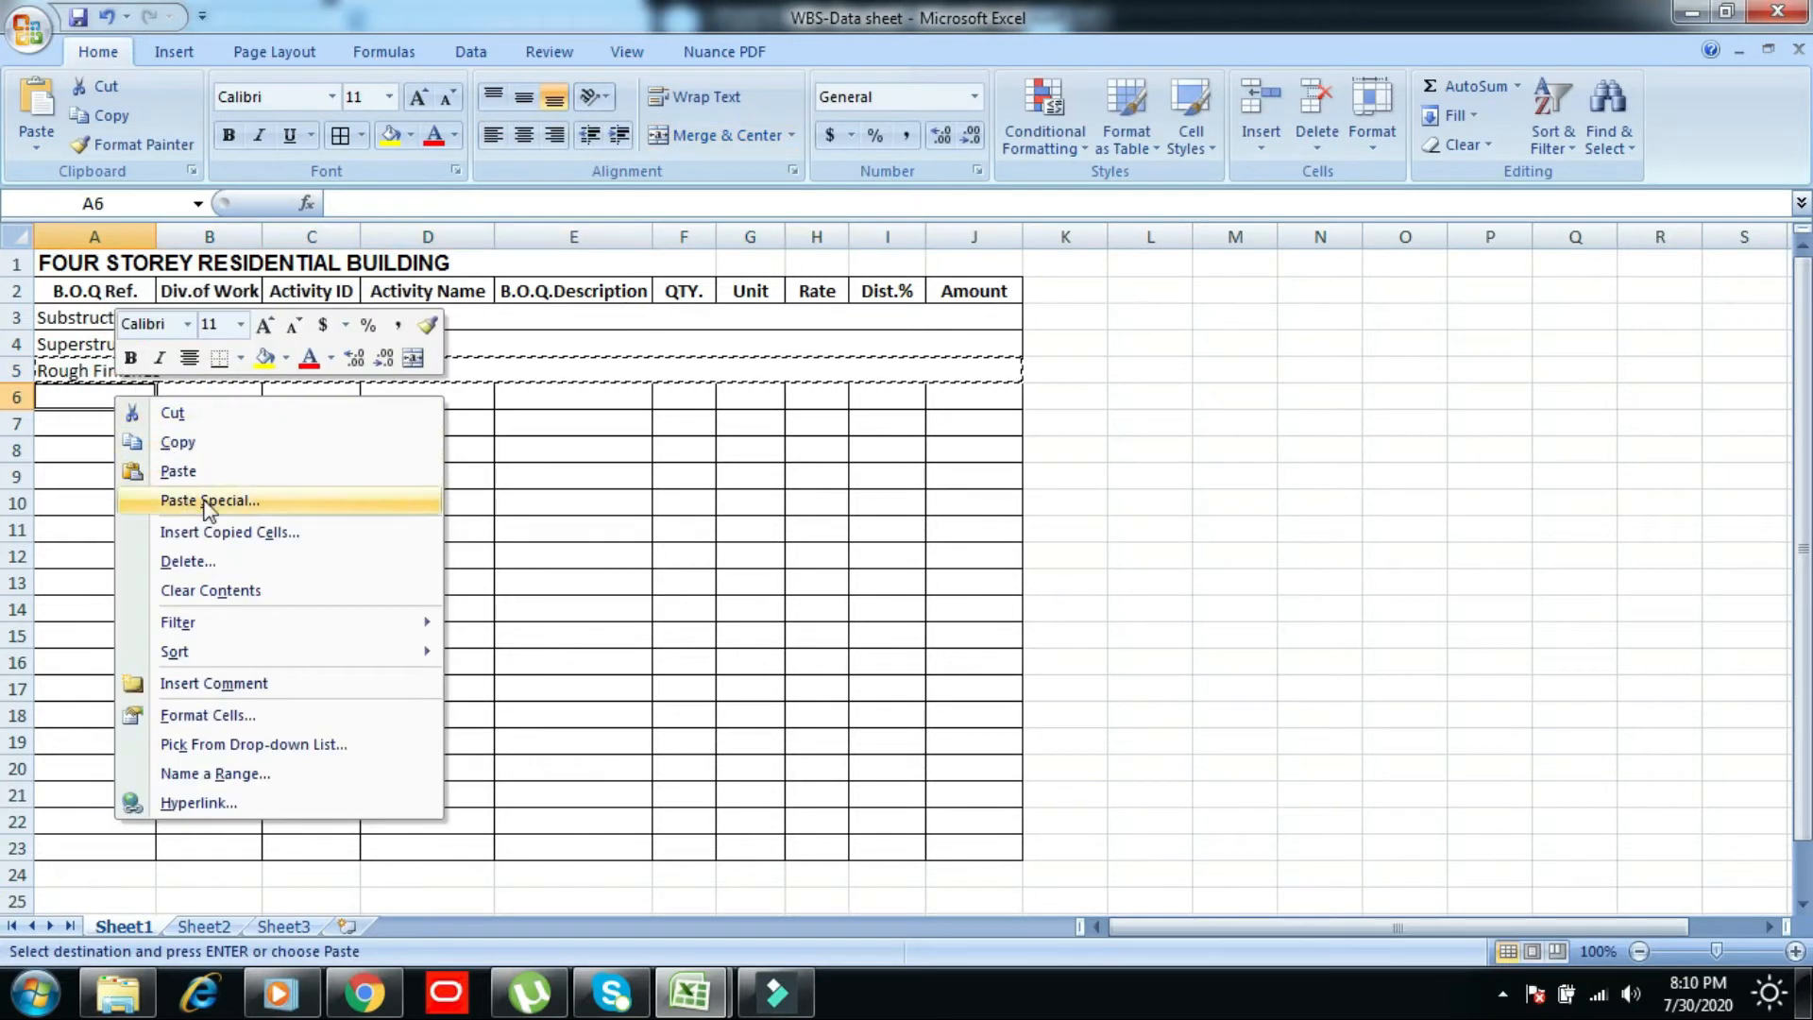
left_click(231, 531)
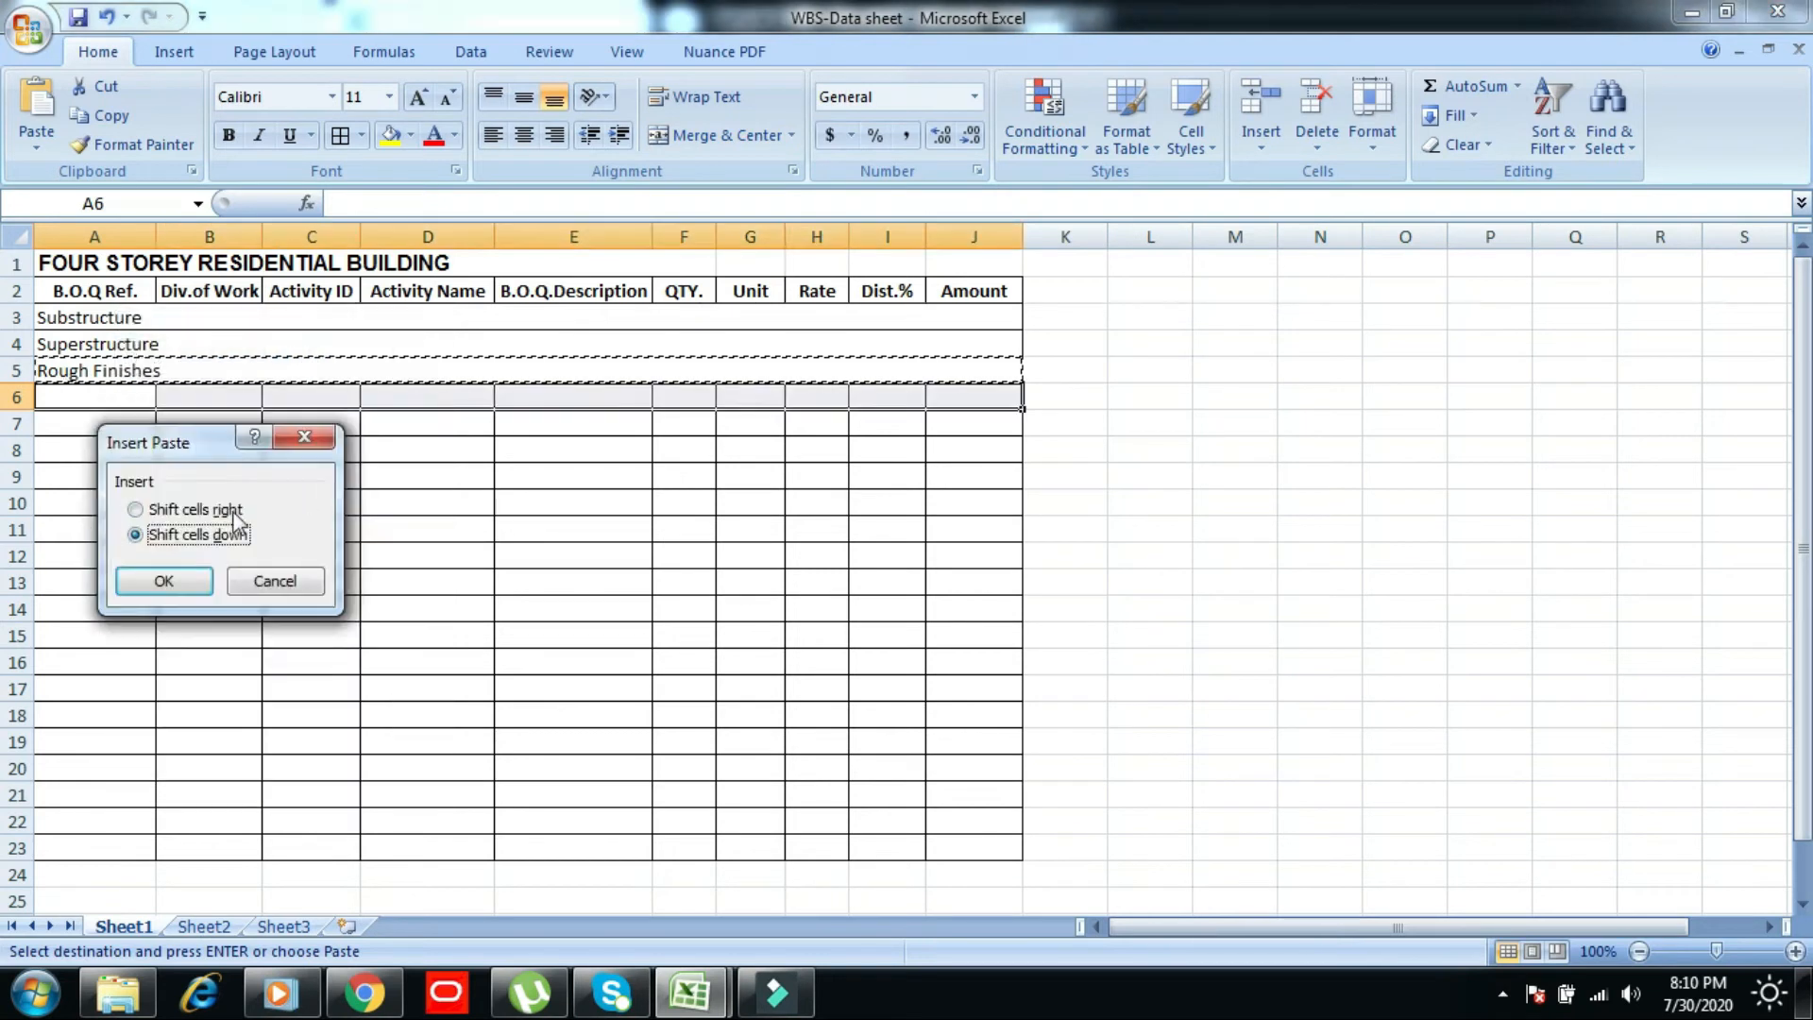
left_click(161, 578)
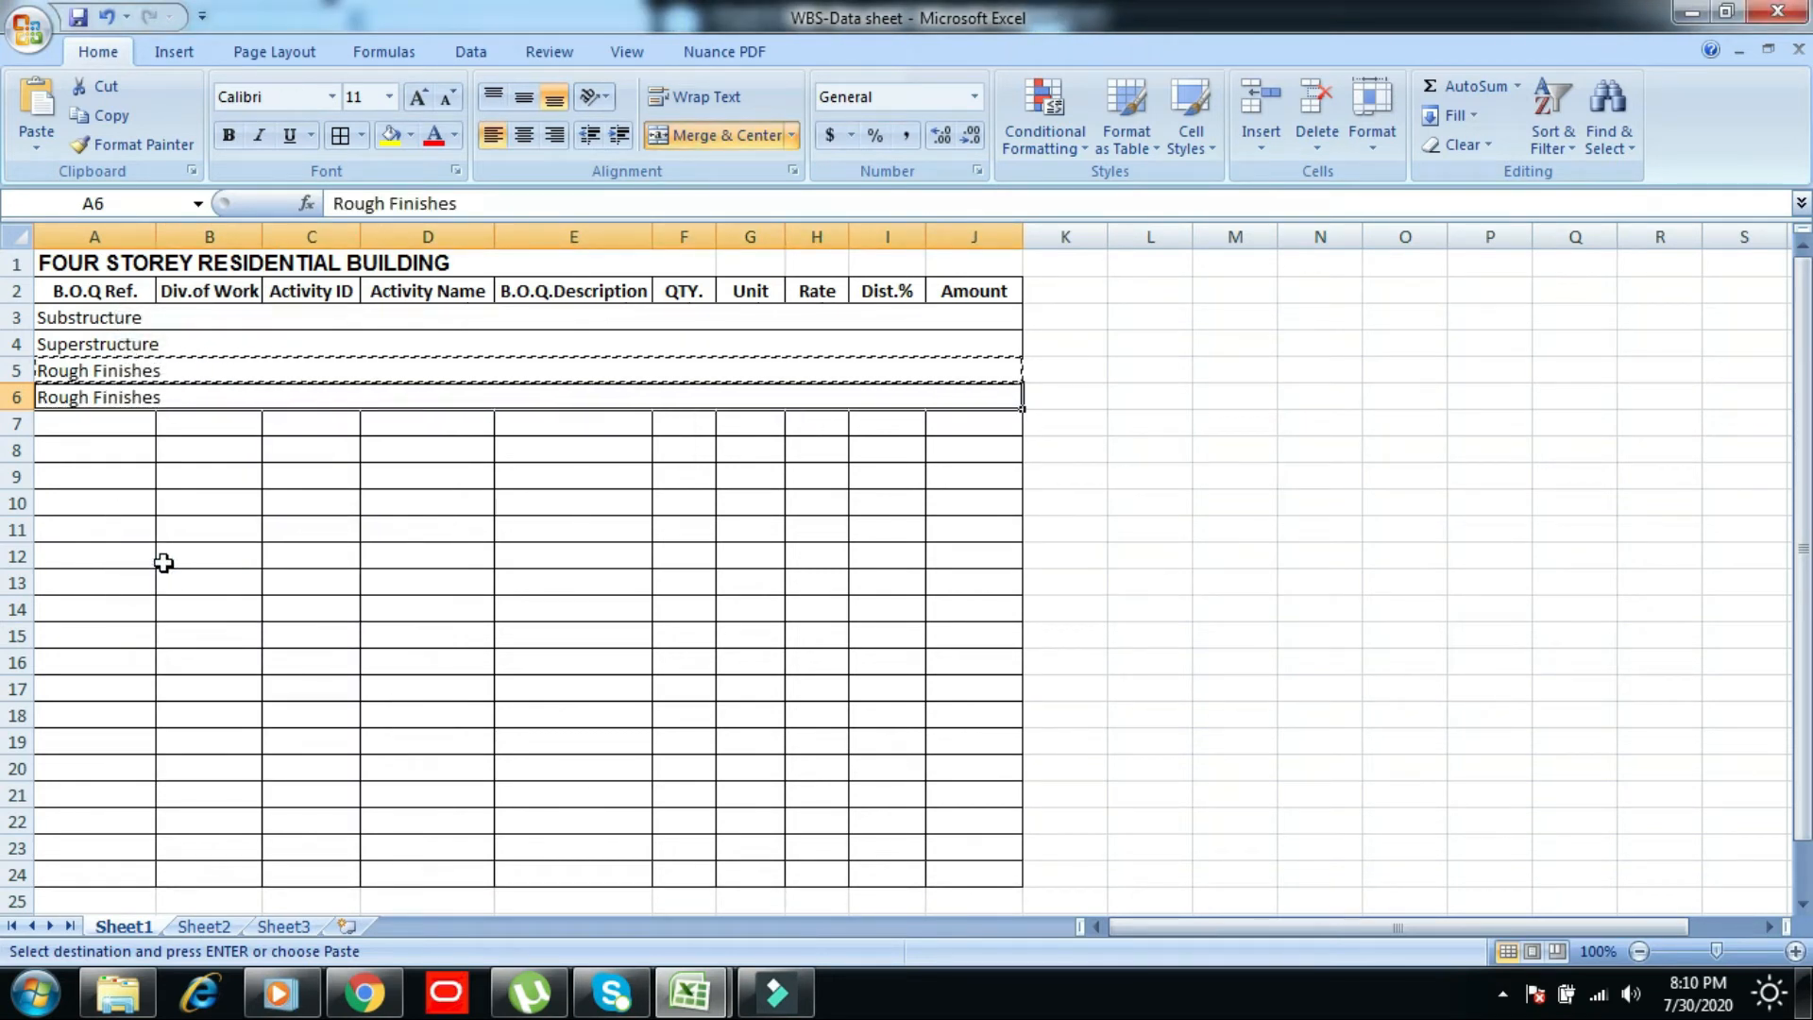
key("Escape")
double_click(353, 204)
type("Final")
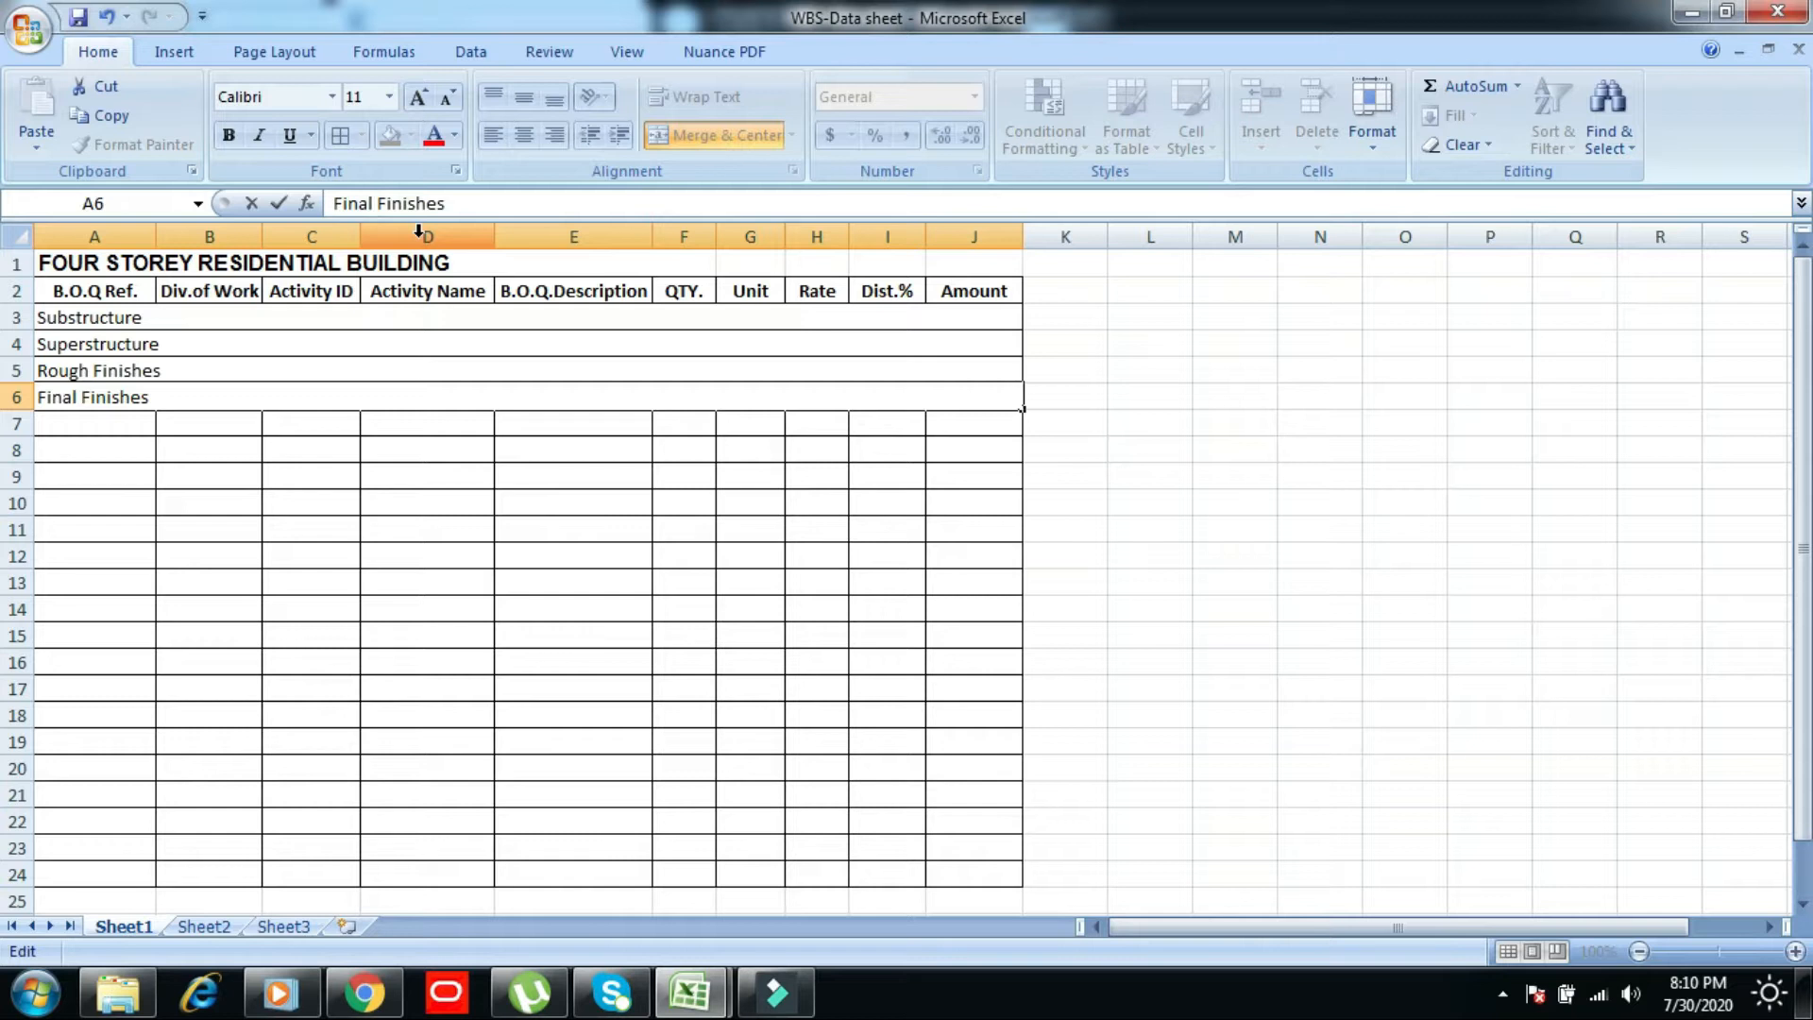
key("Return")
key("alt")
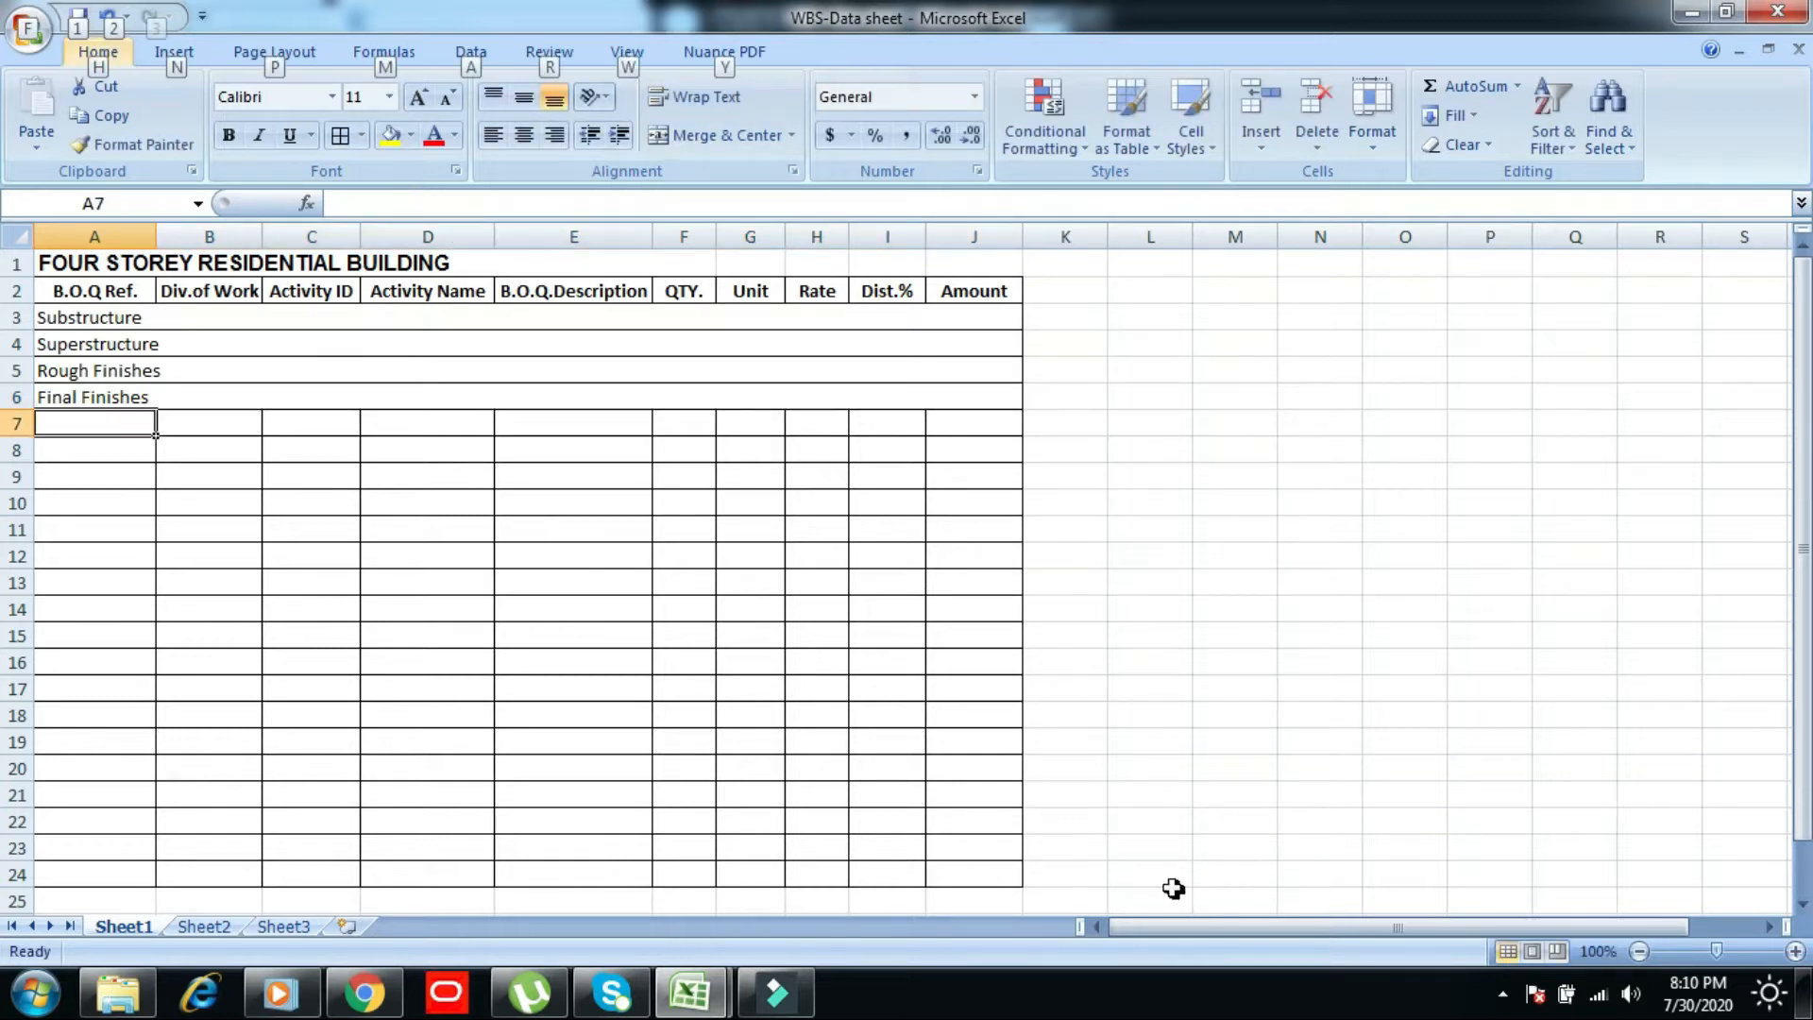
- Insert a copy of the Final Finishes row at row 7, shifting the existing cells down
left_click(49, 400)
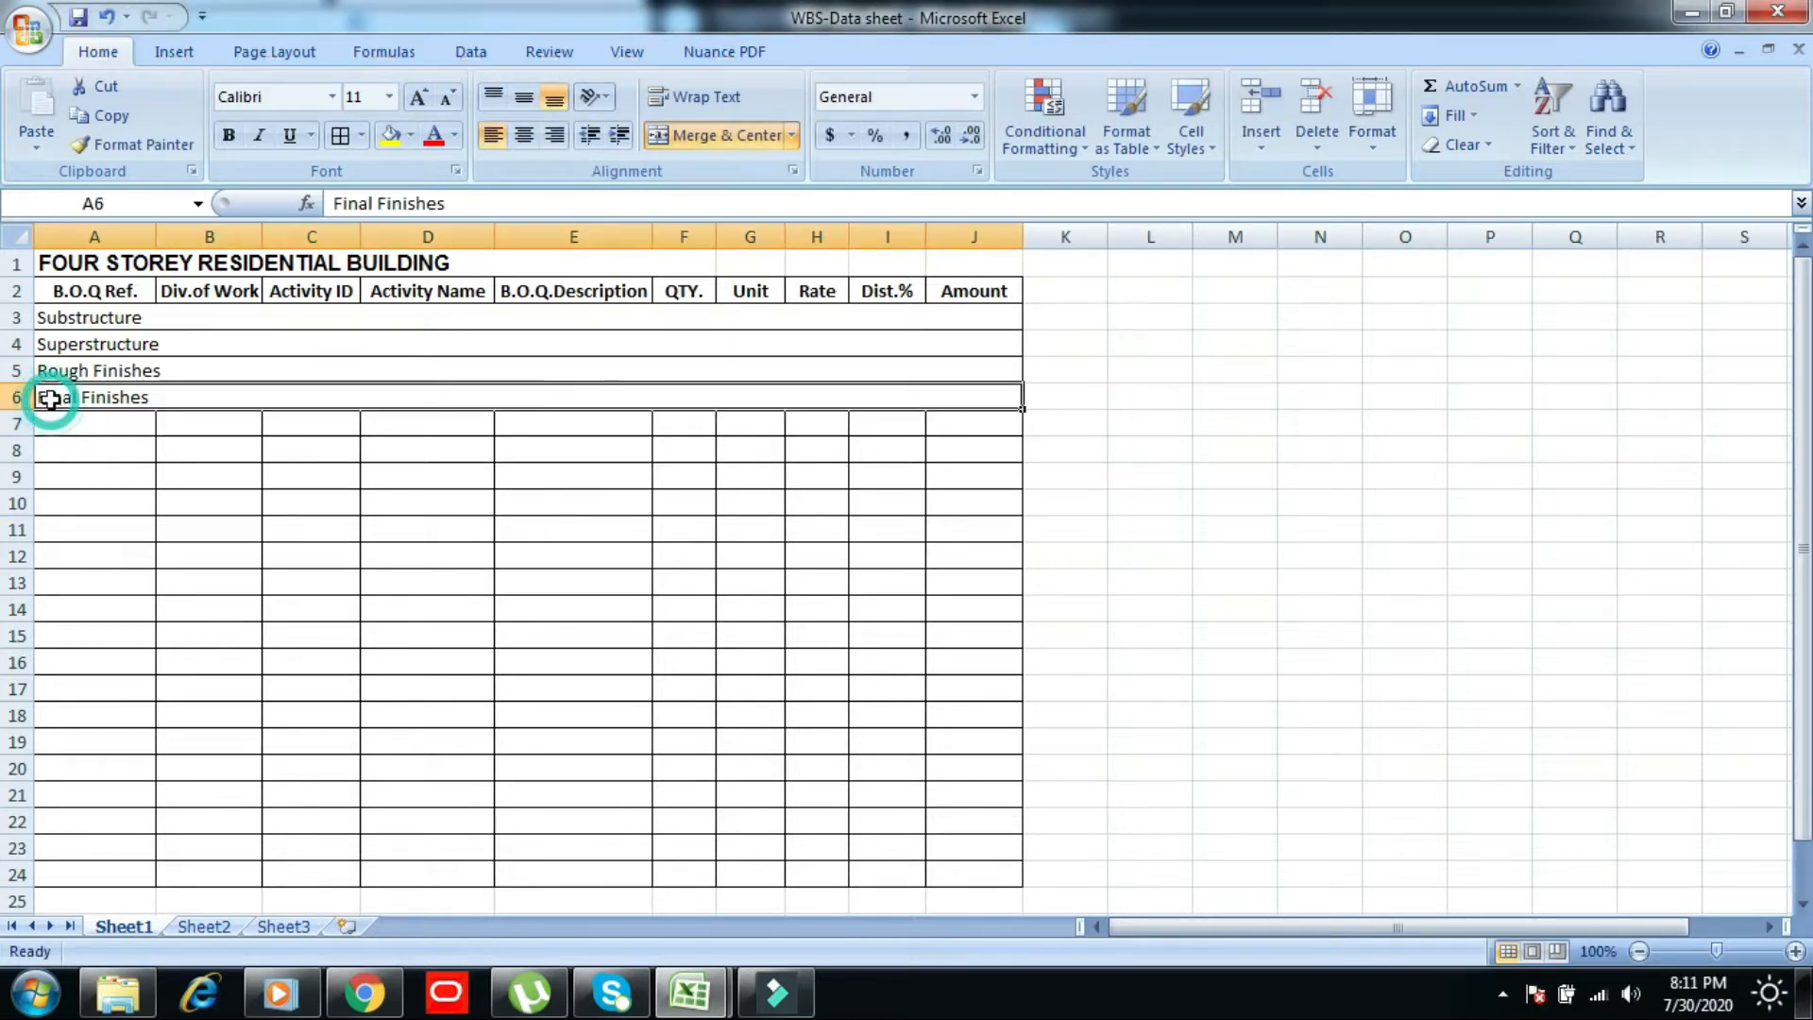
right_click(49, 400)
left_click(118, 447)
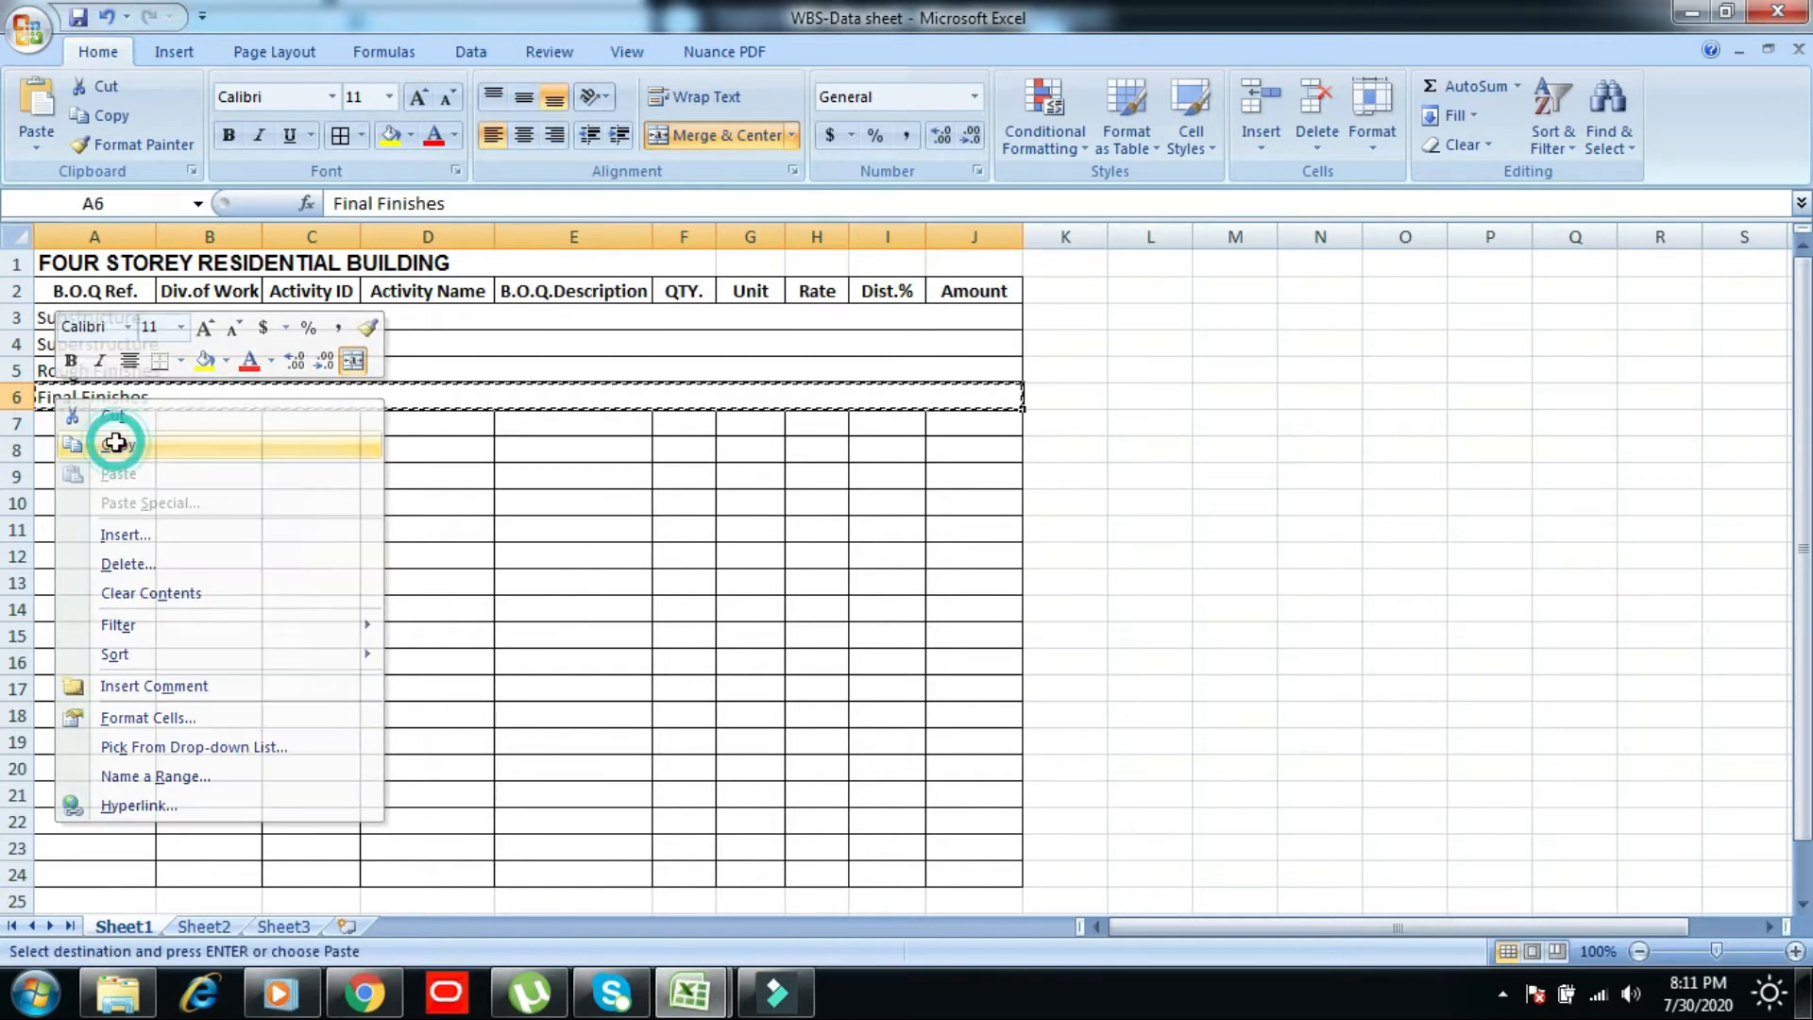
left_click(94, 422)
right_click(98, 425)
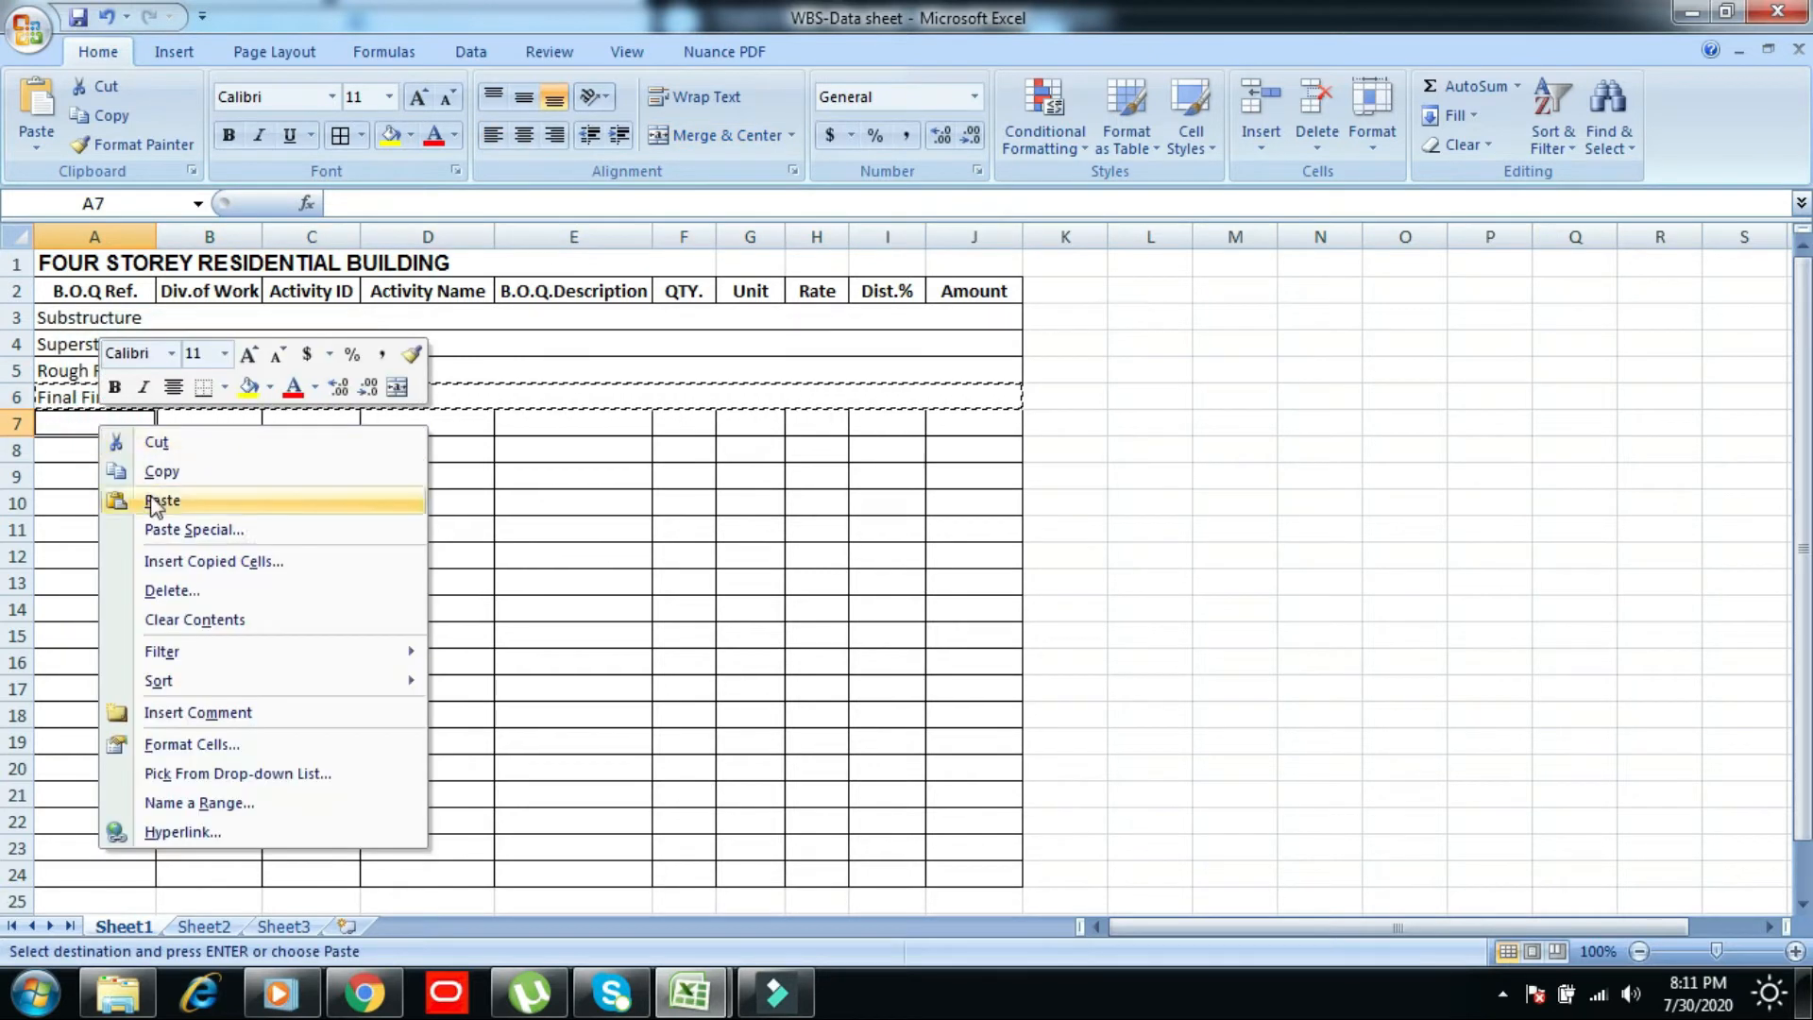
left_click(193, 562)
left_click(150, 605)
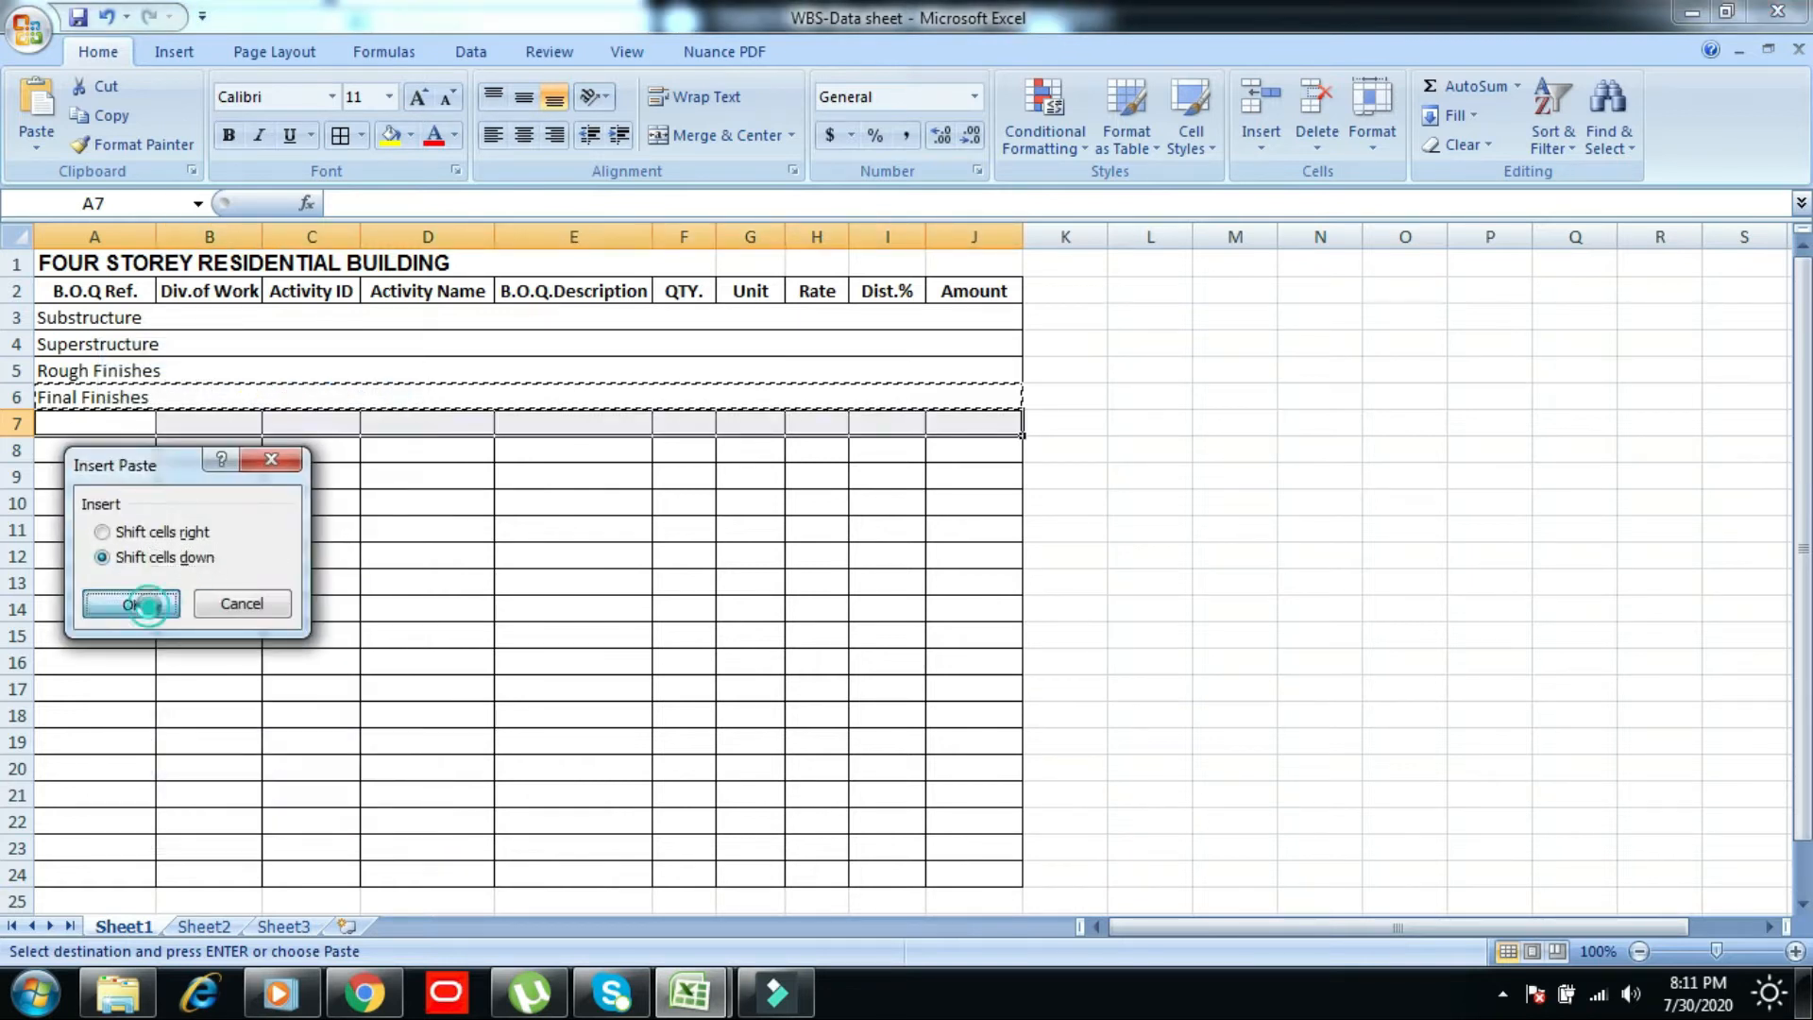
- Change the text of the copied merged row 7 to "Electrical Works"
key("Escape")
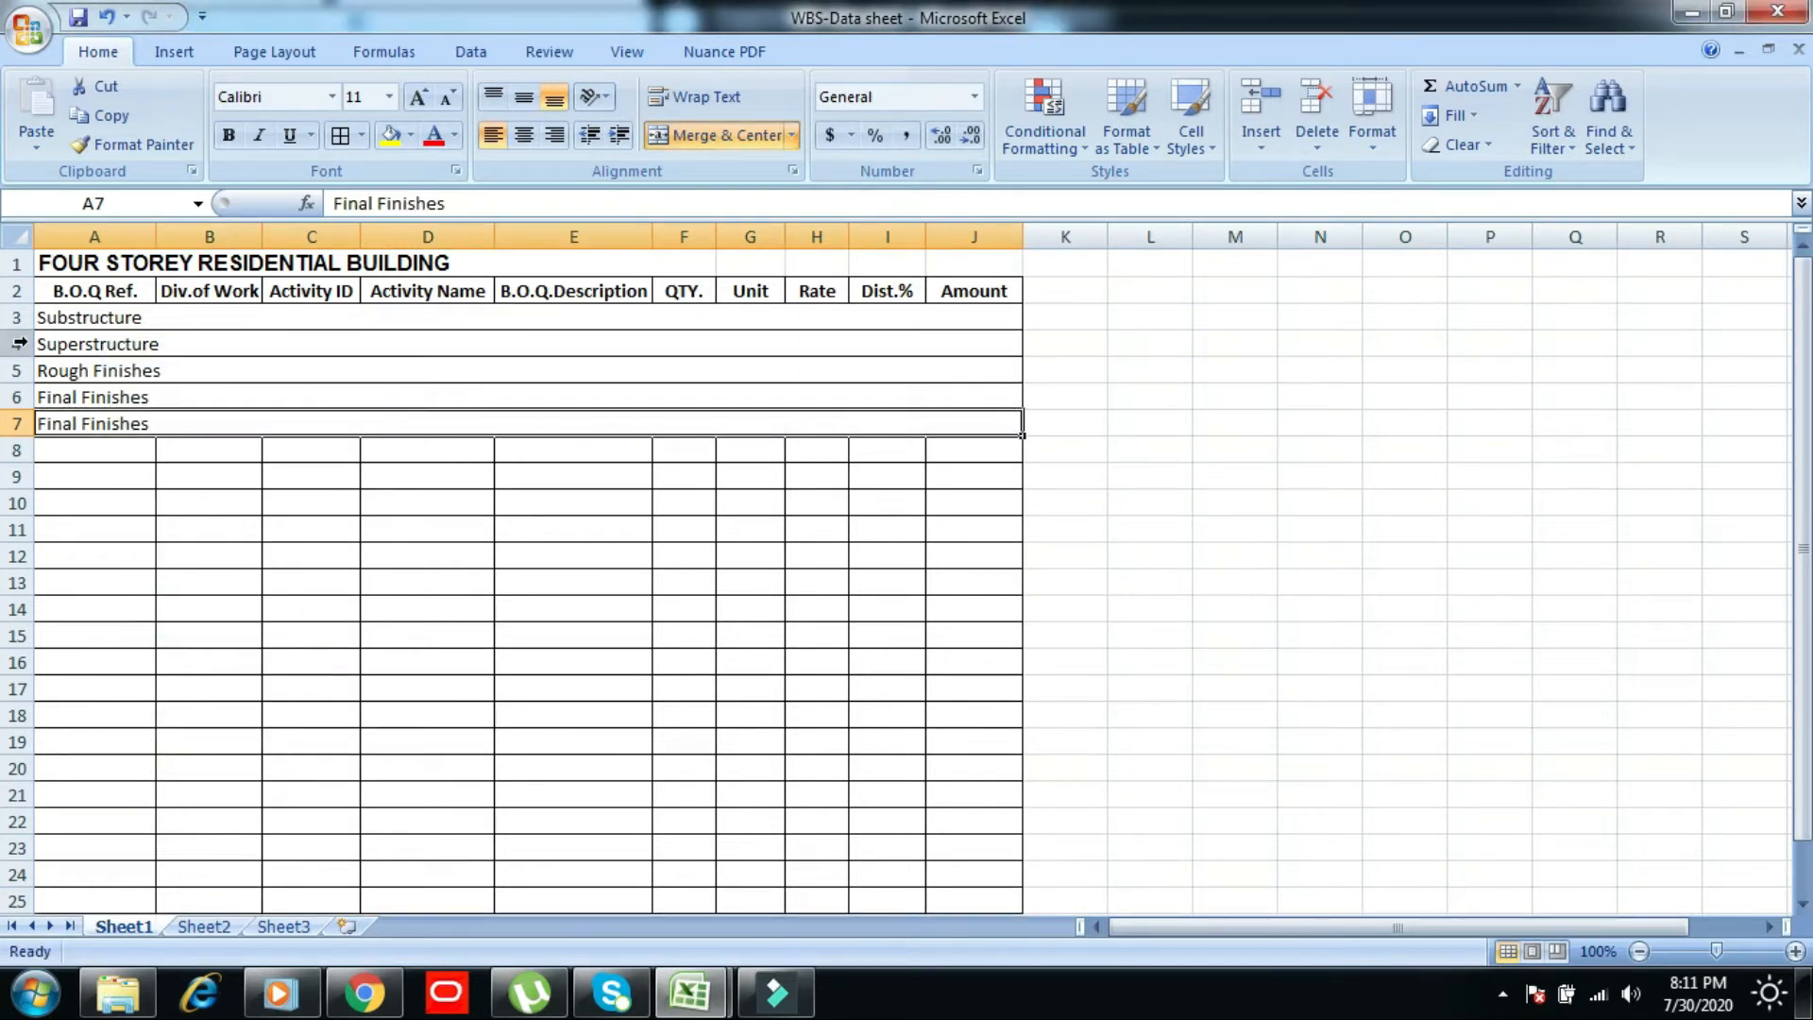
type("Electrical Works")
key("Return")
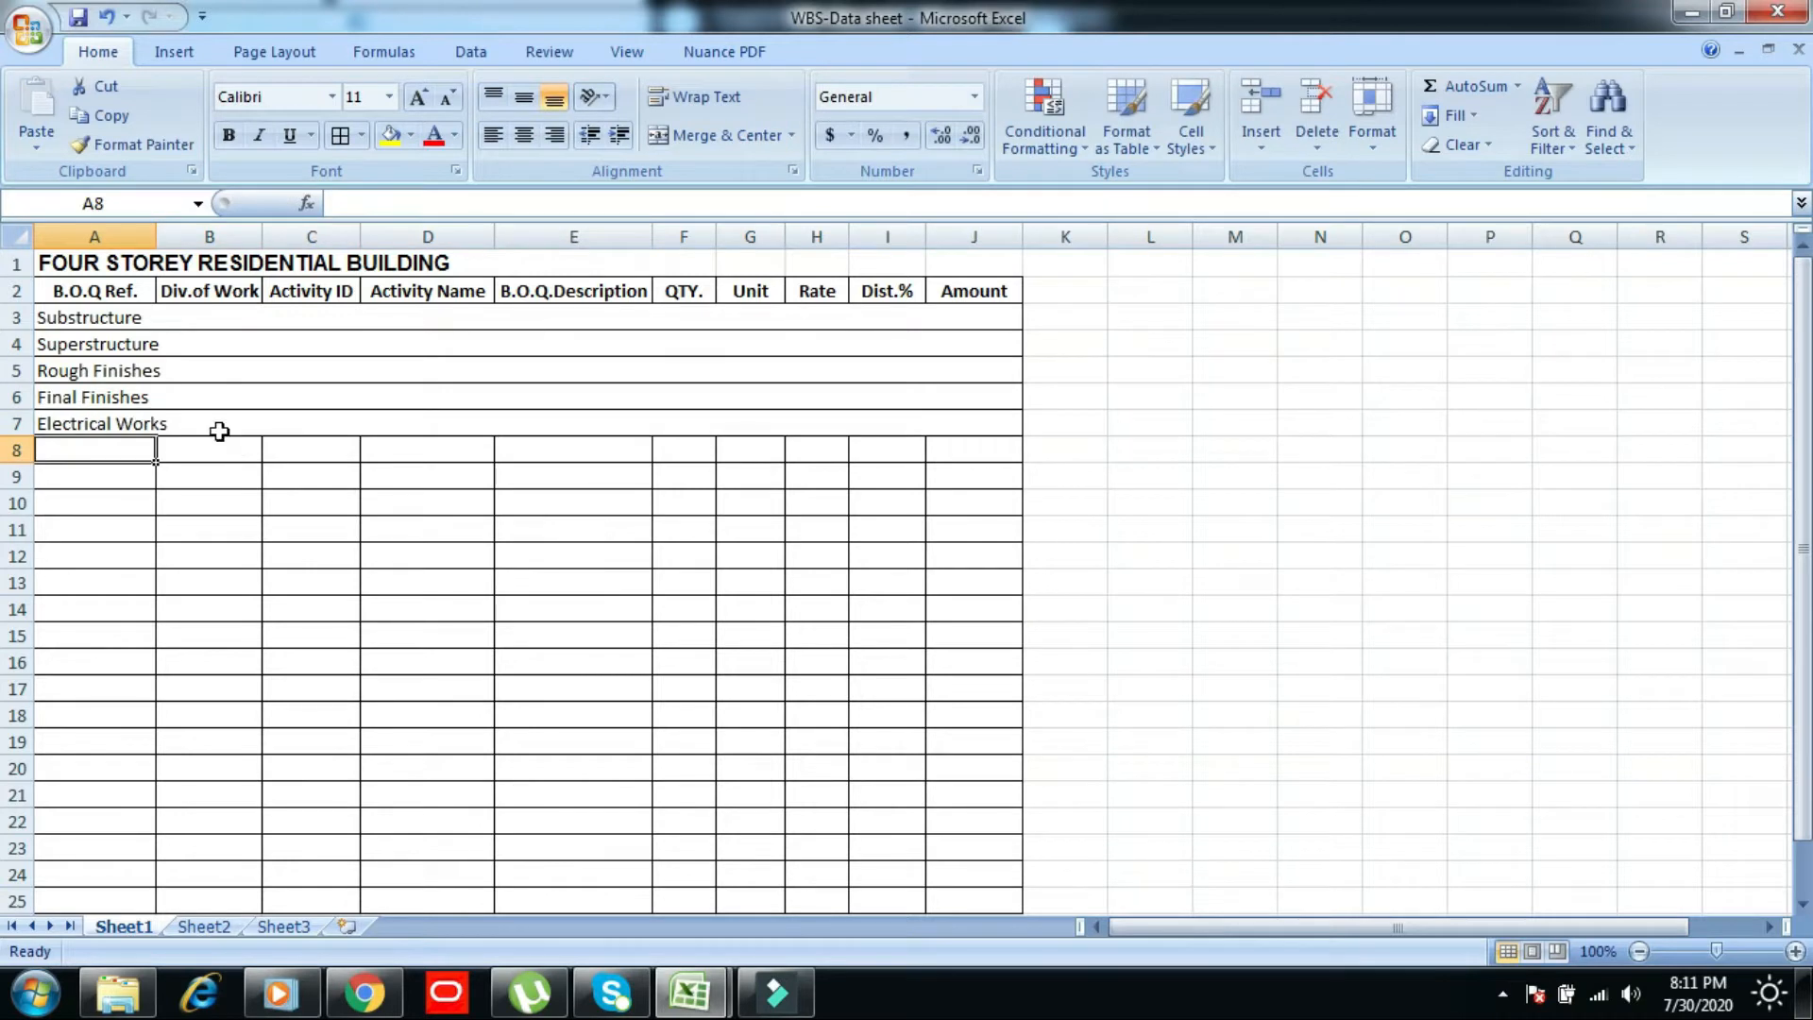
- Insert a copy of the Electrical Works row at row 8, shifting cells down, and change its text to "Mechanical Works"
left_click(118, 415)
key("alt")
right_click(106, 424)
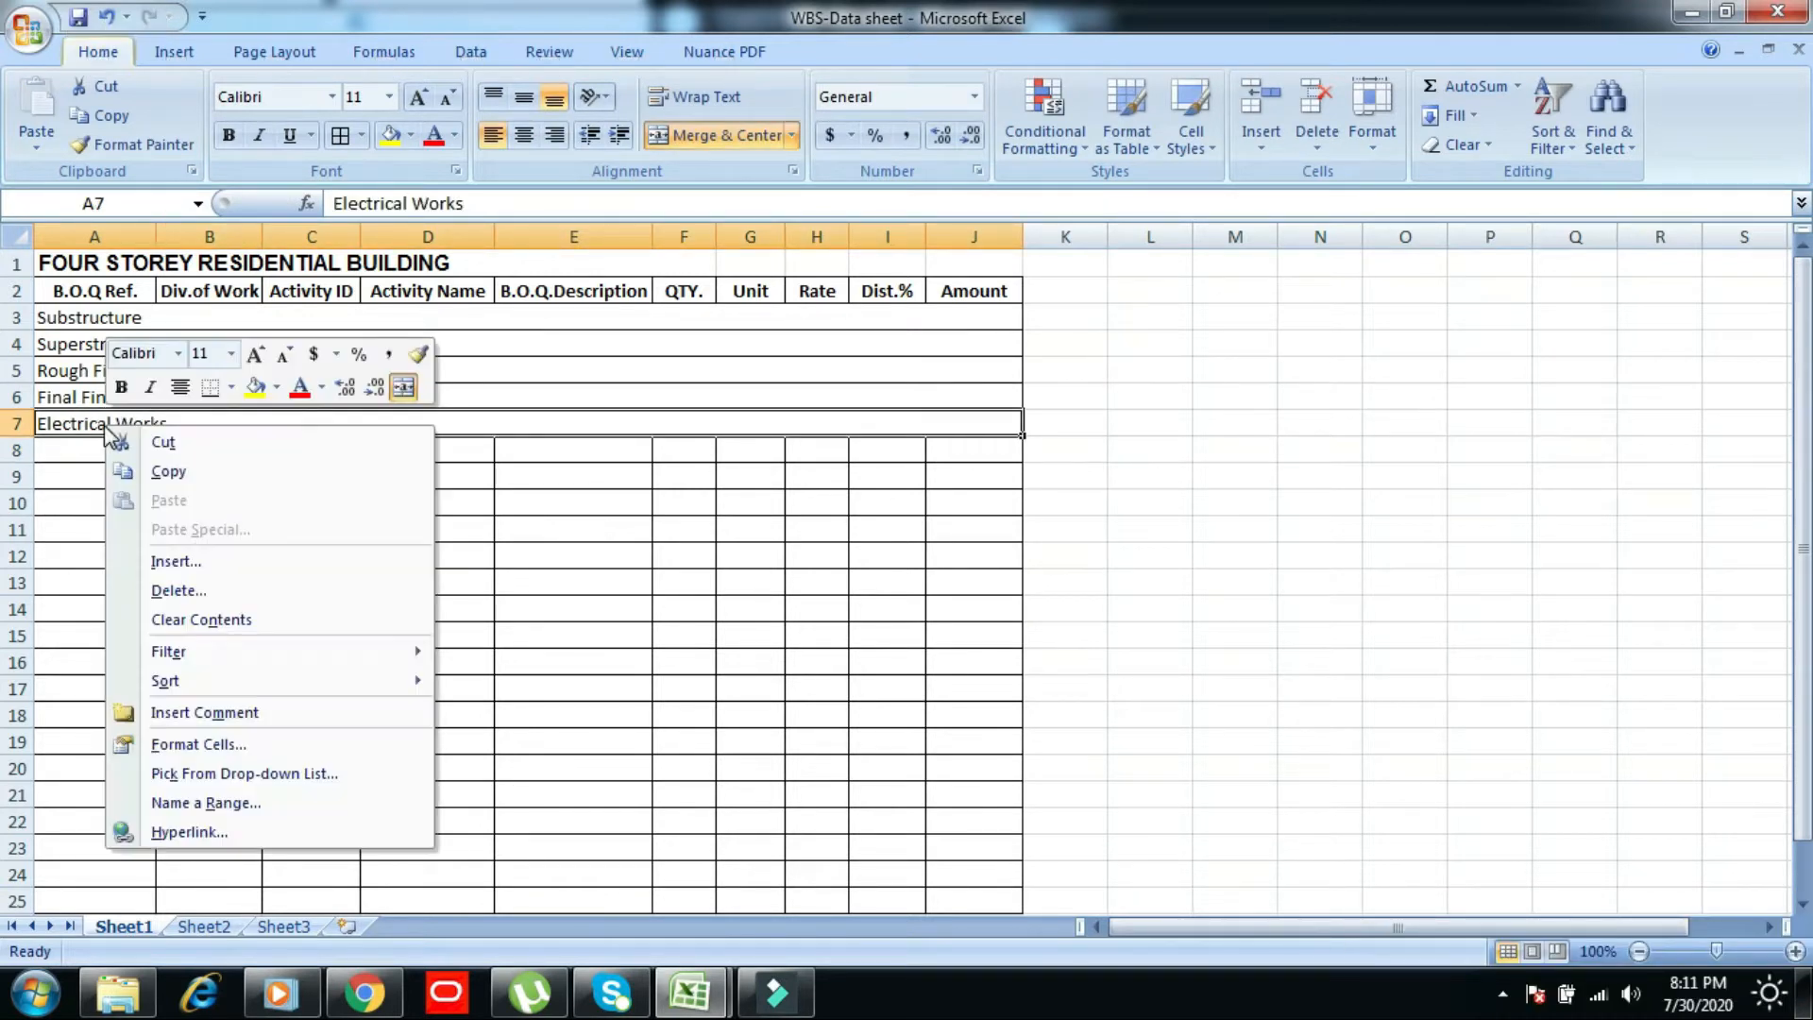
left_click(175, 475)
left_click(63, 452)
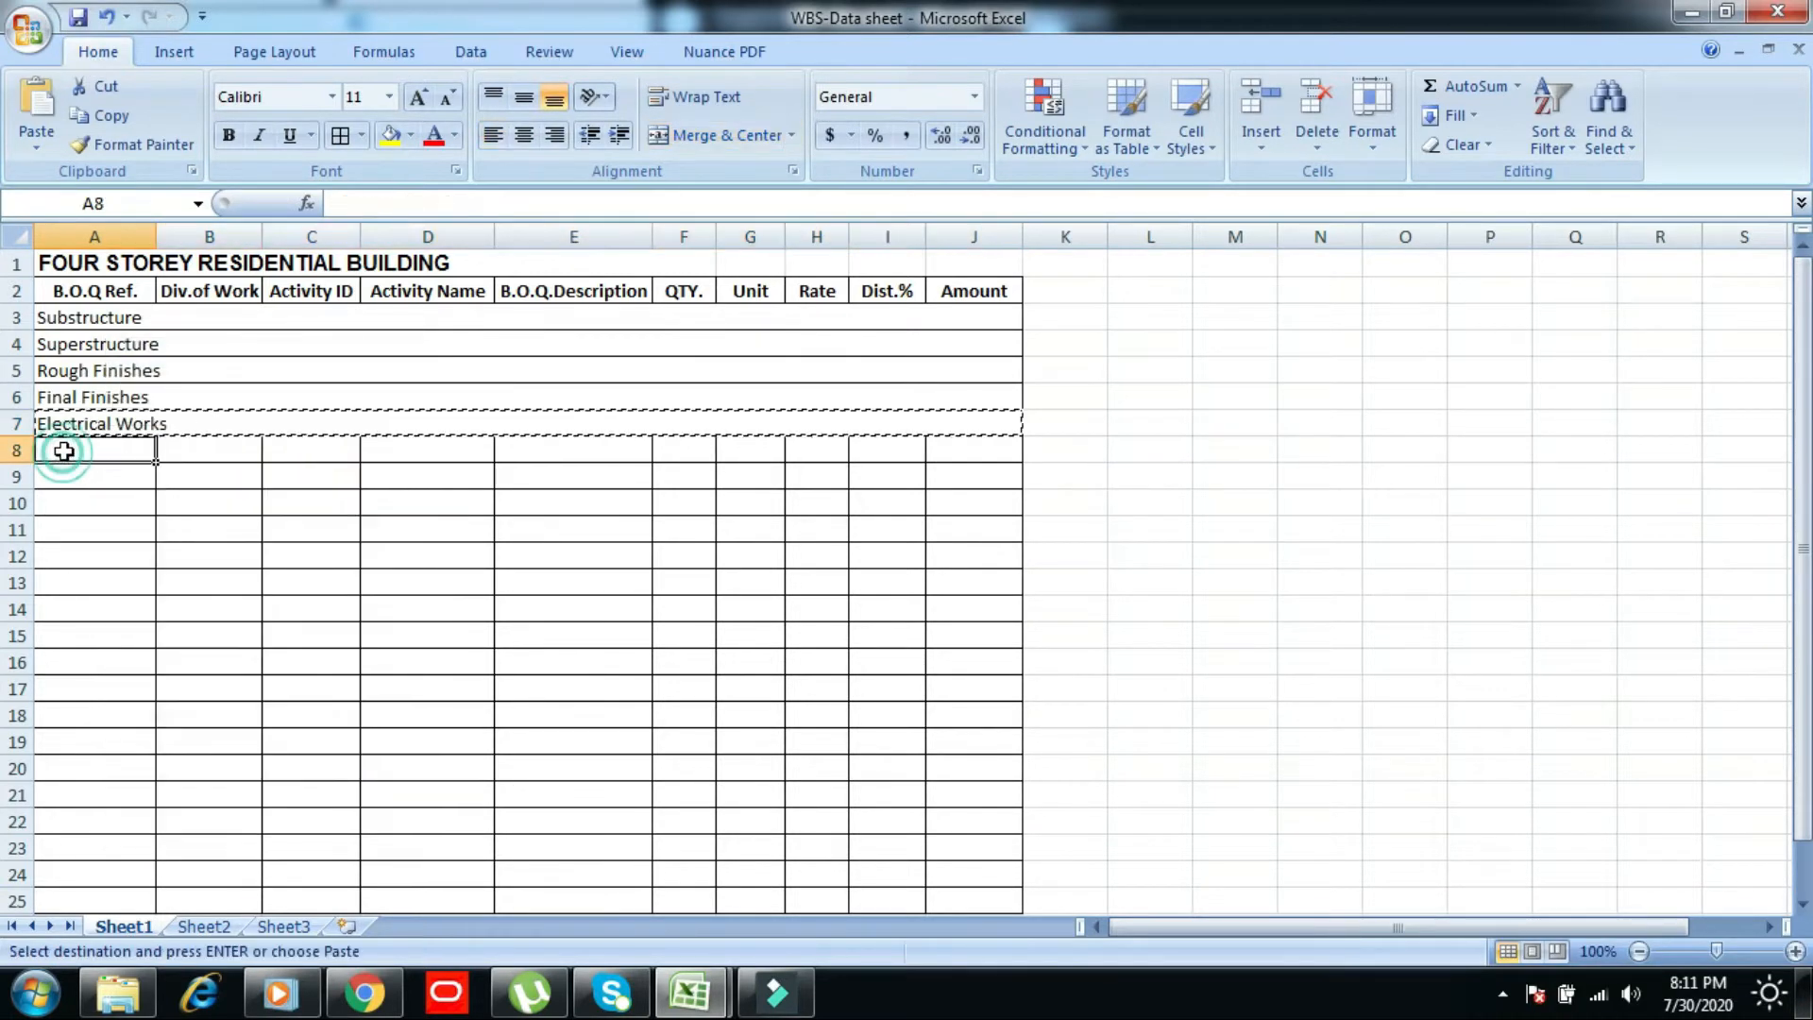
right_click(70, 452)
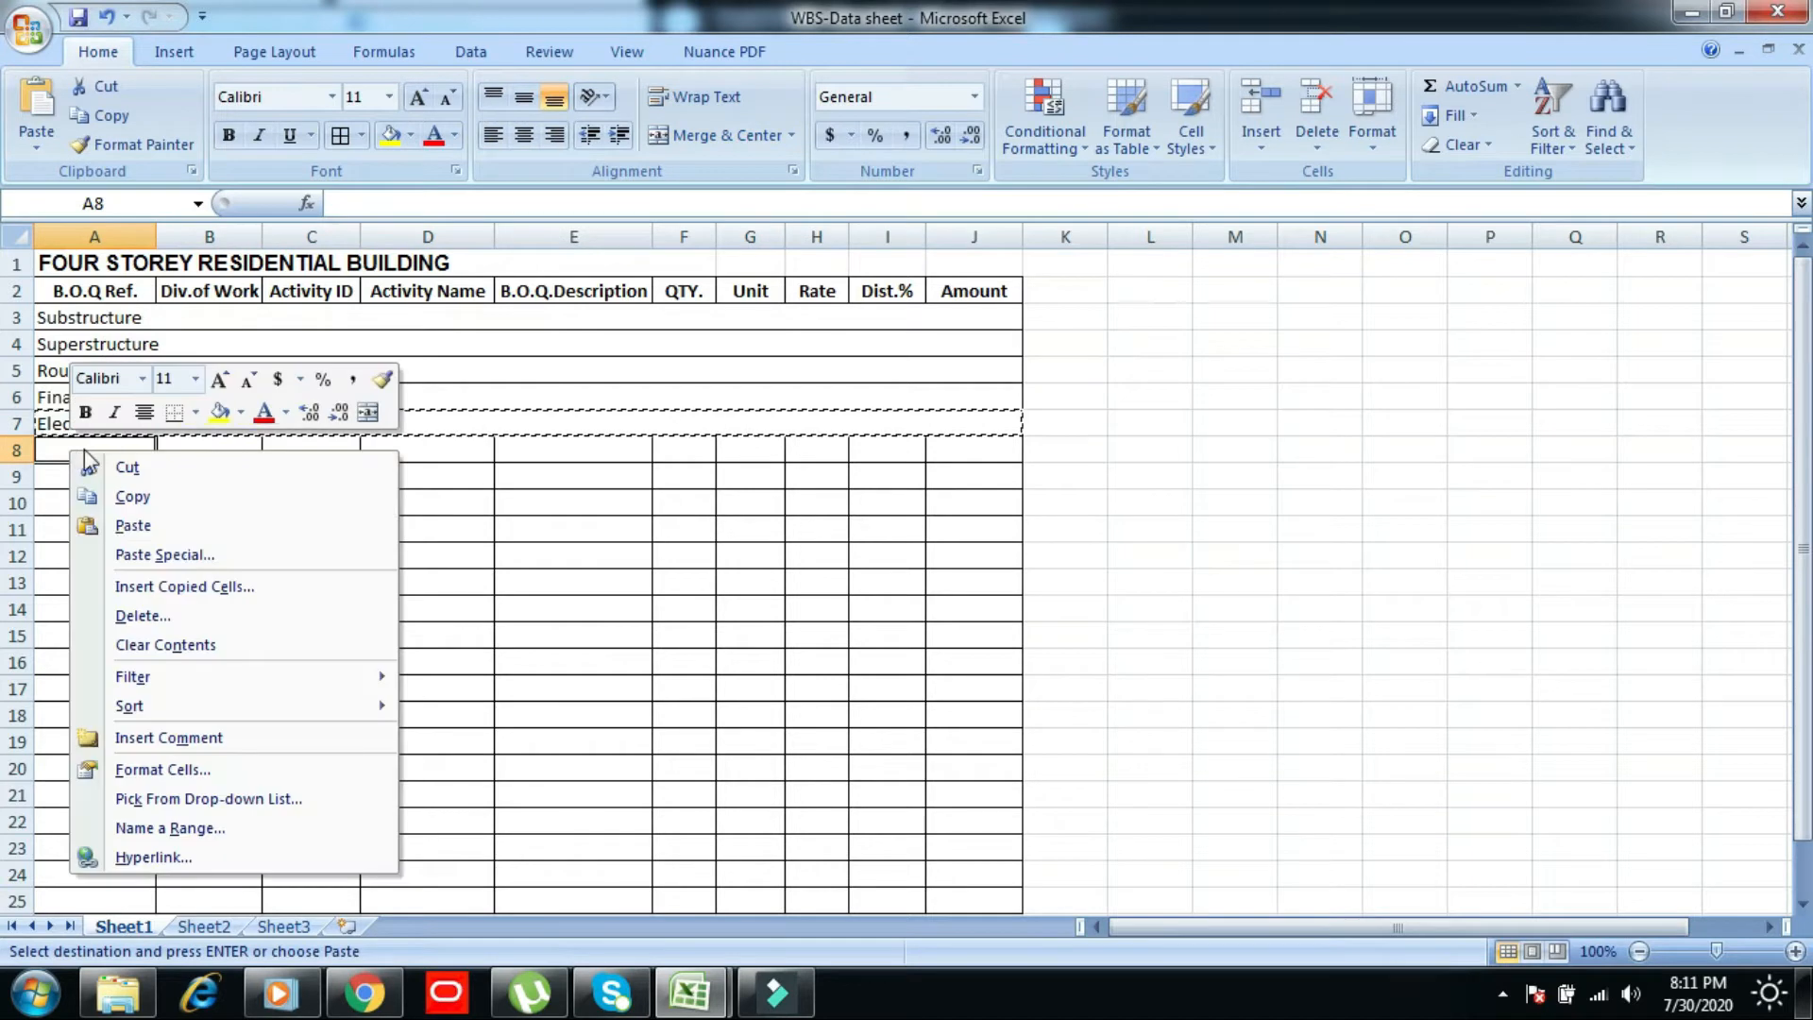
left_click(170, 586)
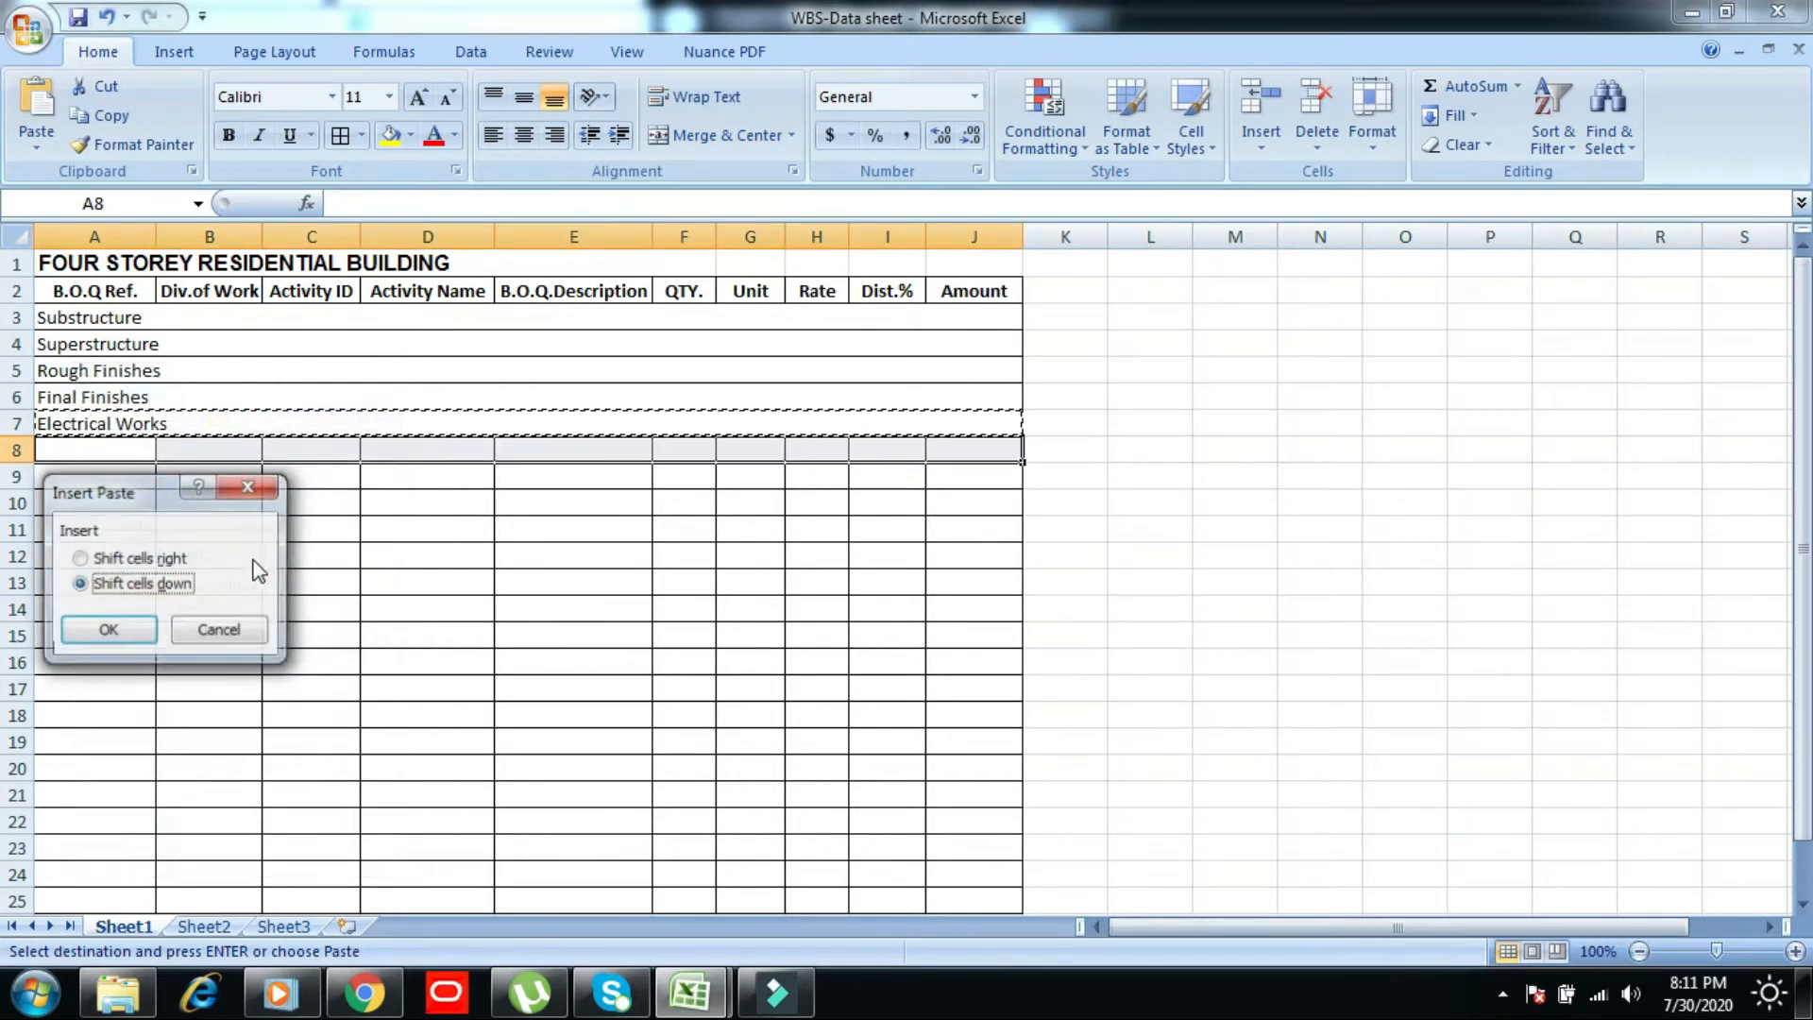
left_click(135, 634)
key("Escape")
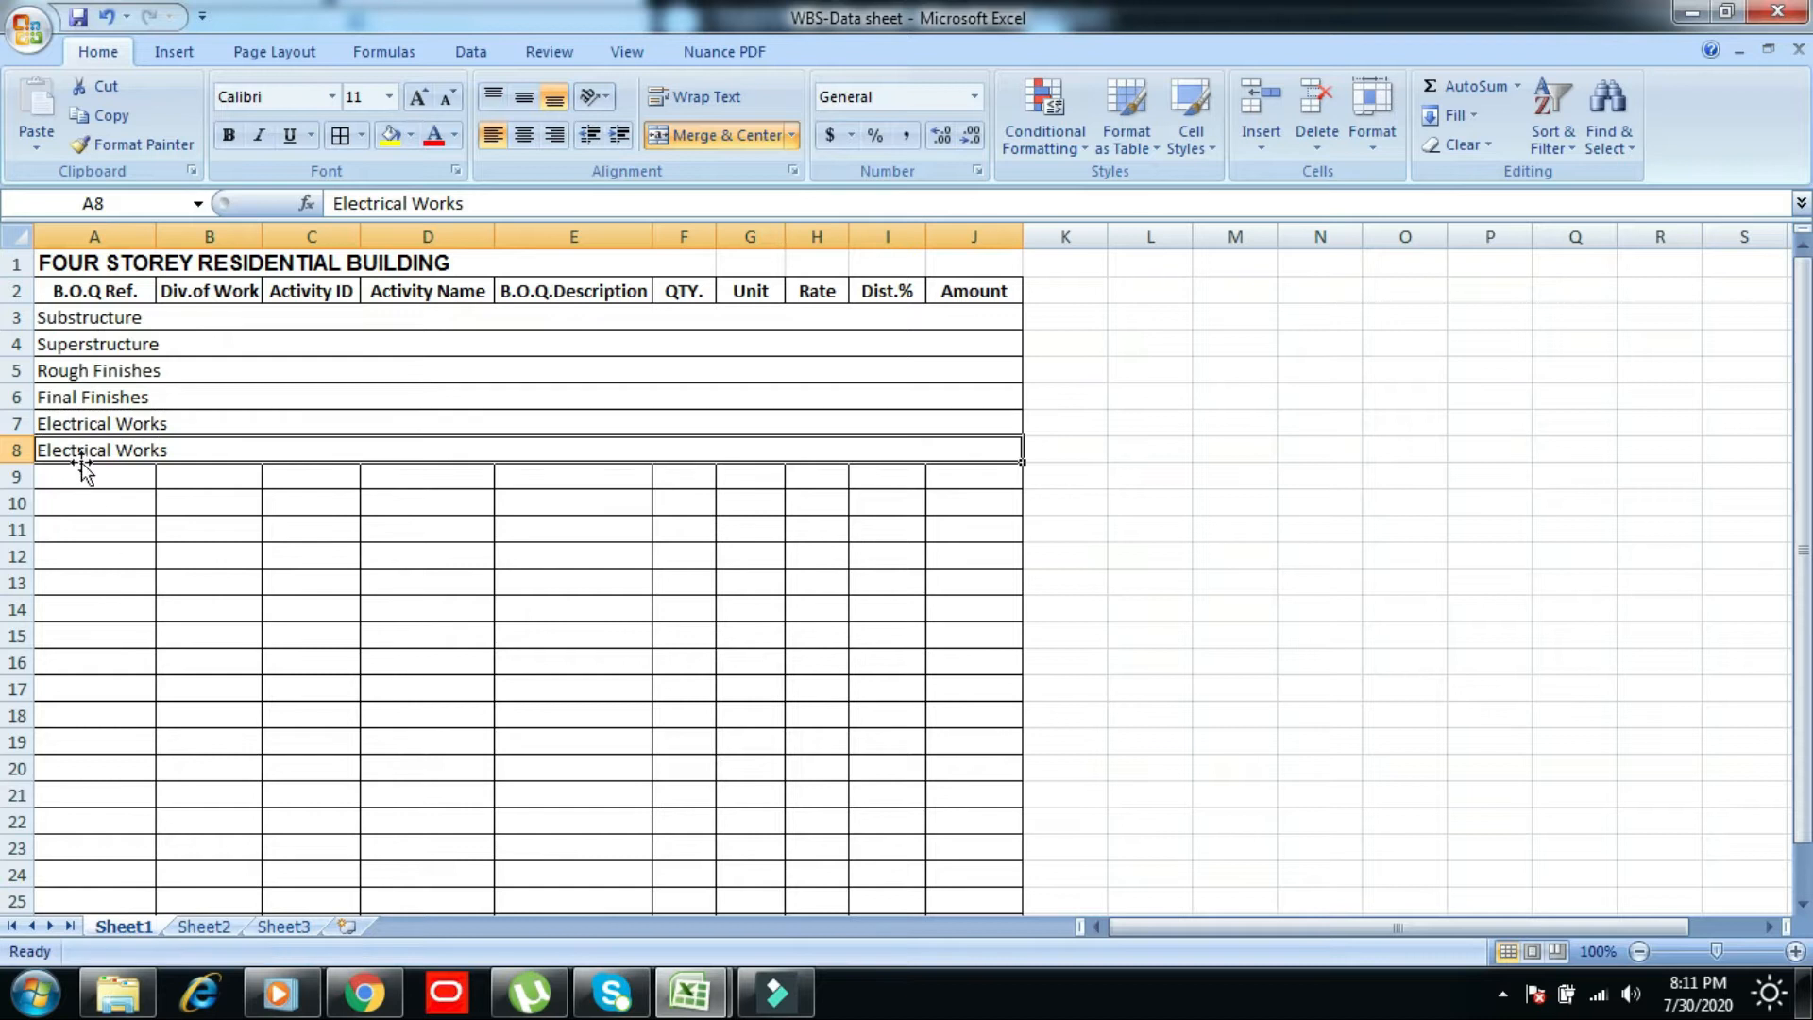
double_click(397, 203)
type("Mechanical")
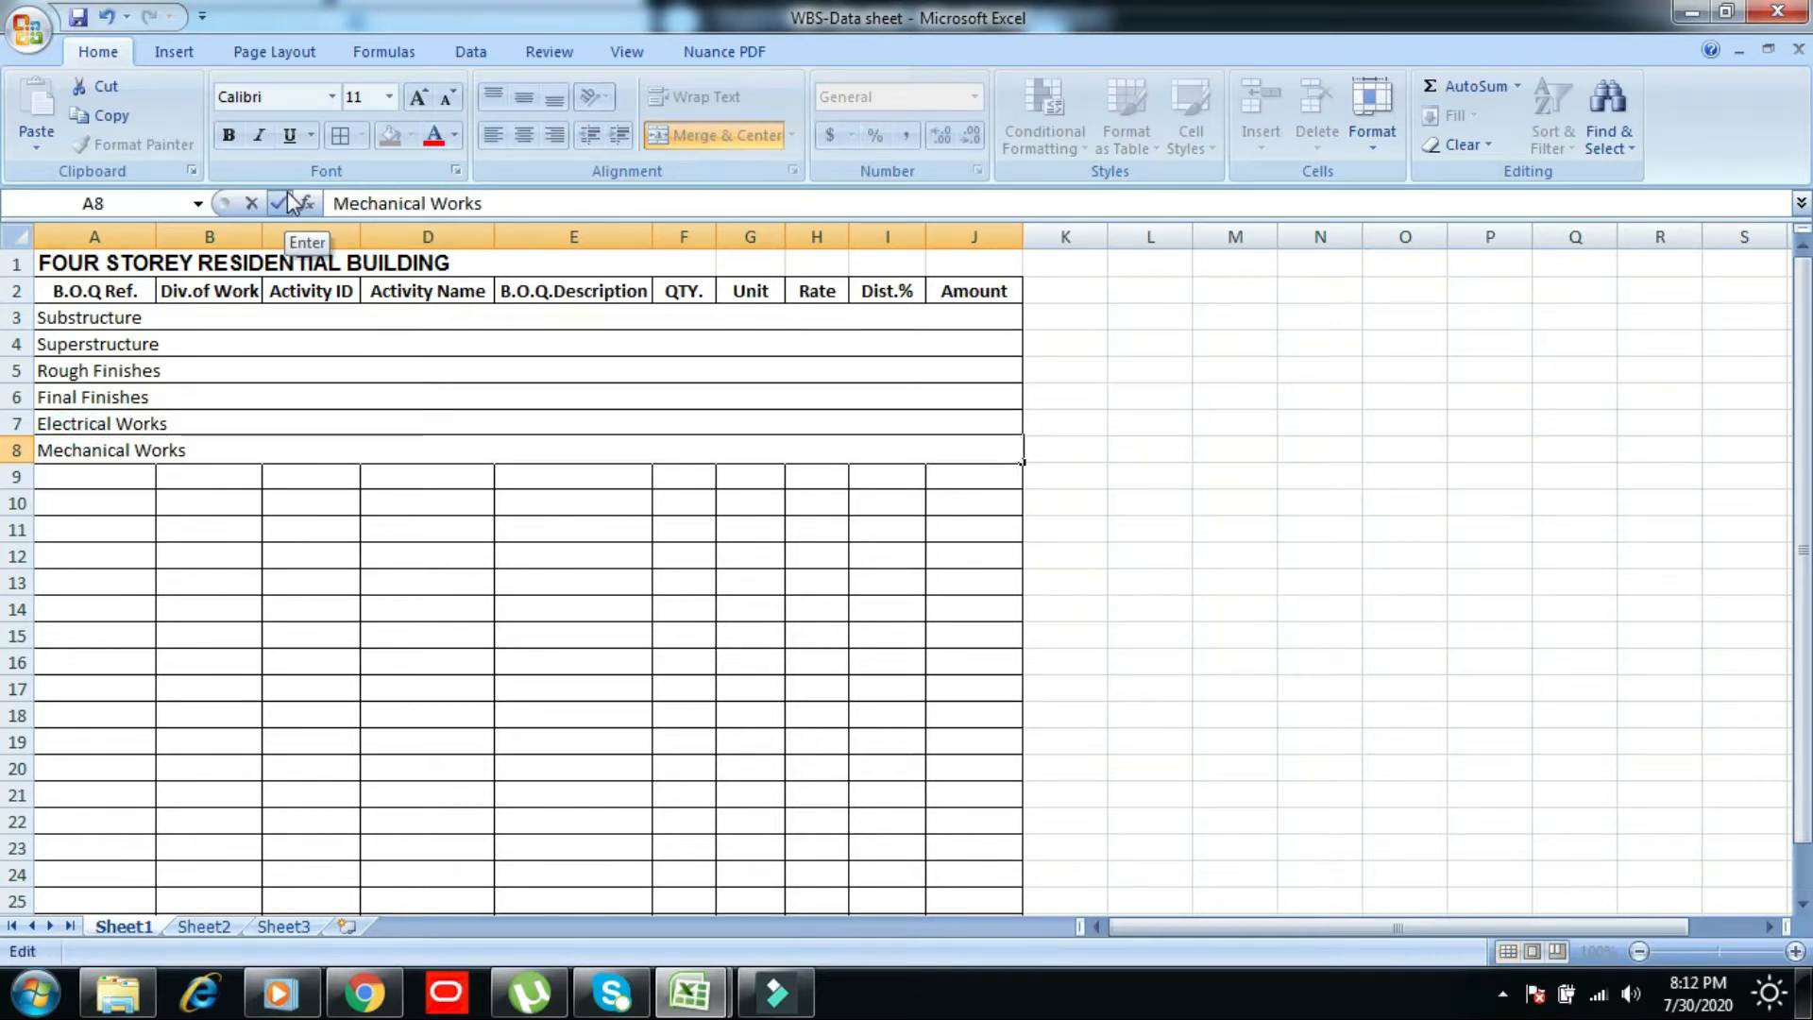
key("Return")
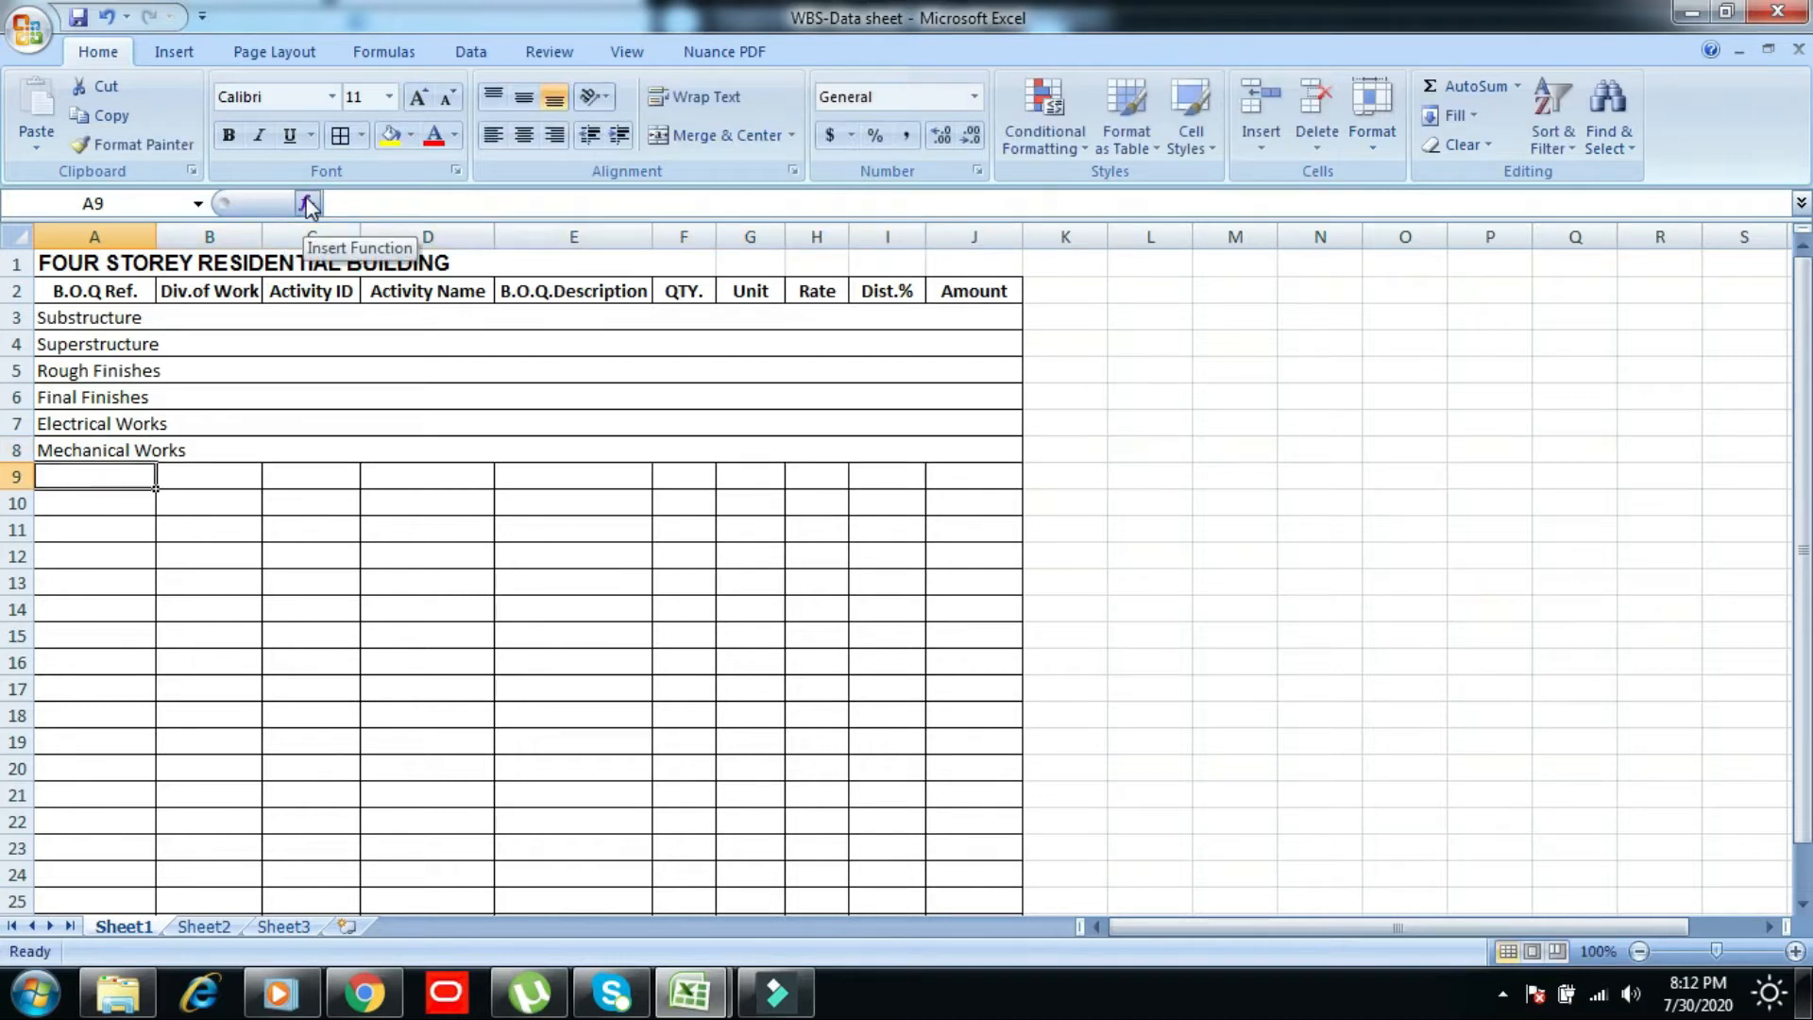
- Insert a copy of the Mechanical Works row at row 9, shifting cells down, and change its text to "FireFighting Works"
left_click(68, 453)
key("alt")
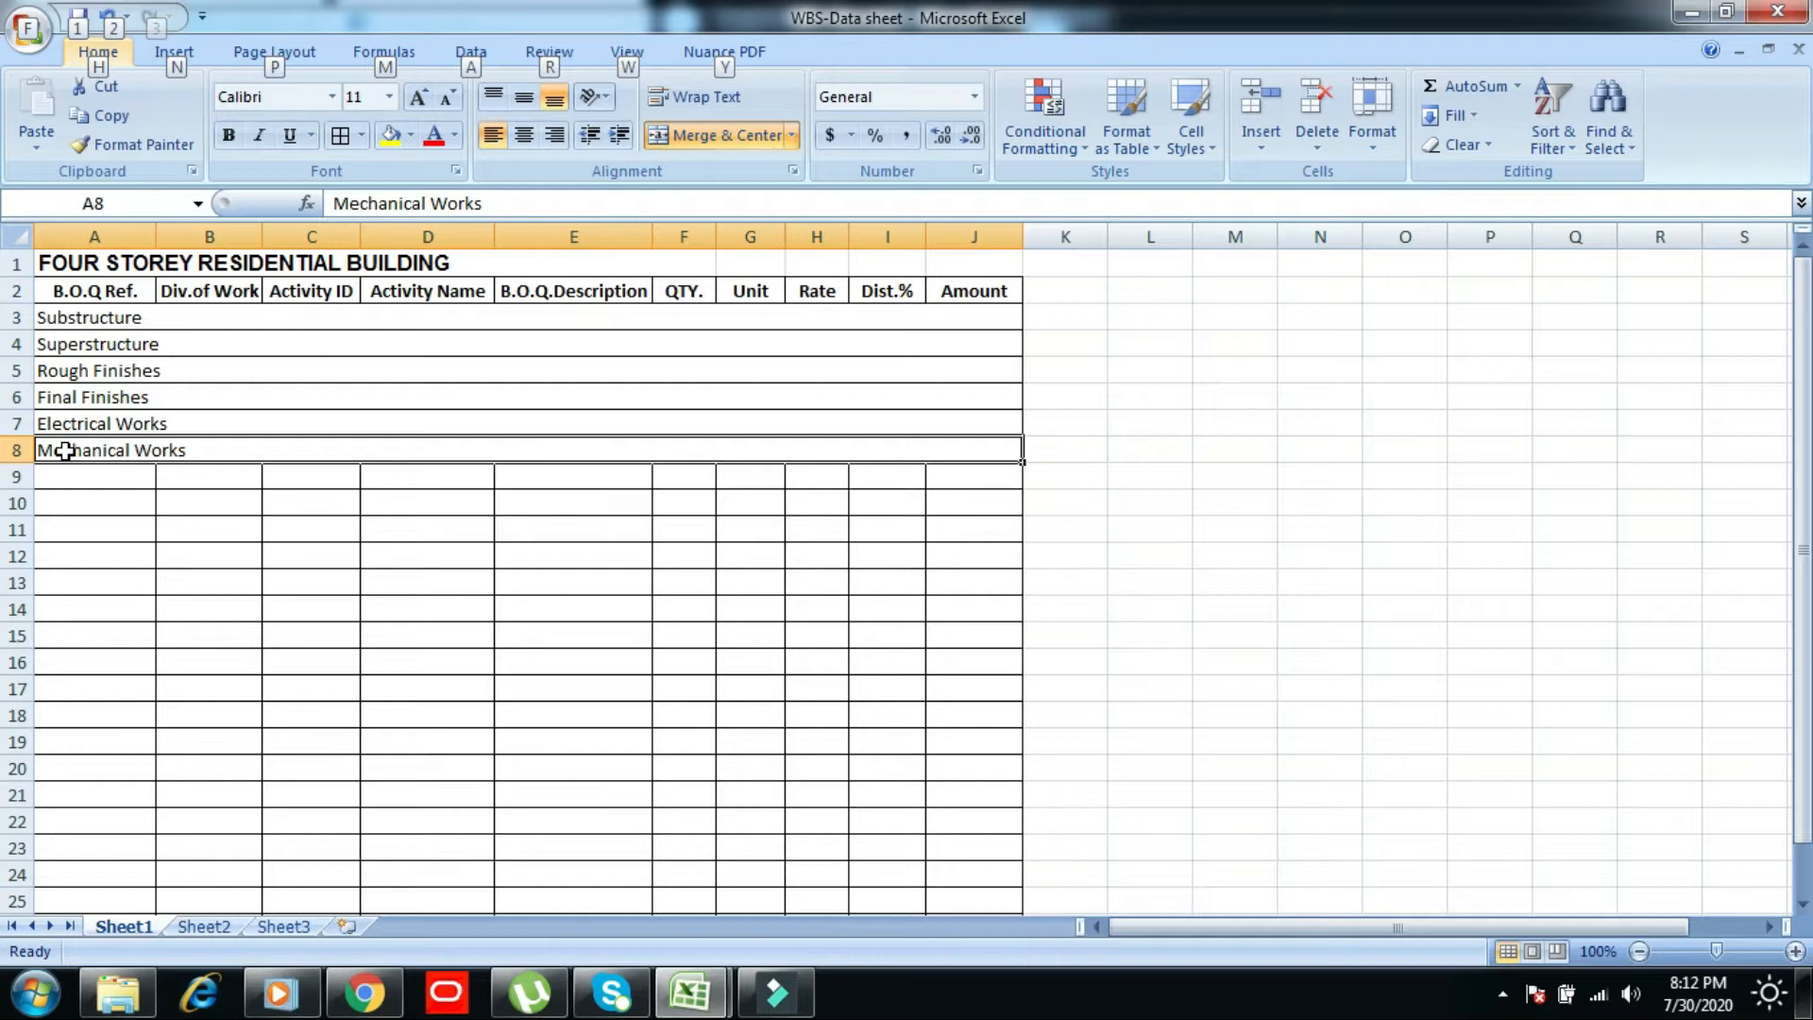
key("ctrl+c")
right_click(85, 472)
left_click(142, 599)
left_click(102, 642)
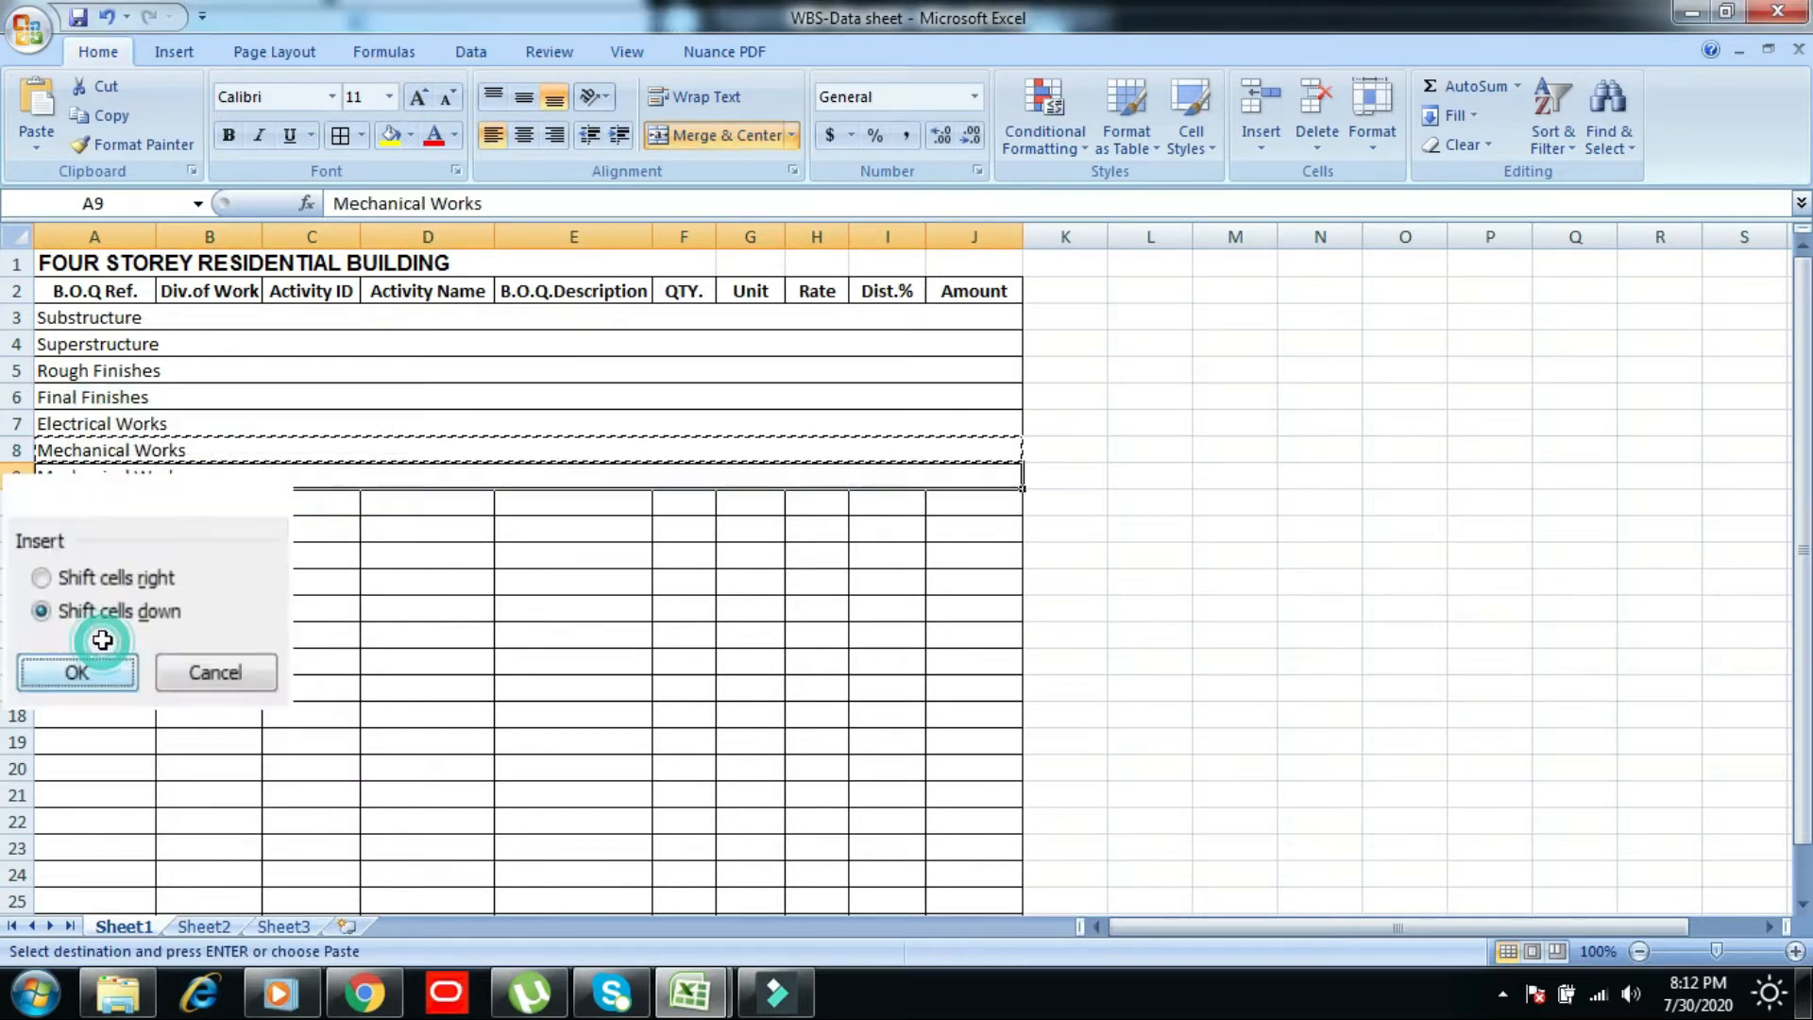
key("Escape")
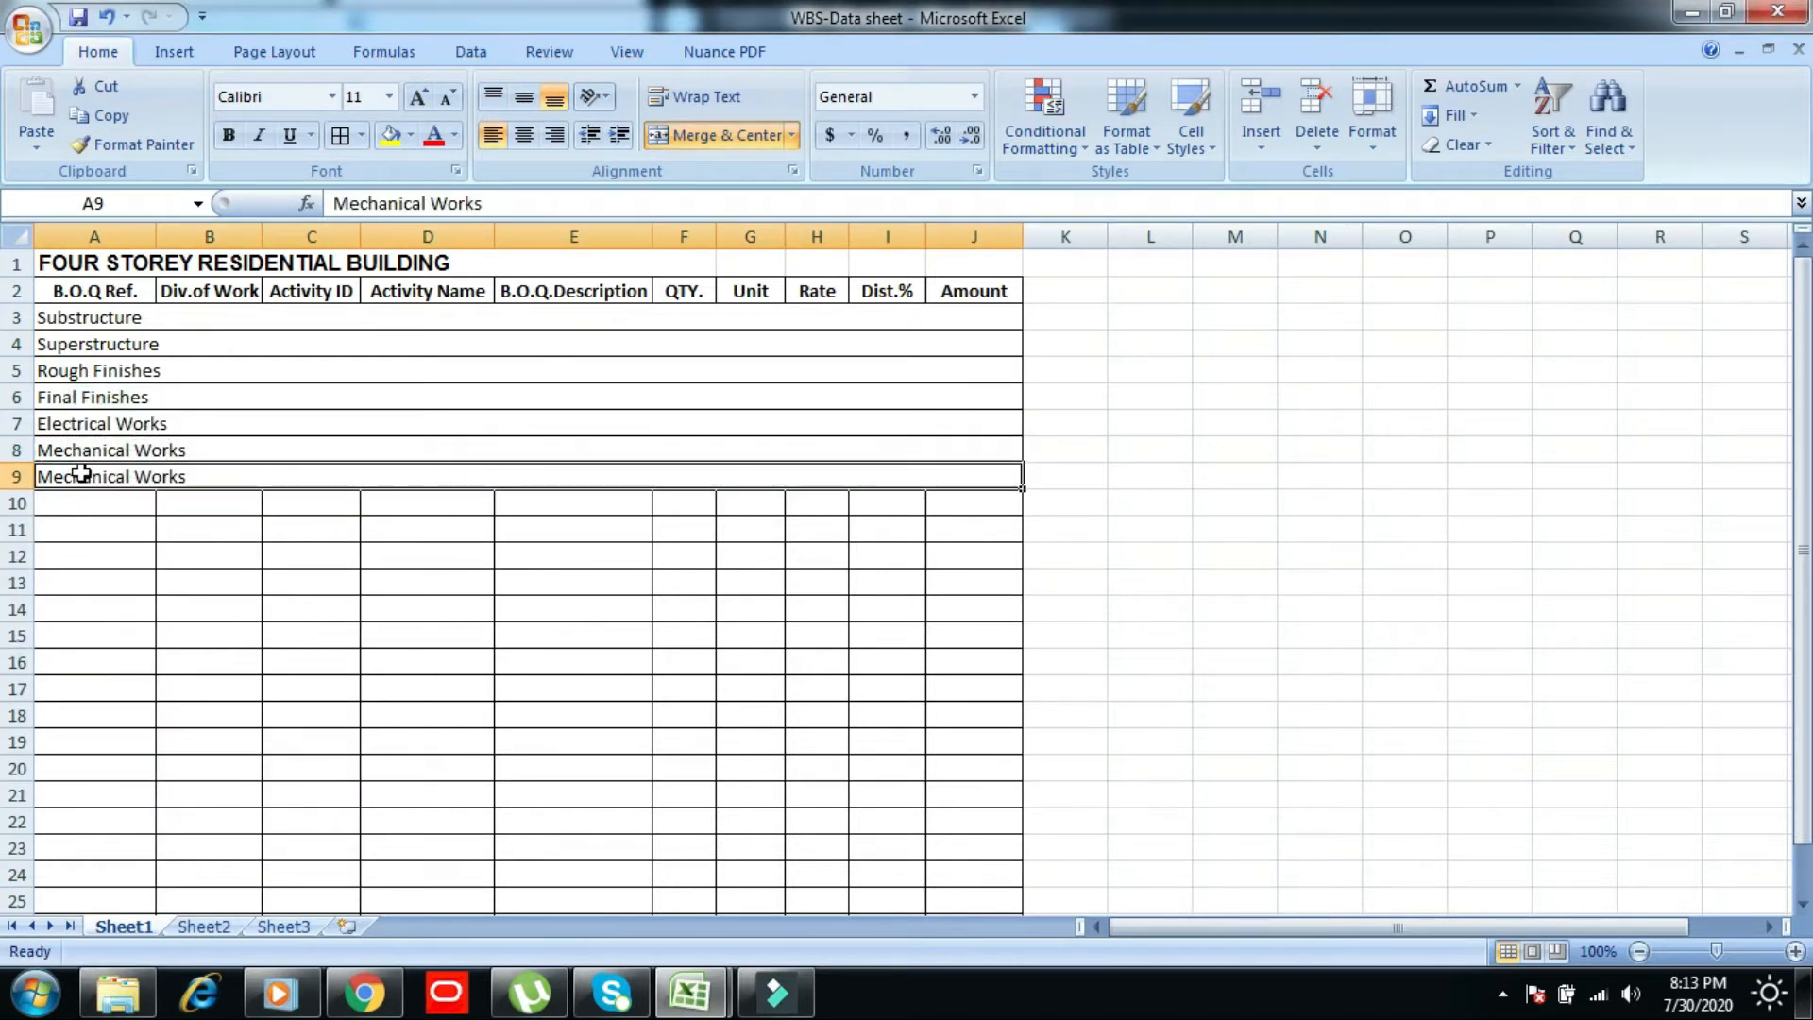
type("FireFiting")
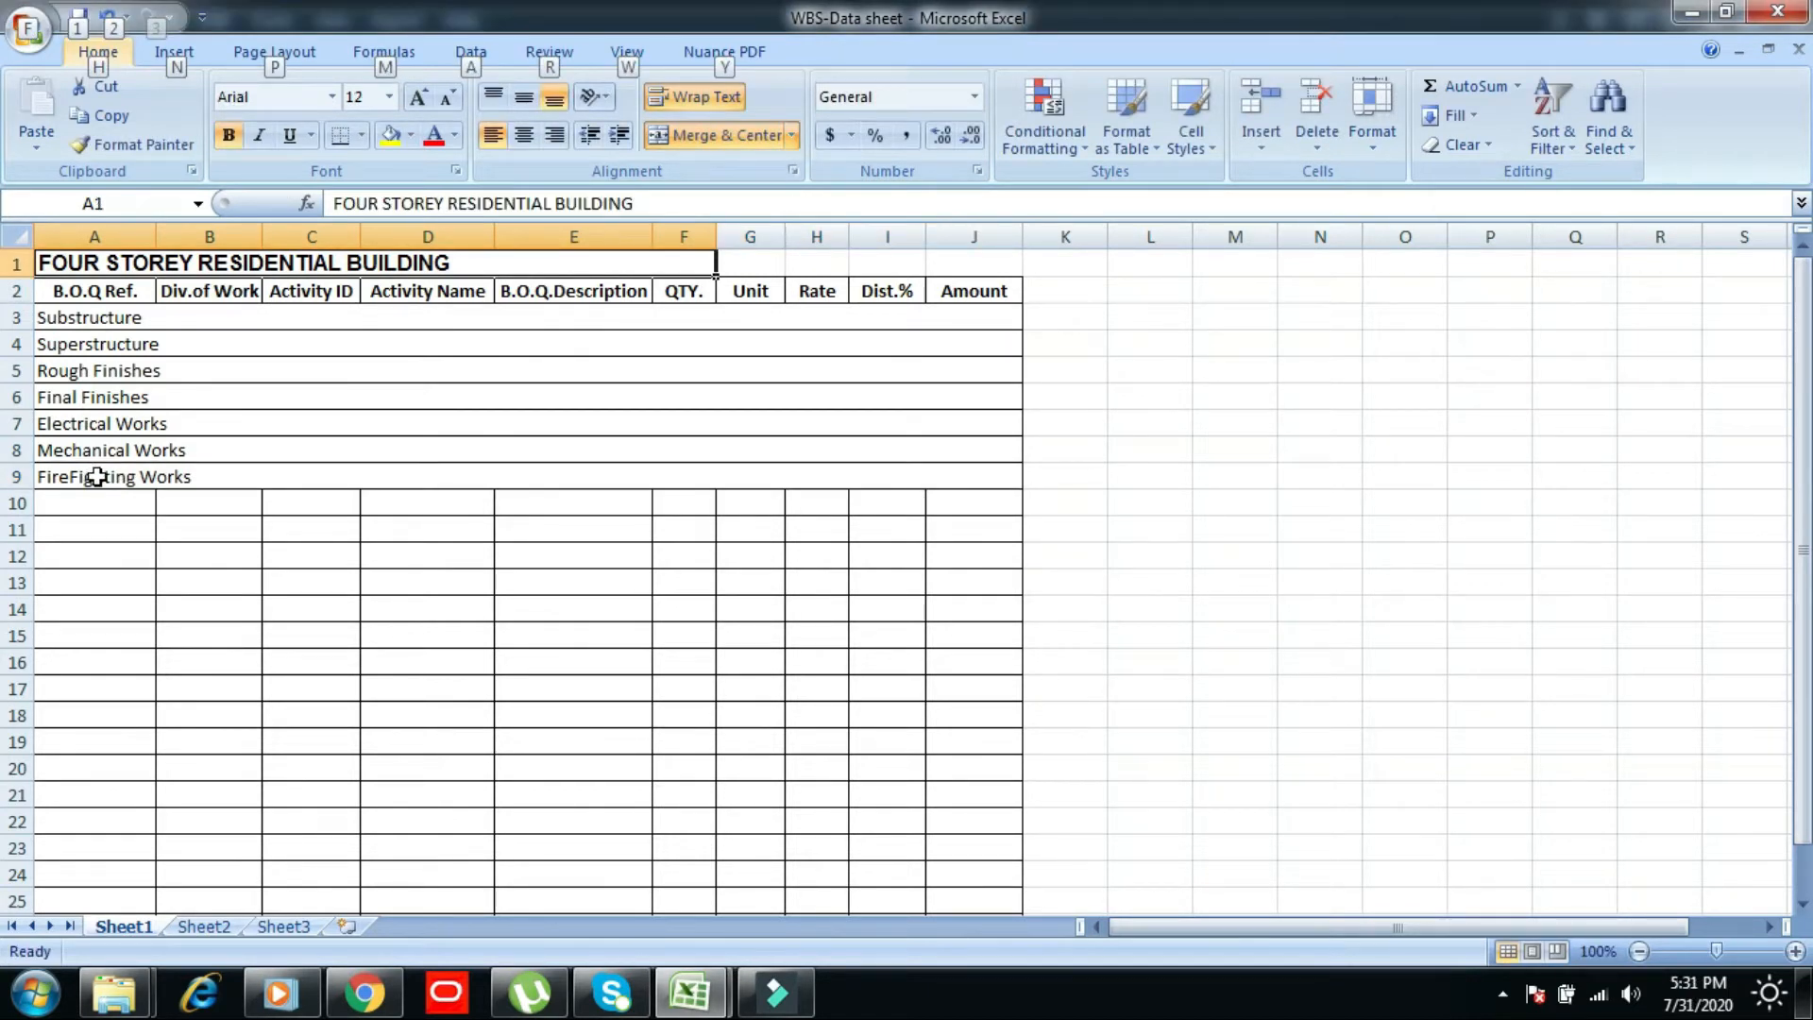
- Add a copy of the FireFighting Works row at row 10
left_click(98, 476)
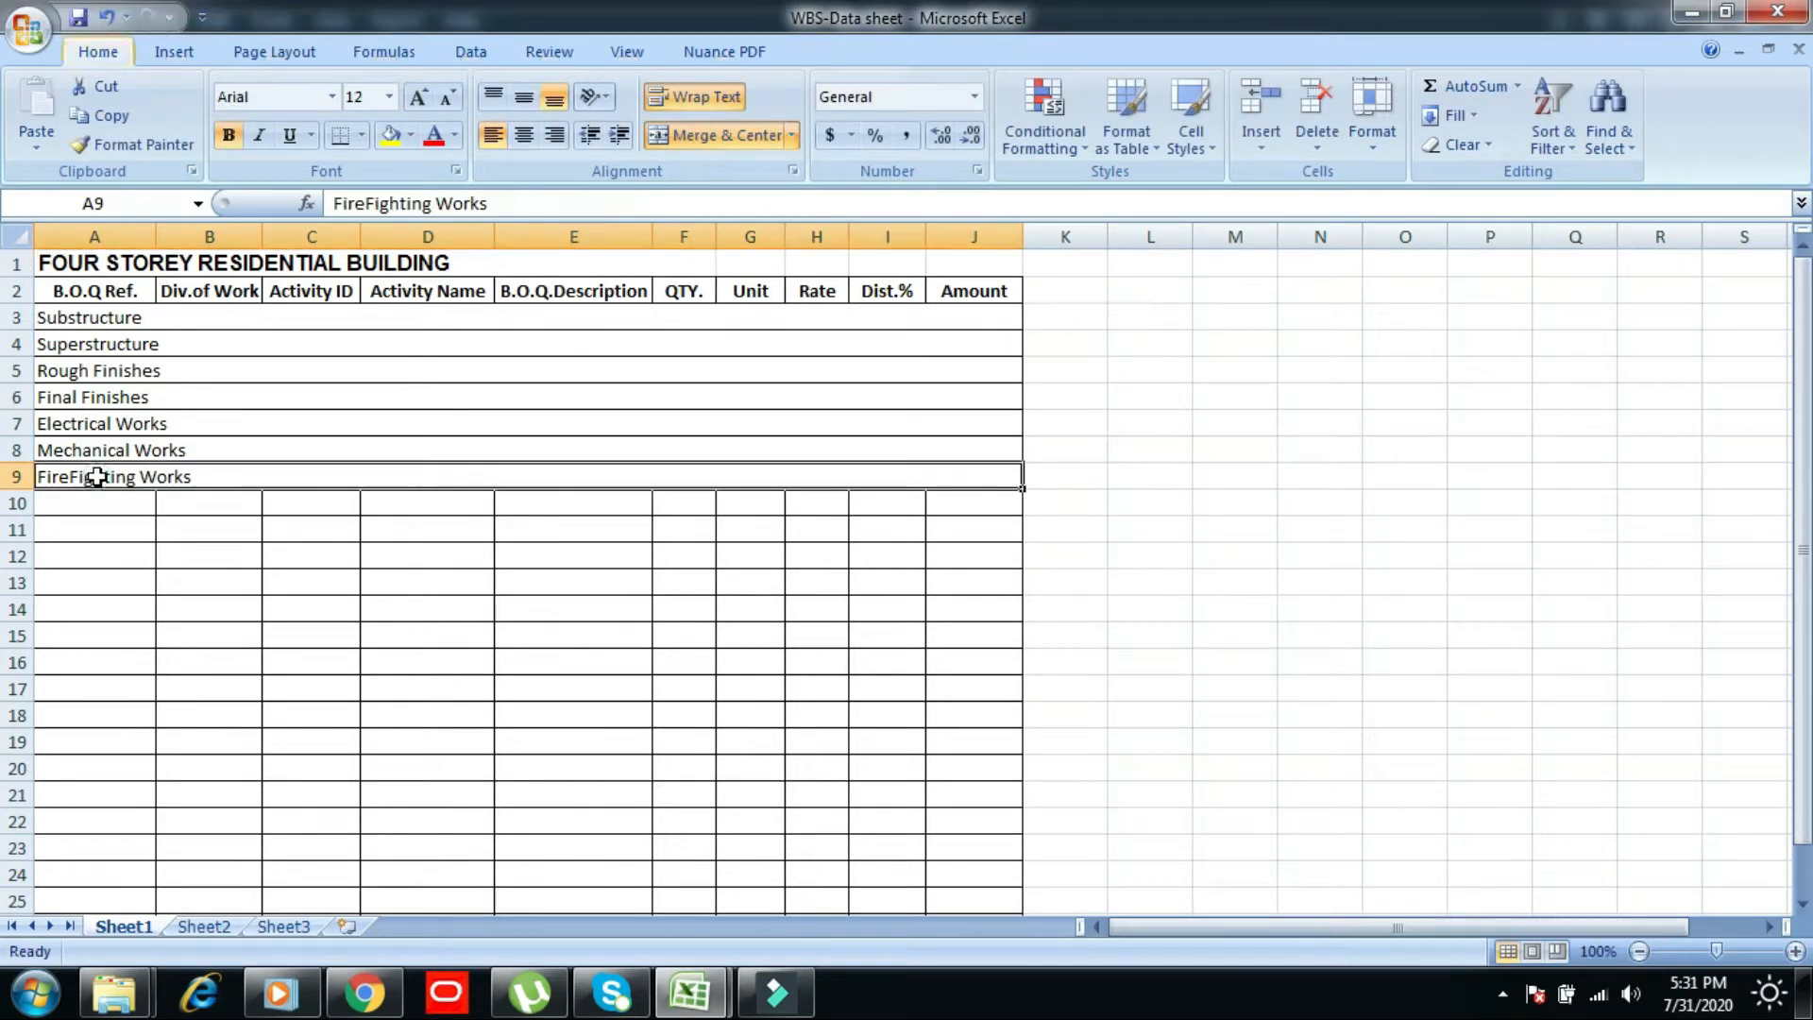
right_click(98, 476)
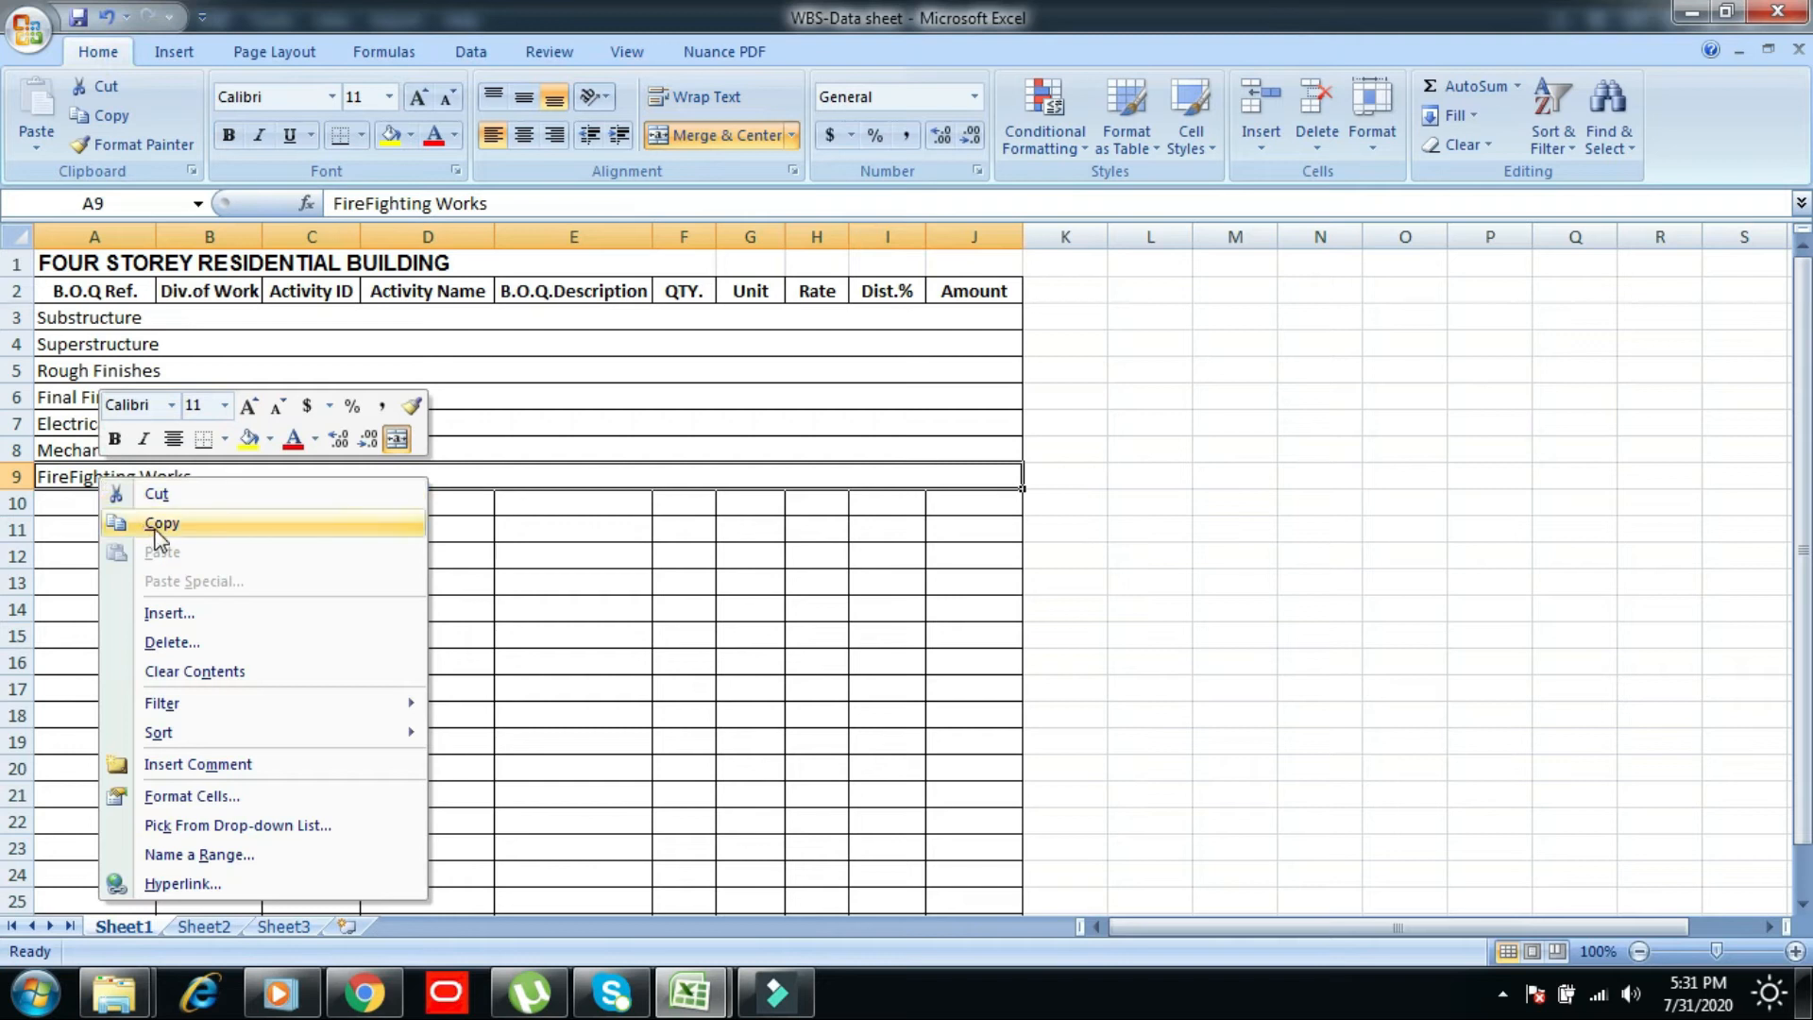
left_click(152, 523)
left_click(68, 506)
right_click(71, 507)
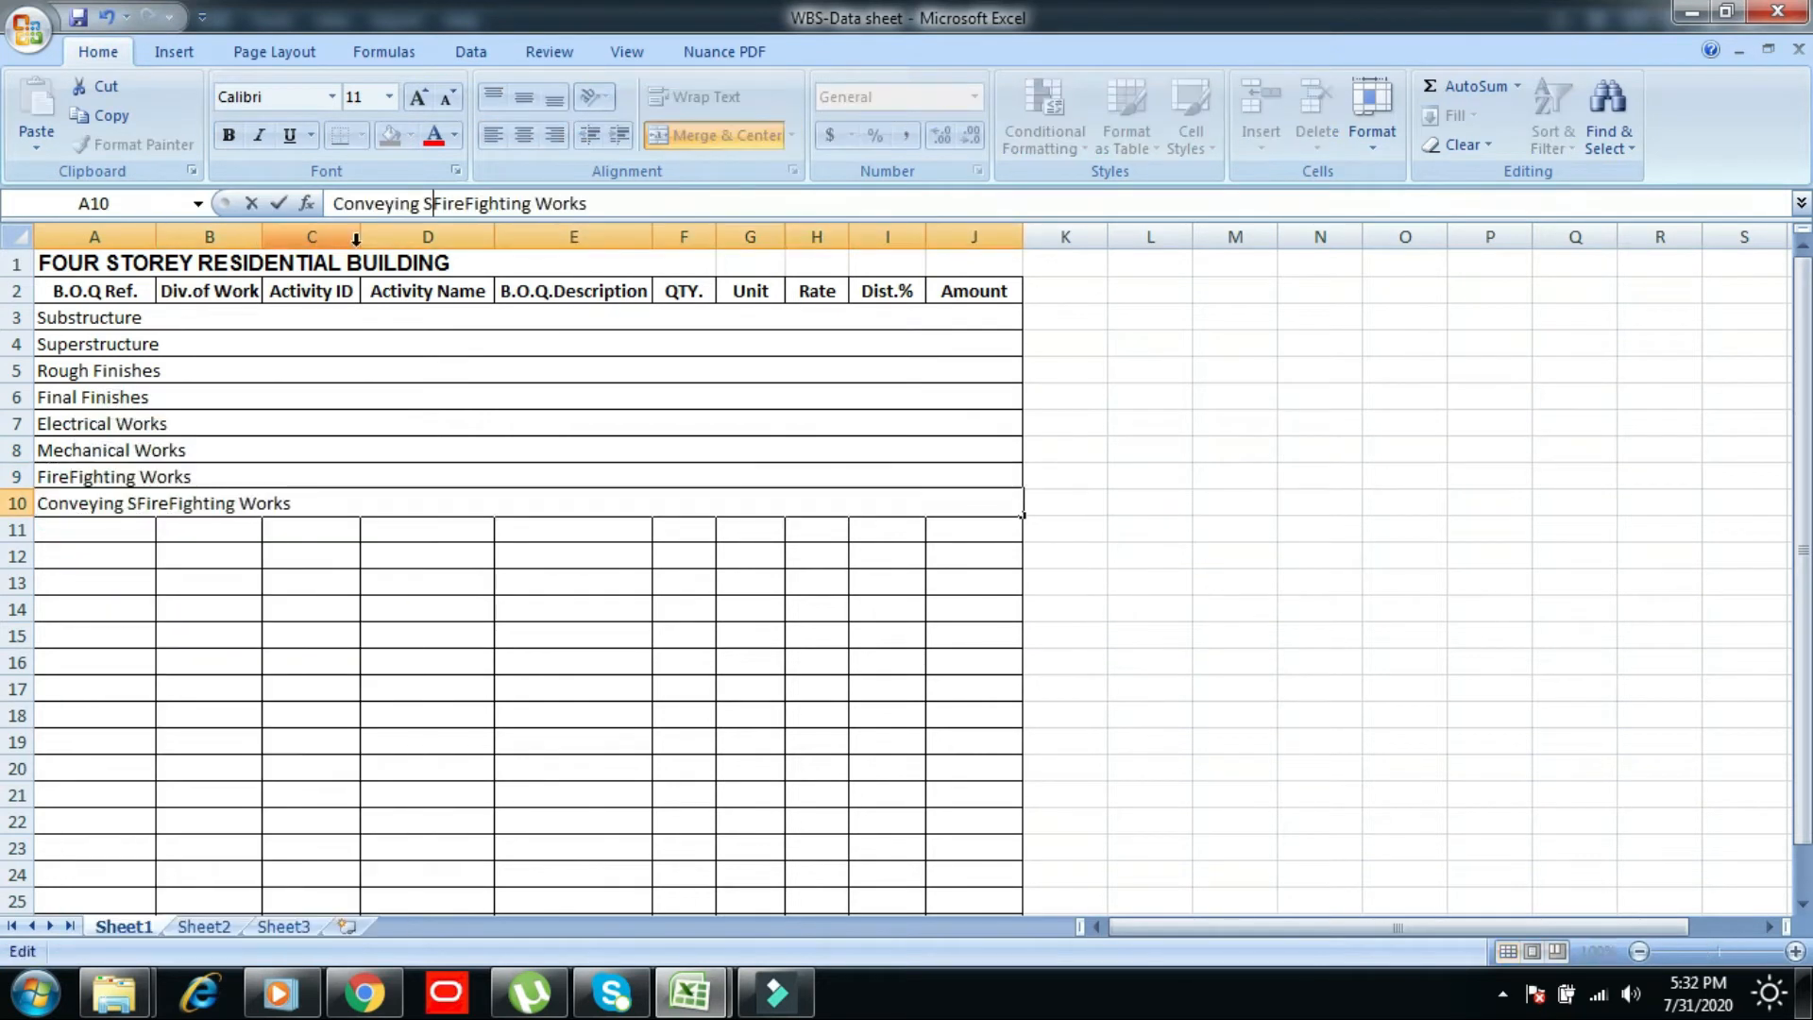
- Change the text of the merged row 10 to "Conveying System", removing the leftover copied wording
type("ystem")
key("Delete")
key("Delete")
key("Delete")
key("Delete")
key("Delete")
key("Delete")
key("Delete")
key("Delete")
key("Delete")
key("Delete")
key("Delete")
key("Delete")
key("Delete")
key("Delete")
key("Delete")
key("Delete")
key("Delete")
key("Delete")
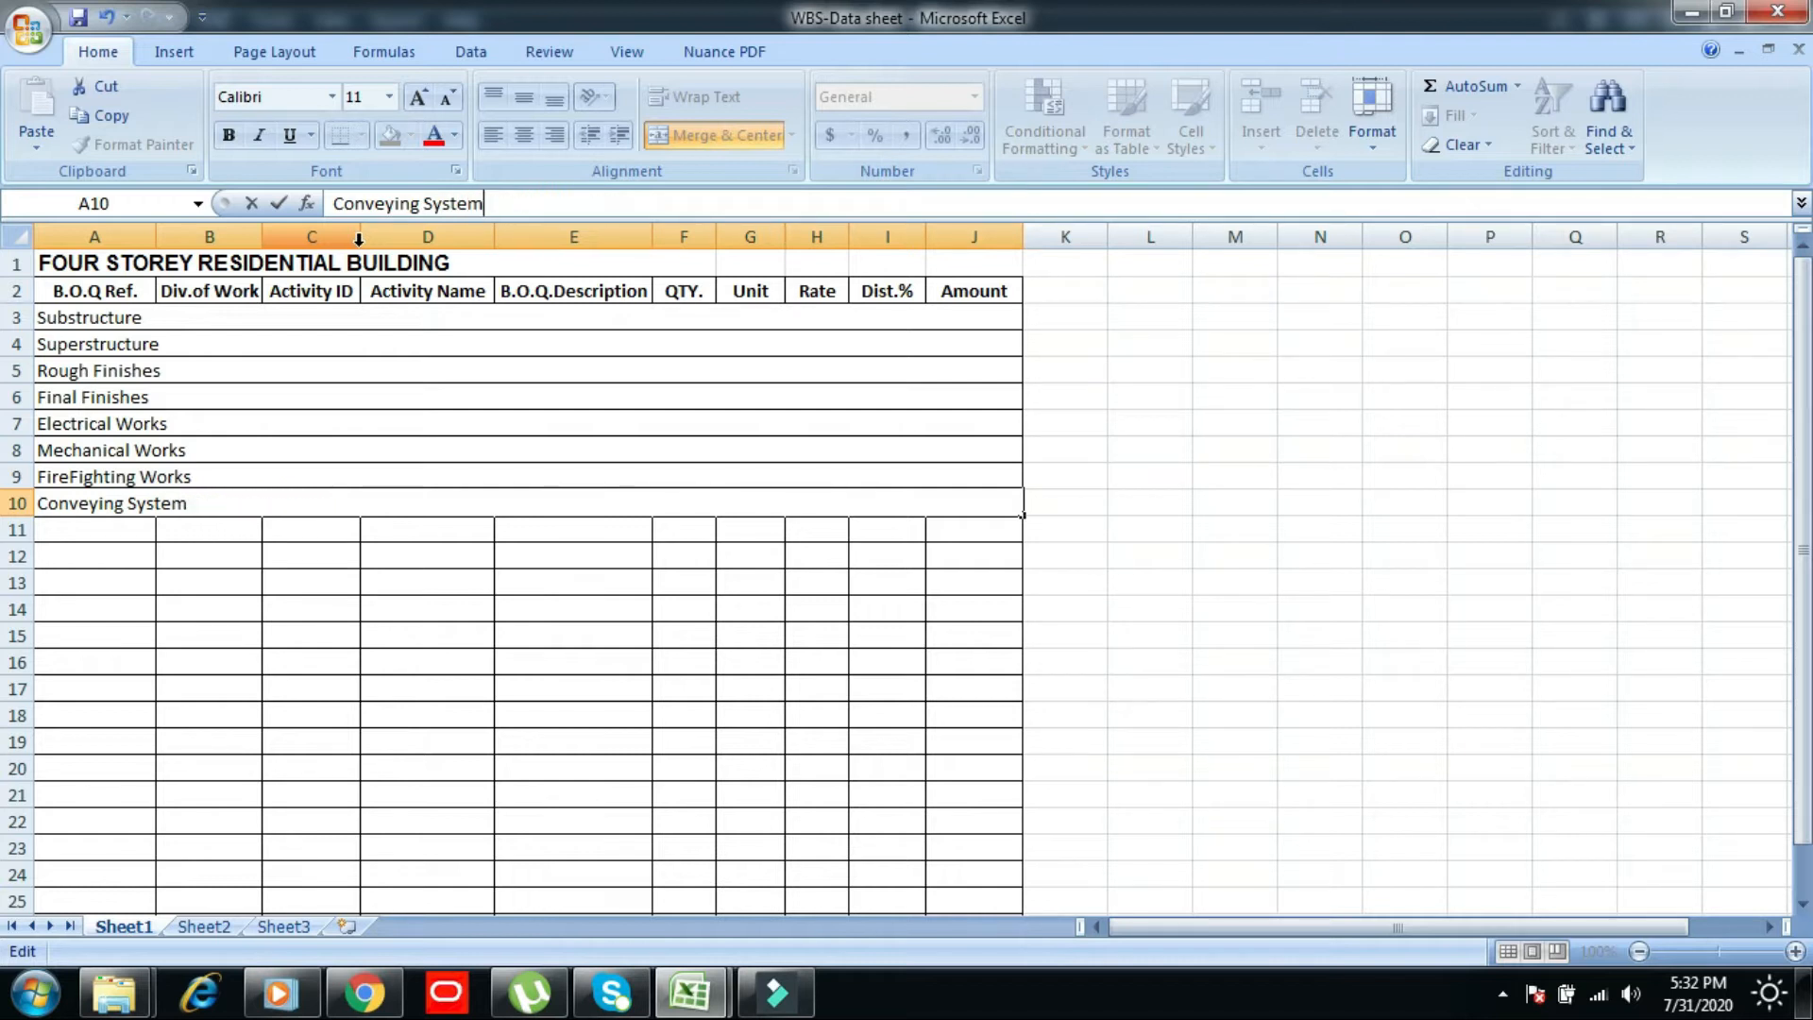
- Paste a copy of the Conveying System row into row 11 and change its text to "Close out"
left_click(111, 498)
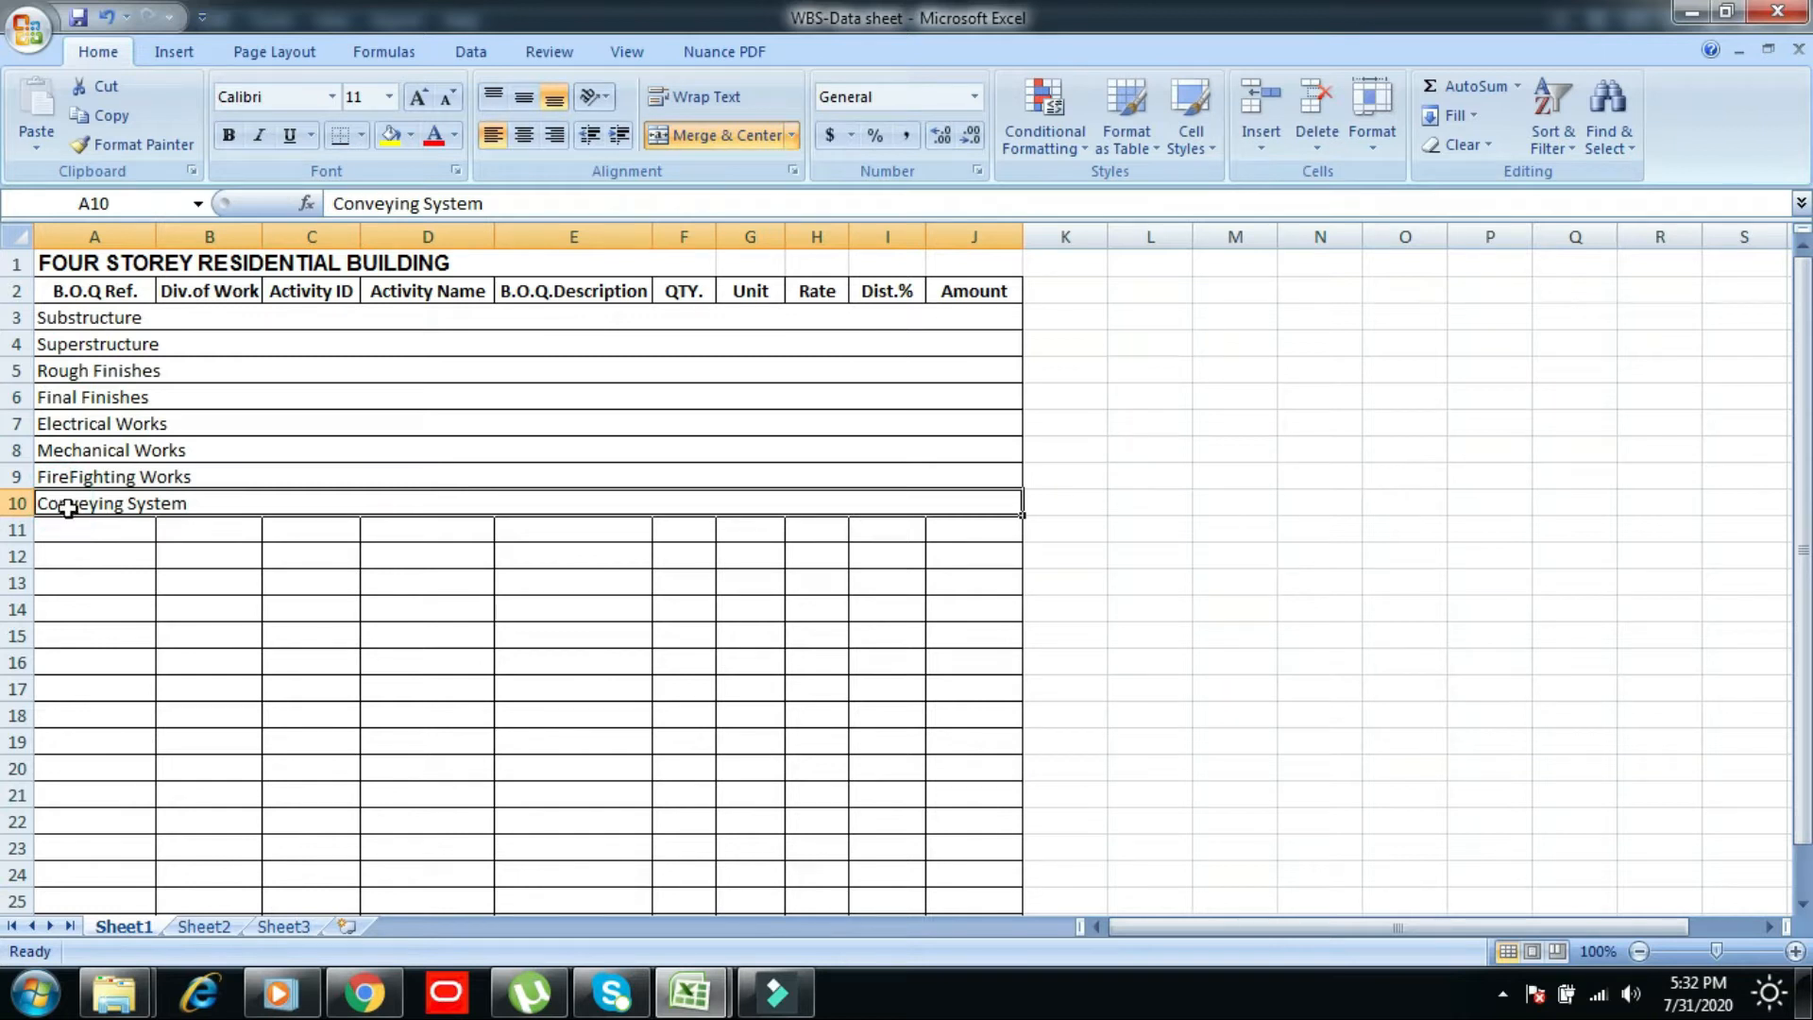
right_click(68, 508)
left_click(126, 553)
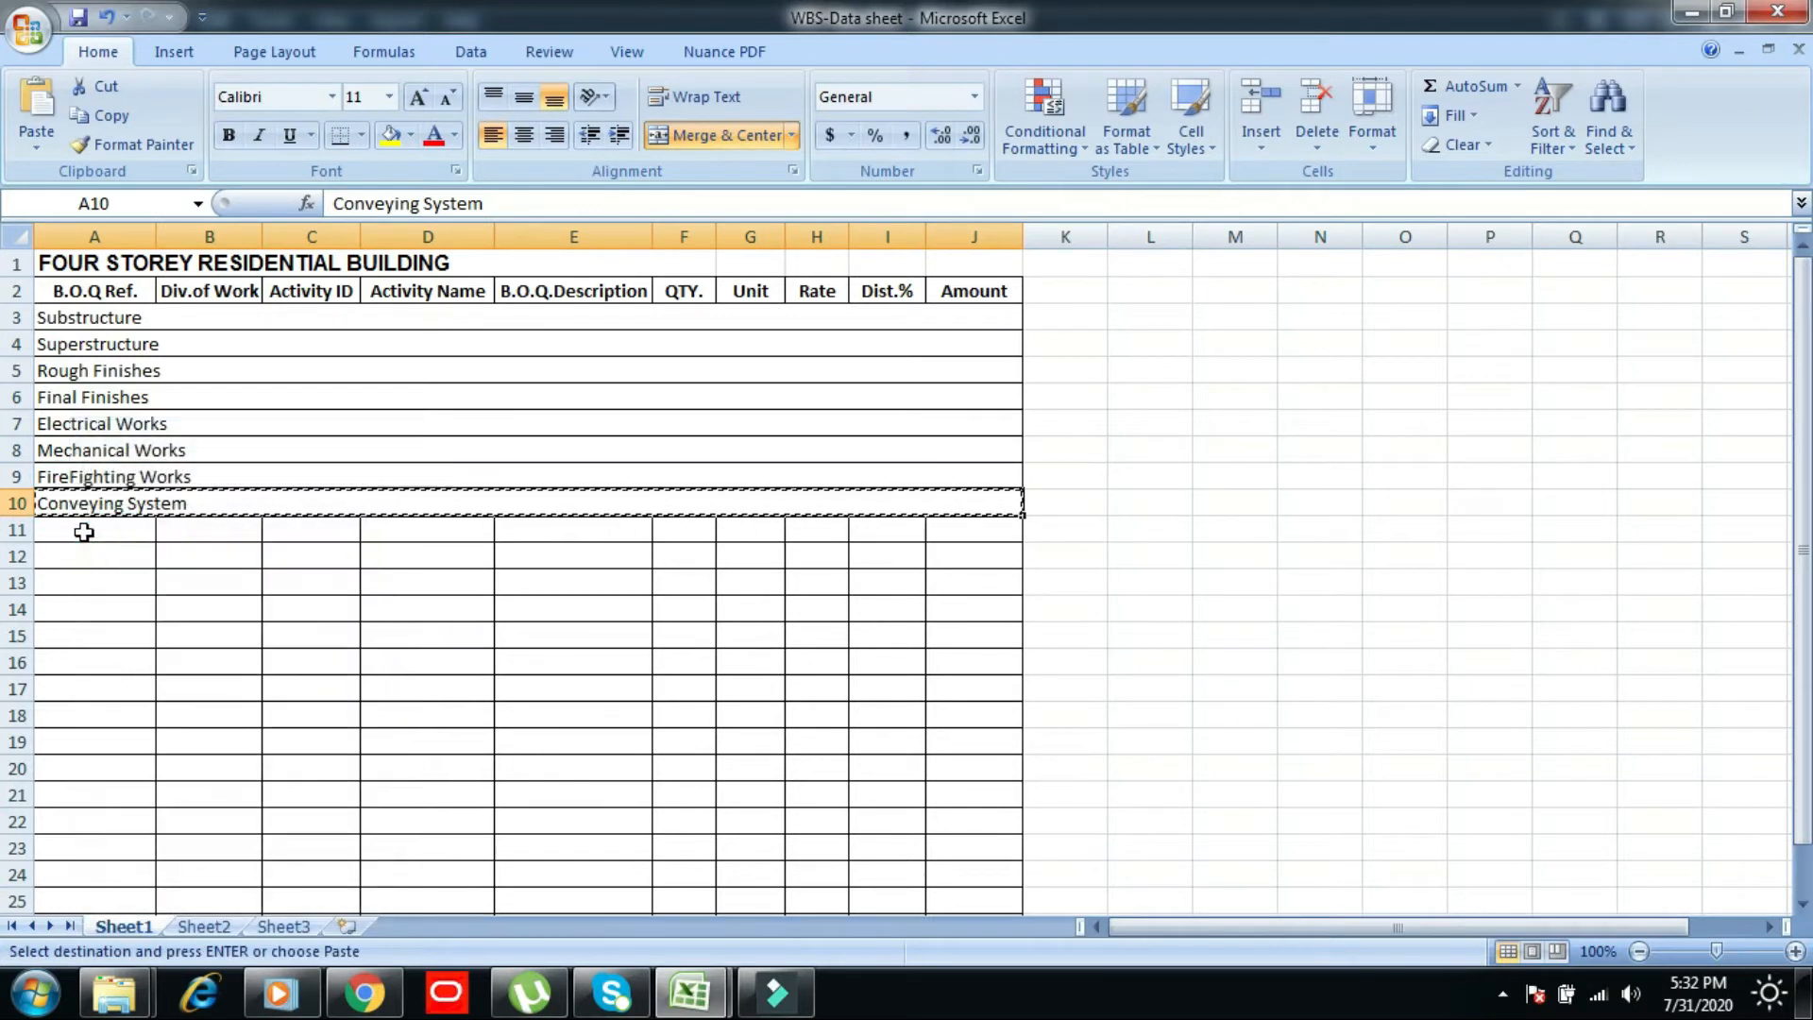
left_click(64, 529)
right_click(67, 531)
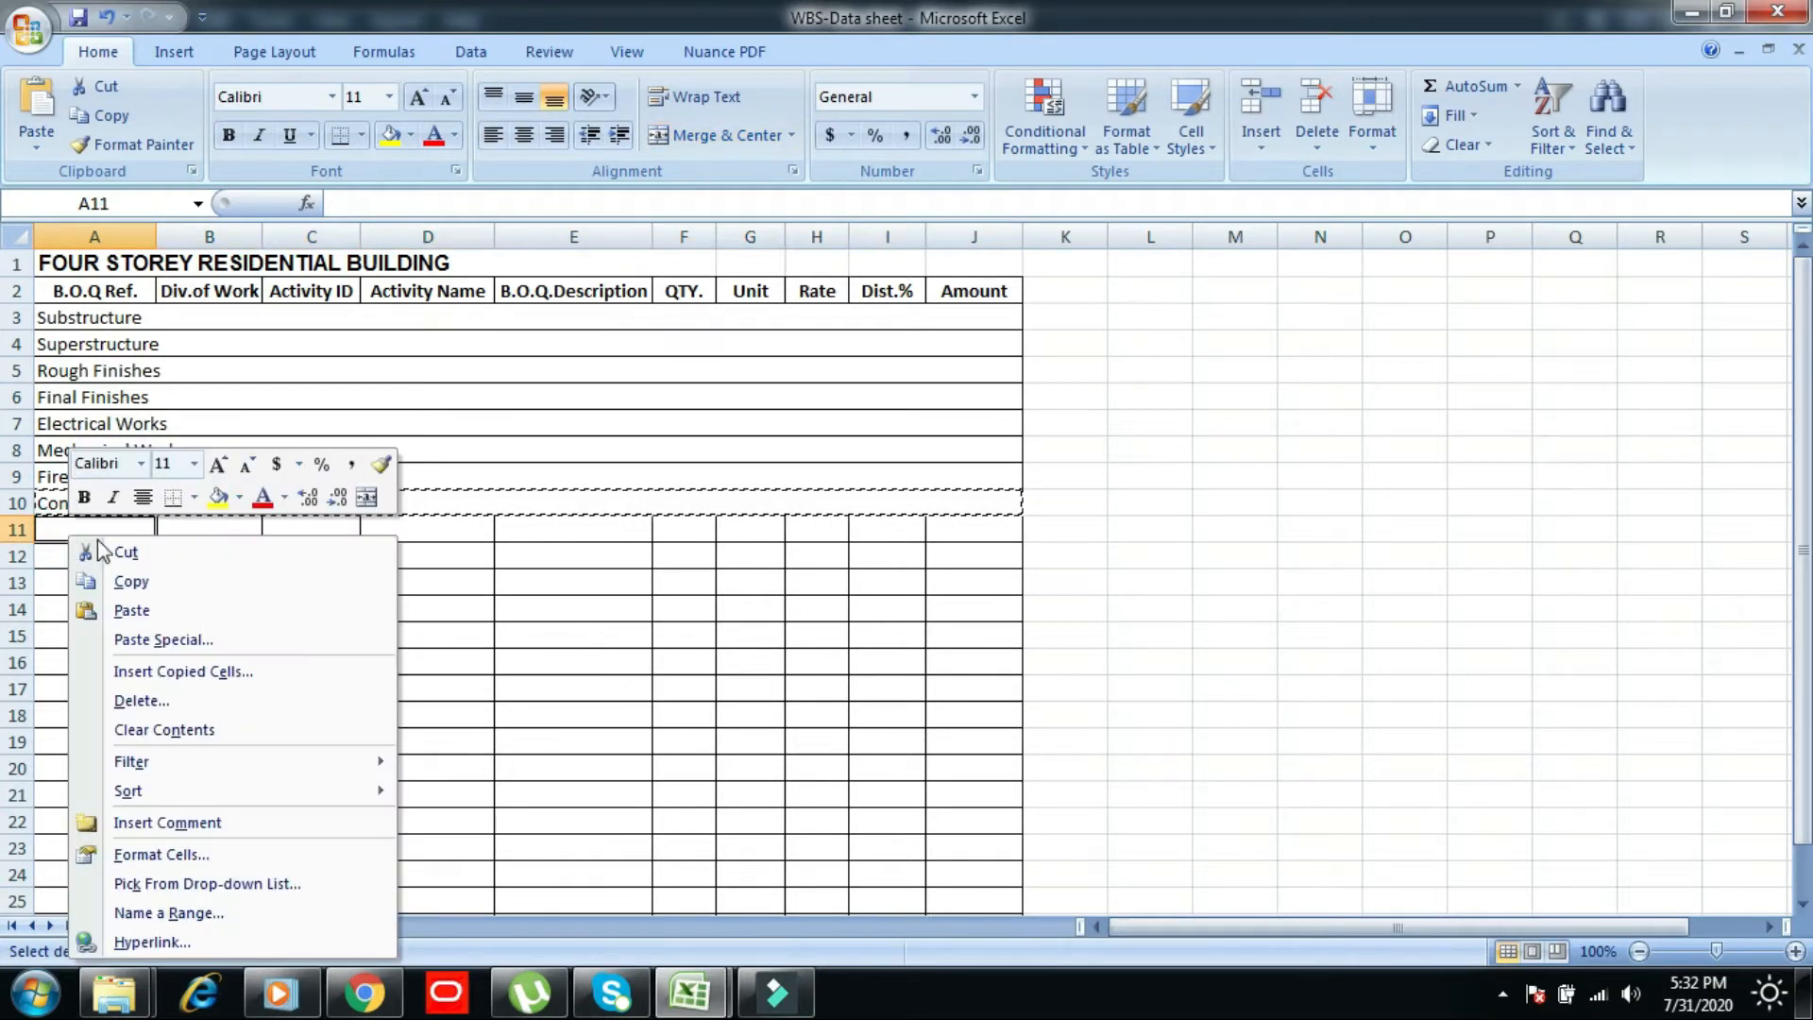
left_click(132, 582)
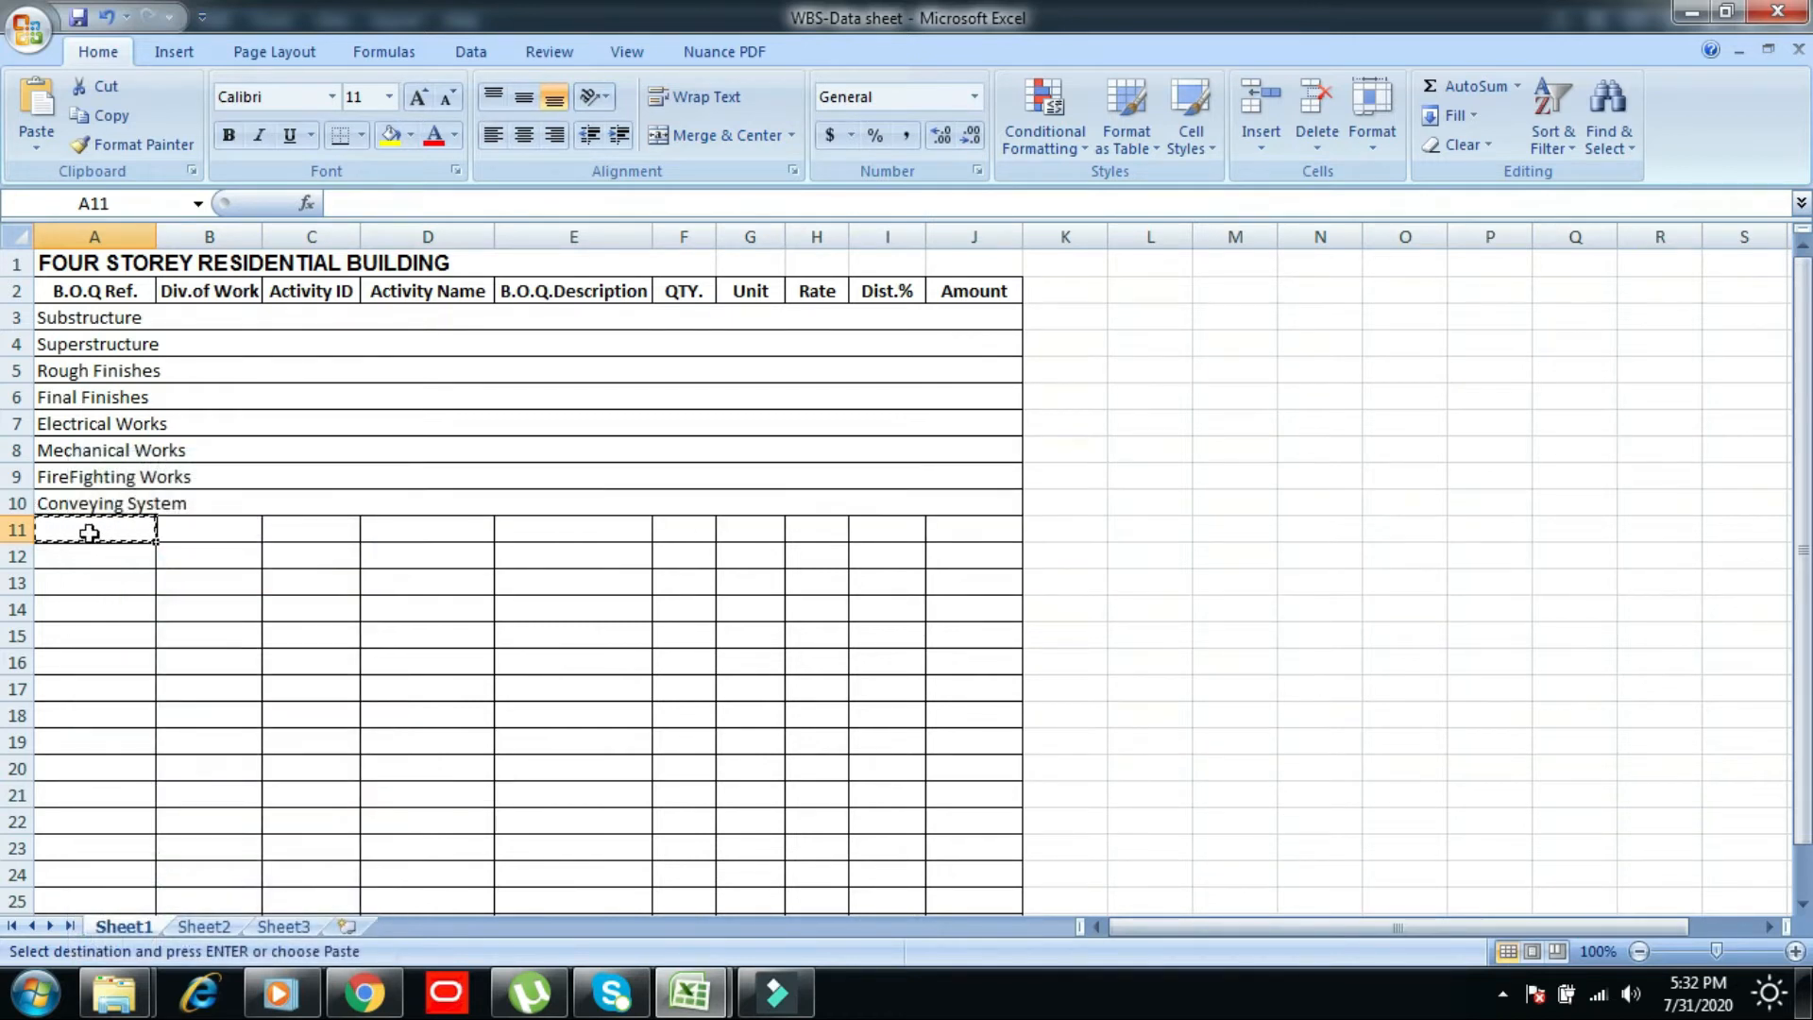
right_click(85, 532)
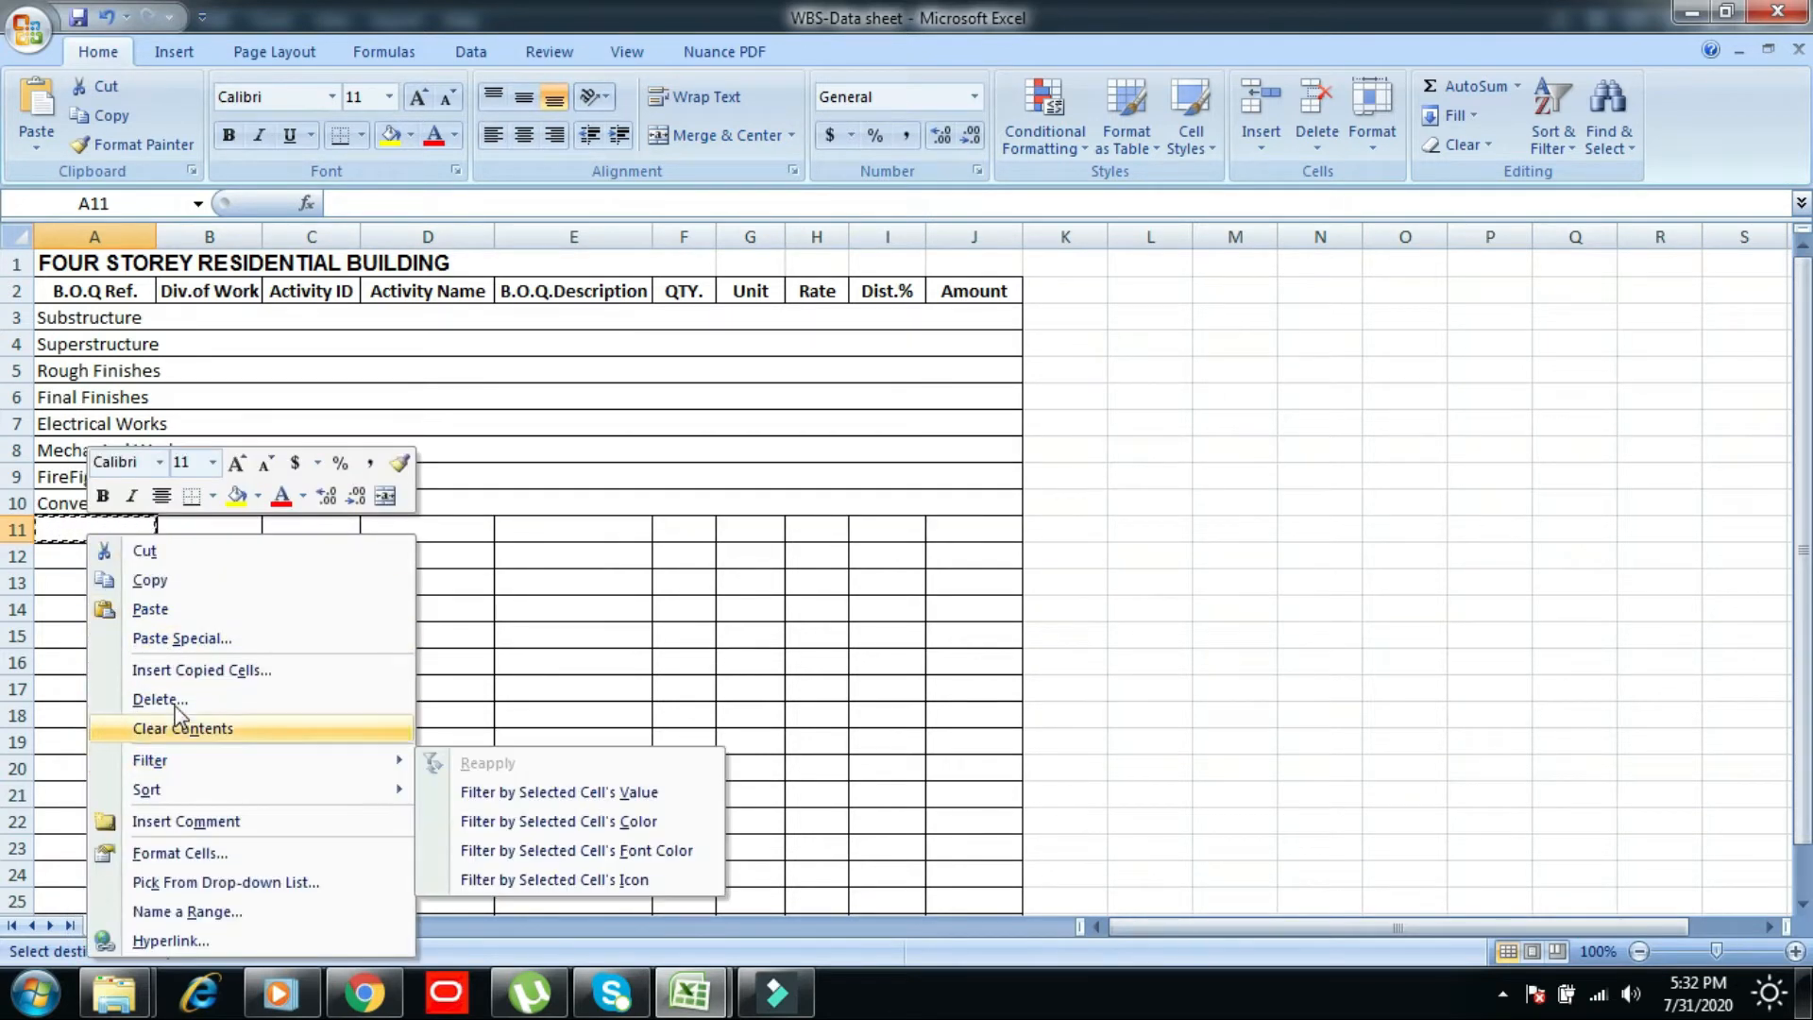
left_click(152, 609)
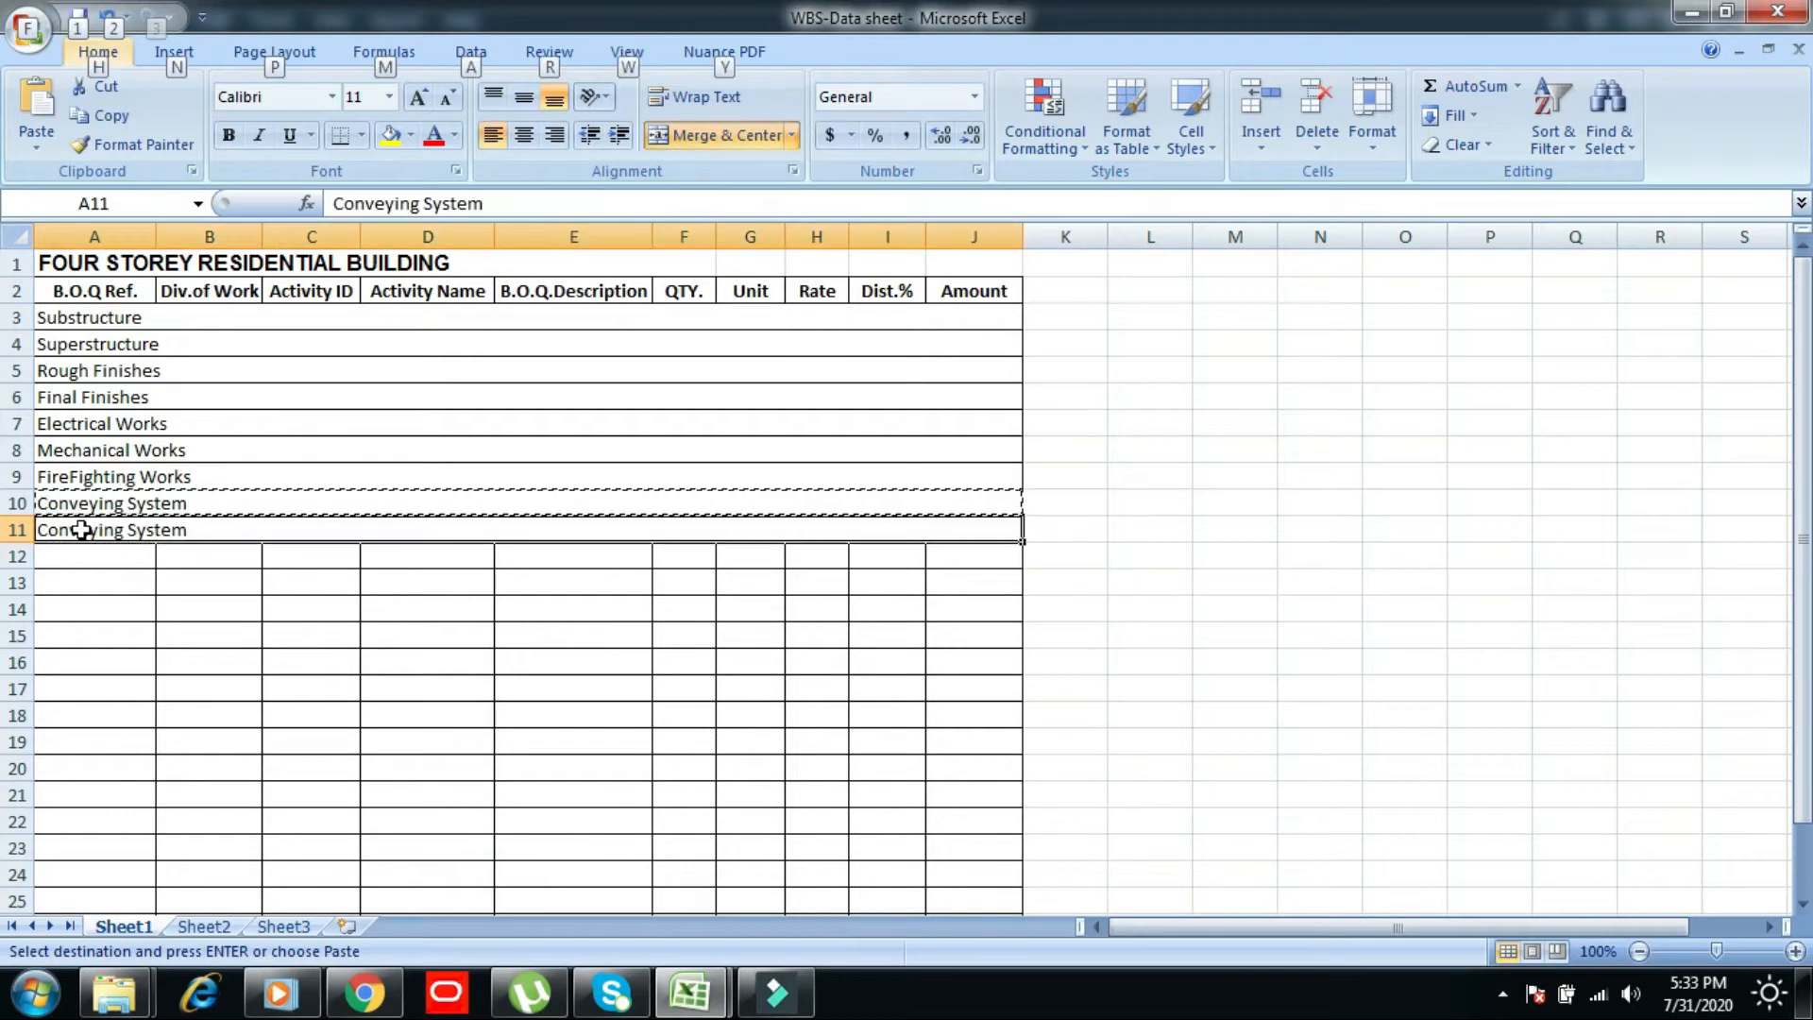
type("Close out")
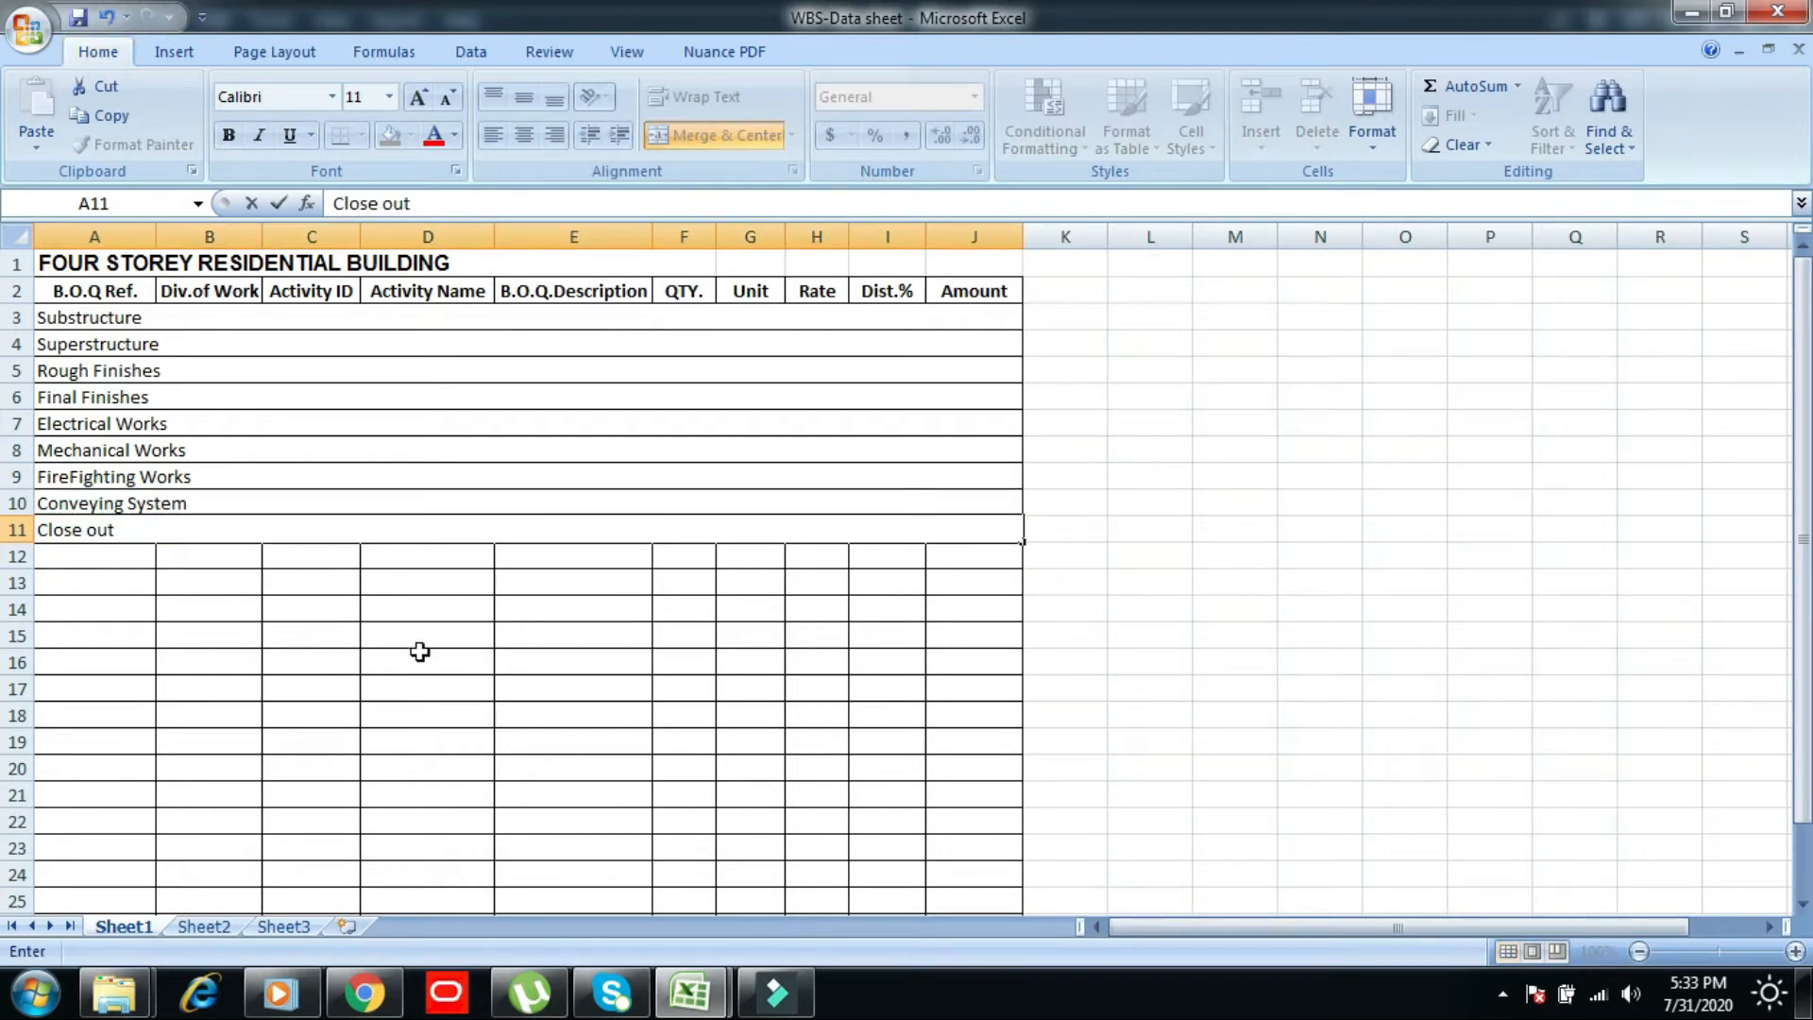
key("ctrl+Return")
key("alt")
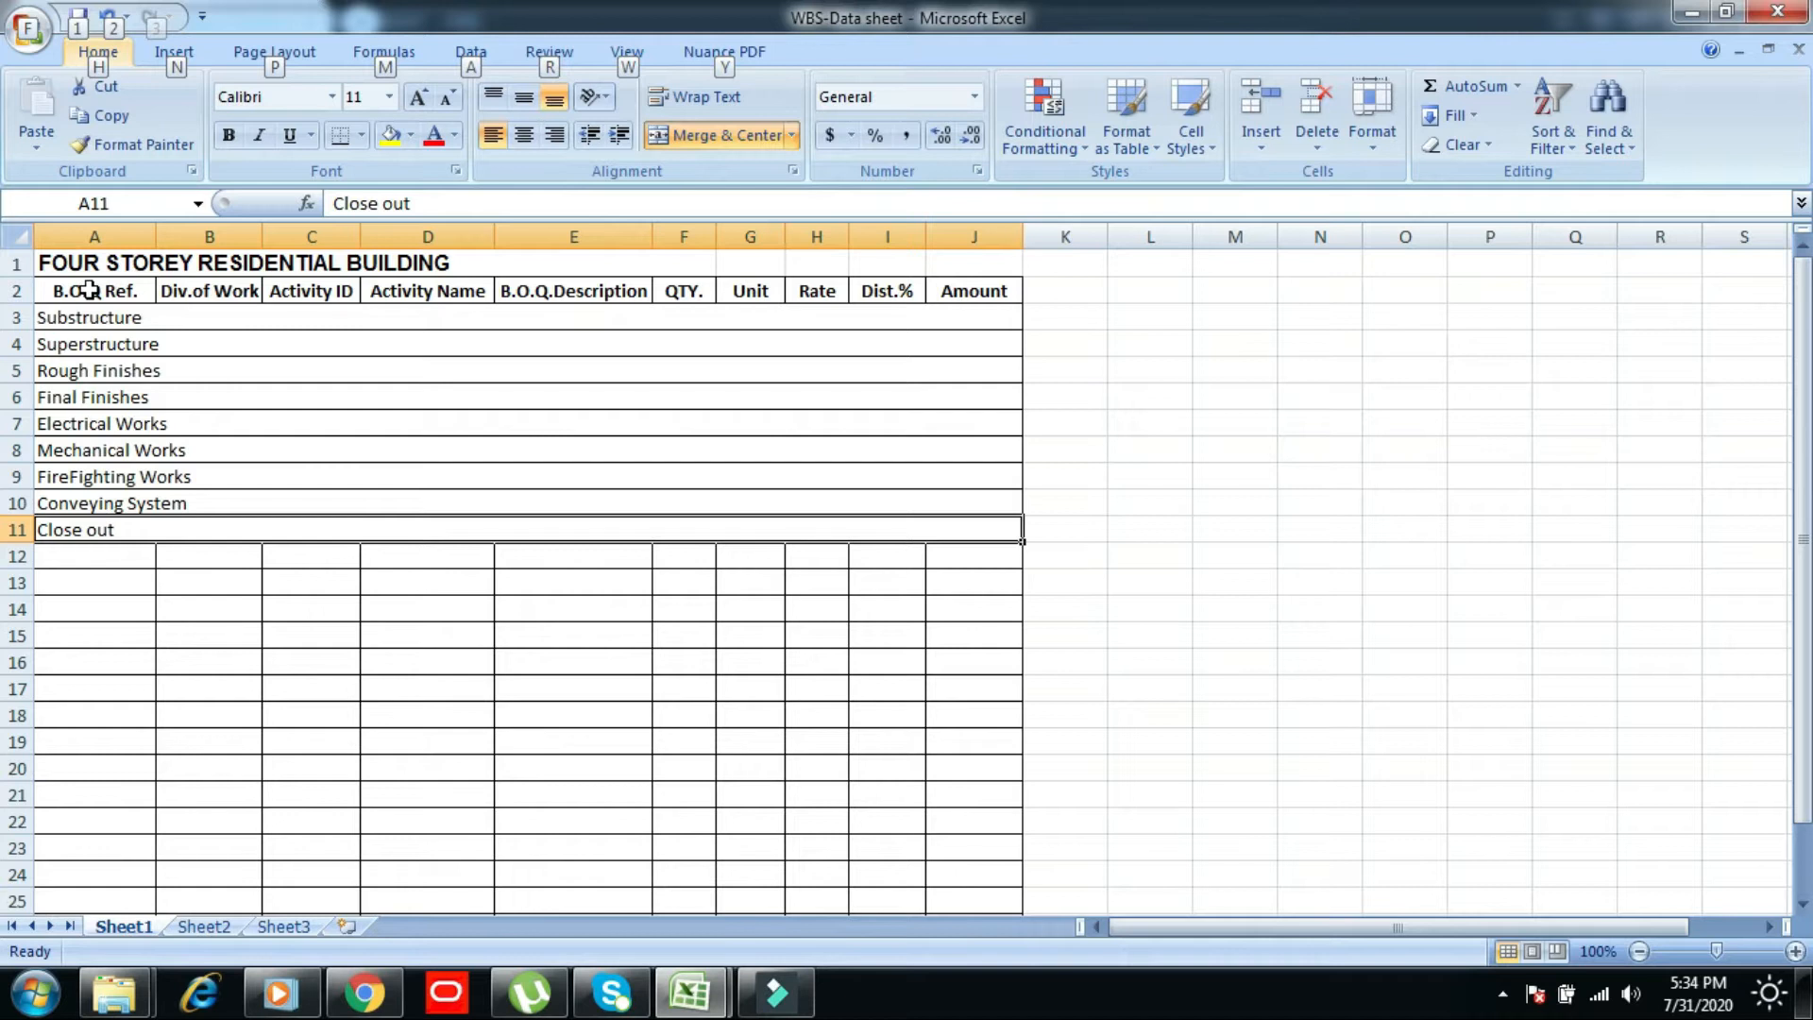
- Fill the header row cells A2 to J2, from B.O.Q Ref. to Amount, with a tan theme color
left_click_drag(93, 286, 960, 290)
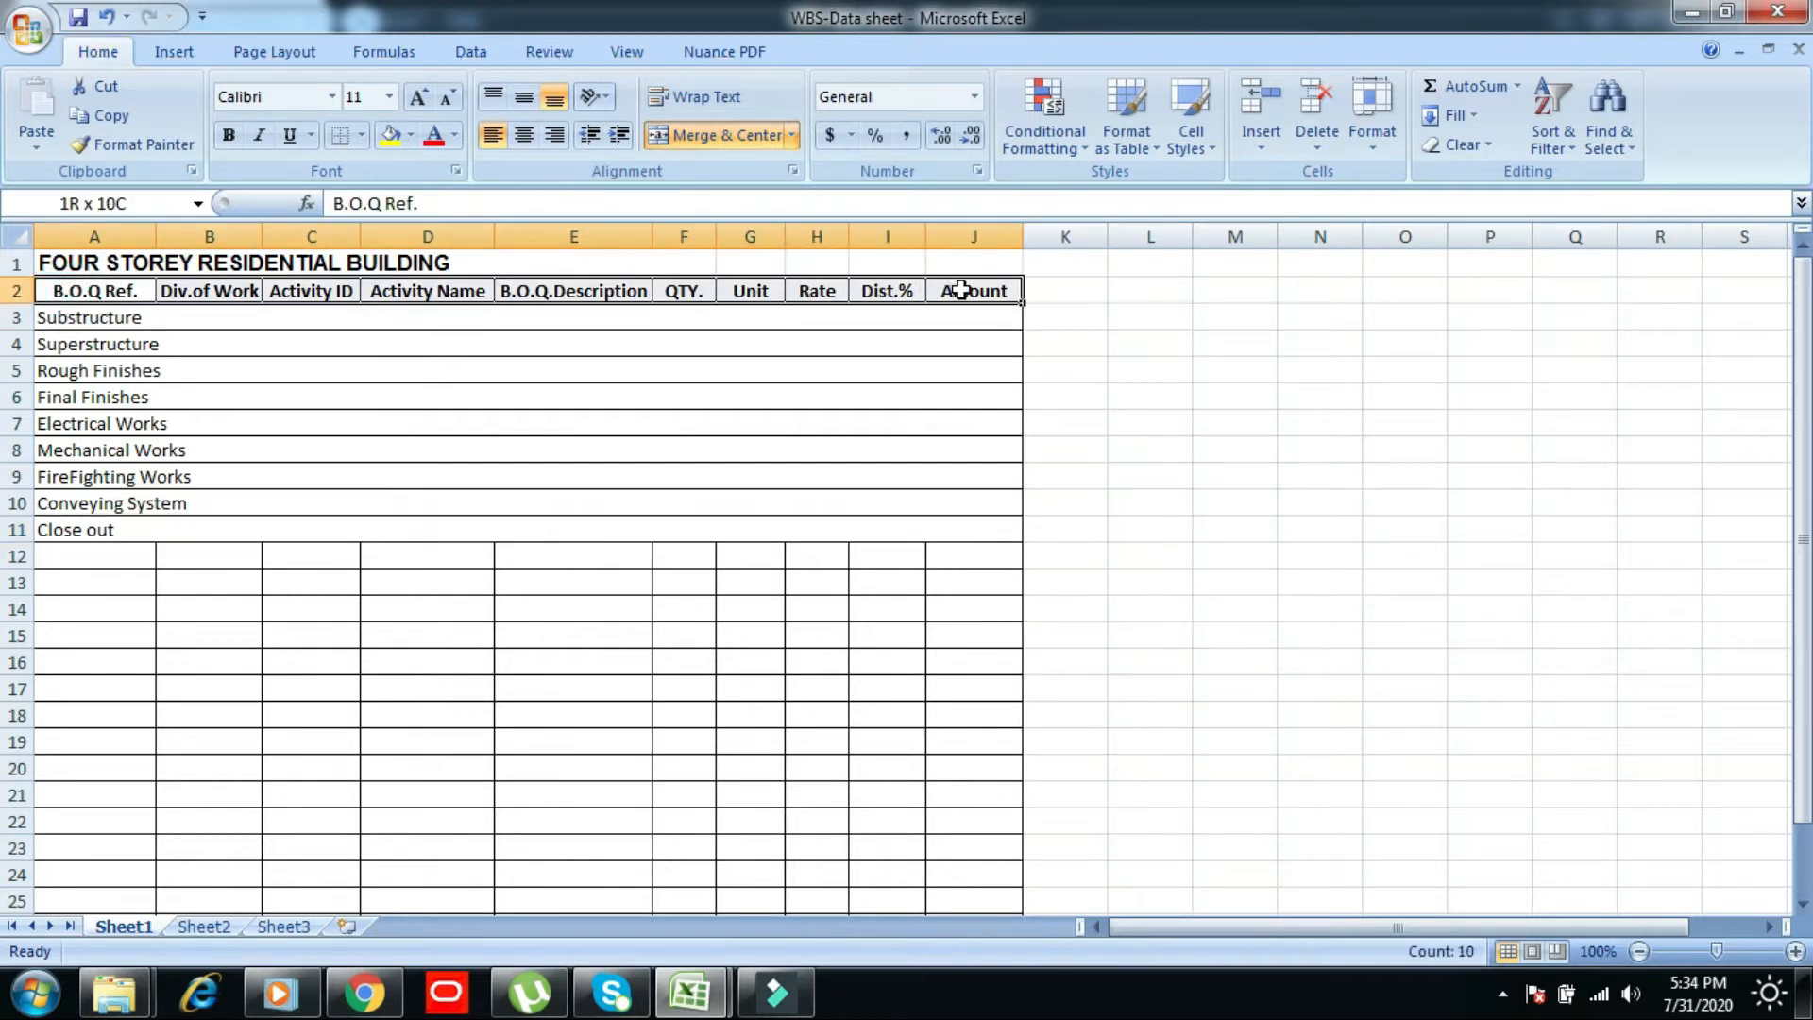
left_click(411, 135)
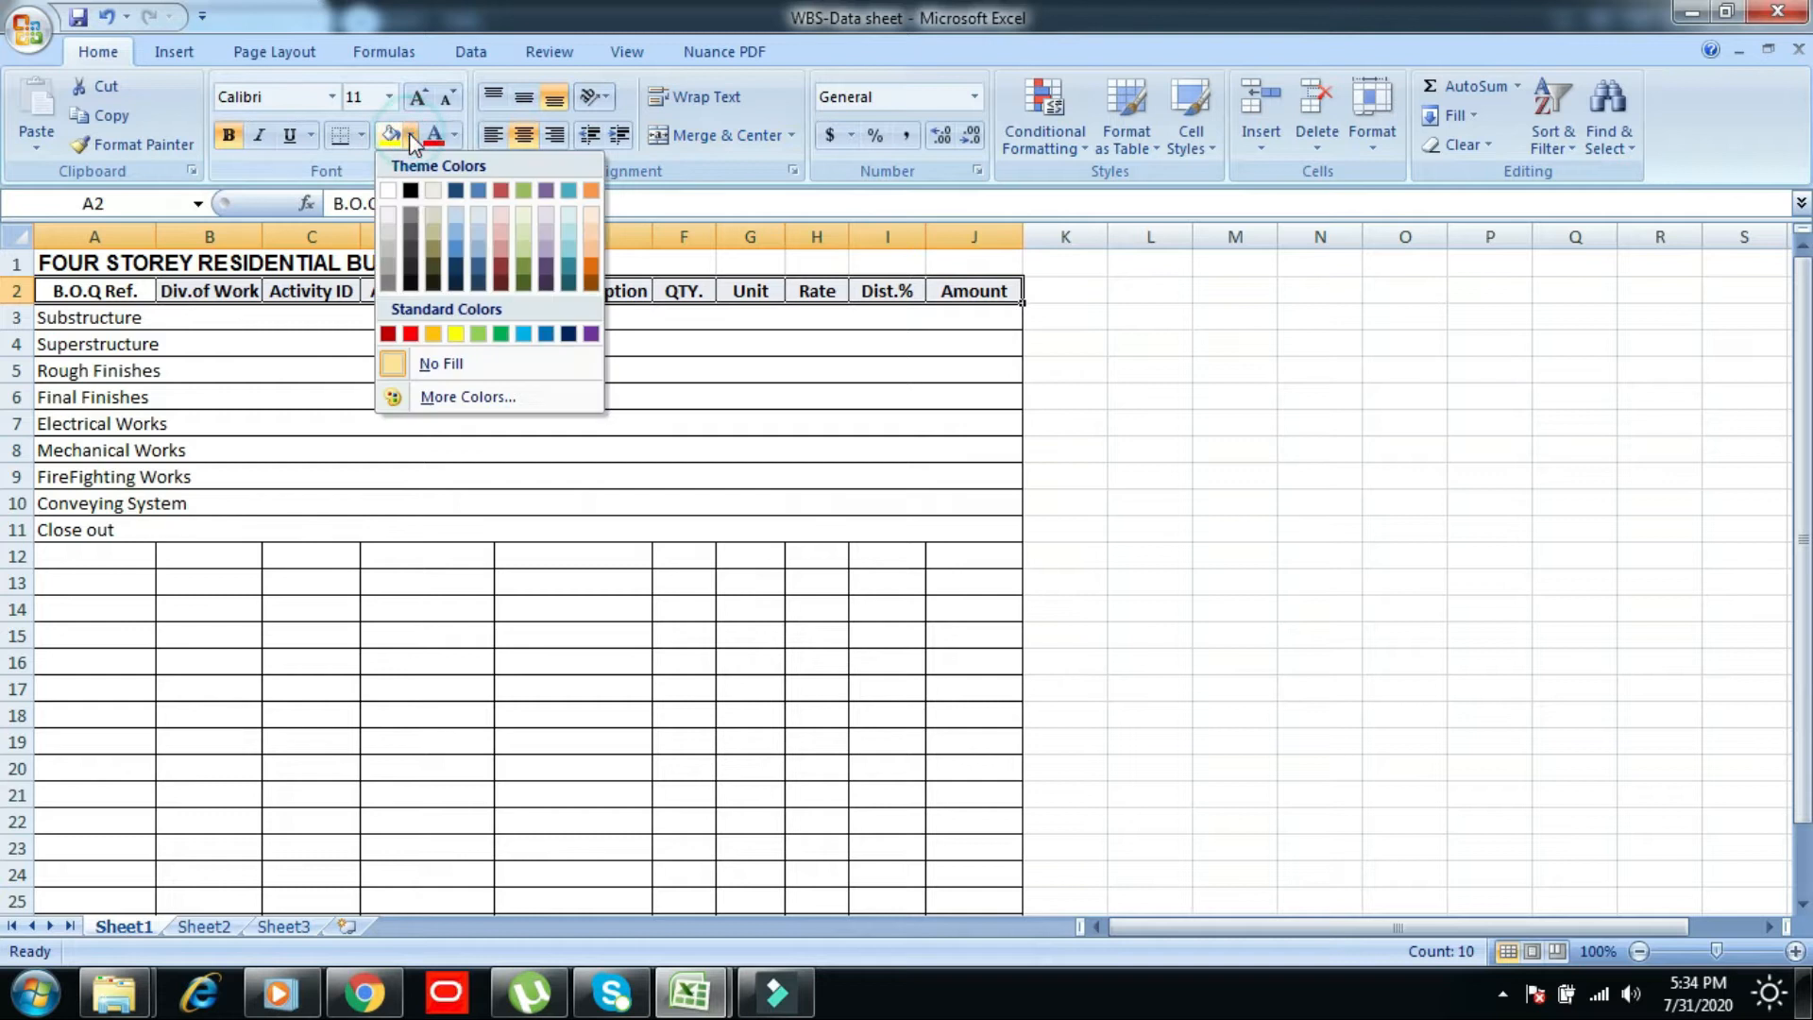
left_click(434, 238)
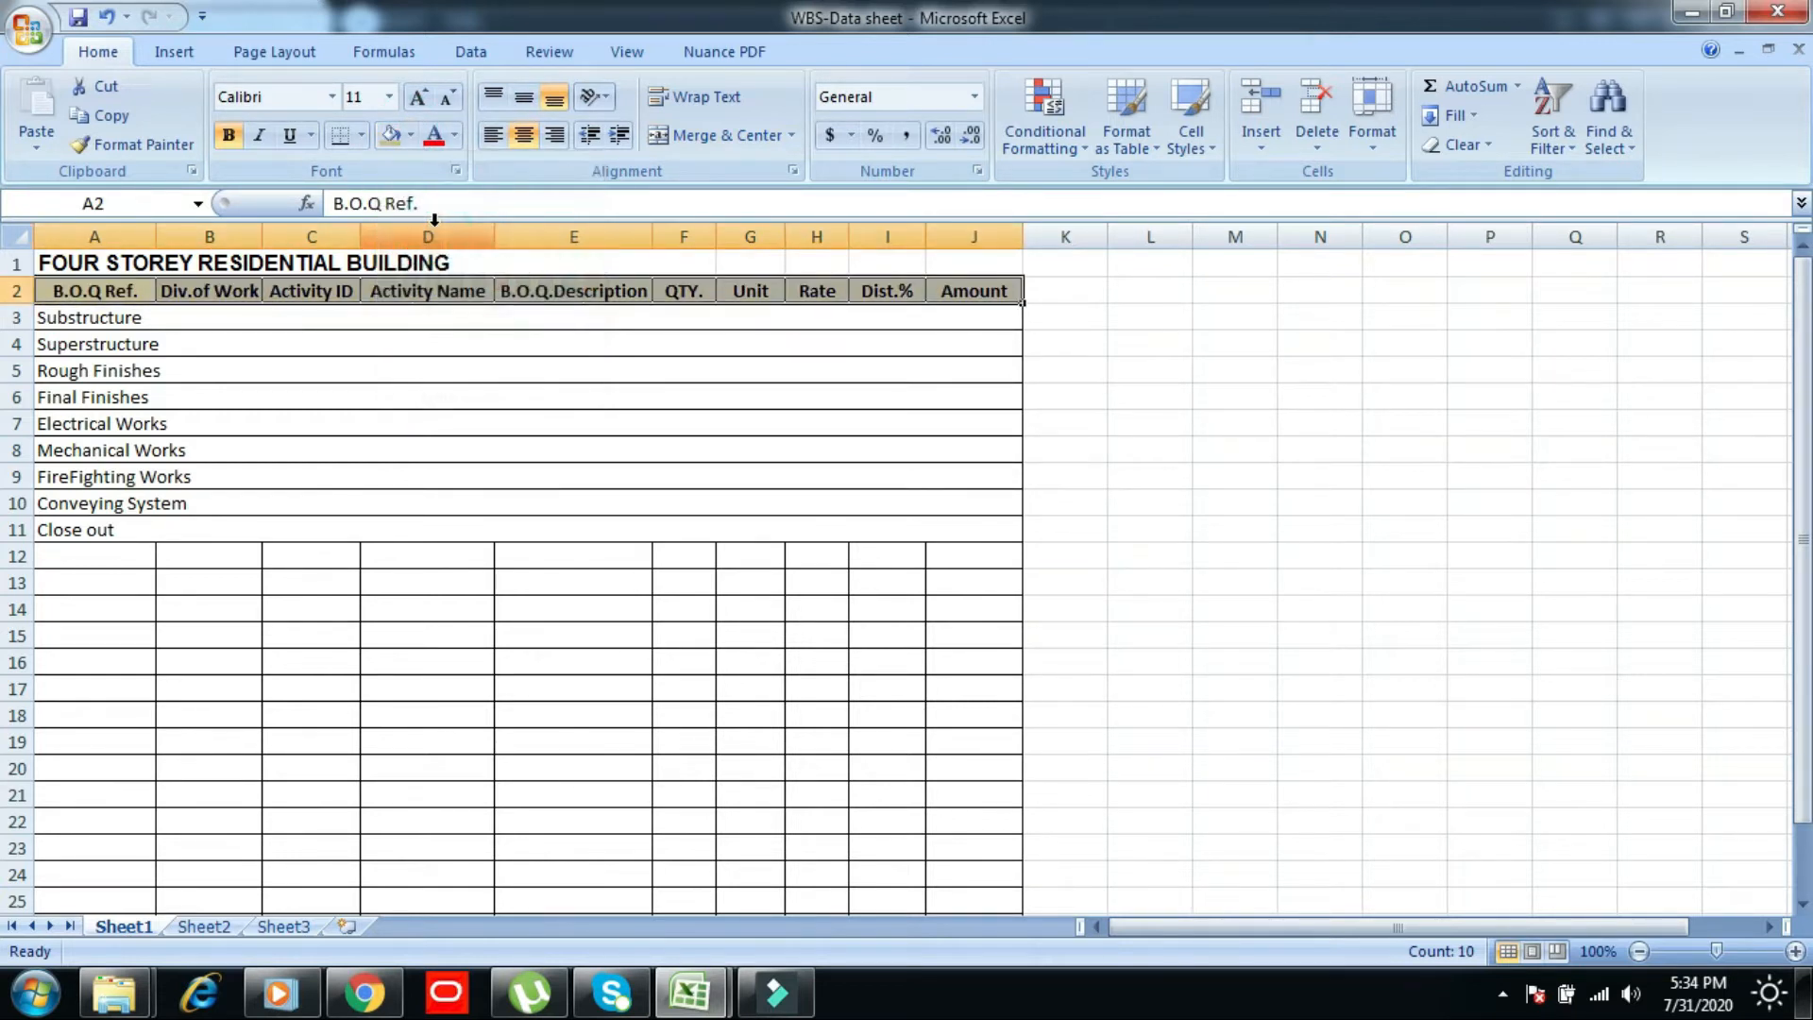
left_click(378, 396)
key("alt")
- Fill the merged section rows 3 to 11, from Substructure to Close out, with standard yellow
left_click_drag(175, 318, 190, 526)
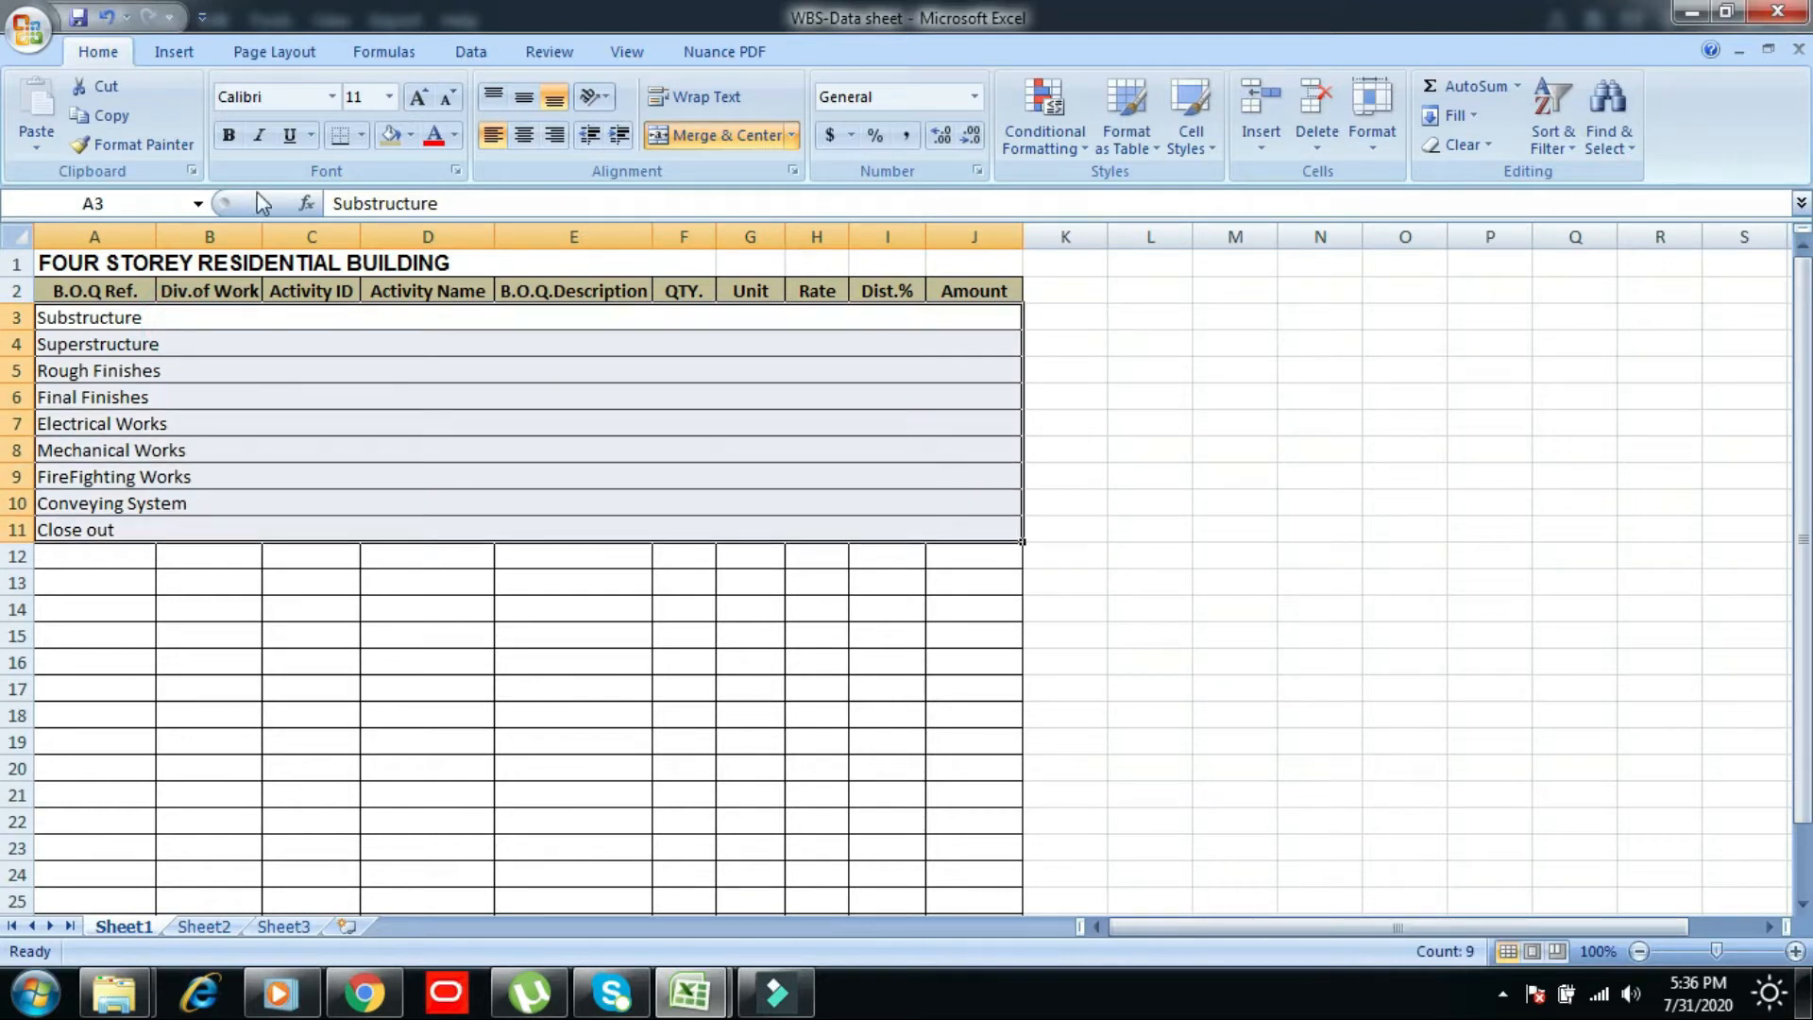
left_click(410, 135)
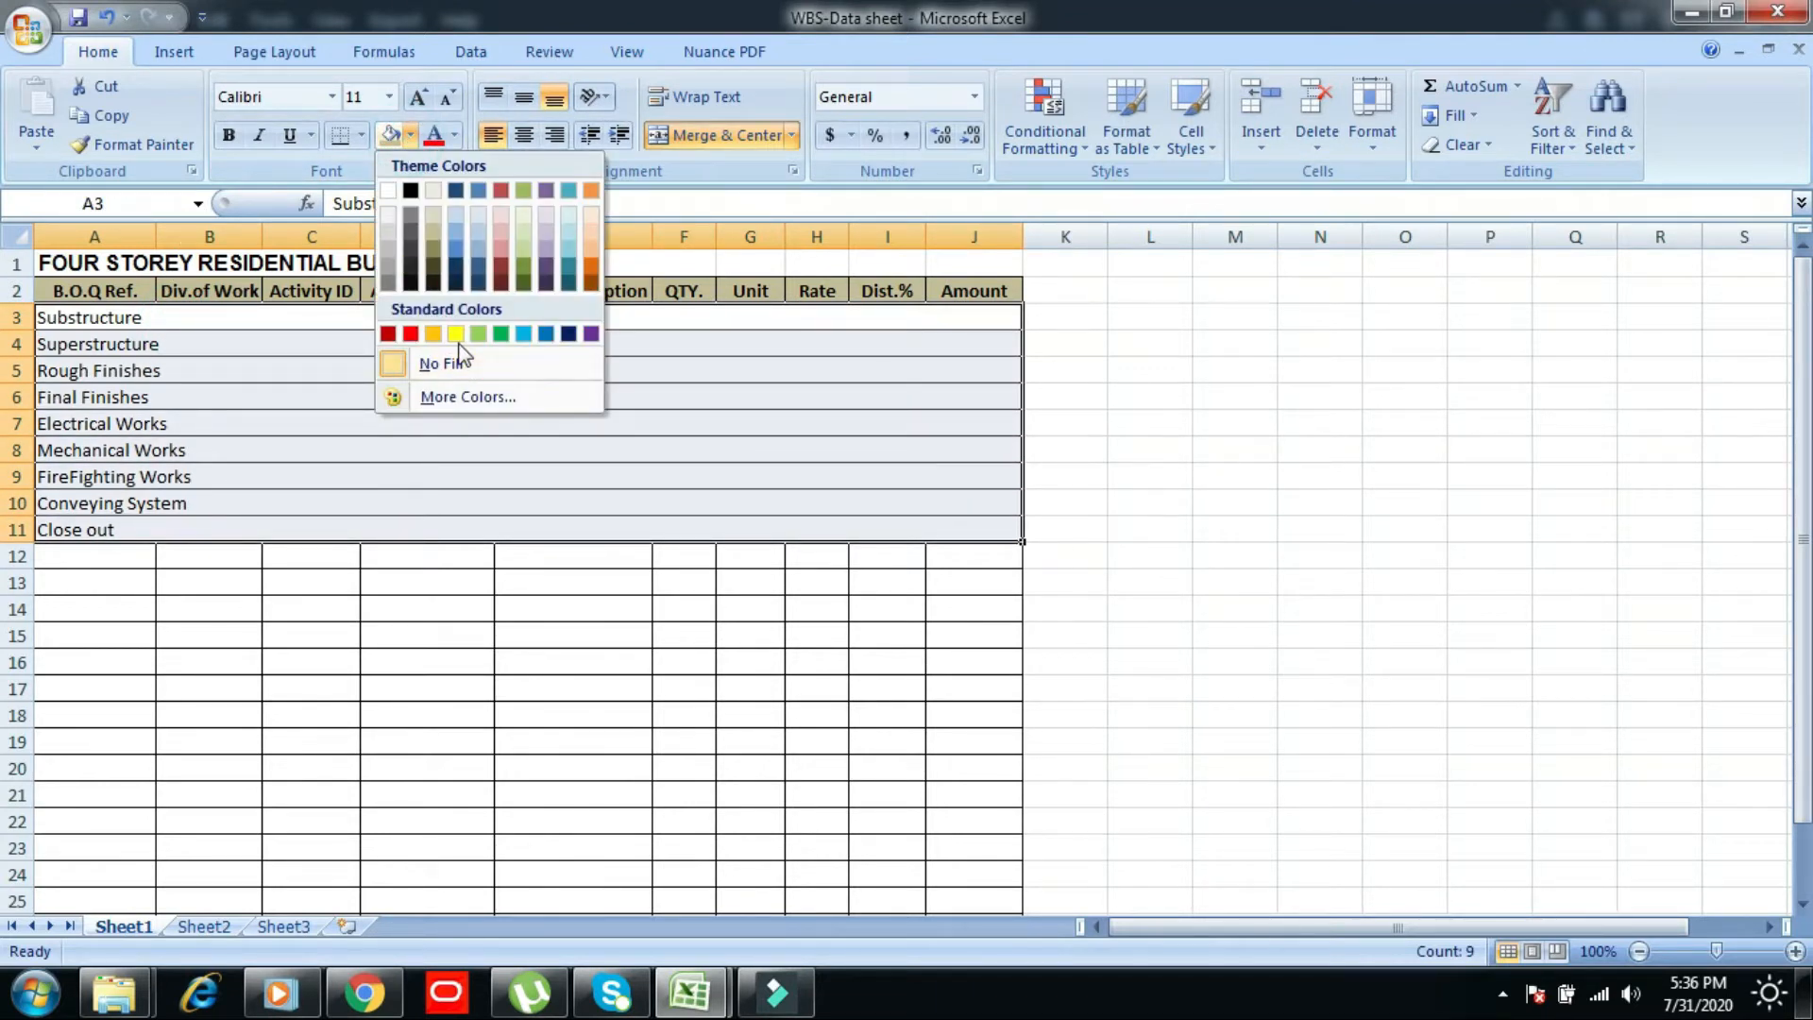
left_click(455, 333)
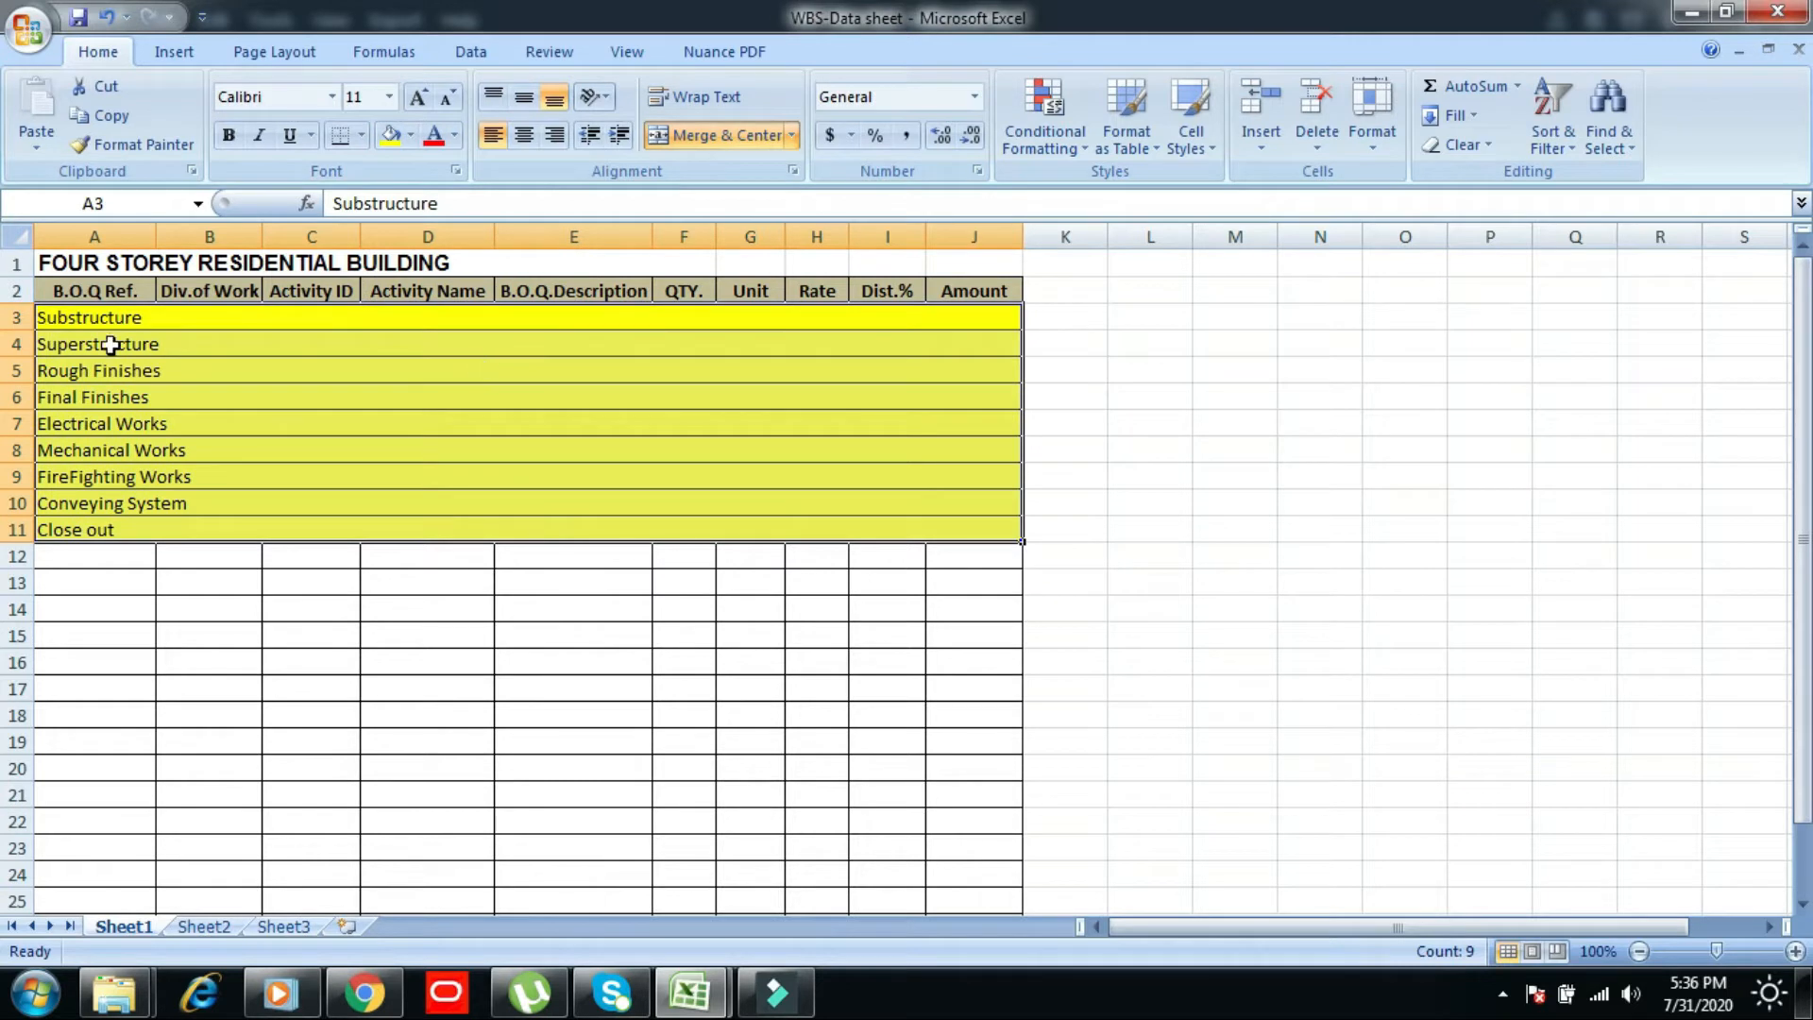
key("alt")
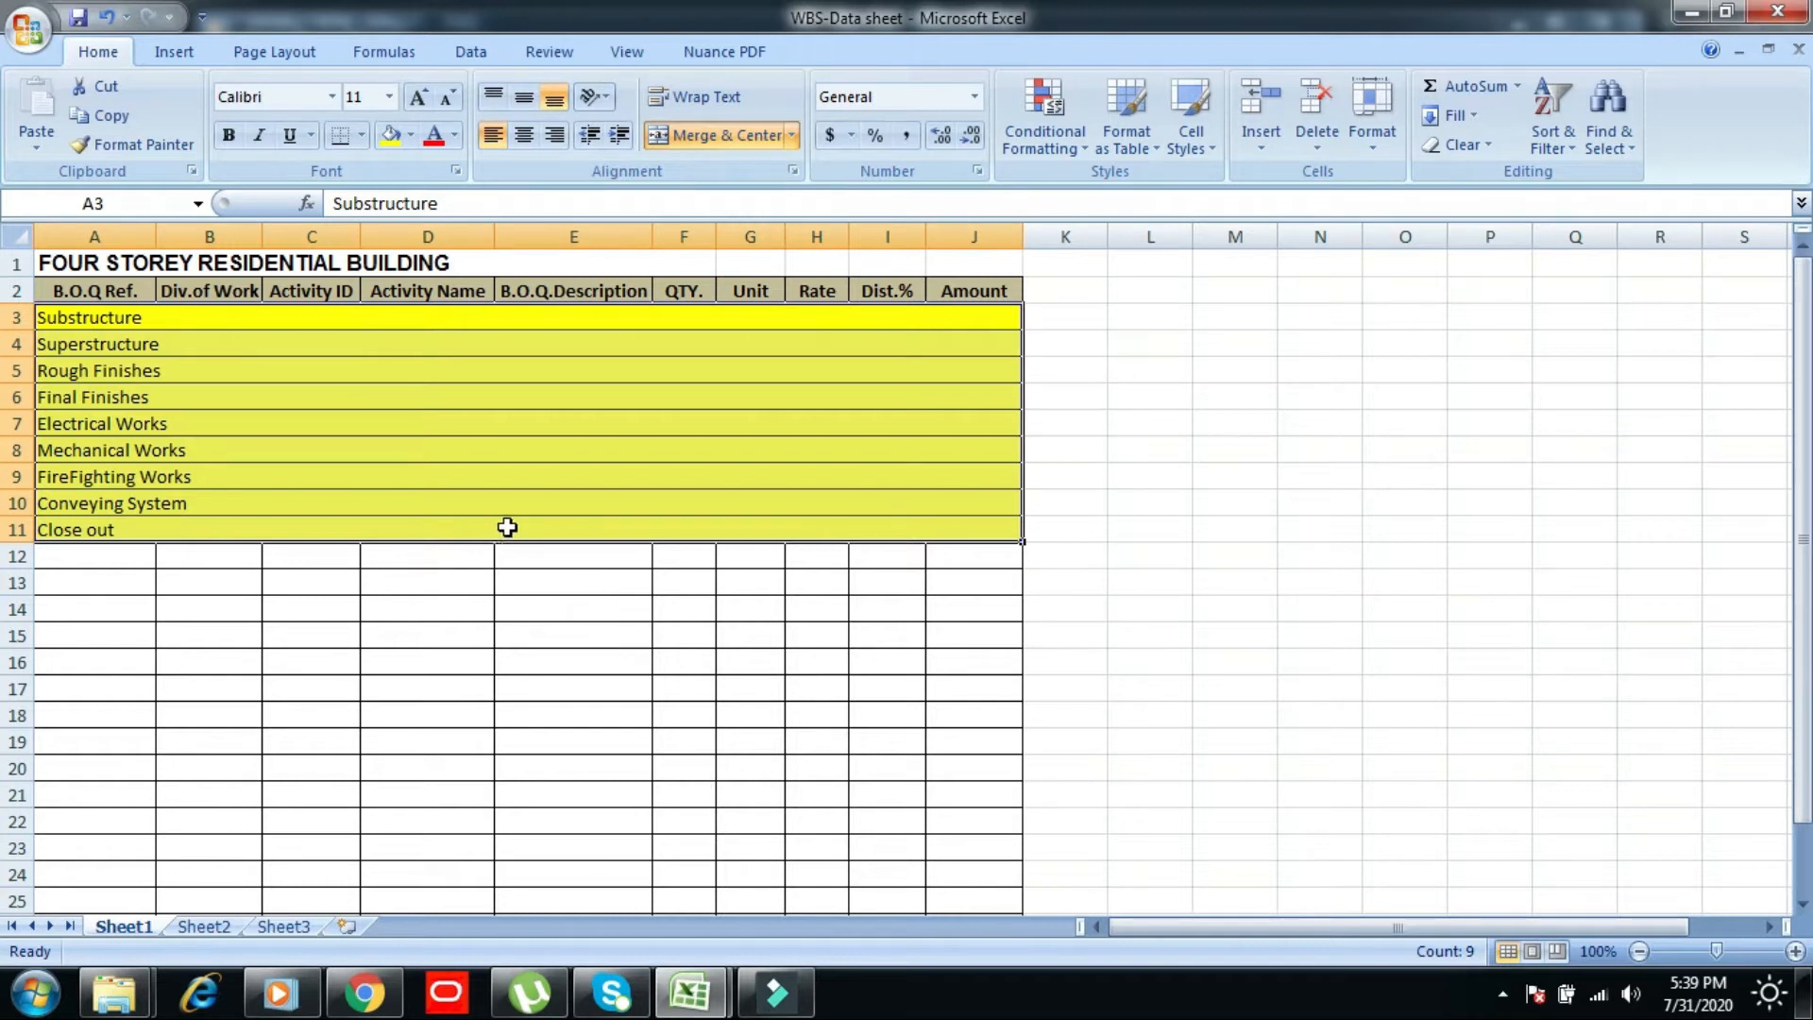
key("alt")
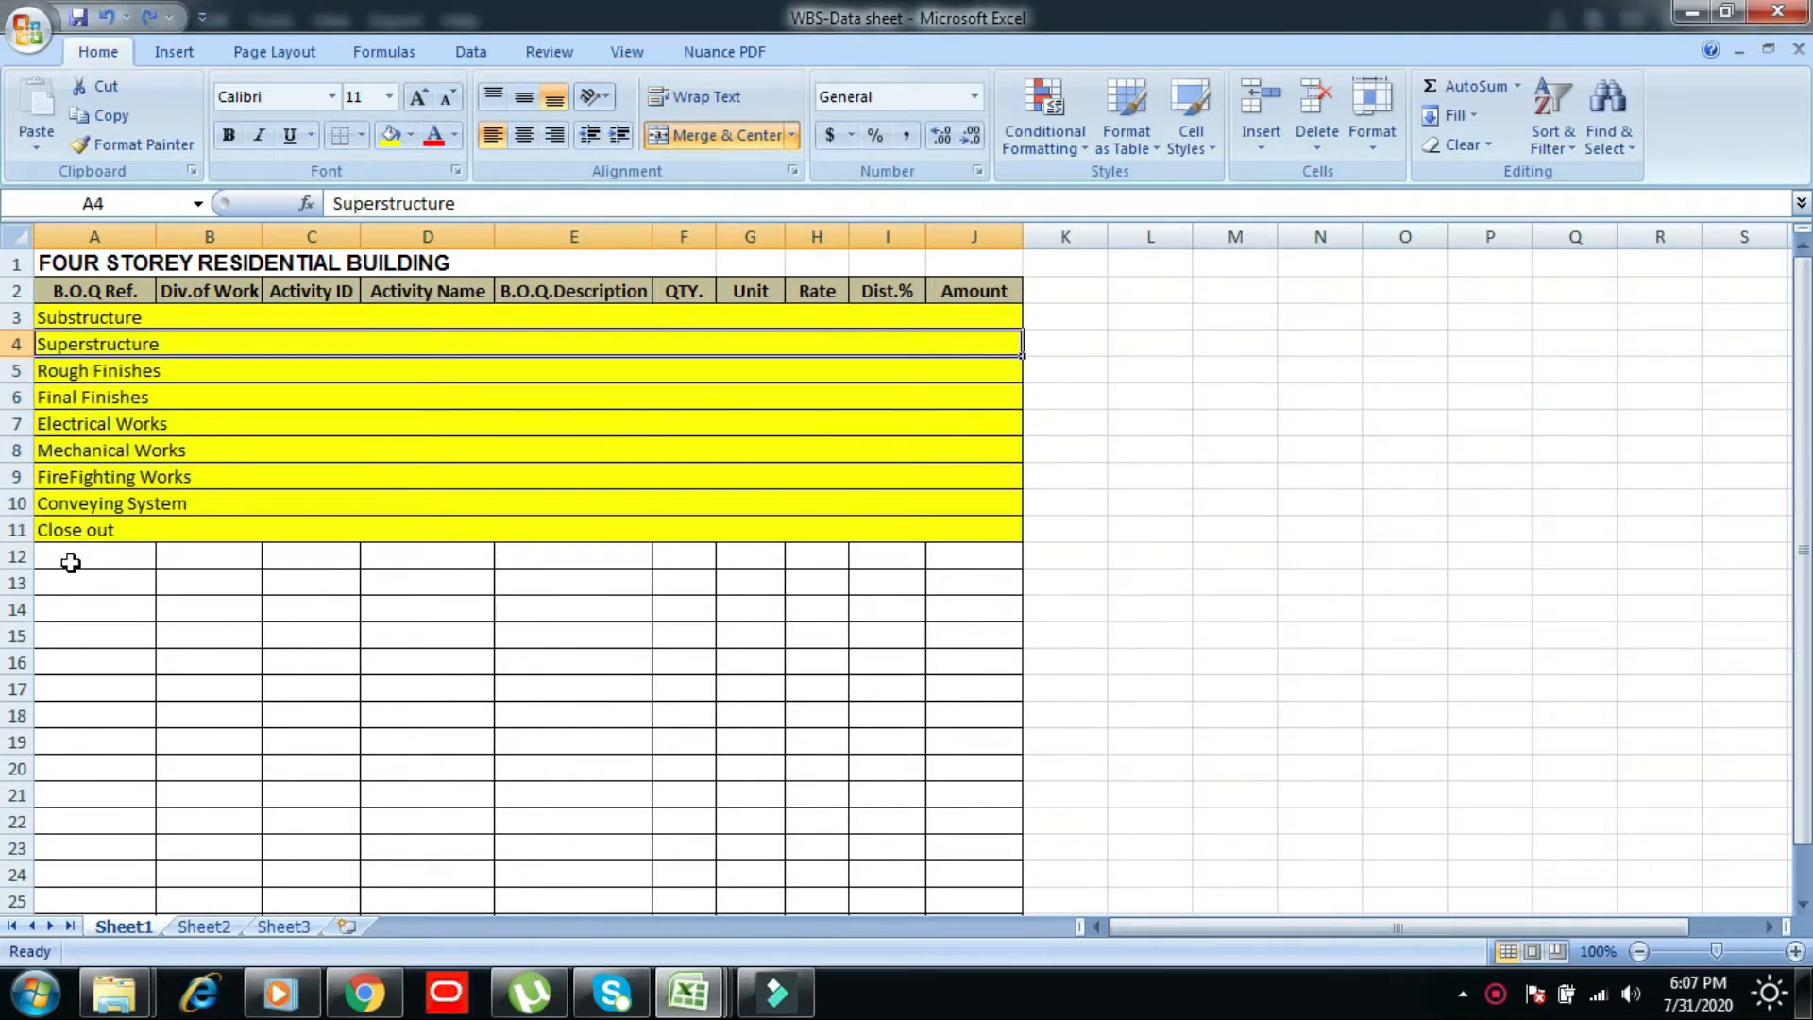
- Insert a copy of blank row 12, columns A to J, above the Superstructure row, shifting cells down
left_click_drag(69, 558, 977, 557)
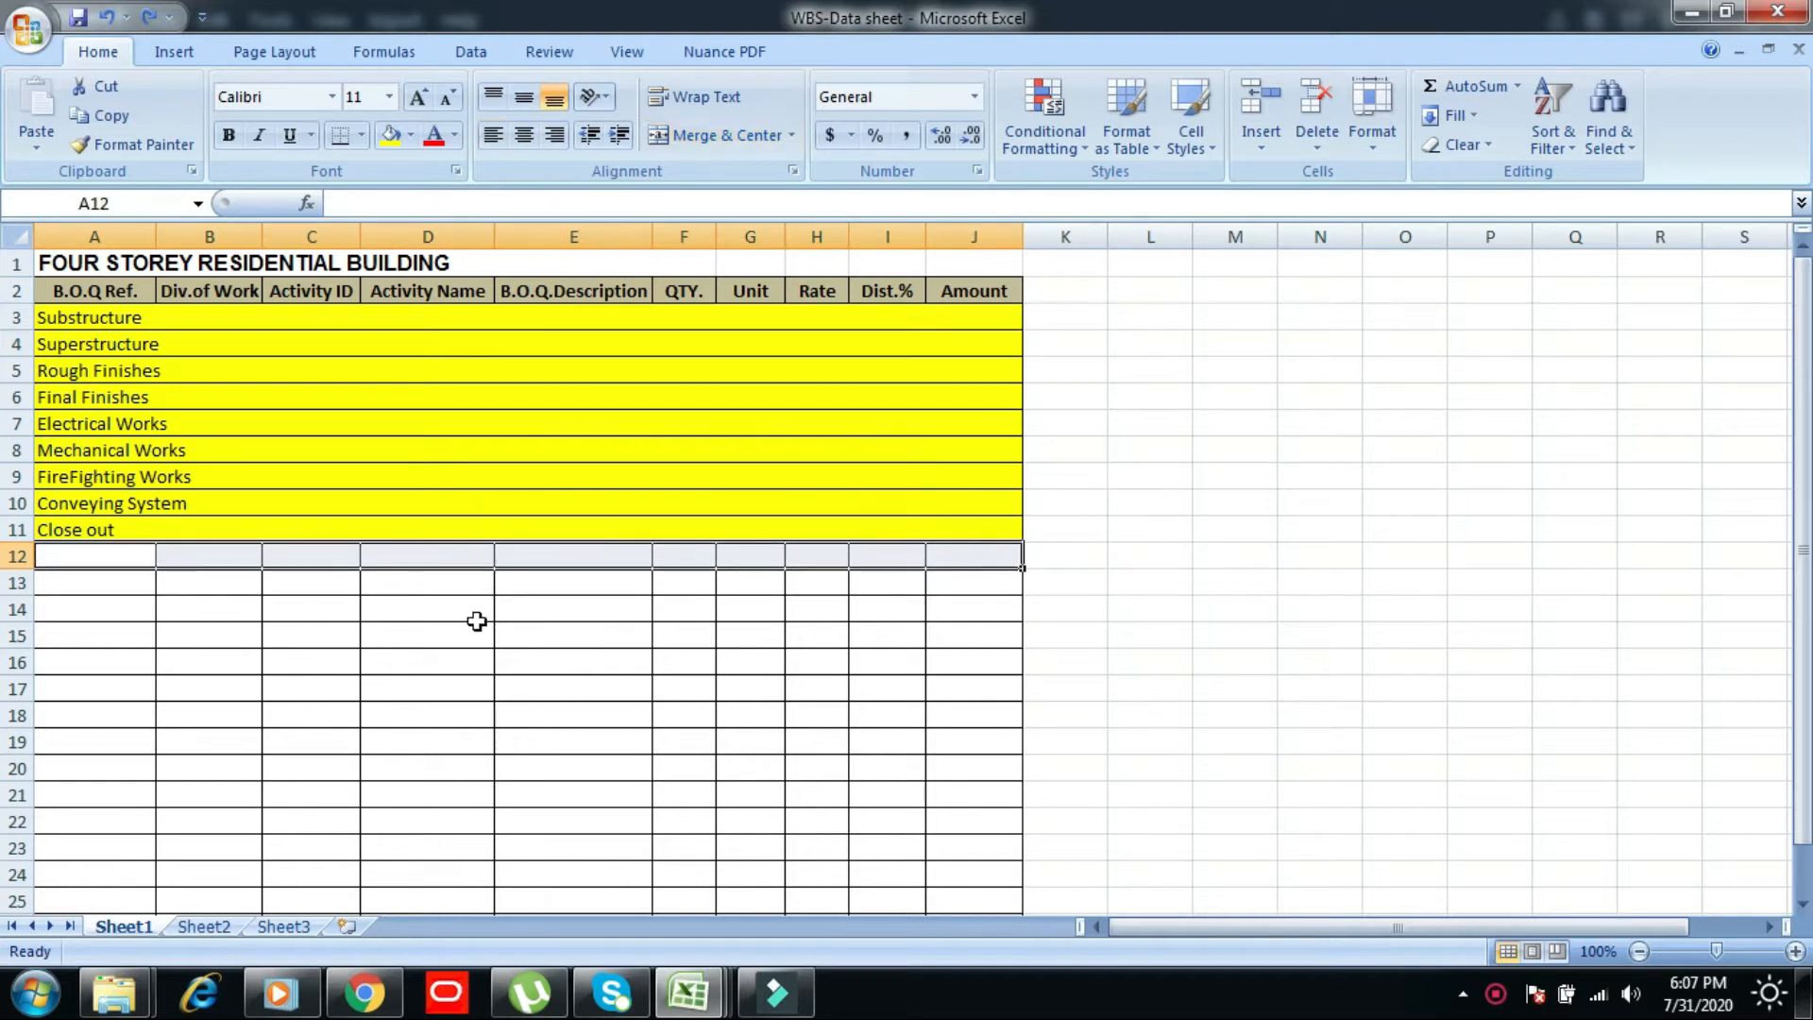
right_click(84, 568)
left_click(168, 188)
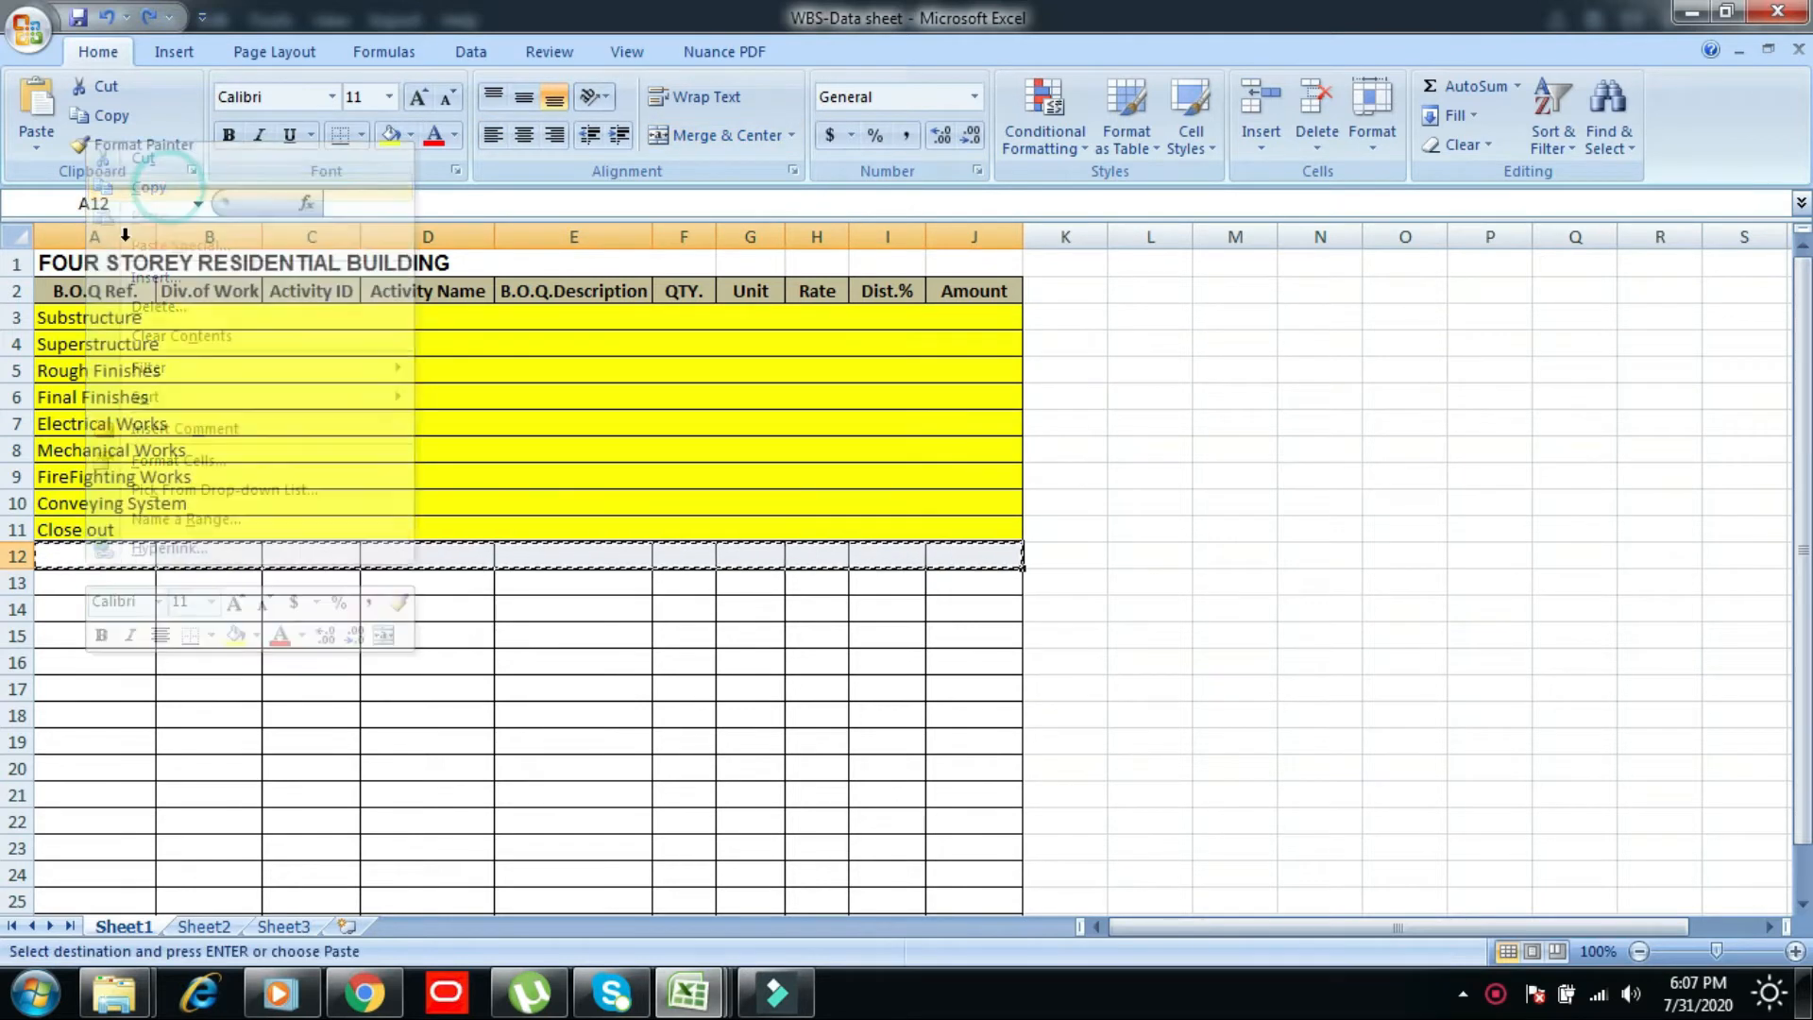
left_click(69, 354)
right_click(70, 348)
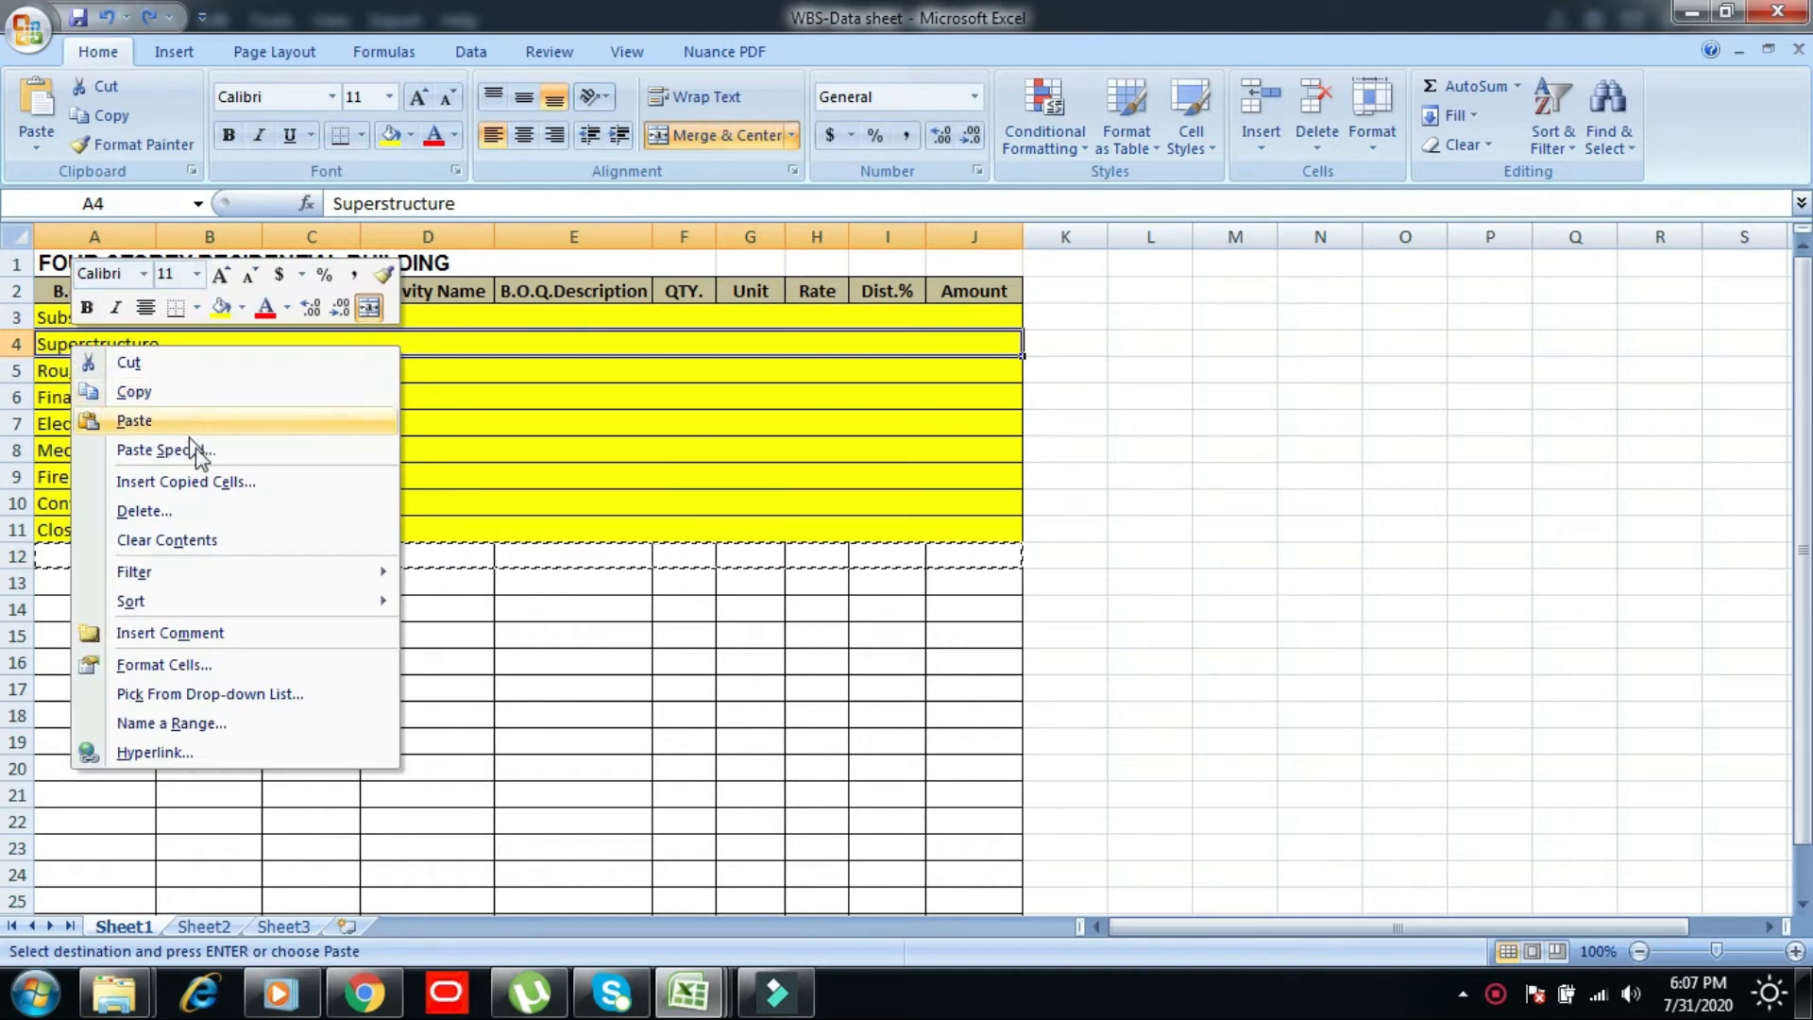
left_click(165, 481)
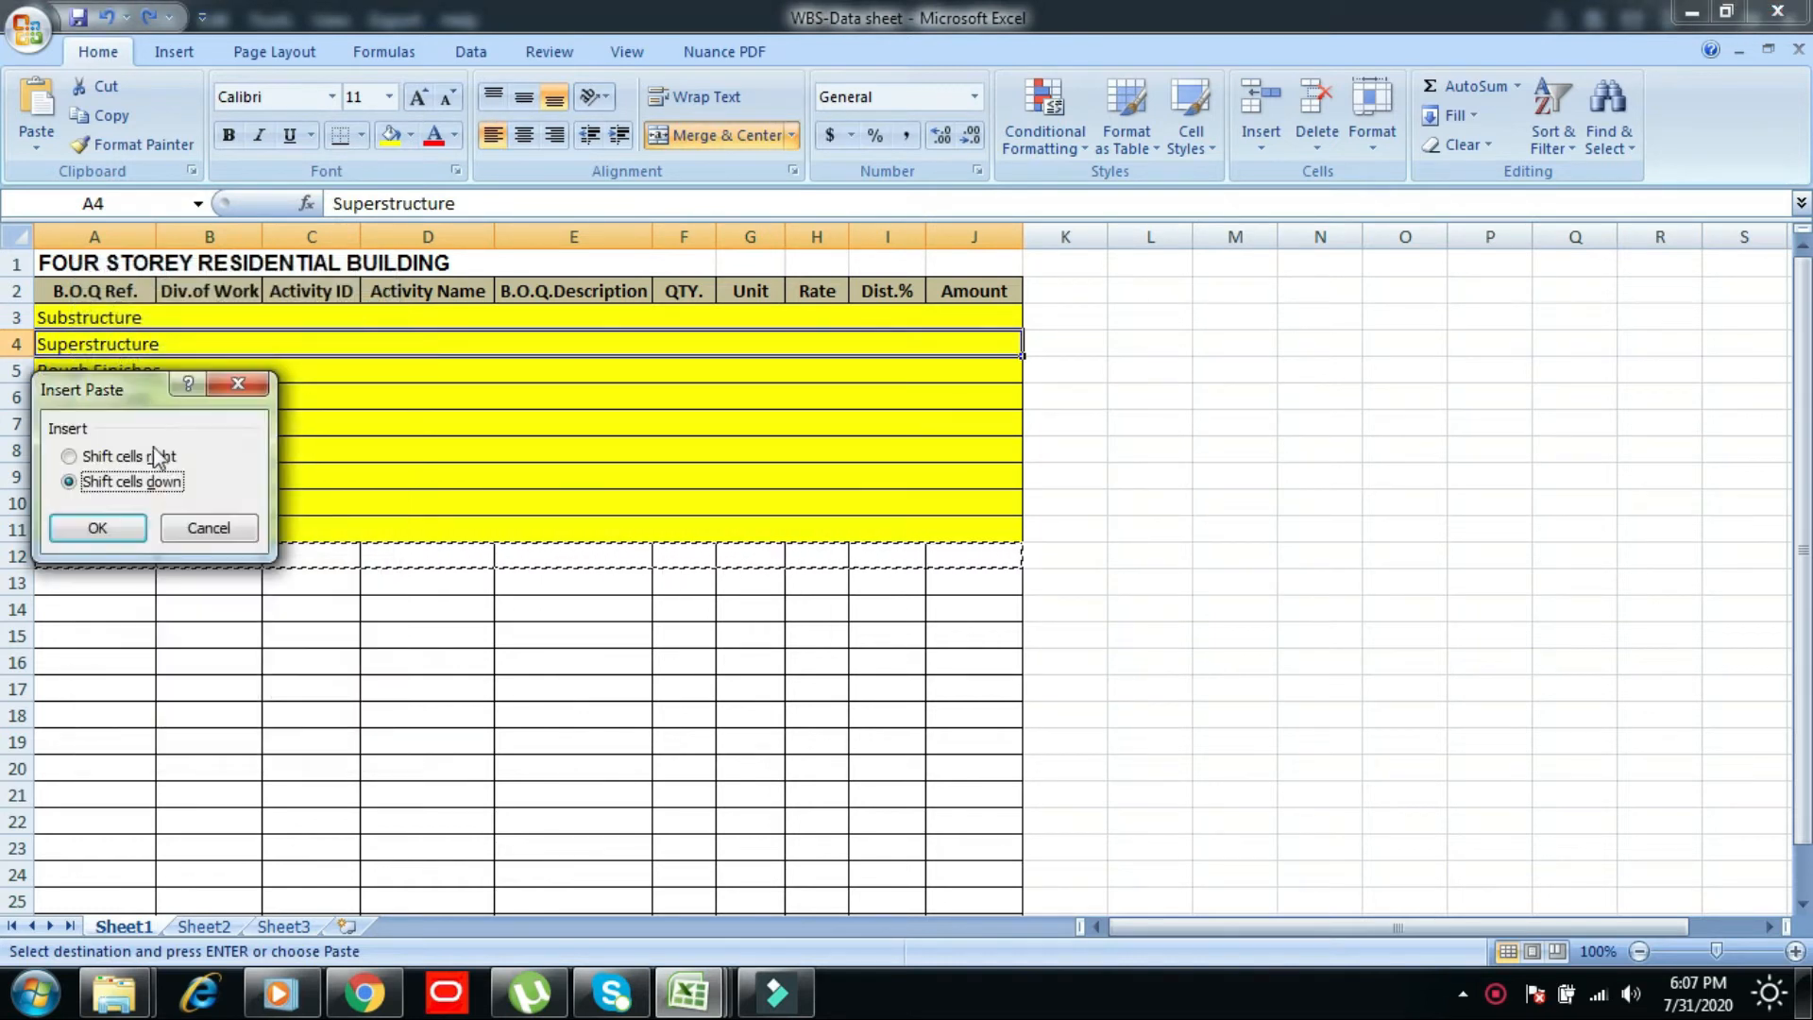
left_click(97, 528)
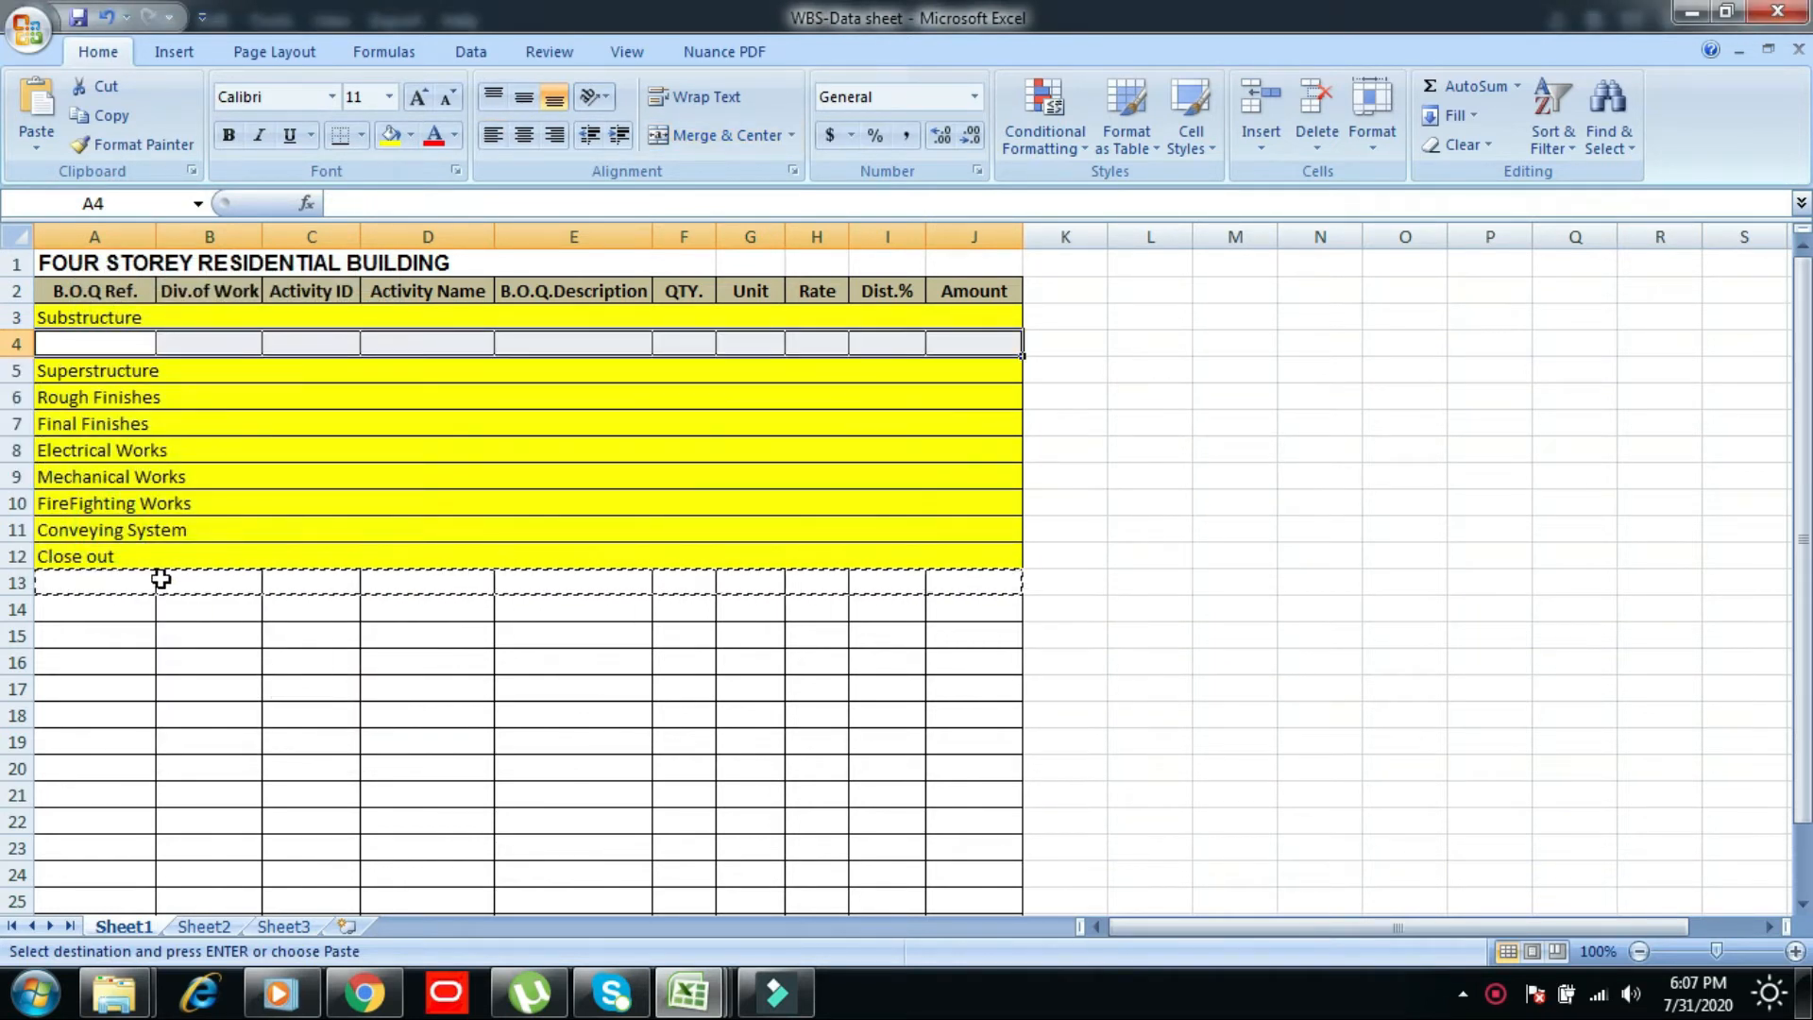
- Merge cells A4 to J4 of the blank row under Substructure and enter "Earth Works"
left_click(125, 347)
left_click_drag(149, 351, 181, 348)
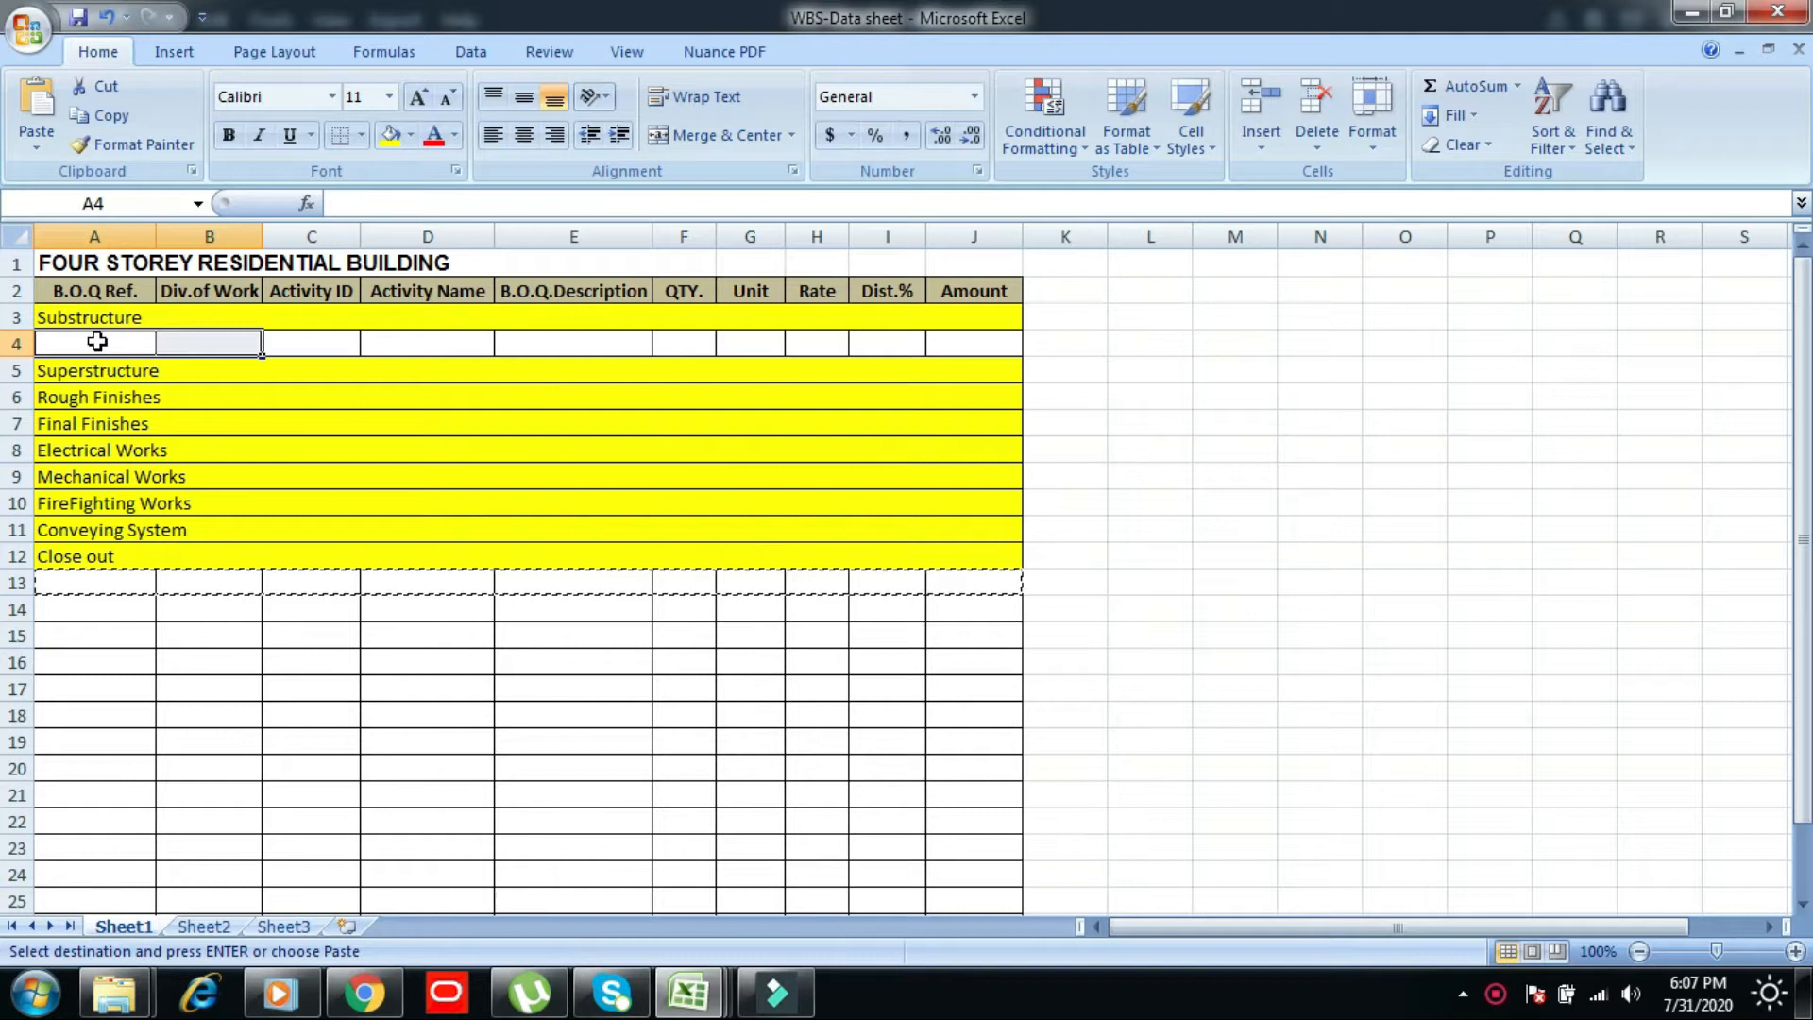
key("Escape")
type("Ea")
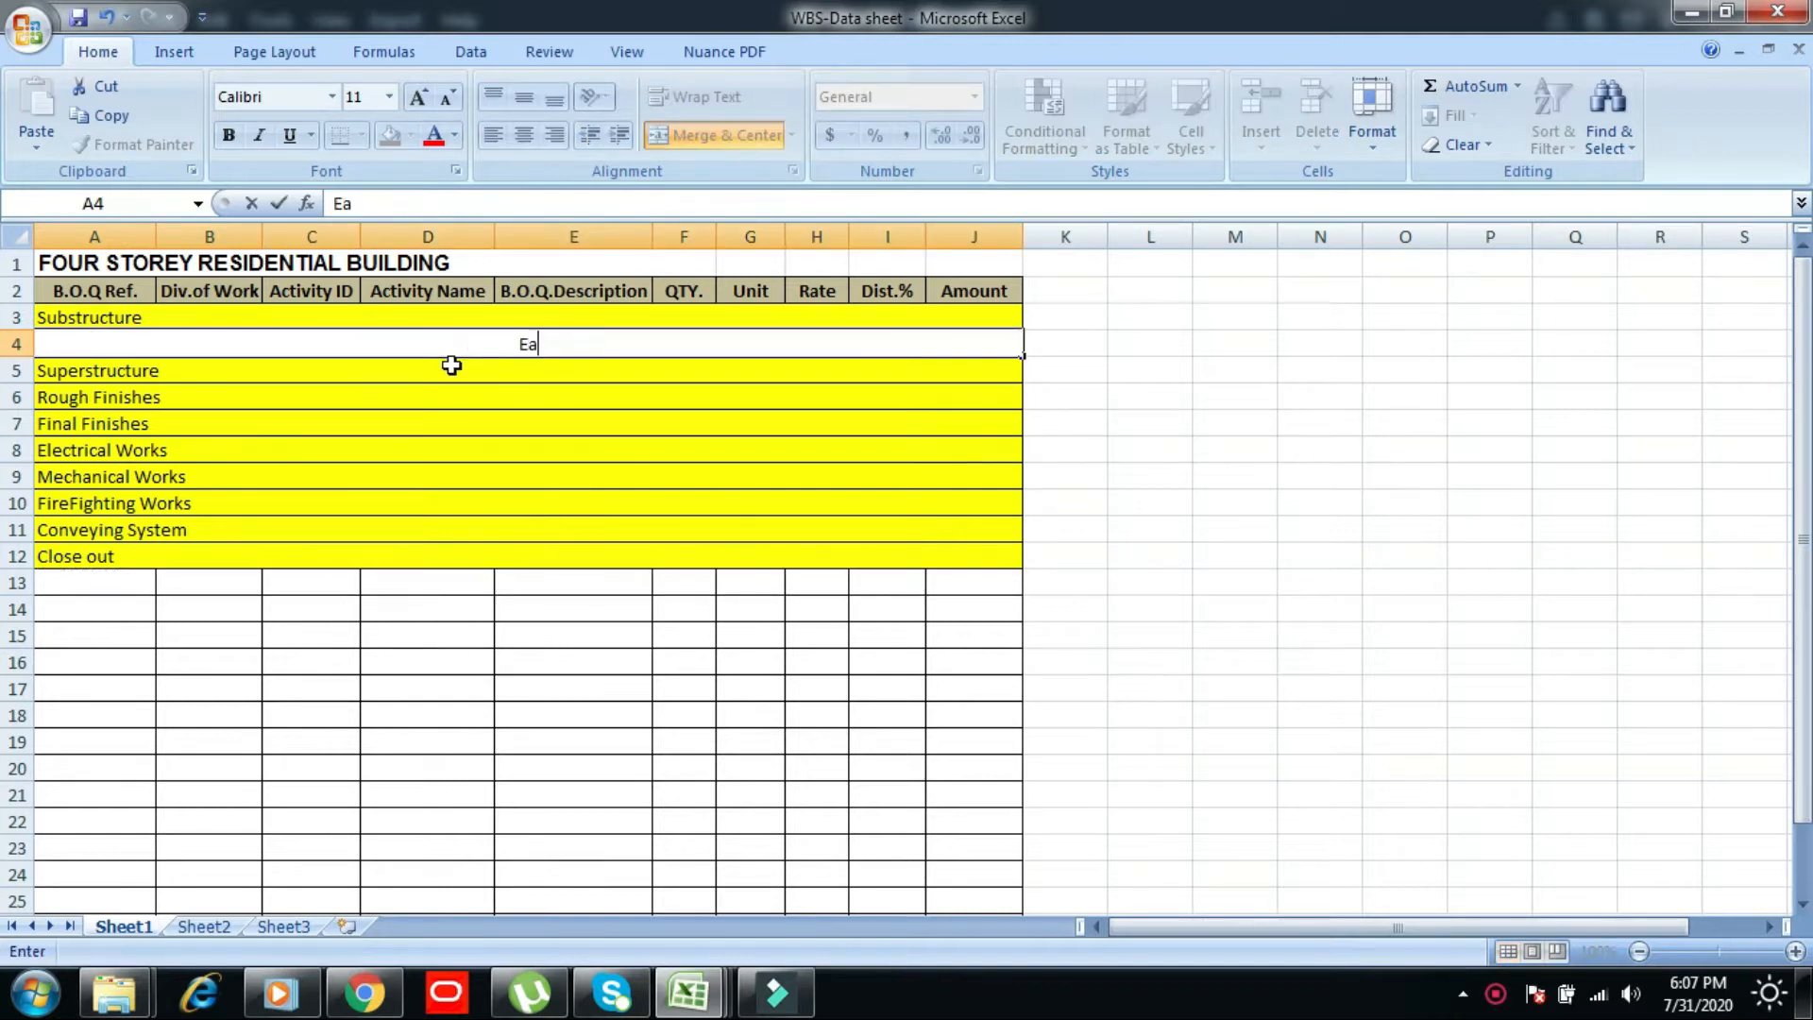
type("rth Work")
type("s")
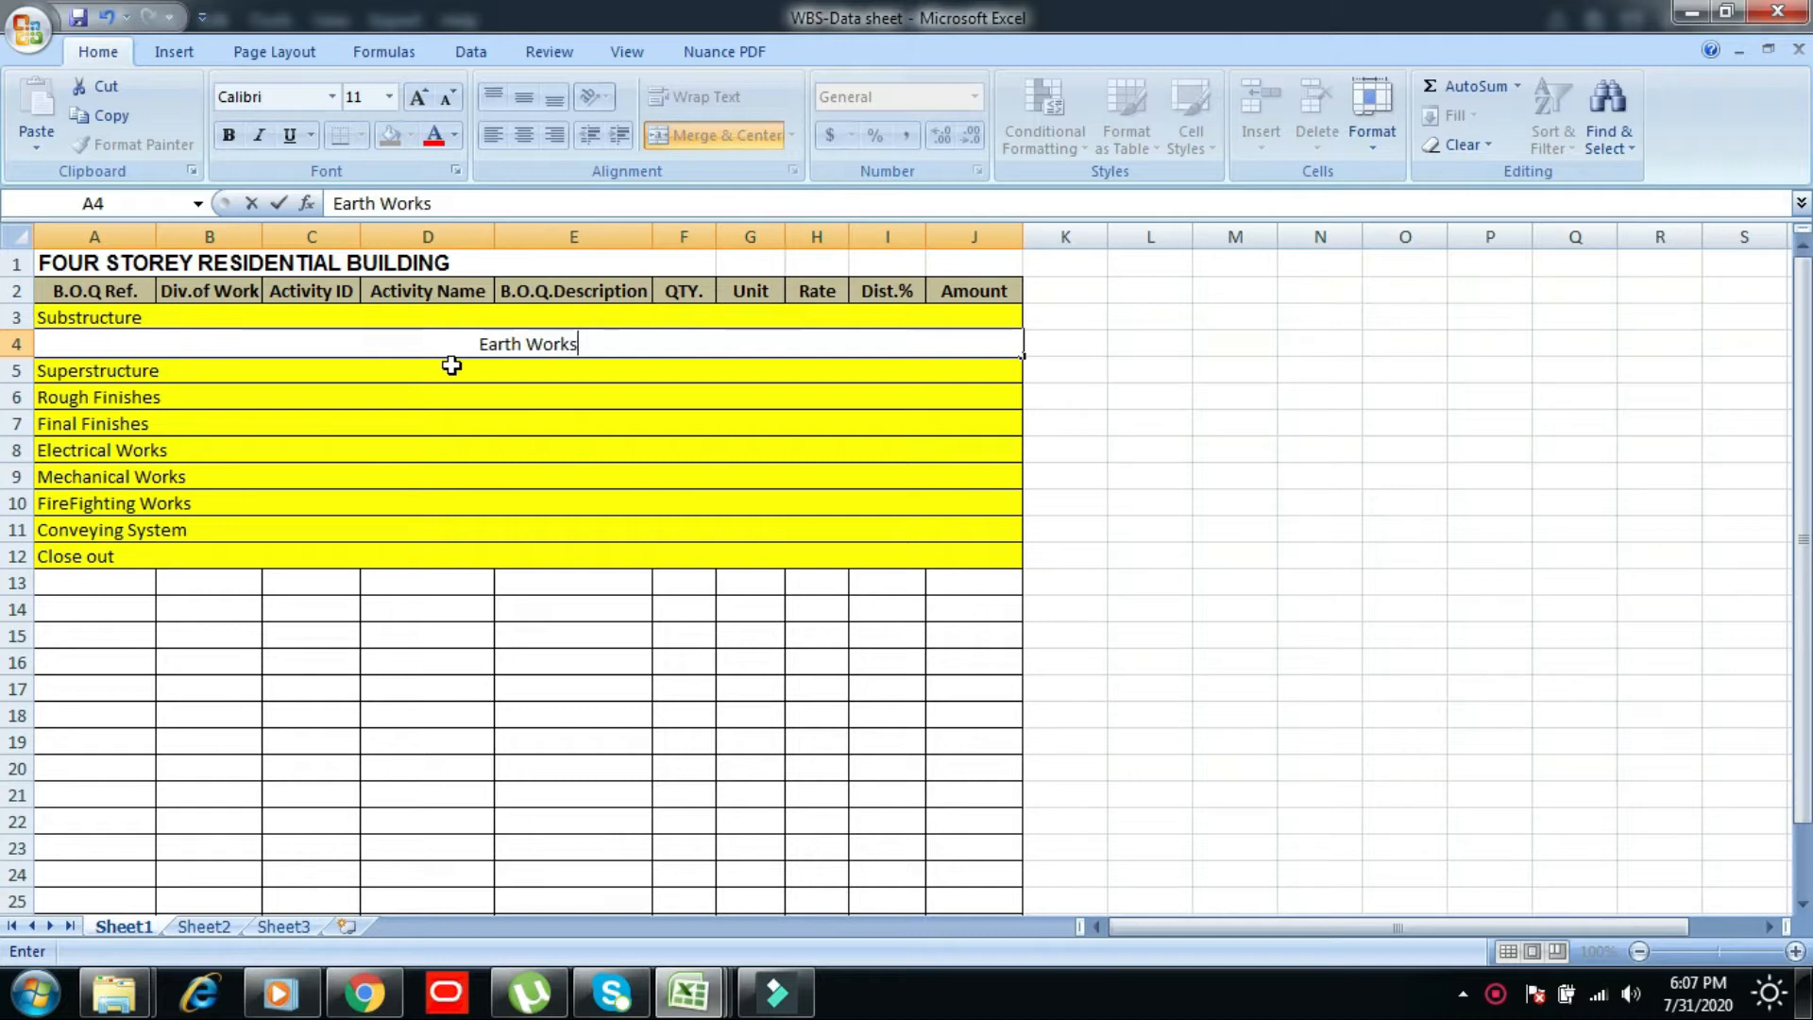
key("Return")
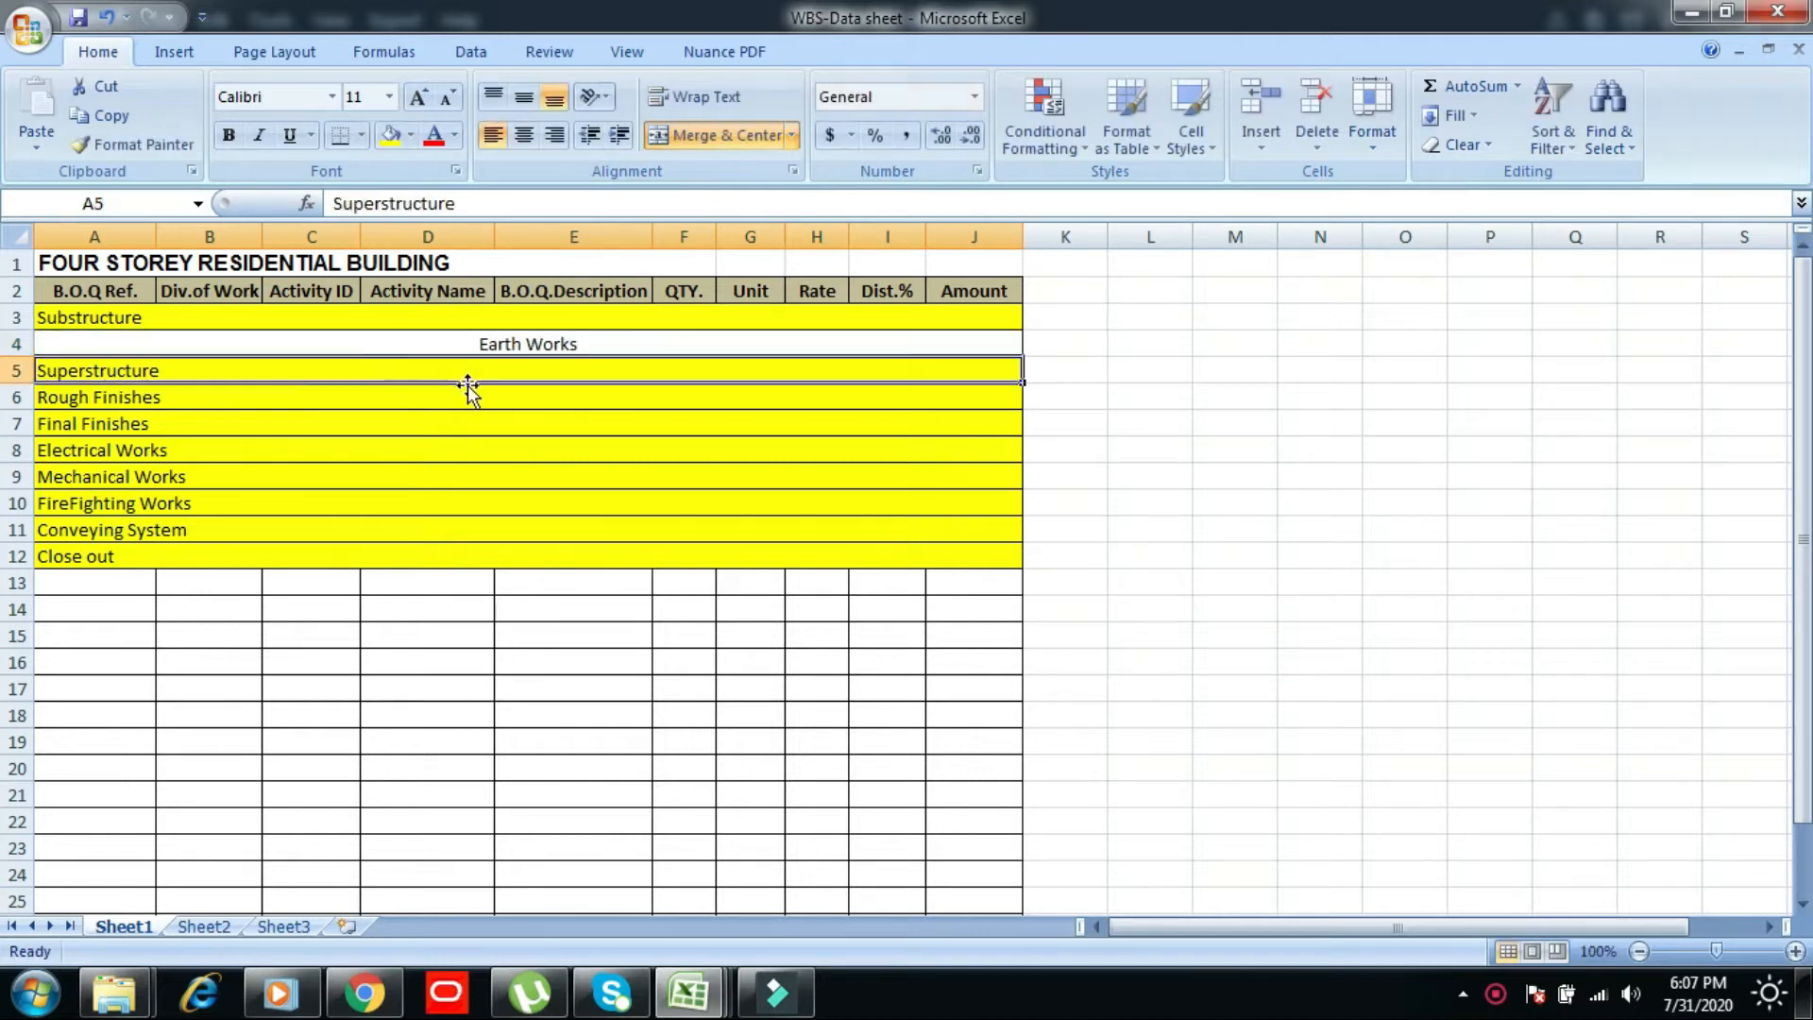
- Left-align the merged Earth Works row and fill it with standard light green
left_click(371, 343)
left_click(493, 136)
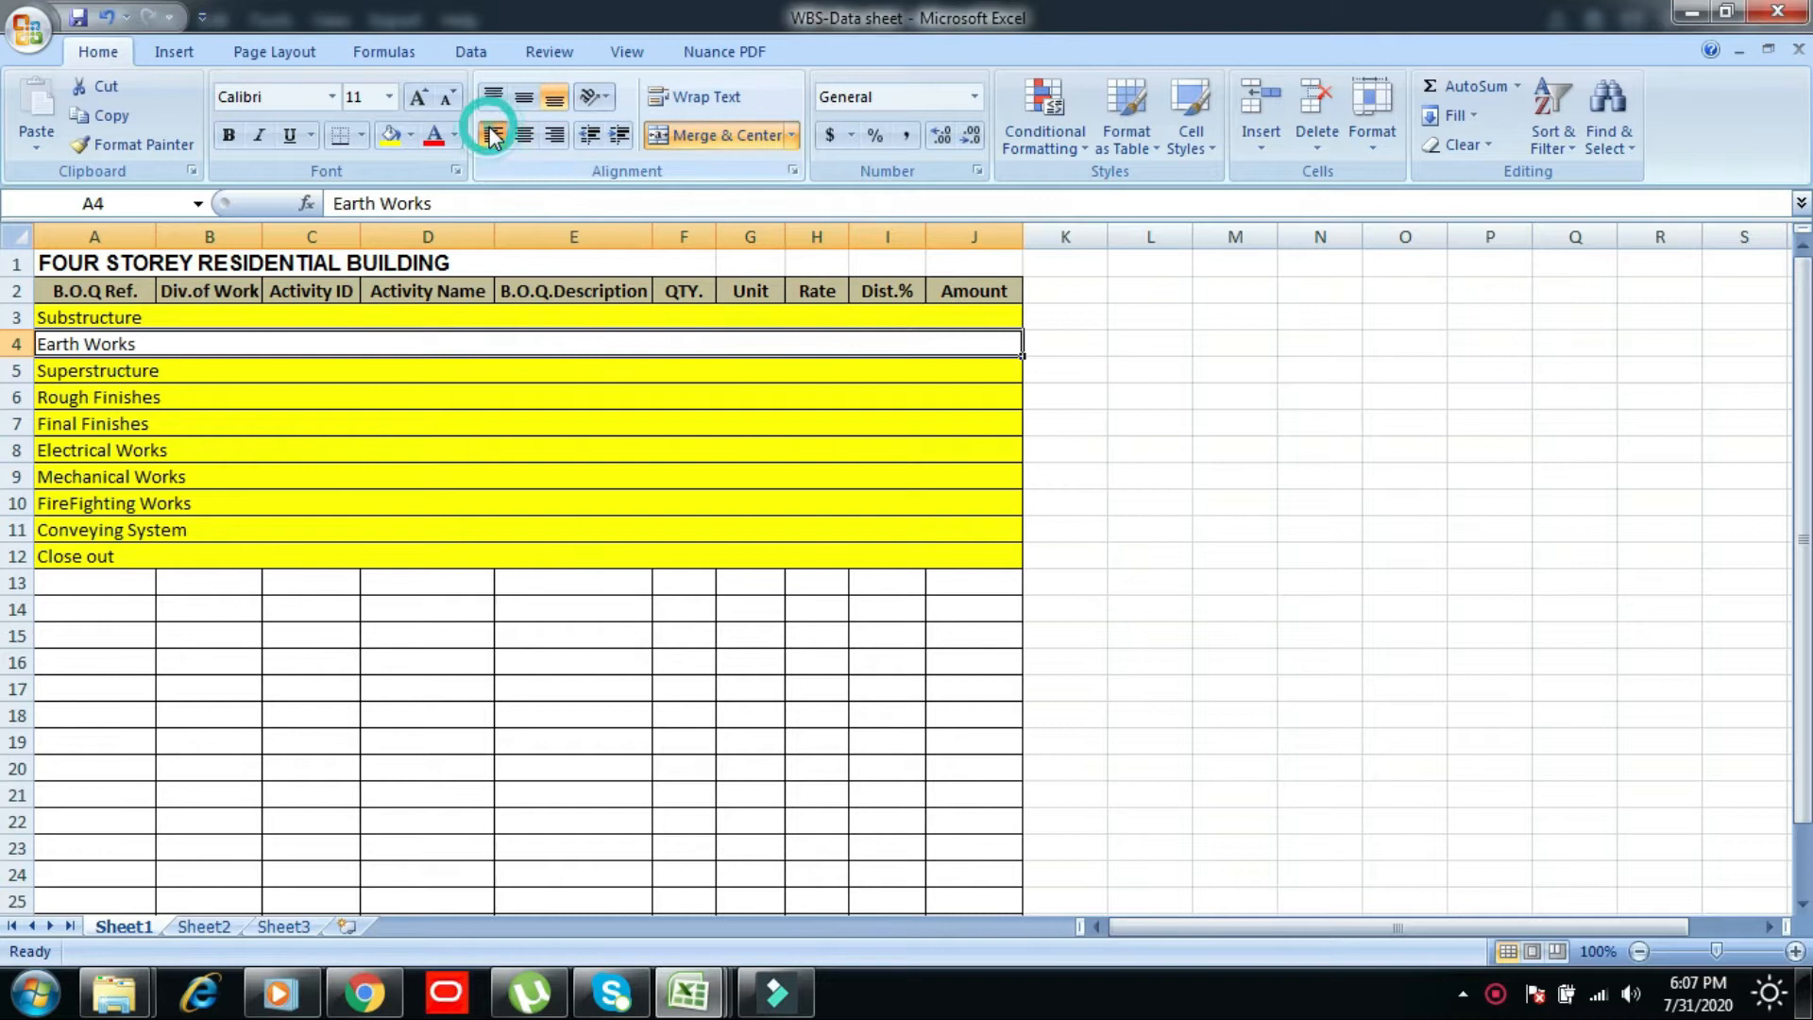
left_click(411, 138)
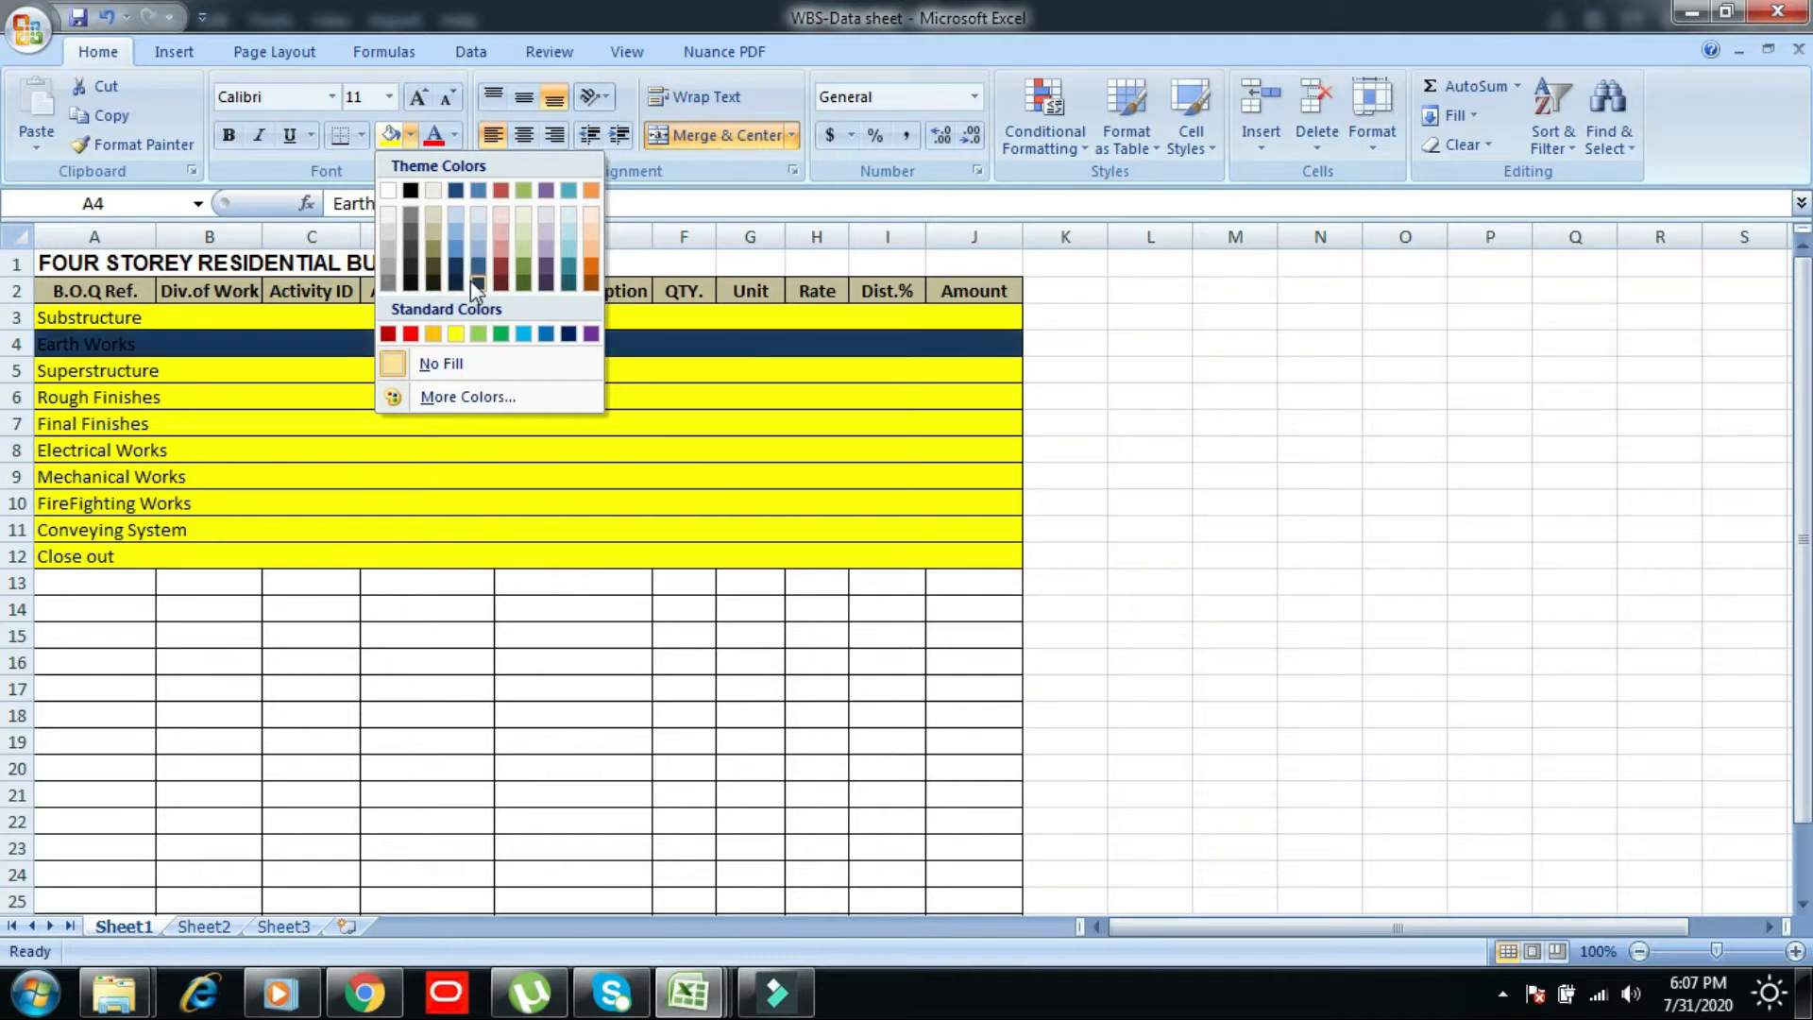
left_click(479, 334)
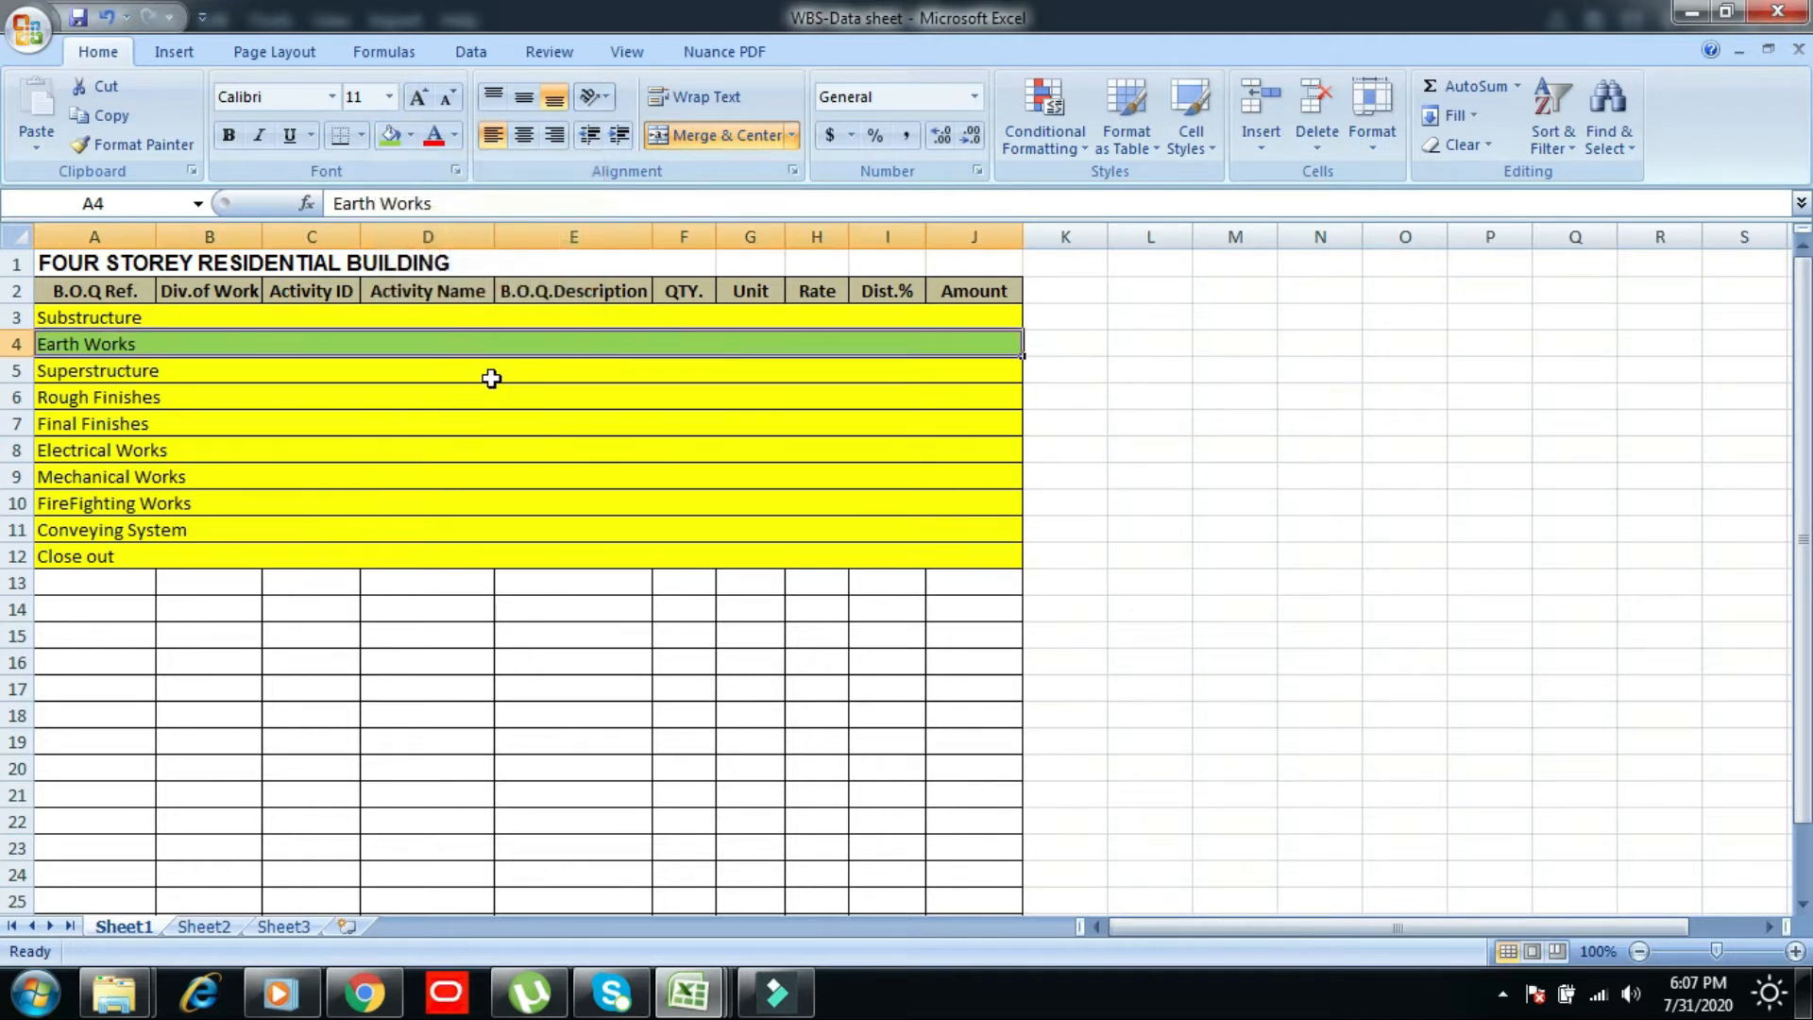
- Insert a copy of the green Earth Works row above the Superstructure row, shifting cells down
left_click(481, 375)
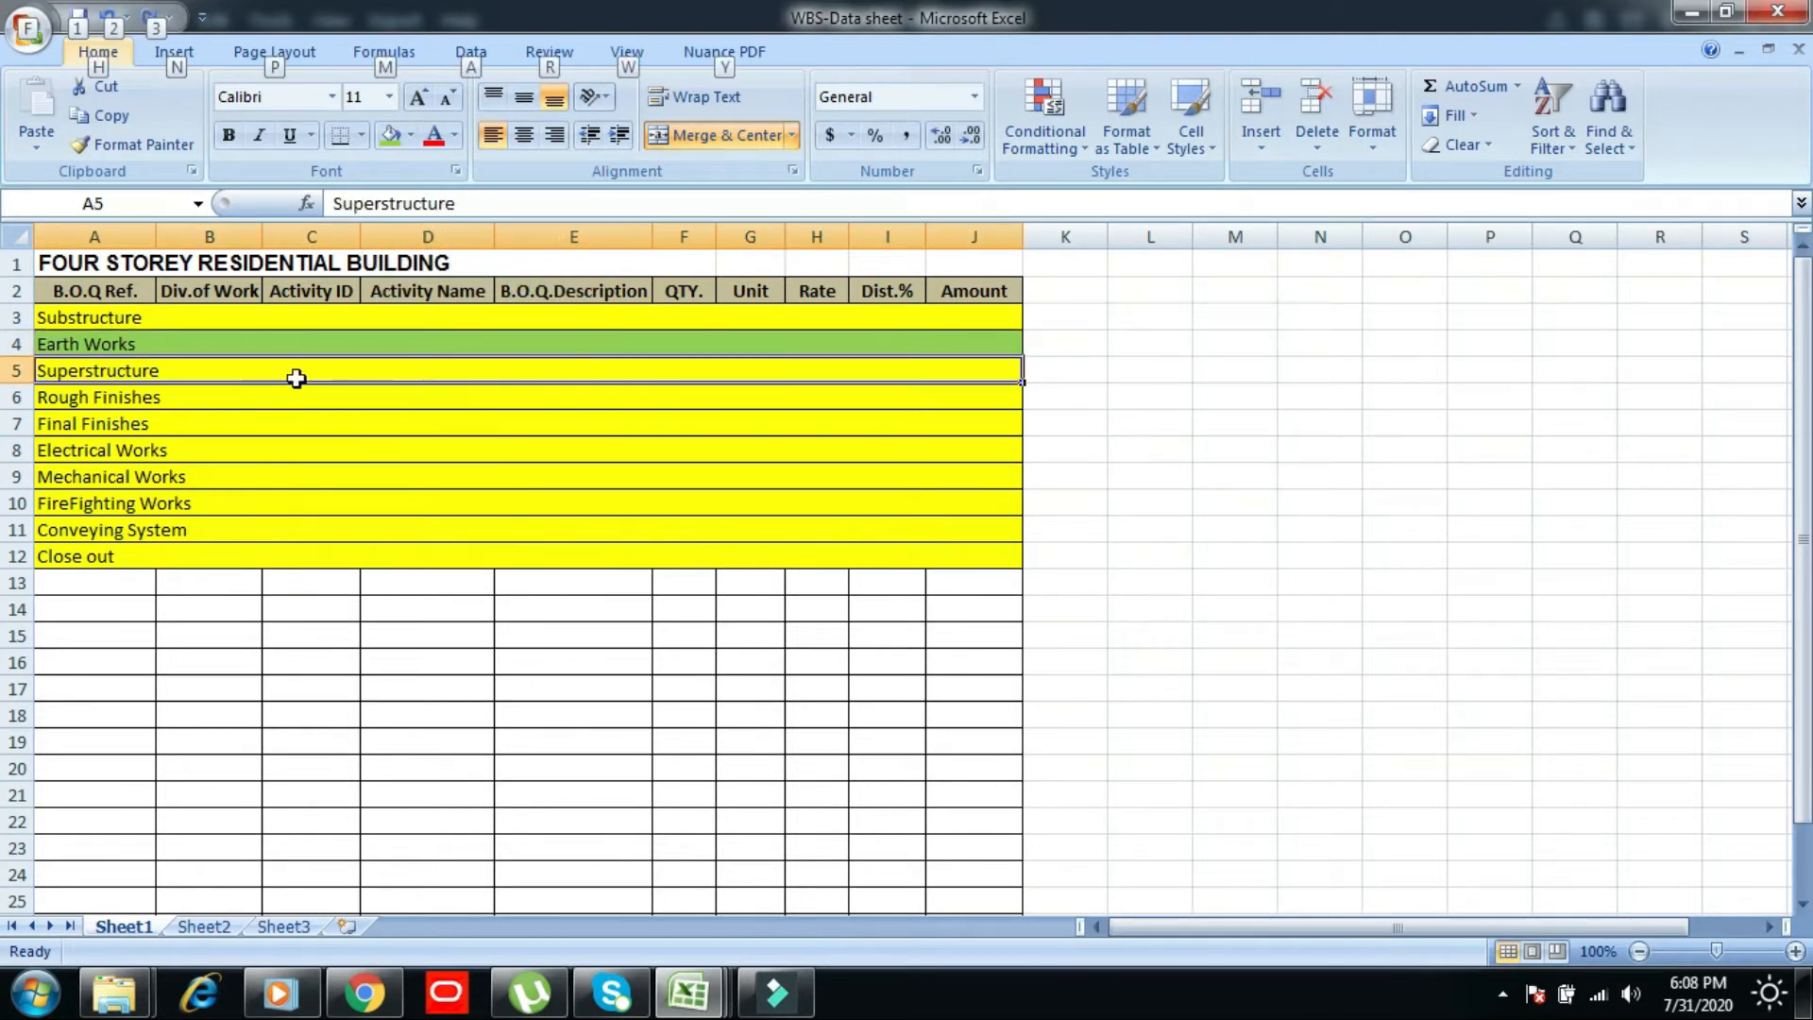
left_click(116, 342)
right_click(117, 341)
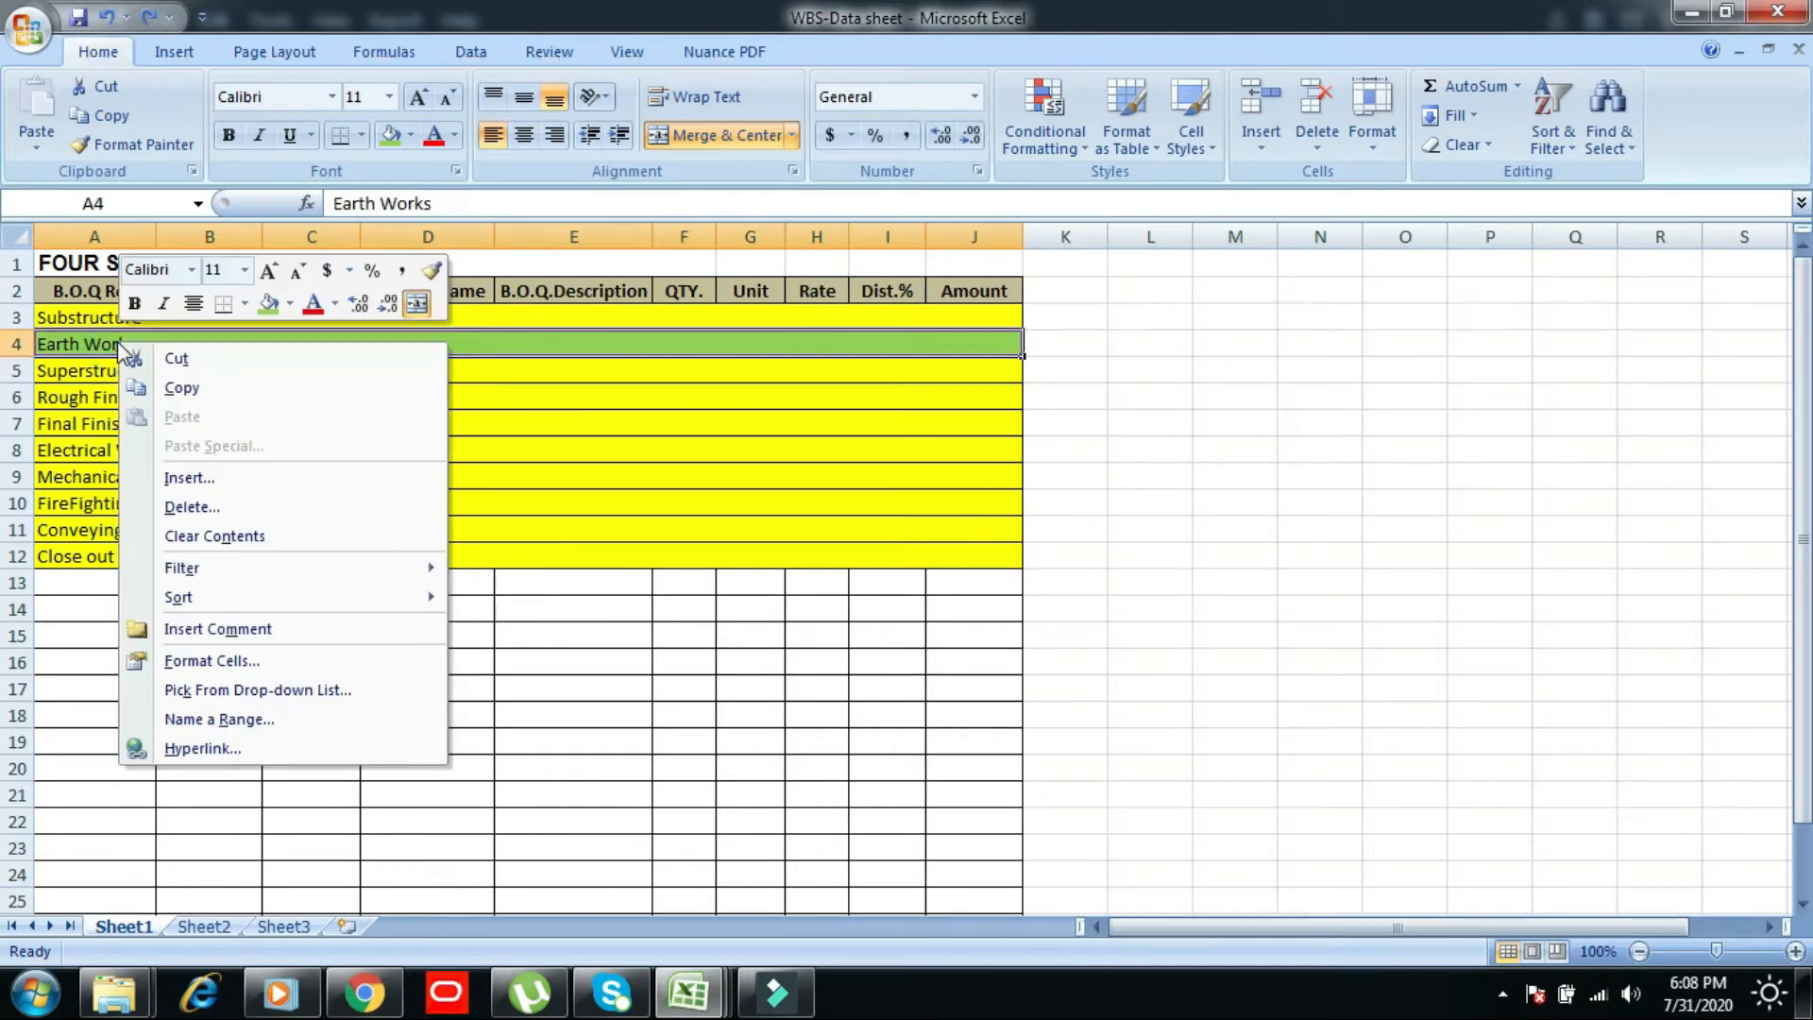
left_click(184, 388)
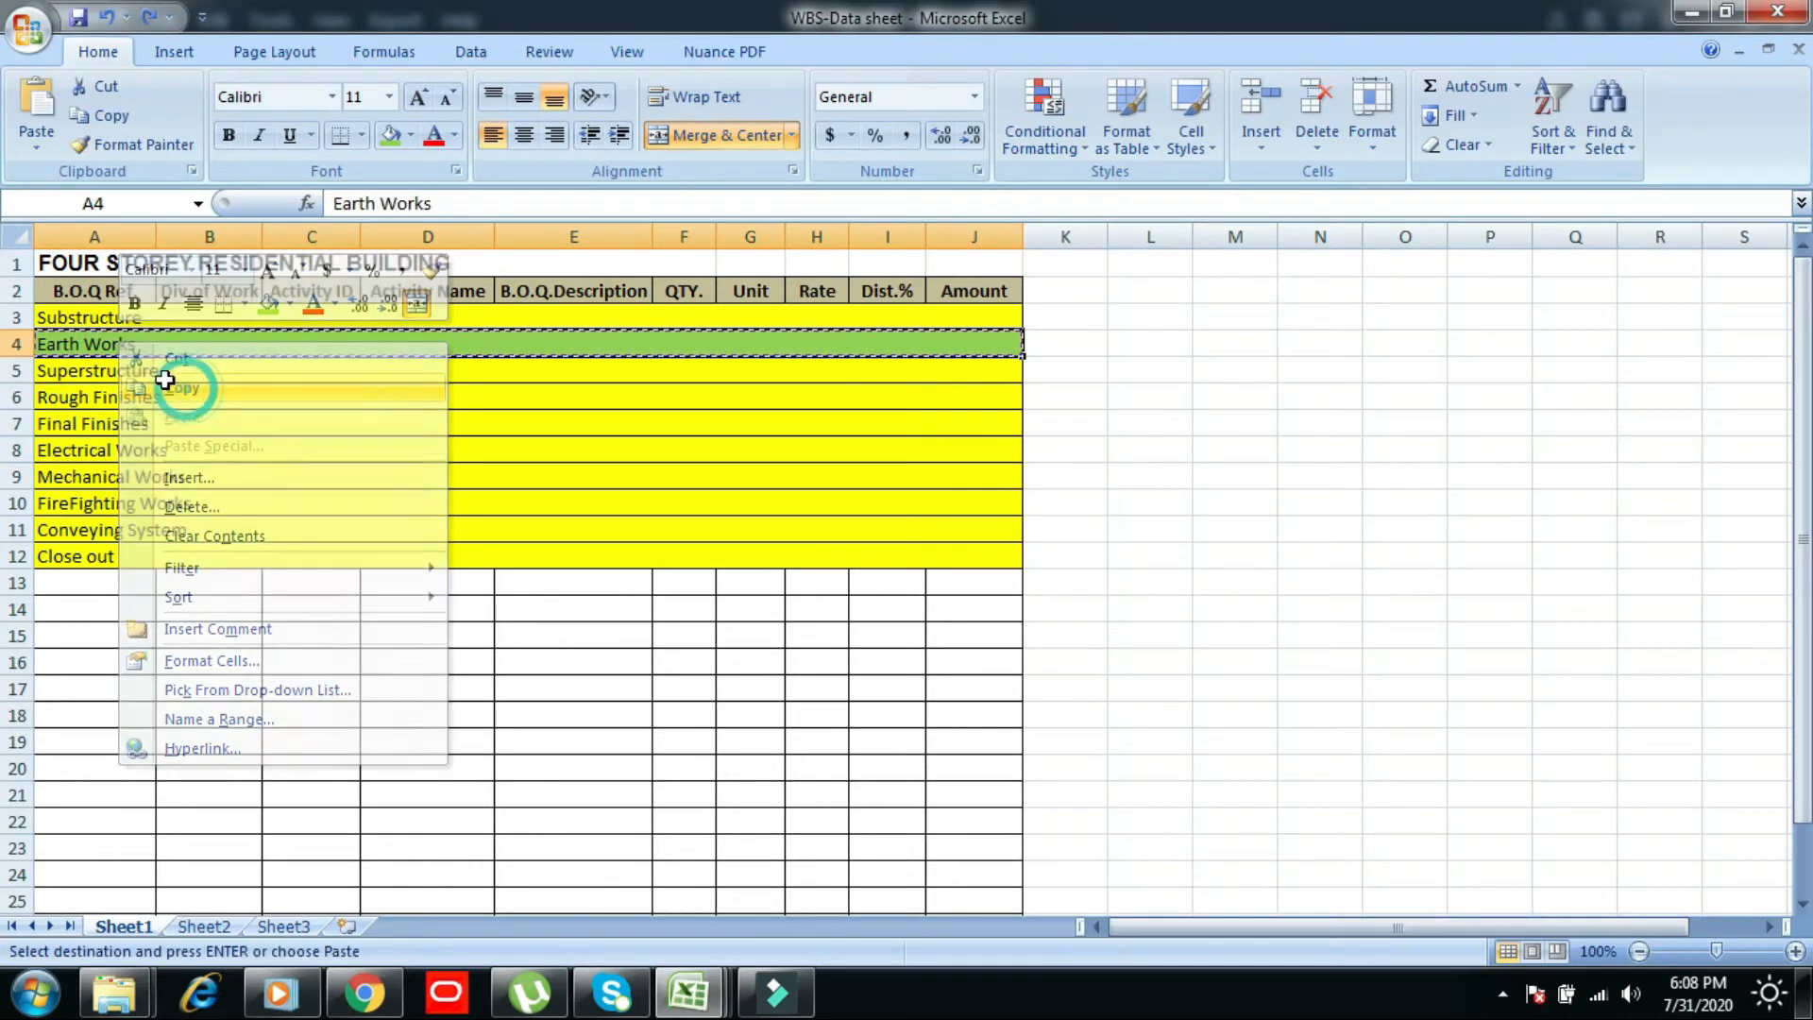
right_click(113, 370)
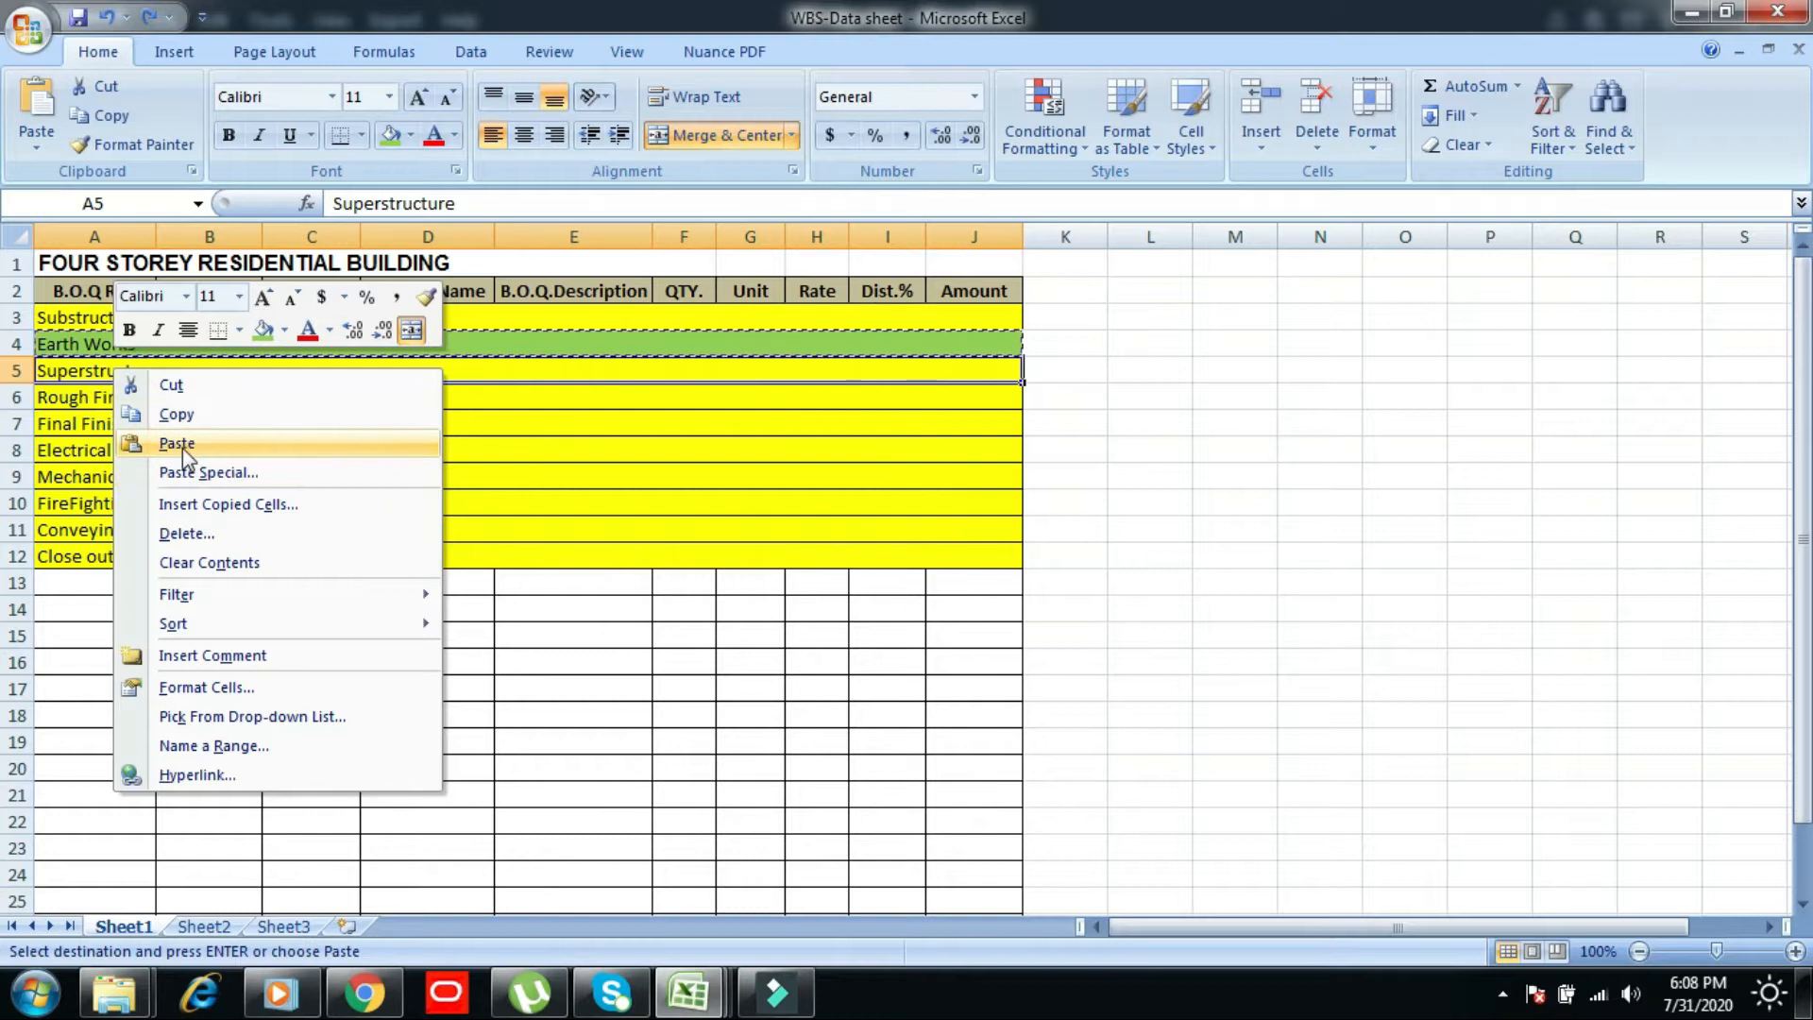
key("Escape")
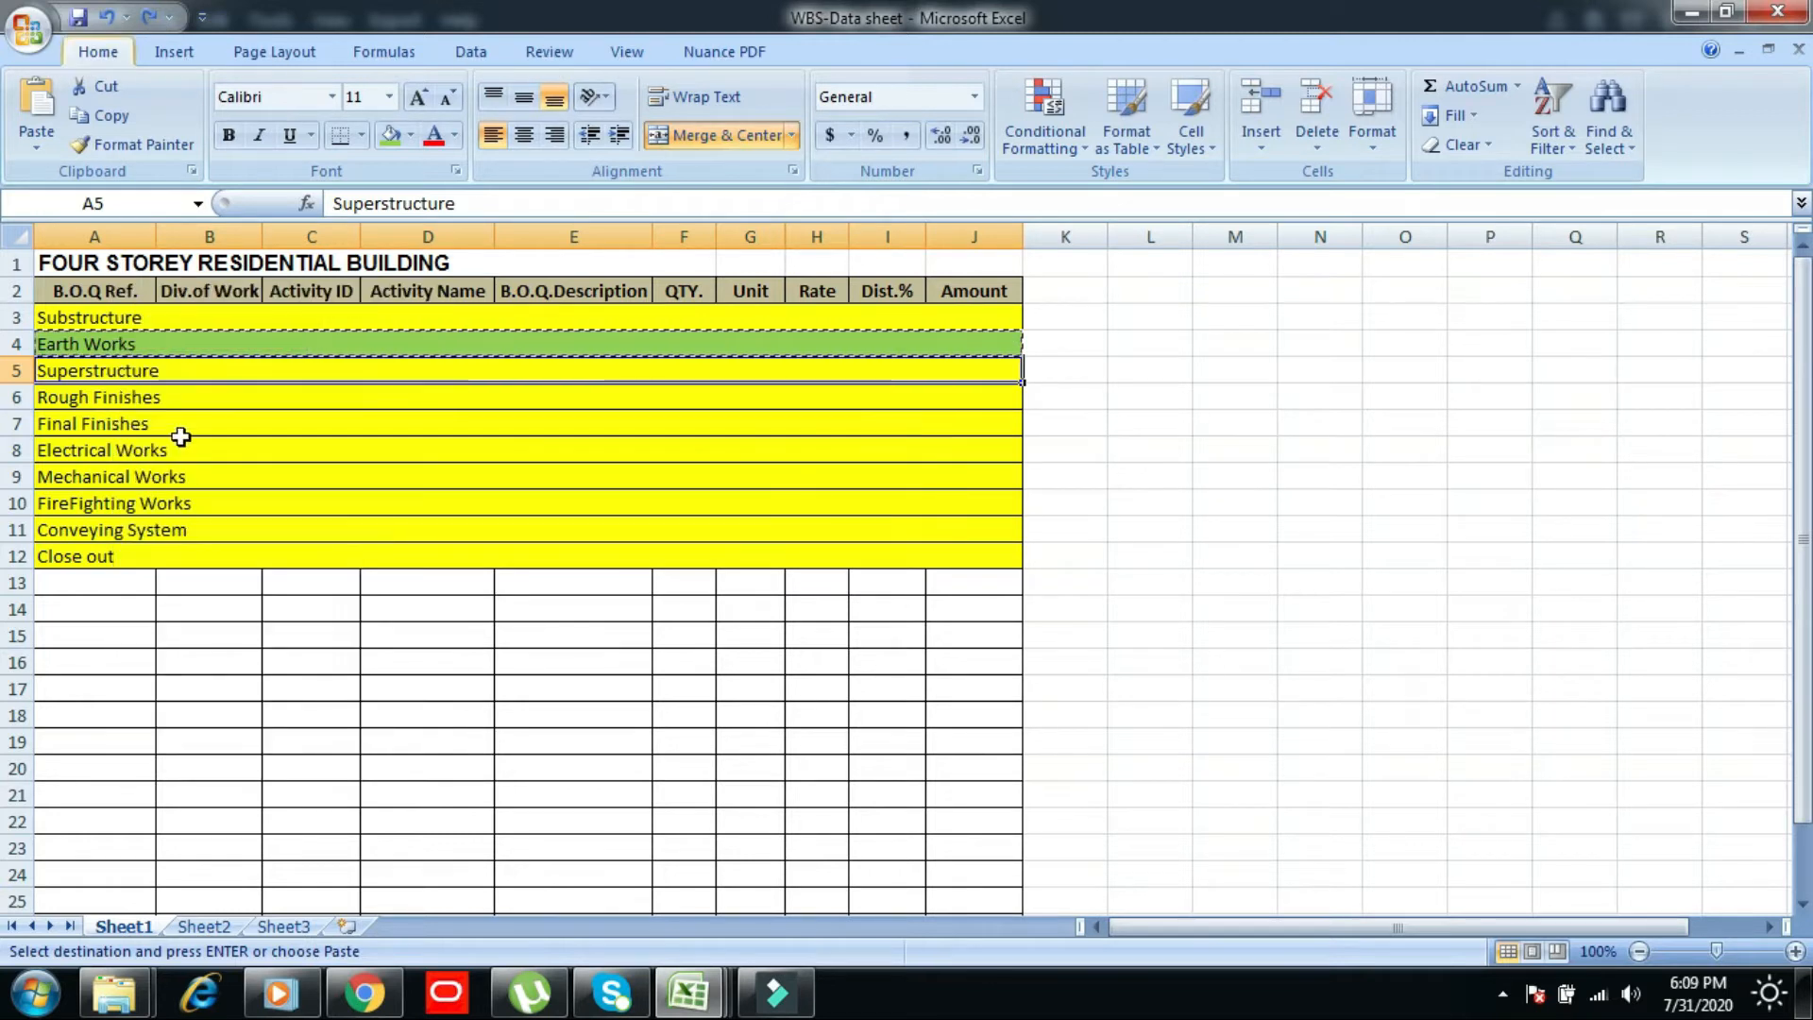
right_click(95, 371)
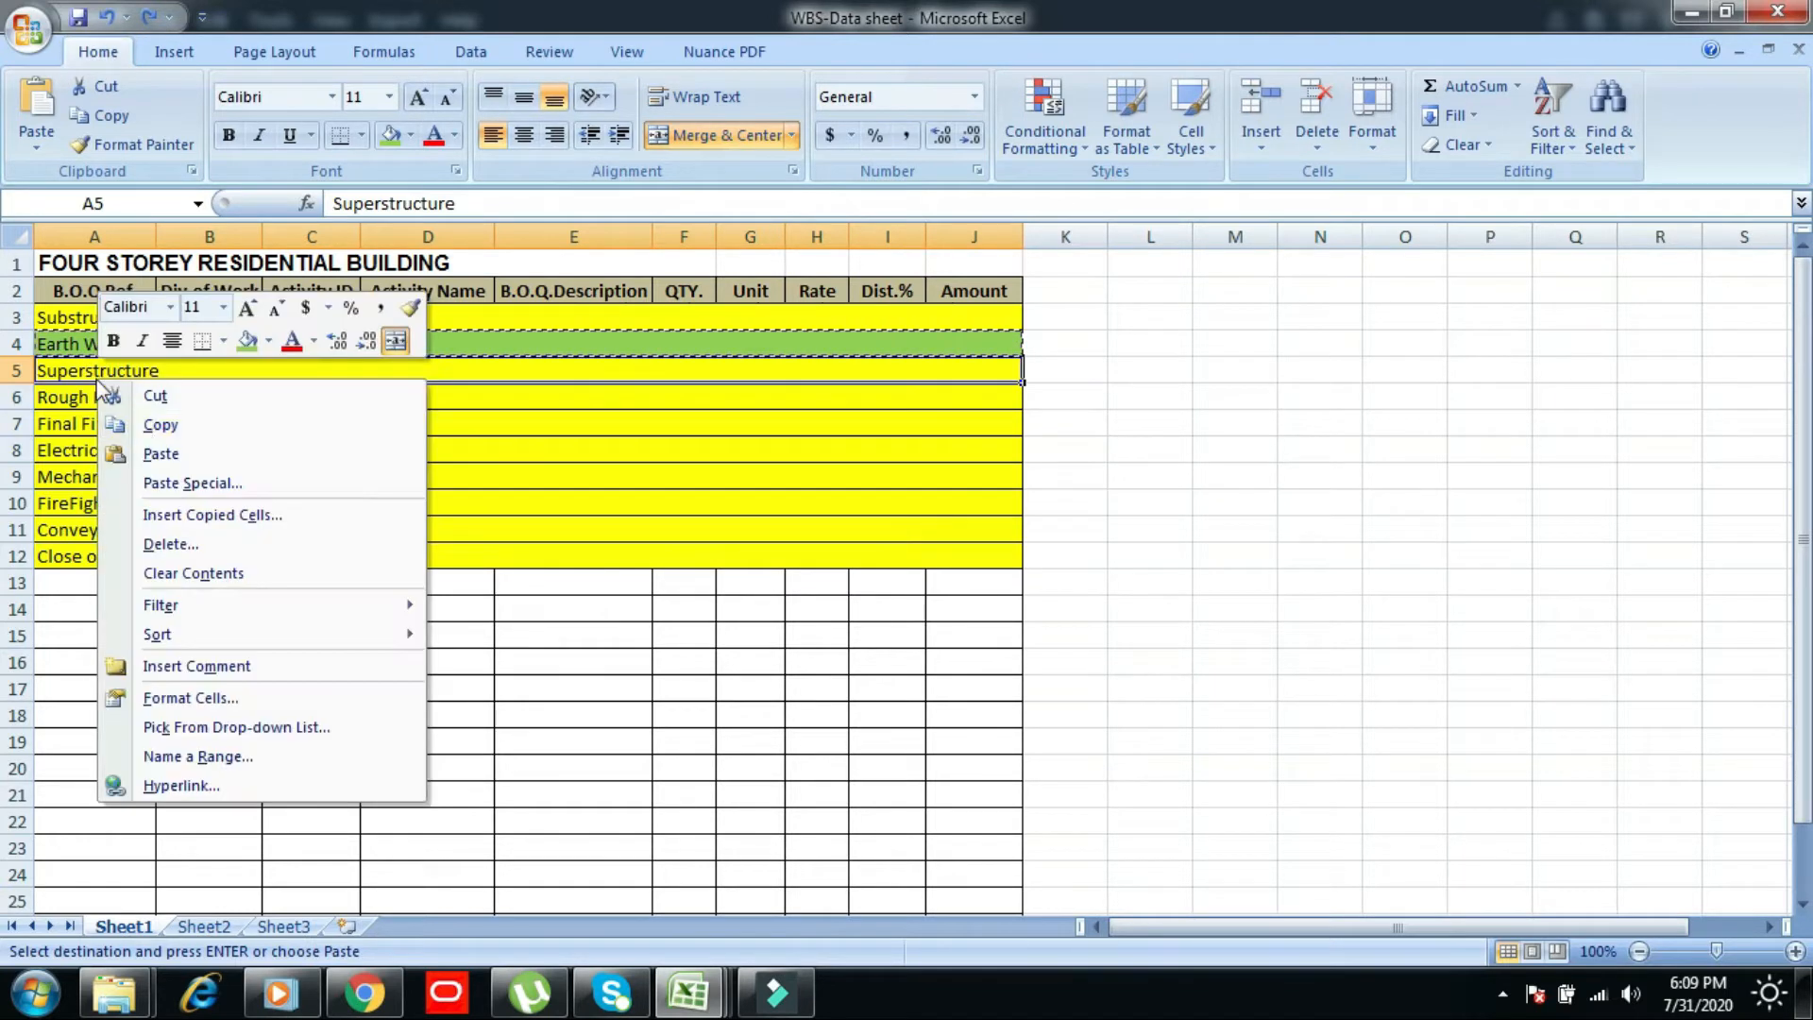
left_click(189, 515)
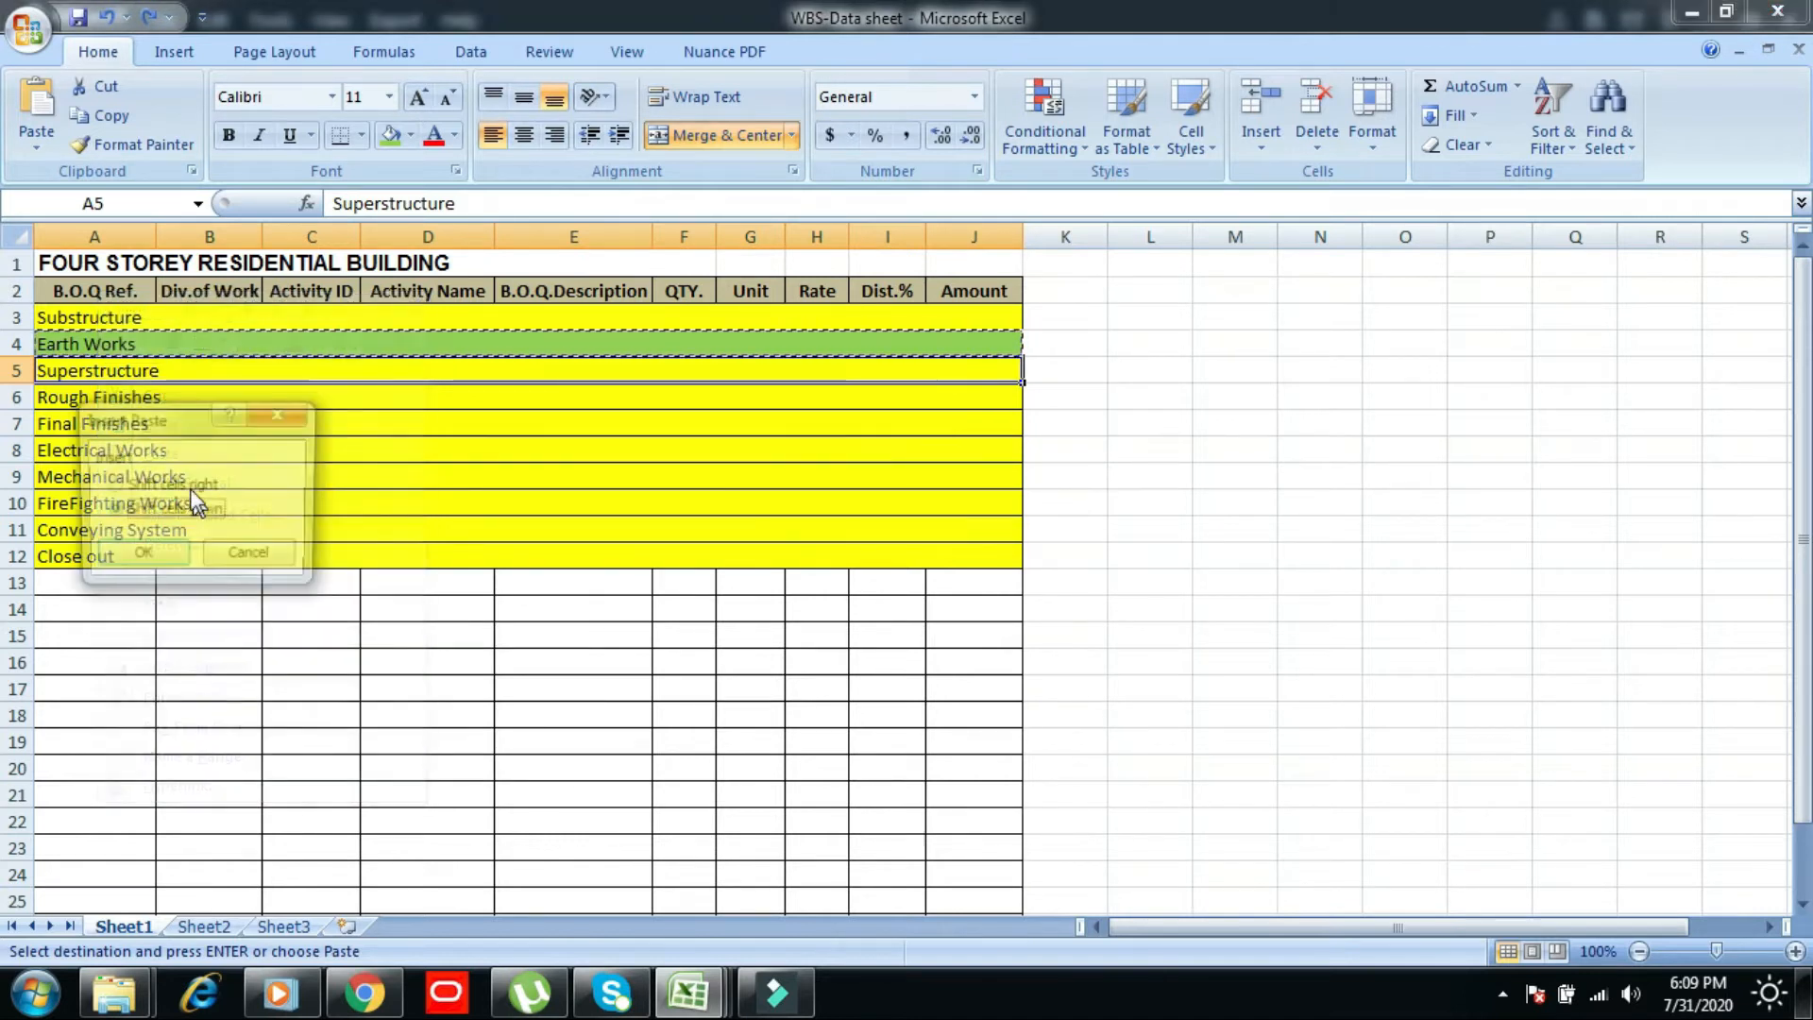
left_click(141, 558)
key("Escape")
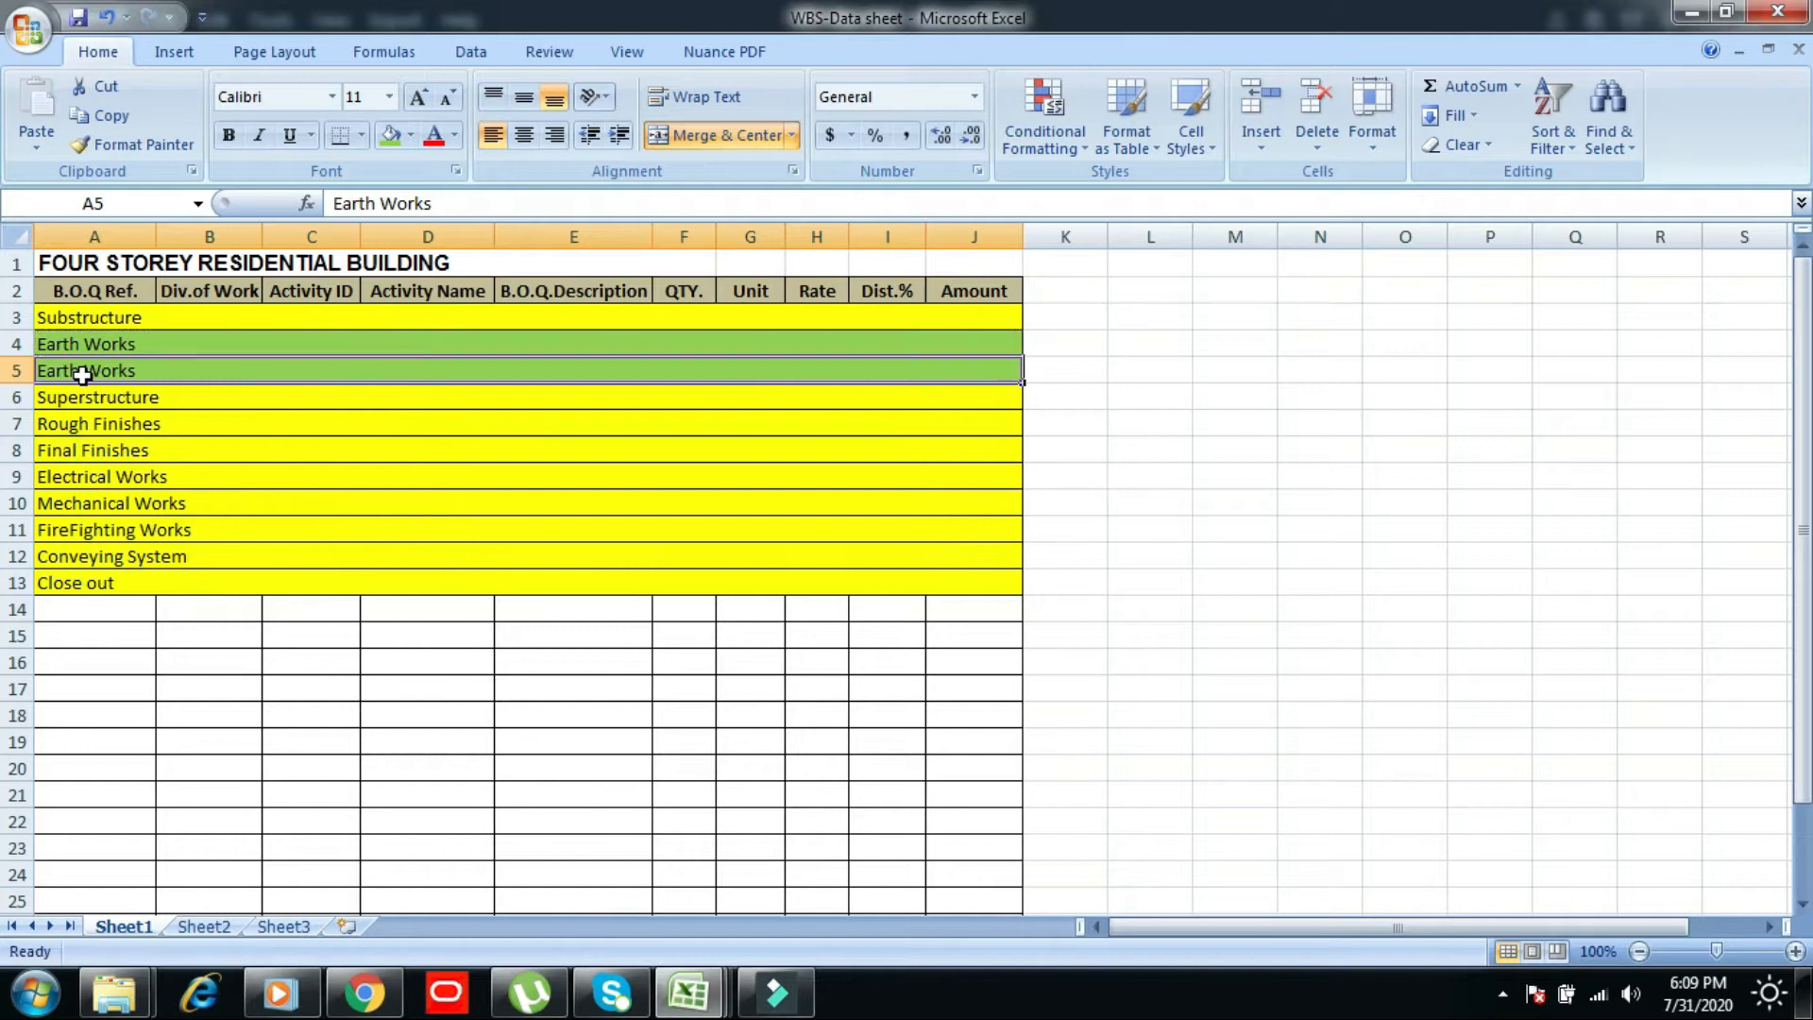
- Change the text of the copied green row 5 to "Conreate Works"
left_click_drag(381, 203, 212, 203)
type("Conreate")
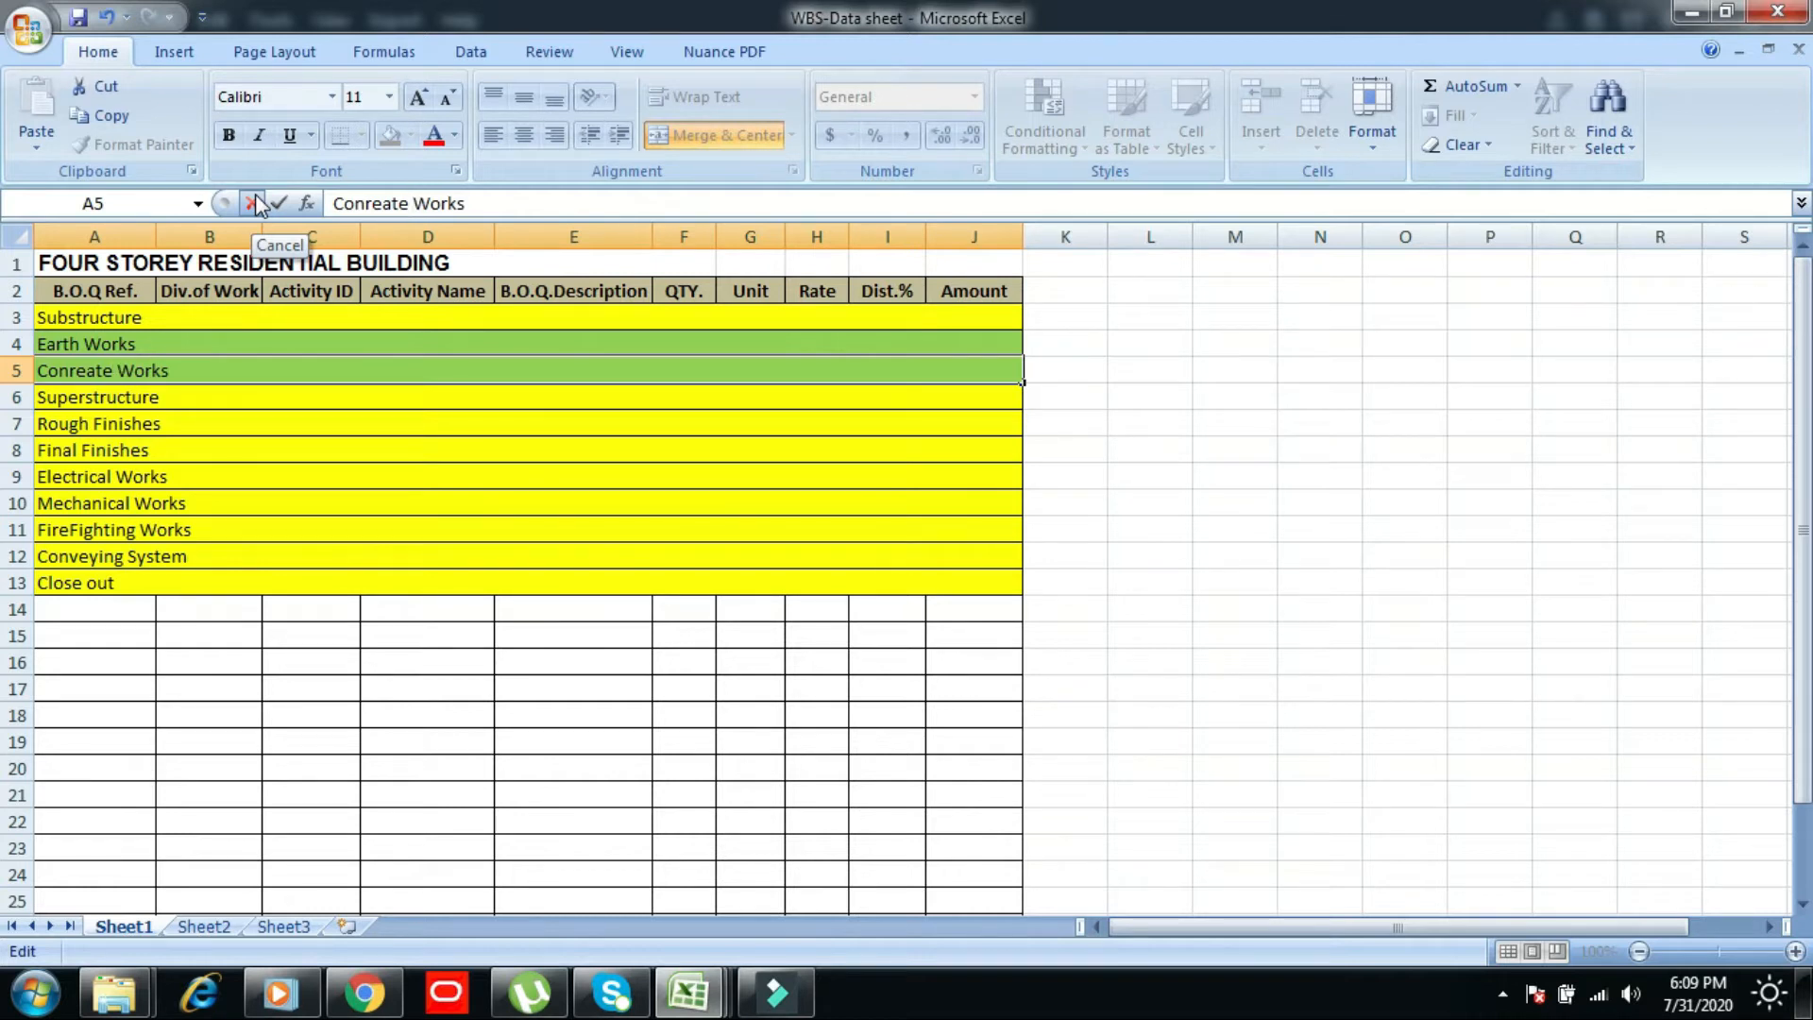
key("Return")
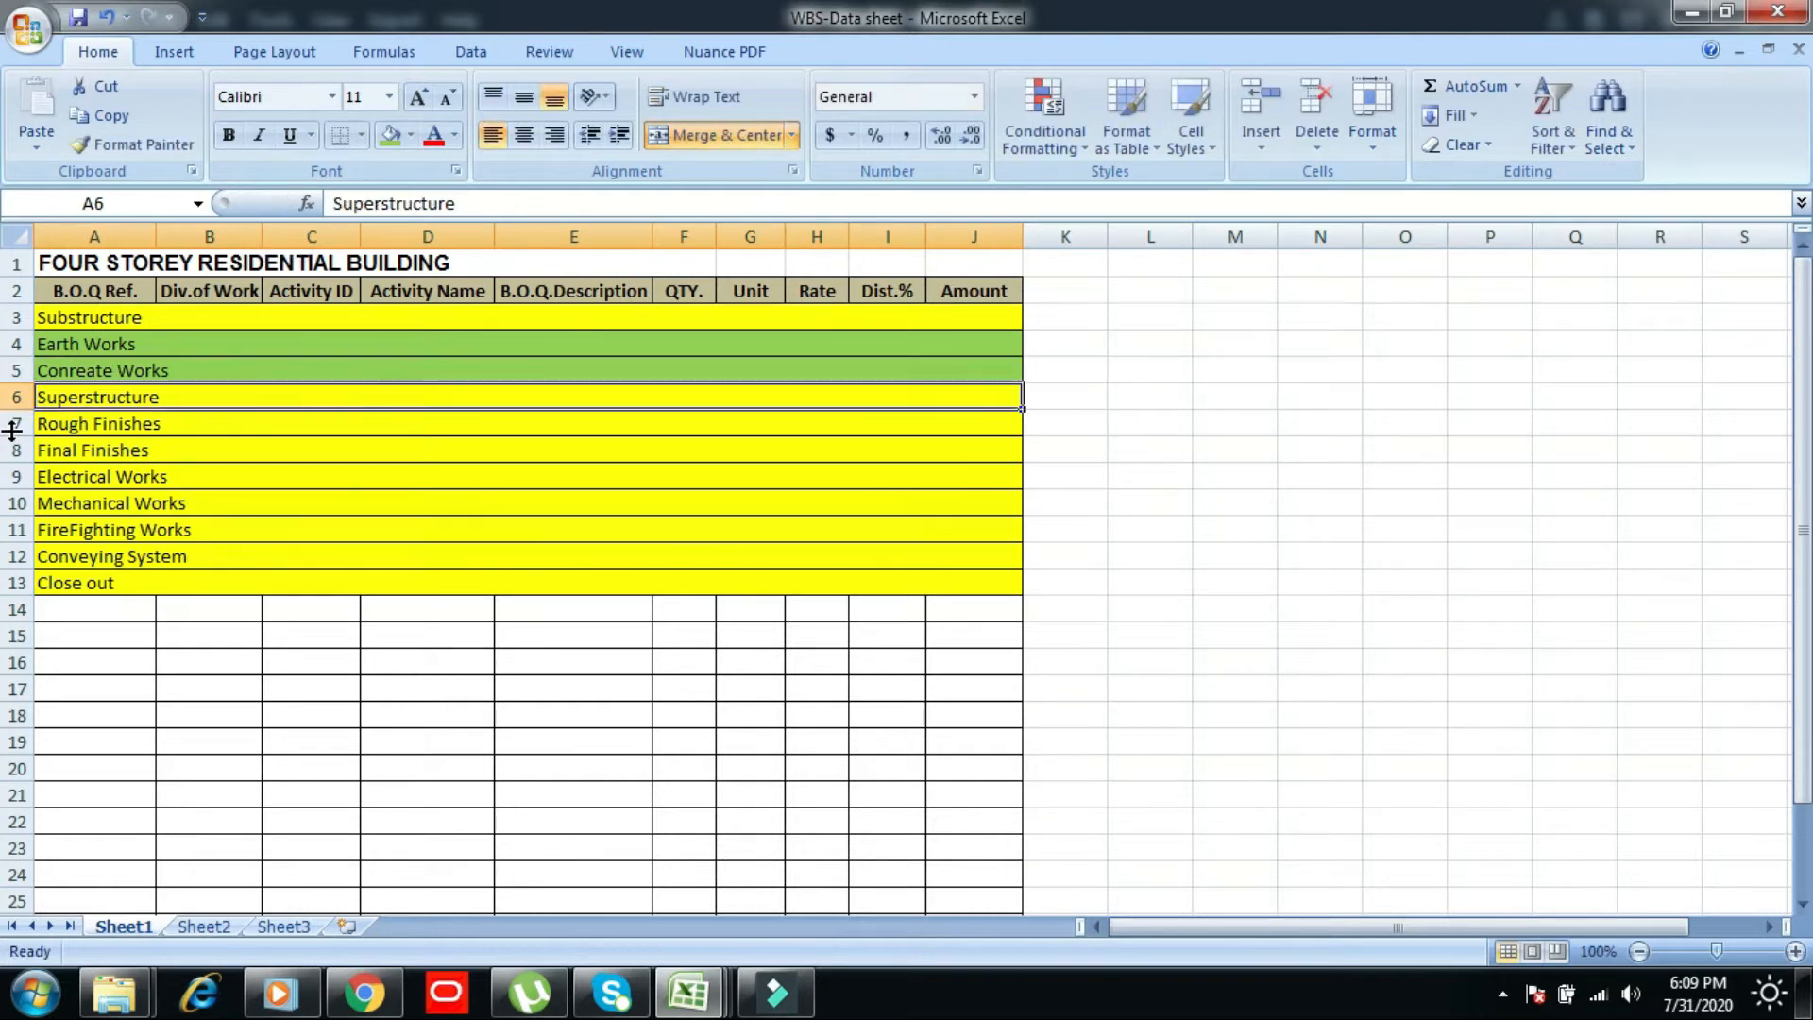
- Insert a copy of the Conreate Works row above Superstructure, shifting cells down, and change its text to "WaterProofing"
left_click(85, 370)
right_click(87, 372)
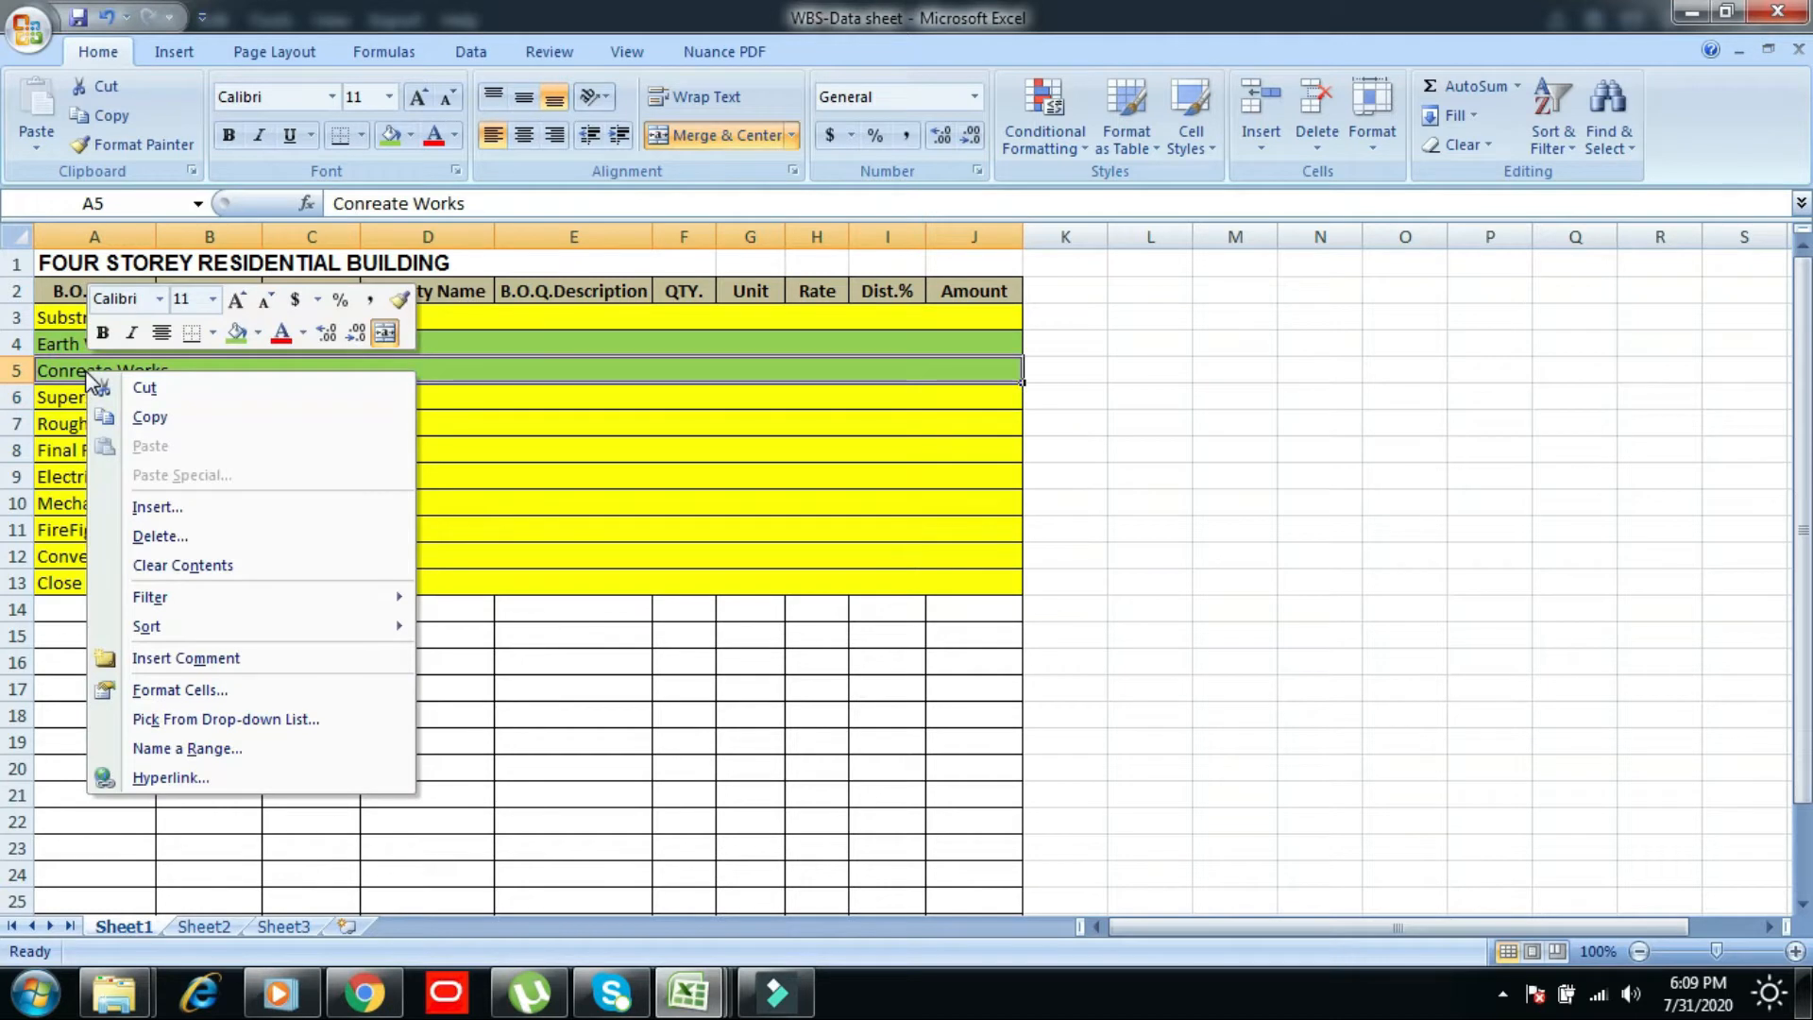
left_click(149, 417)
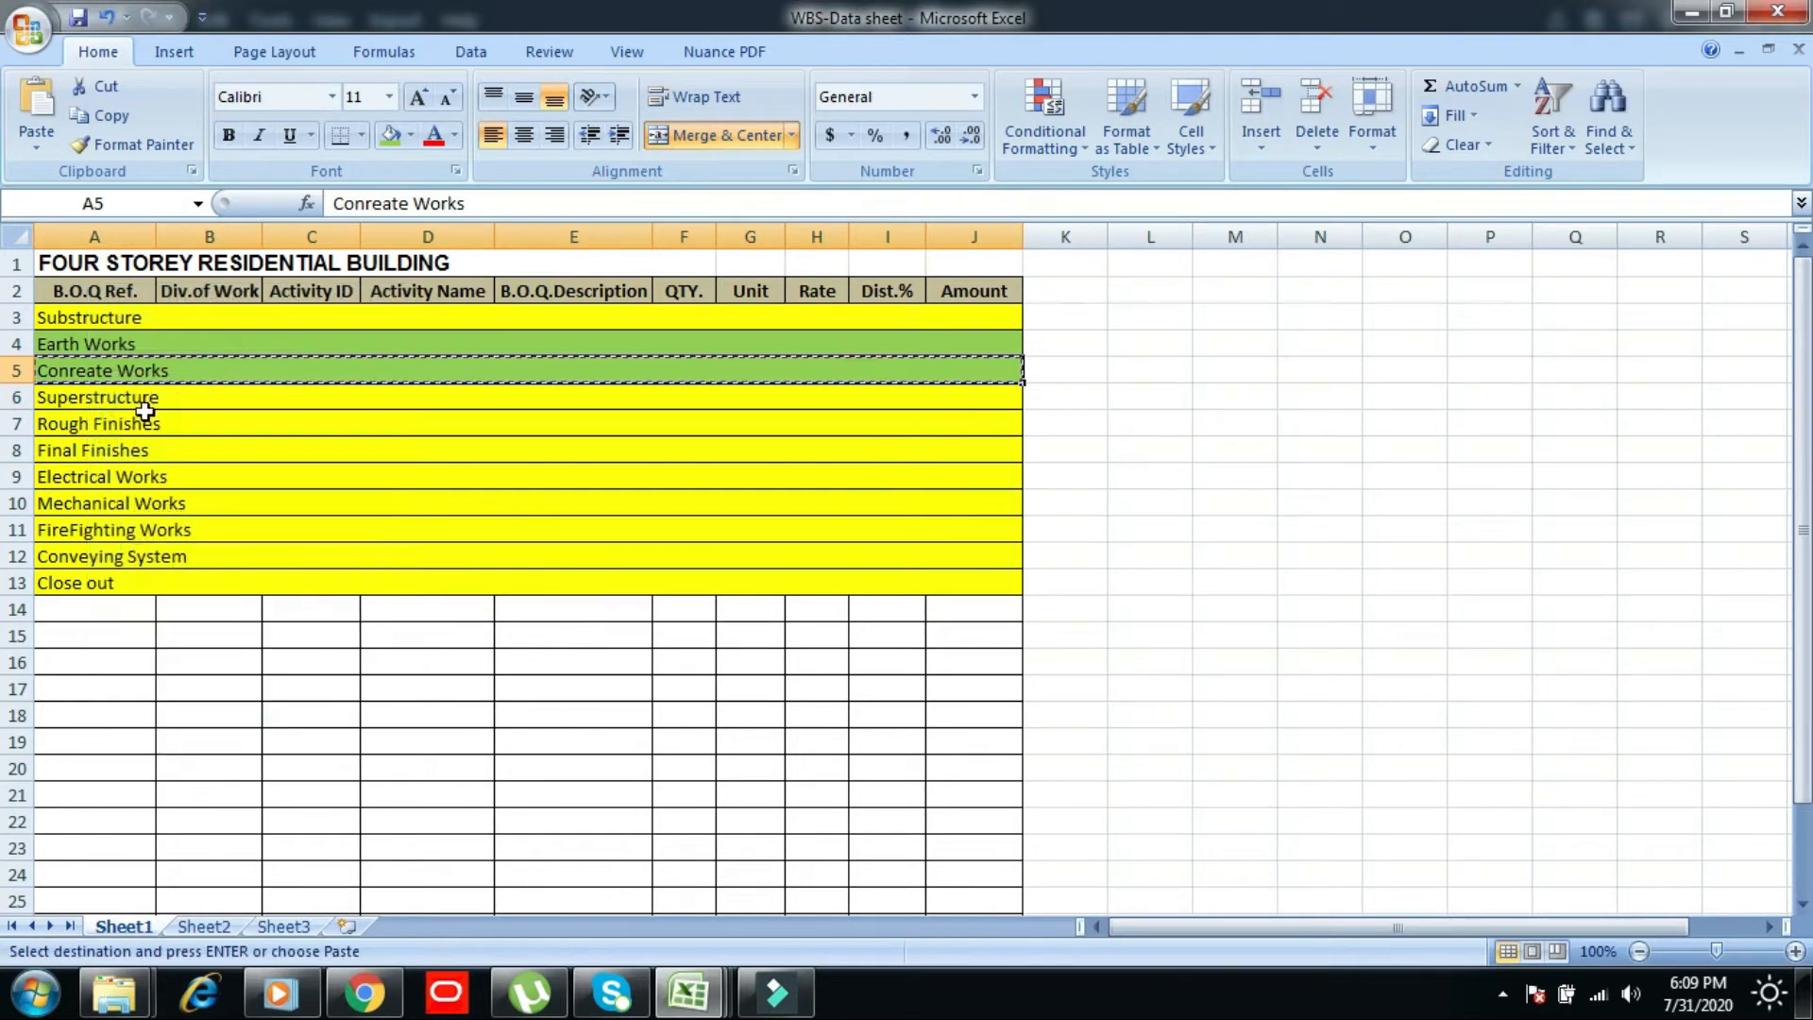
right_click(94, 372)
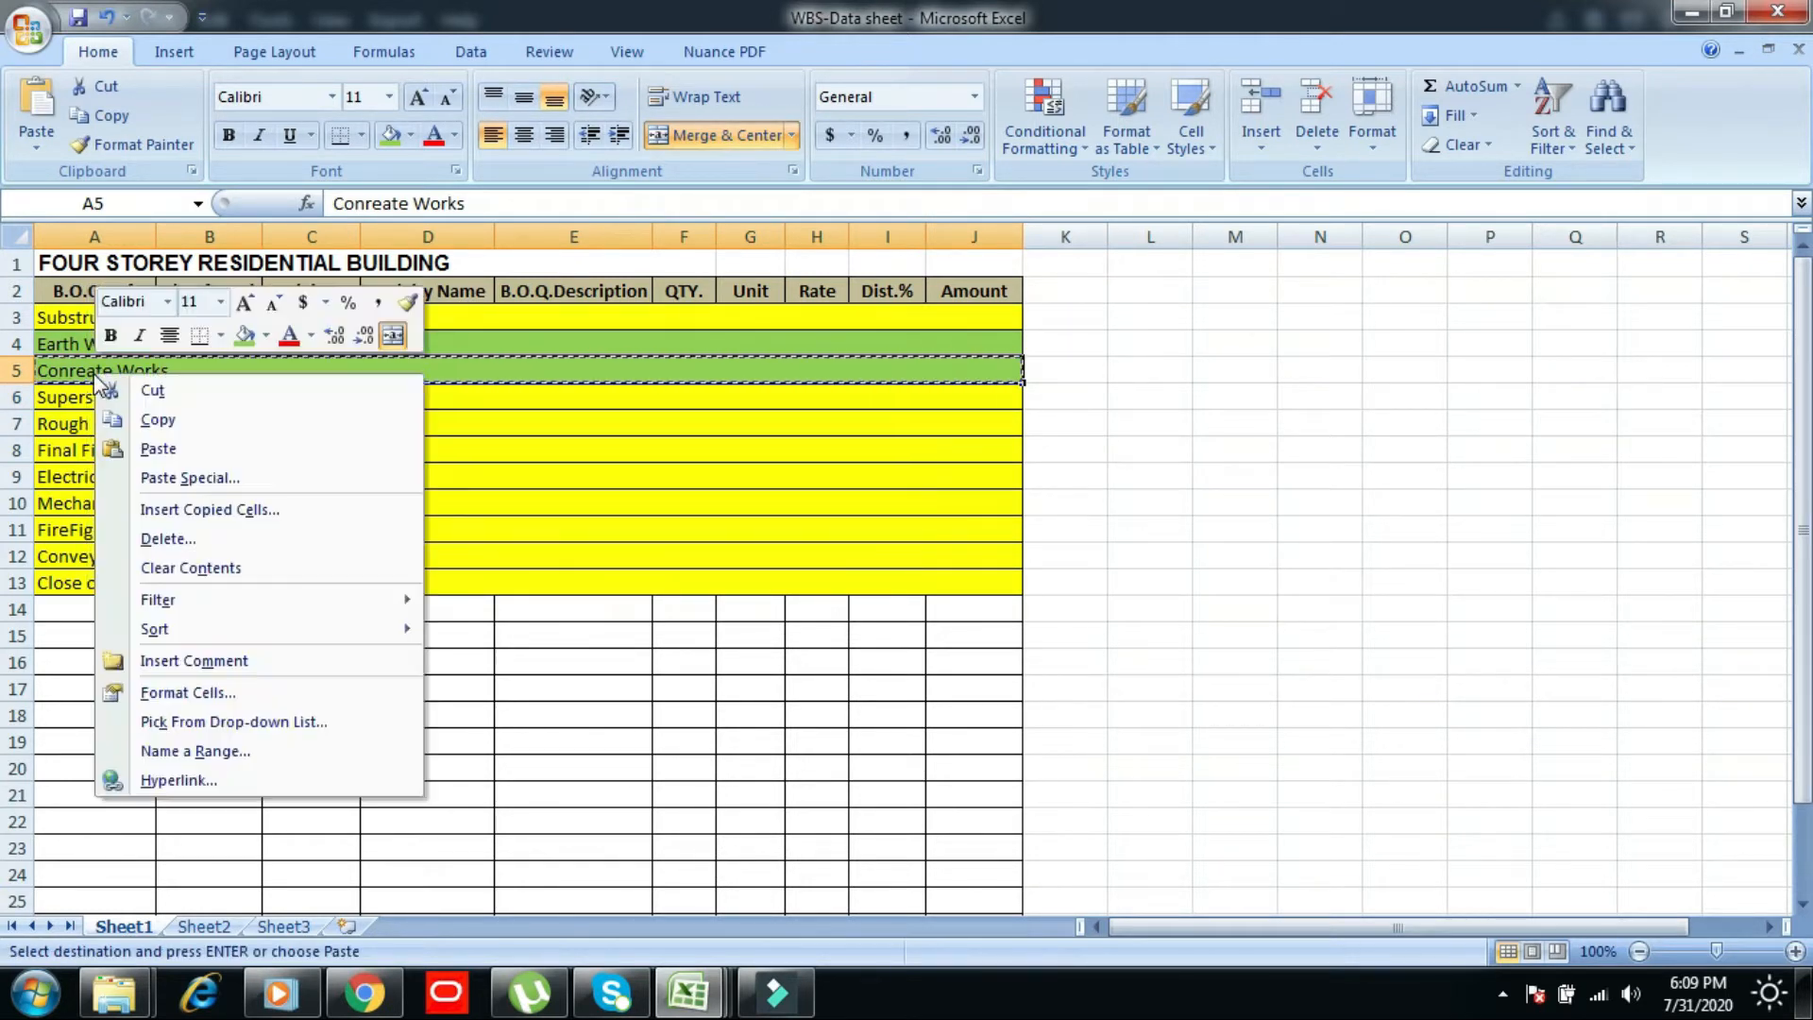
left_click(170, 511)
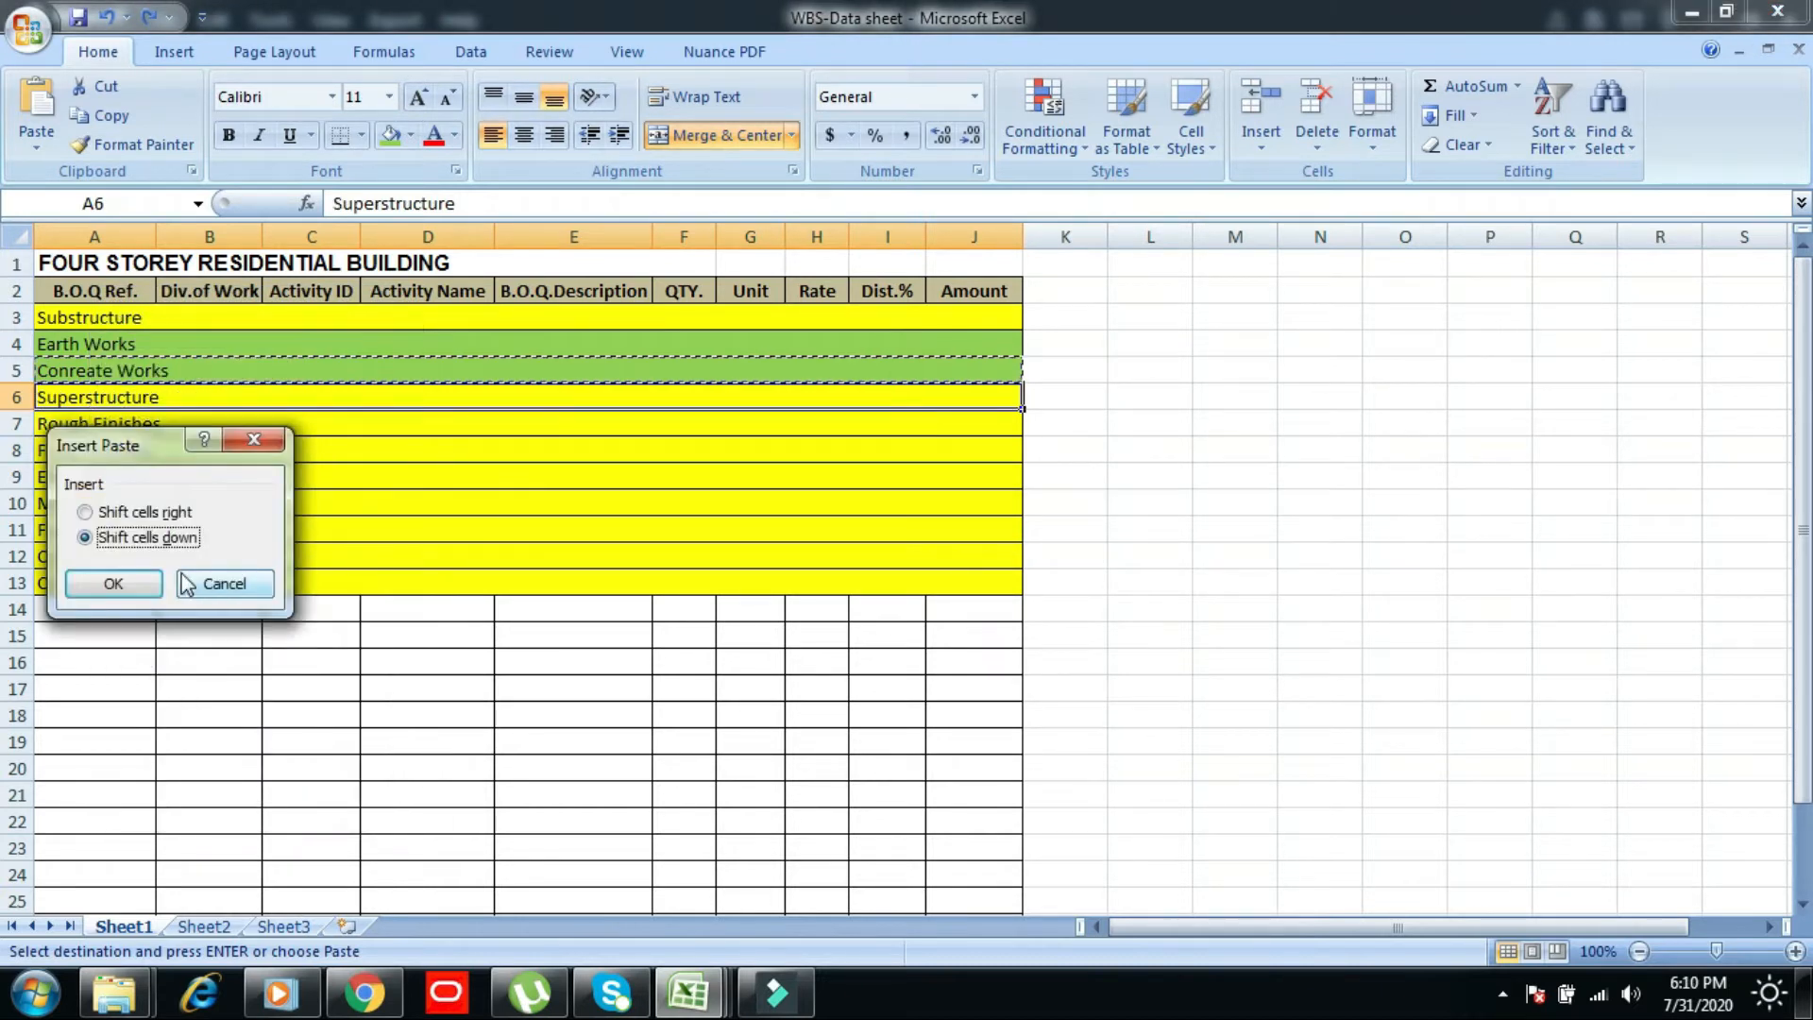
left_click(135, 586)
key("Escape")
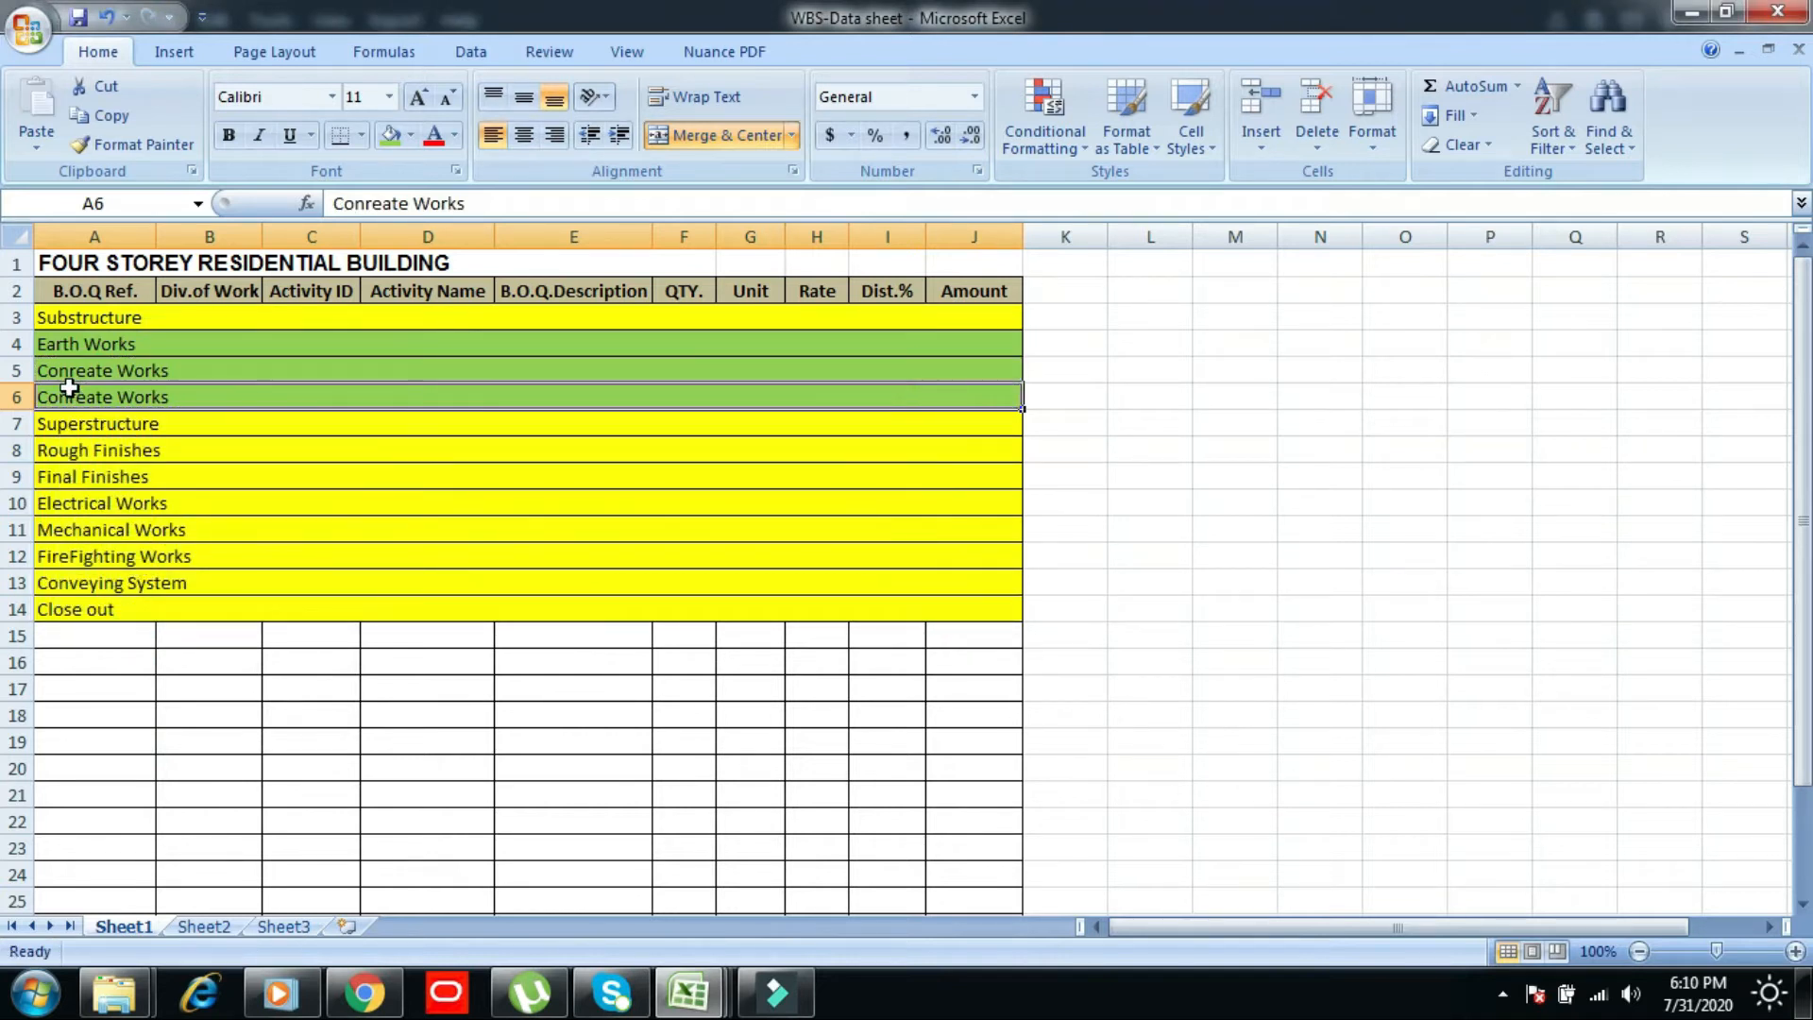
type("WaterProofing")
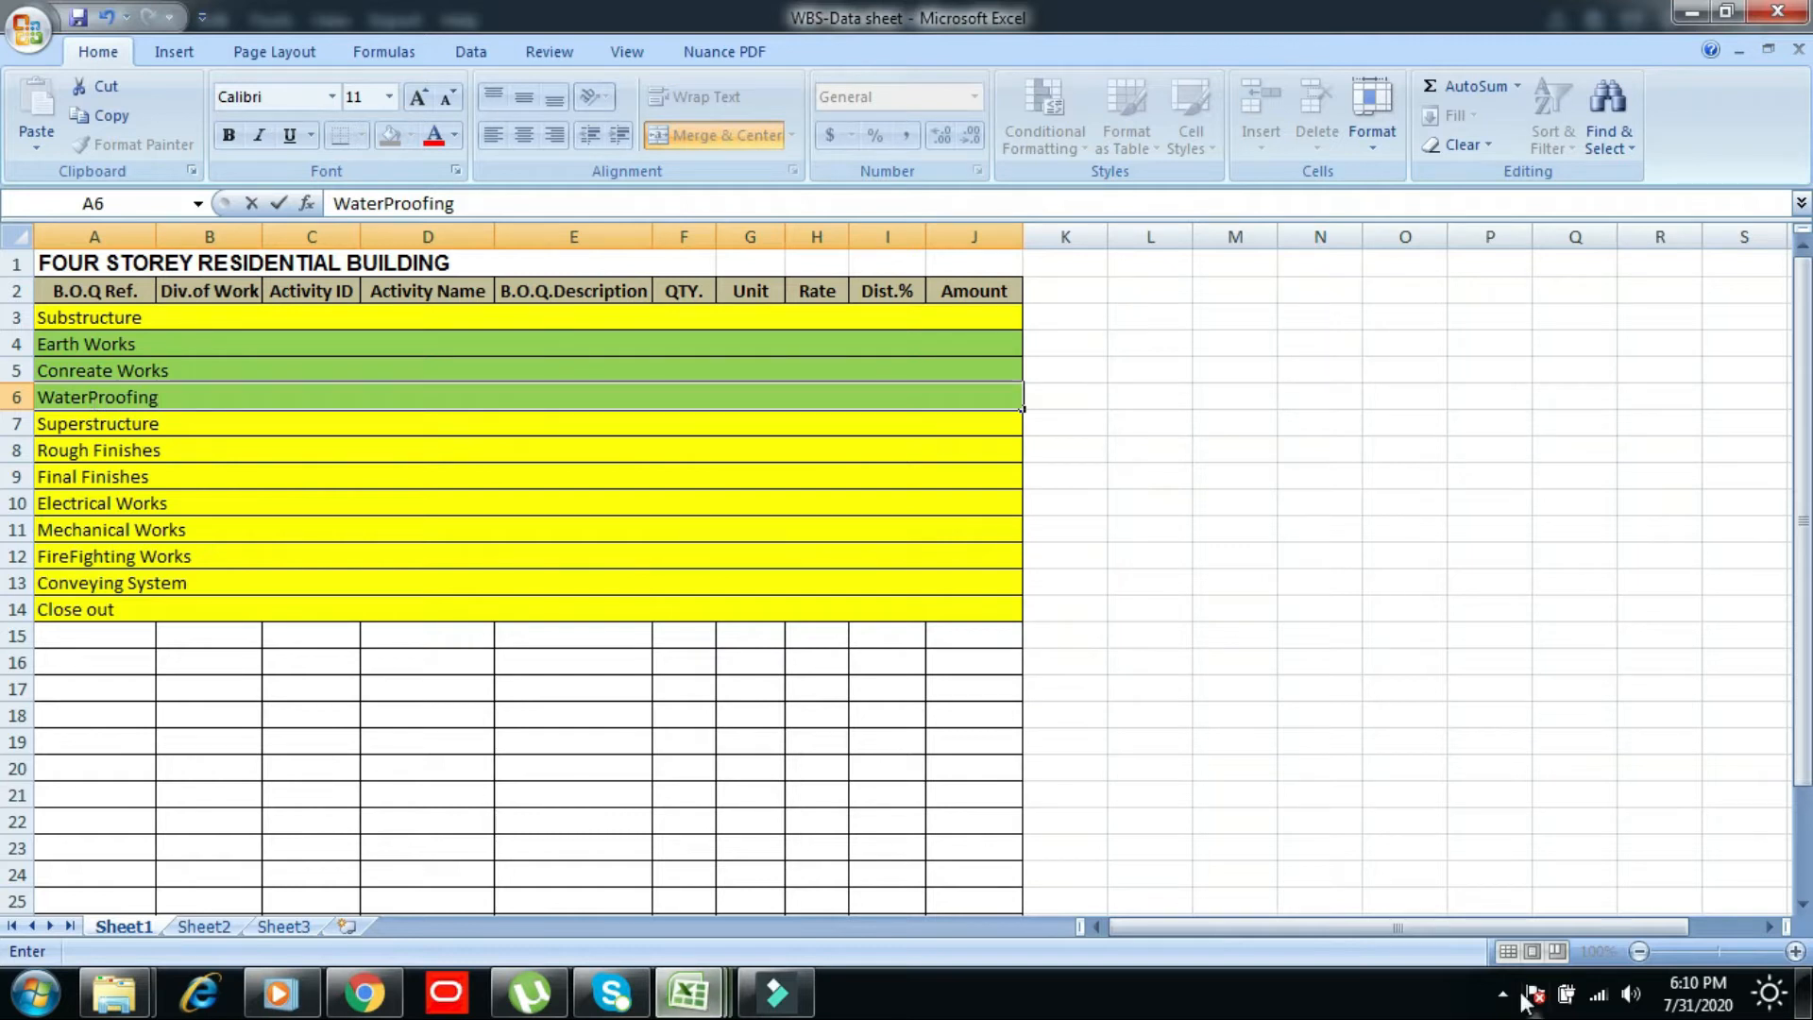
key("Return")
key("alt")
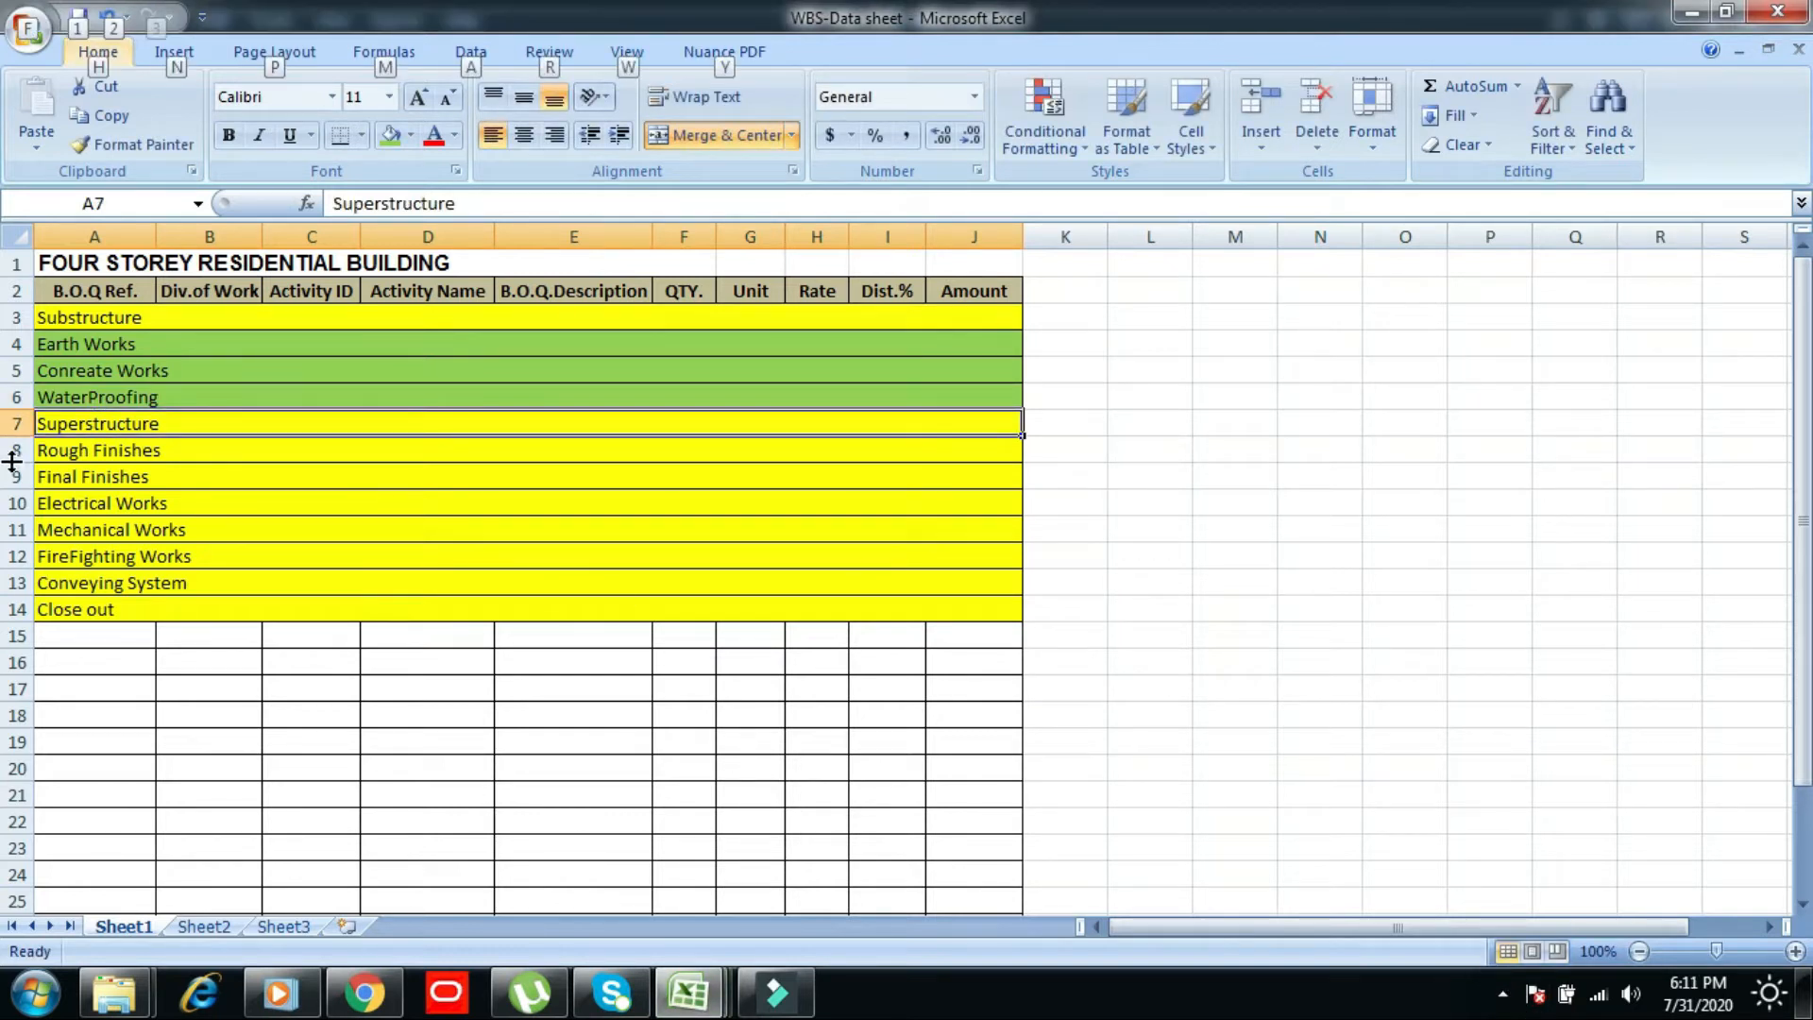
- Insert a copy of the WaterProofing row above Rough Finishes, shifting cells down, and change its text to "Ground Floor"
left_click(51, 397)
right_click(55, 400)
left_click(113, 445)
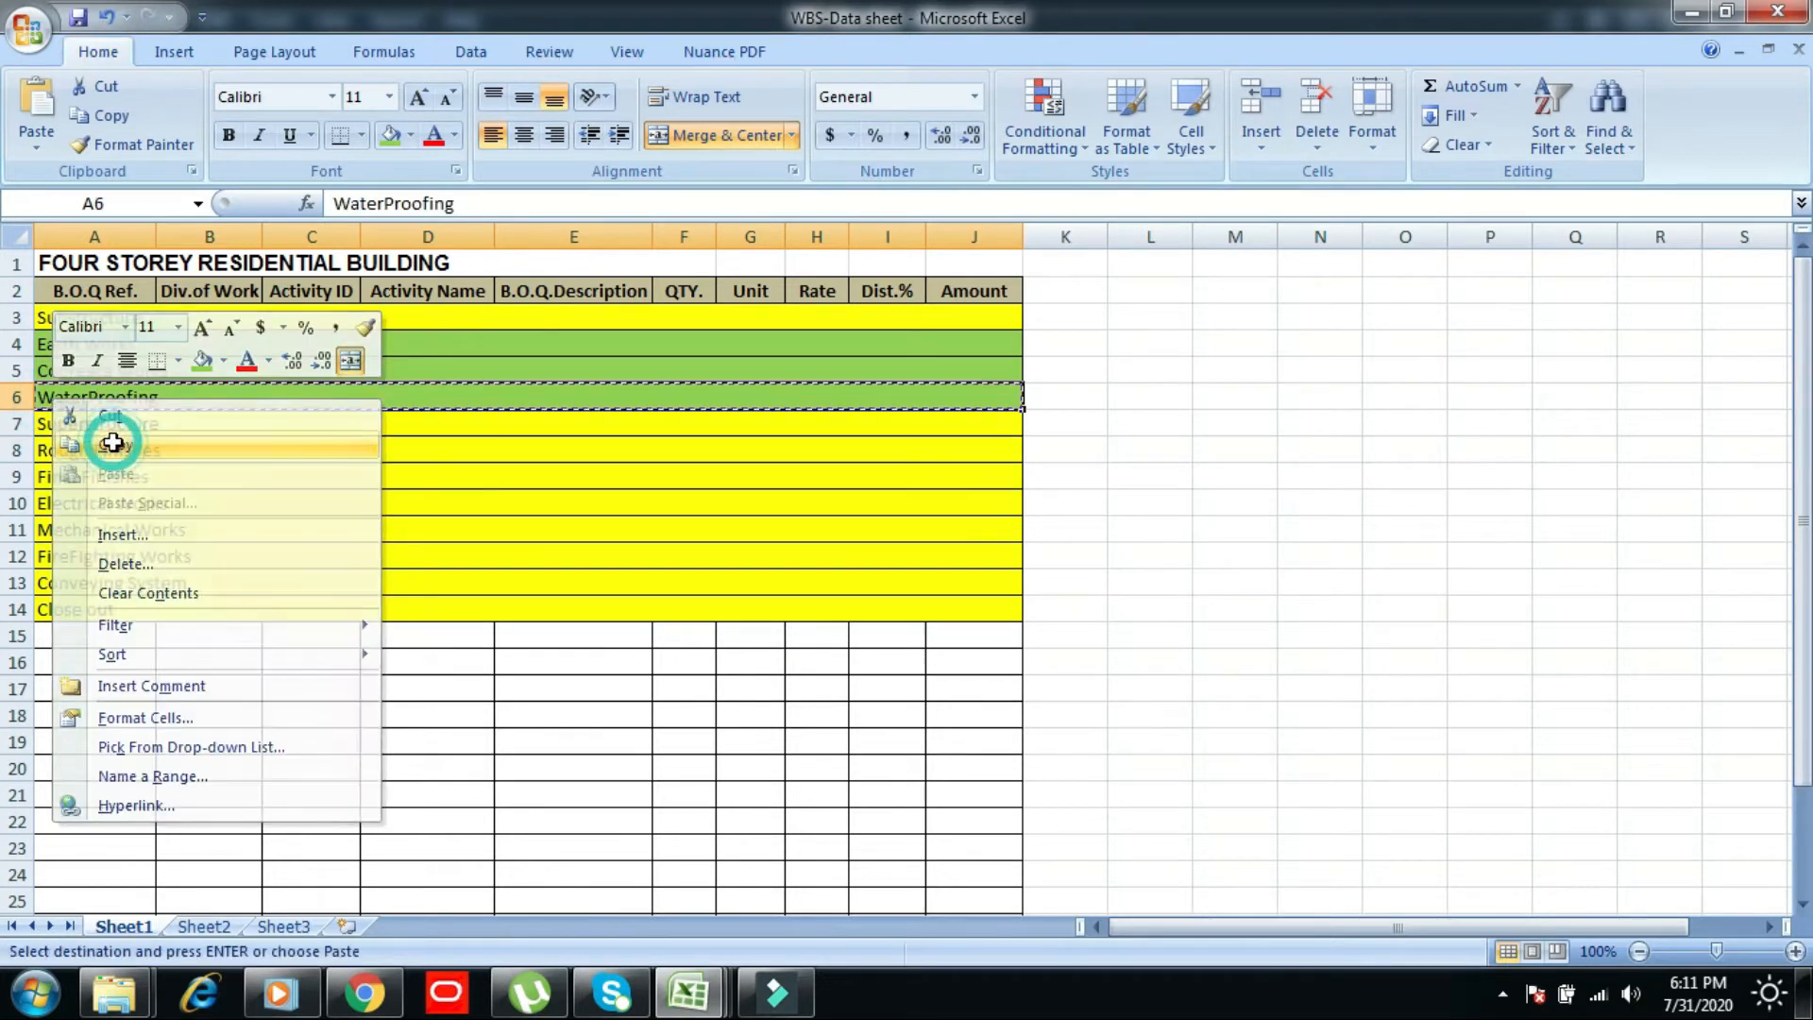
left_click(81, 449)
right_click(81, 449)
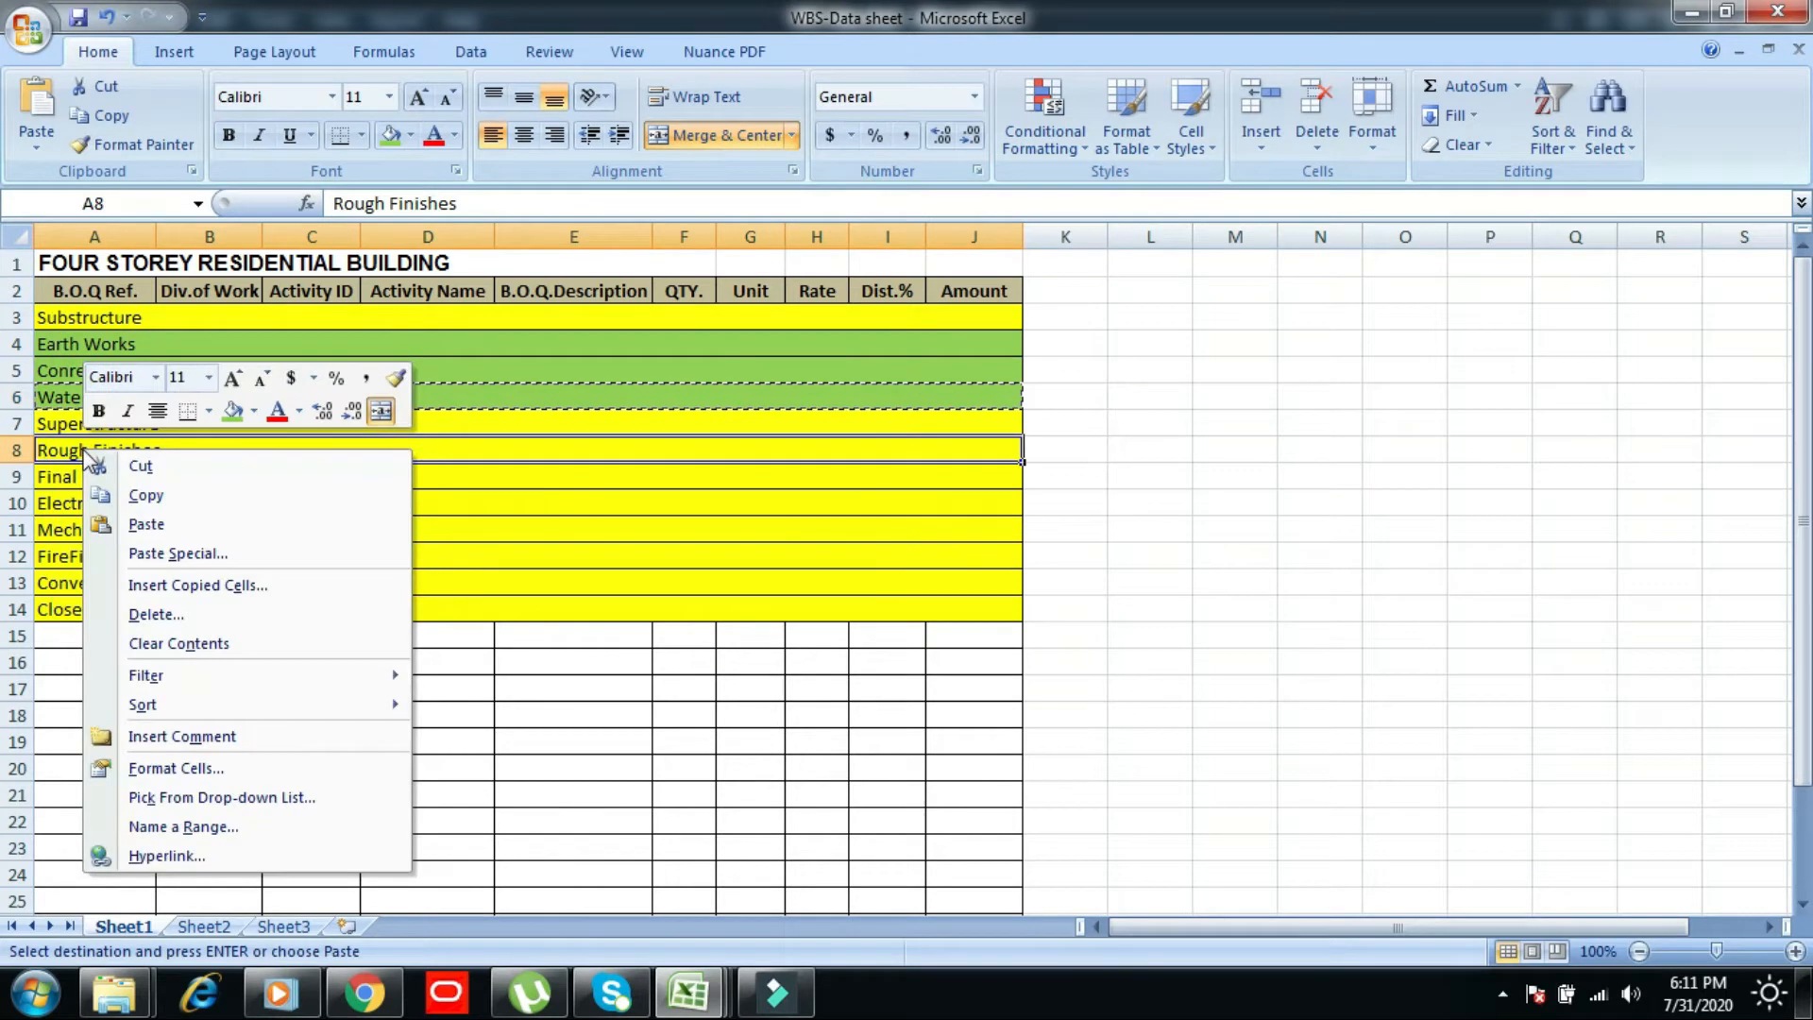
left_click(170, 580)
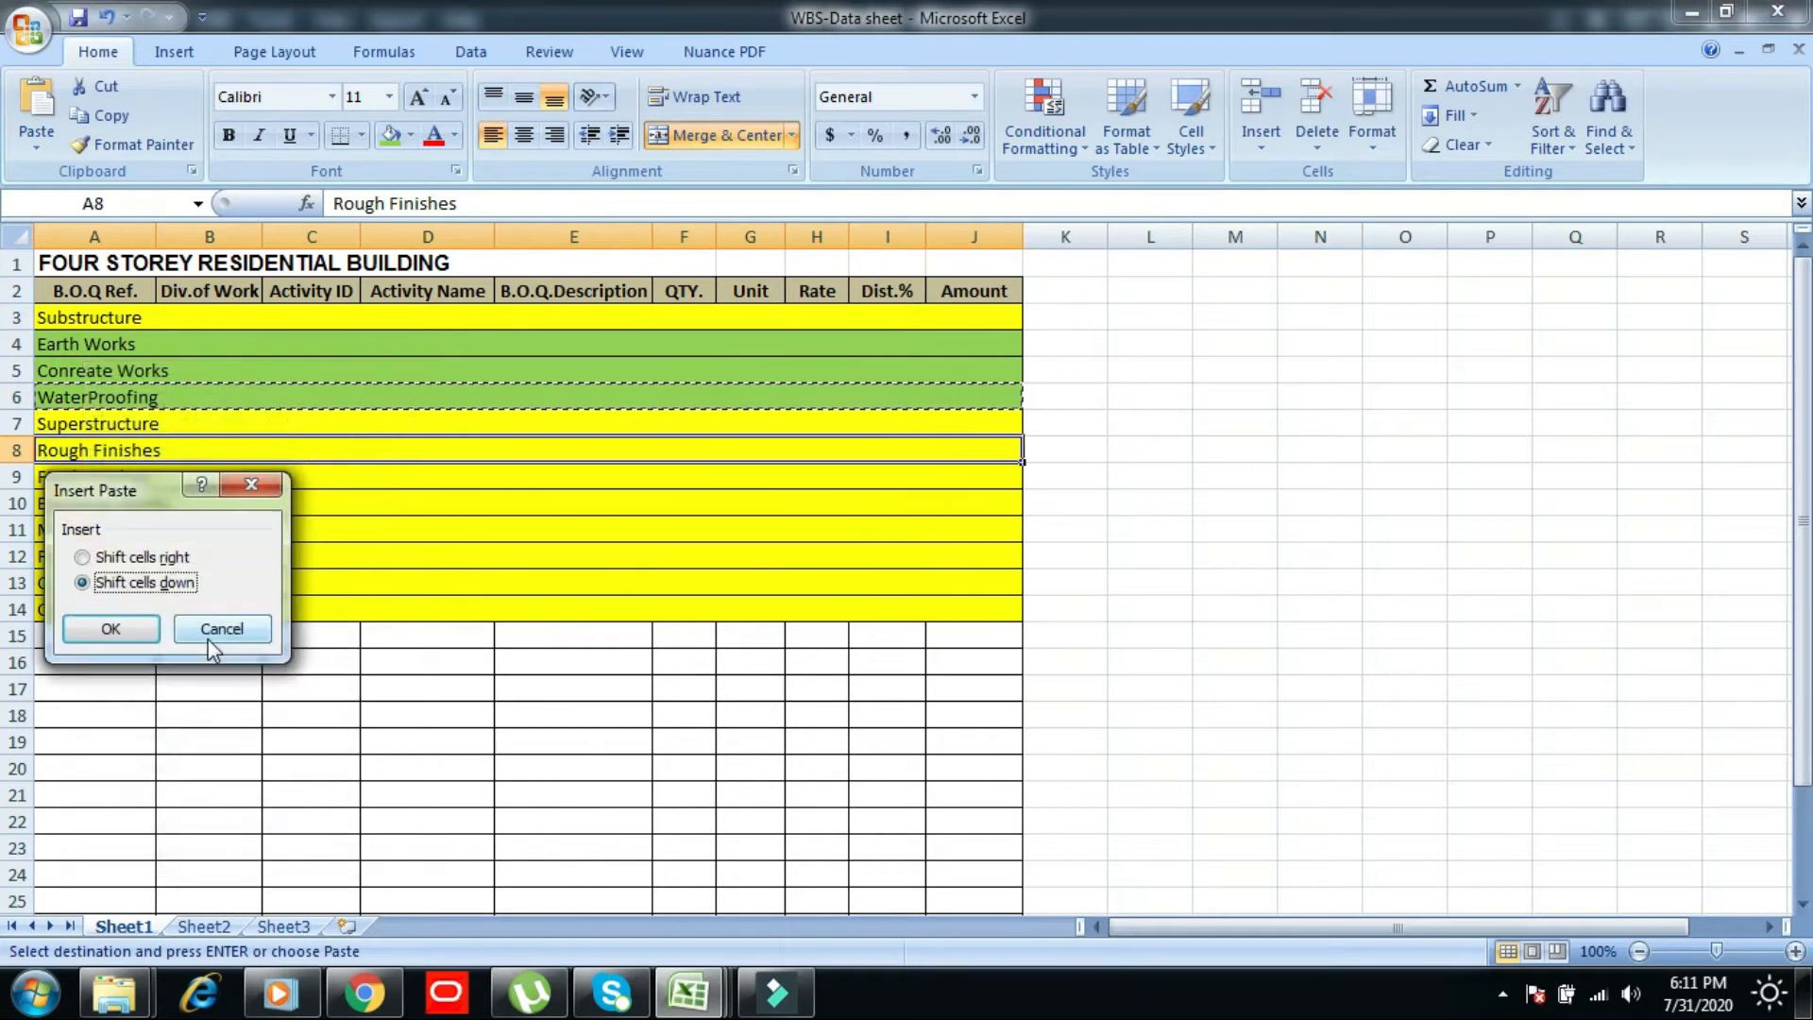
left_click(123, 631)
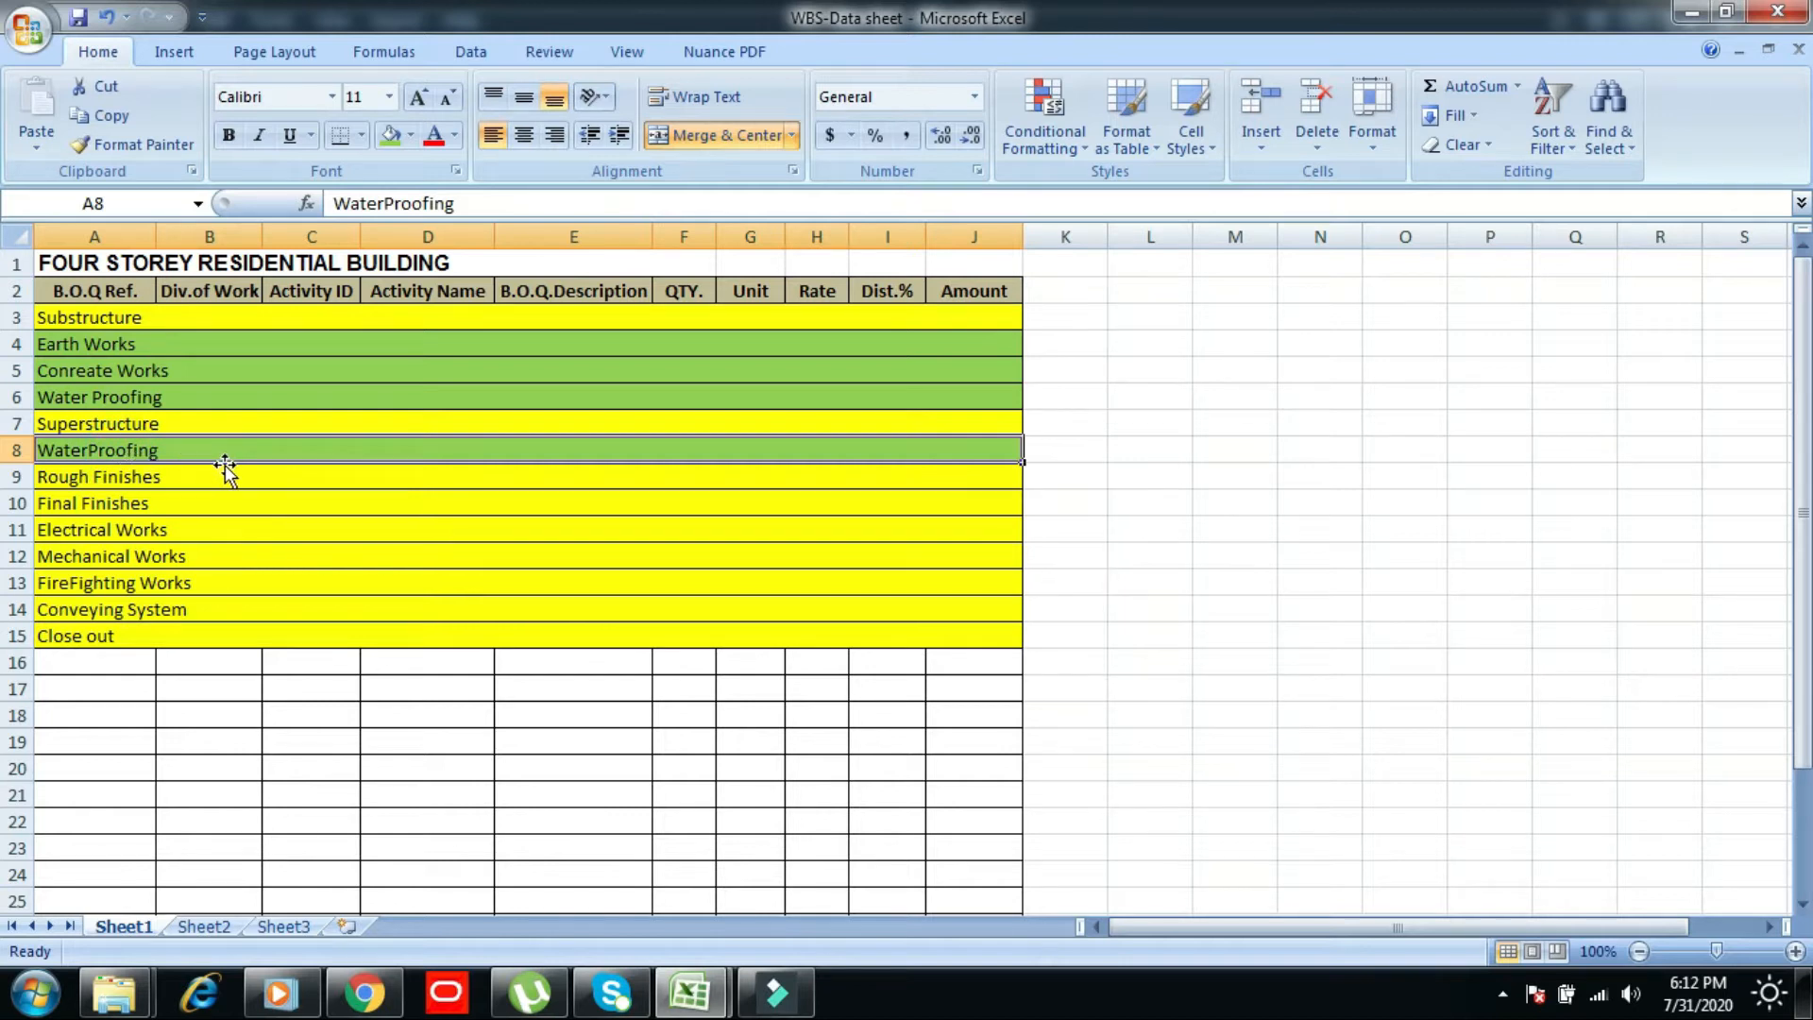
type("Ground Floor")
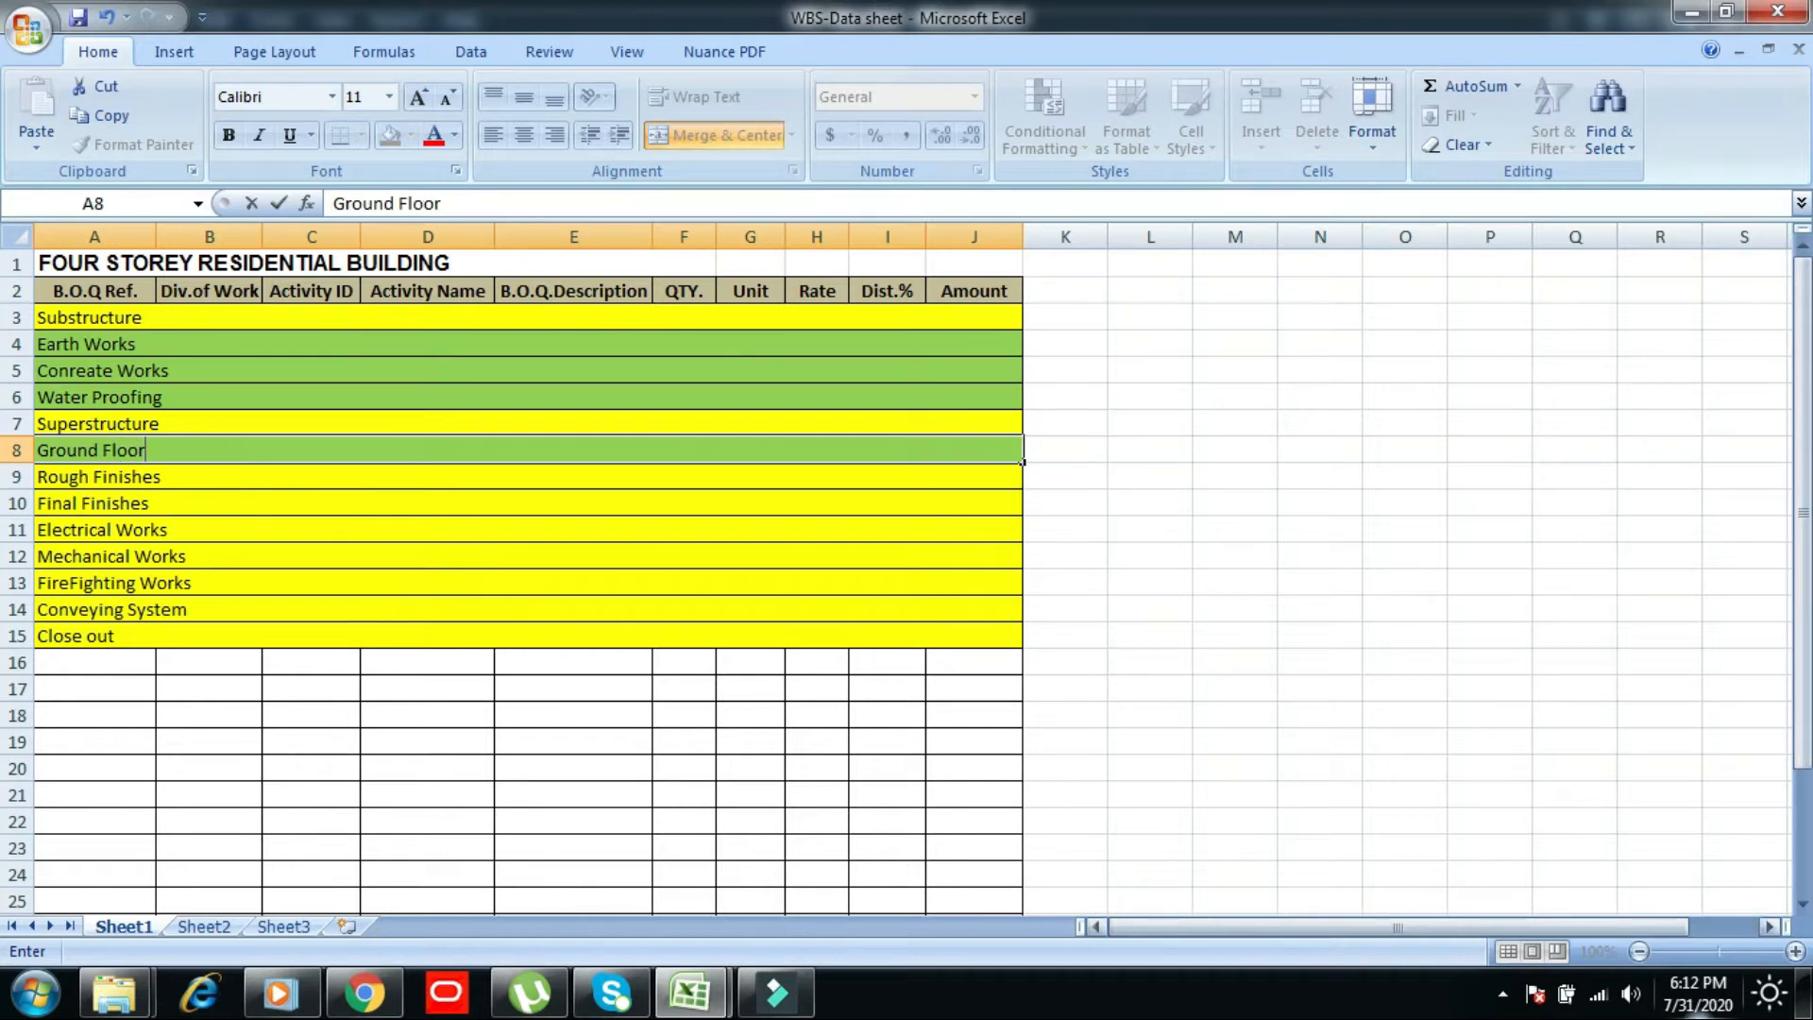
key("Return")
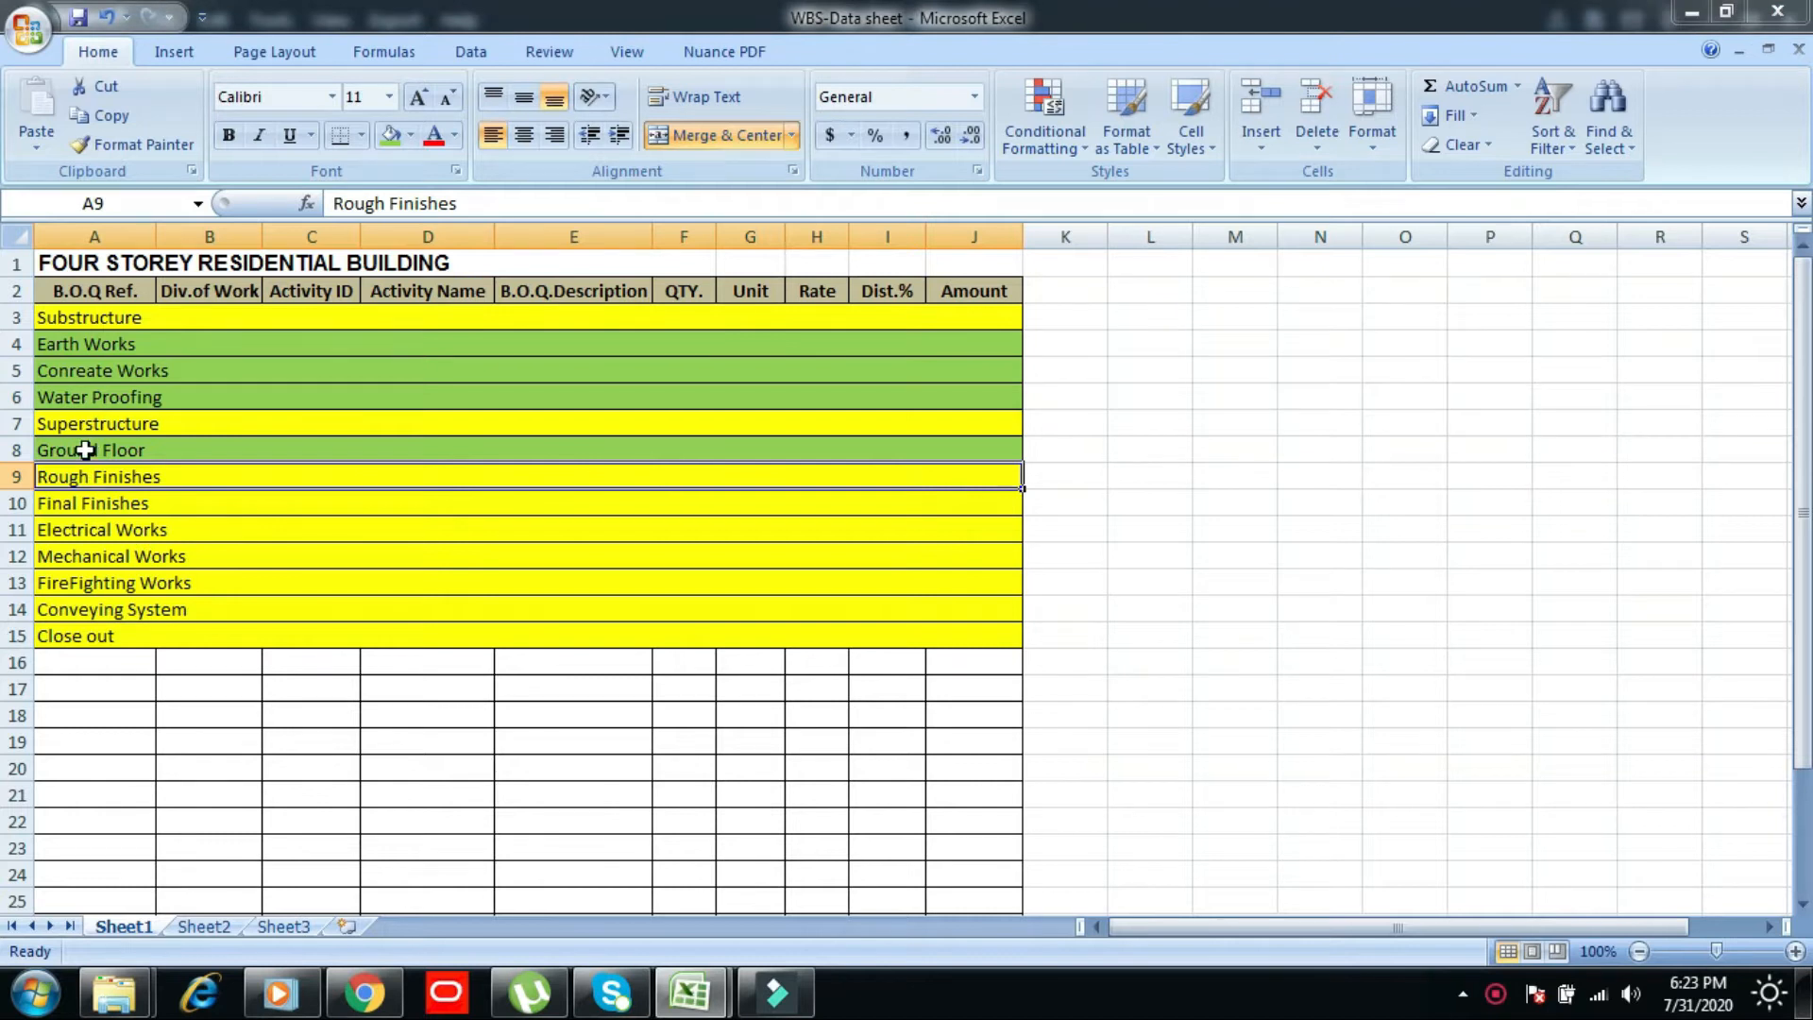
- Insert a copy of the green Ground Floor row above the Rough Finishes row, shifting cells down
left_click(85, 449)
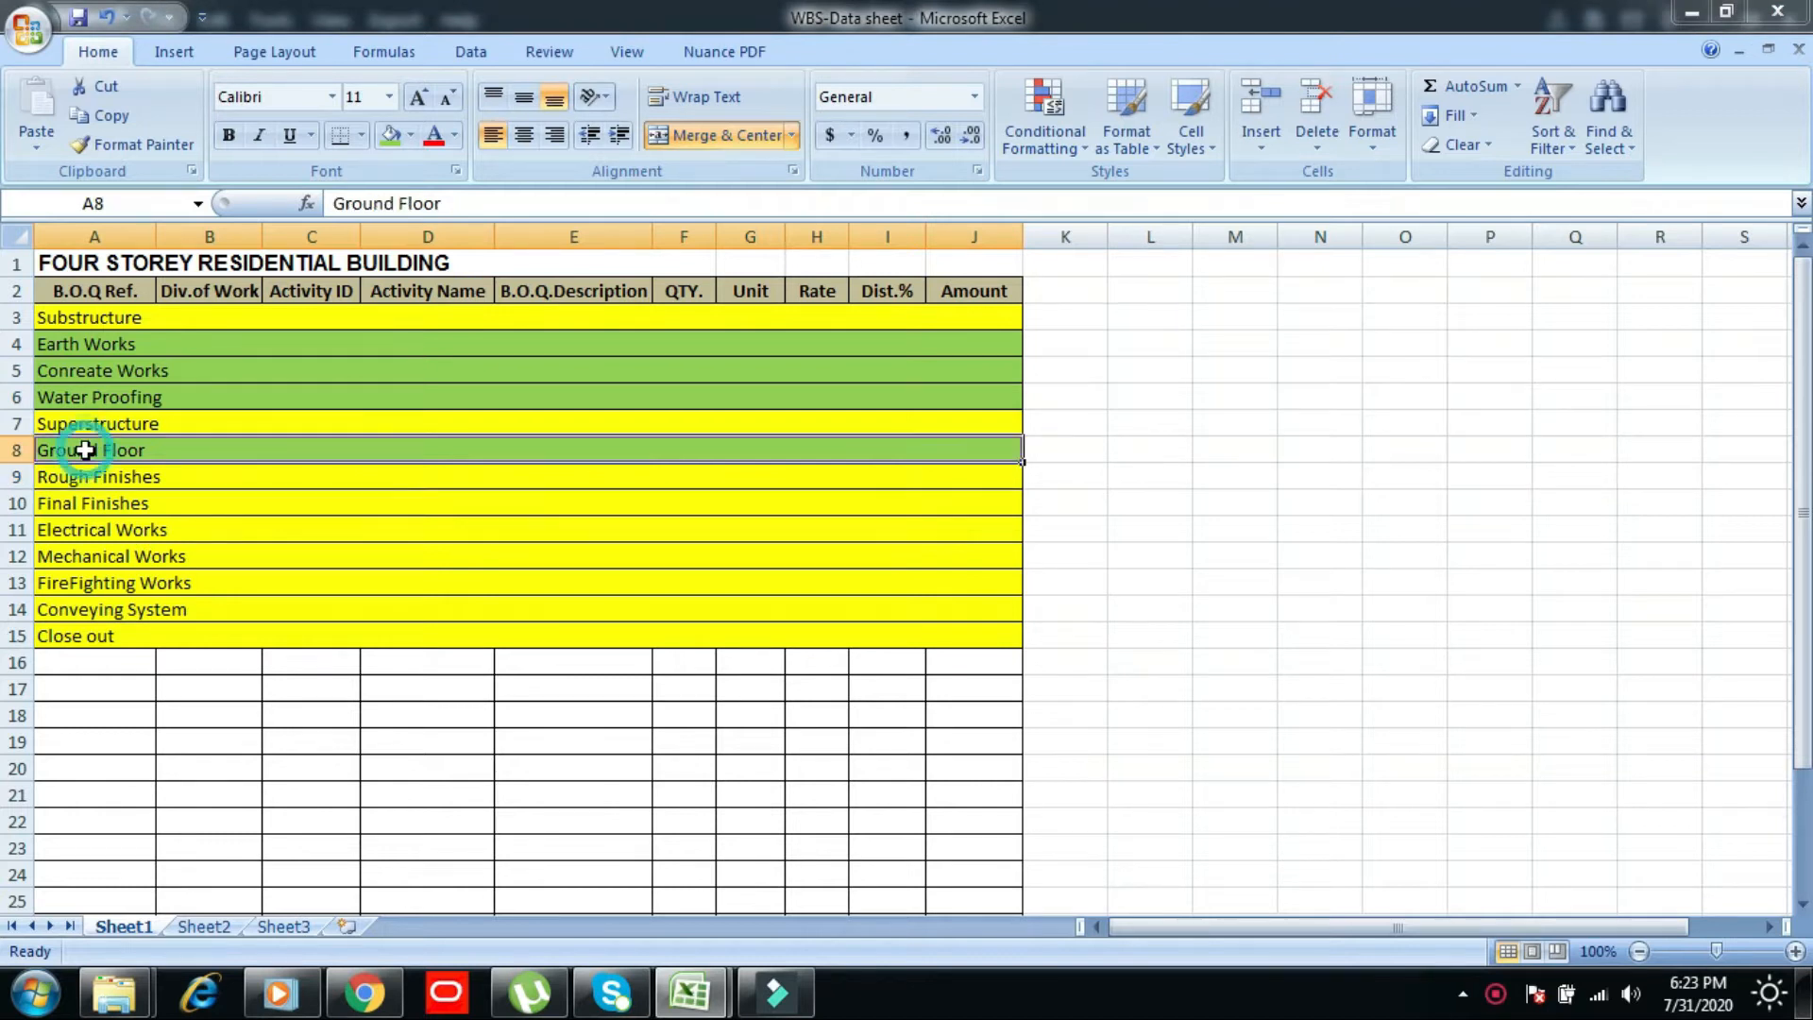
right_click(85, 450)
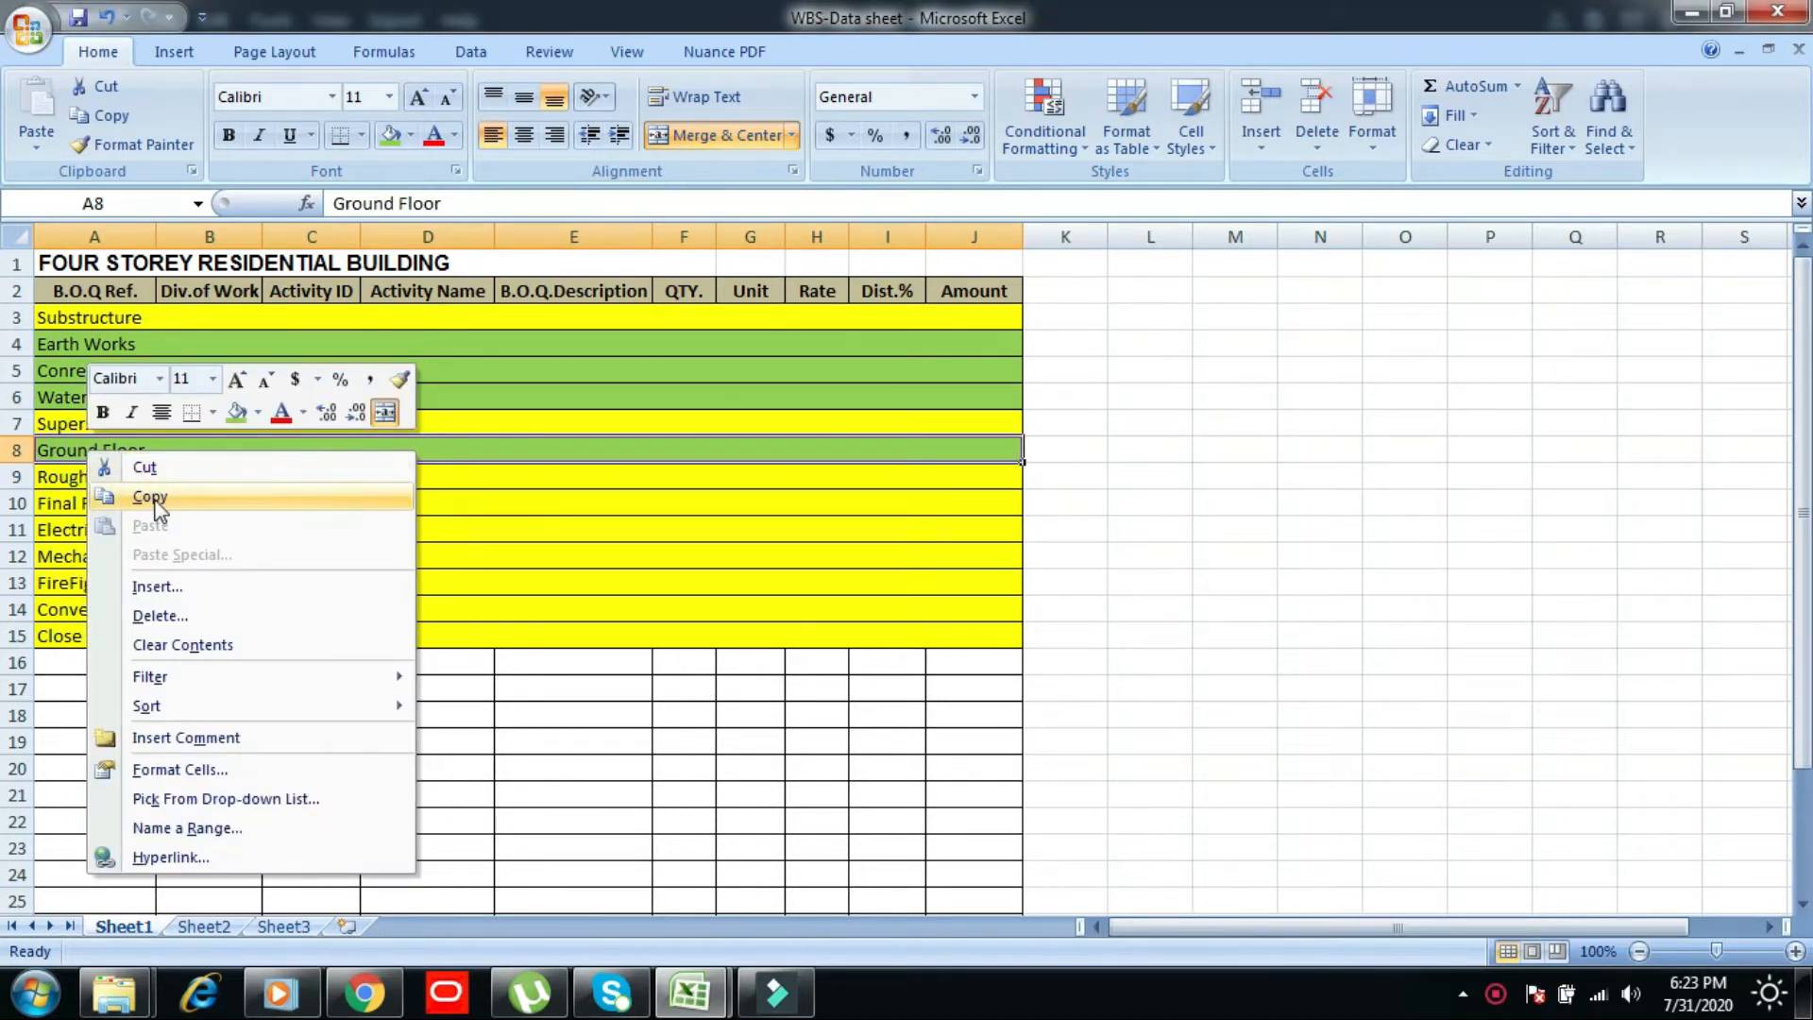
left_click(156, 510)
left_click(87, 481)
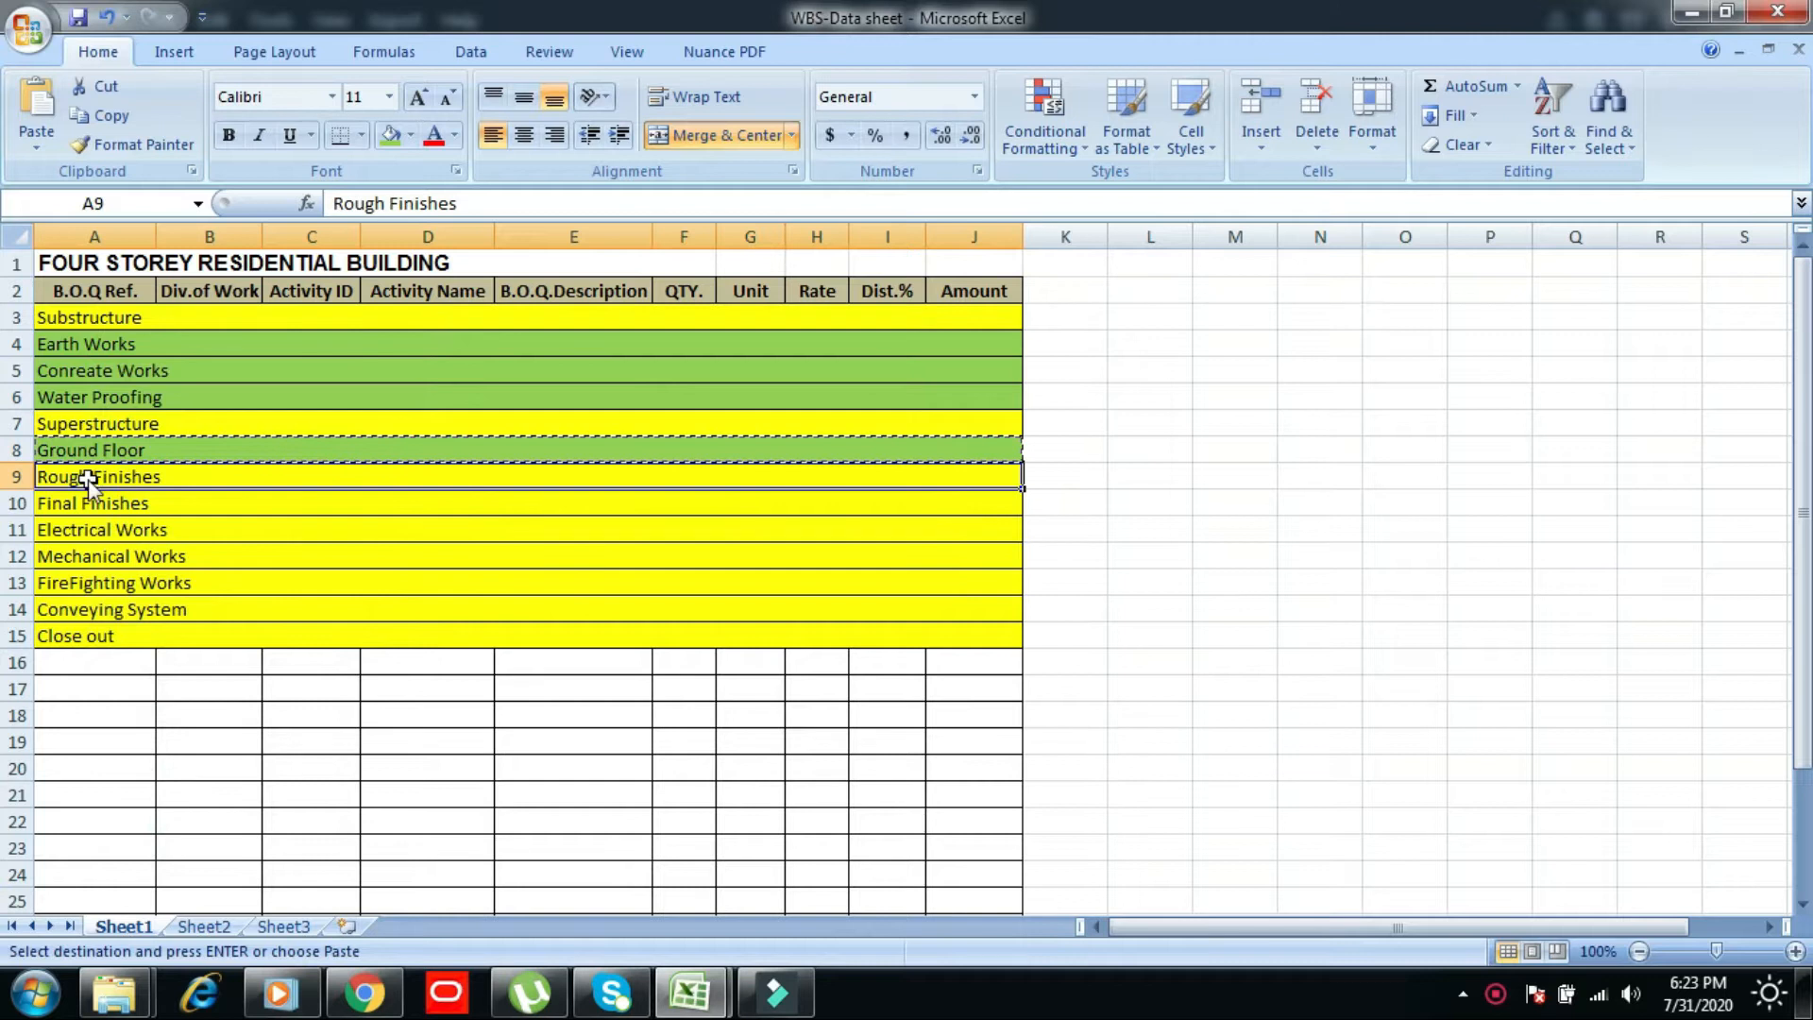
right_click(87, 480)
left_click(188, 615)
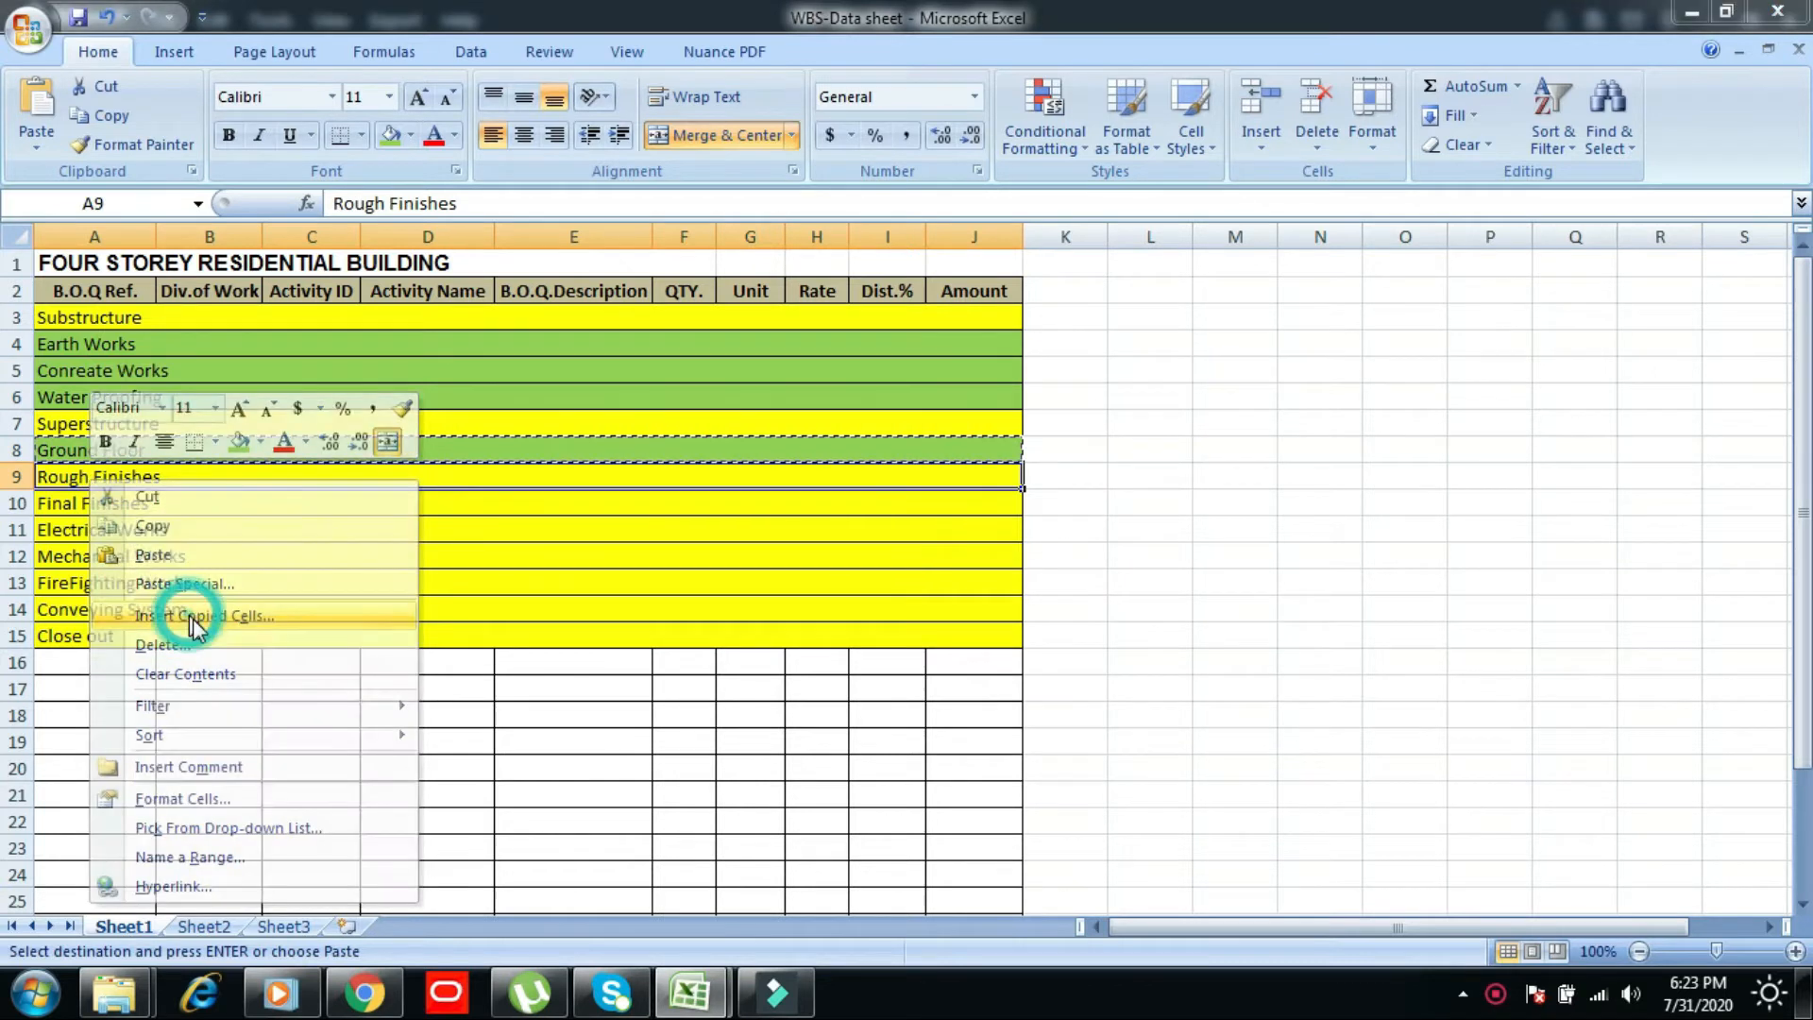
left_click(141, 661)
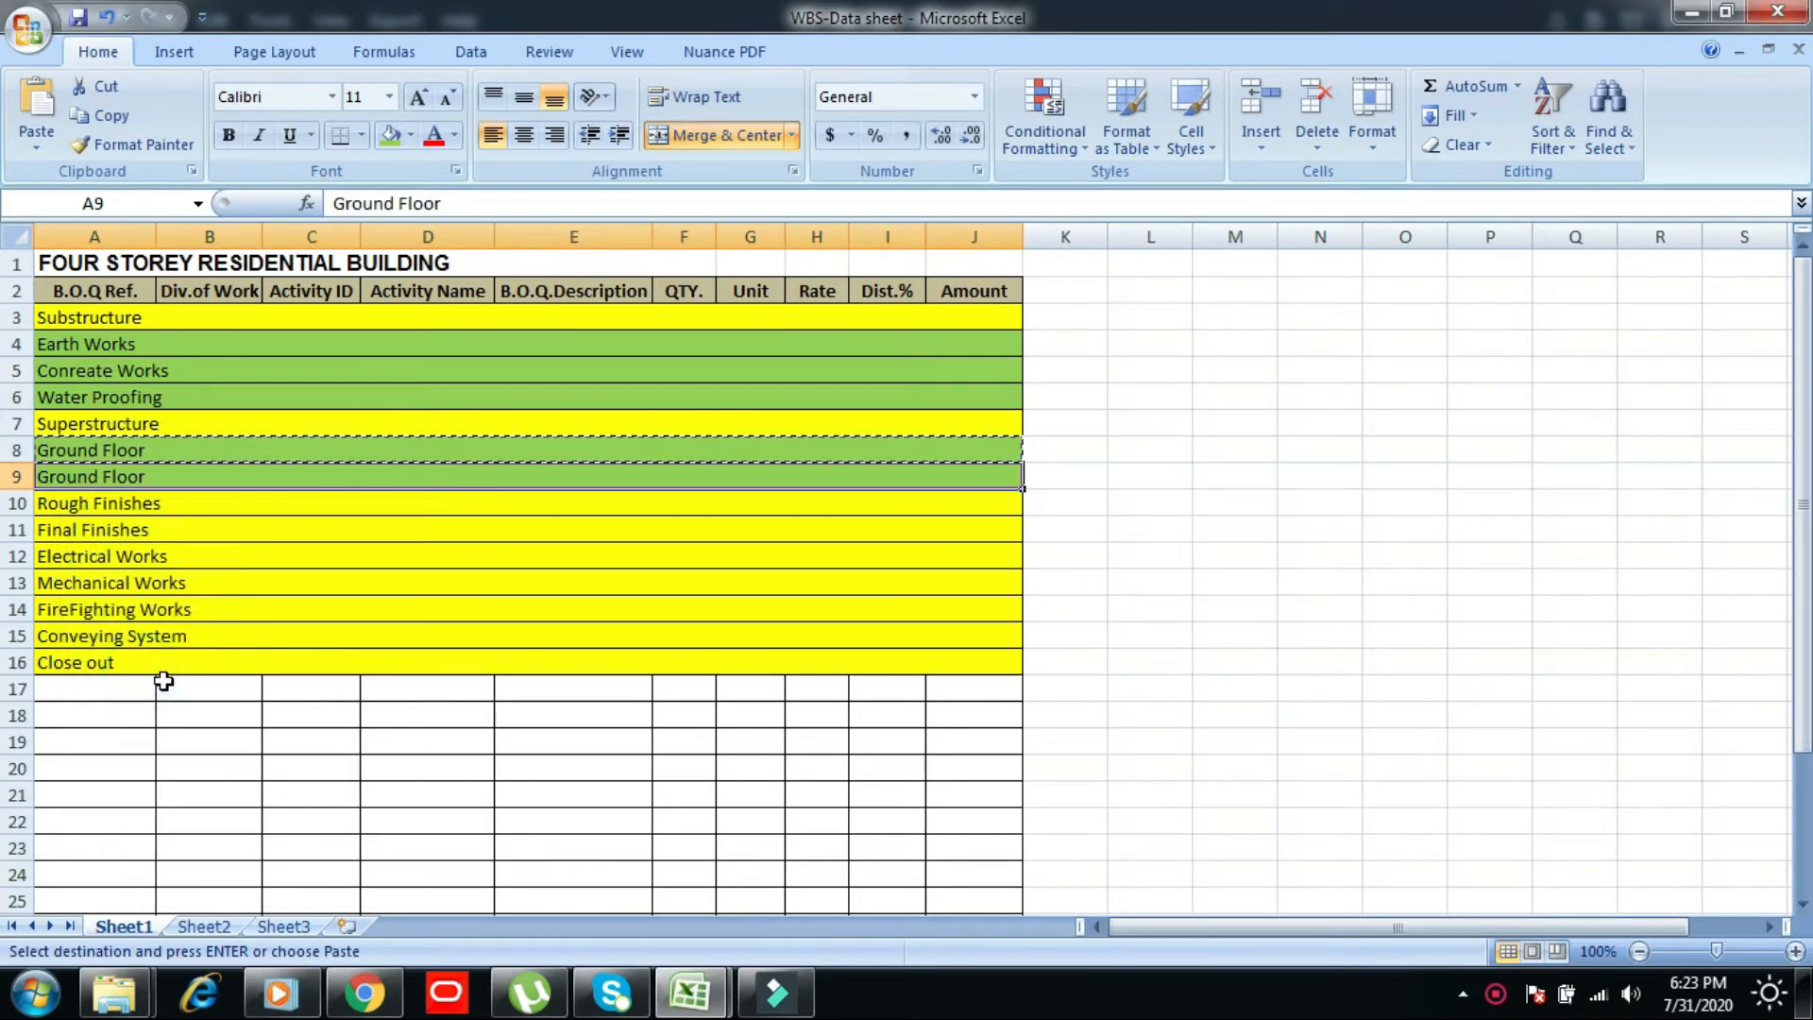
- Change the text of the copied Ground Floor row 9 to "Second Floor"
double_click(72, 479)
type("Seco")
type("nd")
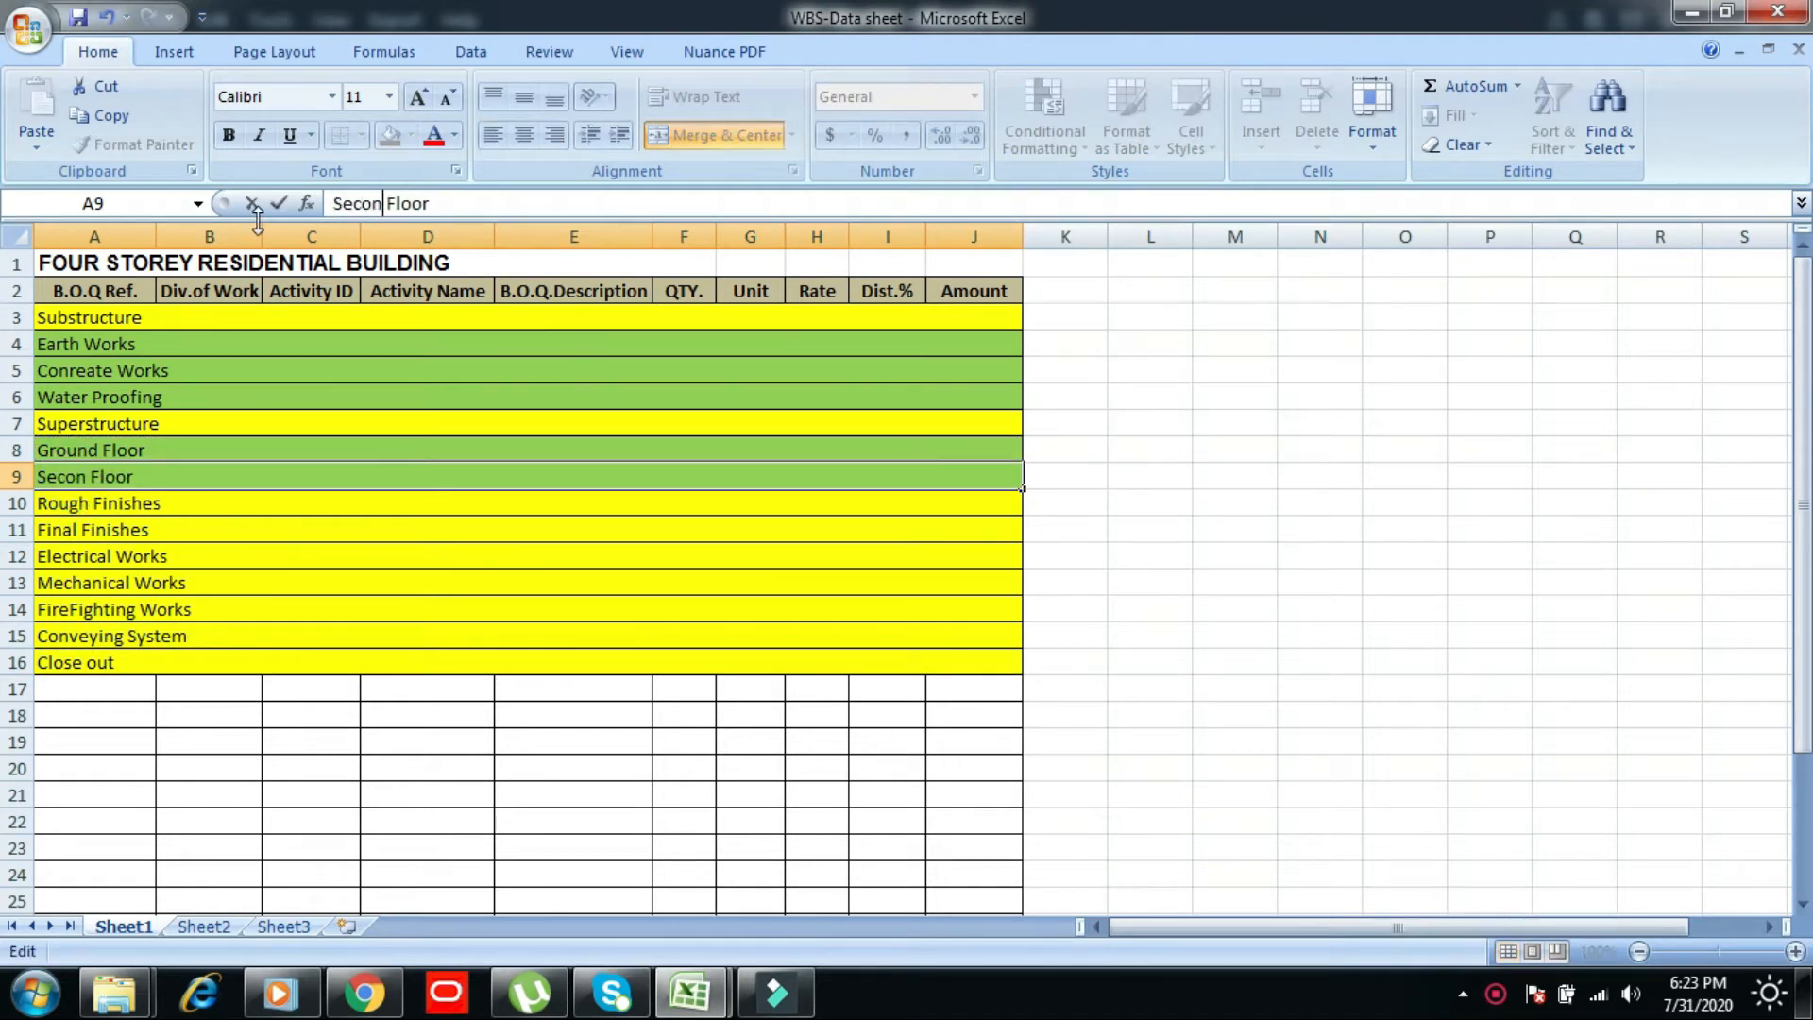
key("Delete")
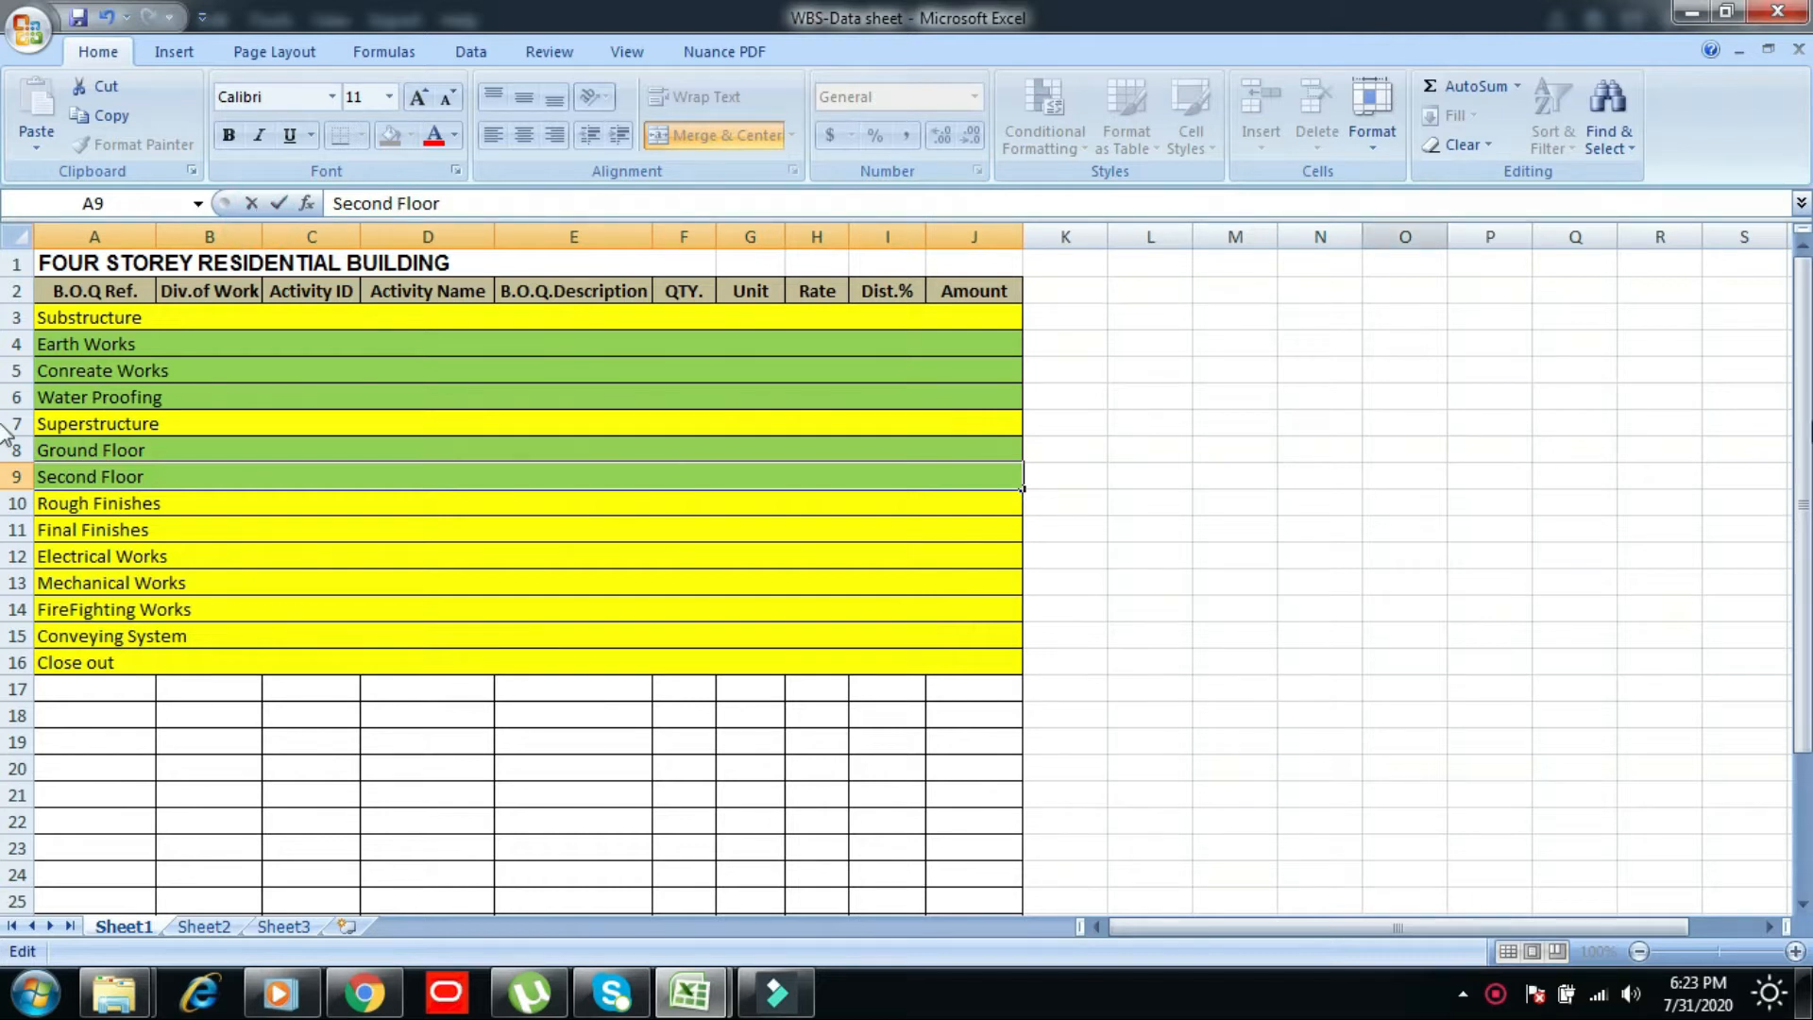
key("Return")
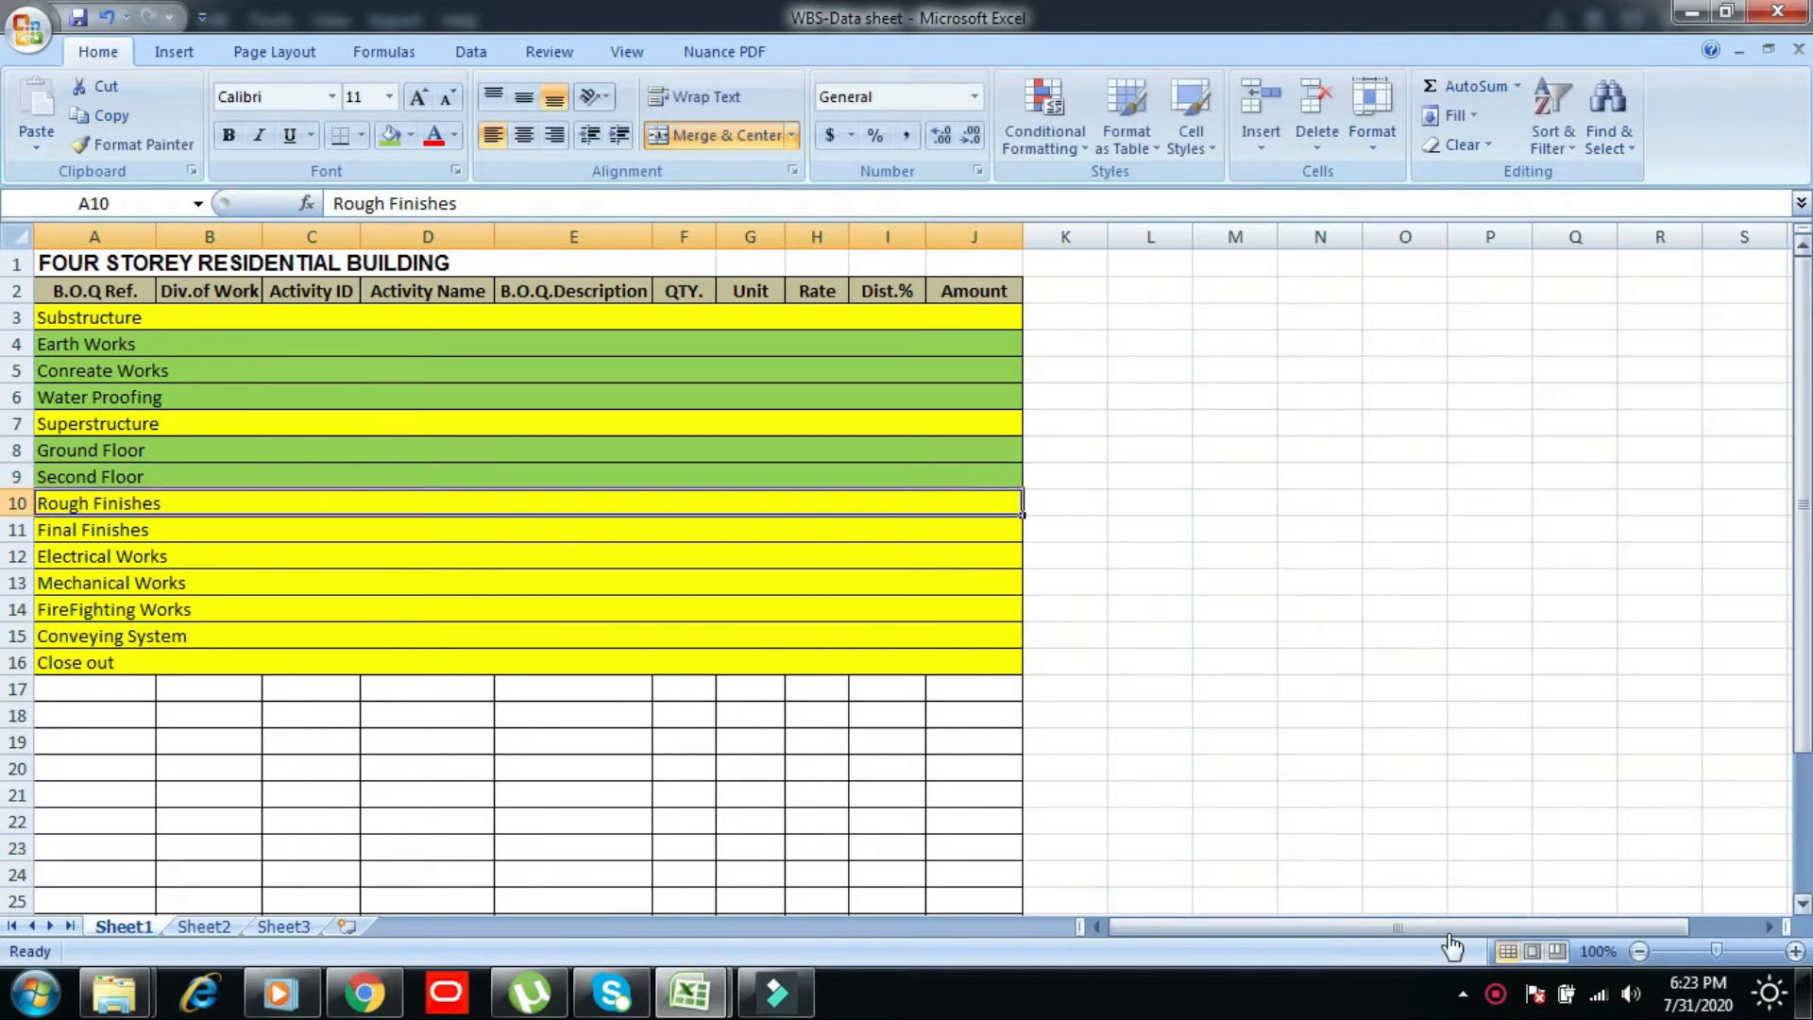
- Insert a copy of the Second Floor row above Rough Finishes, shifting cells down, and change its text to "Third Floor"
left_click(93, 477)
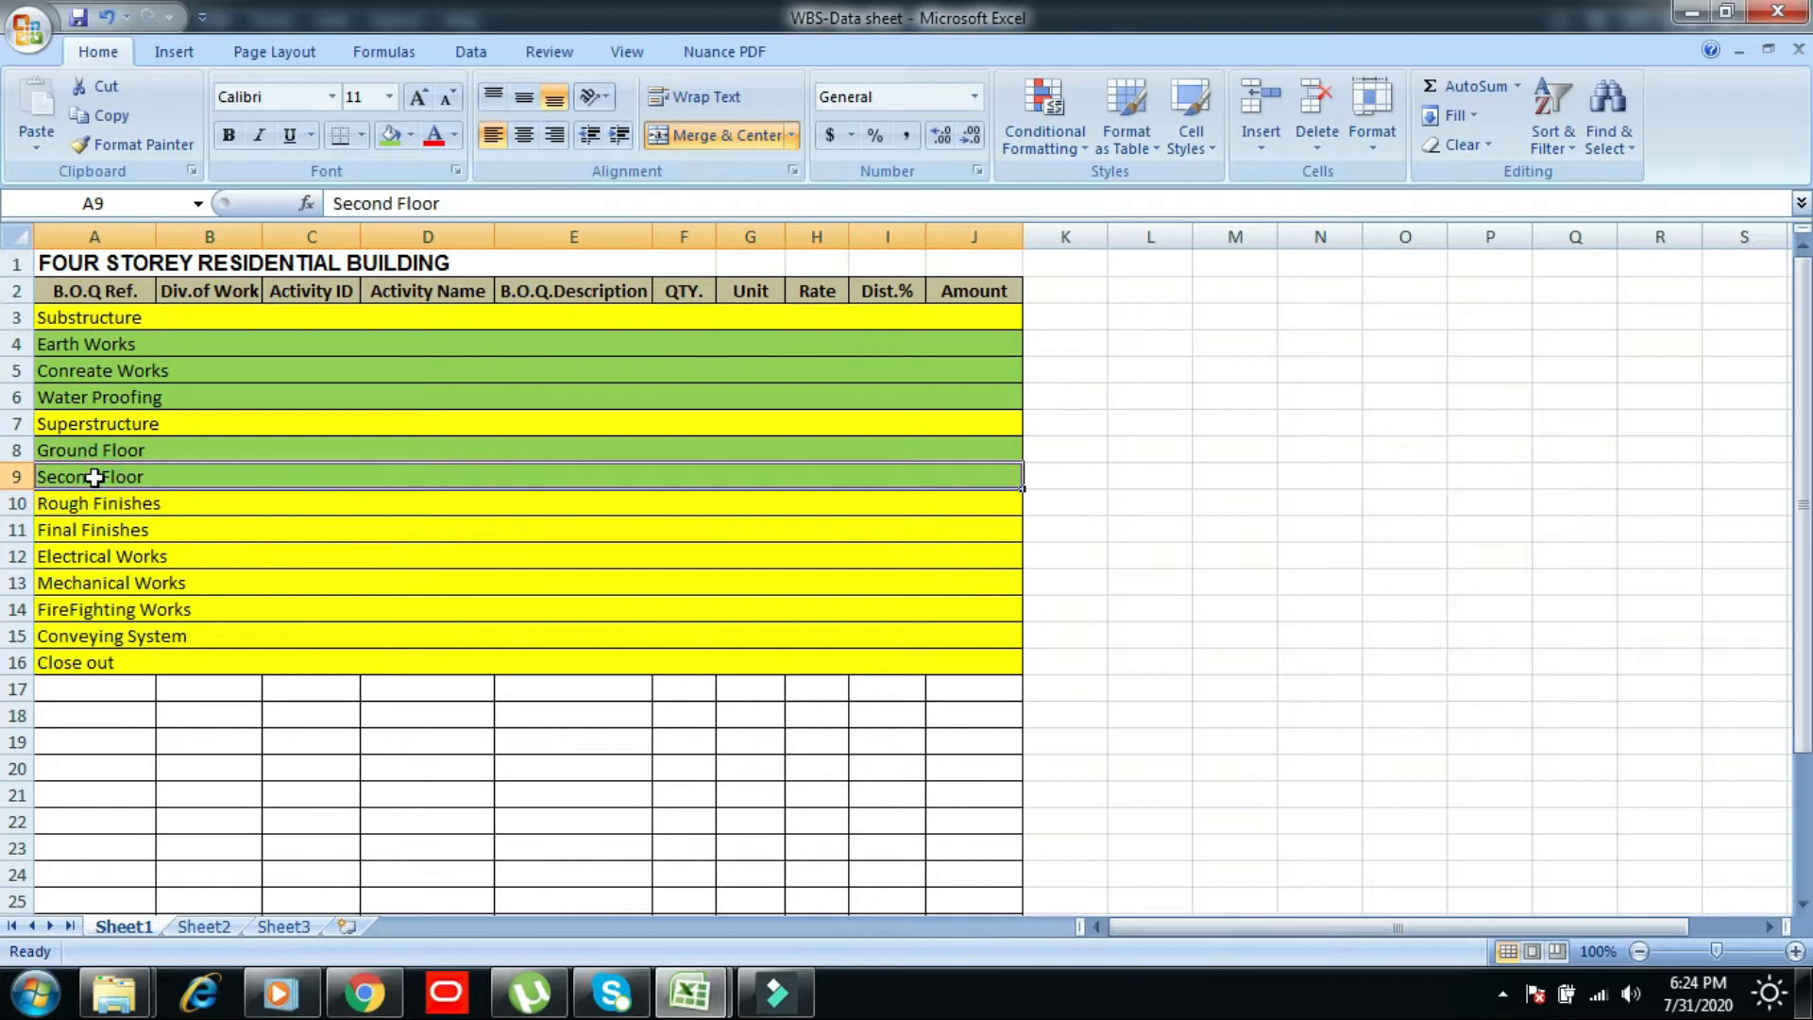
right_click(94, 478)
left_click(151, 527)
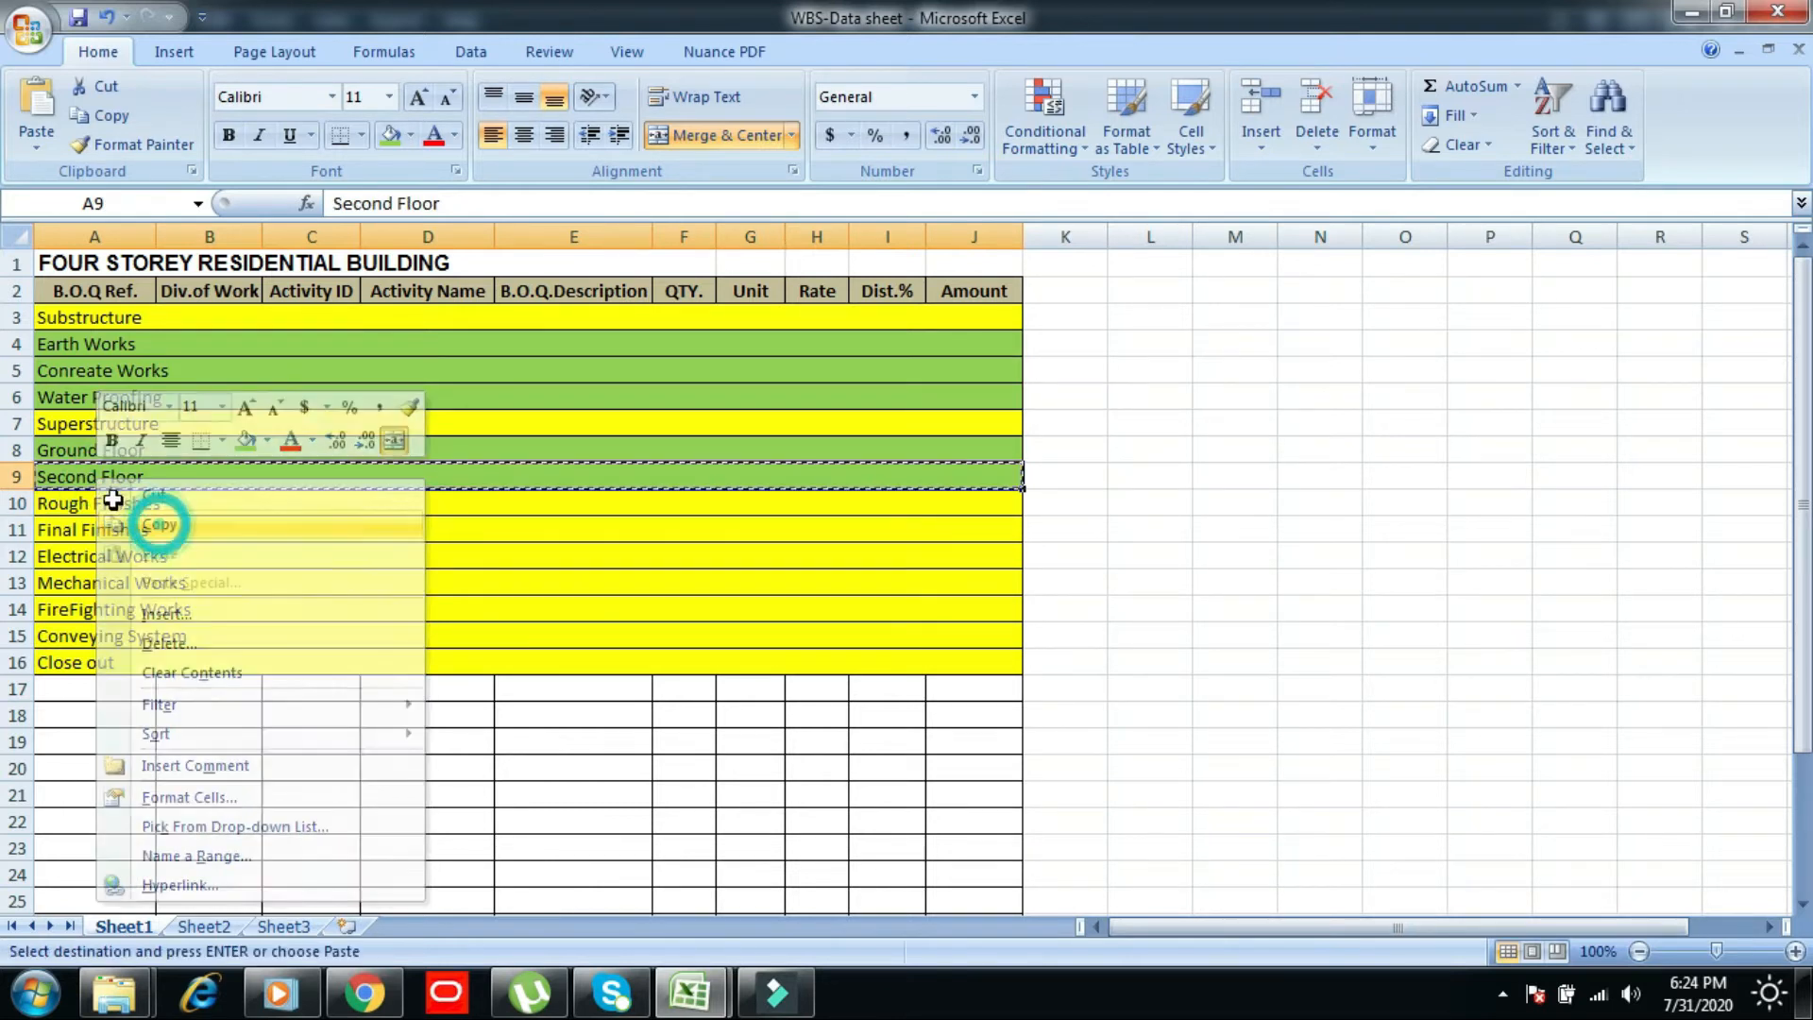
left_click(78, 505)
right_click(77, 505)
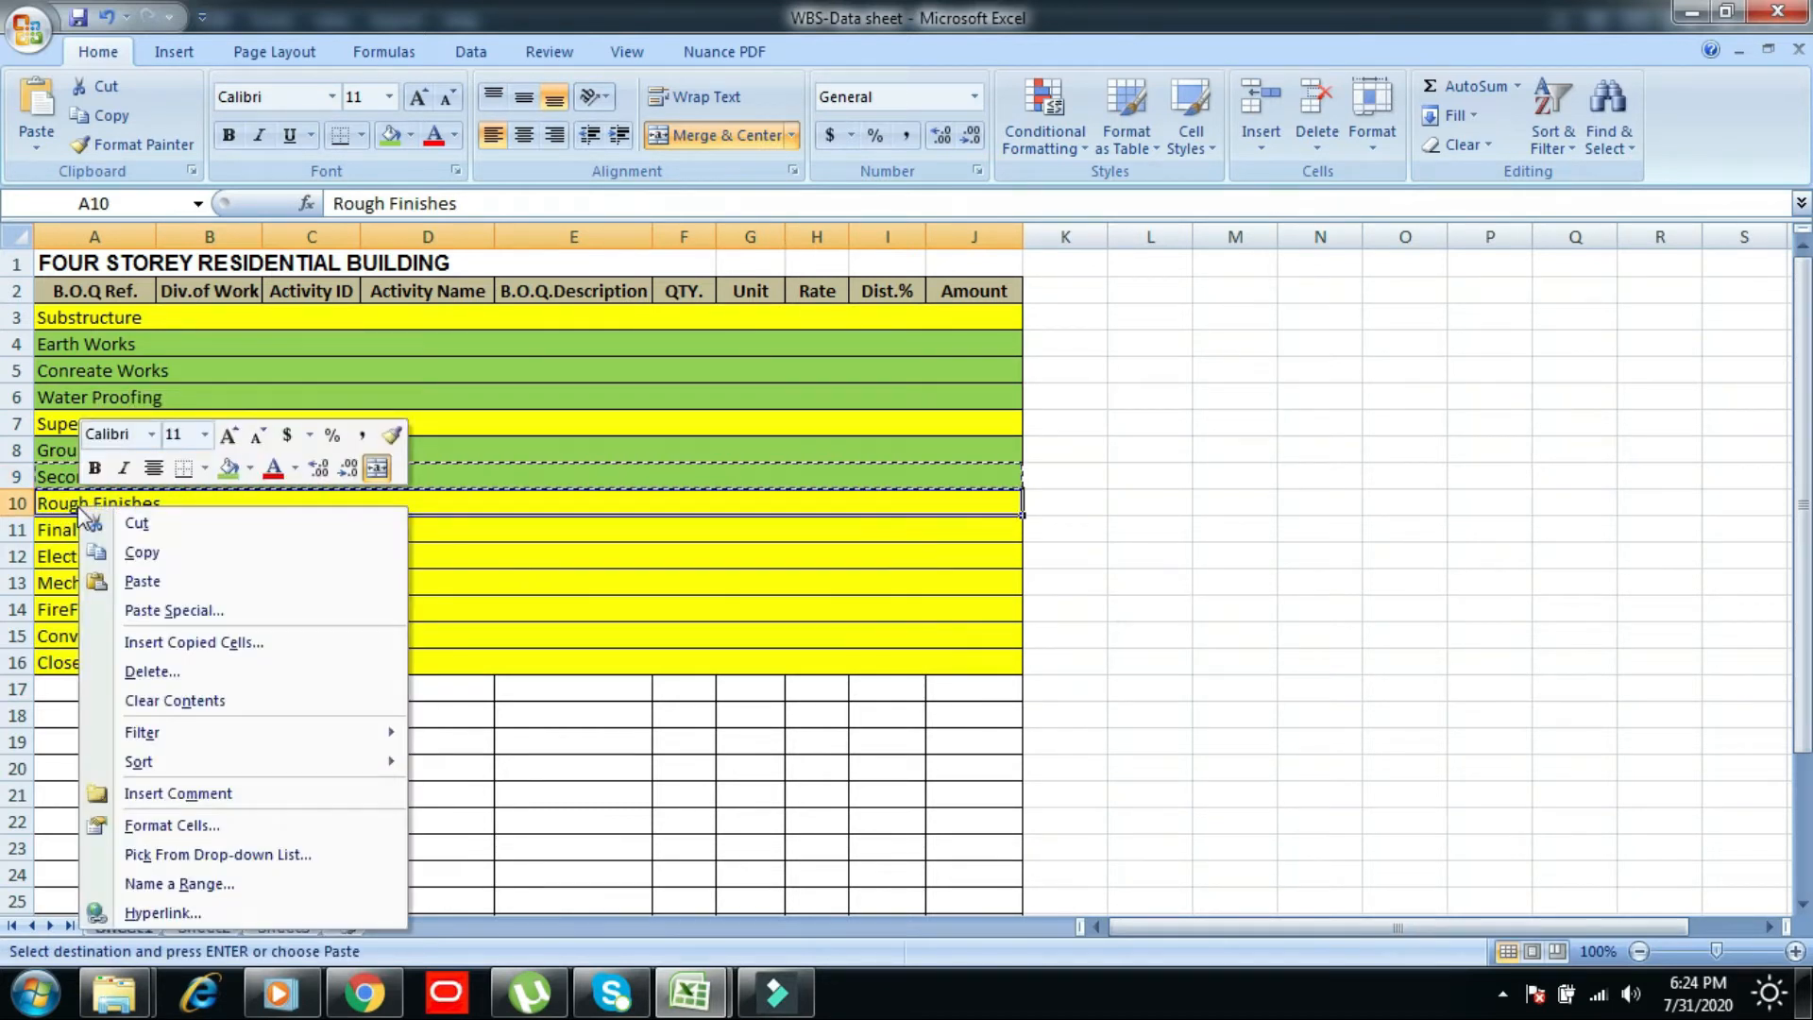
left_click(173, 643)
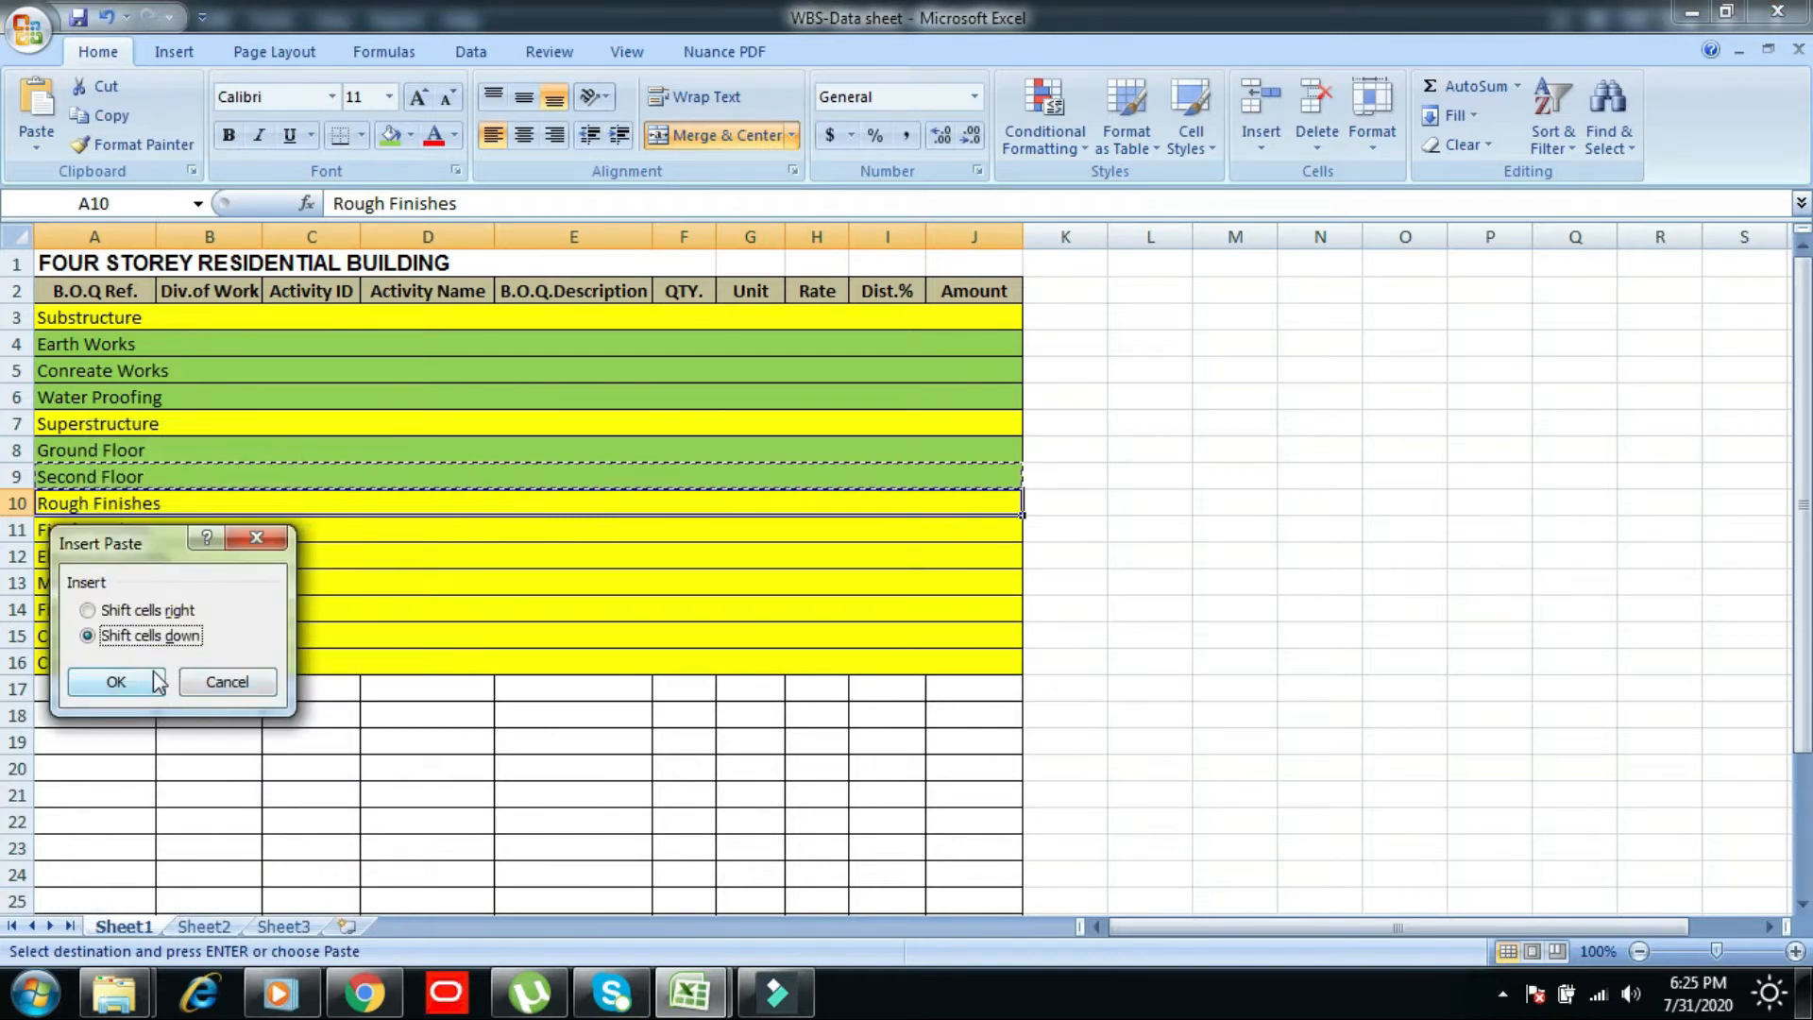
left_click(121, 682)
key("Escape")
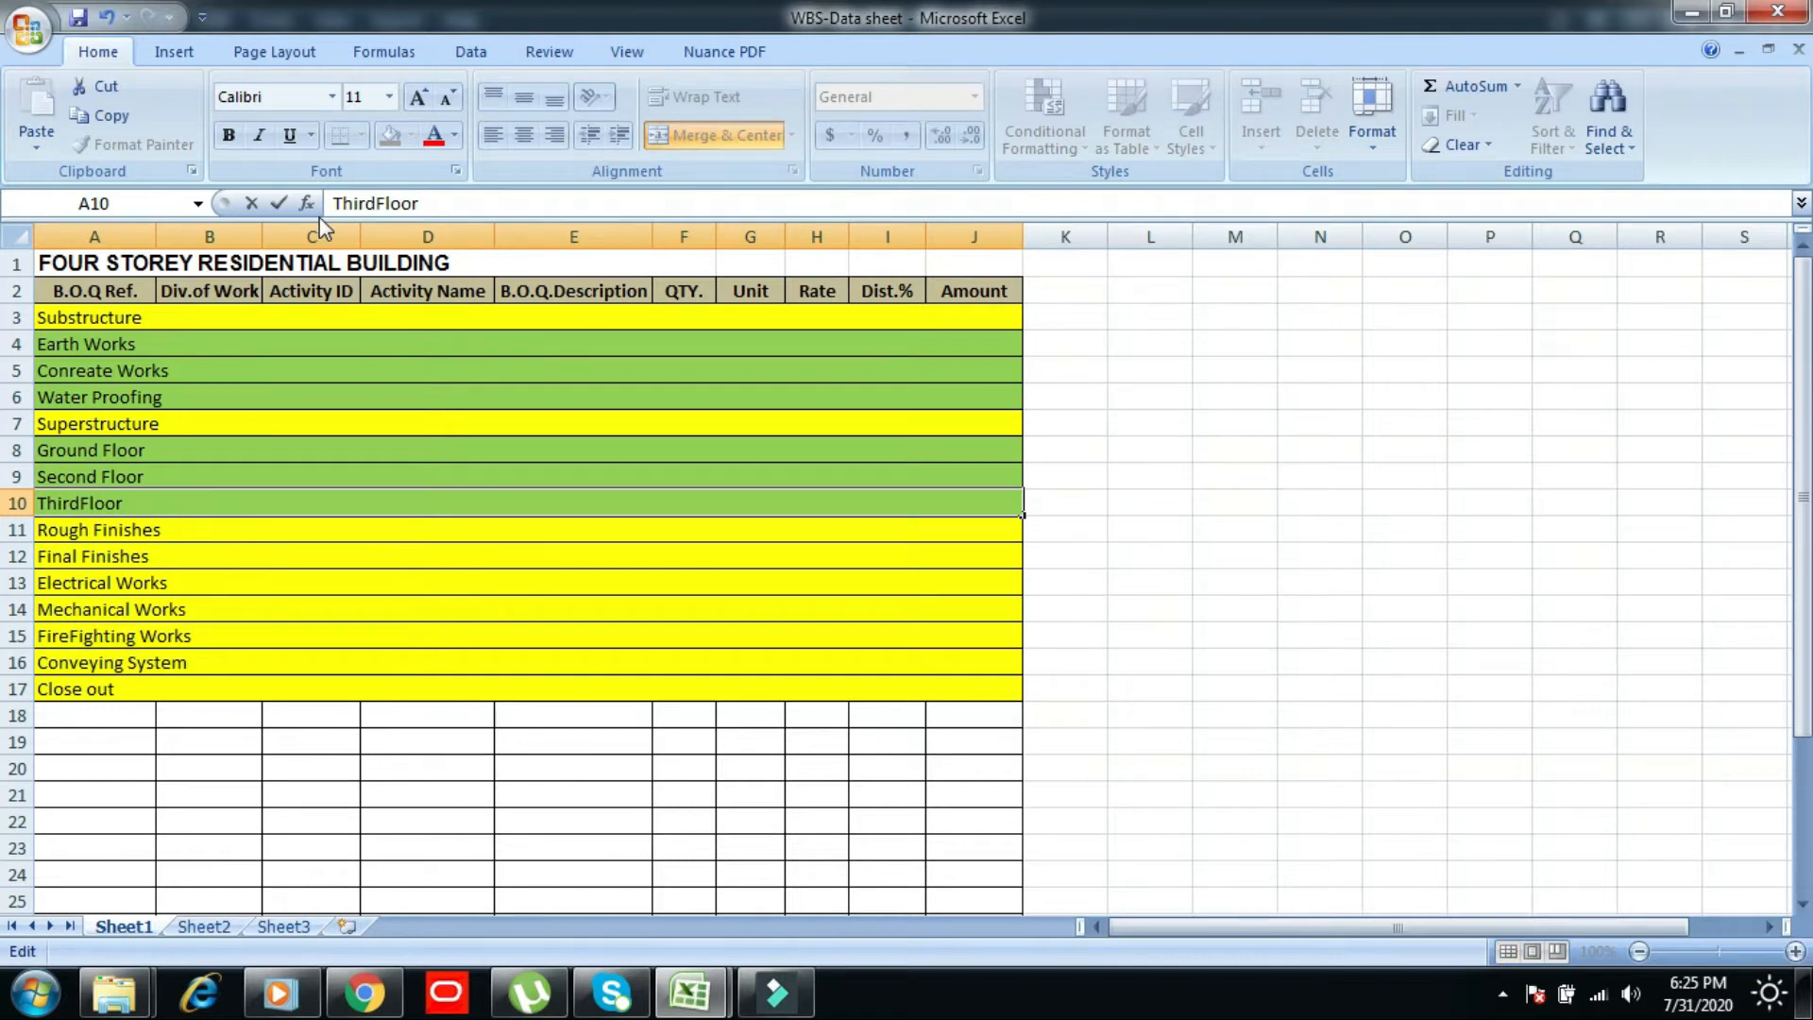
key("Return")
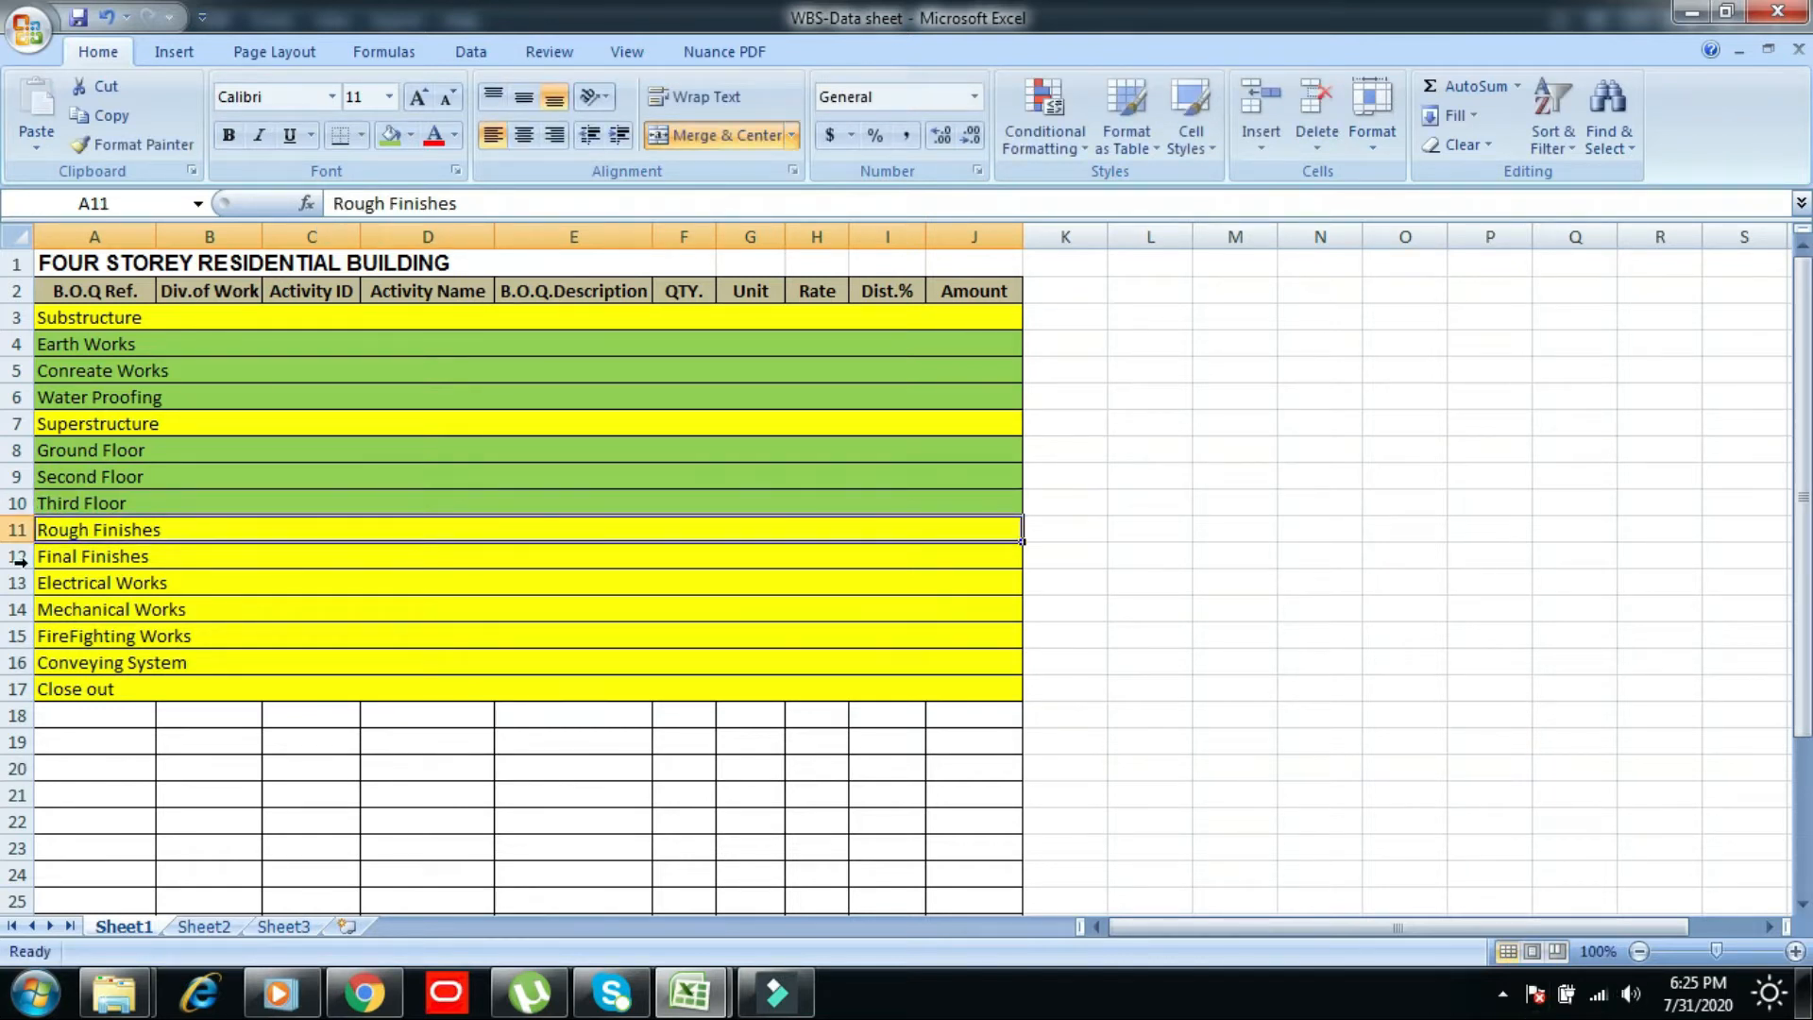
- Insert two copies of the Third Floor row above the Rough Finishes row, shifting cells down
left_click(59, 507)
right_click(60, 506)
left_click(122, 550)
left_click_drag(94, 532, 92, 545)
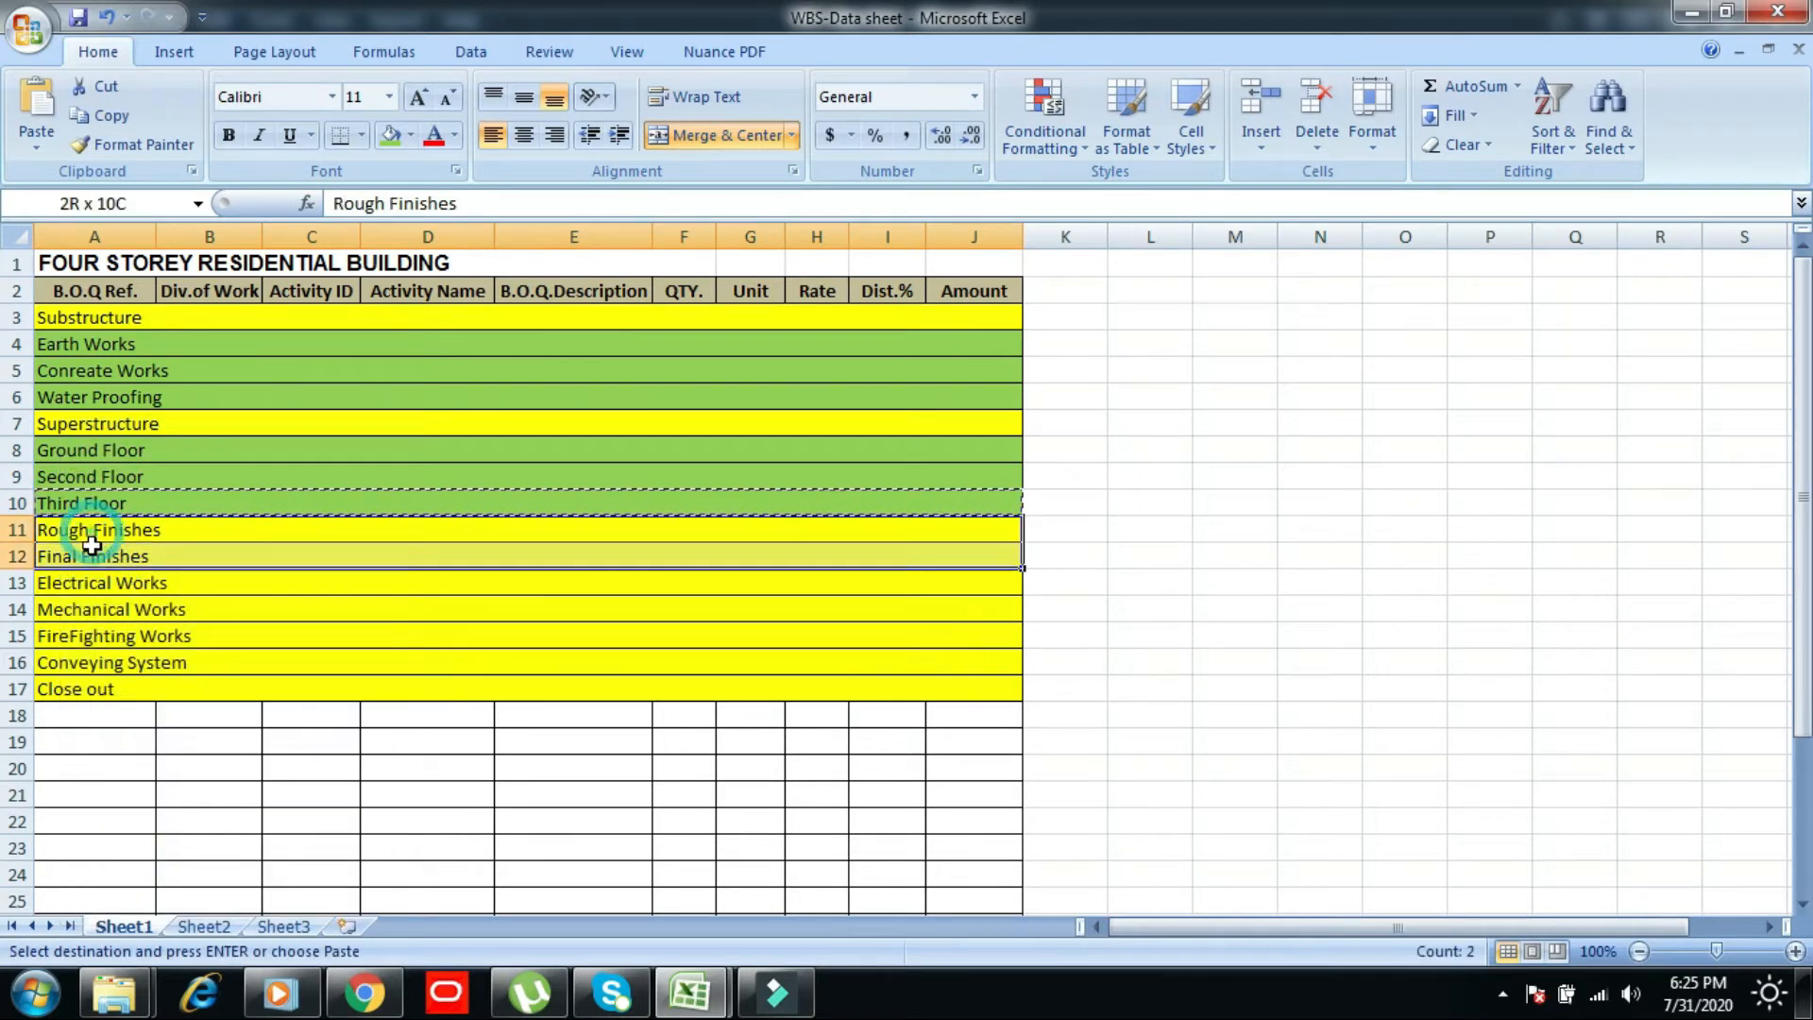
right_click(81, 530)
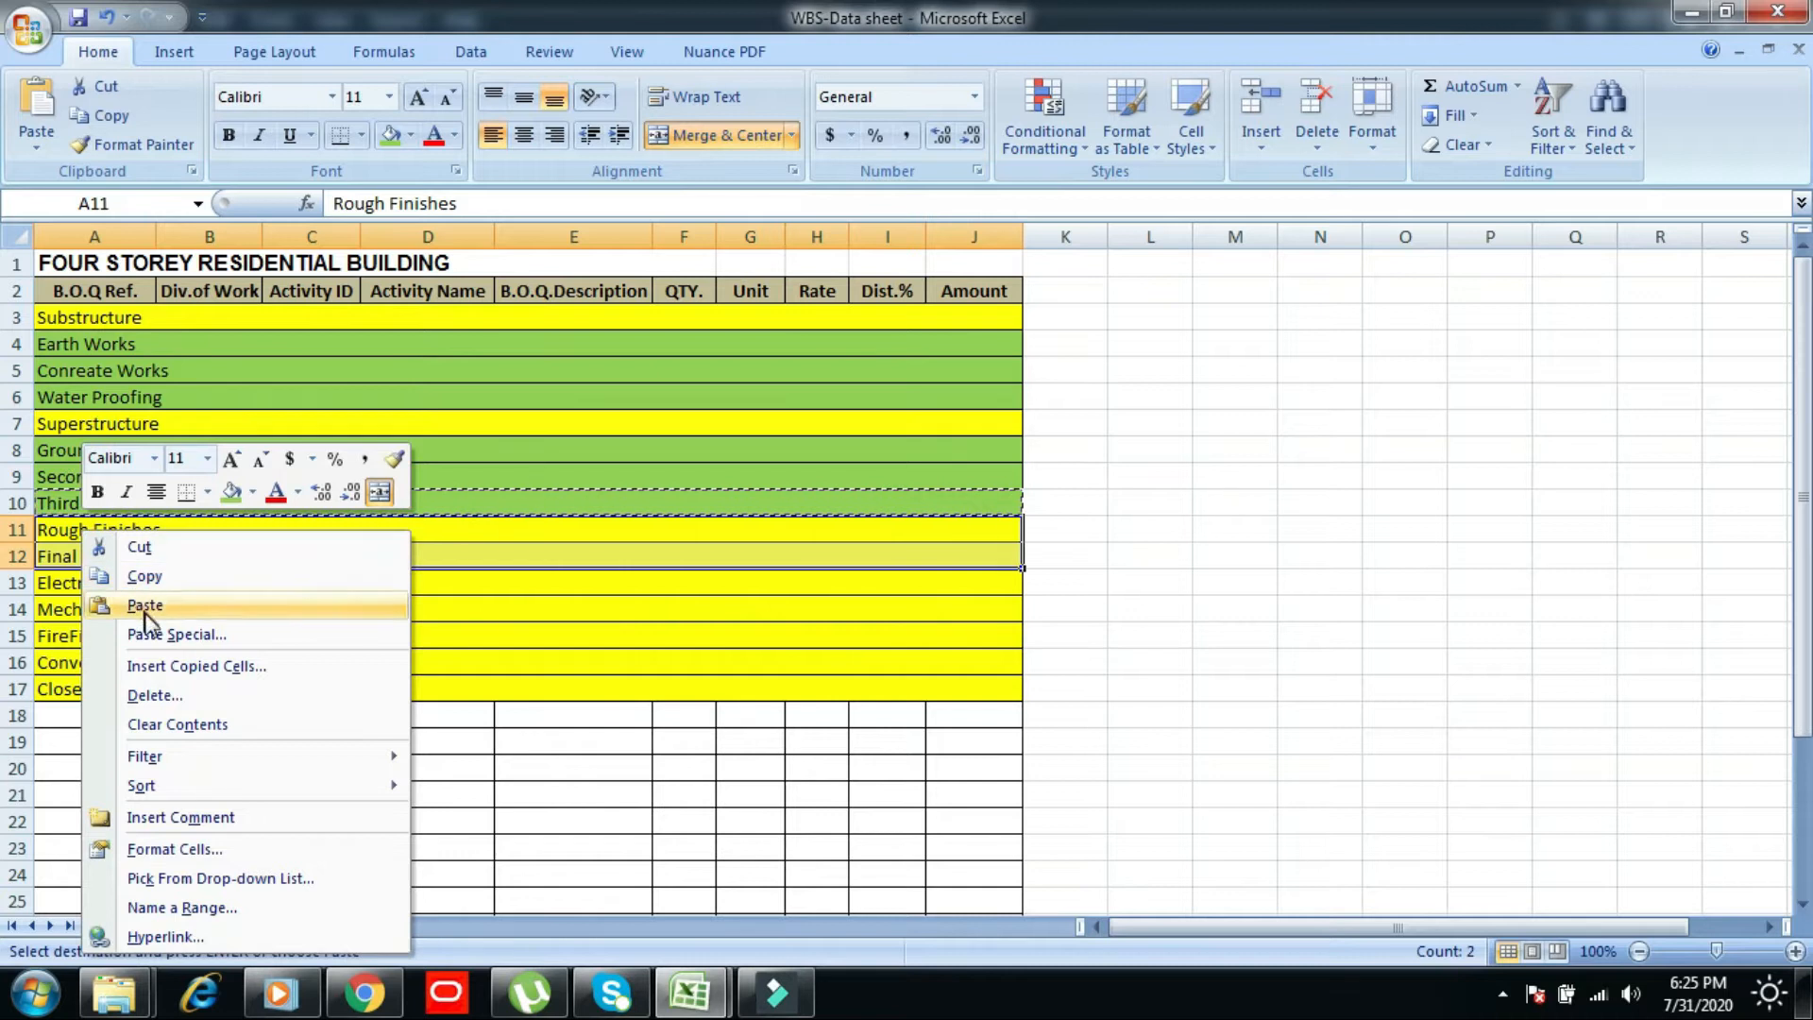
left_click(171, 666)
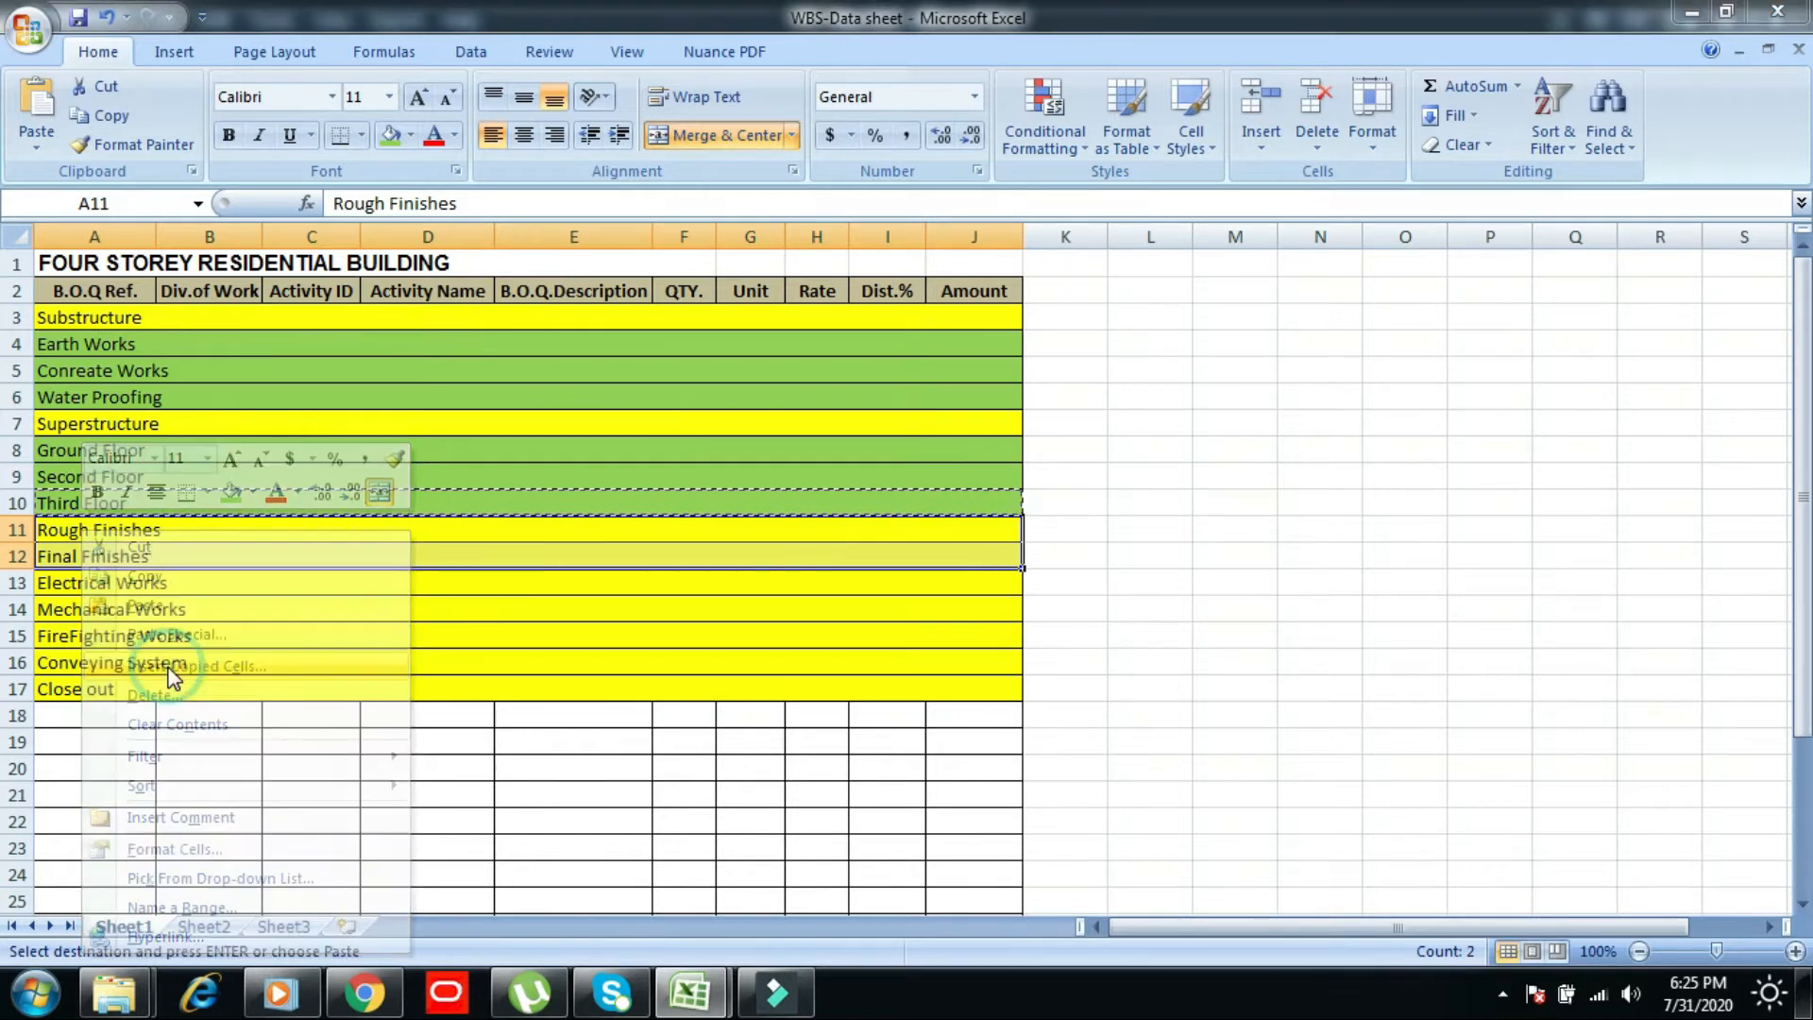
left_click(130, 706)
key("Escape")
- Change the text of the copied green row 11 to "Fourth Floor"
left_click(68, 532)
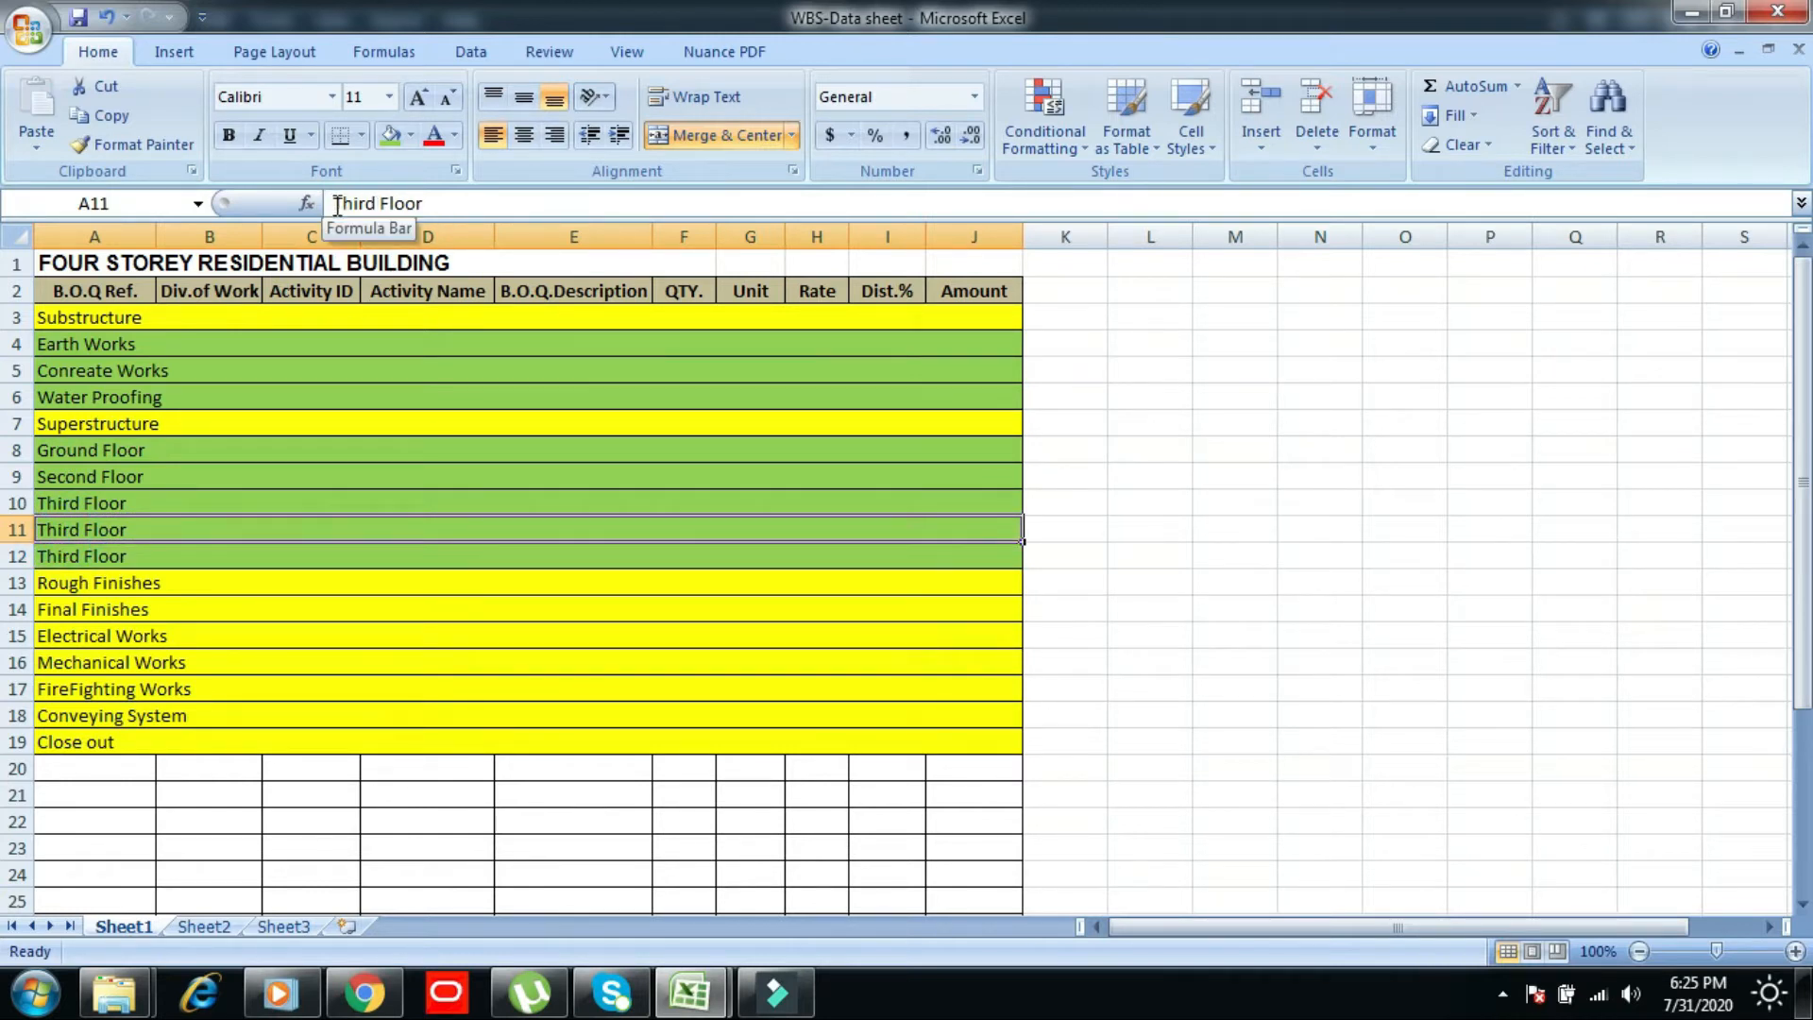
left_click(378, 203)
left_click_drag(377, 203, 297, 202)
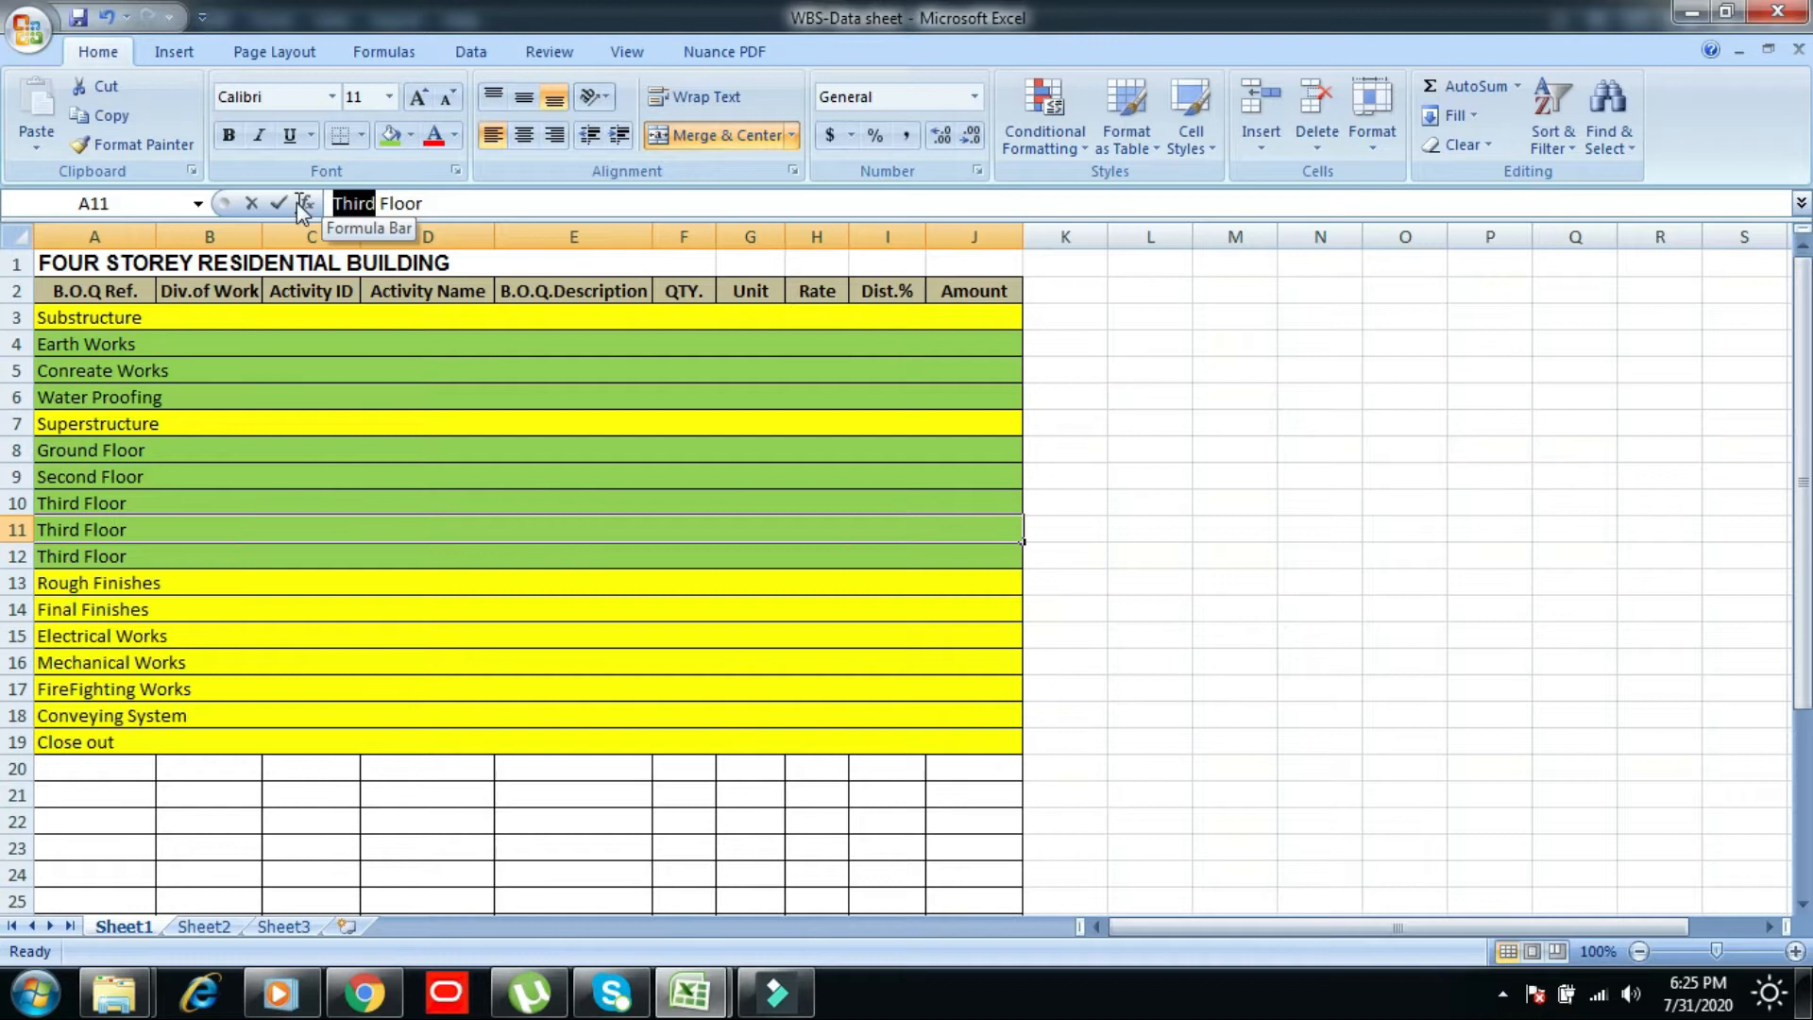
type("Fourth")
key("Return")
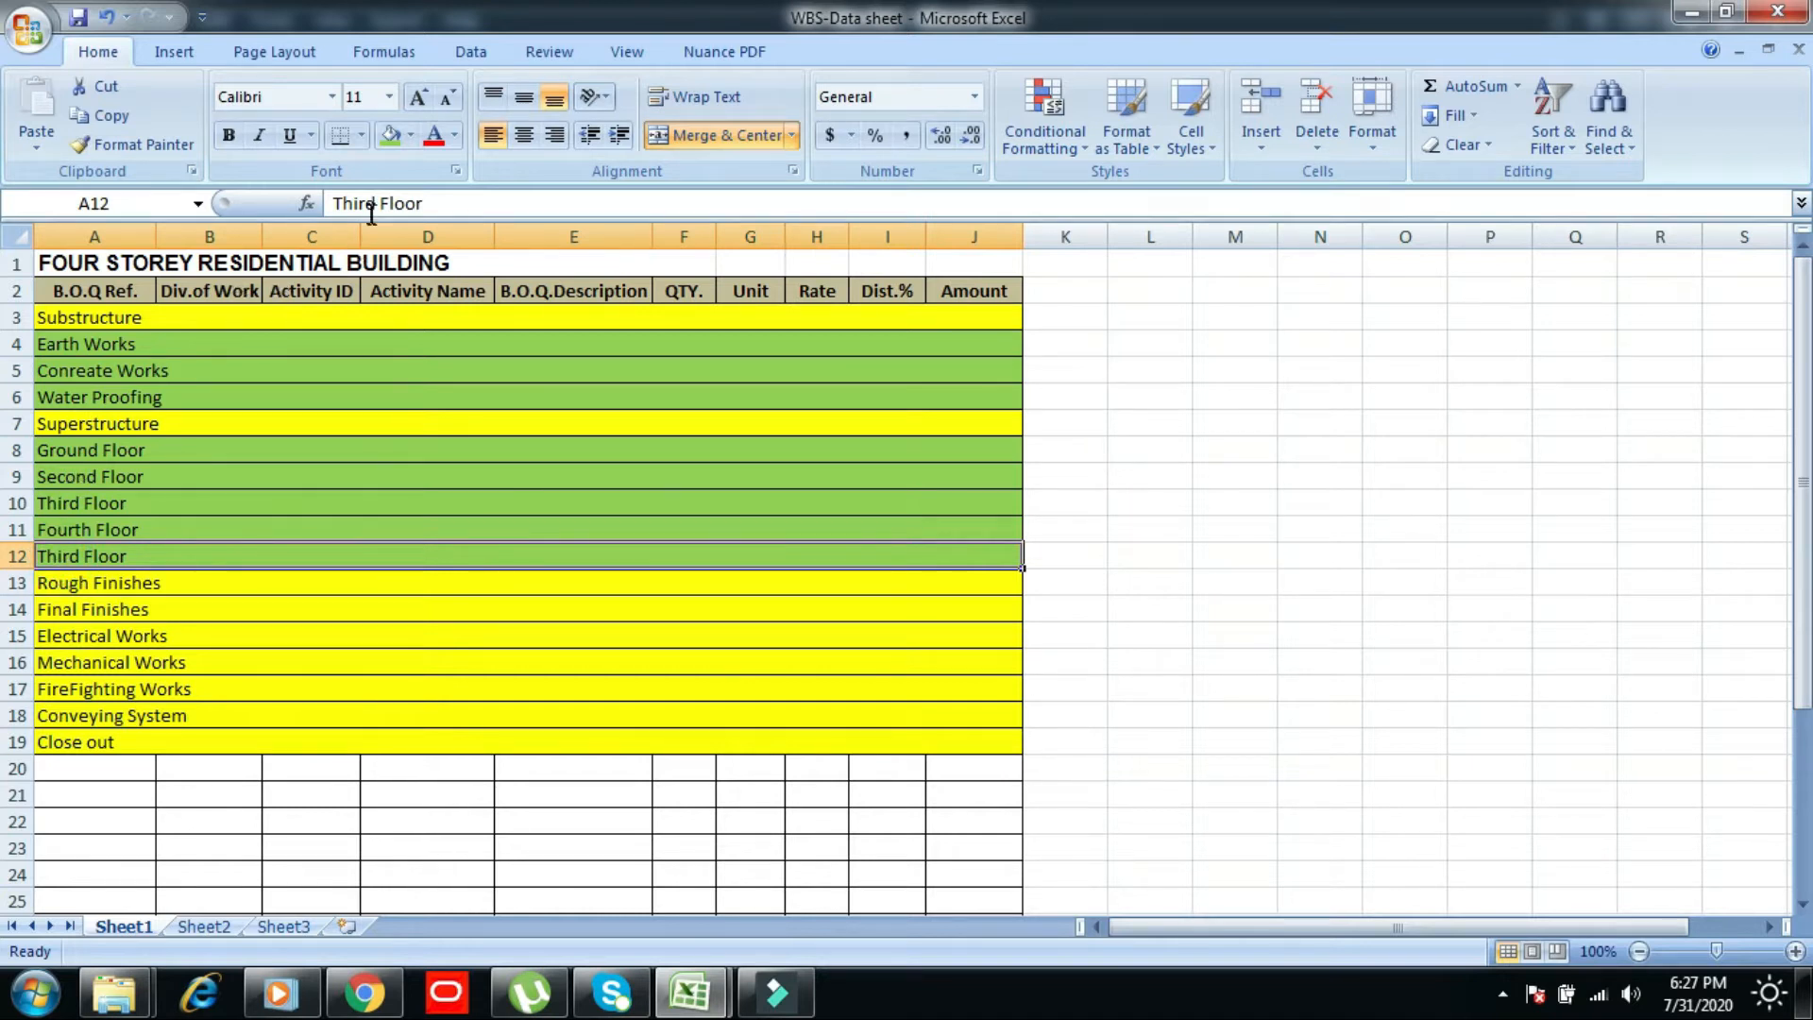
- Change the text of the copied green row 12 to "Roof Floor"
left_click(338, 203)
type("Roo")
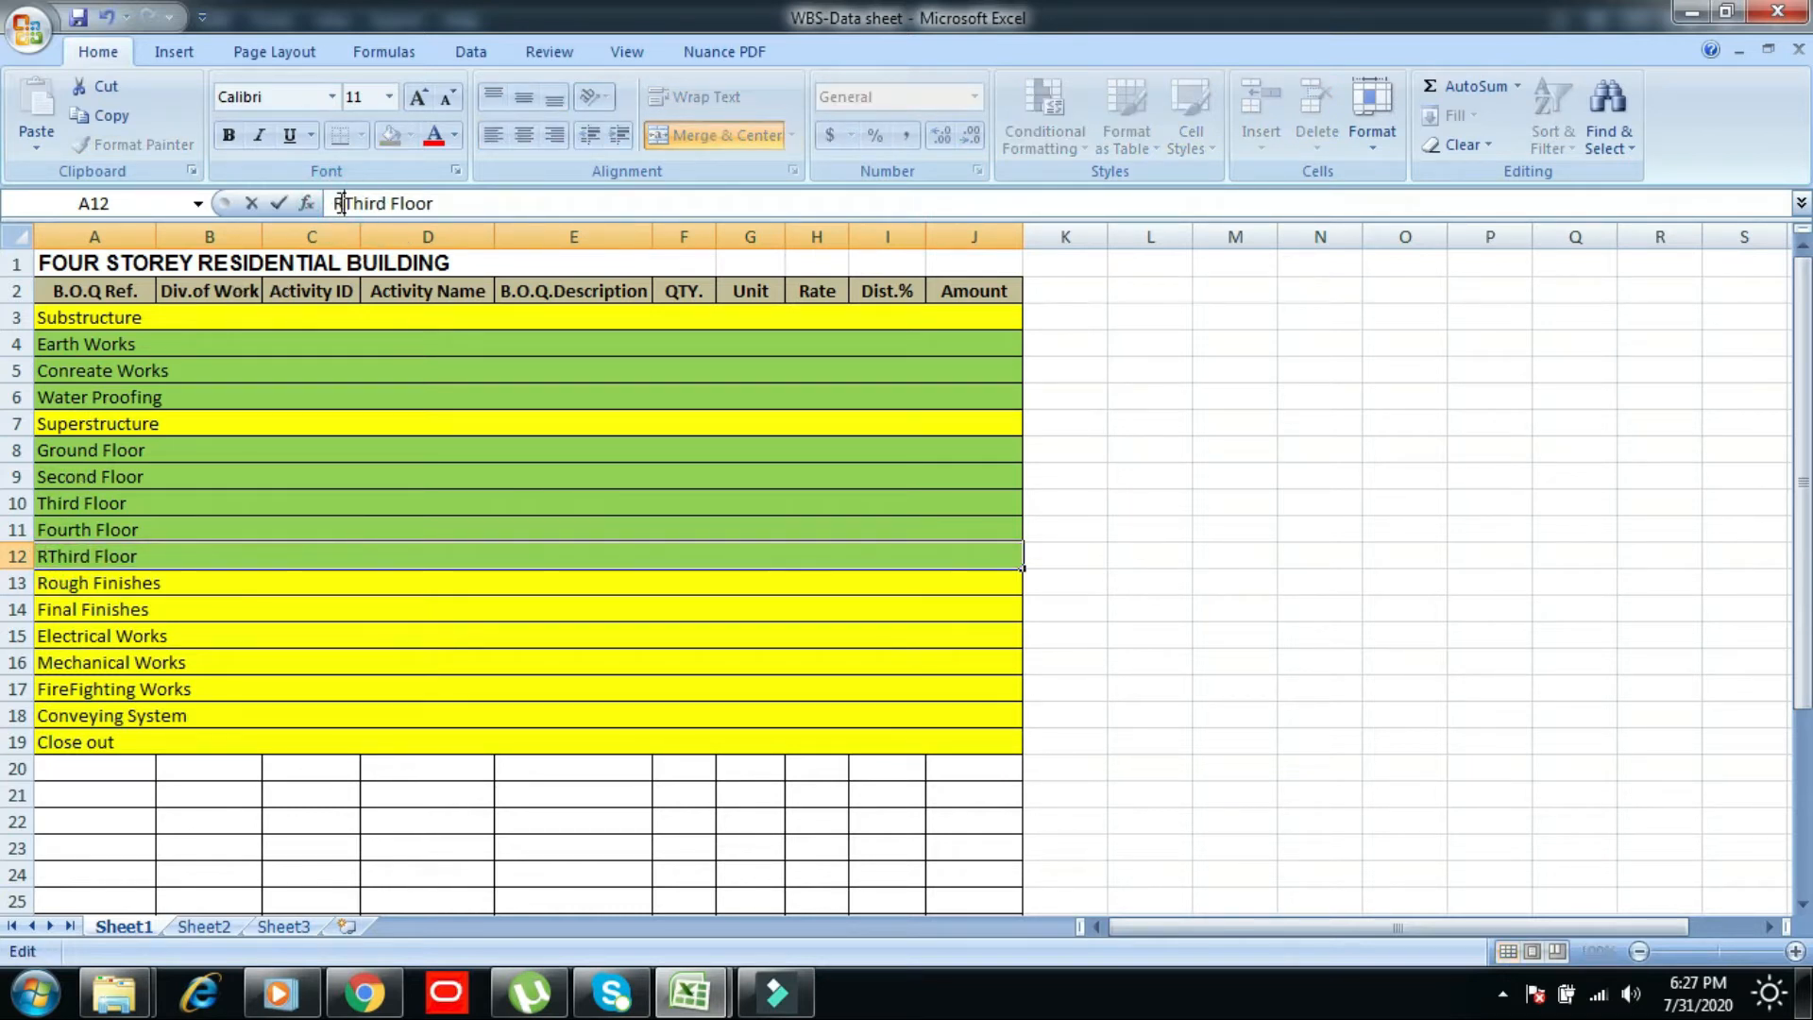
type("f")
key("Delete")
key("Delete")
key("Delete")
key("Delete")
key("Delete")
key("Return")
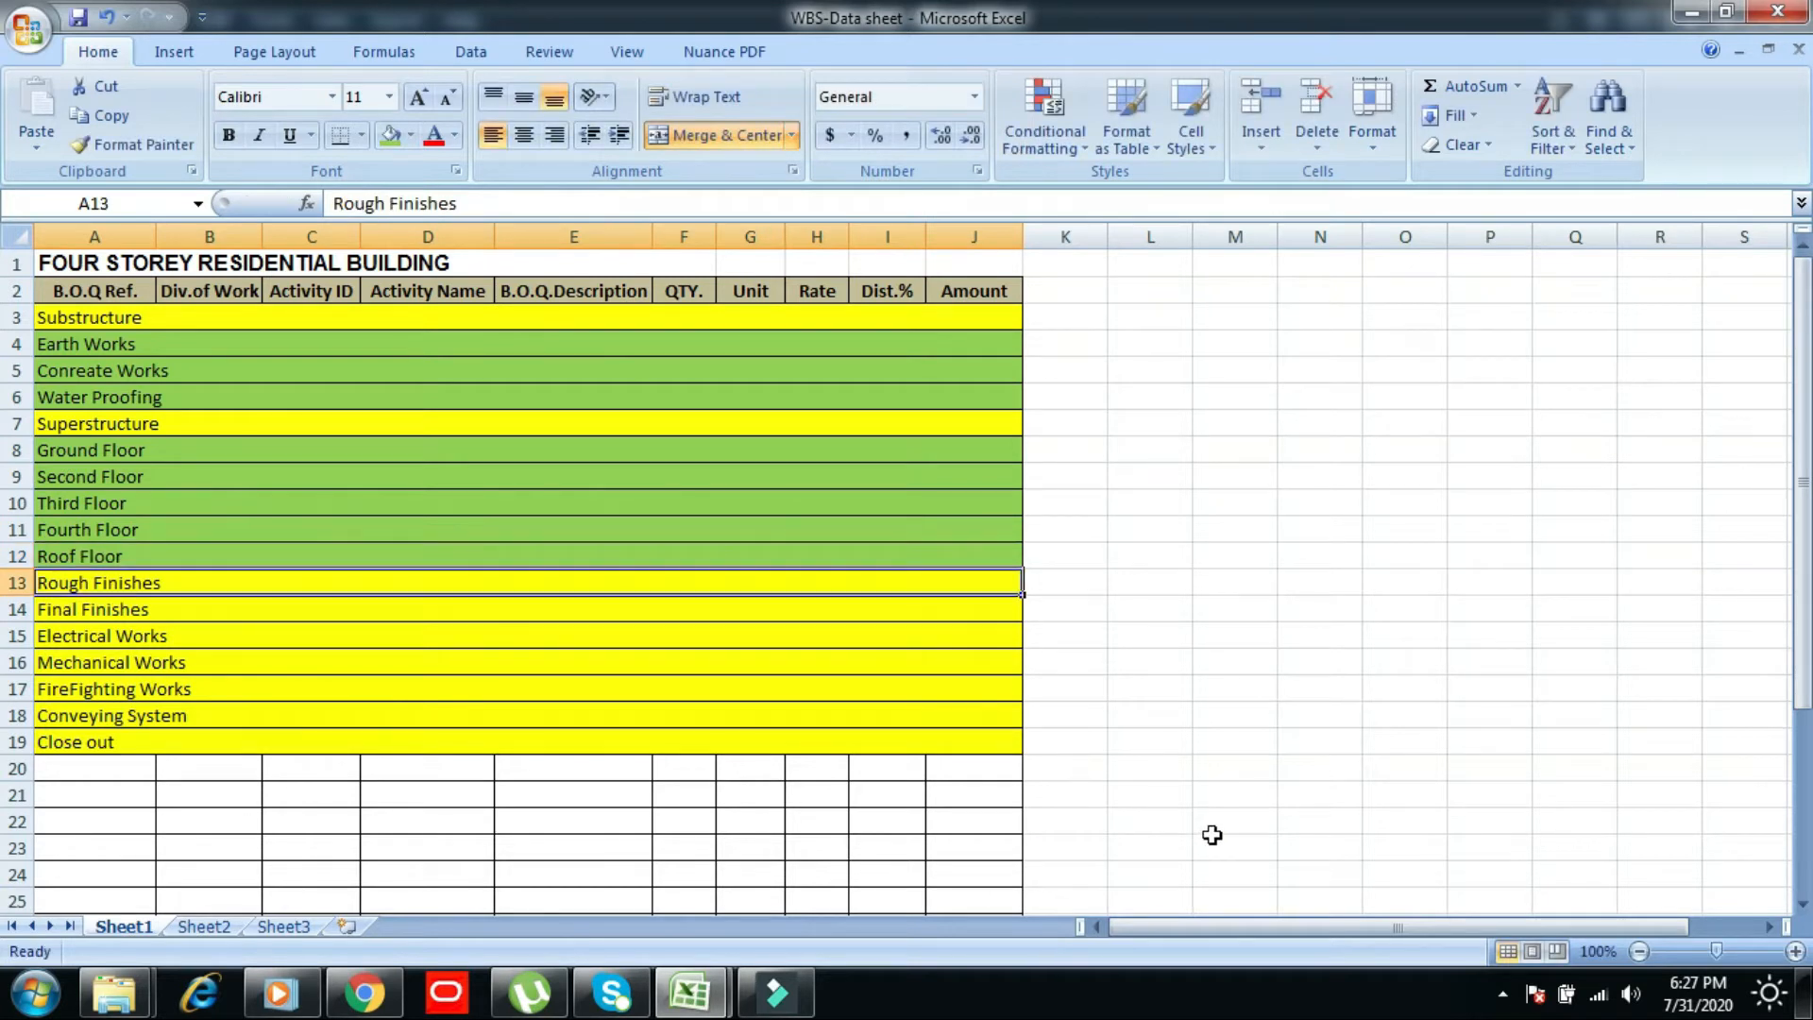
- Copy the five green rows from Ground Floor to Roof Floor and insert them above Final Finishes, shifting cells down
key("alt")
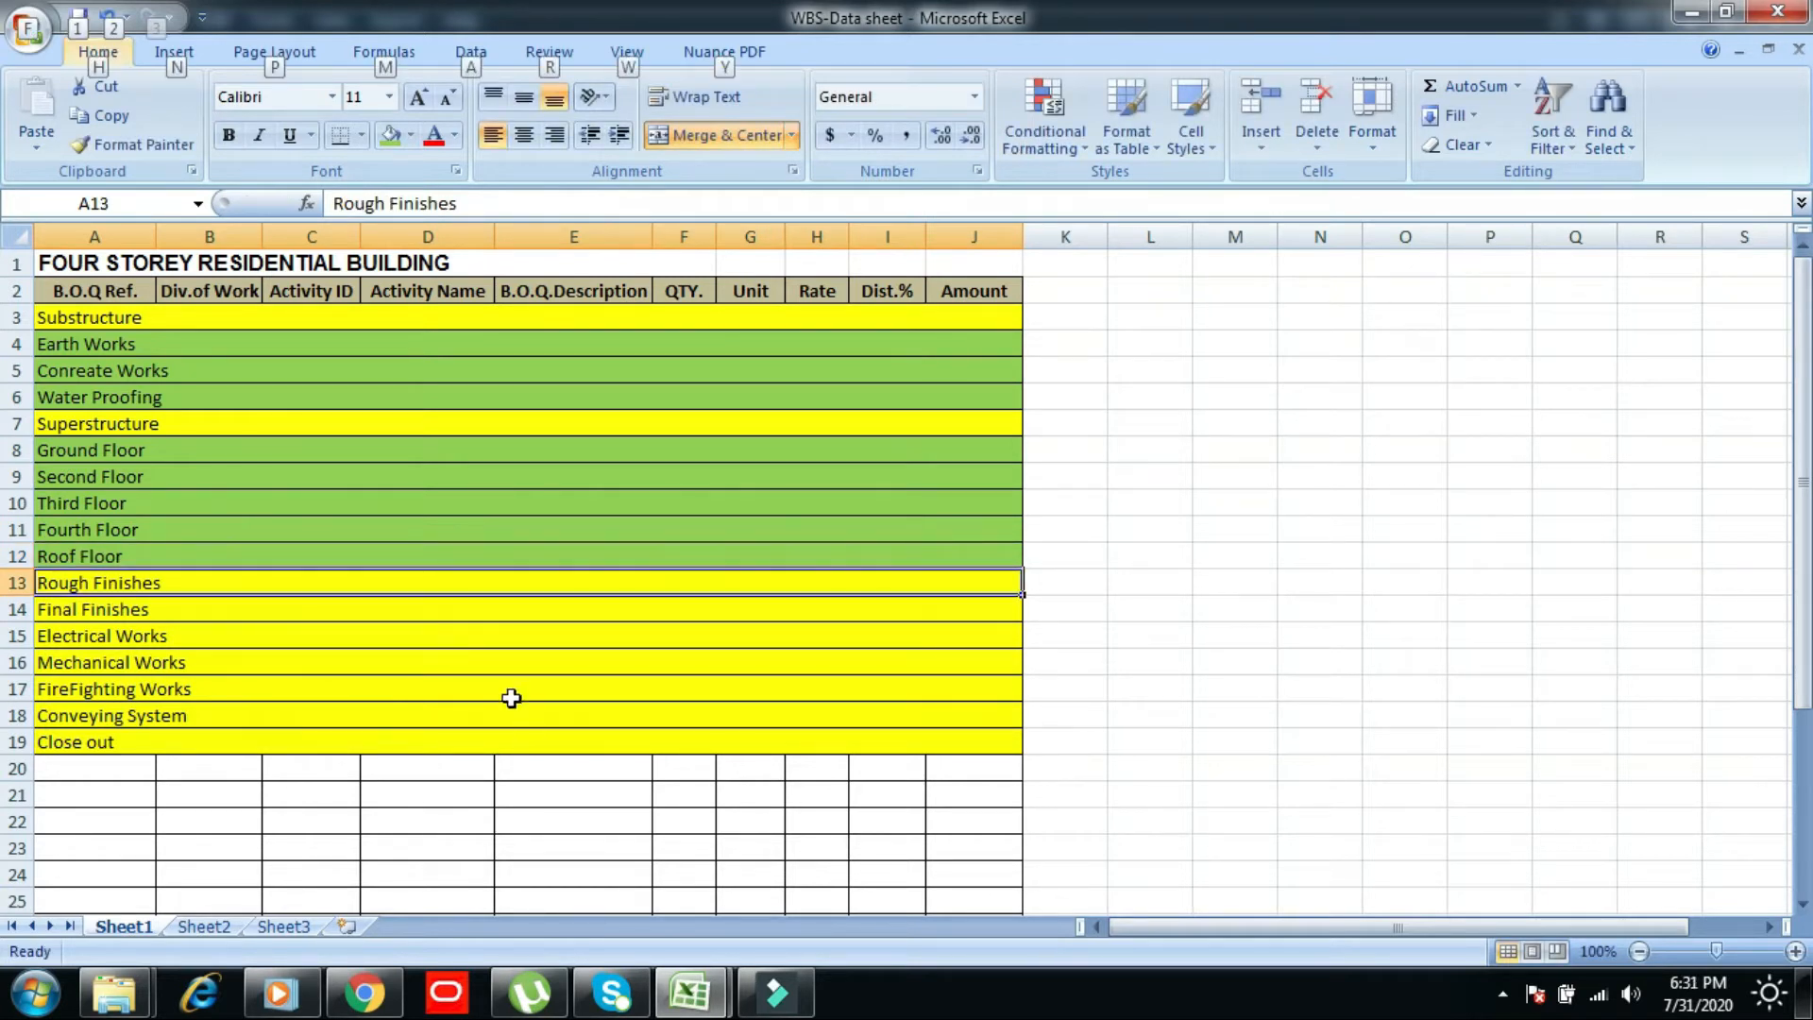
left_click_drag(162, 449, 176, 552)
right_click(140, 449)
left_click(198, 497)
left_click(109, 607)
right_click(111, 609)
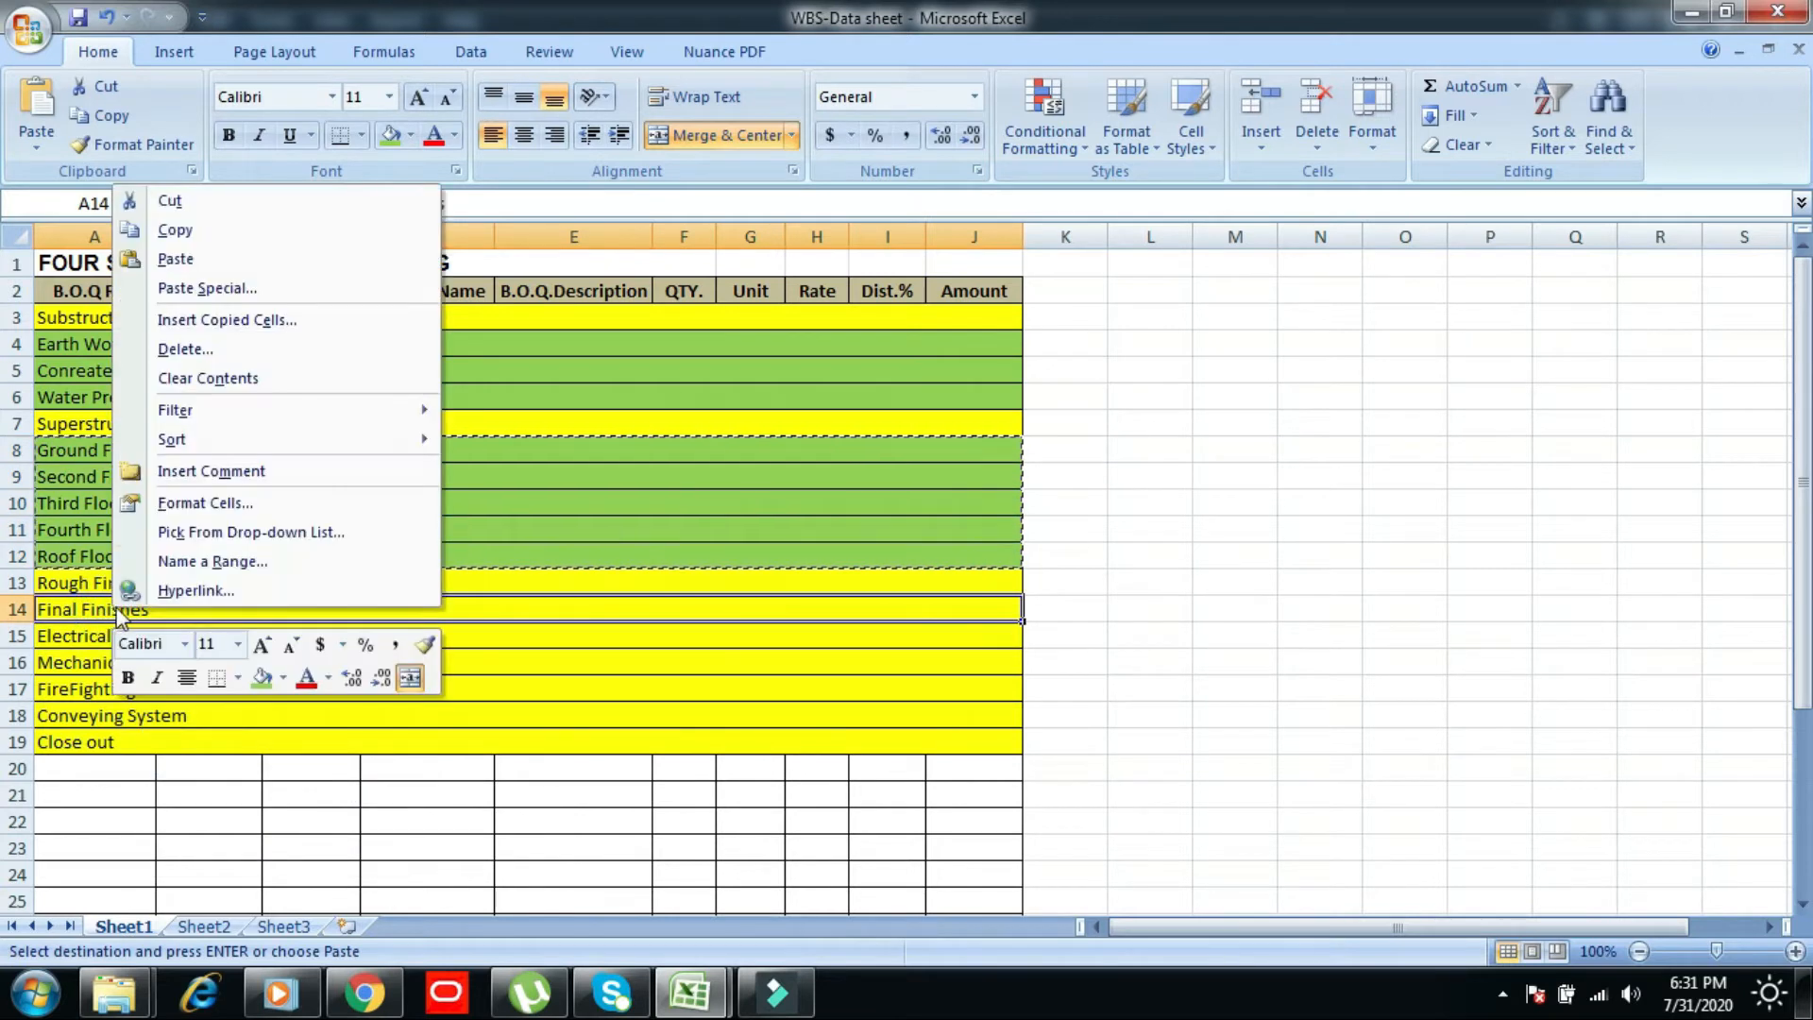
left_click(190, 323)
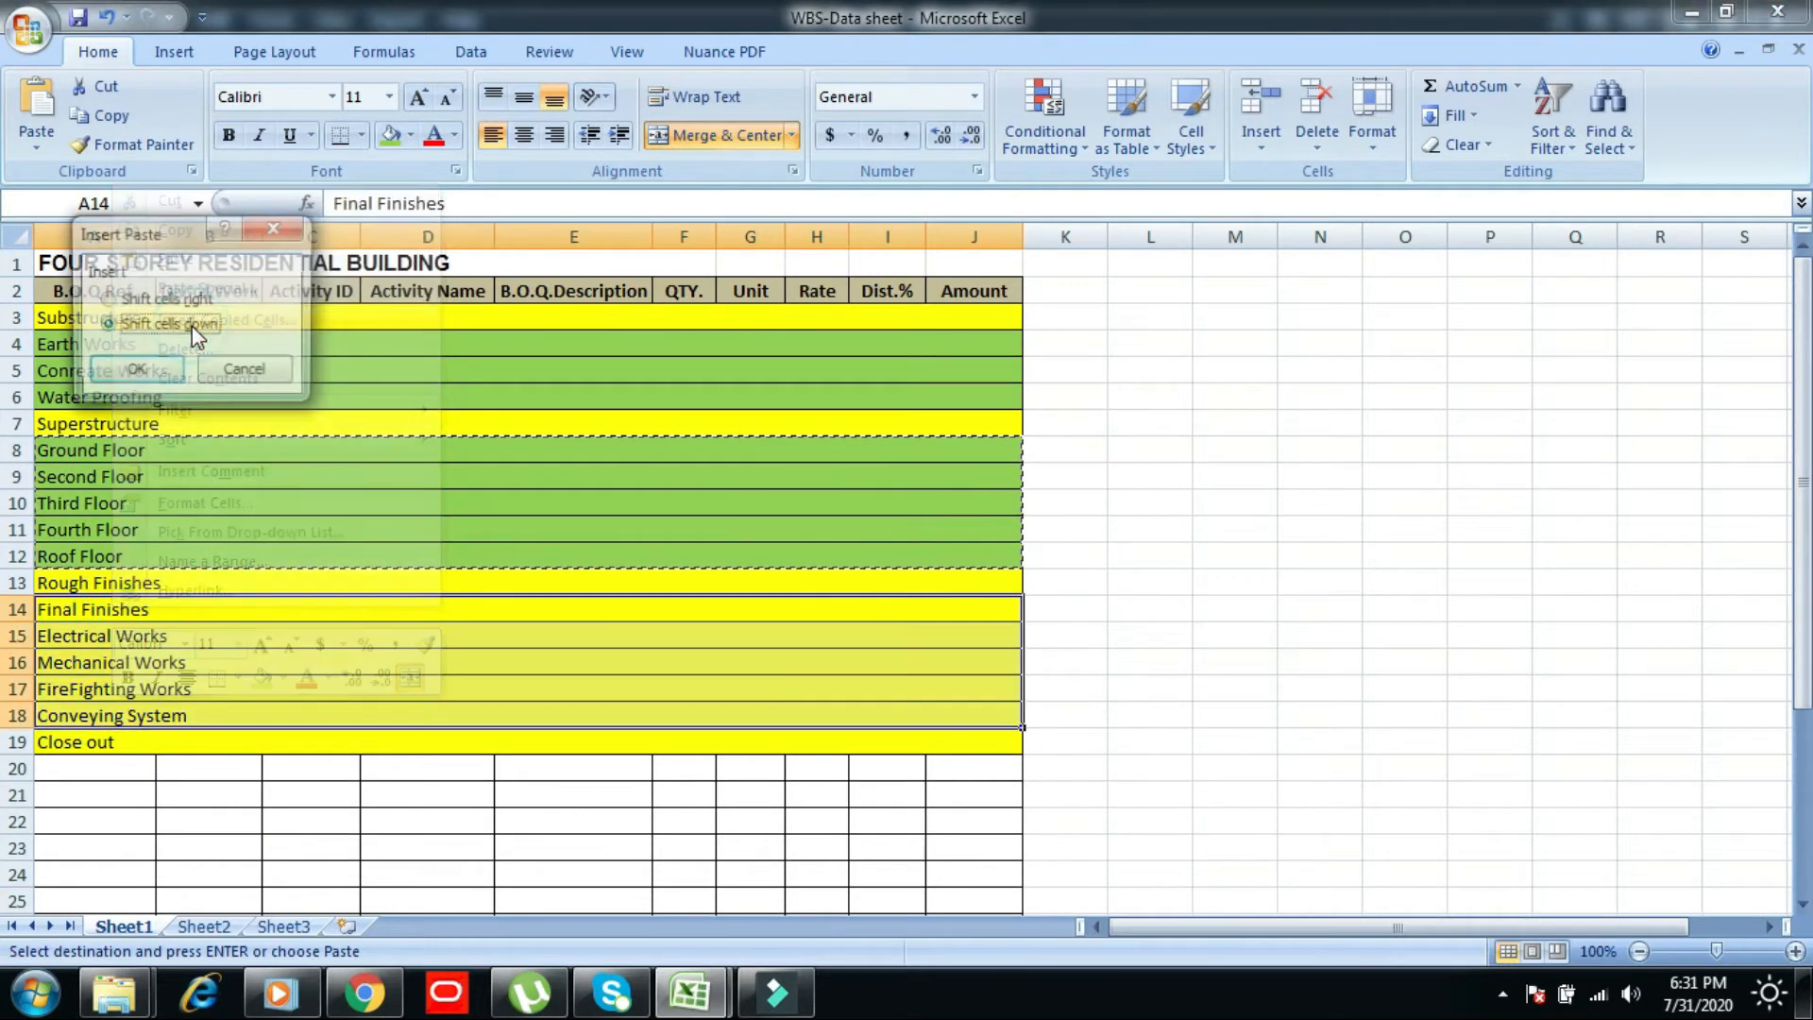
left_click(147, 379)
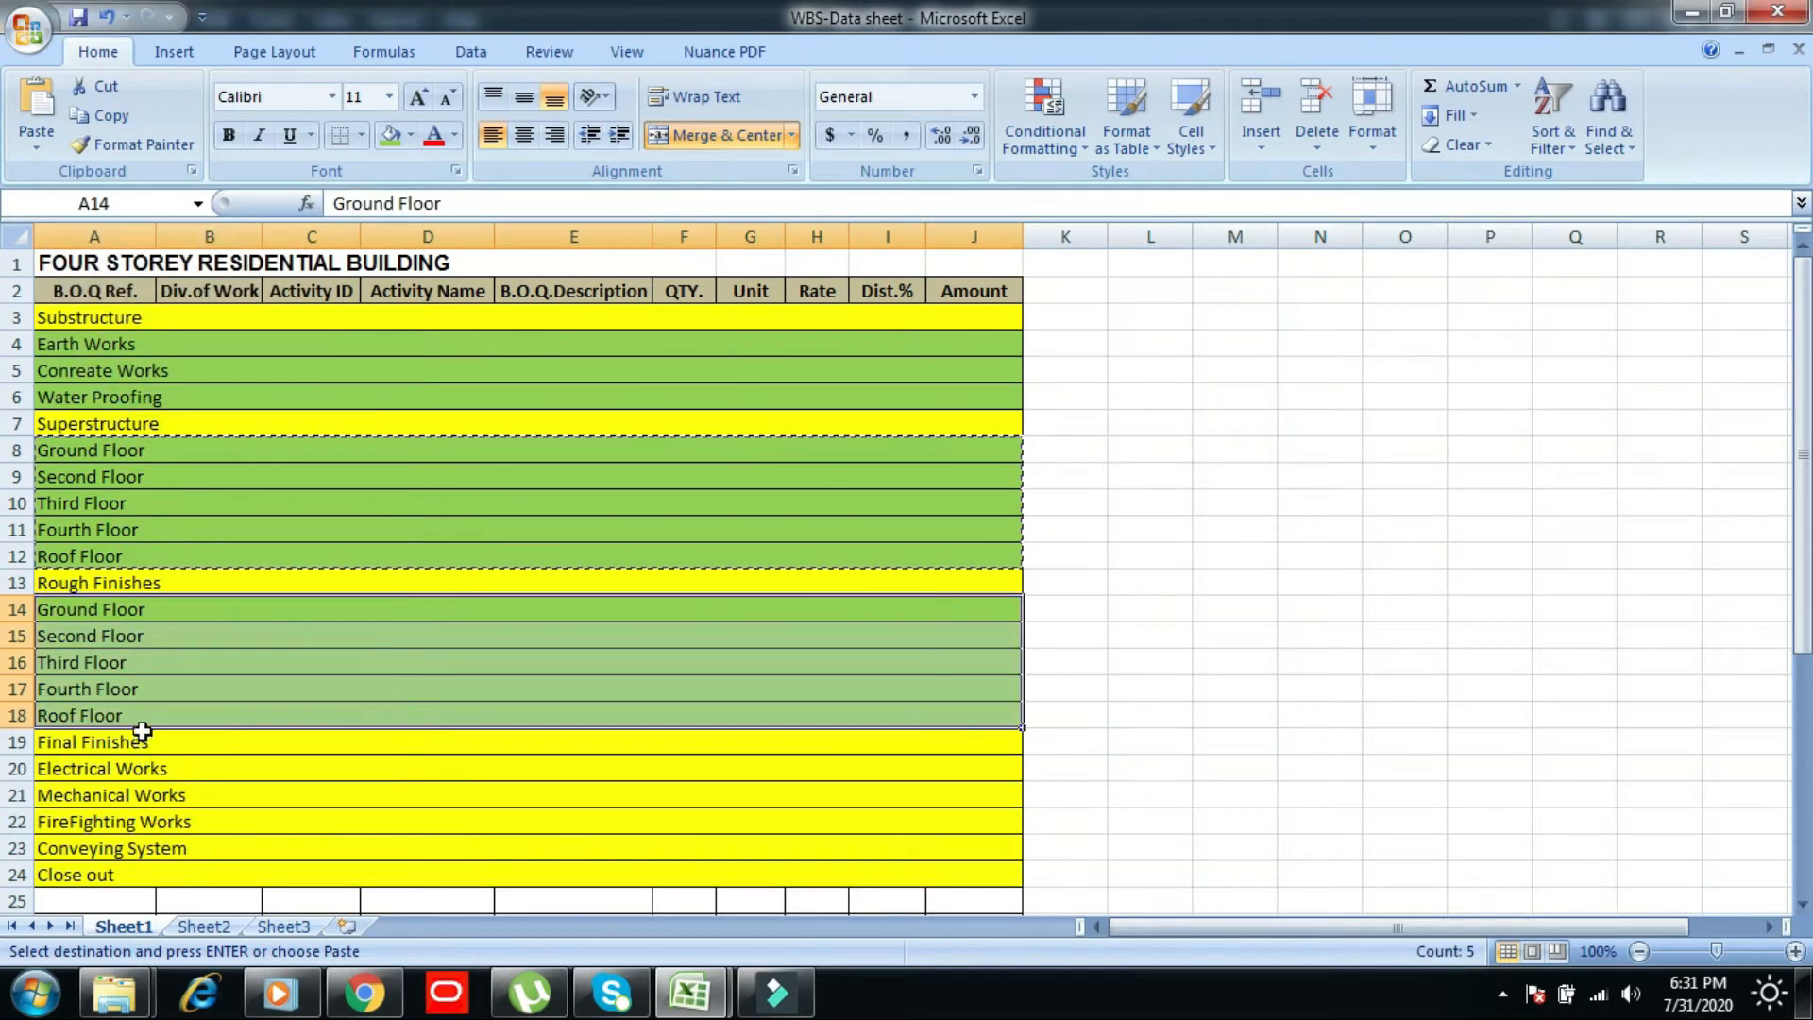
- Insert the copied five floor rows above the Electrical Works row, shifting cells down
right_click(105, 768)
left_click(163, 481)
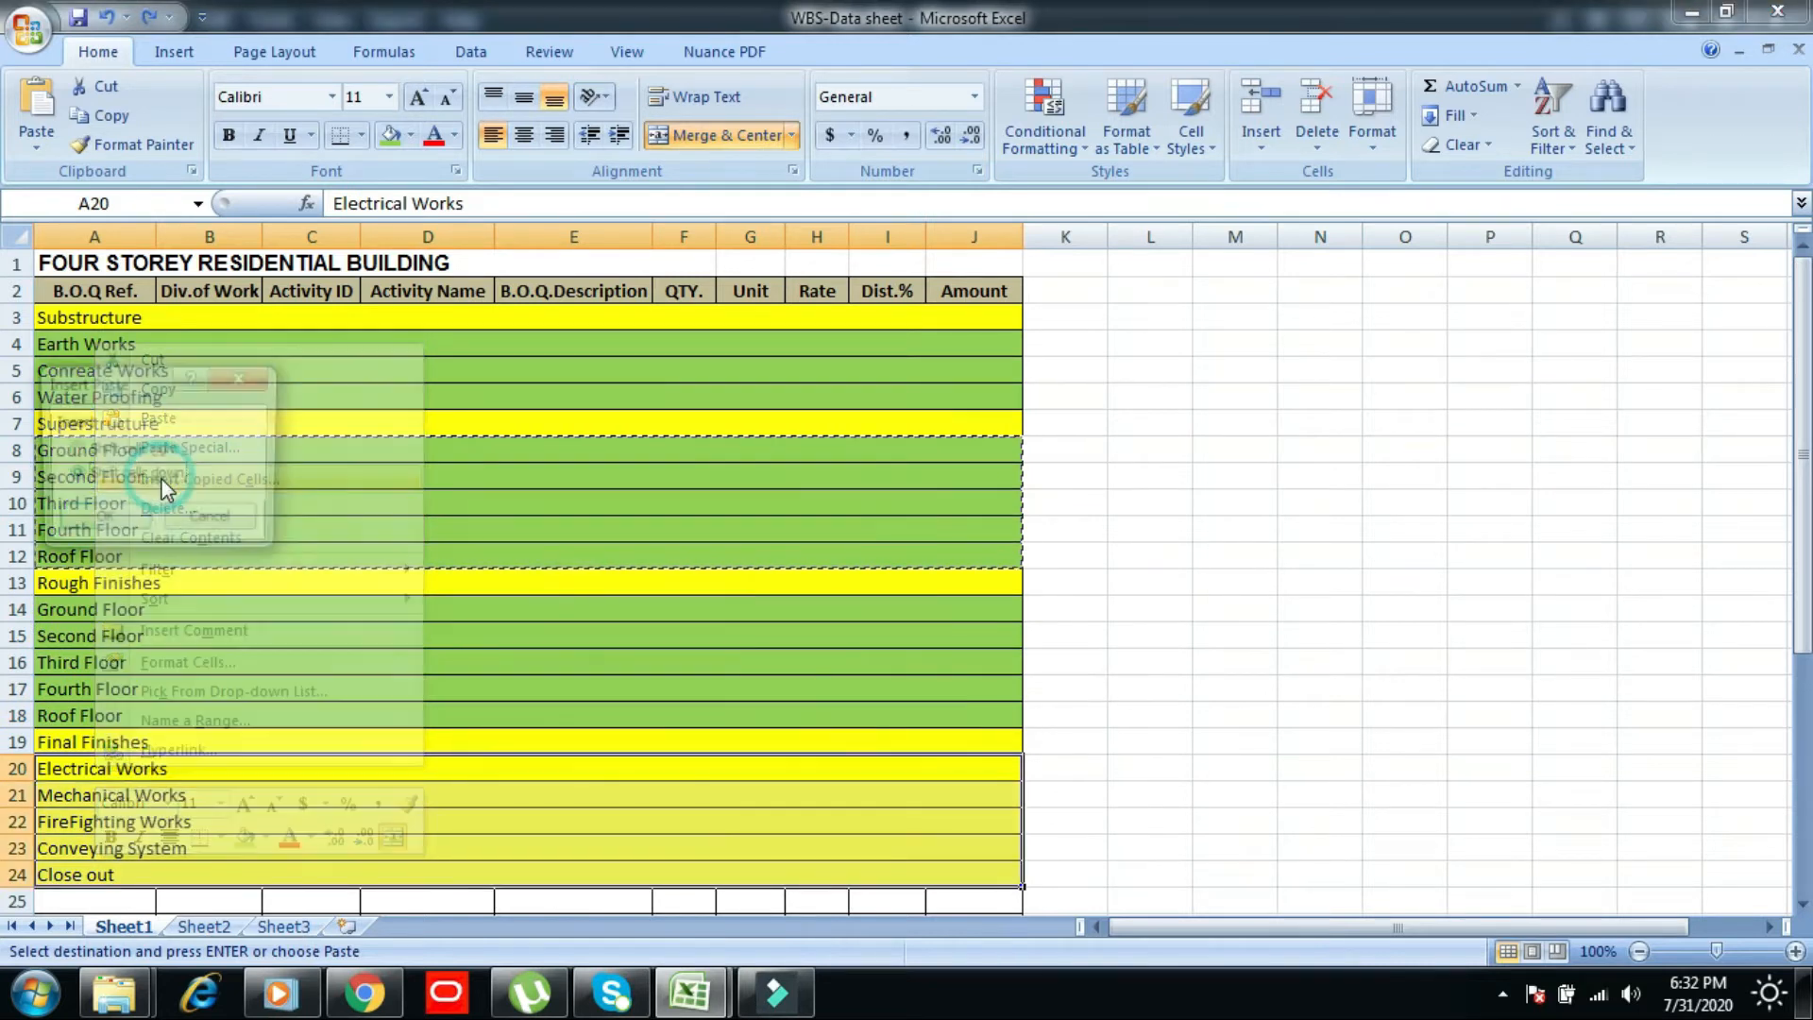
left_click(113, 524)
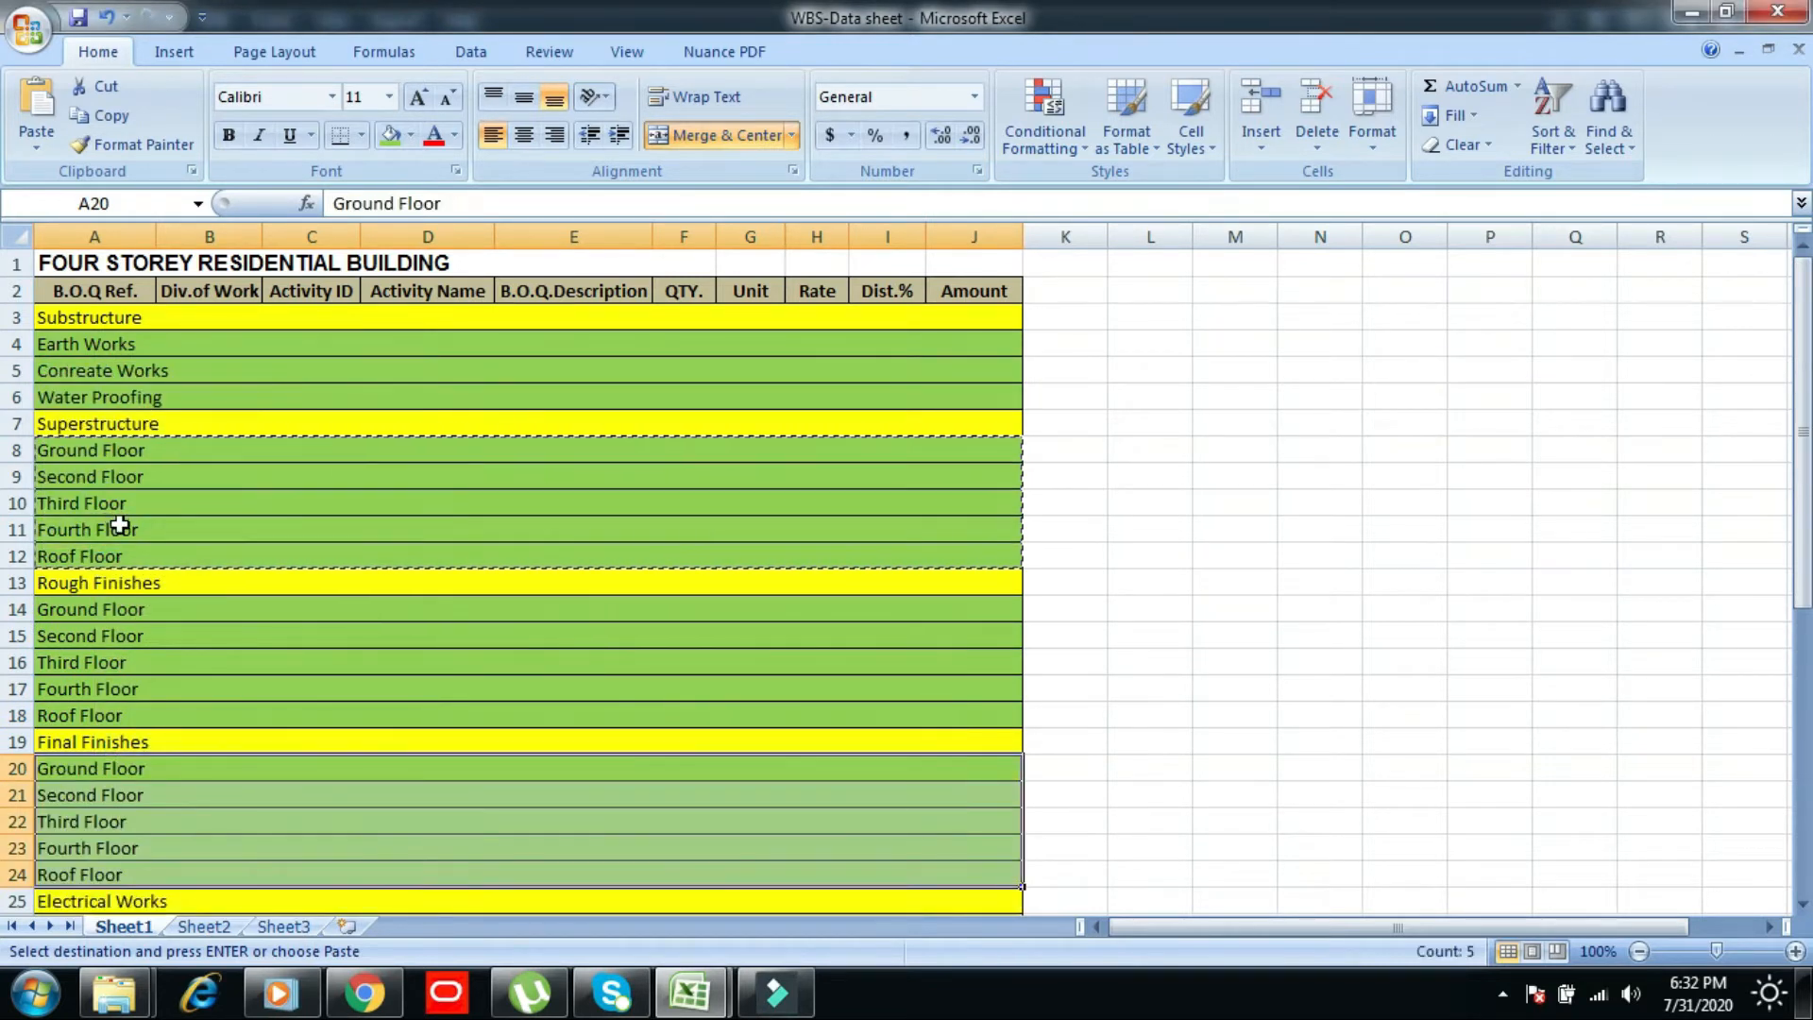
- Insert the copied five floor rows between Electrical Works and Mechanical Works, shifting cells down
left_click_drag(1800, 472, 1799, 609)
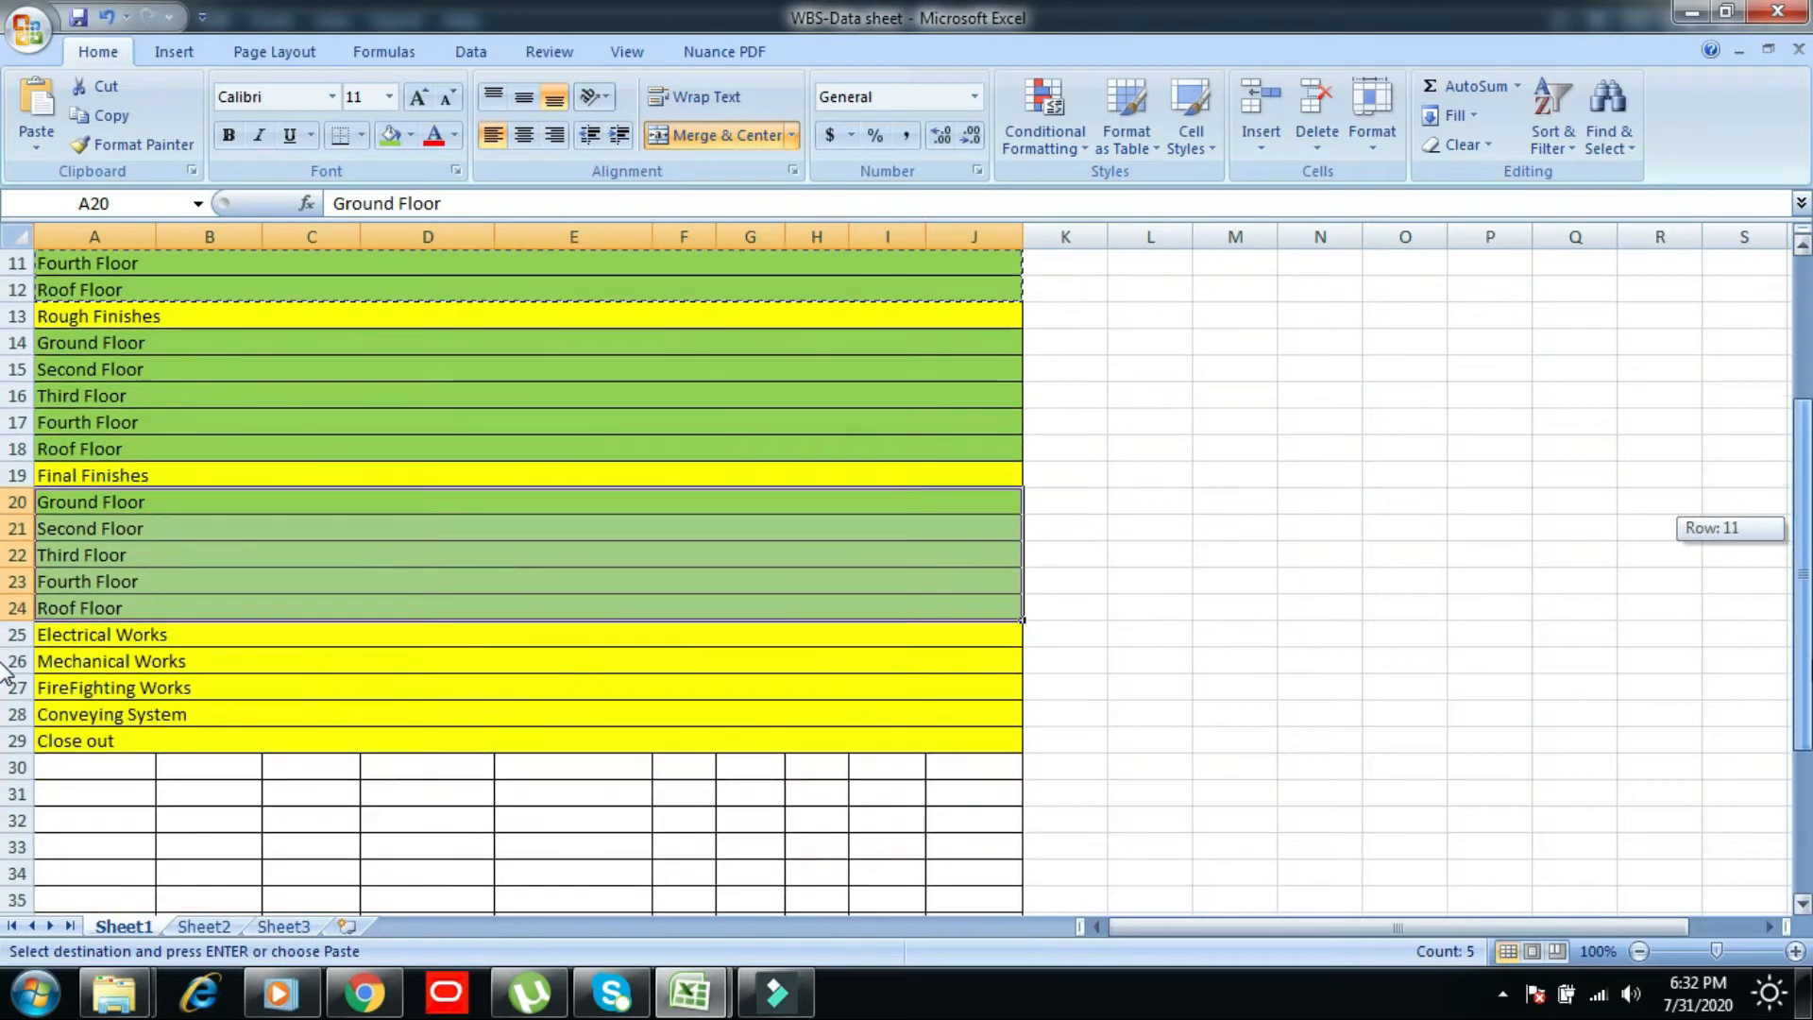
left_click(67, 666)
right_click(68, 665)
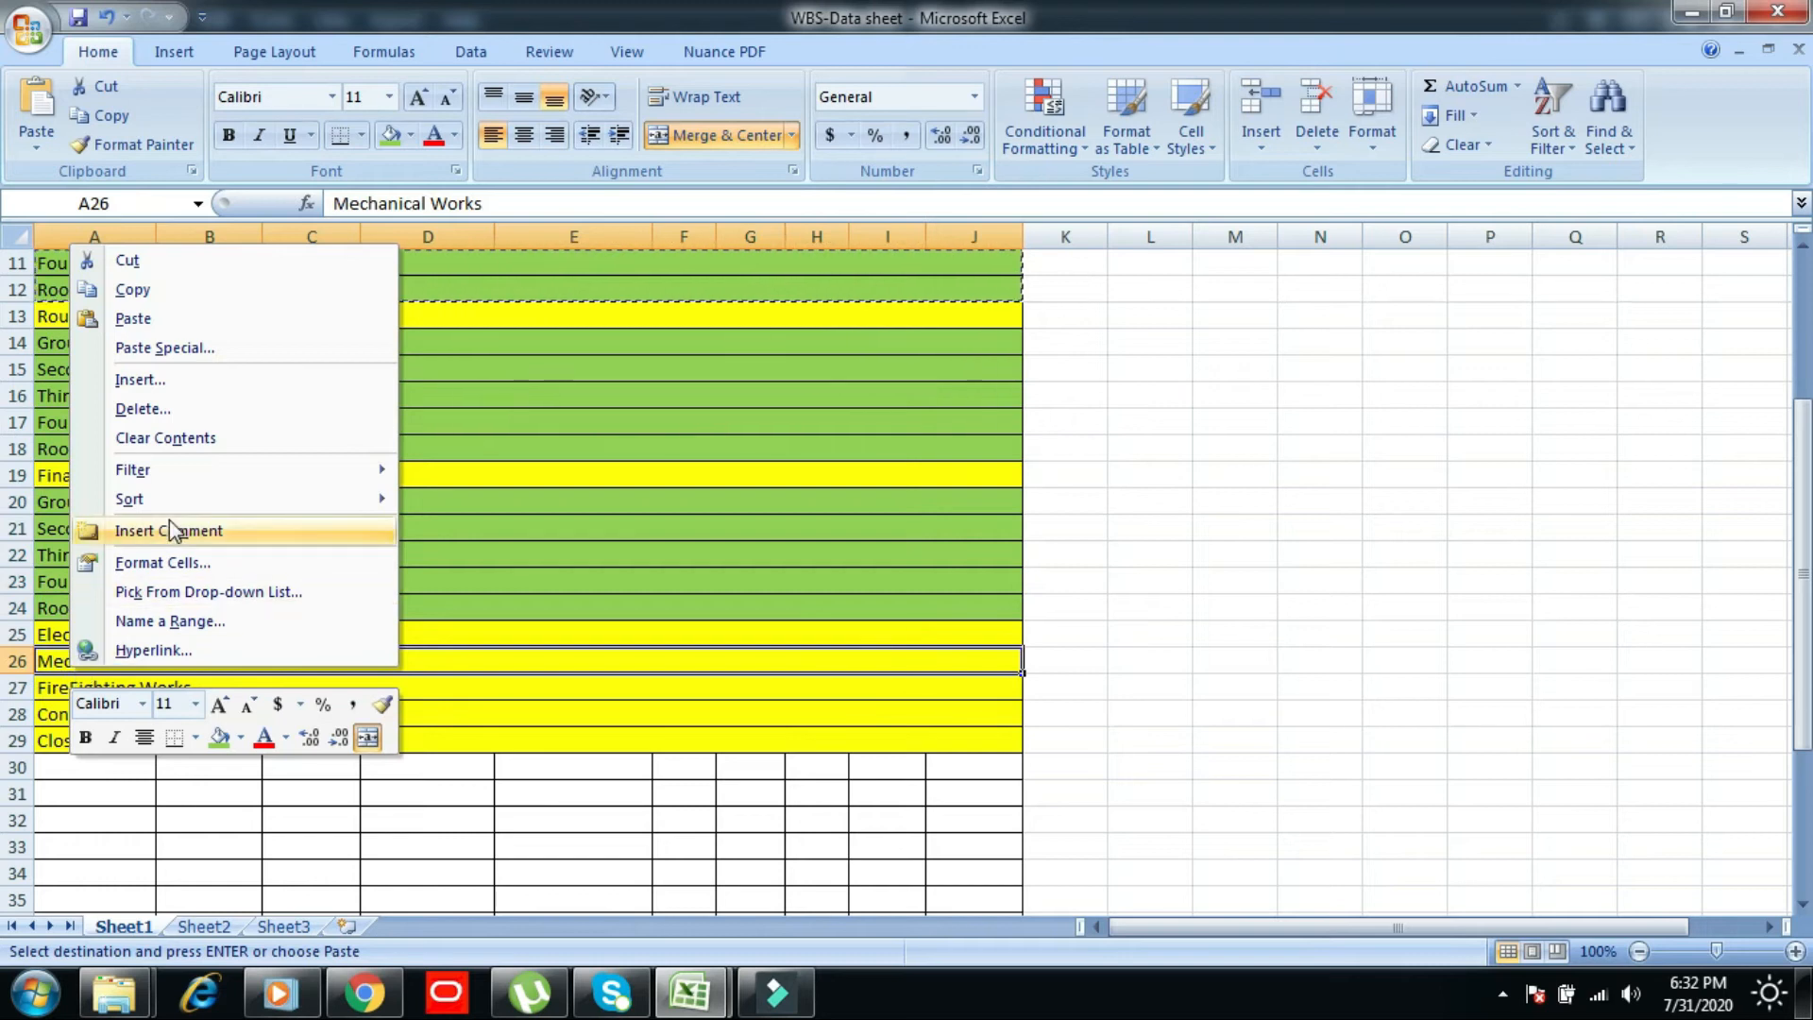
mouse_move(177, 490)
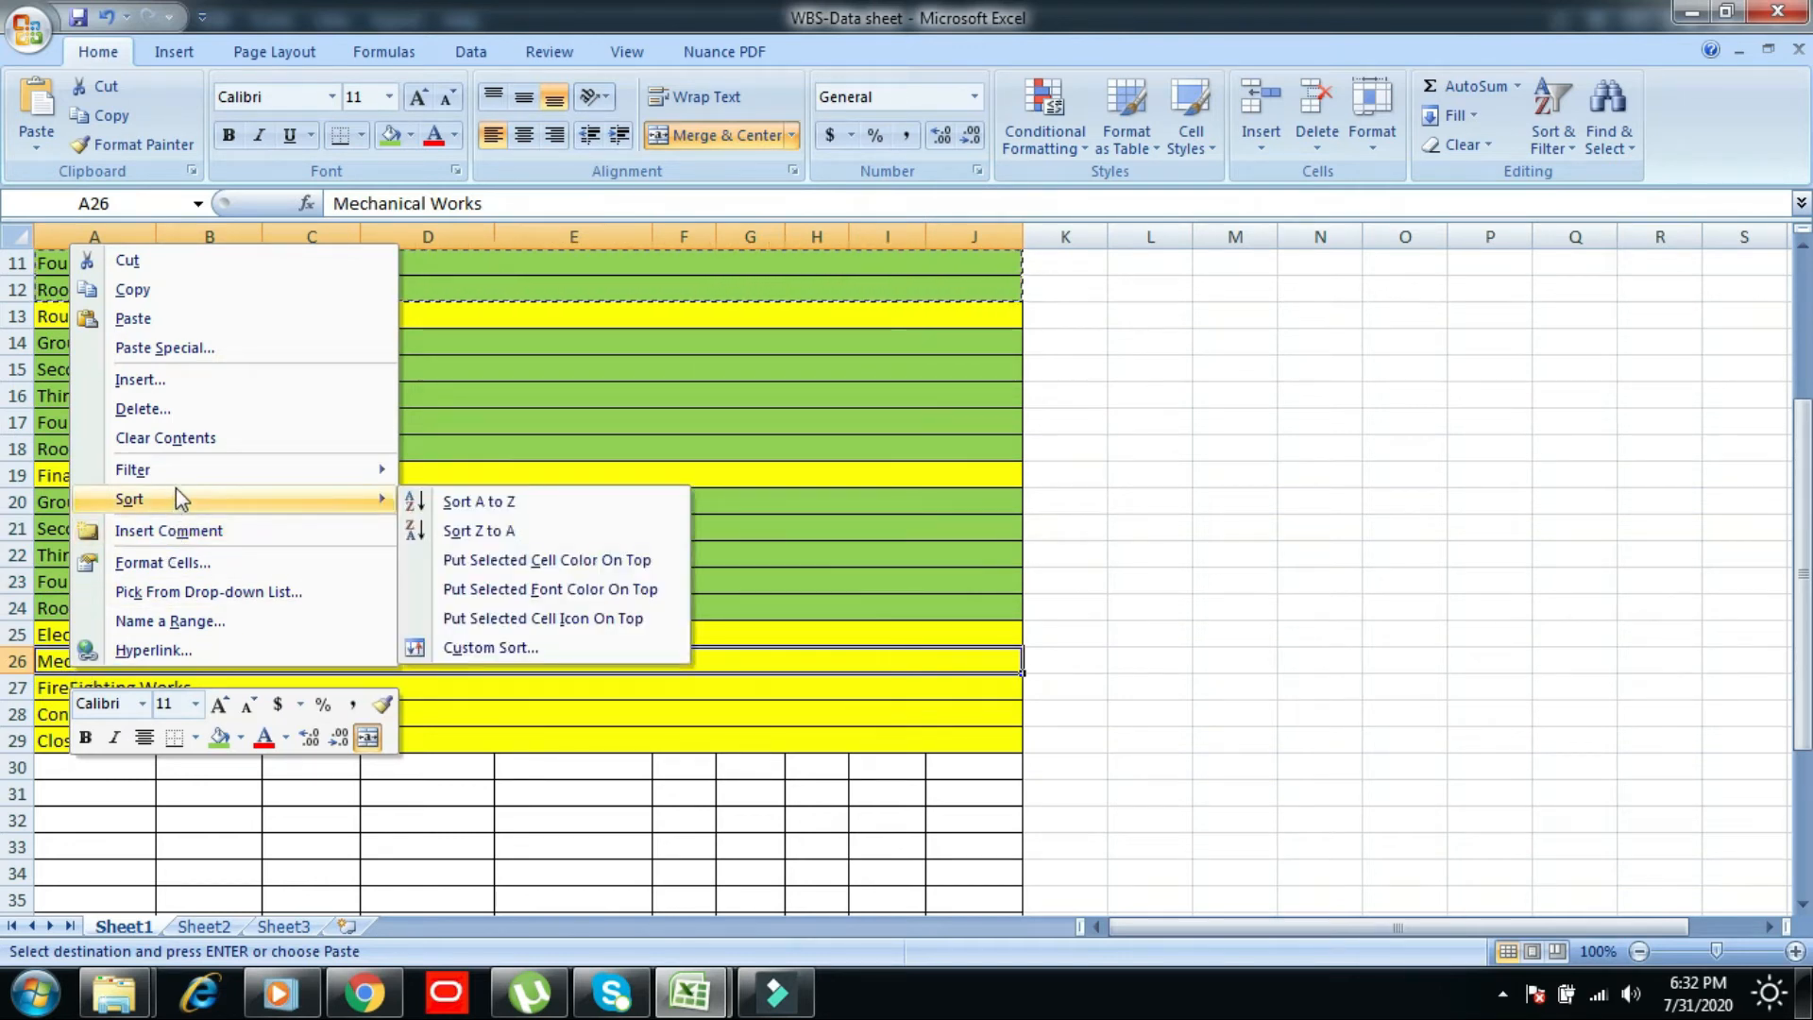
scroll(81, 806, "up", 2)
key("alt")
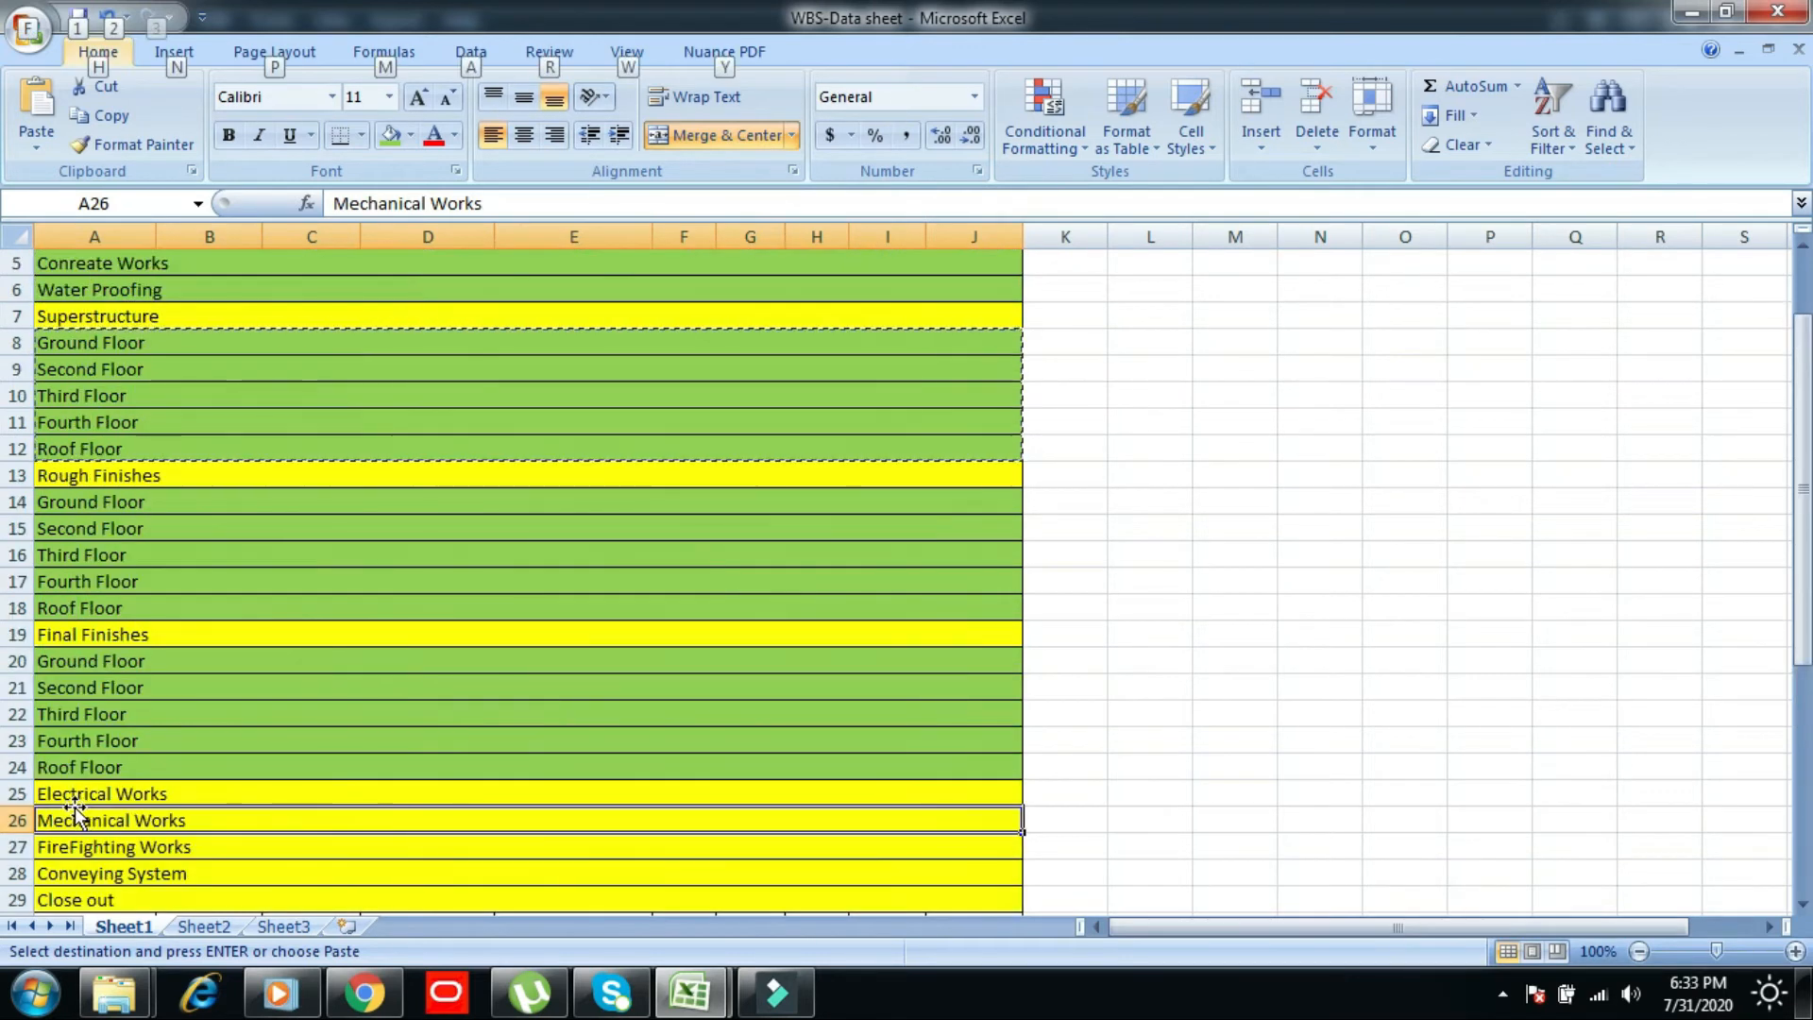
right_click(60, 824)
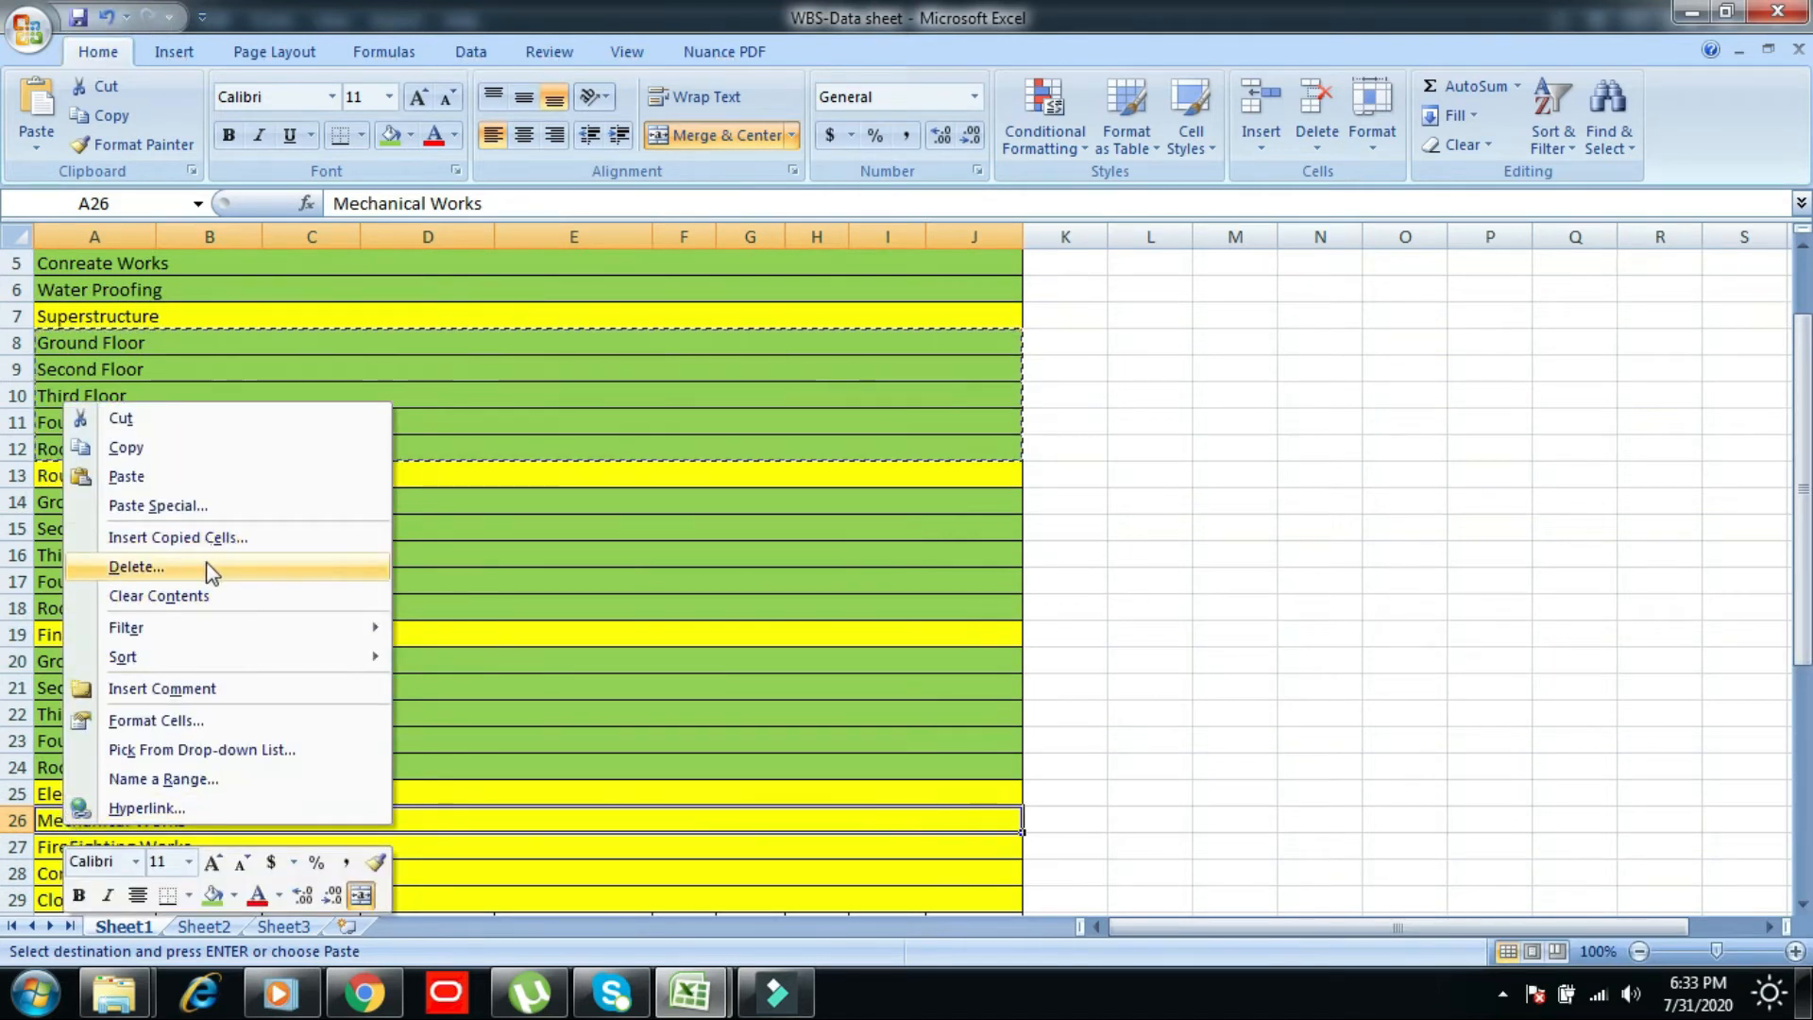
left_click(196, 540)
left_click(133, 590)
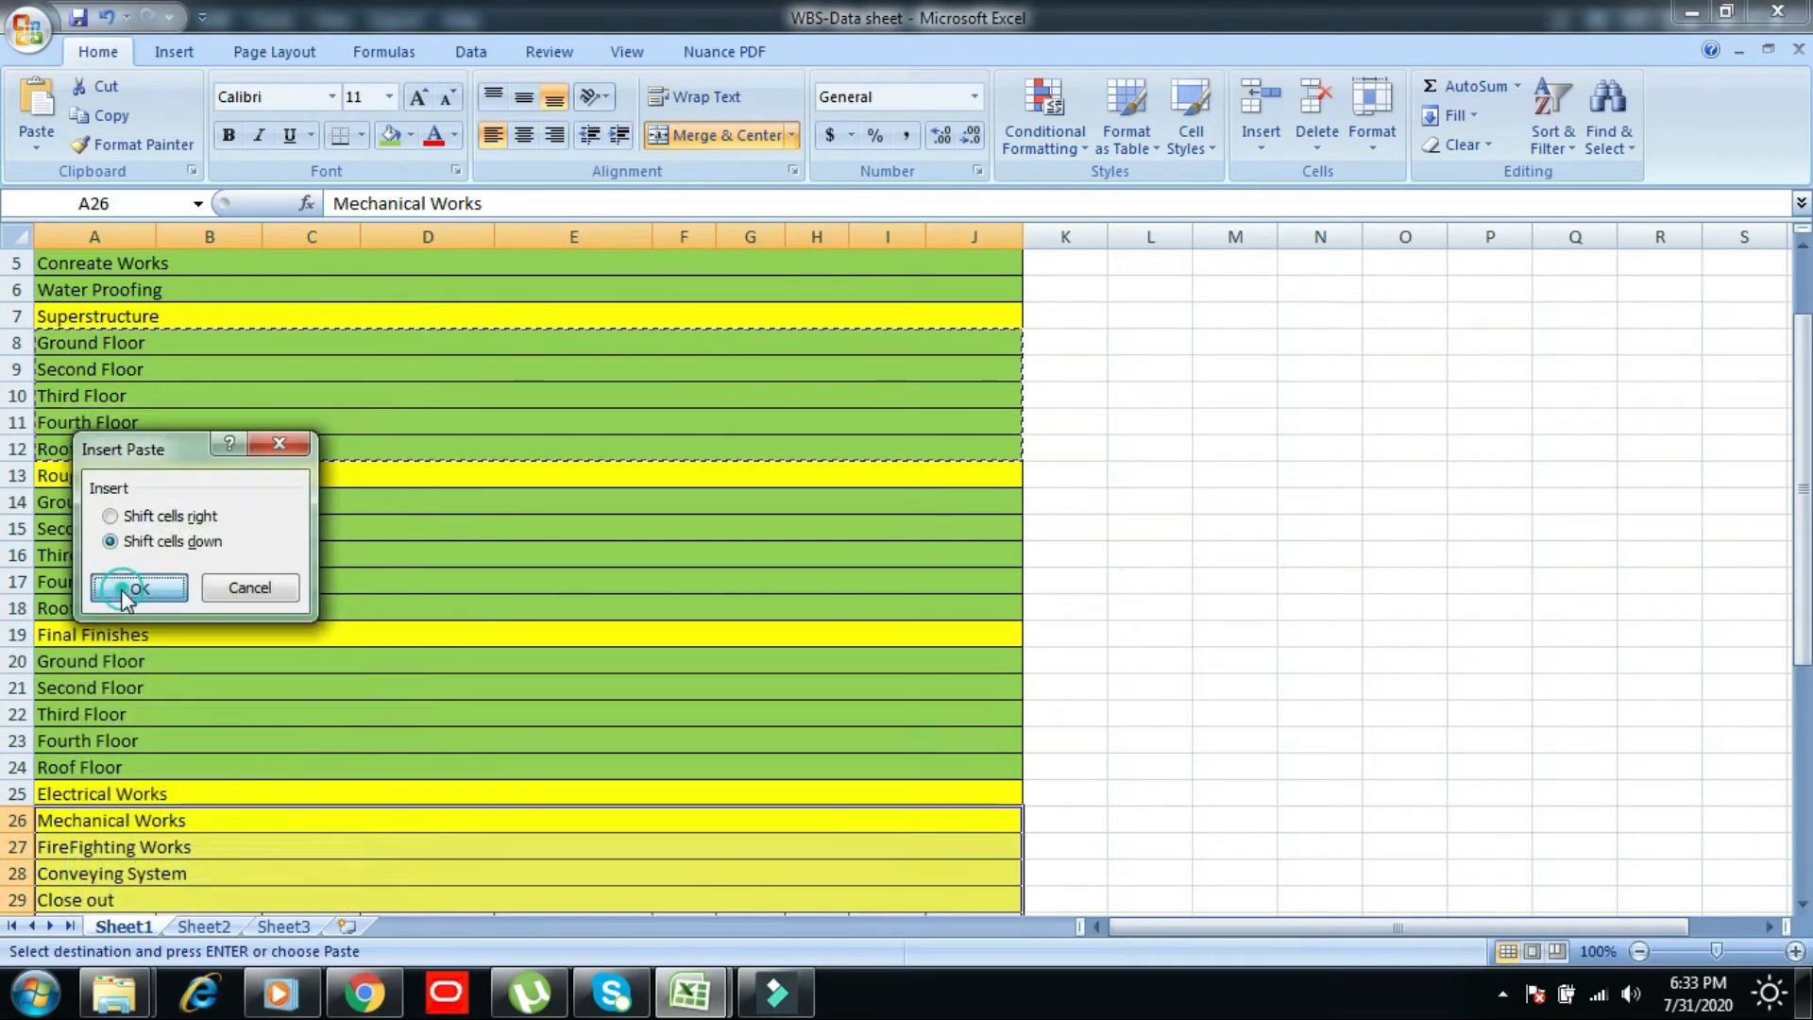
left_click_drag(1800, 529, 1798, 557)
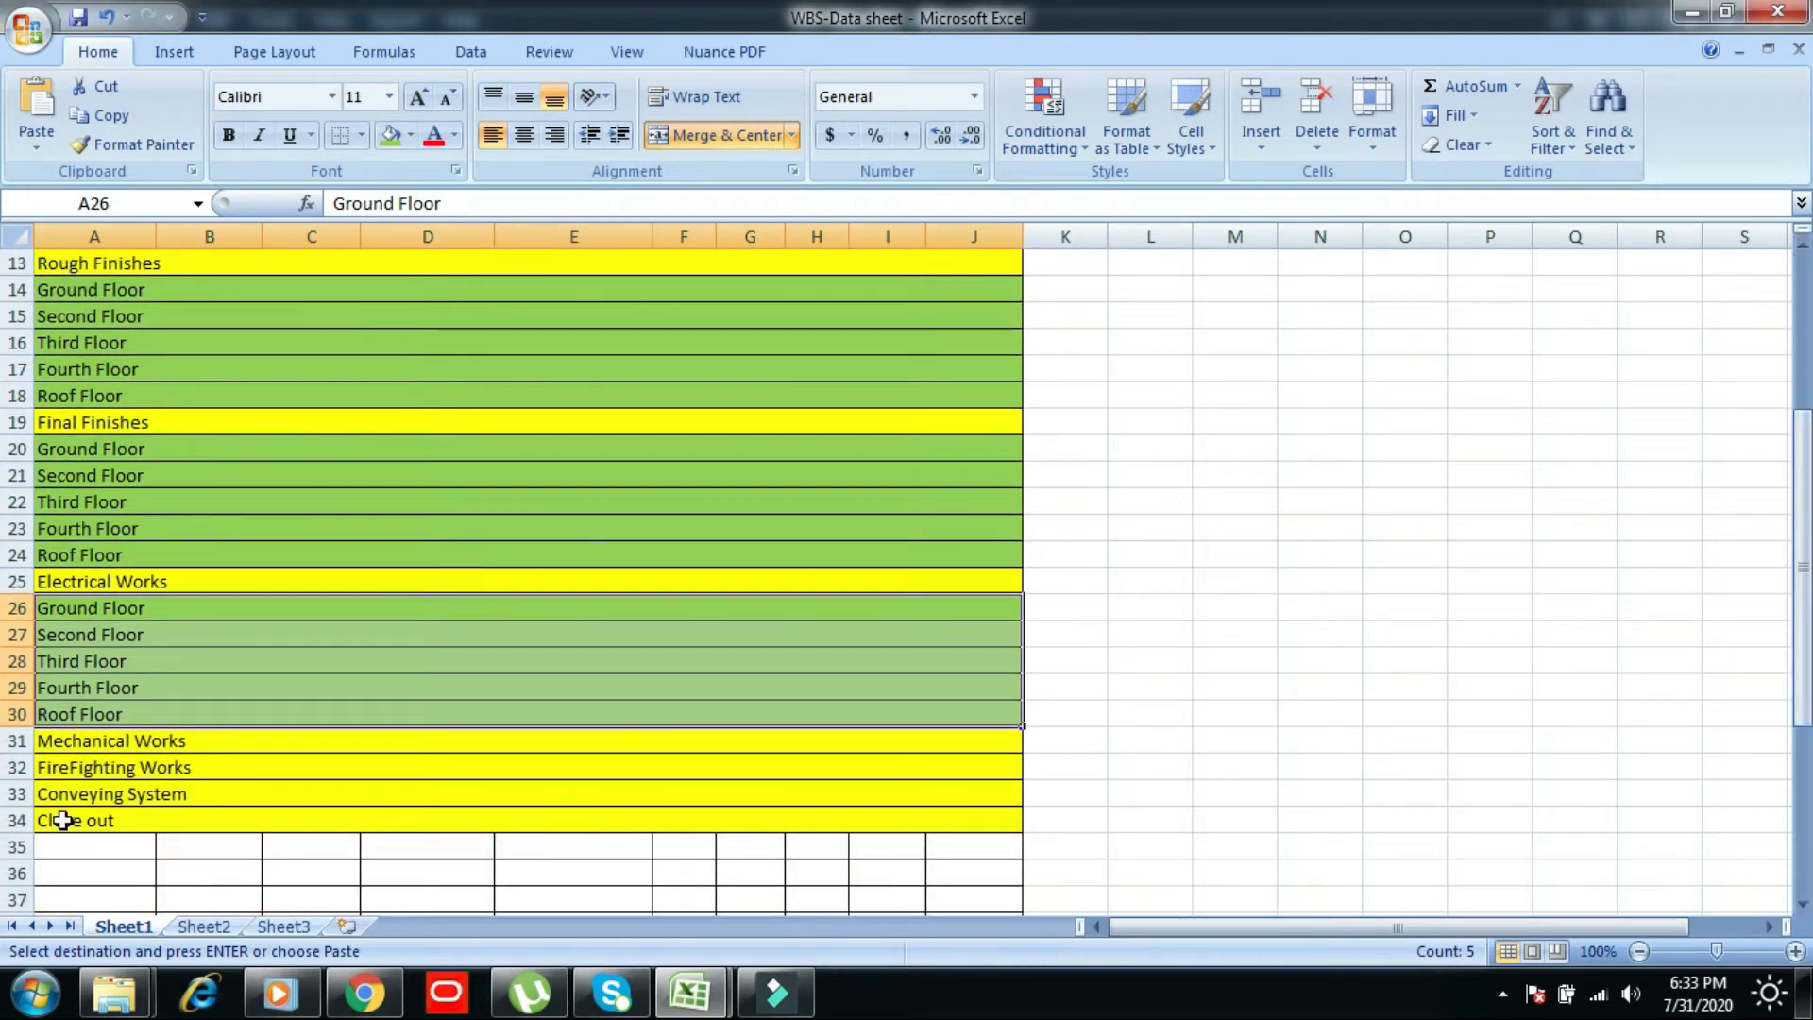
- Insert the copied five floor rows between Mechanical Works and FireFighting Works, shifting cells down
left_click(76, 767)
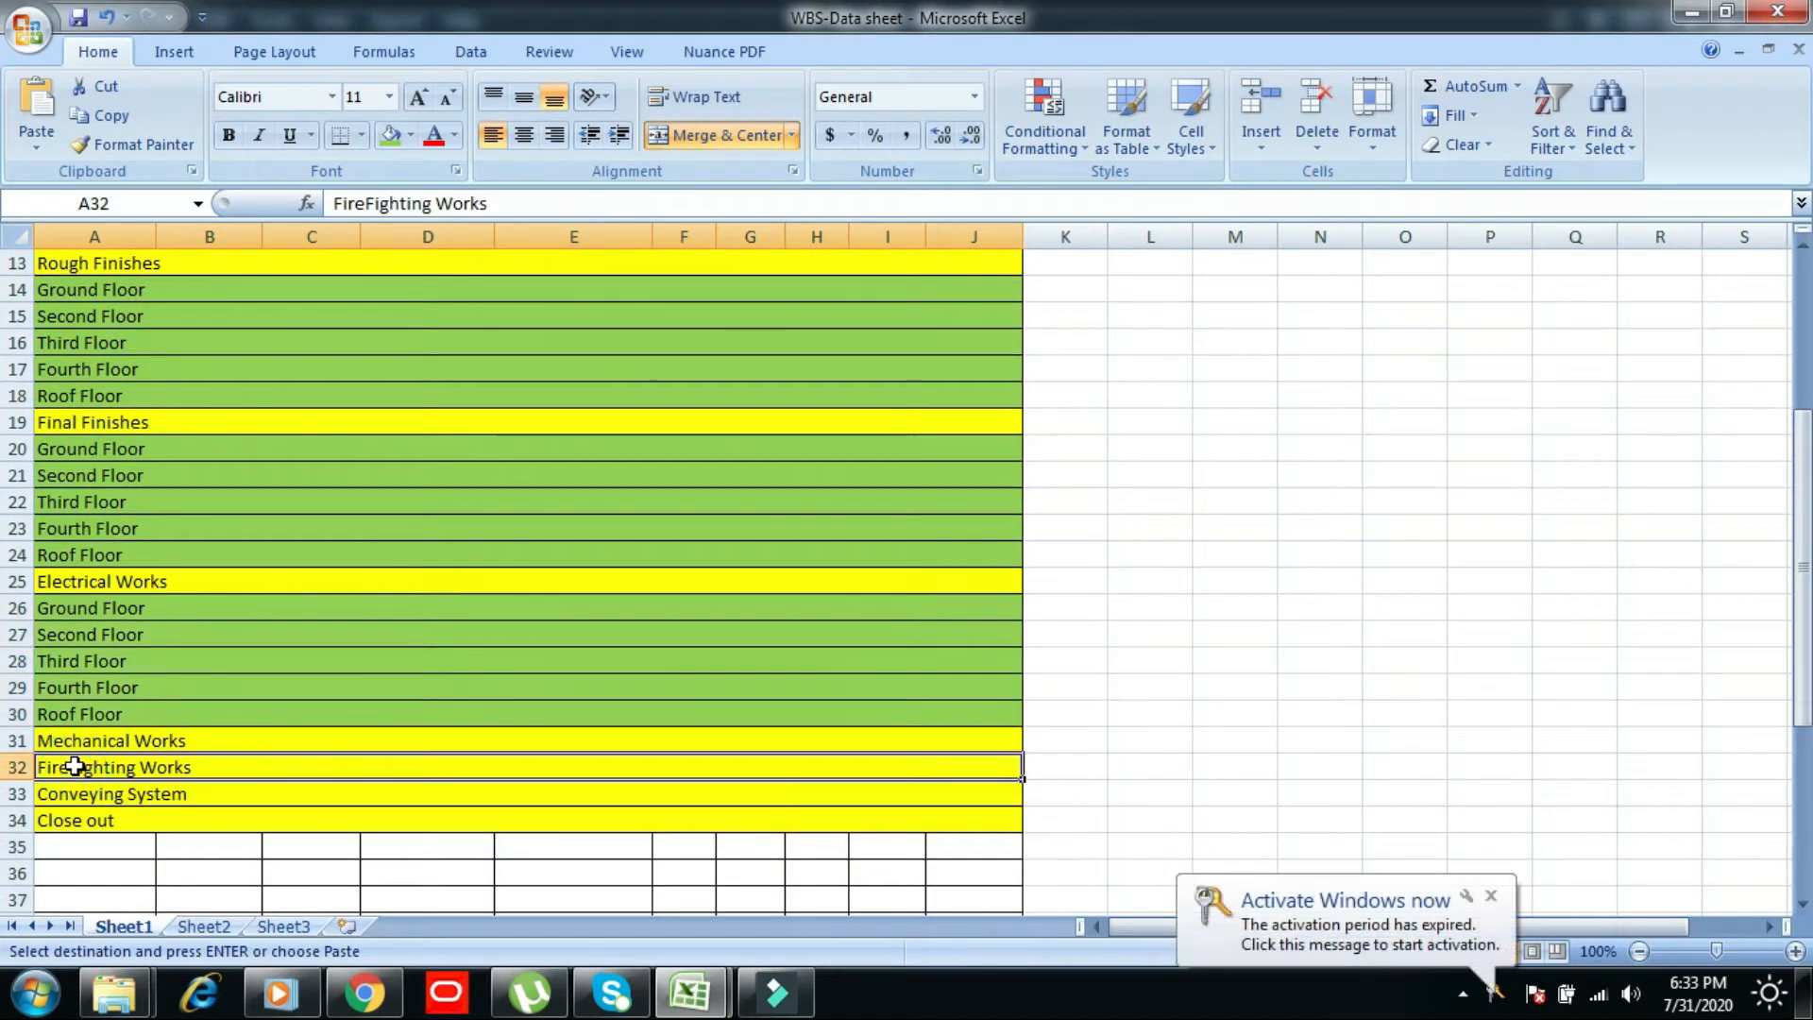
key("alt")
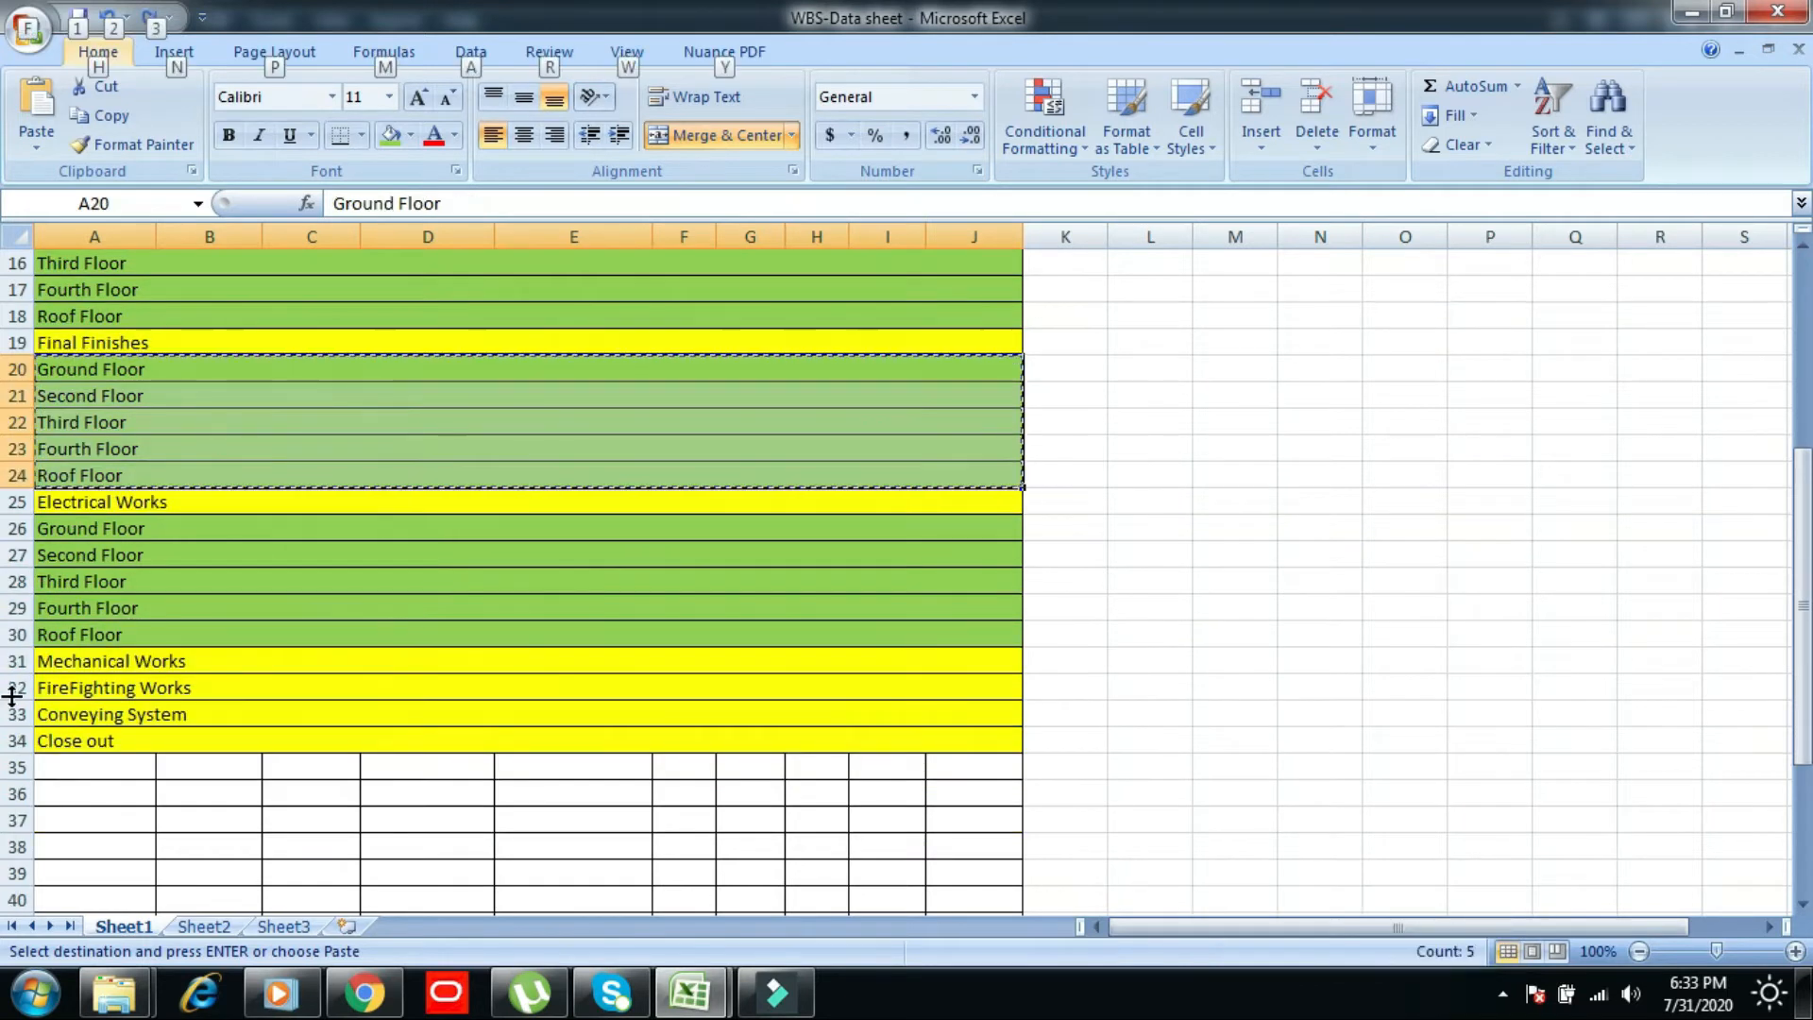
left_click(68, 690)
right_click(68, 691)
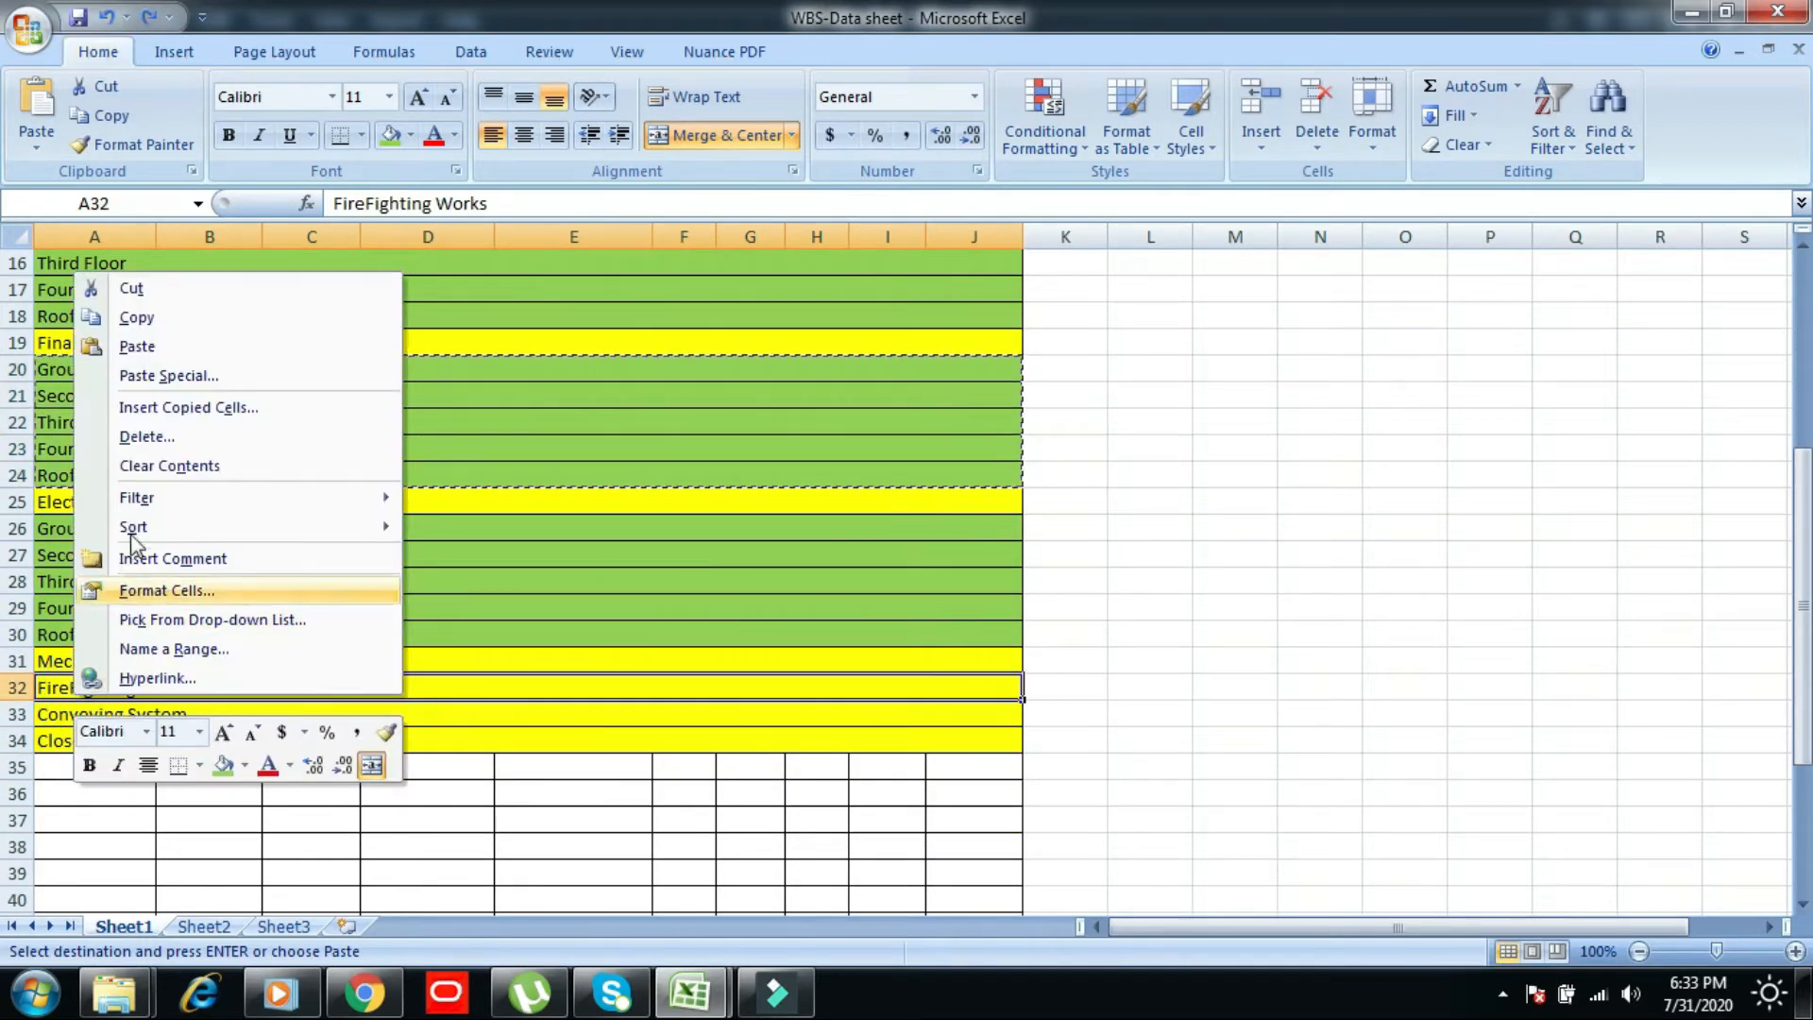
left_click(241, 409)
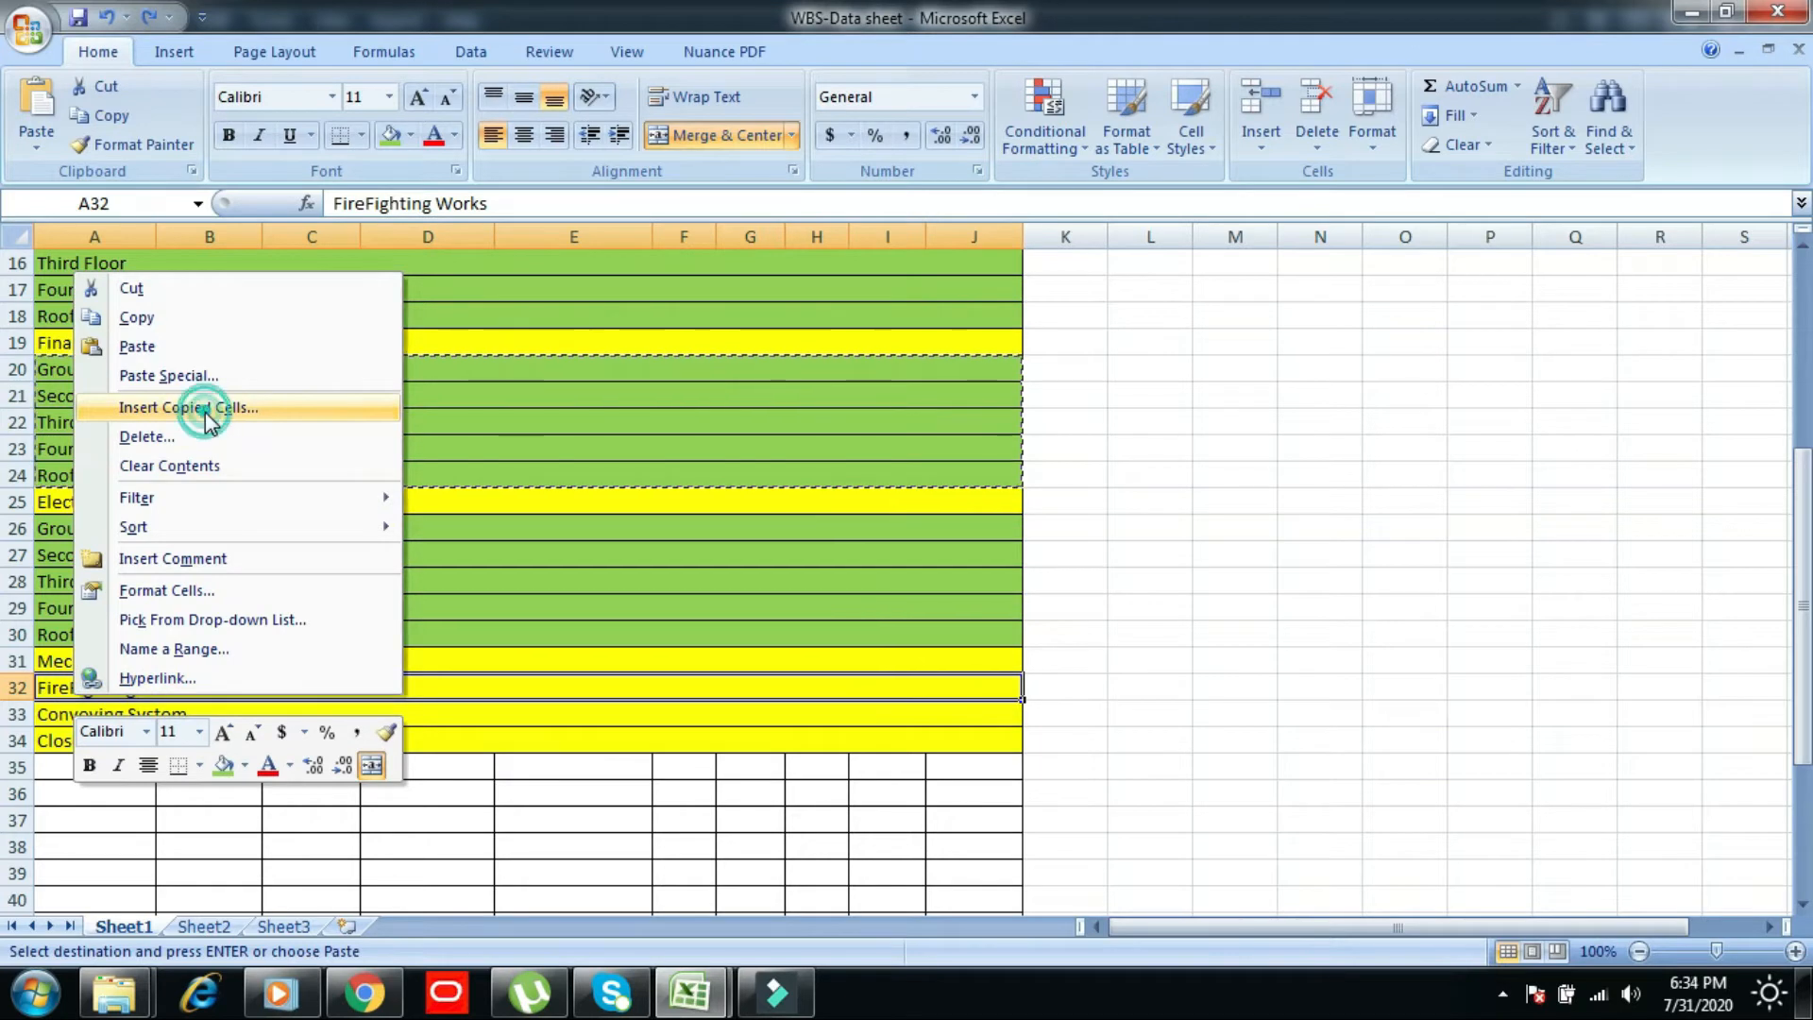
left_click(151, 458)
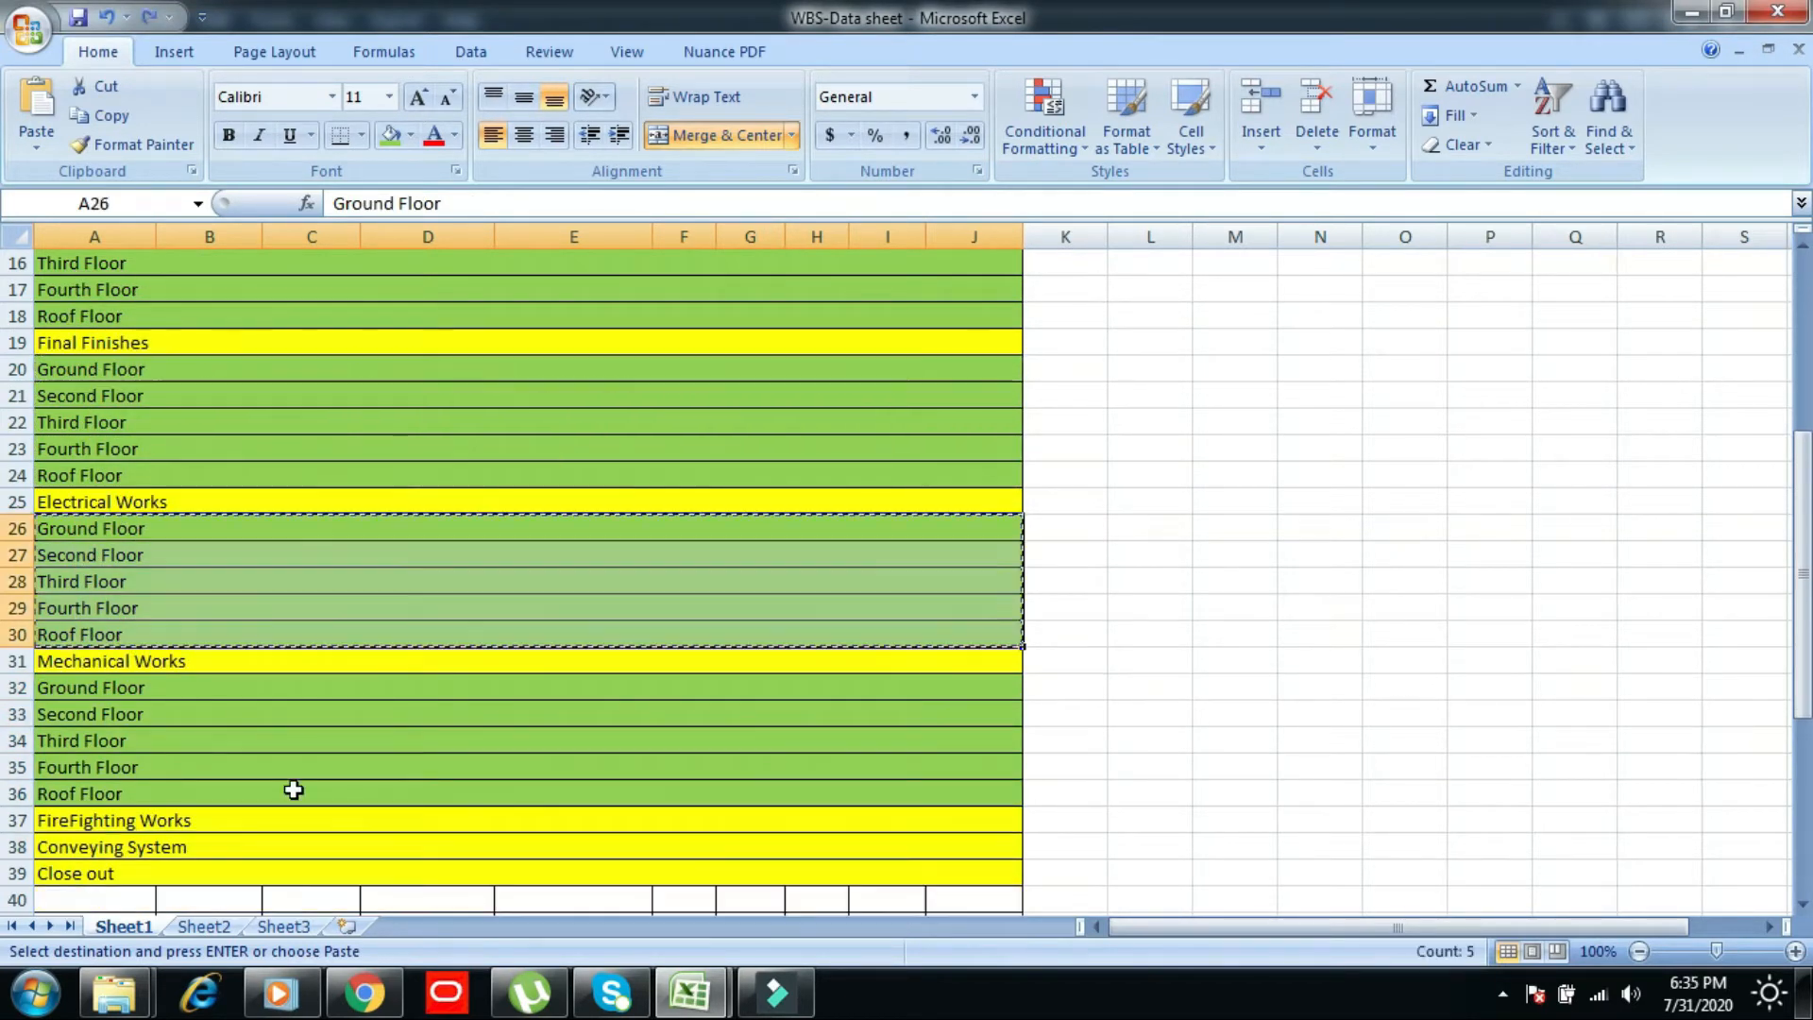
- Insert the copied Ground Floor to Roof Floor rows above the Conveying System row, shifting cells down
key("alt")
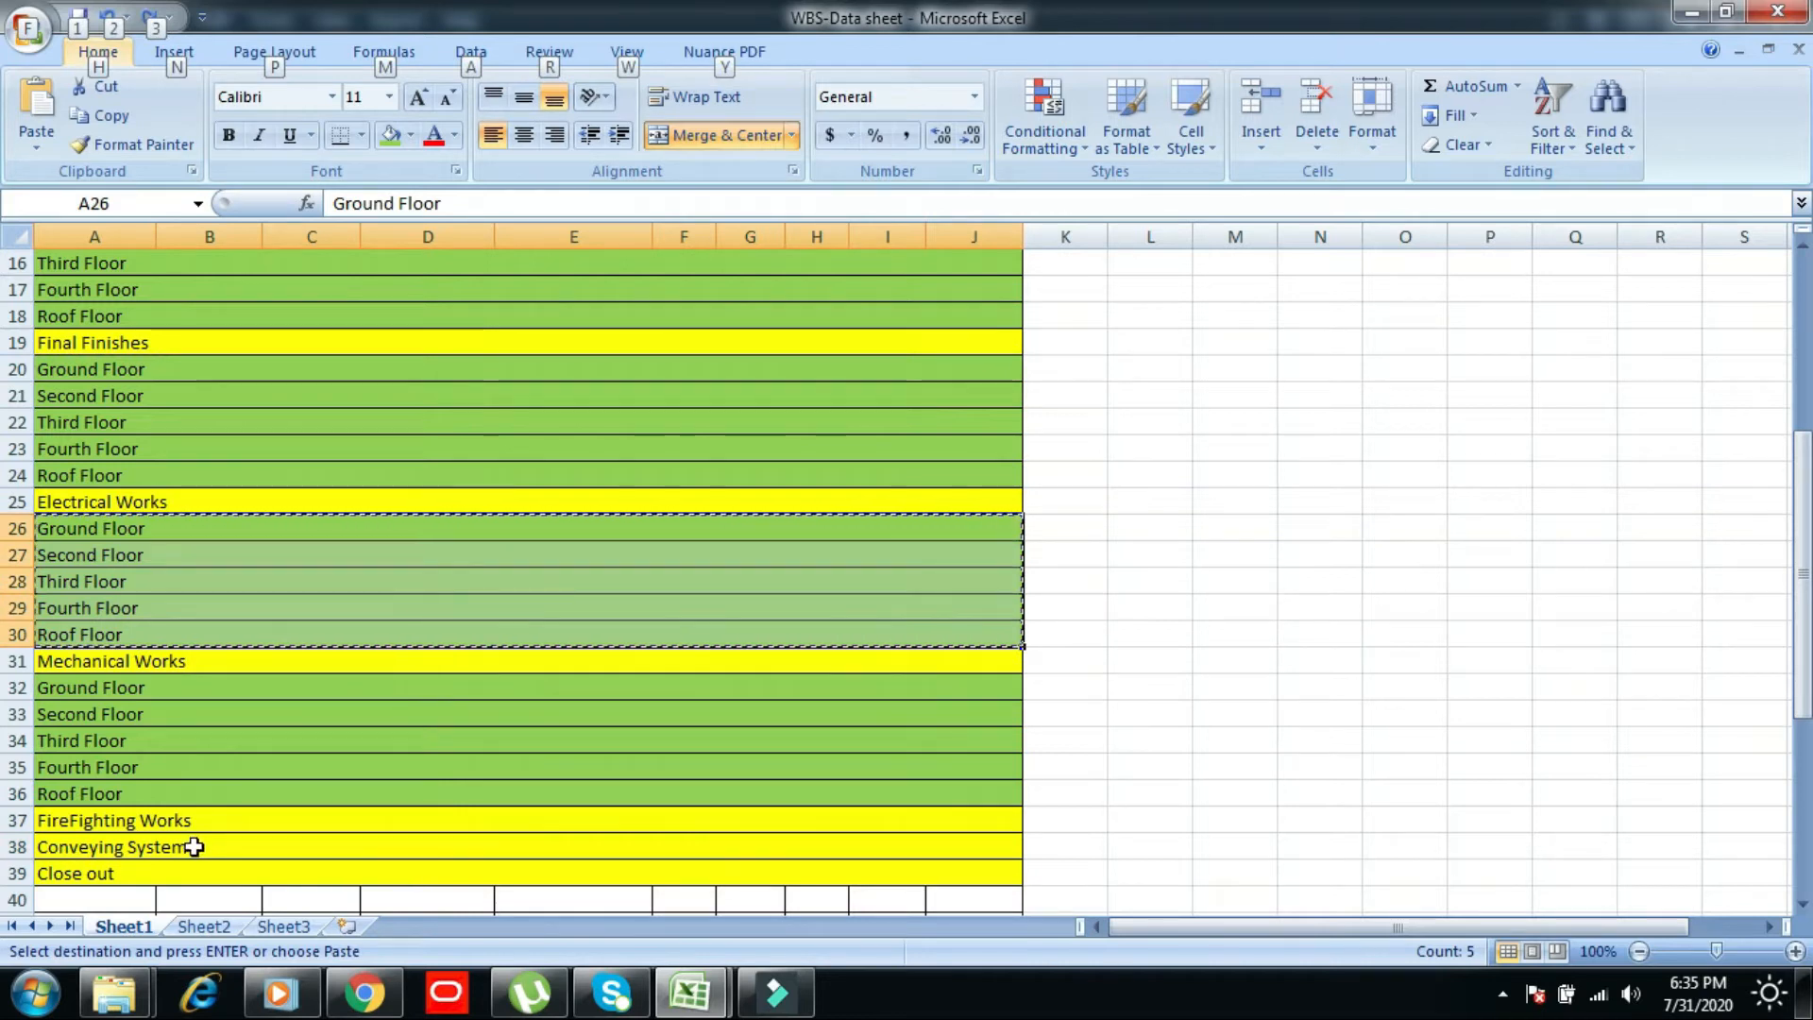
left_click(193, 846)
right_click(193, 845)
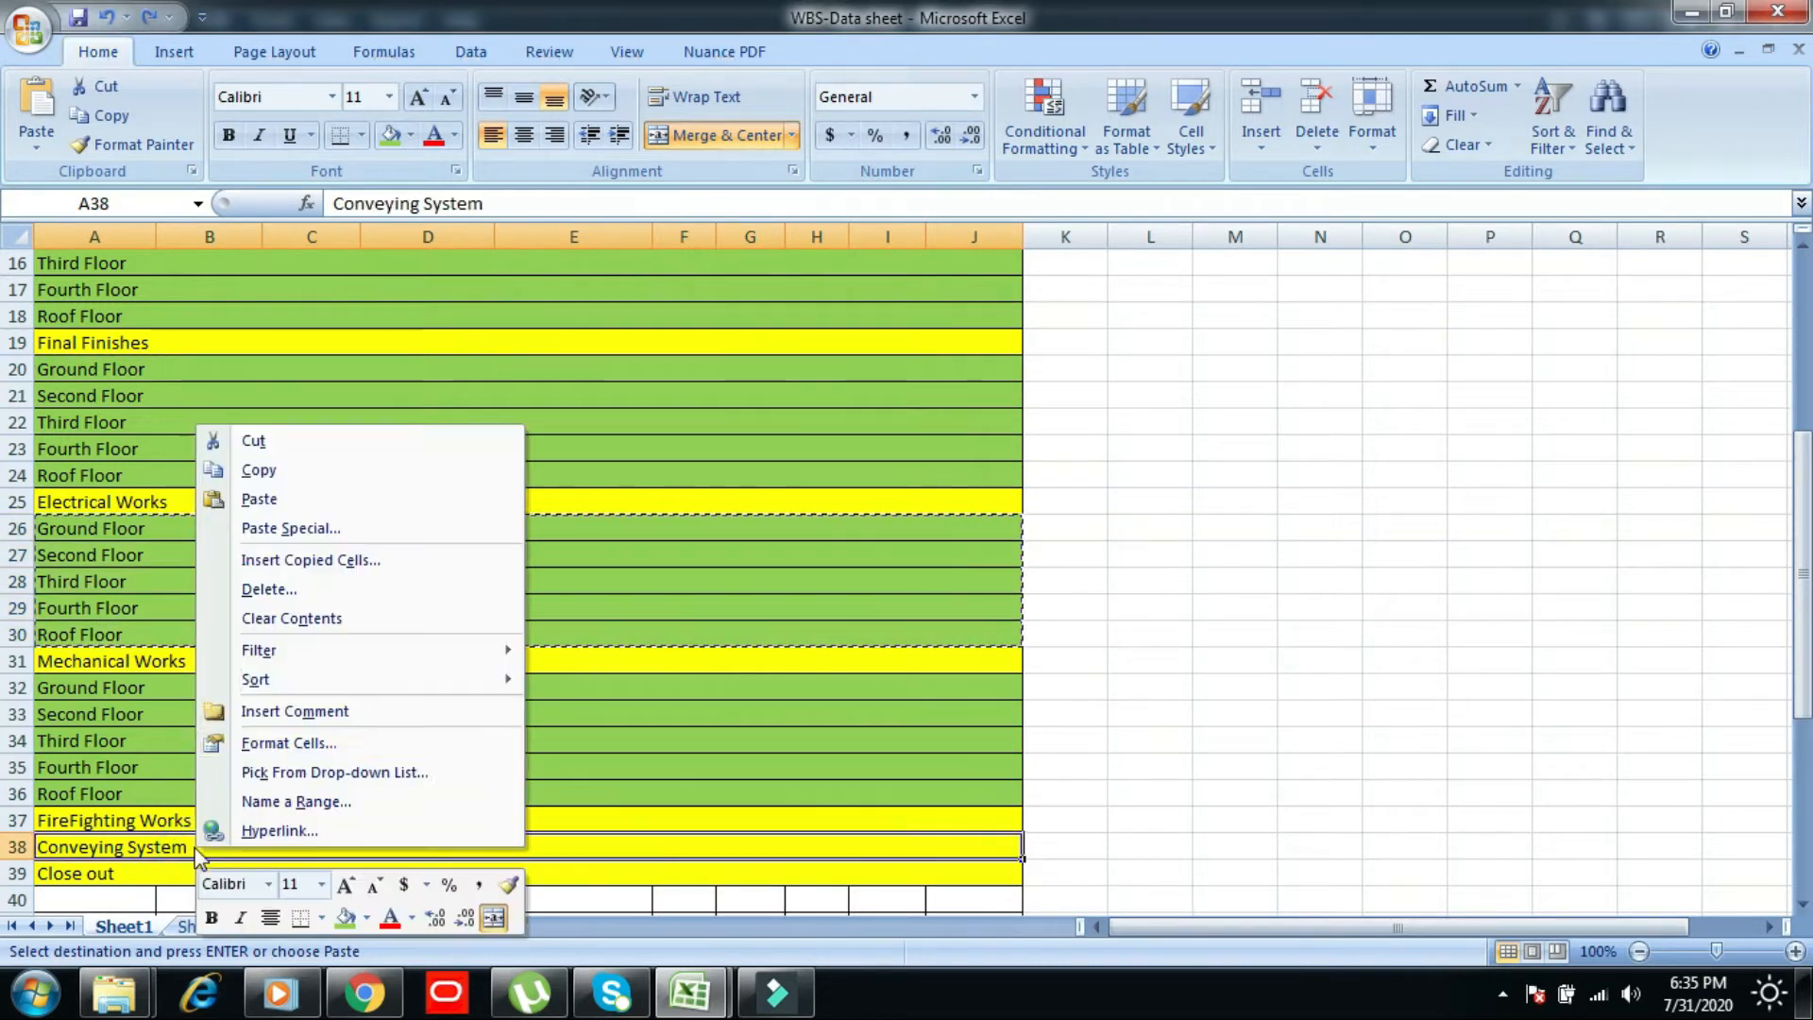
left_click(335, 564)
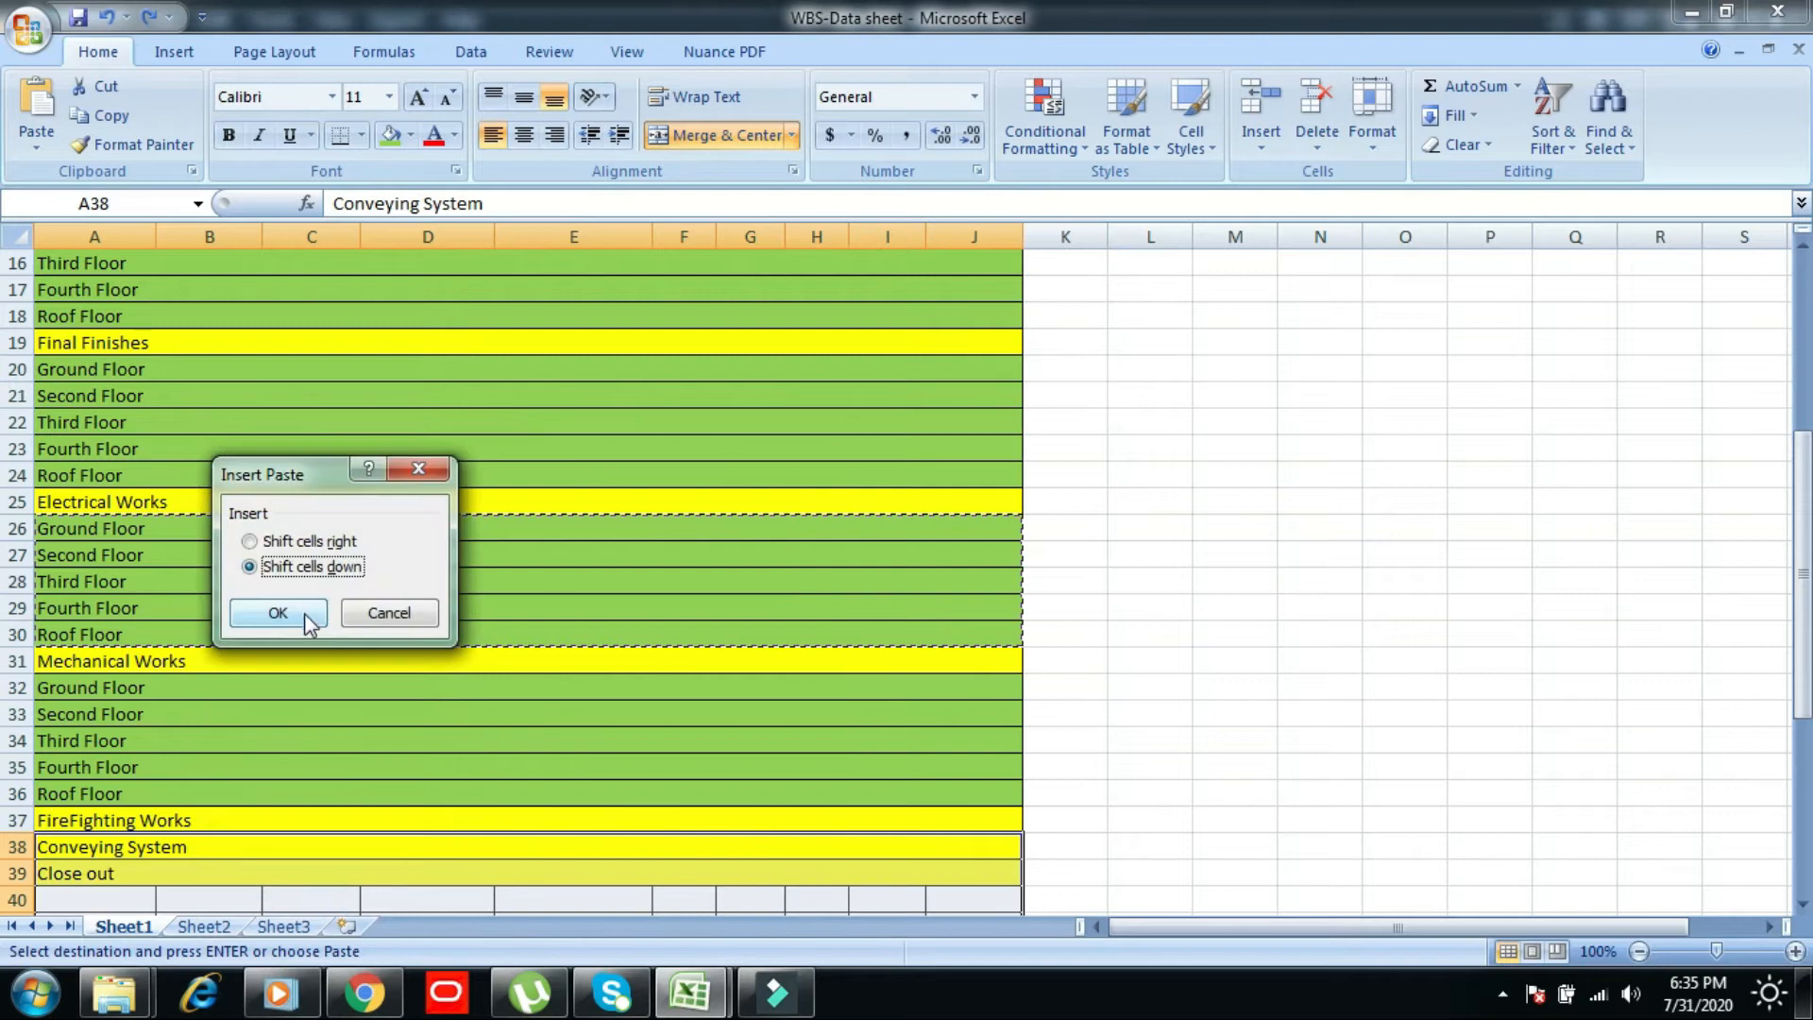
left_click(300, 611)
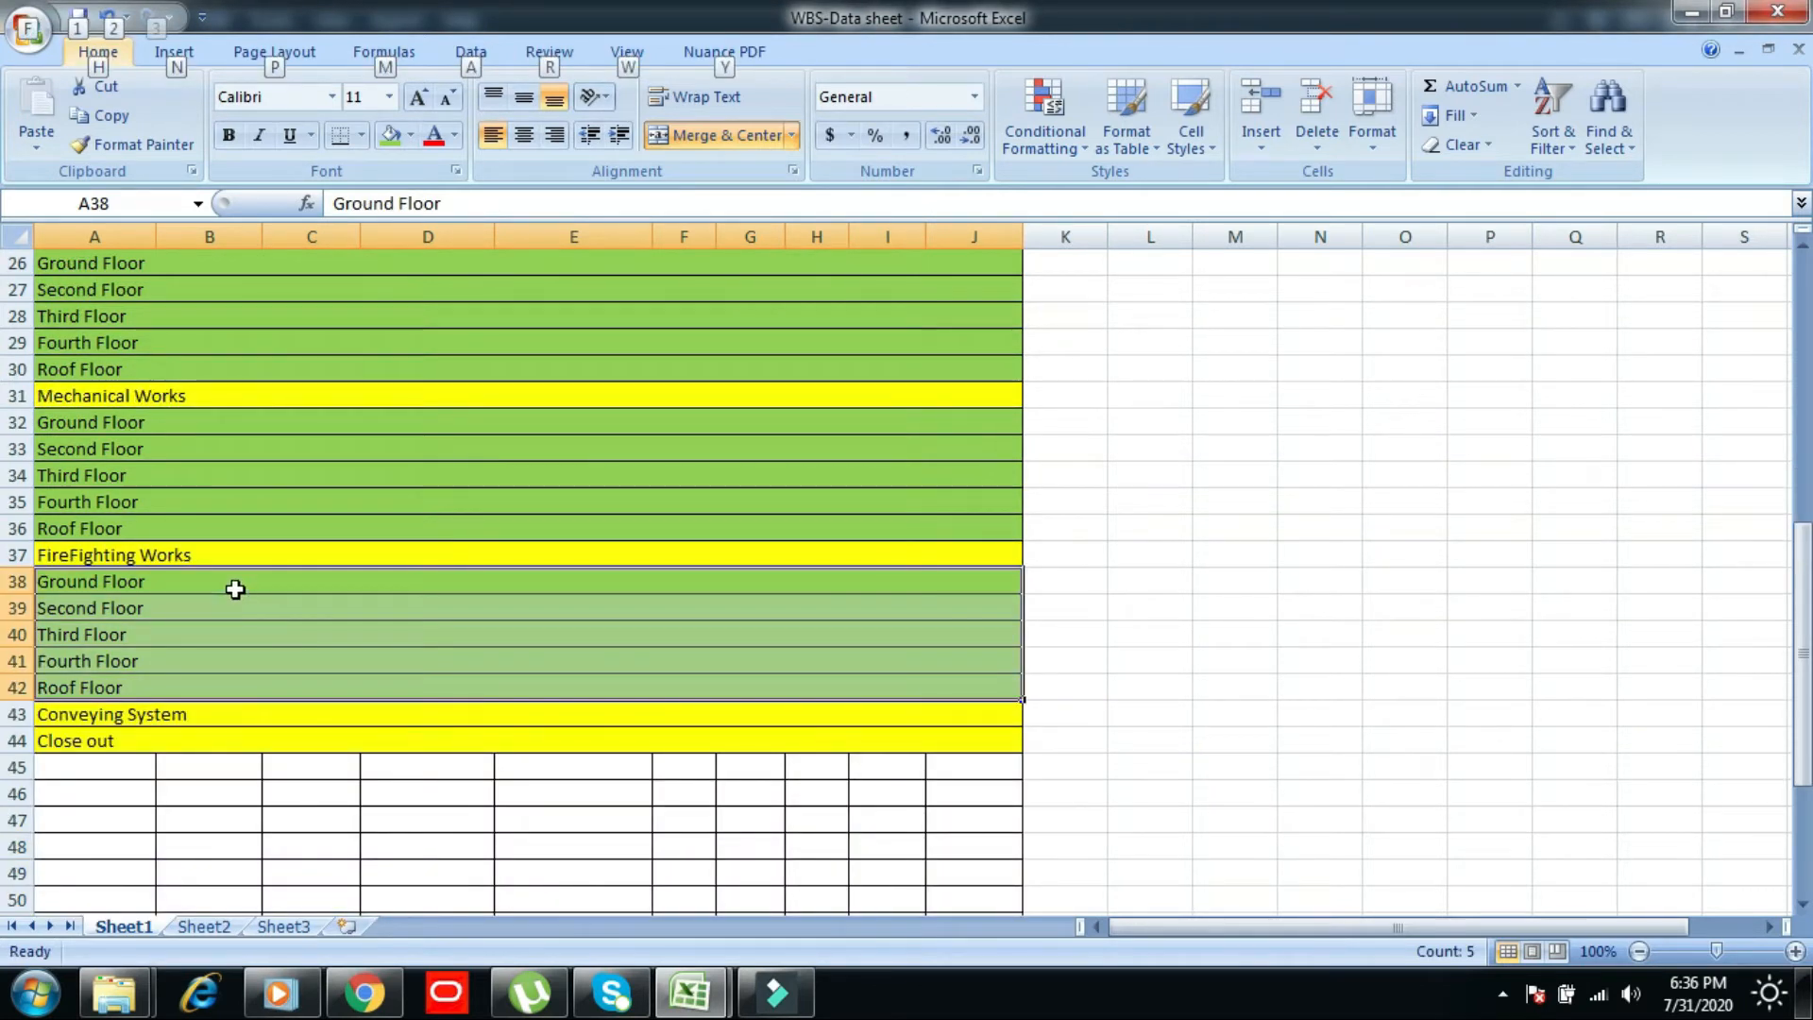
- Copy the green Ground Floor row under FireFighting Works and insert it above Close out, shifting cells down
left_click(233, 583)
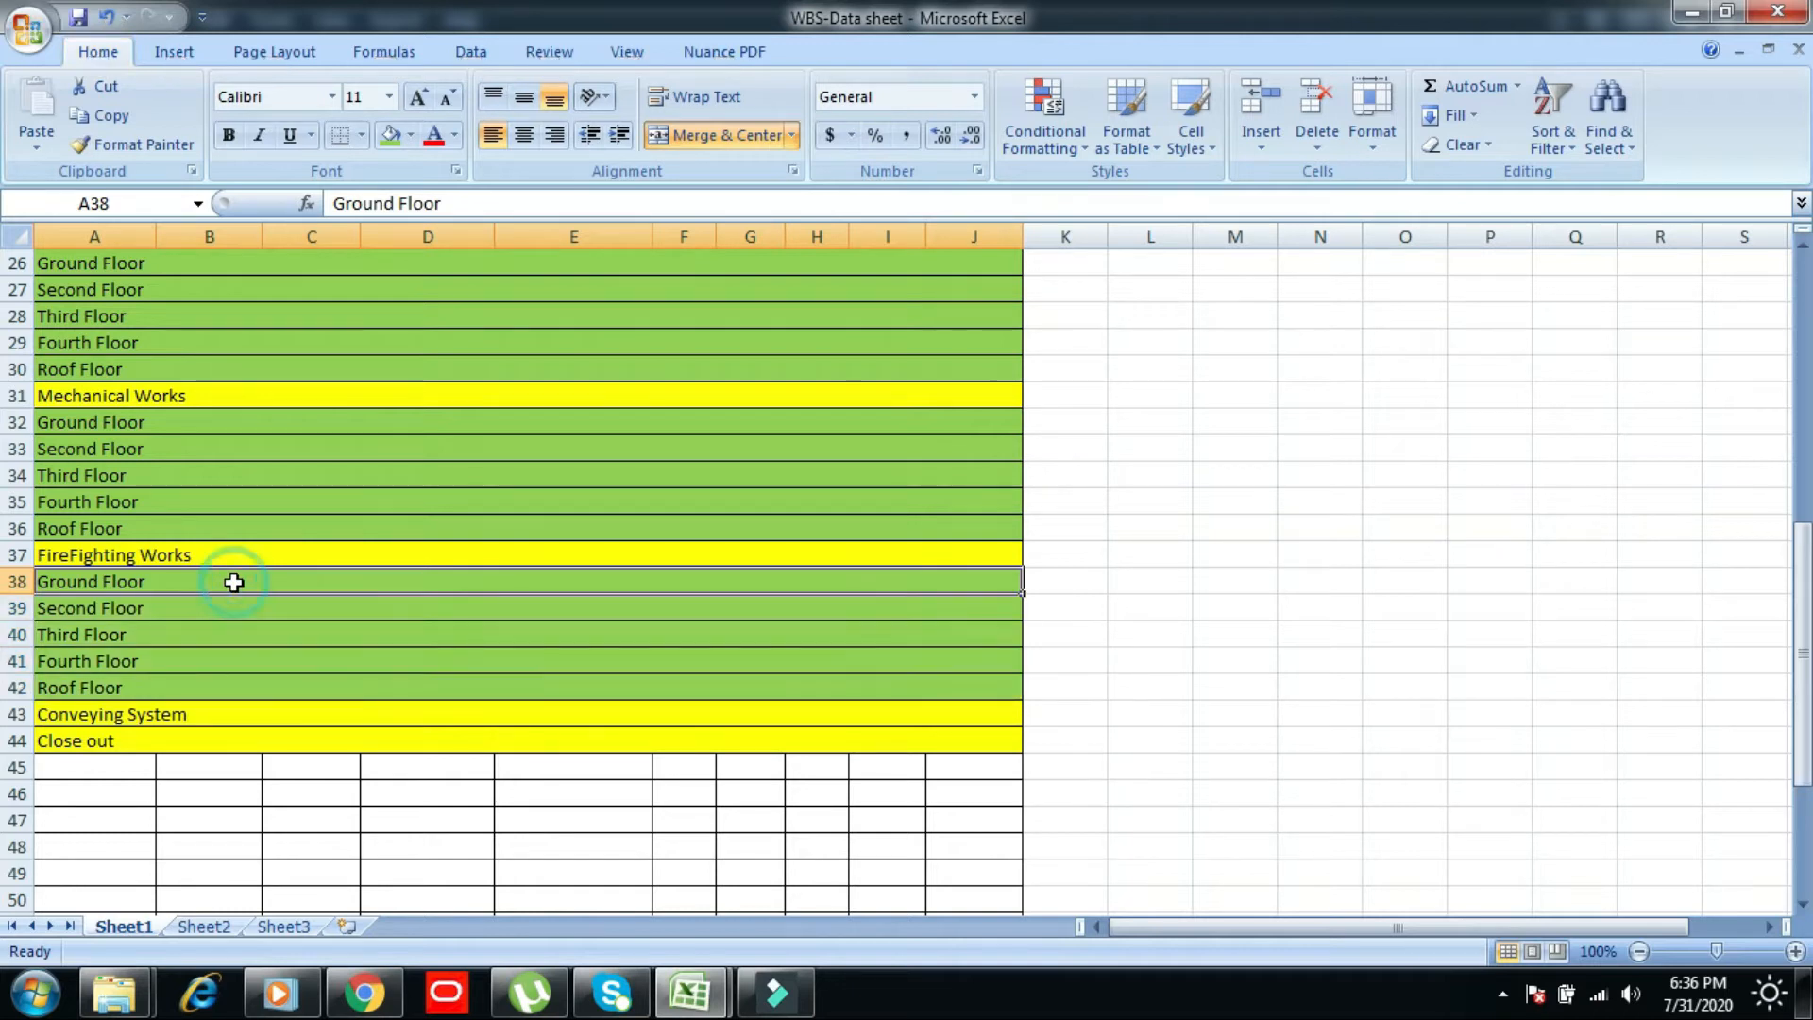
right_click(235, 579)
left_click(295, 205)
left_click(162, 740)
right_click(164, 741)
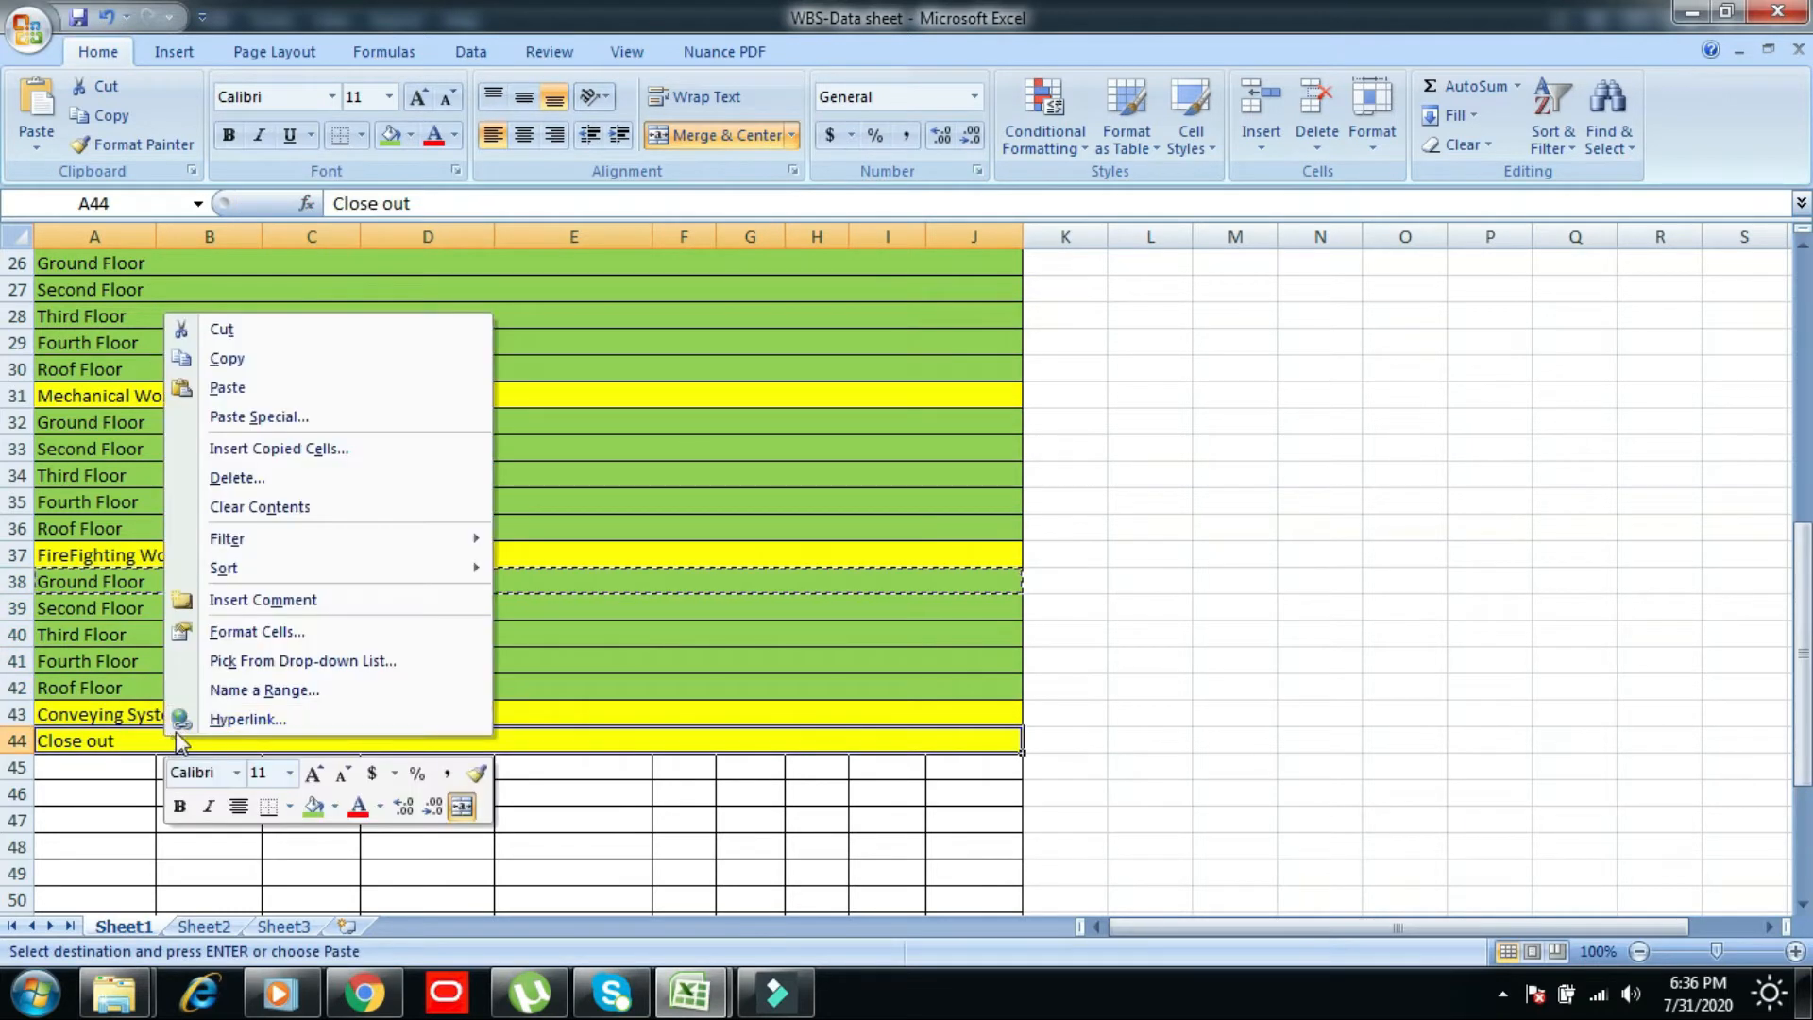
left_click(283, 450)
left_click(201, 499)
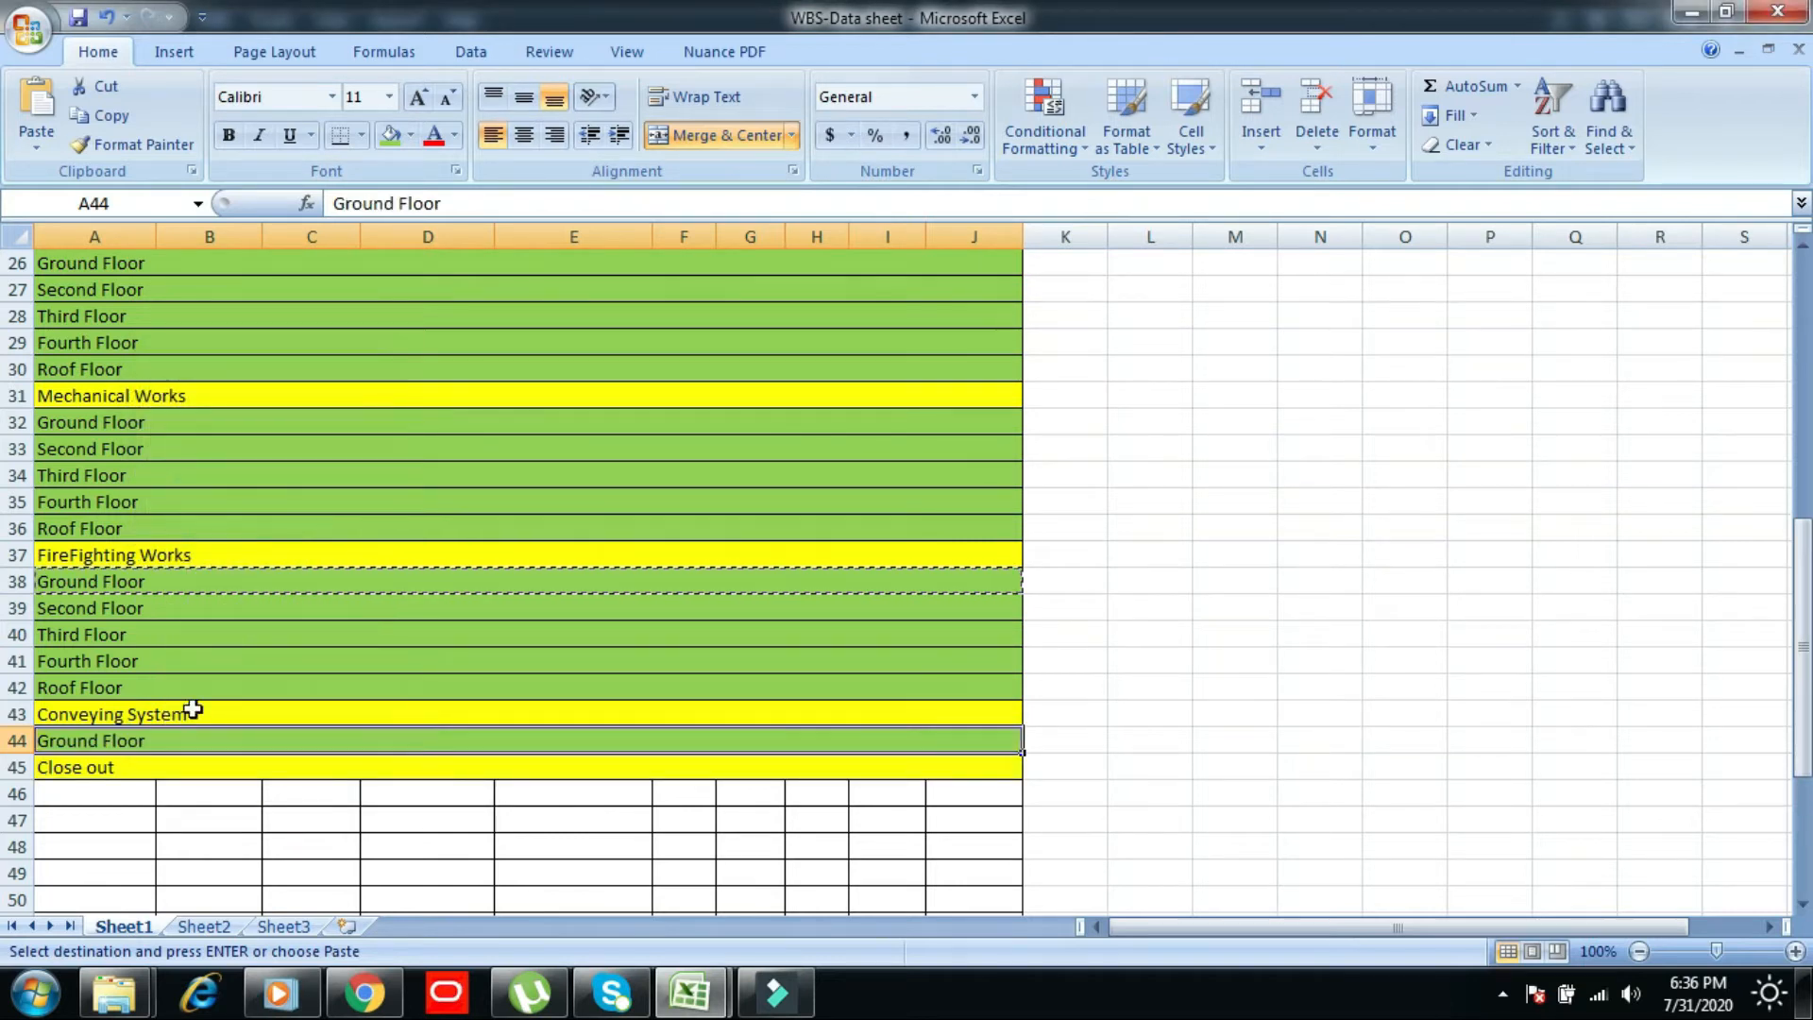
key("Escape")
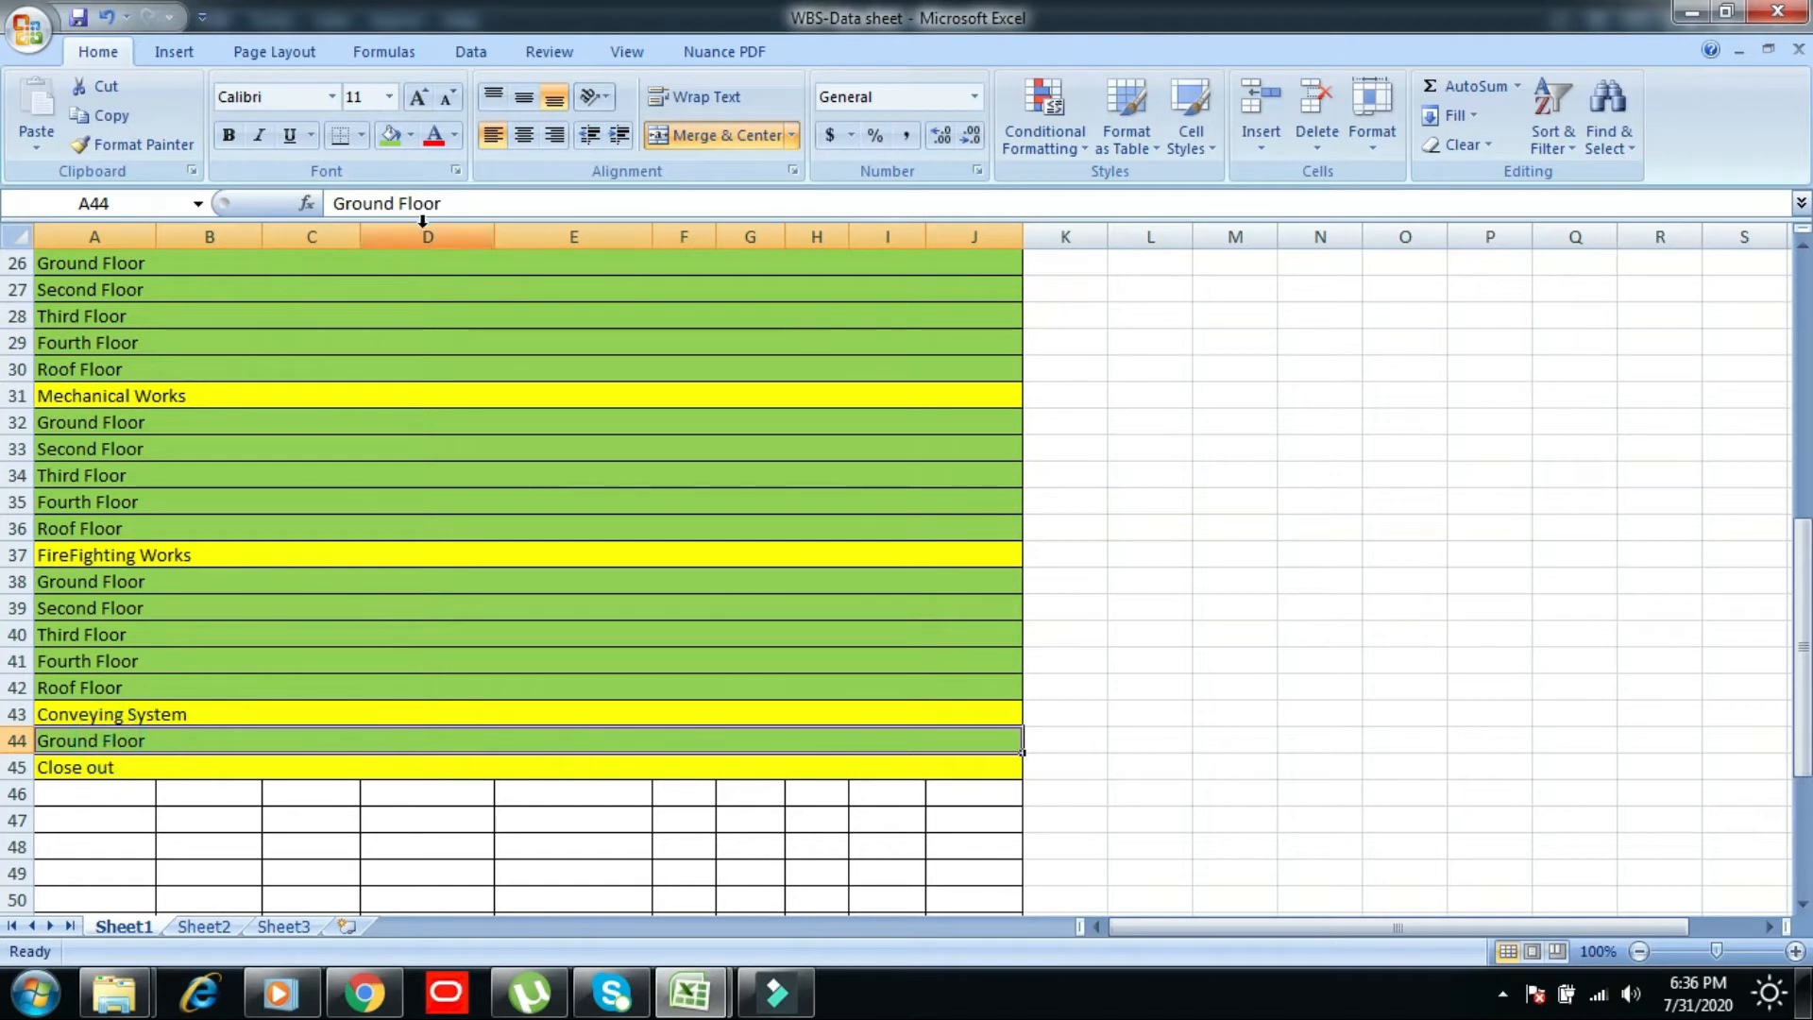
- Change the text of the inserted green row under Conveying System to "All Floors"
left_click(395, 203)
key("BackSpace")
key("BackSpace")
key("BackSpace")
key("BackSpace")
key("BackSpace")
key("BackSpace")
type("All")
left_click(437, 203)
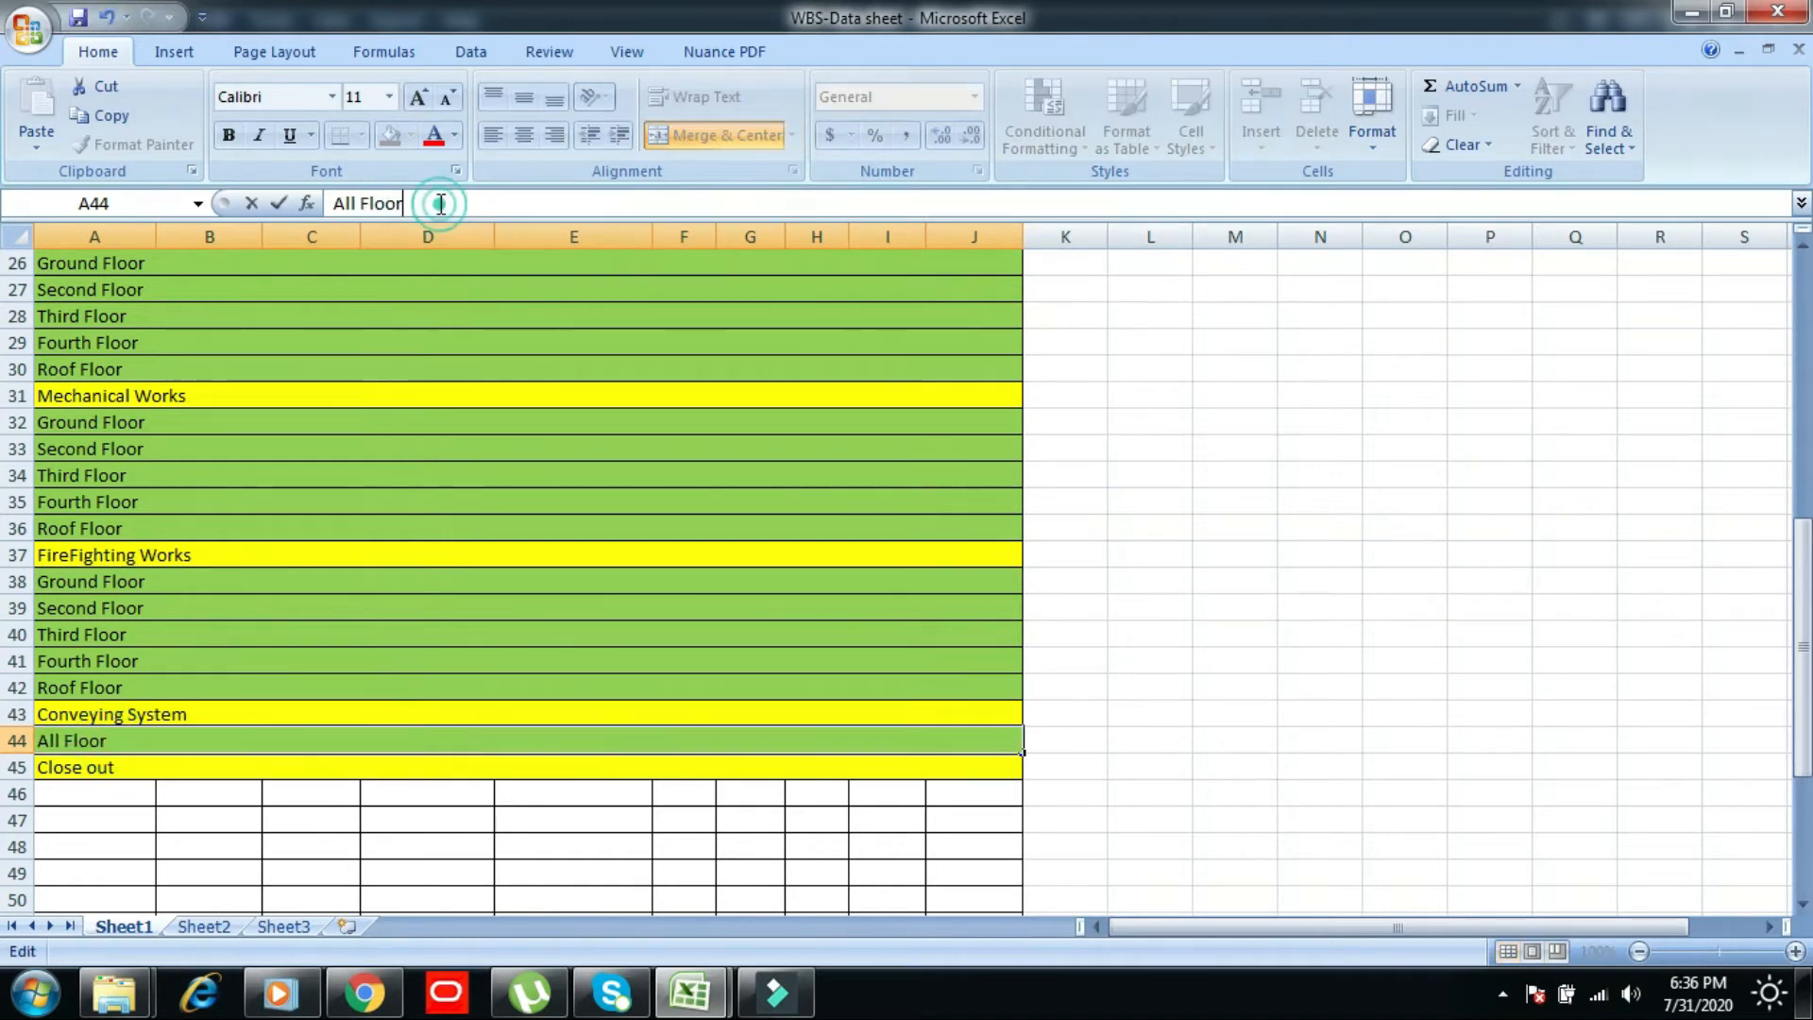
type("s")
key("Return")
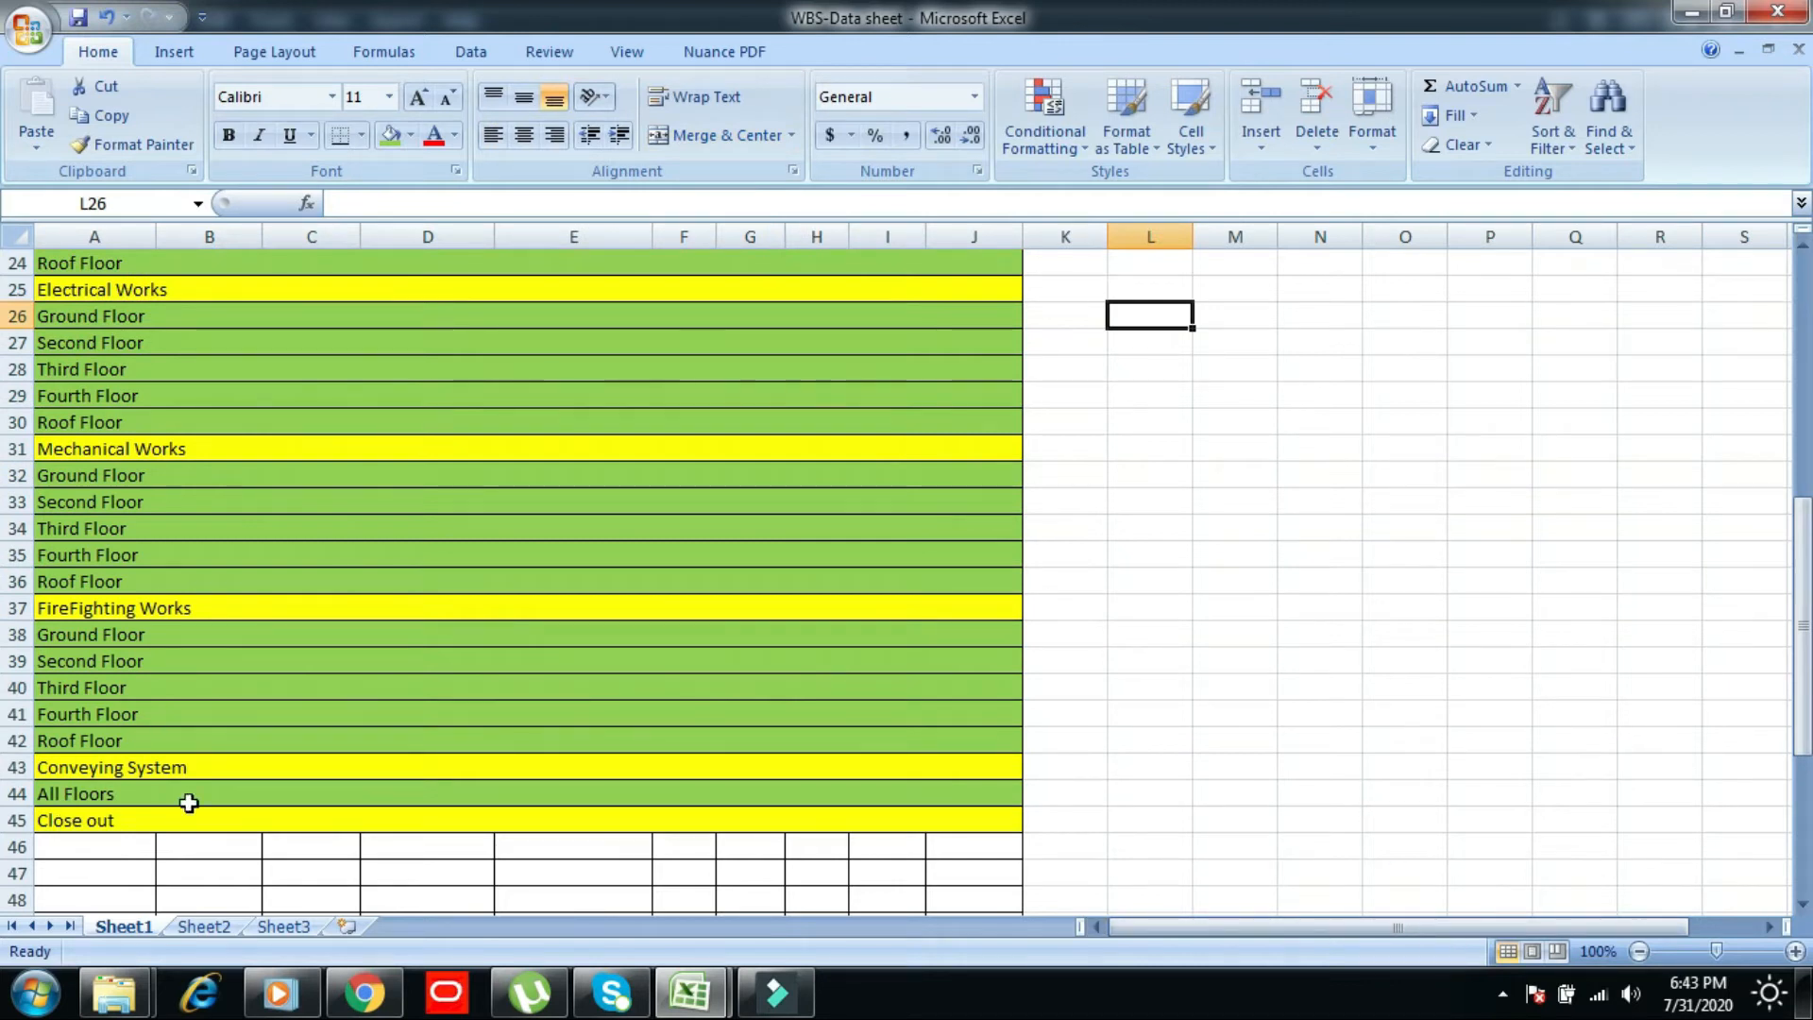
- Copy the six yellow section rows Rough Finishes, Final Finishes, Electrical Works, Mechanical Works, FireFighting Works and Conveying System together
left_click_drag(1802, 630, 1789, 444)
left_click(85, 448)
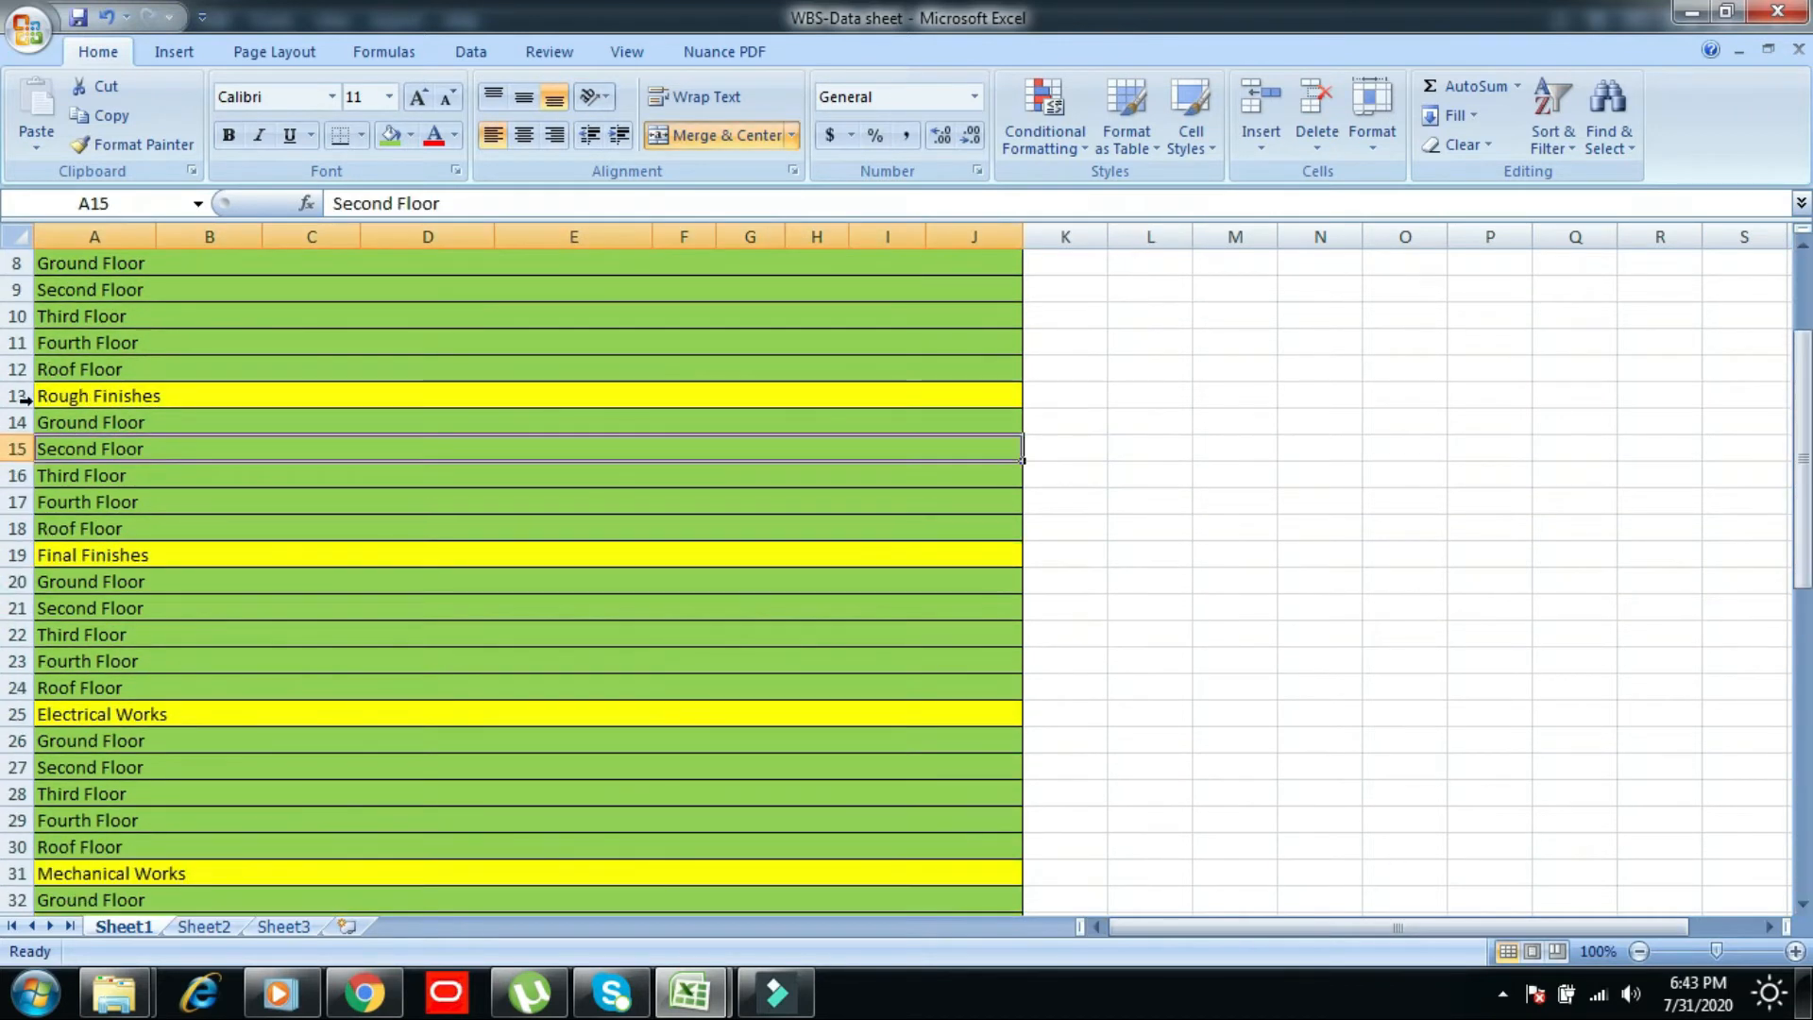
left_click(18, 396)
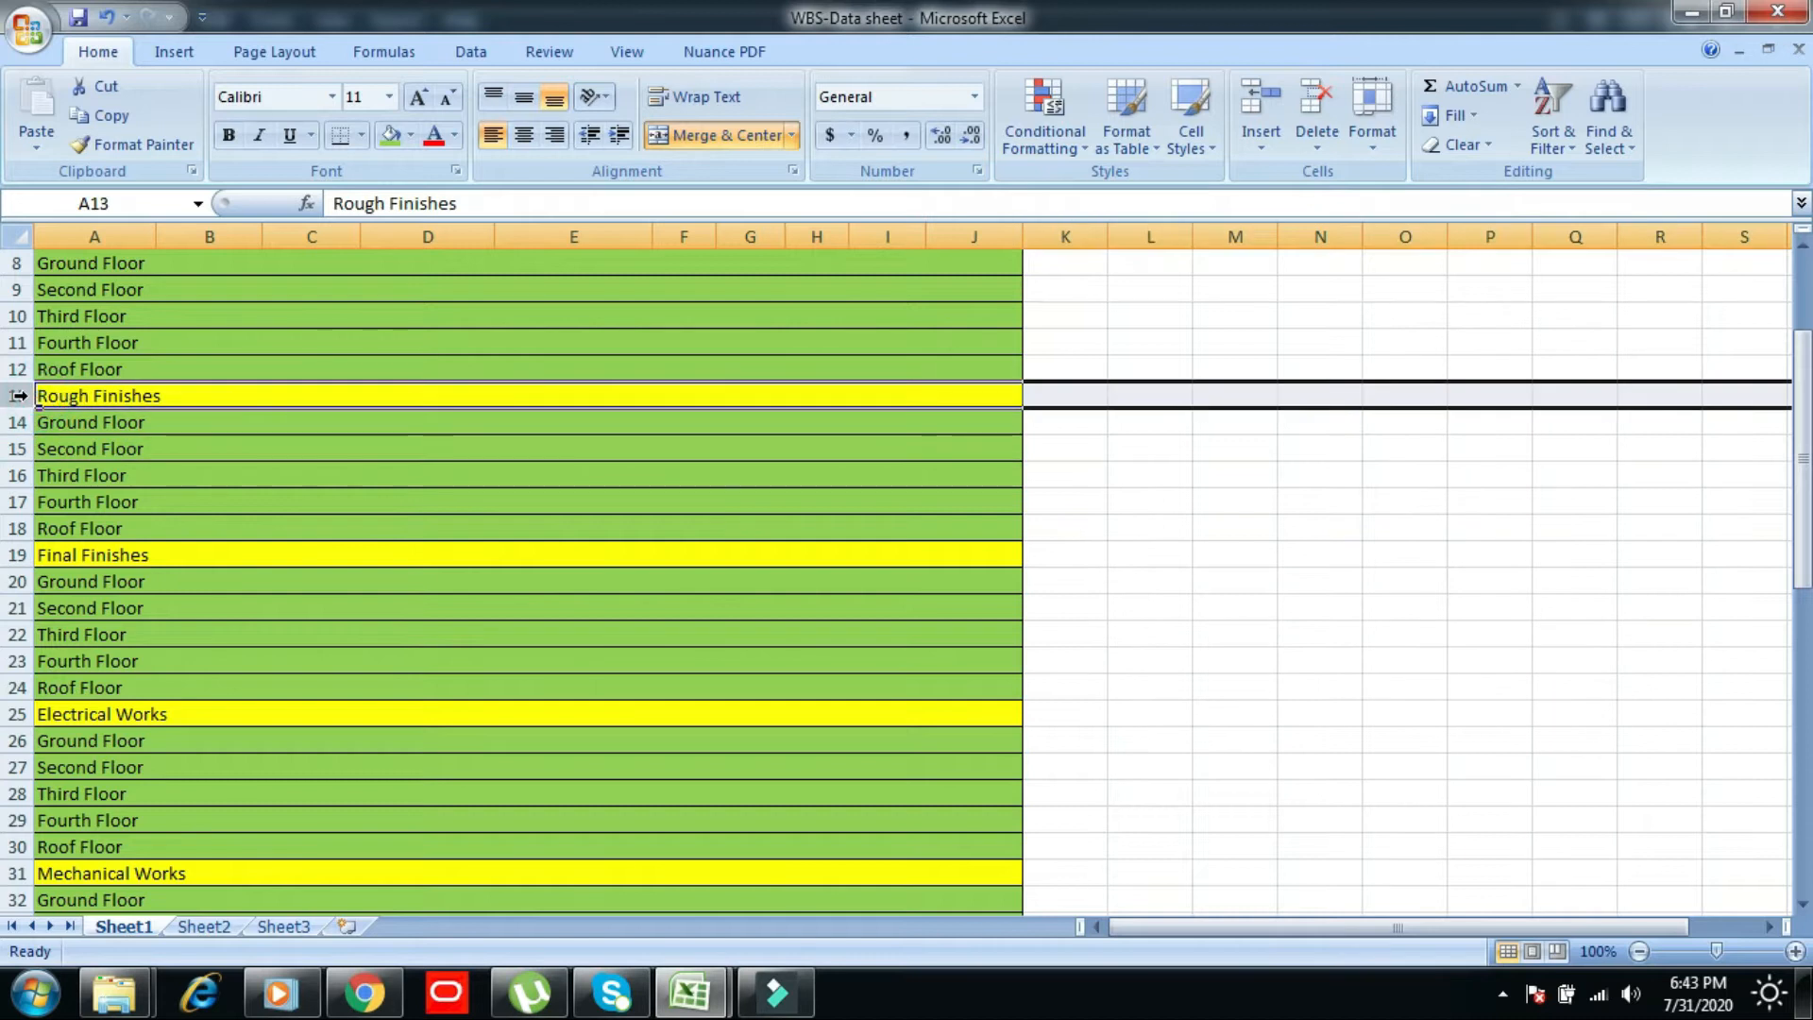
left_click(18, 555, "ctrl")
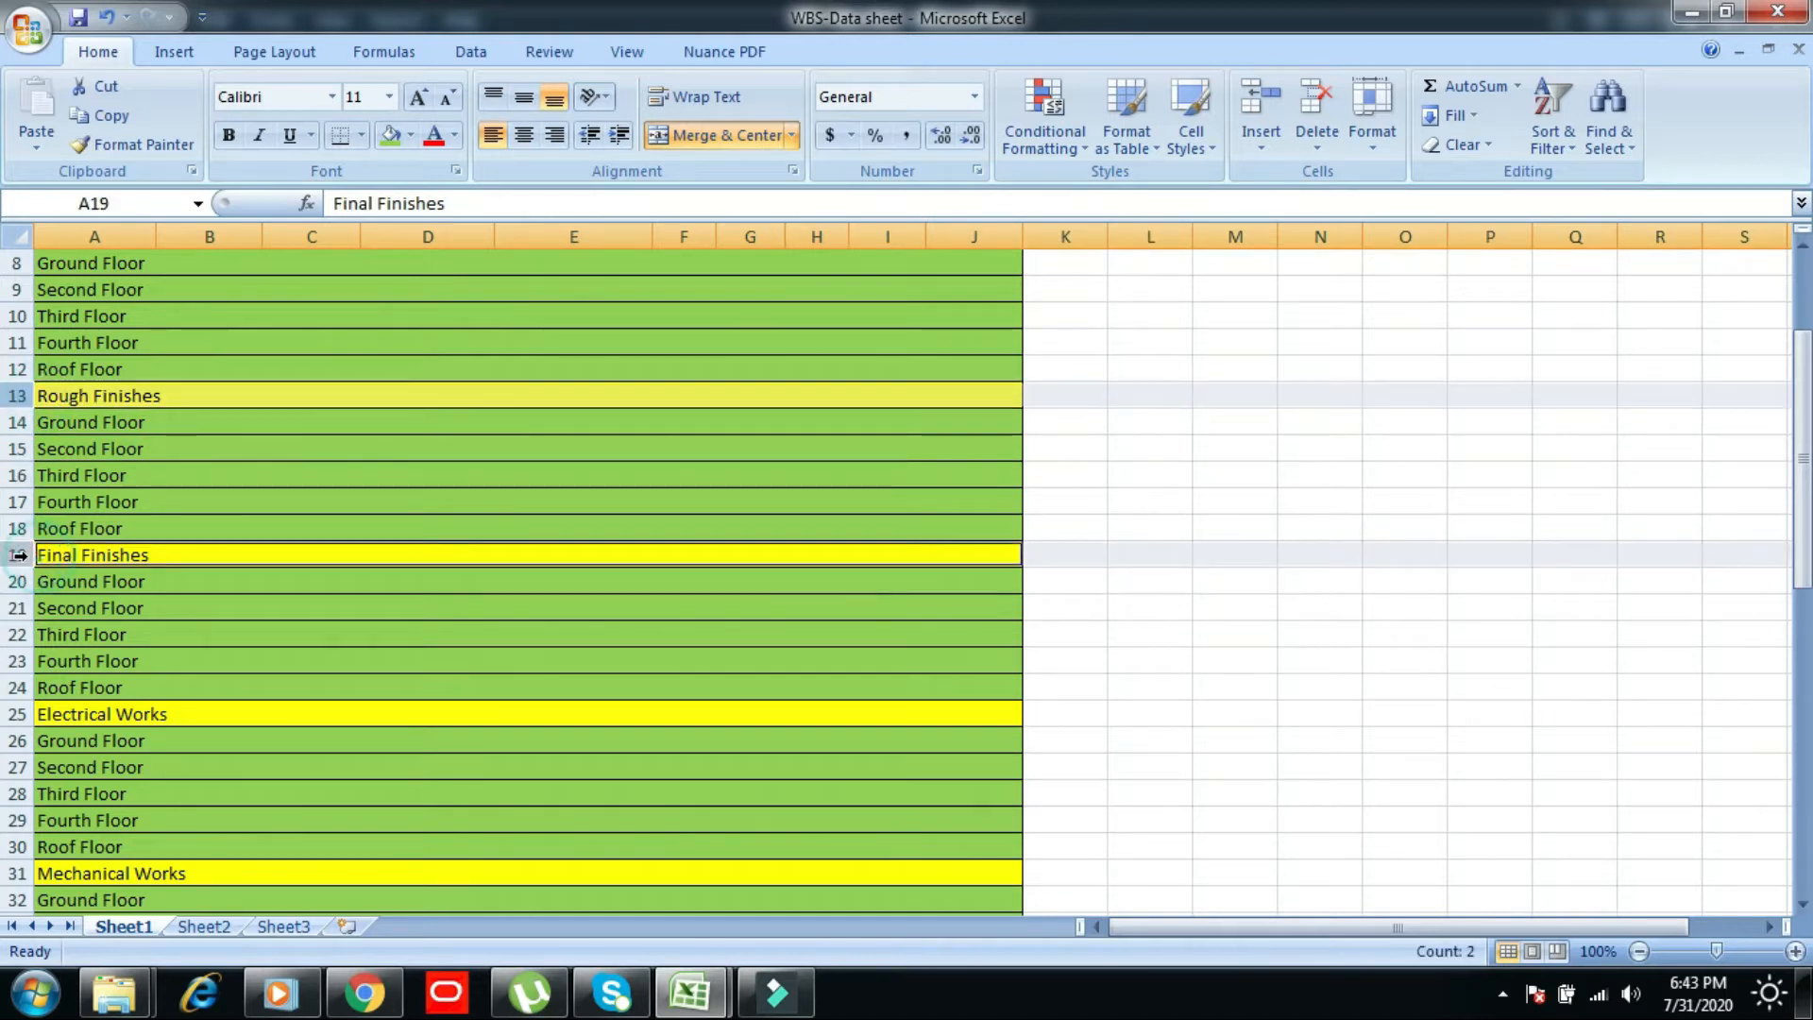
left_click(18, 714, "ctrl")
left_click_drag(1801, 458, 1799, 541)
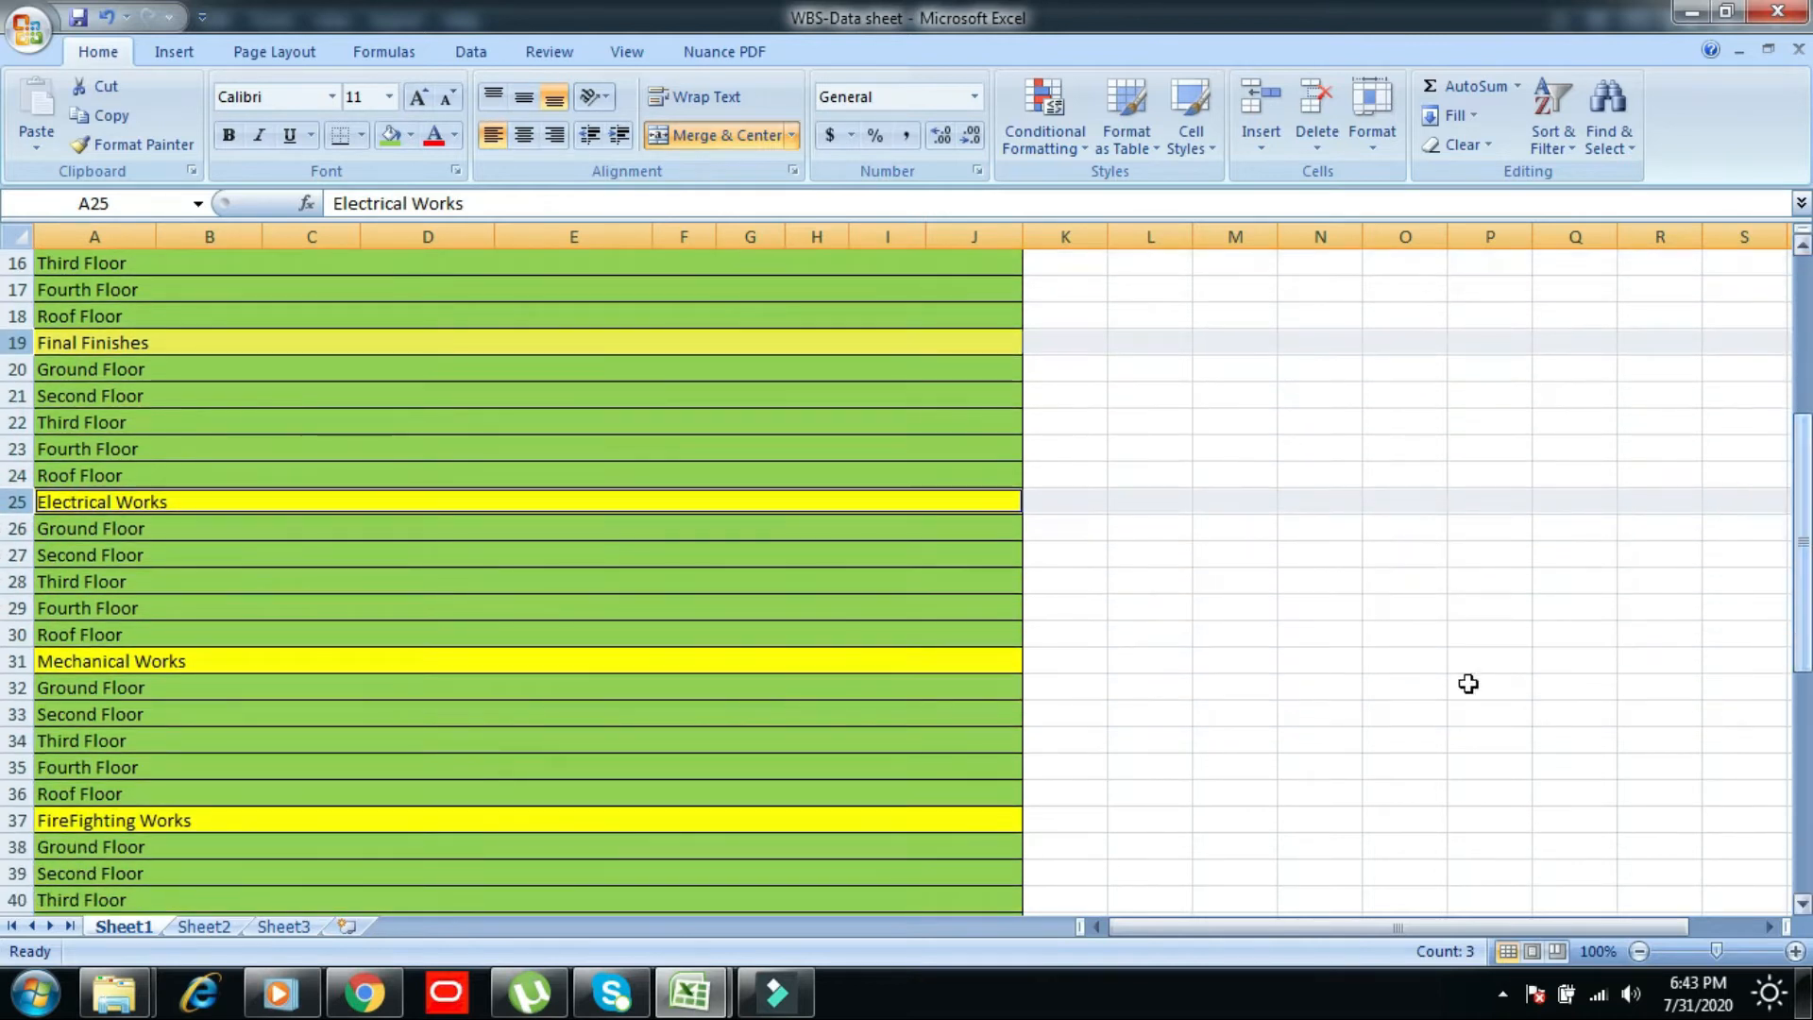
left_click(18, 663, "ctrl")
left_click(18, 820, "ctrl")
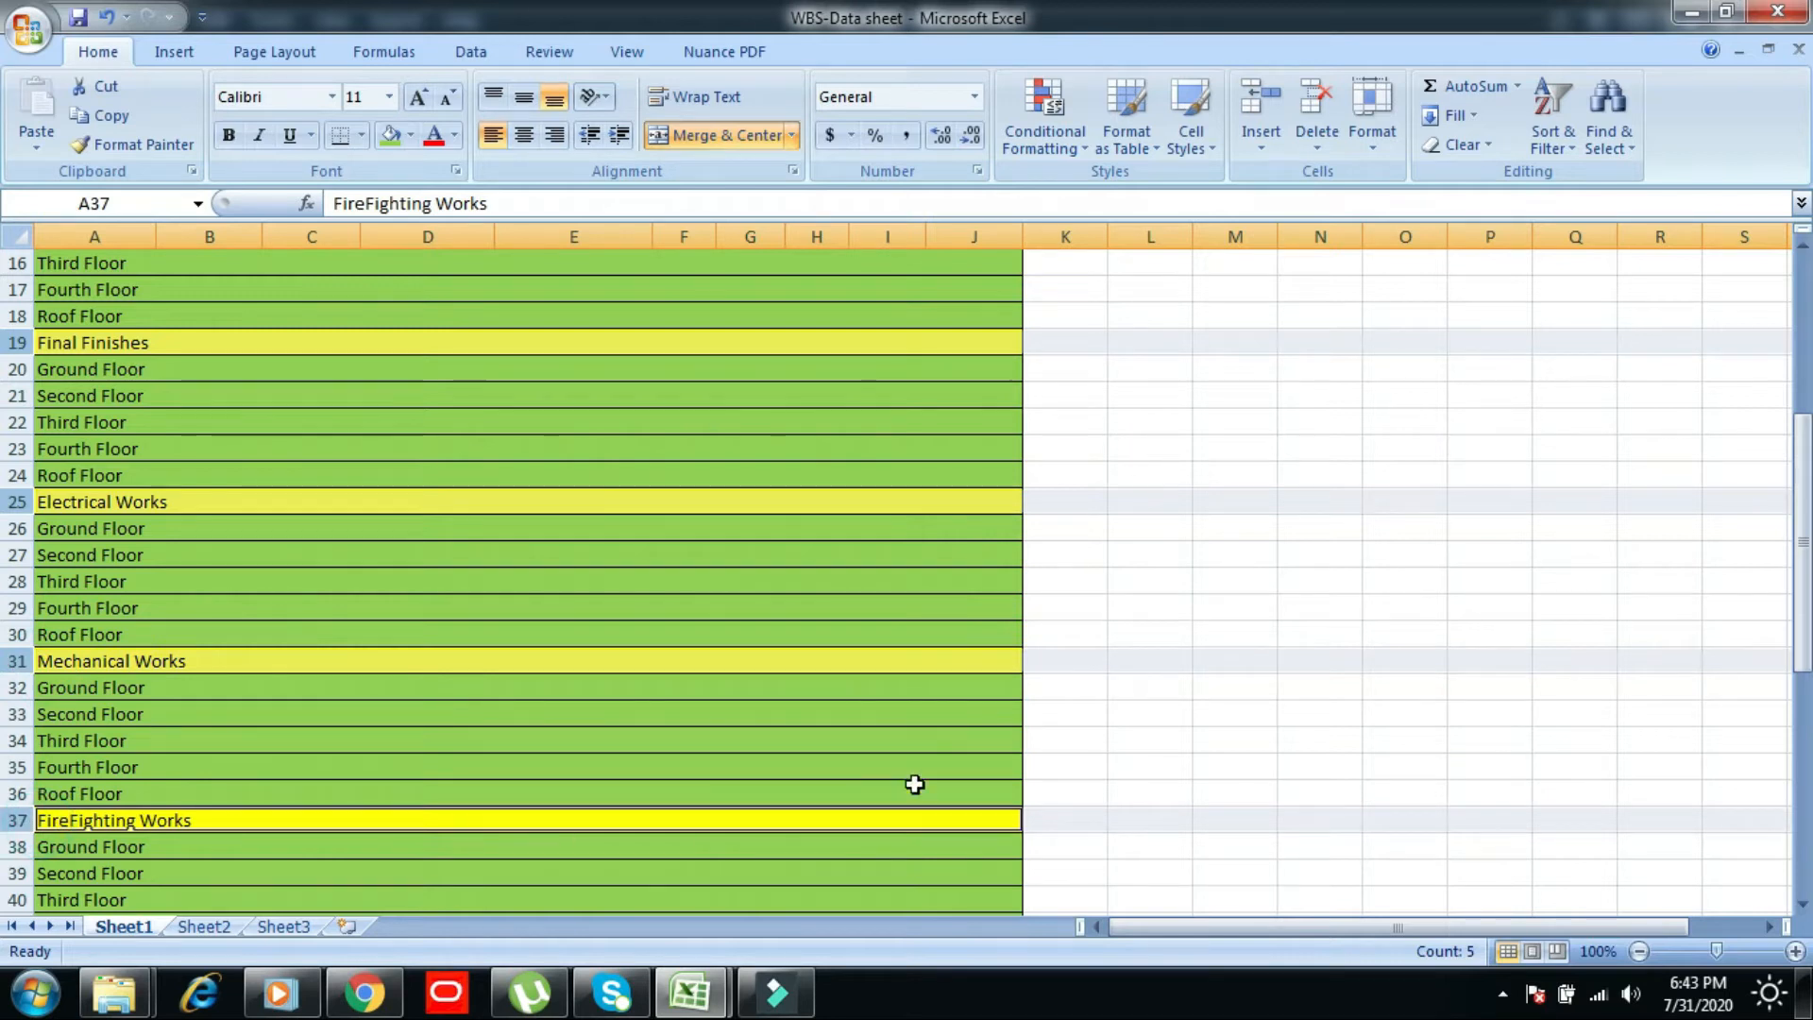
left_click_drag(1801, 520, 1802, 610)
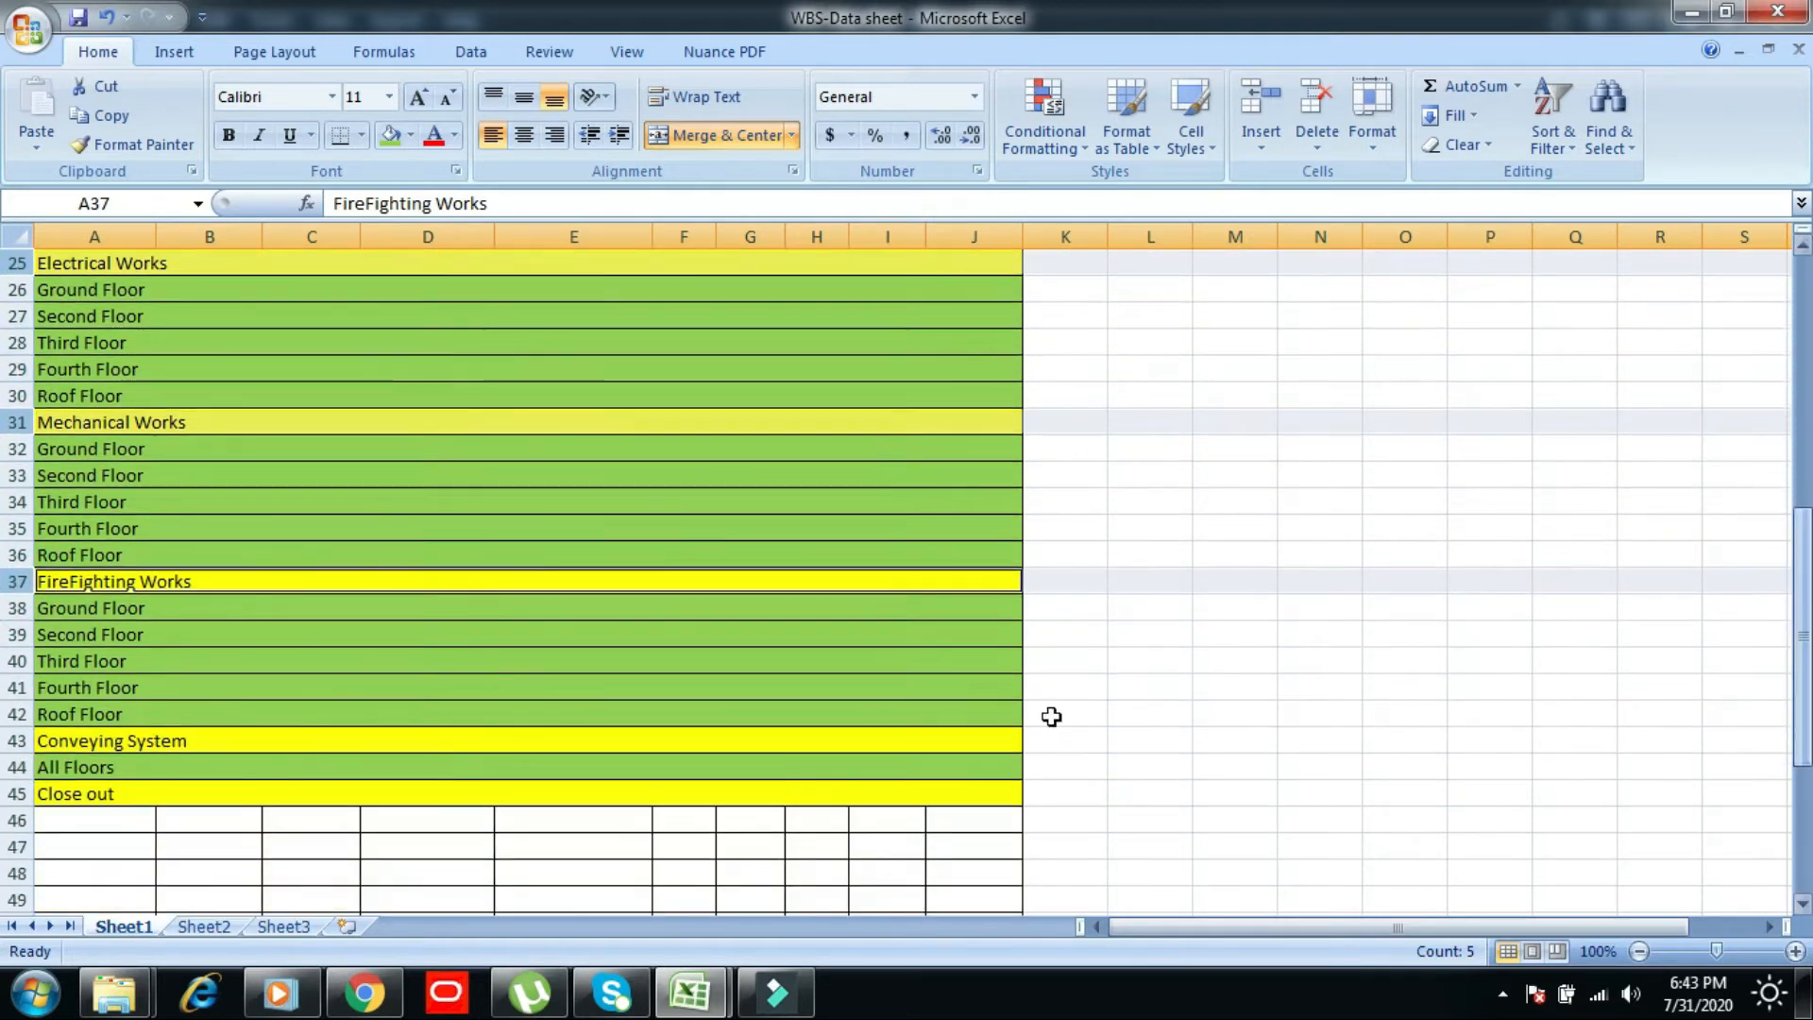
left_click(18, 740, "ctrl")
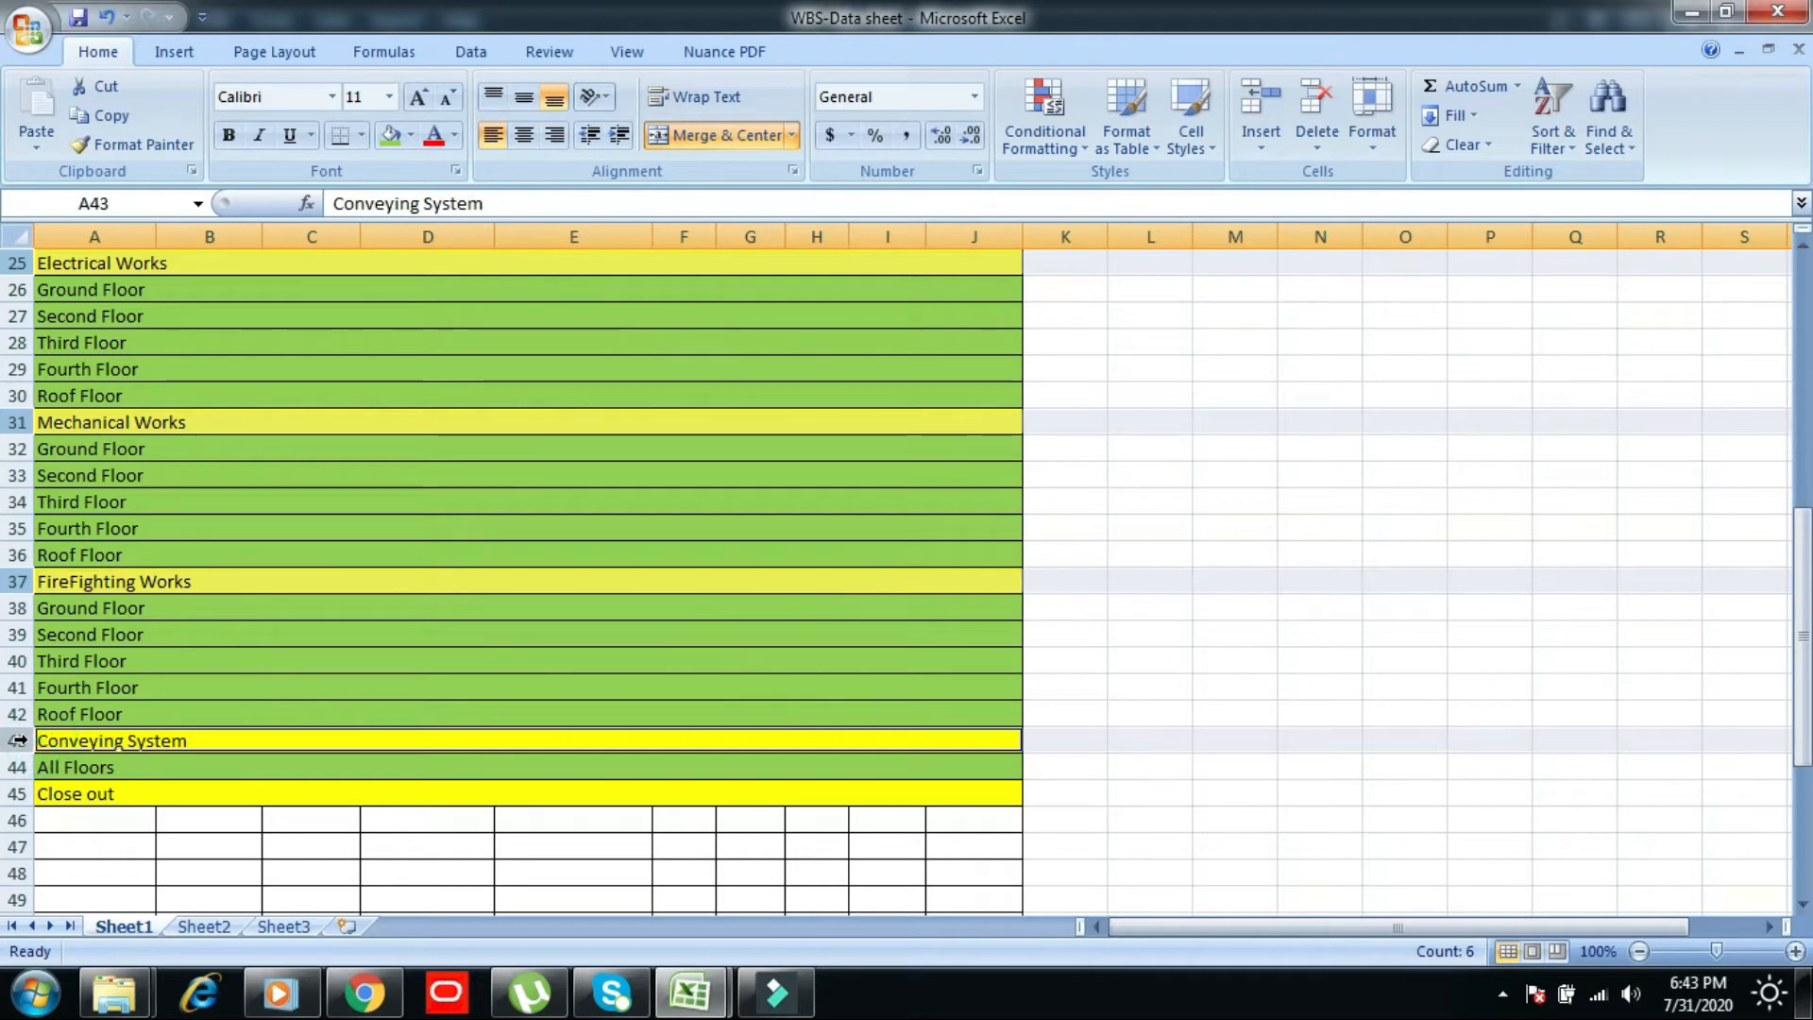
right_click(18, 740)
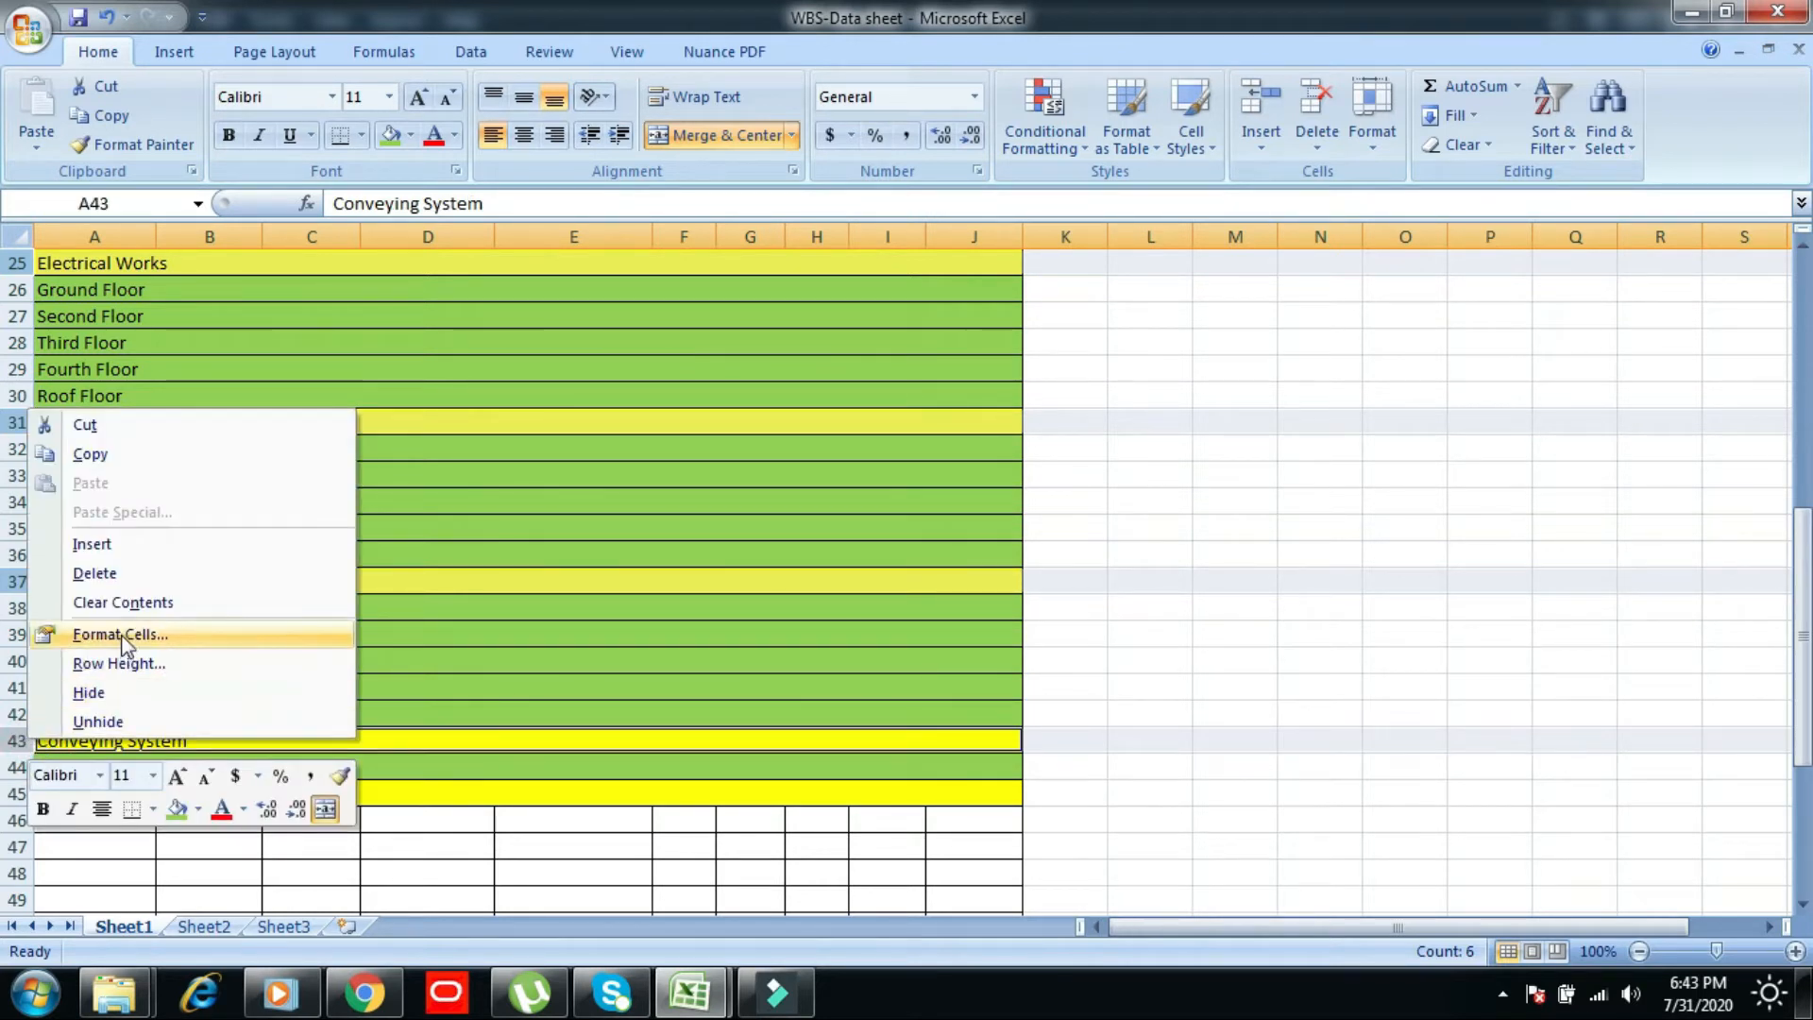
left_click(88, 456)
- Paste the copied section rows below Close out from A46 using Paste Special with All, and fill them green
left_click(89, 821)
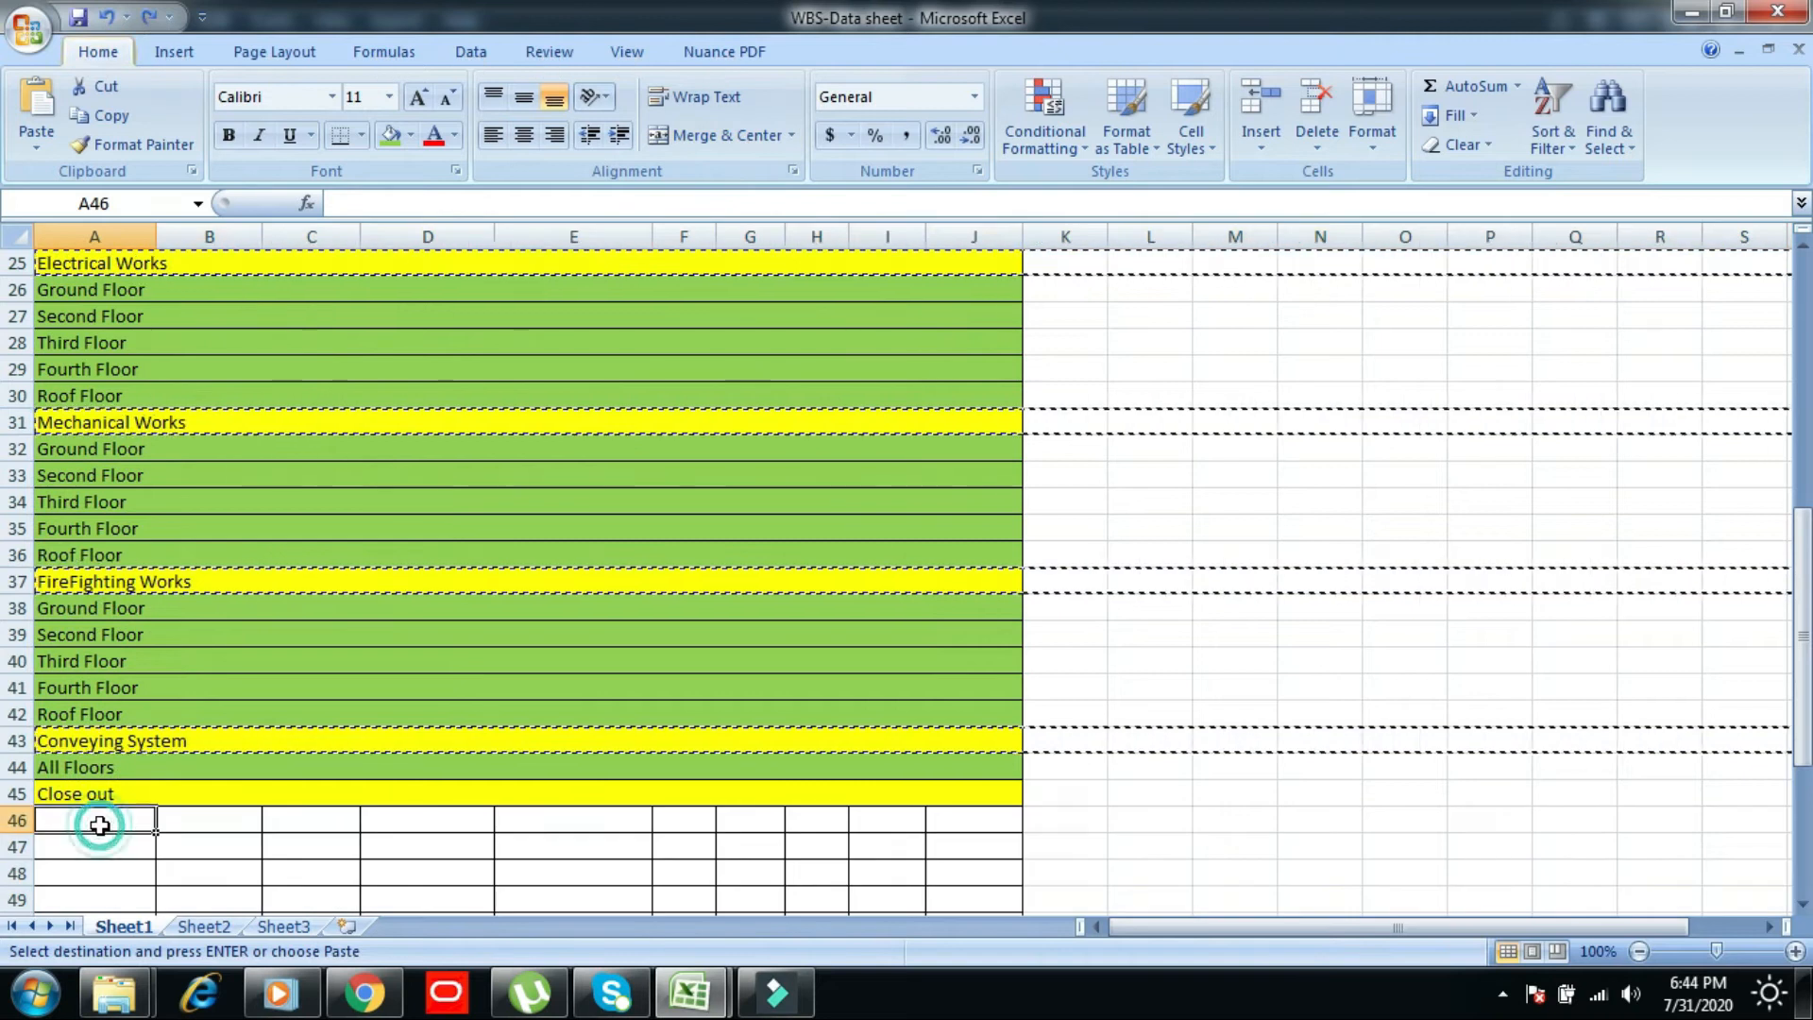
right_click(101, 828)
left_click(189, 507)
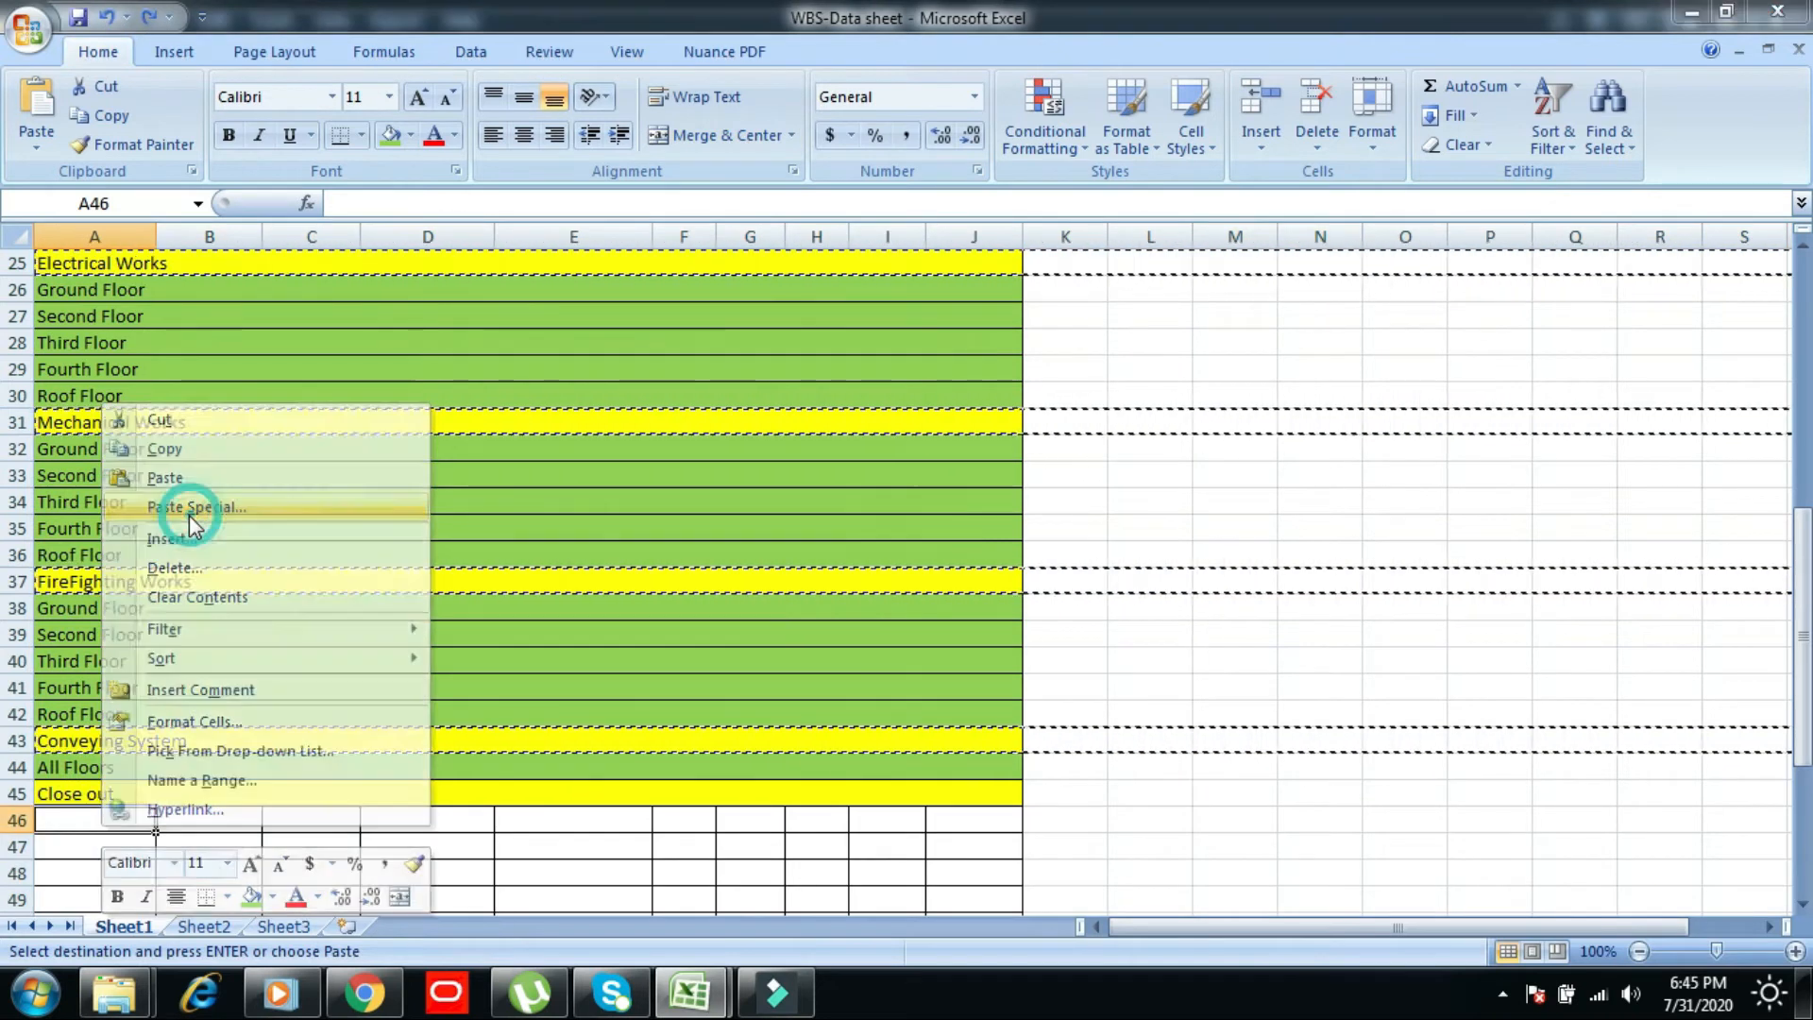
left_click(306, 687)
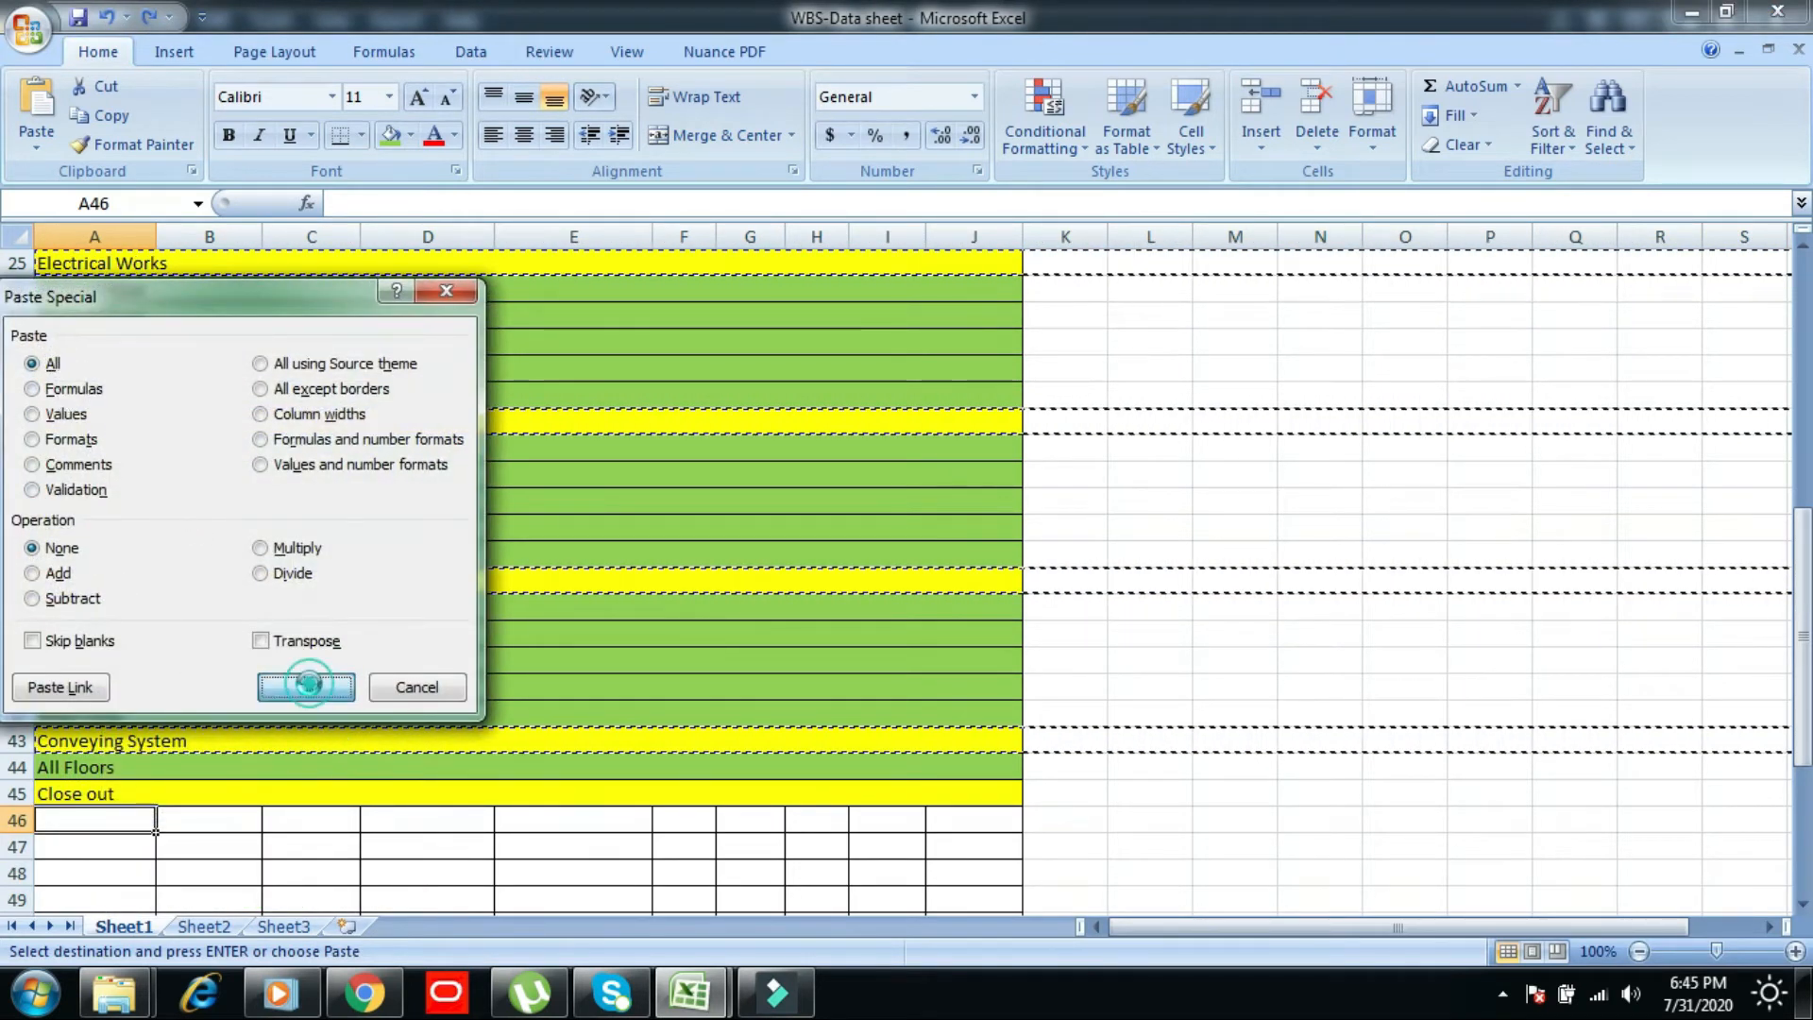
key("Escape")
left_click_drag(99, 820, 121, 876)
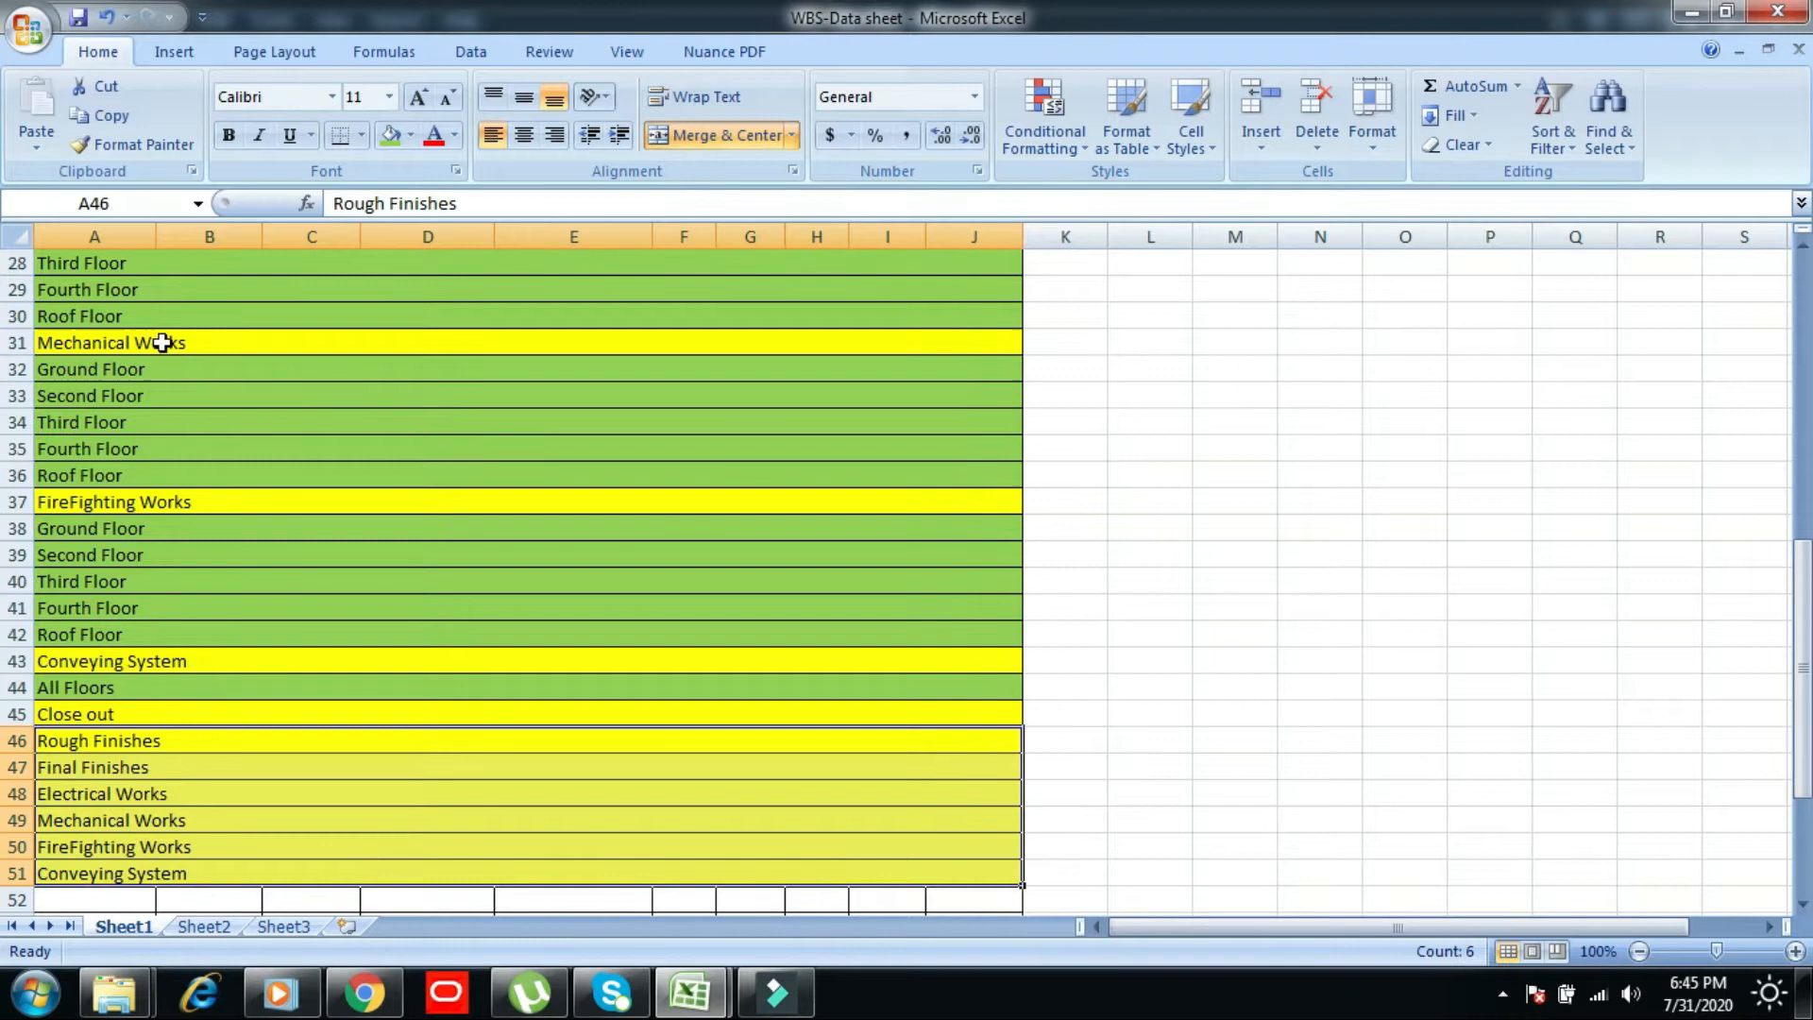
left_click(392, 135)
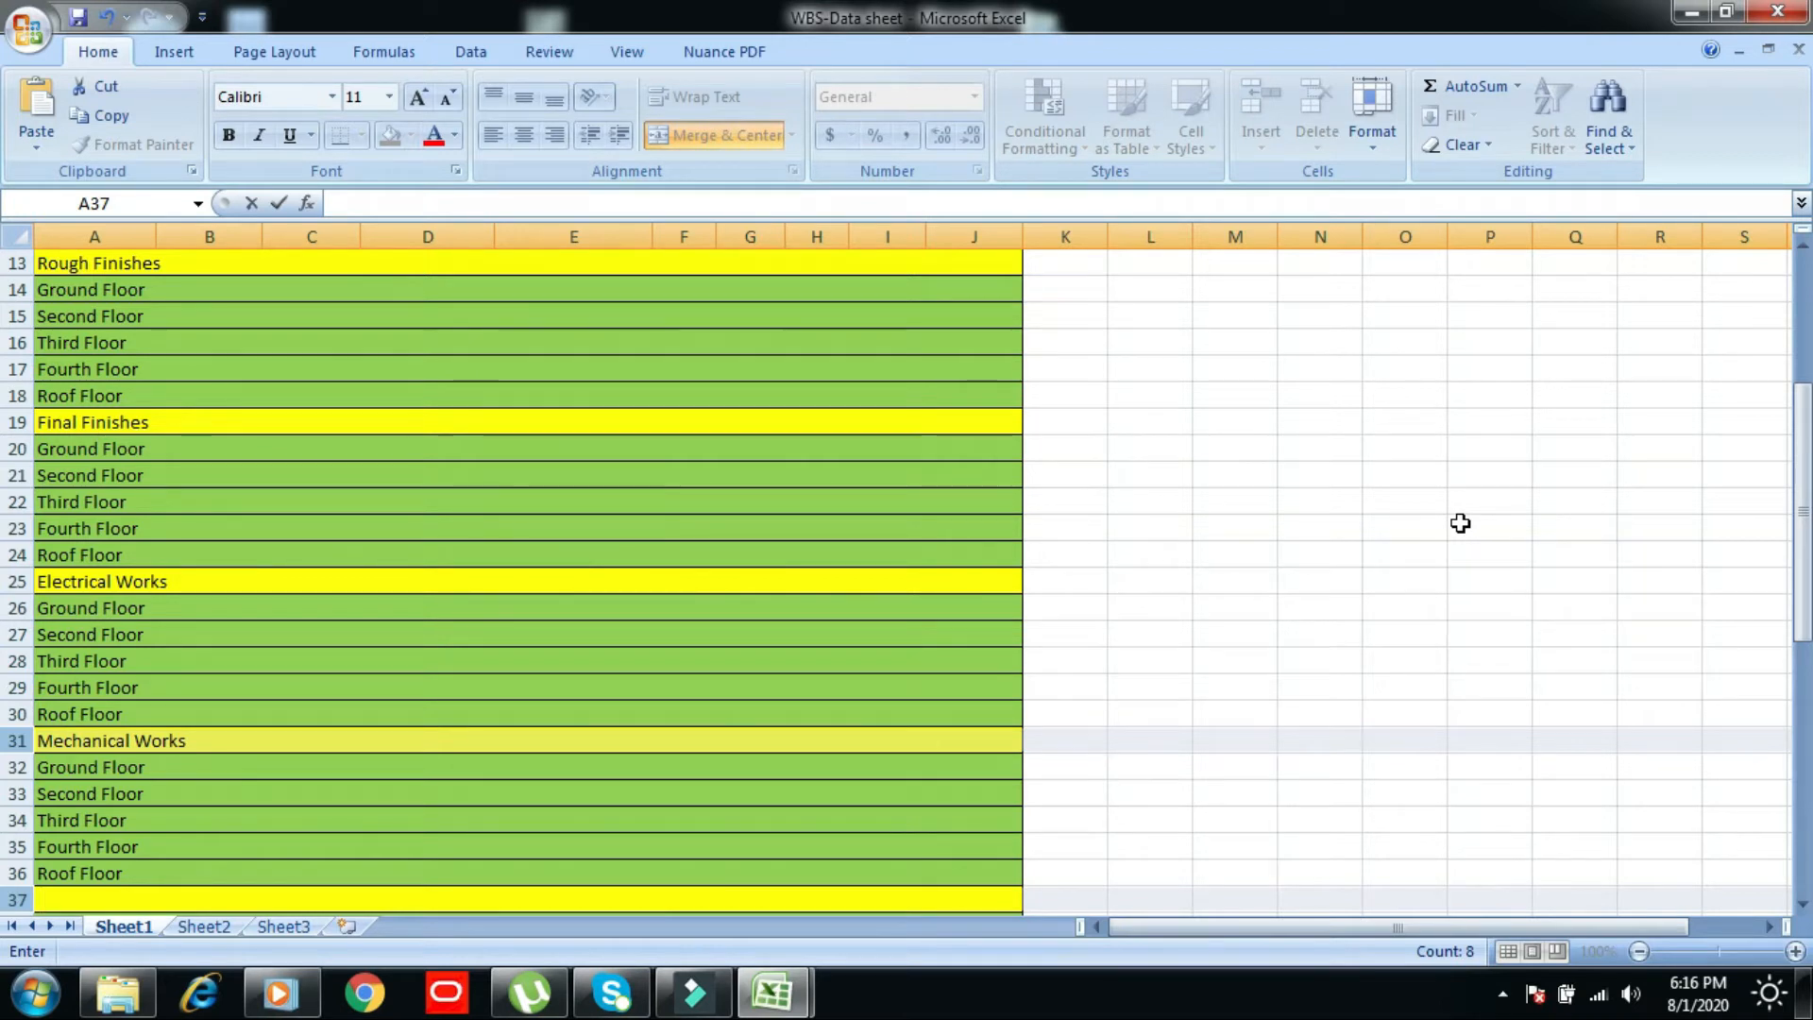
- Switch to the Sample-B.O.Q workbook and review its site construction, concrete and masonry sheets
key("alt+Tab")
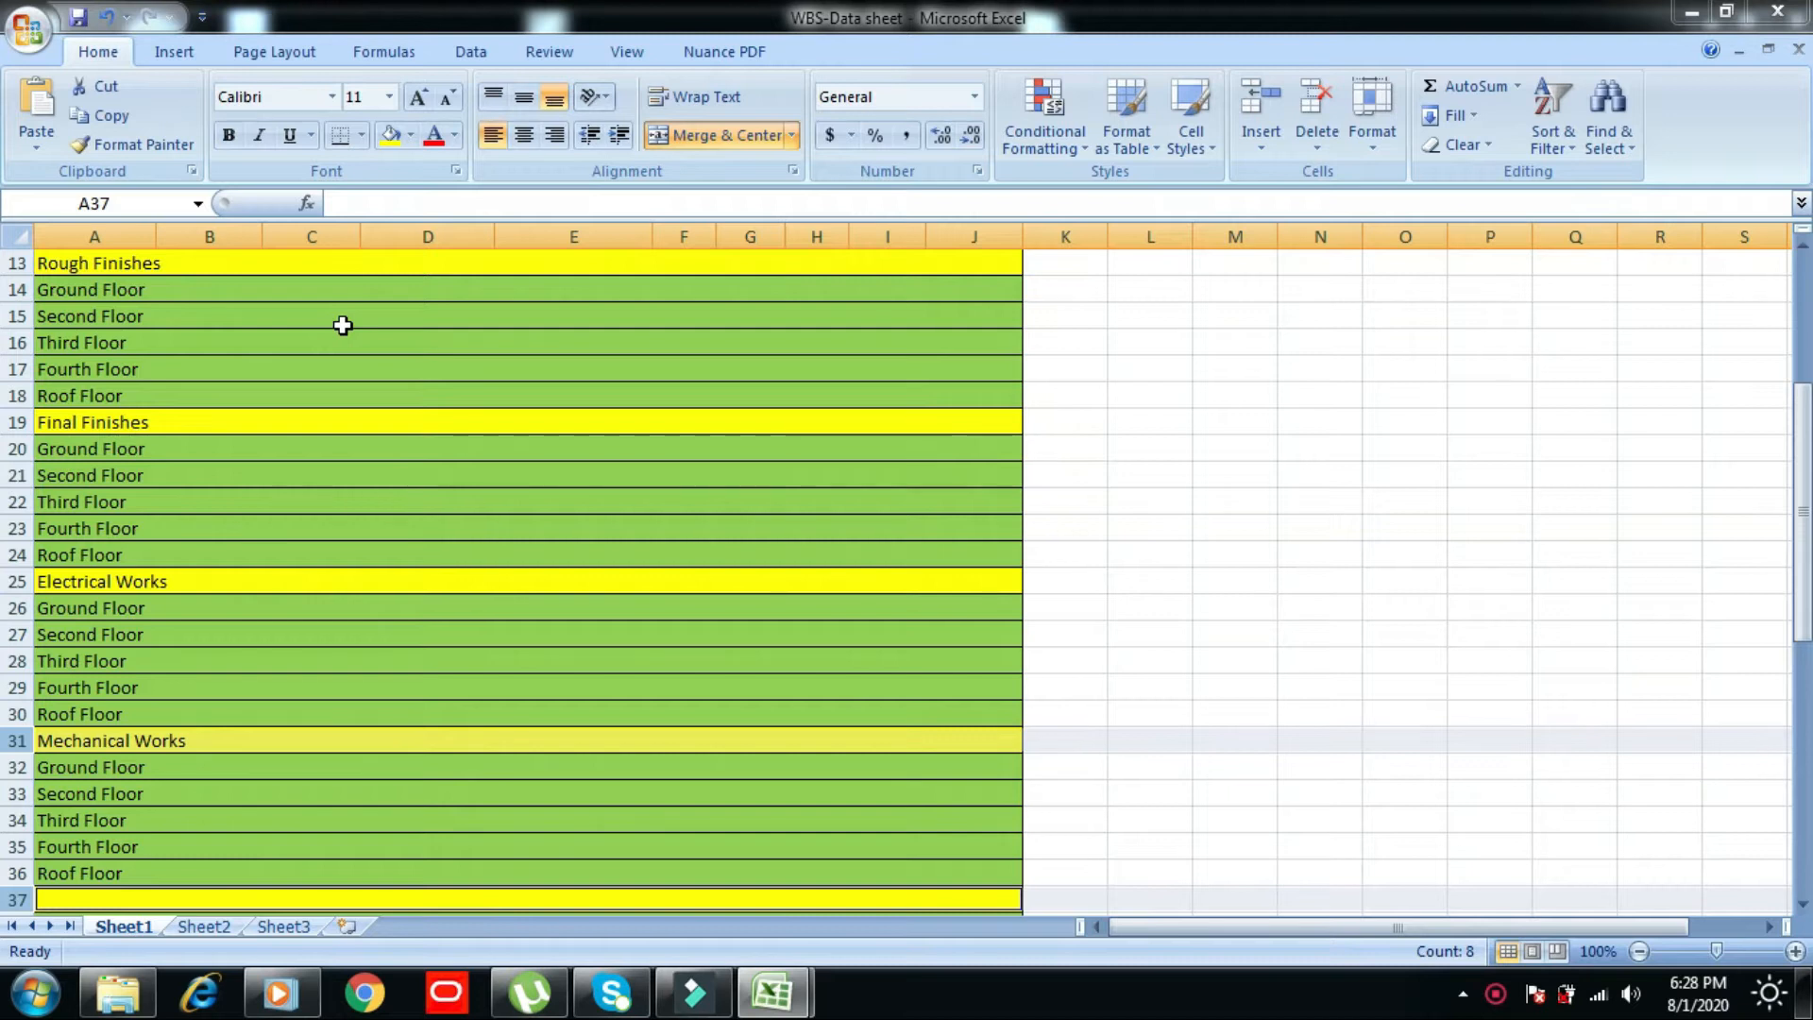
key("alt+Tab")
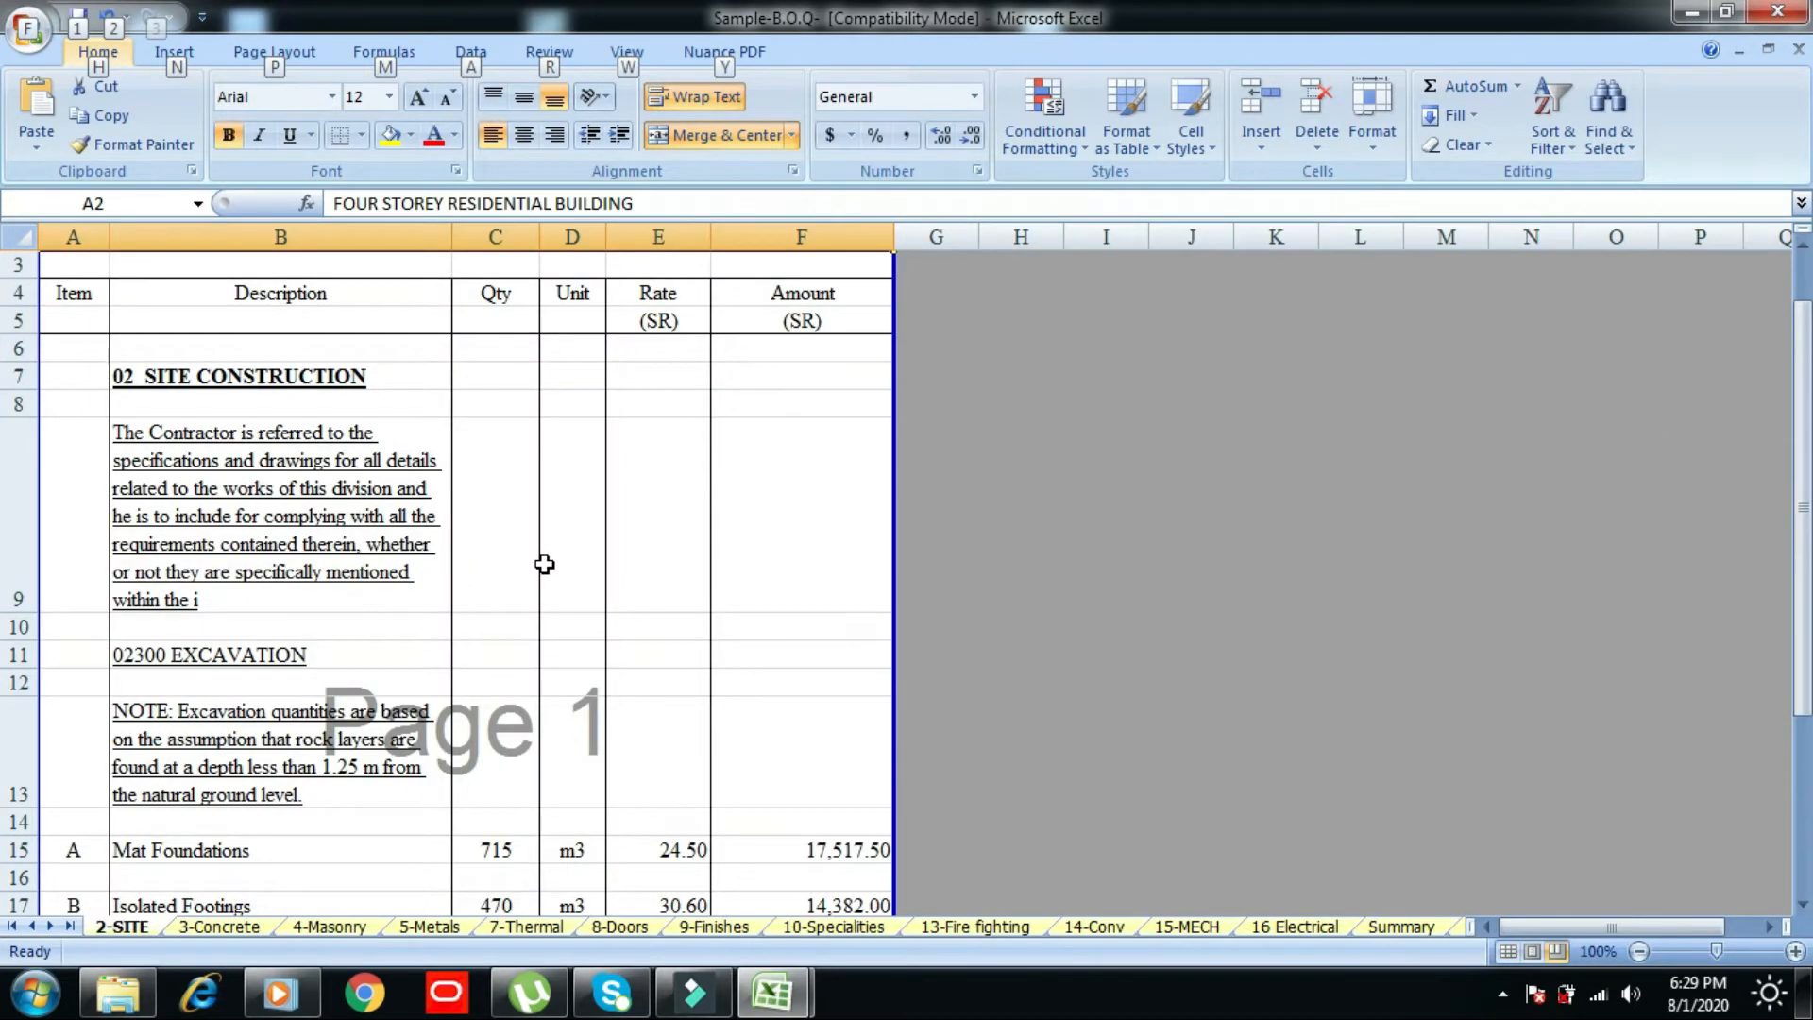
scroll(545, 560, "up", 1)
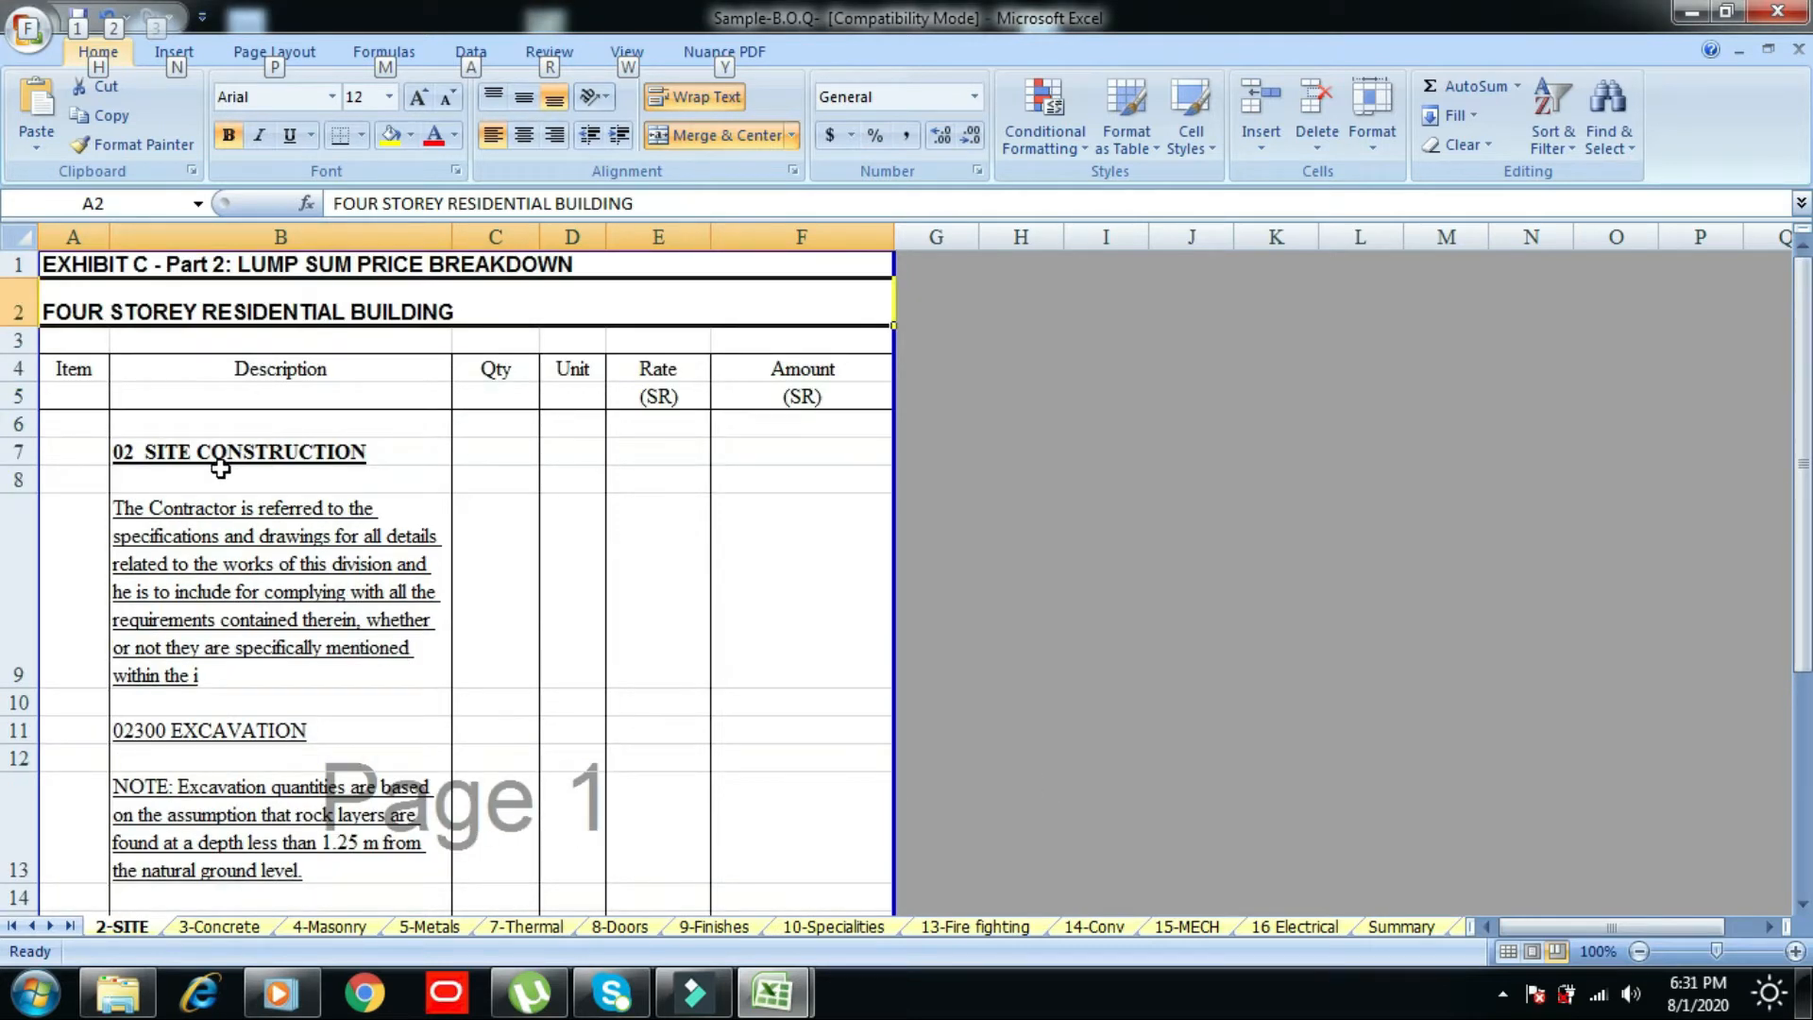
left_click(217, 926)
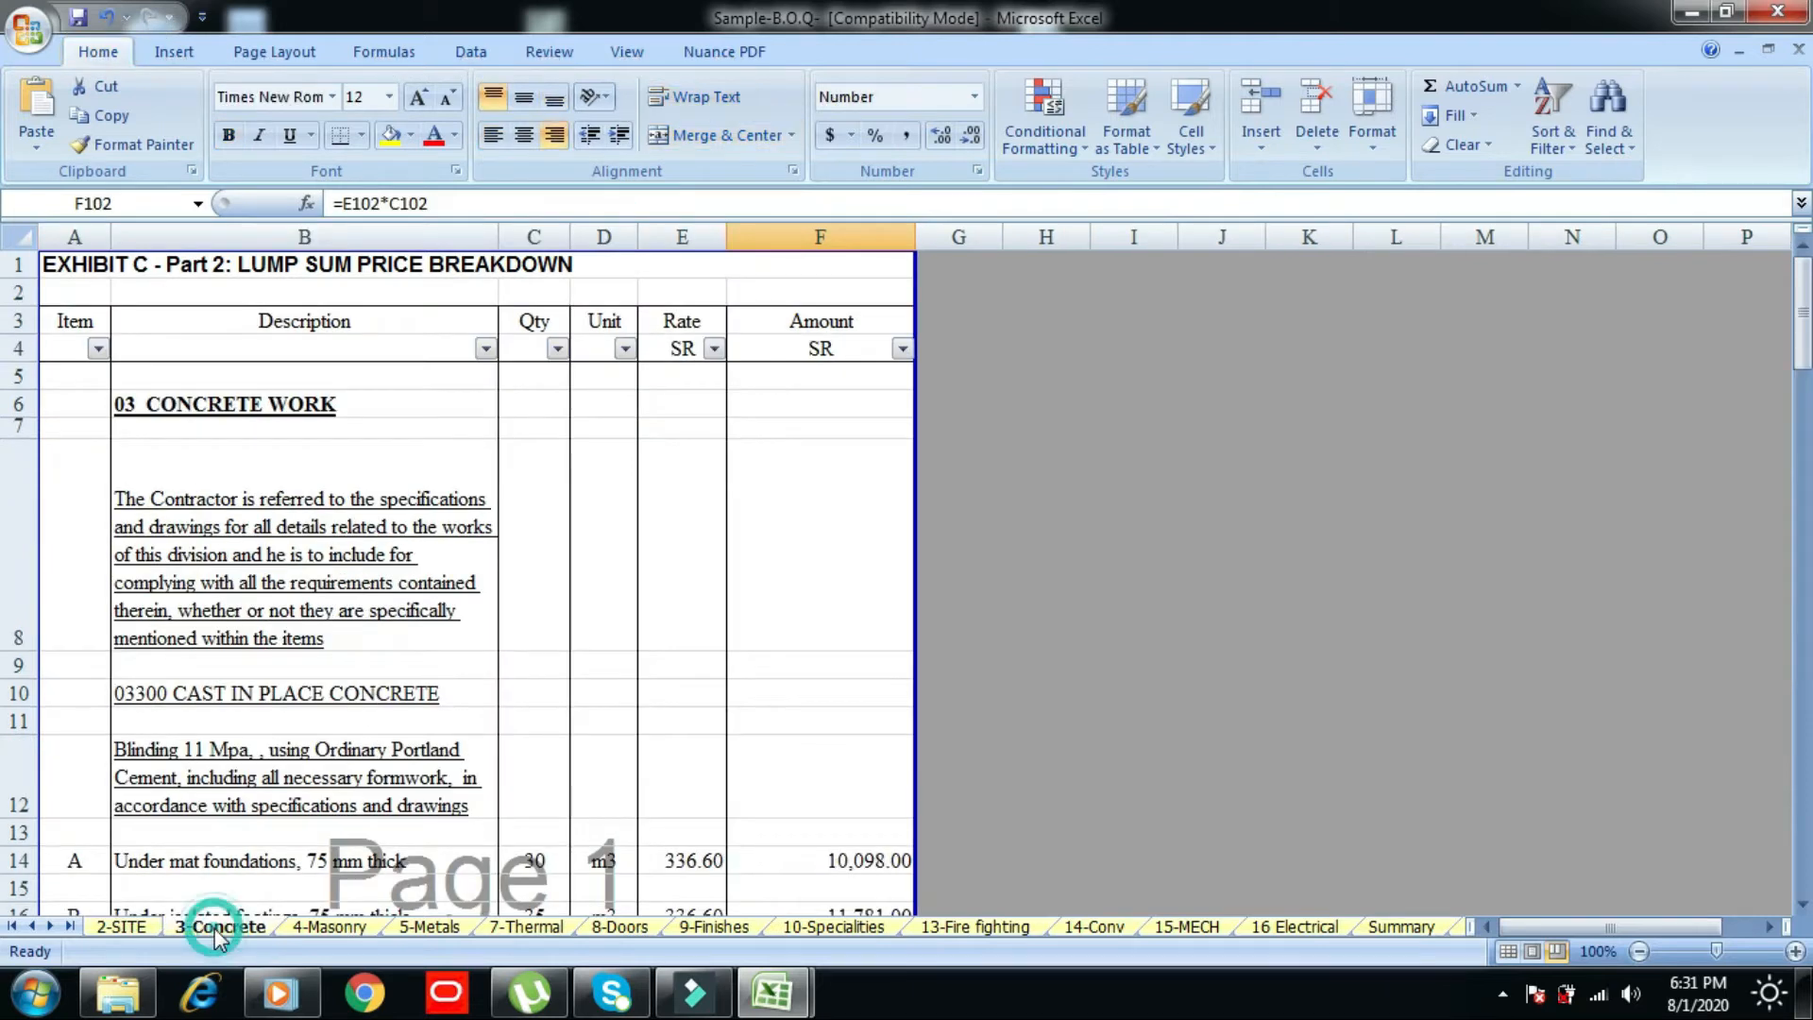
left_click(314, 924)
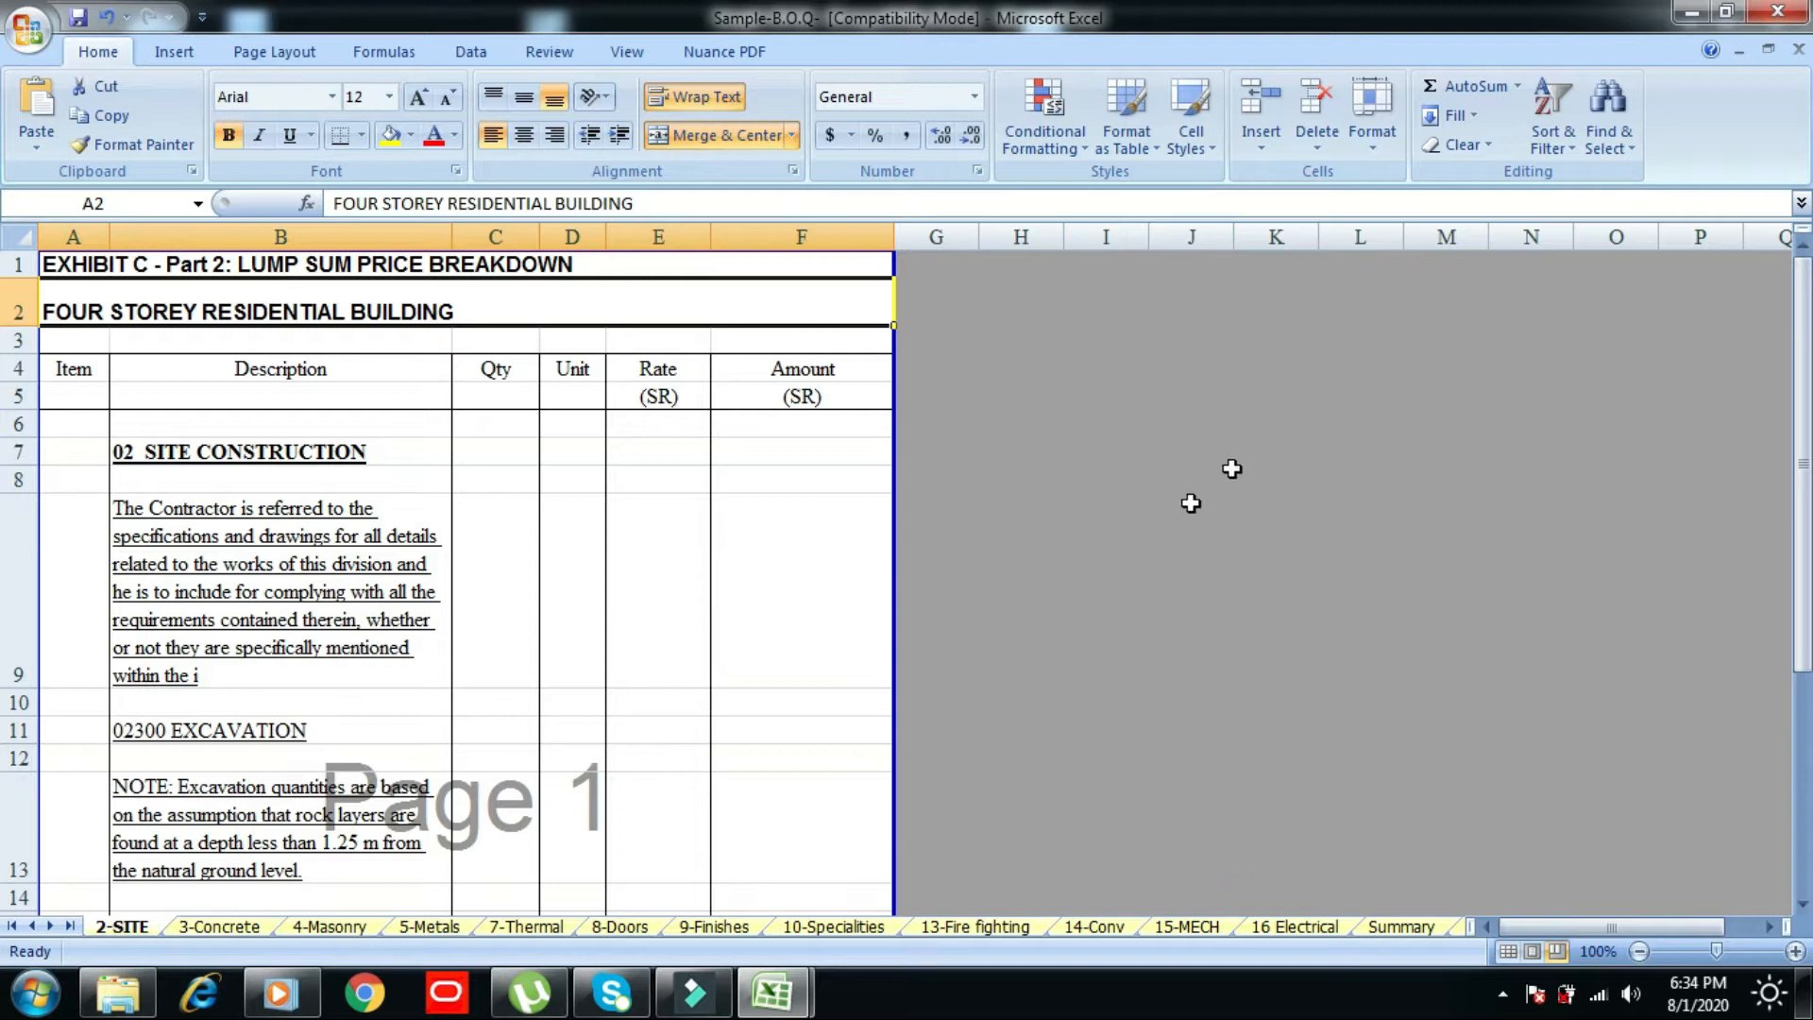
left_click_drag(1802, 420, 1784, 534)
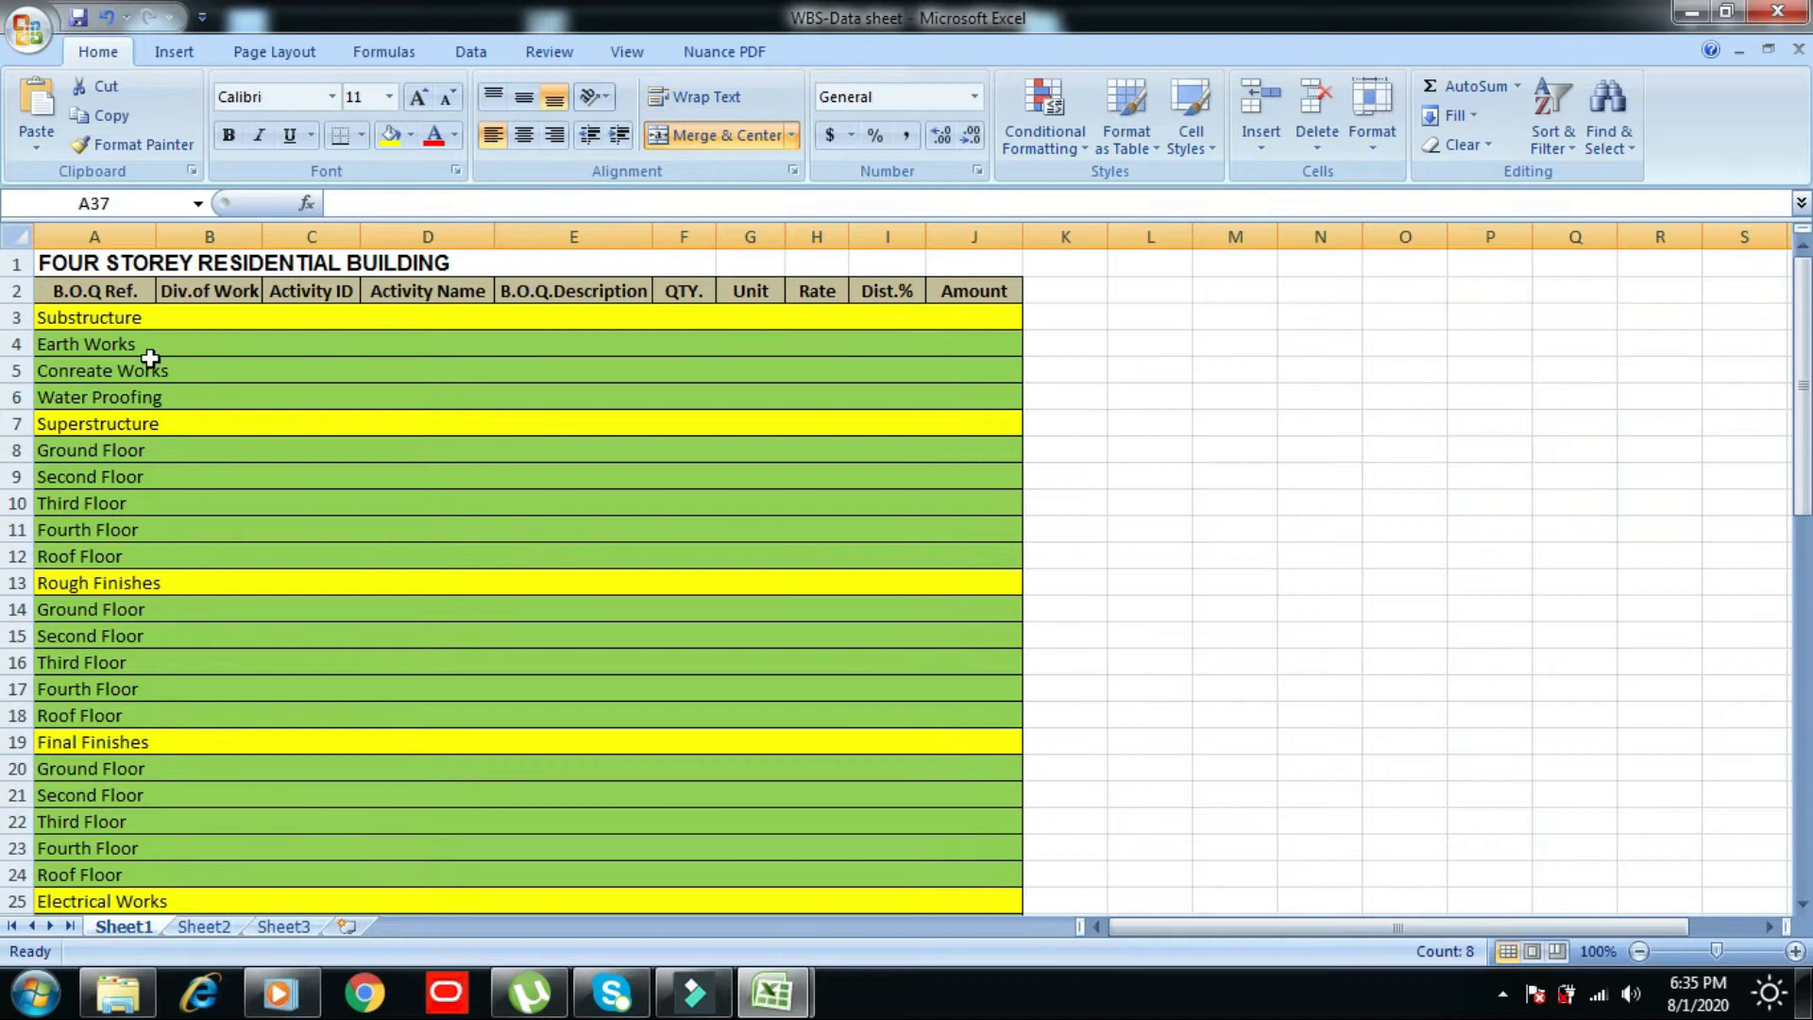
- Copy the blank row 52 and insert it directly below the green Earth Works row, shifting the cells down
left_click_drag(1803, 461, 1803, 826)
right_click(99, 687)
left_click(173, 317)
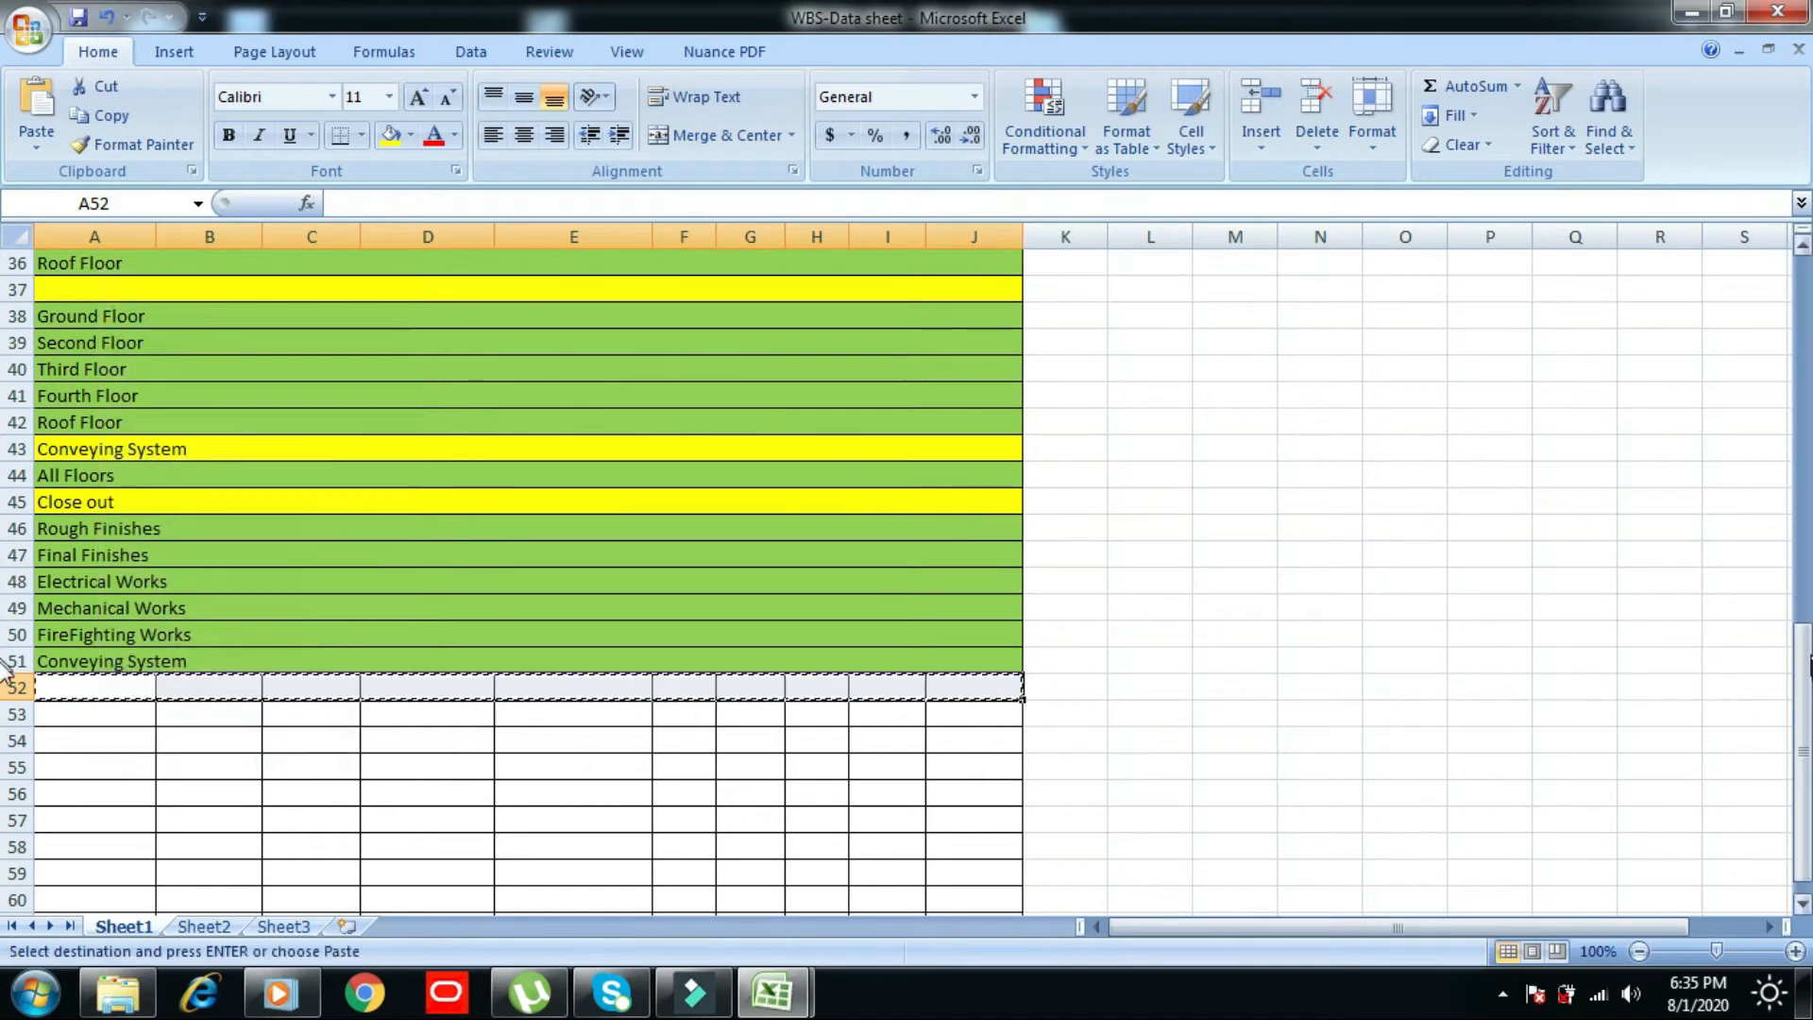
left_click_drag(1801, 667, 1709, 284)
left_click(55, 369)
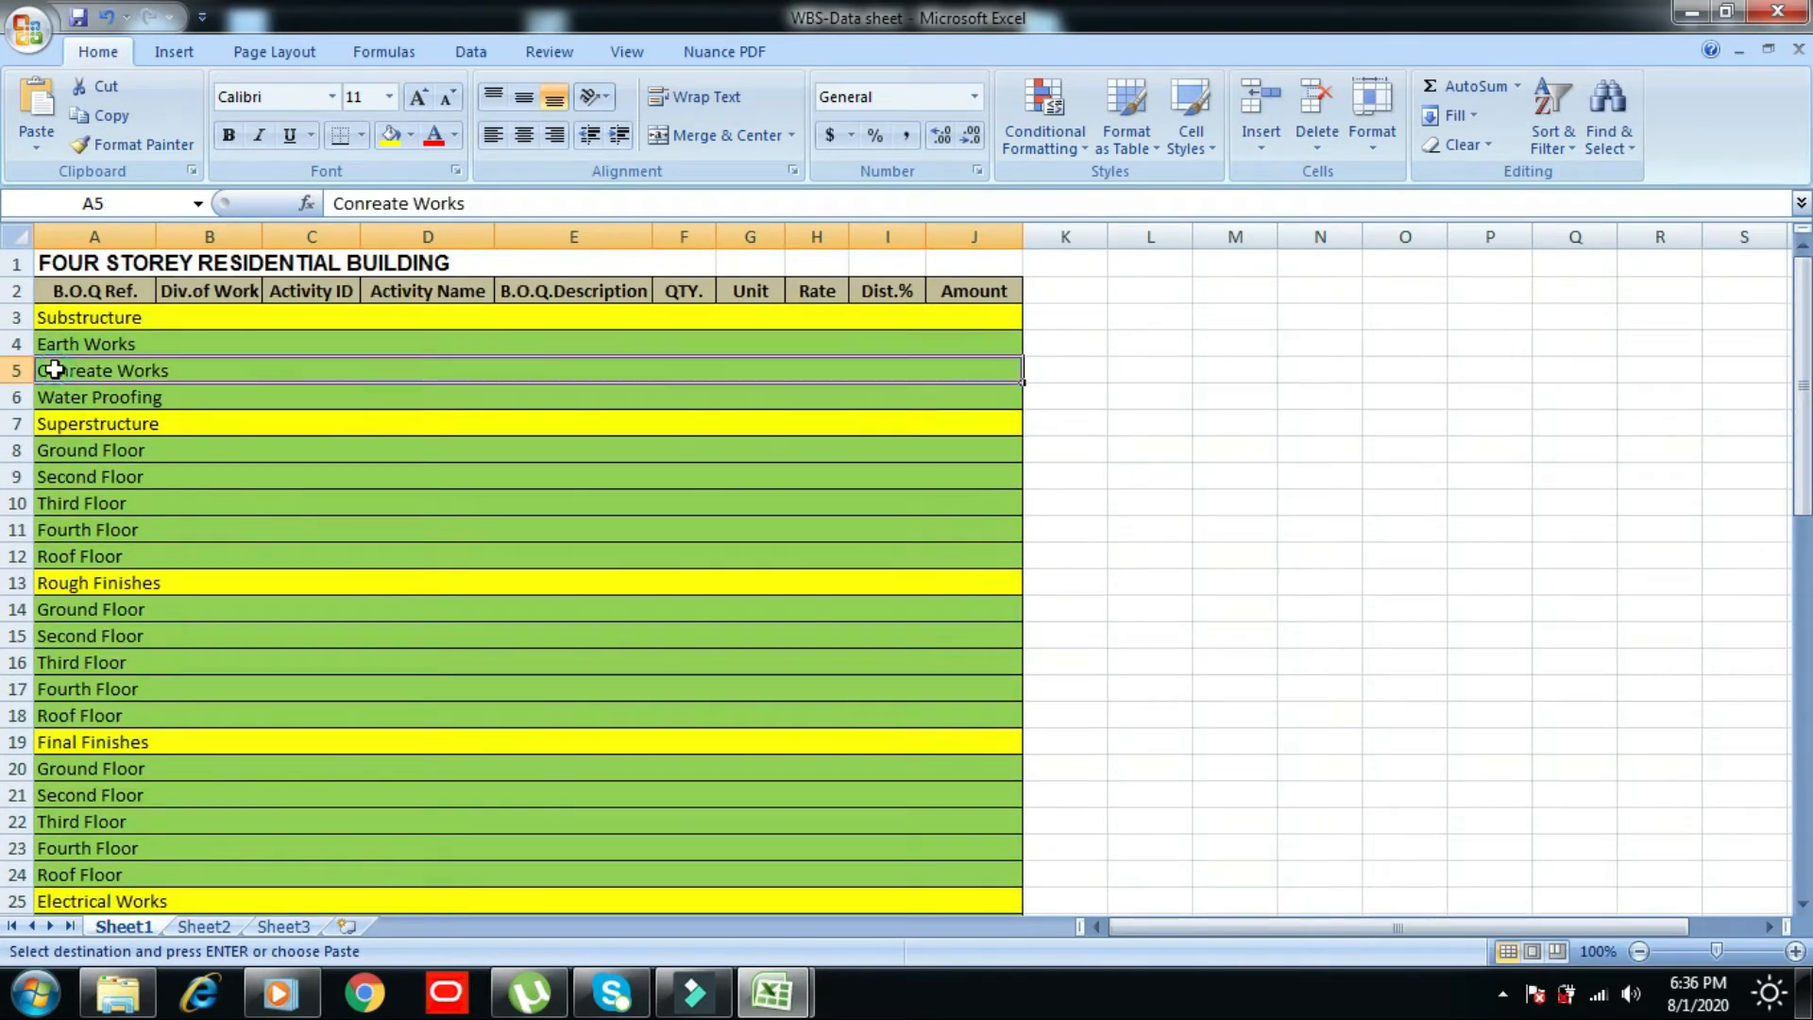
right_click(55, 370)
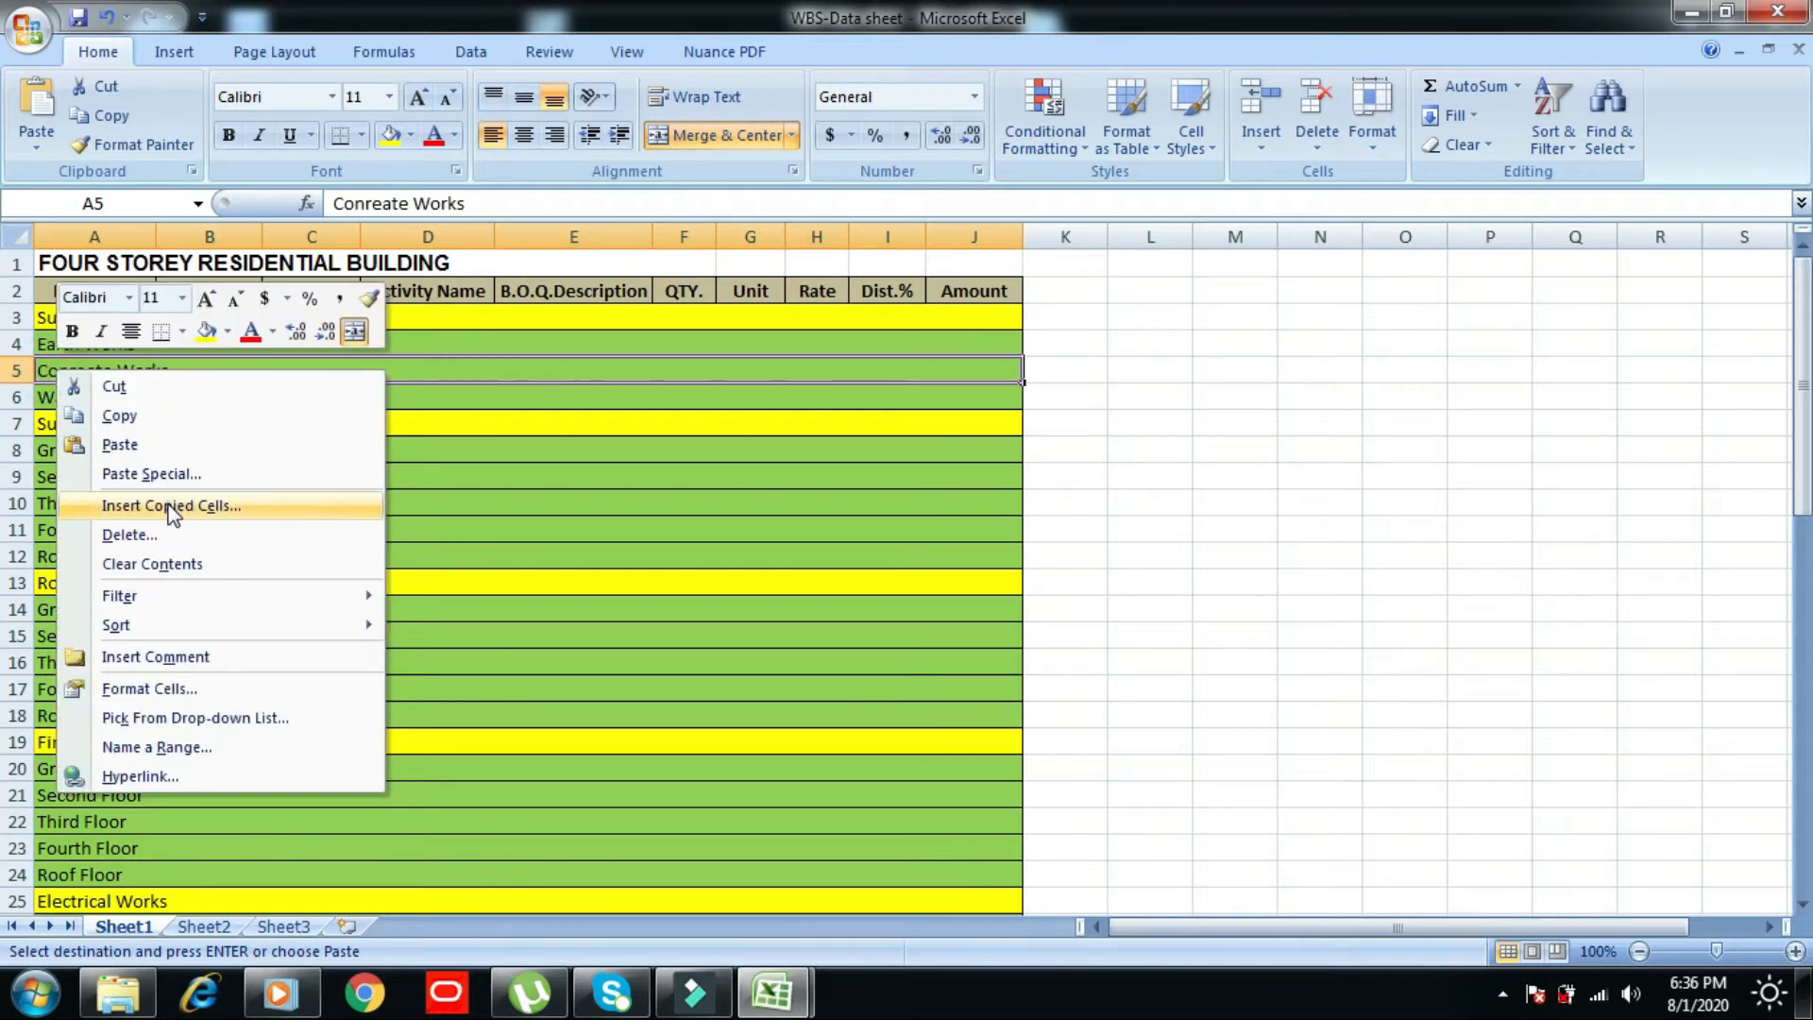
left_click(170, 507)
left_click(130, 548)
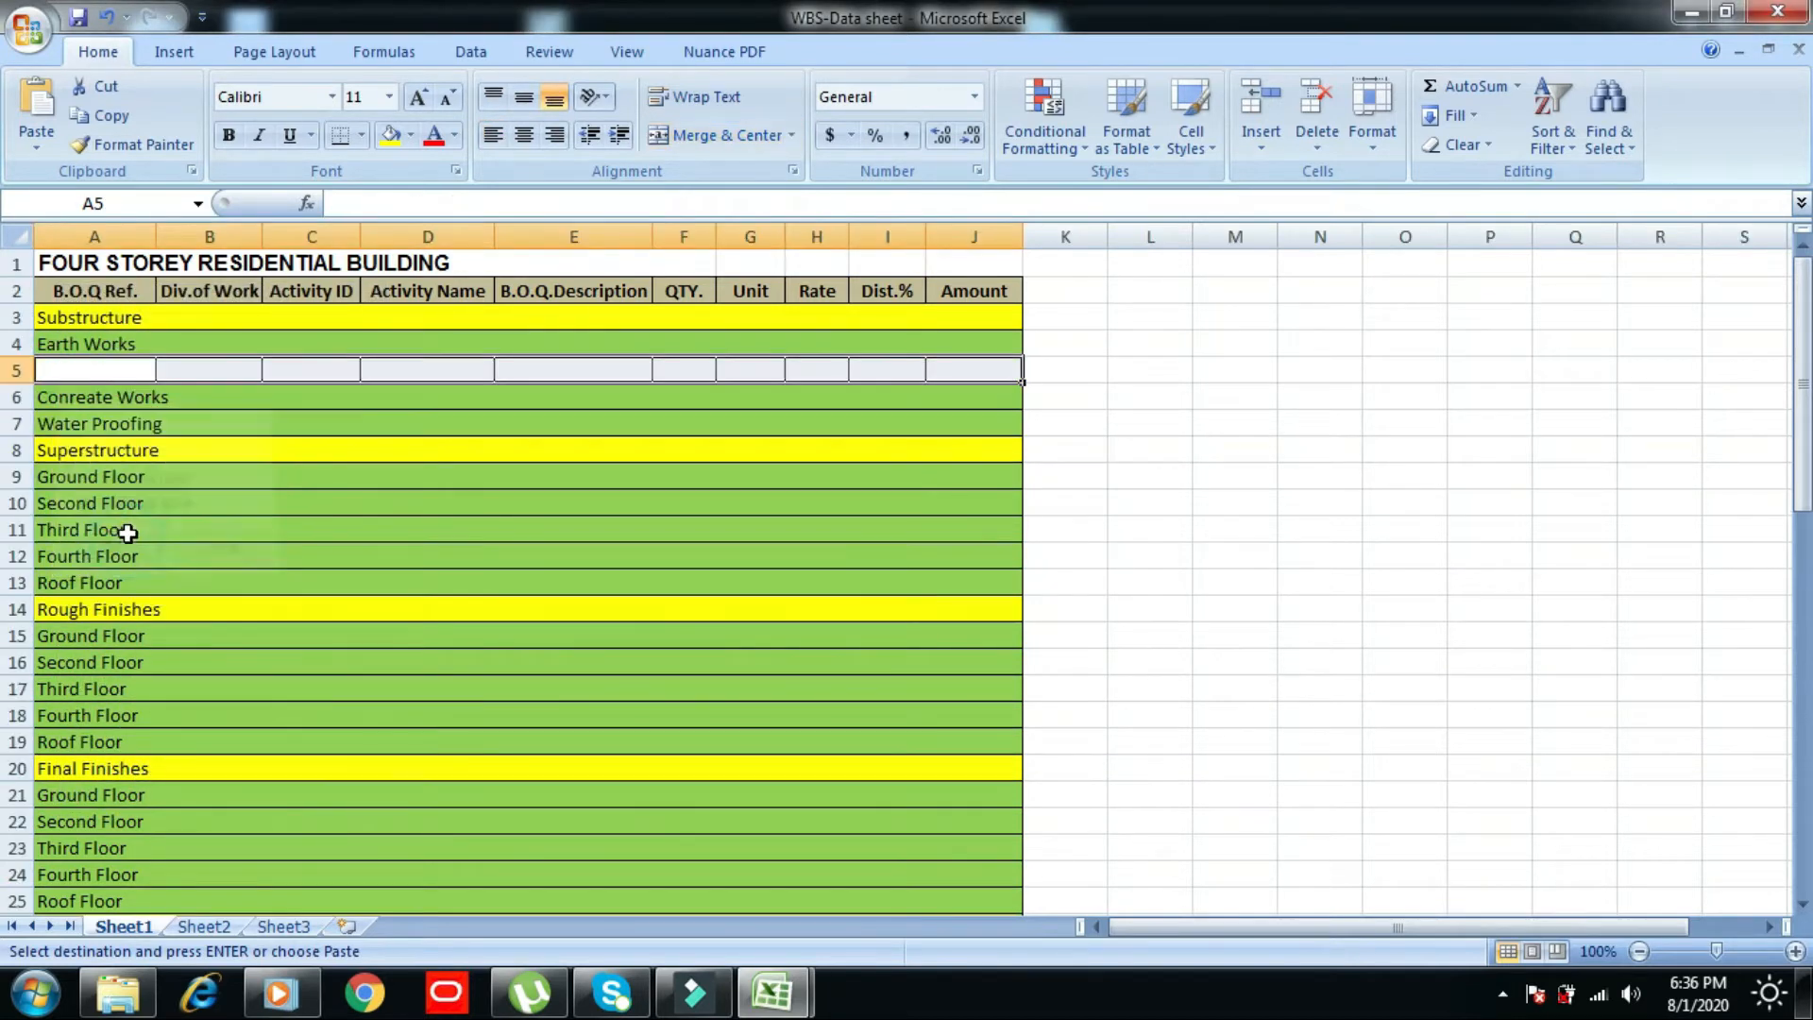
- Enter "Excavation Works" as the Activity Name in the blank row below Earth Works
left_click(407, 371)
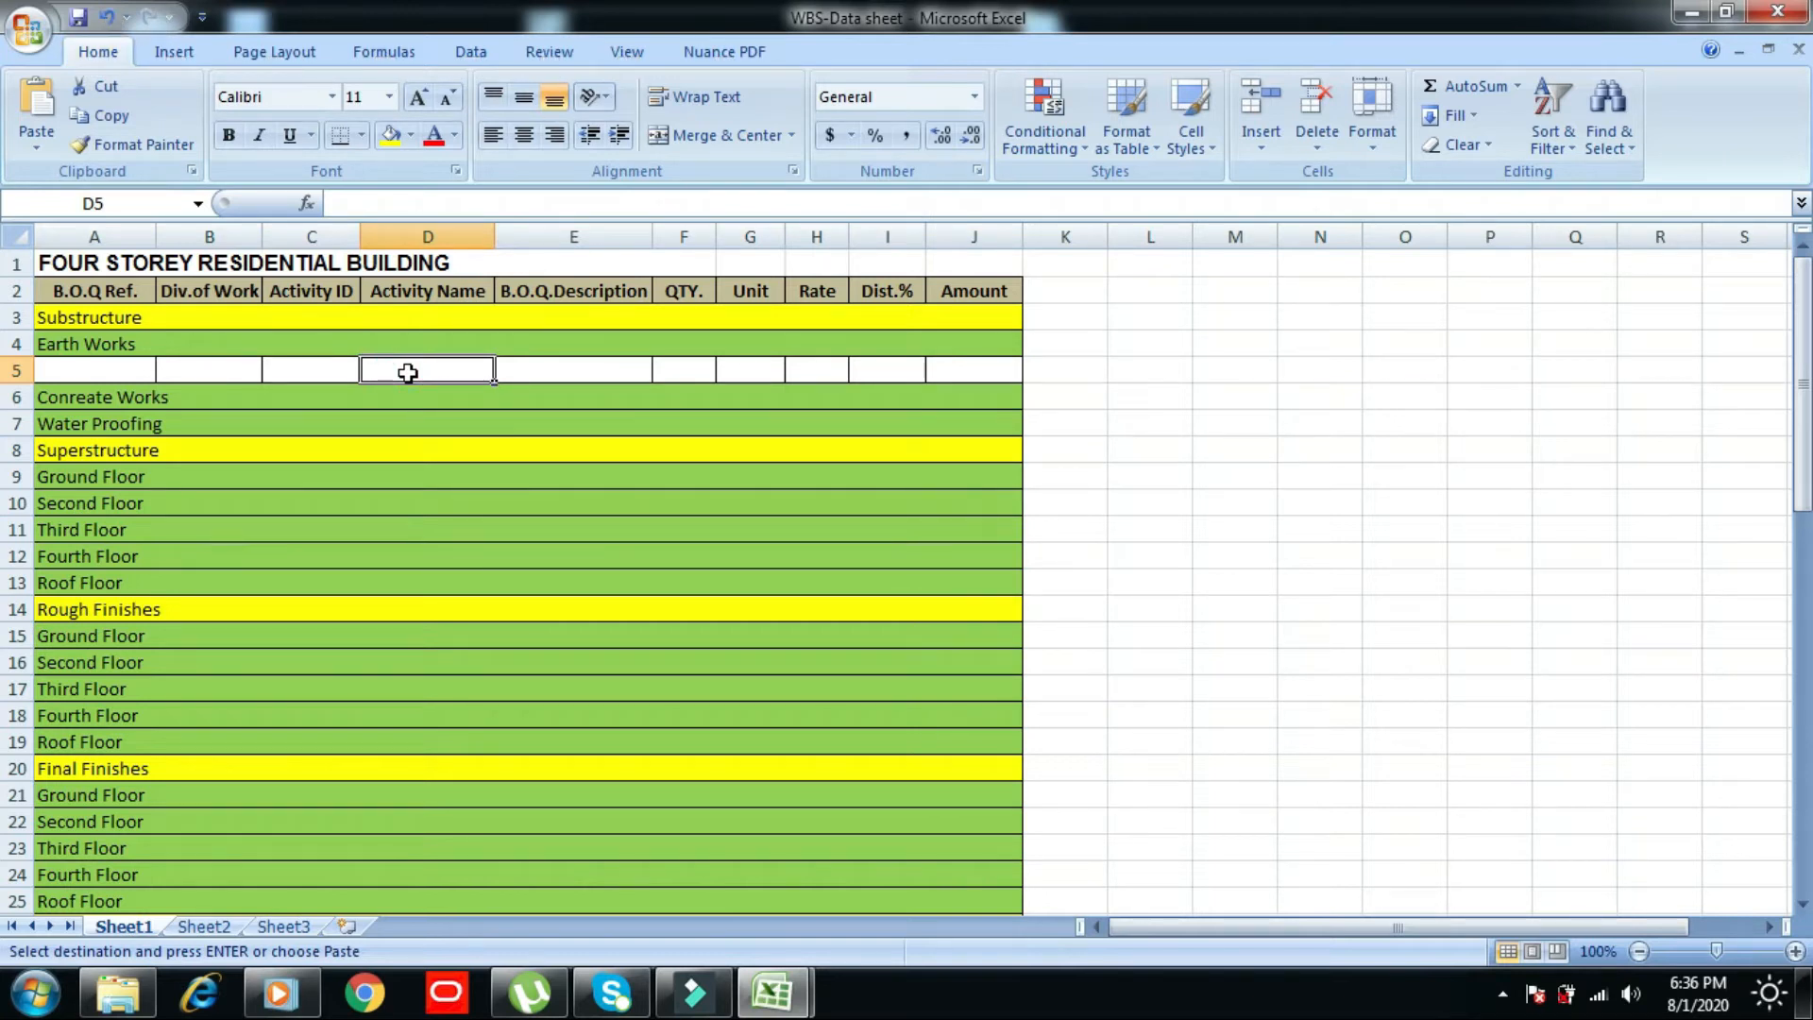
type("Excavation Wor")
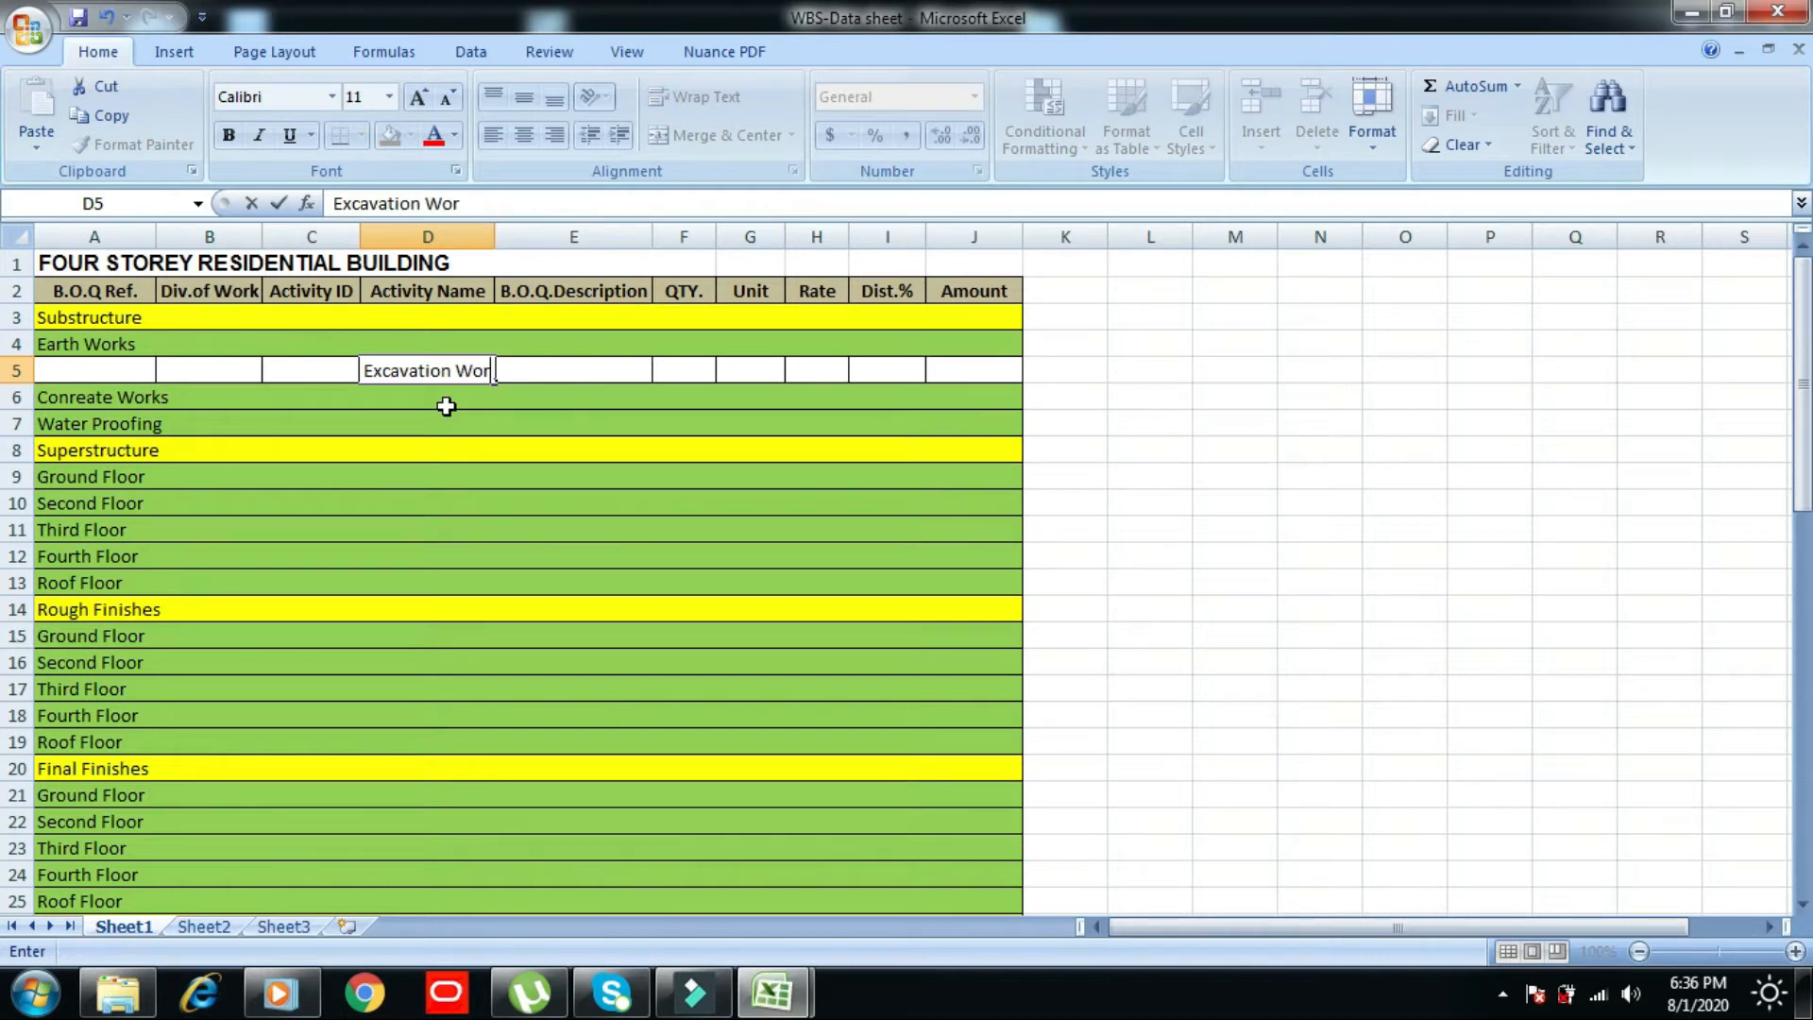
key("Return")
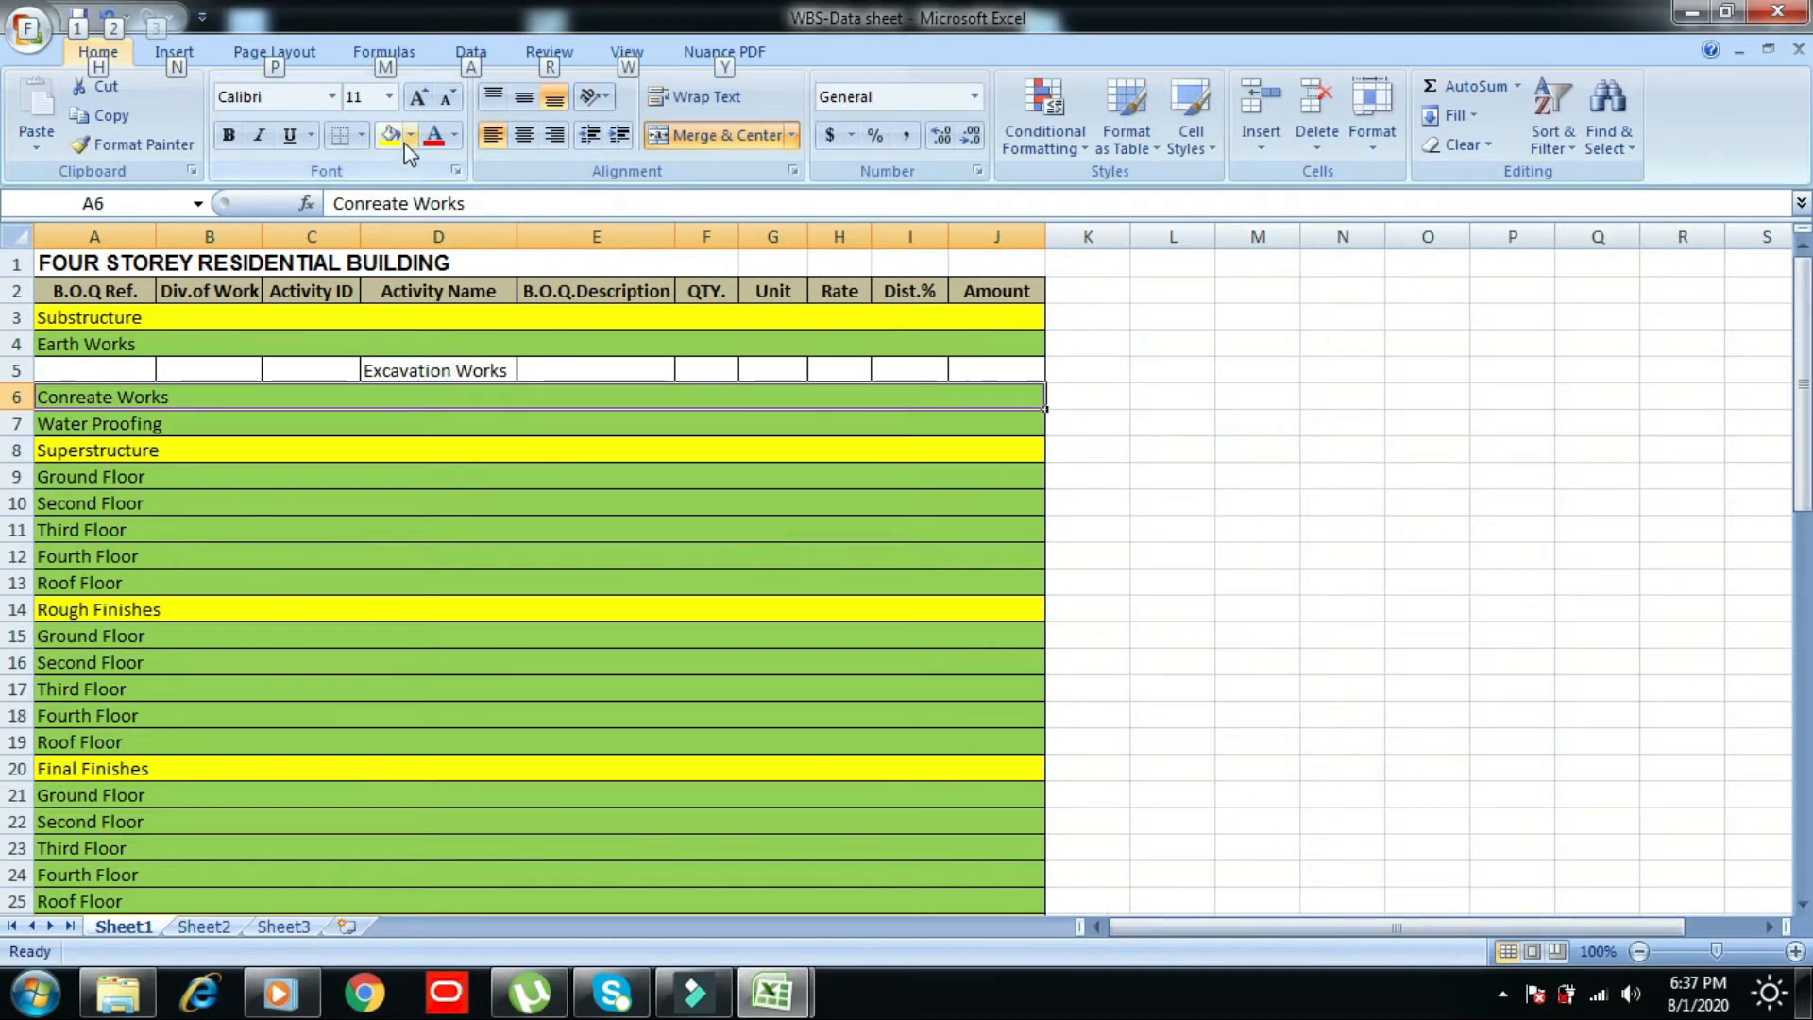
- Fill the Excavation Works row from column A to J with the light tan theme color
left_click(267, 370)
left_click_drag(110, 370, 962, 364)
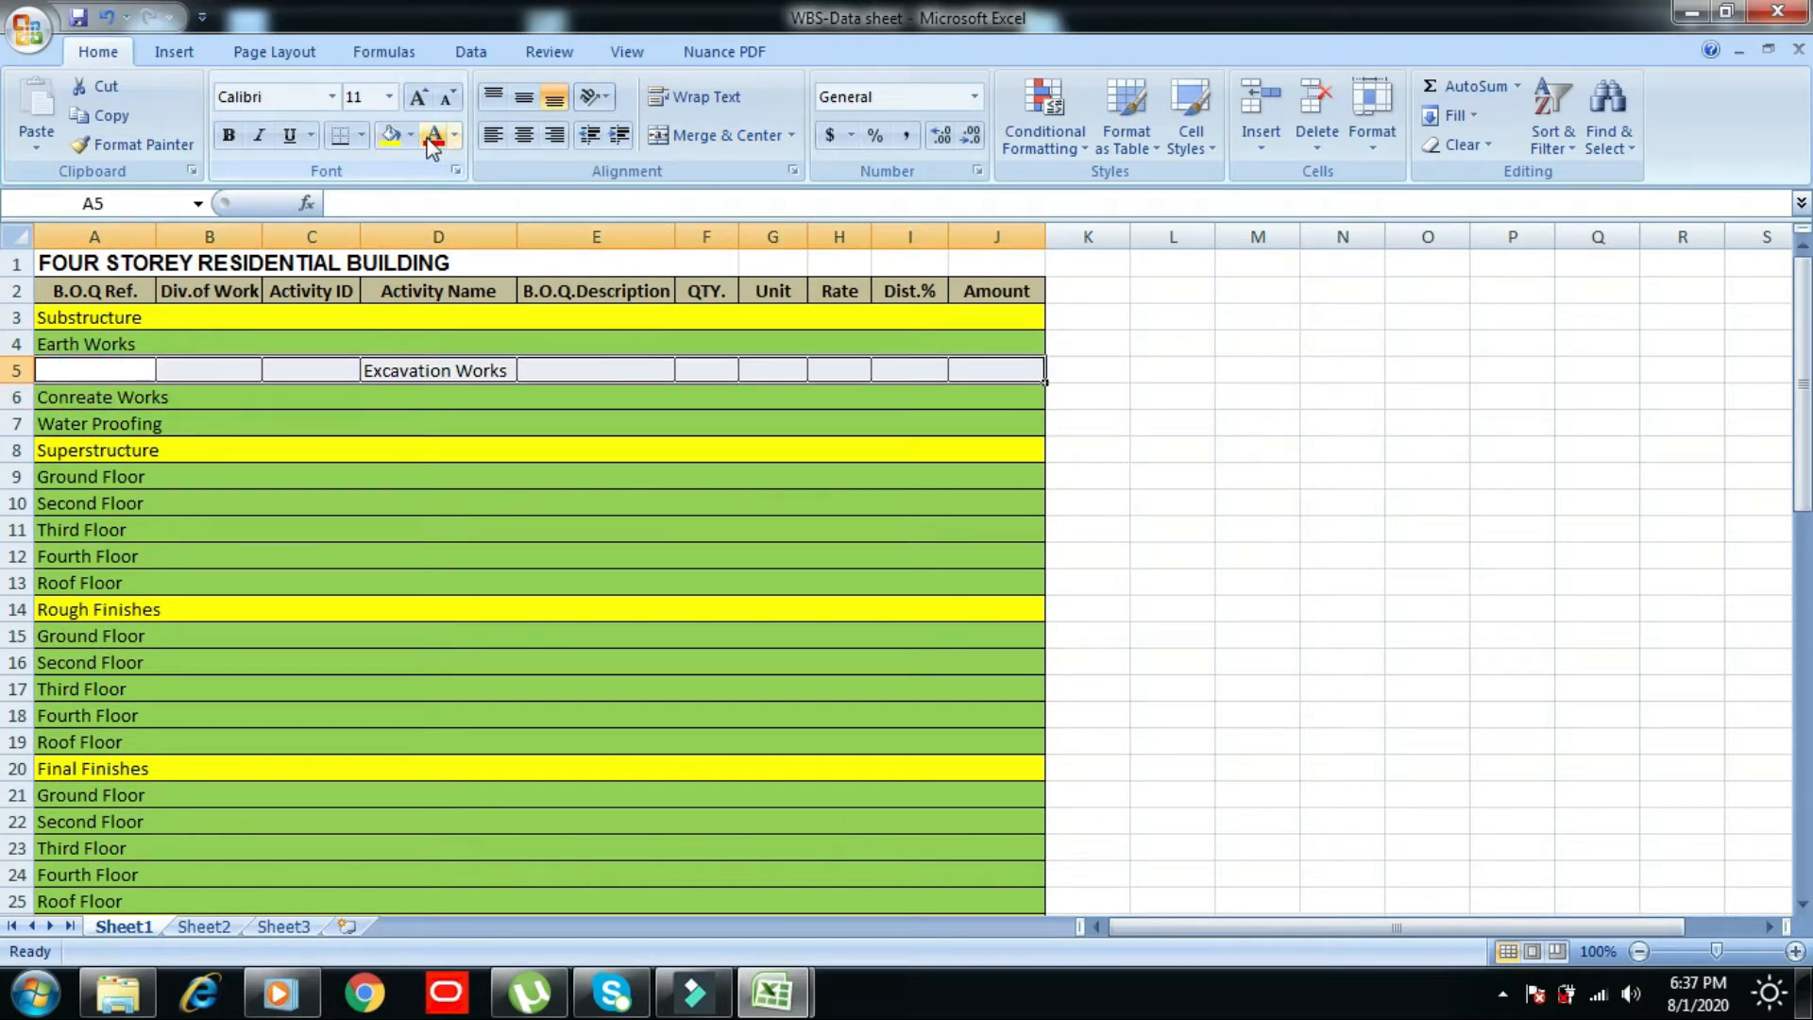
left_click(409, 134)
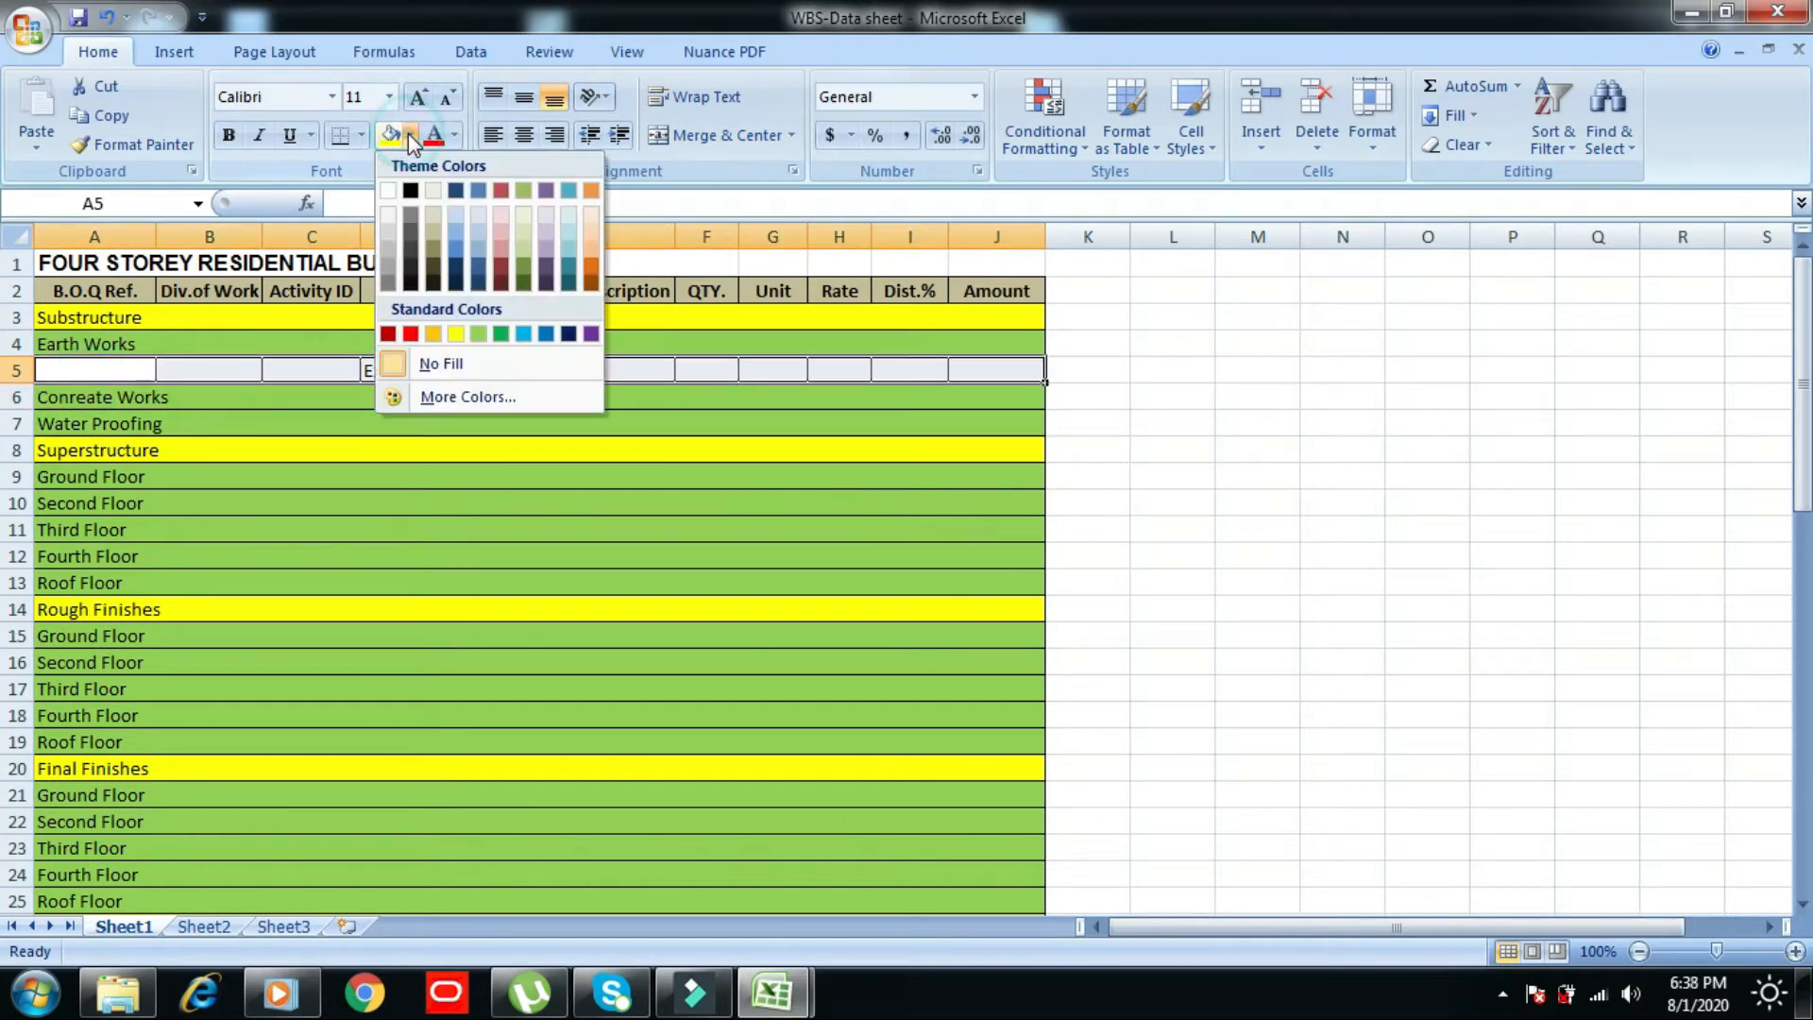
left_click(437, 224)
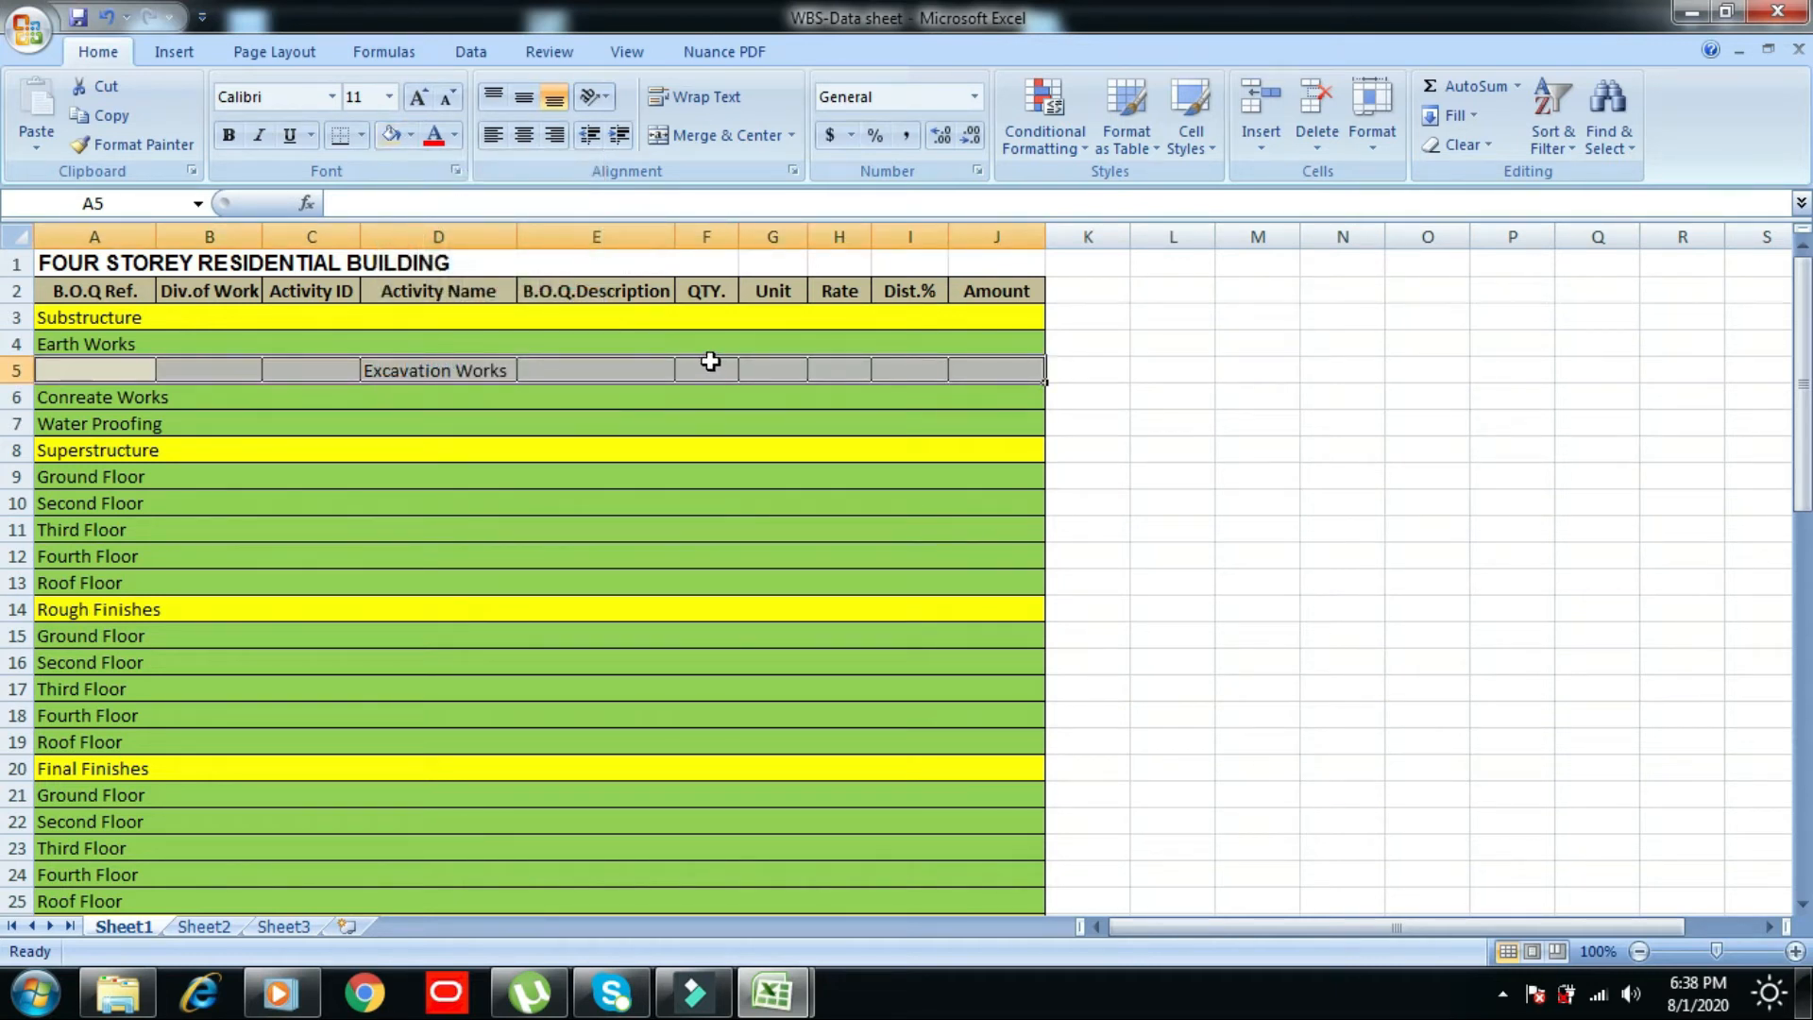
key("alt")
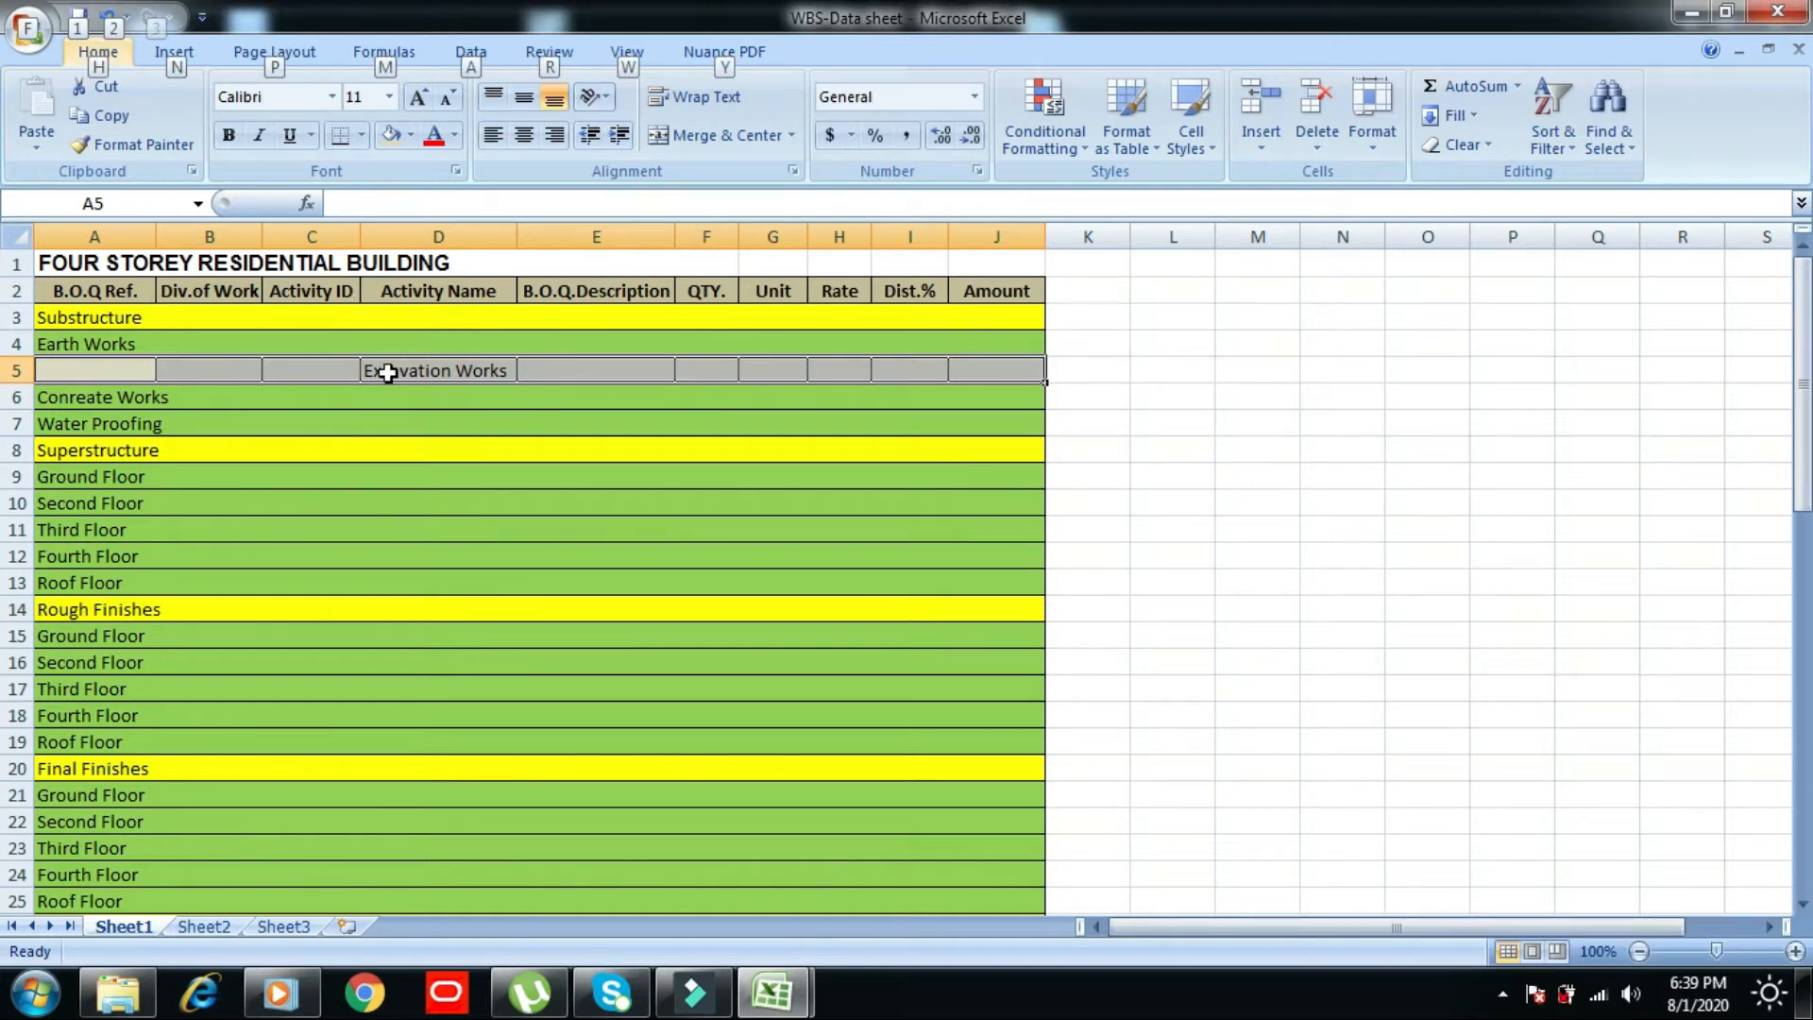
- Copy the three blank rows 53 to 55 and insert them below the Excavation Works row, shifting the cells down
left_click_drag(1802, 397, 1800, 787)
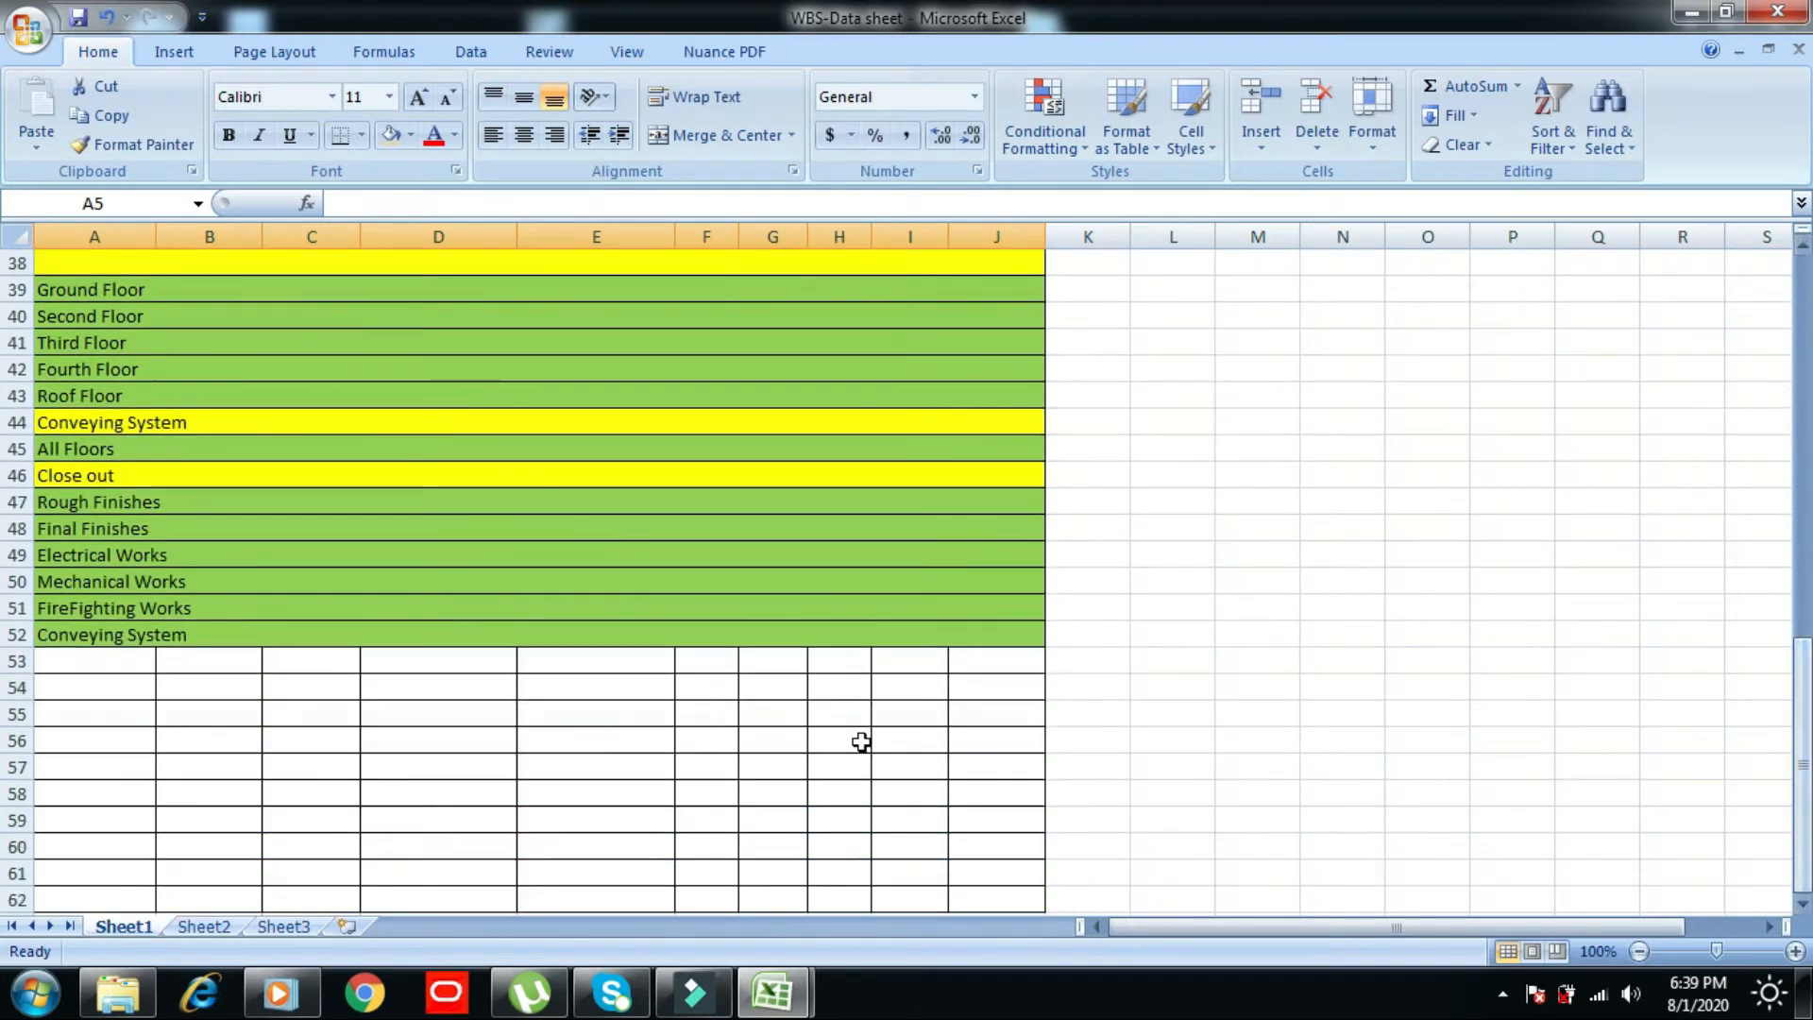
left_click_drag(75, 664, 991, 710)
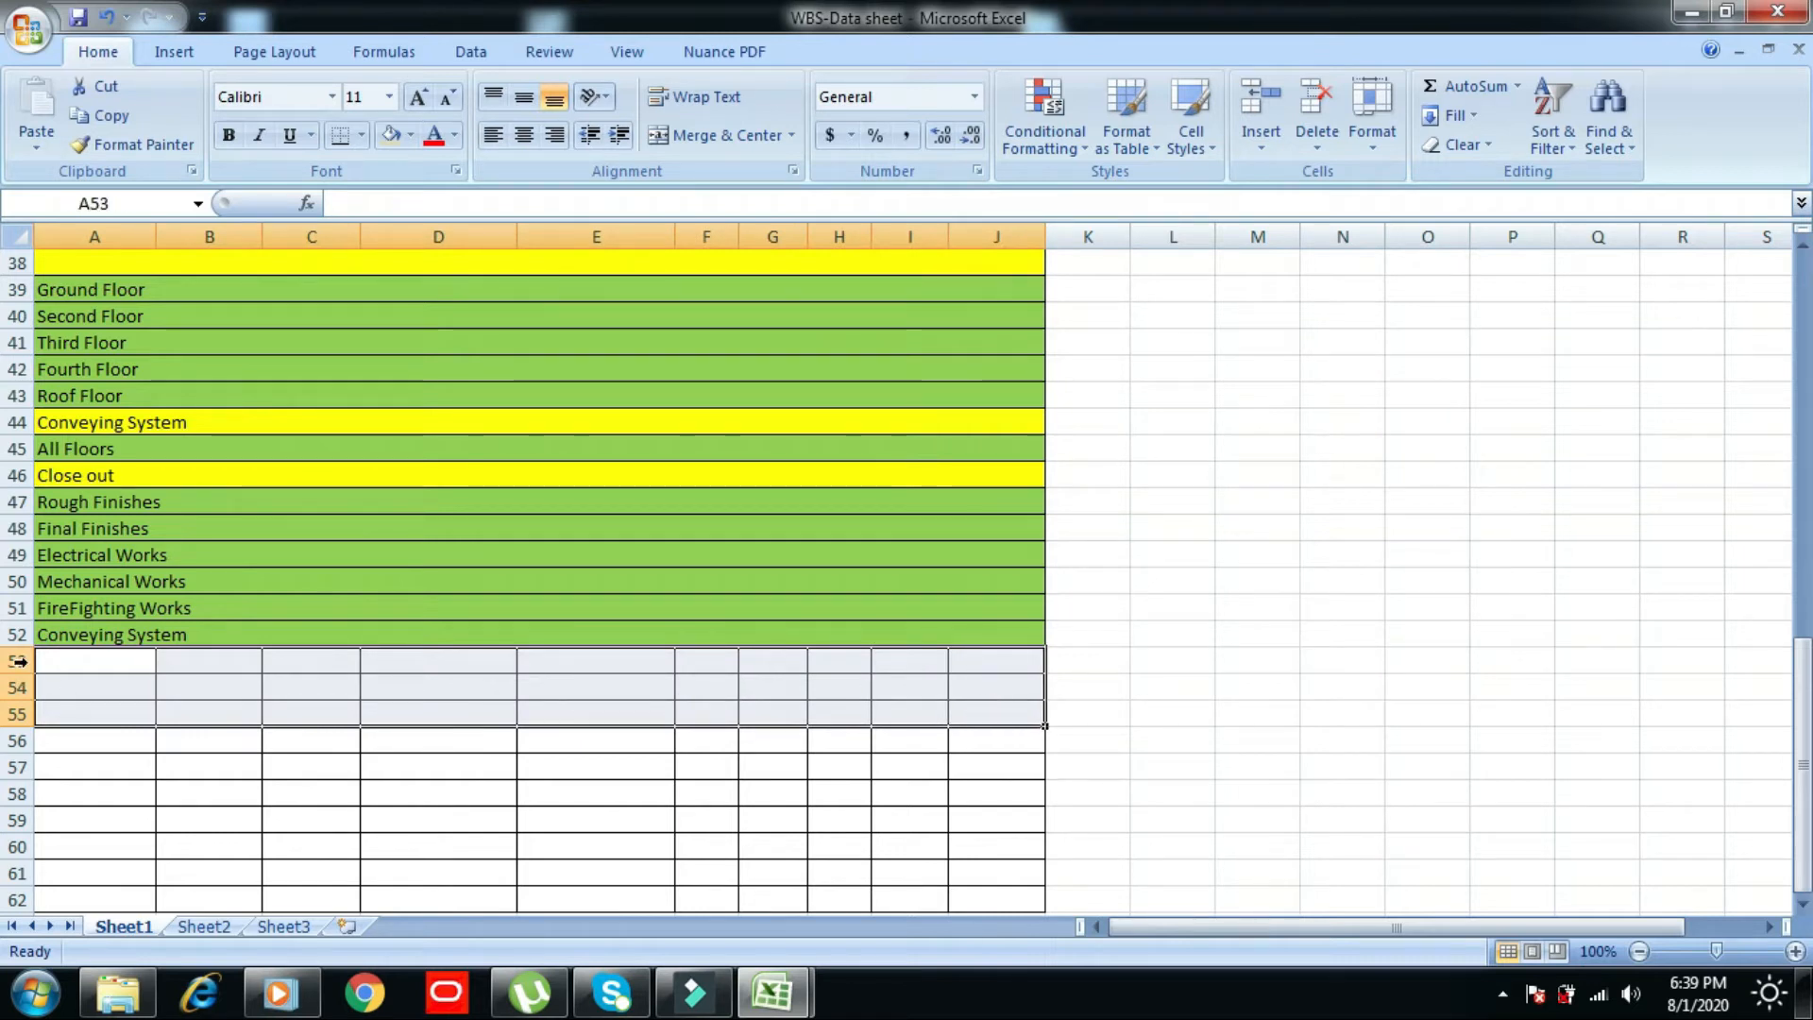
right_click(89, 669)
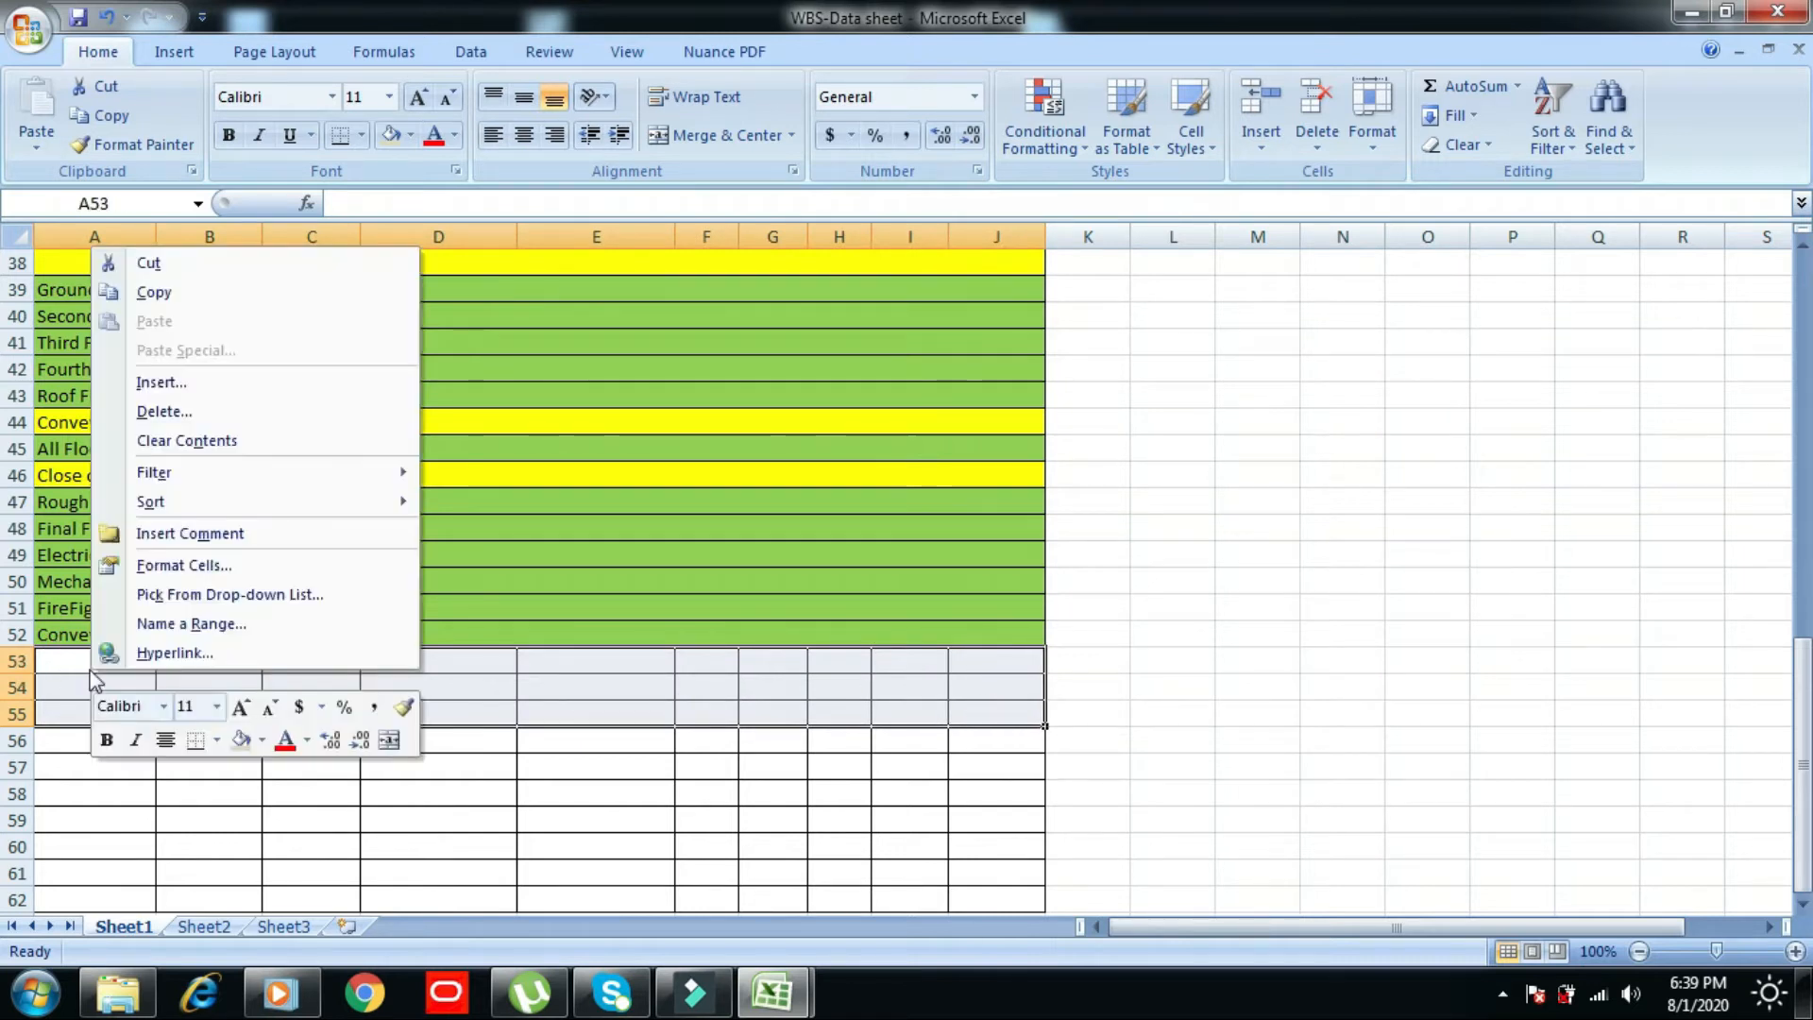
left_click(151, 292)
scroll(1408, 582, "up", 12)
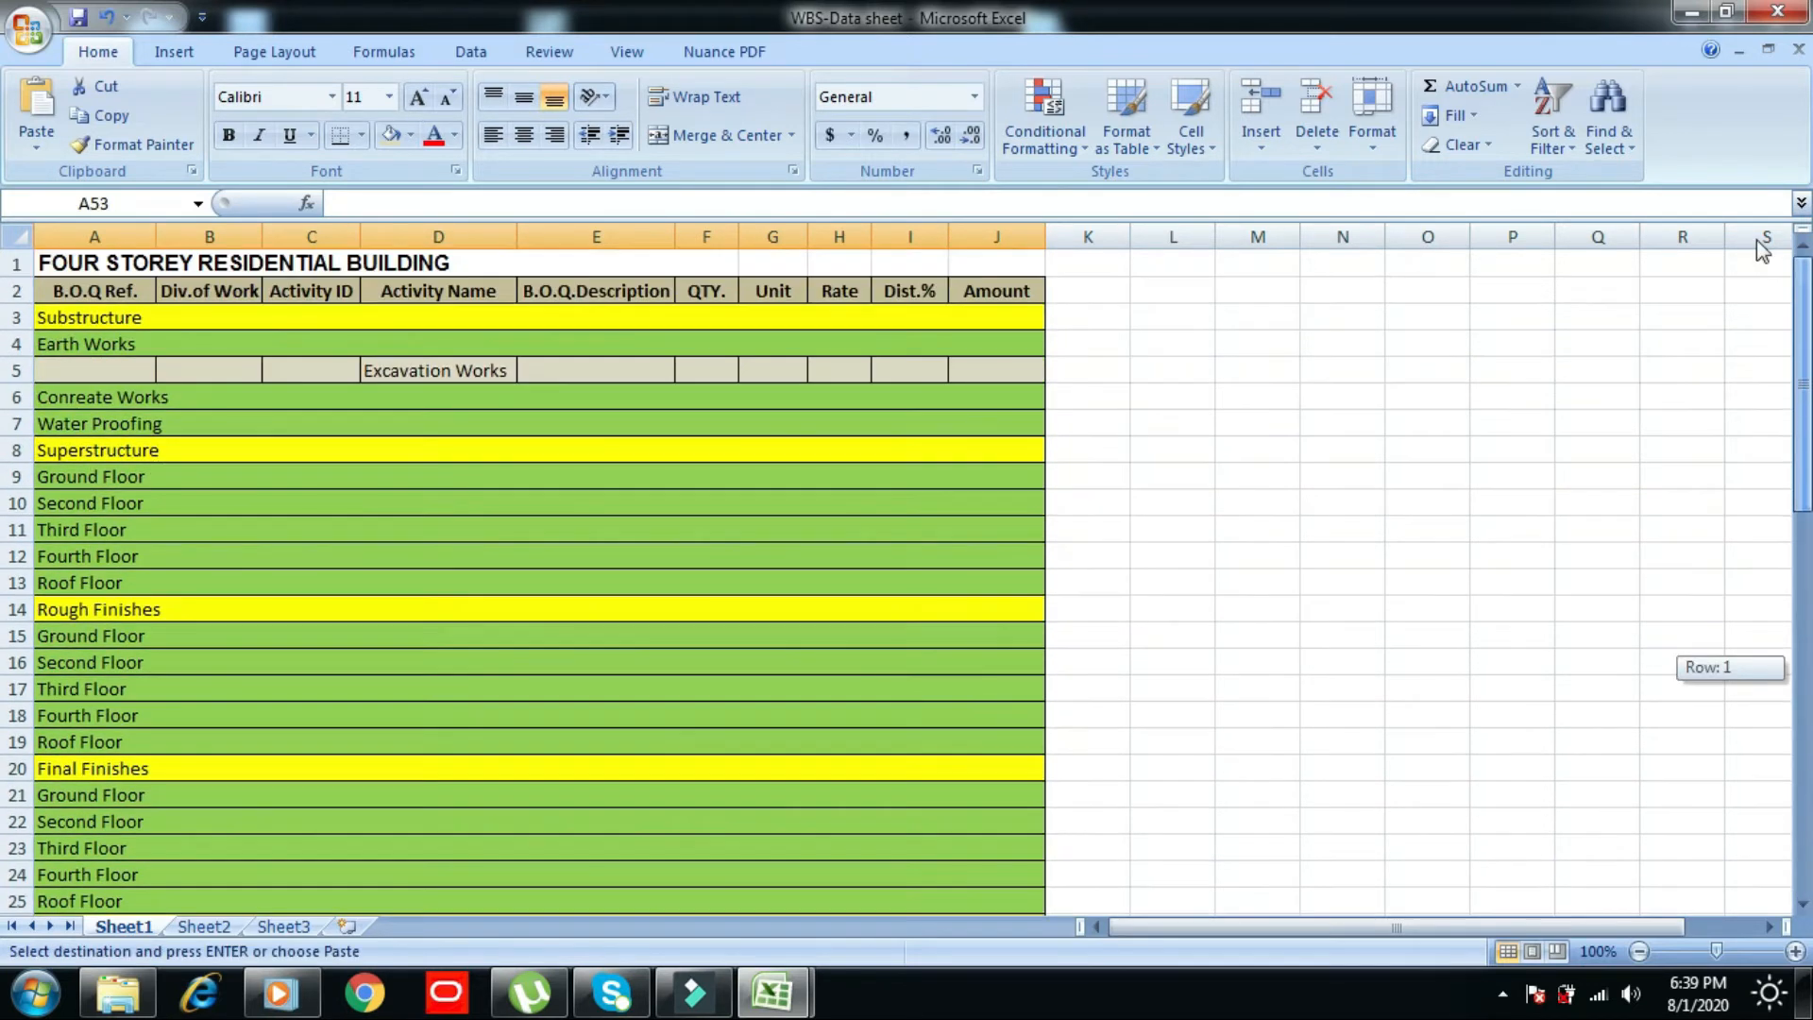
left_click(78, 396)
right_click(79, 397)
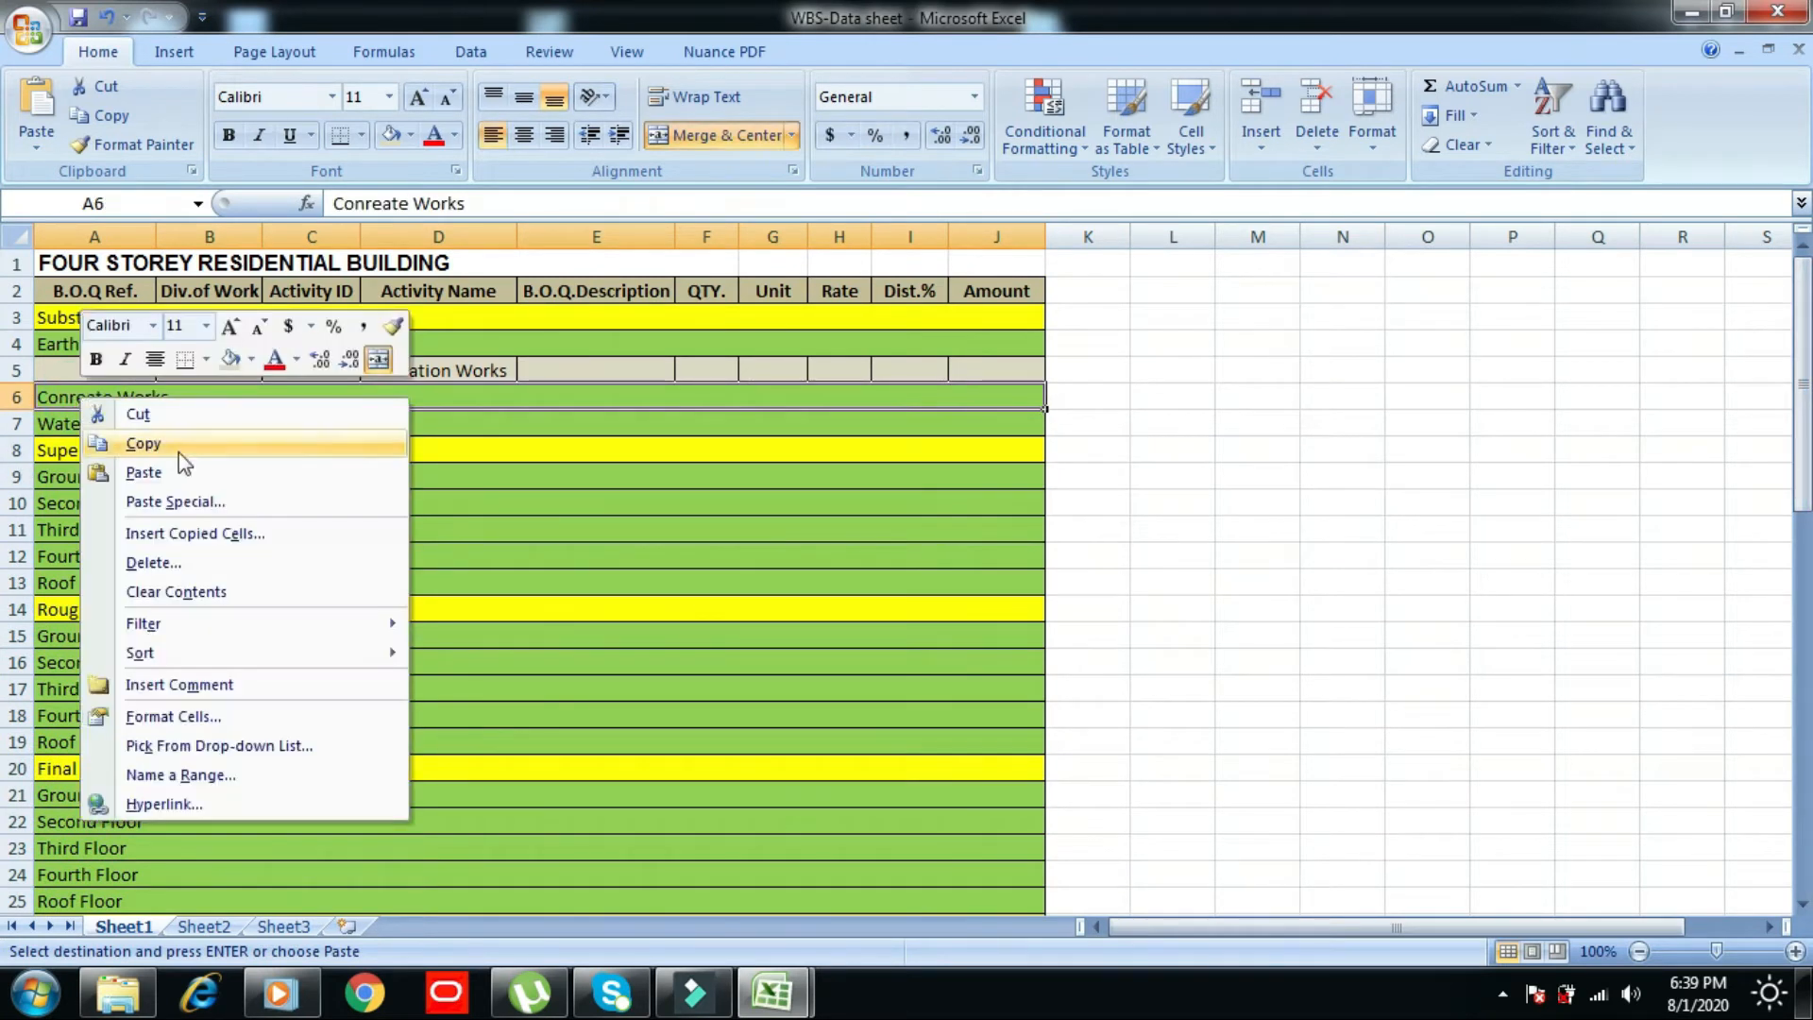
left_click(195, 534)
left_click(155, 580)
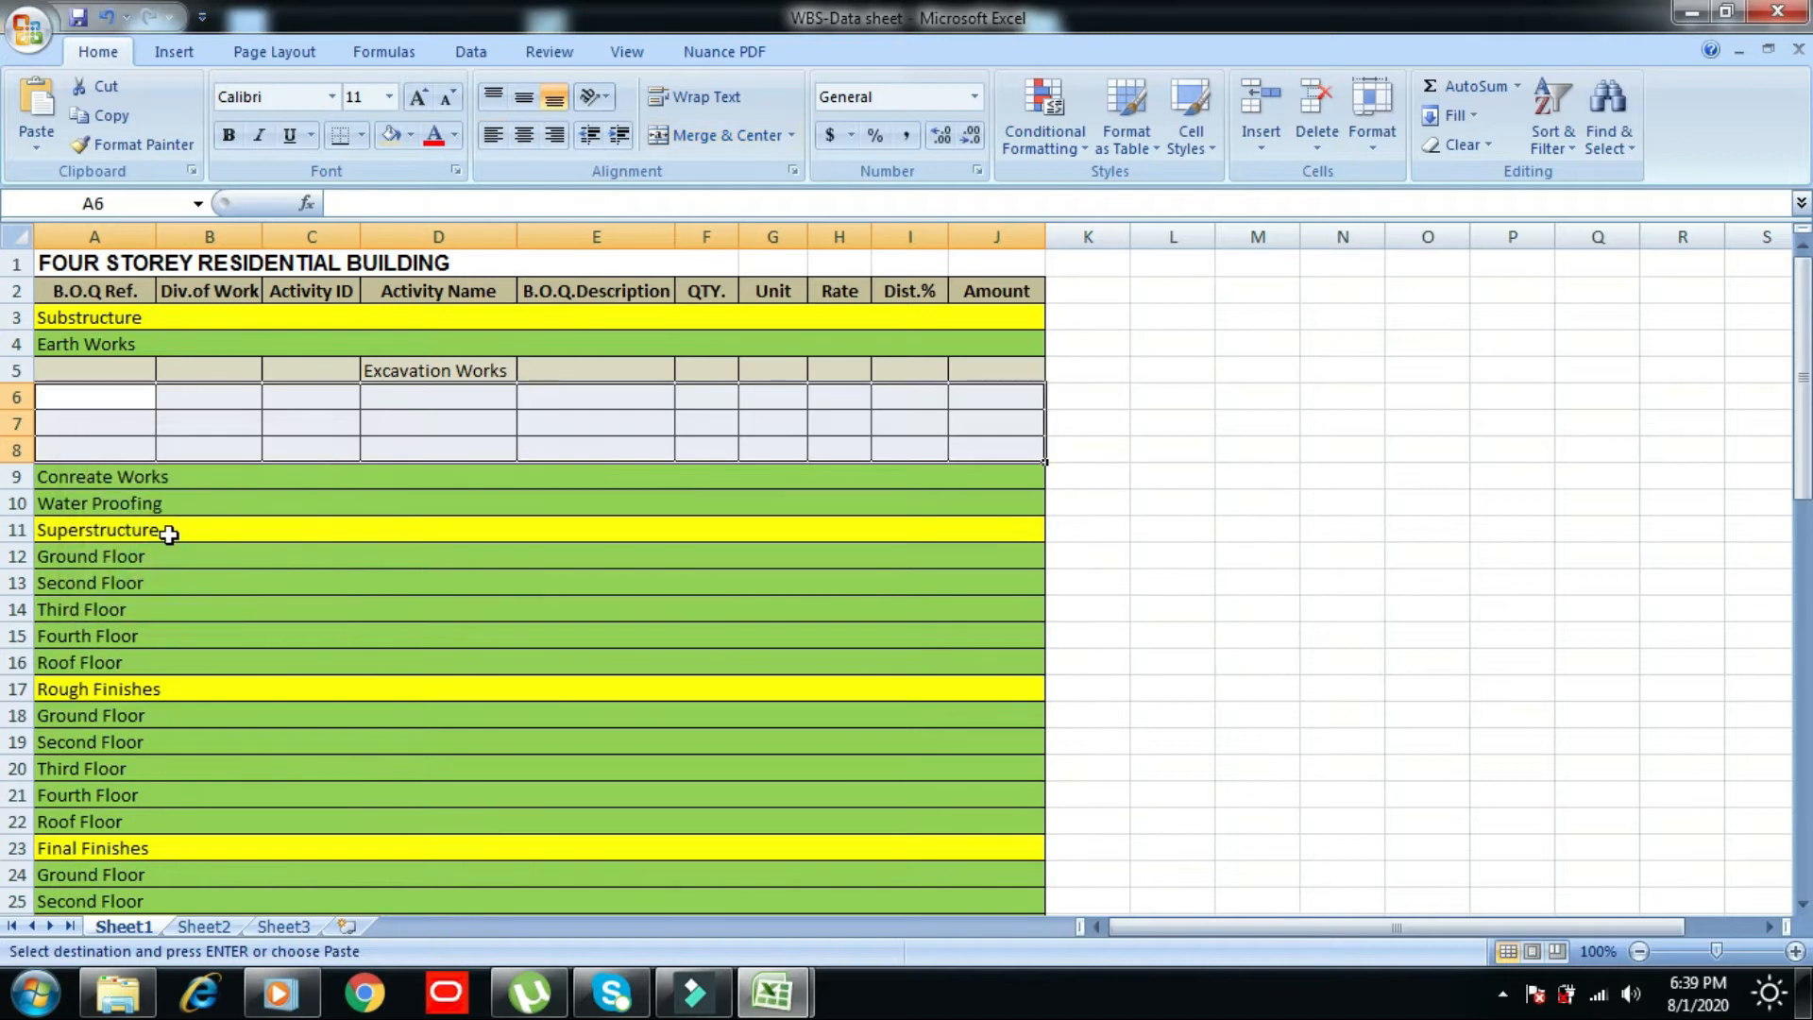
- Switch to the Sample-B.O.Q workbook and delete the empty rows between Mat Foundations, Isolated Footings and Grade Beams
key("alt+Tab")
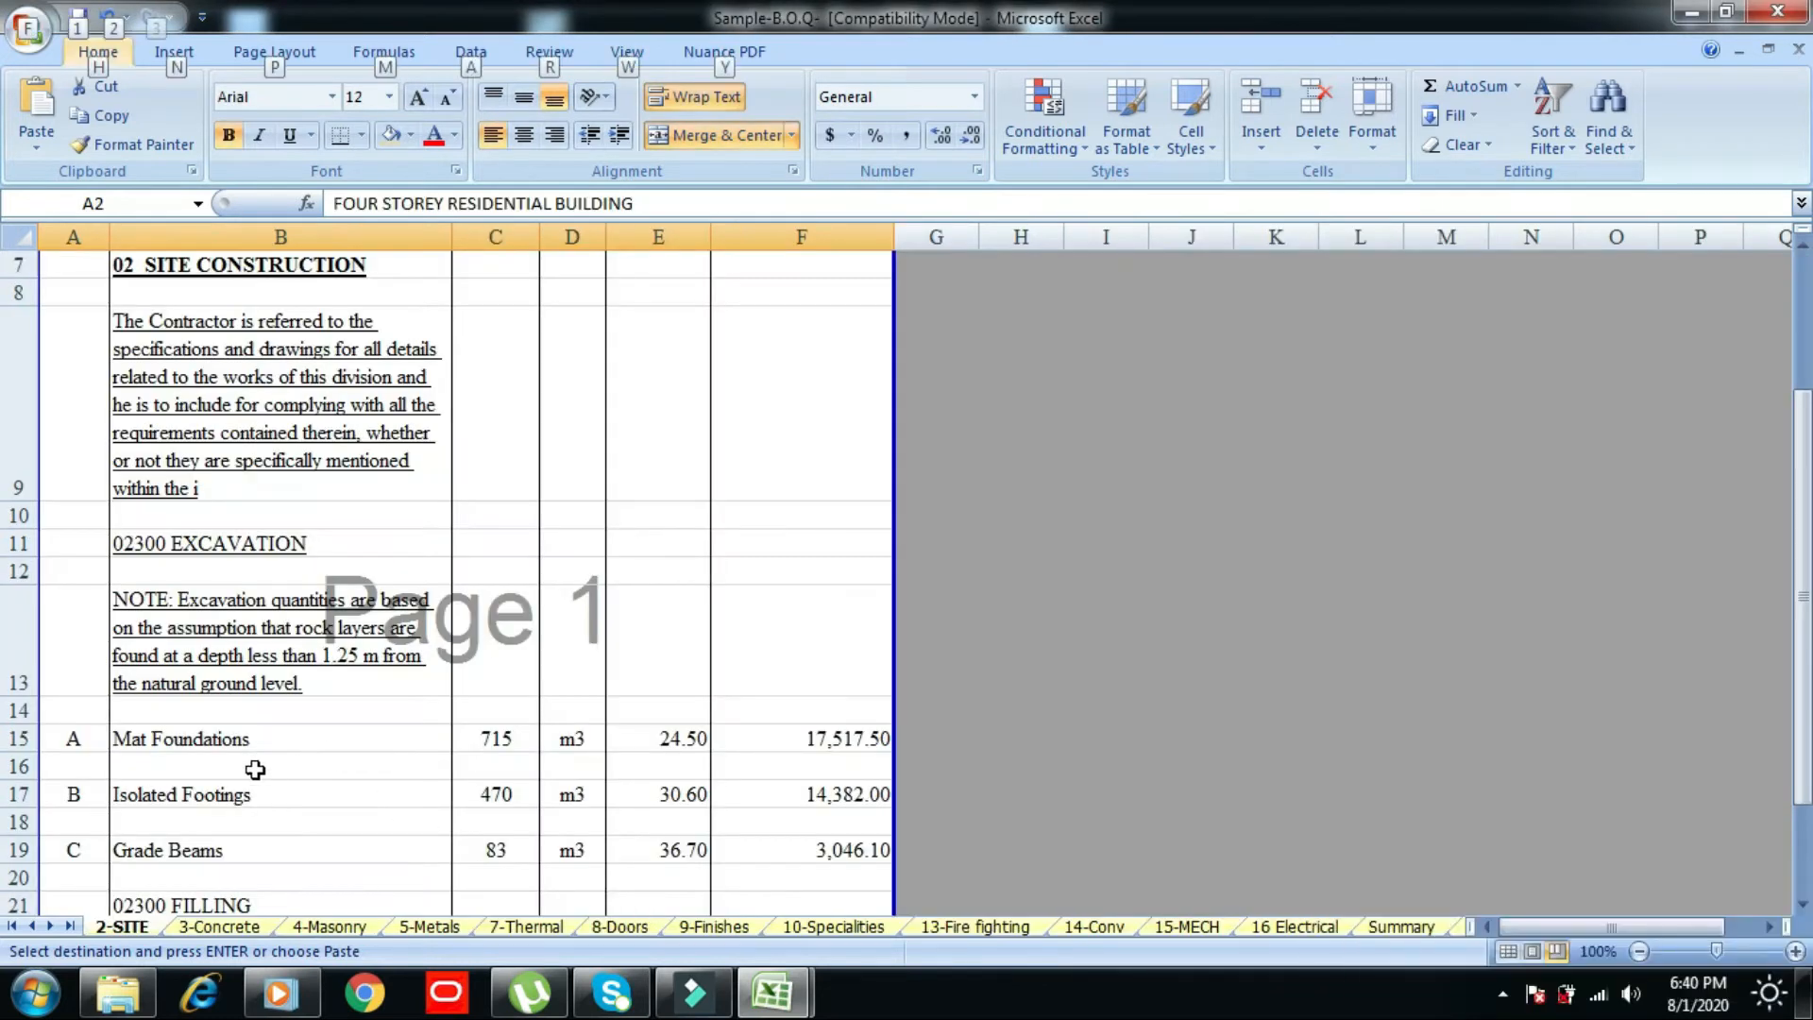
left_click(119, 770)
right_click(132, 774)
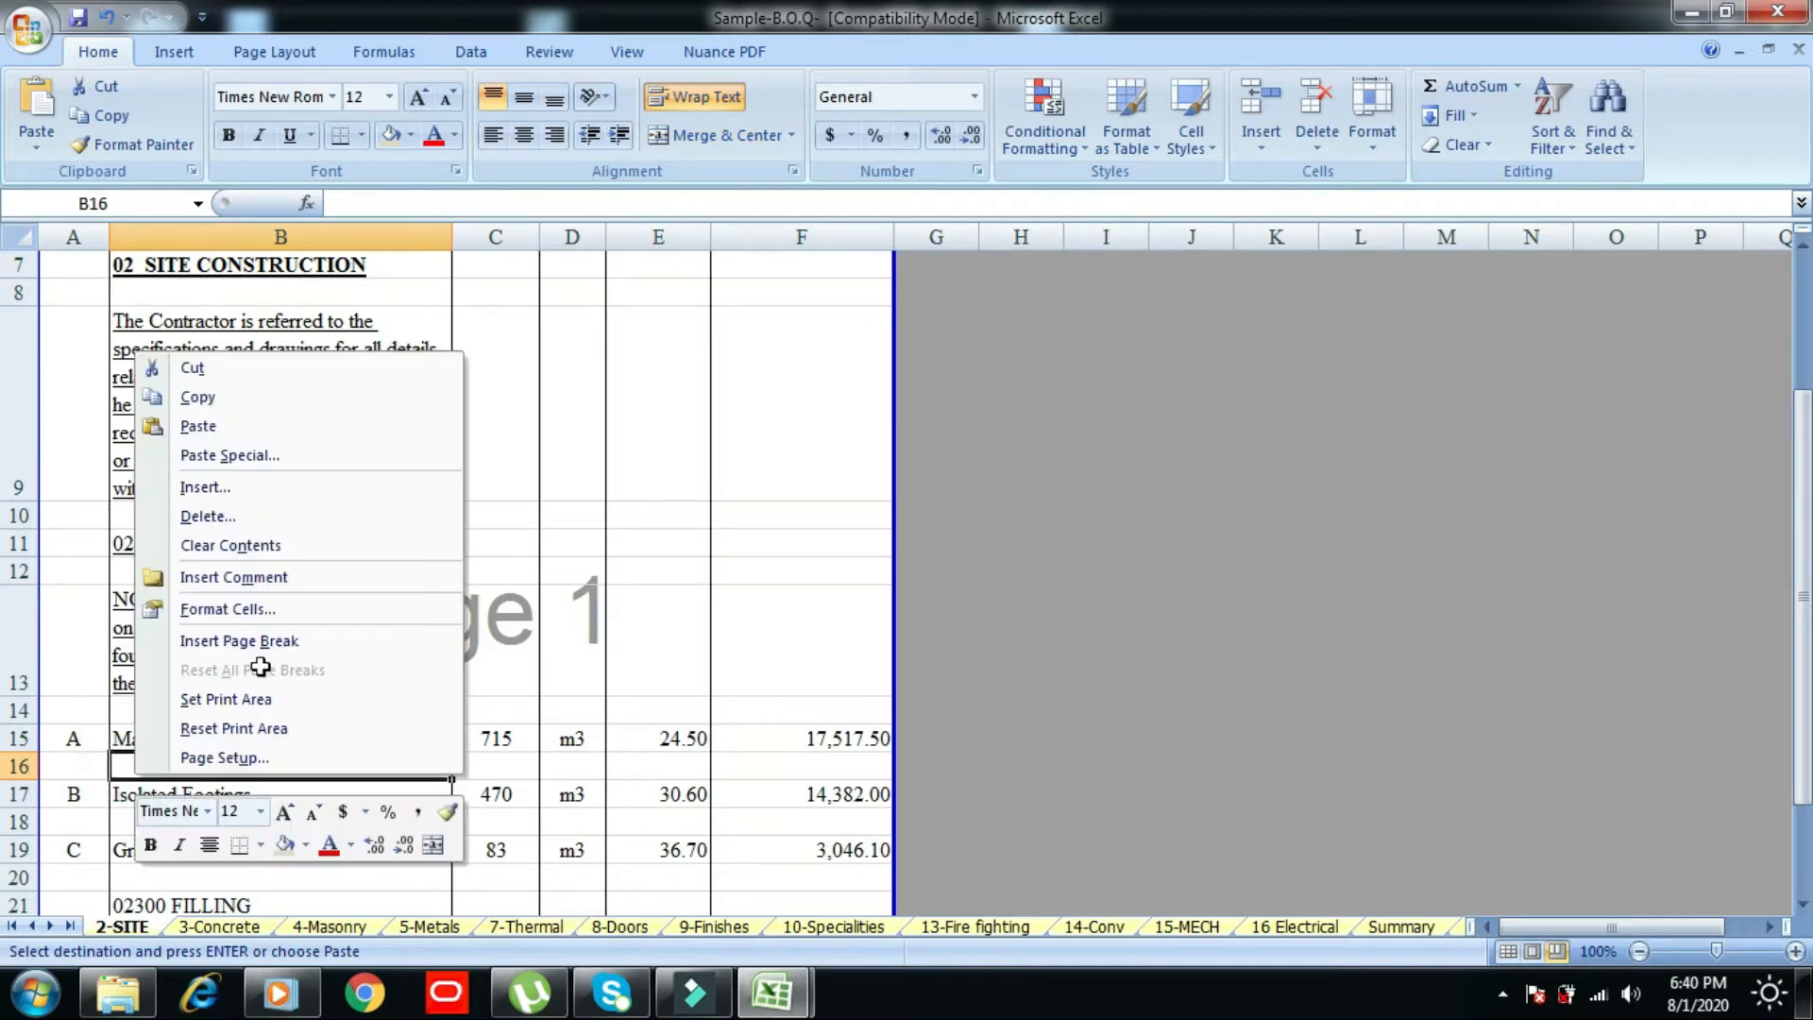
left_click(215, 515)
left_click(141, 522)
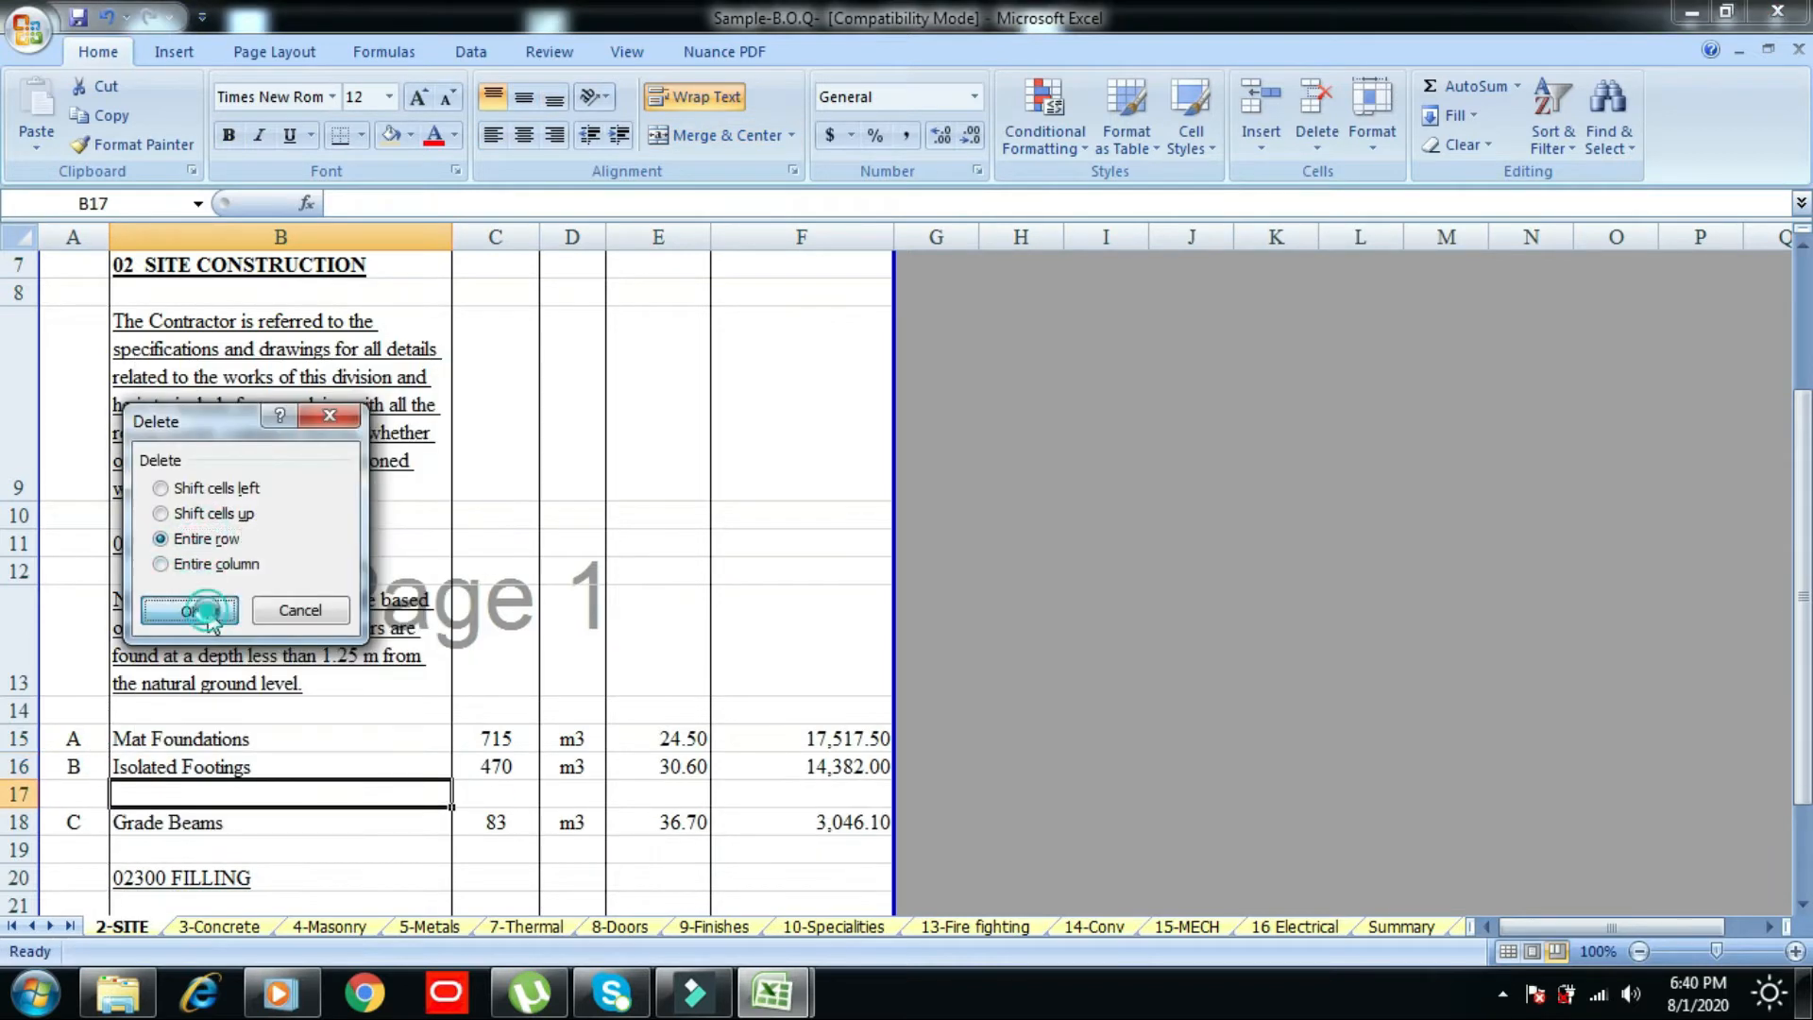
left_click(166, 605)
- Copy the descriptions, quantities, units and rates of Mat Foundations, Isolated Footings and Grade Beams
left_click_drag(157, 738, 180, 798)
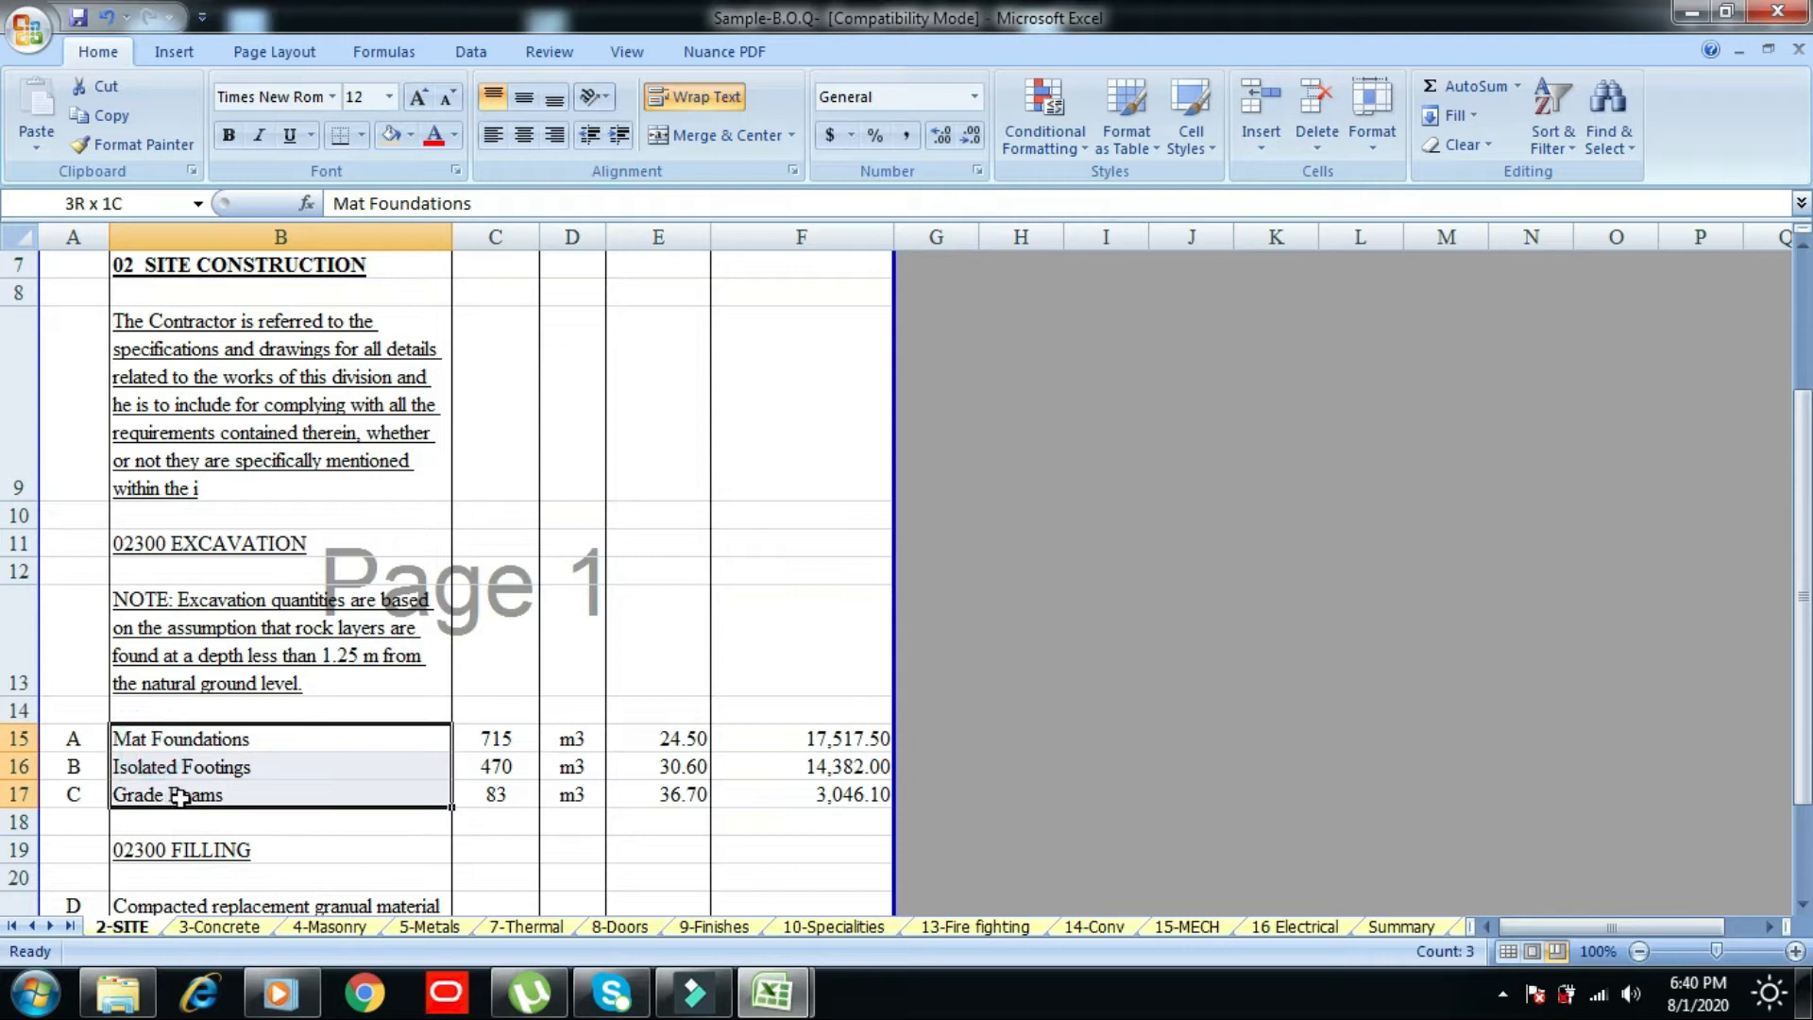
left_click_drag(307, 798, 663, 785)
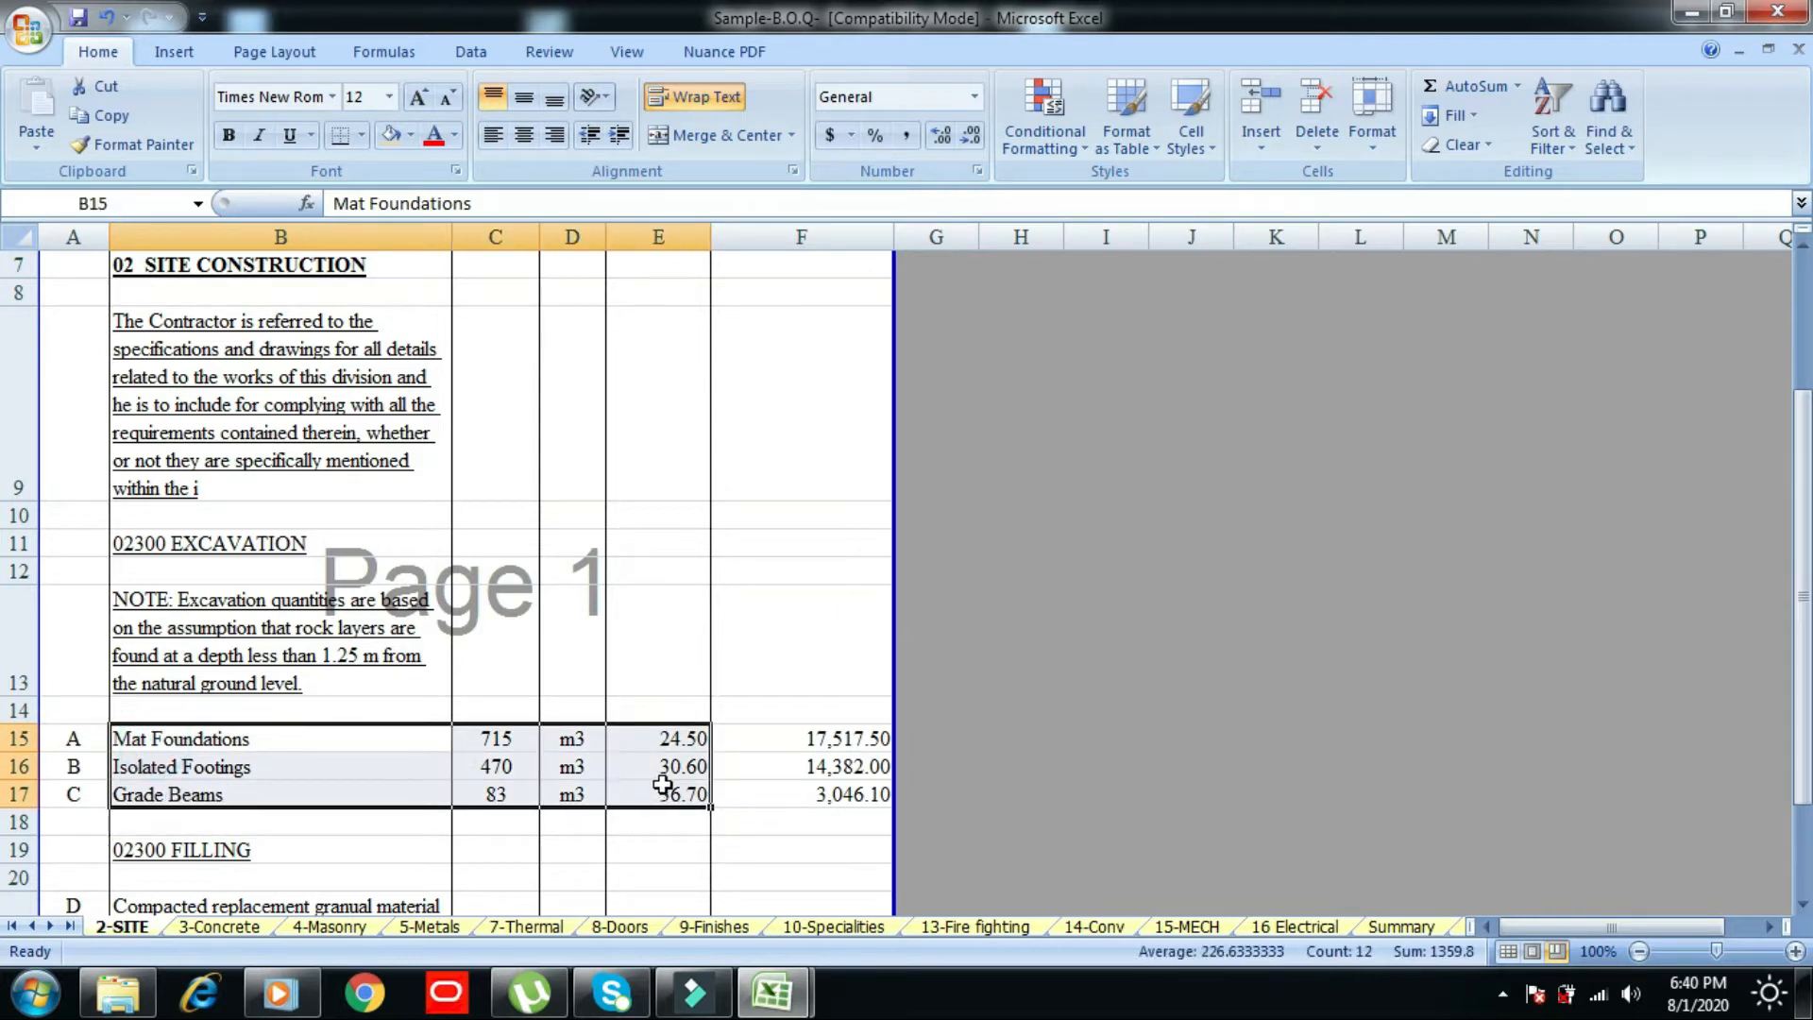
right_click(629, 738)
left_click(687, 359)
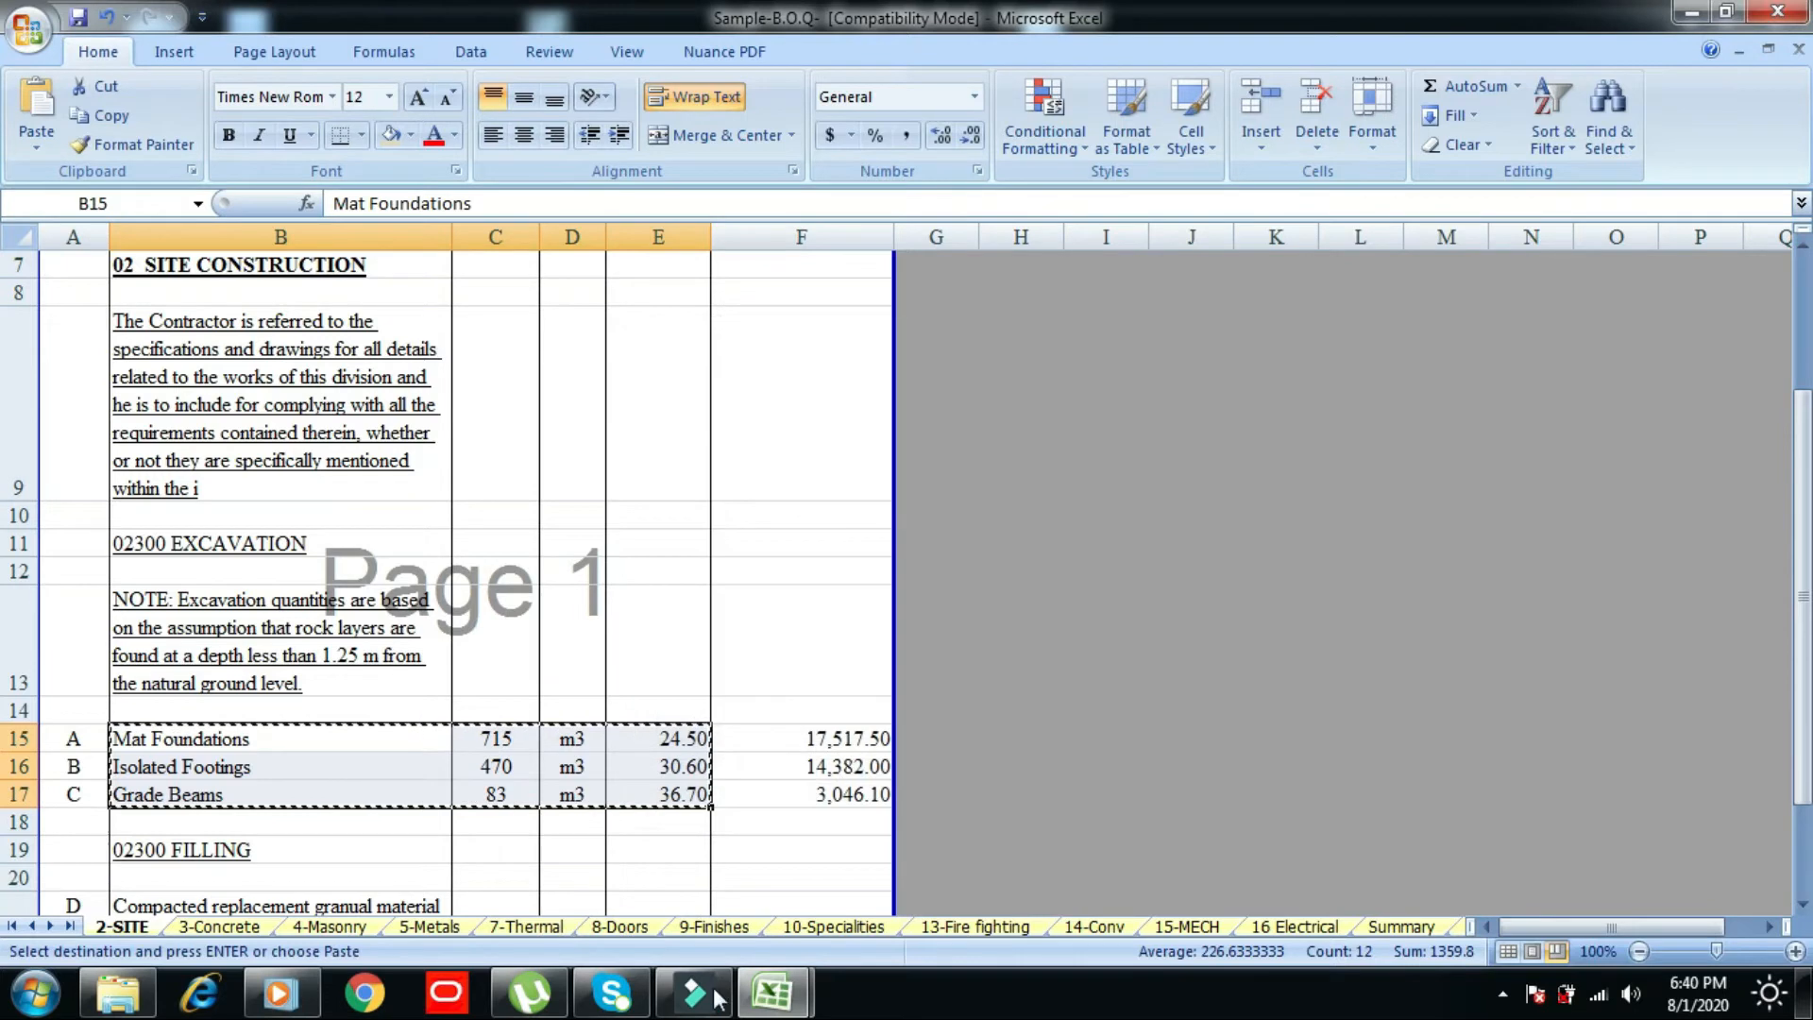
- Switch to the WBS-Data sheet workbook and paste the copied excavation items from E6 under B.O.Q.Description
left_click(772, 991)
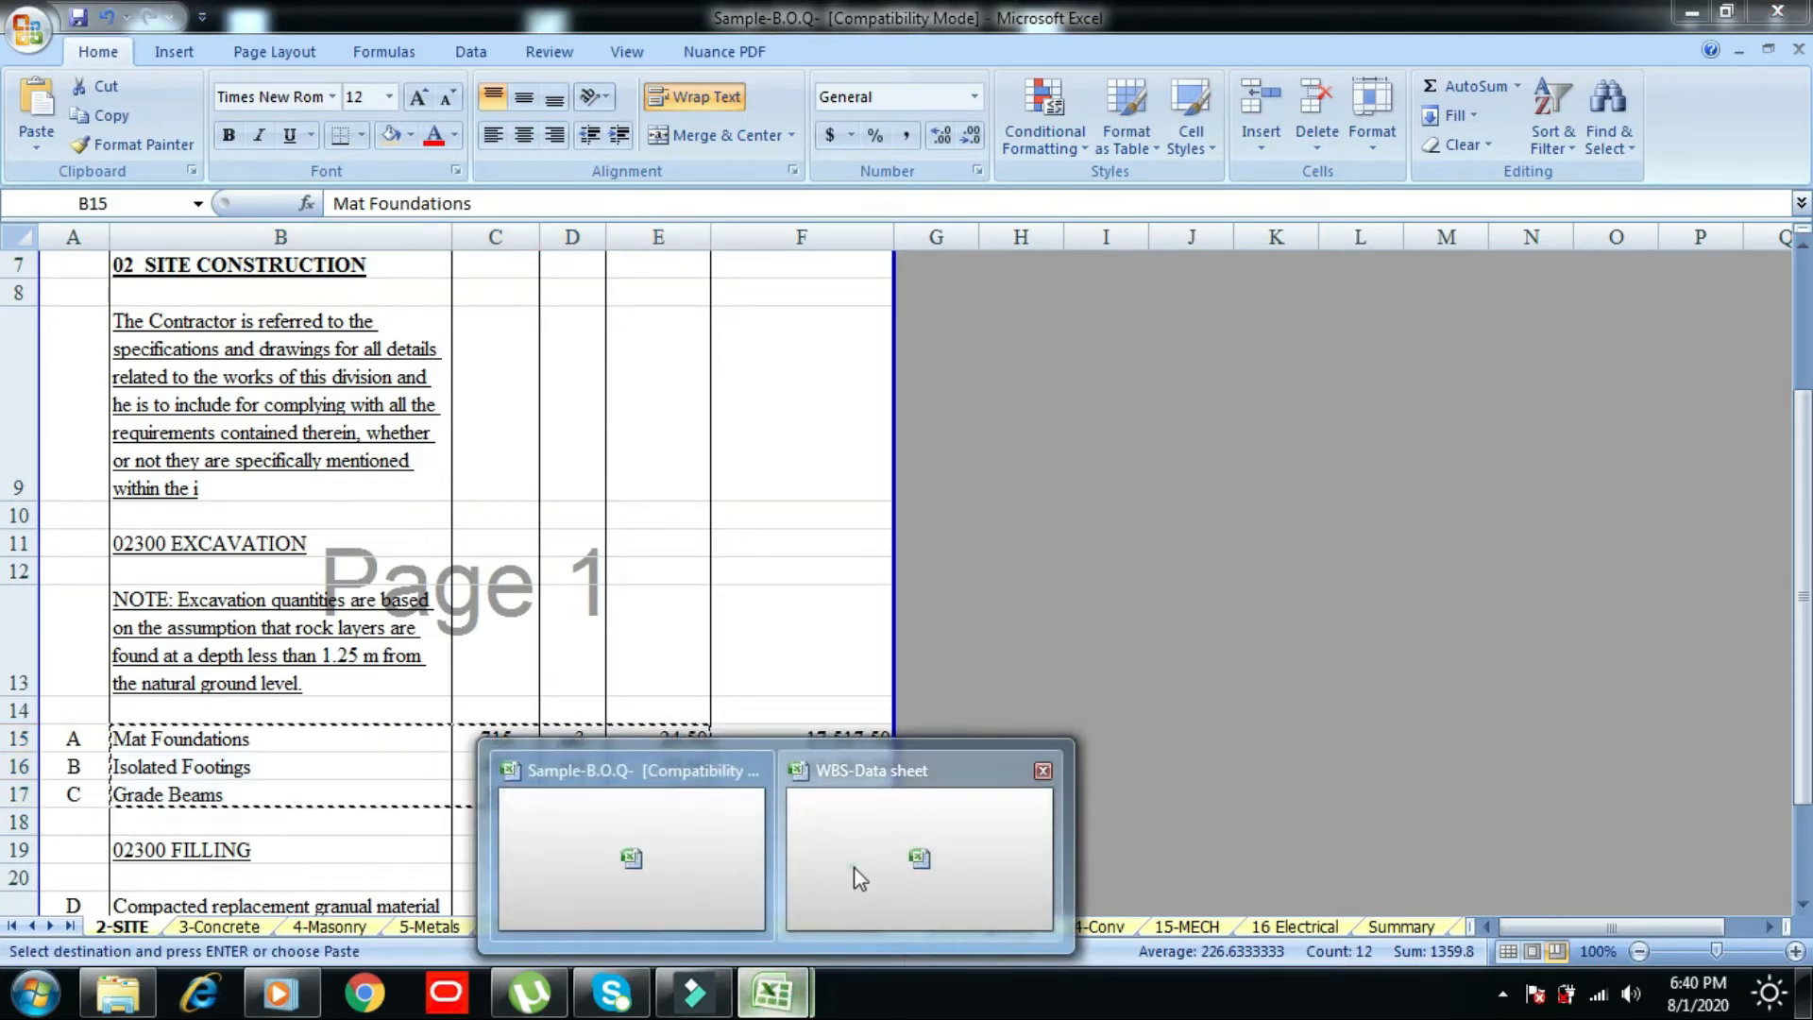
left_click(854, 867)
left_click(559, 399)
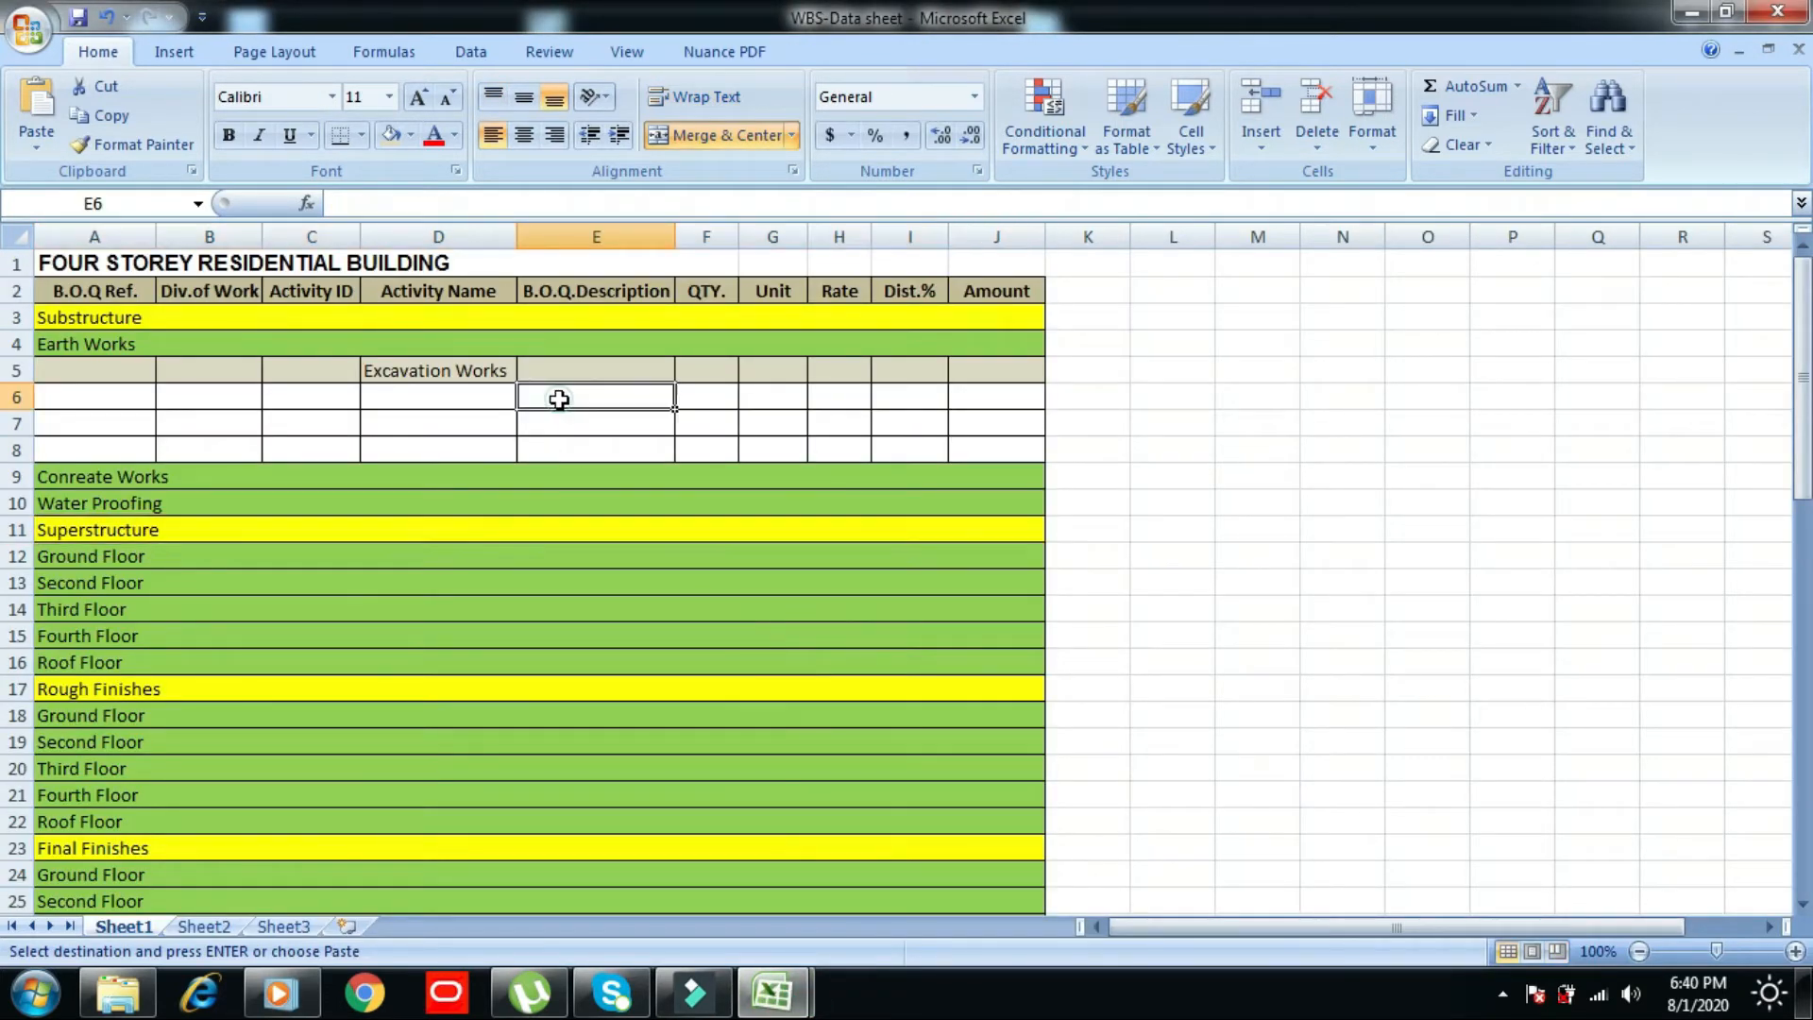
right_click(559, 400)
left_click(674, 472)
left_click(1171, 506)
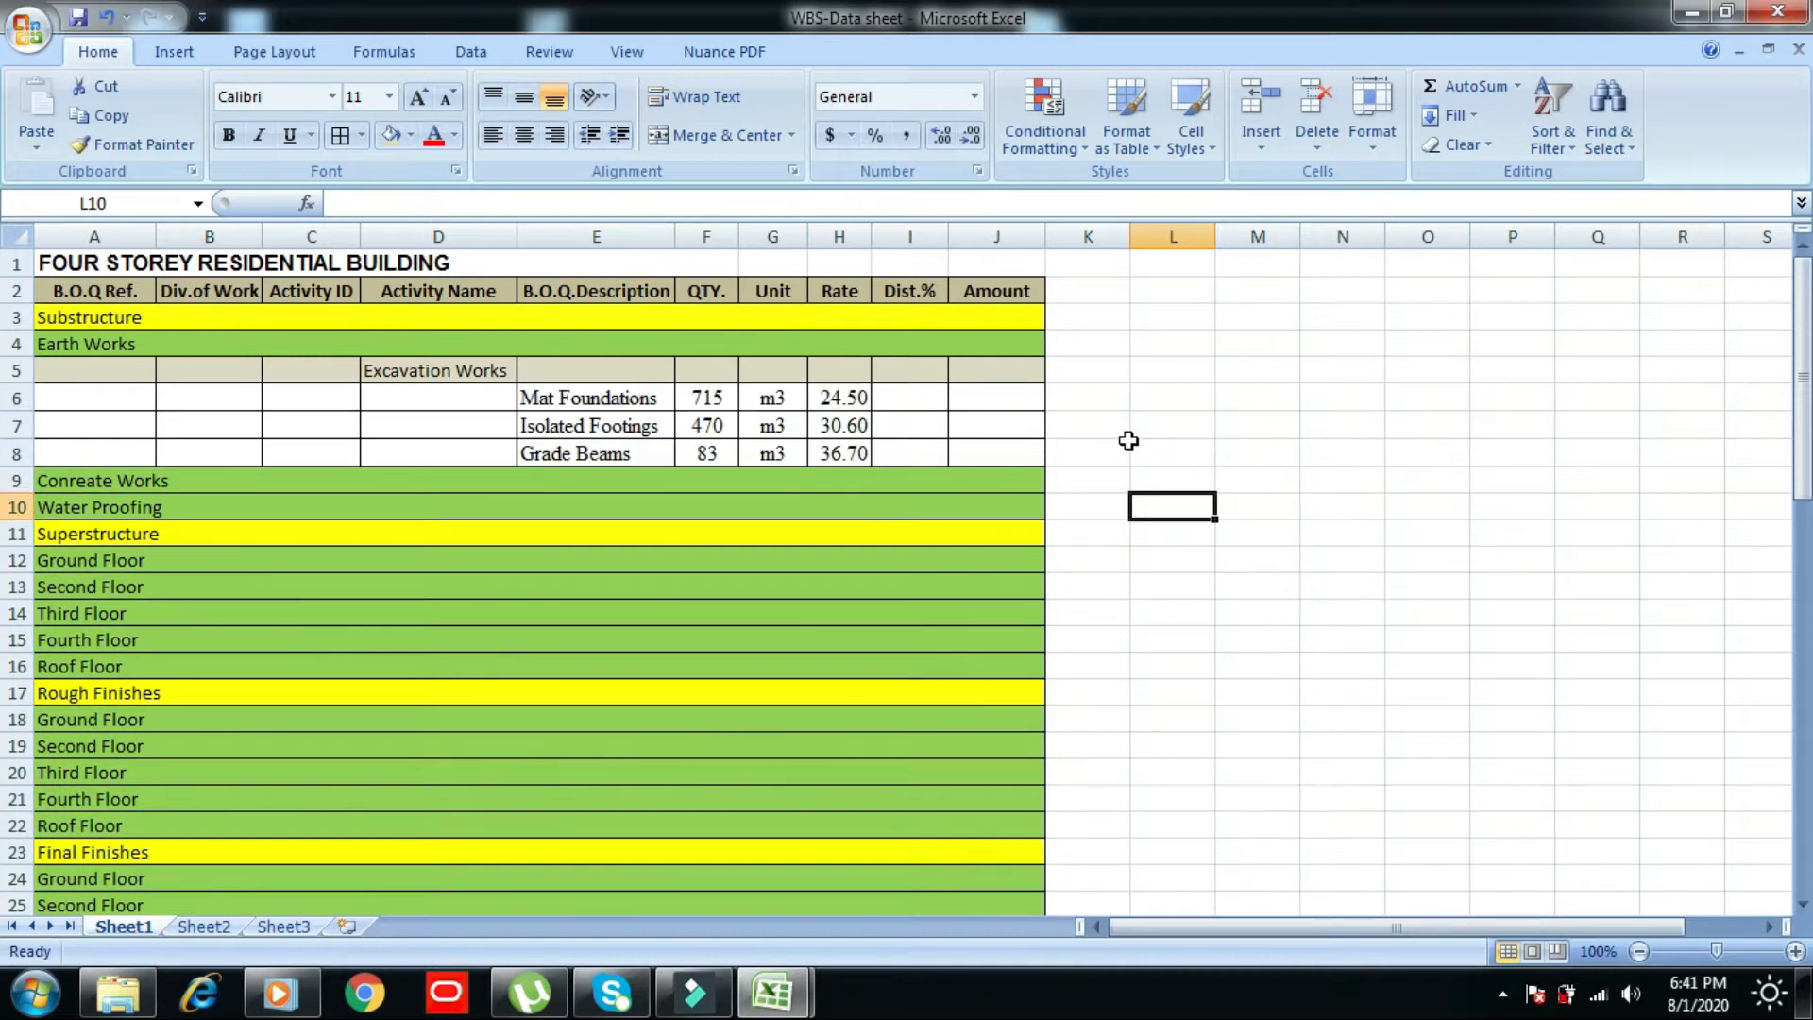
key("alt")
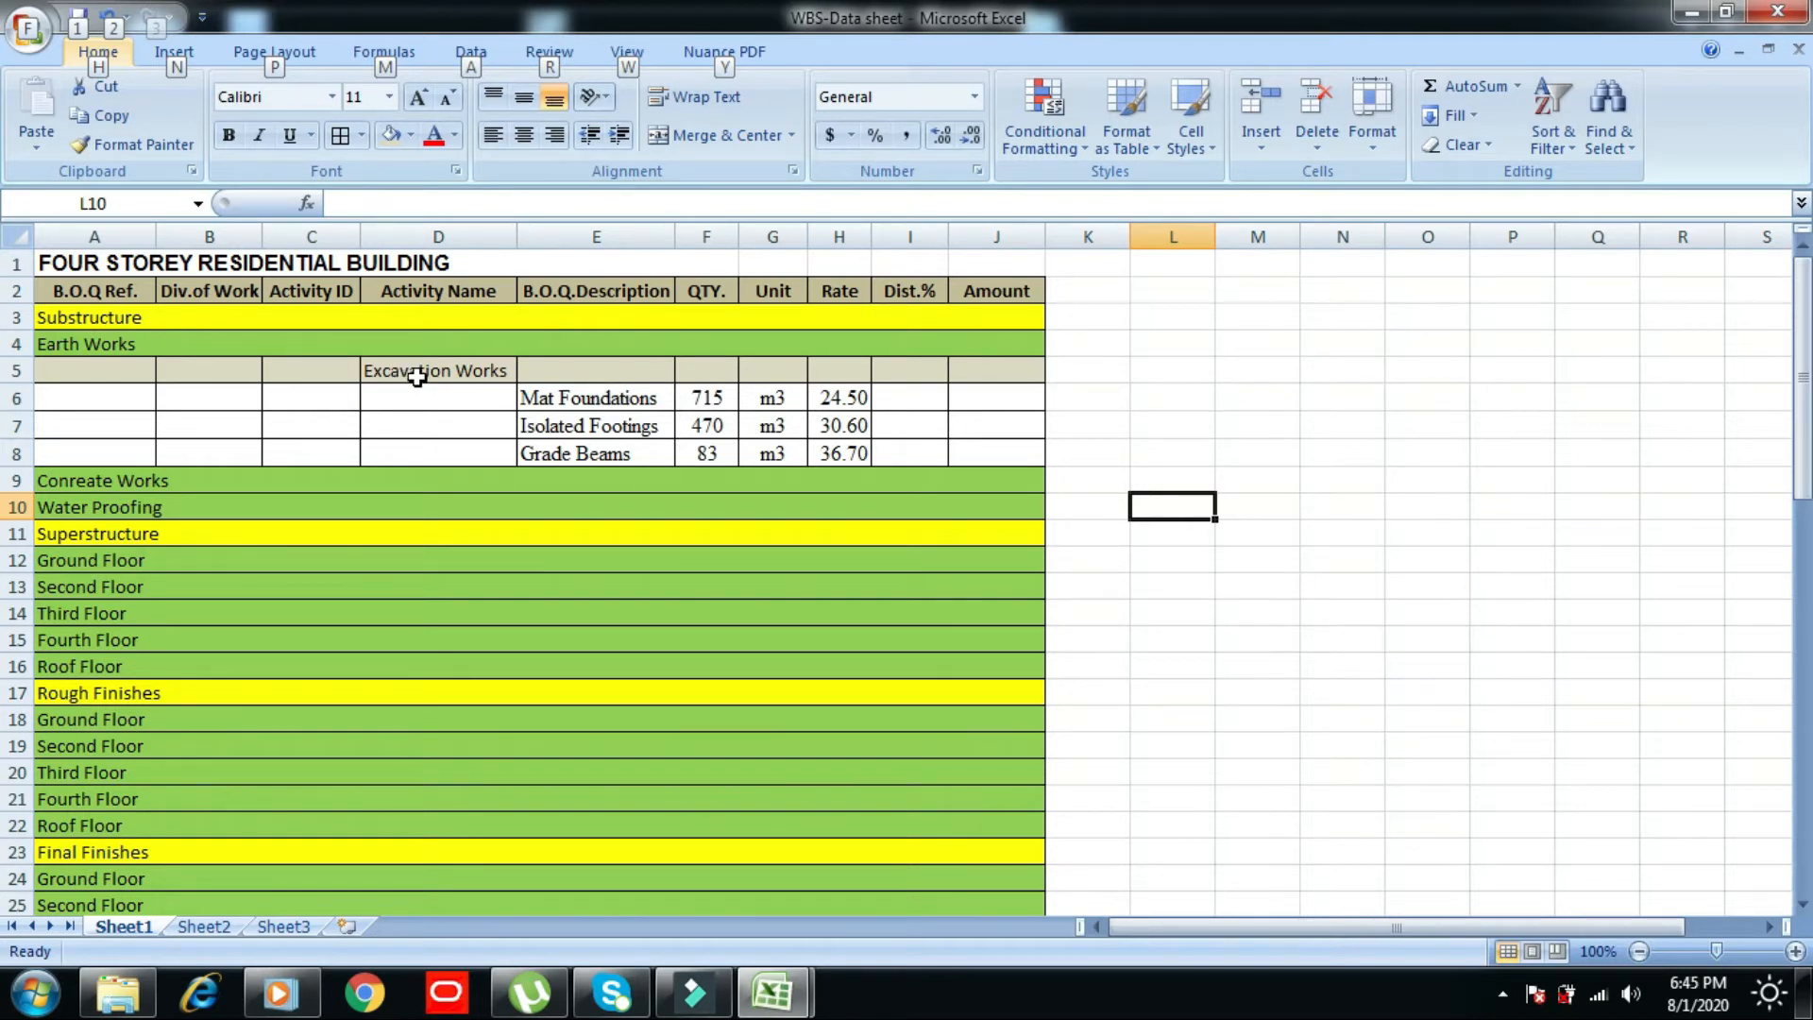
- Set Dist.% to 100% for Mat Foundations and copy it to Isolated Footings and Grade Beams
left_click(892, 401)
type("100%")
key("Return")
key("Up")
key("alt")
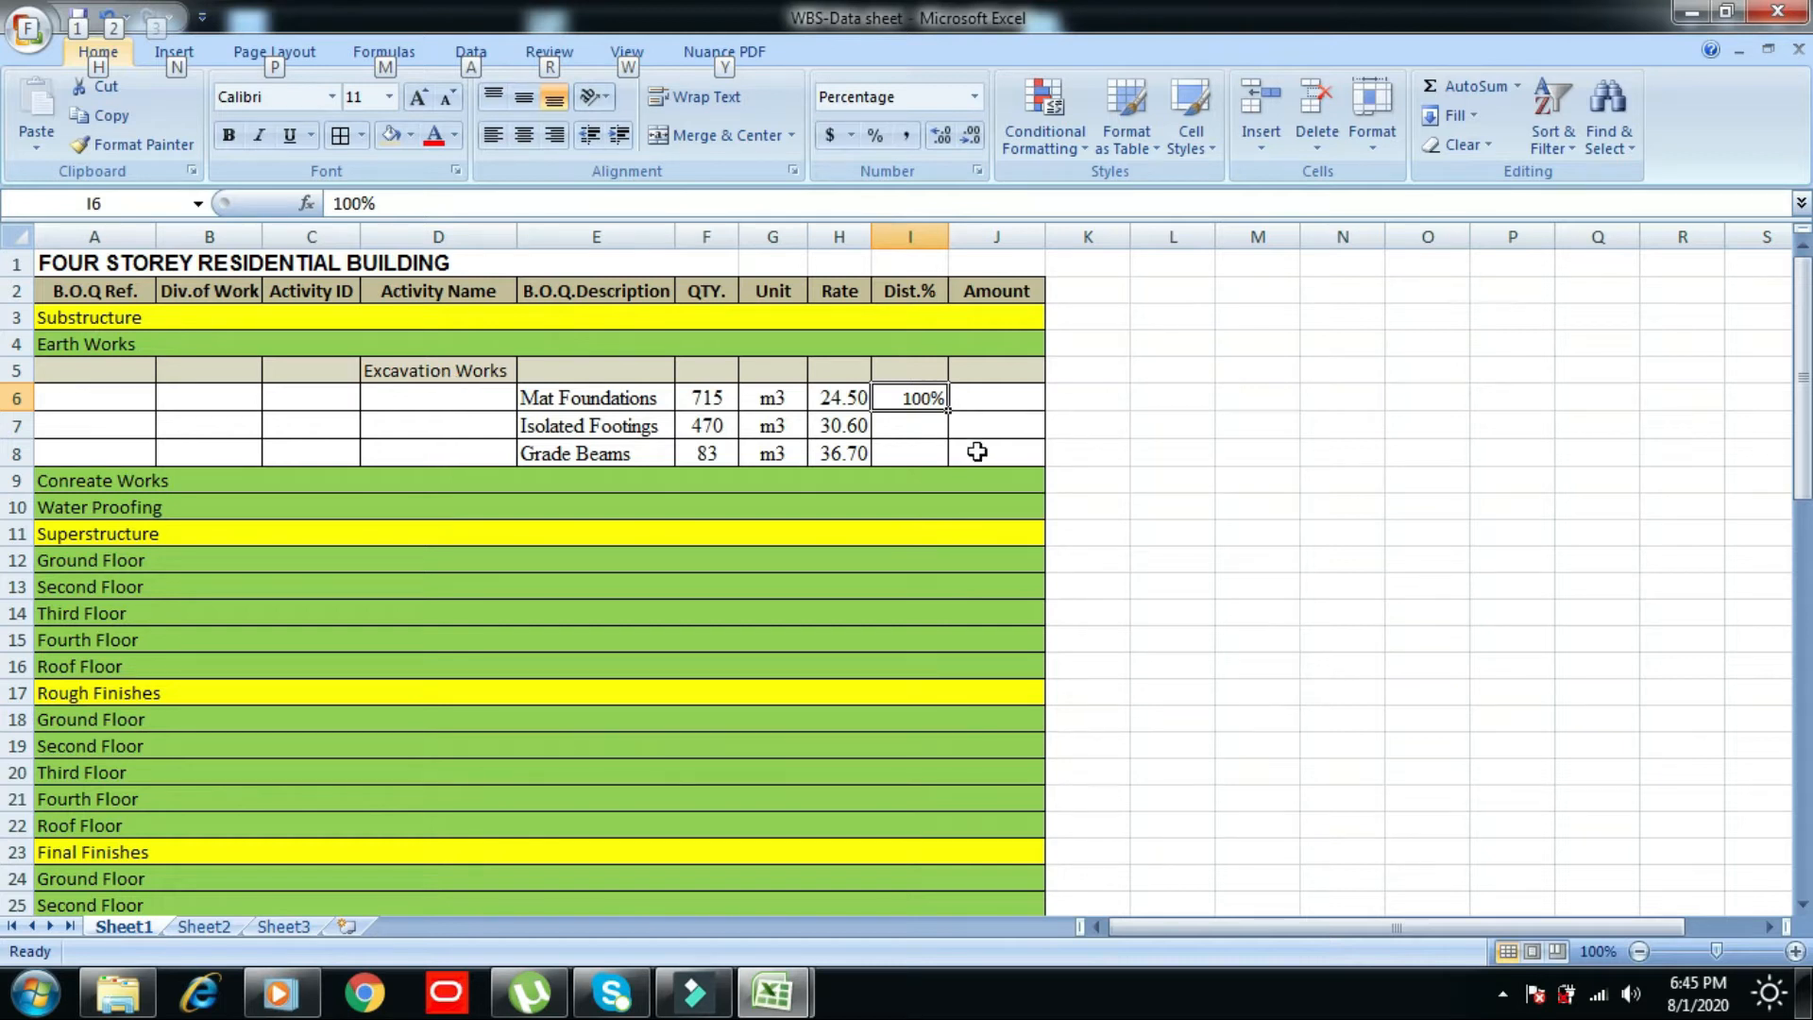
right_click(909, 400)
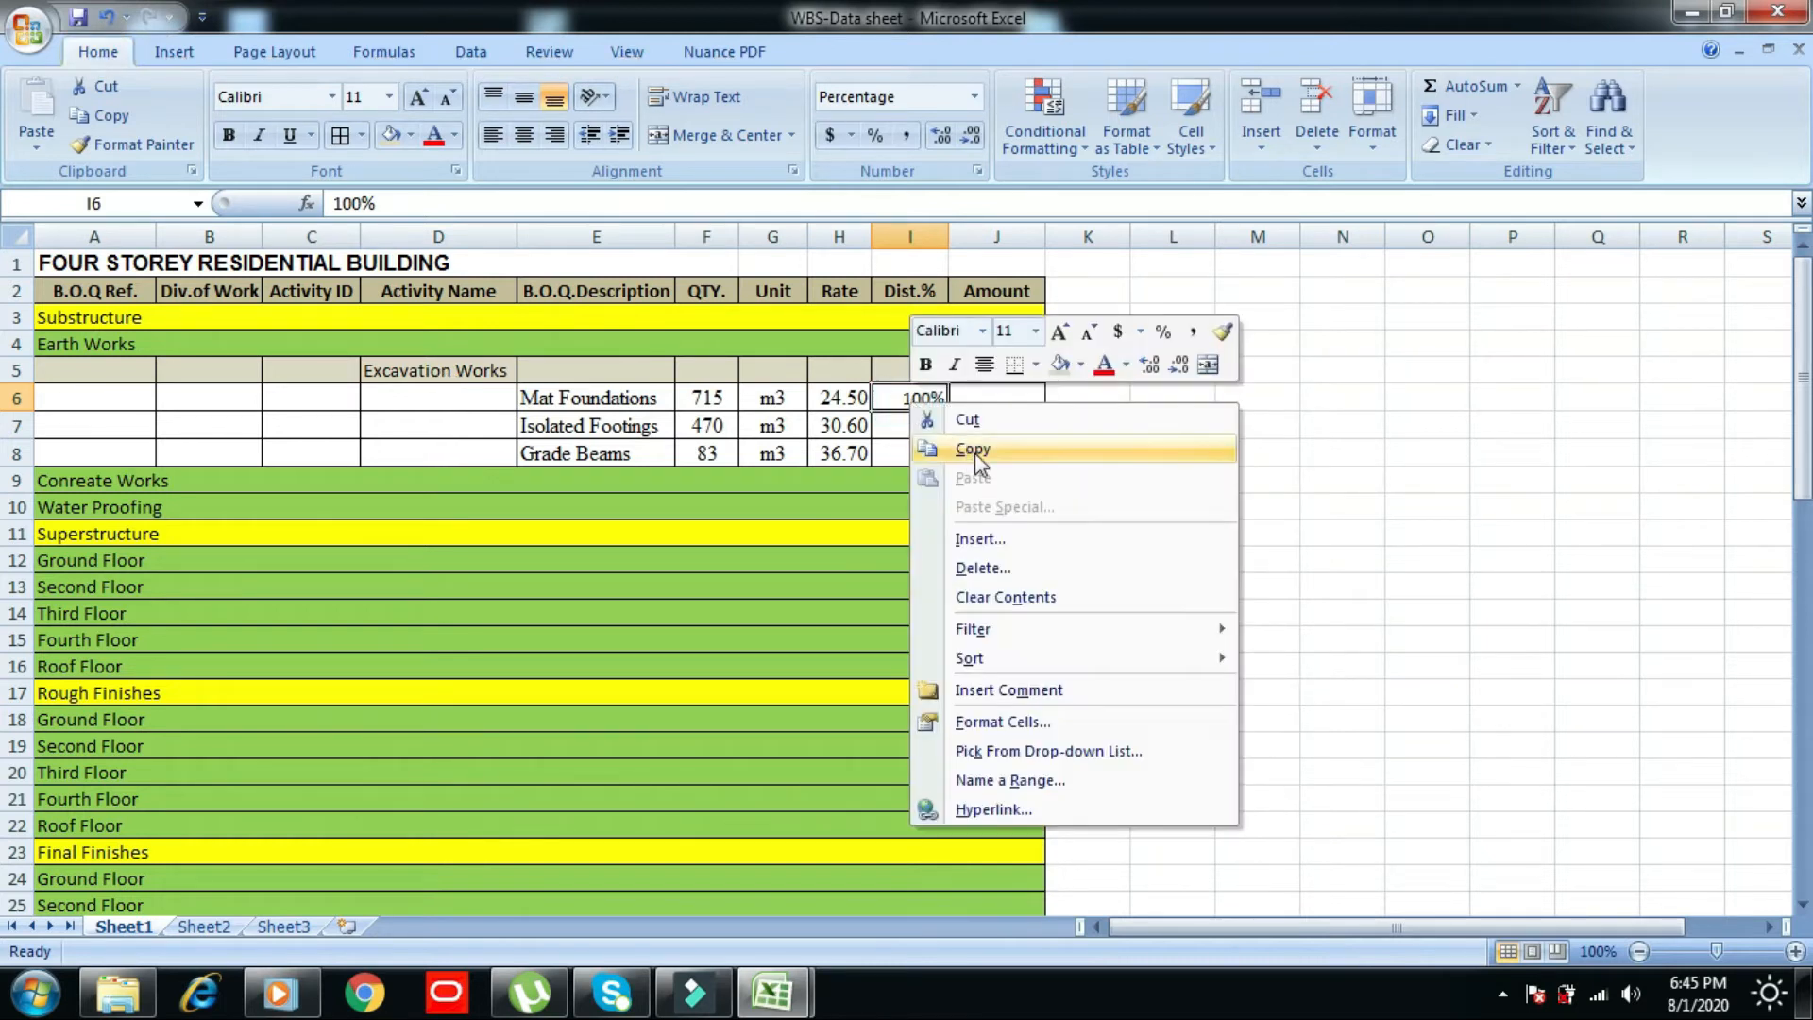
left_click(972, 450)
left_click(922, 429)
key("Return")
left_click(922, 455)
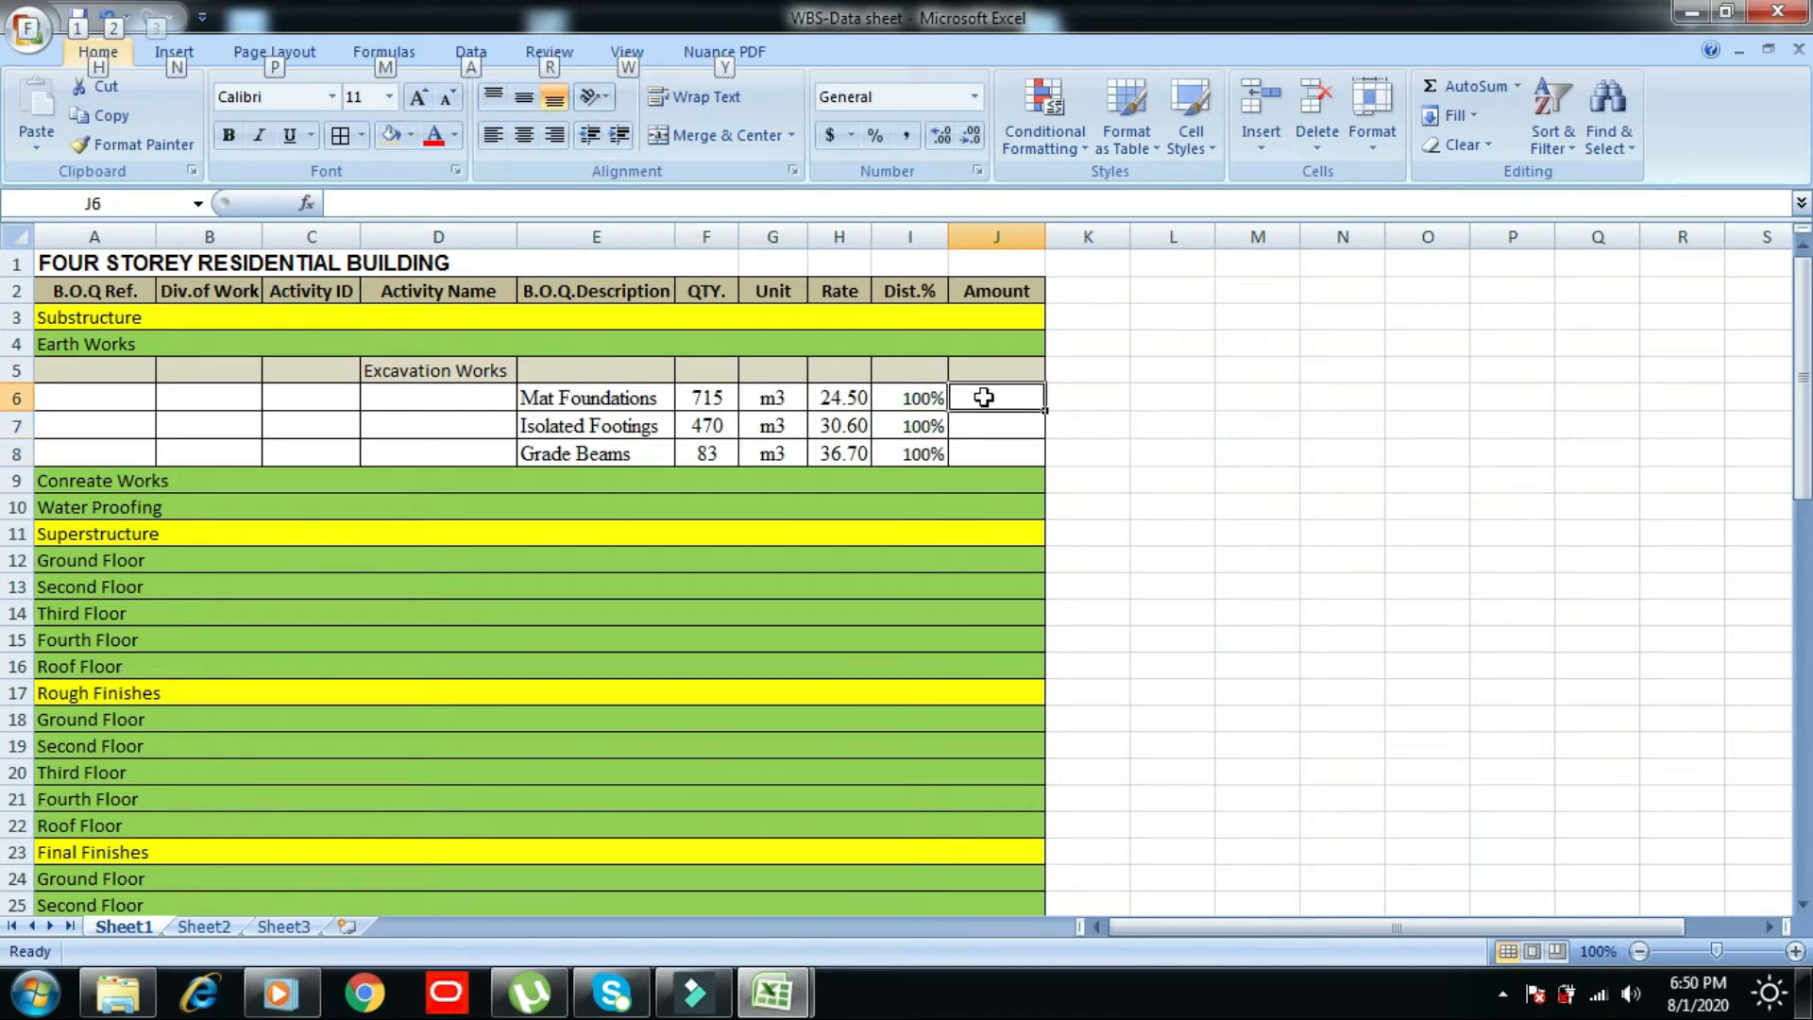
- Enter the formula =I6*H6*F6 as the Amount for Mat Foundations in J6
left_click(983, 397)
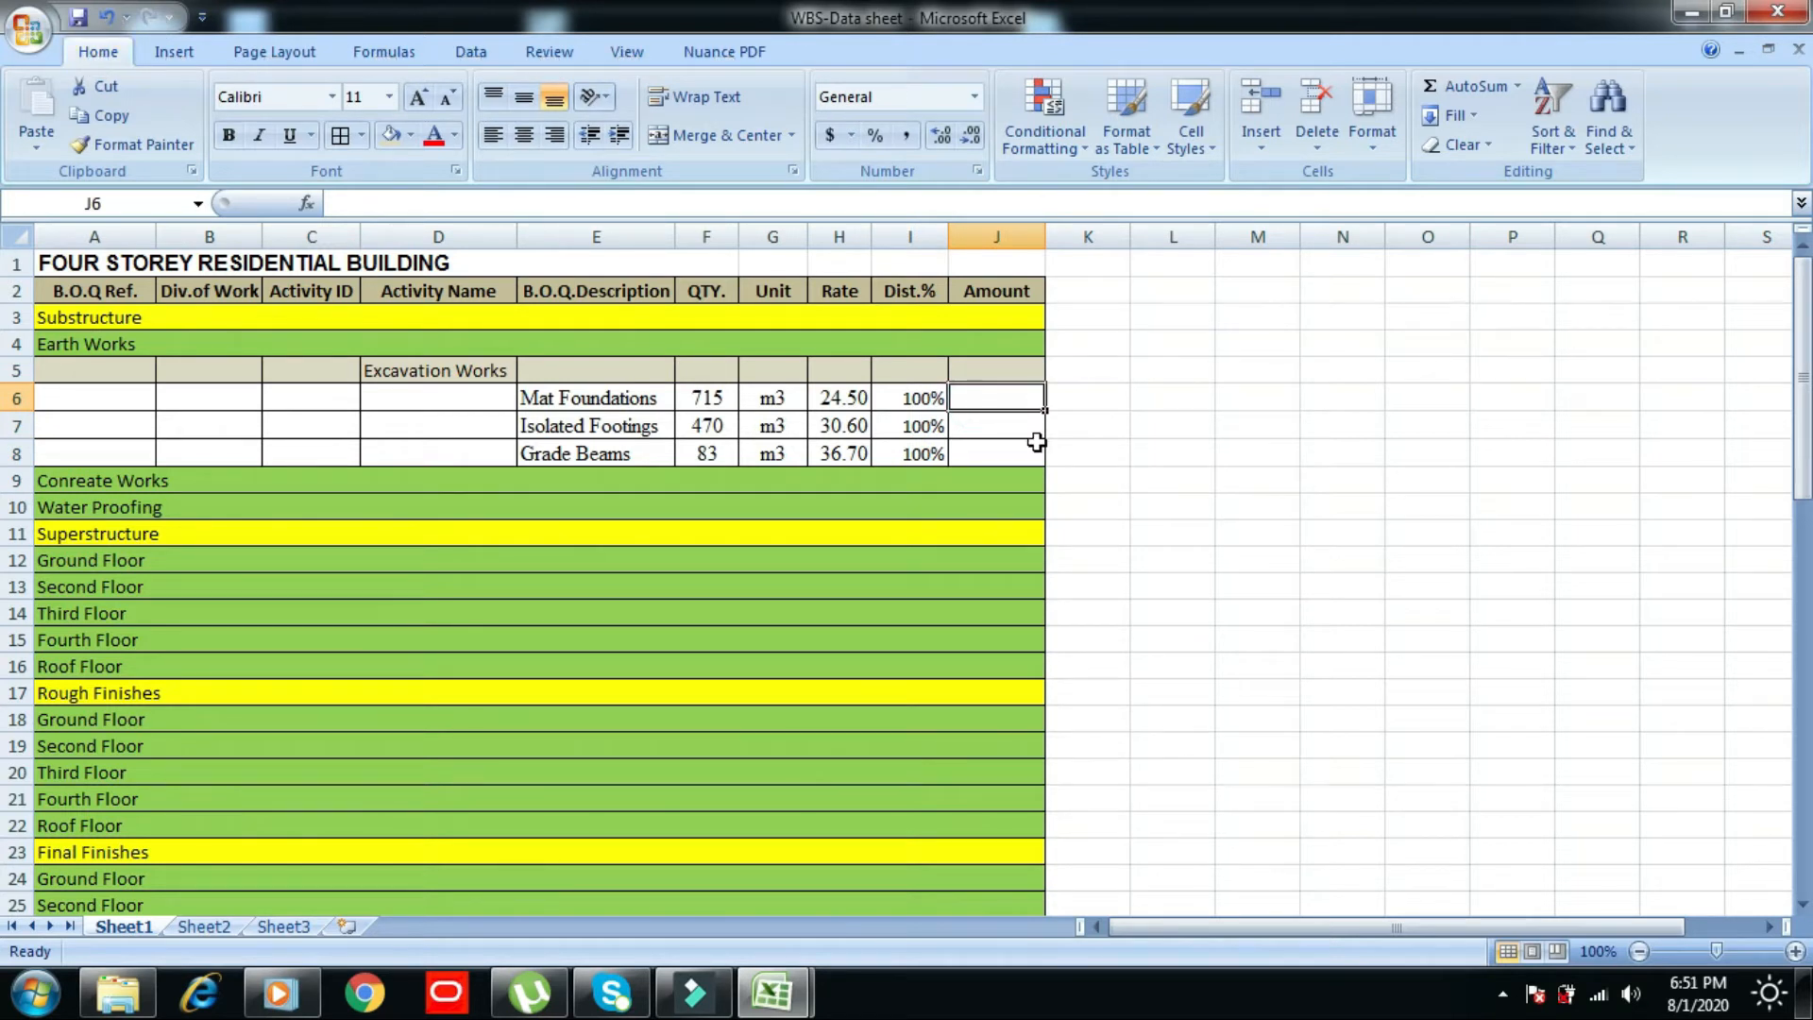
type("=")
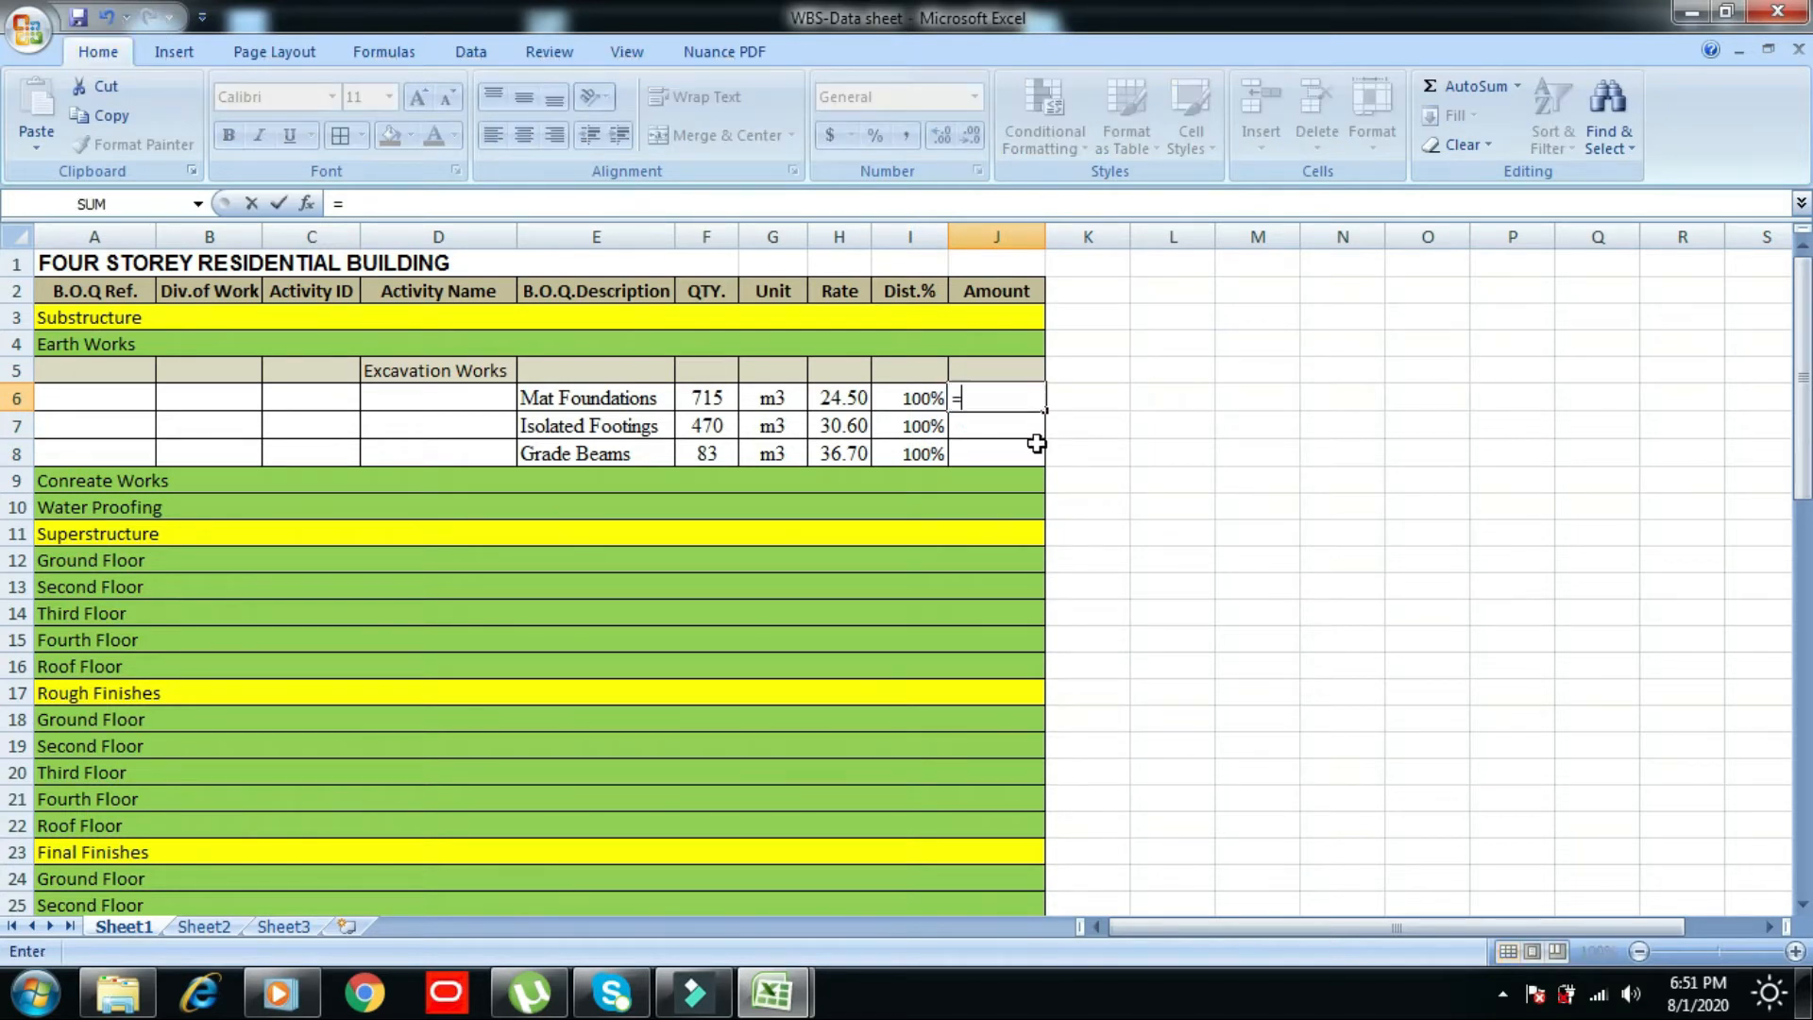
left_click(906, 398)
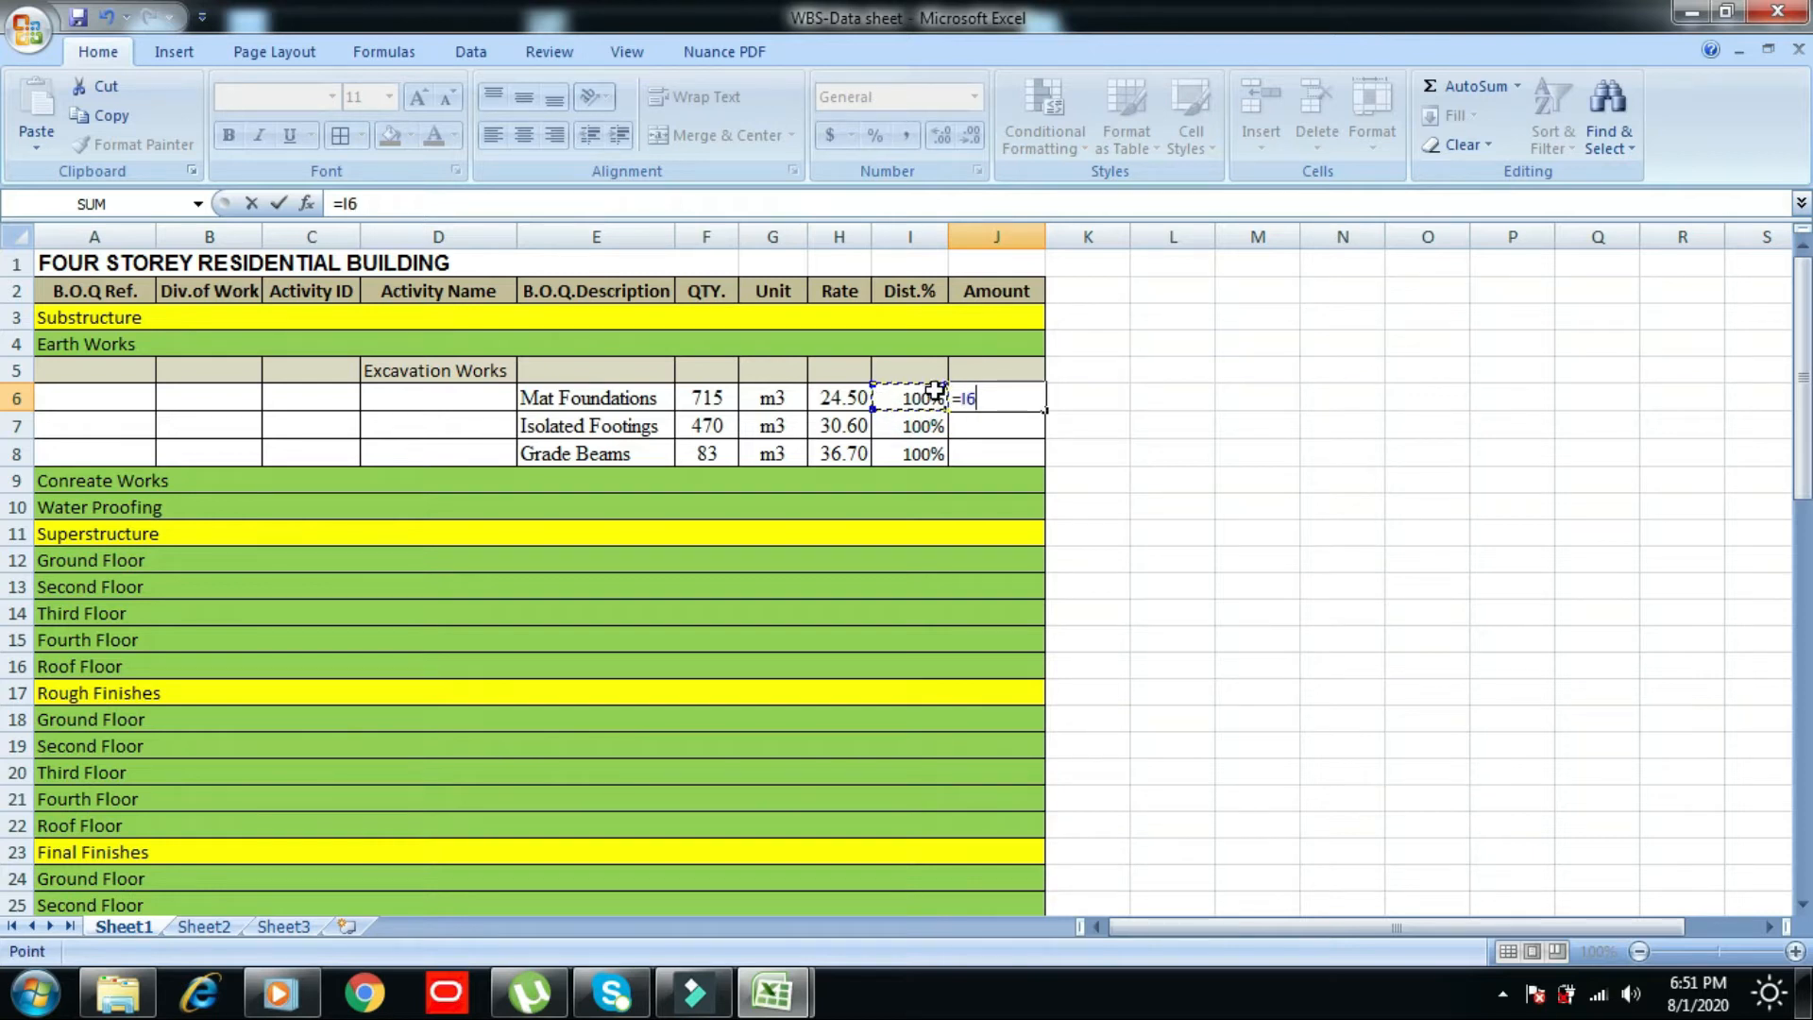
type("*")
left_click(839, 397)
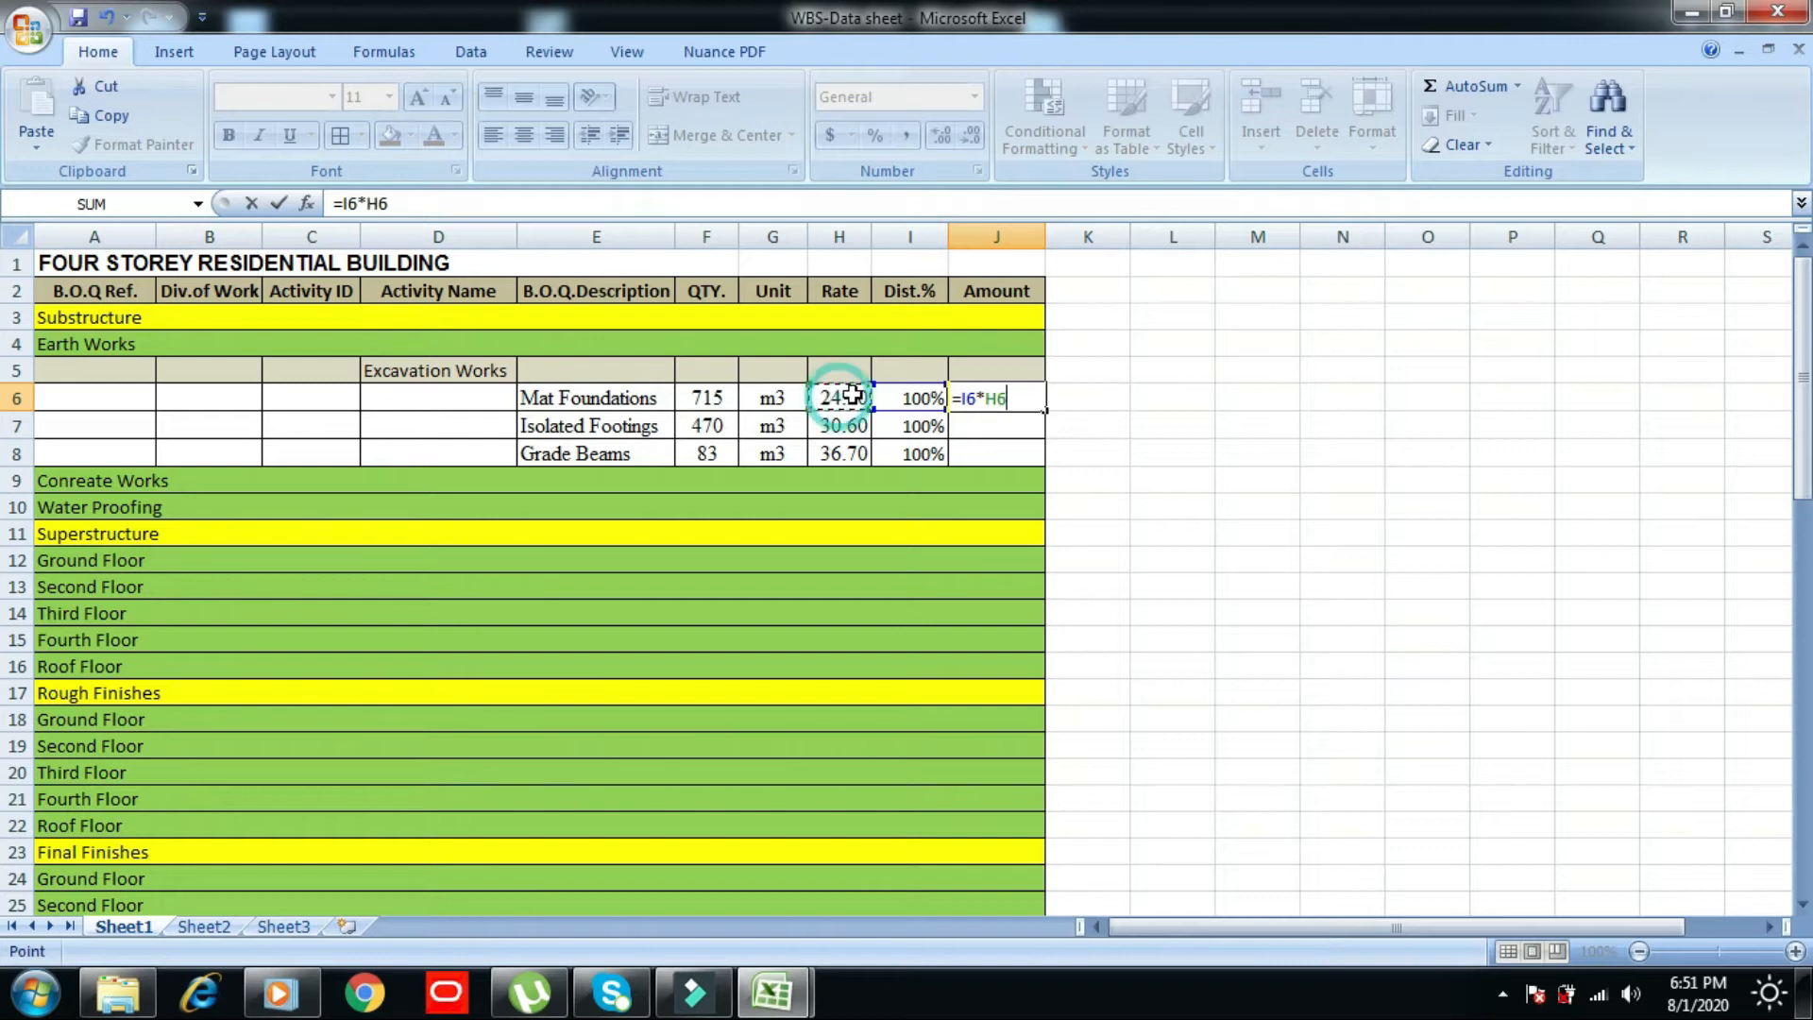
type("*")
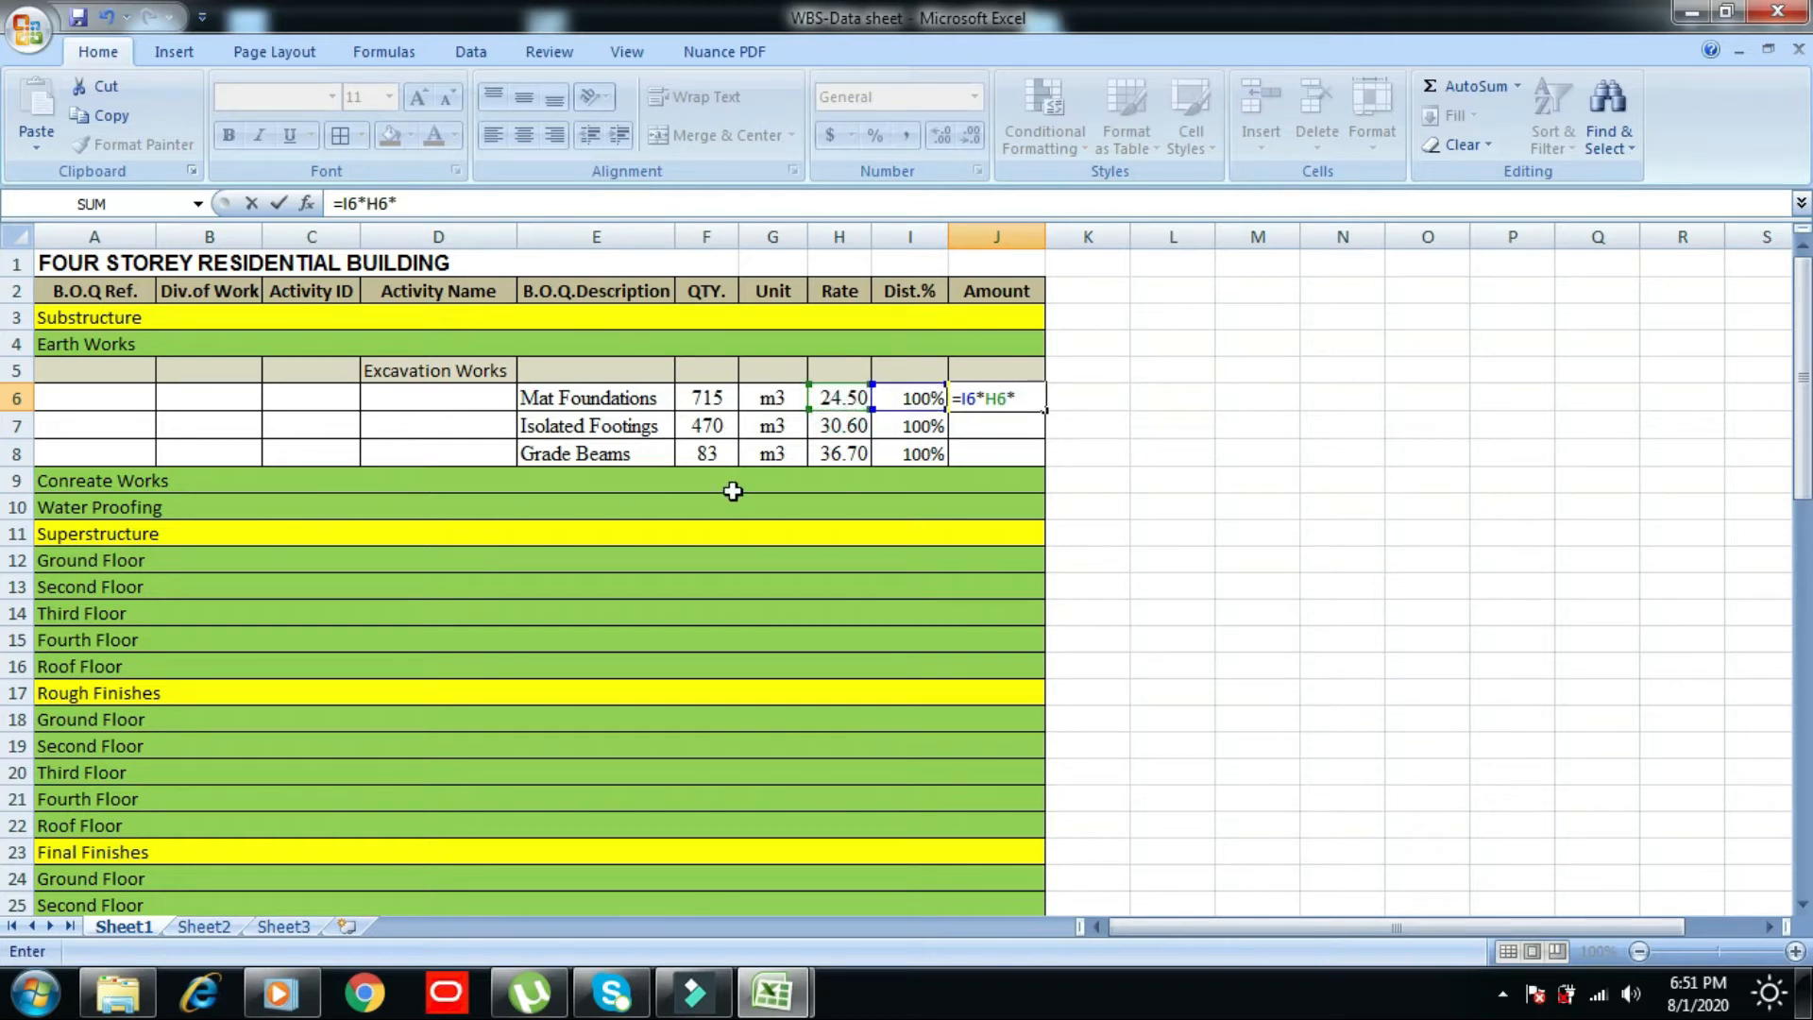
left_click(698, 397)
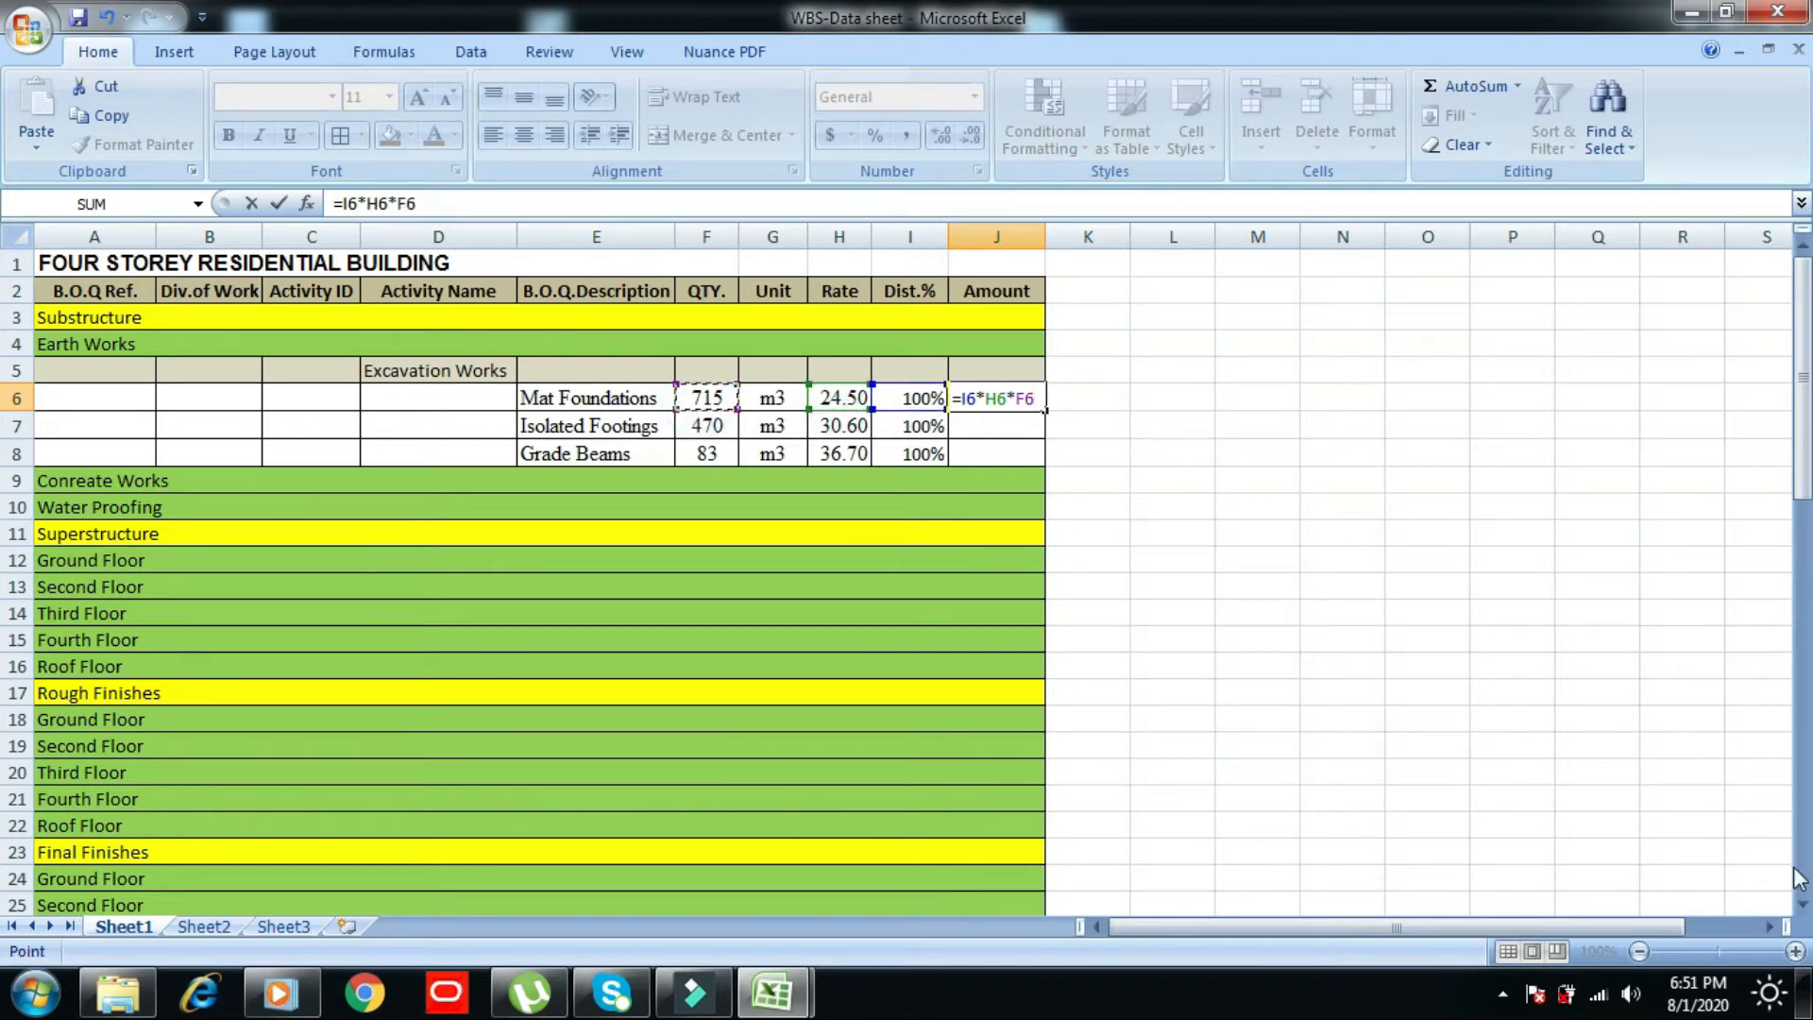
key("Return")
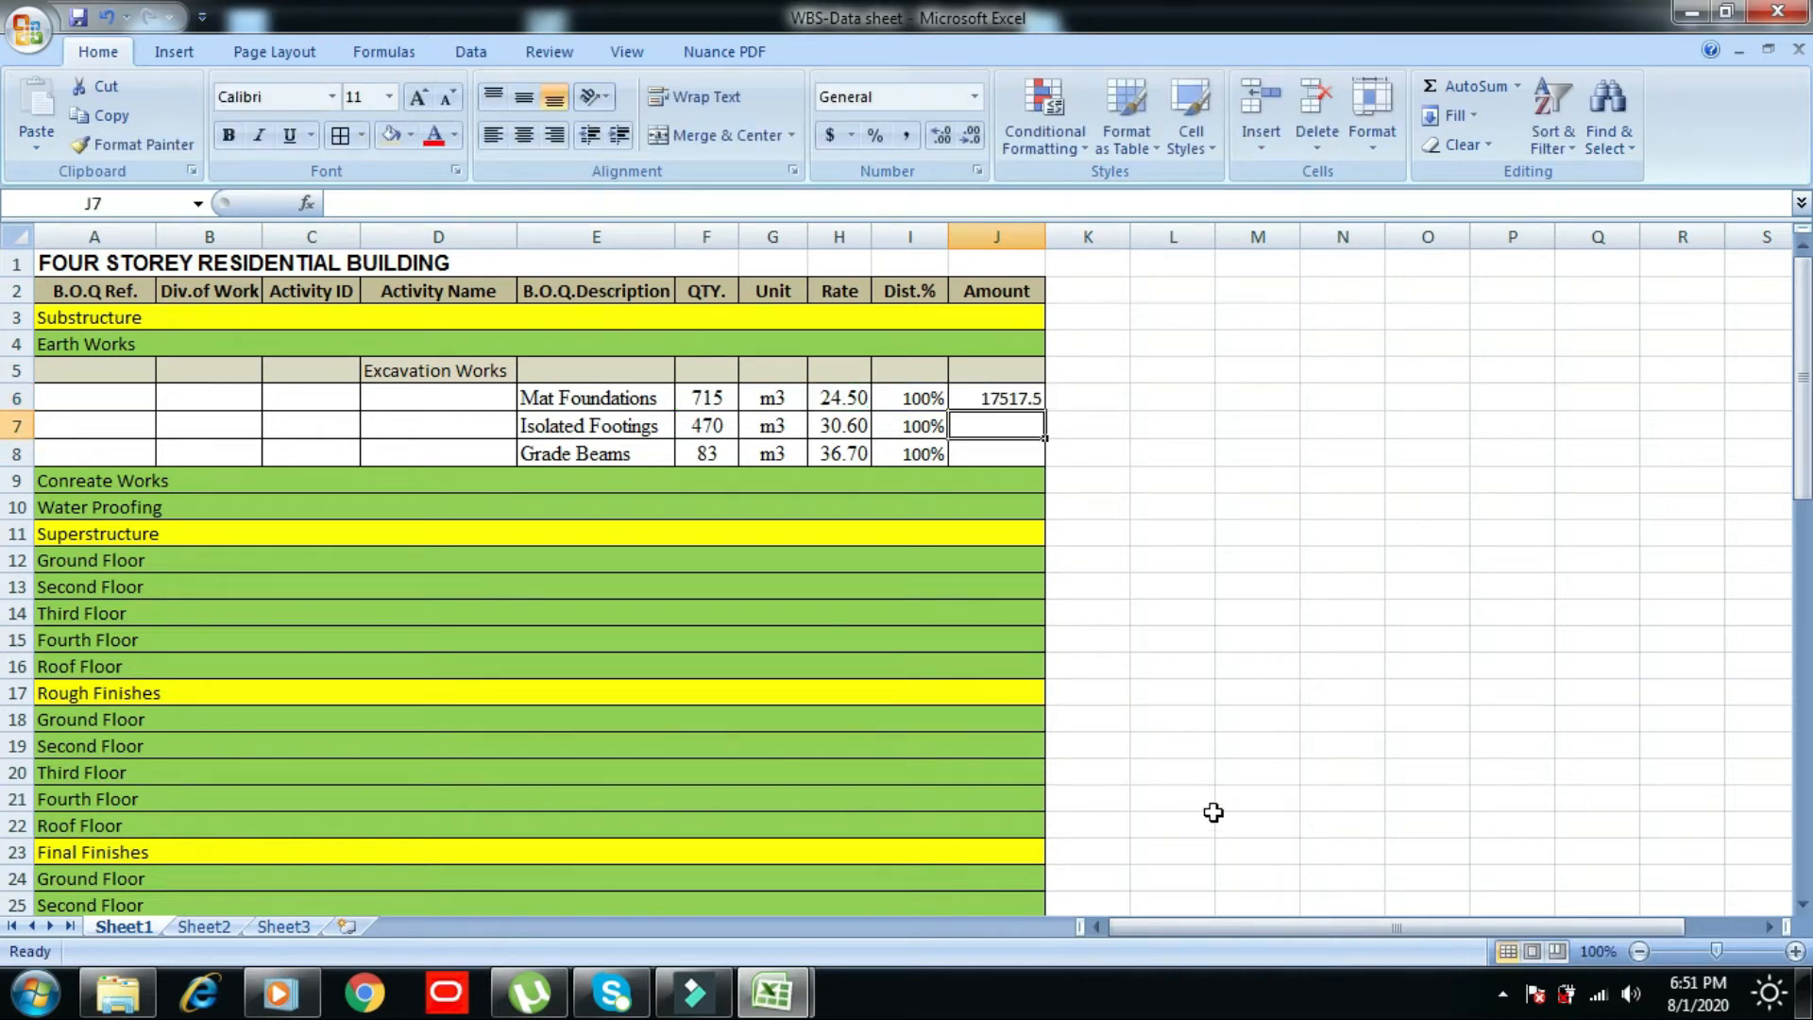
- Copy the Amount formula from Mat Foundations down to Isolated Footings and Grade Beams
key("Up")
key("alt")
left_click_drag(1043, 407, 1043, 454)
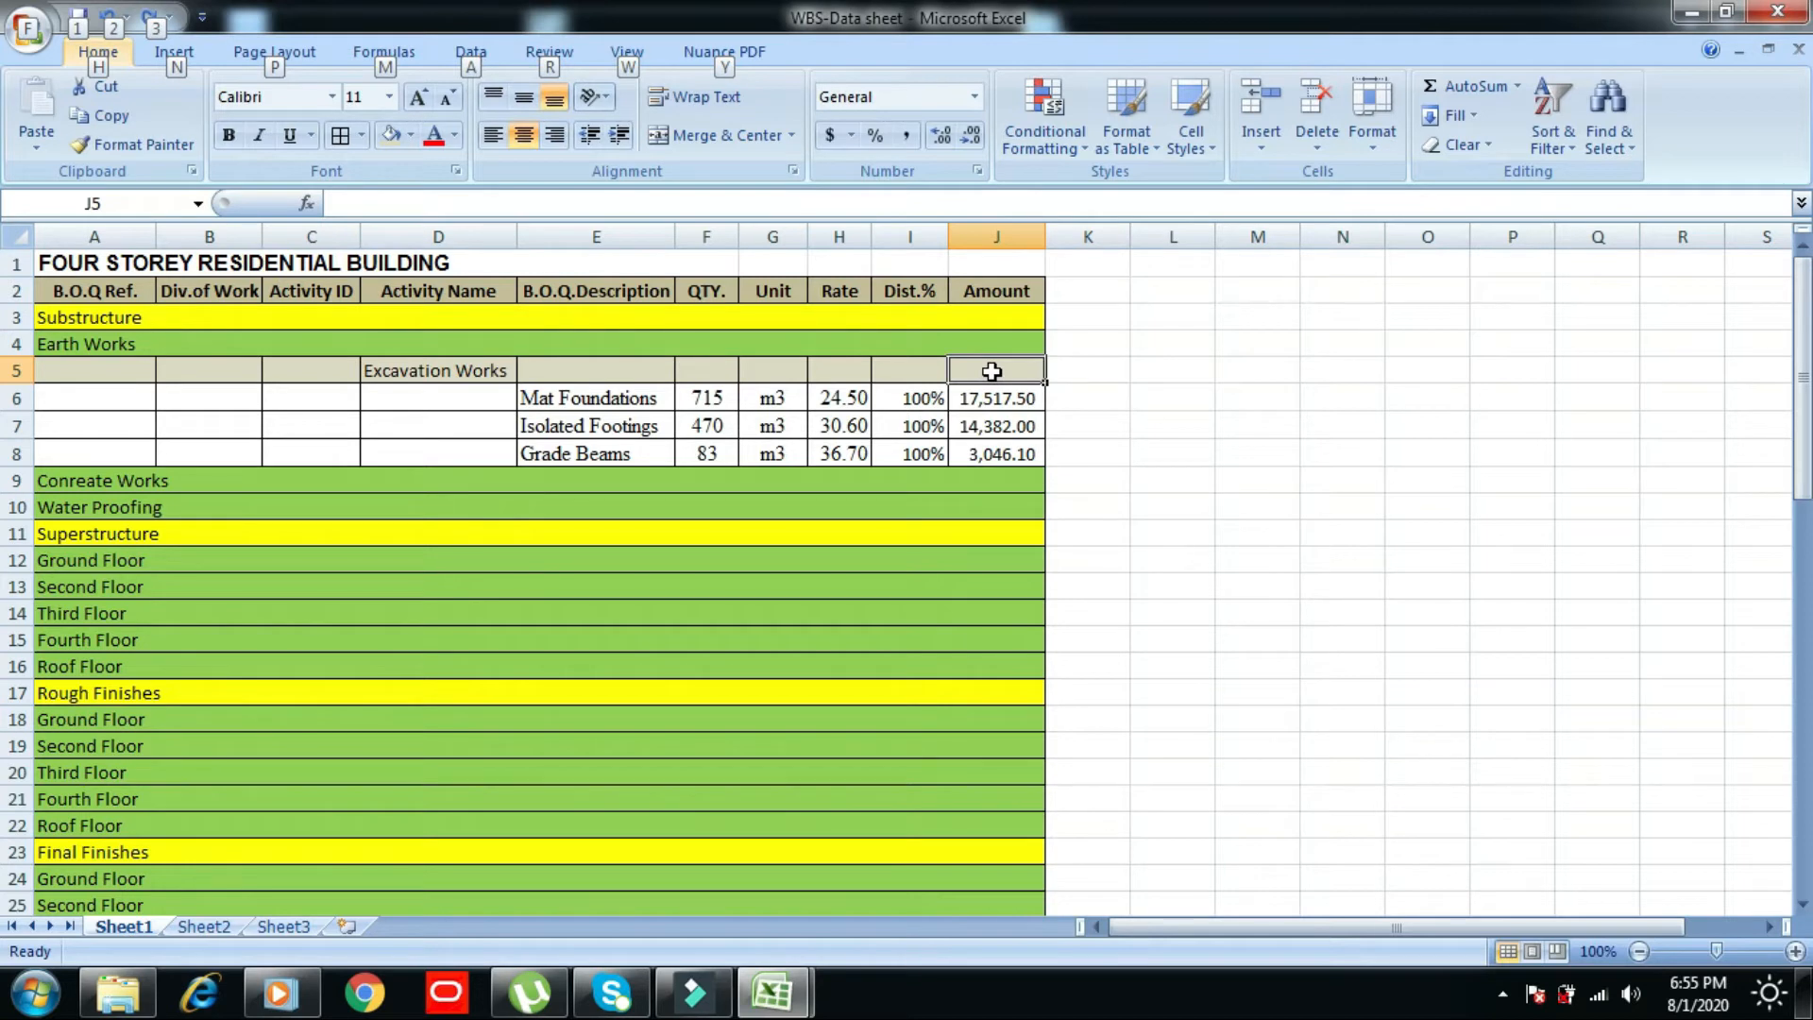
- Total the three excavation amounts in the Excavation Works row with =SUM(J6:J8) in J5
key("alt")
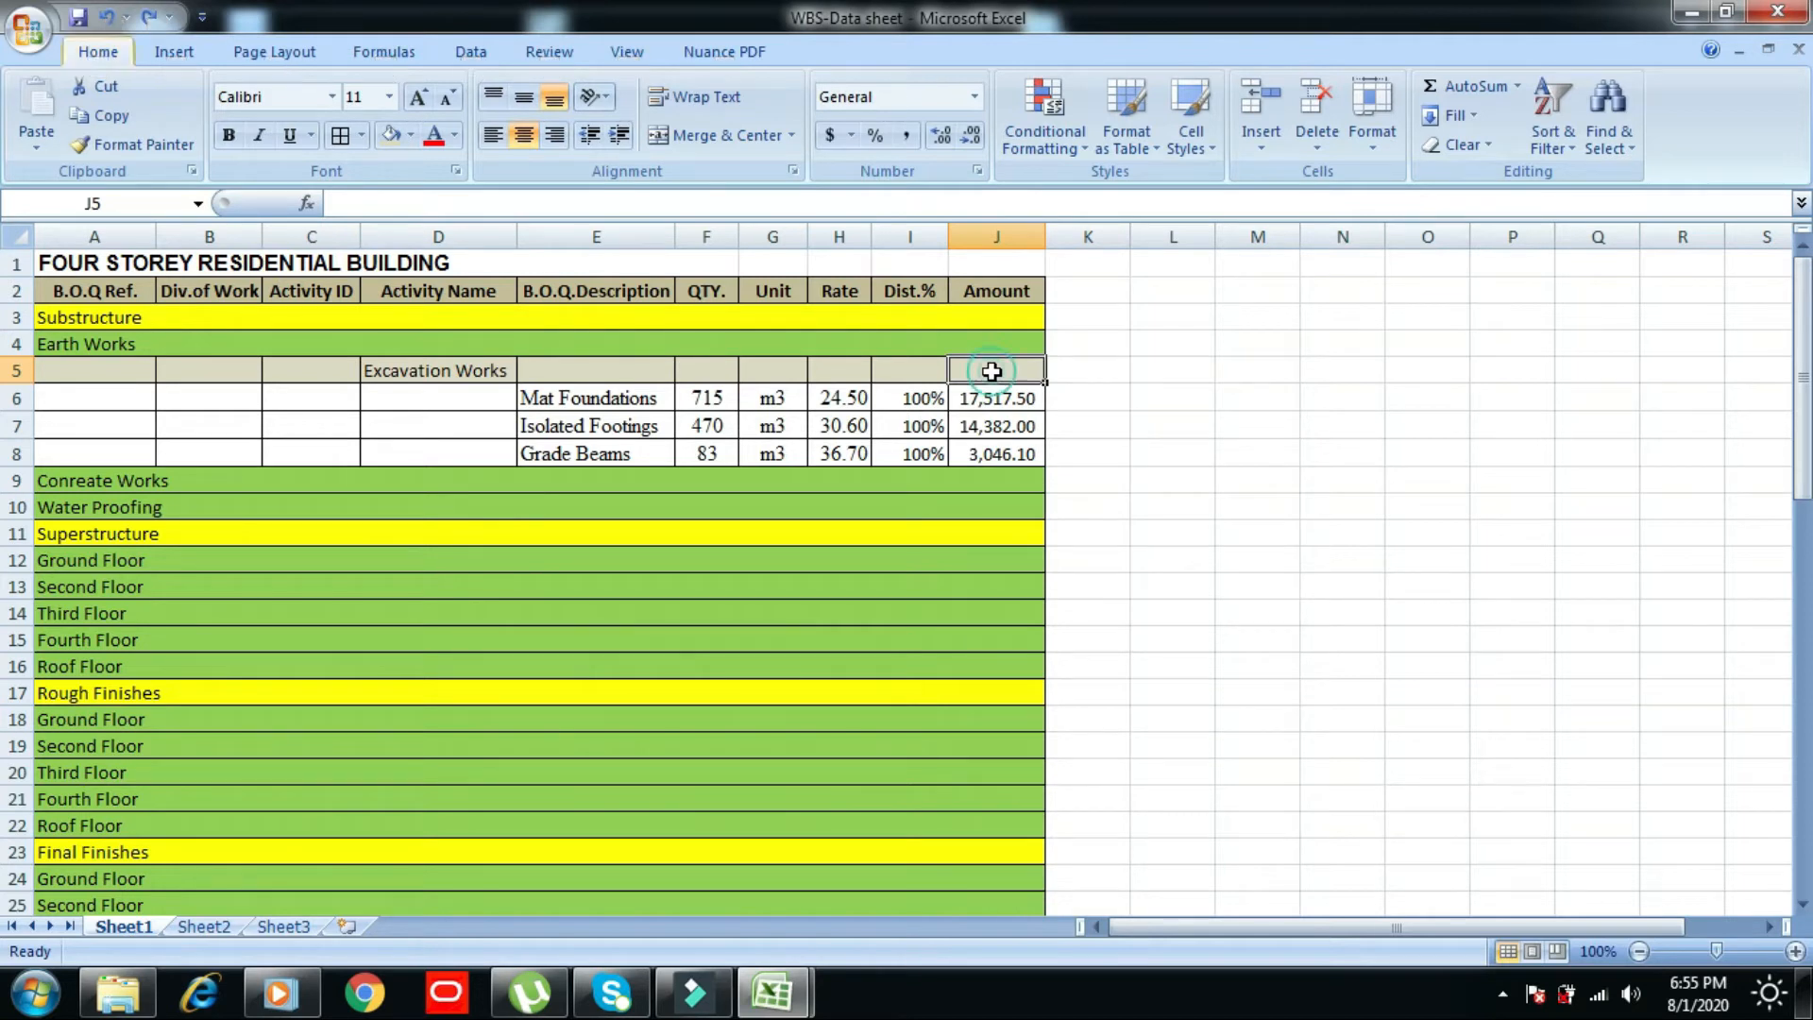
left_click(1430, 87)
left_click(961, 398)
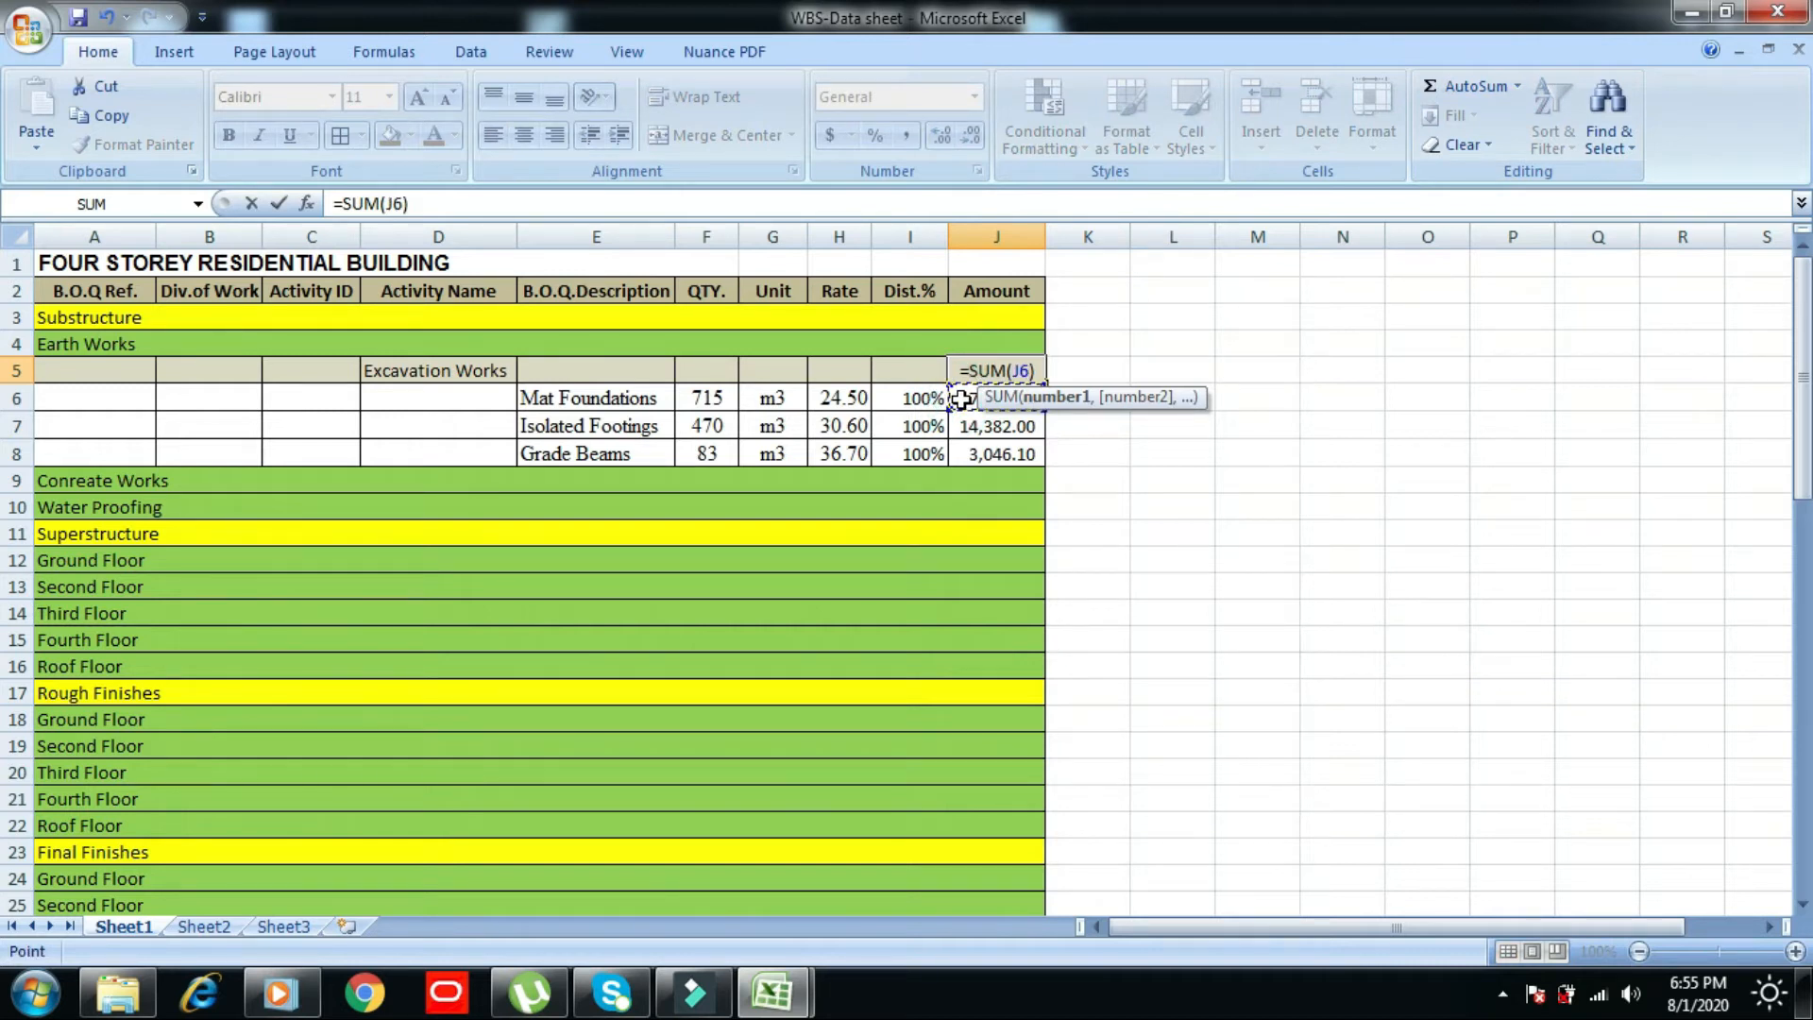
left_click_drag(961, 399, 969, 451)
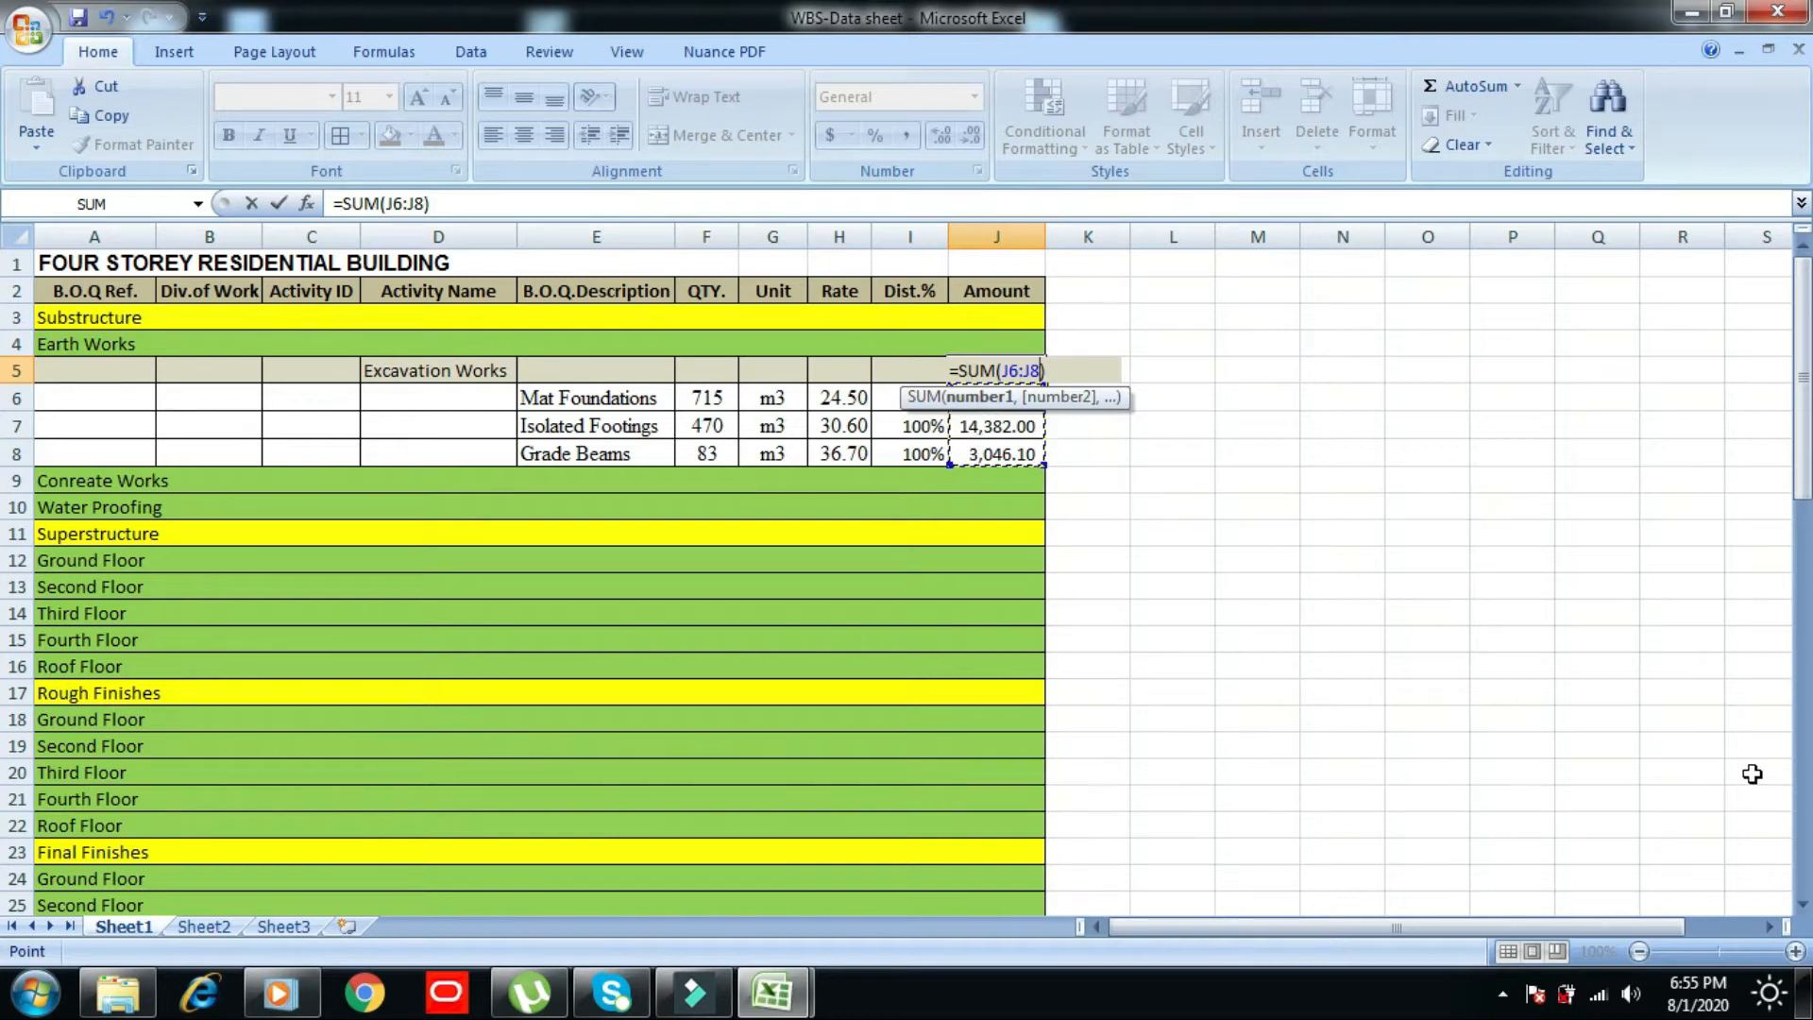
key("Return")
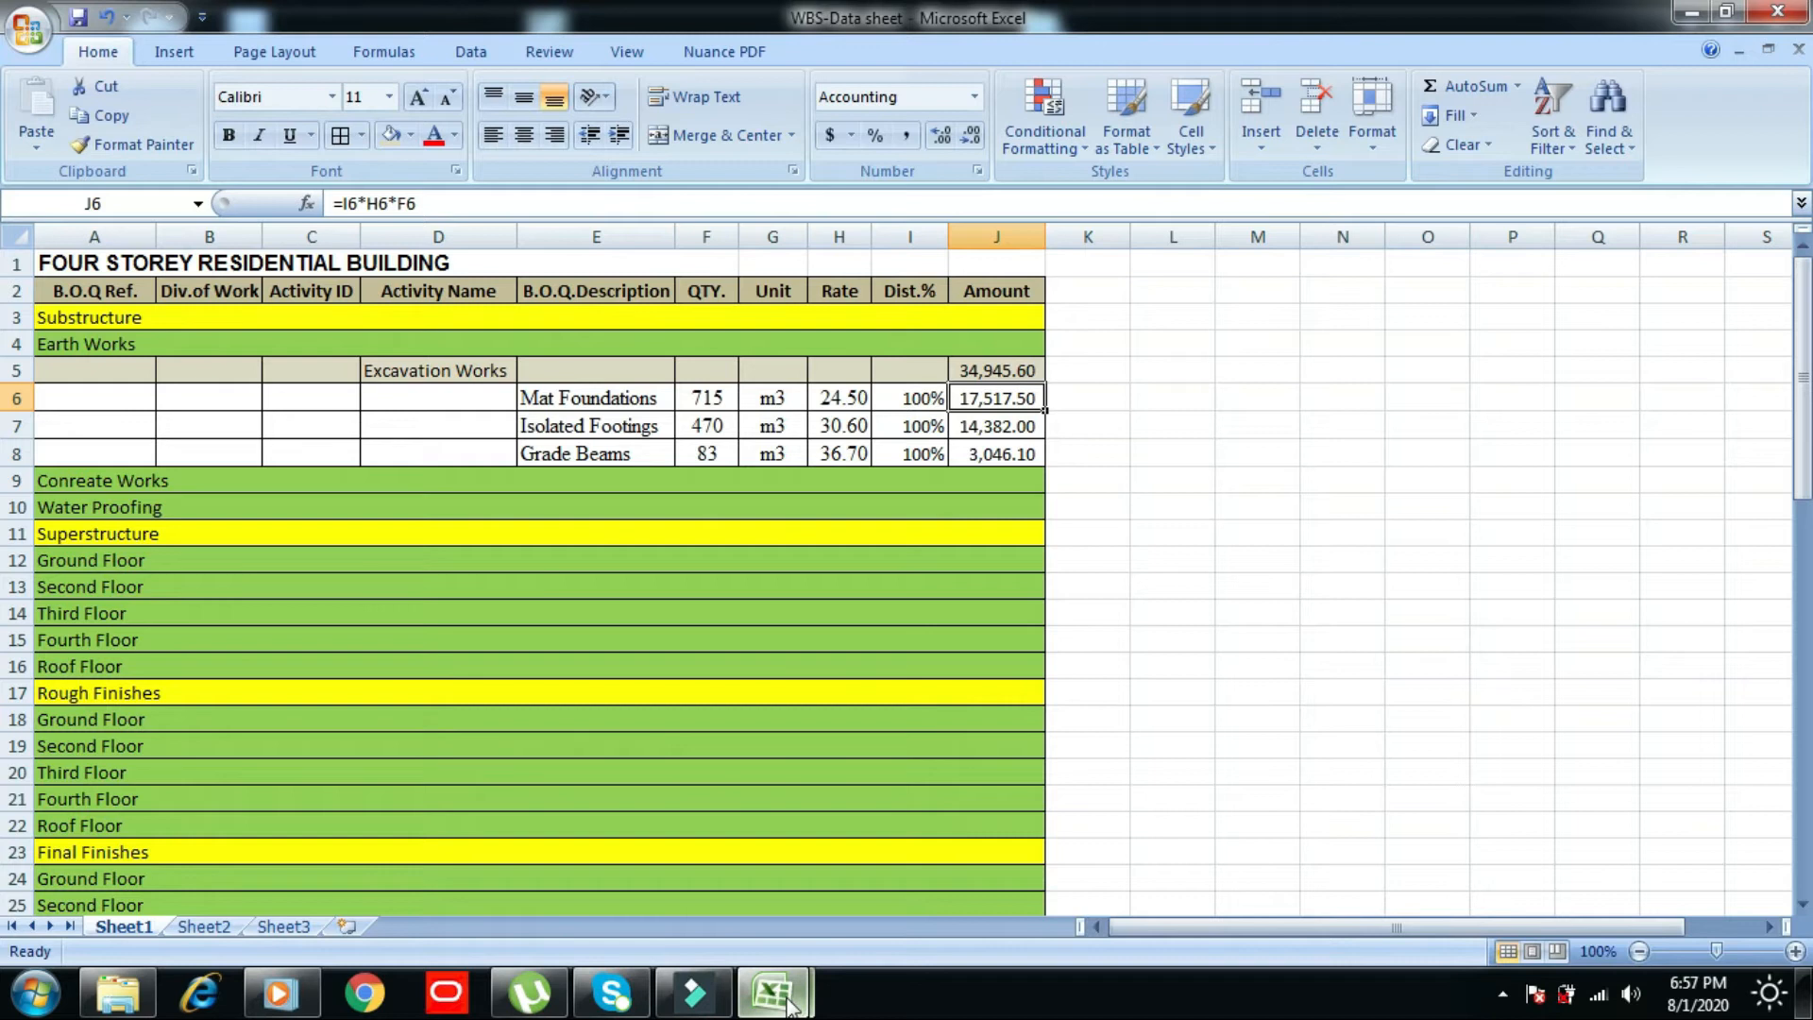
- Switch to the Sample-B.O.Q workbook and fill the transferred Mat Foundations, Isolated Footings and Grade Beams cells with yellow
left_click(780, 1003)
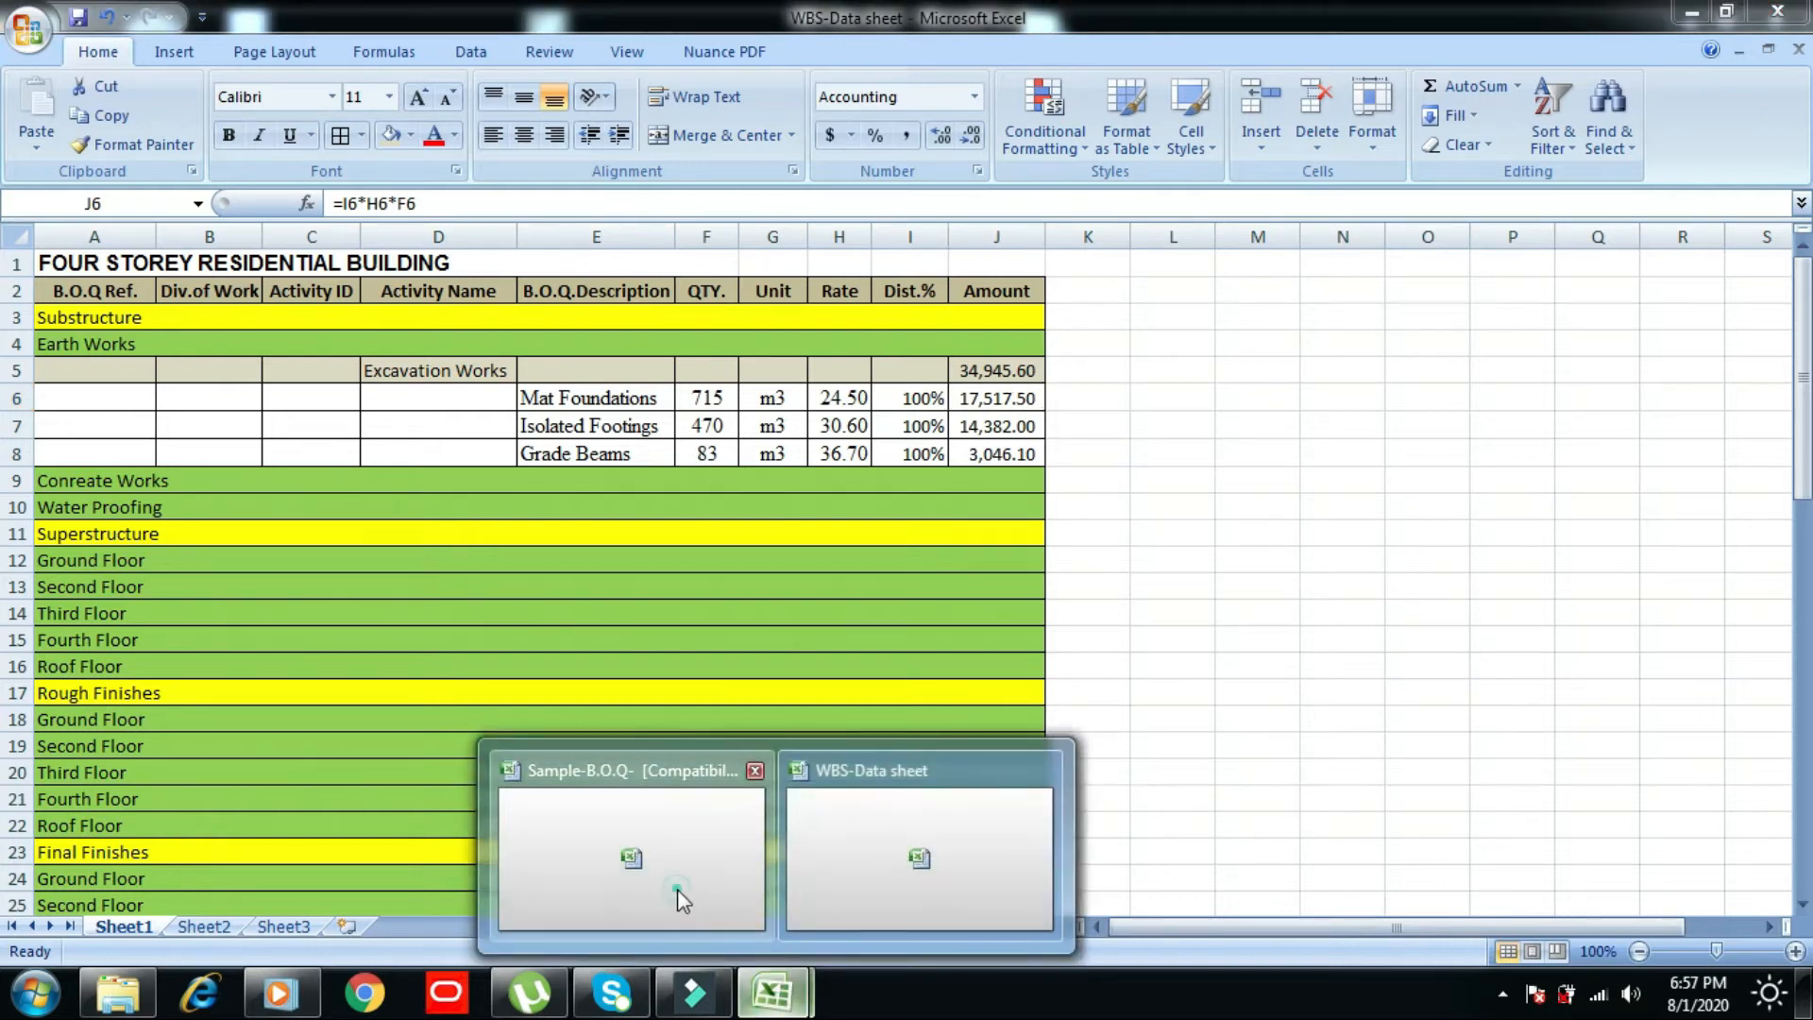
left_click(677, 887)
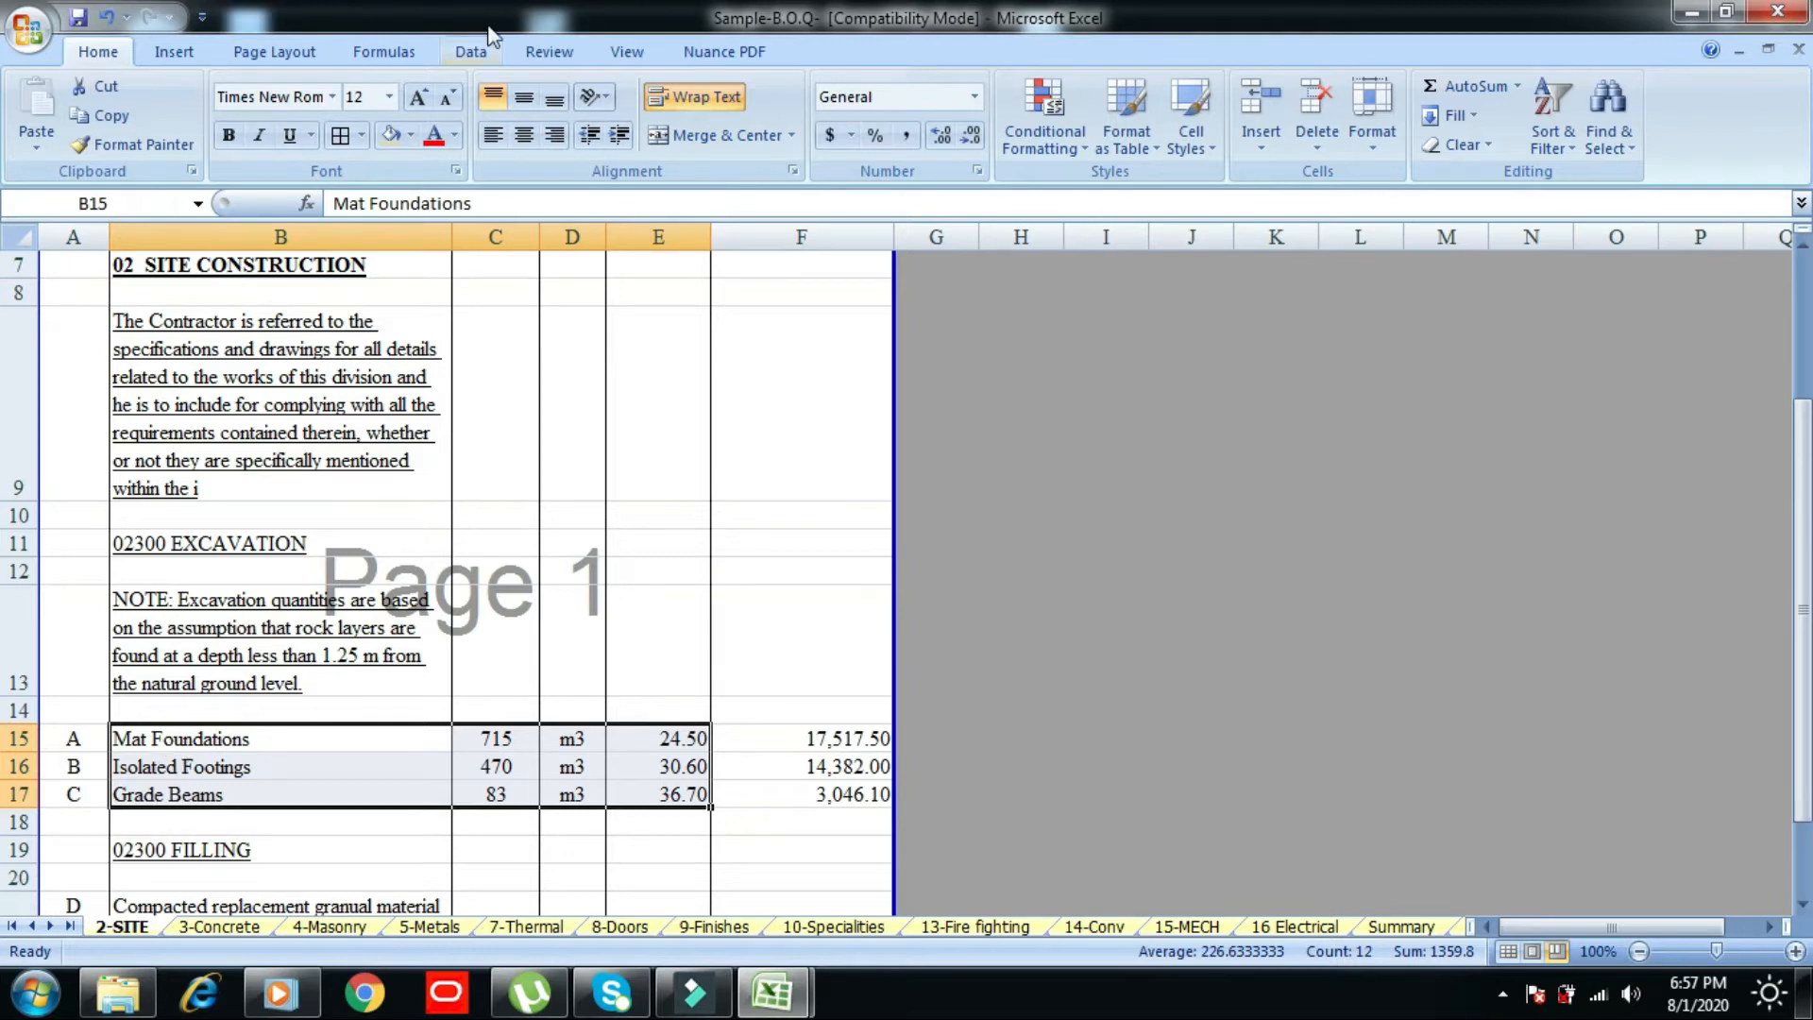
left_click(409, 135)
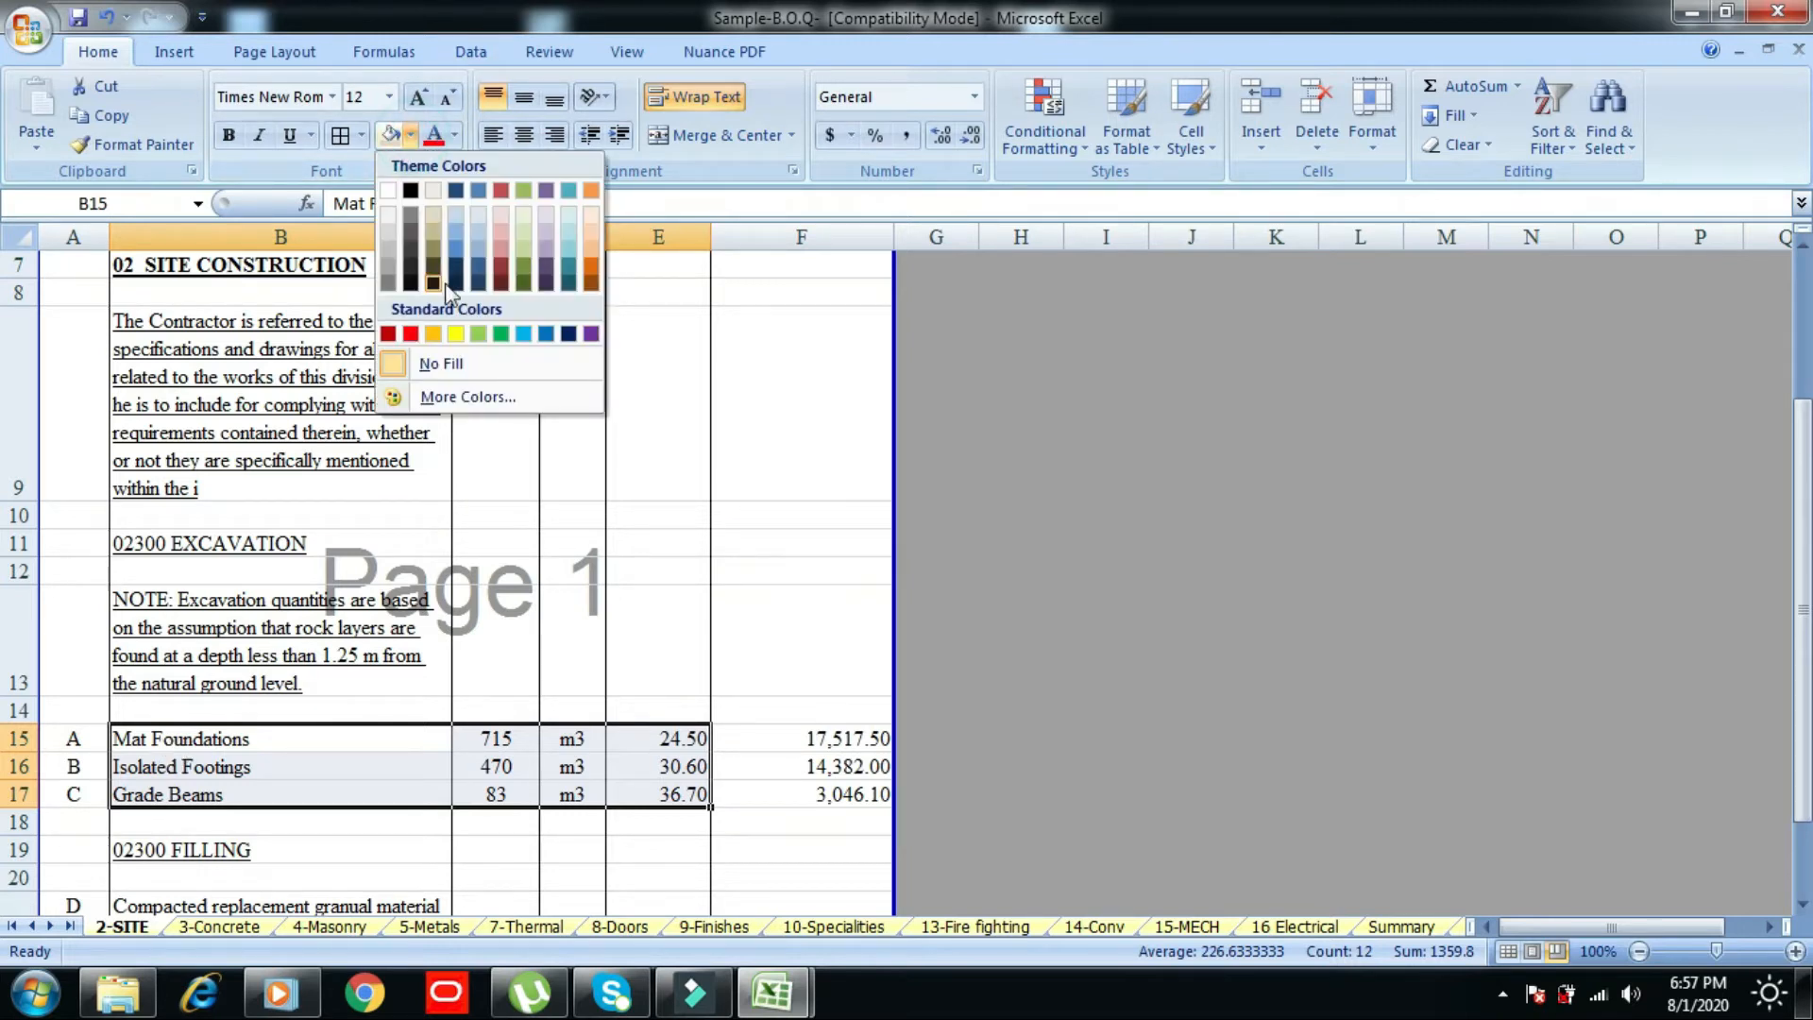
left_click(457, 334)
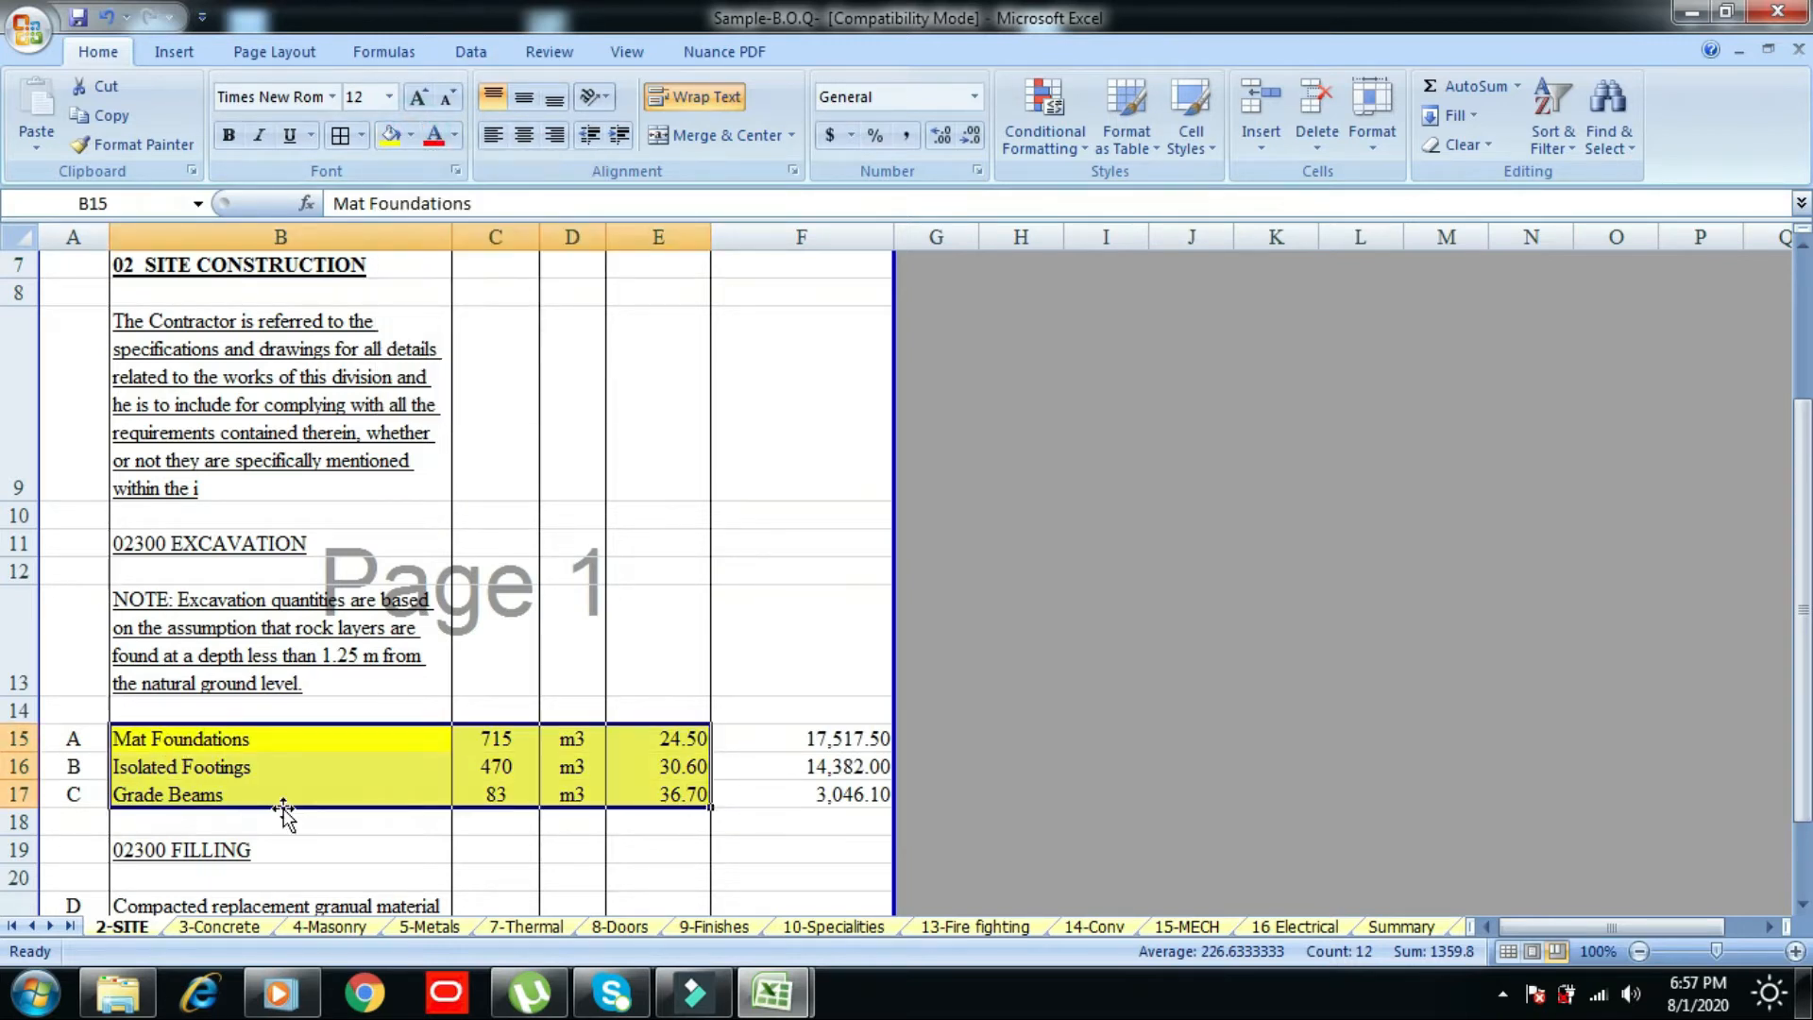
key("alt")
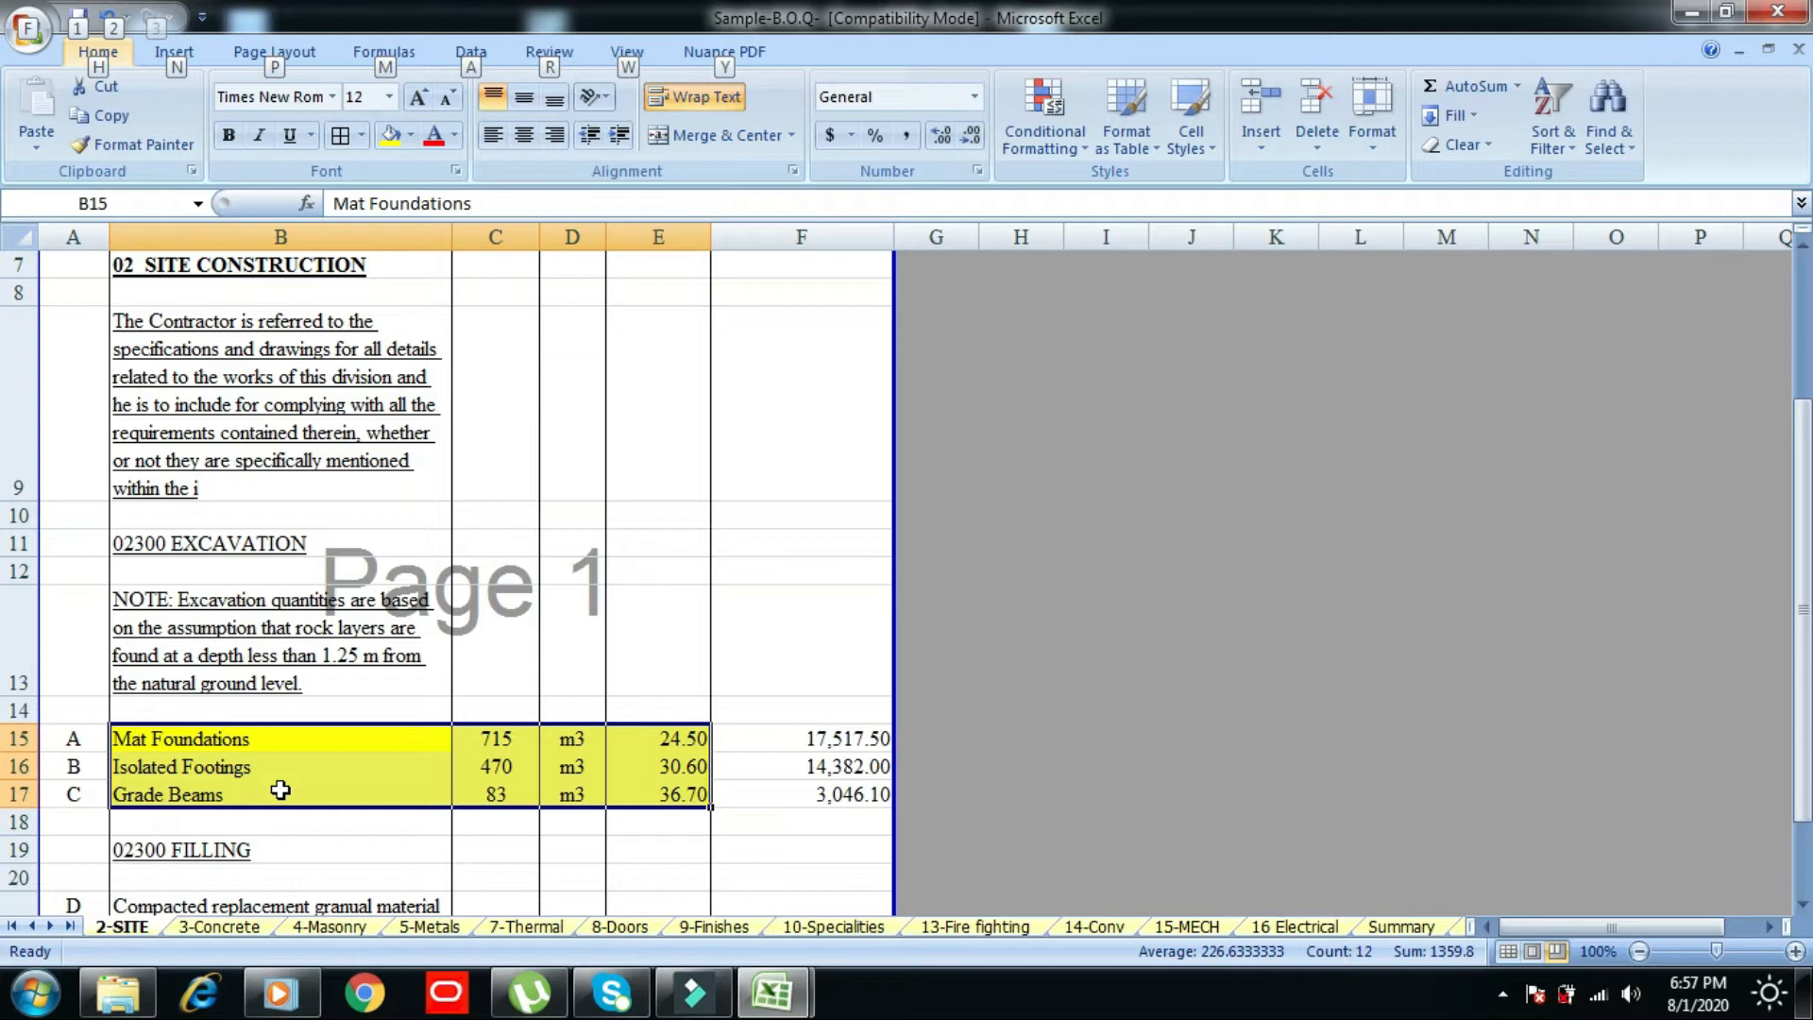
- Check the 02300 FILLING section of the 2-SITE sheet and return to the WBS-Data sheet workbook
scroll(284, 792, "down", 1)
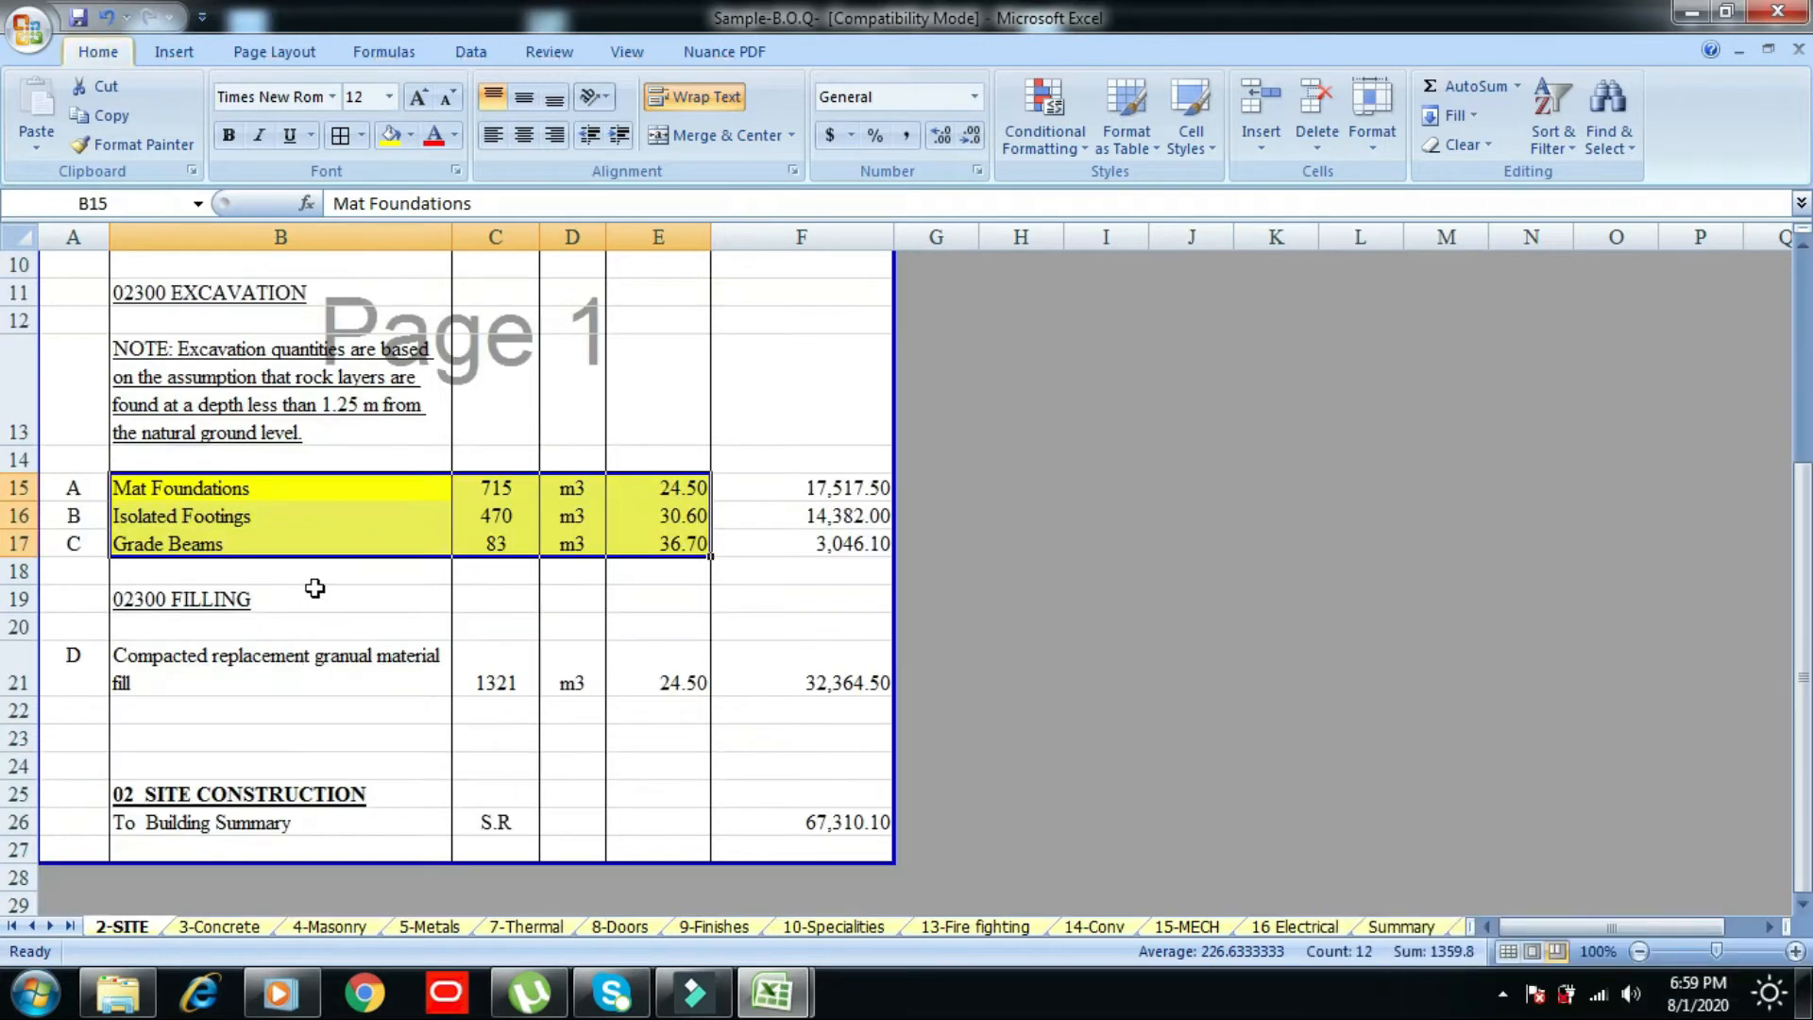
left_click(132, 599)
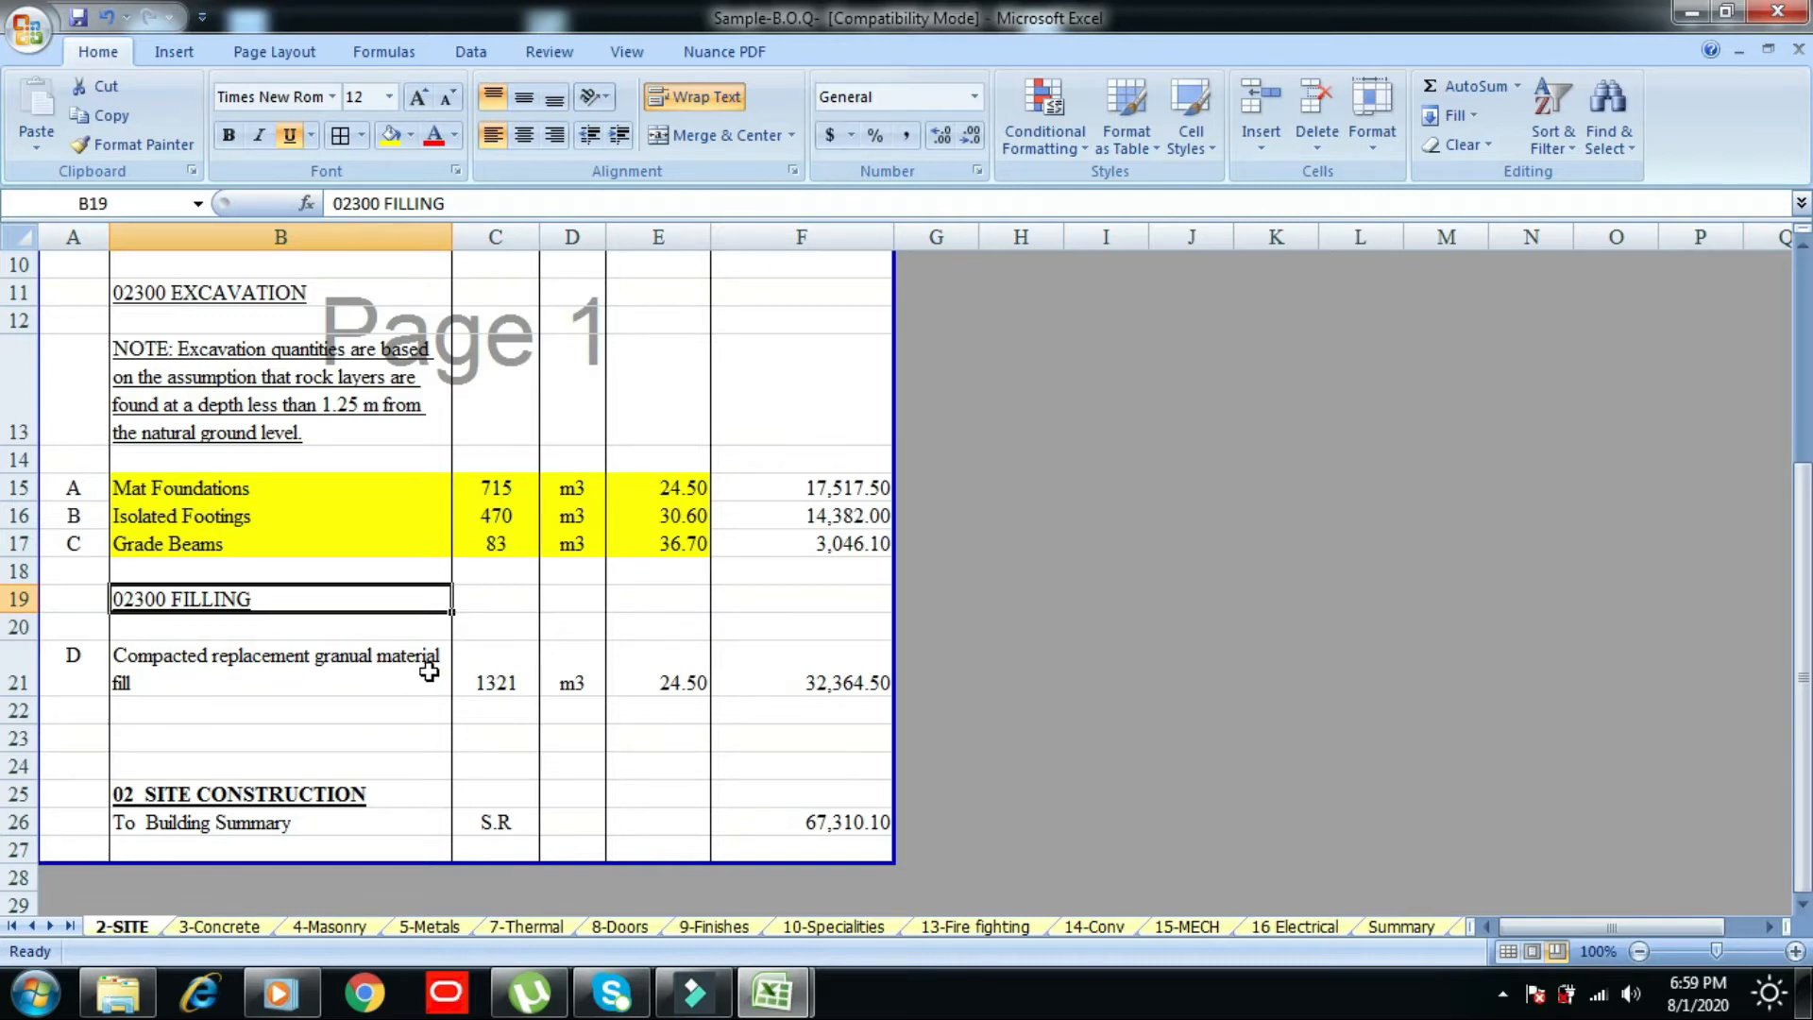
left_click(773, 992)
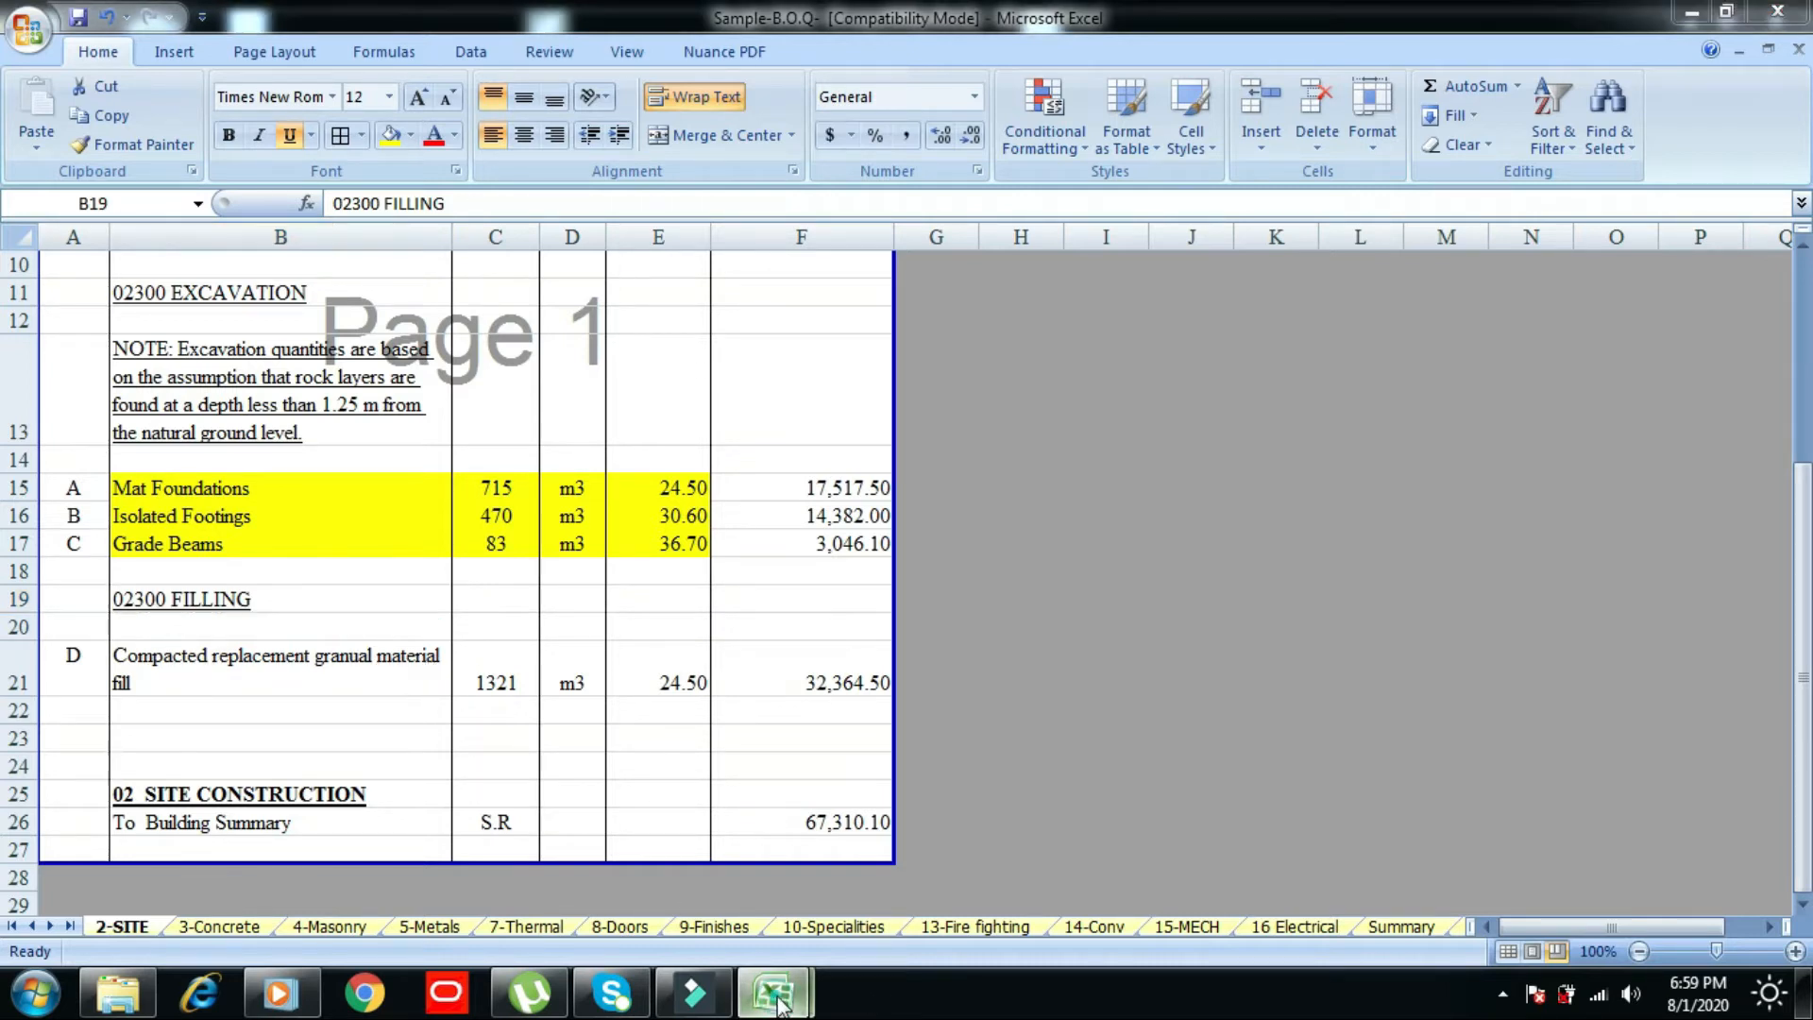
left_click(863, 878)
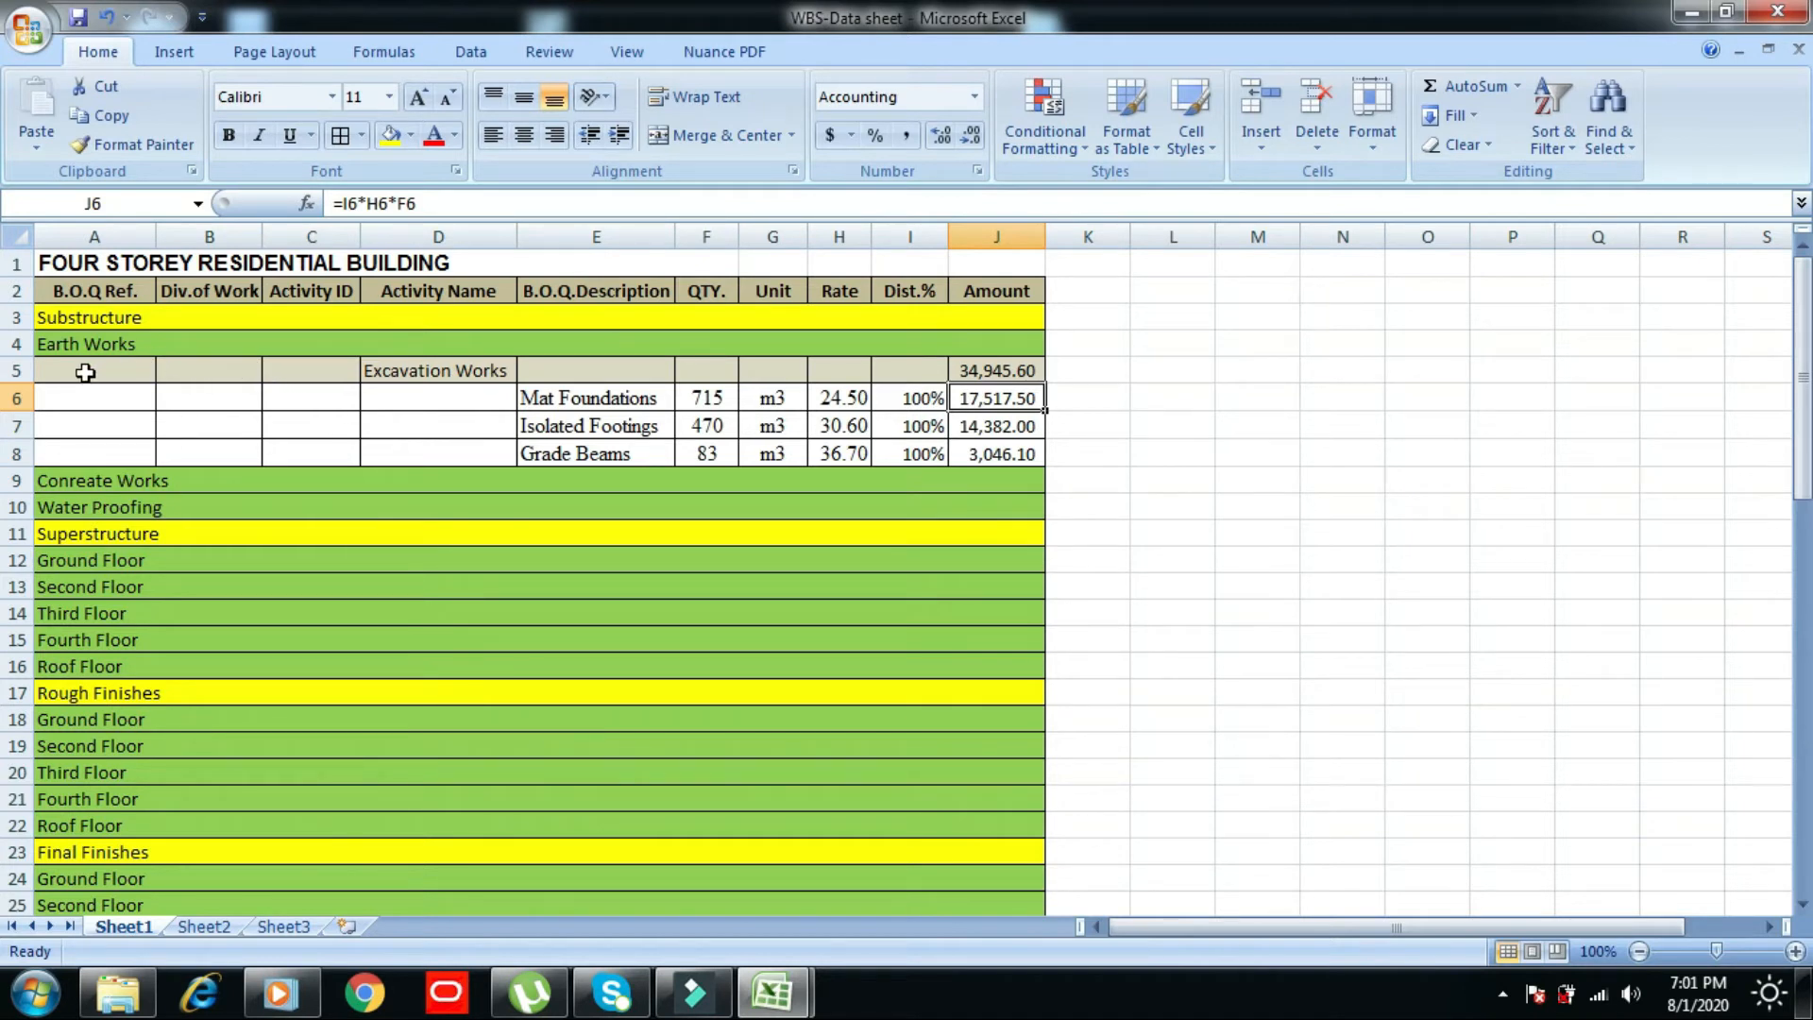
- Copy the Excavation Works and Mat Foundations rows (A5:J6) and insert them above Conreate Works, shifting cells down
left_click_drag(85, 372, 1006, 397)
right_click(190, 372)
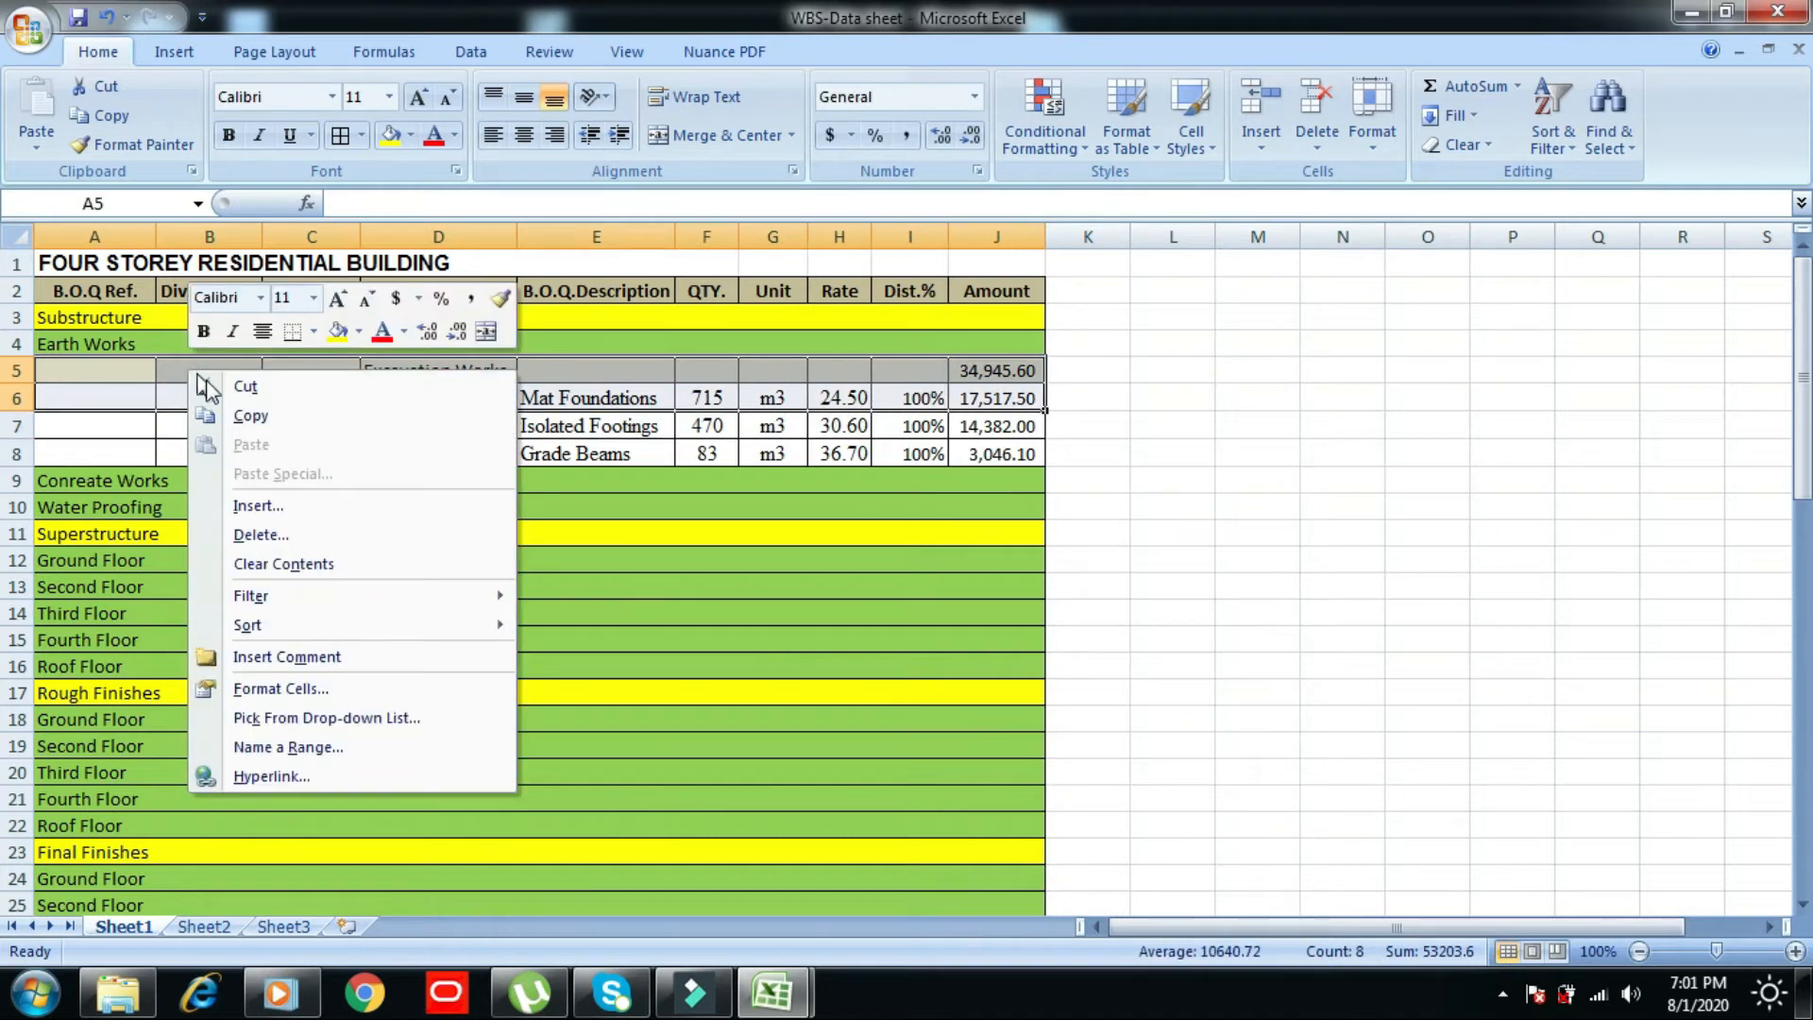
left_click(250, 416)
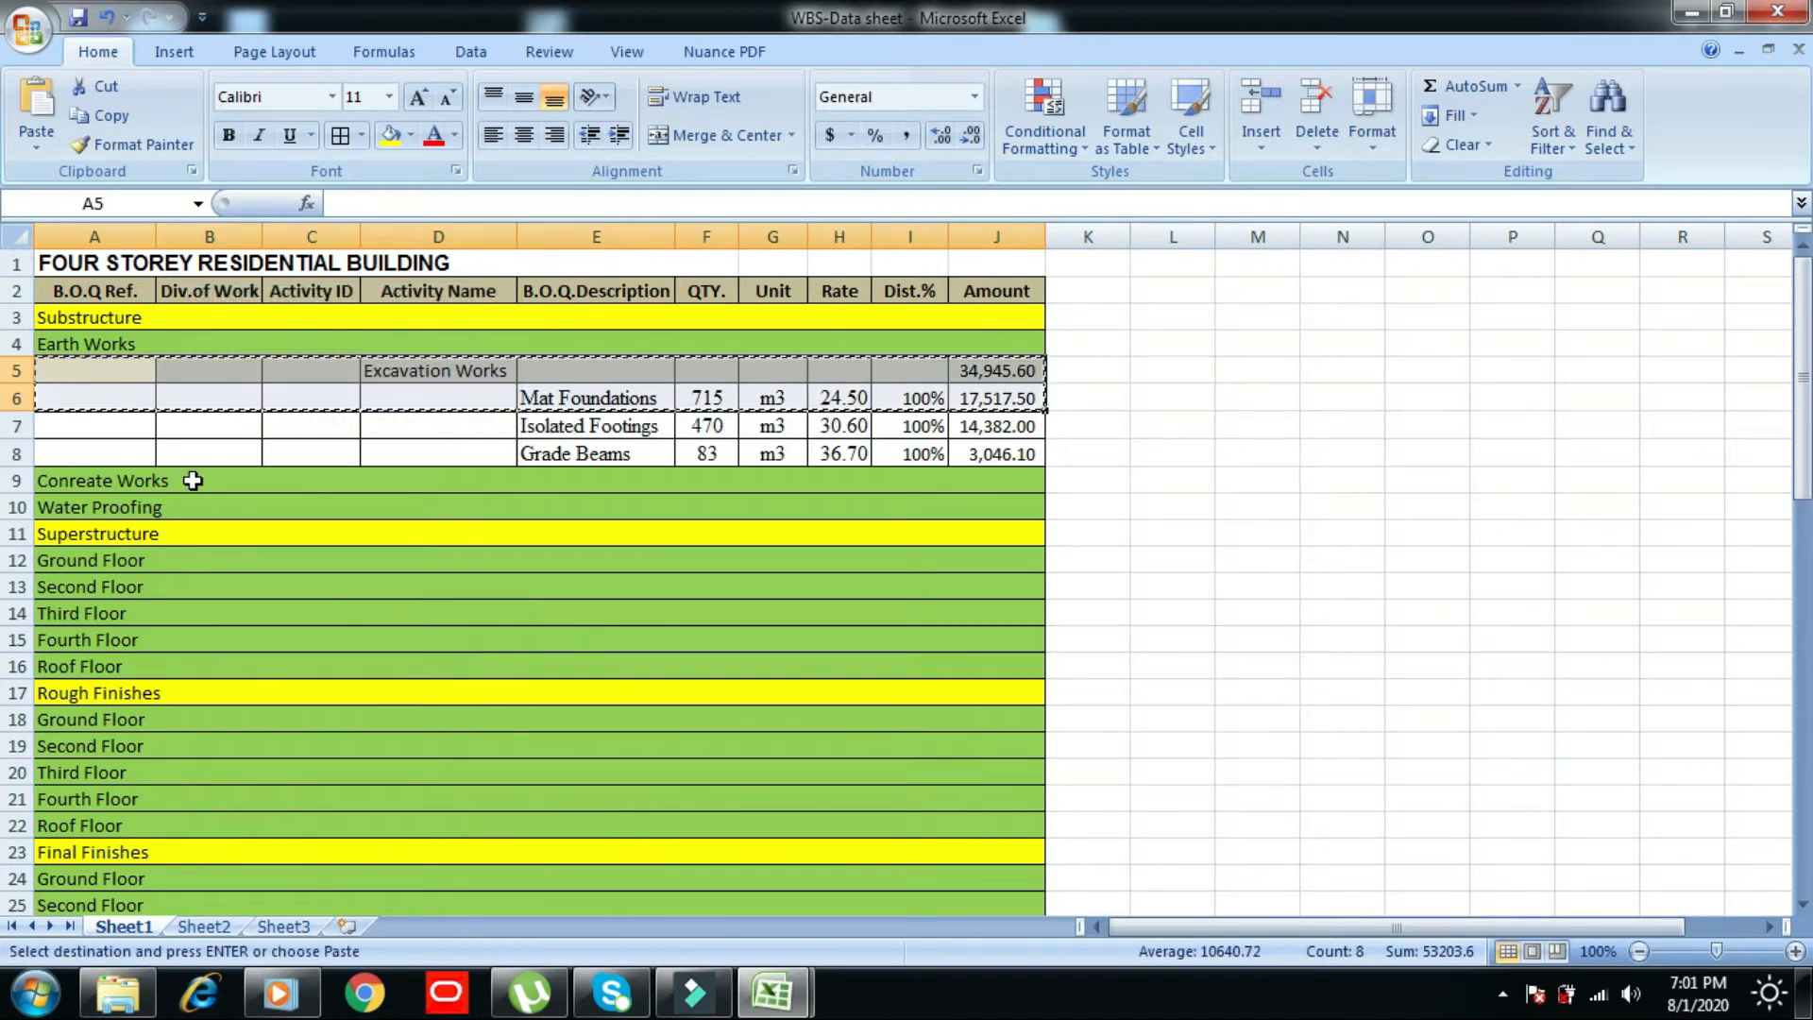
left_click(196, 481)
right_click(196, 481)
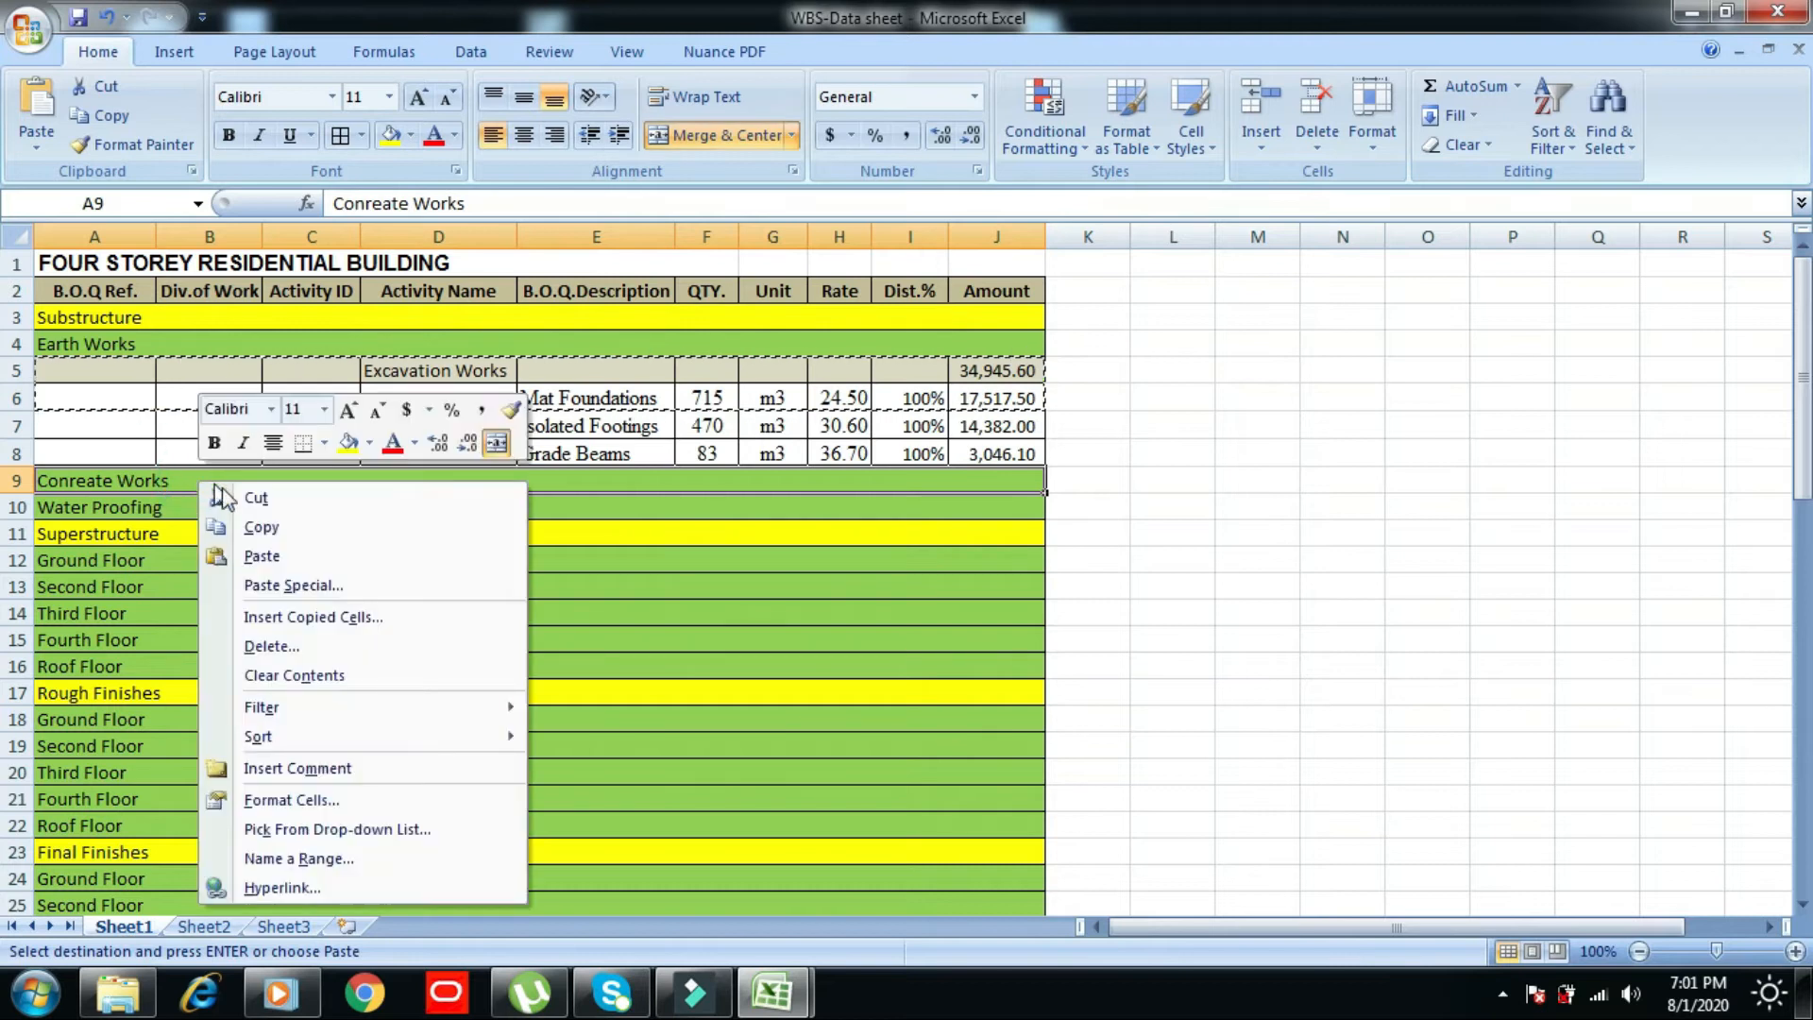
left_click(315, 618)
left_click(268, 658)
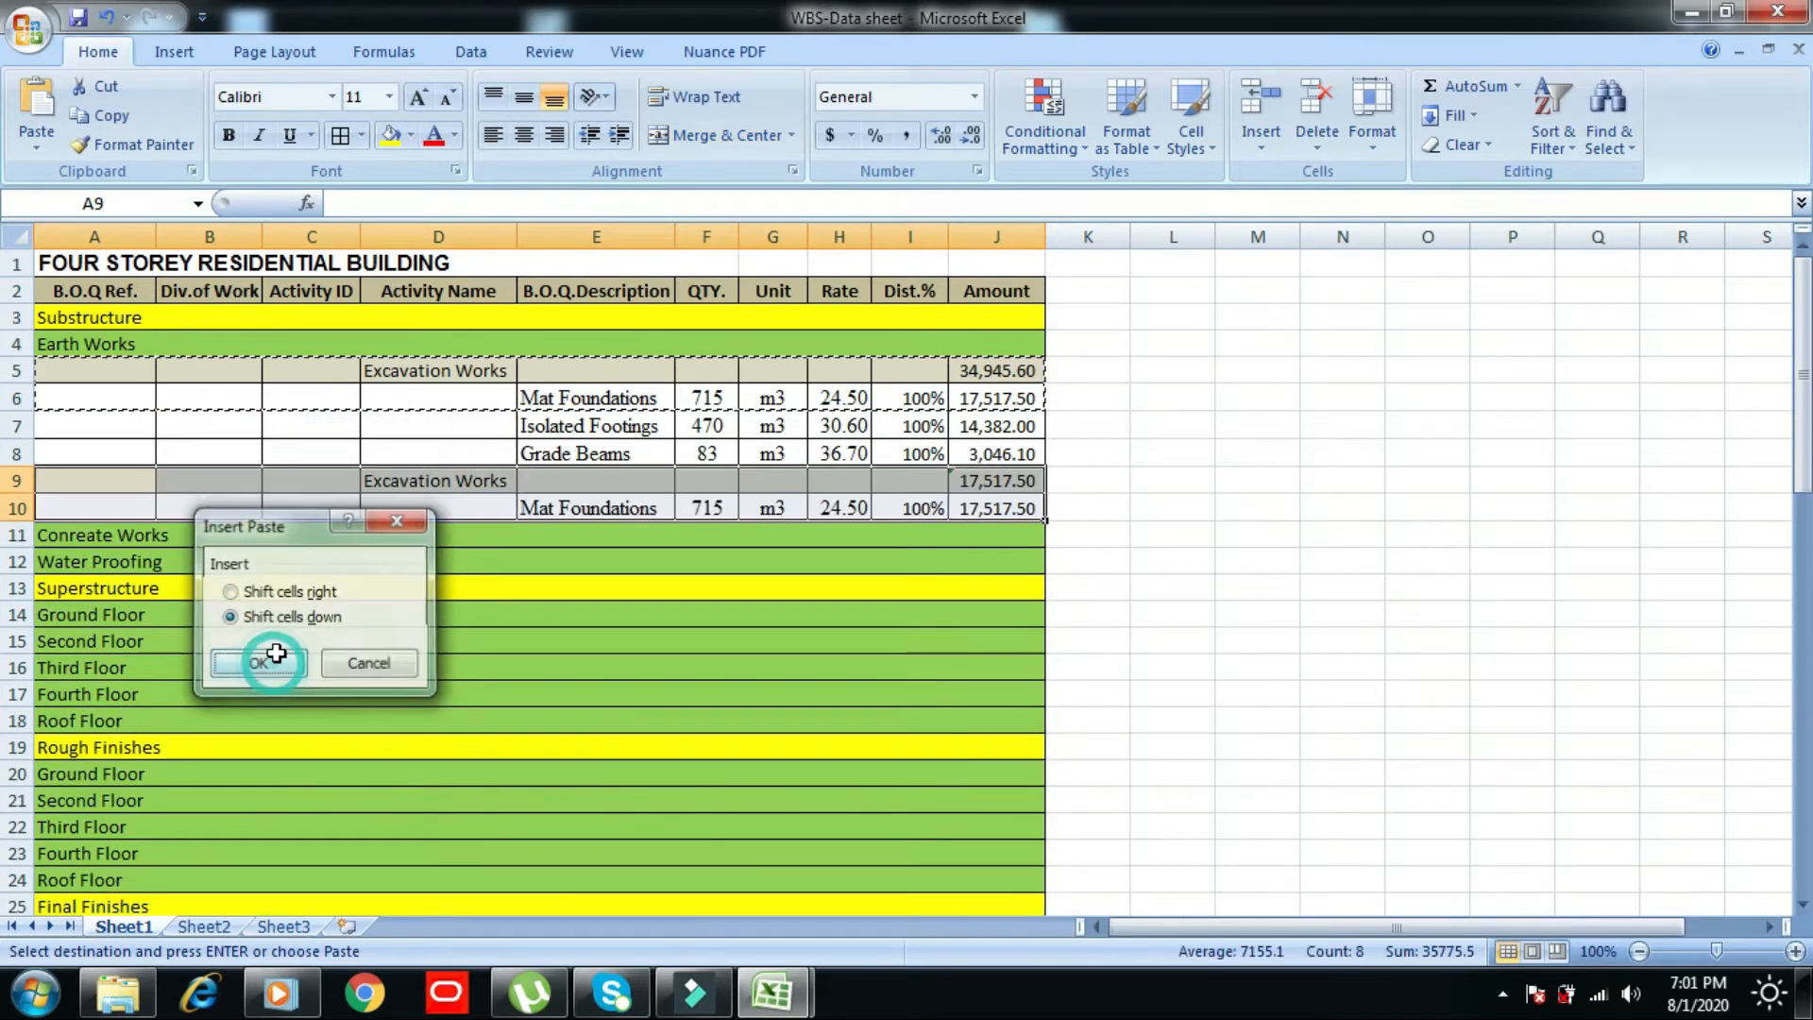
key("Escape")
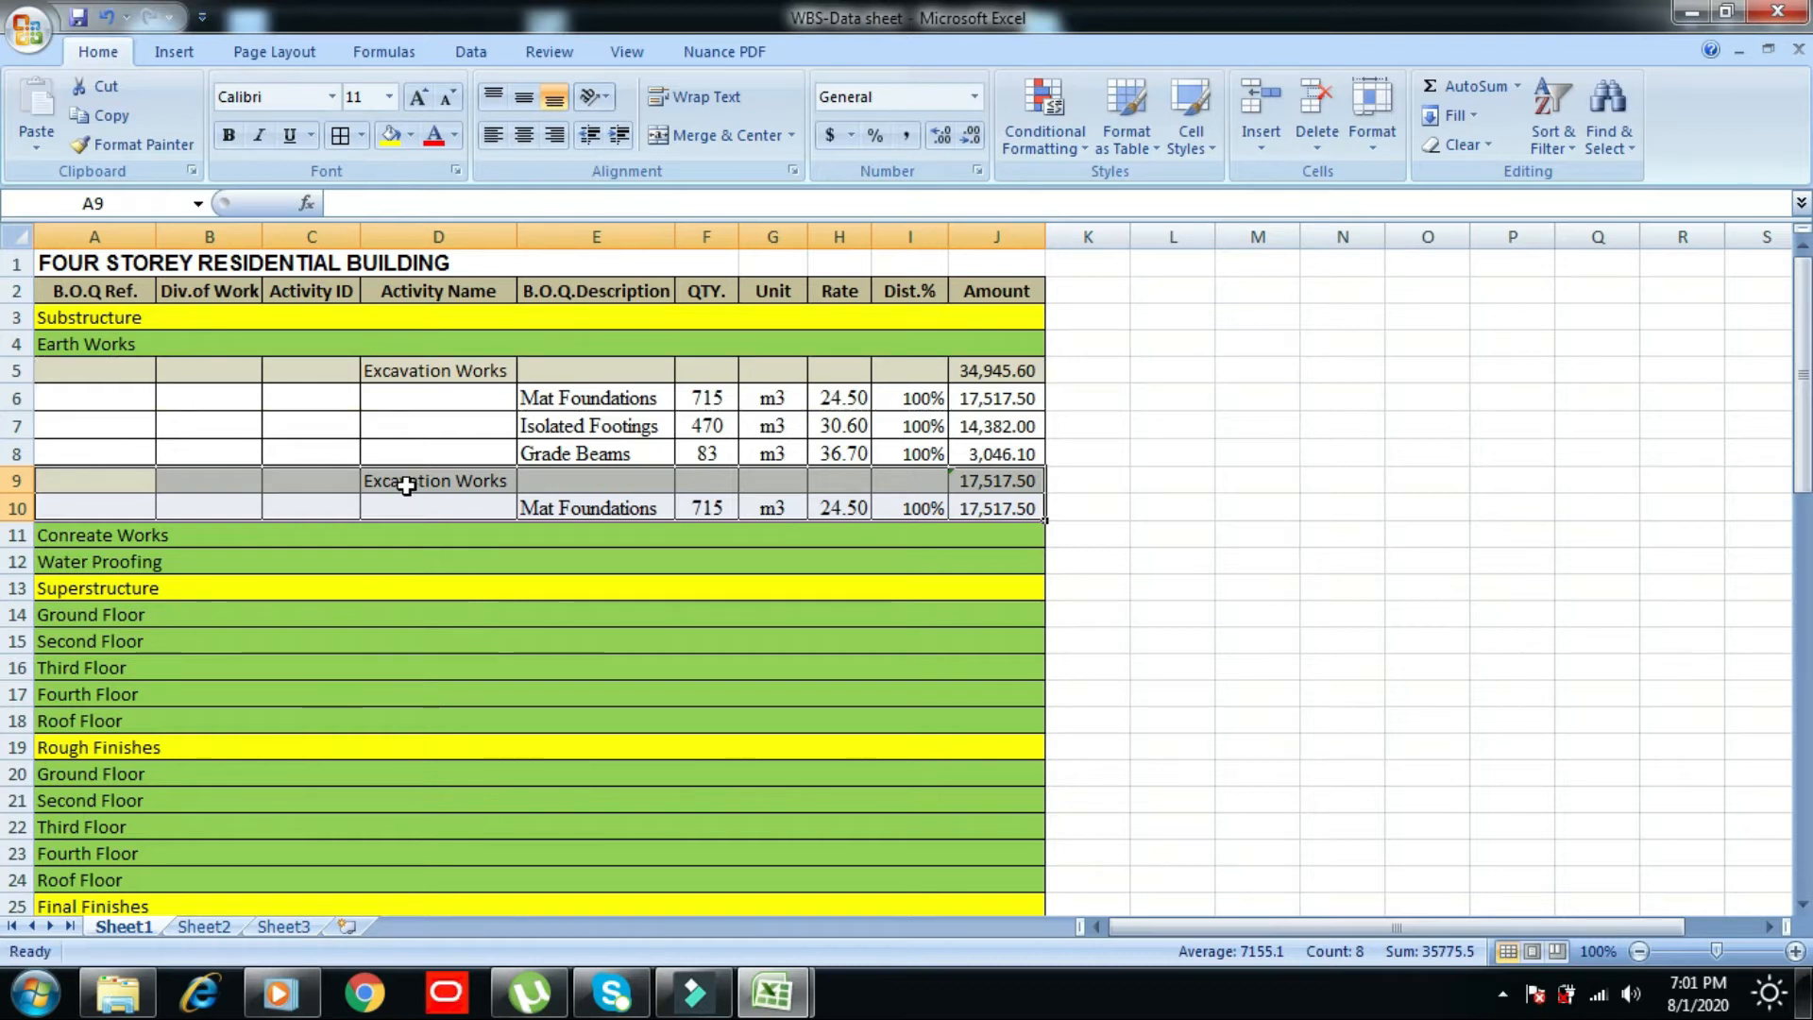
- Rename the activity in the inserted row's D9 cell to Backfilling Works
left_click(410, 486)
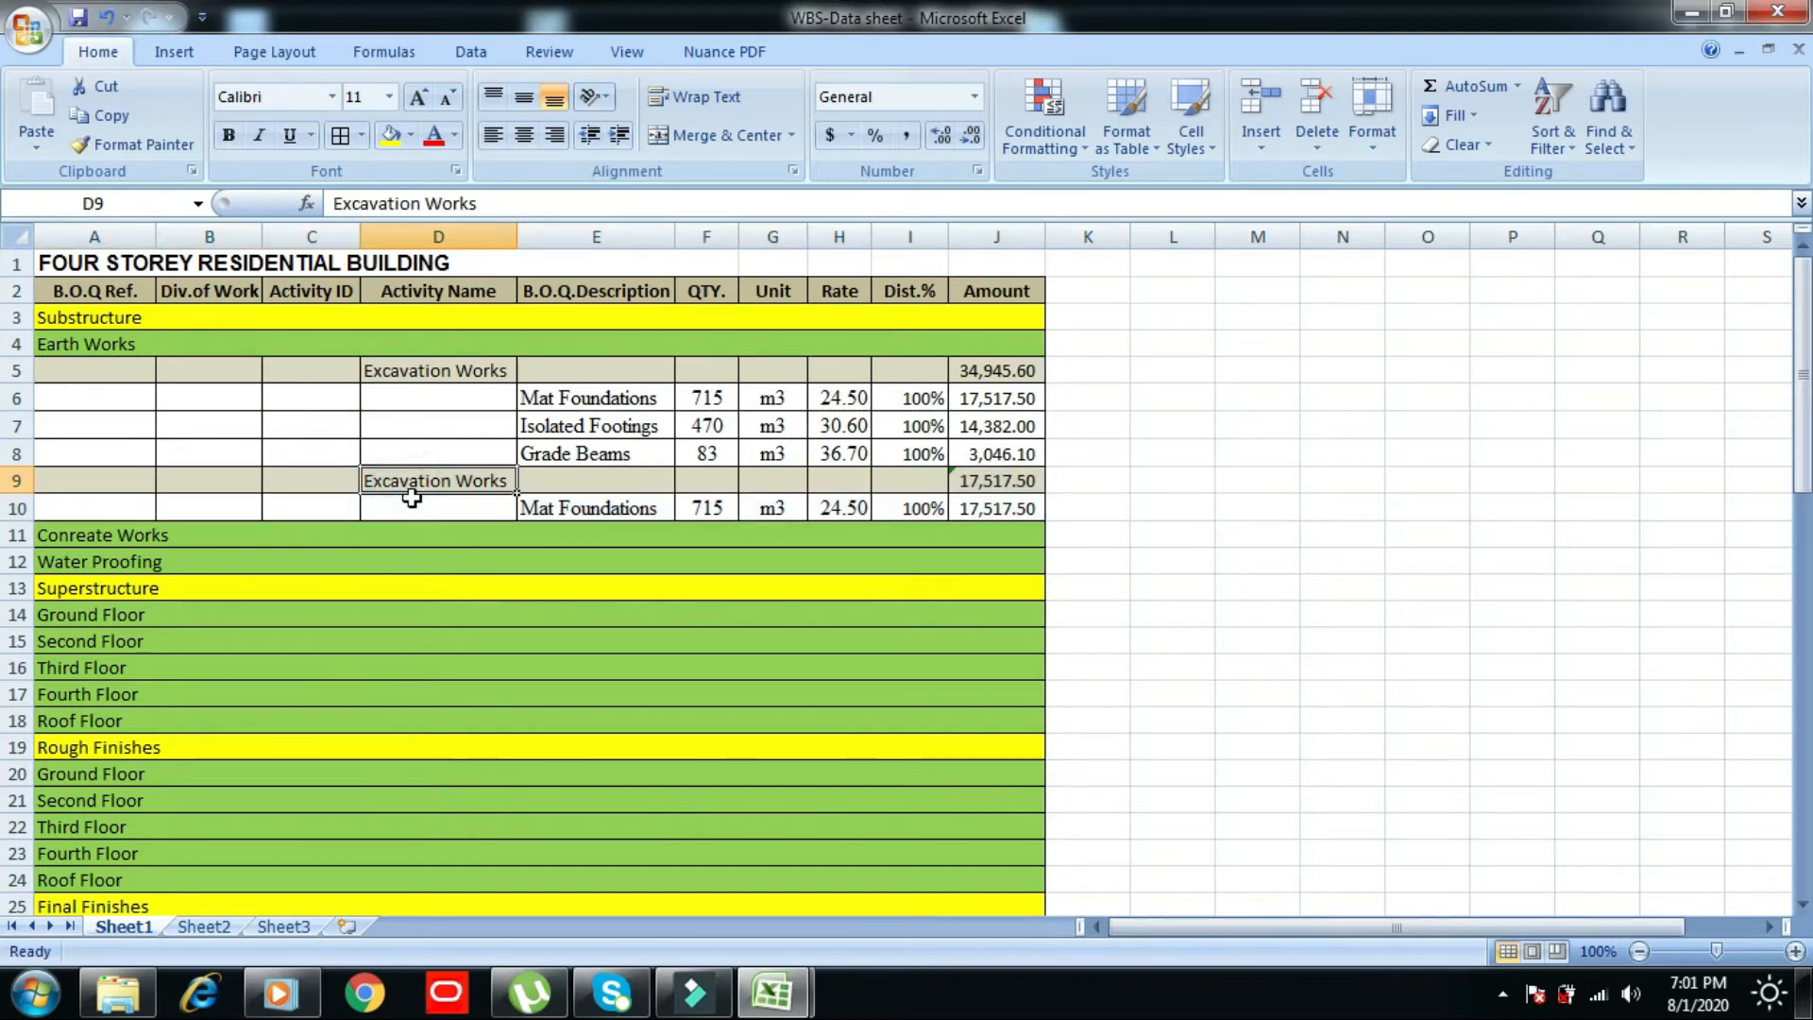
type("Bacfilling Works")
key("Return")
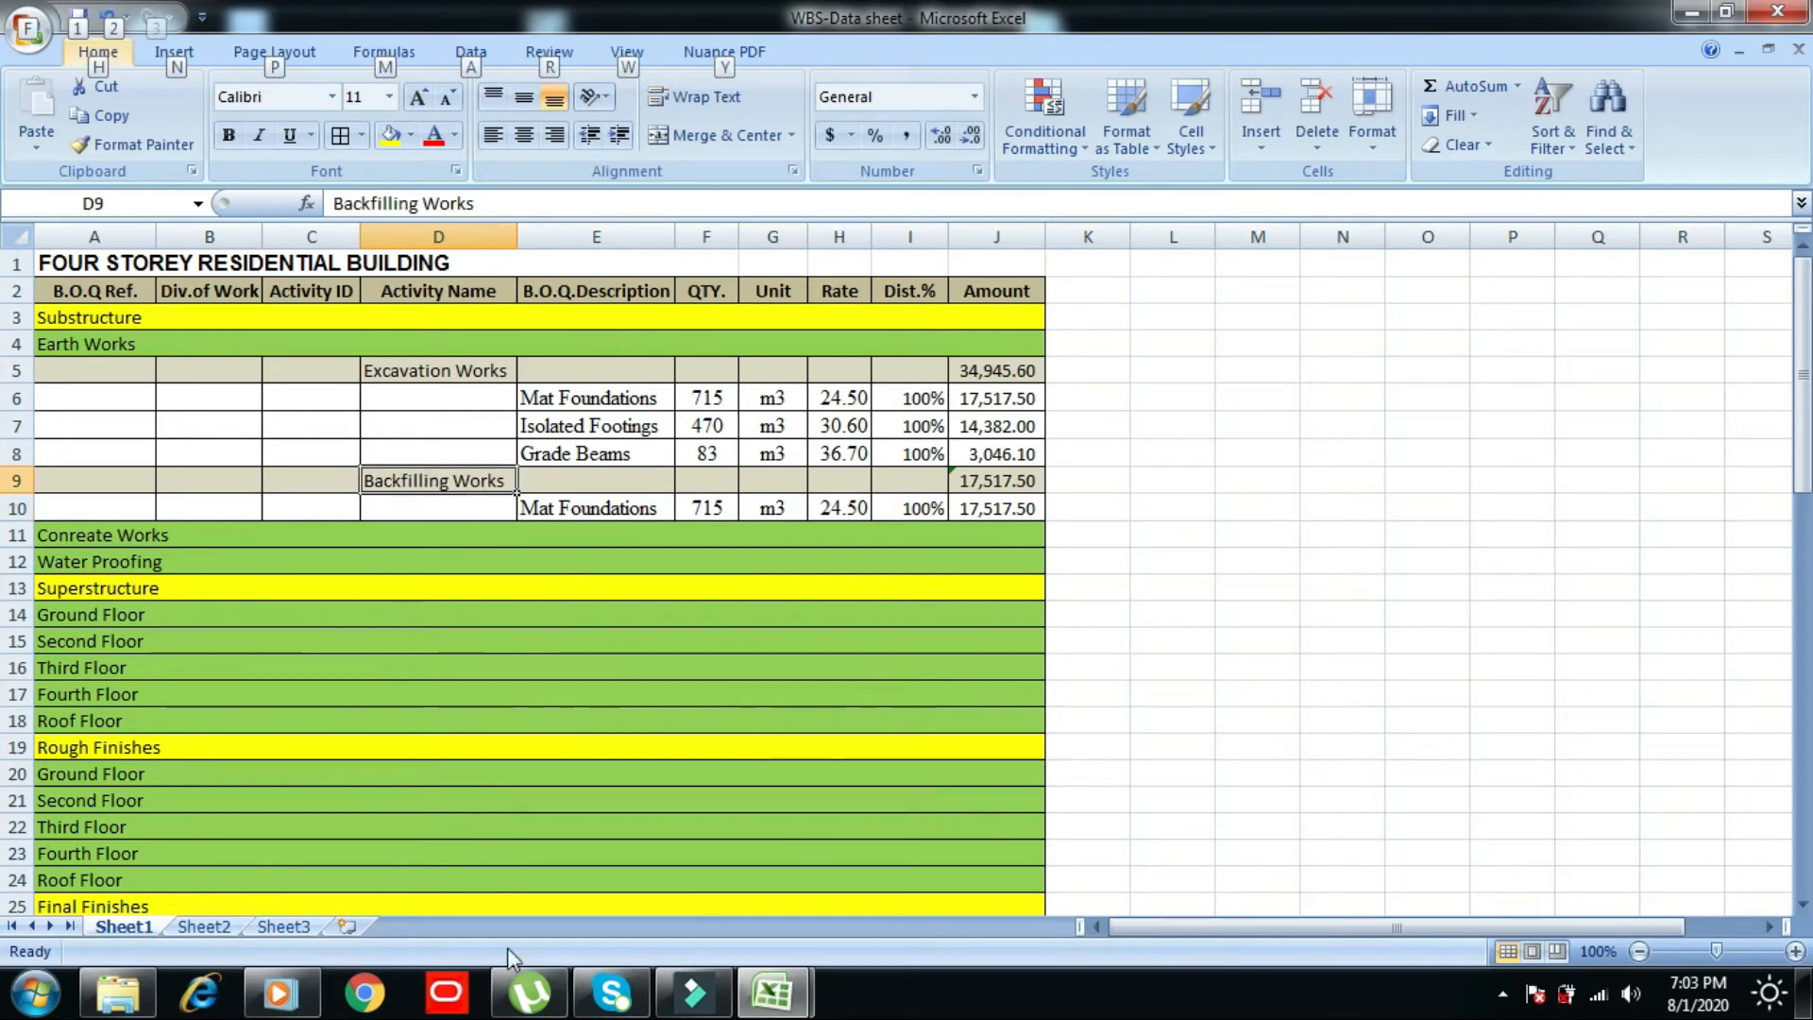
- Switch to the Sample-B.O.Q workbook and copy the quantity, unit and rate of the compacted replacement granual material fill
left_click(772, 1003)
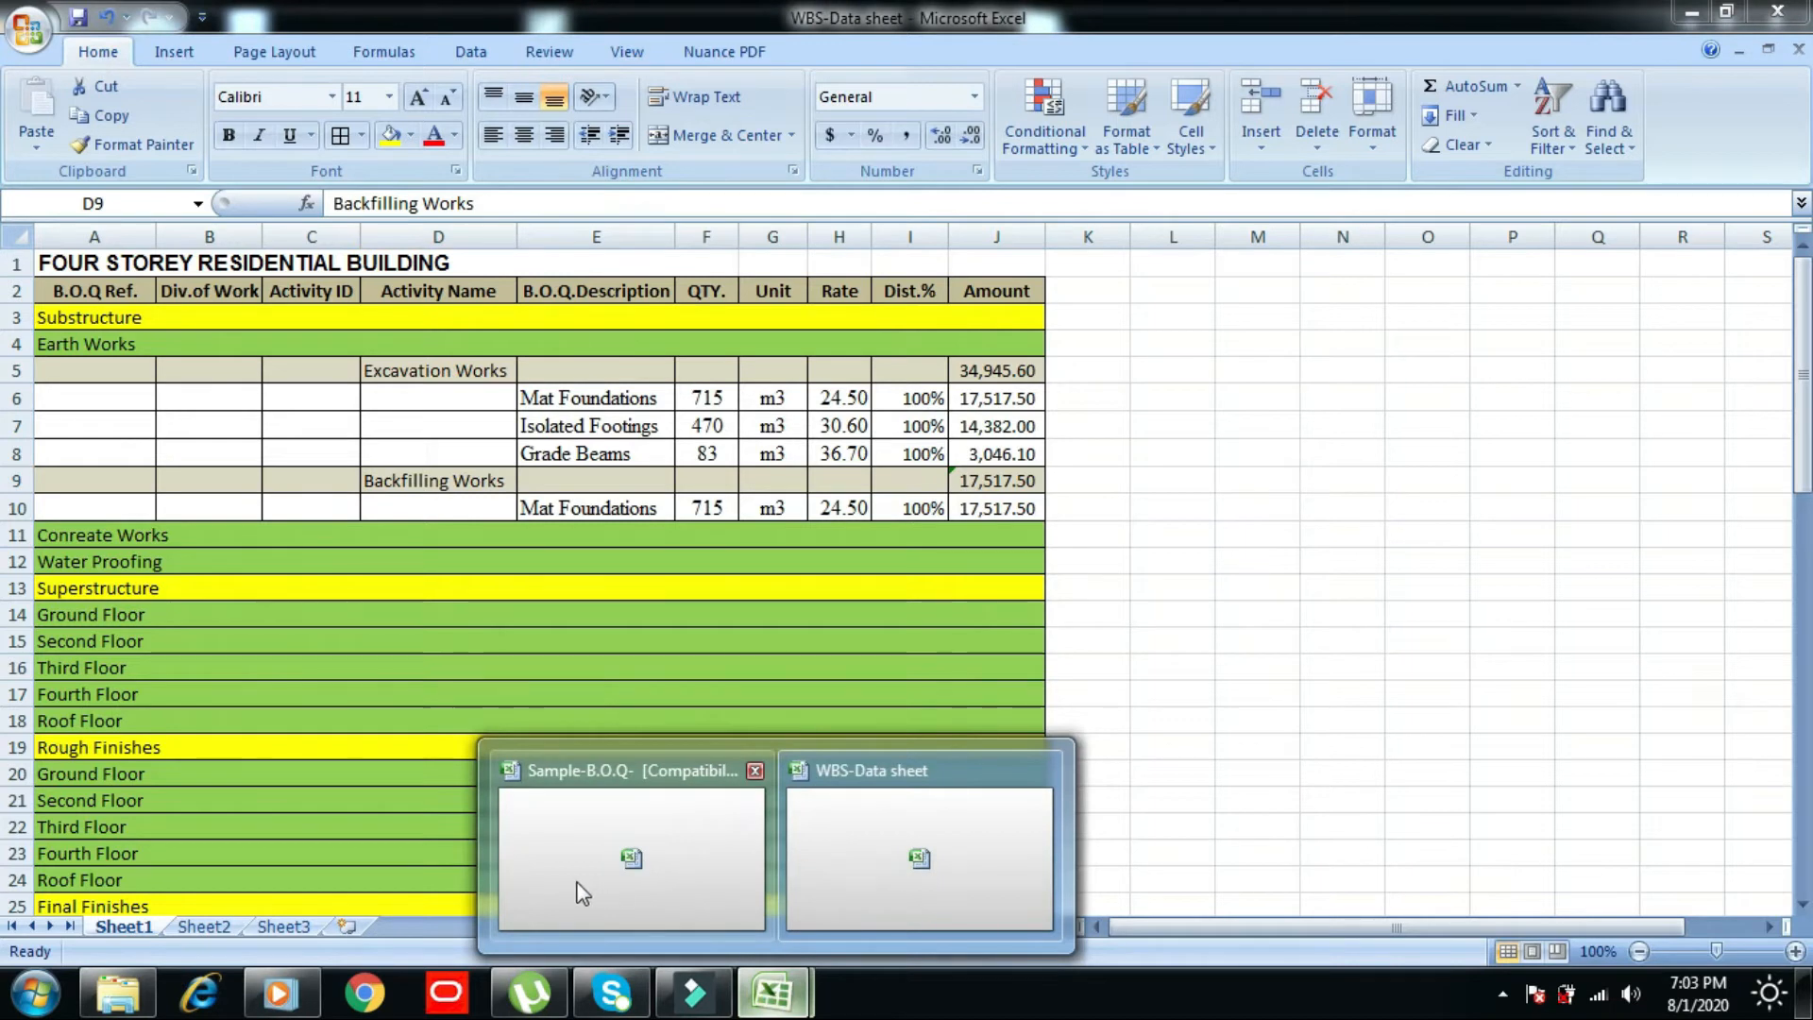
left_click(579, 885)
left_click(493, 680)
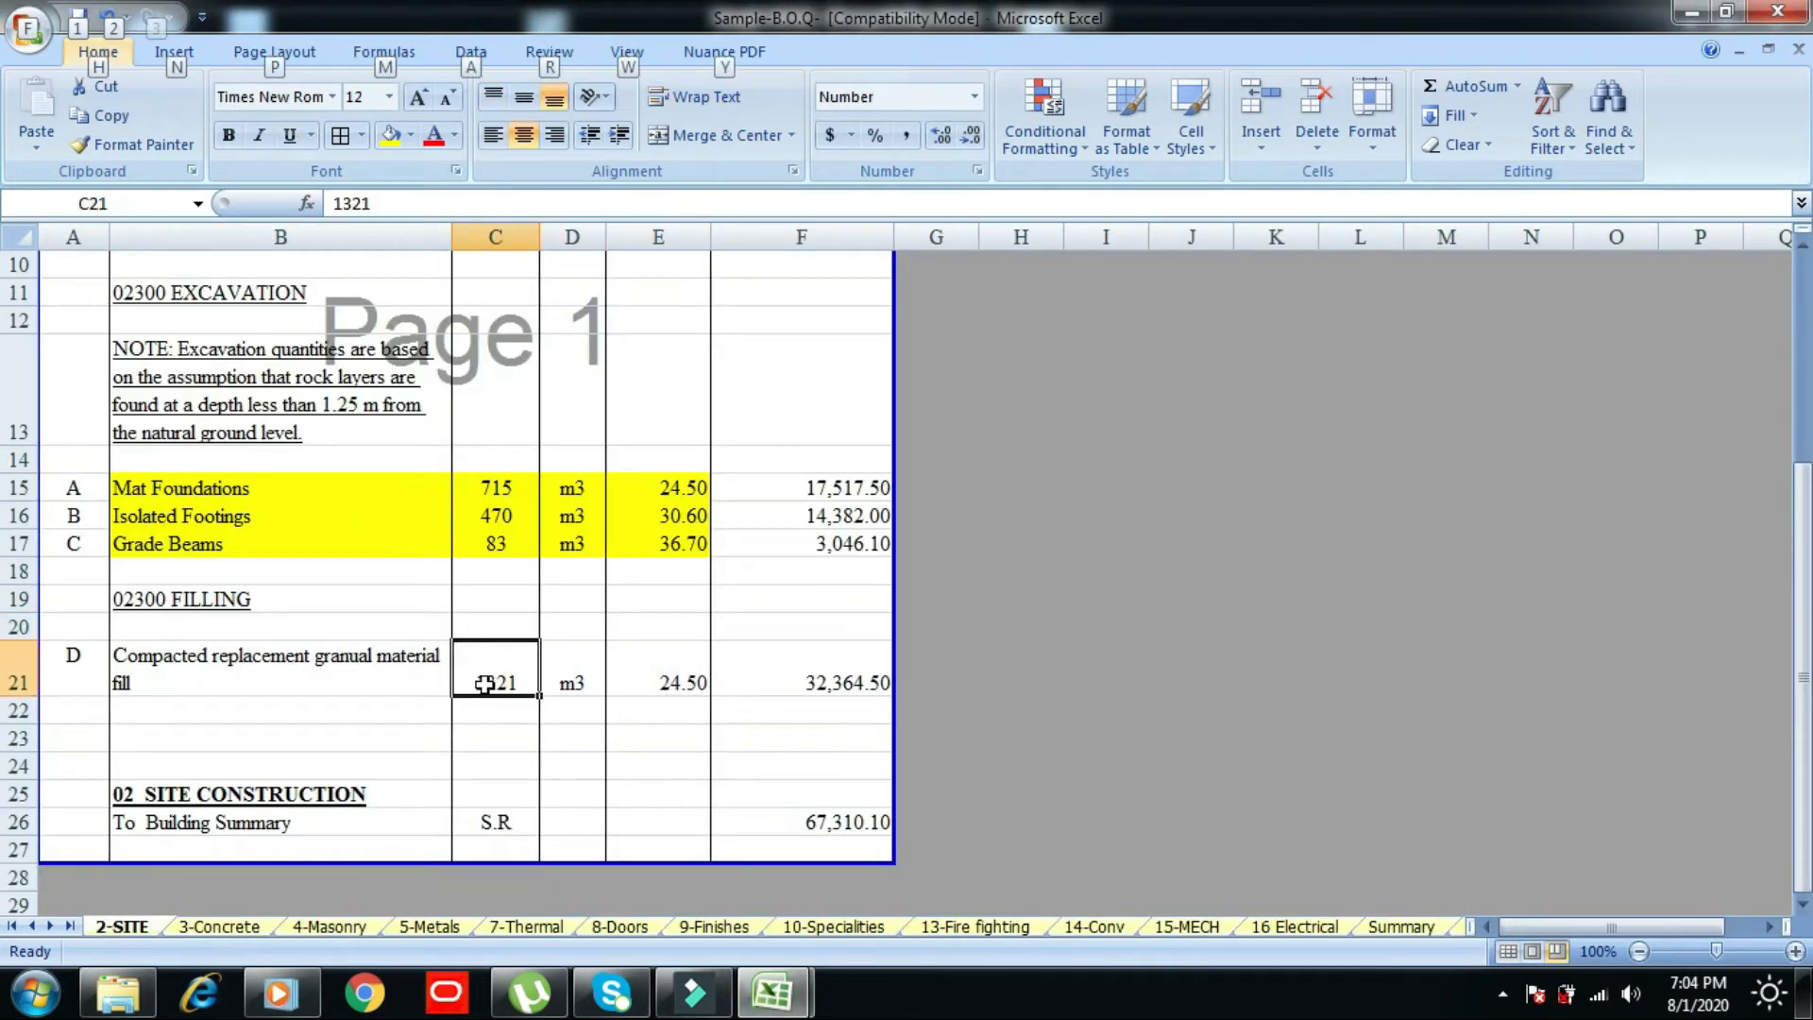
left_click_drag(494, 680, 656, 680)
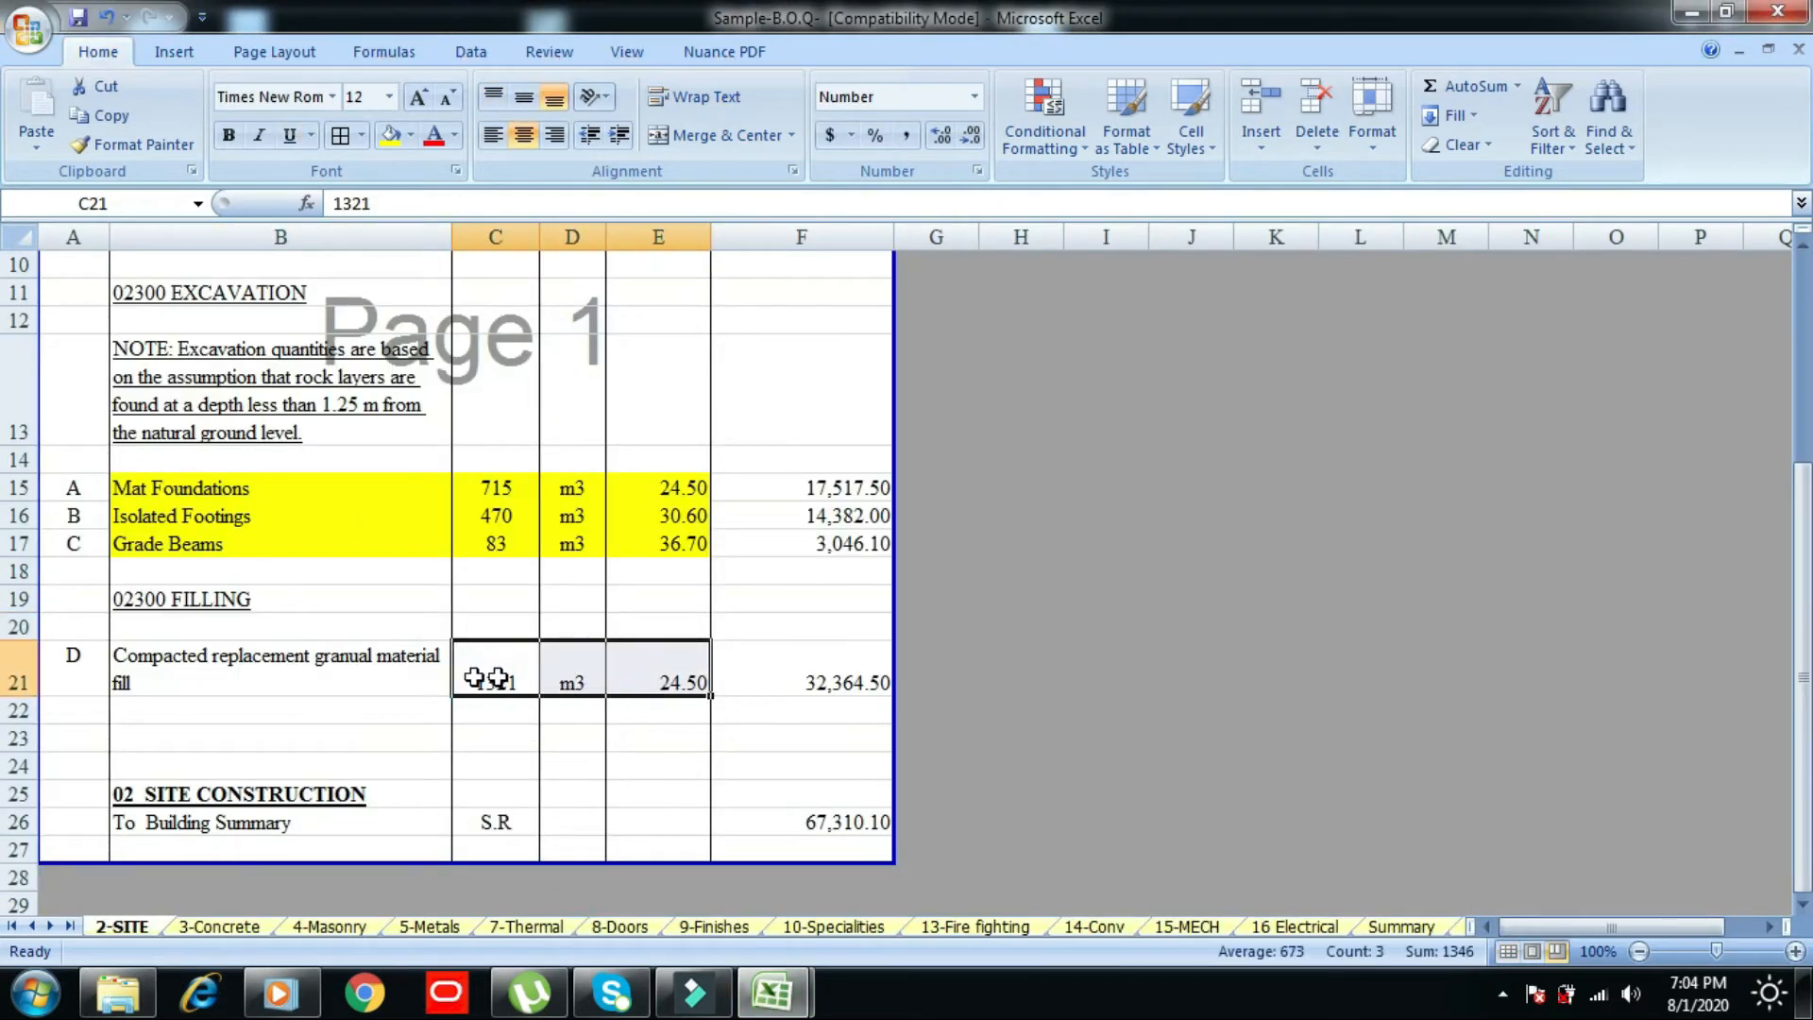
right_click(487, 679)
left_click(535, 300)
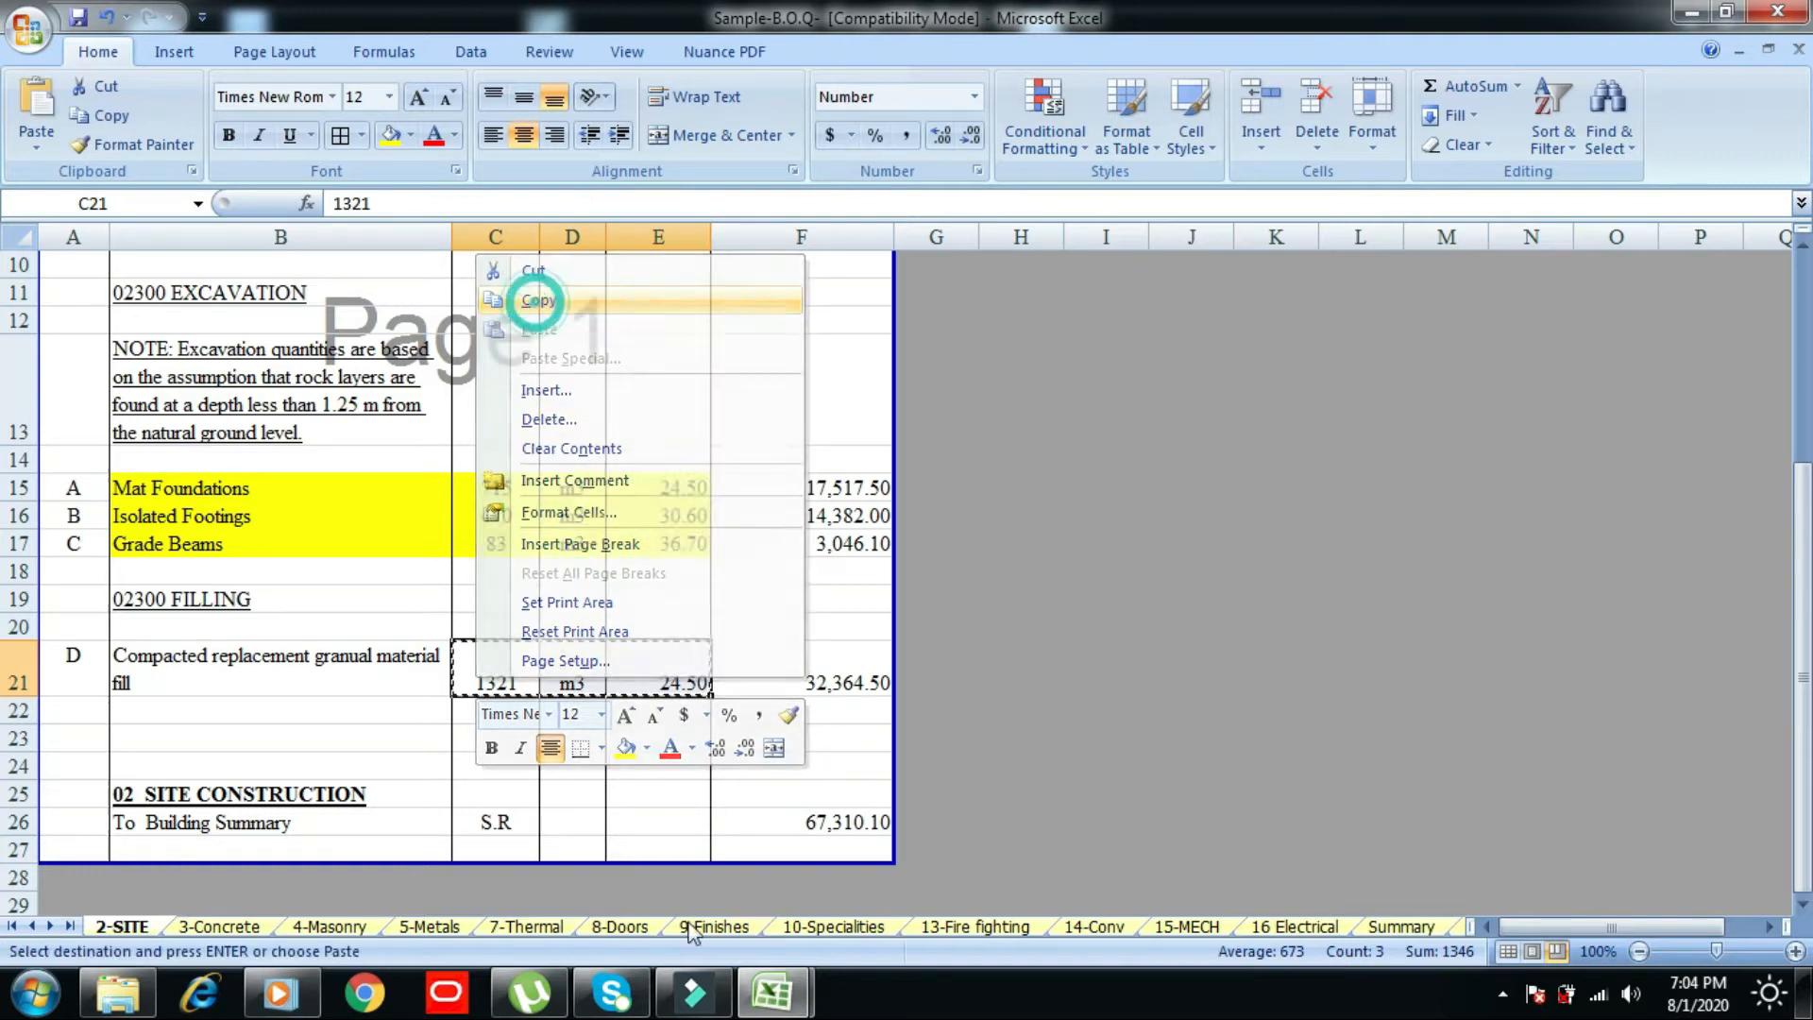
- Switch to the WBS-Data sheet workbook and paste the copied fill quantity, unit and rate into F10:H10 under Backfilling Works using Paste Special All
mouse_move(774, 990)
left_click(830, 882)
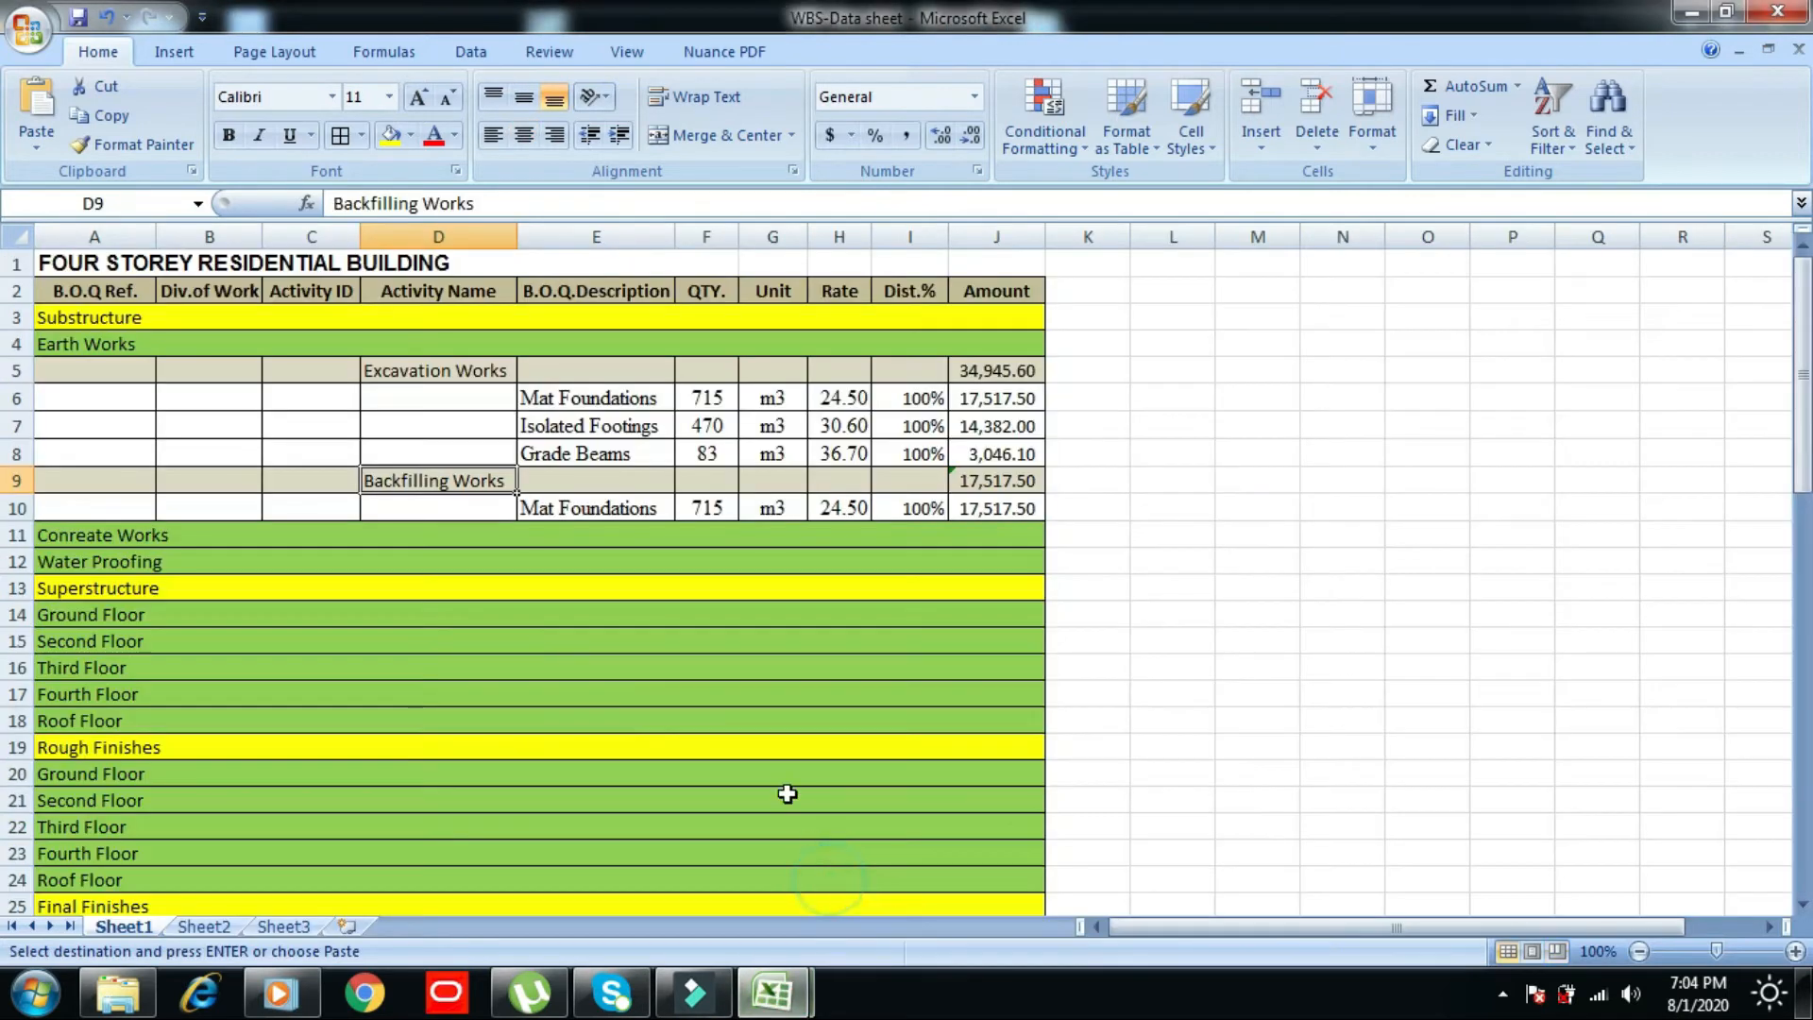
left_click(725, 509)
right_click(720, 510)
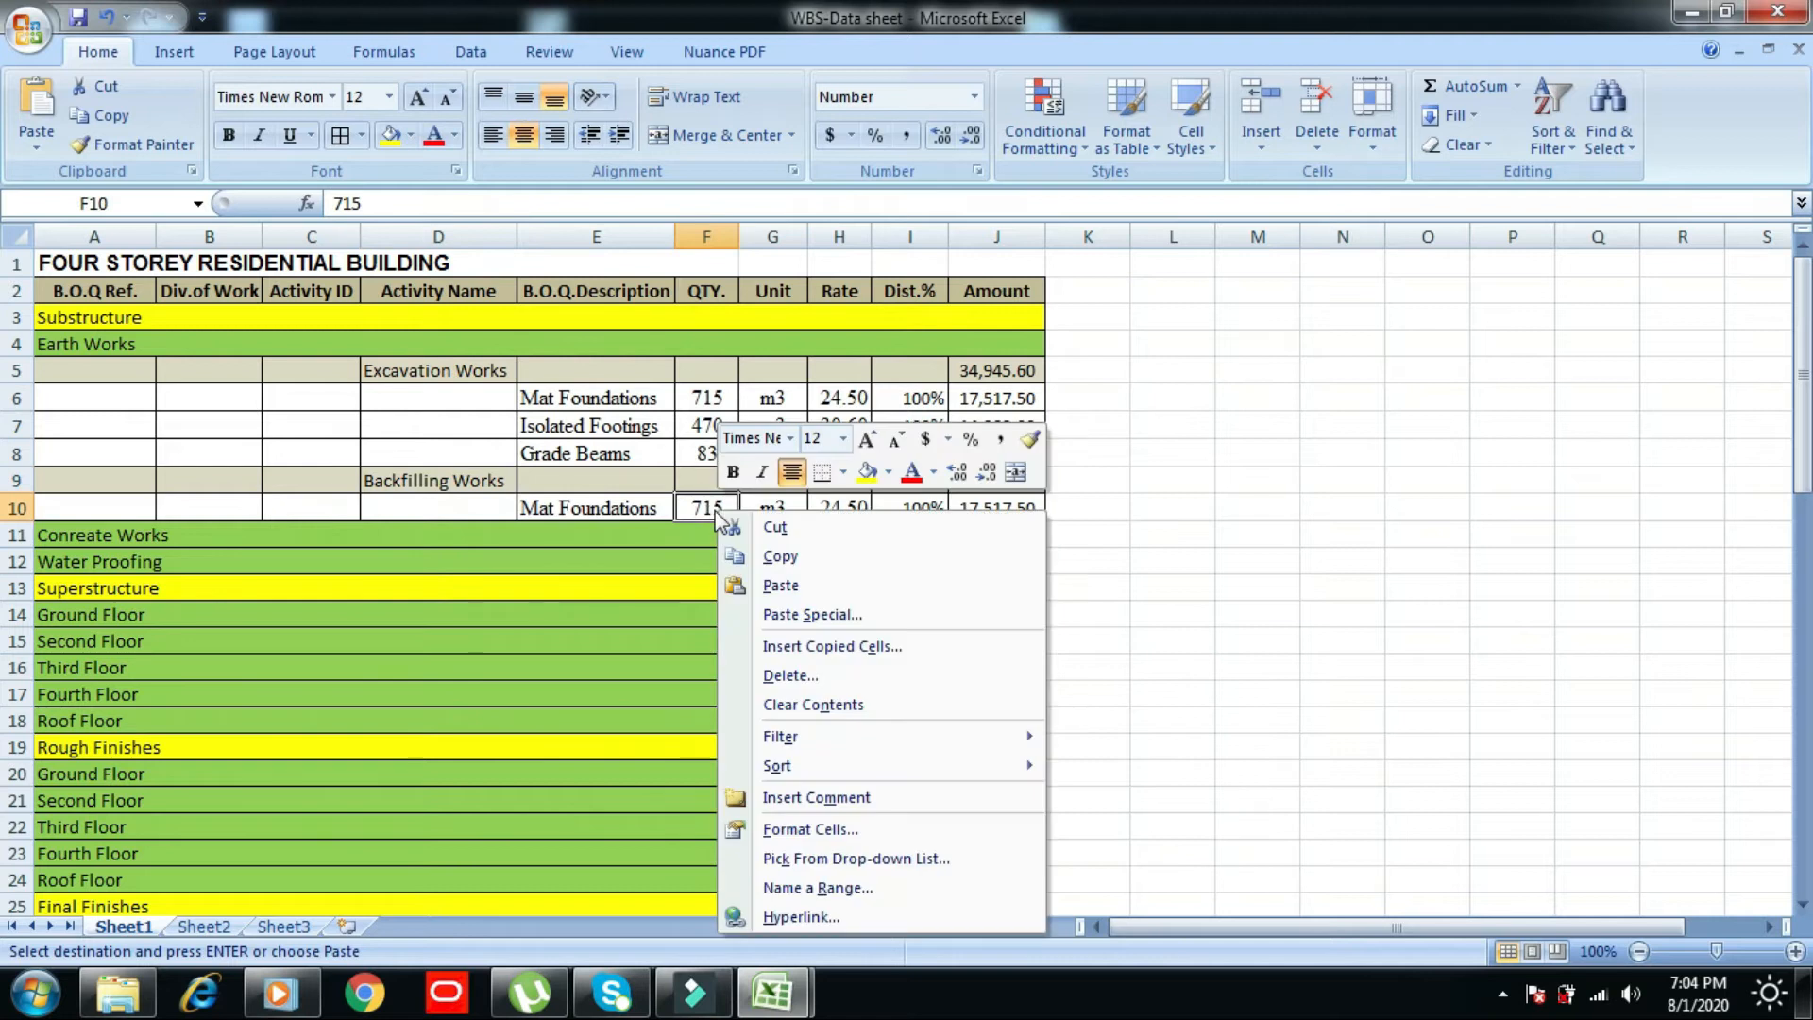
left_click(791, 614)
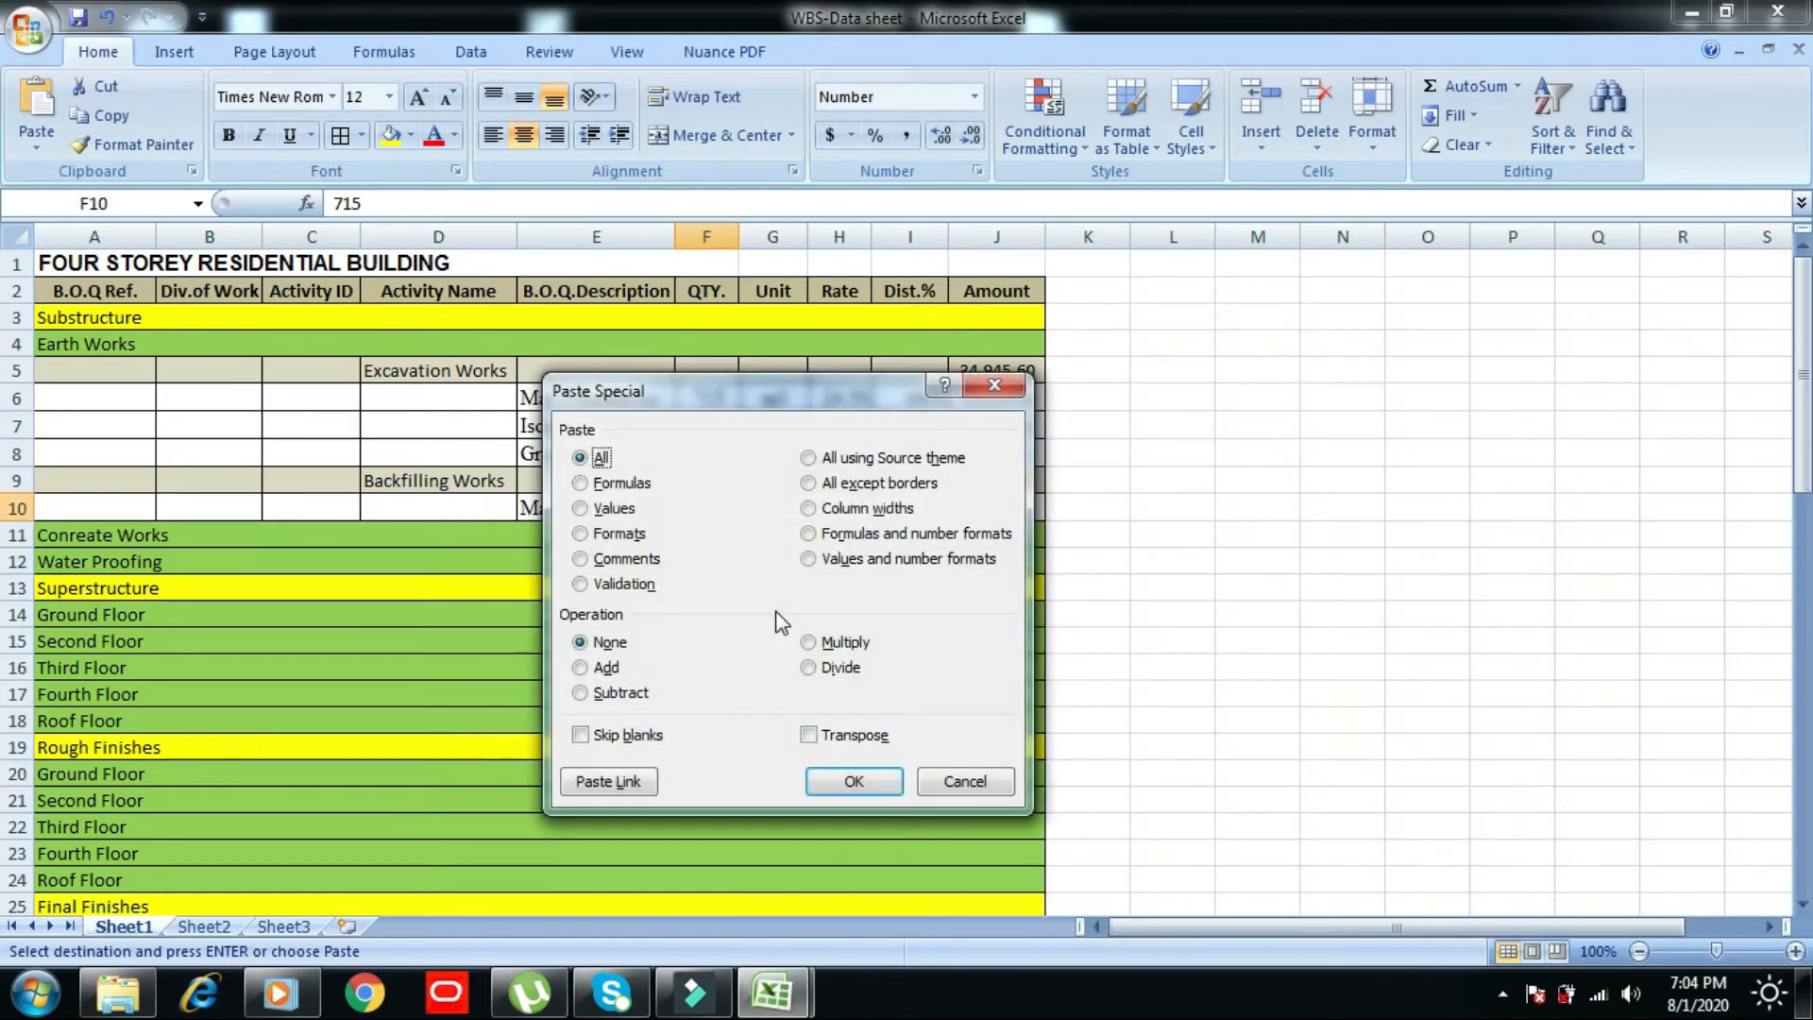
left_click(855, 781)
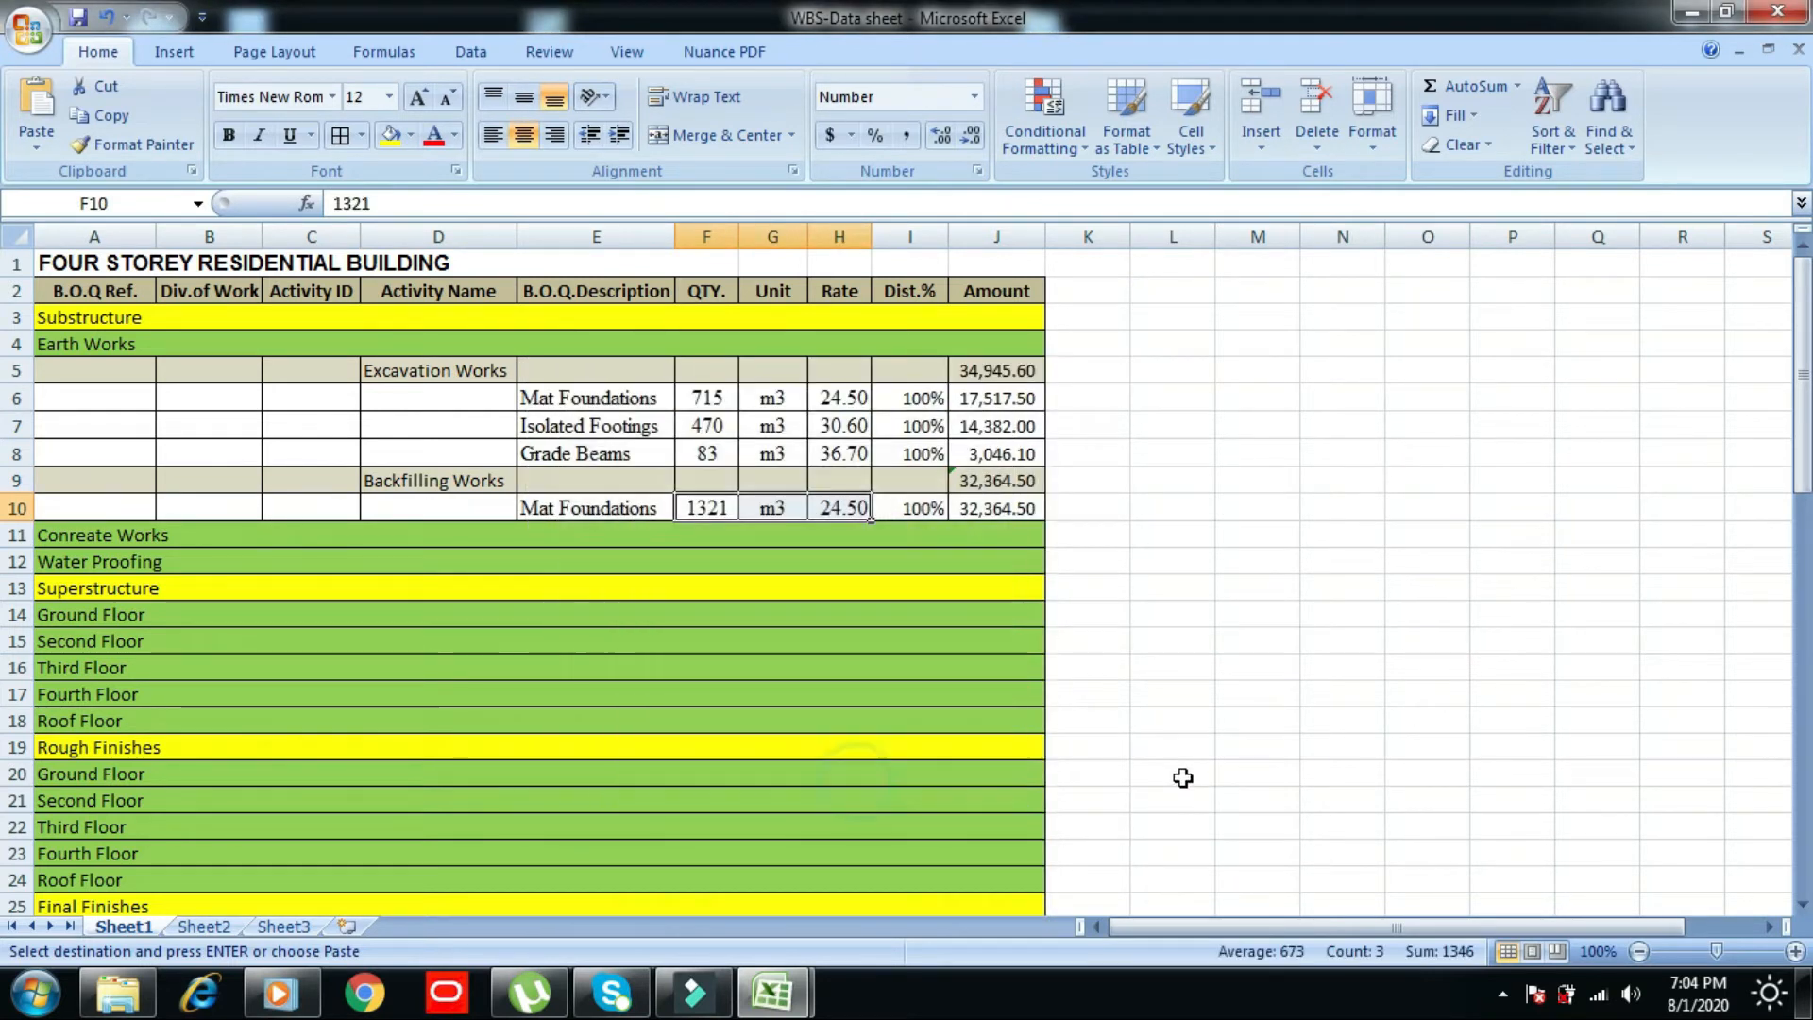
left_click(1199, 526)
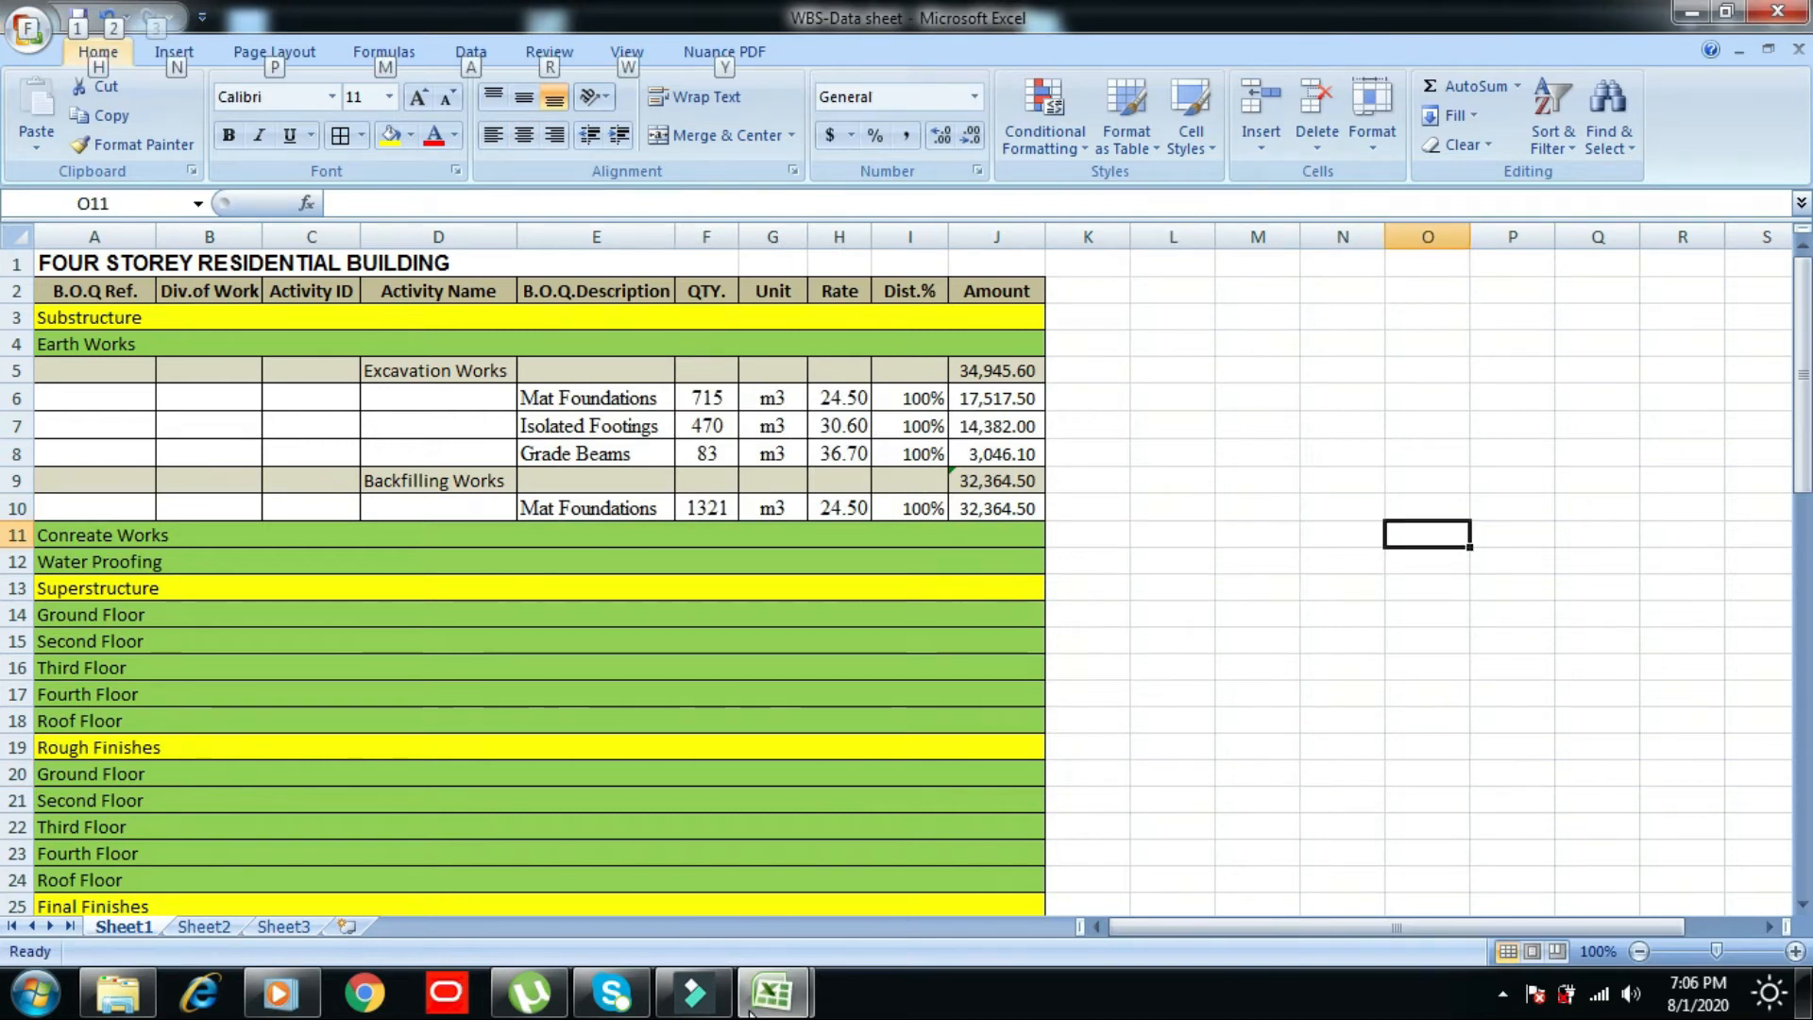
- Switch to the Sample-B.O.Q workbook and fill the compacted fill item's quantity, unit and rate cells (C21:E21) with yellow
left_click(779, 995)
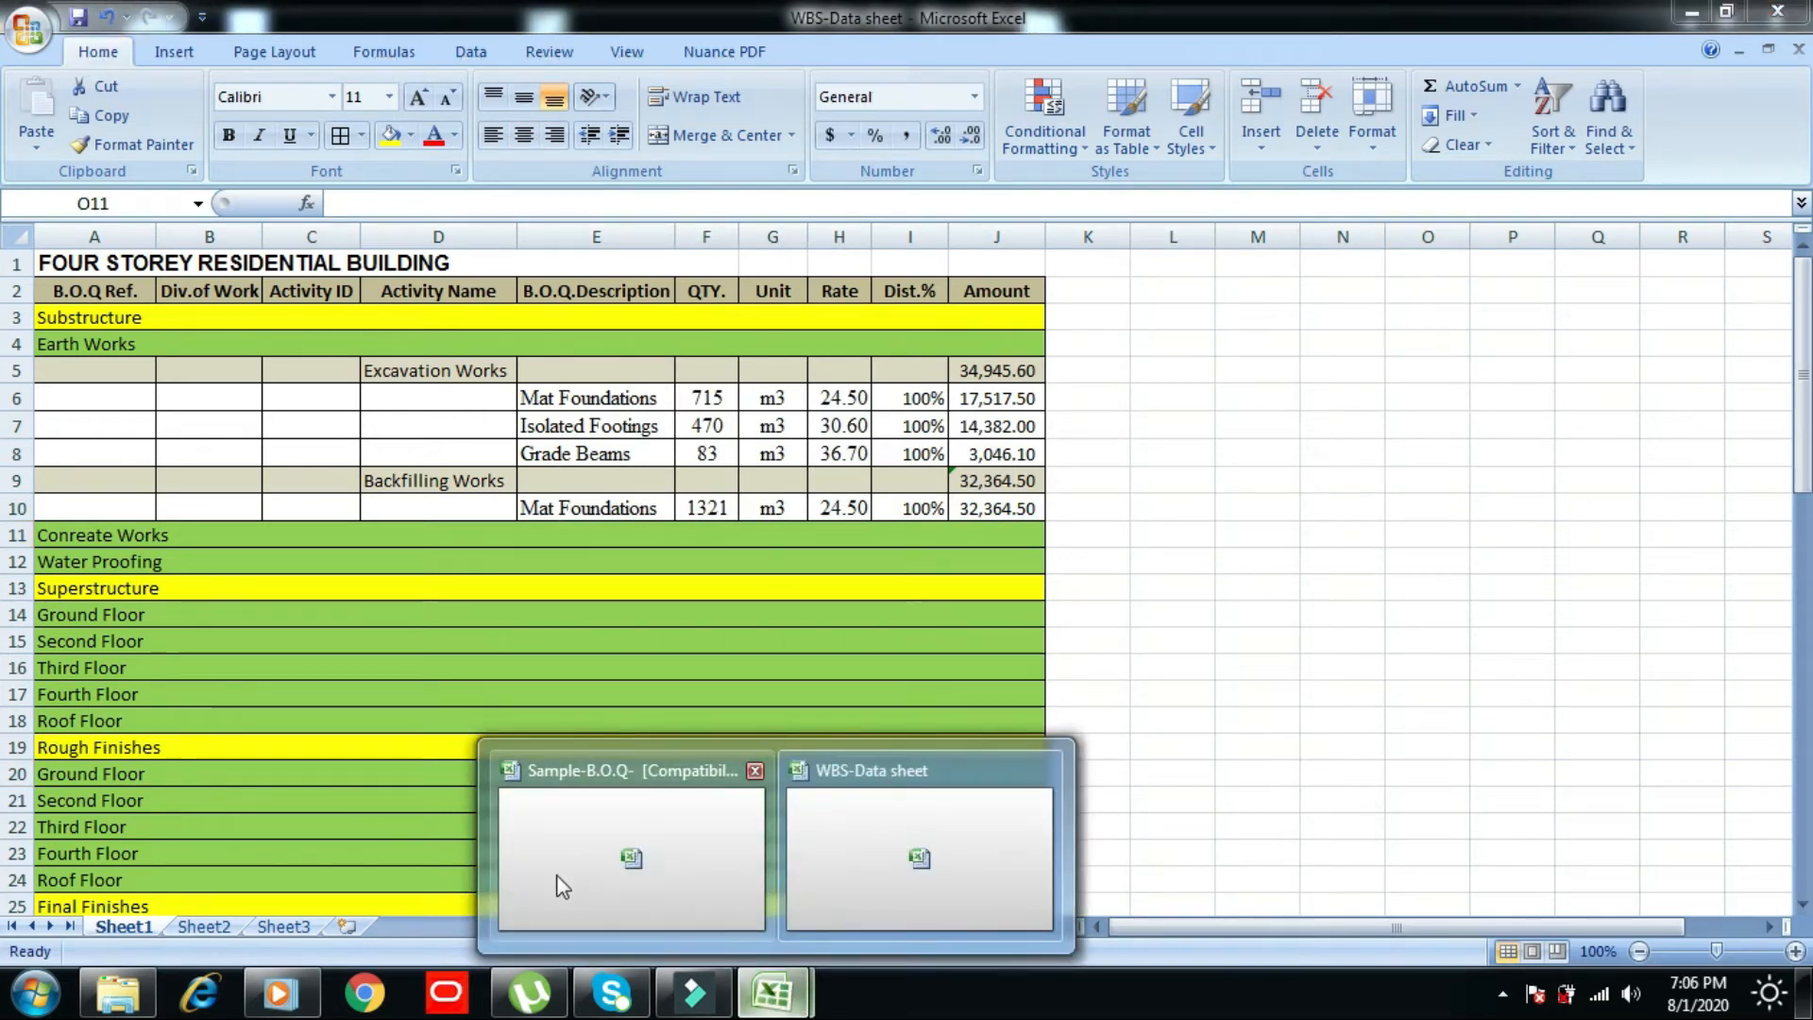
left_click(563, 886)
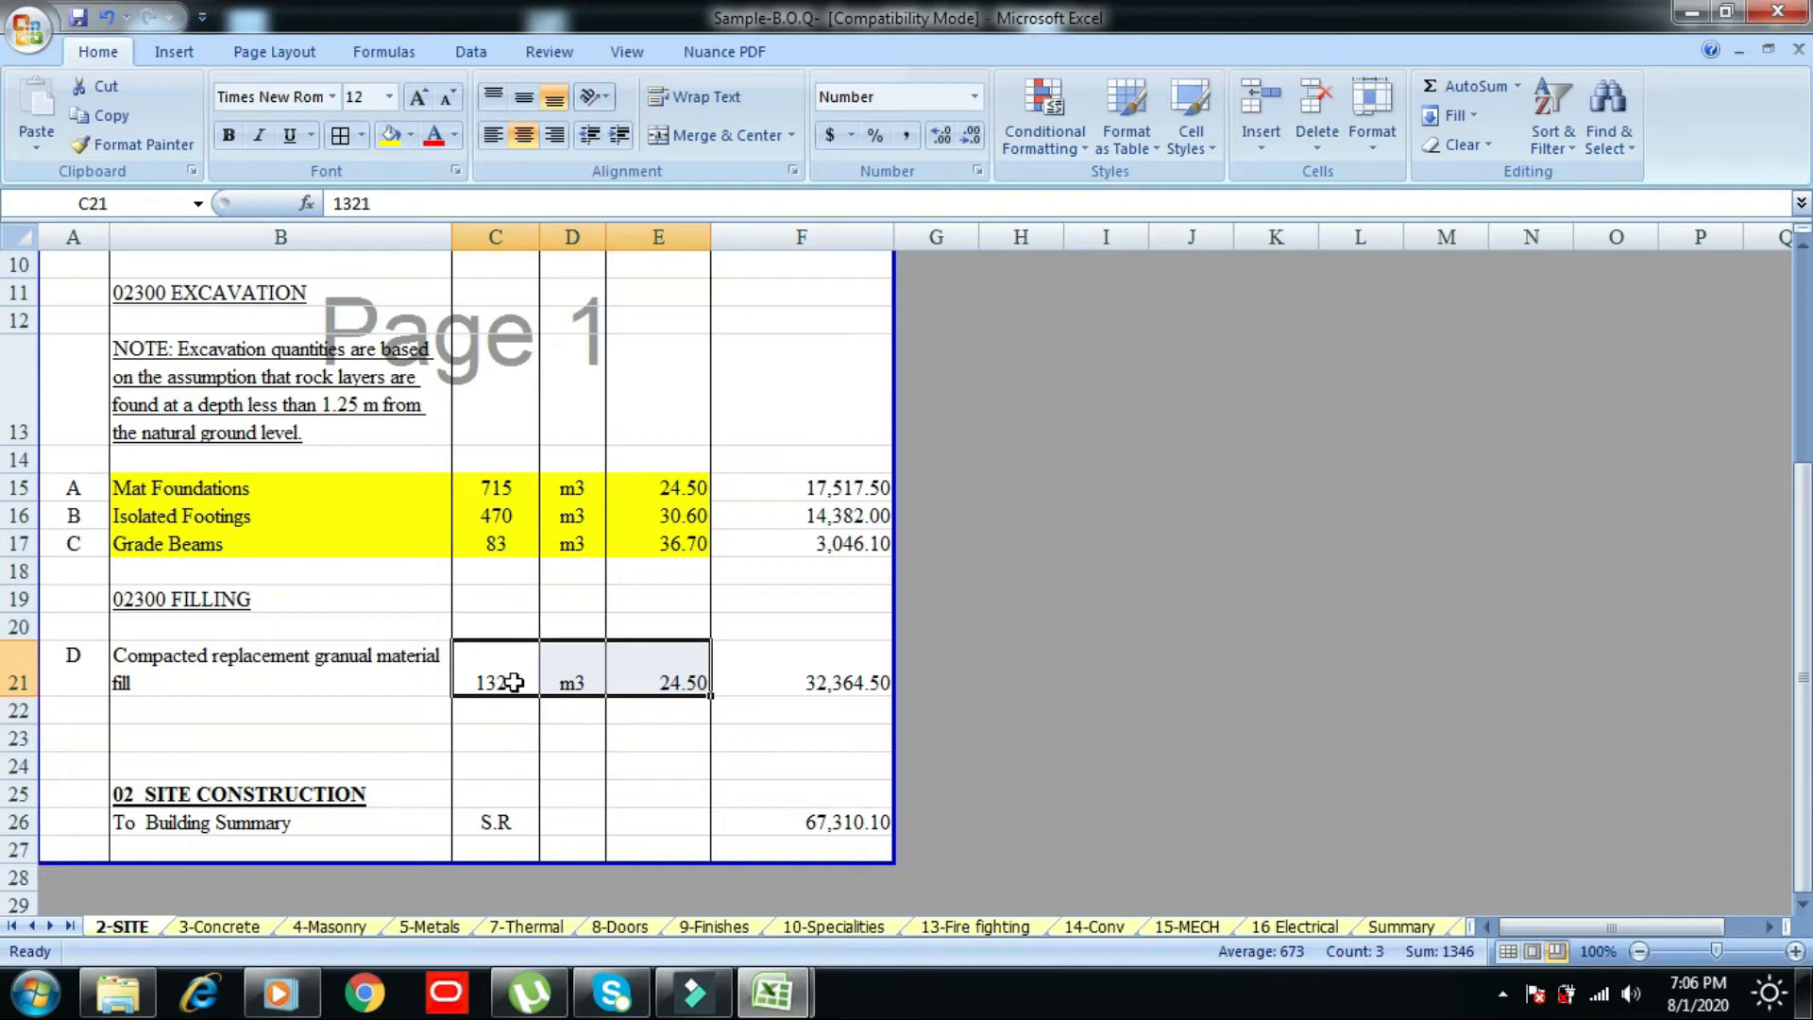
left_click(391, 137)
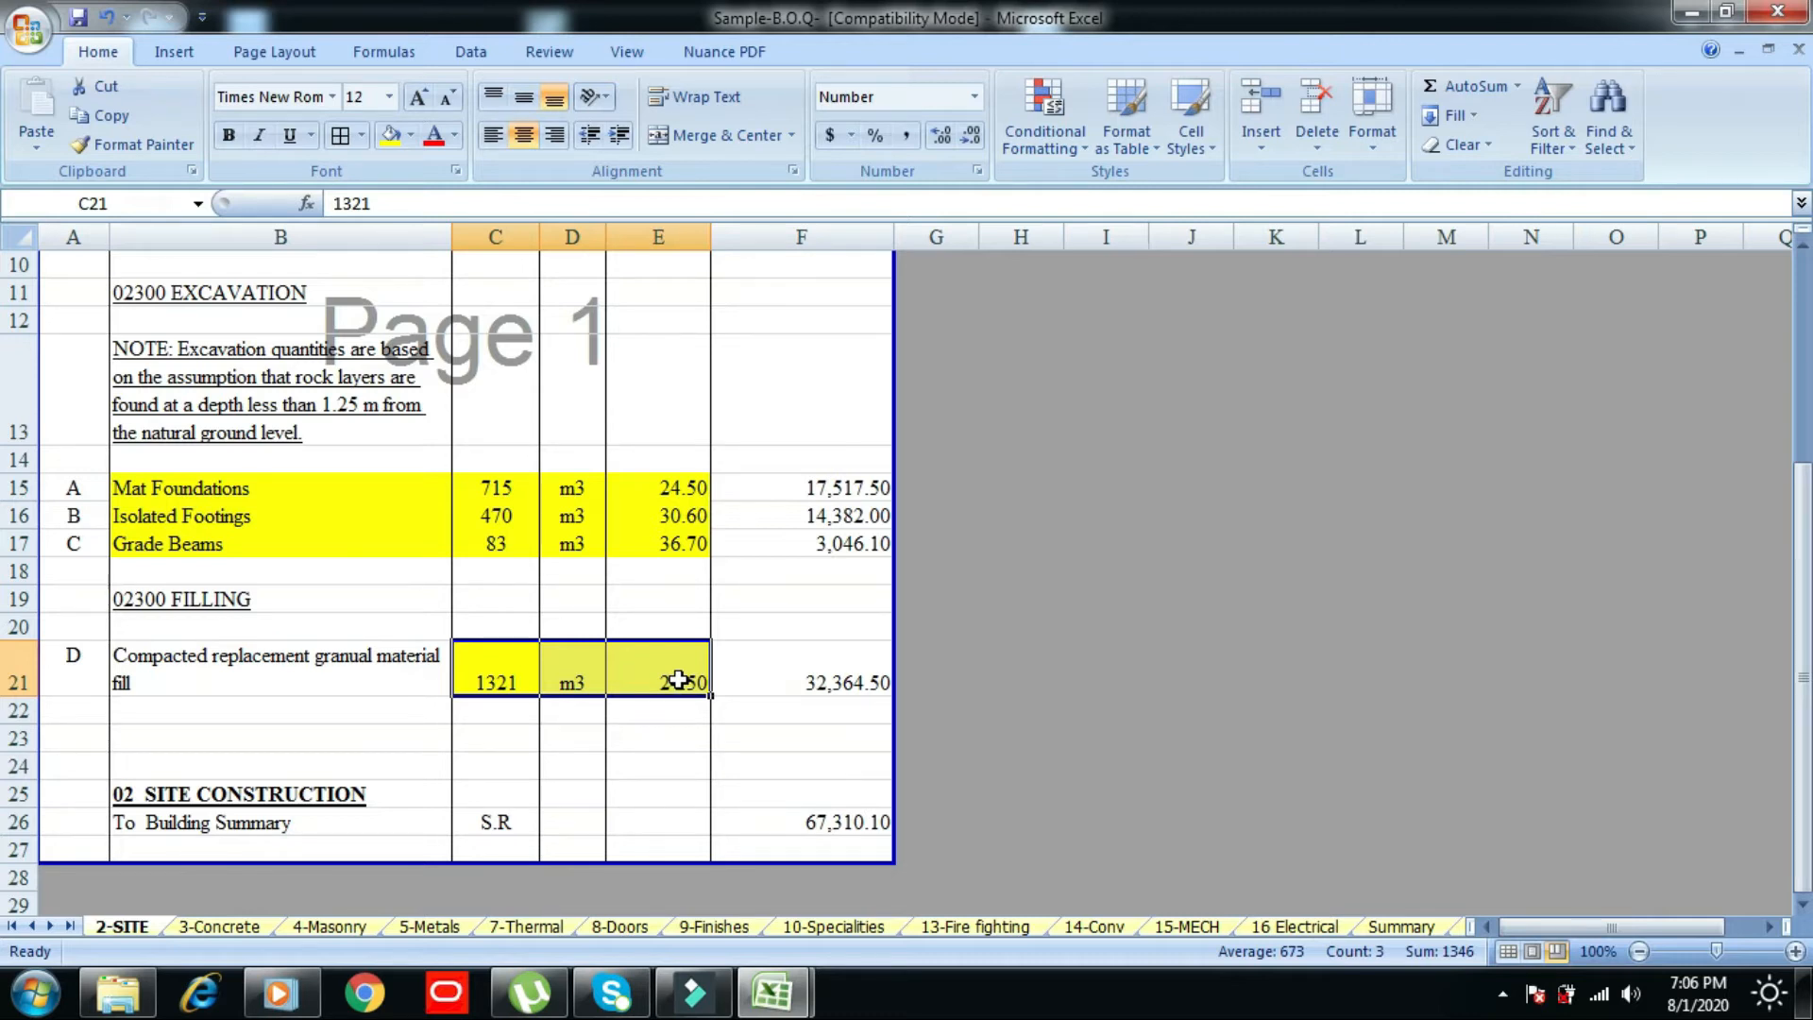
- Switch to the WBS-Data sheet workbook and enter 2 as the Div.of Work in B6, B7, B8 and B10
key("alt+Tab")
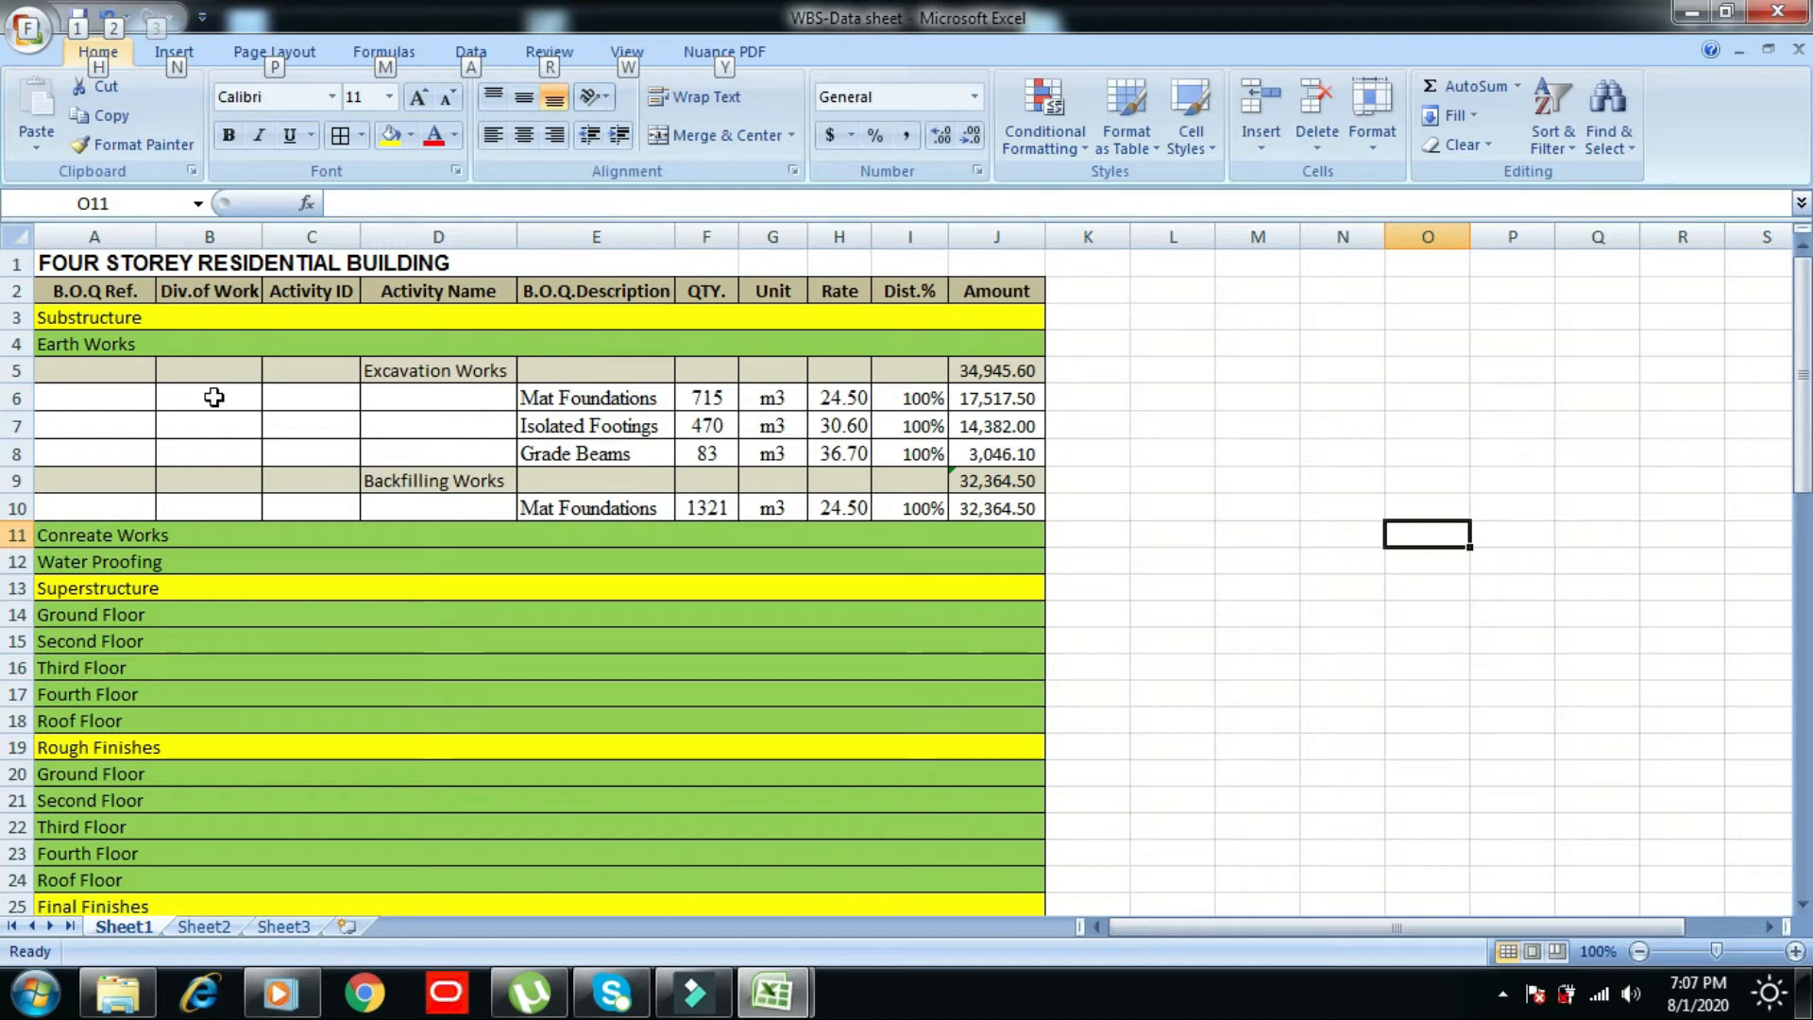
left_click(214, 398)
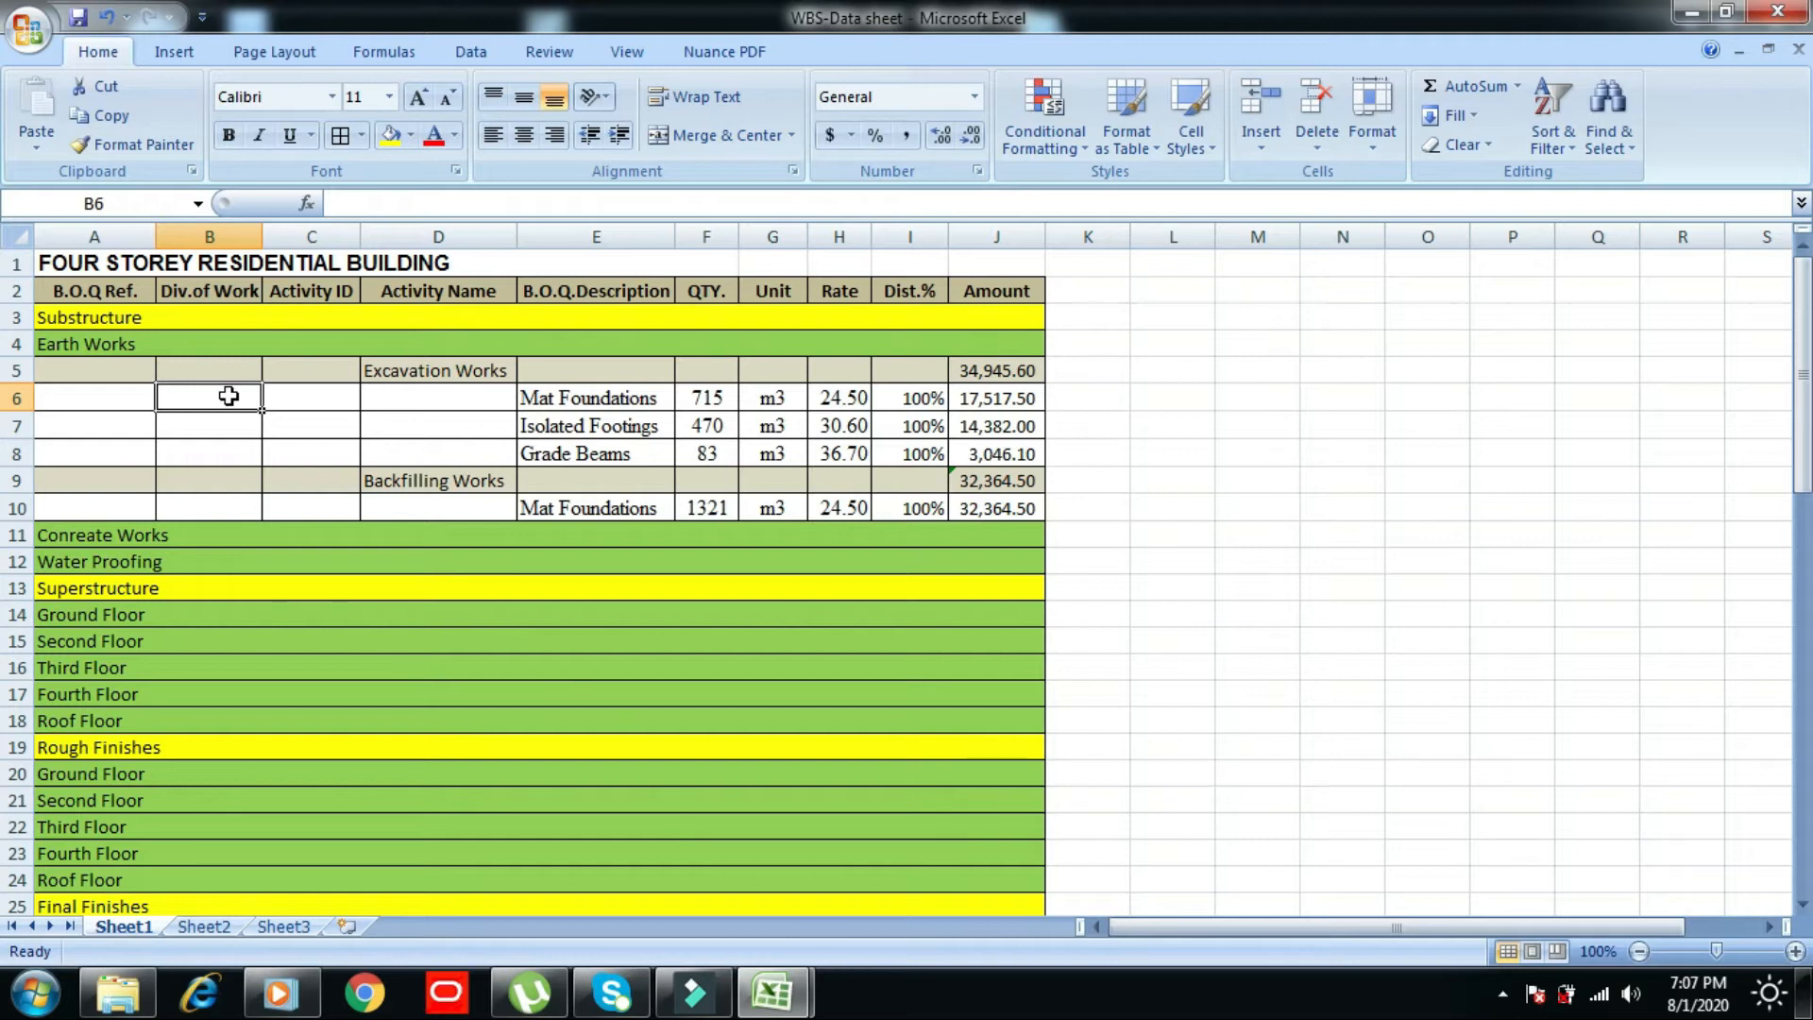
type("2")
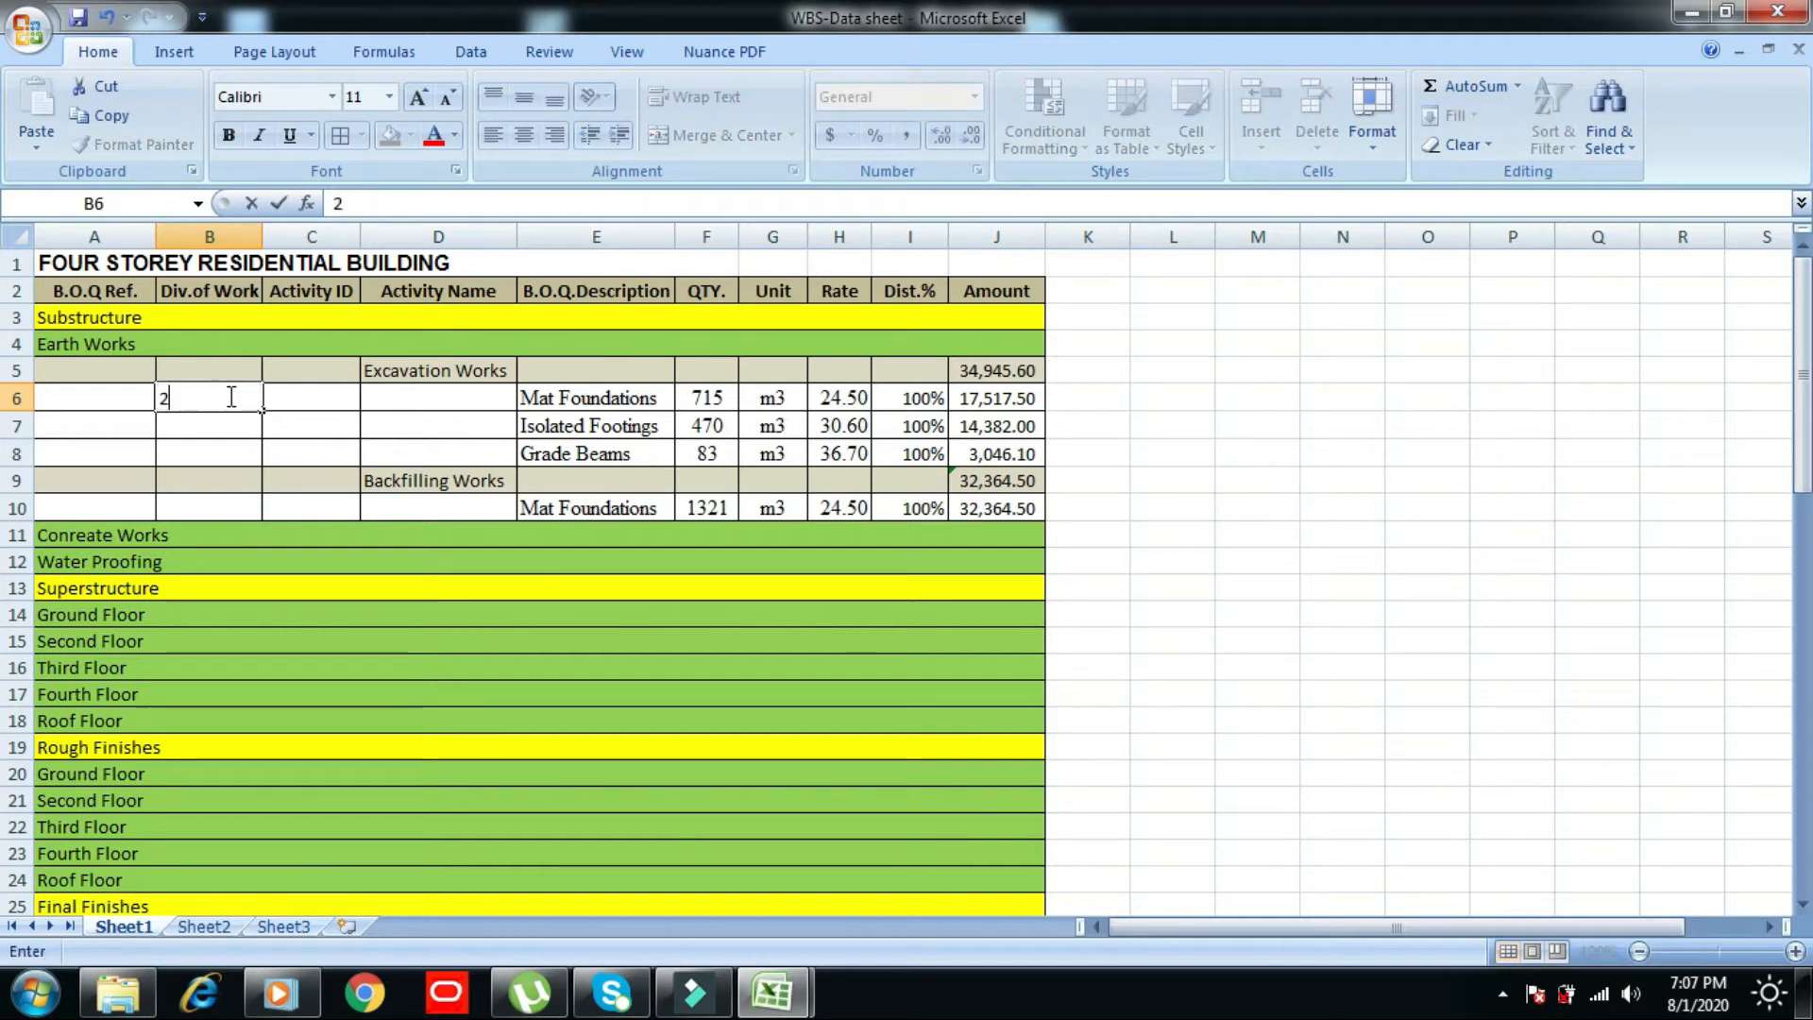
left_click(186, 436)
type("2")
left_click(194, 455)
type("2")
left_click(215, 507)
type("2")
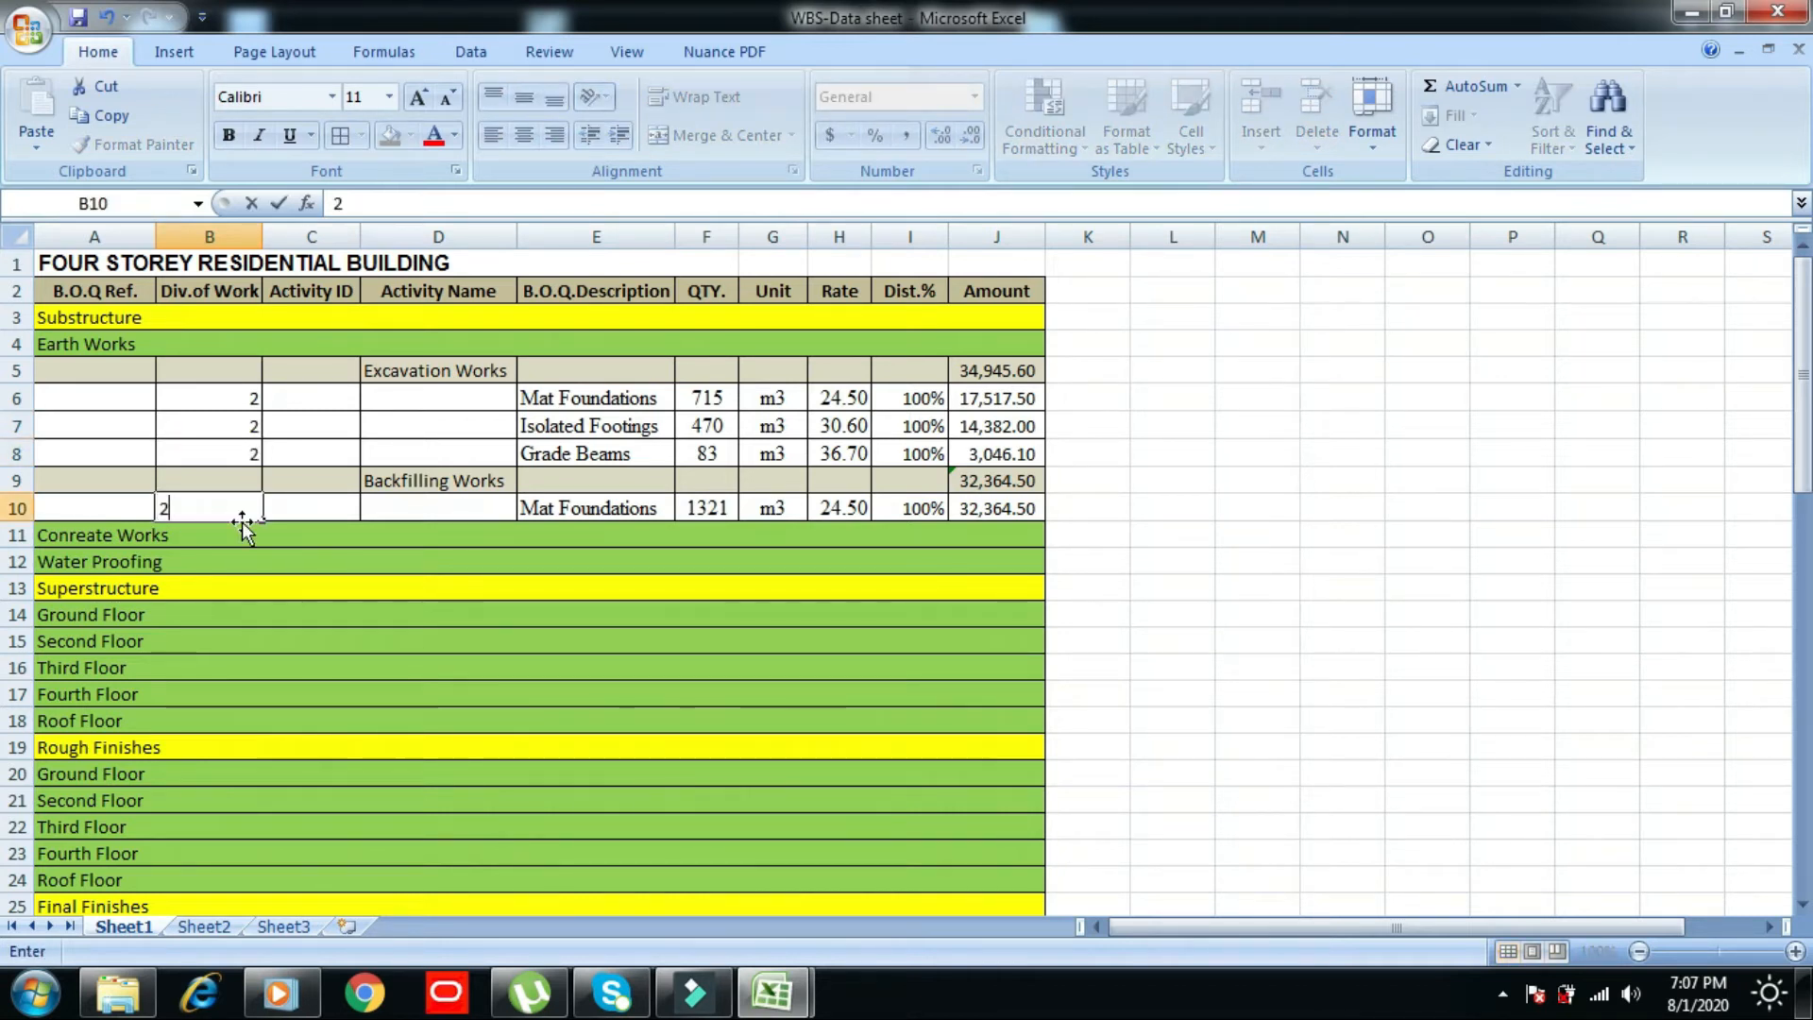
key("Return")
- Center the Div.of Work values in B6:B10
left_click(215, 399)
left_click_drag(227, 413, 241, 510)
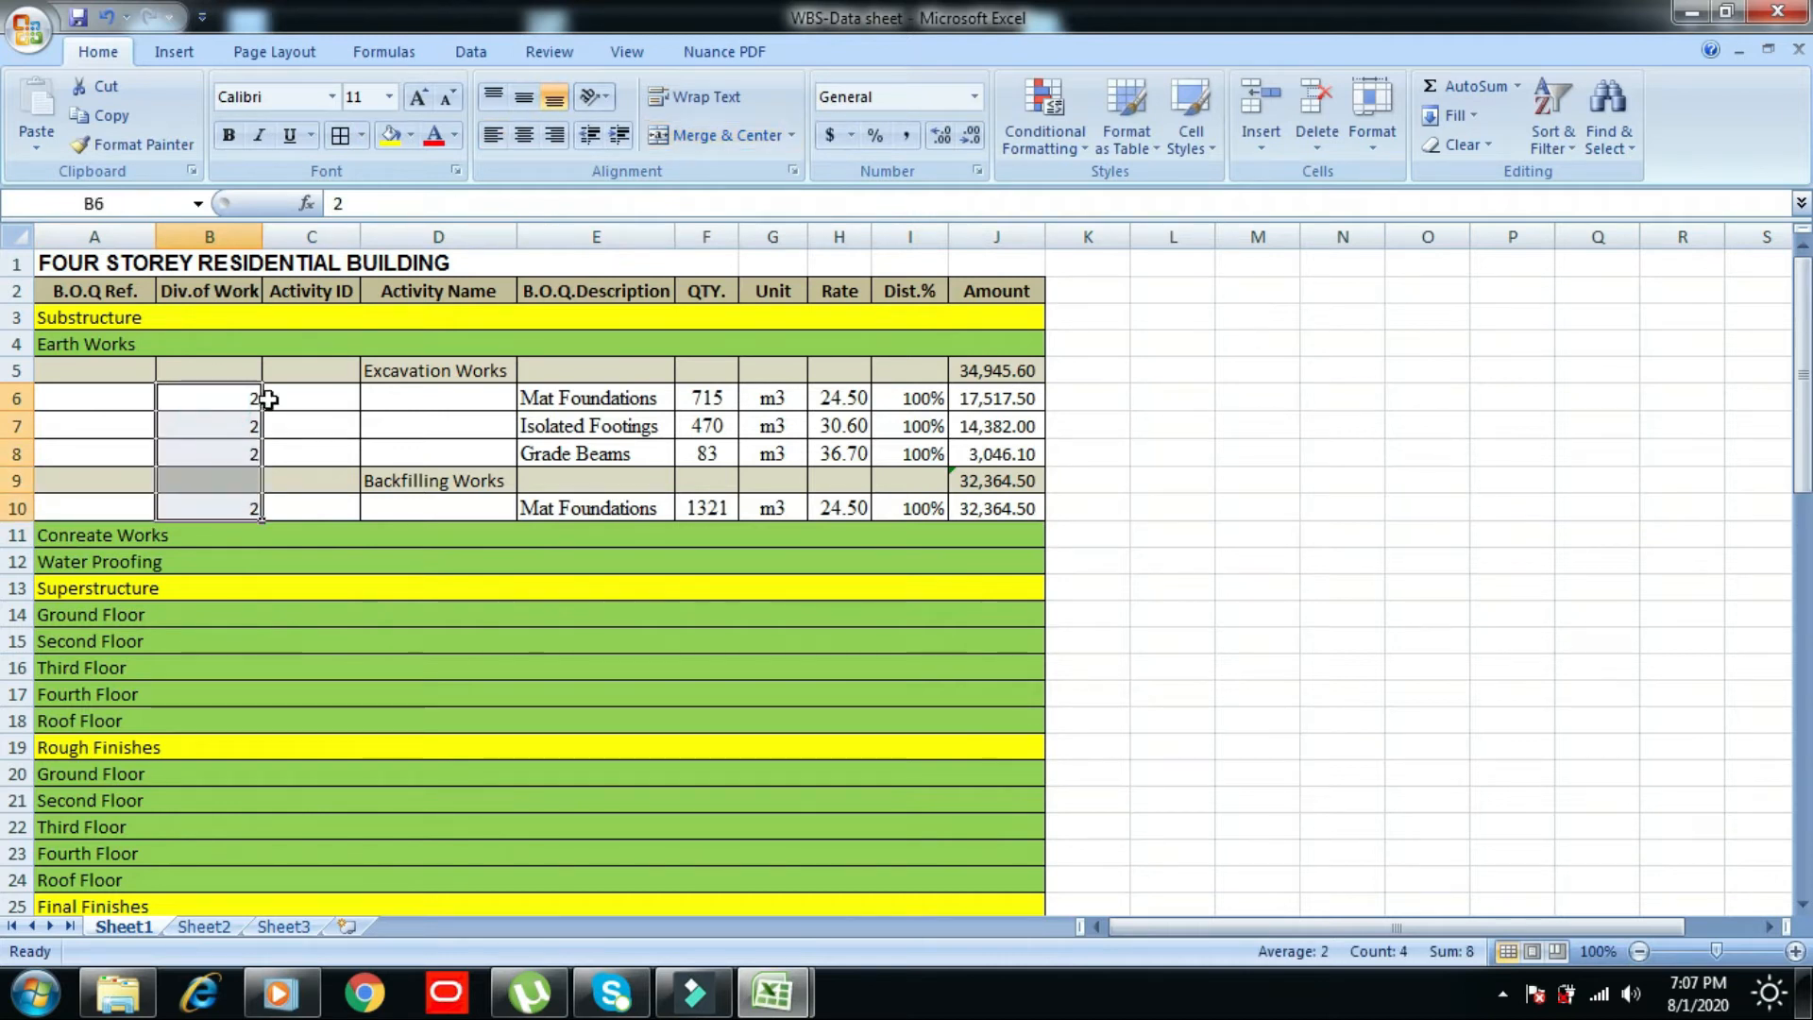
left_click(524, 137)
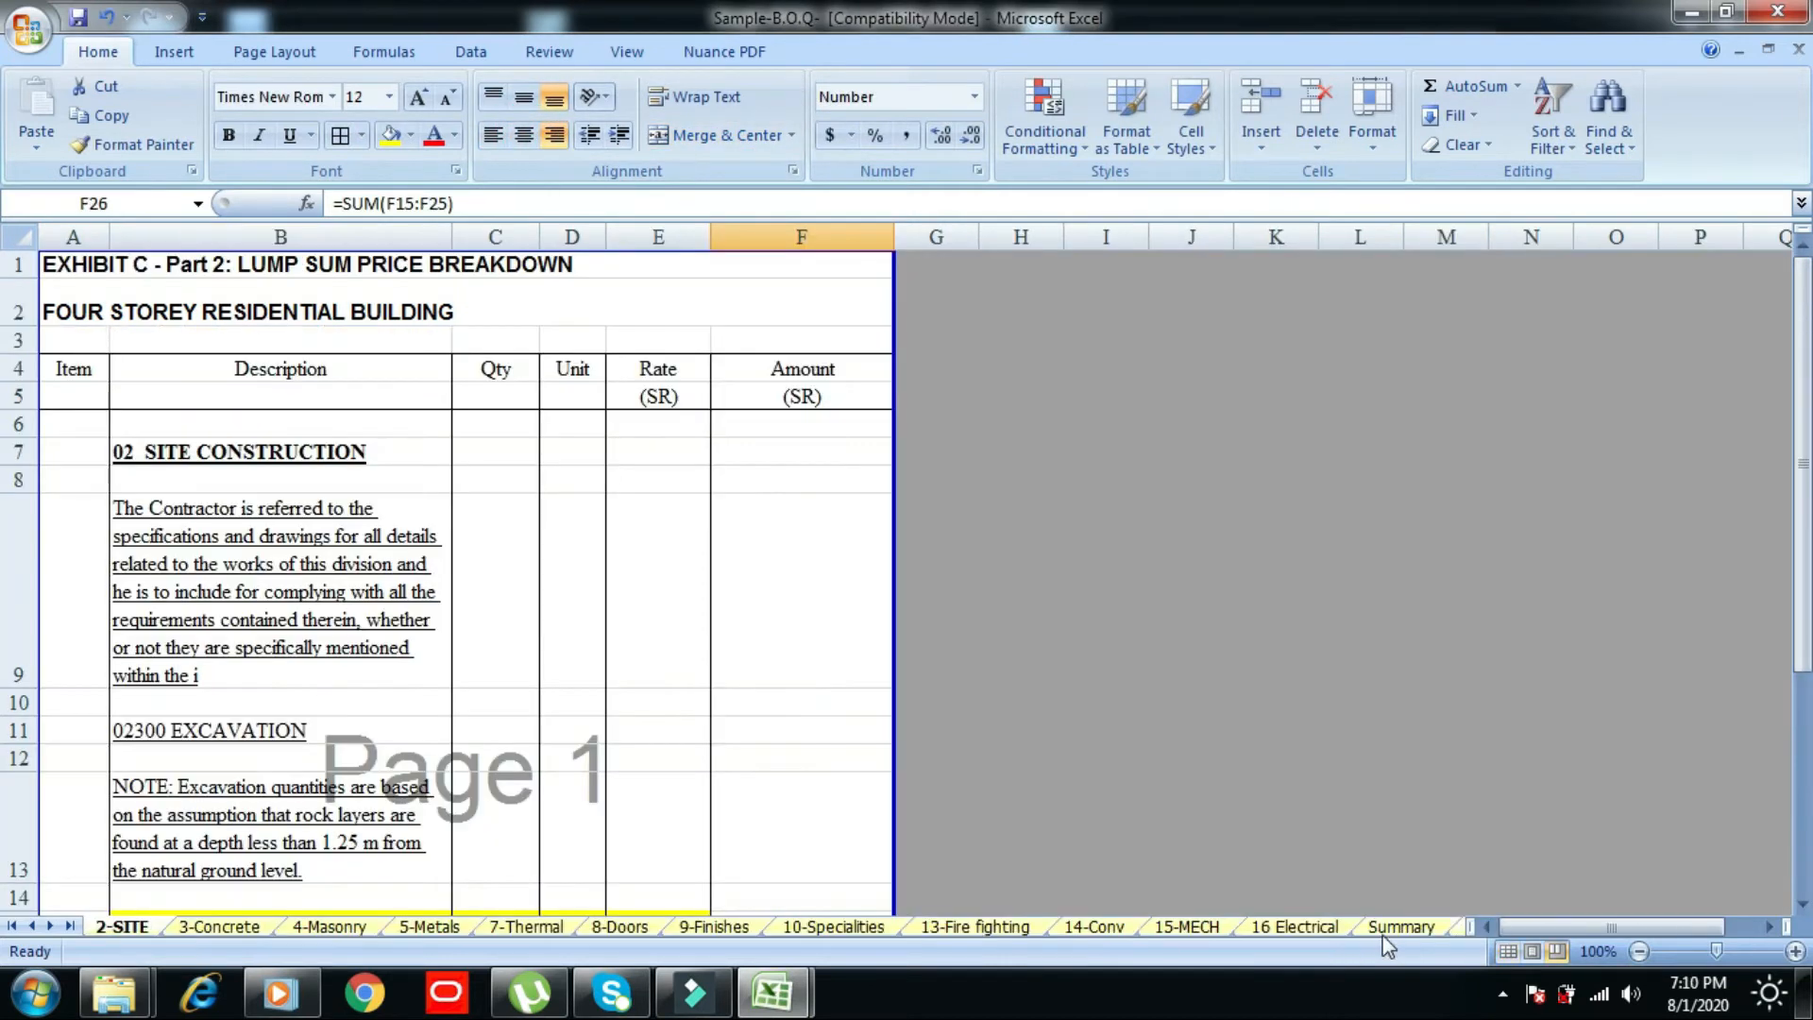
- Check the Blinding 11 Mpa items on the 3-Concrete sheet of Sample-B.O.Q and return to the WBS-Data sheet workbook
left_click(212, 929)
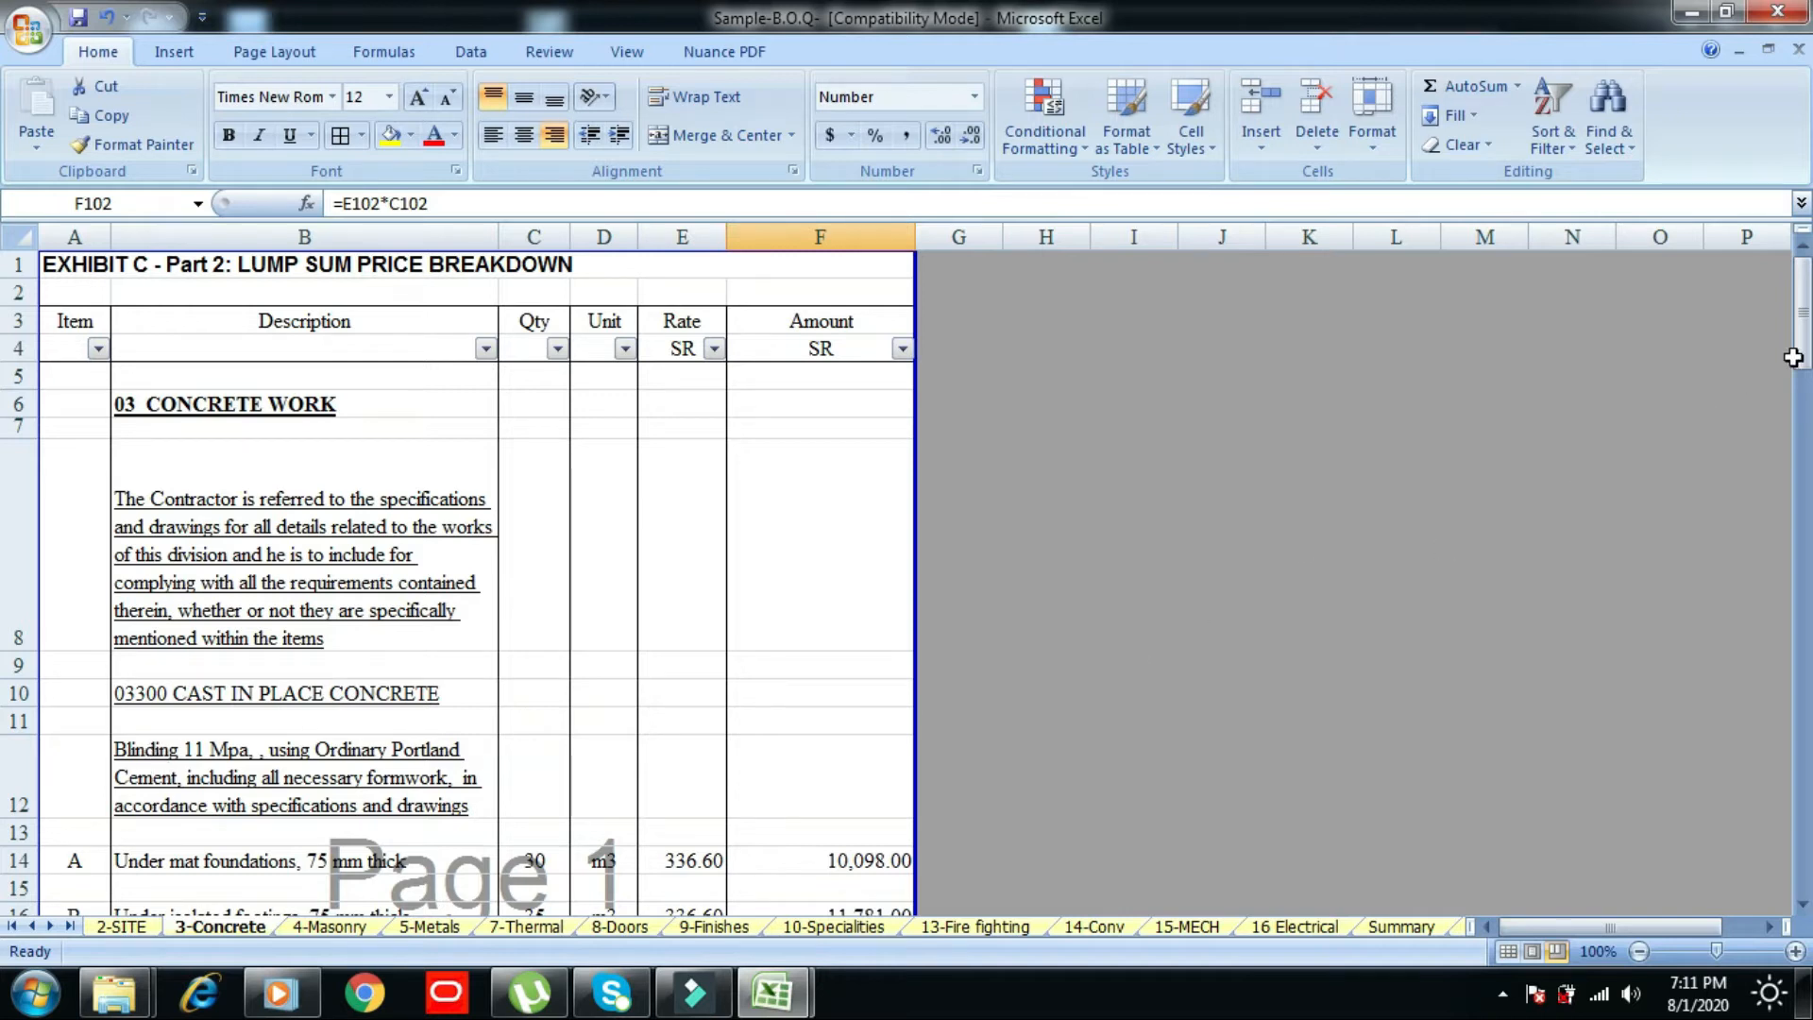
left_click_drag(1803, 333, 1805, 373)
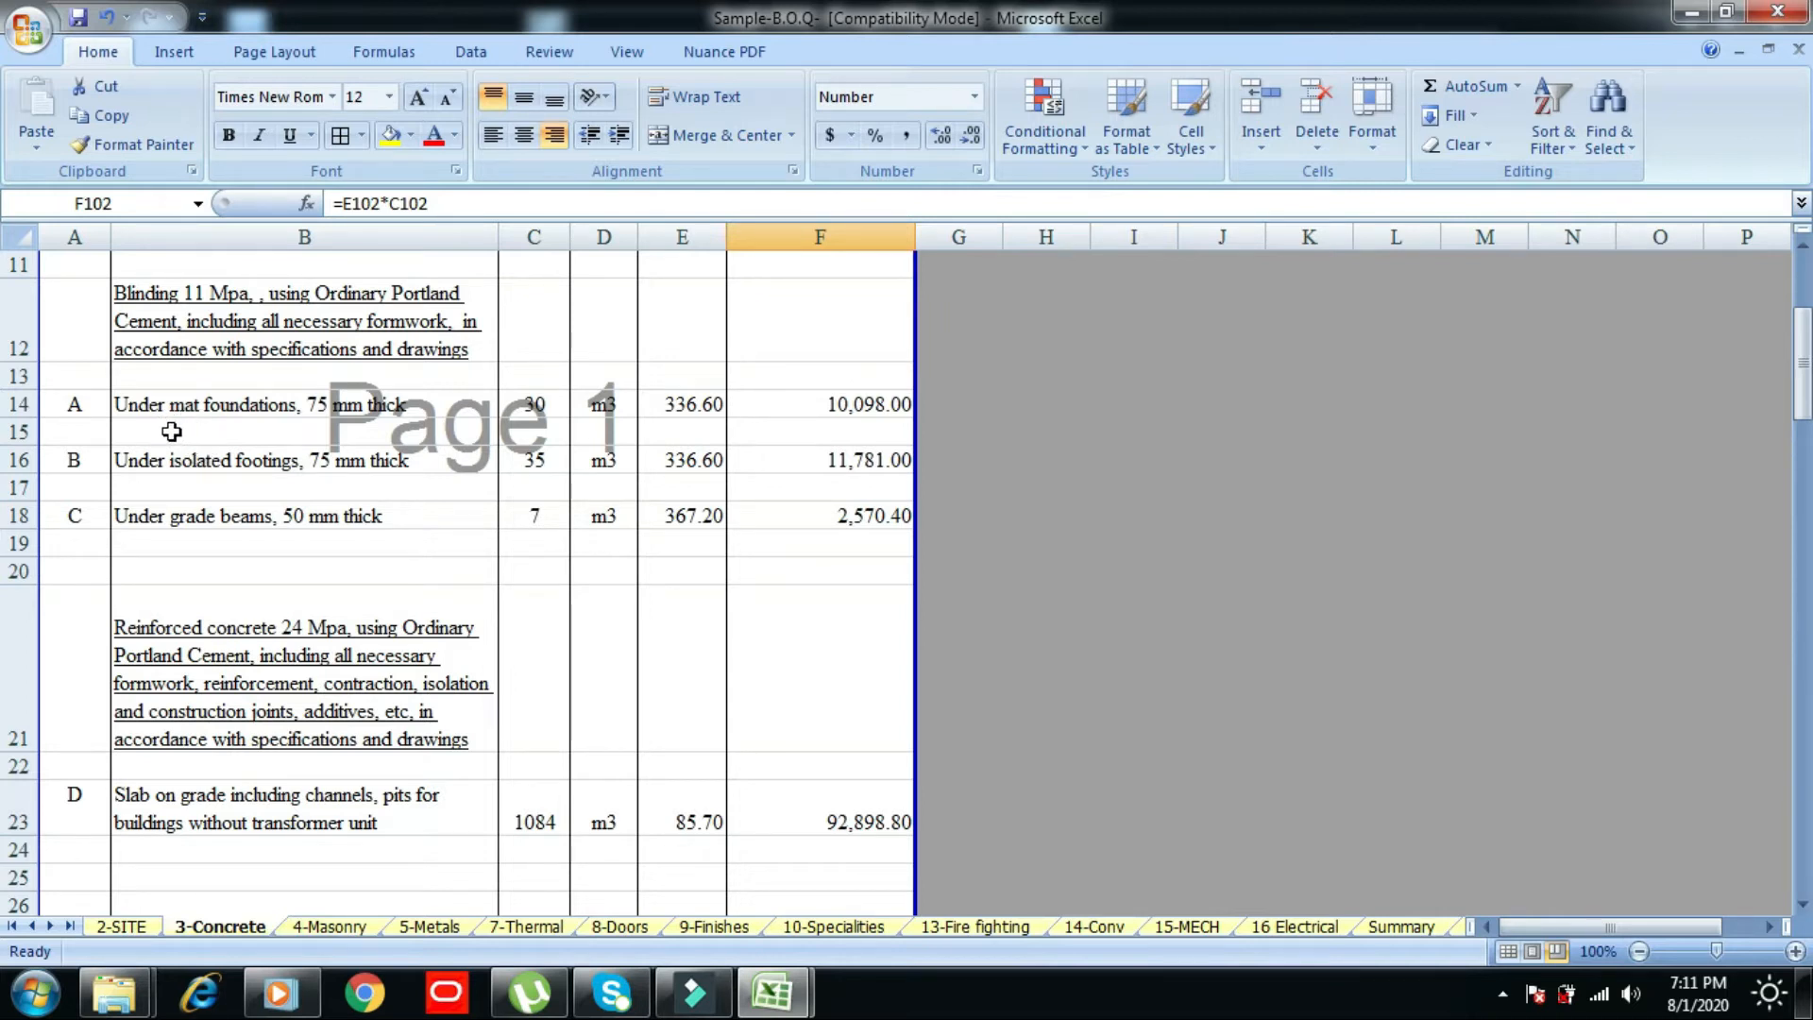
key("alt+Tab")
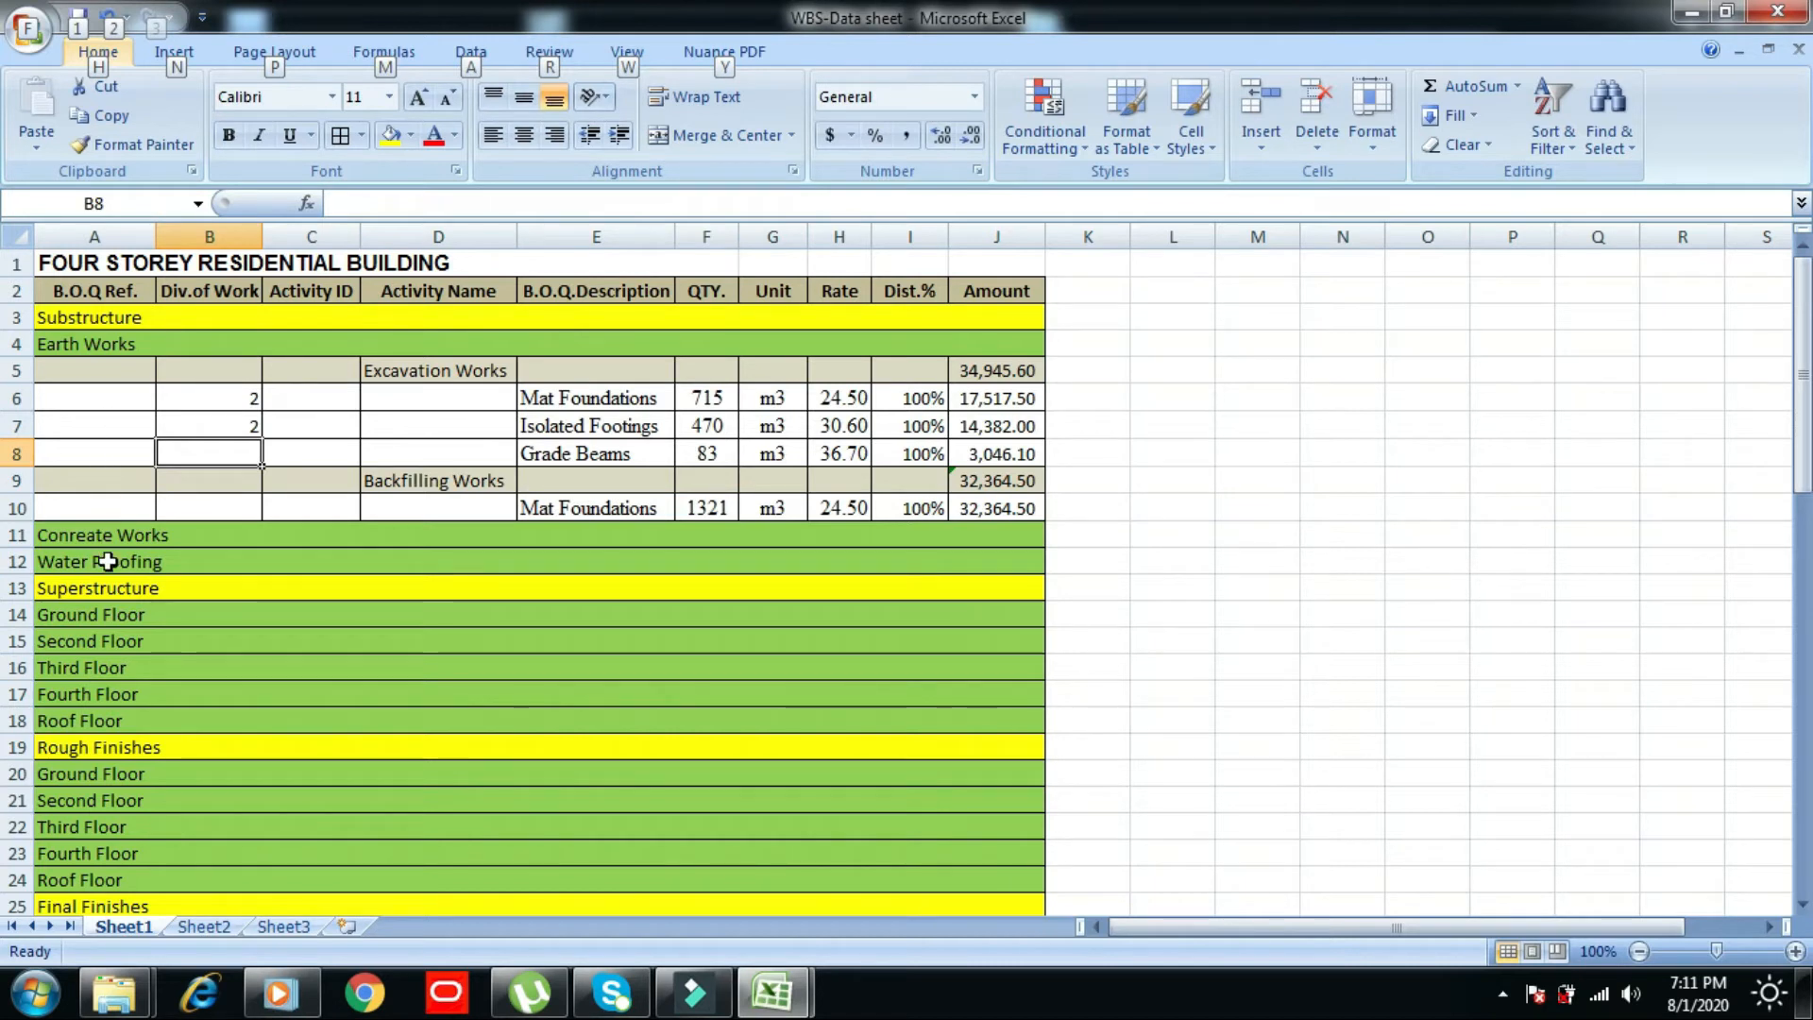
- Copy the Excavation Works block (A5:J8) and insert it above Water Proofing, shifting cells down
left_click_drag(69, 369, 1003, 445)
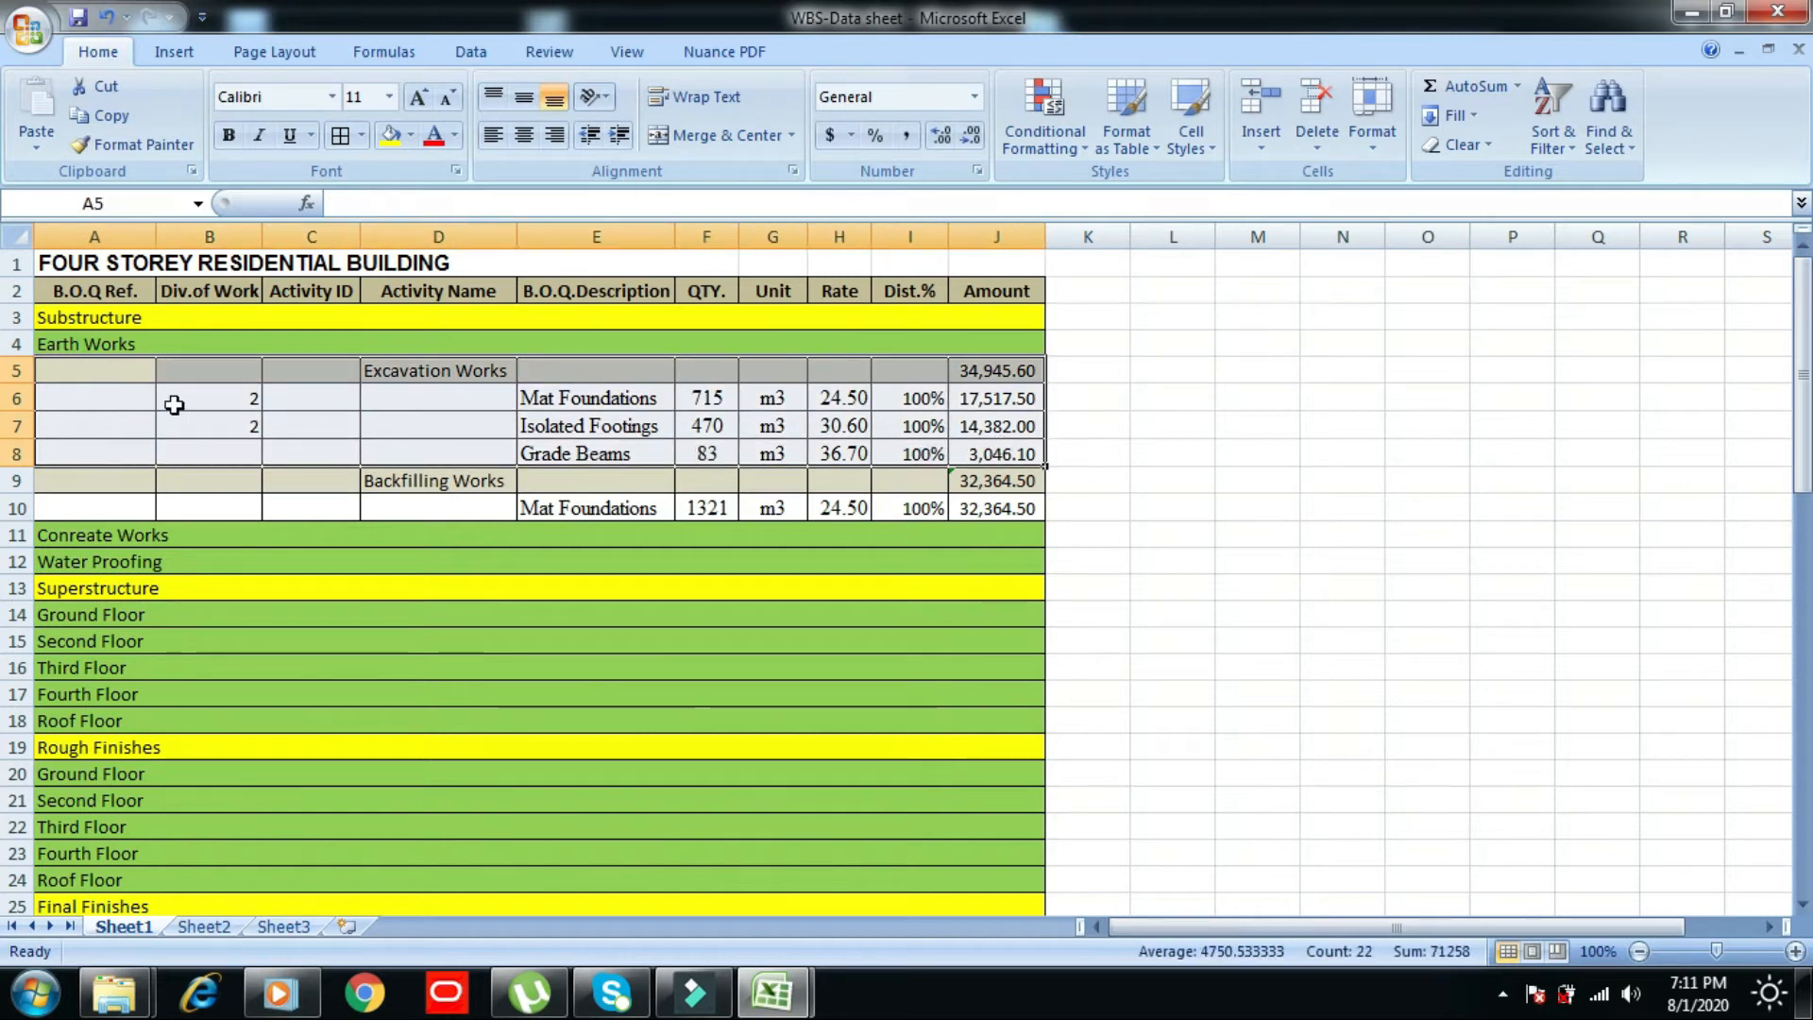
right_click(130, 371)
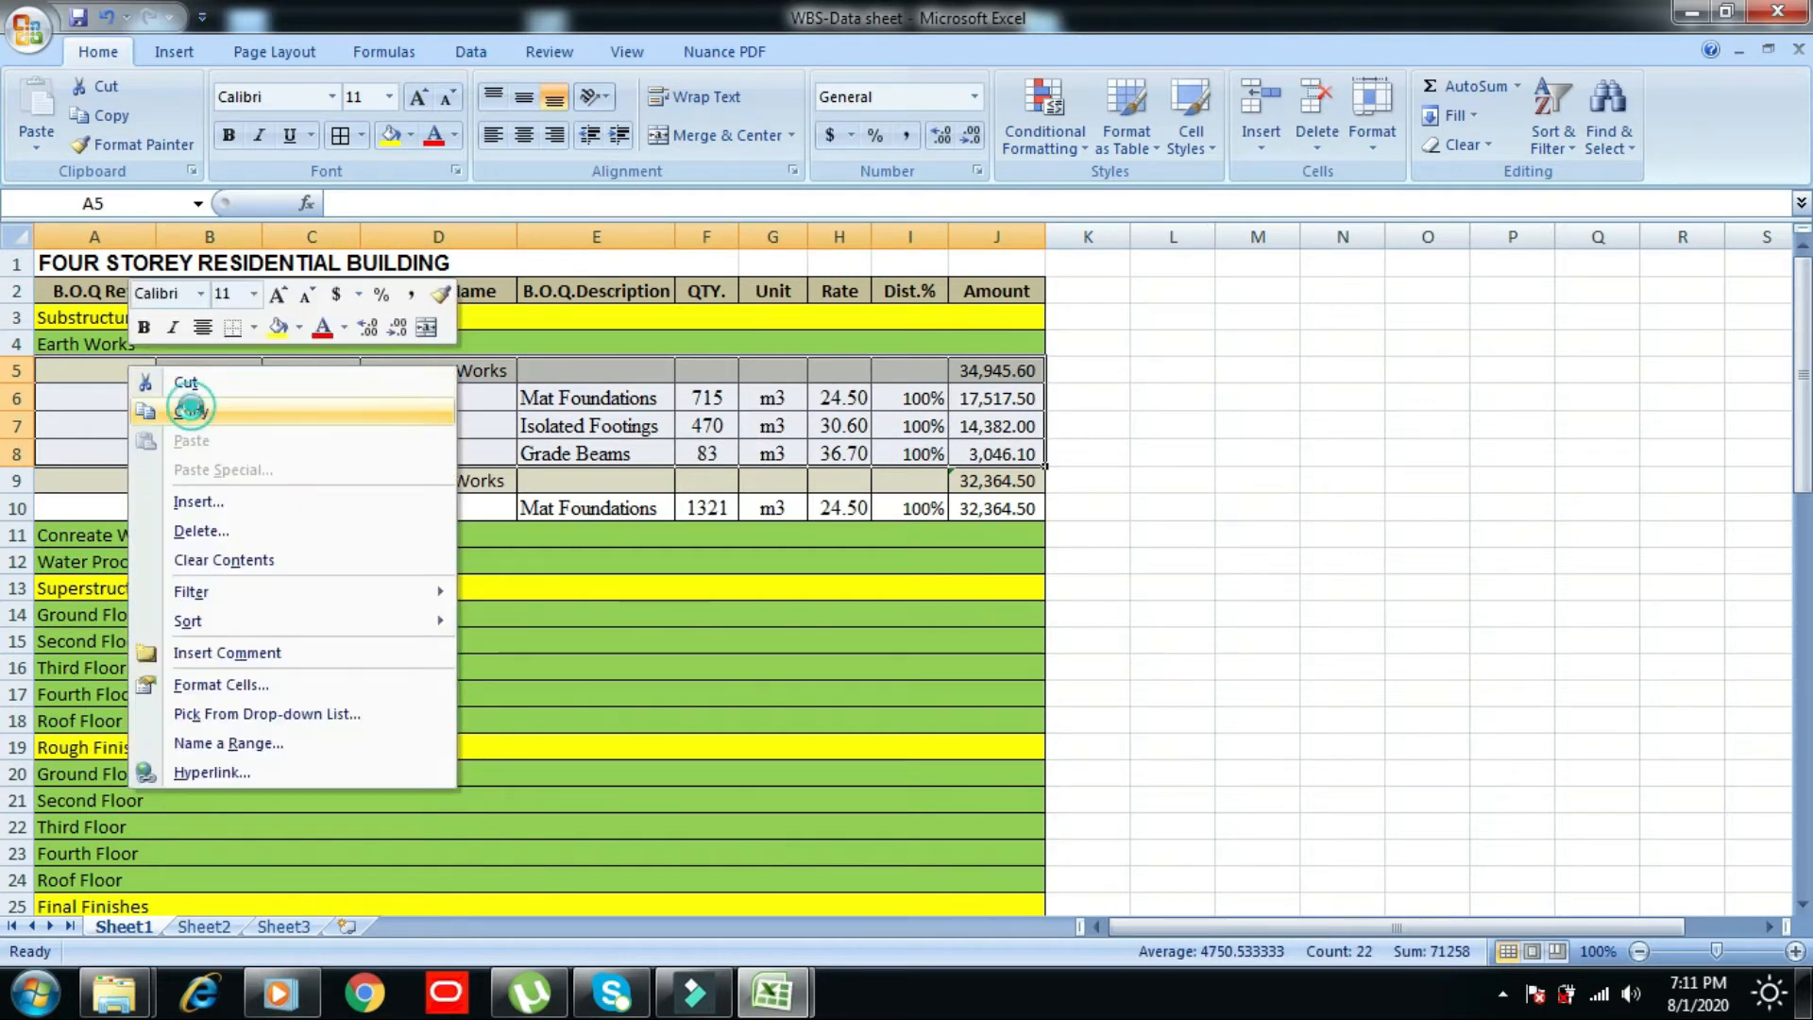
left_click(190, 411)
left_click(80, 561)
right_click(82, 561)
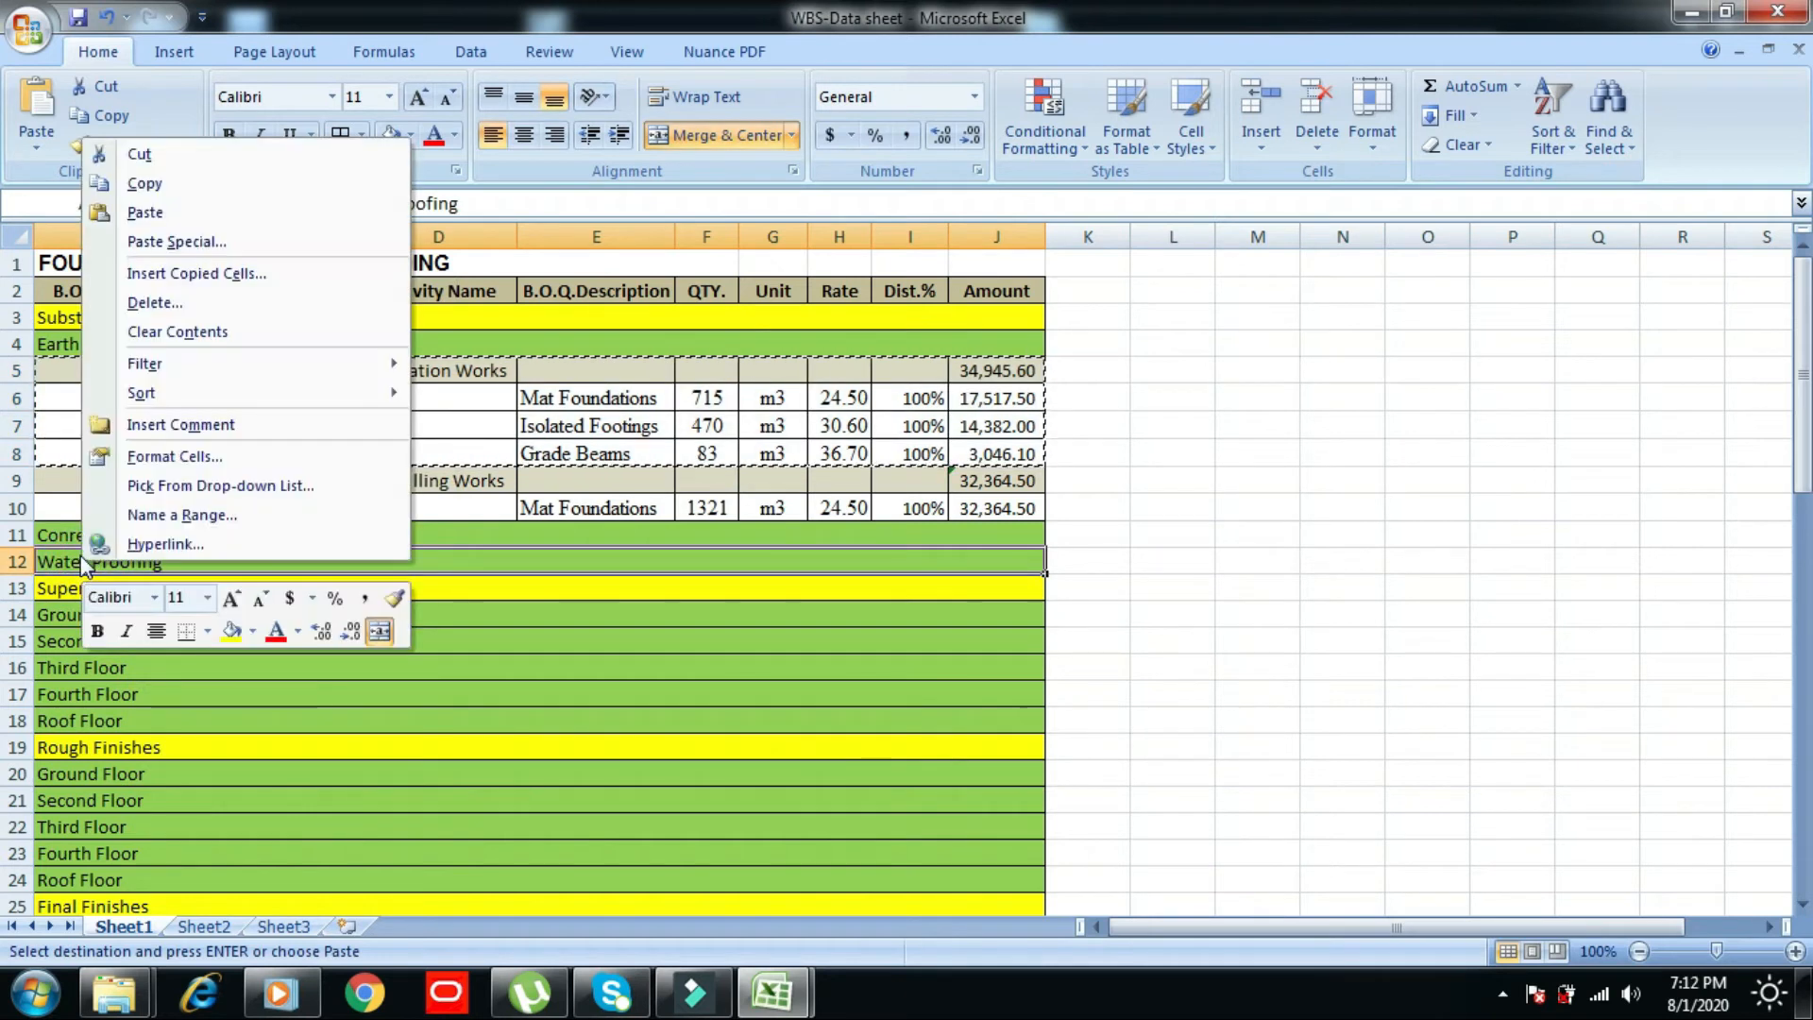
left_click(196, 273)
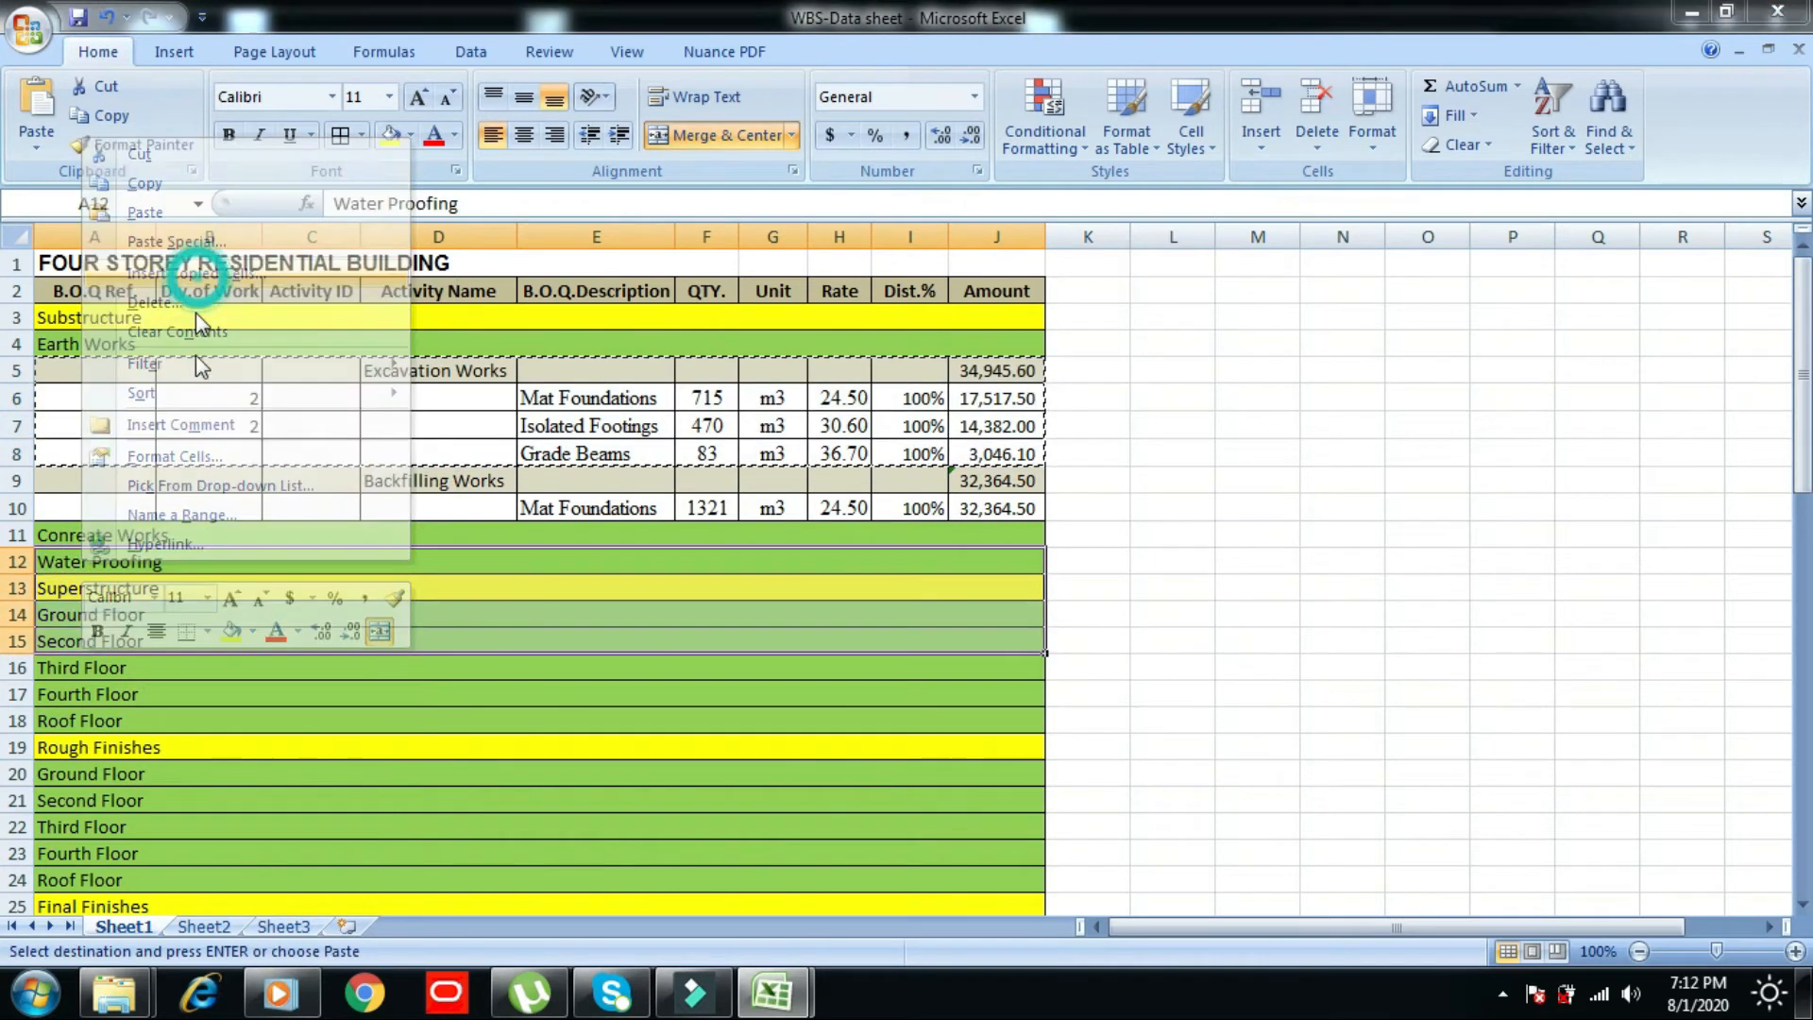
left_click(142, 322)
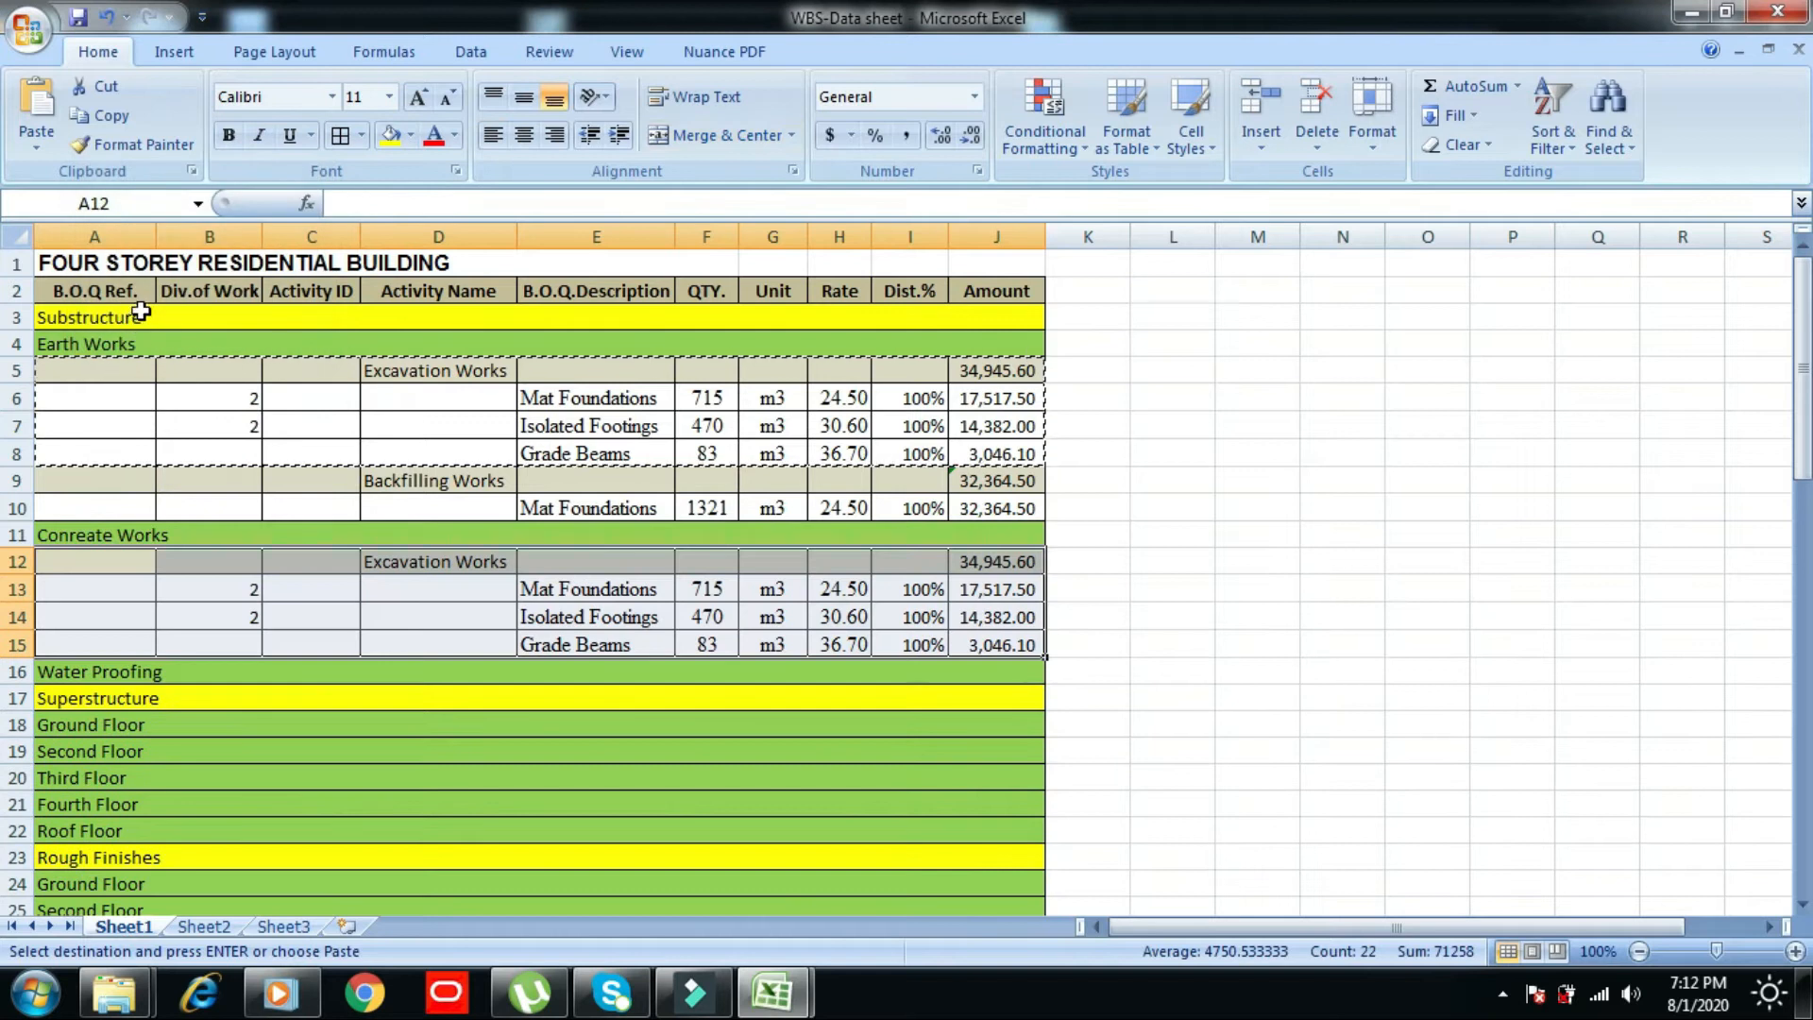
key("Escape")
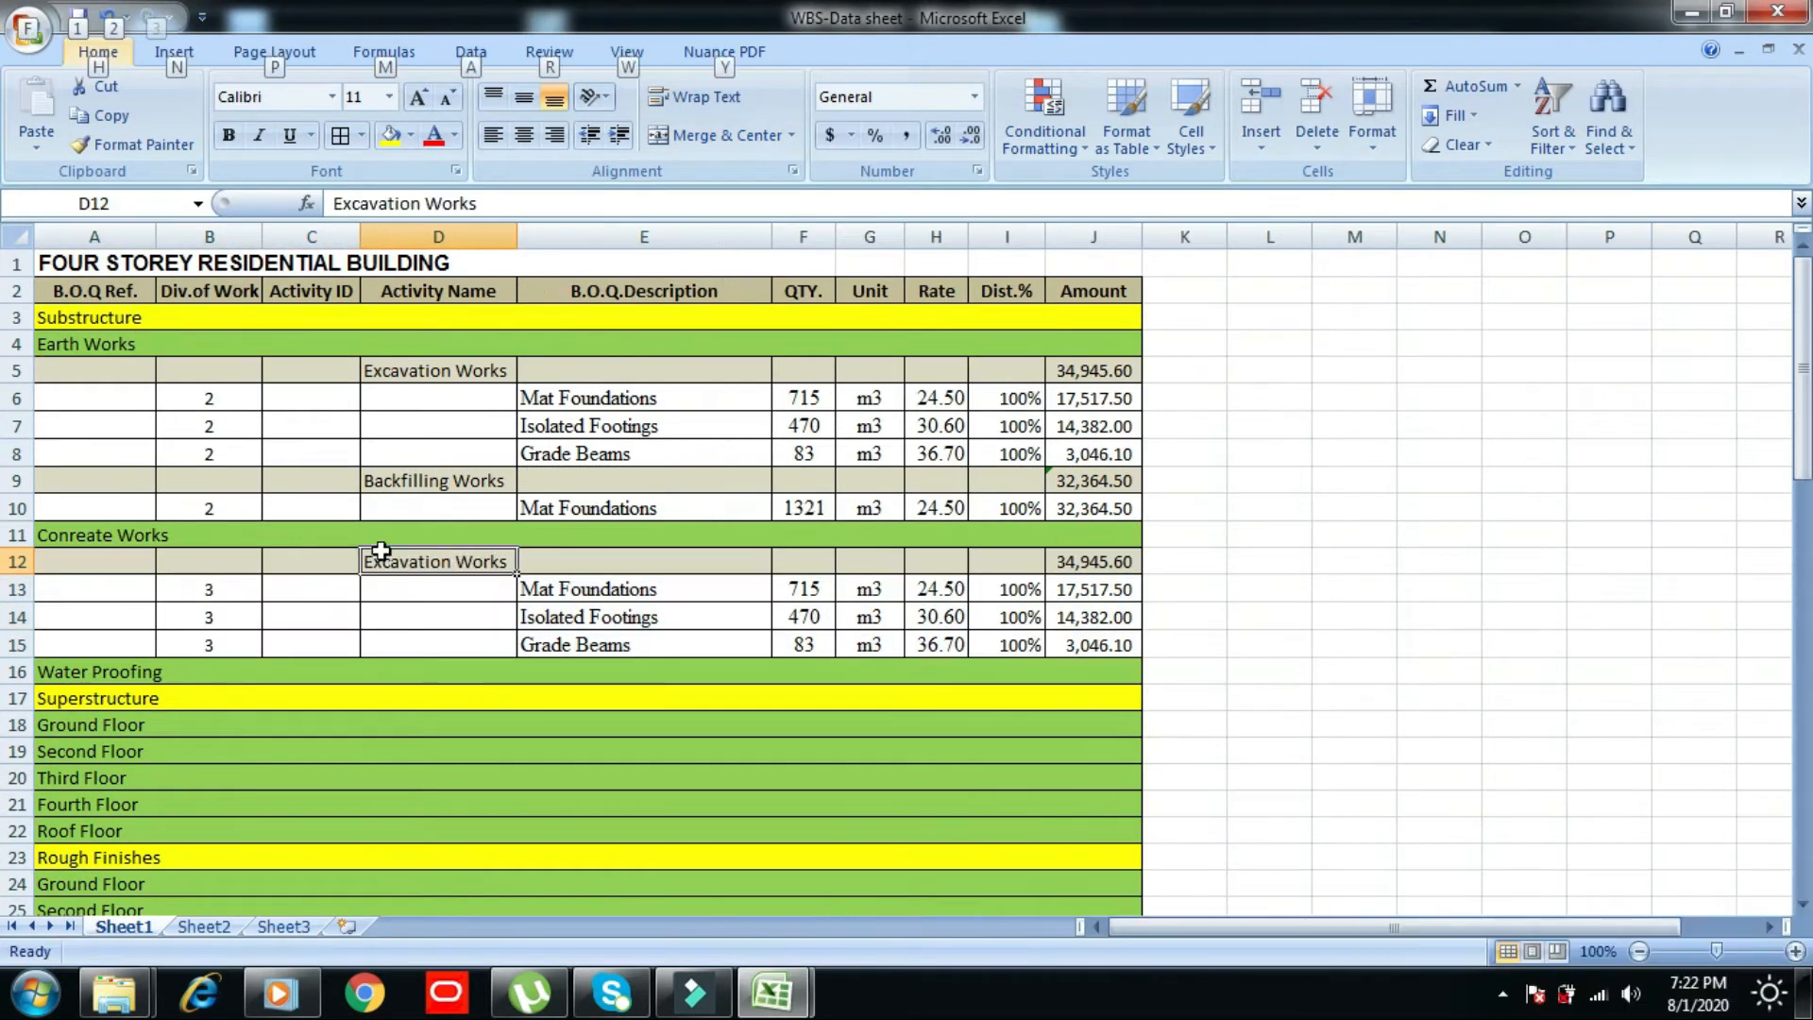
- Rename the activity in D12 under Conreate Works to Blinding Concrete
left_click(394, 563)
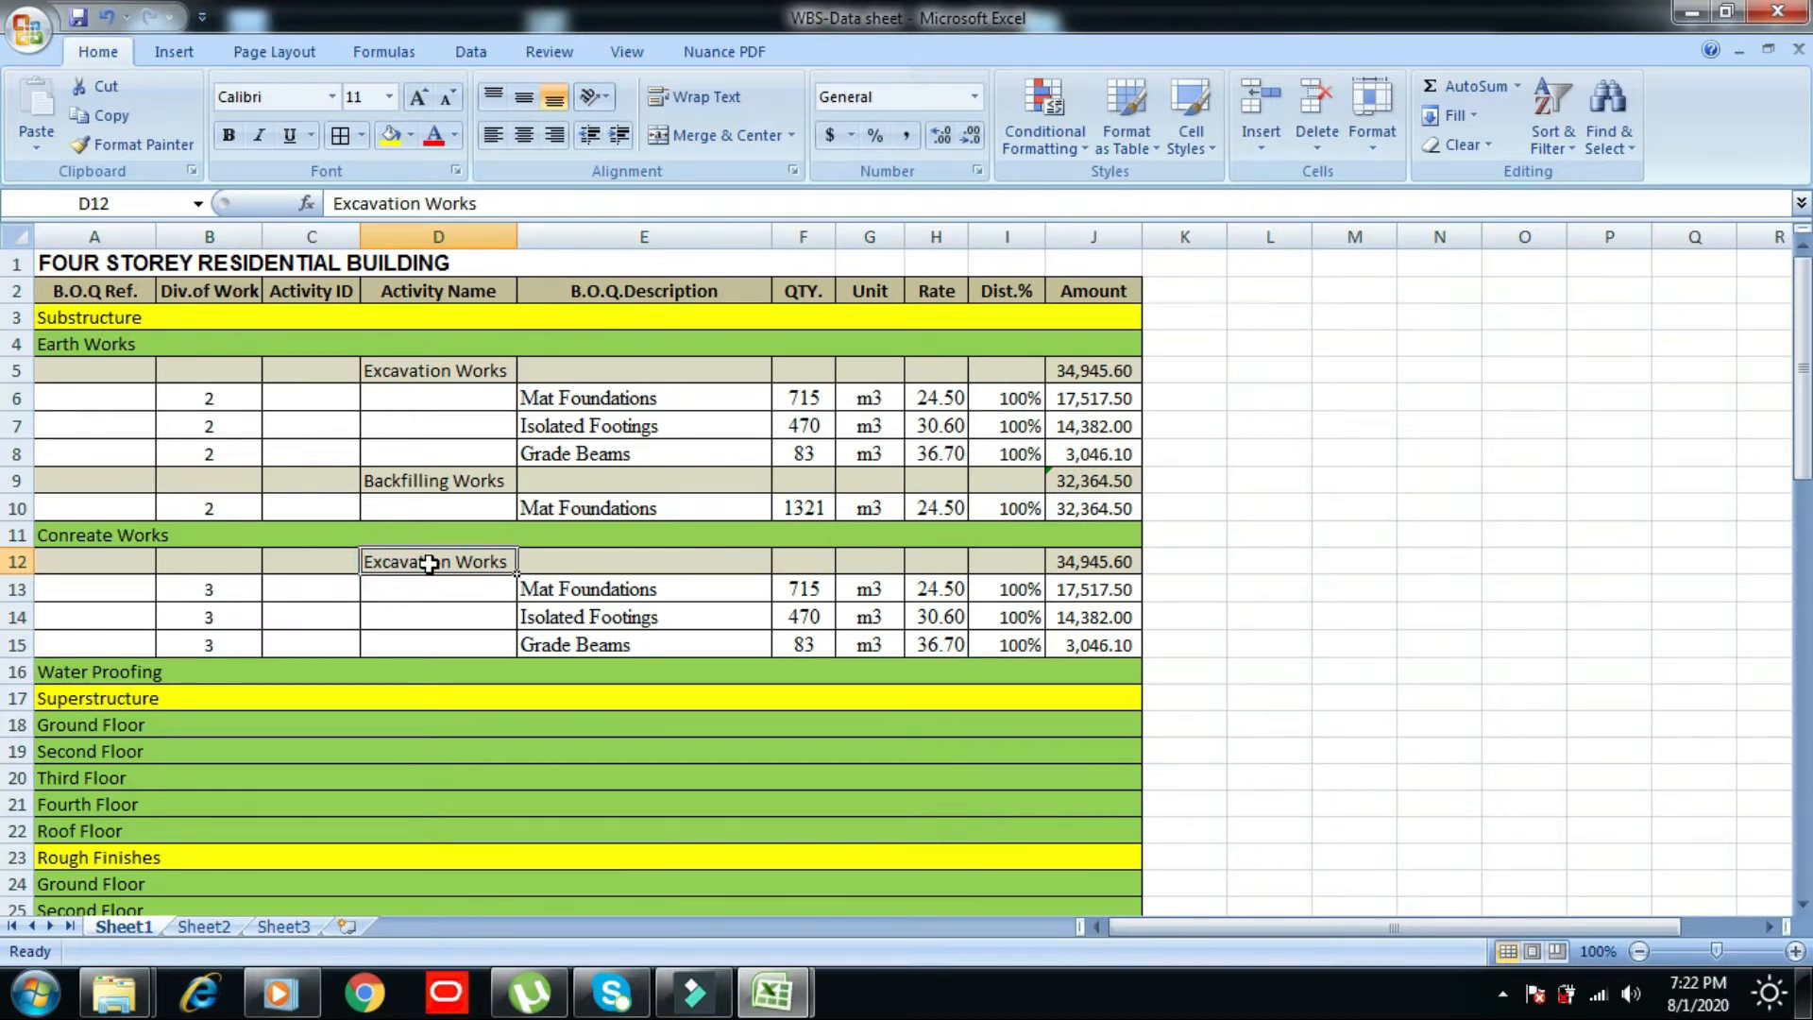
type("Blinding Concrete")
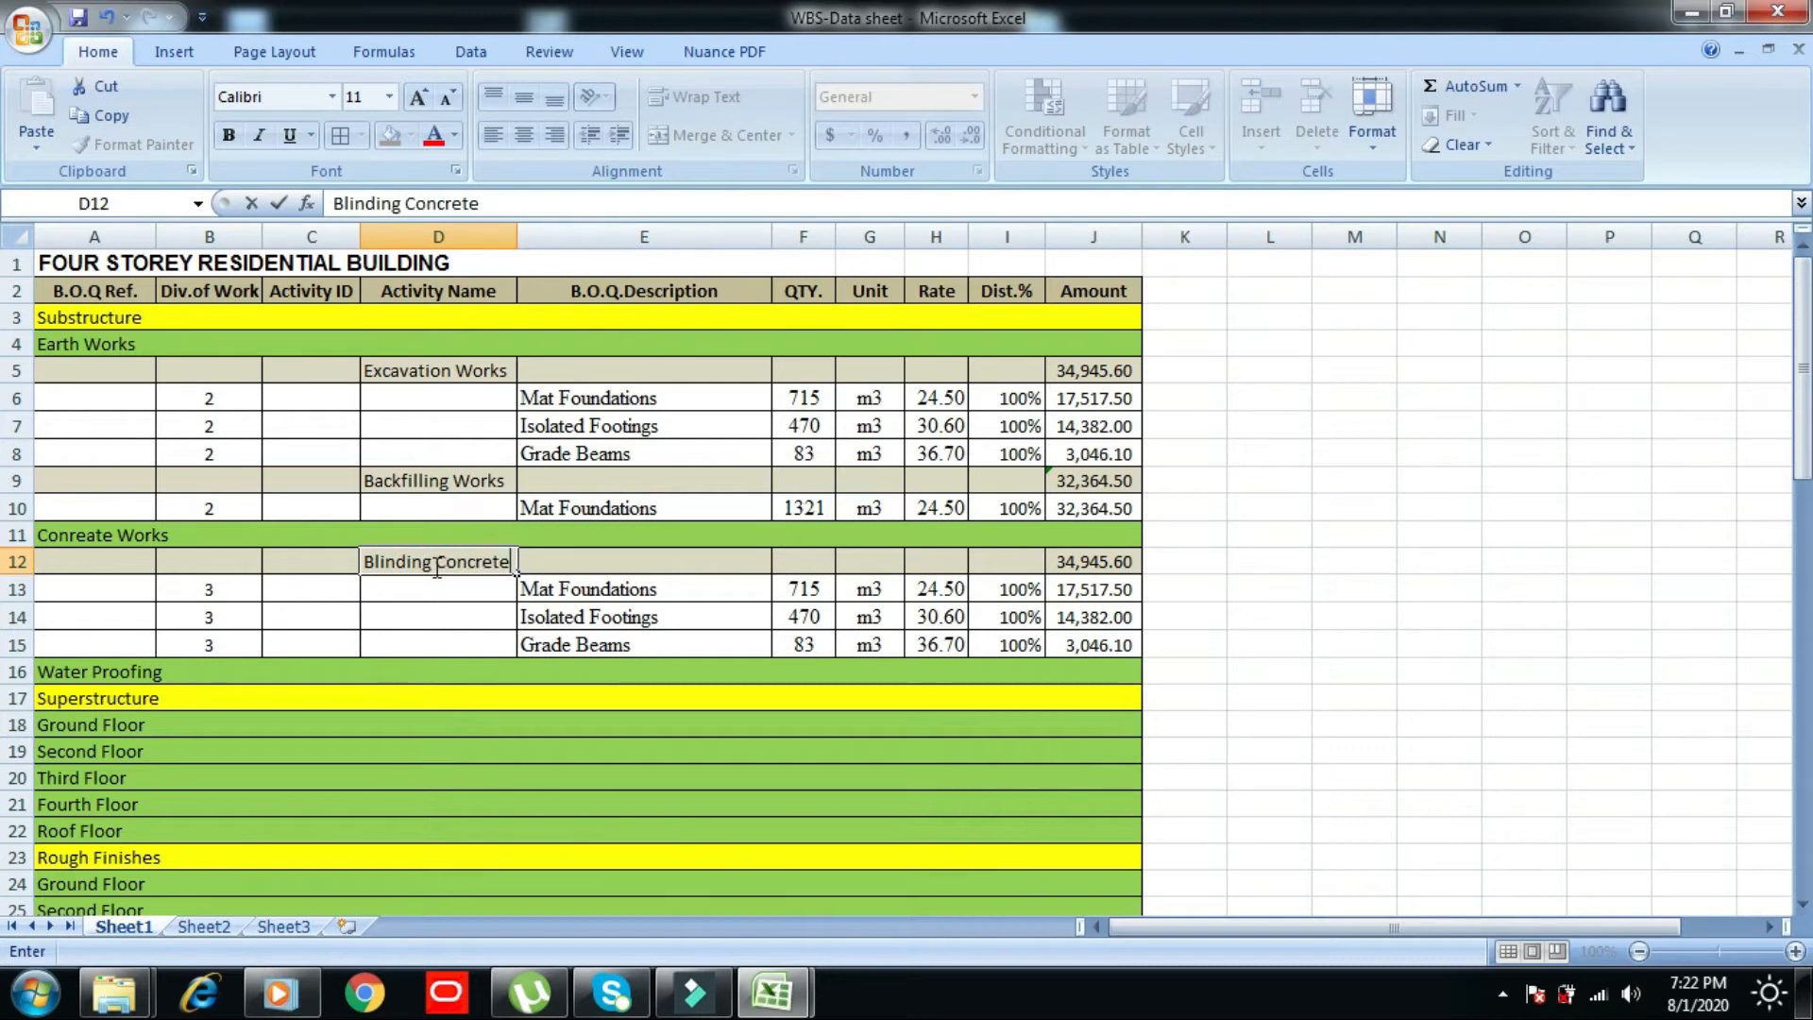
key("Return")
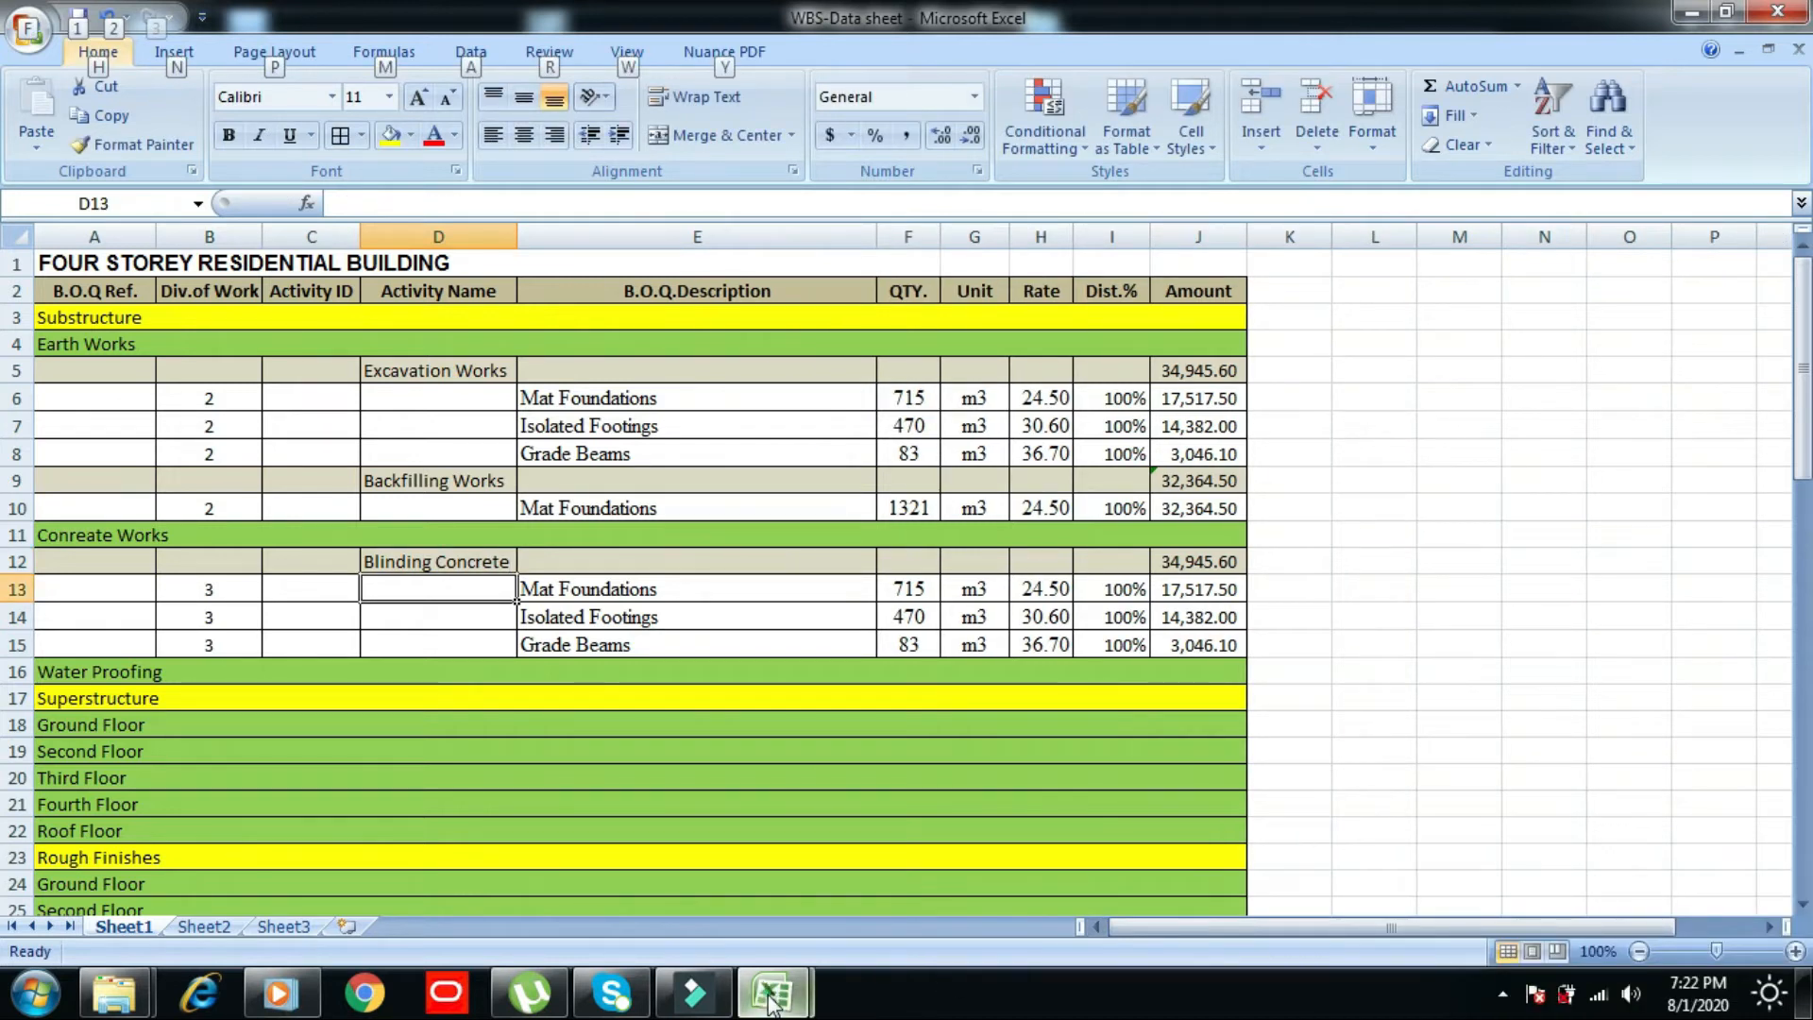
- Switch to the Sample-B.O.Q workbook and copy the three blinding items' descriptions, quantities, units and rates (B14:E16)
left_click(770, 1002)
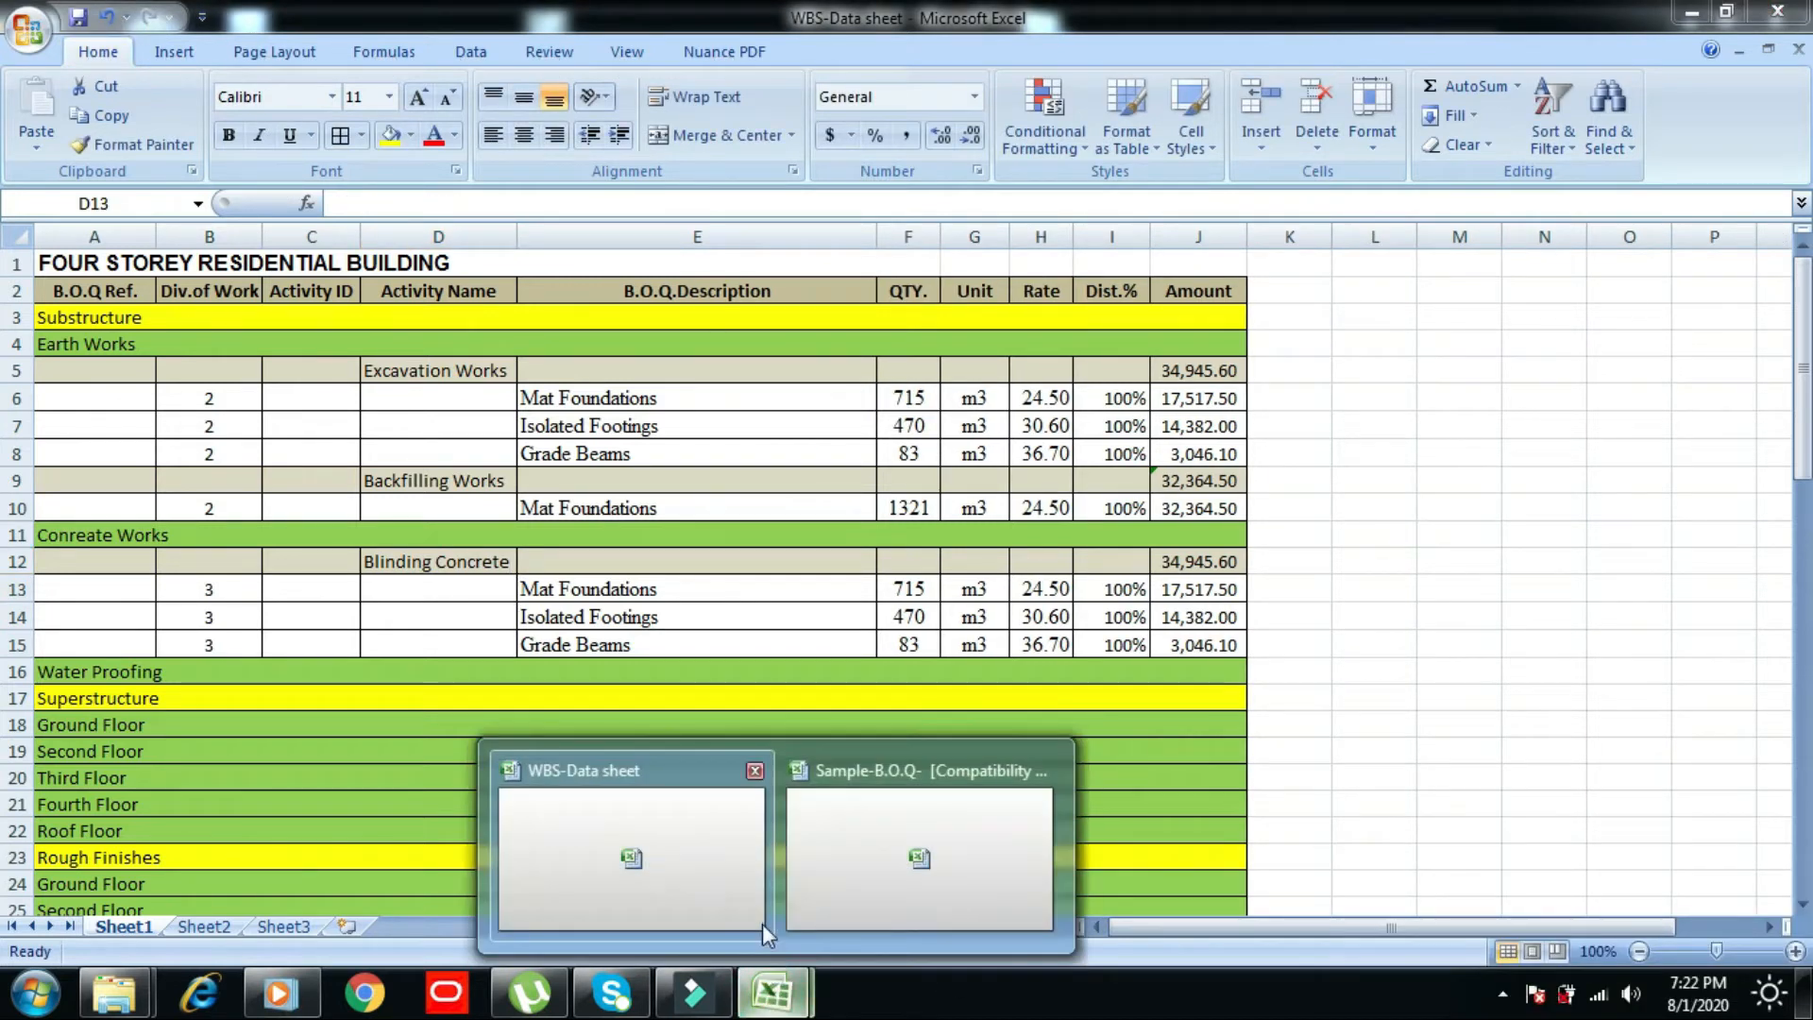
left_click(817, 845)
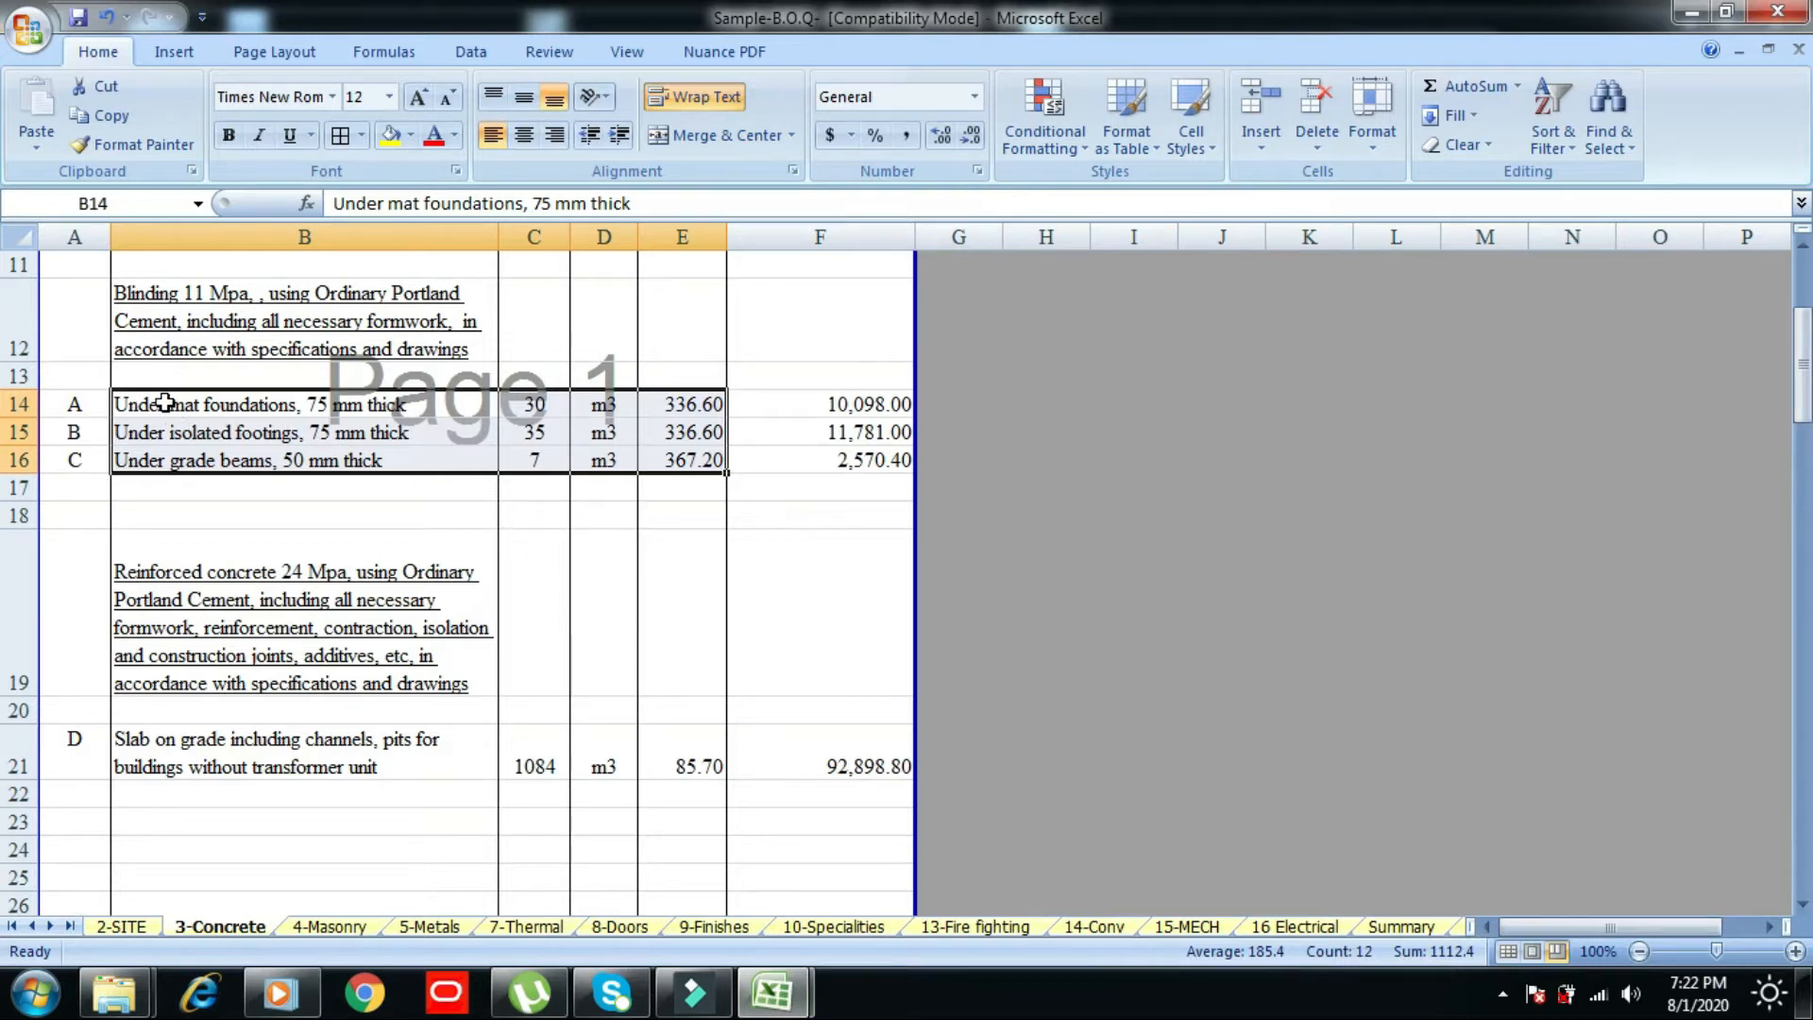
left_click_drag(163, 399, 694, 454)
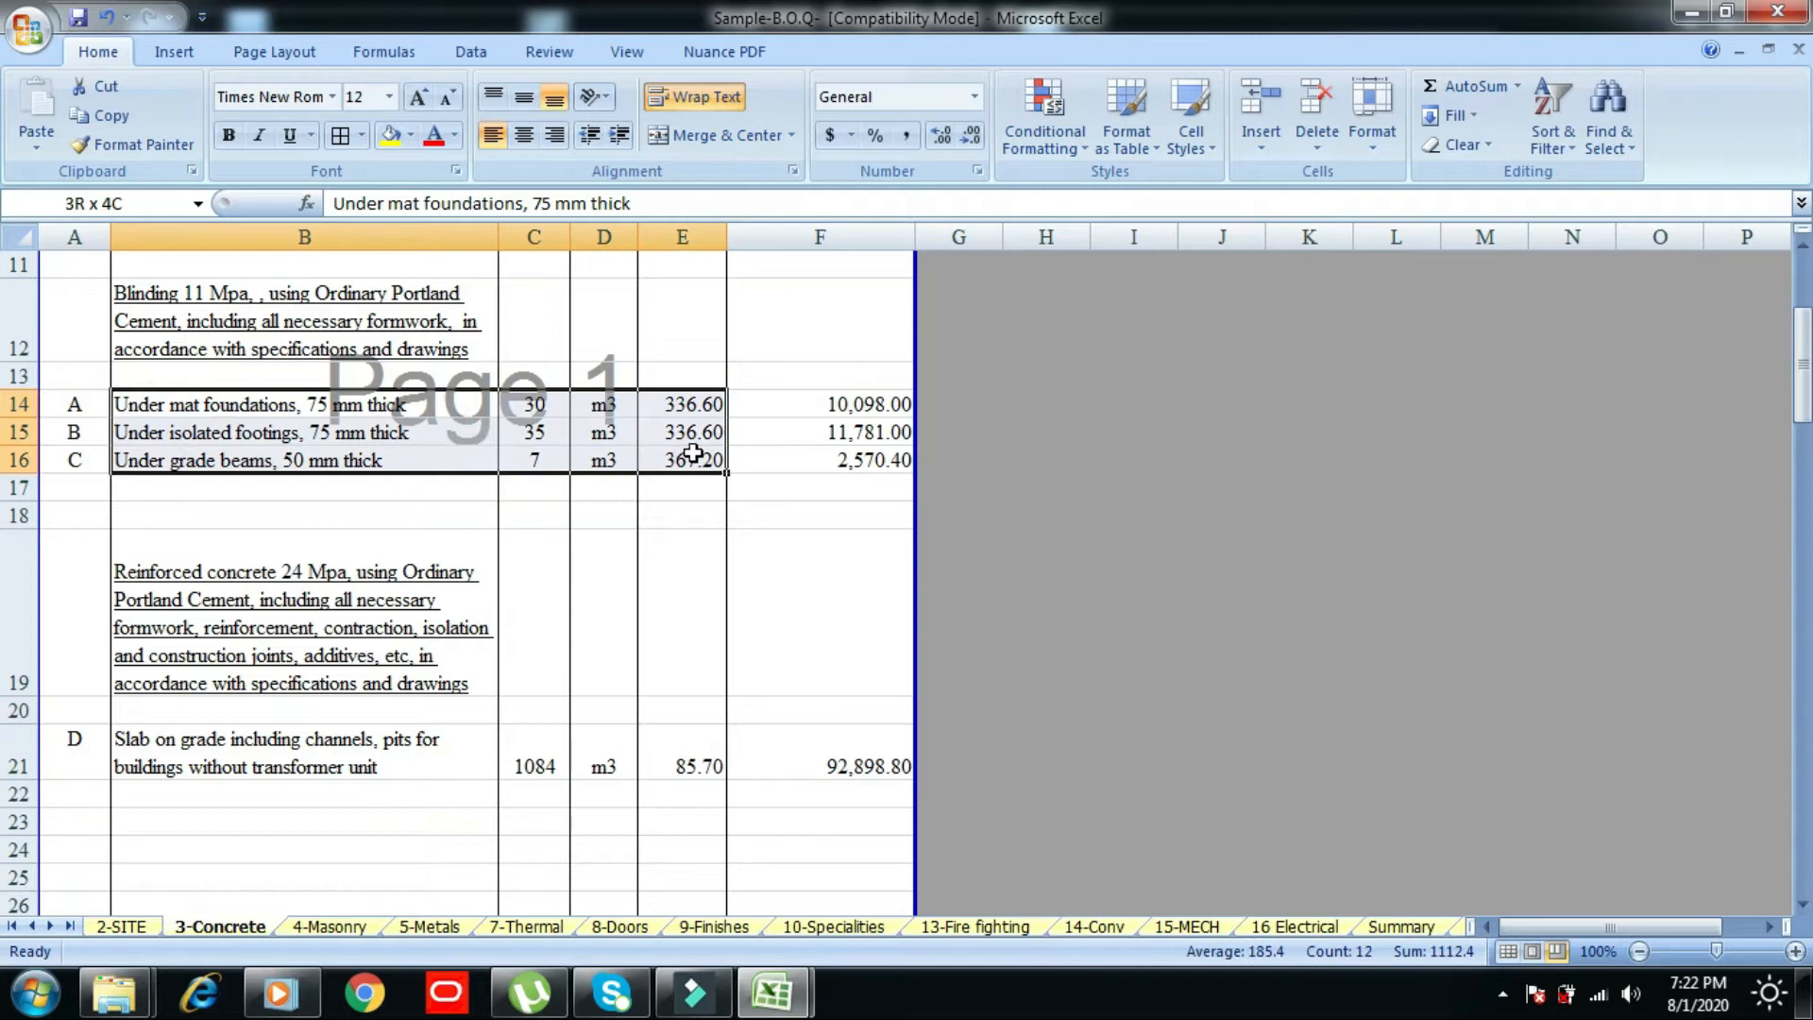
right_click(230, 406)
left_click(293, 453)
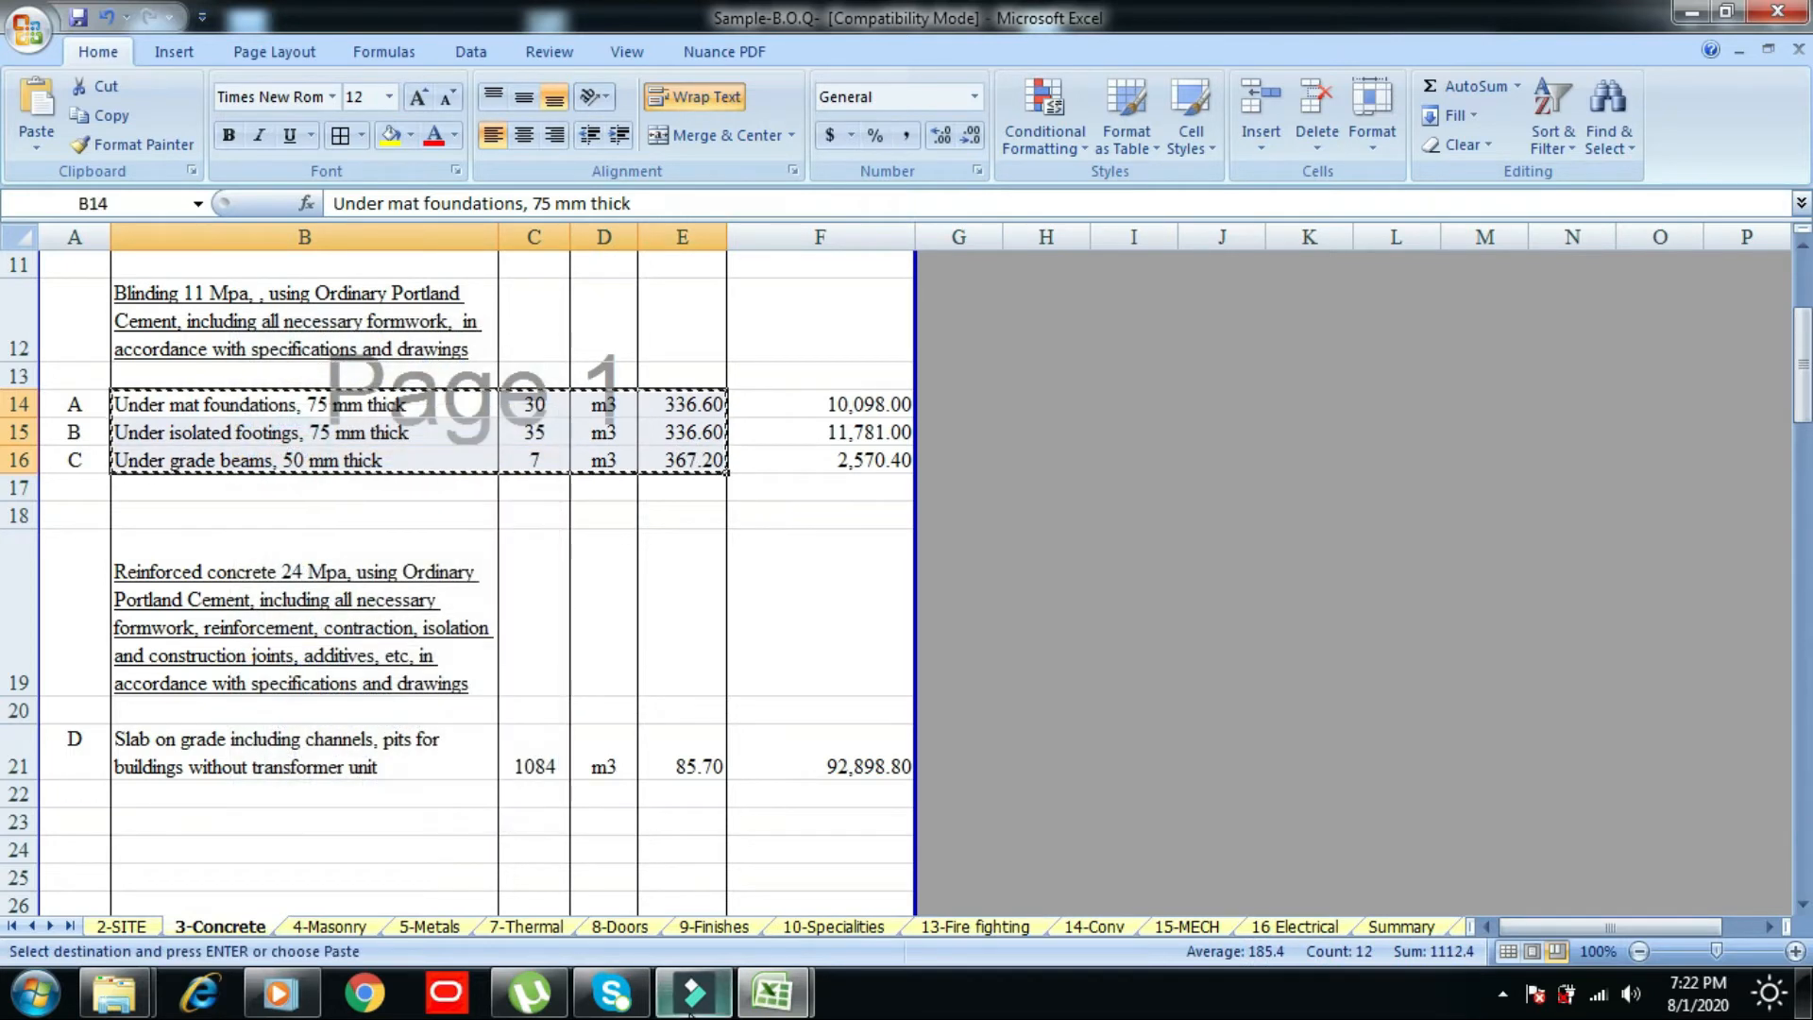
- Switch to the WBS-Data sheet workbook, paste the copied blinding items into E13:H15 using Paste Special All, and autofit the Rate column
mouse_move(773, 991)
left_click(674, 889)
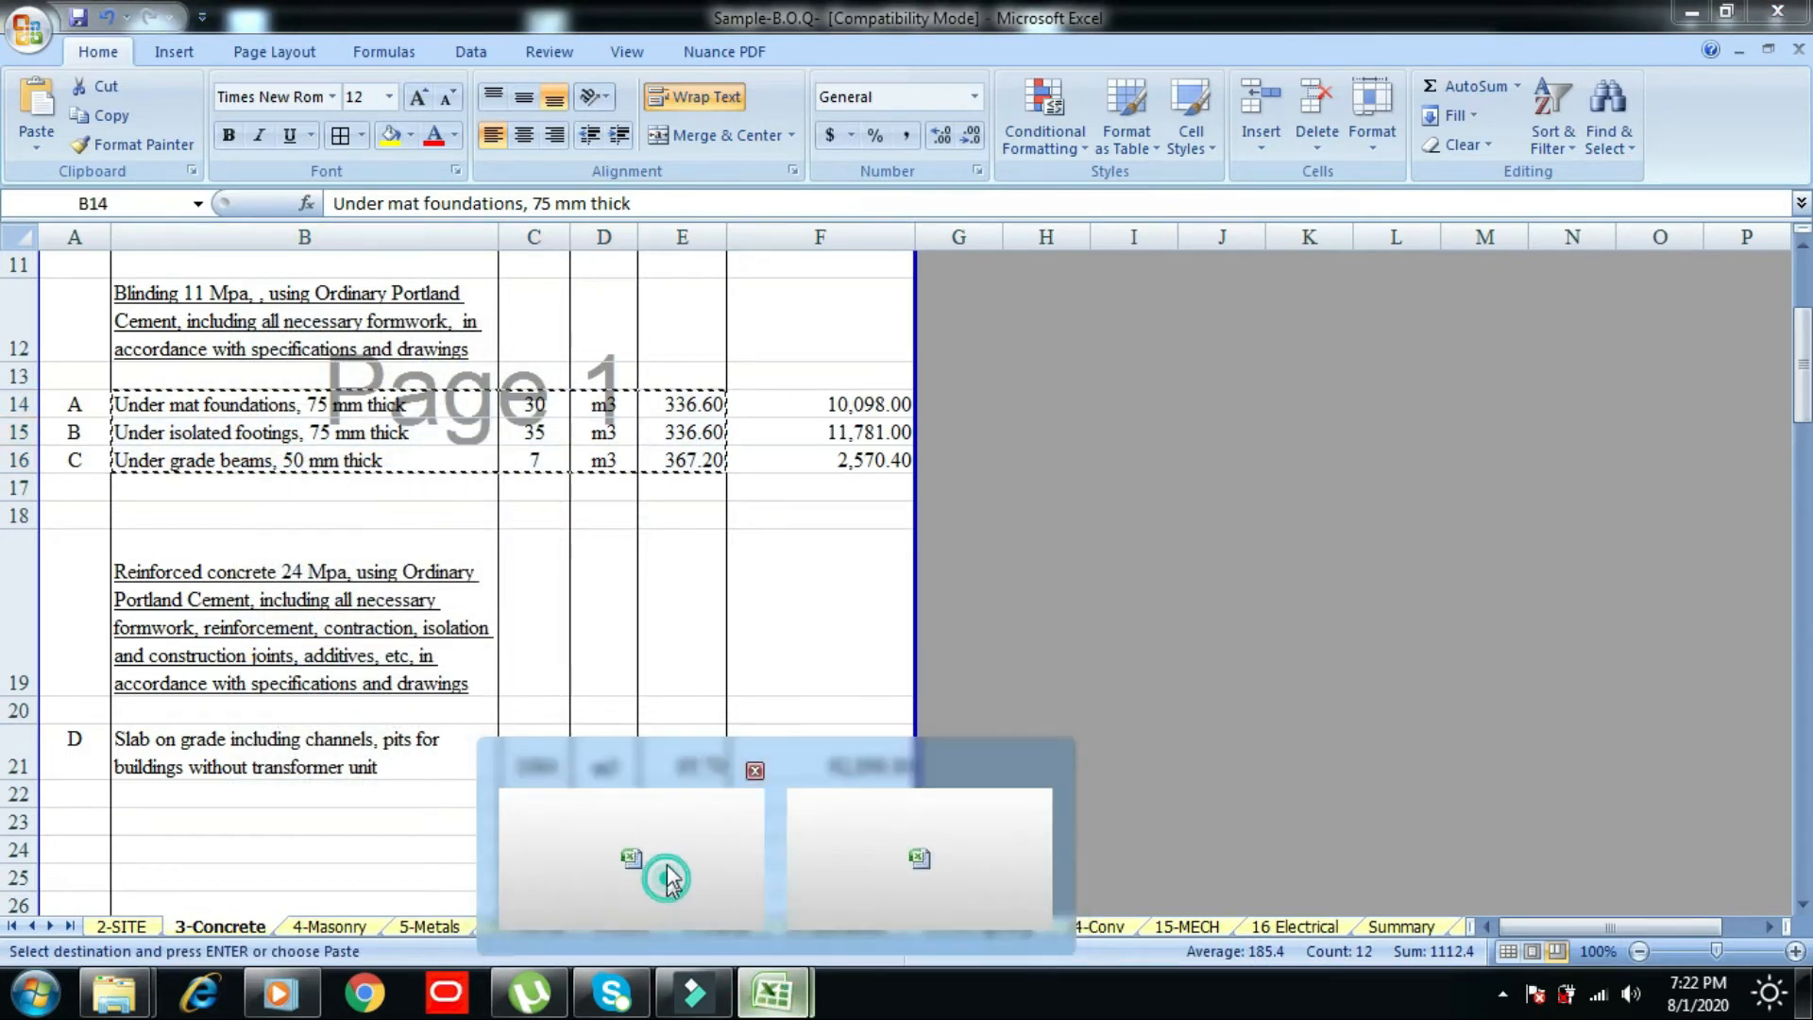
left_click(533, 588)
right_click(533, 588)
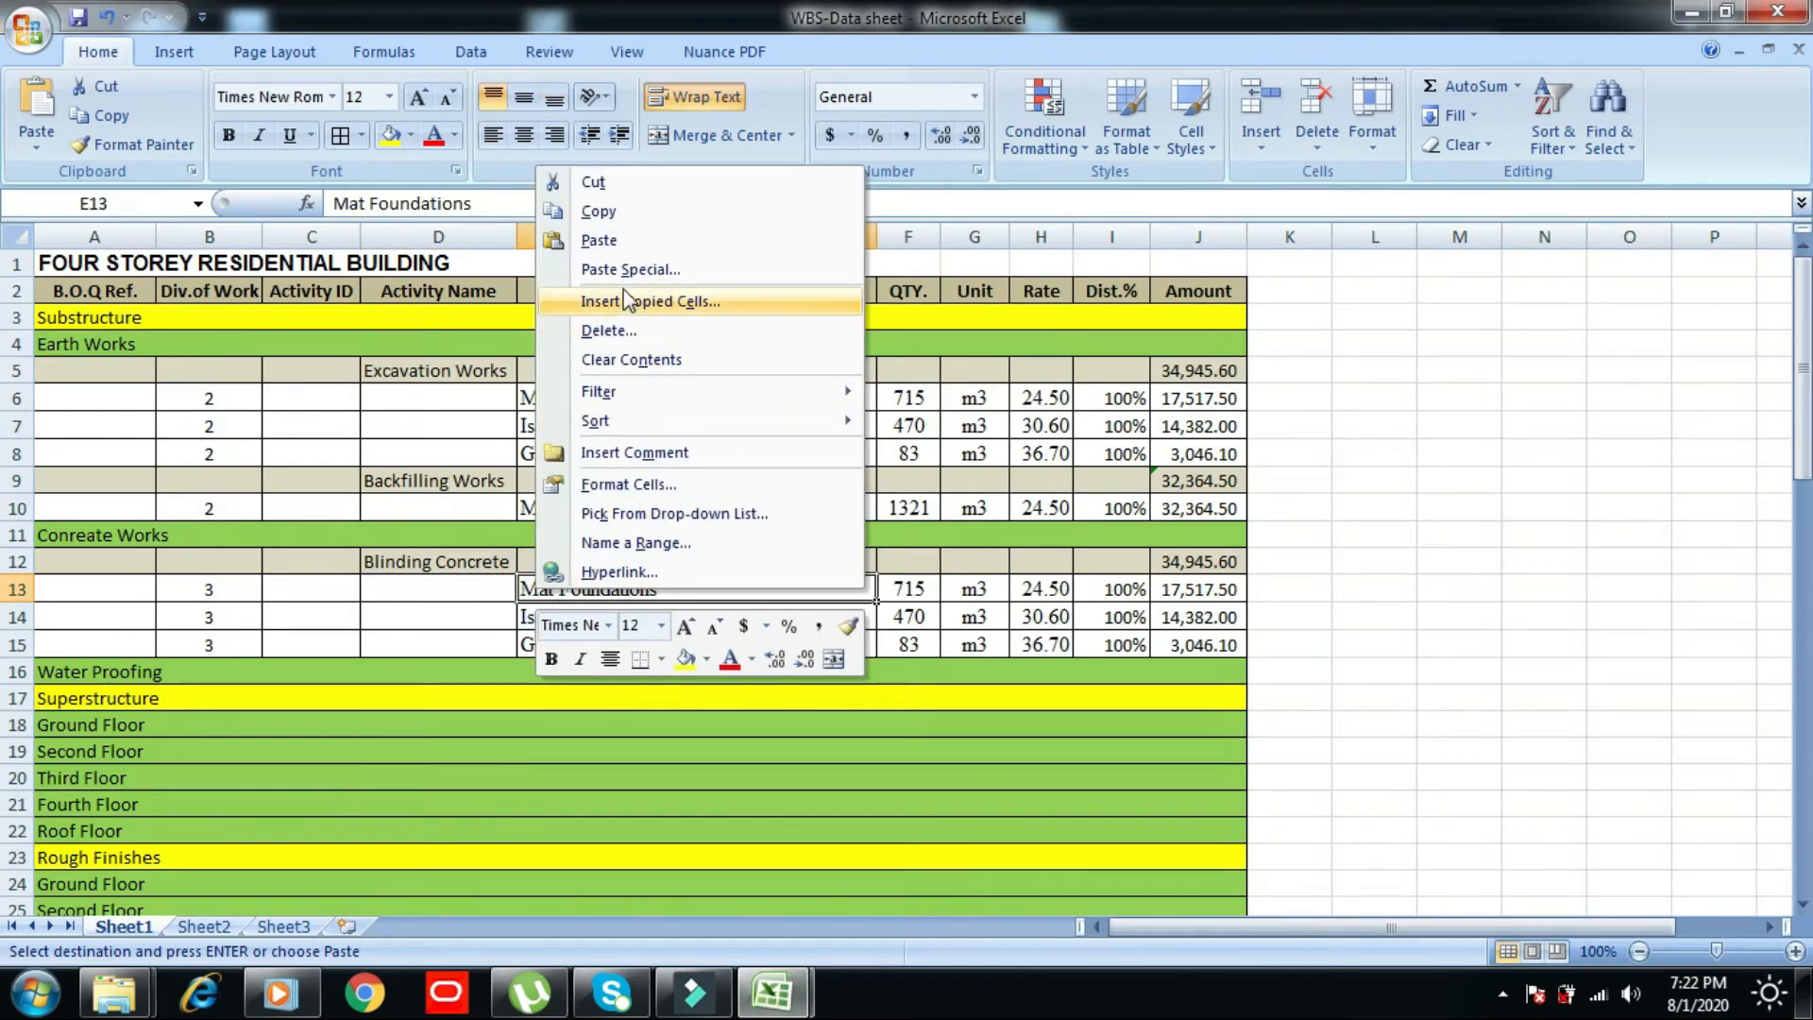
left_click(629, 270)
left_click(701, 463)
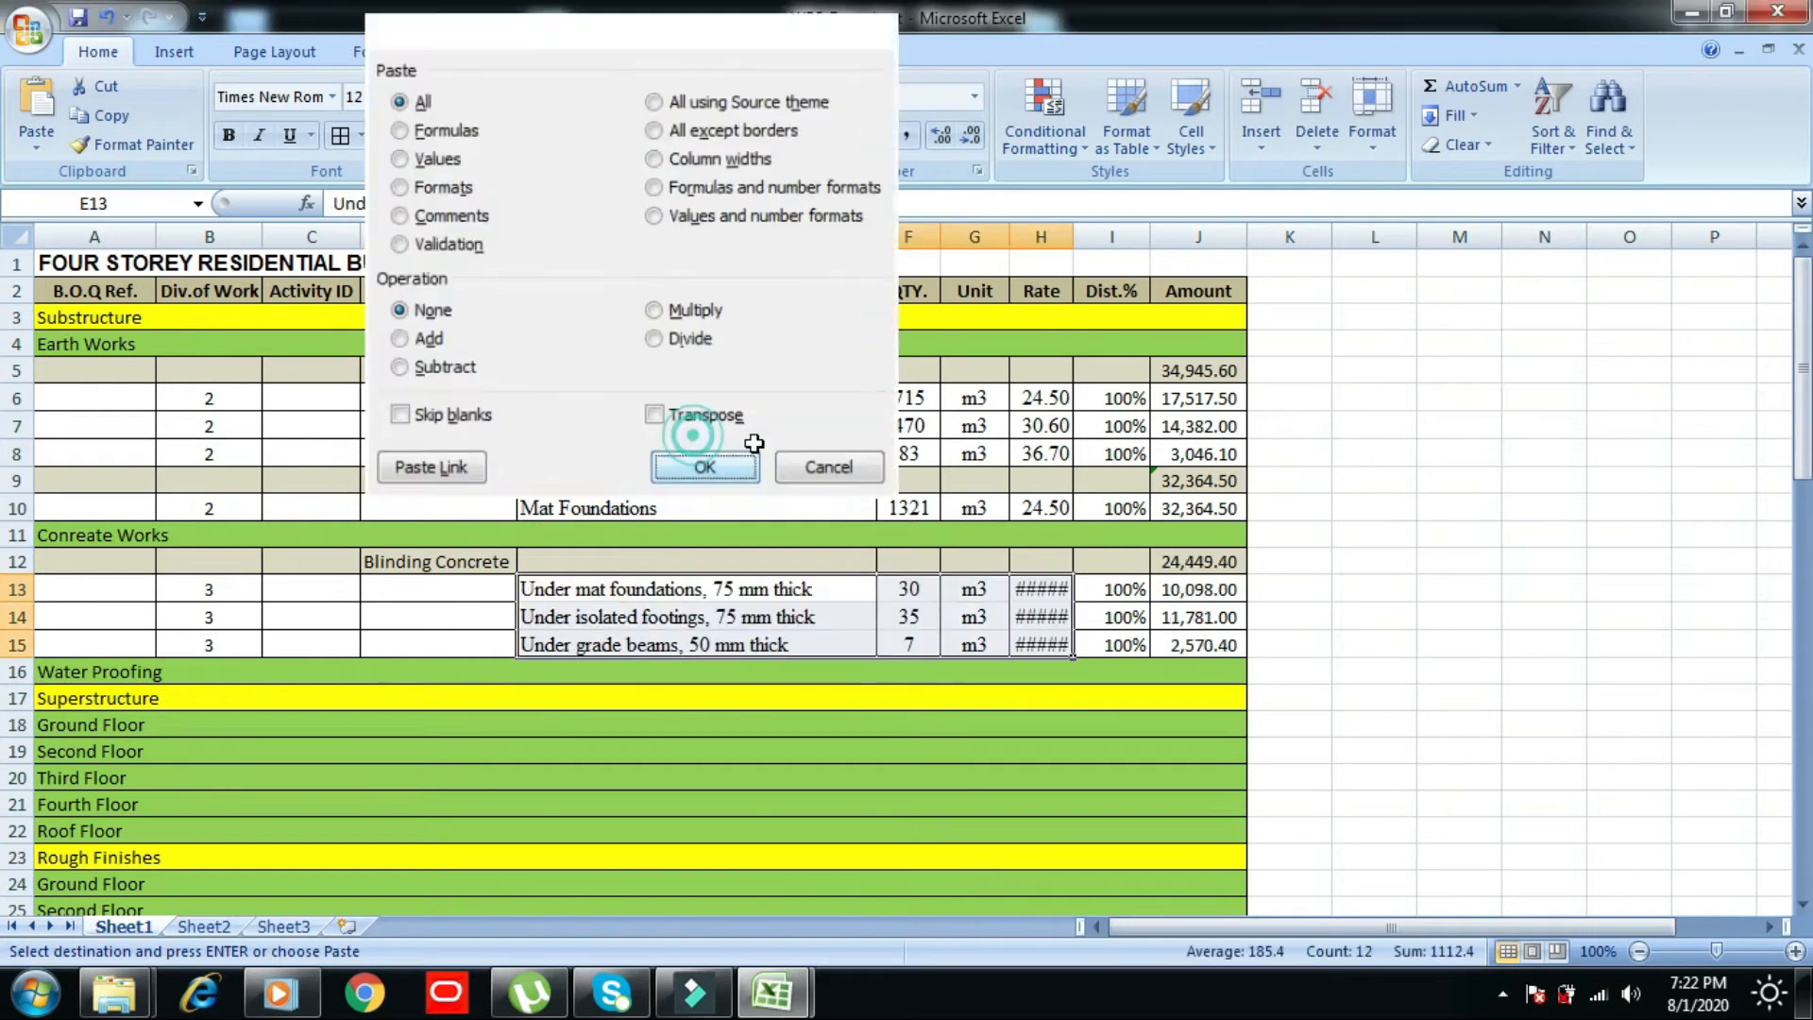
double_click(1074, 234)
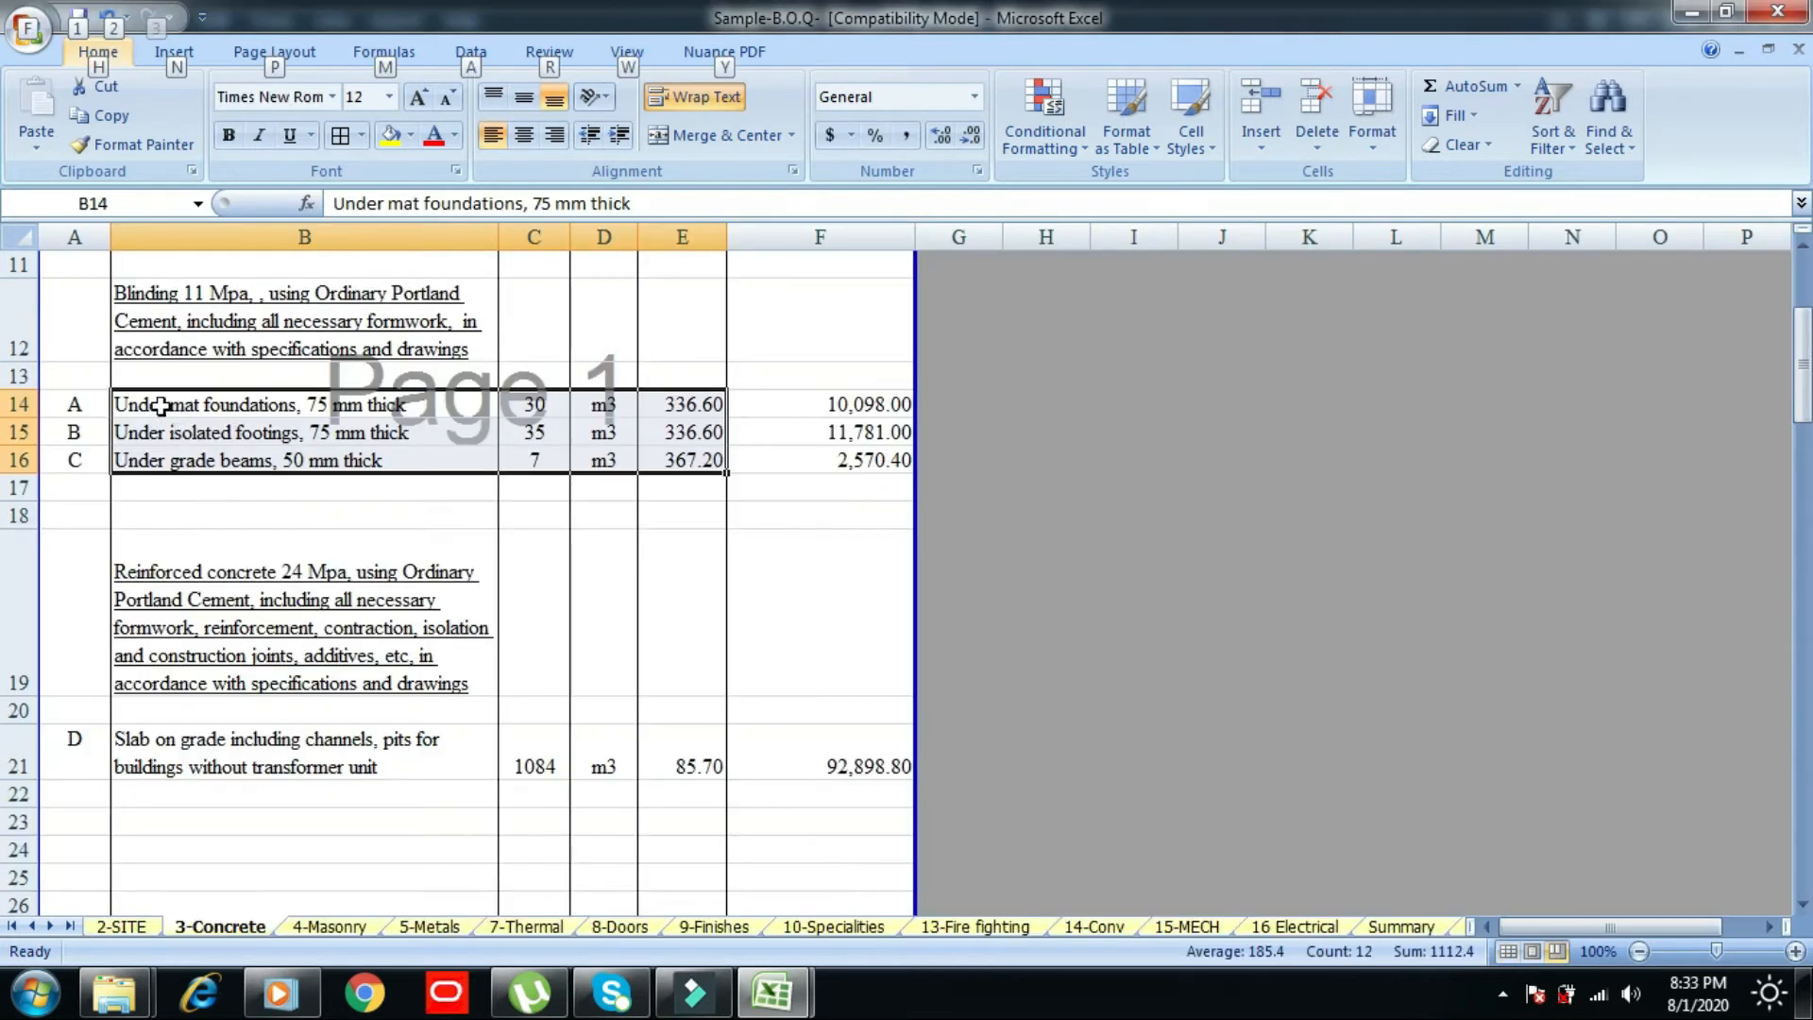
- Highlight the three blinding items' descriptions, quantities, units and rates (B14:E16) in yellow
left_click_drag(161, 404, 706, 460)
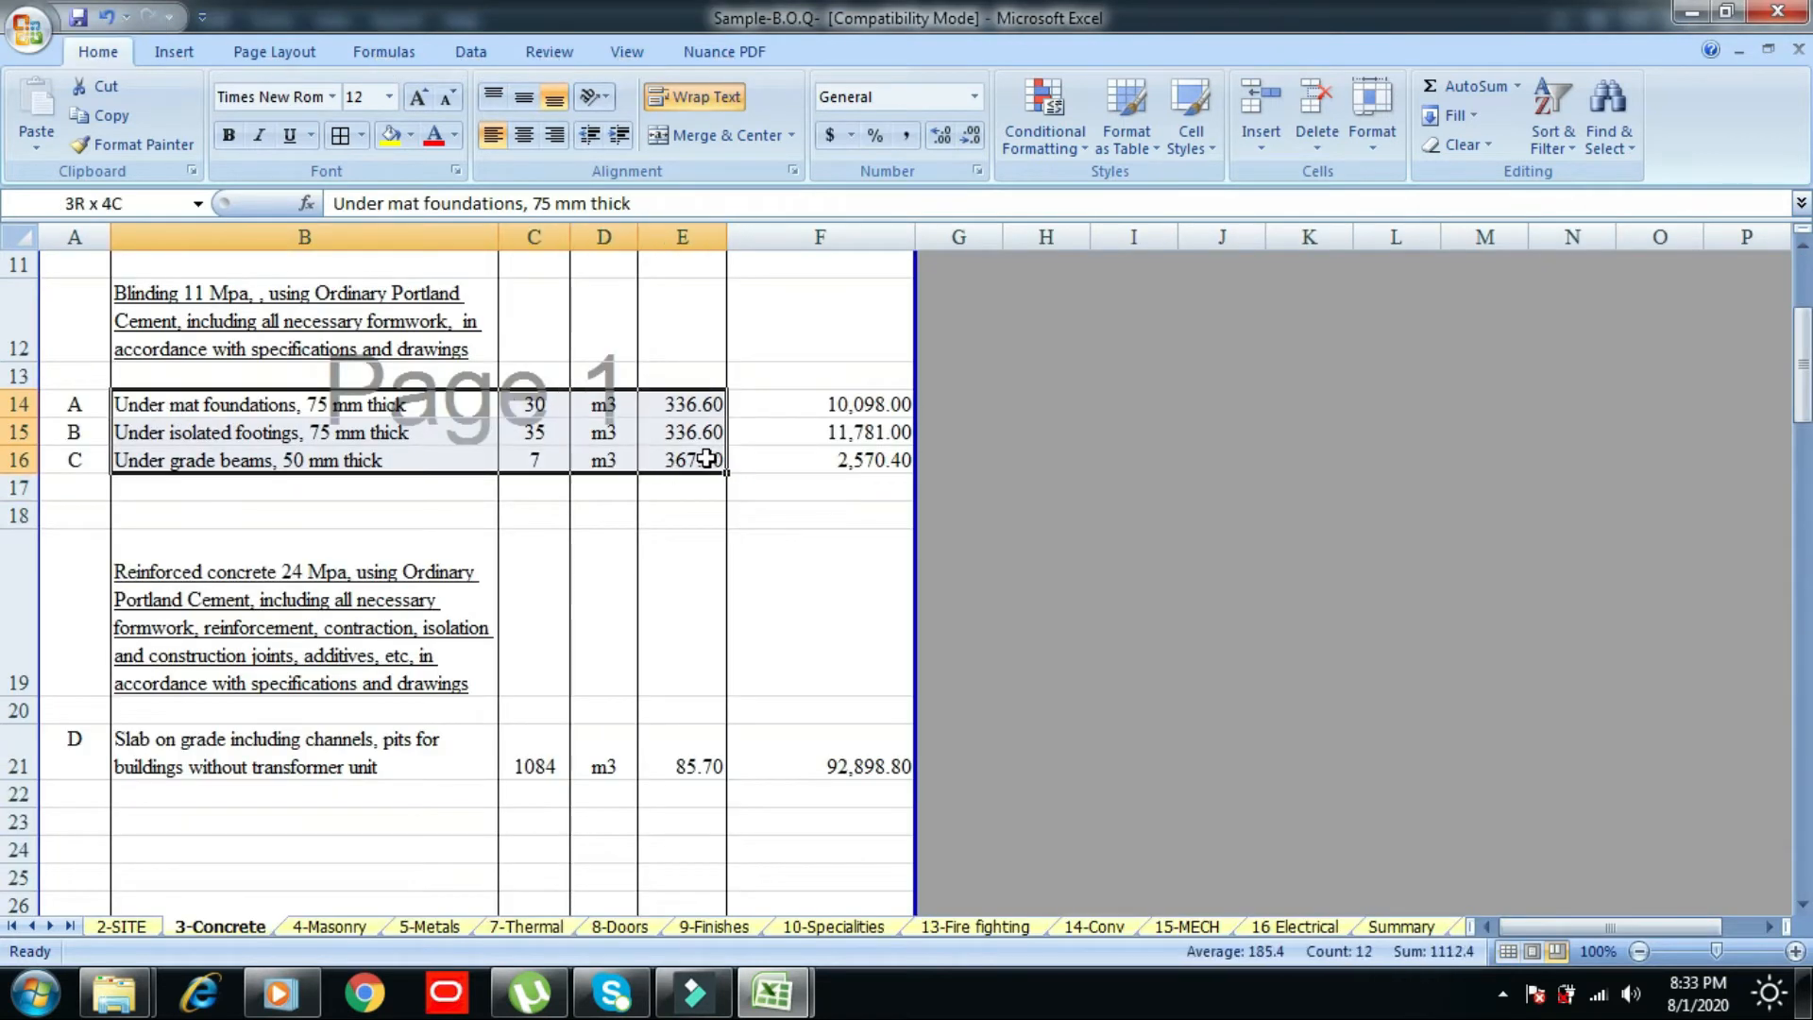
left_click(391, 136)
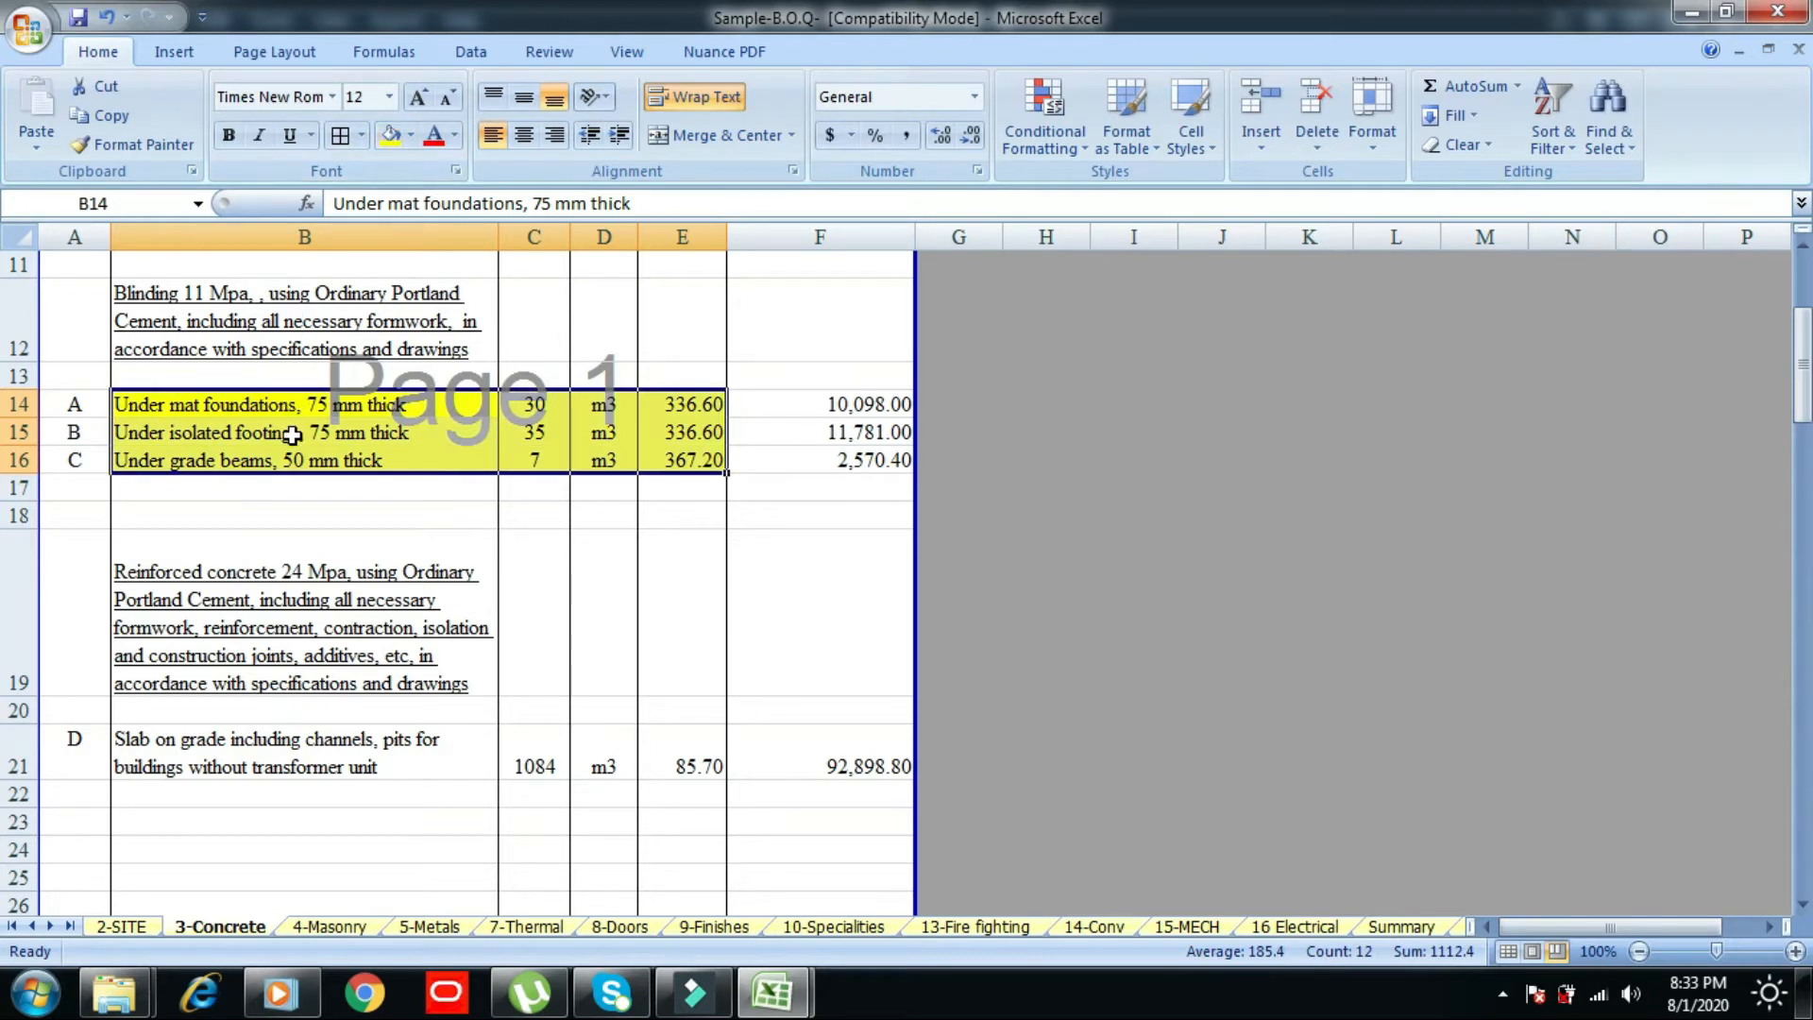
key("alt")
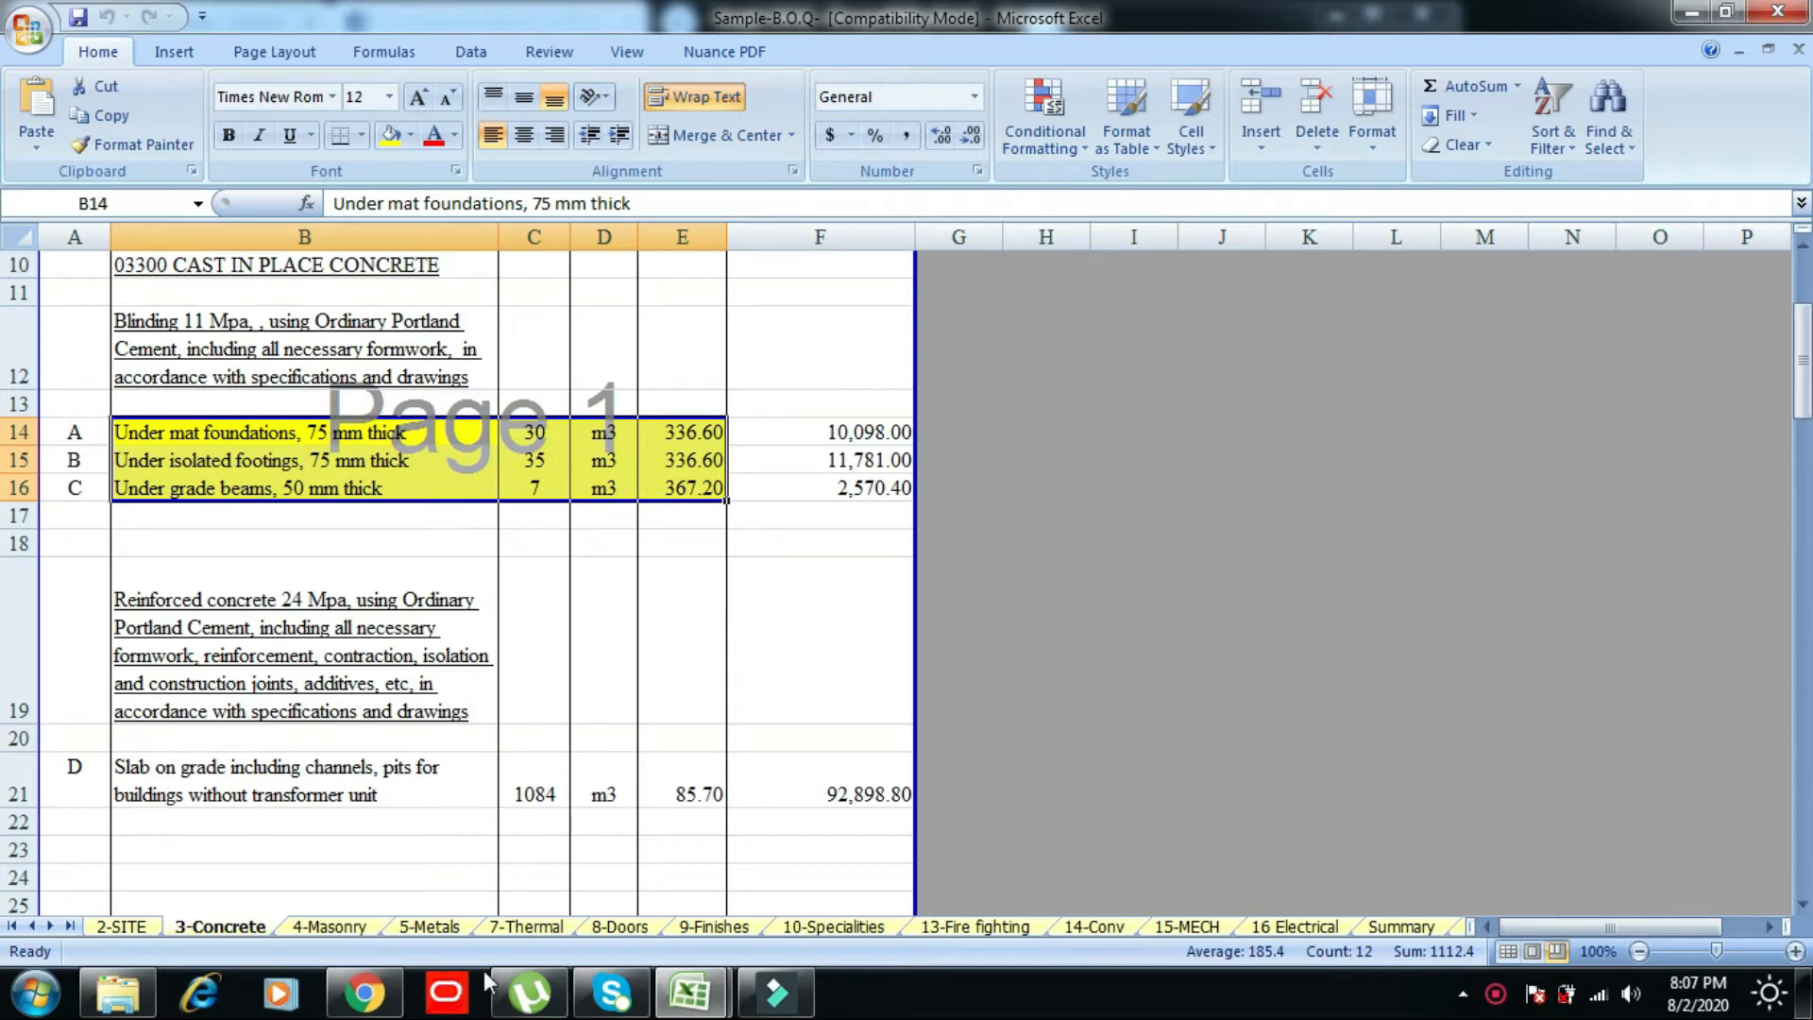
- Switch to the WBS-Data sheet workbook and copy the Backfilling Works block (A9:J10)
left_click(689, 991)
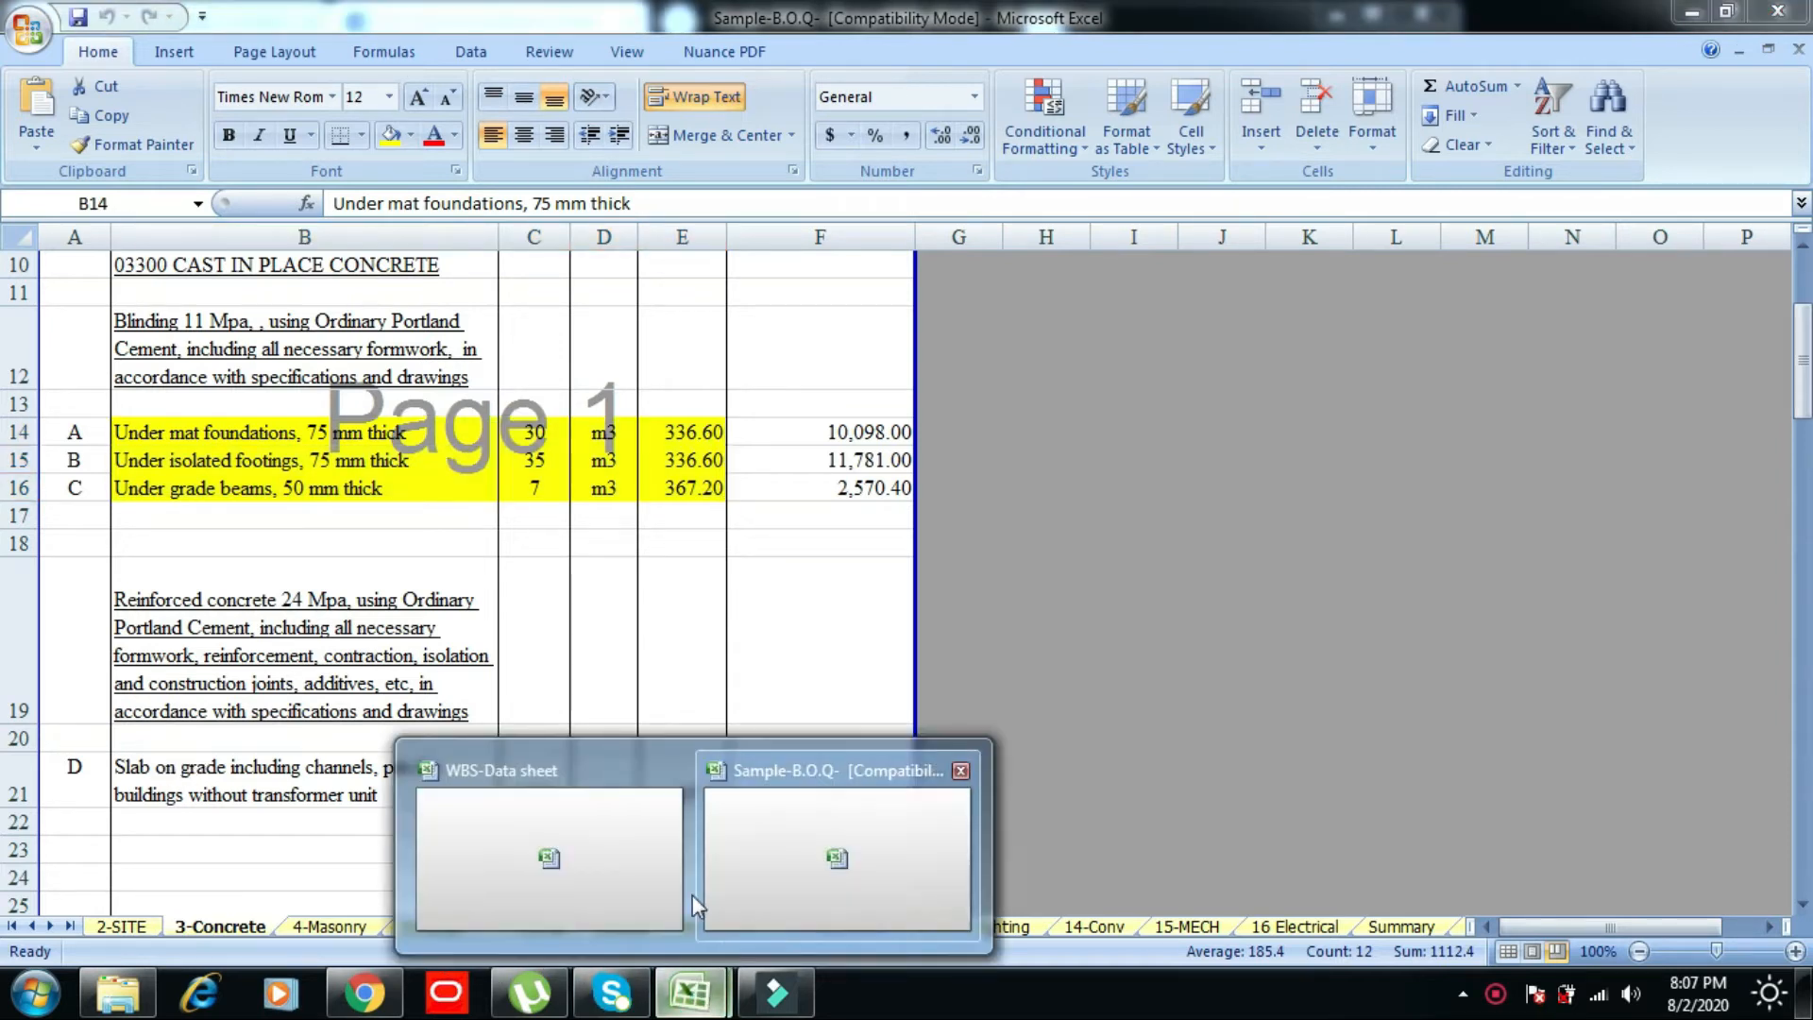
left_click(567, 868)
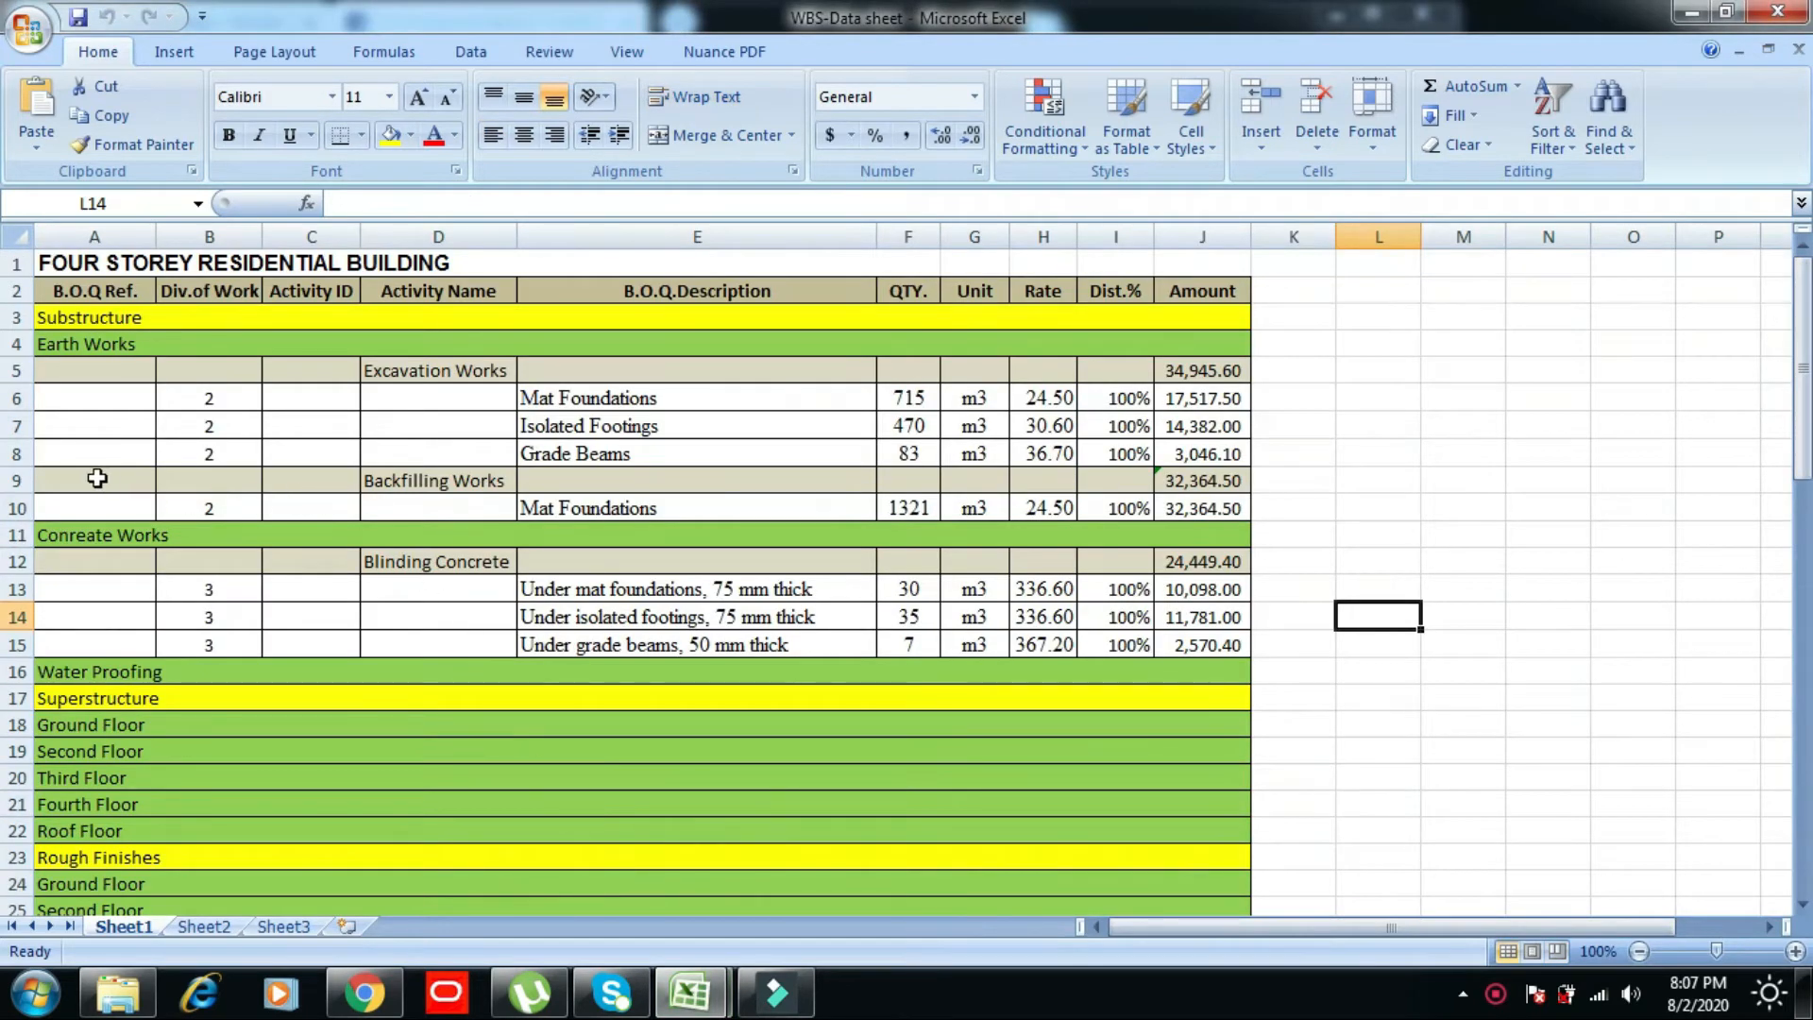
left_click_drag(71, 484, 1187, 510)
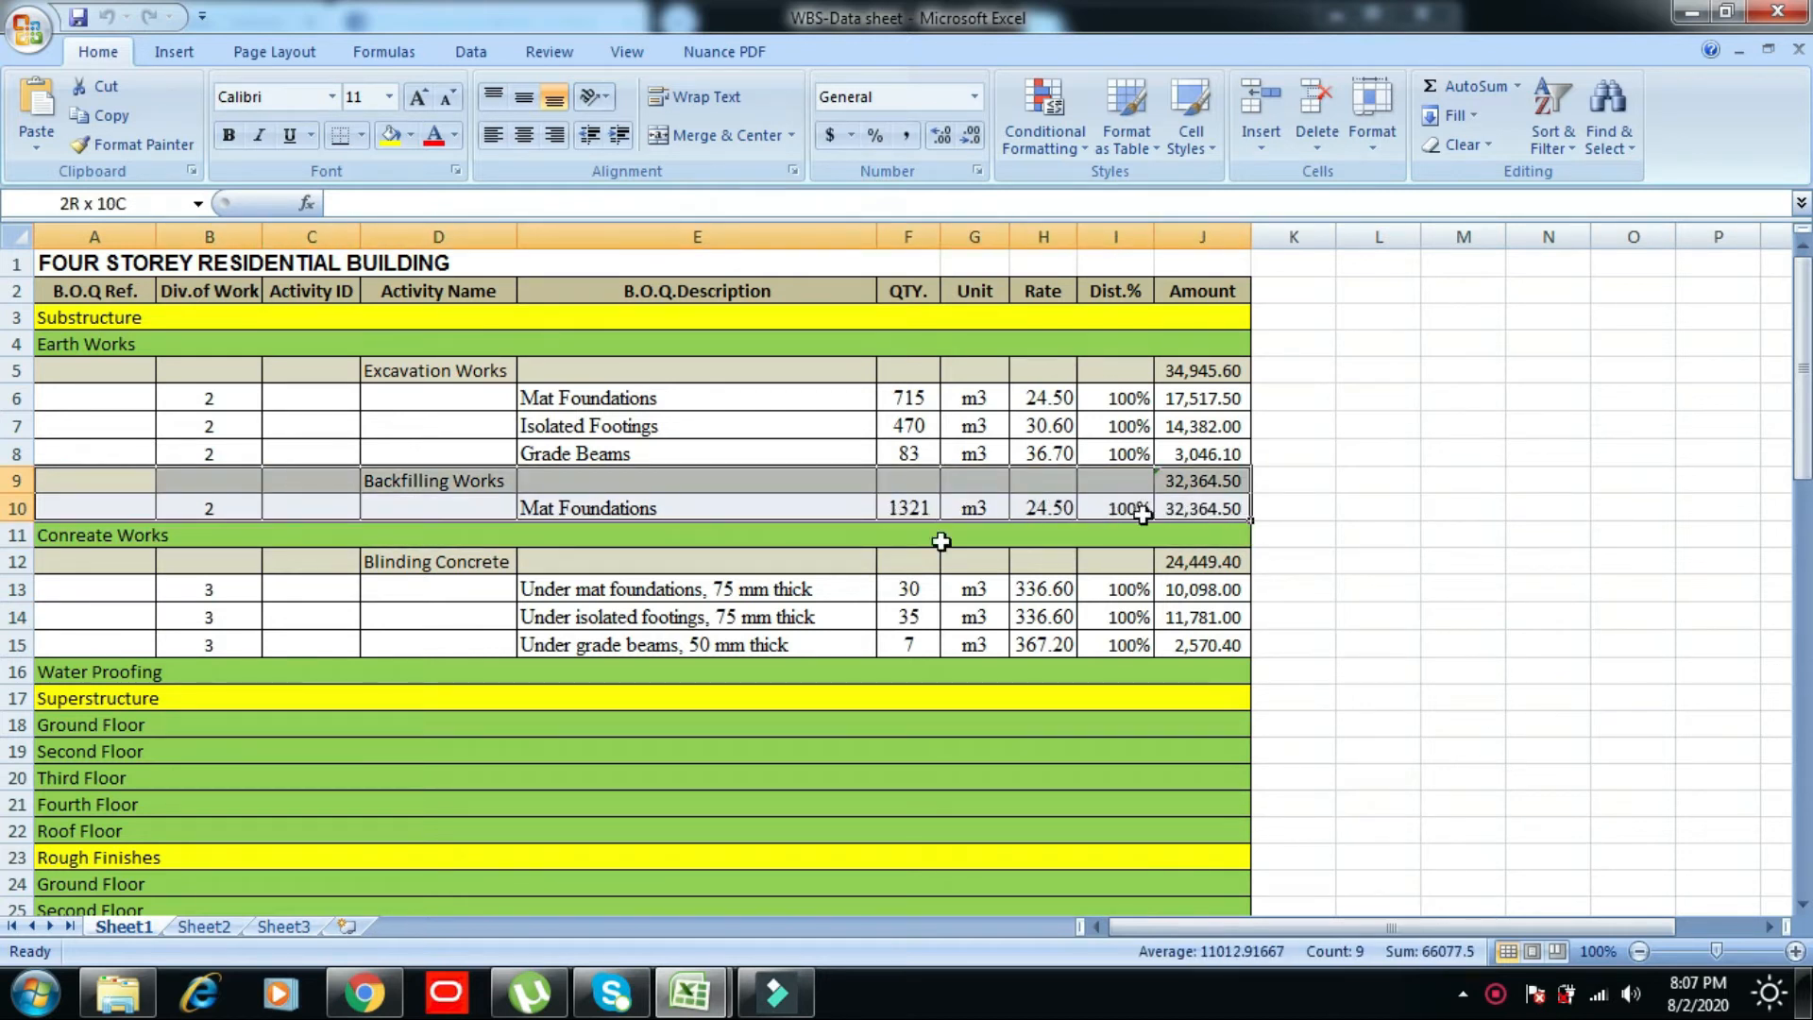
right_click(293, 483)
left_click(359, 532)
right_click(308, 487)
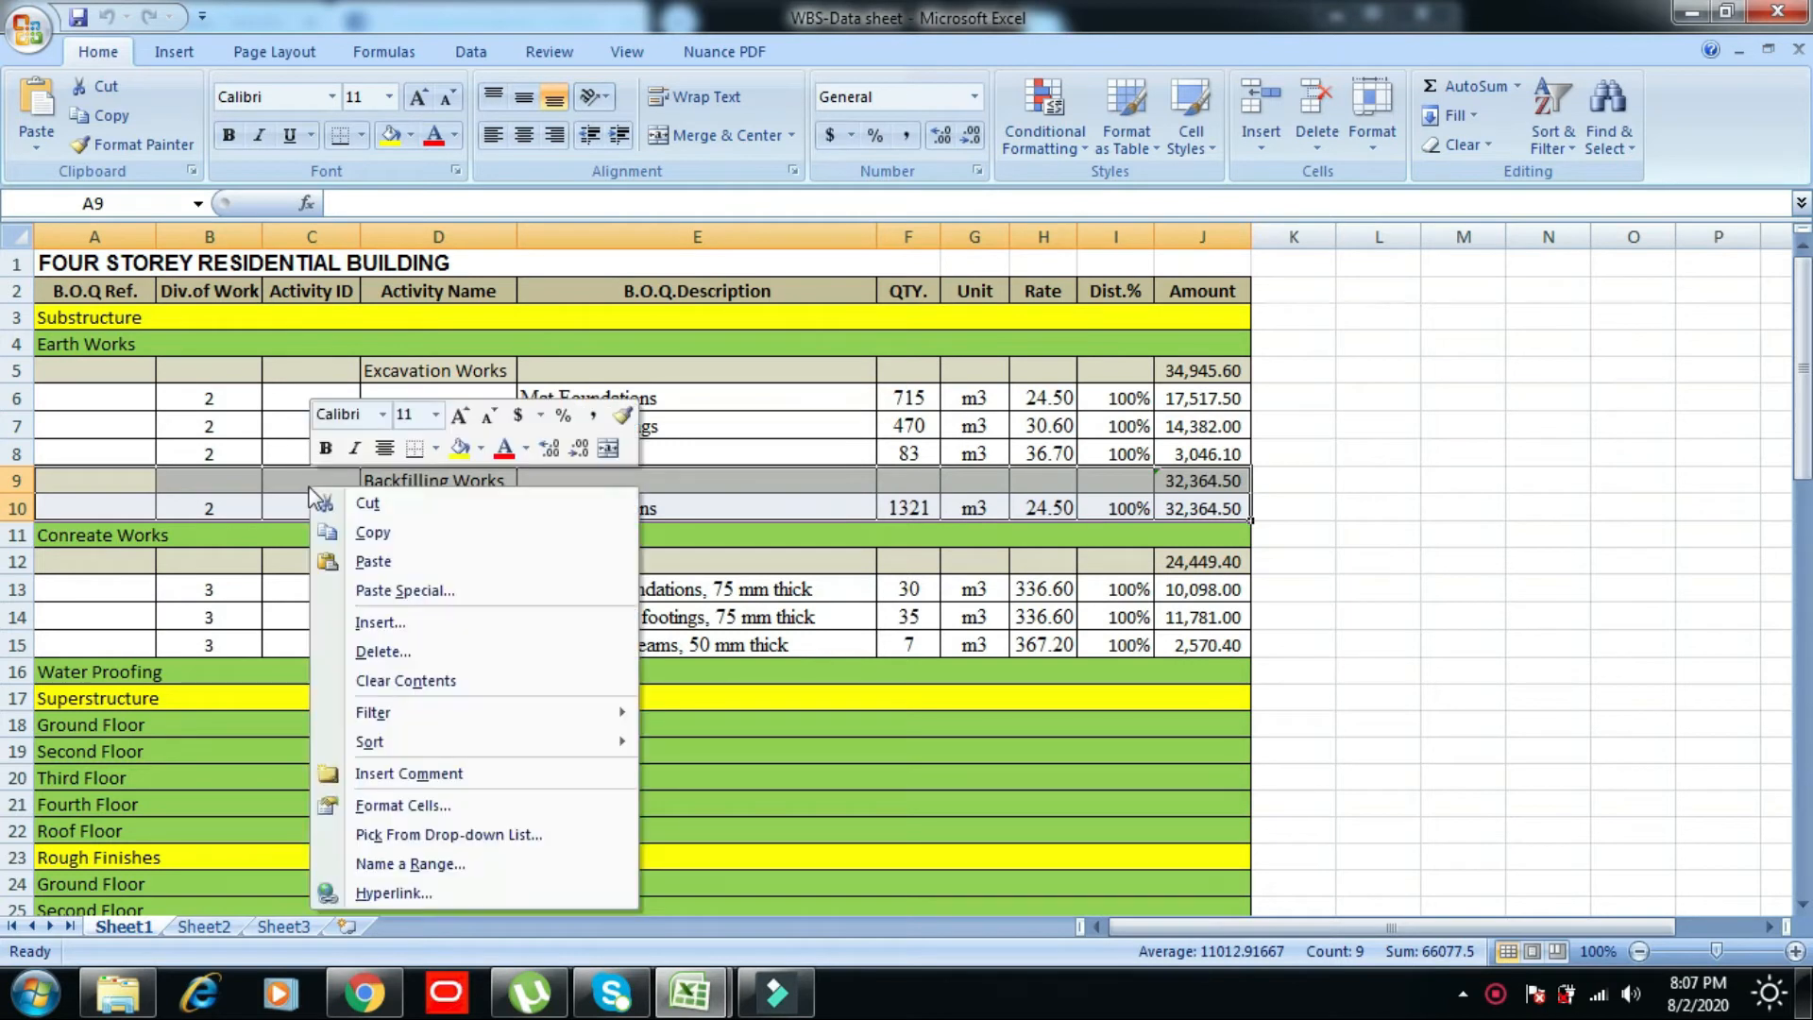
left_click(373, 533)
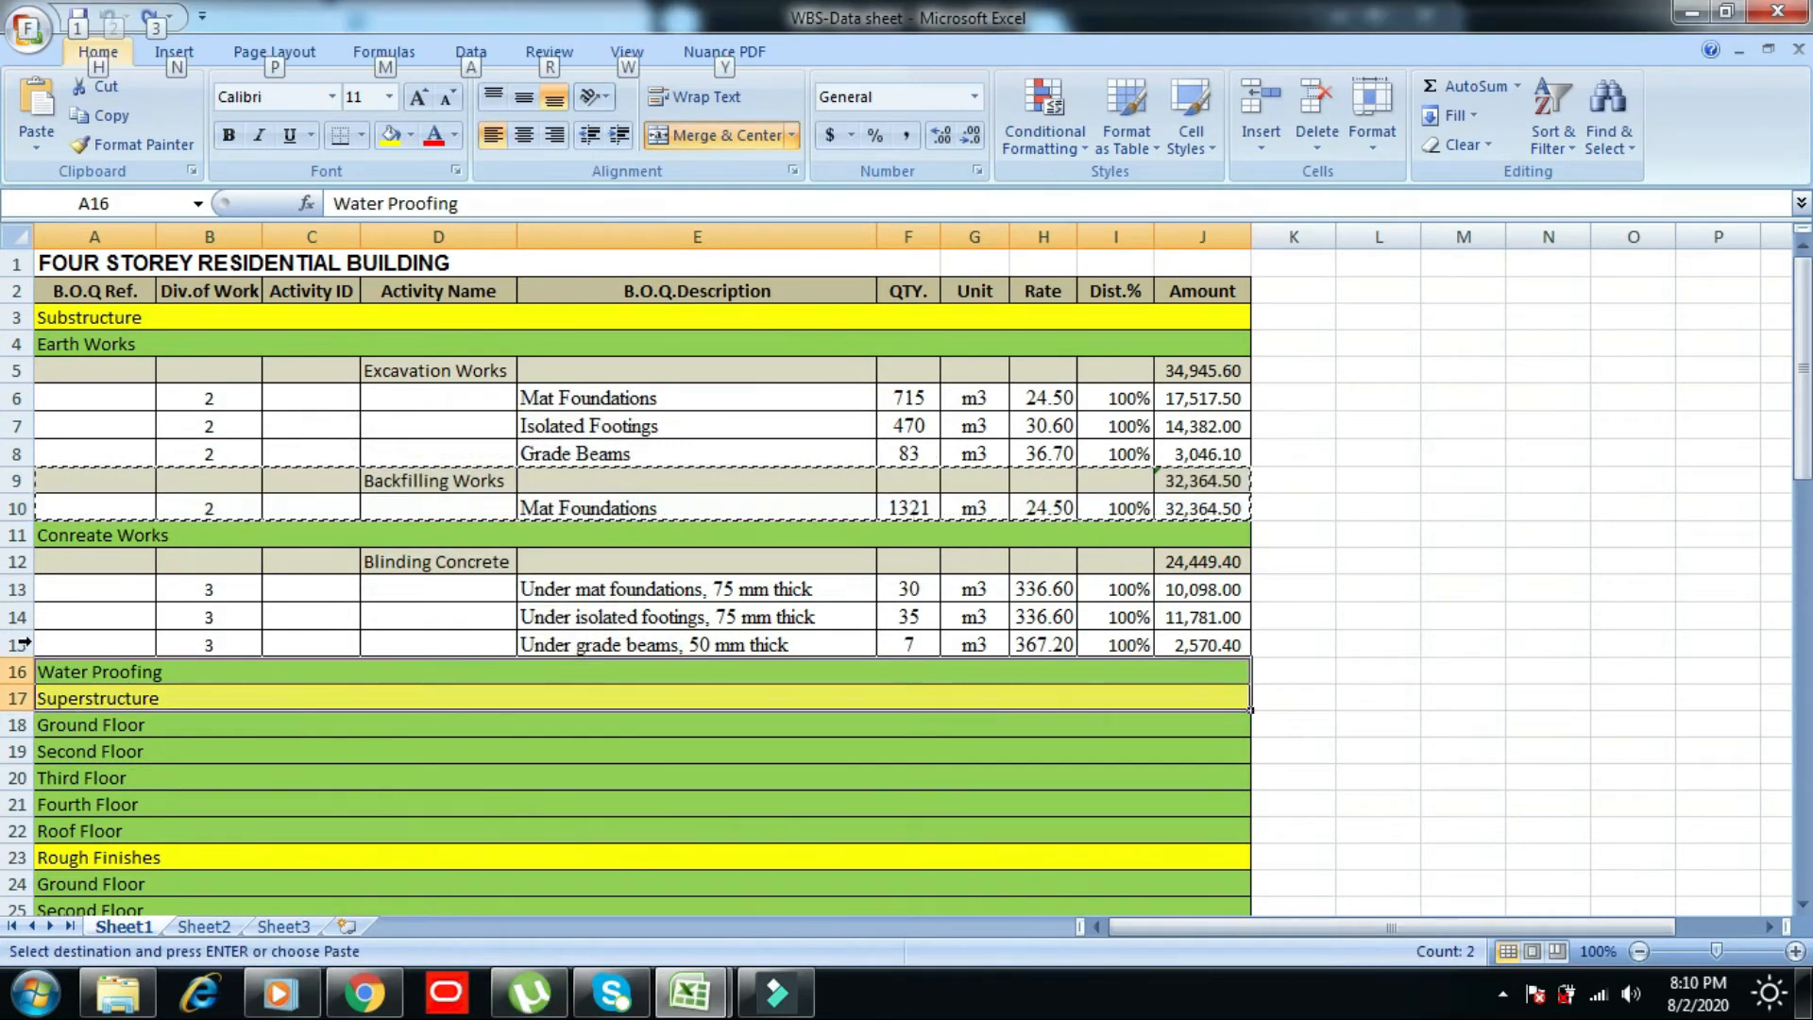
- Insert the copied block above Water Proofing, shifting cells down, and rename its activity in D16 to Slab on Grade
left_click(94, 670)
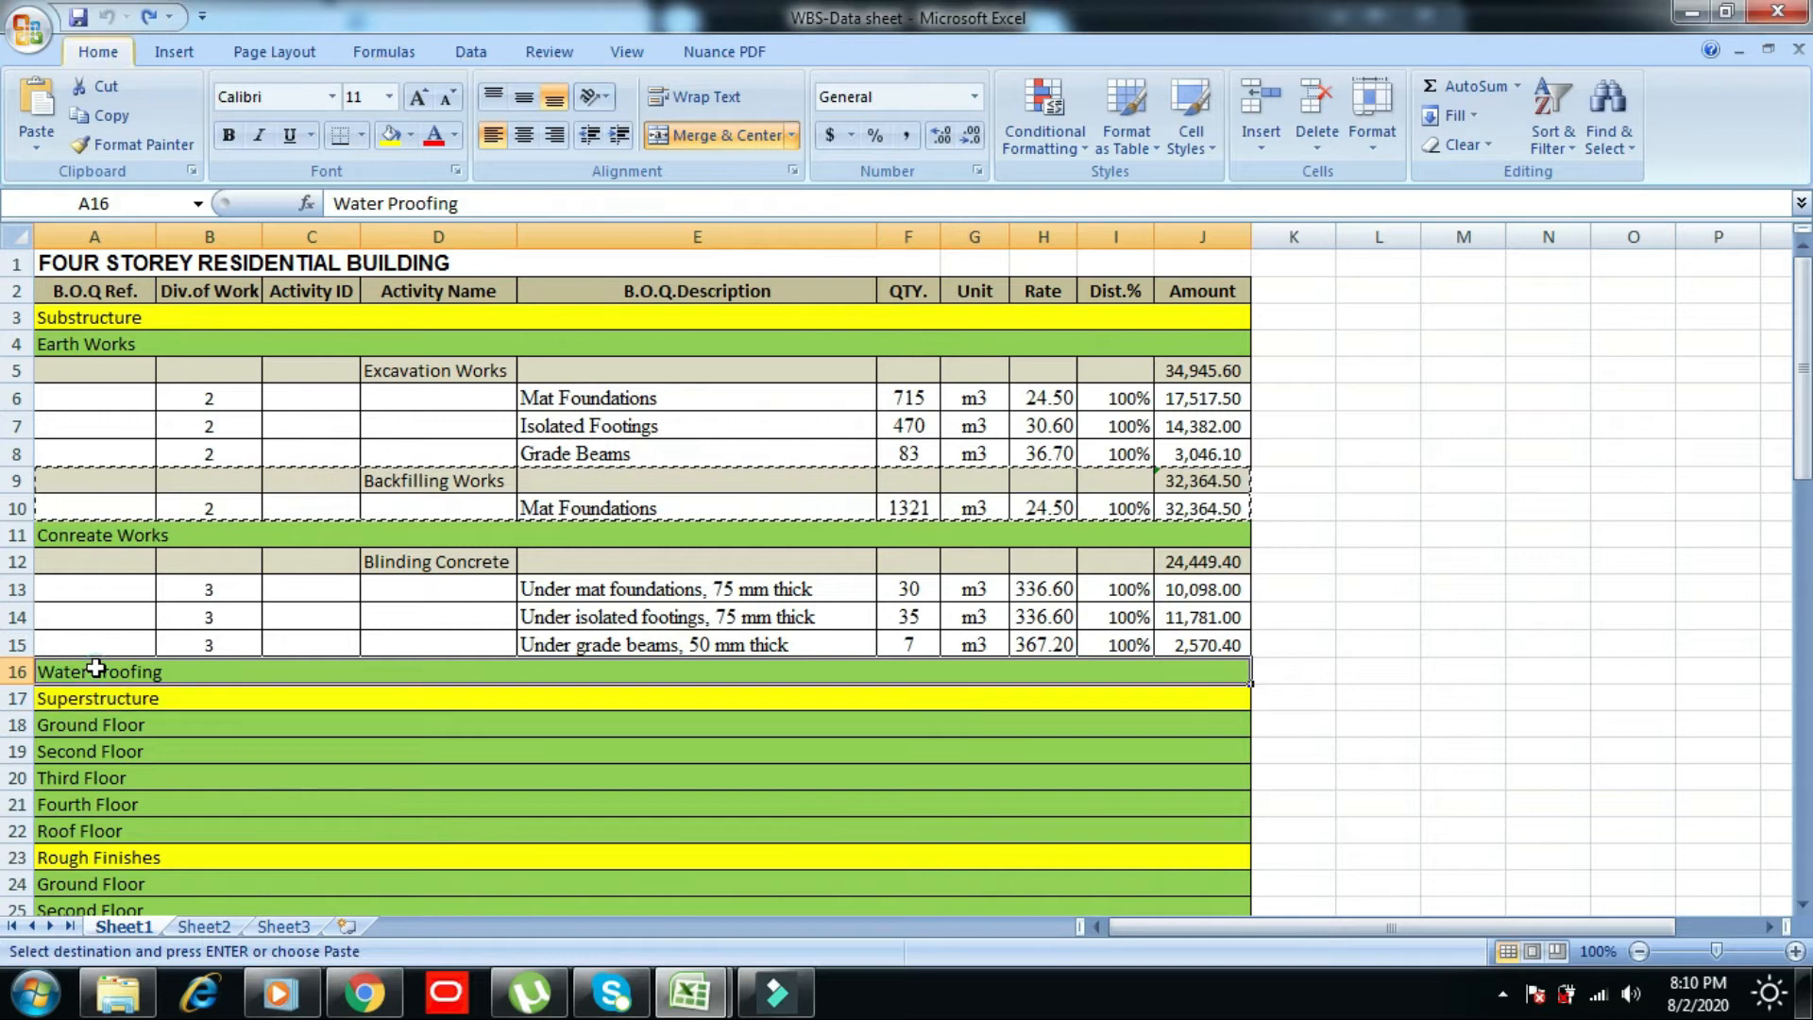
right_click(102, 672)
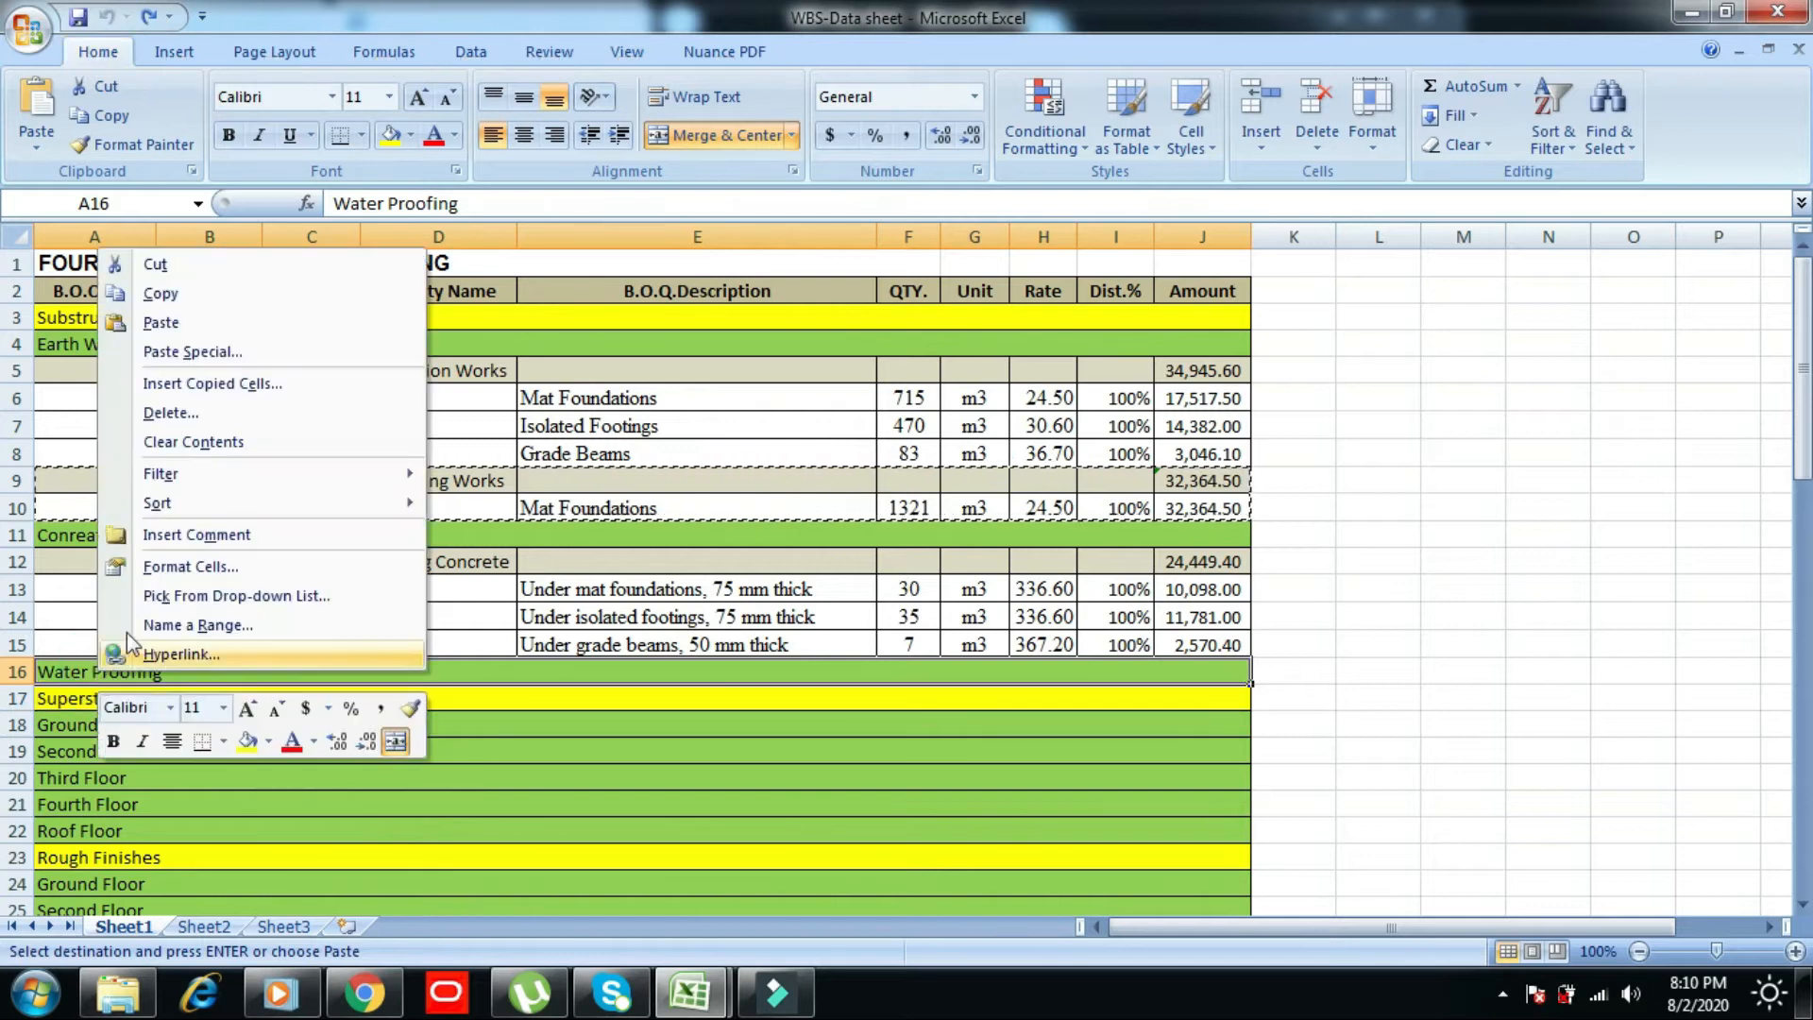
left_click(214, 383)
left_click(178, 432)
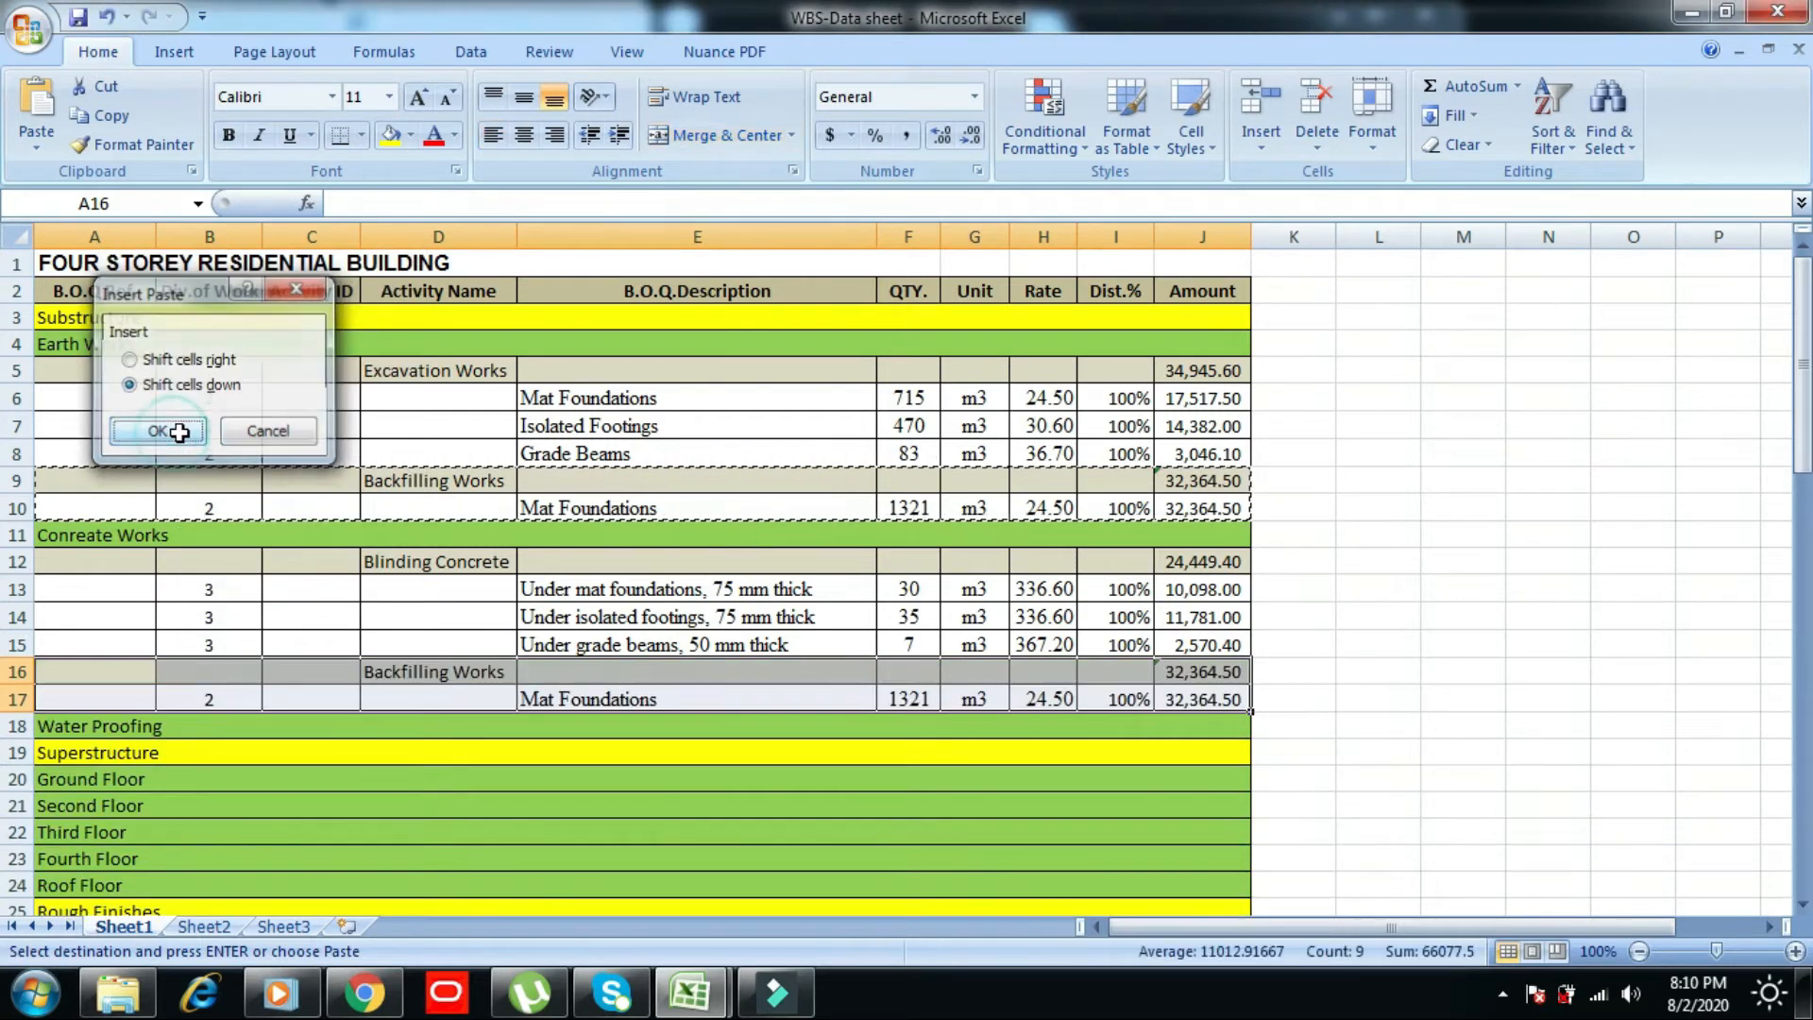
left_click(389, 670)
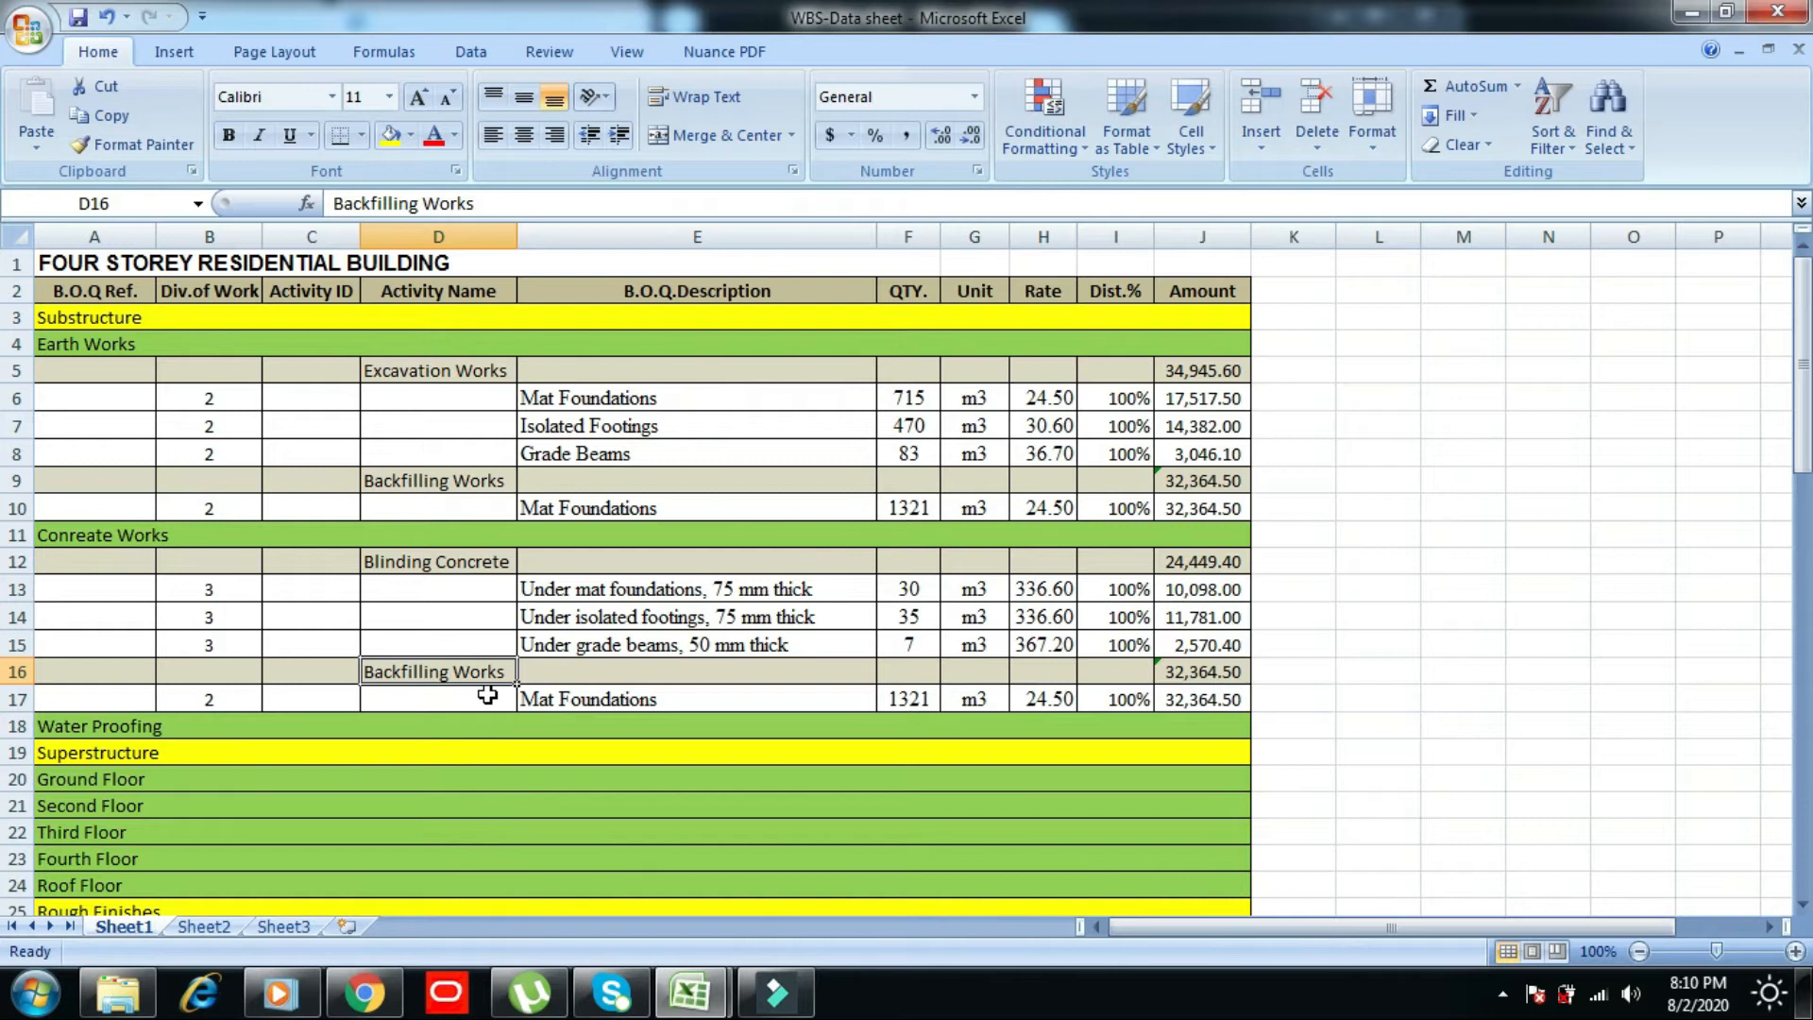
type("Slab on Grade")
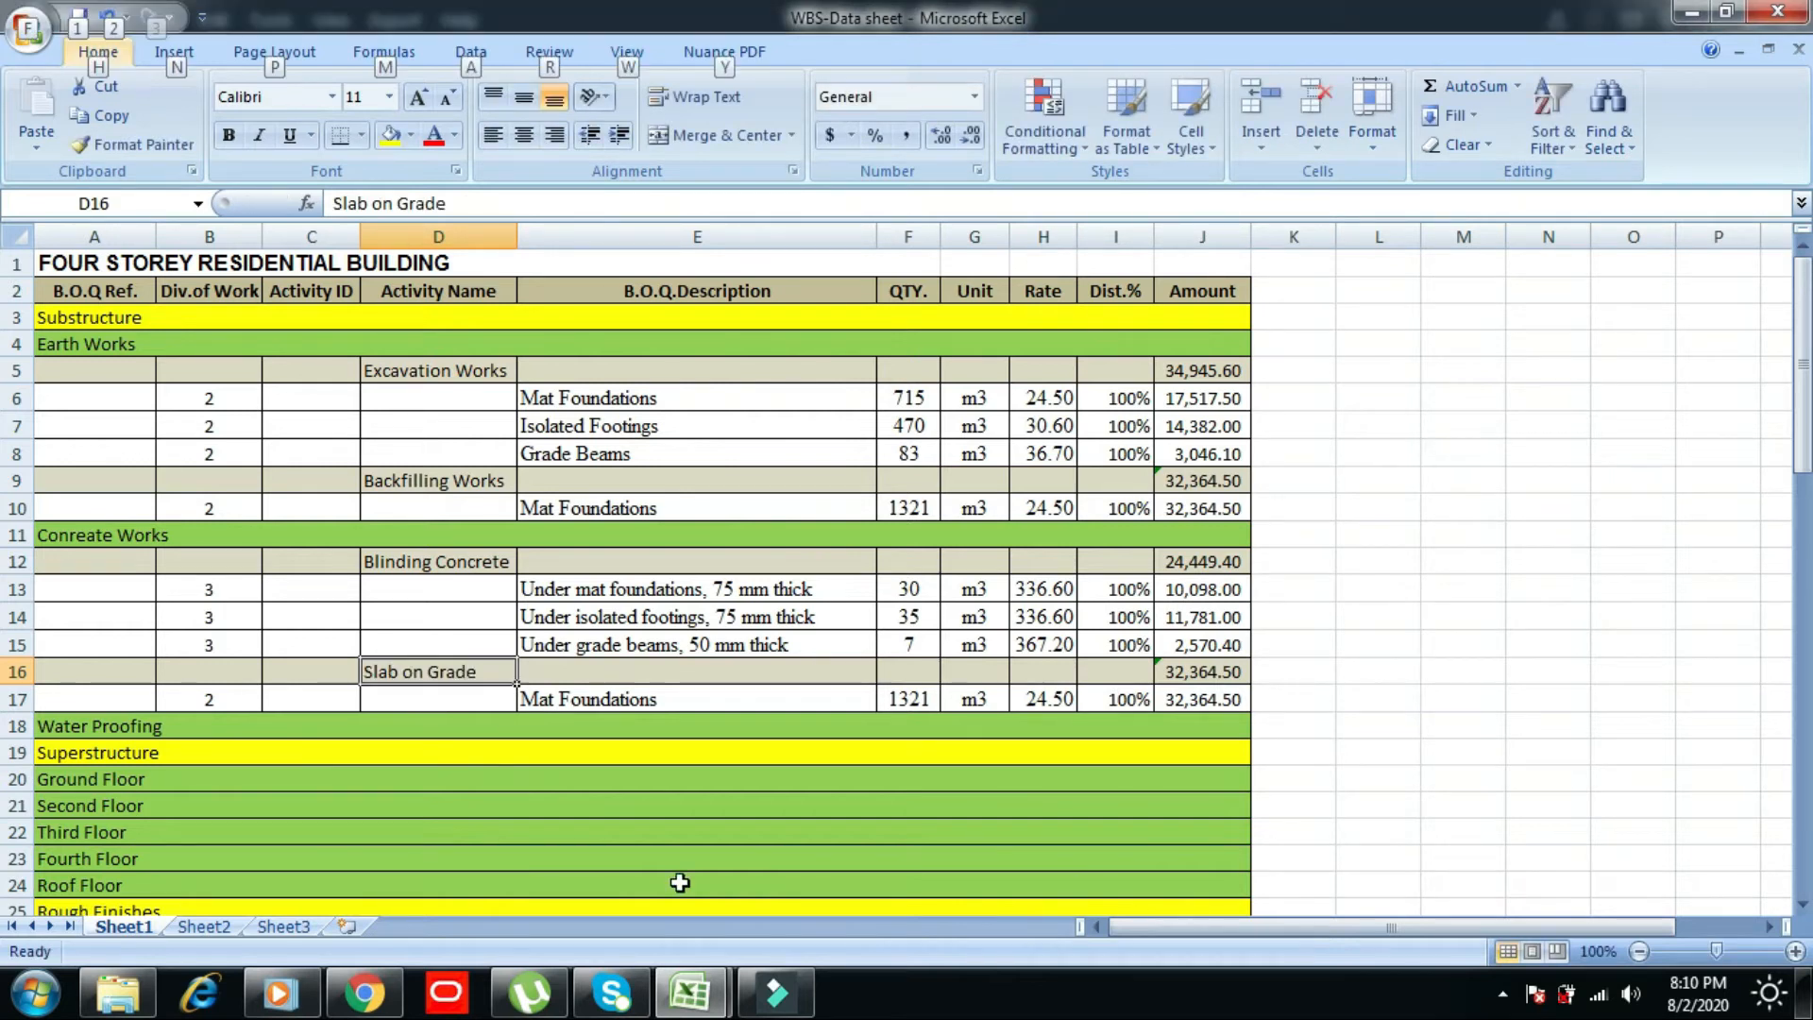
- Switch to the Sample-B.O.Q workbook and copy the slab on grade item's description, quantity, unit and rate (B21:E21)
left_click(690, 1002)
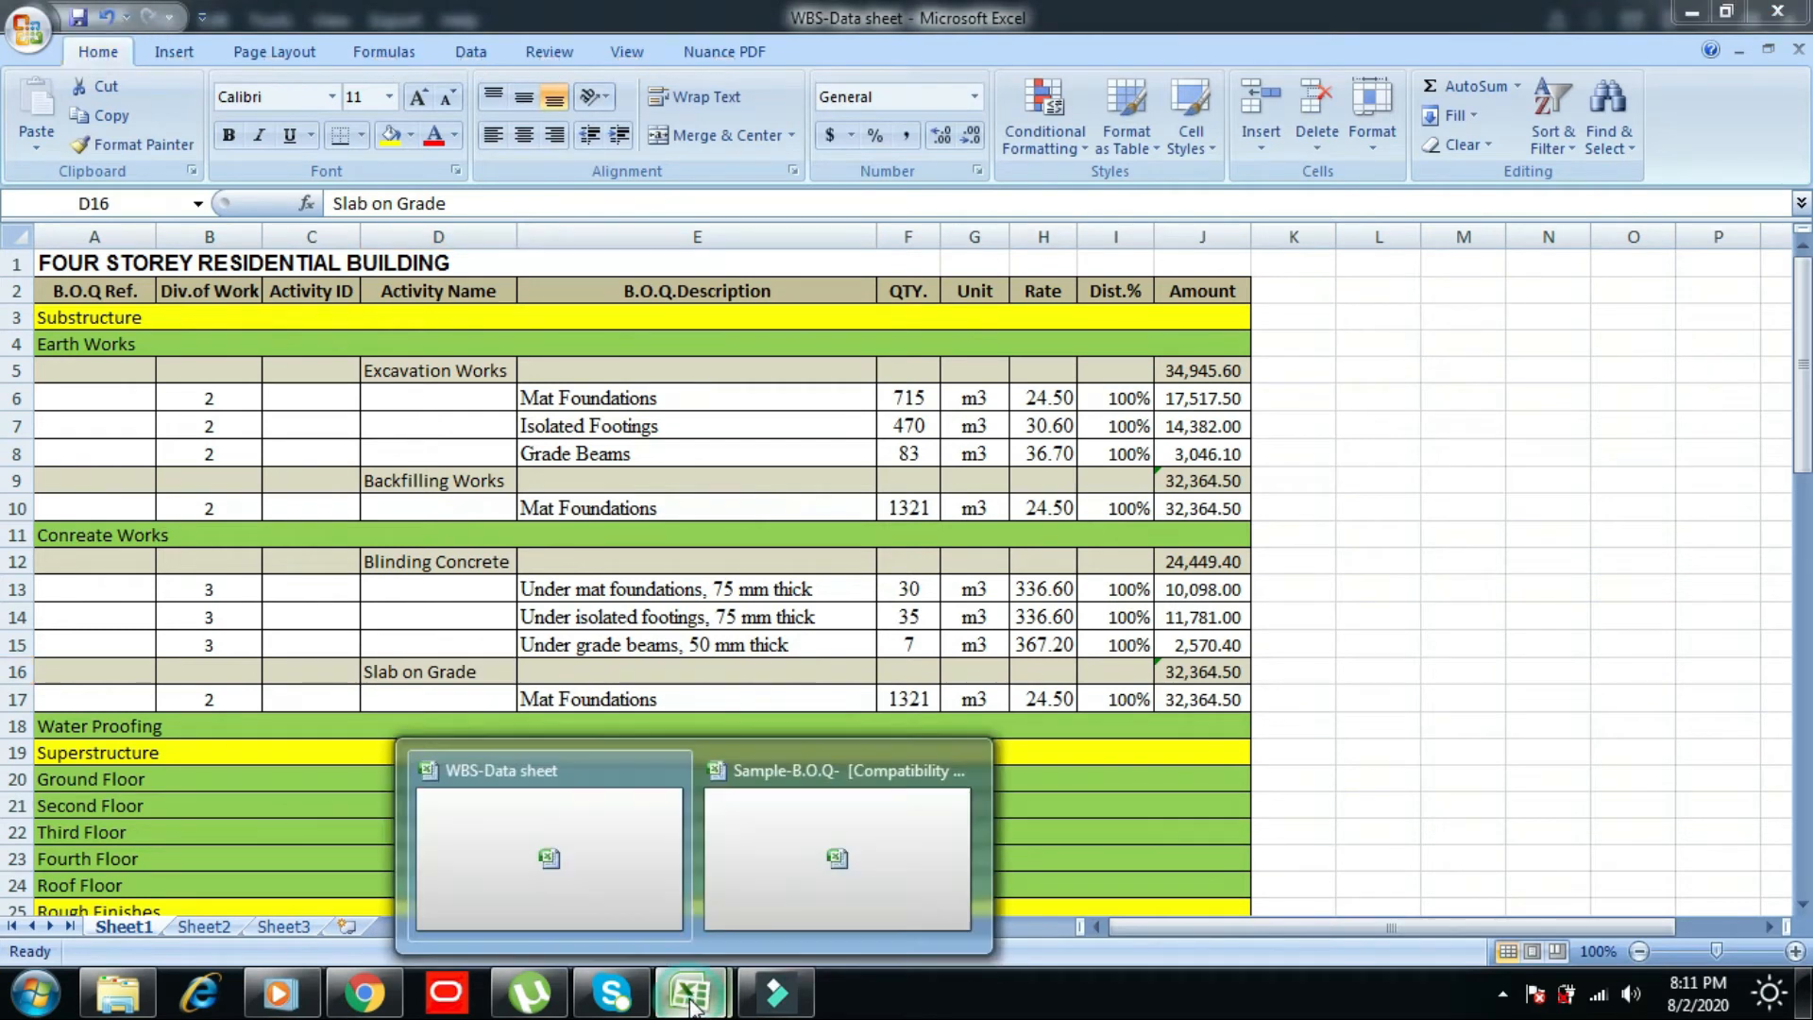
left_click(780, 887)
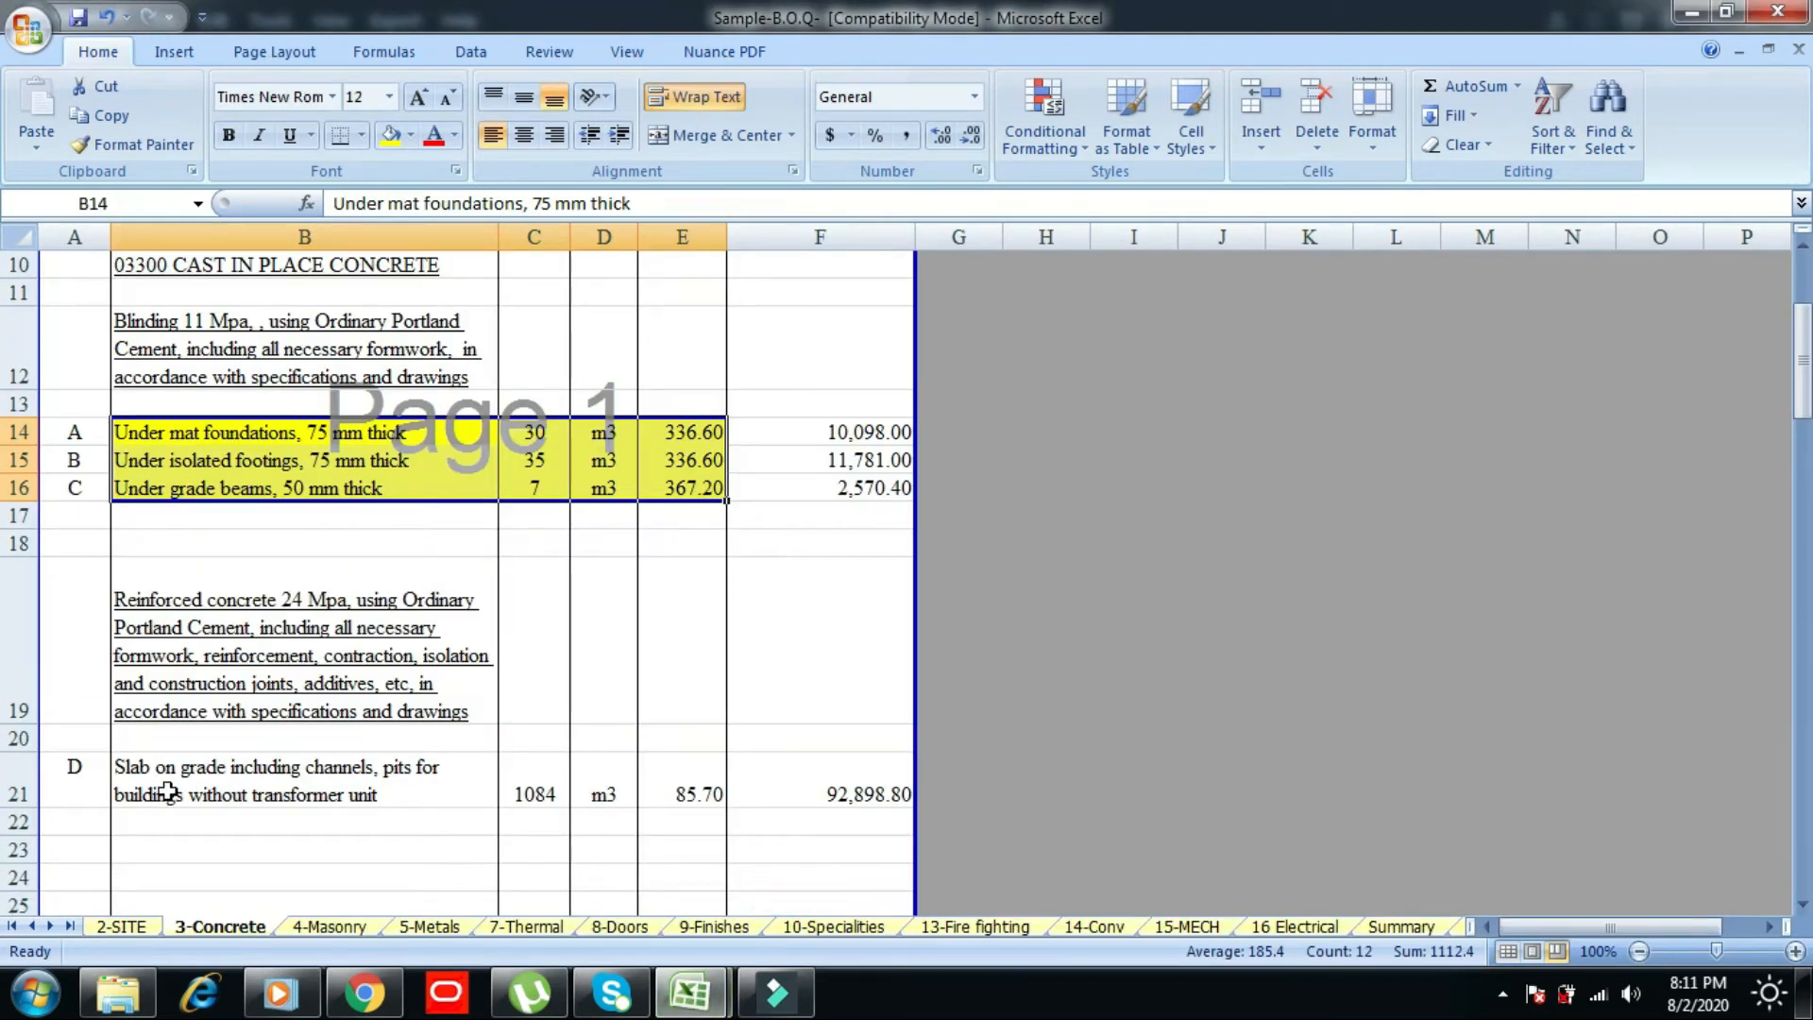
left_click_drag(158, 774, 629, 789)
right_click(191, 774)
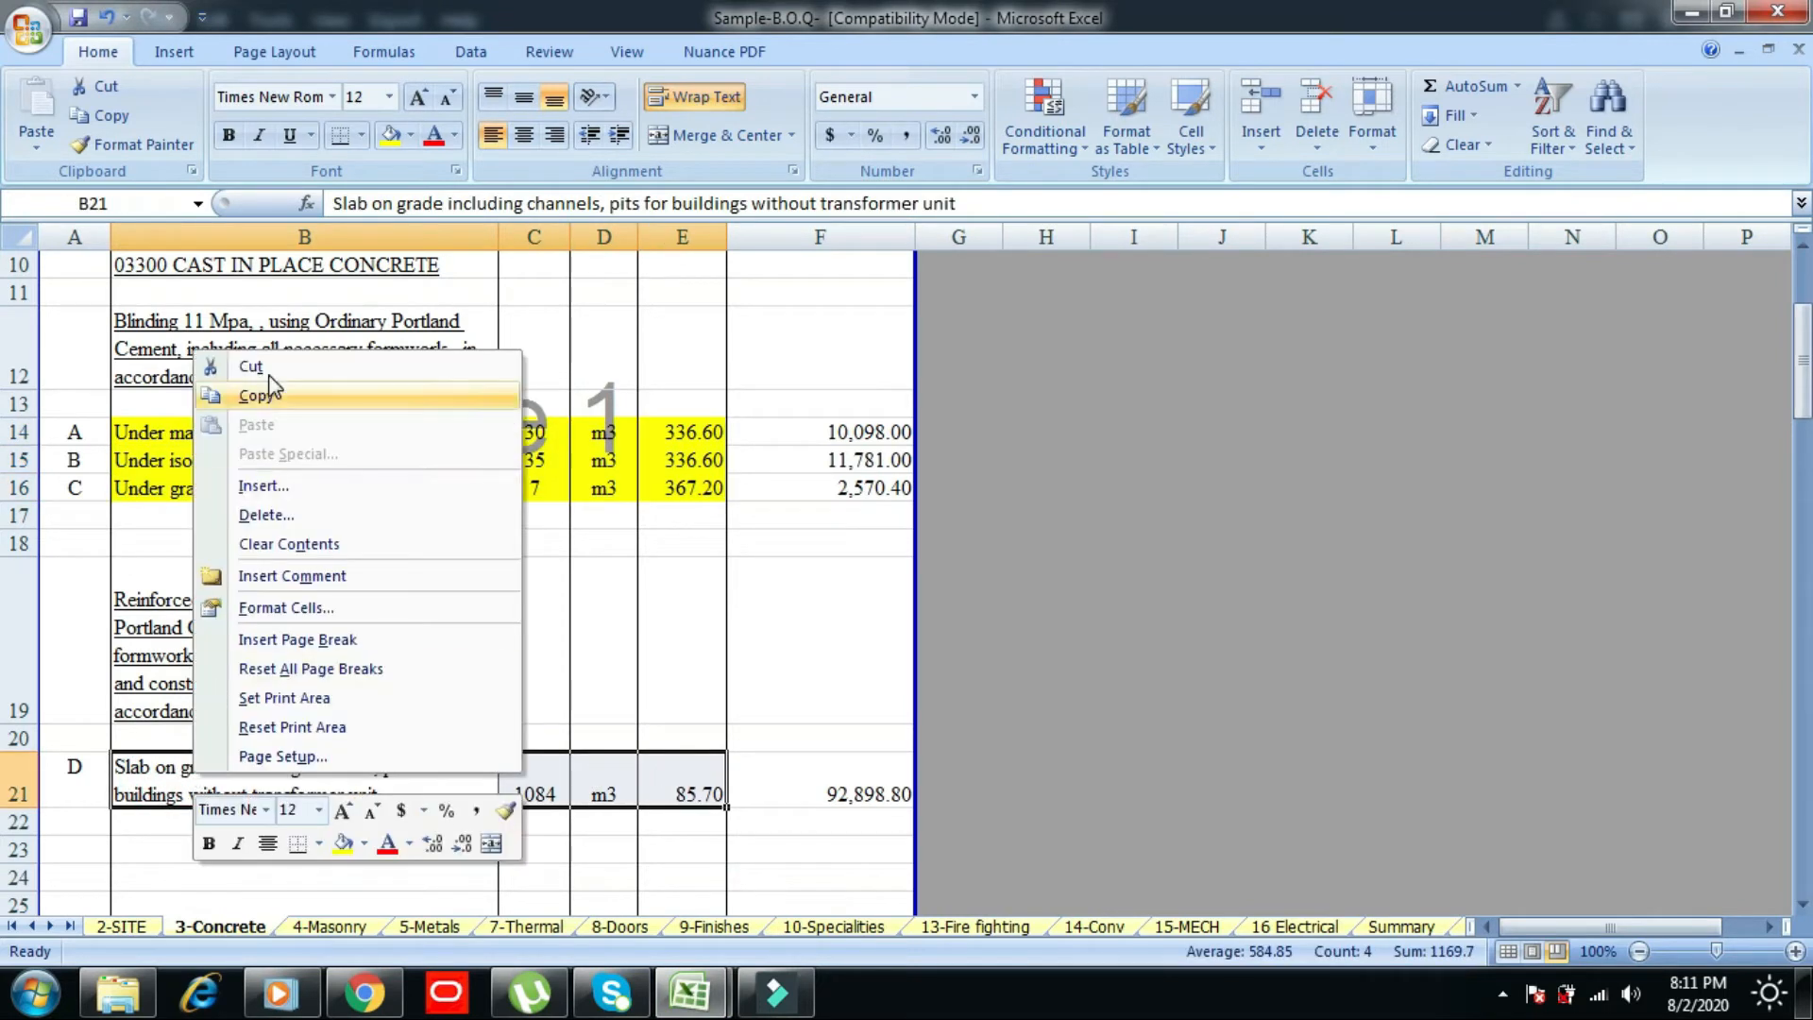
left_click(262, 394)
- Switch to the WBS-Data sheet workbook and paste the copied slab on grade item into E17:H17 using Paste Special
mouse_move(710, 996)
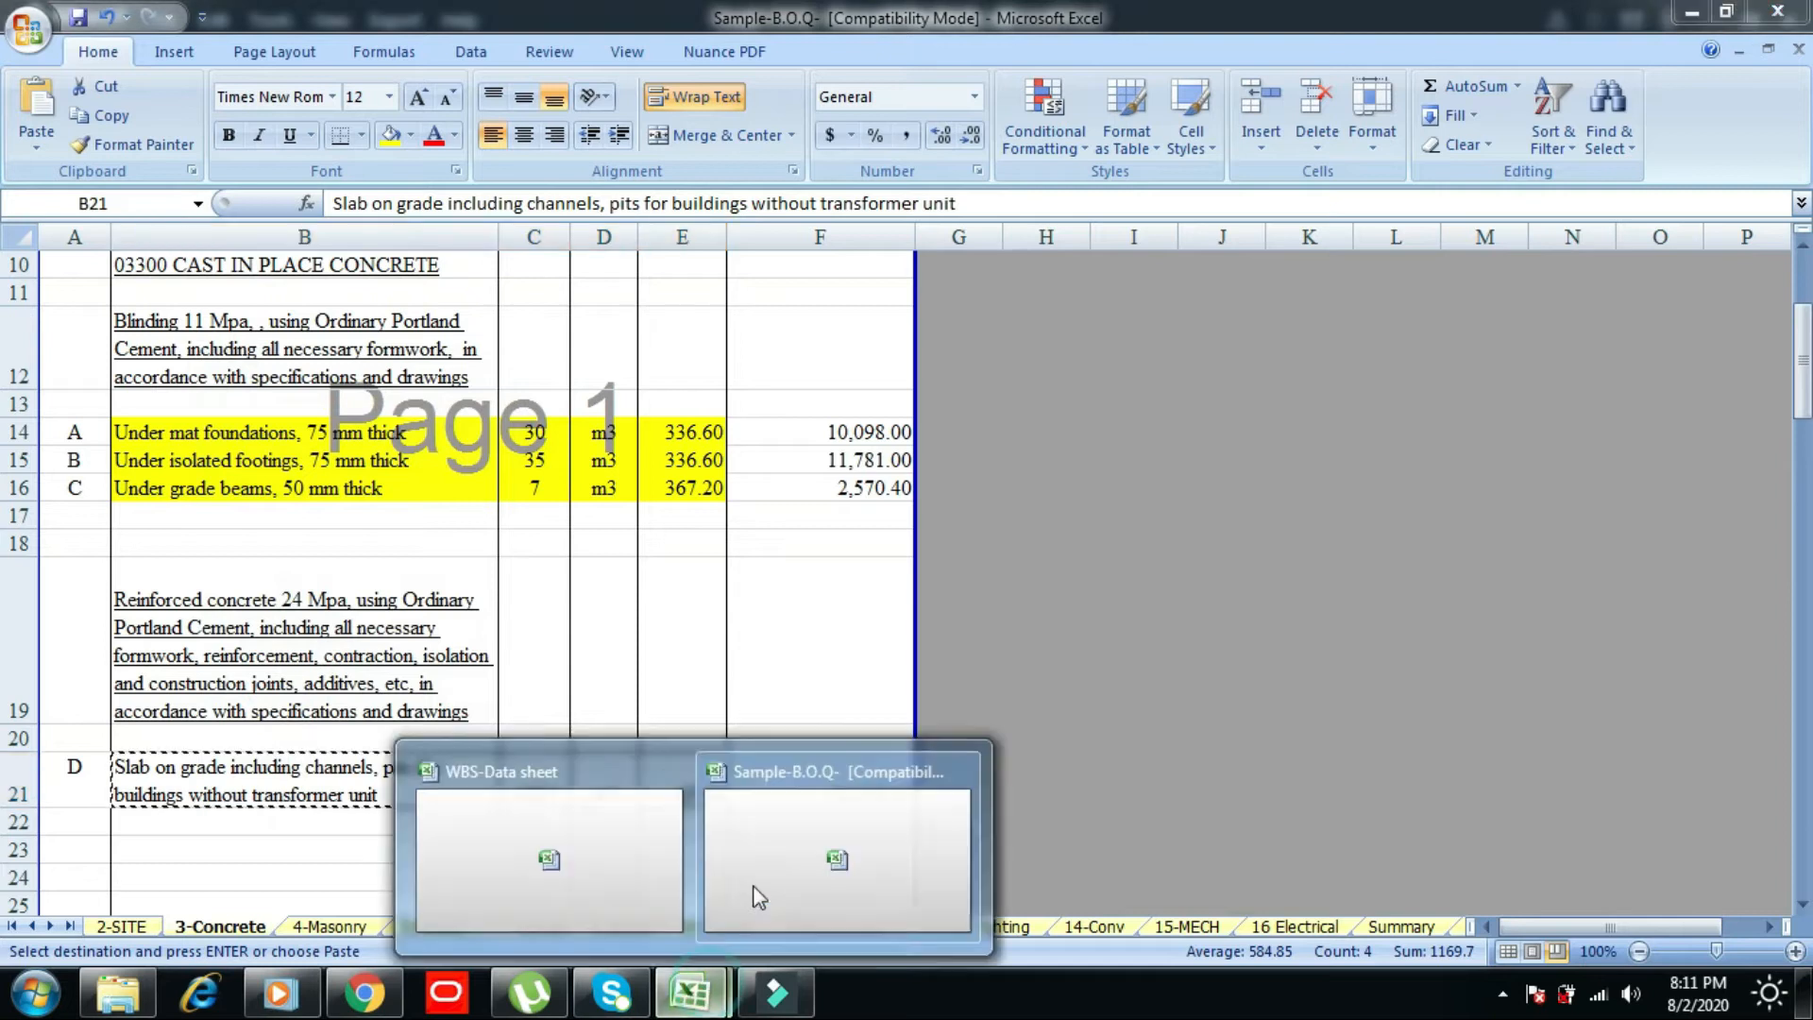
left_click(648, 893)
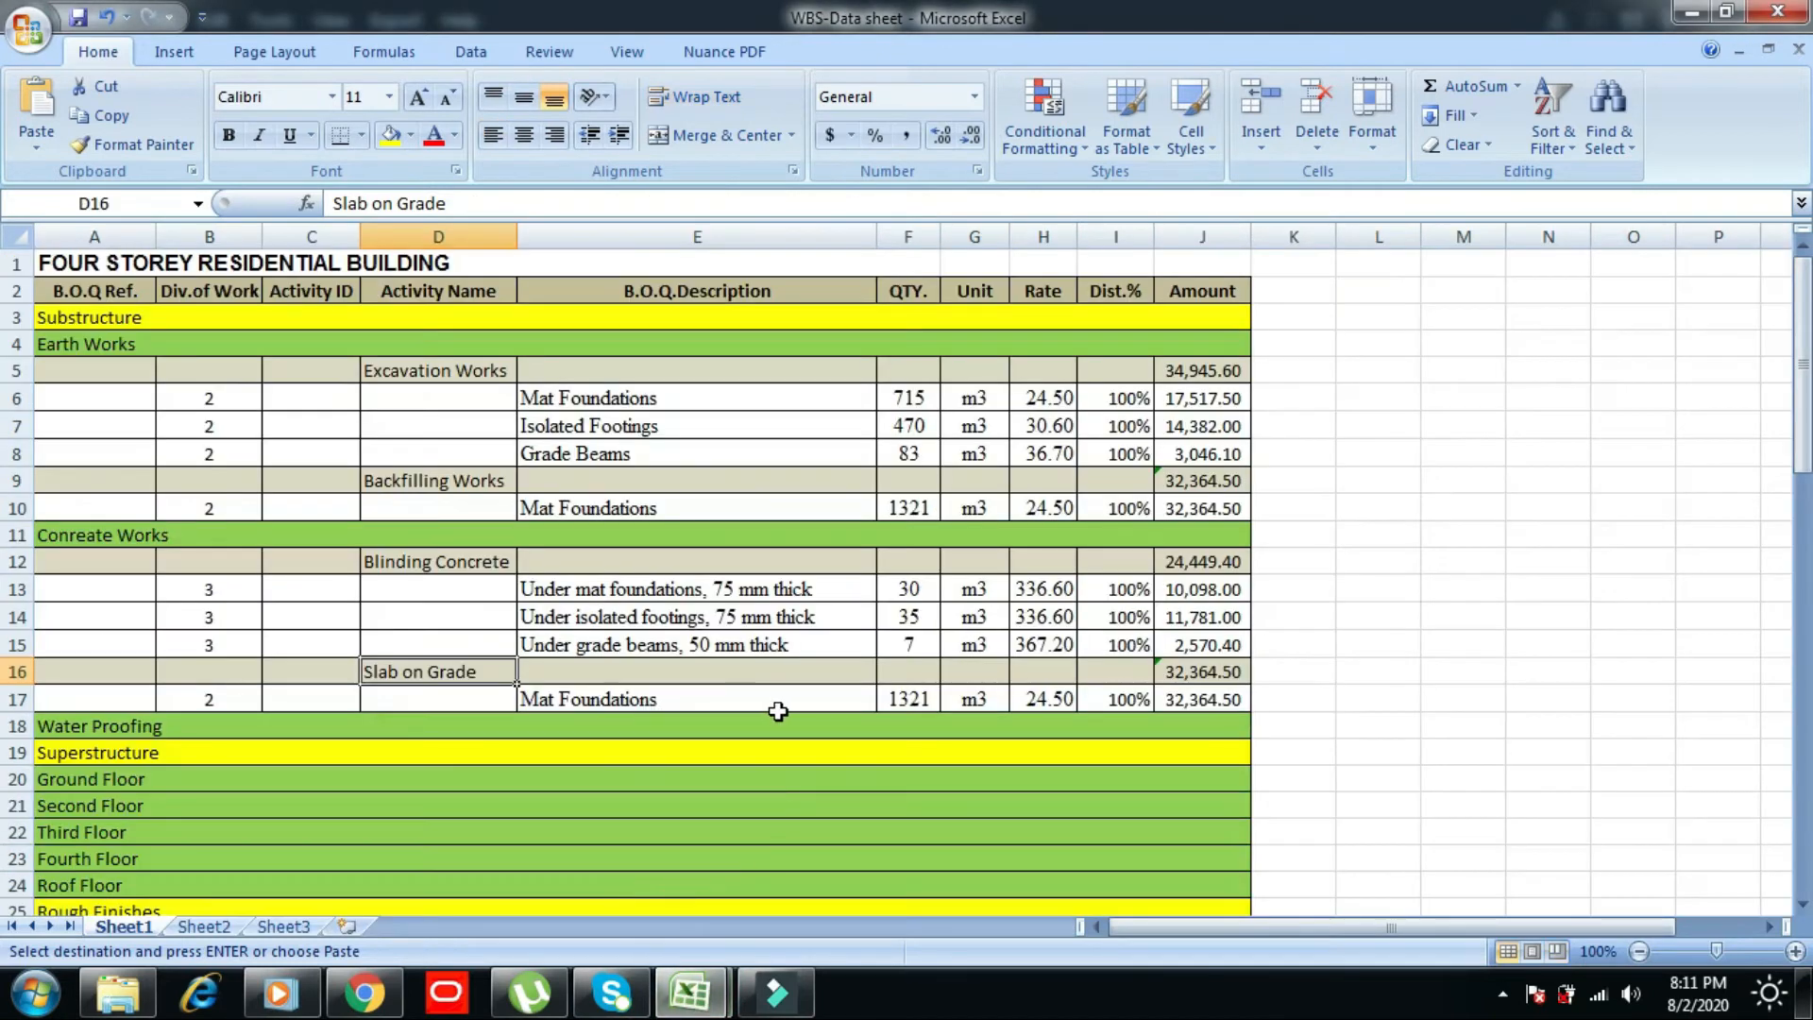
left_click(575, 699)
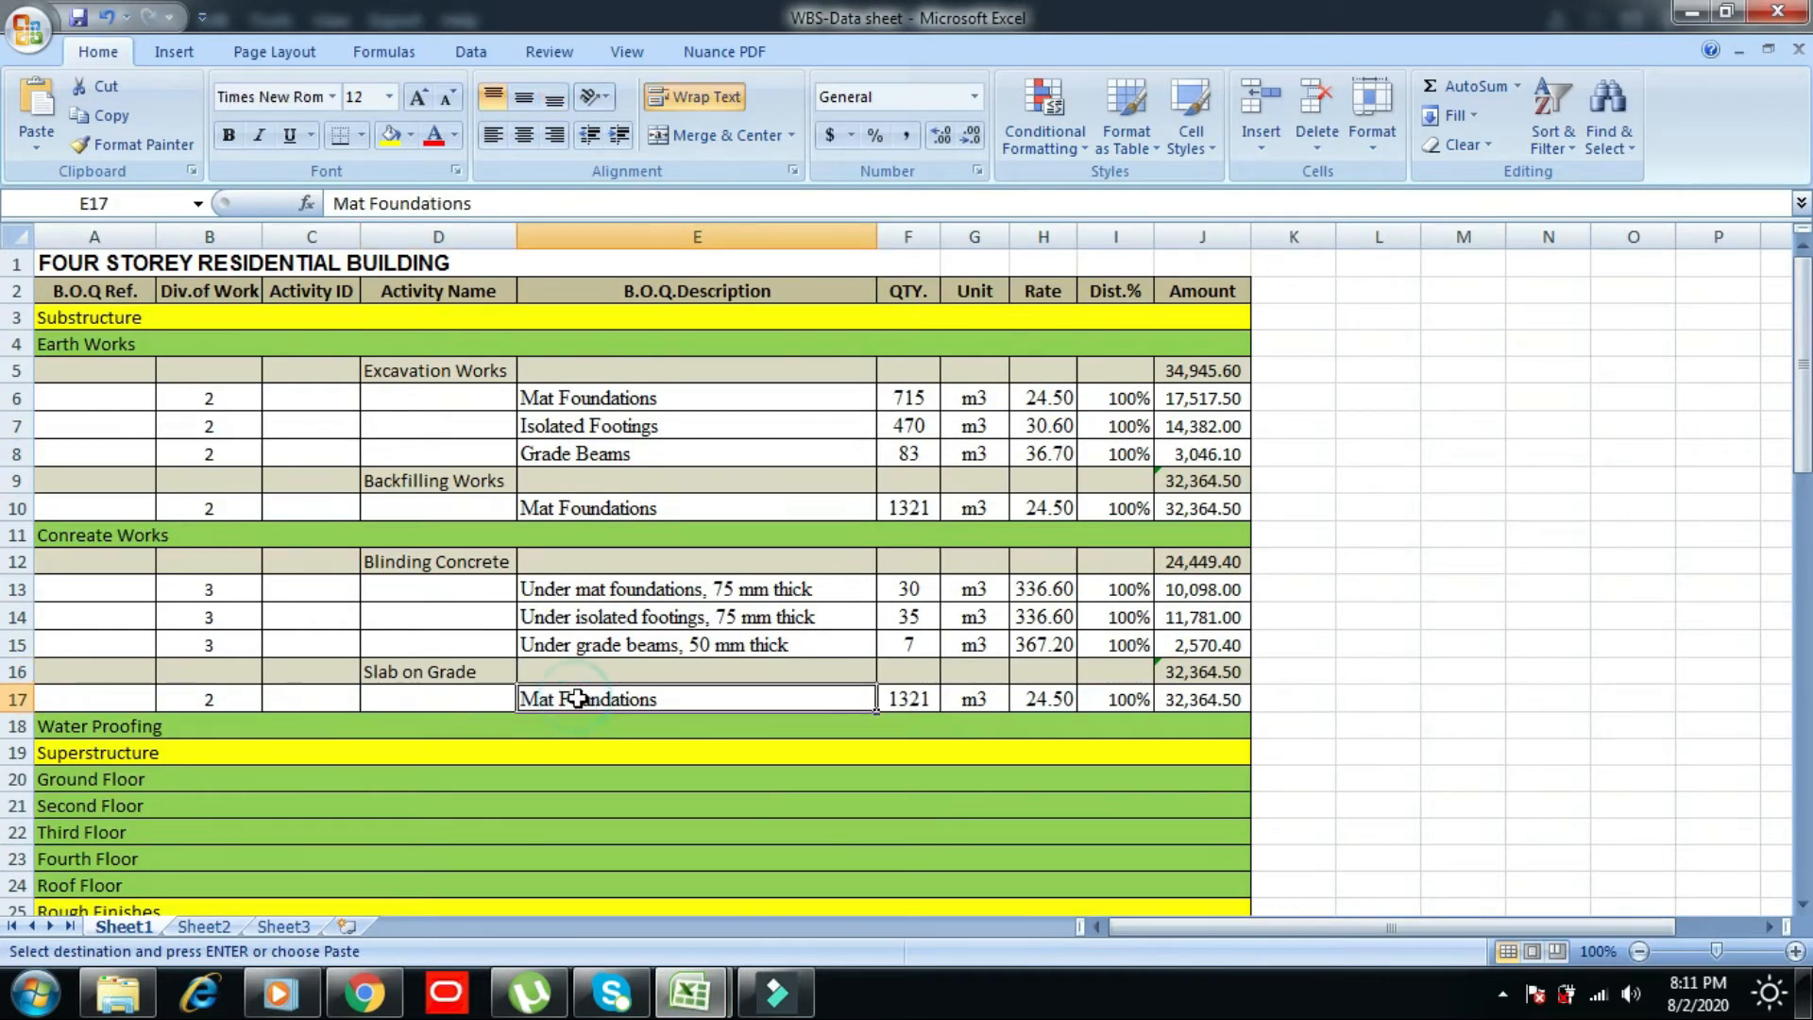
right_click(579, 699)
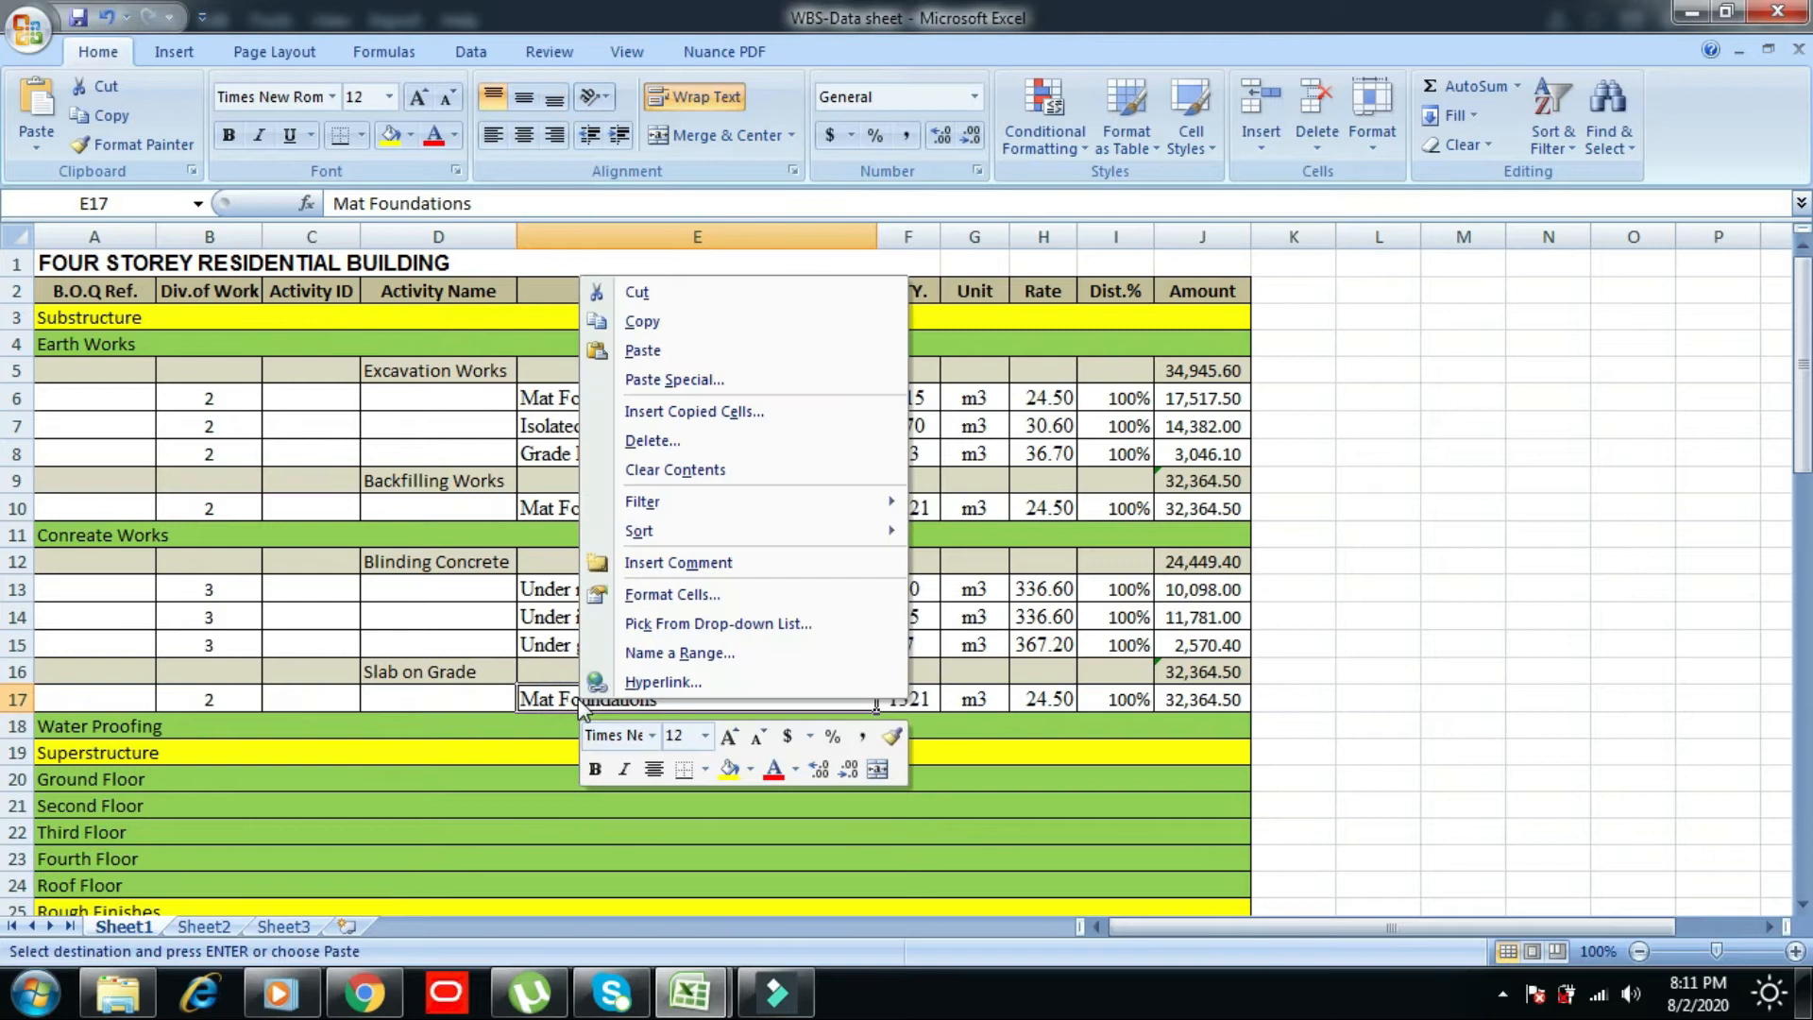
left_click(645, 351)
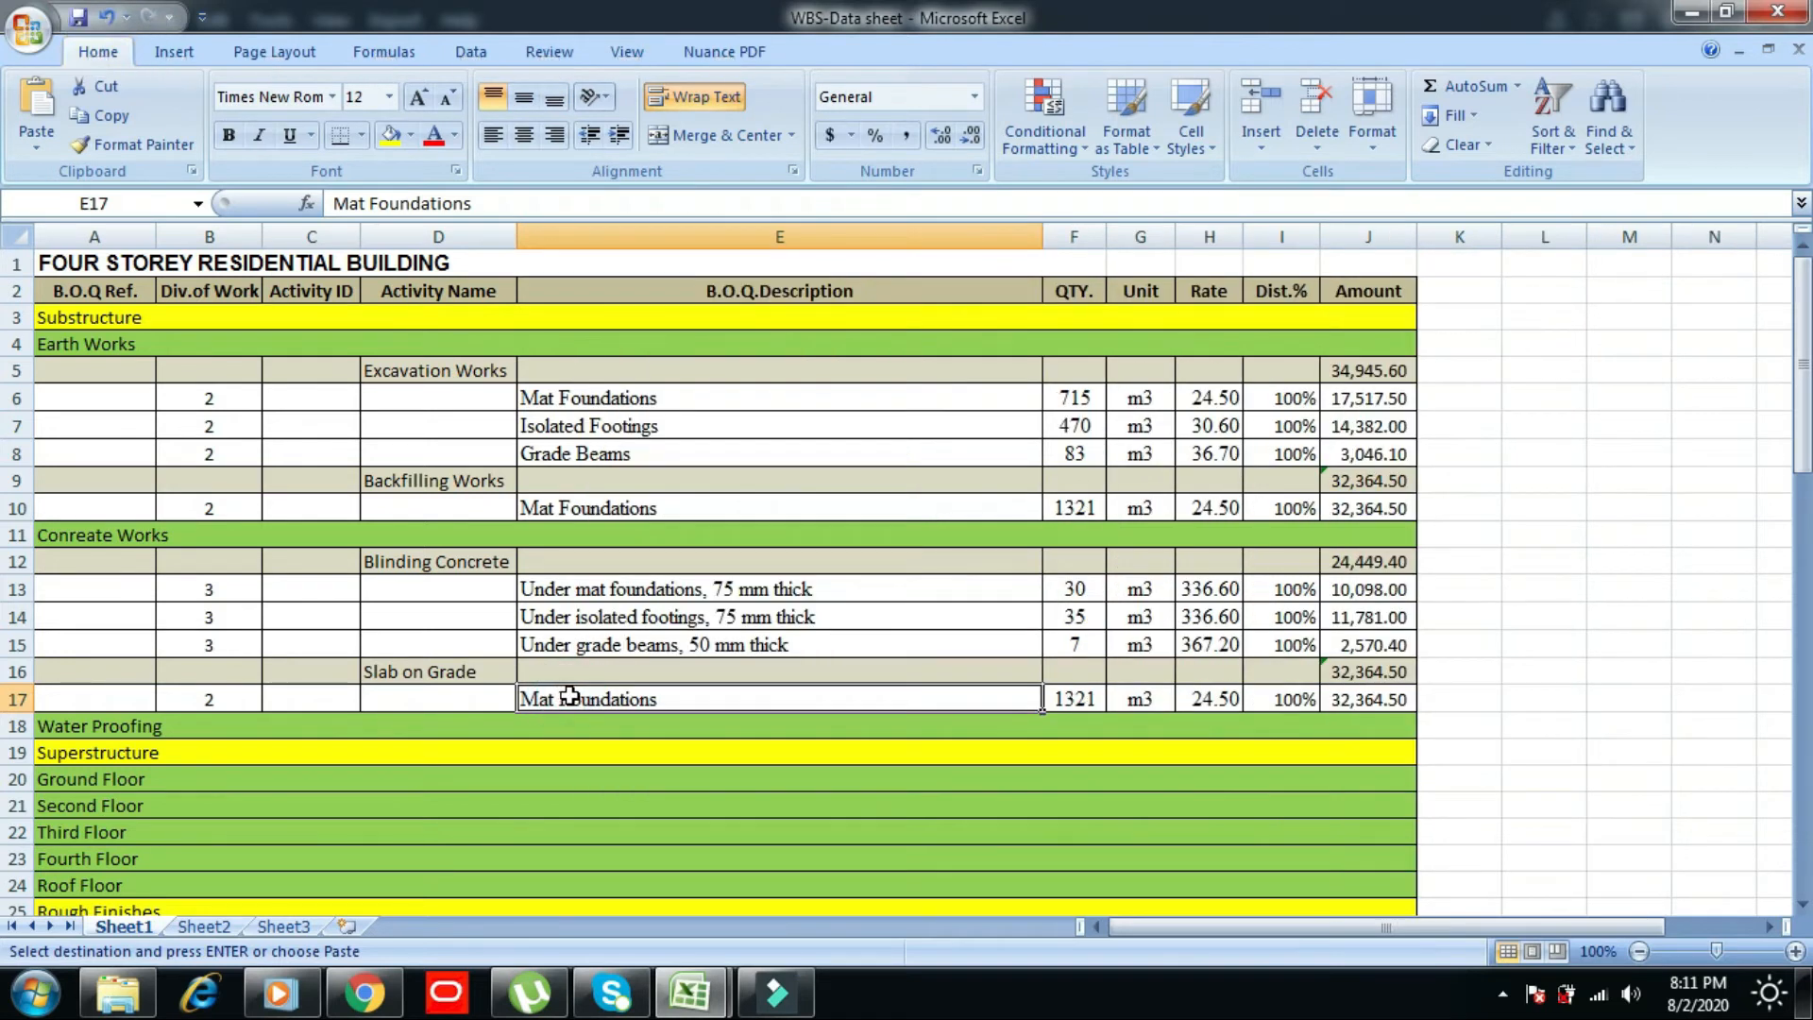
right_click(570, 696)
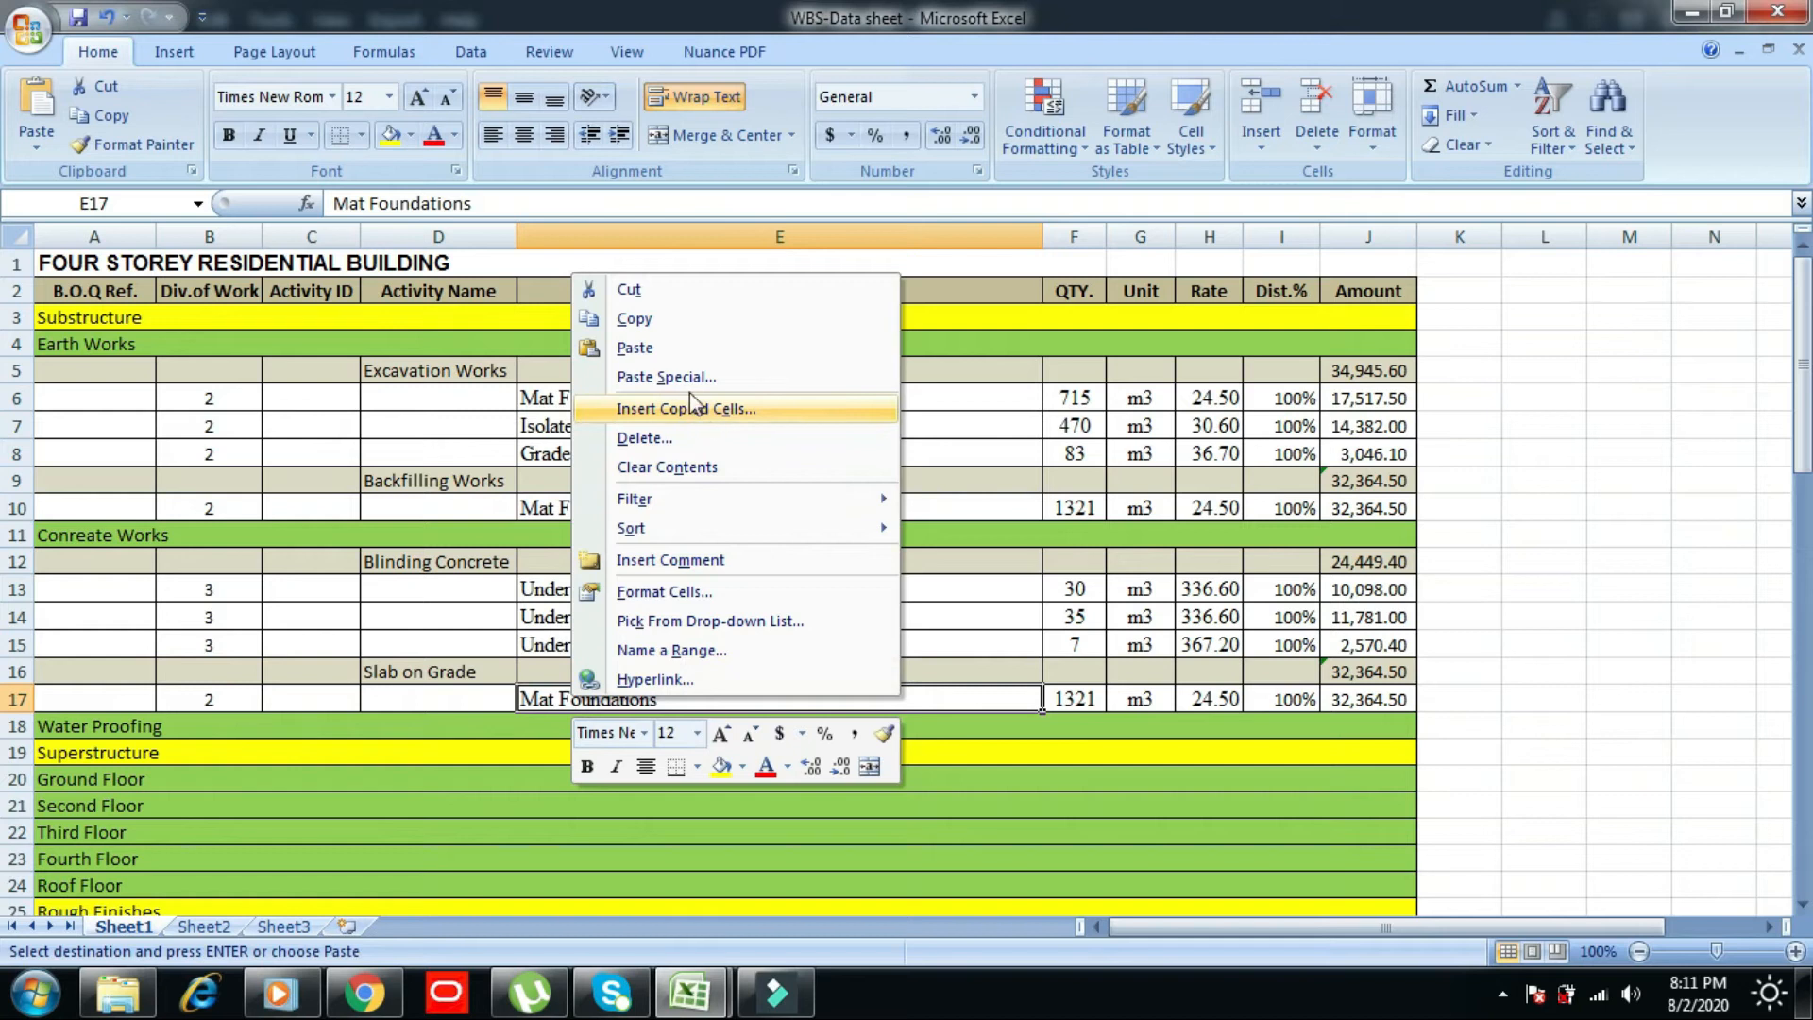
left_click(661, 377)
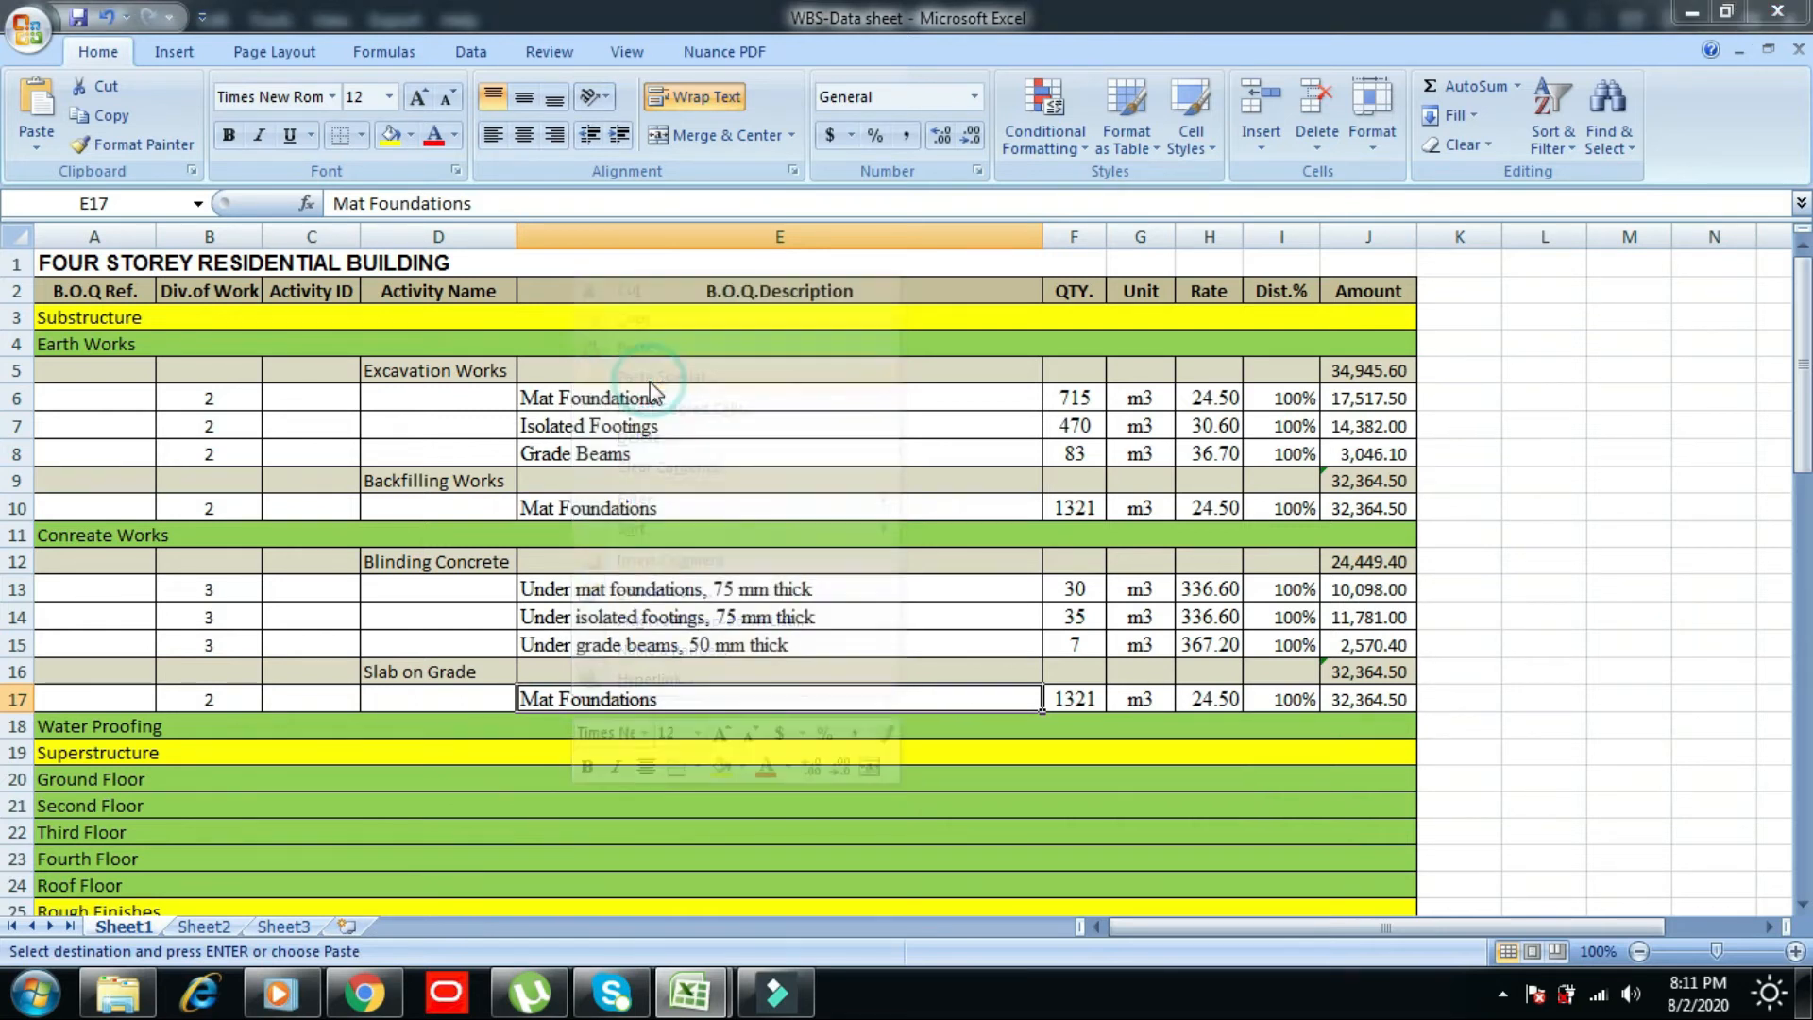
left_click(714, 562)
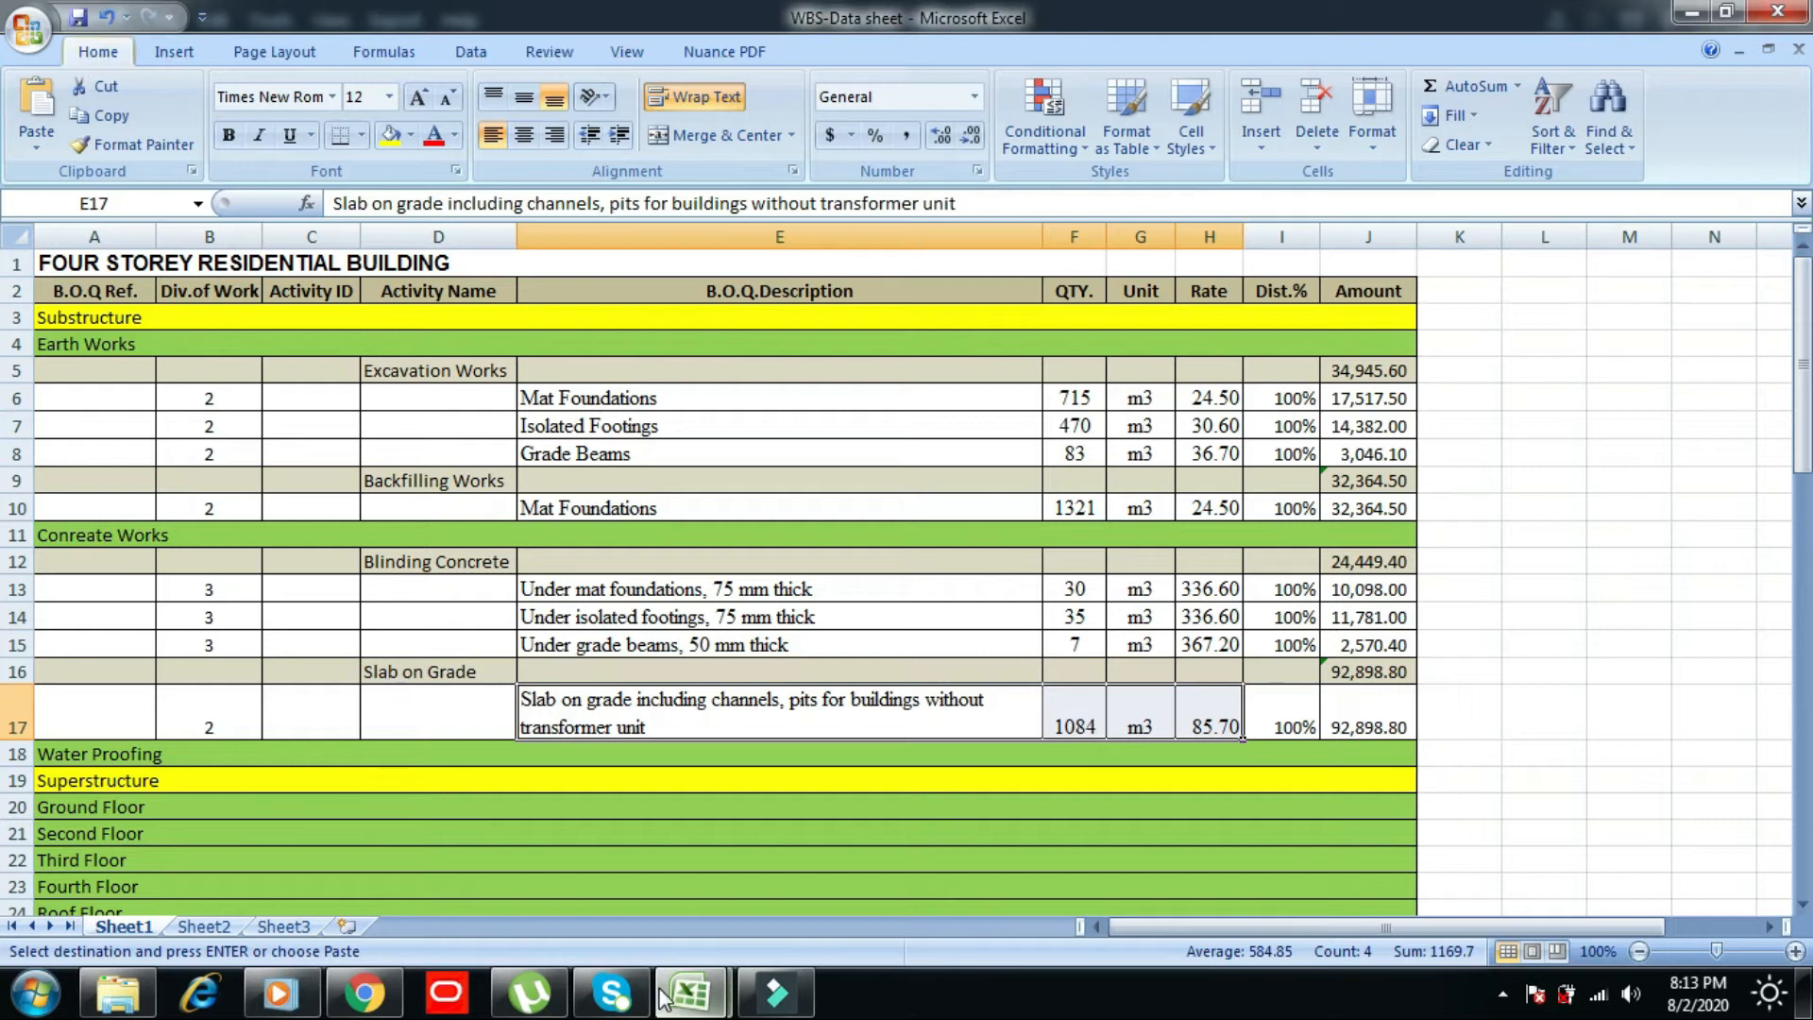
- Switch to the Sample-B.O.Q workbook and highlight the slab on grade item (B21:E21) in yellow
left_click(690, 993)
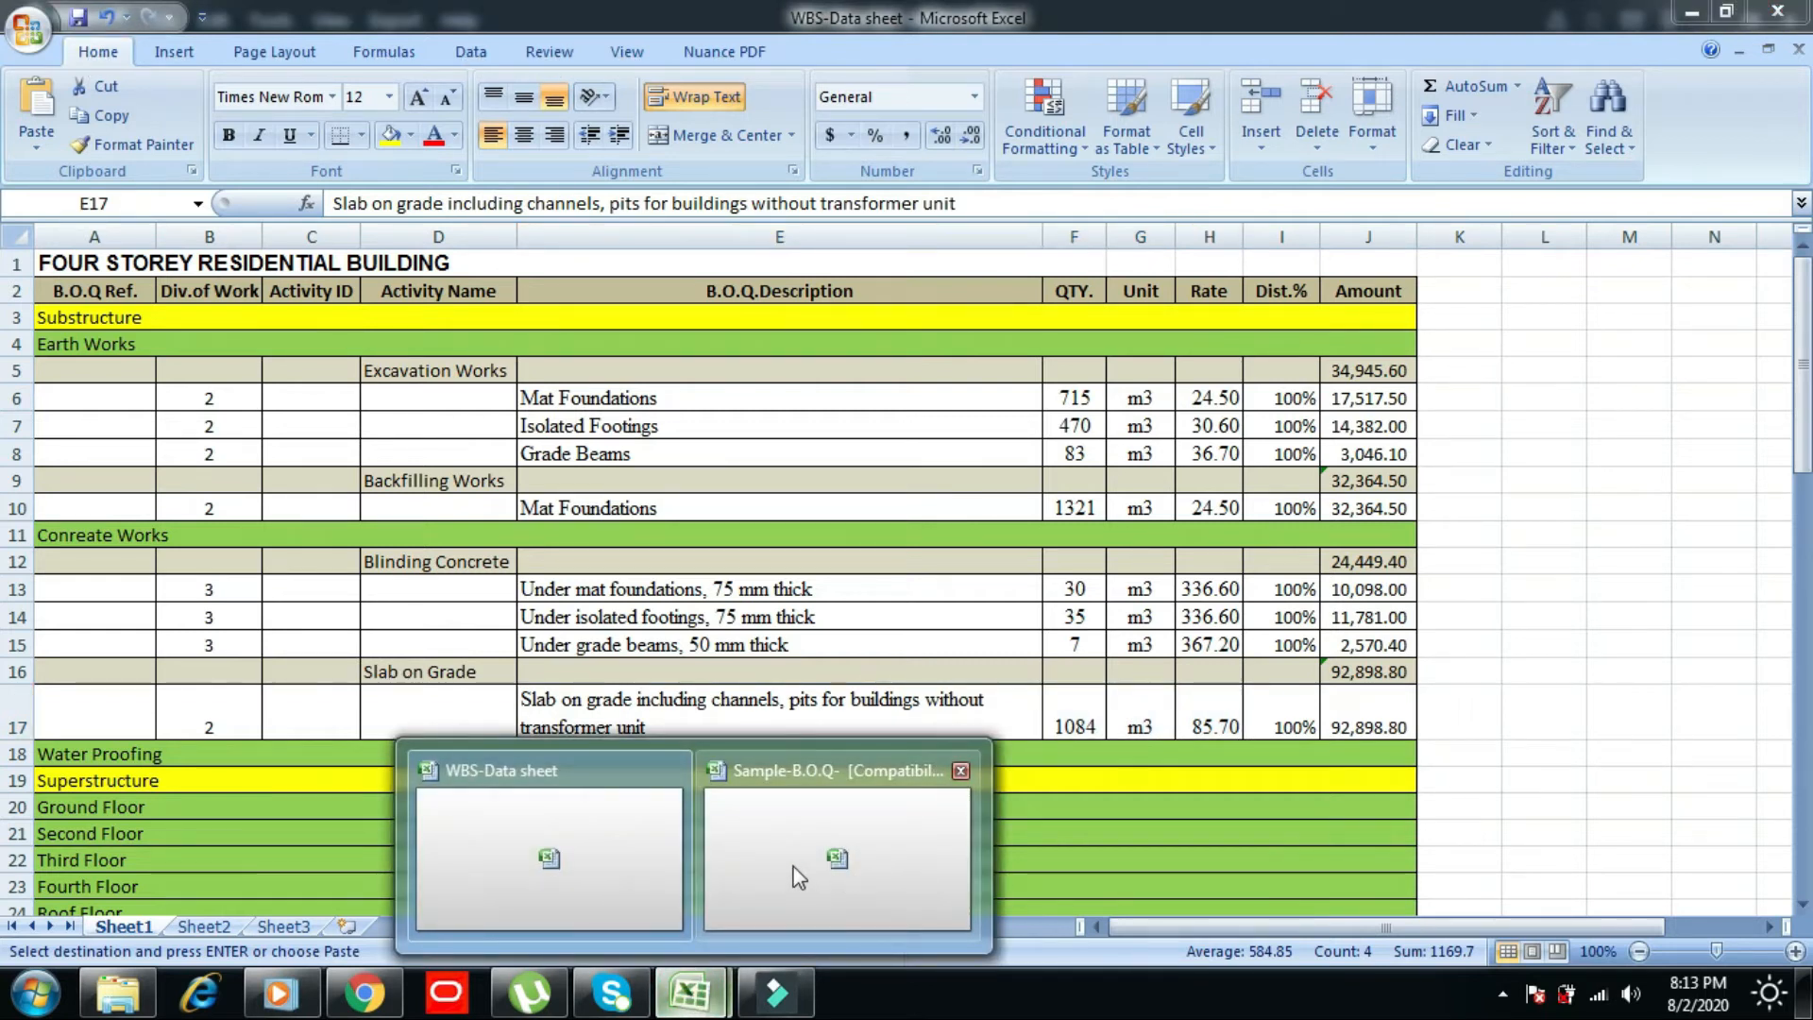
left_click(795, 871)
left_click(410, 135)
left_click(457, 333)
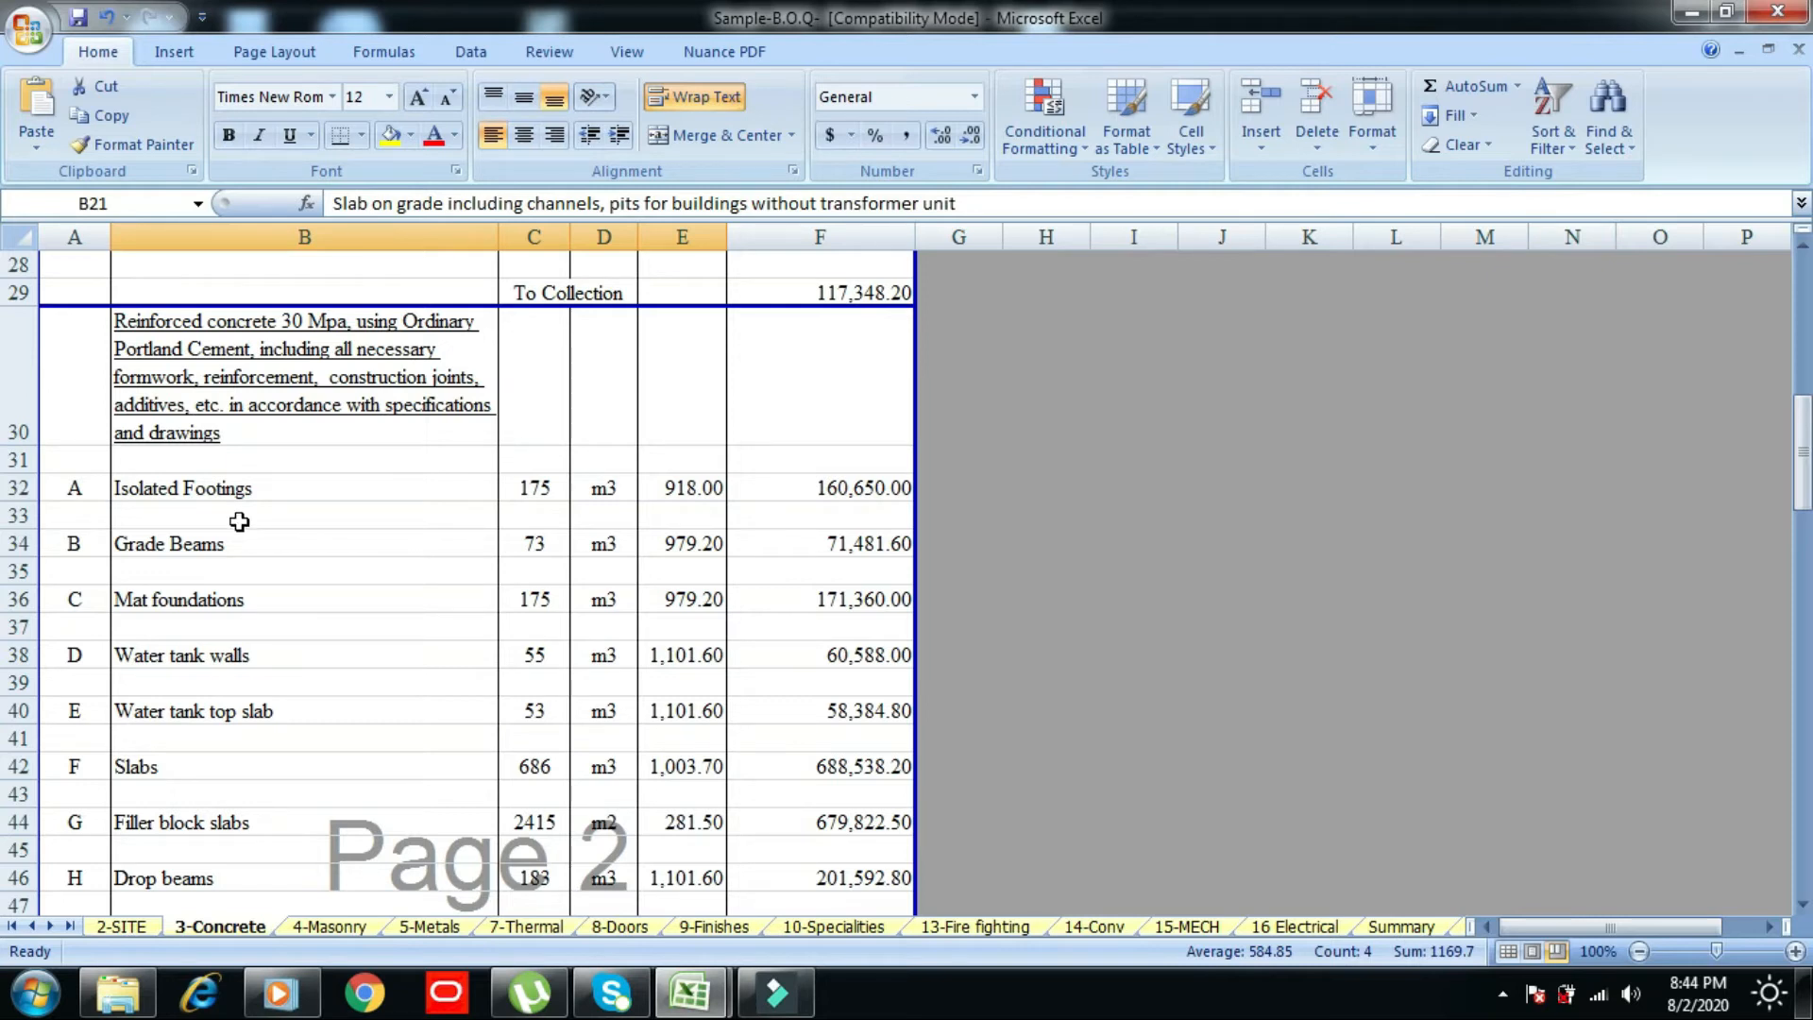
- Switch to the WBS-Data sheet workbook and copy the Excavation Works header with its first two item rows (A5:J7)
left_click(599, 861)
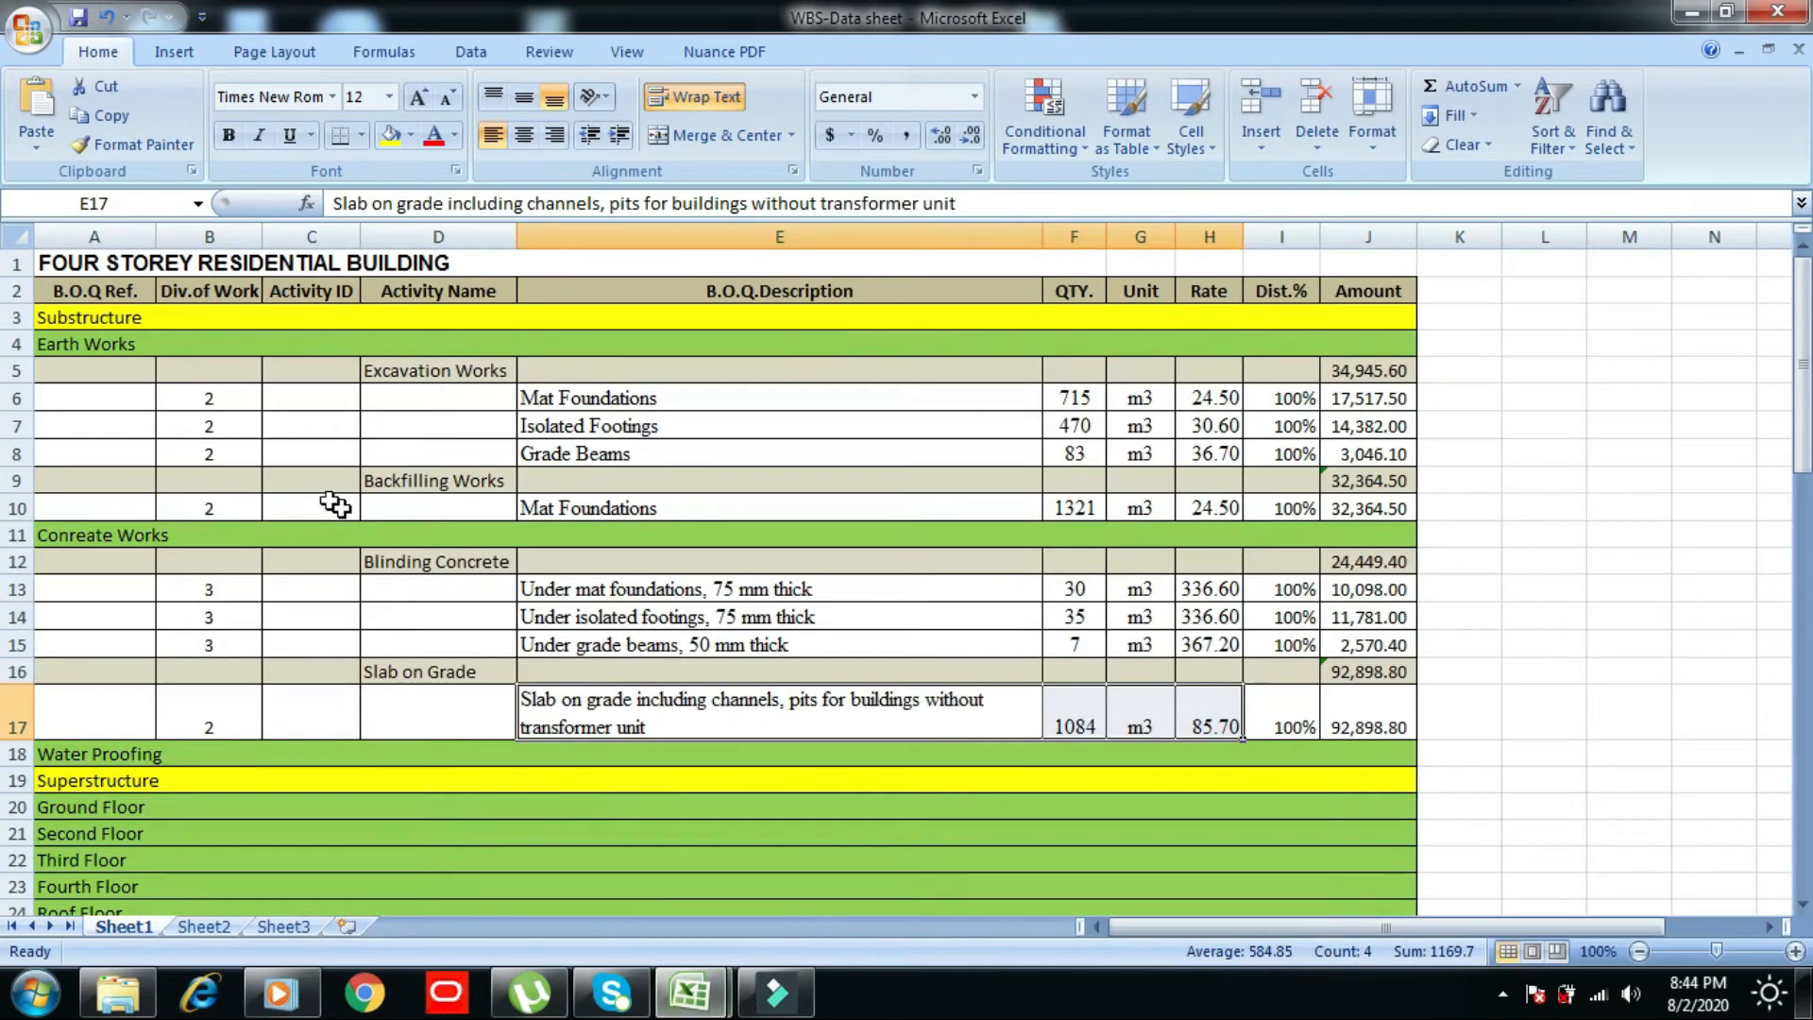
left_click_drag(122, 373, 1368, 426)
right_click(81, 370)
key("Escape")
right_click(78, 370)
left_click(112, 409)
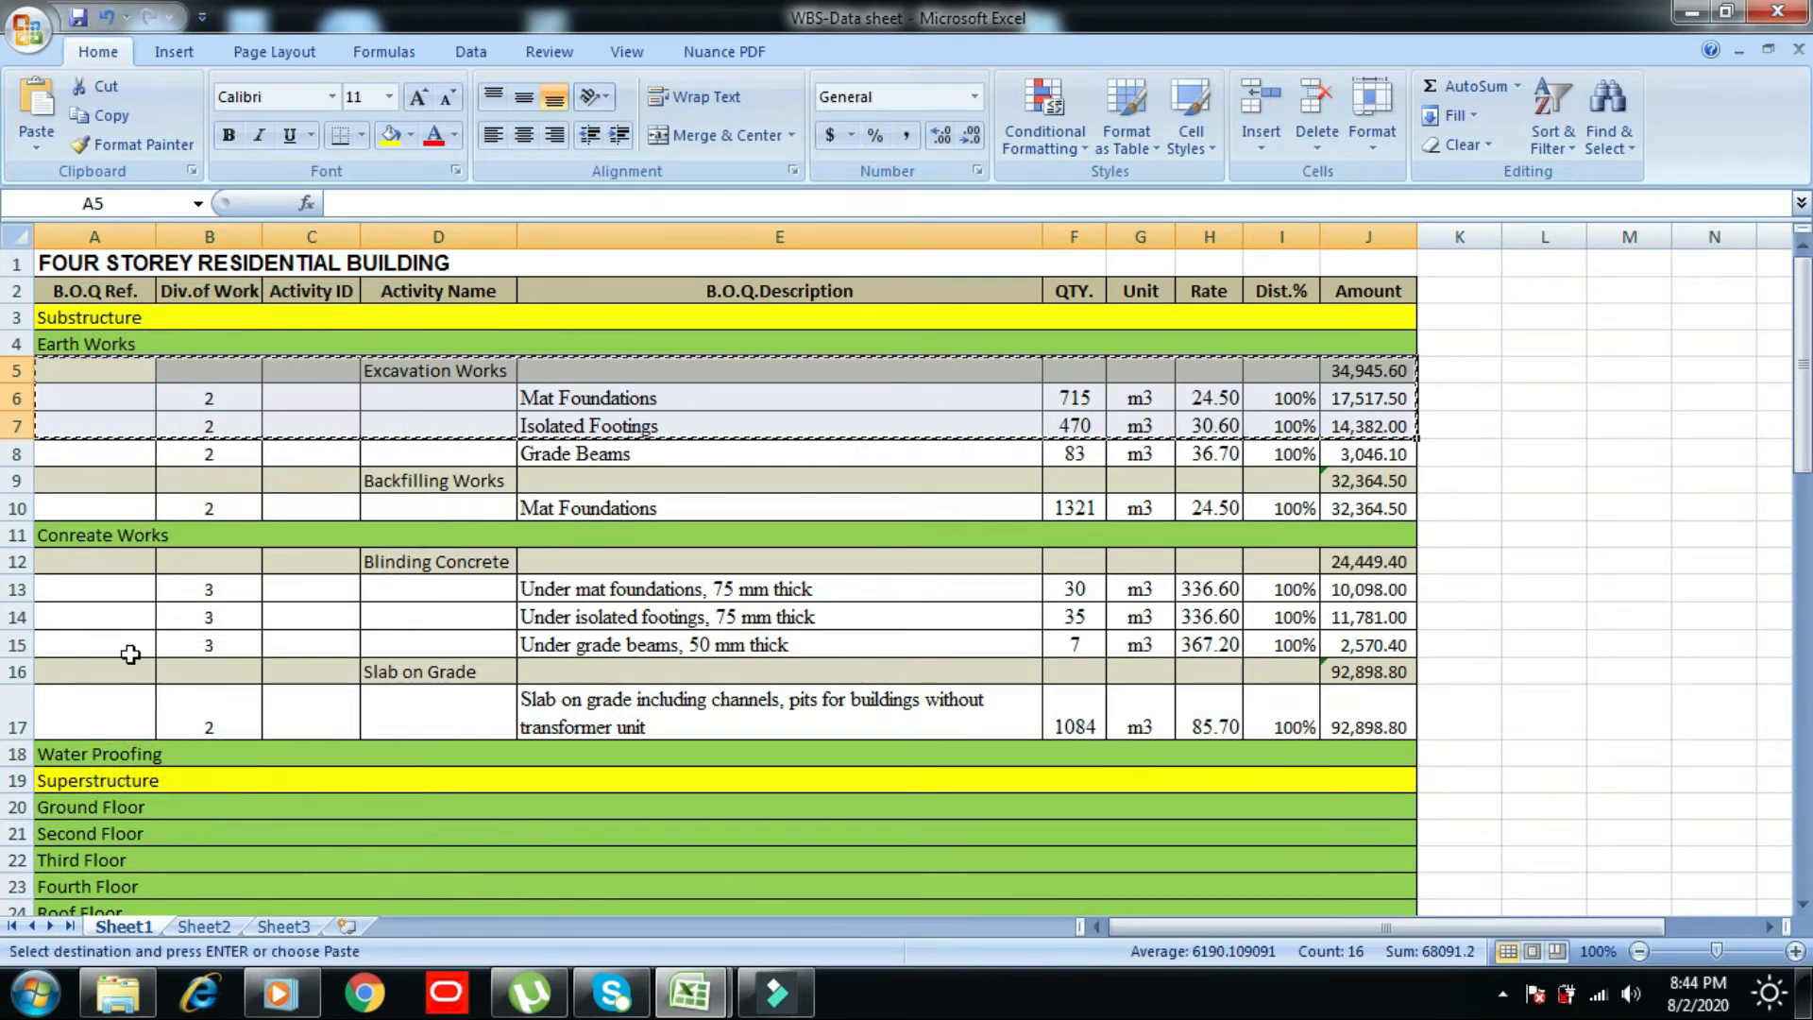
- Insert the copied rows above Slab on Grade, shifting cells down, and rename the new activity in D16 to R.C.Footing
right_click(77, 675)
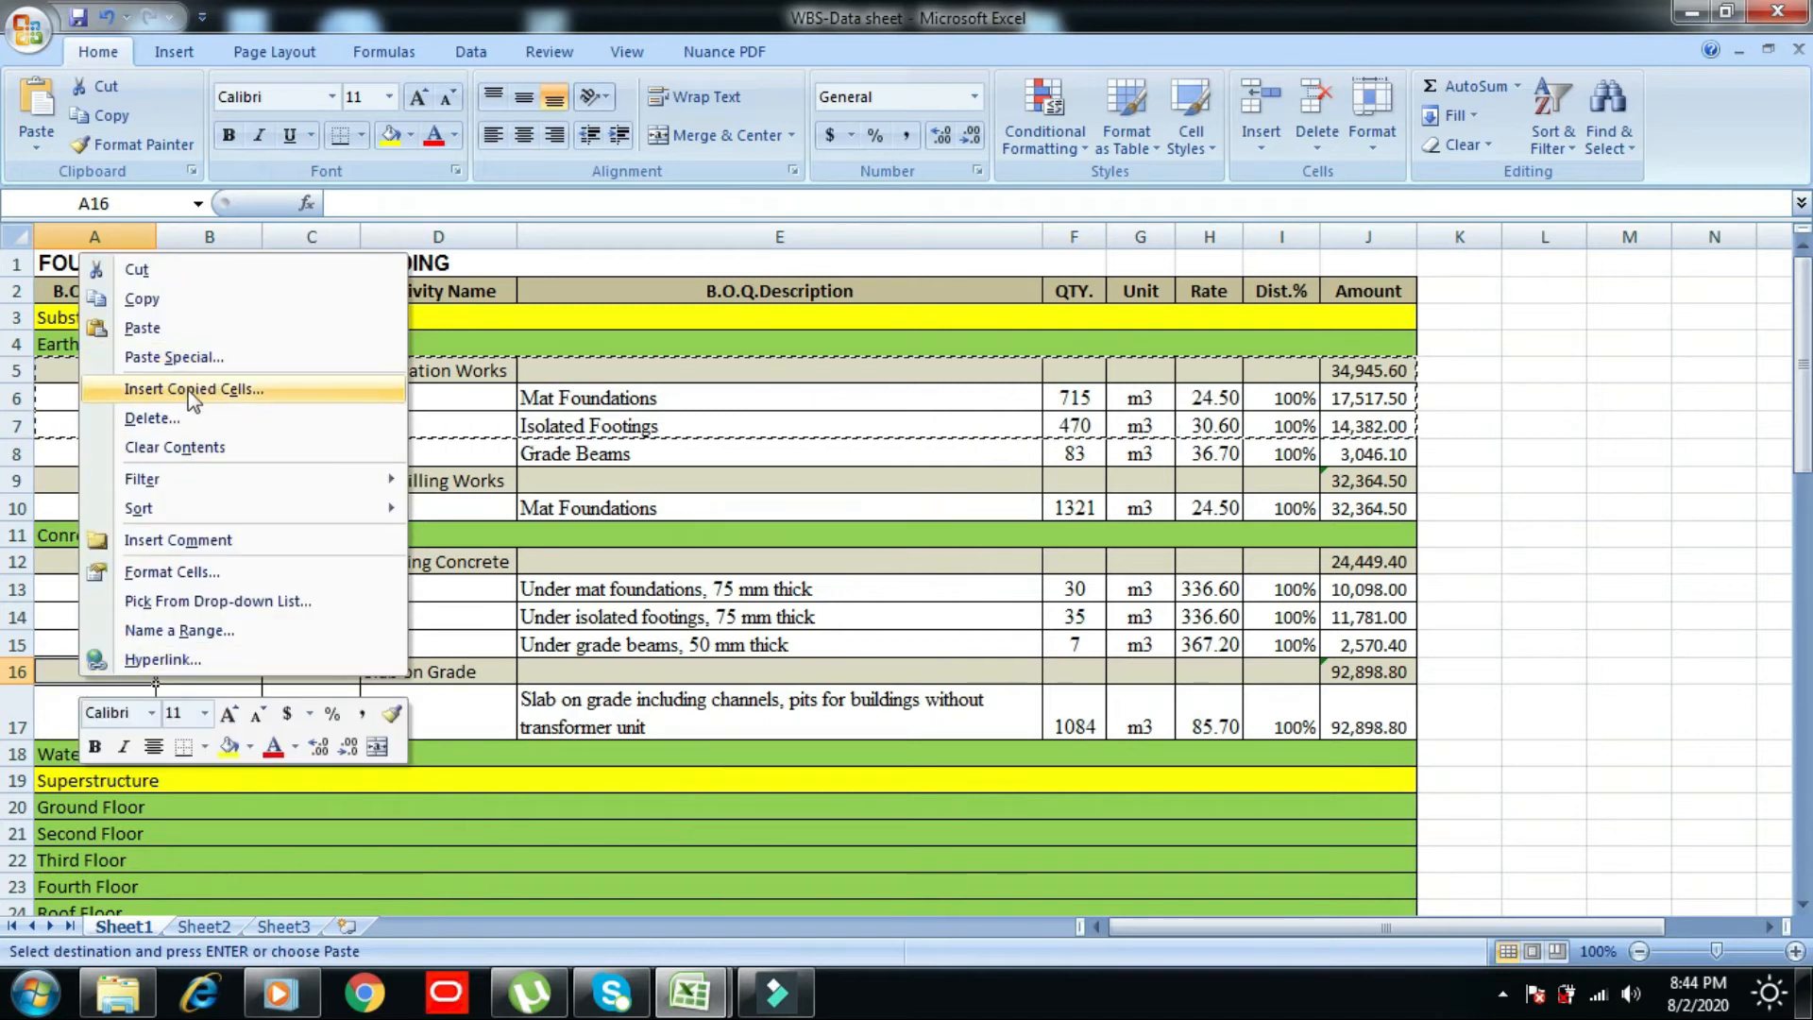
left_click(189, 388)
left_click(144, 438)
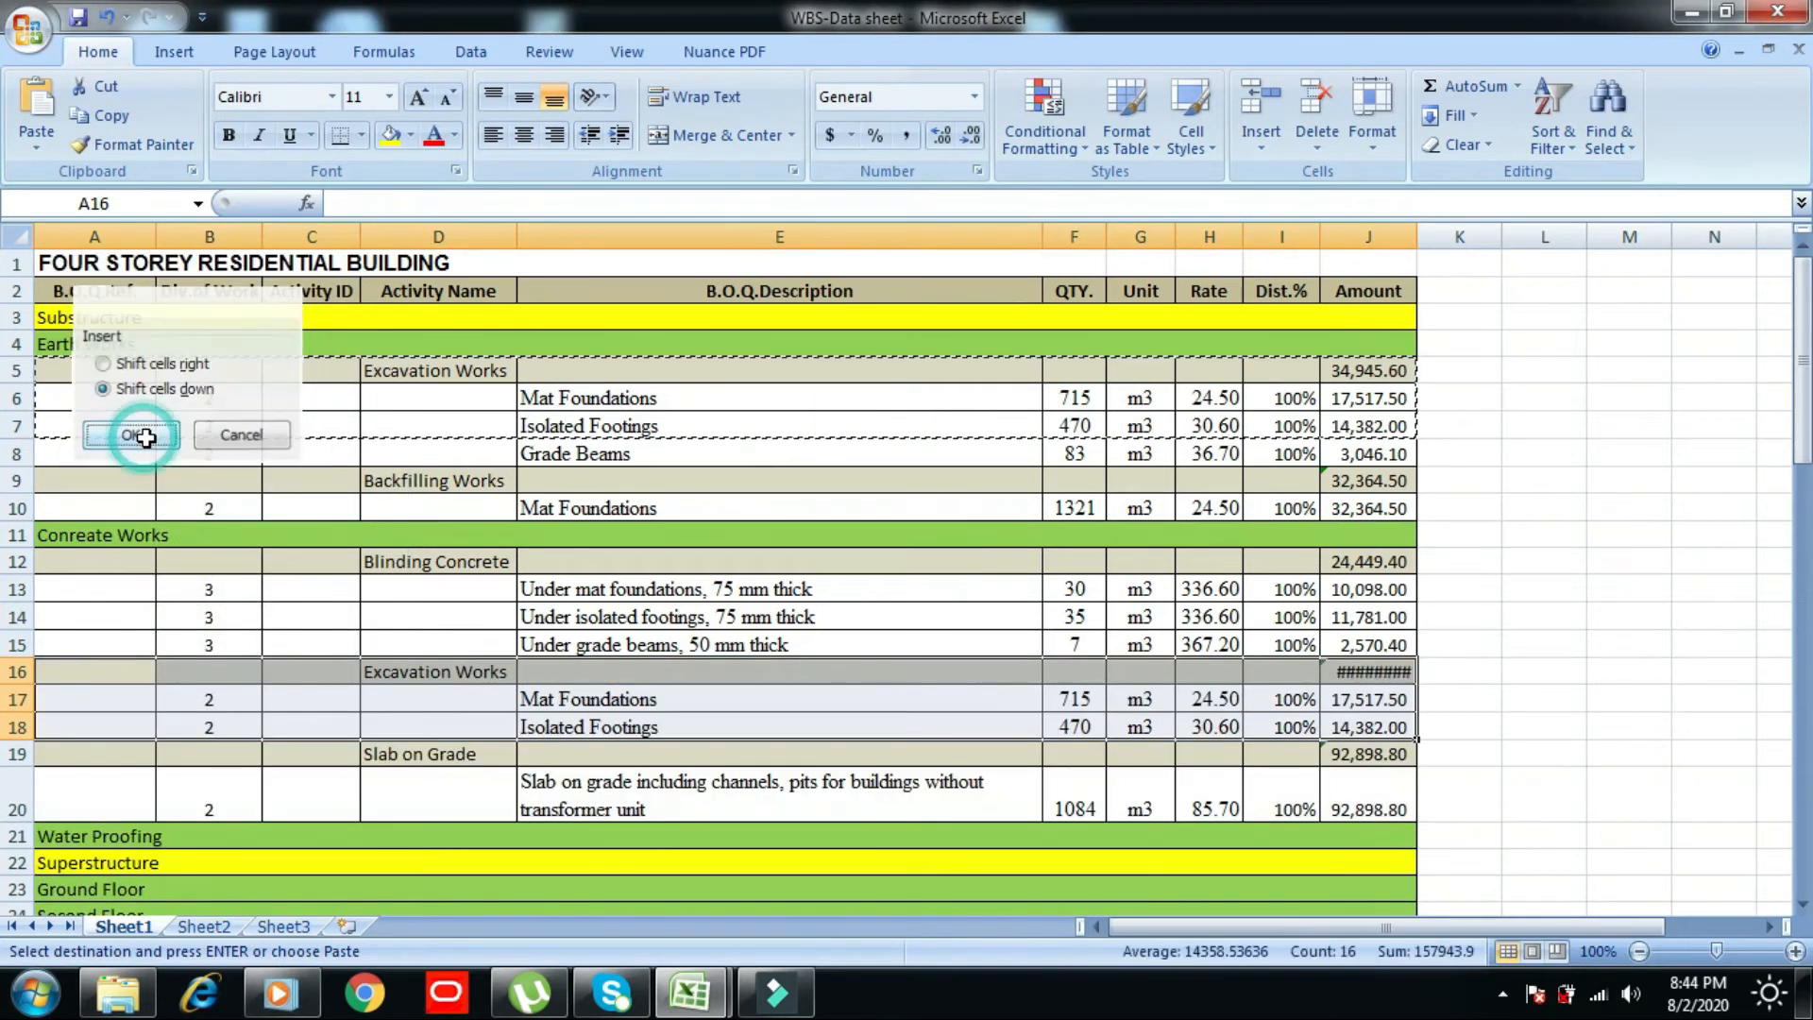
left_click(387, 672)
key("Escape")
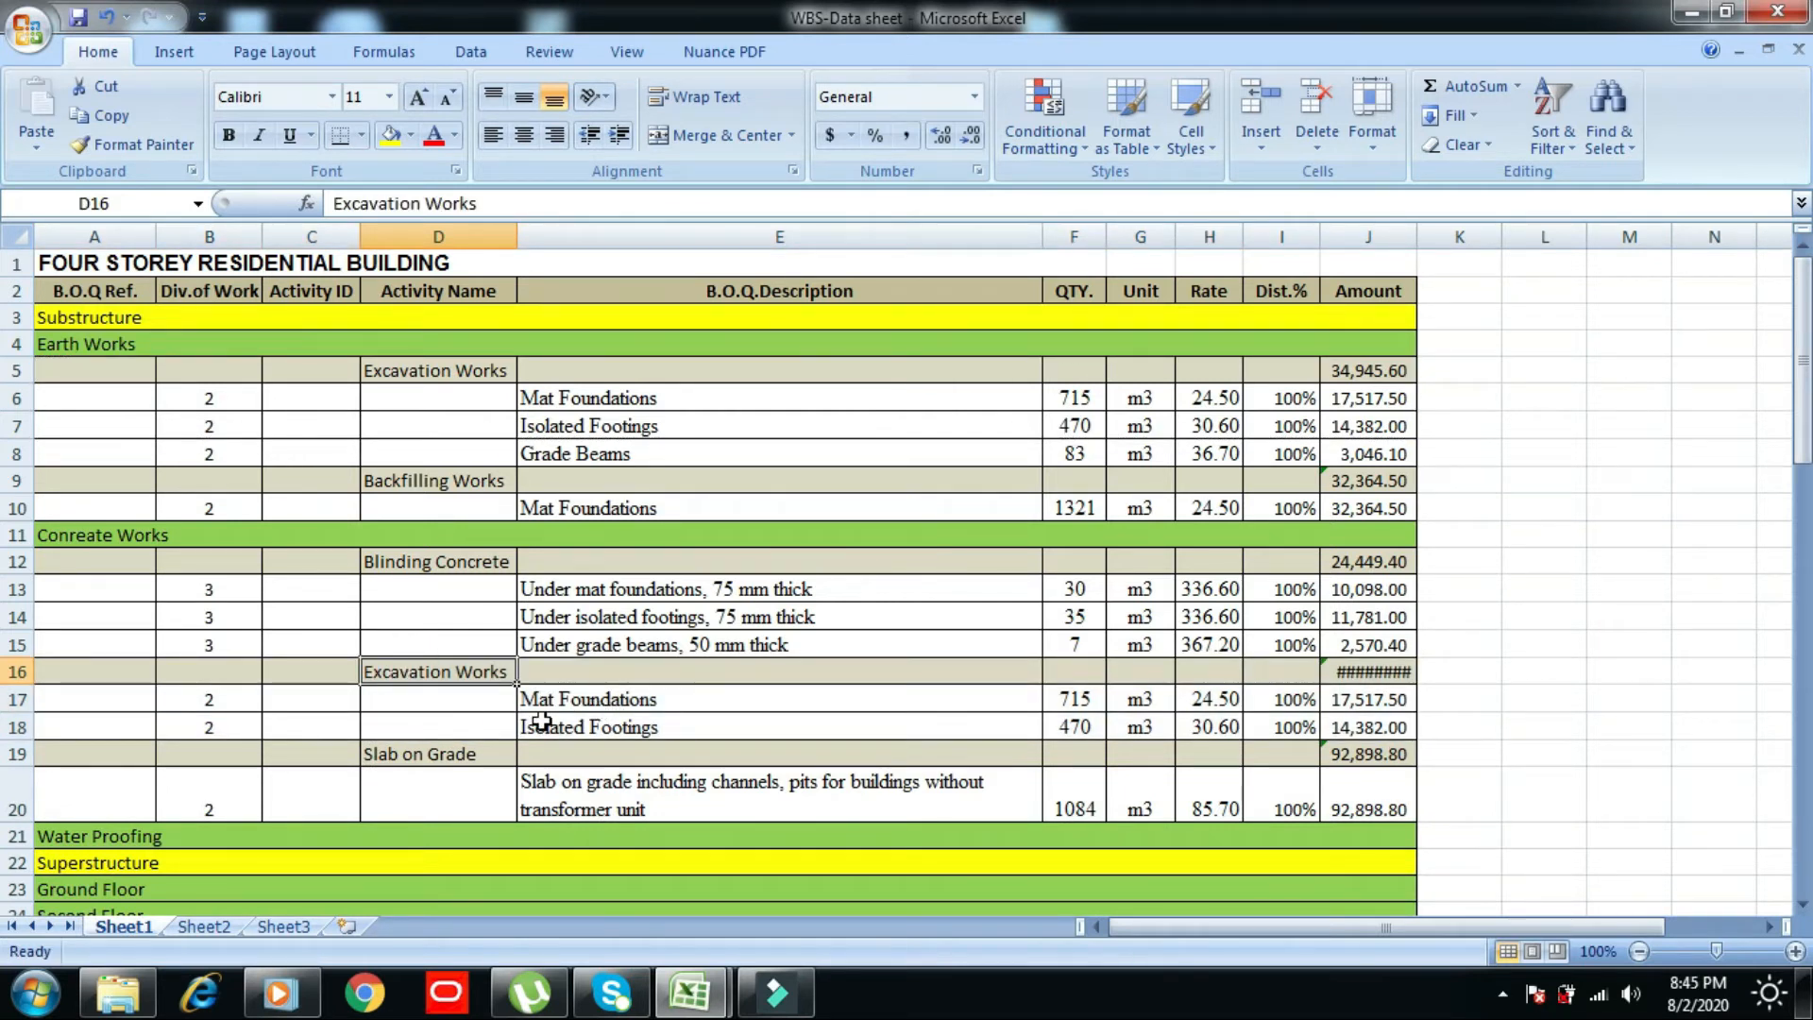
type("R.C.F")
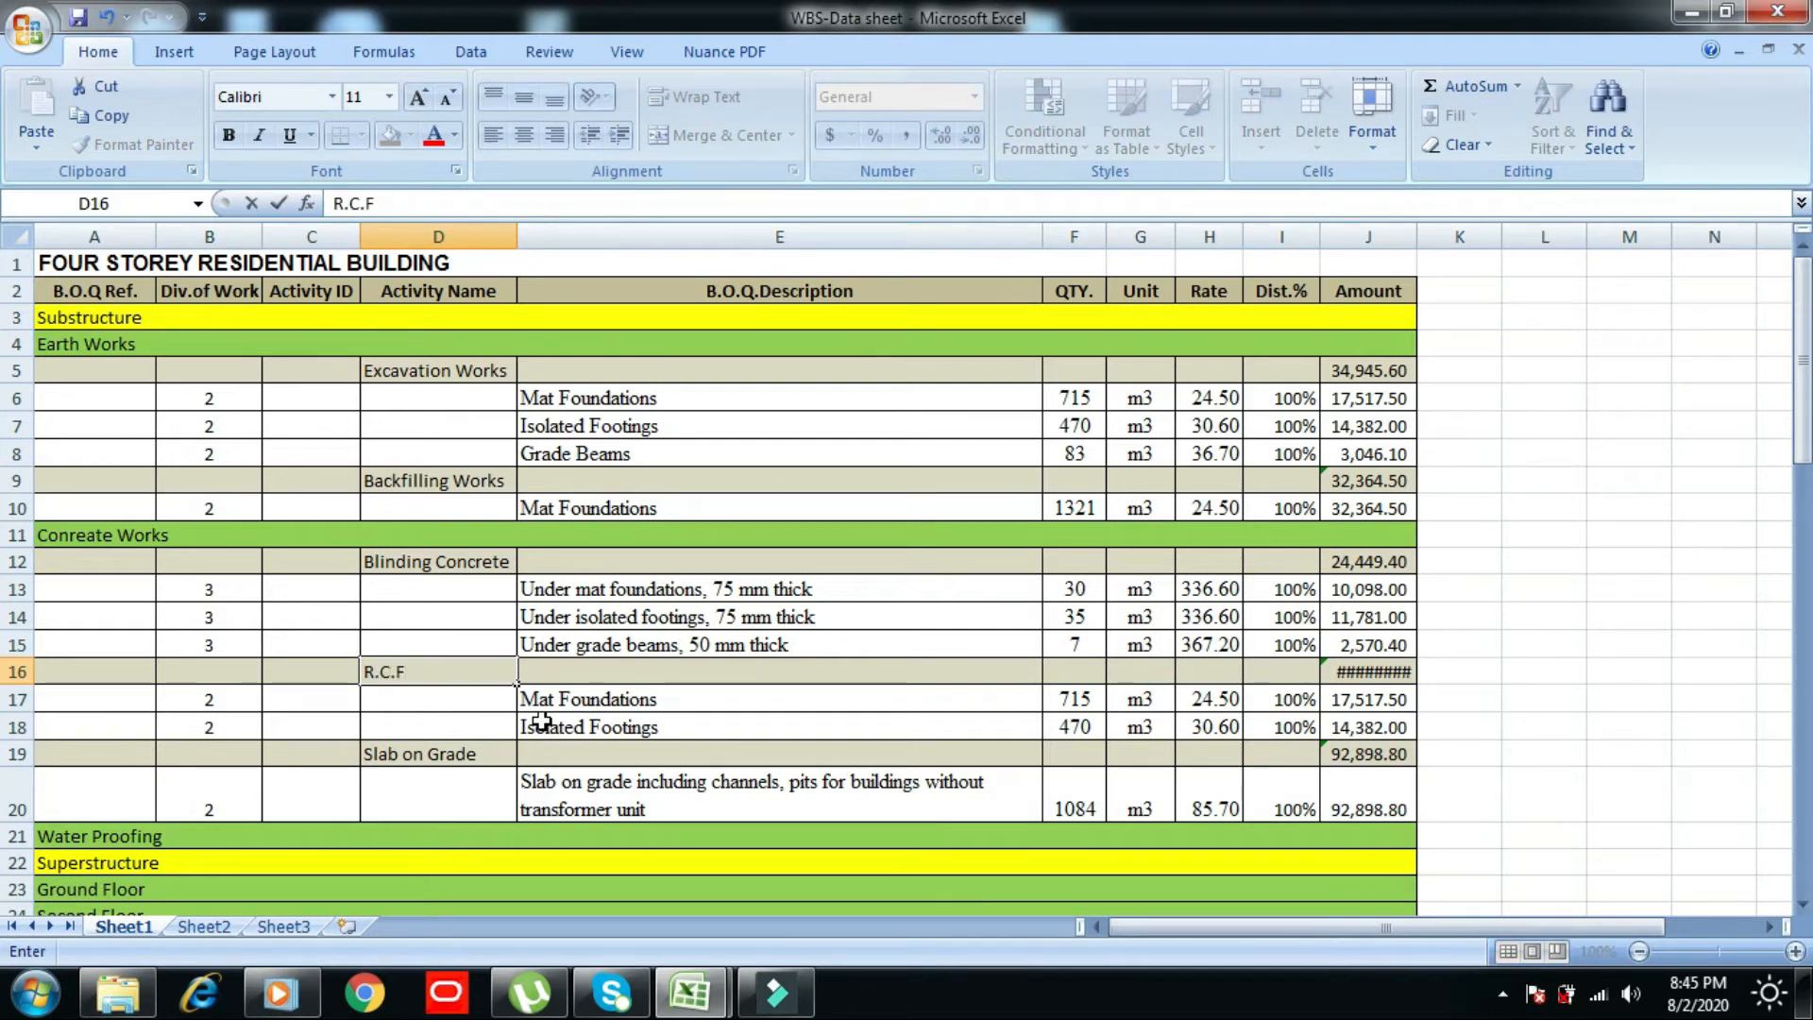
type("ooting")
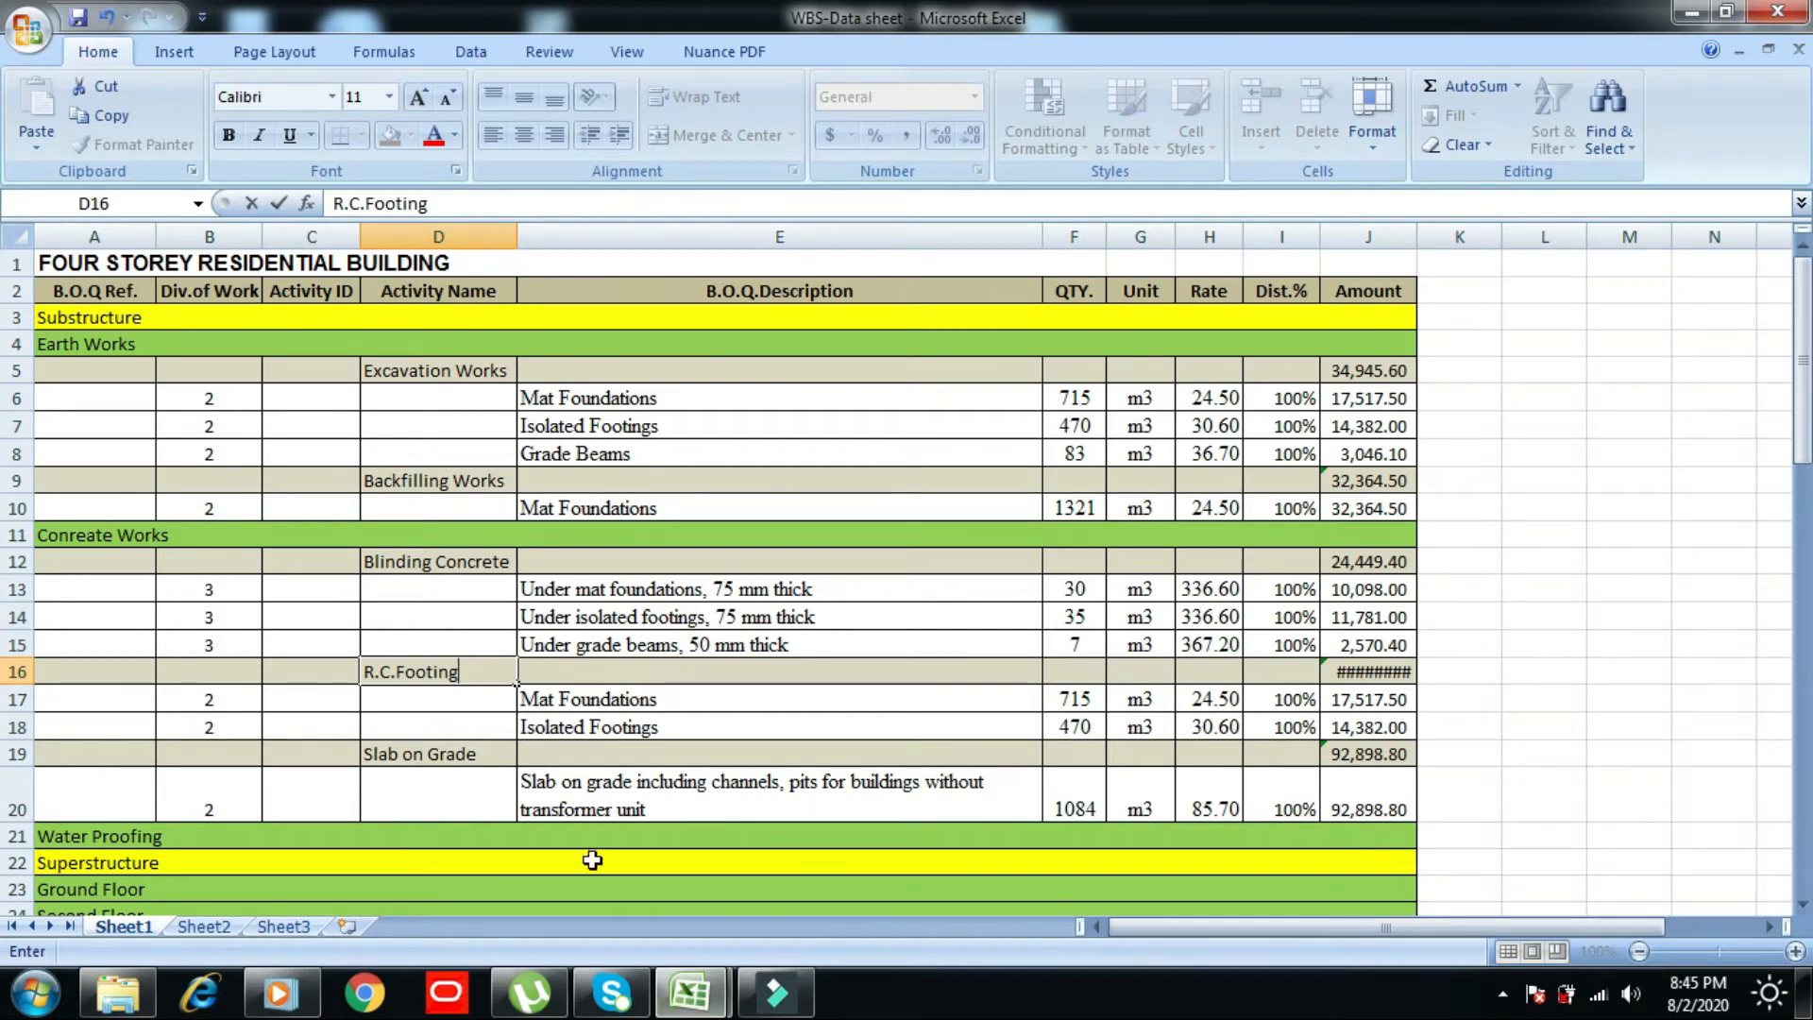
- Switch to the Sample-B.O.Q workbook and copy the reinforced concrete Isolated Footings item (B32:E32) from the 3-Concrete sheet
mouse_move(689, 992)
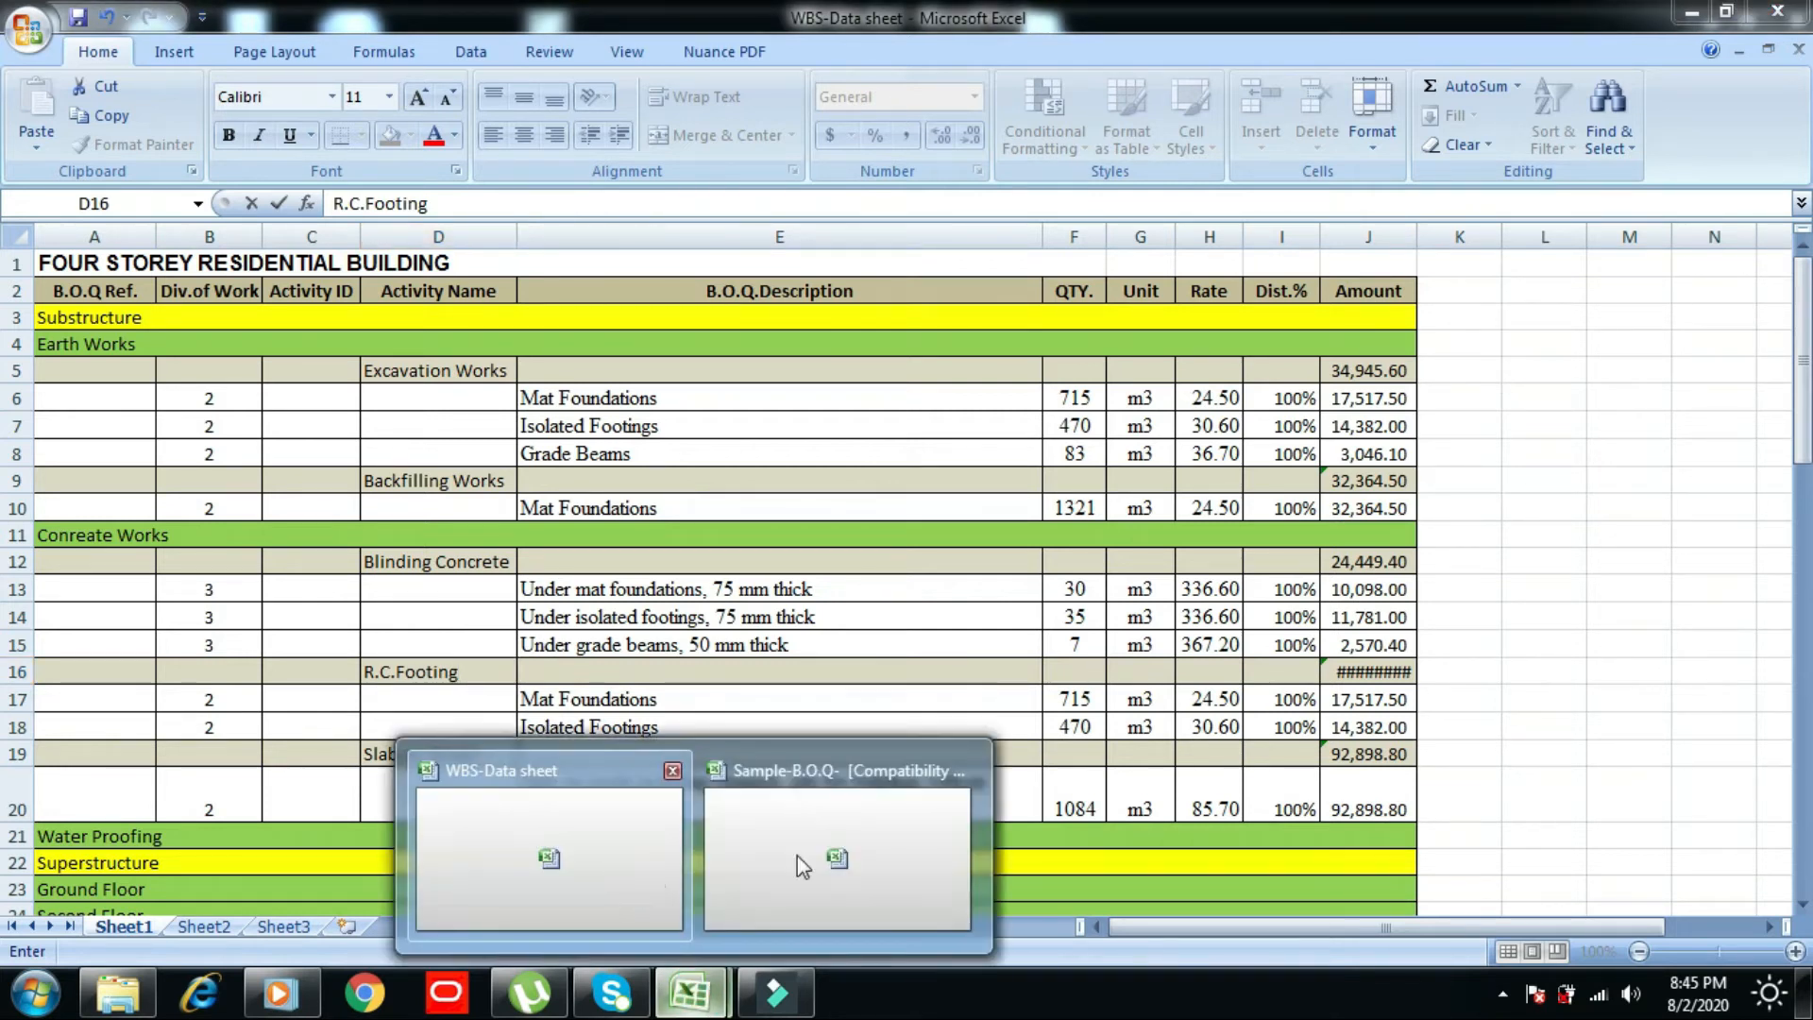
left_click(750, 858)
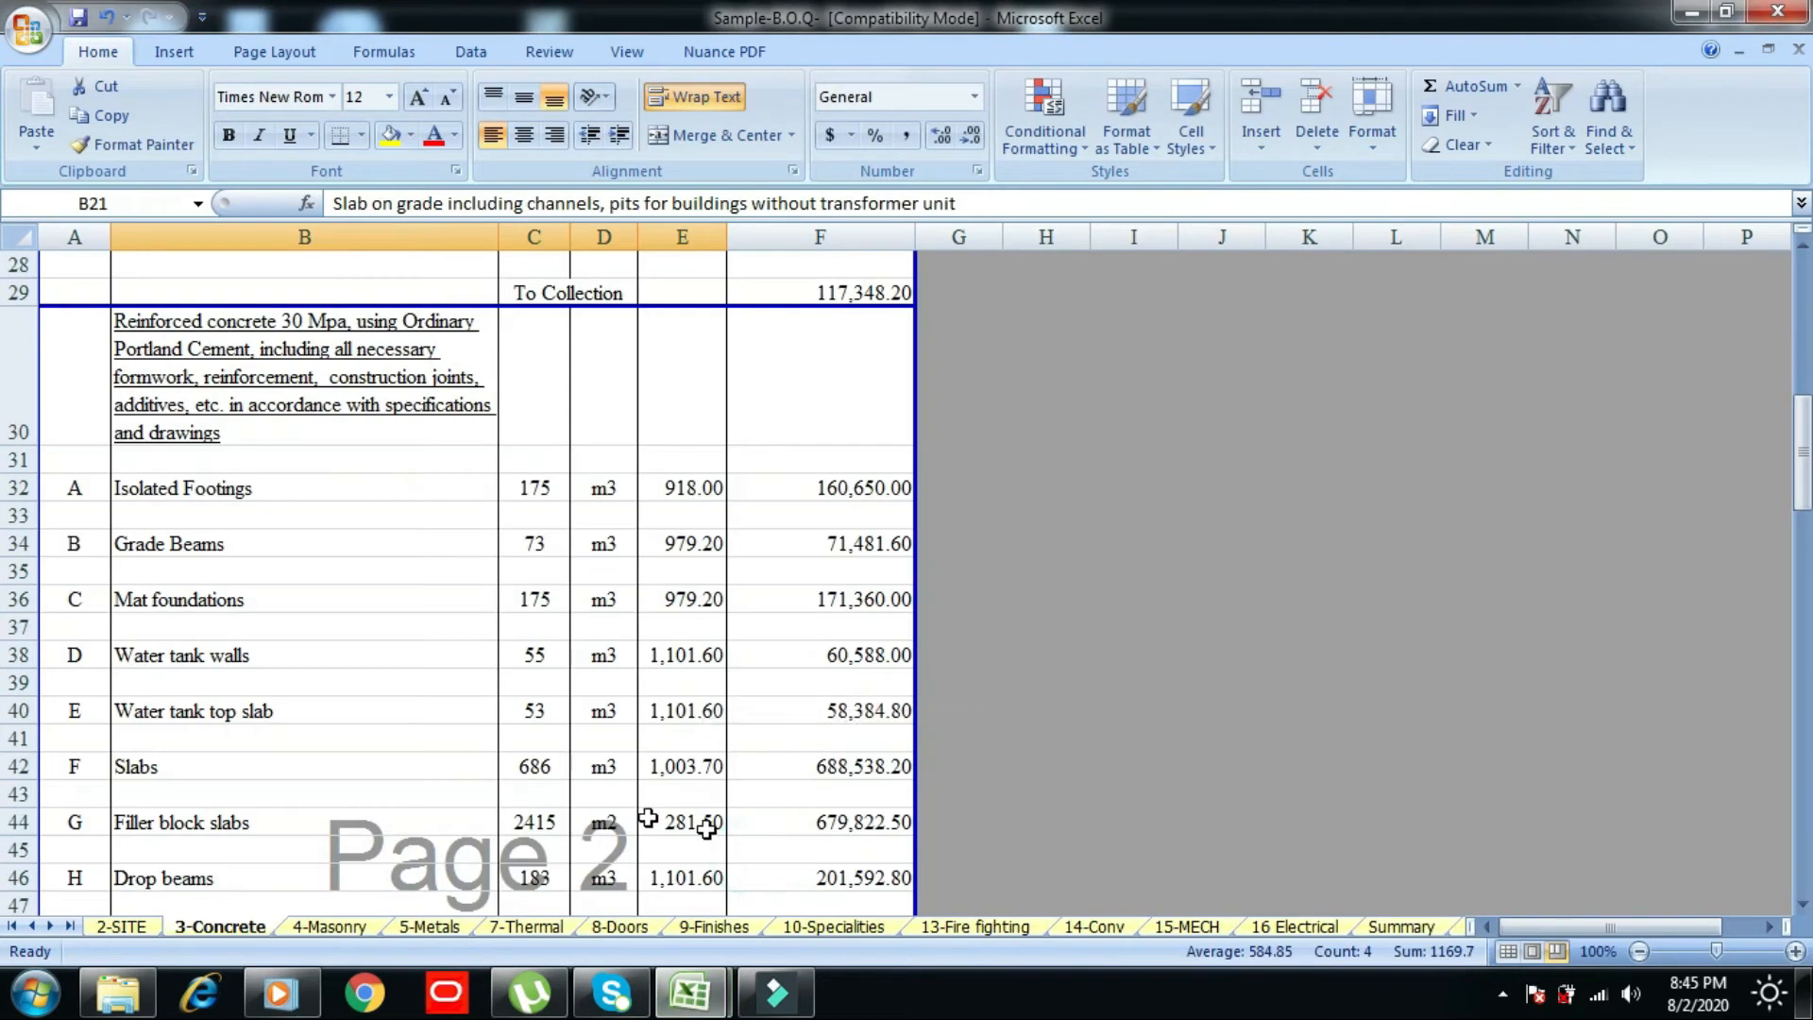
left_click_drag(151, 495, 696, 491)
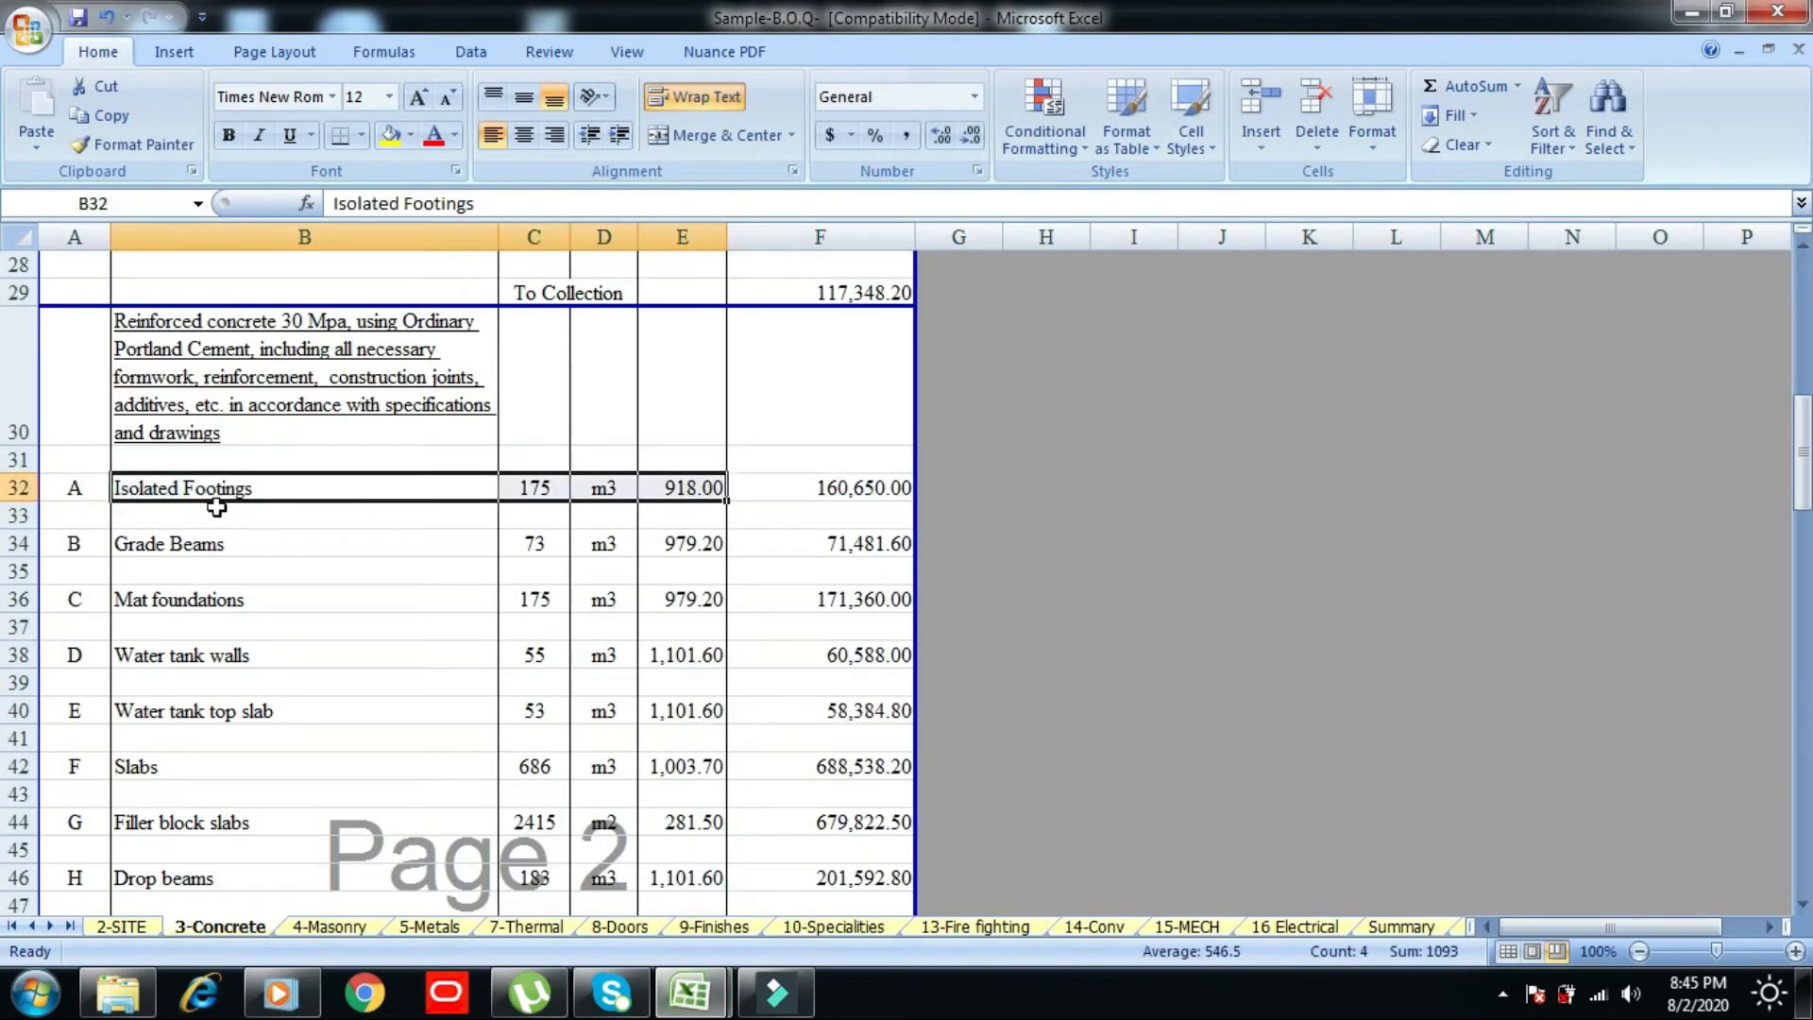
right_click(149, 484)
left_click(203, 534)
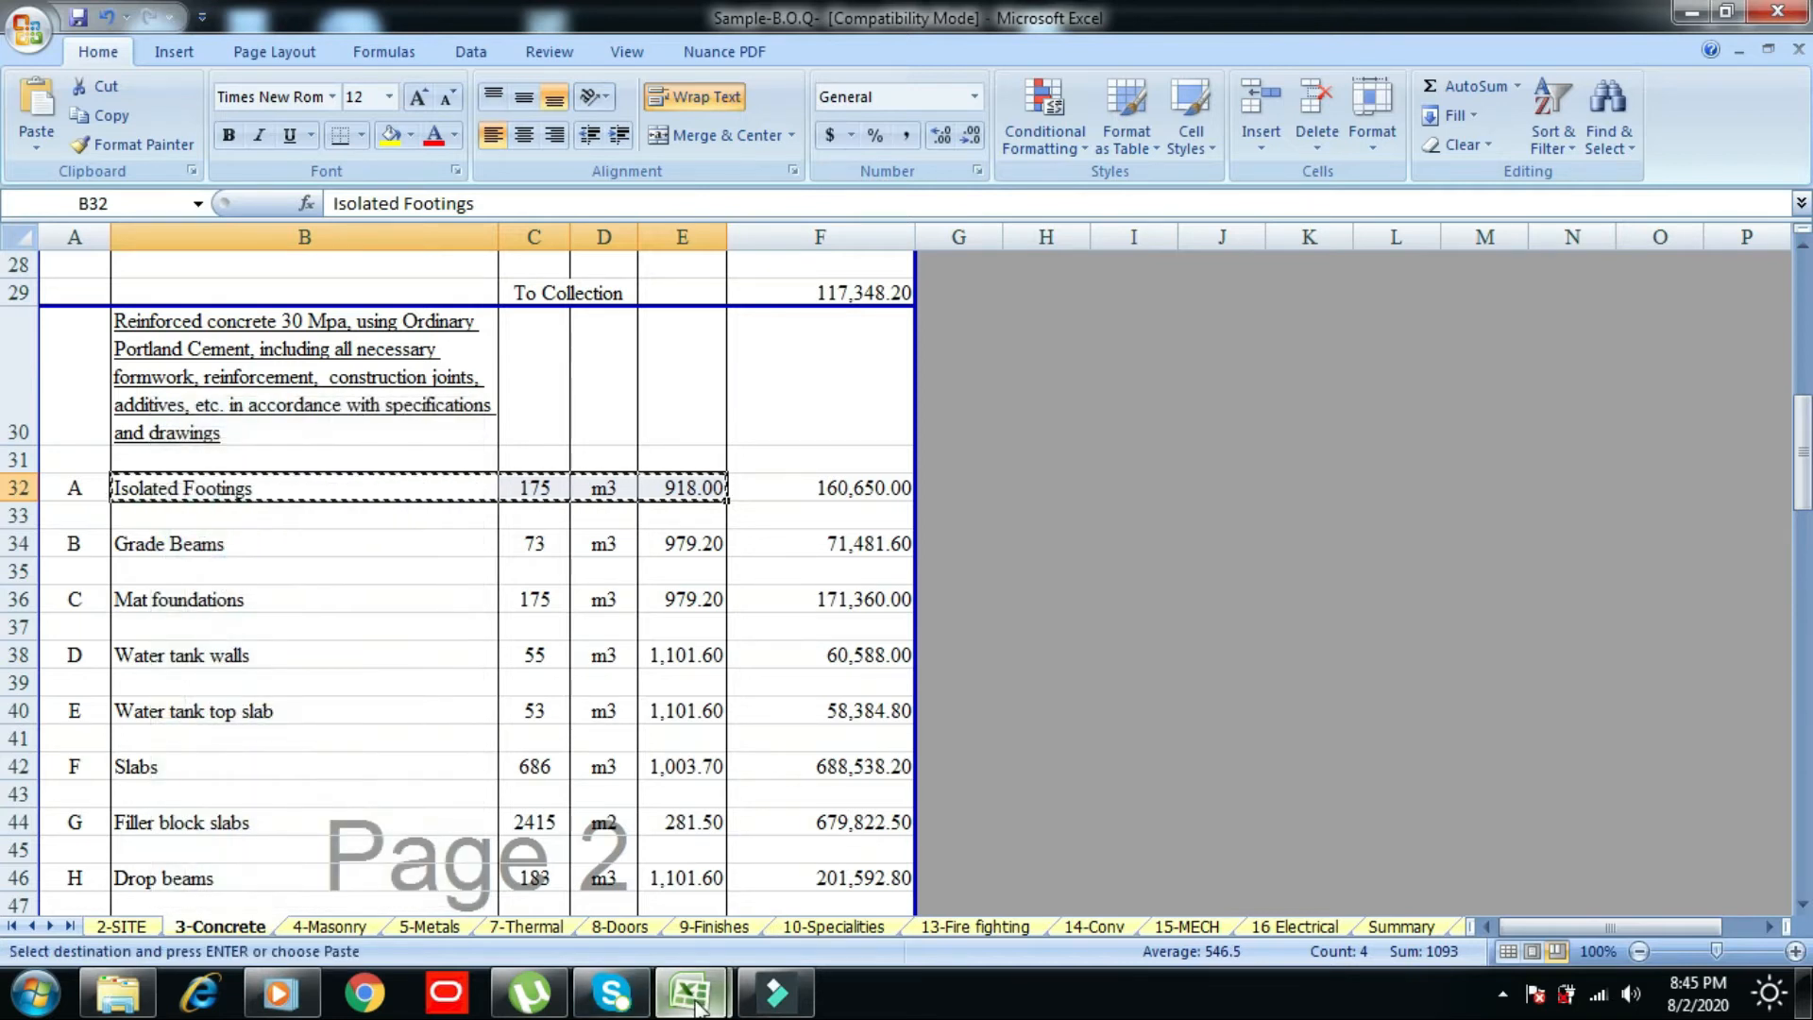
- Switch to the WBS-Data sheet workbook and paste the copied Isolated Footings item into E17:H17 using Paste Special
mouse_move(696, 1002)
left_click(607, 905)
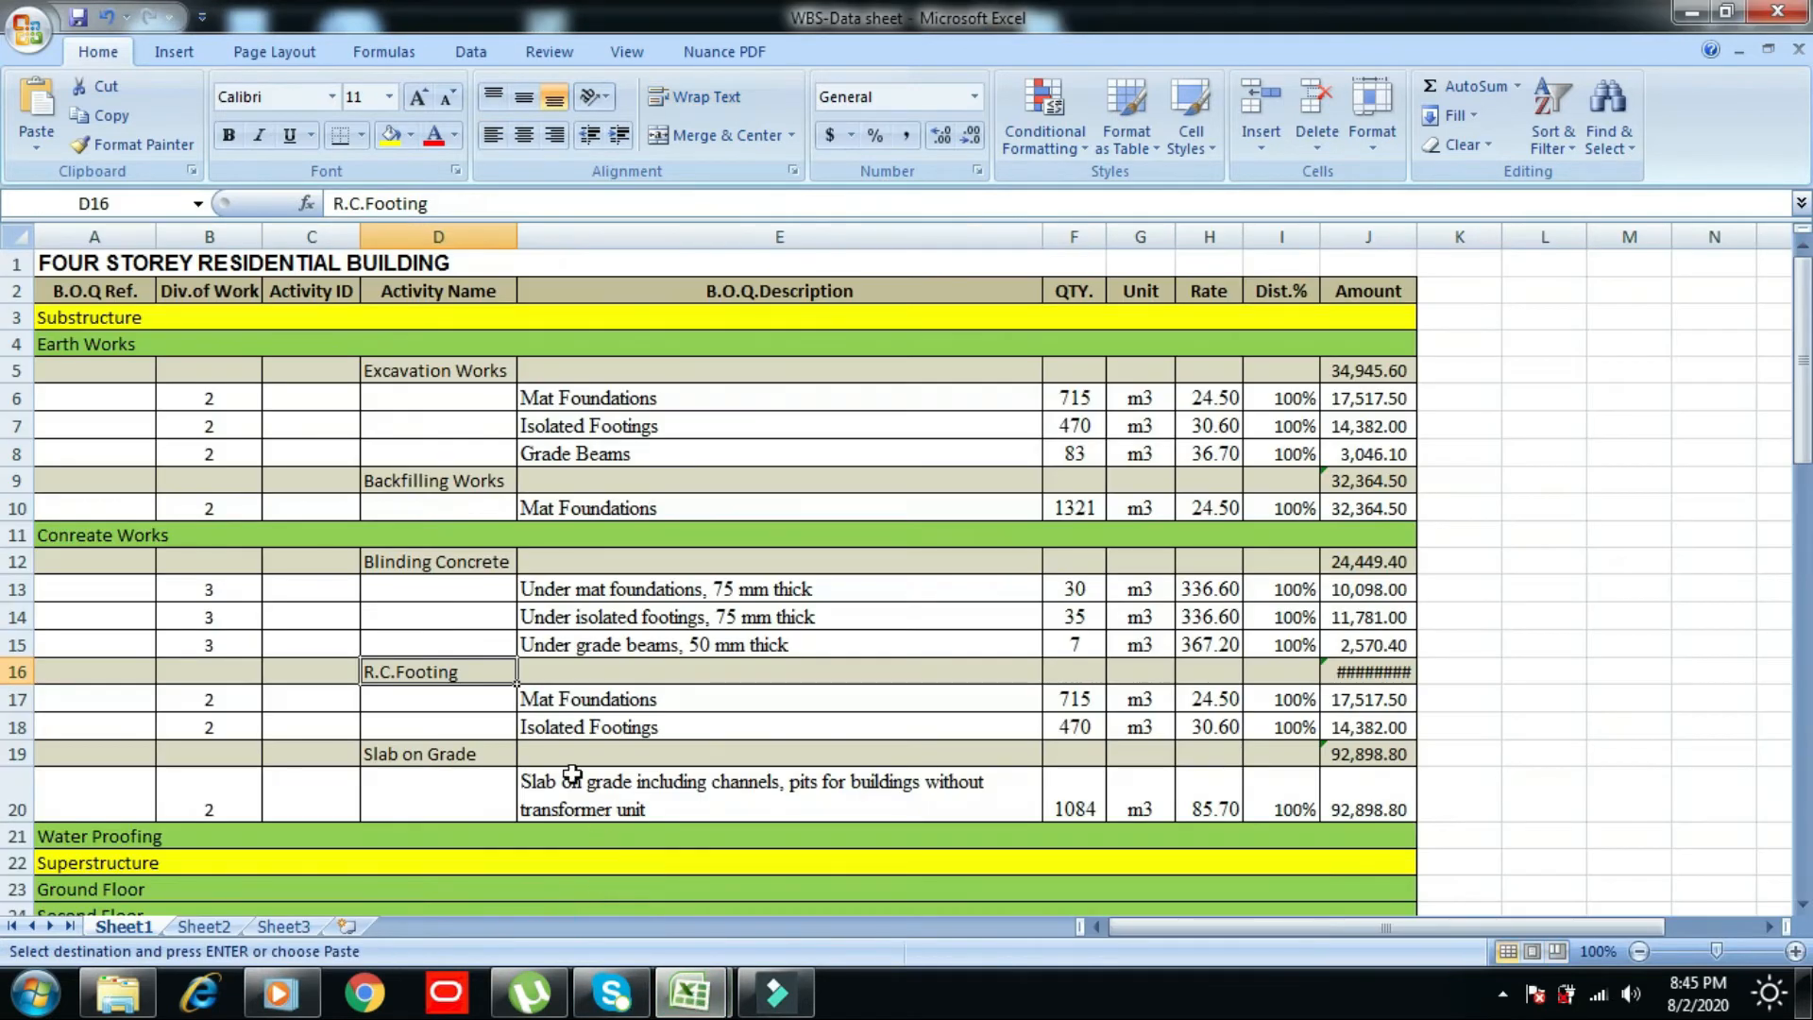
left_click(559, 700)
right_click(563, 702)
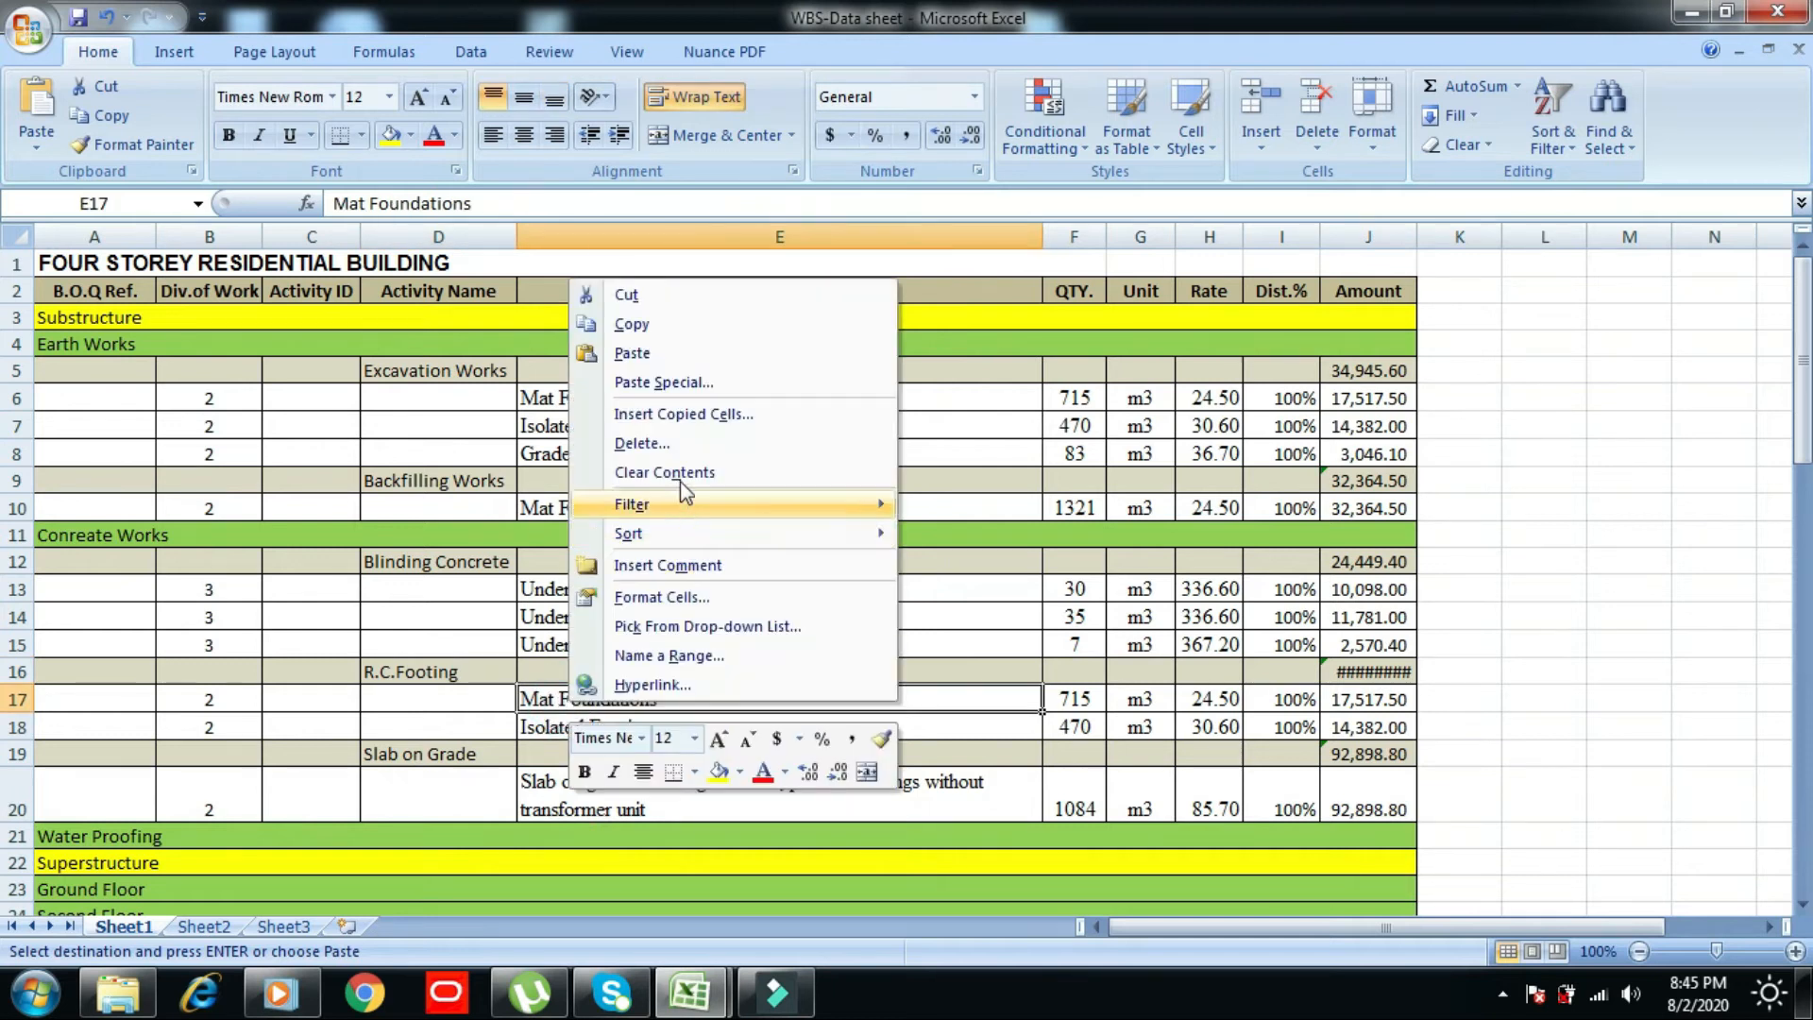
left_click(638, 382)
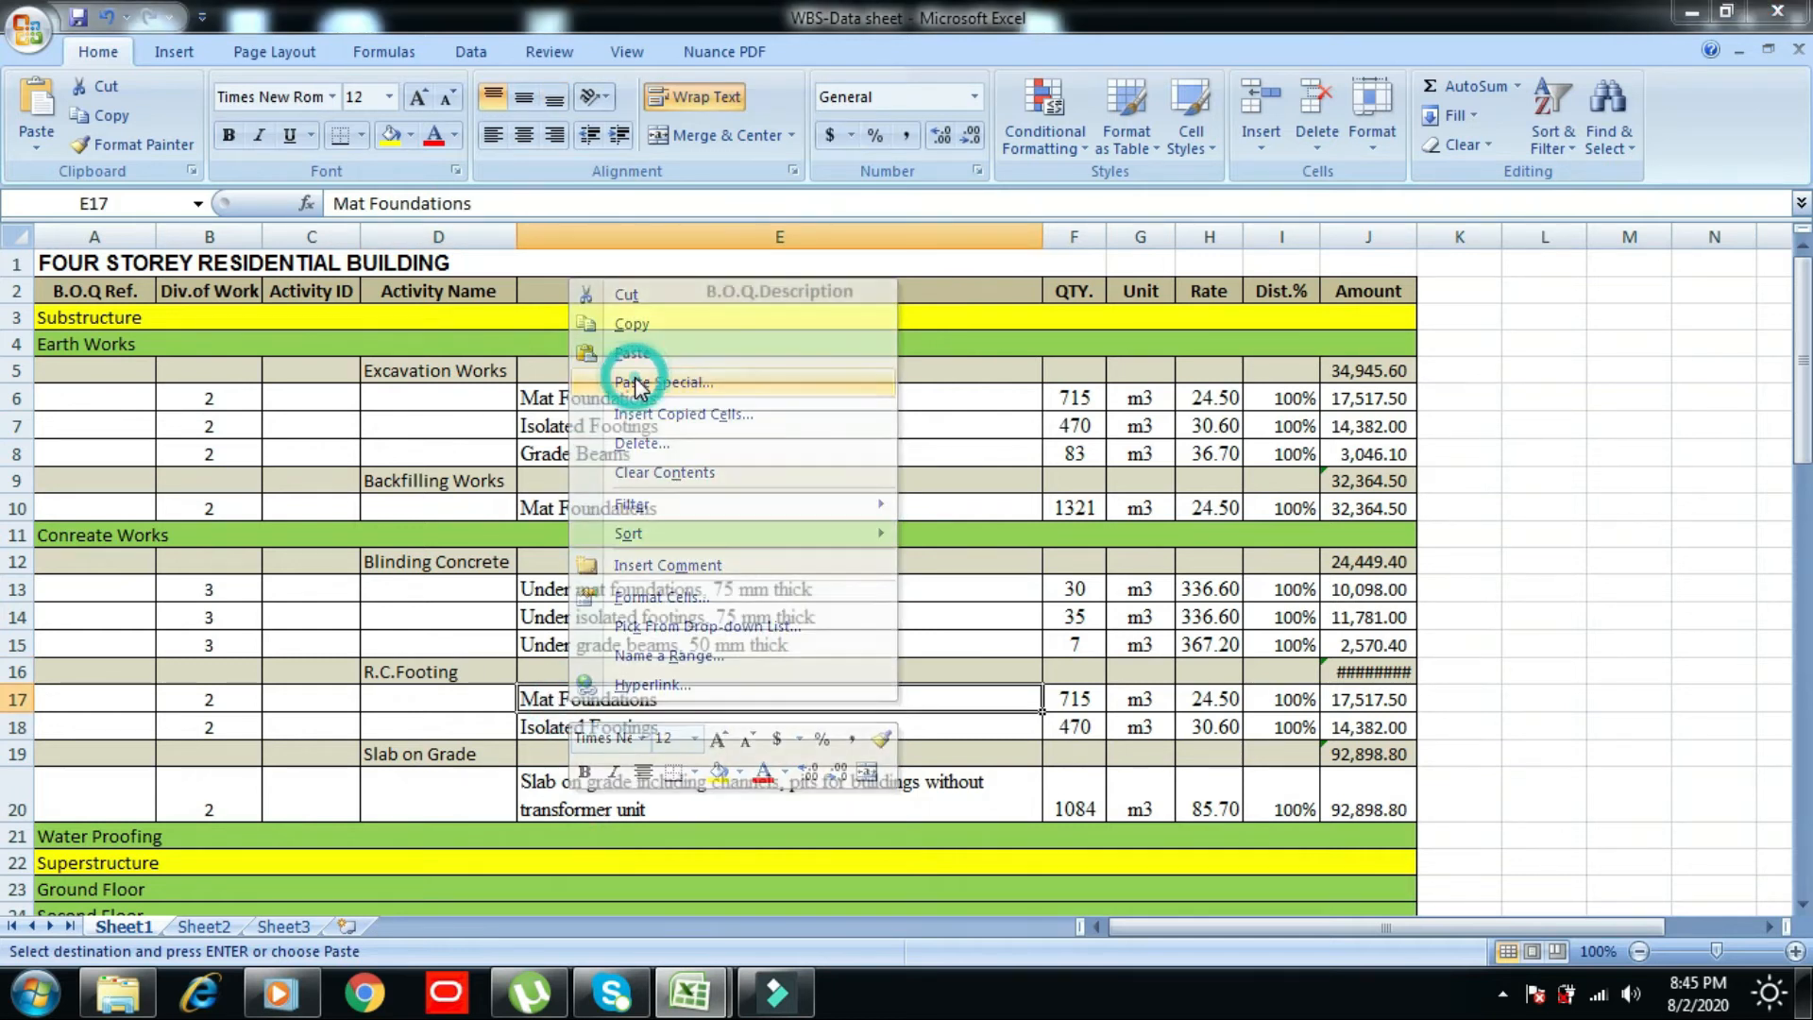
left_click(693, 549)
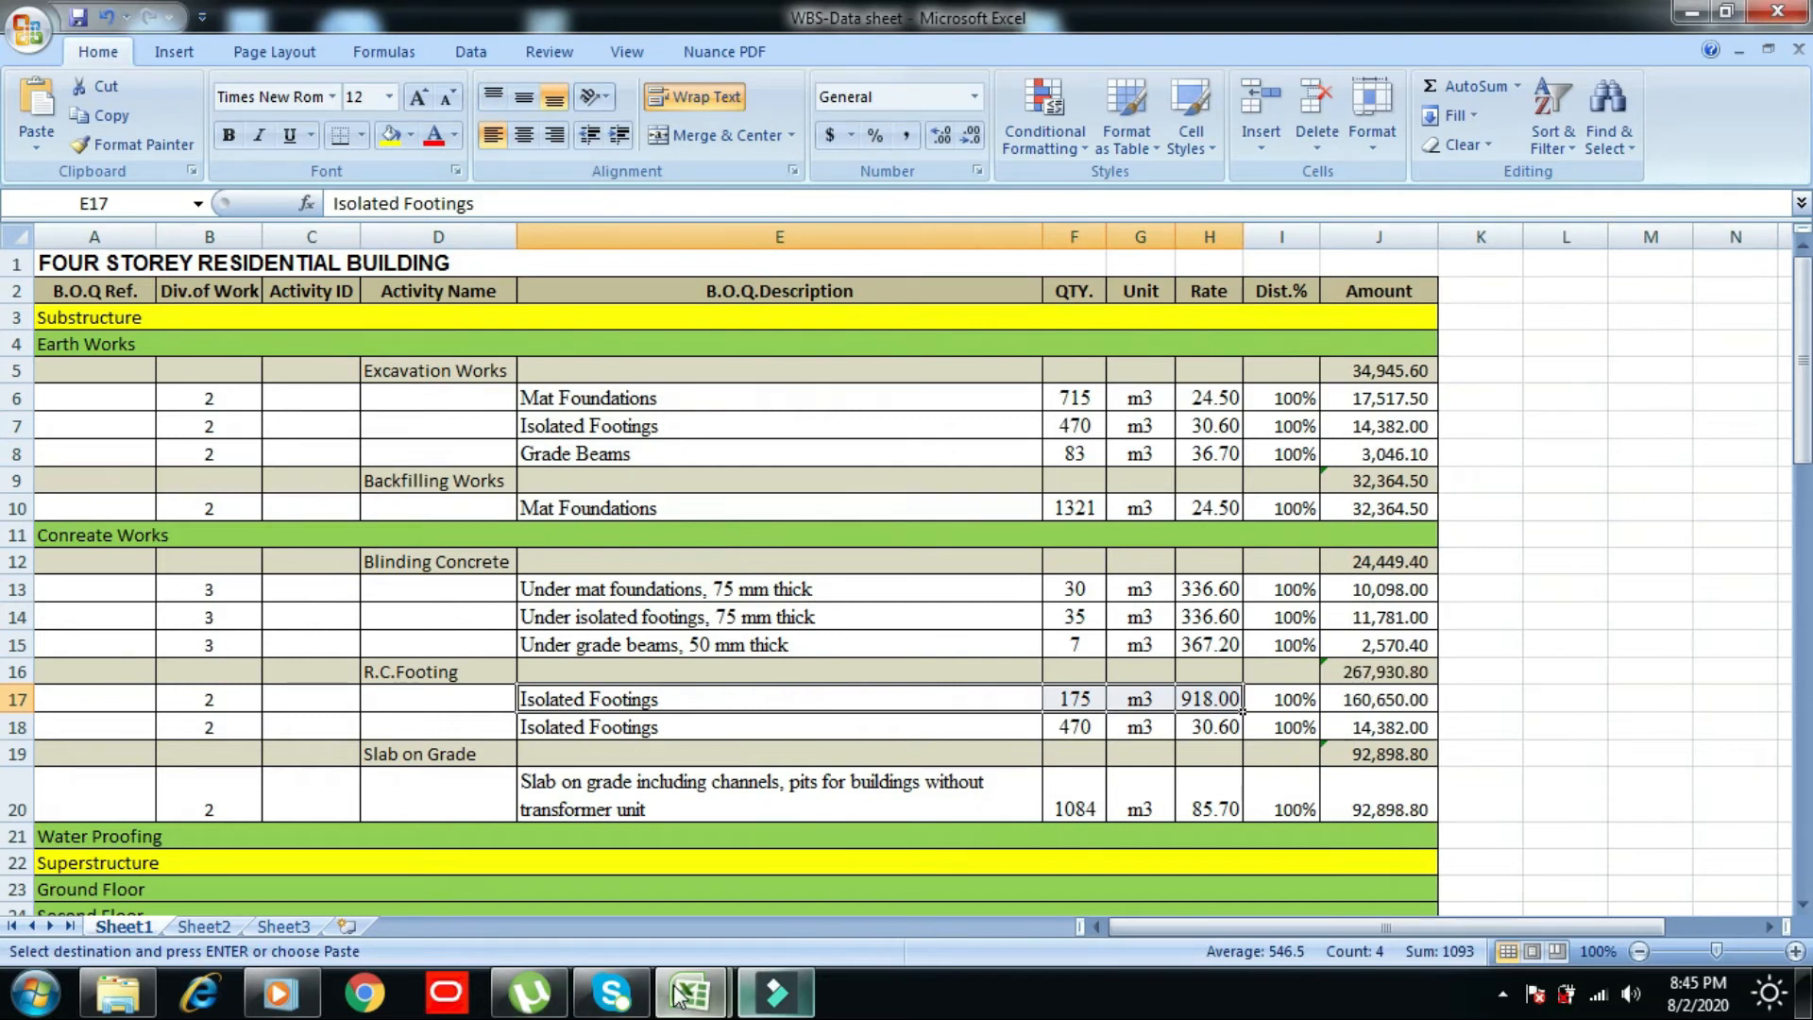
- Switch to the Sample-B.O.Q workbook and highlight the Isolated Footings item (B32:E32) in yellow
mouse_move(691, 991)
left_click(745, 876)
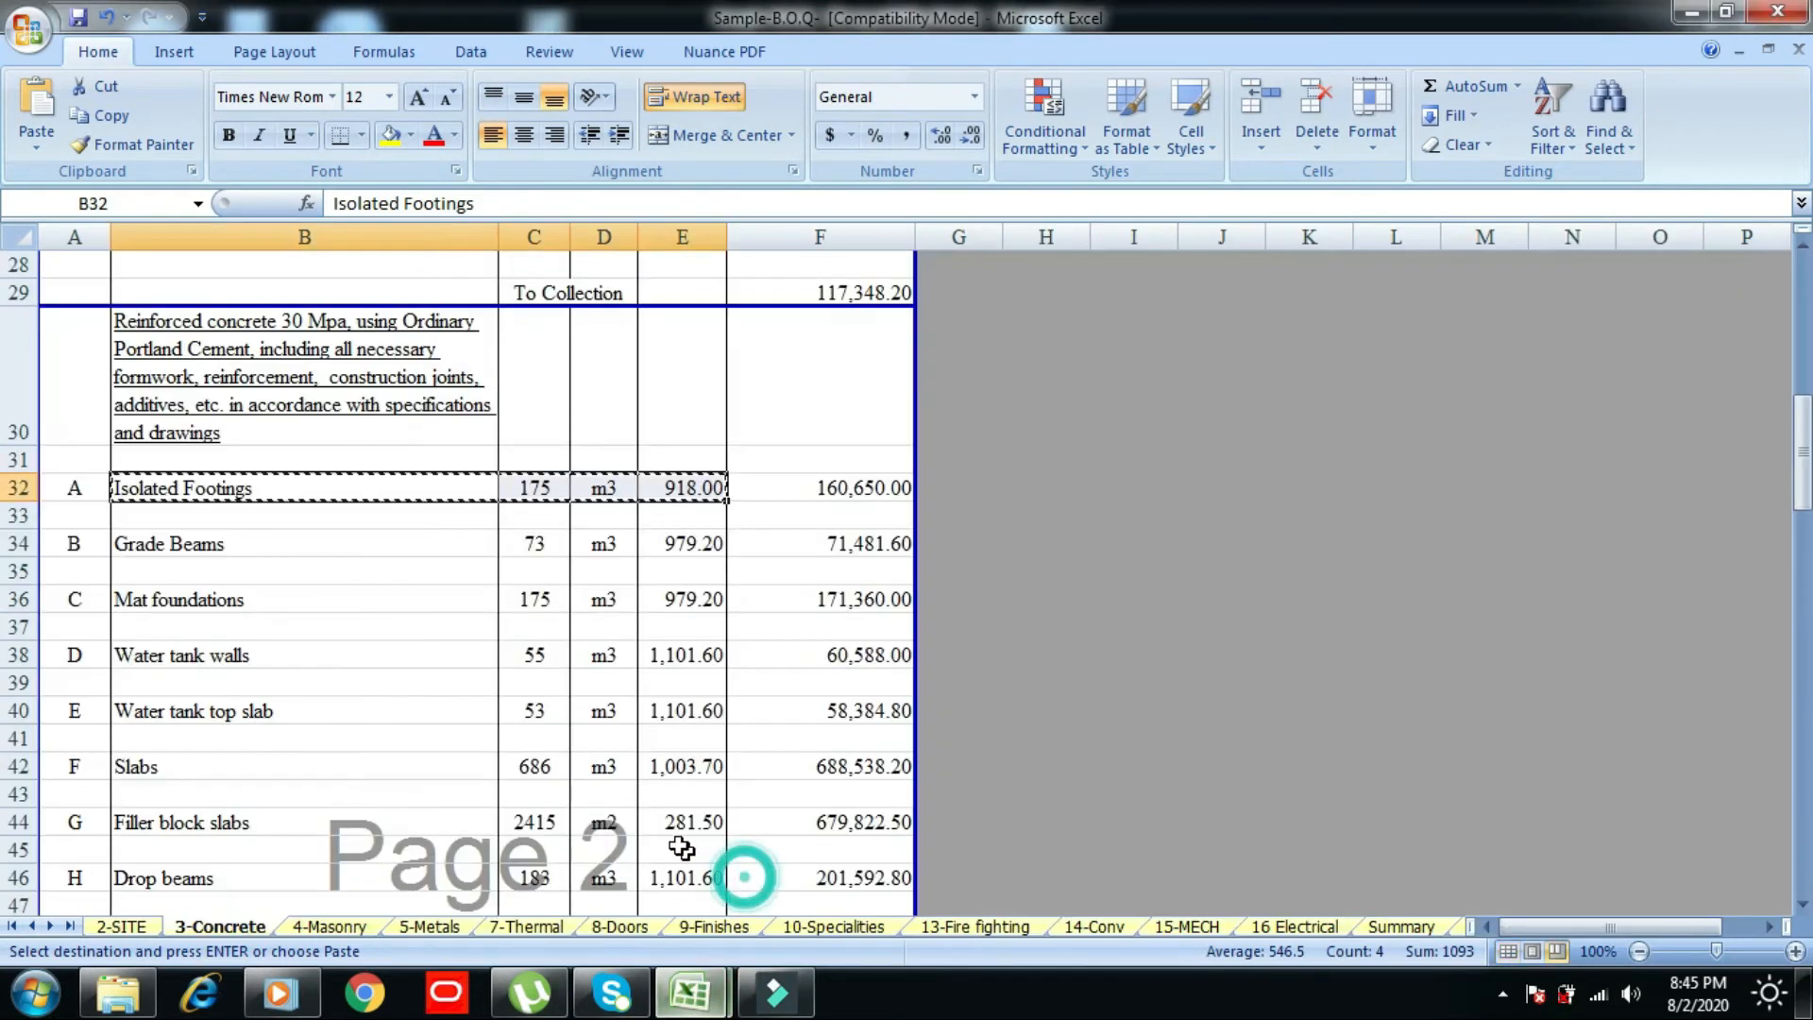
left_click(391, 138)
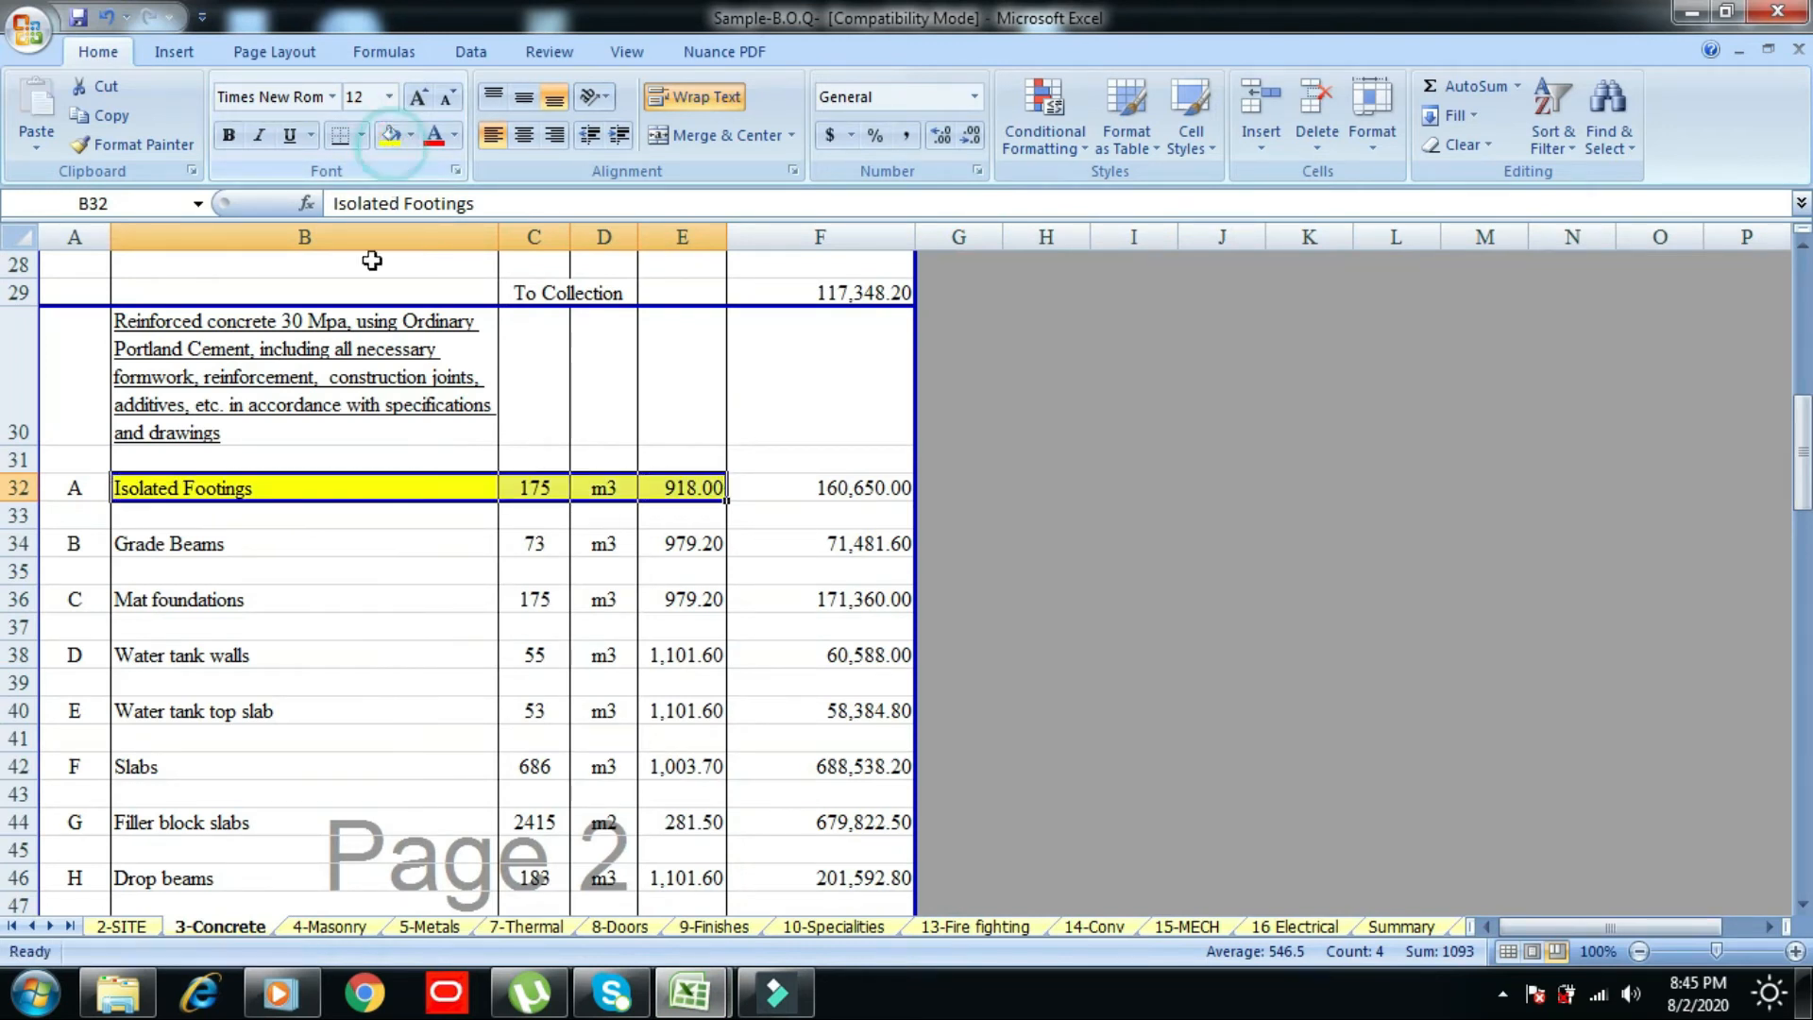
- Copy the reinforced concrete Mat foundations item (B36:E36) on the 3-Concrete sheet
left_click_drag(148, 602, 704, 598)
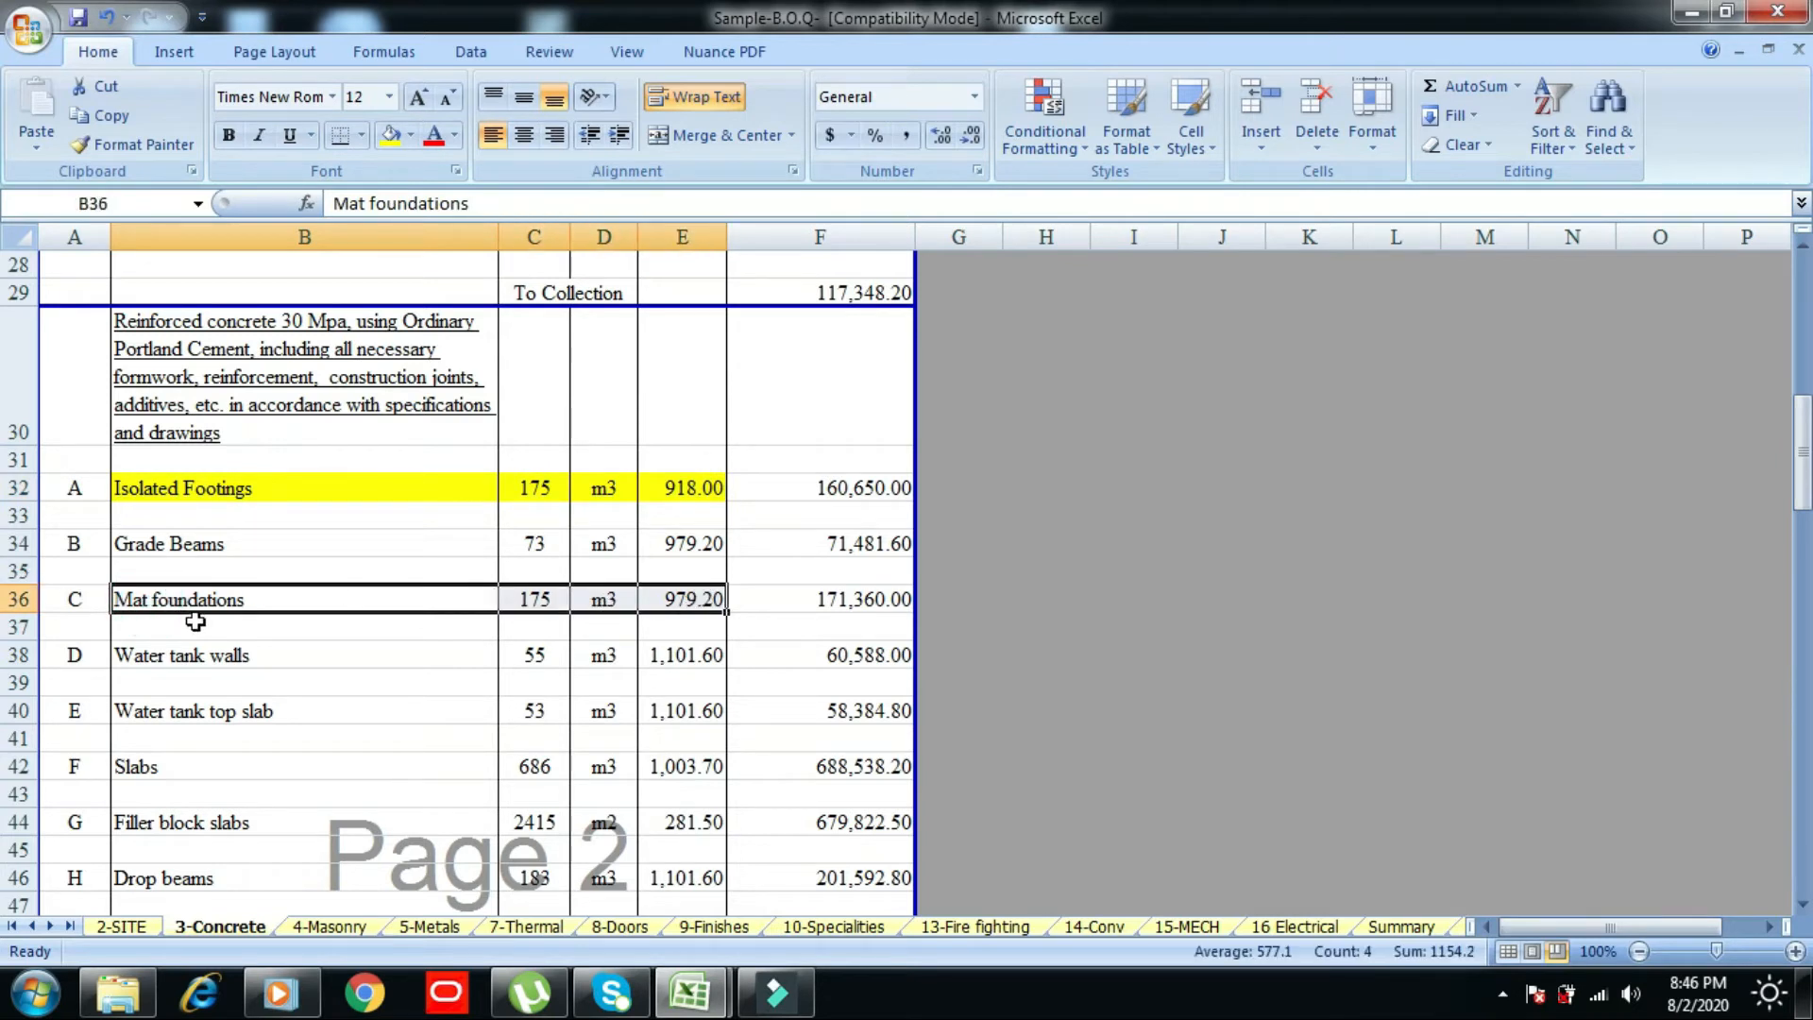
right_click(172, 595)
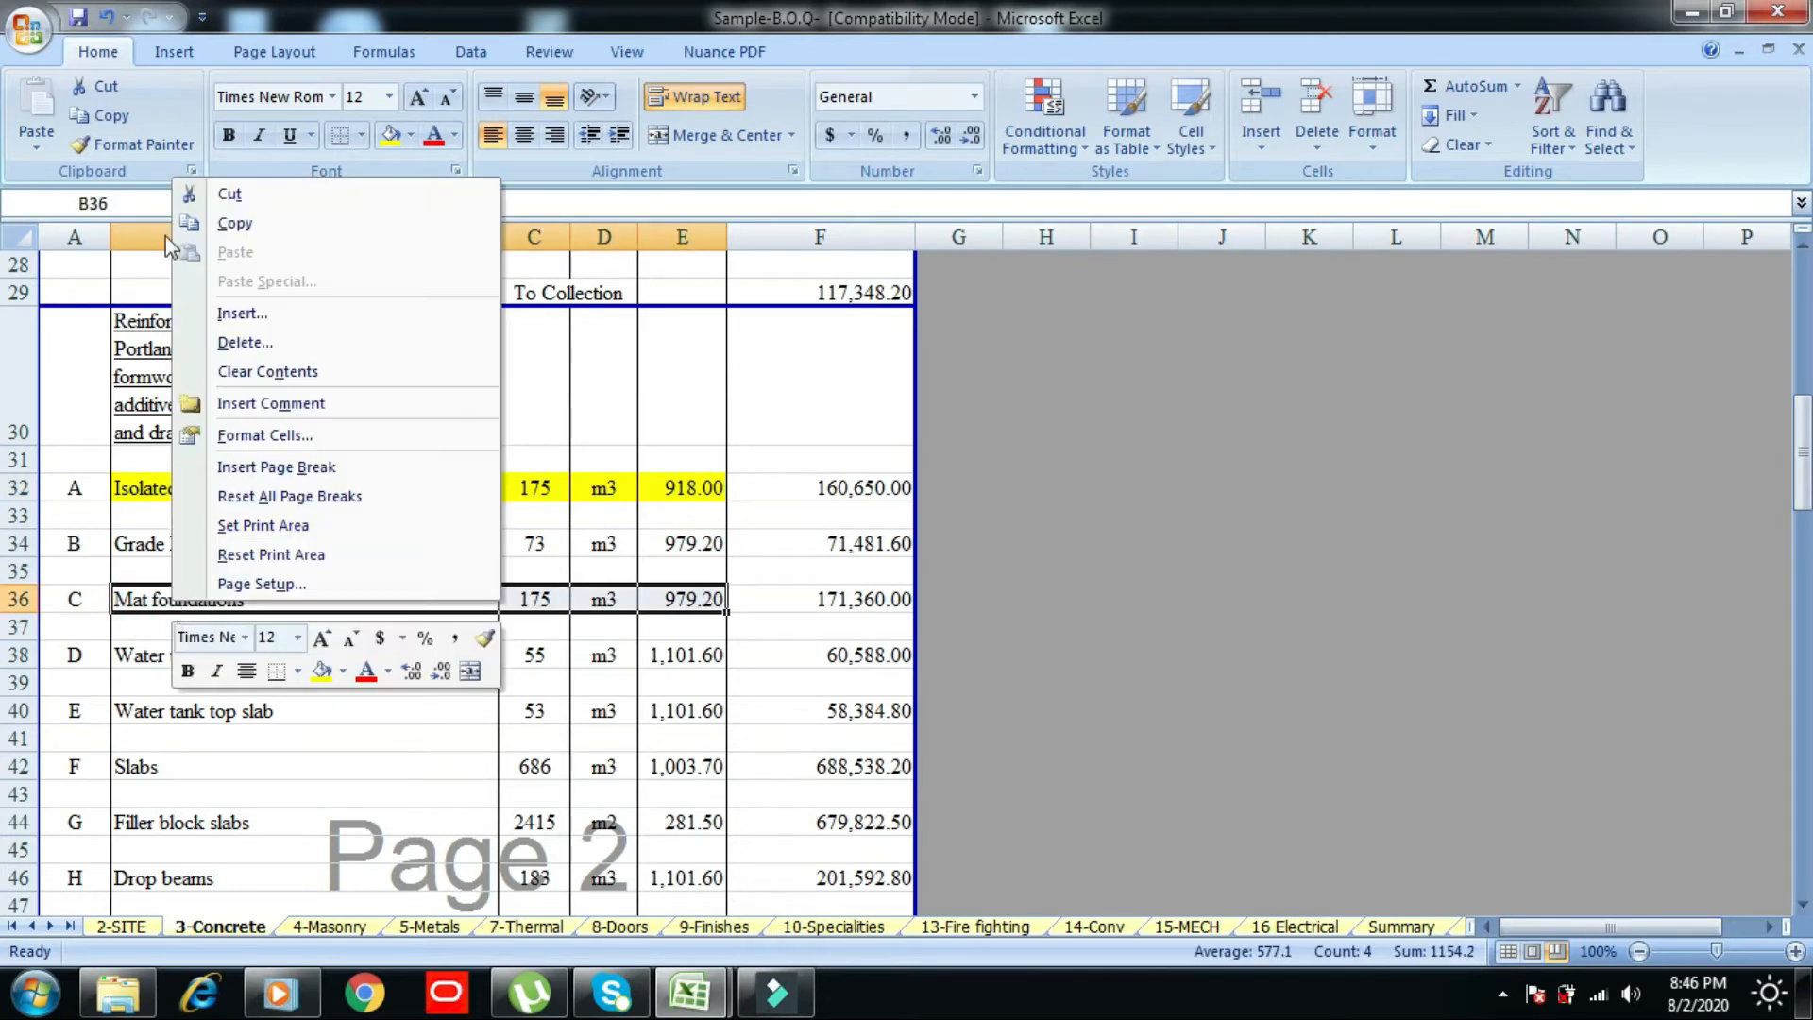
left_click(240, 225)
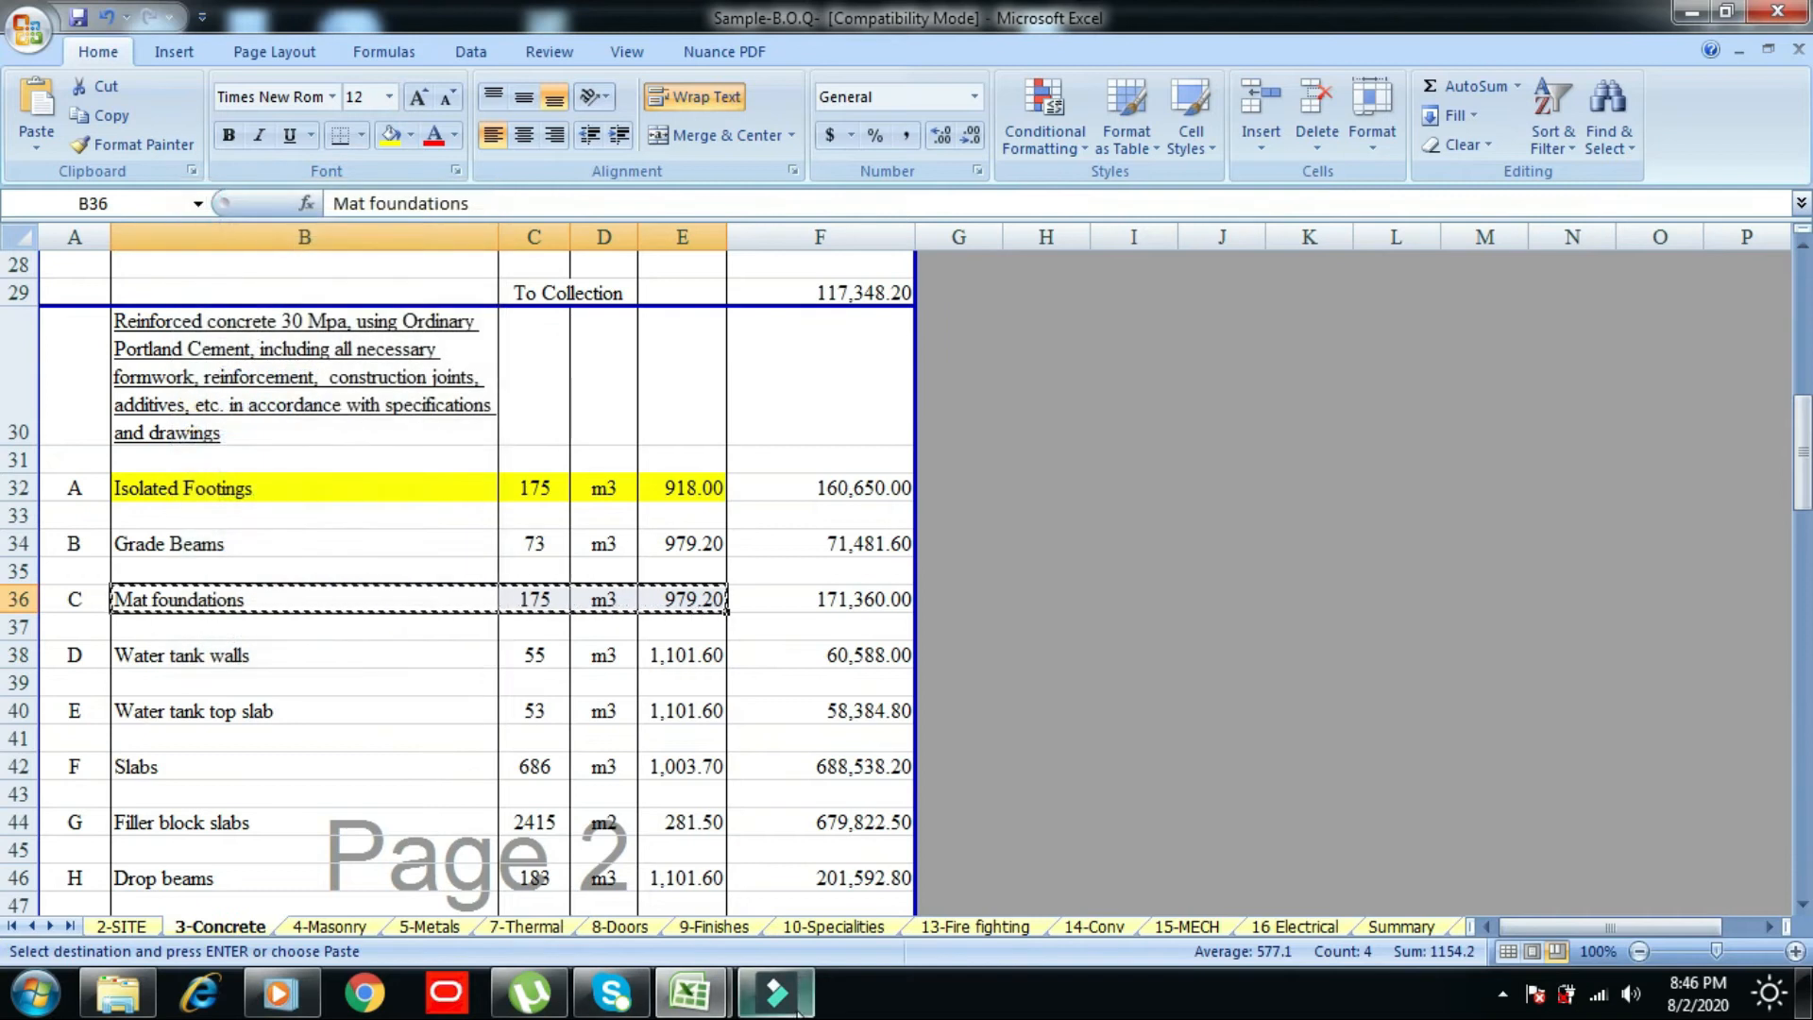
- Switch to the WBS-Data sheet workbook and paste the copied Mat foundations item into E18:H18 using Paste Special with All
mouse_move(697, 999)
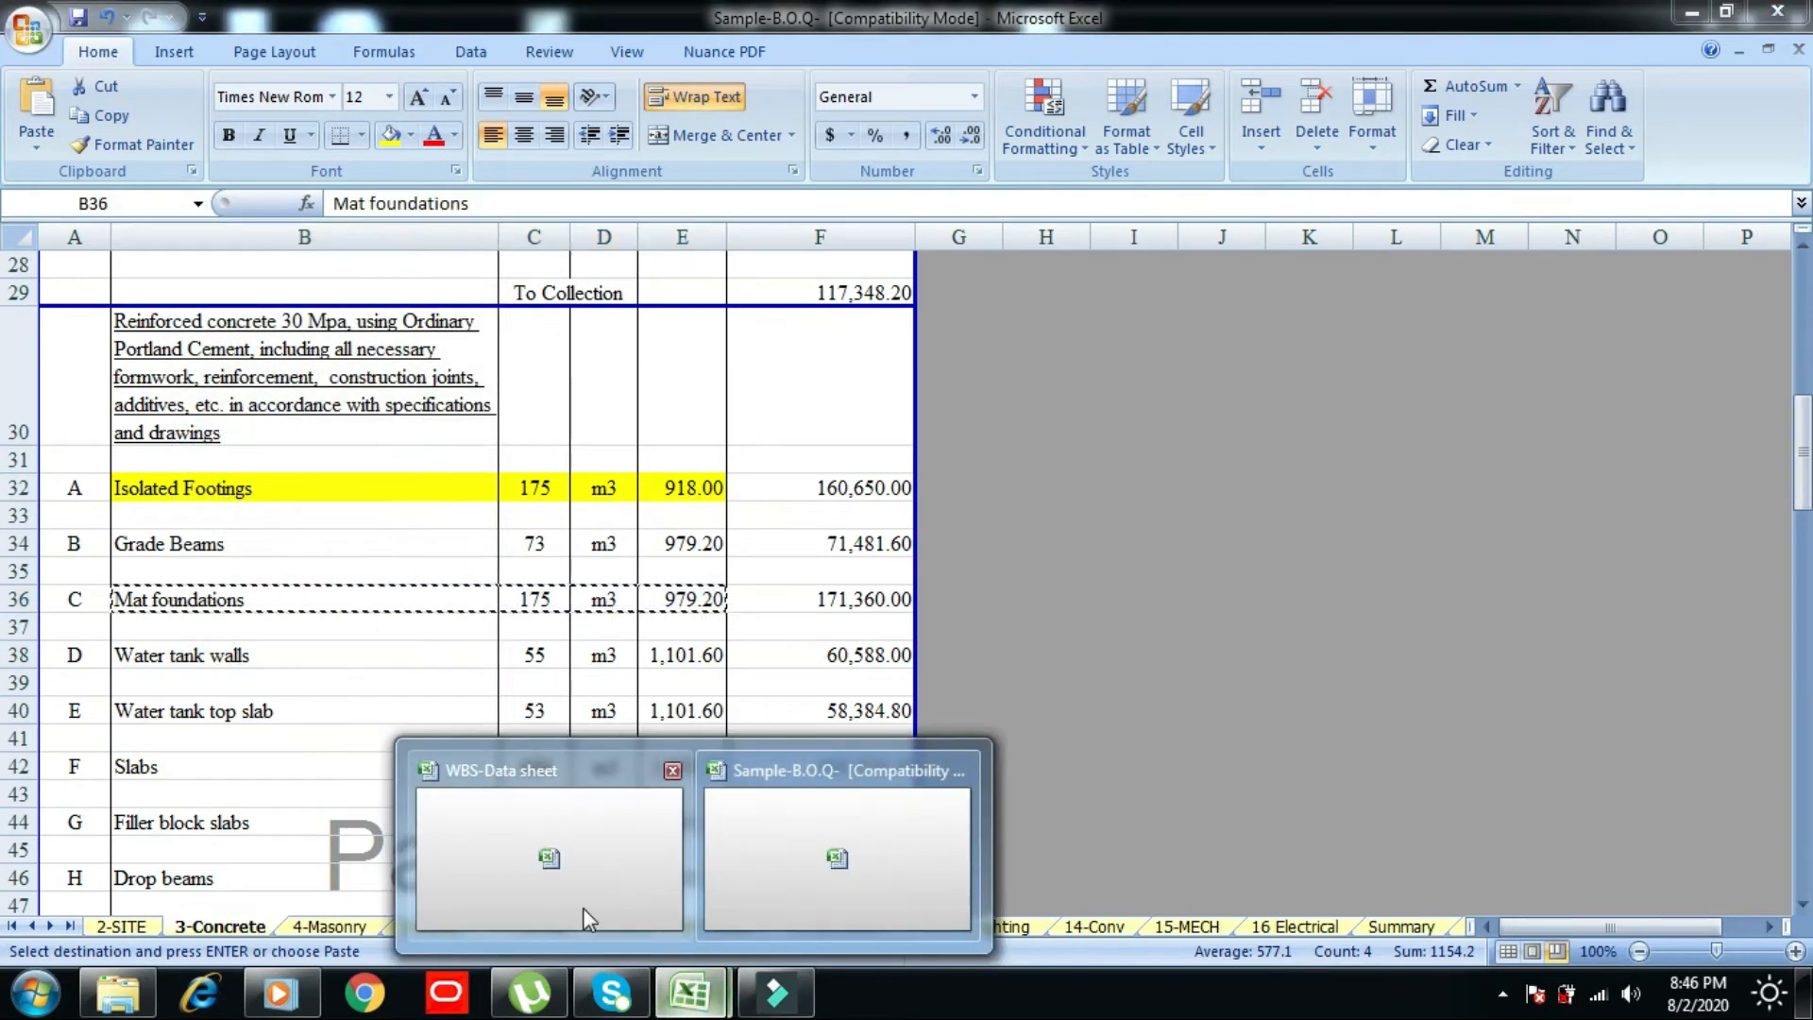
left_click(585, 909)
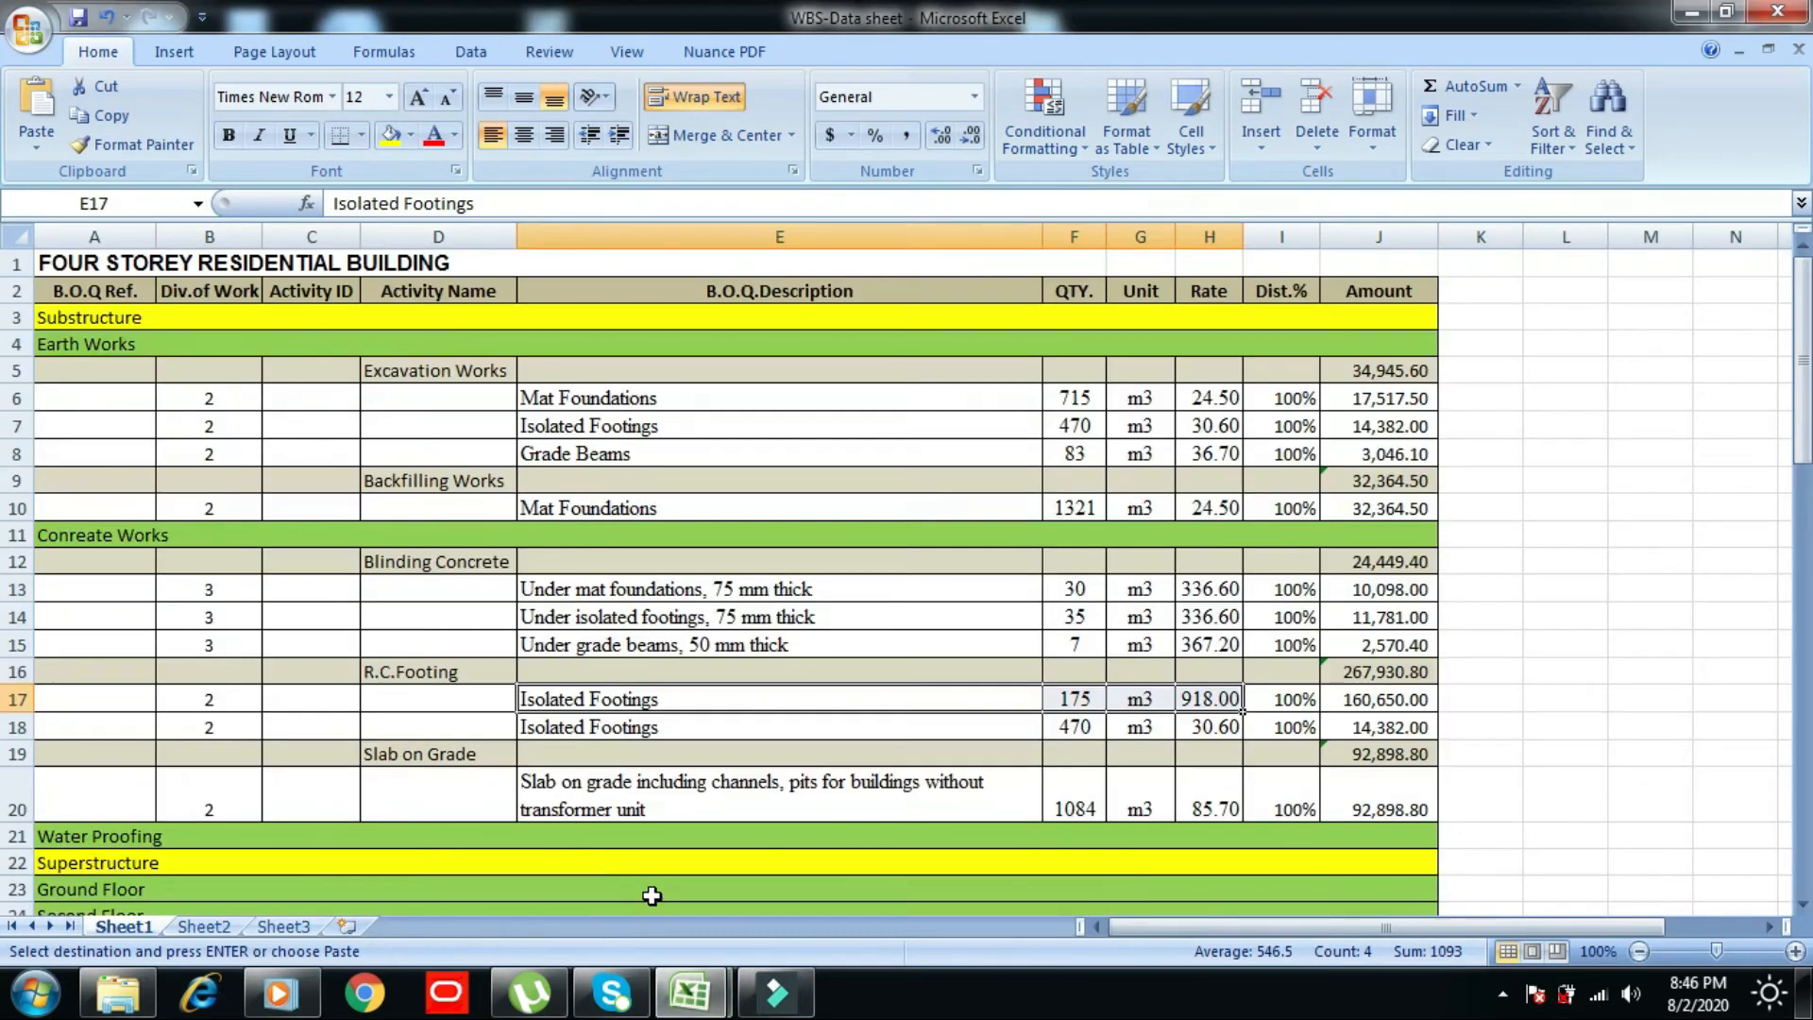
left_click(552, 730)
right_click(552, 730)
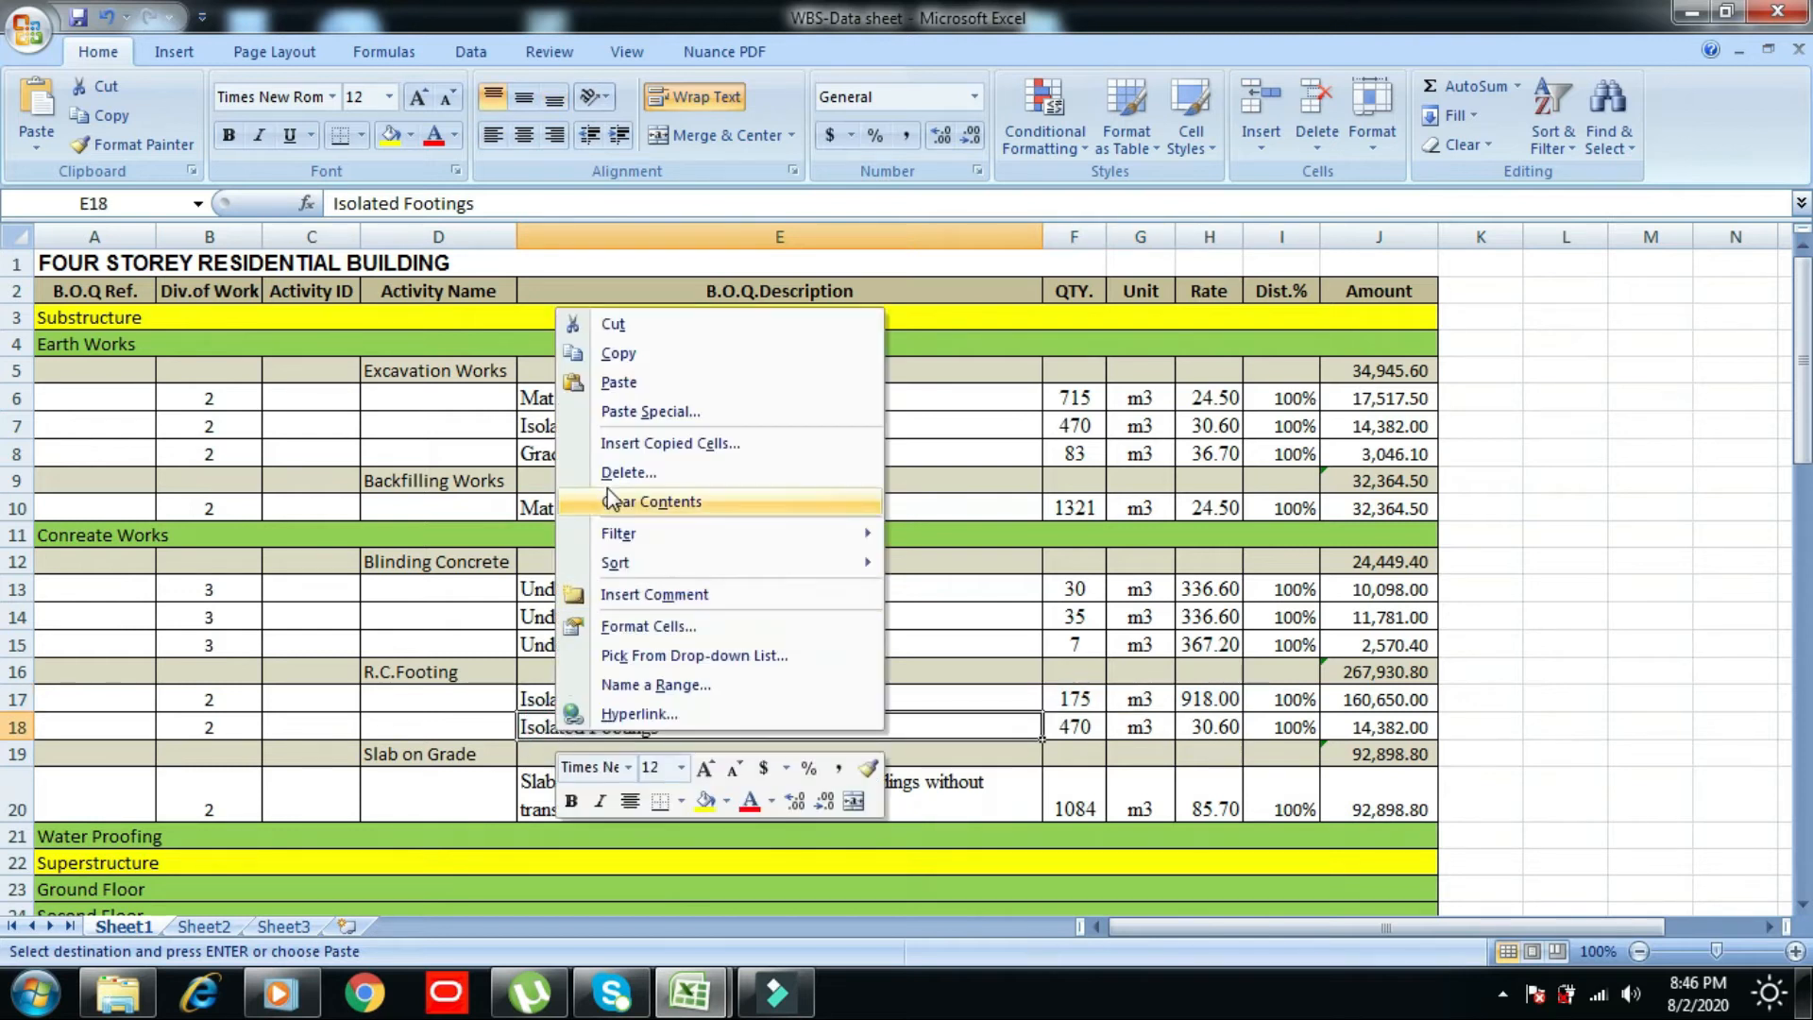
left_click(652, 414)
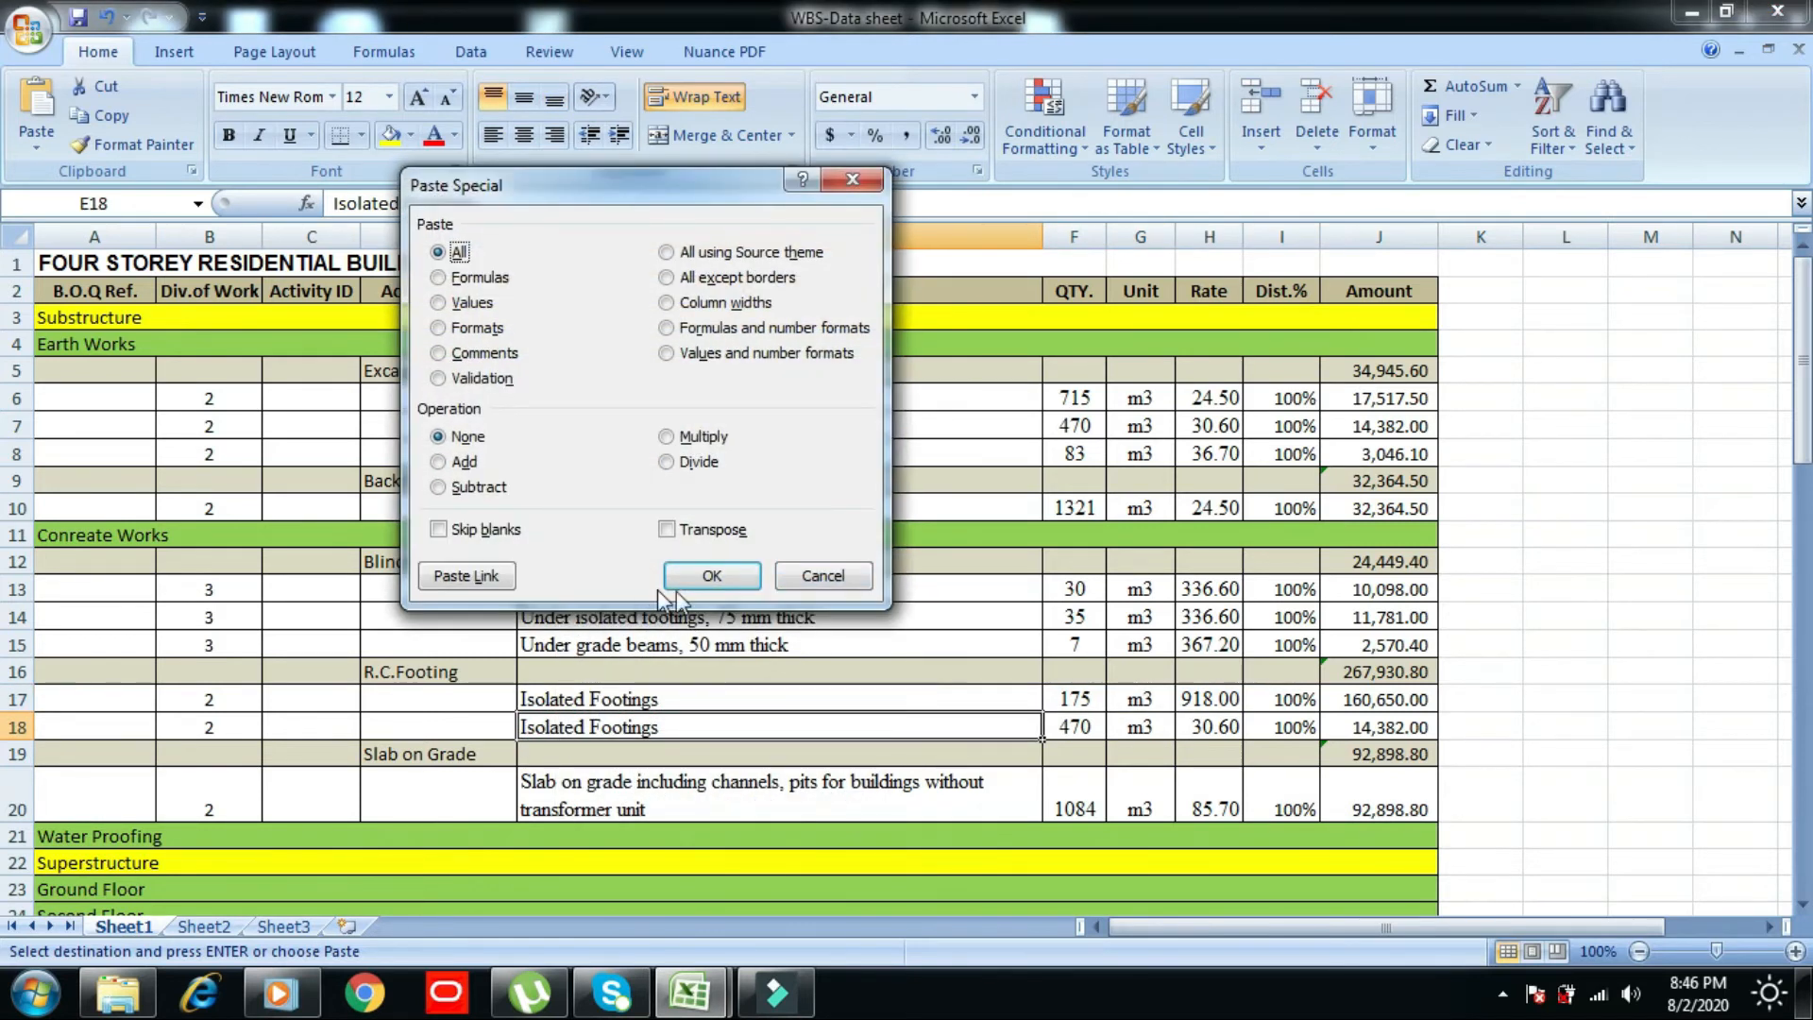
left_click(708, 570)
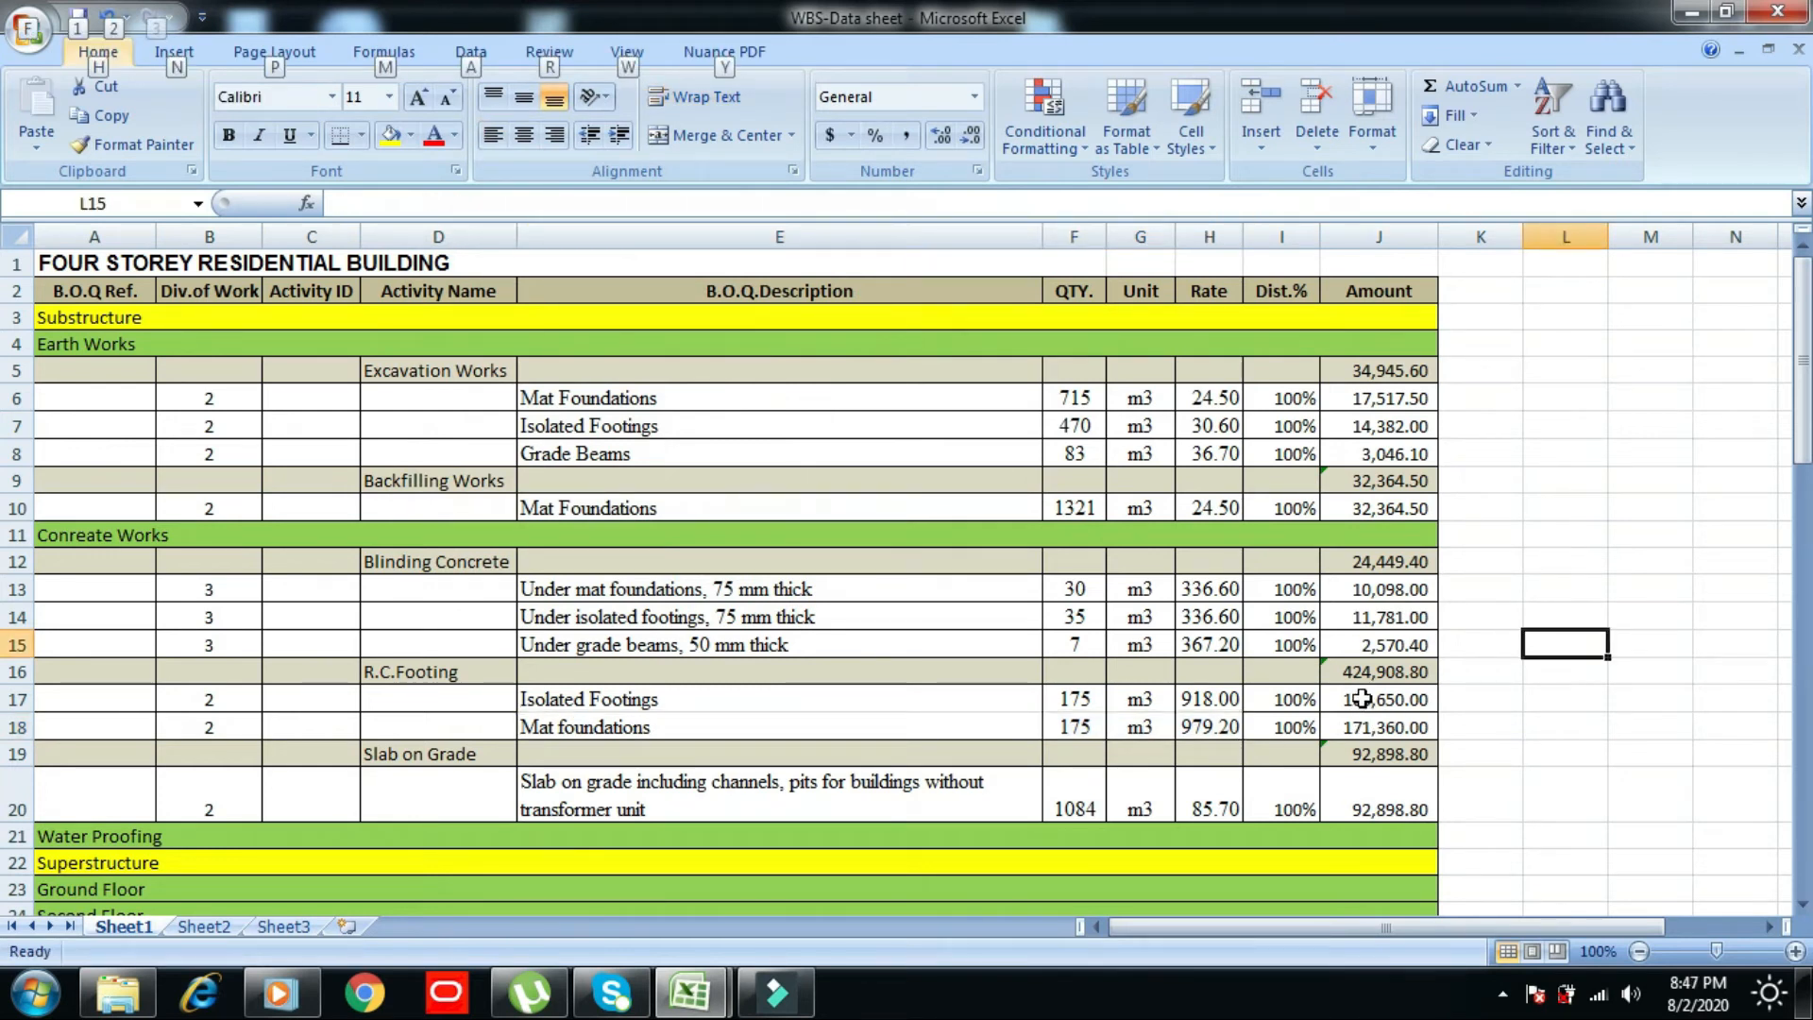
- Shorten the R.C.Footing total's SUM range in J16 to J17:J18 so that it excludes the Slab on Grade amount
left_click(1362, 672)
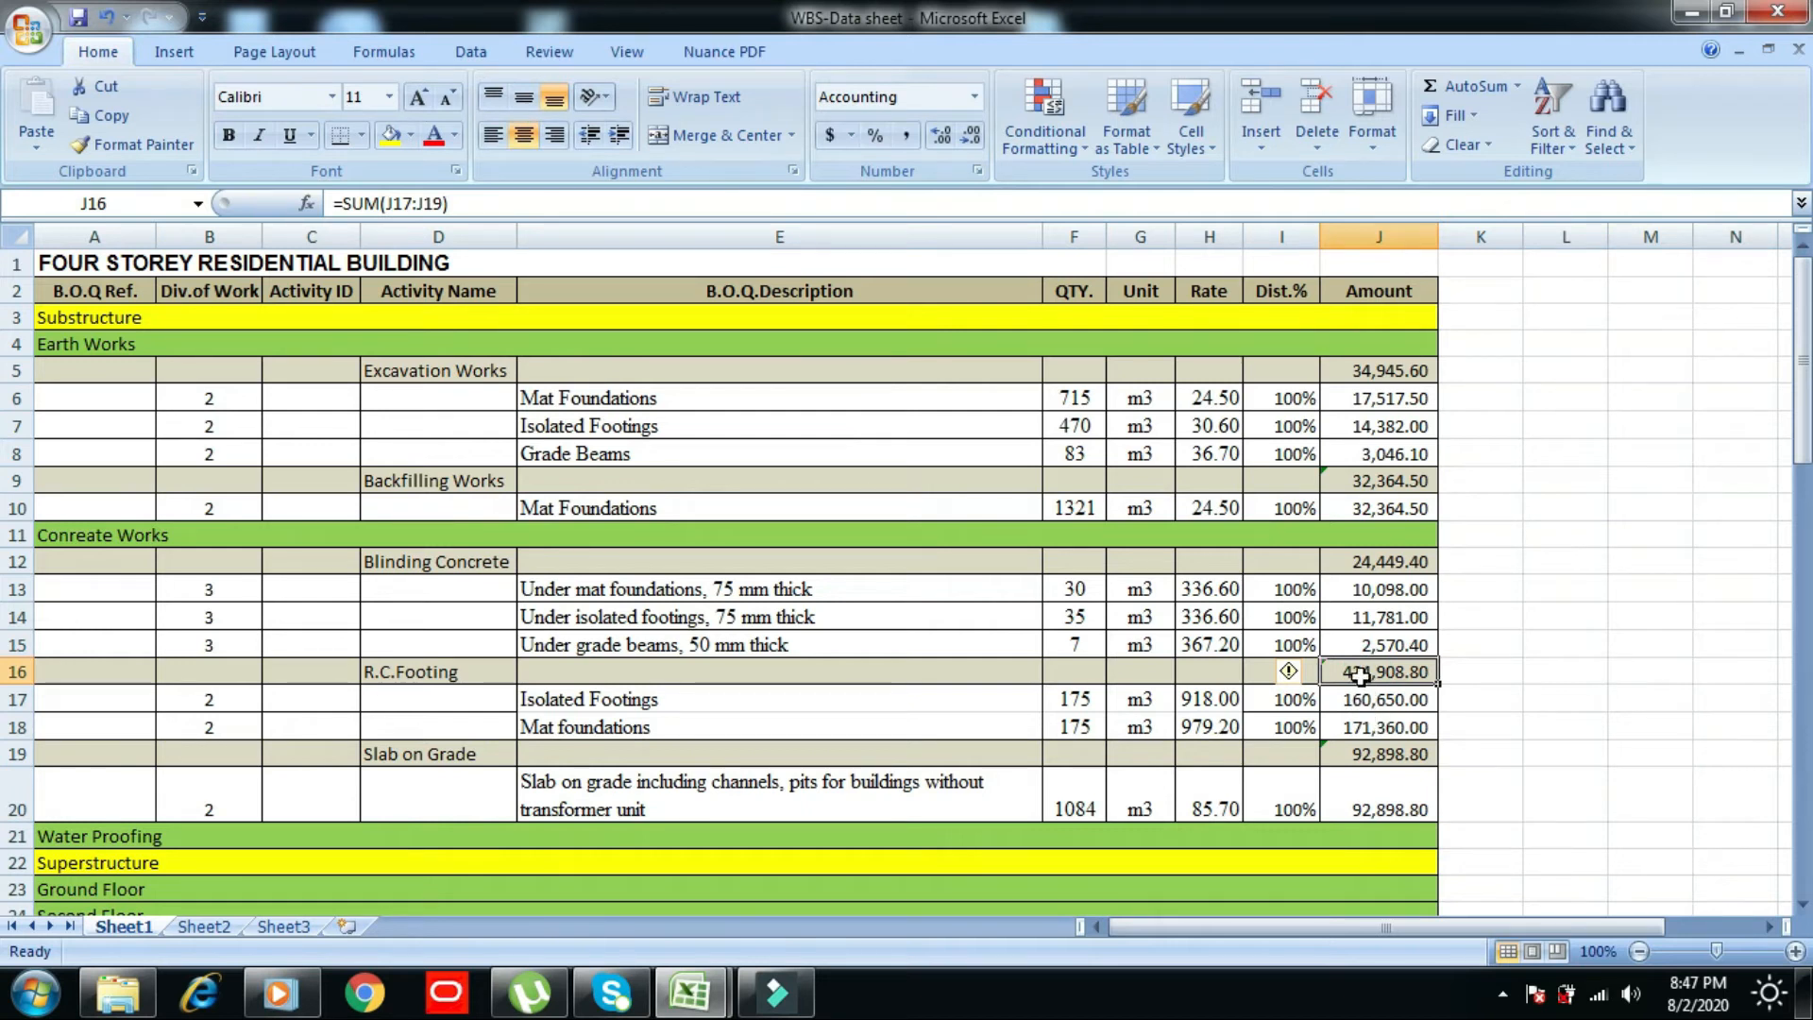
left_click(498, 200)
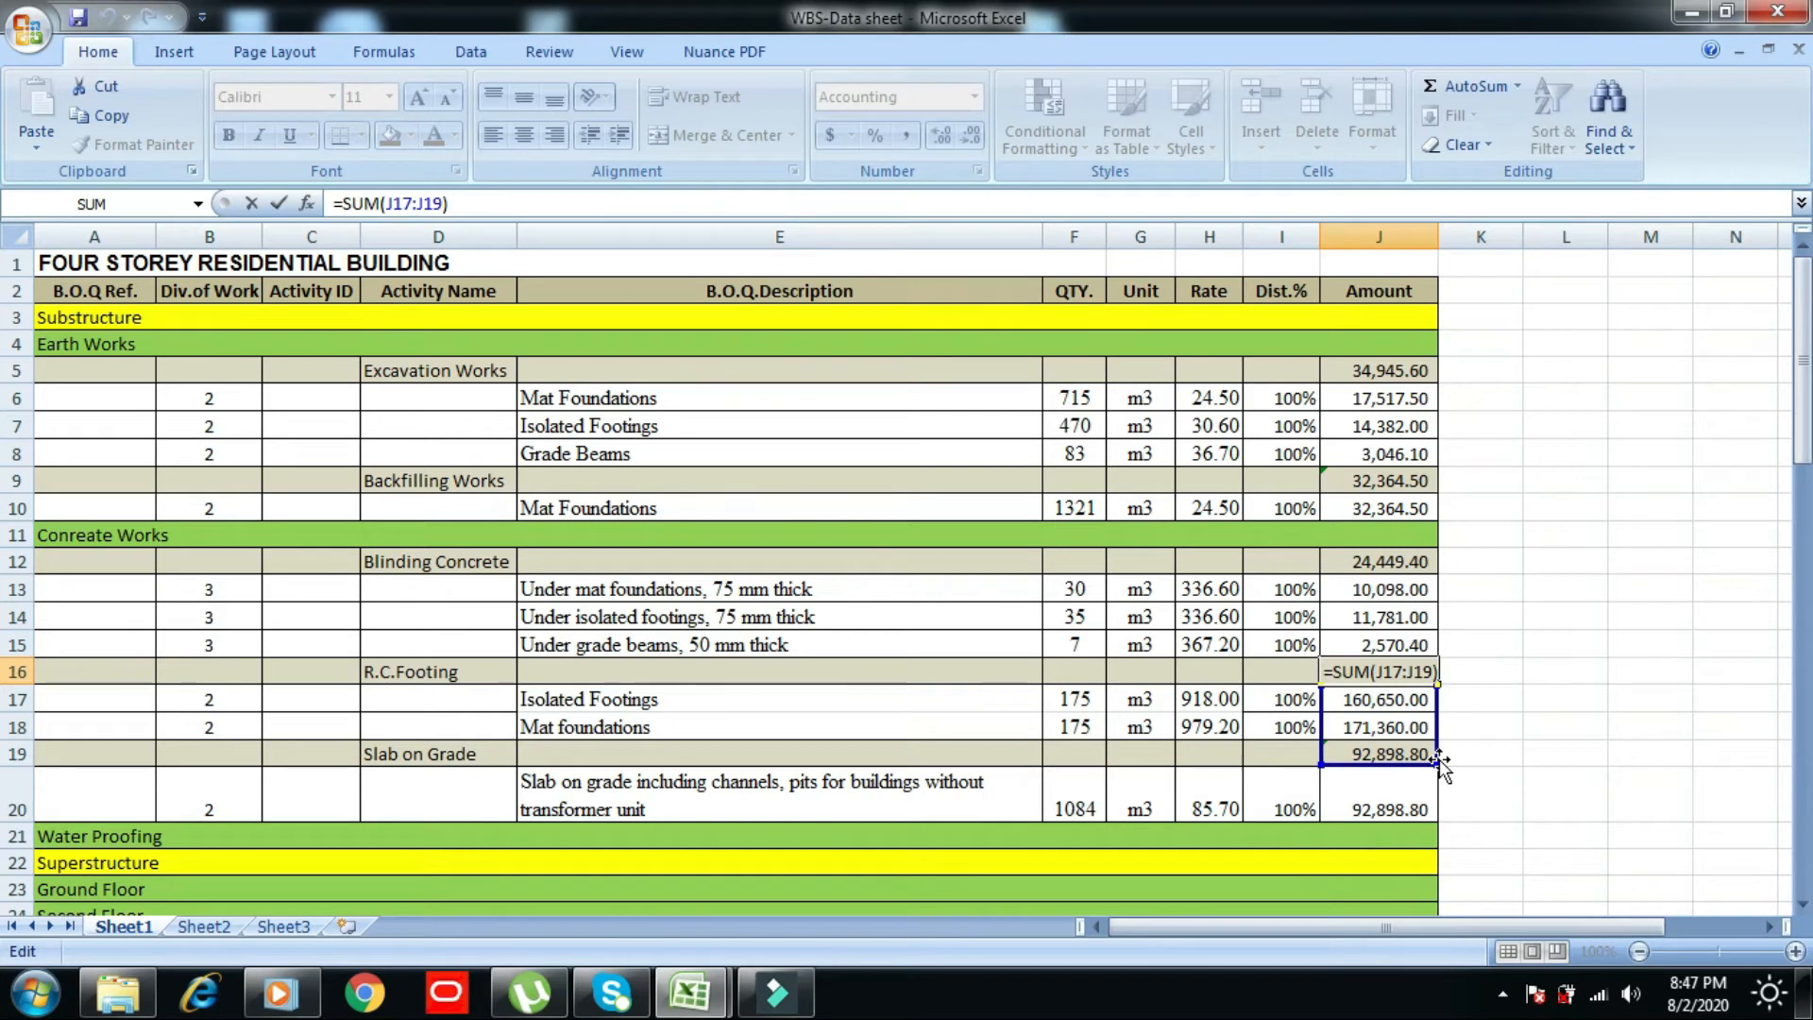
left_click_drag(1435, 763, 1436, 737)
key("Return")
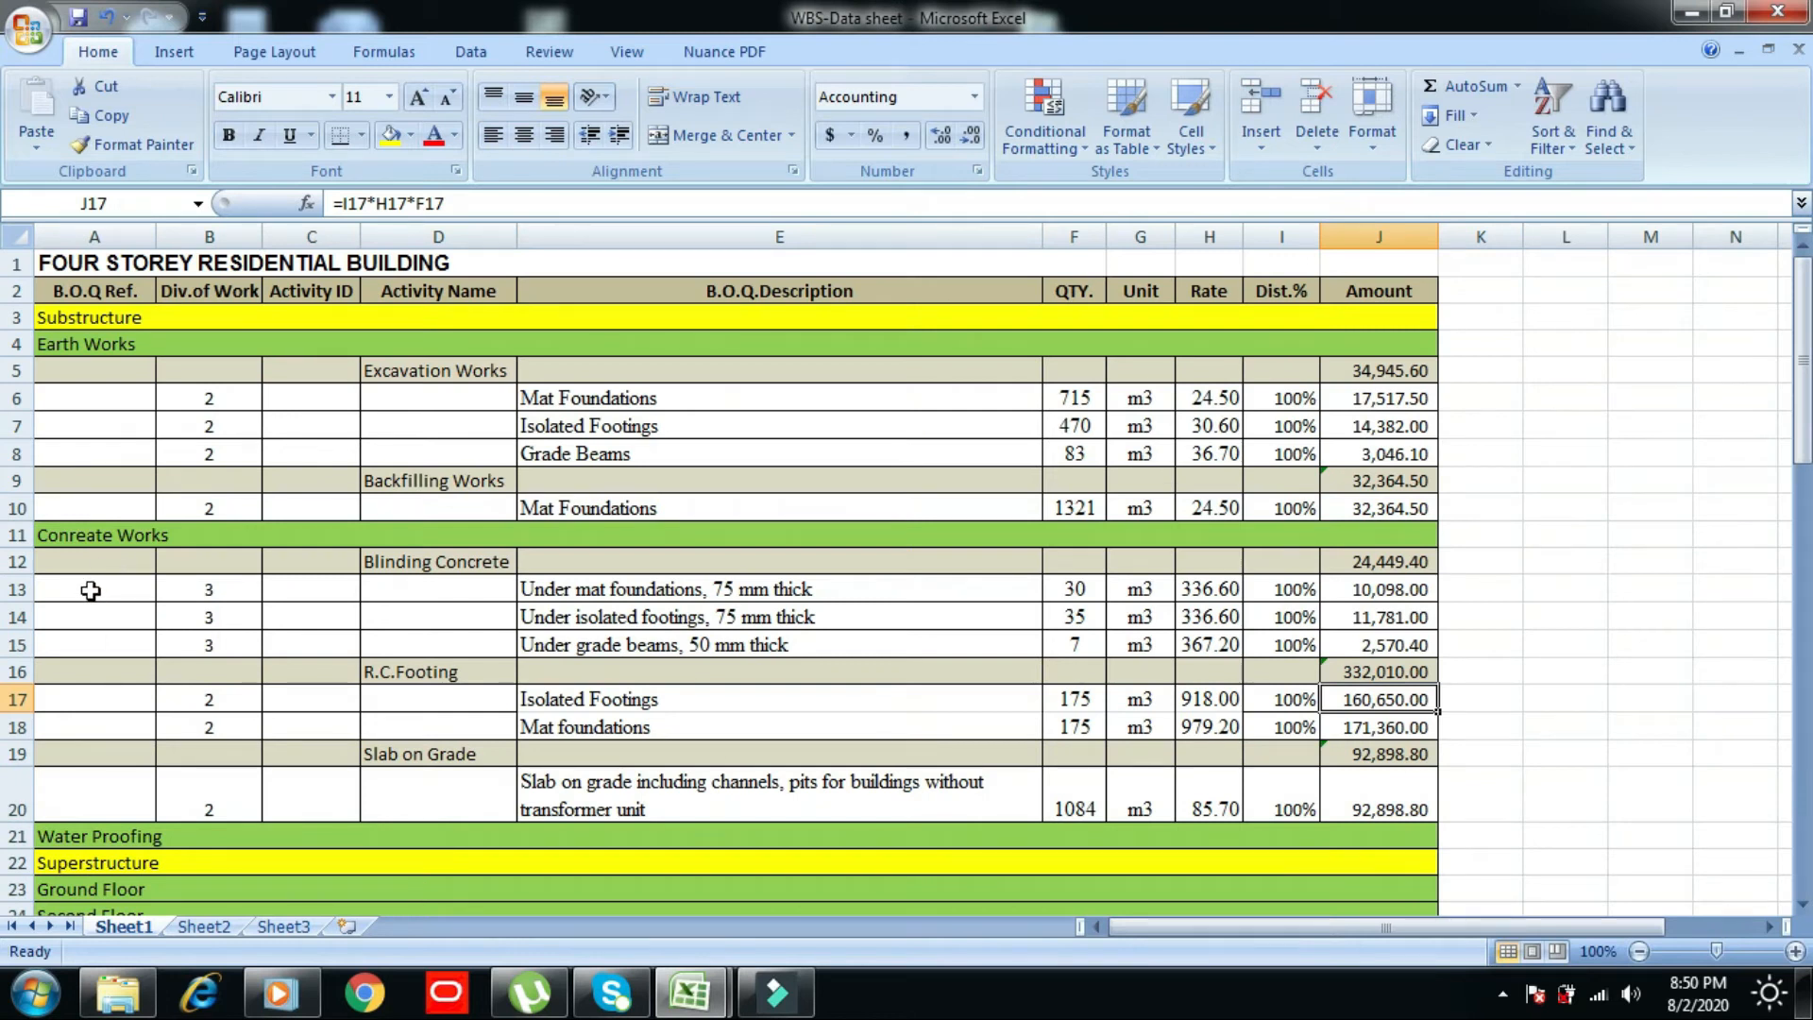
- Copy the Blinding Concrete header with its first two item rows (A12:J14) and insert them above Slab on Grade at A19
left_click_drag(87, 567, 1378, 618)
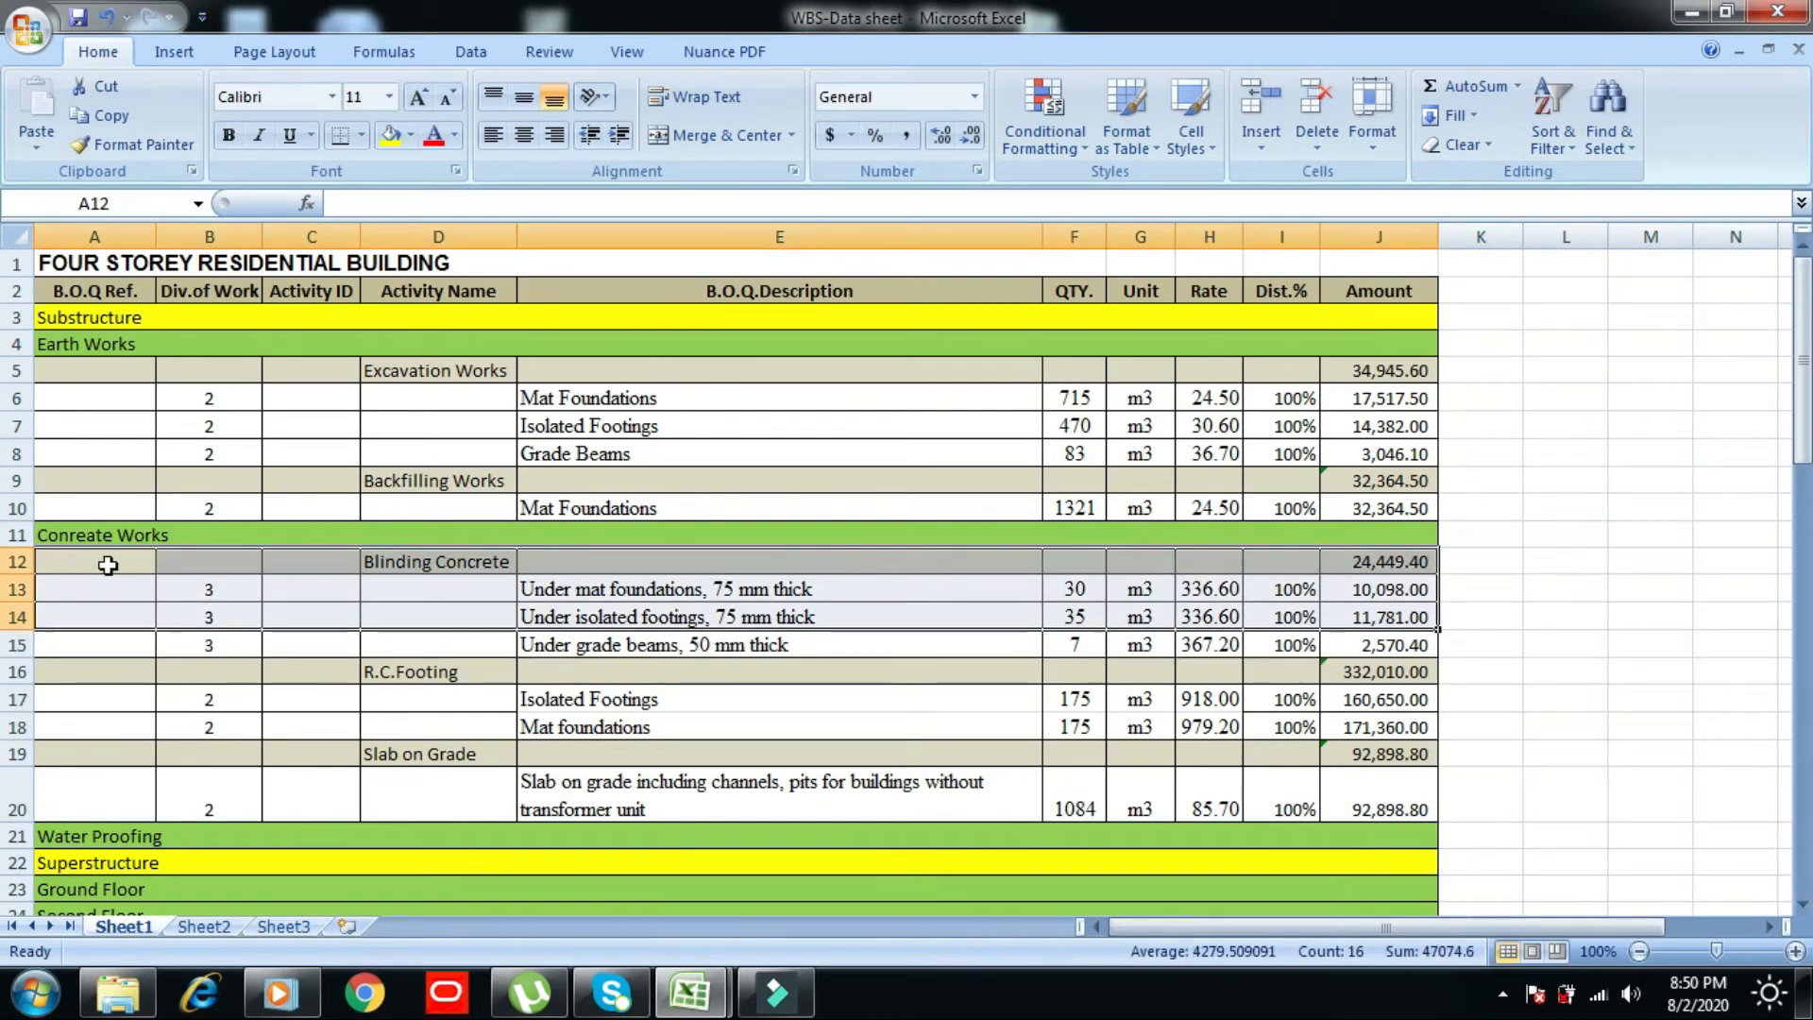
right_click(109, 566)
left_click(179, 190)
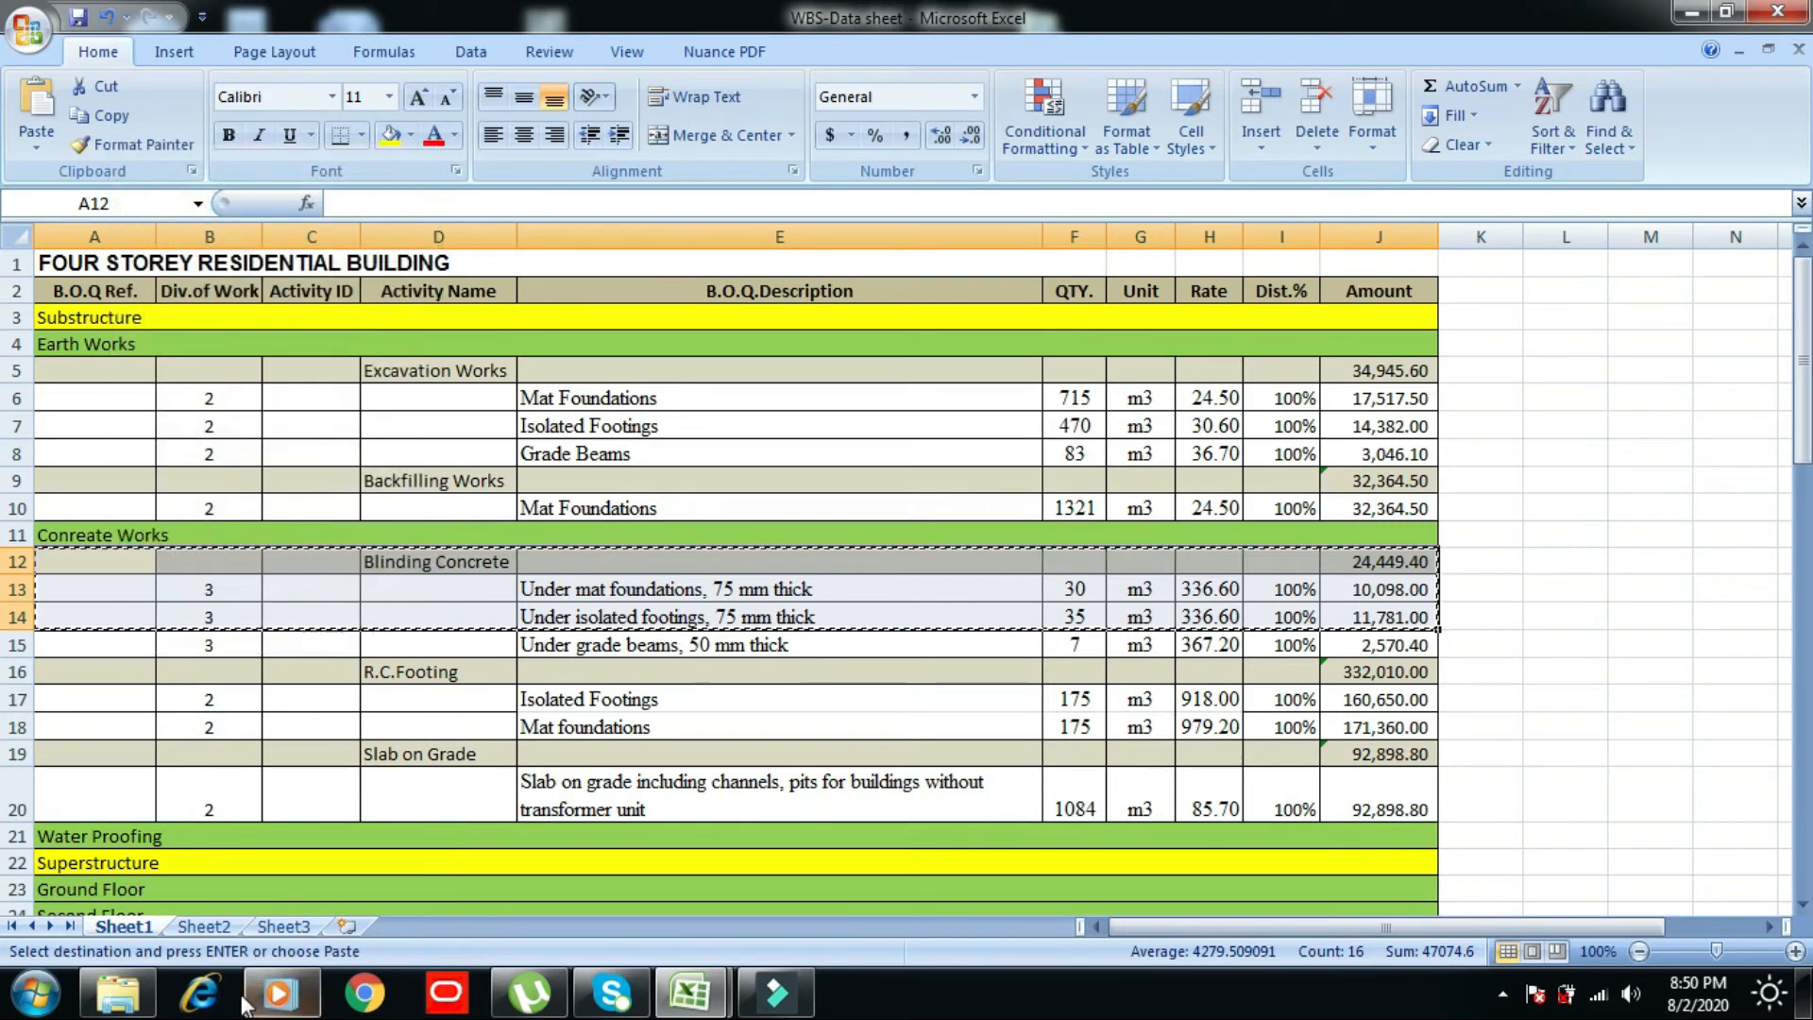
left_click(101, 732)
right_click(101, 751)
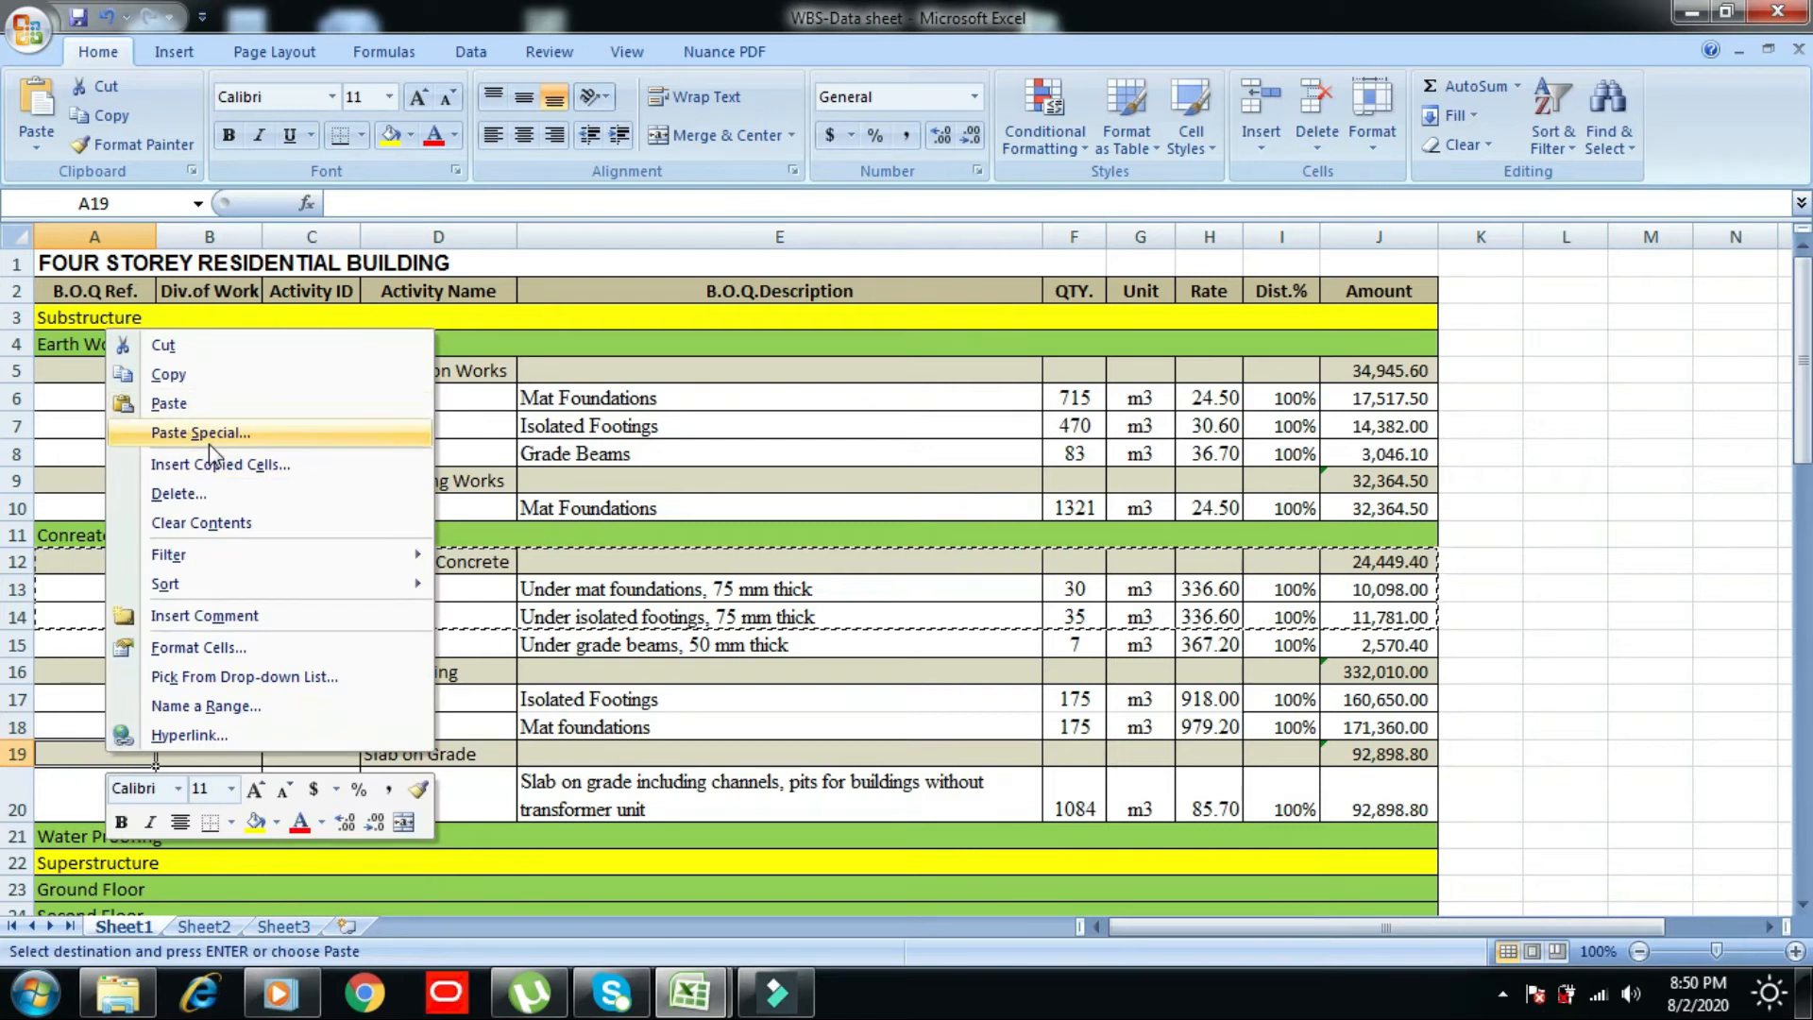
- Insert the copied Blinding Concrete rows above Slab on Grade at A19, shifting cells down
left_click(220, 464)
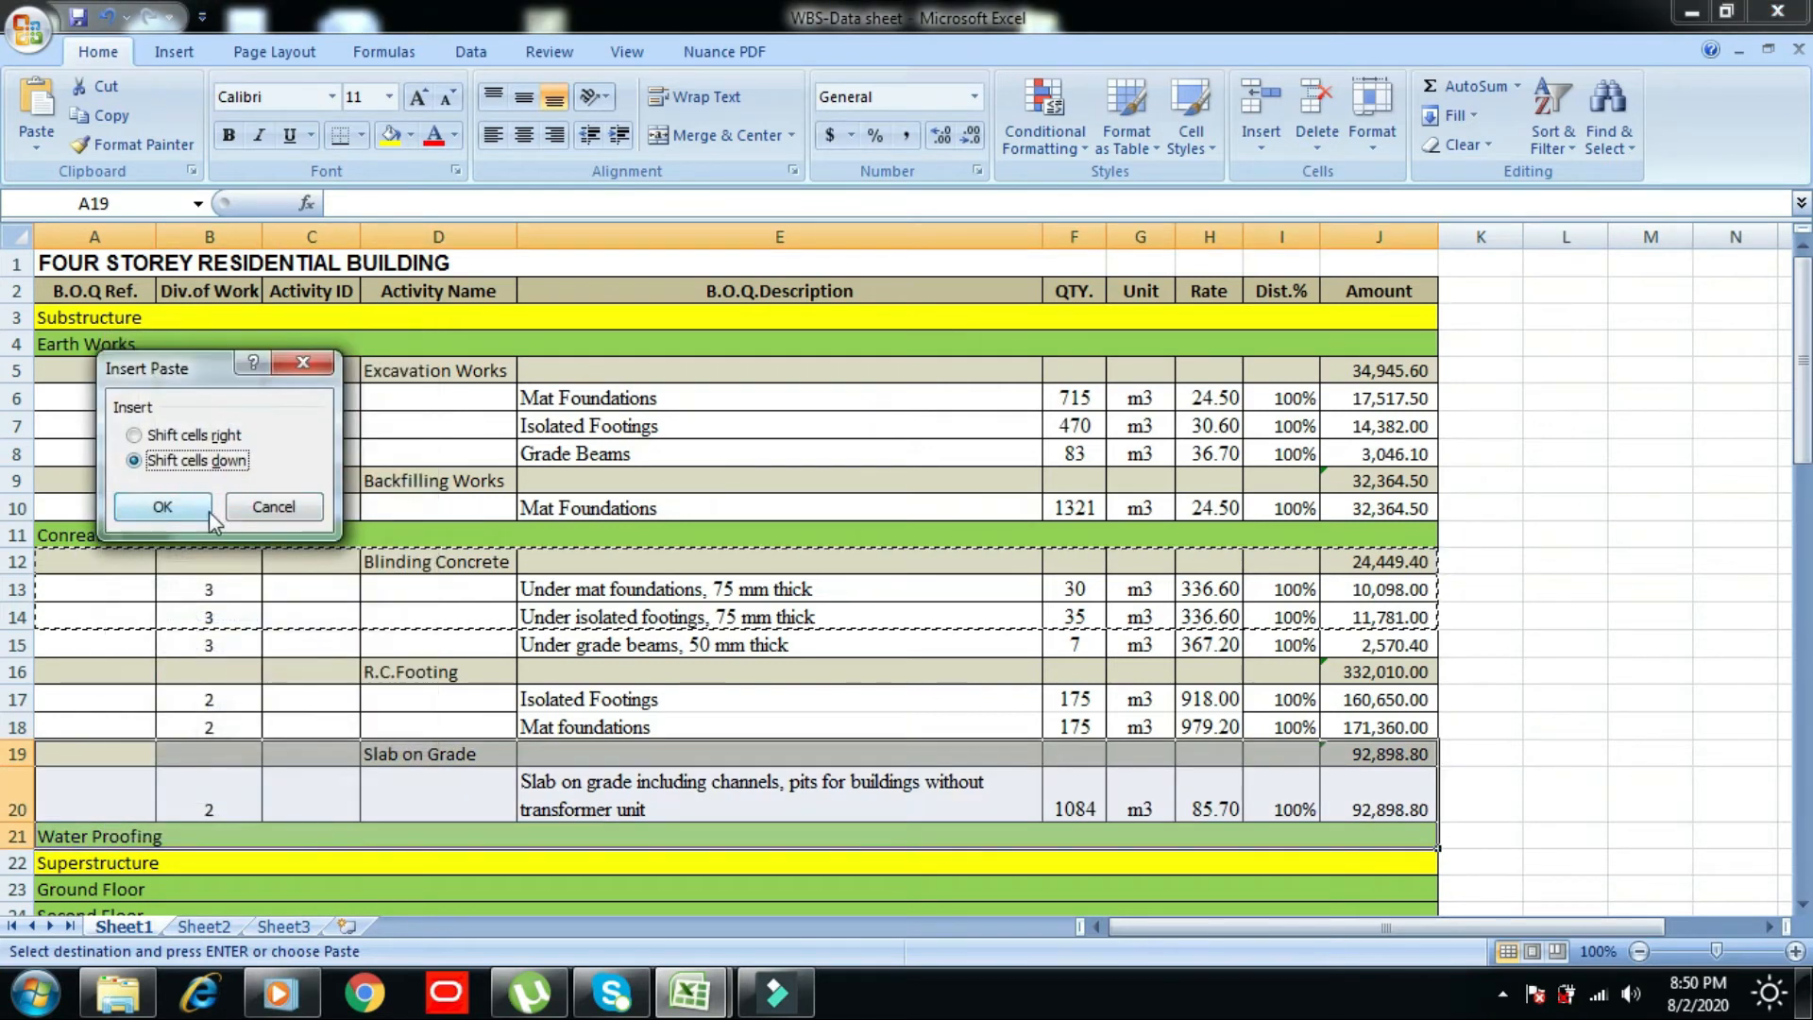
left_click(165, 506)
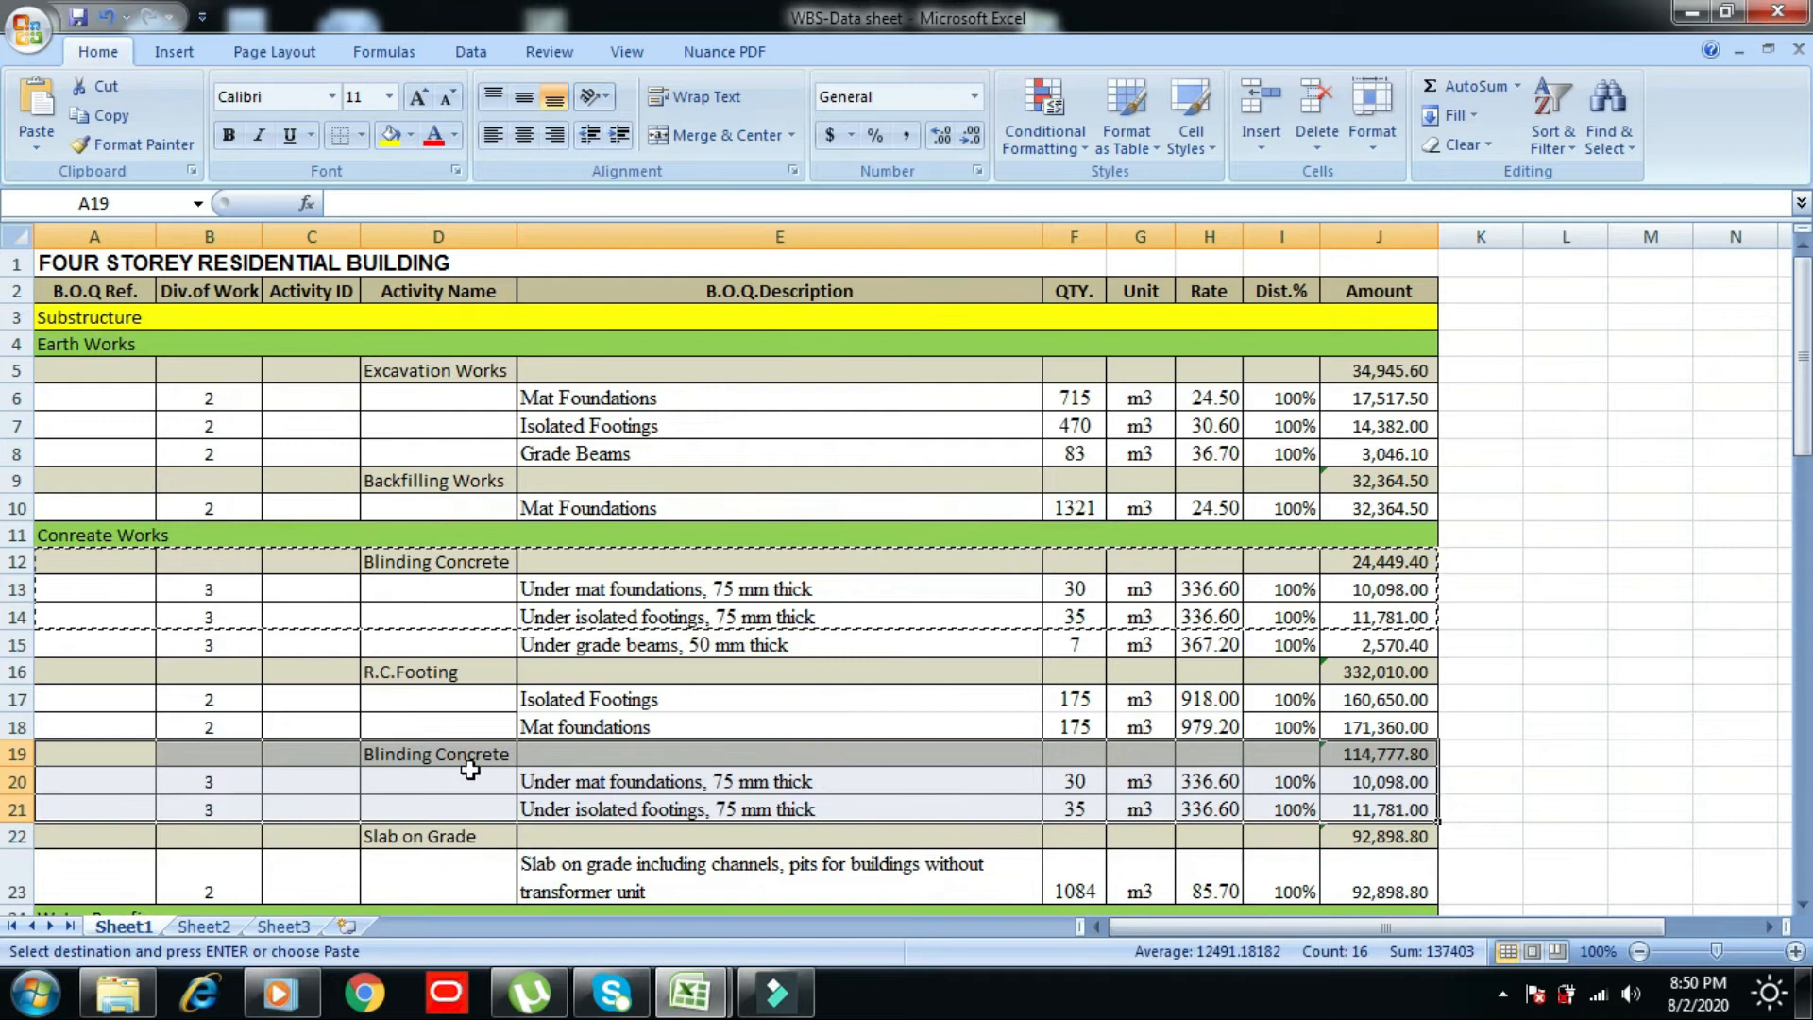
- Rename the heading in D19 as "Grade Beams & ater Tank Walls" and widen the Activity Name column to fit it
left_click(404, 755)
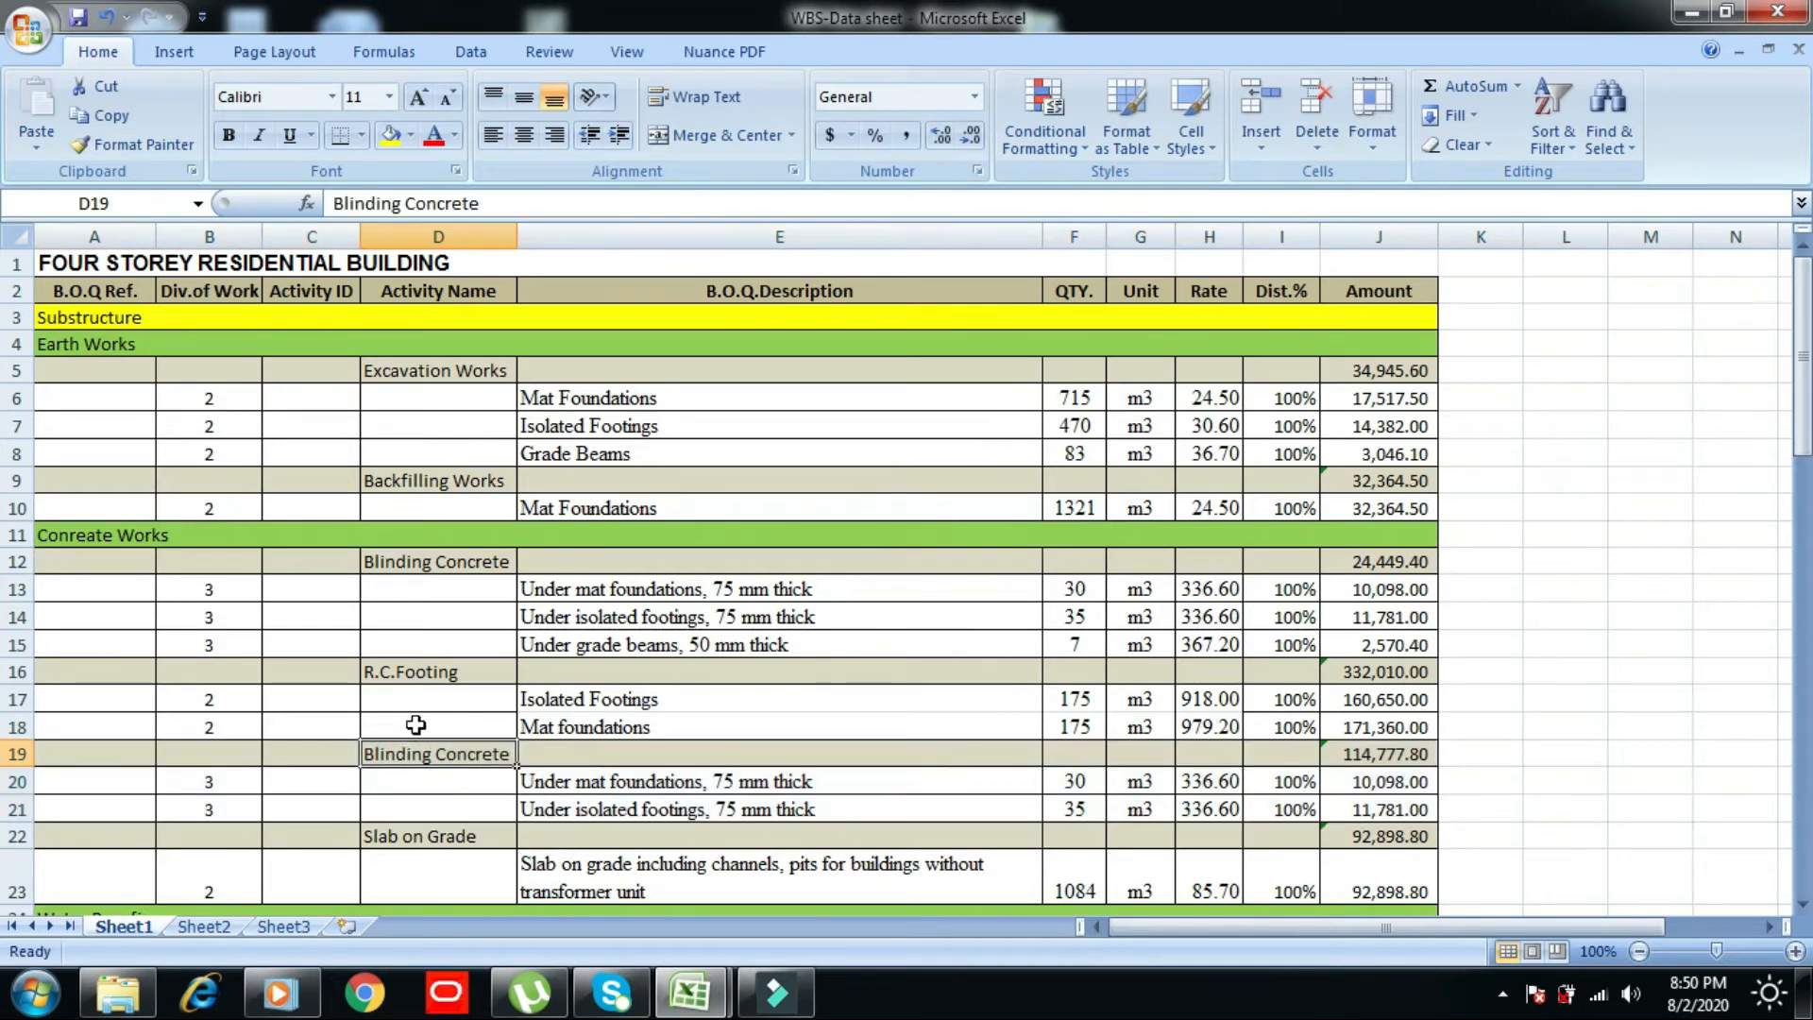
key("alt")
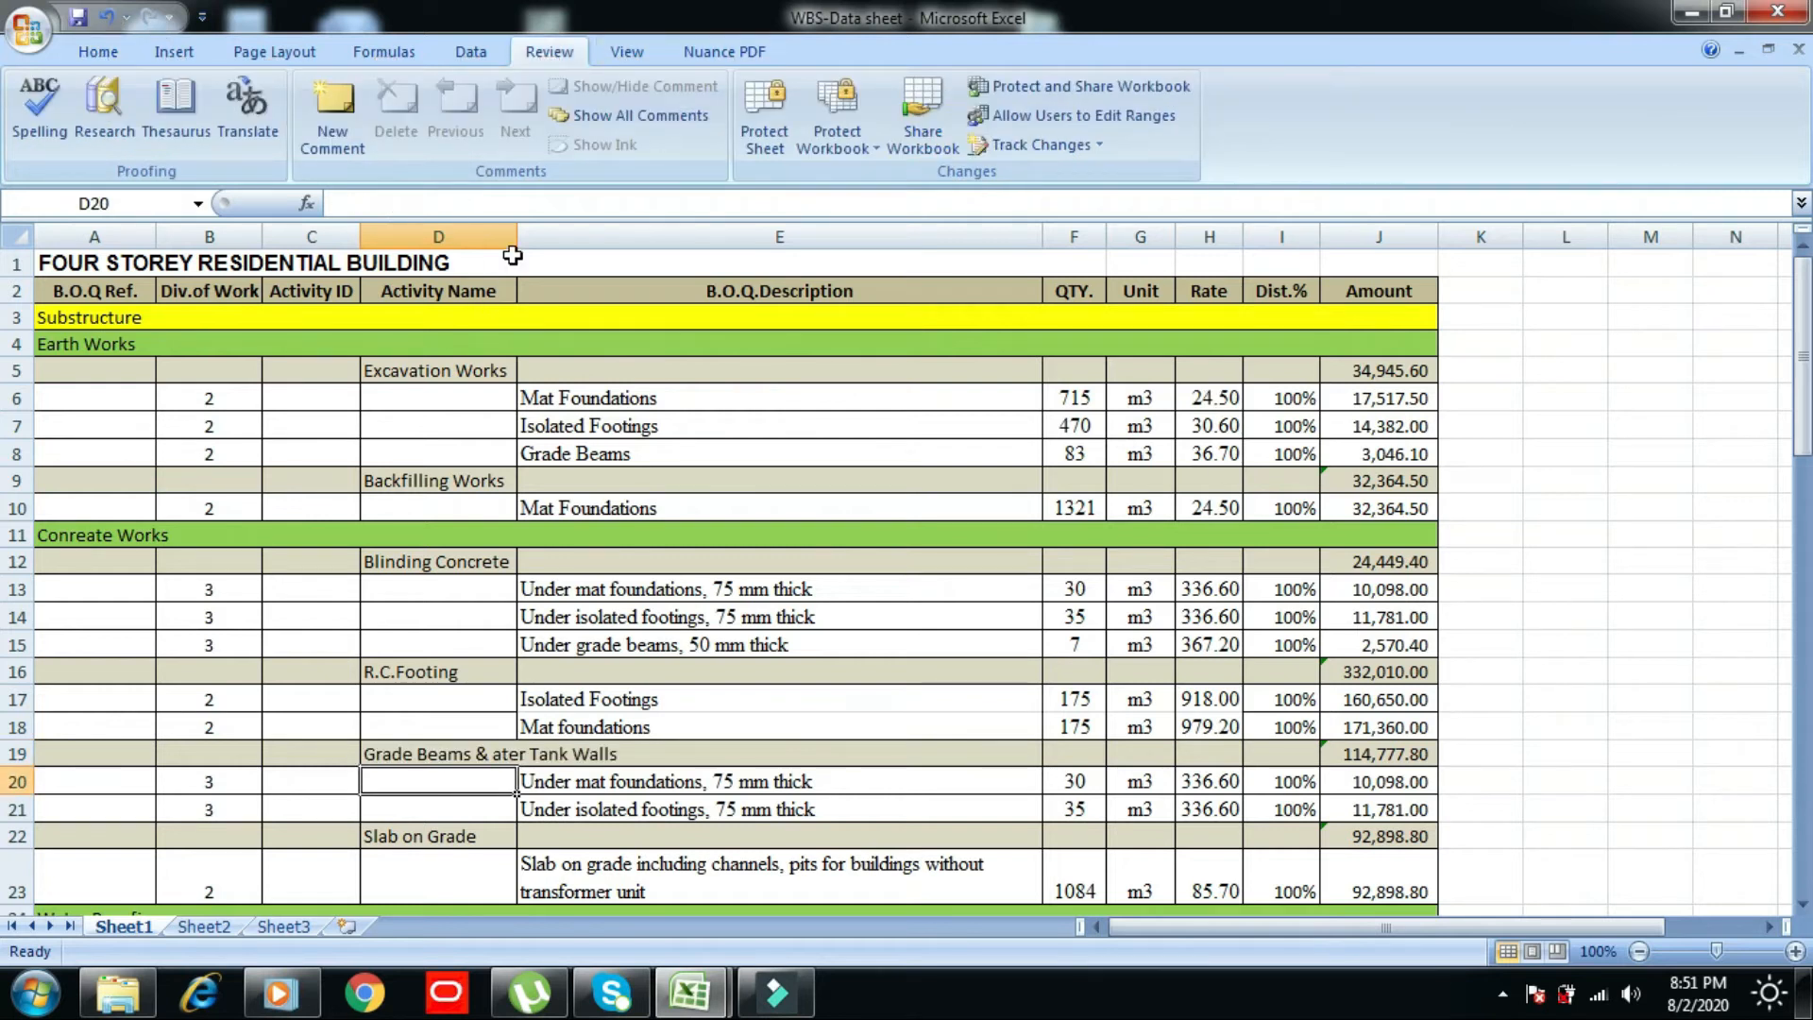
left_click_drag(516, 226, 626, 245)
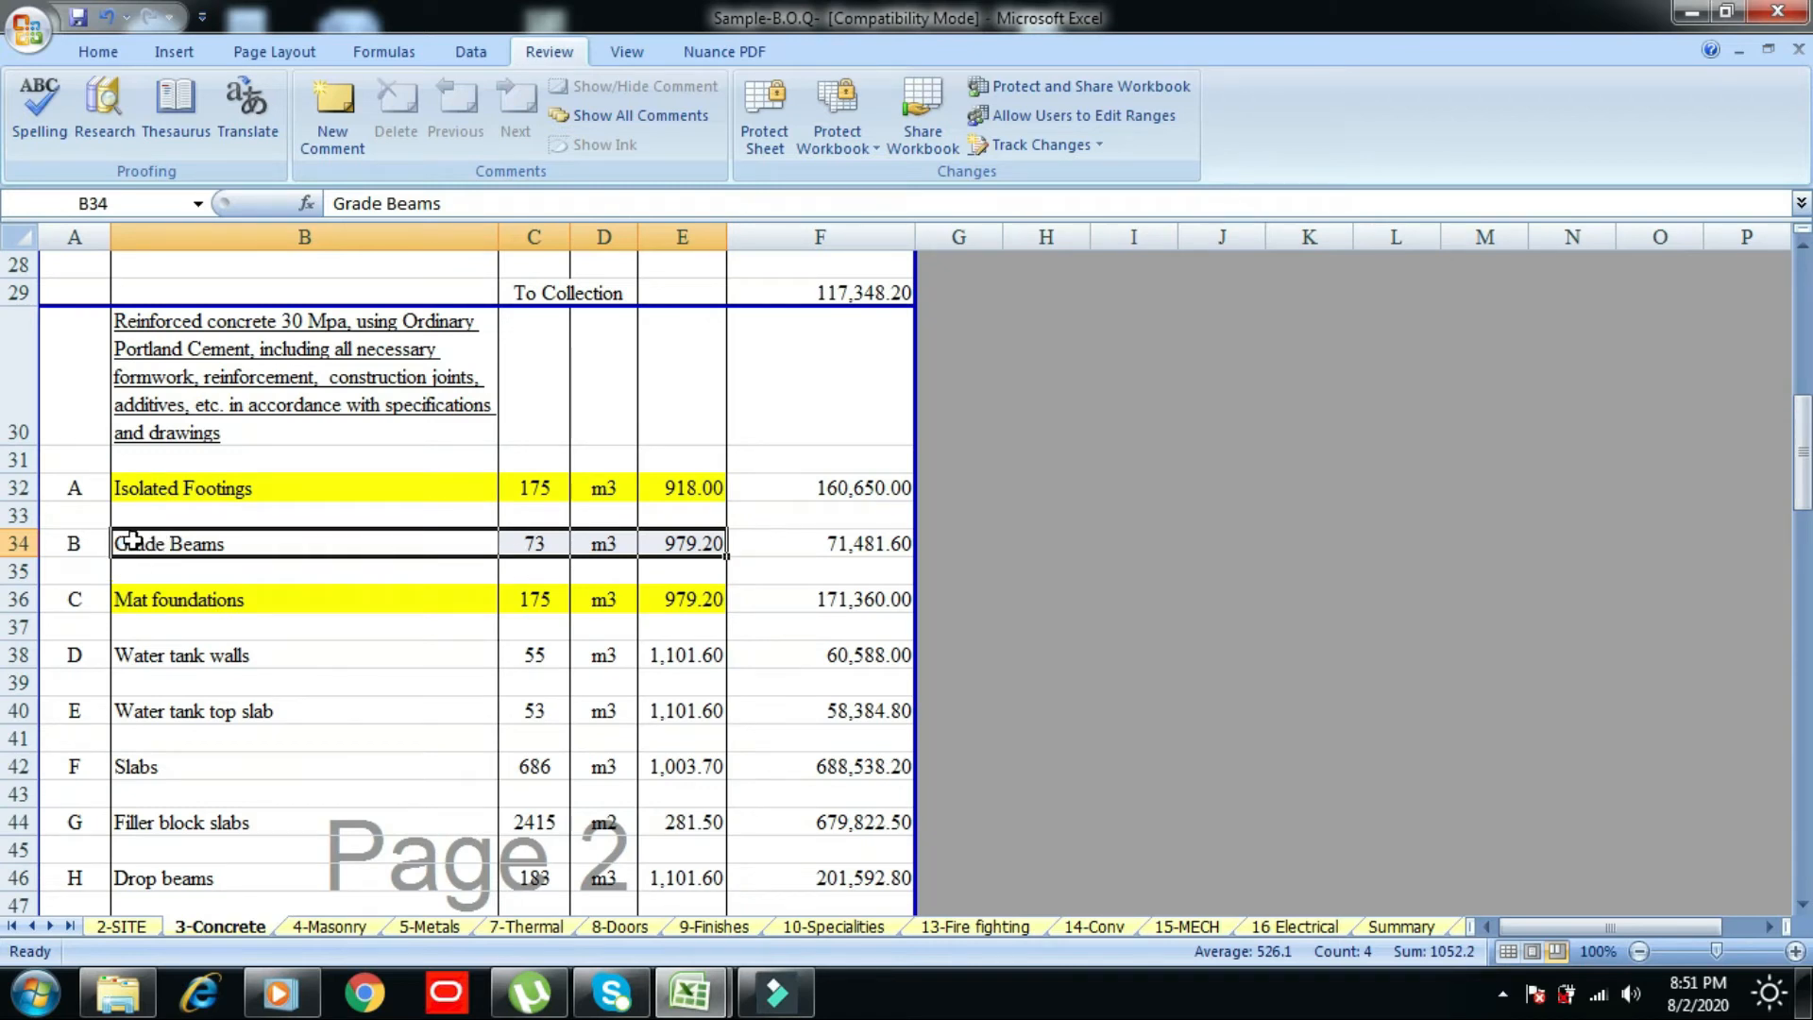
- Copy the Grade Beams description, quantity, unit and rate from the Sample-B.O.Q workbook into E20 of WBS-Data sheet with Paste Special
right_click(141, 547)
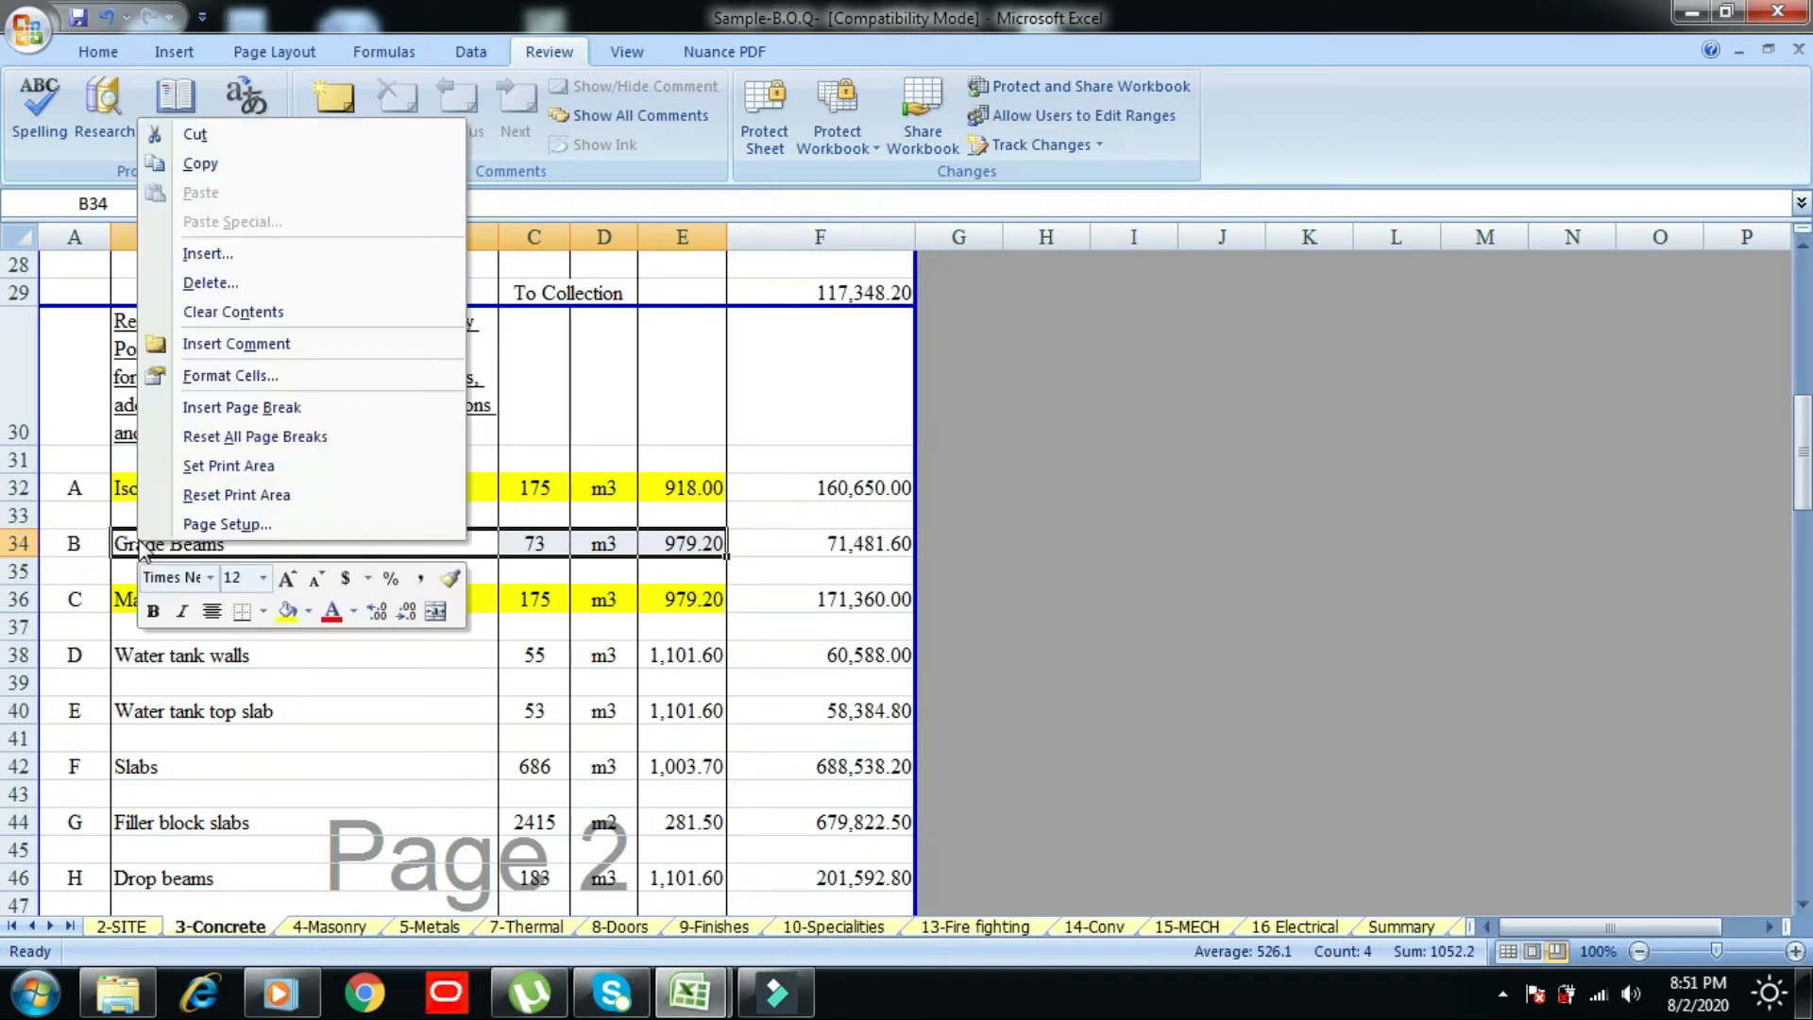
left_click(208, 164)
mouse_move(690, 992)
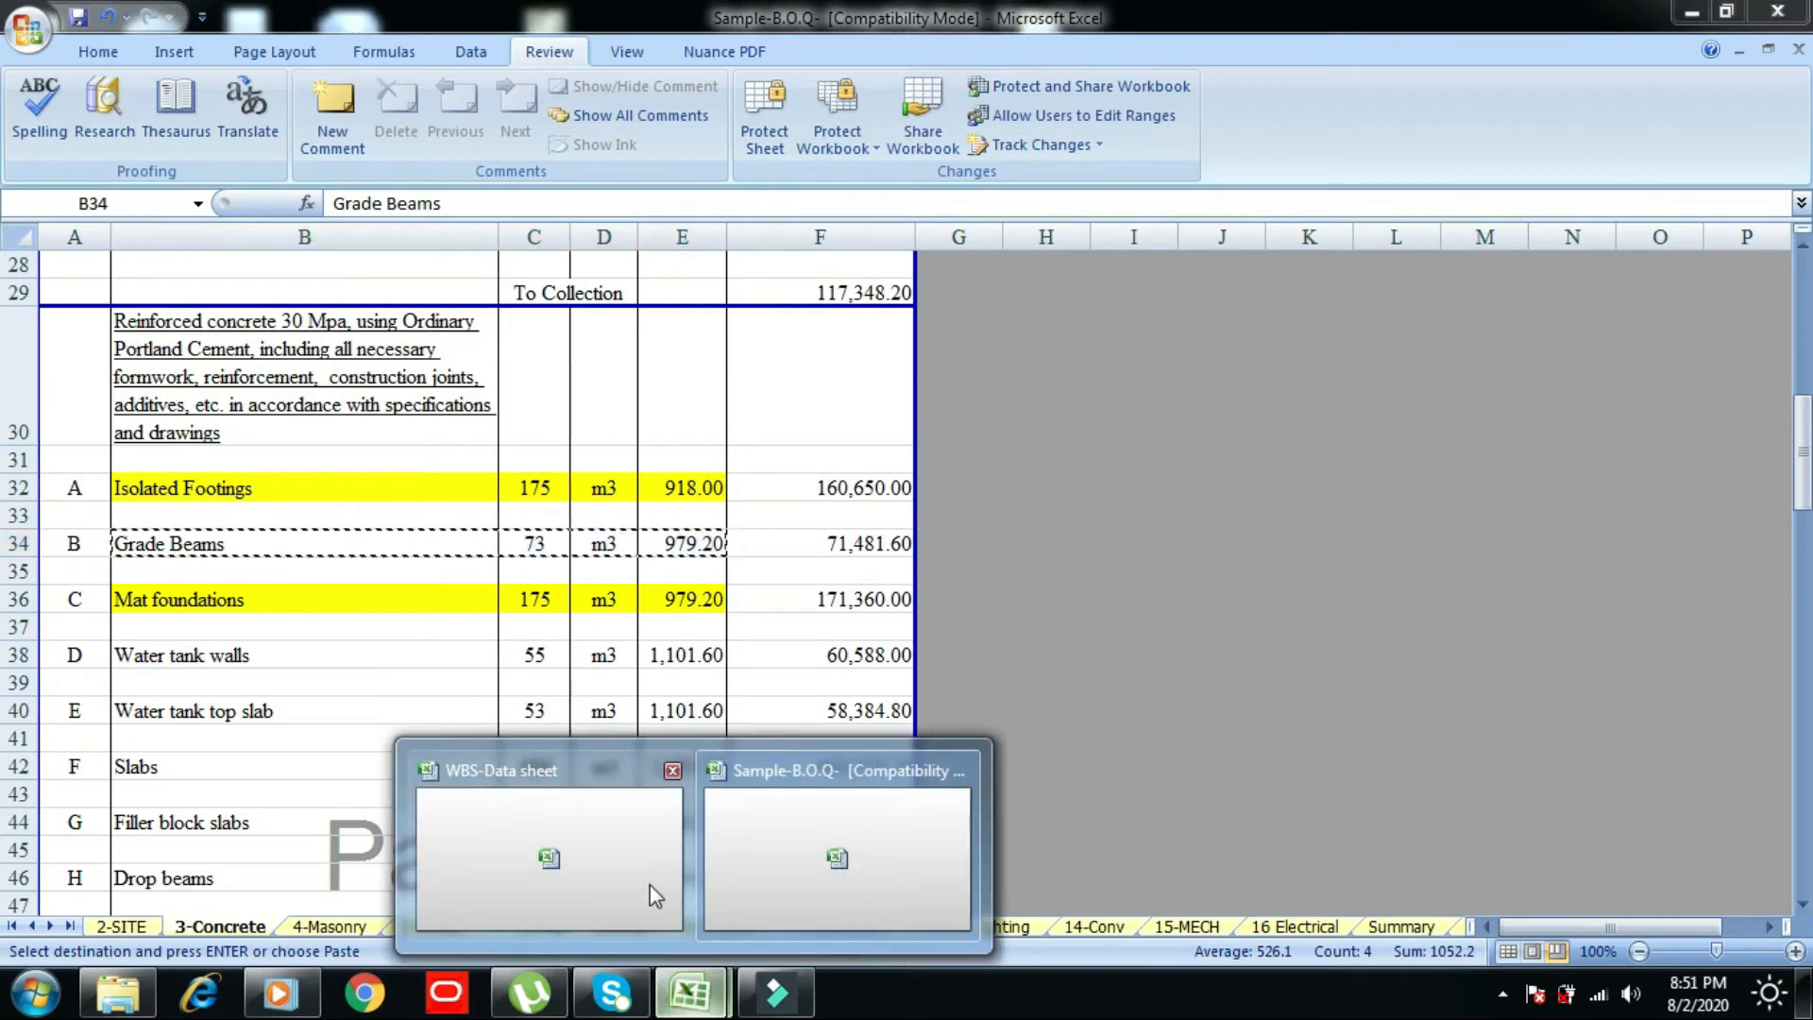
left_click(604, 893)
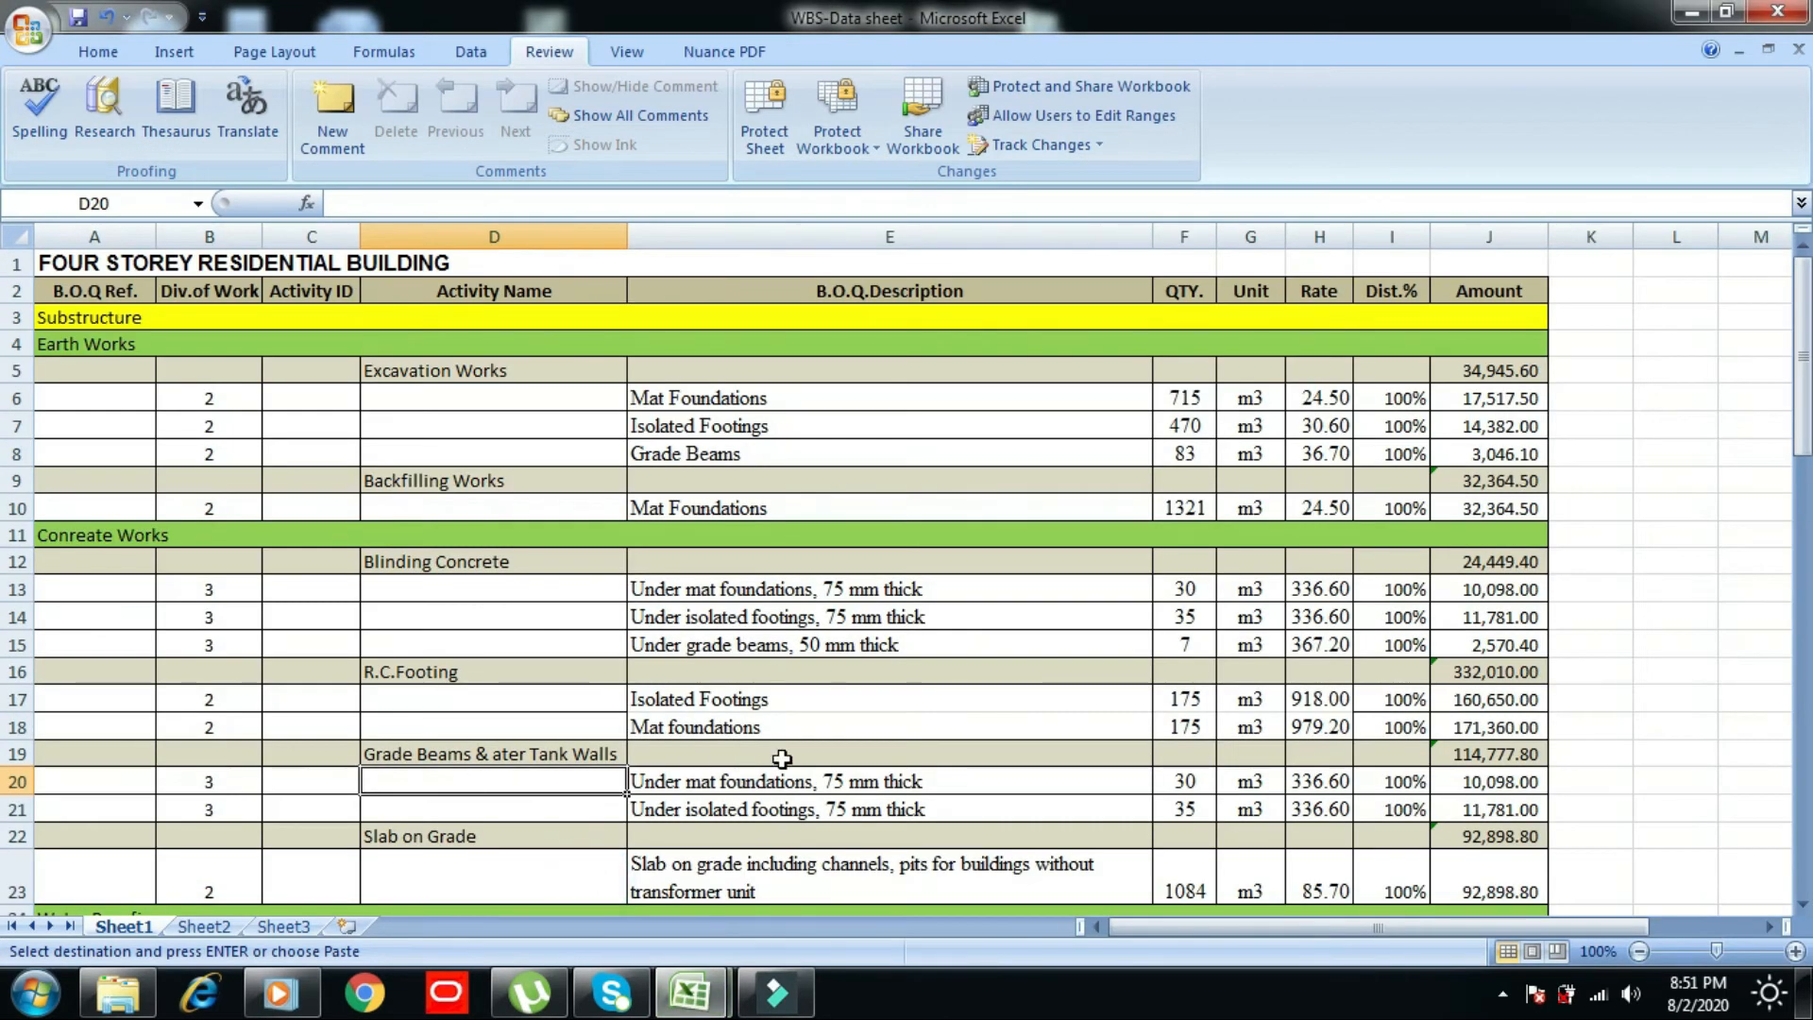
left_click(672, 782)
right_click(687, 782)
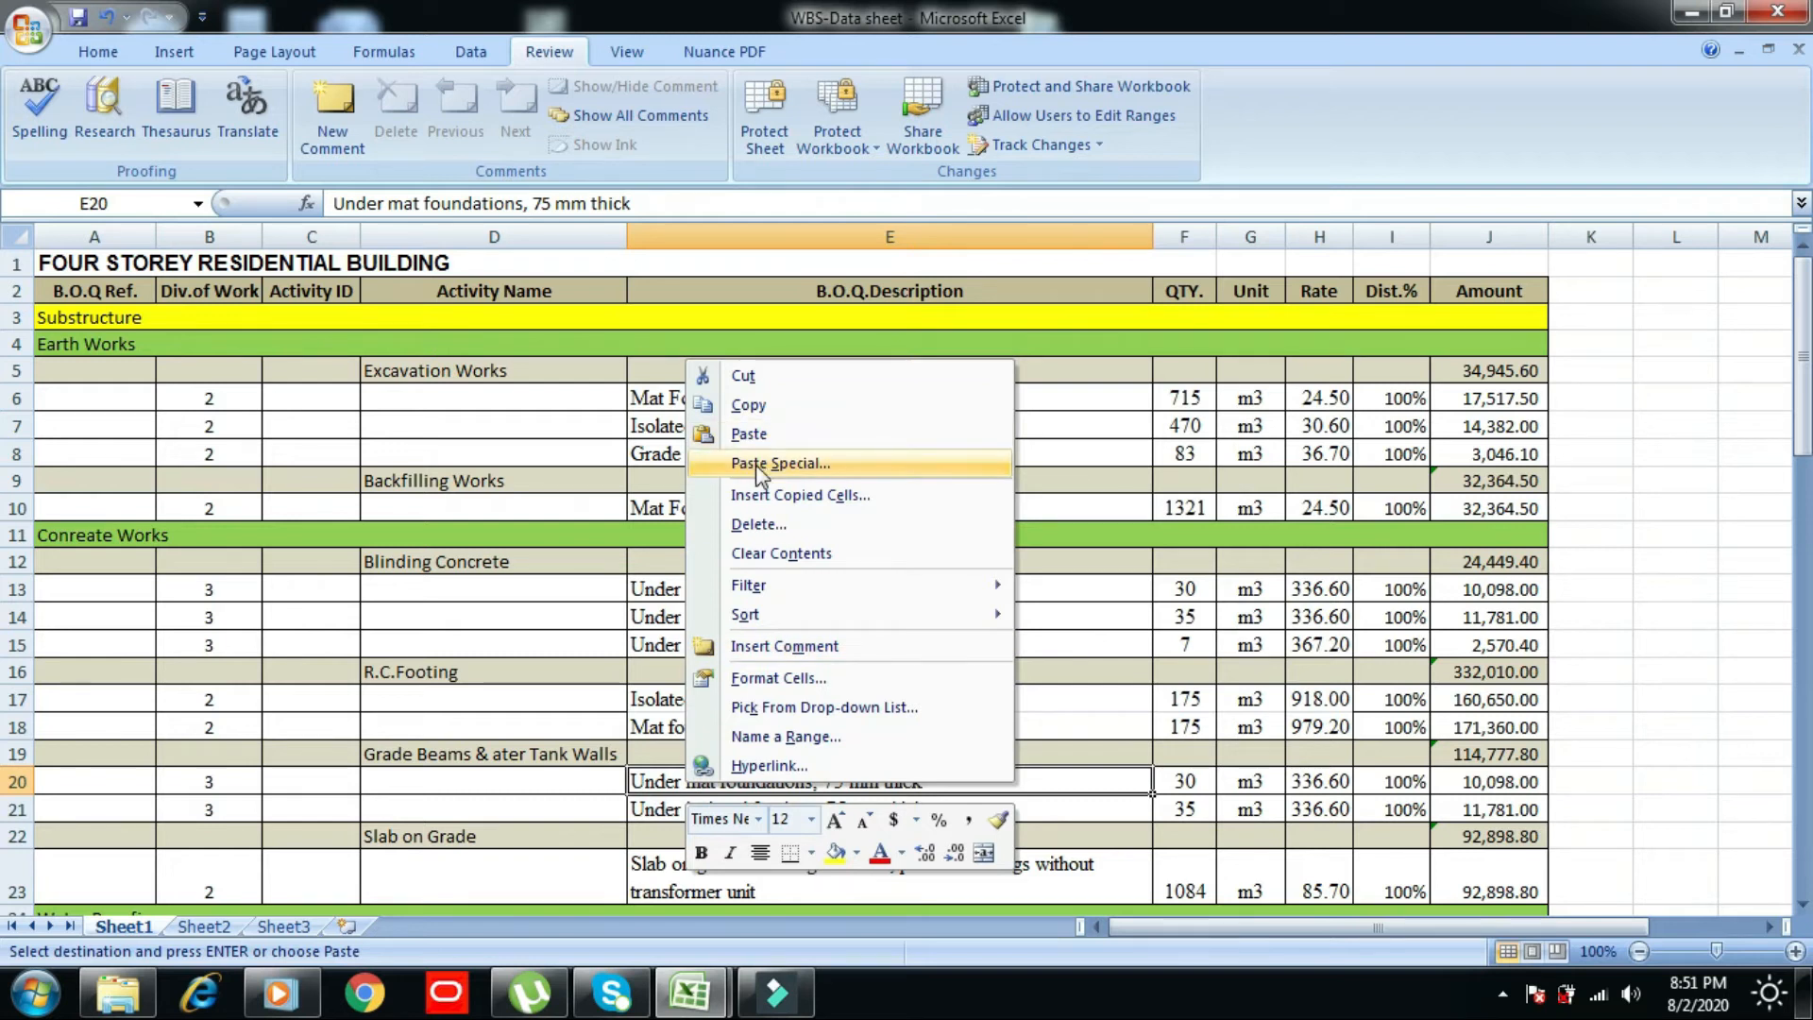
left_click(760, 467)
left_click(831, 660)
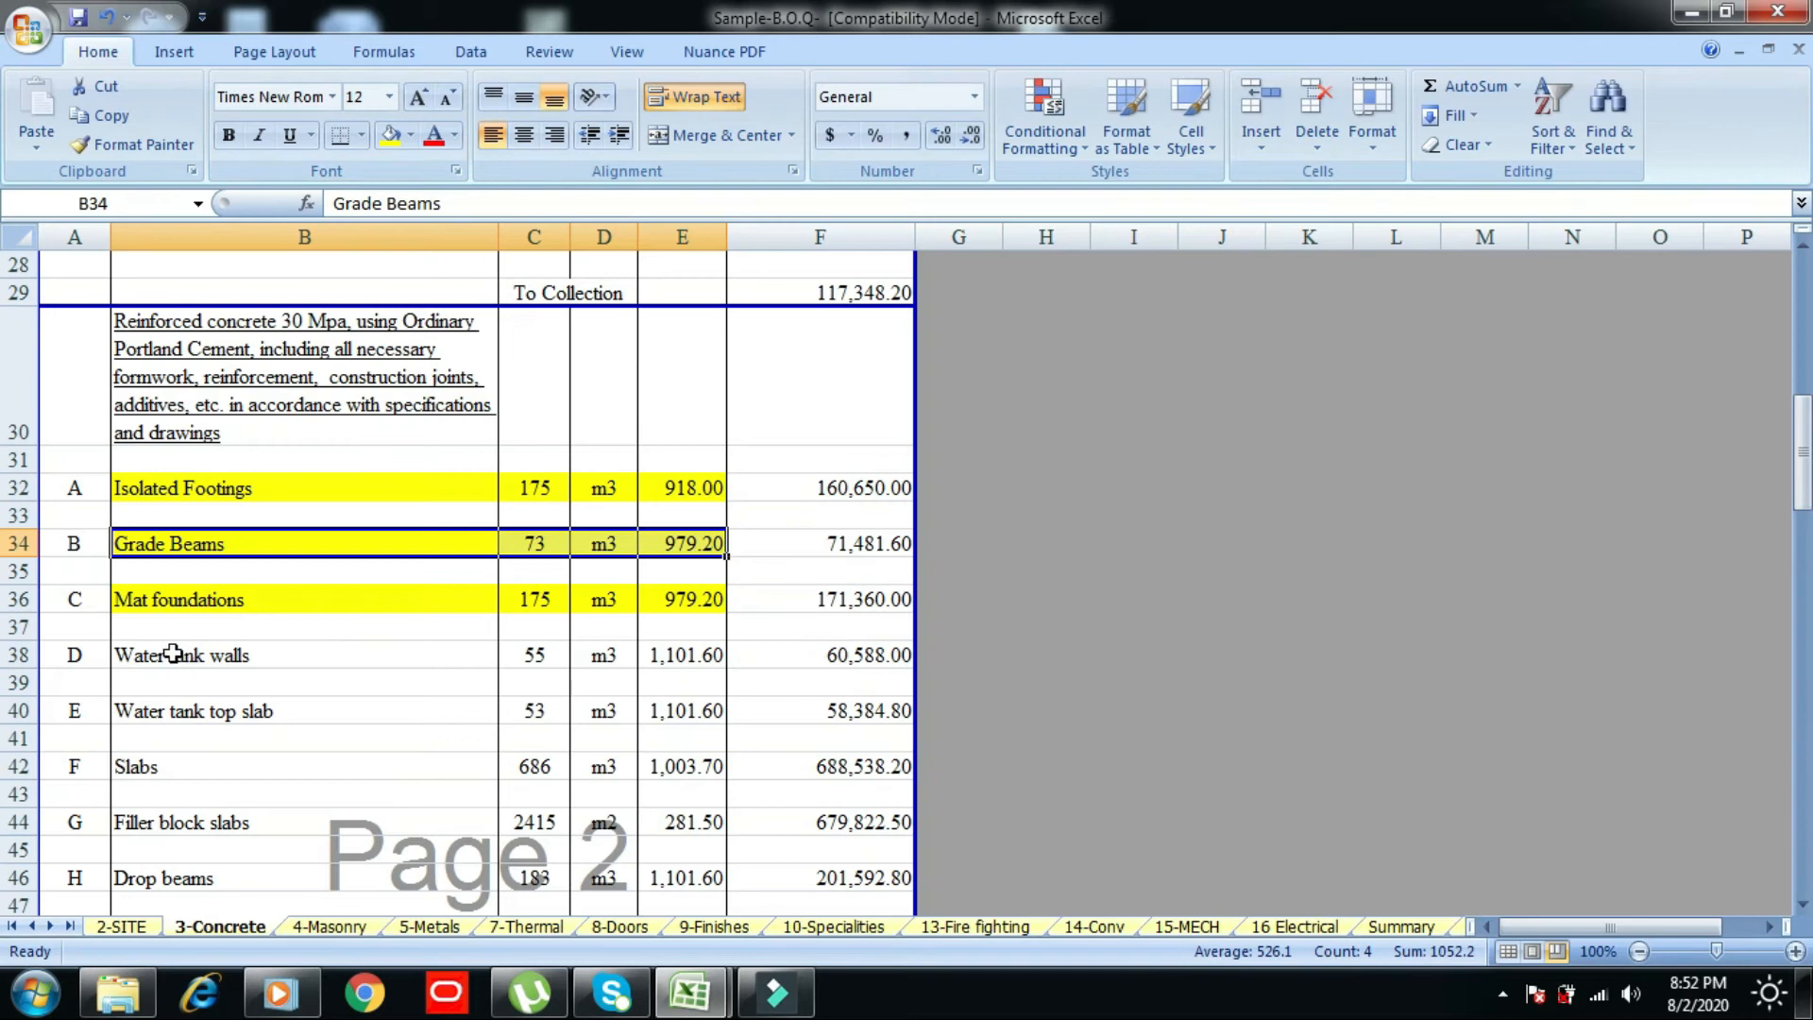
- Copy the Water tank walls description, quantity, unit and rate from Sample-B.O.Q into E21 of WBS-Data sheet with Paste Special
left_click_drag(173, 653, 624, 666)
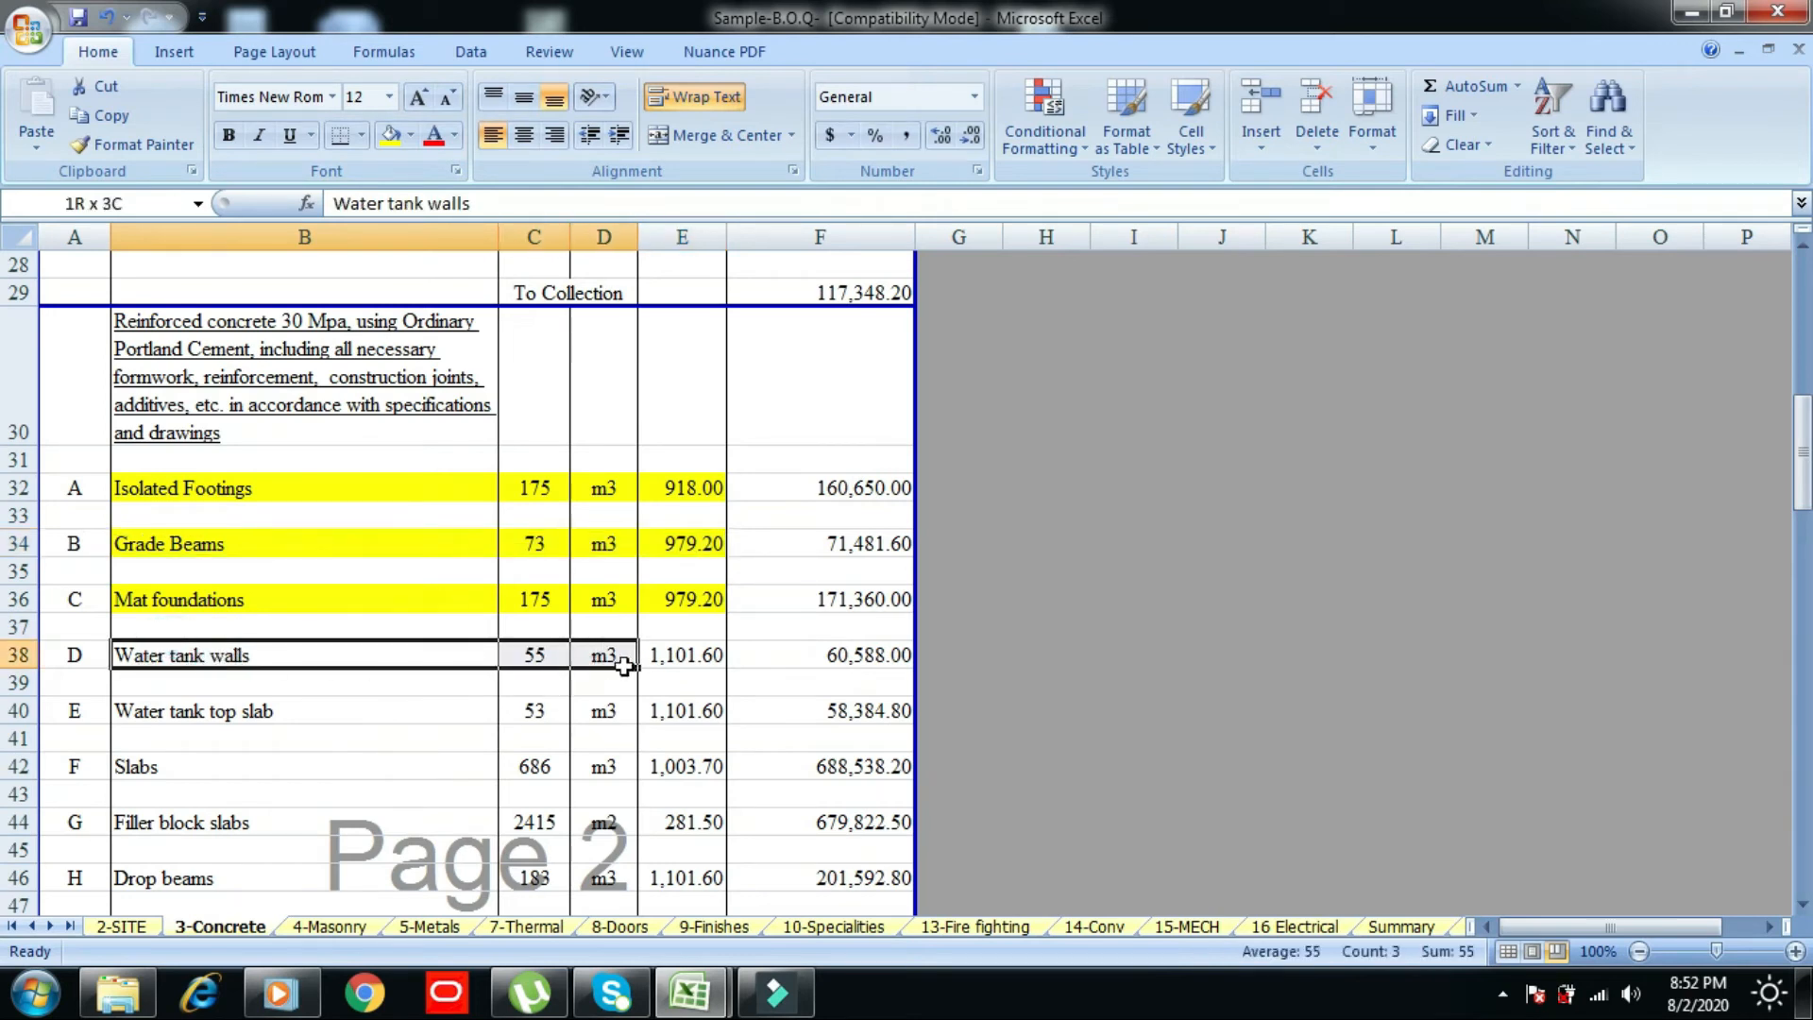
right_click(282, 655)
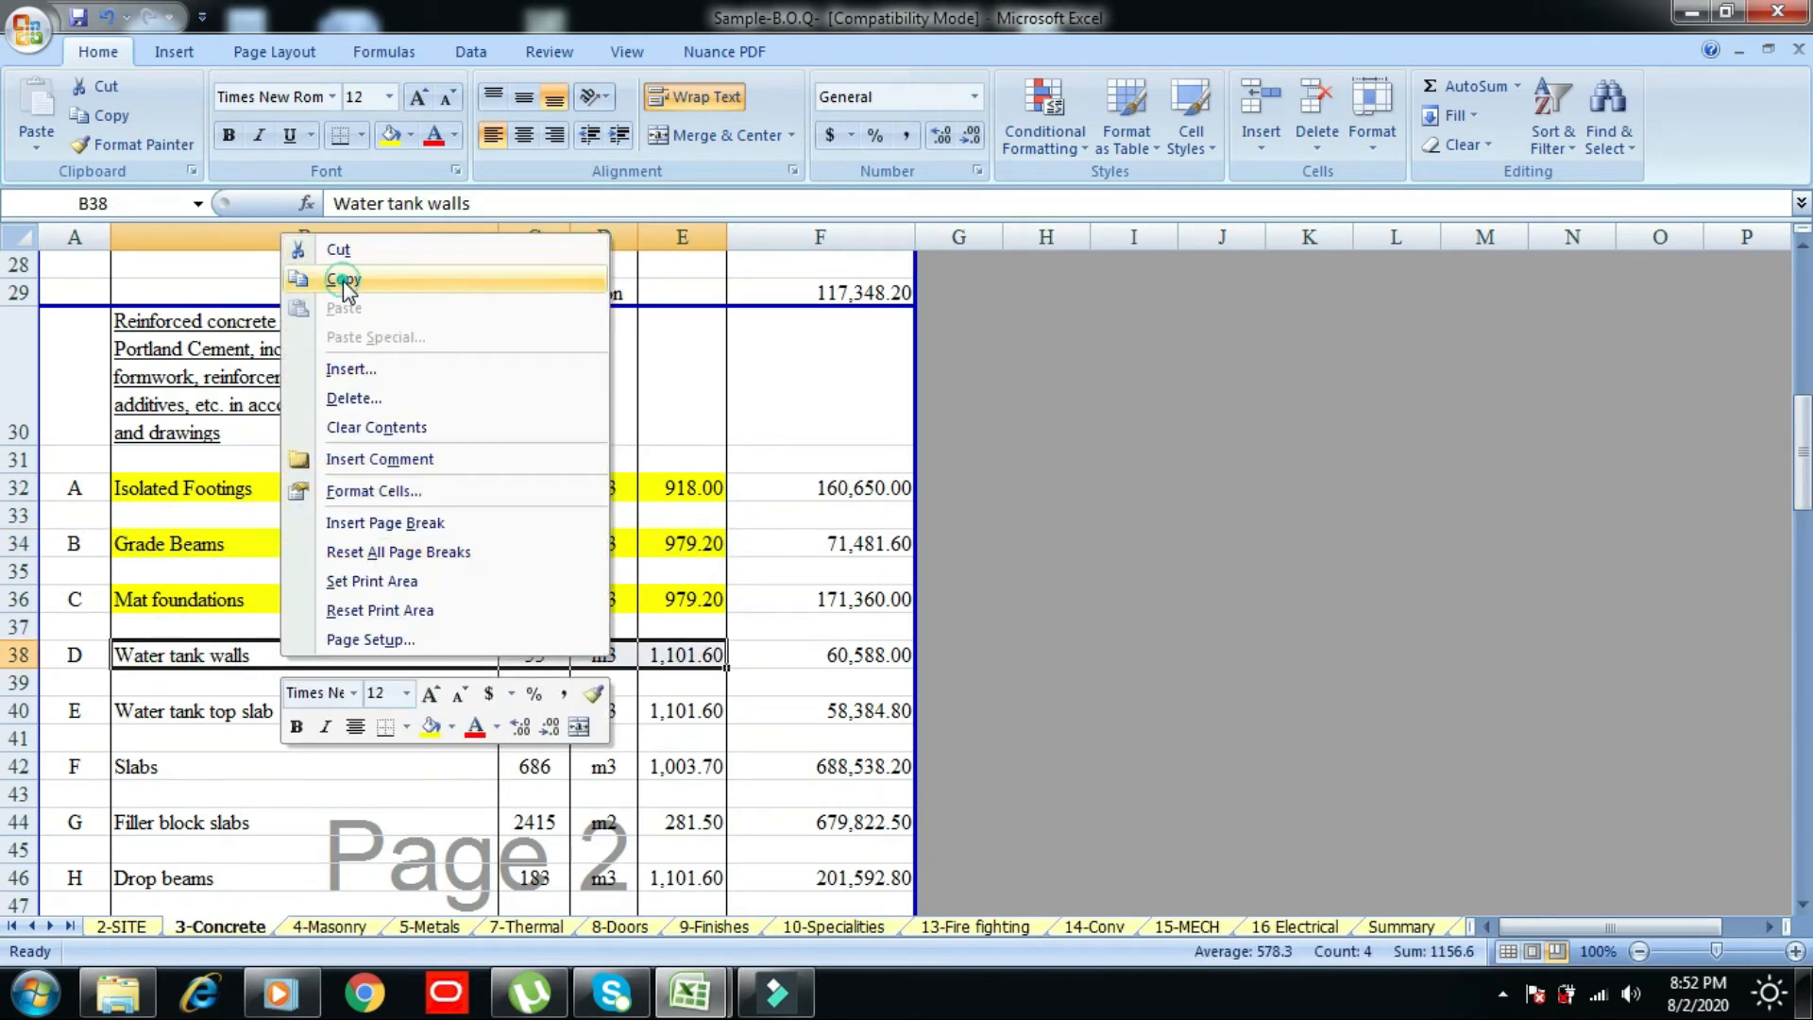
left_click(344, 279)
mouse_move(690, 991)
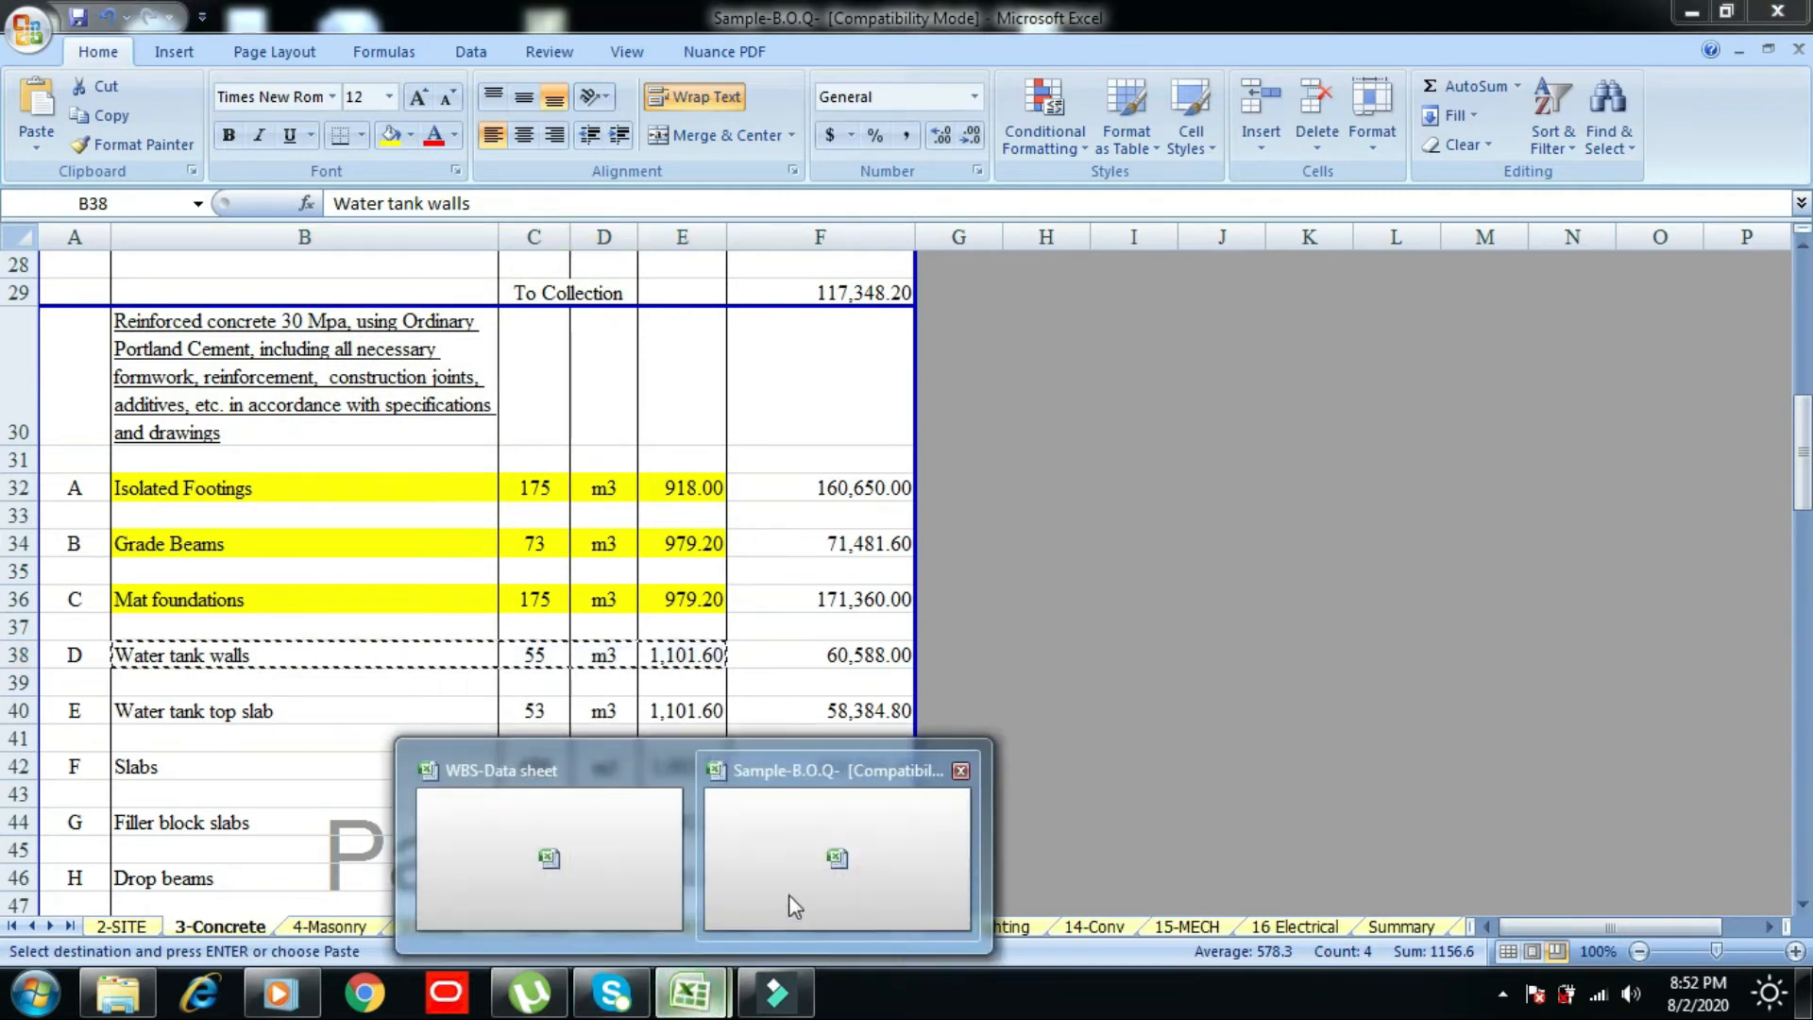
left_click(597, 883)
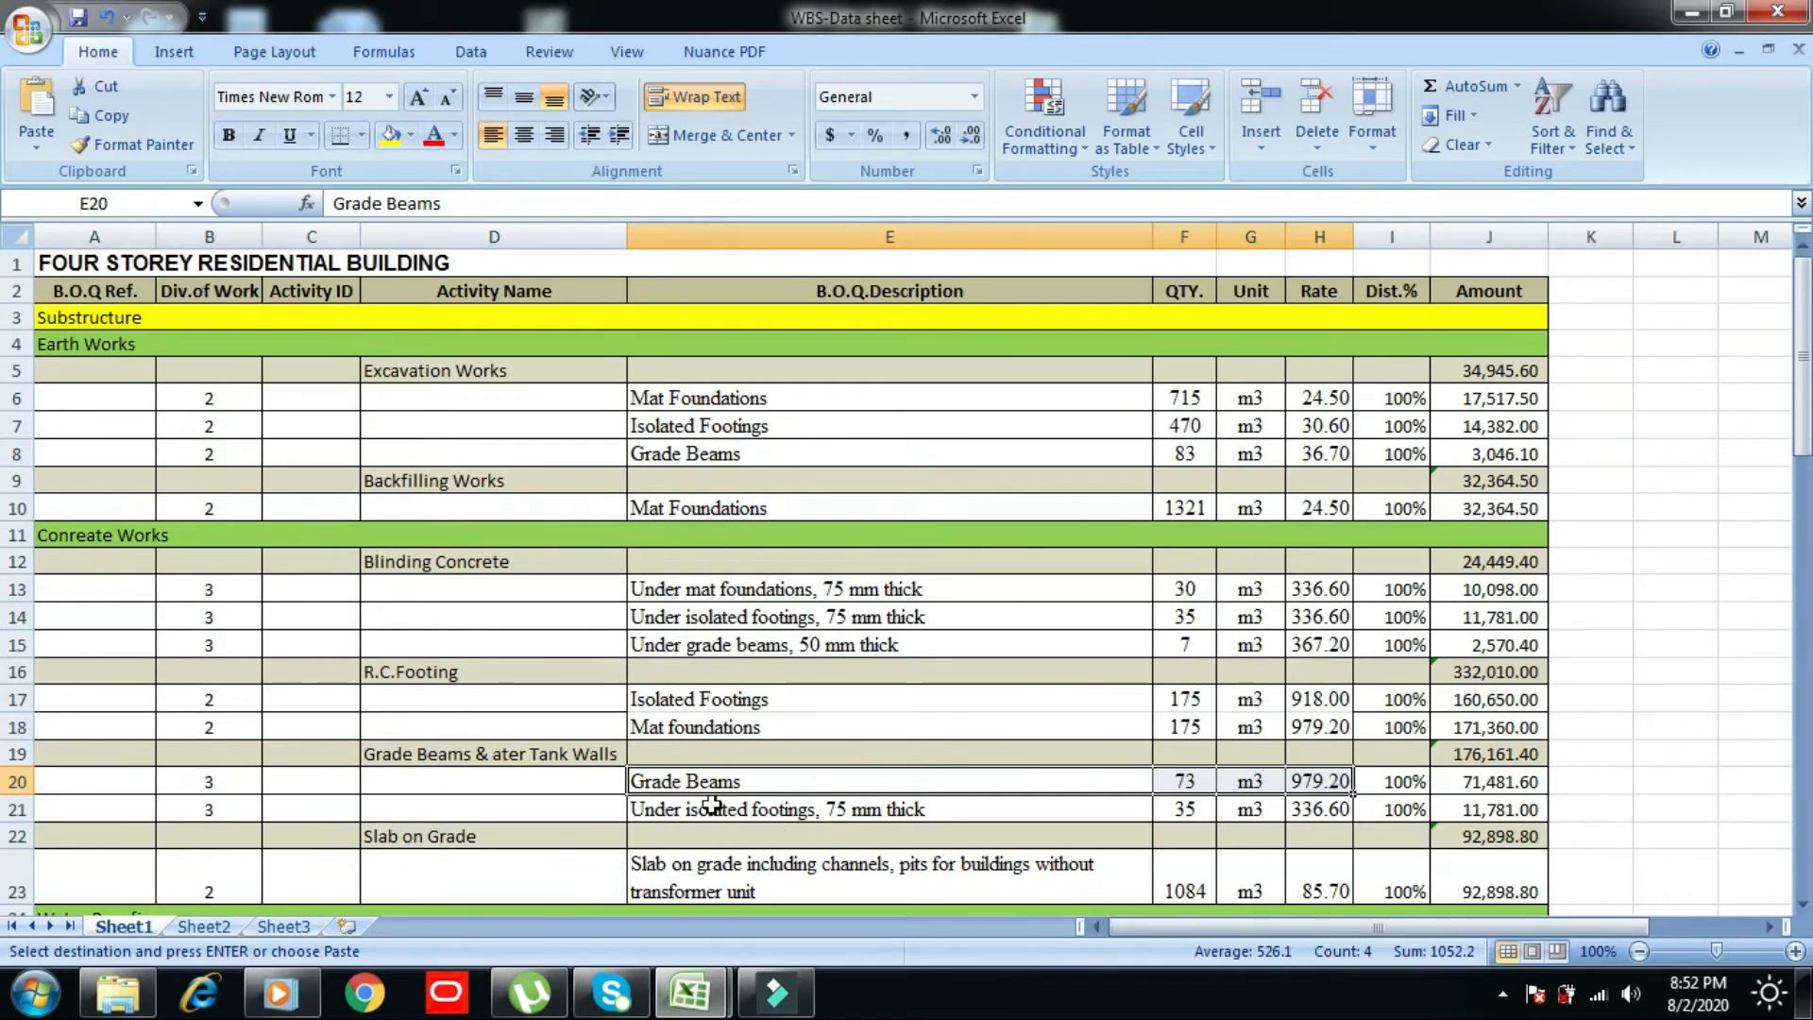
left_click(659, 812)
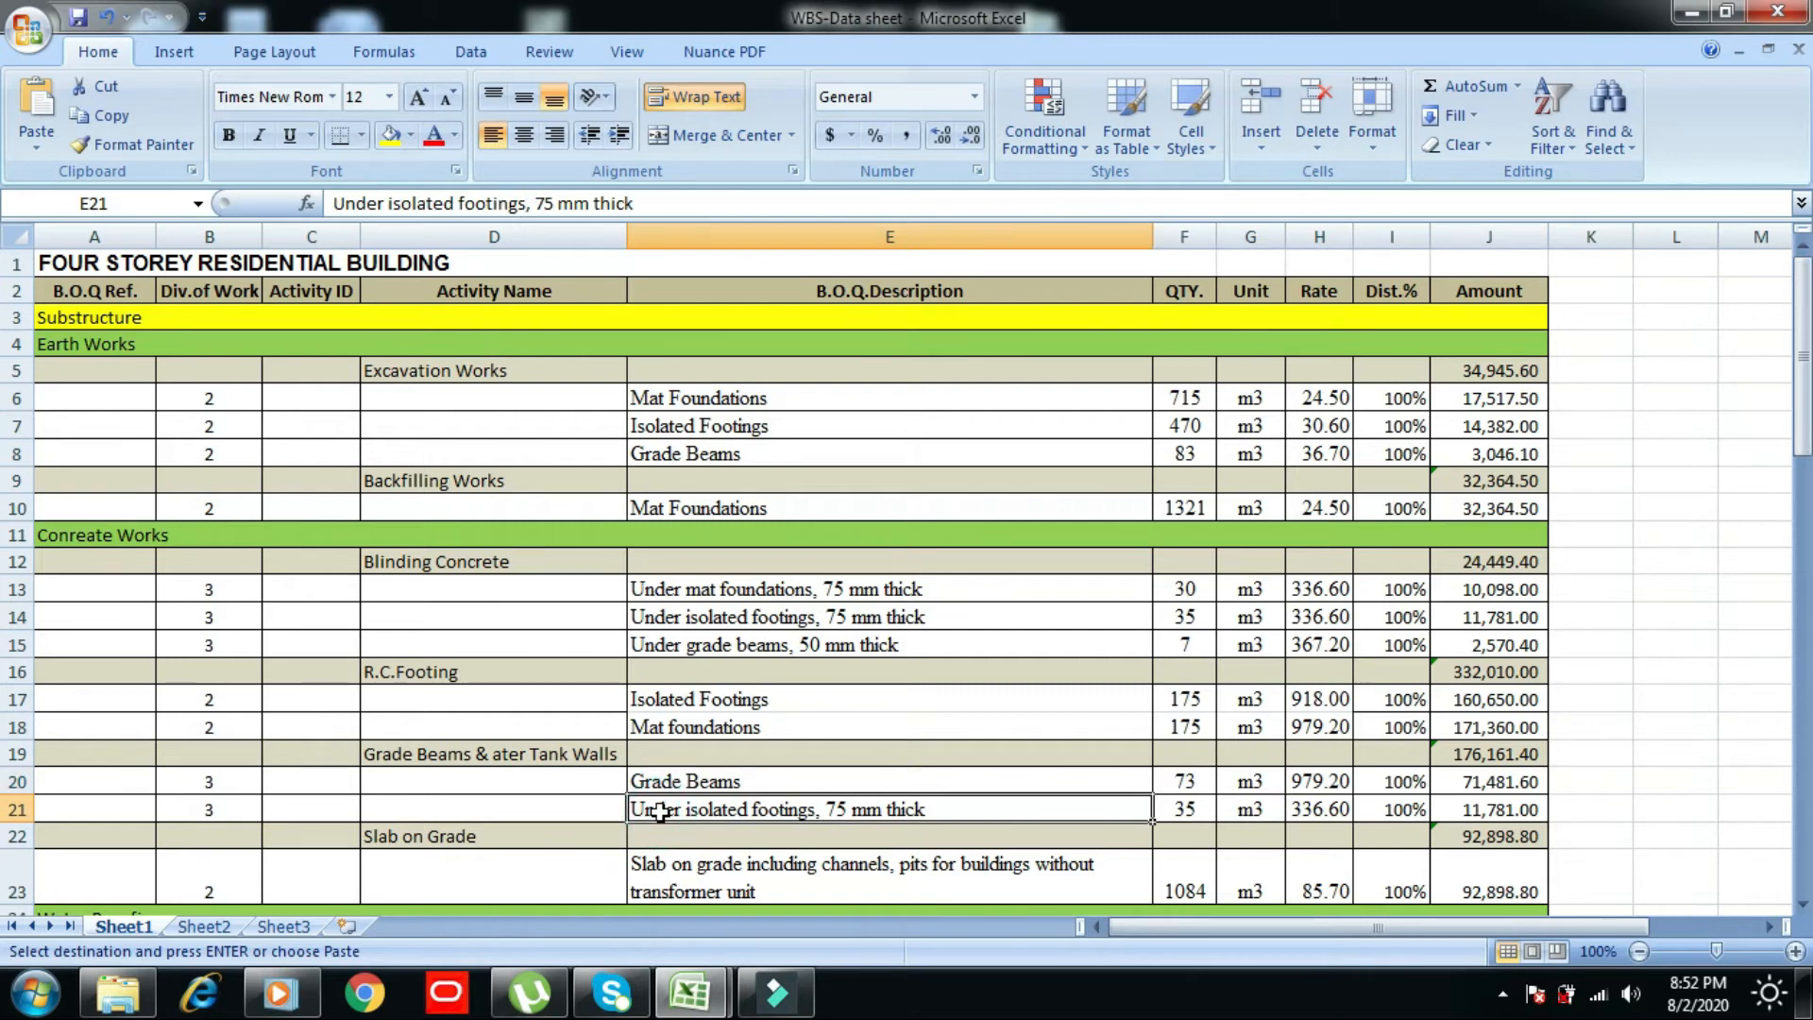
right_click(659, 812)
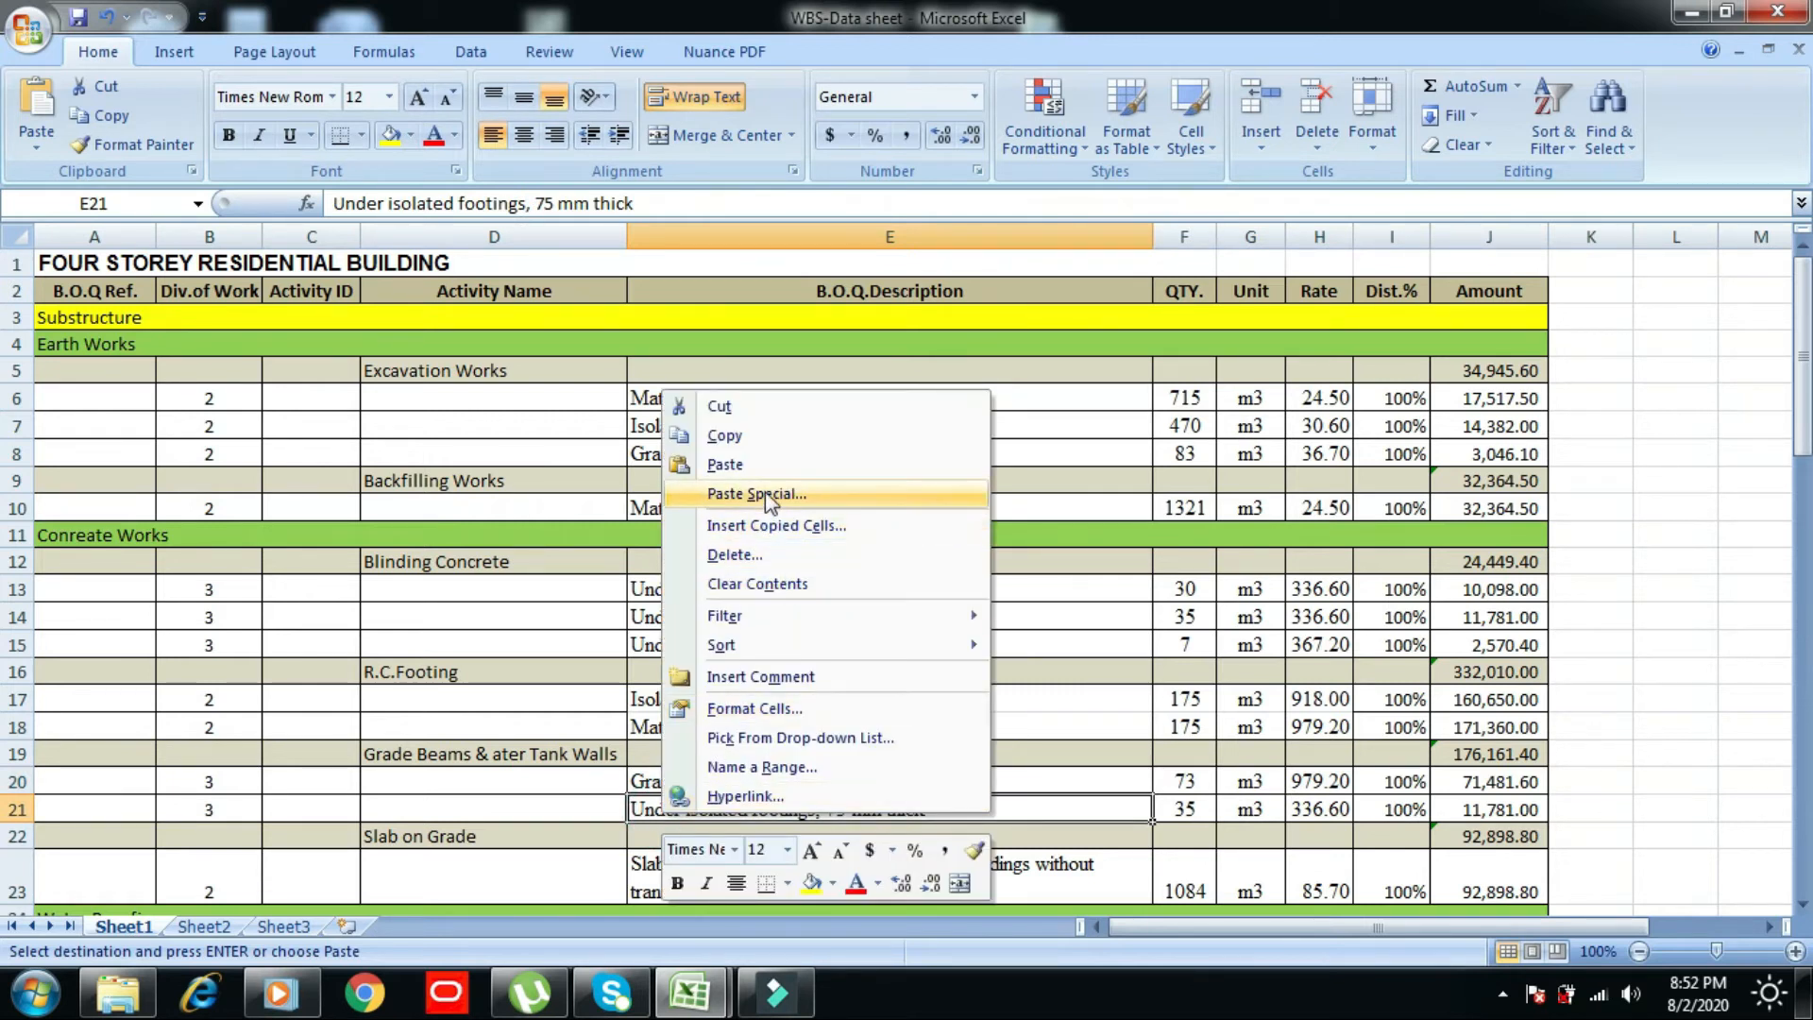
left_click(760, 493)
left_click(831, 664)
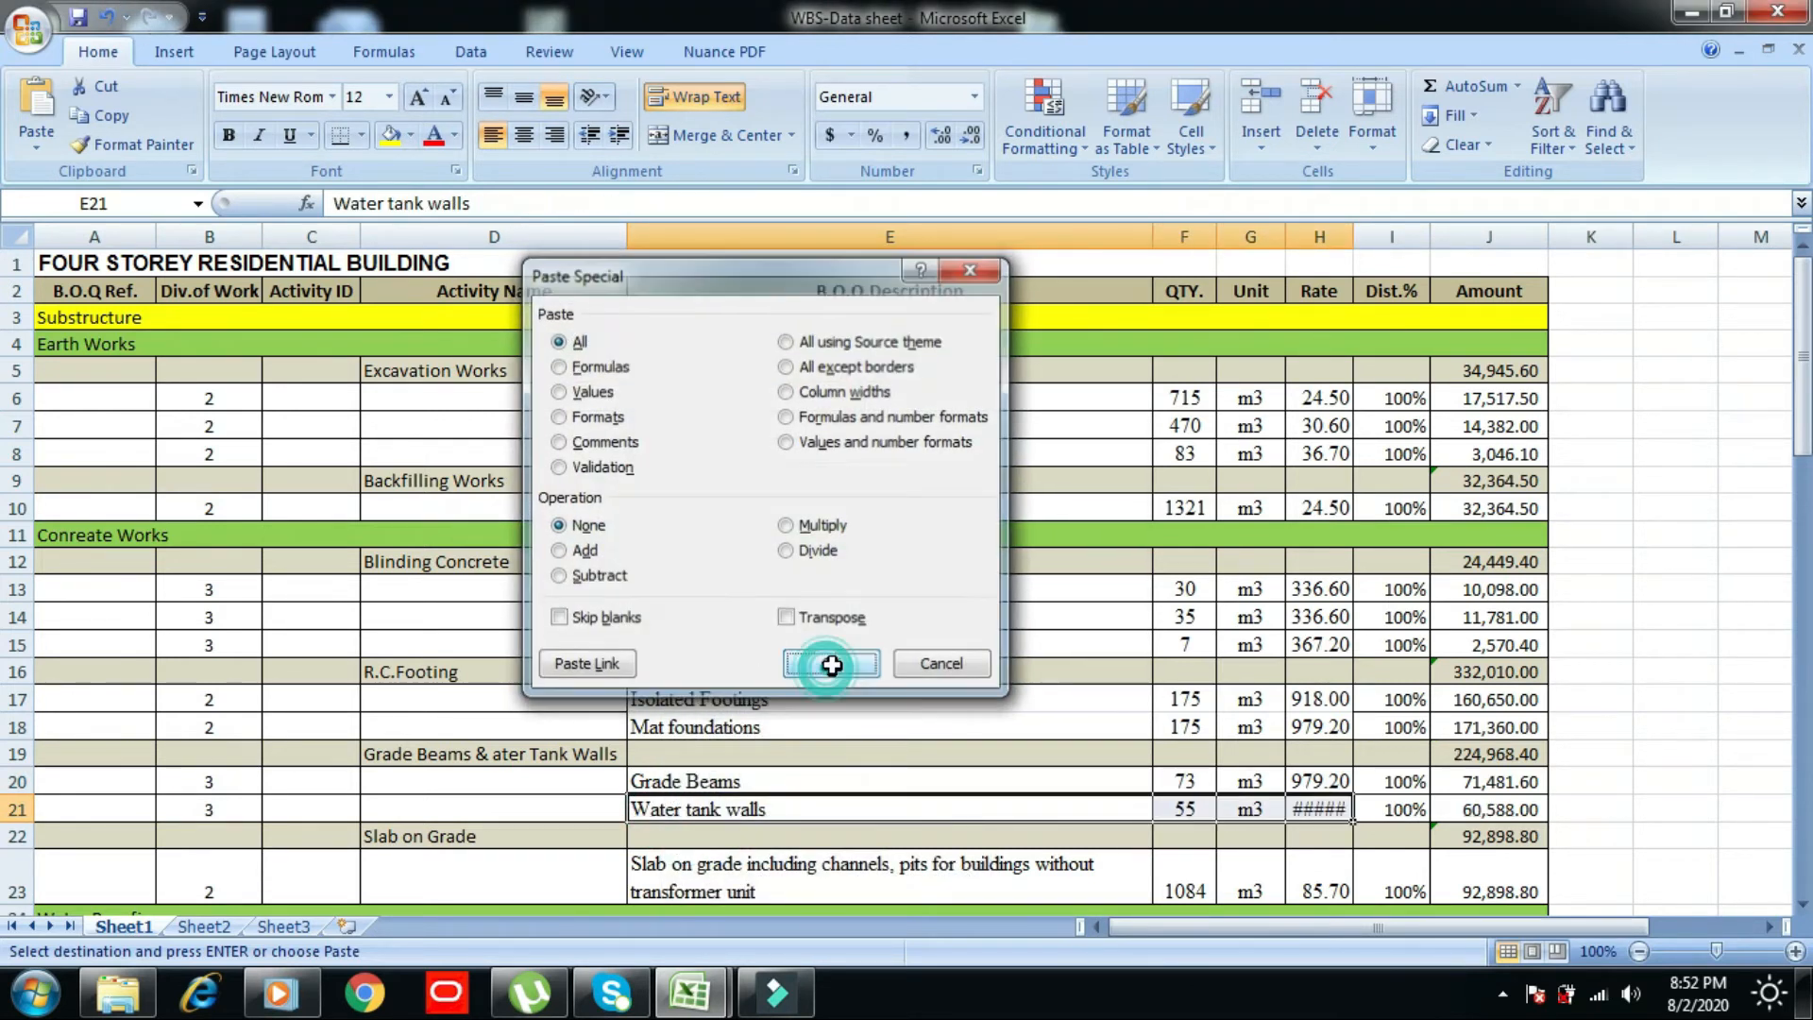
- Correct the J19 subtotal to cover only its two item rows, and set Div.of Work to 3 for the footing and slab items
left_click(1506, 752)
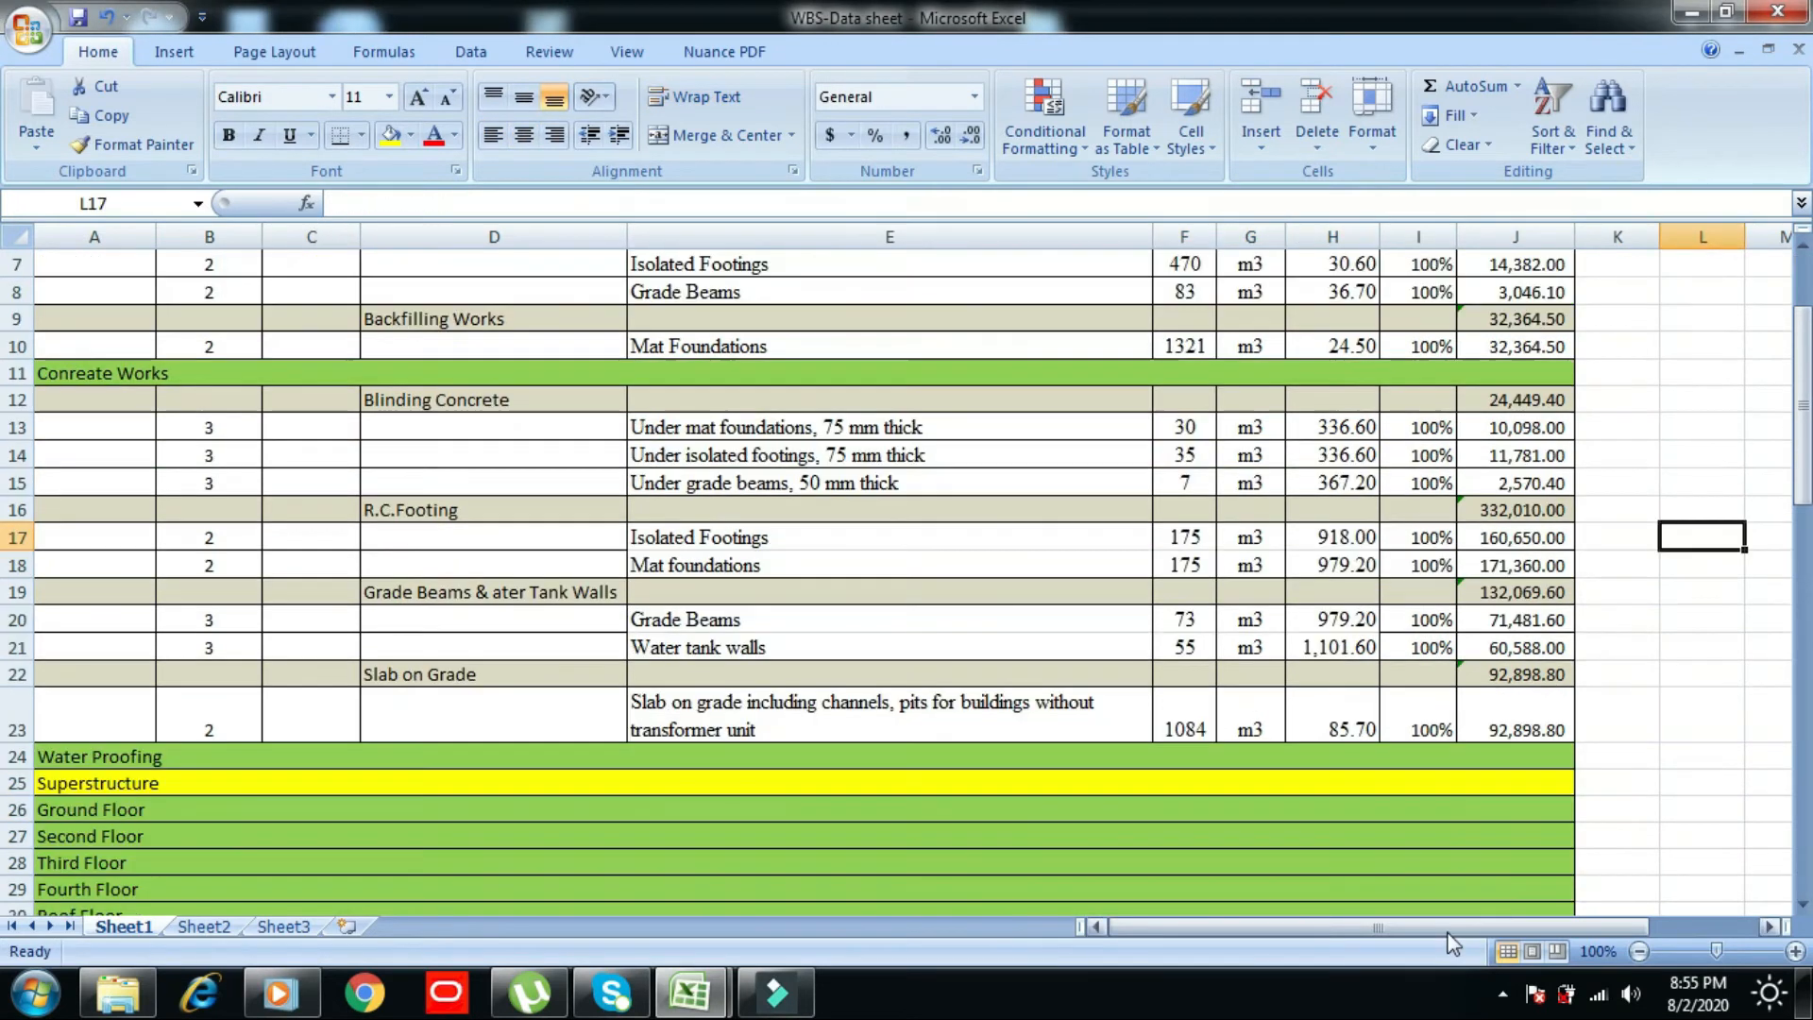
left_click(206, 539)
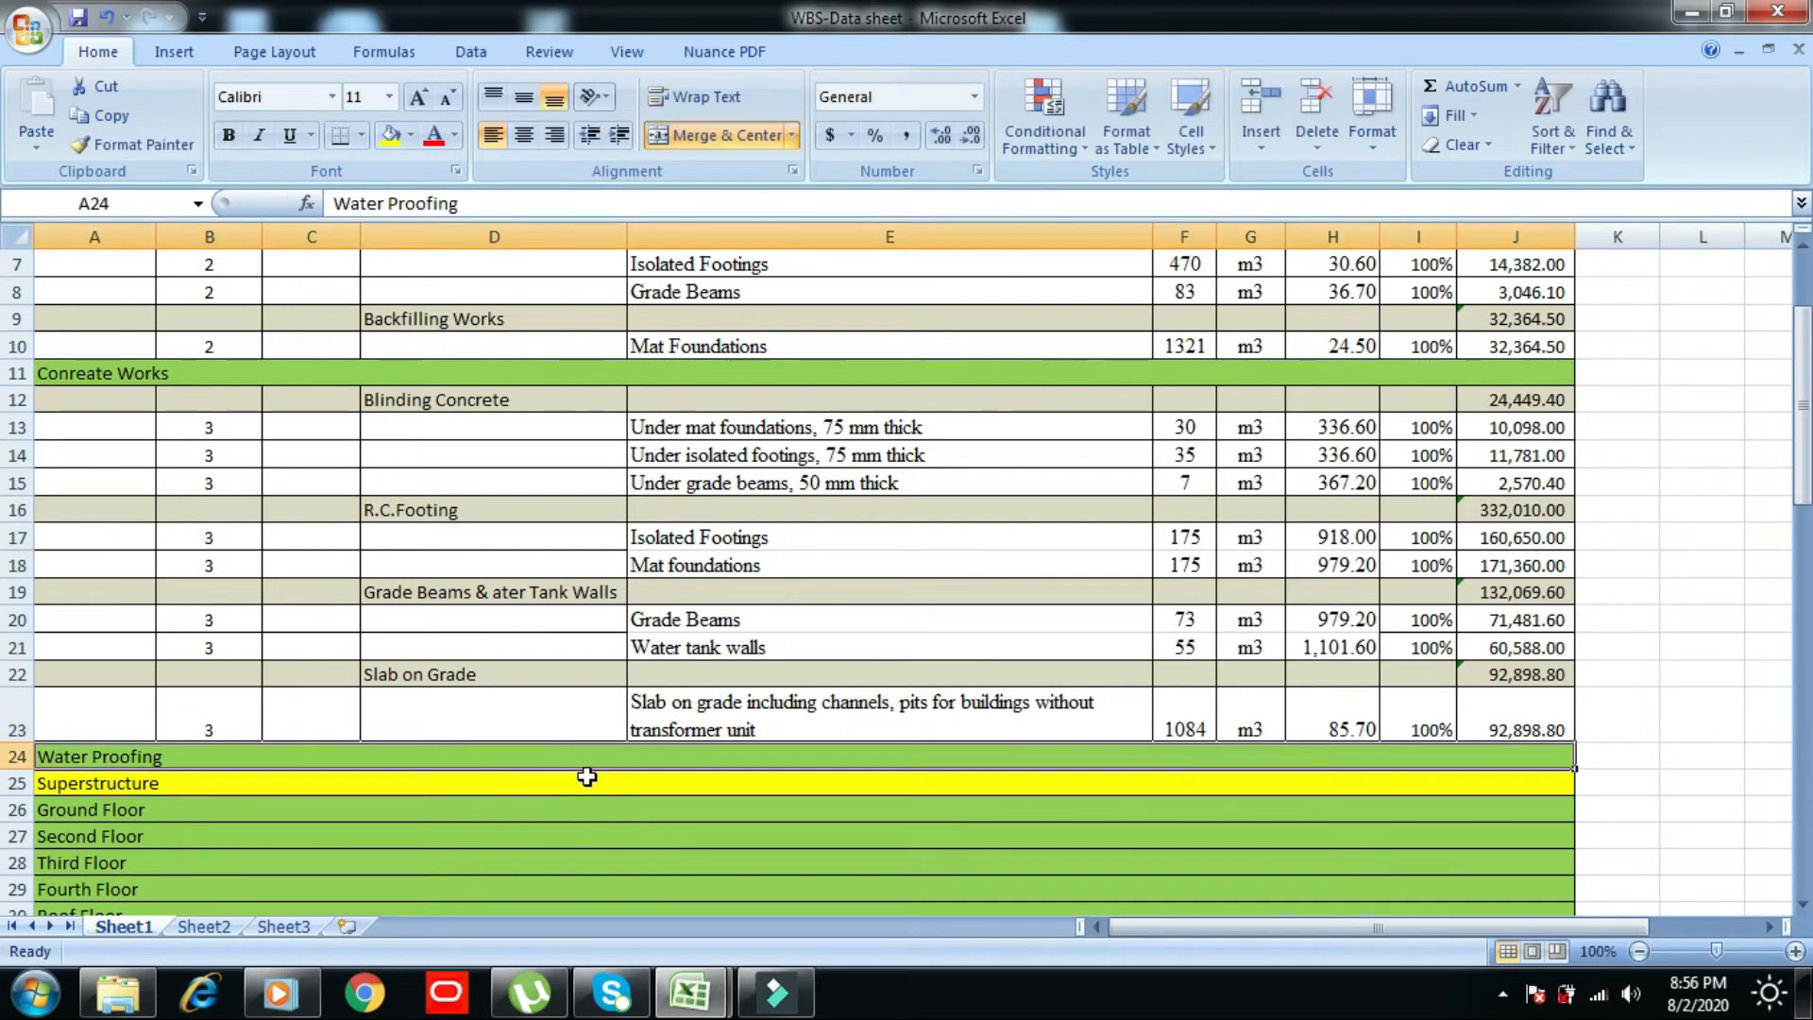
- Fill the Water tank walls item yellow in the Sample-B.O.Q workbook, and slightly widen the Activity Name column in WBS-Data sheet
key("alt")
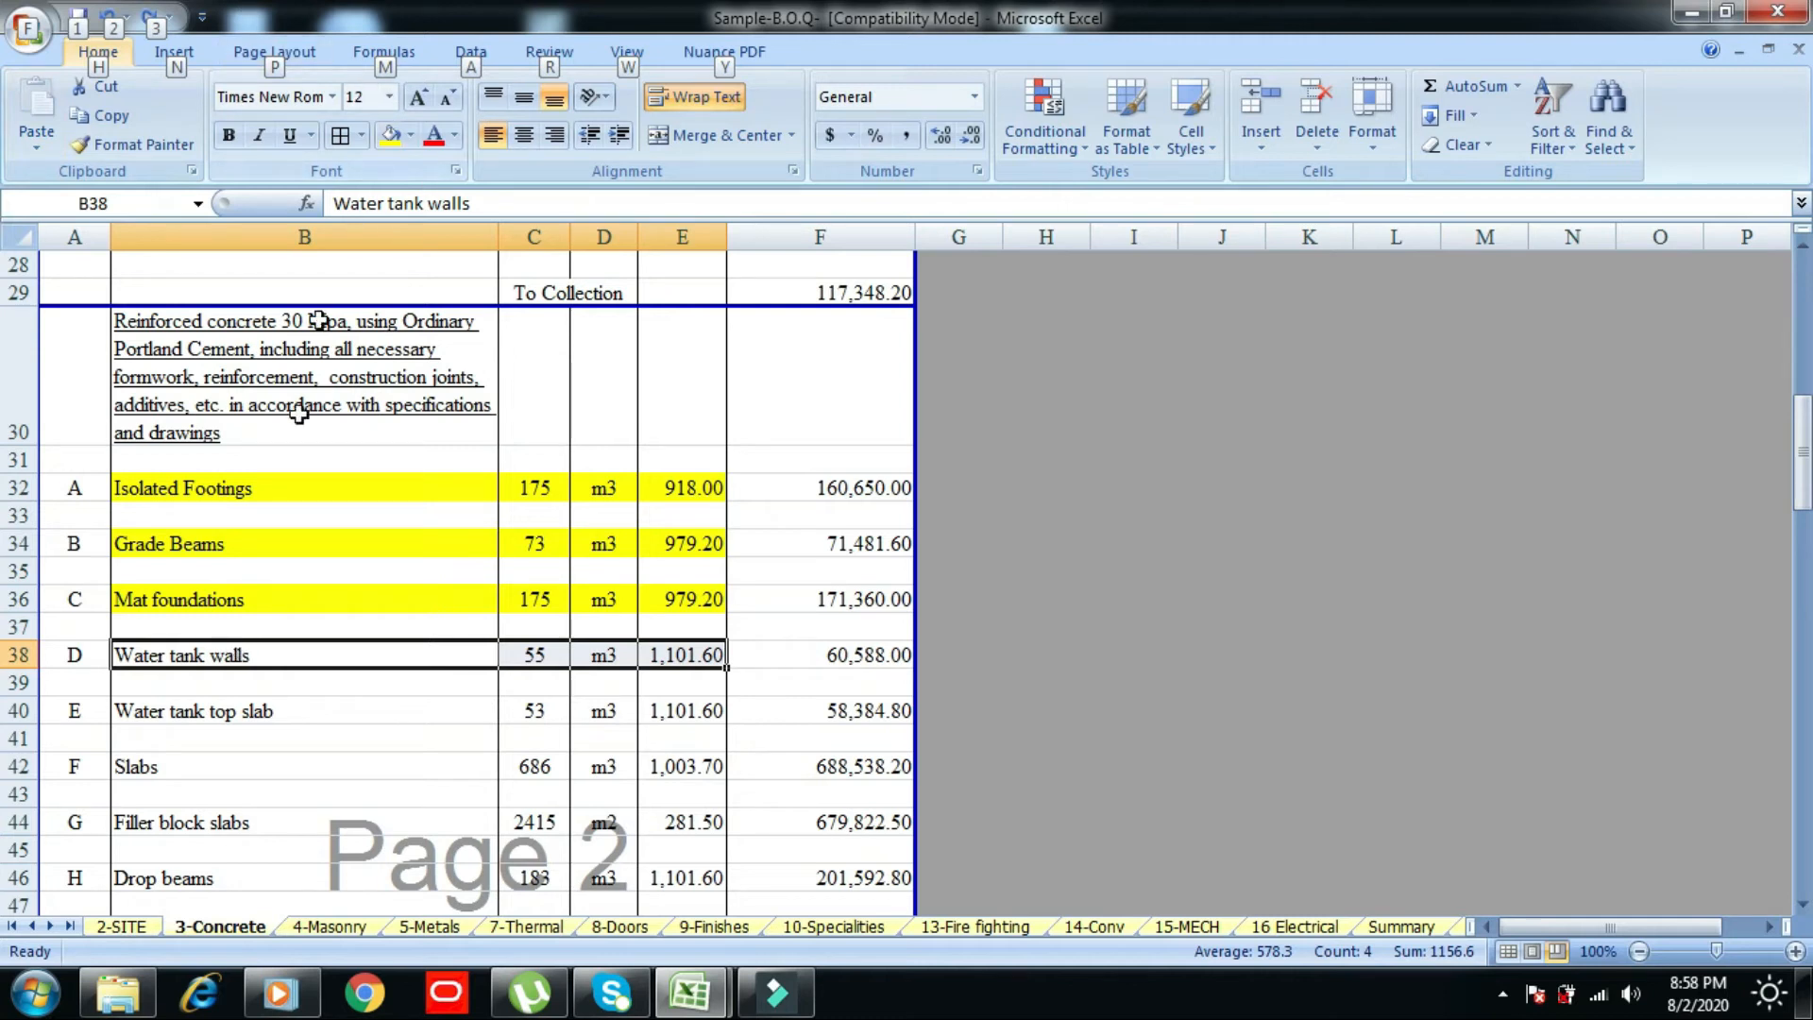
left_click(393, 143)
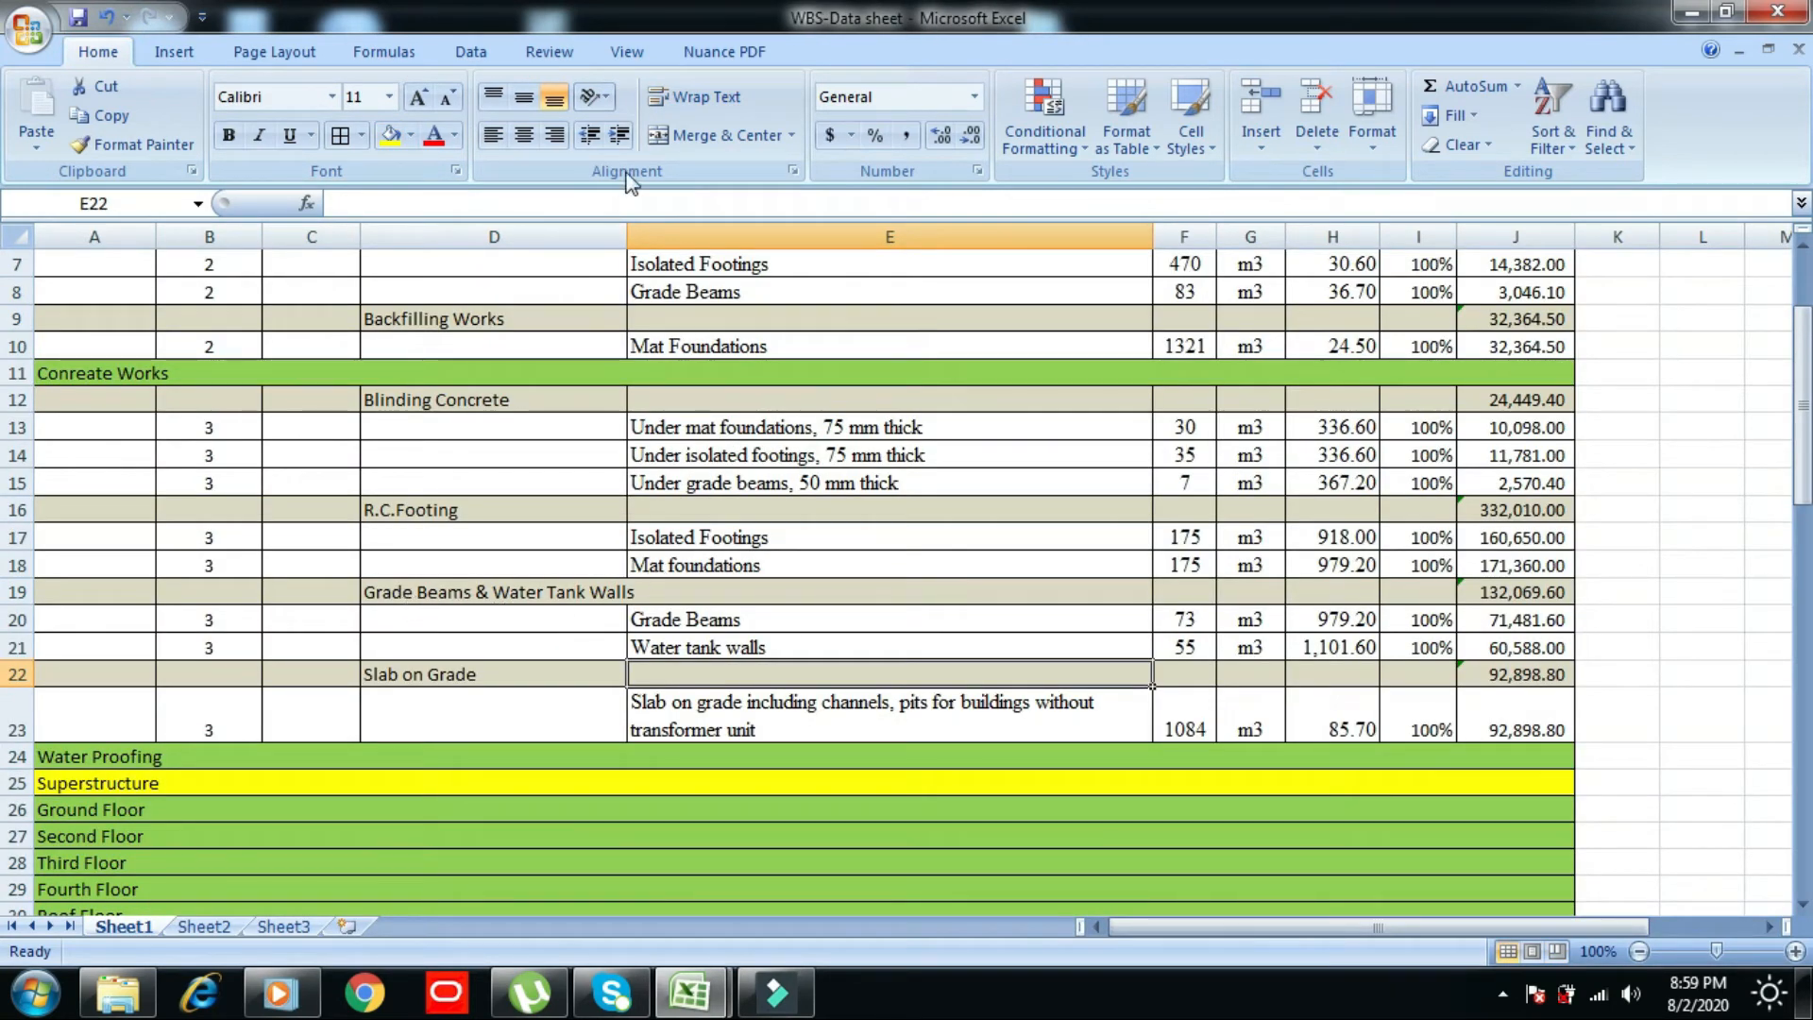
left_click_drag(628, 232, 651, 241)
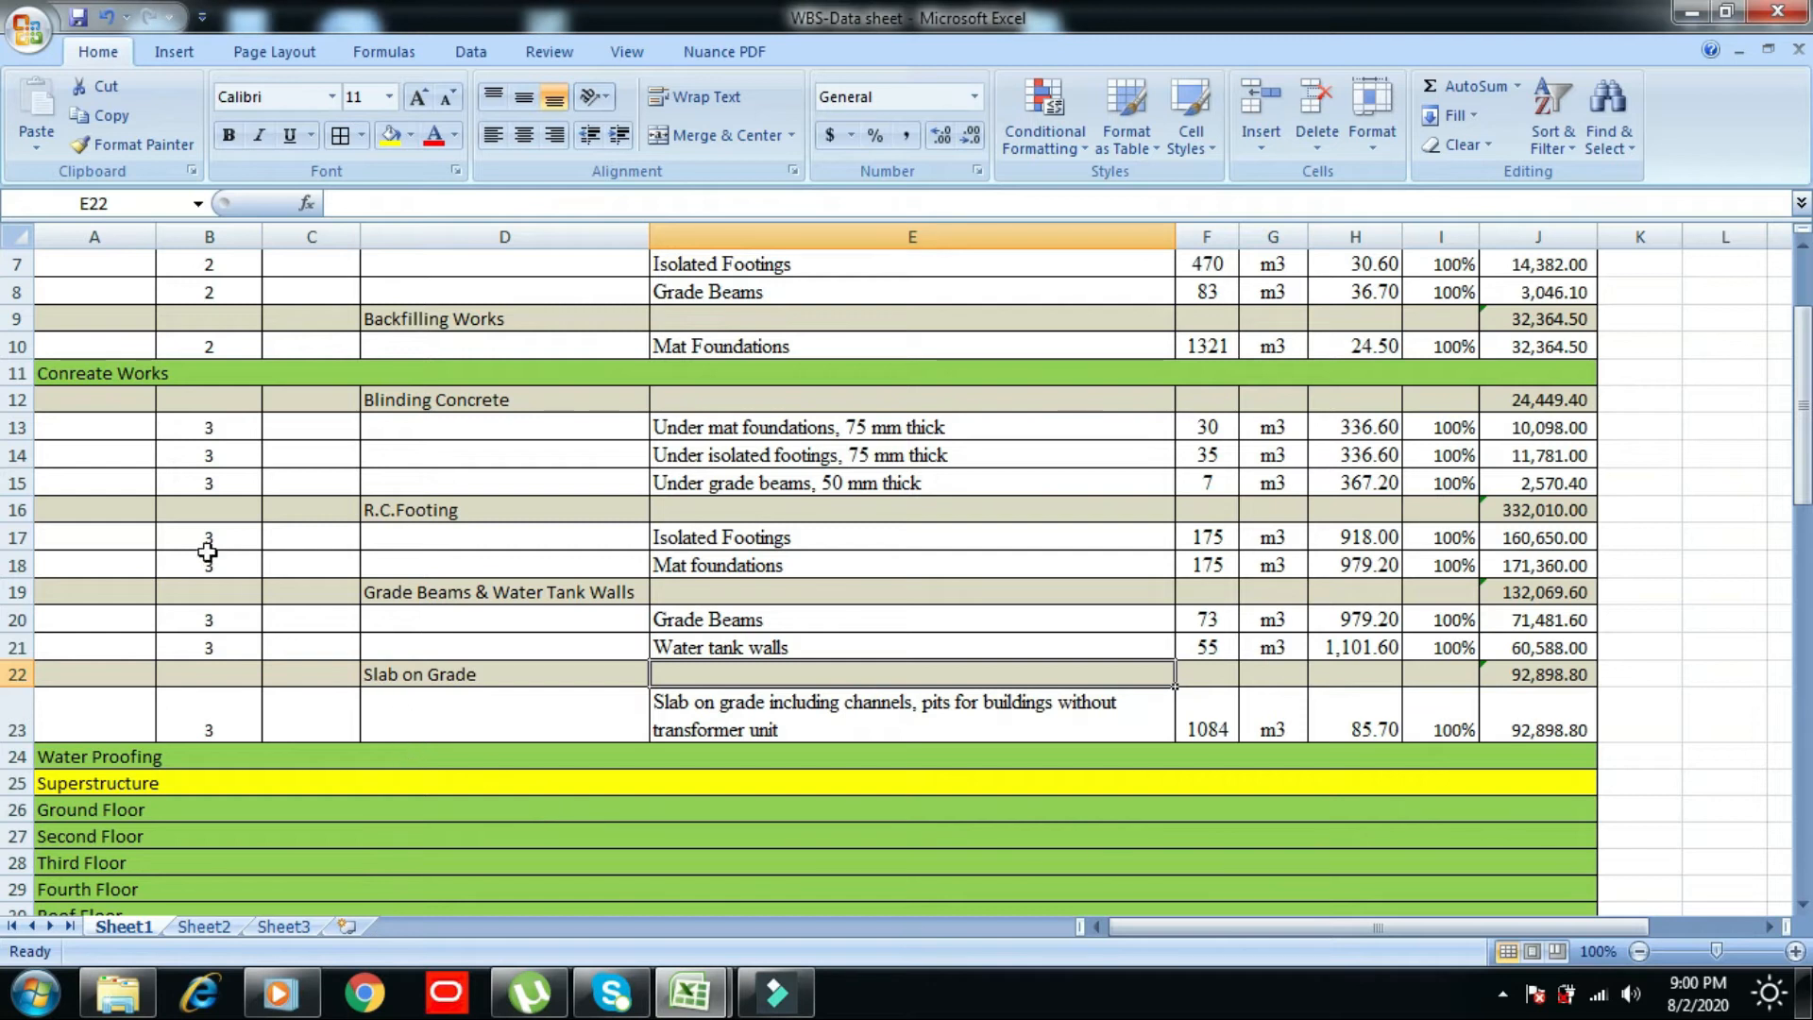
- Duplicate the R.C.Footing heading and Isolated Footings rows (16 and 17) above Slab on Grade at A22, shifting cells down
left_click_drag(97, 503, 1522, 533)
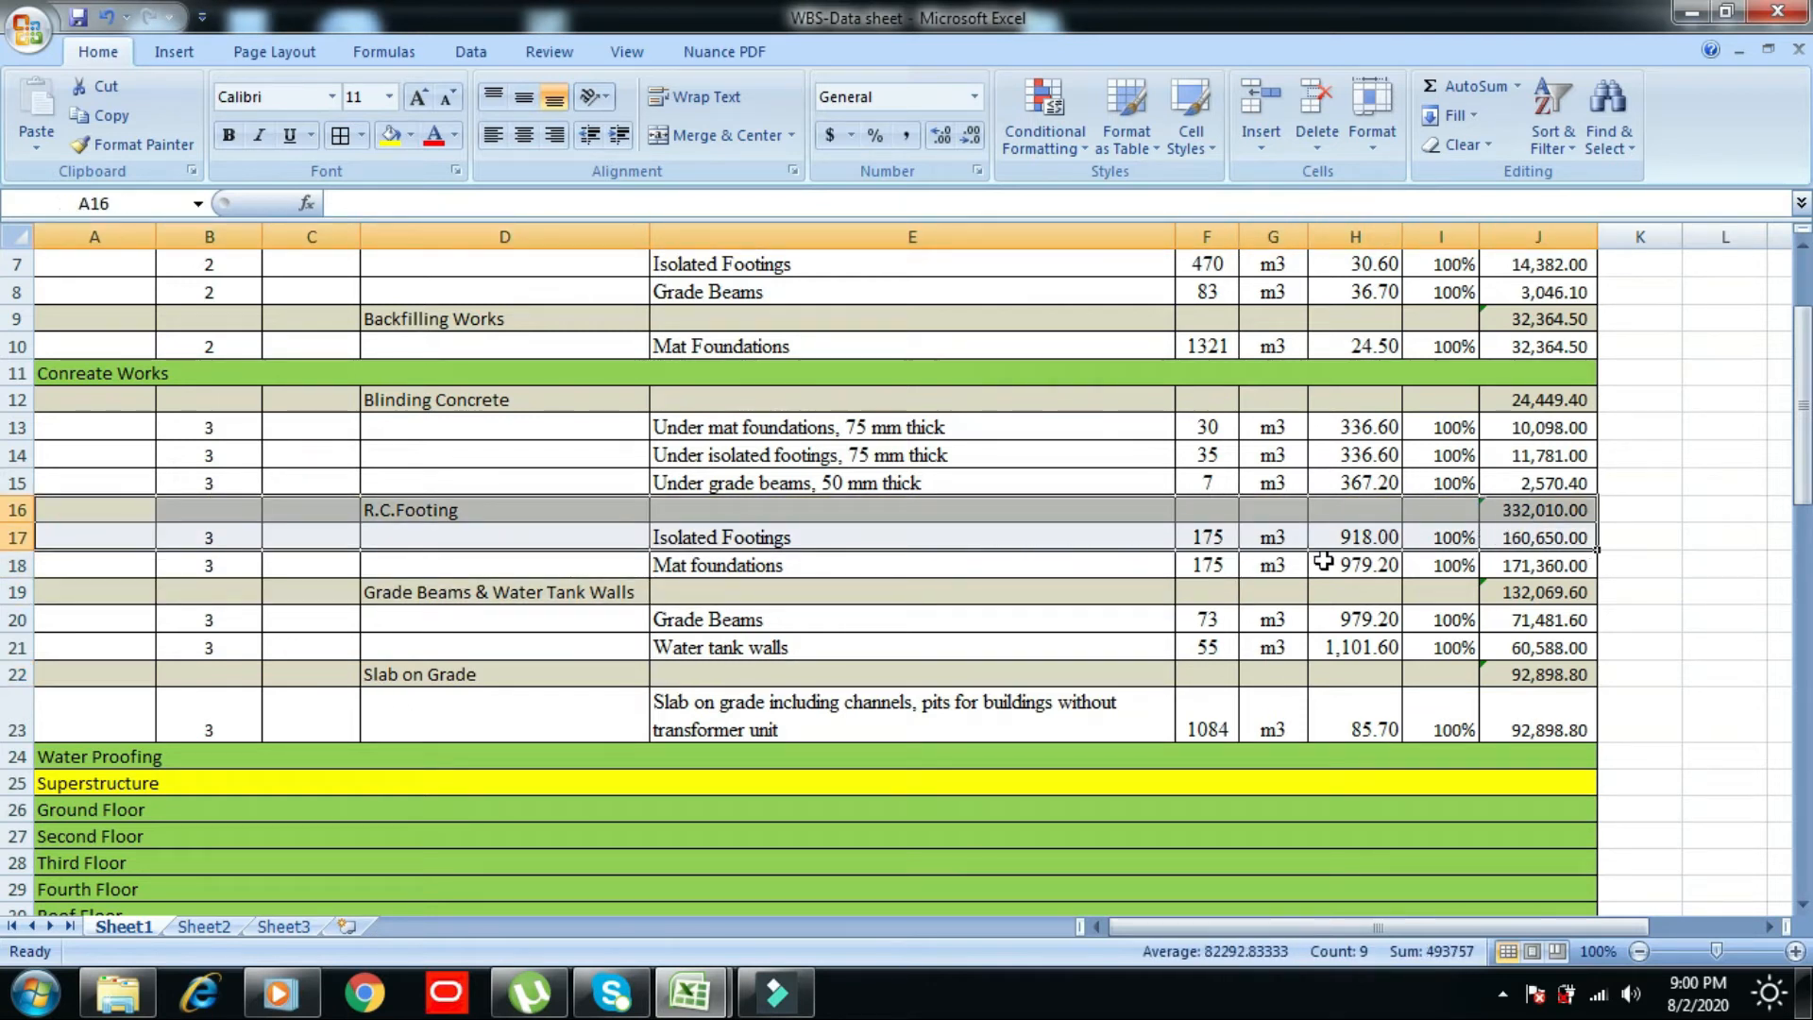
right_click(997, 514)
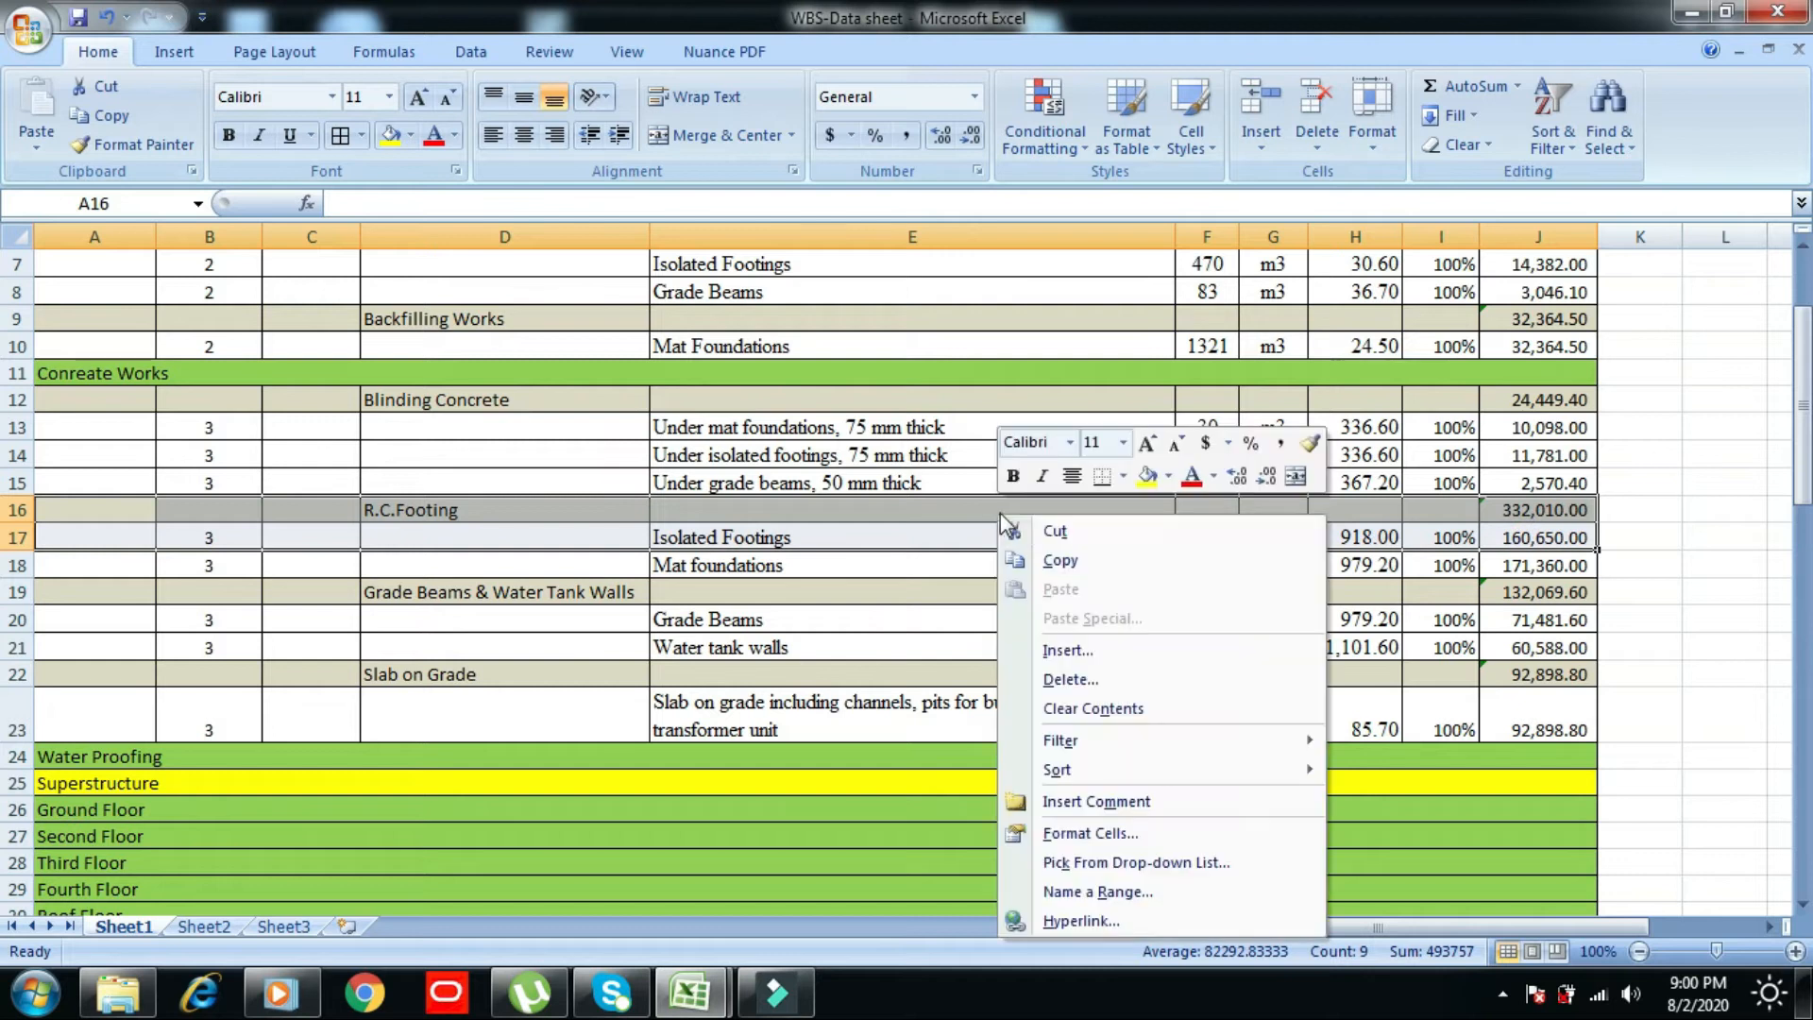
left_click(1057, 564)
left_click(107, 673)
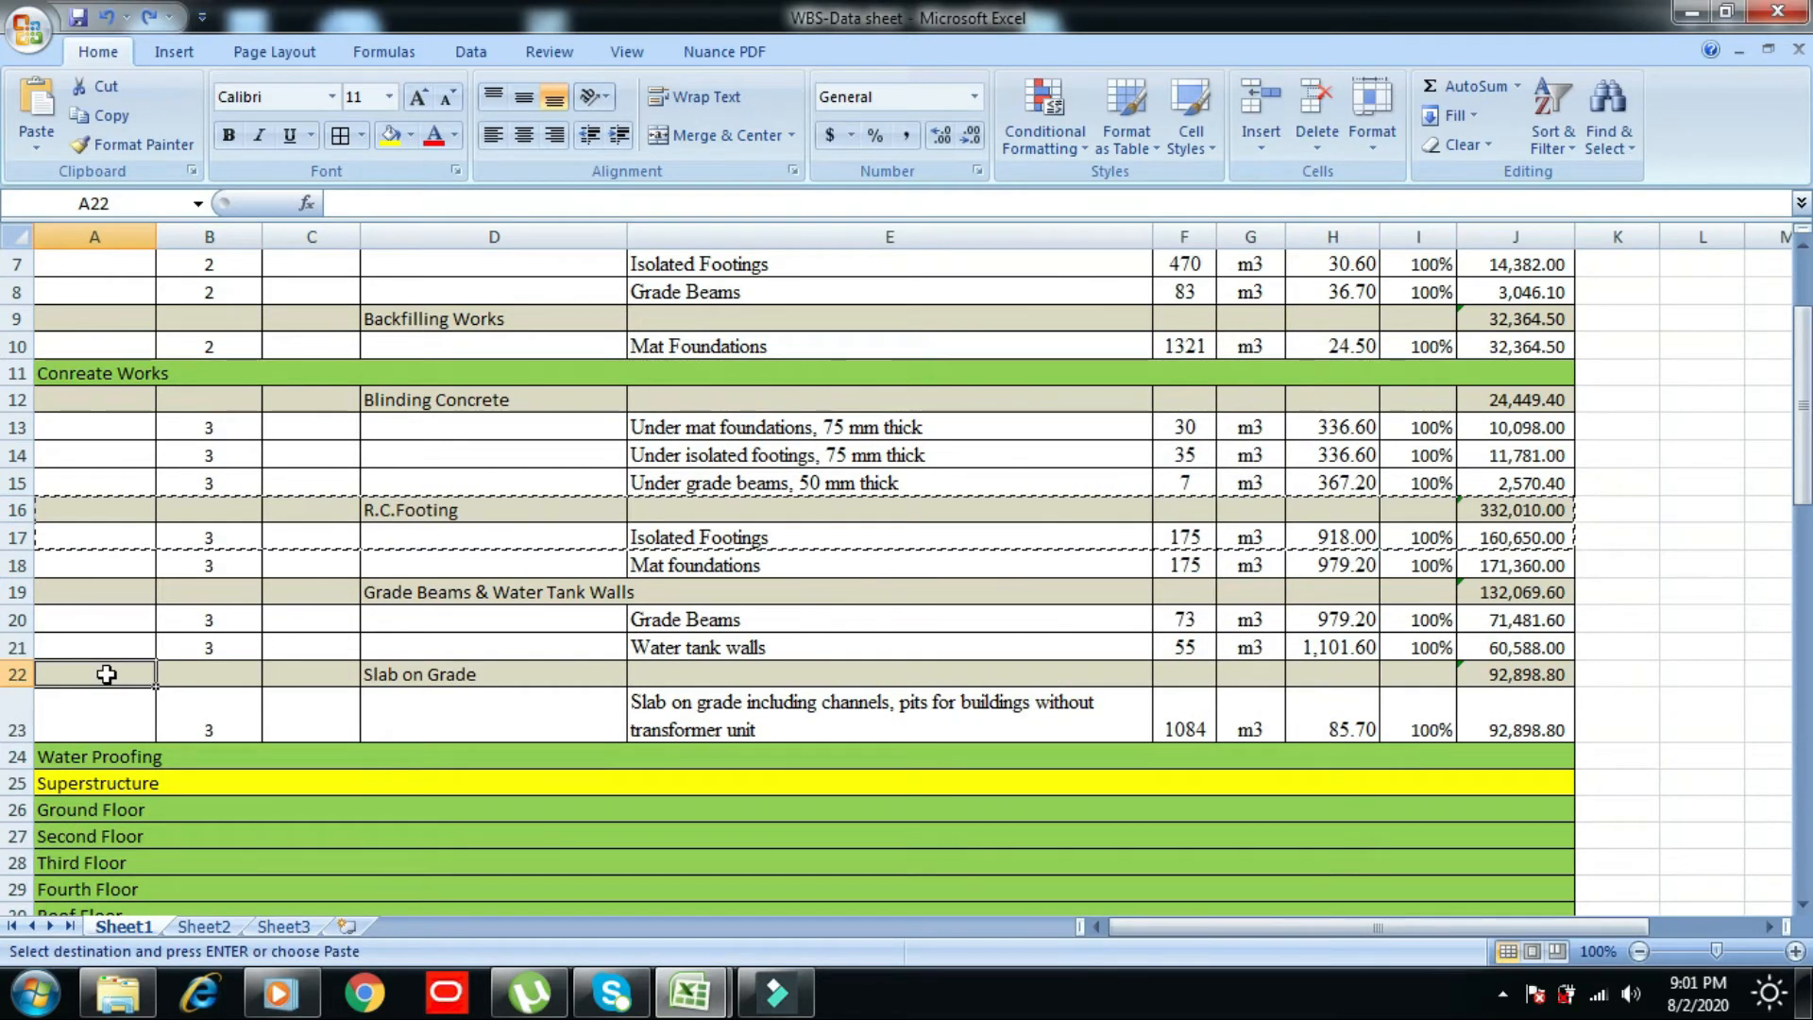
right_click(107, 673)
left_click(128, 385)
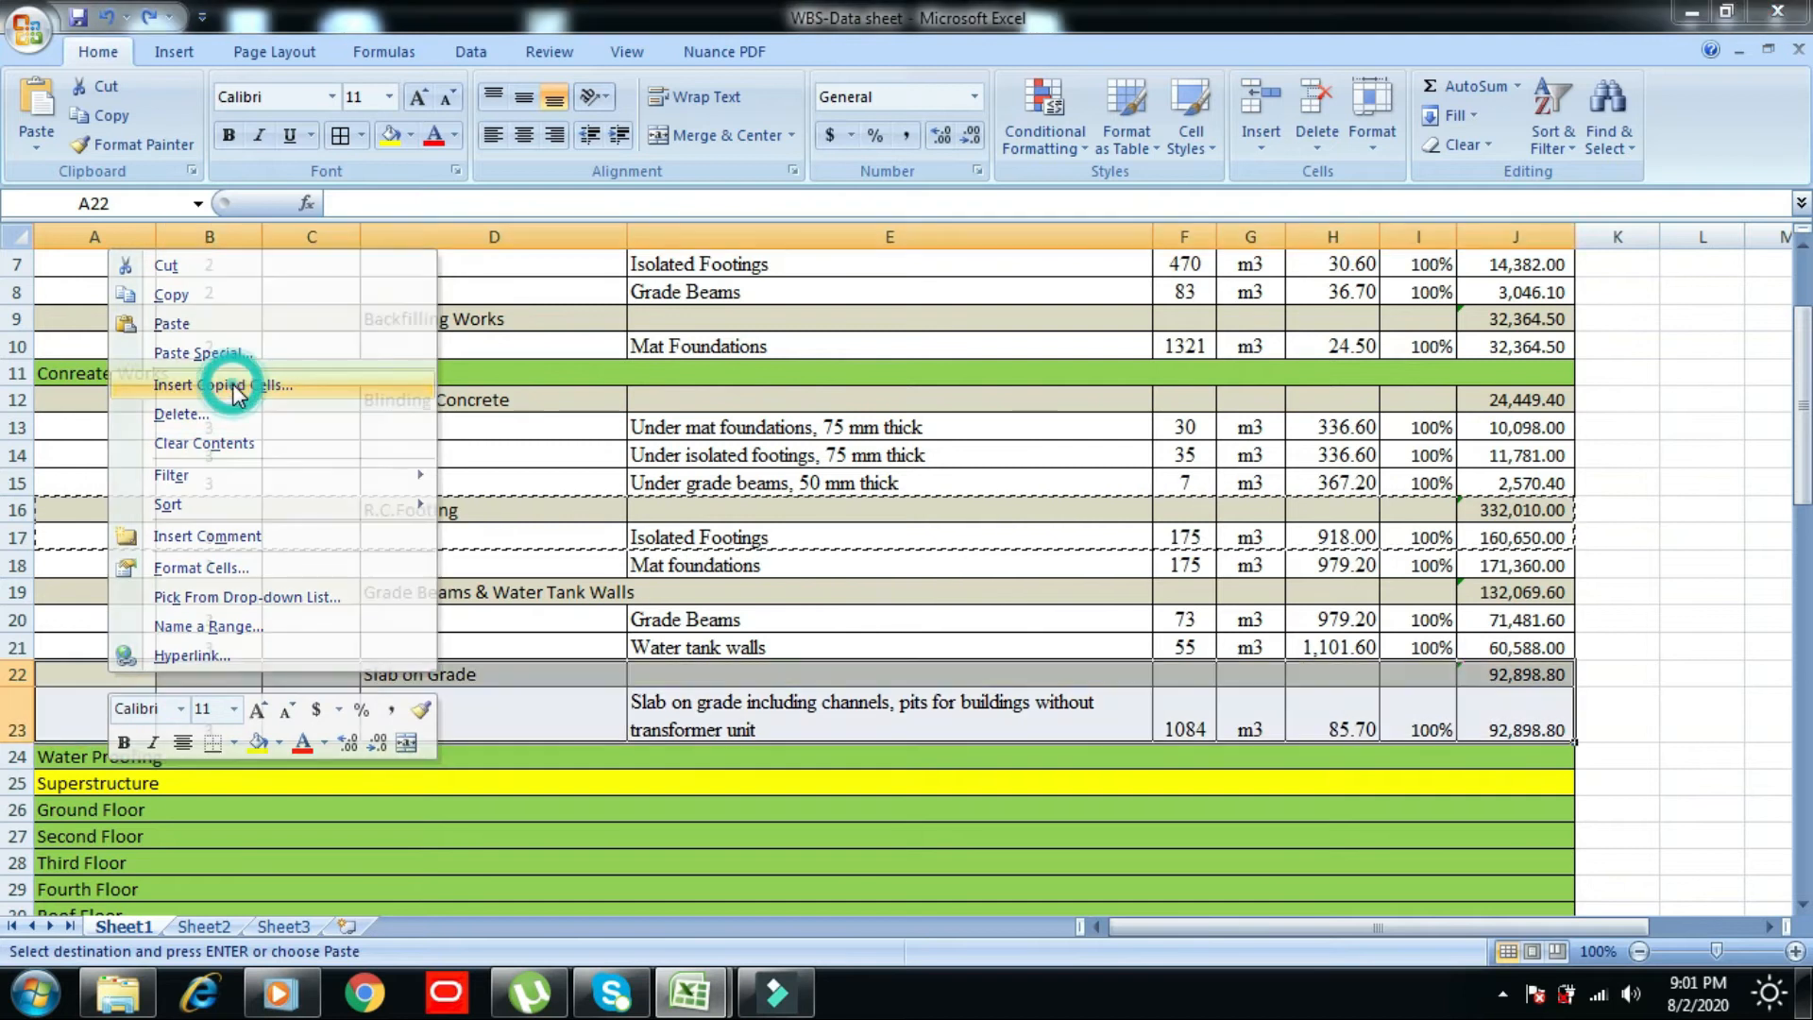
left_click(176, 430)
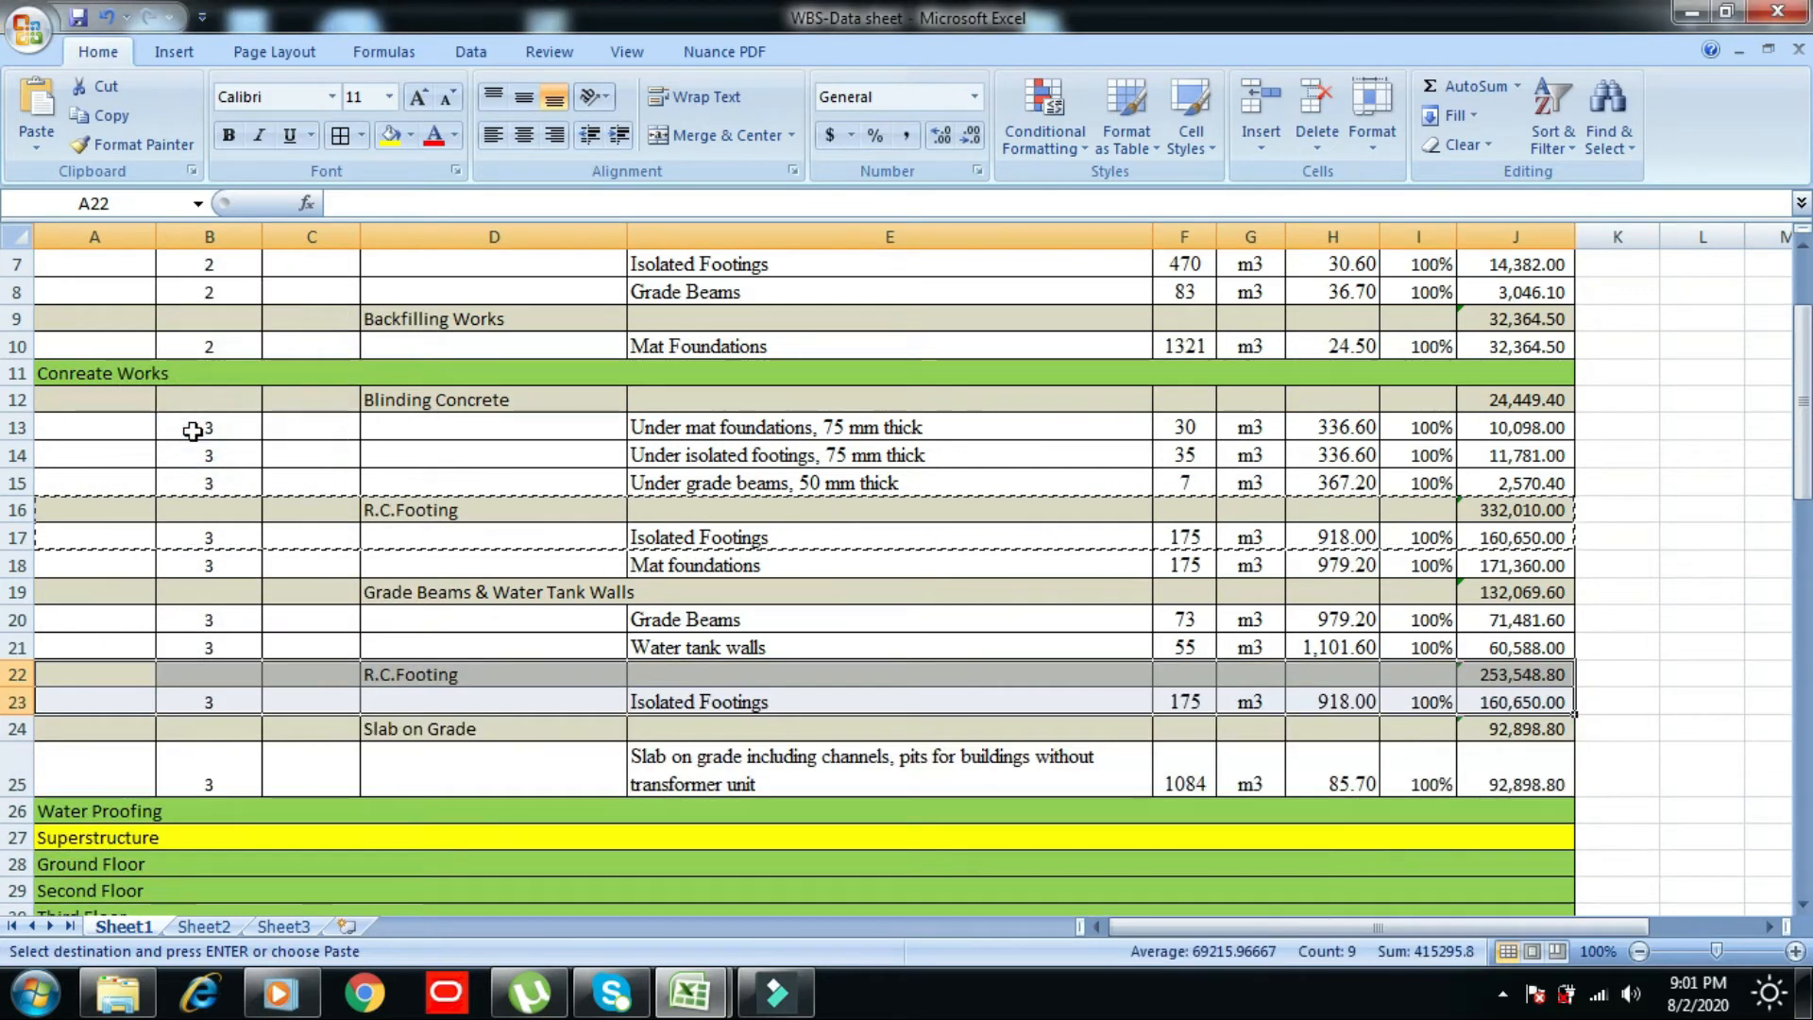
key("Escape")
- Rename the duplicated R.C.Footing heading in D22 as "Column Neck"
left_click(443, 672)
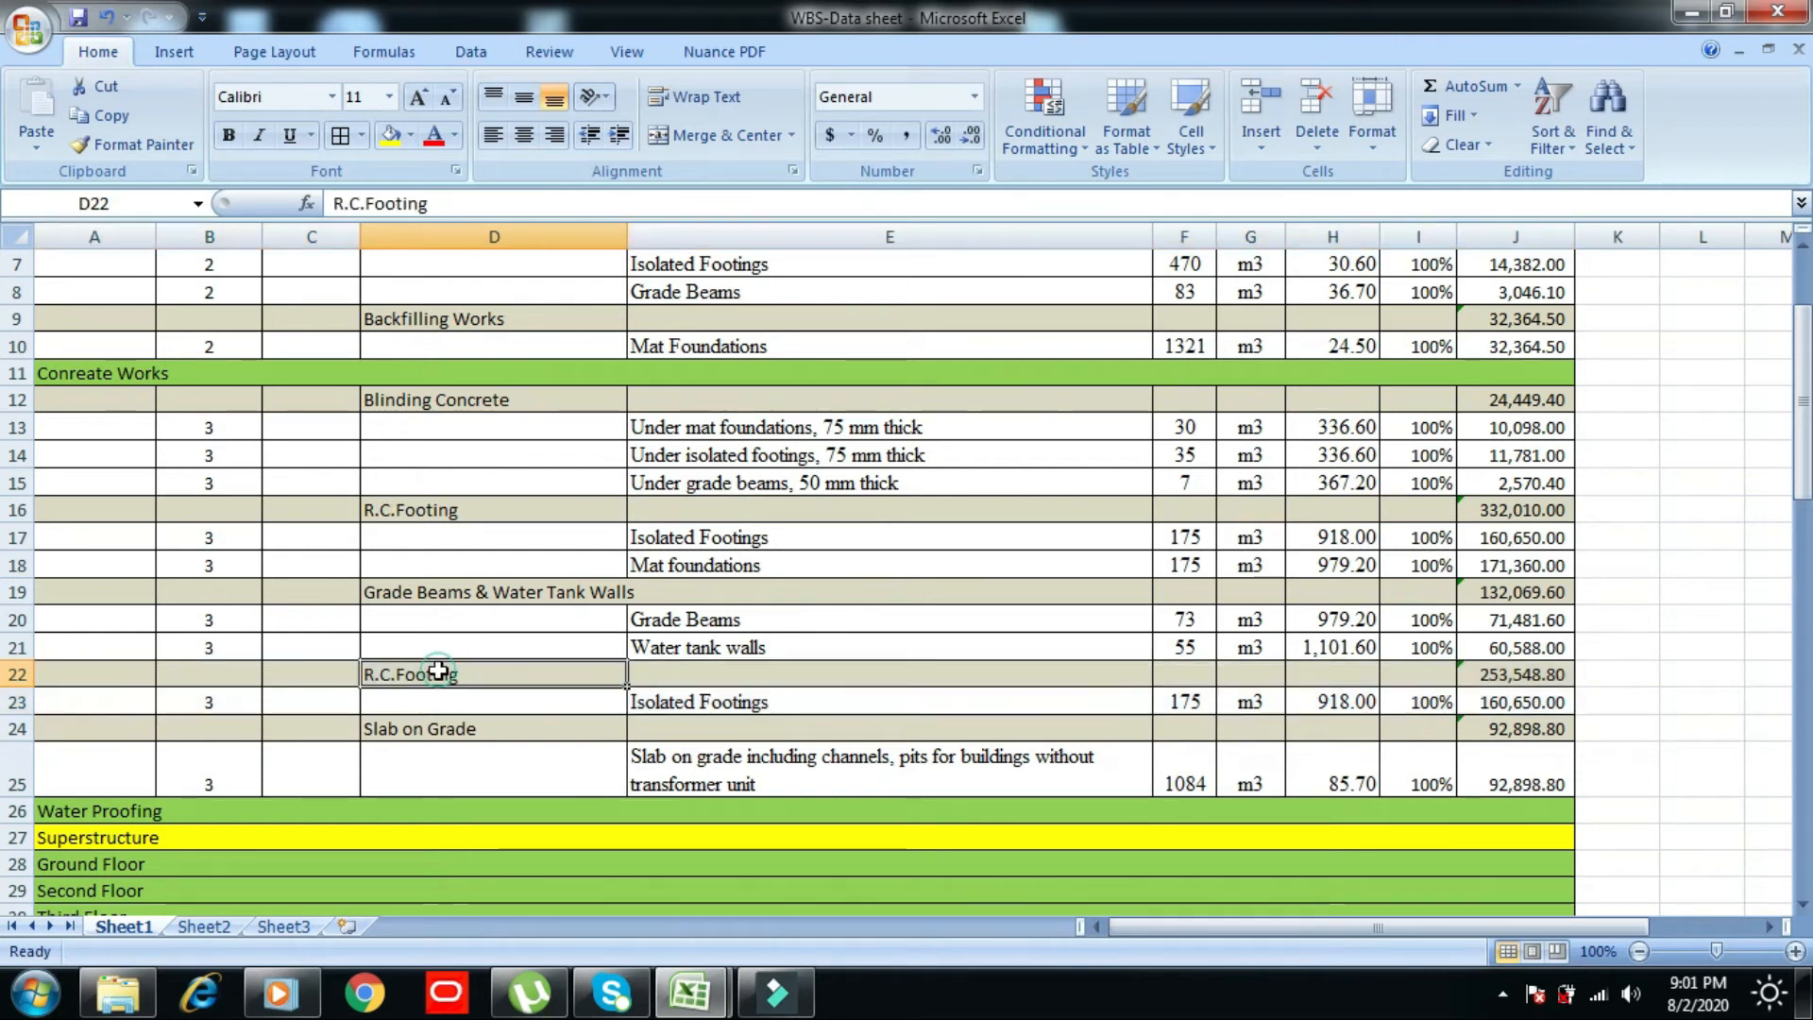
type("Column Neck")
key("Return")
- Fill the Columns item (B48:E48) light green in the Sample-B.O.Q workbook, and return to WBS-Data sheet
mouse_move(689, 991)
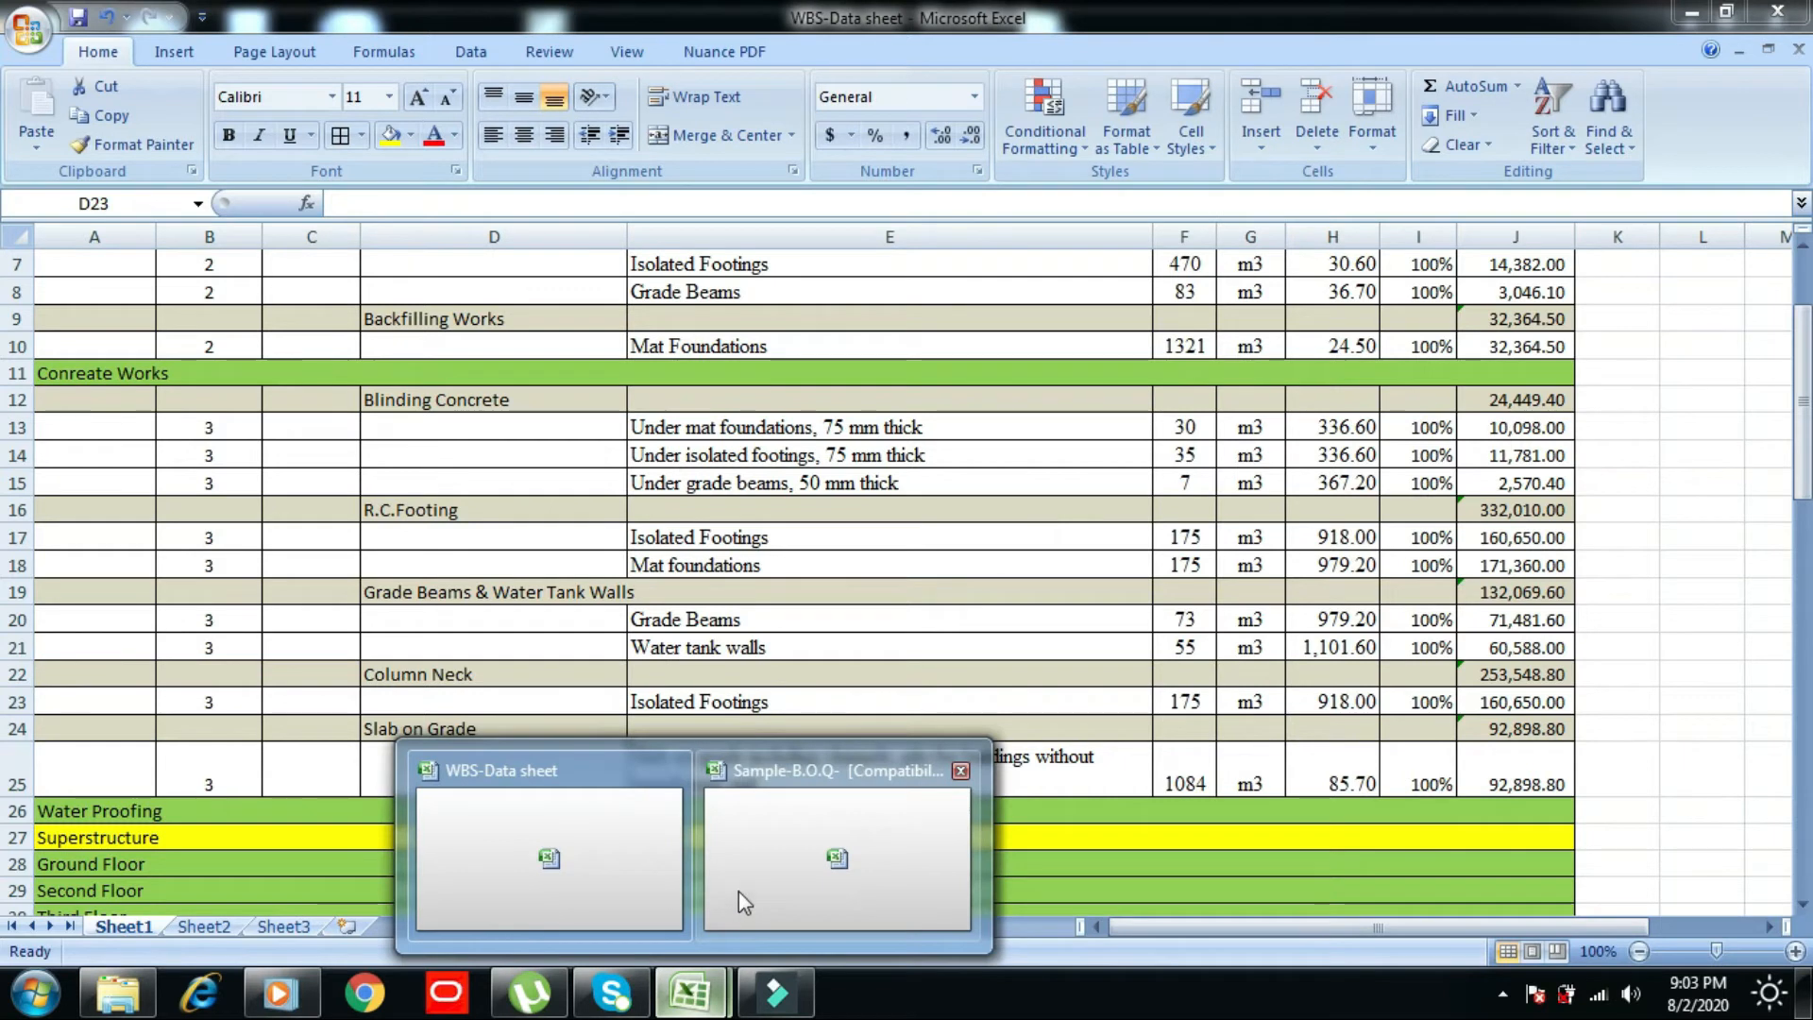
left_click(756, 878)
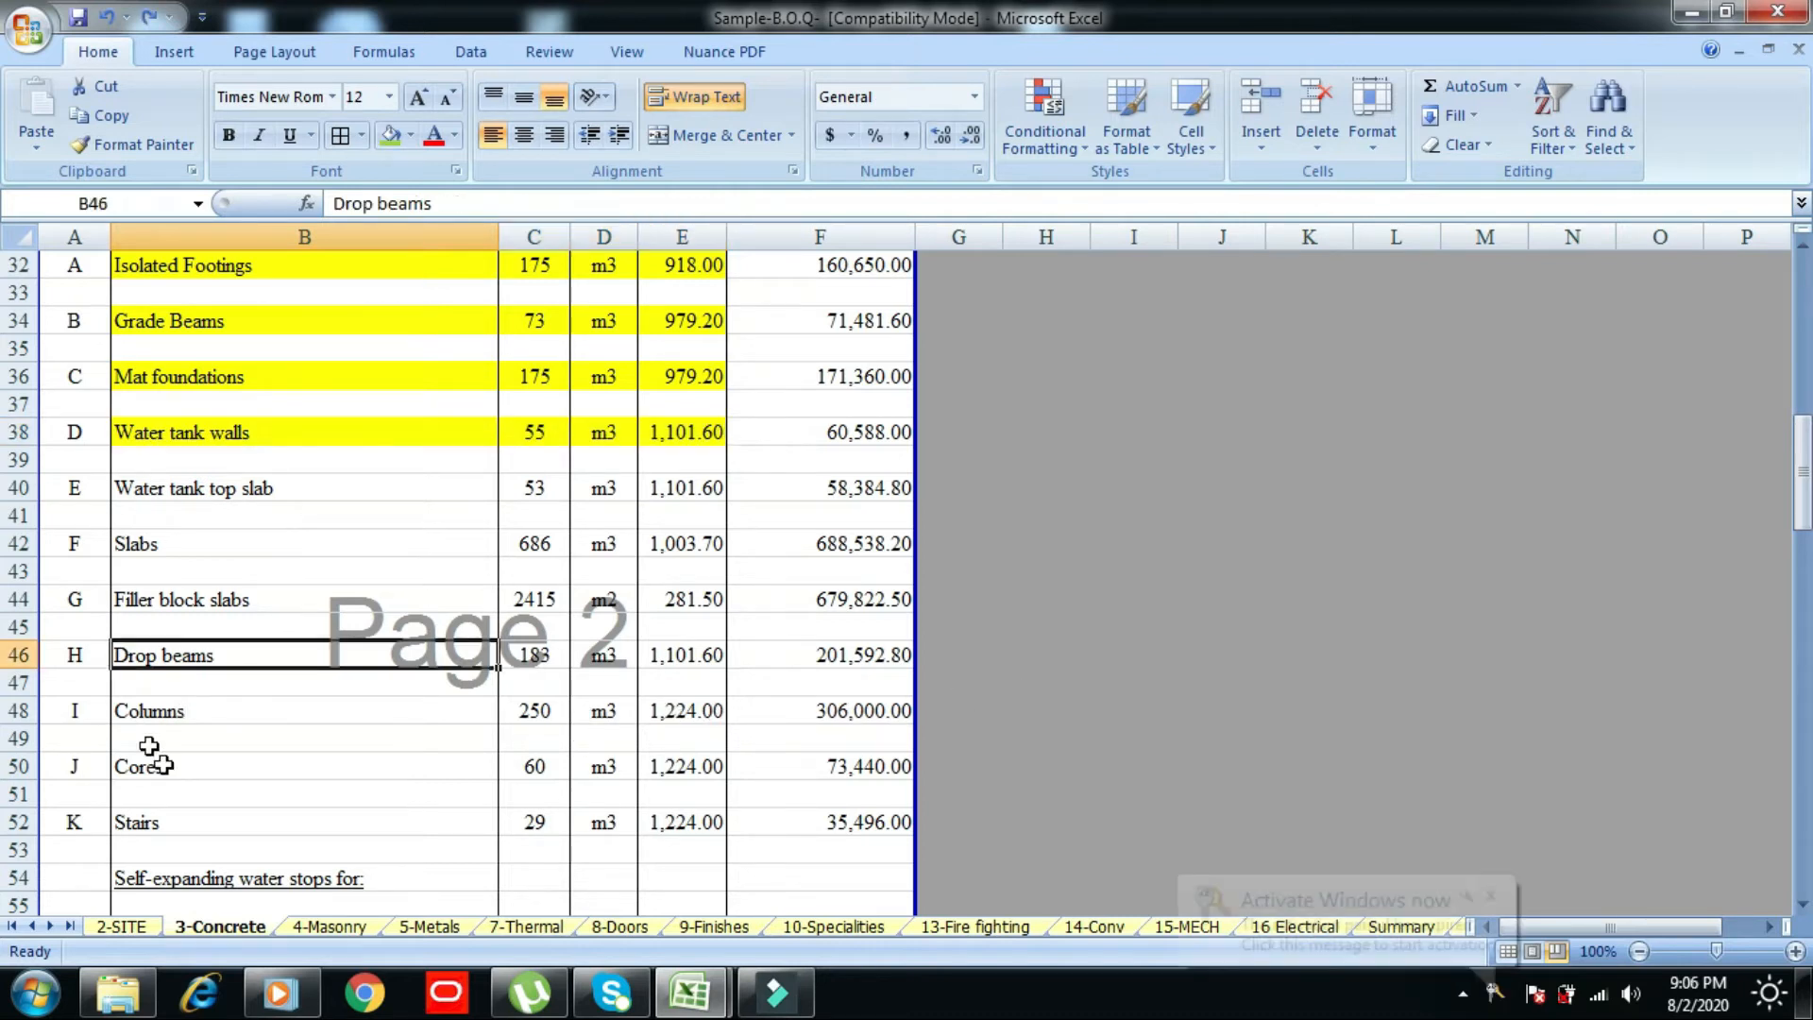
left_click(139, 713)
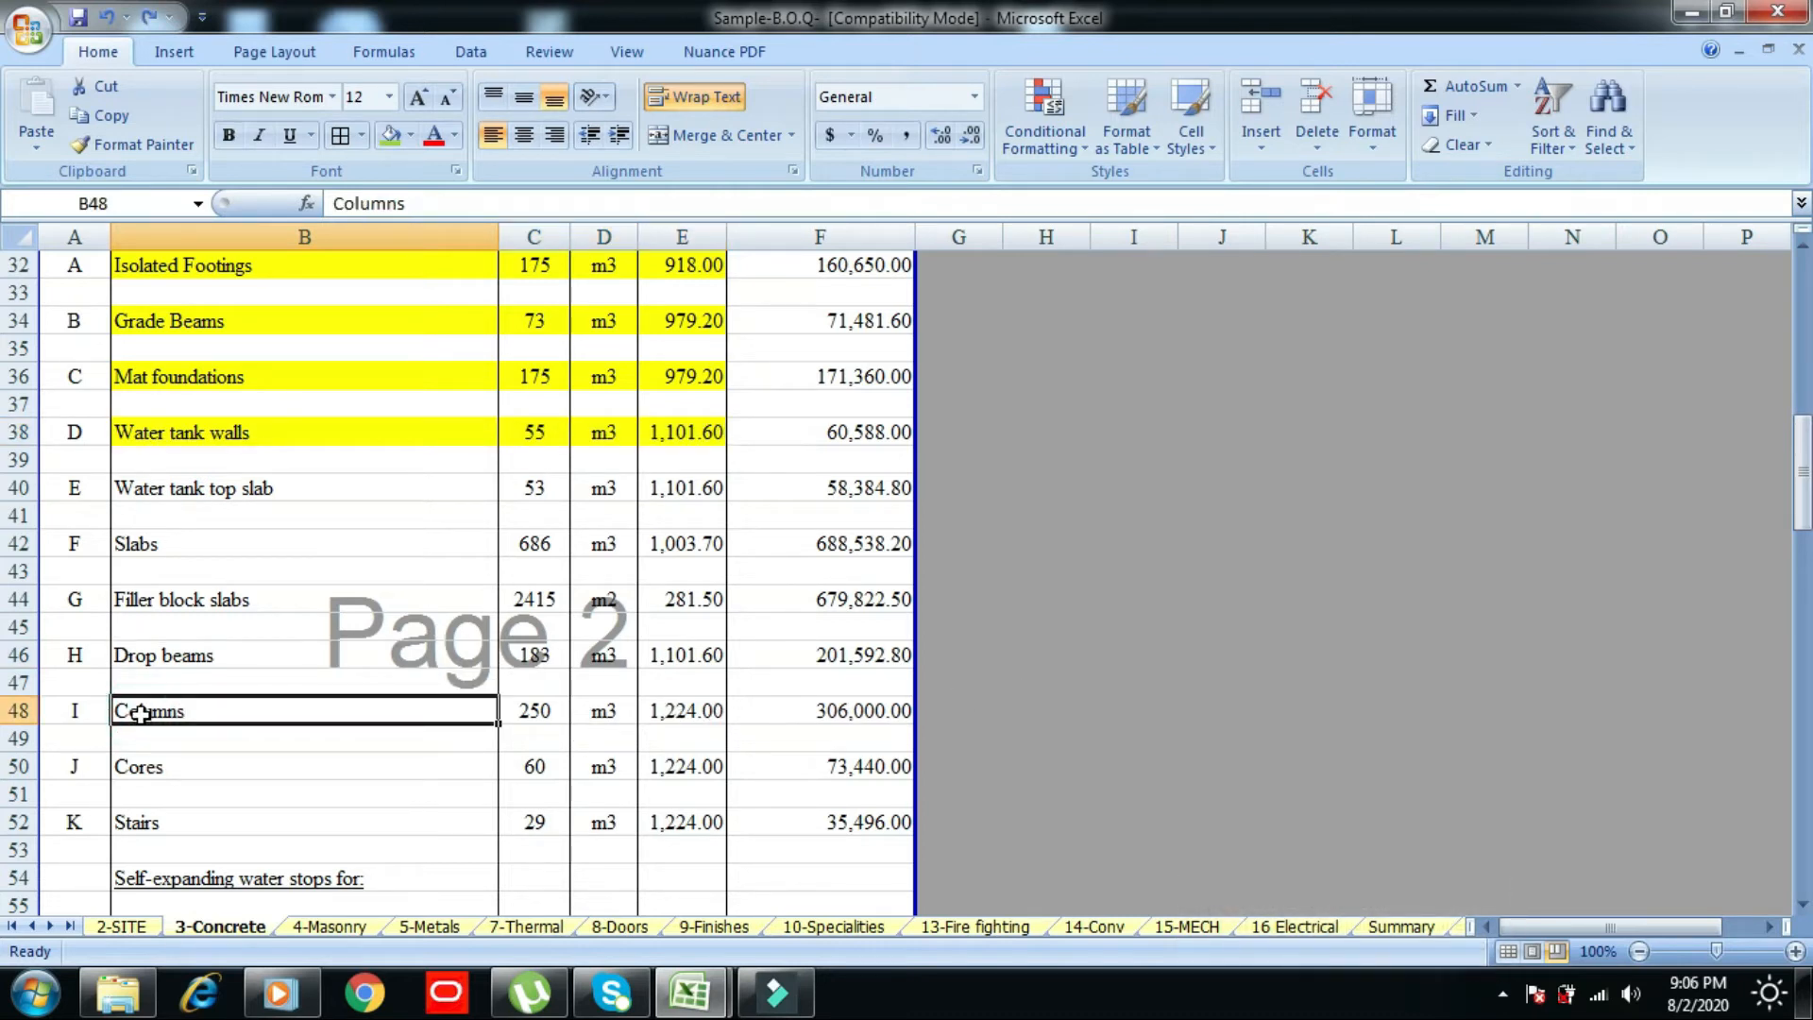
left_click_drag(139, 712, 692, 710)
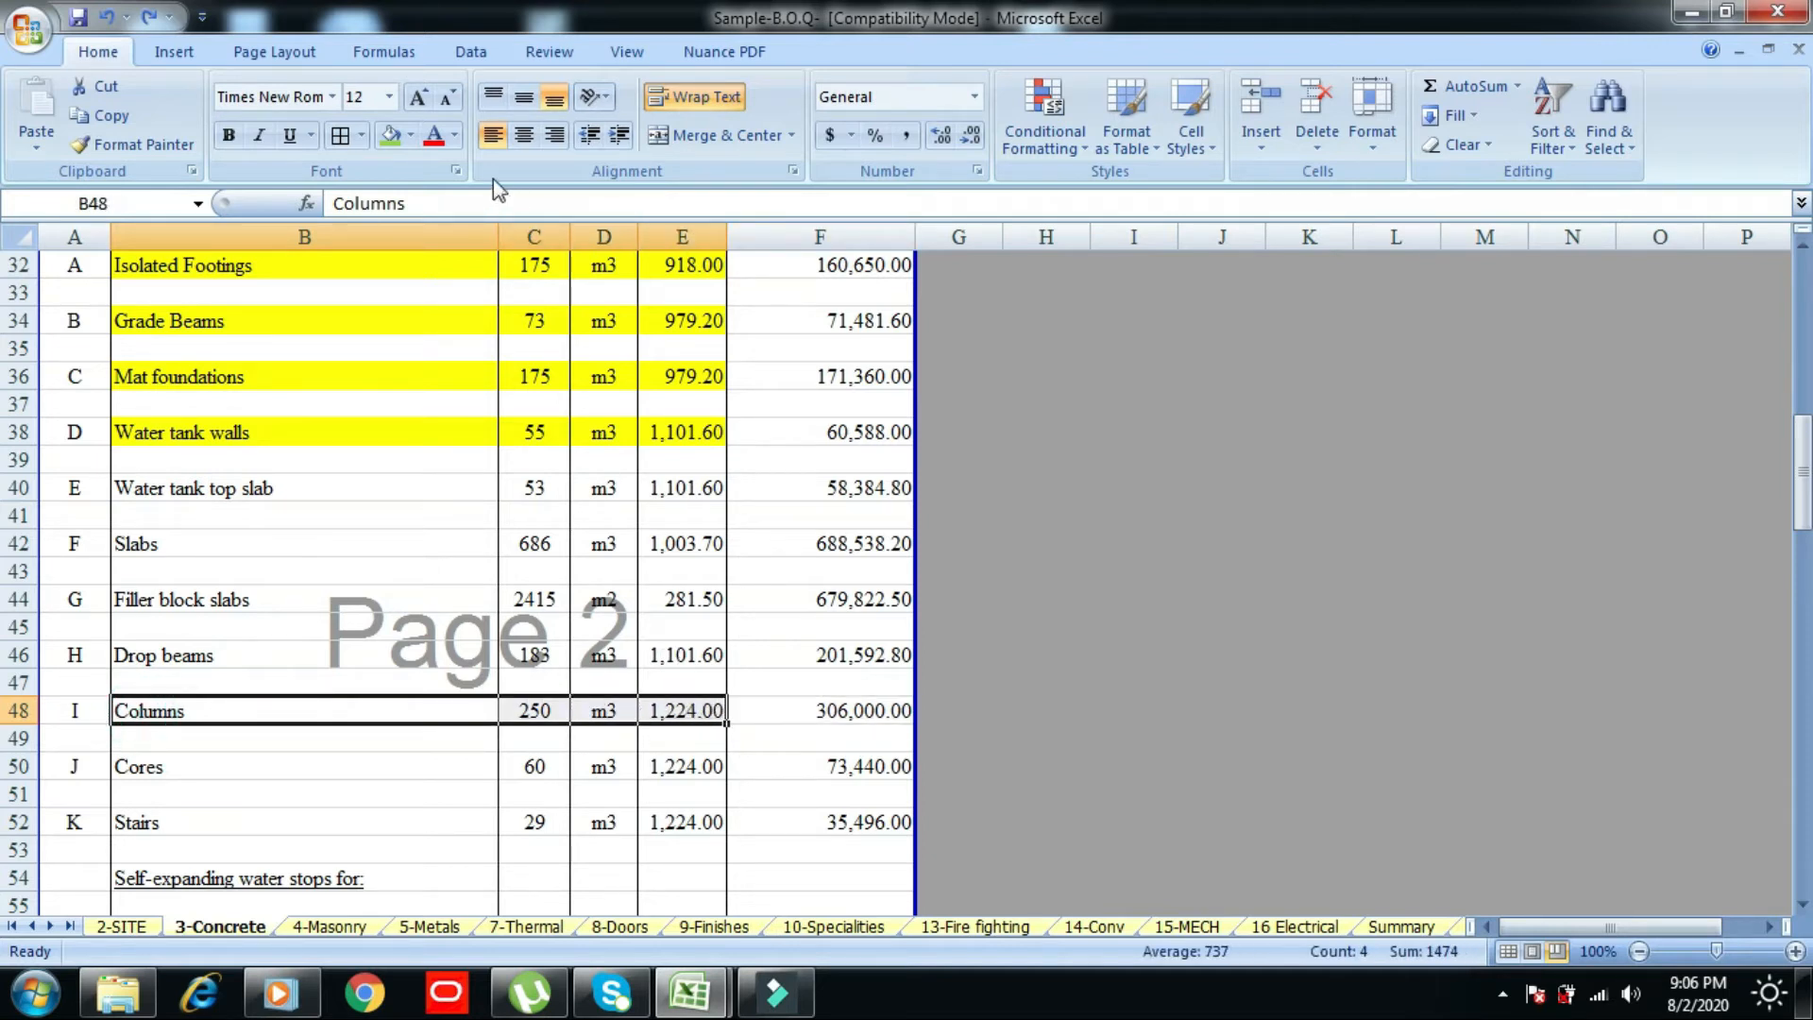
left_click(411, 137)
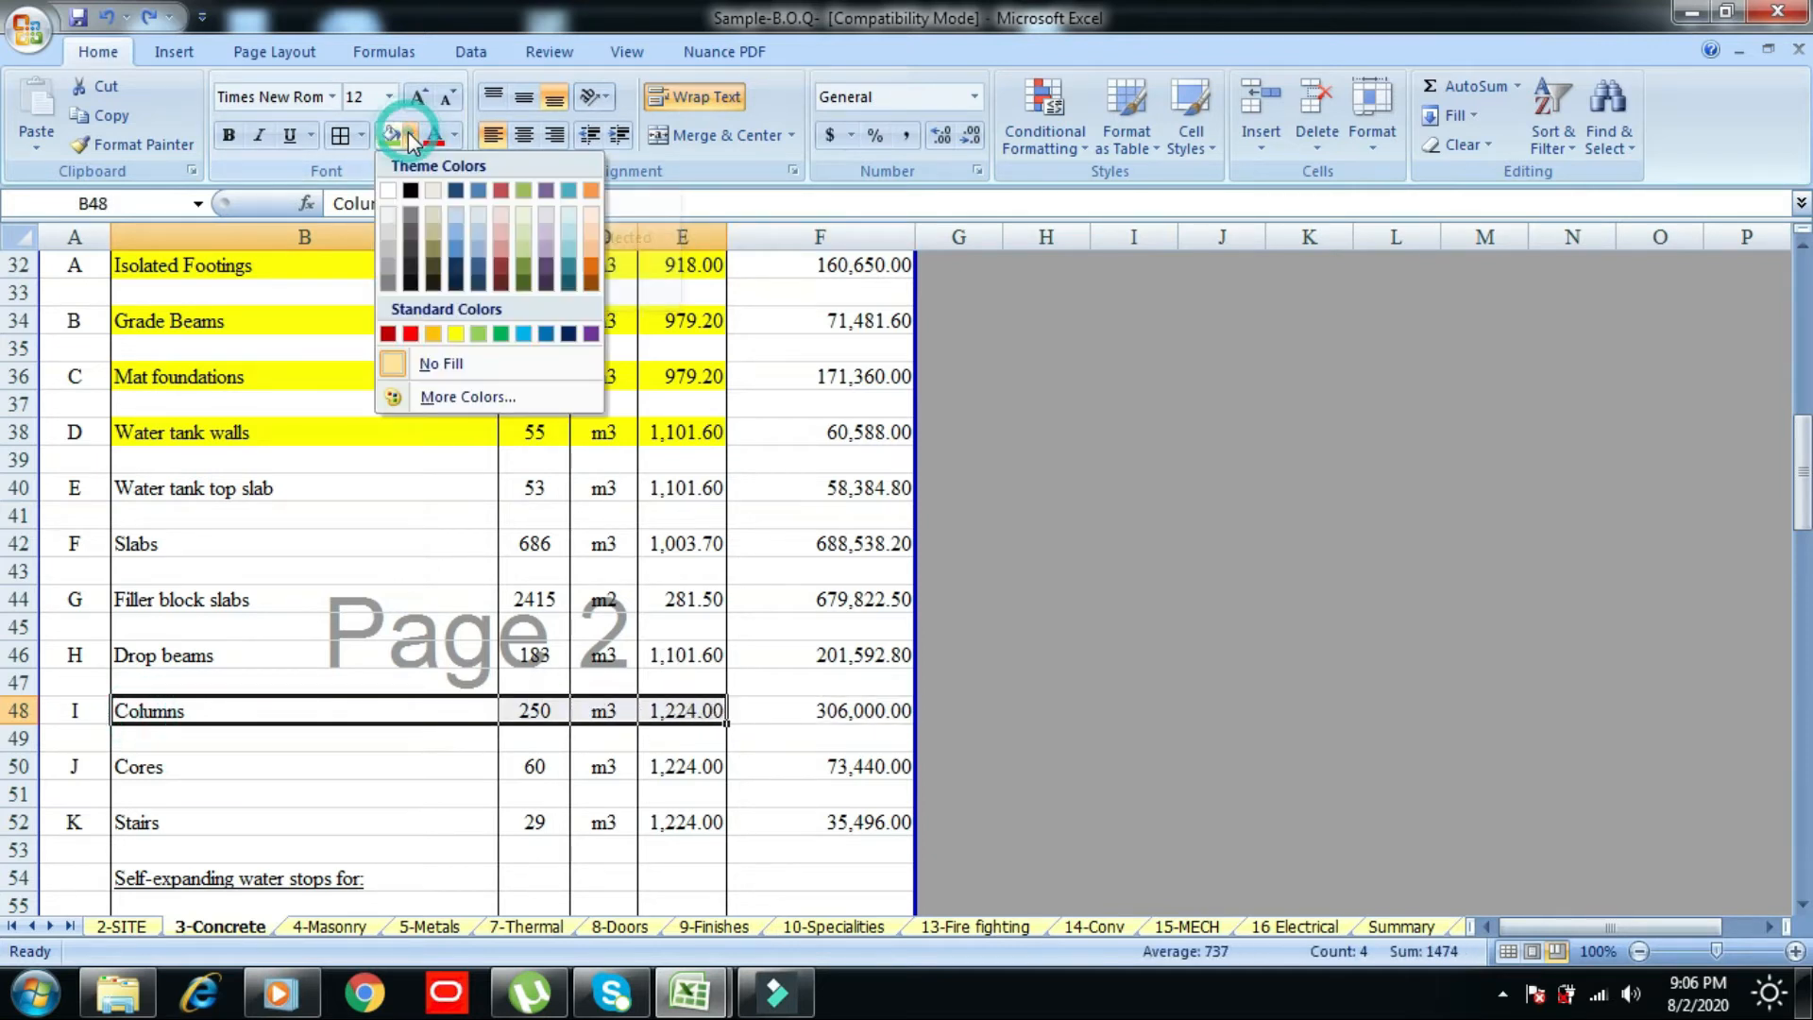
left_click(477, 334)
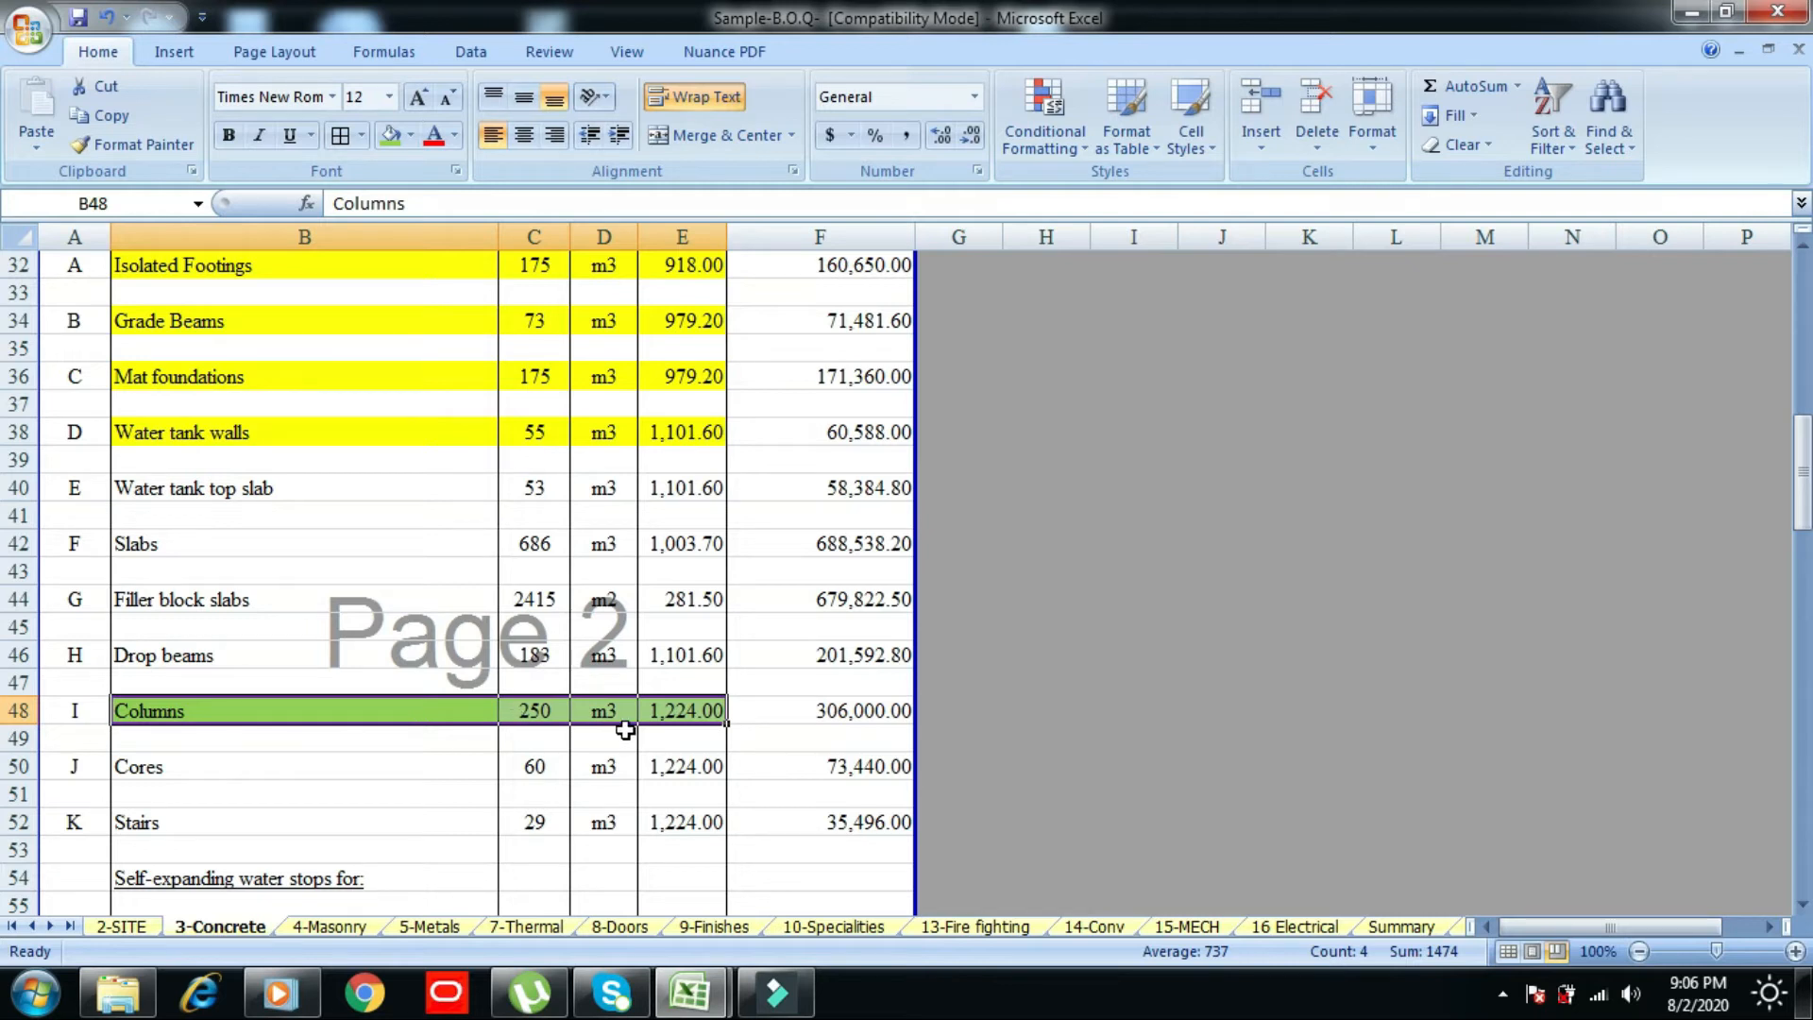
left_click(692, 991)
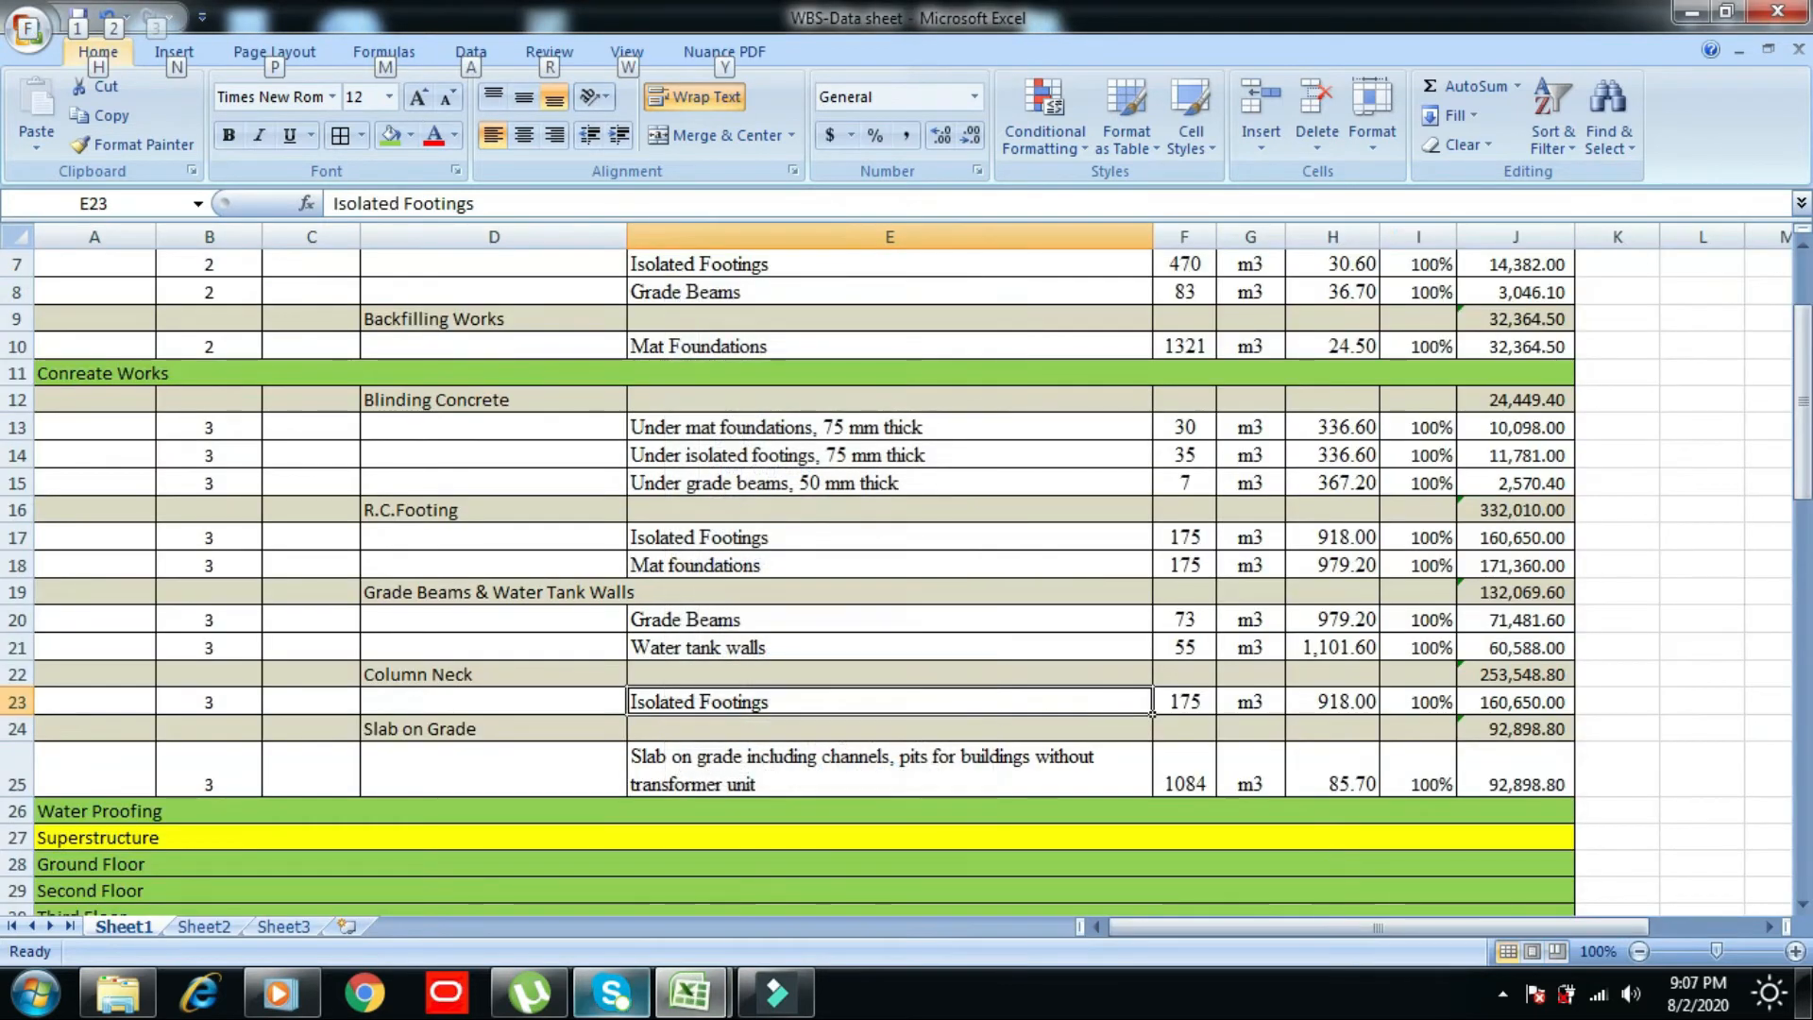
- Paste the Columns item over Isolated Footings at E23, and duplicate the Columns row (A23:J23) directly below, shifting cells down
key("ctrl+v")
key("alt")
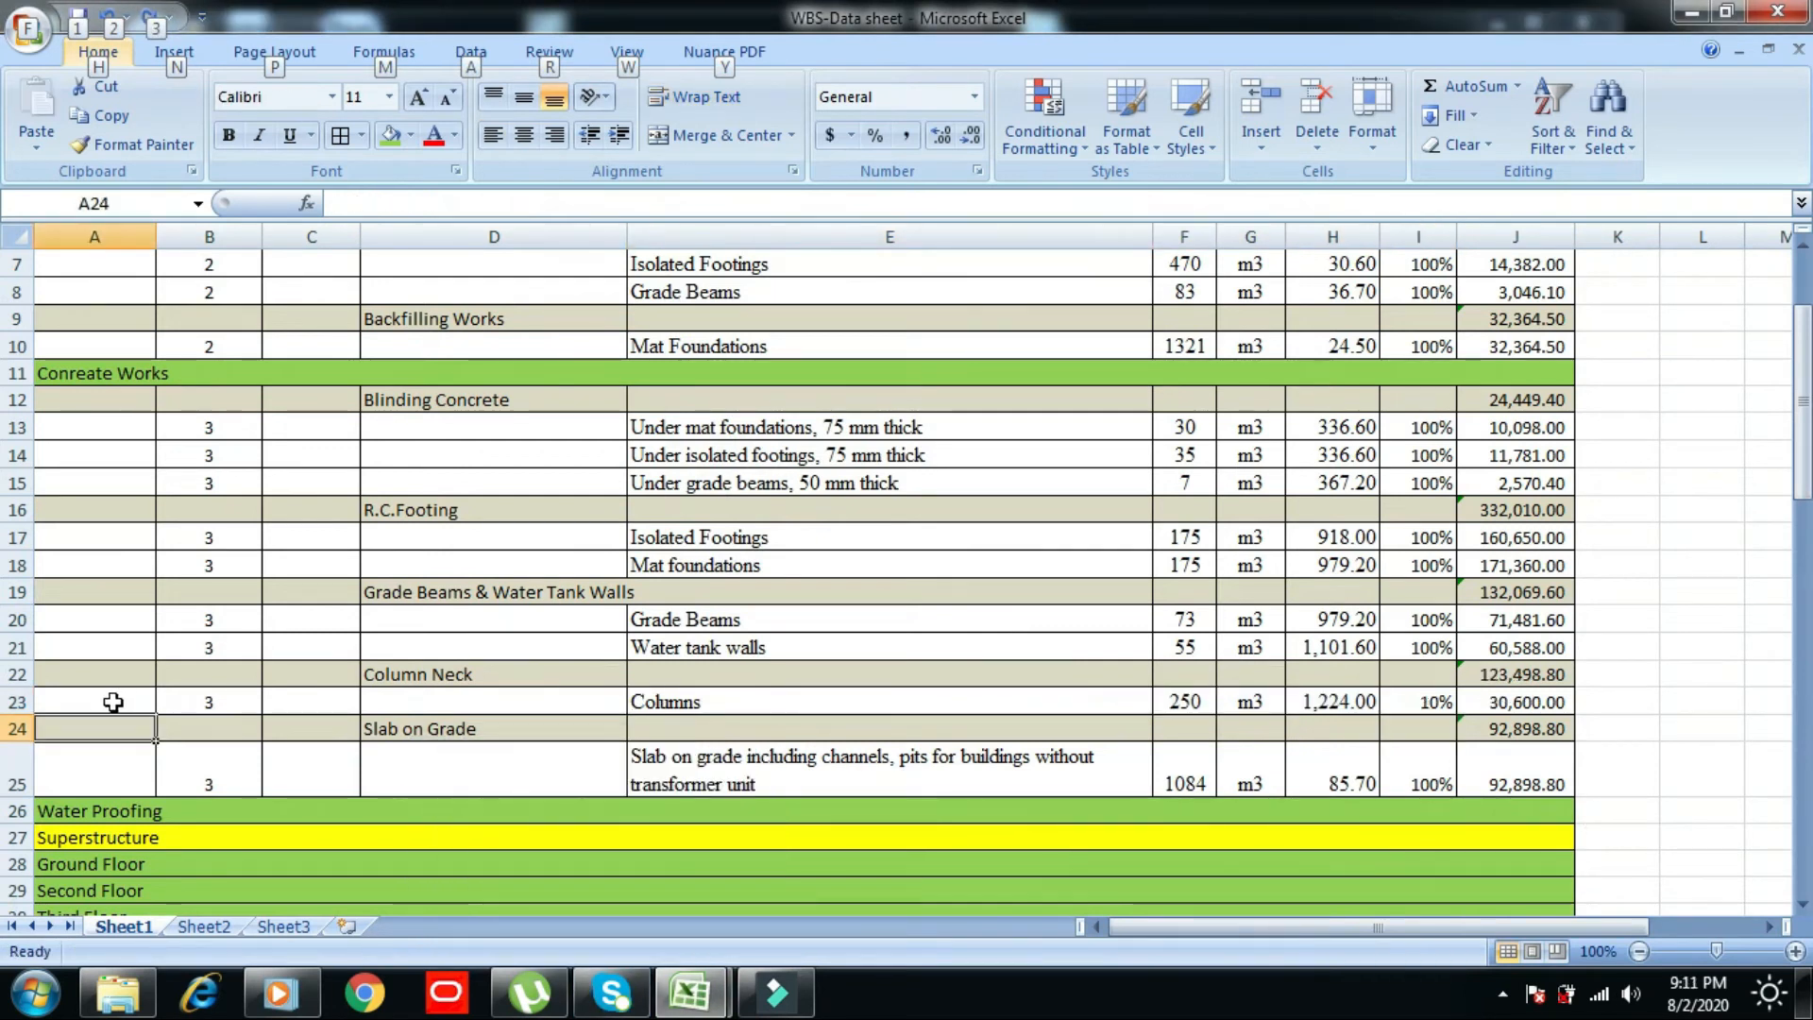
left_click_drag(118, 701, 1510, 701)
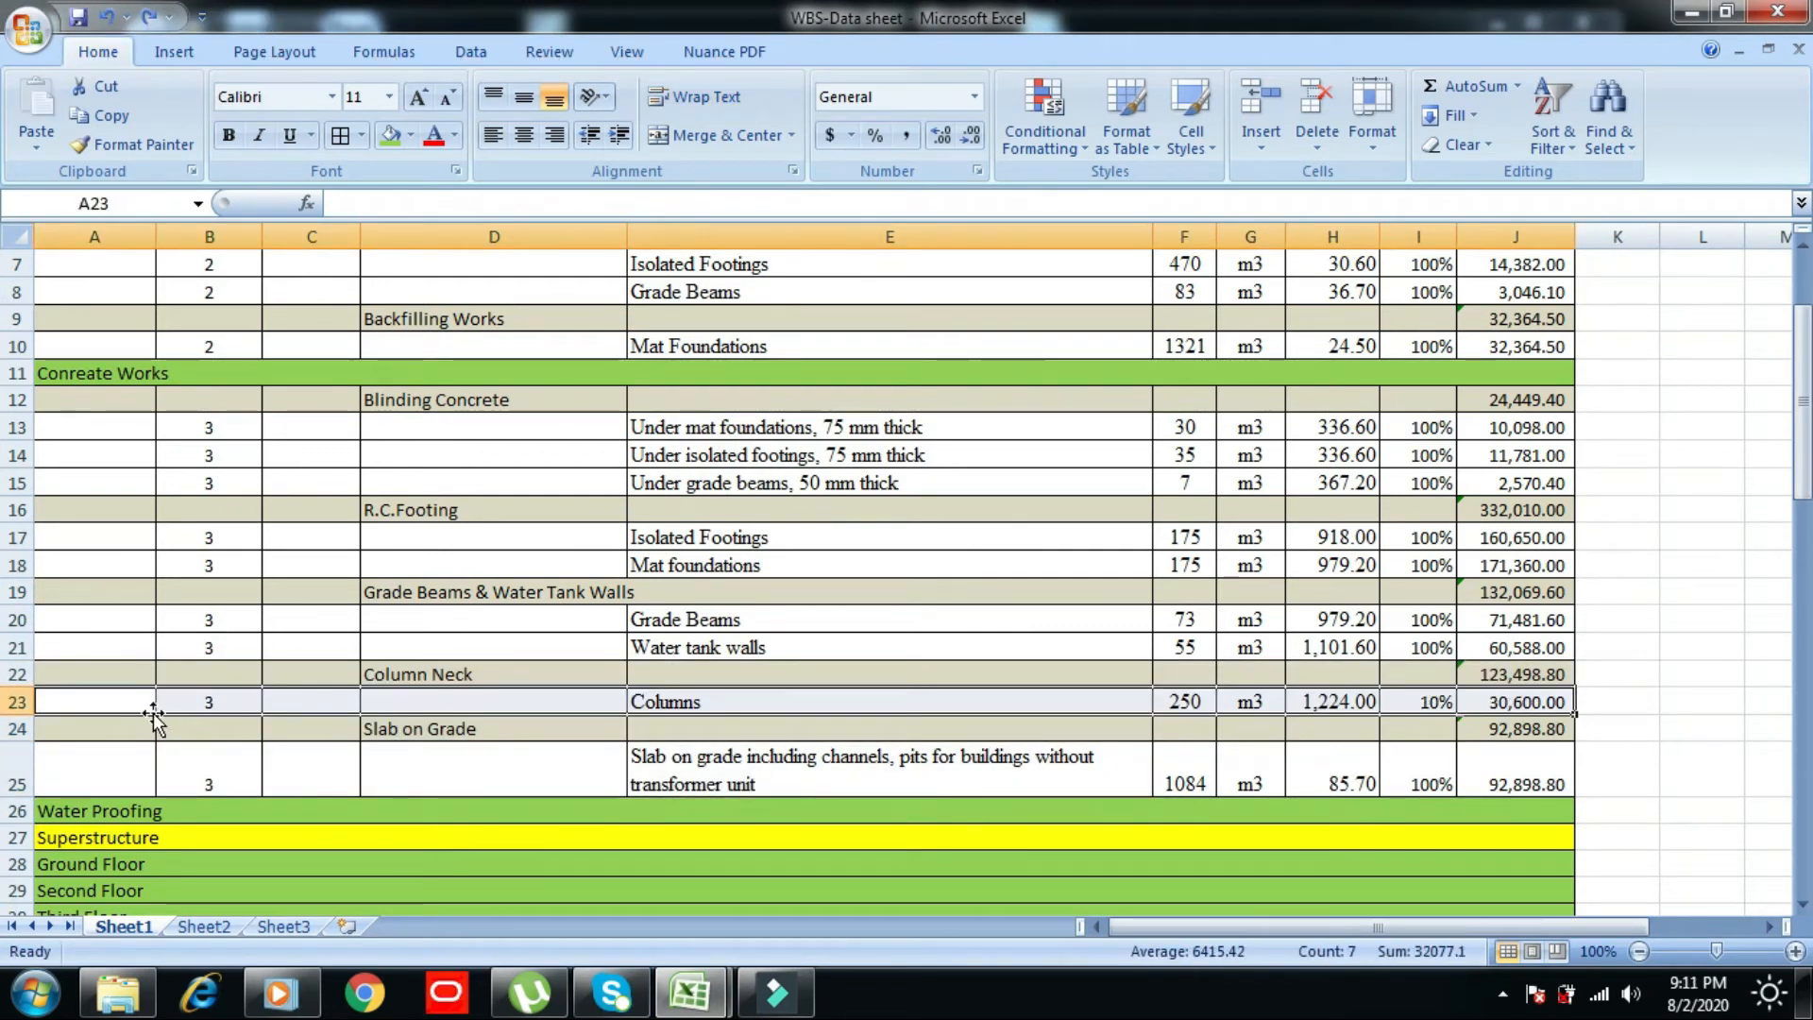
right_click(117, 703)
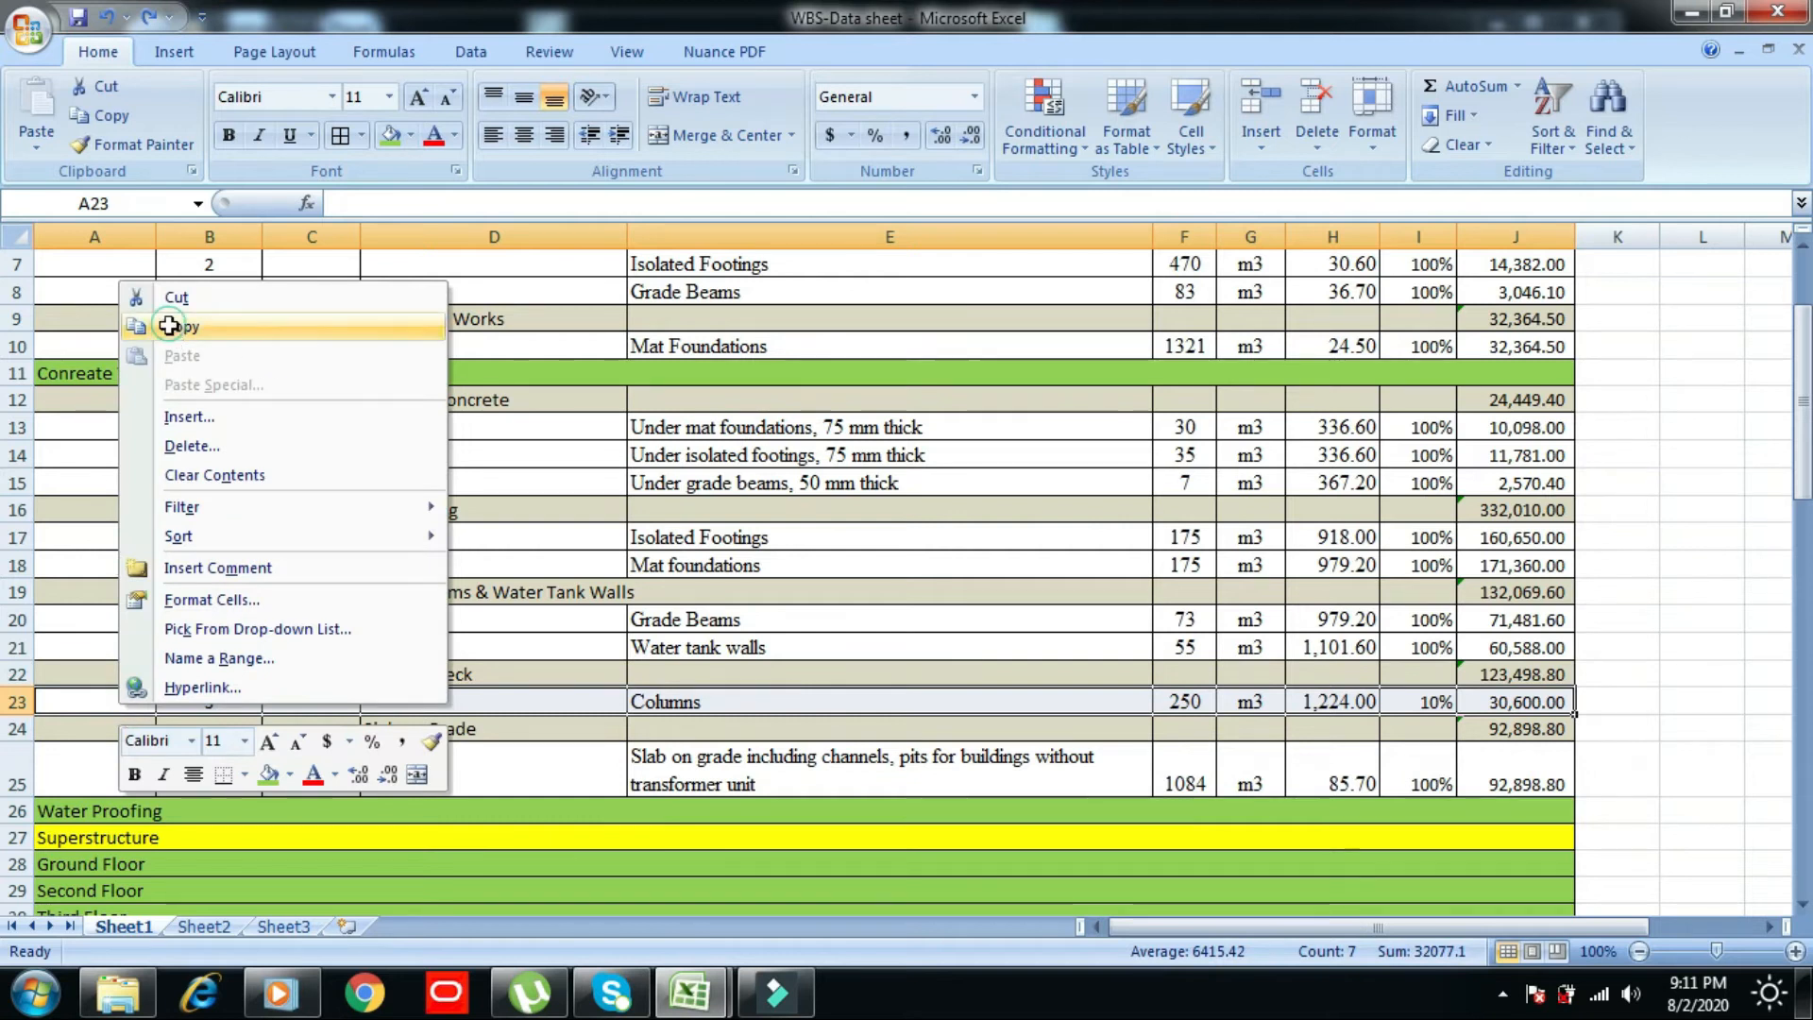
left_click(172, 328)
right_click(89, 710)
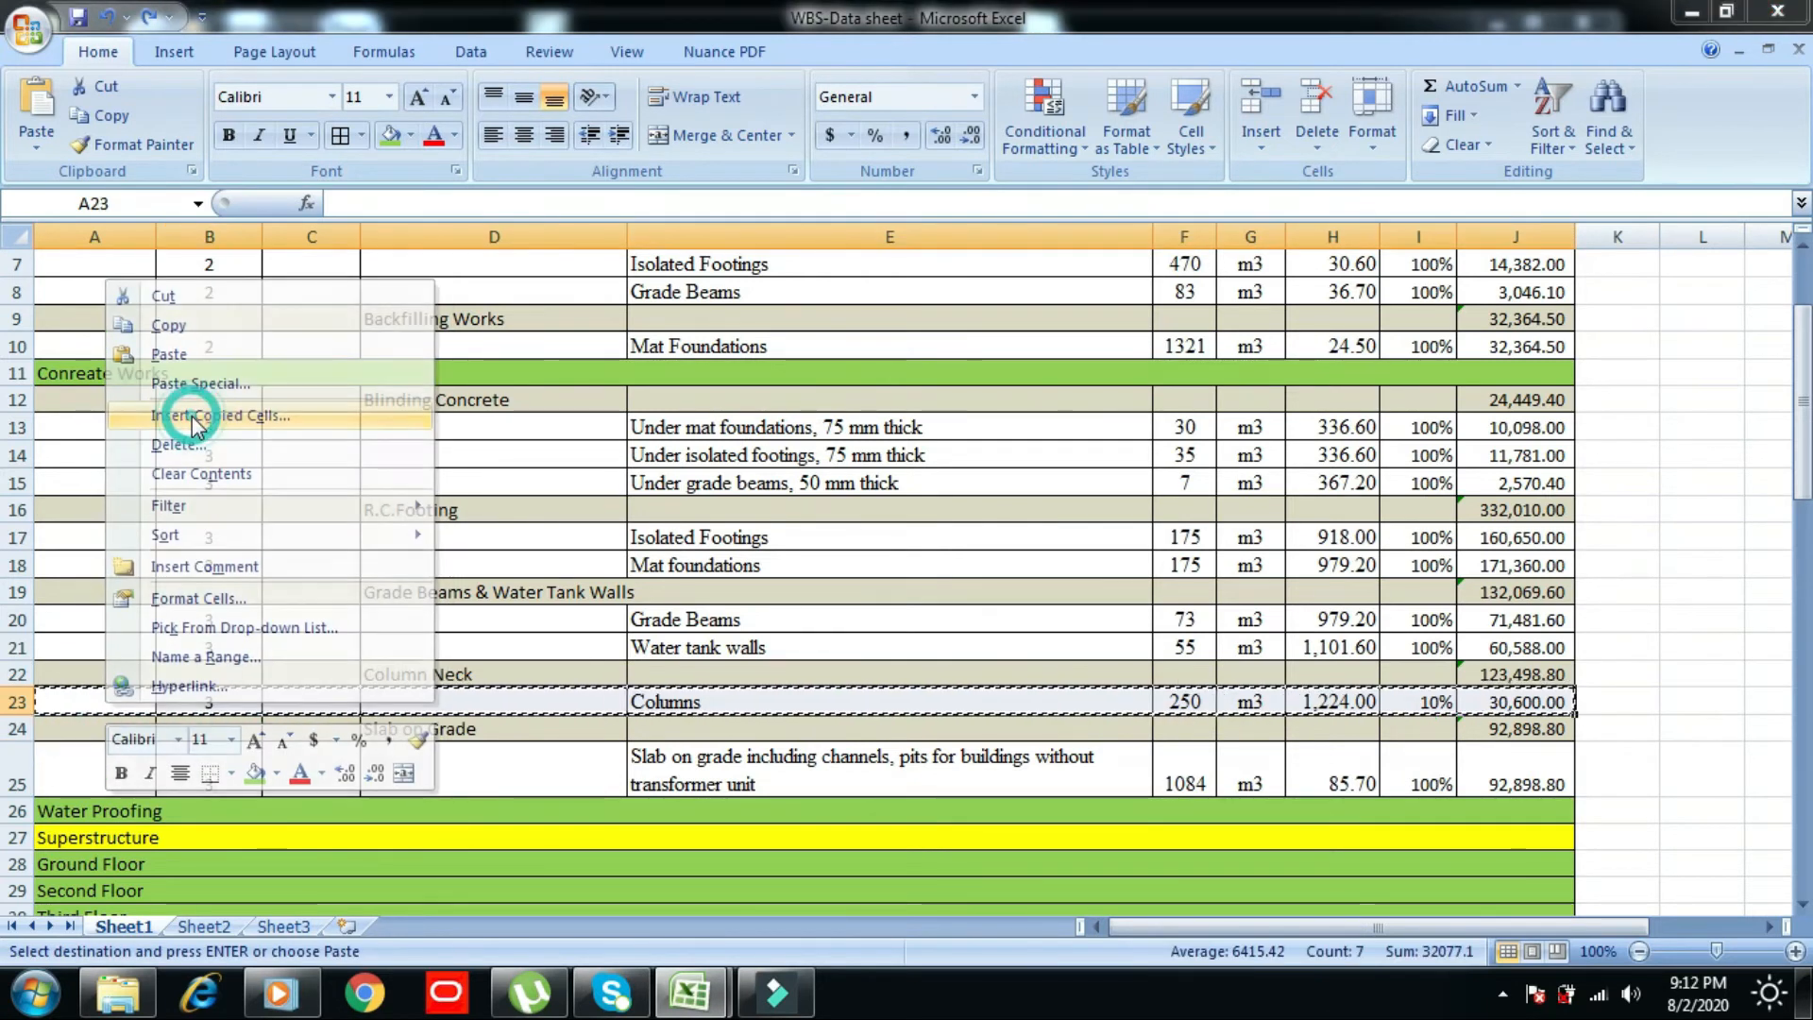
left_click(182, 404)
left_click(112, 416)
left_click(136, 461)
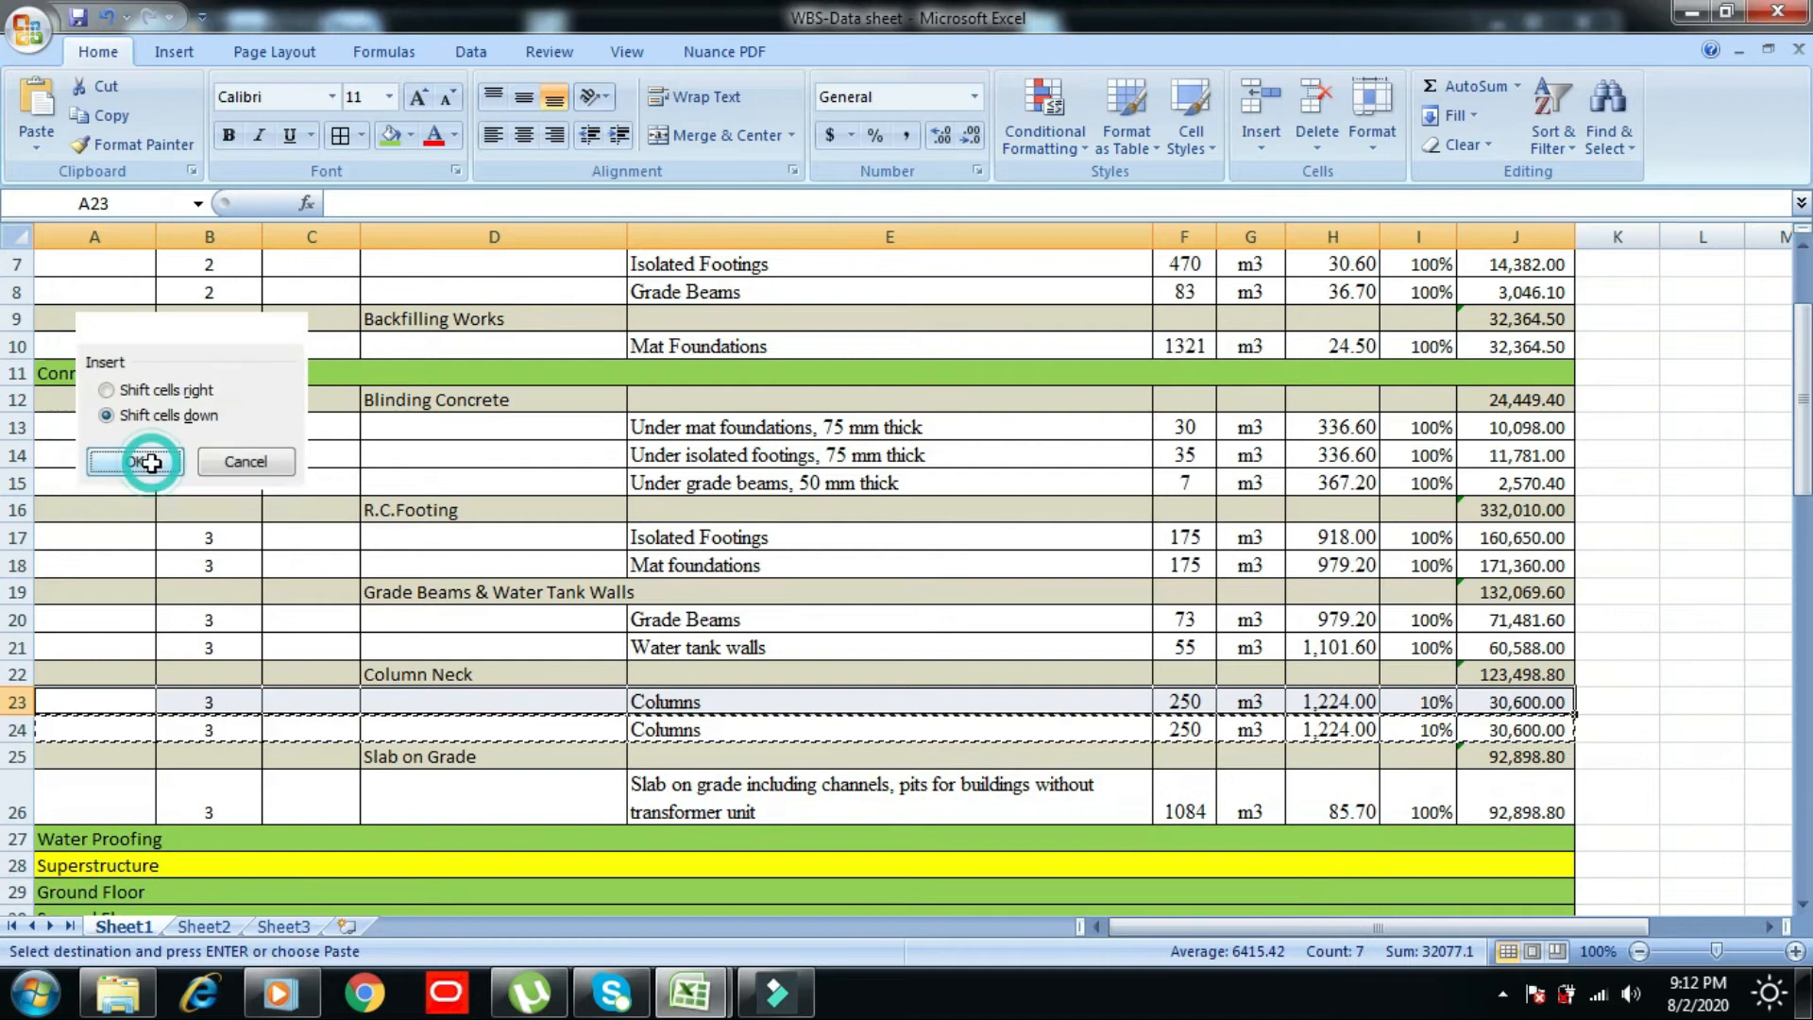
- Copy the Cores item (B50:E50) from the Sample-B.O.Q workbook over the duplicated Columns entry at E24 in WBS-Data sheet
mouse_move(690, 991)
left_click(767, 893)
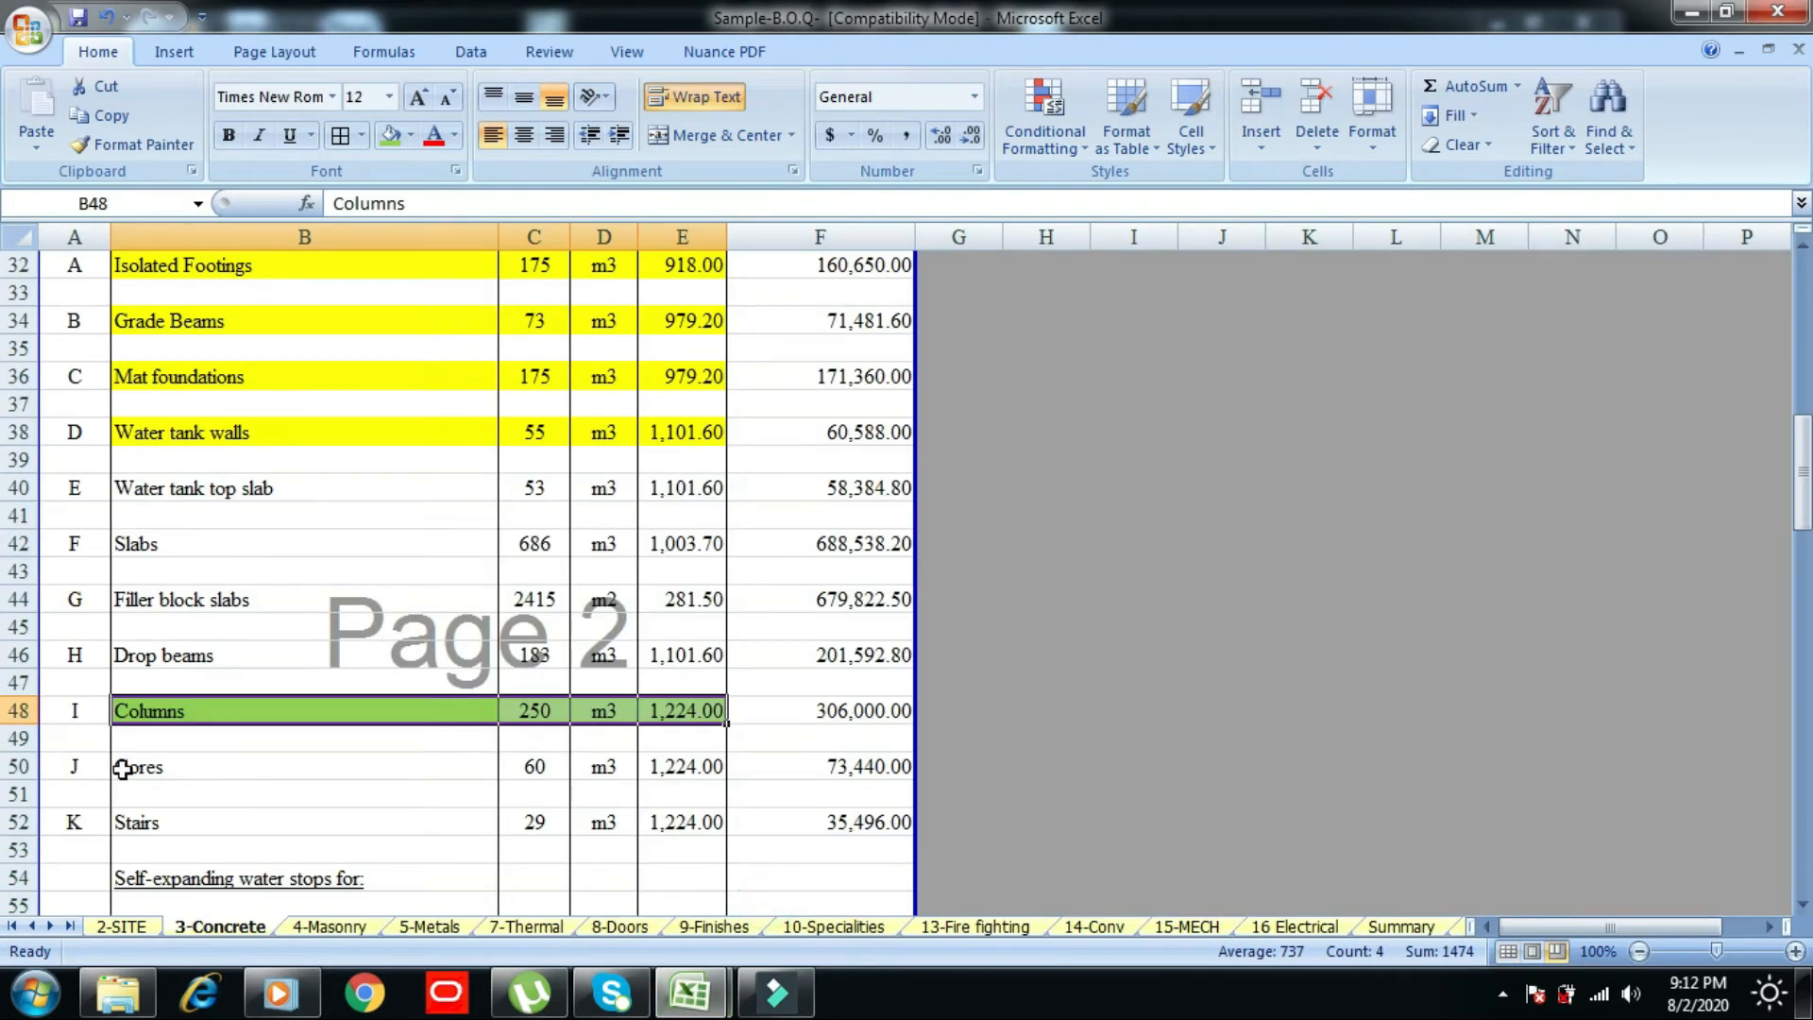
left_click_drag(126, 769, 684, 758)
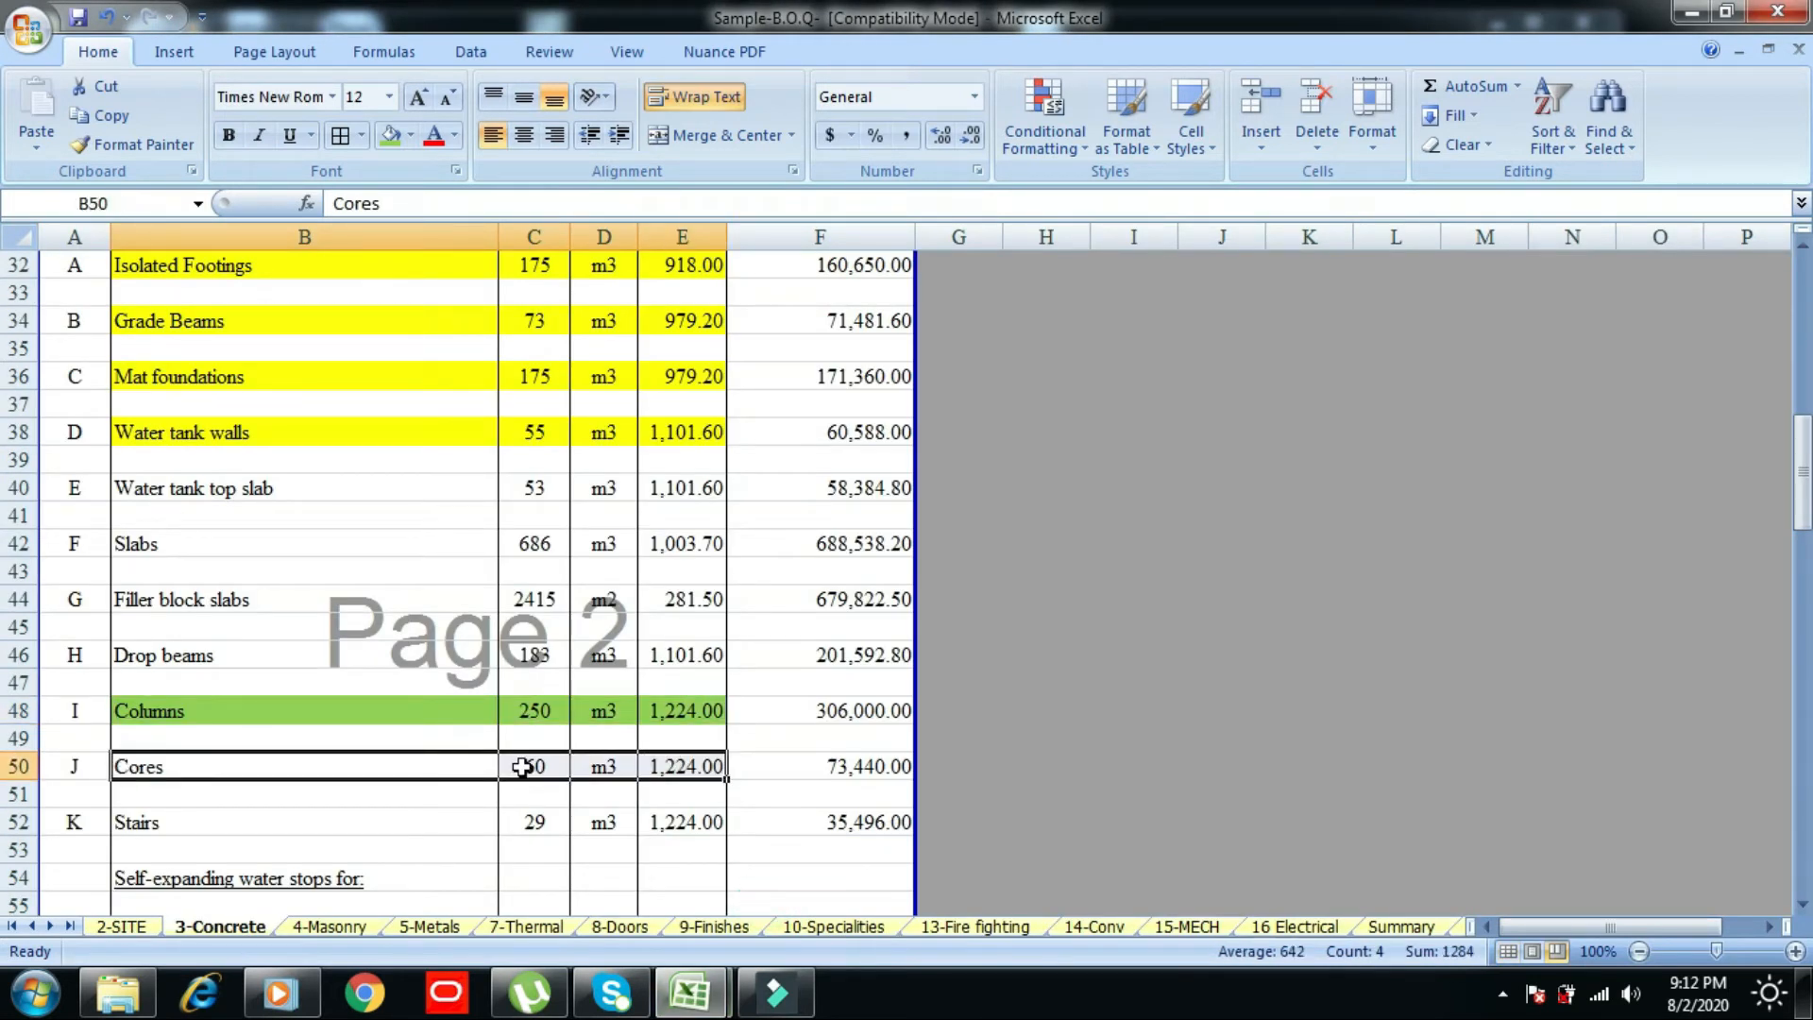
right_click(135, 768)
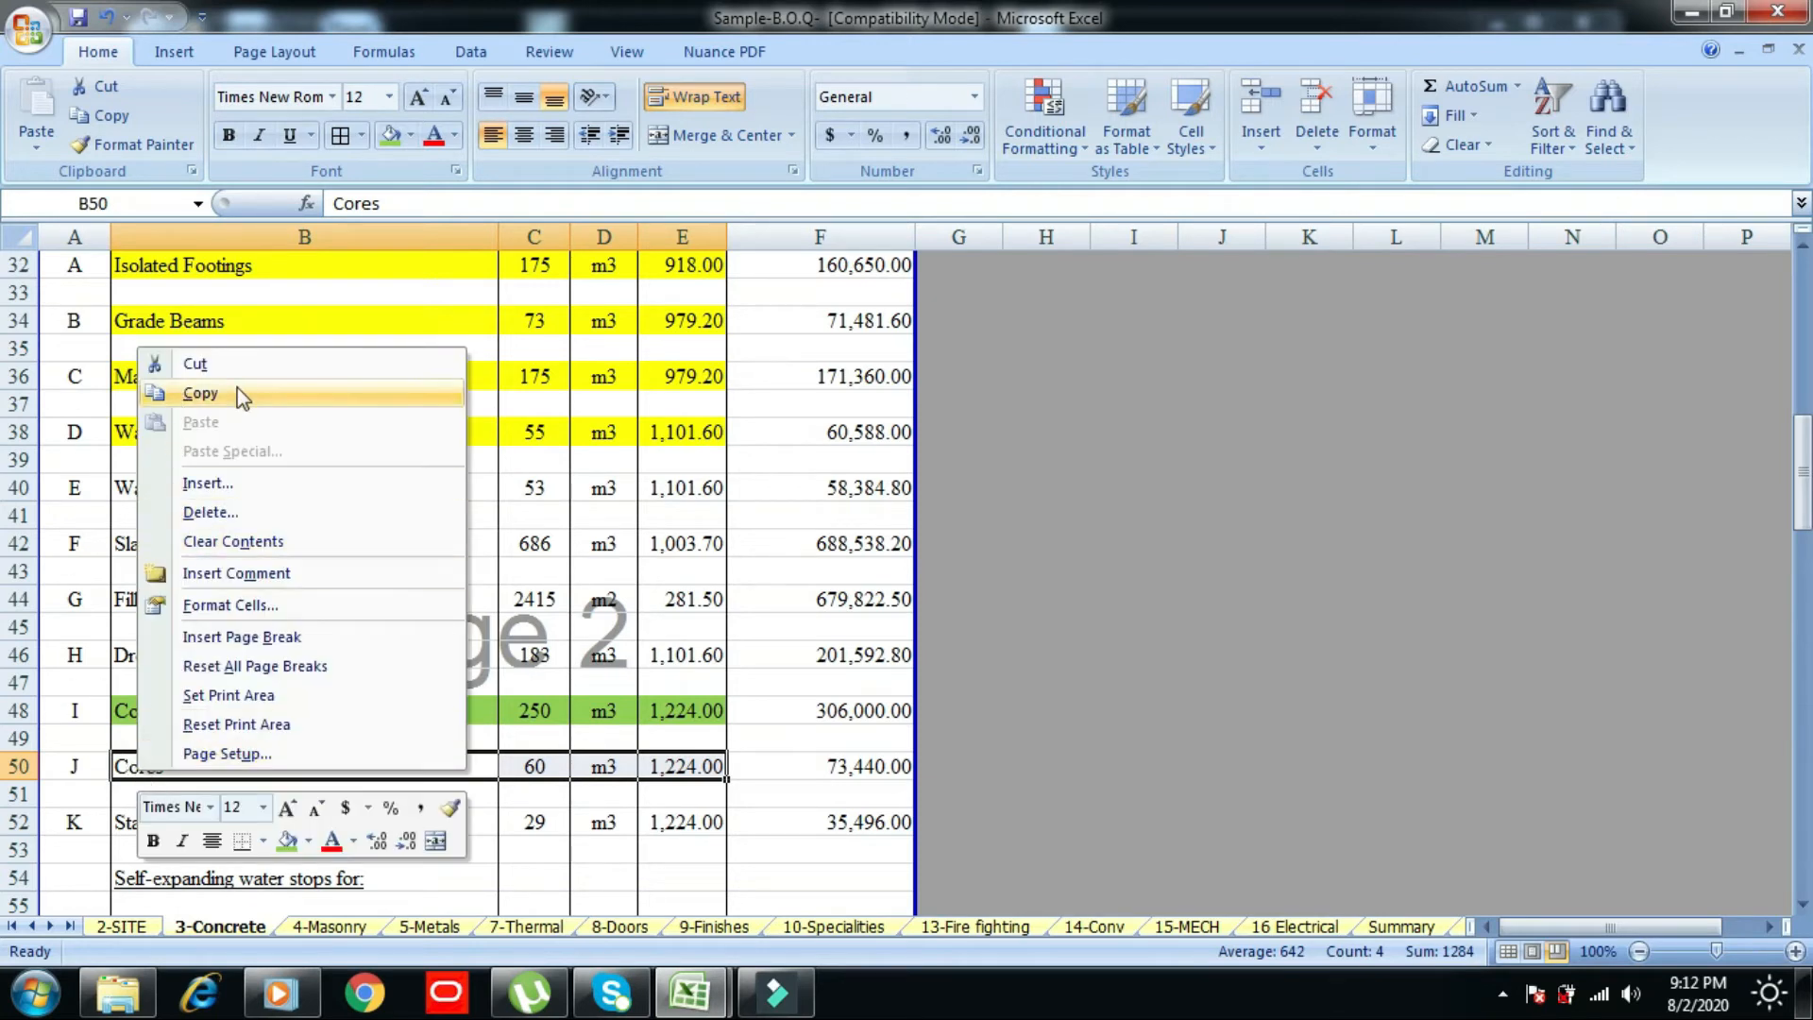
left_click(204, 395)
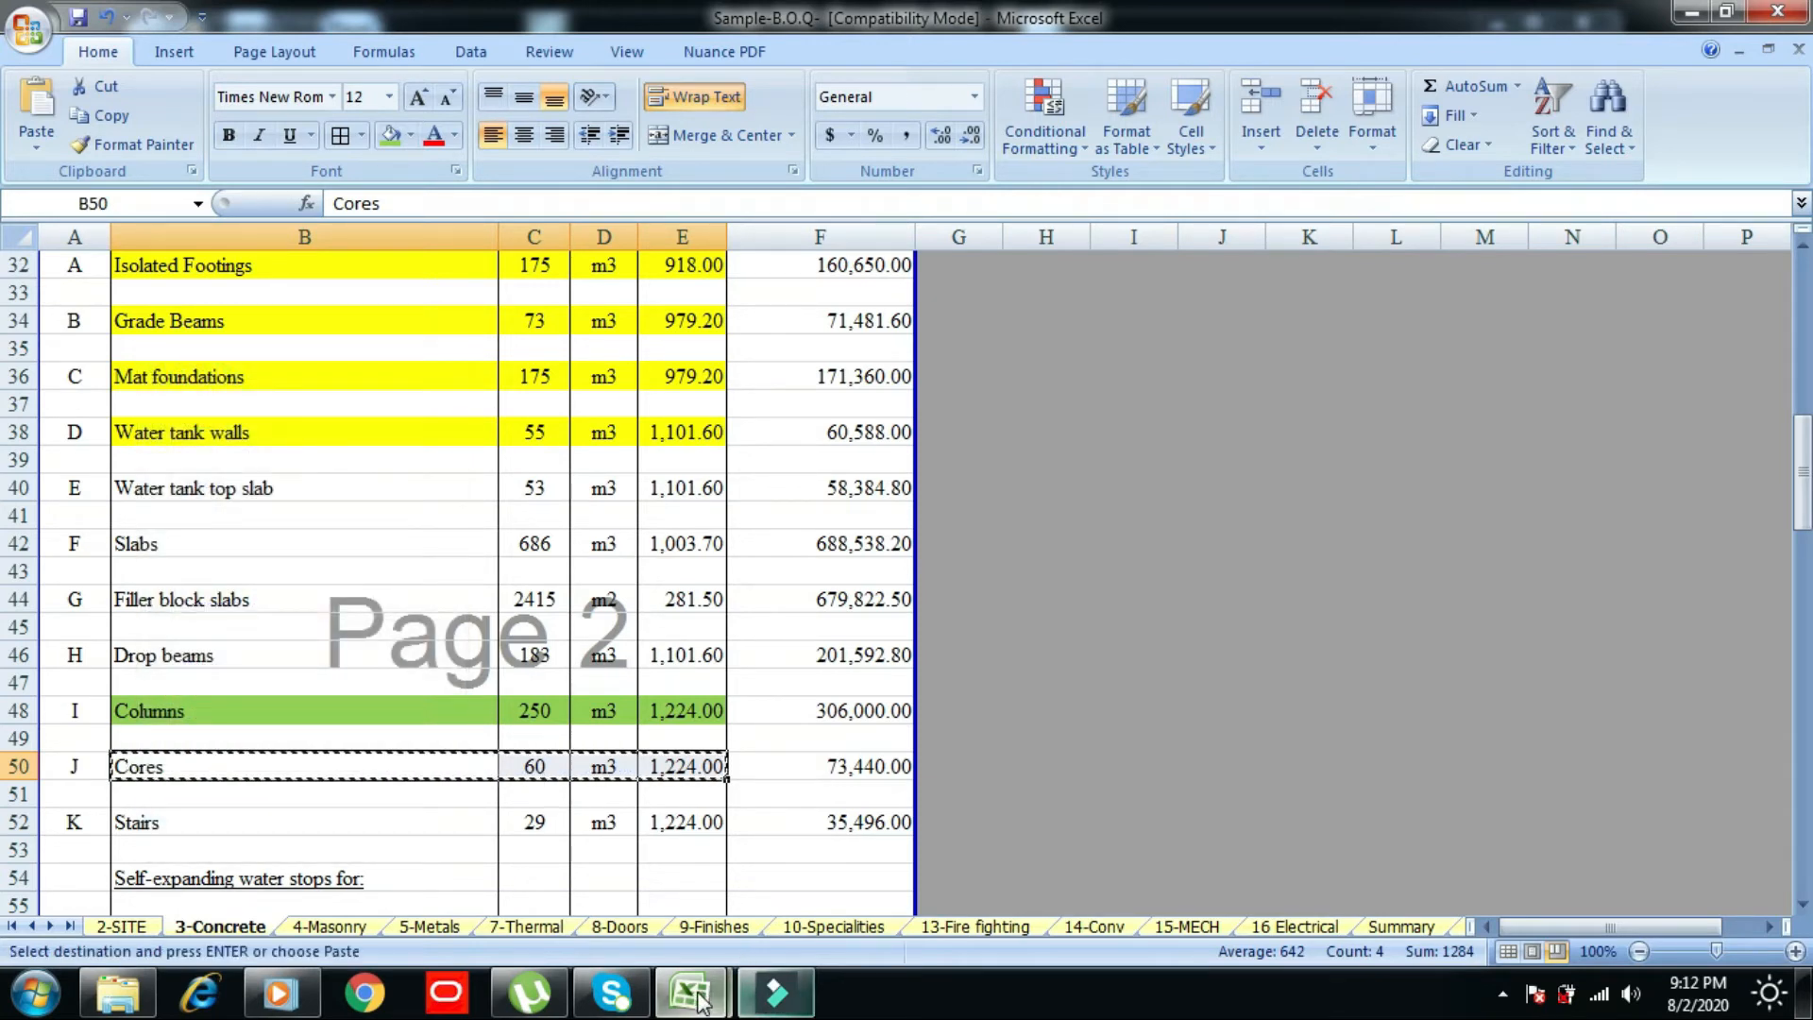
mouse_move(692, 992)
left_click(595, 887)
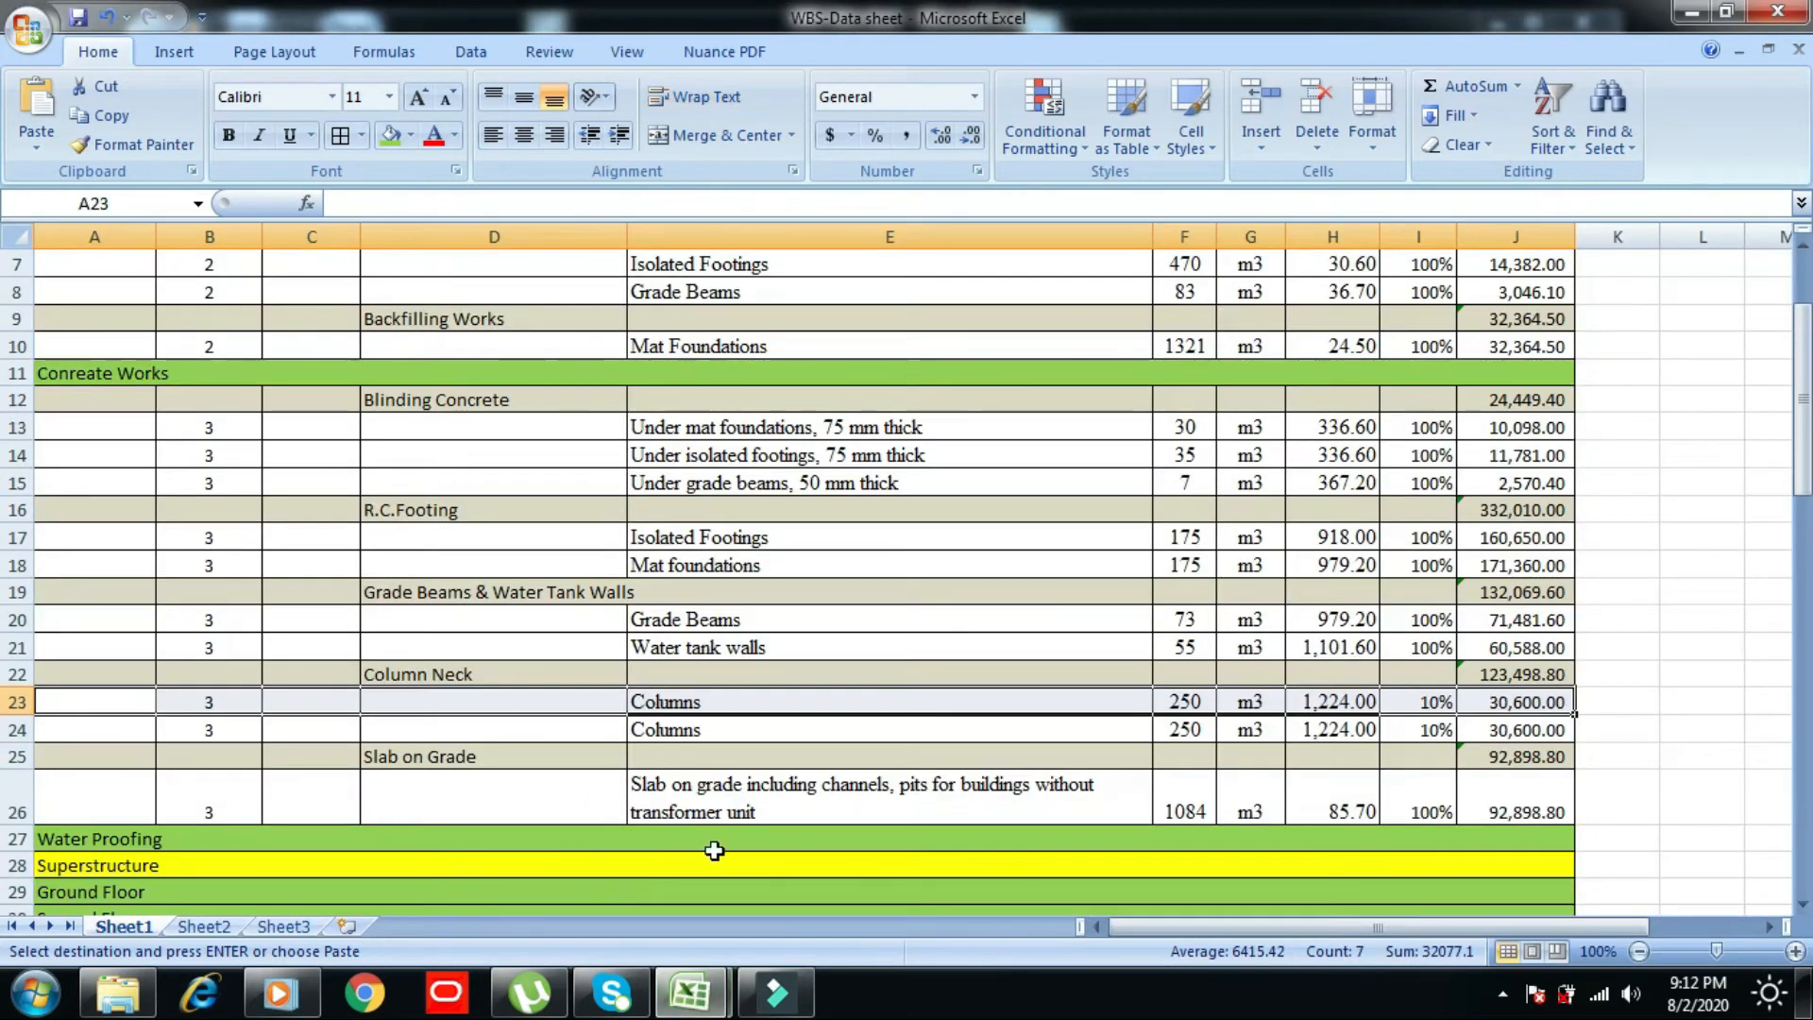
left_click(670, 732)
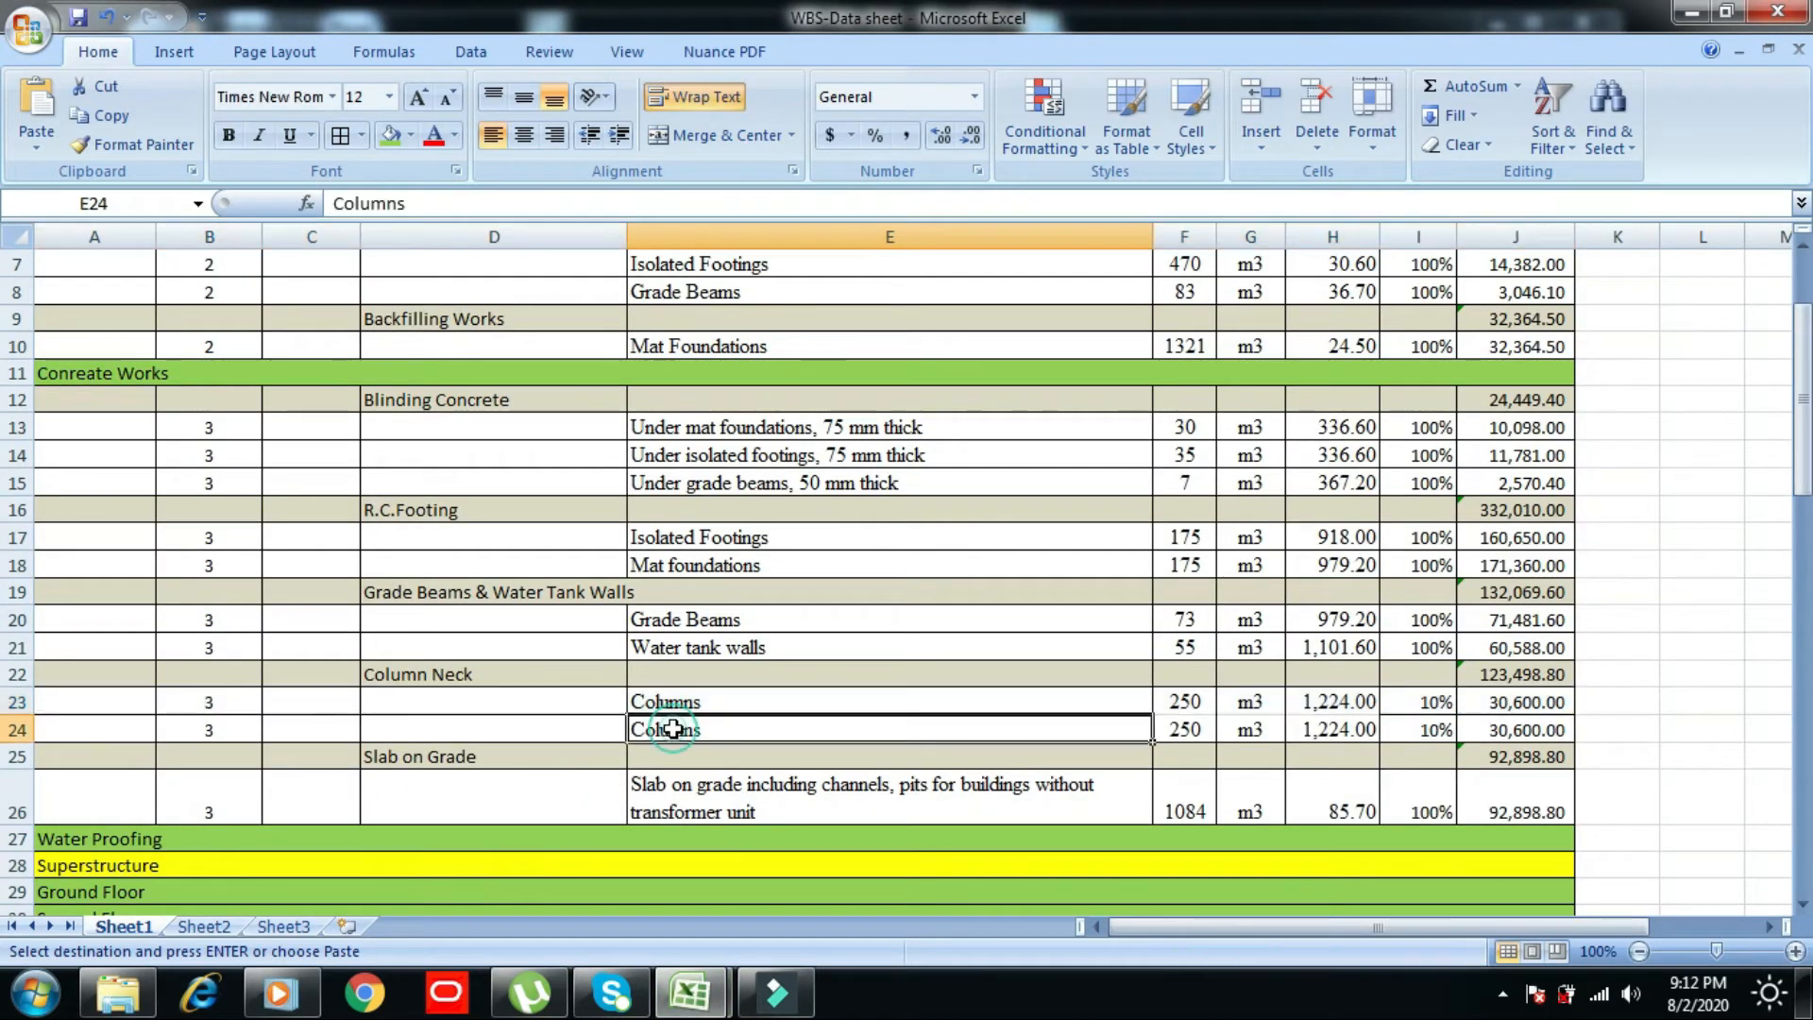
right_click(675, 736)
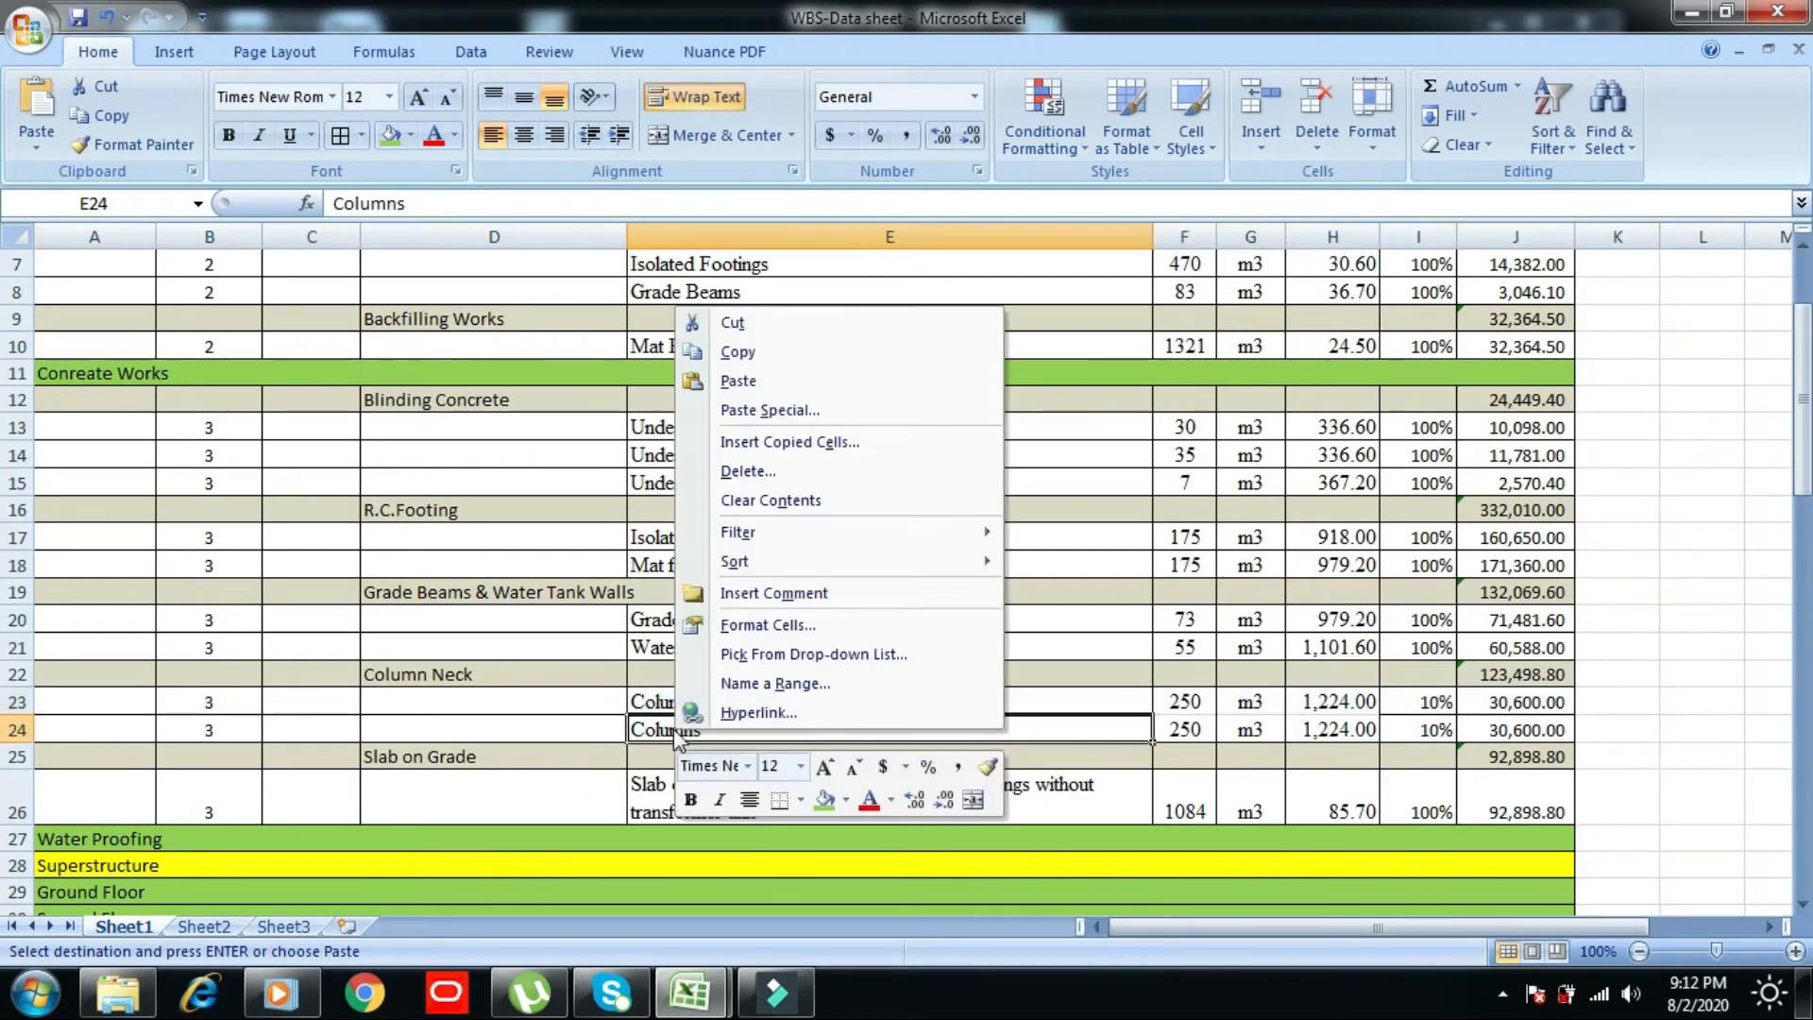
left_click(761, 413)
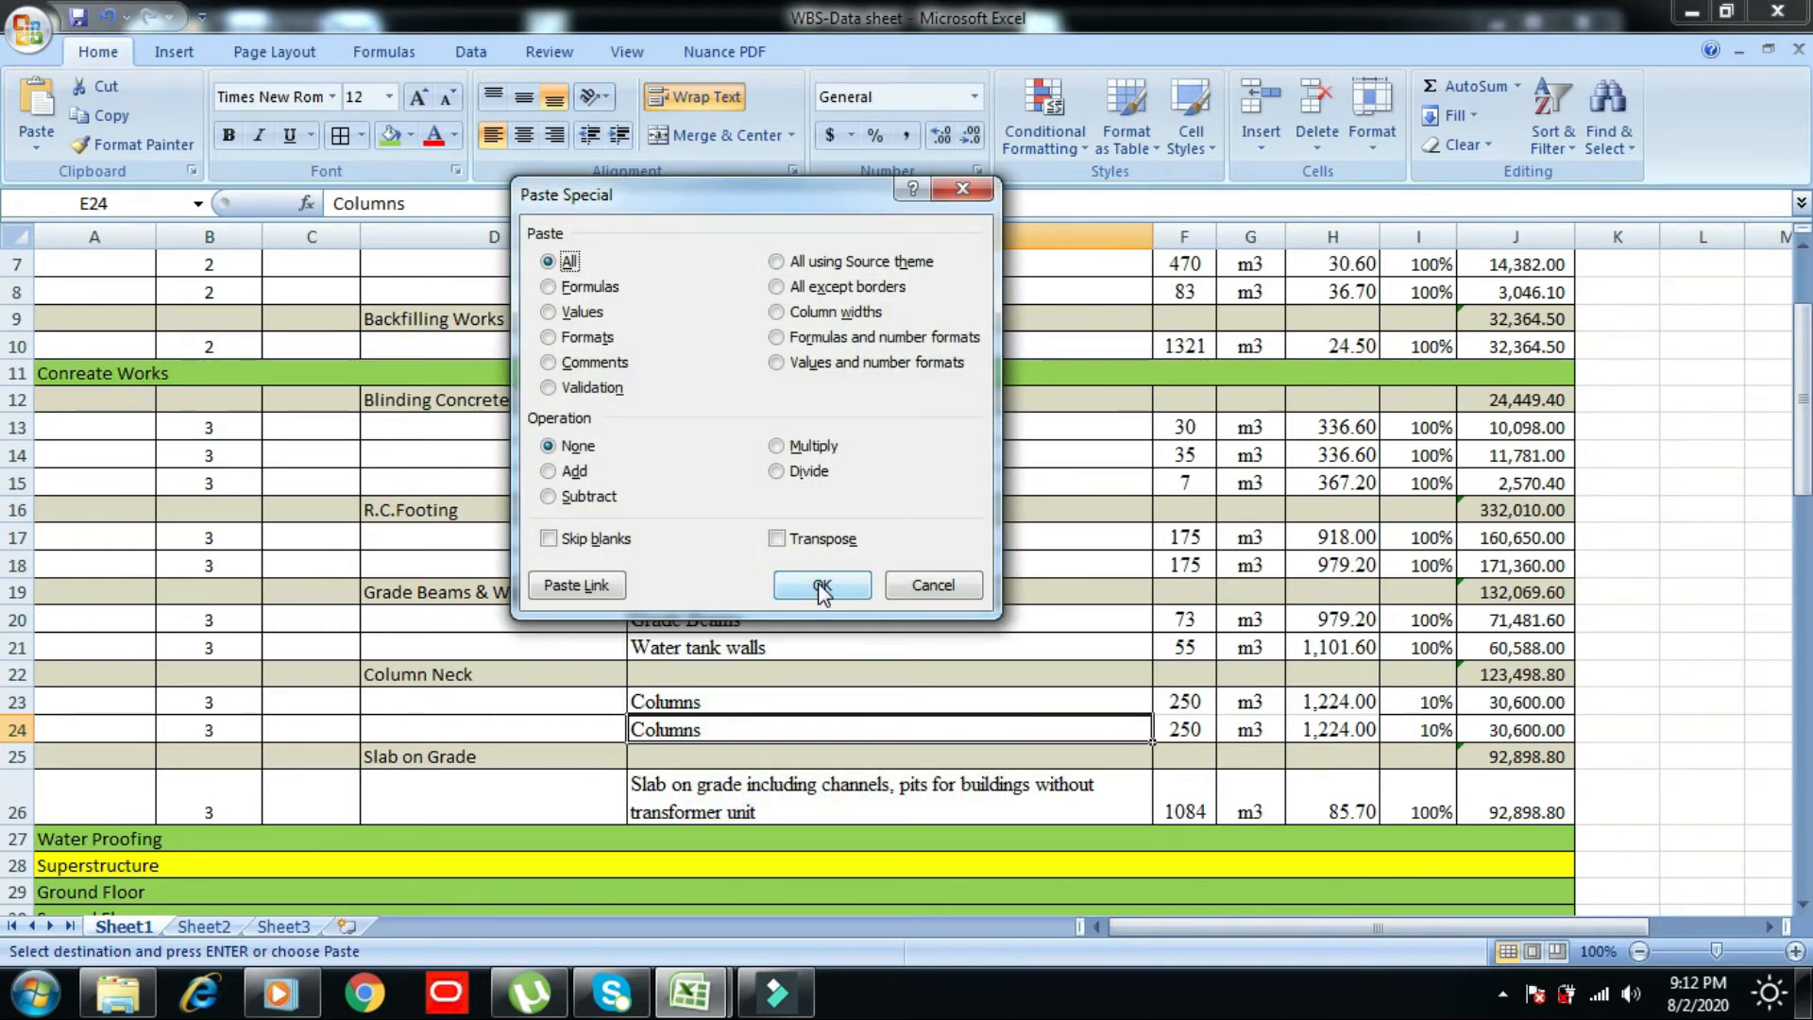
left_click(821, 586)
key("Return")
- Fill the Cores item (B50:E50) light green in the Sample-B.O.Q workbook, and return to WBS-Data sheet
key("alt+Tab")
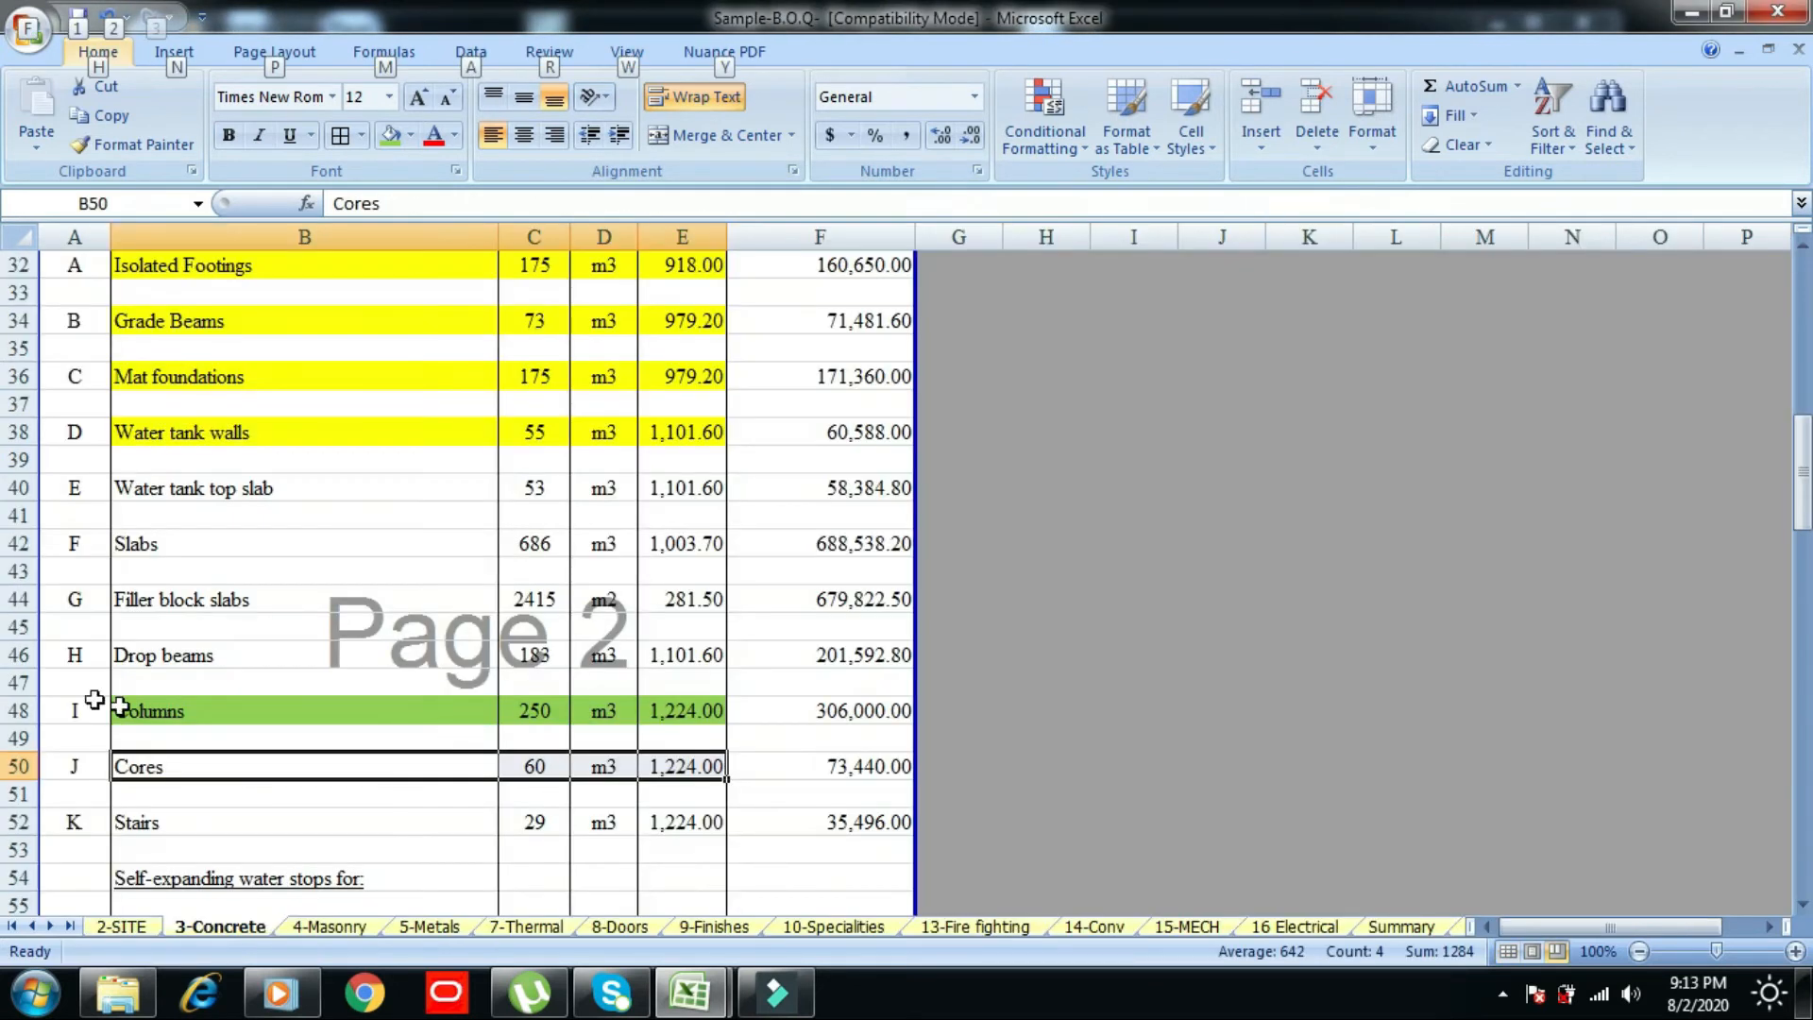
left_click(389, 137)
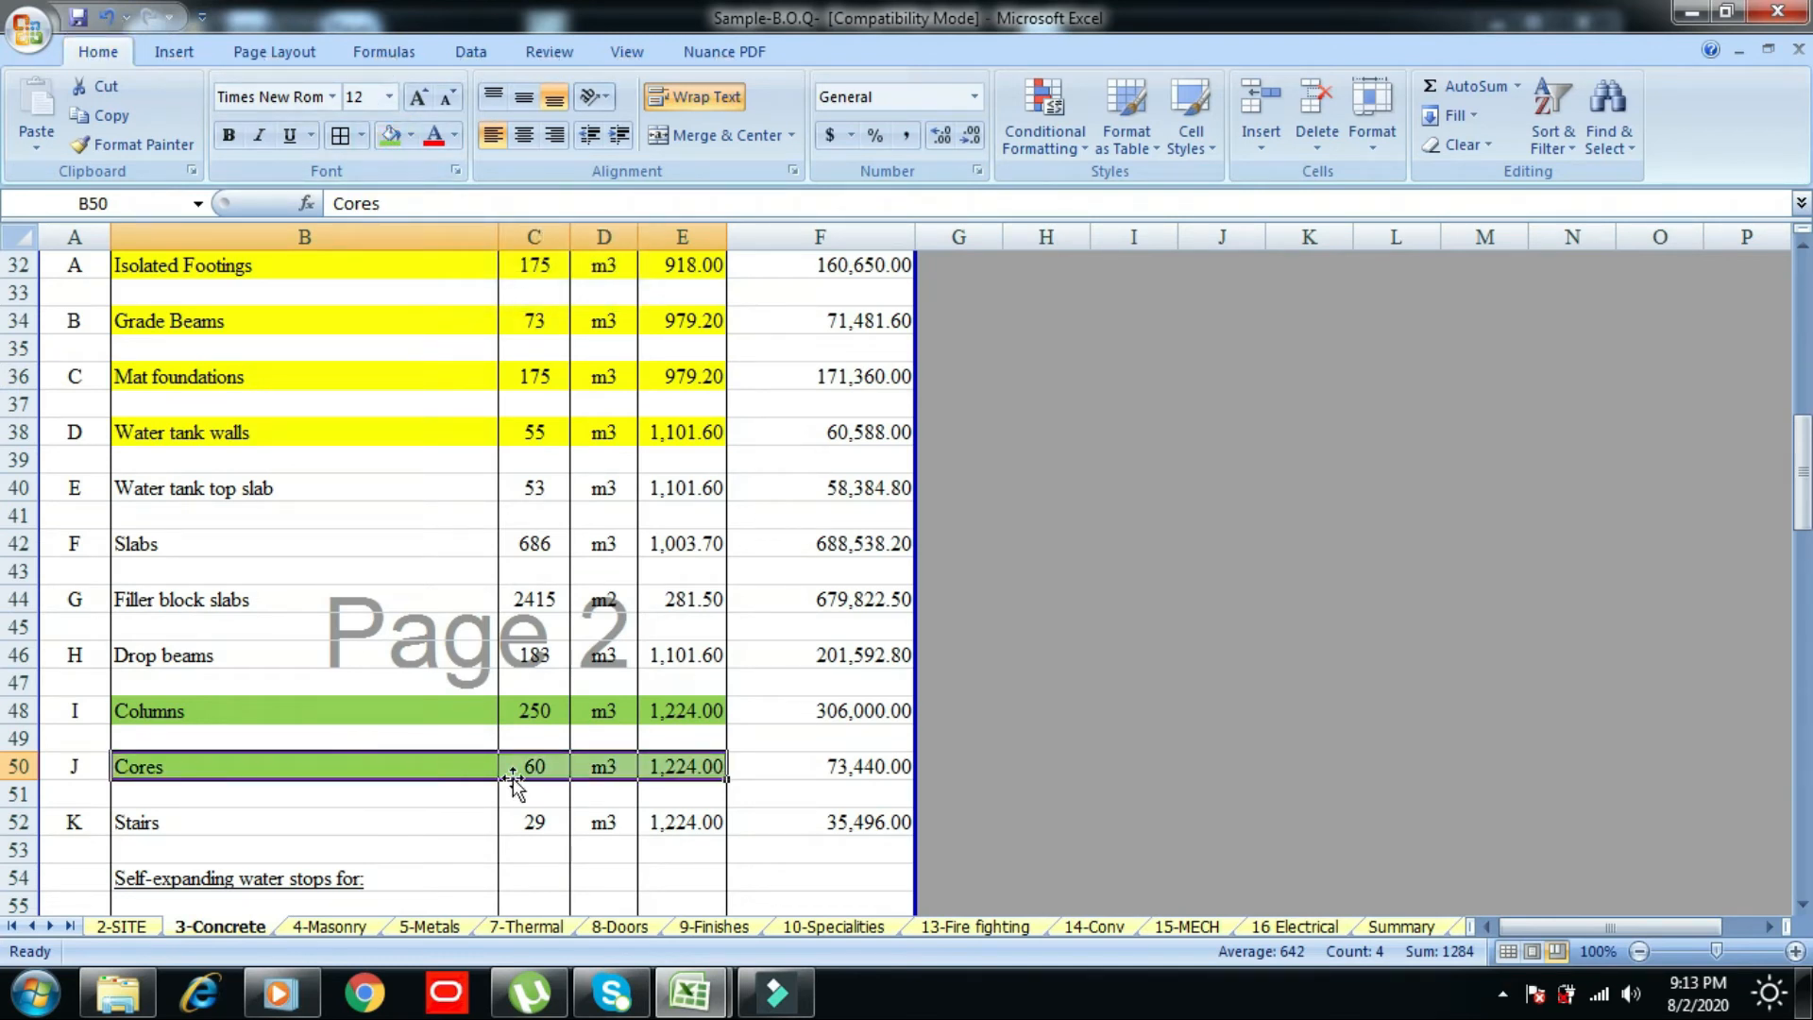
key("alt")
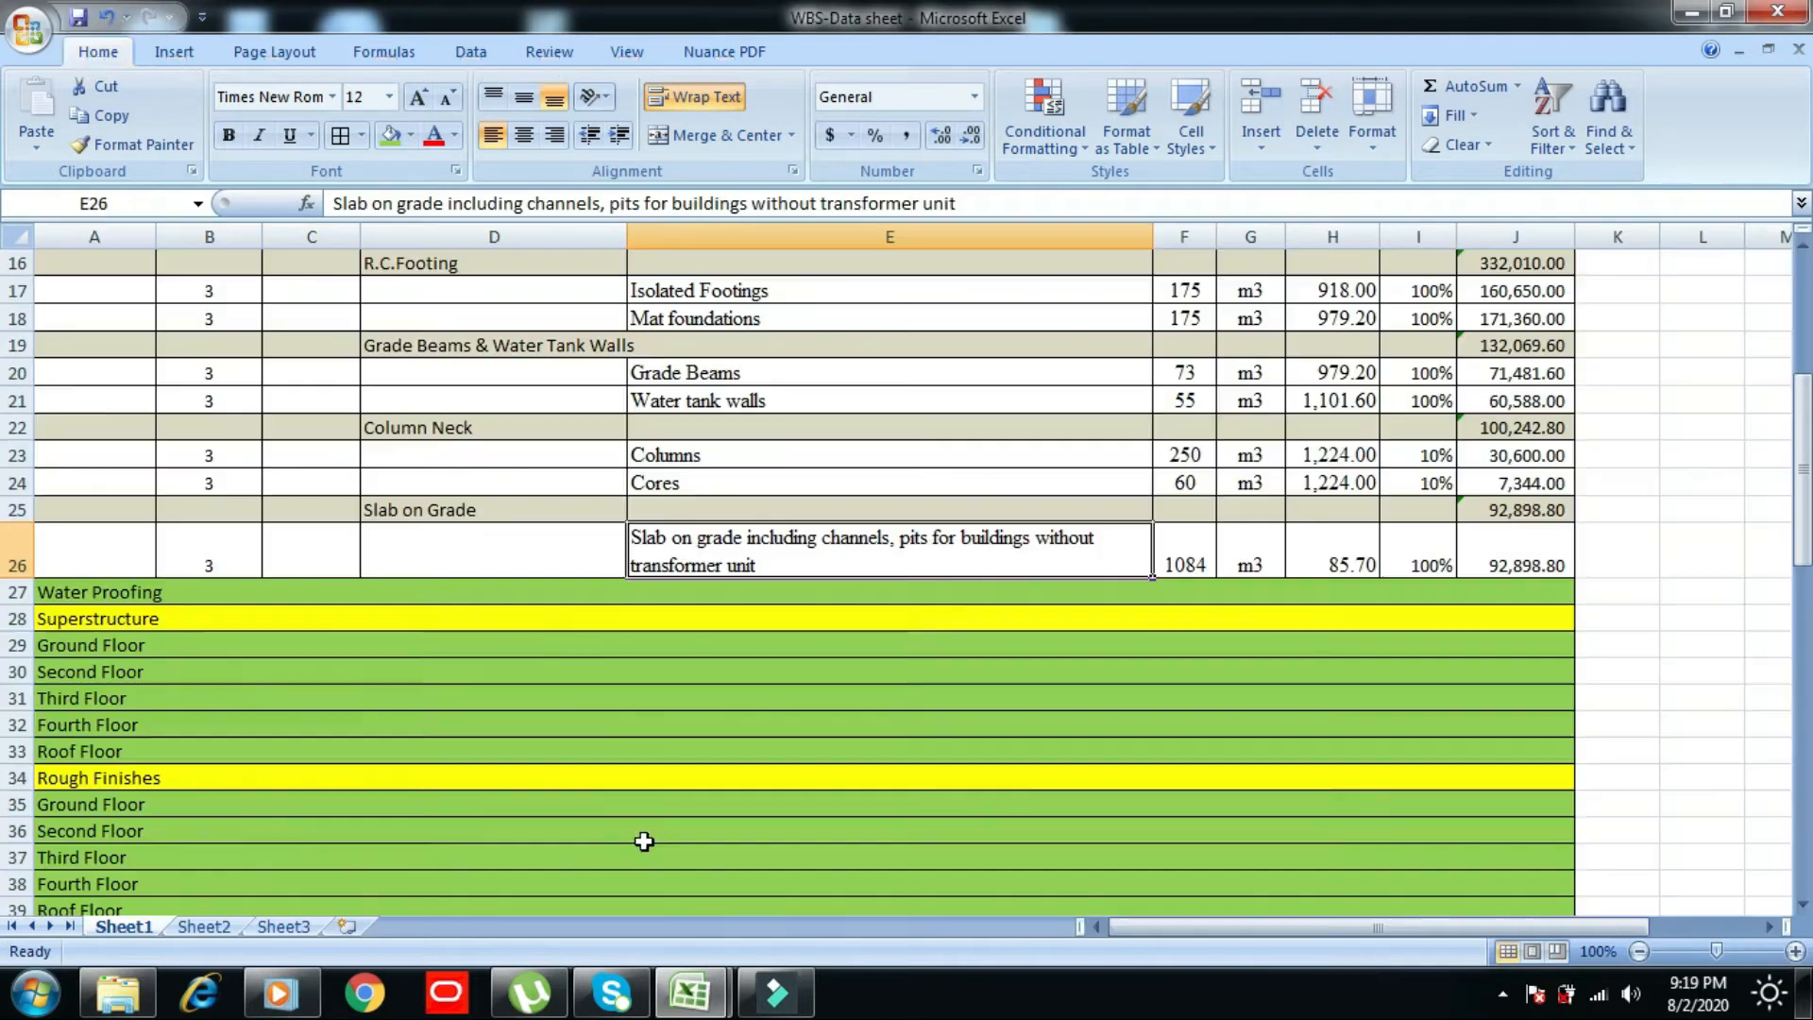
key("alt+Tab")
- Duplicate the Column Neck group (A22:J24) under the Superstructure's Ground Floor at A30, shifting cells down
left_click_drag(66, 430, 1511, 482)
right_click(136, 434)
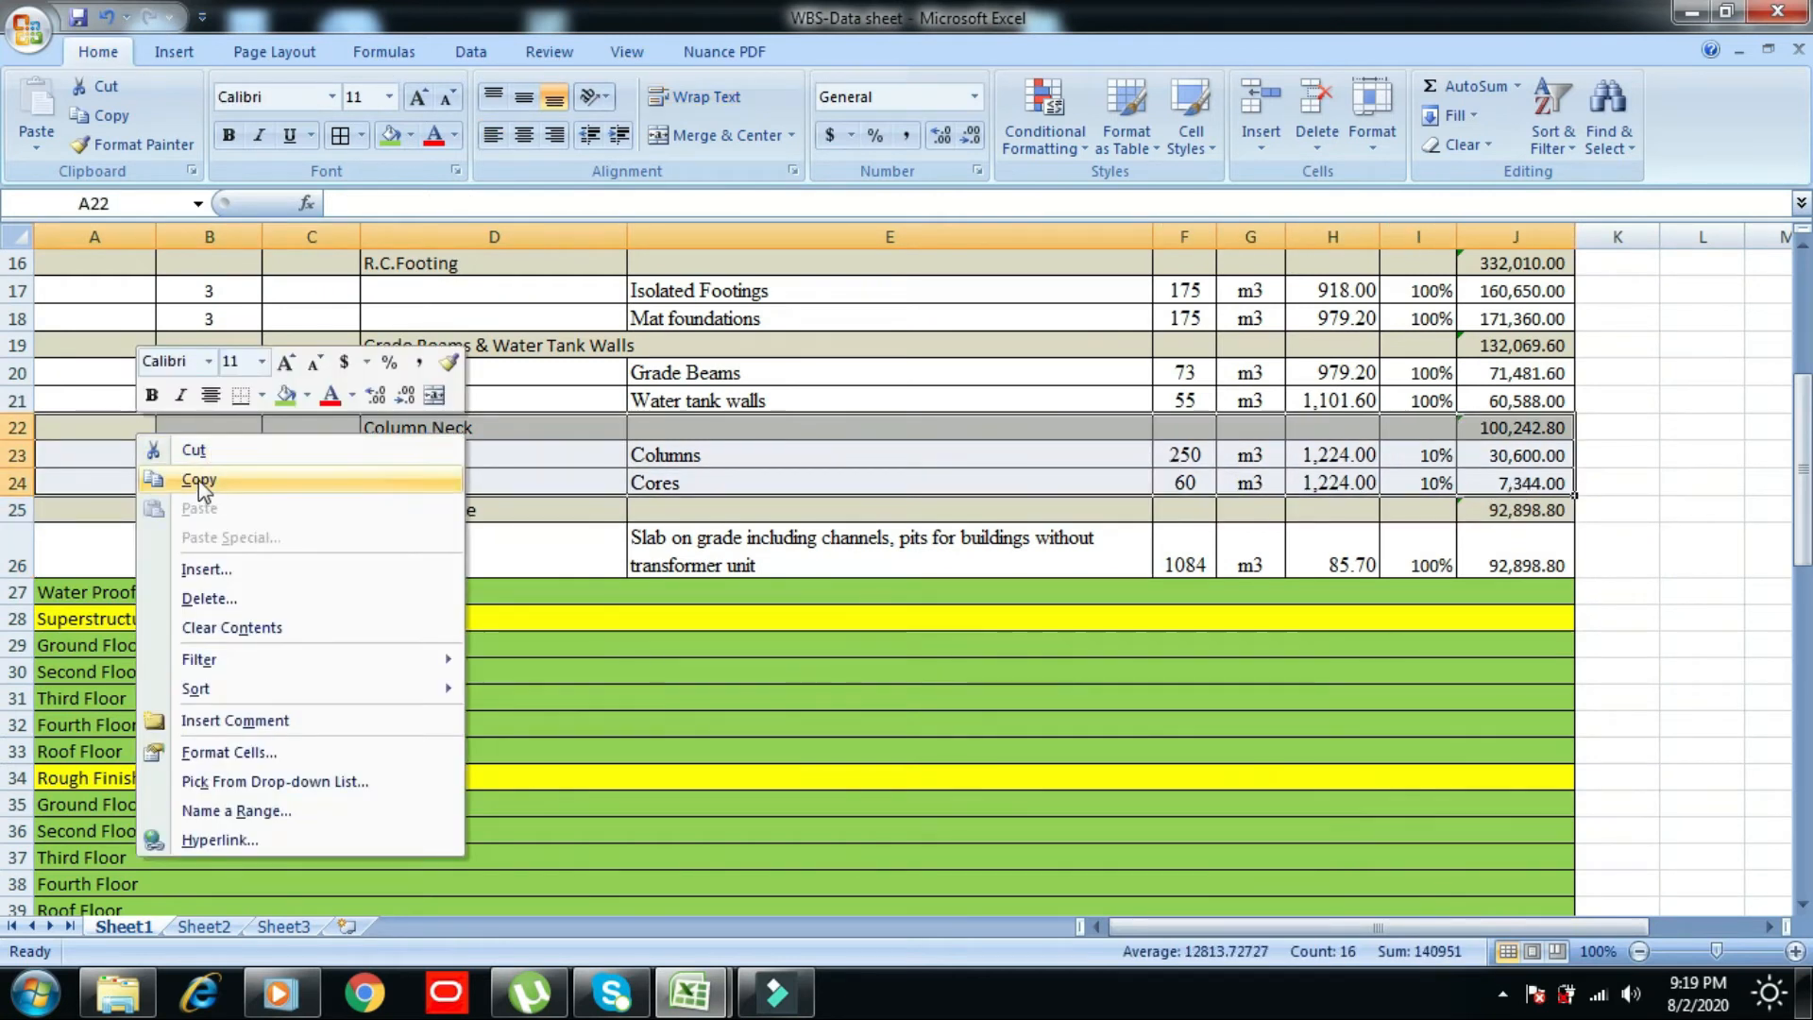
left_click(198, 480)
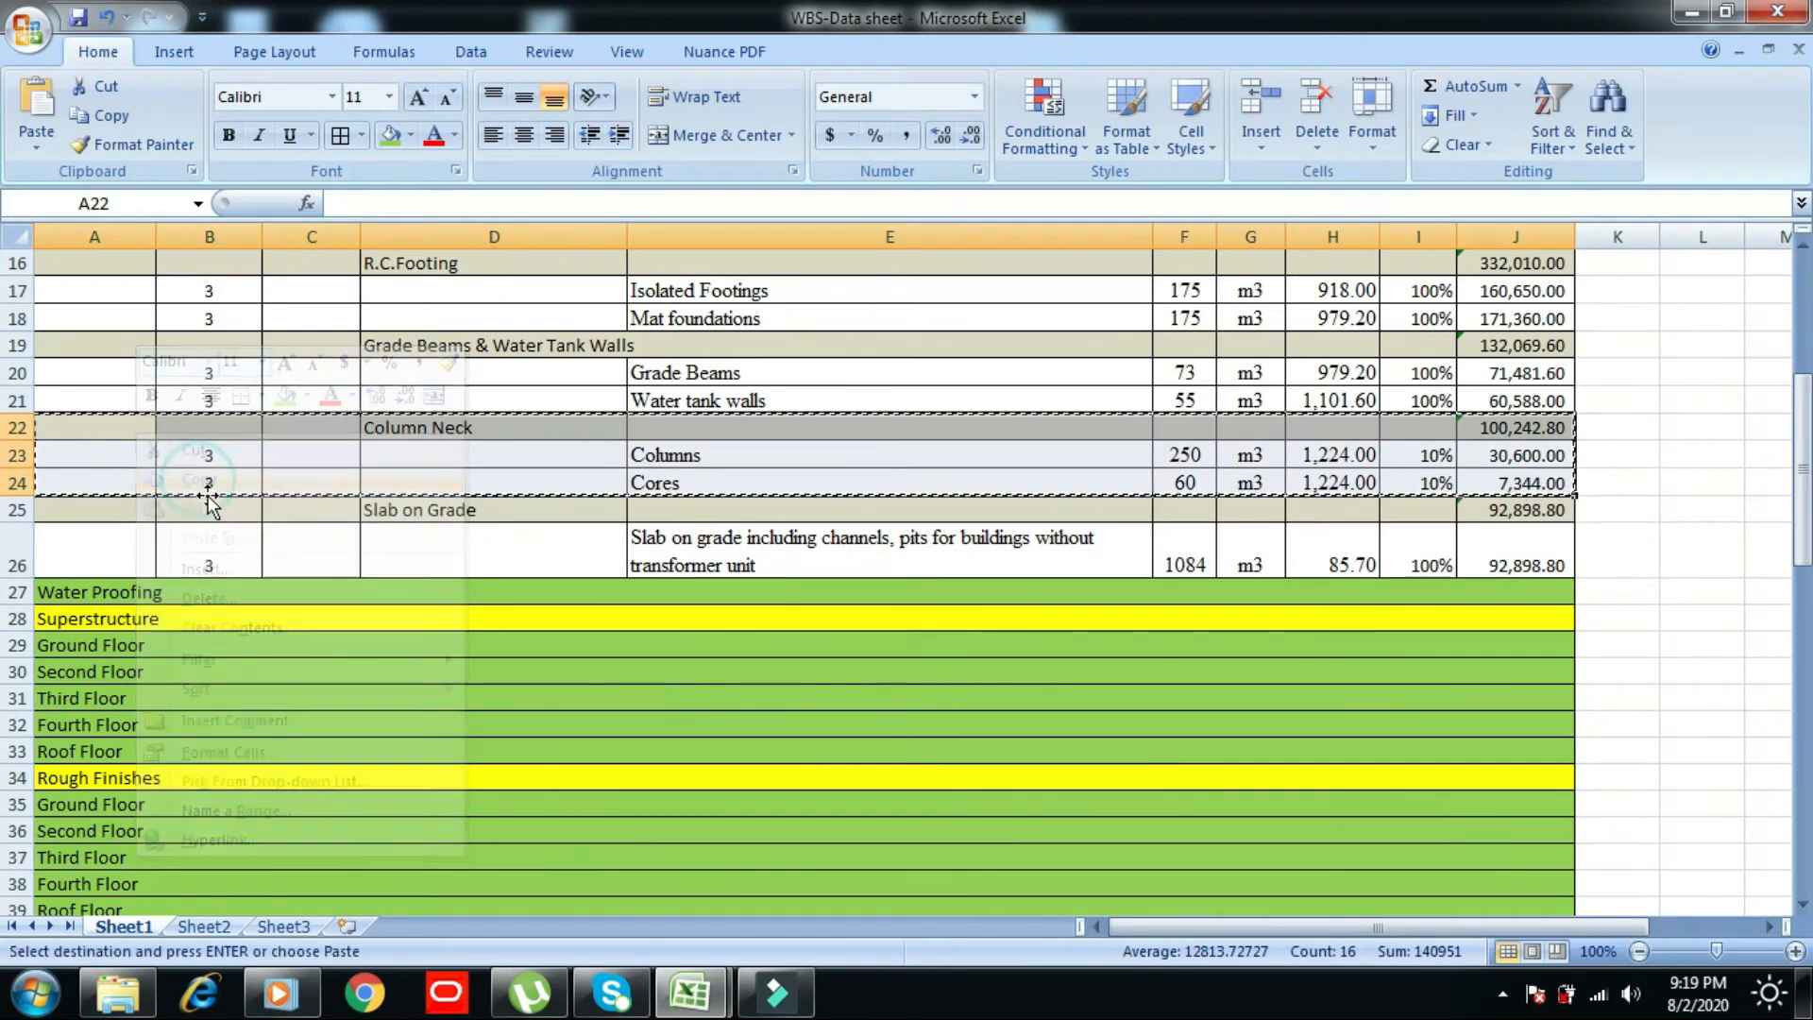
left_click(115, 671)
right_click(118, 671)
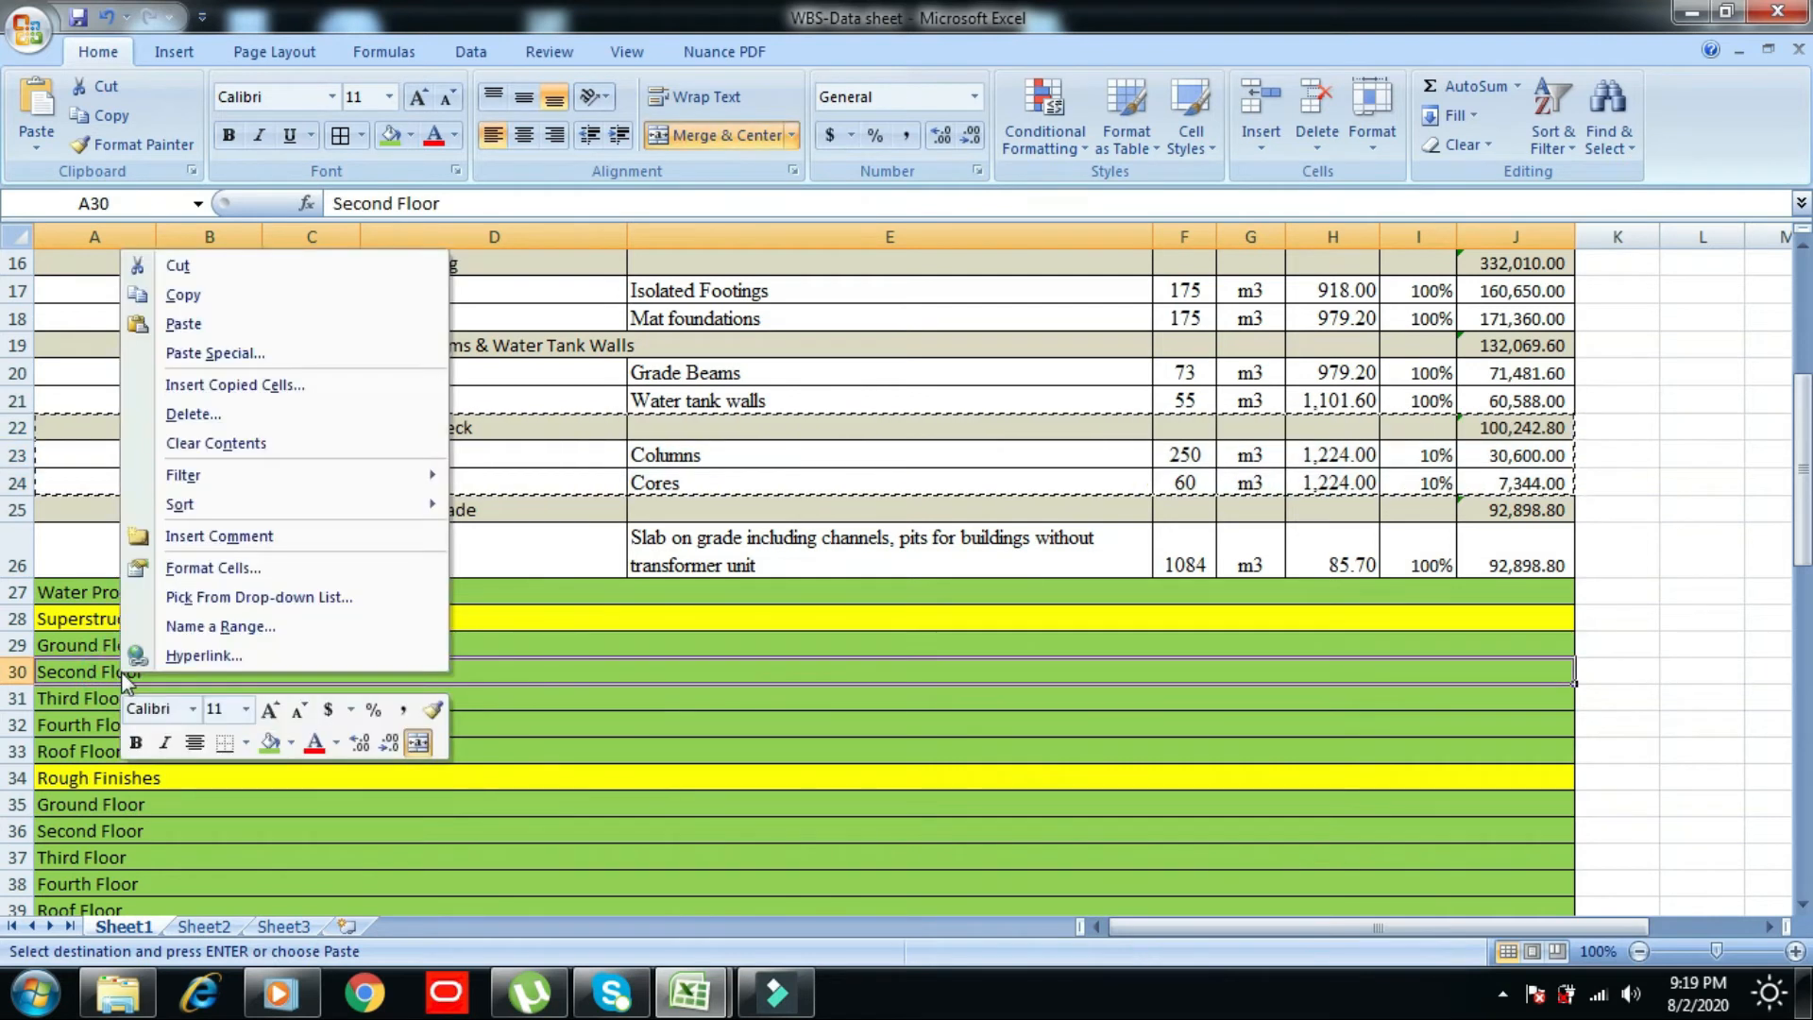
left_click(189, 387)
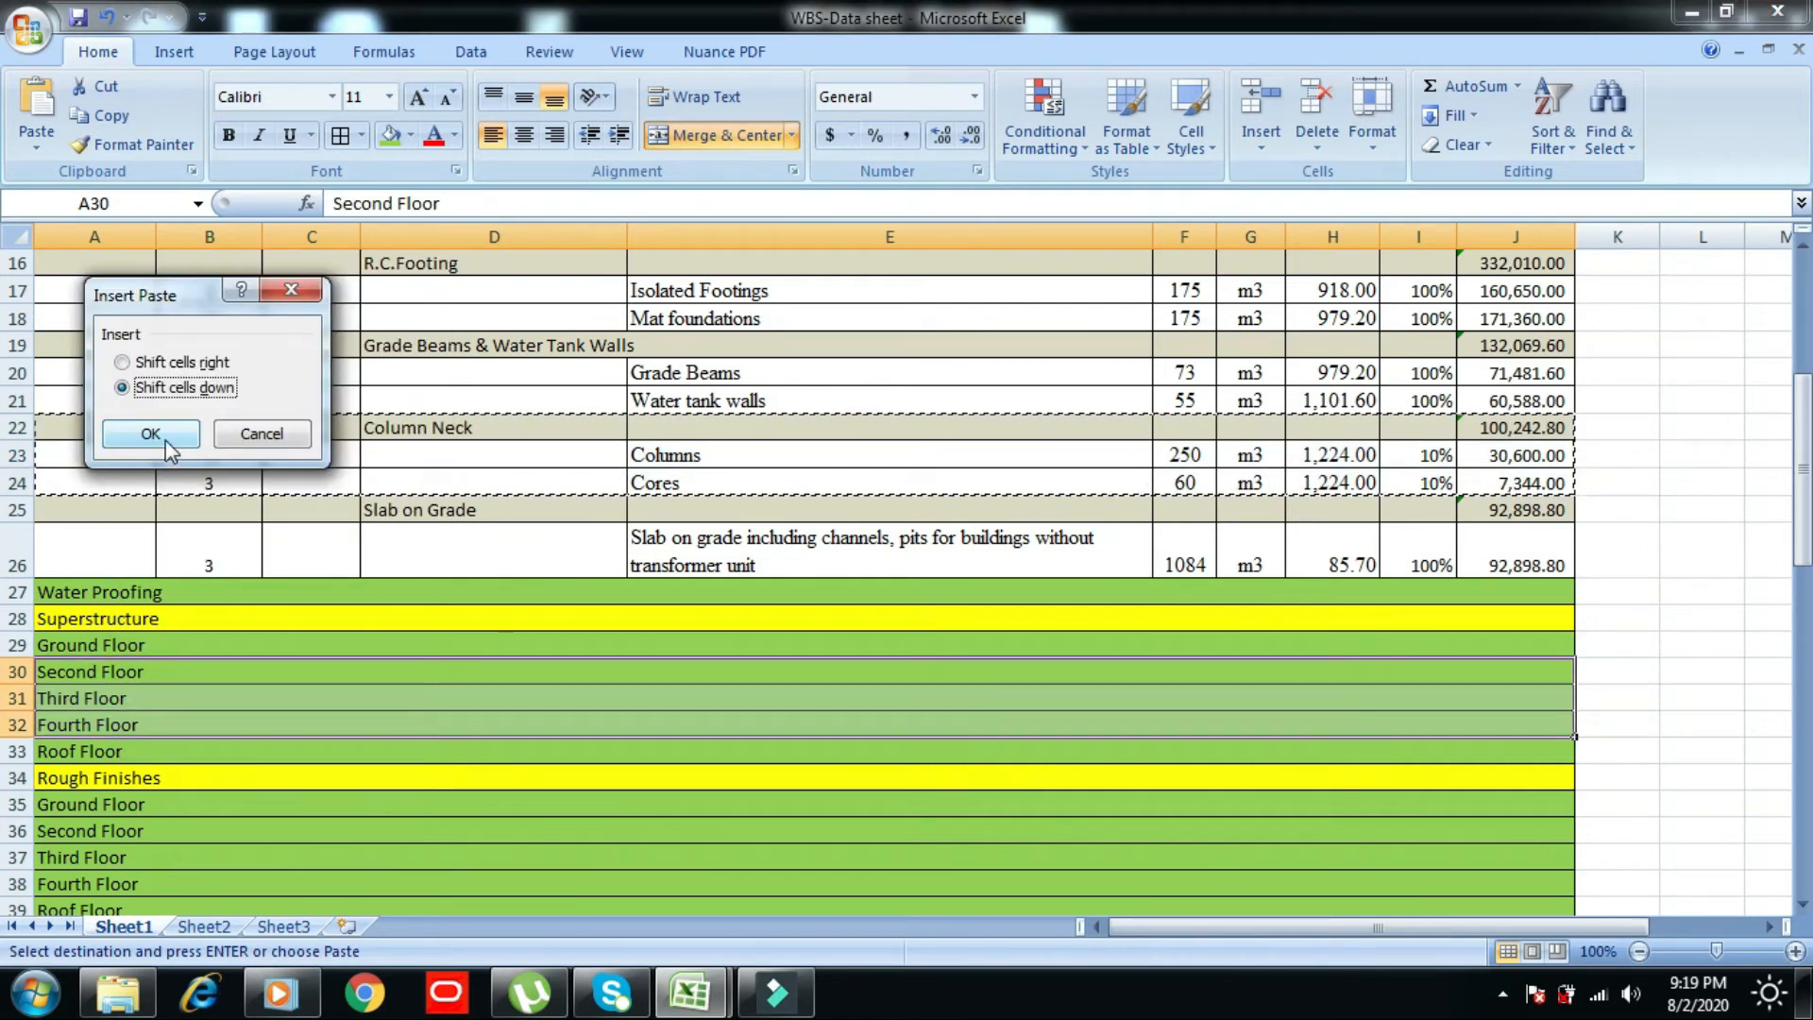
left_click(167, 440)
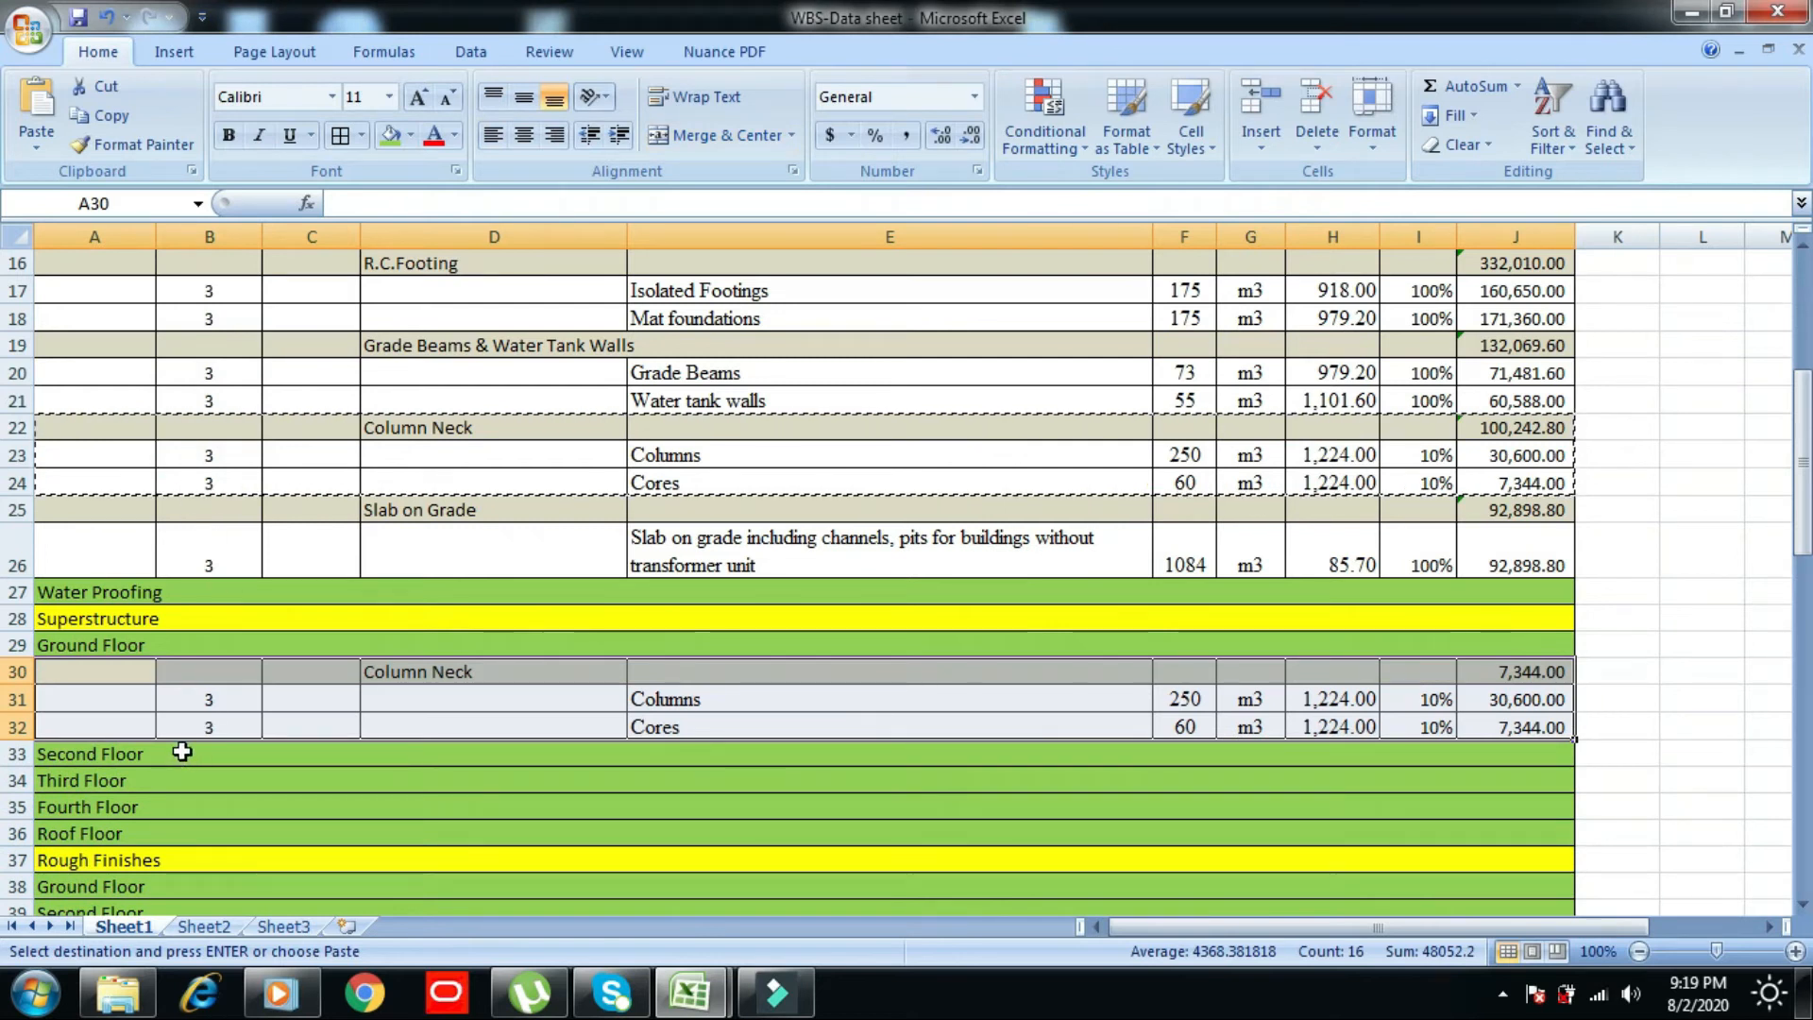
- Insert the copied cells under the Superstructure's Second Floor at A34, shifting cells down
right_click(113, 781)
left_click(141, 488)
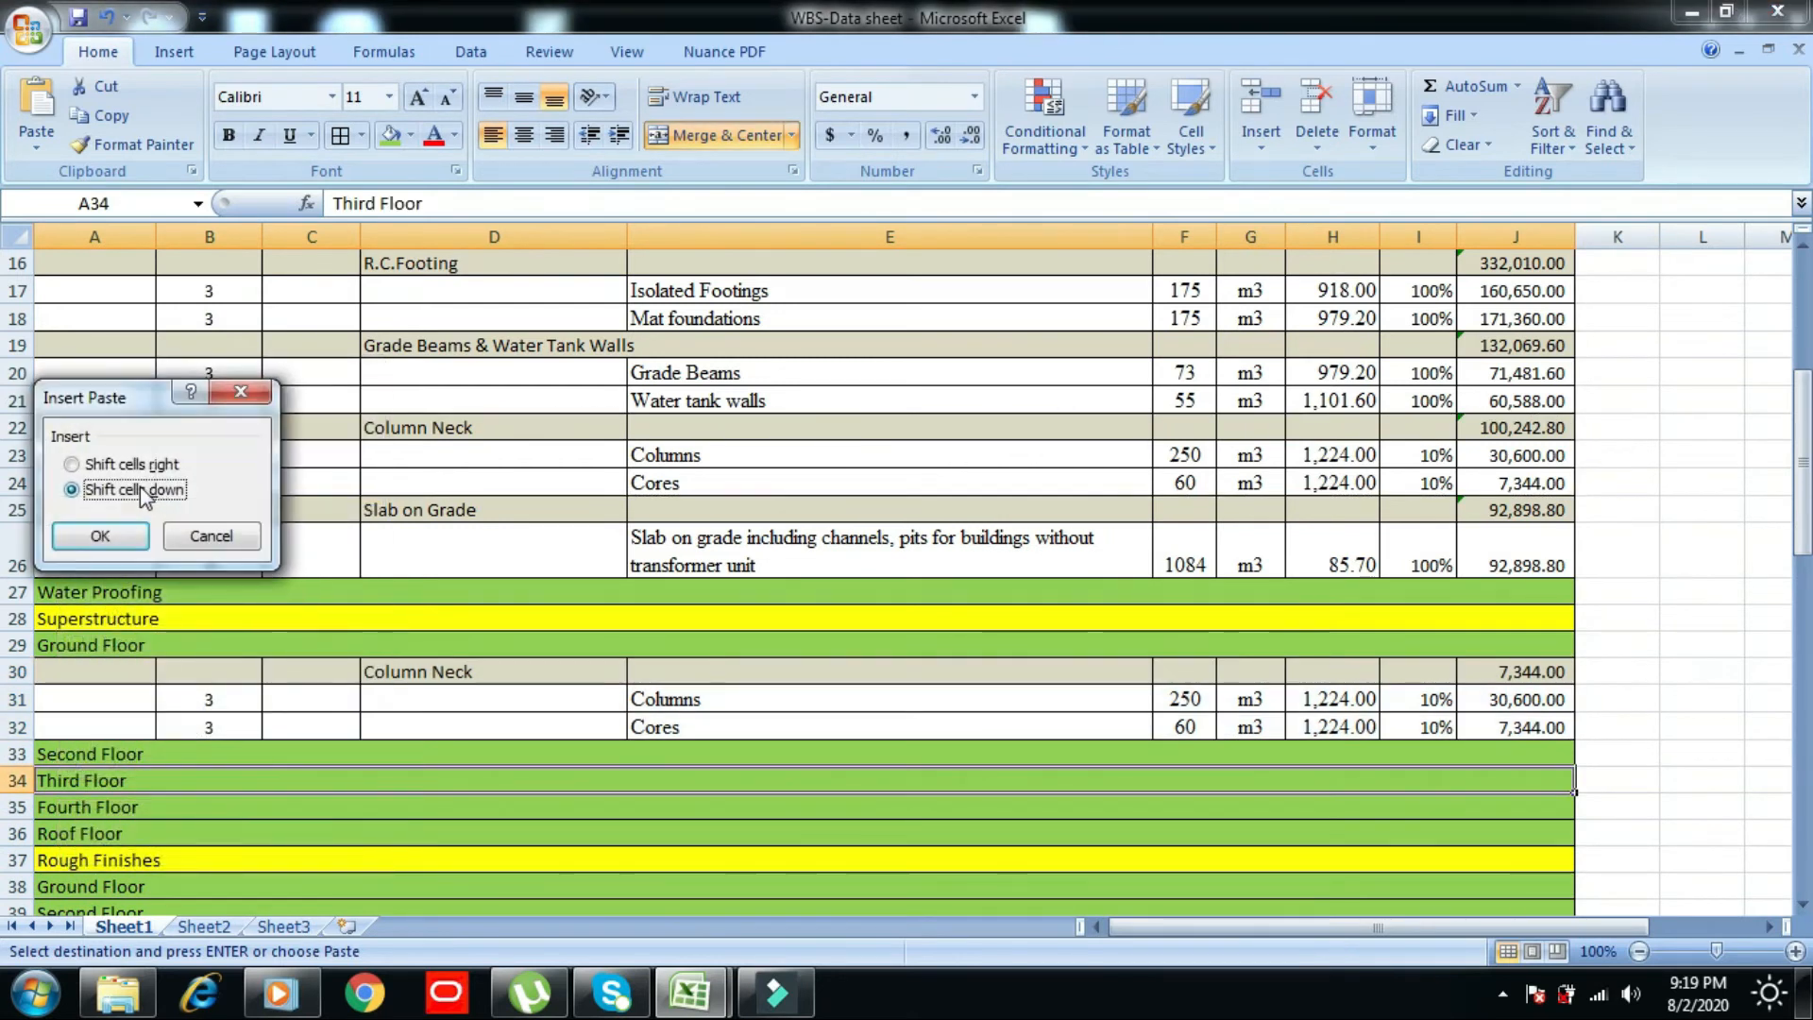
left_click(127, 535)
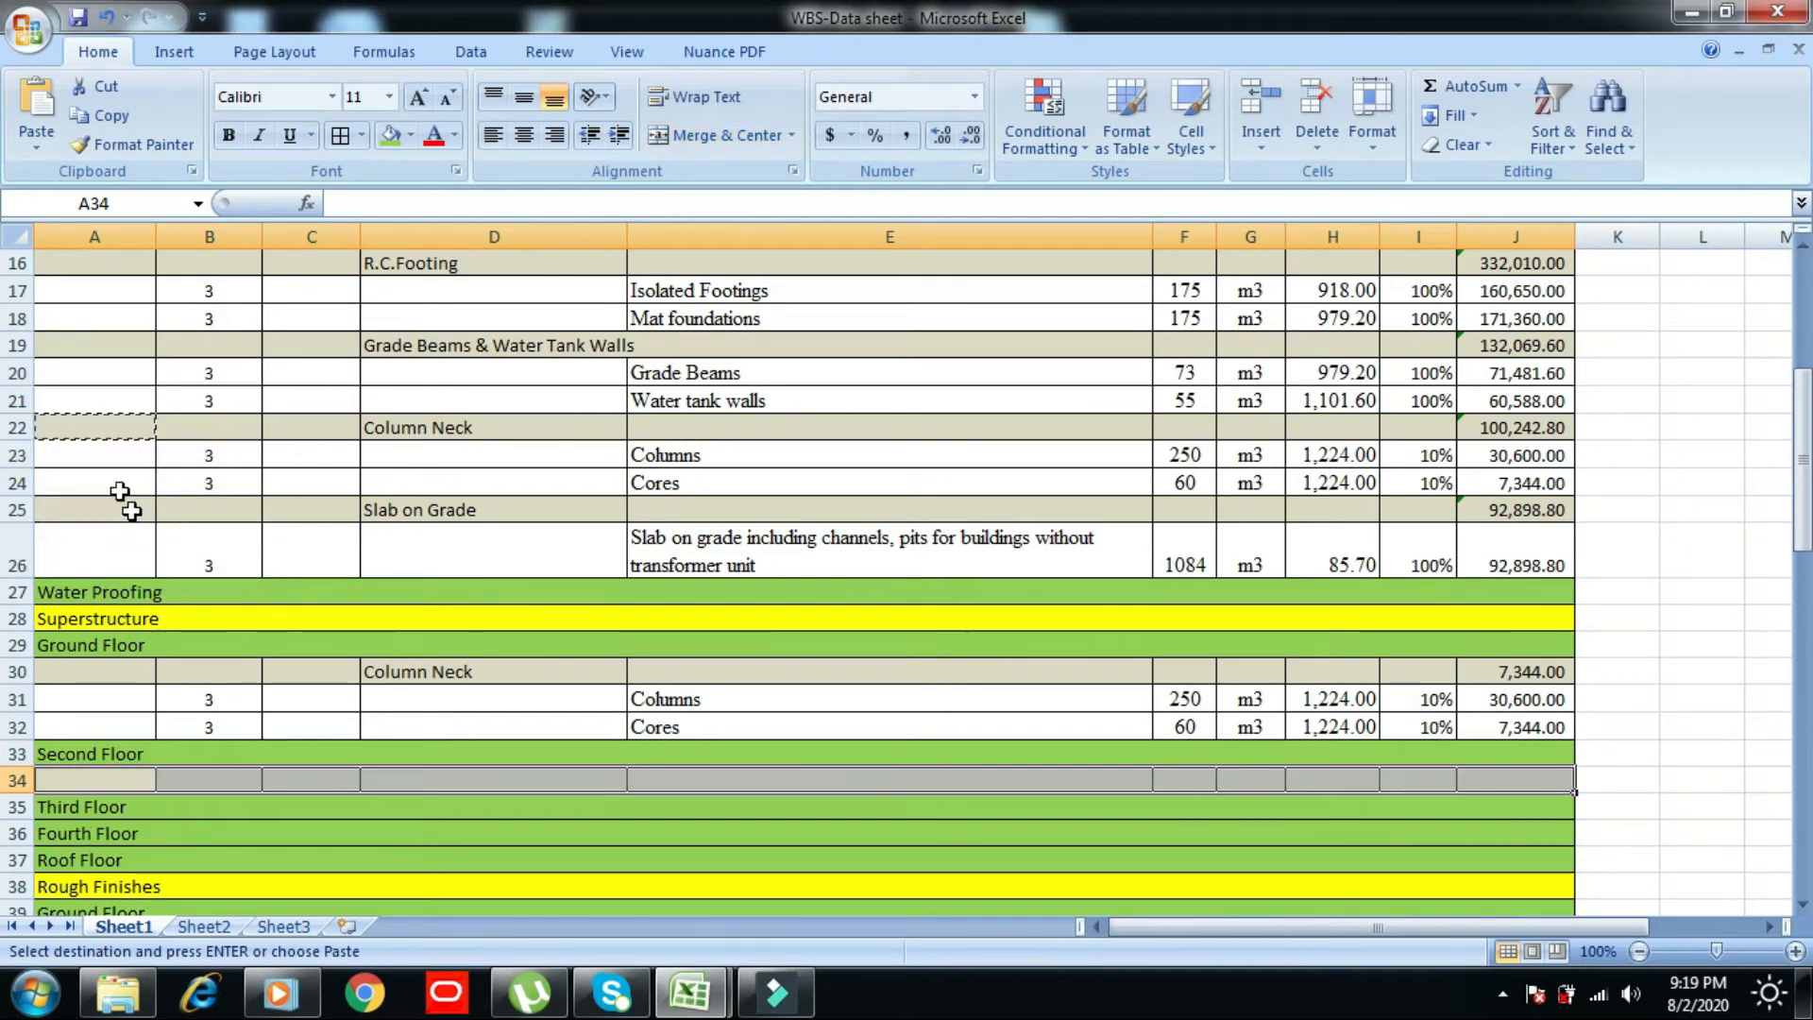
- Copy the Column Neck group (A22:J24) again and insert it under the Superstructure's Third Floor at A36, shifting cells down
left_click_drag(81, 427, 1496, 483)
right_click(536, 441)
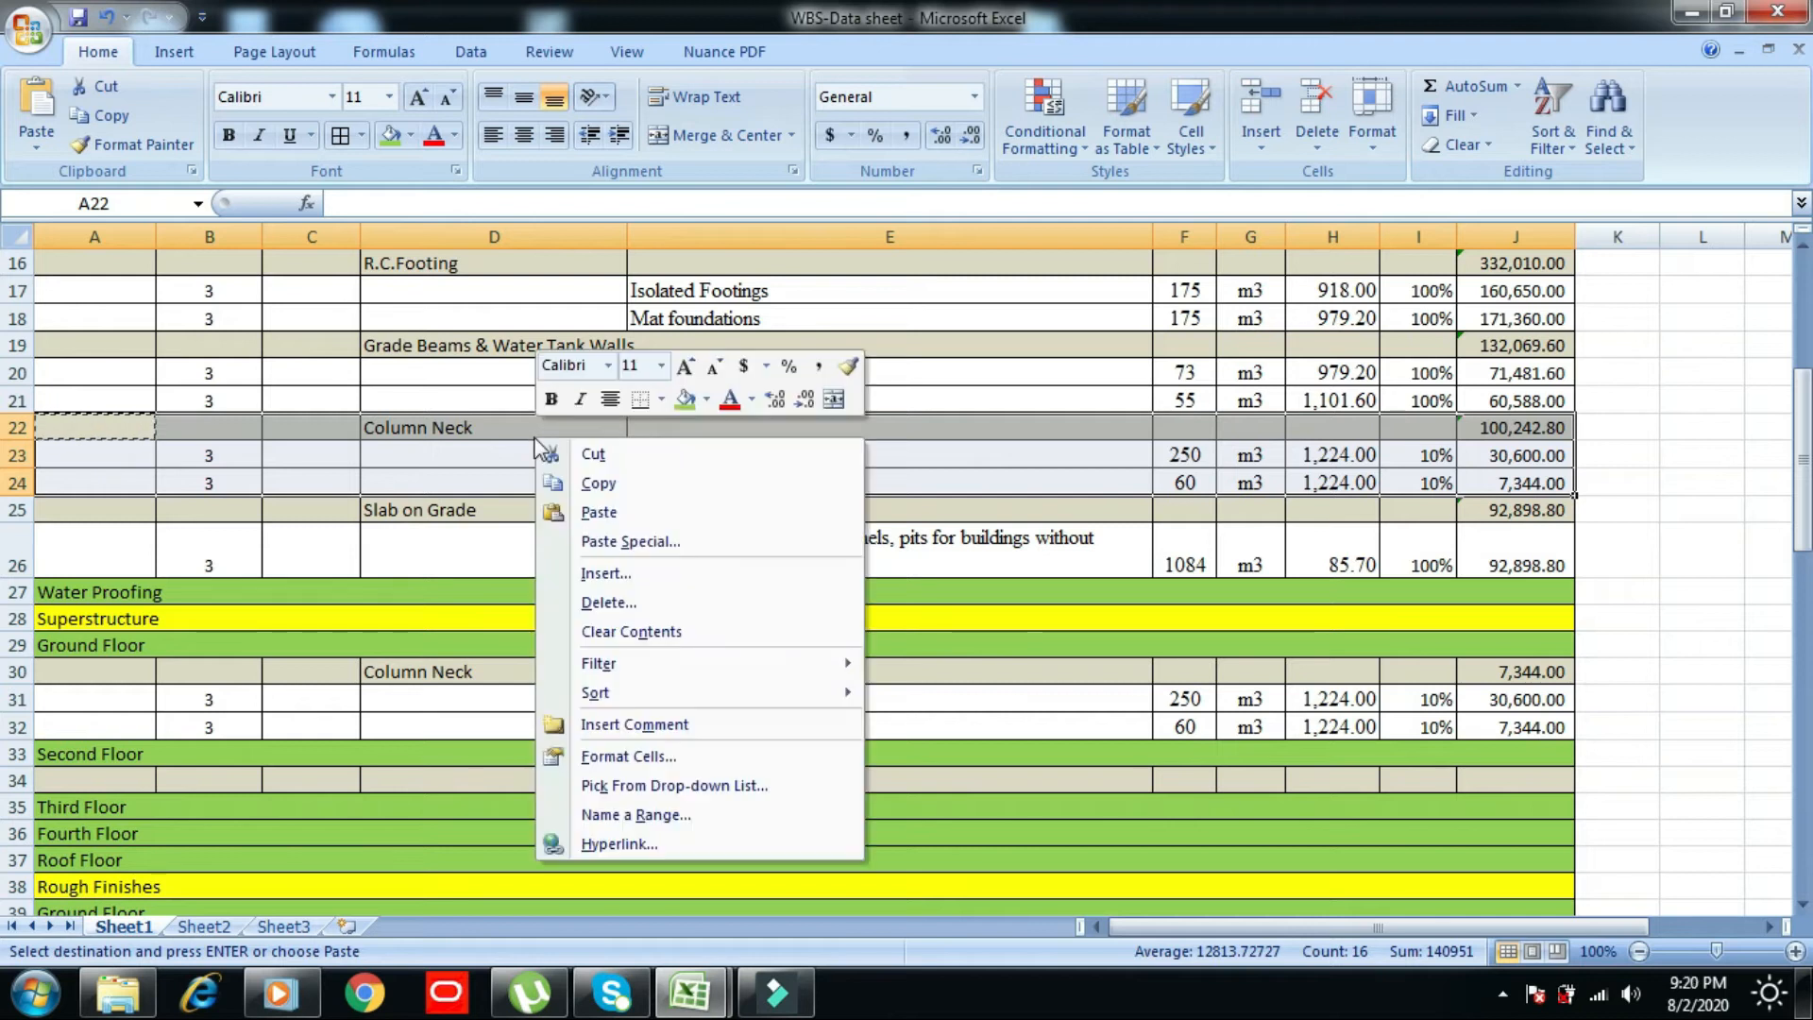
left_click(590, 483)
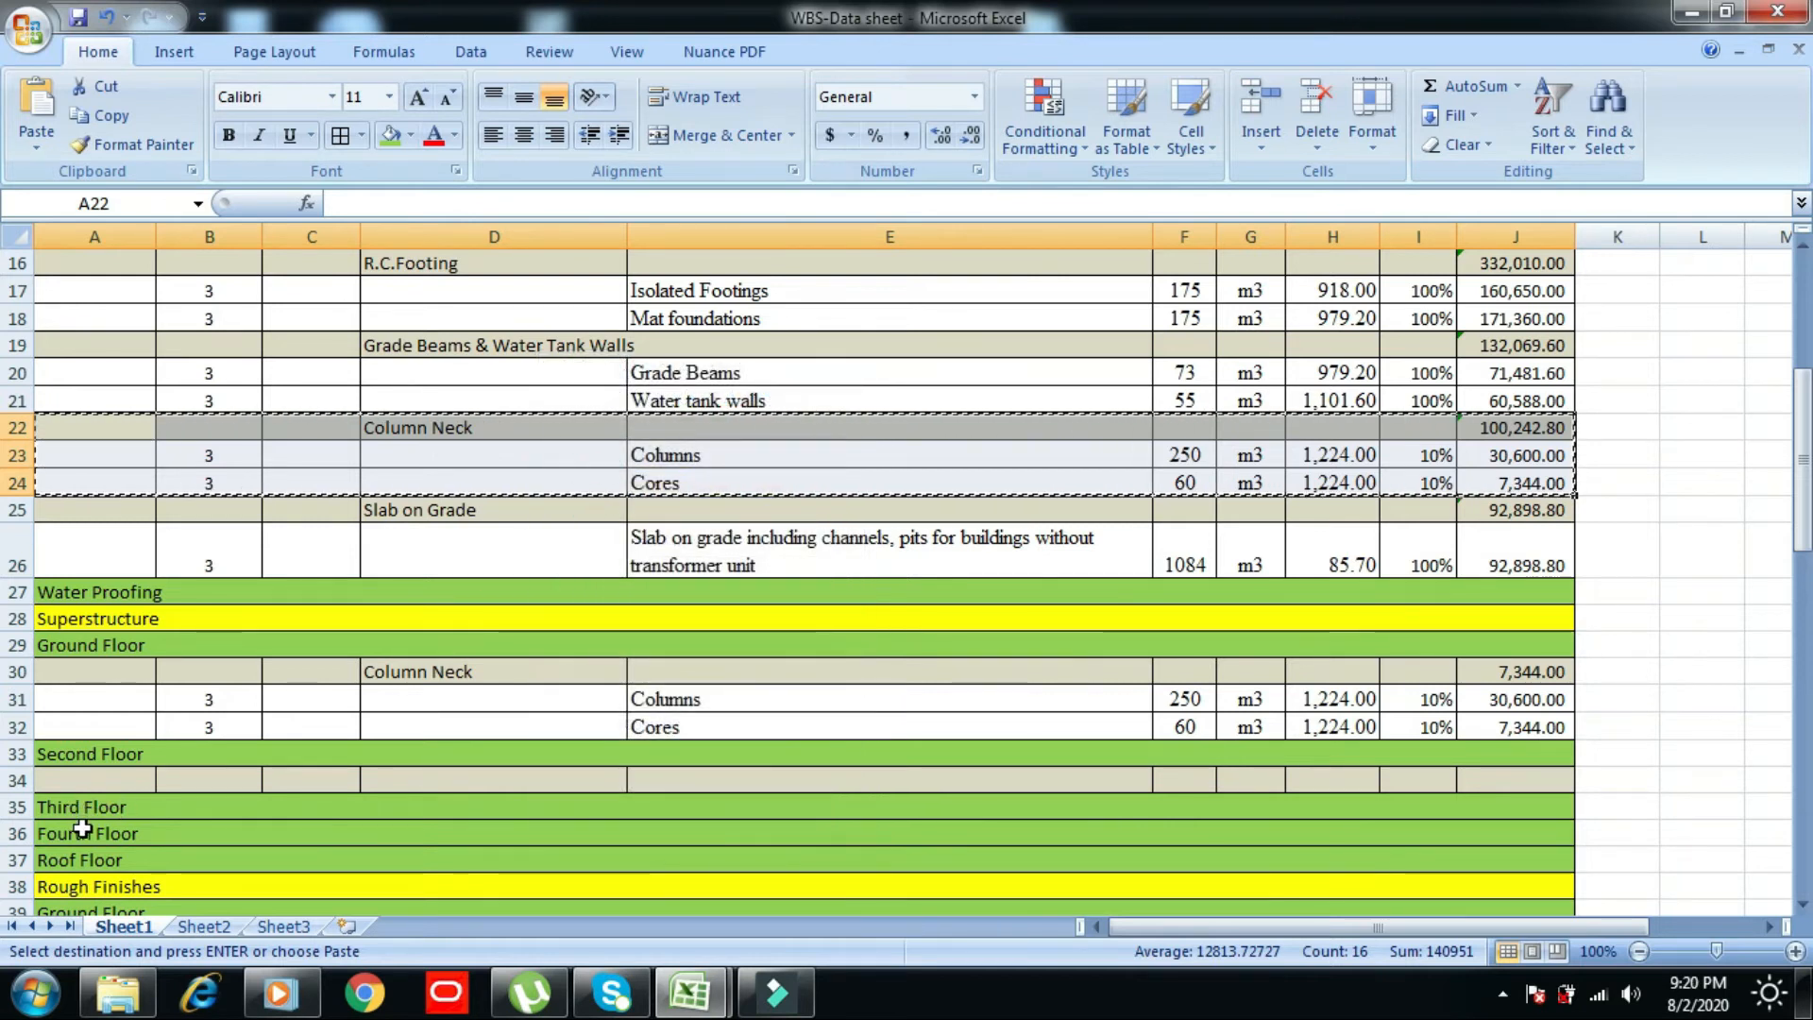
left_click(83, 831)
right_click(83, 832)
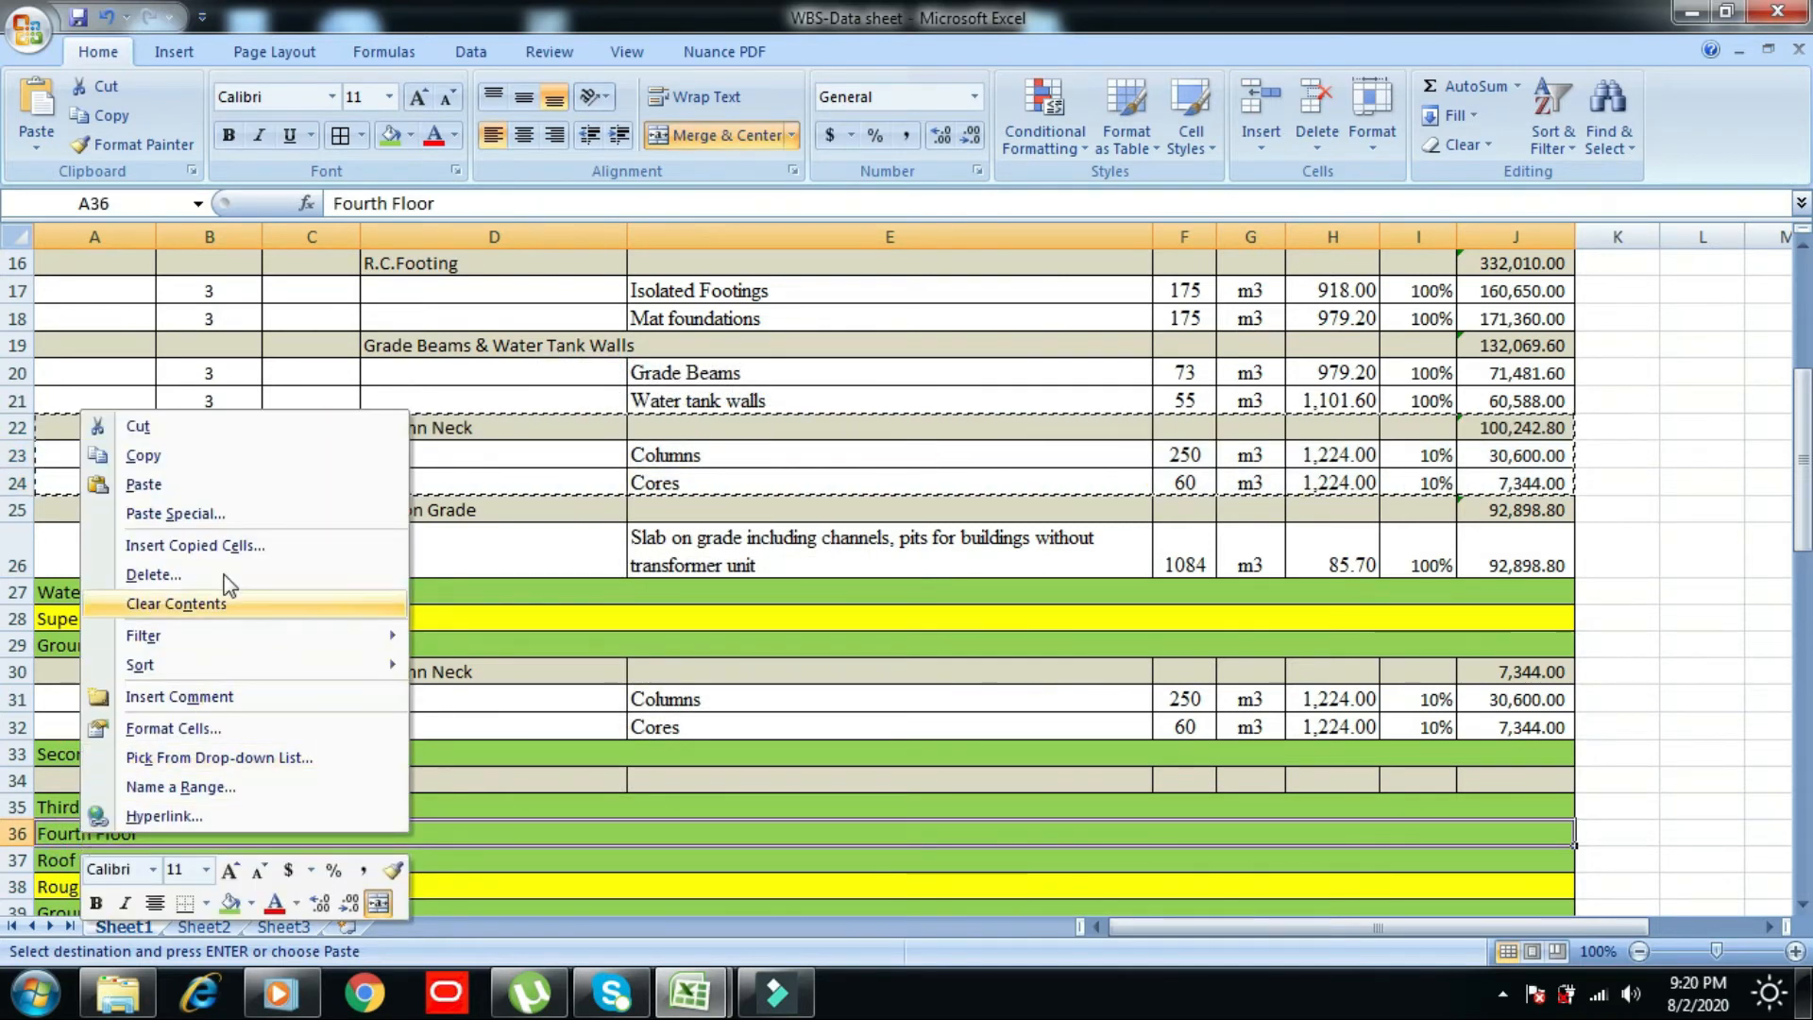
left_click(207, 544)
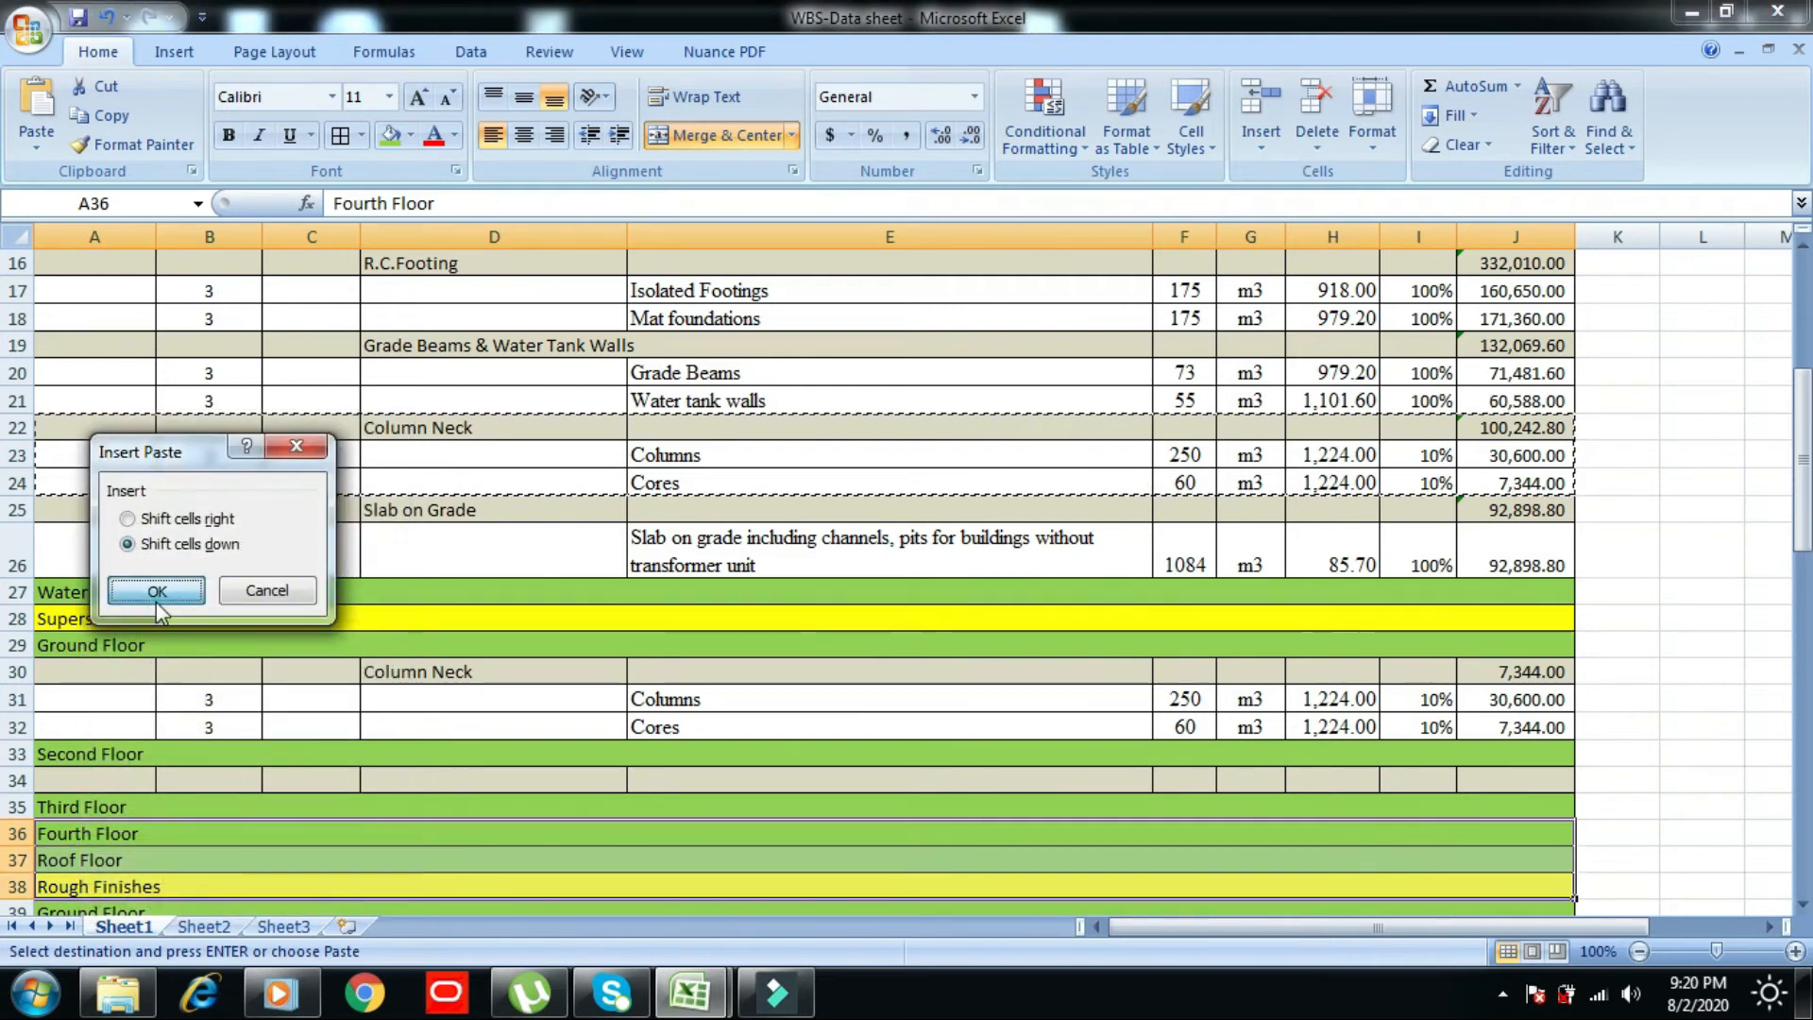
left_click(155, 598)
key("Return")
key("alt")
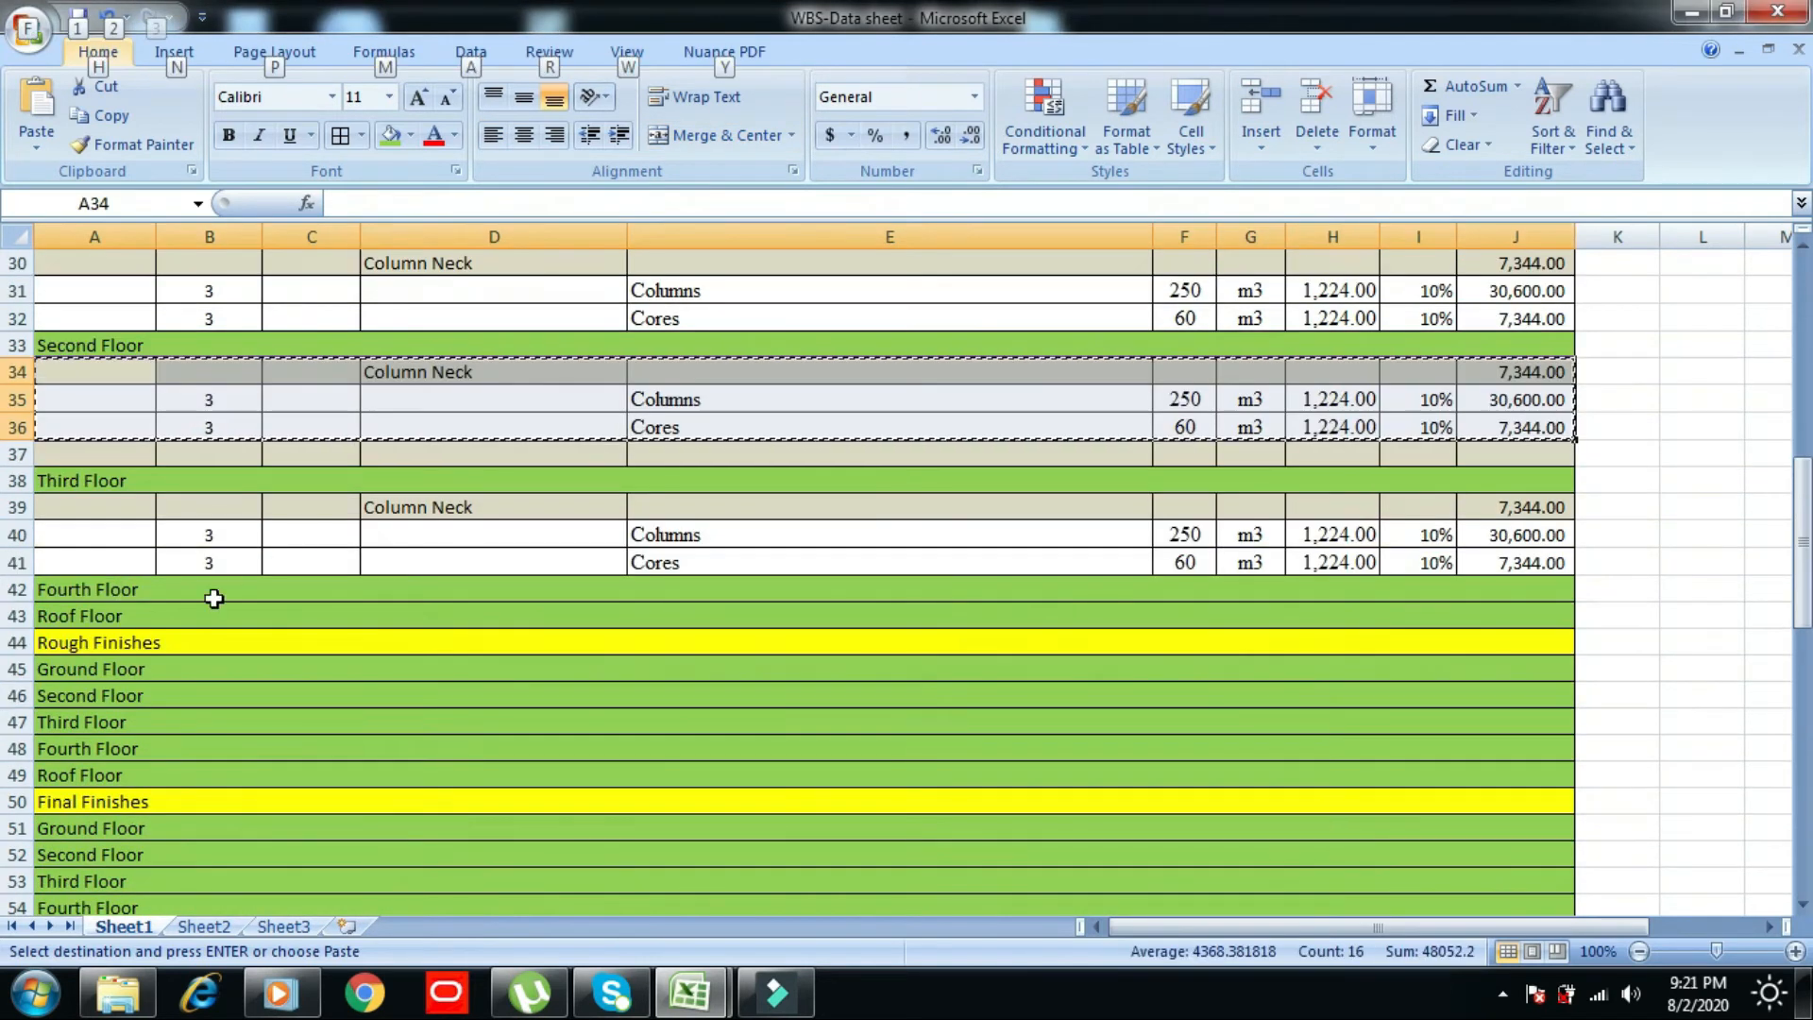
- Insert the copied Column Neck group under the Superstructure's Fourth Floor at A43, shifting cells down
left_click(78, 618)
right_click(78, 618)
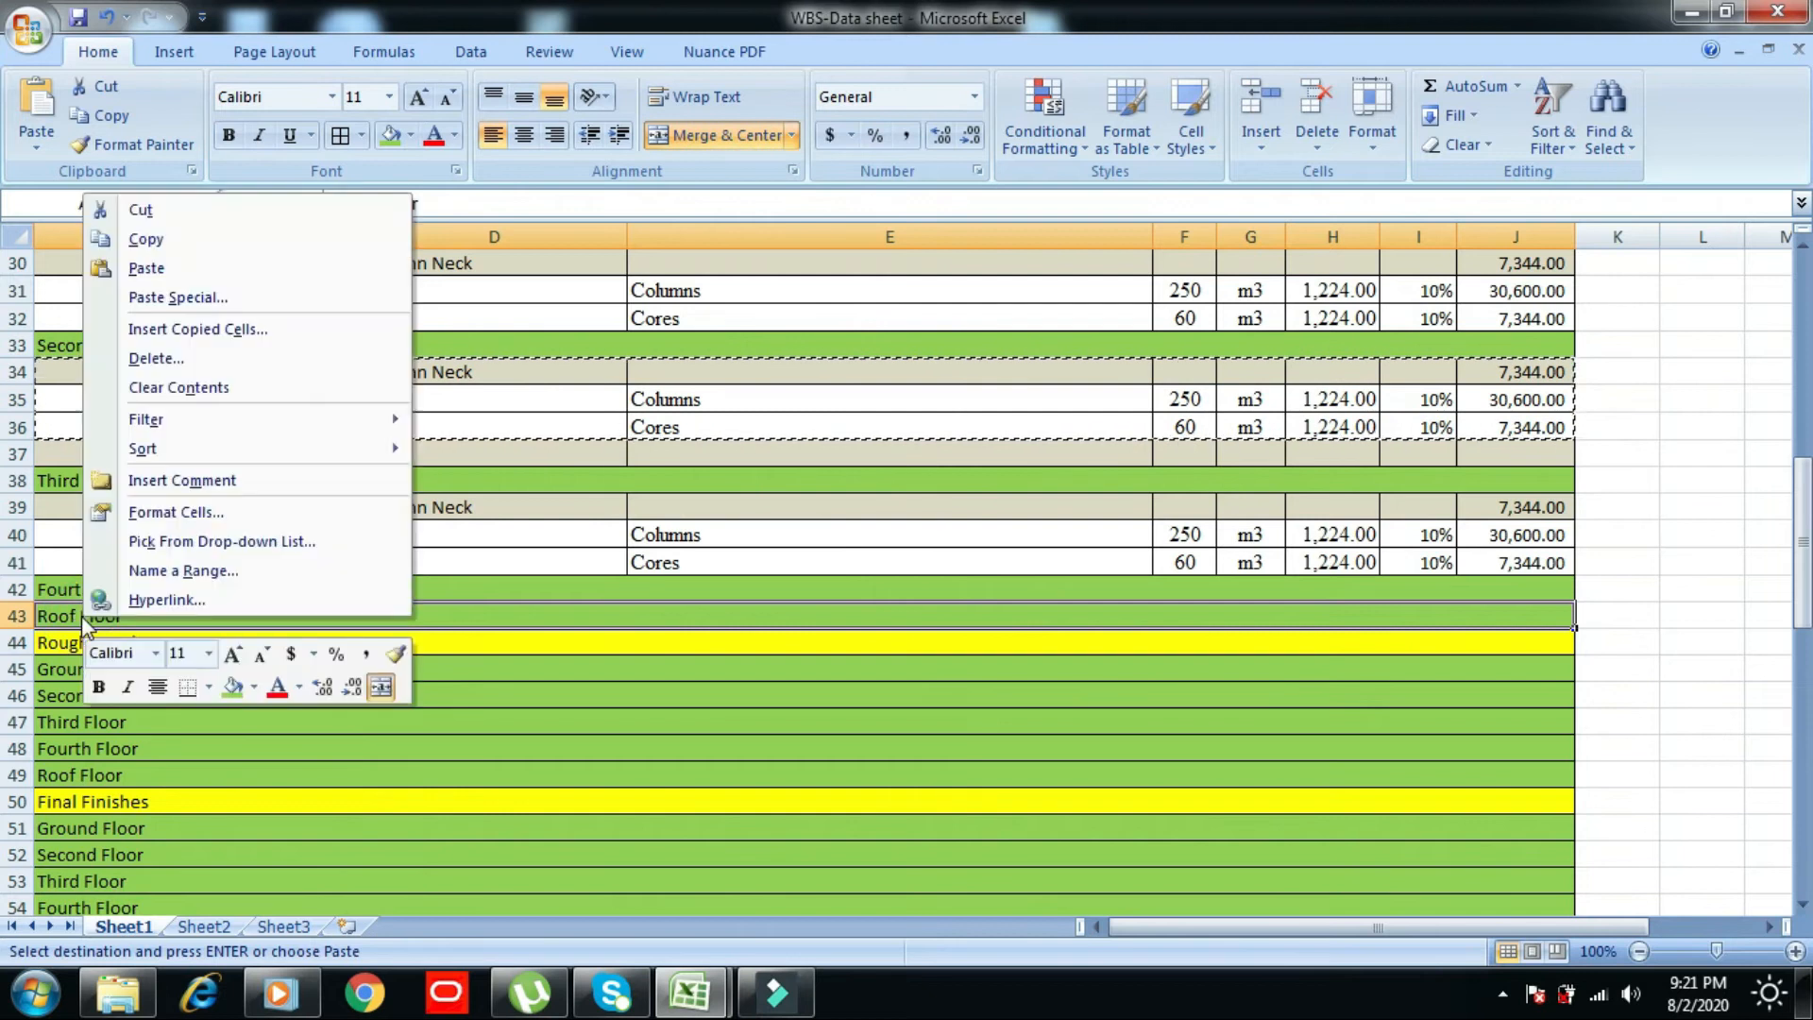
left_click(216, 338)
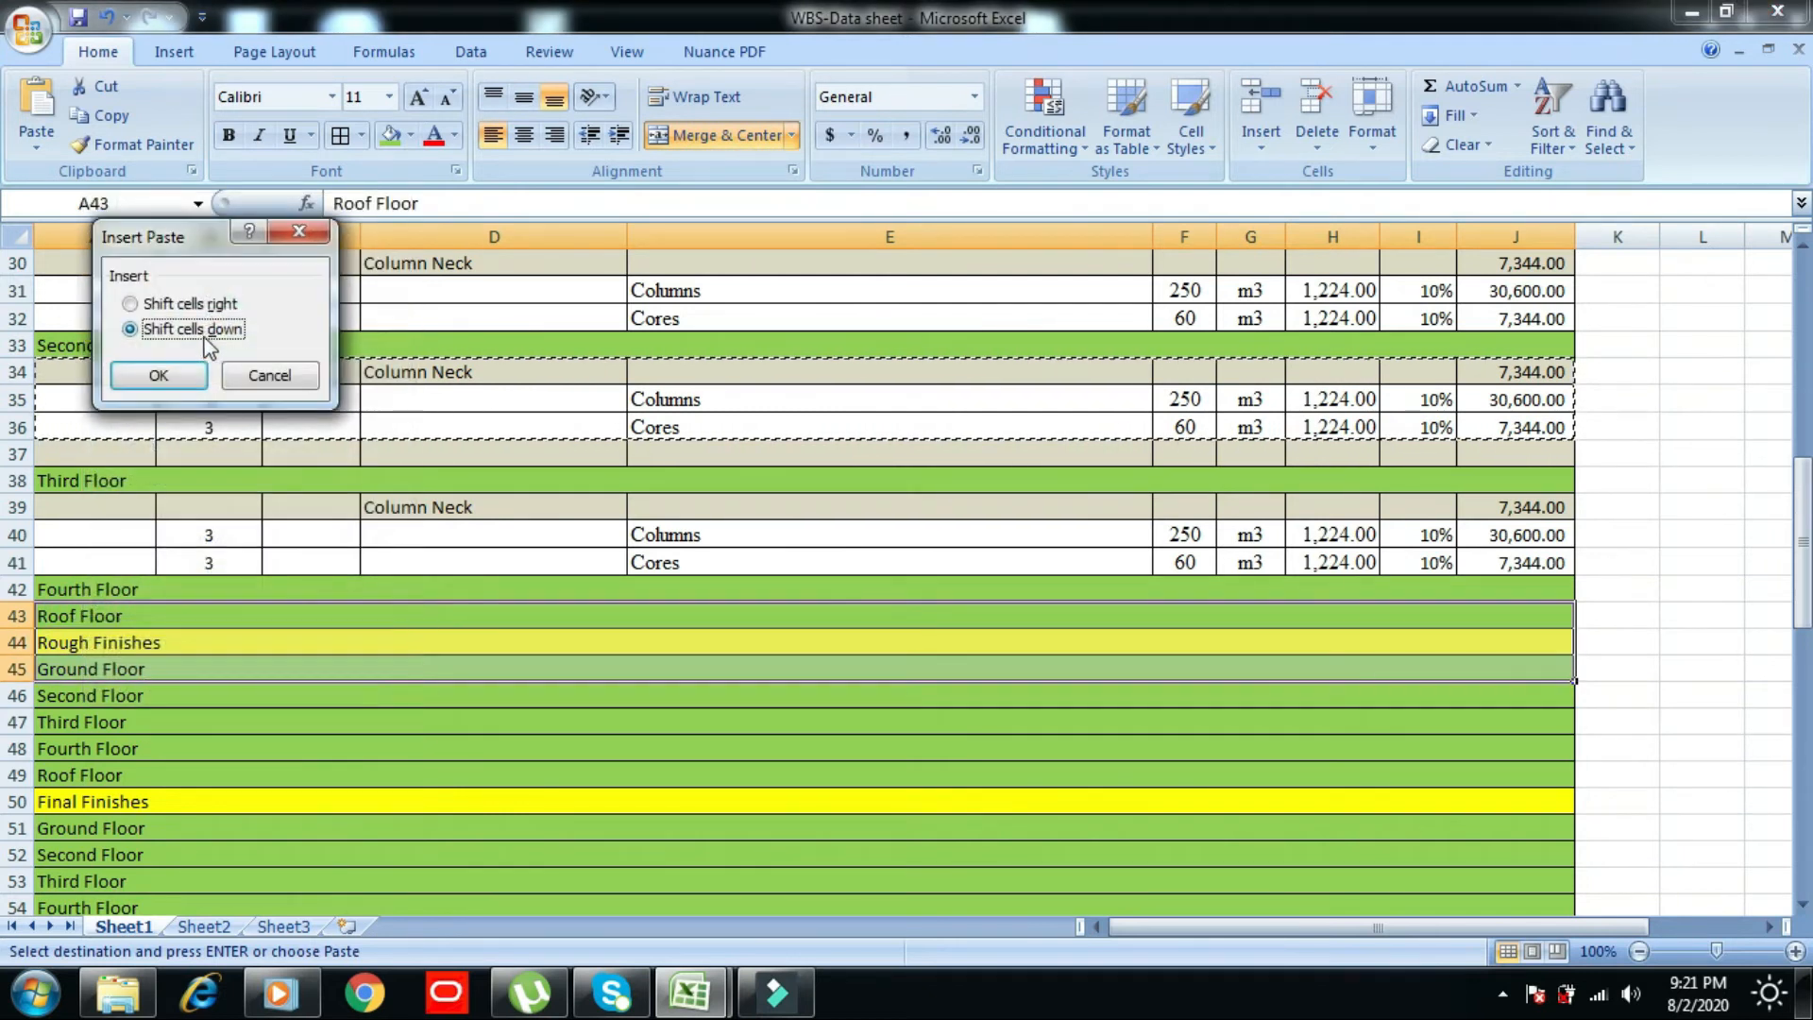
left_click(181, 377)
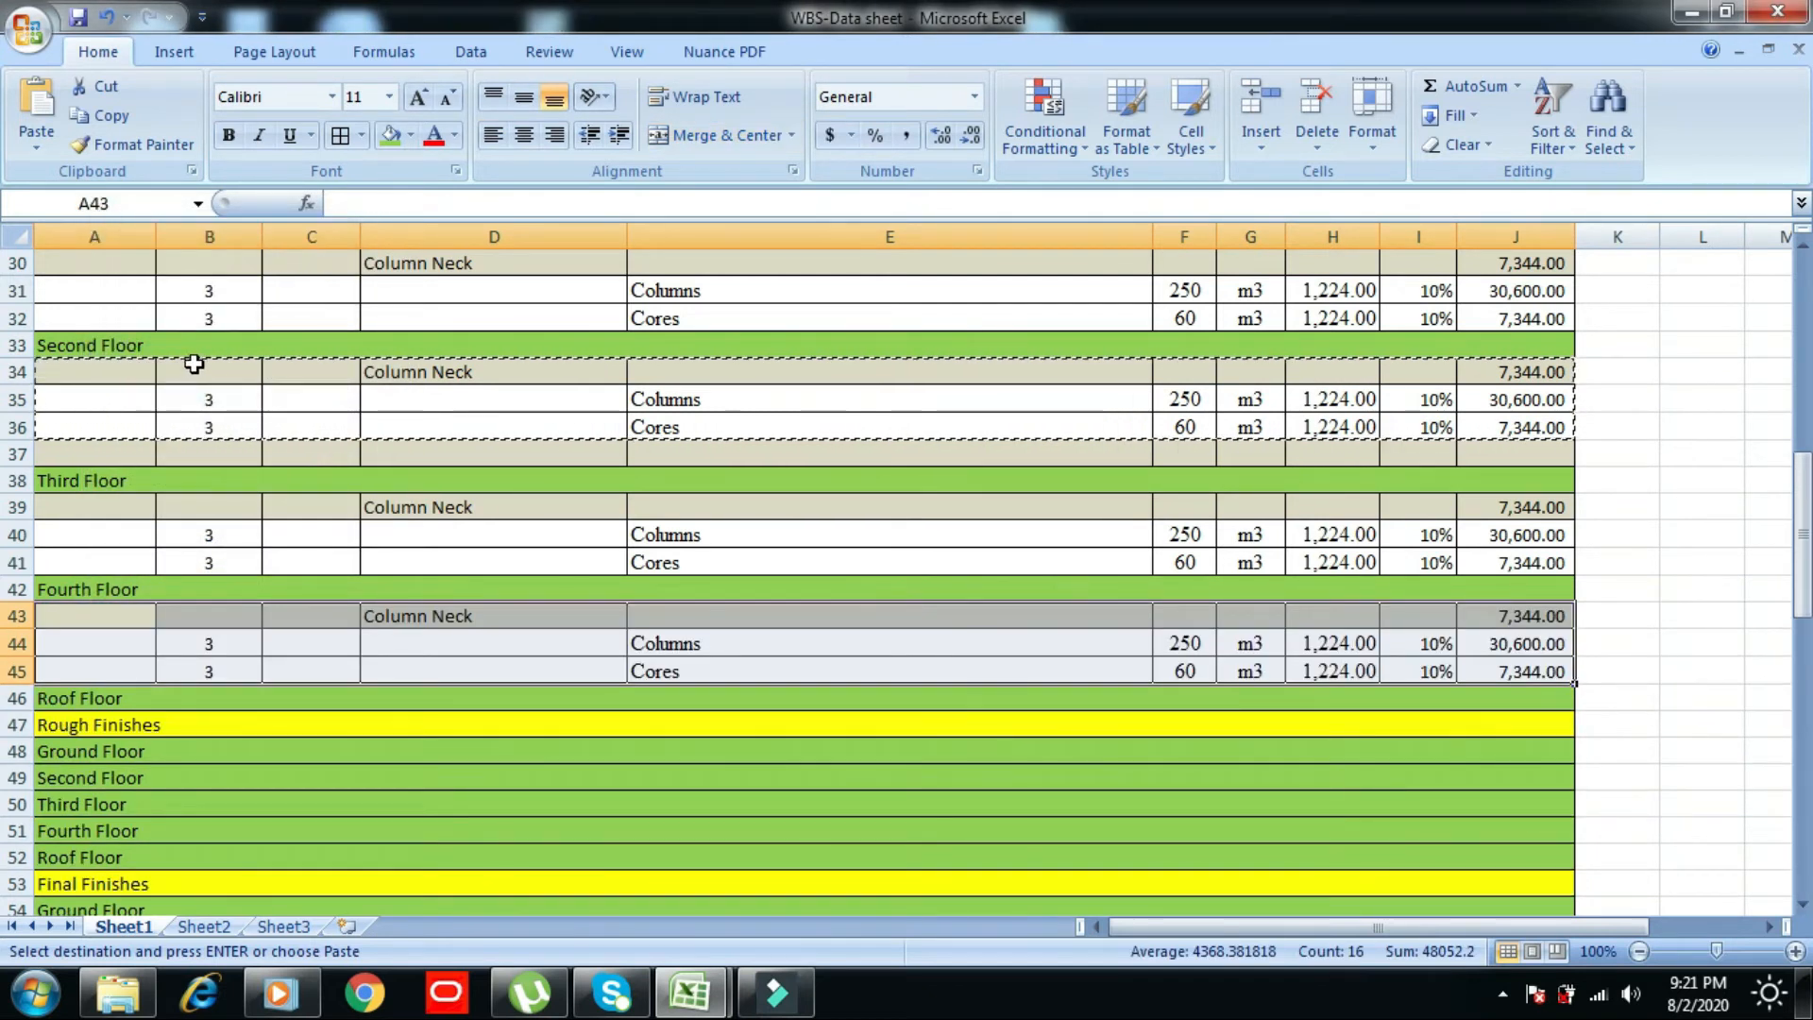
- Insert the copied Column Neck group under the Superstructure's Roof Floor at A47, shifting cells down, and remove the spare blank row beneath it
left_click(76, 727)
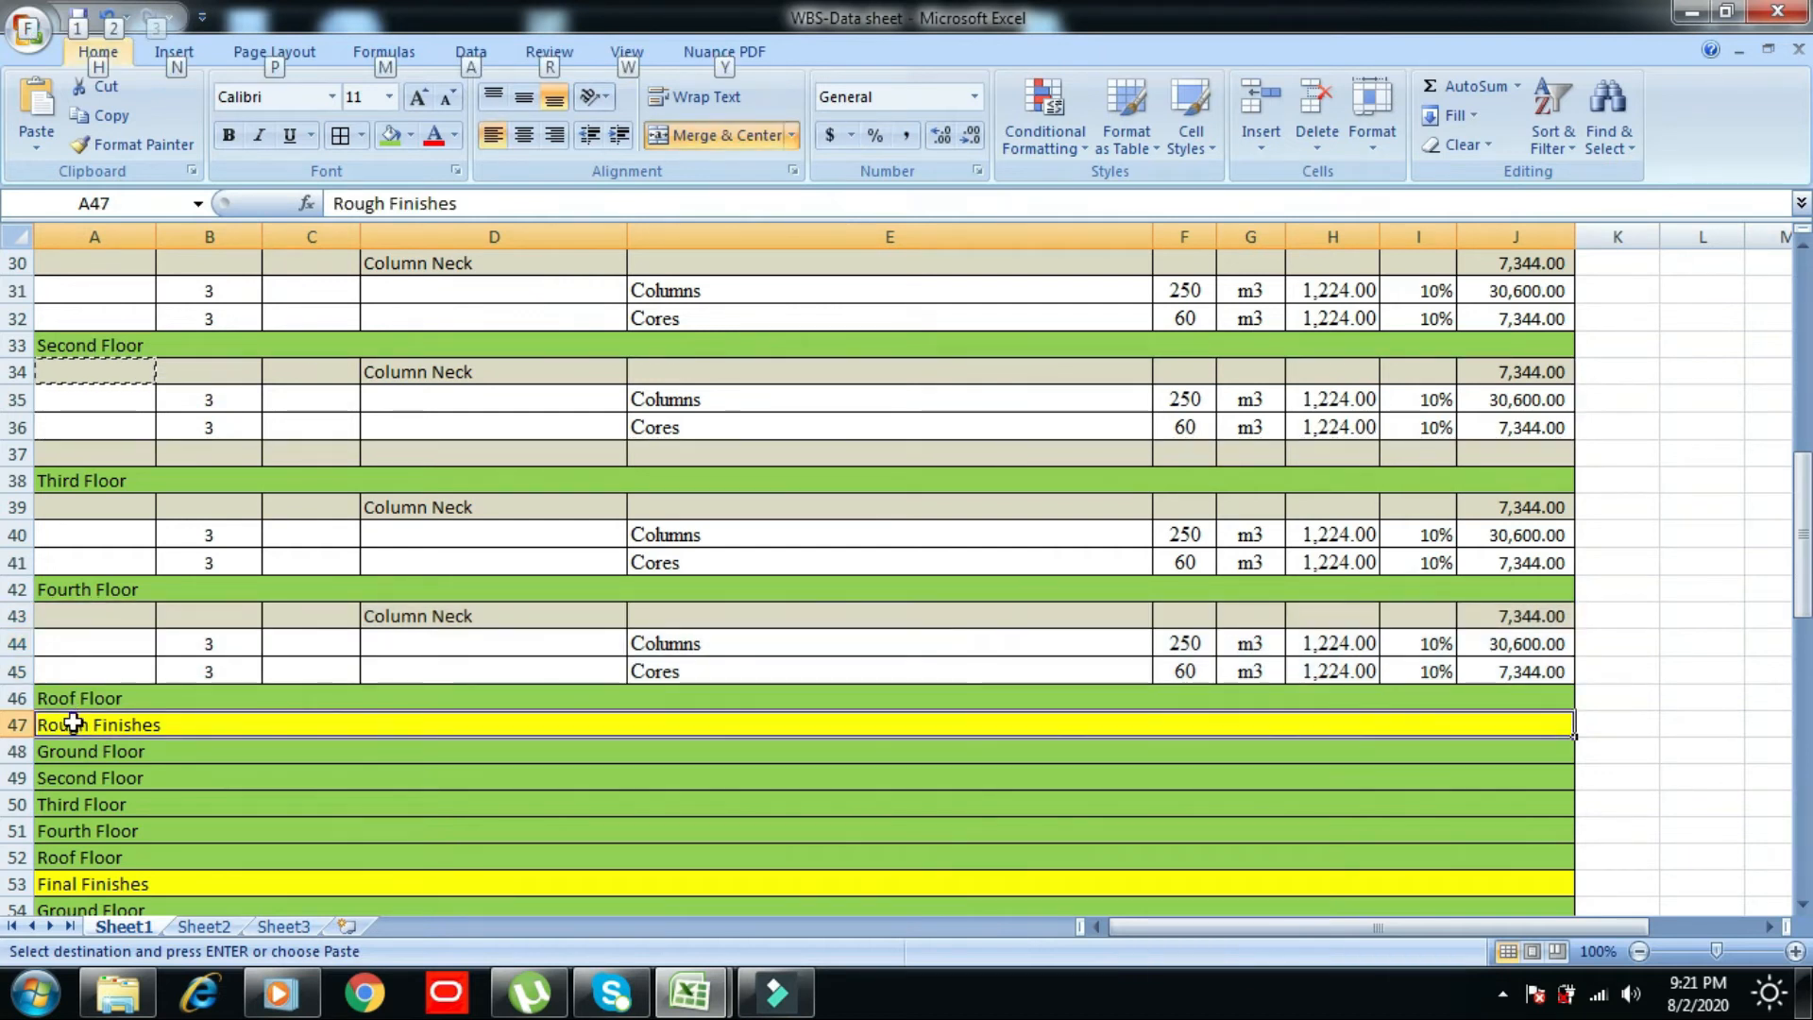
right_click(78, 731)
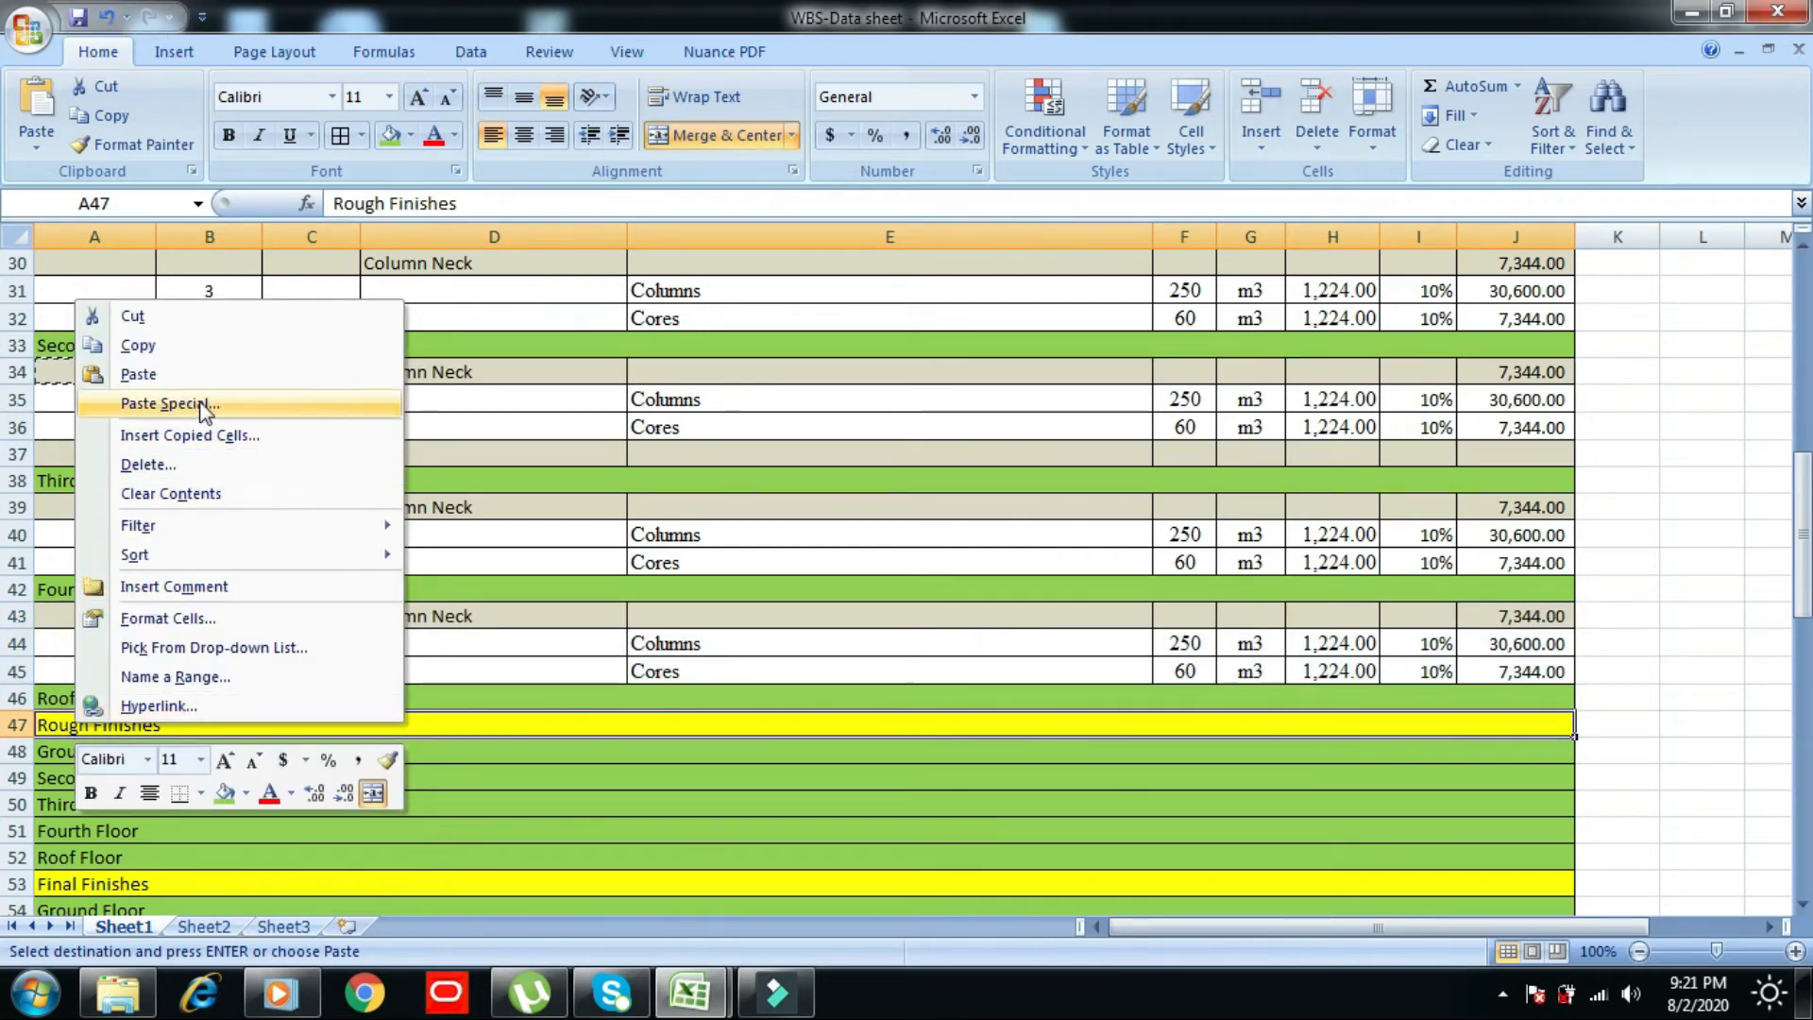
left_click(193, 435)
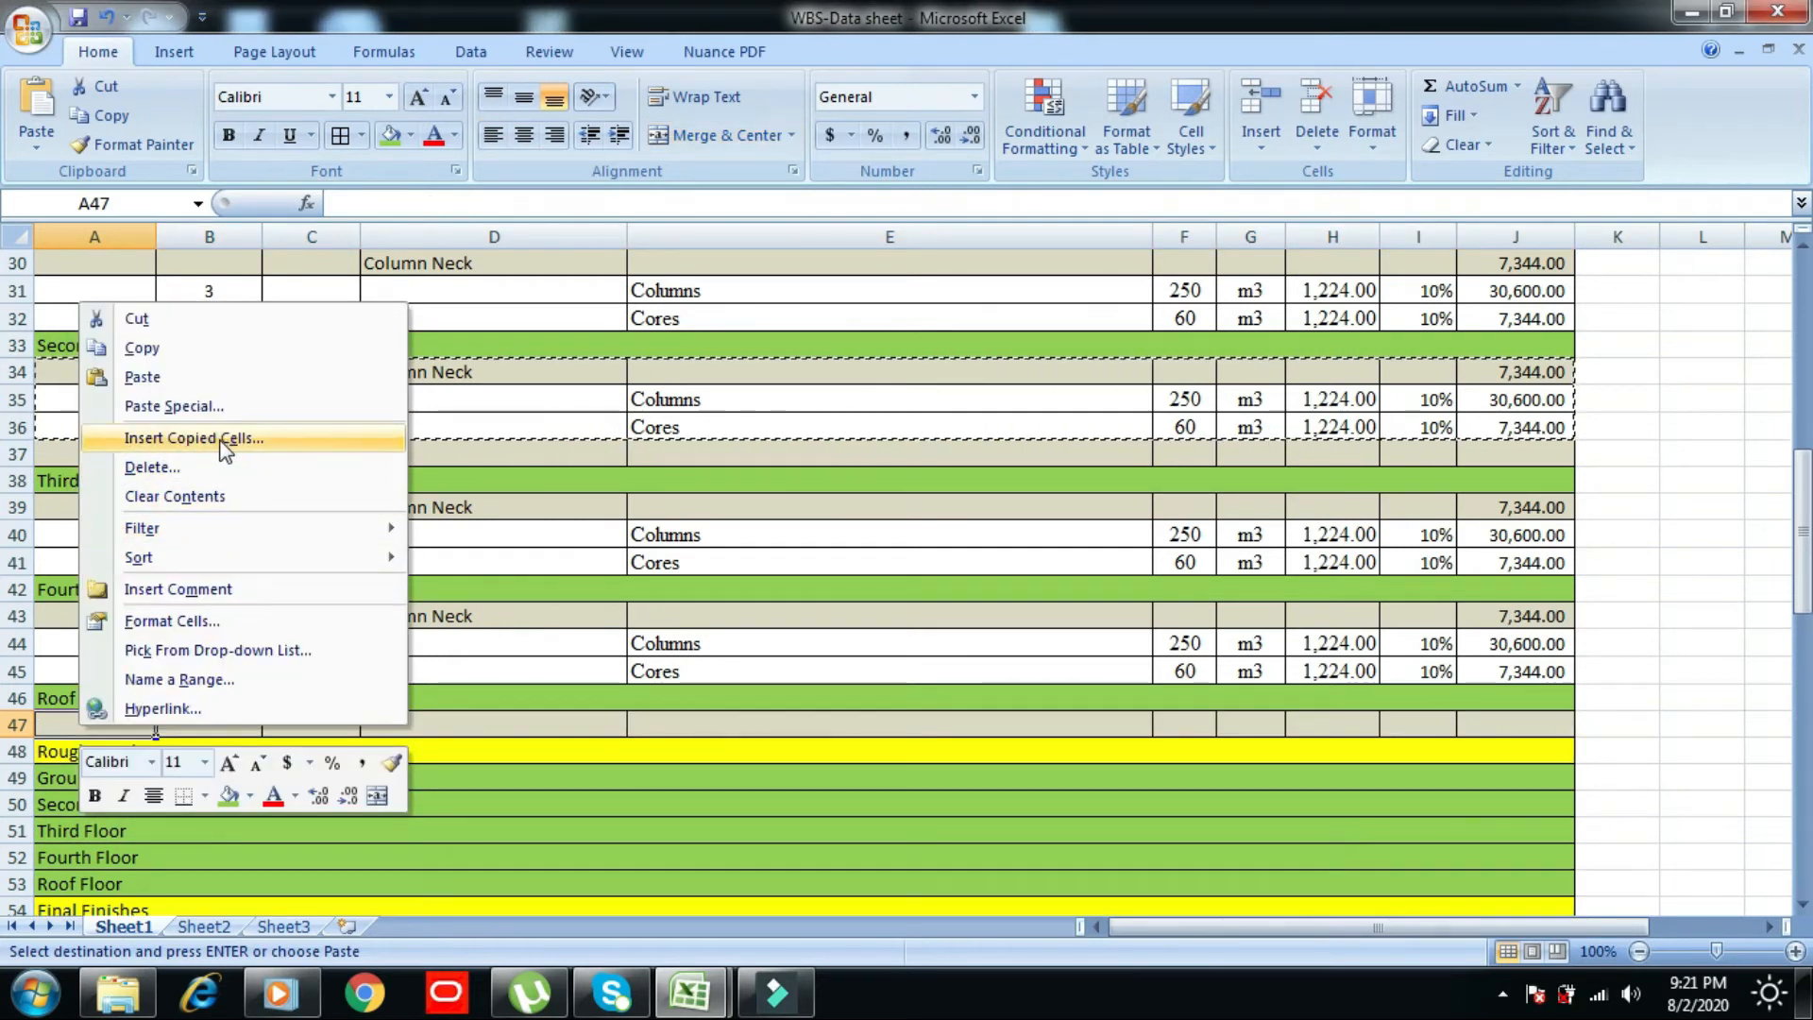
left_click(222, 442)
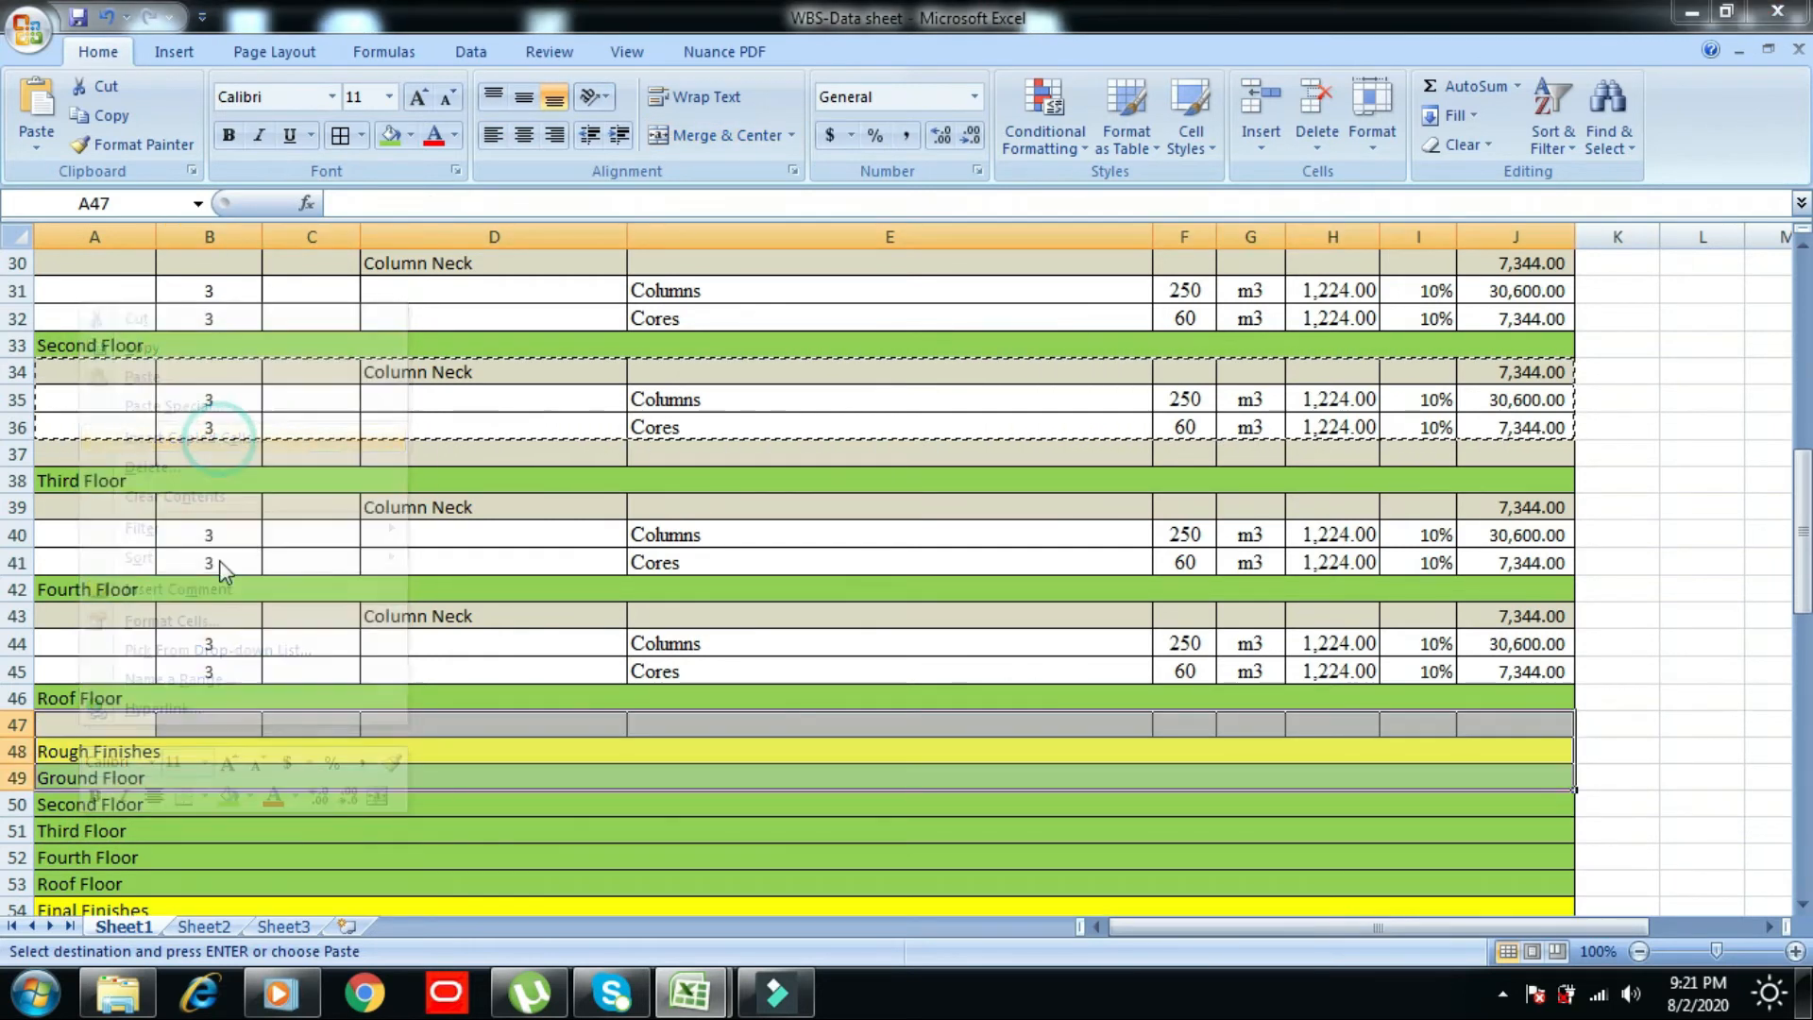
left_click(178, 493)
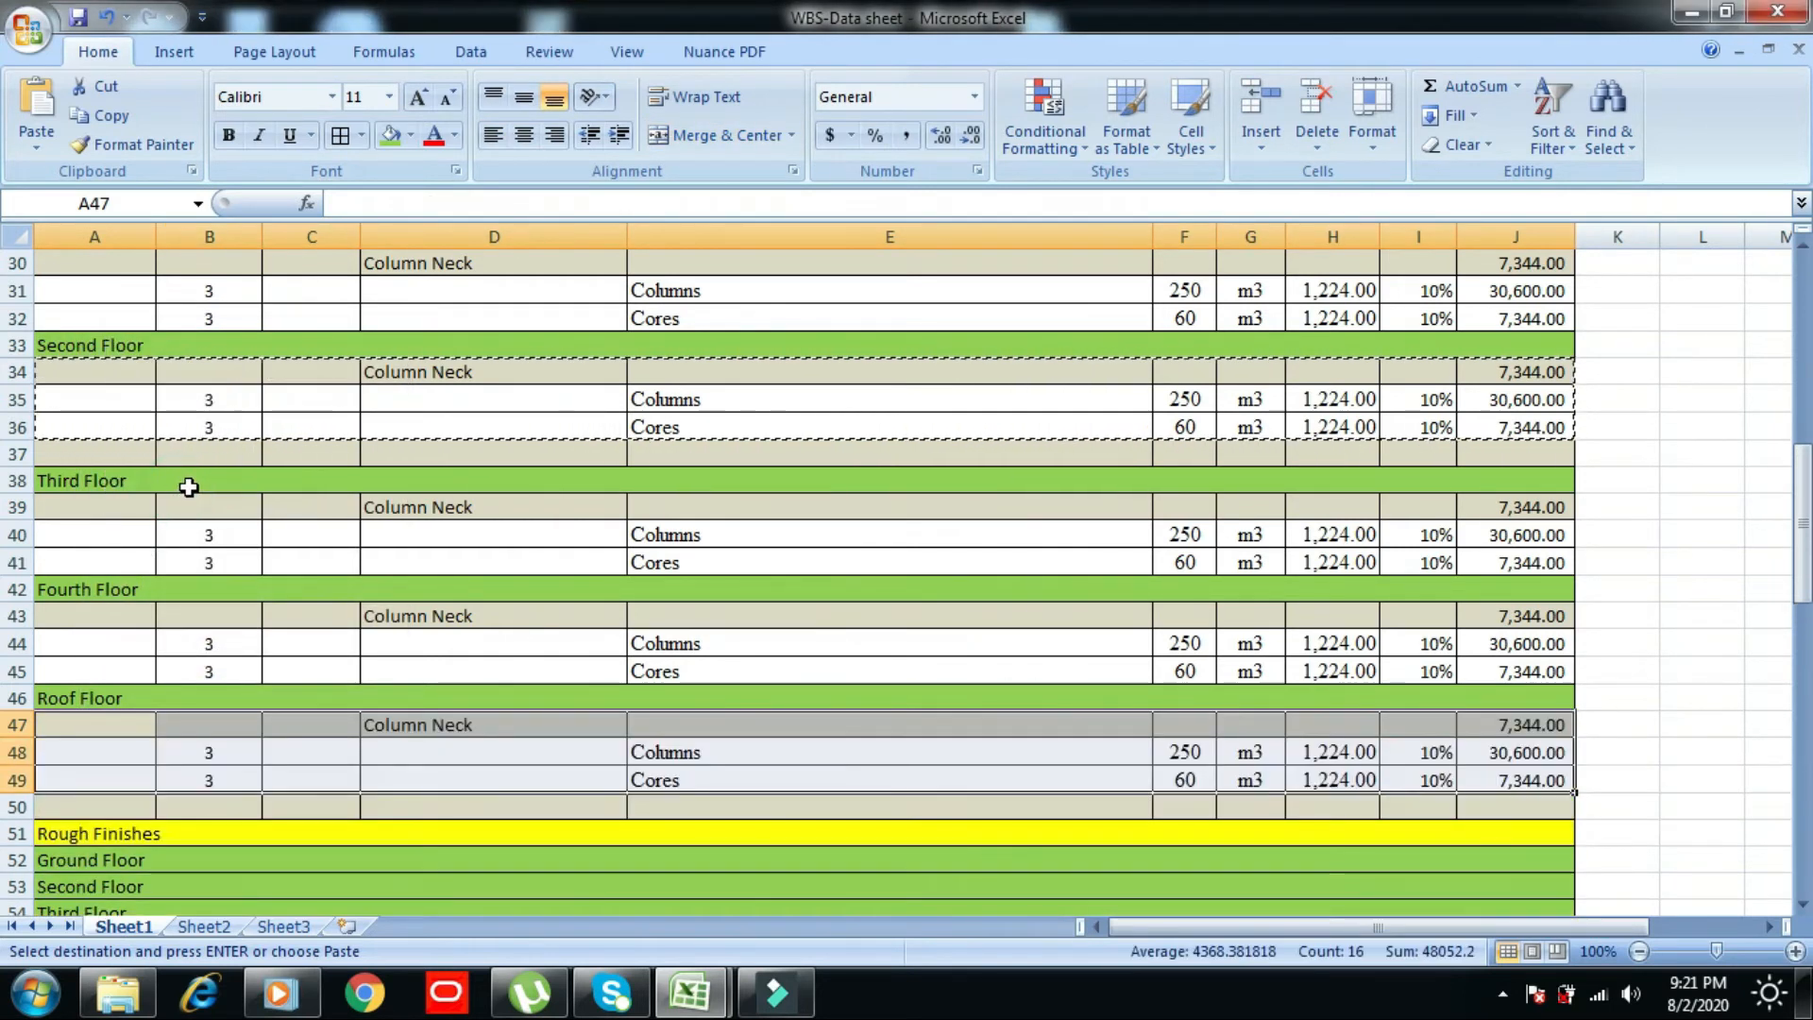
key("Escape")
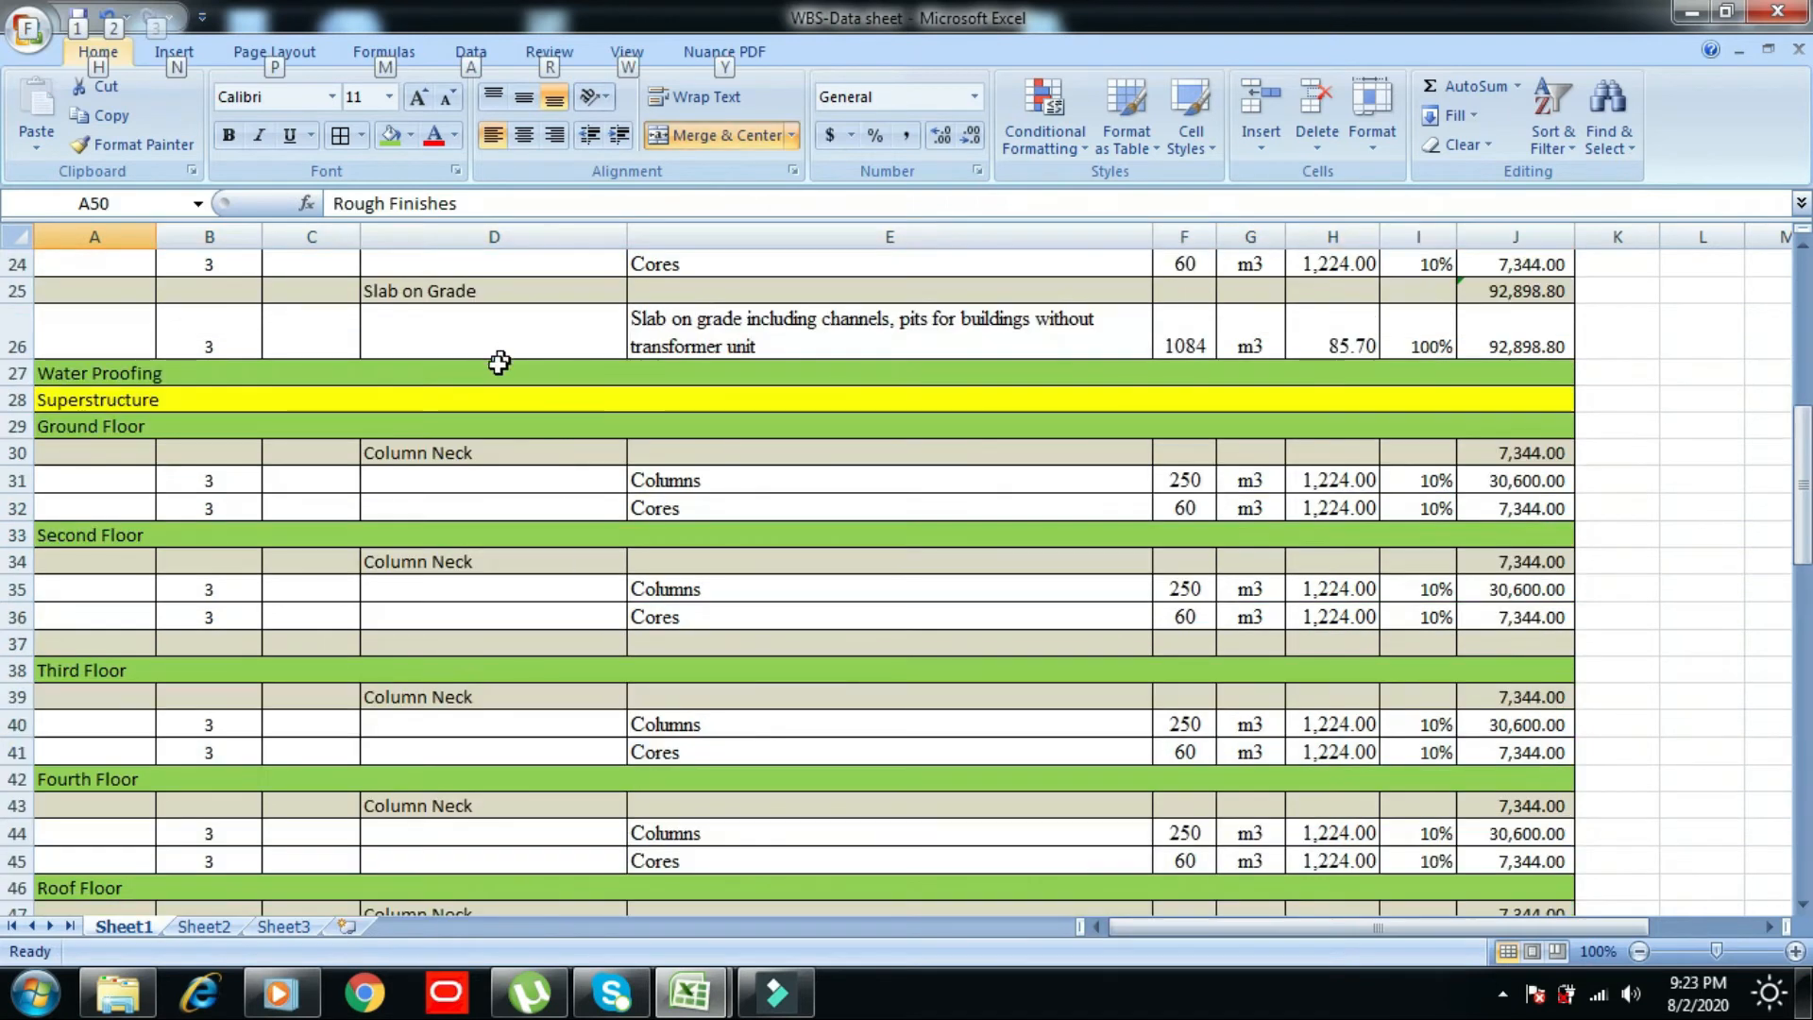
- Rename the Column Neck heading under the Superstructure's Ground Floor (D30) as G.F. Column
left_click(469, 453)
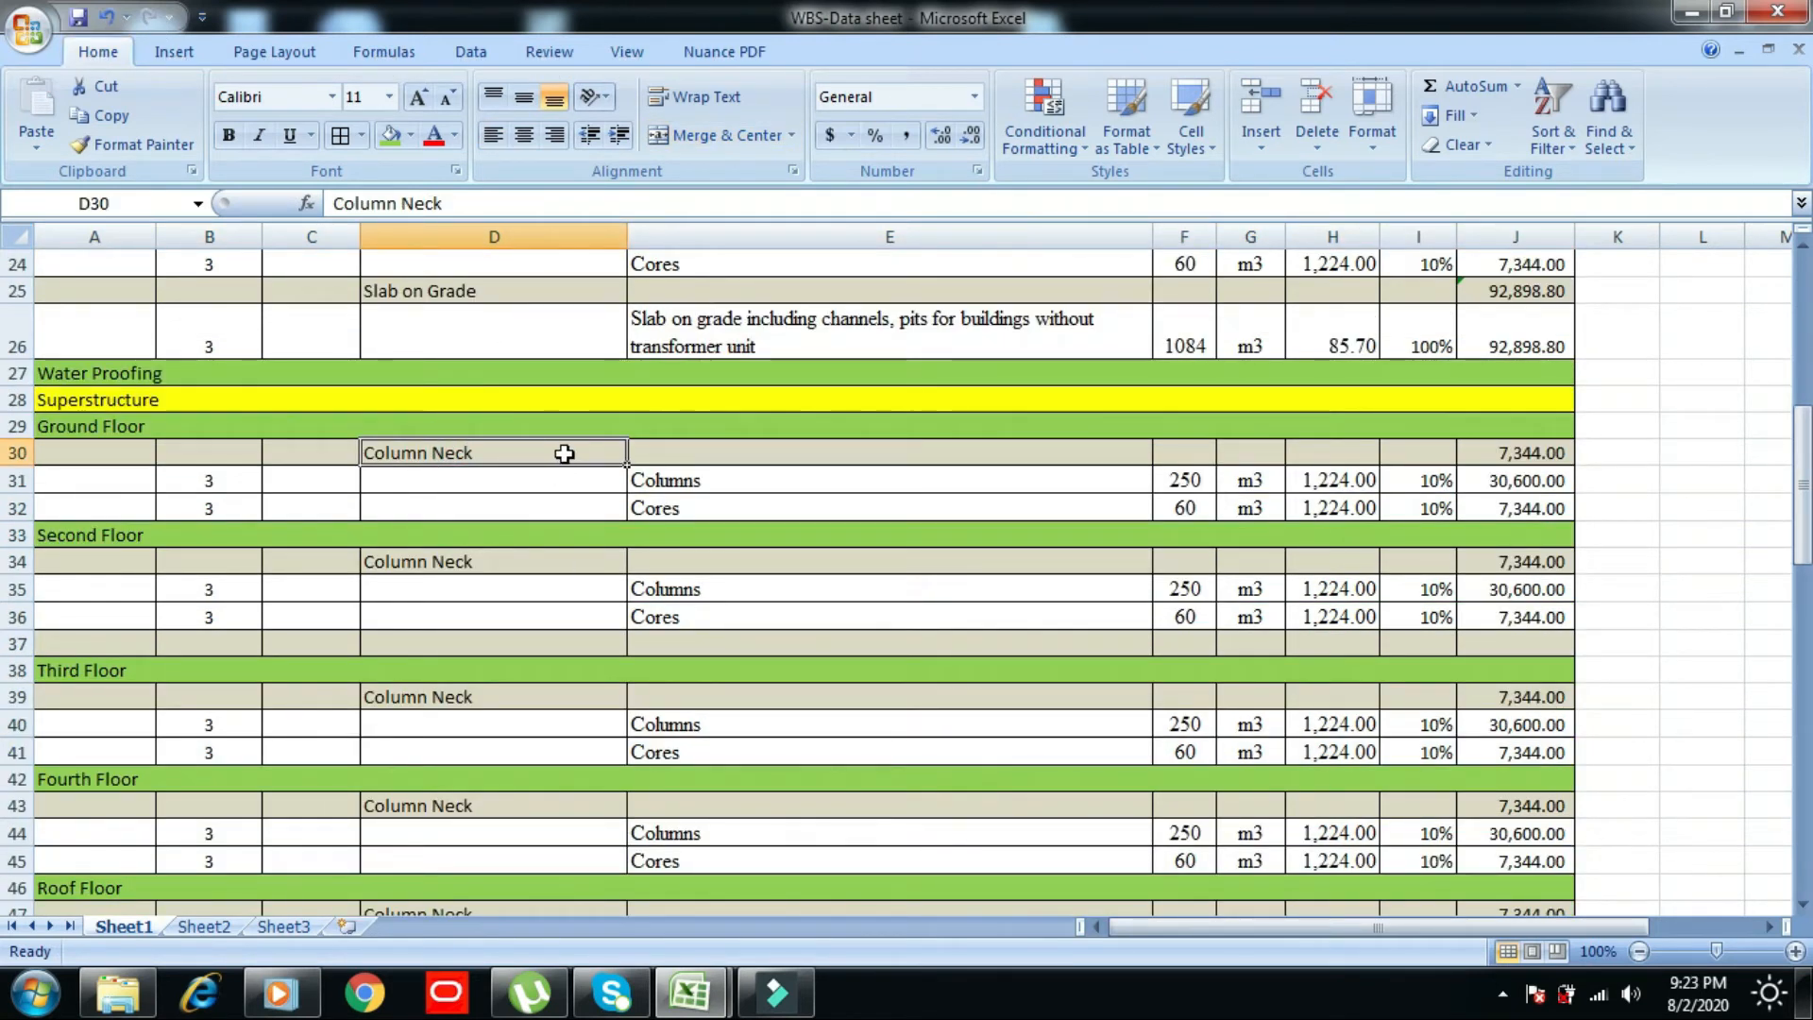
type("G.F. Column")
key("Return")
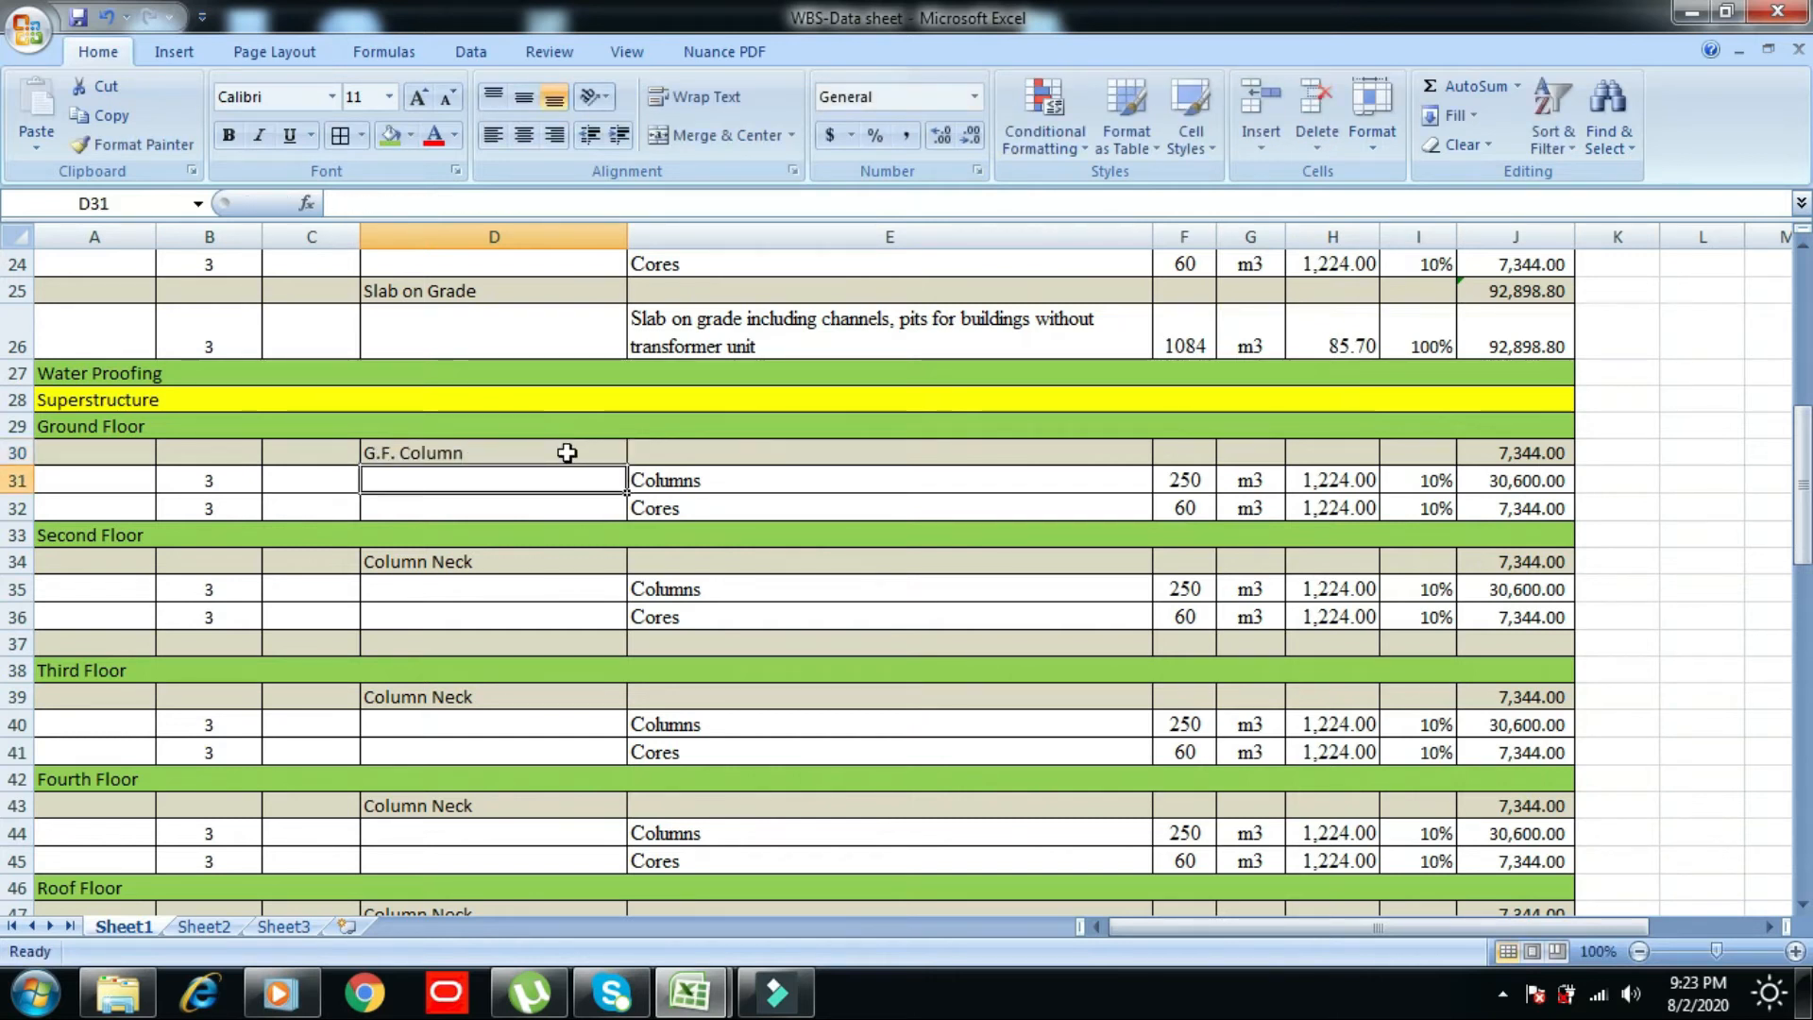
- Change the Column Neck heading under the Superstructure's Second Floor (D34) to S.F.Column
left_click(459, 562)
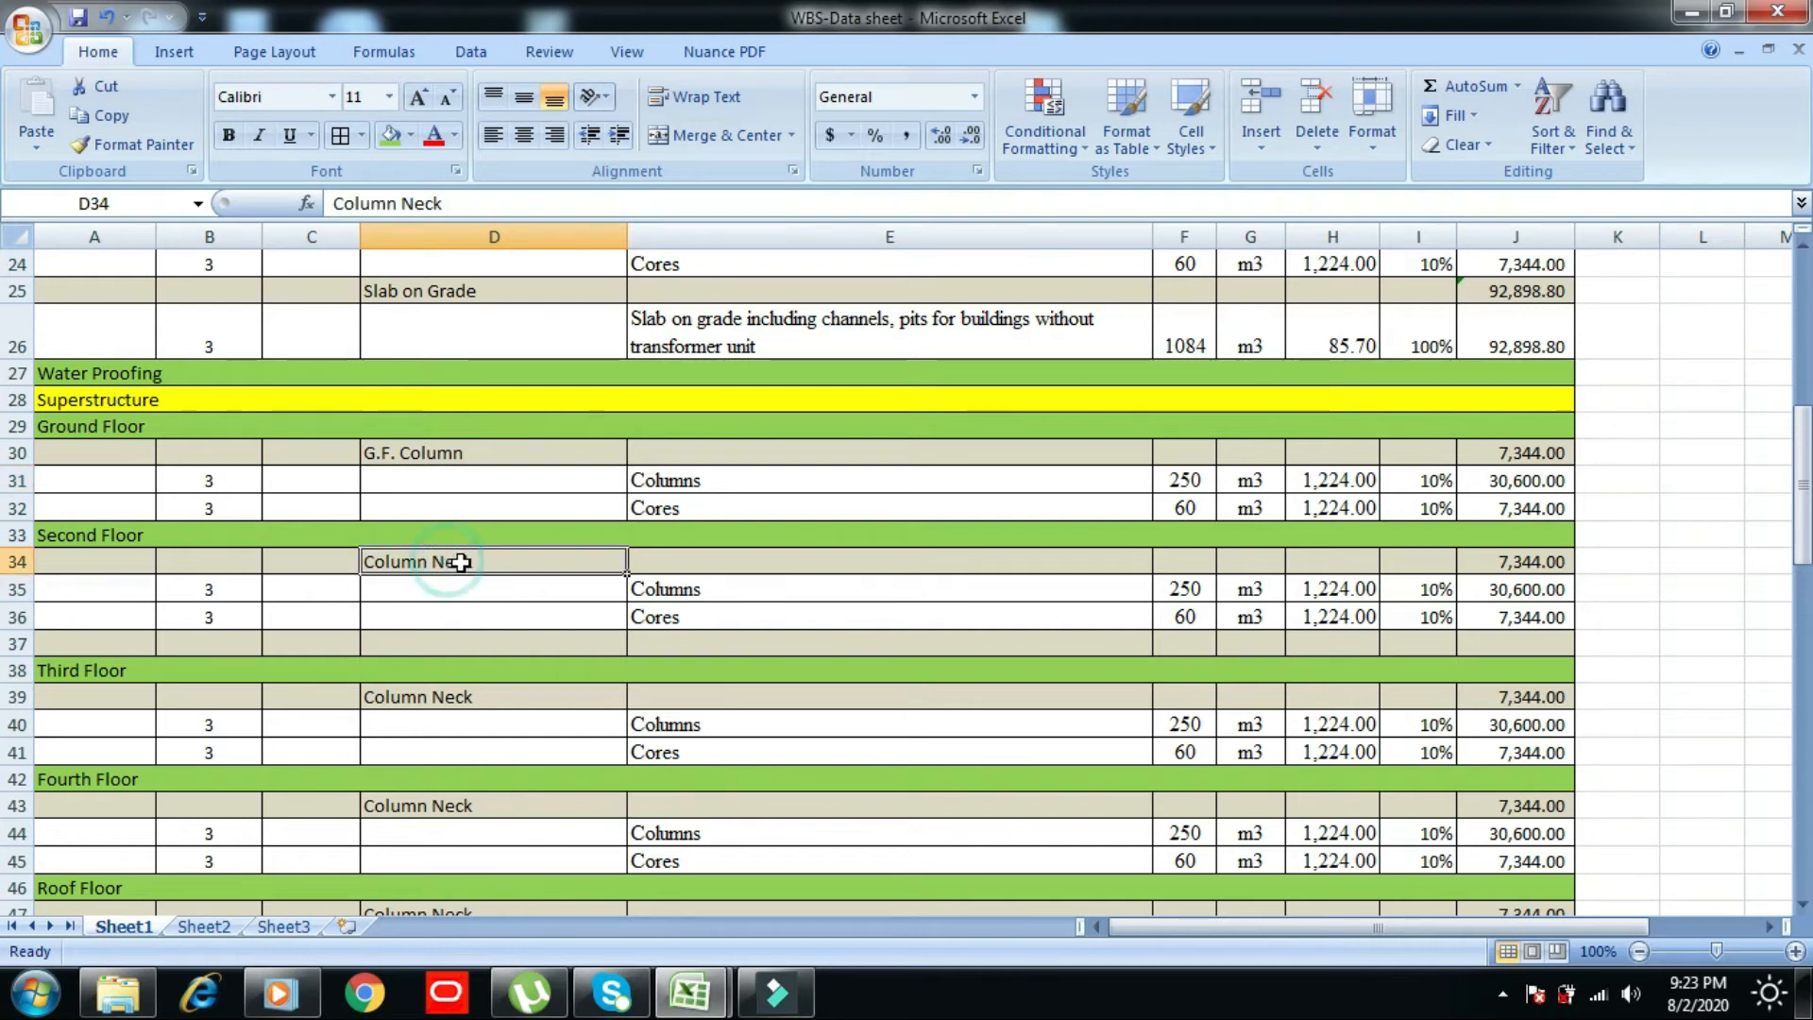
left_click(333, 203)
type("S.")
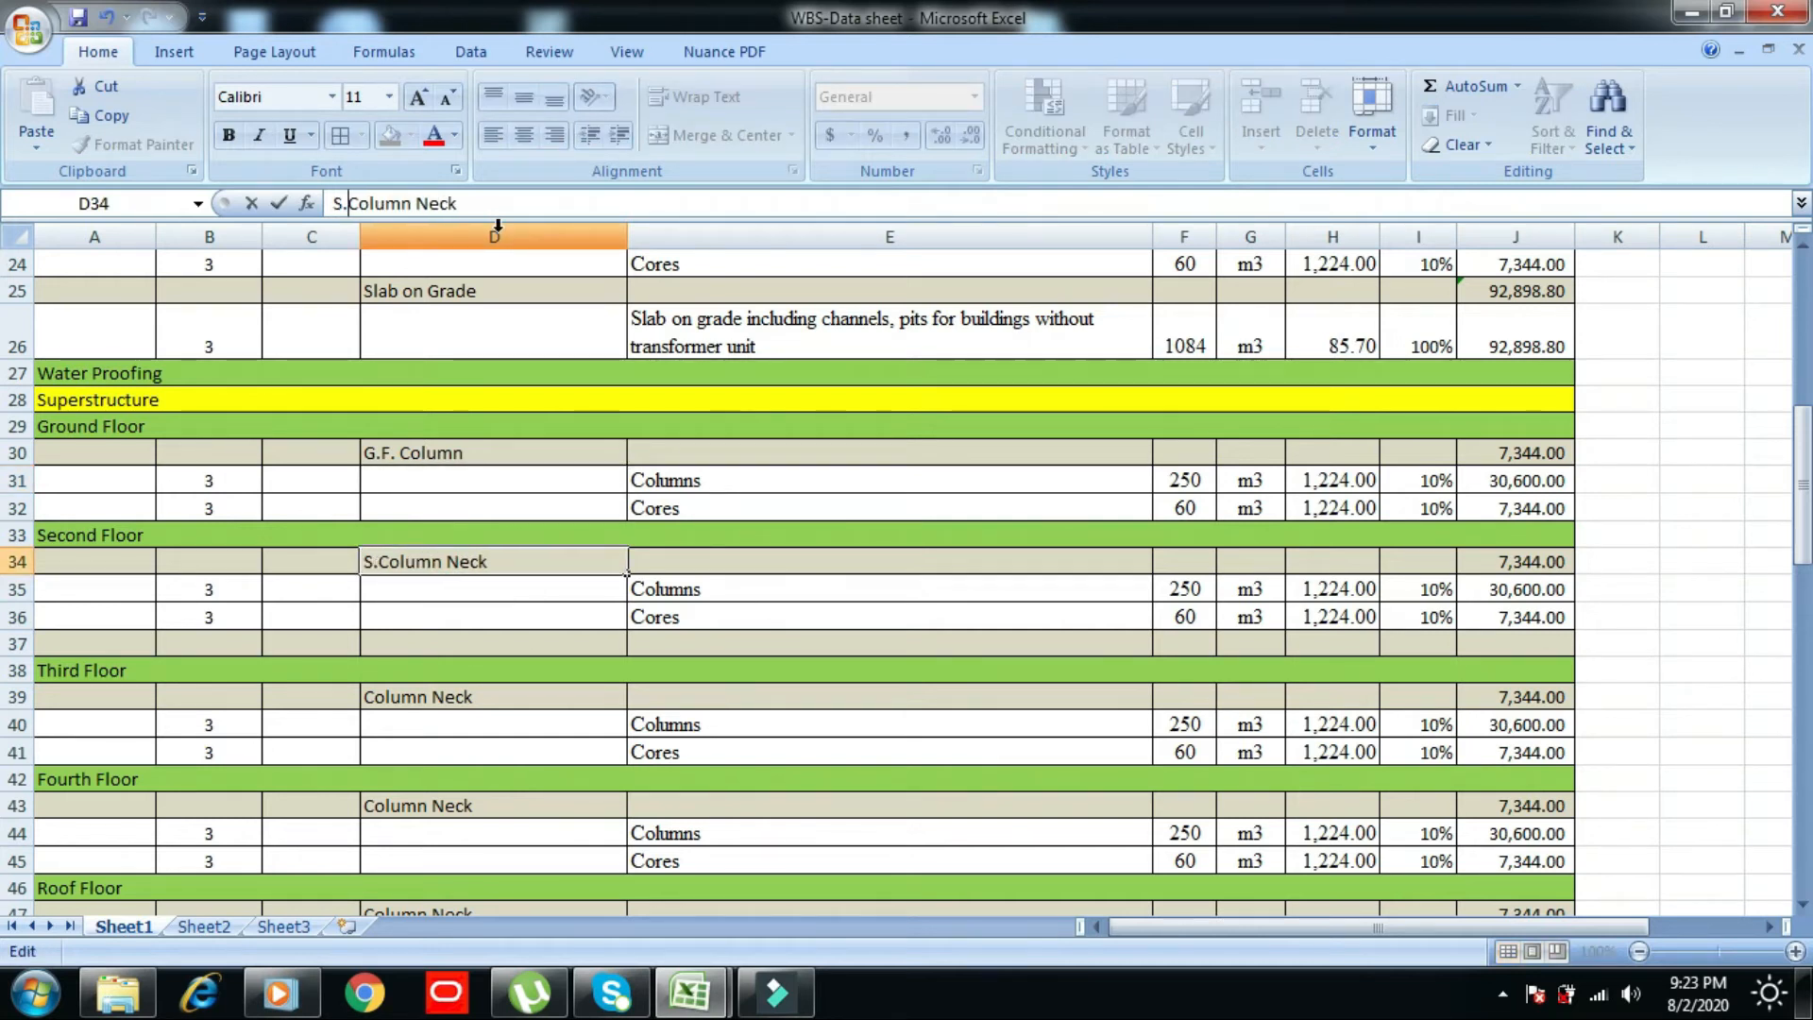
type("F.")
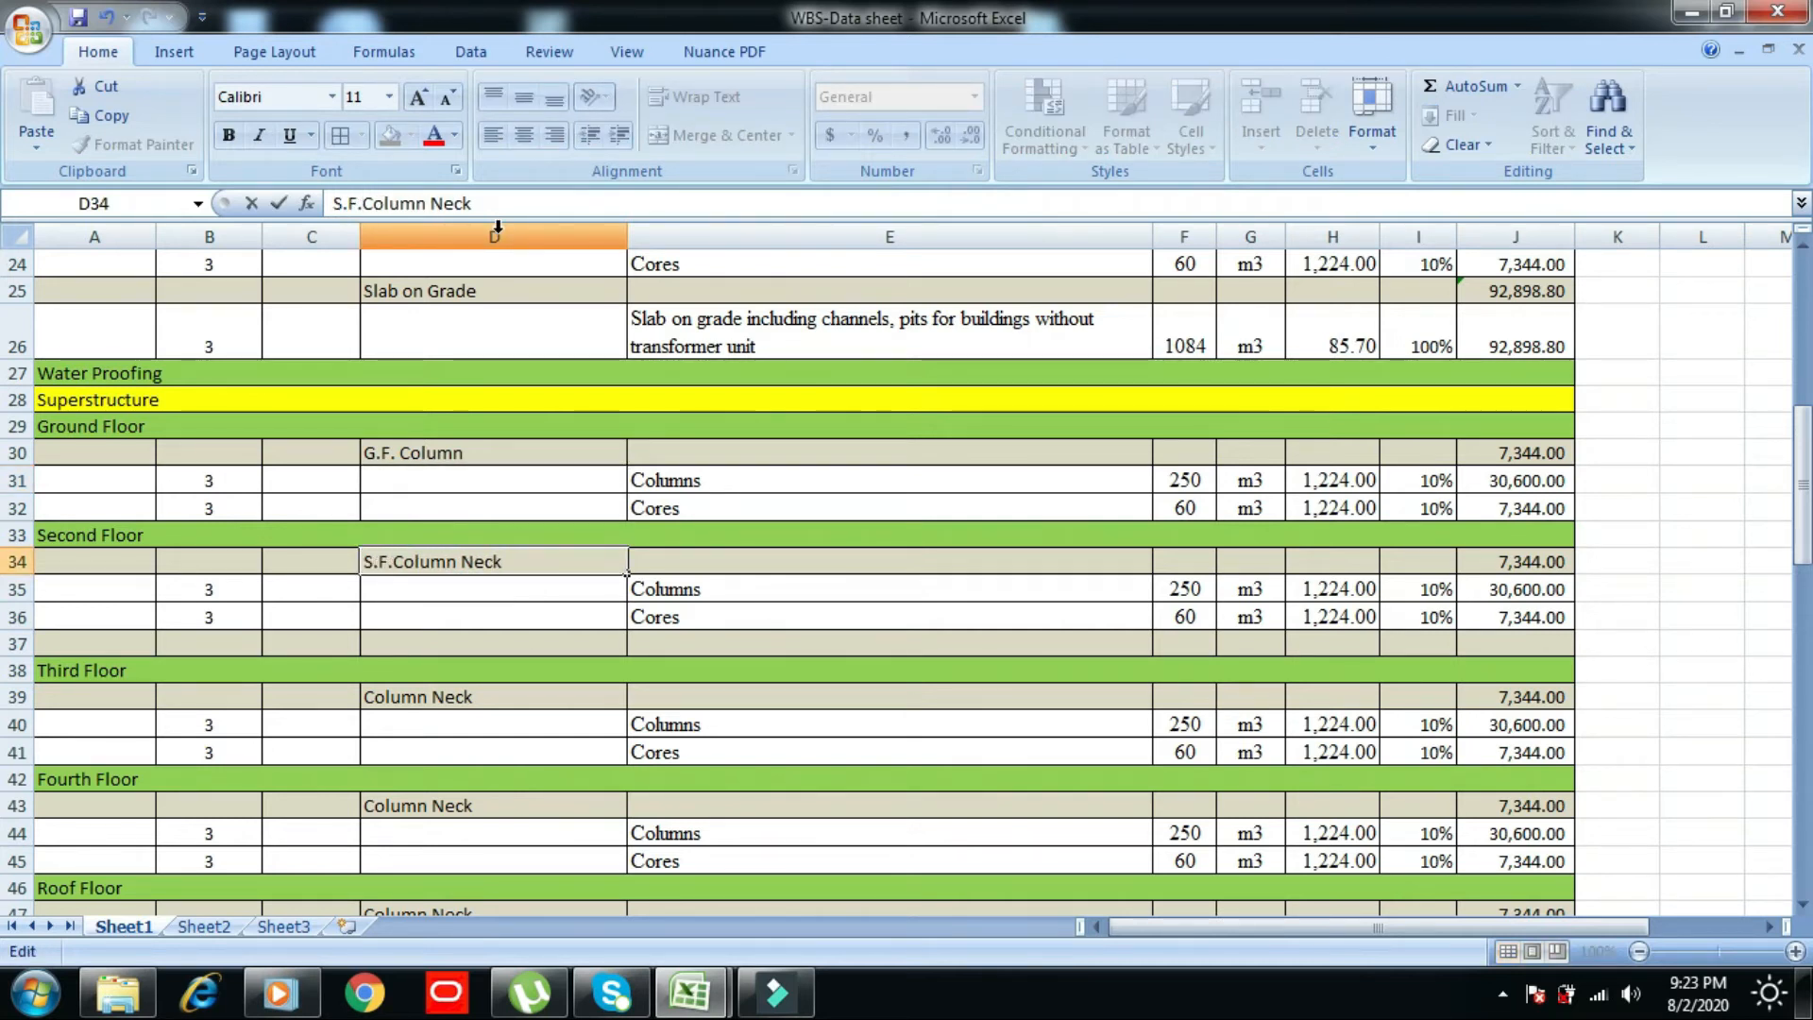
left_click(518, 194)
key("BackSpace")
key("BackSpace")
key("BackSpace")
key("BackSpace")
key("BackSpace")
key("Return")
- Change the Column Neck heading under the Superstructure's Third Floor (D39) to T.F.Column
left_click(399, 703)
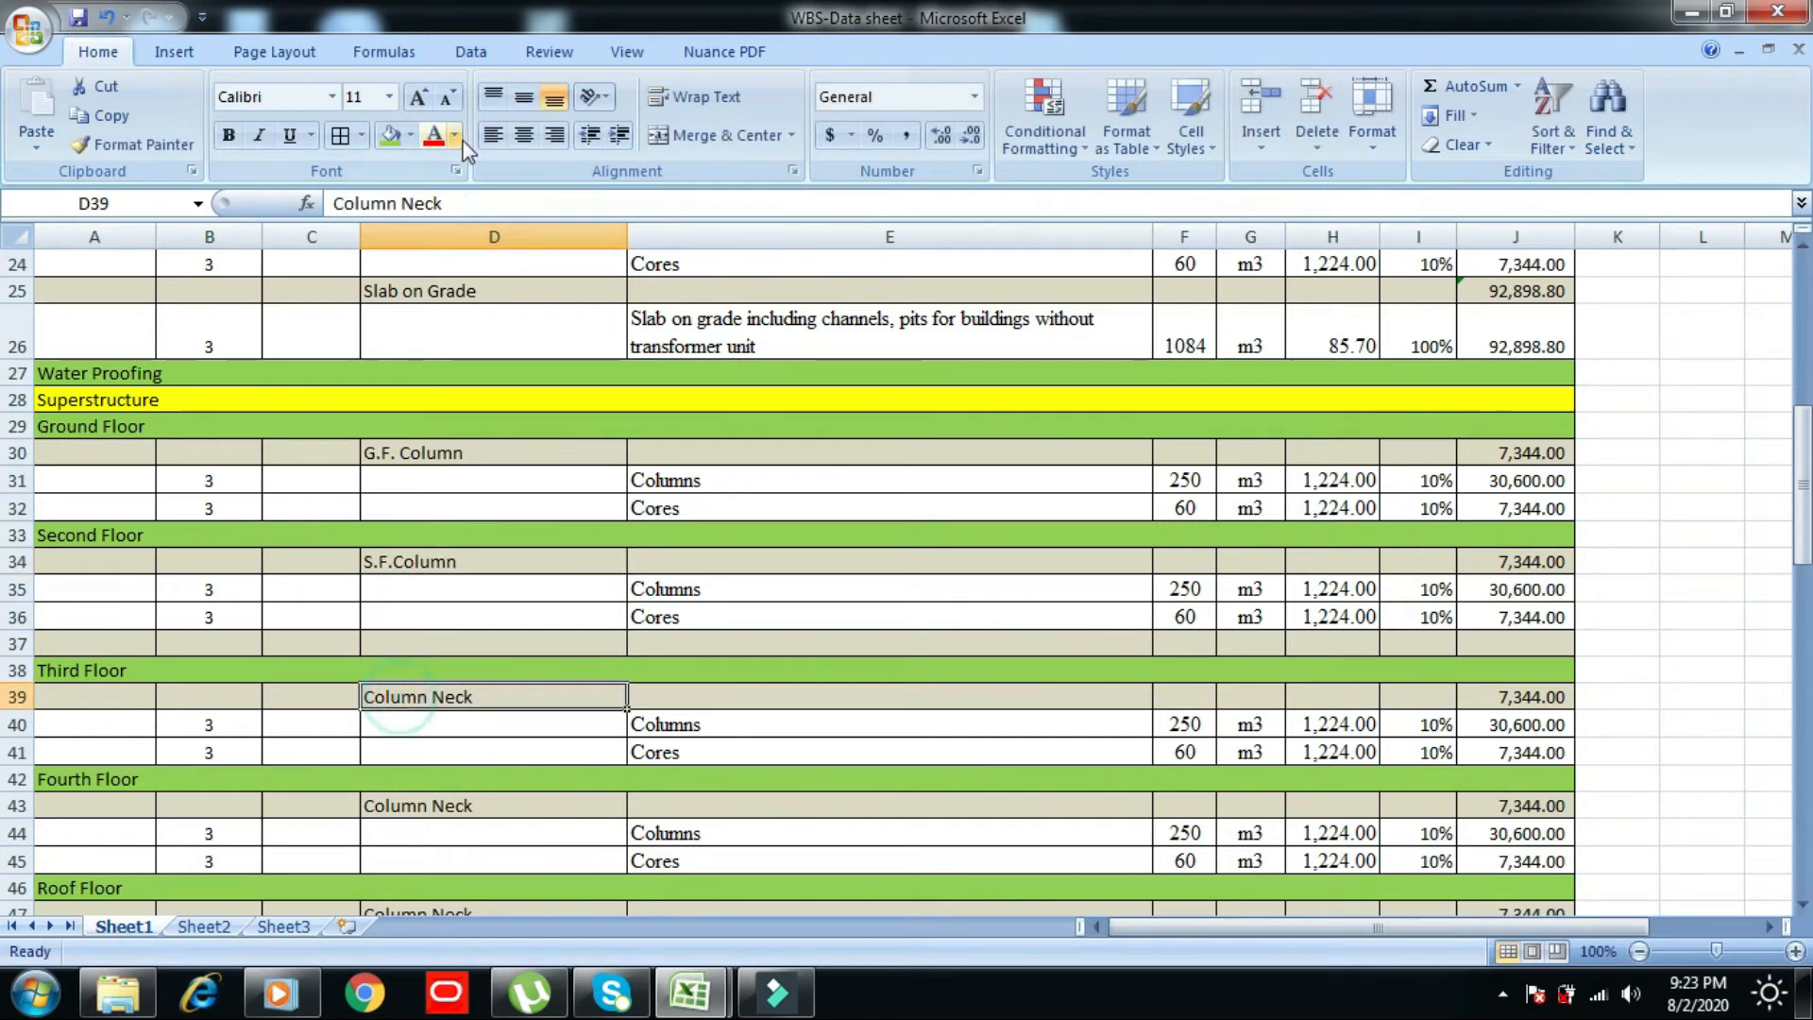
left_click(345, 203)
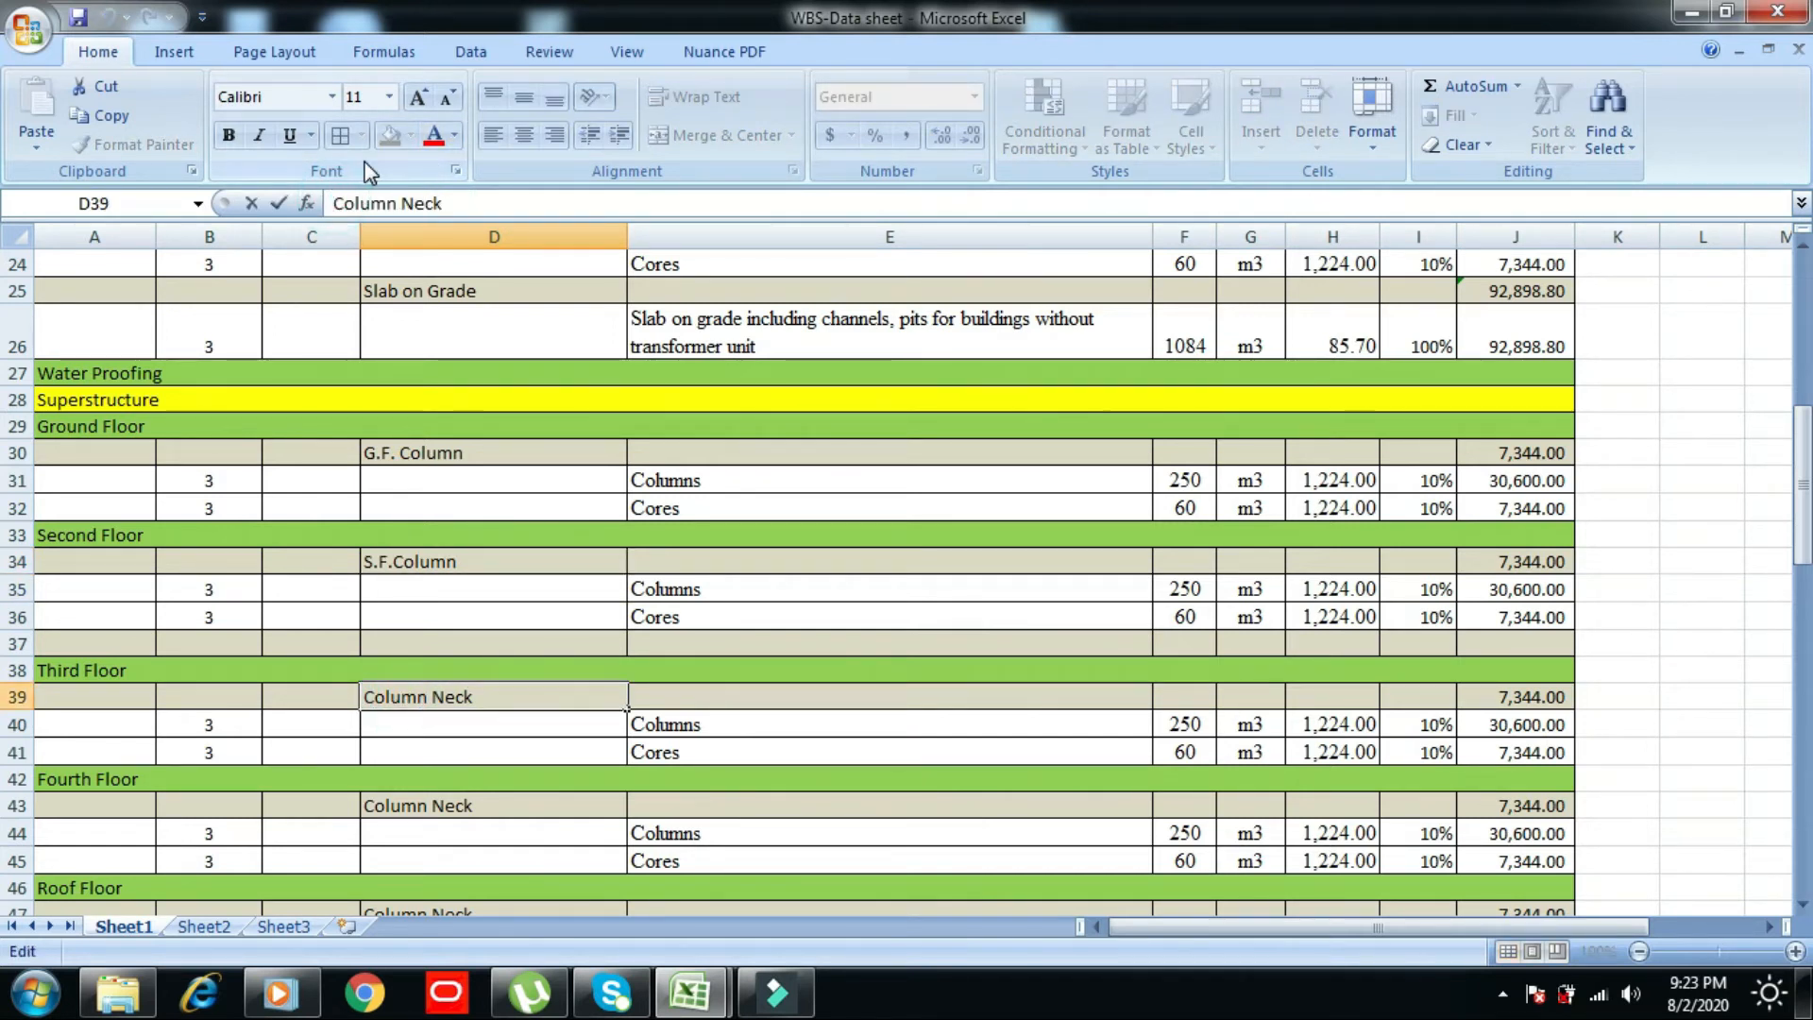
type("T.")
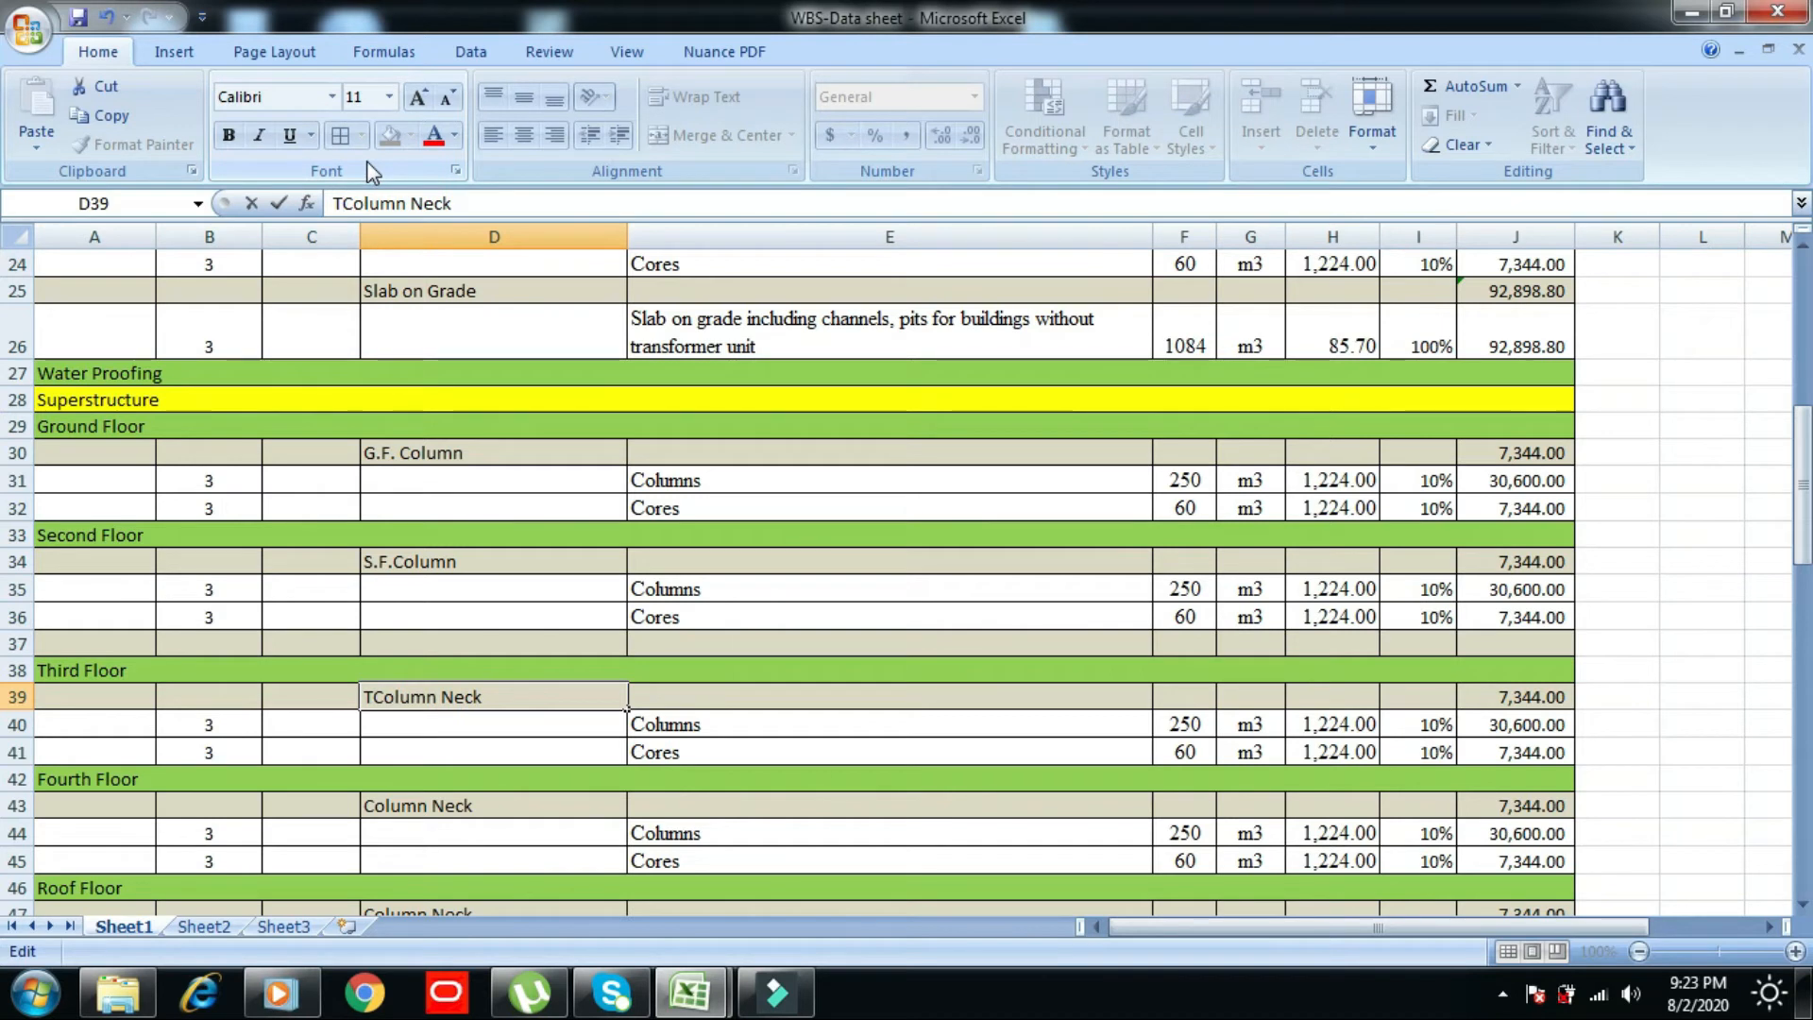
type("F.")
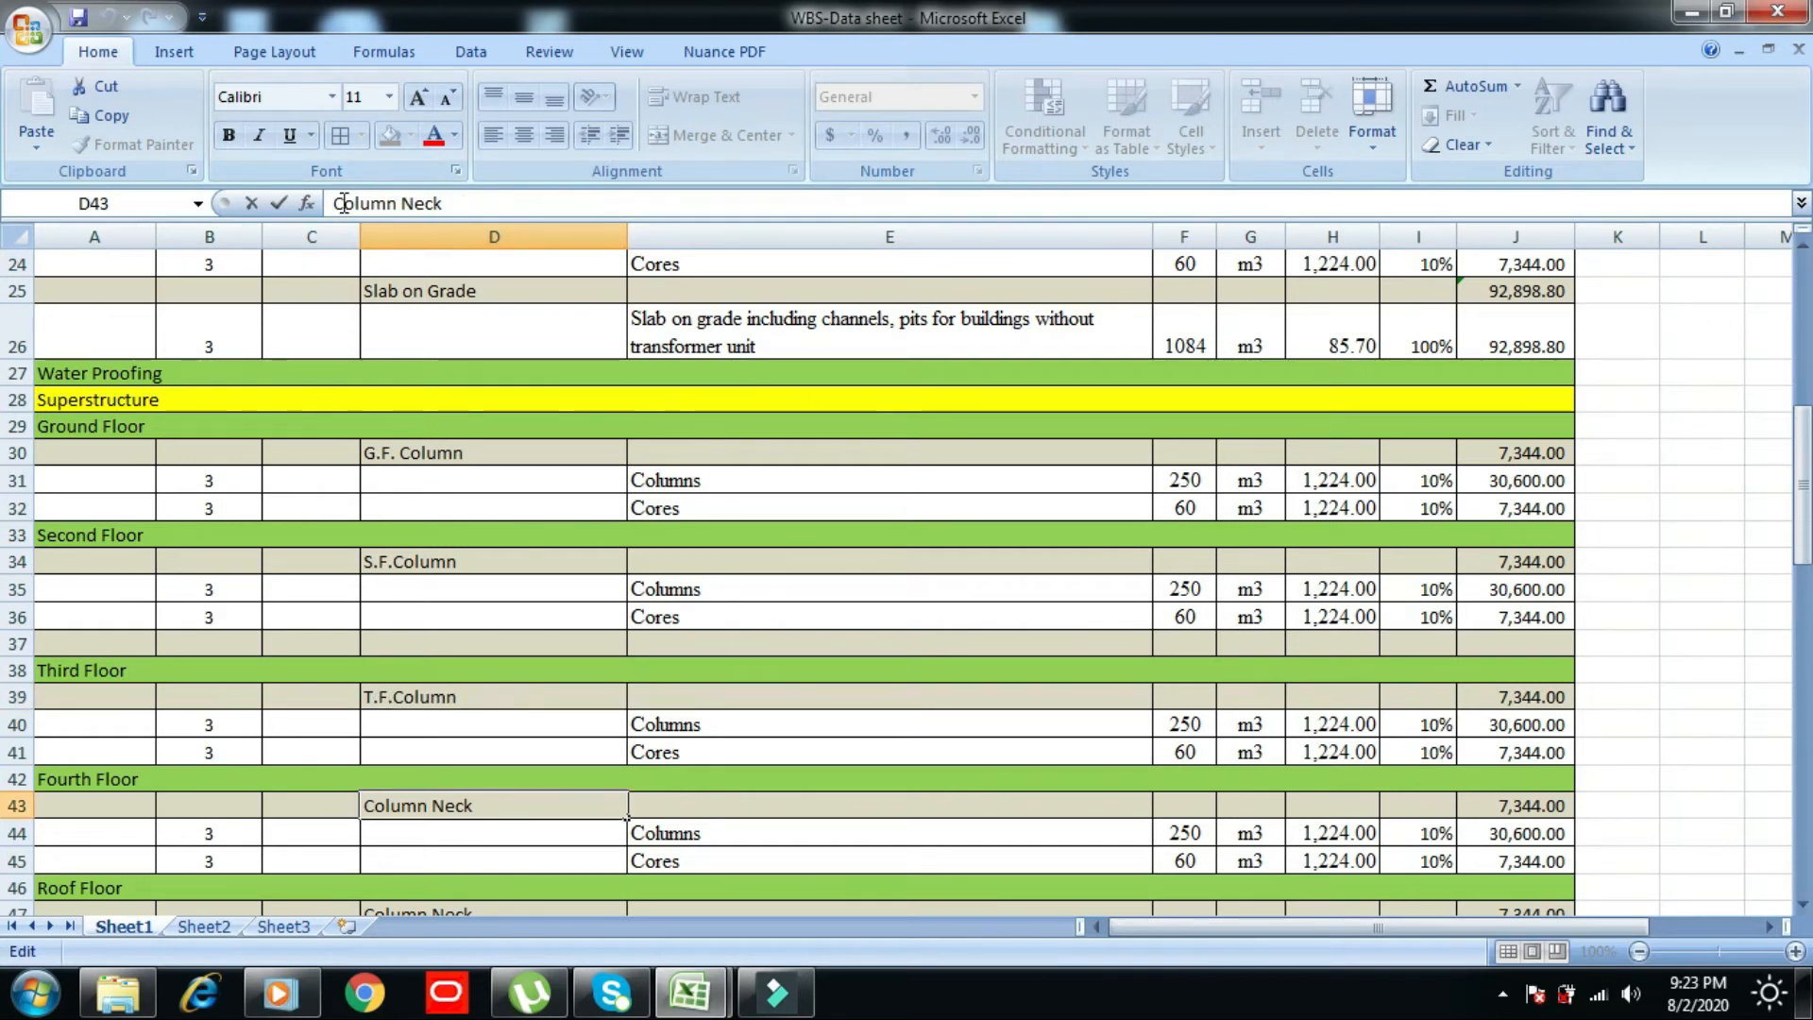
- Change the Column Neck heading under the Superstructure's Fourth Floor (D43) to F.F.Column
type("F.")
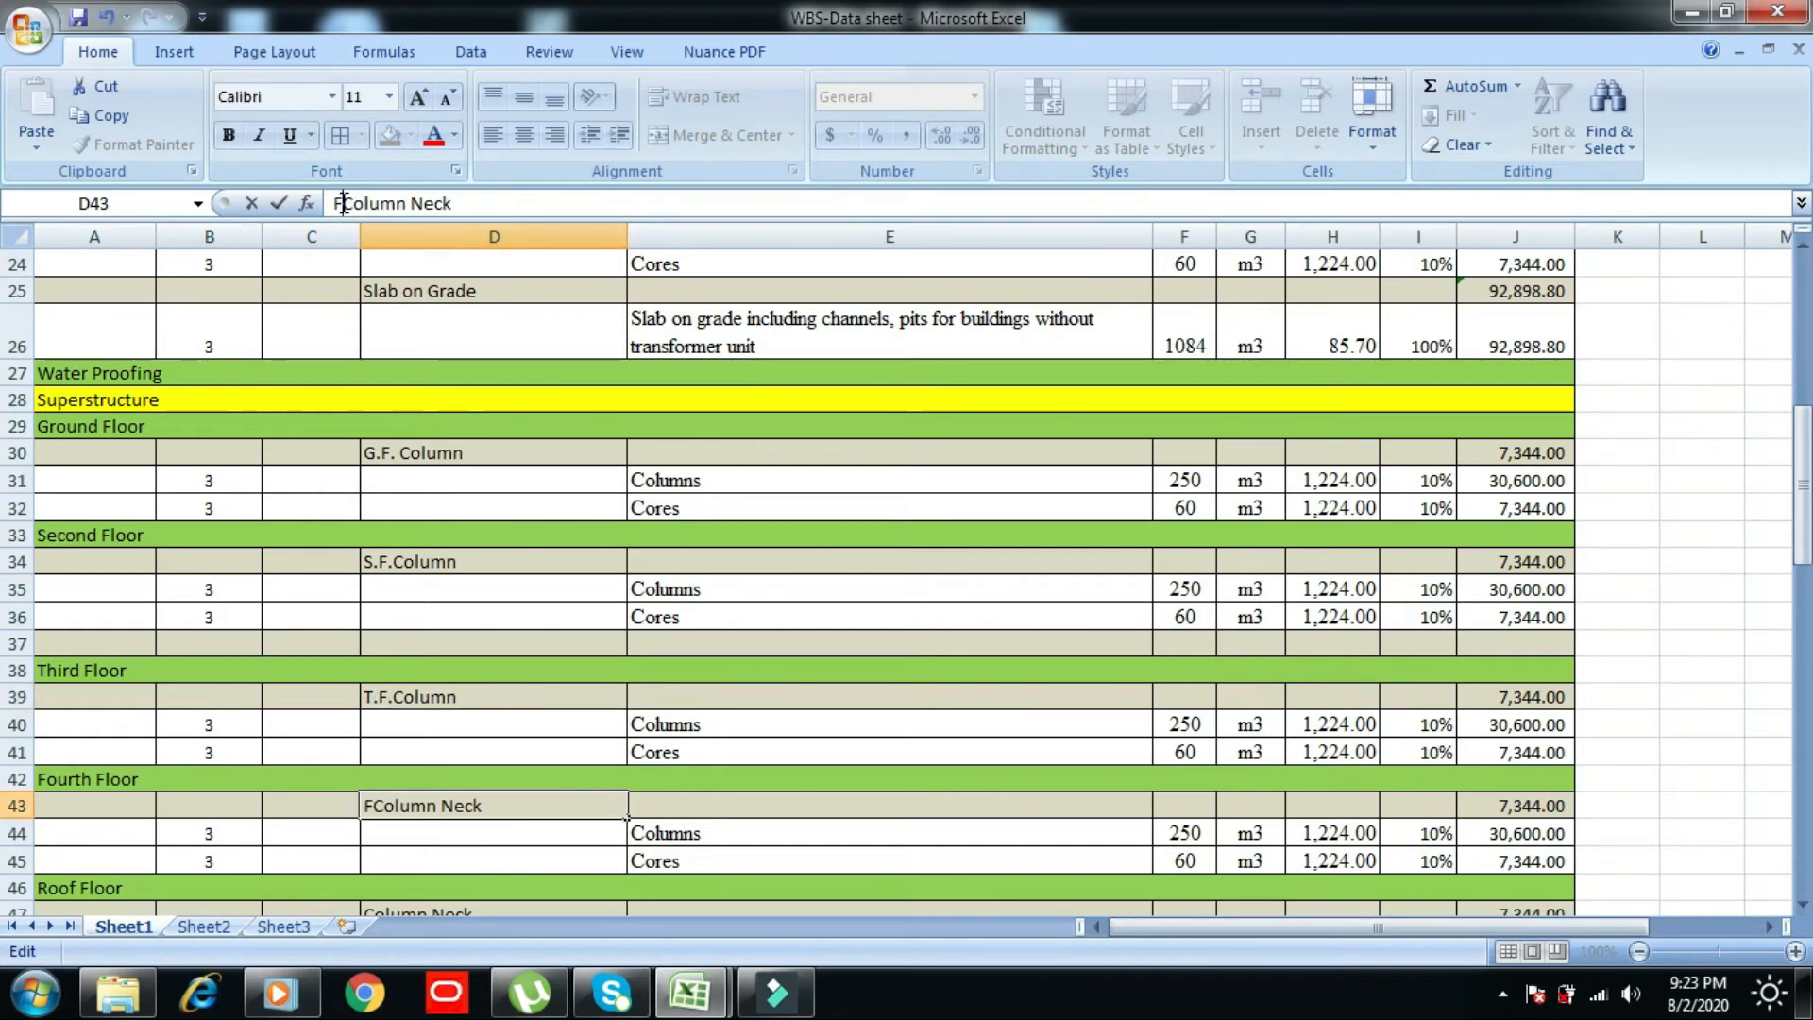
type("F.")
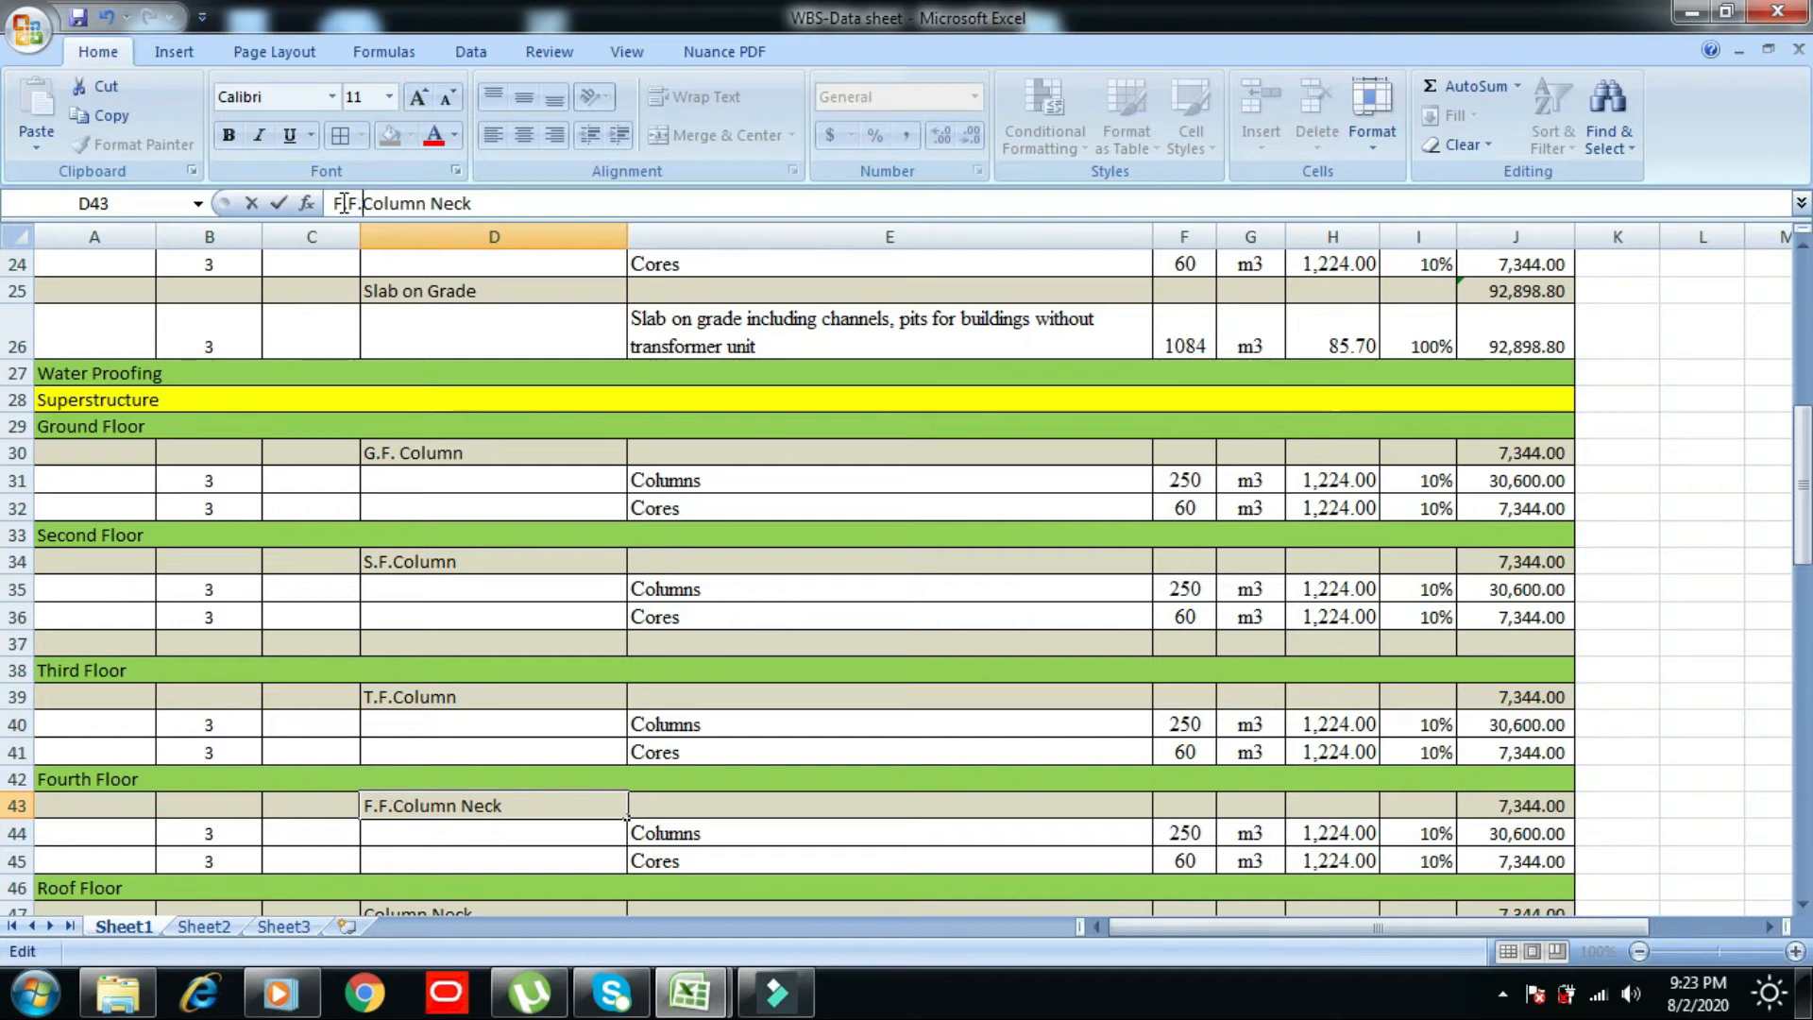
left_click(531, 206)
key("BackSpace")
key("BackSpace")
key("BackSpace")
key("BackSpace")
key("BackSpace")
- Change the Column Neck heading under the Superstructure's Roof Floor (D47) to R.F.Column
left_click_drag(1798, 491, 1798, 529)
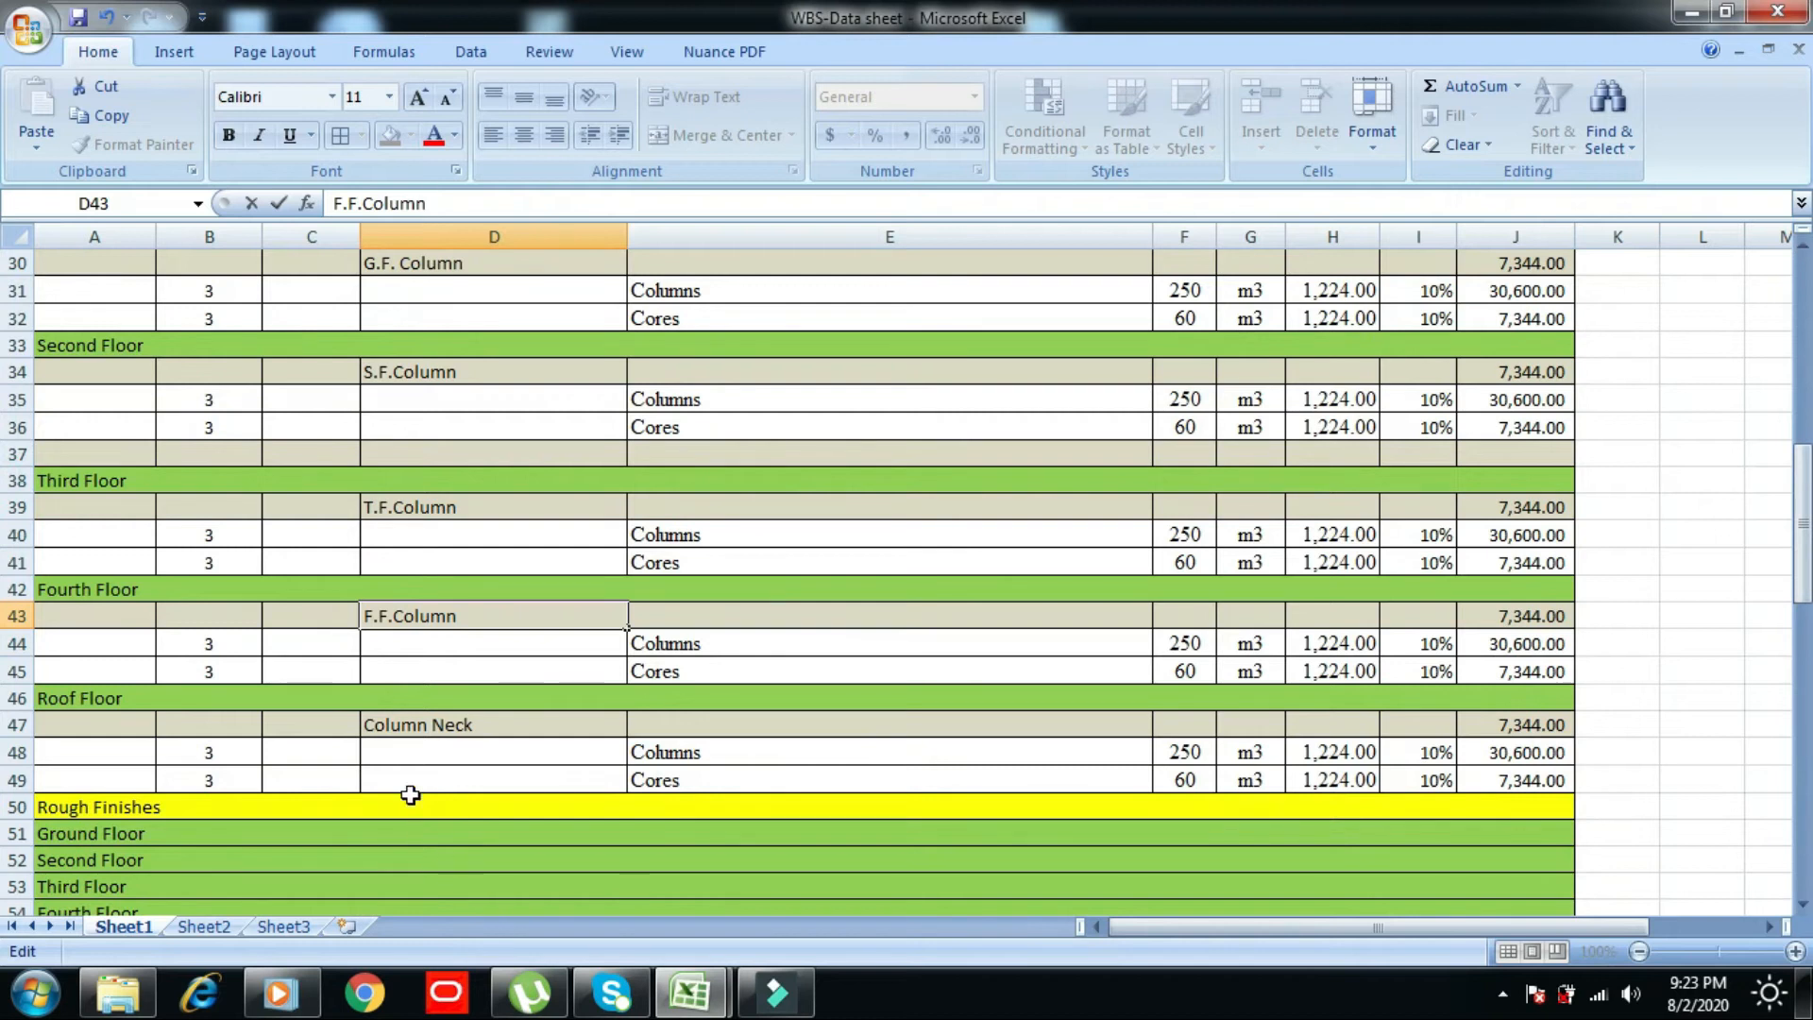
left_click(401, 729)
type("R.F.Column N")
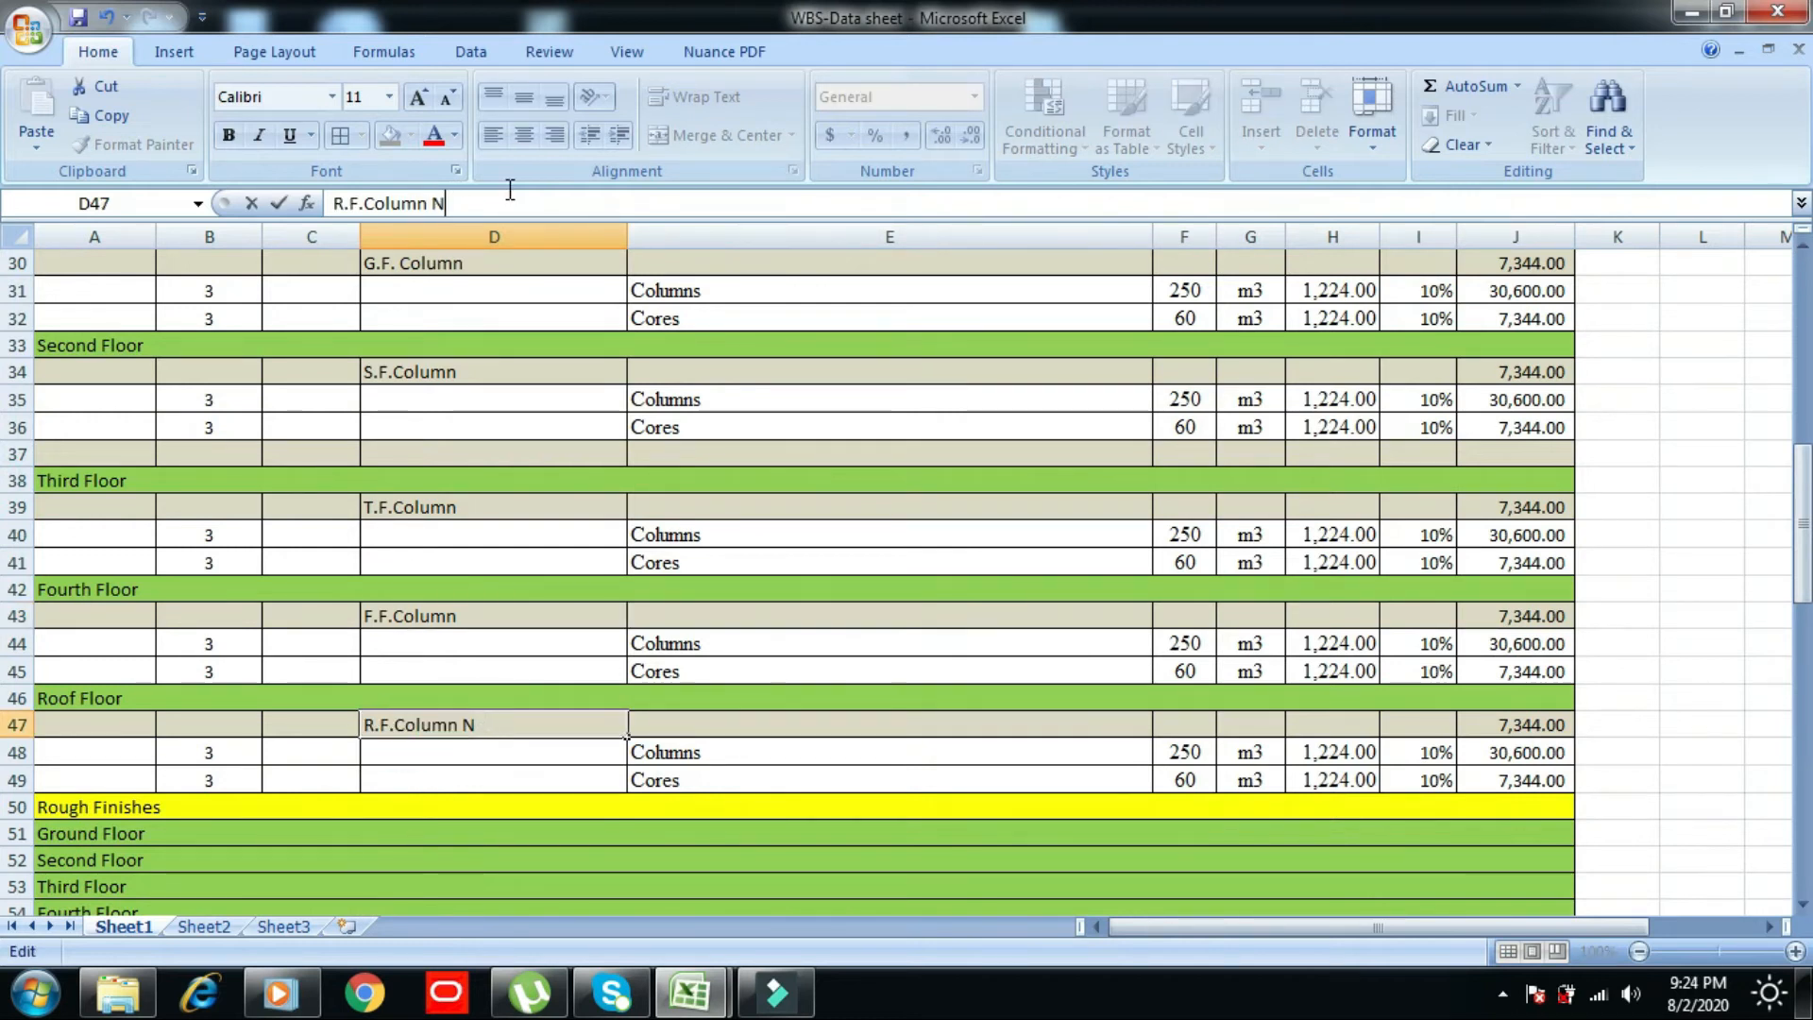
key("Return")
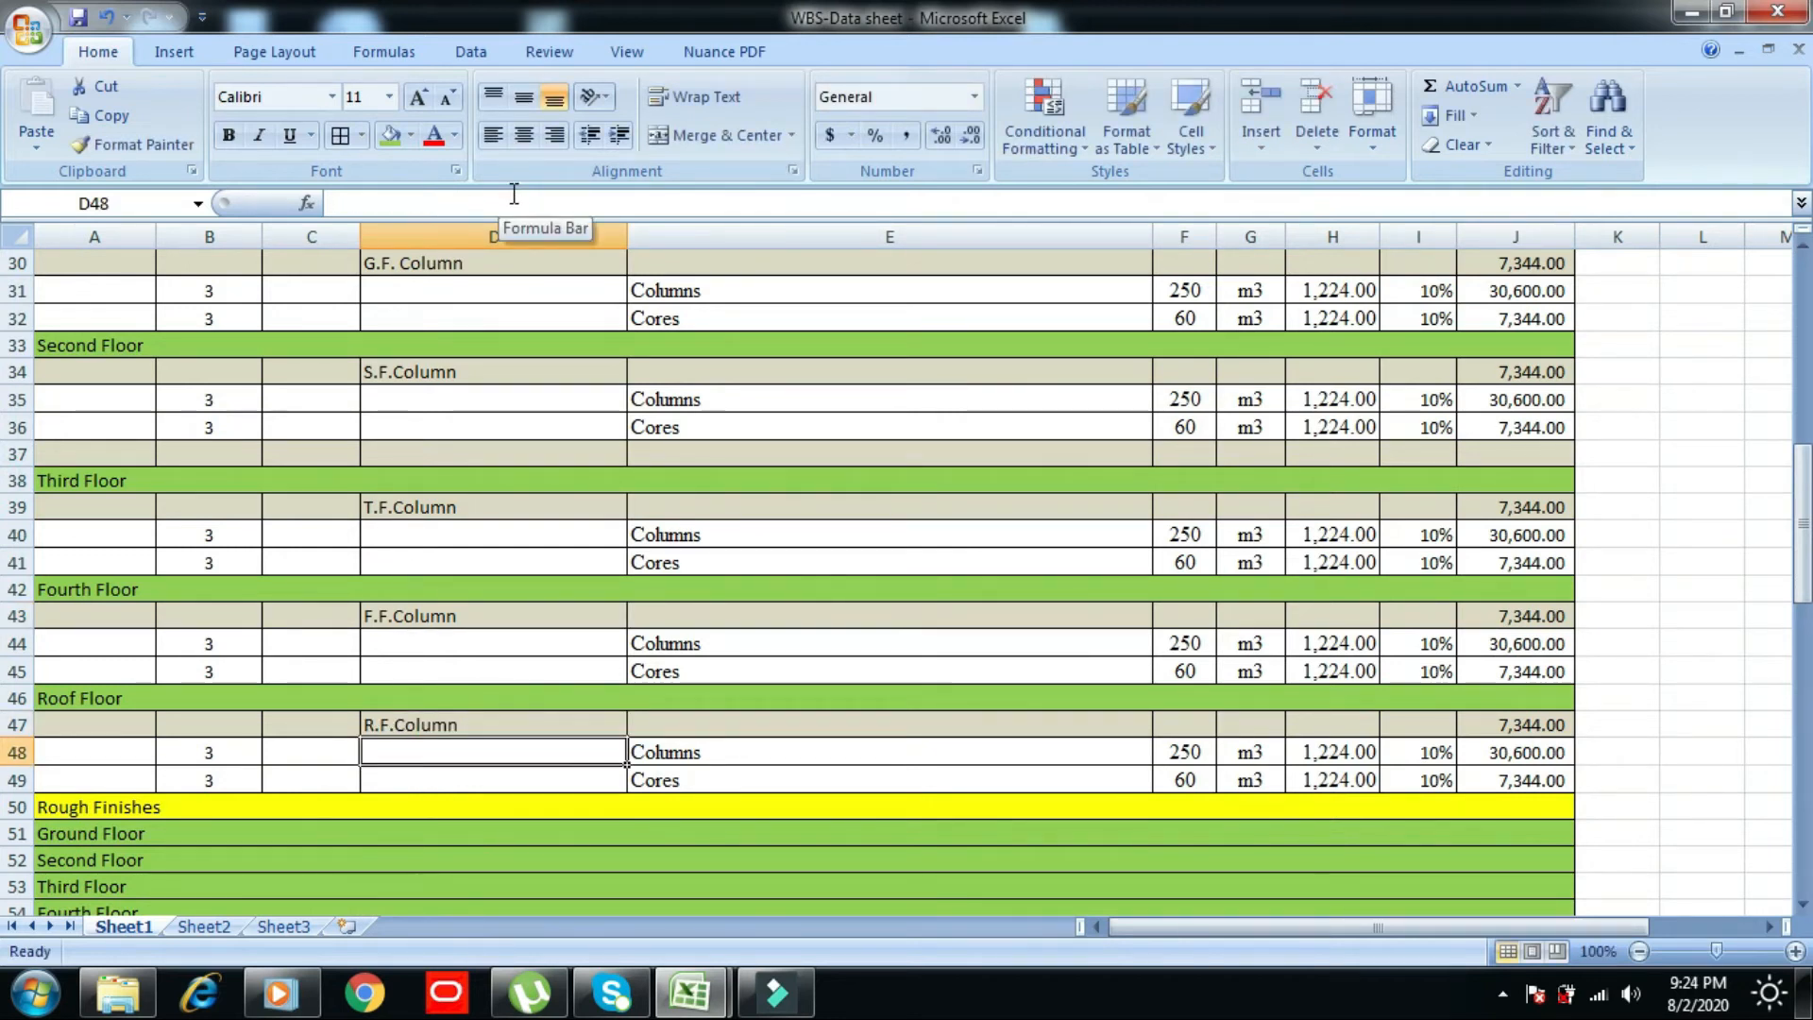
- Set the percentages of the Ground Floor's Columns and Cores (I31 and I32) to 25%
scroll(749, 875, "up", 2)
key("alt")
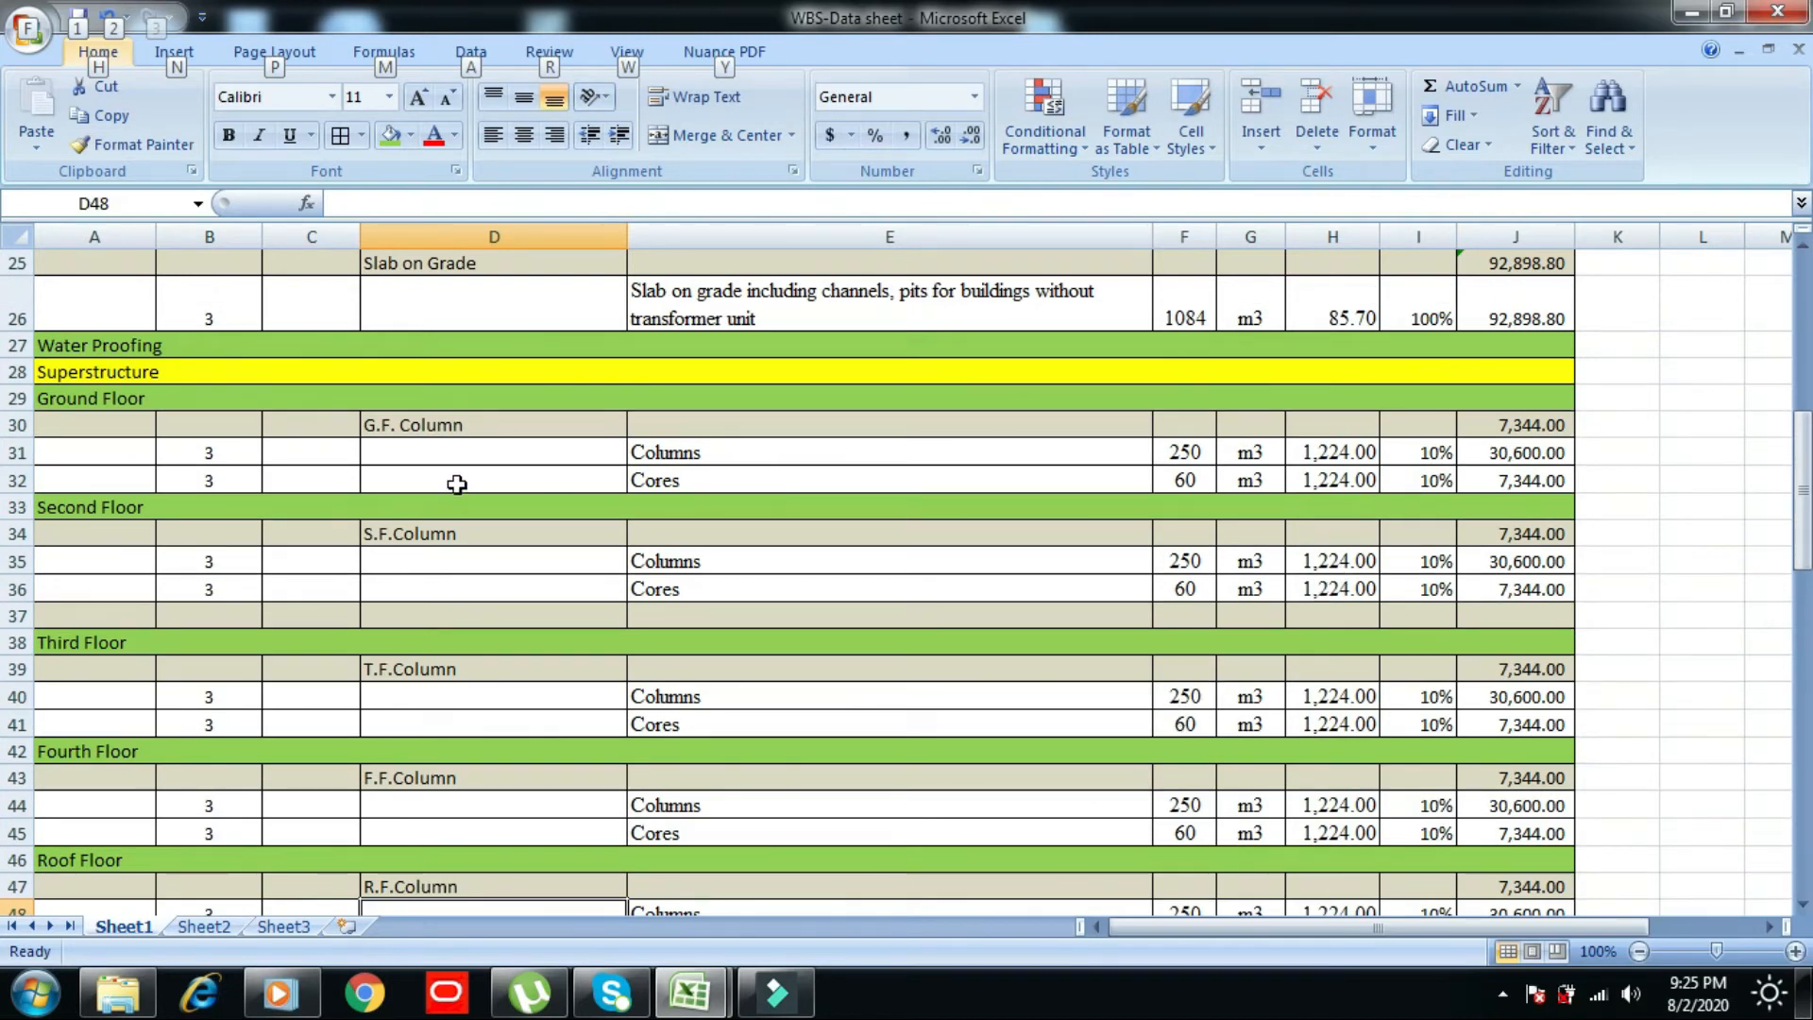
left_click(1416, 452)
type("25")
key("Return")
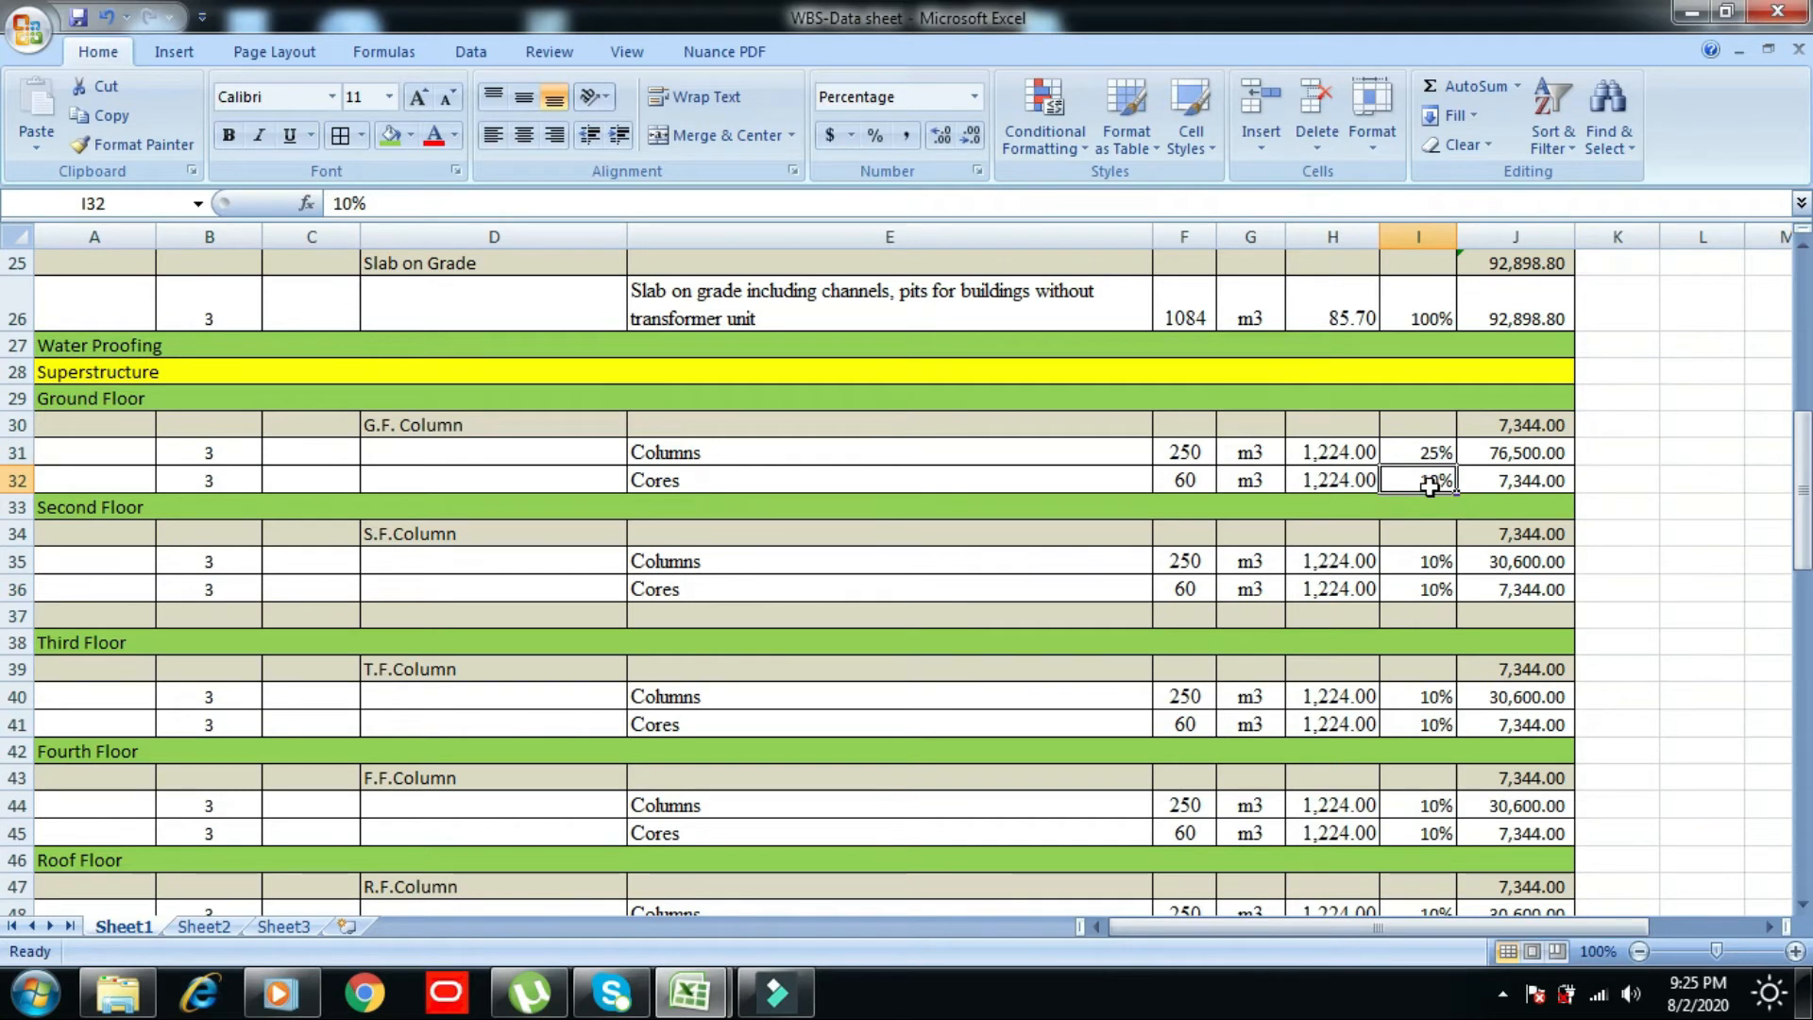
type("25")
key("Return")
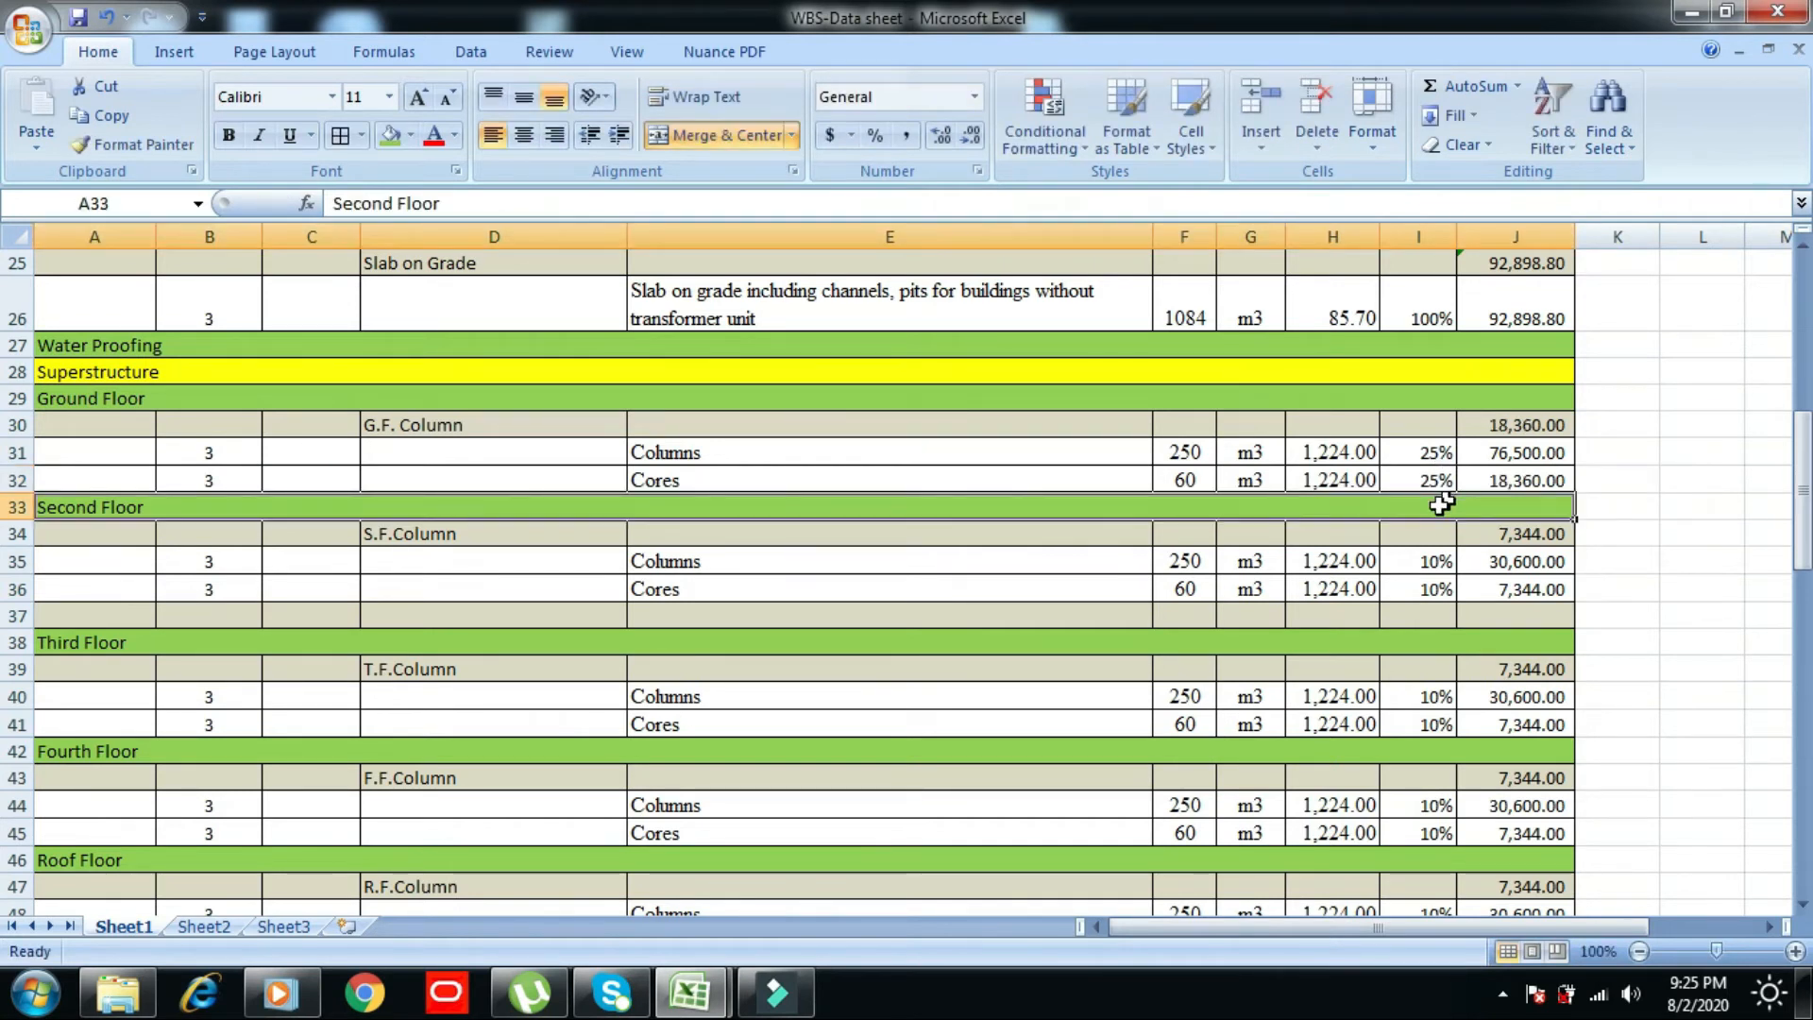
- Set the percentages of the Second Floor's Columns and Cores (I35 and I36) to 20%
left_click(1412, 566)
type("20")
key("Return")
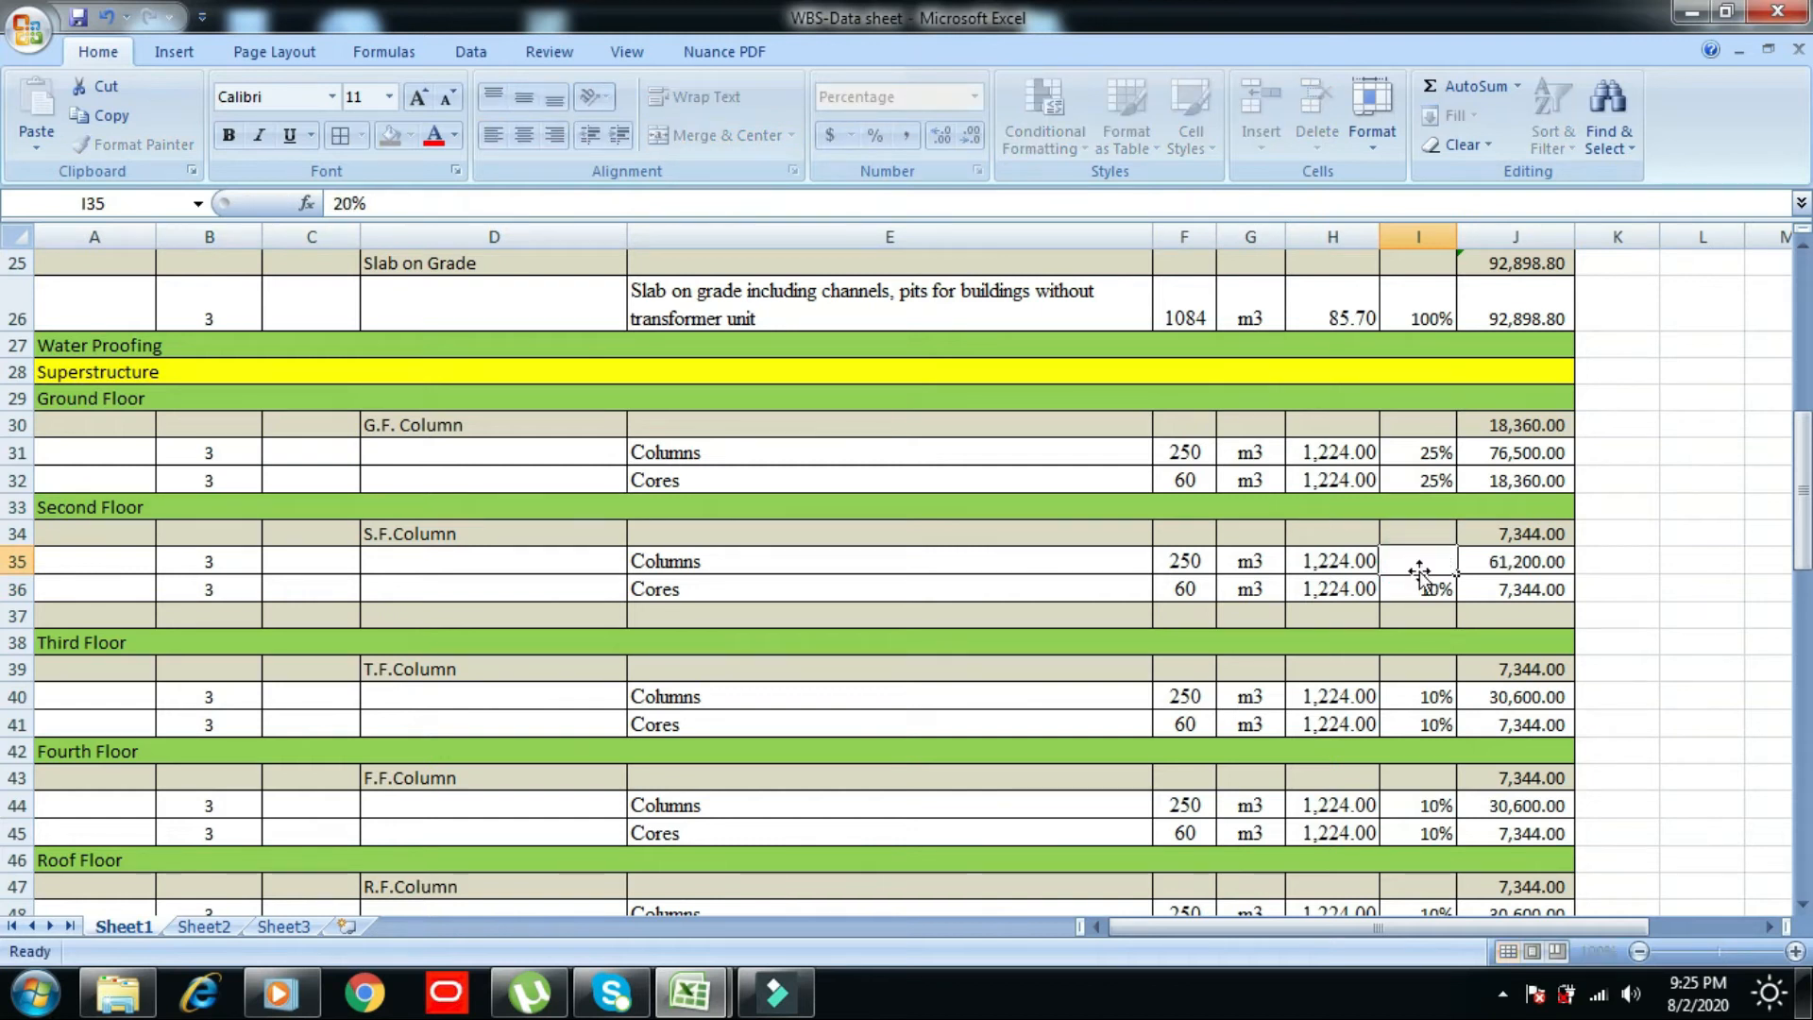
type("20")
key("Return")
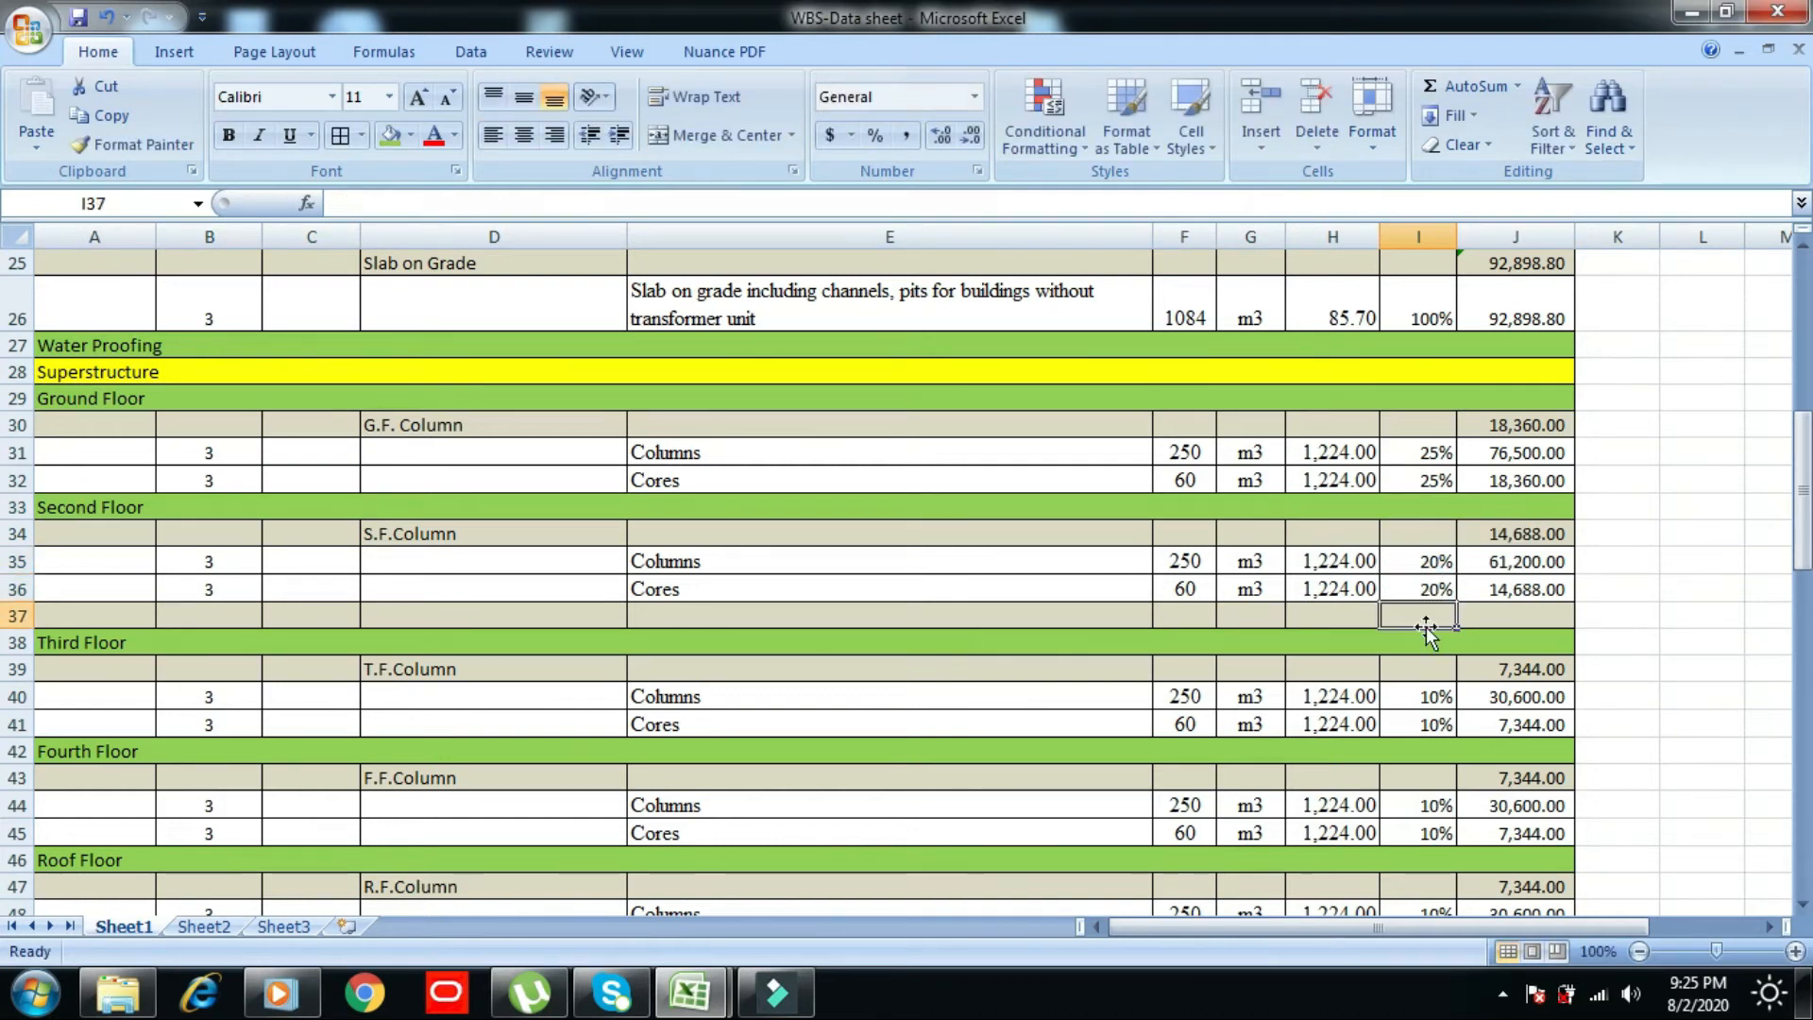
- Set the percentages of the Third Floor's Columns and Cores (I40 and I41) to 15%
left_click(1420, 698)
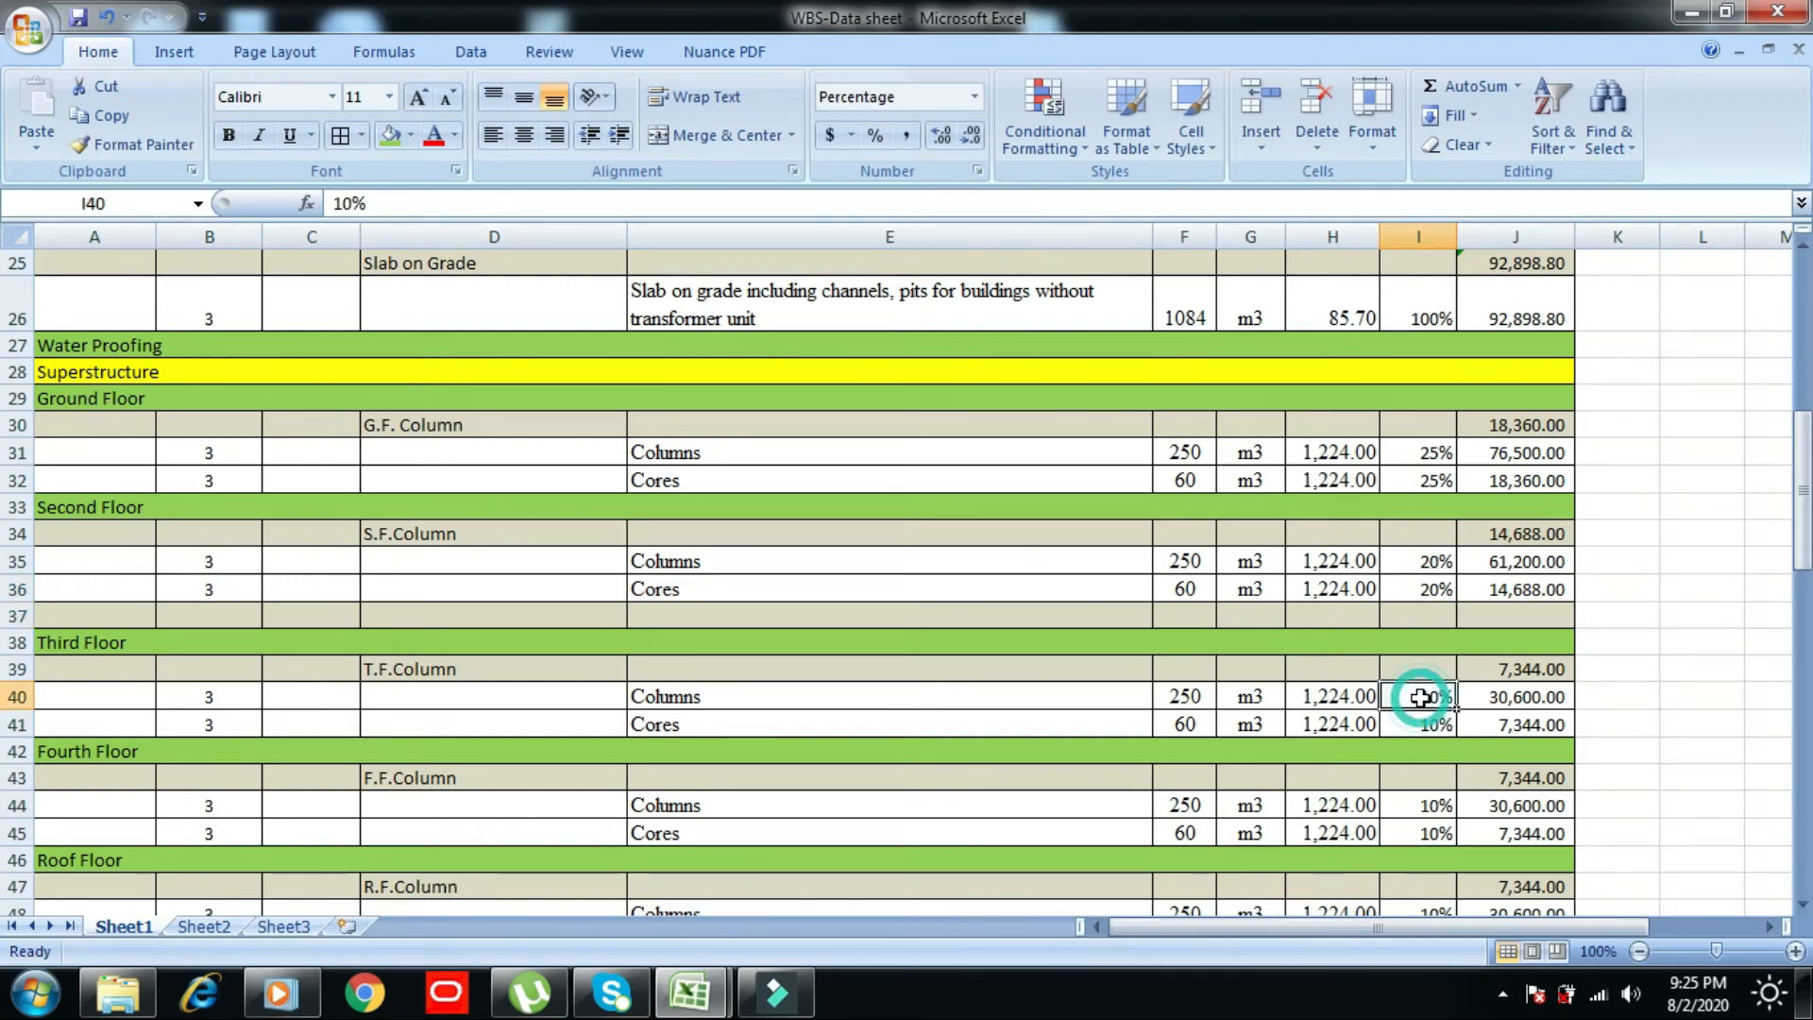
type("15")
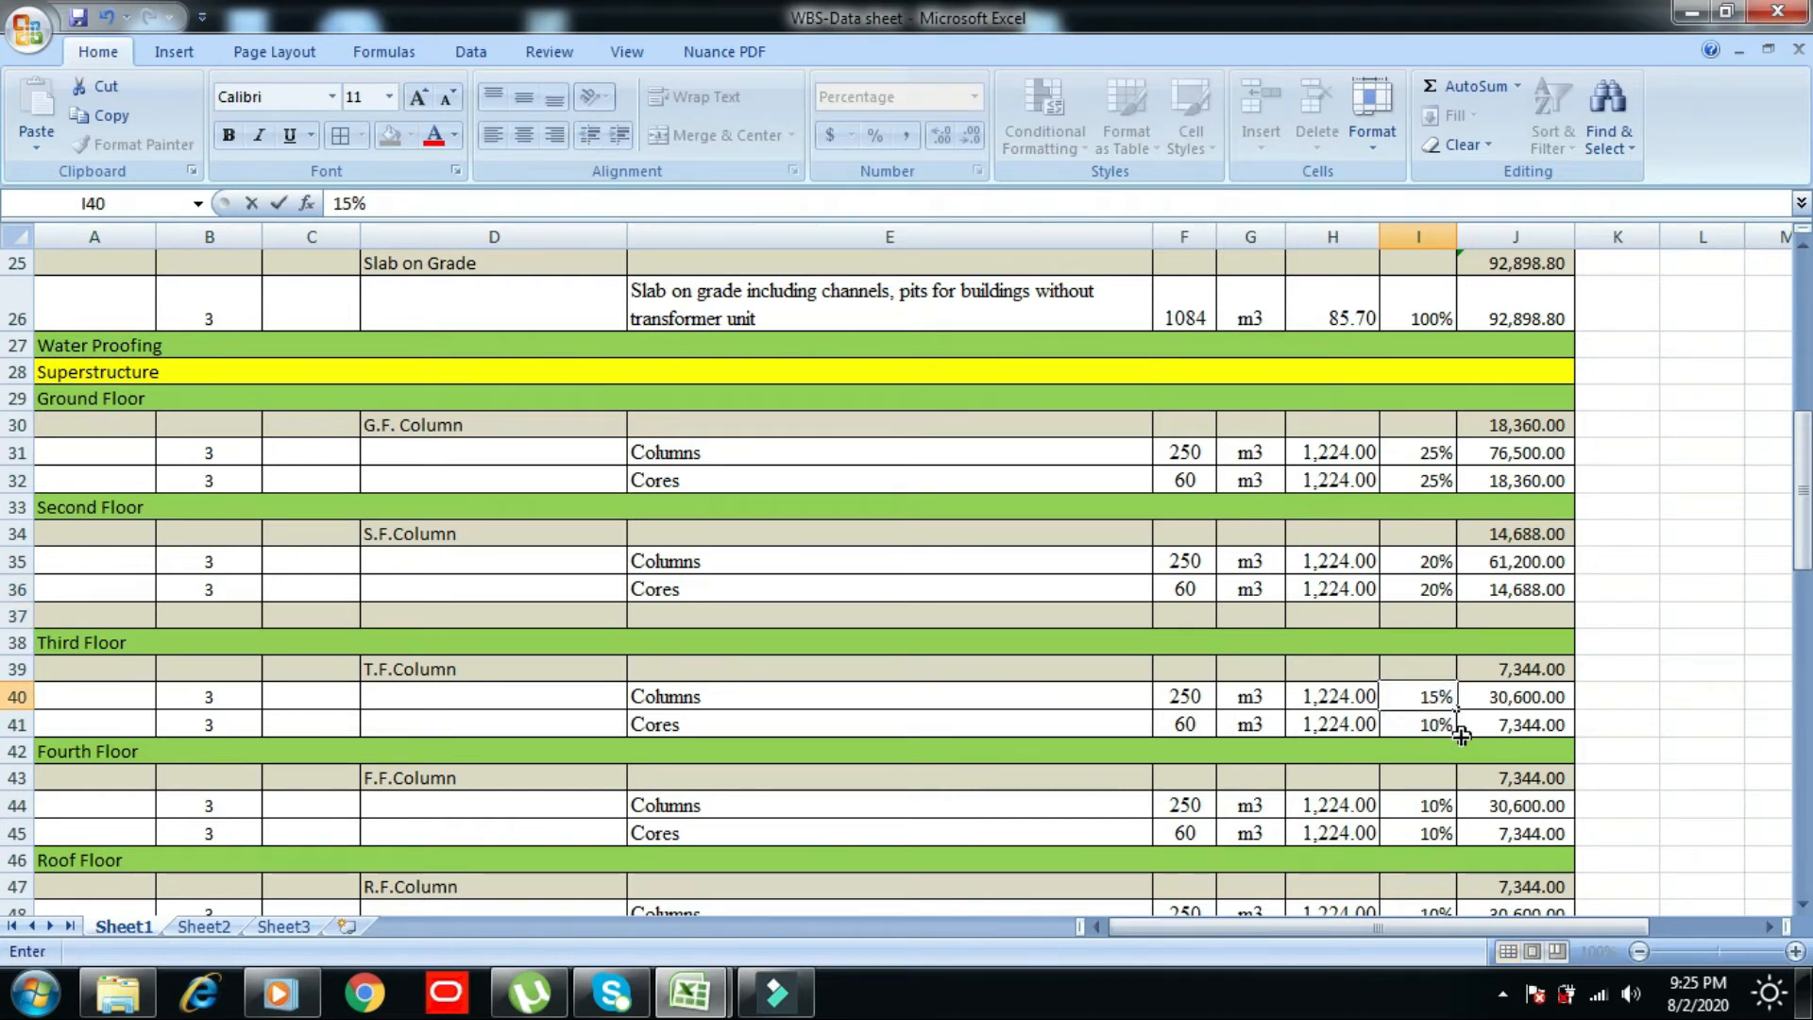
key("Return")
type("1")
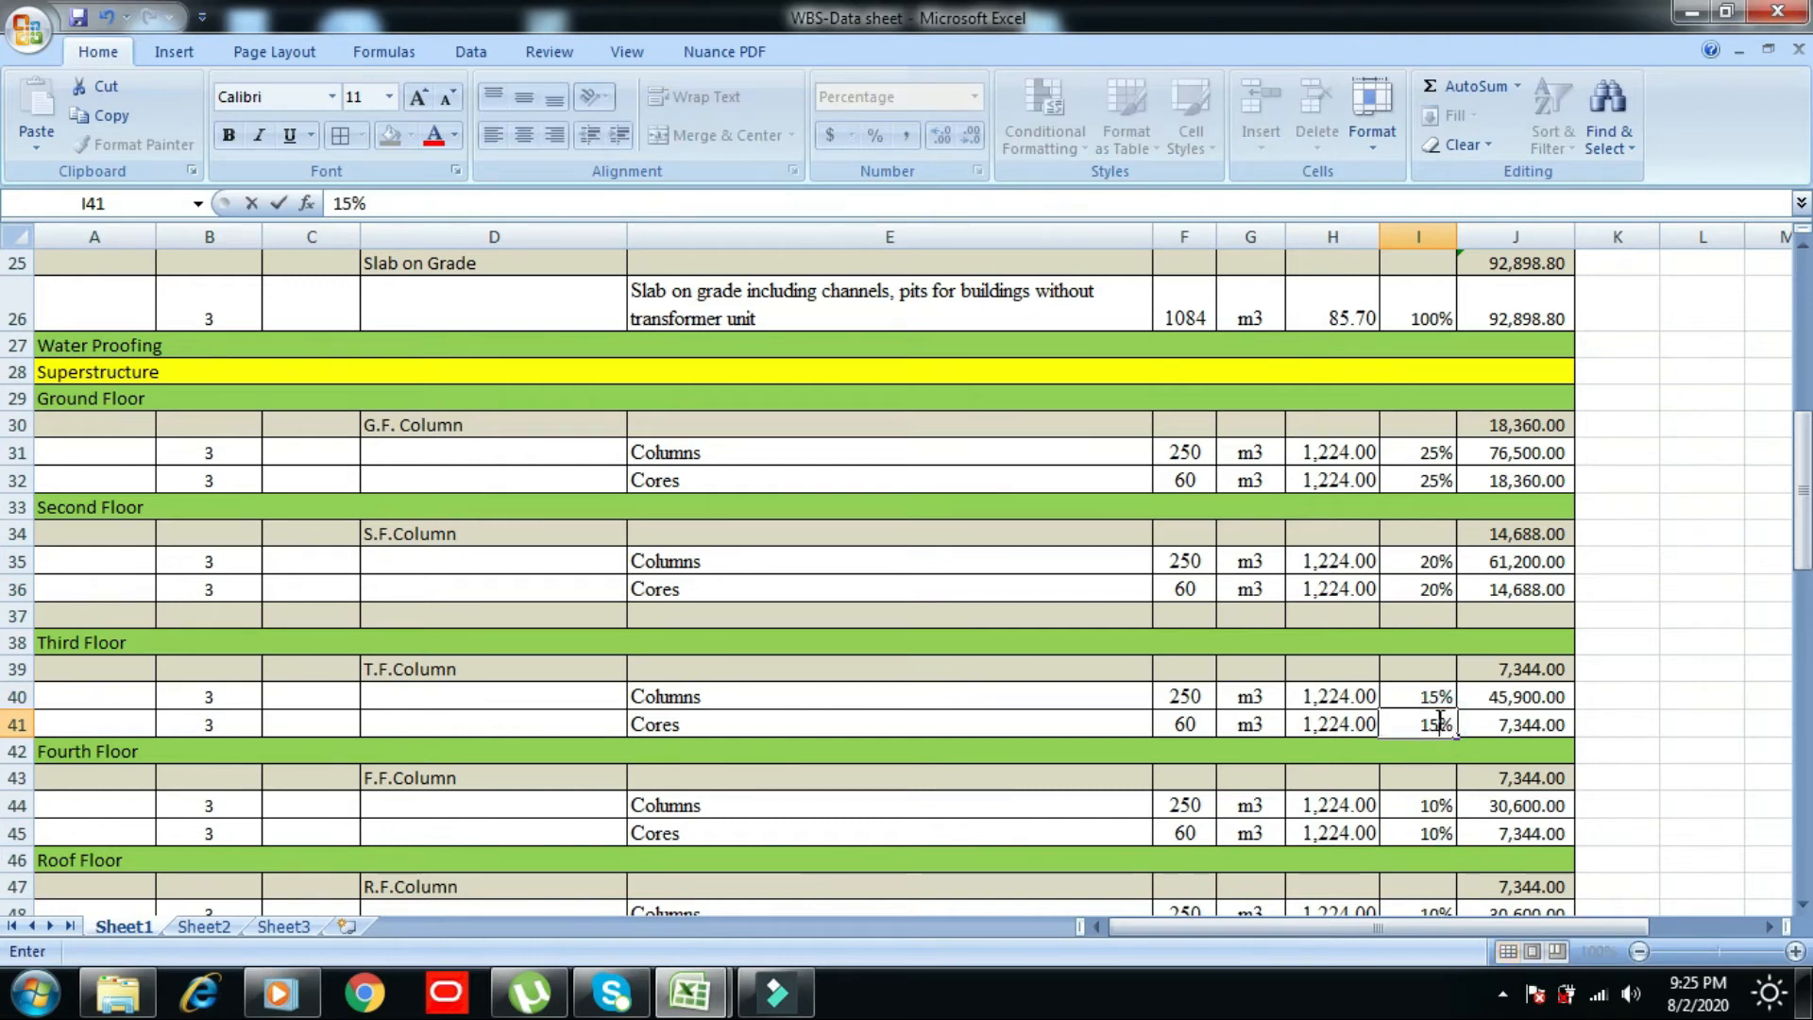
left_click(1415, 755)
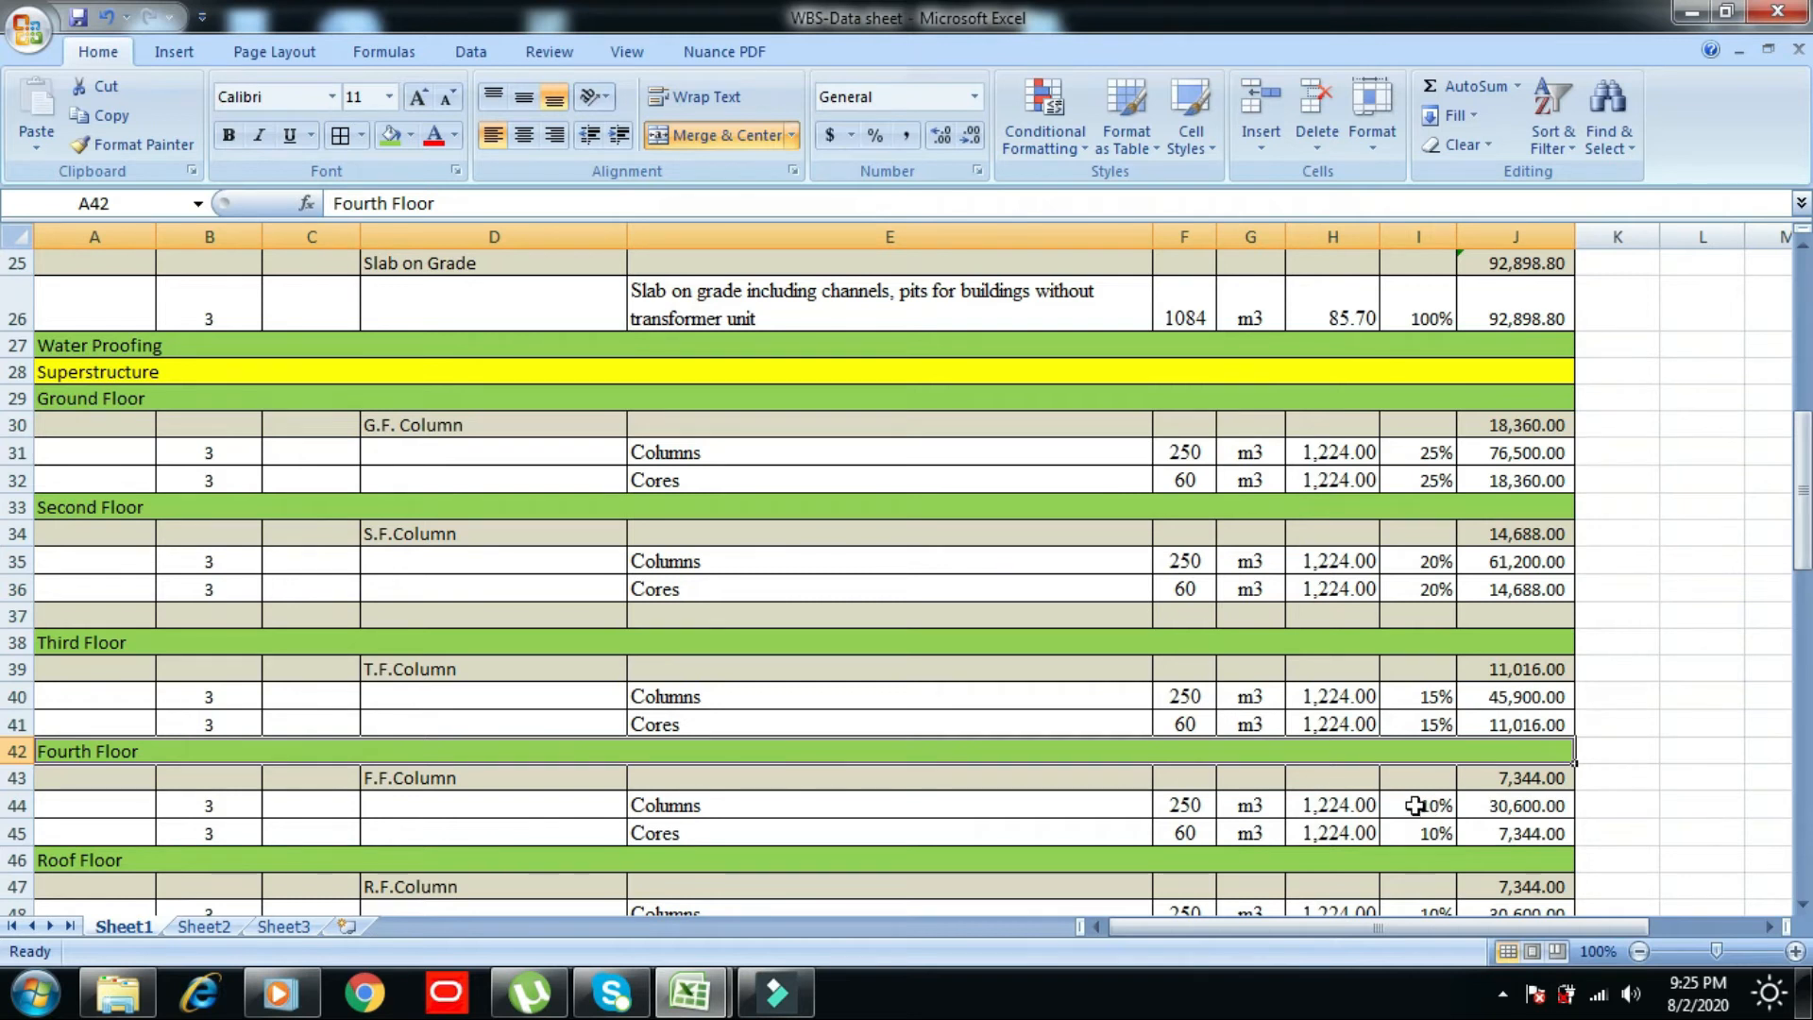
- Set the percentages of the Fourth Floor's Columns and Cores (I44 and I45) to 15%
left_click(1415, 805)
type("15")
left_click(1416, 831)
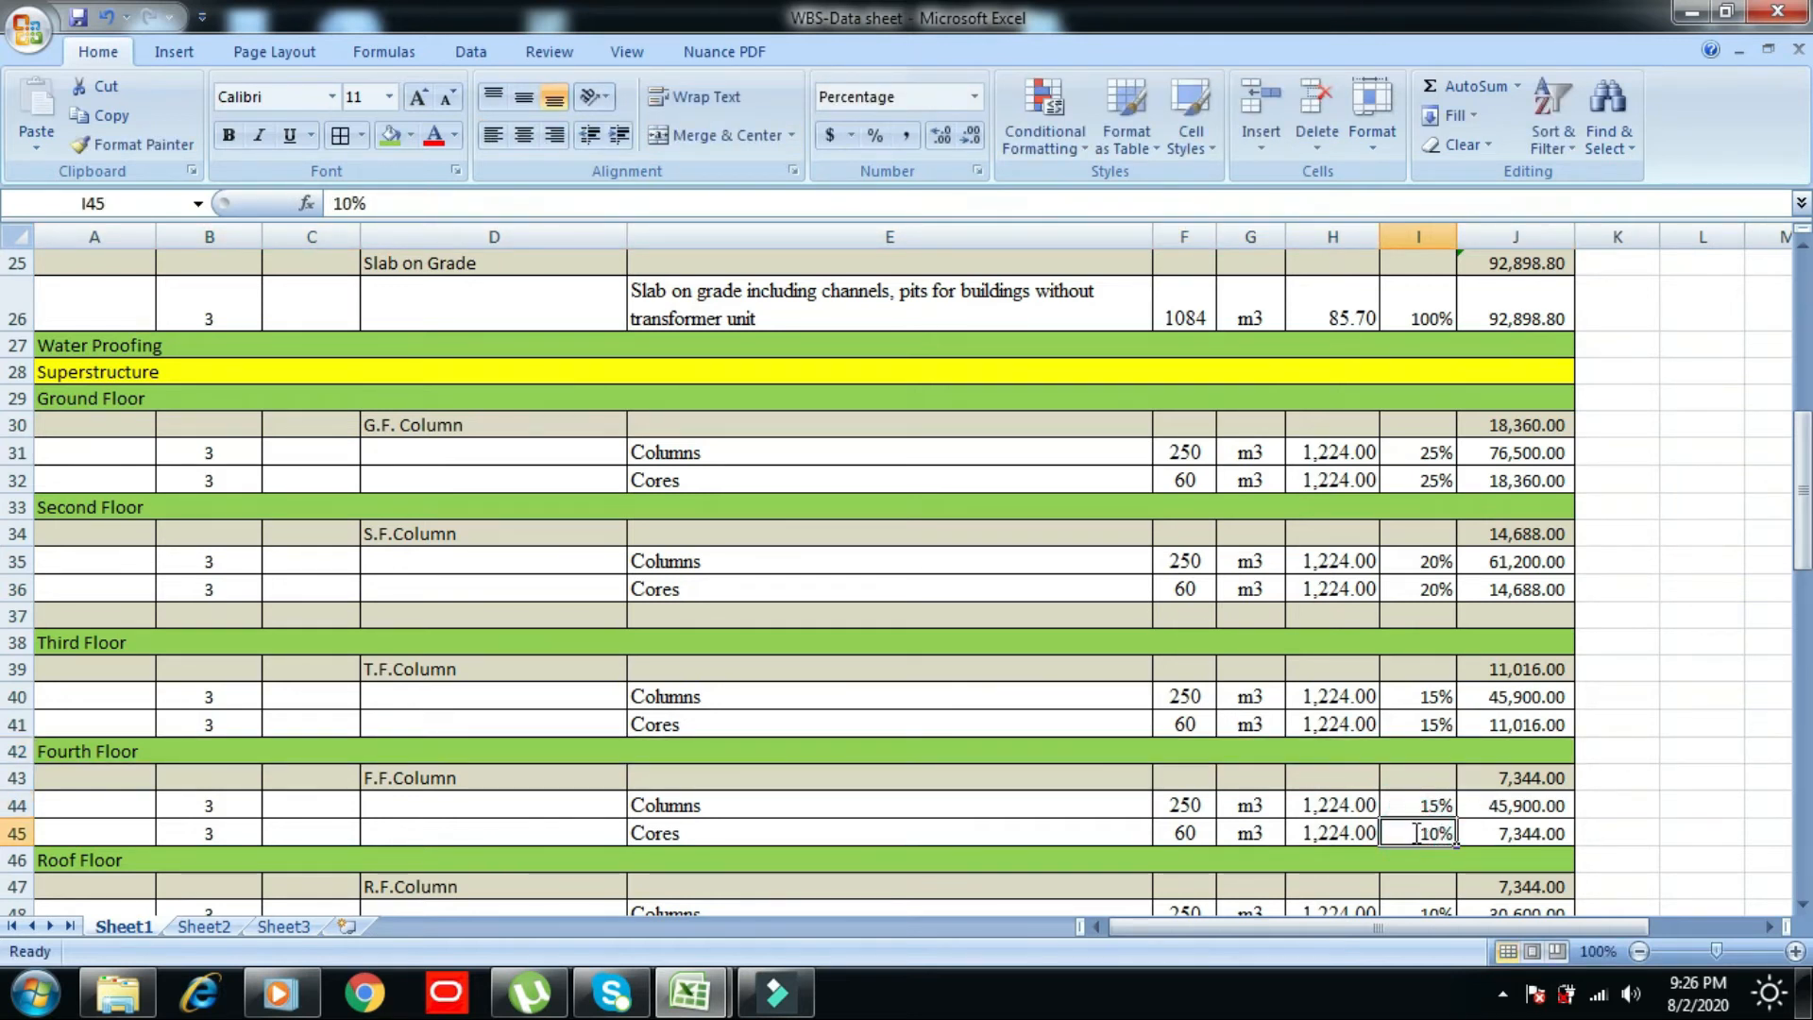
type("15")
left_click(1394, 858)
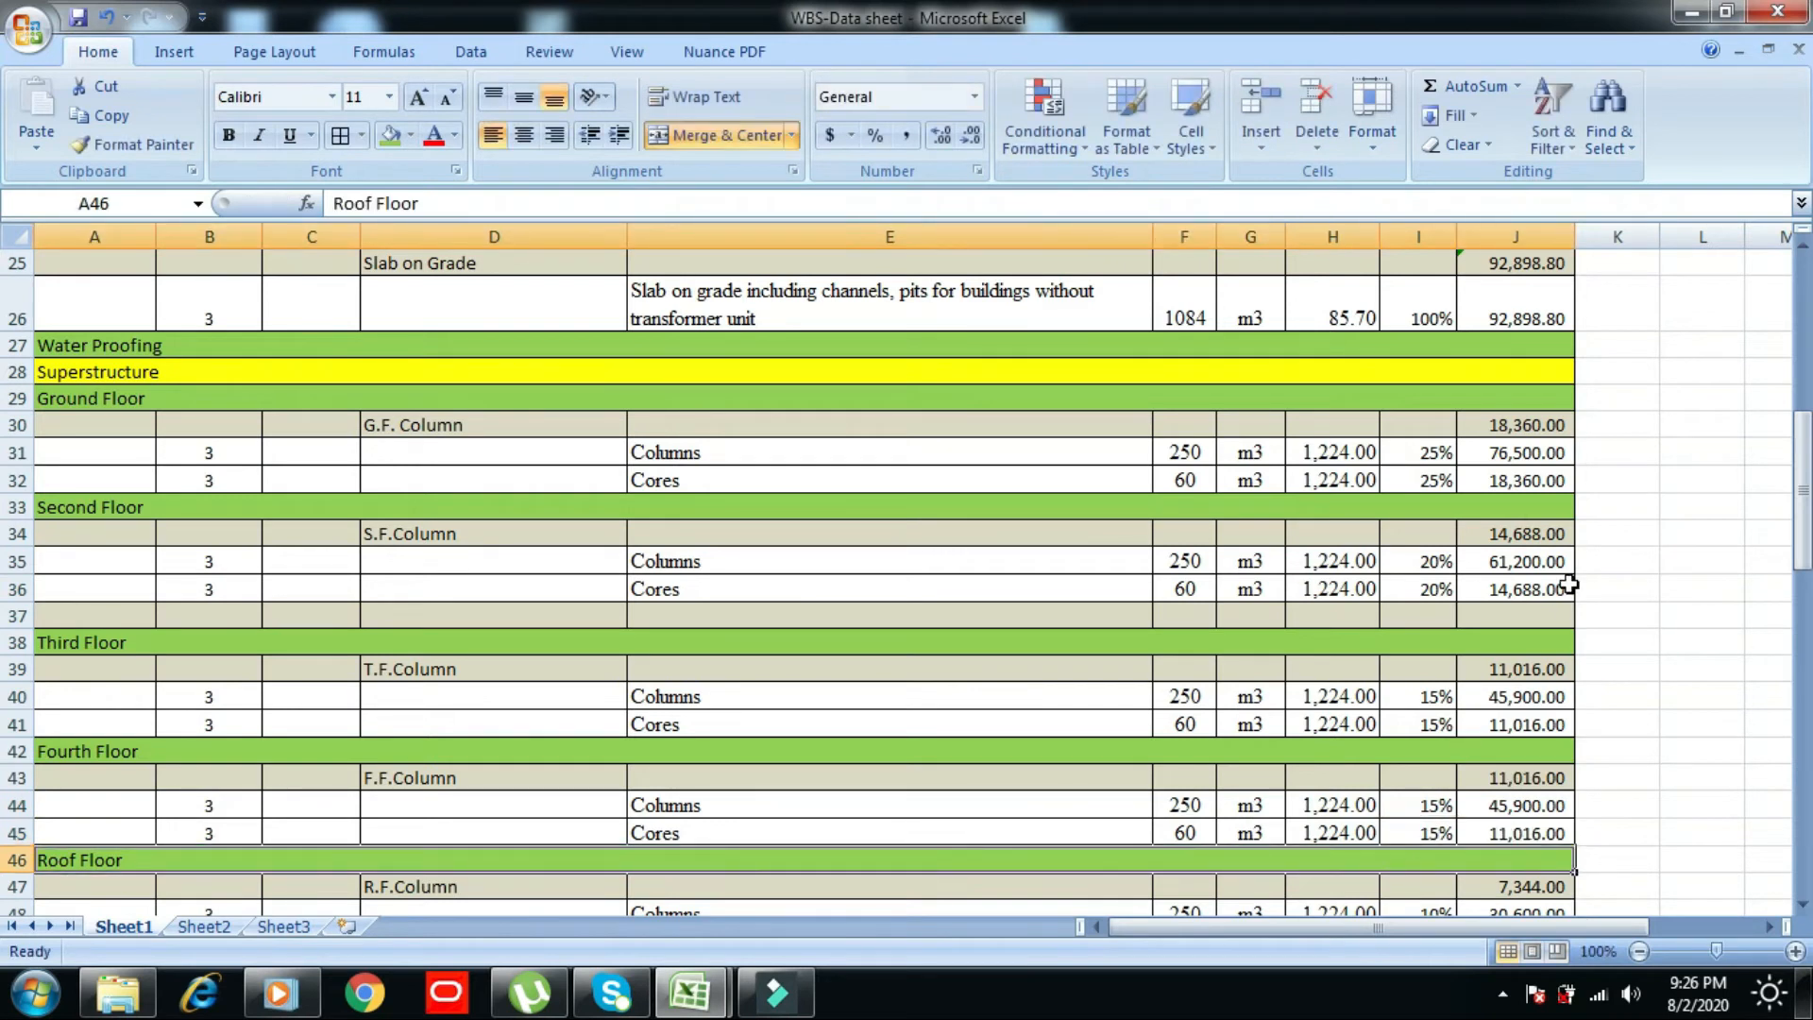
- Set the percentages of the Roof Floor's Columns and Cores (I48 and I49) to 15%
left_click_drag(1808, 465, 1805, 496)
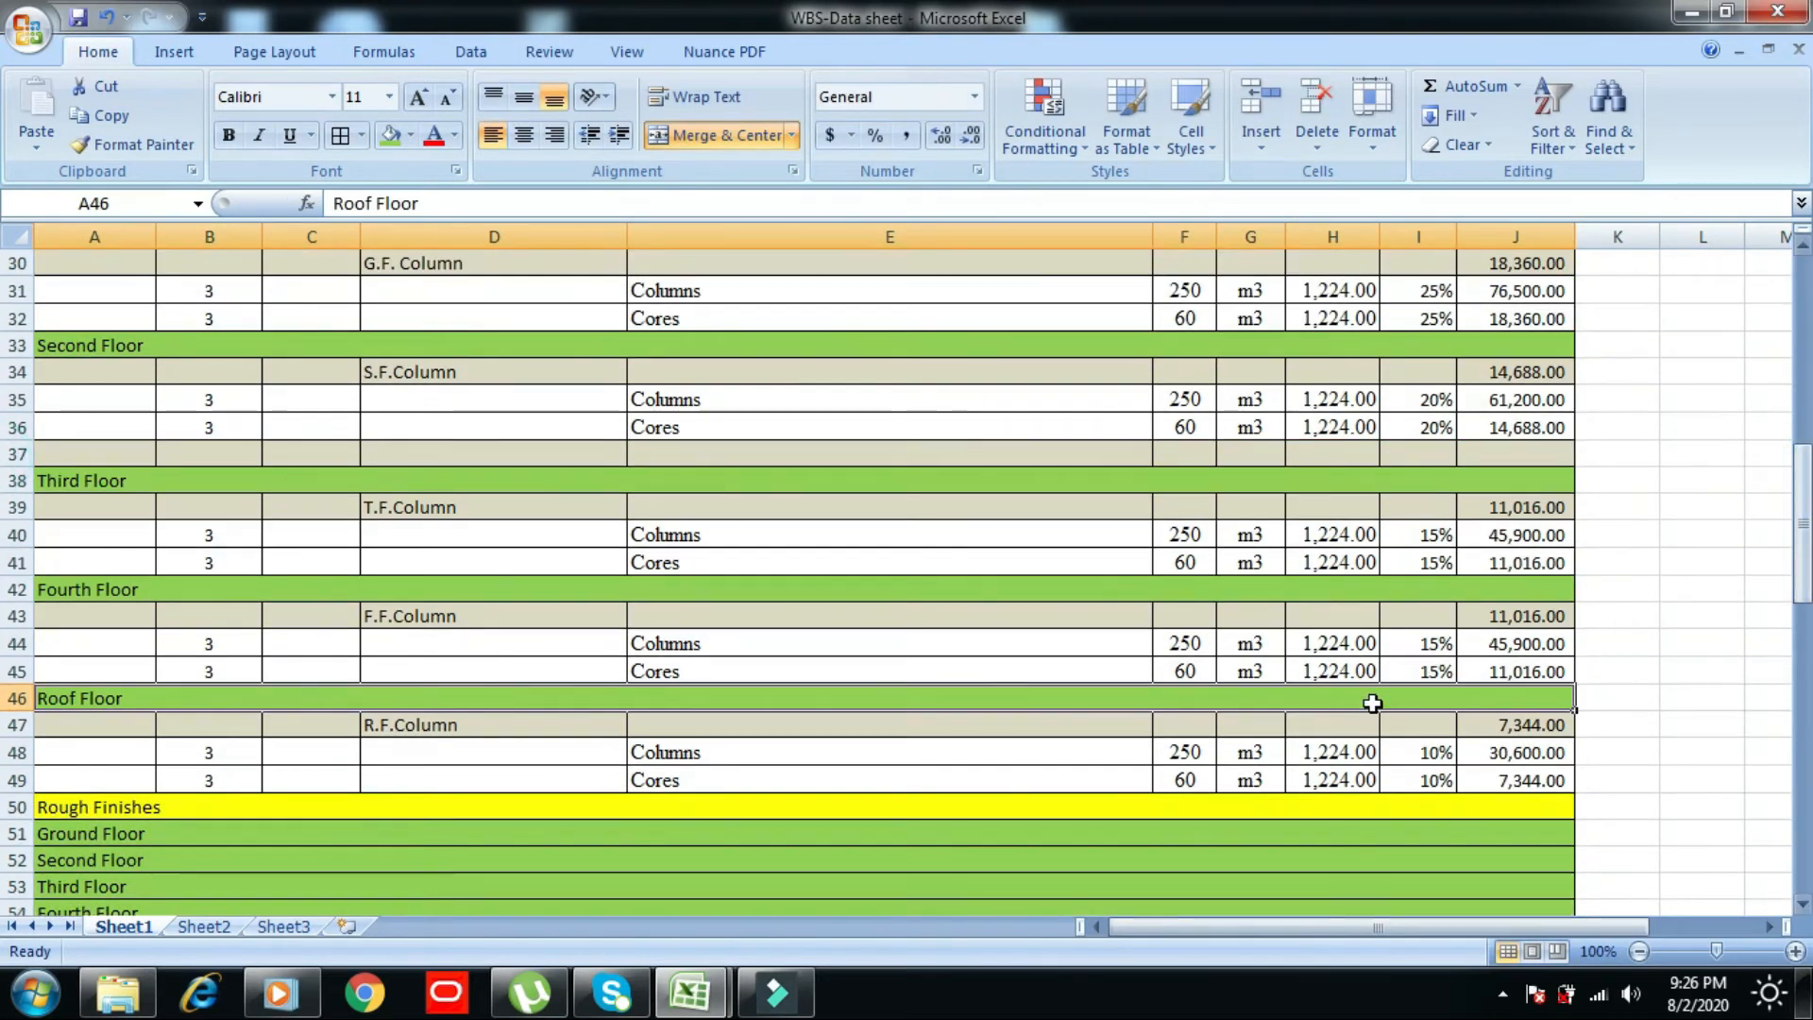
left_click(1423, 751)
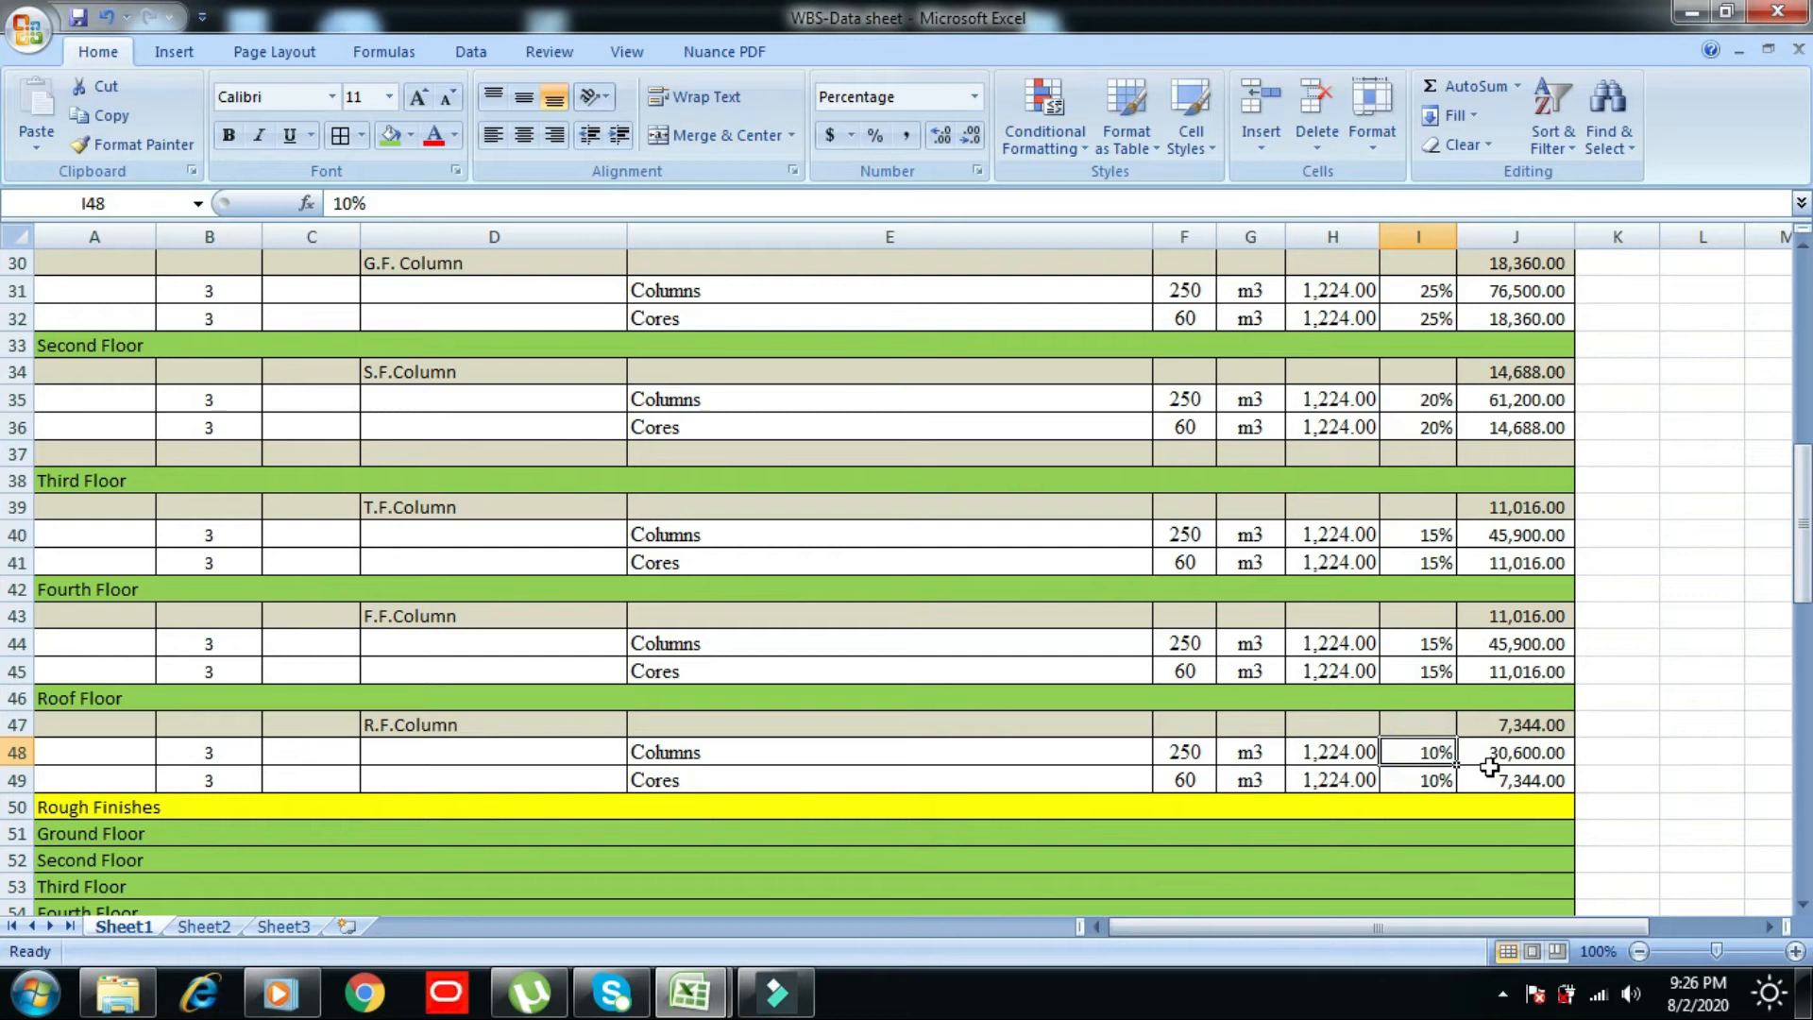
type("15")
key("Return")
type("15")
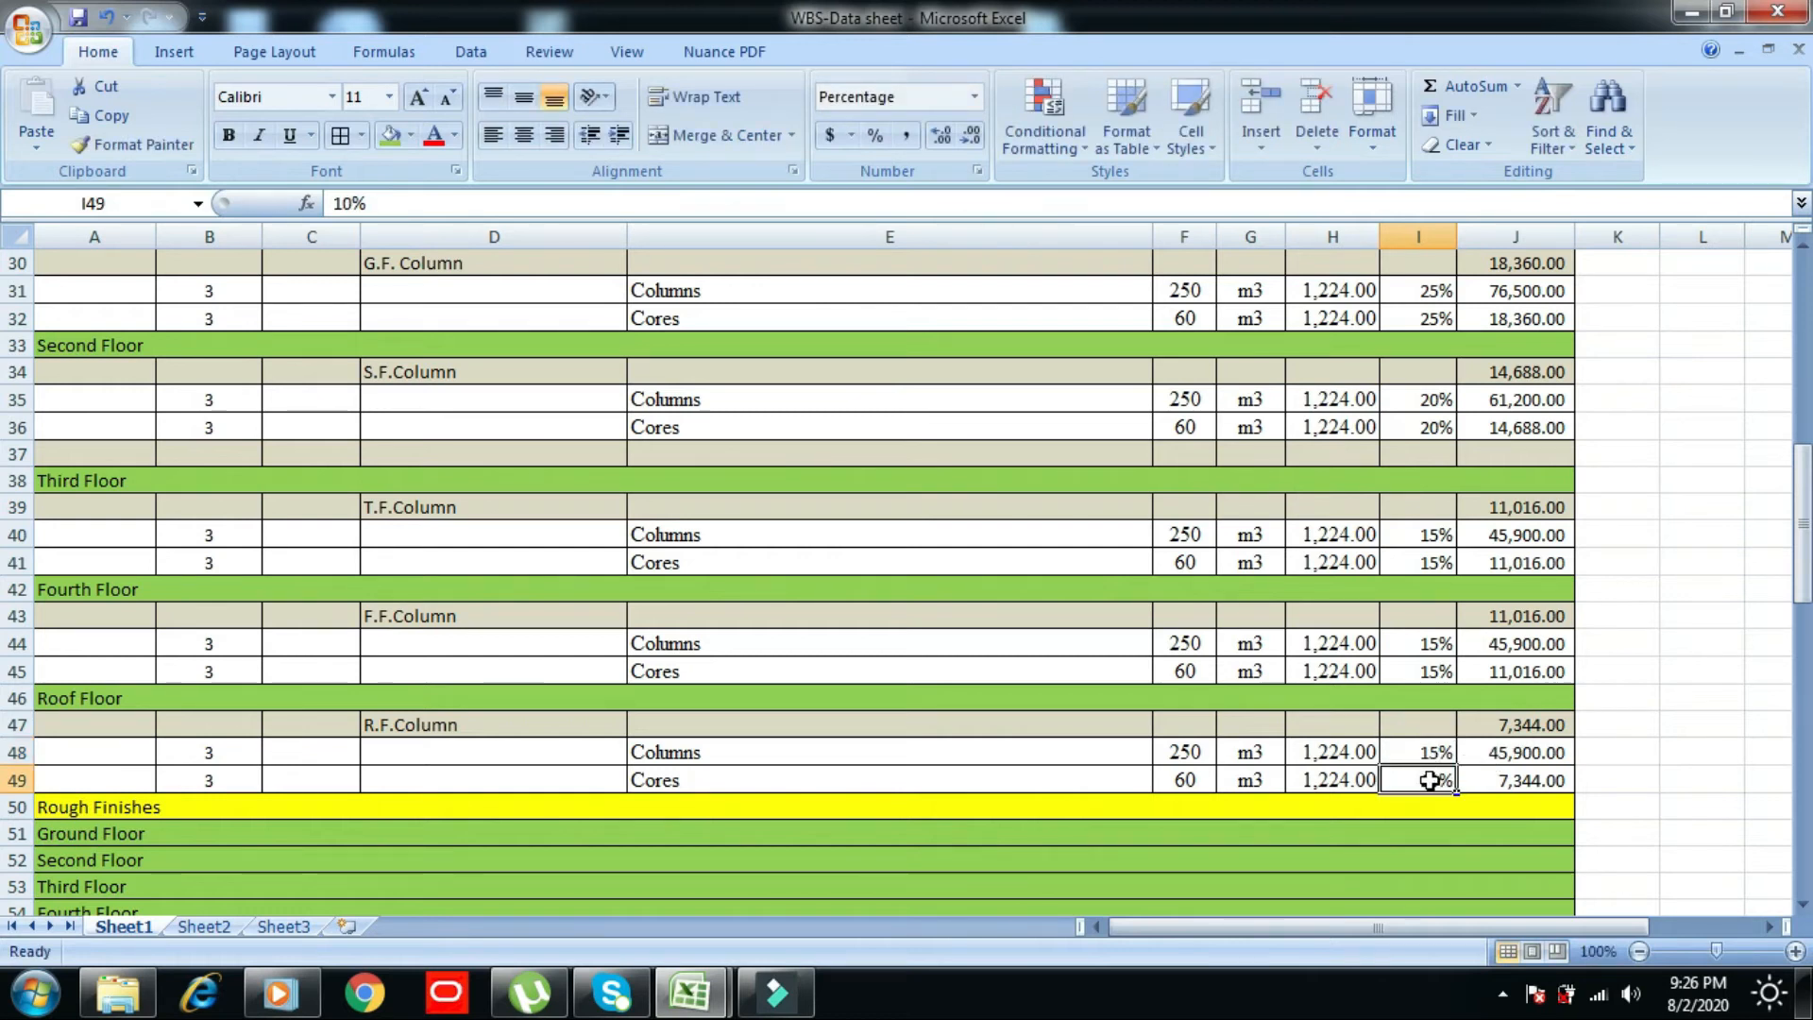
key("Return")
left_click_drag(1804, 515, 1805, 486)
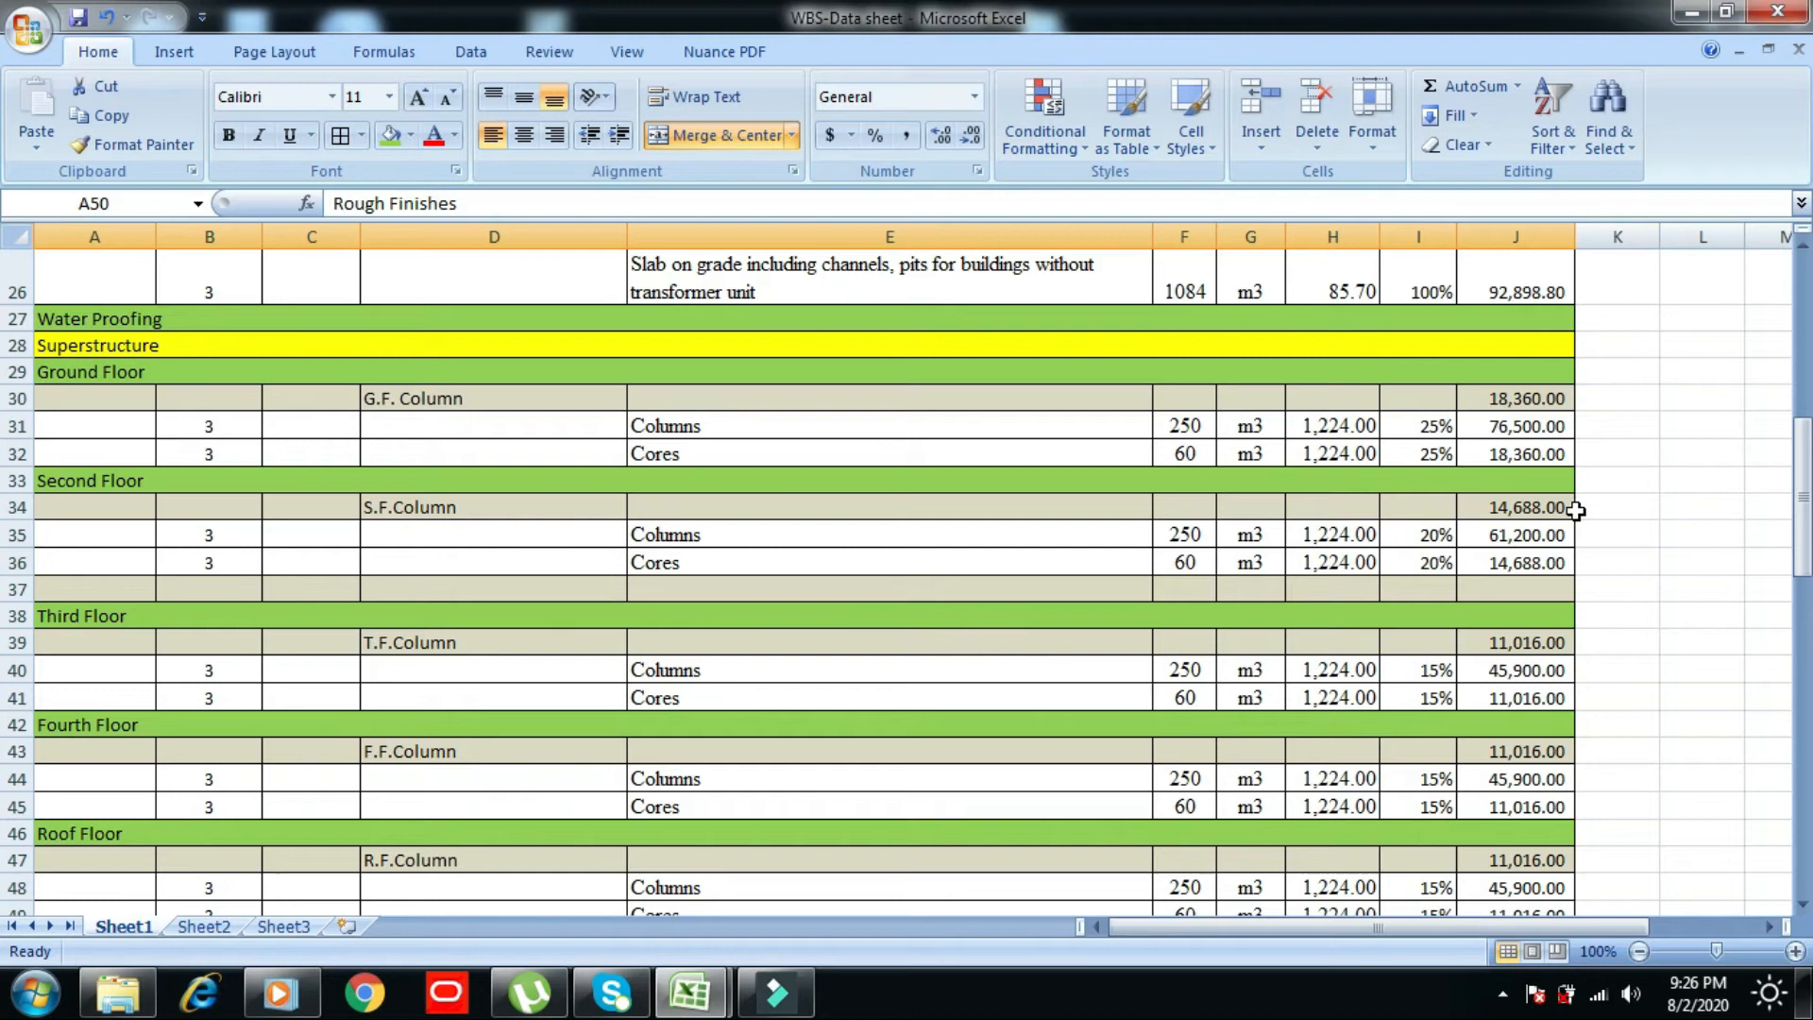
- Add up the column percentages in L28 with the formula =I24+I31+I35+I40+I44+I48
scroll(1714, 620, "up", 2)
key("alt")
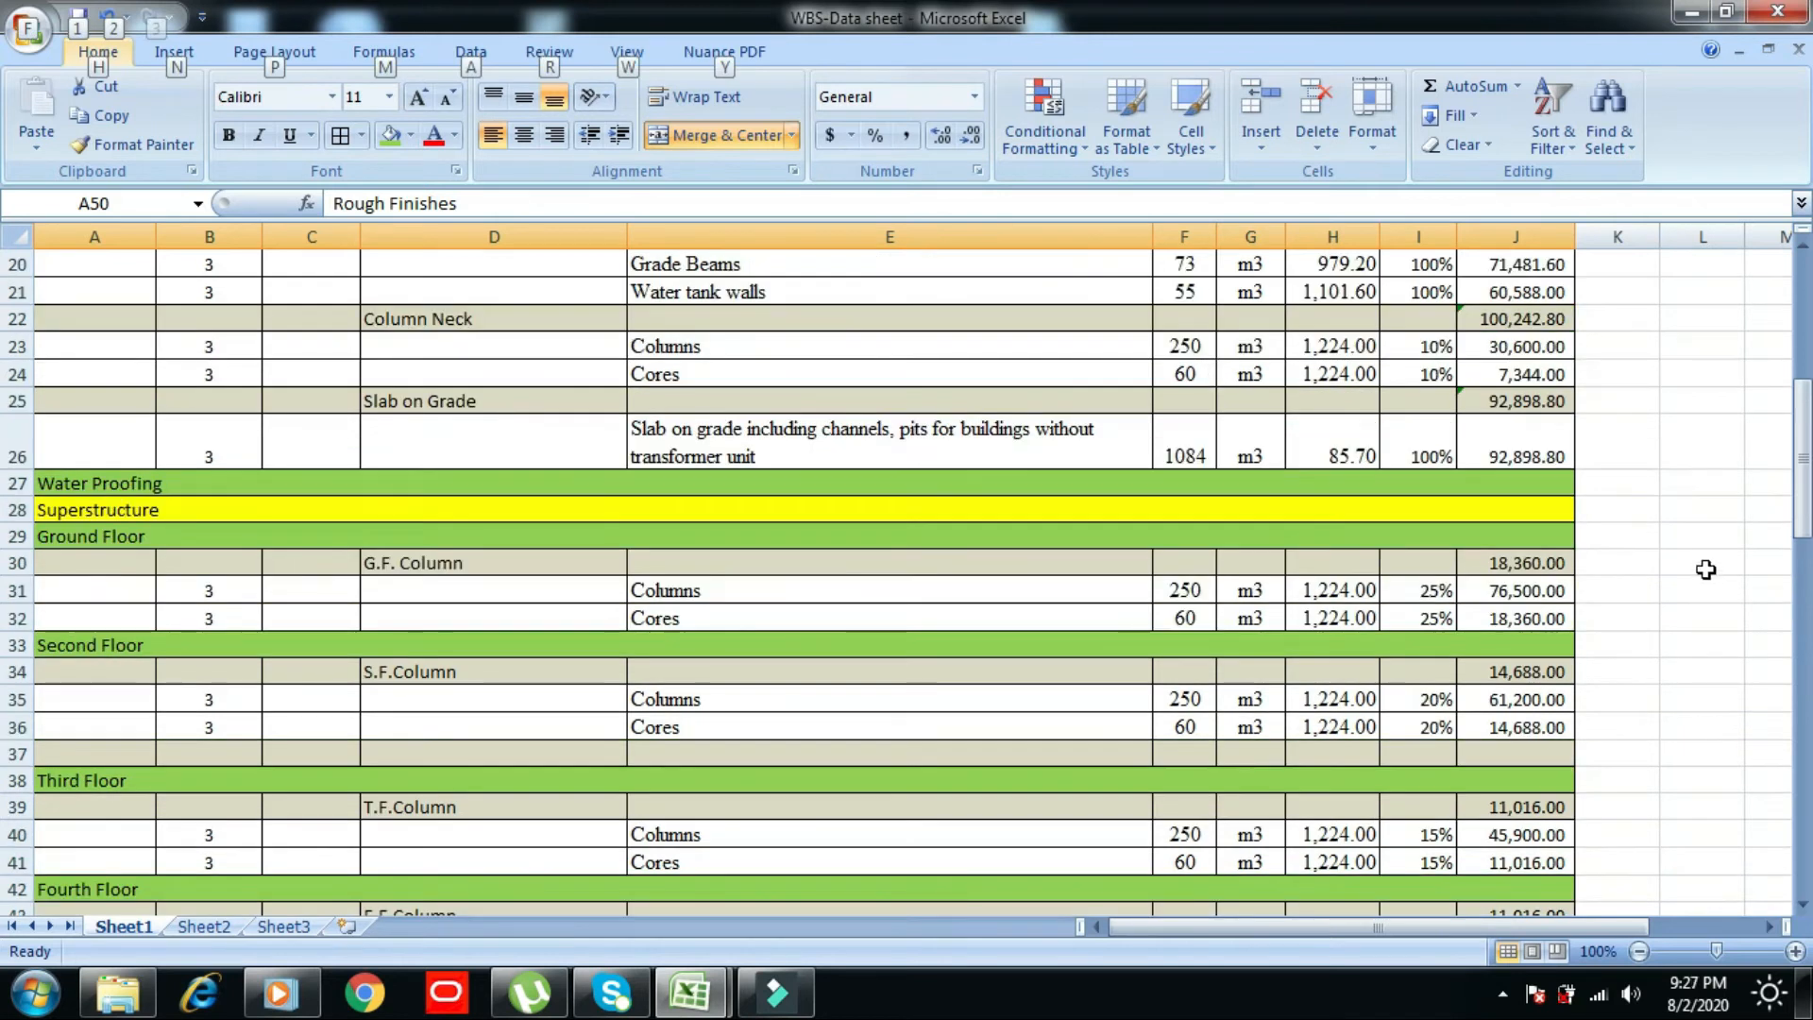
left_click(1689, 511)
type("=")
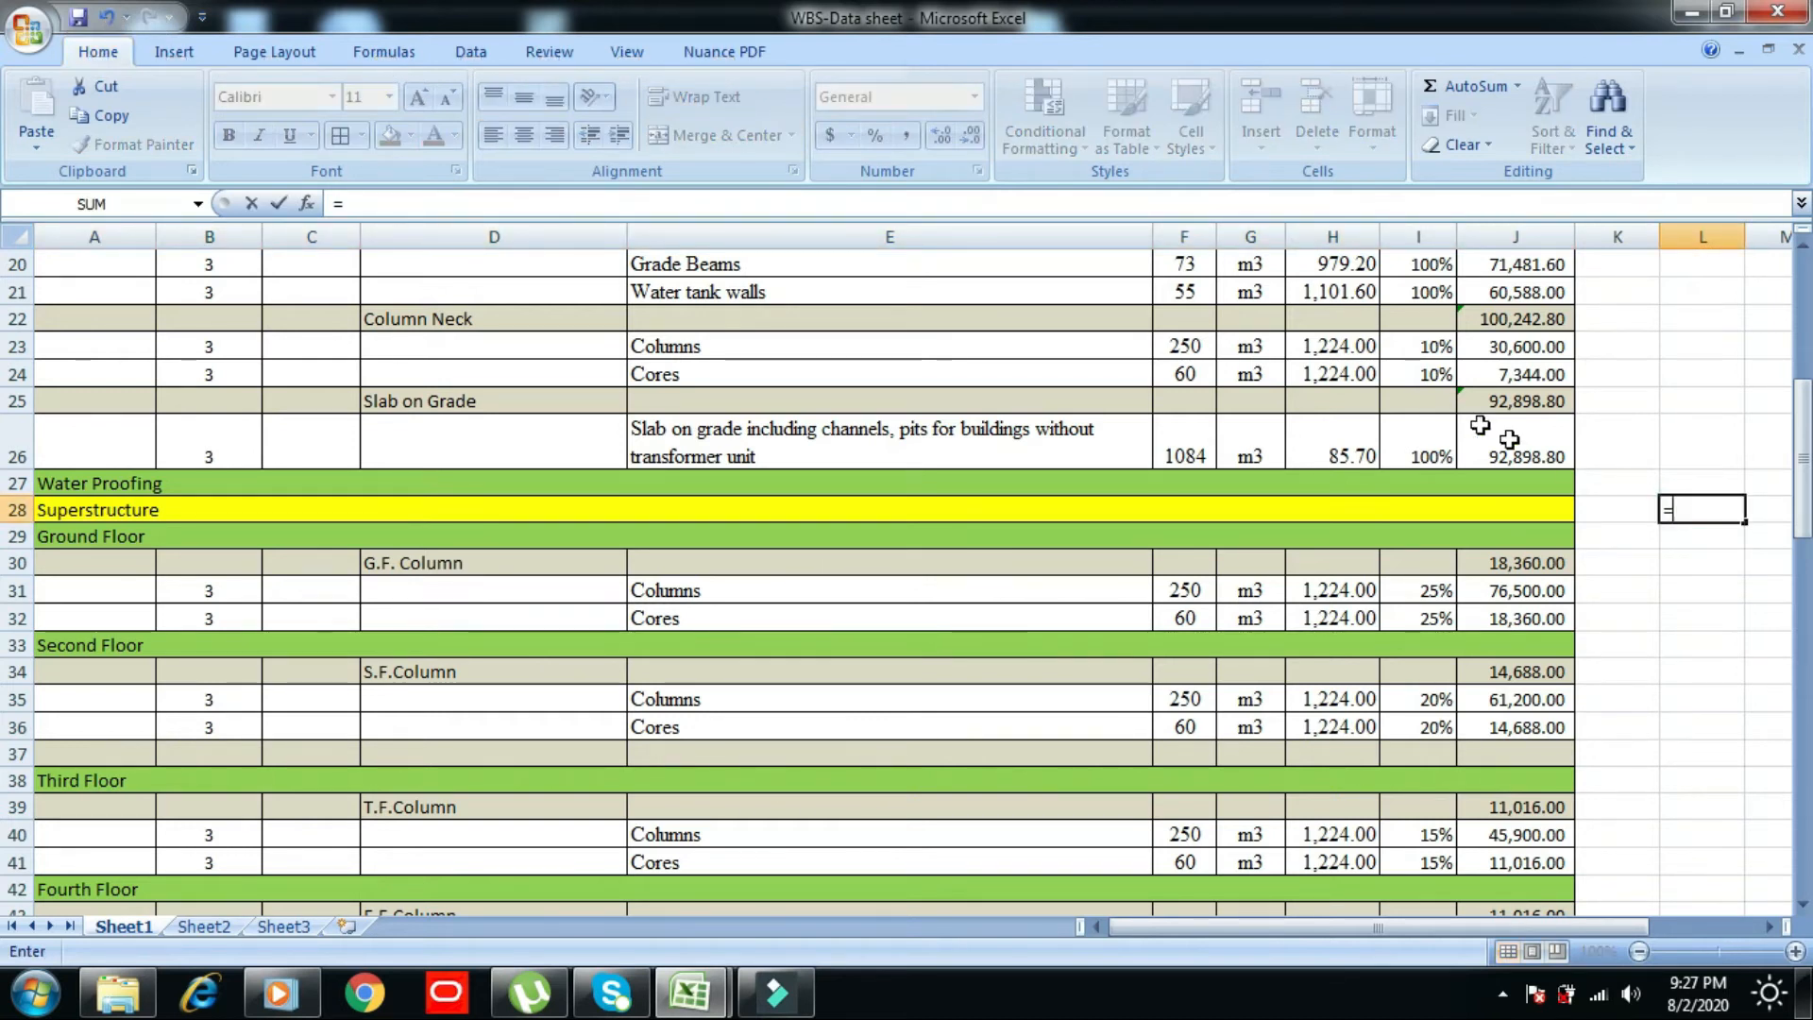
left_click(1435, 374)
type("+")
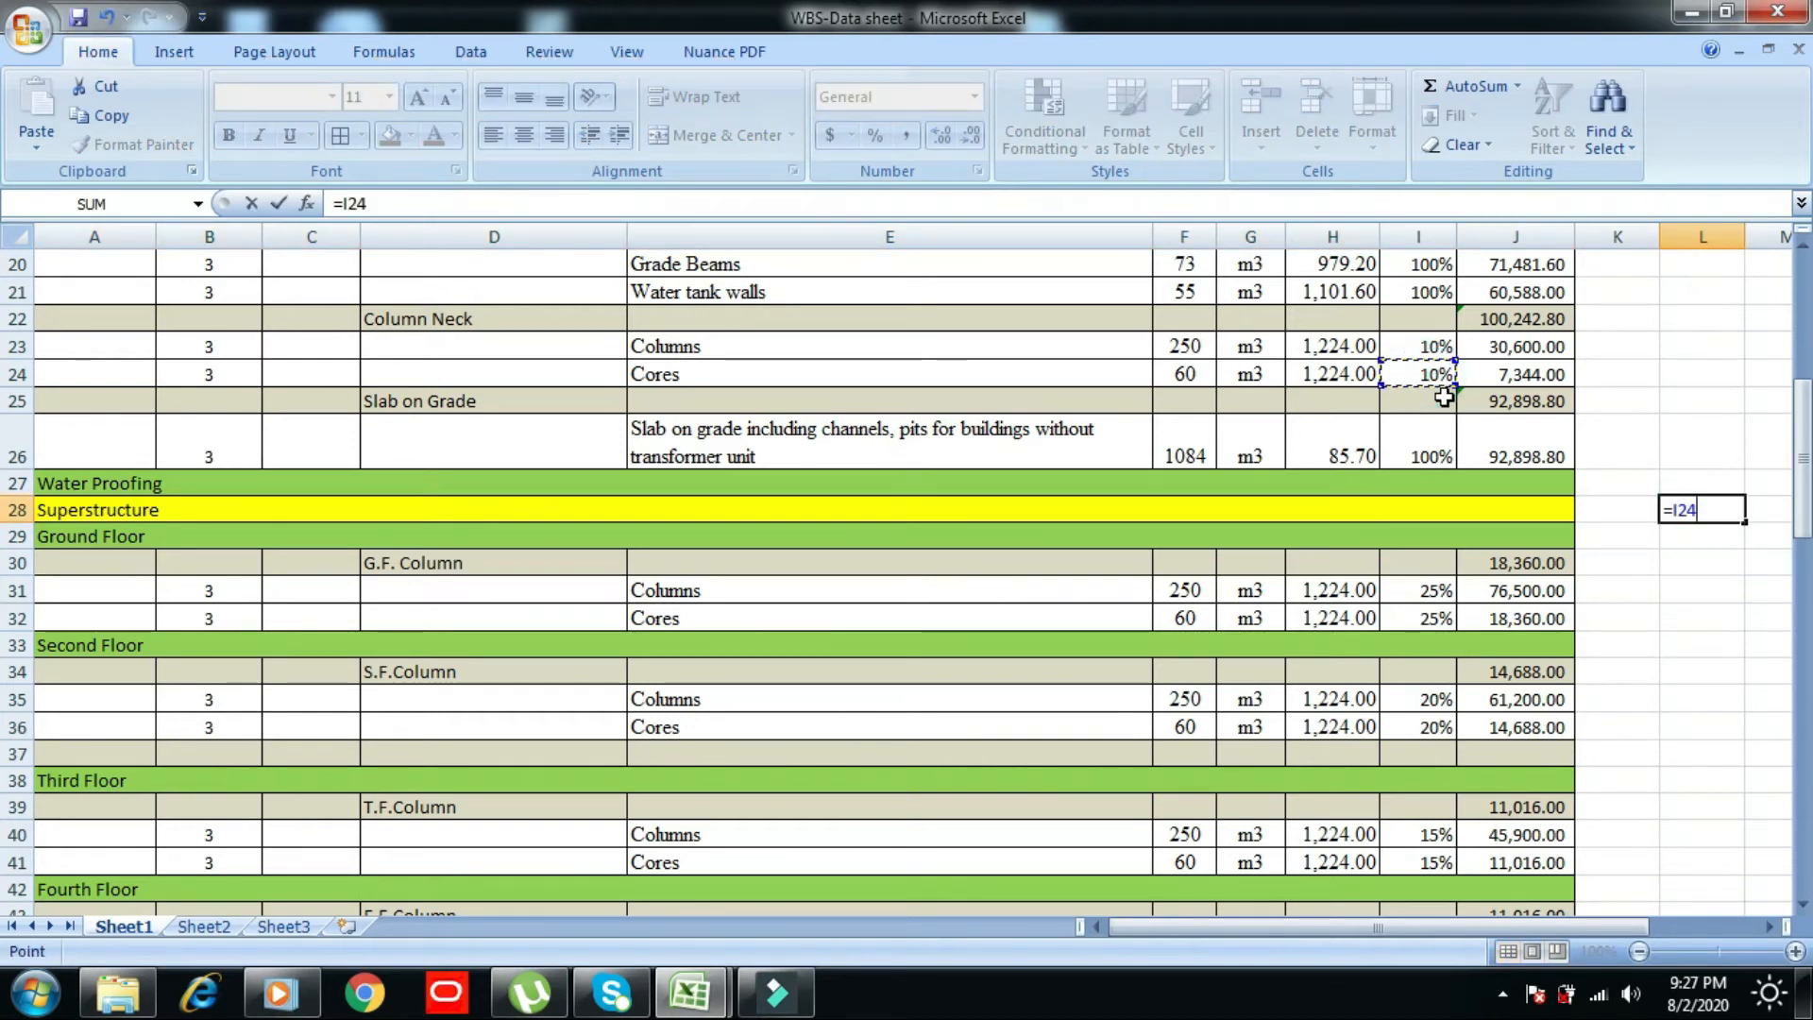
left_click(1425, 590)
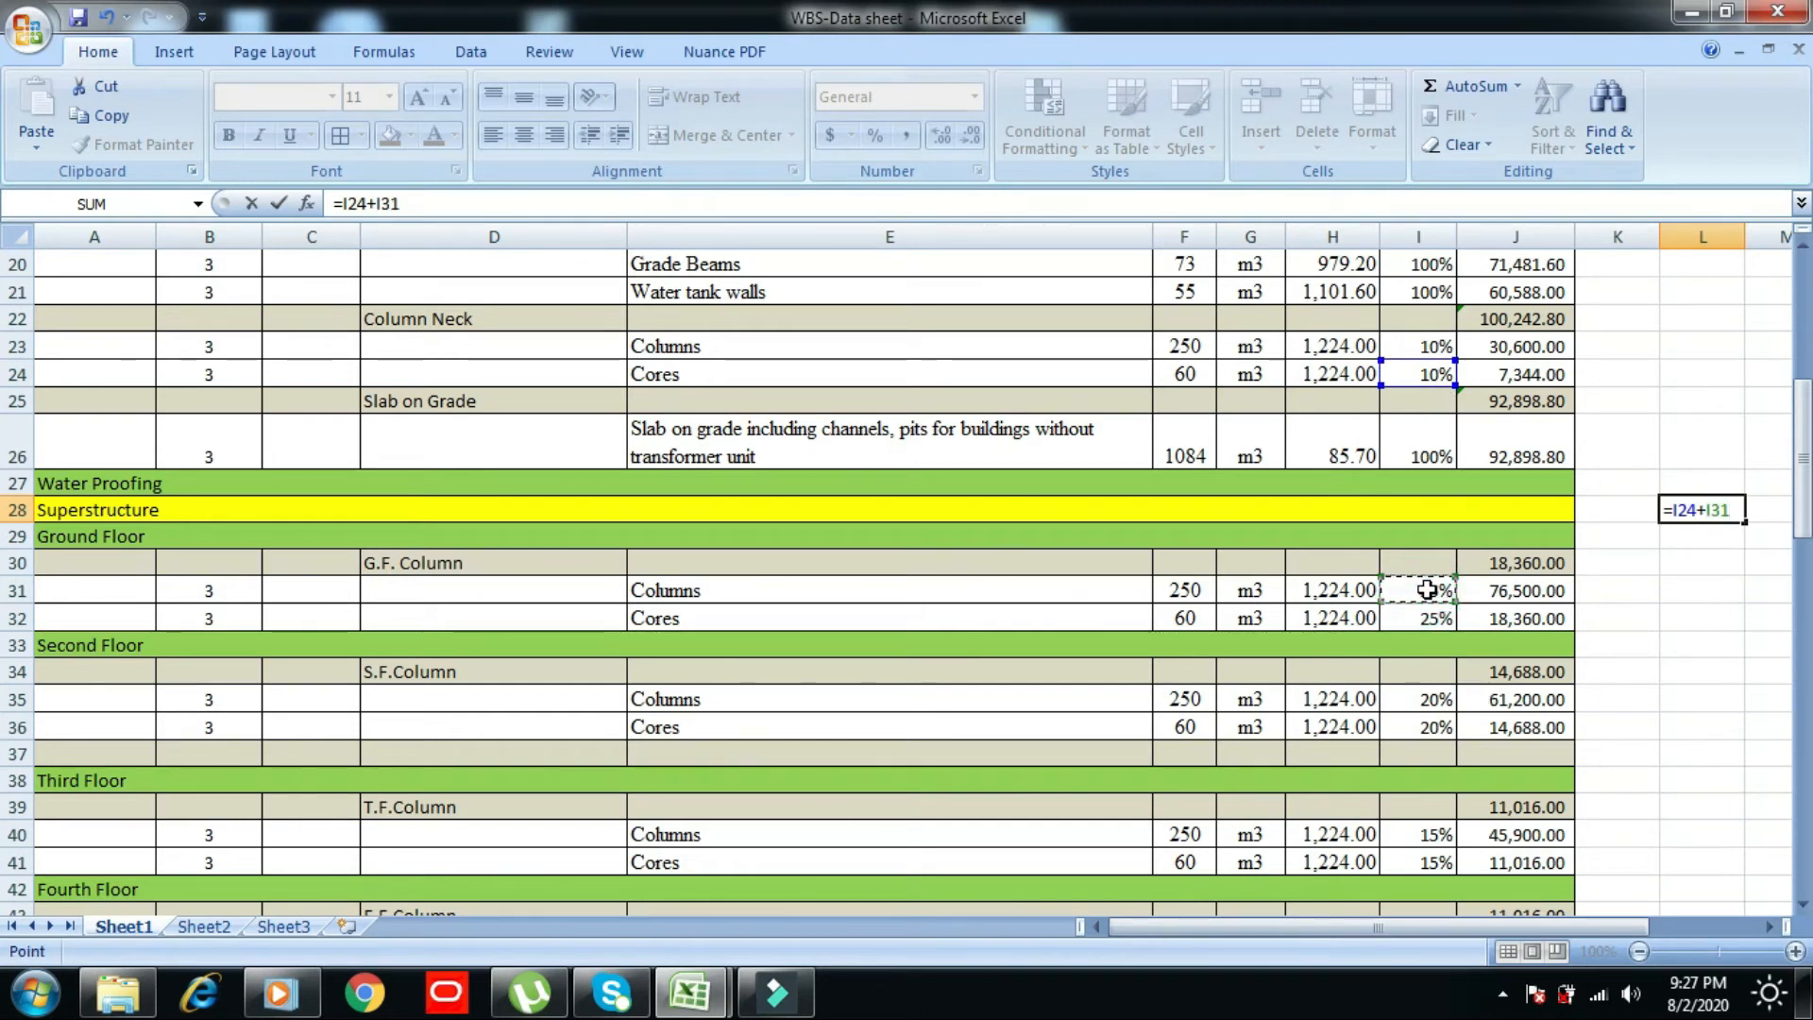
type("+")
left_click(1431, 708)
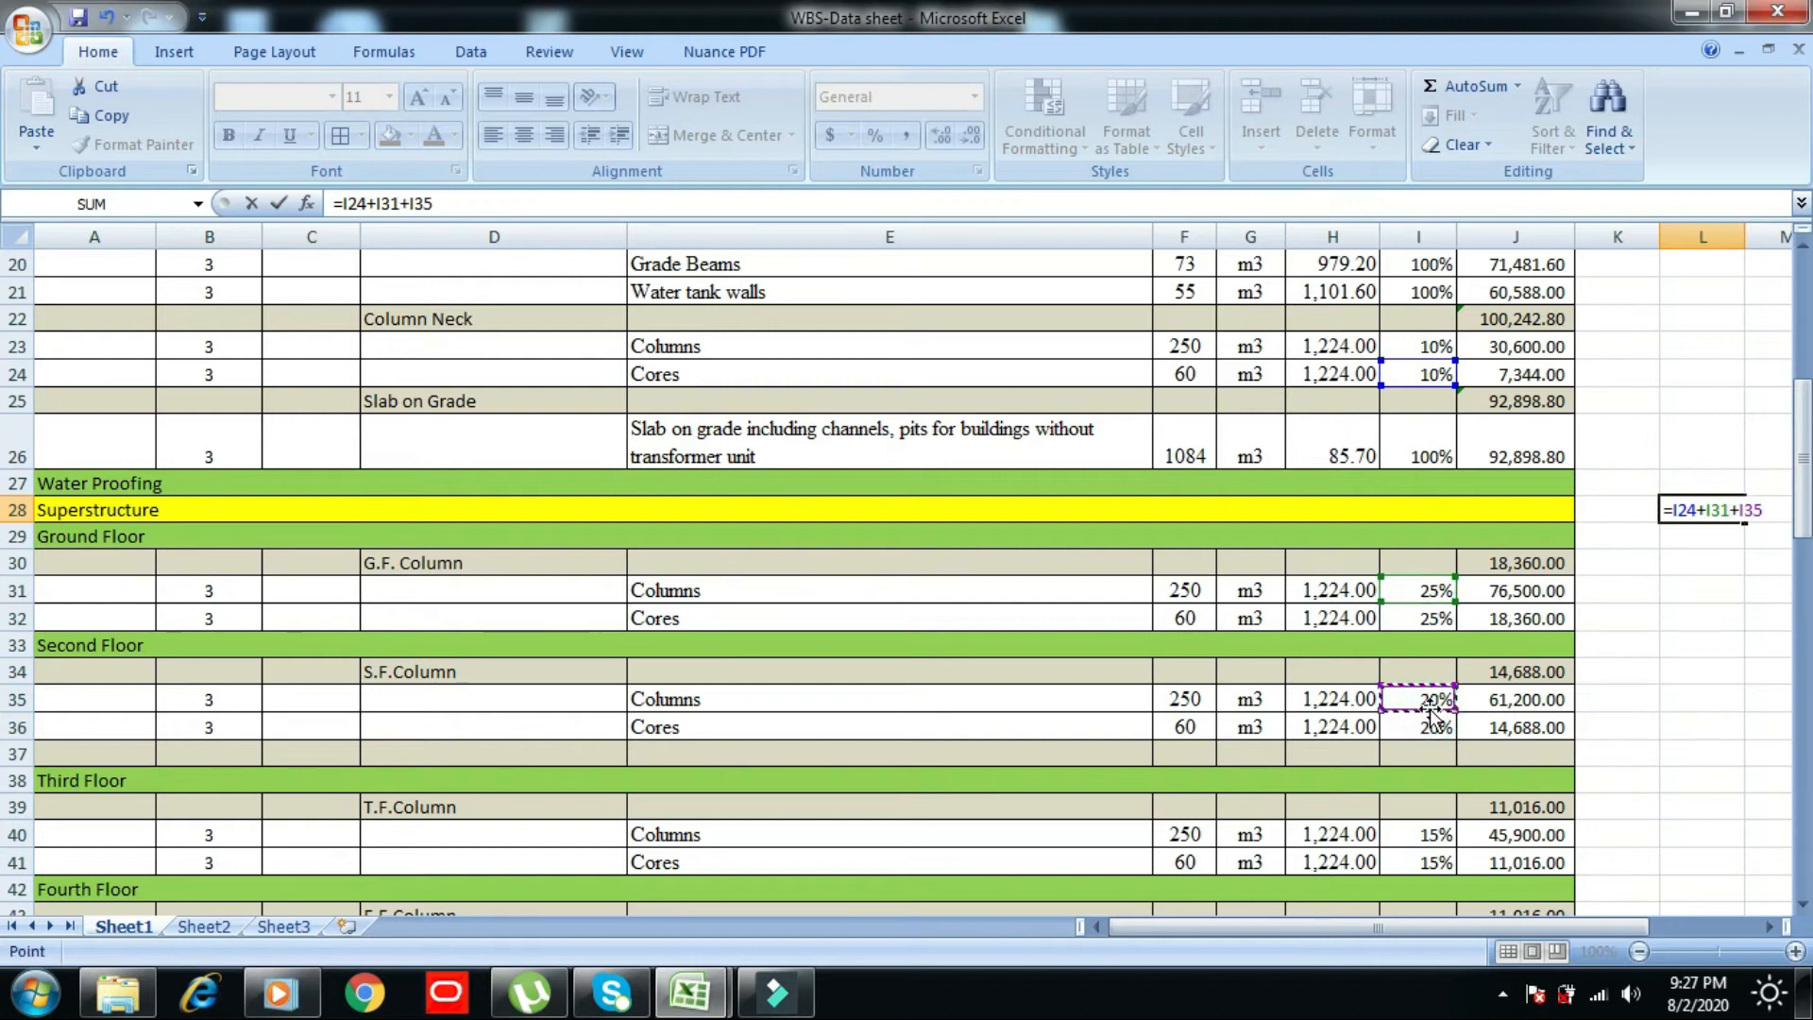
type("+")
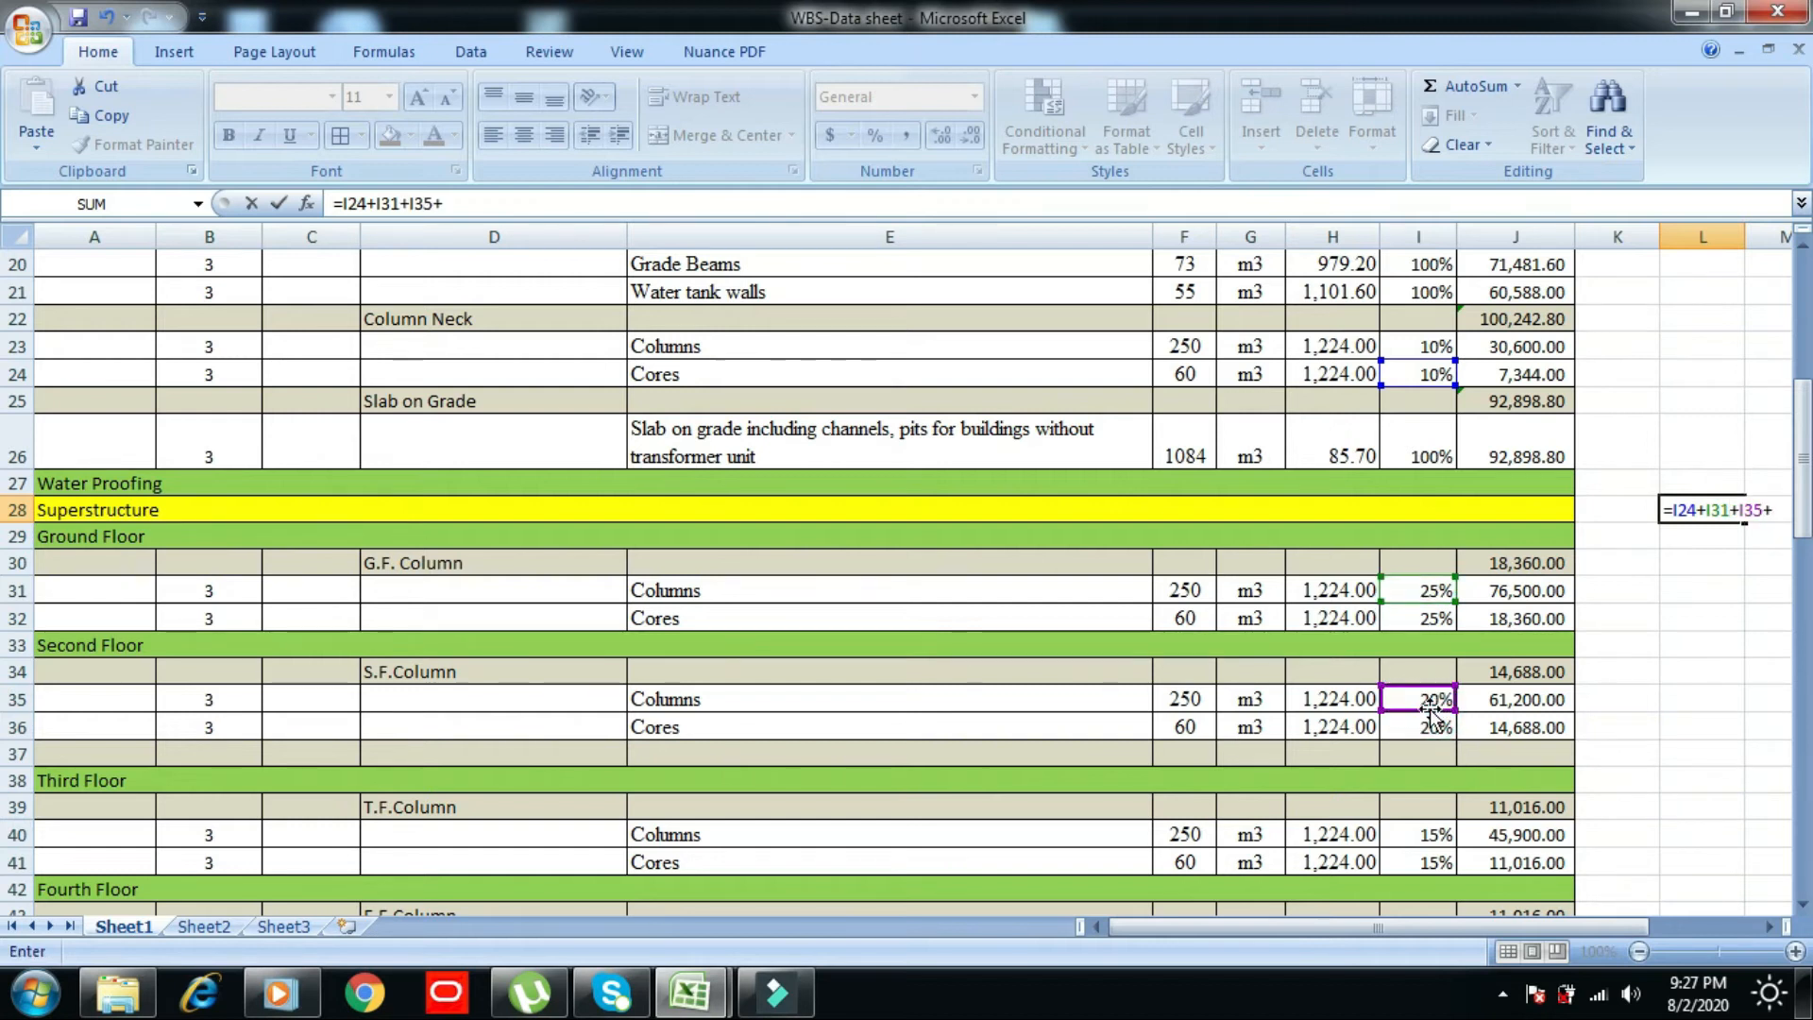
left_click(1427, 837)
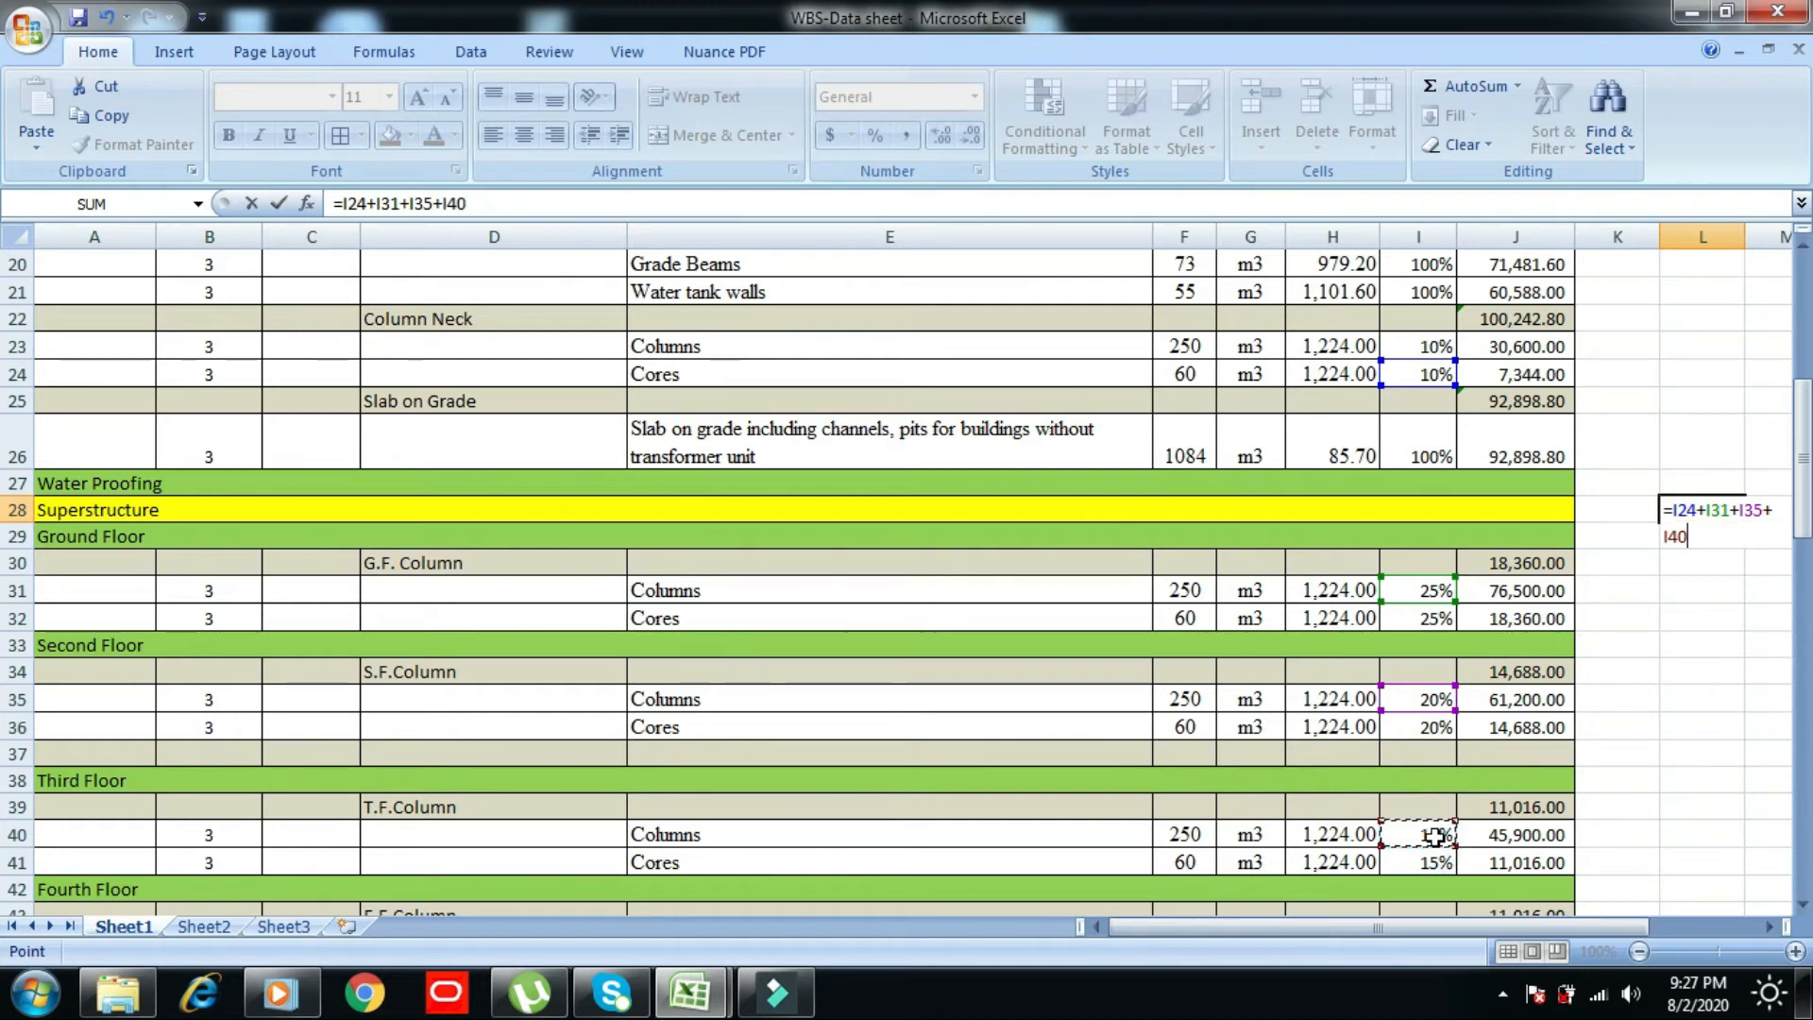
type("+")
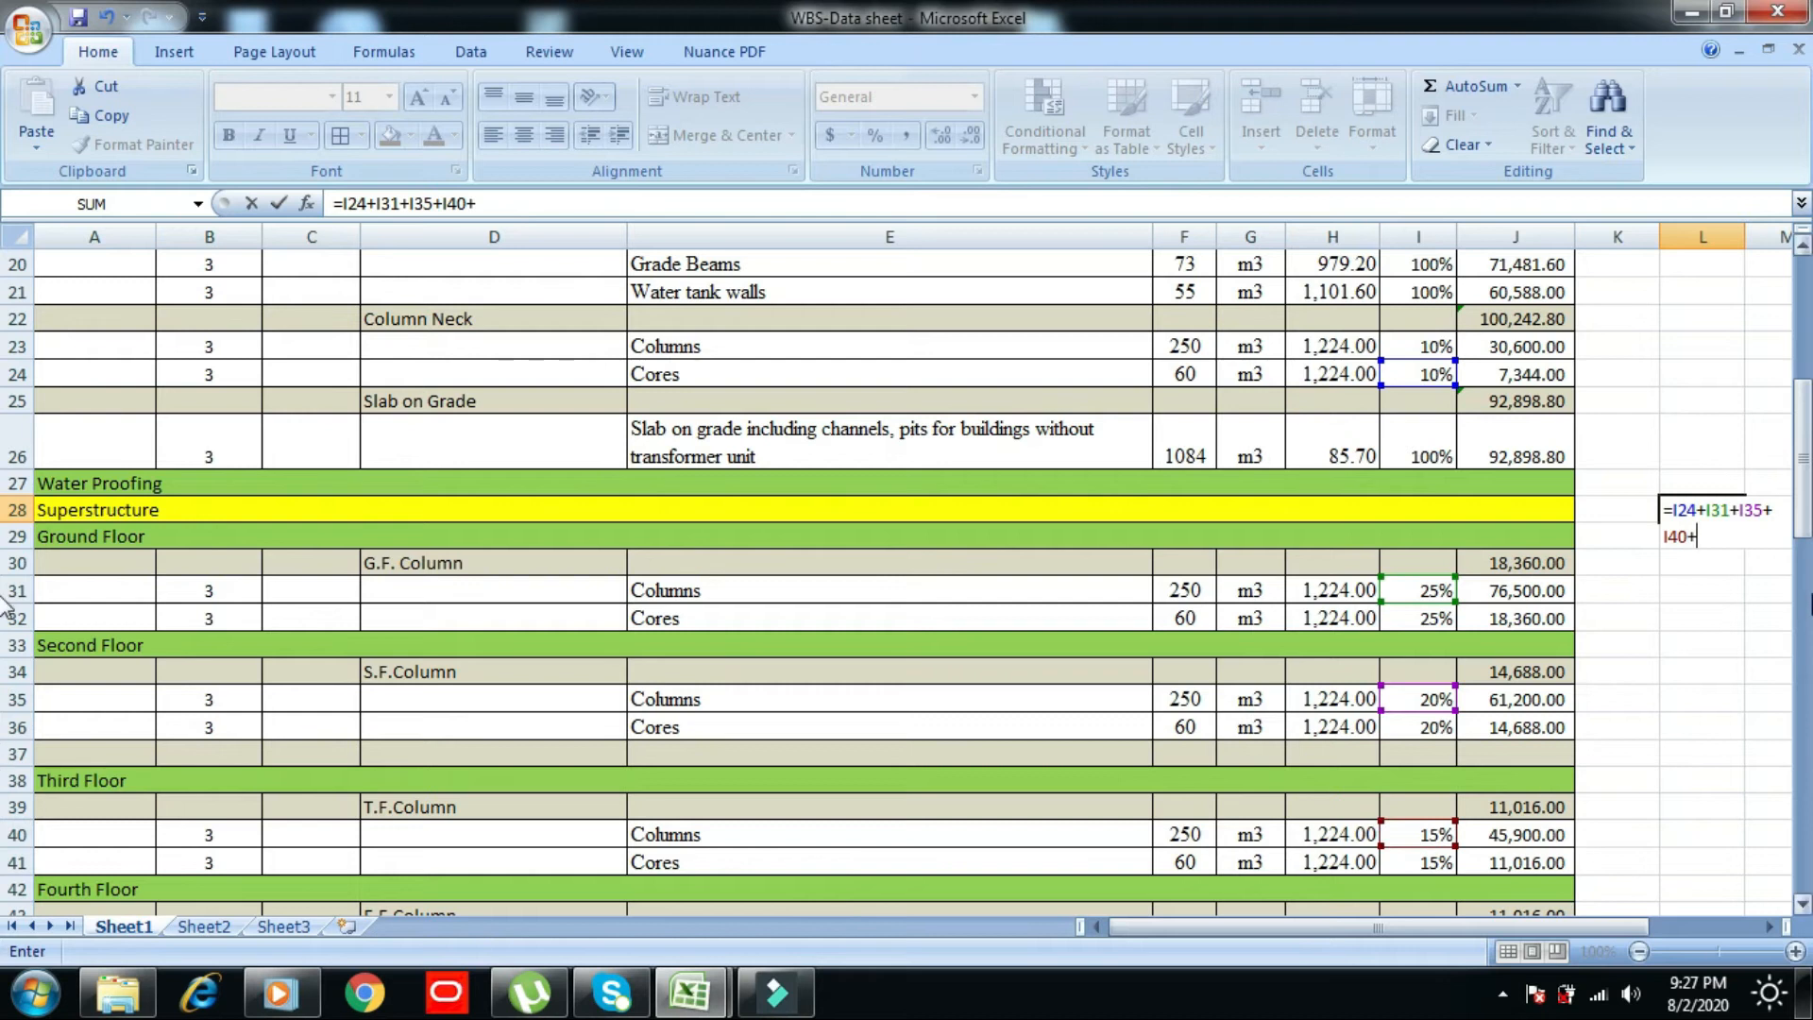
left_click_drag(1803, 463, 1803, 500)
left_click(1423, 696)
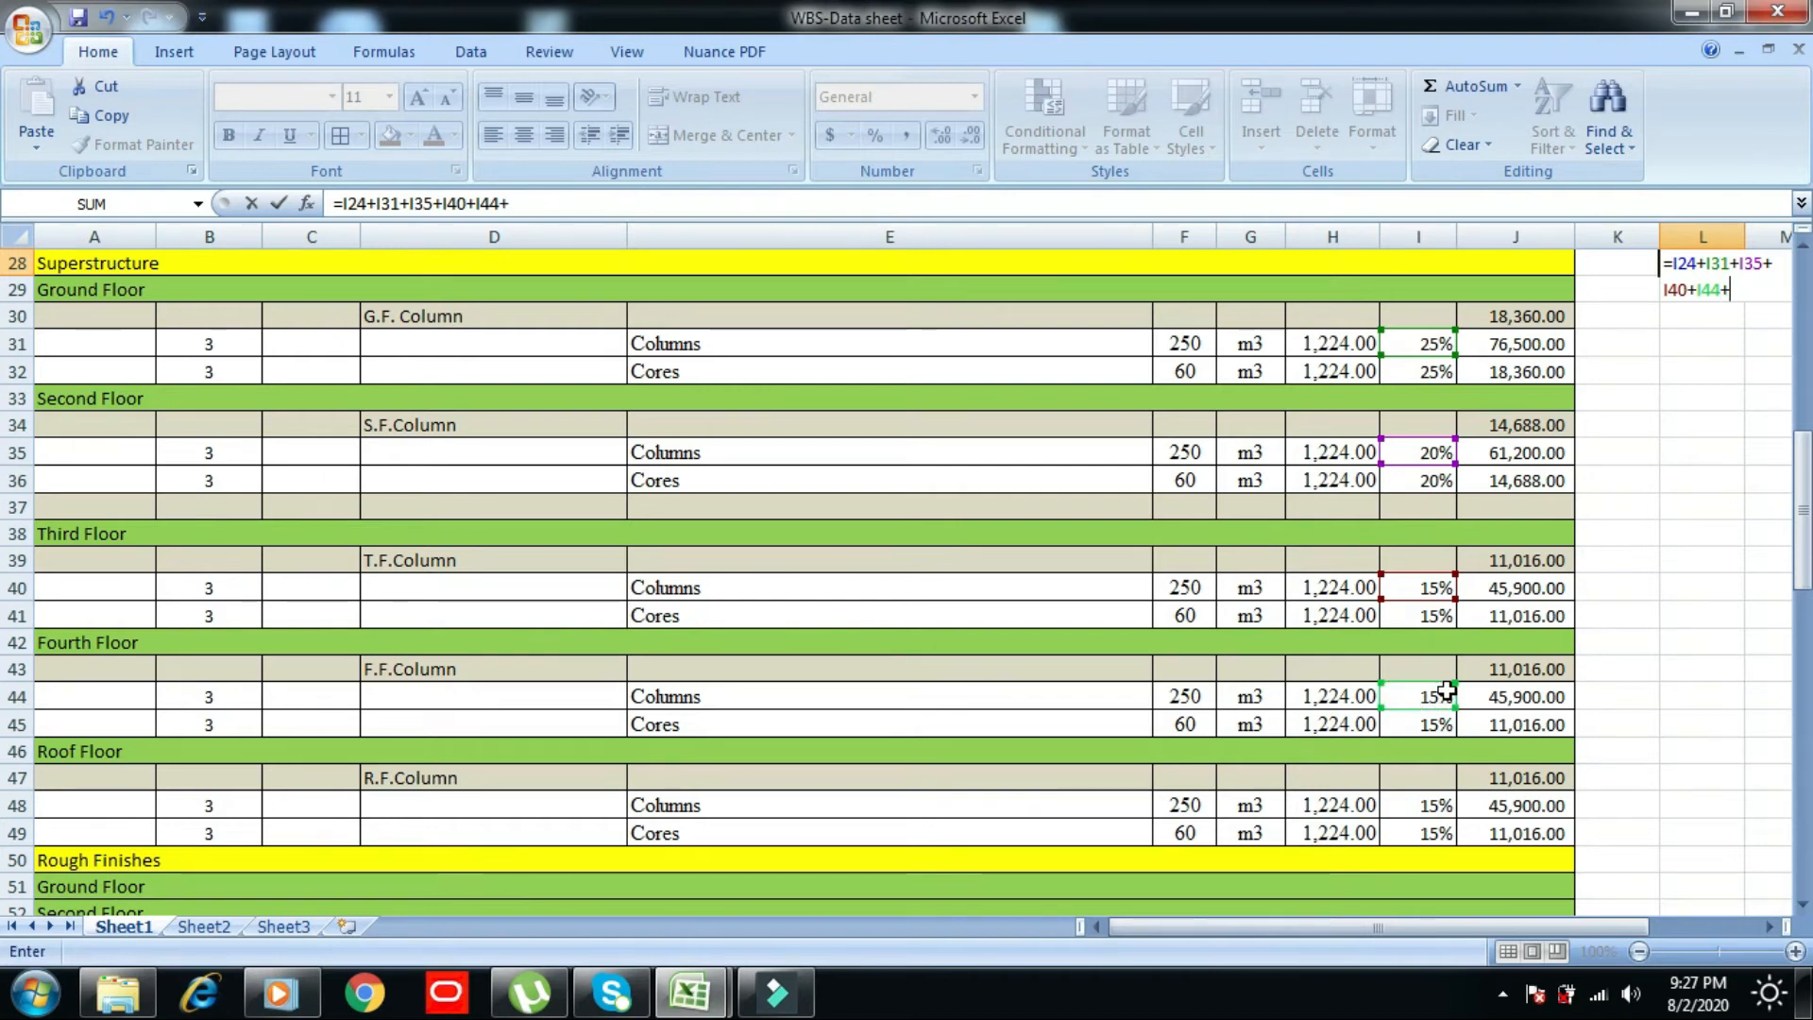
left_click(1435, 803)
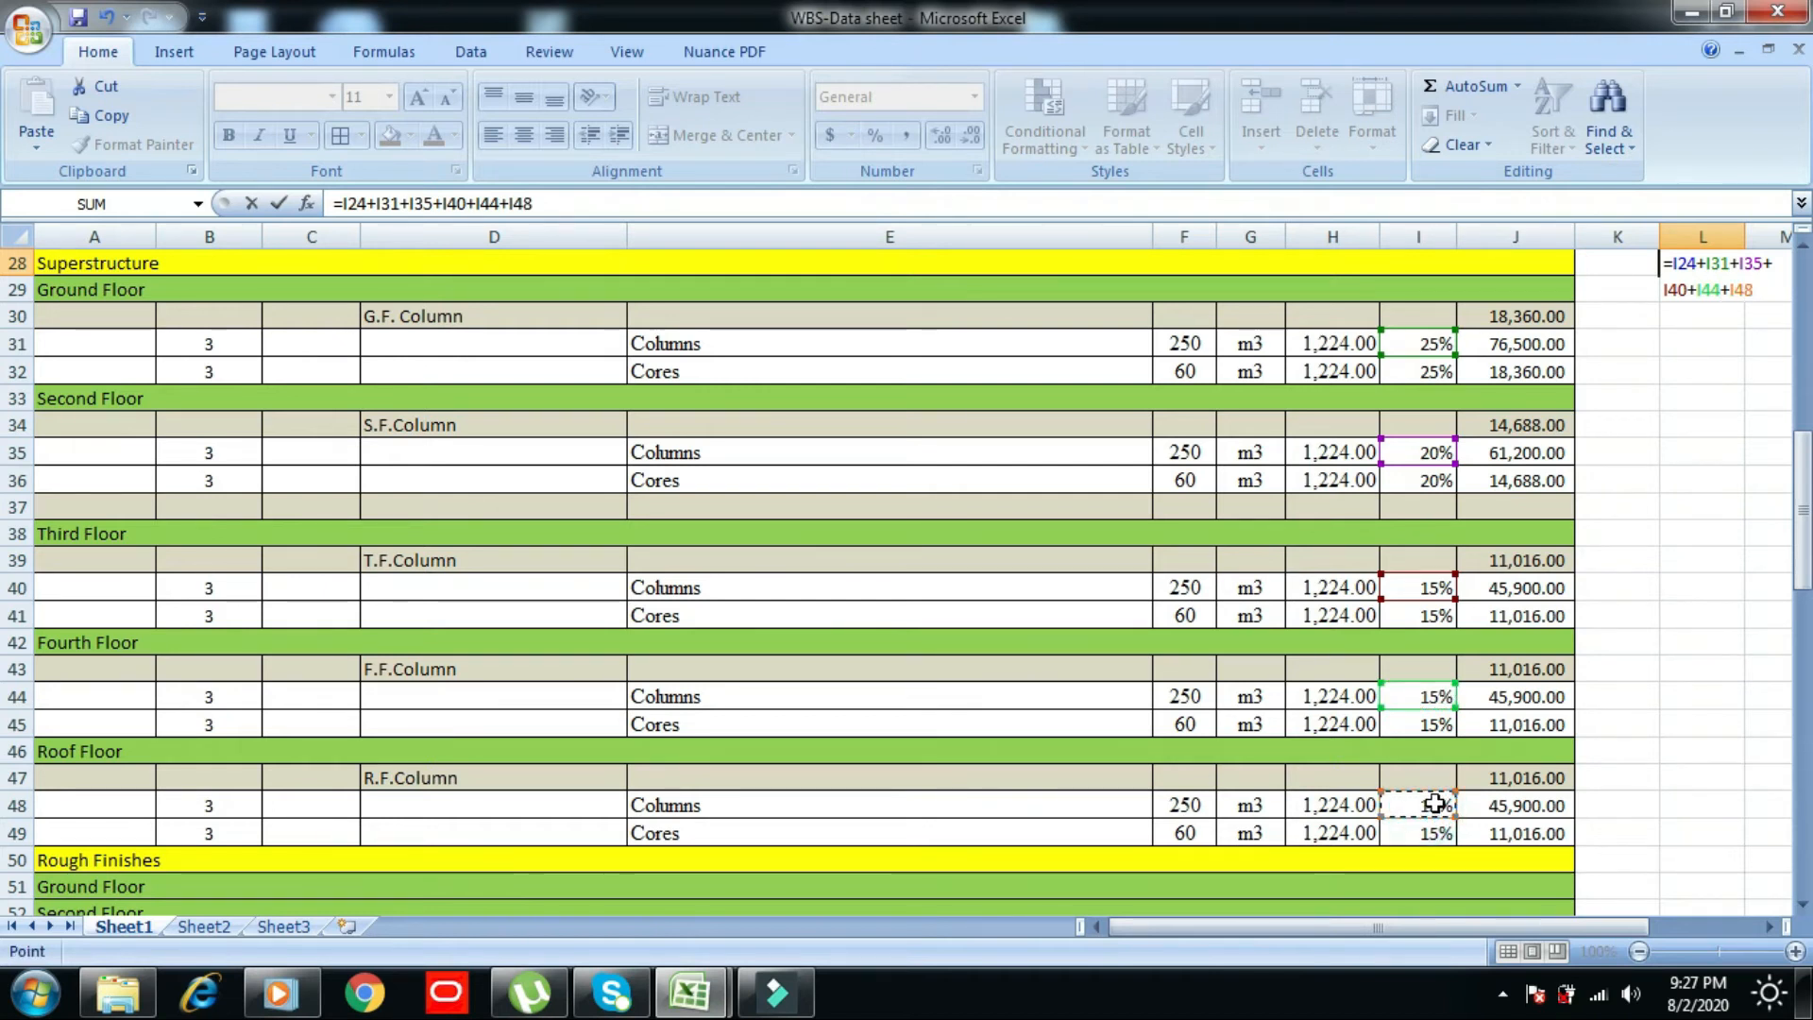
key("Return")
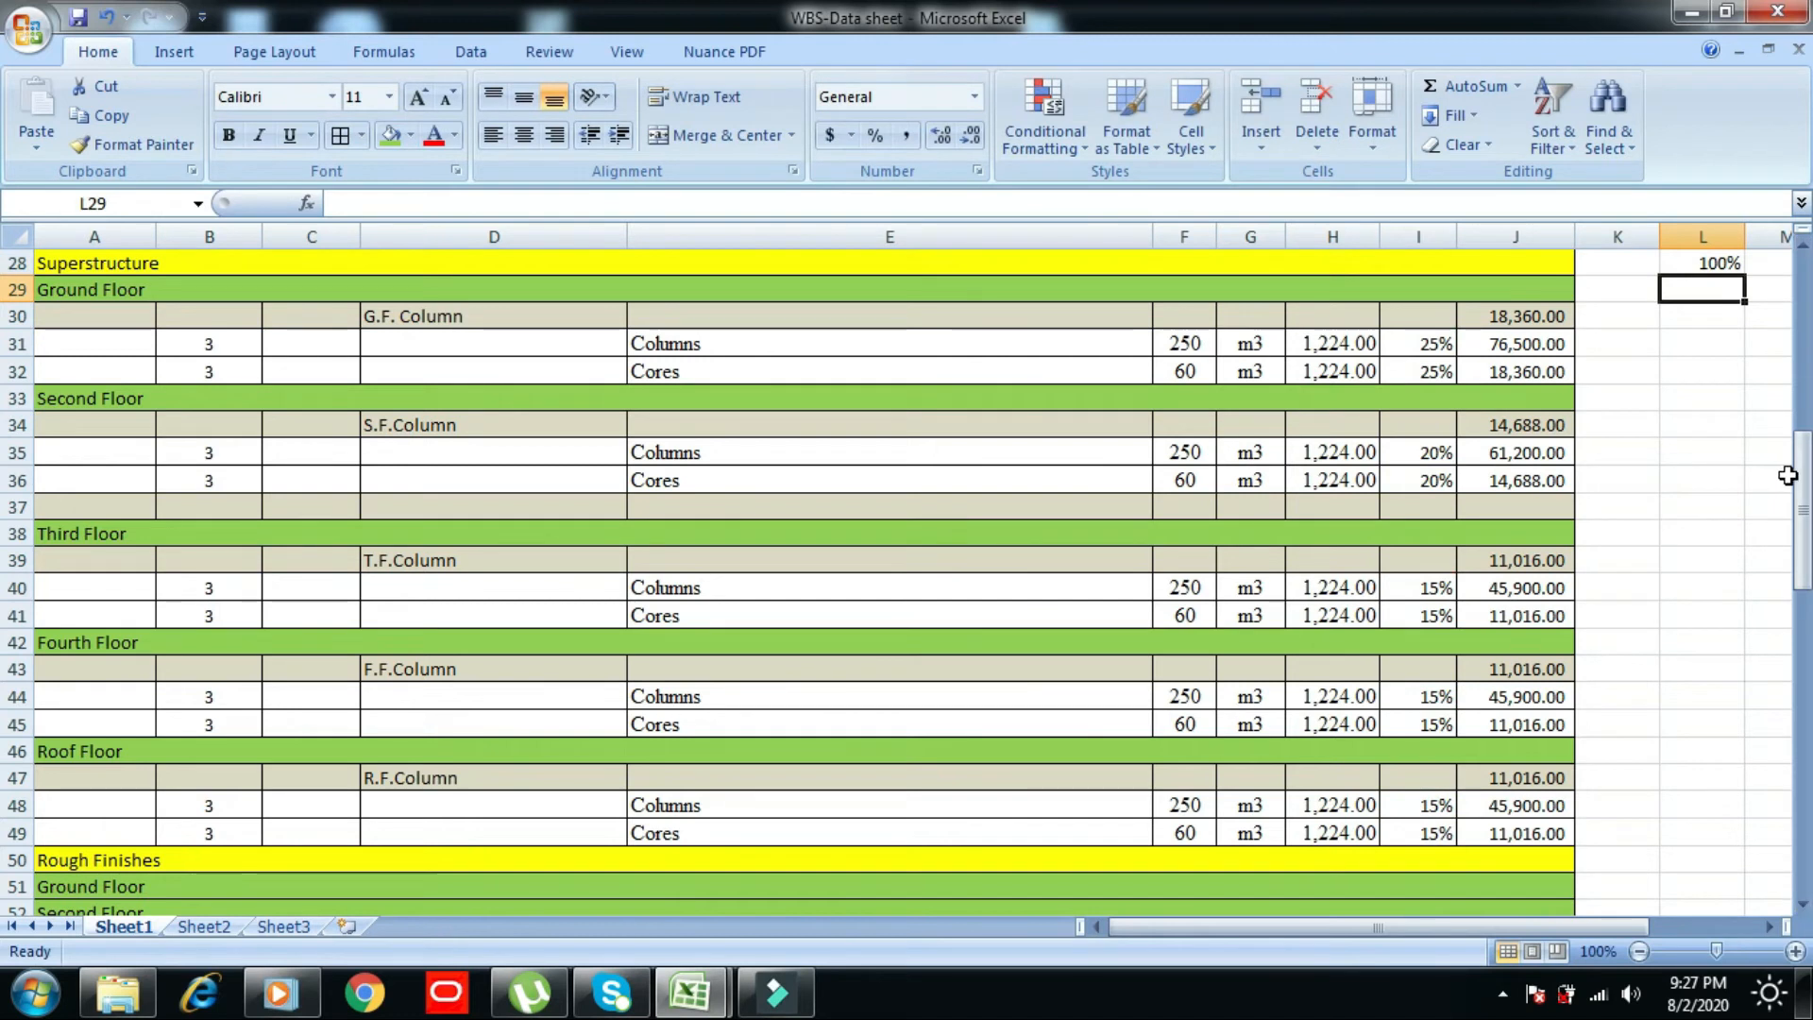
- Switch to the Sample-B.O.Q workbook and fill the Columns and Cores rows of the 3-Concrete sheet with yellow
left_click_drag(1800, 476, 1801, 439)
mouse_move(689, 991)
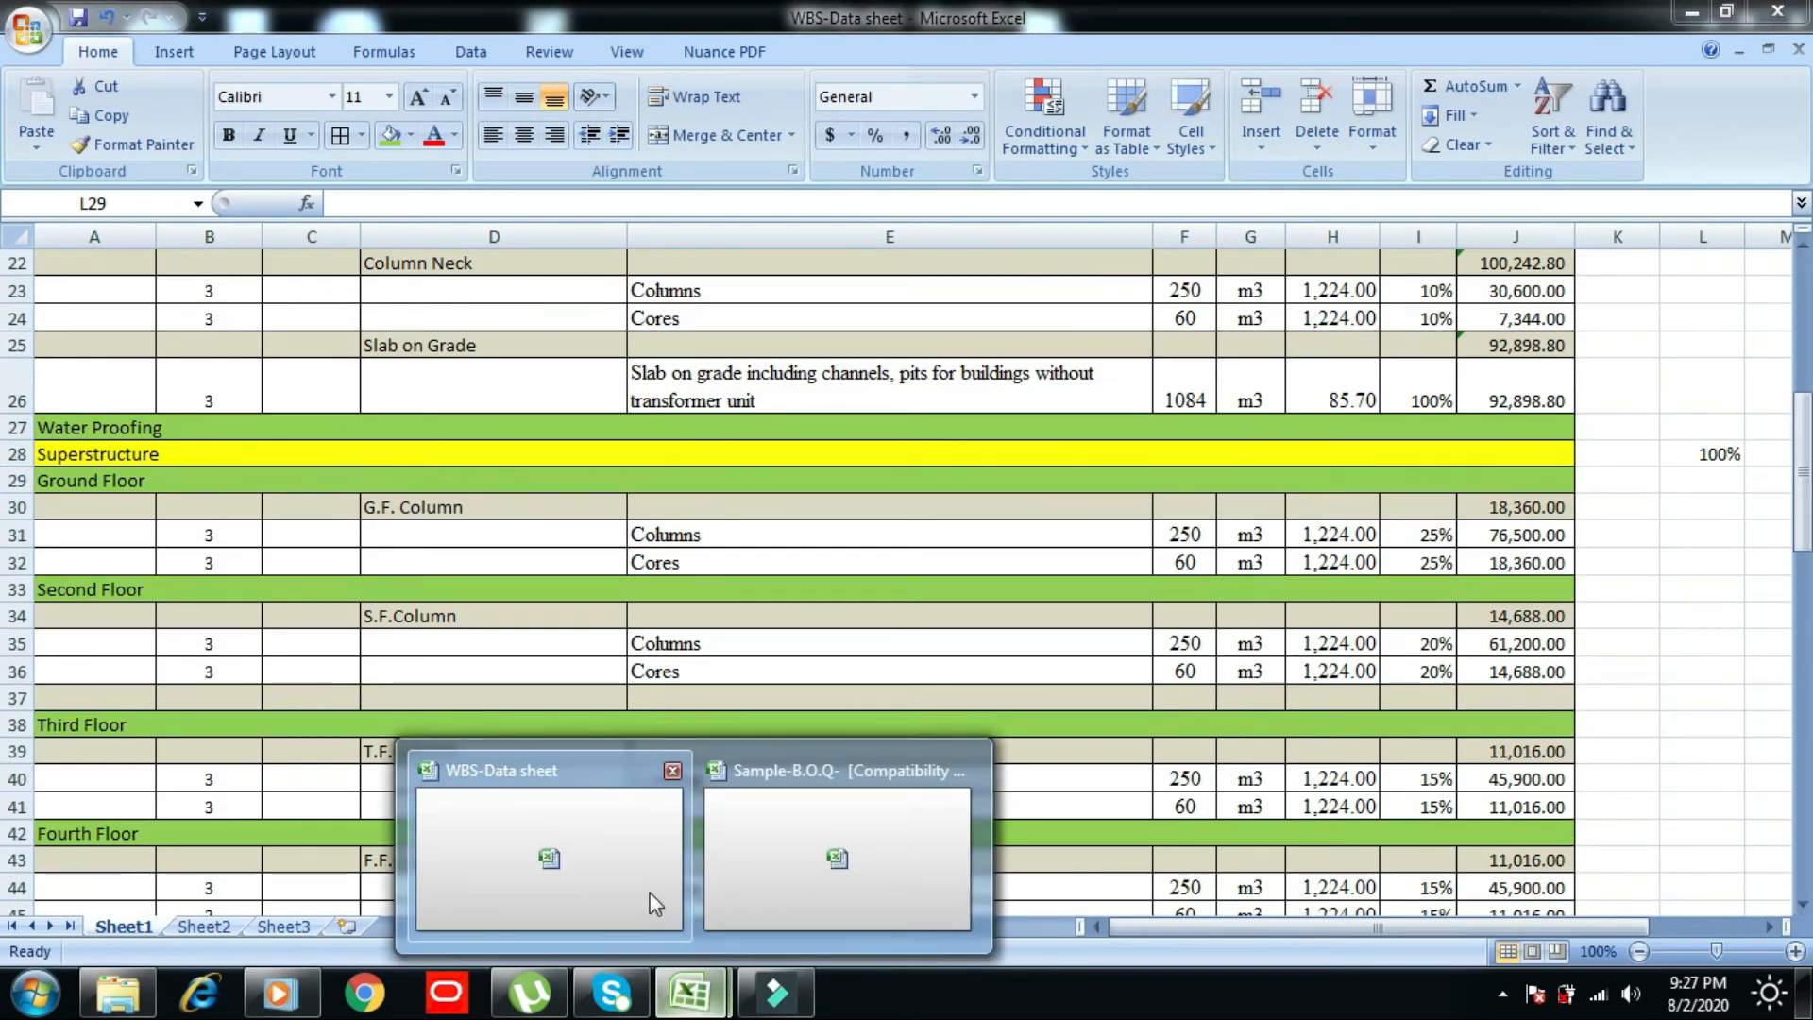
left_click(757, 862)
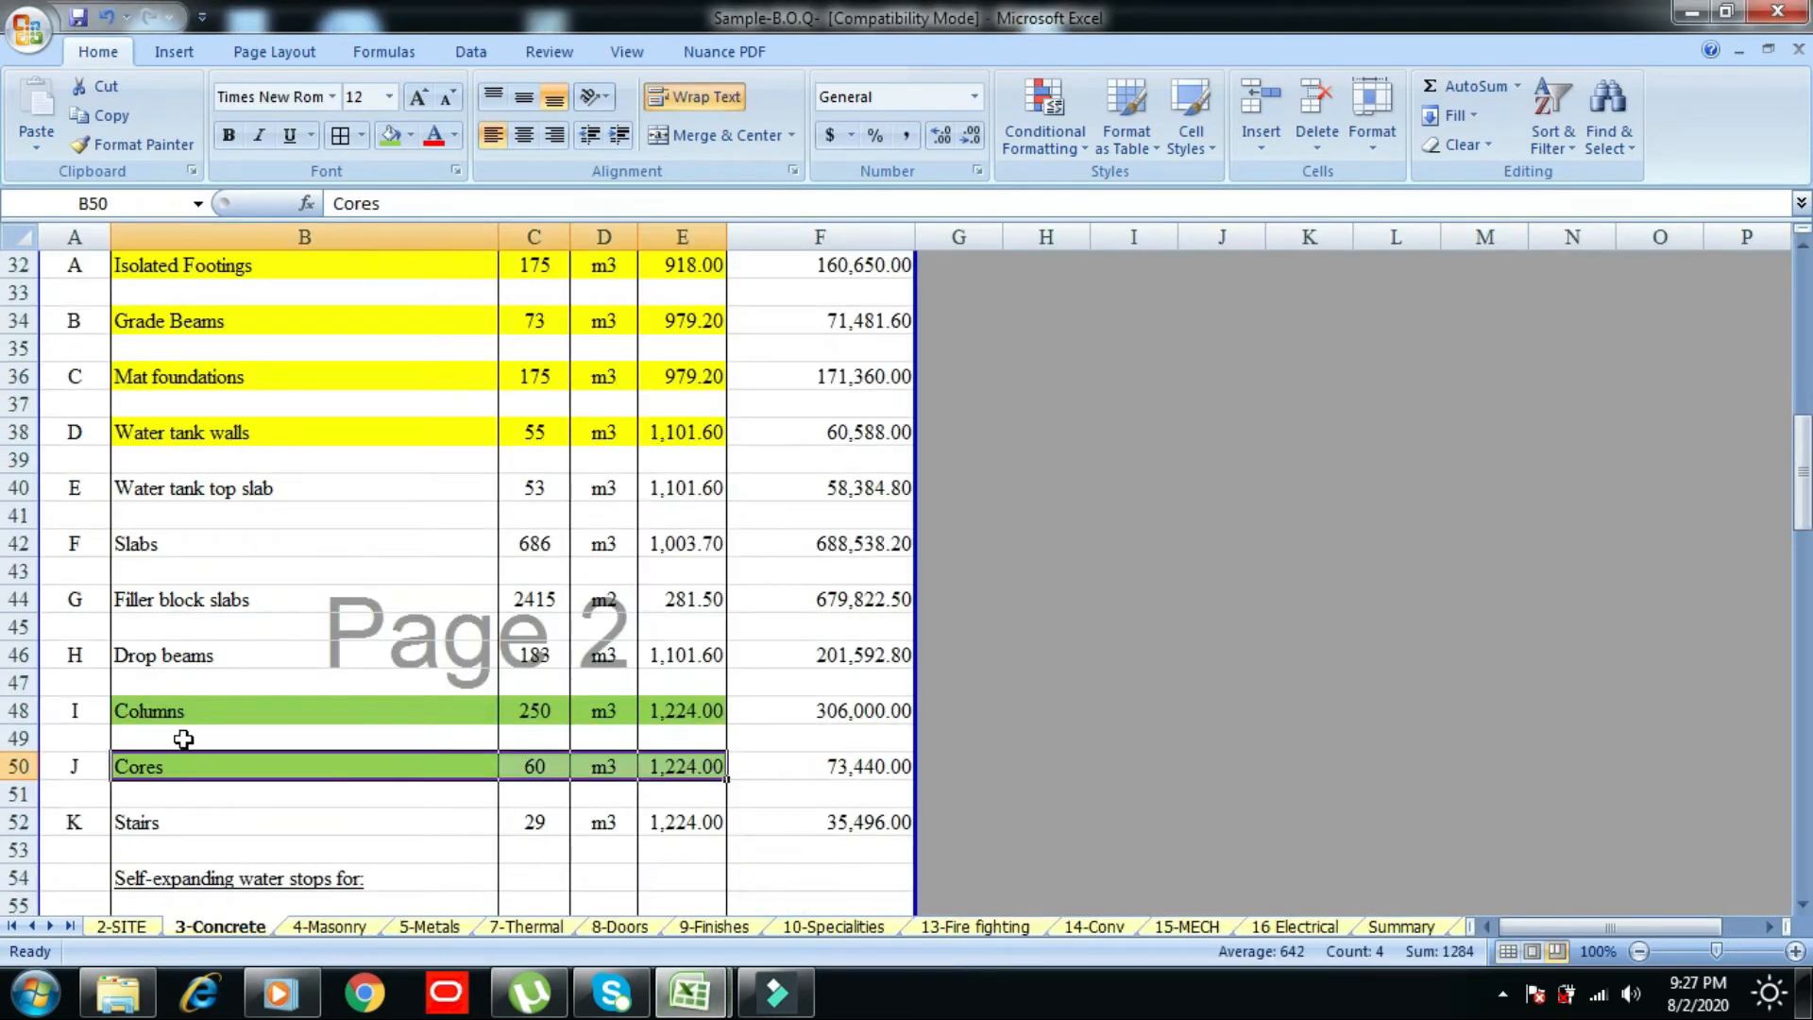
left_click_drag(125, 715, 699, 713)
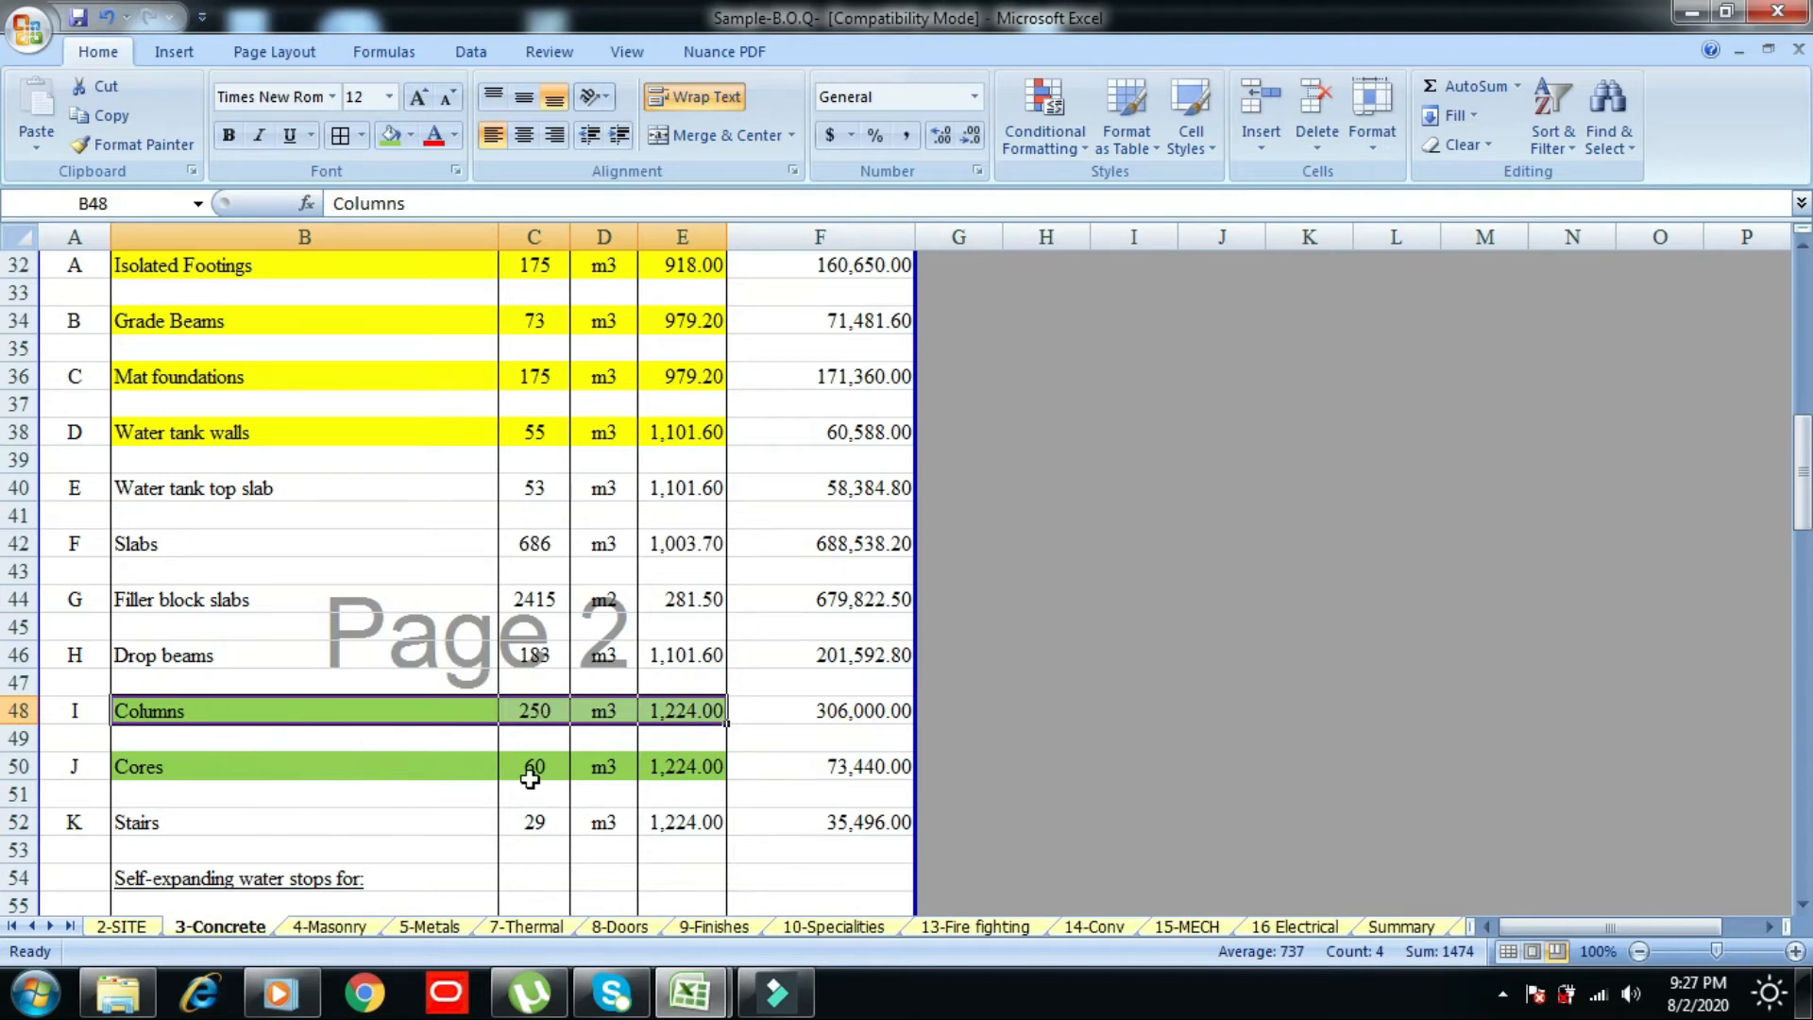
left_click(412, 142)
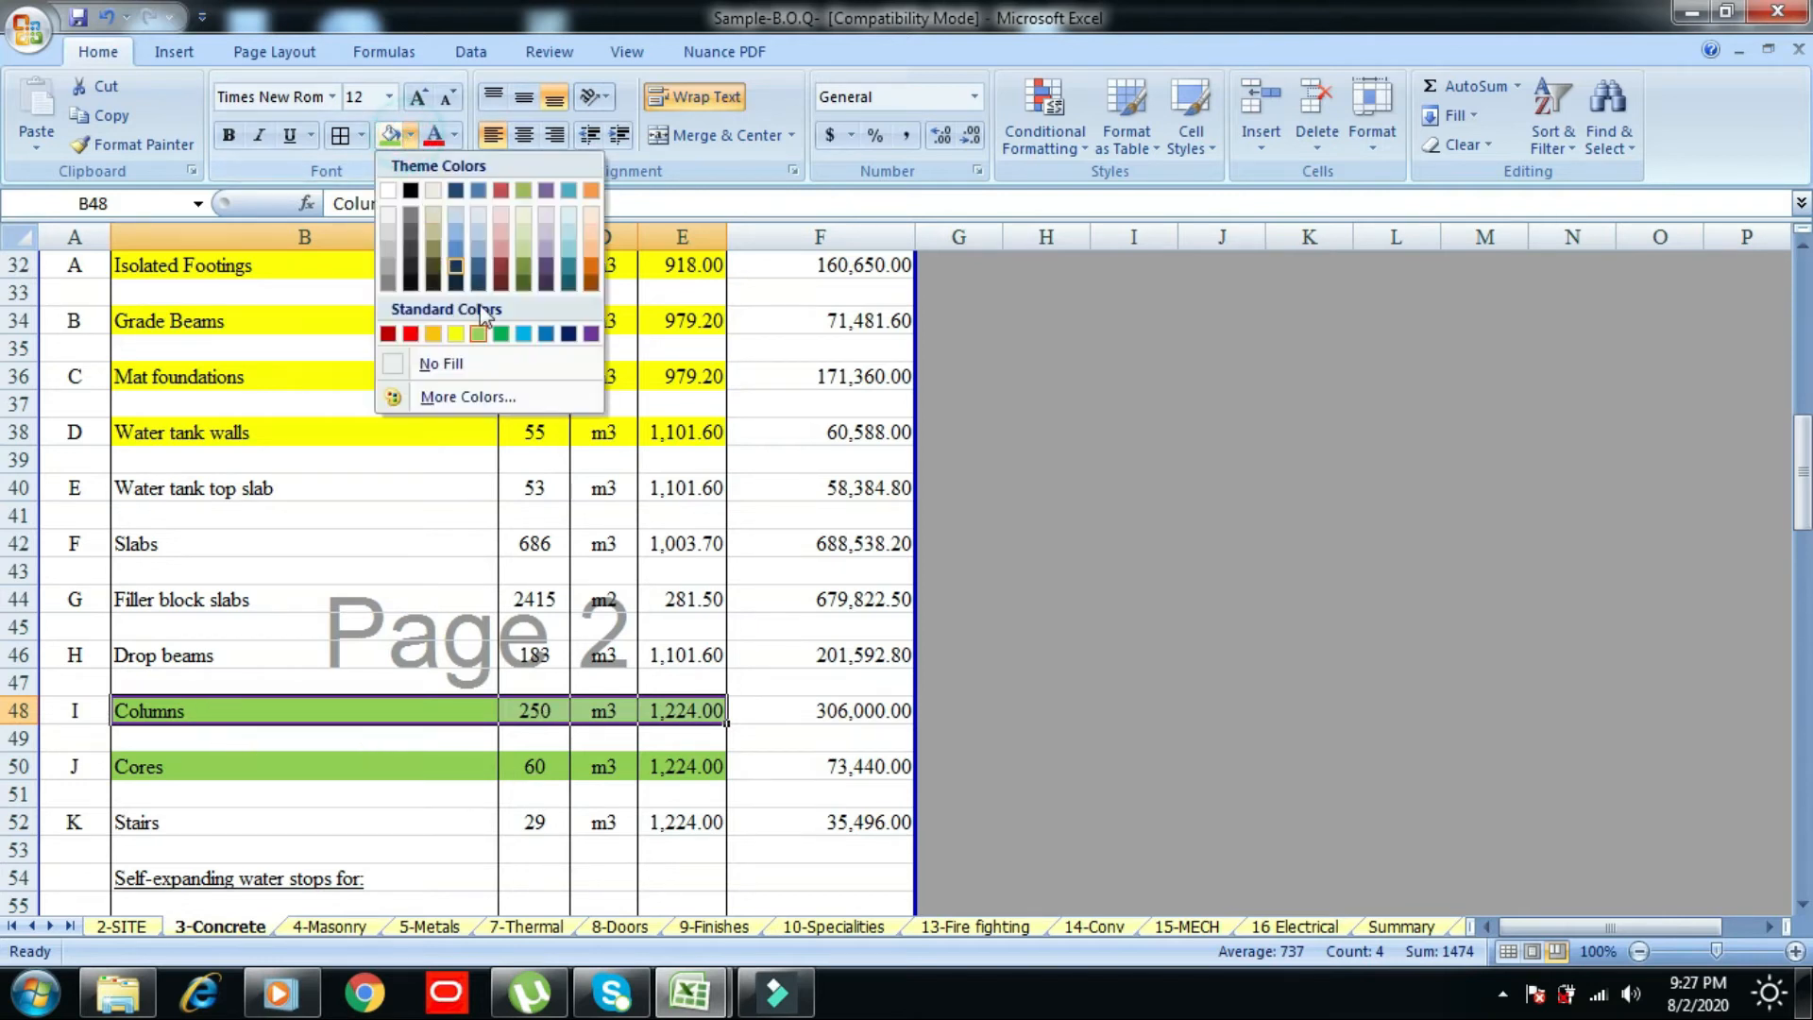
left_click(451, 340)
left_click_drag(258, 763, 680, 737)
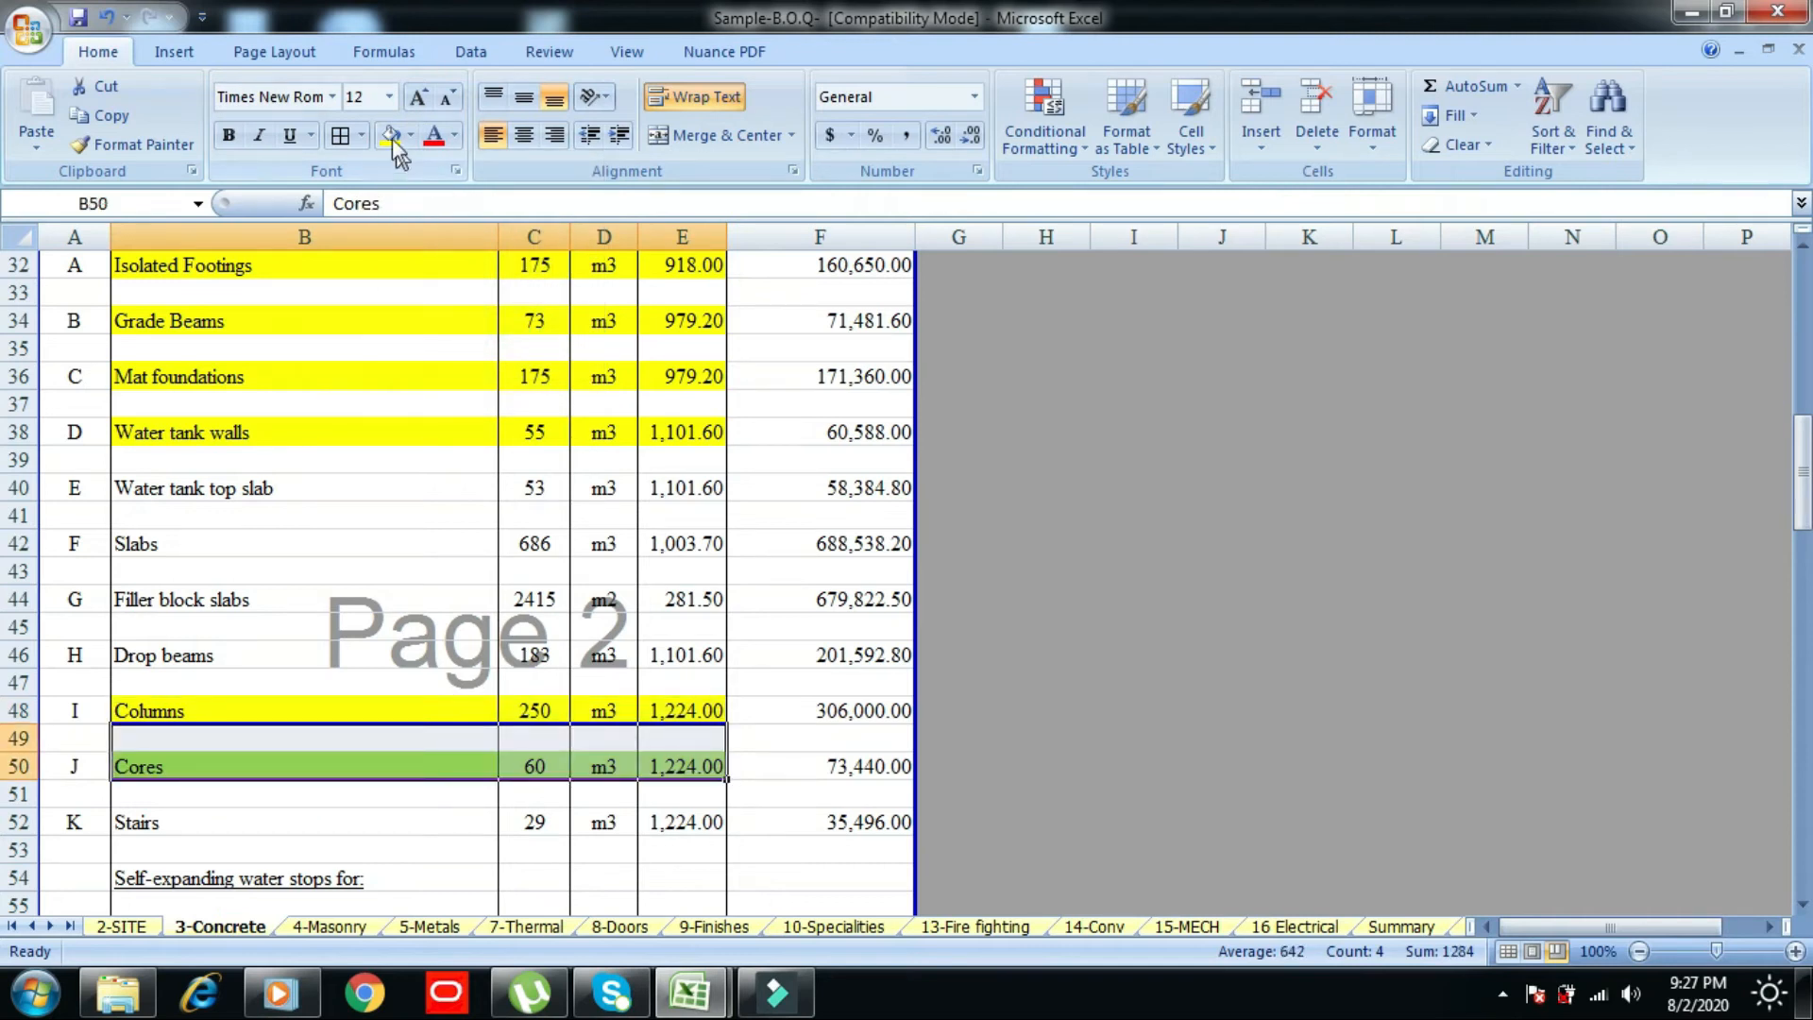
left_click(390, 135)
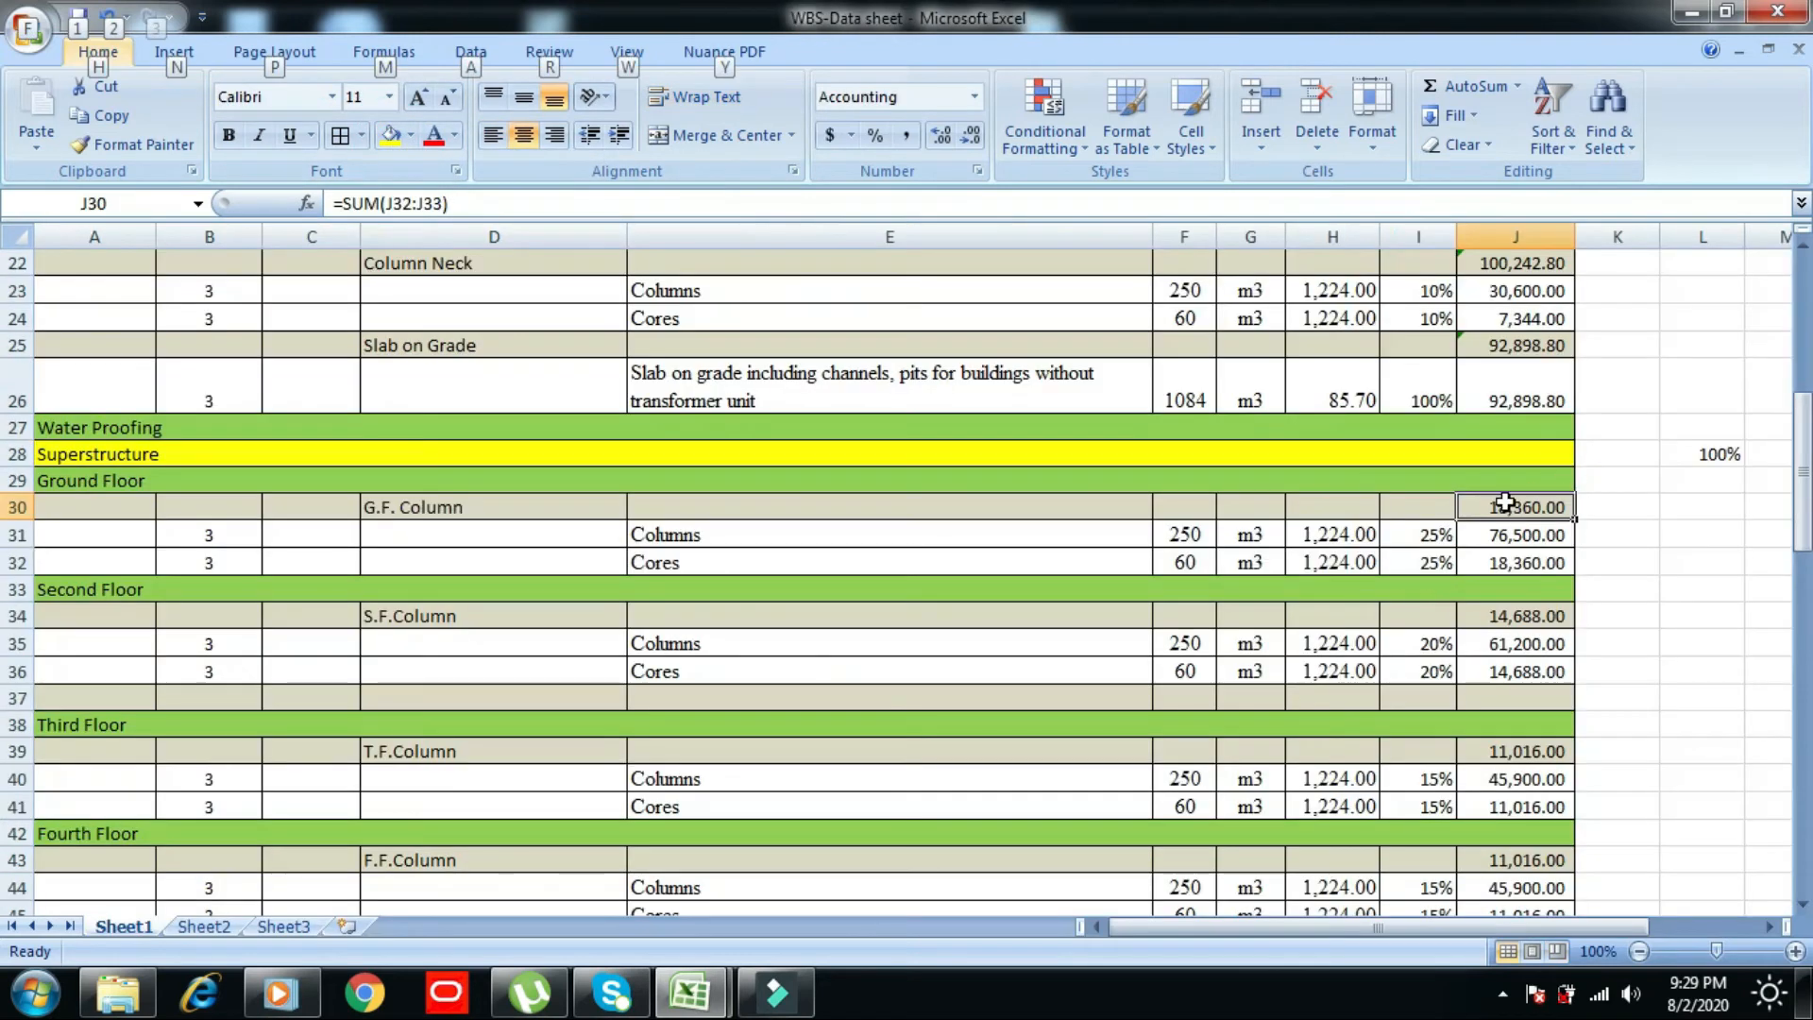
- In the WBS-Data sheet workbook, set the G.F. Column total in J30 to =SUM(J31:J32)
key("ctrl+z")
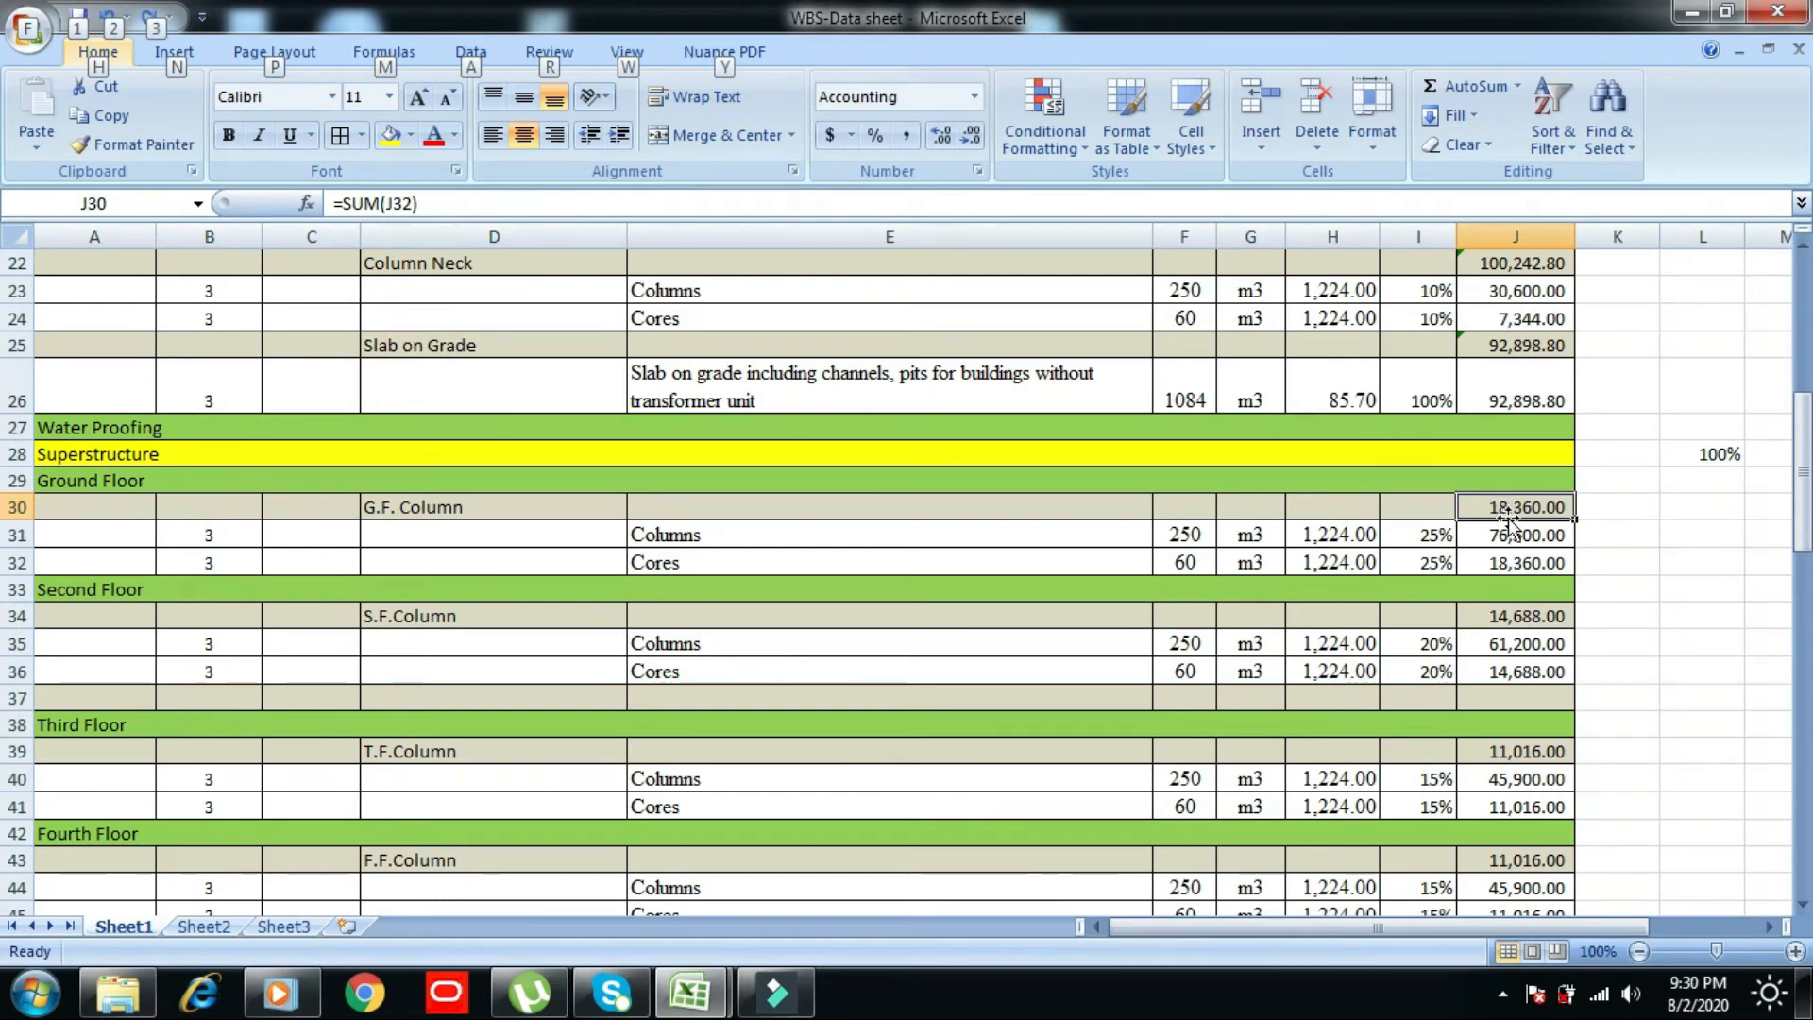
left_click(470, 201)
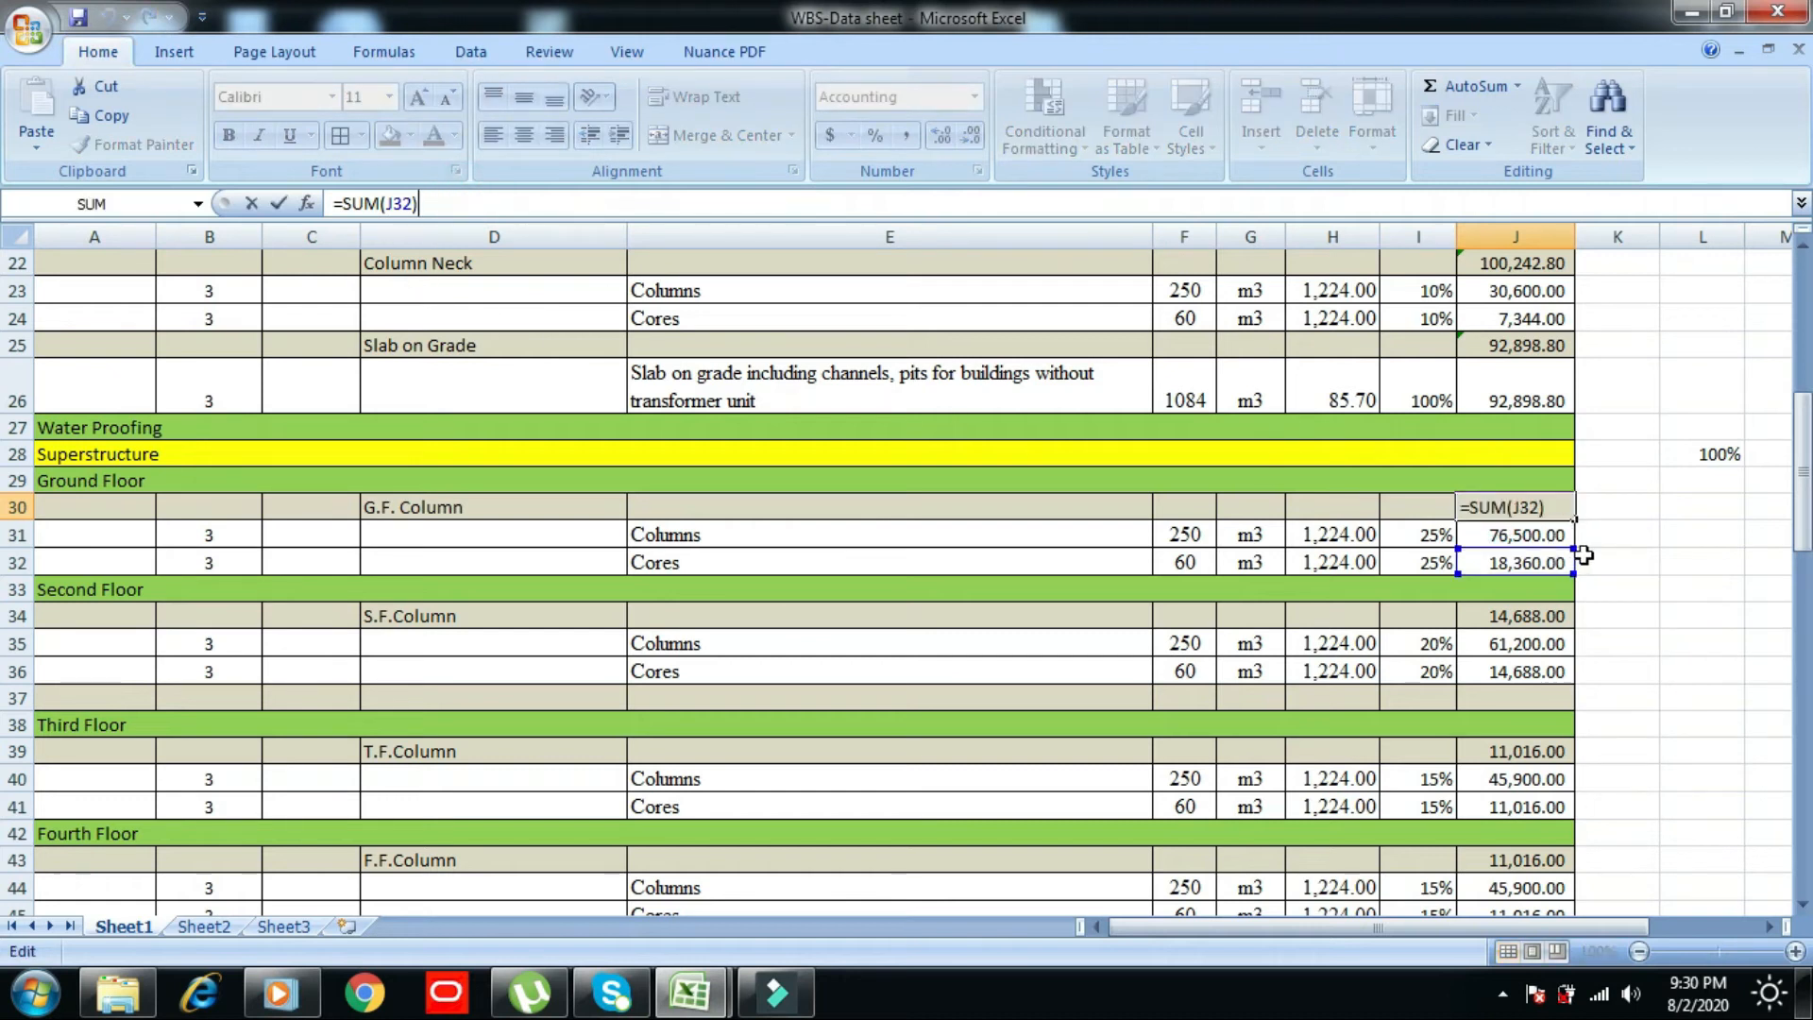
left_click_drag(1570, 547, 1572, 521)
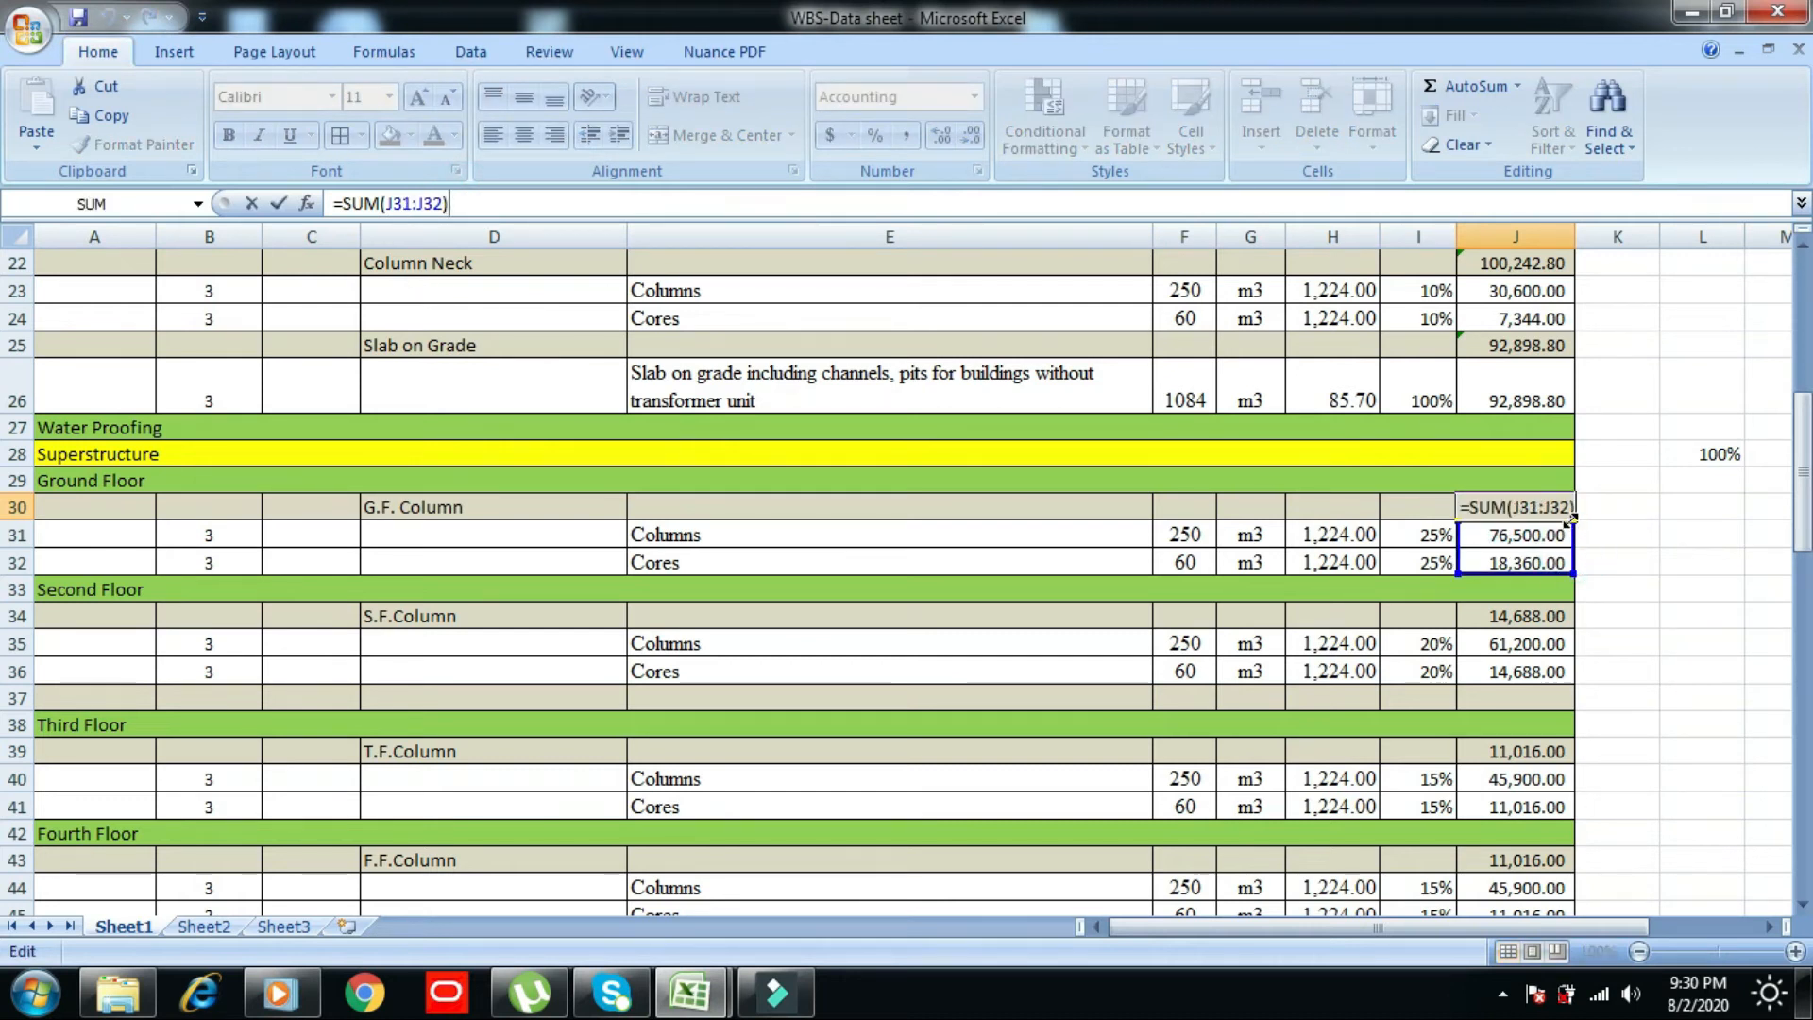
key("Return")
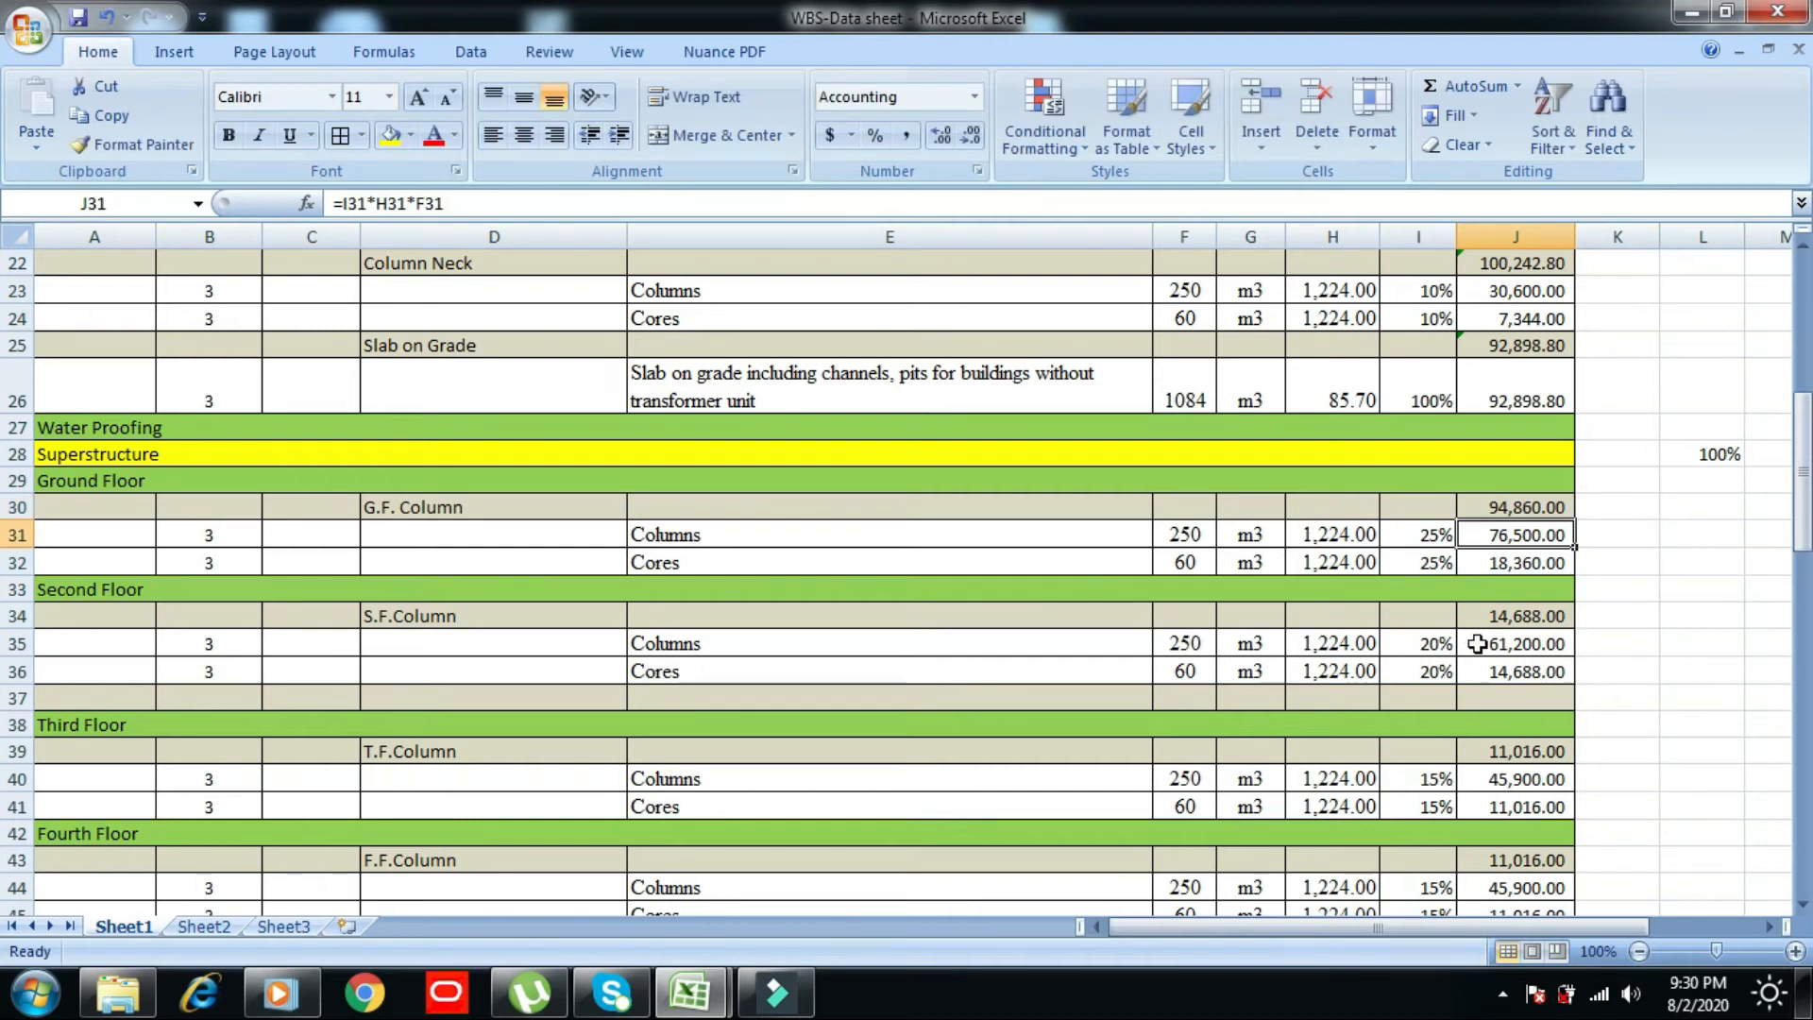
- Set the S.F.Column total in J34 to =SUM(J35:J36)
left_click(1506, 616)
key("F2")
left_click_drag(1572, 657, 1564, 638)
left_click_drag(1571, 710, 1579, 690)
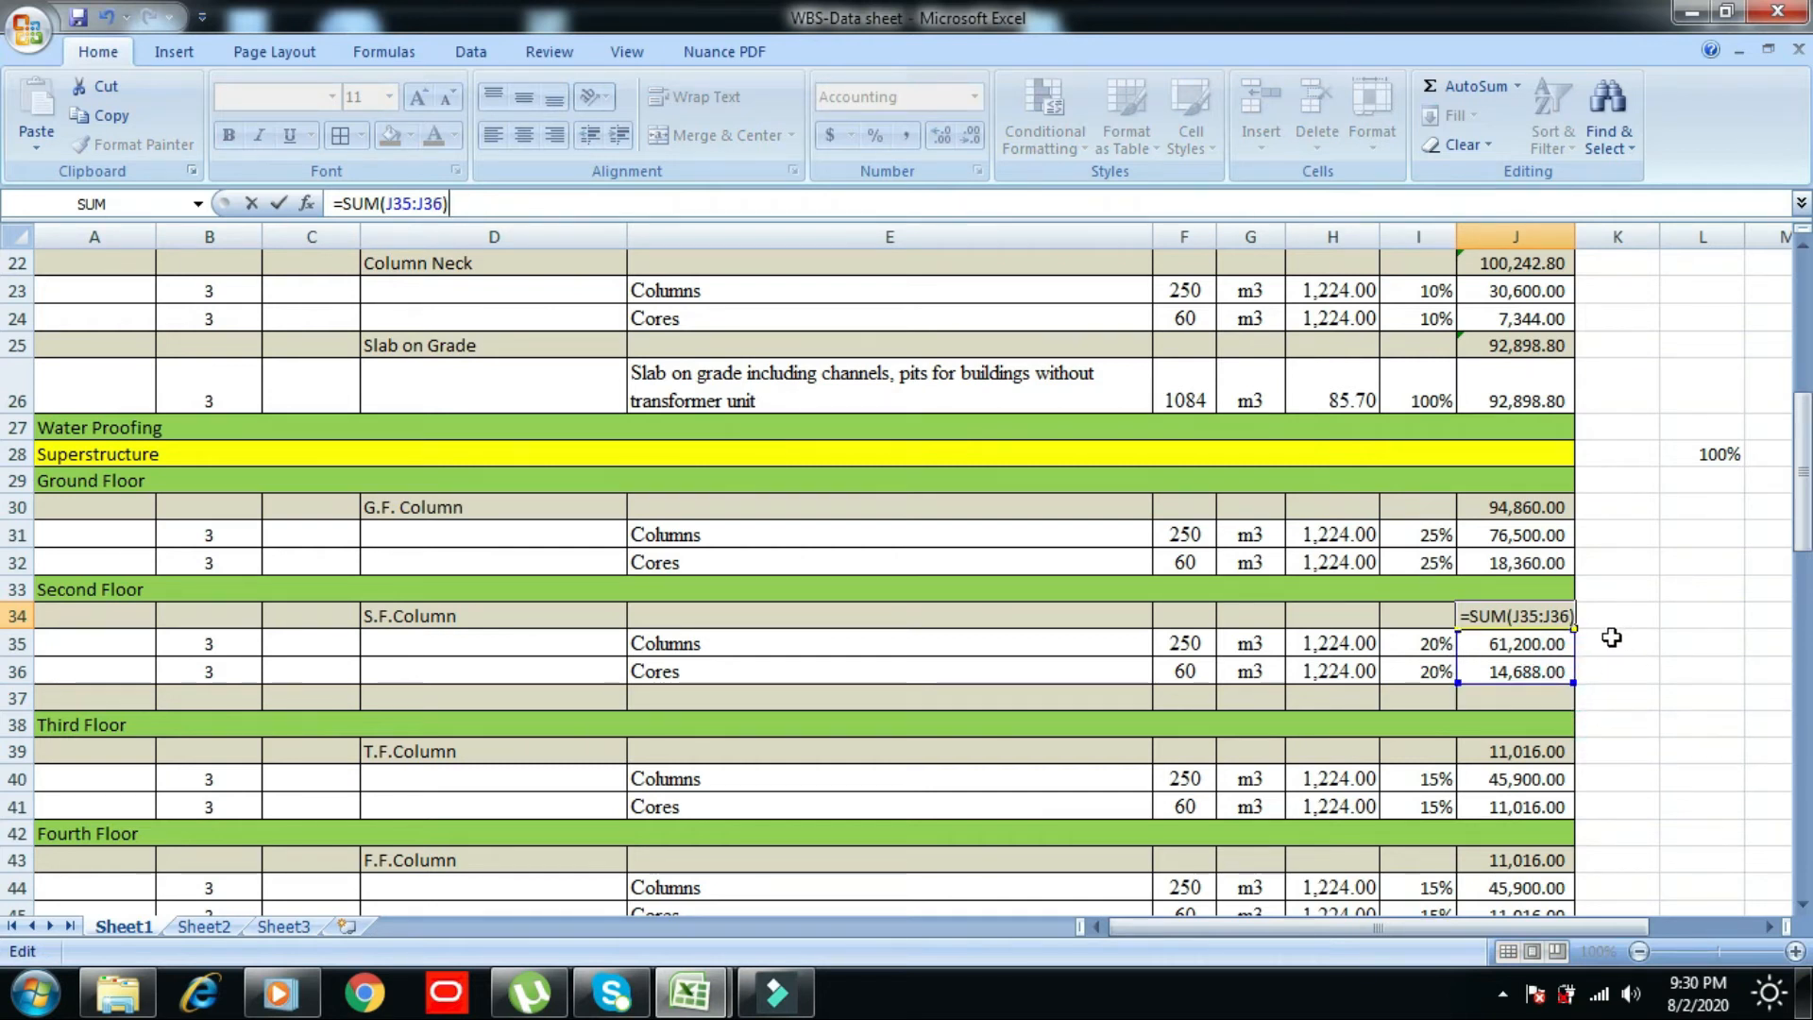
key("Return")
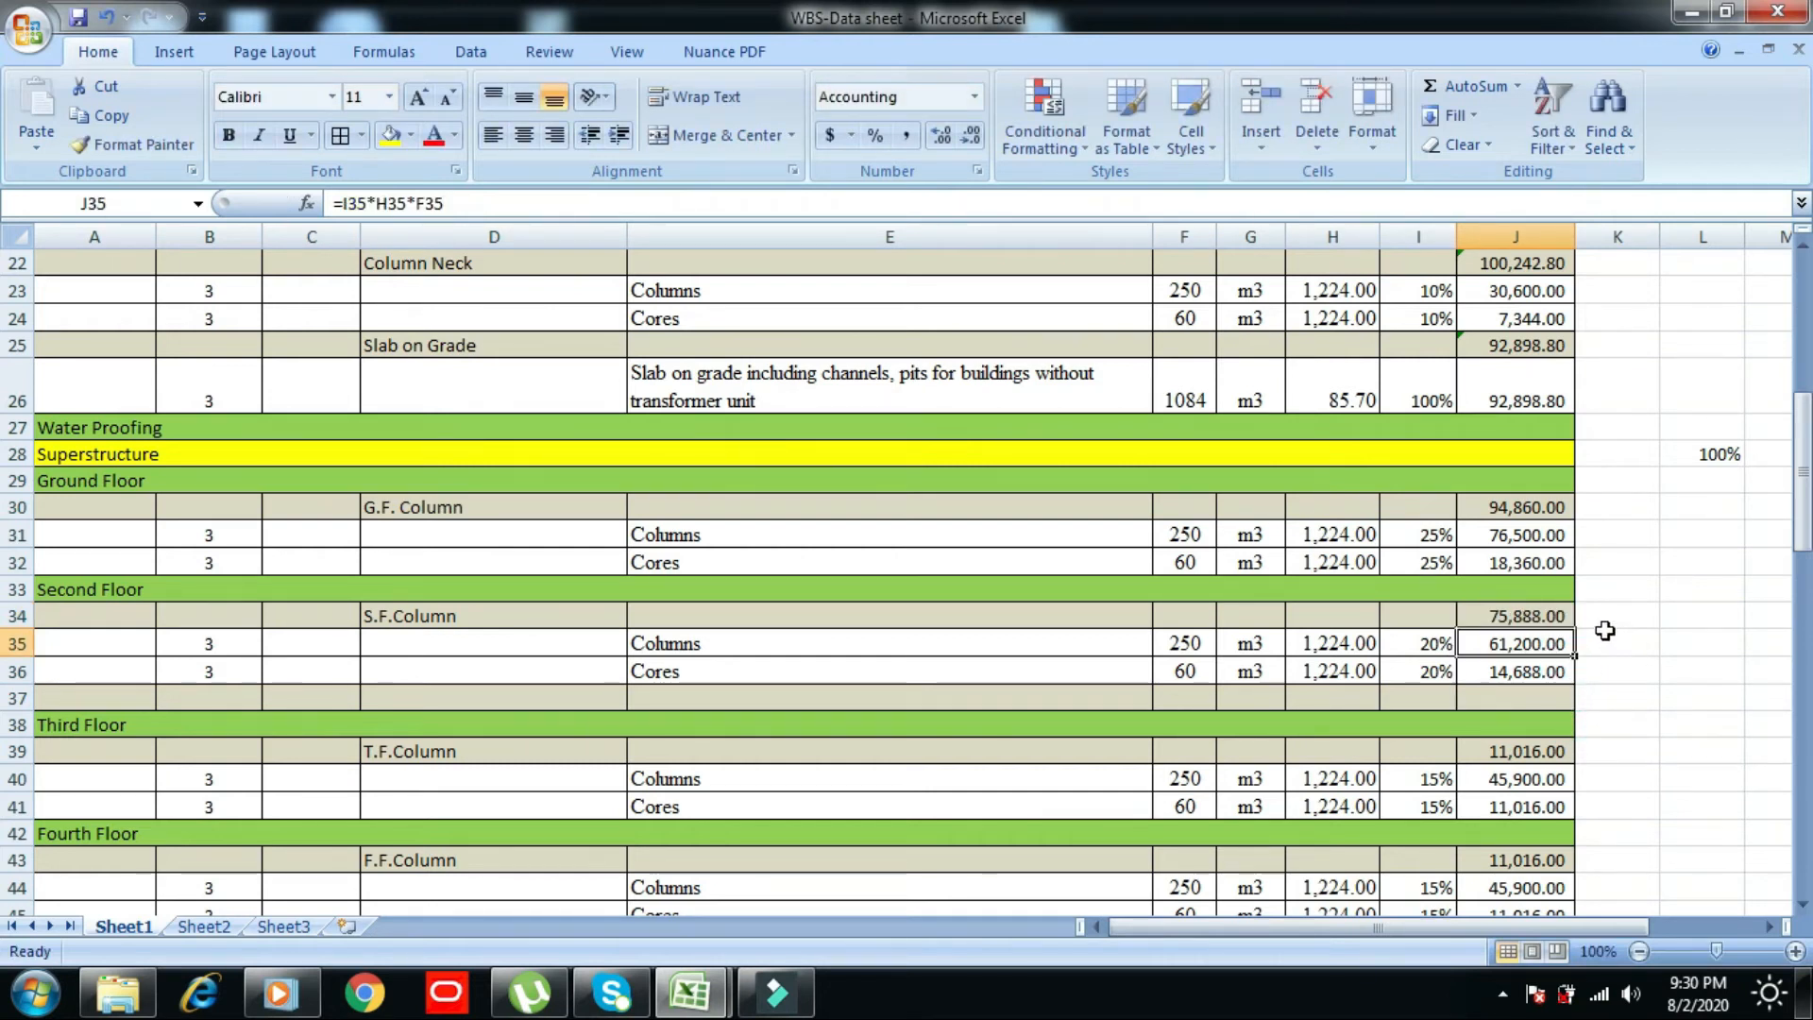
- Set the T.F.Column total in J39 to =SUM(J40:J41)
left_click(1497, 751)
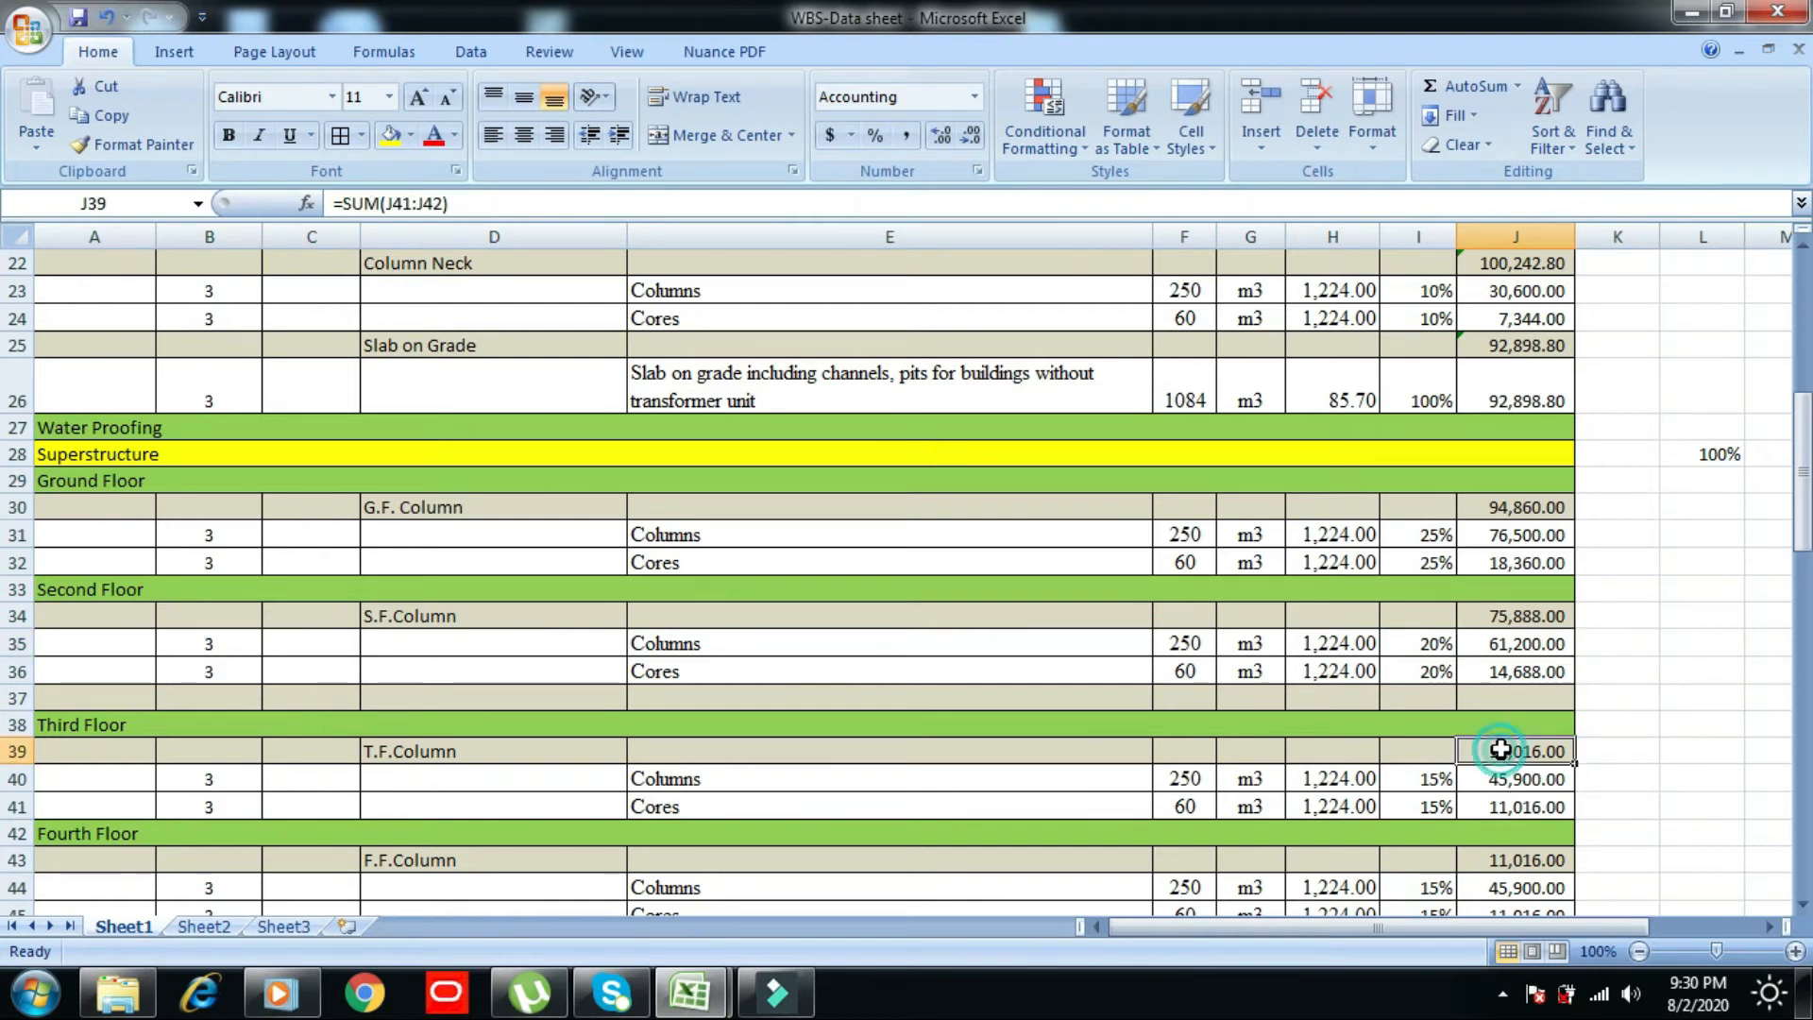
left_click(508, 208)
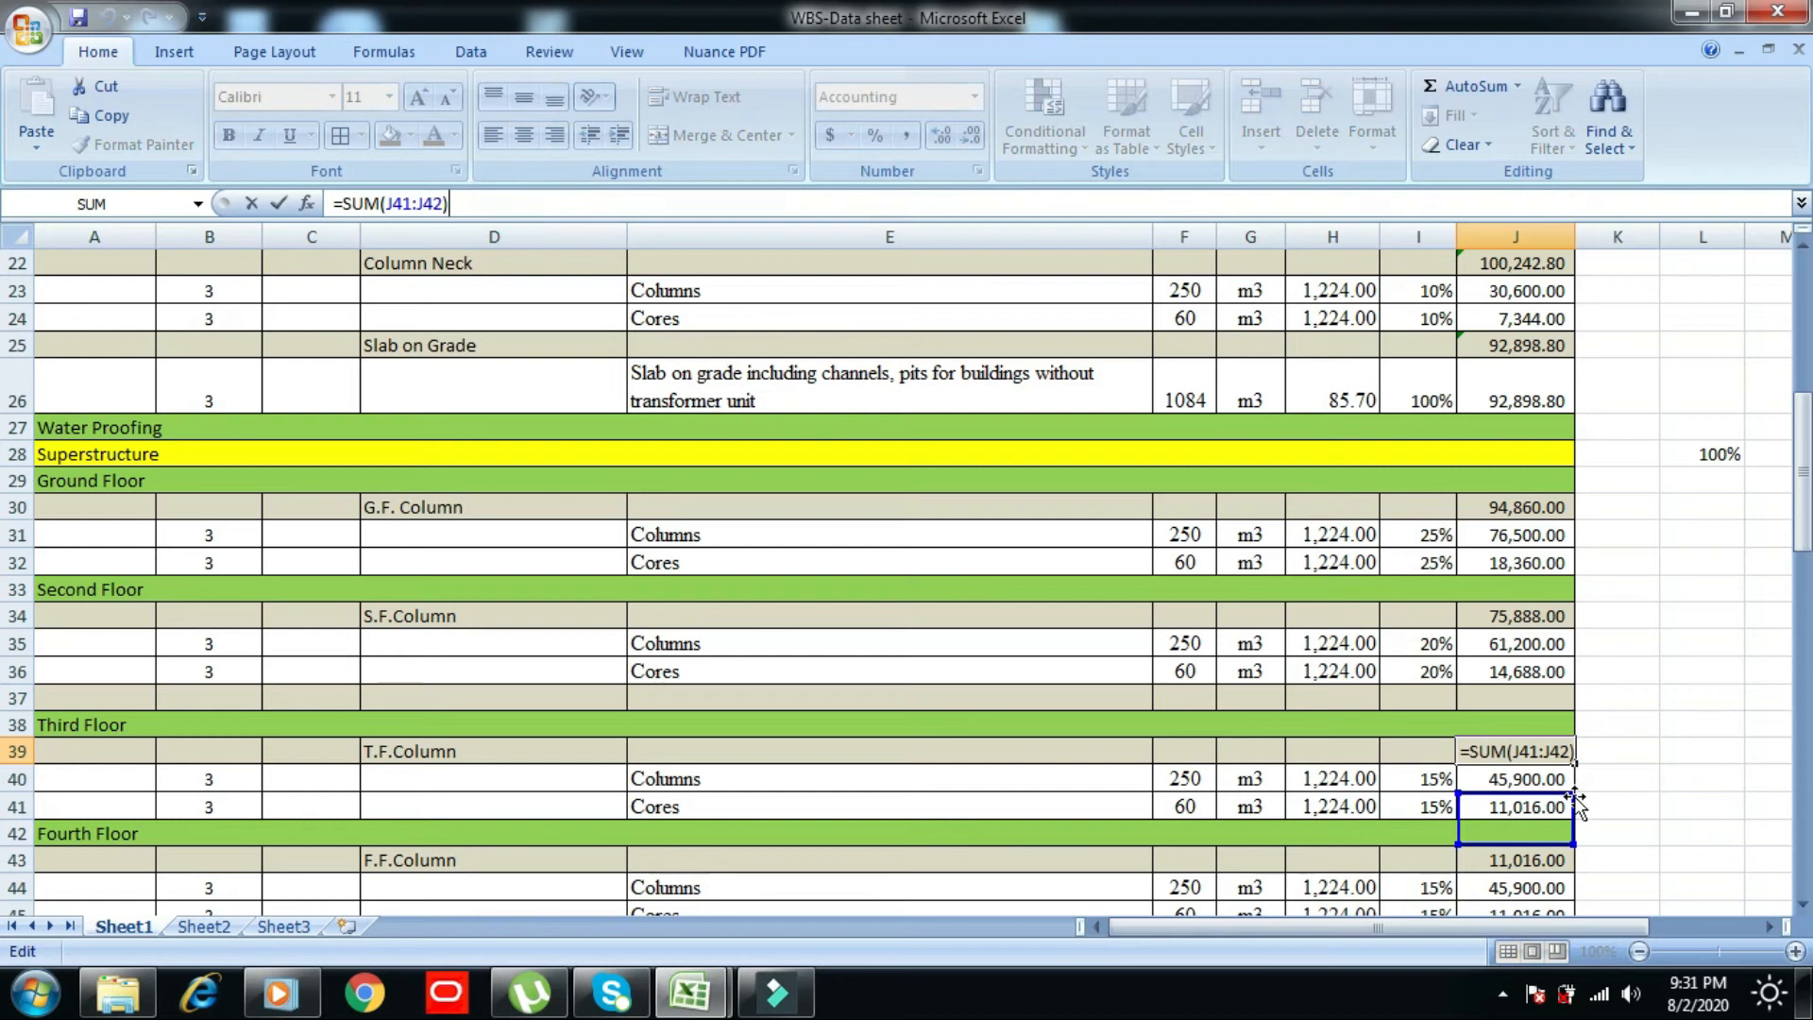
left_click_drag(1572, 794, 1572, 767)
left_click_drag(1576, 847, 1569, 810)
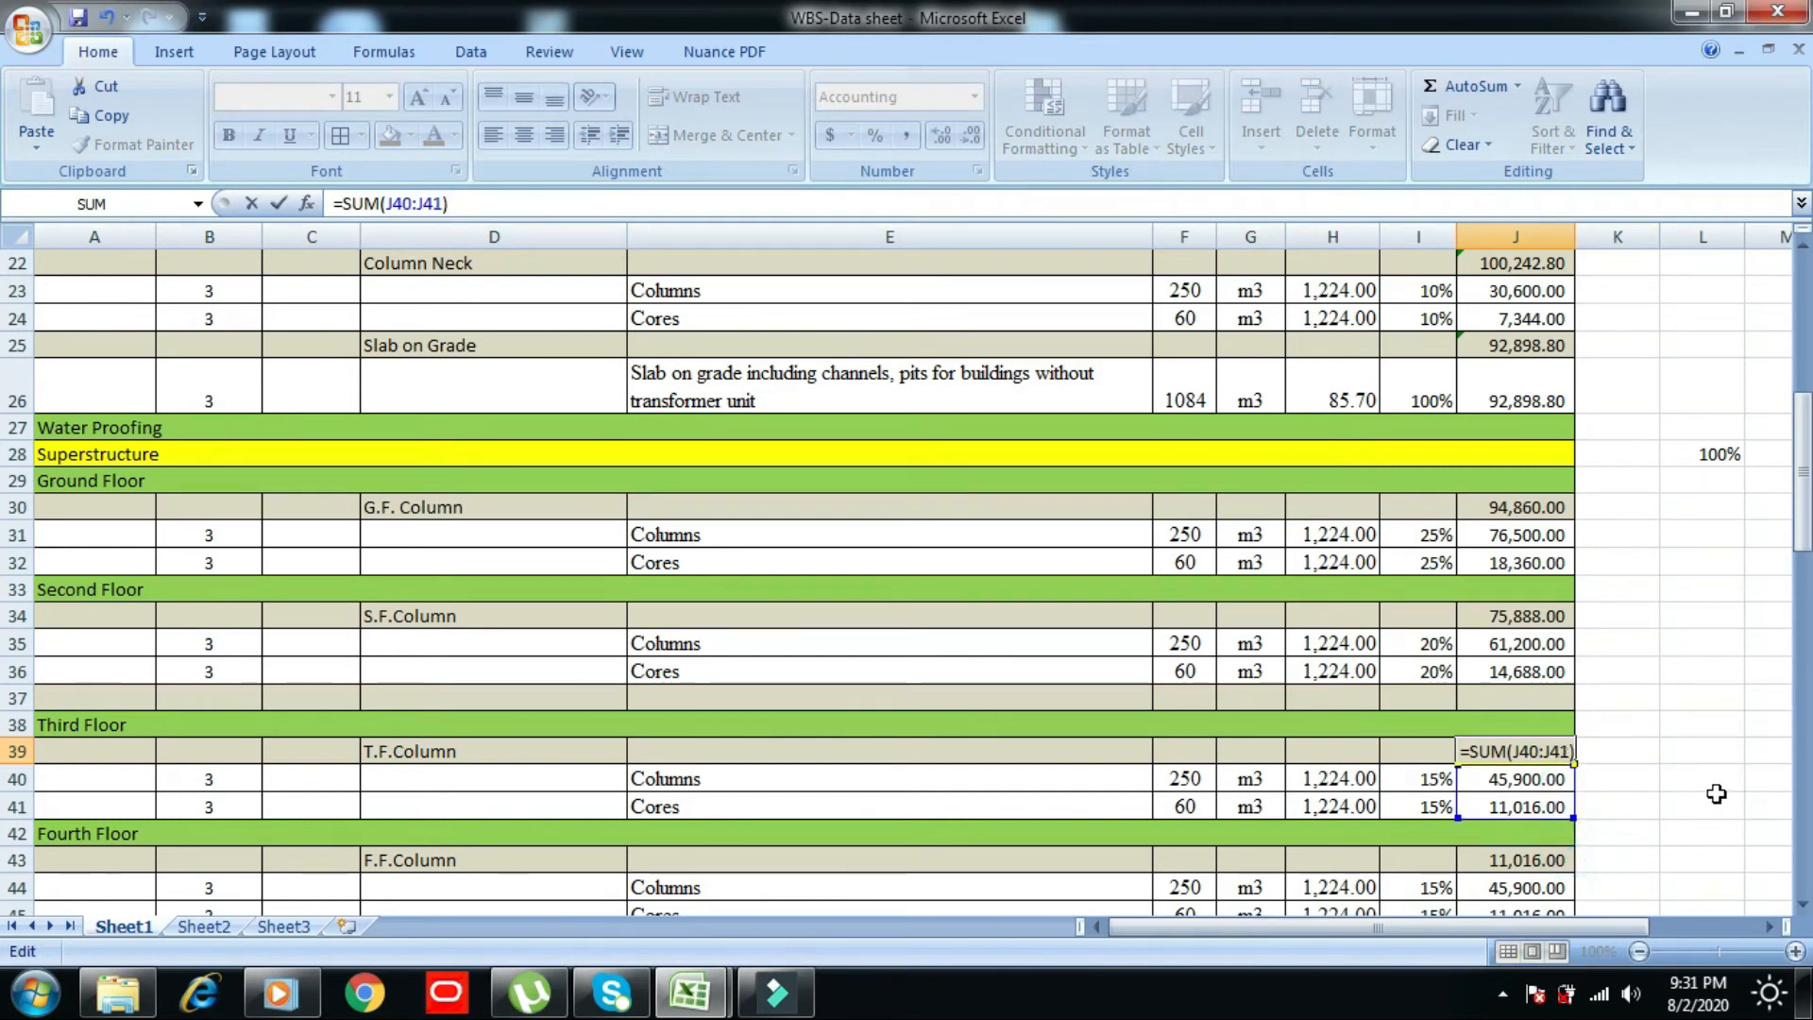
key("Return")
- Sum the Fourth Floor's Columns and Cores amounts in J43, and open the R.F.Column total in J47 for editing
left_click_drag(1800, 505, 1798, 547)
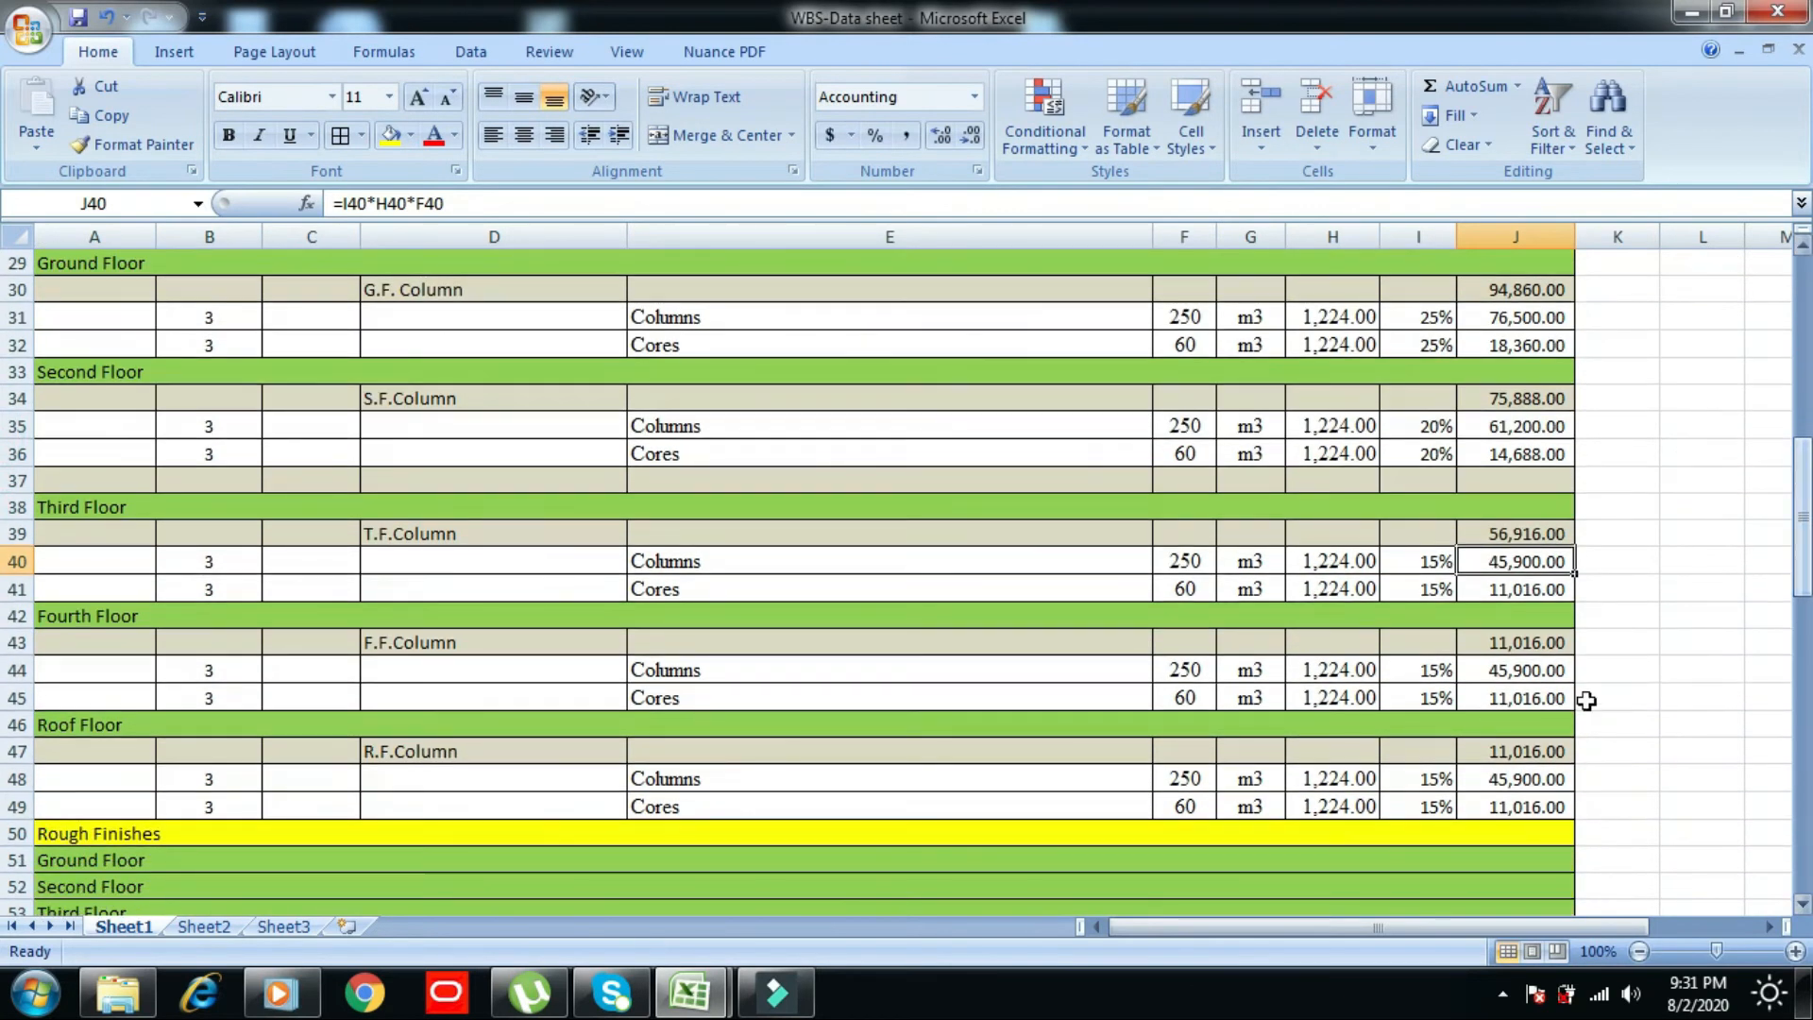
left_click(1515, 642)
key("alt+equal")
key("Return")
left_click(1510, 751)
left_click(471, 208)
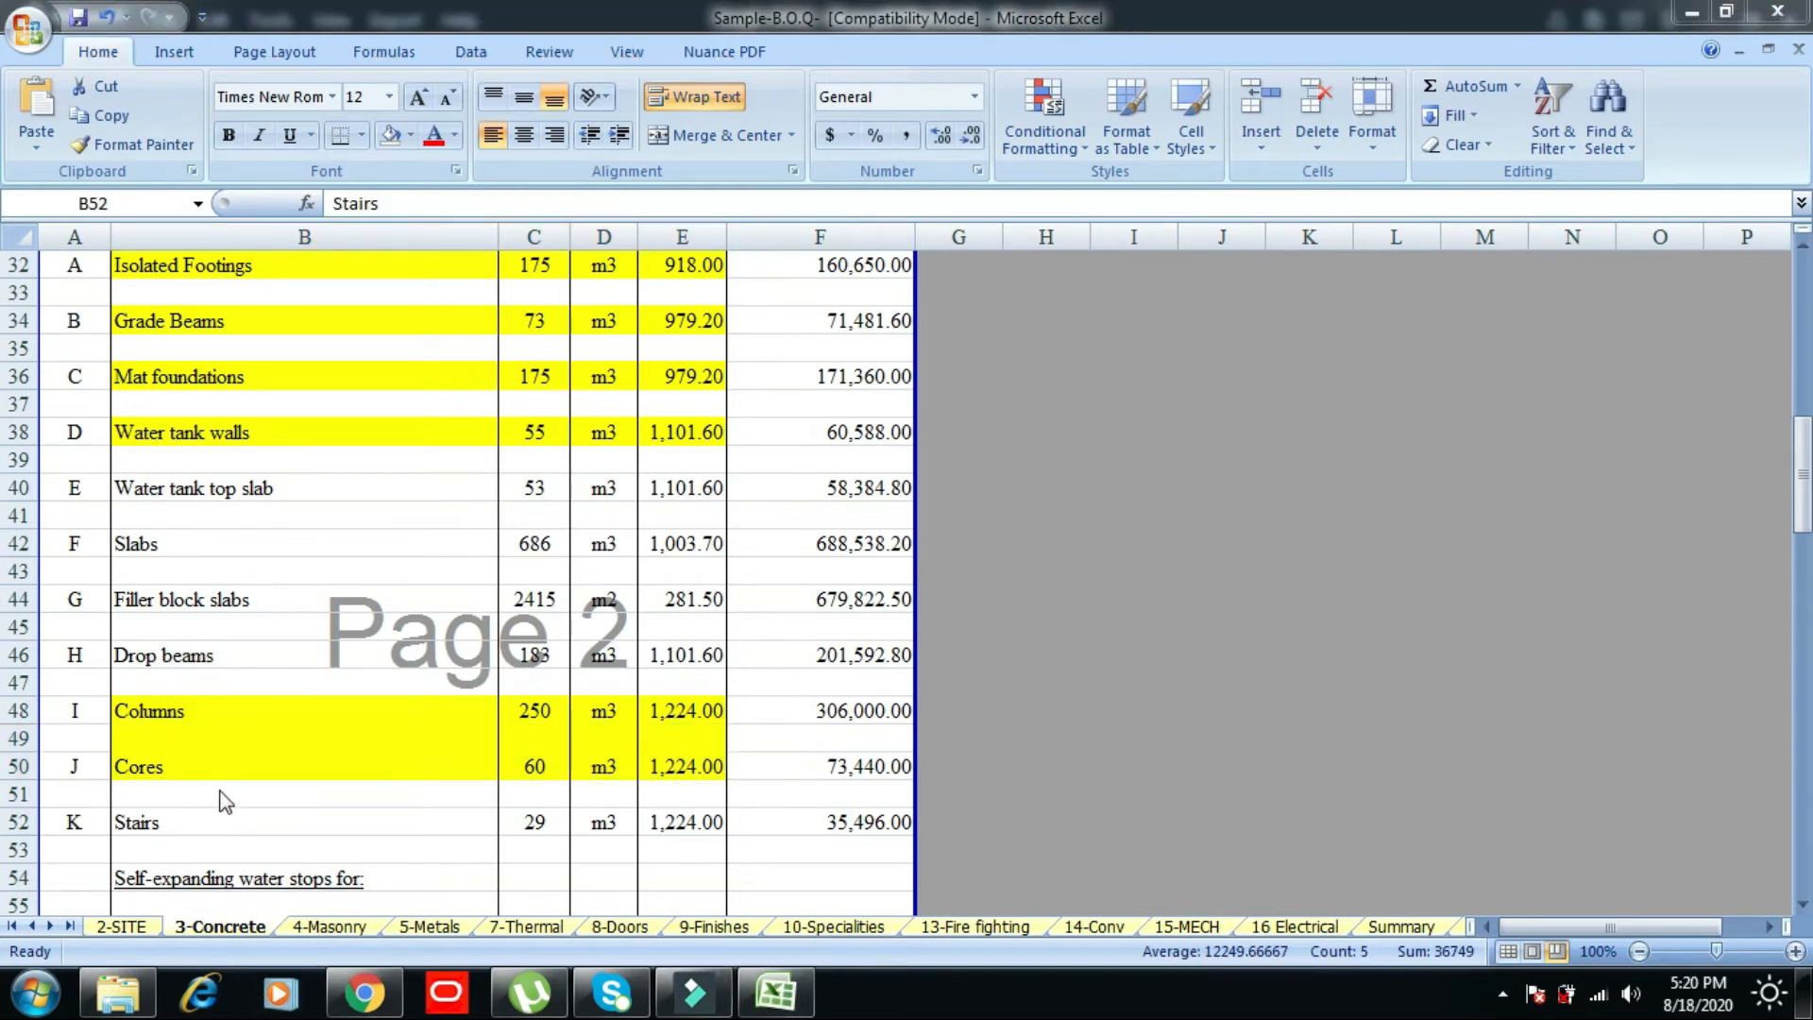
- Review the 4-Masonry and 16 Electrical sheets of the Sample-B.O.Q workbook and the activity groups throughout the WBS data sheet
left_click(328, 927)
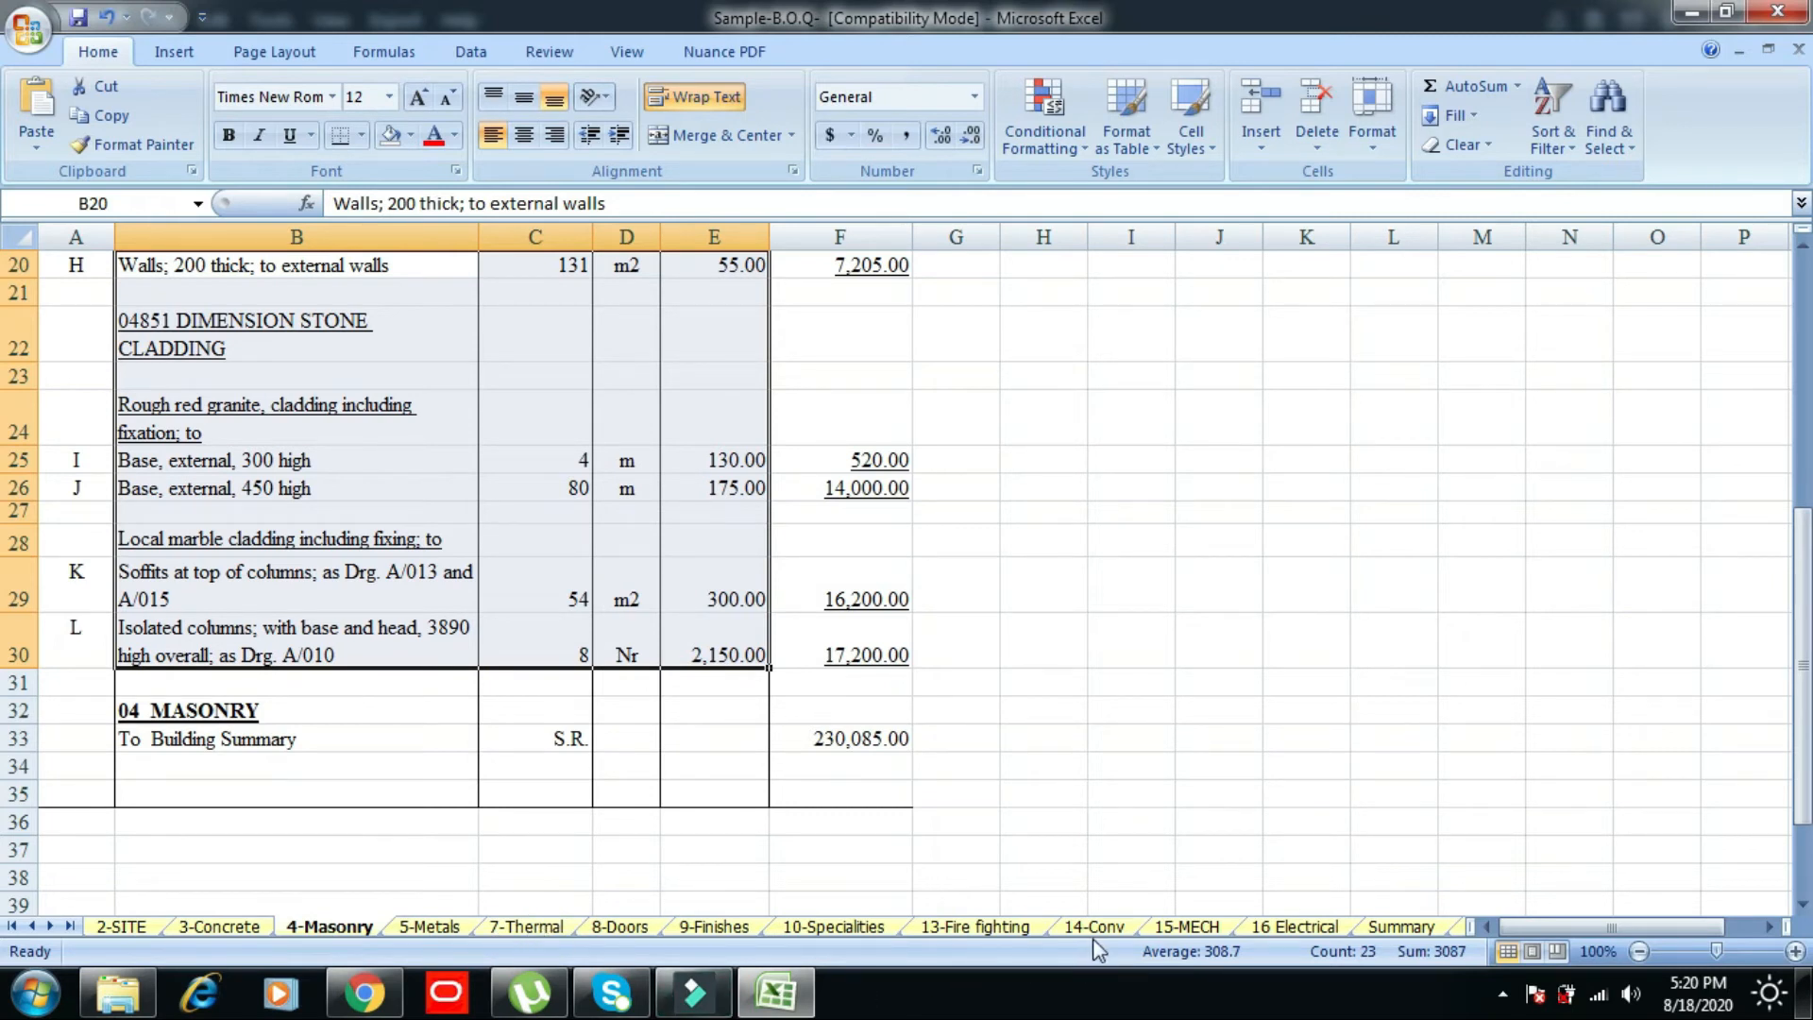
left_click(1300, 931)
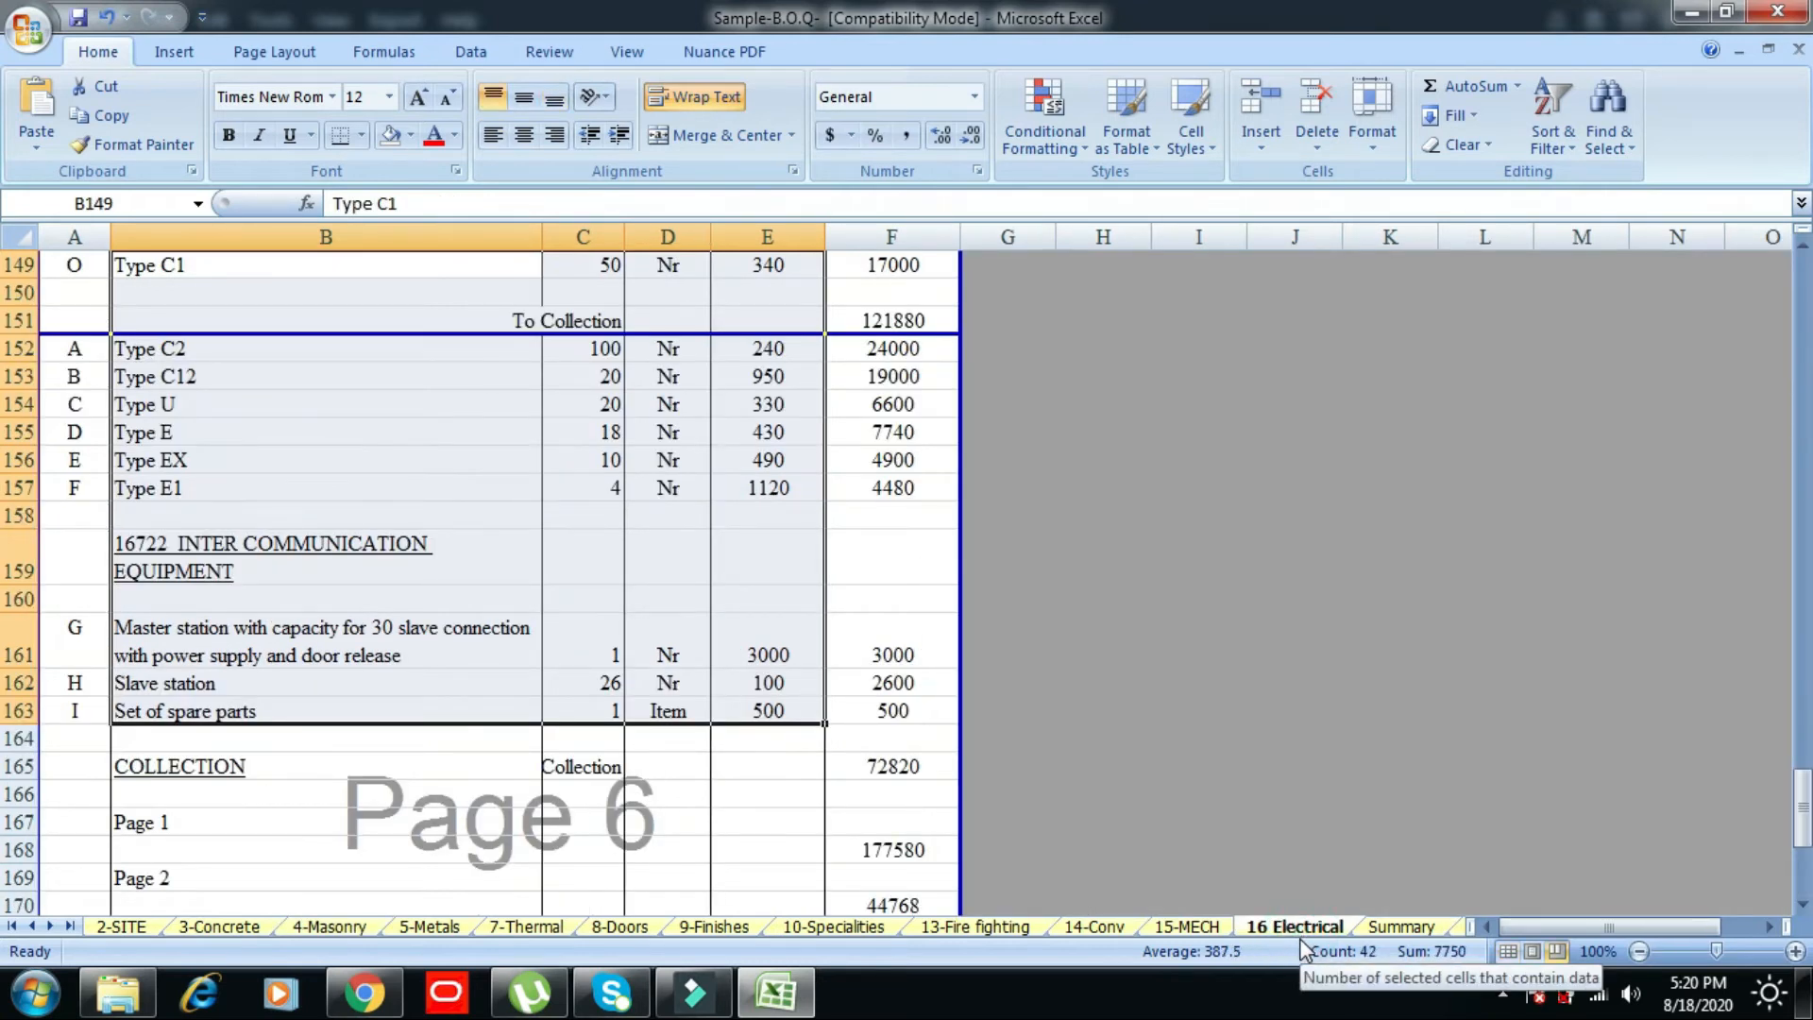
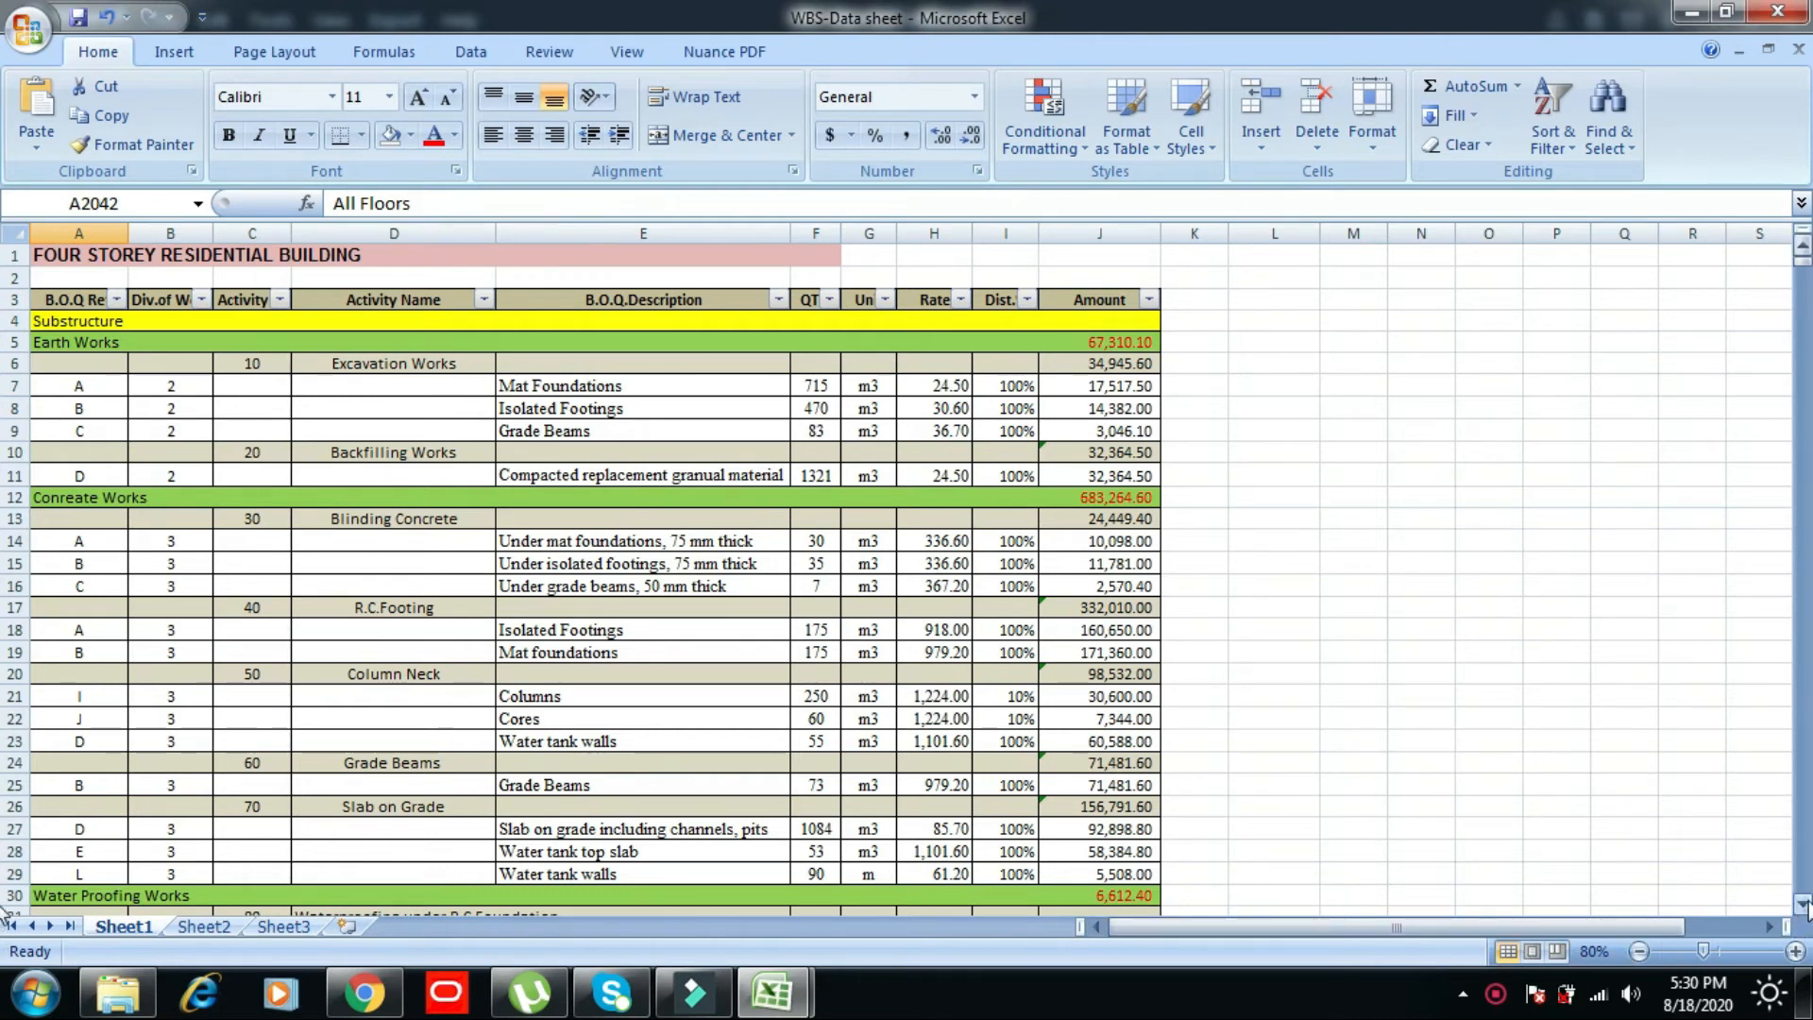
scroll(1803, 905, "down", 7)
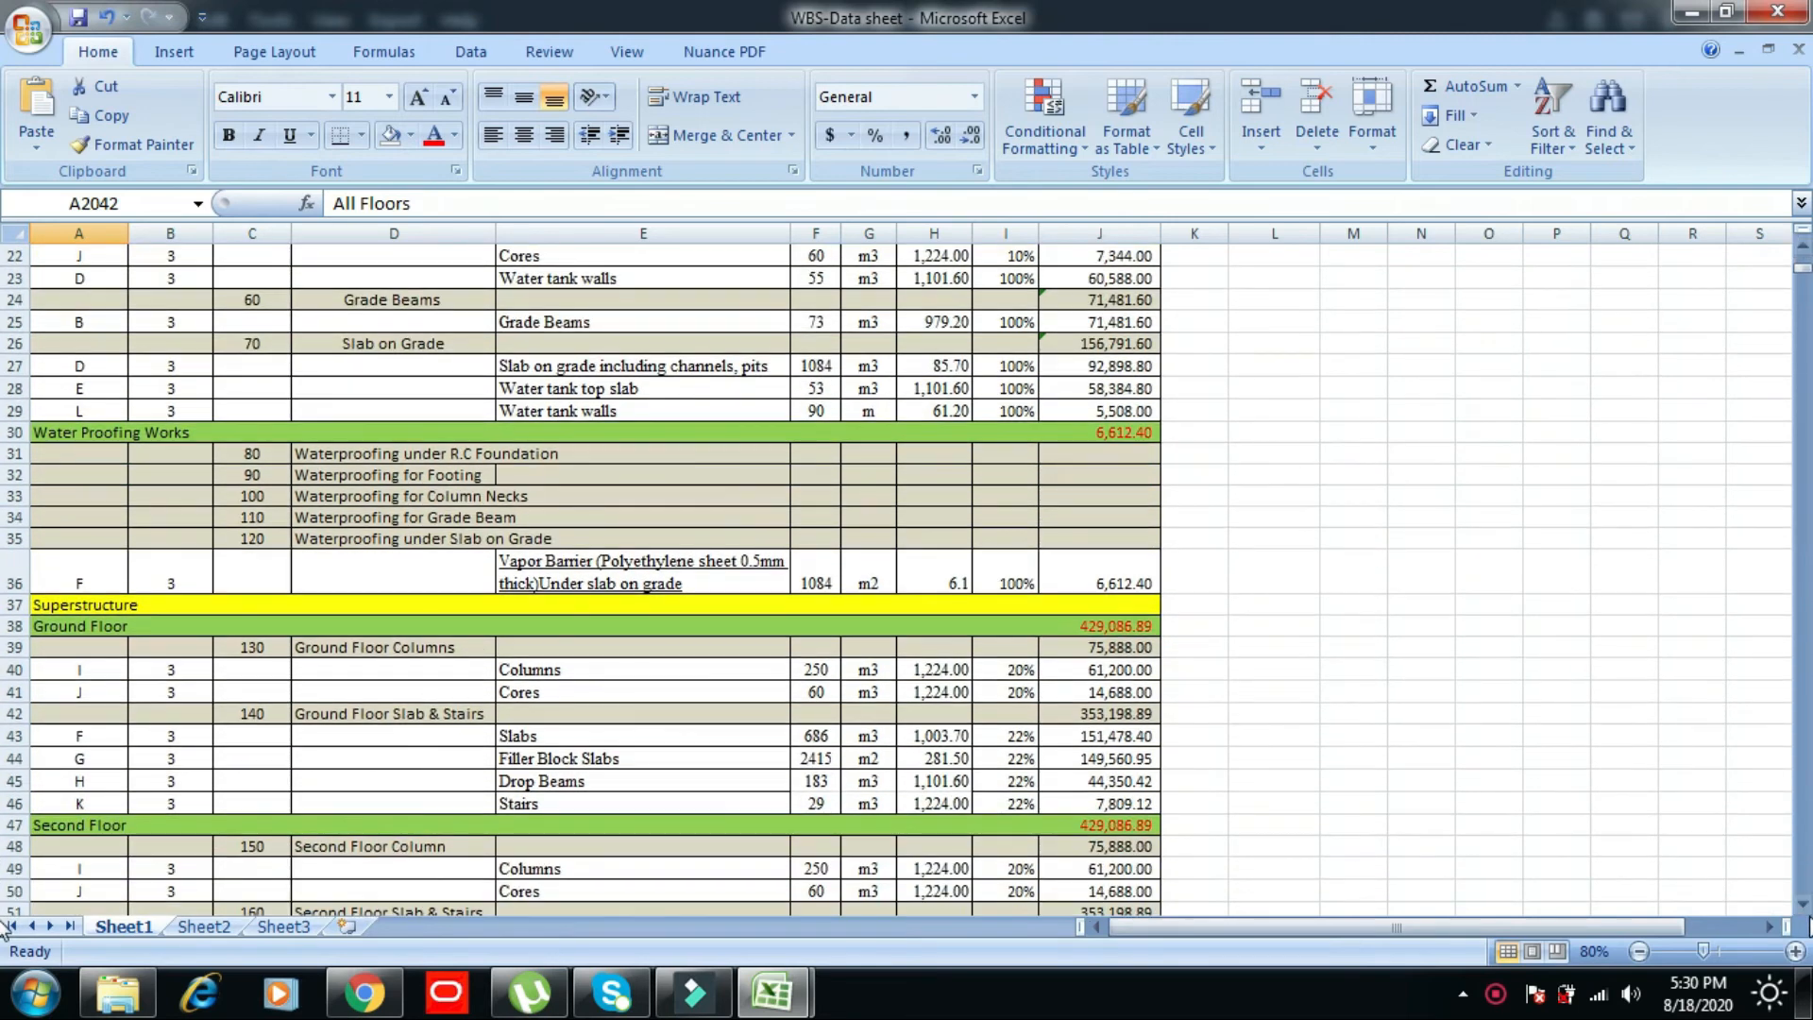
left_click_drag(1802, 268, 1797, 916)
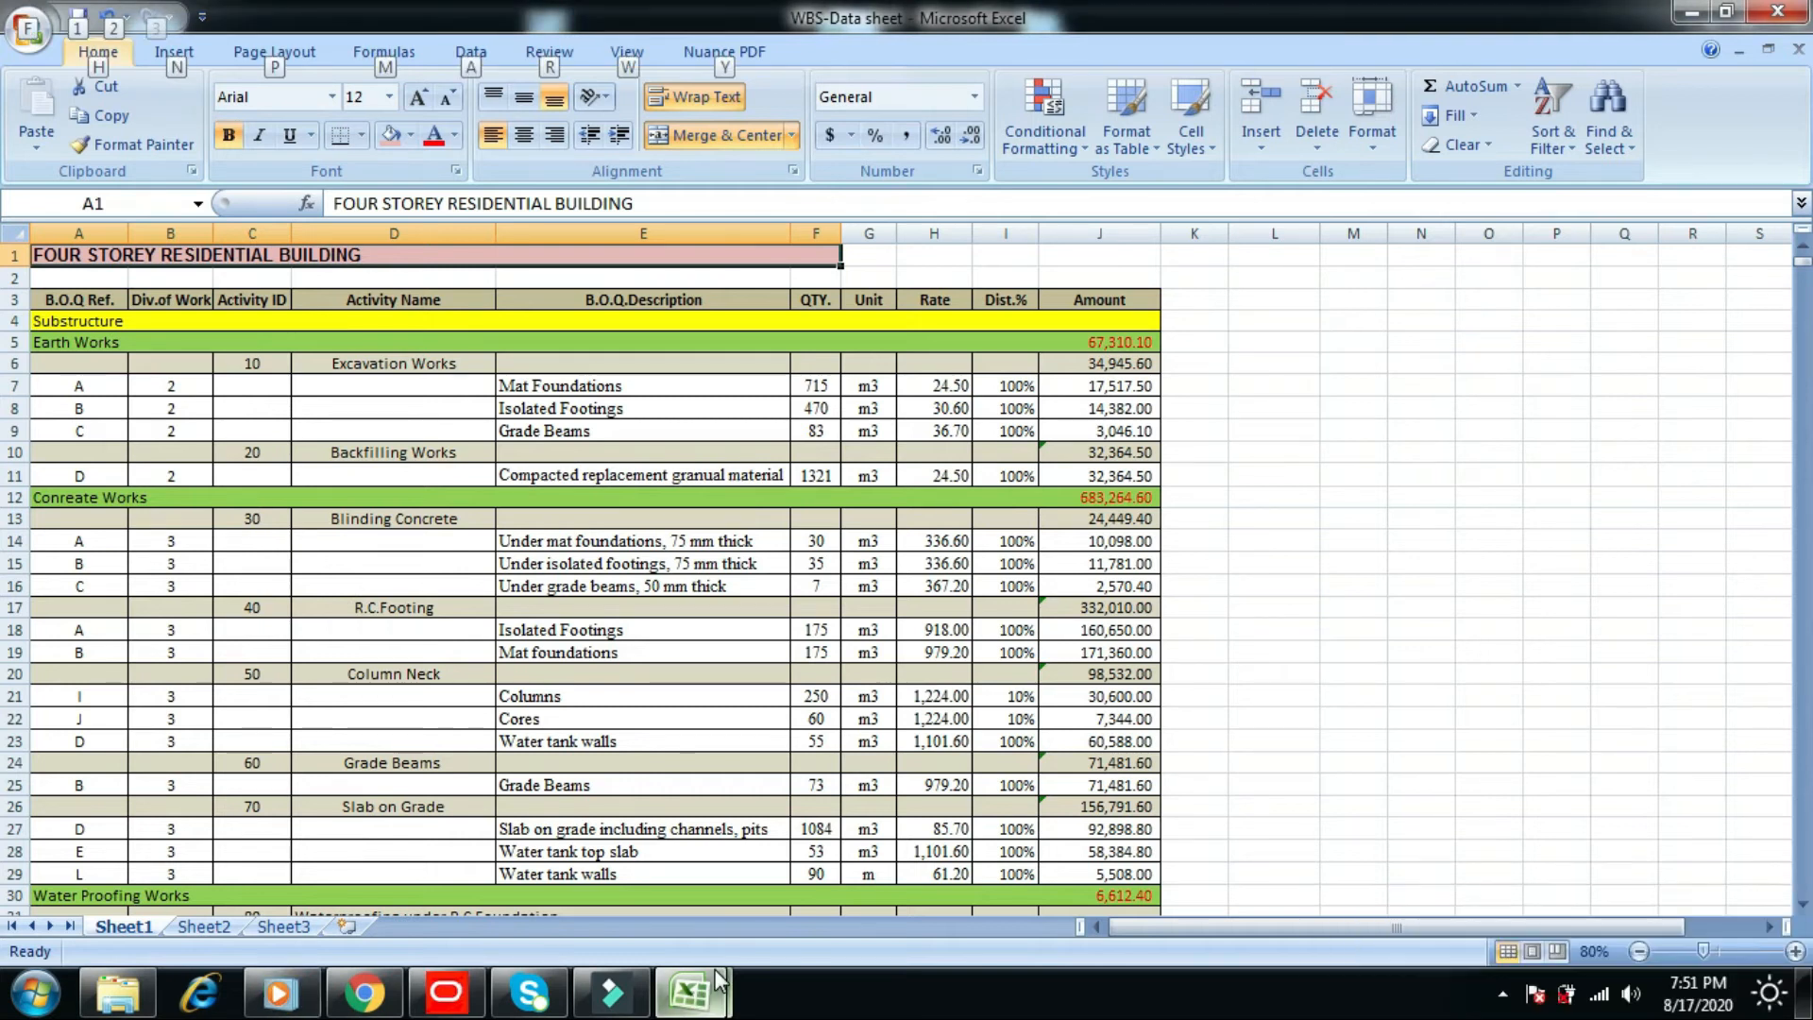
- Switch to Primavera P6 Project Management
key("alt")
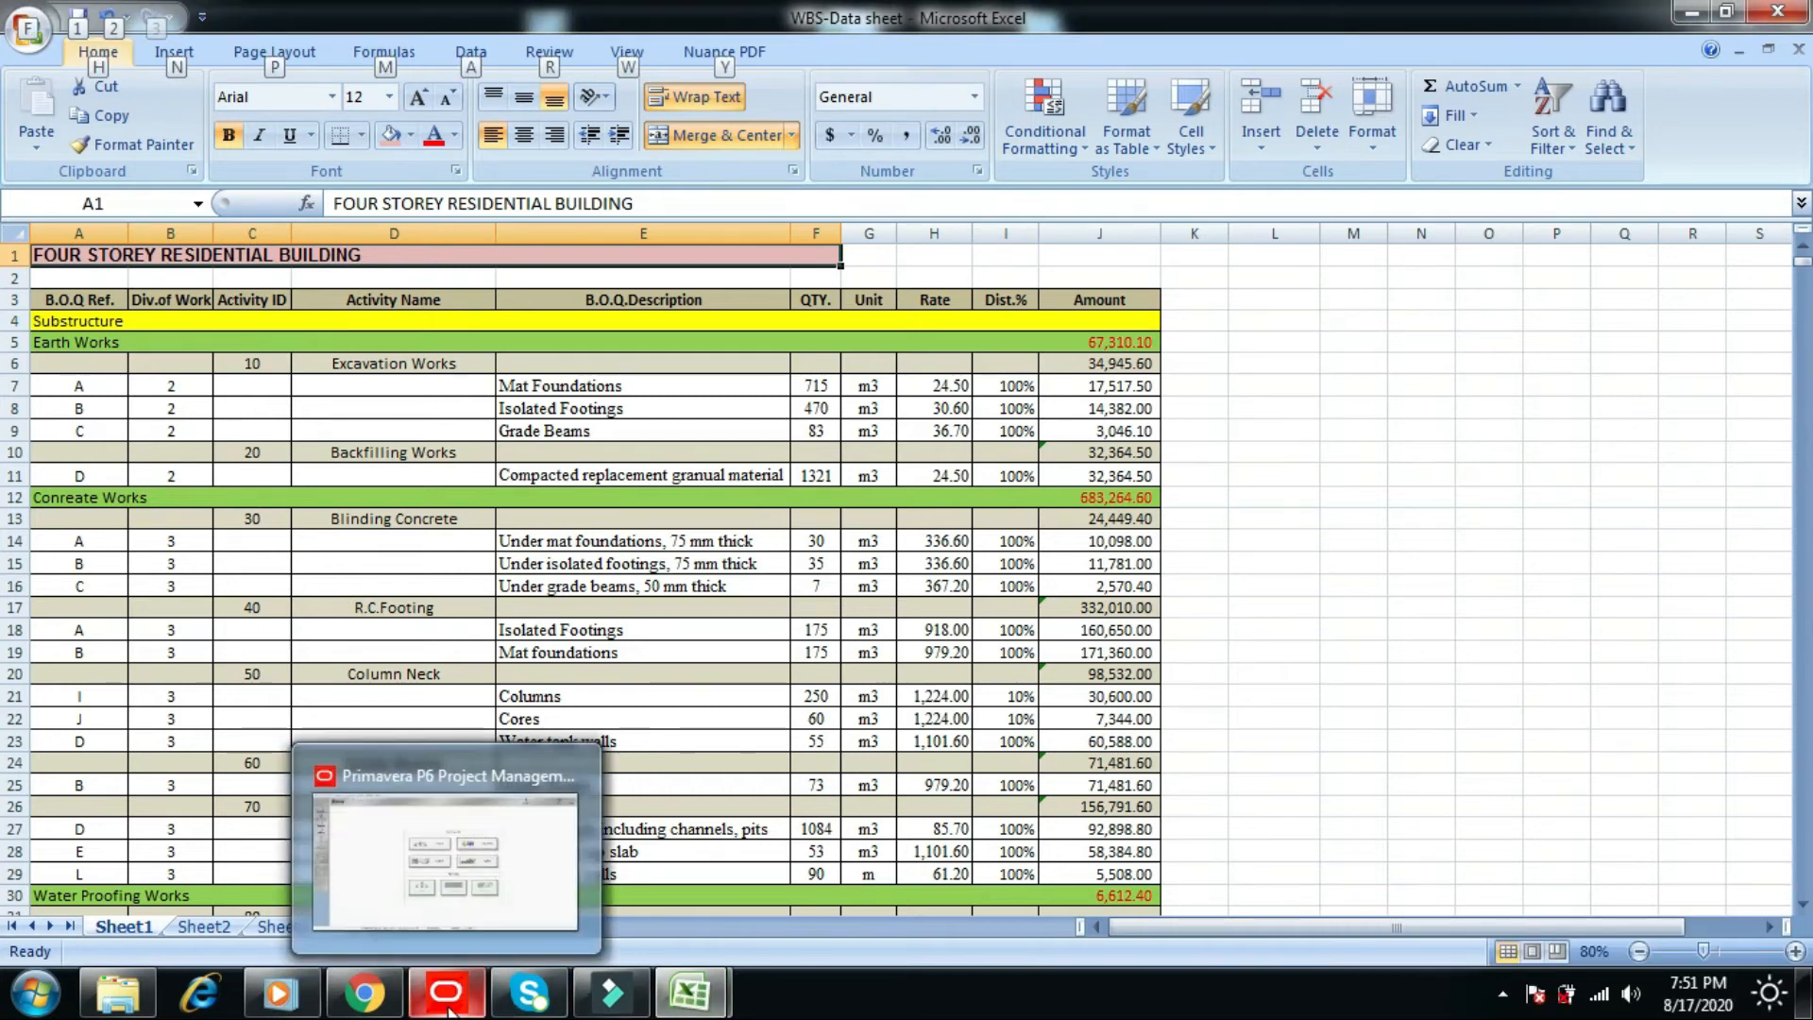
left_click(450, 1010)
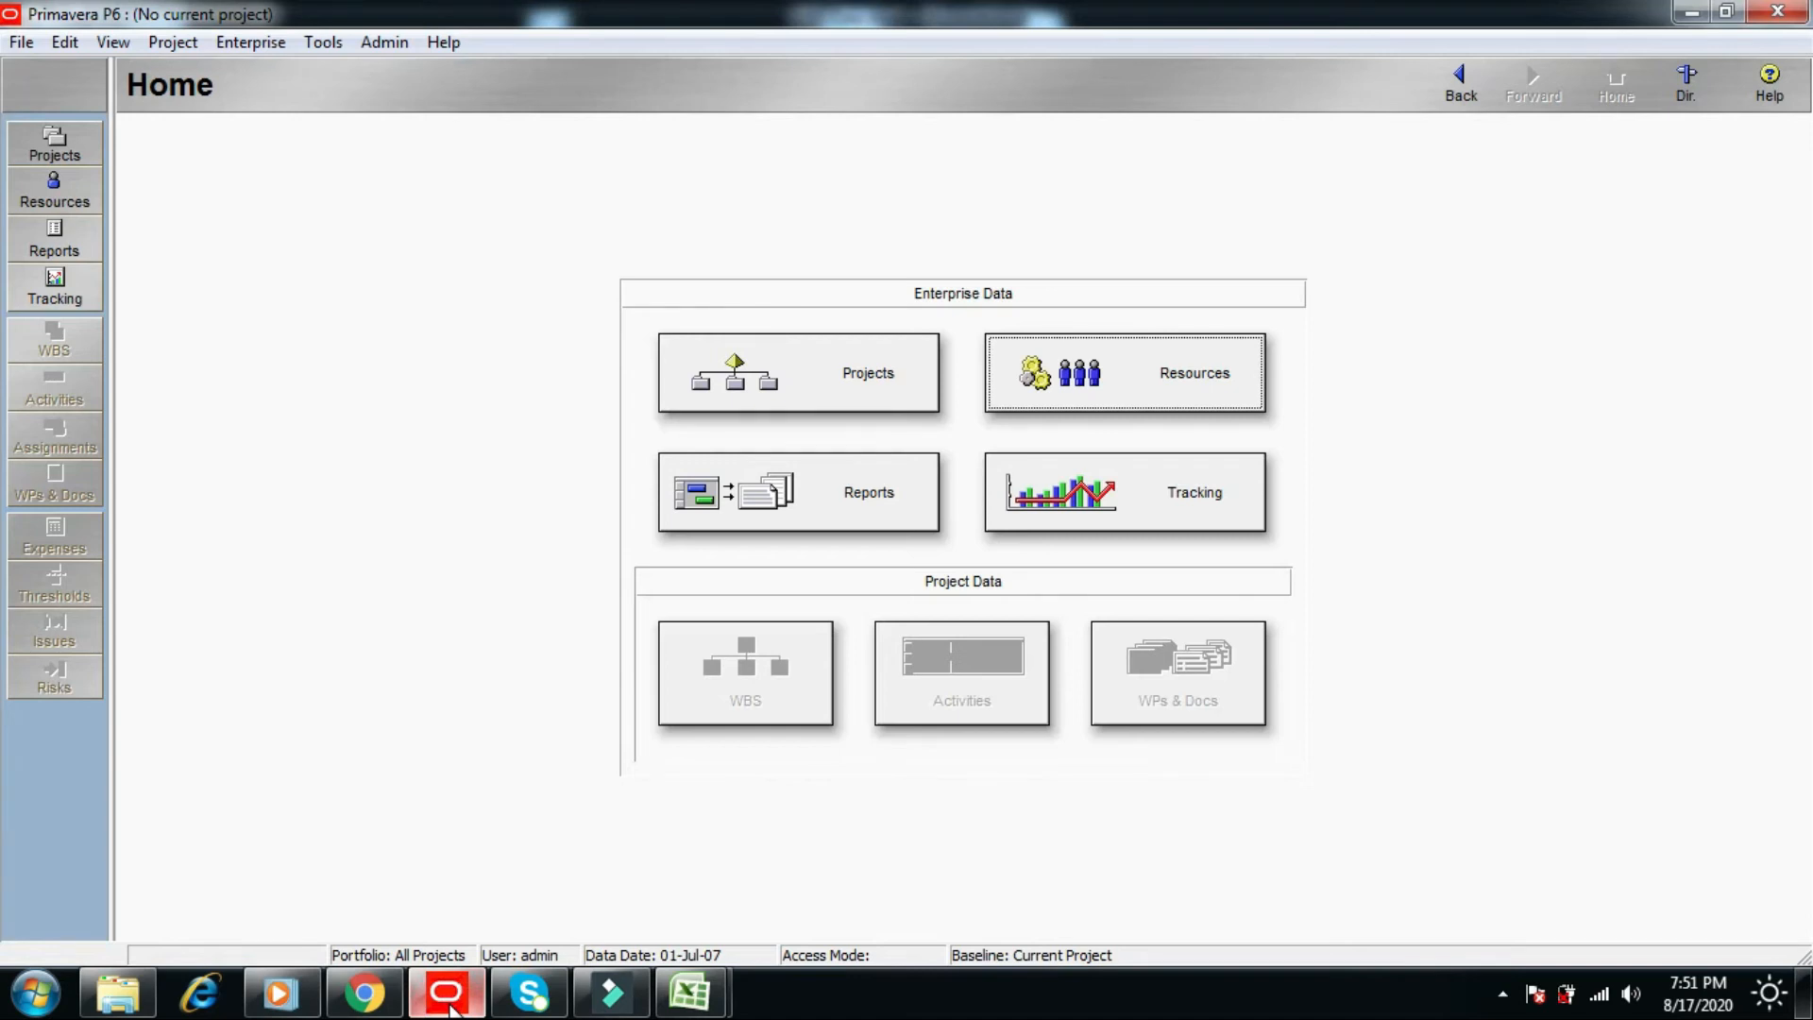
- Create a new project under the Multidisciplinary General Contractor EPS with ID 4SRB and name Four Storey Residential Building
left_click(23, 43)
left_click(49, 75)
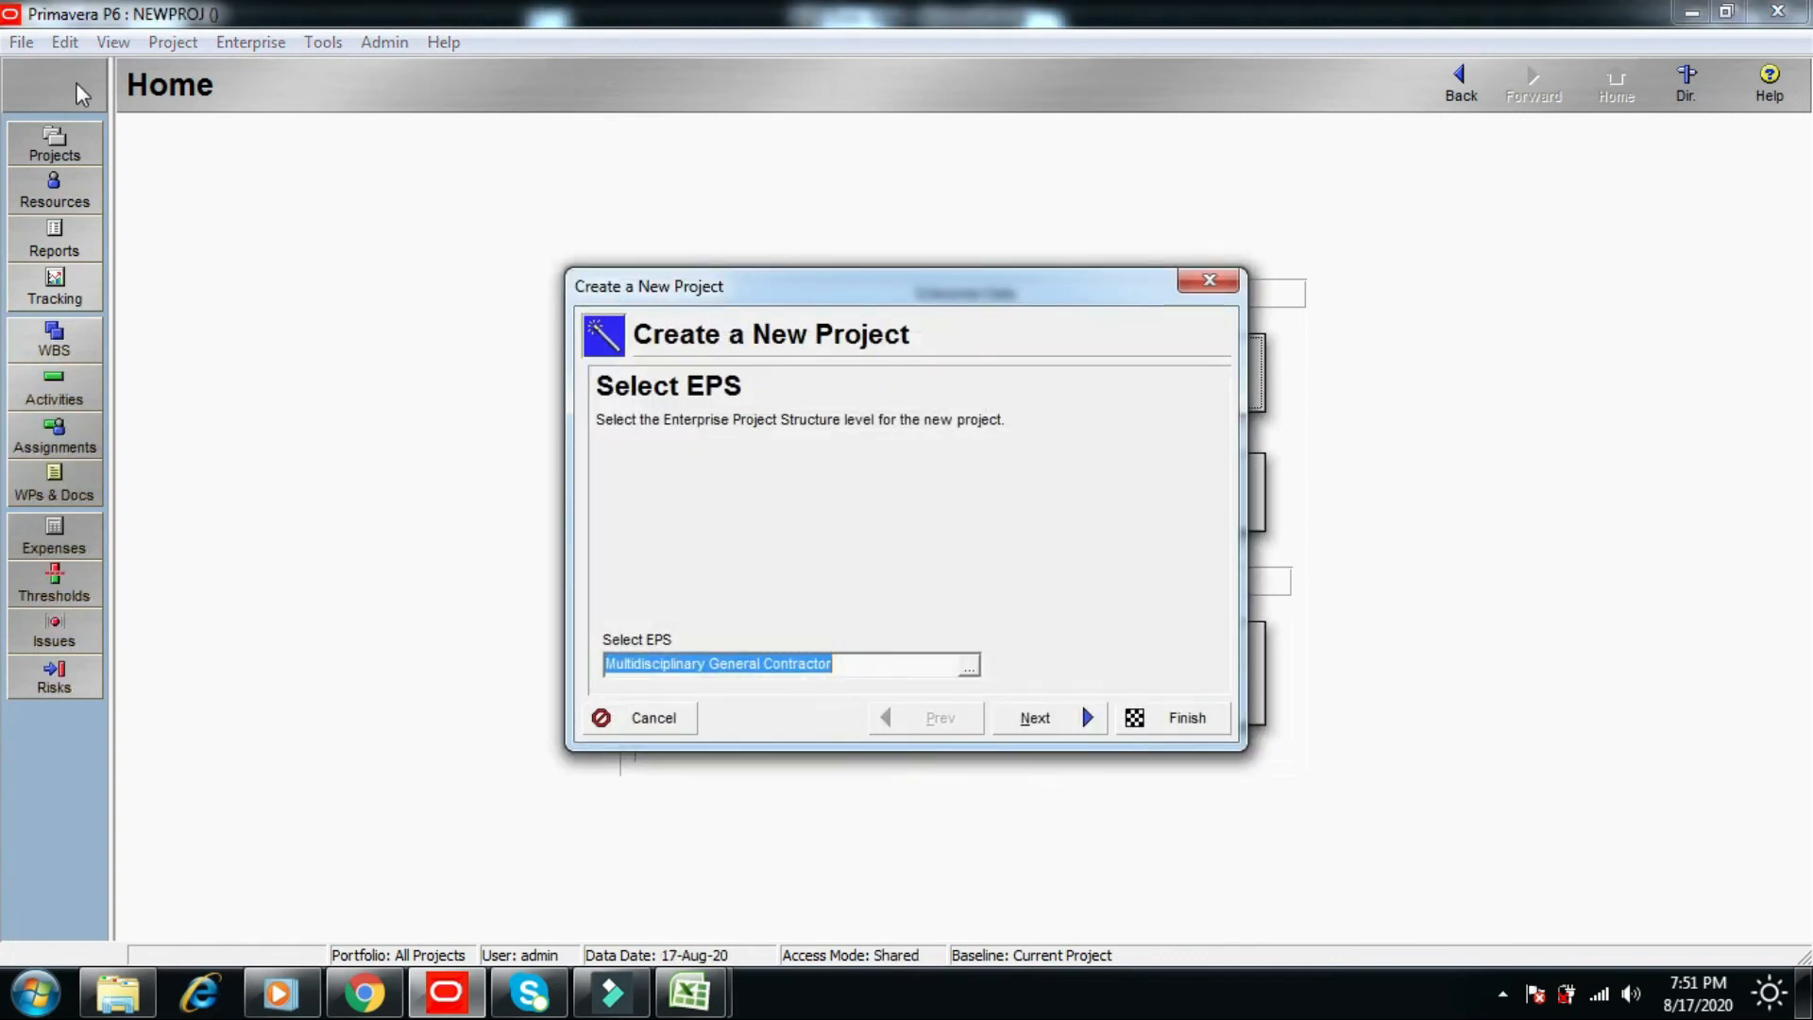
left_click(1061, 721)
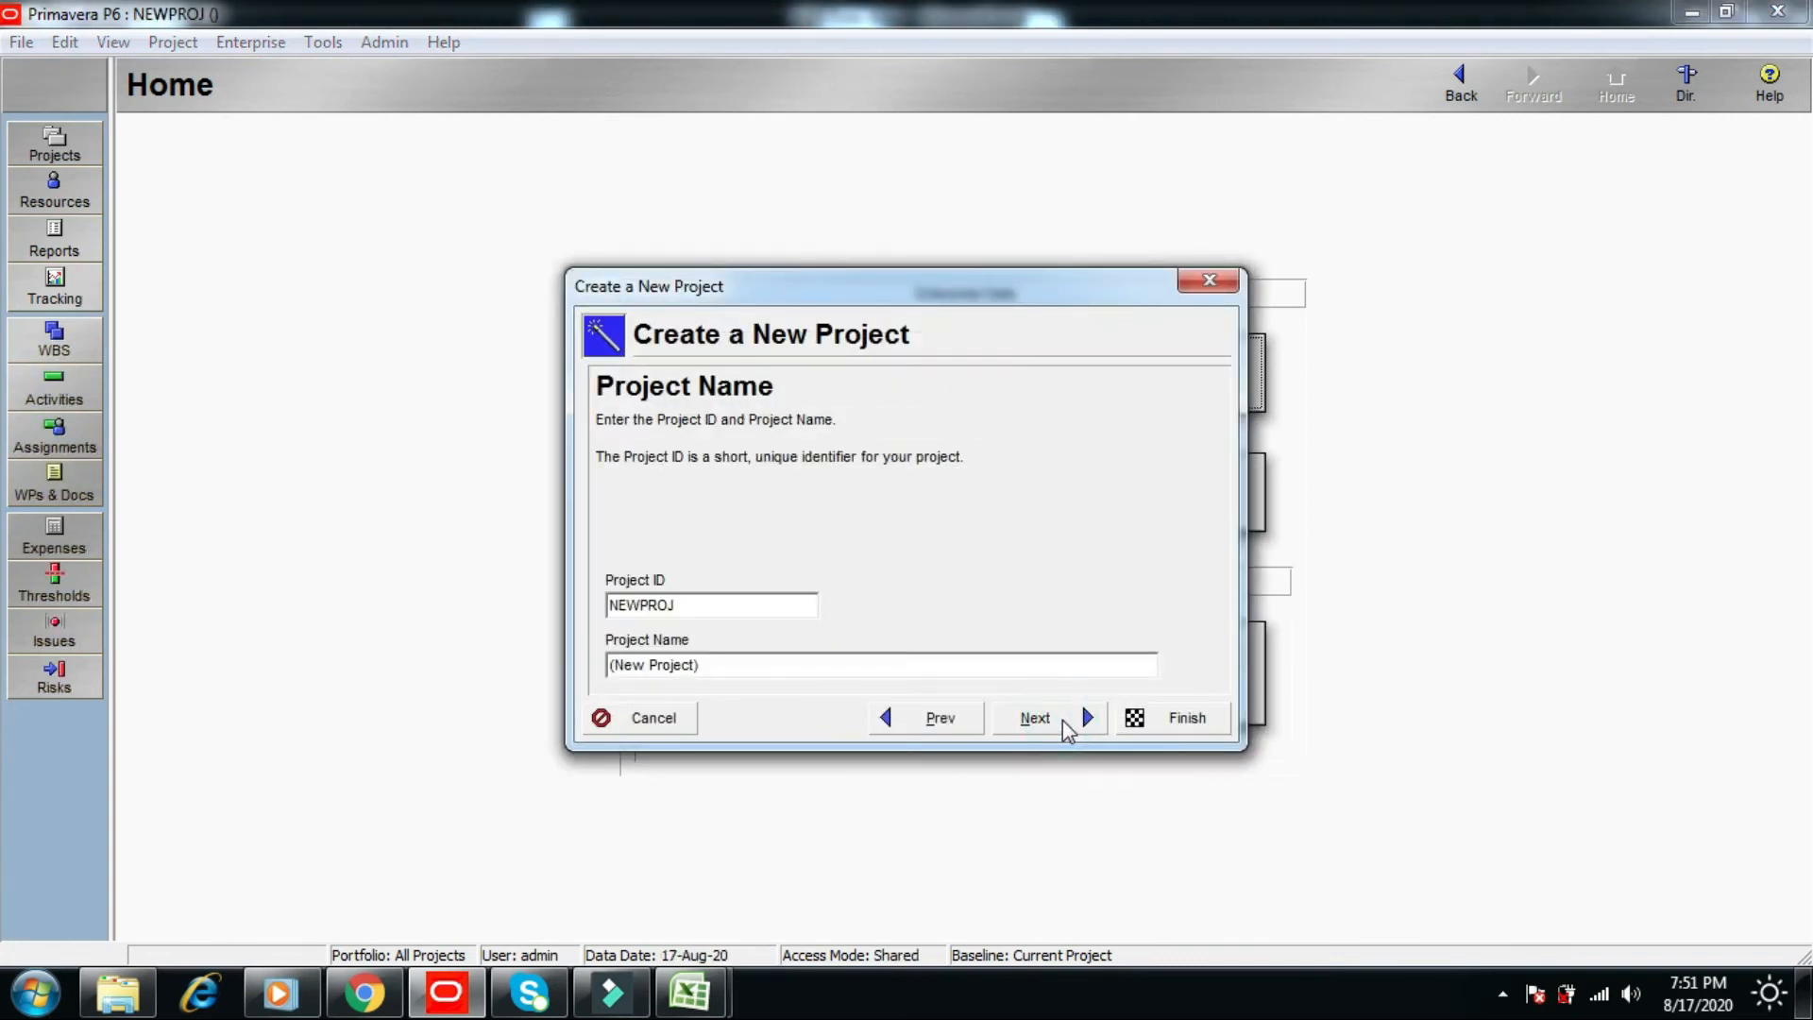
left_click_drag(751, 606, 563, 596)
type("4SRB")
left_click_drag(846, 660, 348, 652)
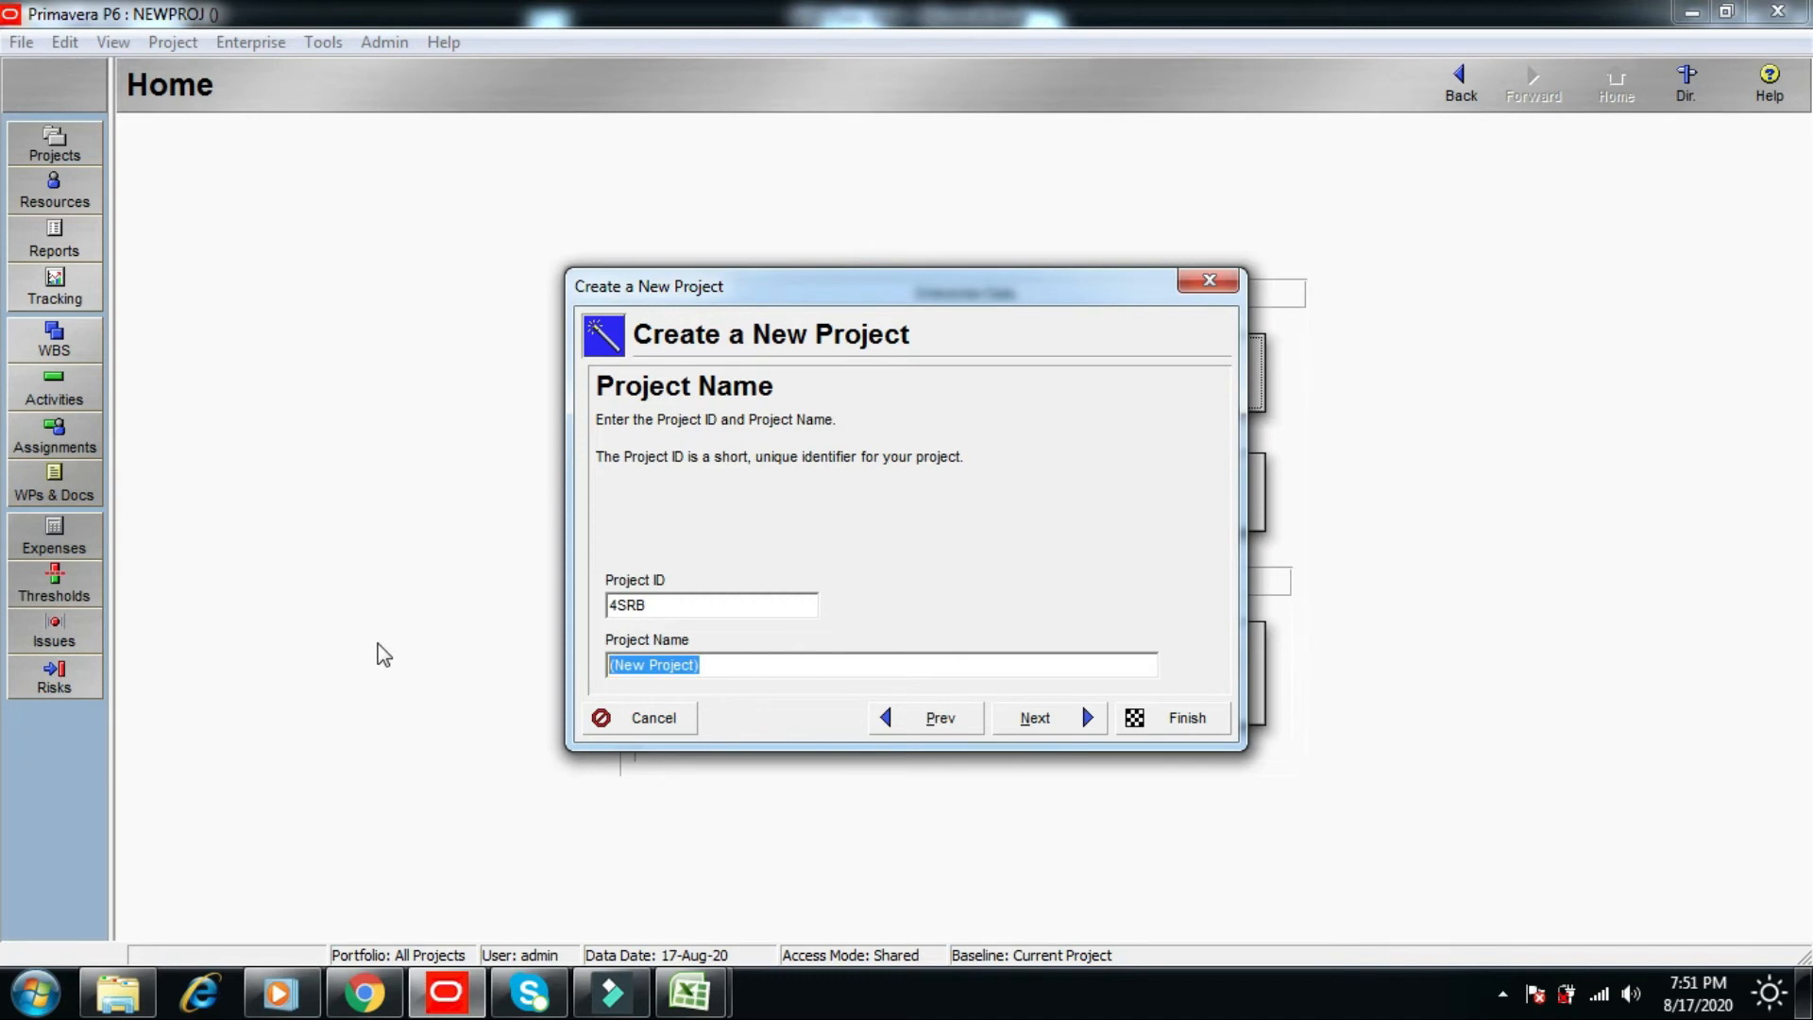
type("F")
type("our Storey Residential Building")
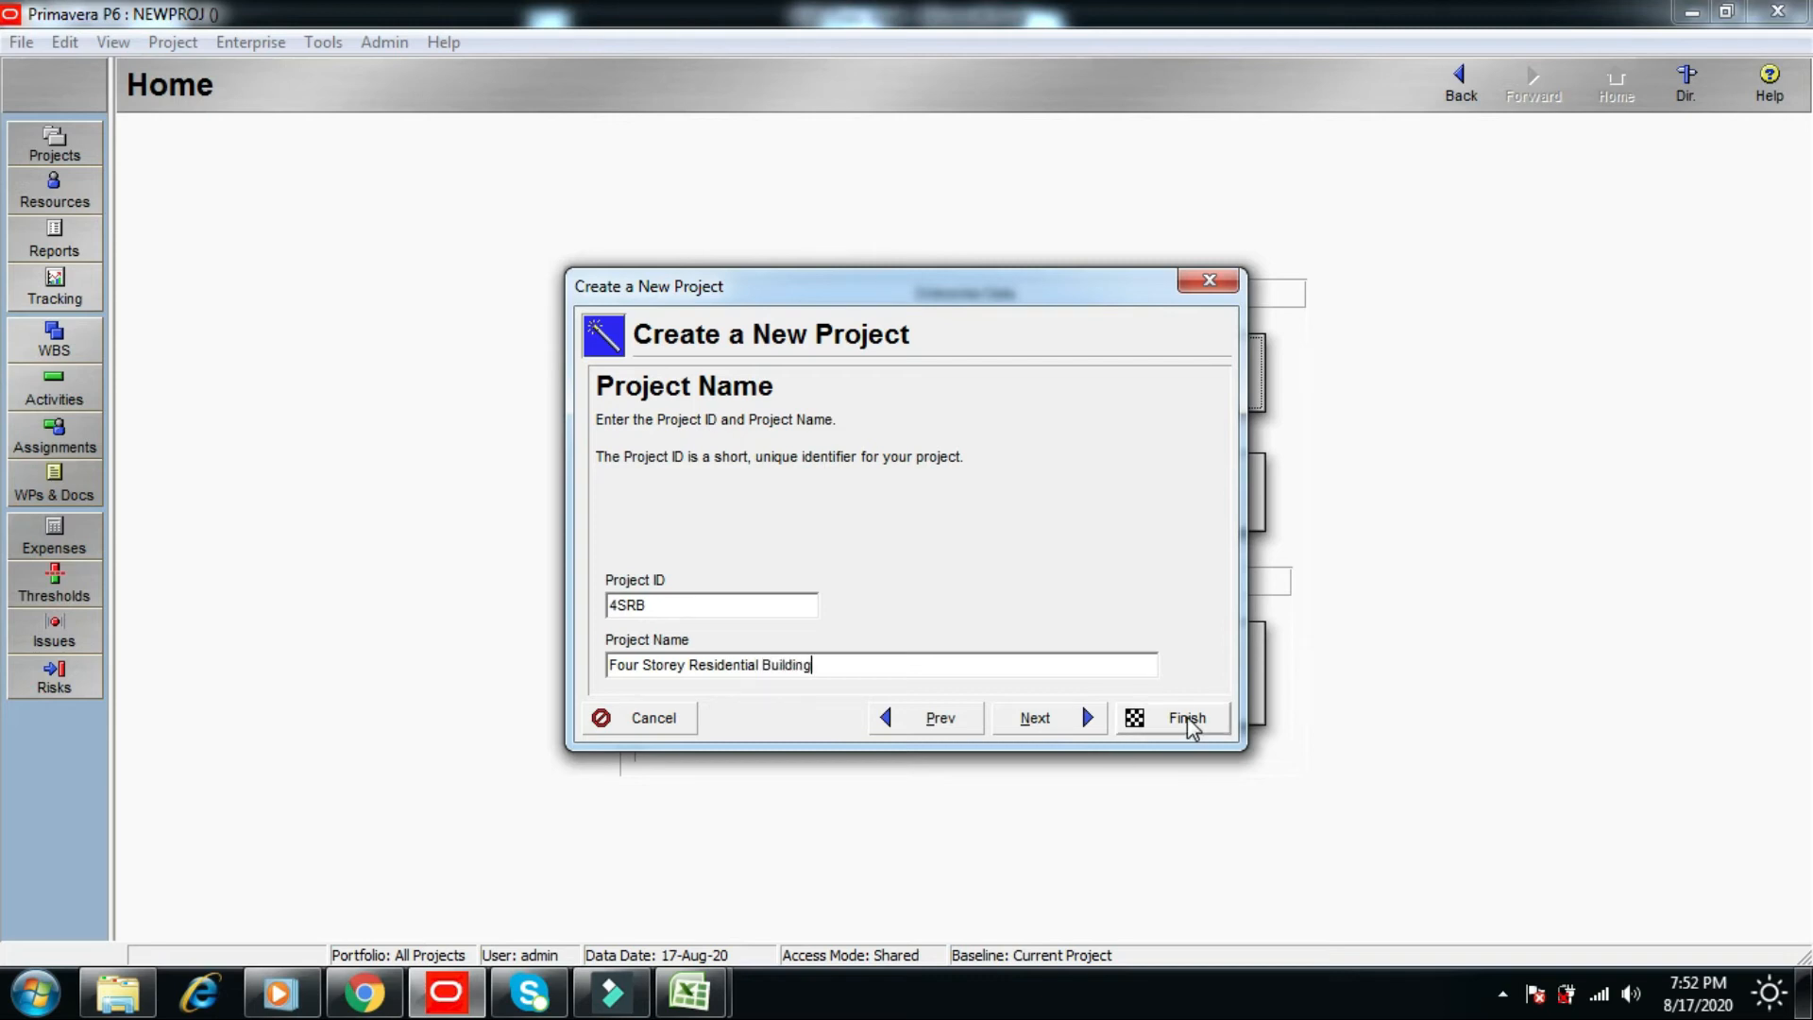
left_click(1187, 716)
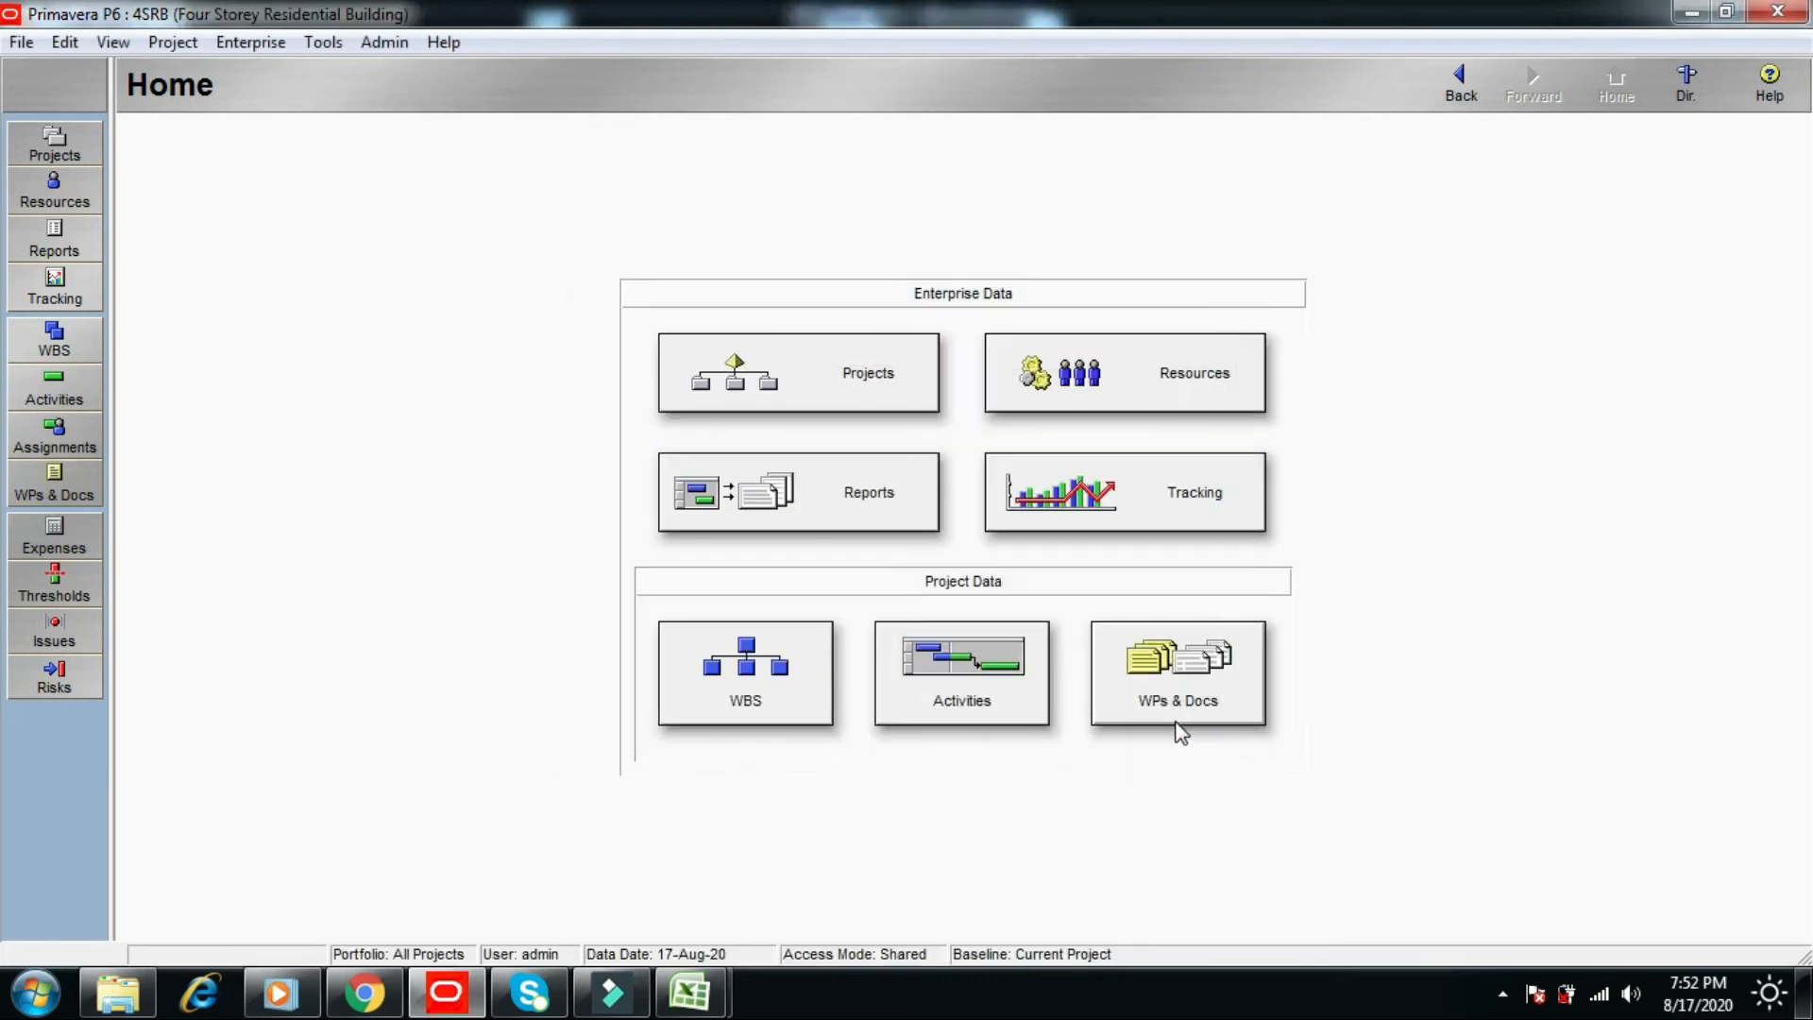
- Open the 4SRB project, Four Storey Residential Building, in shared access mode
left_click(21, 43)
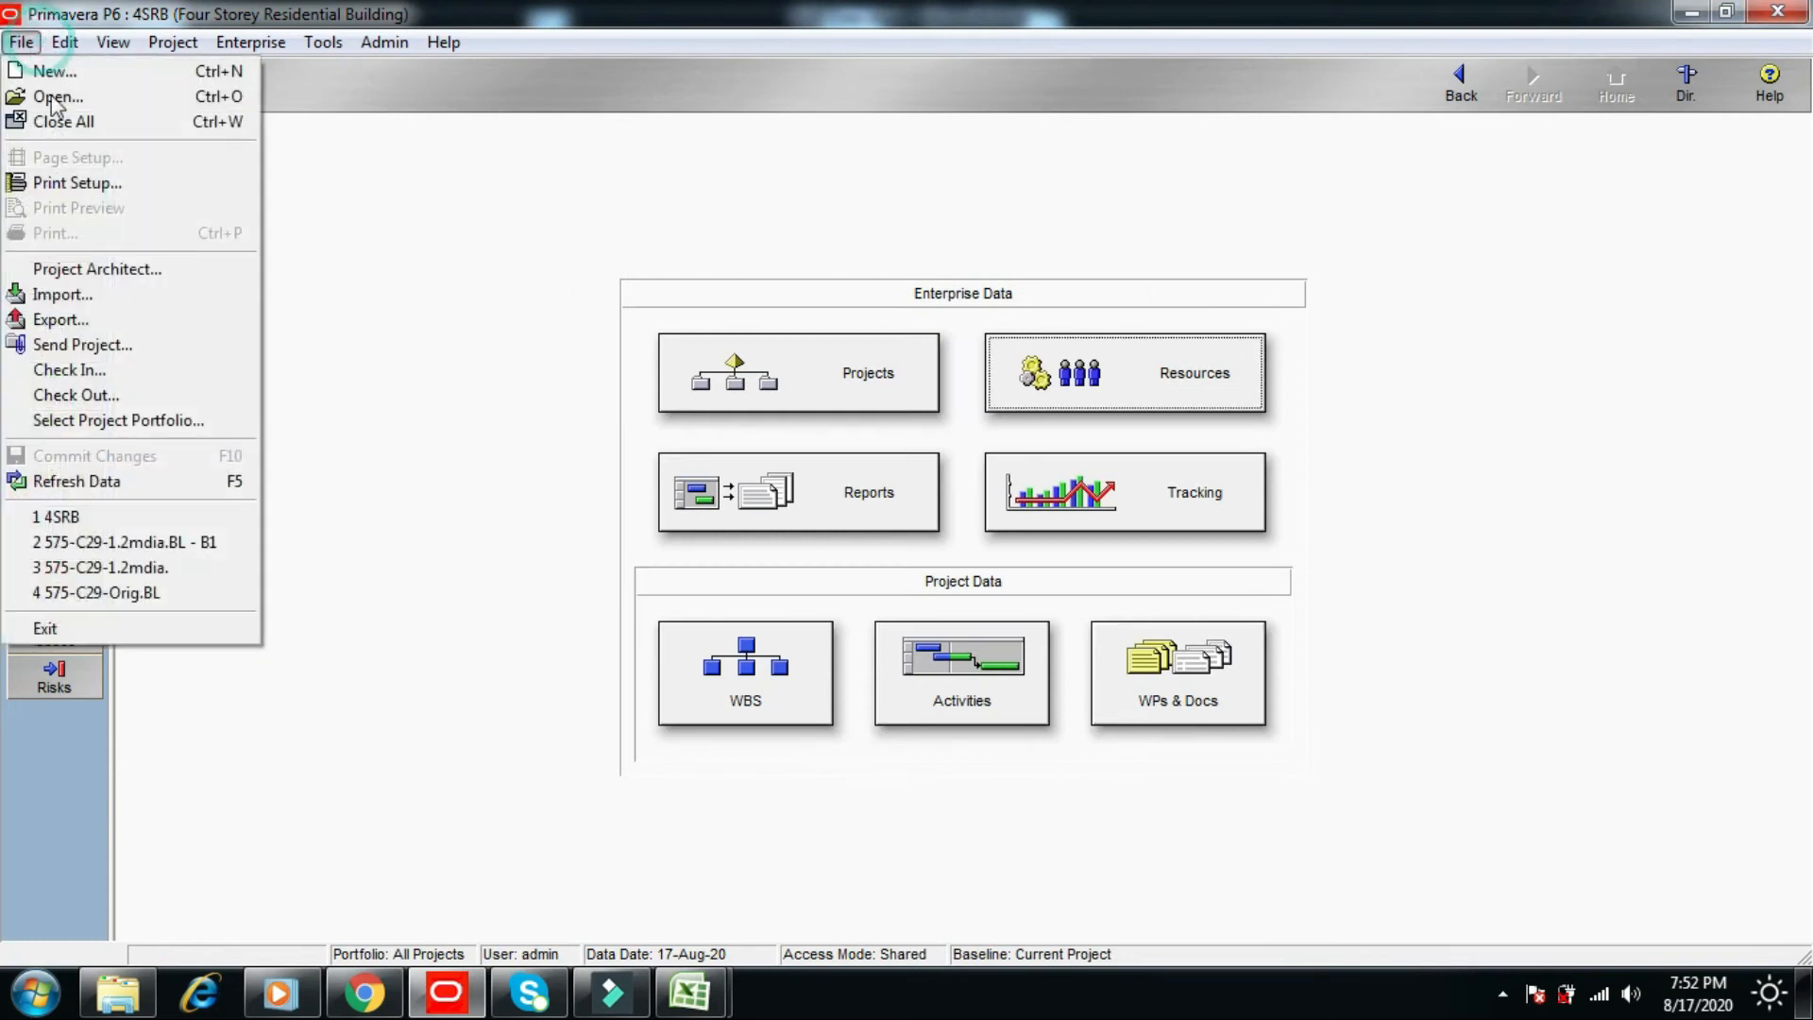
left_click(53, 97)
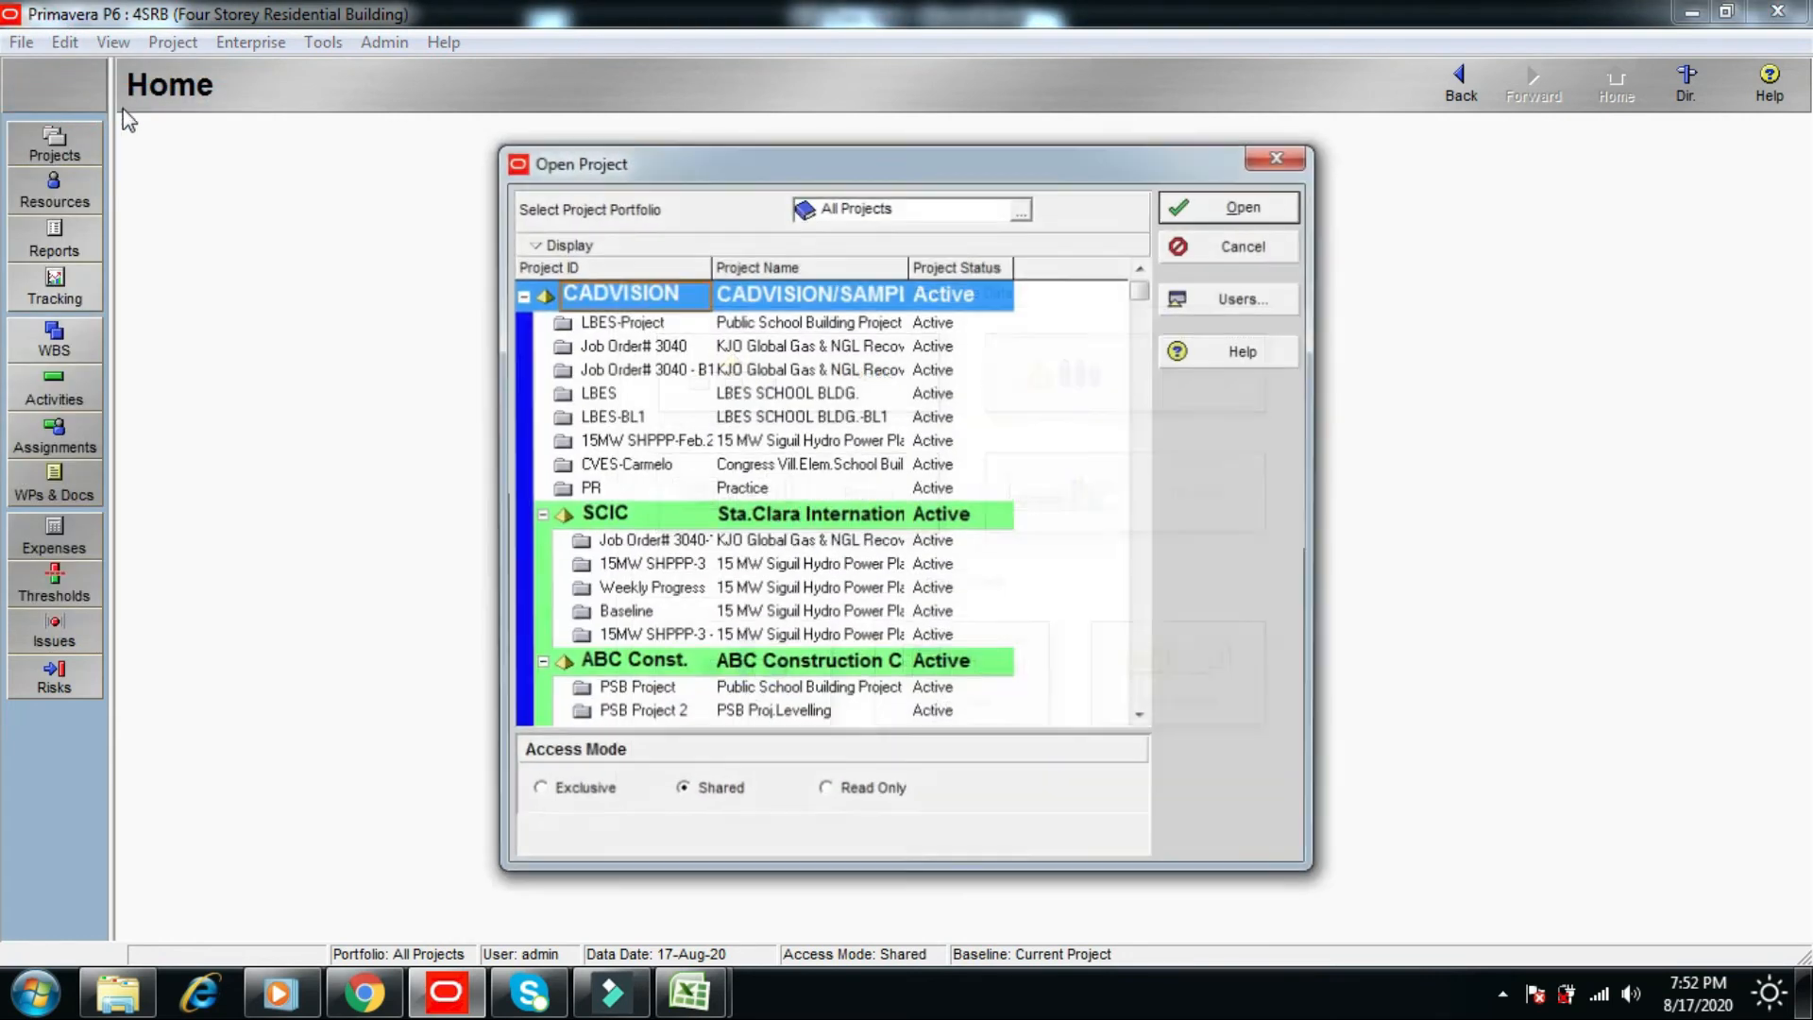
scroll(1139, 286, "down", 3)
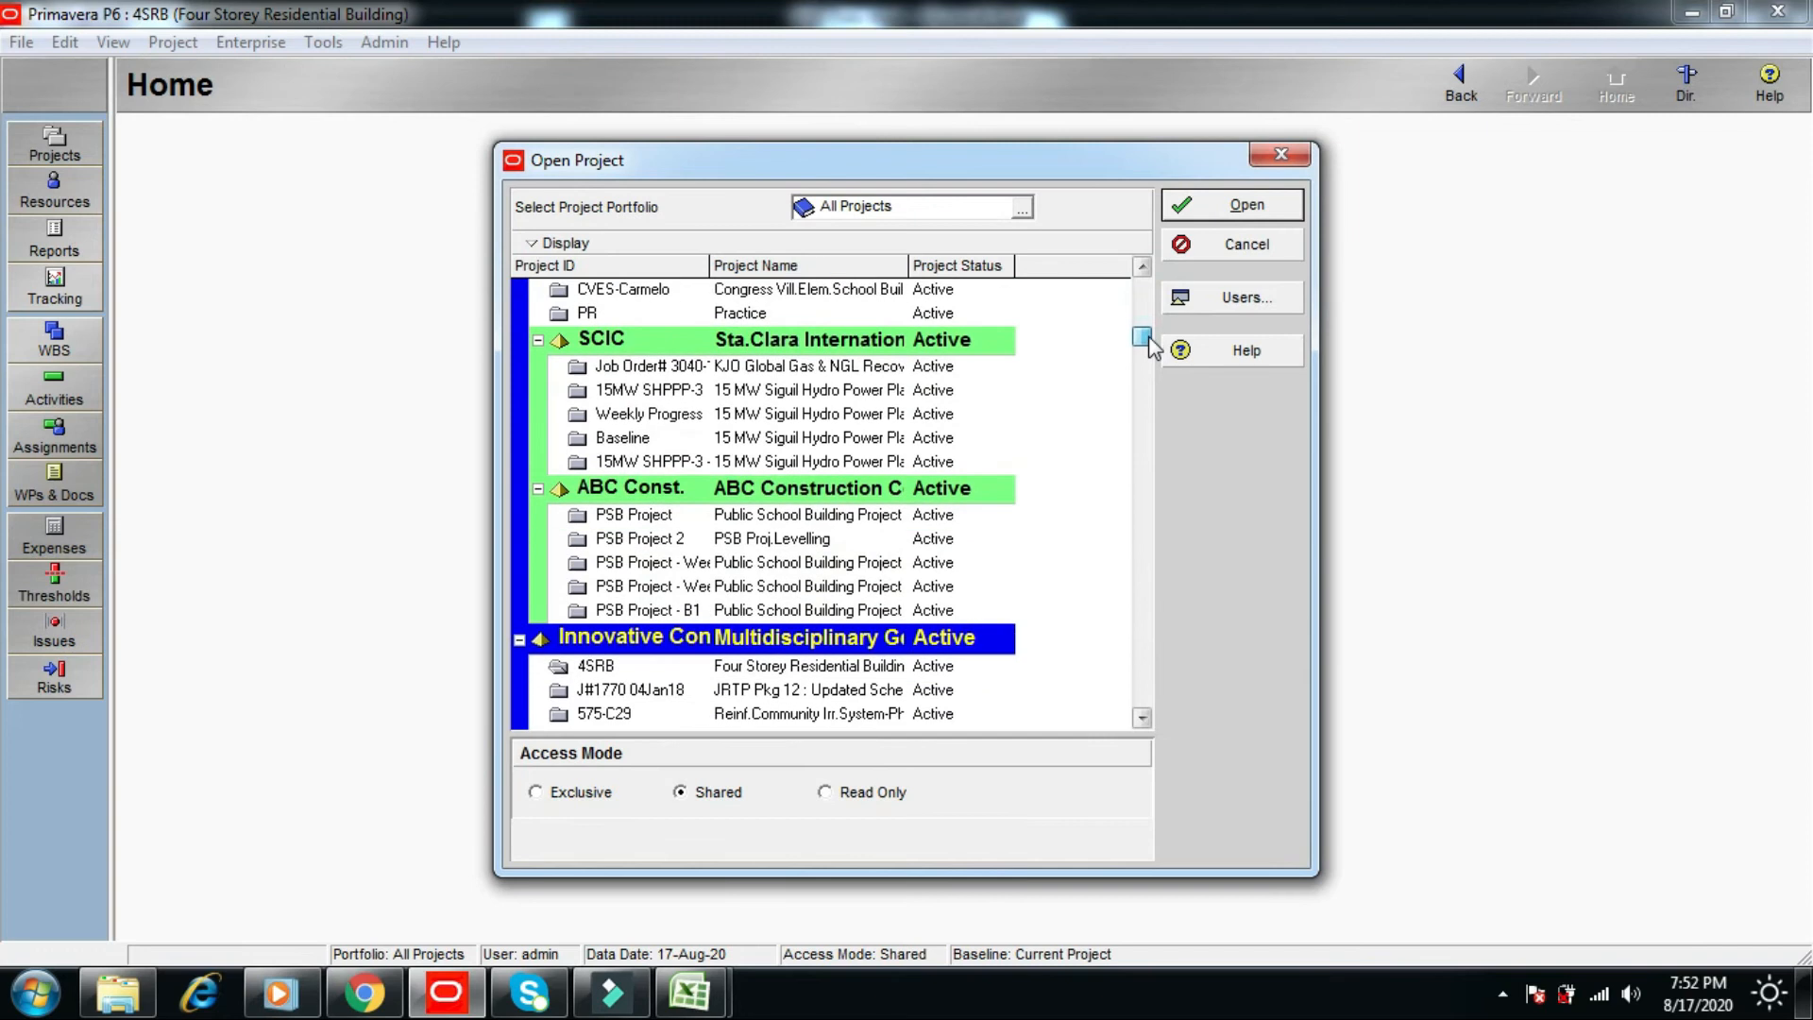
left_click(765, 623)
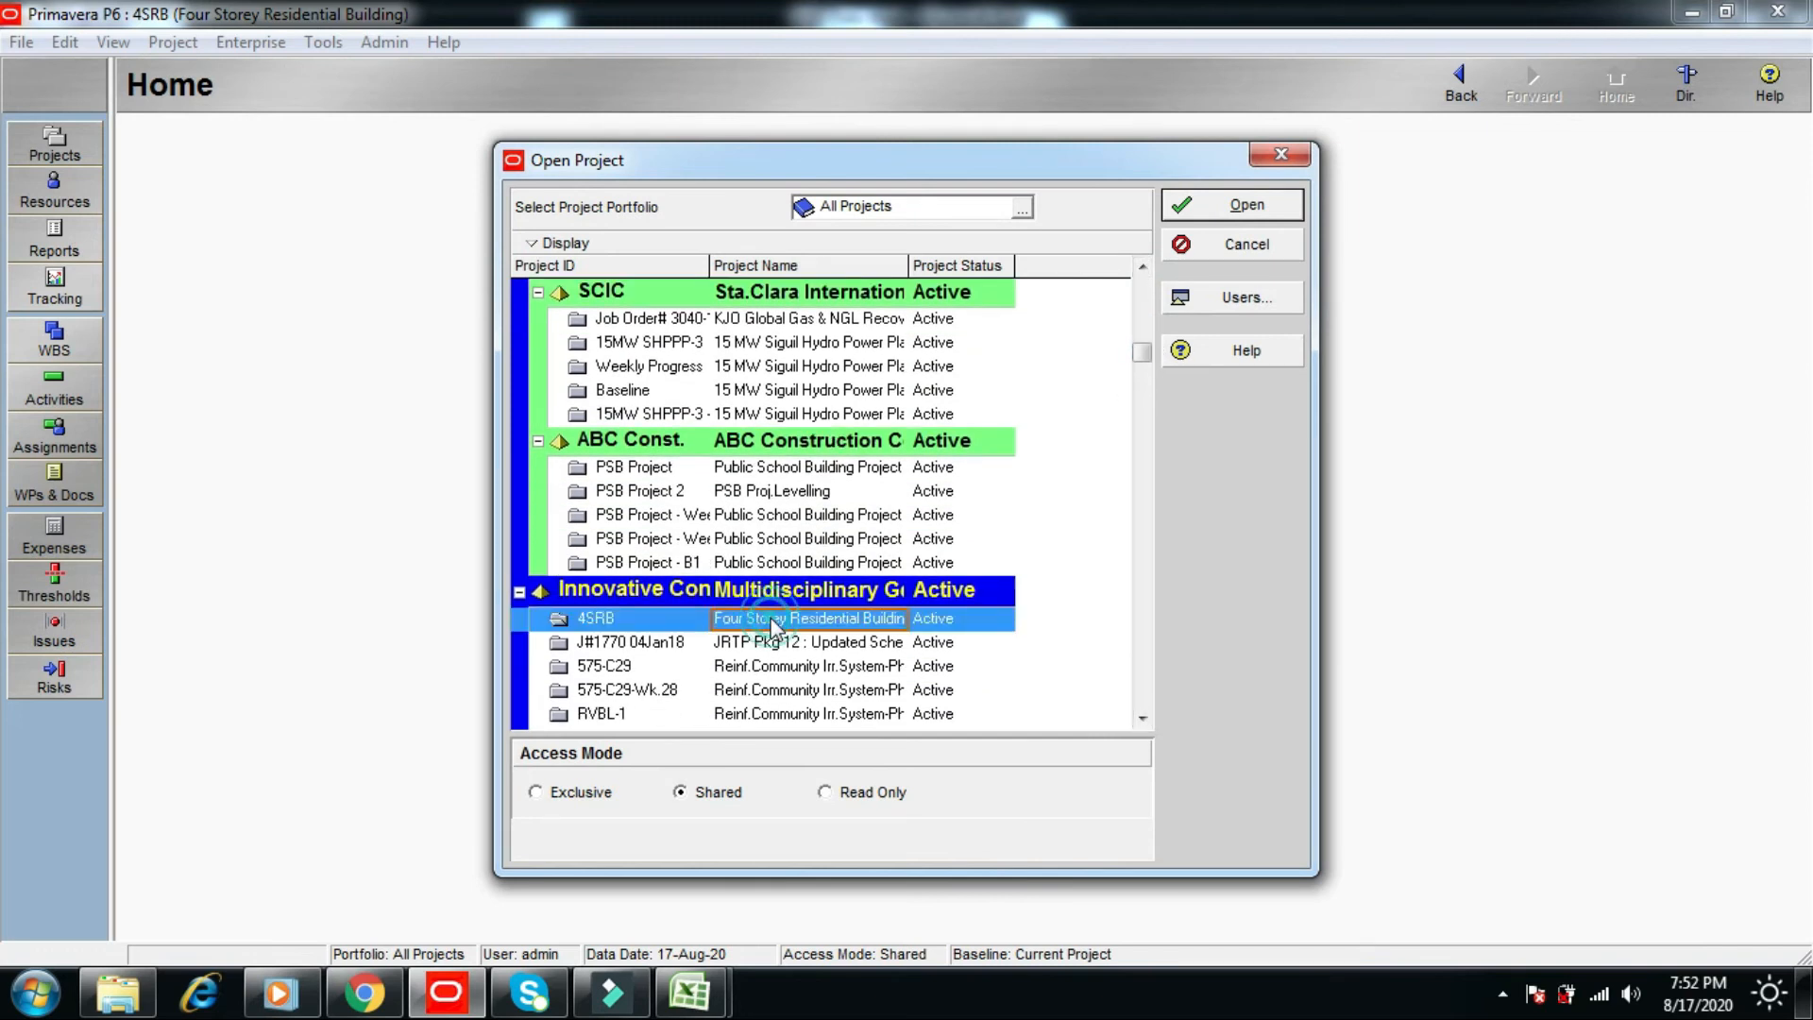
left_click(1267, 204)
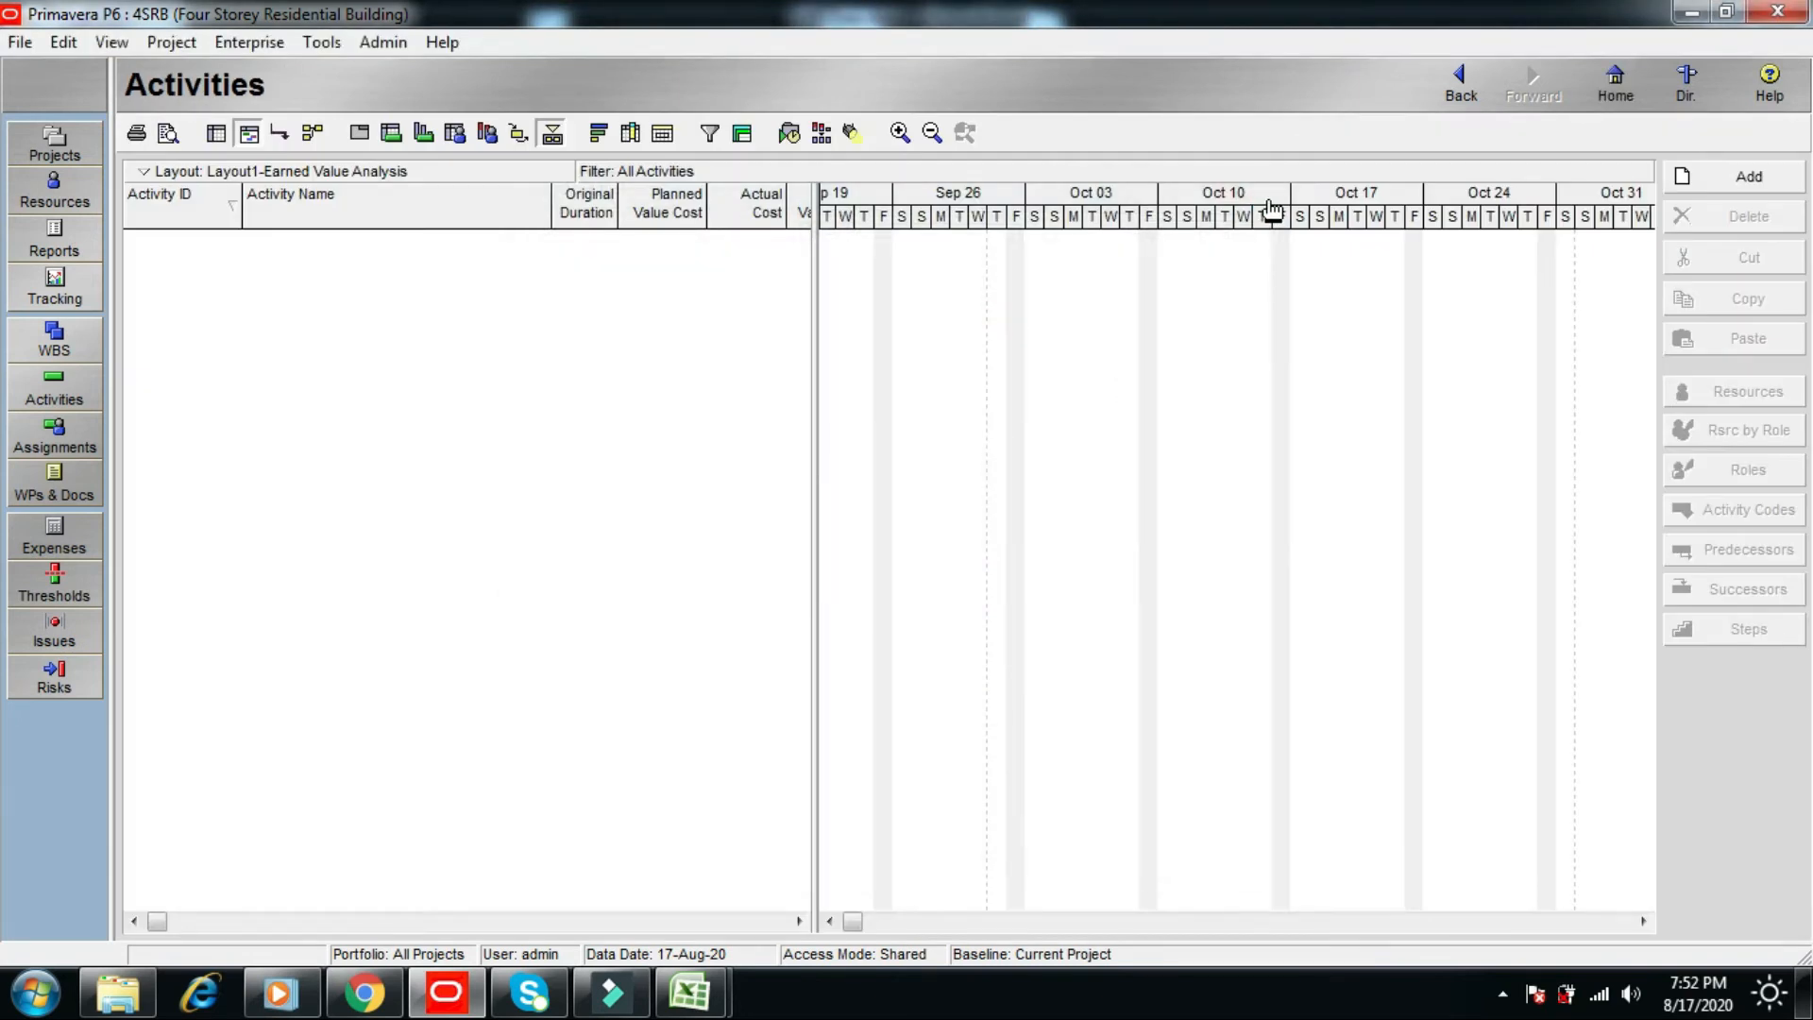
- Add a WBS element named Construction Work beneath Four Storey Residential Building in the project's work breakdown structure
left_click(70, 352)
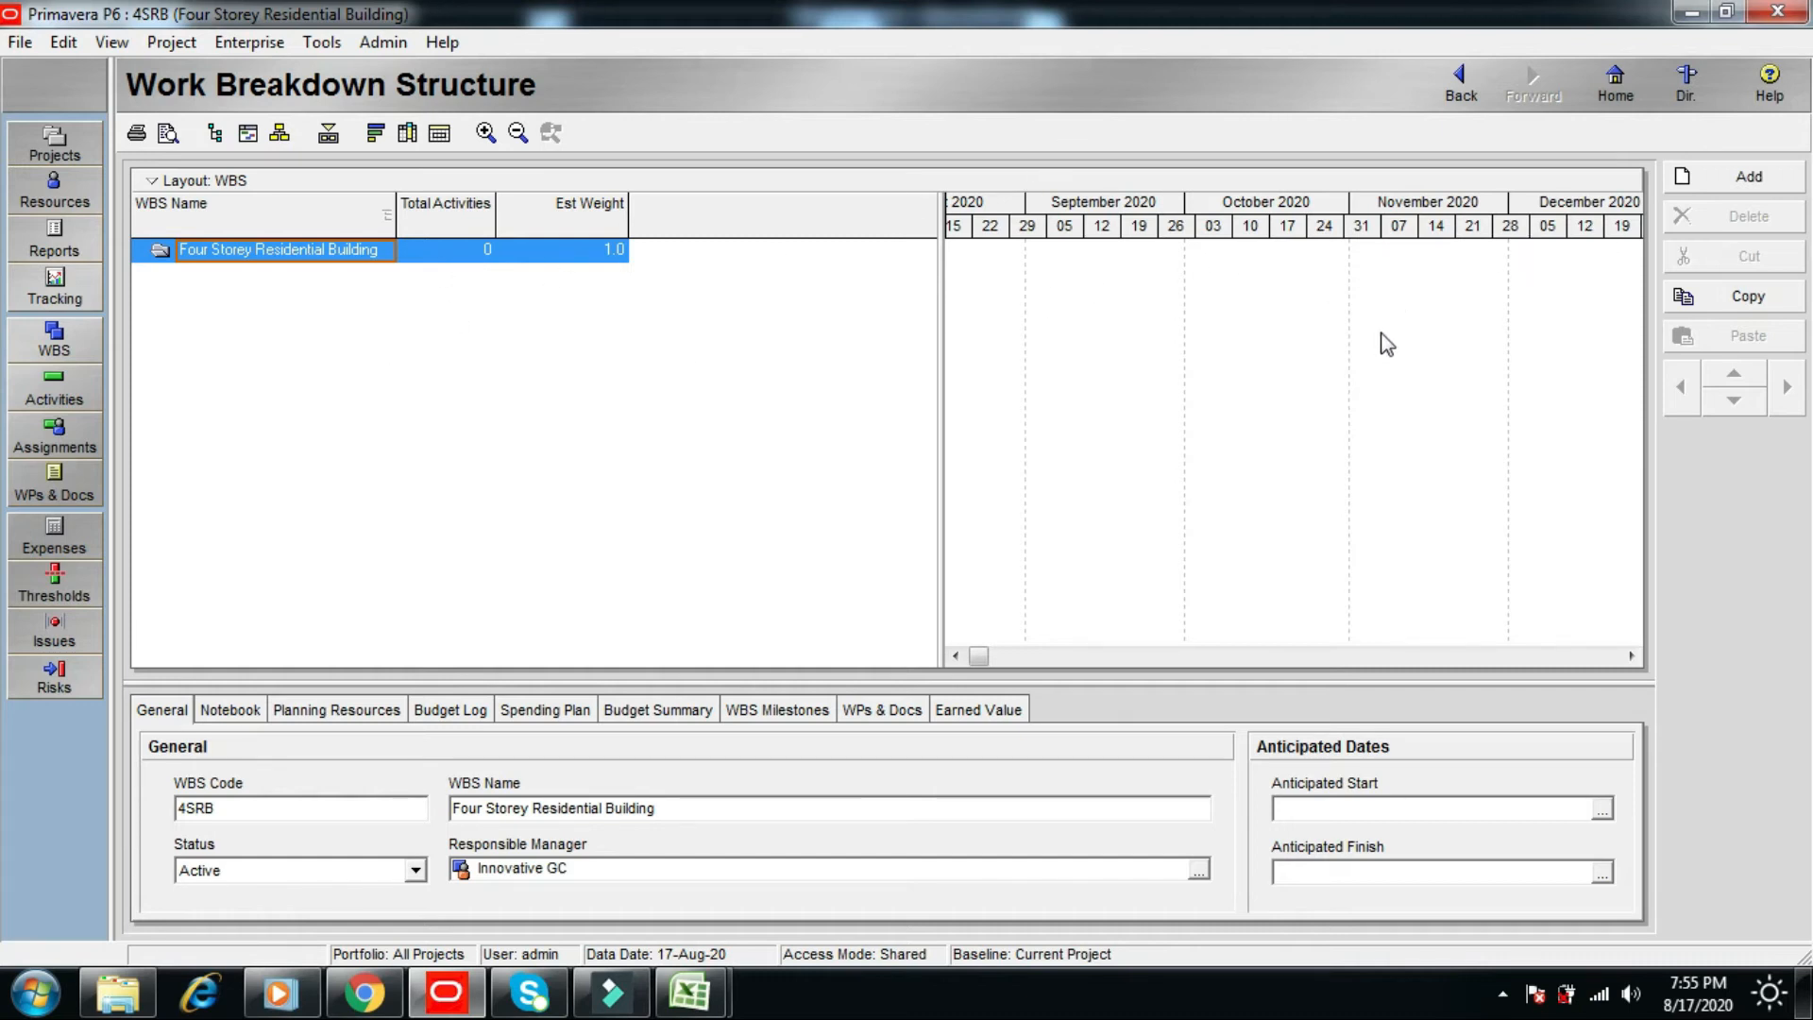
left_click(1743, 178)
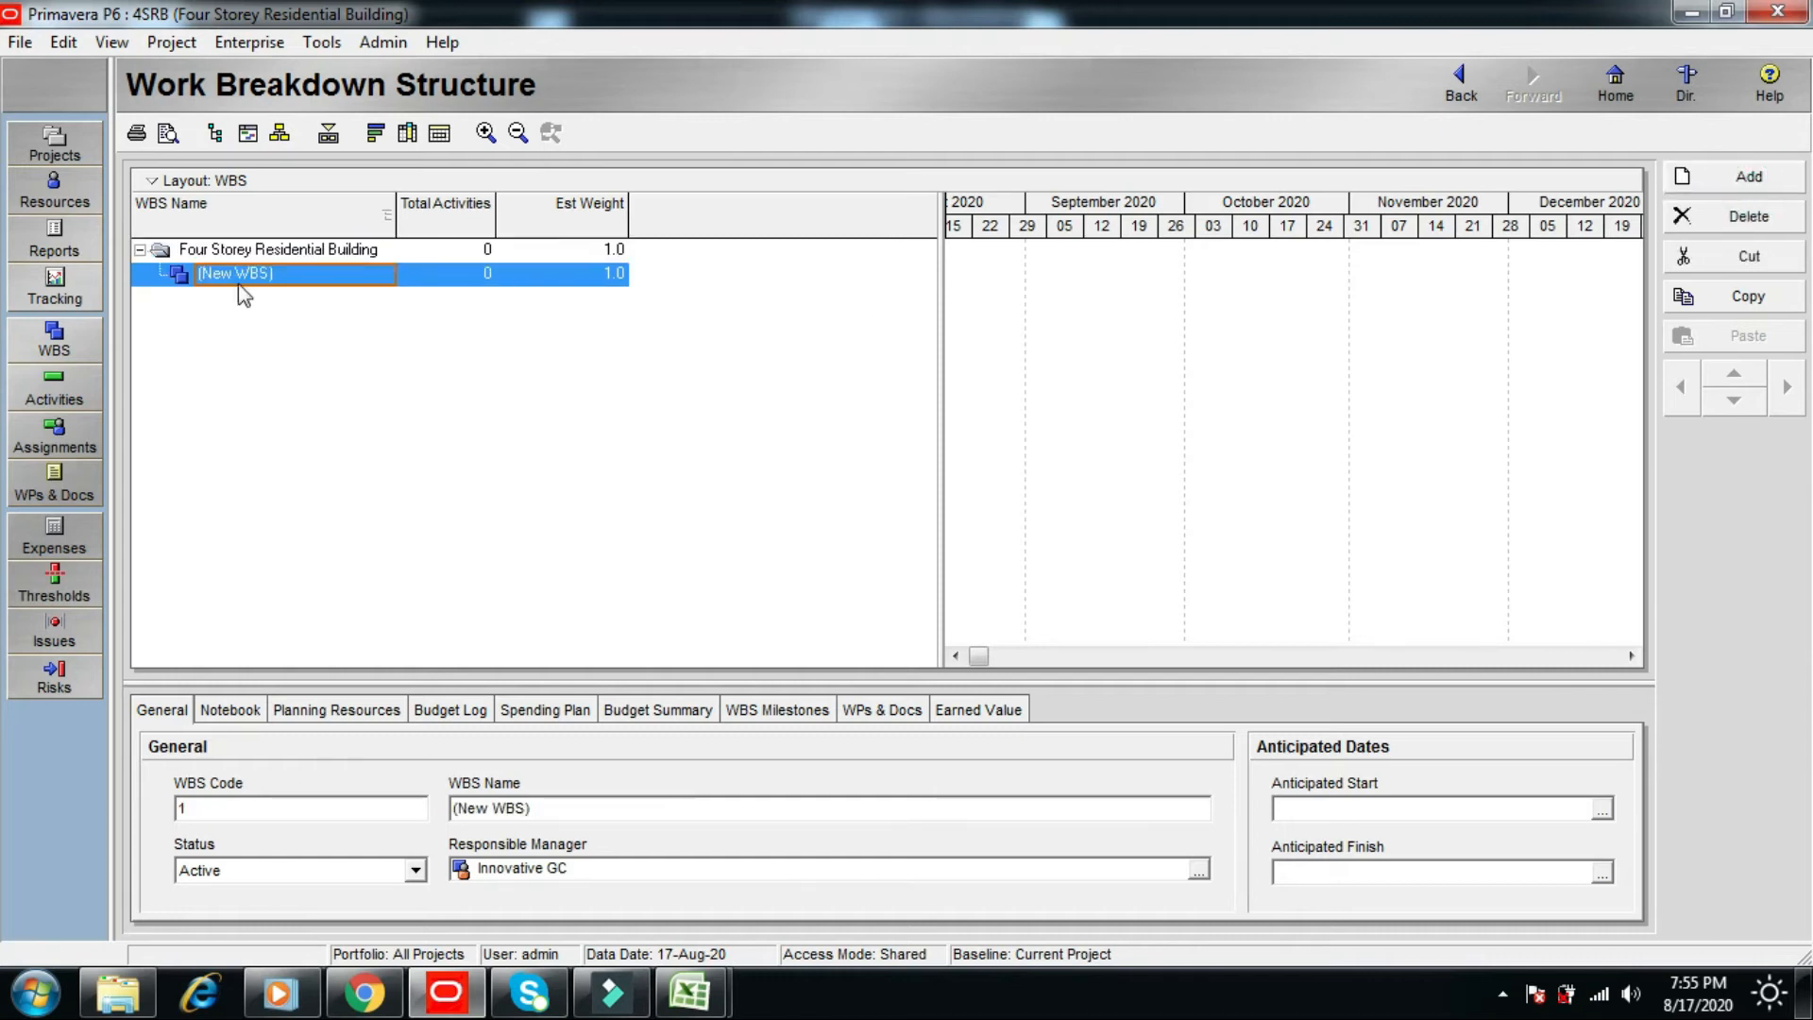
type("Construction Work")
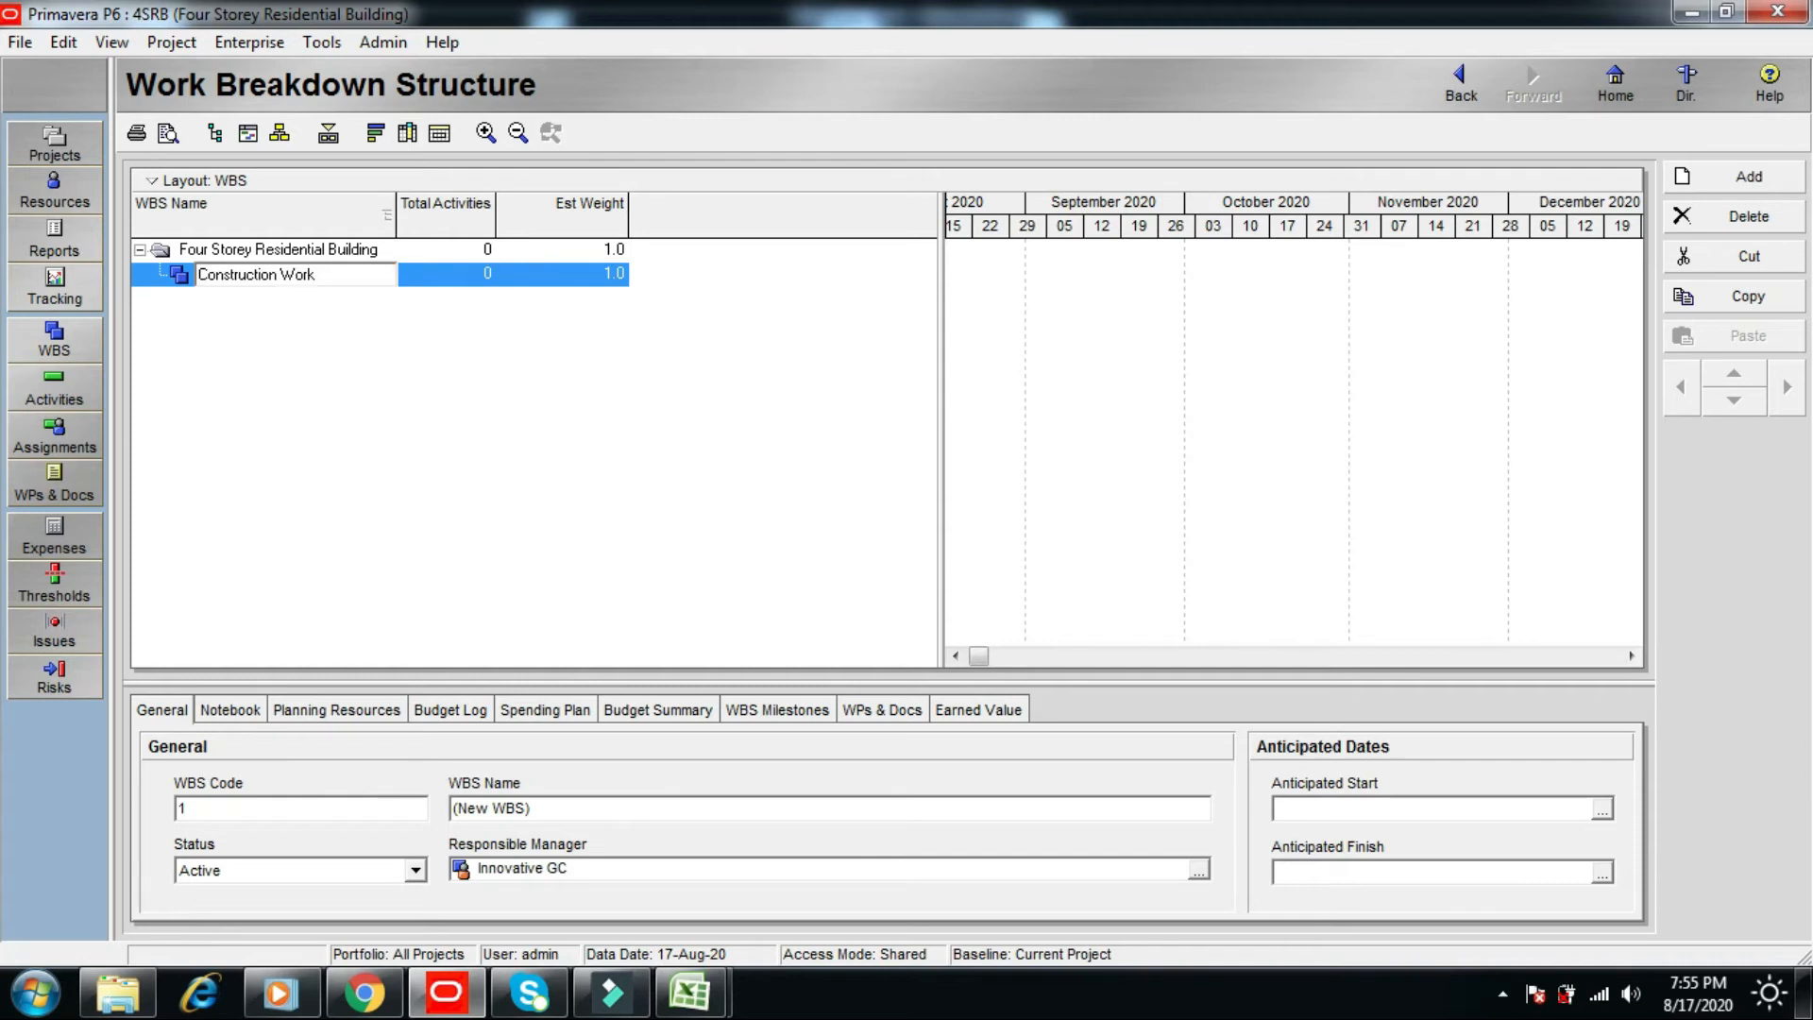
key("Return")
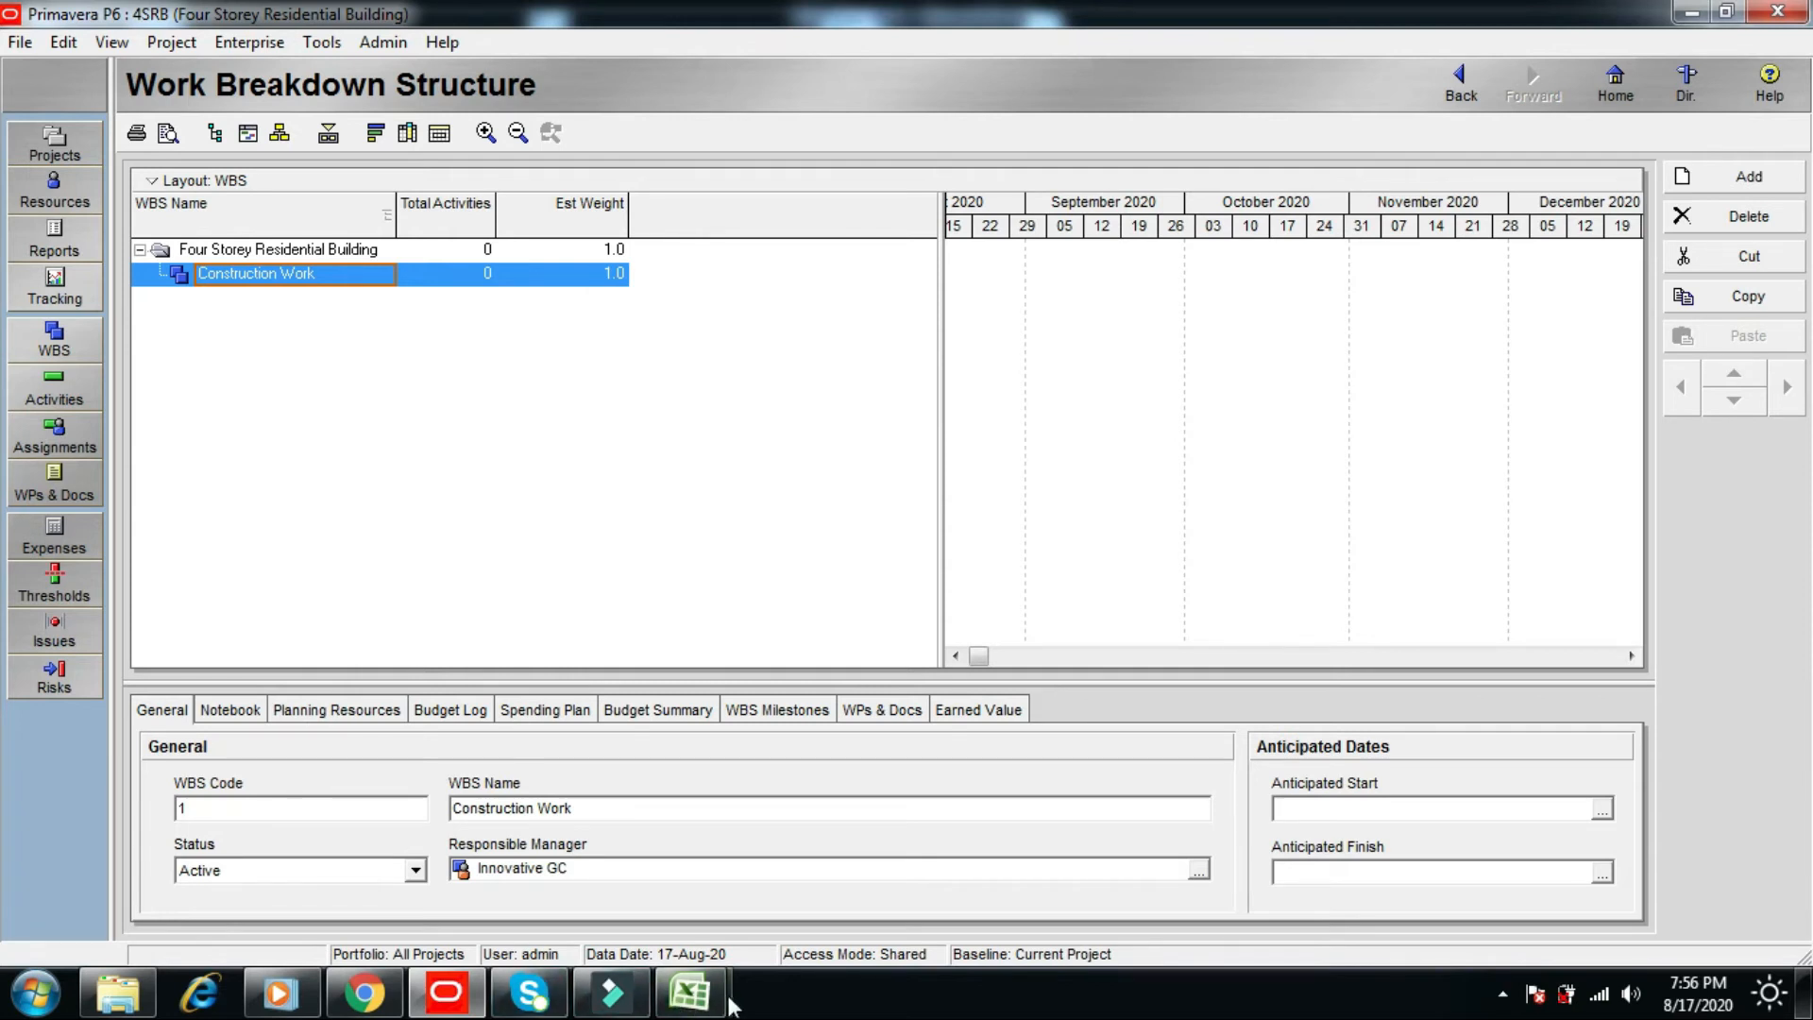
- Switch to the WBS-Data sheet workbook in Excel and copy the Substructure heading text from cell A4
mouse_move(715, 1002)
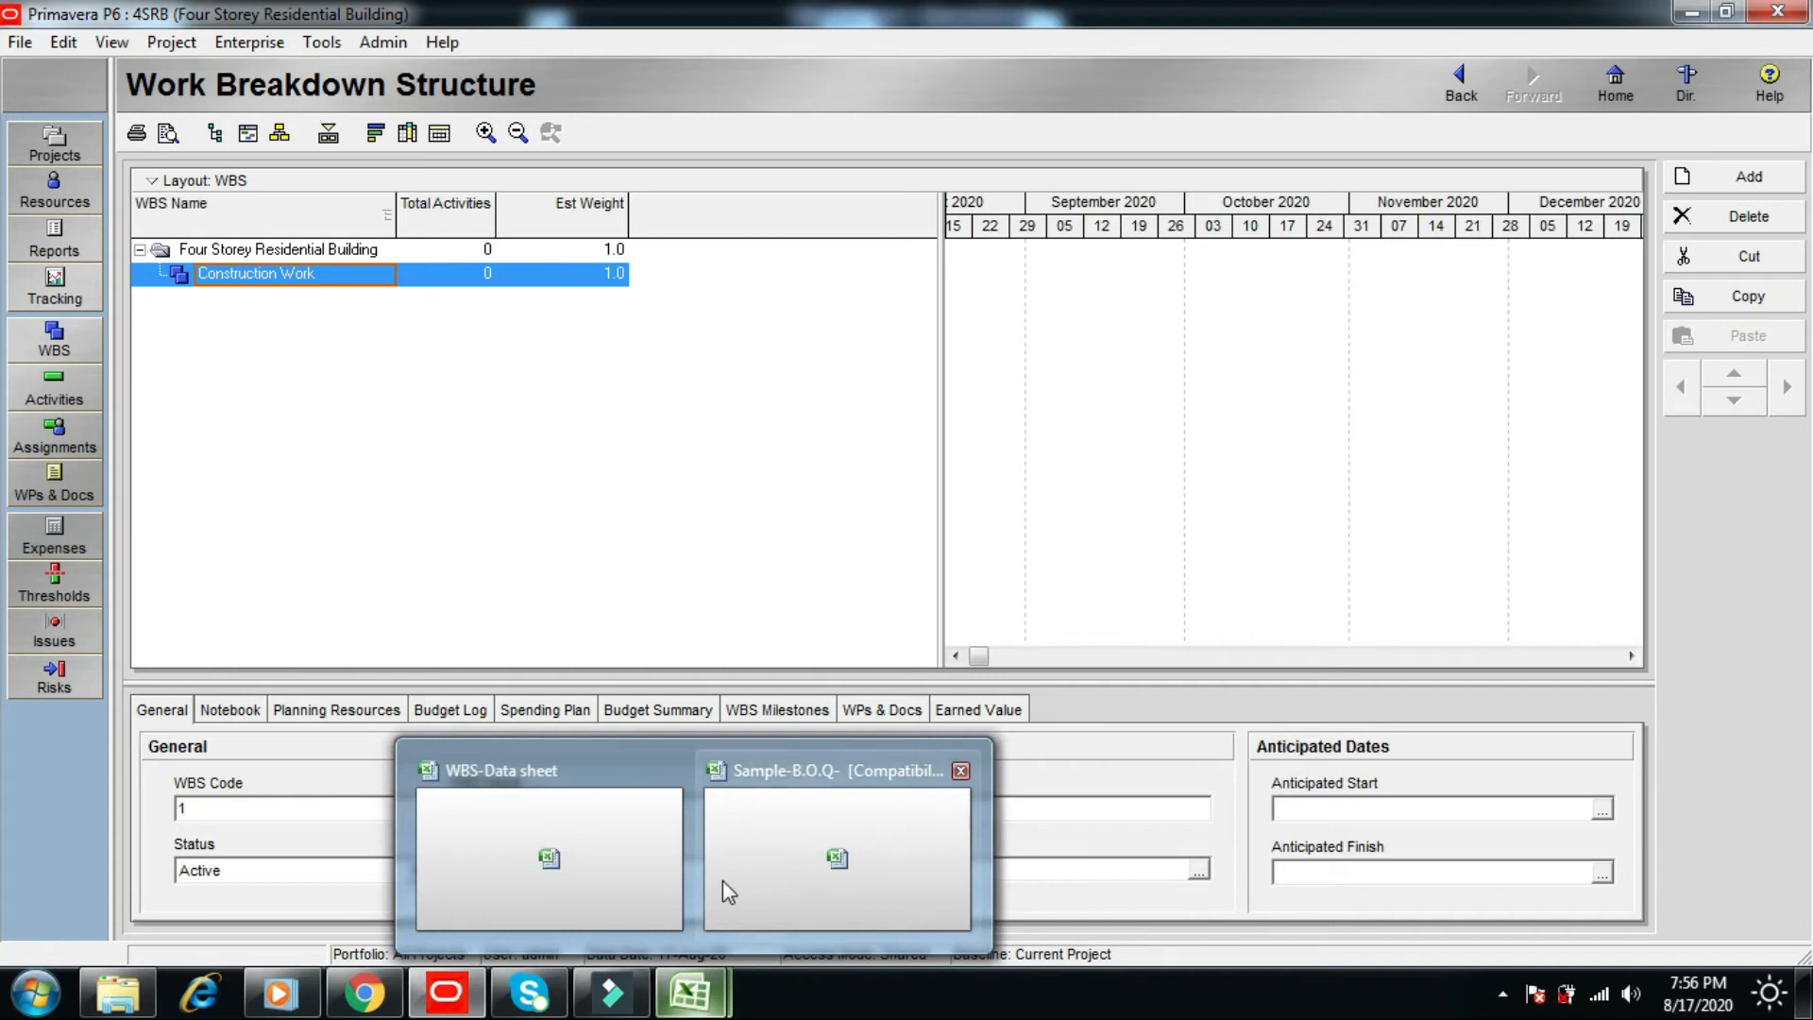
left_click(575, 872)
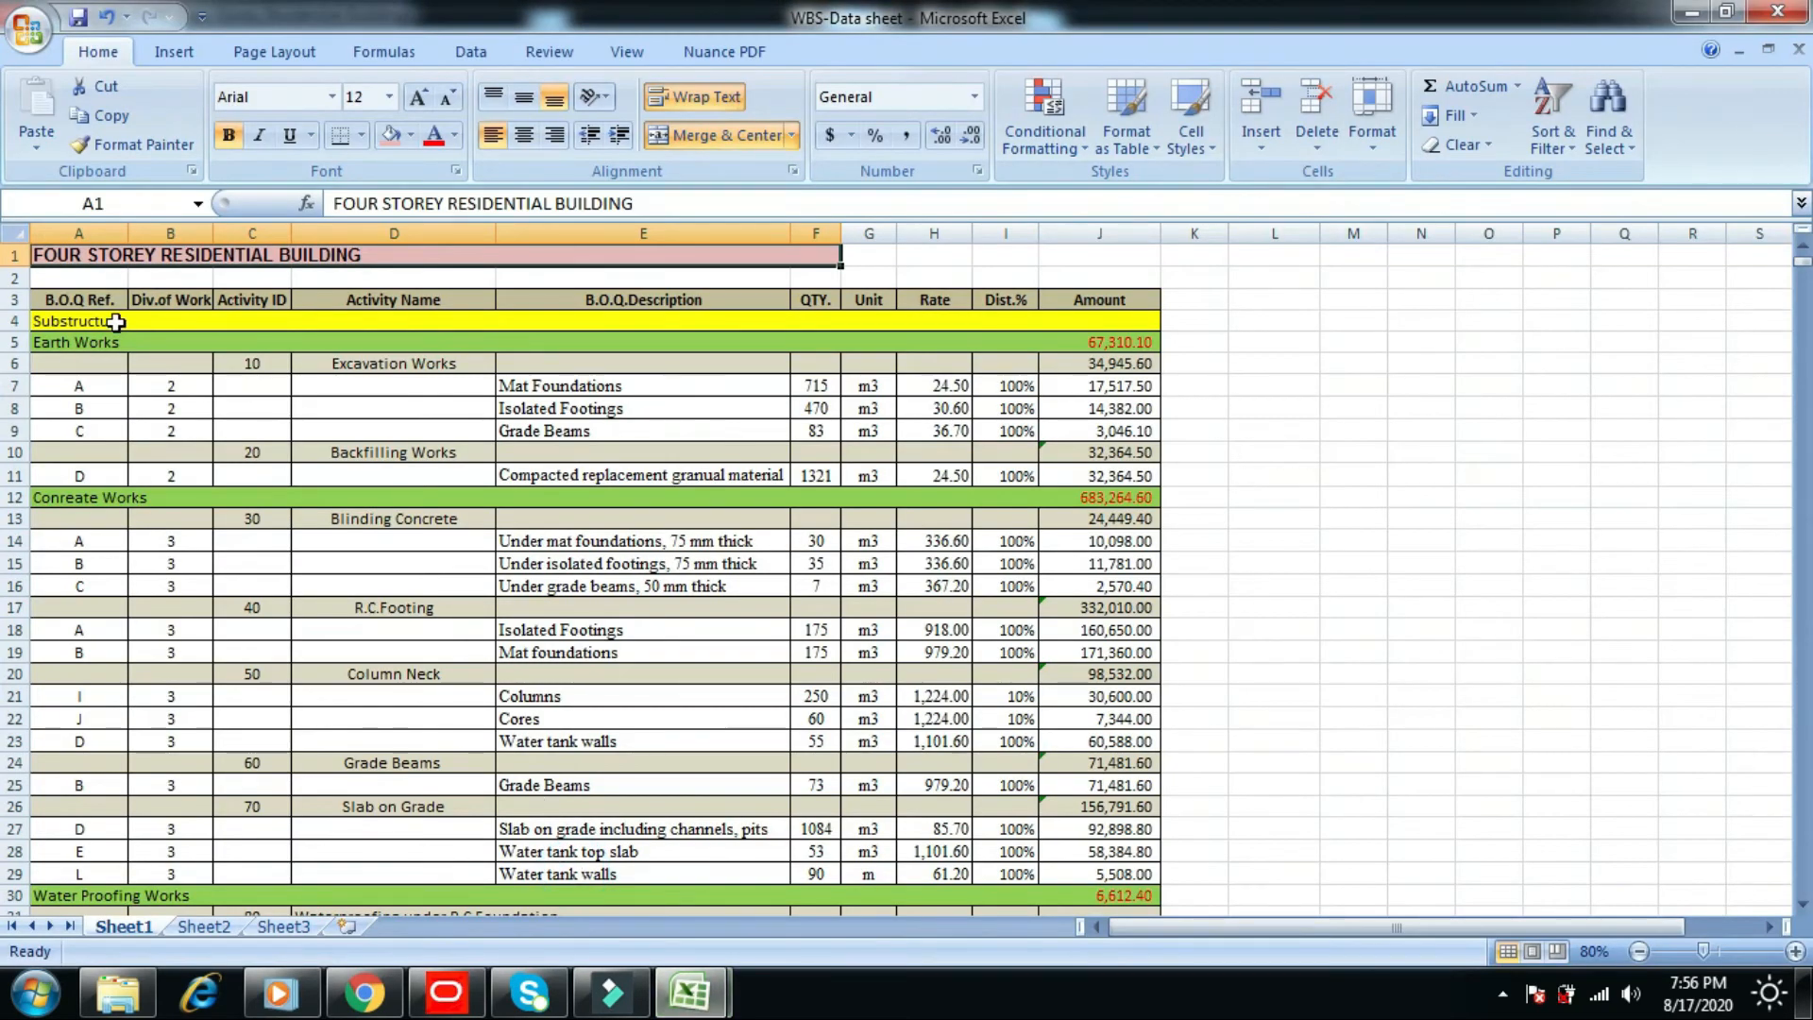
left_click(65, 321)
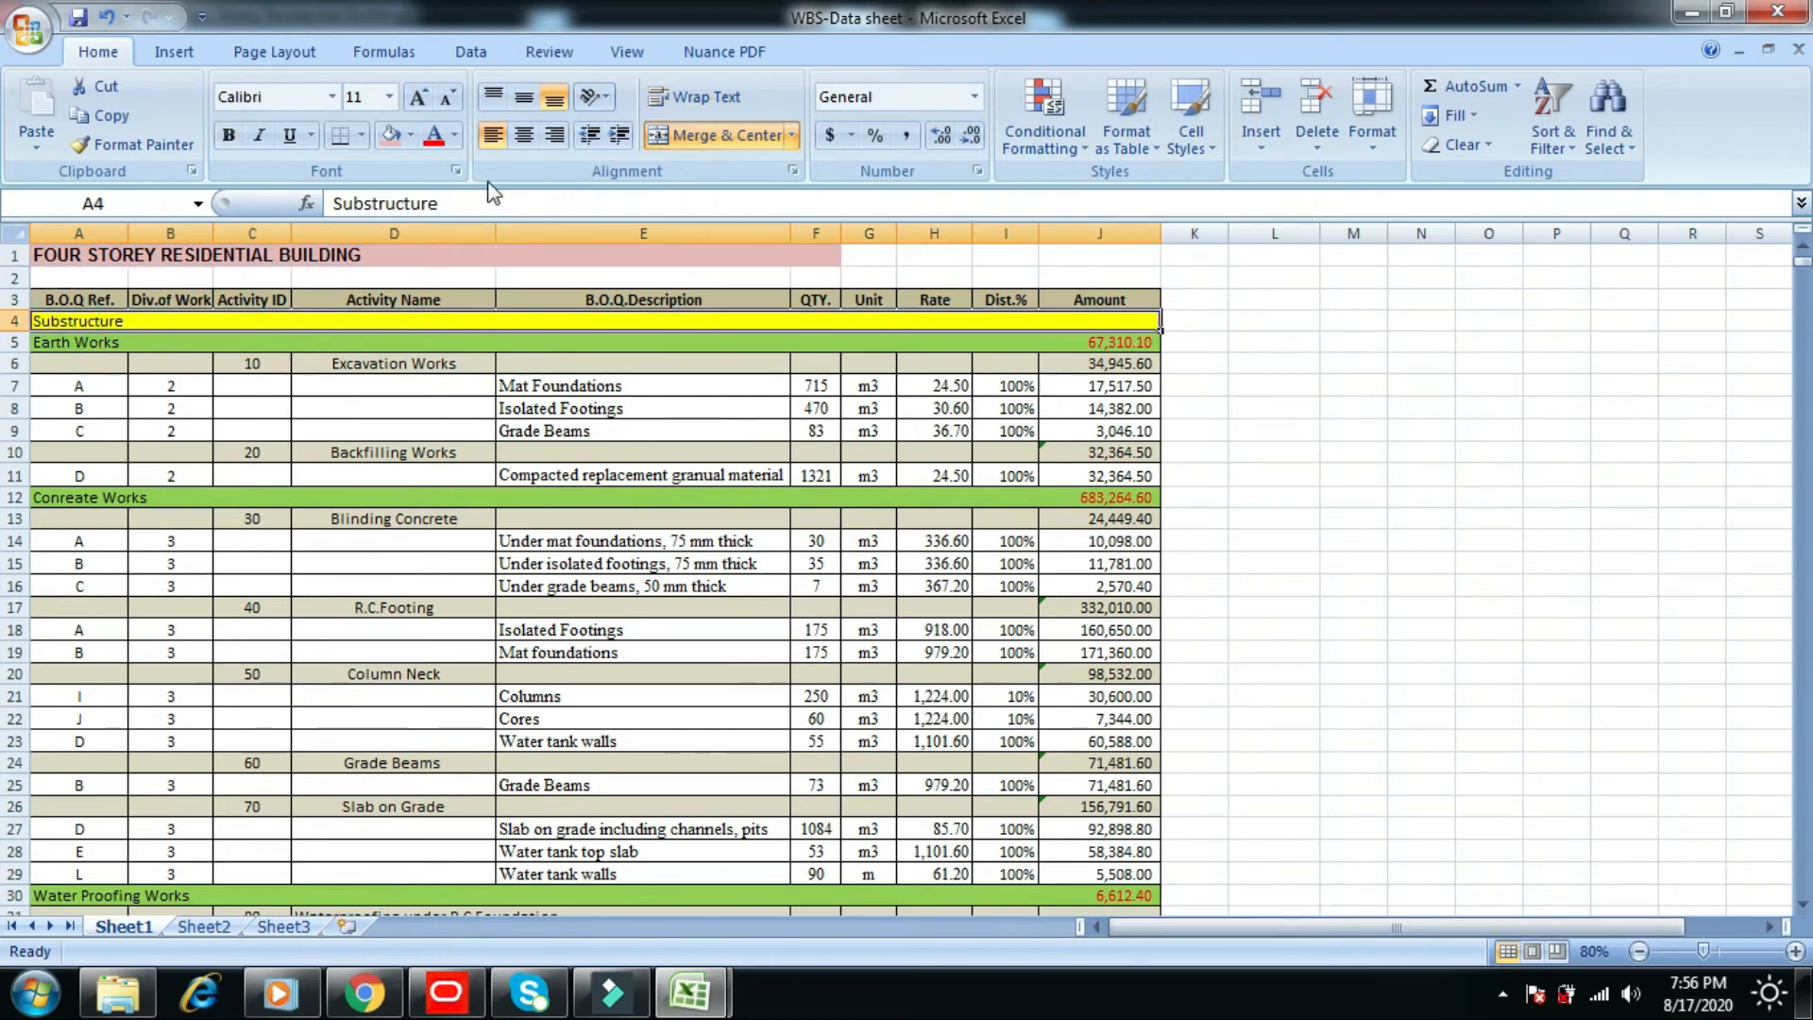
left_click(454, 203)
double_click(92, 325)
right_click(92, 325)
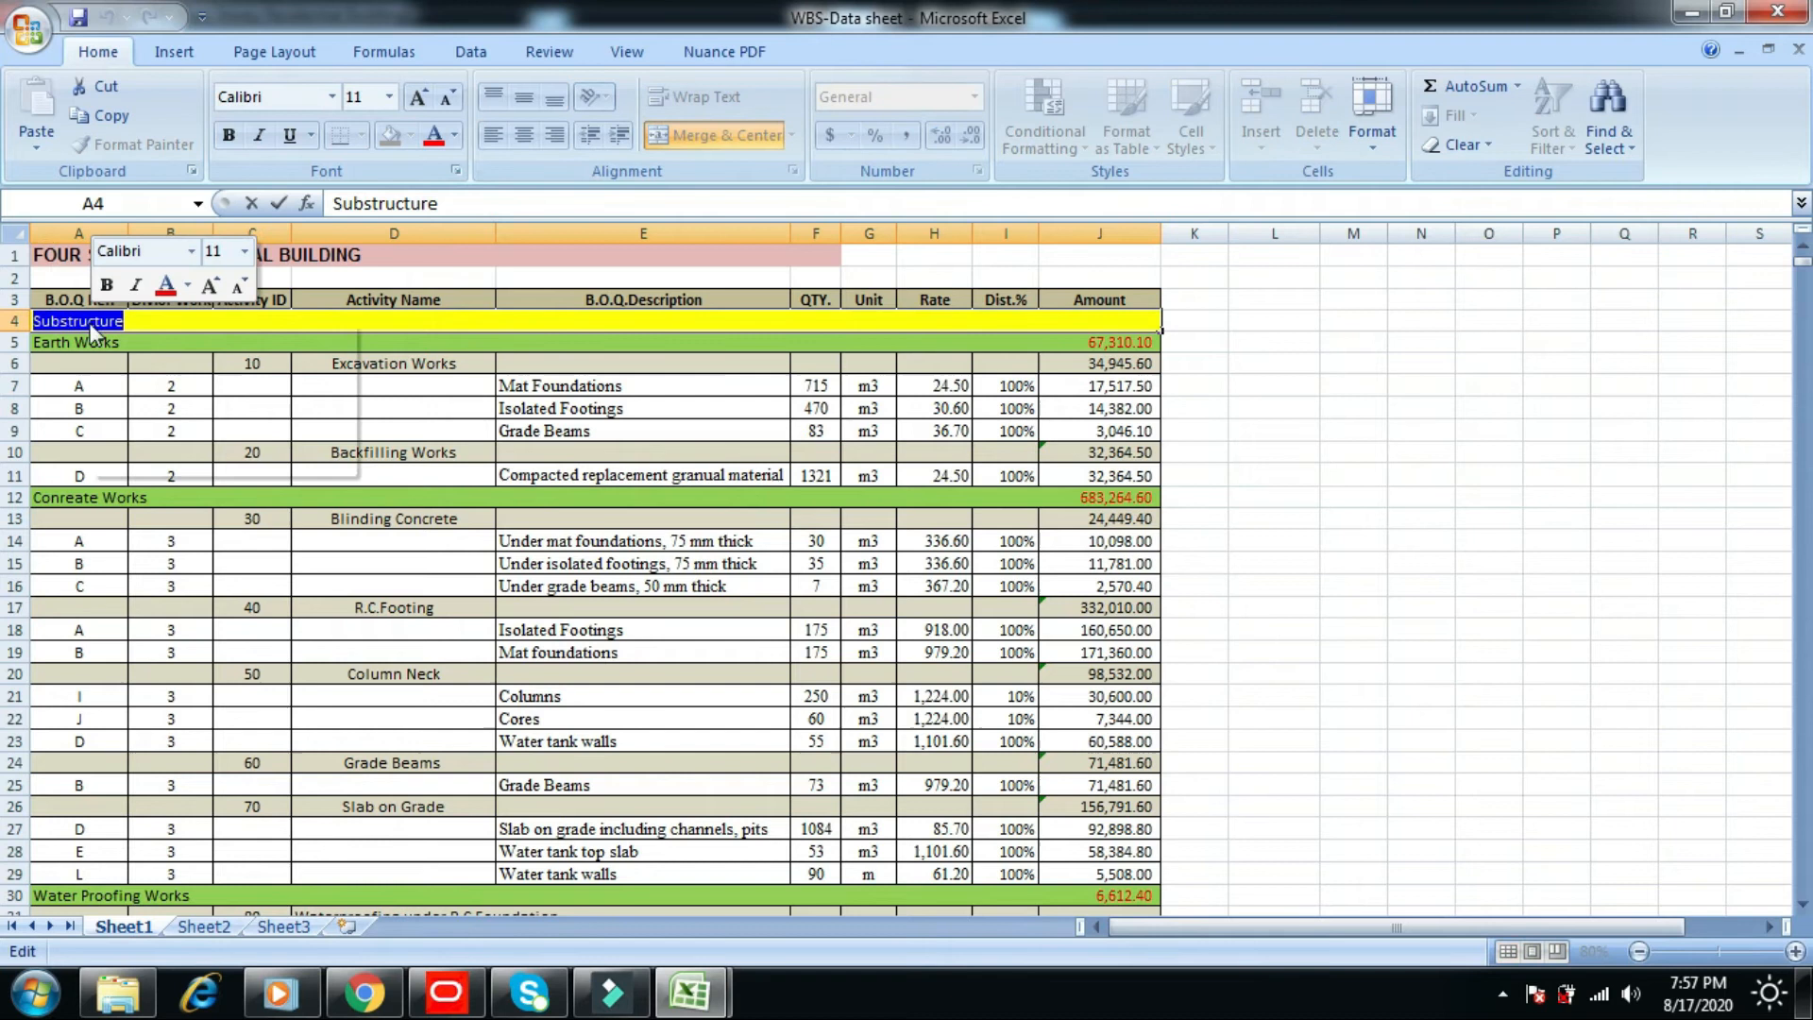
left_click(132, 362)
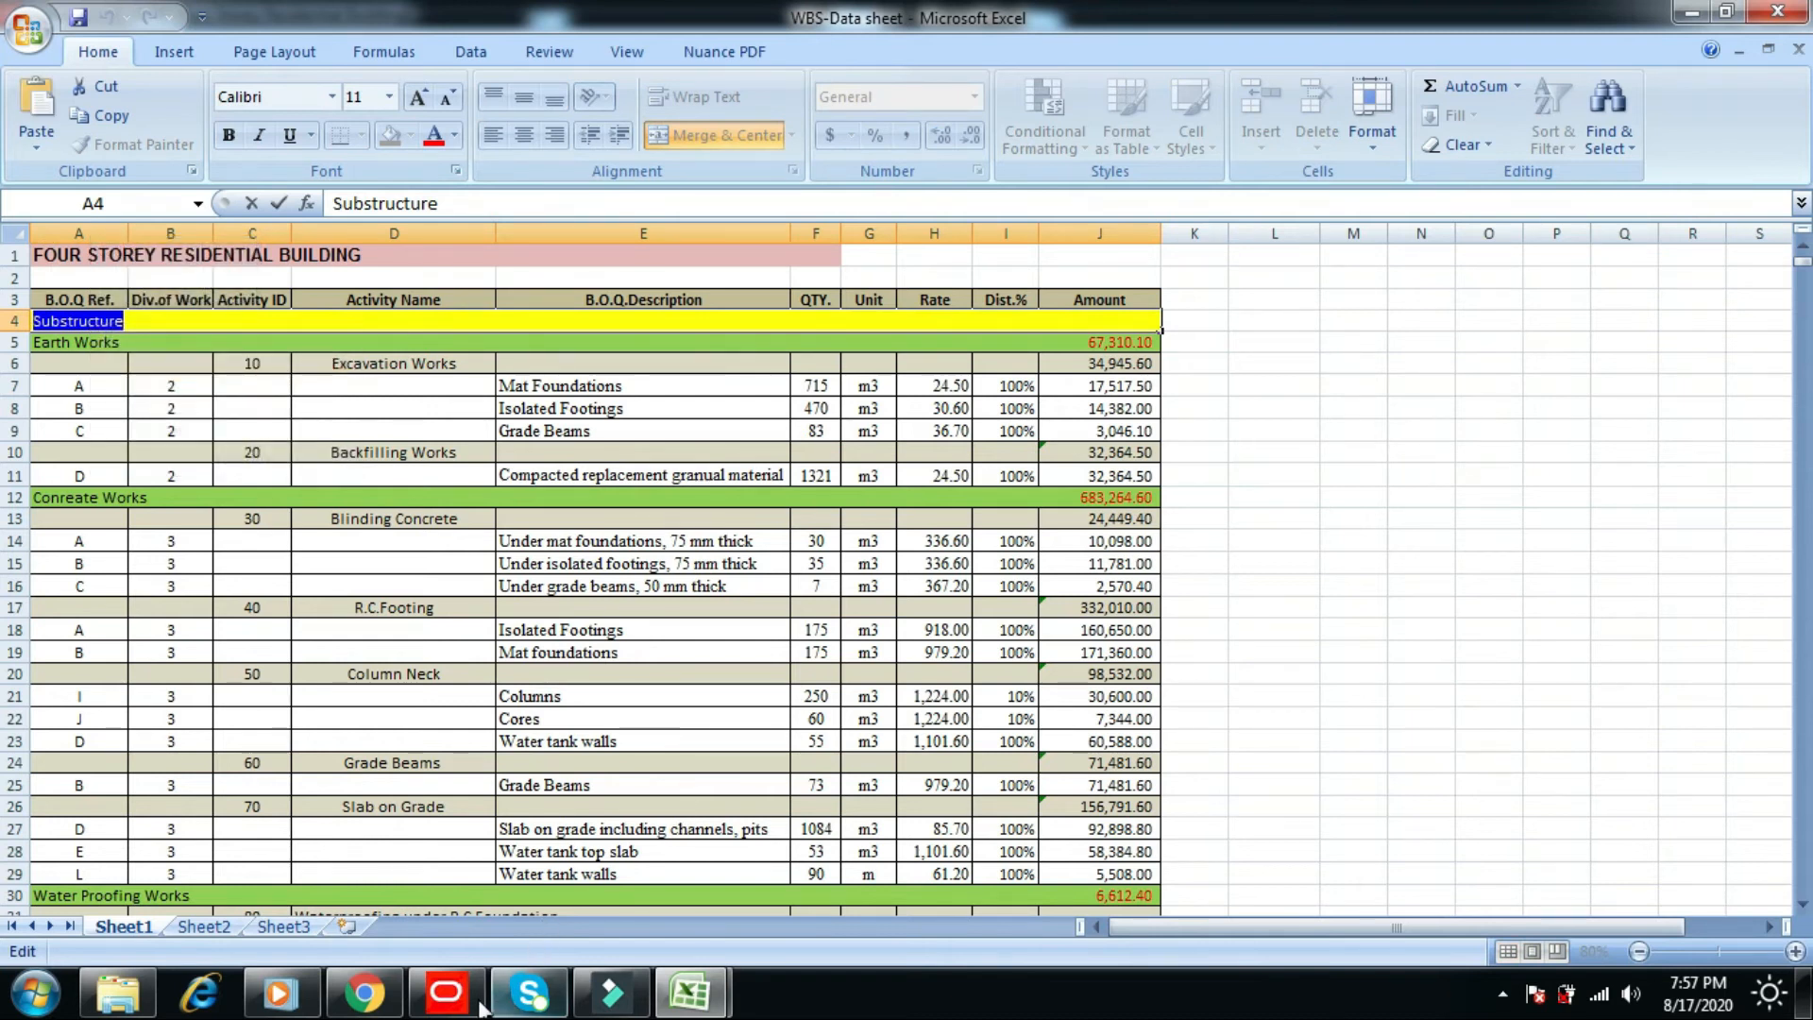
- Switch to Primavera P6 and add a WBS element beneath Construction Work, pasting Substructure as its name
left_click(445, 991)
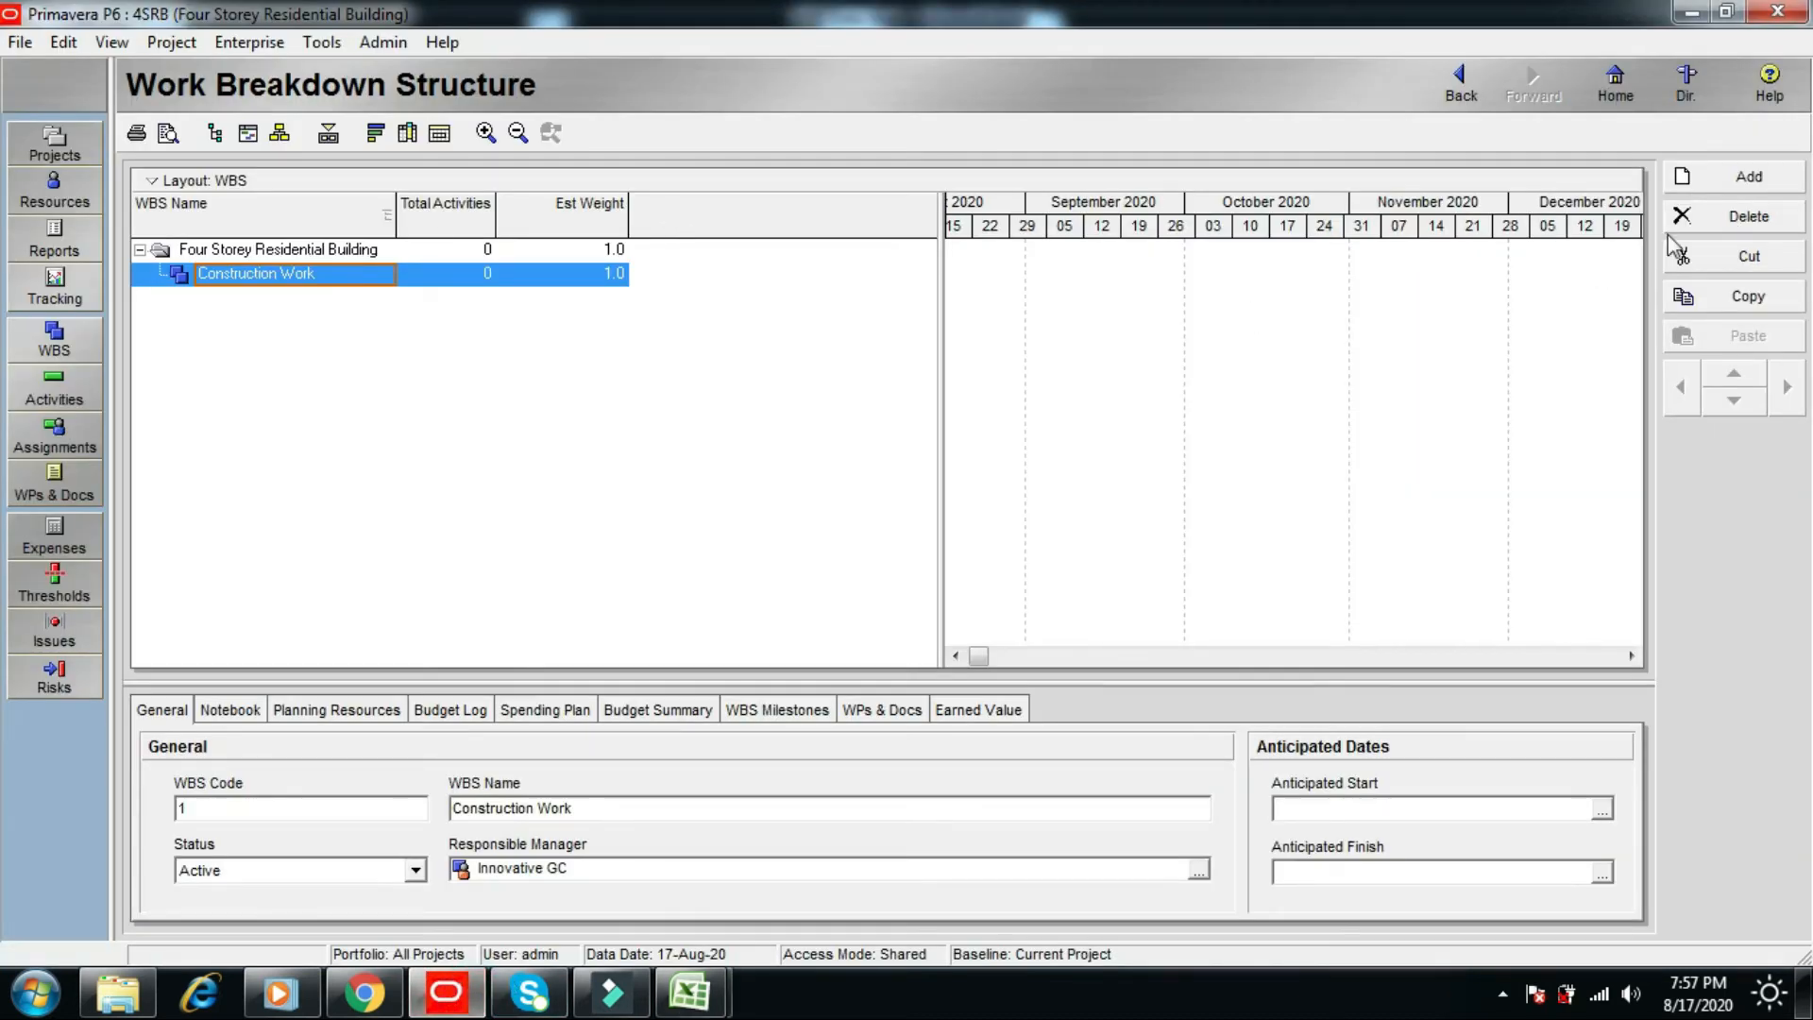
left_click(1772, 186)
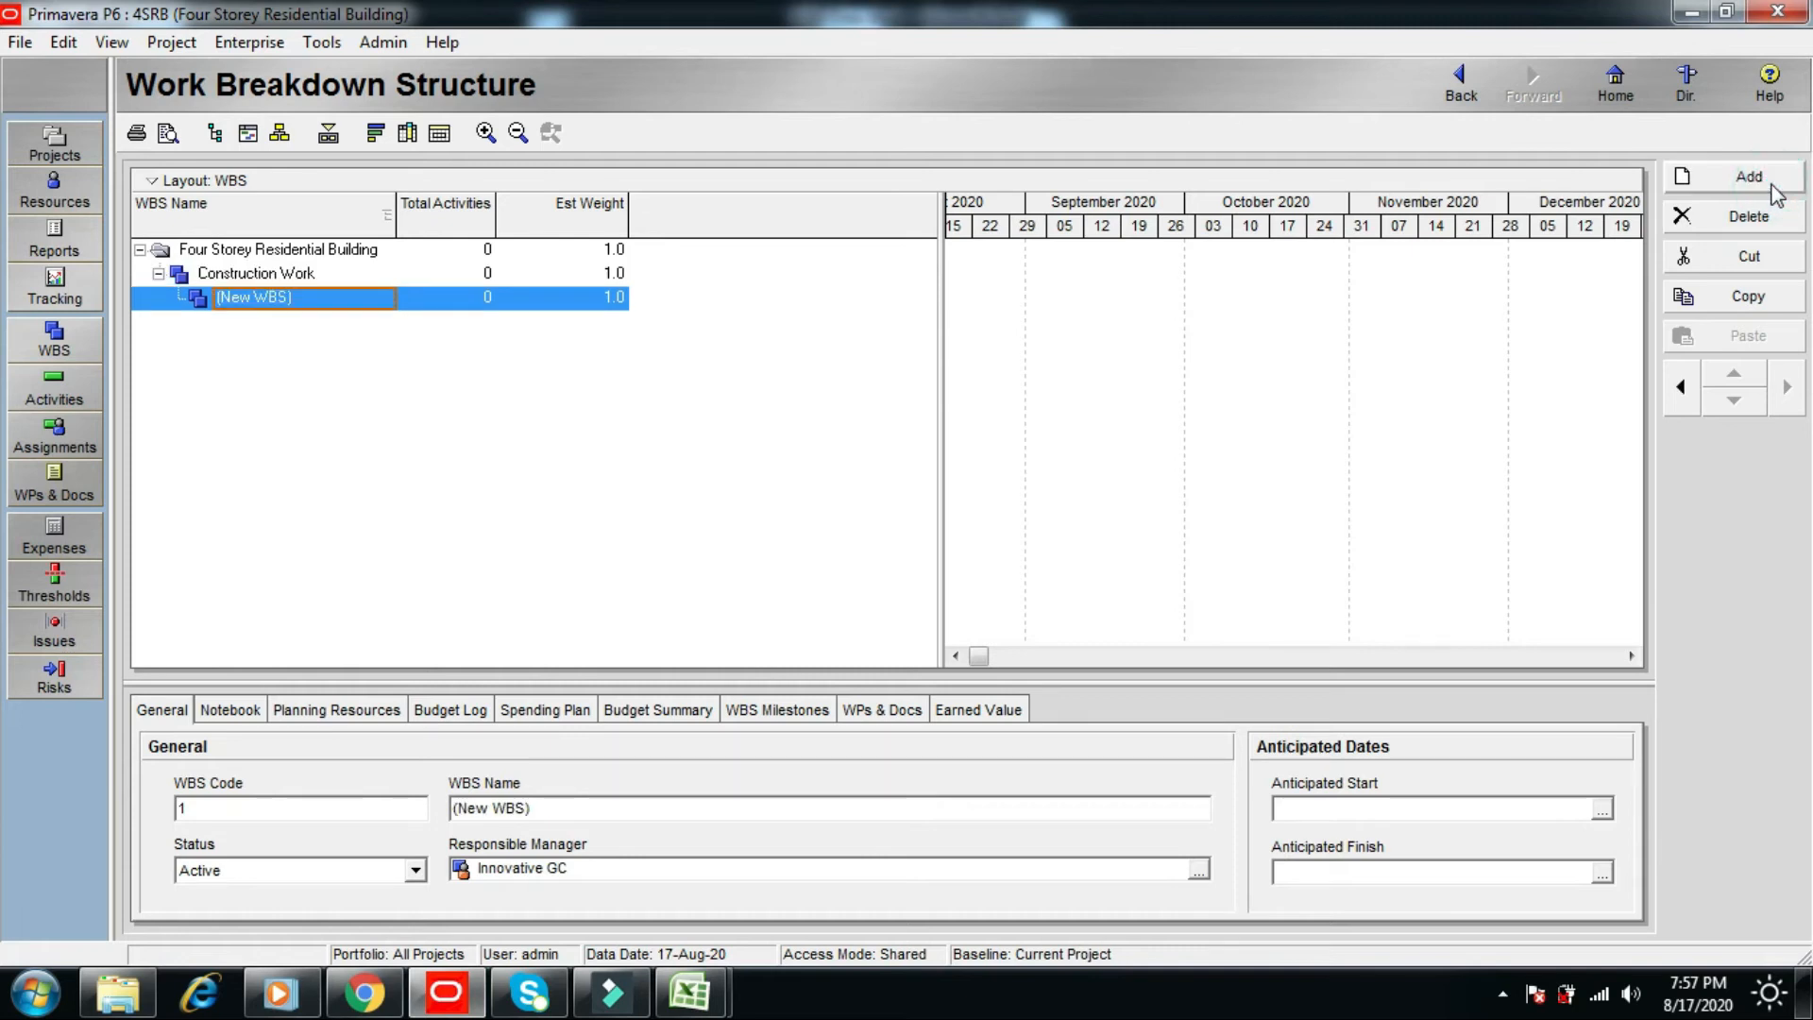
left_click(305, 298)
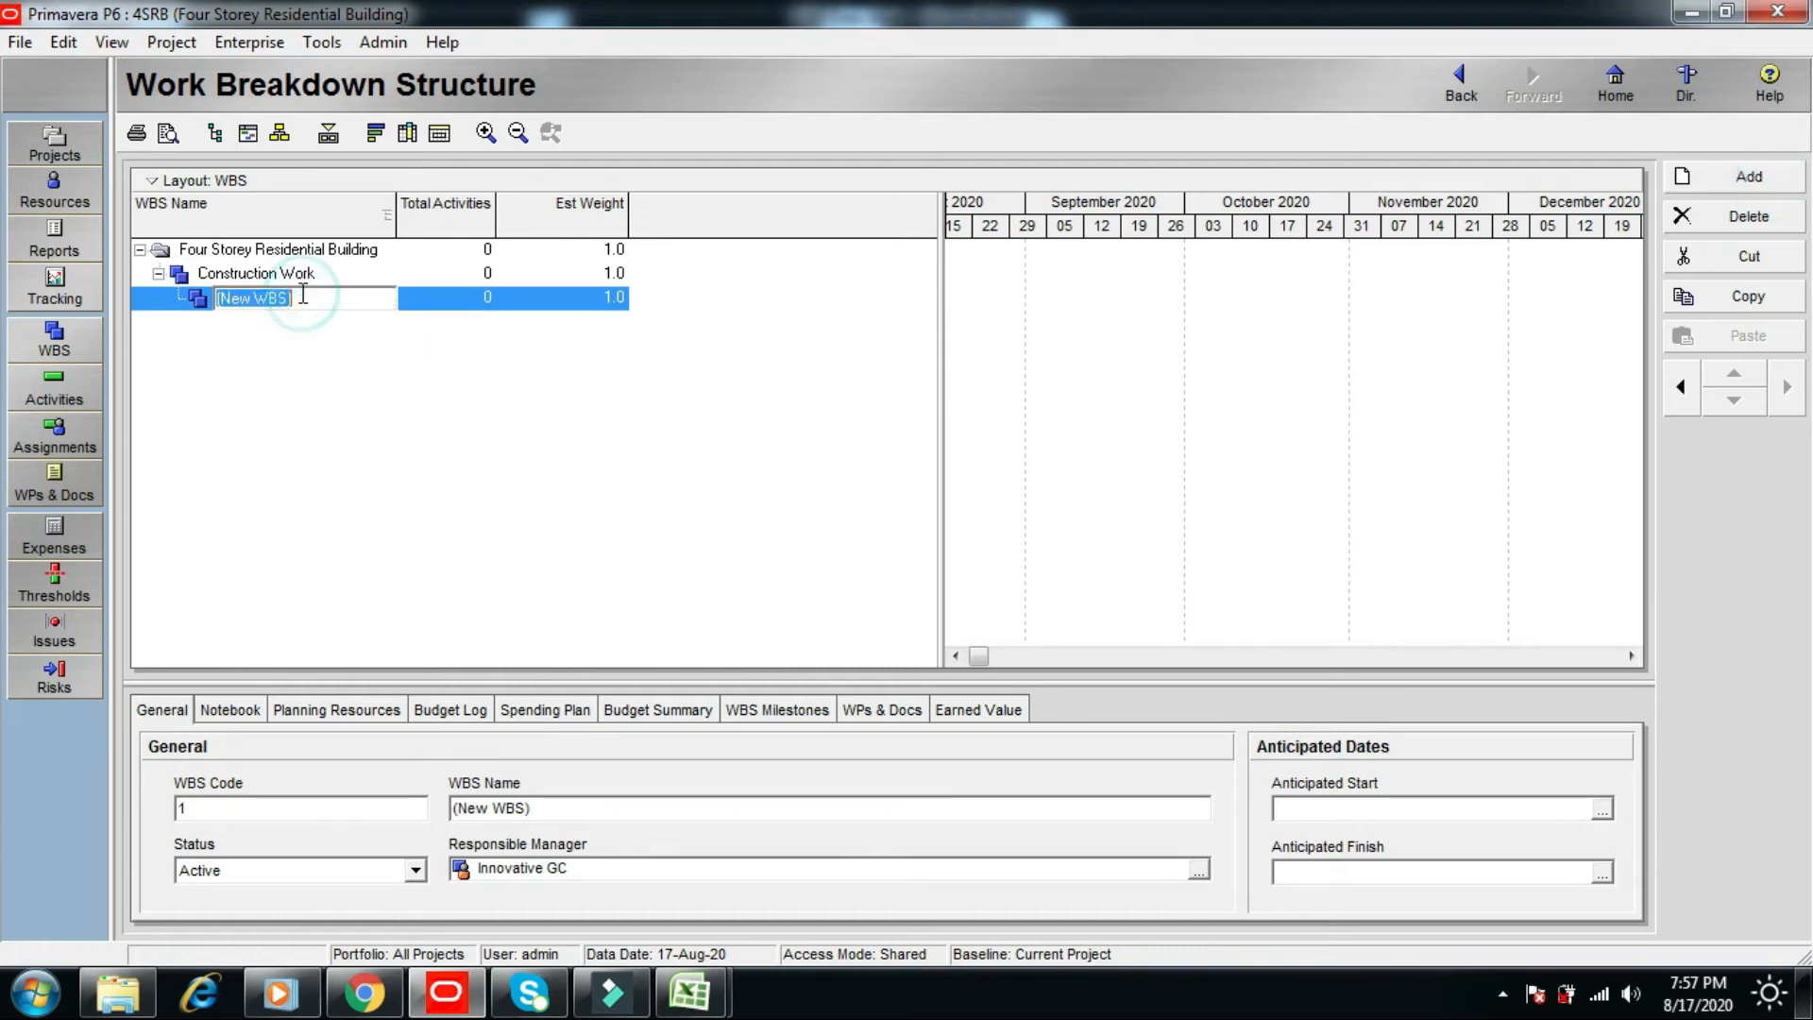
right_click(302, 294)
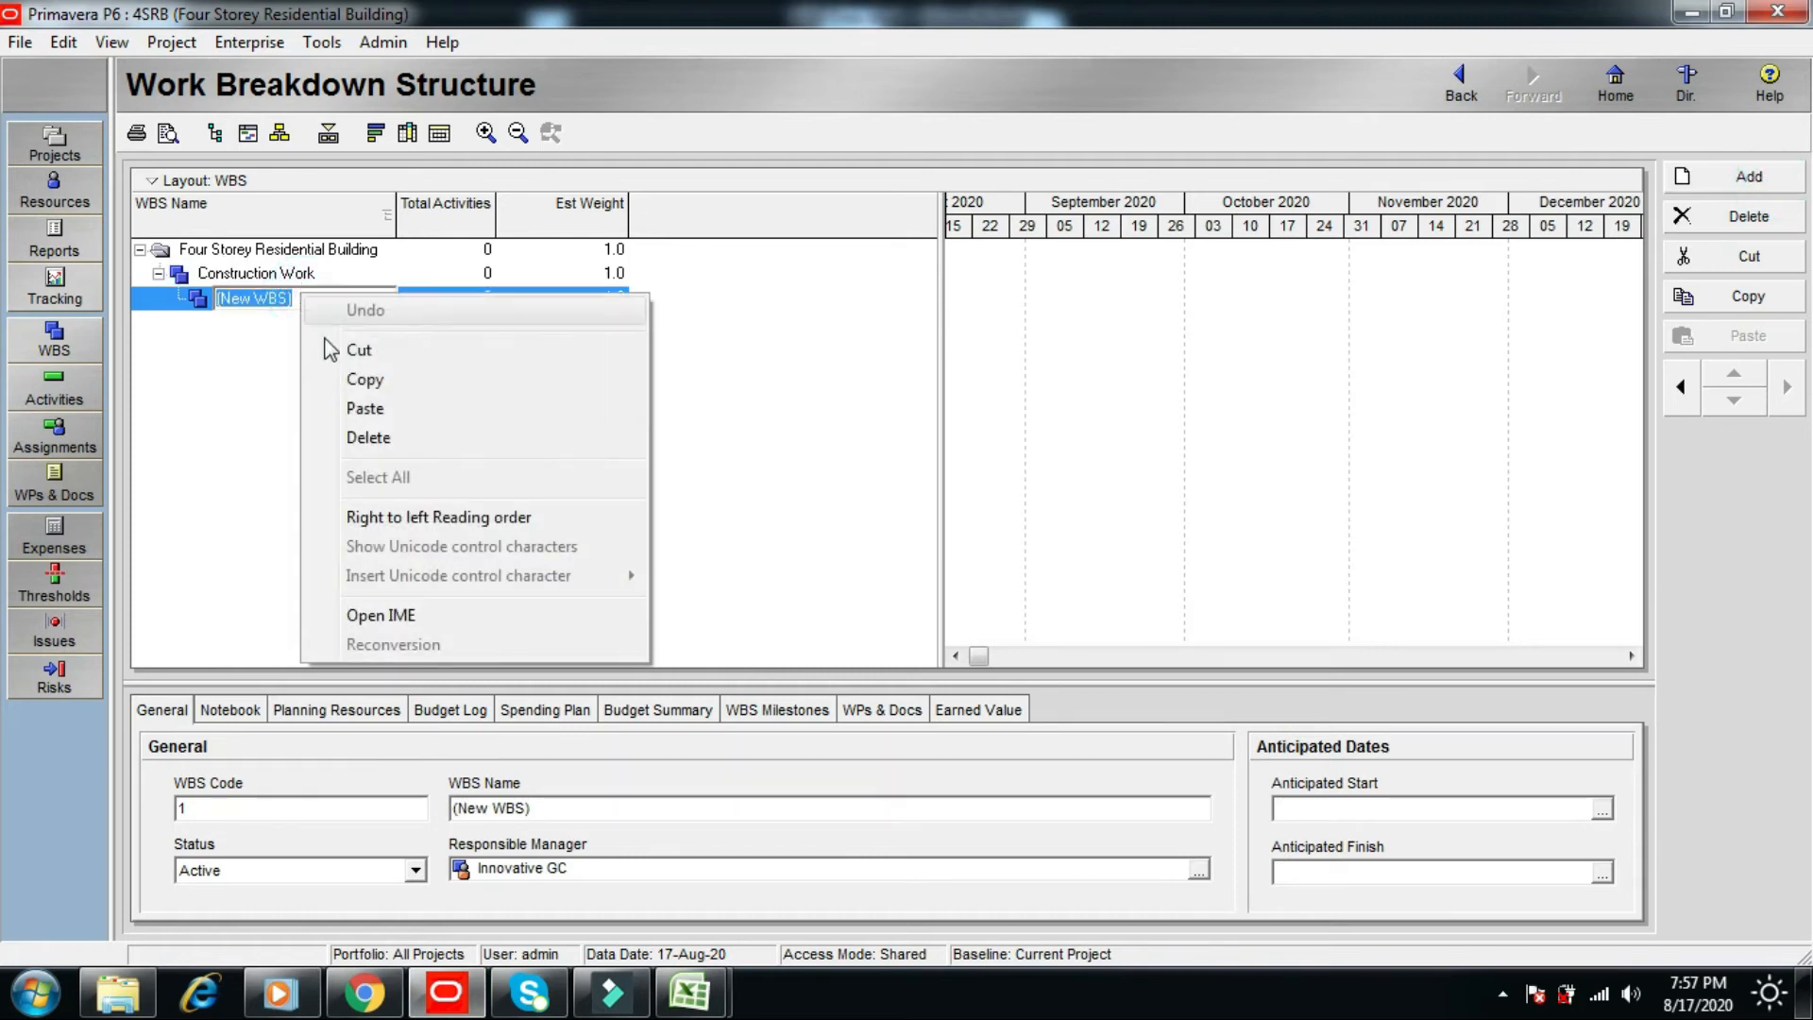
left_click(366, 408)
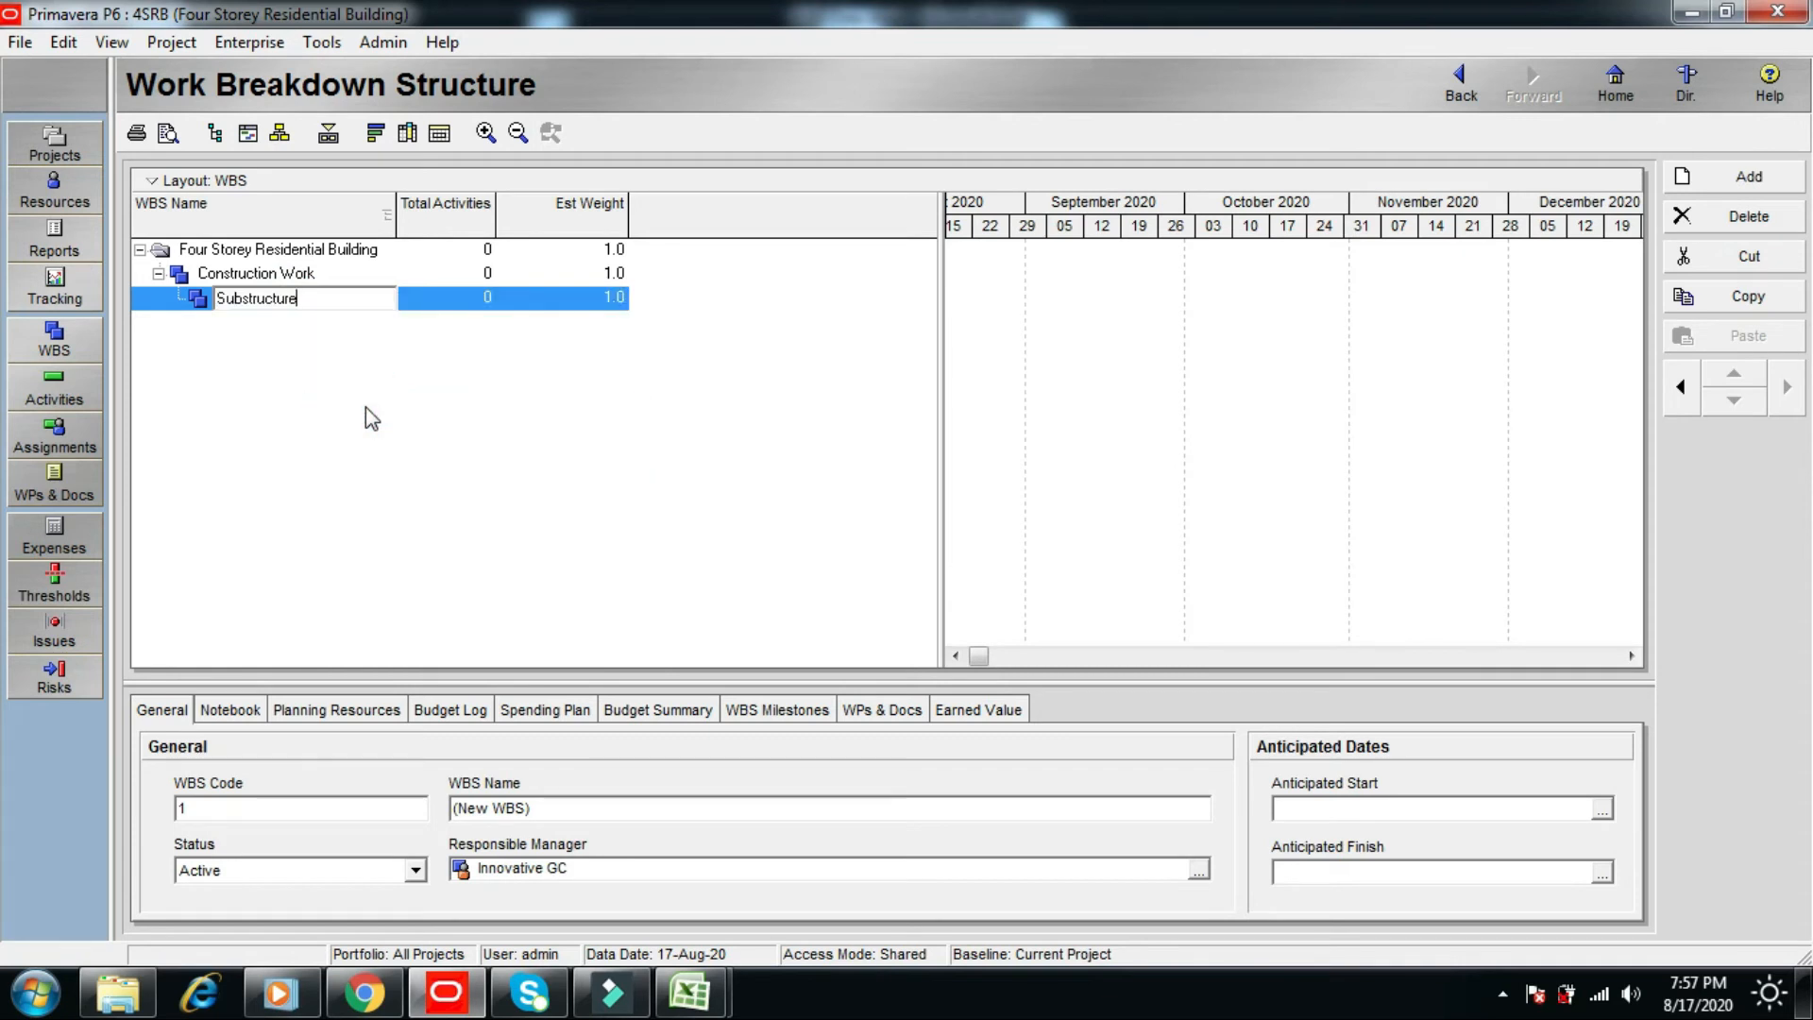
key("Return")
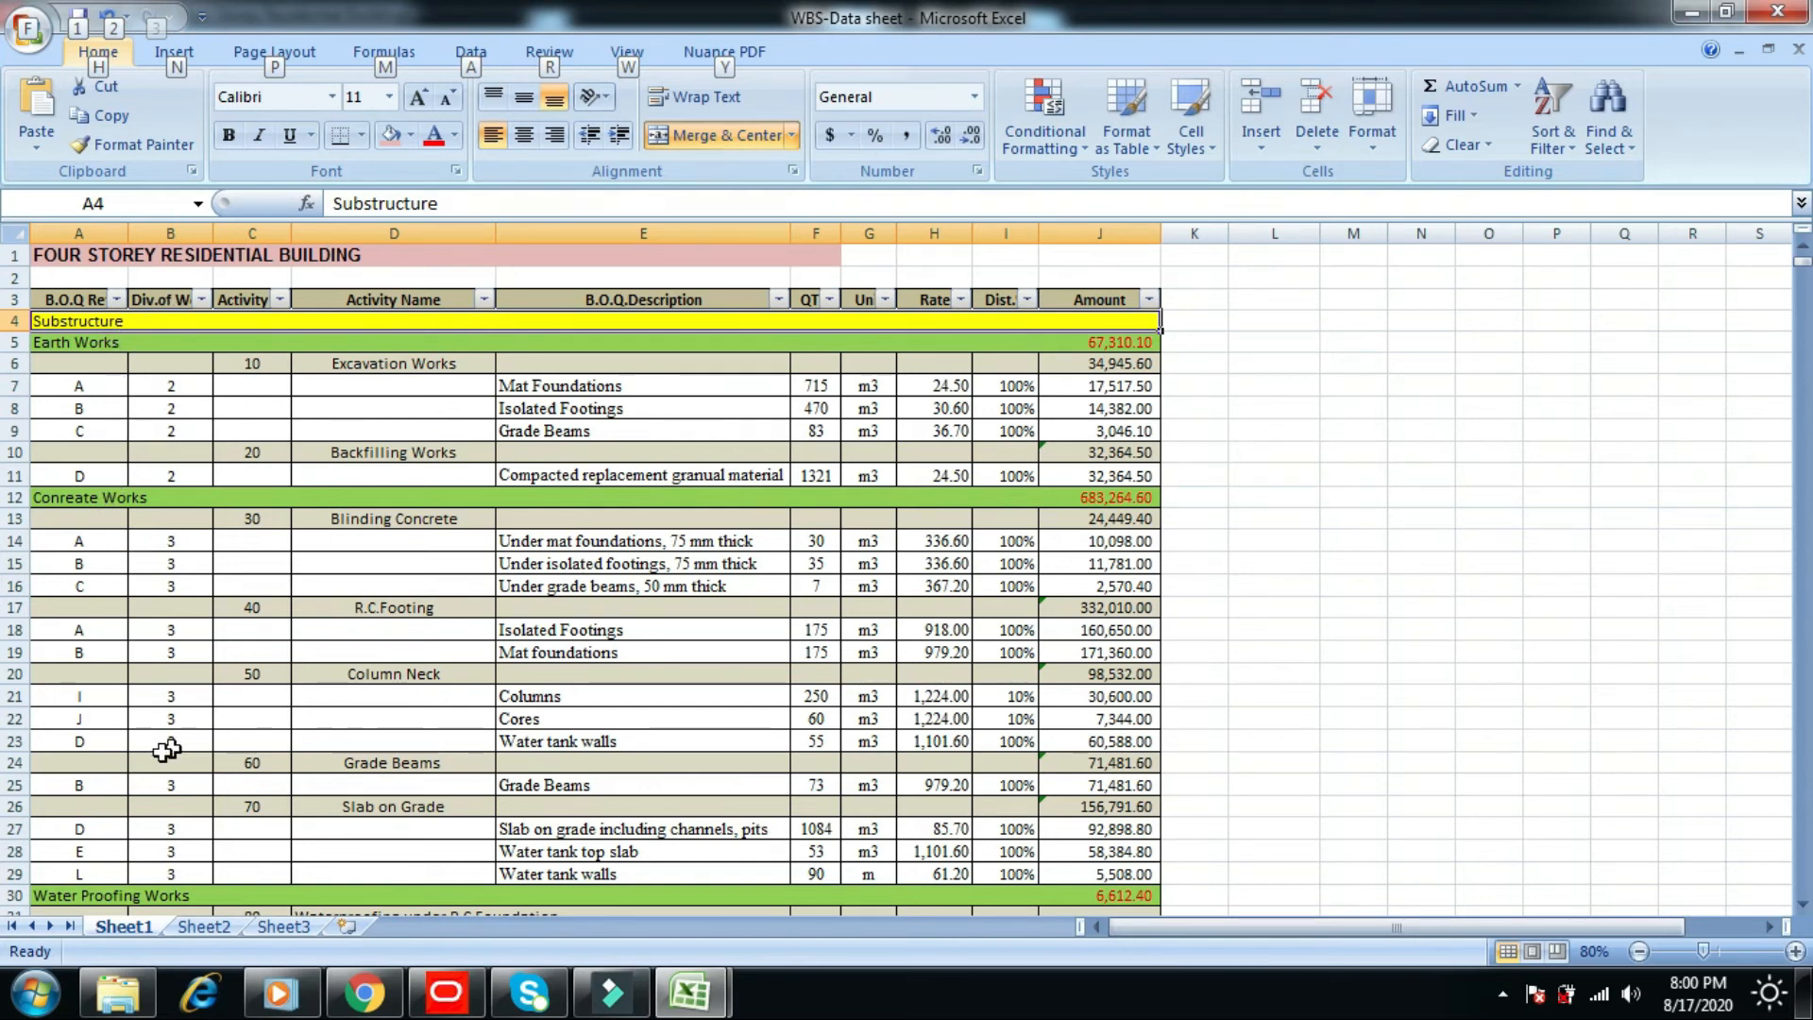
- Copy the Earth Works heading from cell A5 of the WBS data sheet in Excel
left_click(142, 342)
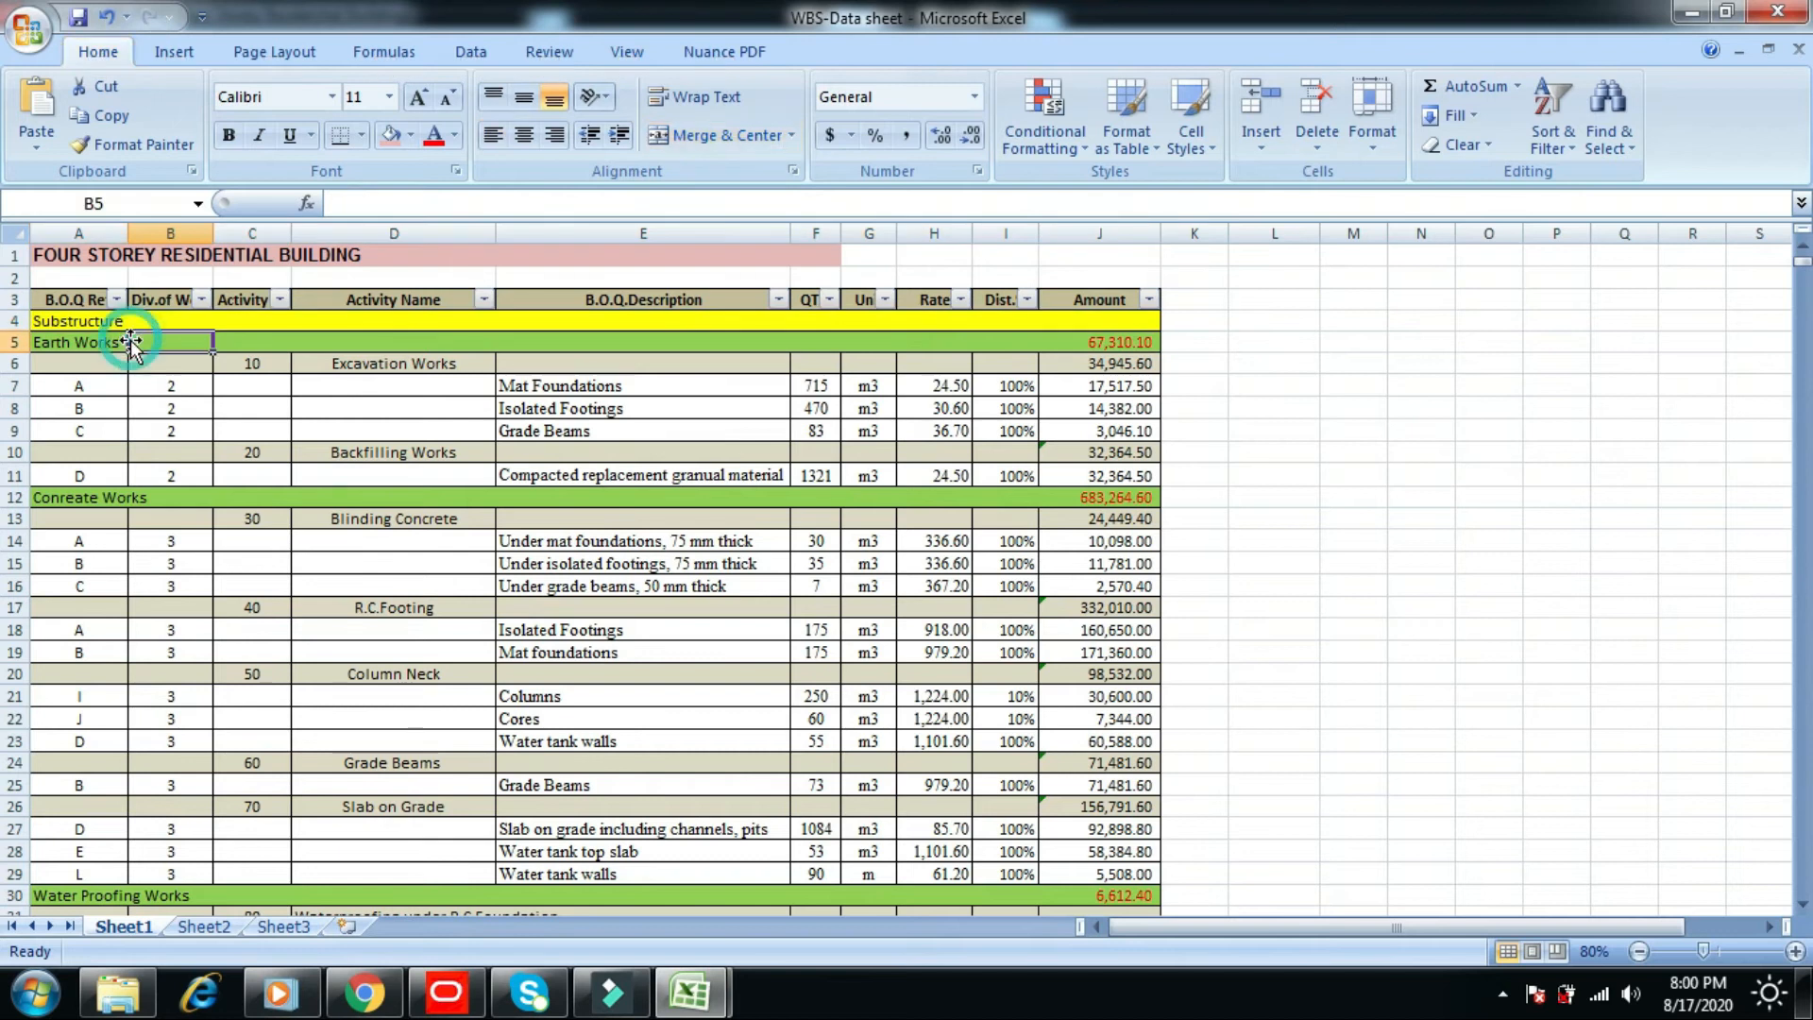
left_click(105, 340)
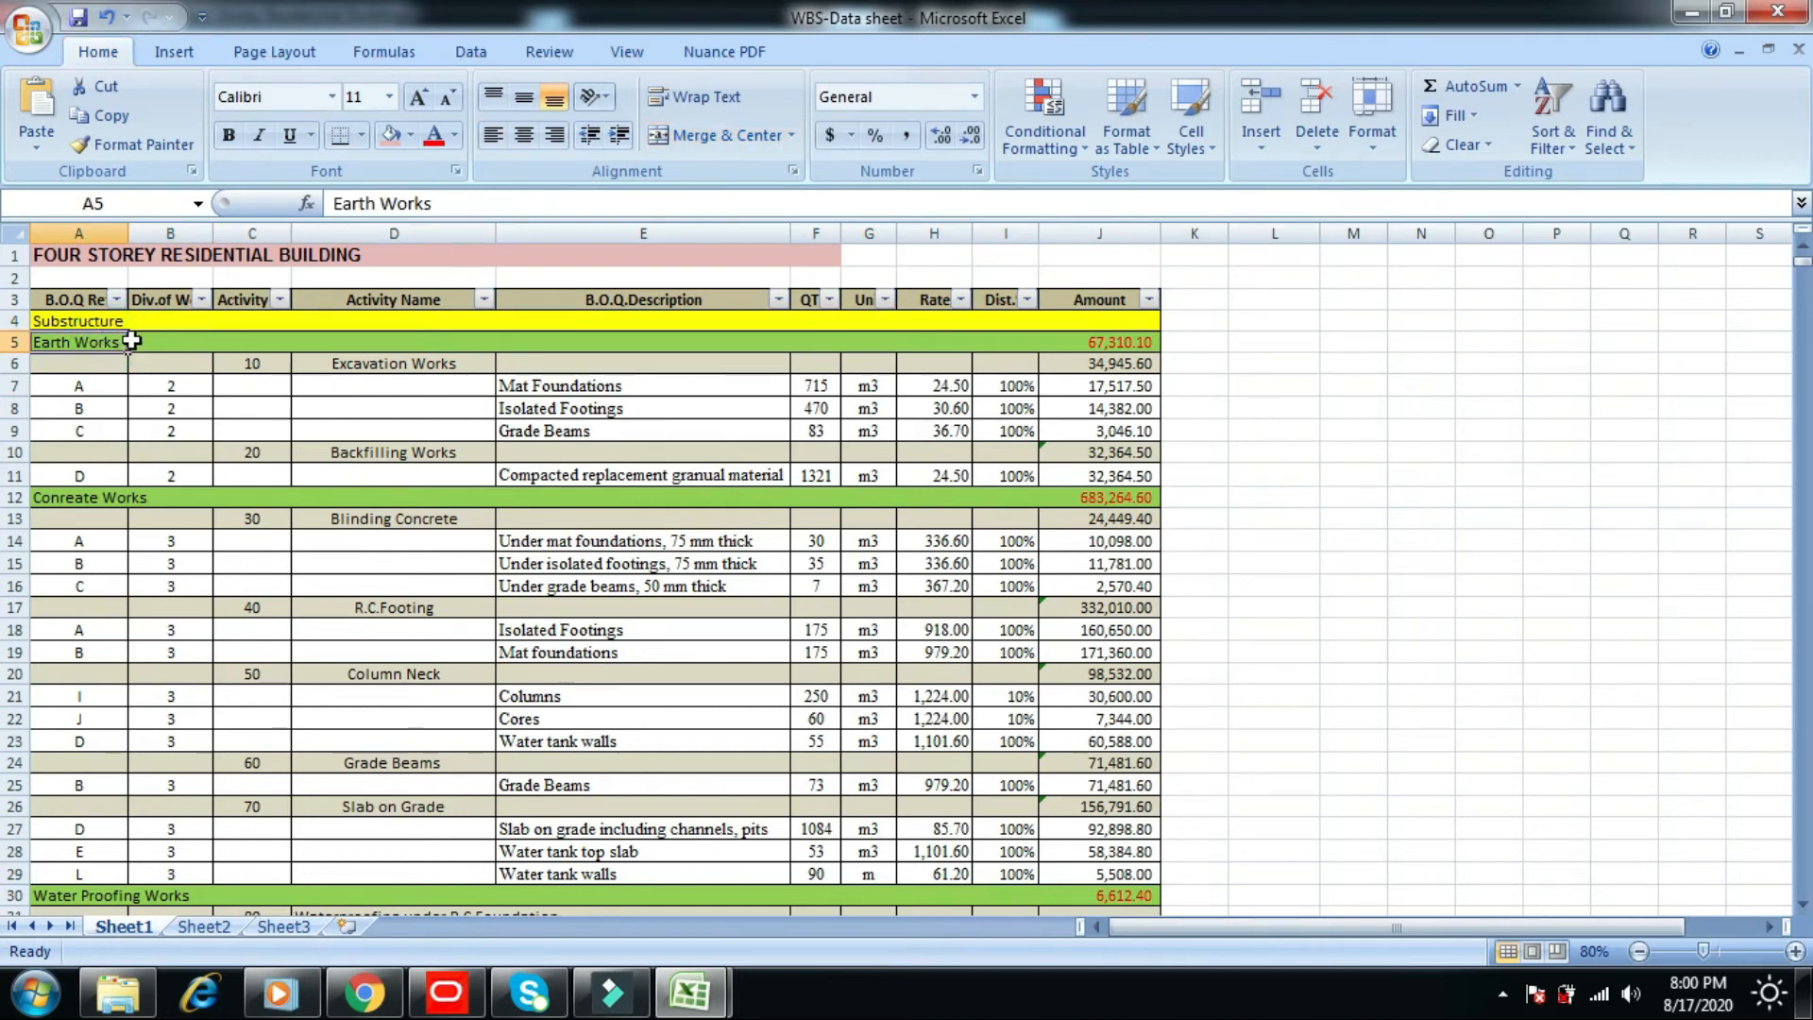
right_click(101, 341)
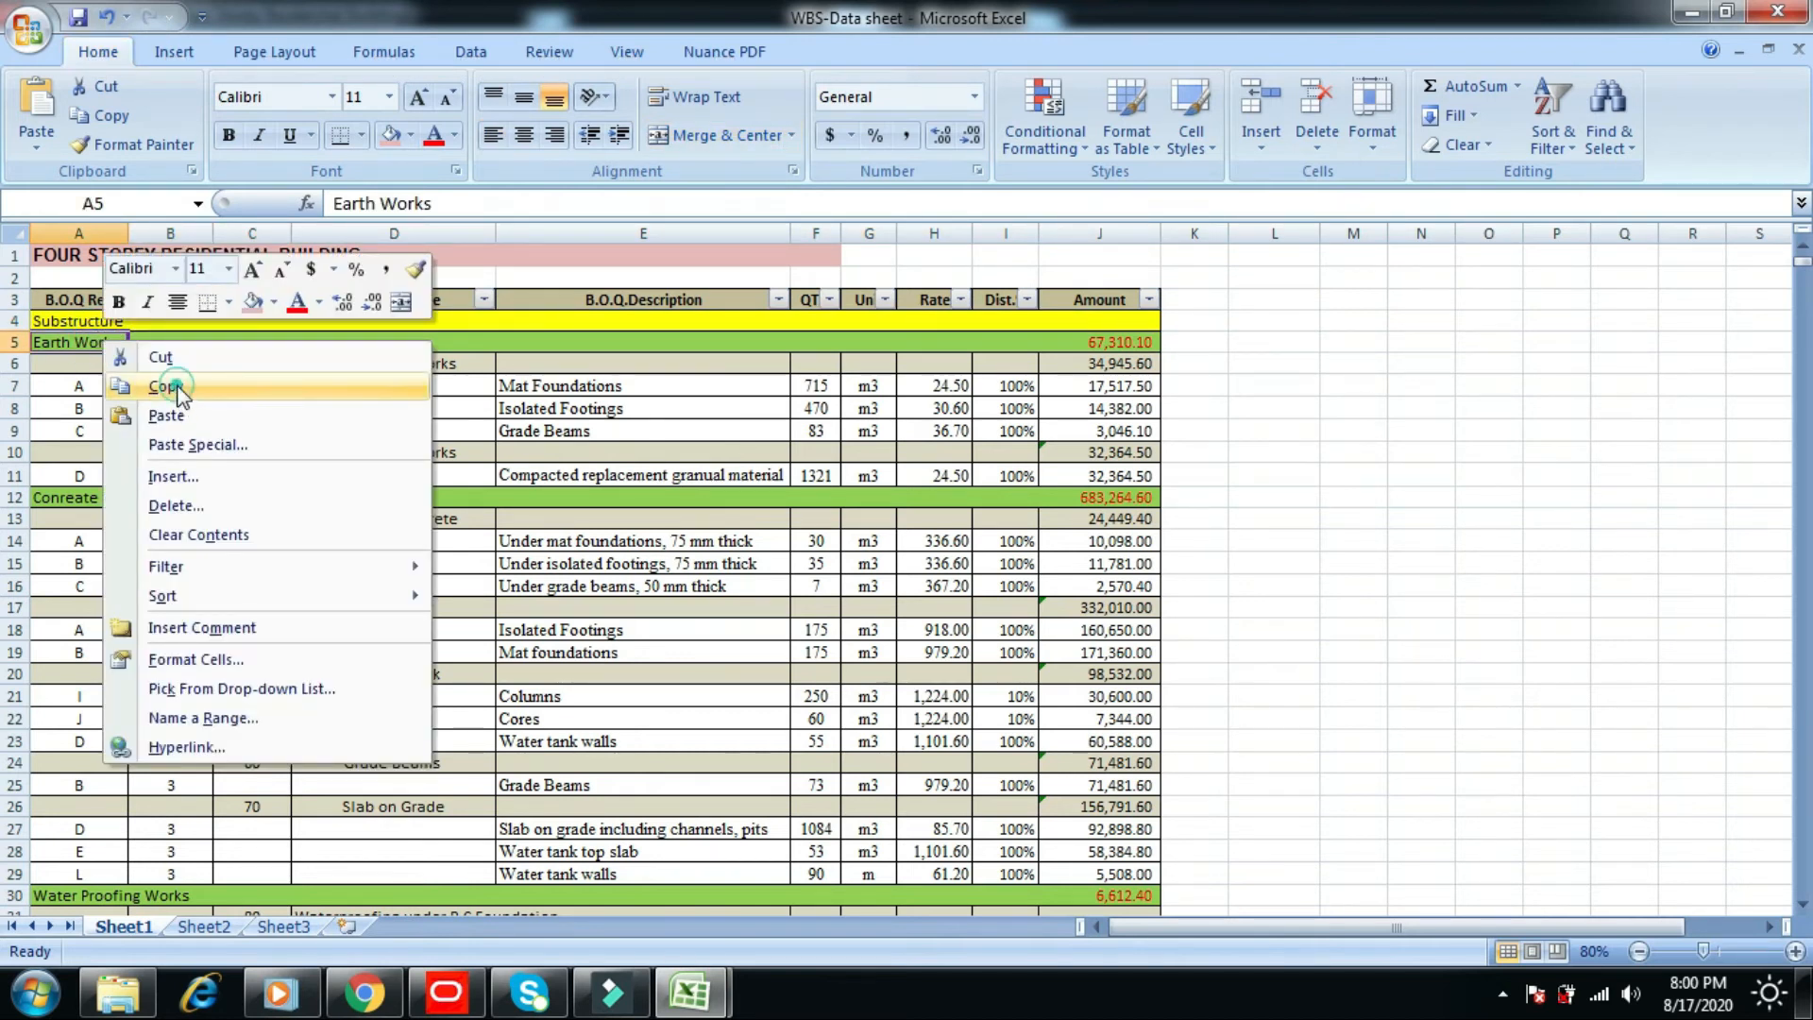
left_click(170, 380)
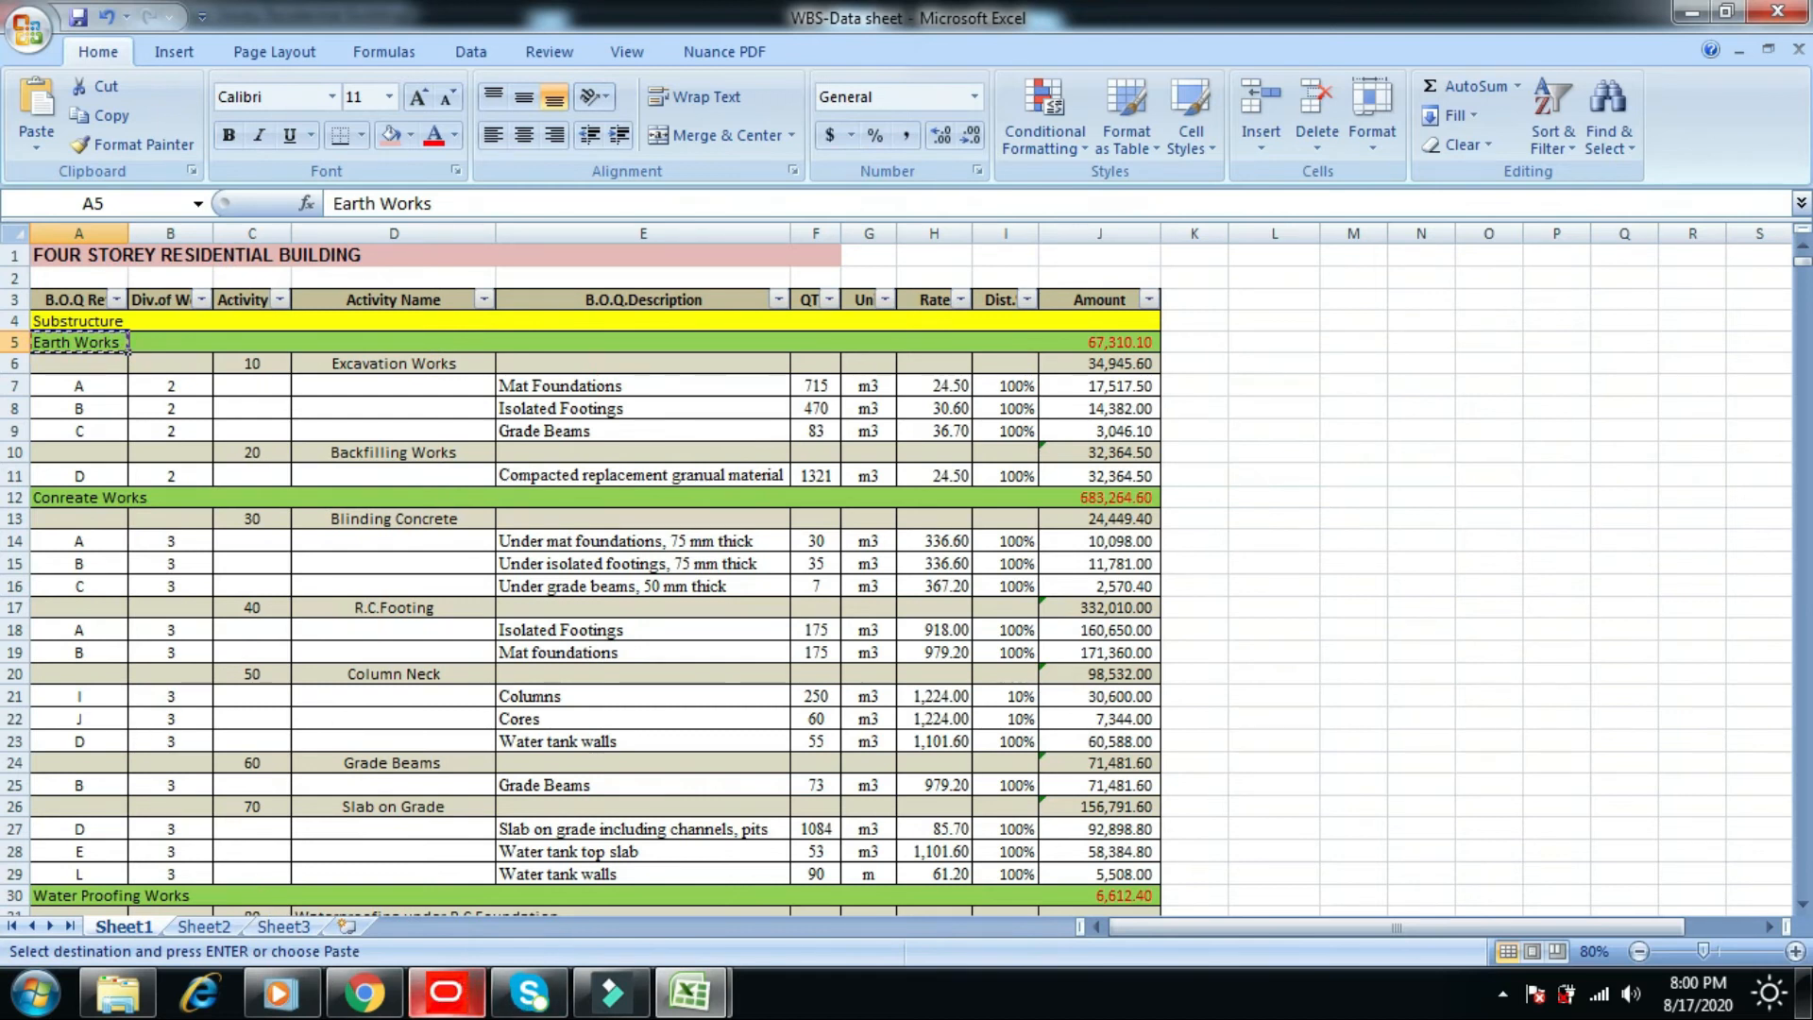
- Switch to Primavera P6 and add a WBS element beneath Substructure, pasting Earth Works as its name
left_click(469, 1009)
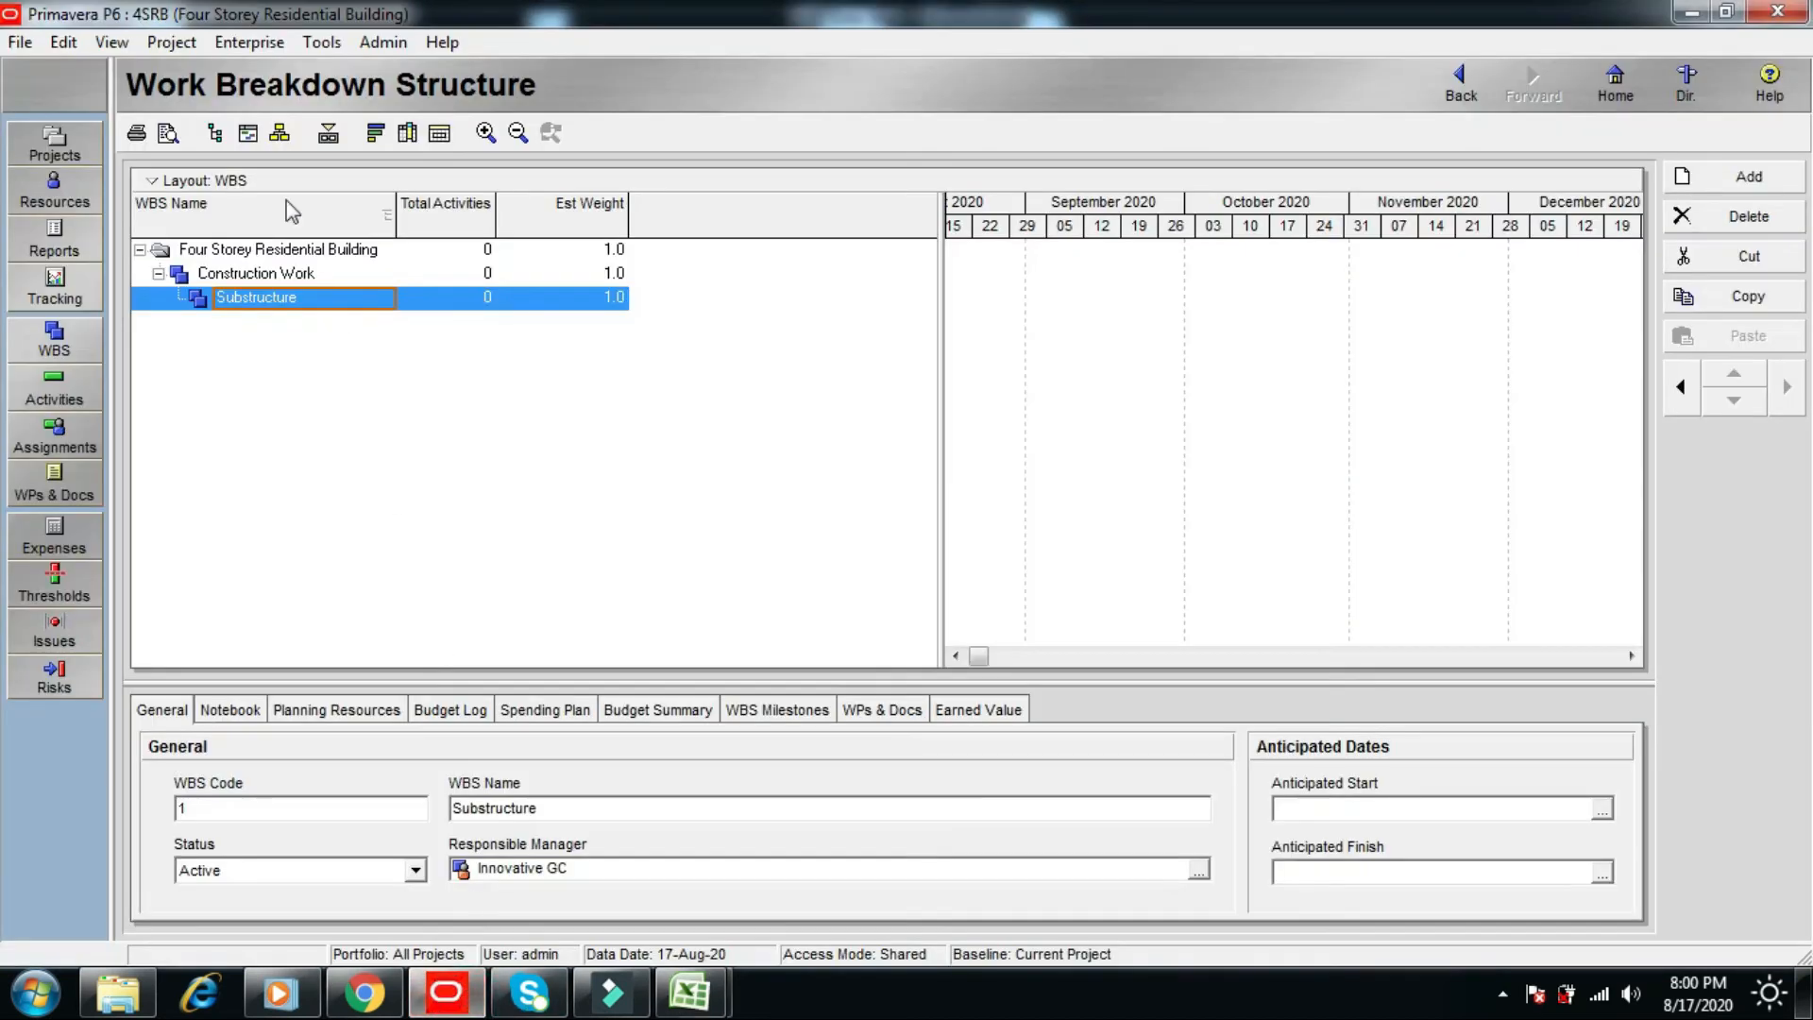
left_click(1752, 177)
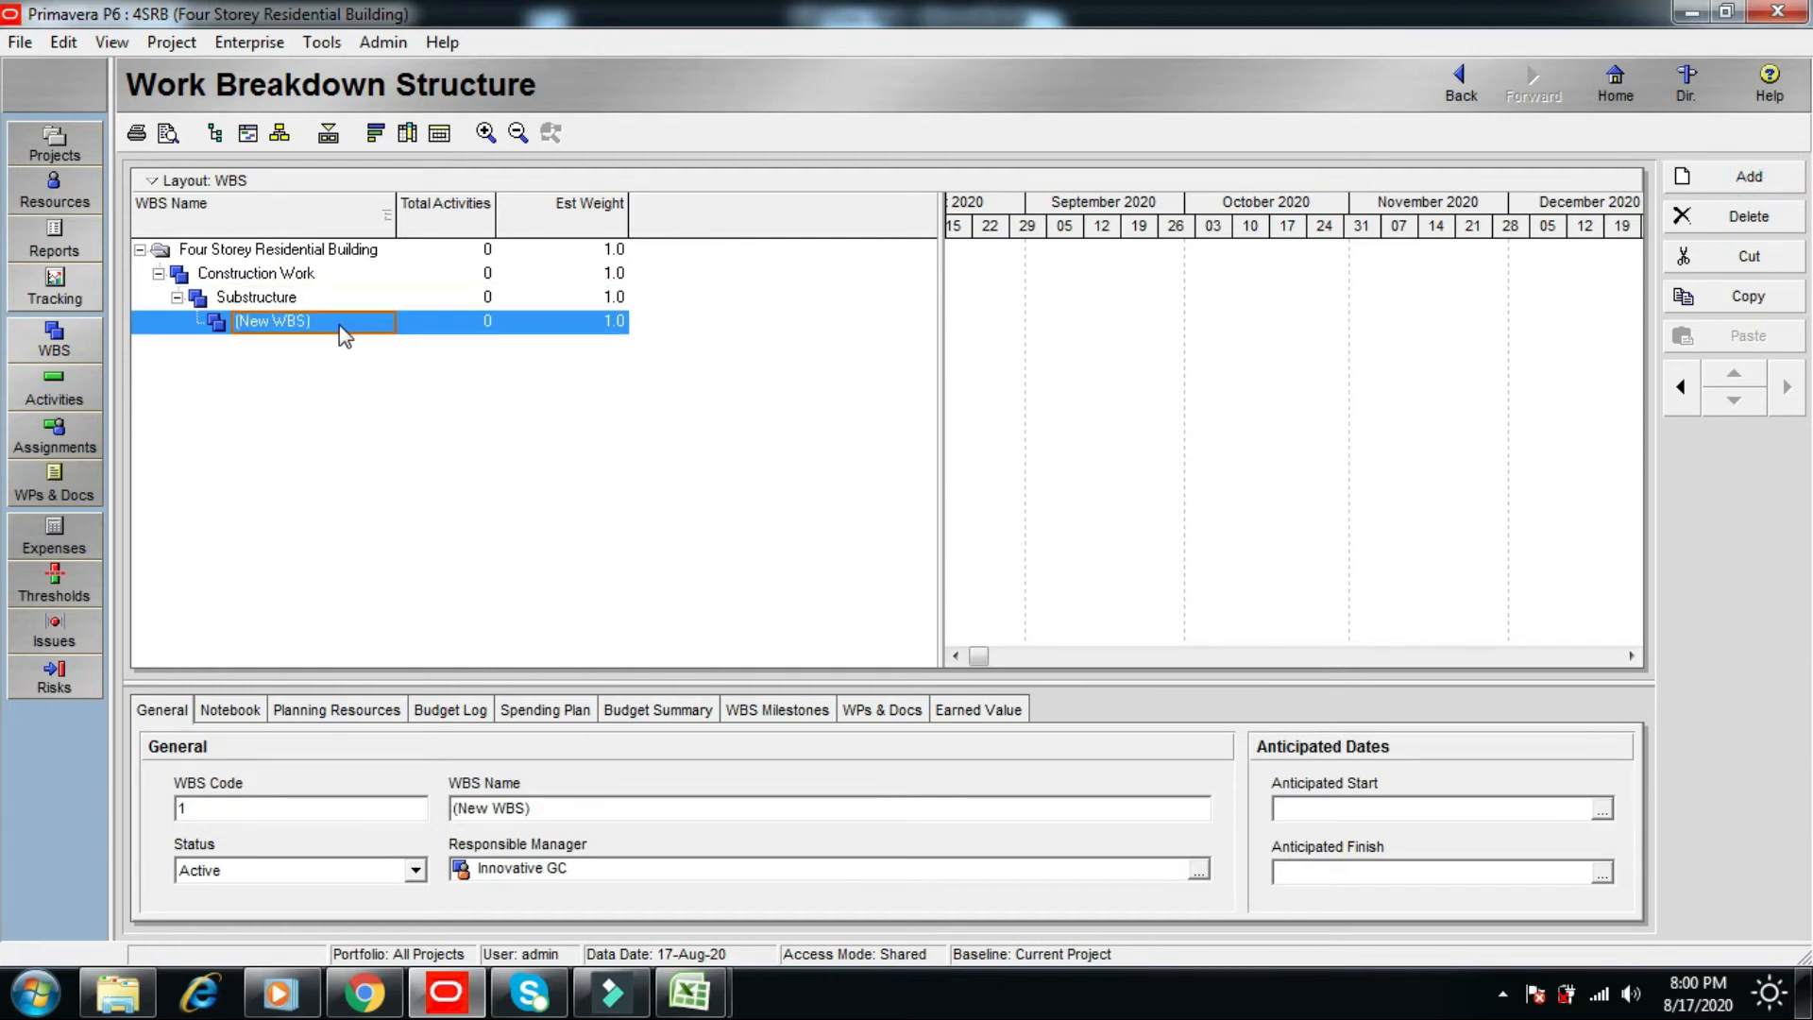
right_click(343, 332)
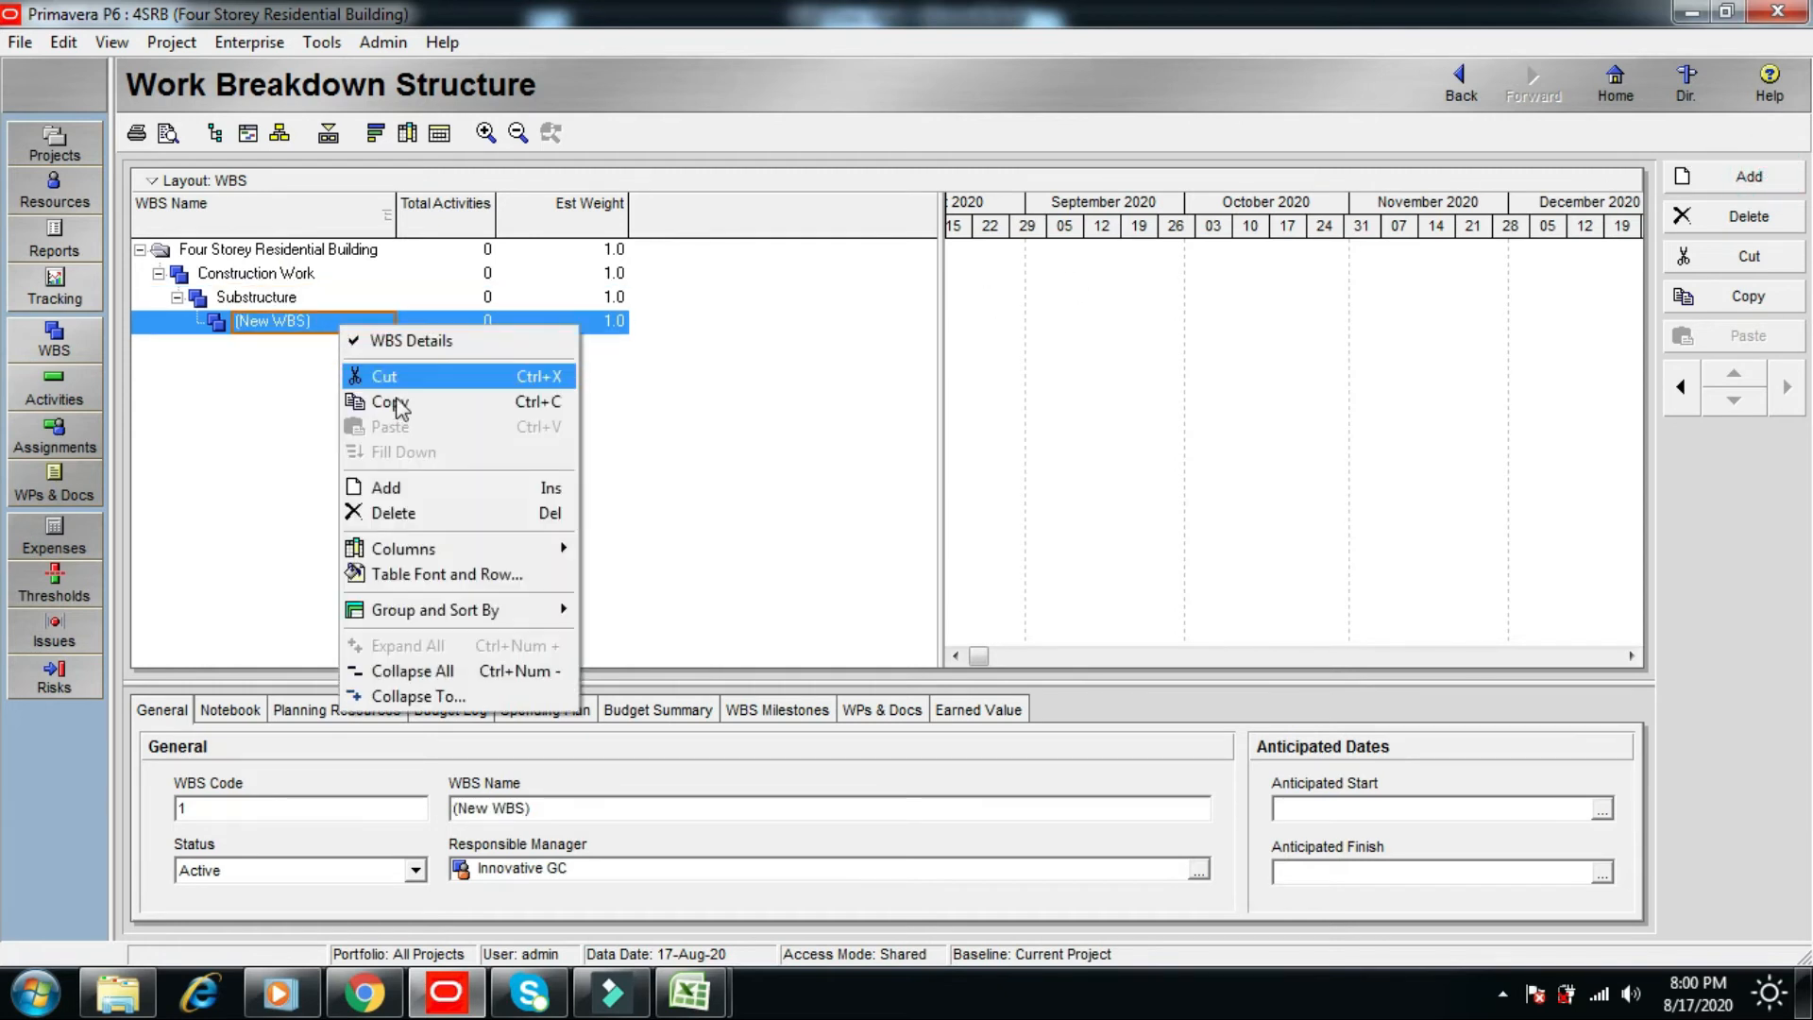
left_click(325, 321)
right_click(326, 319)
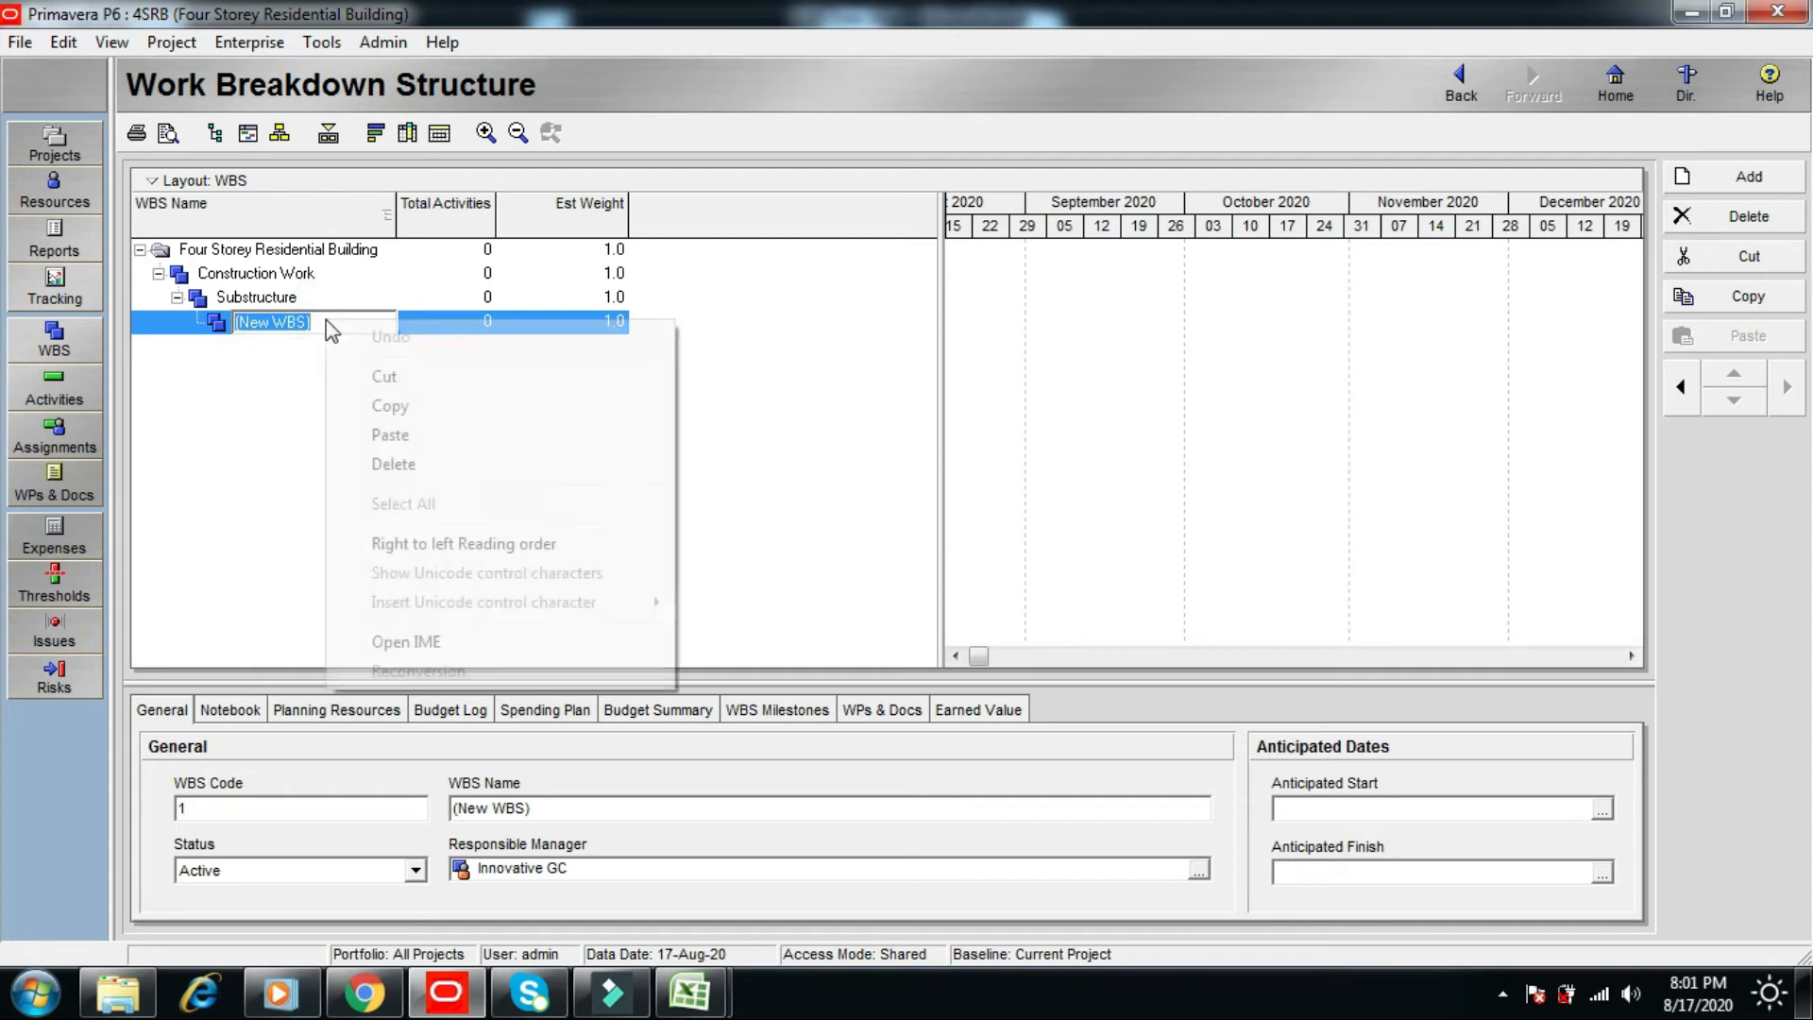
left_click(416, 437)
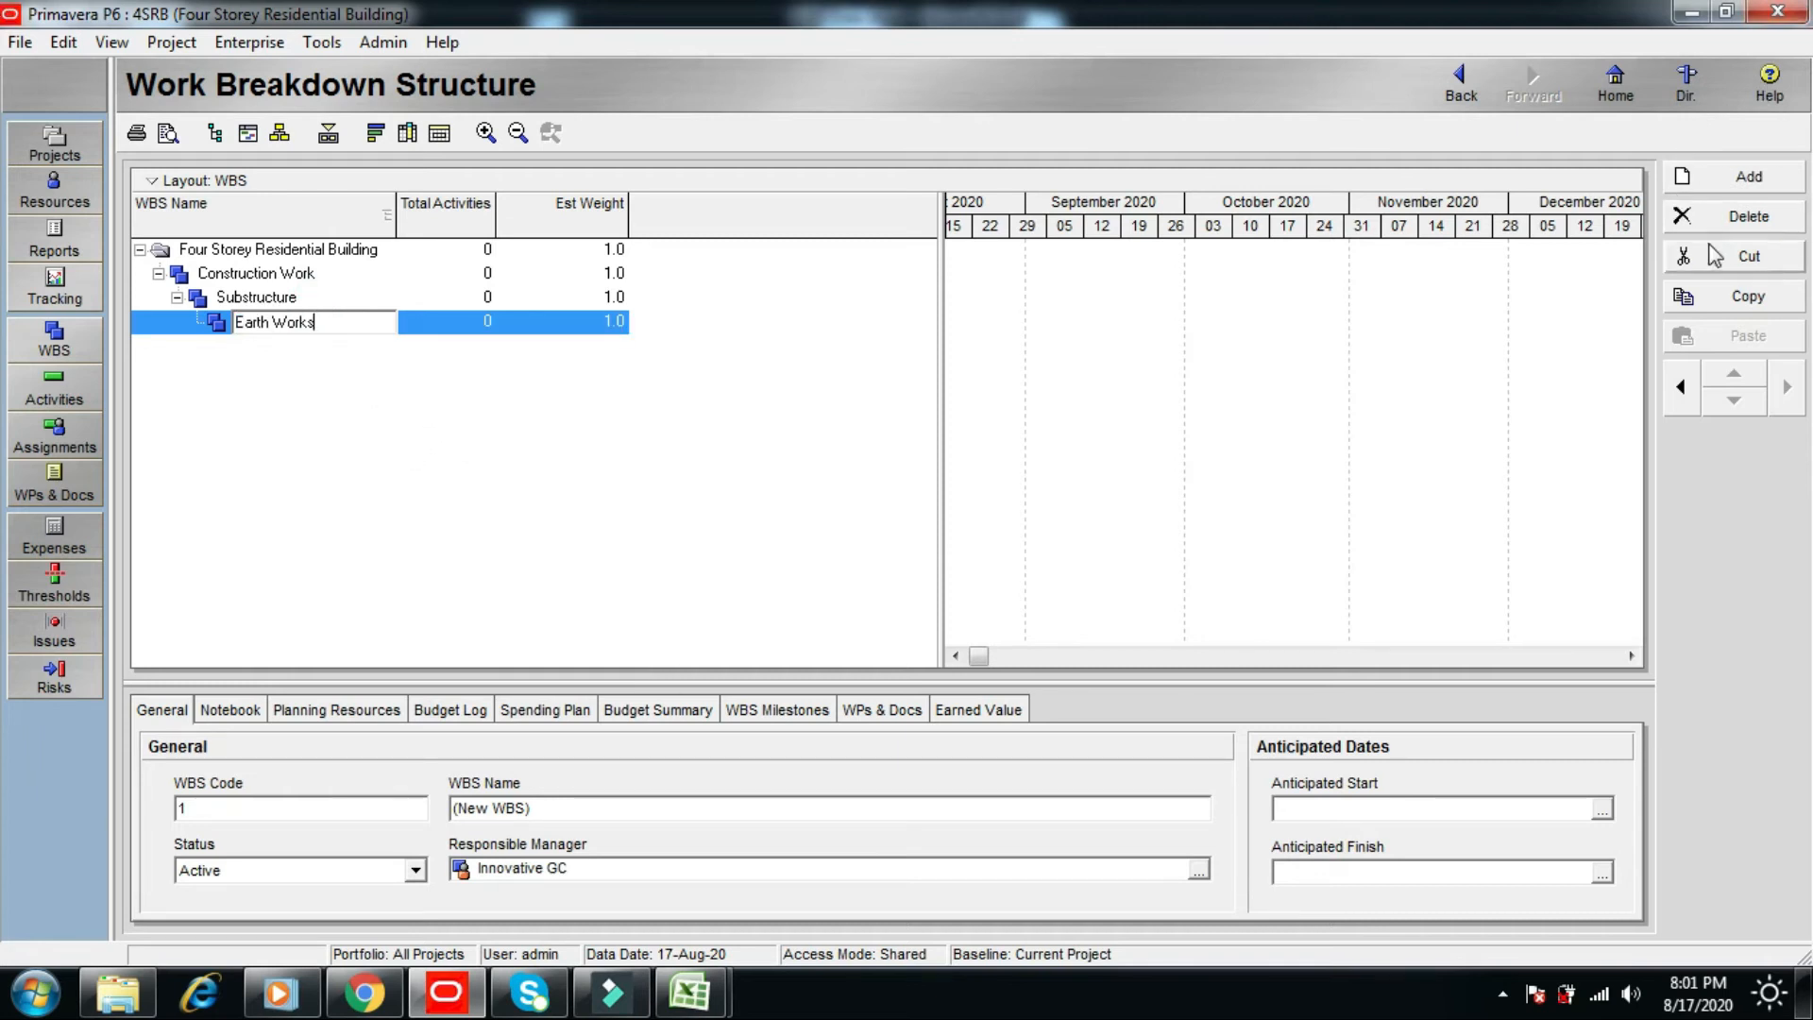
- Add a WBS element beneath Earth Works and copy the Conreate Works heading from cell A12 of the WBS data sheet in Excel
left_click(1745, 184)
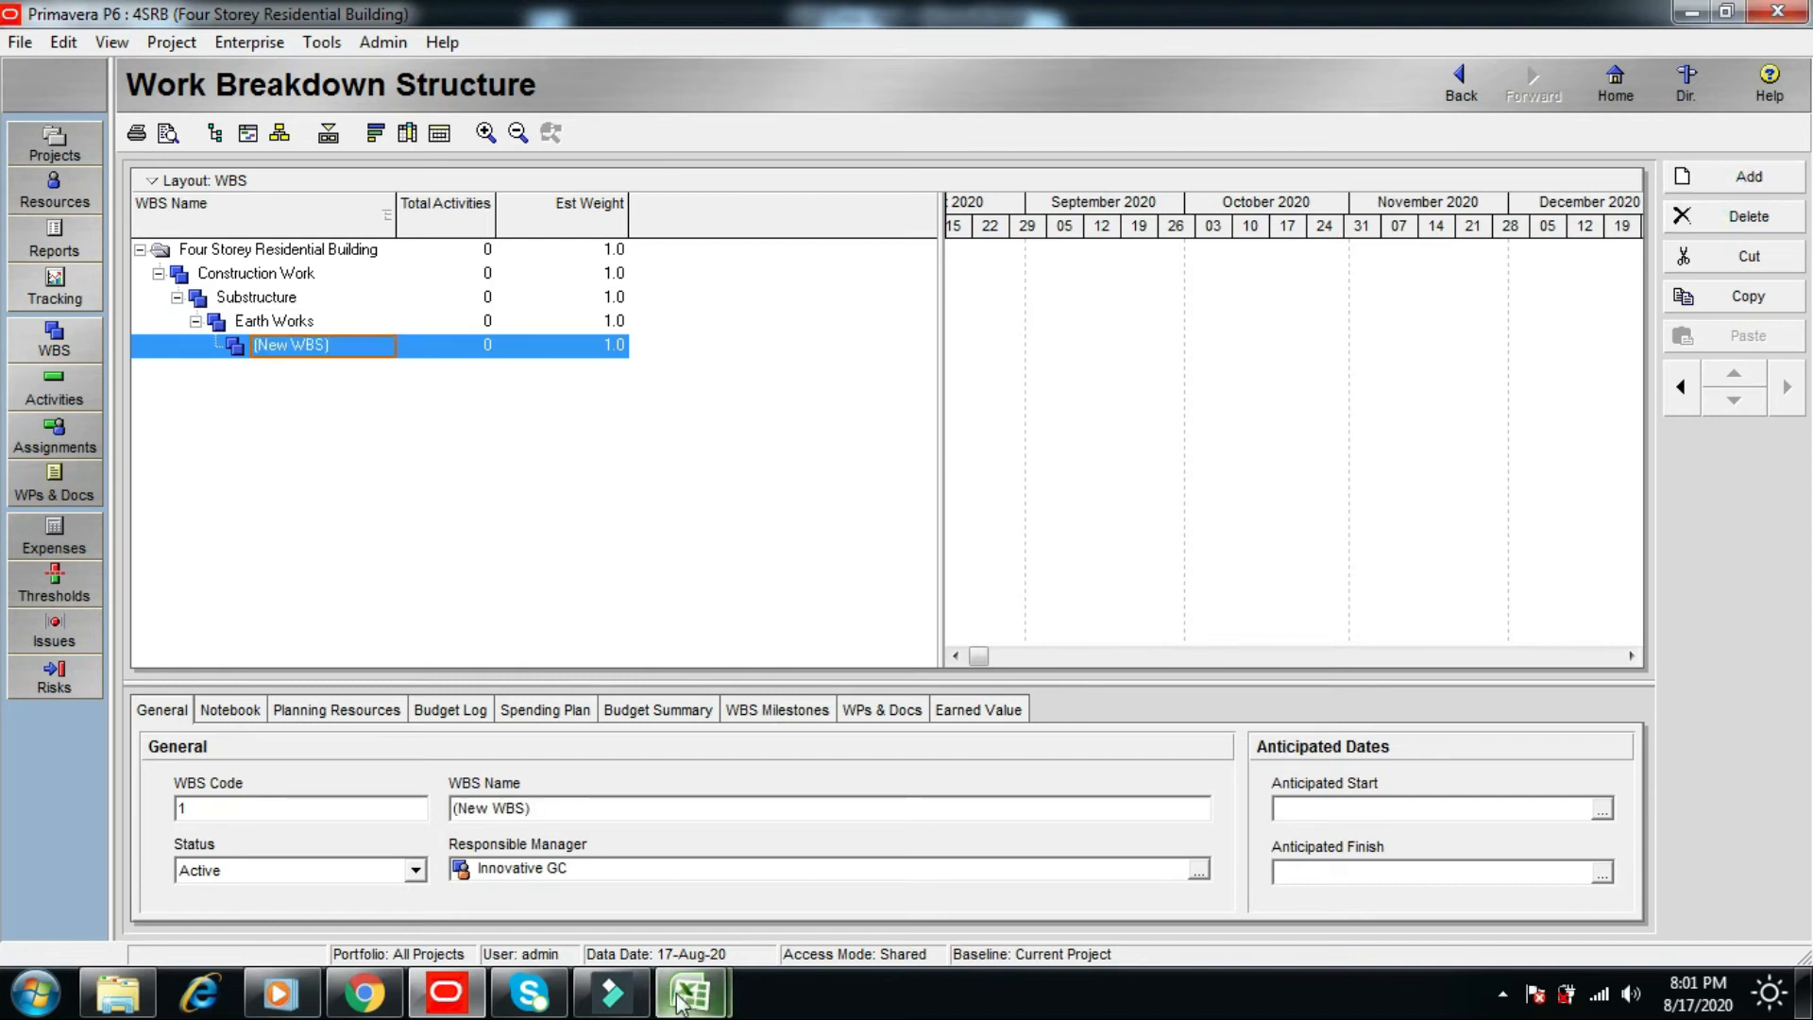
mouse_move(690, 991)
left_click(618, 884)
key("Escape")
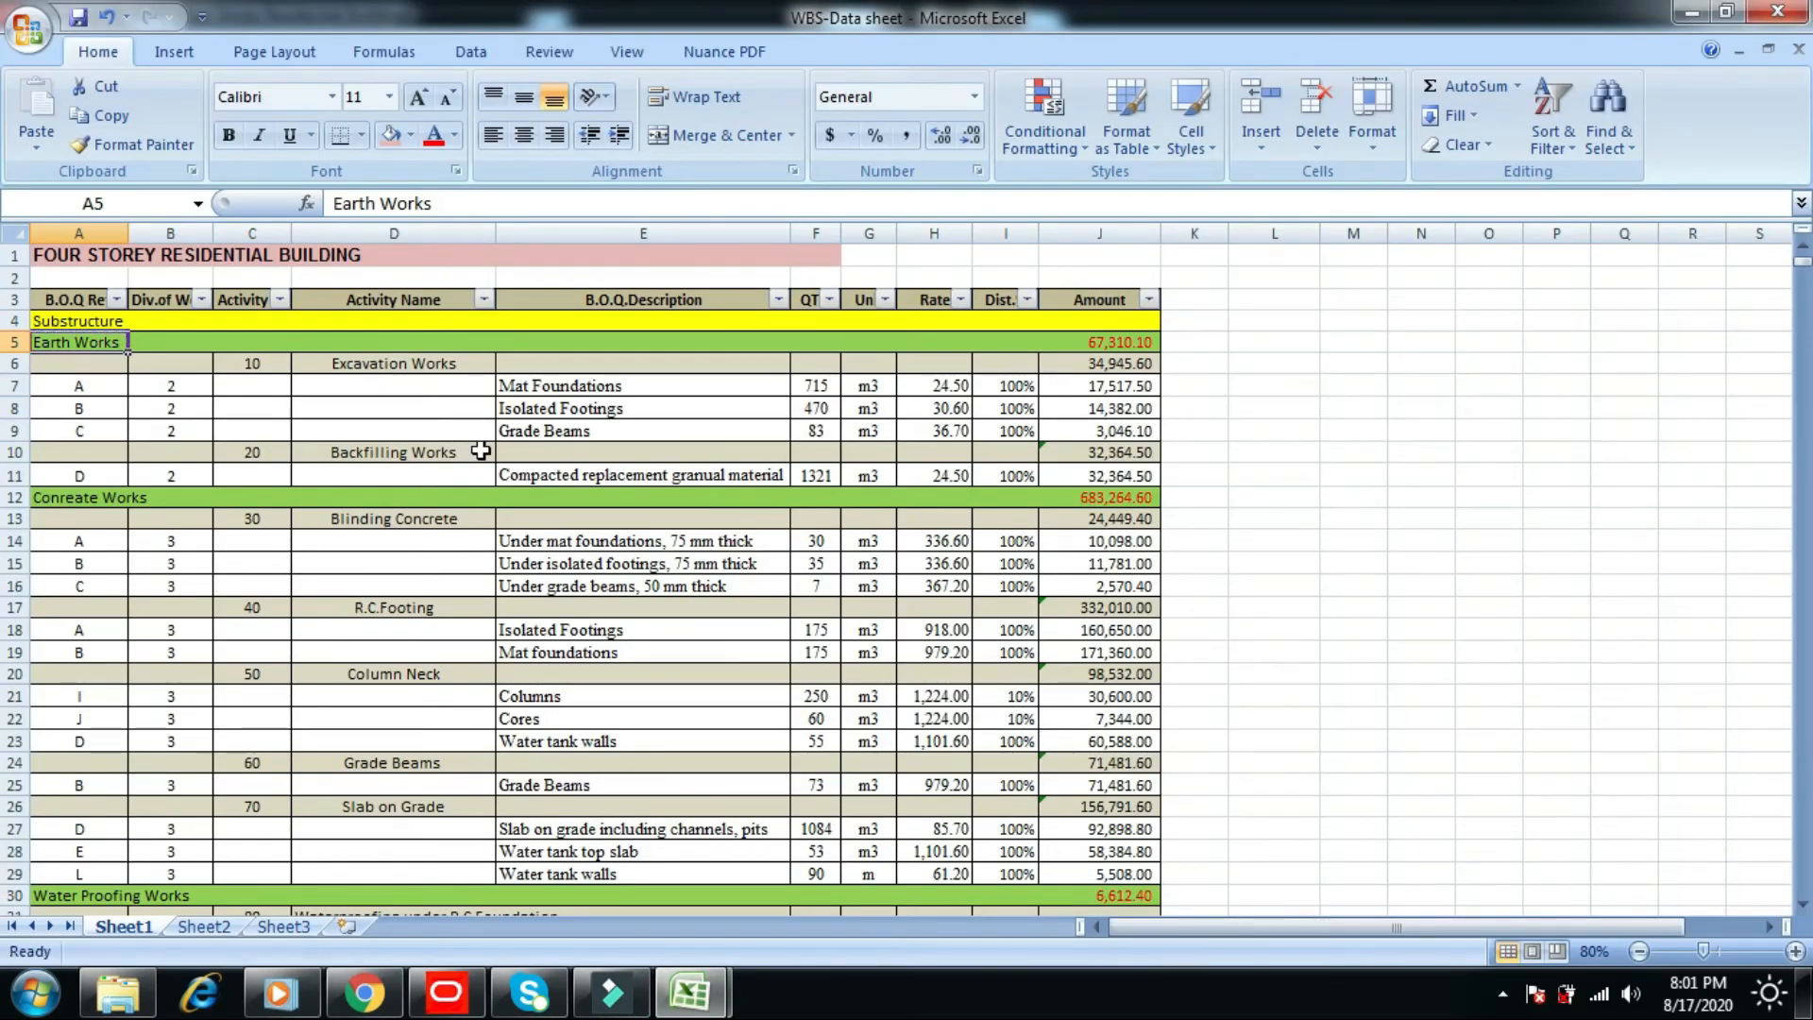
right_click(116, 500)
left_click(174, 542)
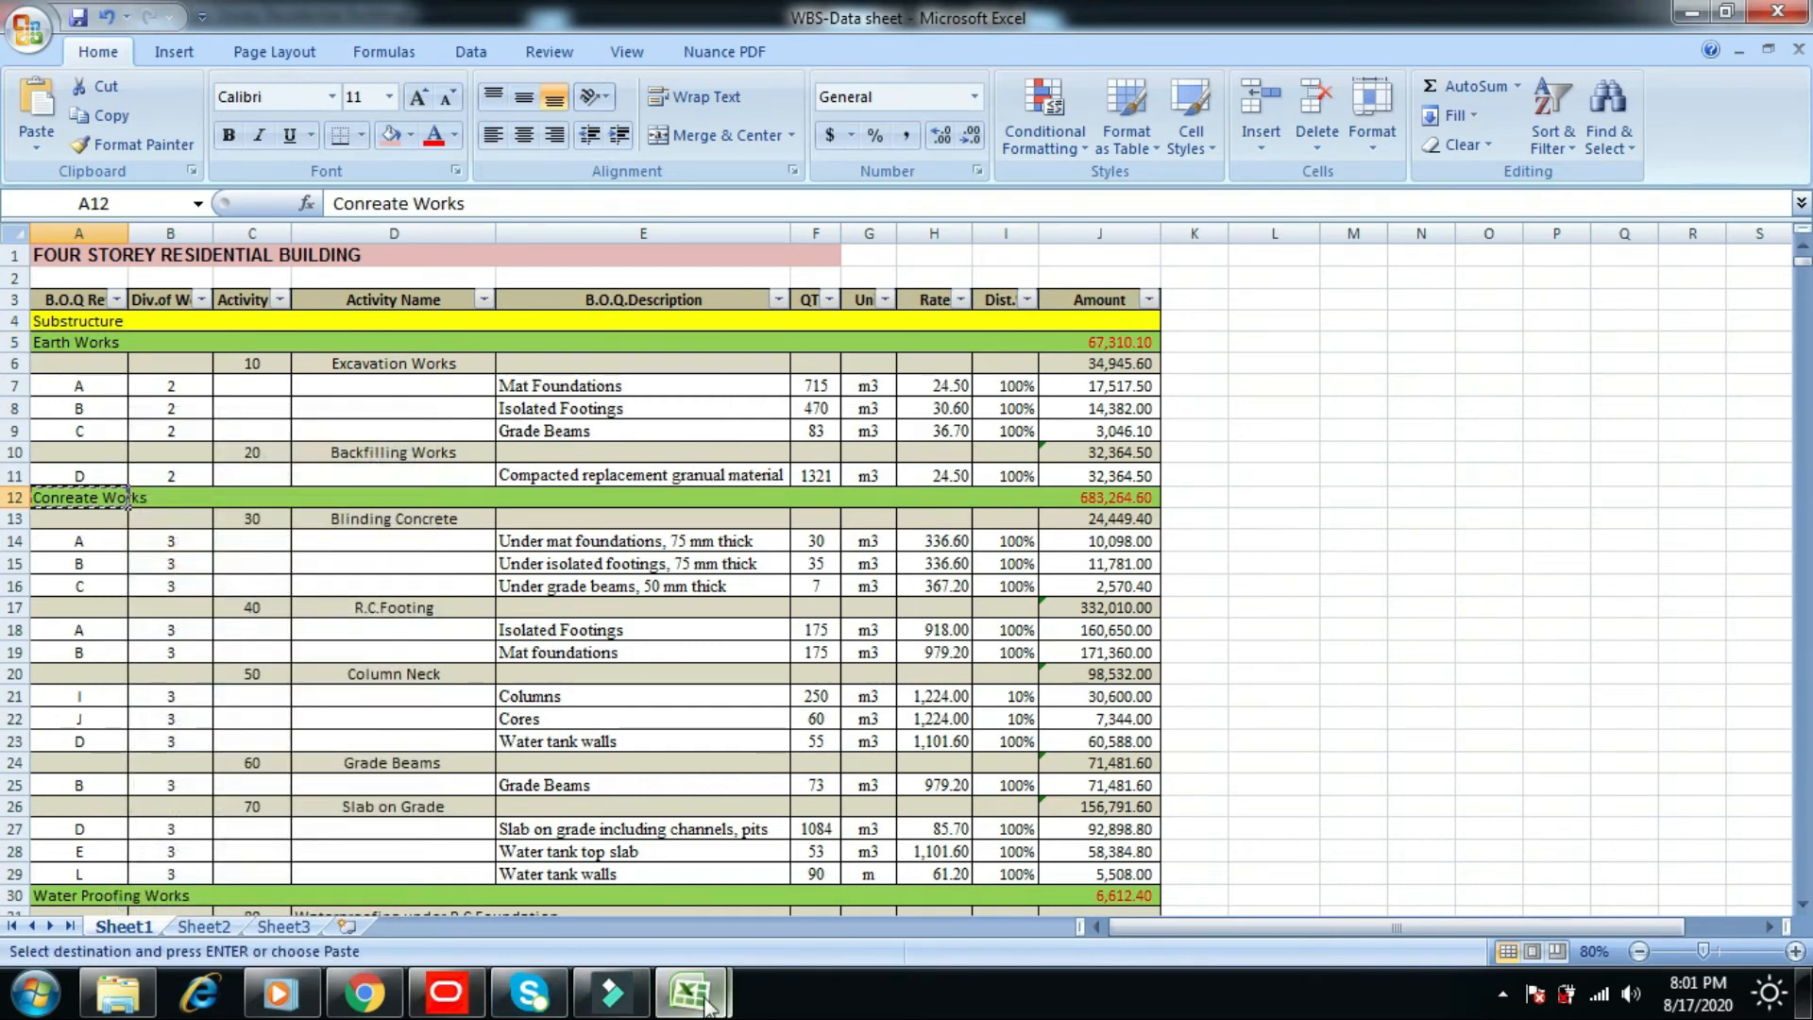
- Switch to Primavera P6, paste Conreate Works as the new WBS element's name, and outdent it to the same level as Earth Works
left_click(447, 992)
left_click(334, 345)
right_click(351, 344)
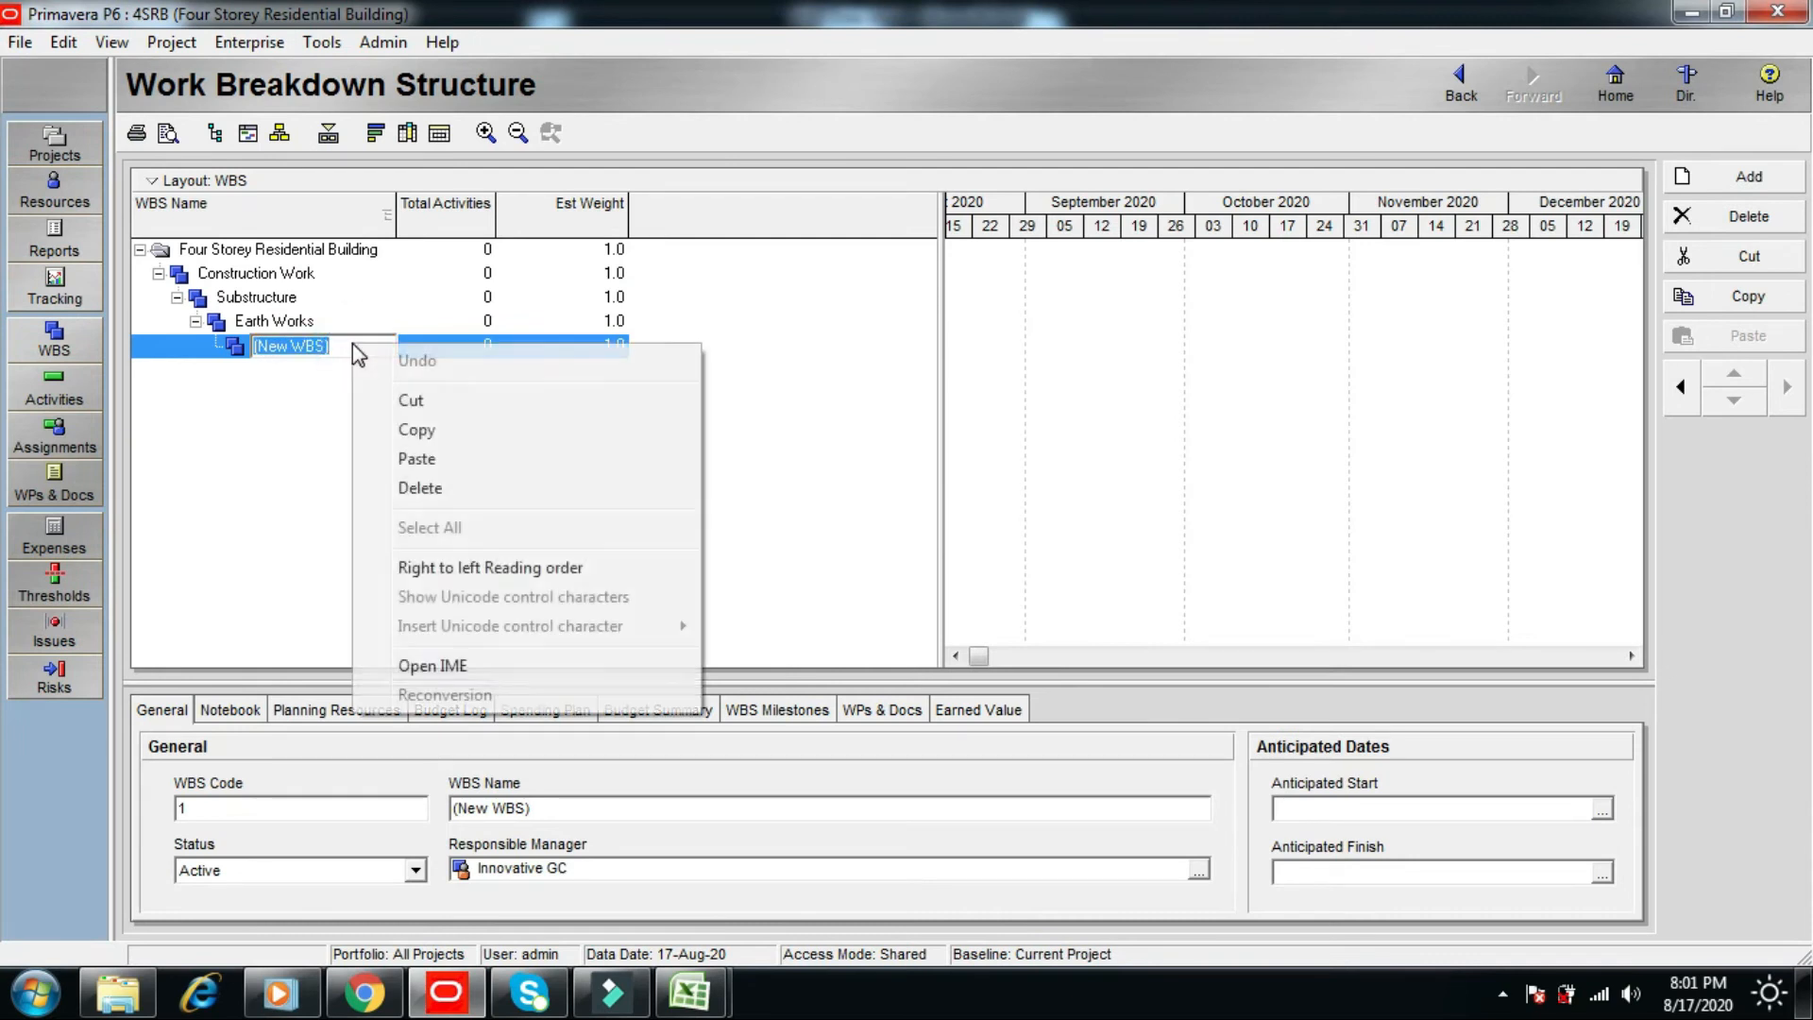
left_click(449, 462)
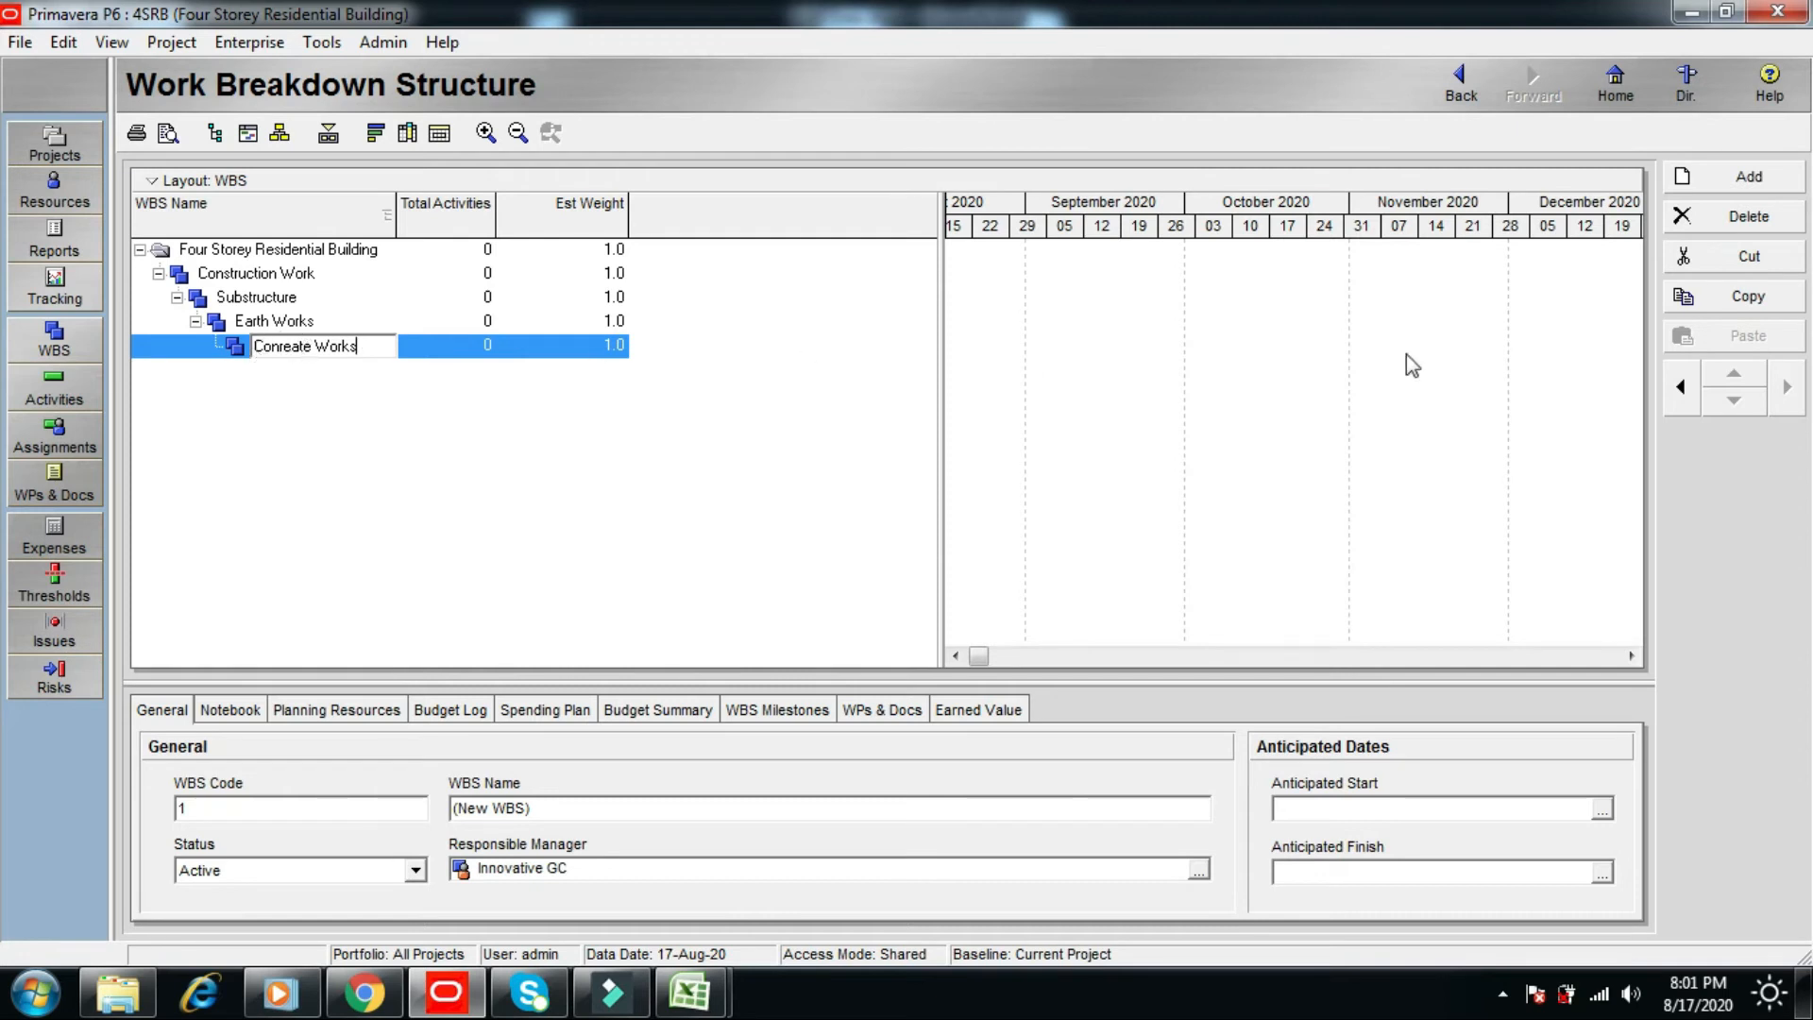
left_click(1677, 383)
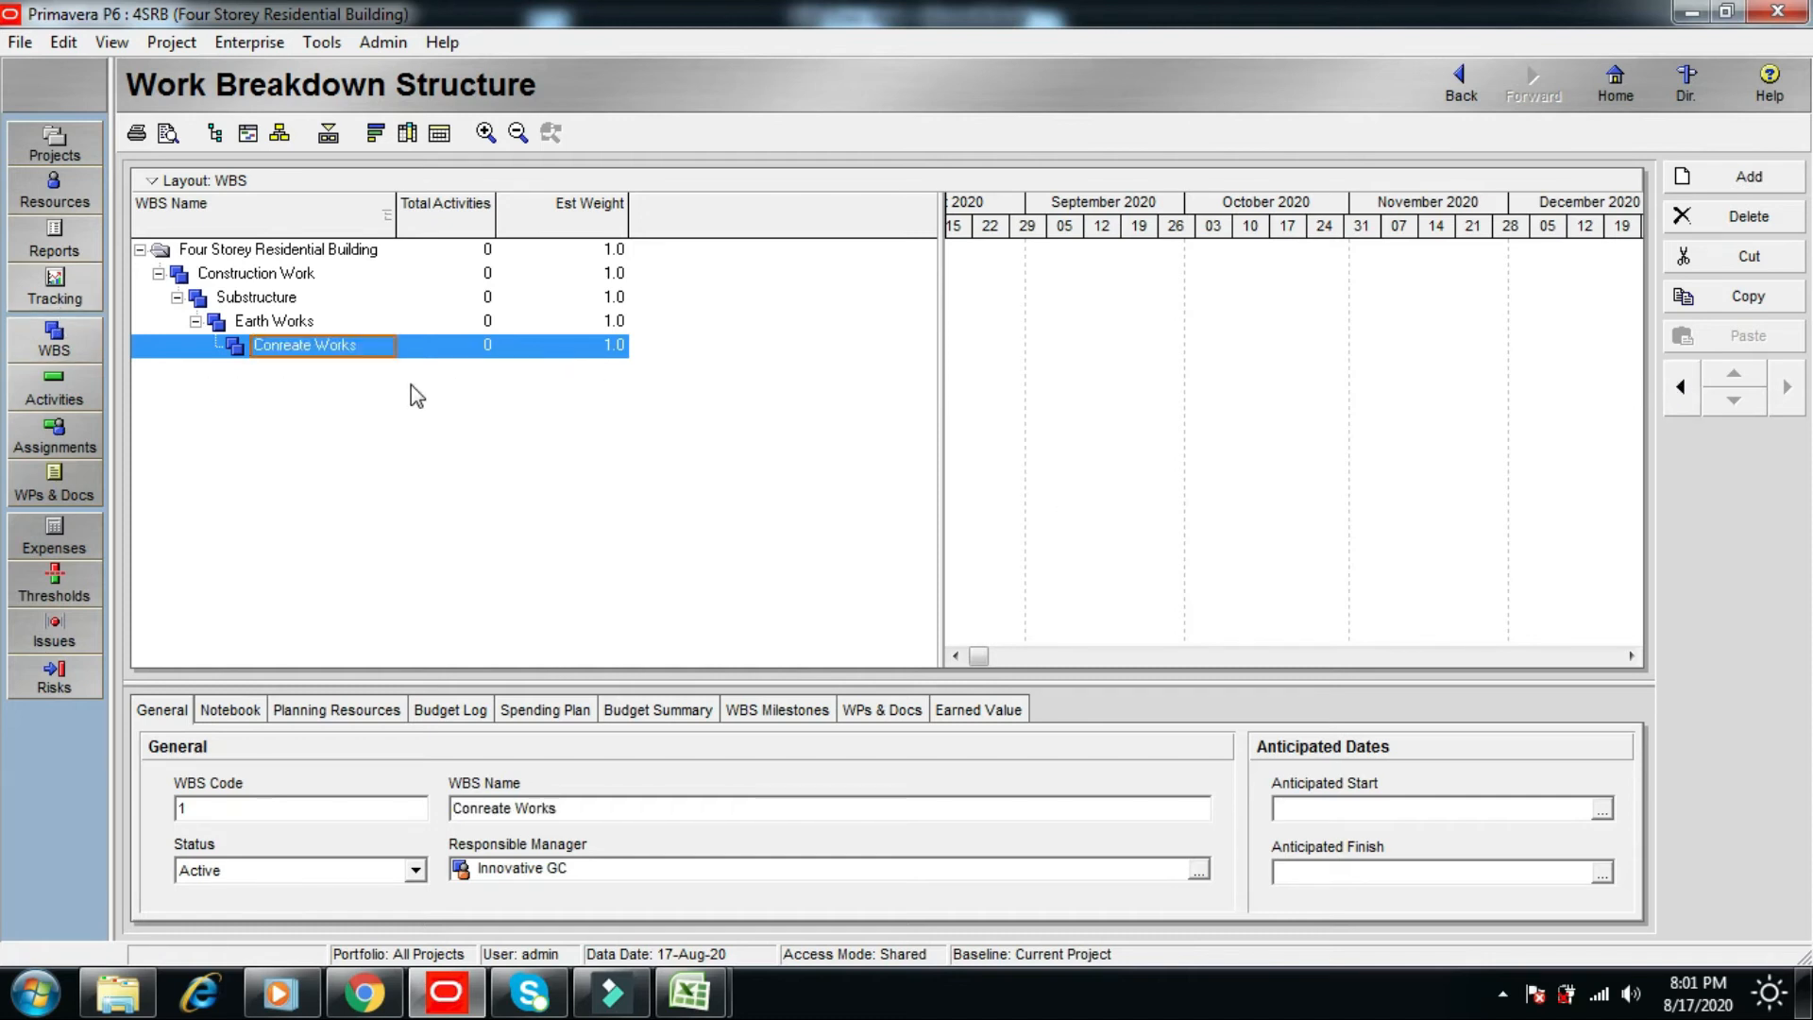
left_click(1680, 389)
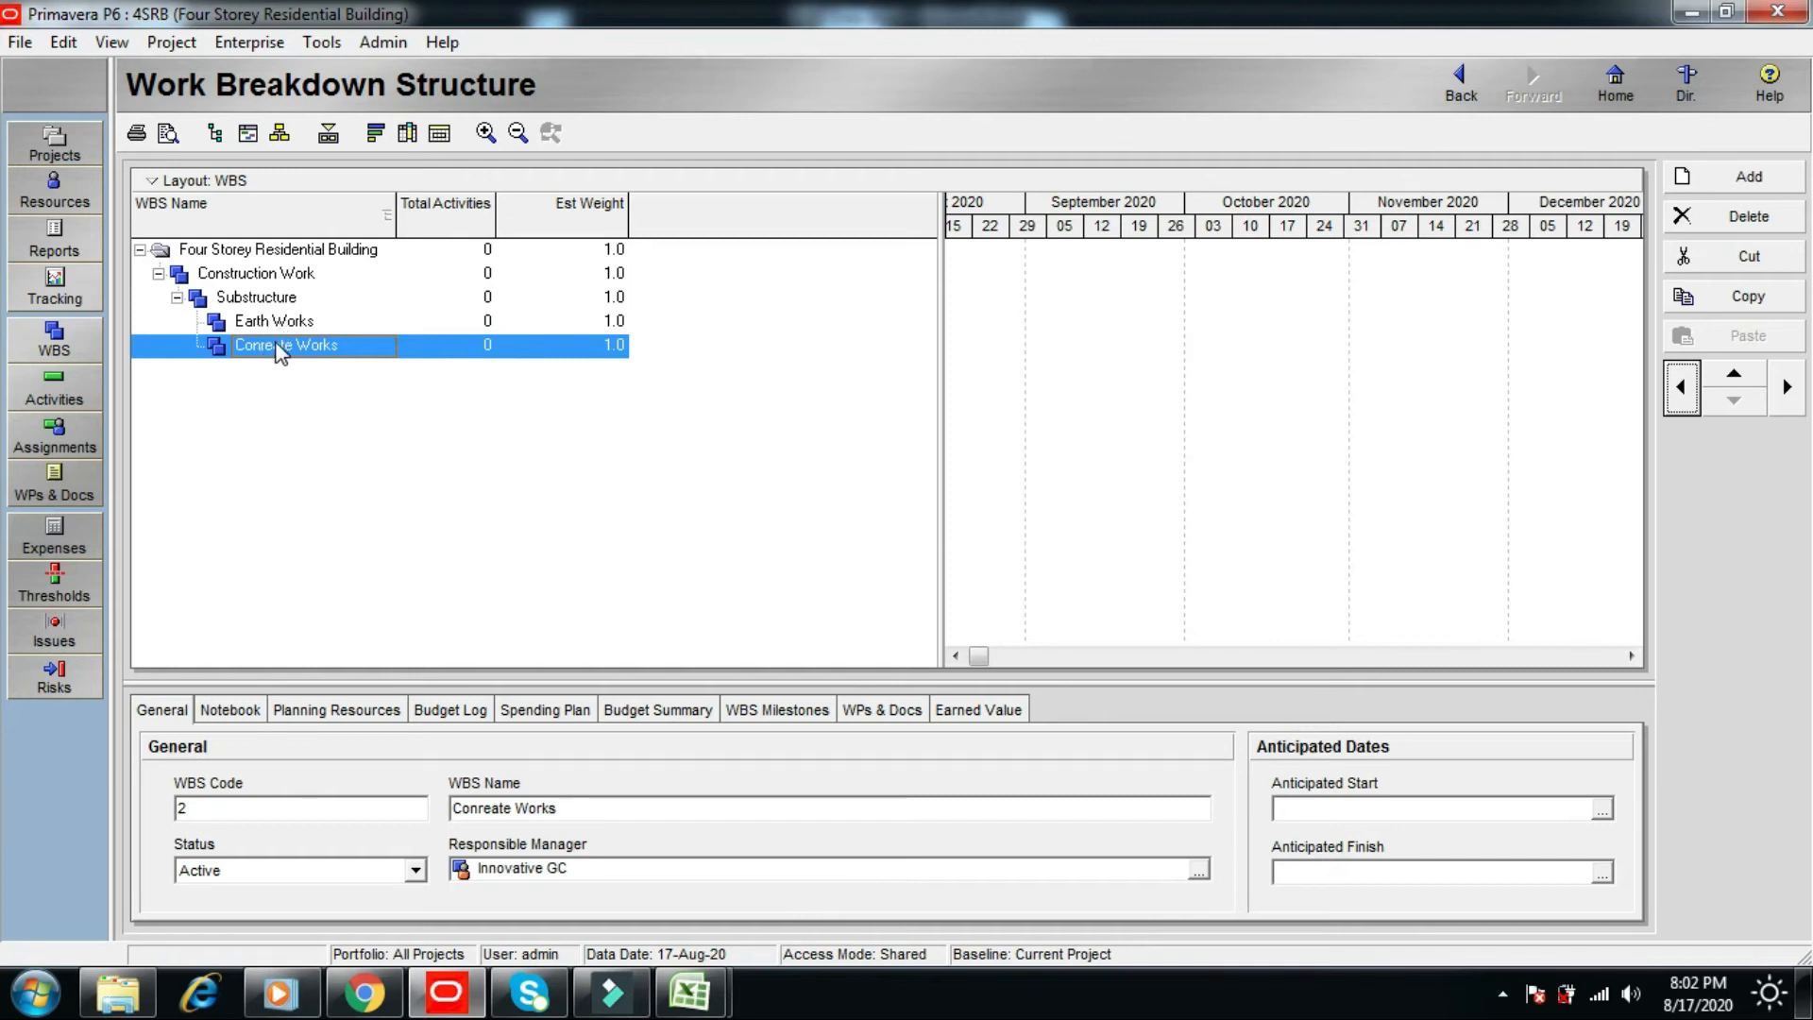
- Switch to Excel and copy the Water Proofing Works heading from cell A30 of the WBS data sheet
key("alt+Tab")
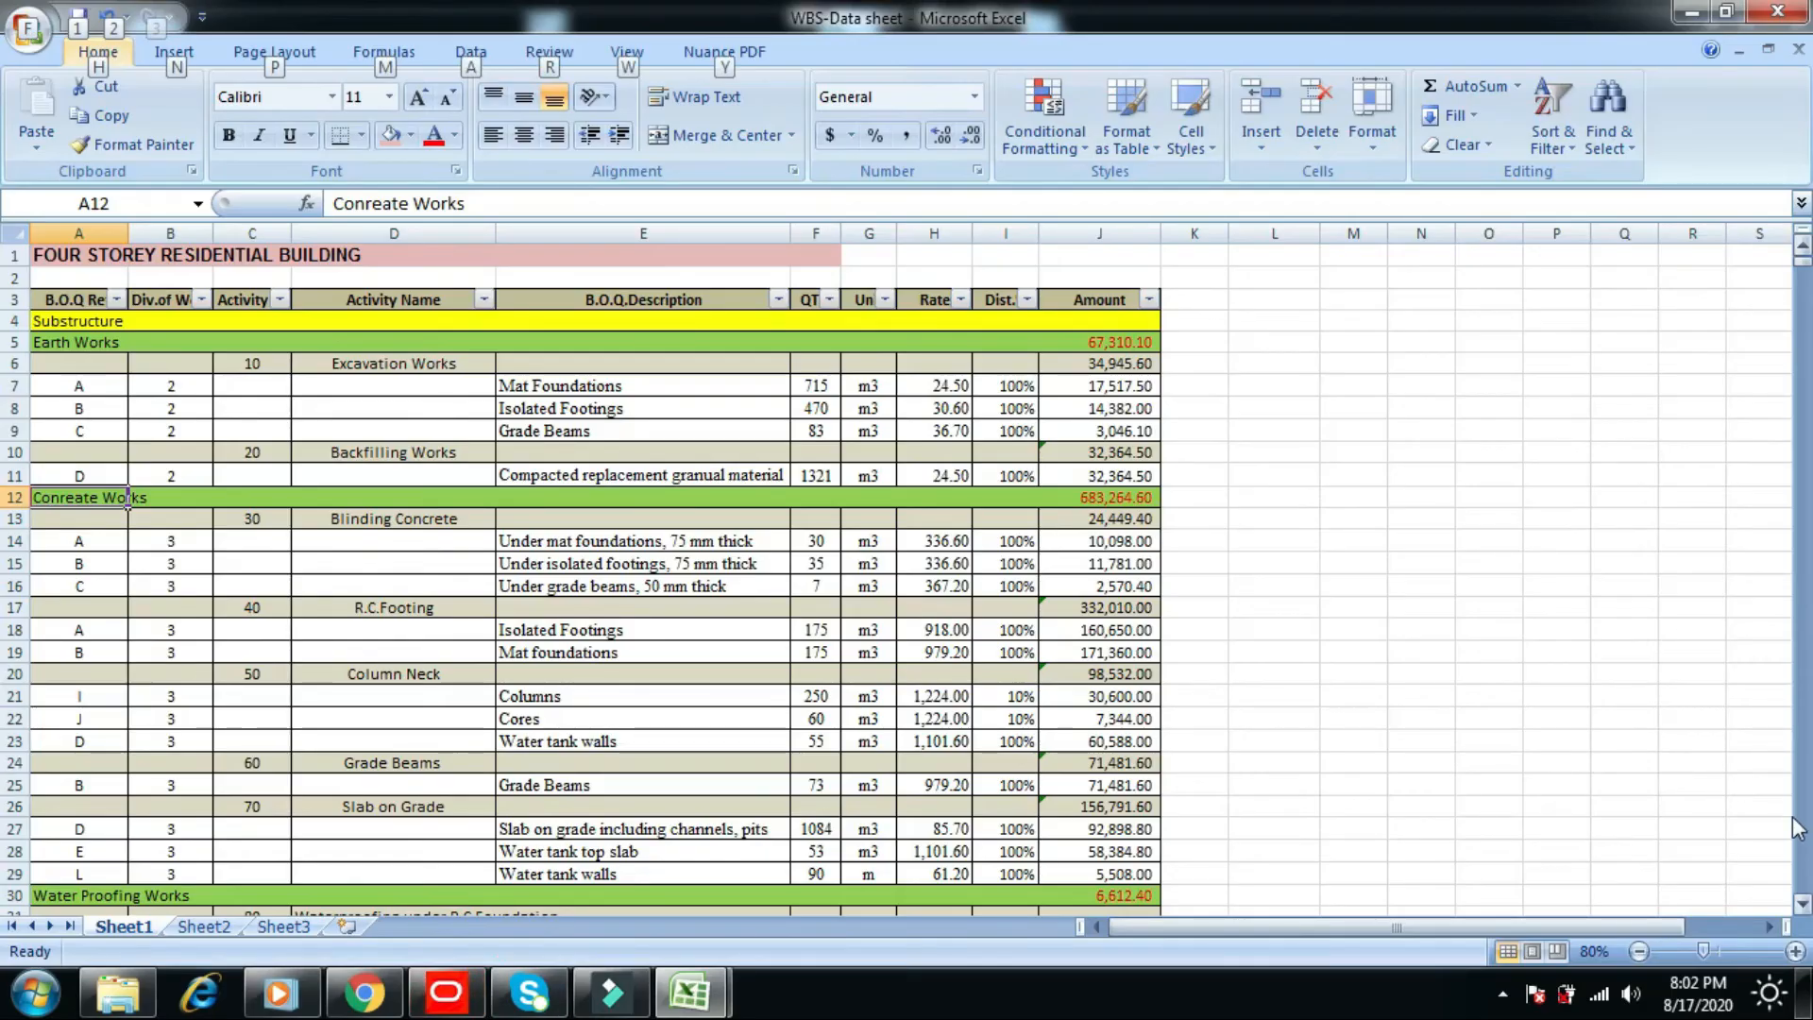
scroll(1801, 908, "down", 10)
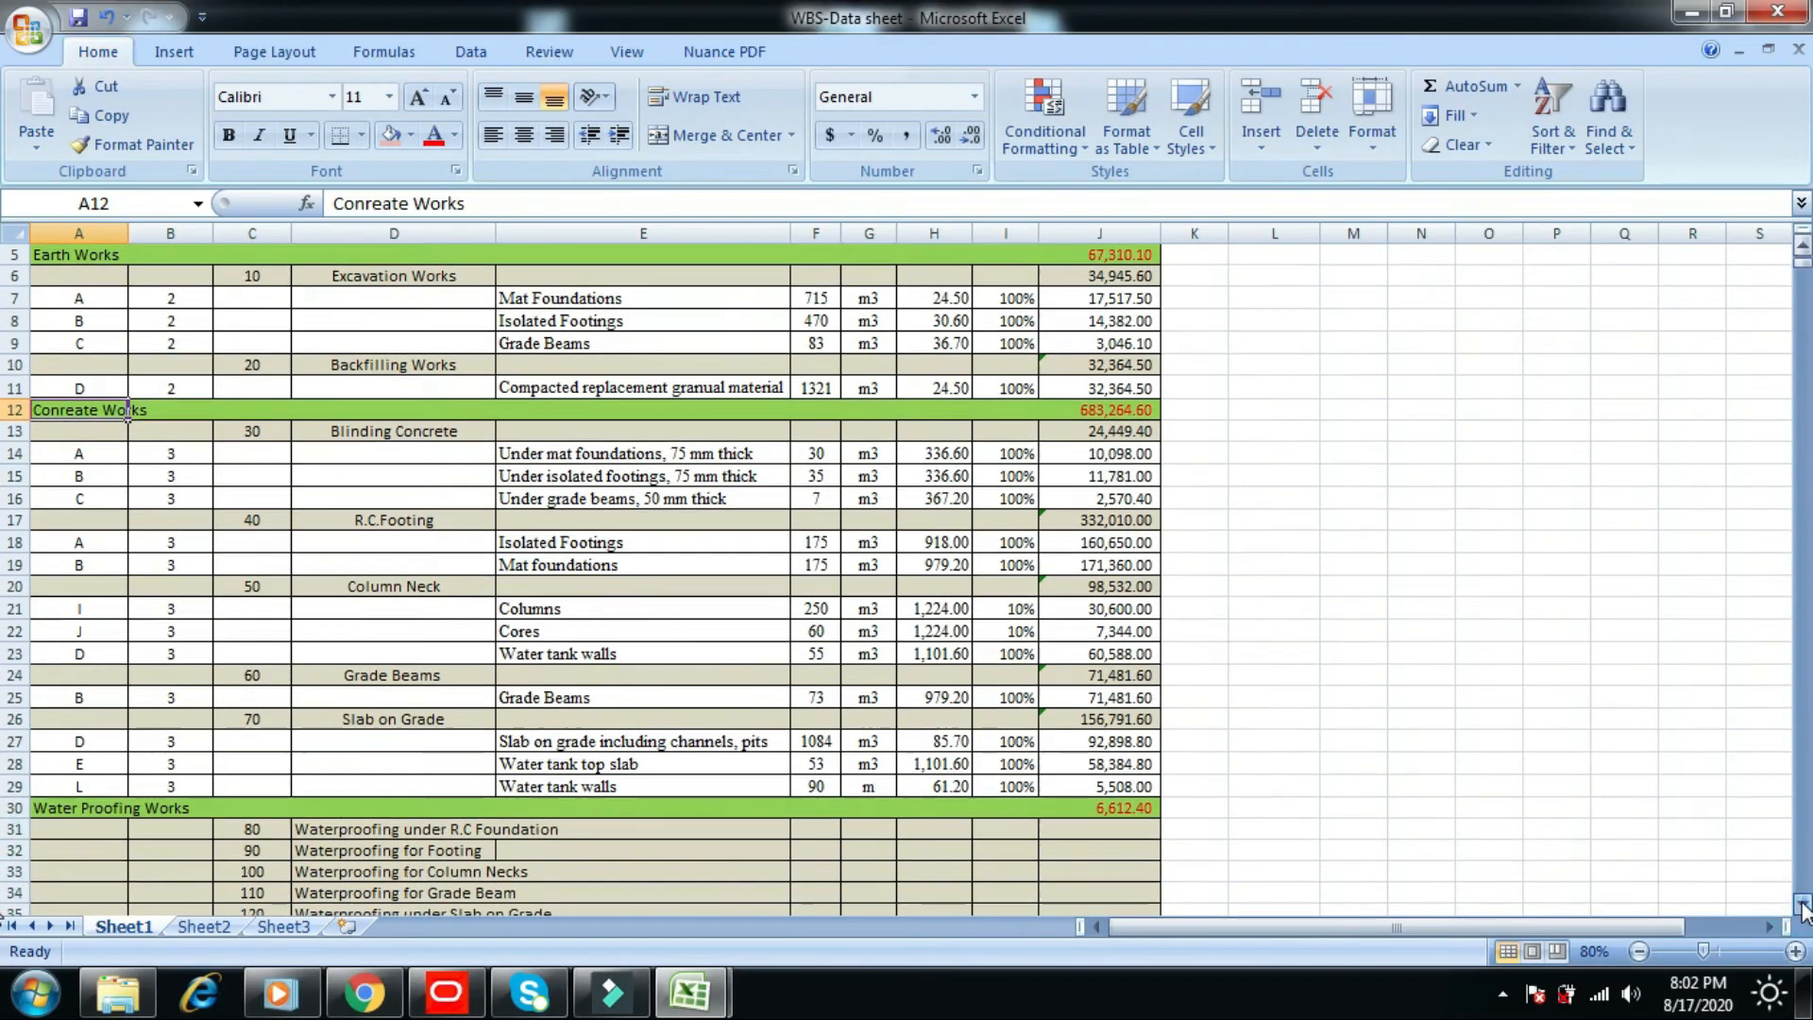
left_click(164, 680)
left_click(83, 677)
right_click(71, 677)
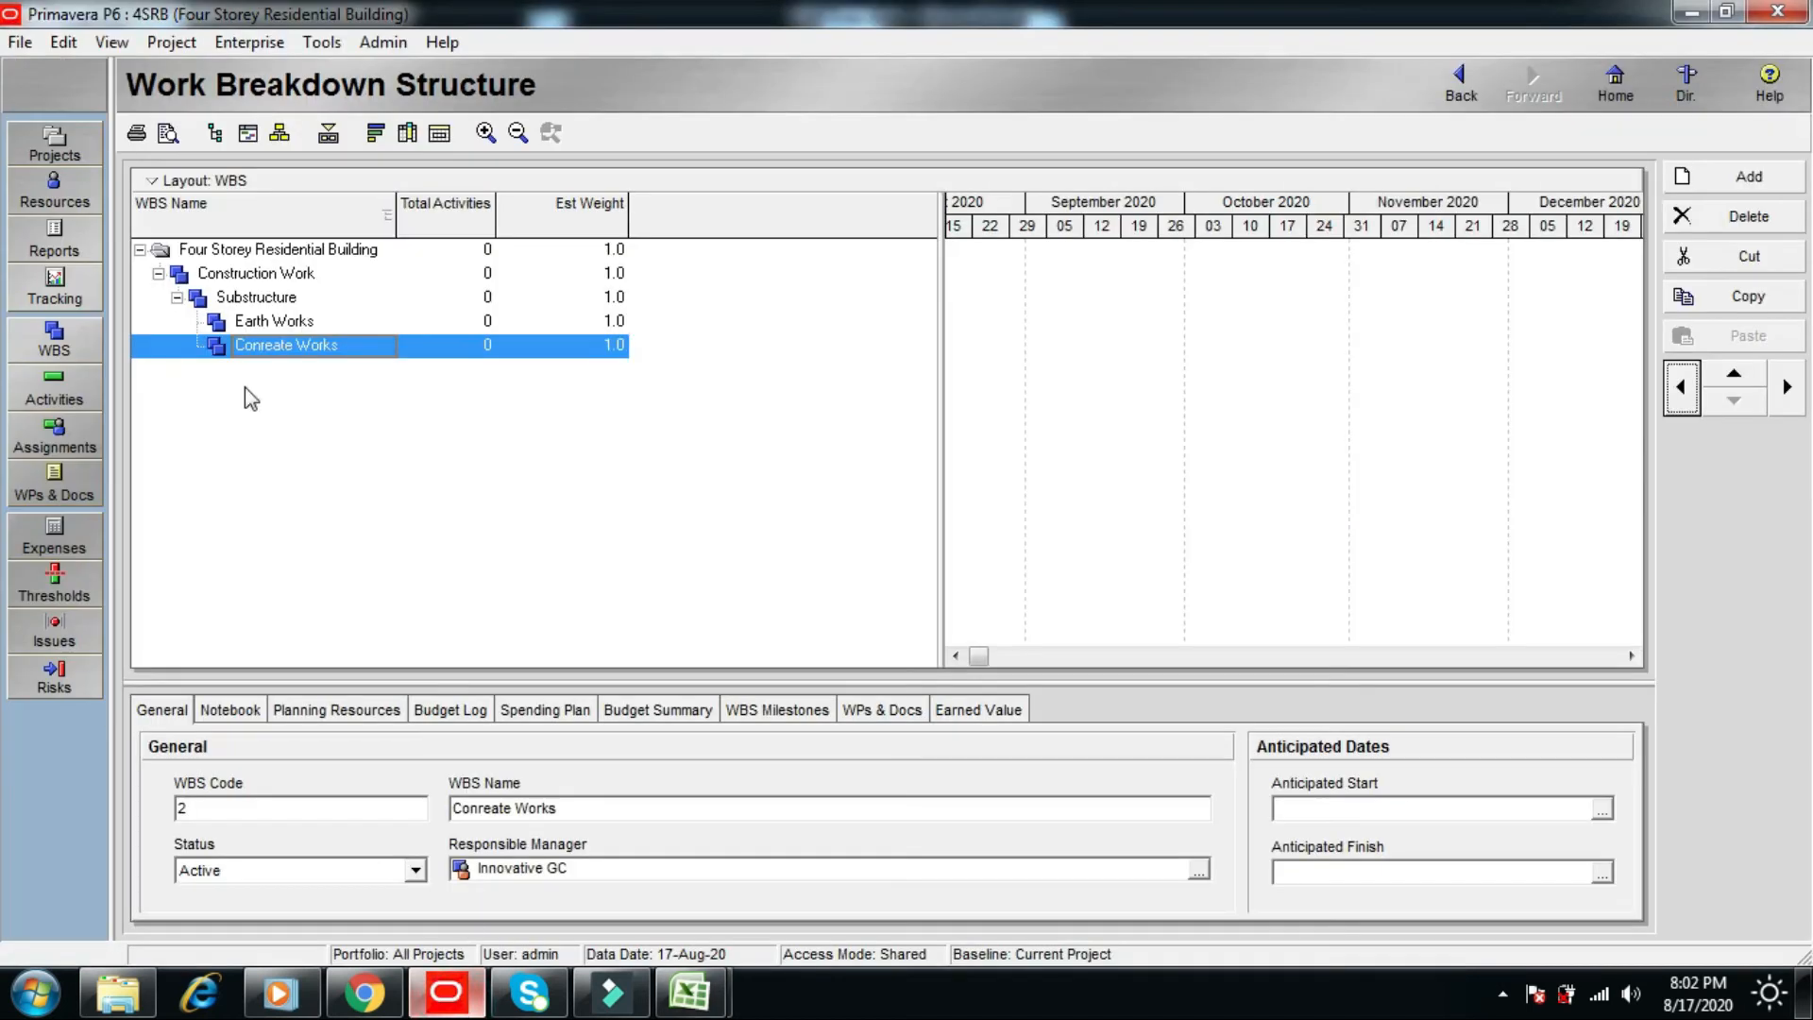
- In Primavera P6, add a WBS element named Water Proofing Works from the copied text and outdent it to the level of Conreate Works
left_click(1749, 177)
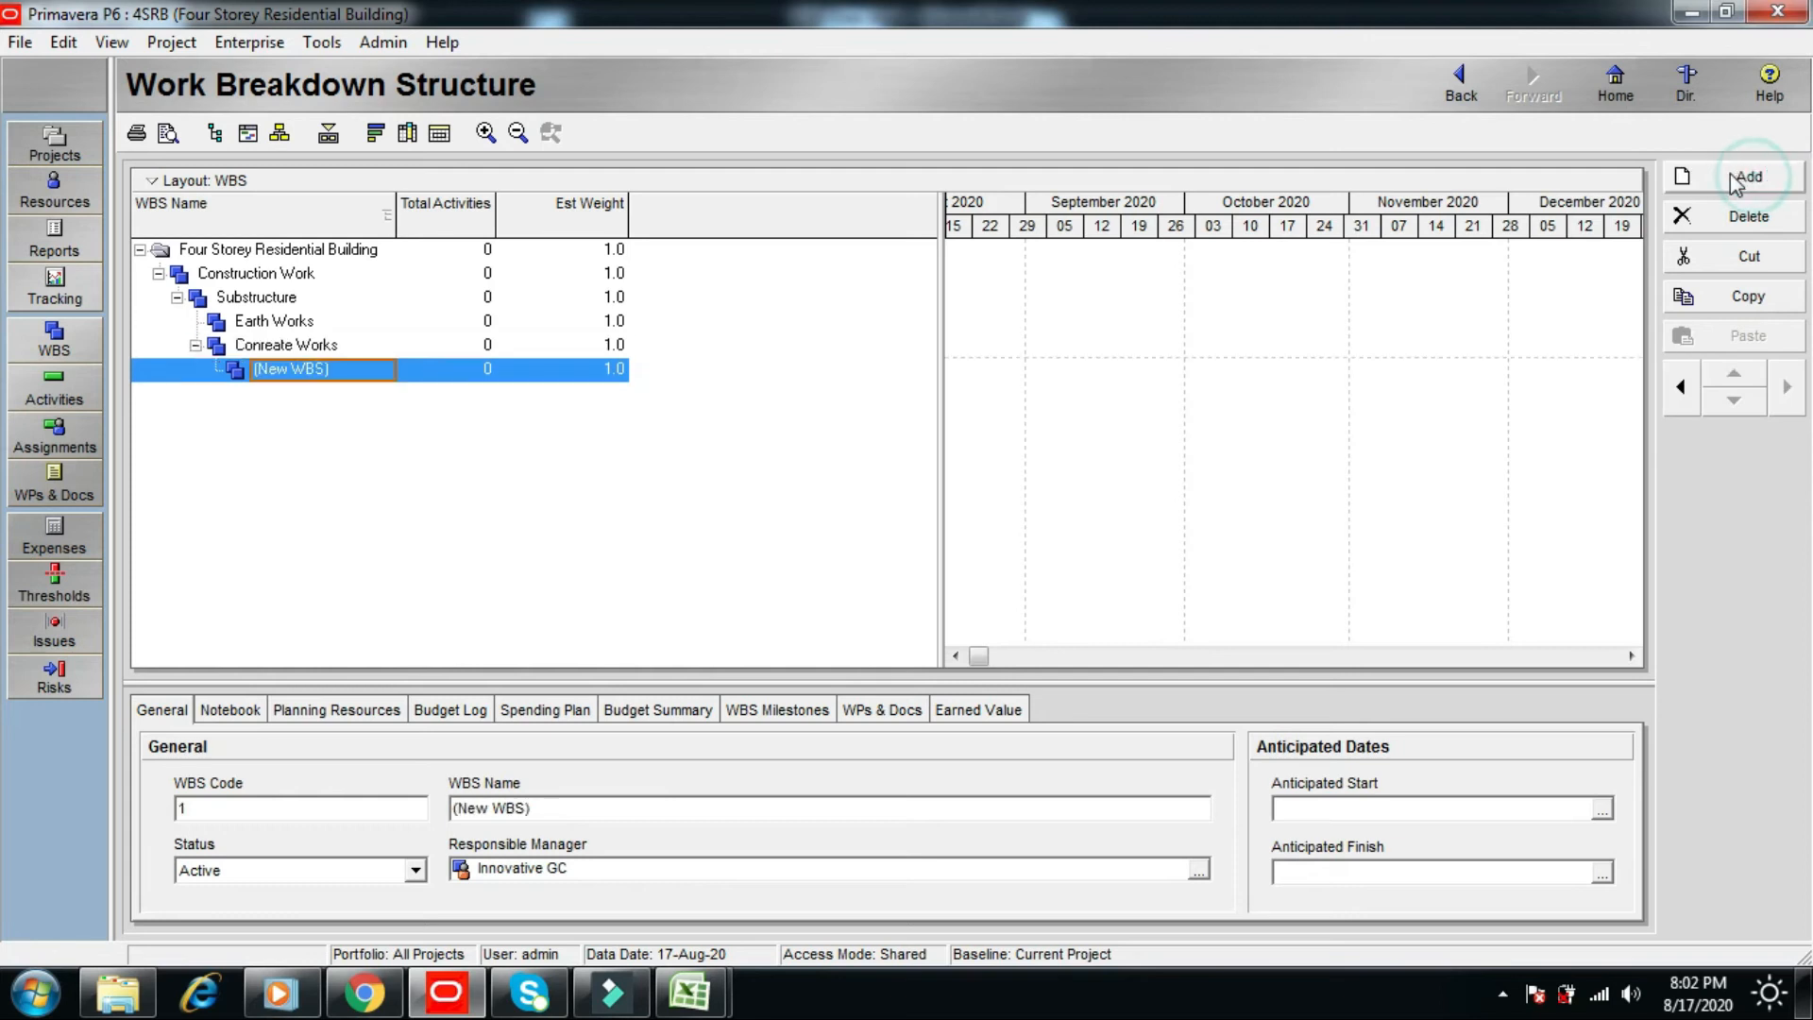
right_click(338, 368)
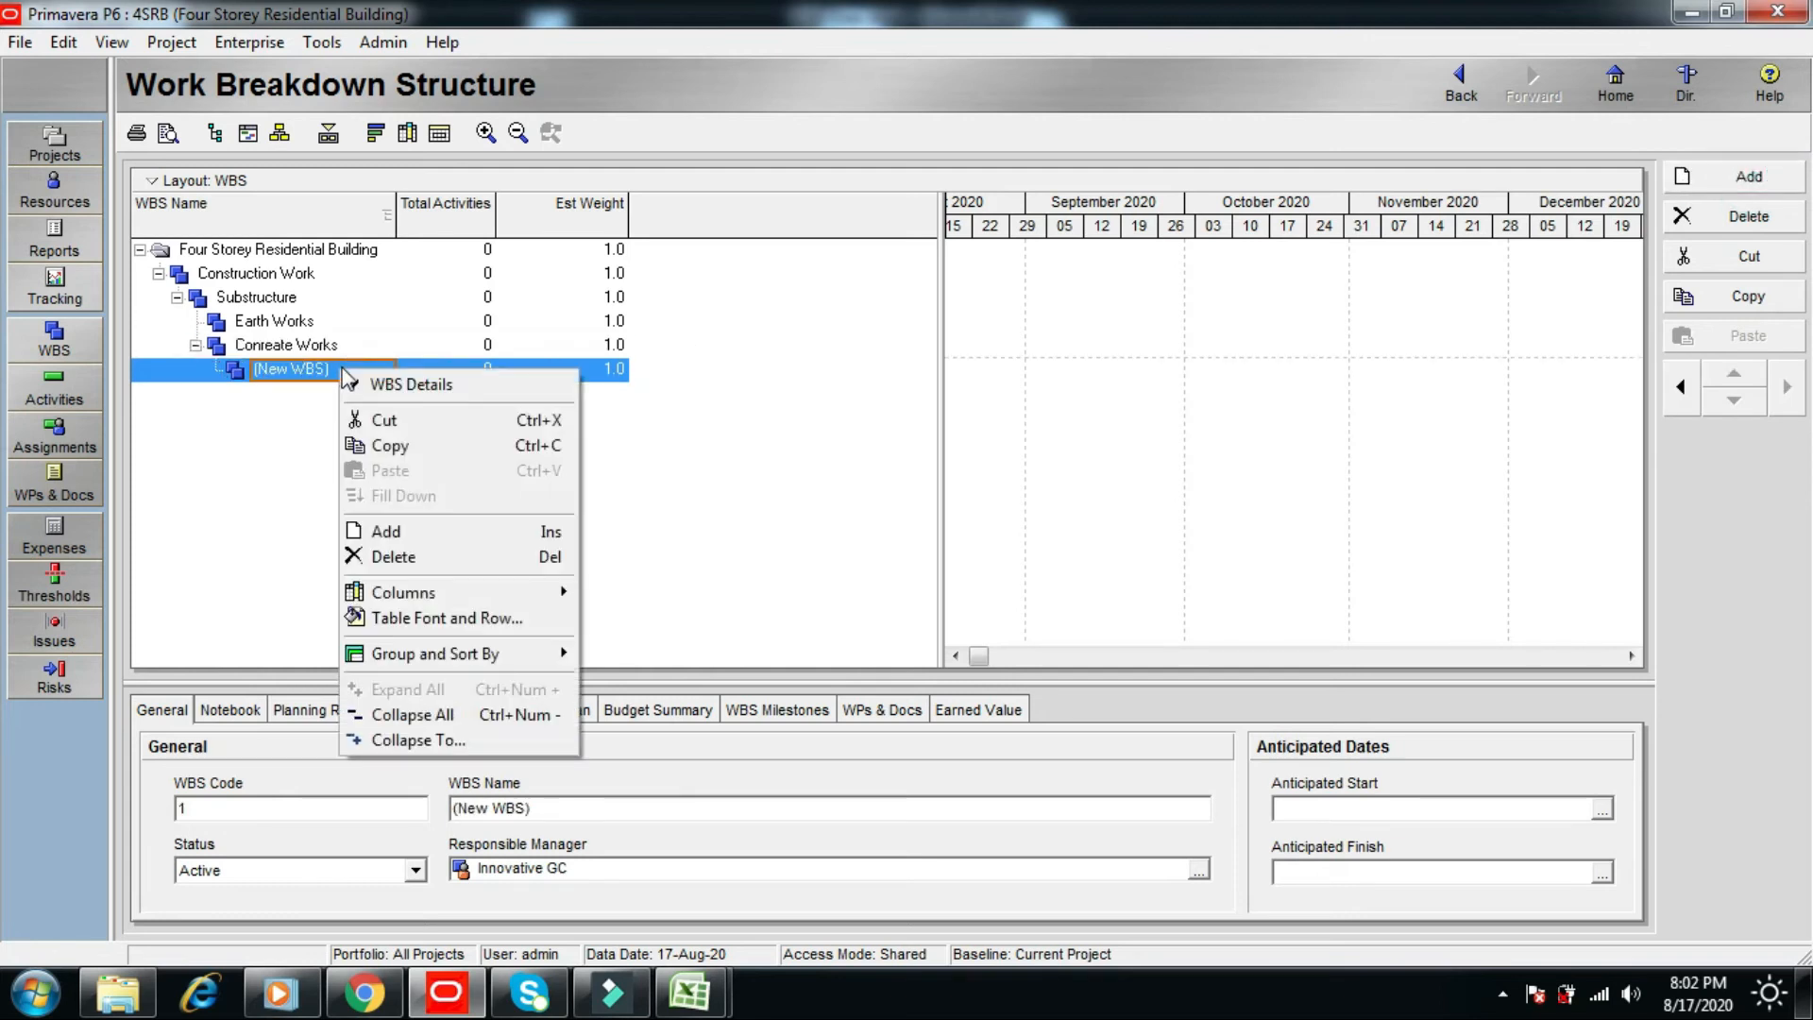
left_click(336, 368)
right_click(336, 369)
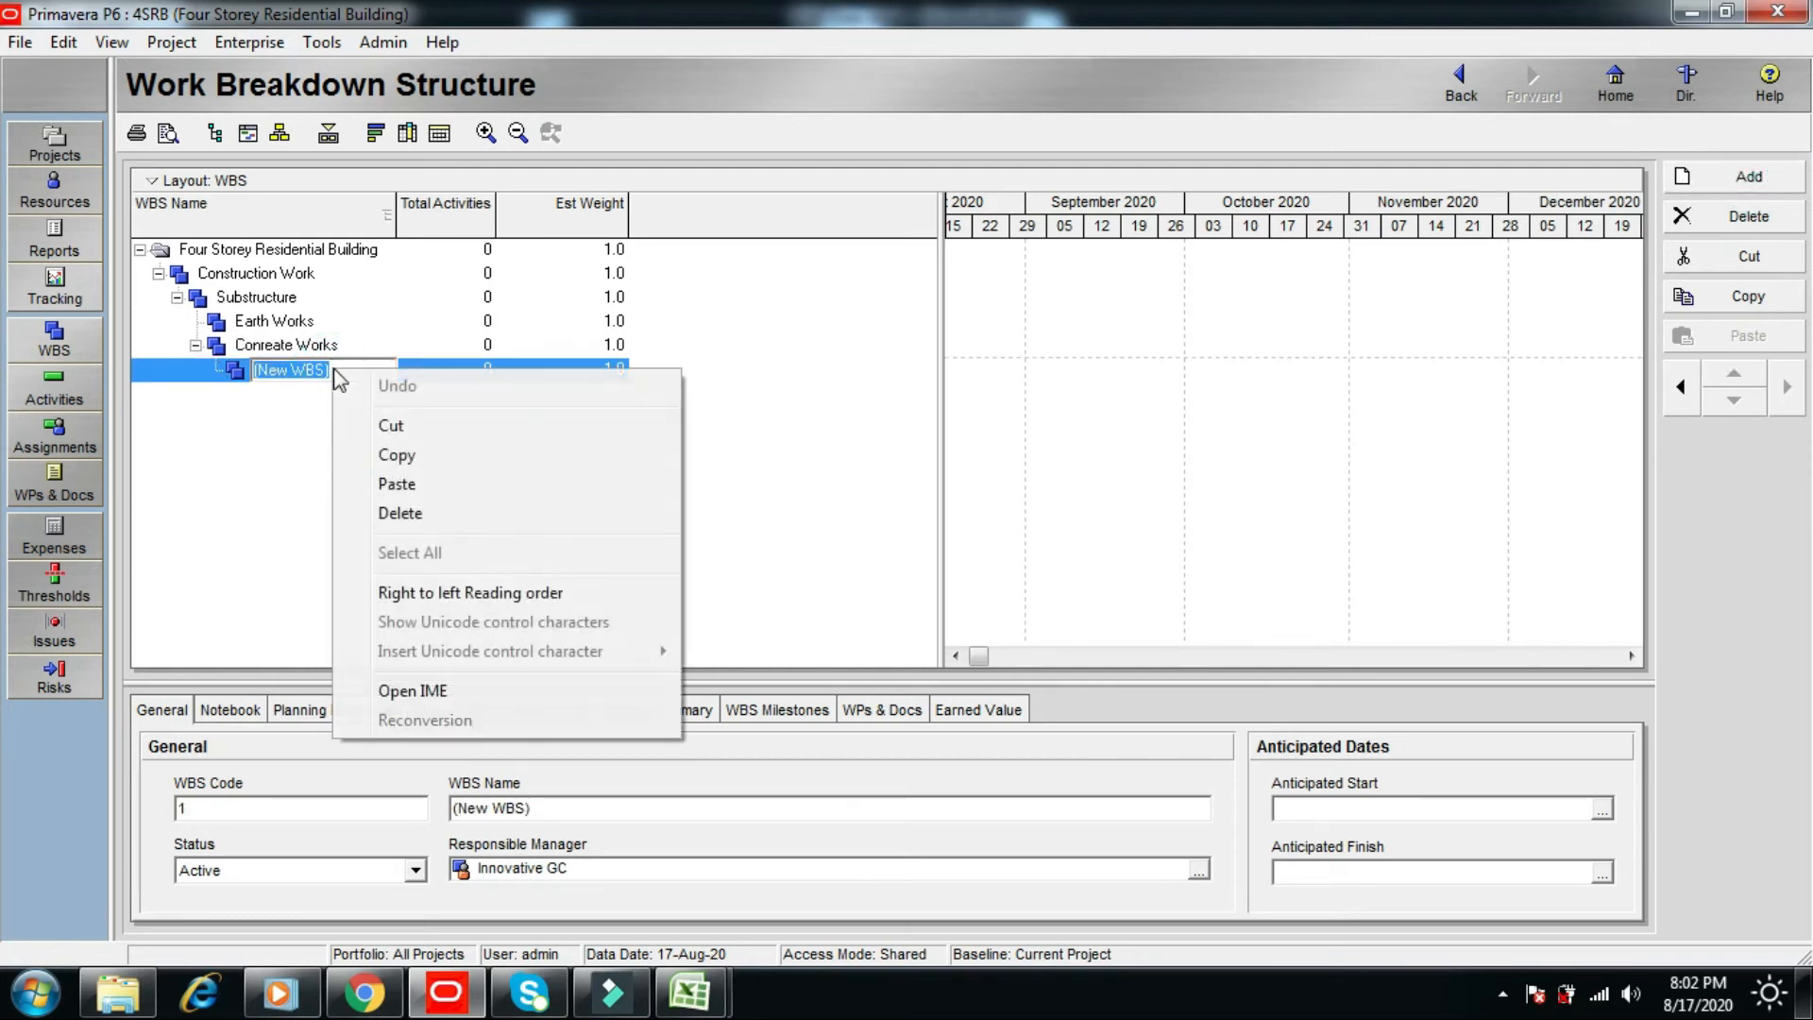
left_click(412, 484)
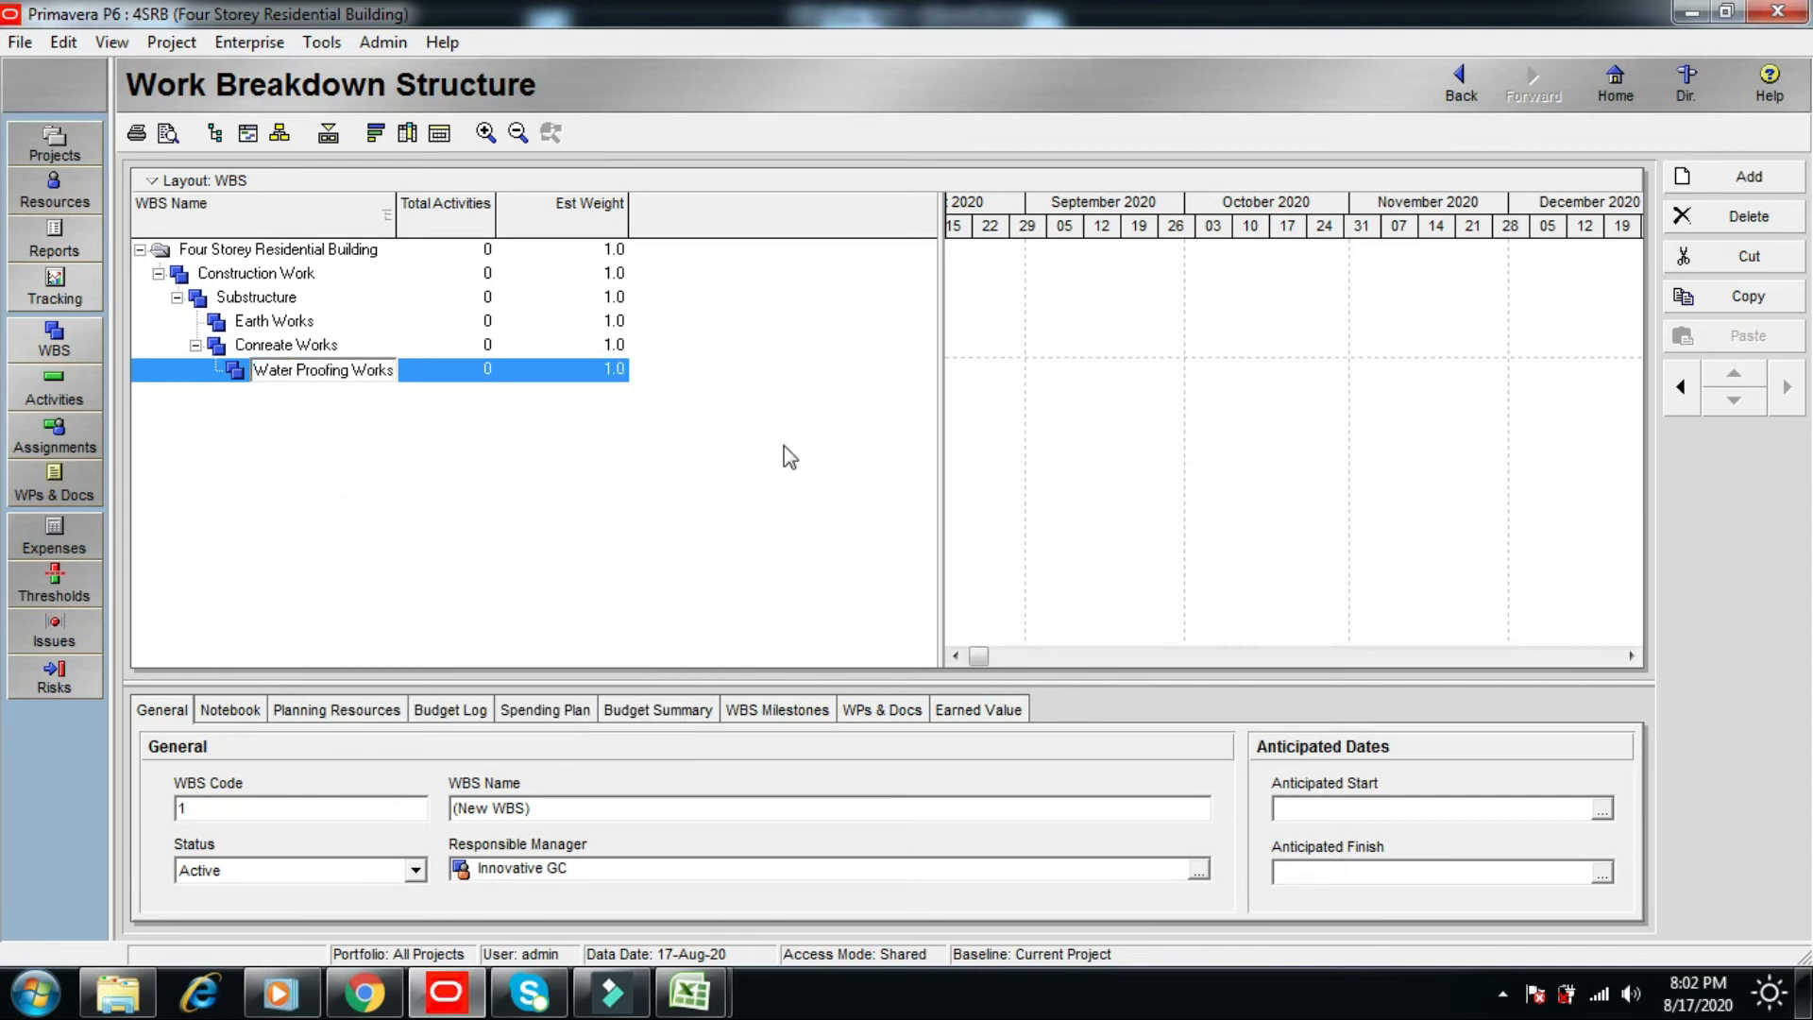
left_click(1684, 403)
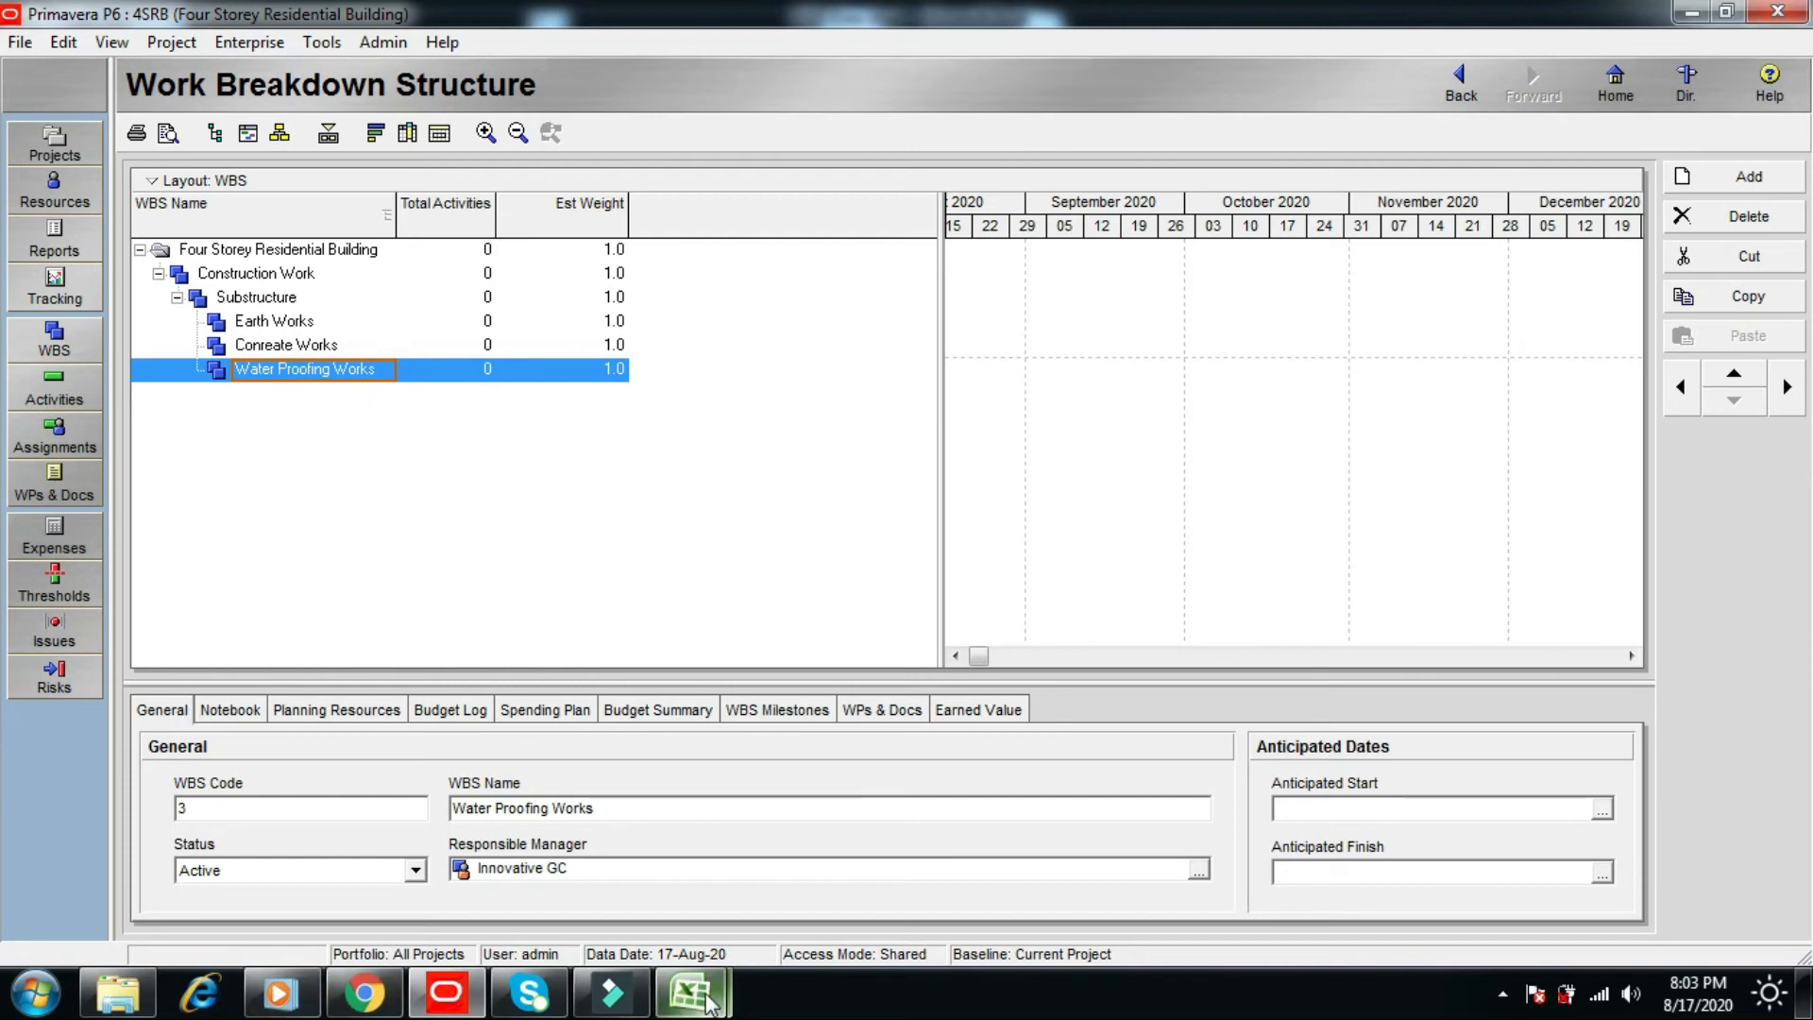
- Switch to Excel and copy the Superstructure heading from cell A37 of the WBS data sheet
mouse_move(710, 1003)
left_click(522, 865)
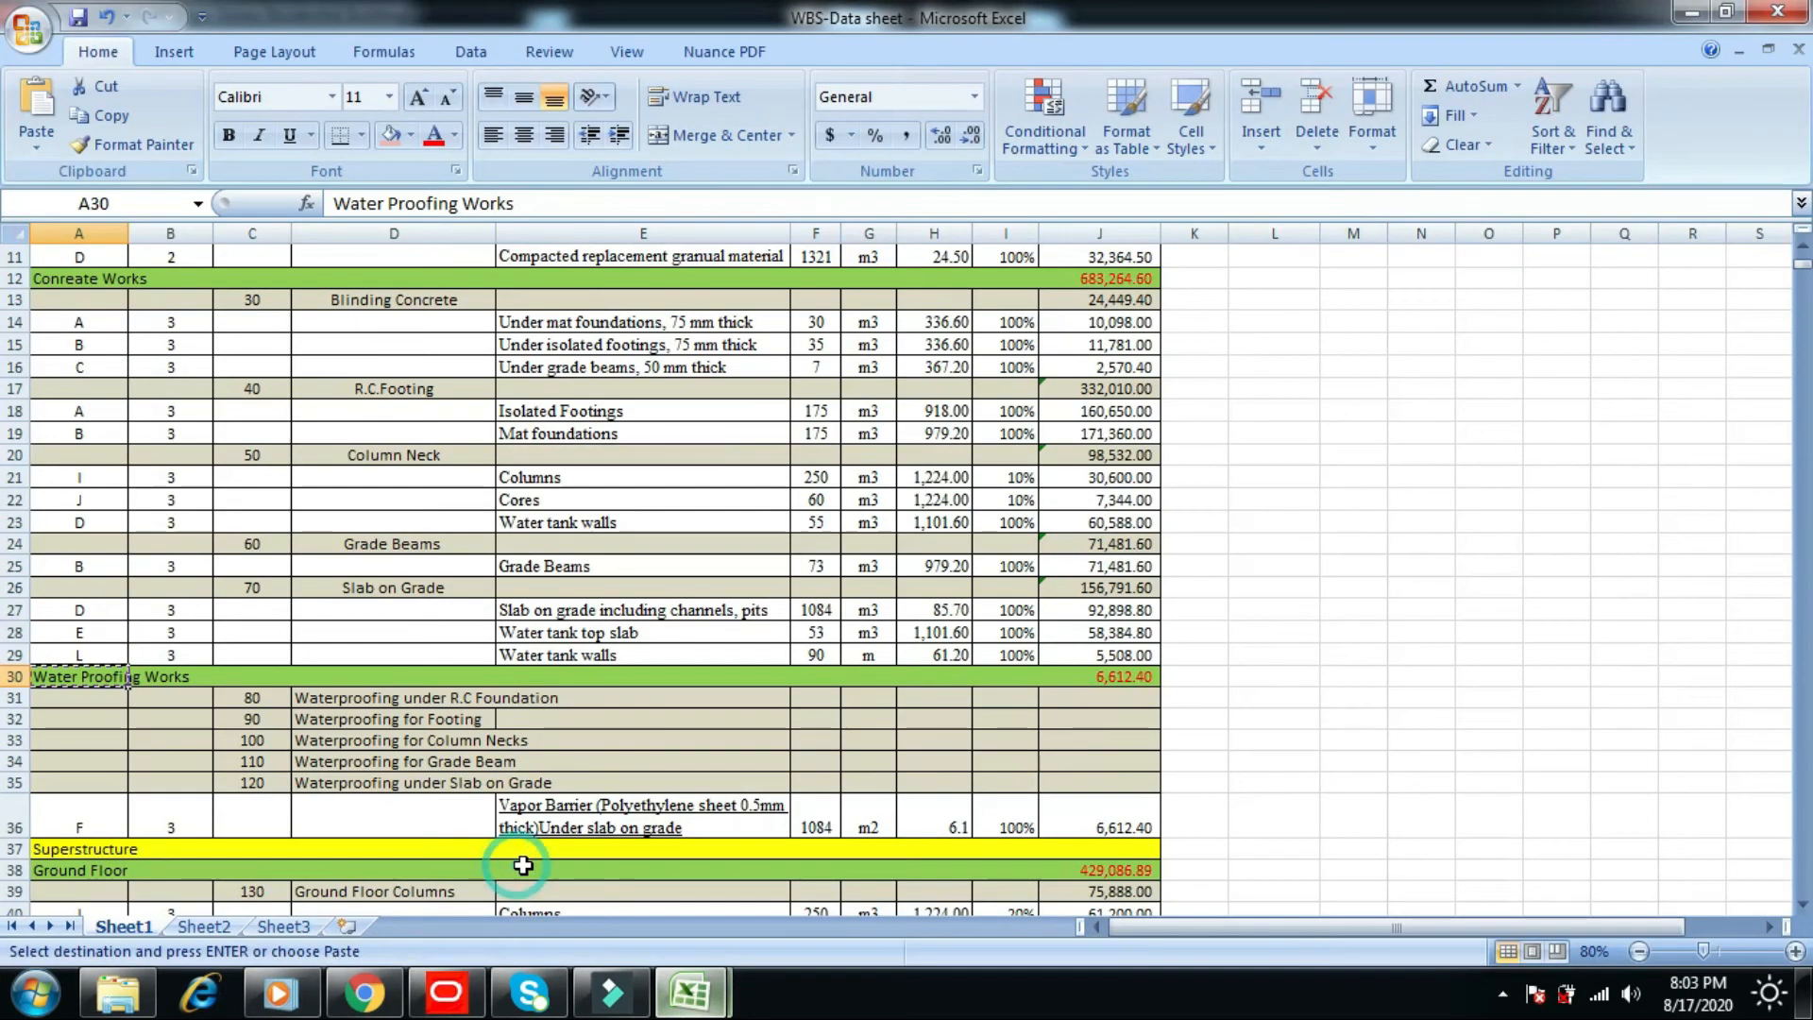
key("Escape")
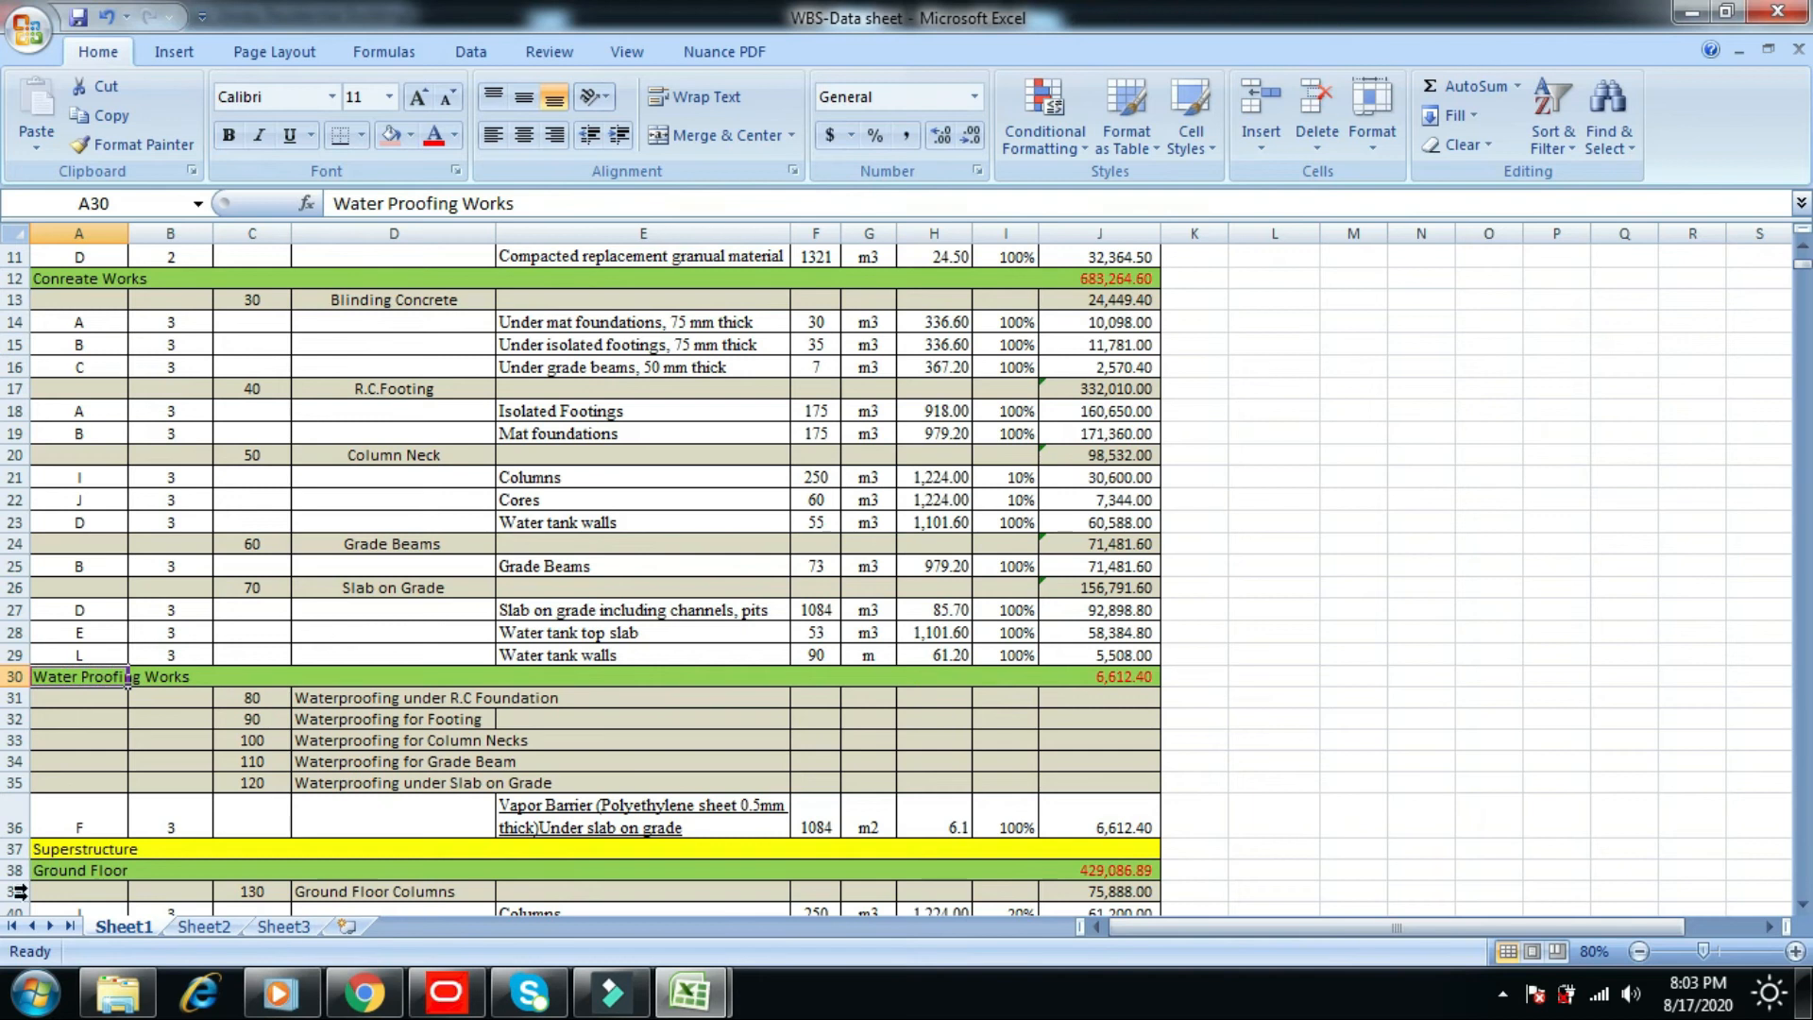
left_click(84, 845)
right_click(90, 846)
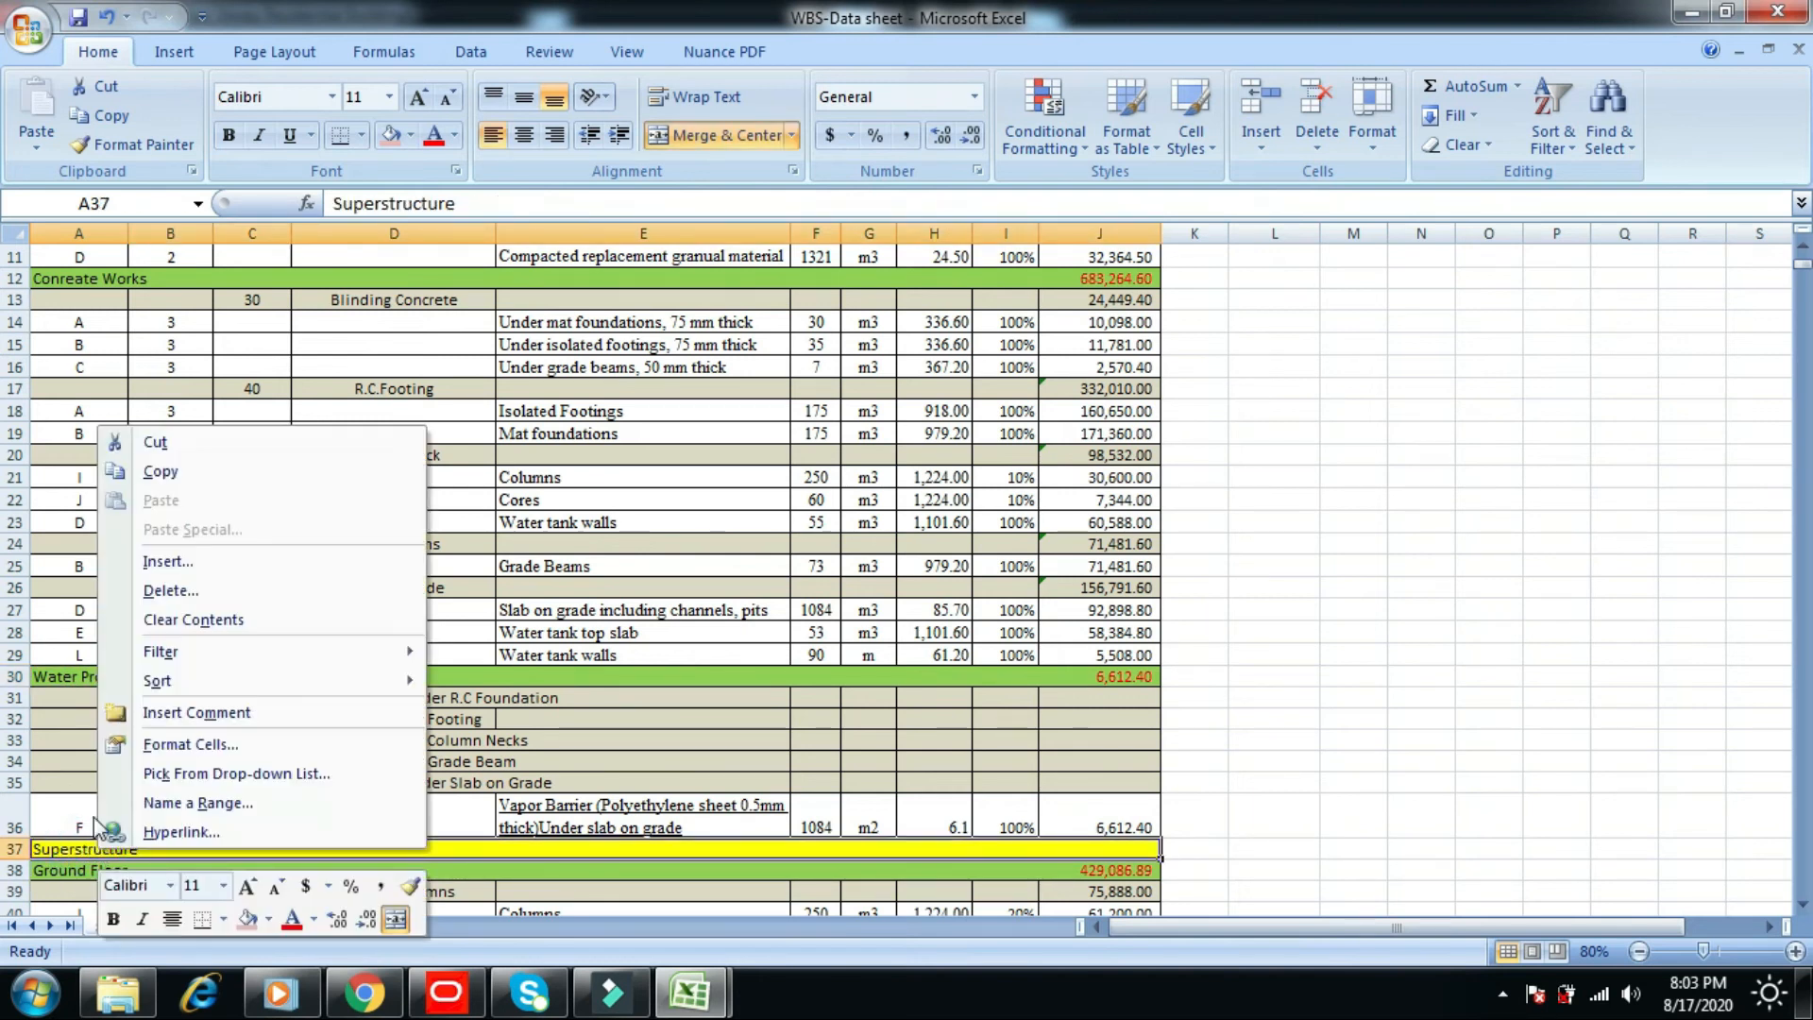
left_click(160, 471)
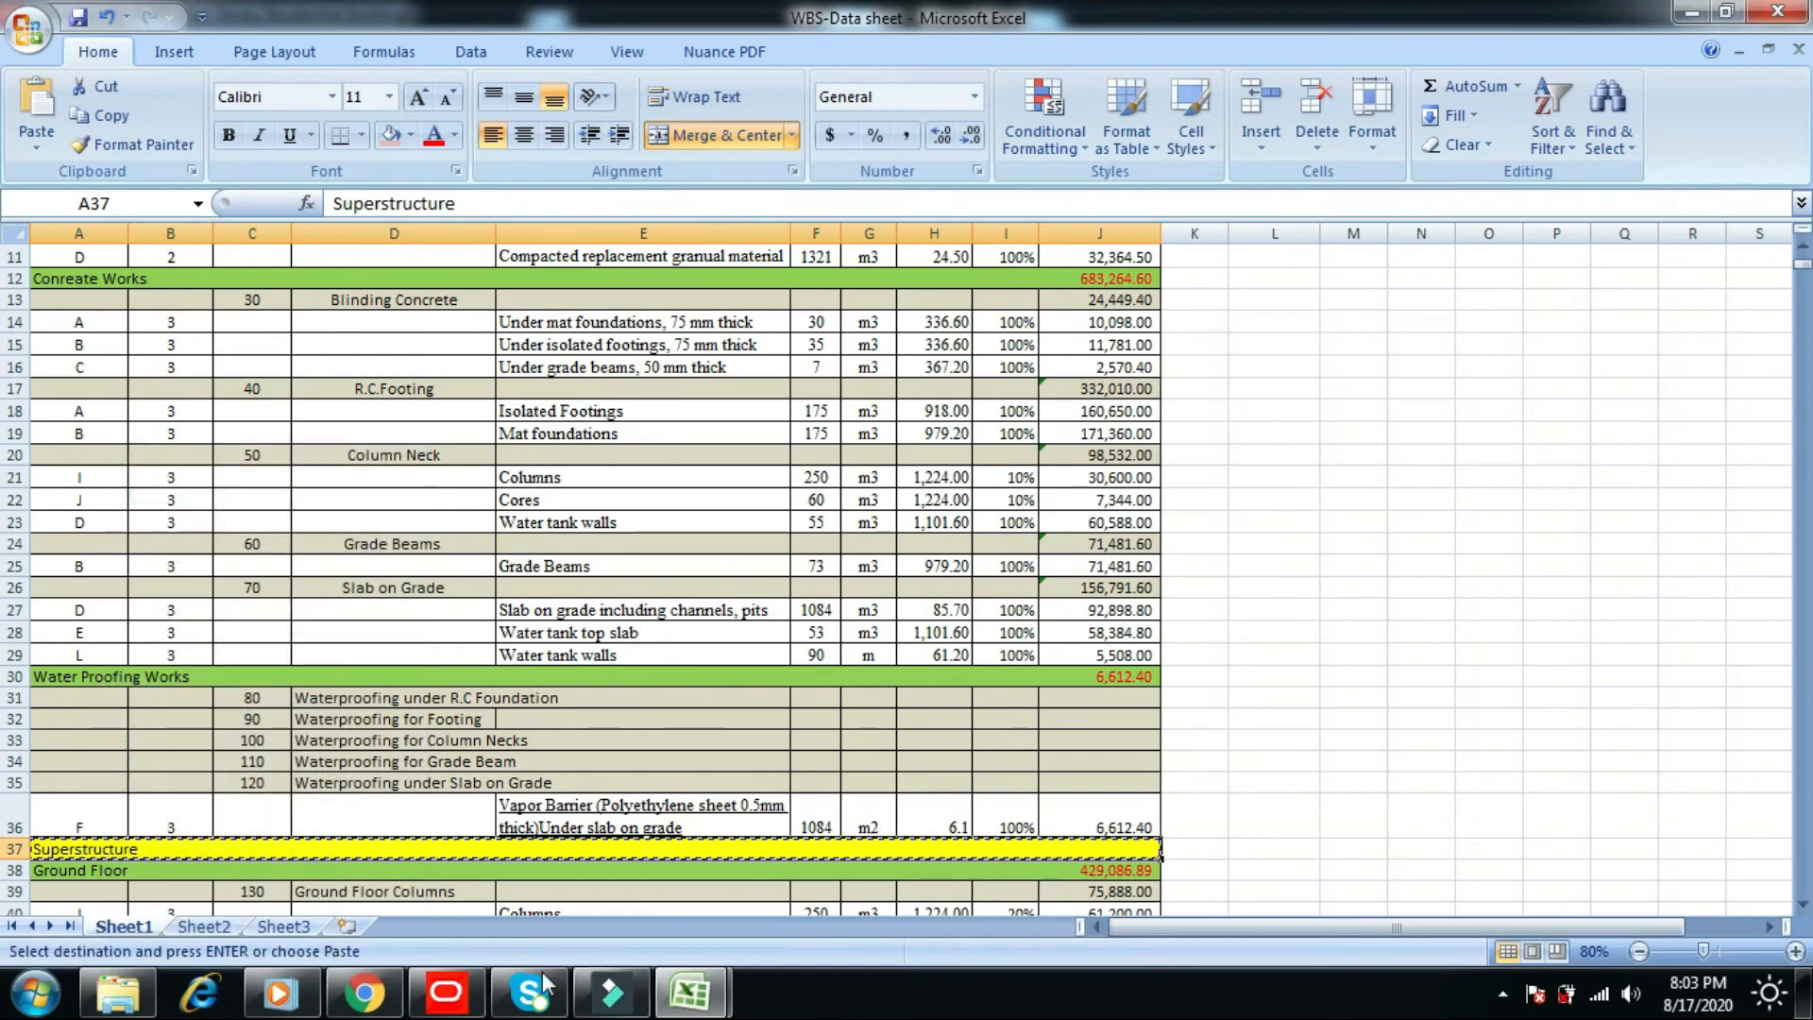
- Switch to Primavera P6 and add a WBS element at the same level as Substructure, pasting Superstructure as its name
left_click(445, 991)
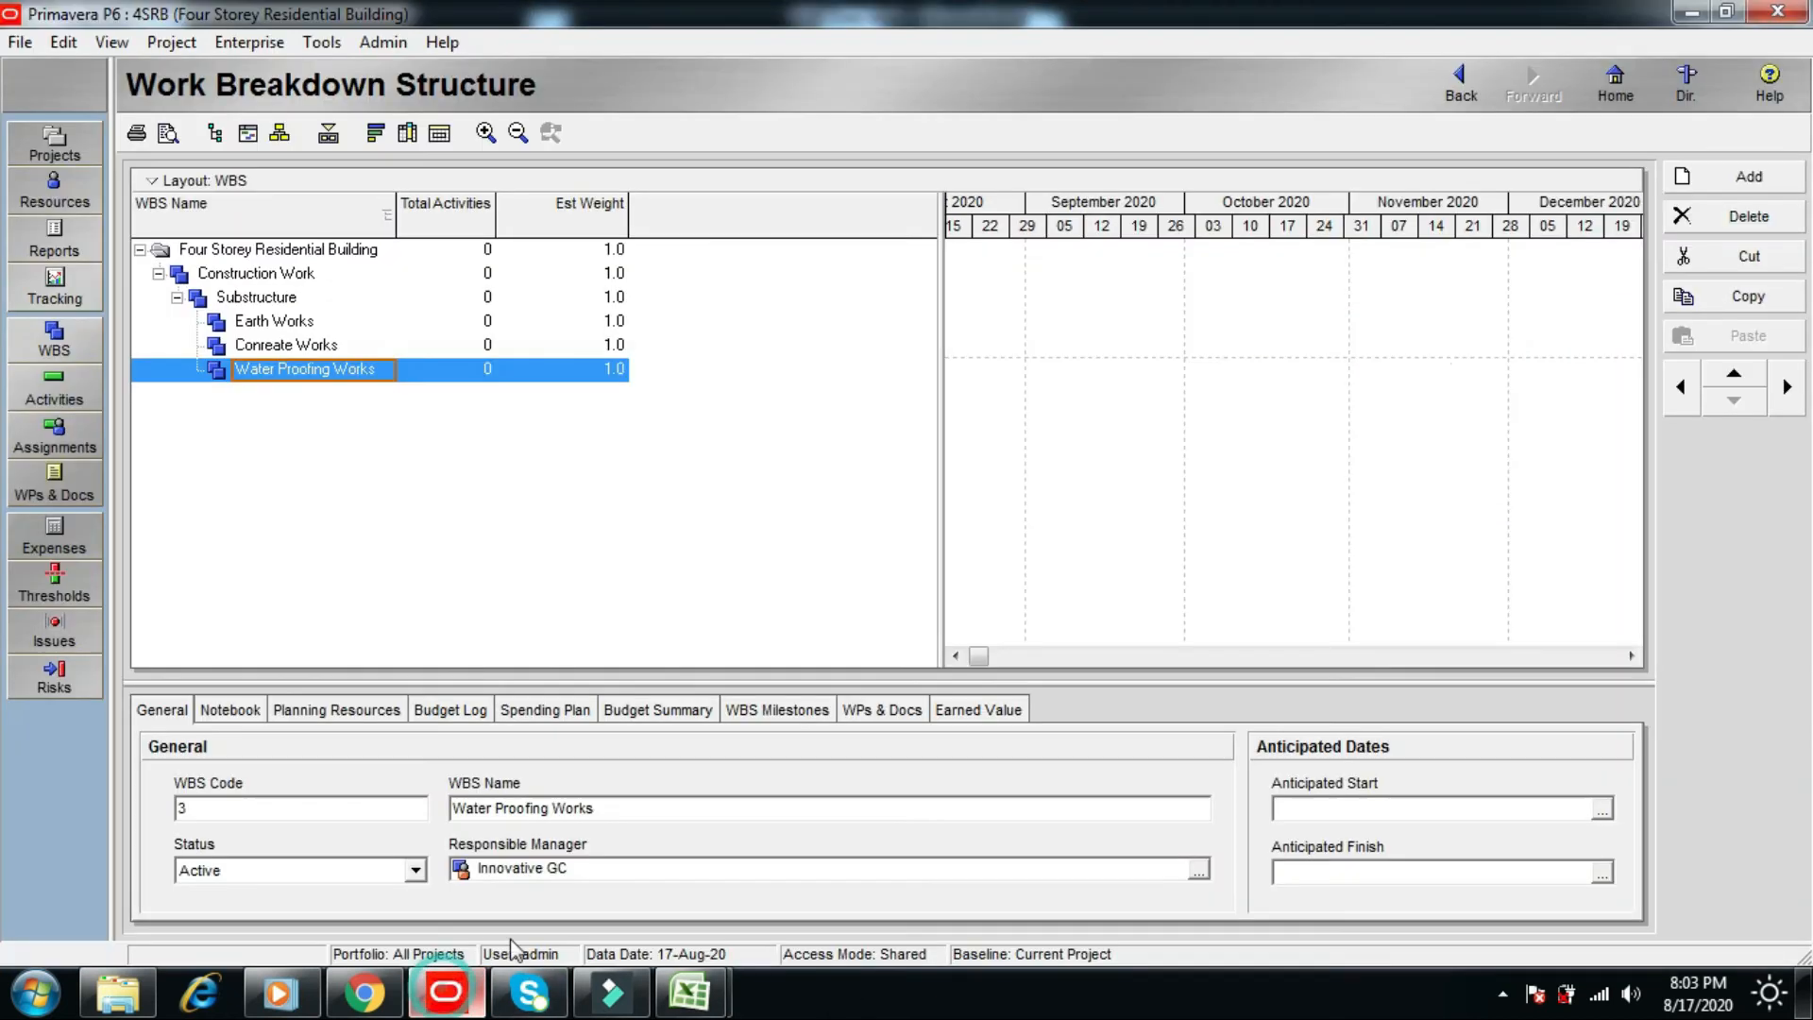
left_click(1751, 181)
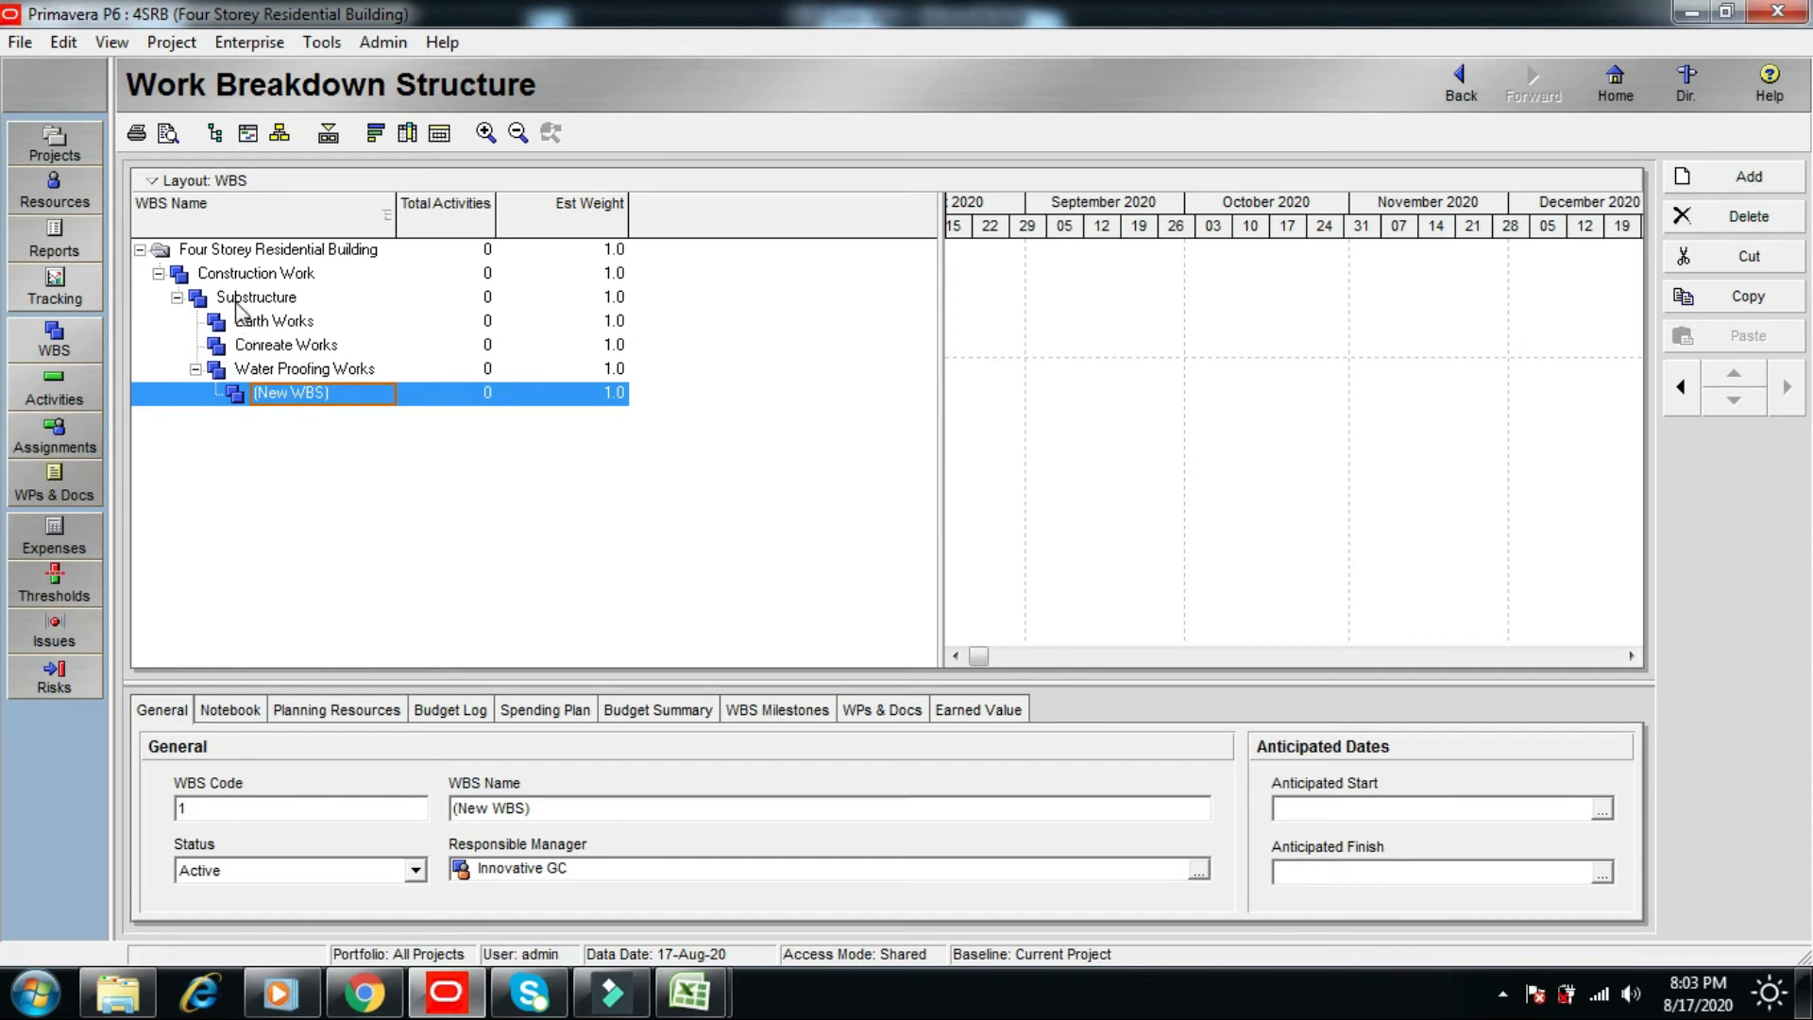
left_click(1681, 387)
left_click(1681, 387)
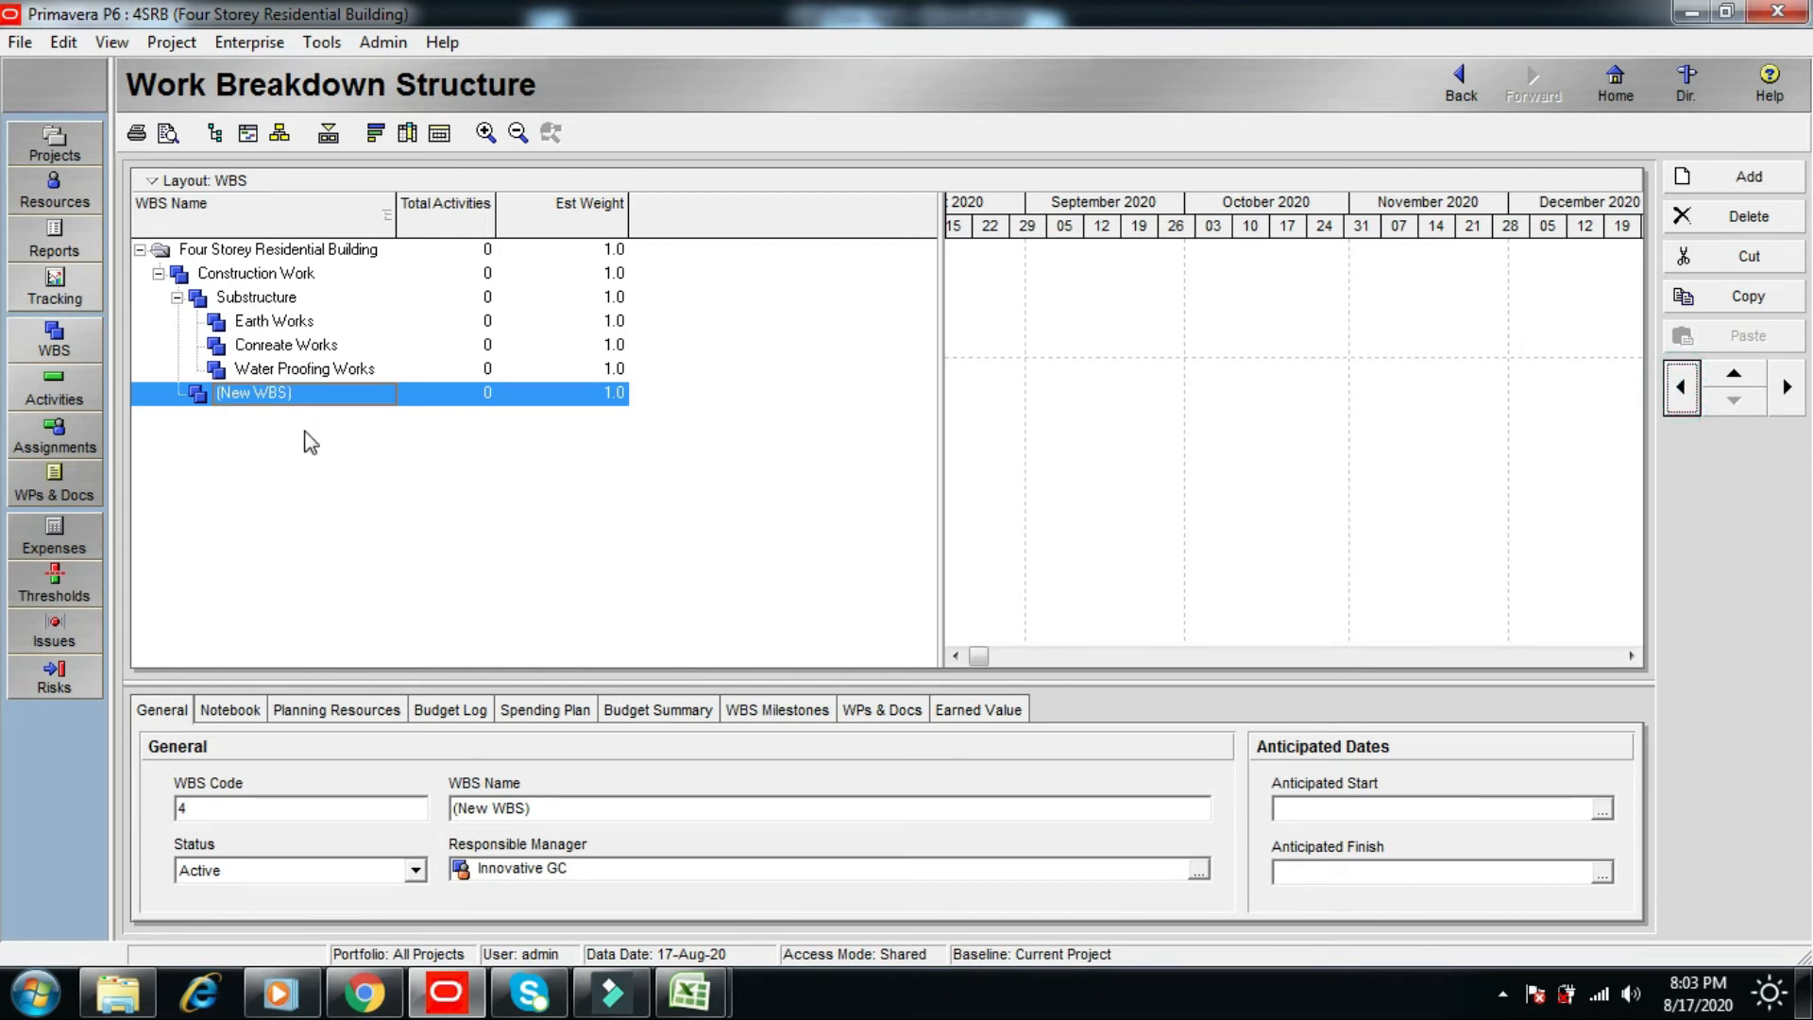
left_click(316, 393)
right_click(316, 393)
left_click(386, 509)
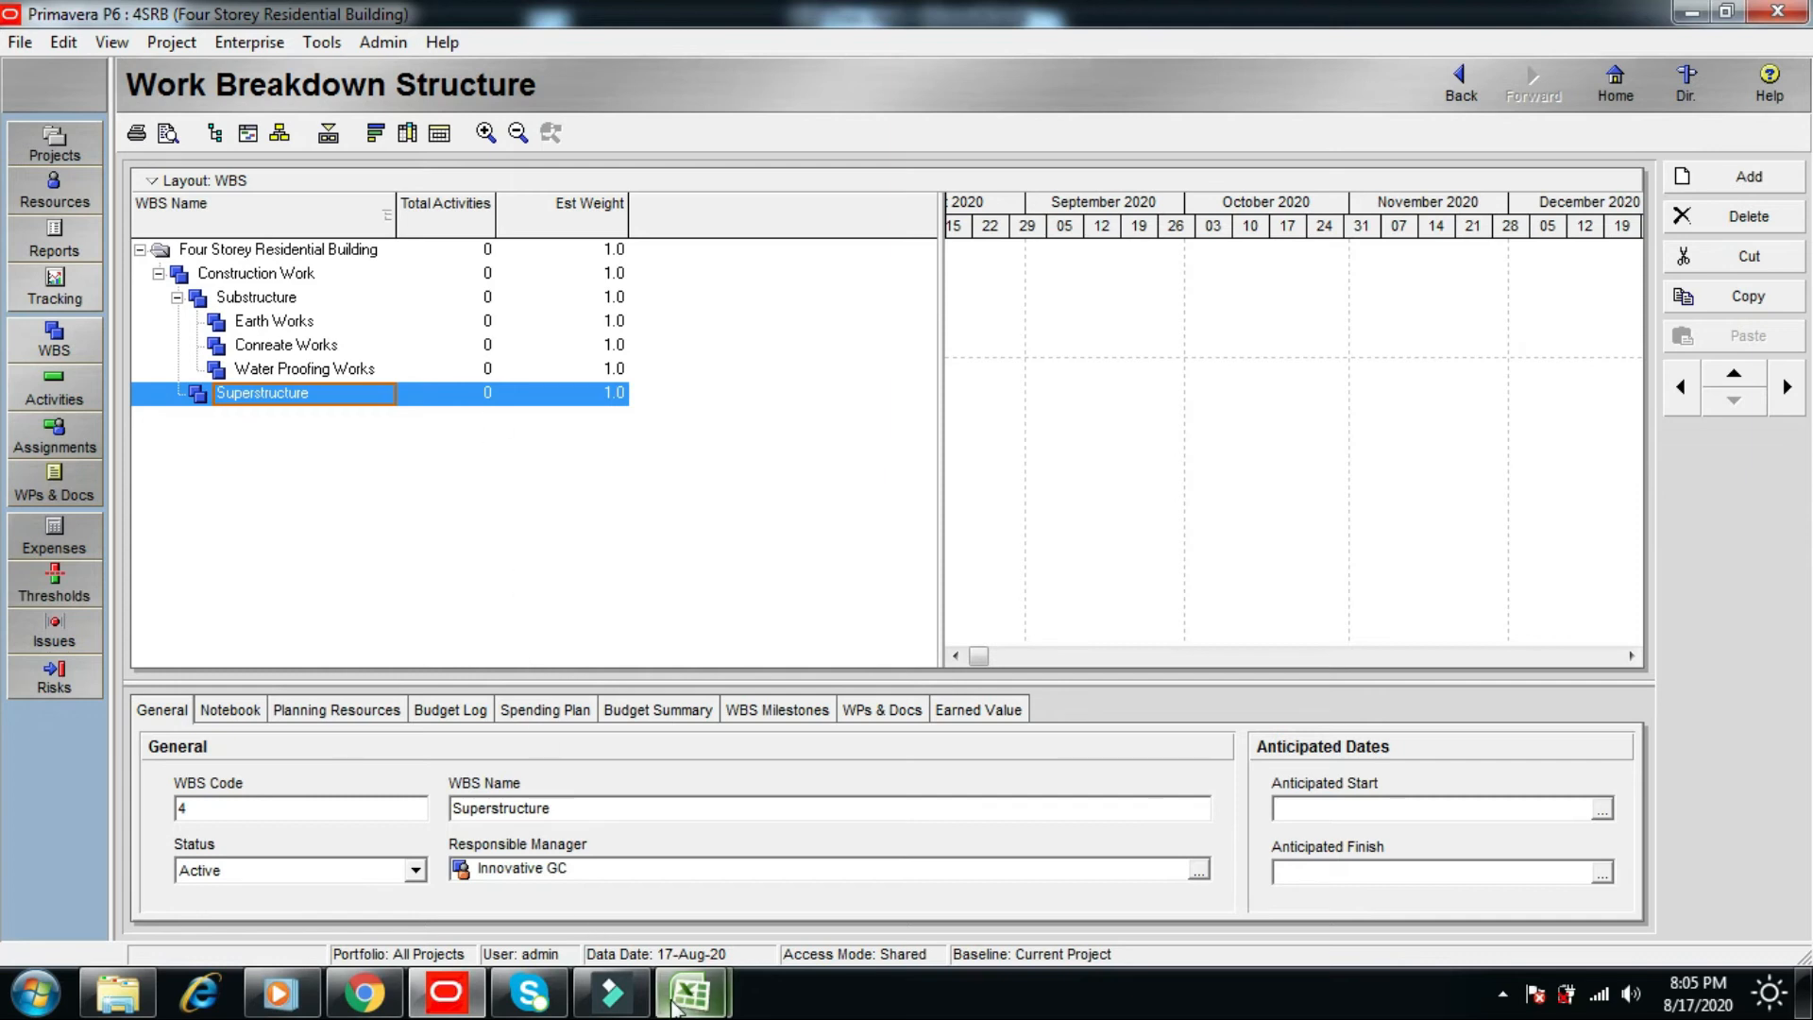
- Check the floor headings under Superstructure in the Excel data sheet and add four nested WBS elements beneath Superstructure in Primavera P6
mouse_move(689, 991)
left_click(657, 925)
left_click(1803, 903)
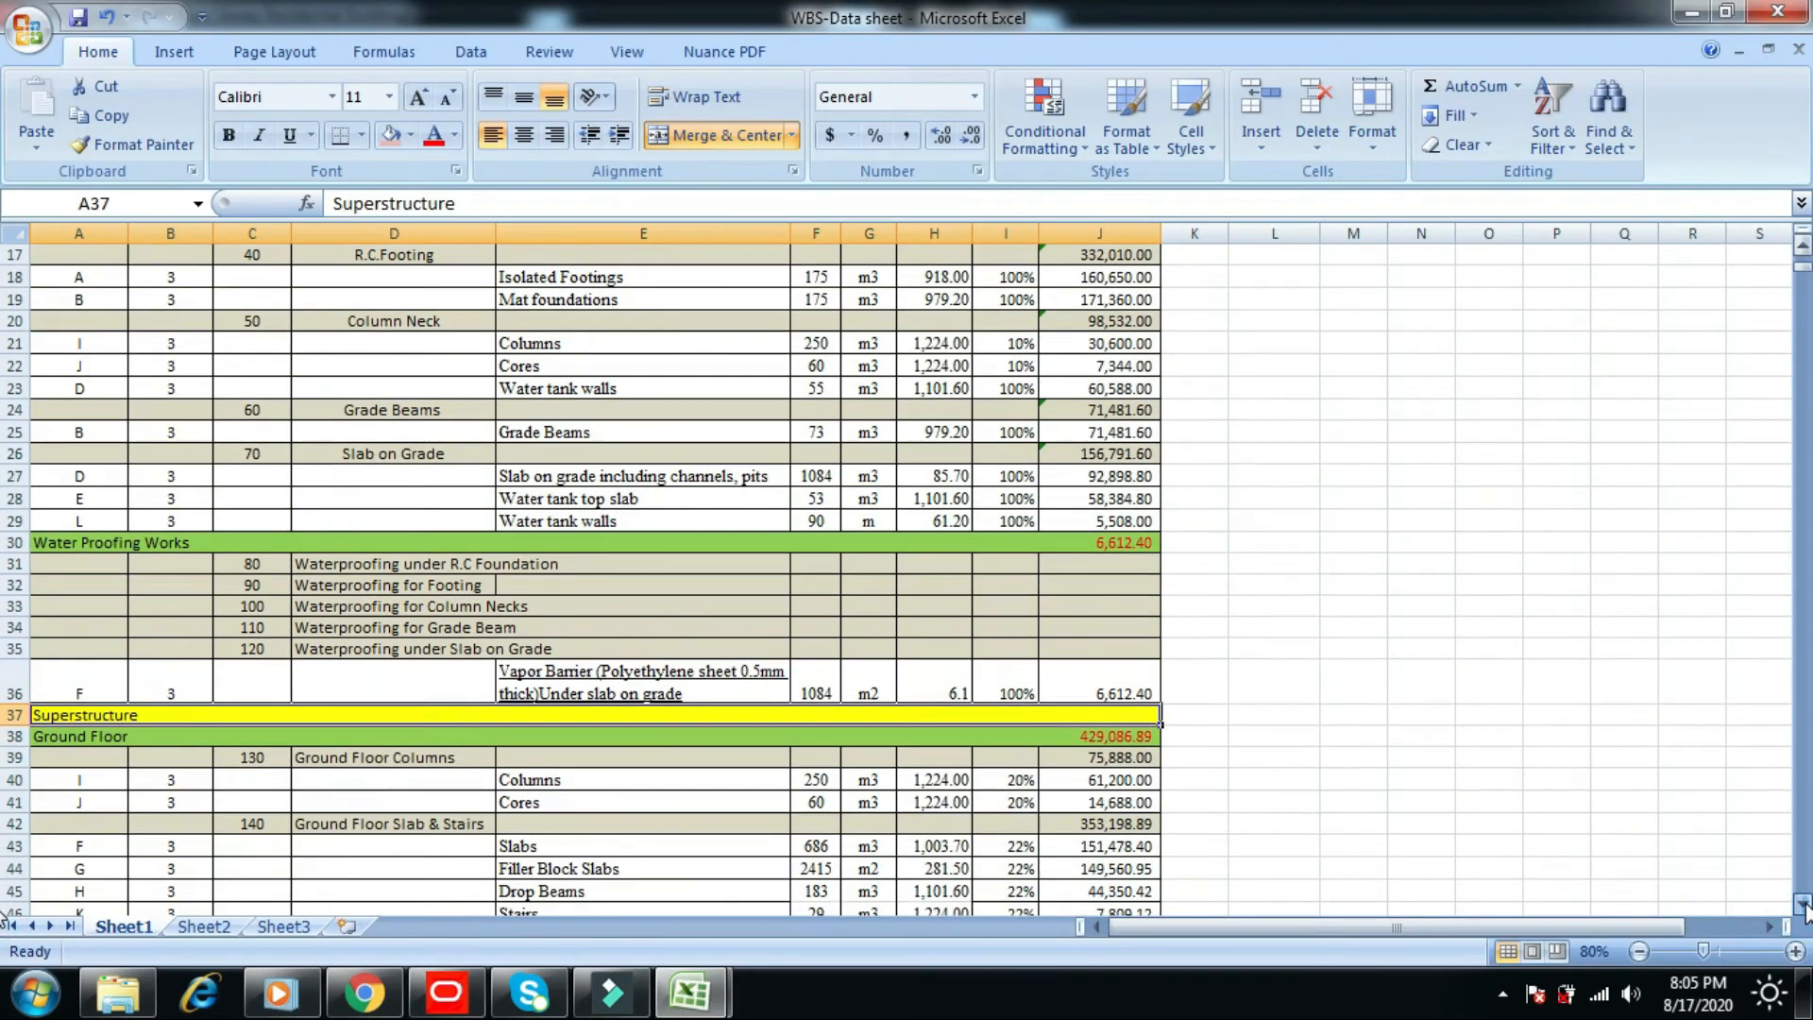
left_click(1803, 904)
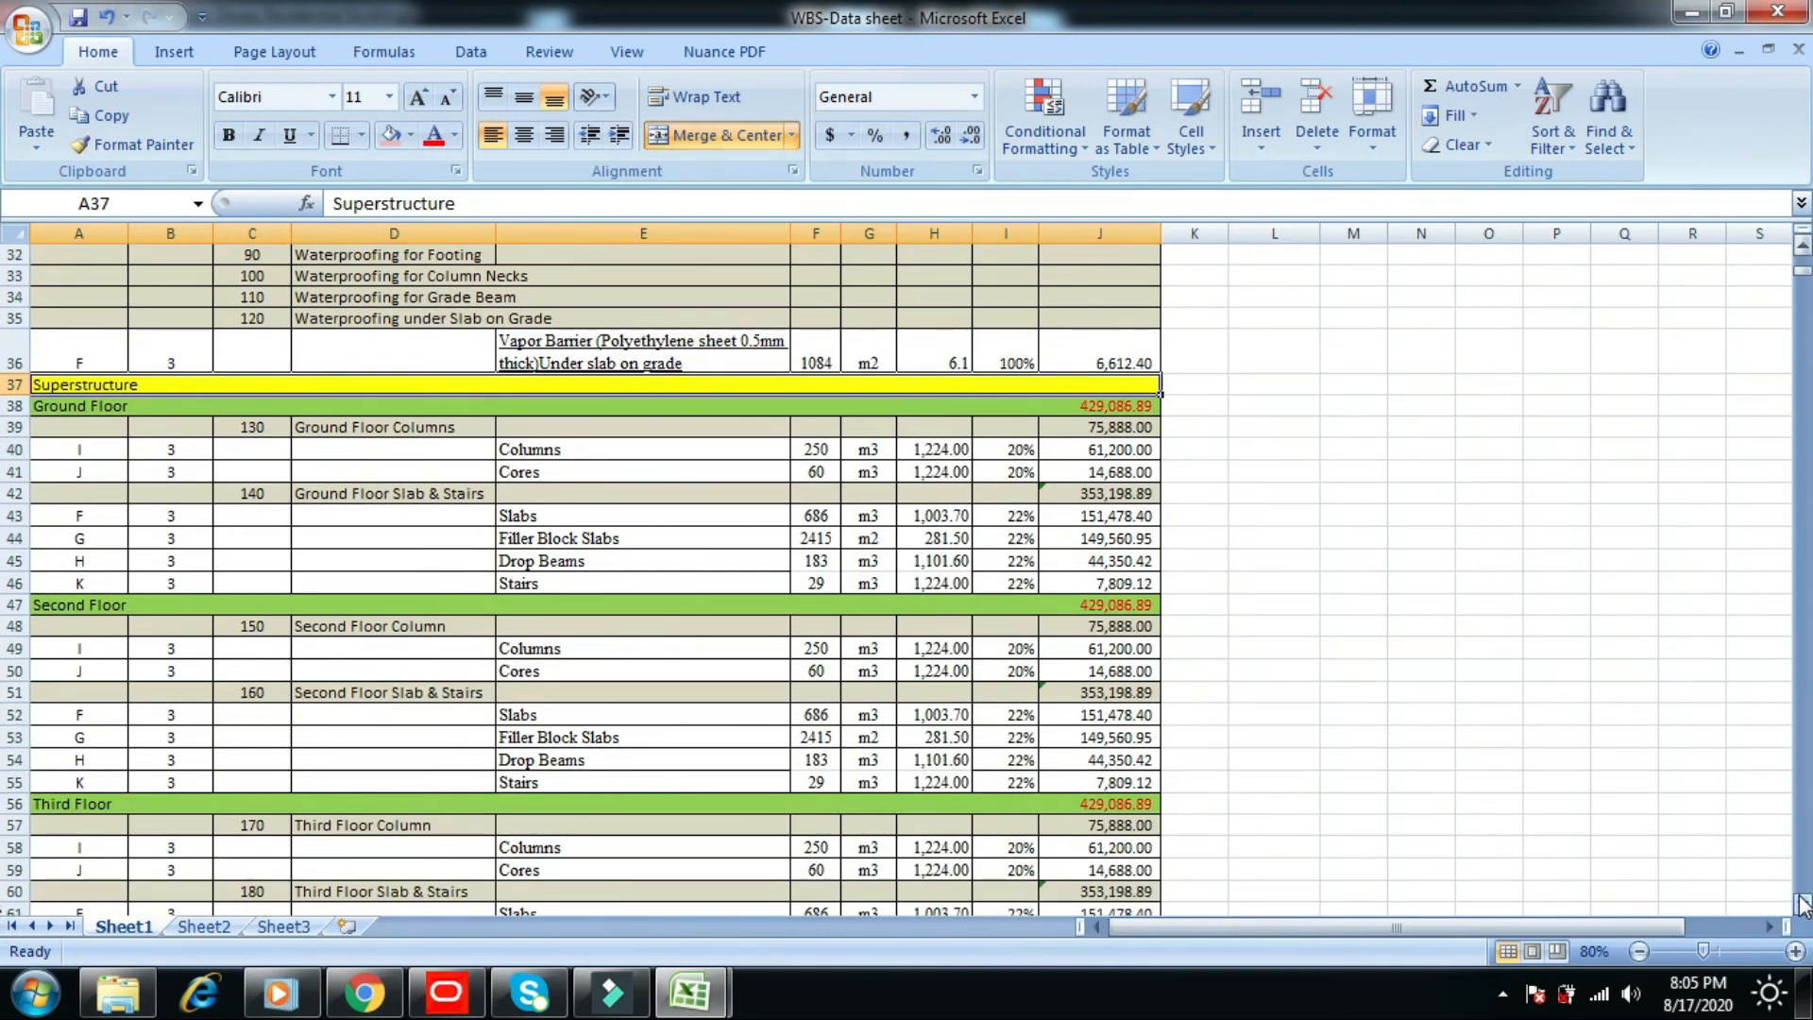
left_click(1802, 907)
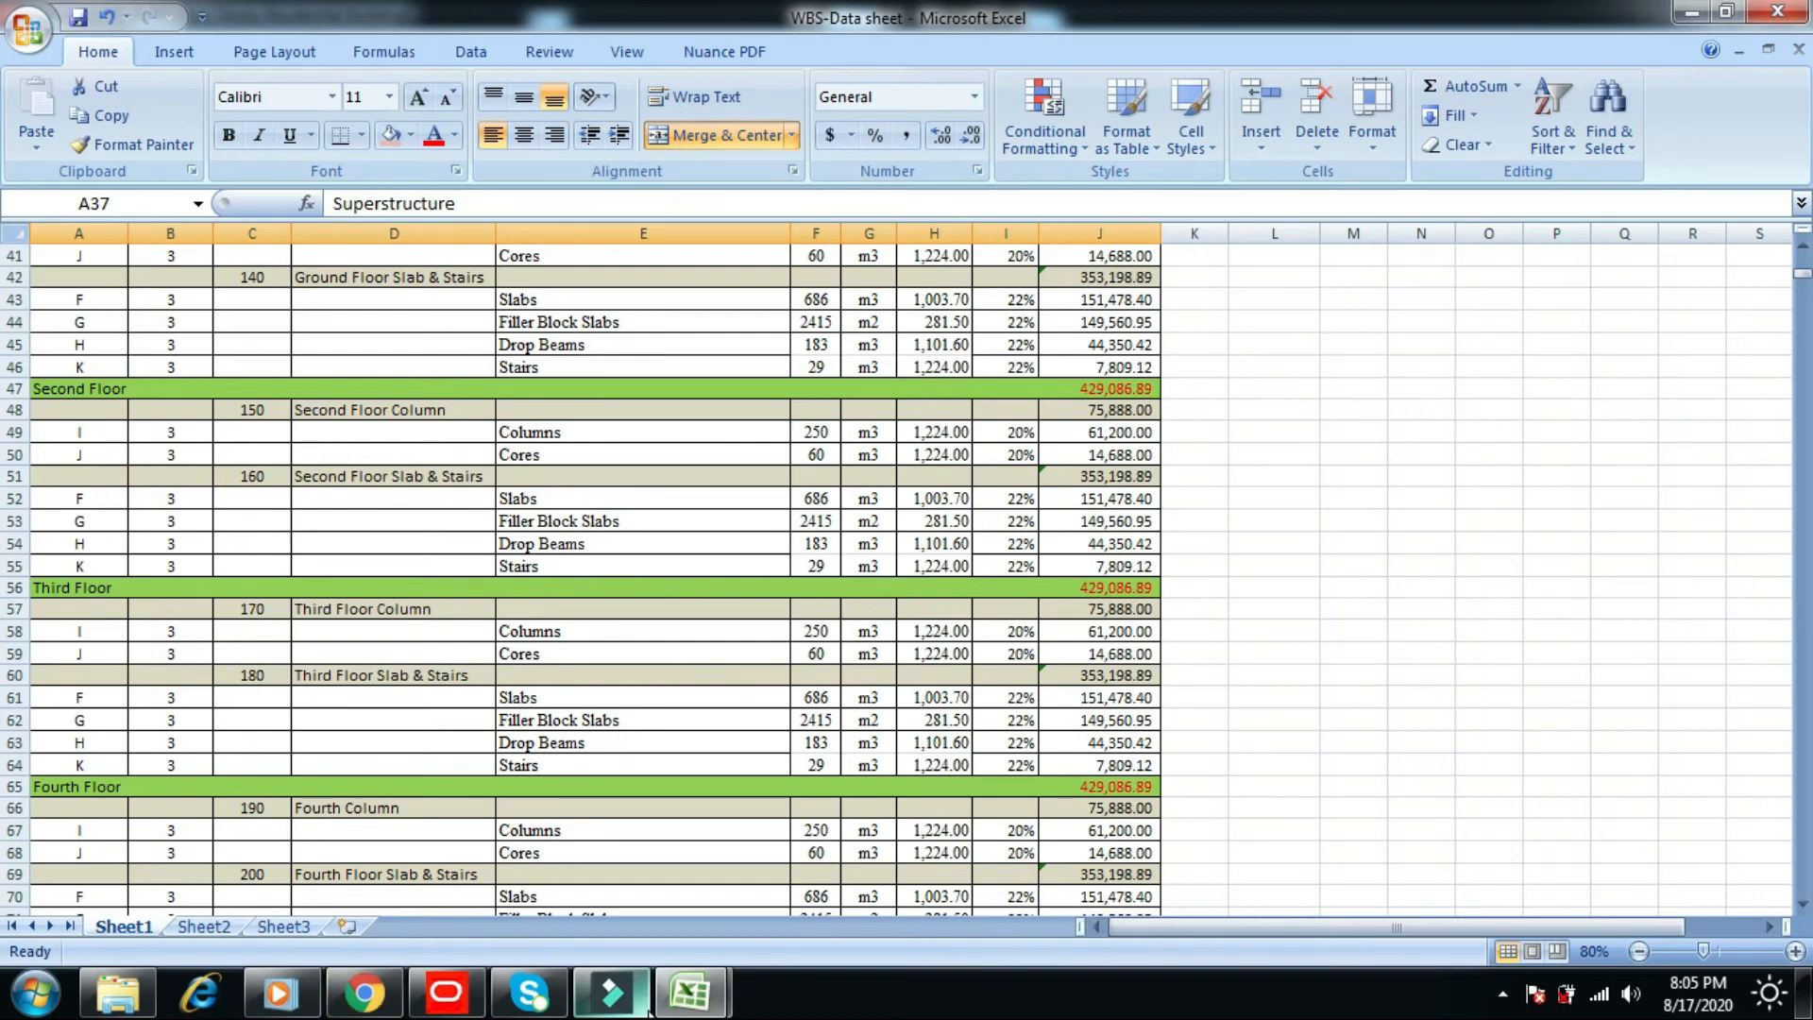
left_click(447, 991)
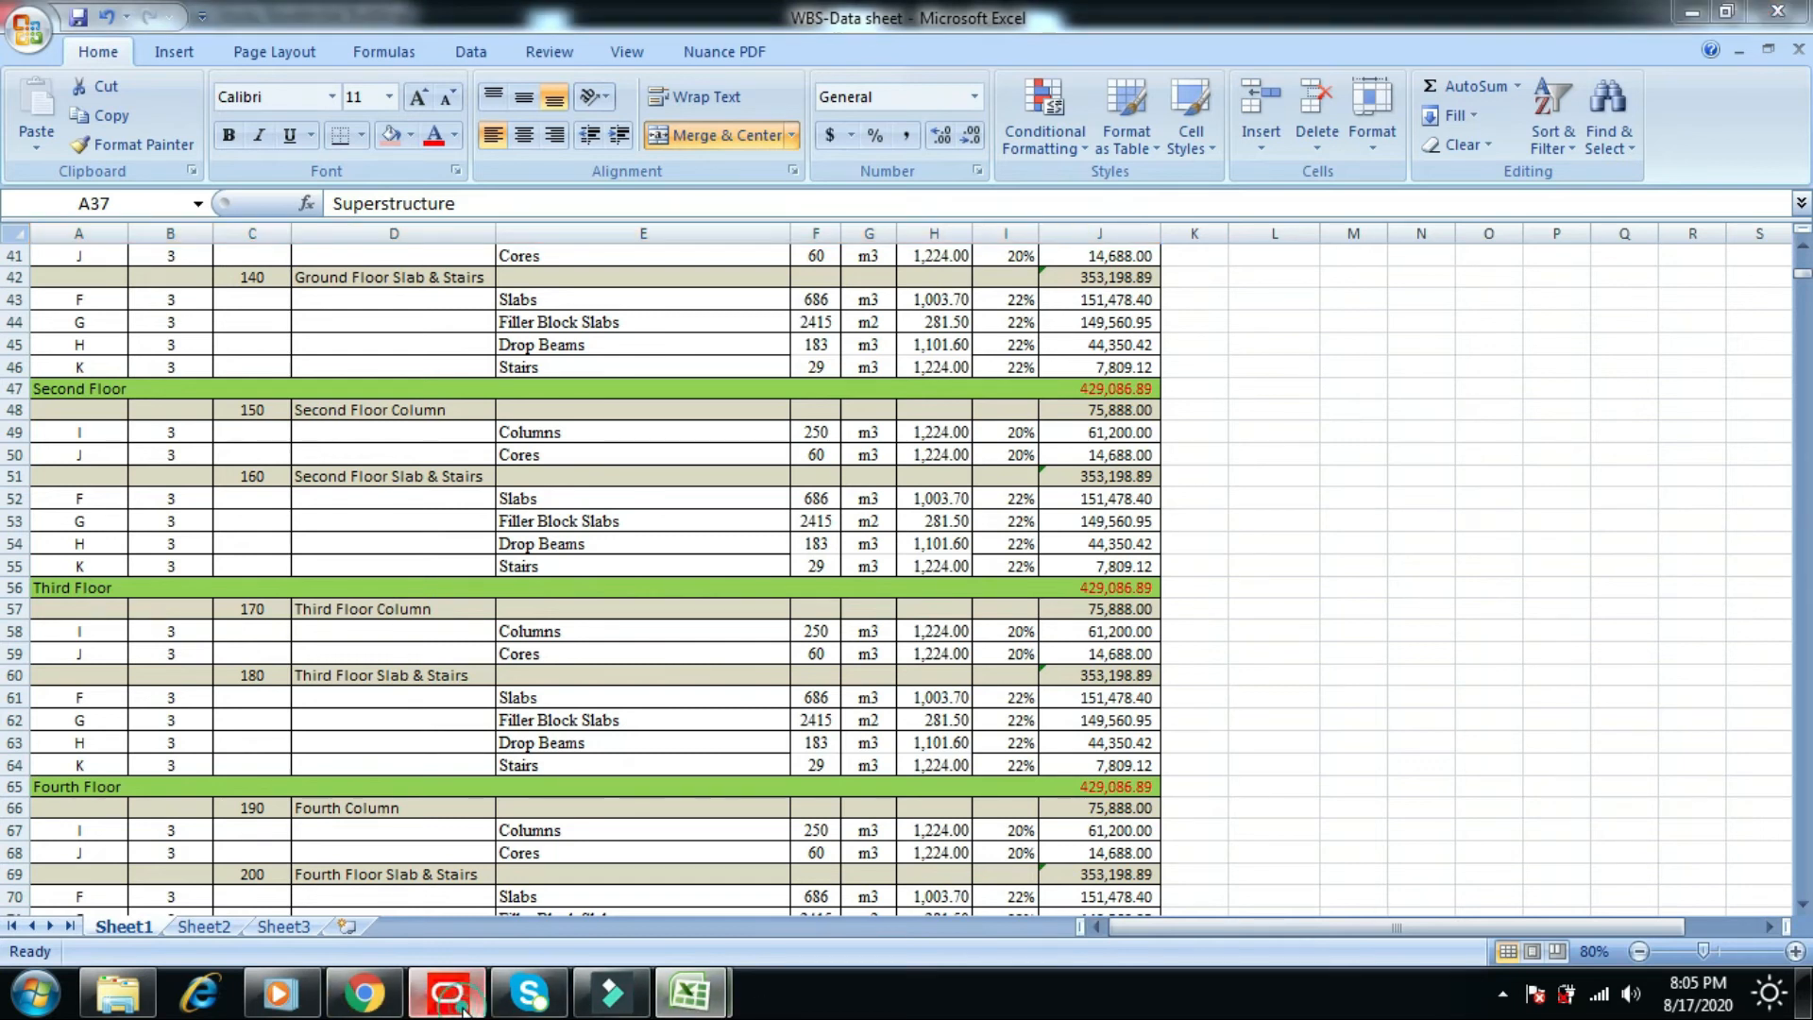
left_click(1750, 179)
left_click(1749, 179)
left_click(1750, 180)
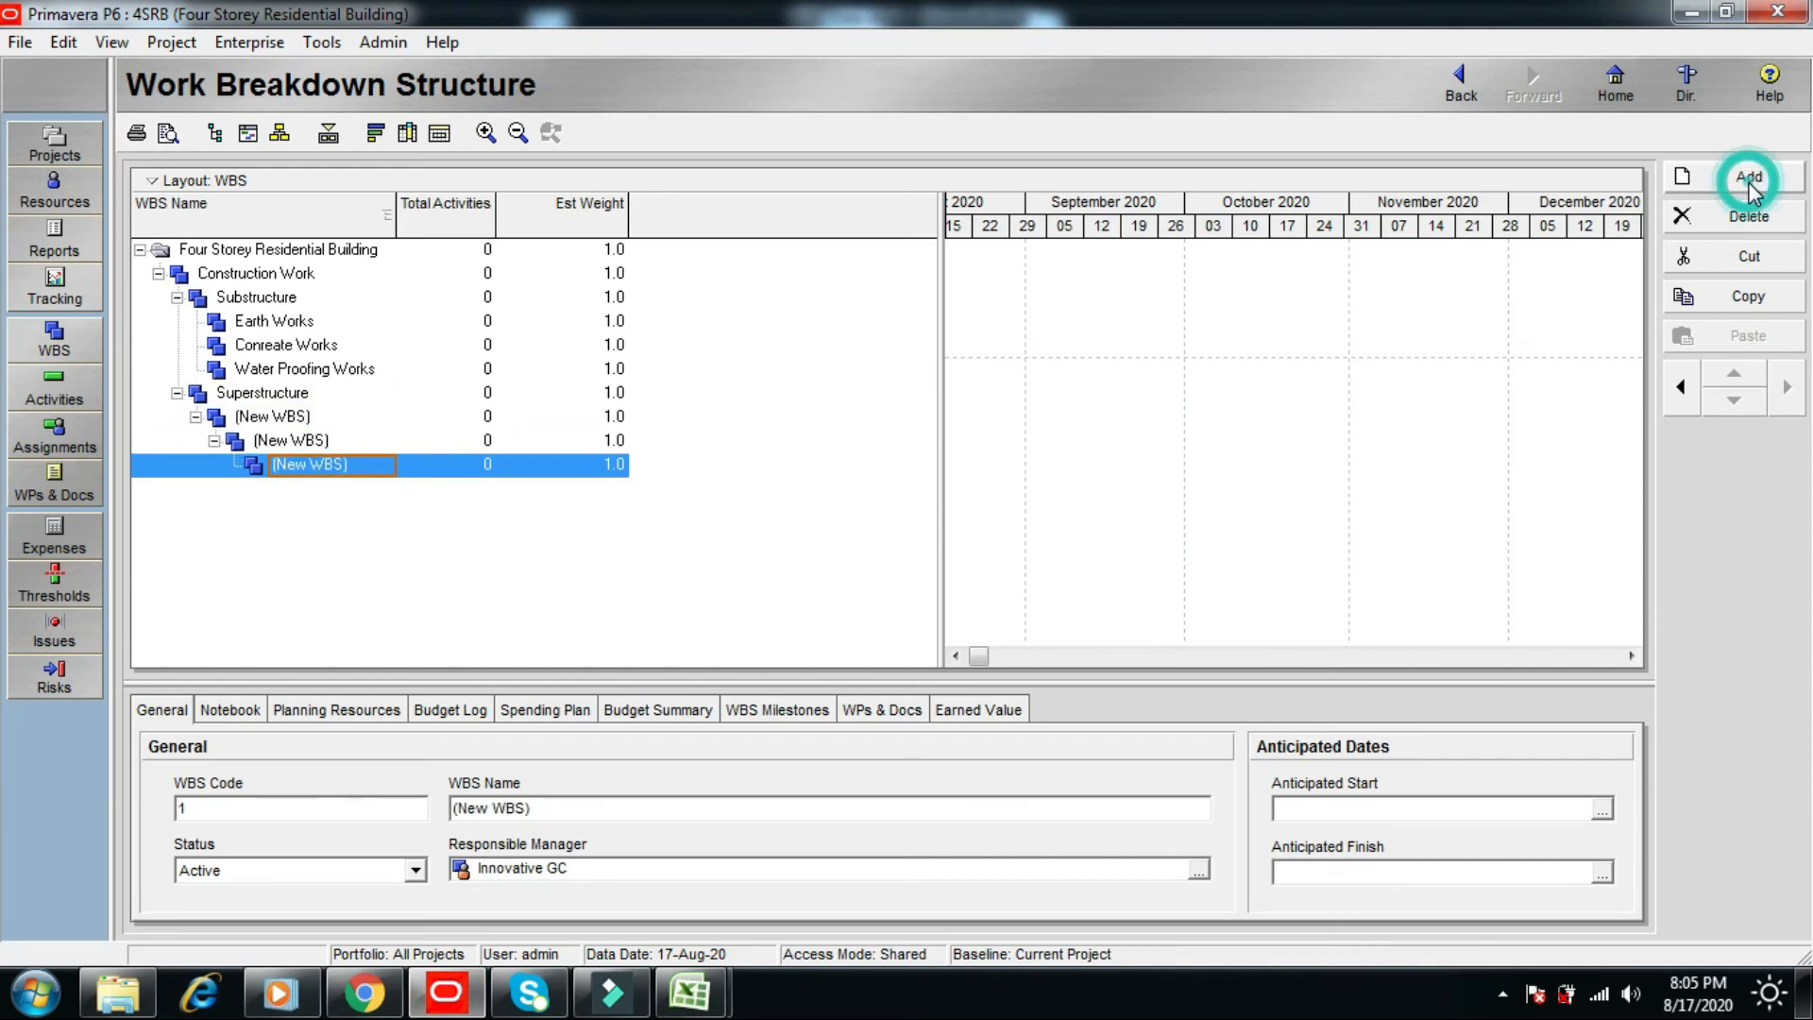
left_click(1750, 179)
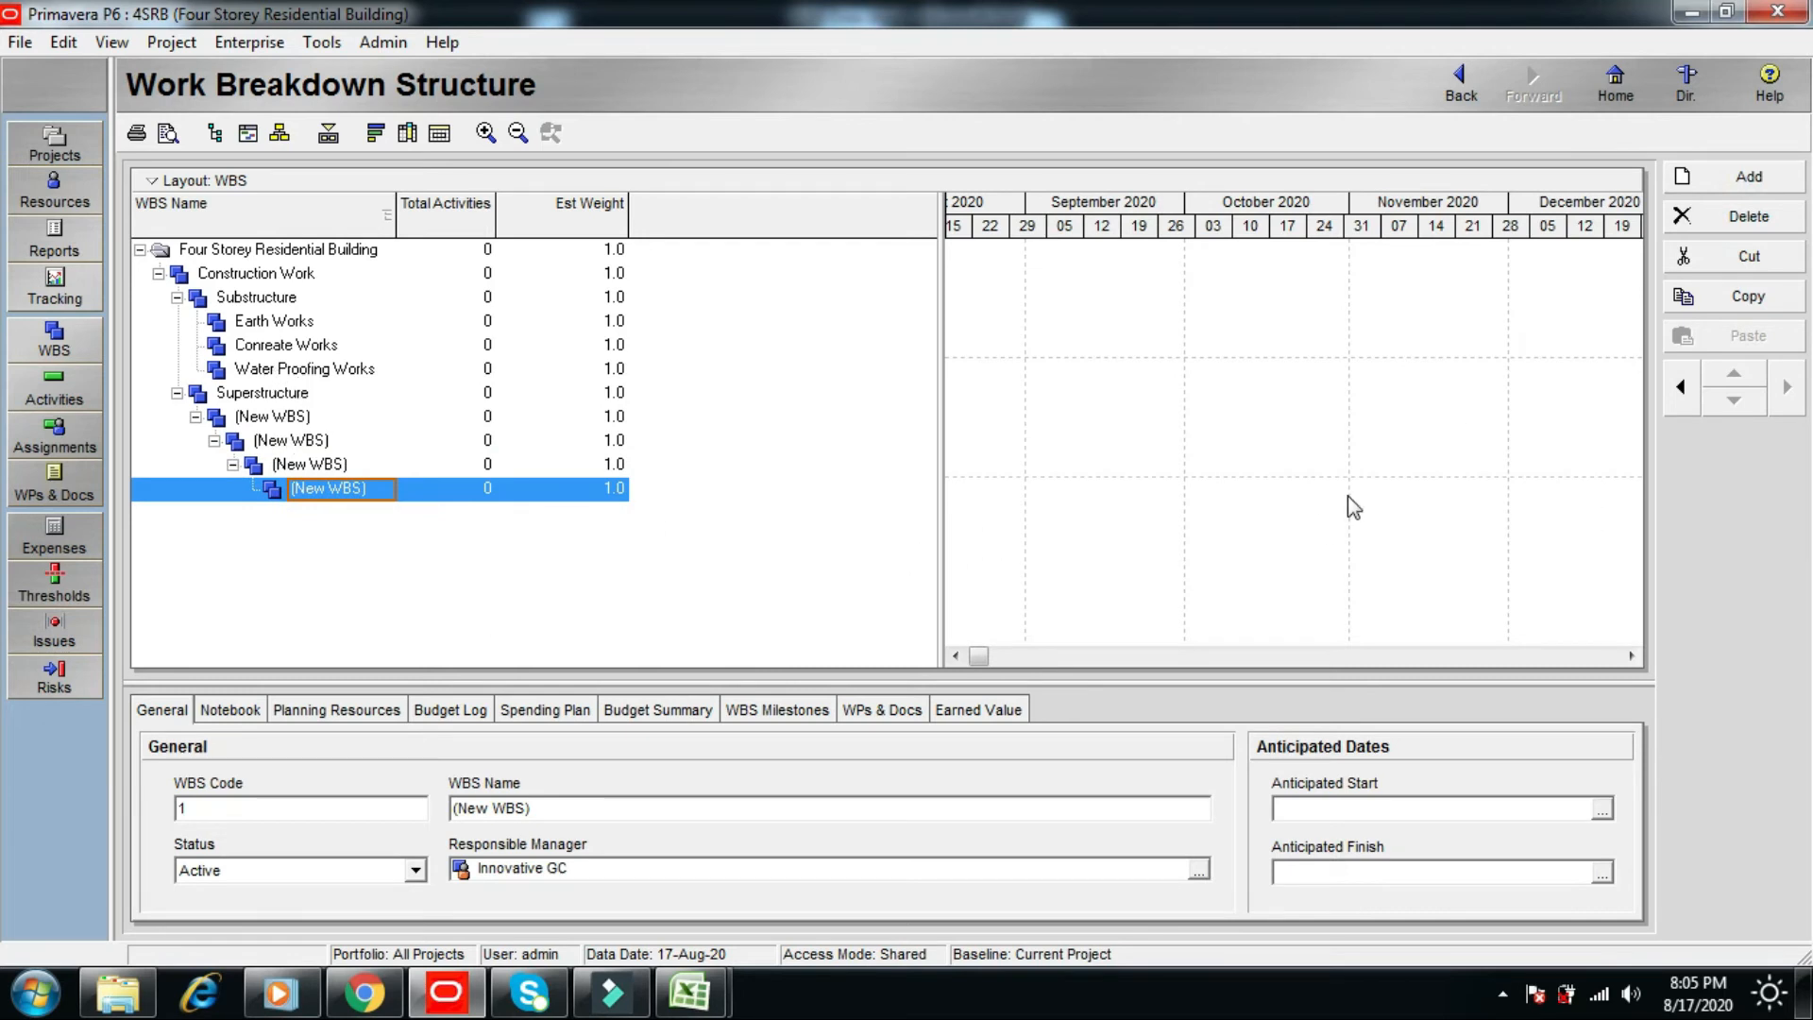
- Adjust the indent levels of the nested new WBS elements so all four sit directly beneath Superstructure
left_click(1682, 386)
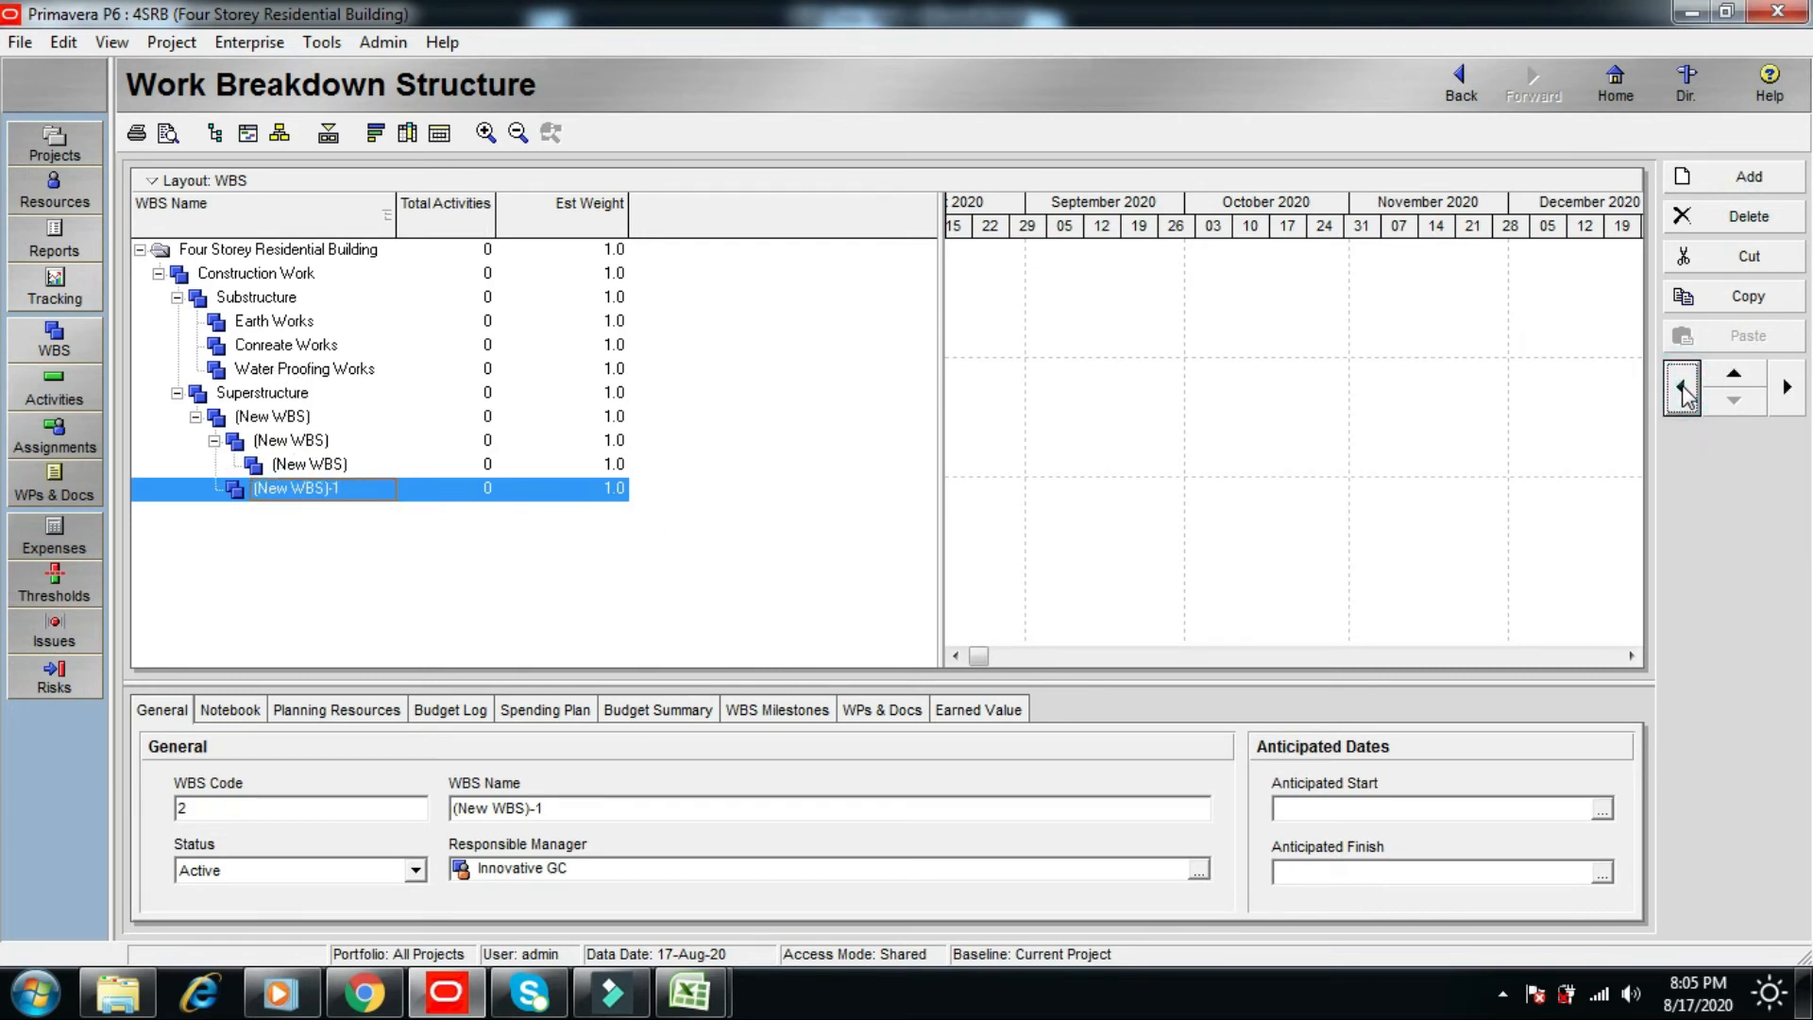
left_click(1681, 386)
left_click(1679, 387)
left_click(1679, 387)
left_click(302, 442)
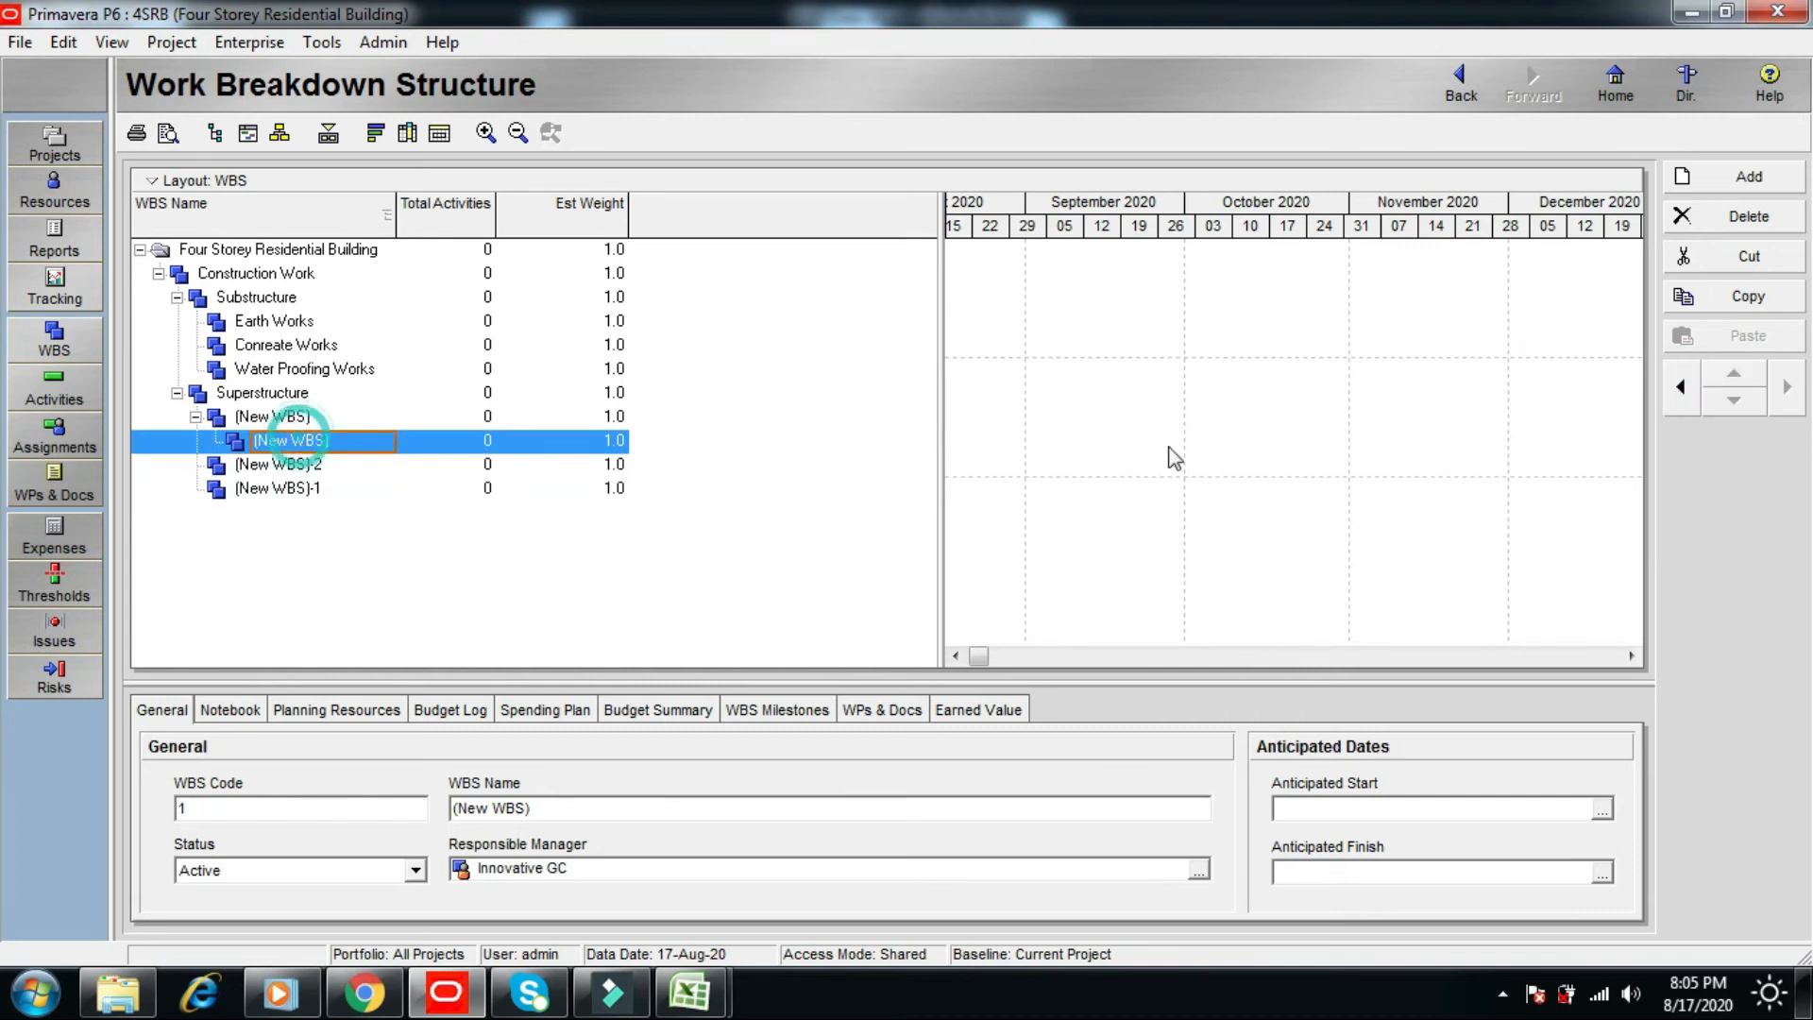
left_click(1681, 386)
left_click(1682, 386)
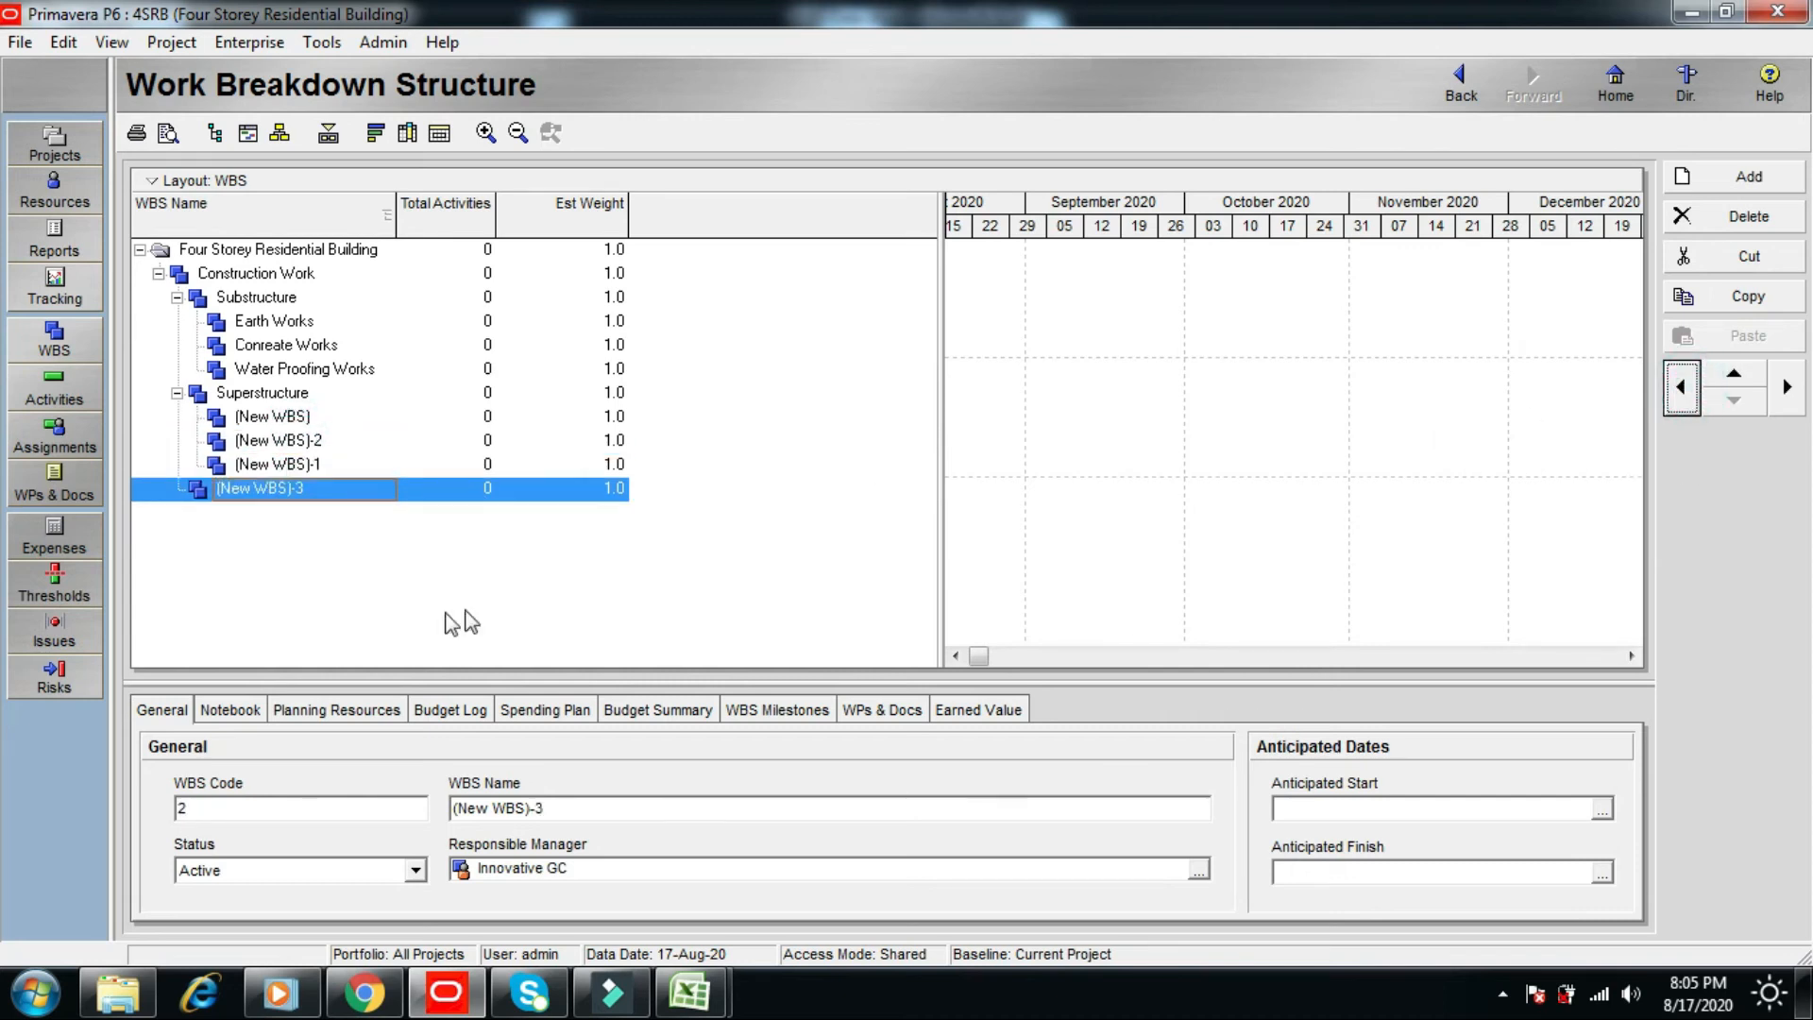
left_click(1787, 387)
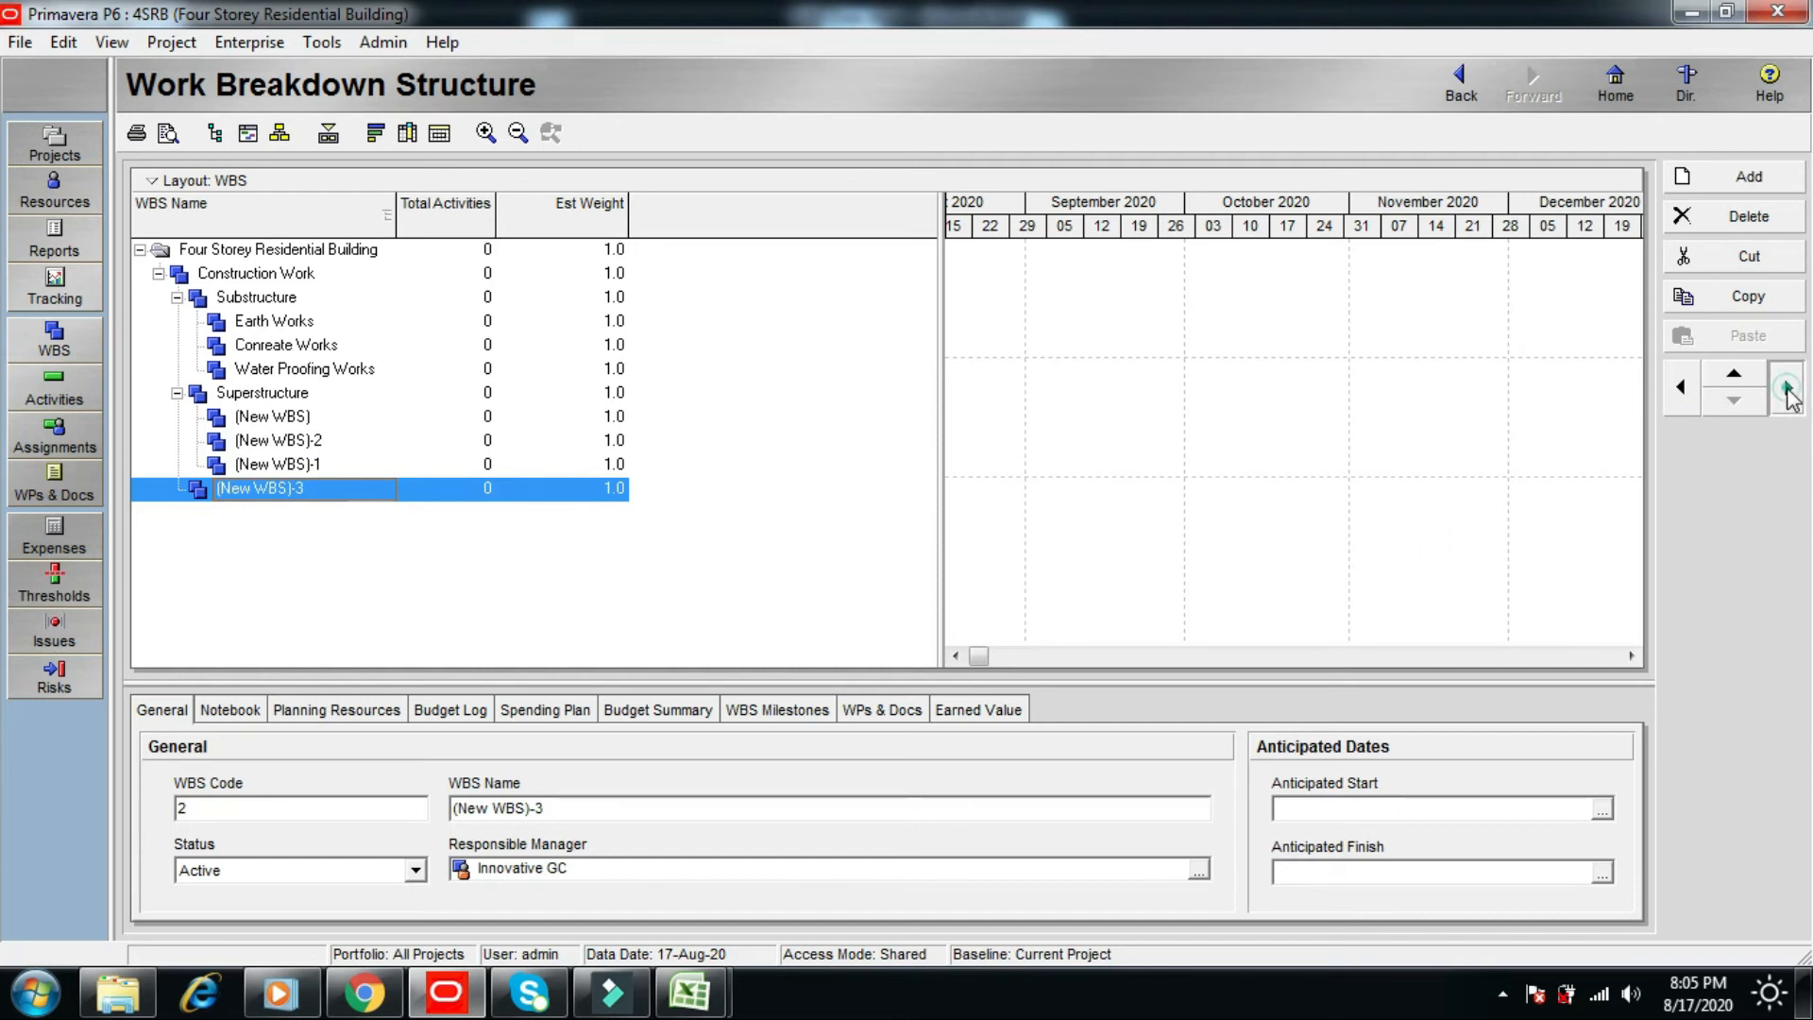
- Rename the first new WBS element beneath Superstructure as Ground Floor
left_click(290, 423)
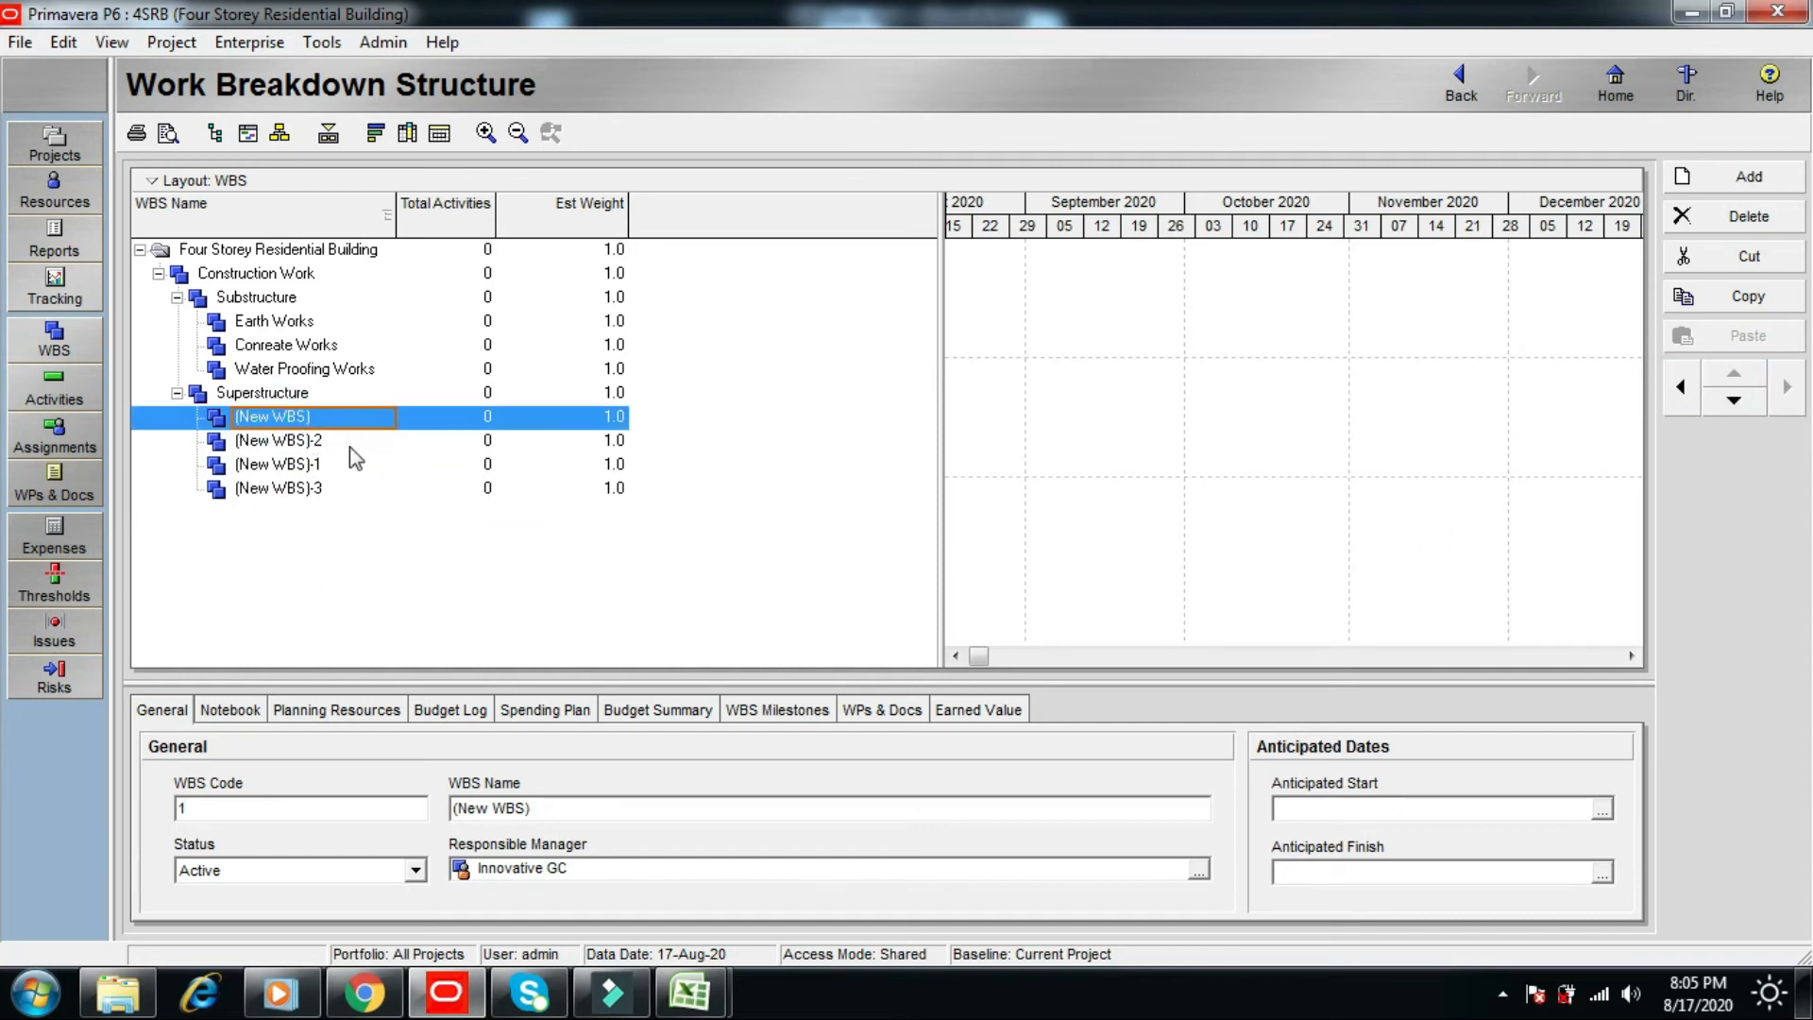
type("Ground Floor")
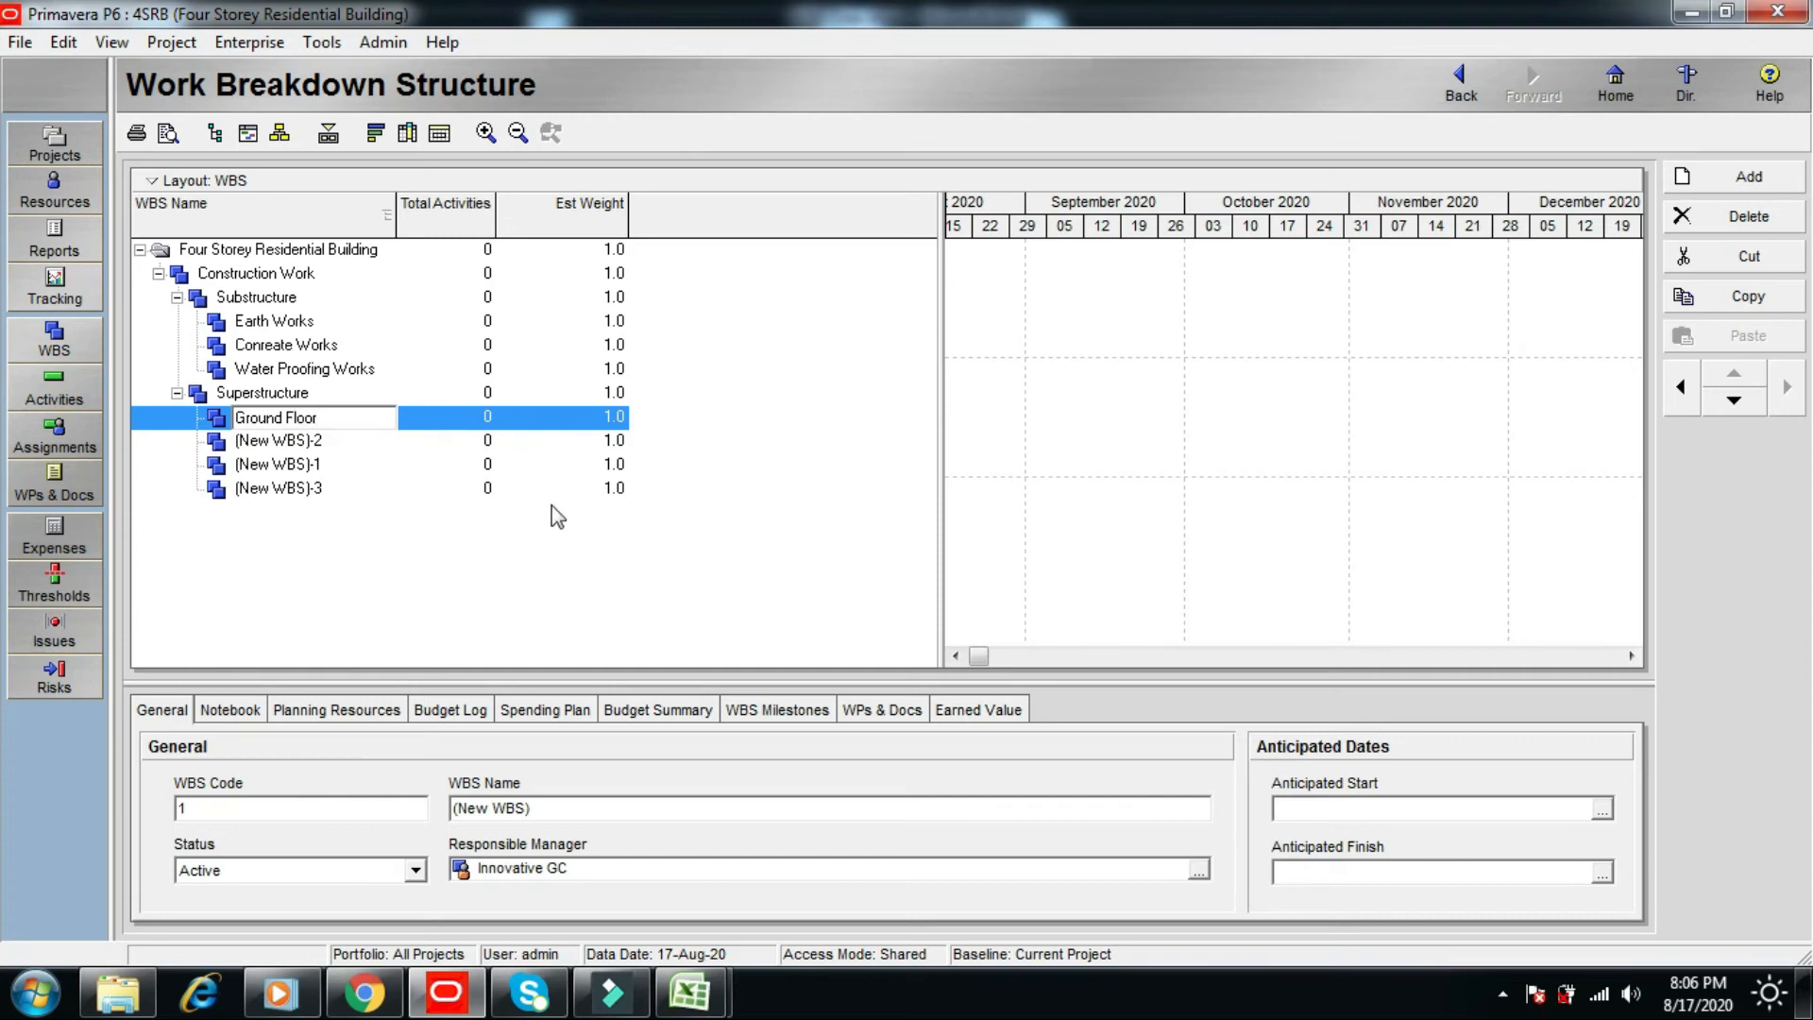
- Rename the three remaining new WBS elements beneath Superstructure as Second Floor, Third Floor and Fourth Florr, in order
left_click(357, 447)
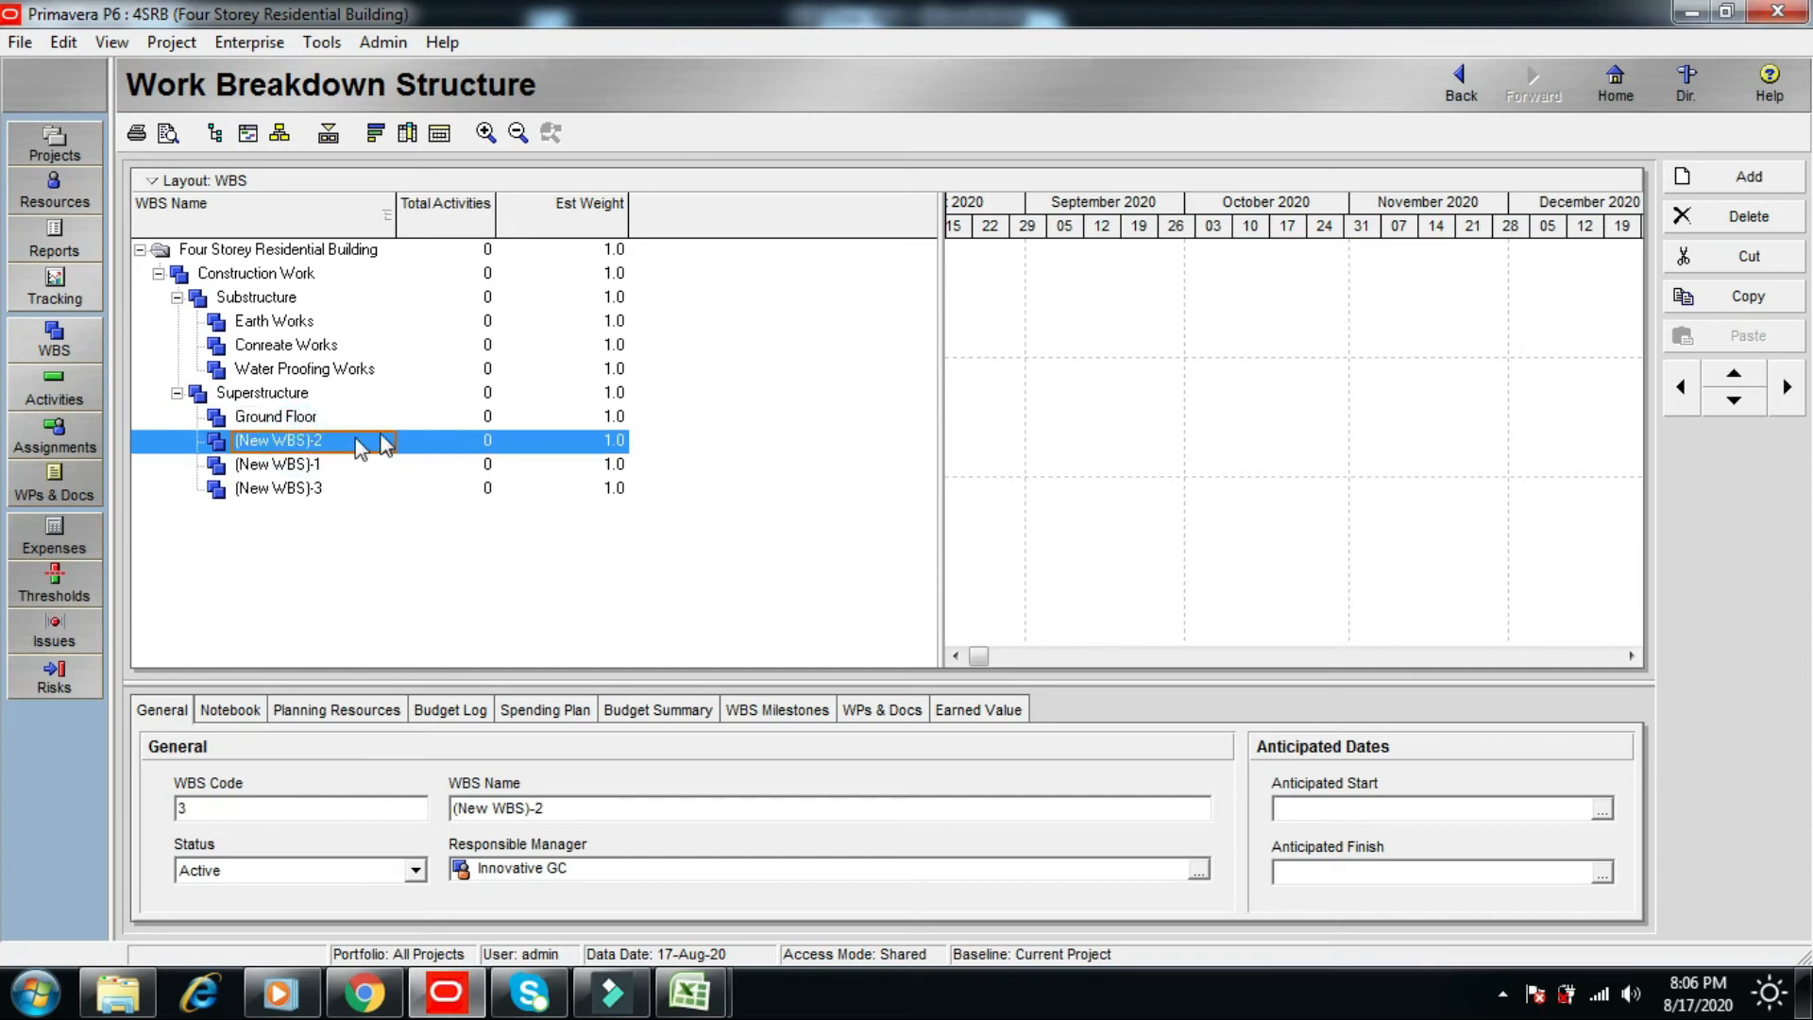
type("Secon")
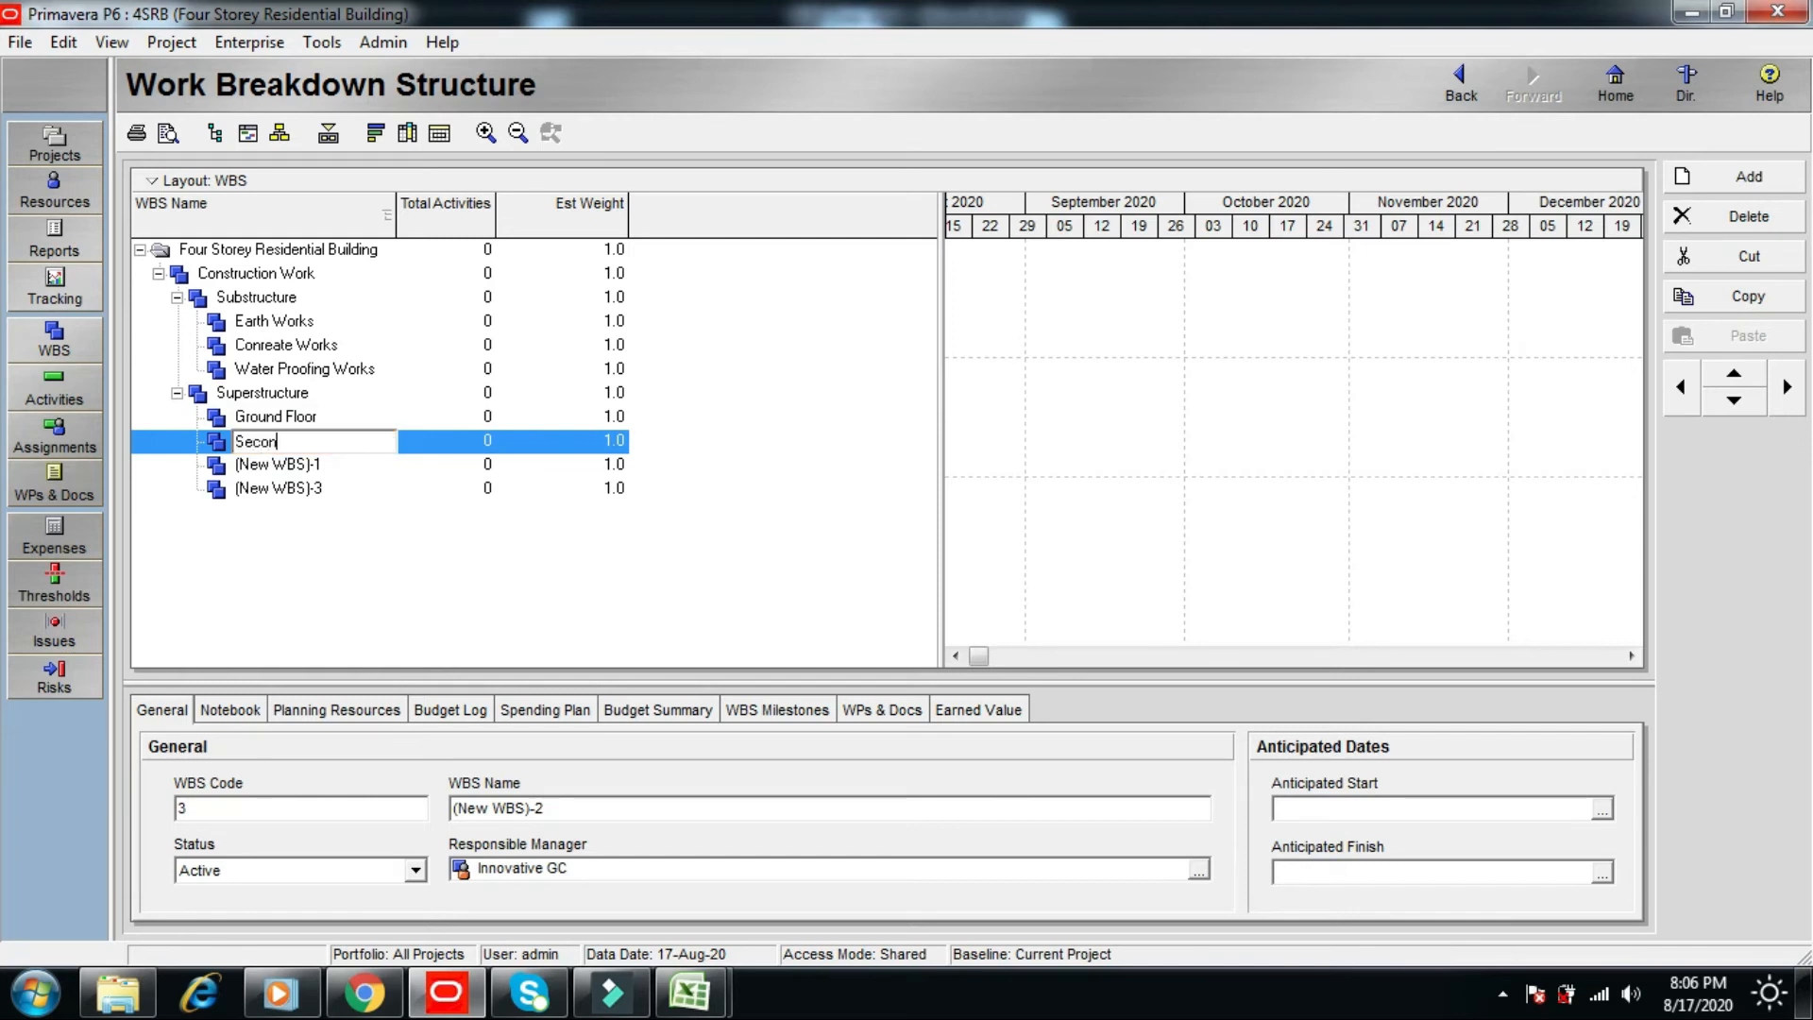
type("d Floor")
left_click(302, 461)
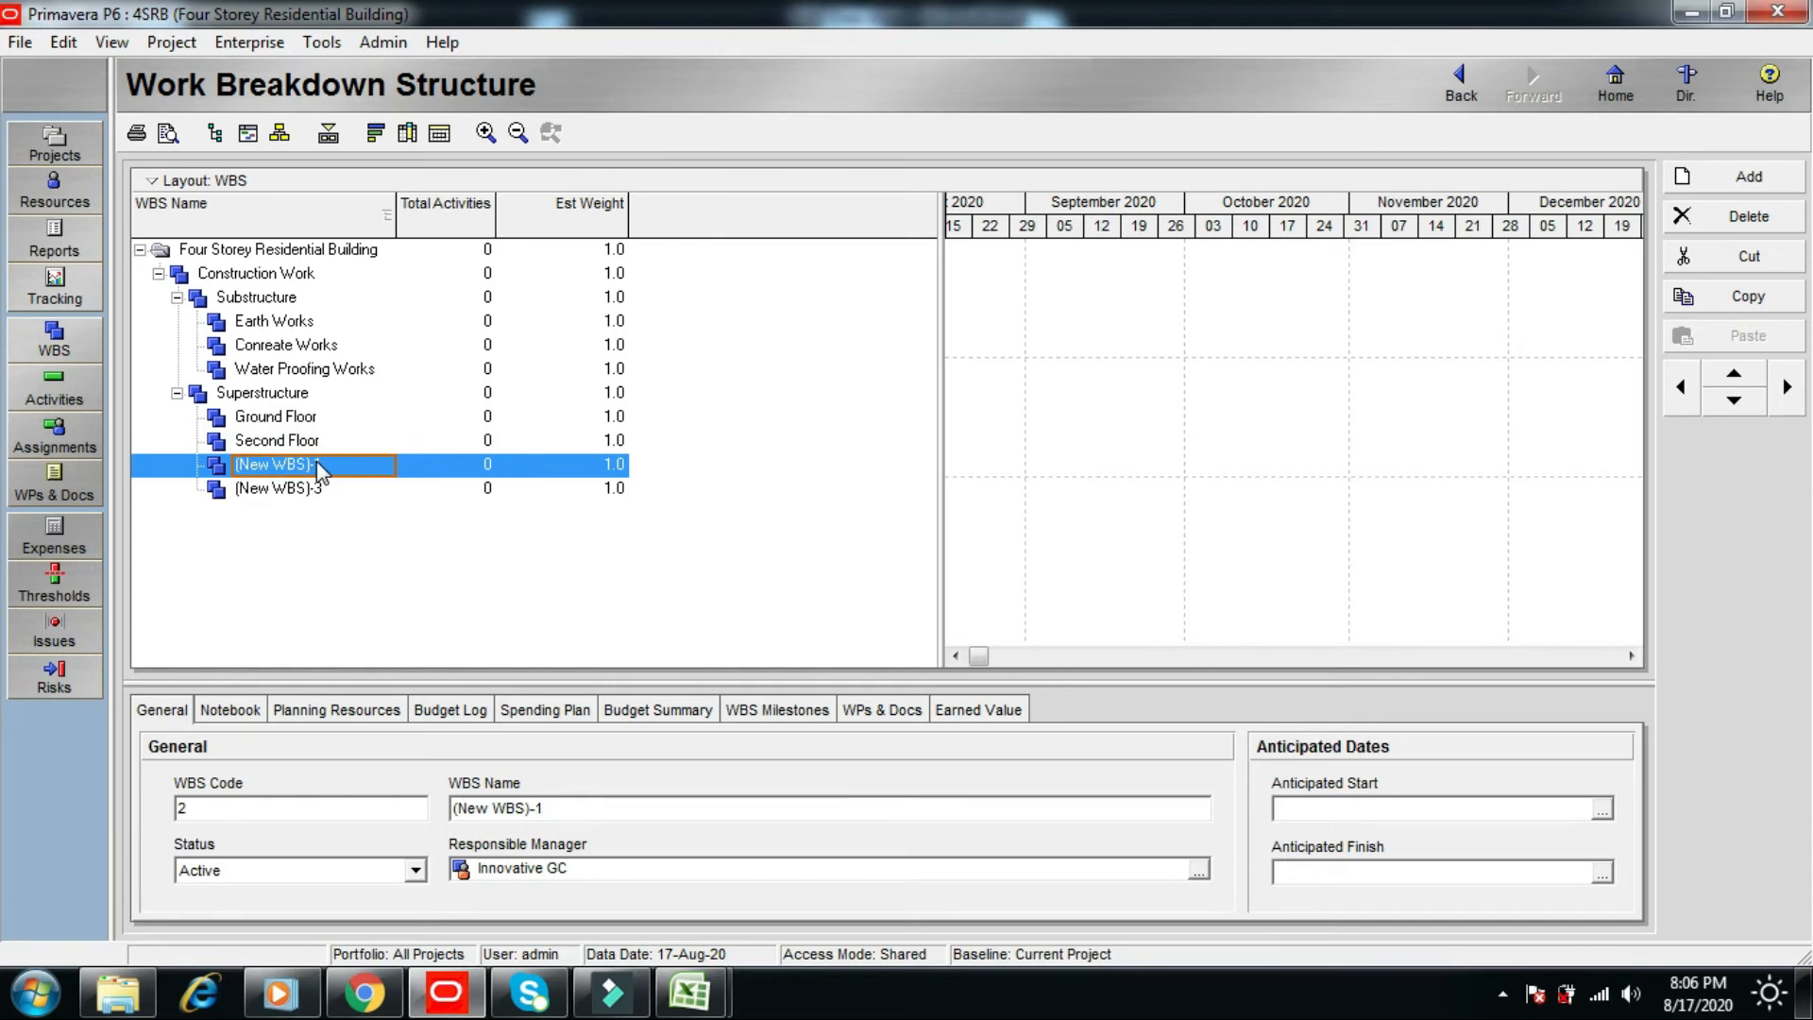
type("Third Floor")
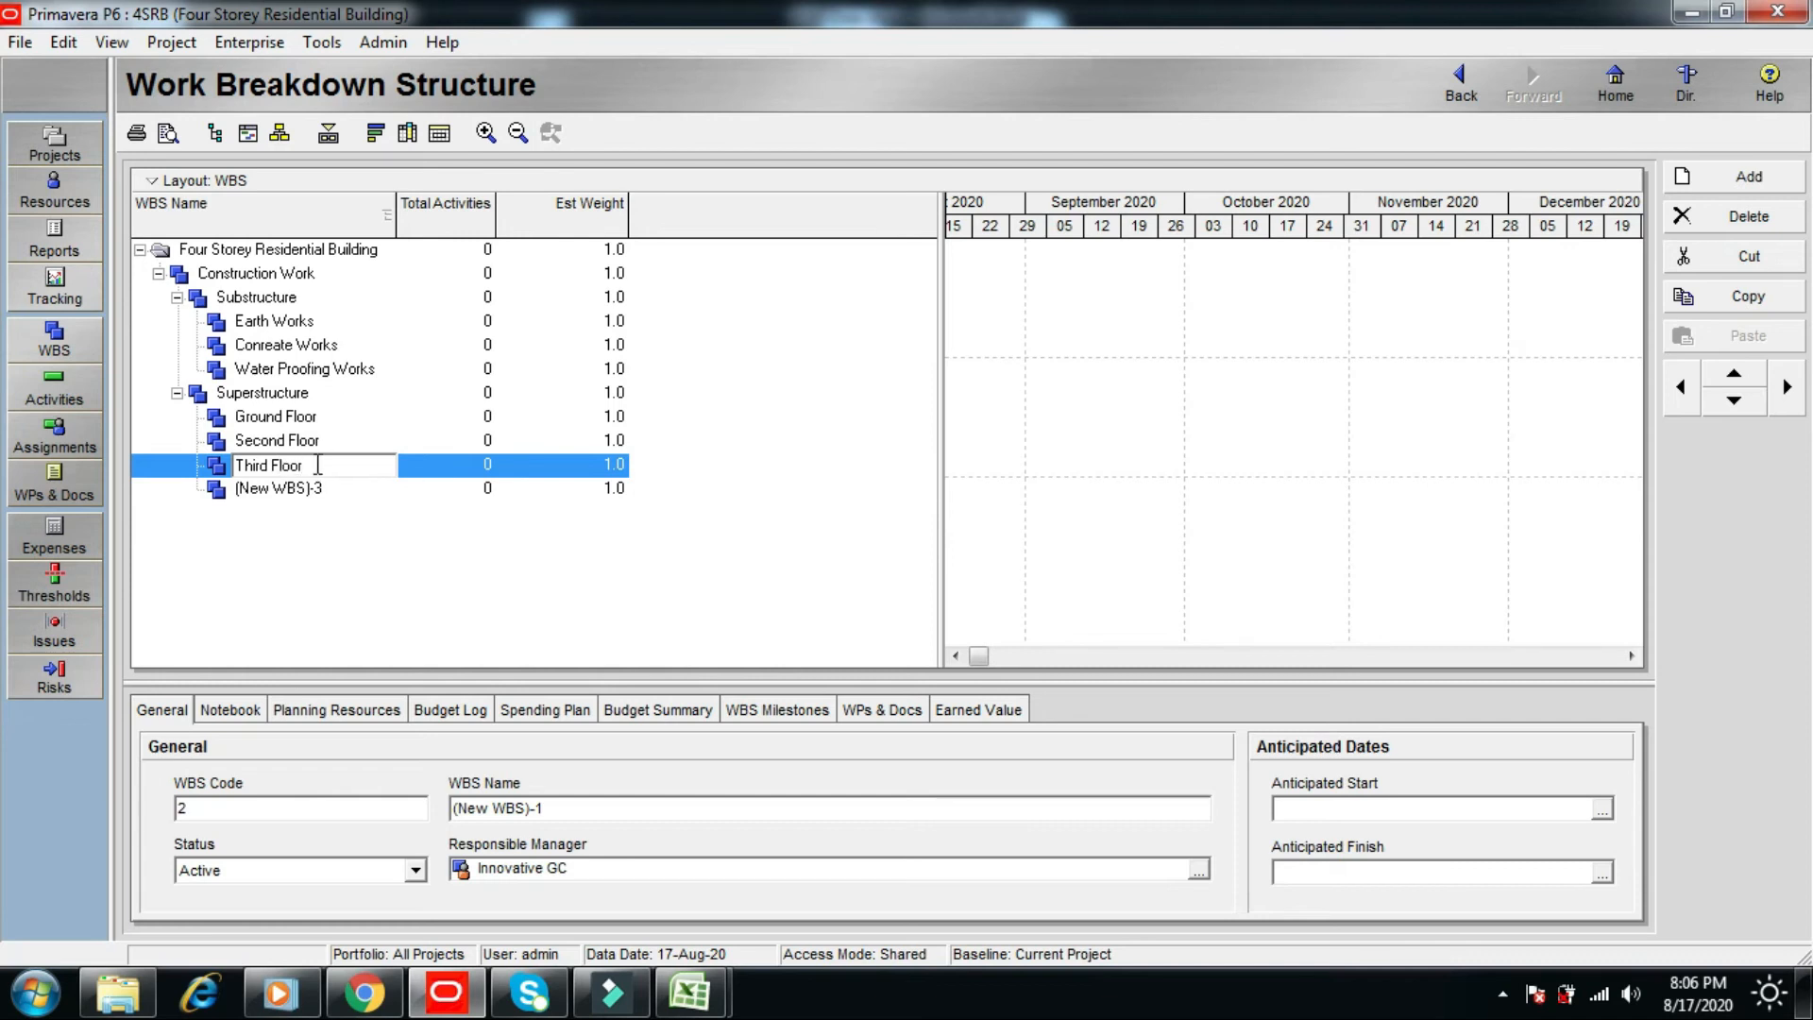
left_click(317, 488)
type("Fourth")
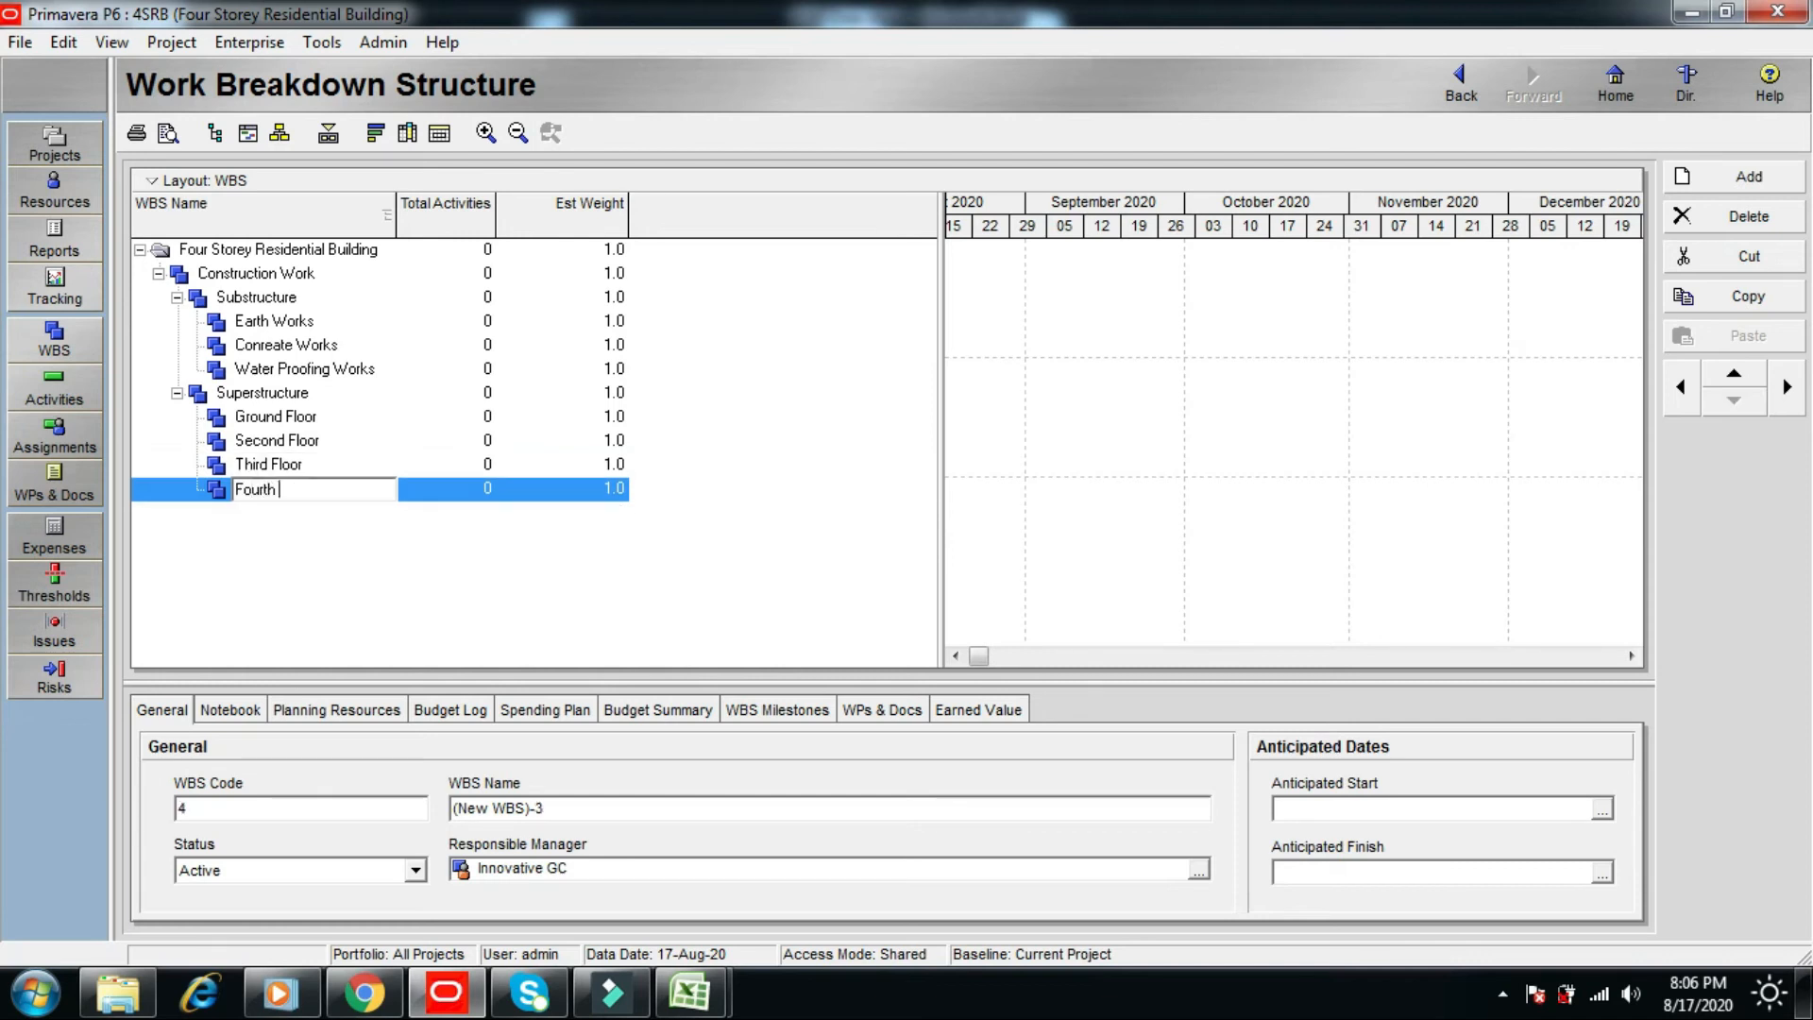
type(" Florr")
- Add a fifth WBS element directly beneath Superstructure and name it Roof Floor
left_click(1777, 178)
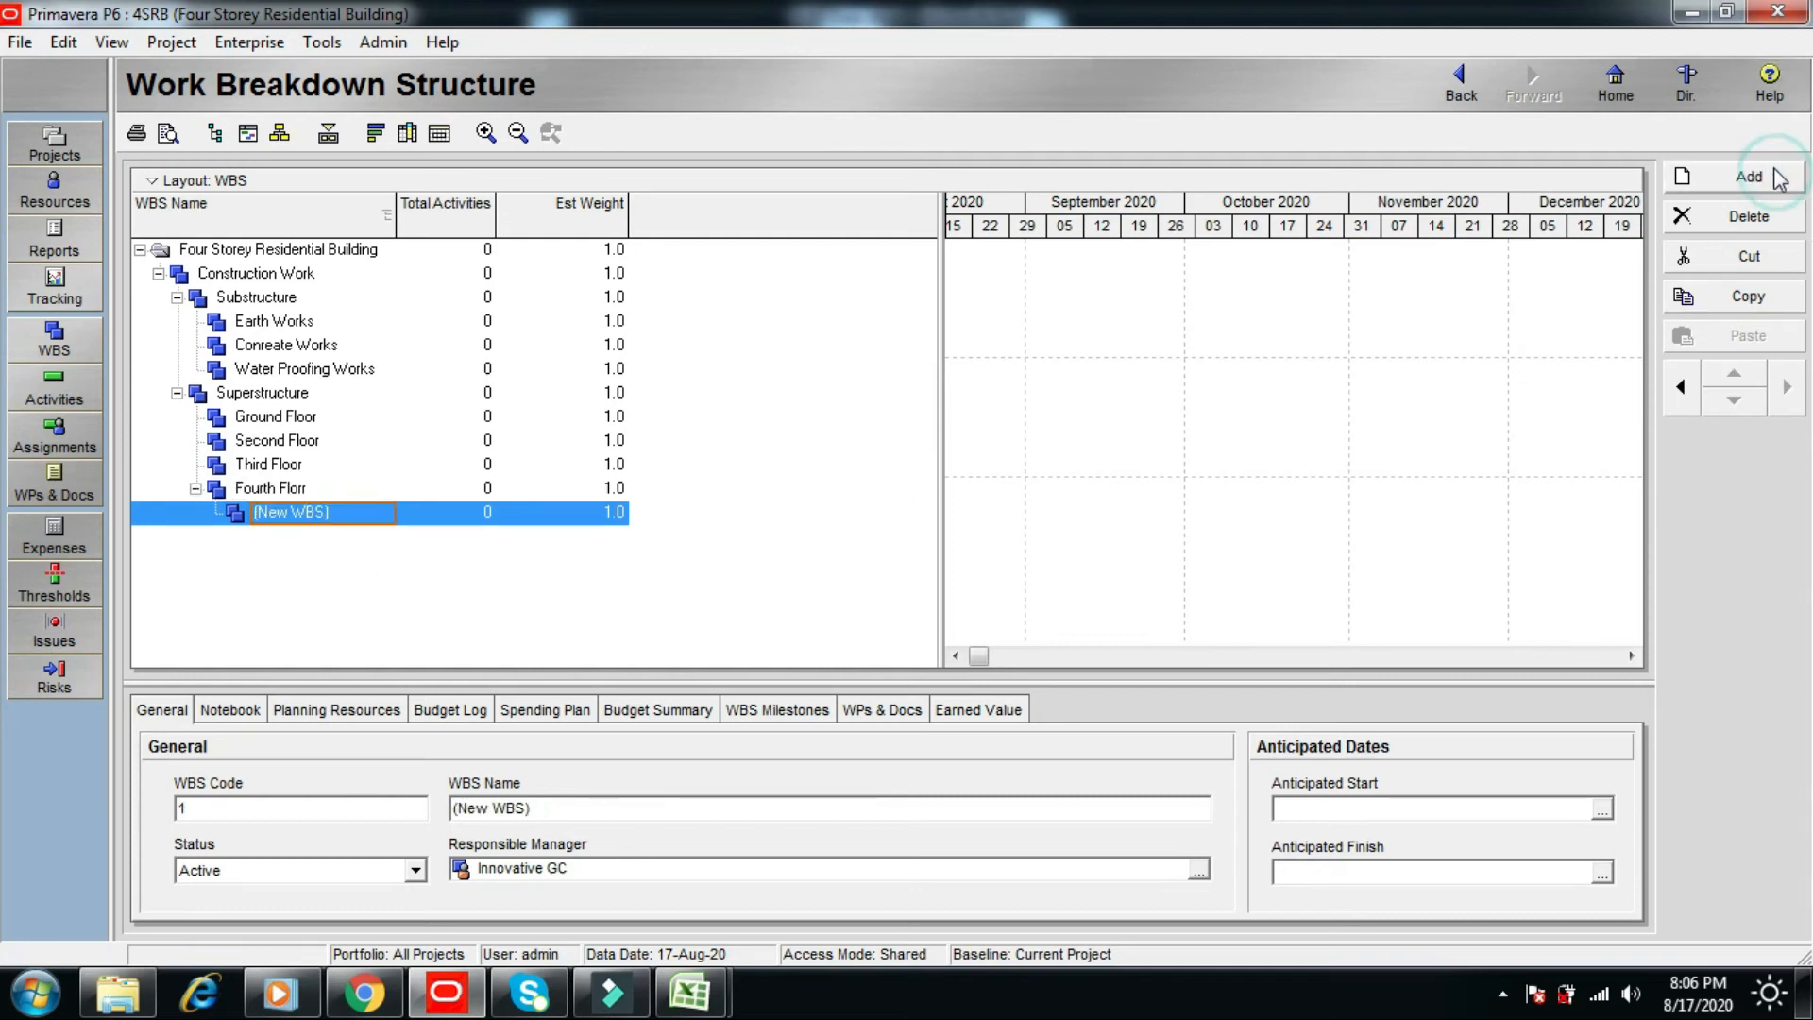
left_click(1680, 386)
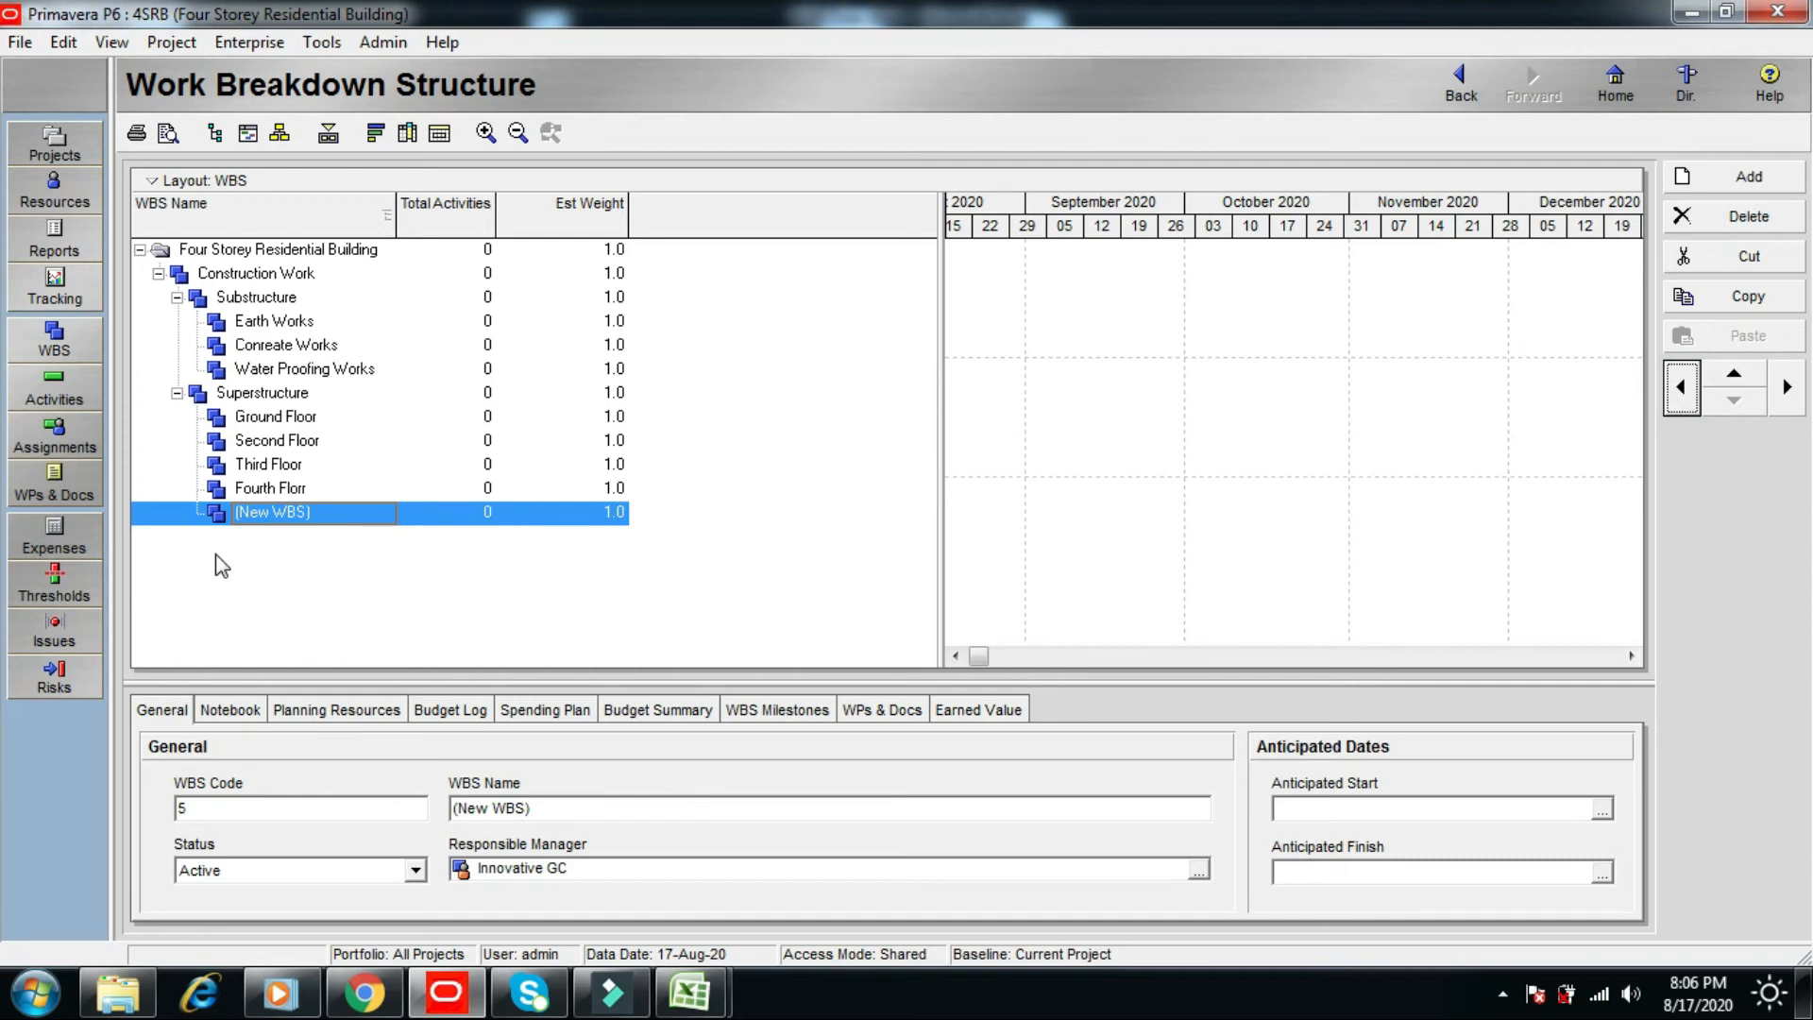
type("Roof Floor")
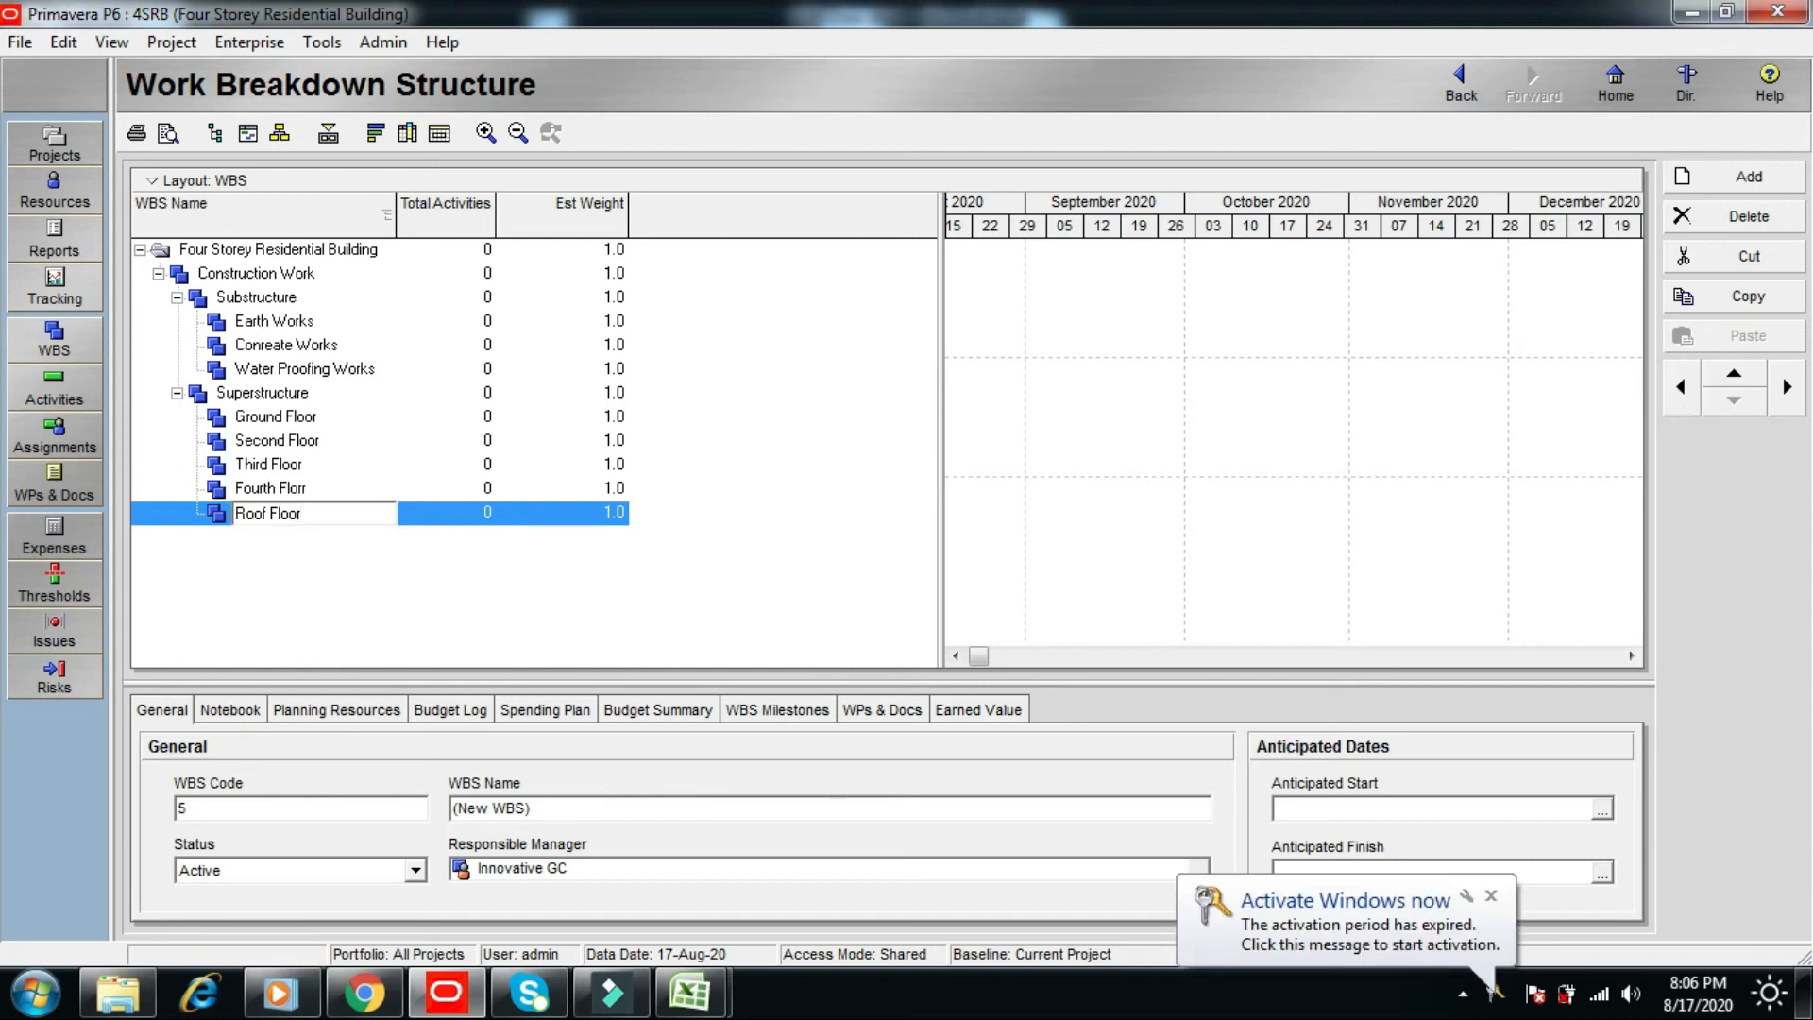
key("Return")
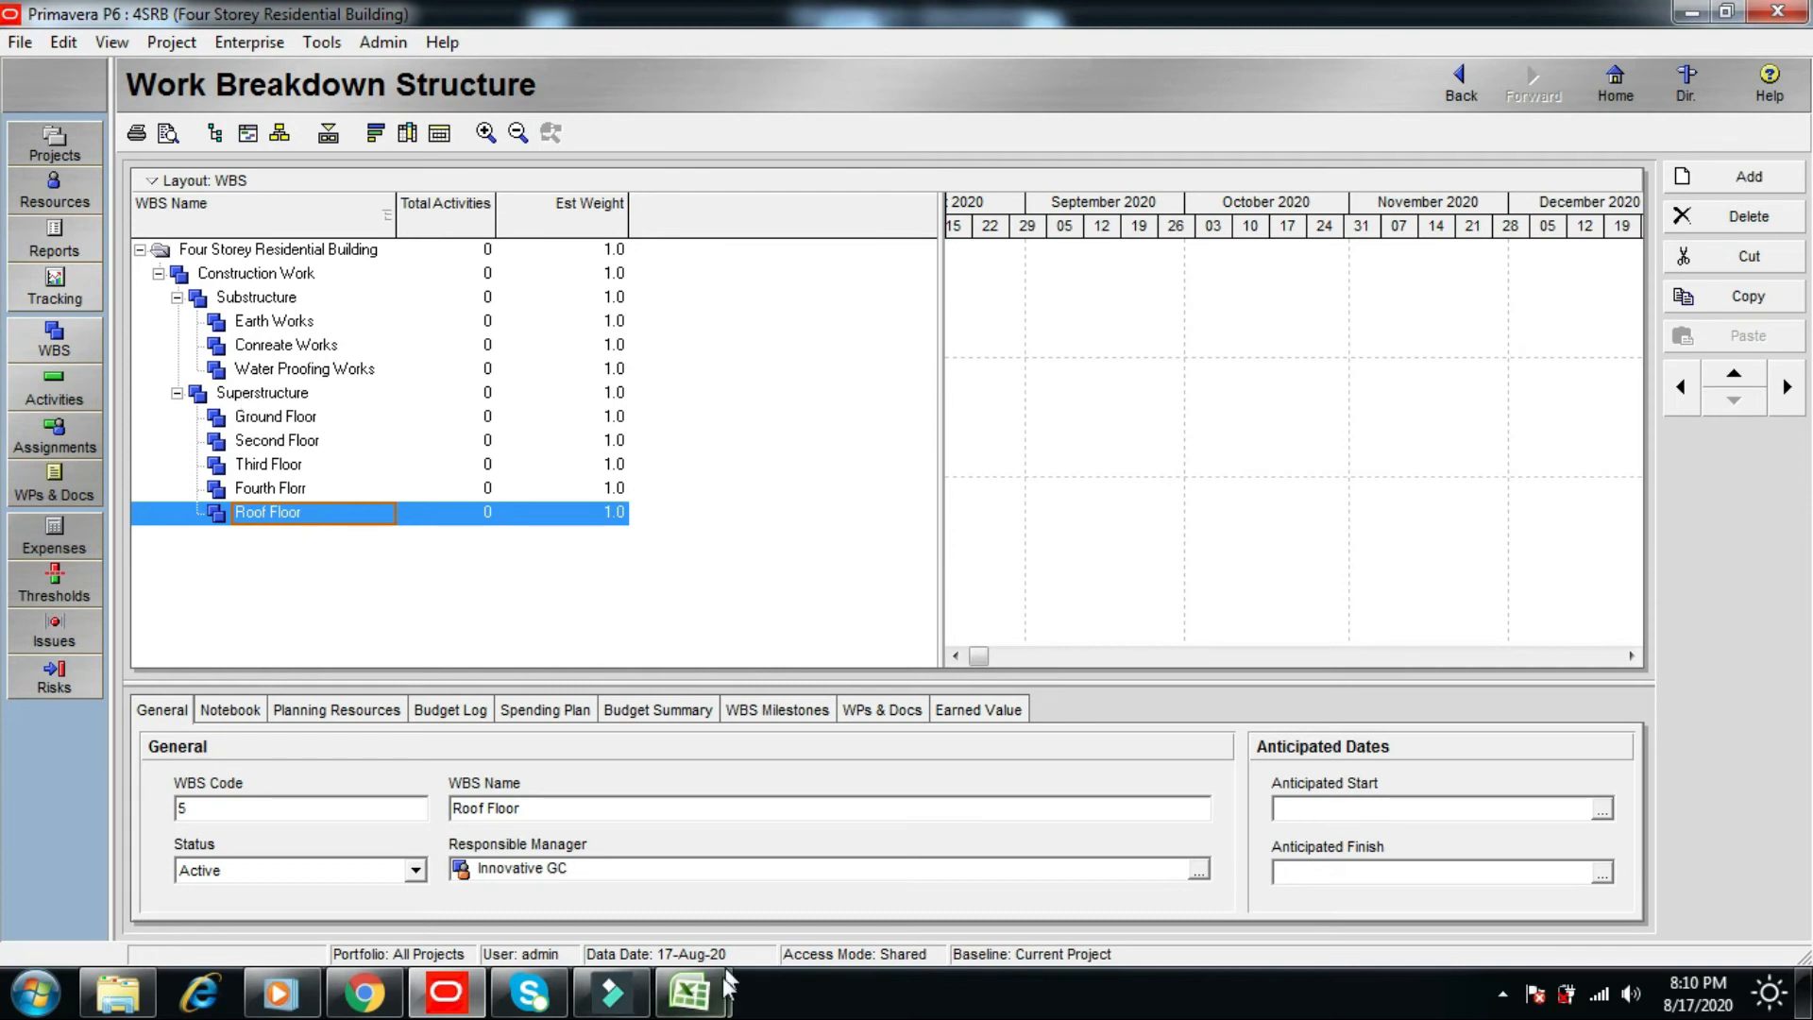
- Switch to the WBS-Data sheet workbook in Excel and copy the Rough Finishes heading below the Roof Floor items
mouse_move(689, 991)
left_click(619, 861)
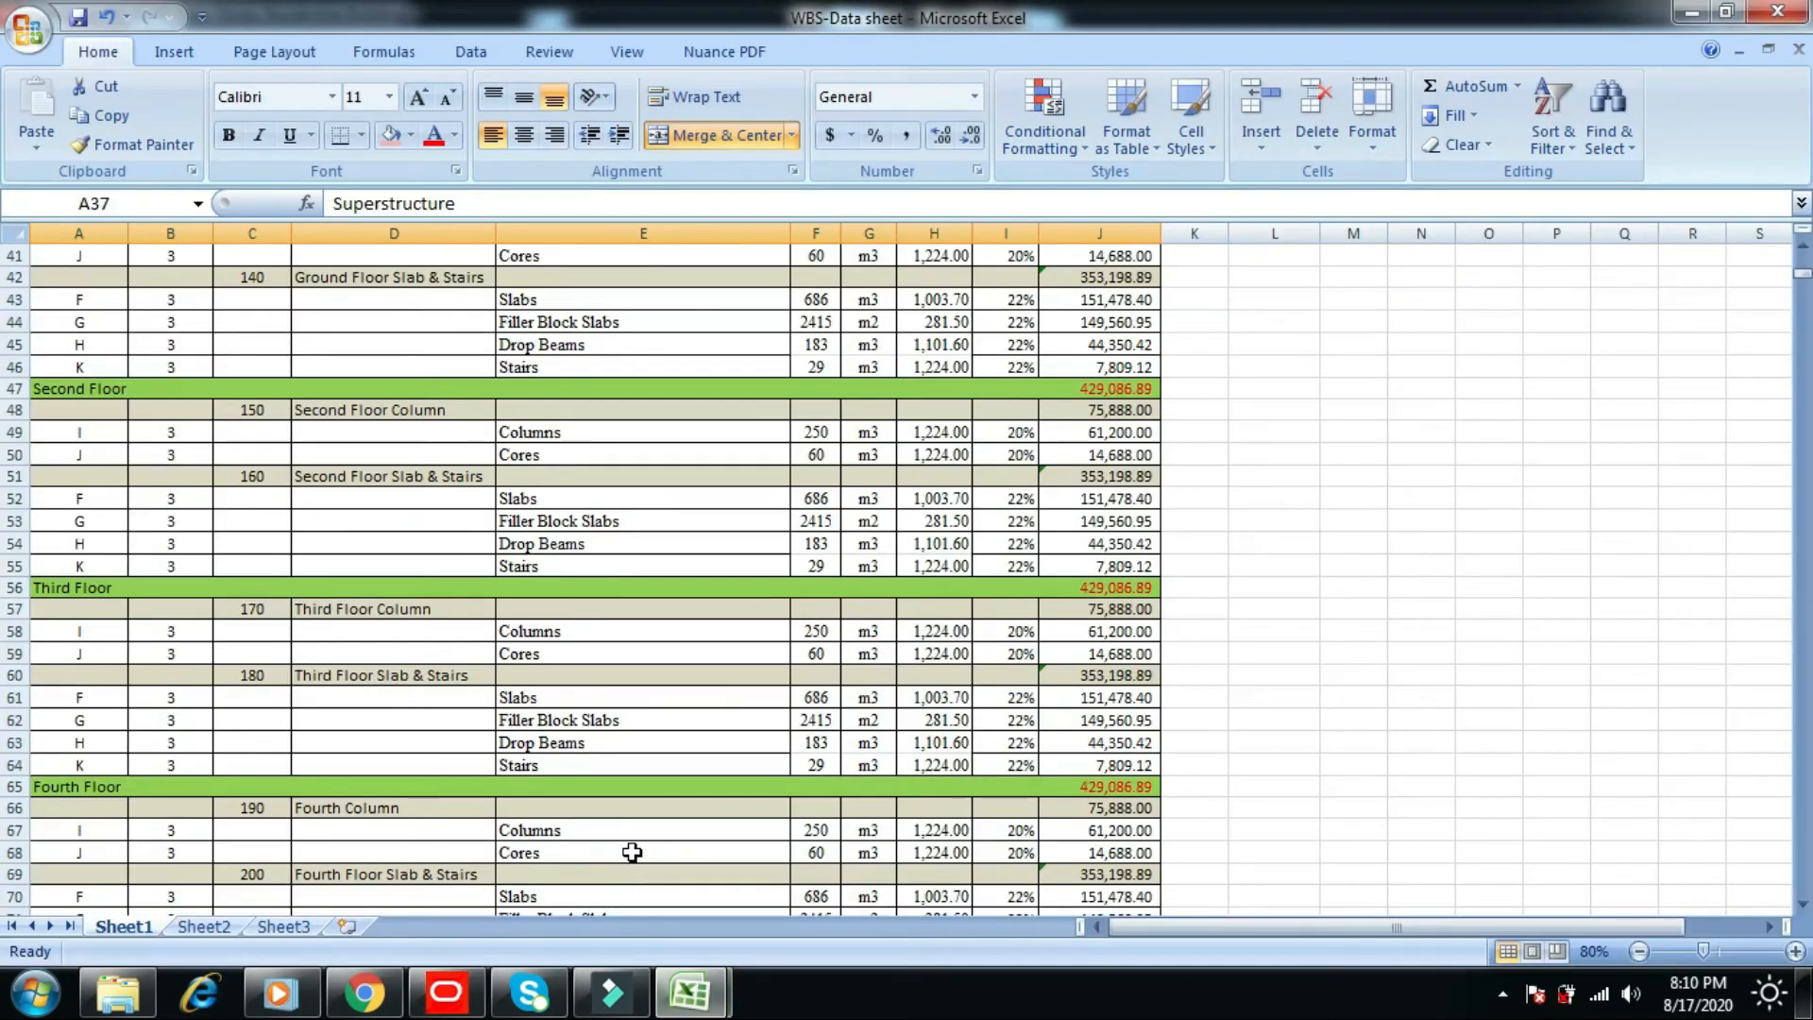
left_click_drag(1803, 911, 1804, 911)
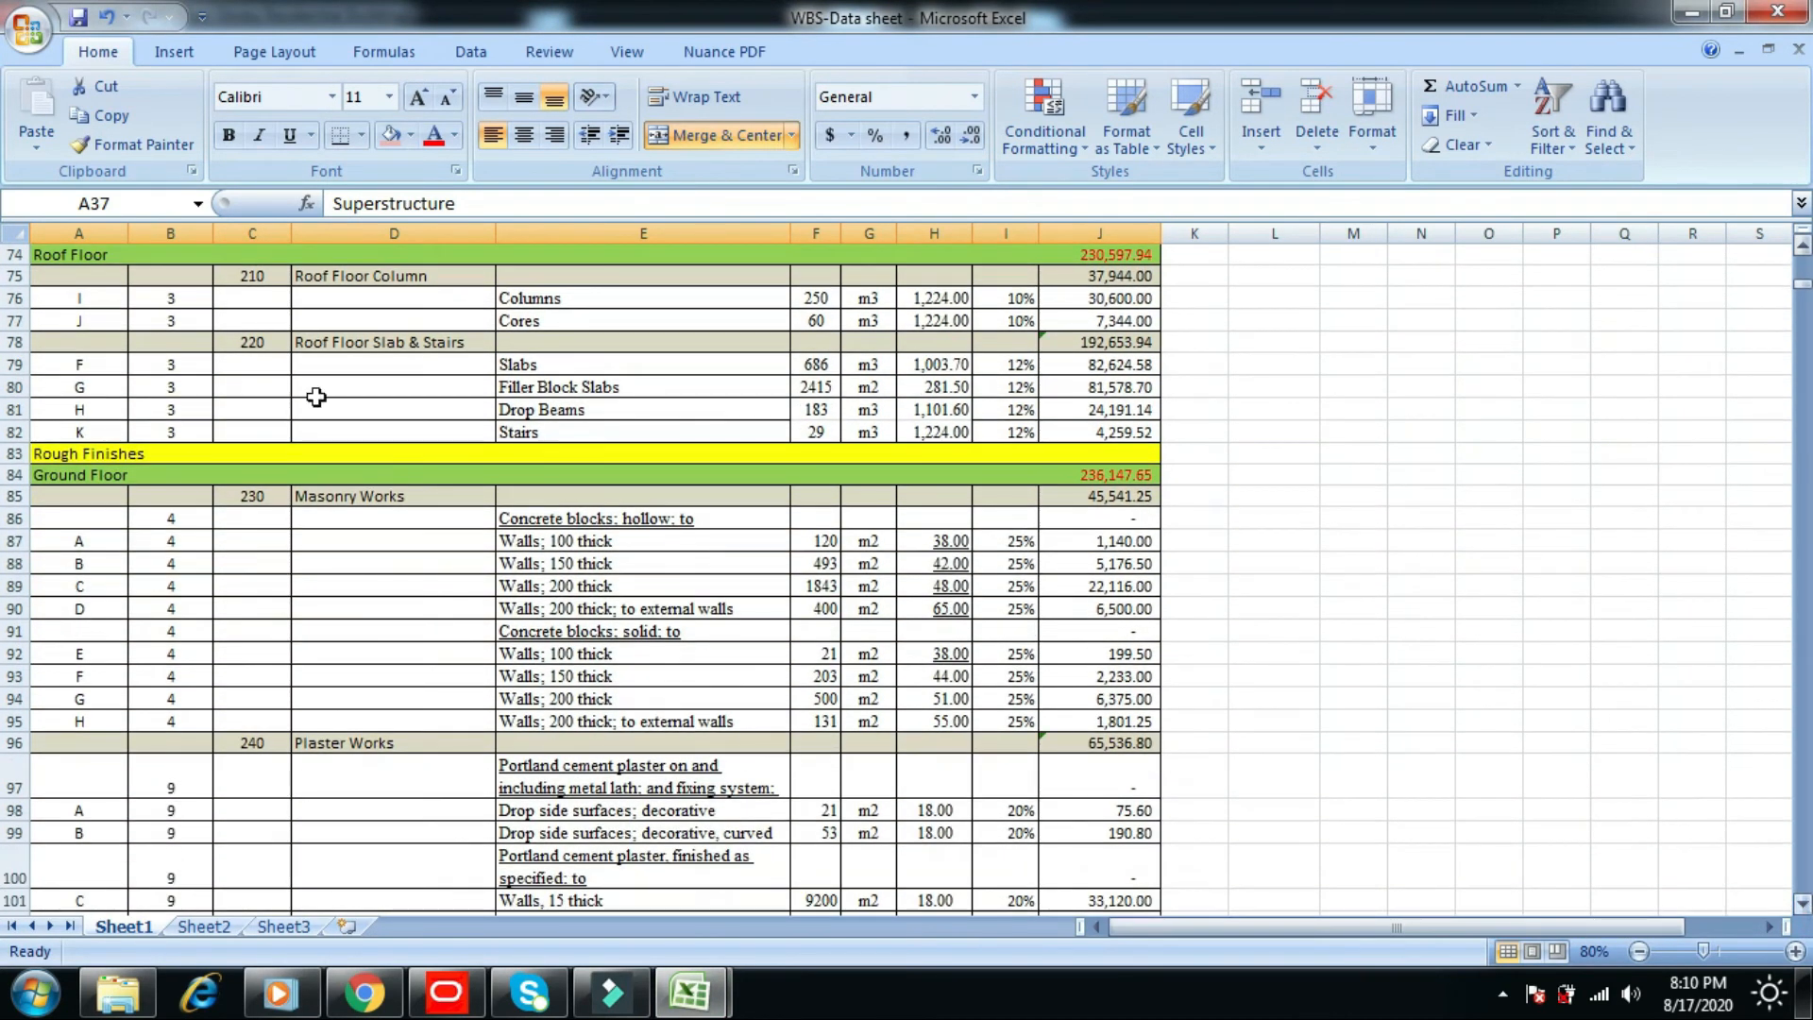
left_click(118, 455)
right_click(113, 457)
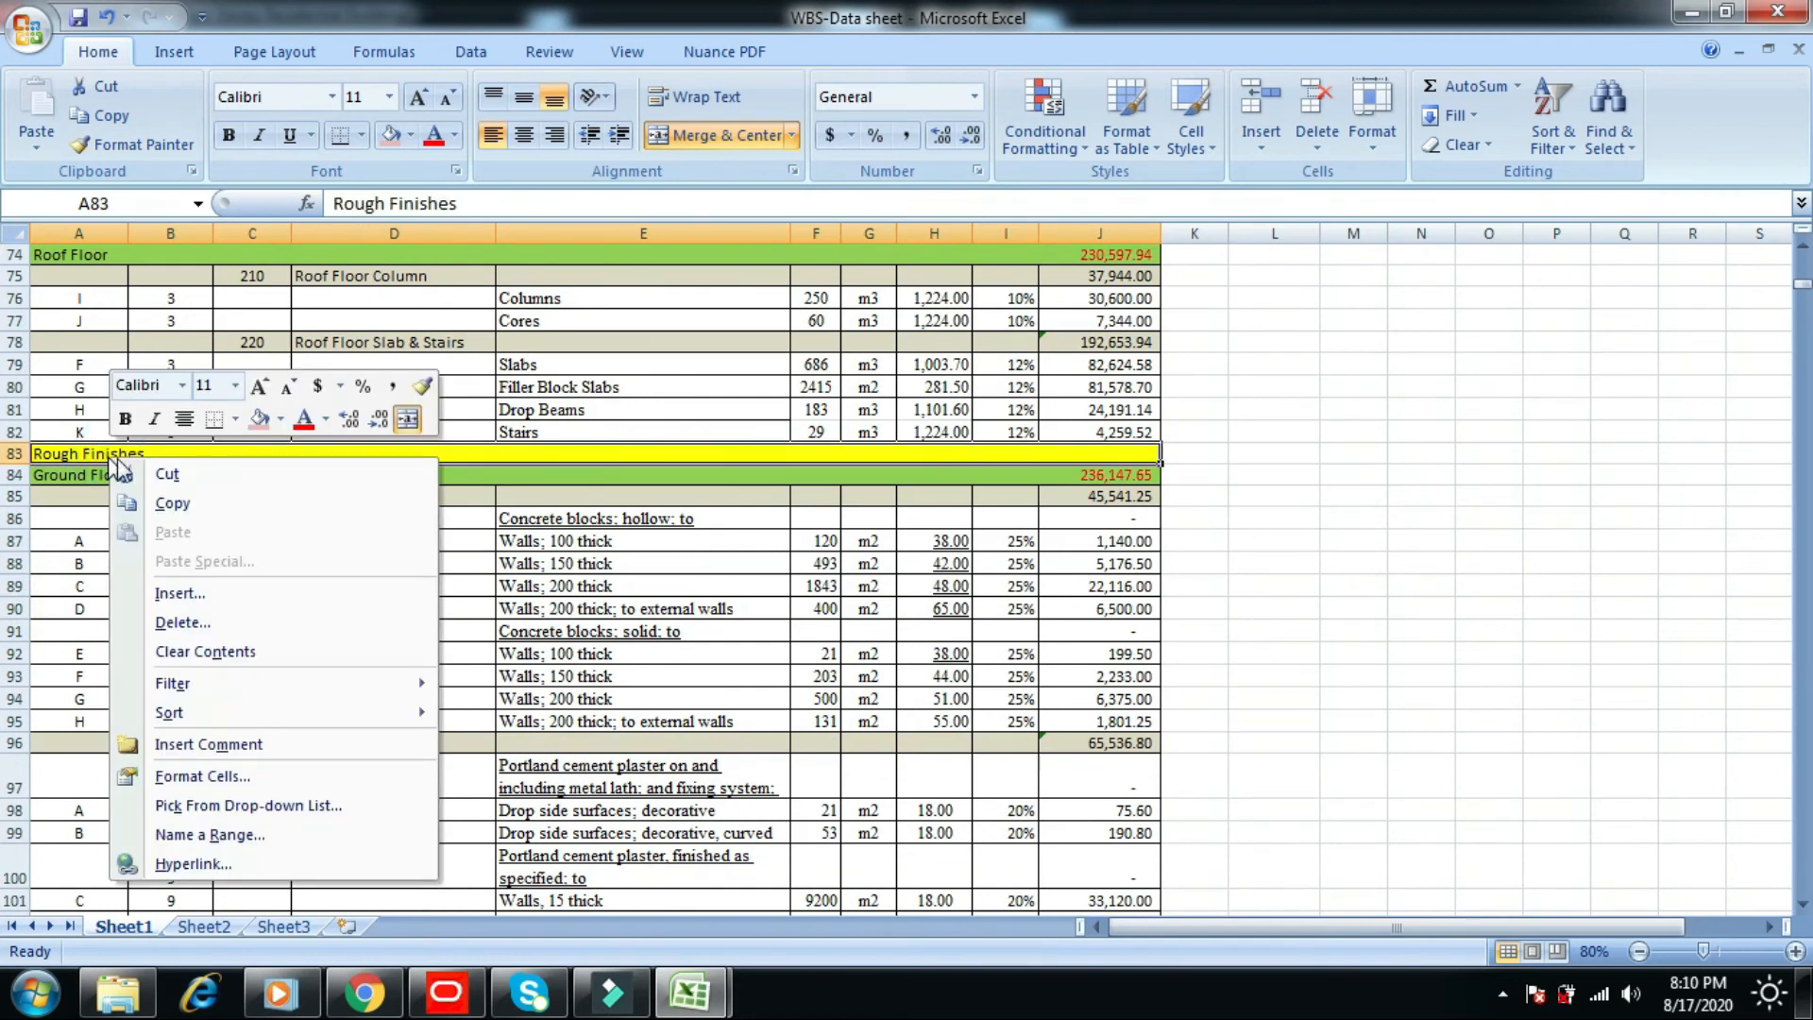
left_click(219, 503)
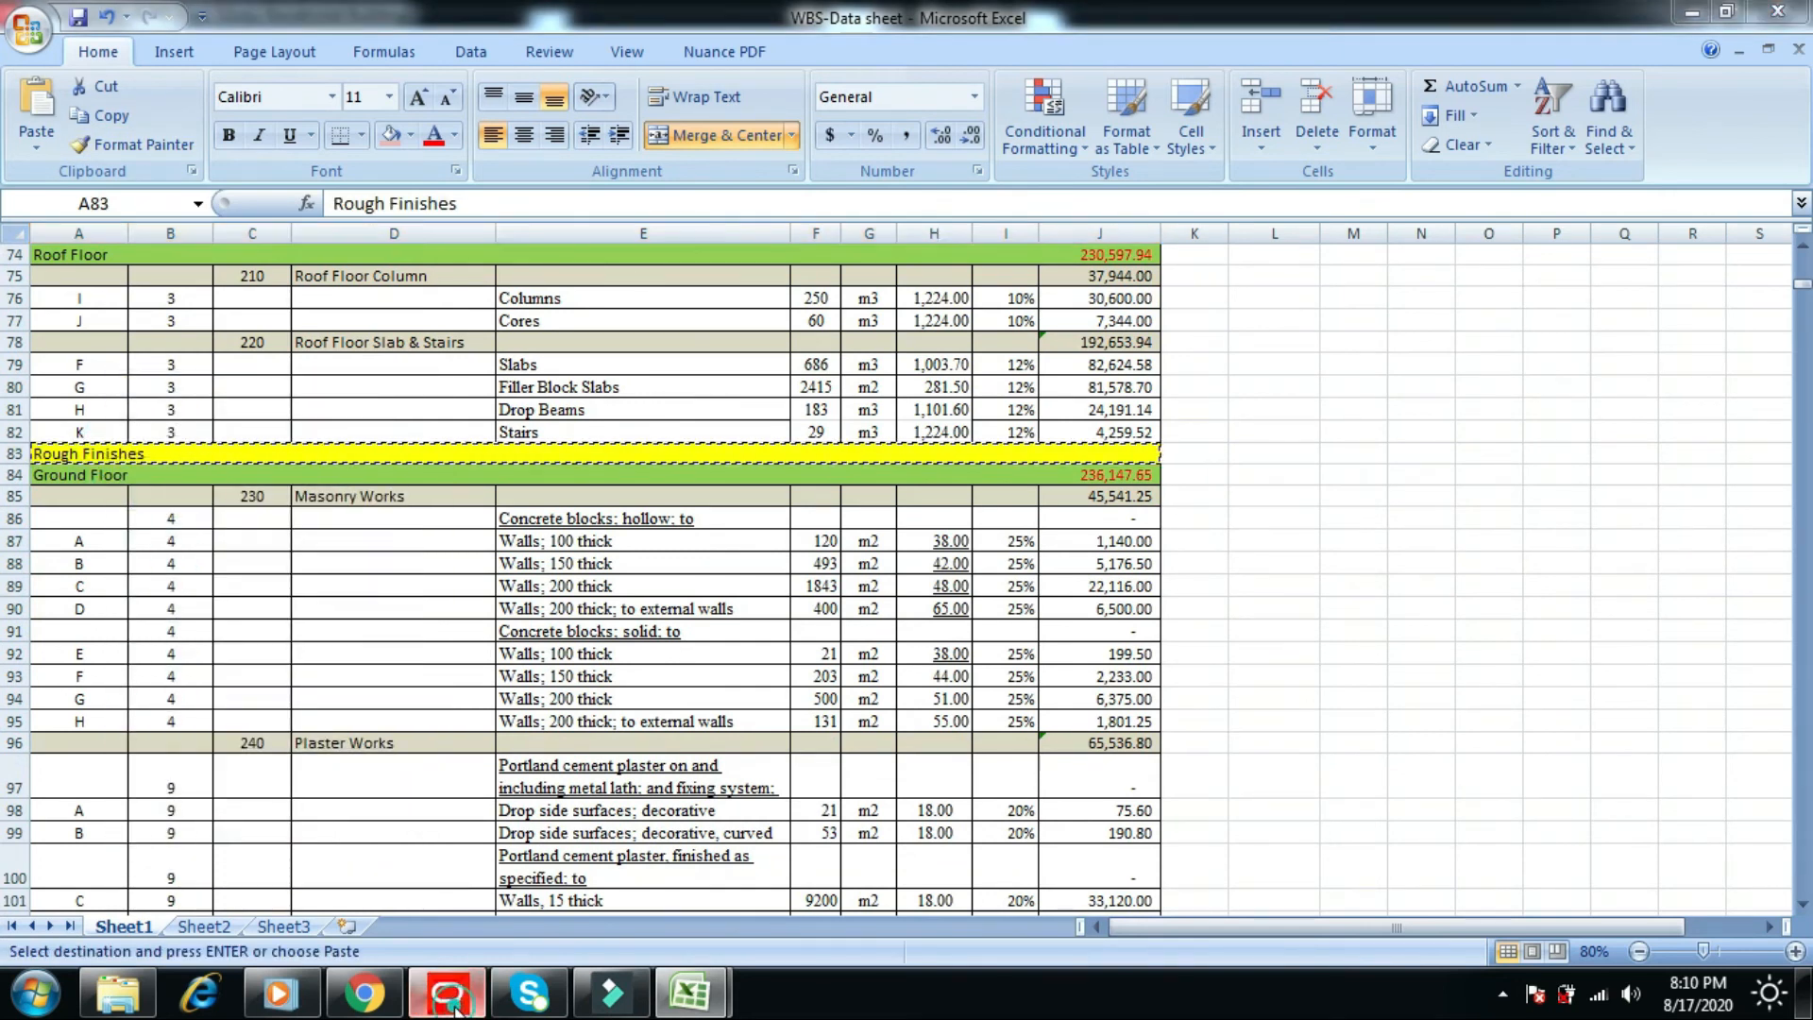
- Switch to Primavera P6 and add a new WBS element after Roof Floor, outdented to the same level as Superstructure
left_click(452, 1001)
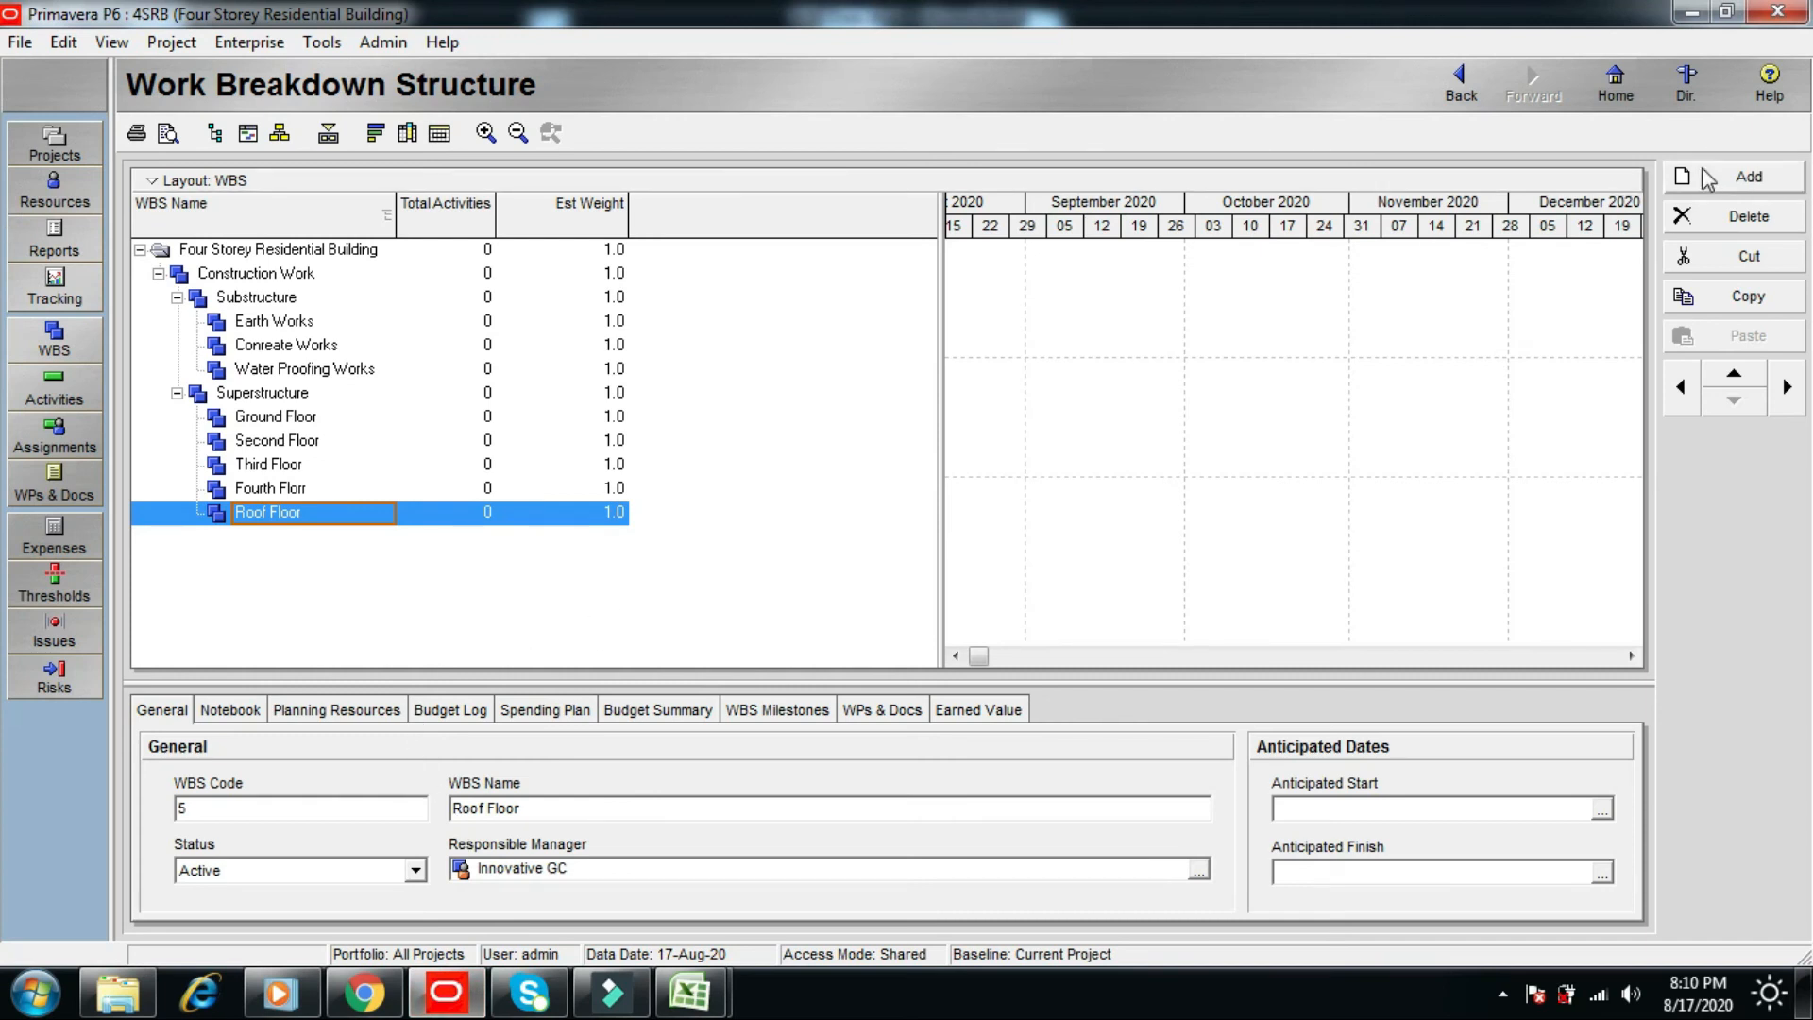
left_click(1777, 185)
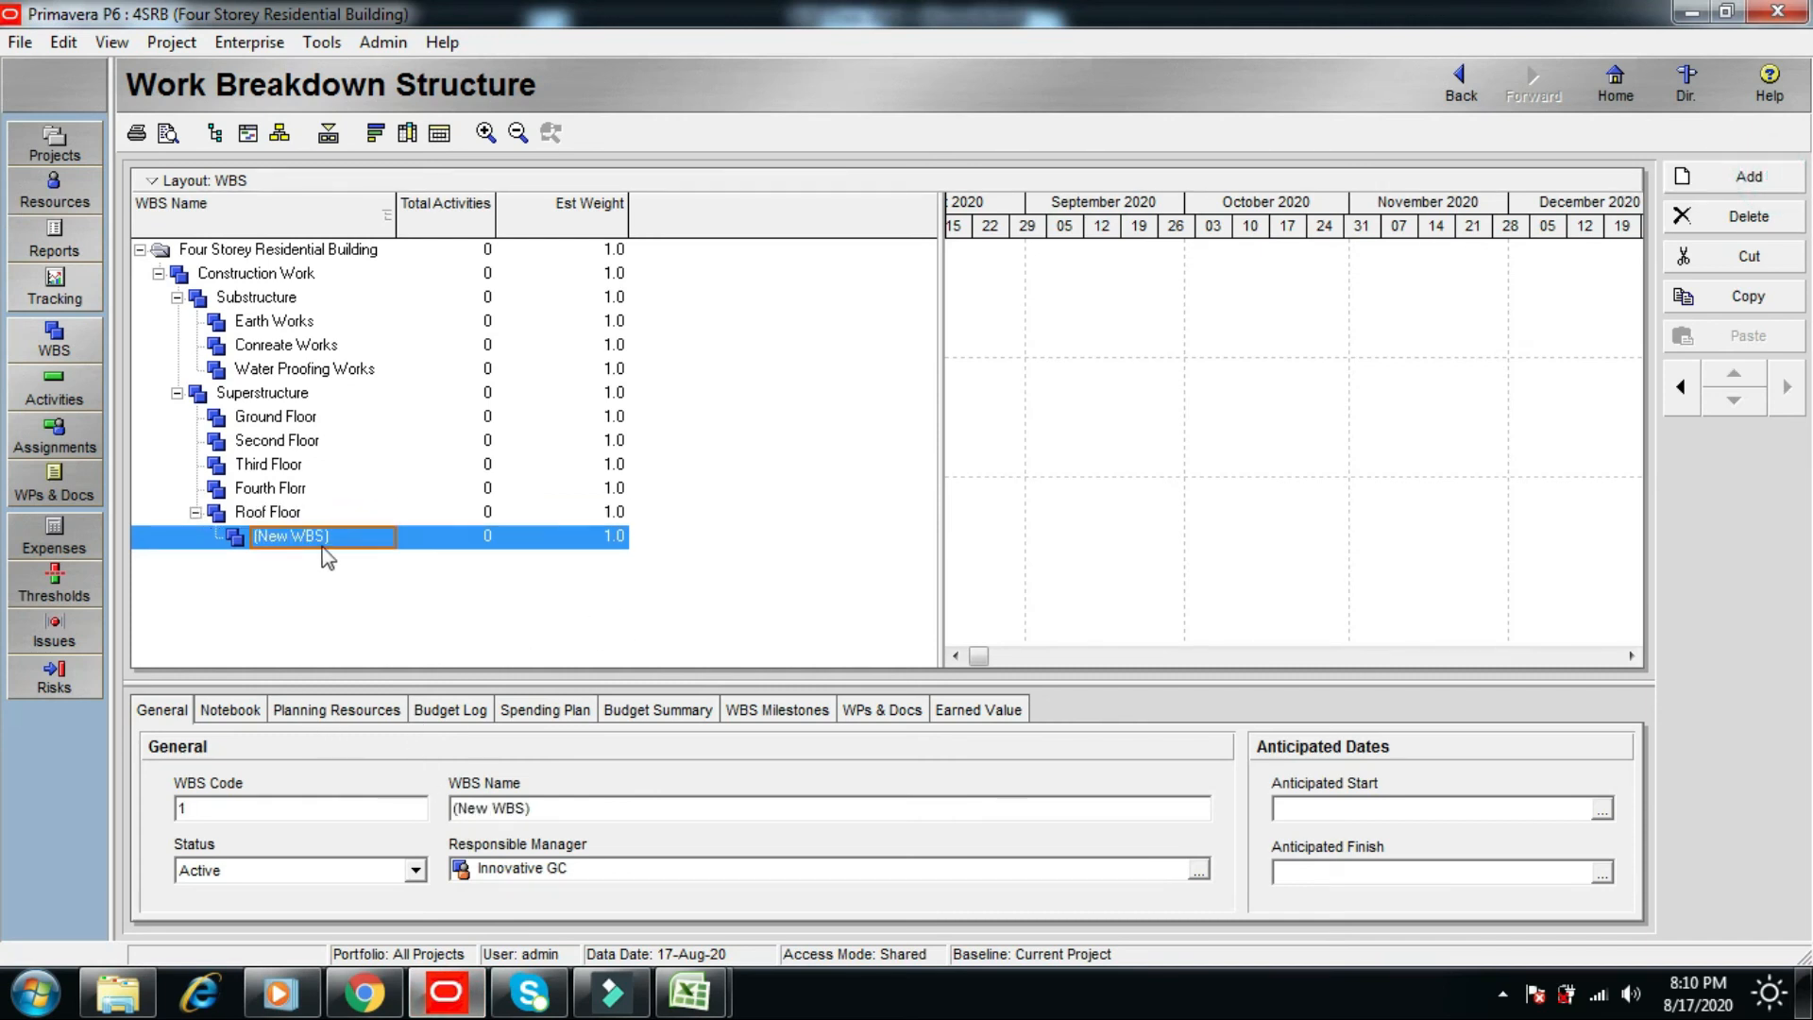
left_click(1683, 395)
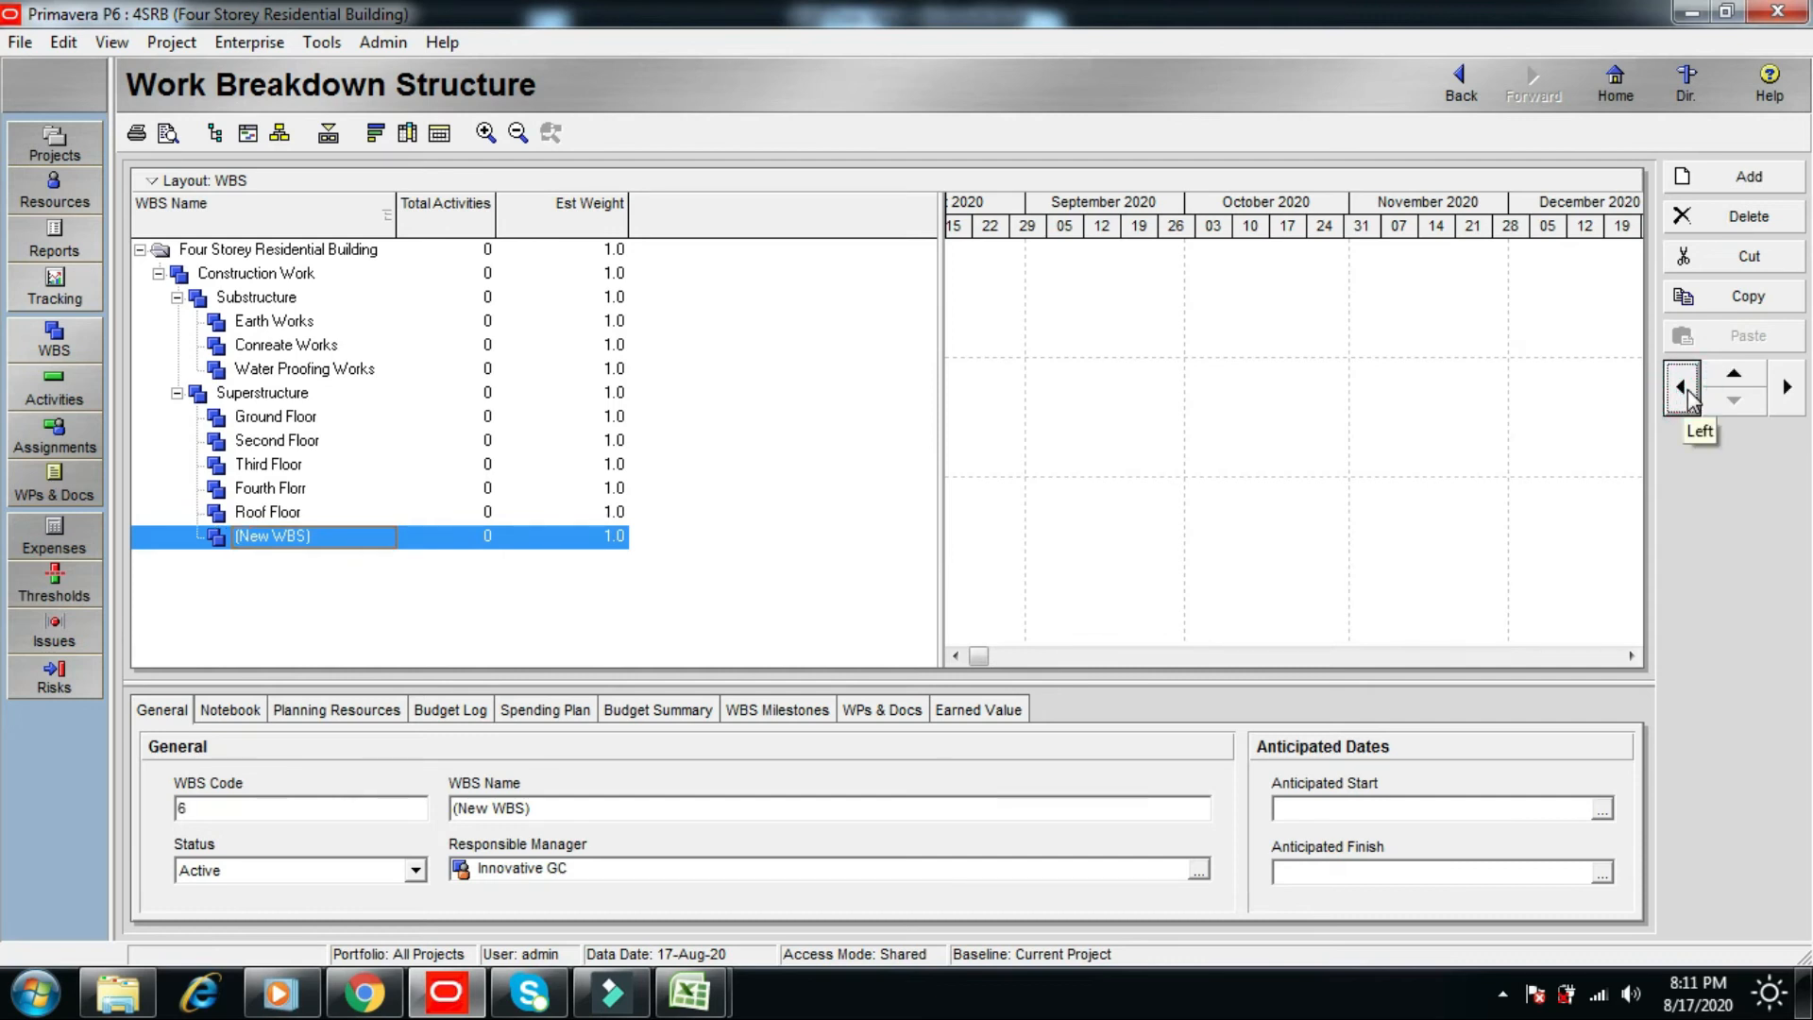
left_click(1686, 395)
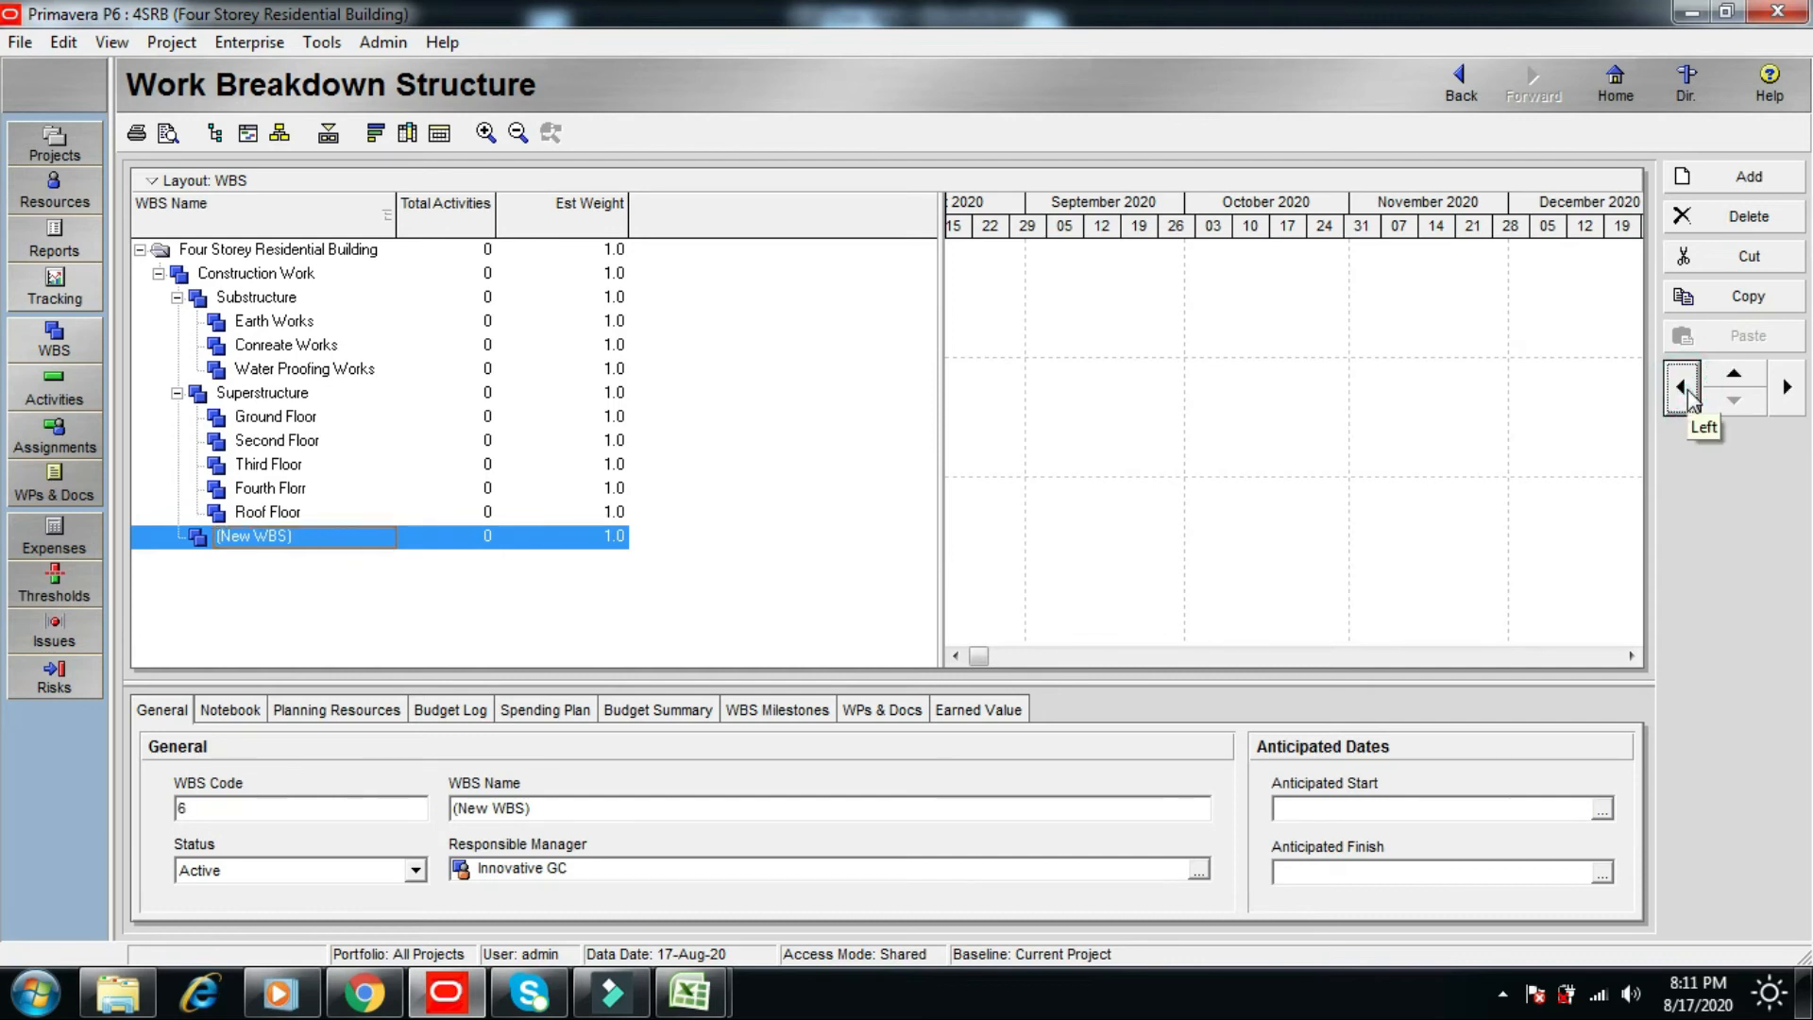
left_click(1686, 395)
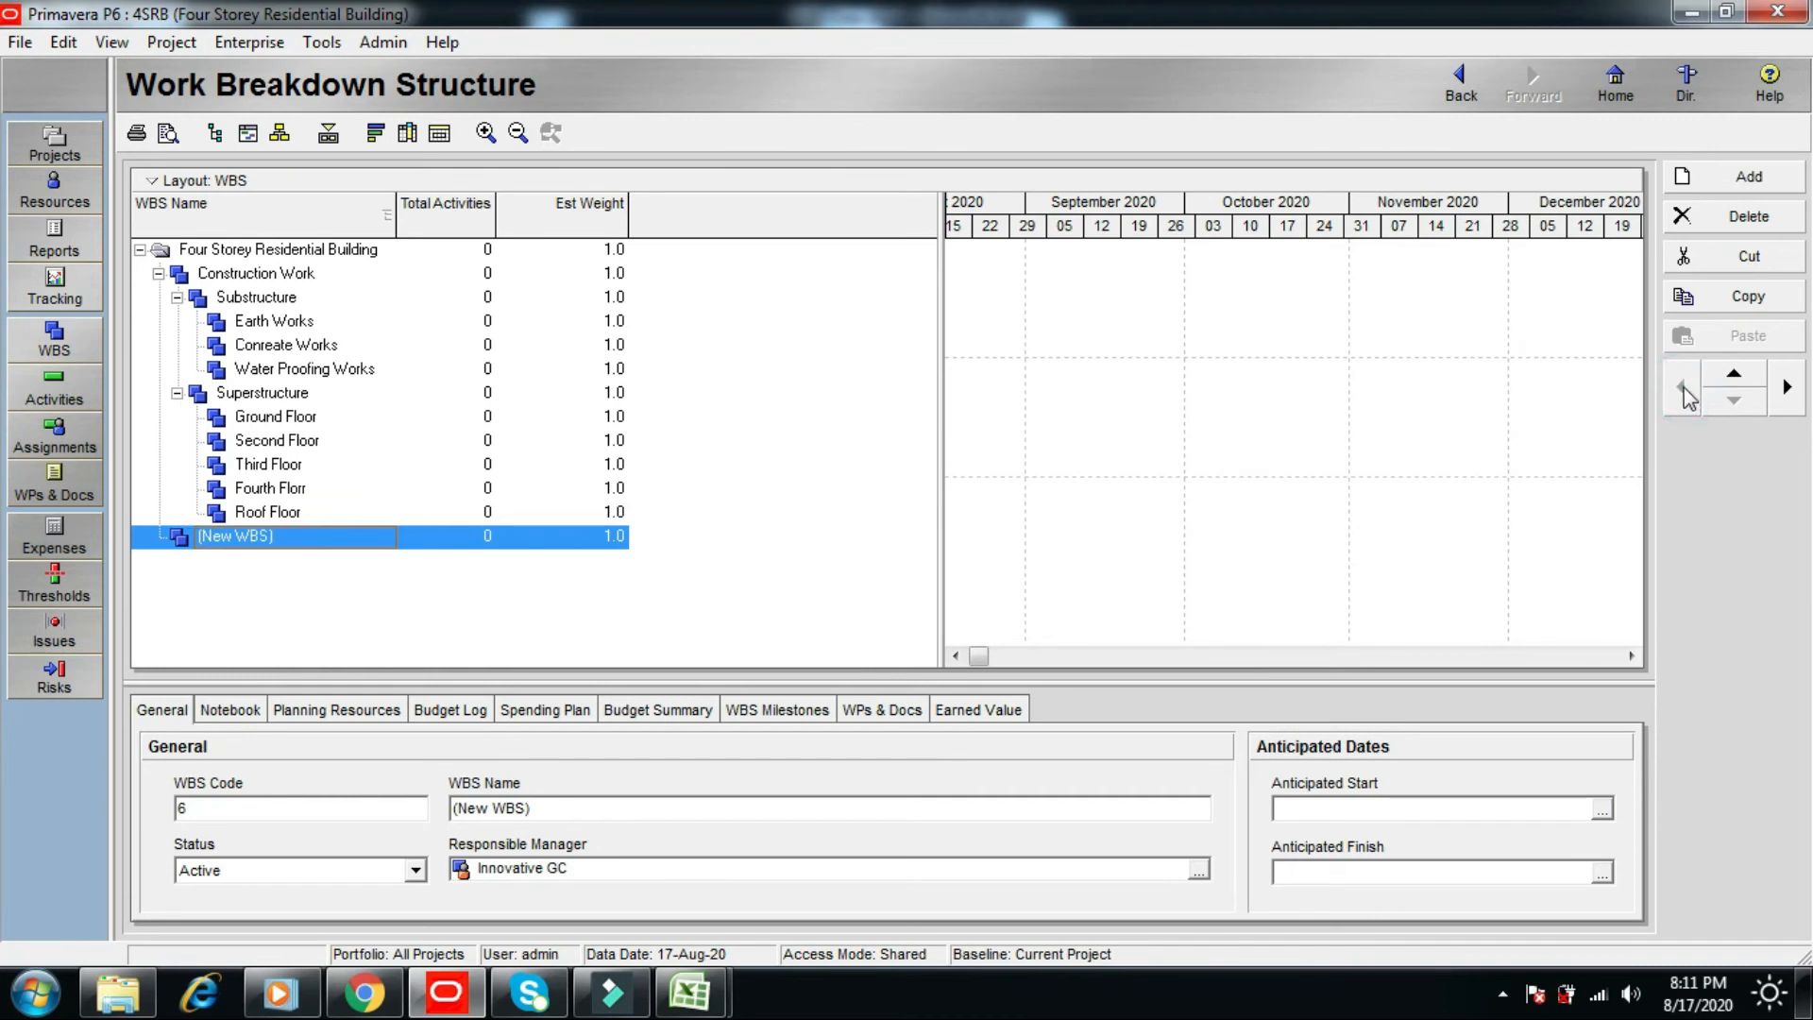
left_click(1787, 387)
- Paste Rough Finishes as the name of the new WBS element below Superstructure
left_click(336, 534)
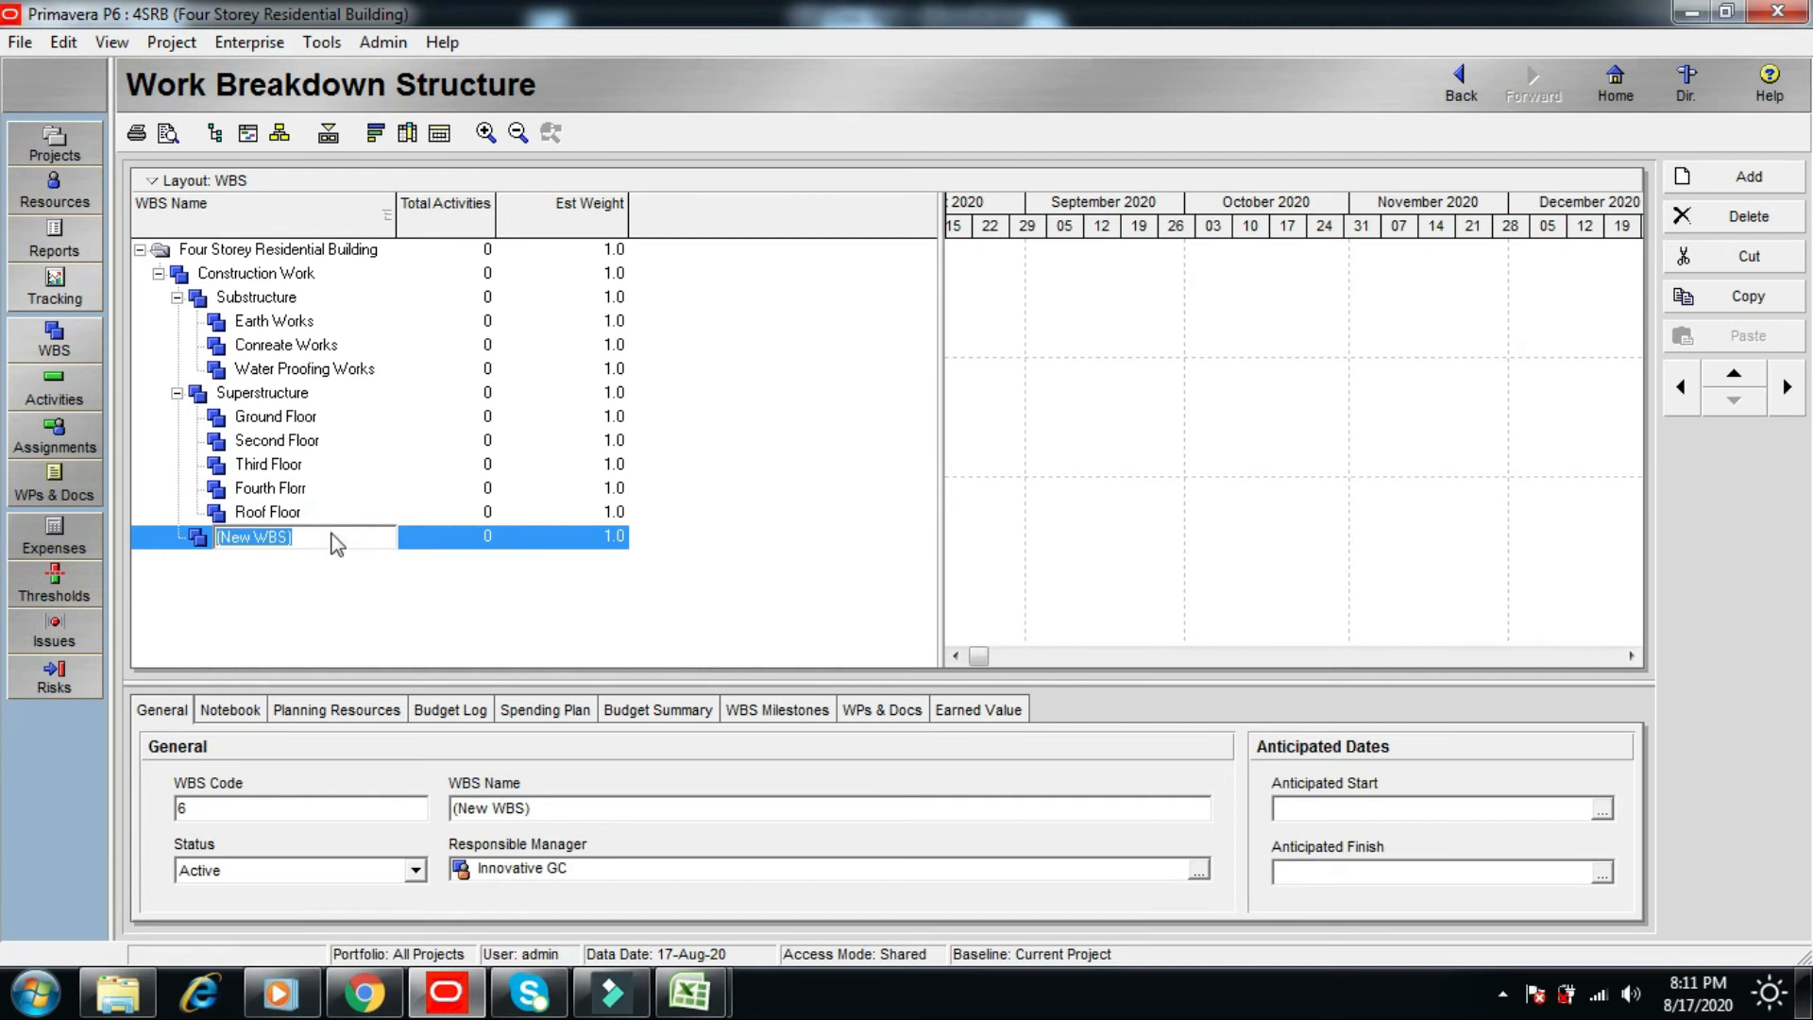
right_click(332, 535)
left_click(414, 642)
left_click(422, 626)
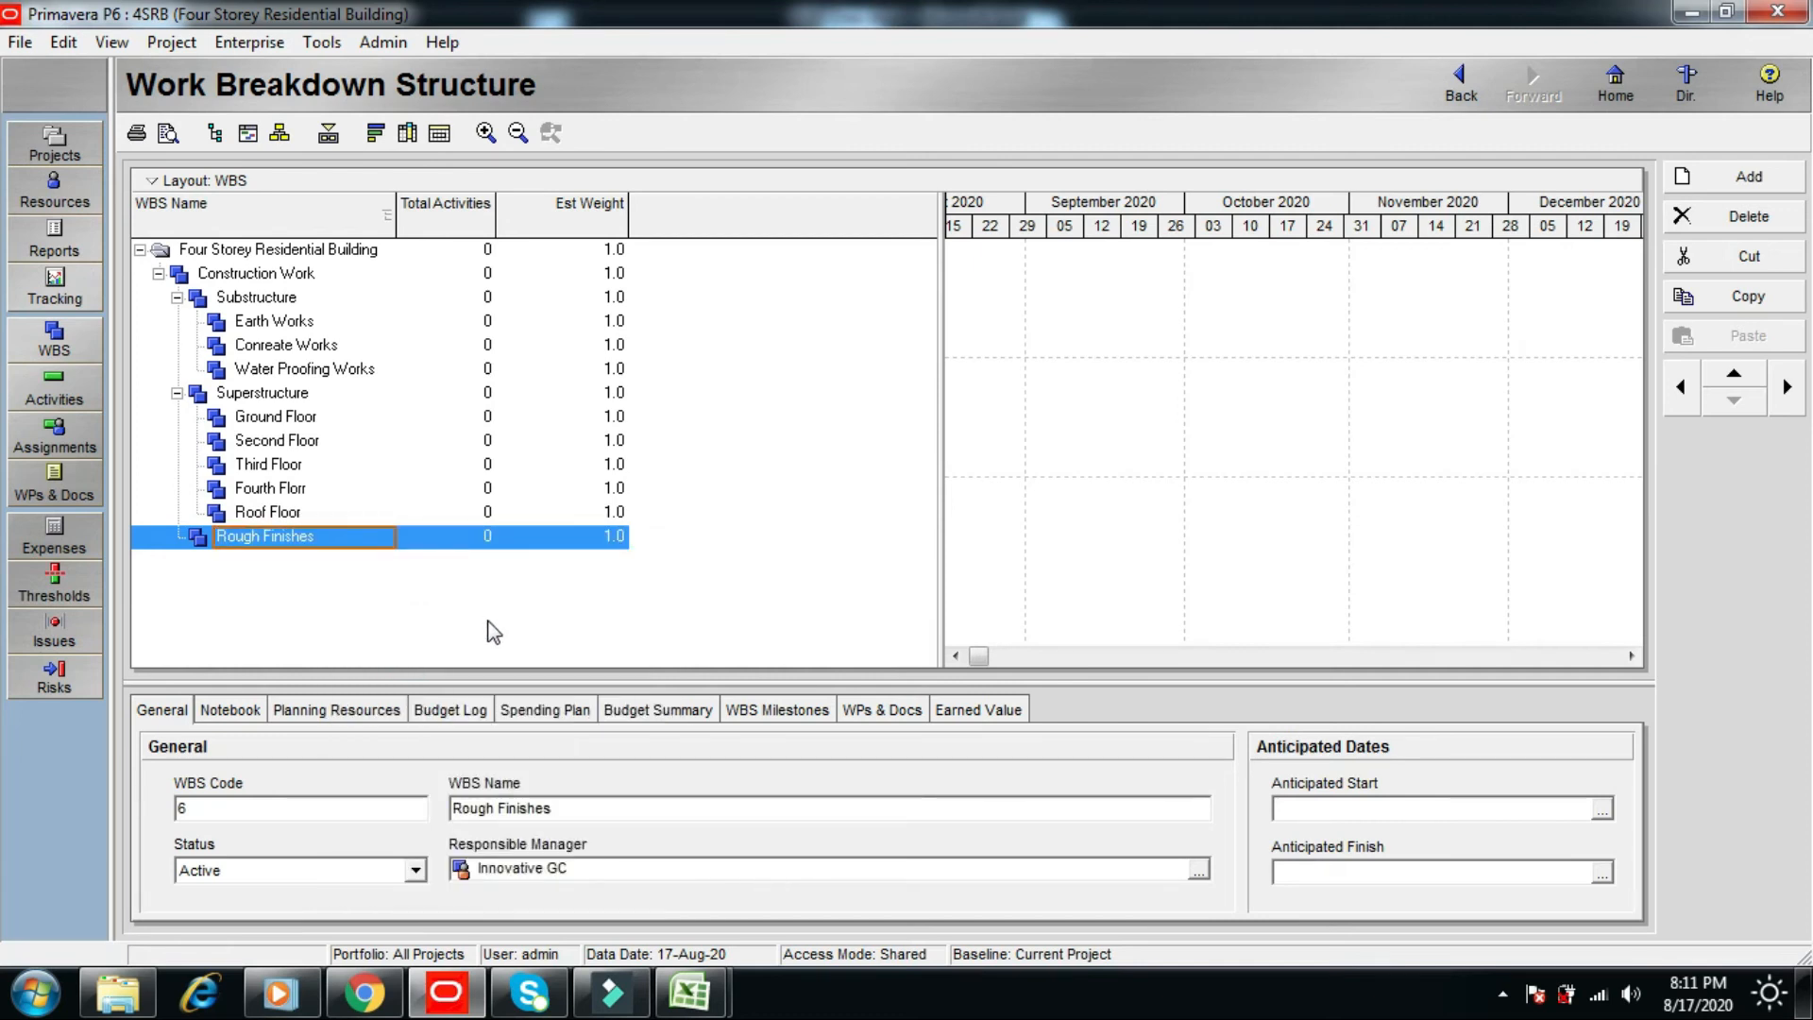
- Check the floor heading under Rough Finishes in Excel and copy the Ground Floor to Roof Floor elements beneath Superstructure in Primavera P6
left_click(698, 992)
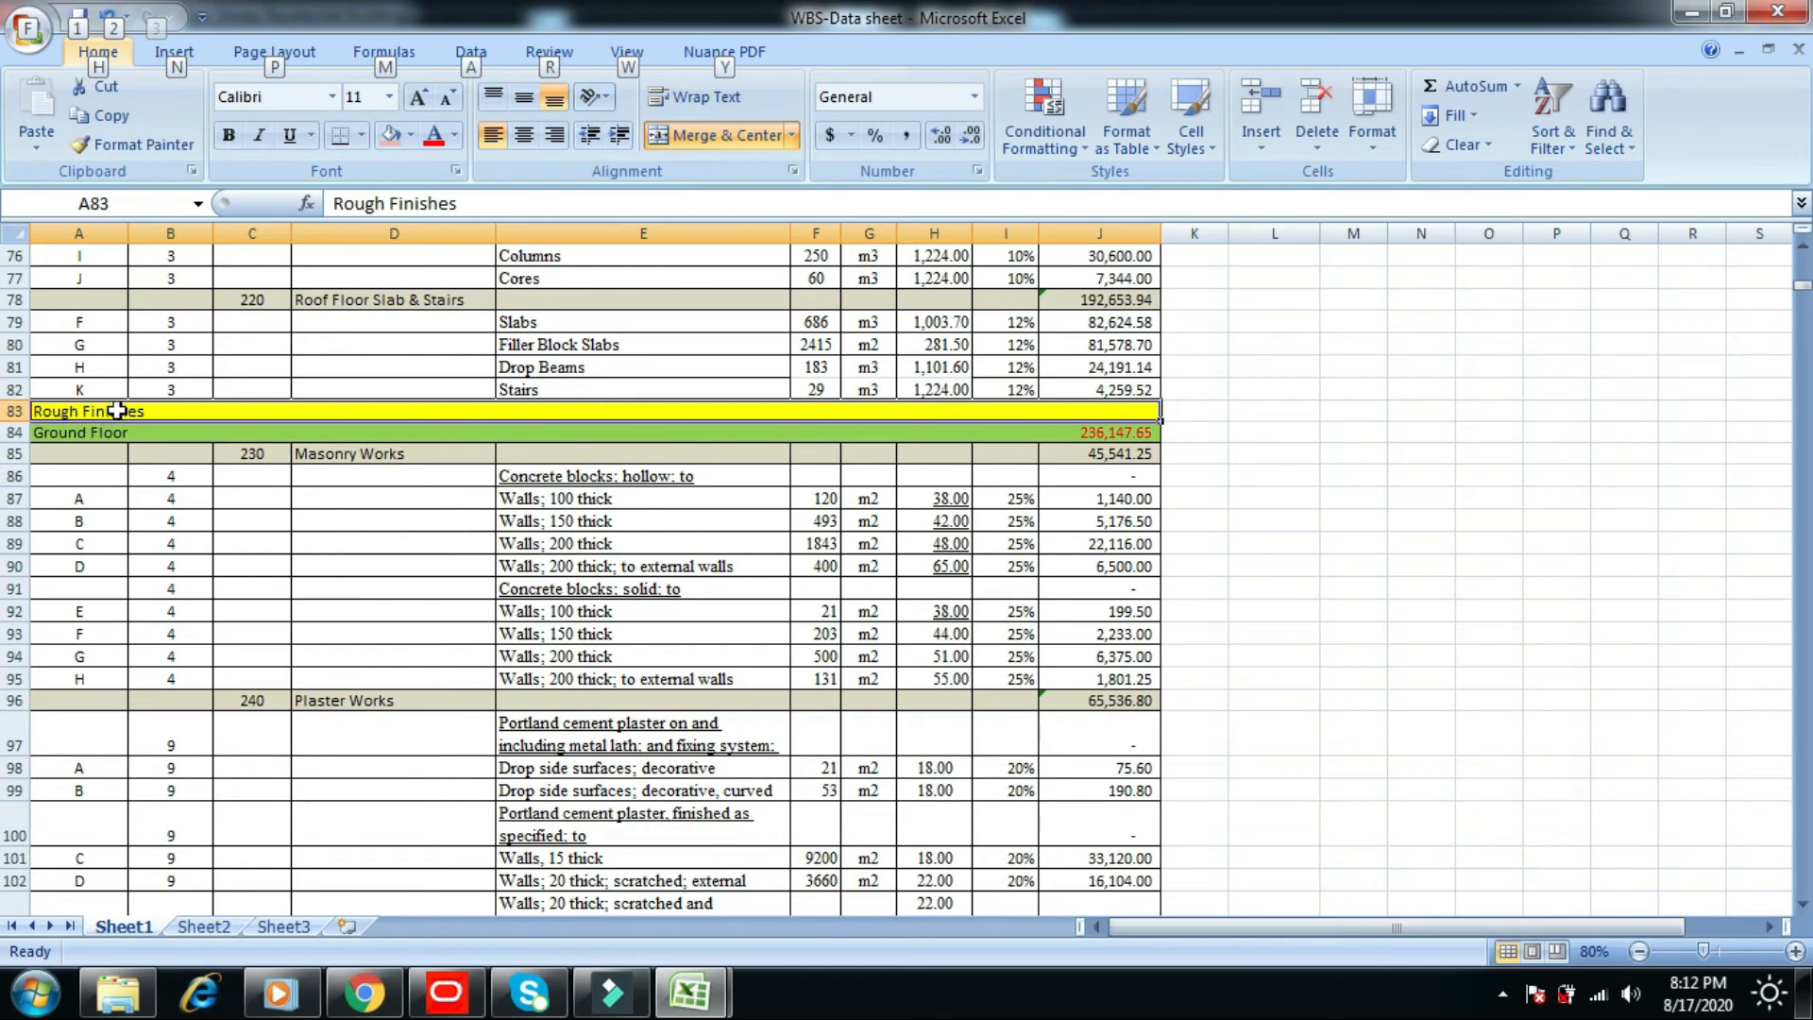
left_click(430, 1002)
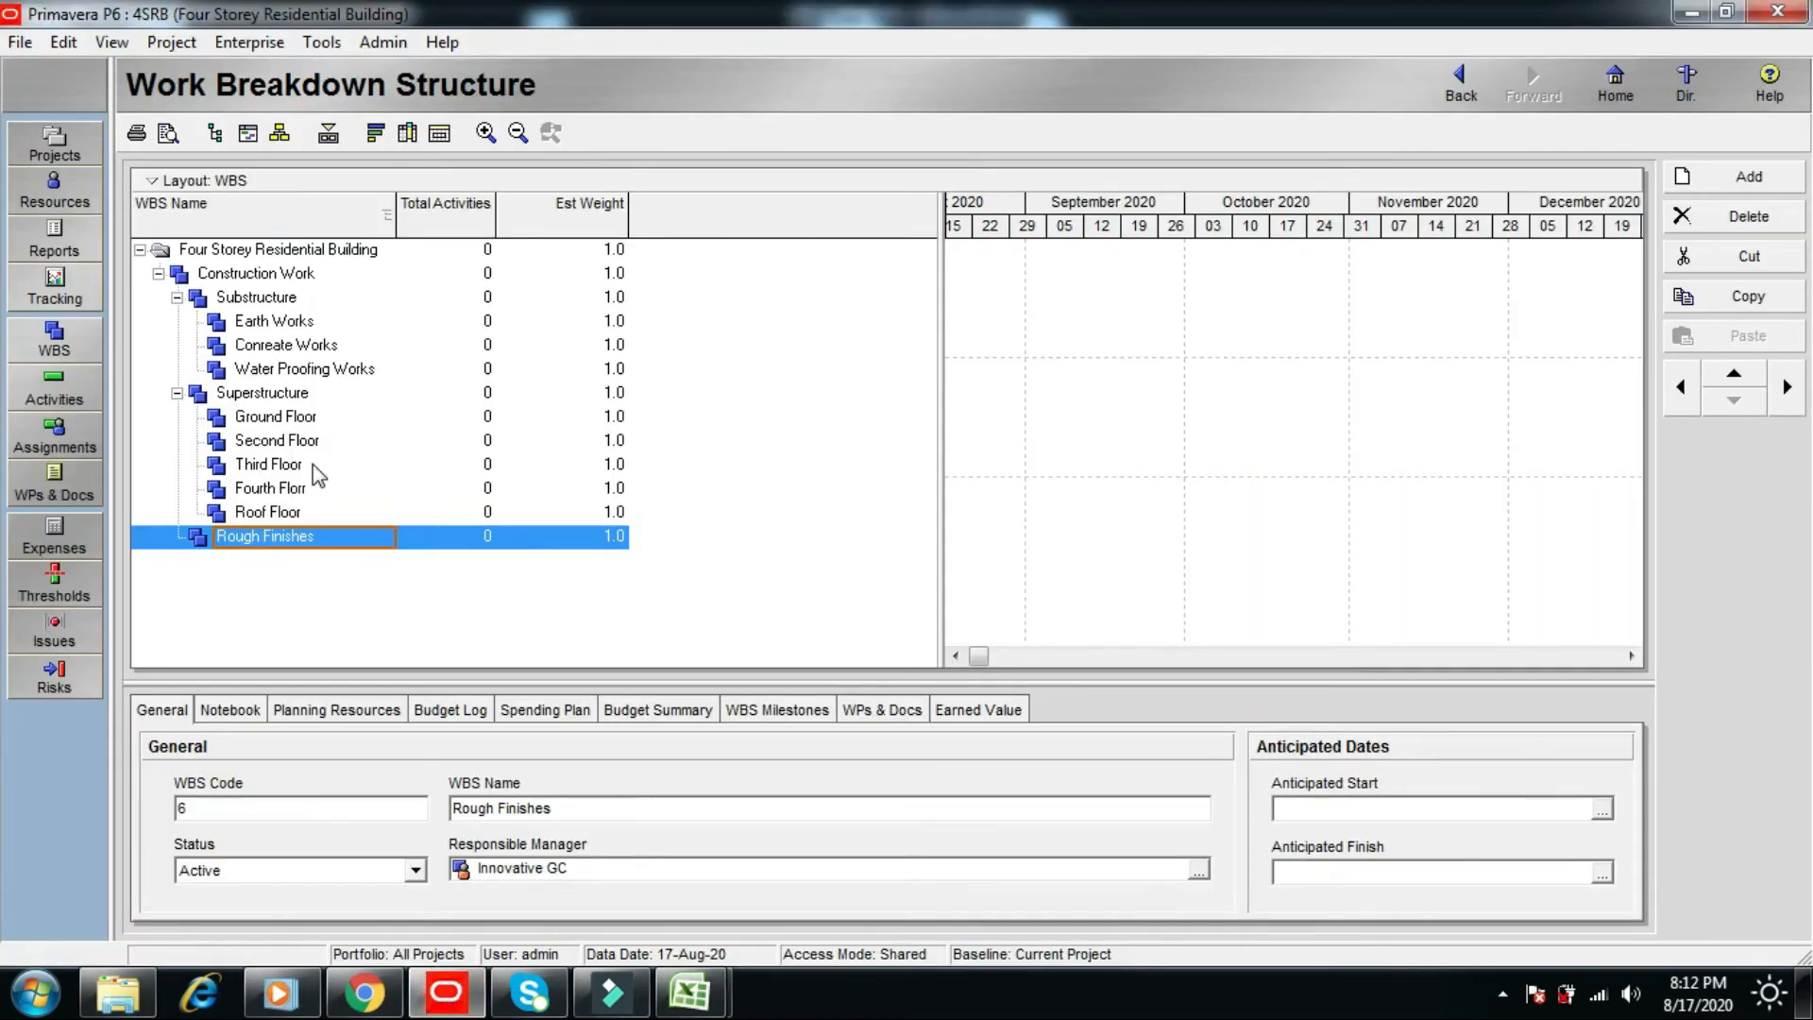
left_click(271, 422)
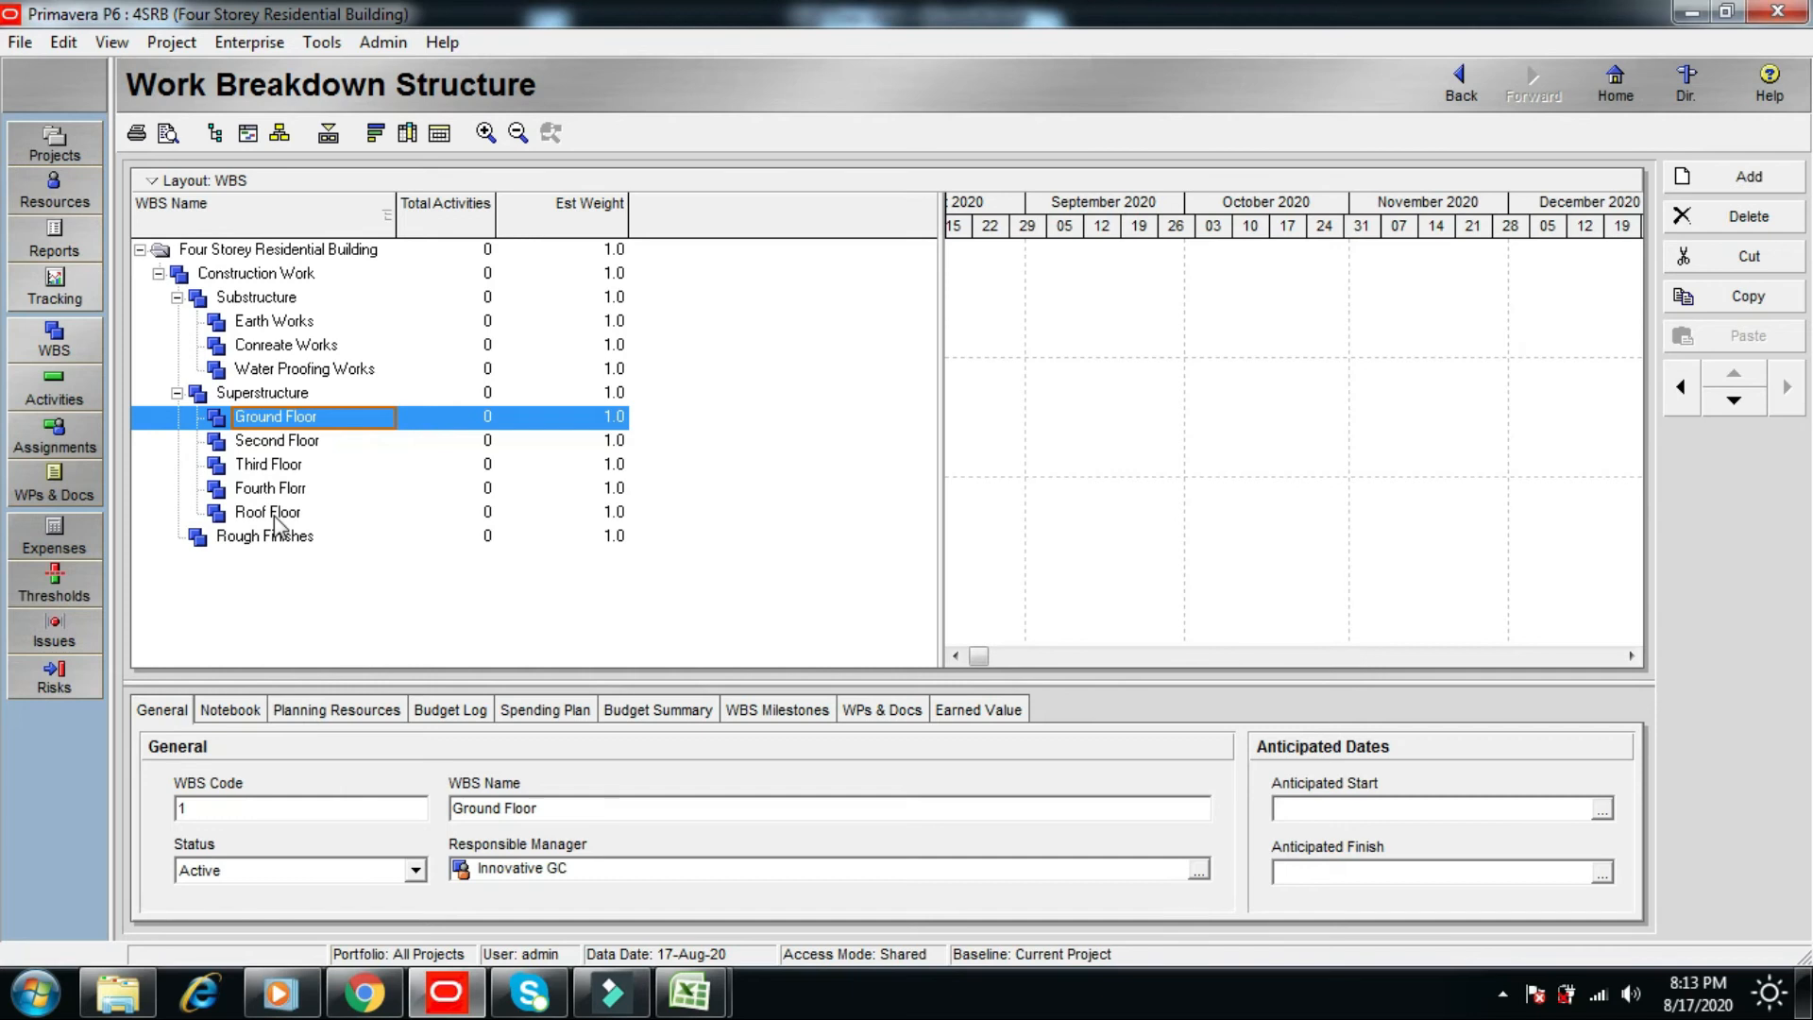
left_click(275, 512, "shift")
right_click(262, 421)
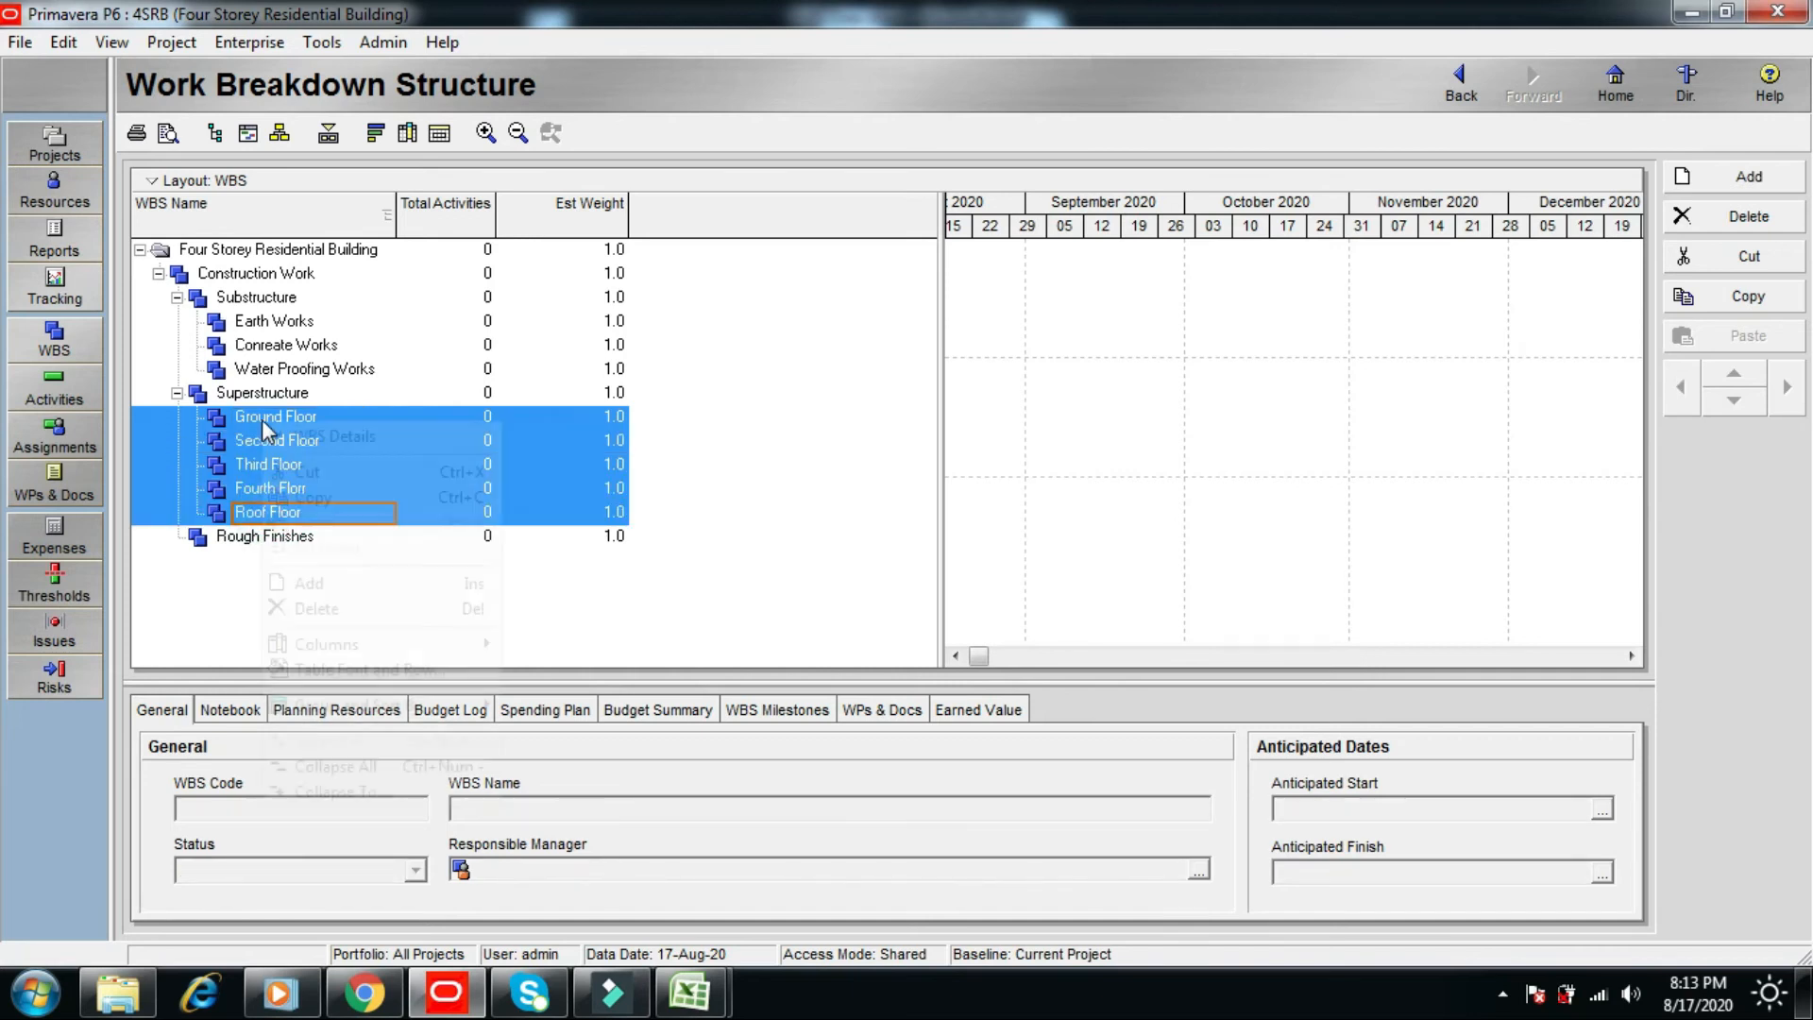
left_click(311, 504)
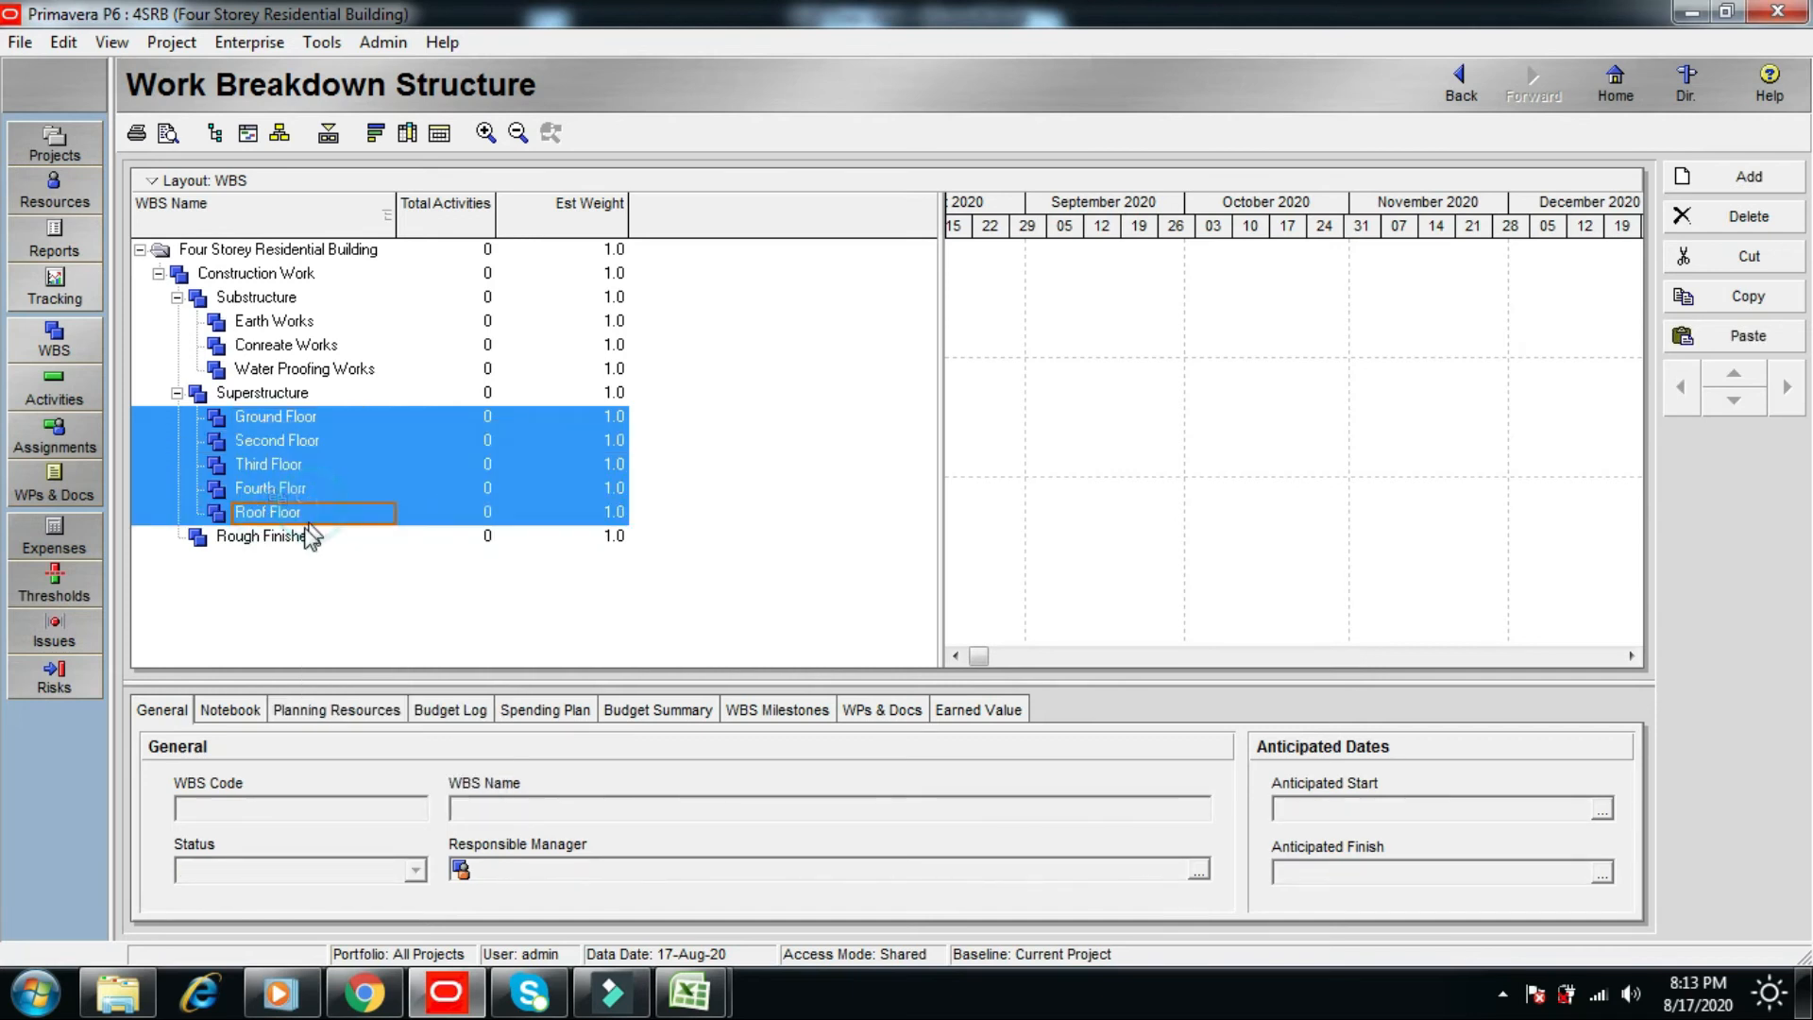
- Paste the copied floor elements beneath Rough Finishes, keeping the default Copy WBS options
left_click(282, 543)
right_click(281, 543)
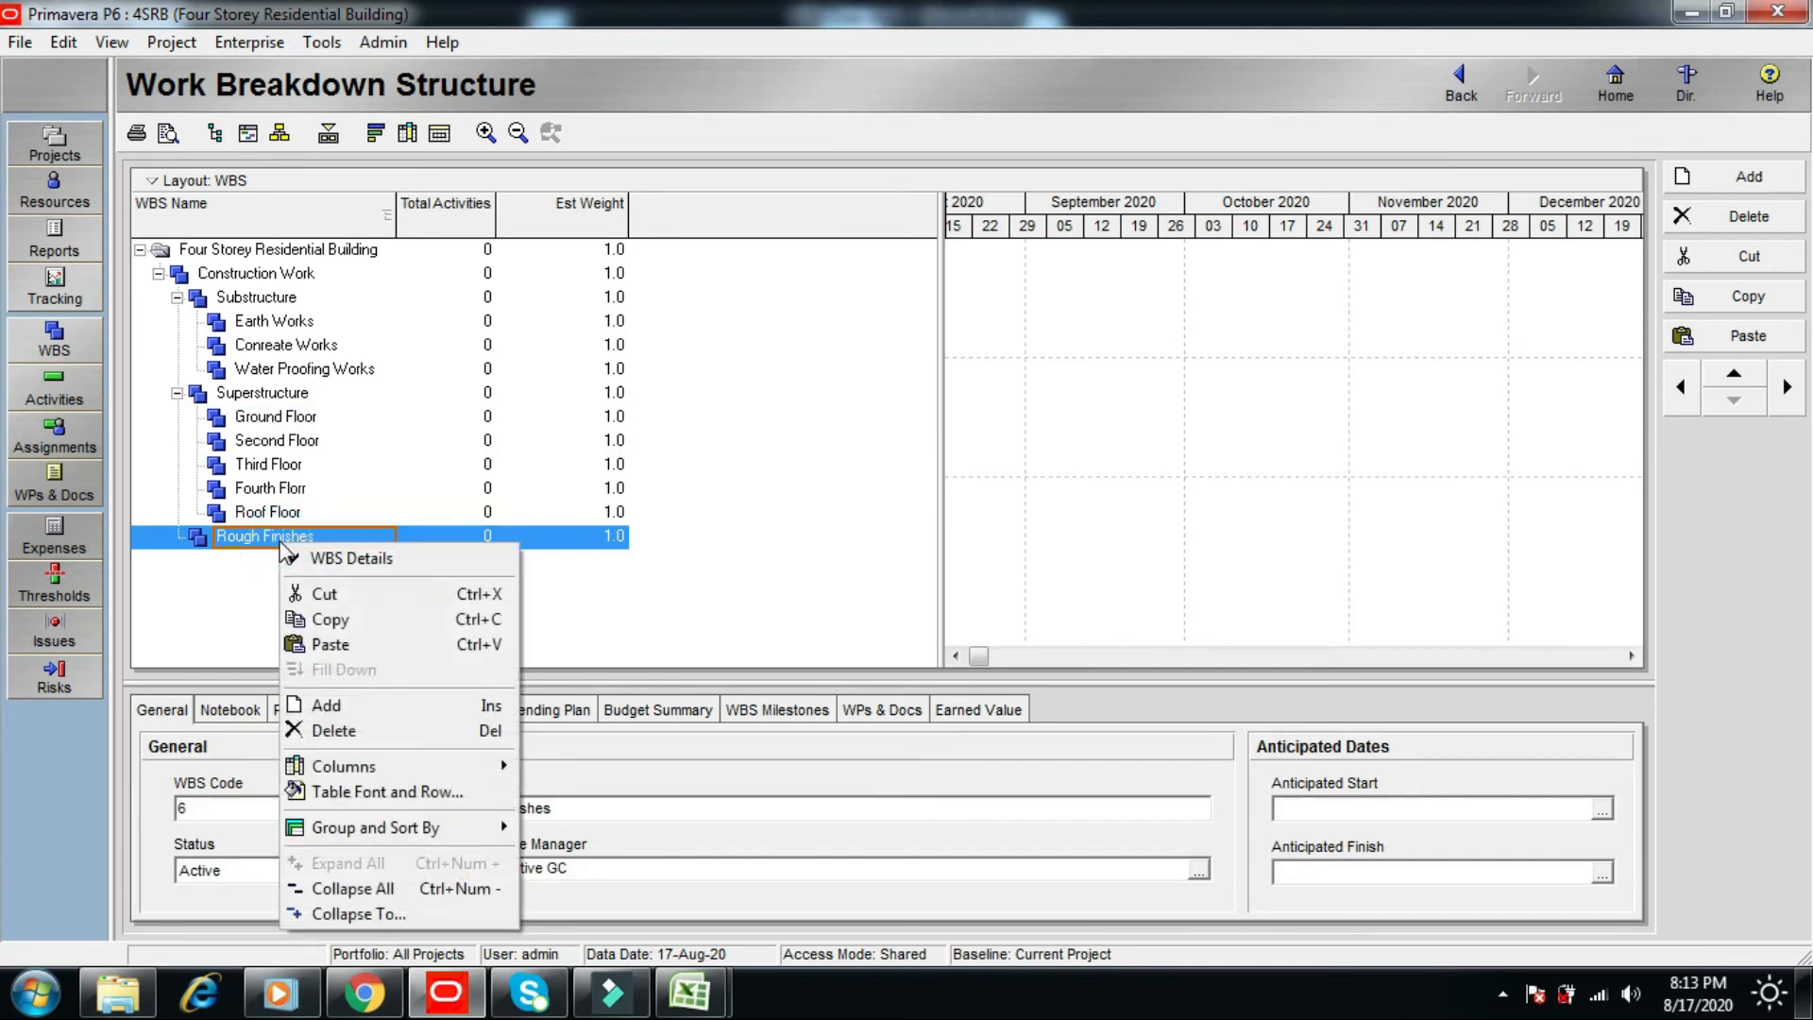
left_click(336, 645)
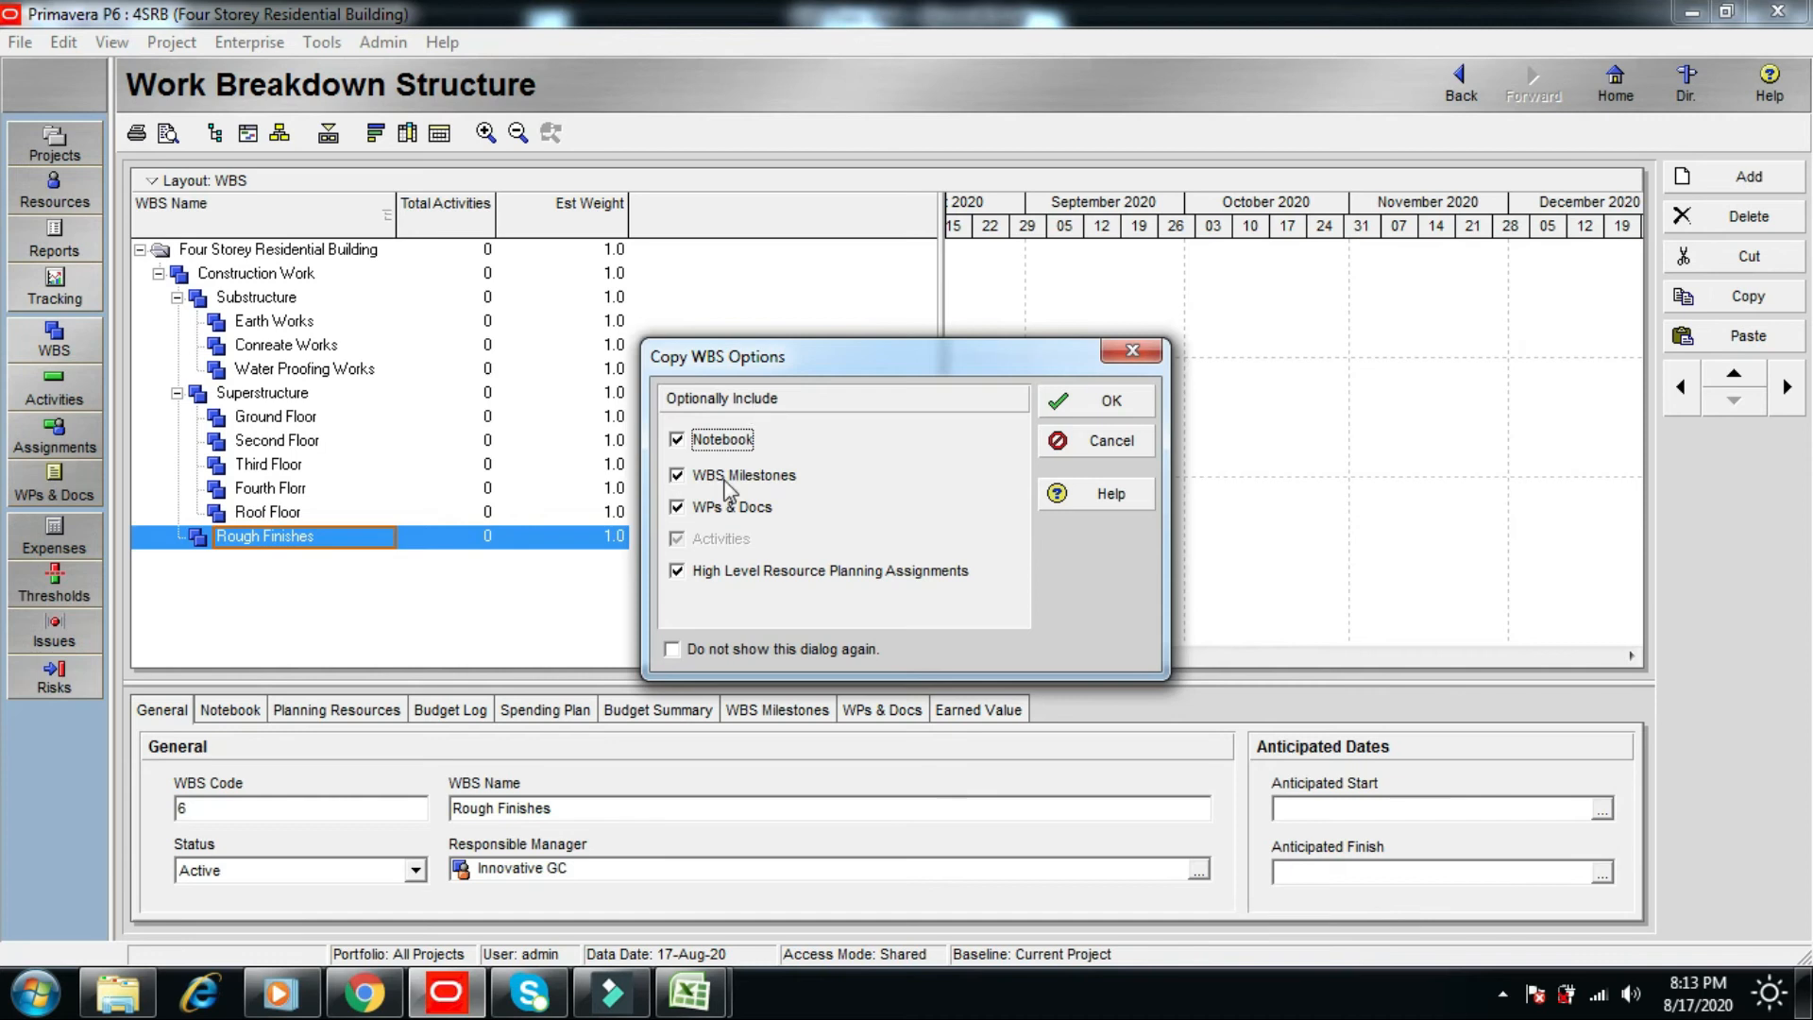
left_click(1129, 402)
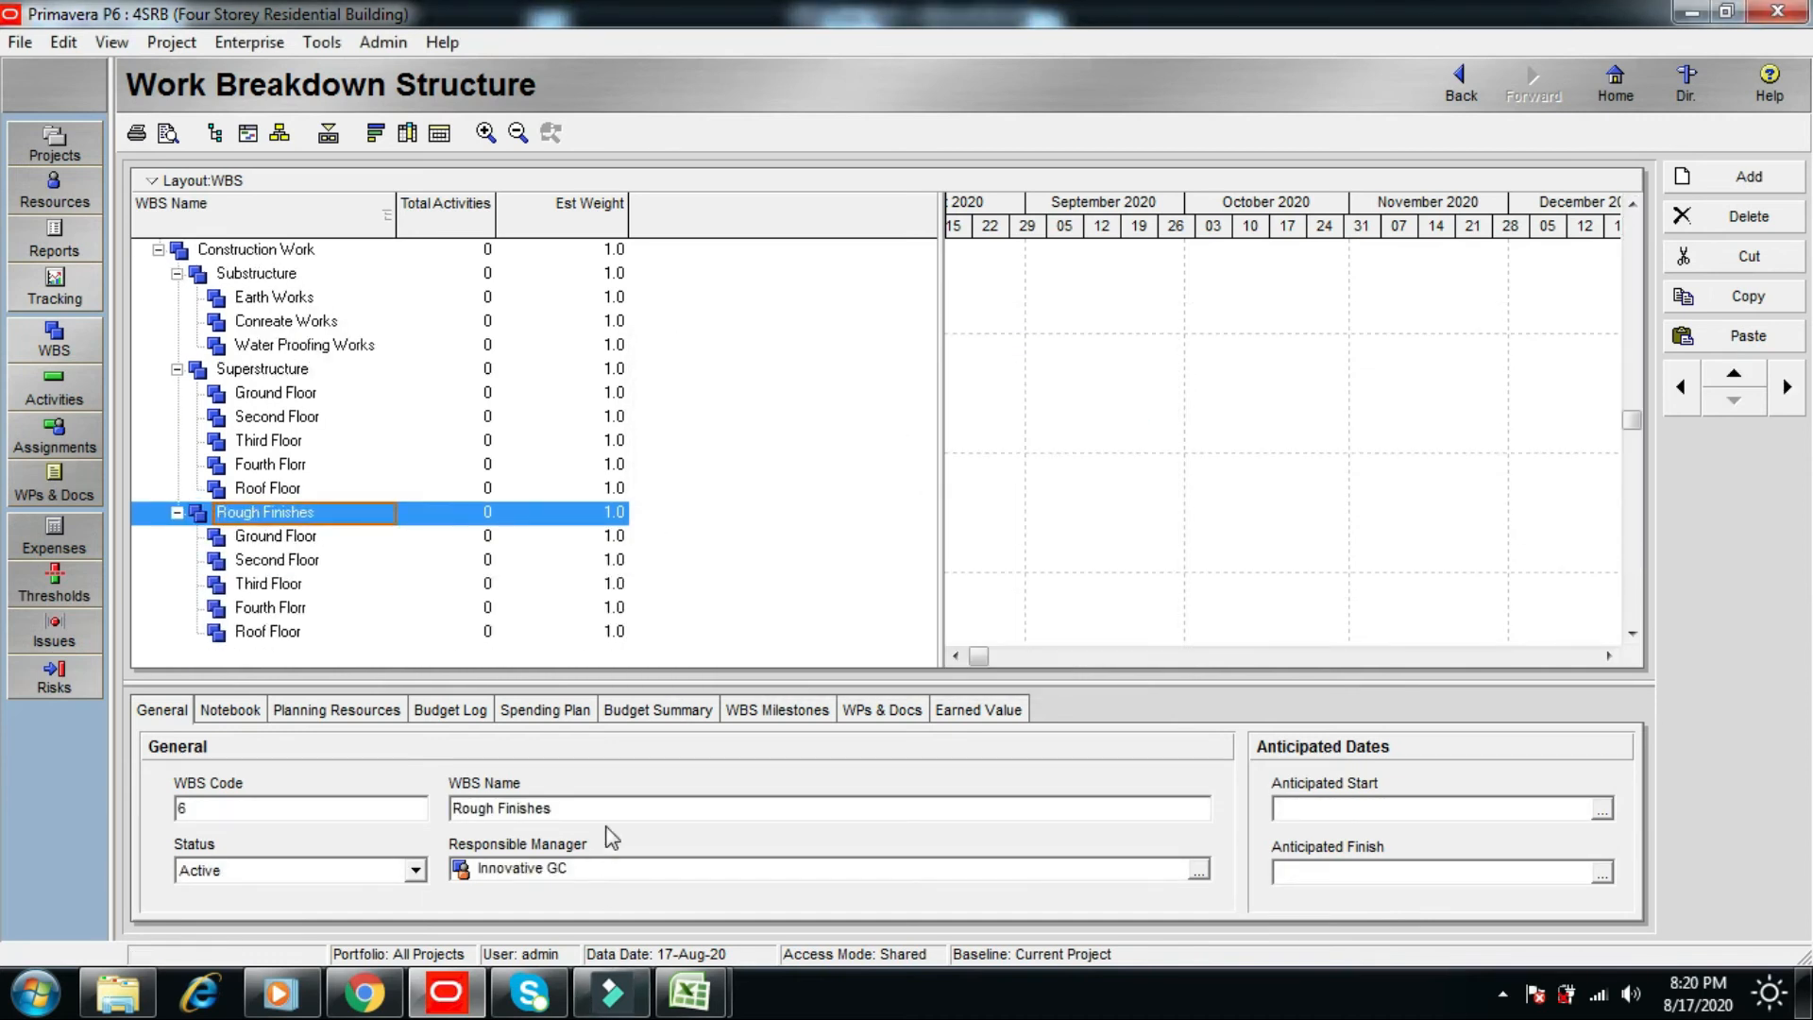
- Collapse the Rough Finishes, Superstructure and Substructure branches in the WBS tree
left_click(176, 513)
left_click(176, 393)
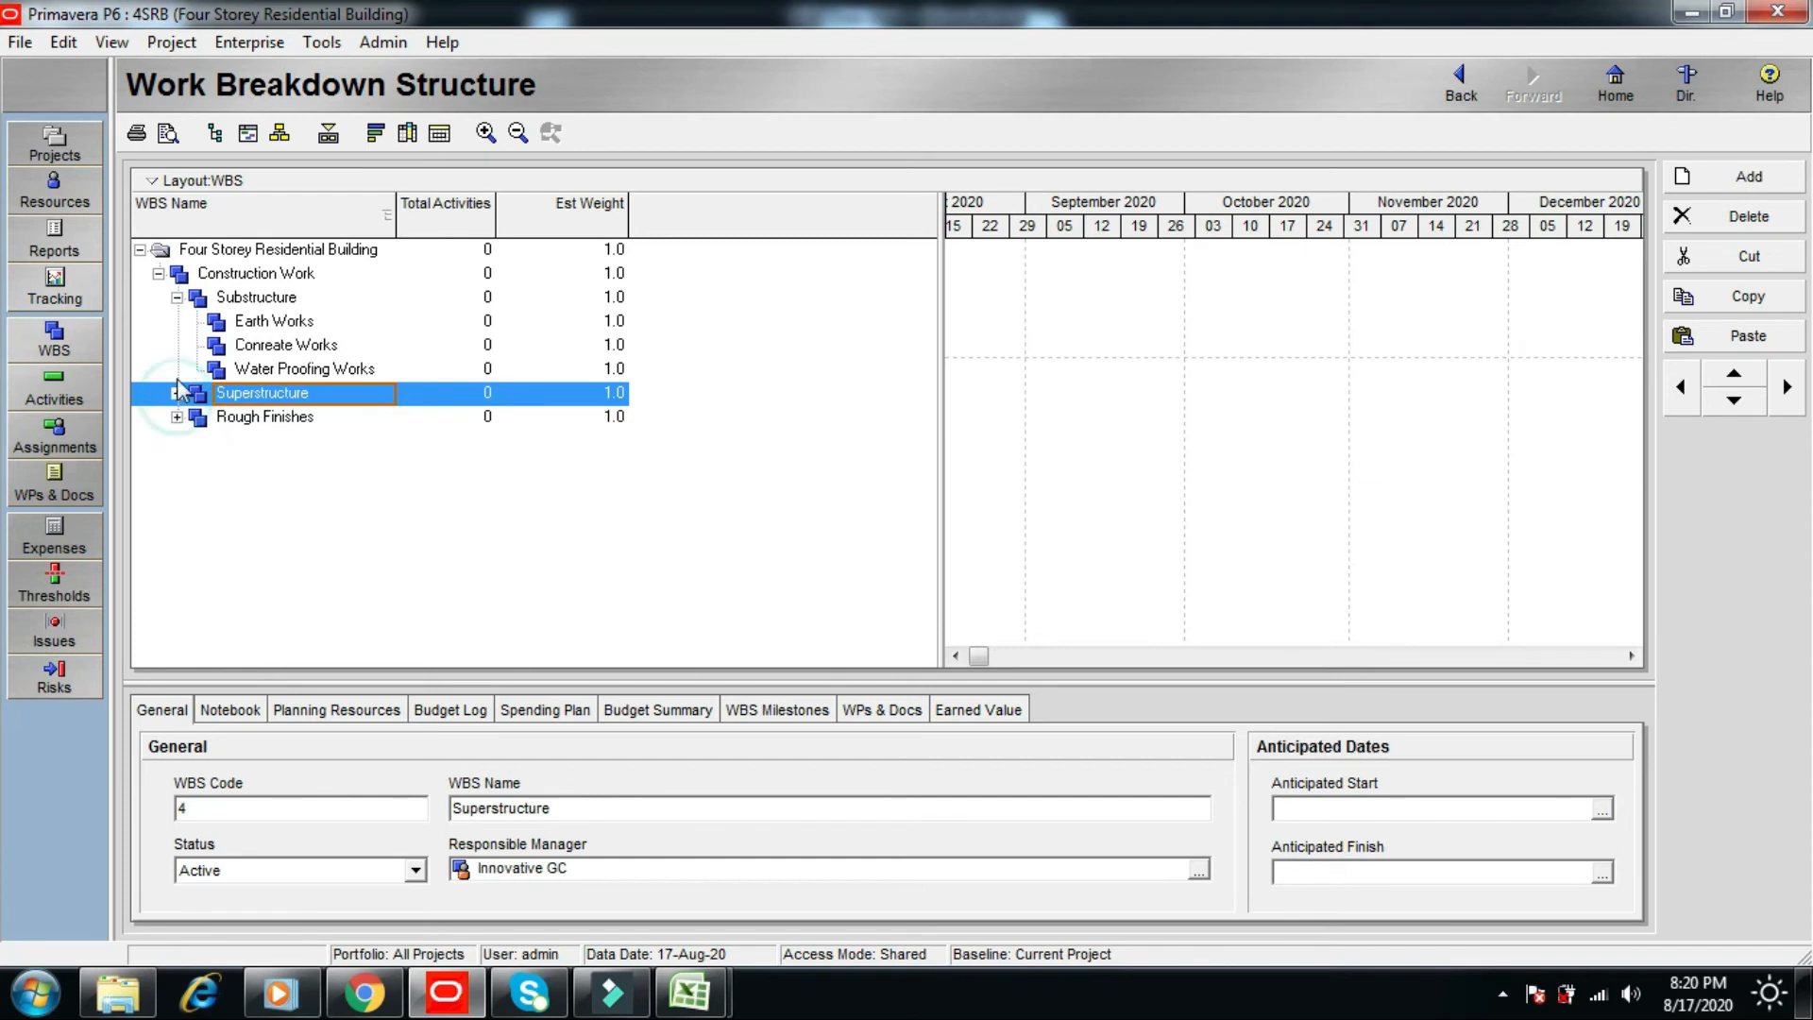
left_click(176, 298)
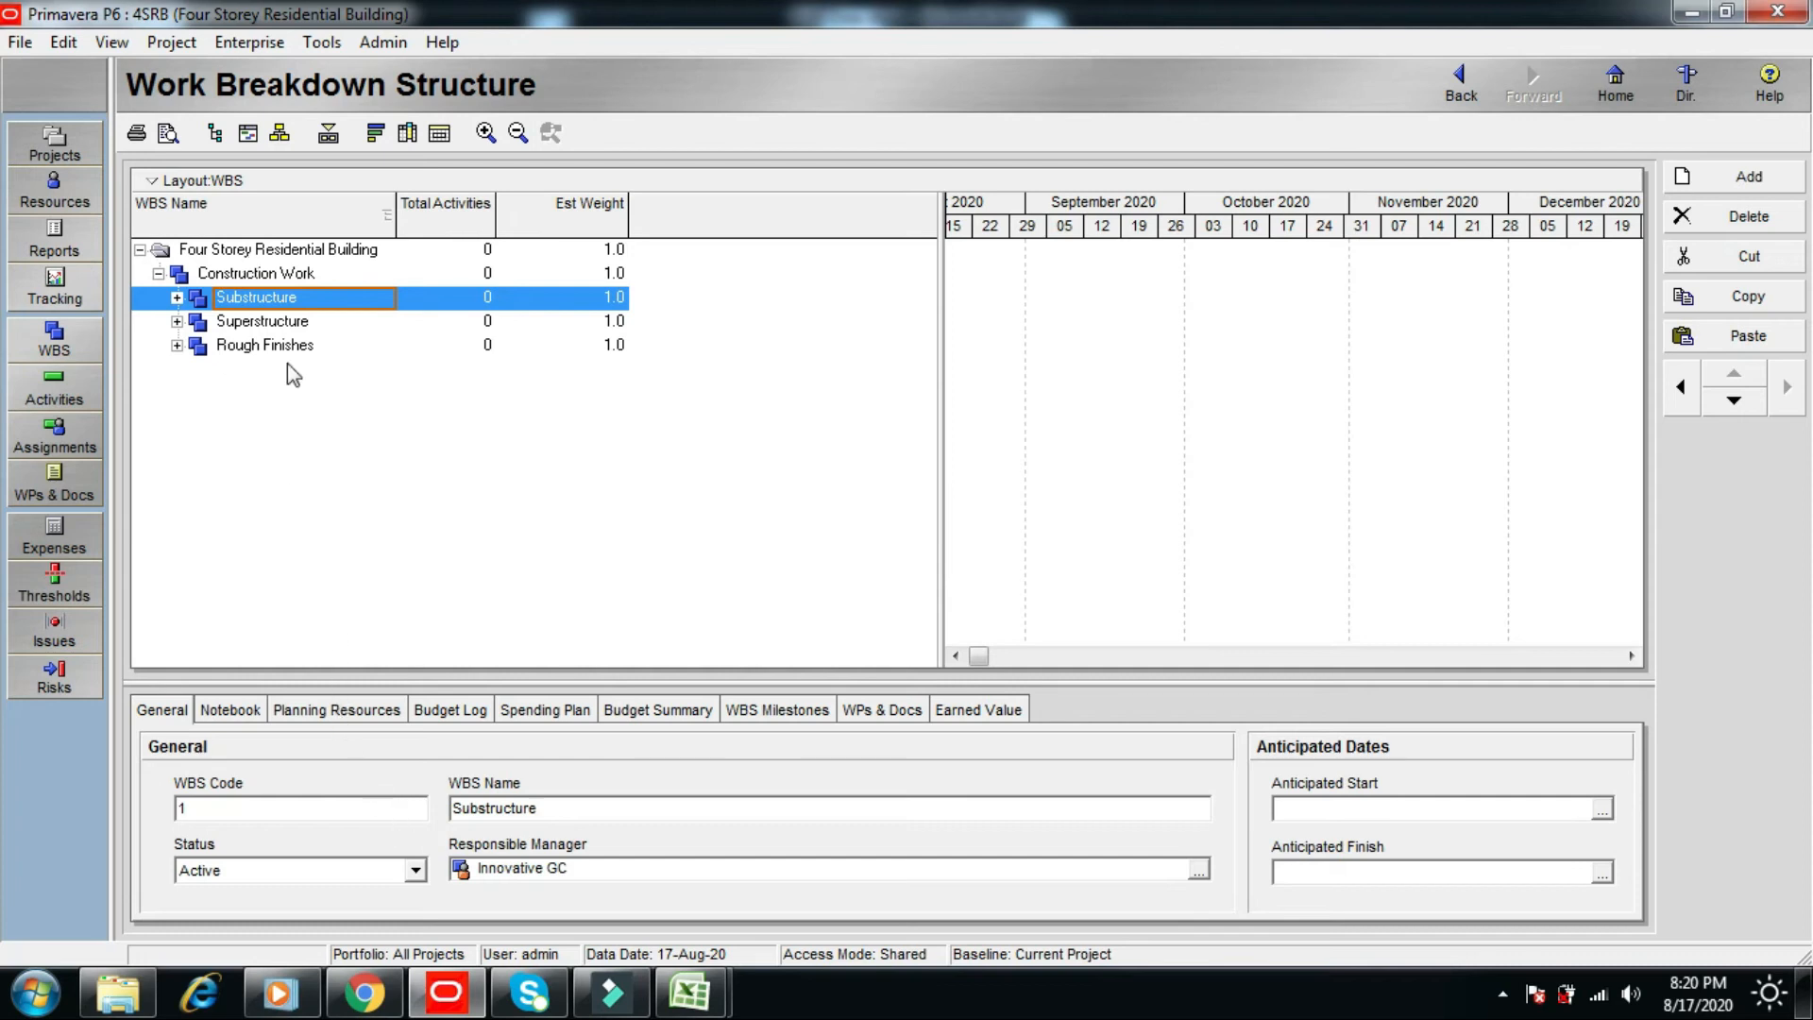
- Check the Final Finishes heading and the floor beneath it in the Excel WBS data sheet, and return to Primavera P6
left_click(681, 987)
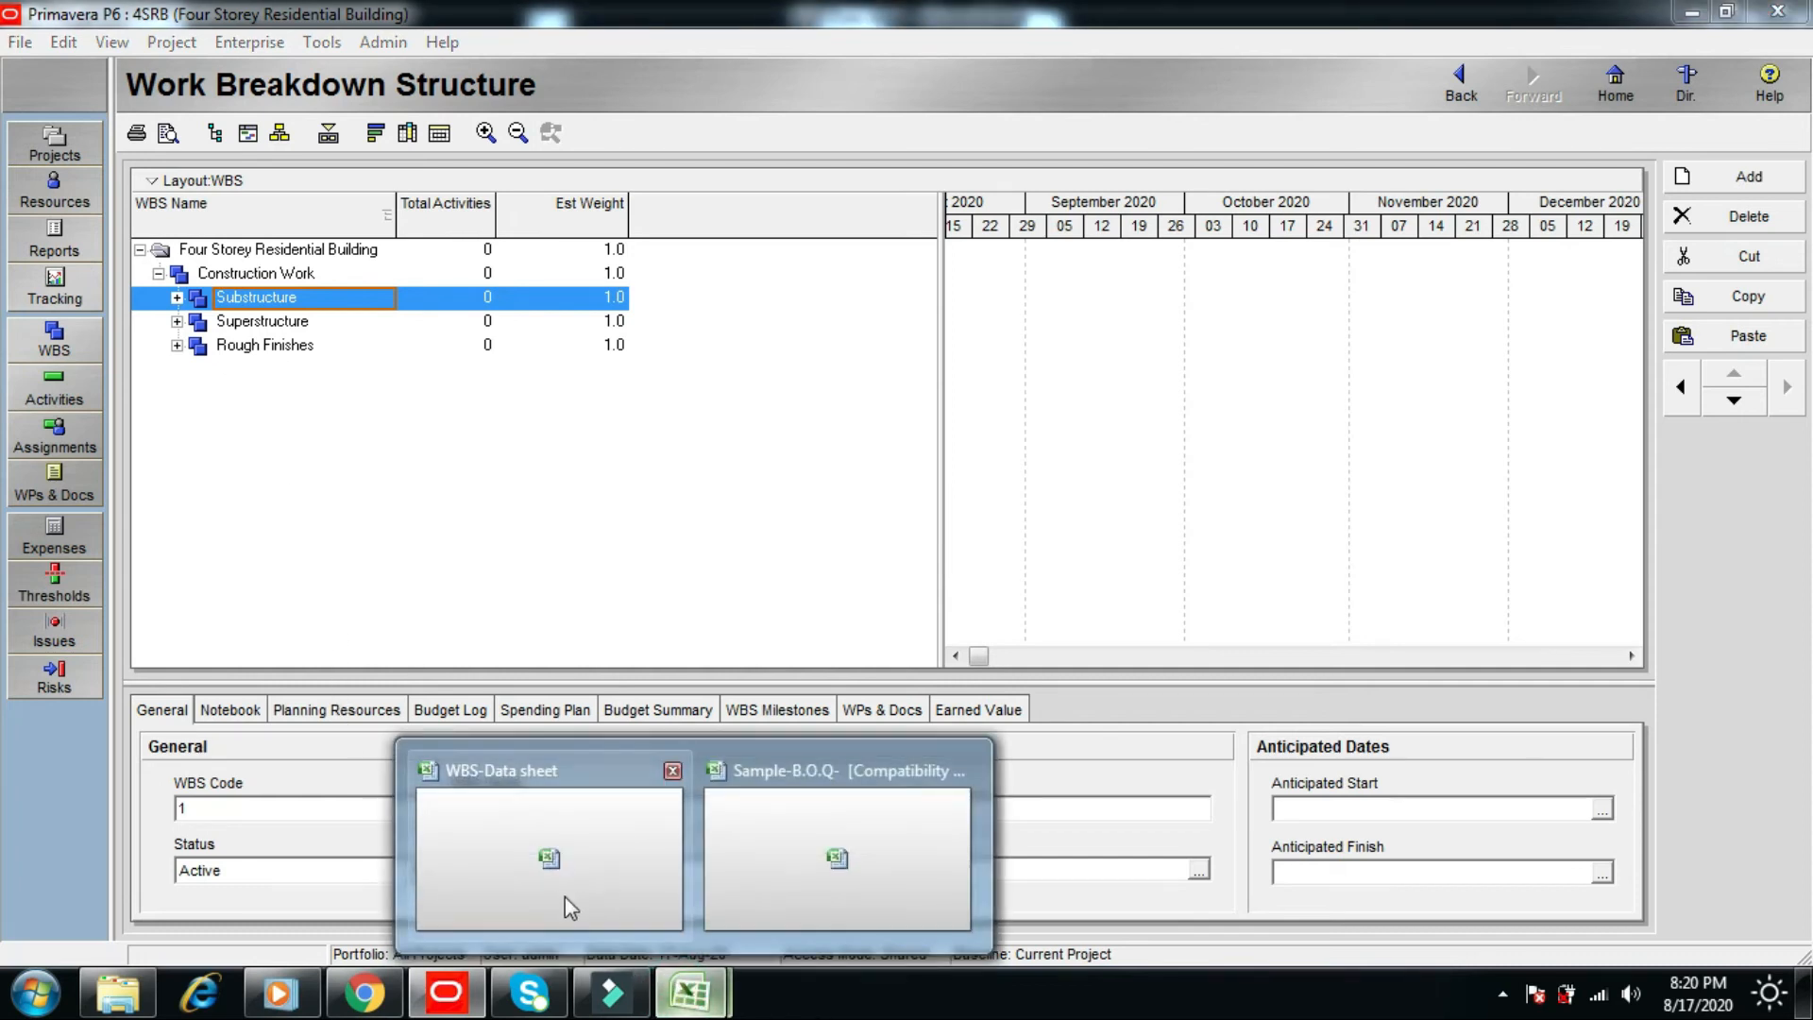
left_click(565, 897)
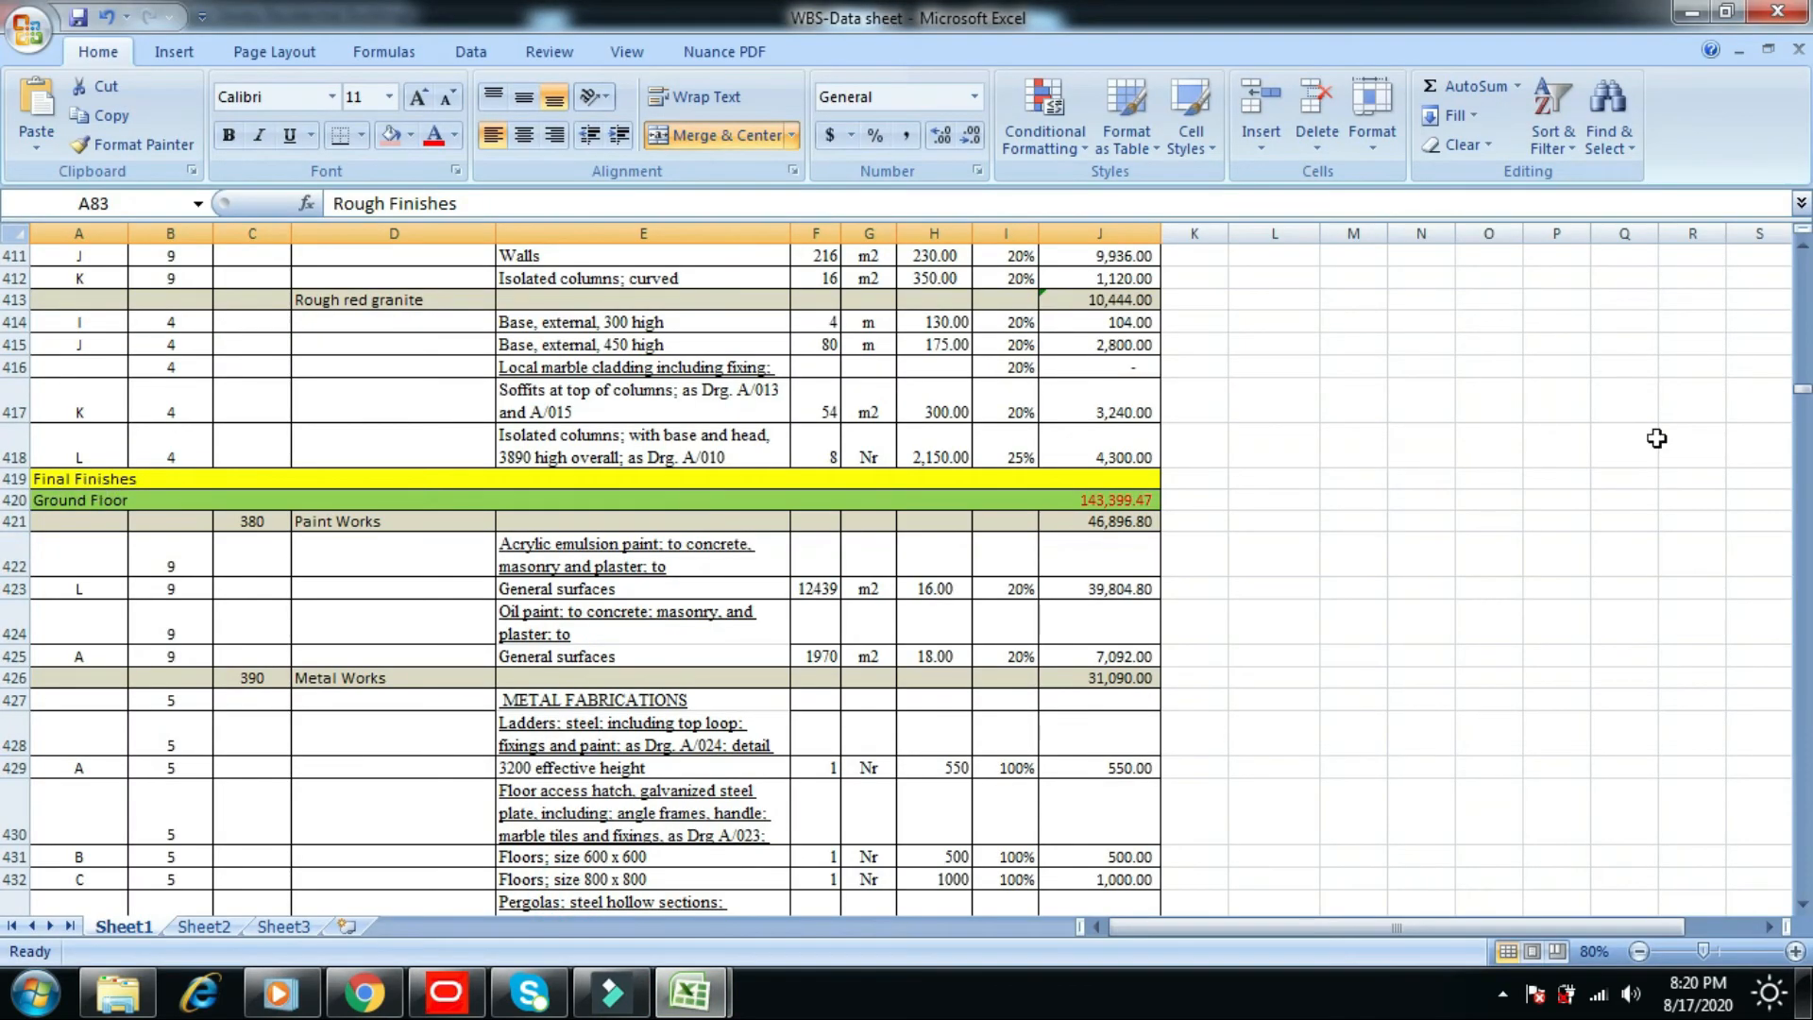
left_click(1801, 249)
left_click(1801, 249)
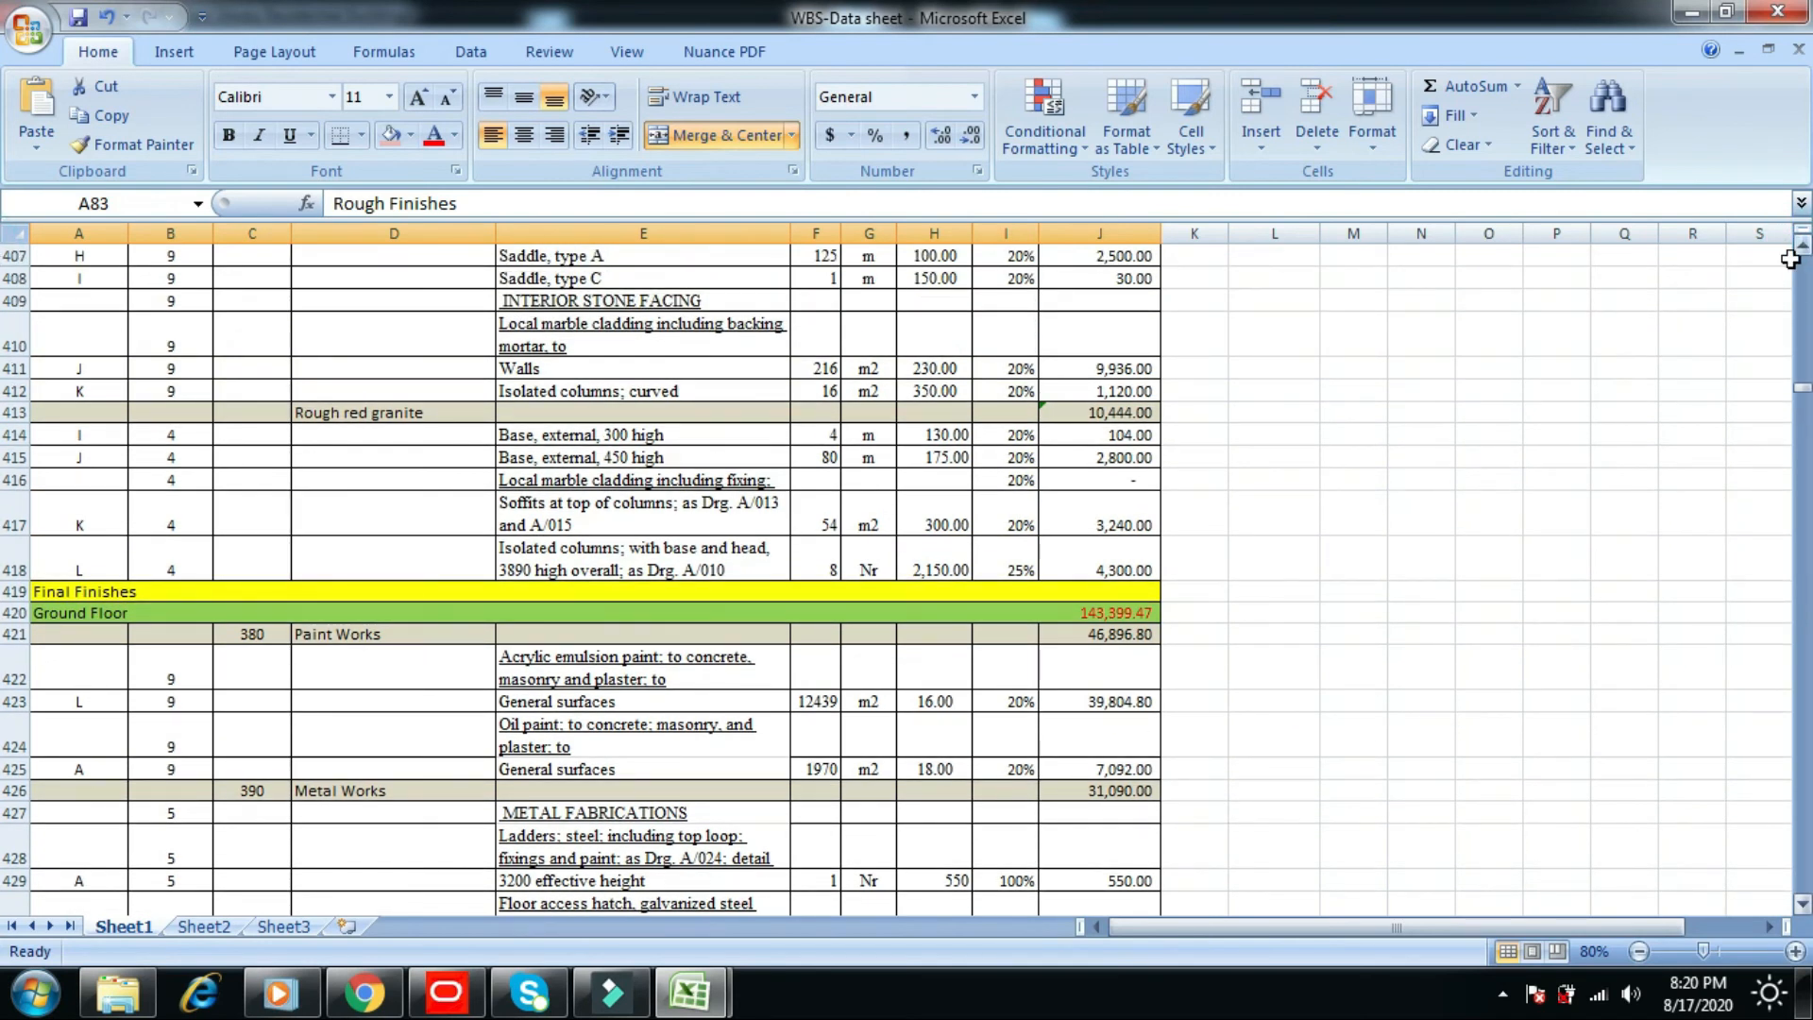
scroll(557, 727, "down", 3)
key("alt")
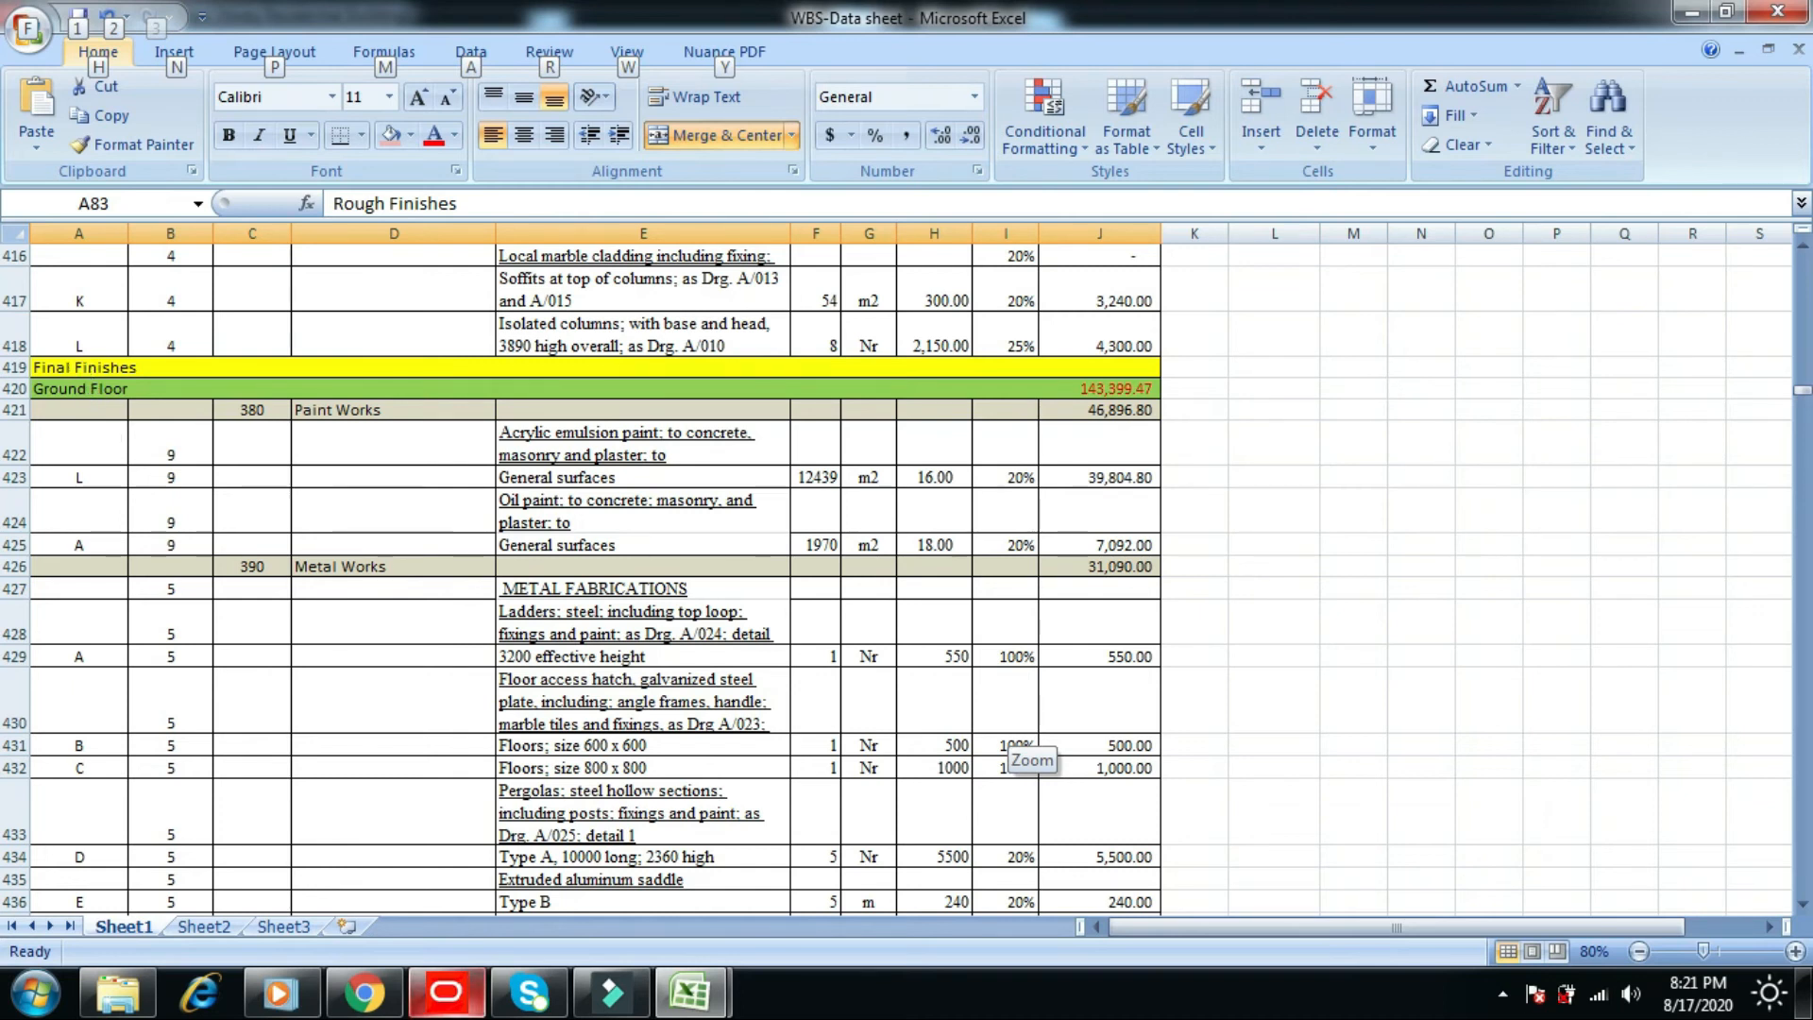
left_click(473, 999)
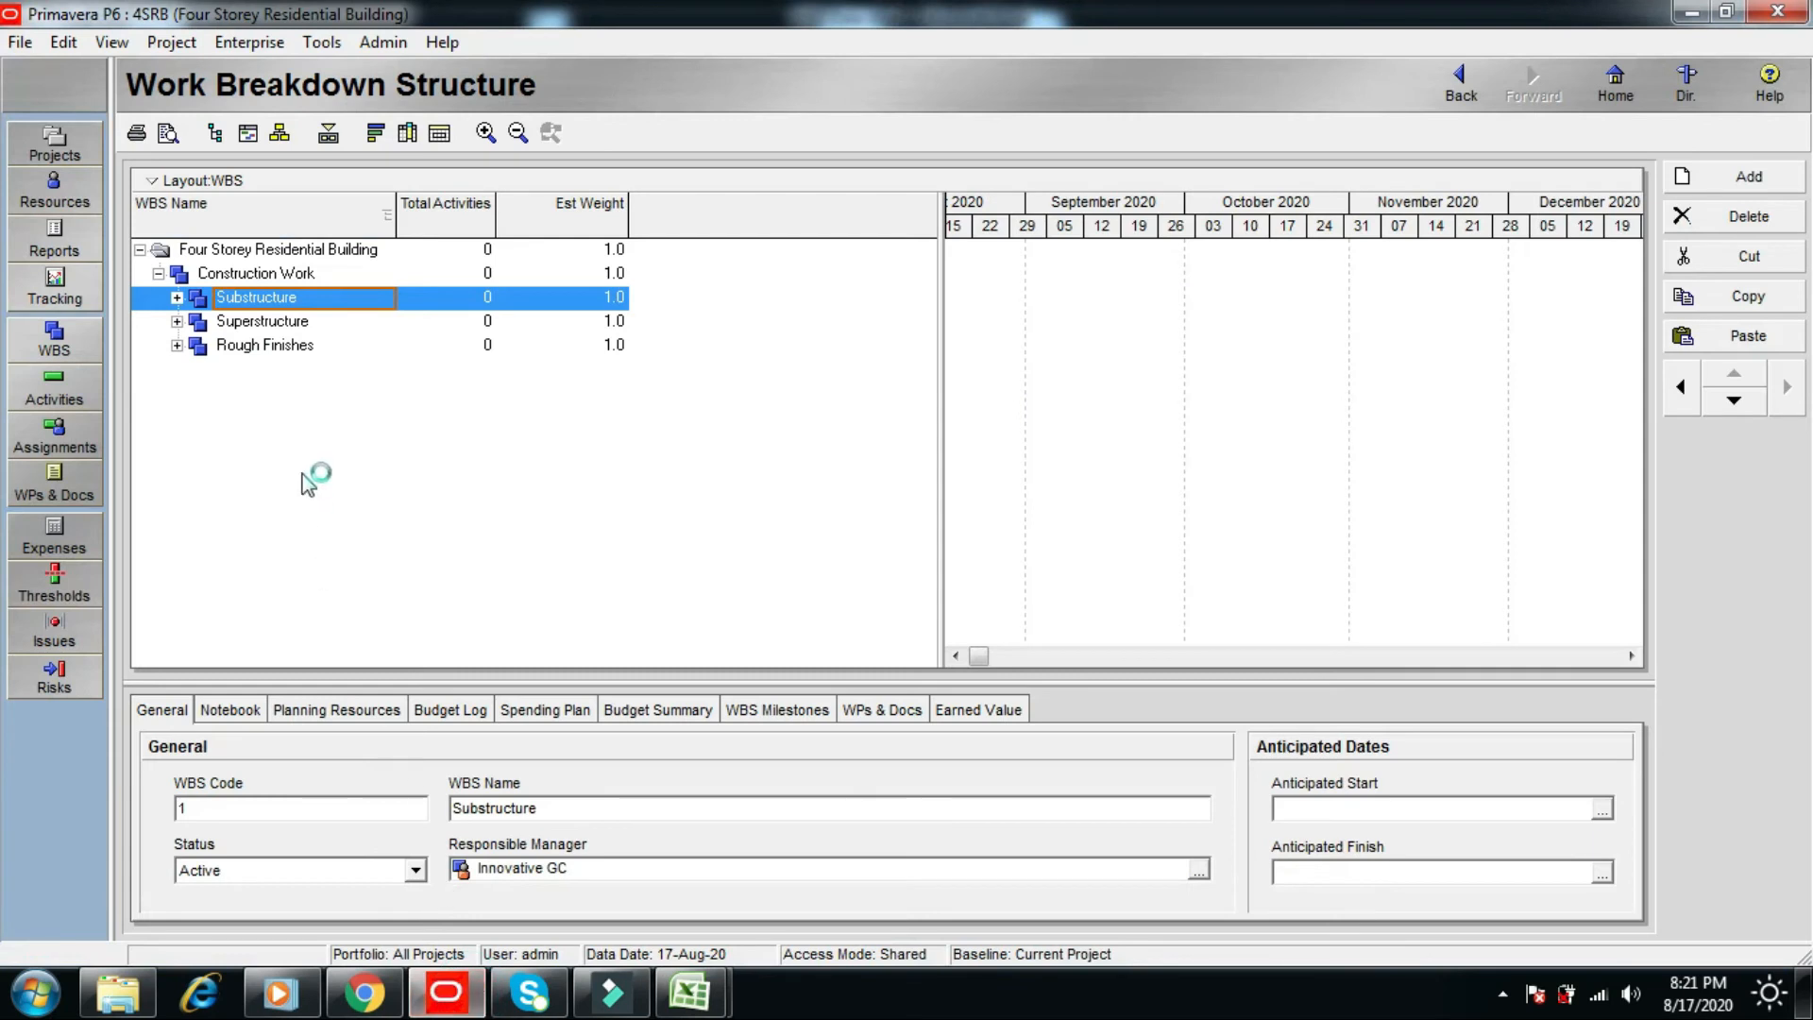
- Copy the Rough Finishes branch and paste it beneath Construction Work, keeping the default Copy WBS options
left_click(232, 345)
right_click(236, 348)
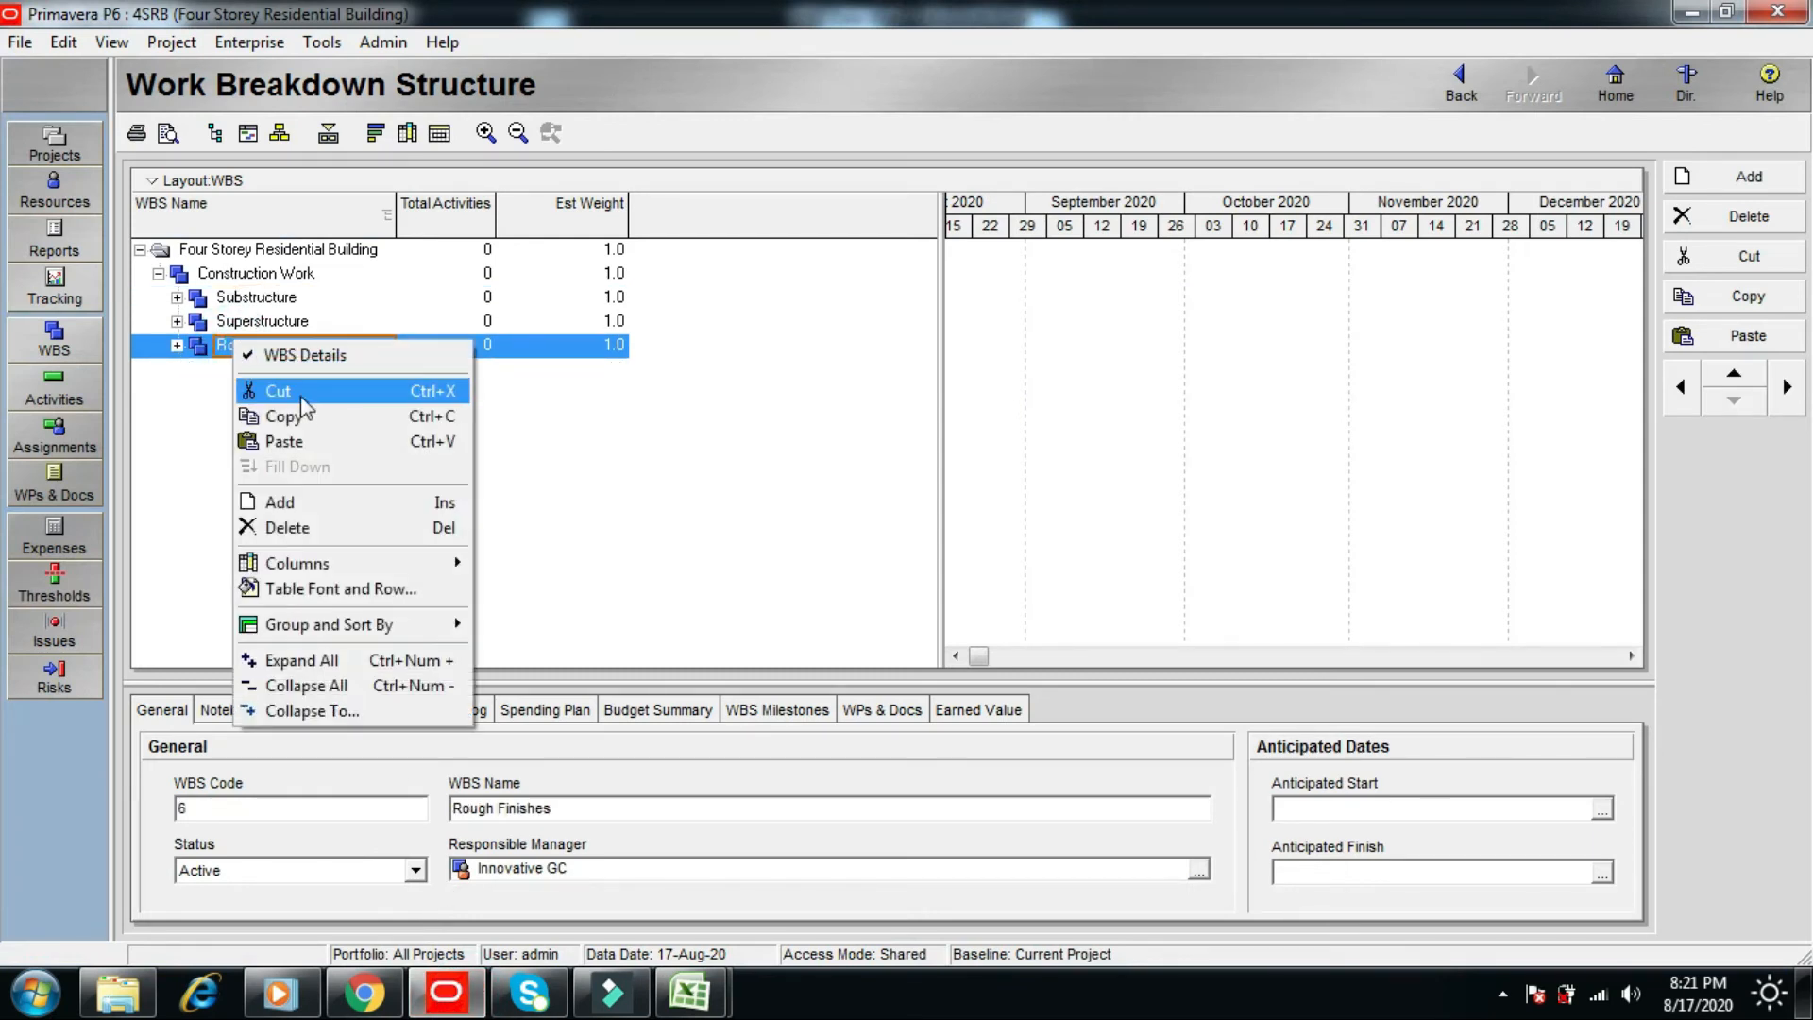
left_click(287, 416)
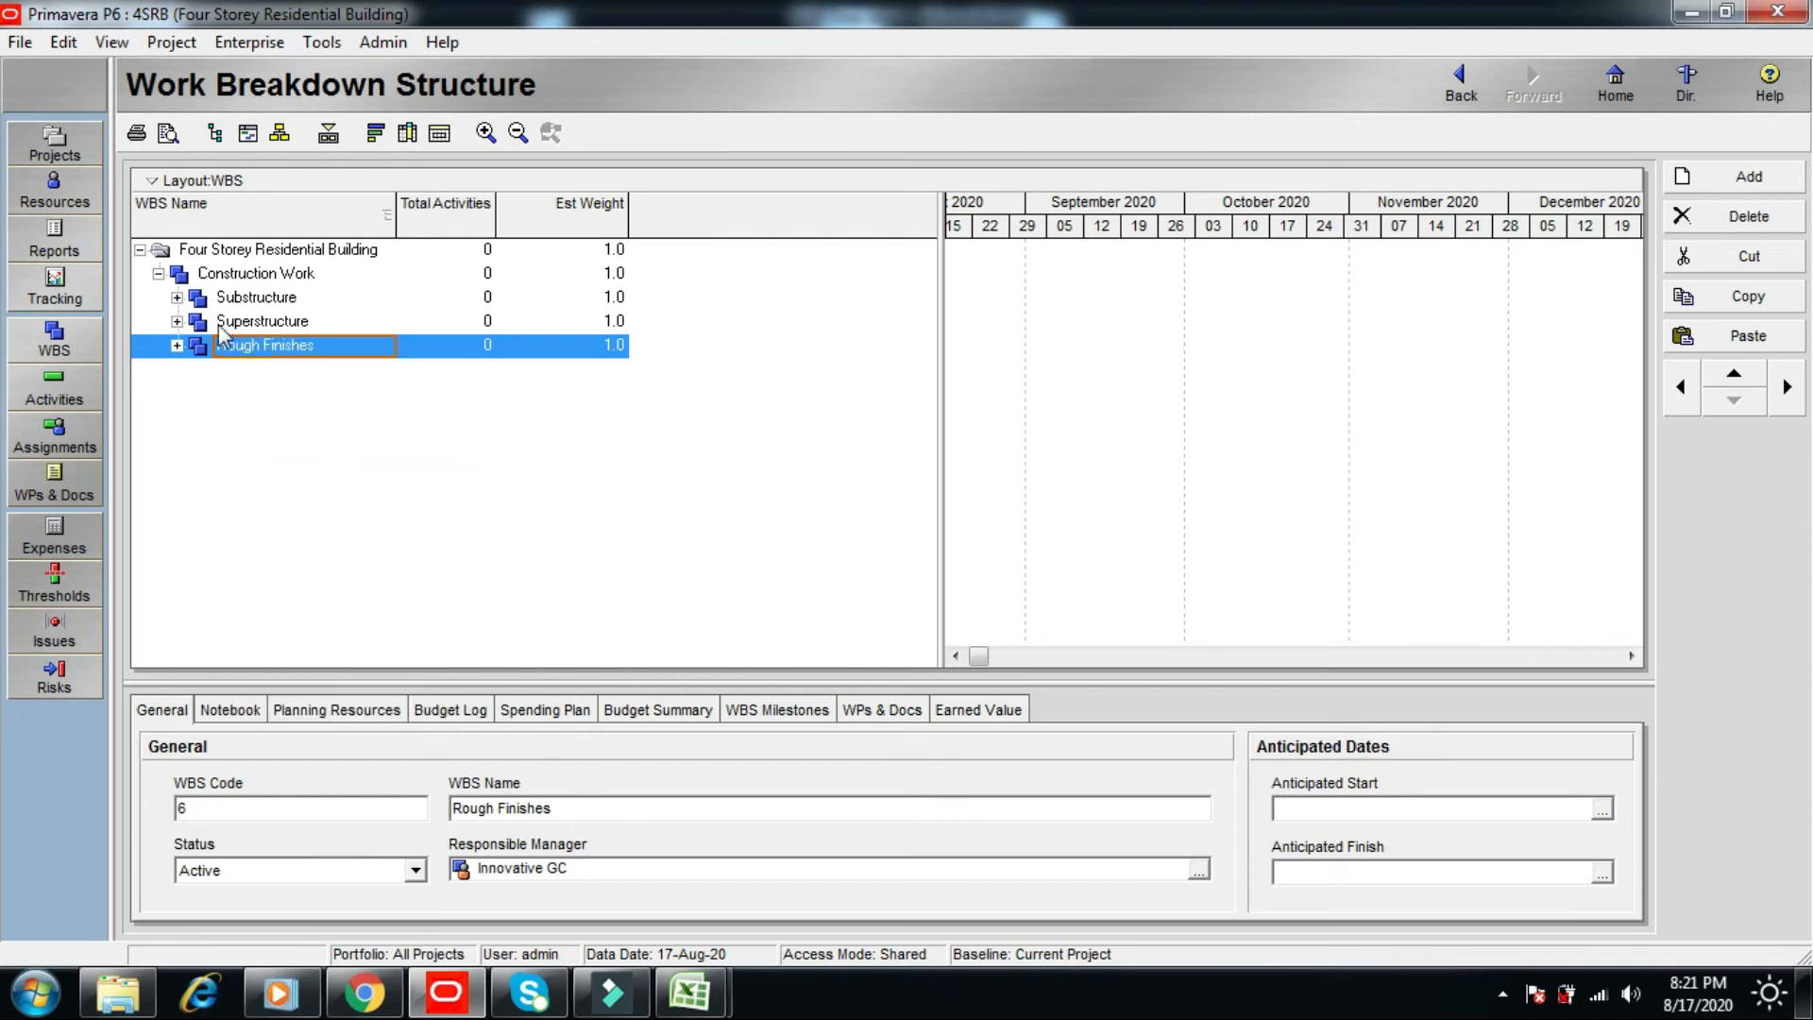
right_click(178, 277)
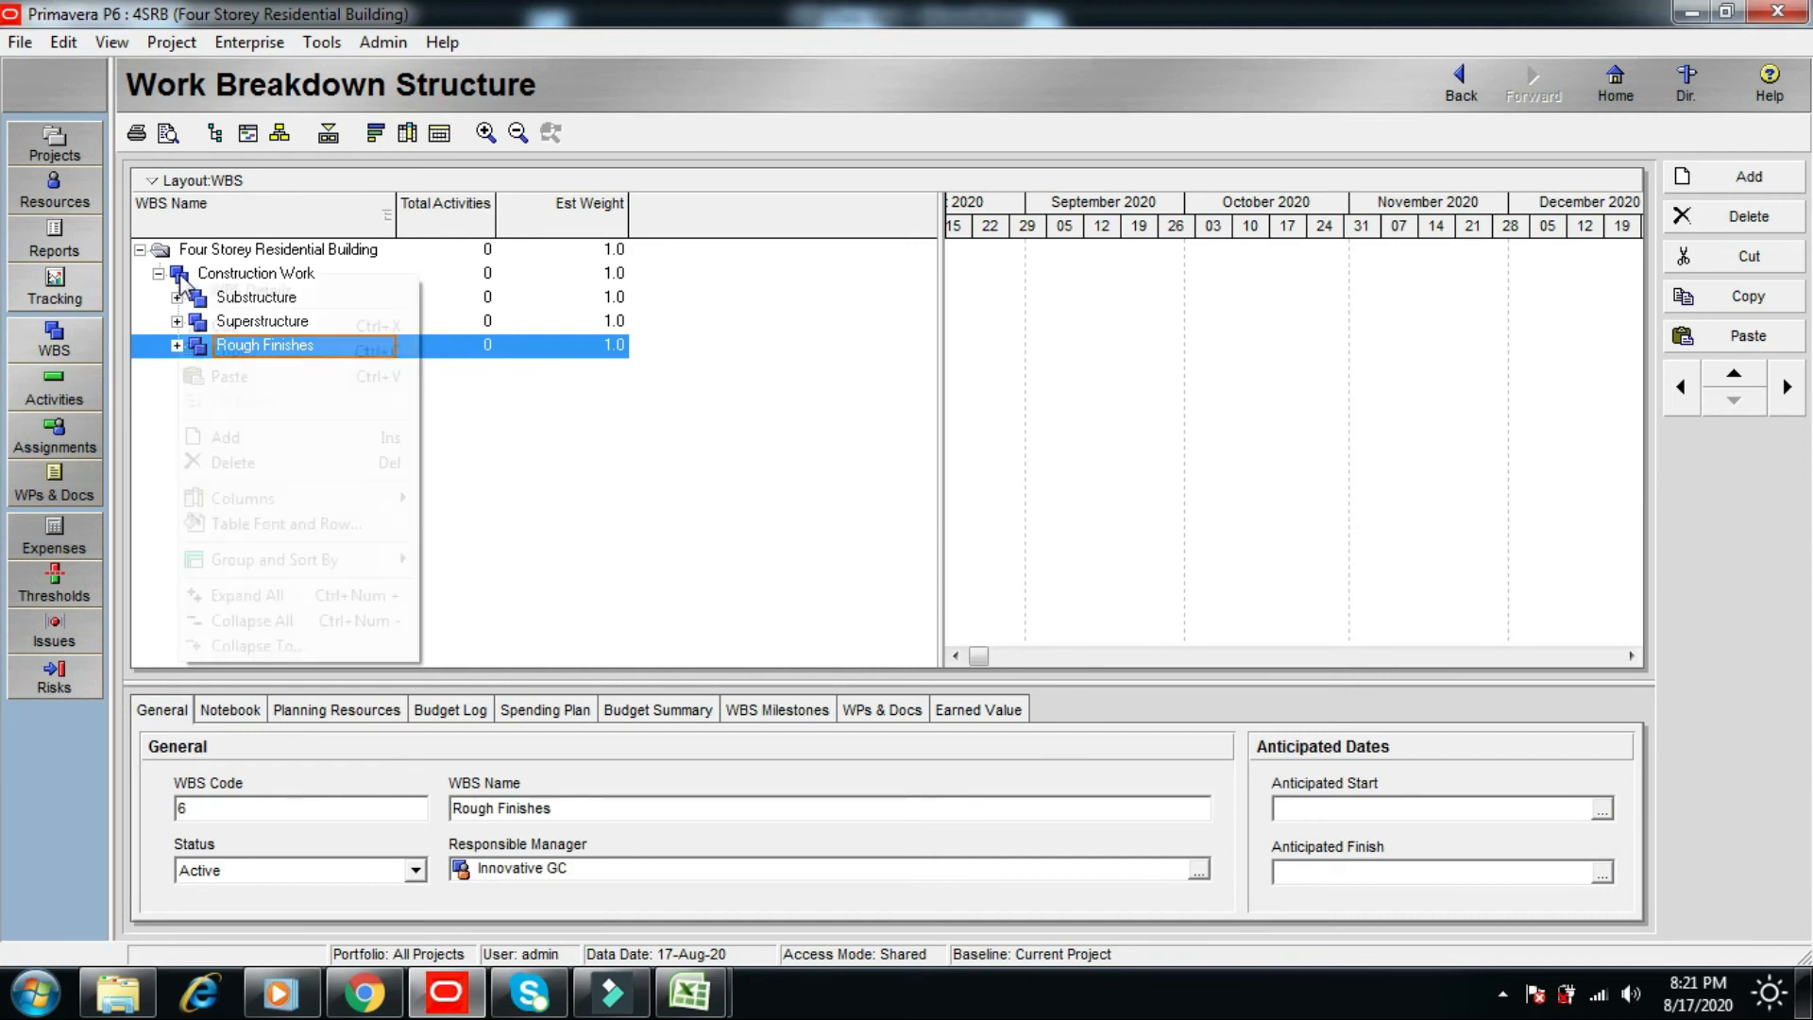
left_click(231, 382)
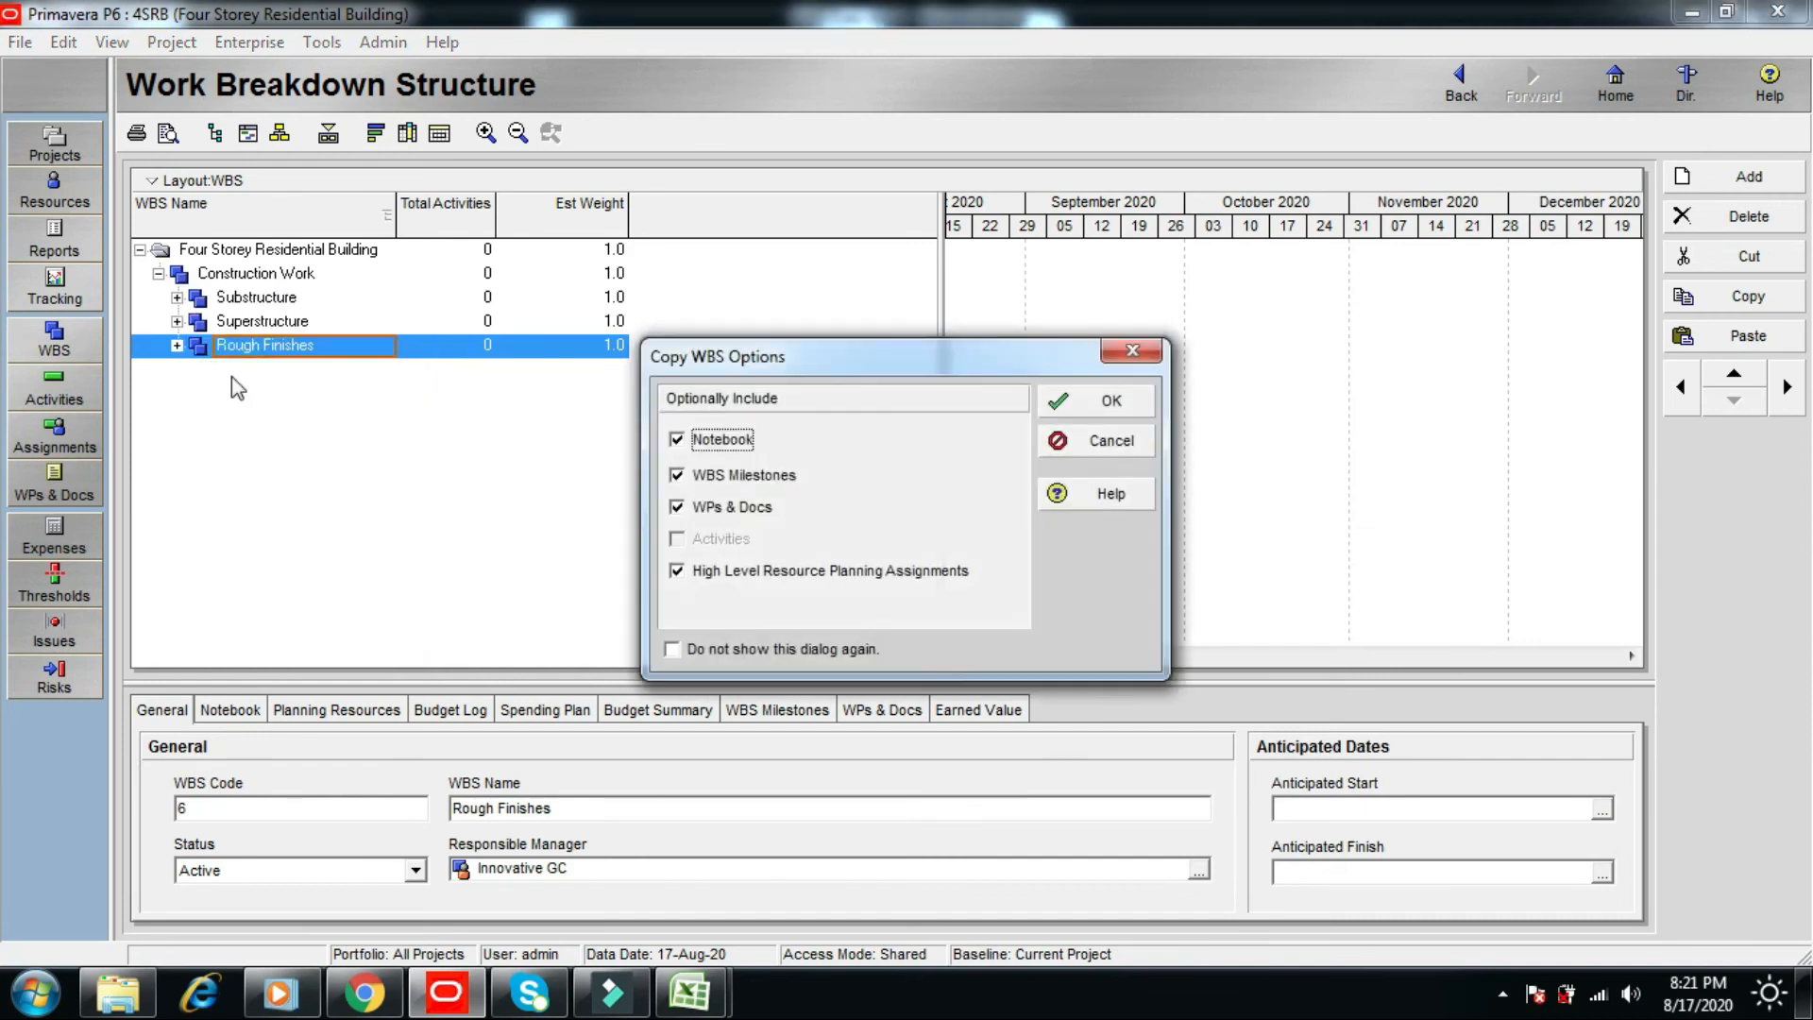
left_click(1098, 401)
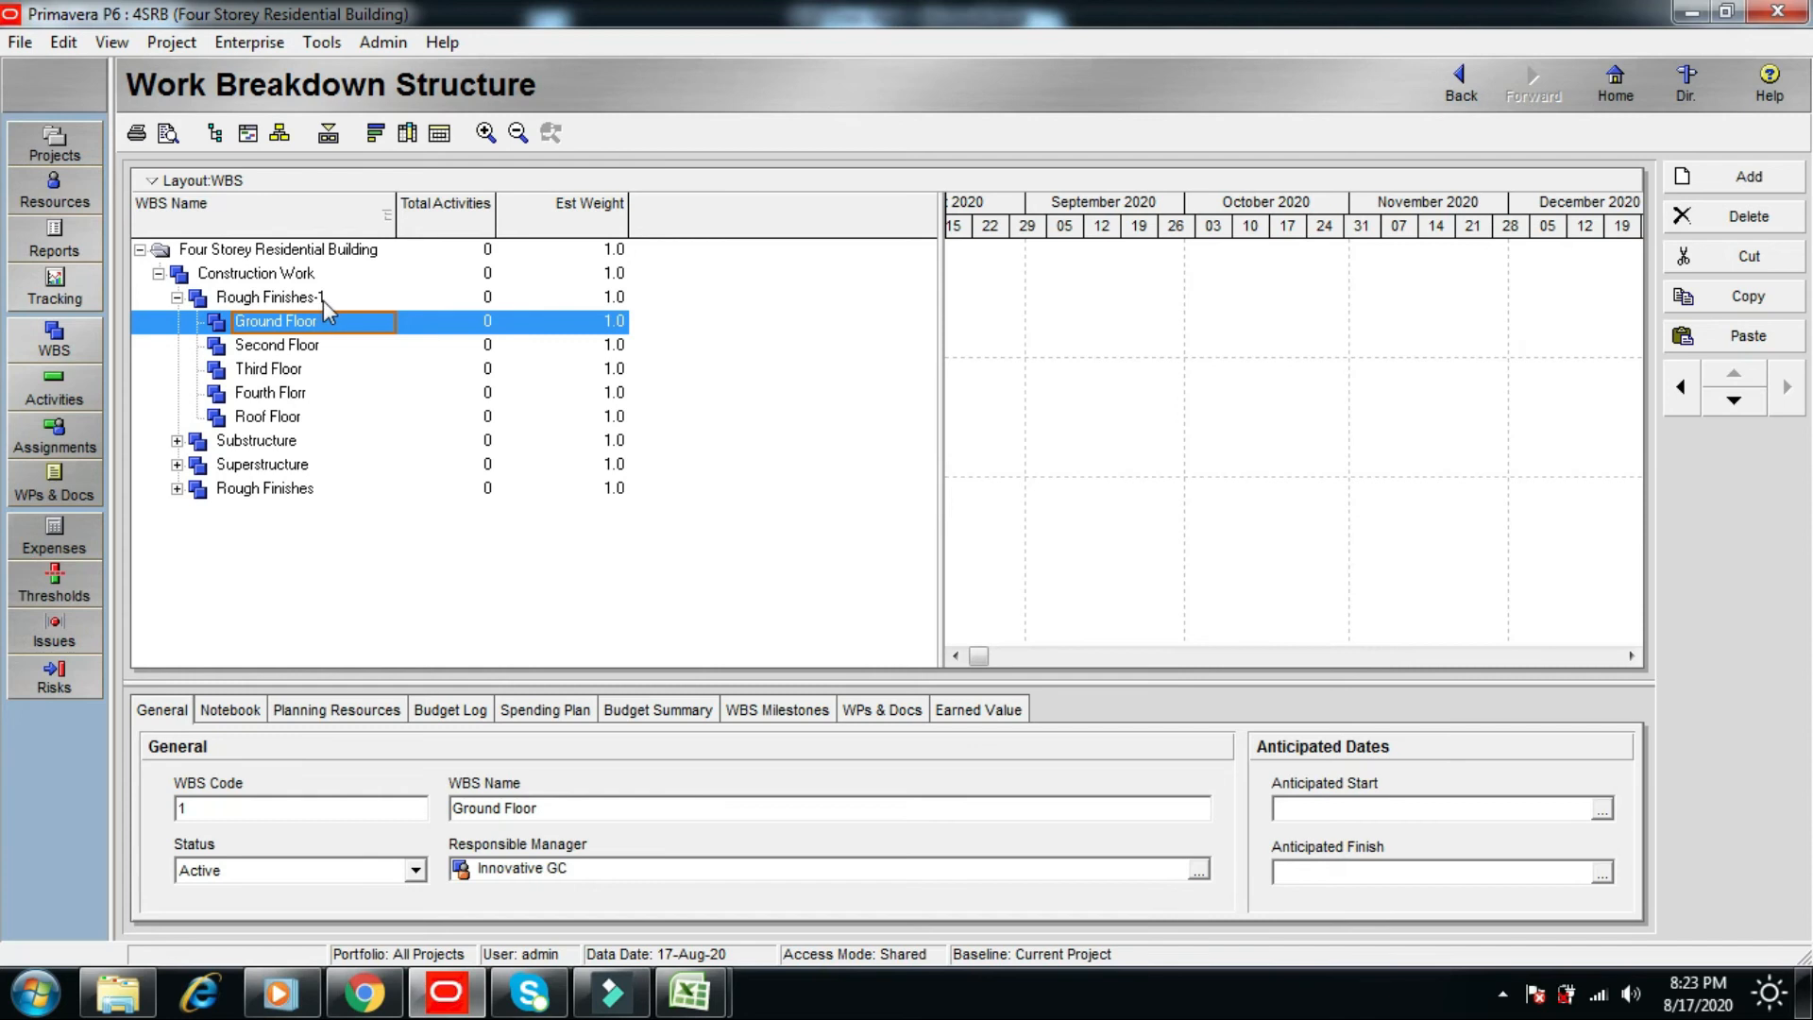
- Rename the pasted Rough Finishes-1 element as Final Finishes
left_click(261, 297)
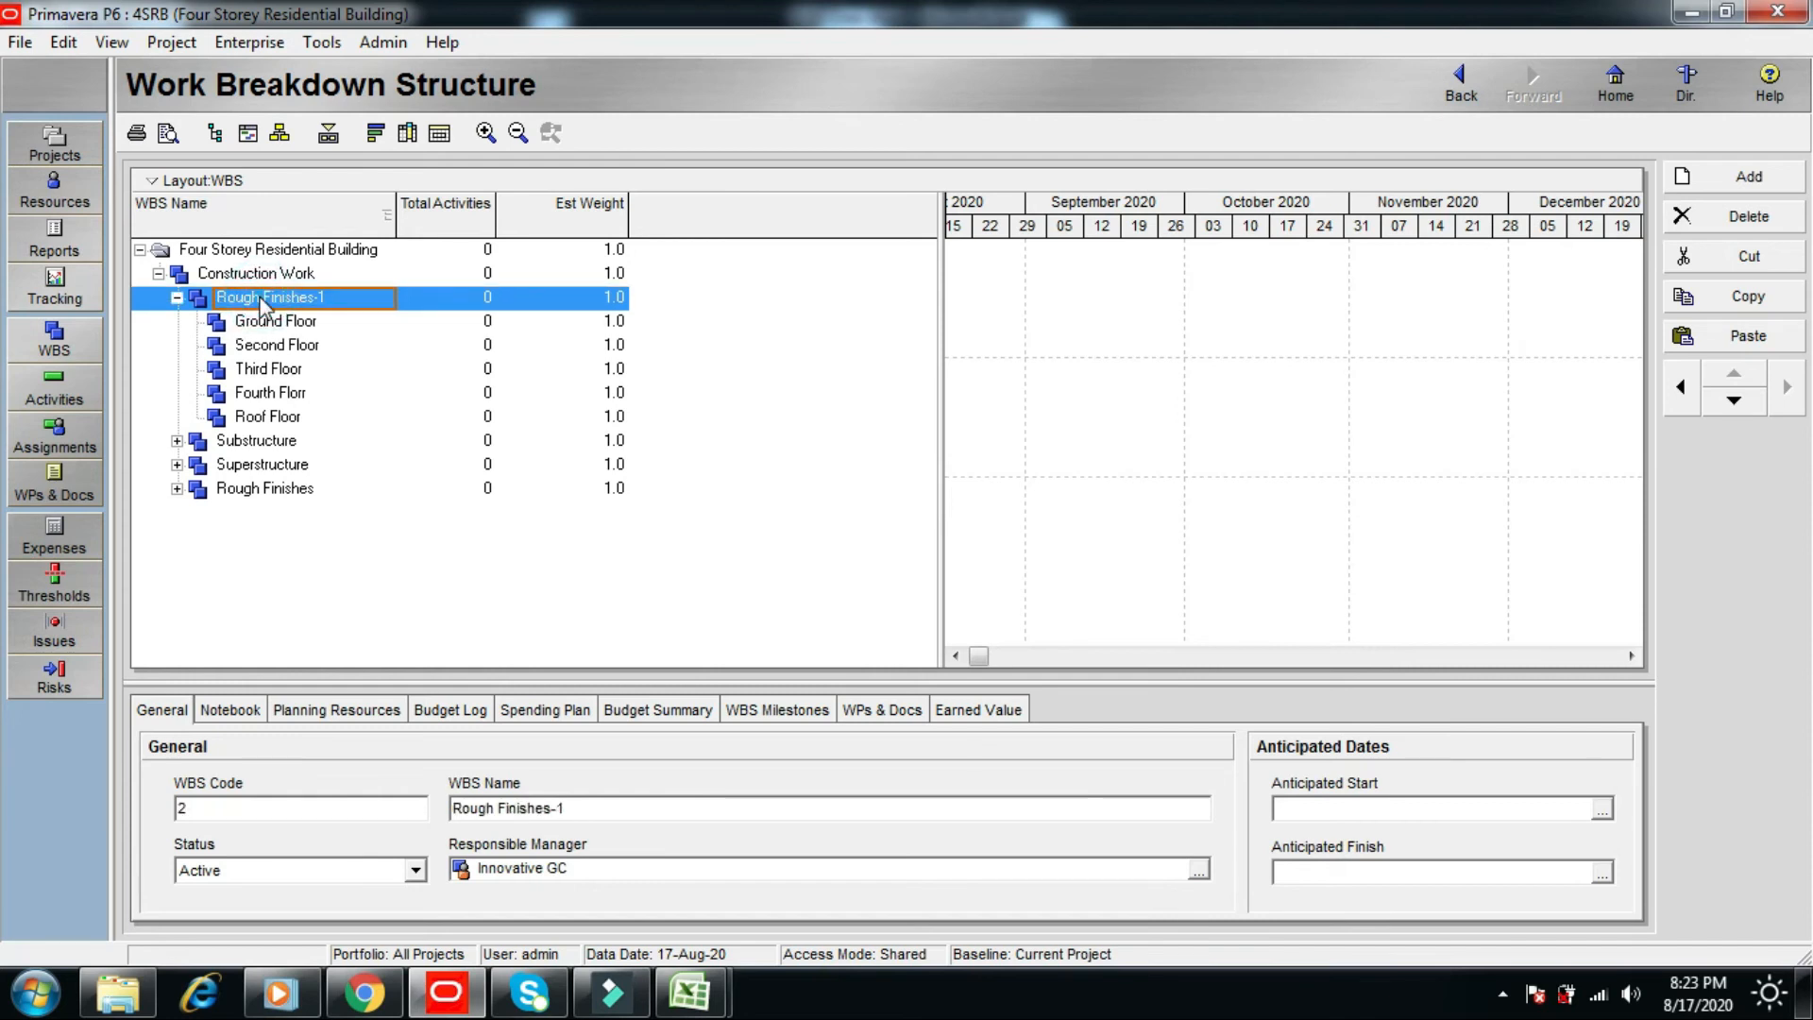
right_click(260, 305)
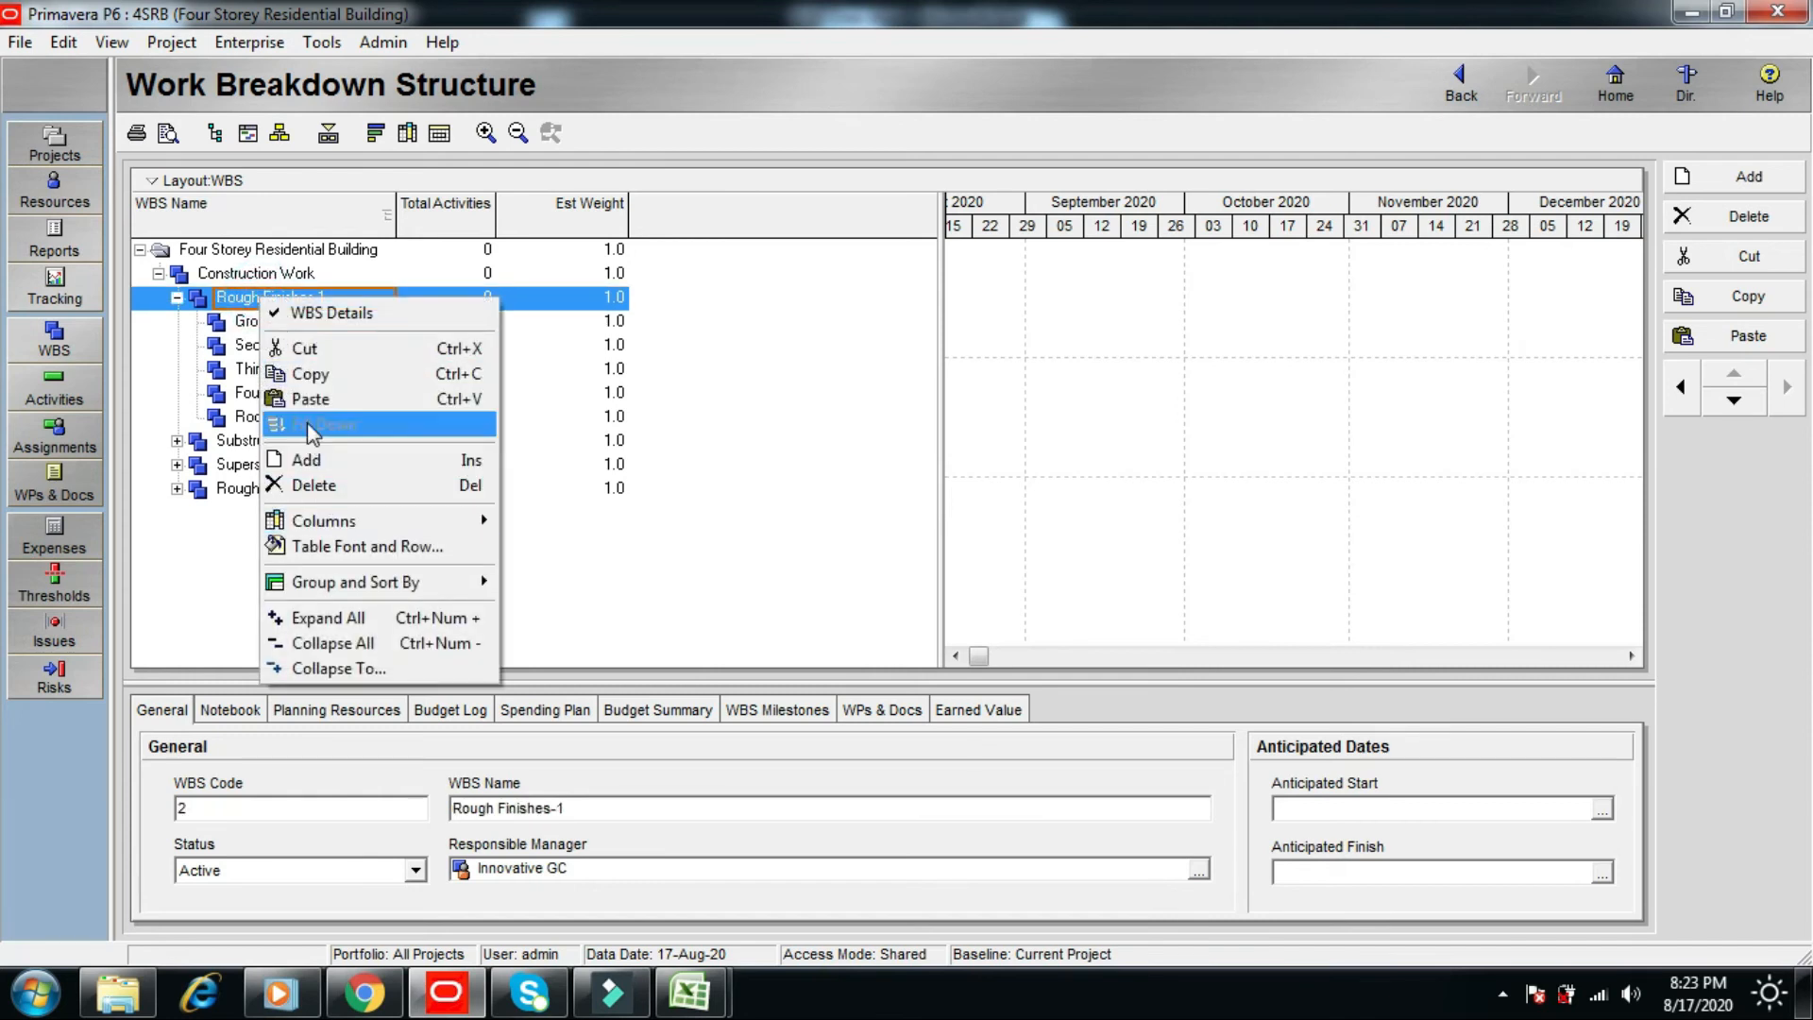
left_click(235, 300)
type("Final")
key("Delete")
key("Delete")
key("Delete")
key("Delete")
key("Delete")
key("Delete")
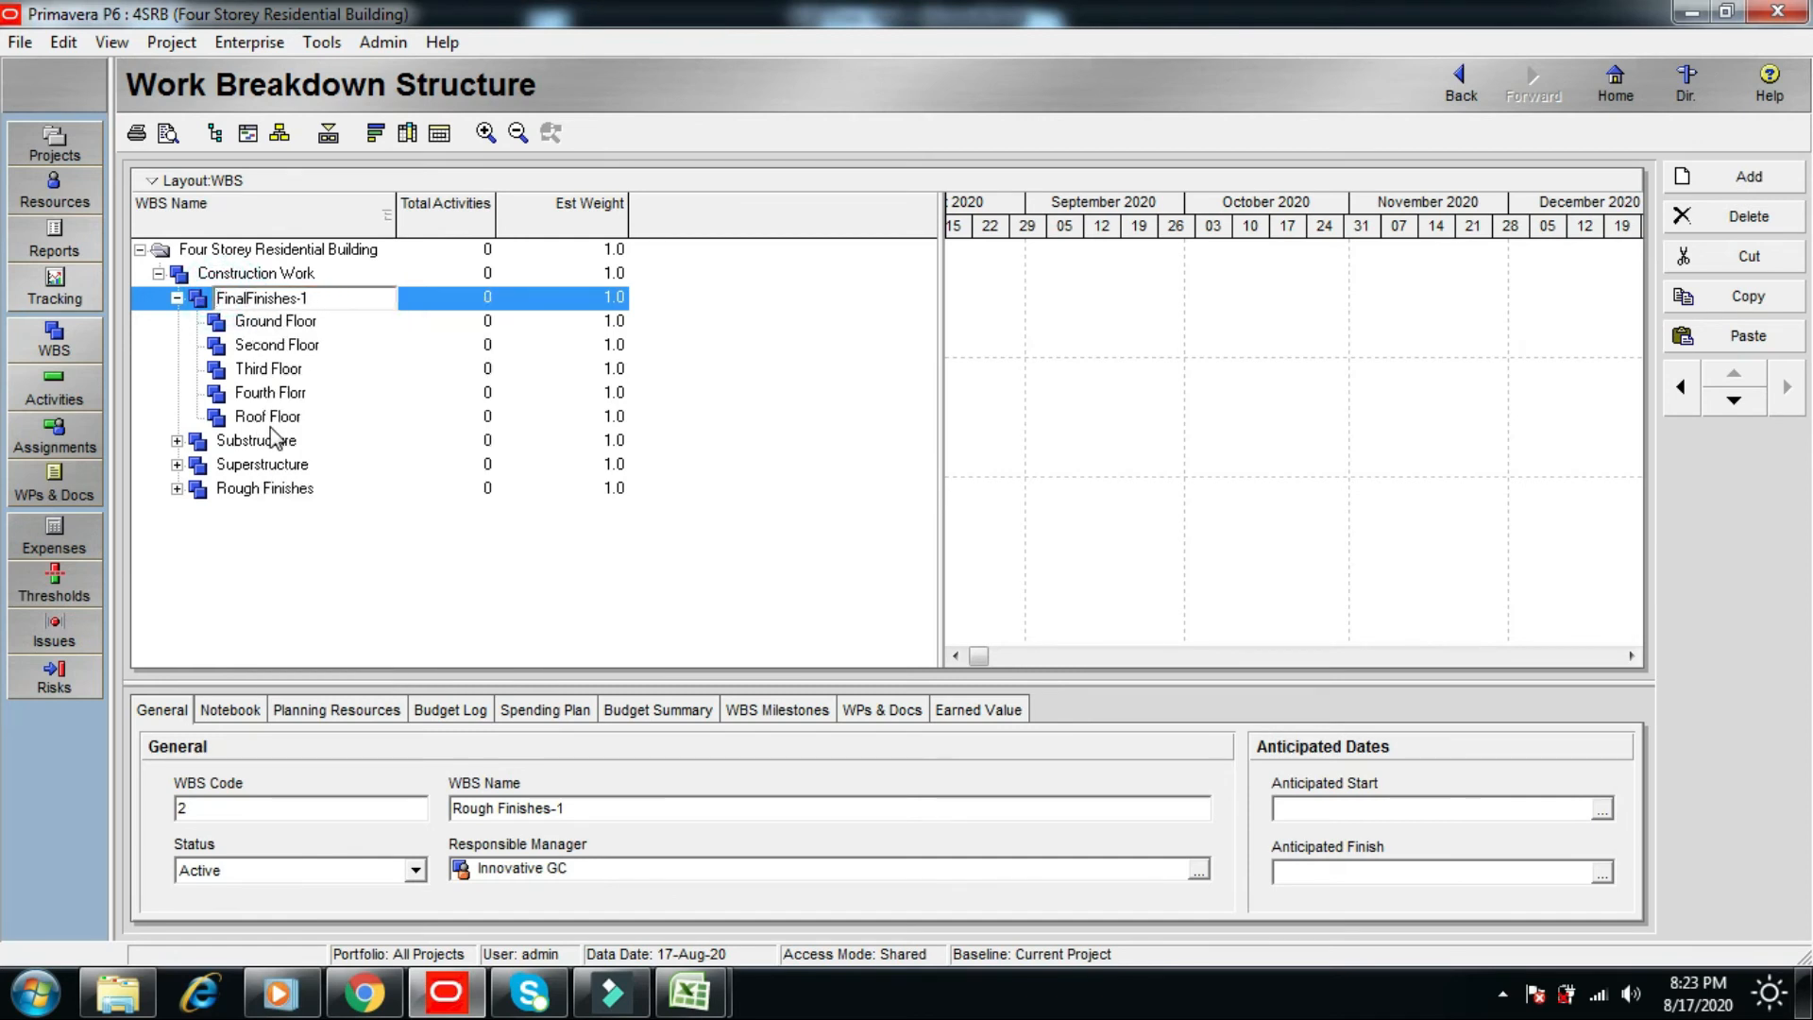
left_click(361, 295)
key("BackSpace")
key("Return")
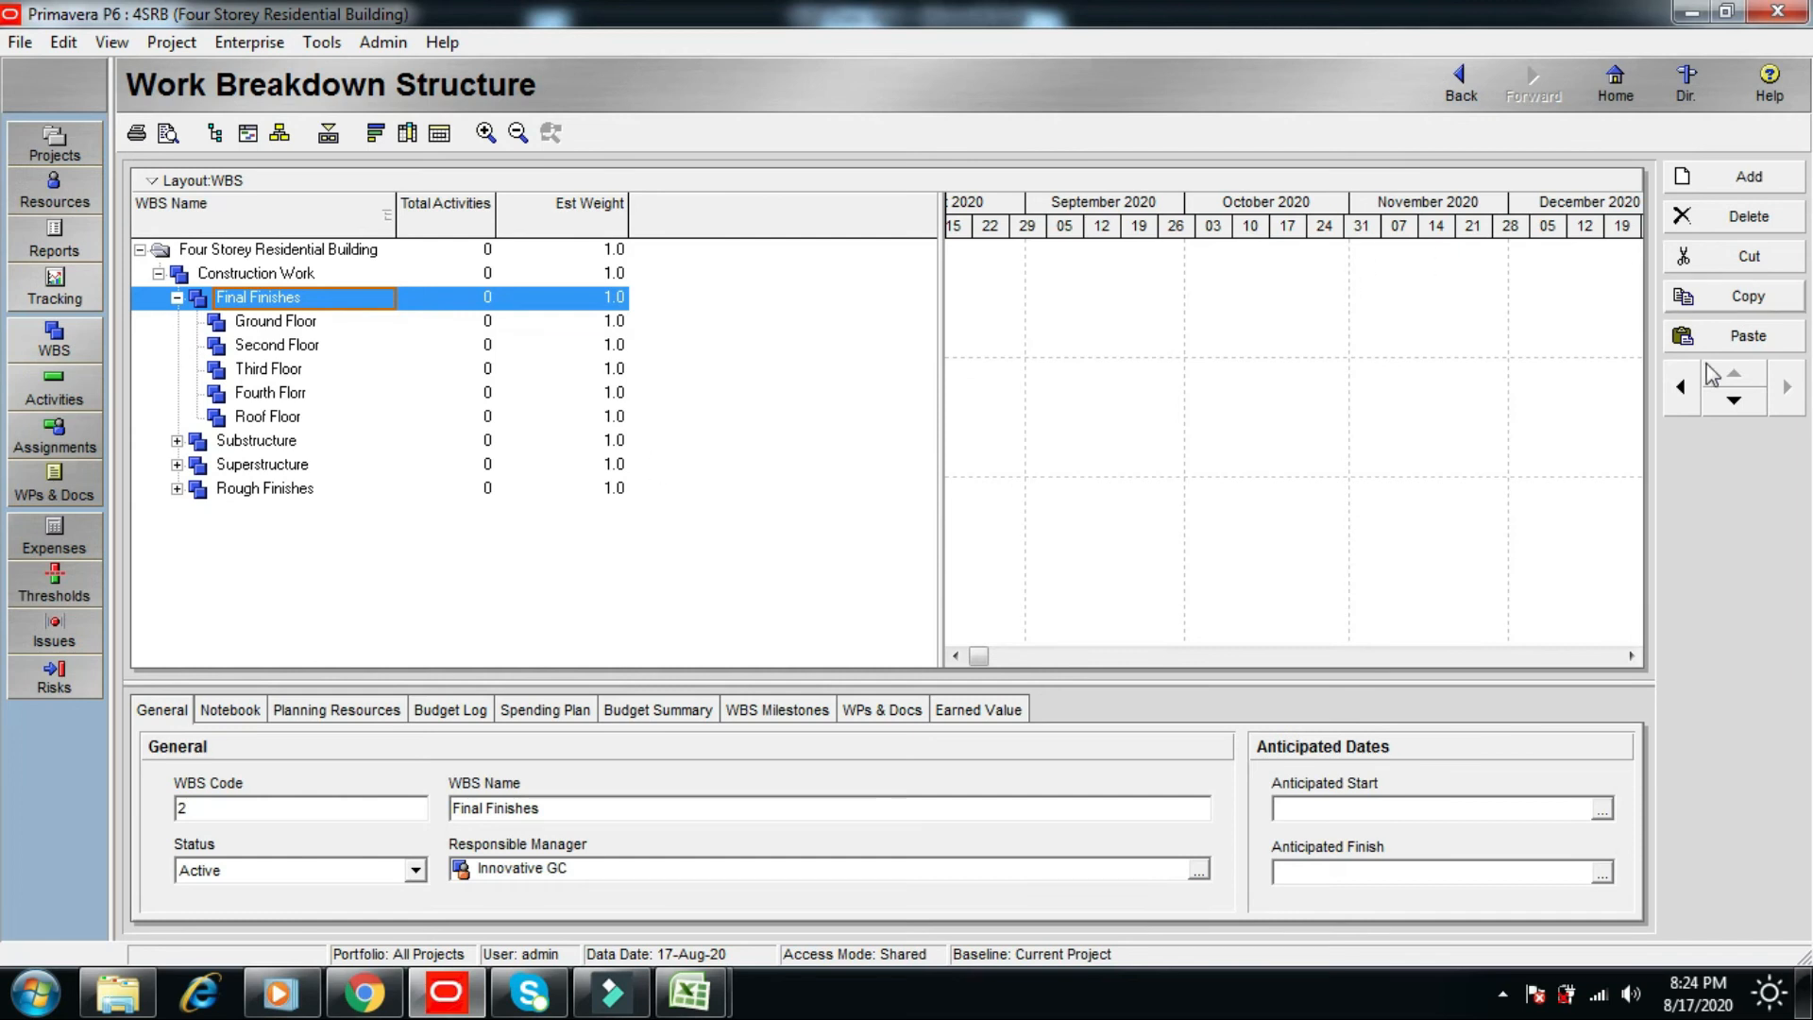
- Move the Final Finishes branch below Rough Finishes and collapse it
left_click(1733, 404)
left_click(1734, 404)
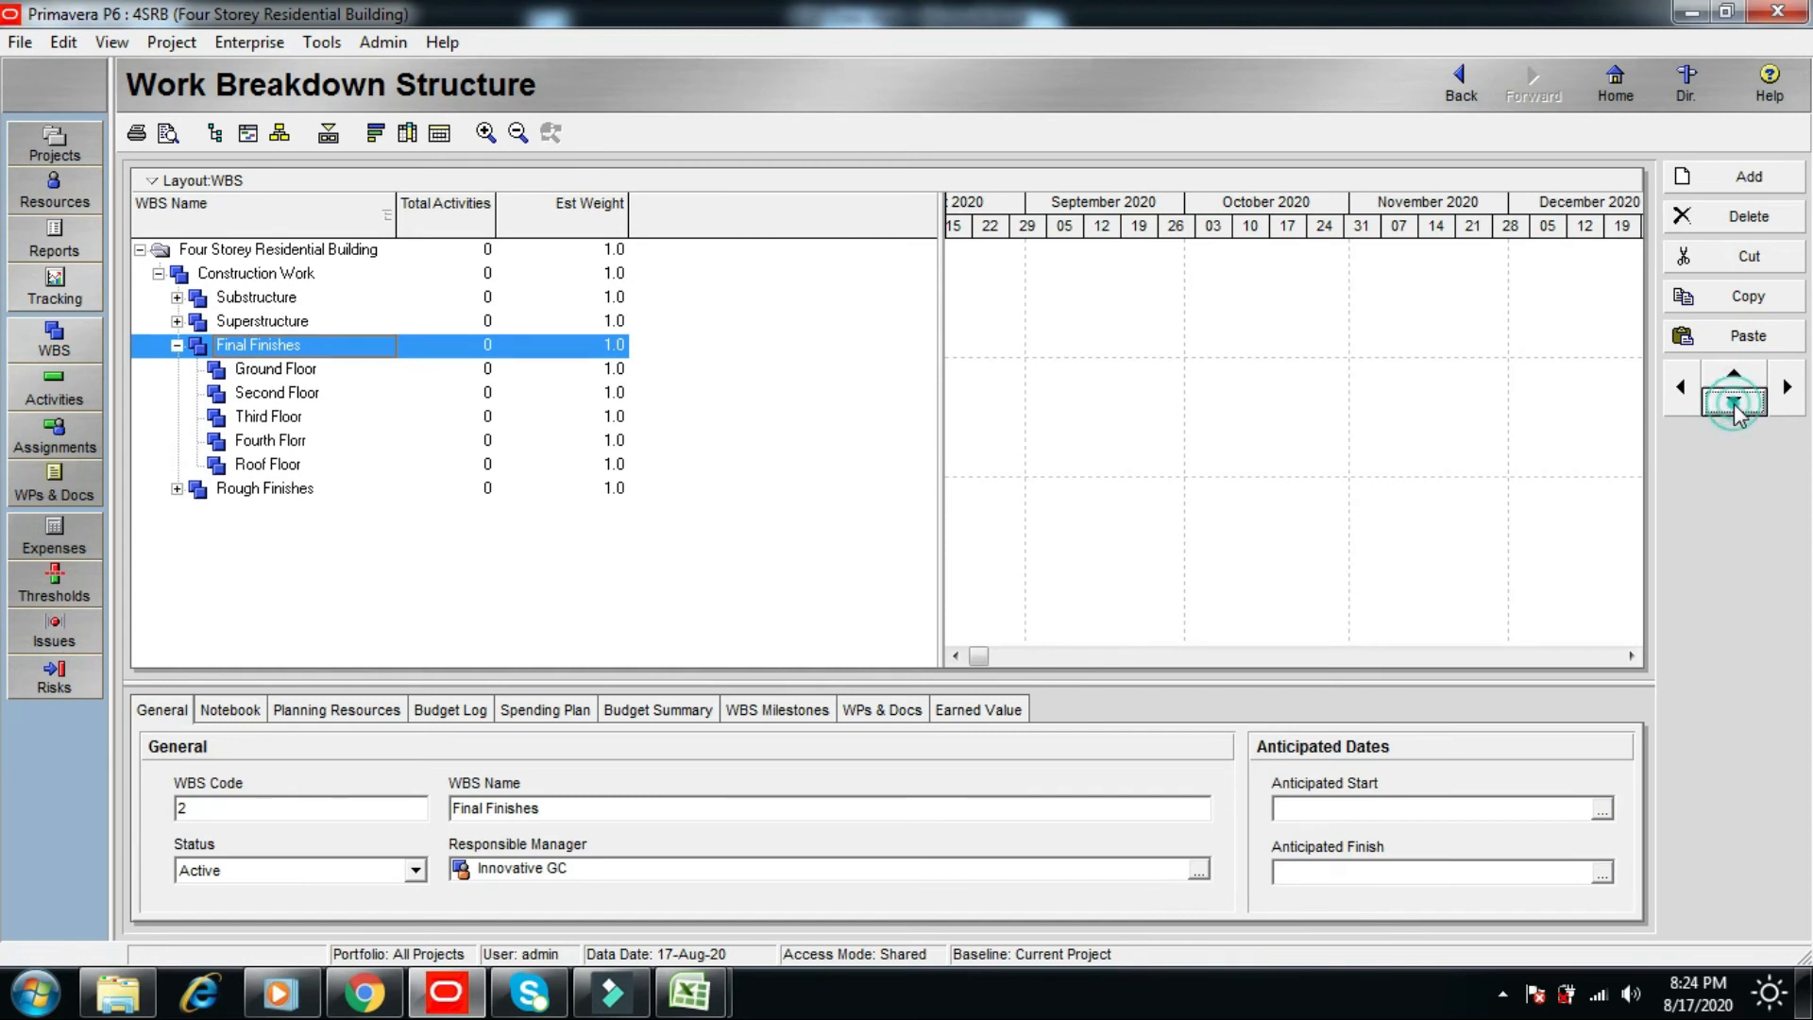
left_click(1733, 404)
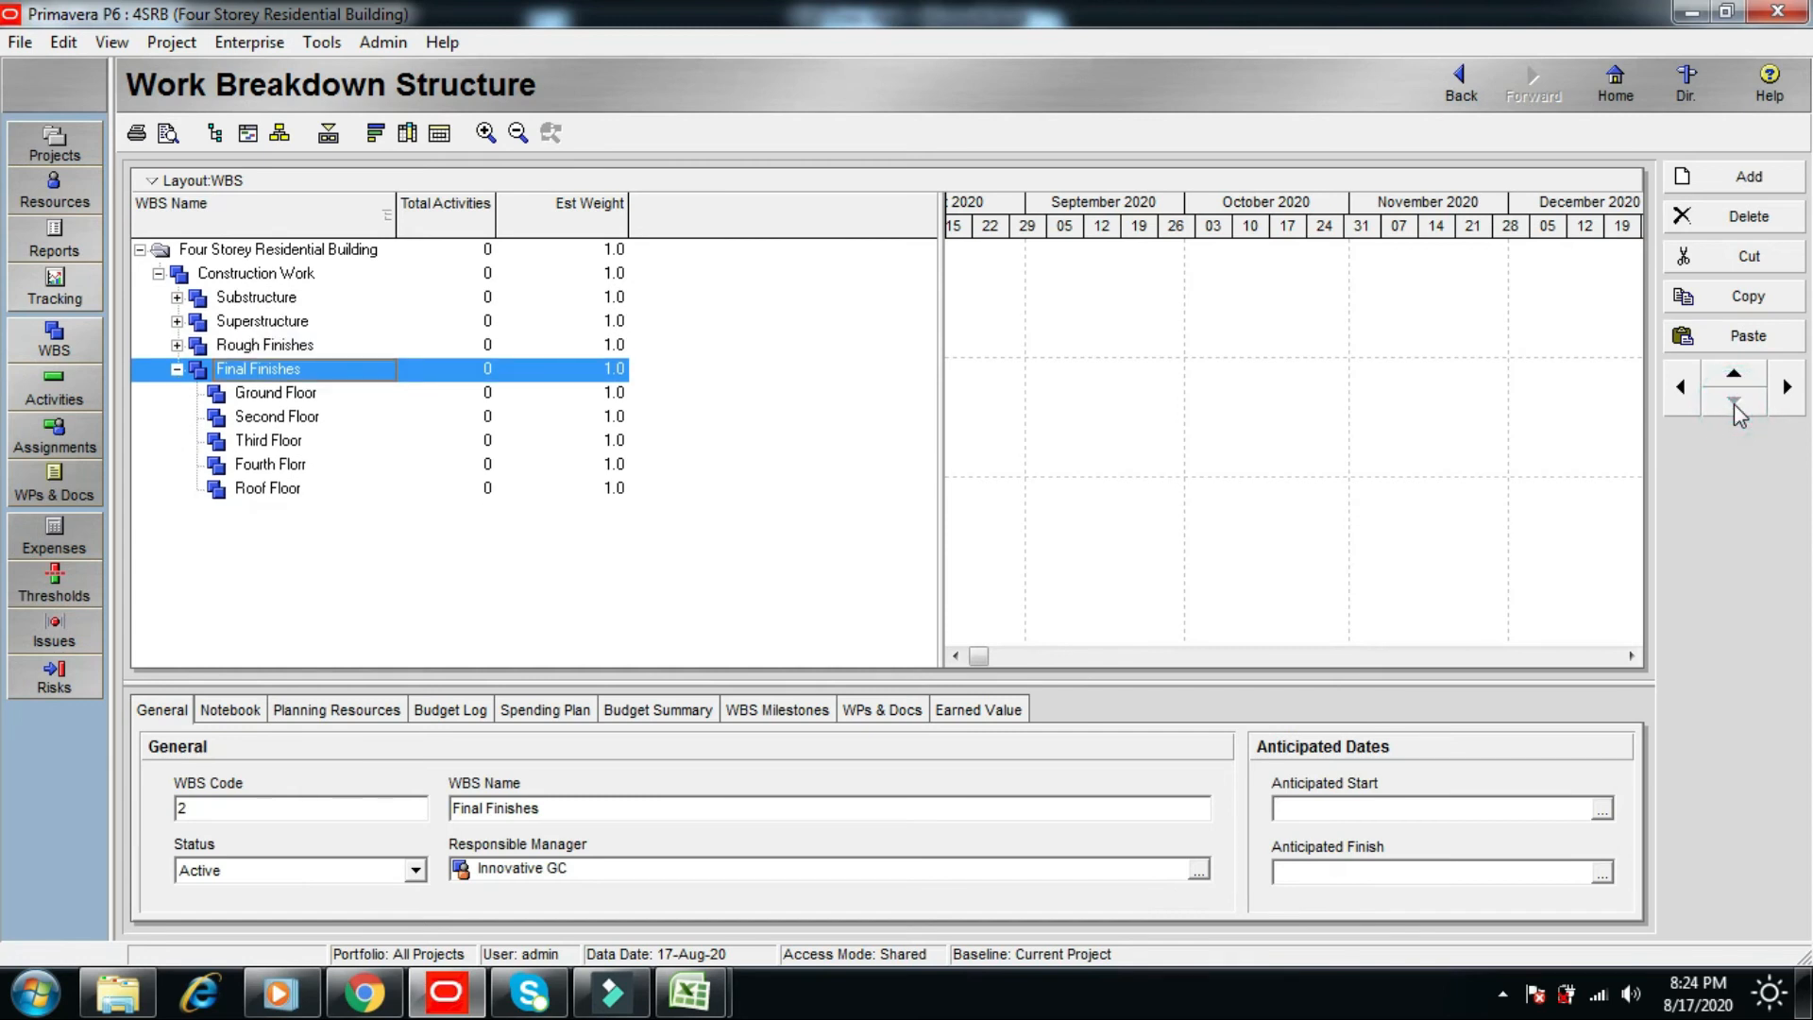
left_click(176, 369)
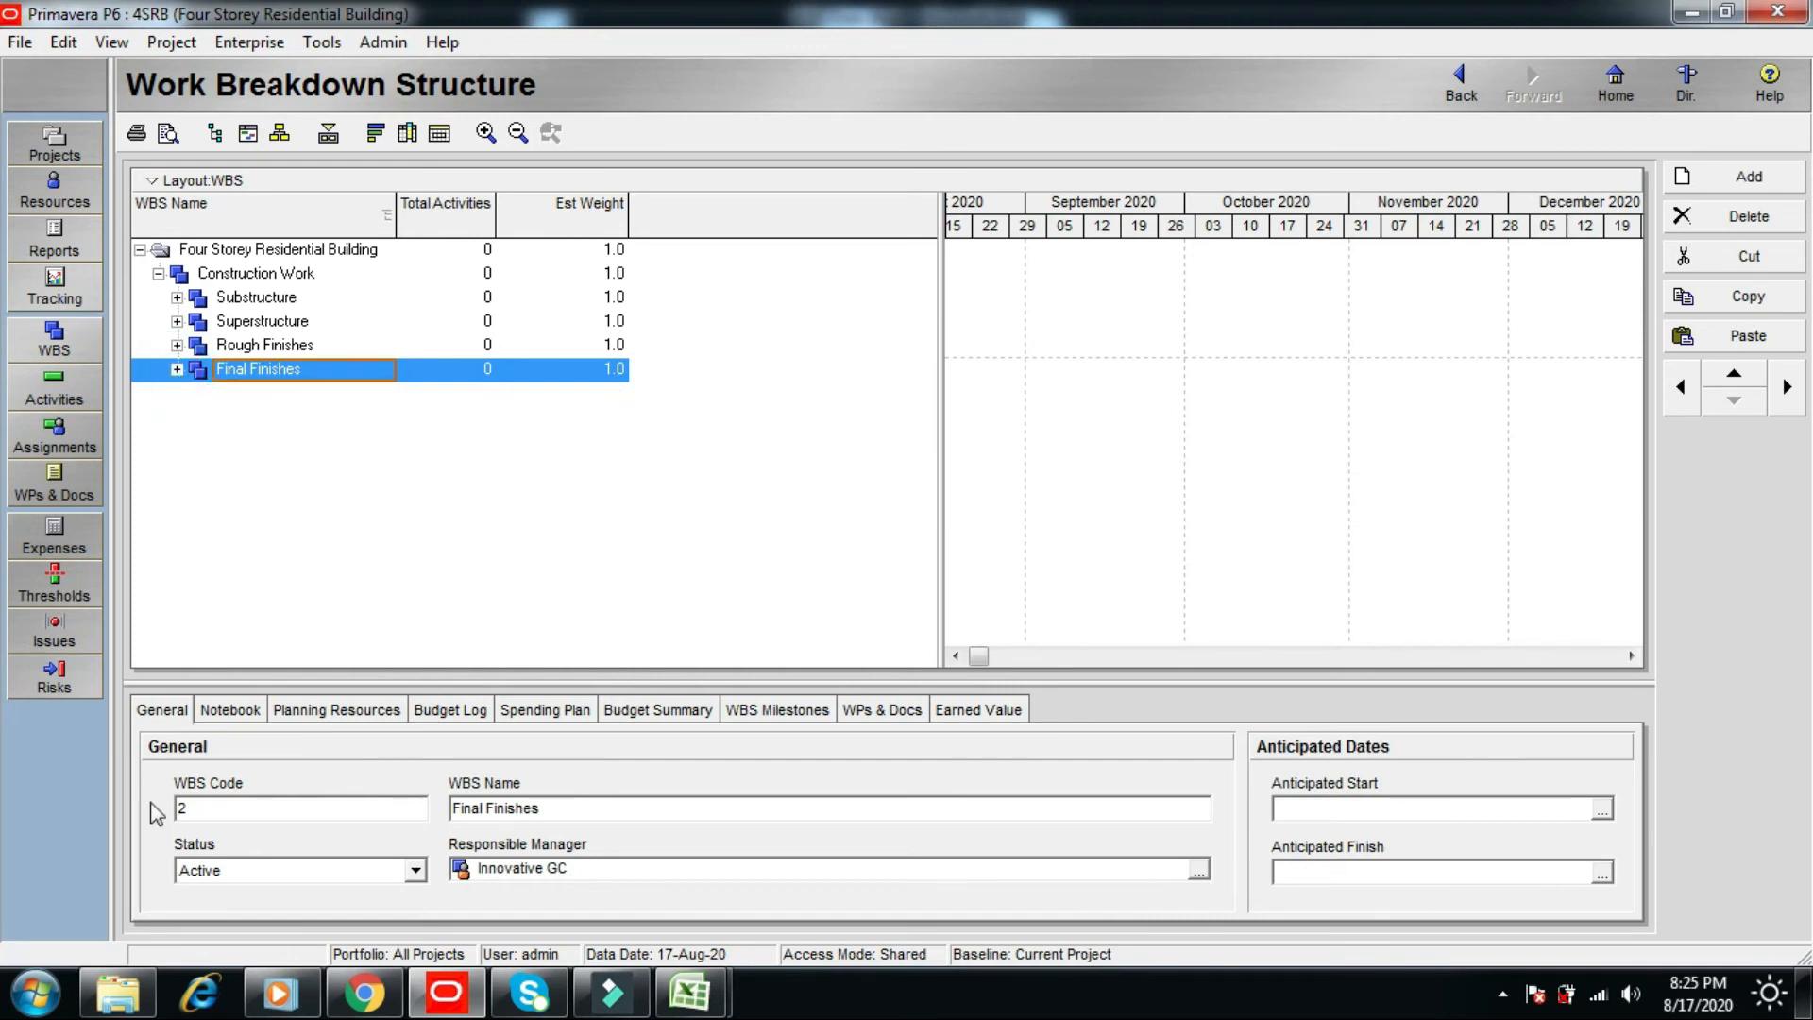
- Check the floors under Final Finishes and the next work heading in the Excel WBS data sheet, and return to Primavera P6
mouse_move(710, 996)
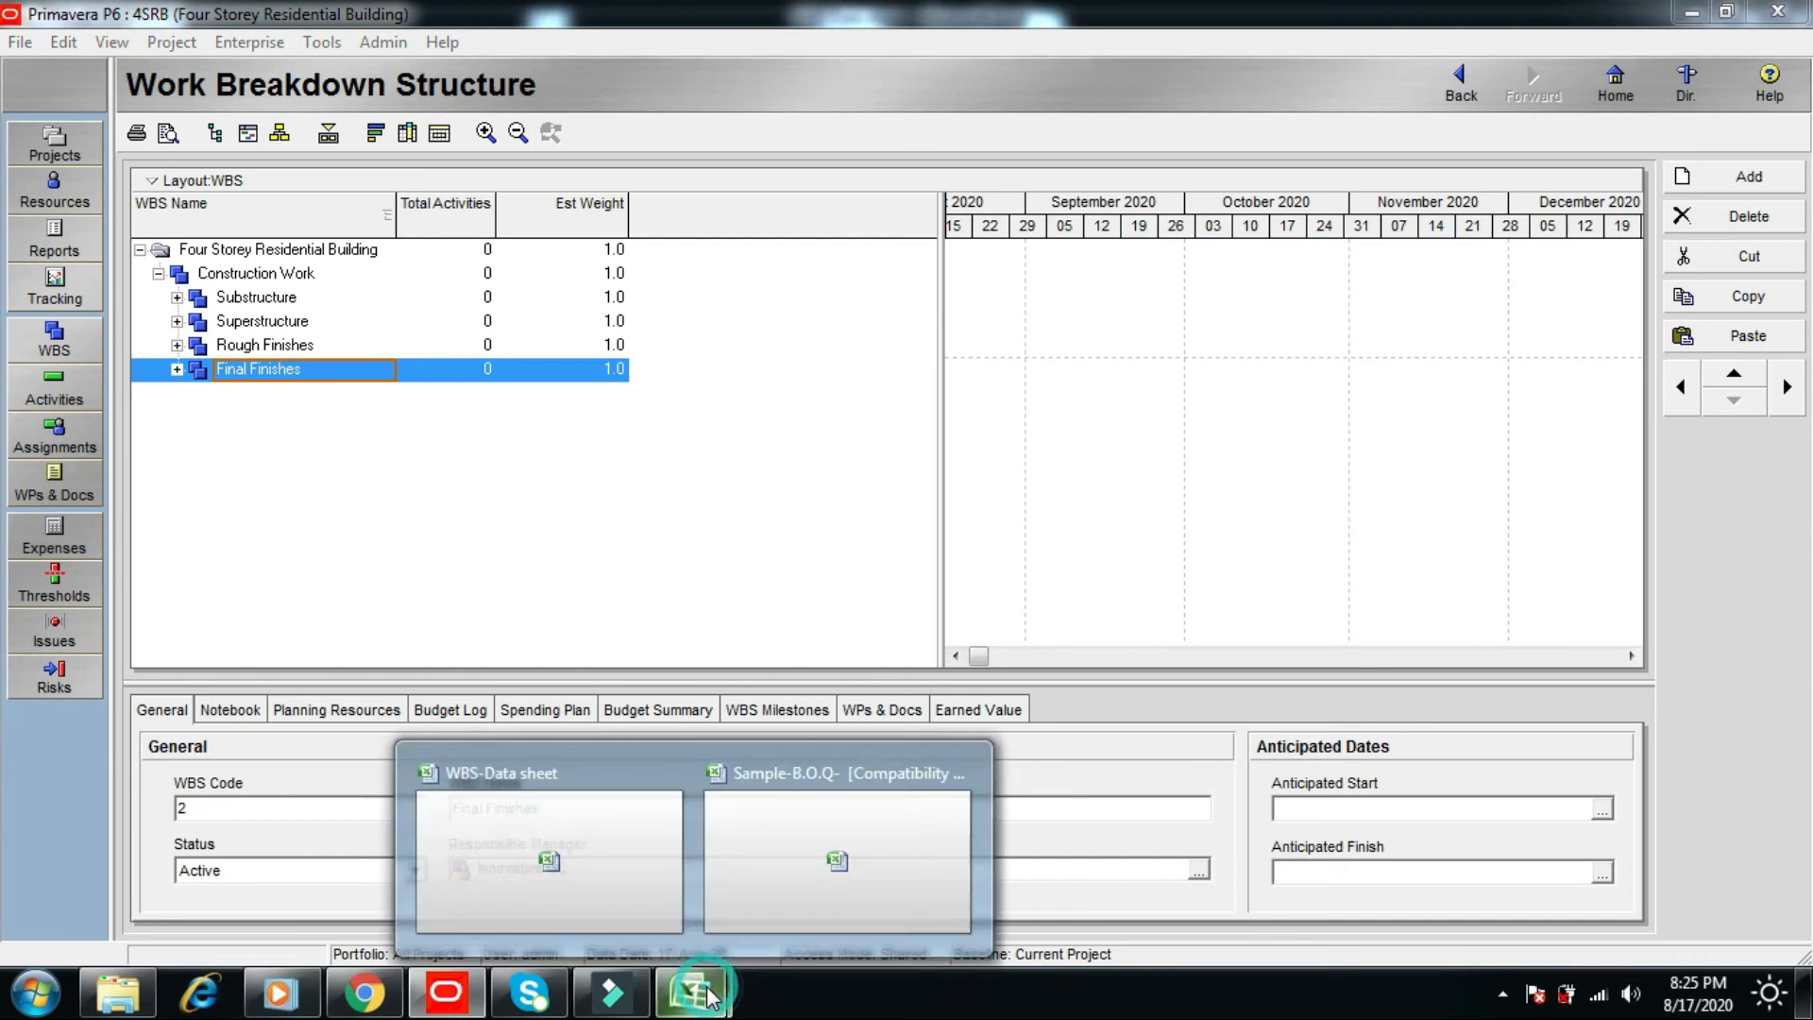
left_click(595, 892)
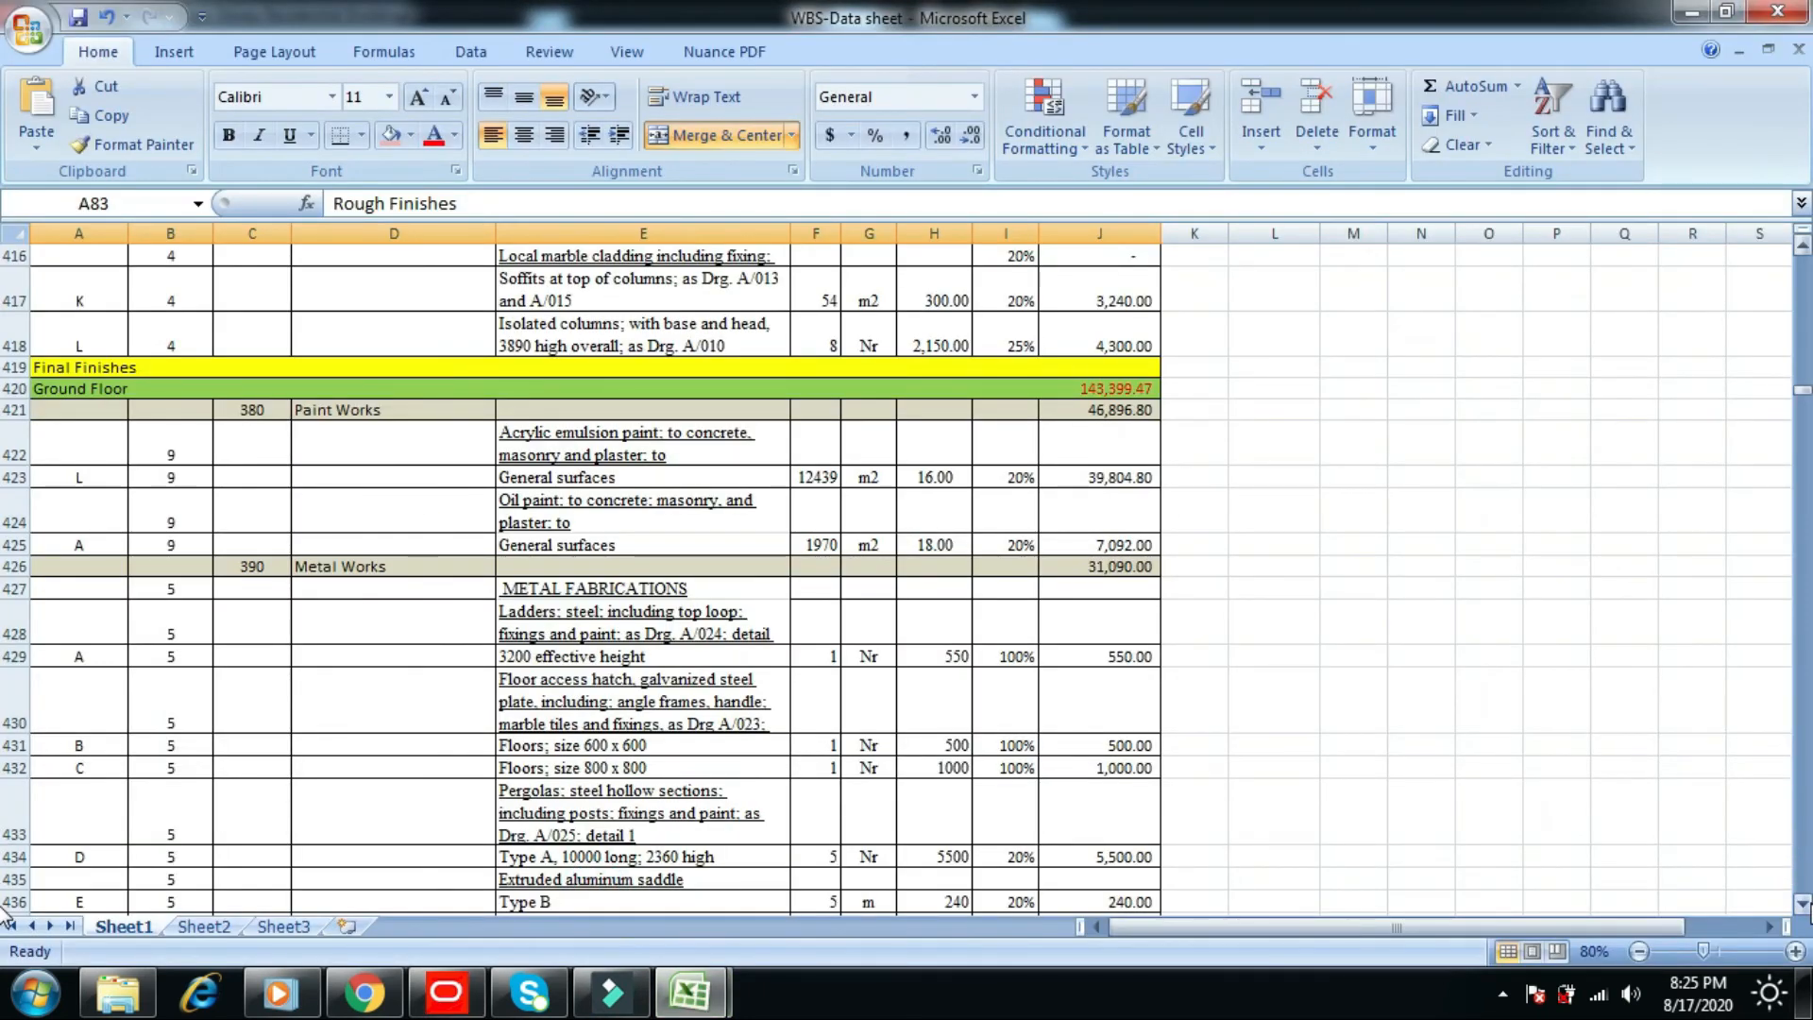
scroll(1803, 901, "down", 5)
scroll(1803, 901, "down", 11)
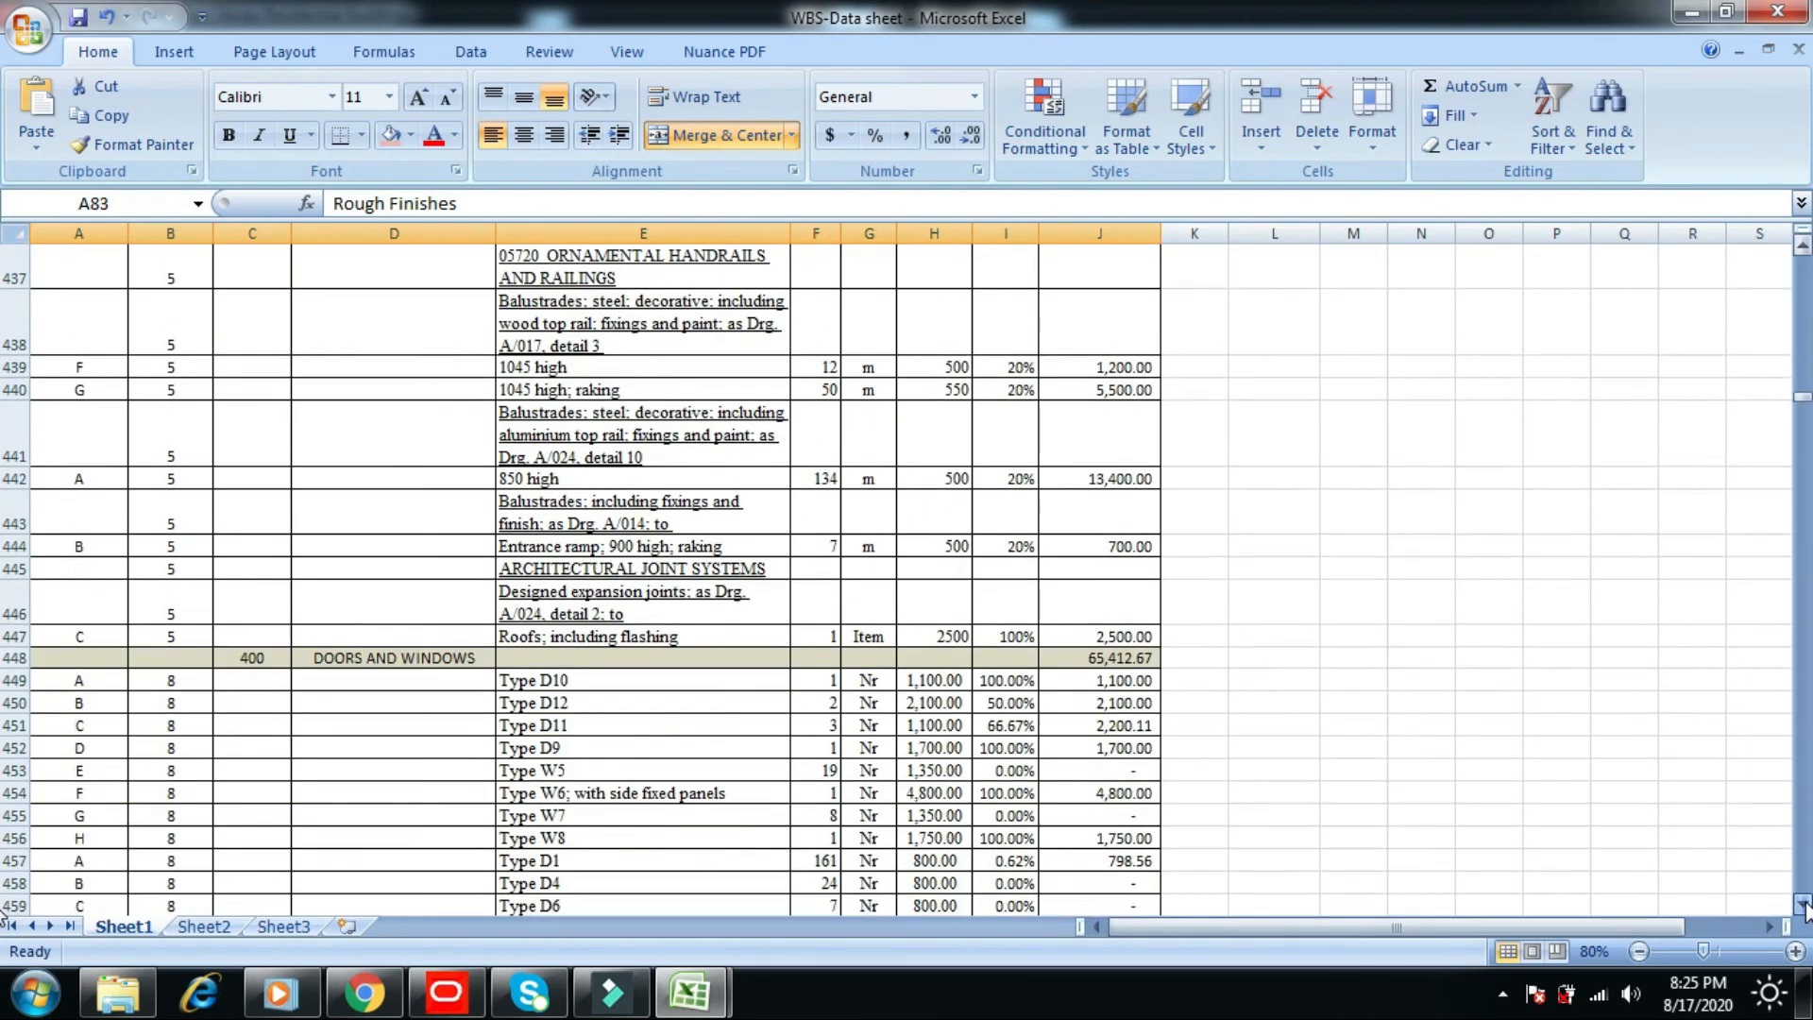
scroll(1803, 907, "down", 10)
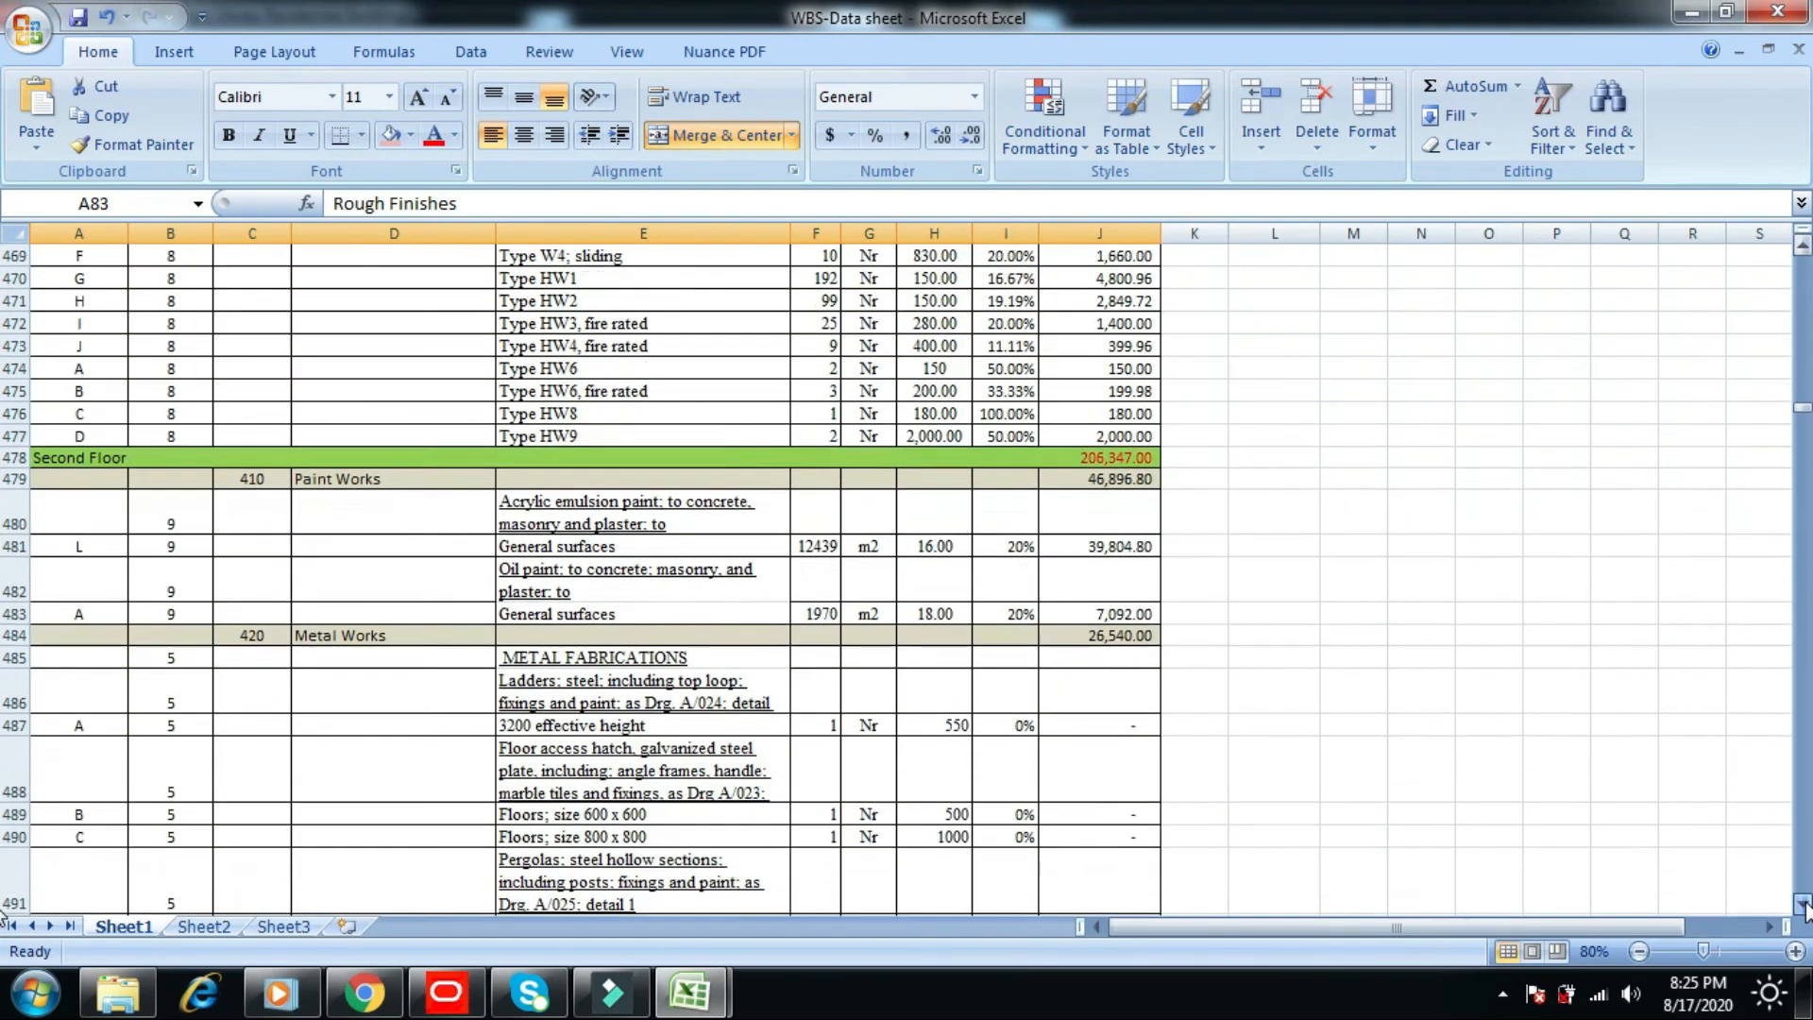
scroll(1803, 906, "down", 20)
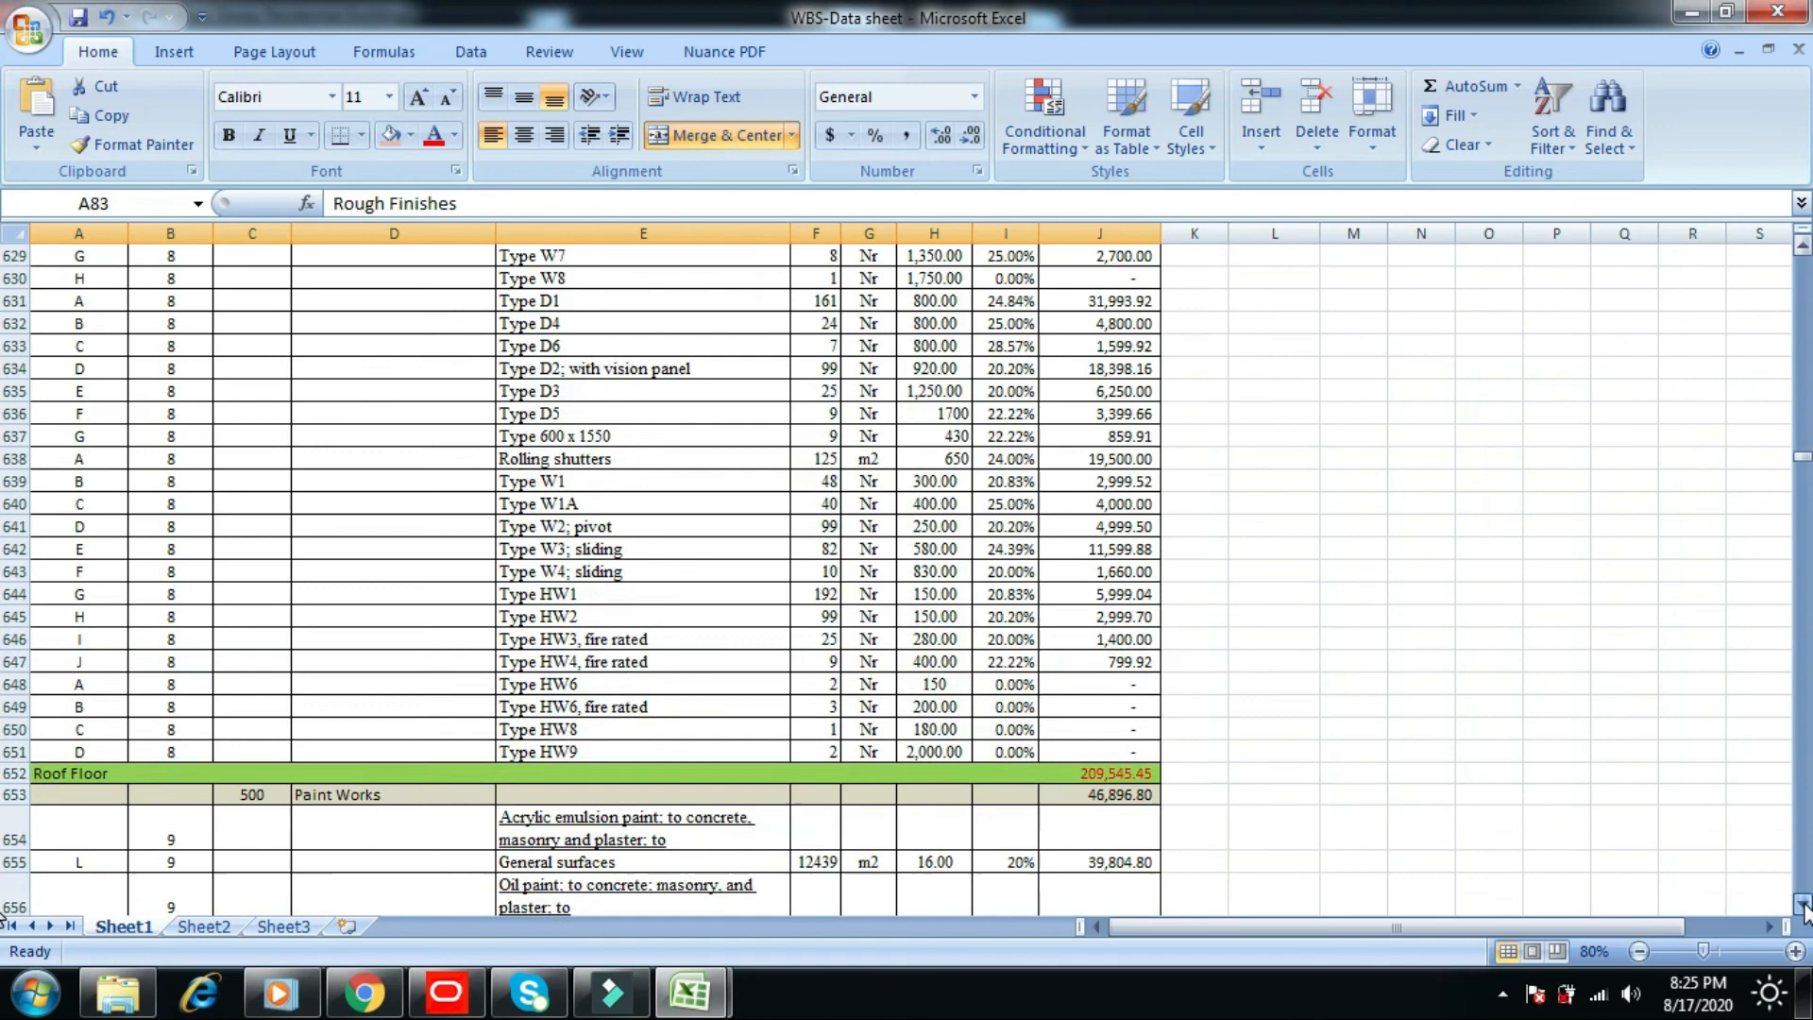
scroll(1803, 906, "down", 17)
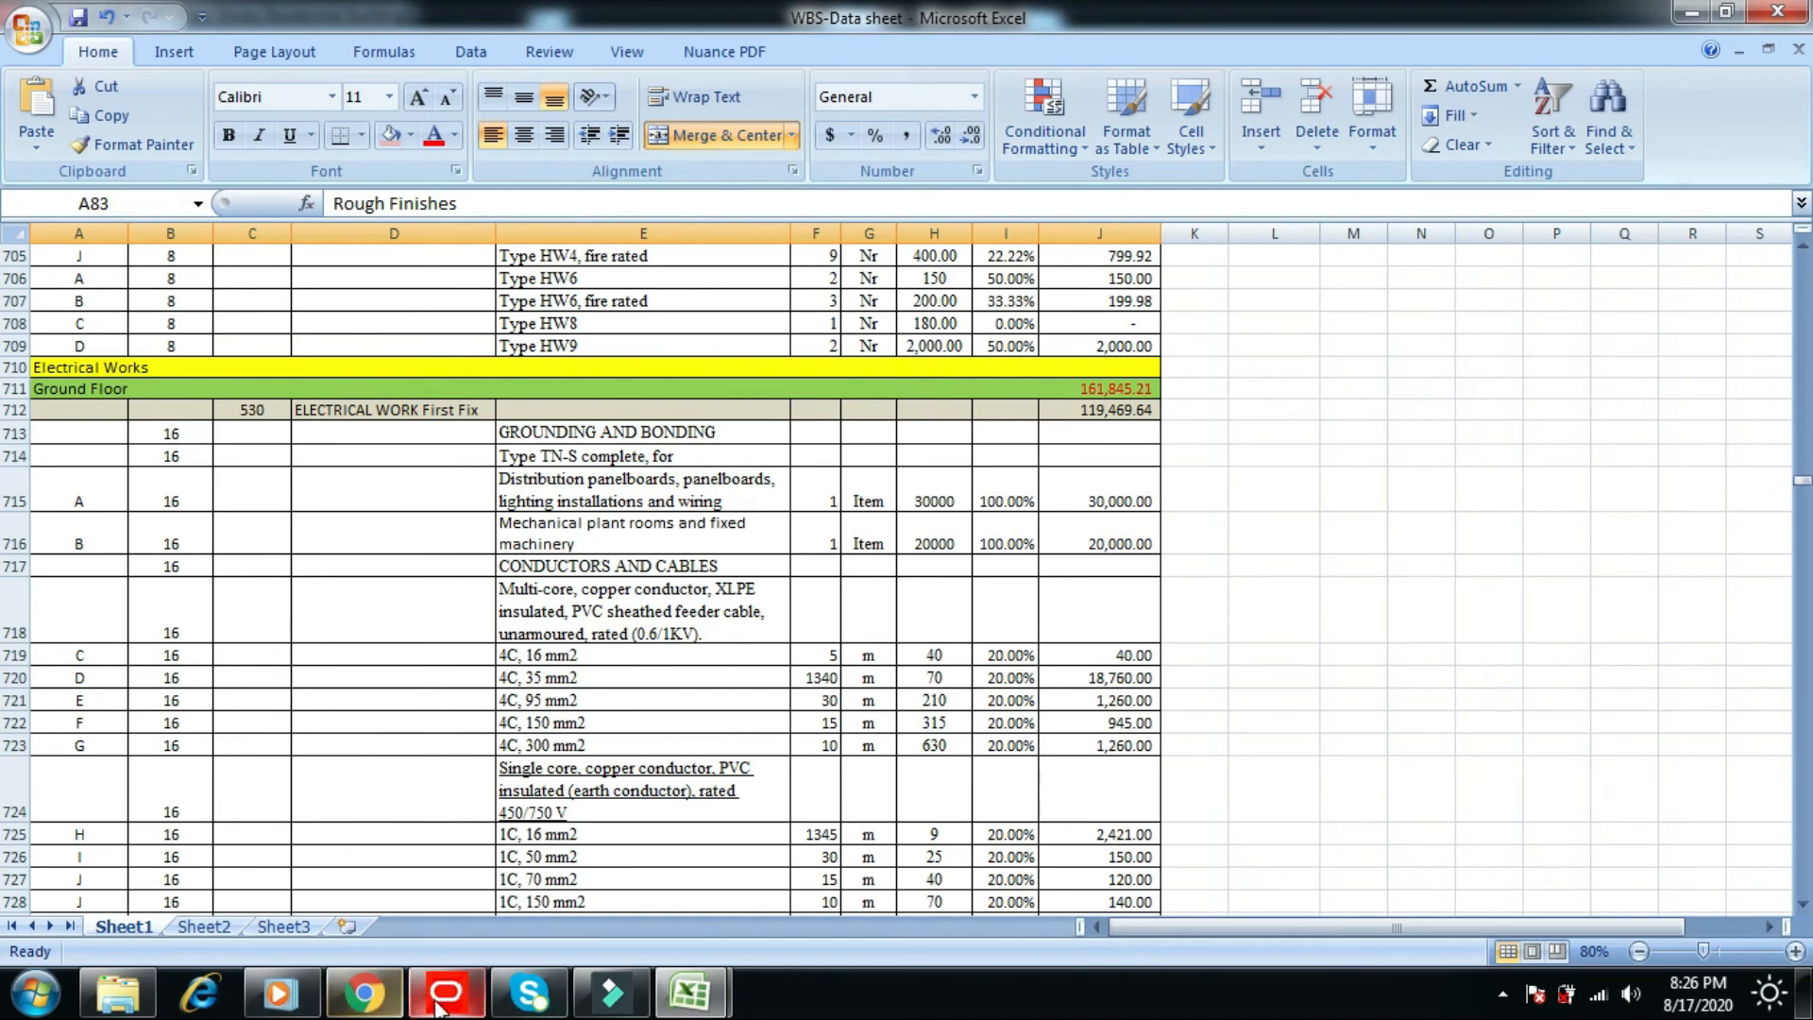
left_click(462, 1010)
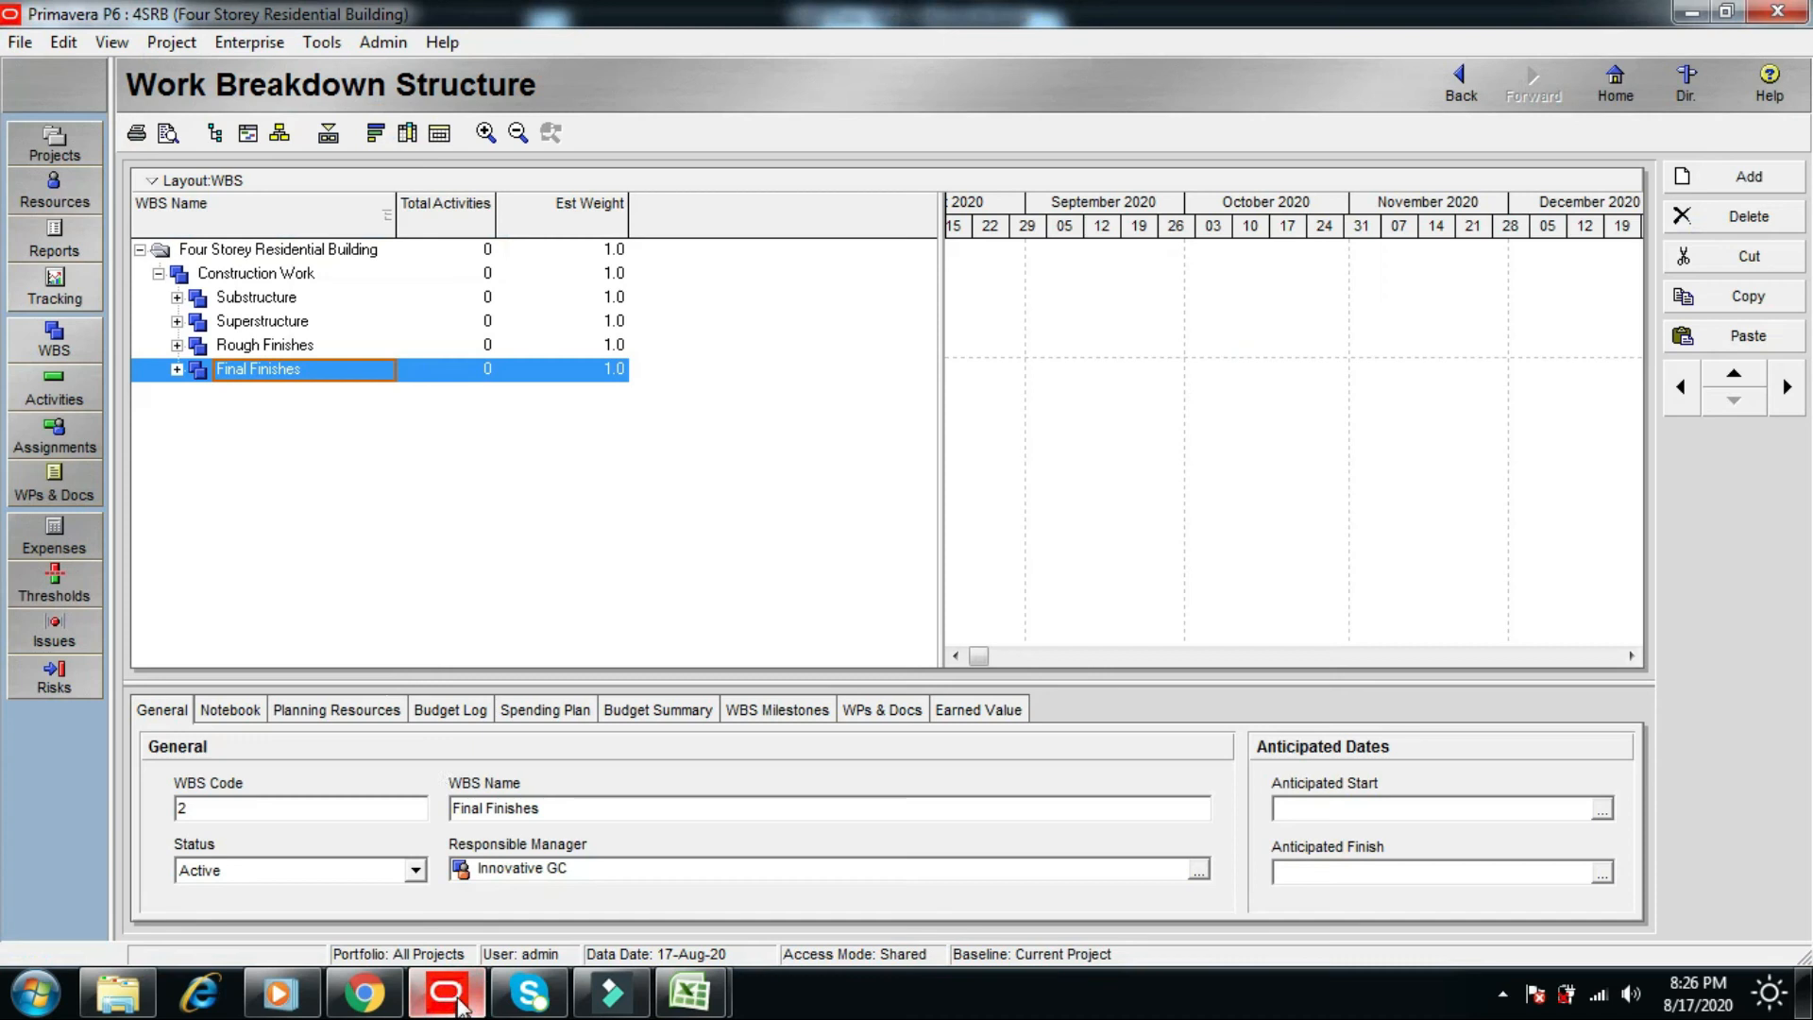
- Copy the Final Finishes branch and paste it beneath Construction Work, keeping the default Copy WBS options
right_click(253, 377)
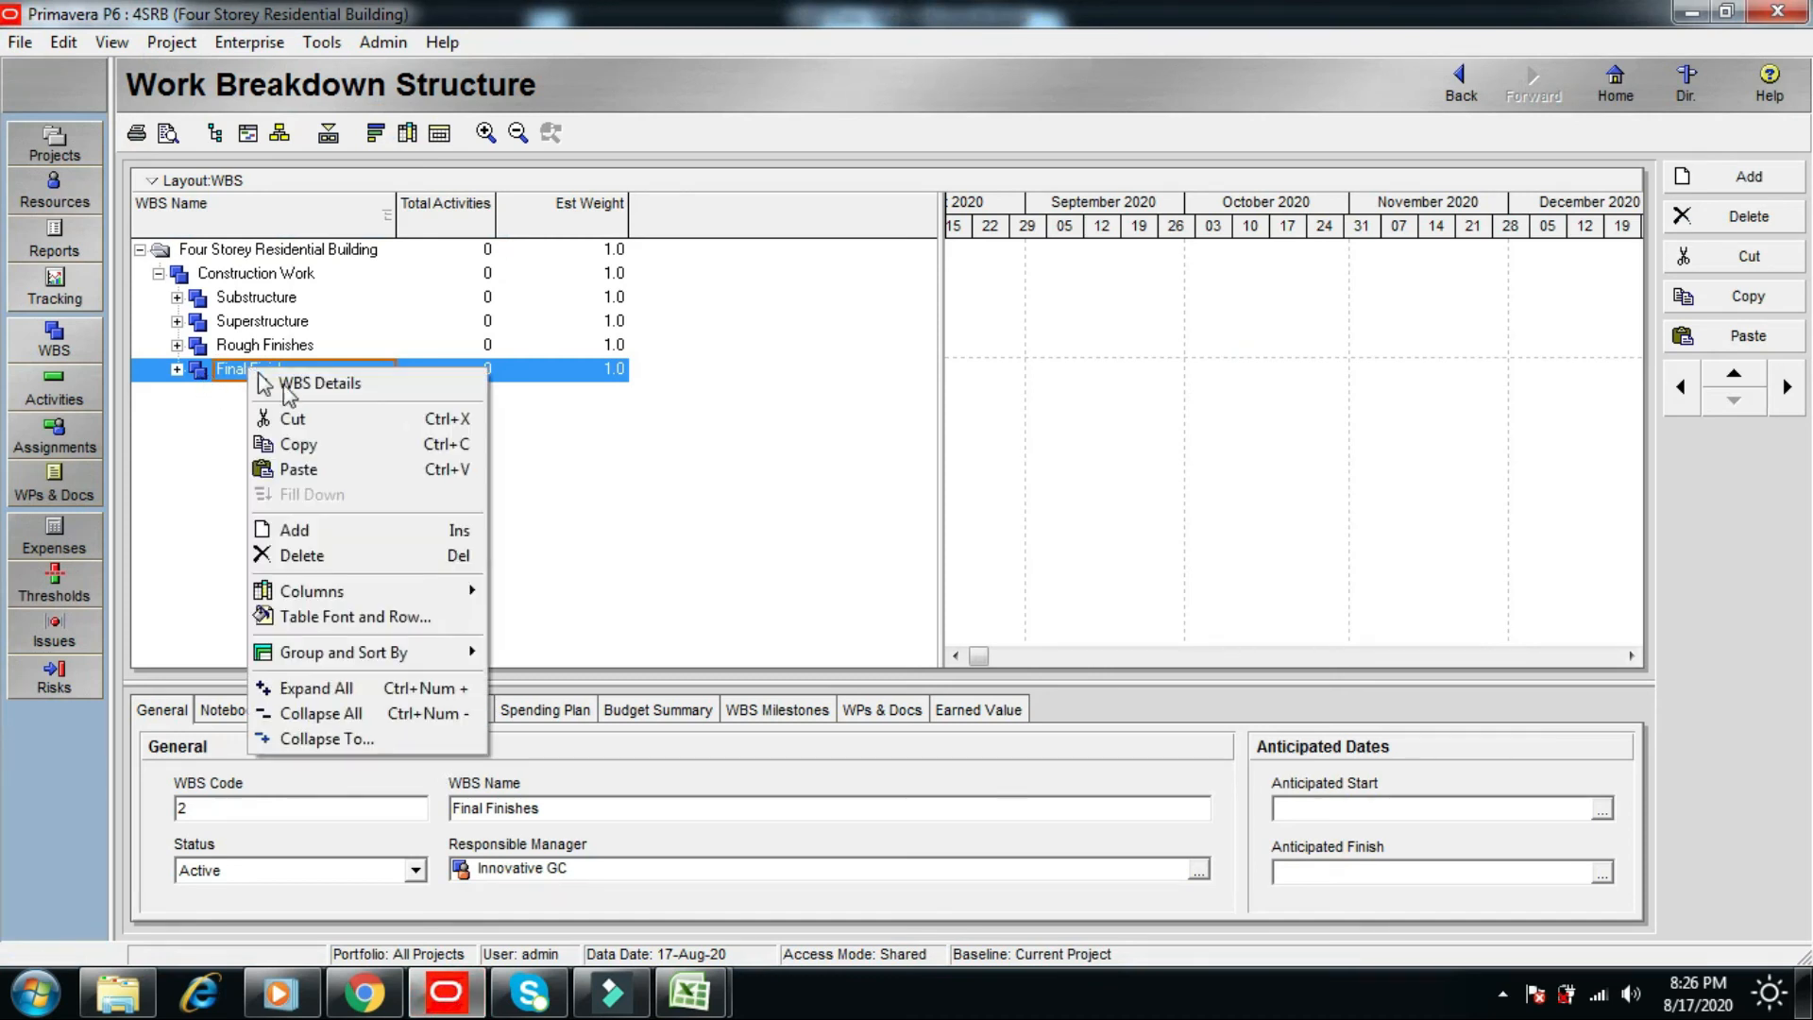
left_click(303, 444)
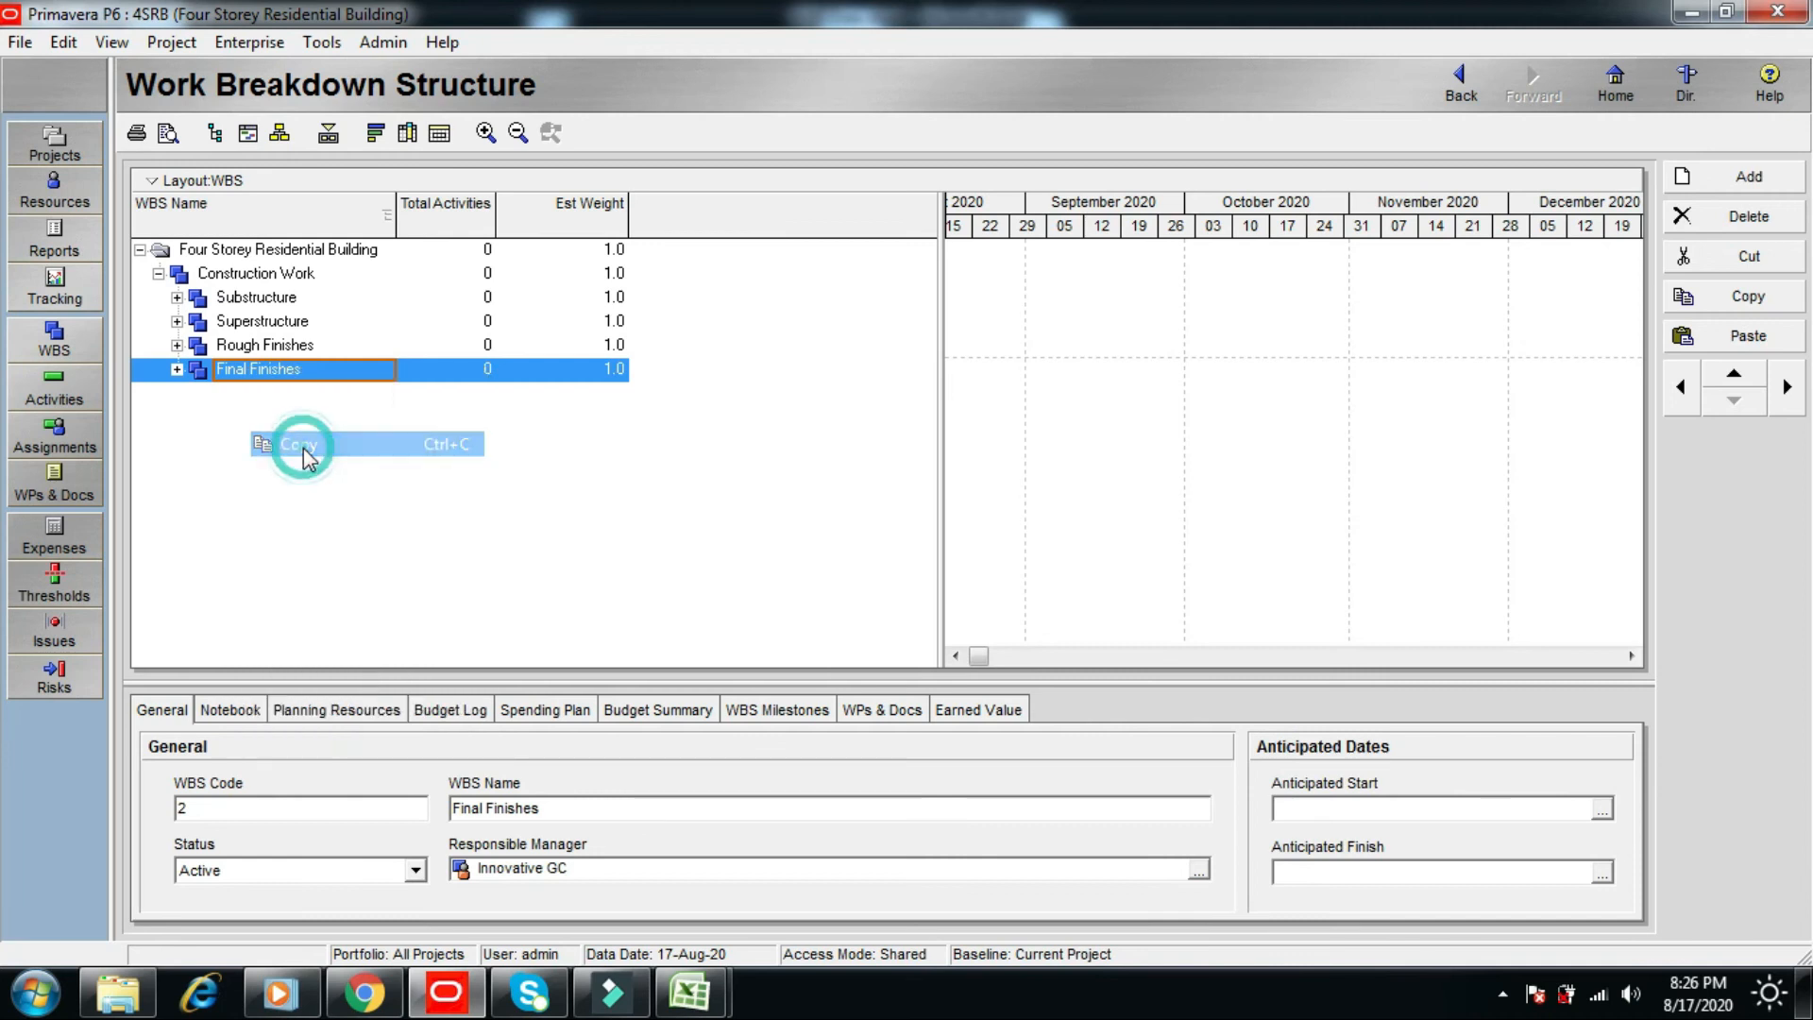
left_click(185, 275)
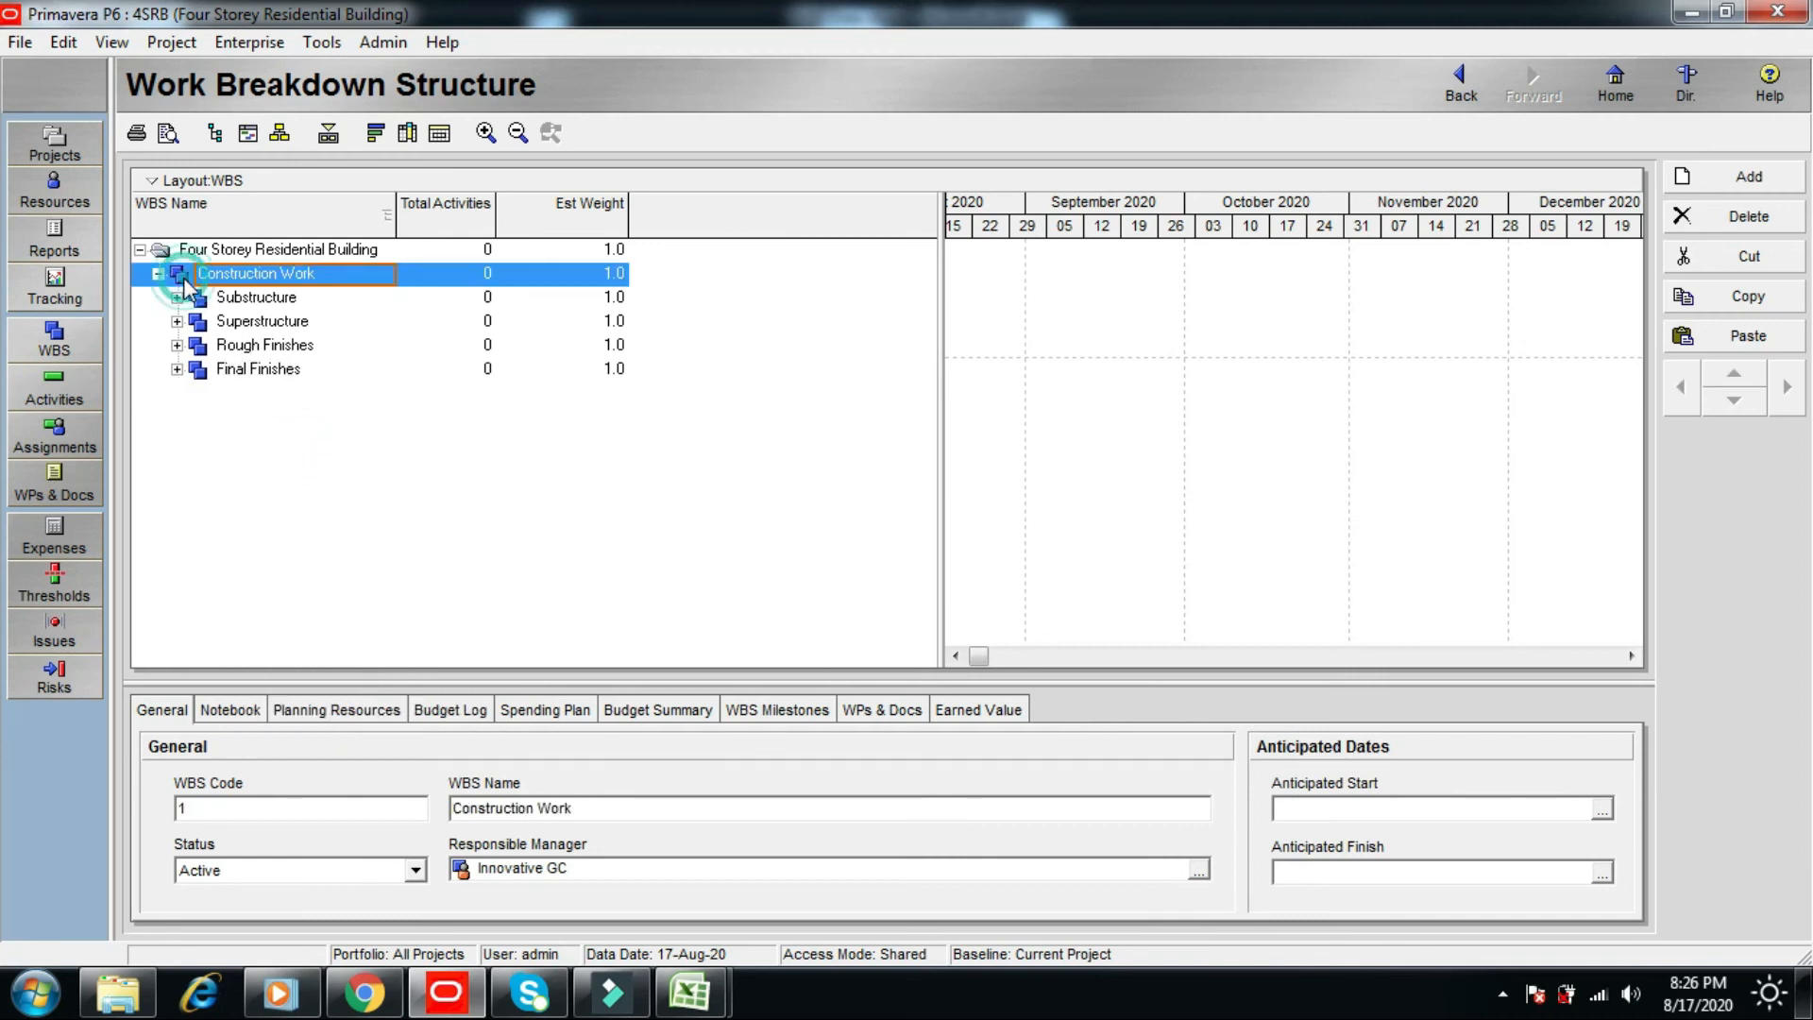
right_click(185, 276)
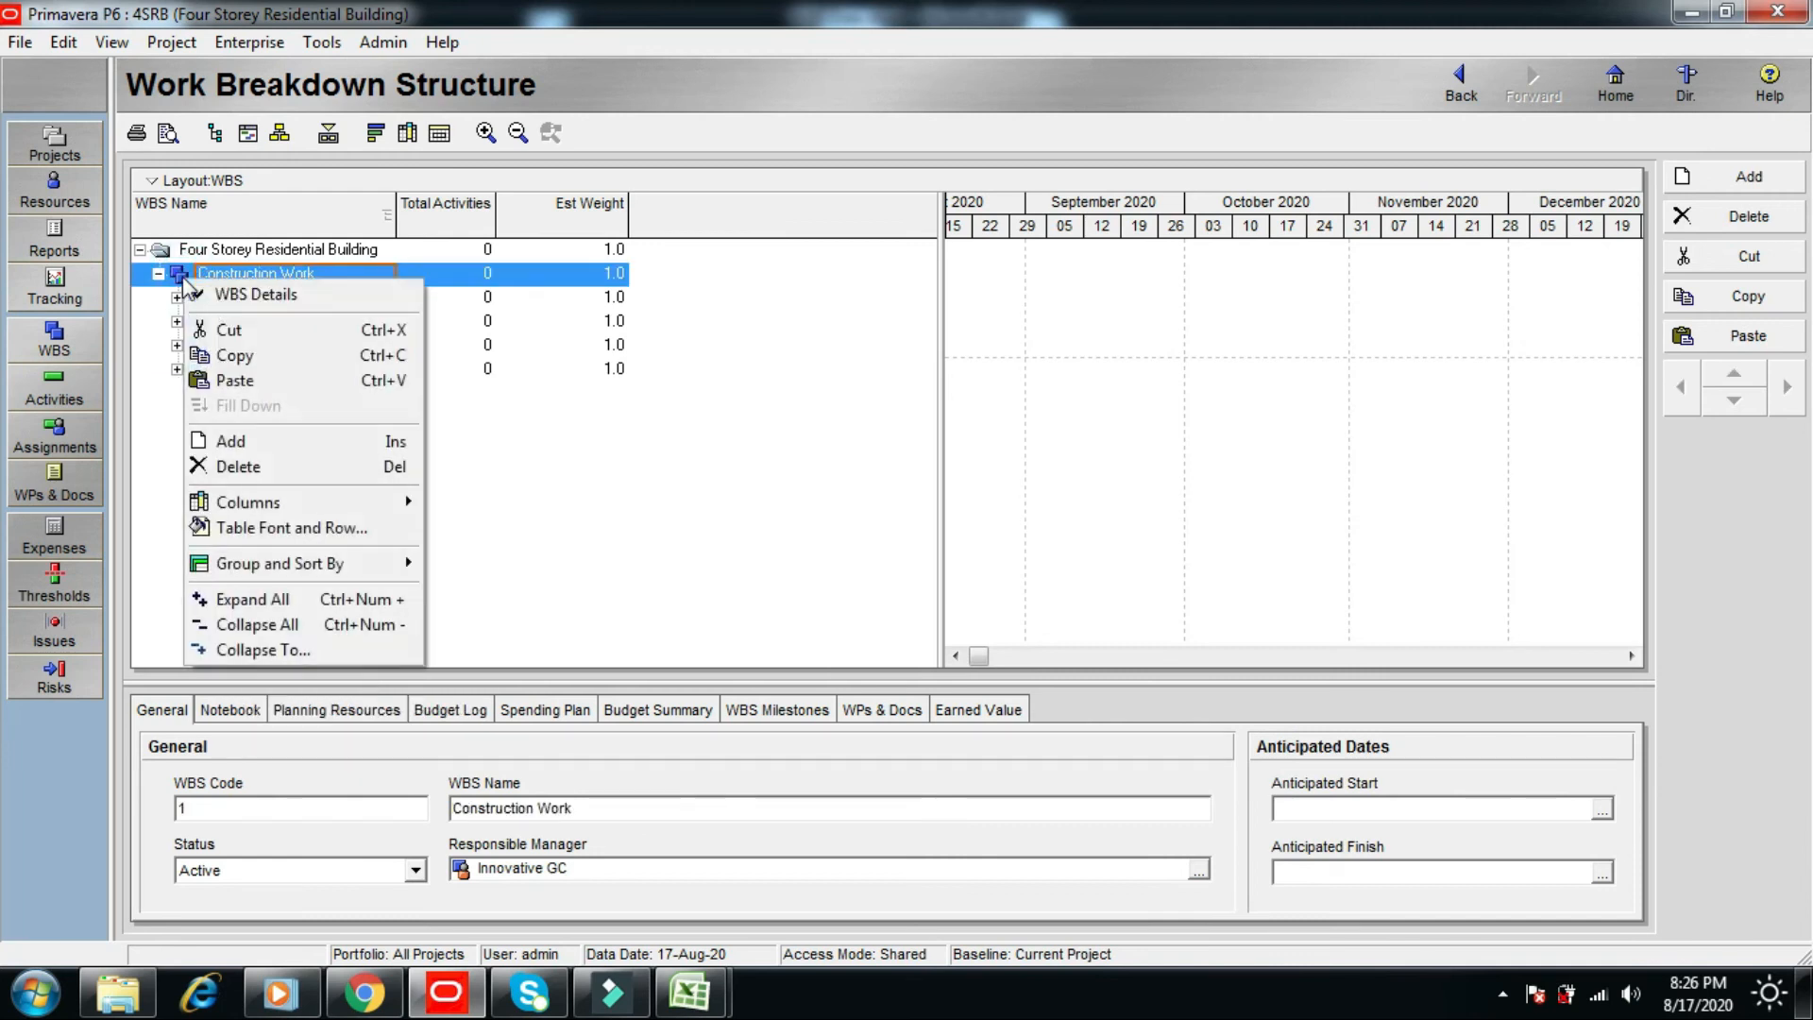
left_click(271, 385)
left_click(1128, 402)
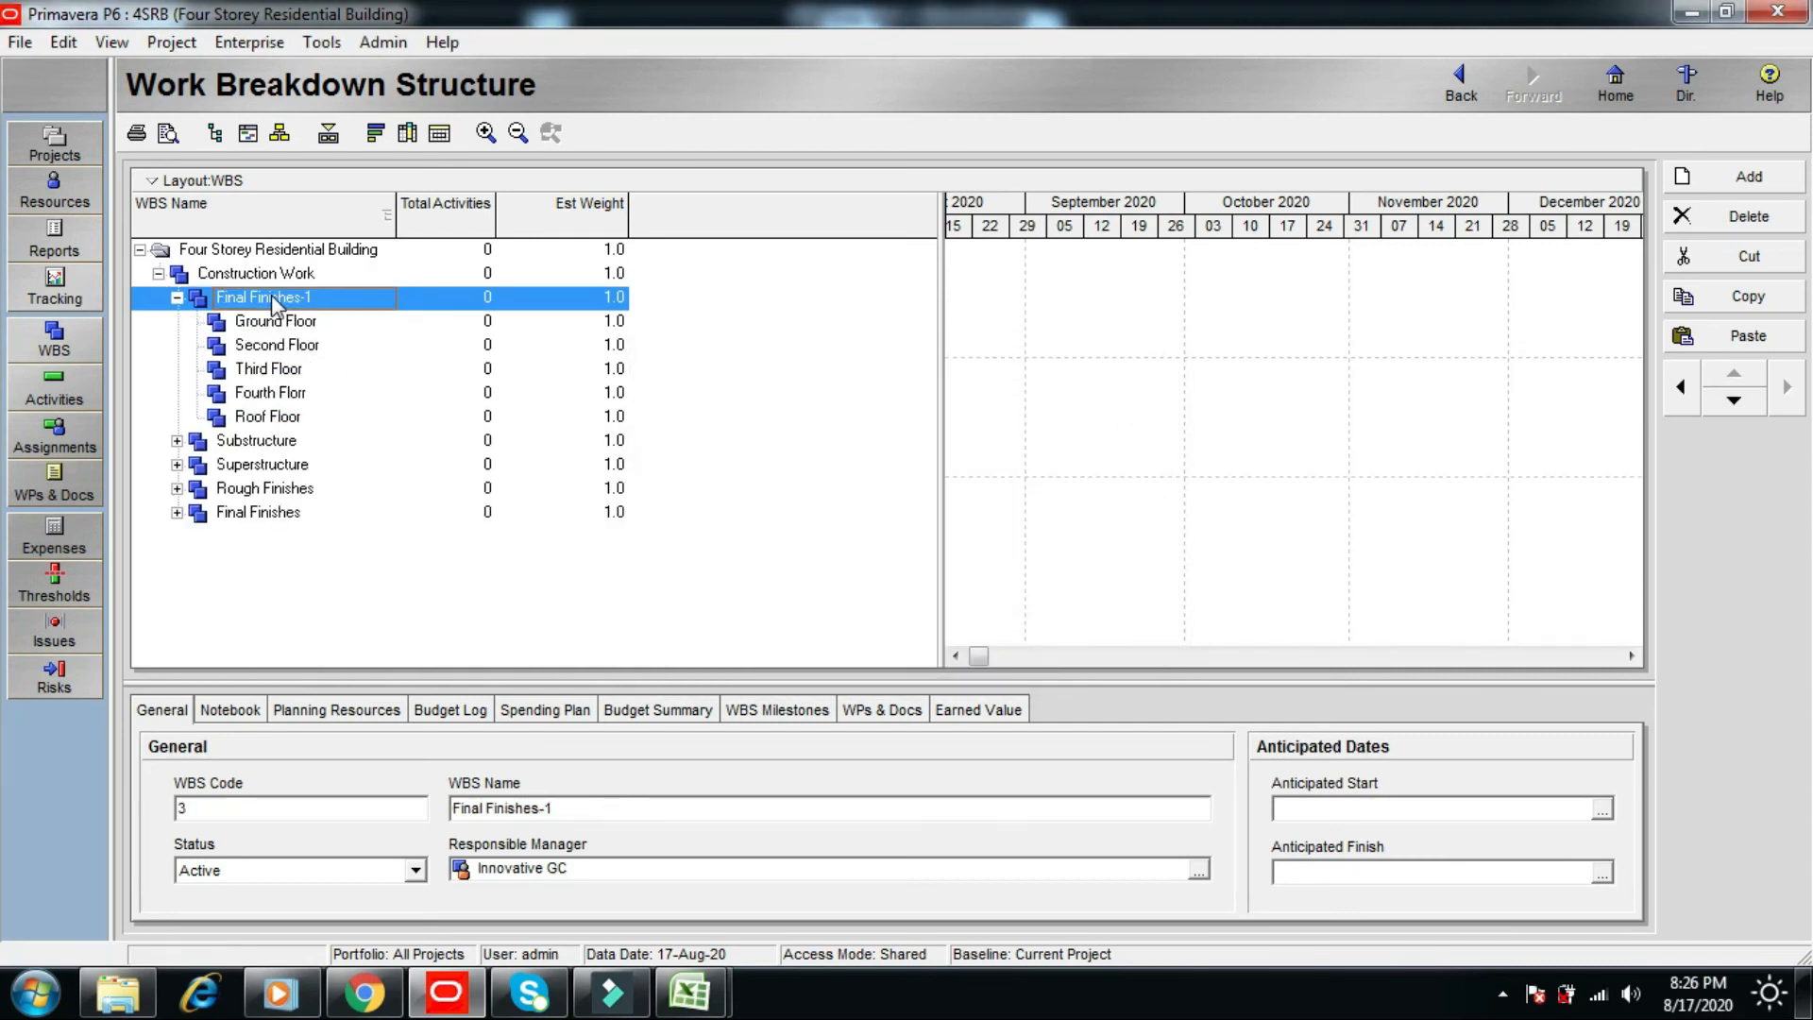
- Rename the pasted Final Finishes-1 element as "Electrical orks"
left_click(270, 295)
left_click_drag(332, 302, 214, 299)
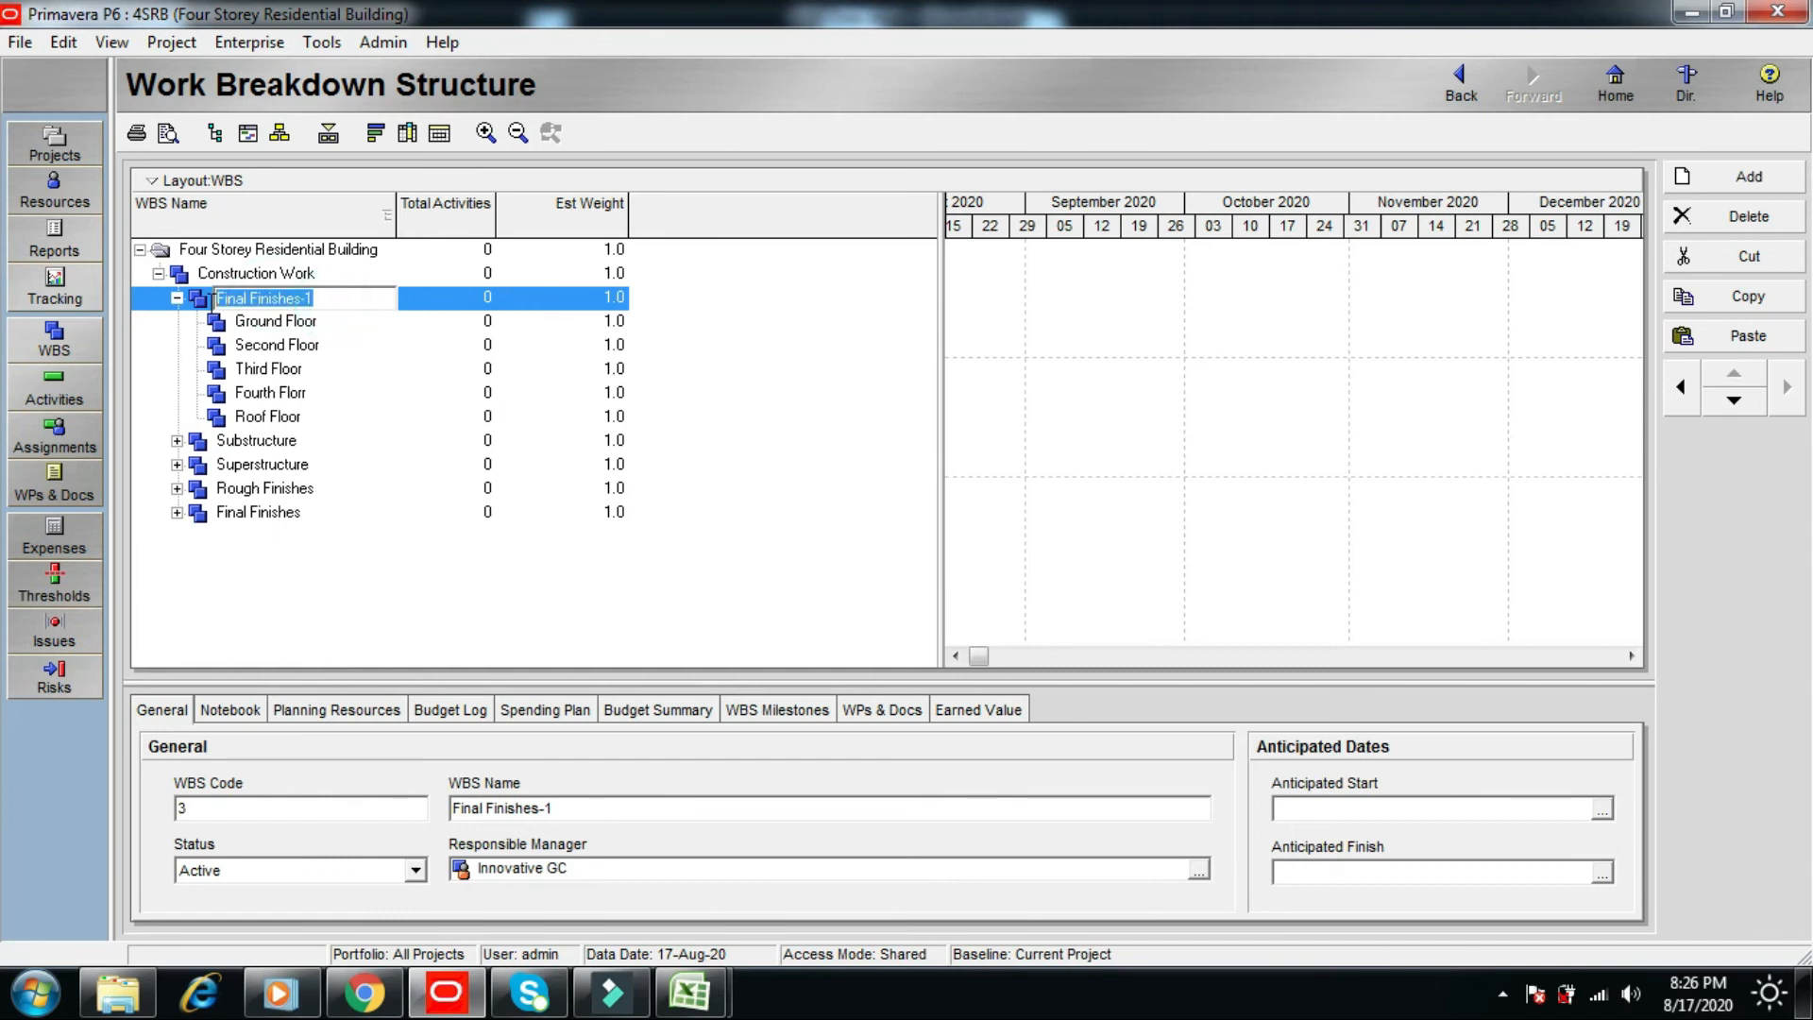
type("Electrical orks")
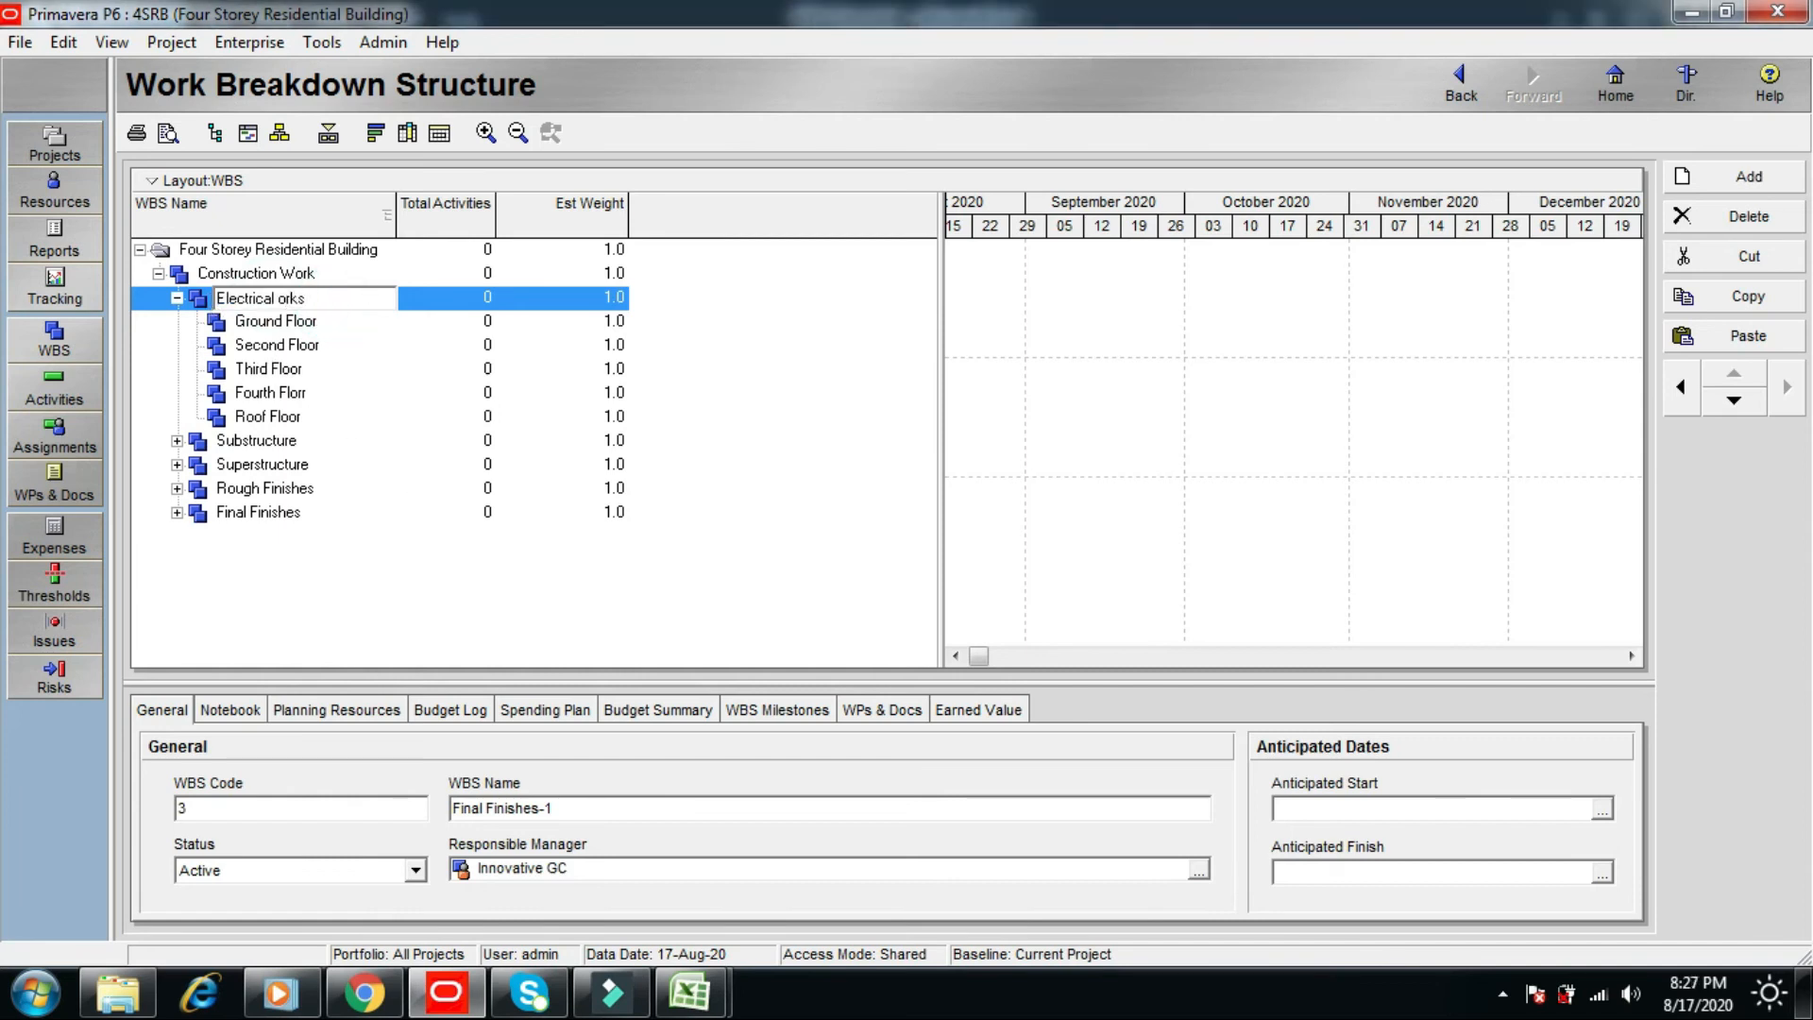
key("Return")
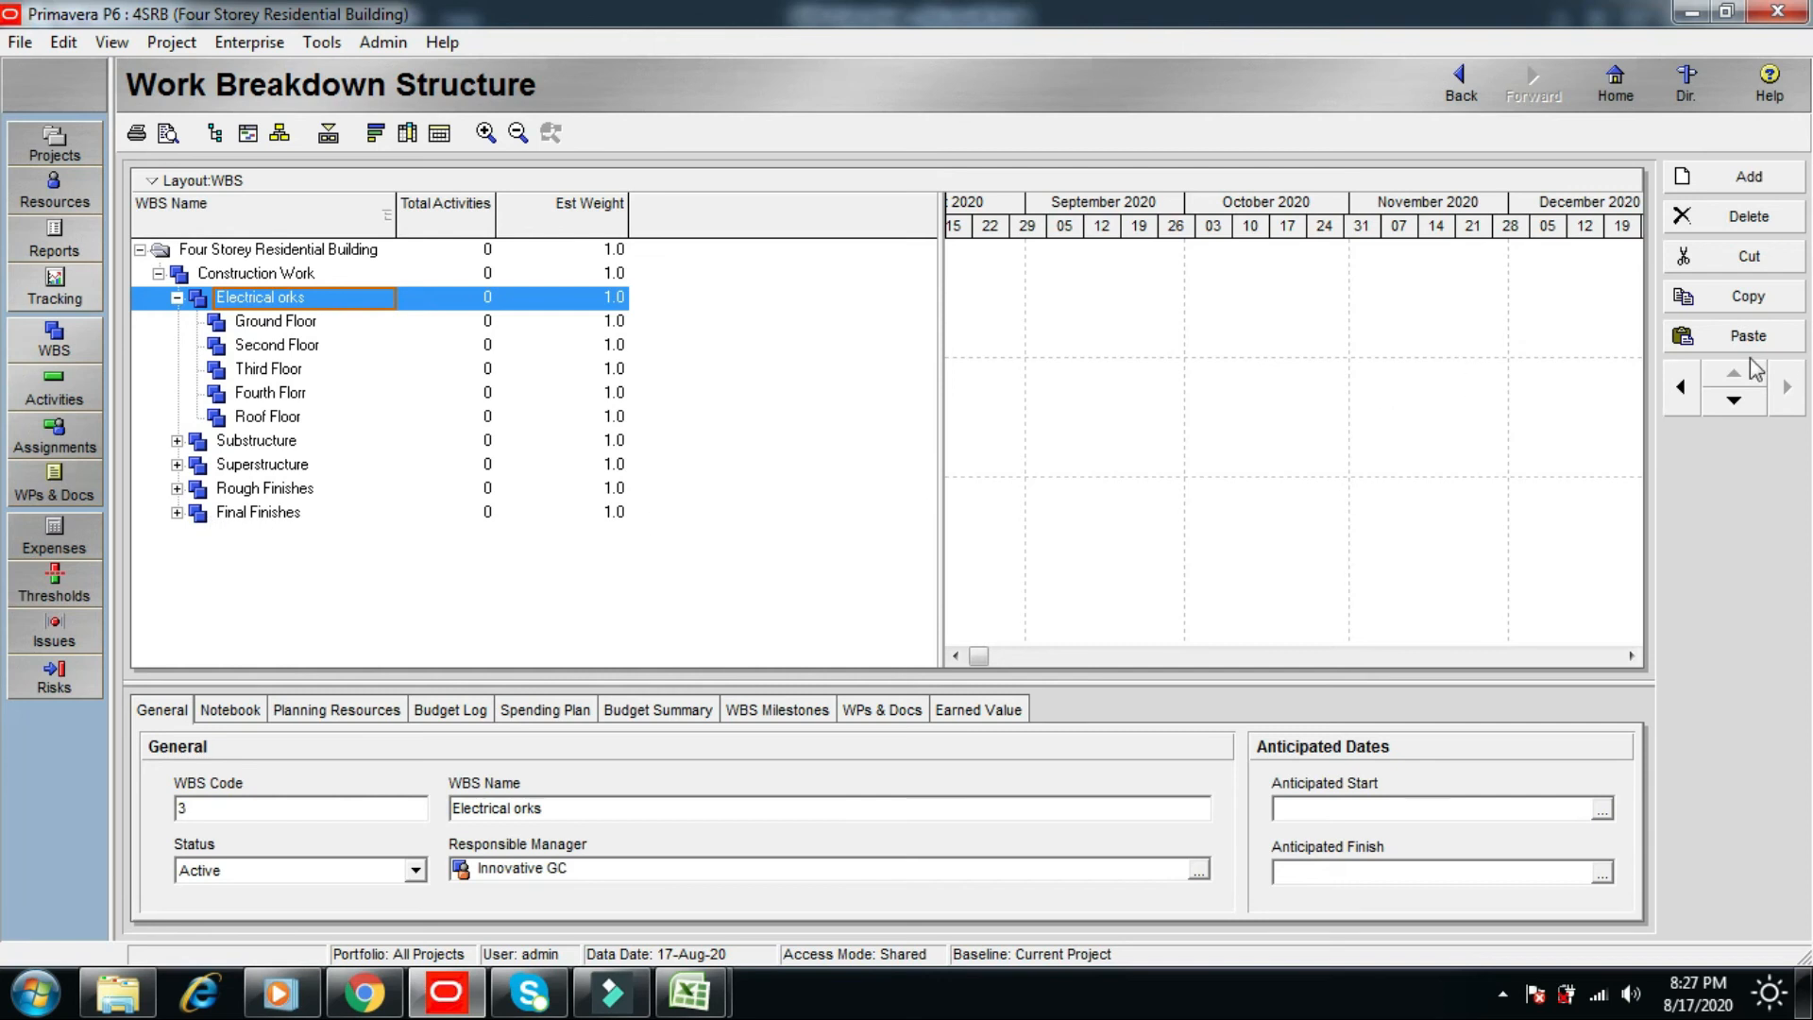
- Move the newly renamed electrical branch below Final Finishes in the WBS order
left_click(1733, 404)
left_click(1733, 404)
left_click(1734, 405)
left_click(1734, 404)
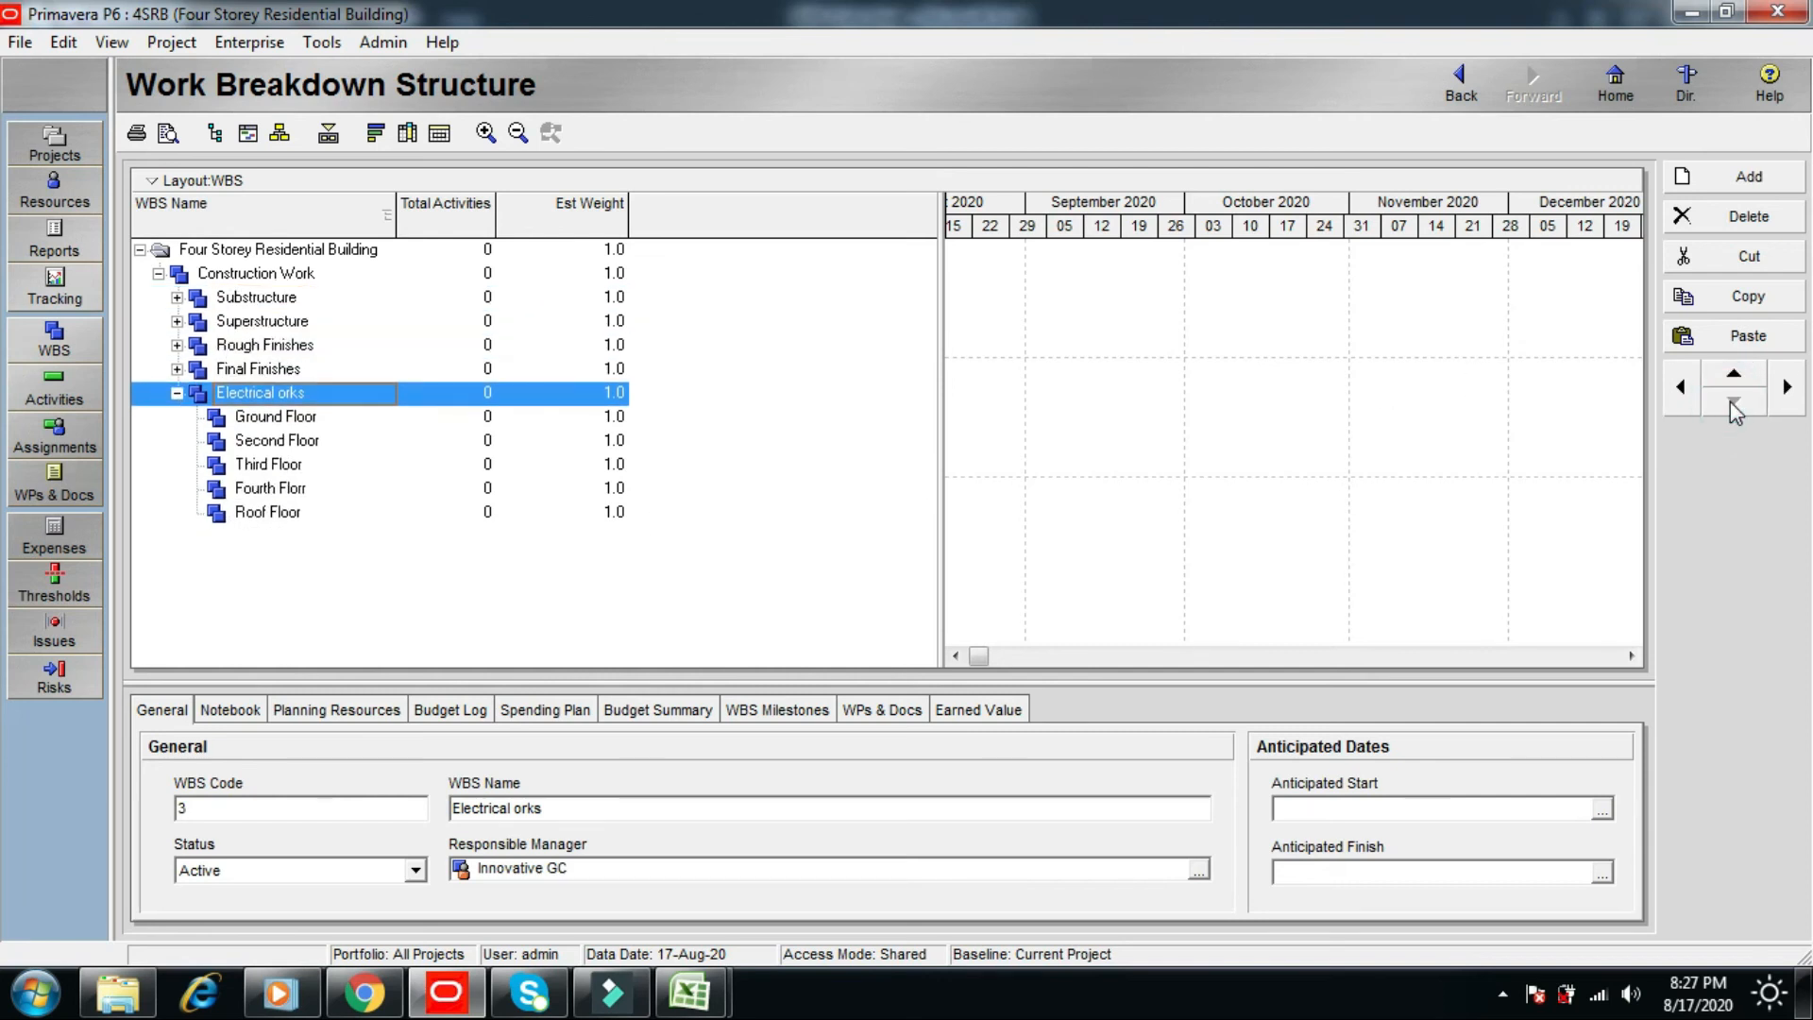
- Collapse the electrical branch and correct its name to Electrical Works
left_click(176, 393)
type("W")
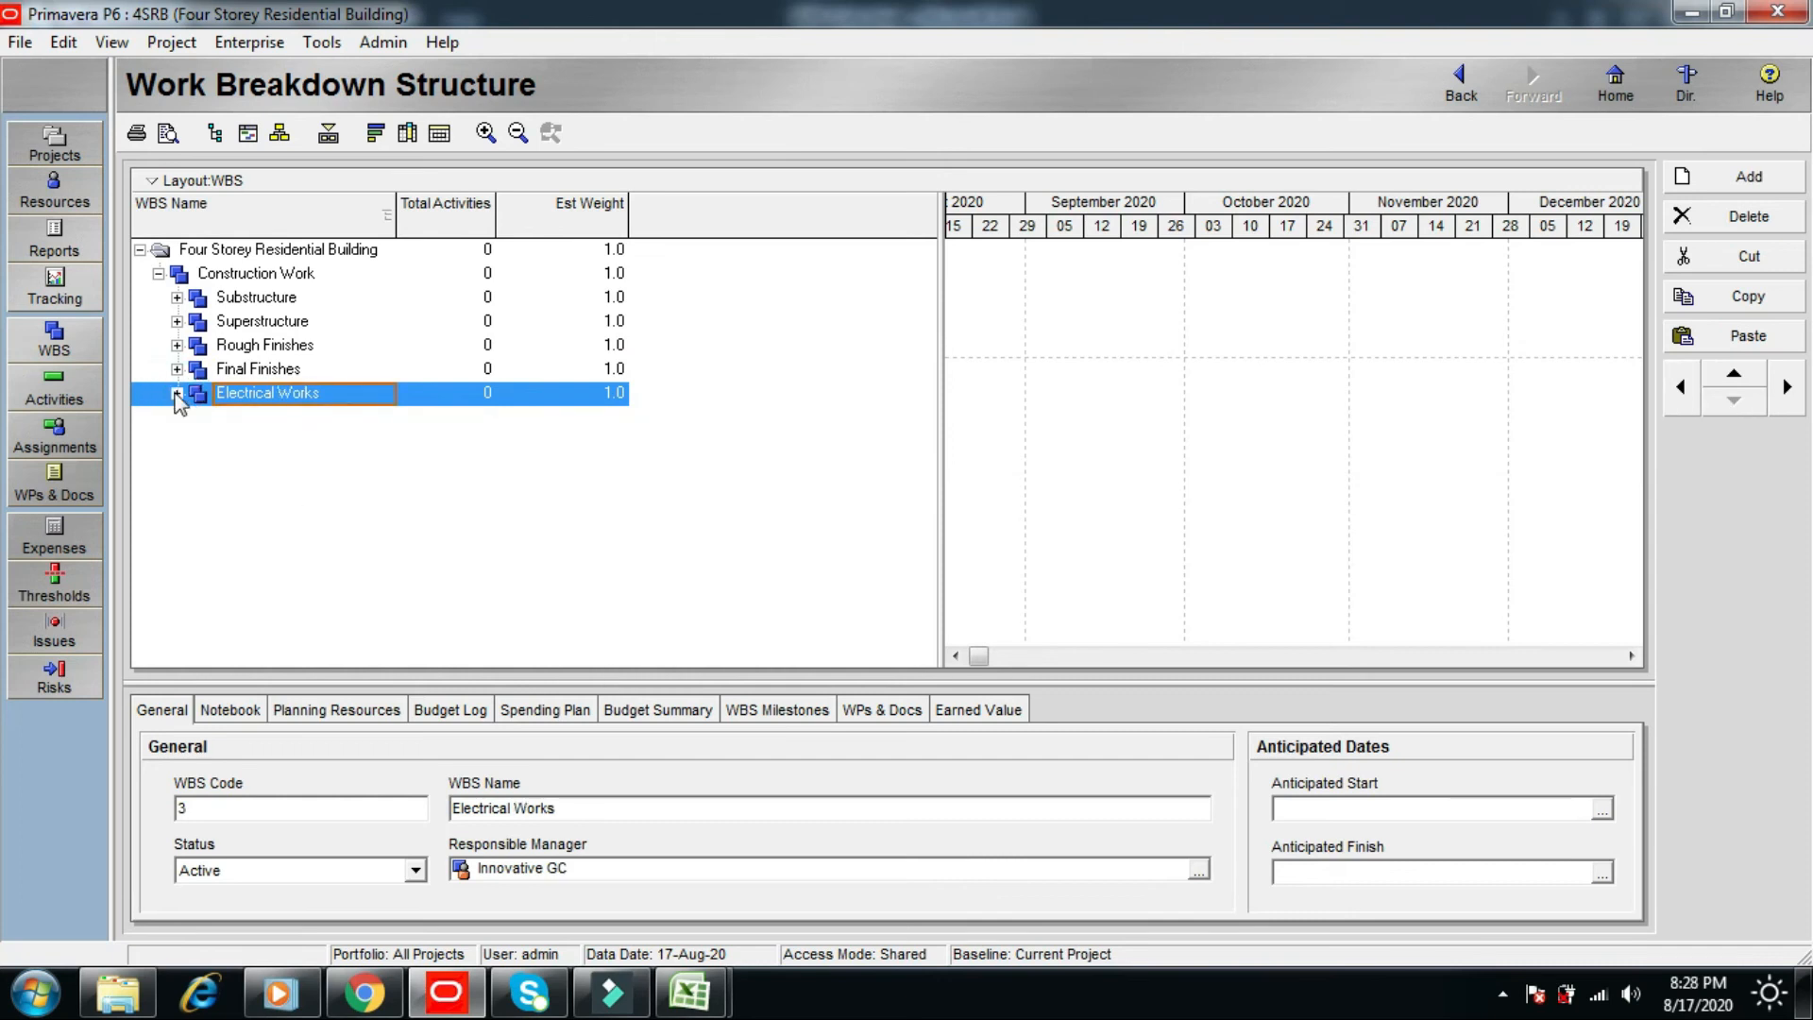
- Check the next work heading after Electrical Works and its first floor in the Excel WBS data sheet, and return to Primavera P6
mouse_move(689, 991)
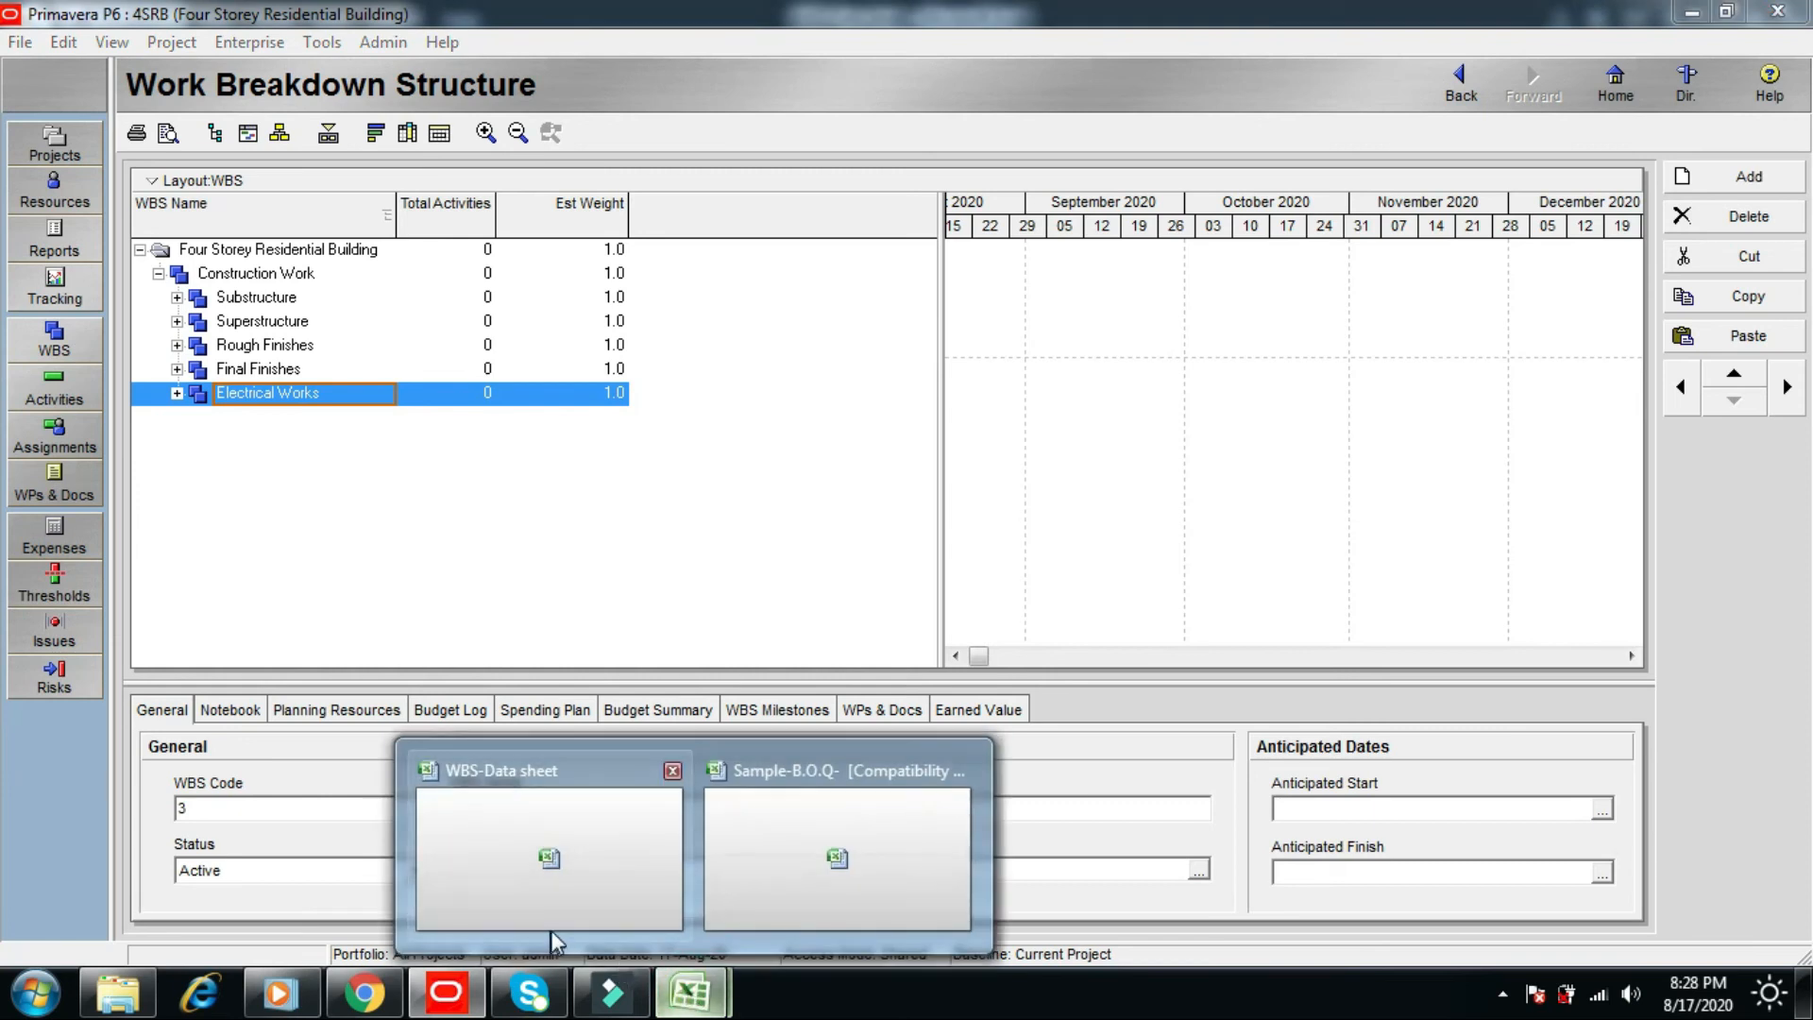
left_click(547, 874)
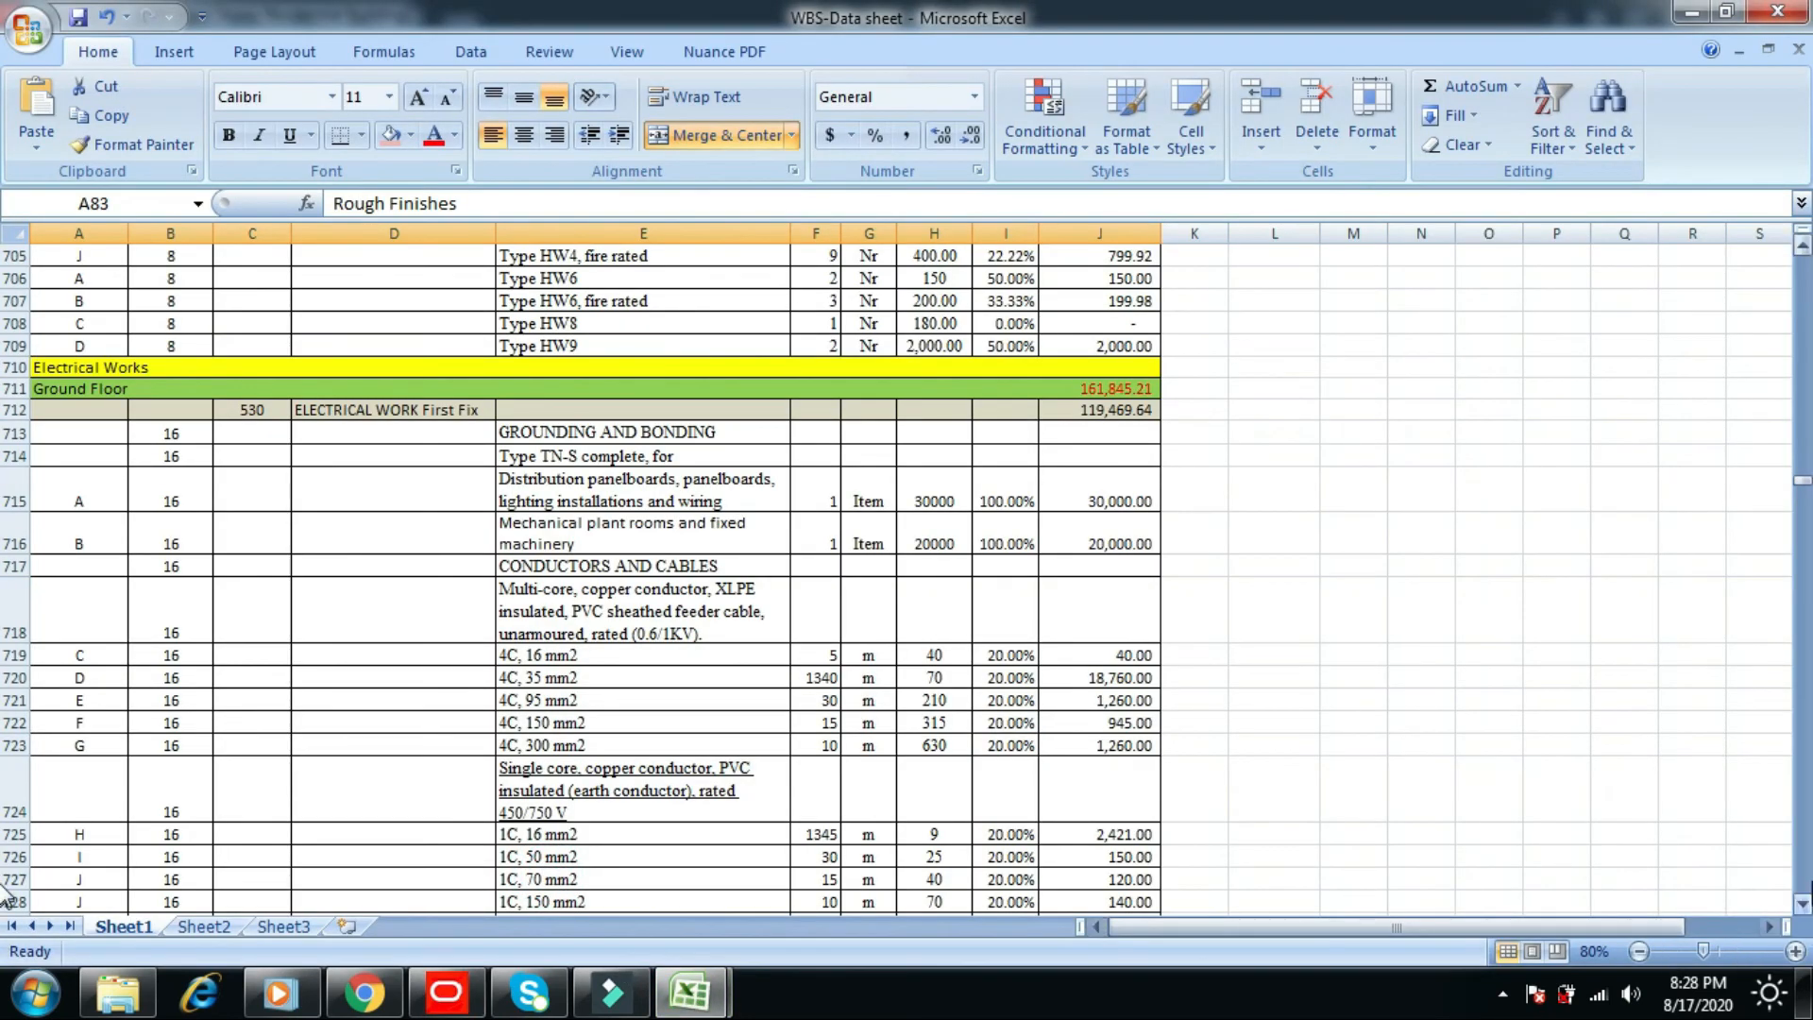
left_click(1801, 904)
left_click_drag(1801, 903, 1802, 906)
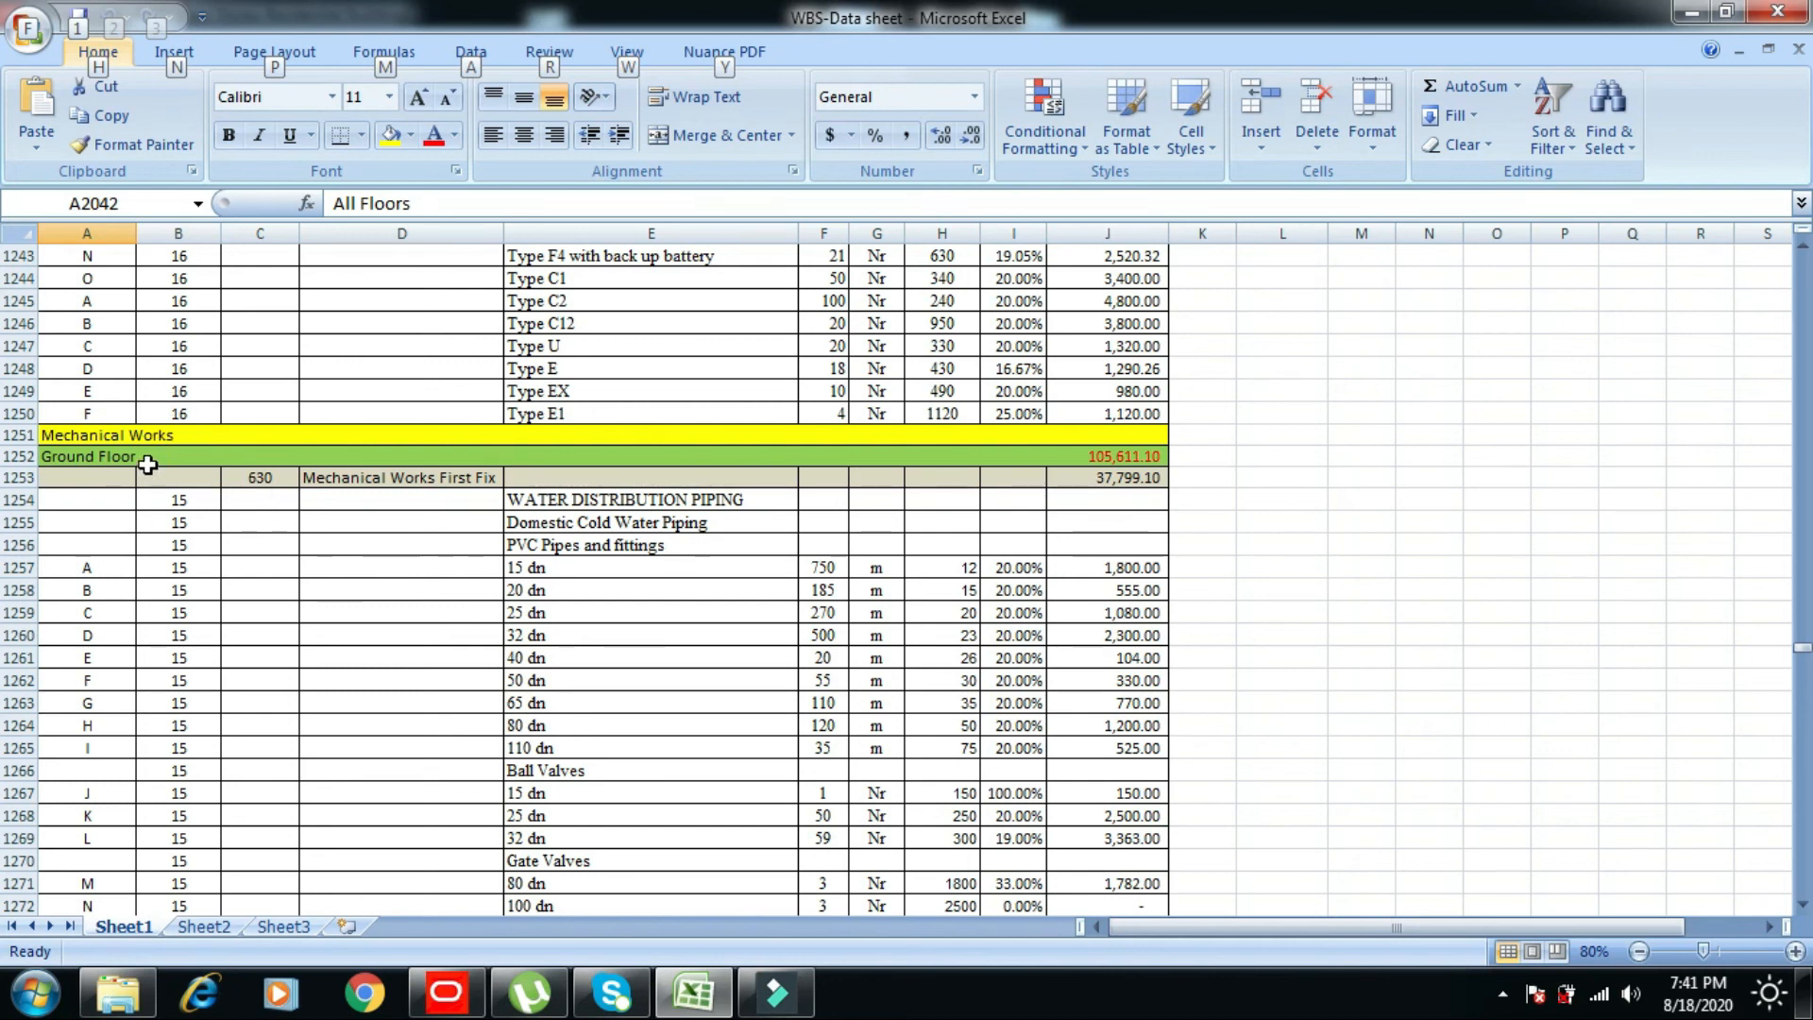
left_click(466, 1000)
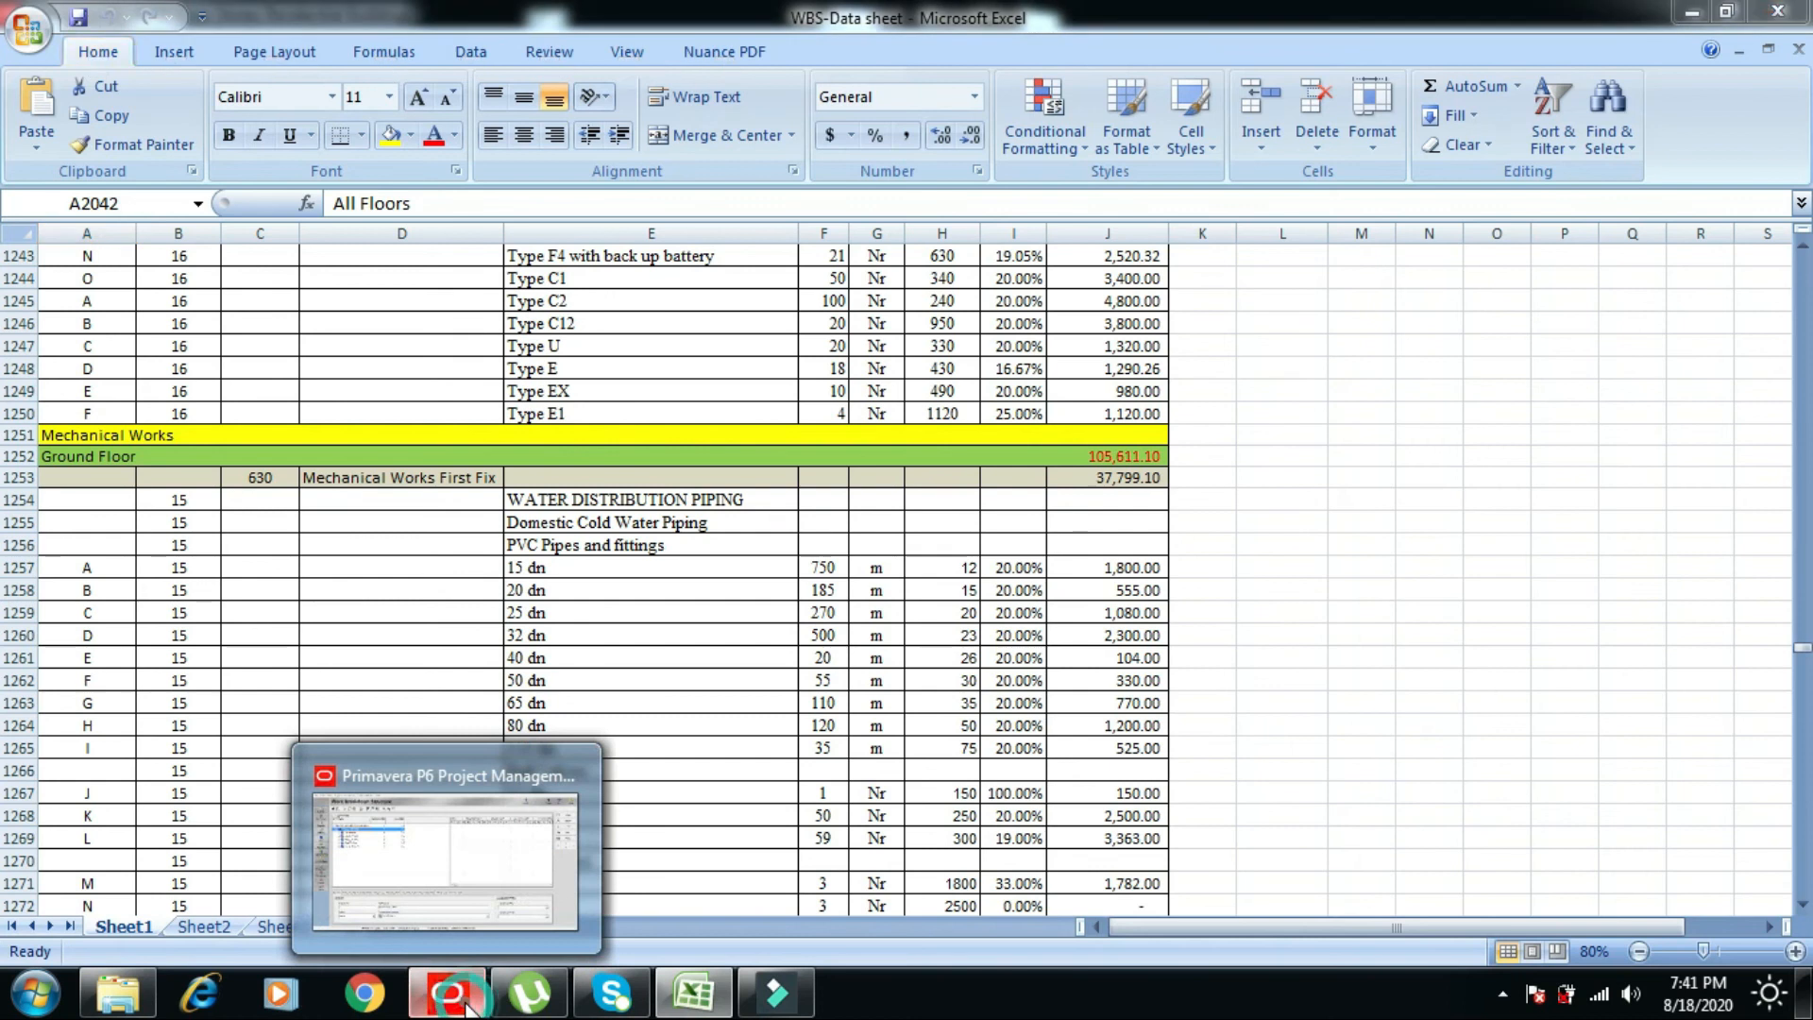
- Copy the Electrical Works branch and paste it under Construction Work with the default copy options
left_click(178, 394)
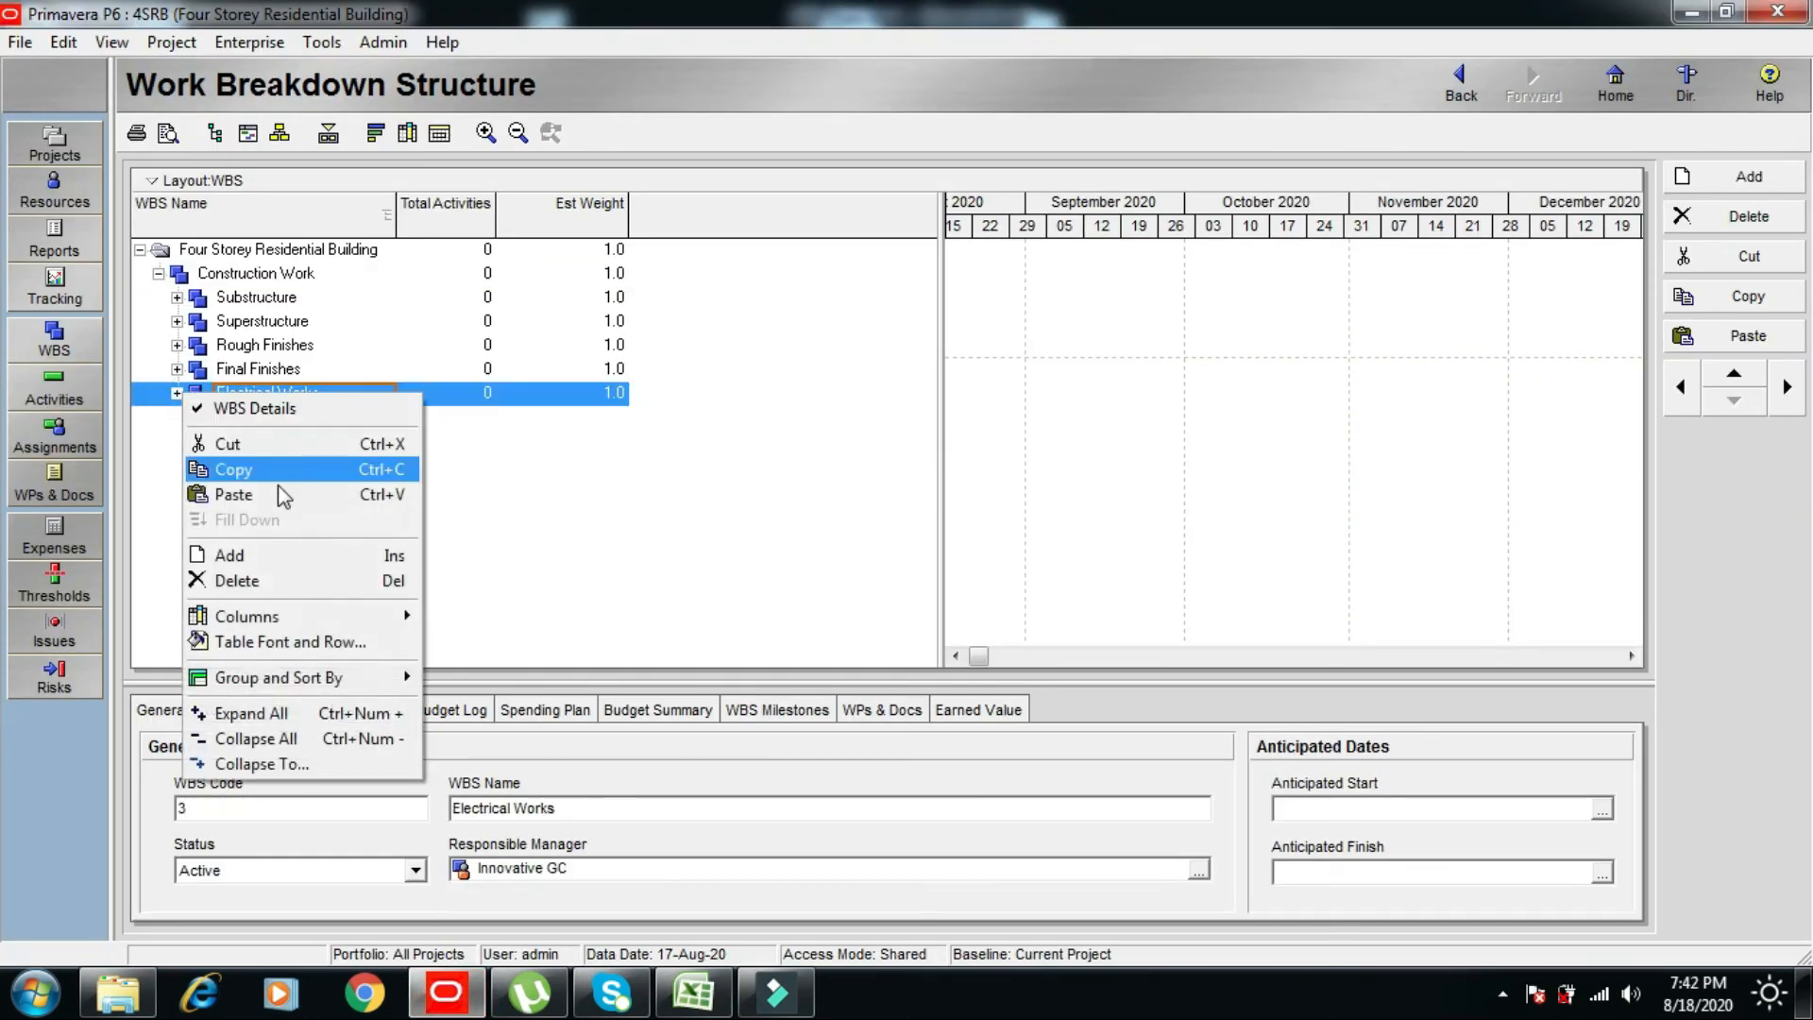
left_click(253, 472)
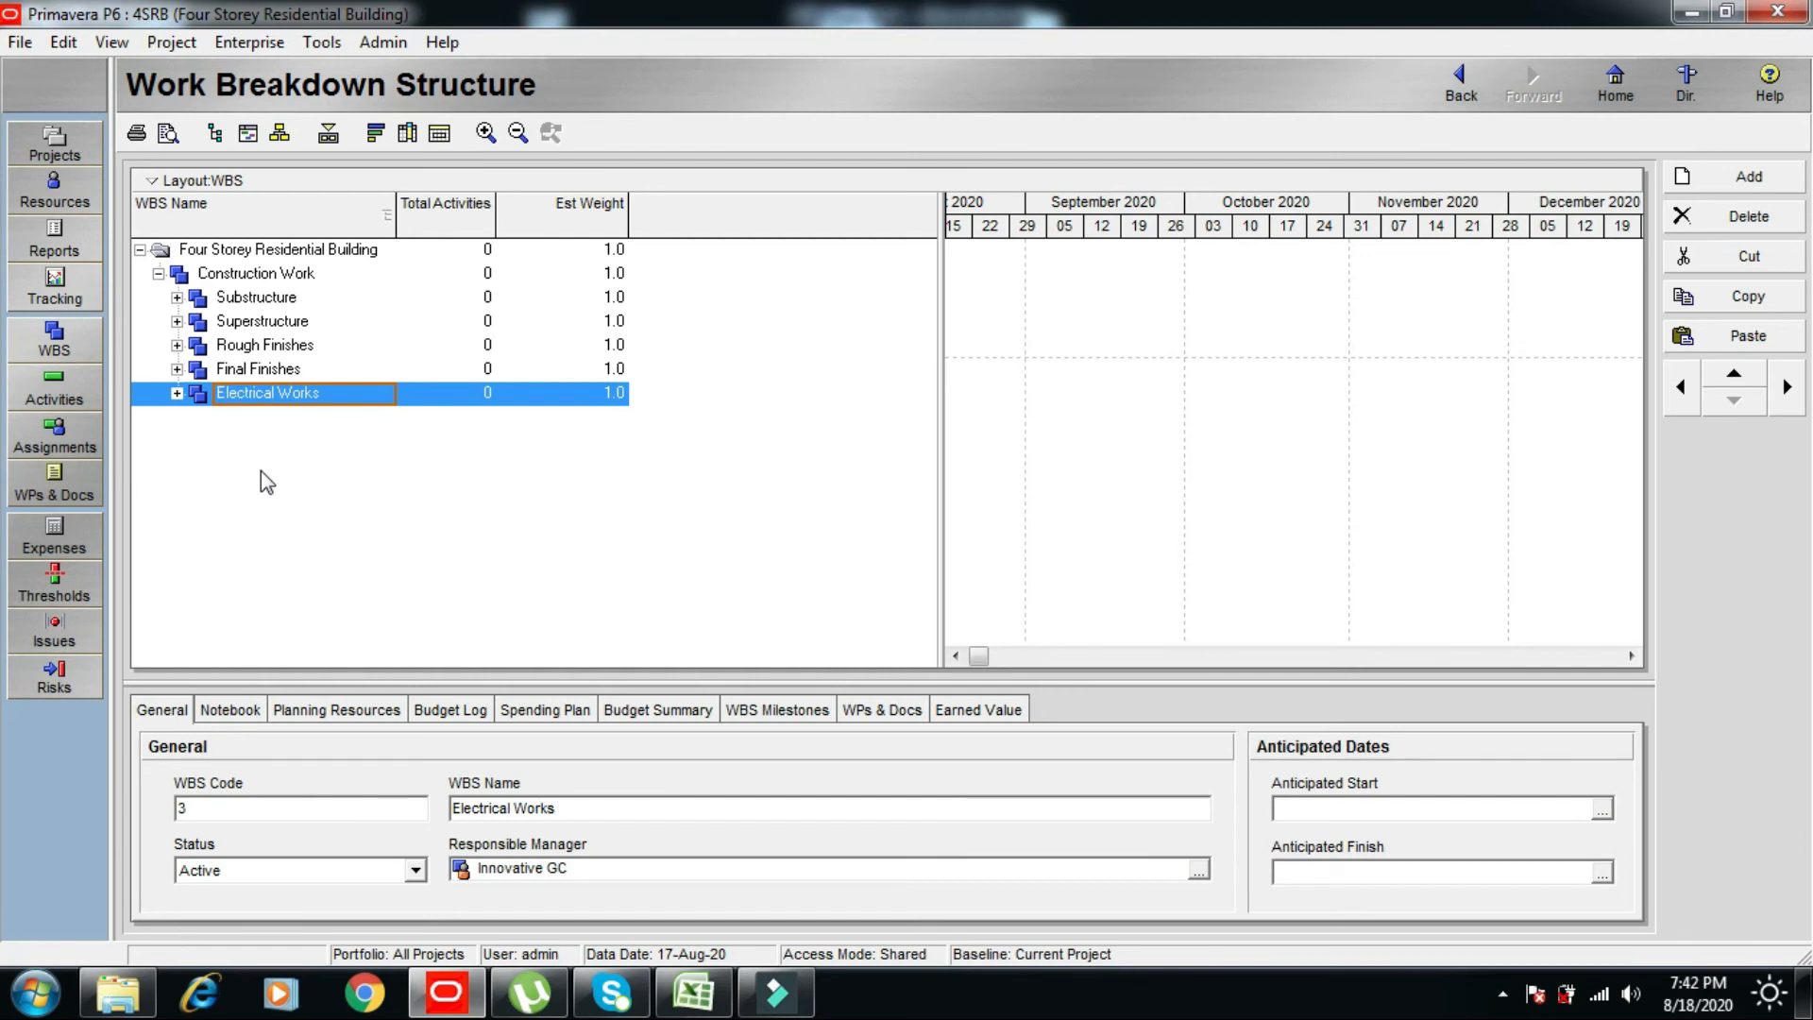
left_click(229, 278)
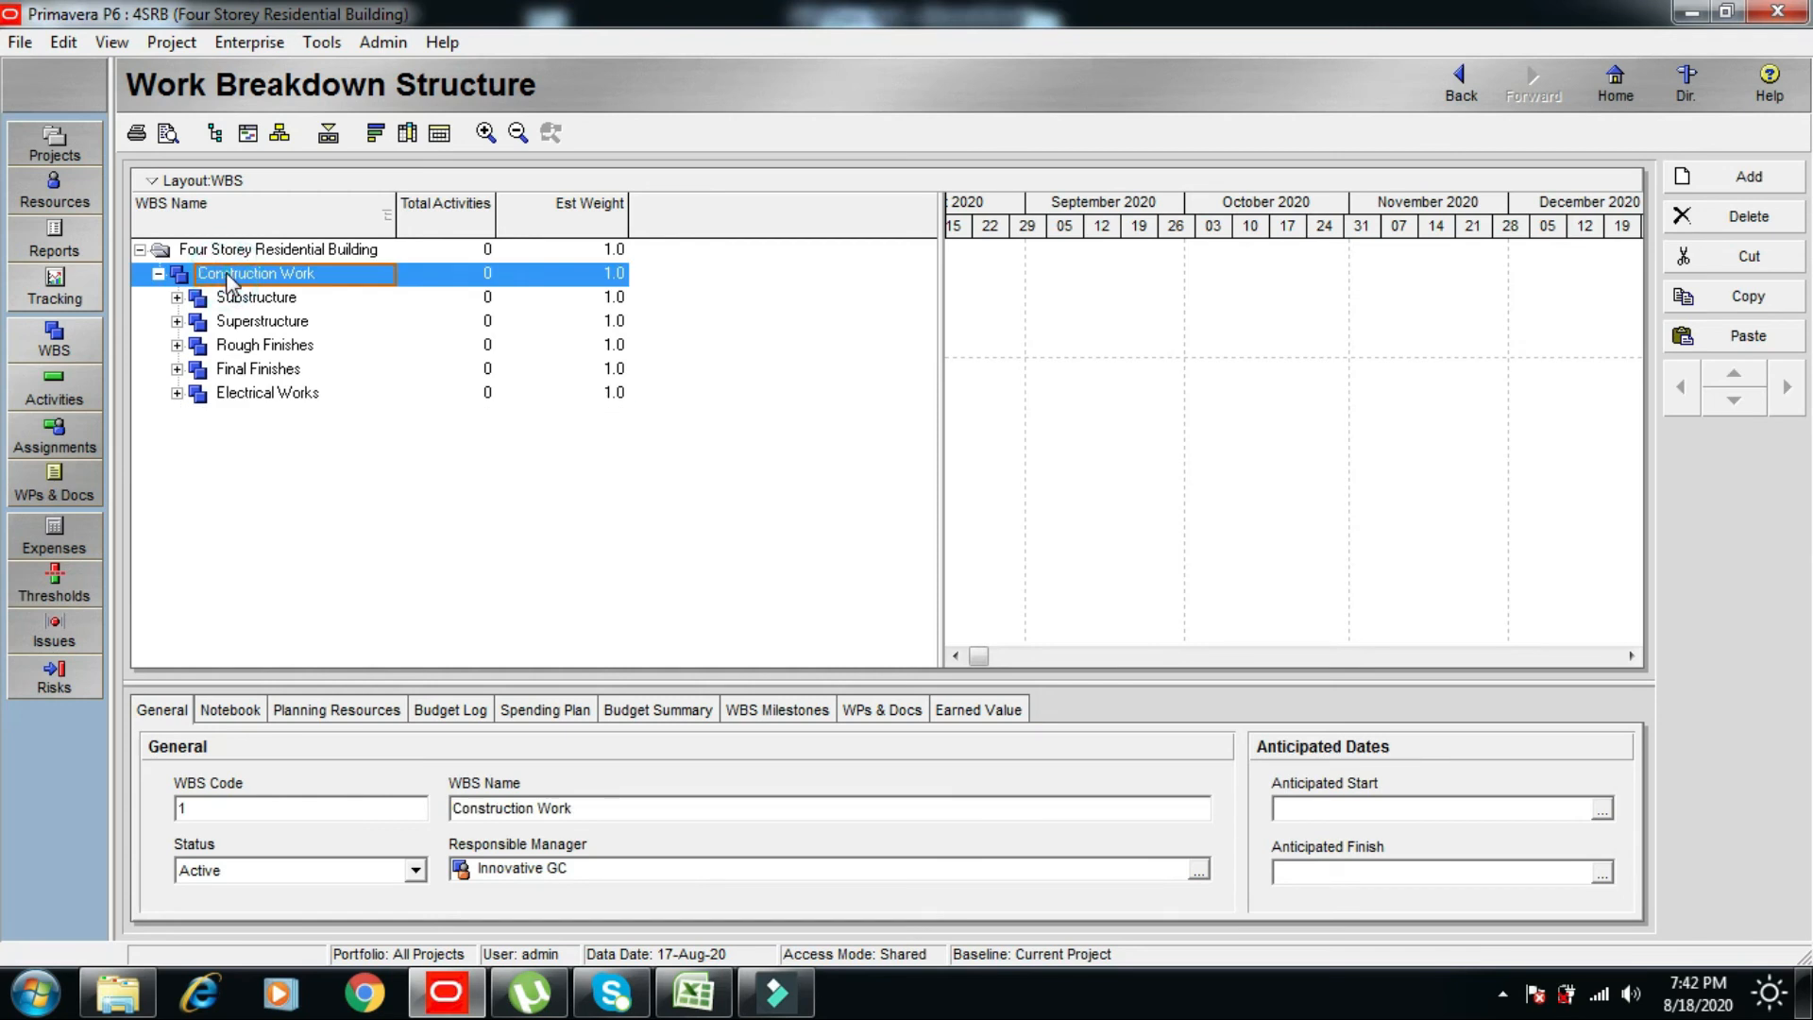
right_click(229, 283)
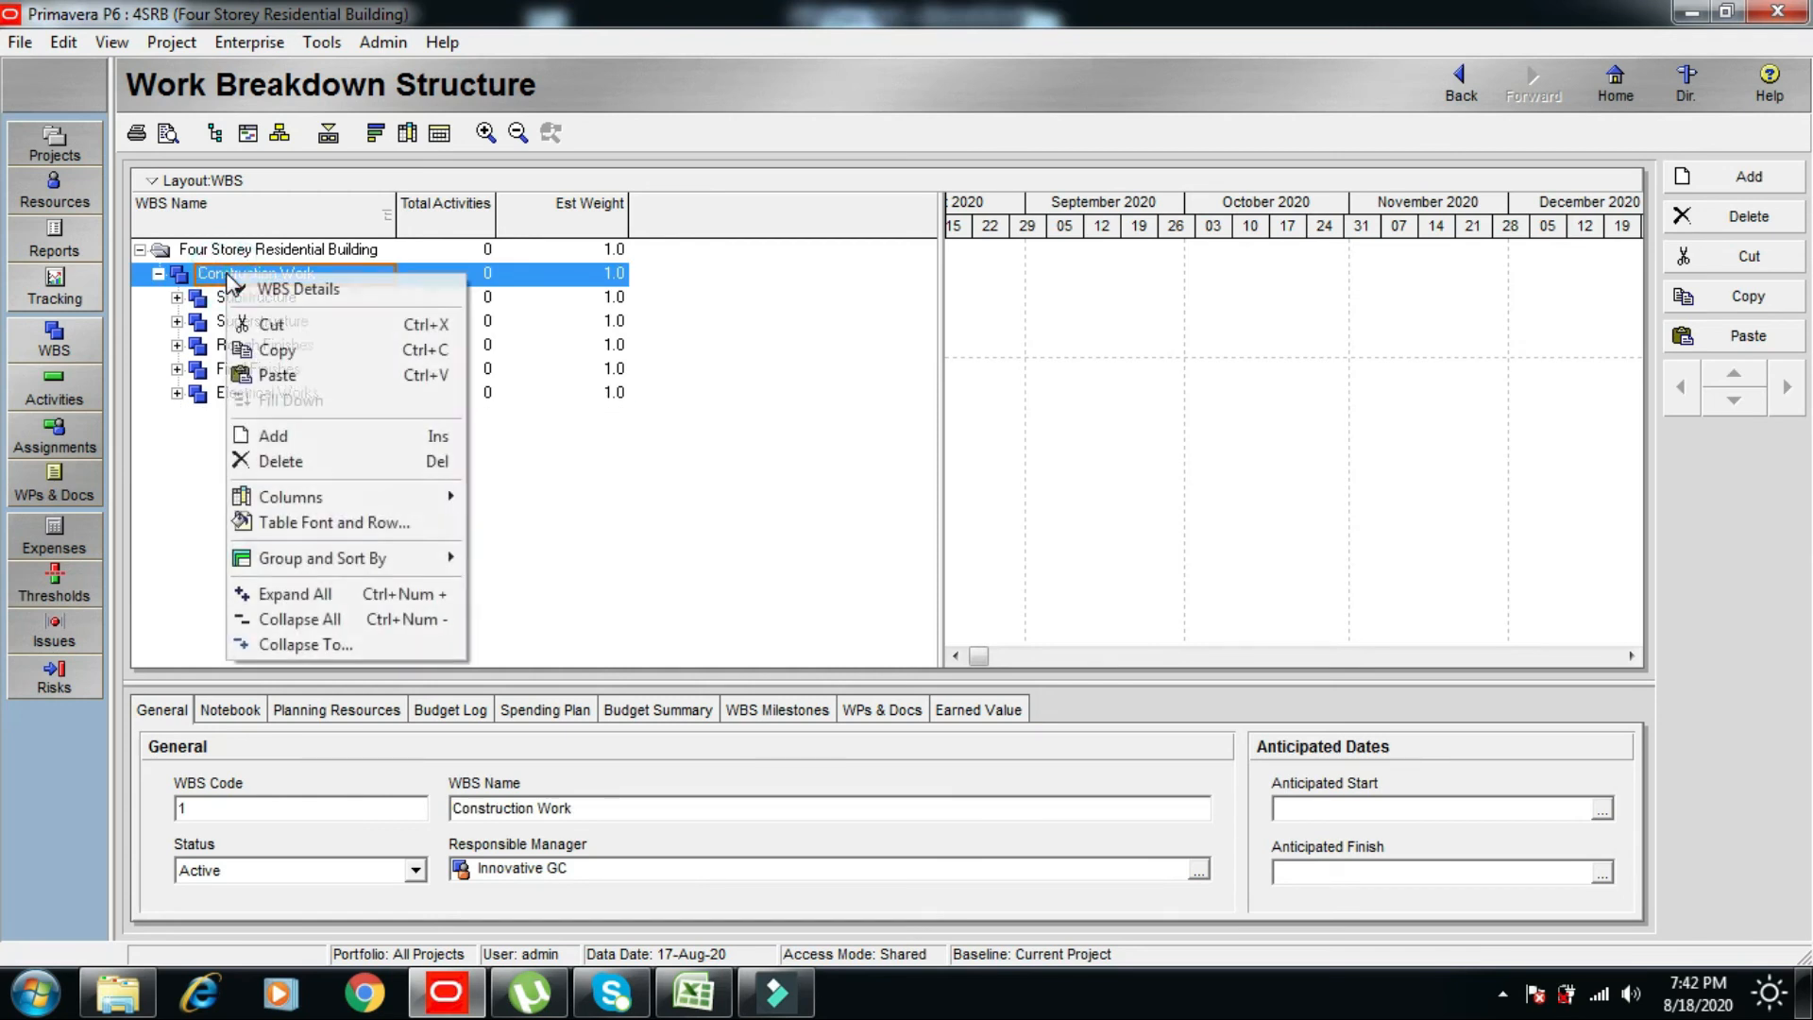
left_click(290, 374)
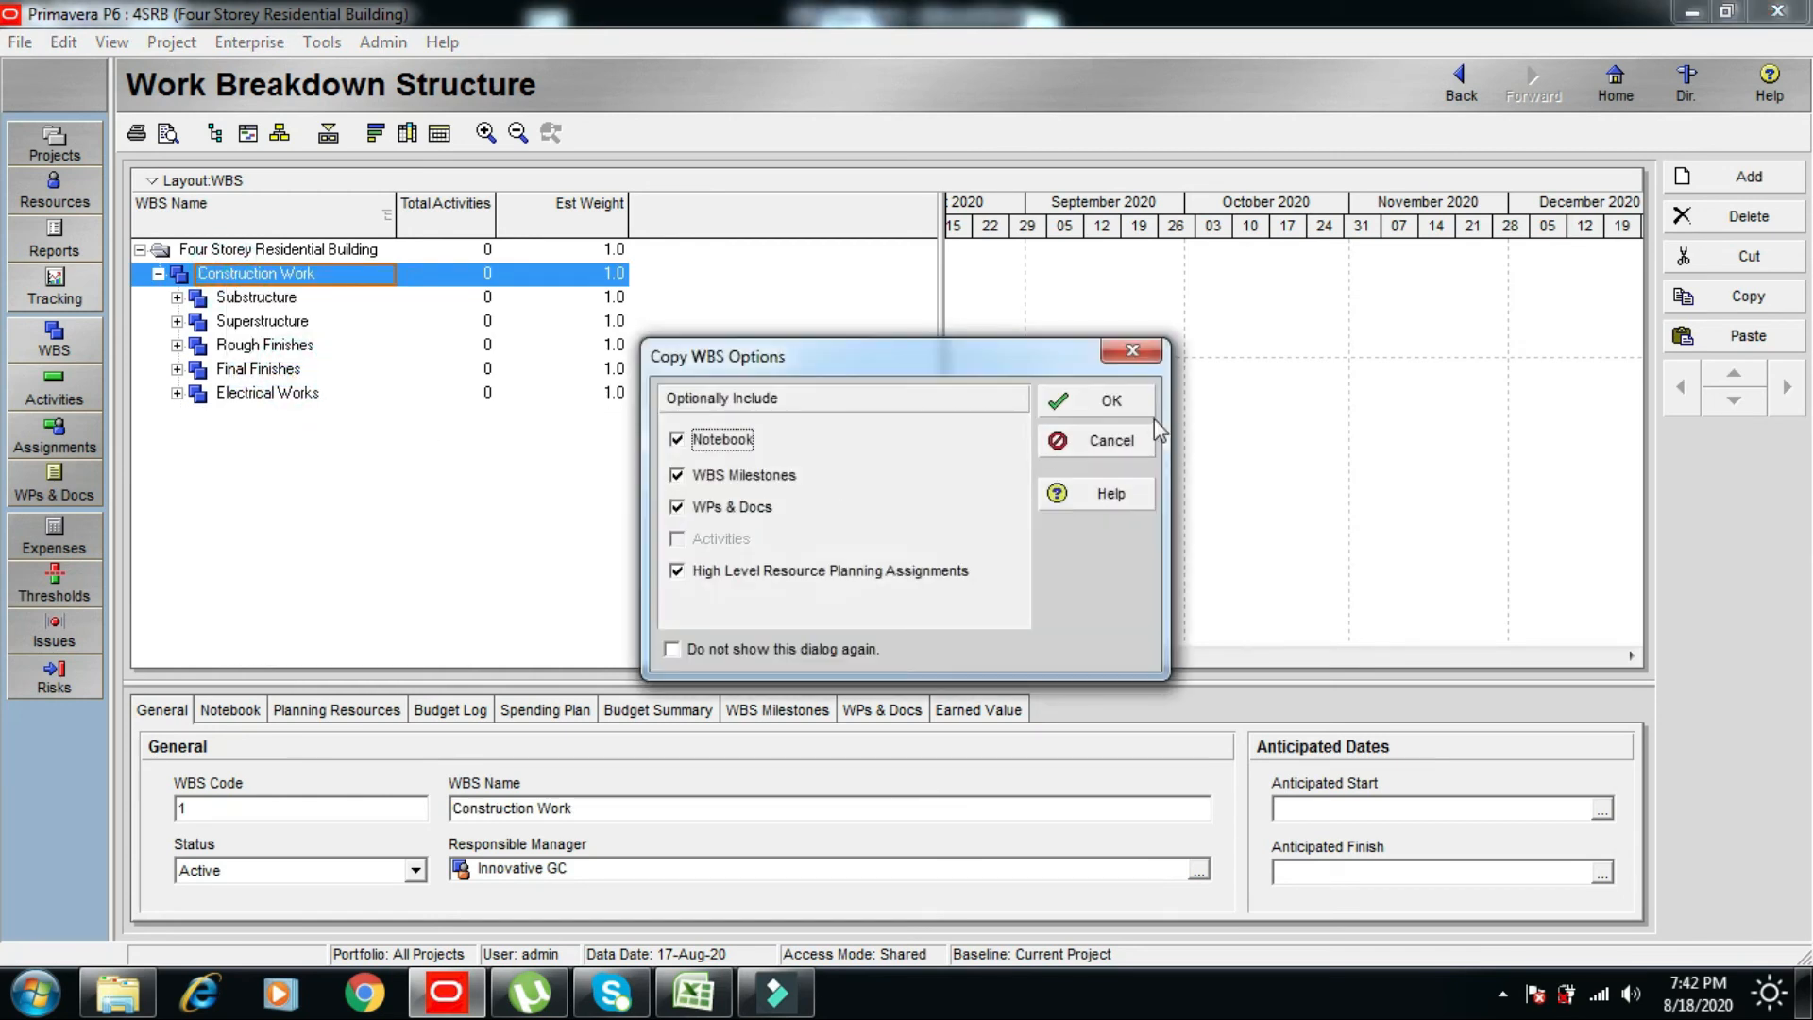
left_click(1110, 402)
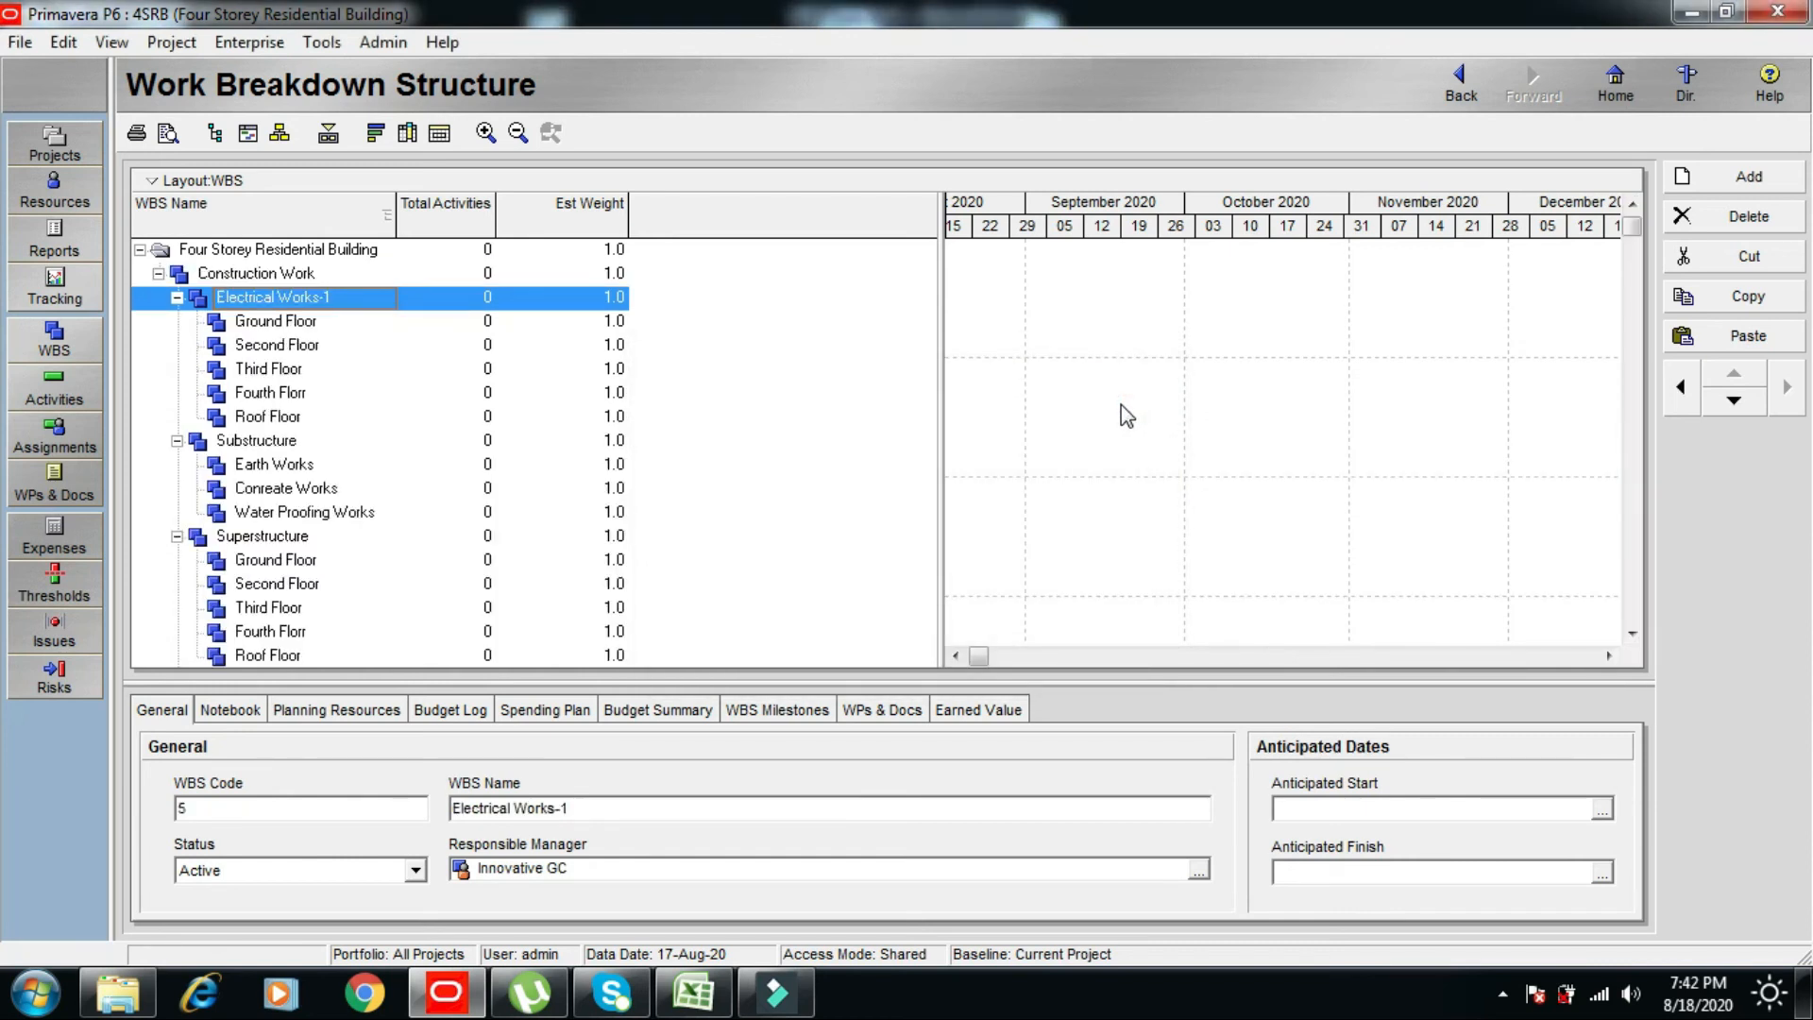
- Rename the pasted Electrical Works-1 element as "Mechnanical Works"
left_click(344, 300)
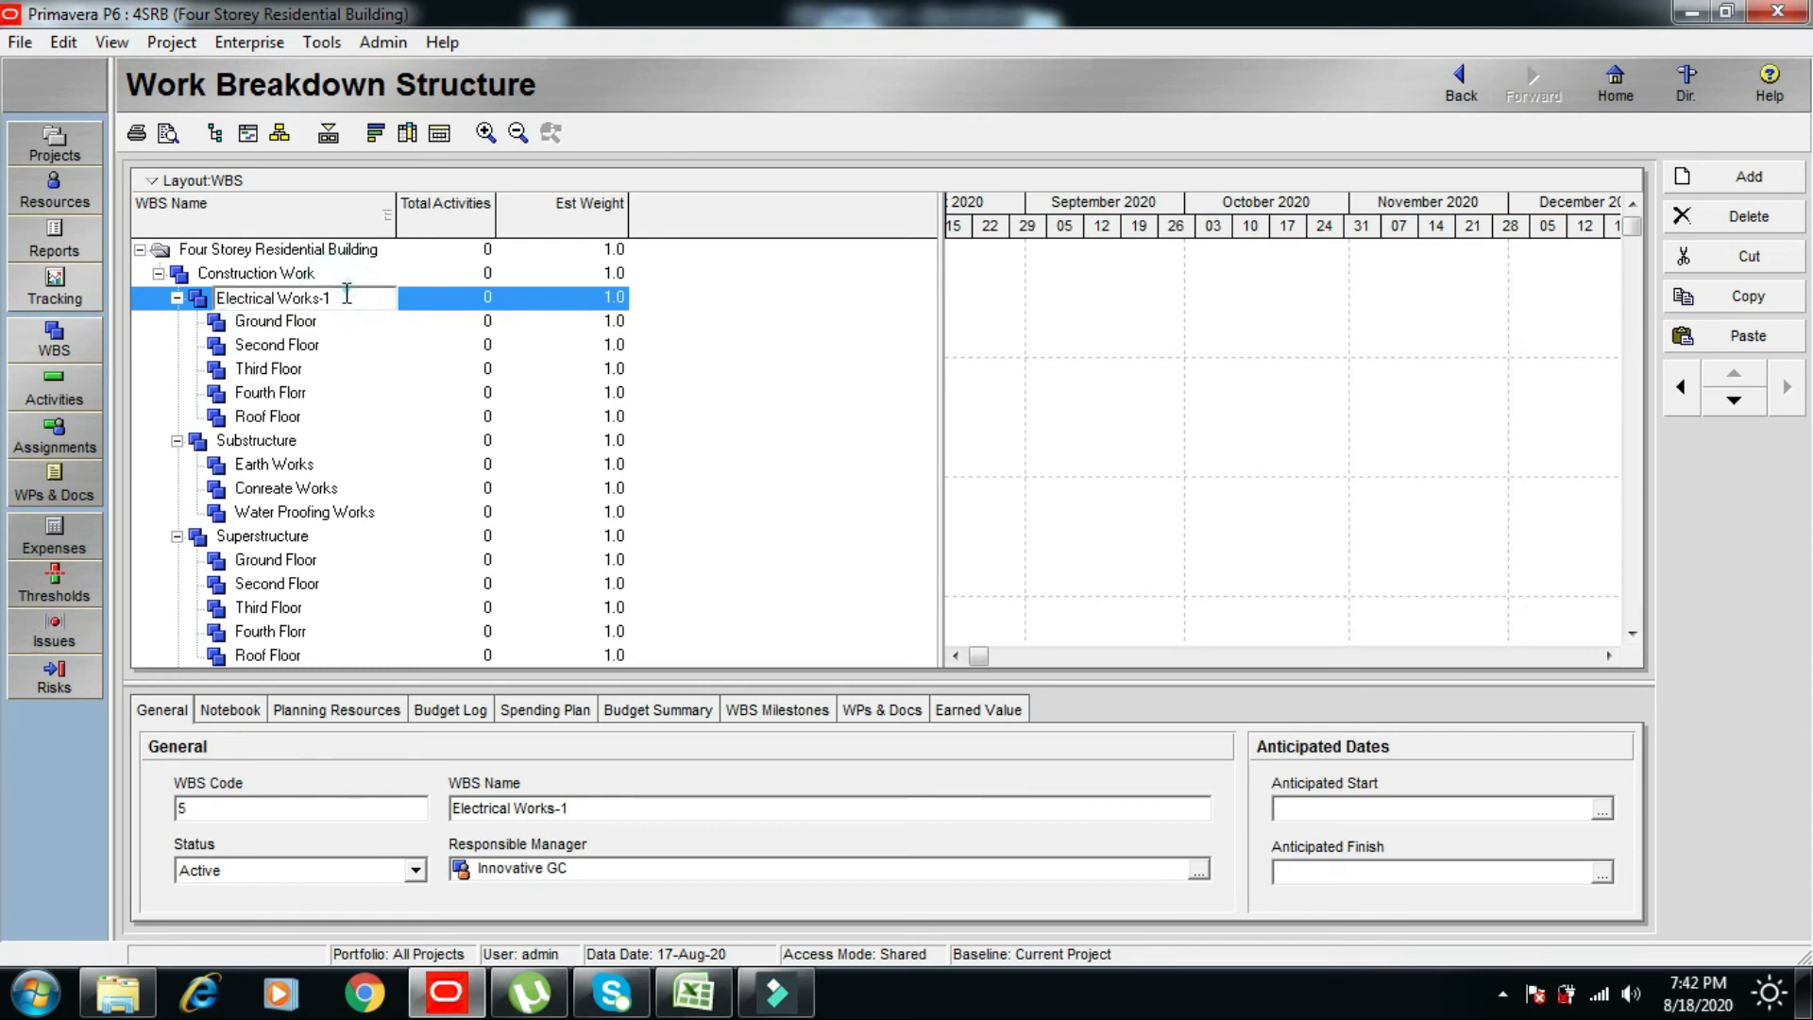
type("Mechnanical Wor")
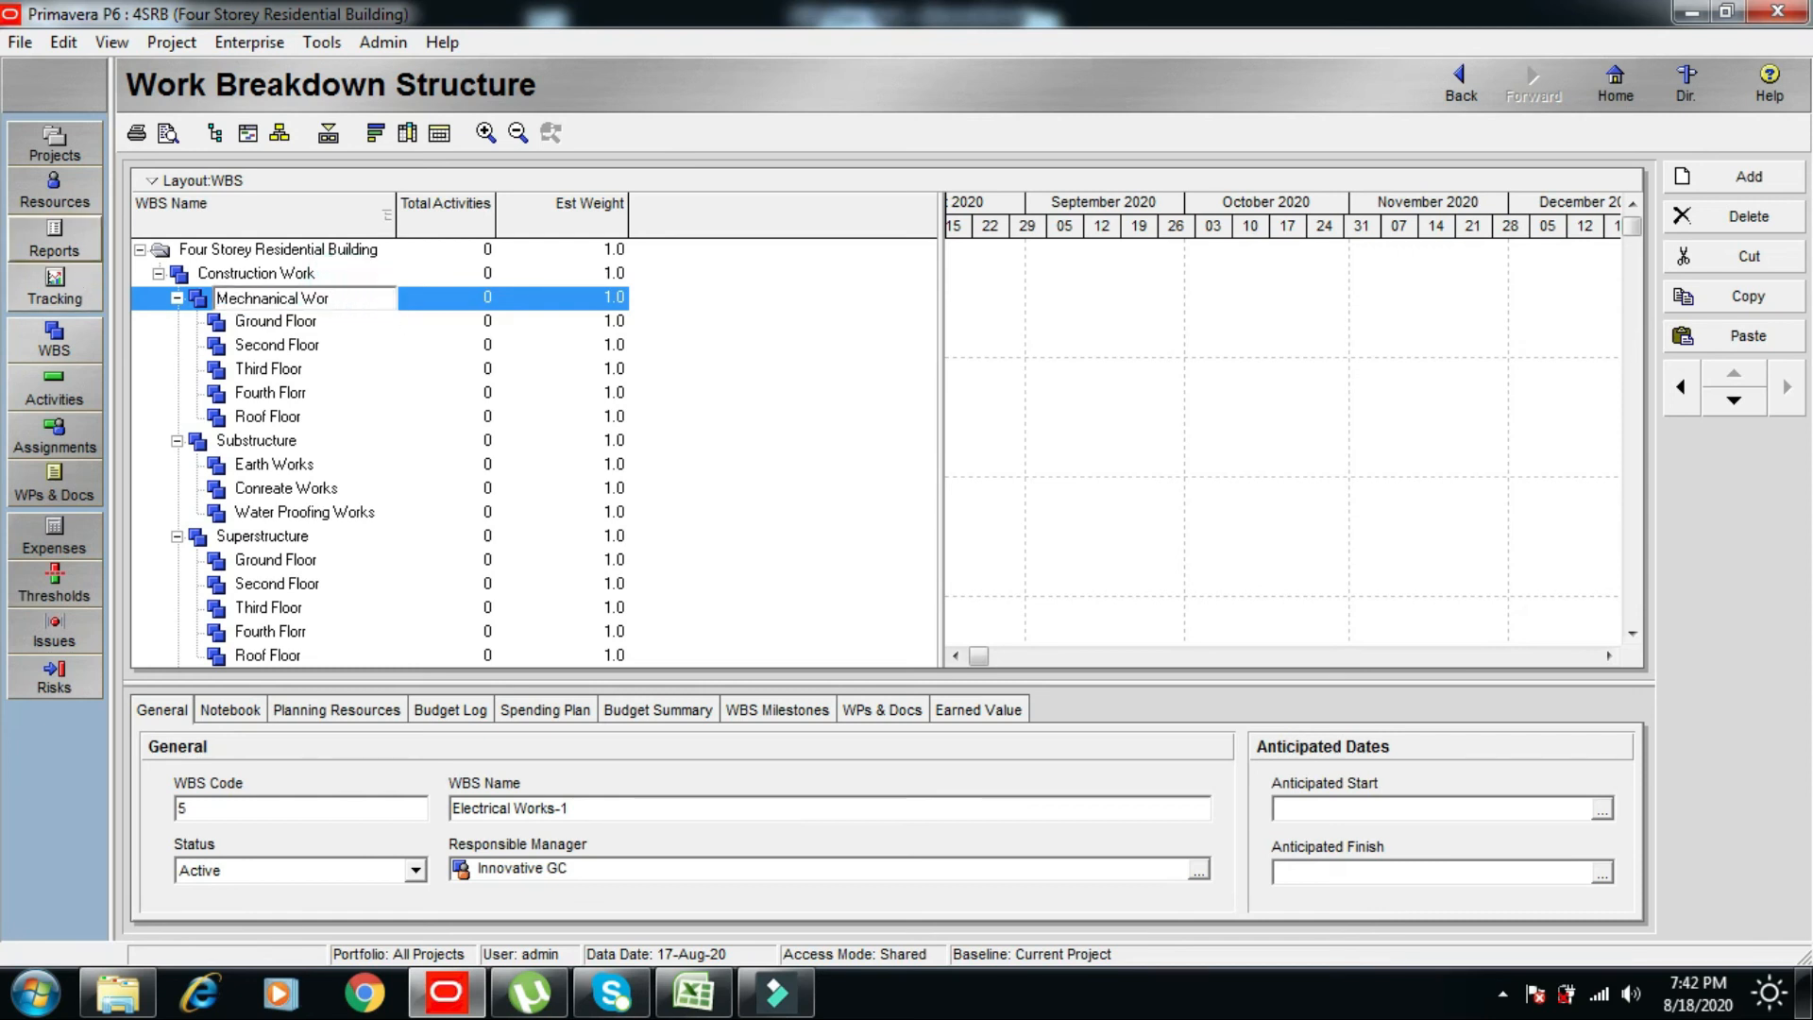
key("Return")
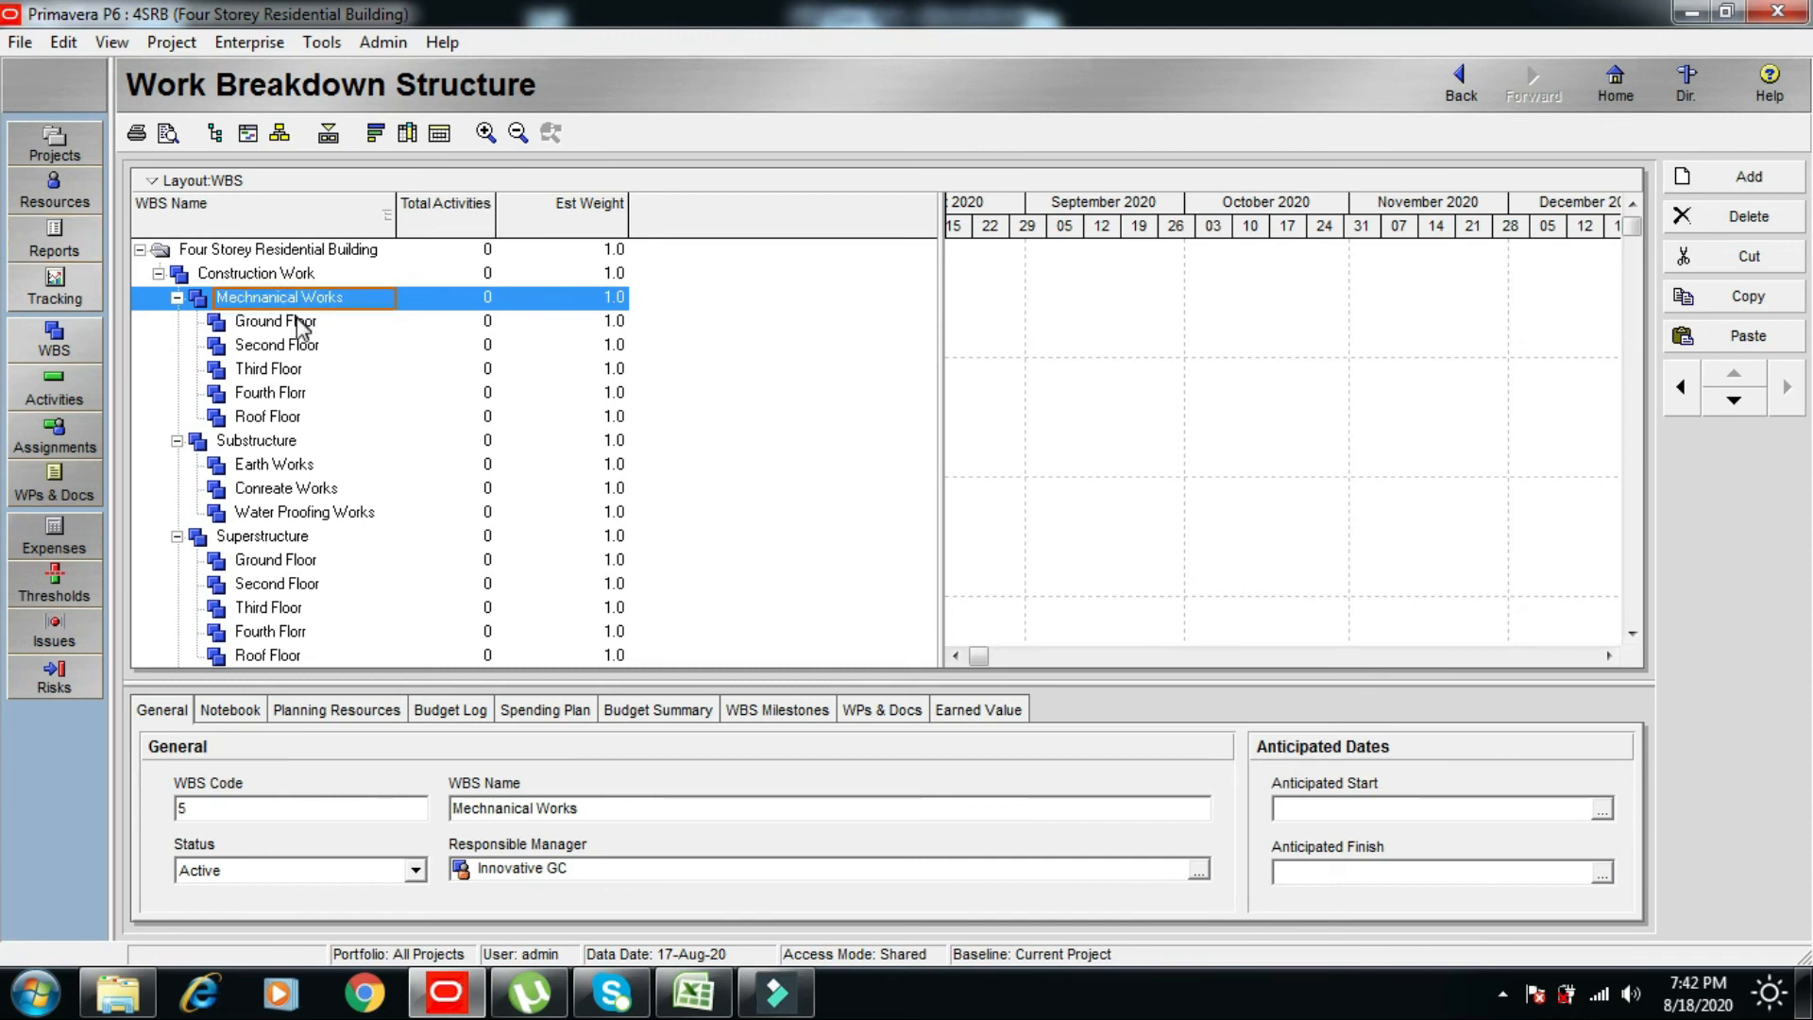
- Move the renamed mechanical branch below Electrical Works in the WBS order
left_click(1732, 400)
left_click(1732, 401)
left_click(1732, 400)
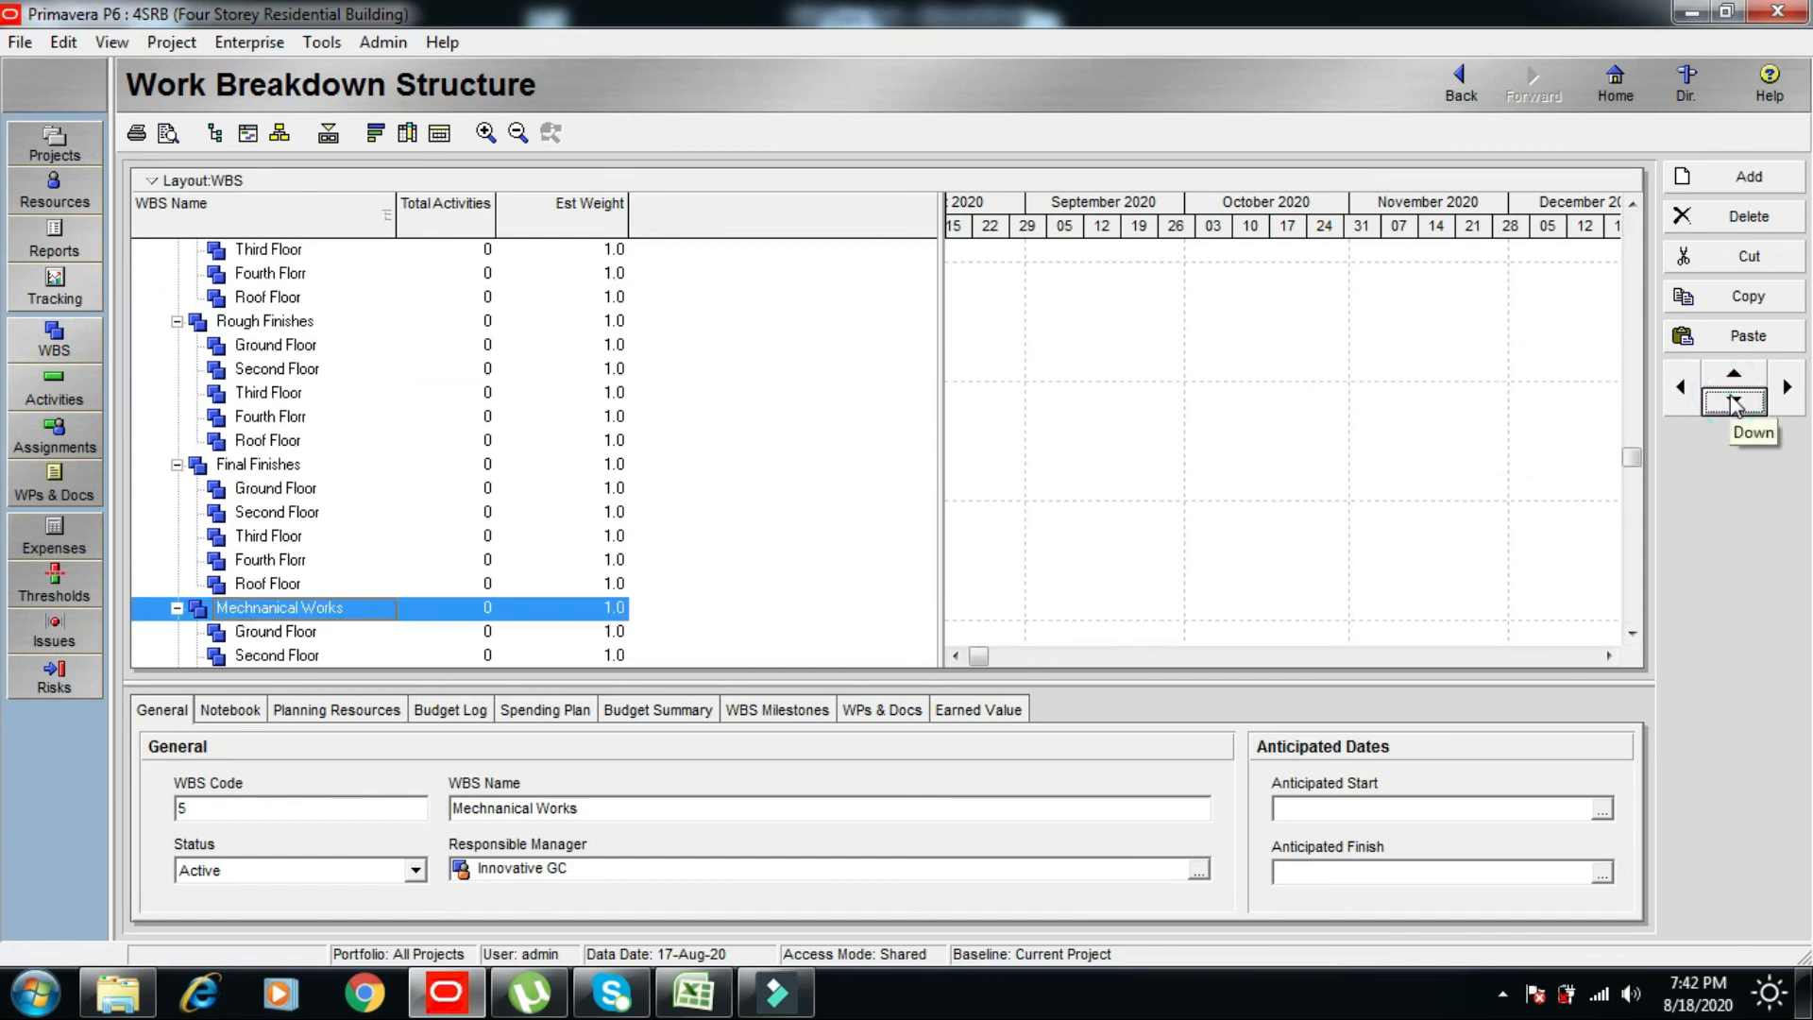
left_click(1732, 398)
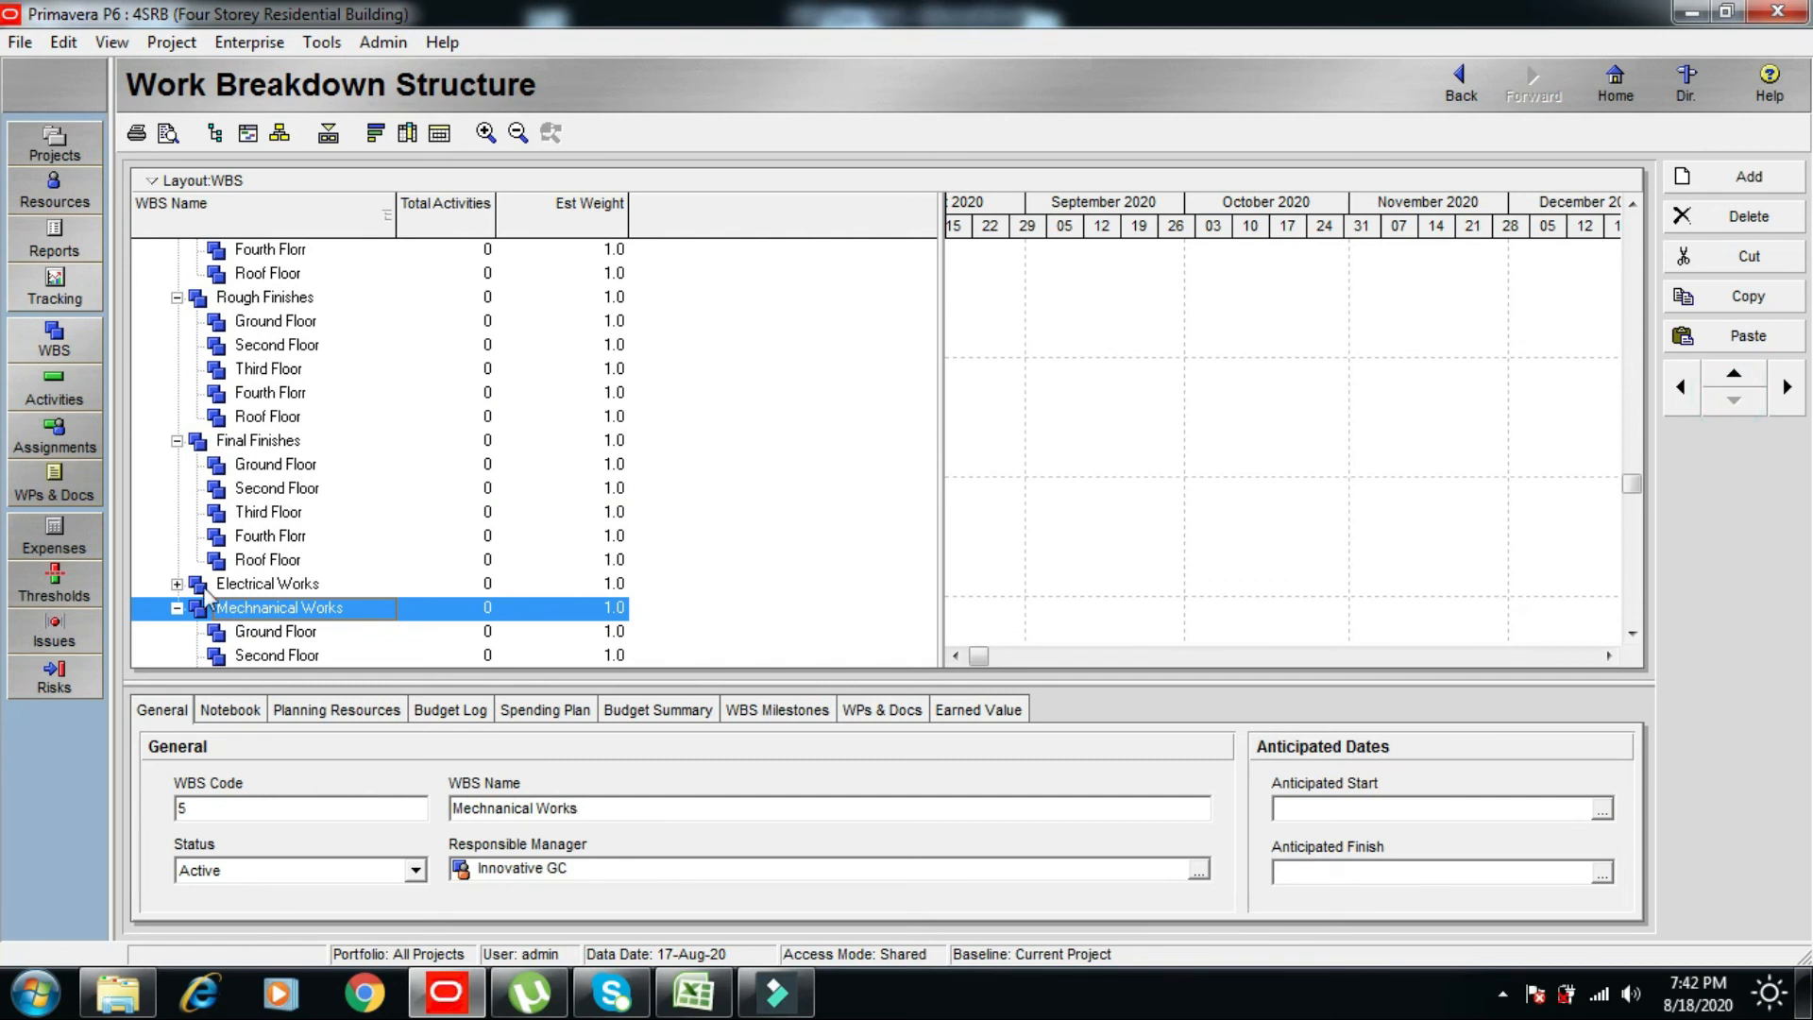
- Collapse the mechanical, Final Finishes, Rough Finishes, Superstructure and Substructure branches so only the main work headings show
left_click(176, 609)
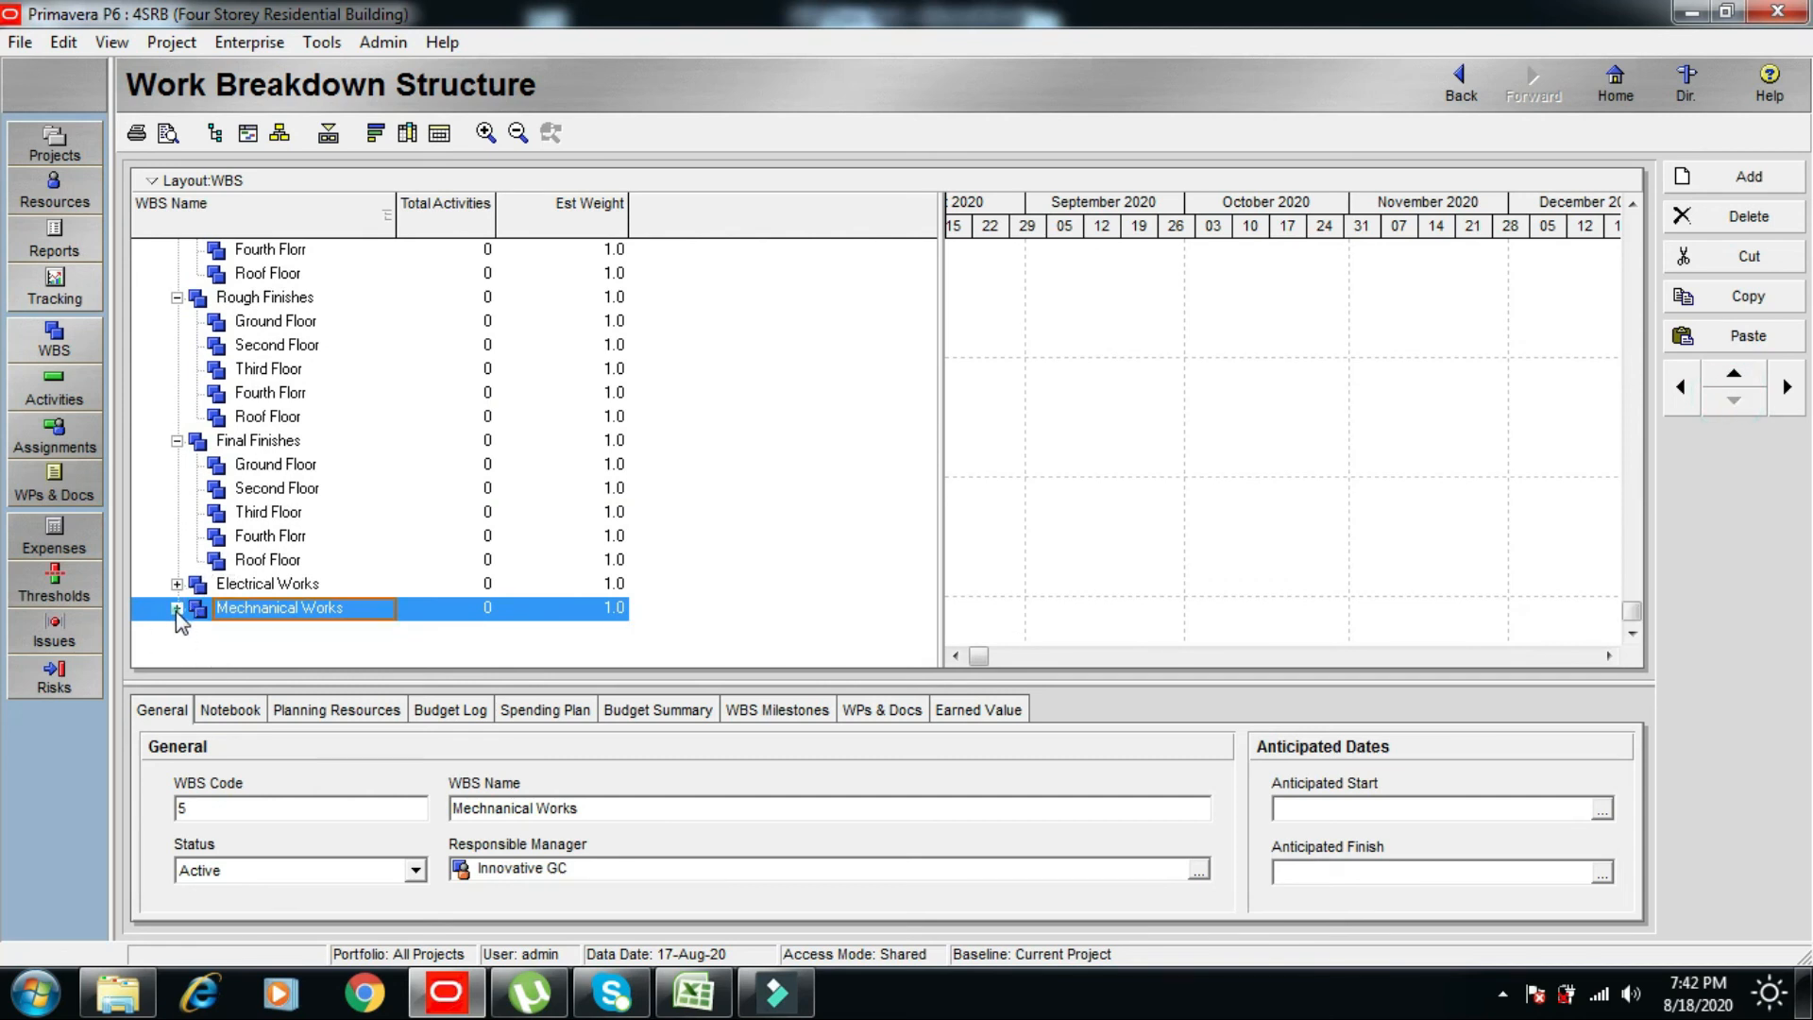
left_click(178, 442)
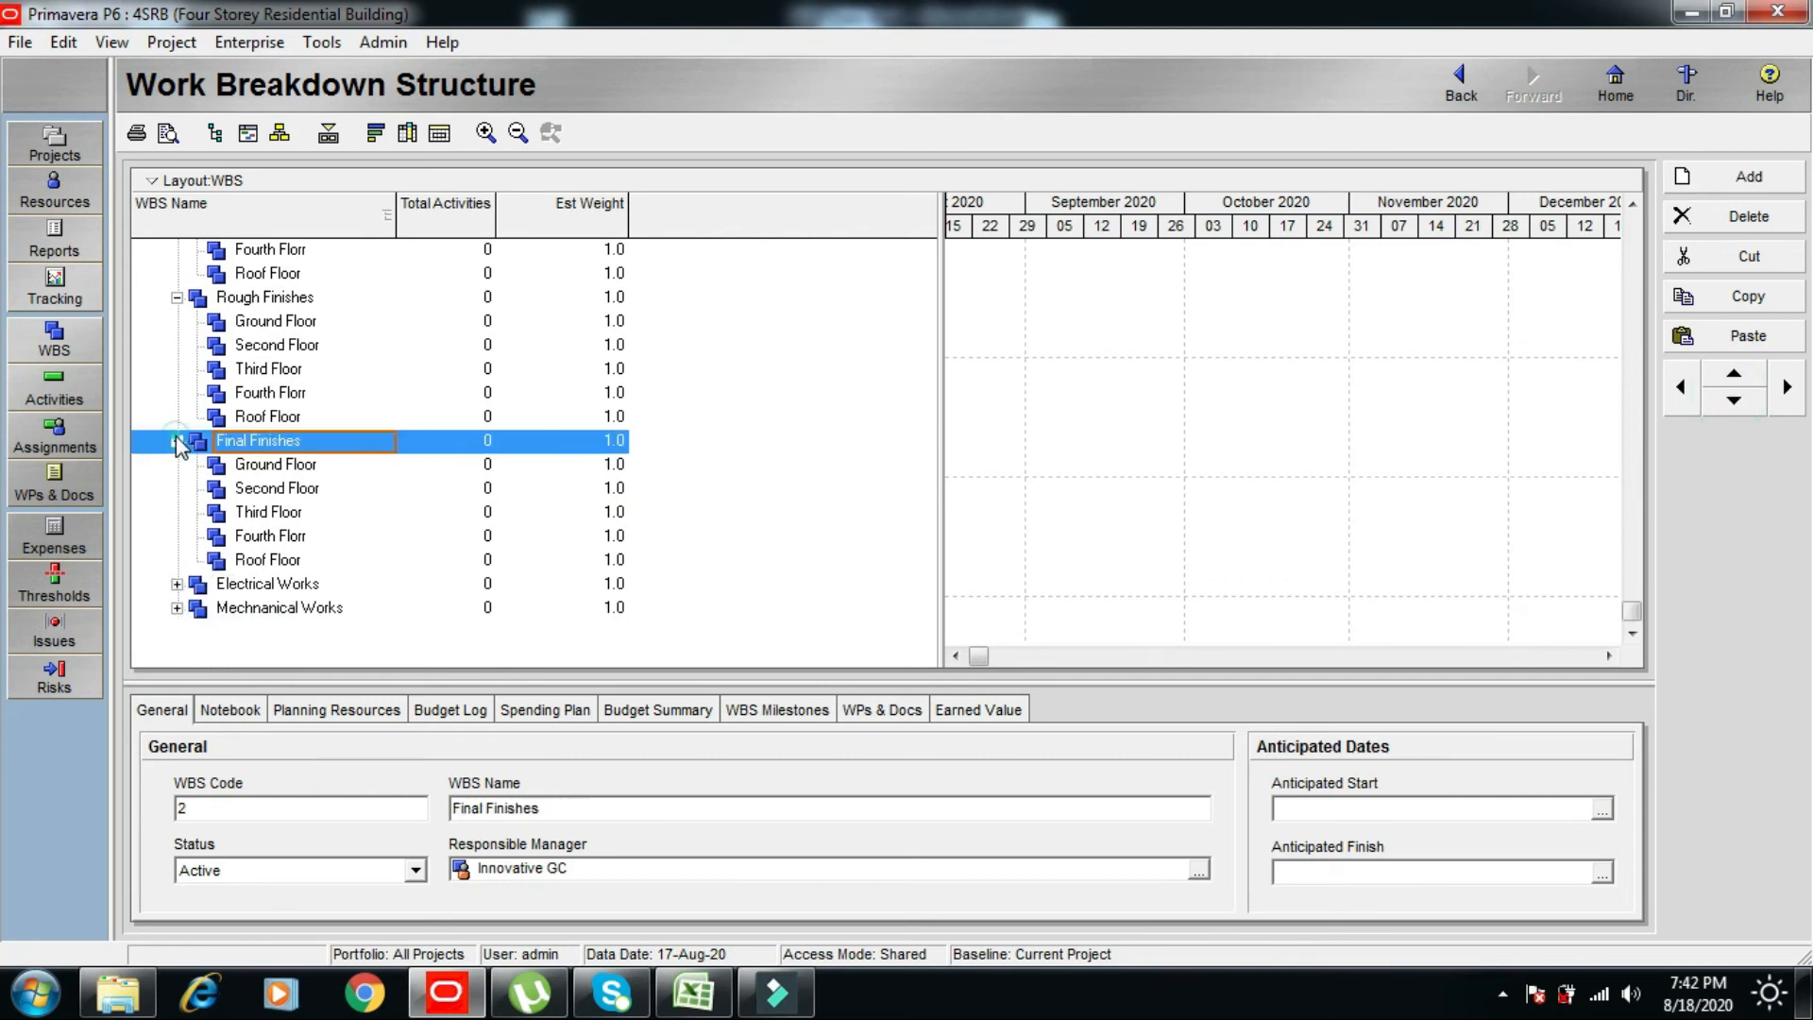
left_click(177, 300)
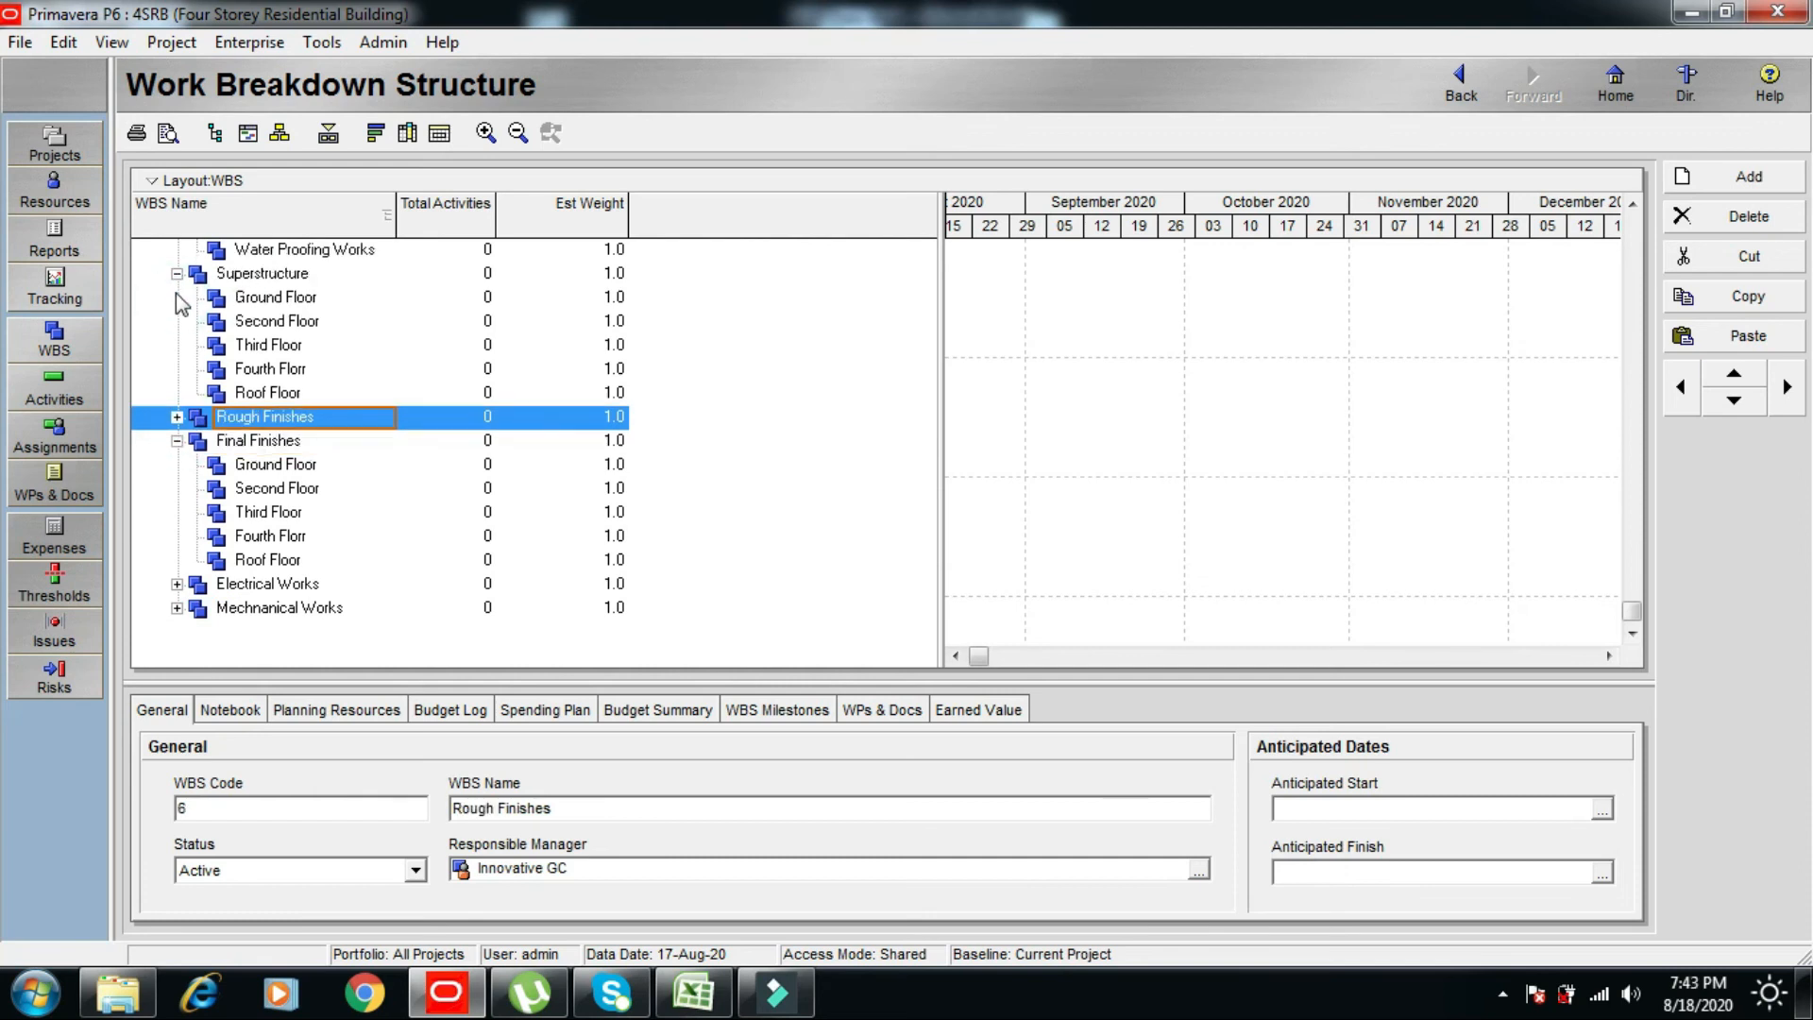
left_click(176, 272)
left_click(177, 440)
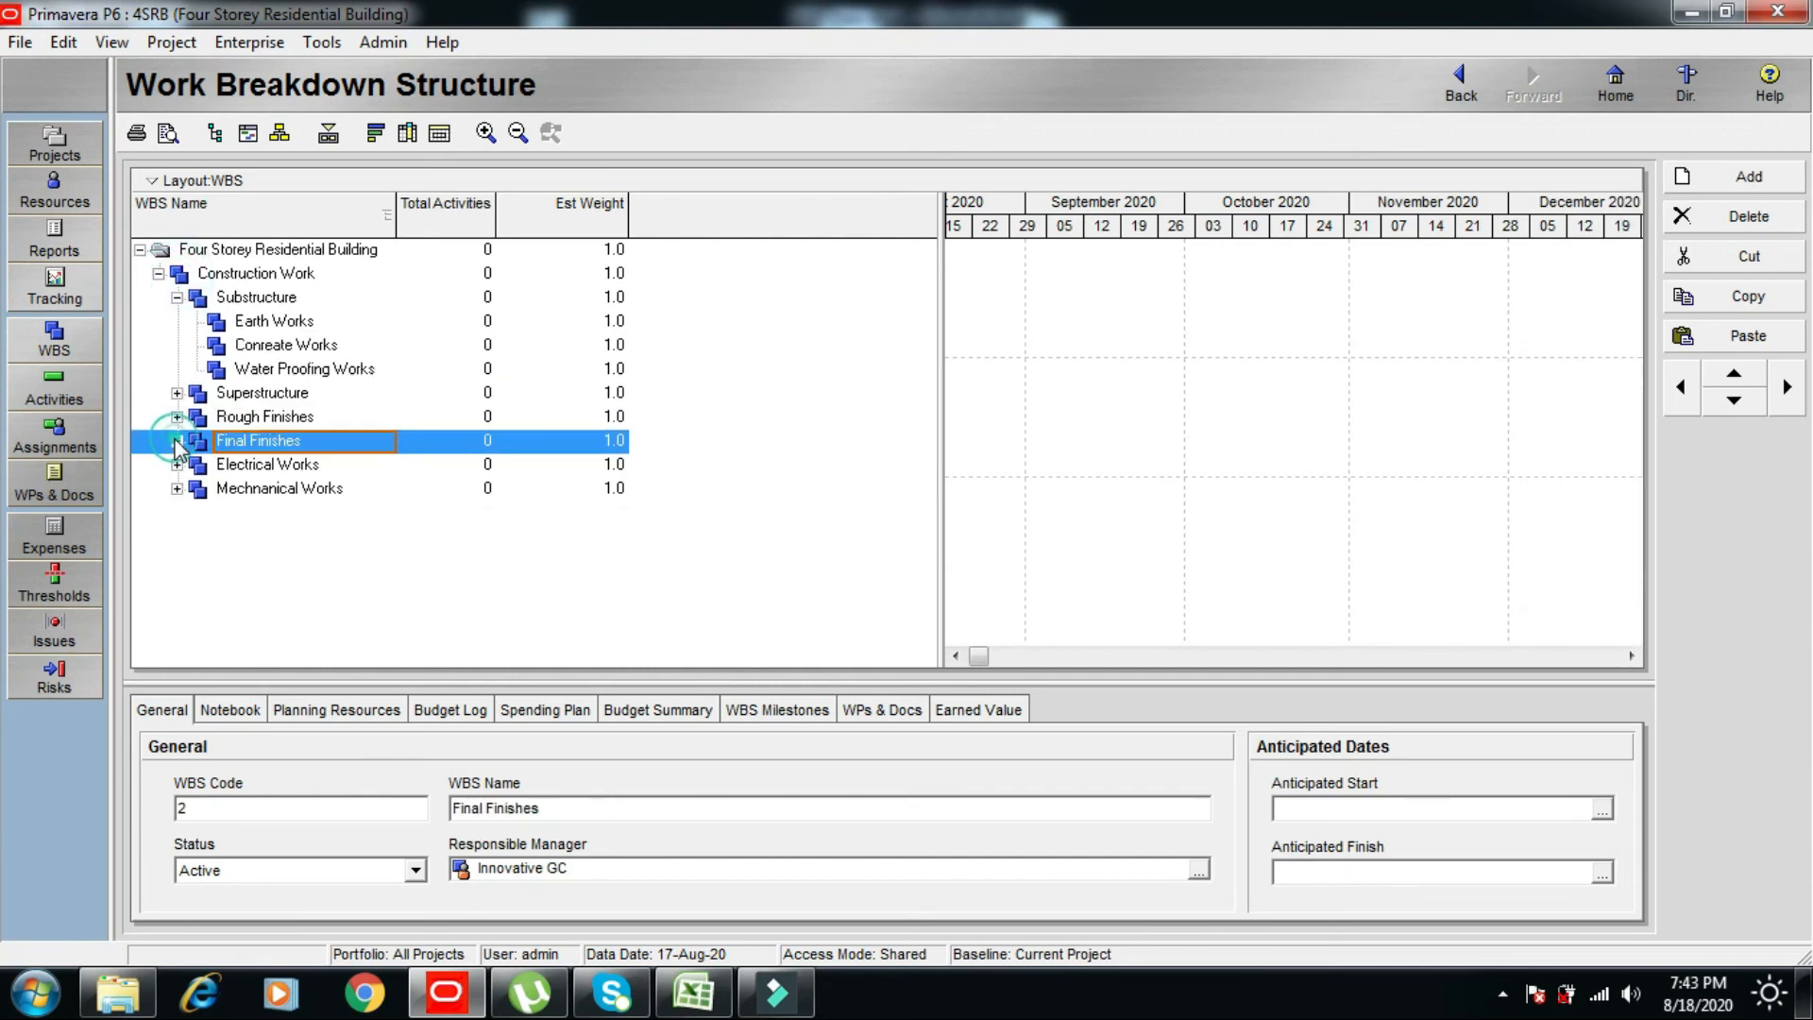
left_click(176, 299)
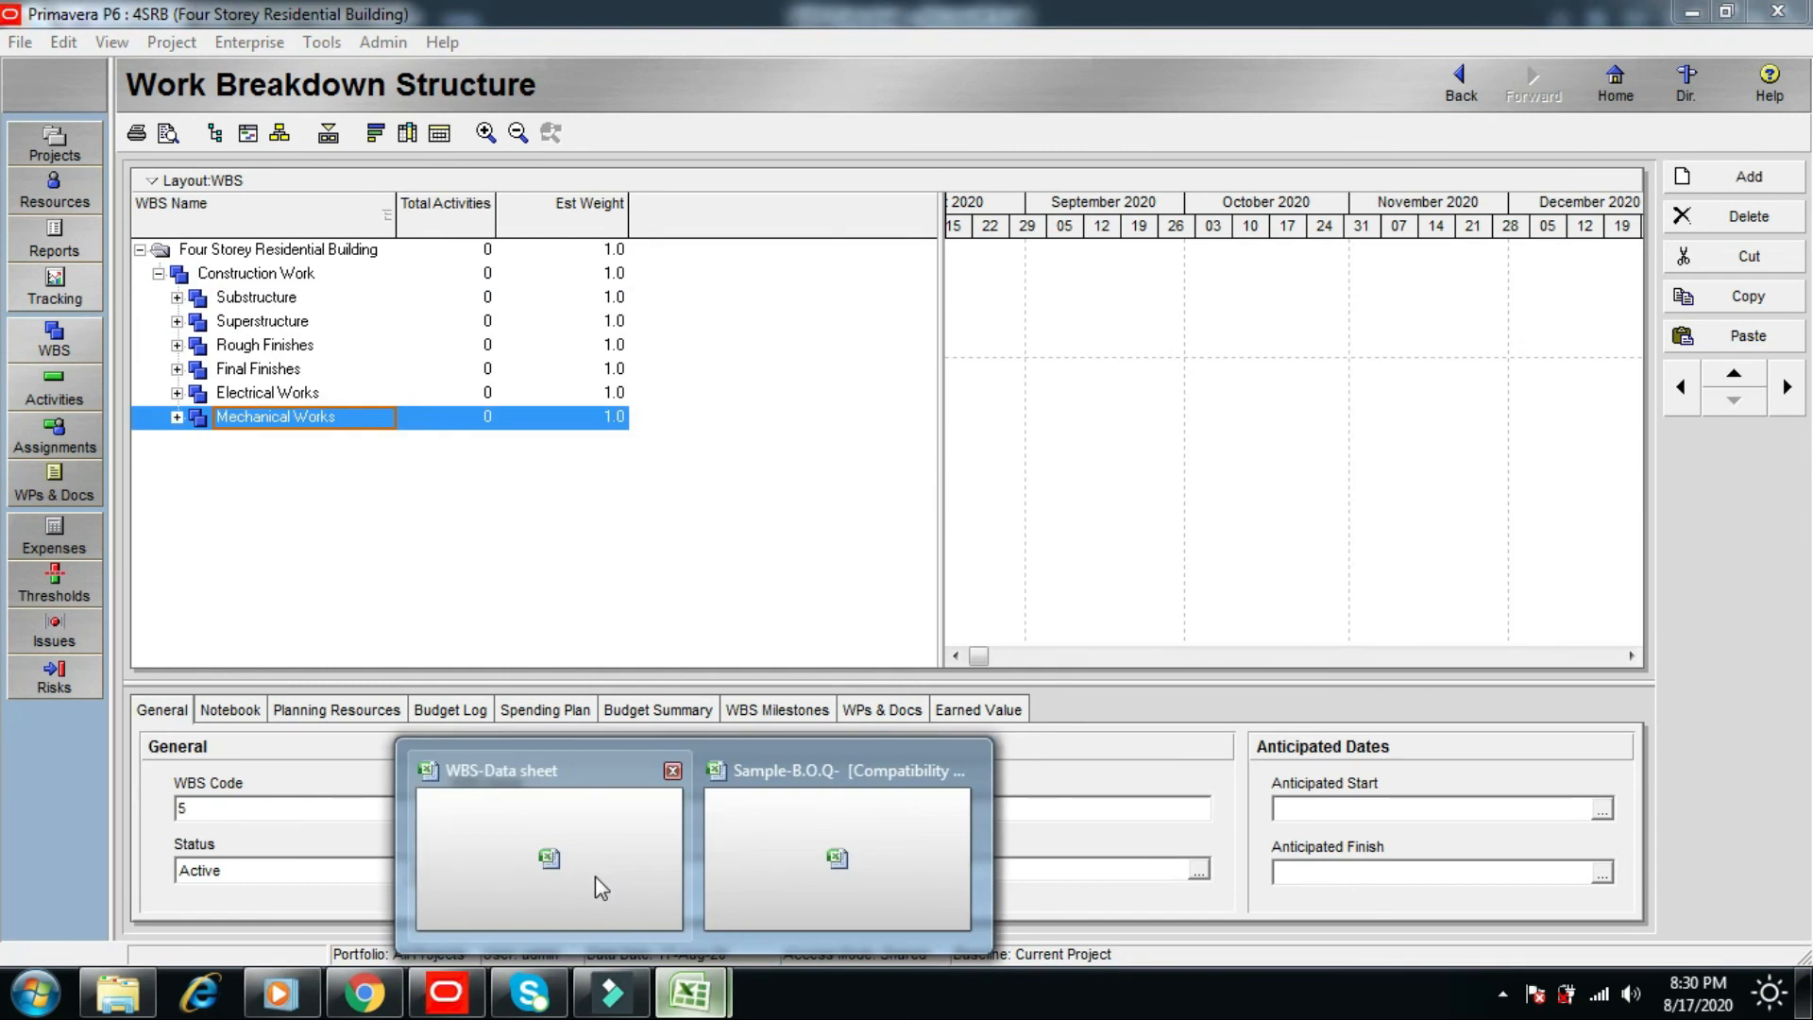
- Check the Mechanical Works section and the heading after it in the Excel WBS data sheet, and copy the Mechanical Works branch in Primavera P6
left_click(595, 875)
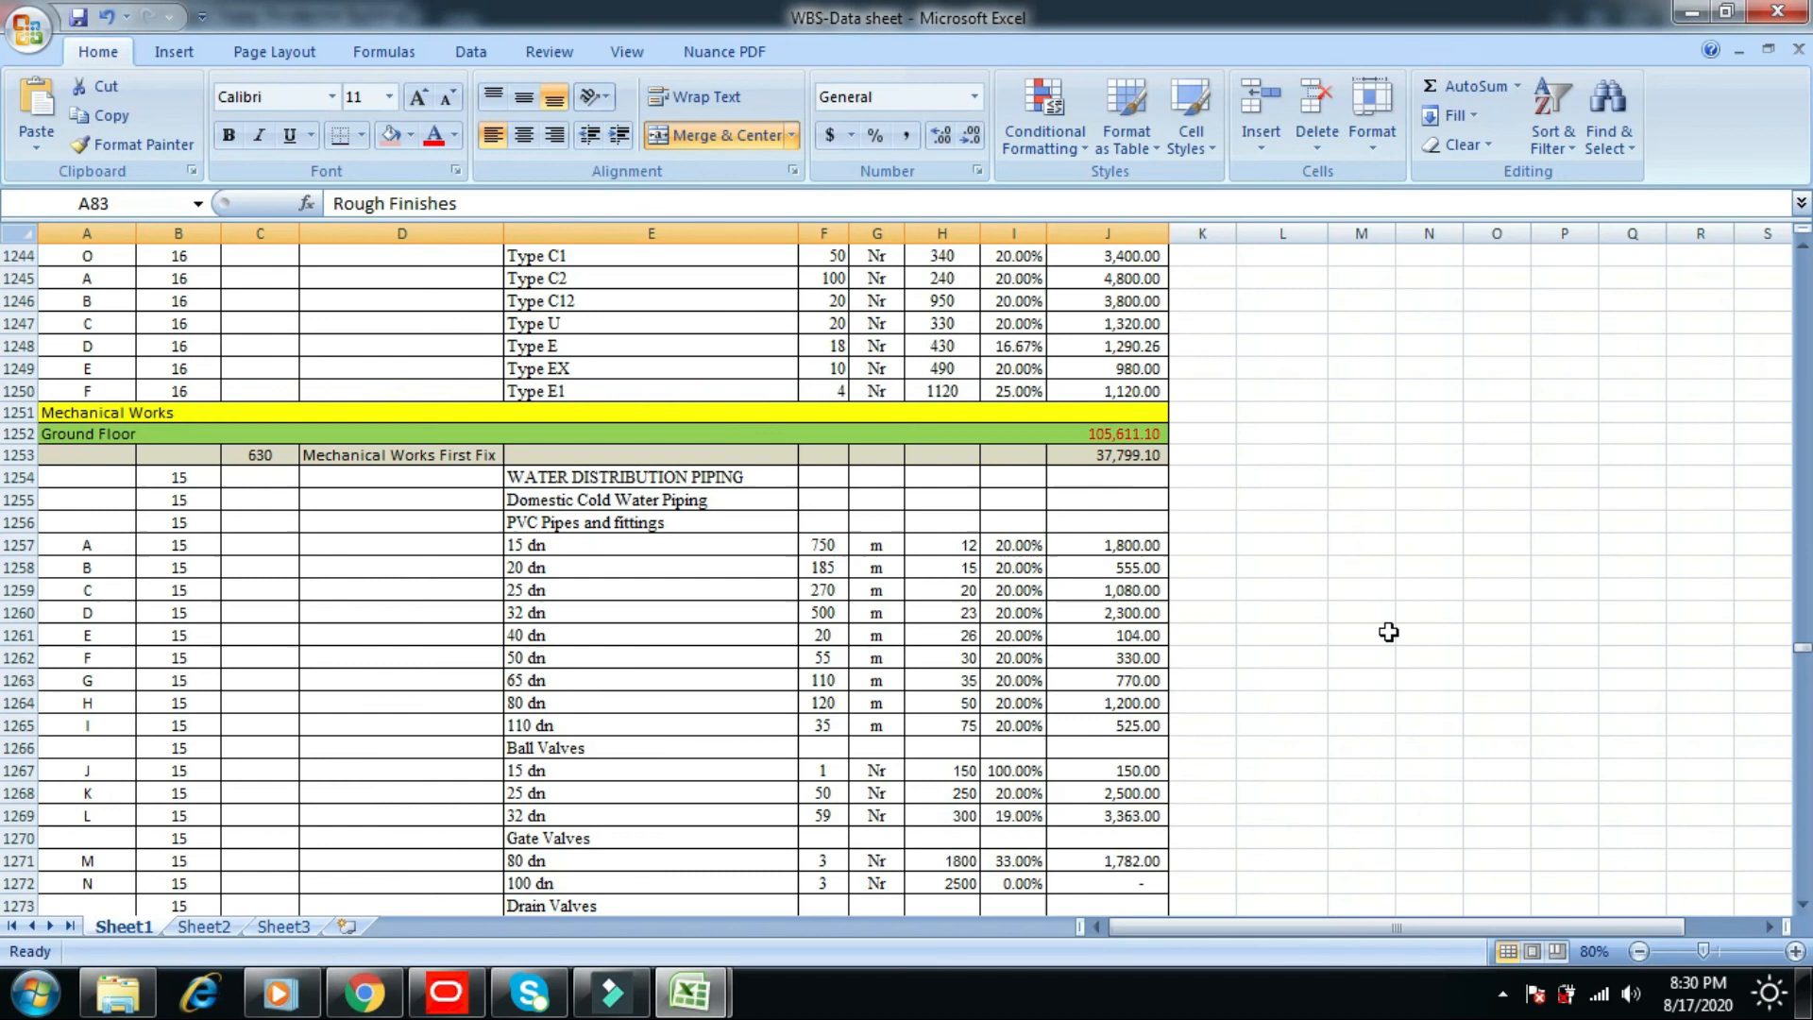
left_click_drag(1803, 904, 1803, 904)
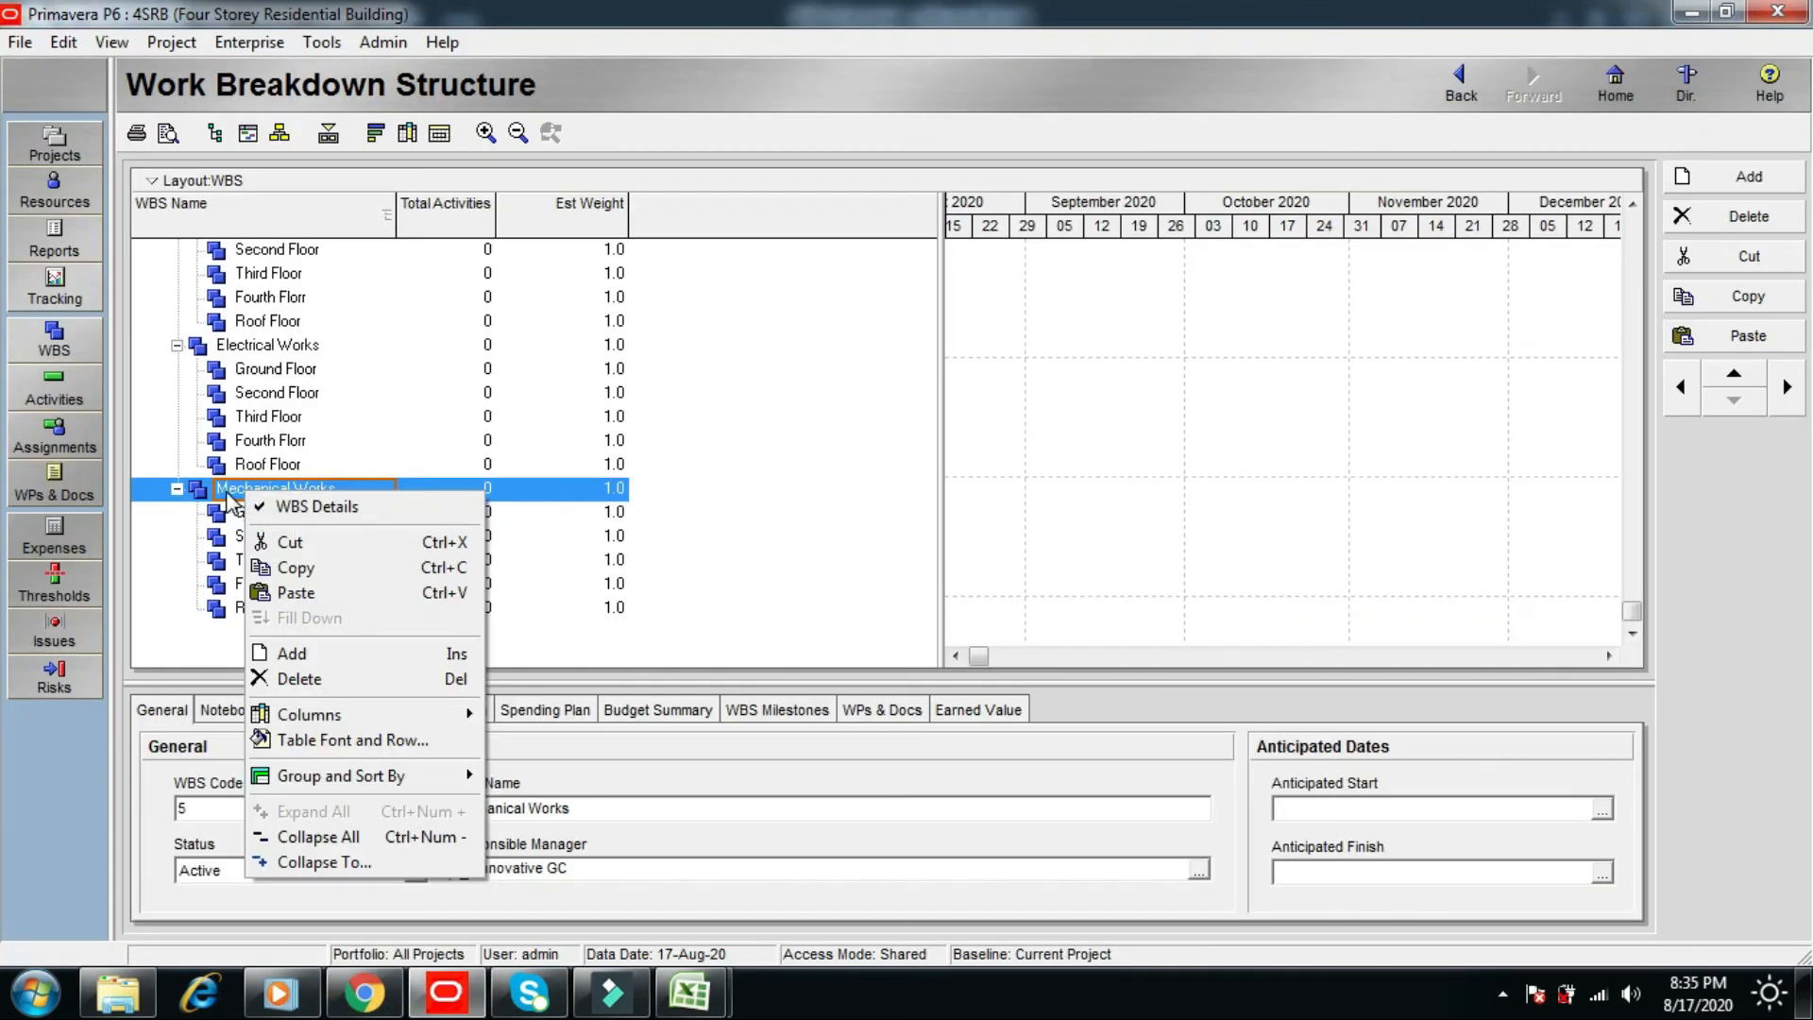
left_click(232, 491)
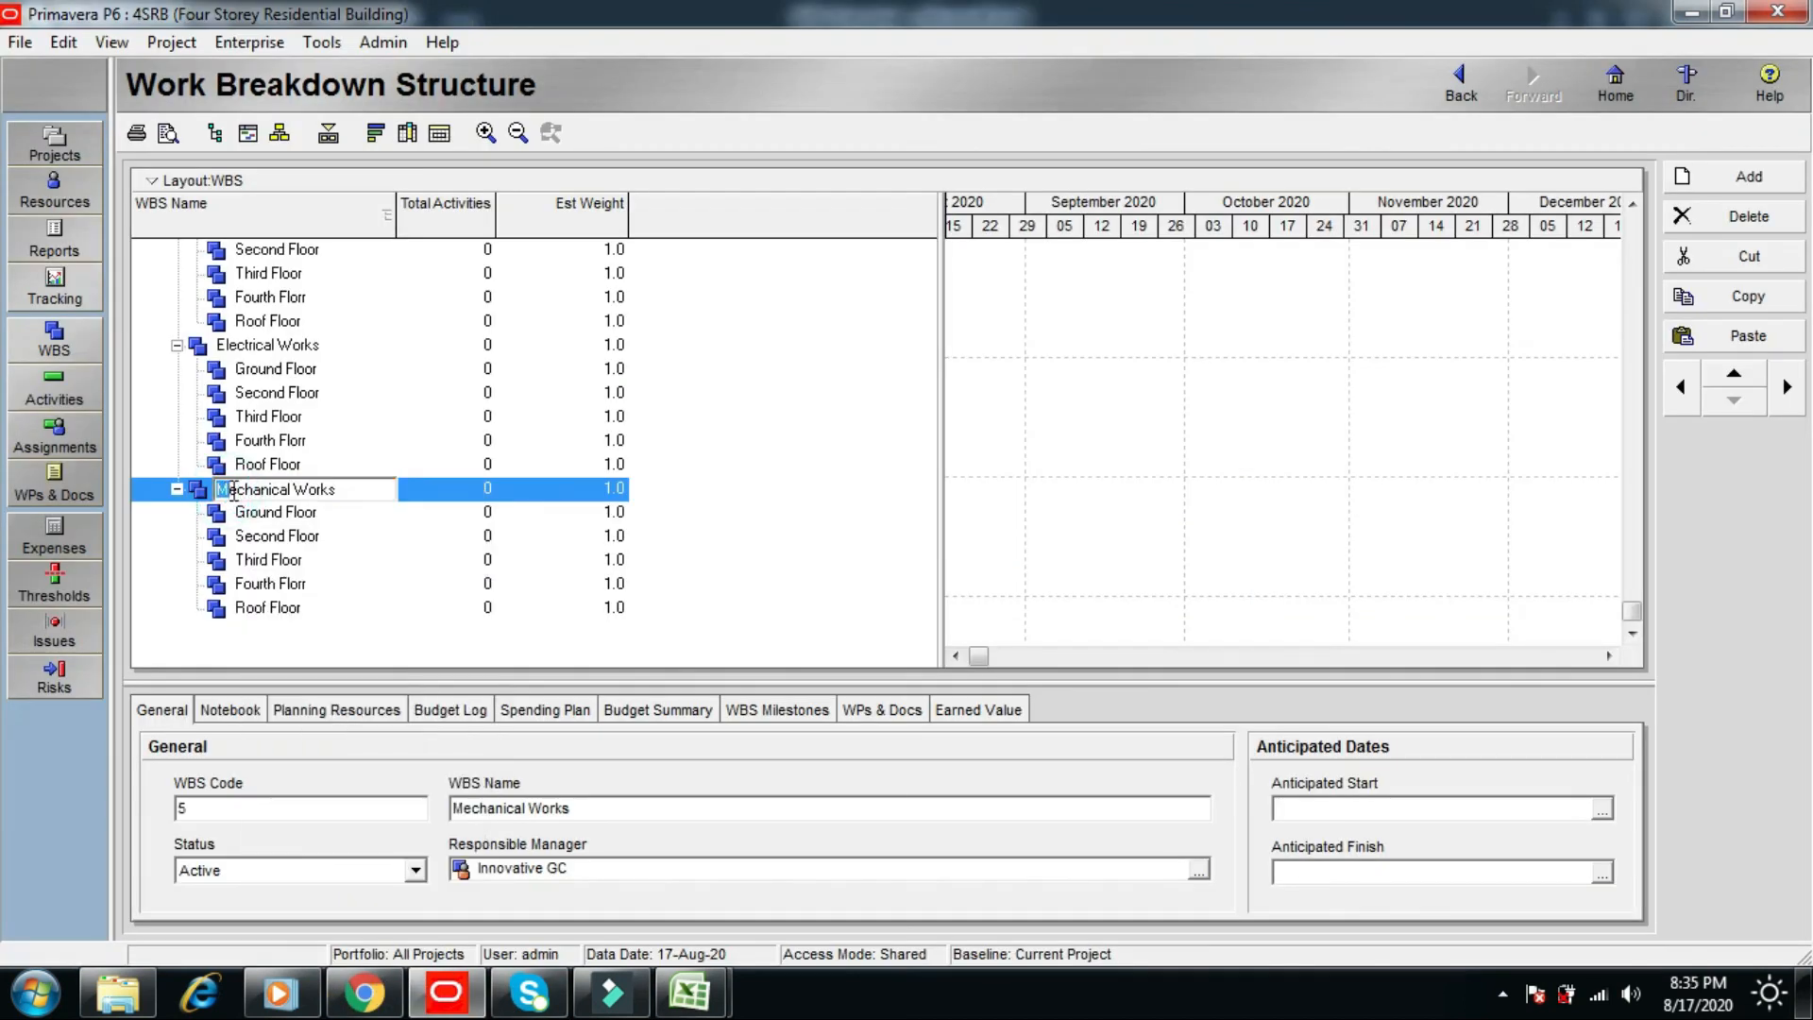
left_click(356, 515)
left_click(280, 487)
right_click(280, 487)
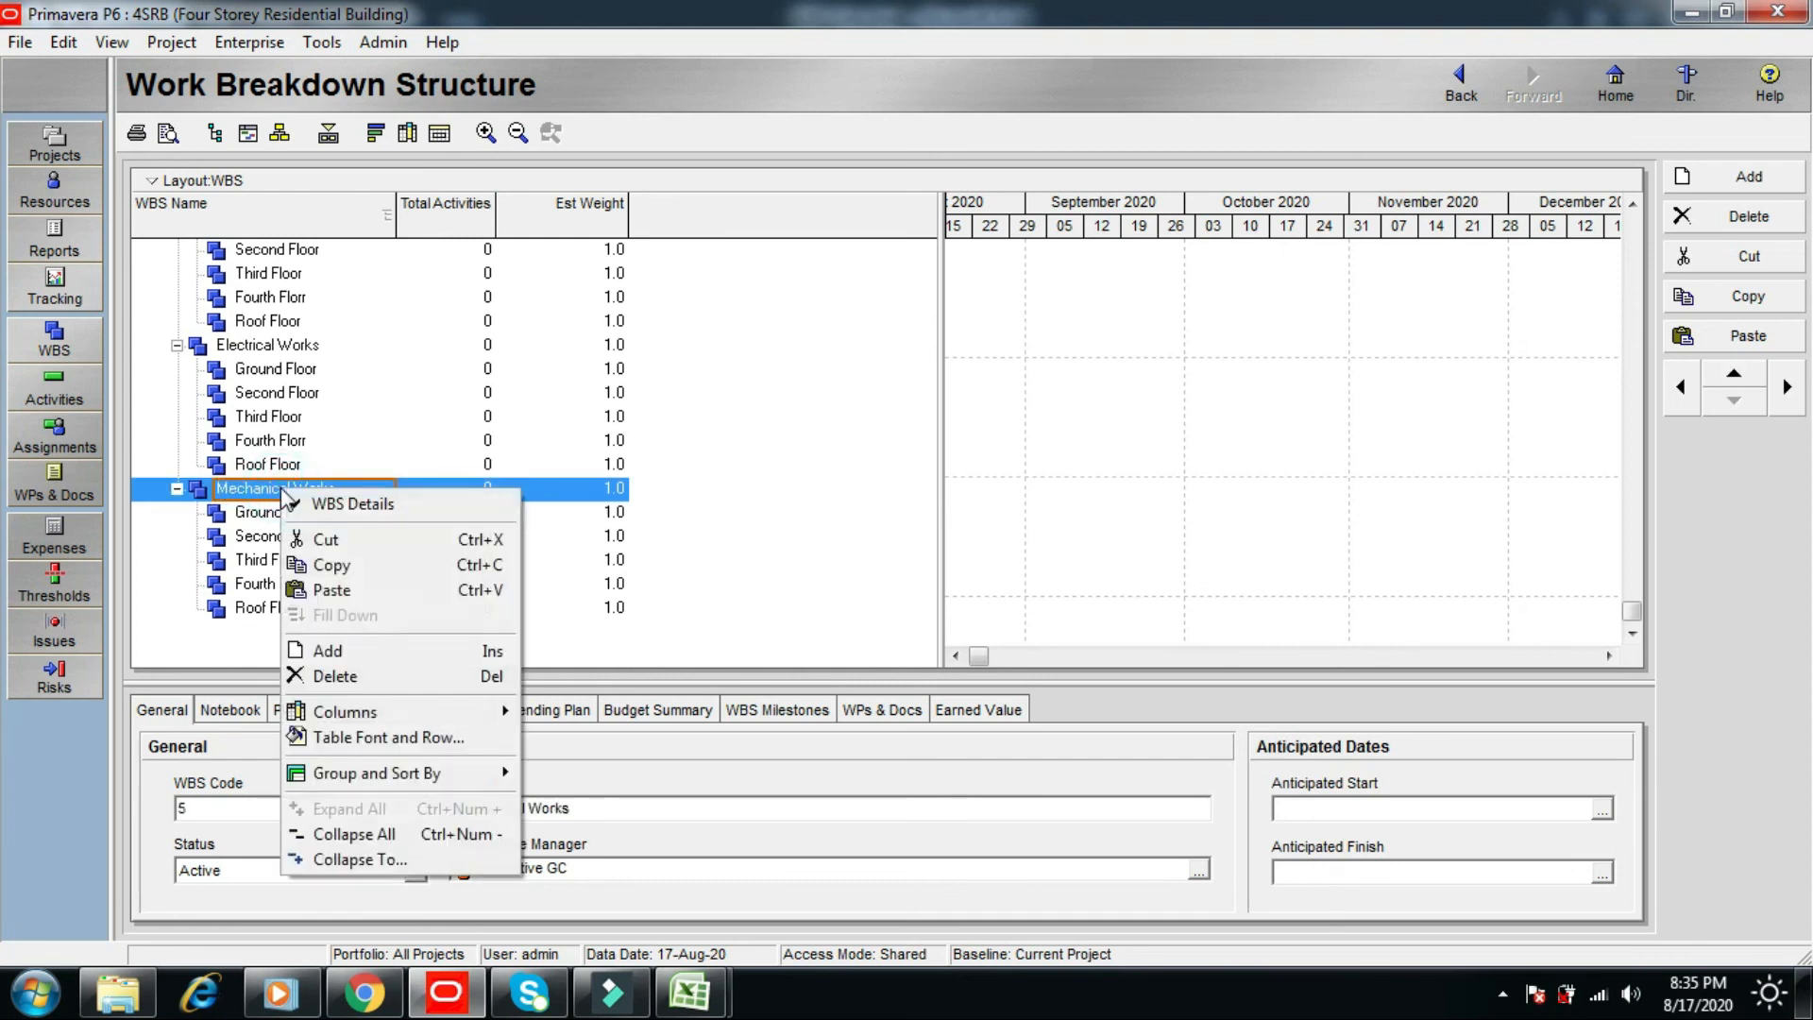
left_click(345, 572)
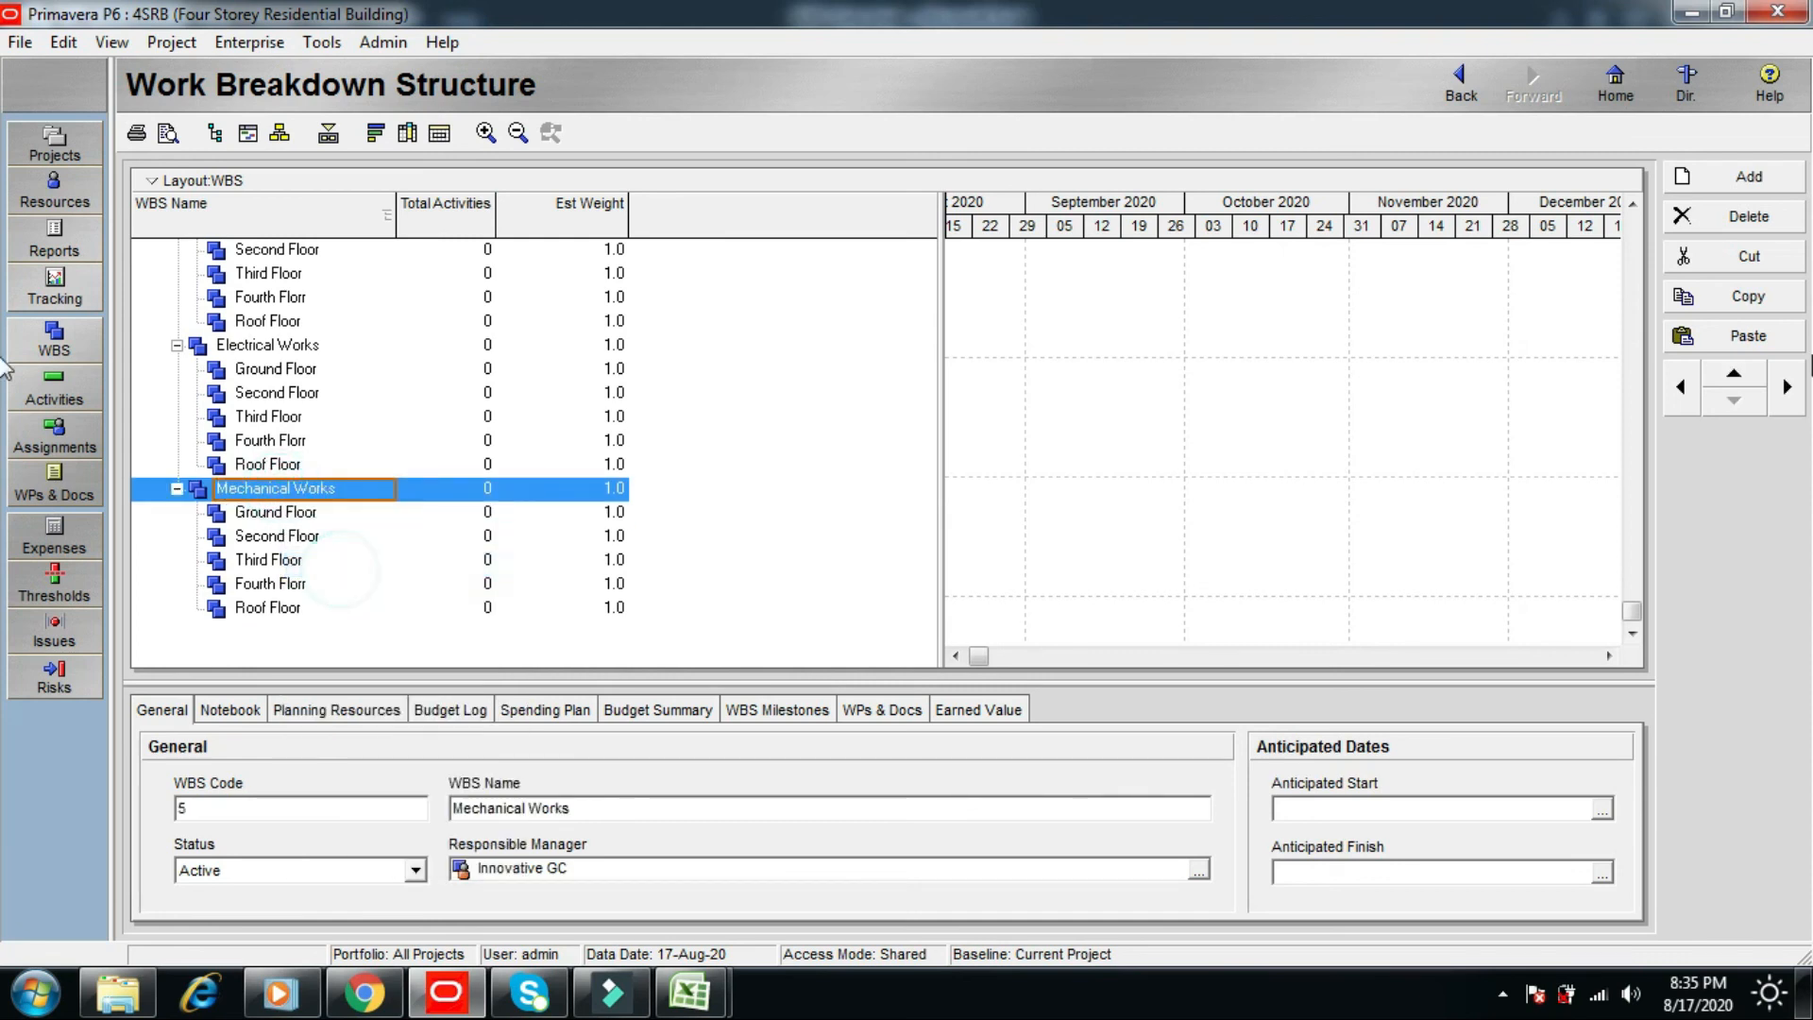
- Paste the copied Mechanical Works branch under Construction Work with the default copy options
left_click(1631, 204)
left_click(1631, 204)
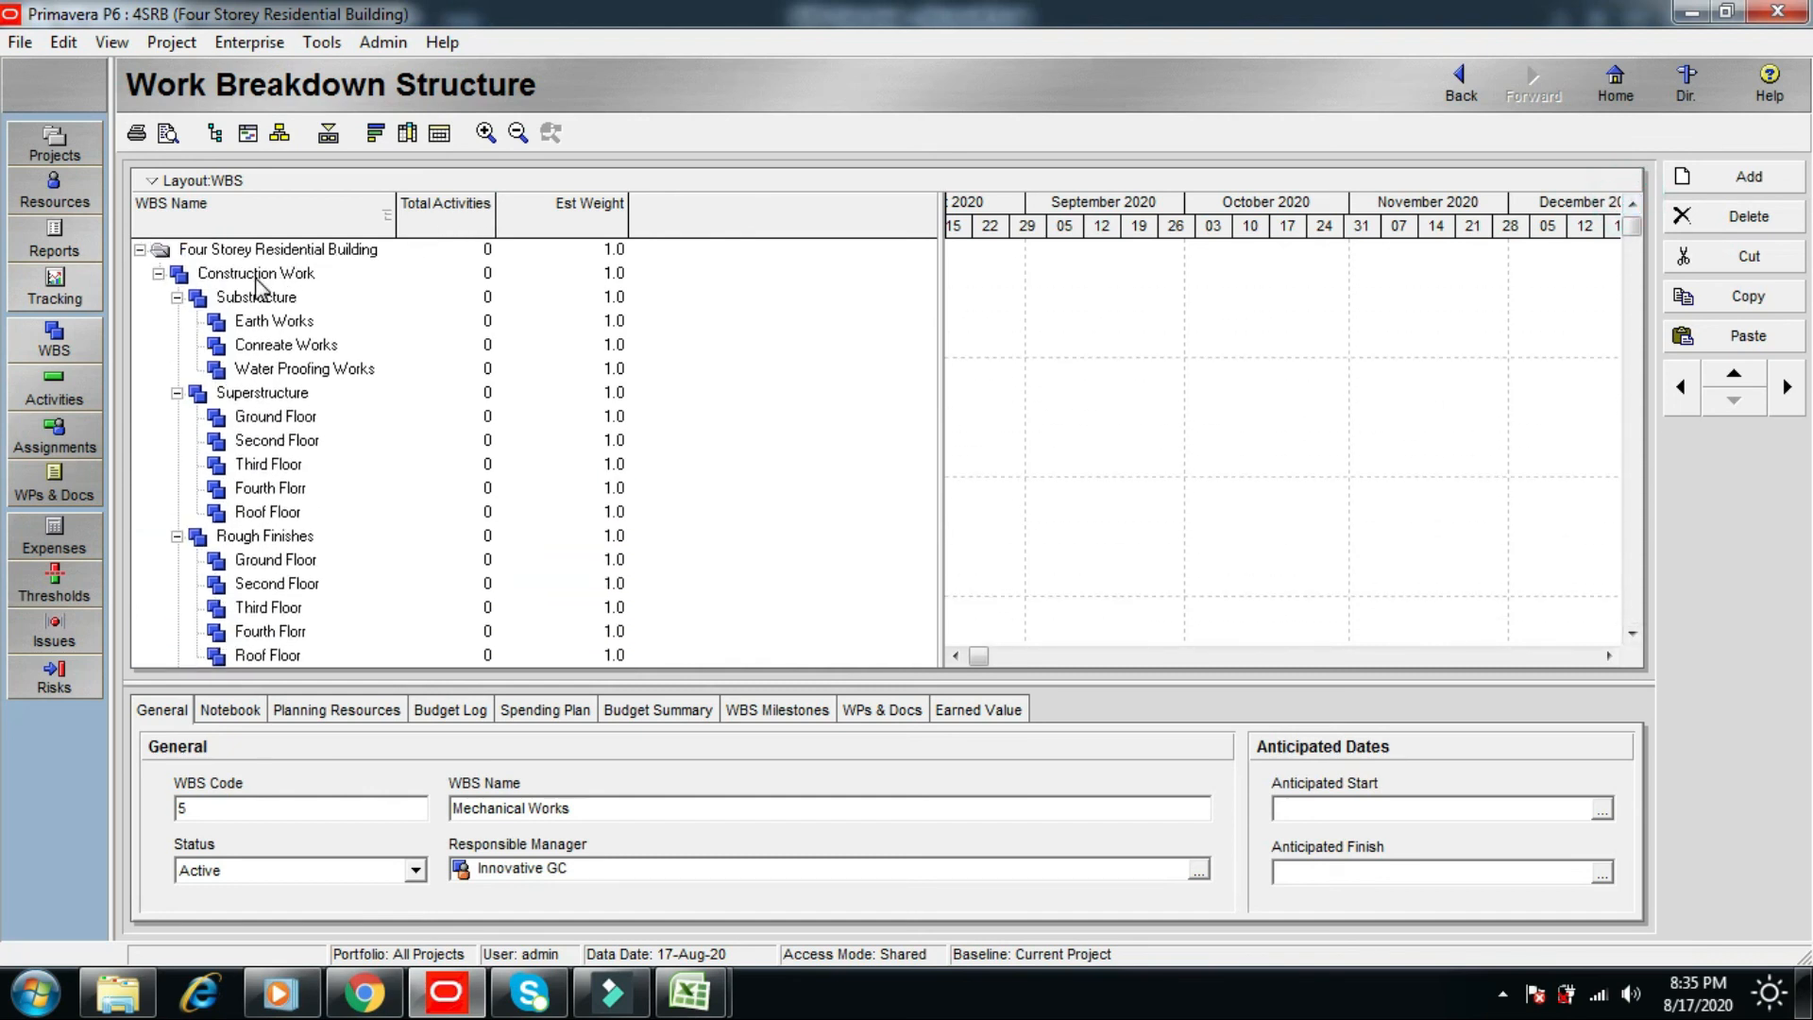
left_click(261, 283)
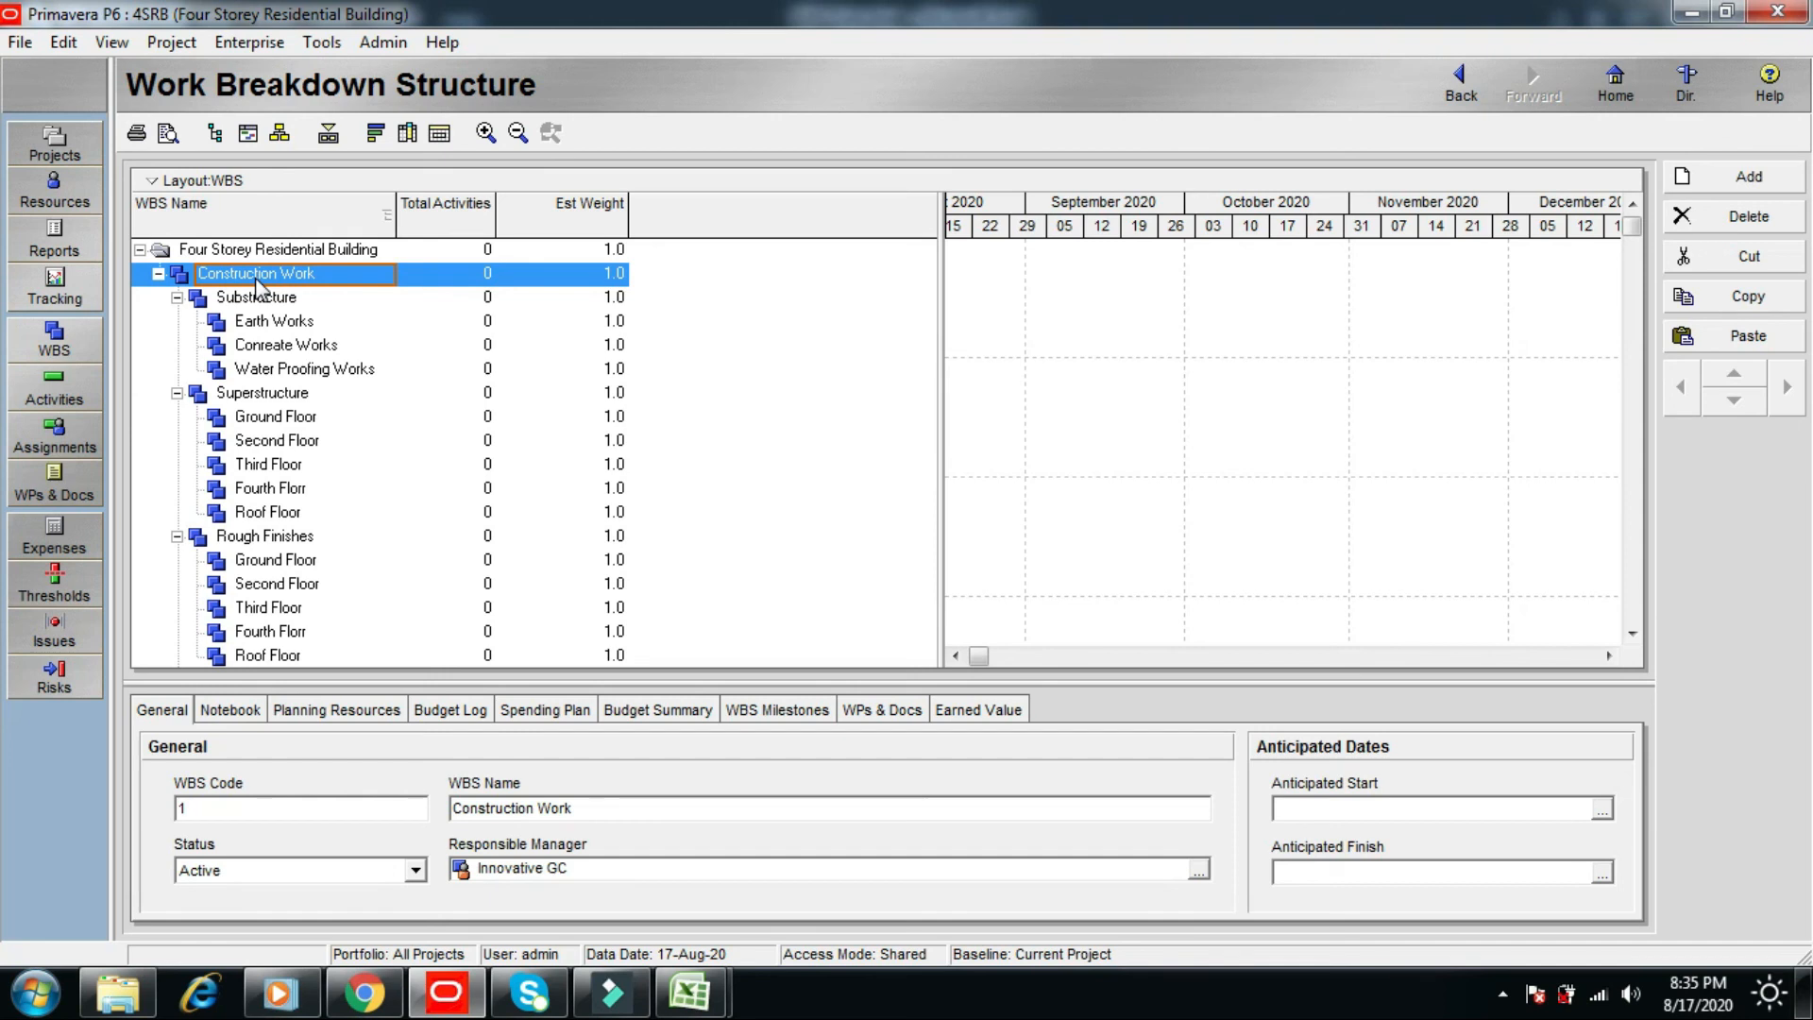
right_click(256, 283)
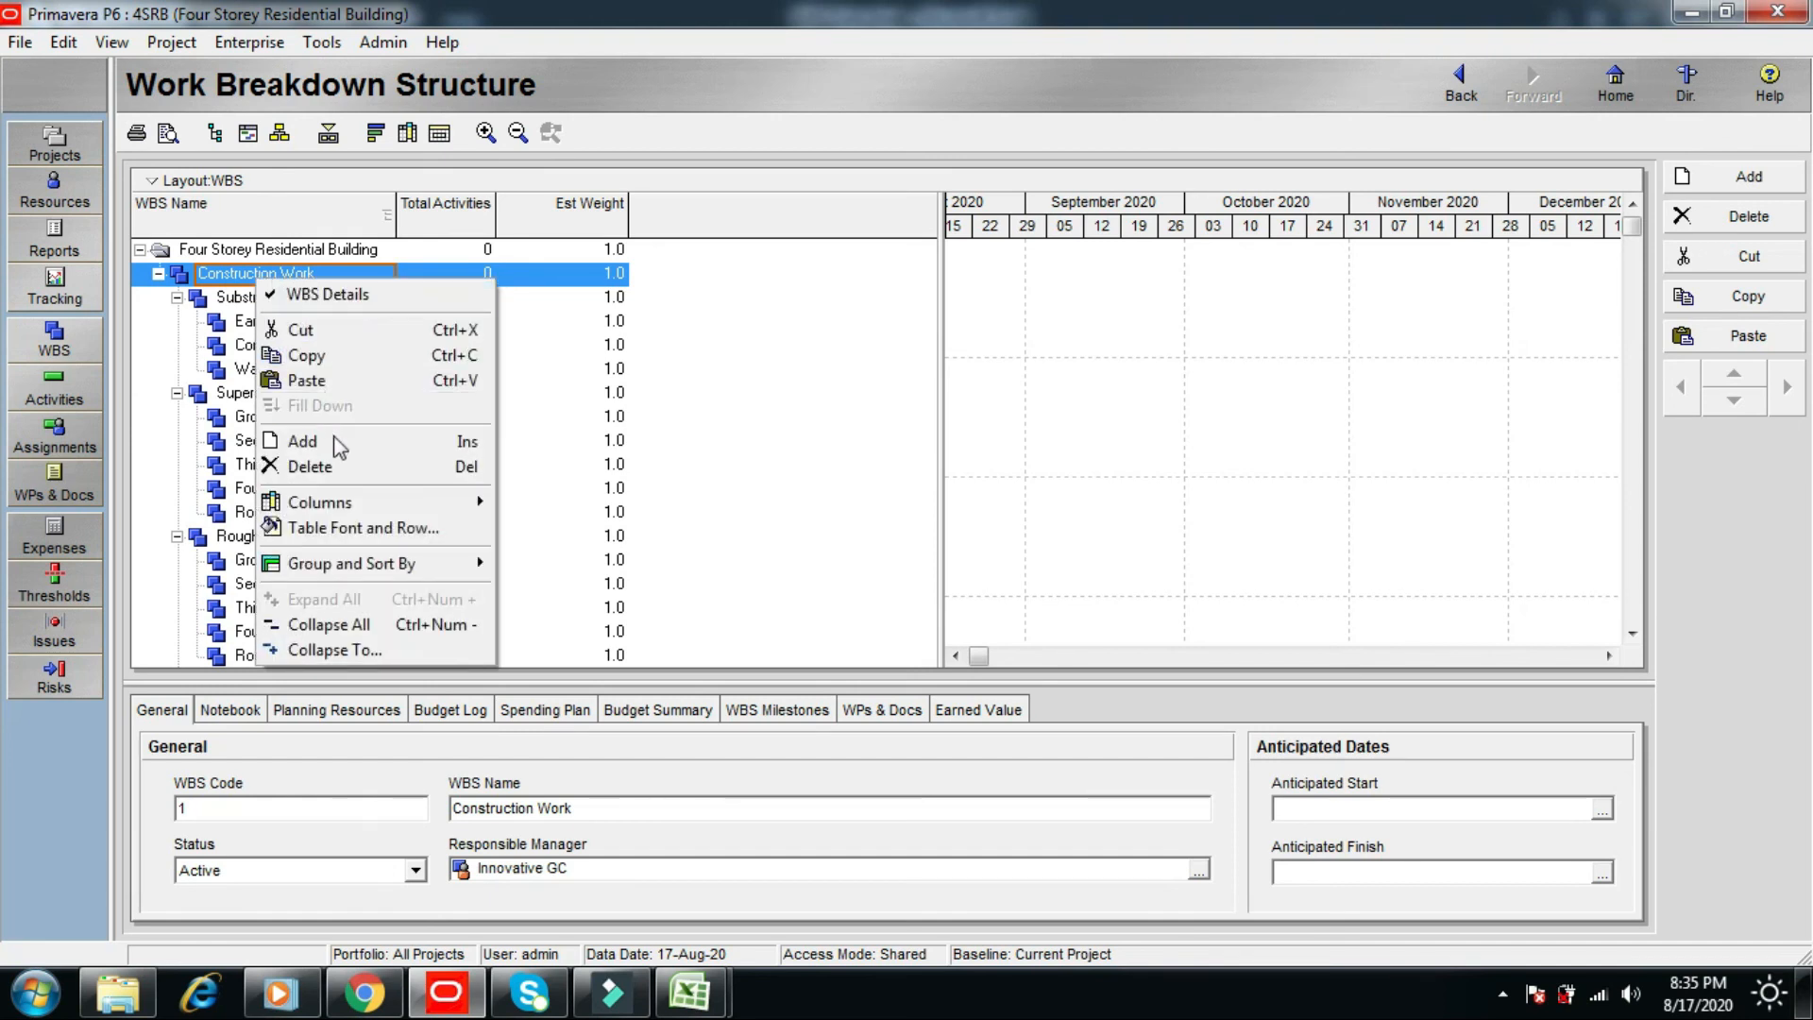
left_click(323, 383)
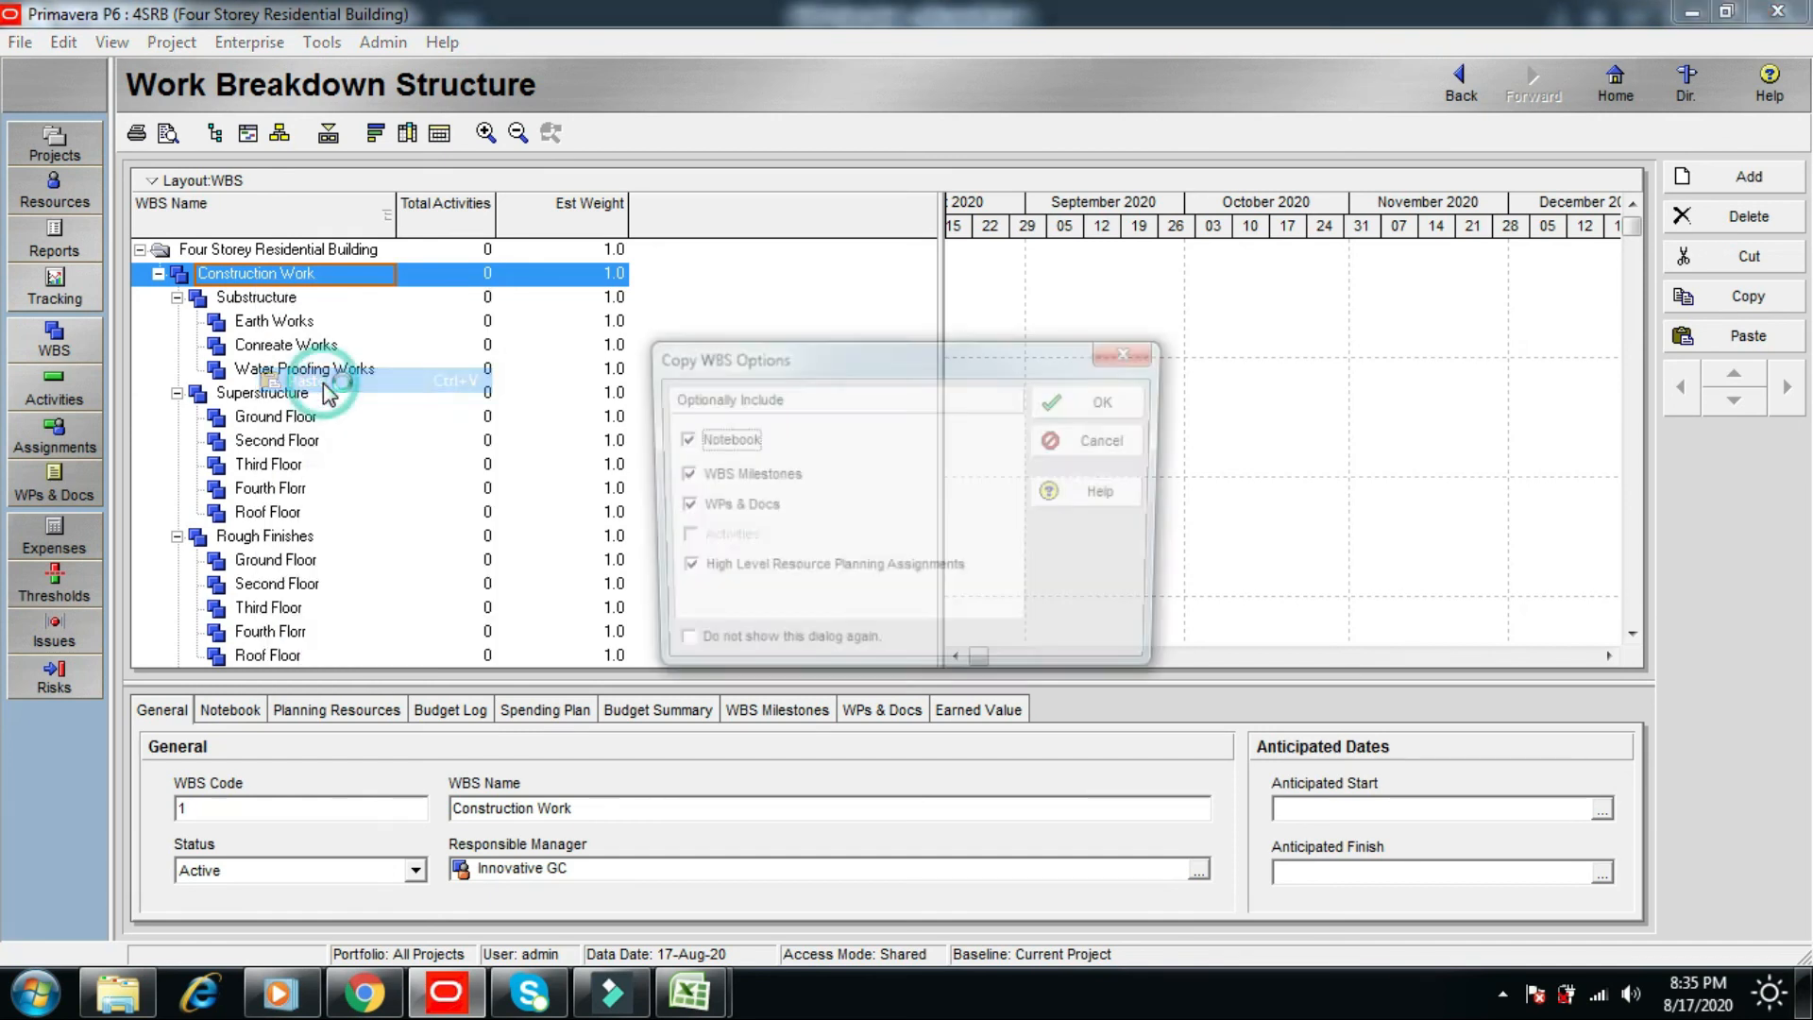
left_click(1114, 406)
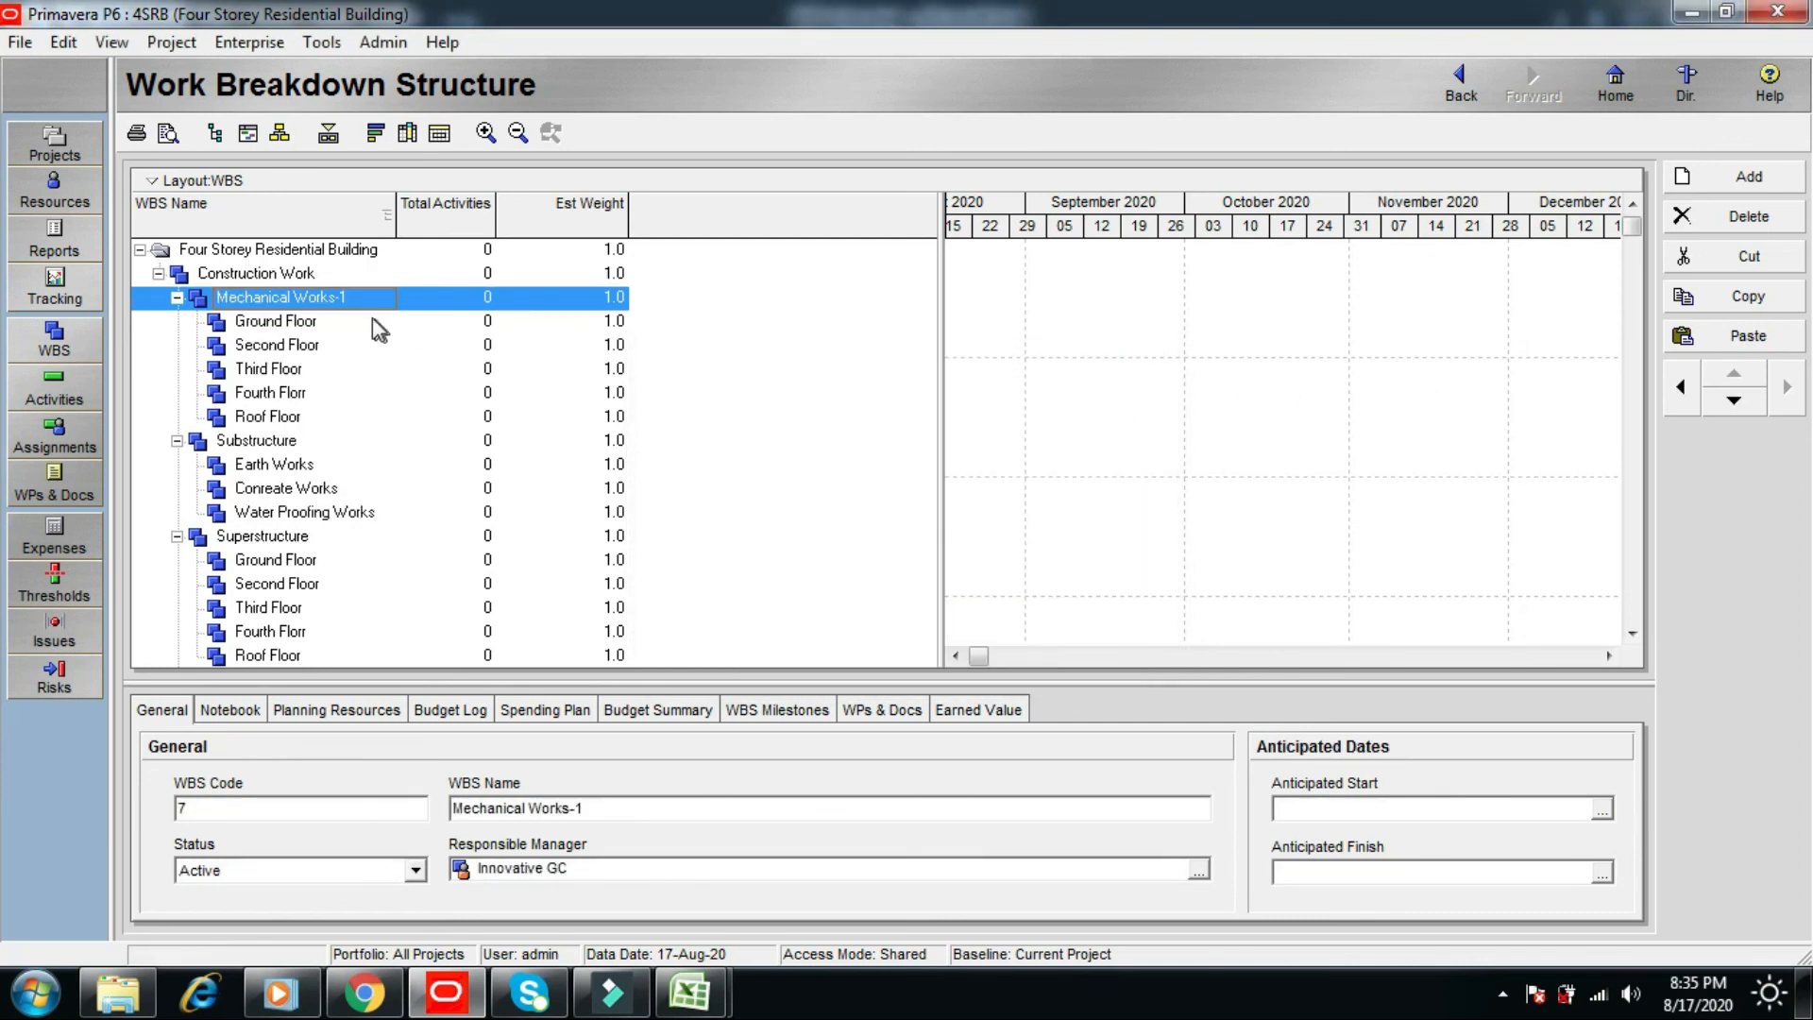
- Rename the pasted Mechanical Works-1 element as "Fire Fighting Works"
double_click(272, 297)
key("BackSpace")
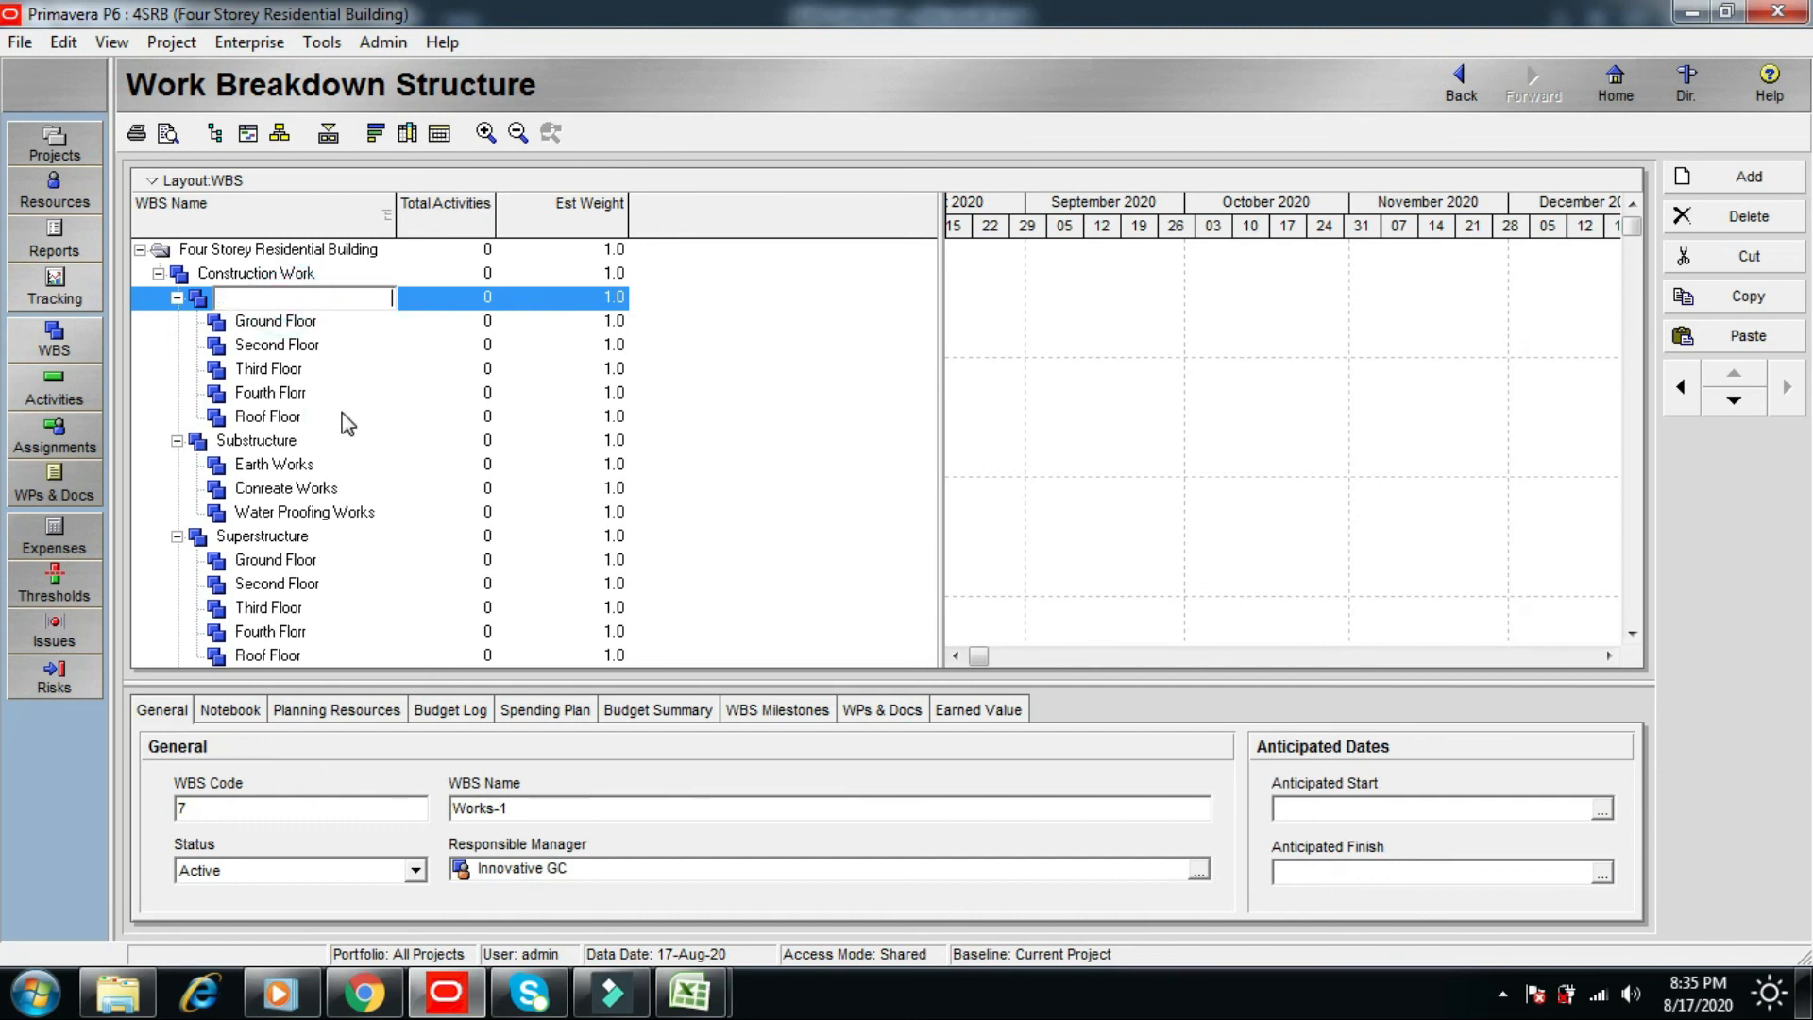
key("ctrl+v")
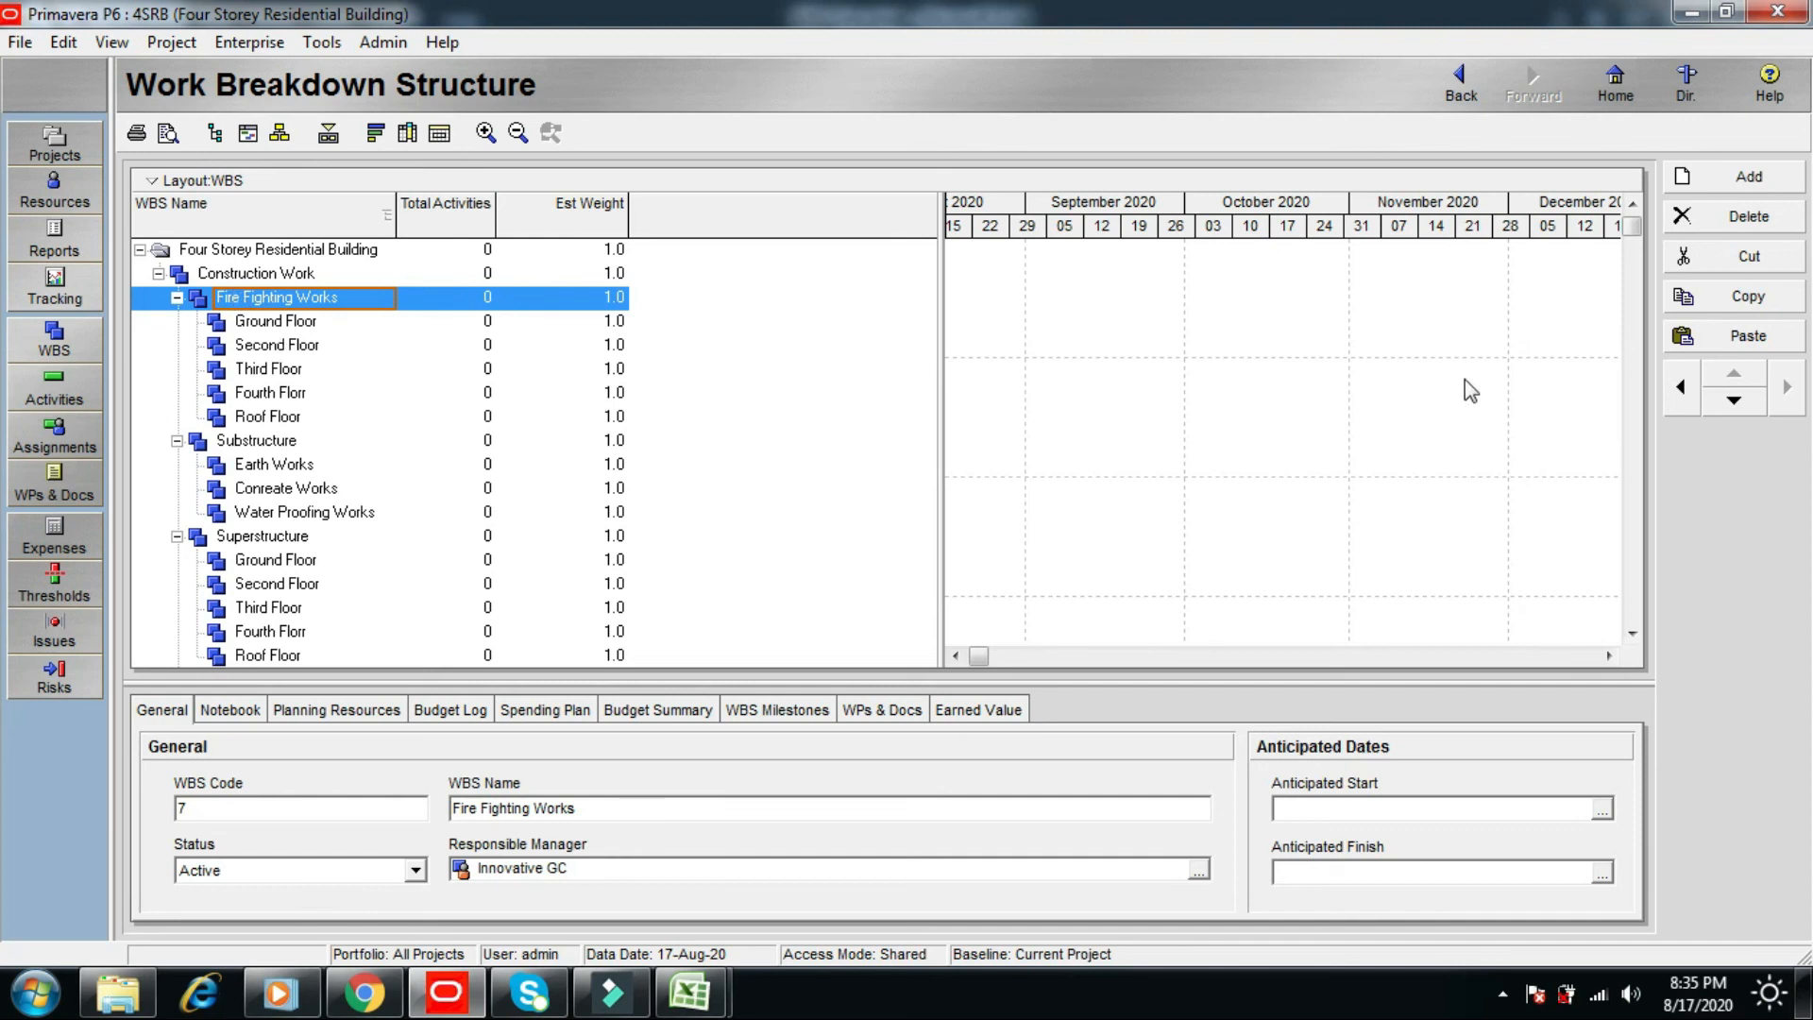
- Move the Fire Fighting Works branch below Mechanical Works in the WBS order and check its floors
left_click(1735, 404)
left_click(1735, 406)
left_click(1736, 407)
left_click(1738, 409)
left_click(1737, 410)
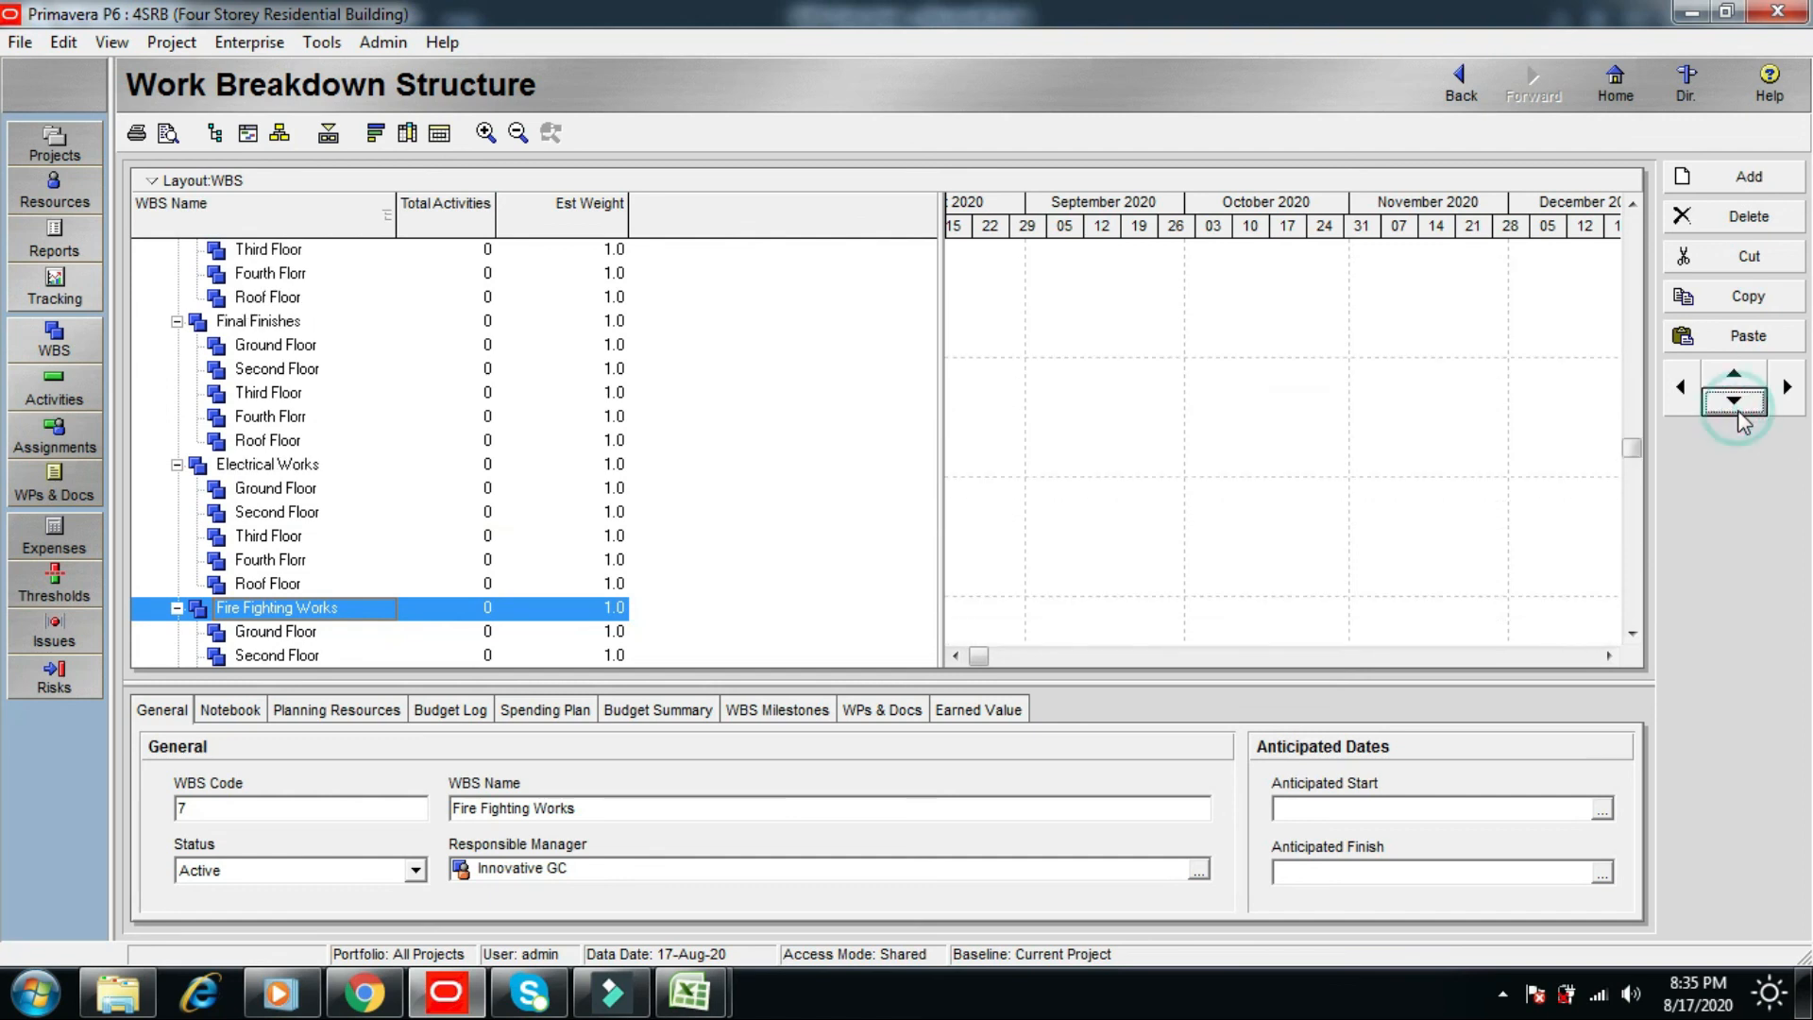
left_click(1737, 409)
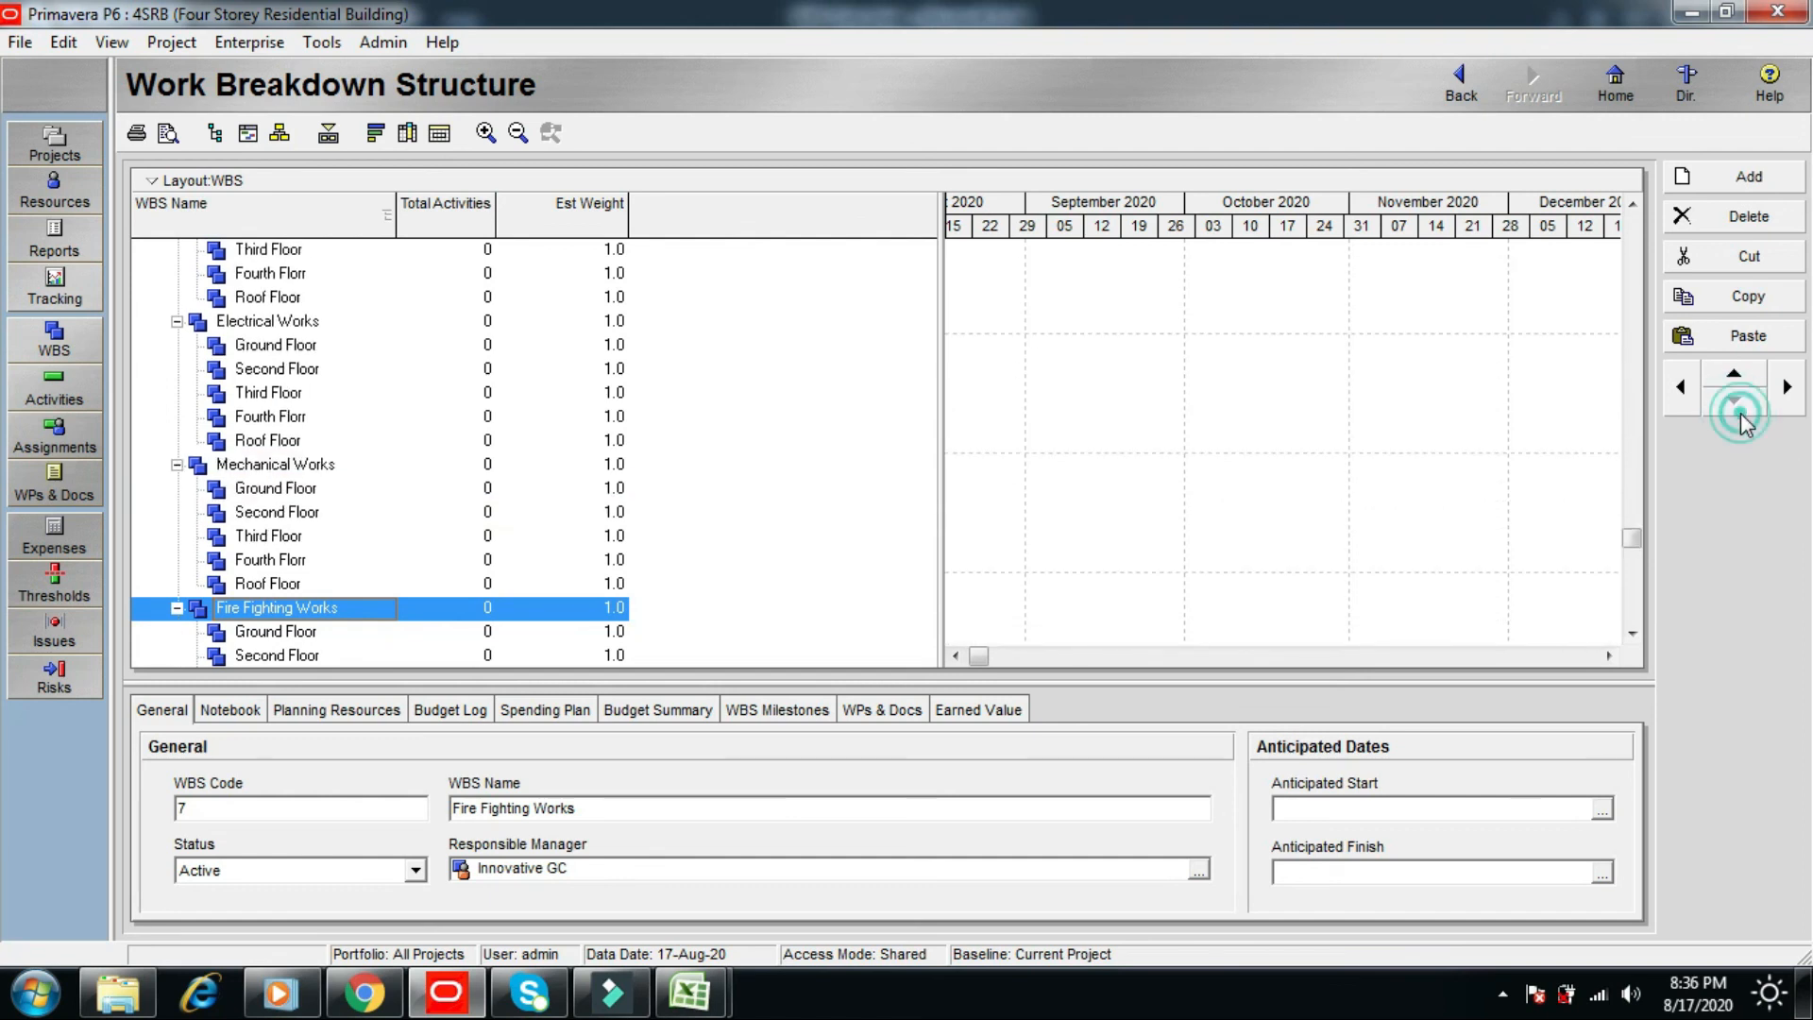
left_click(1636, 625)
left_click(1635, 625)
left_click(1635, 625)
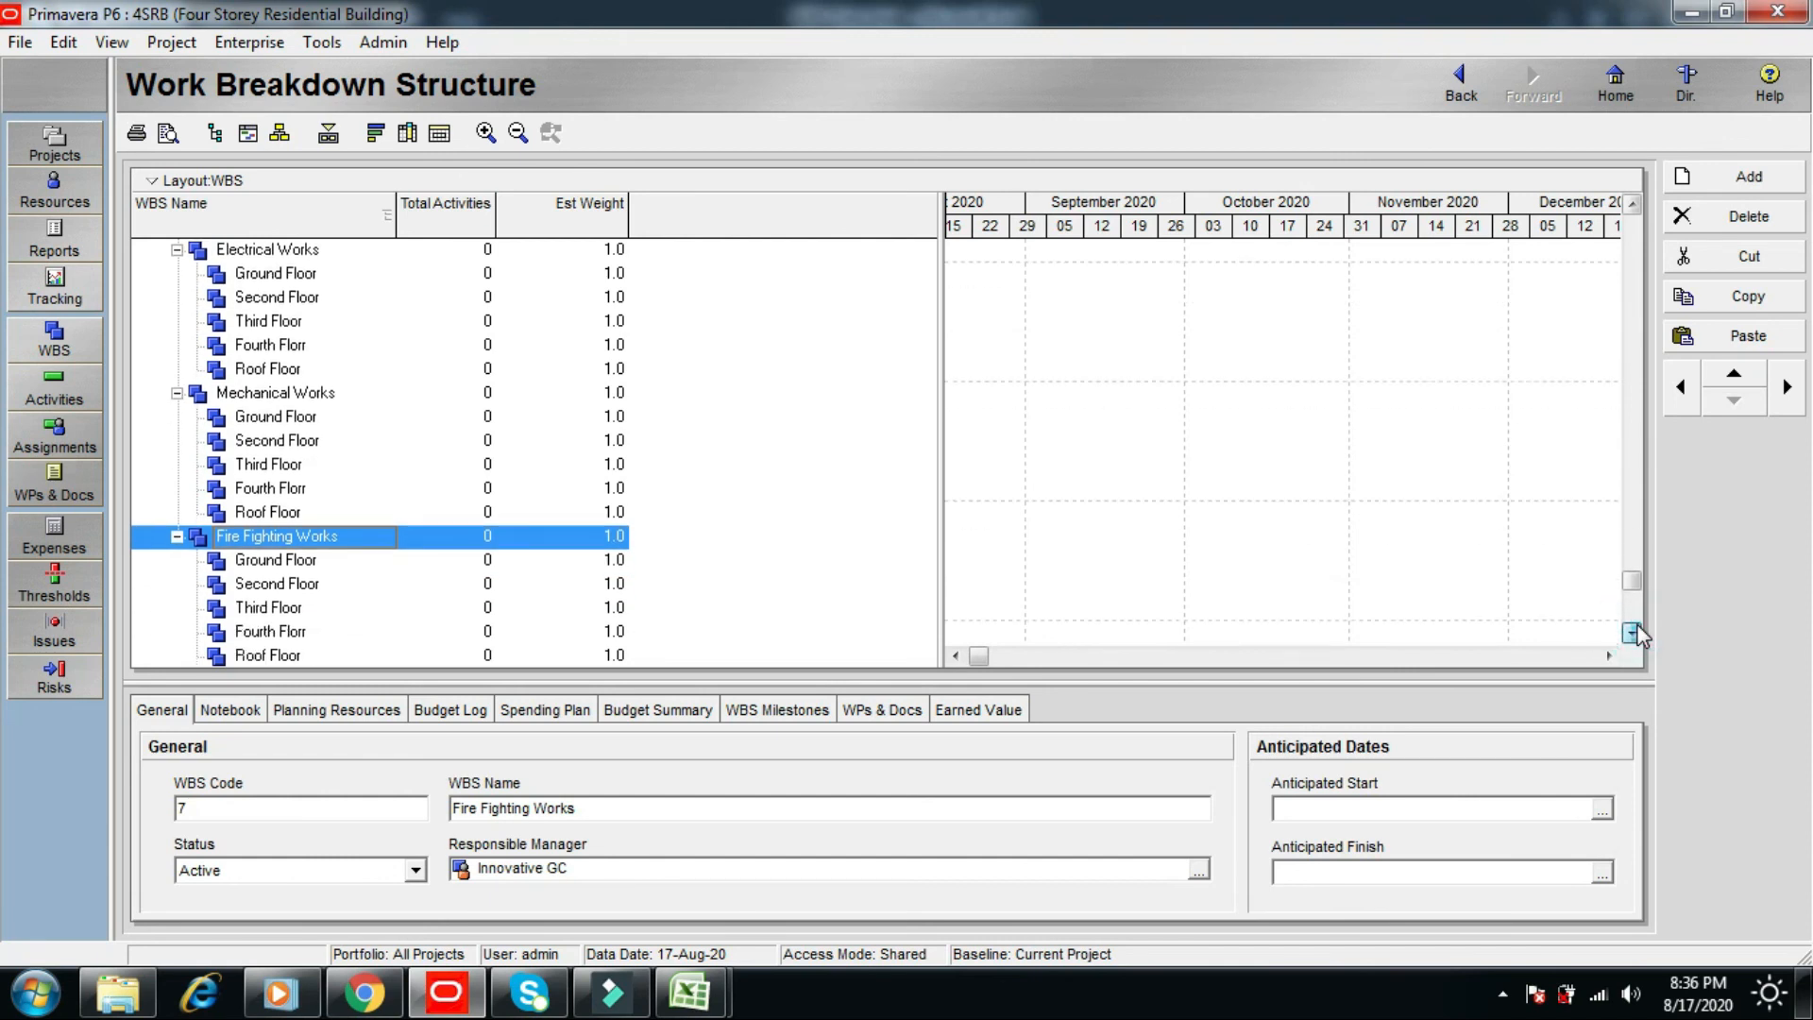
left_click(1635, 625)
left_click(1635, 625)
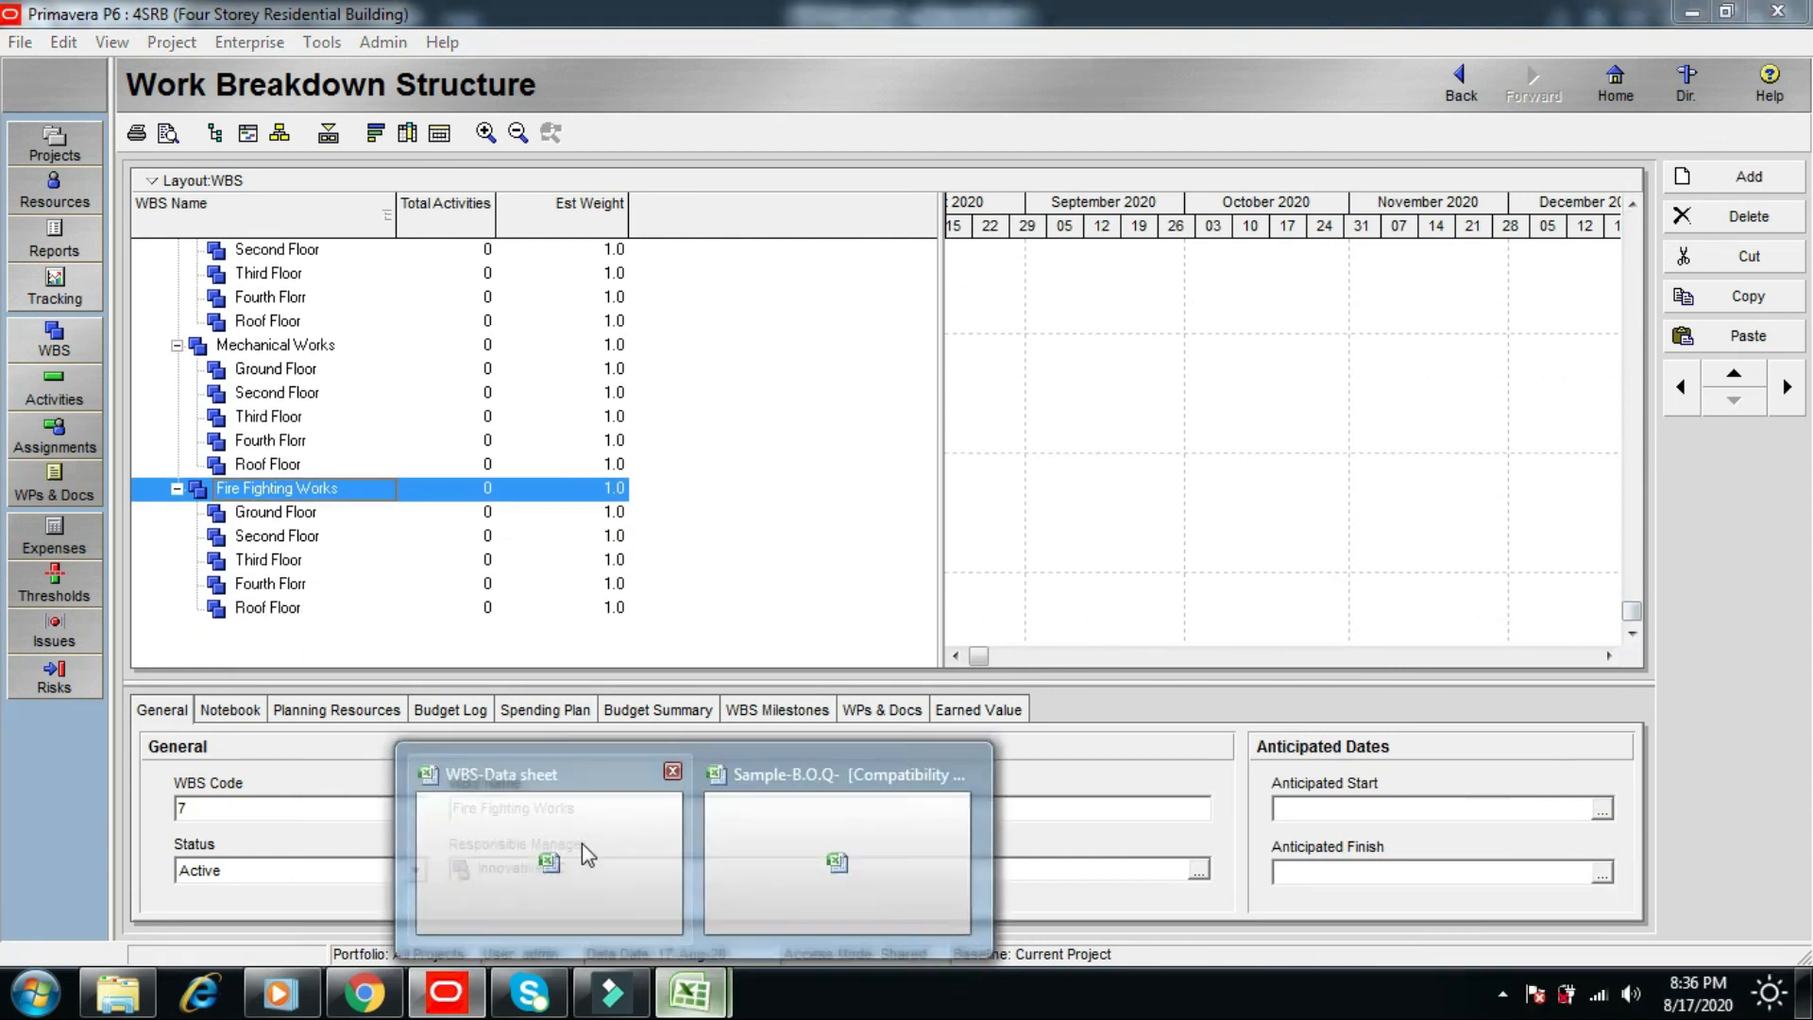
- Switch to the Excel WBS data sheet and copy the Conveying System heading in row 2033, below the Fire Fighting Works section
mouse_move(689, 993)
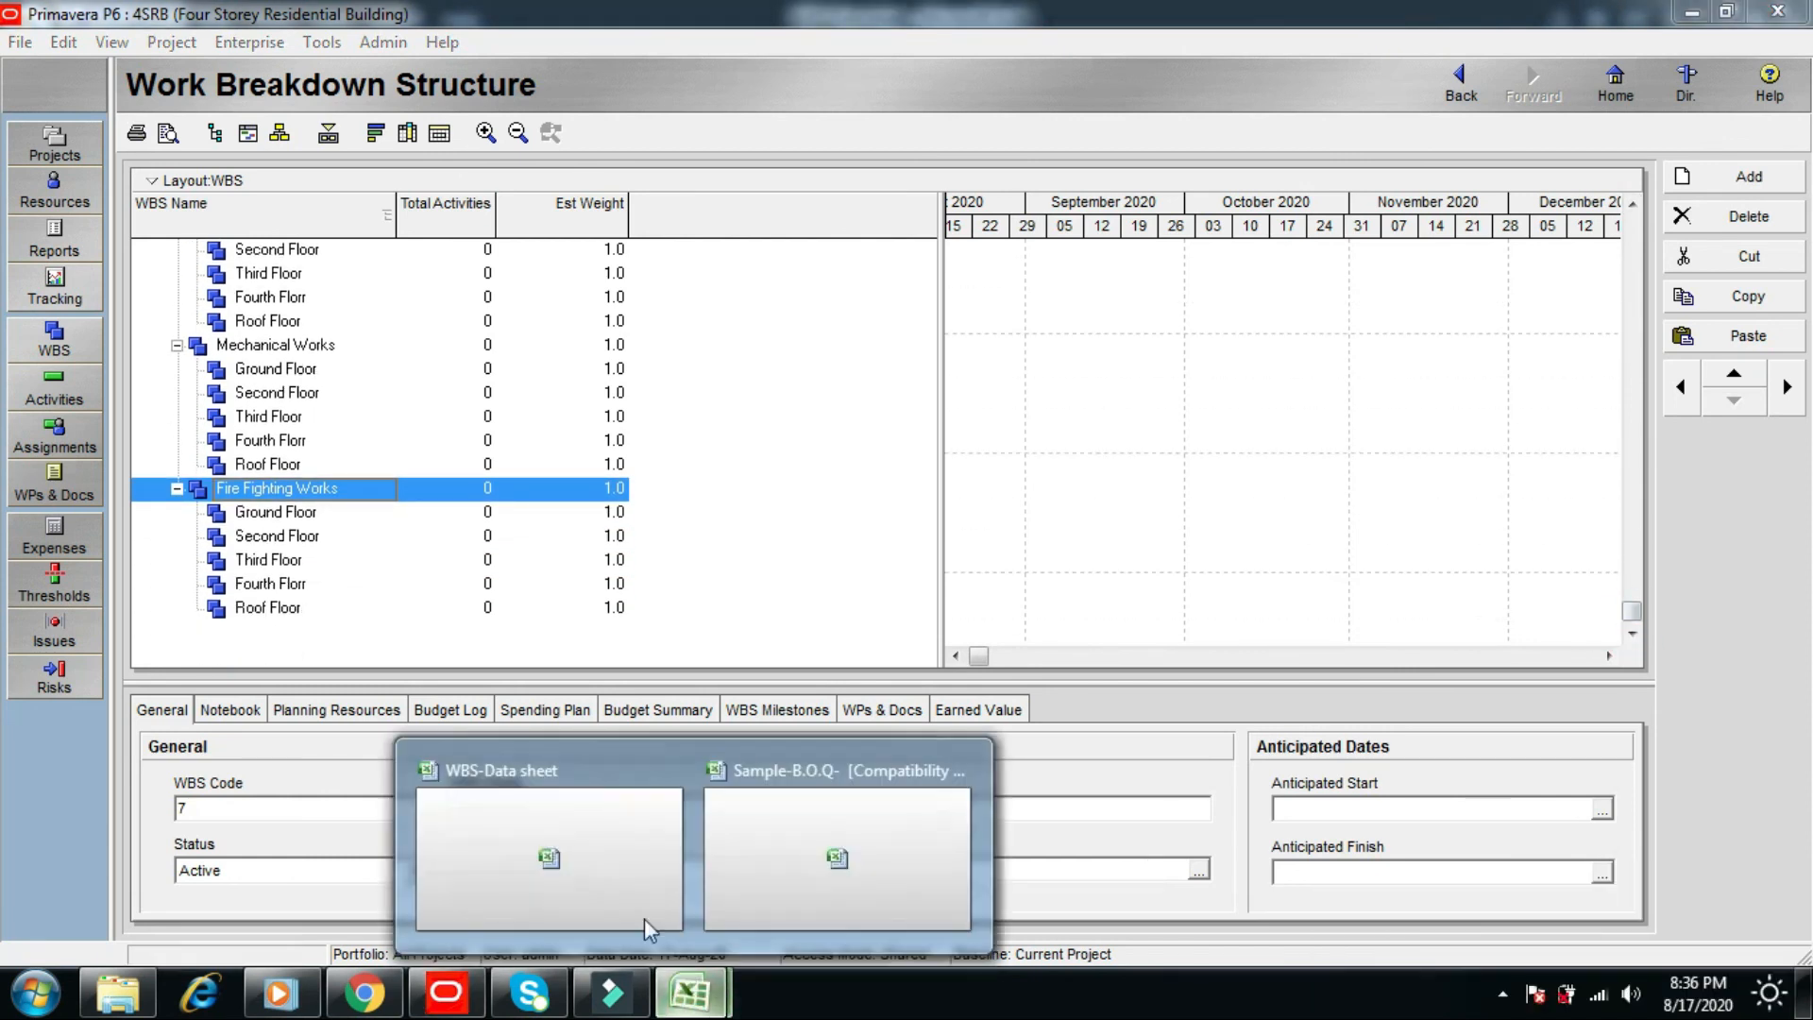
left_click(553, 861)
key("Escape")
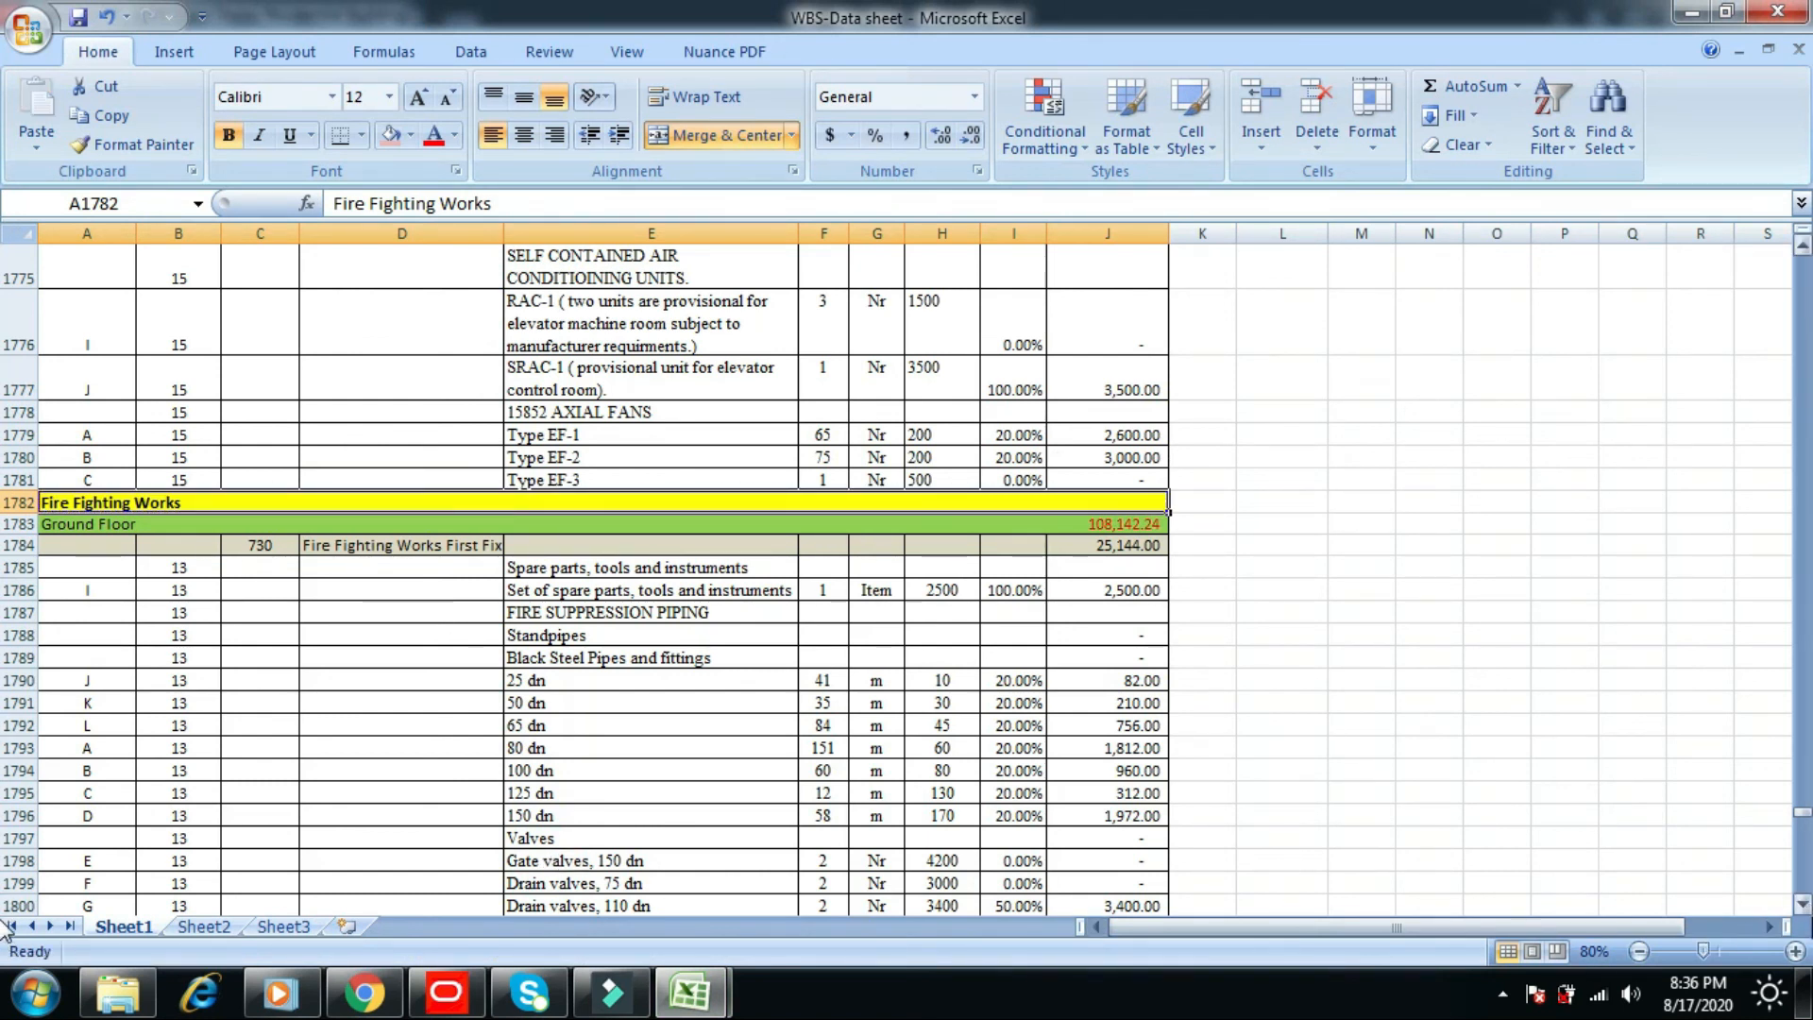
scroll(1800, 908, "down", 20)
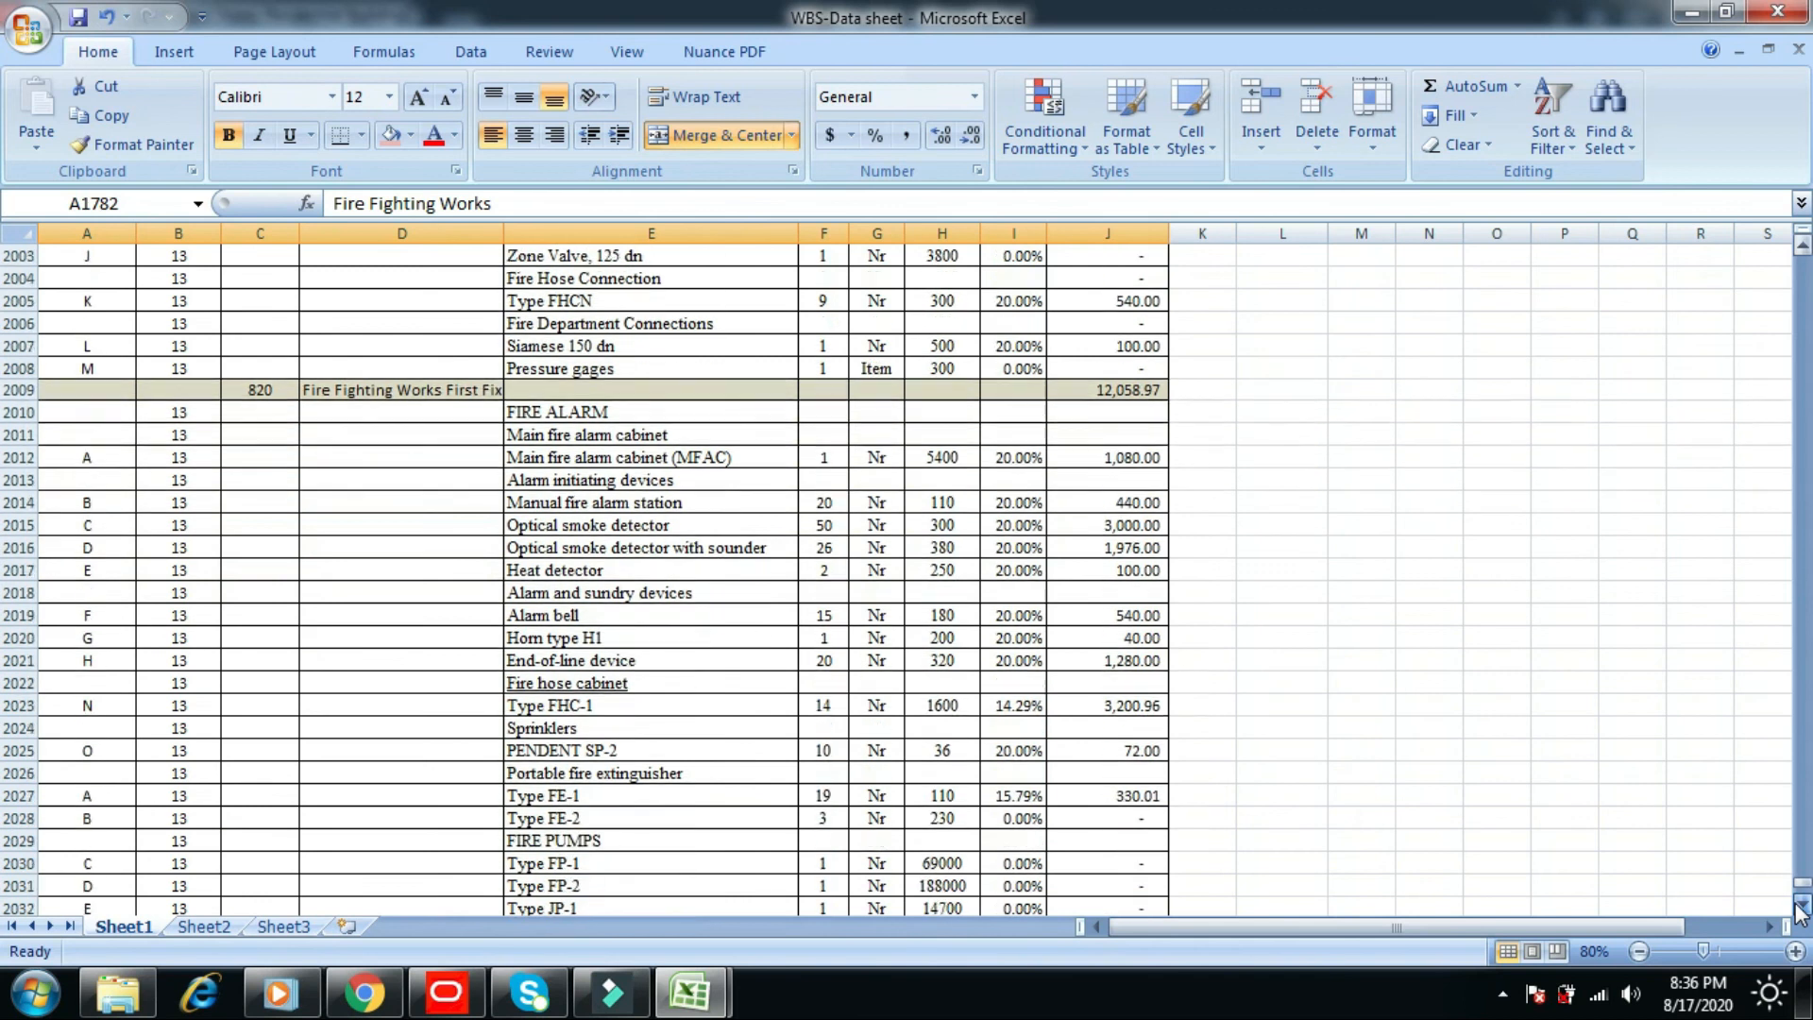
scroll(1799, 909, "down", 2)
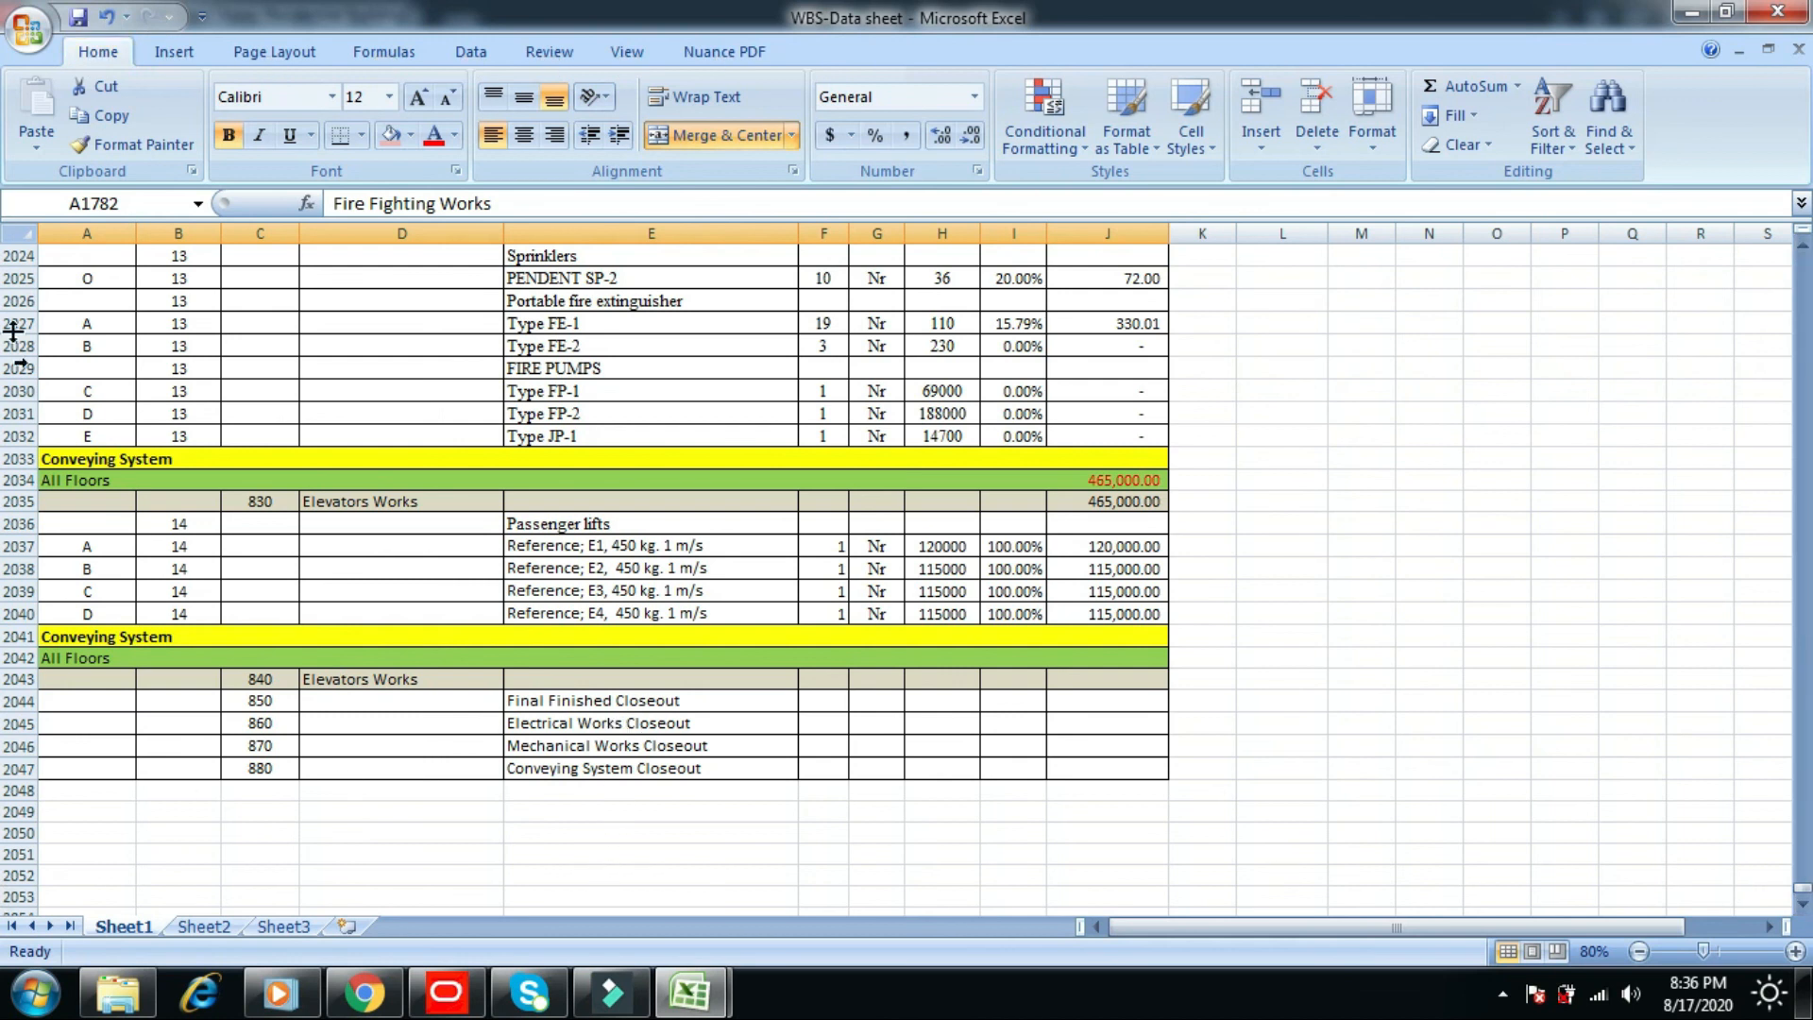
left_click(75, 459)
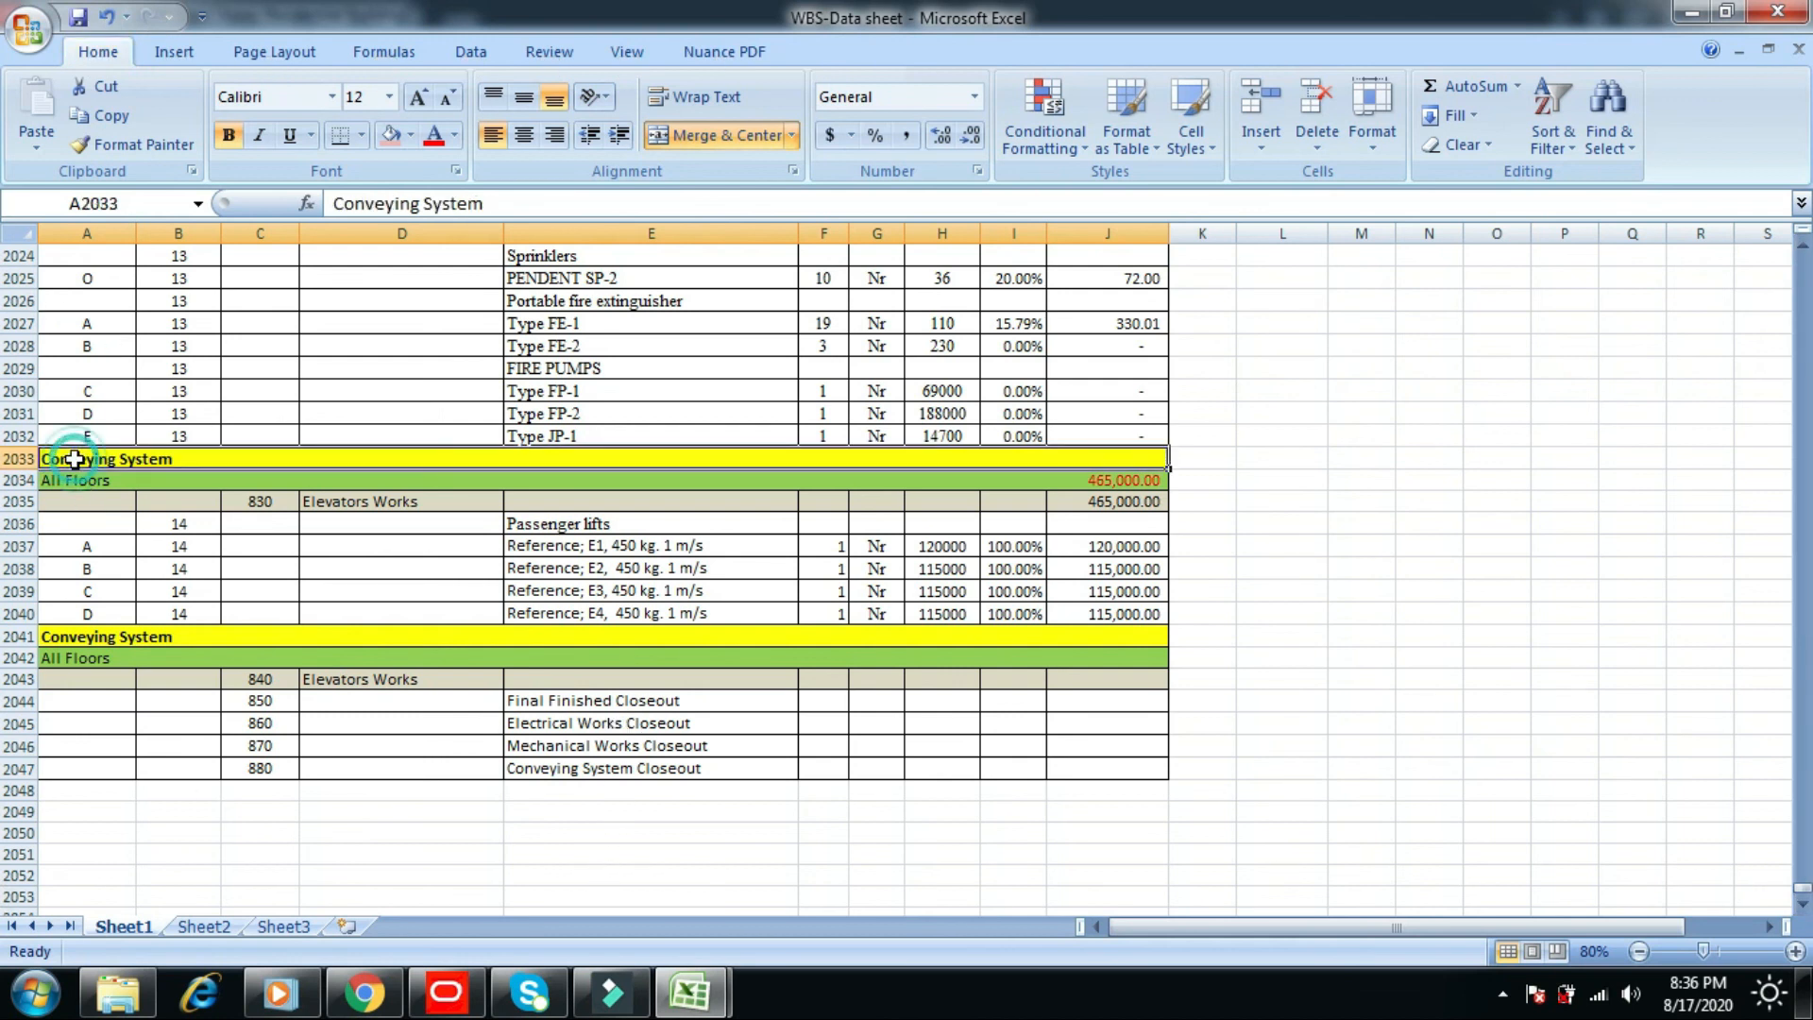
right_click(74, 459)
left_click(135, 498)
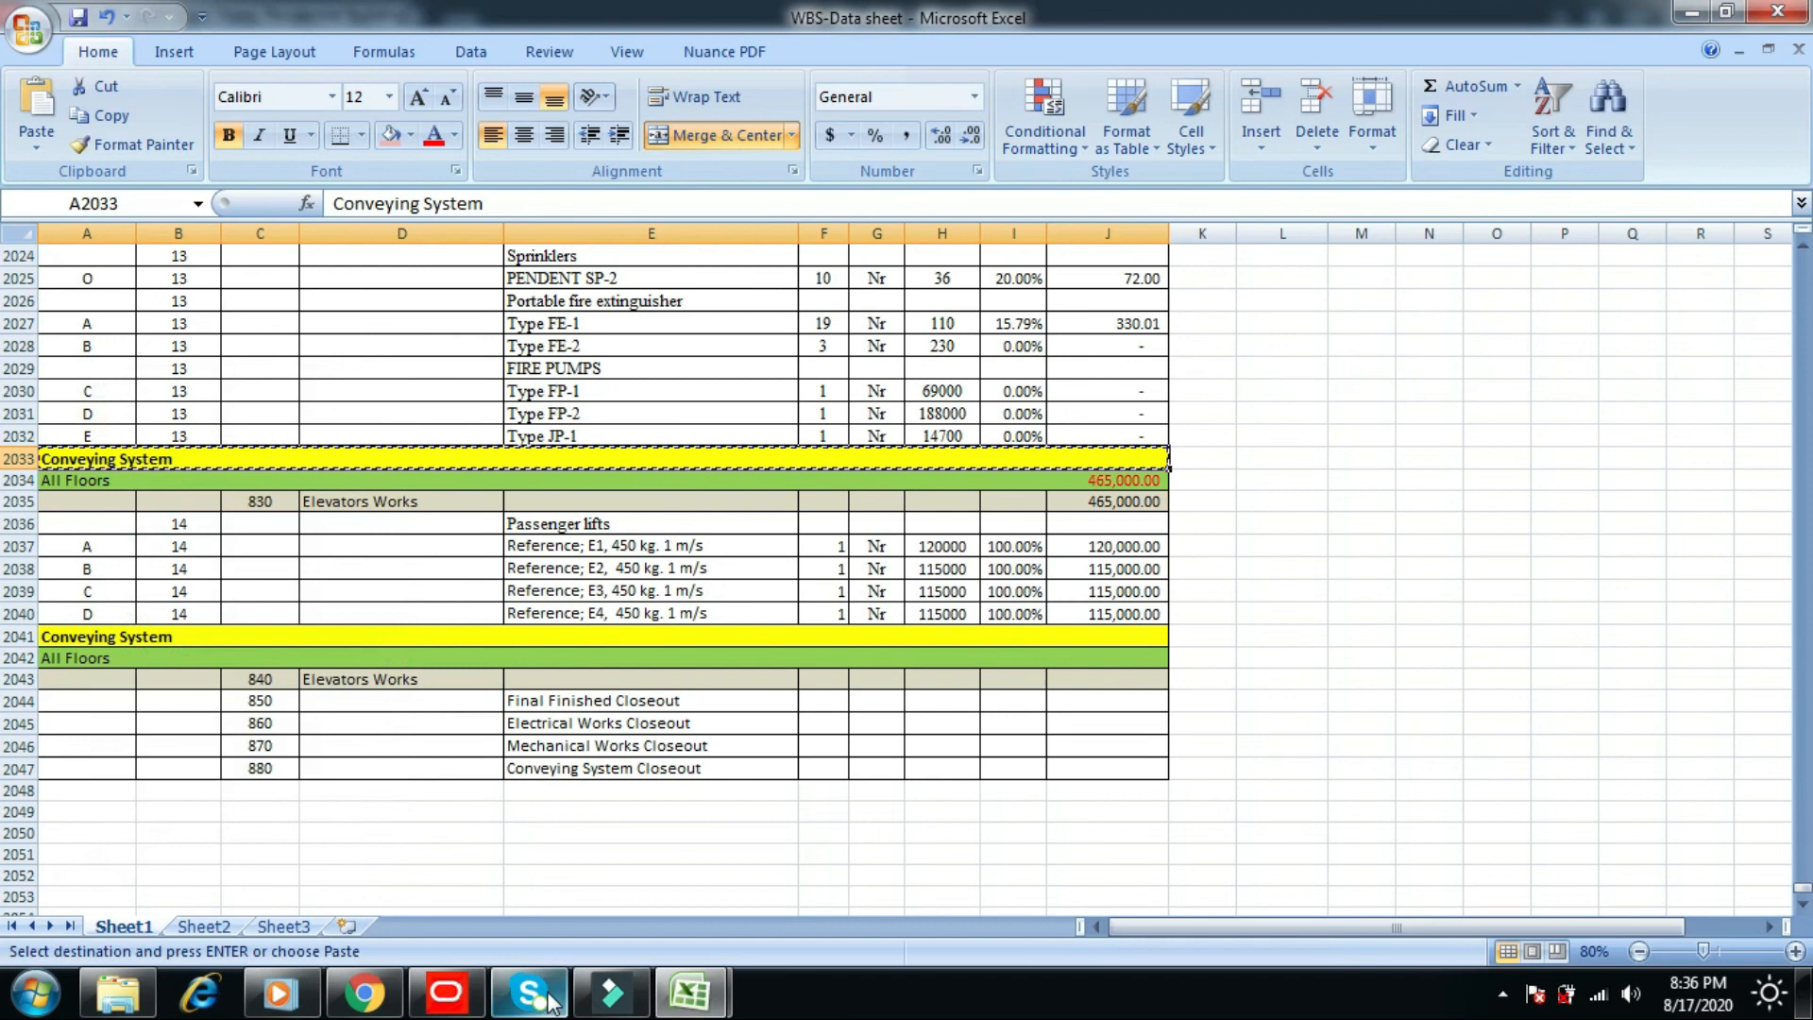
- Add a WBS element in Primavera P6 at the same level as Fire Fighting Works and paste "Conveying System" as its name
left_click(447, 993)
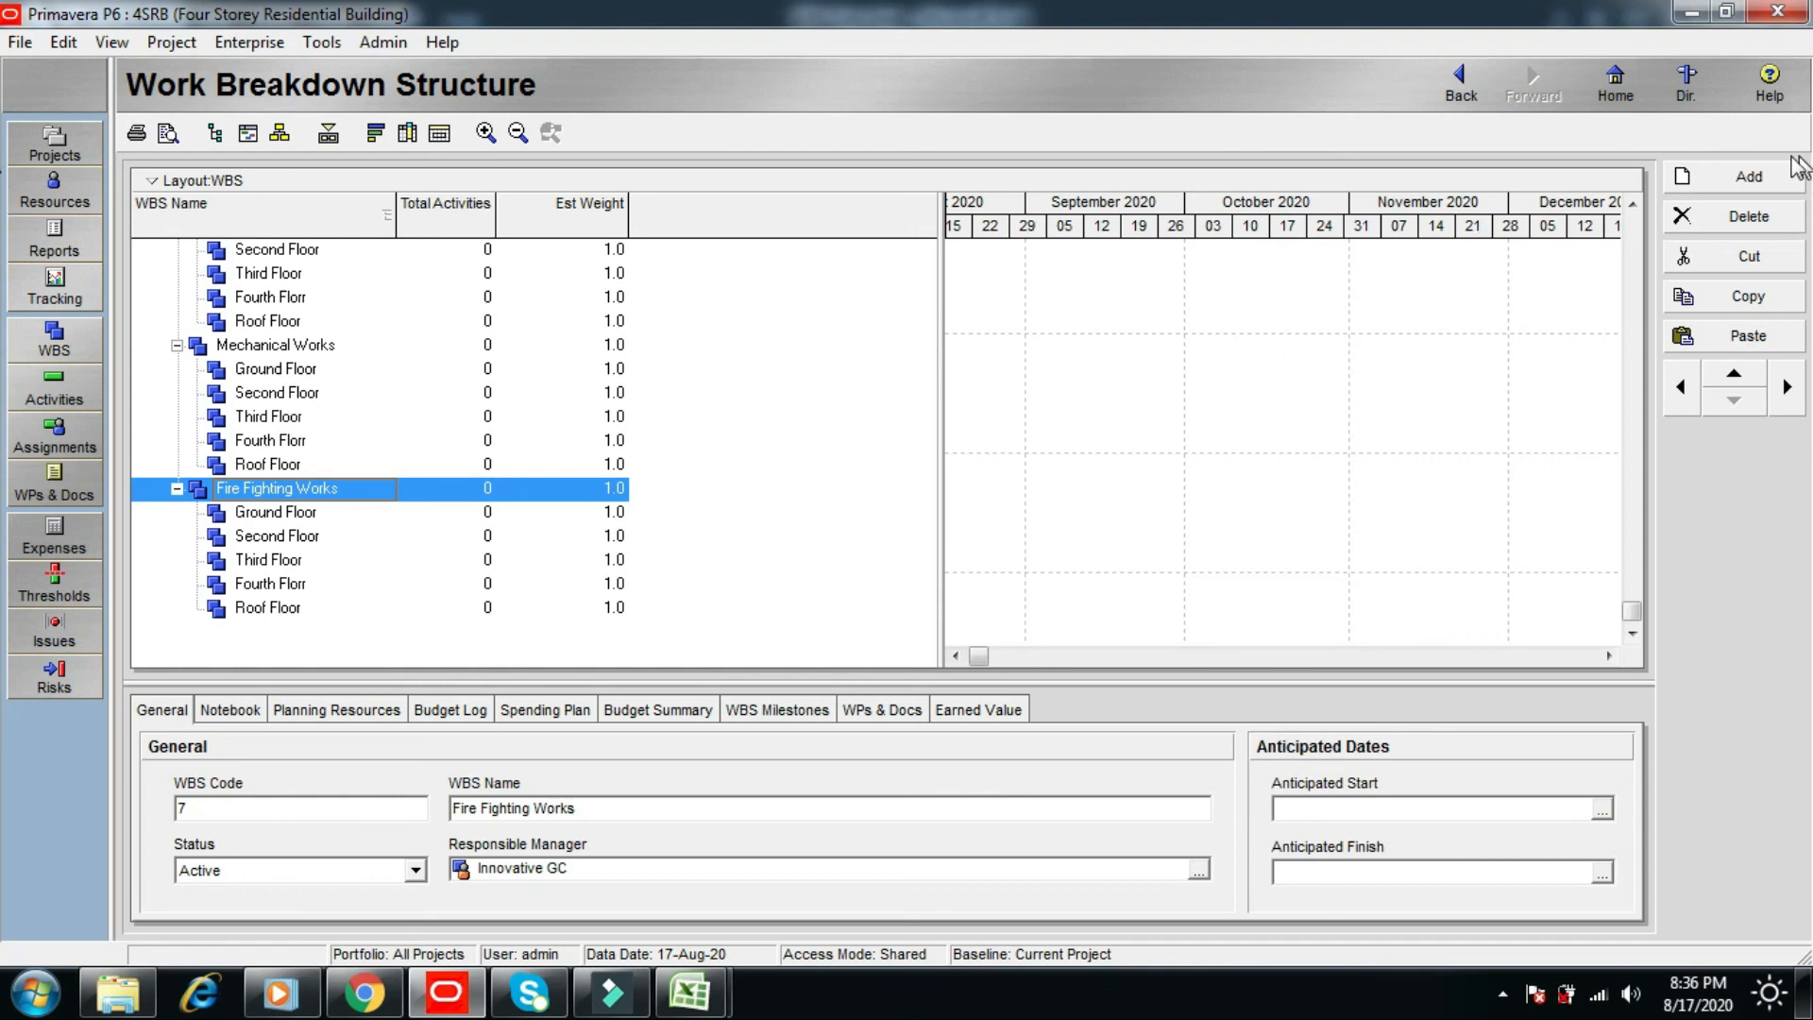
left_click(1773, 182)
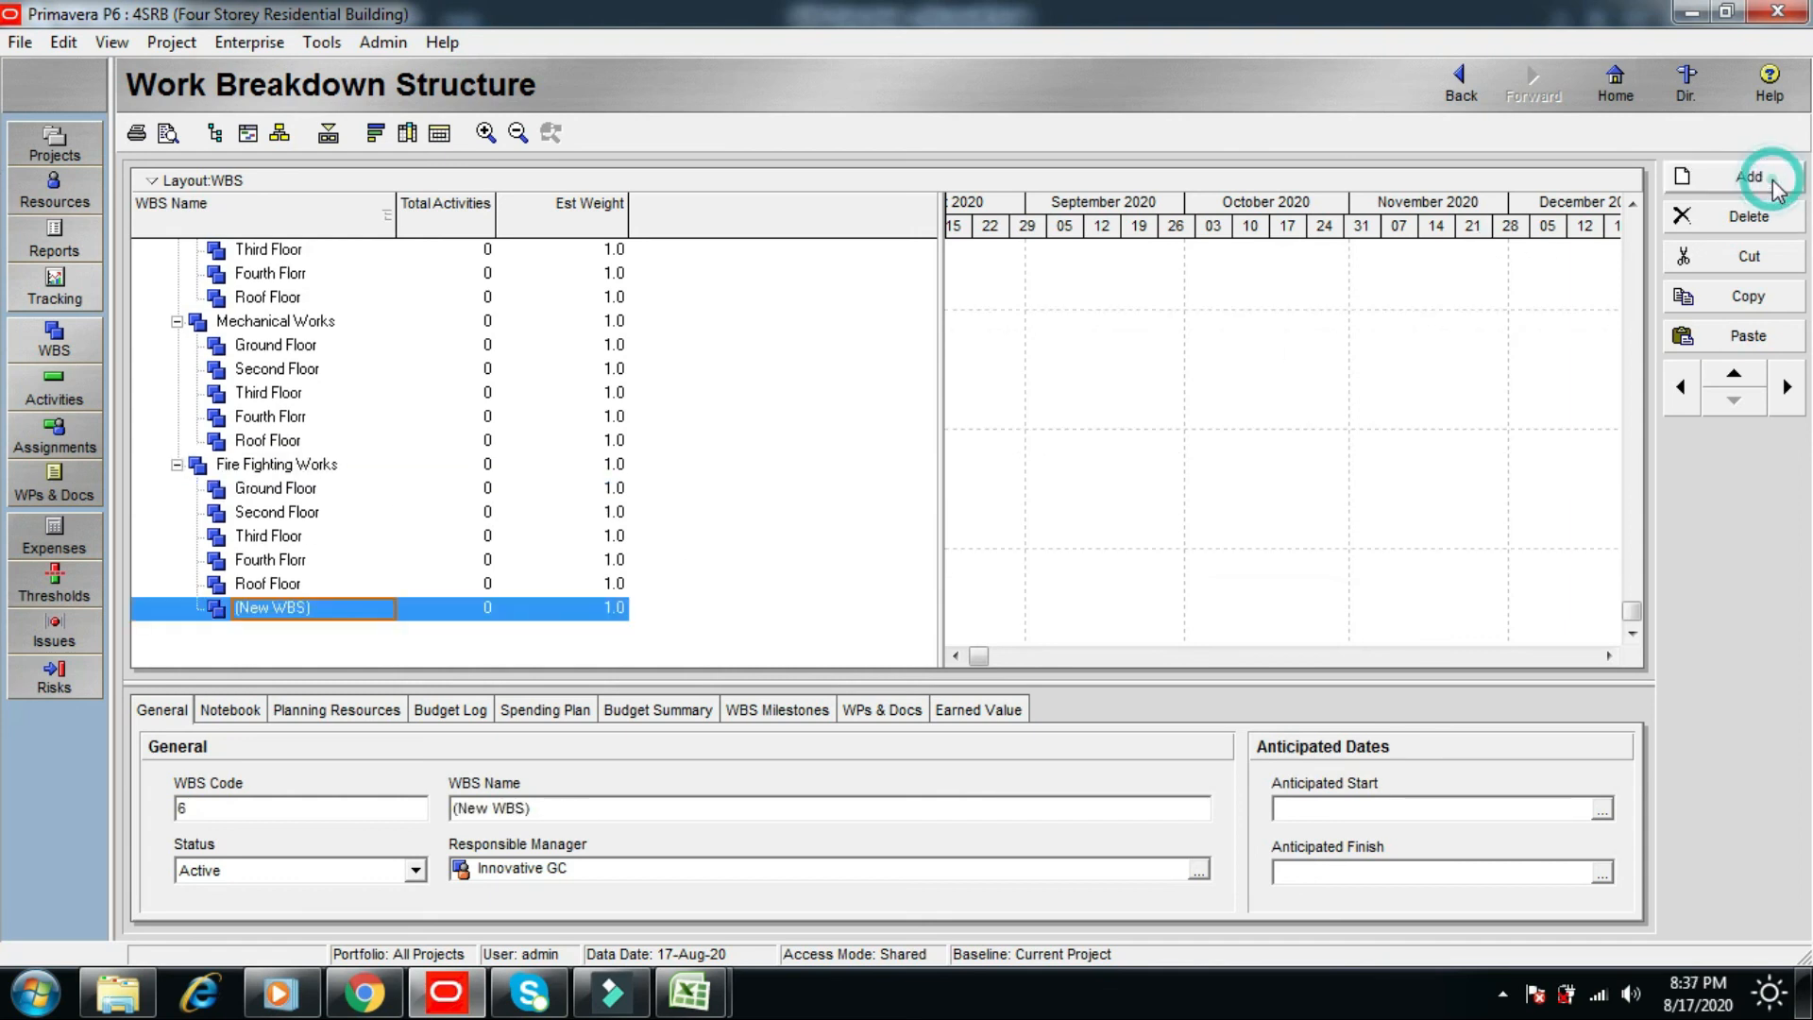
left_click(1683, 394)
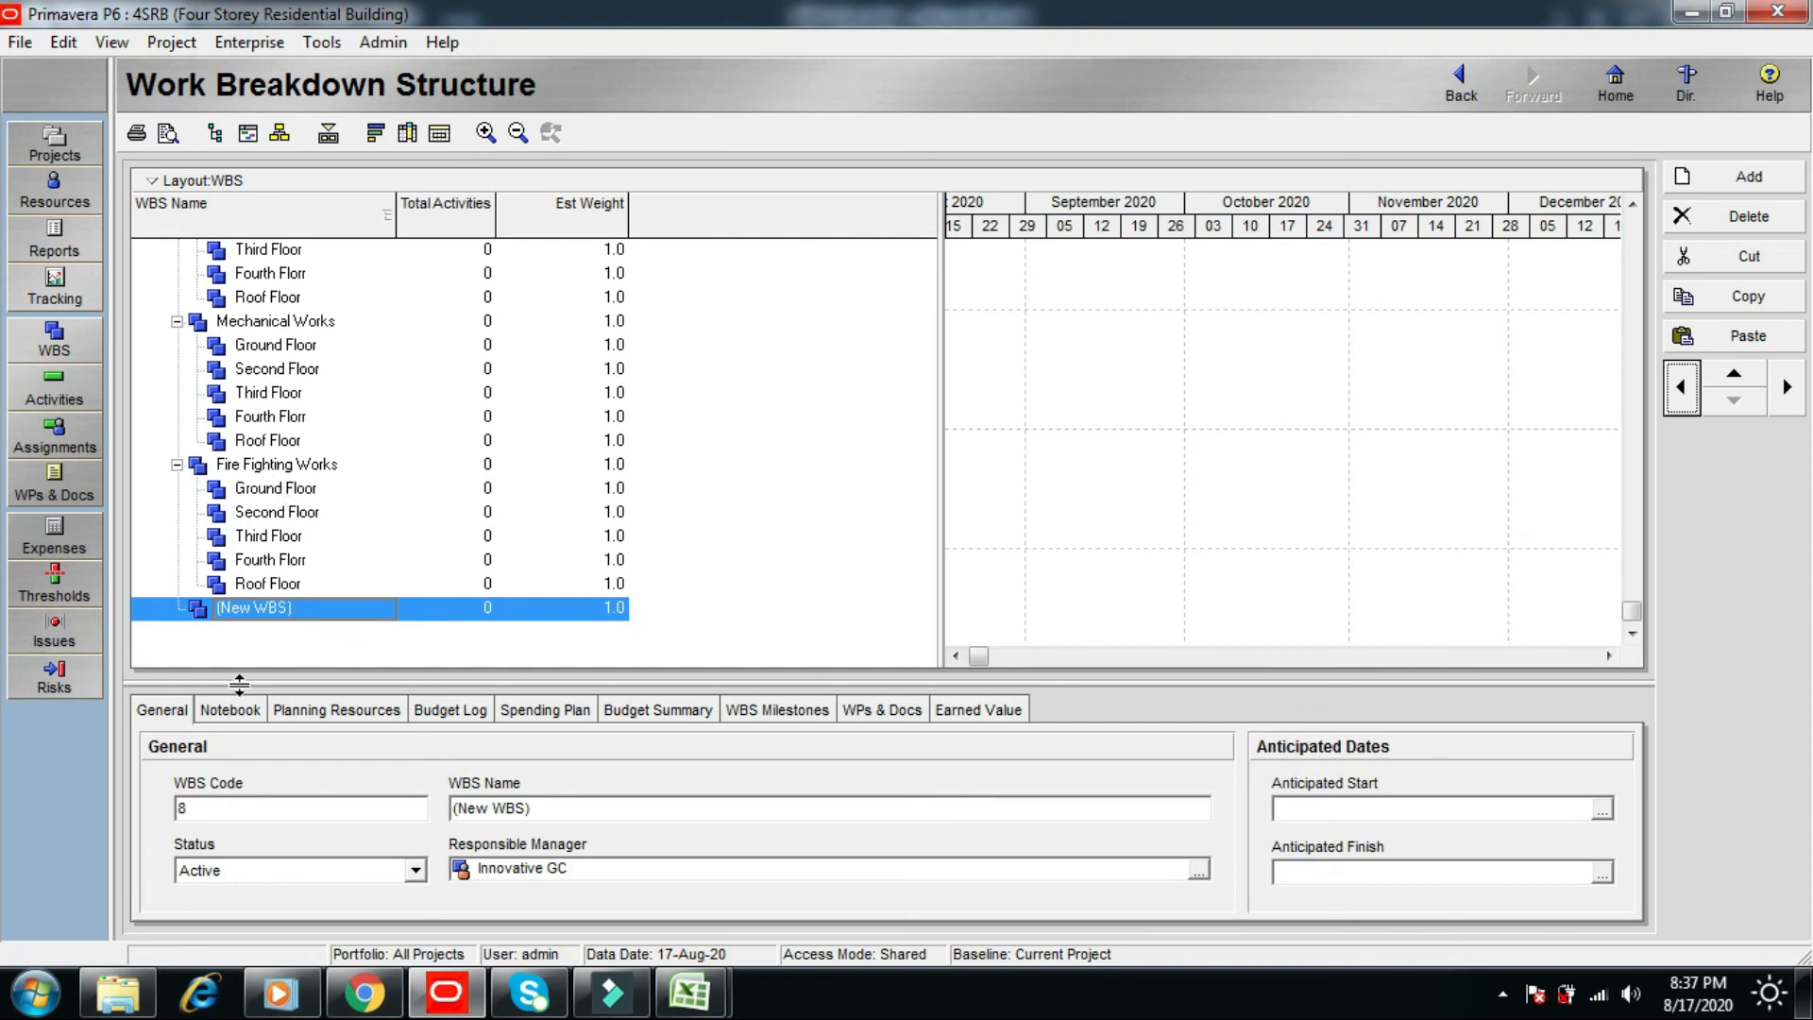
left_click(312, 612)
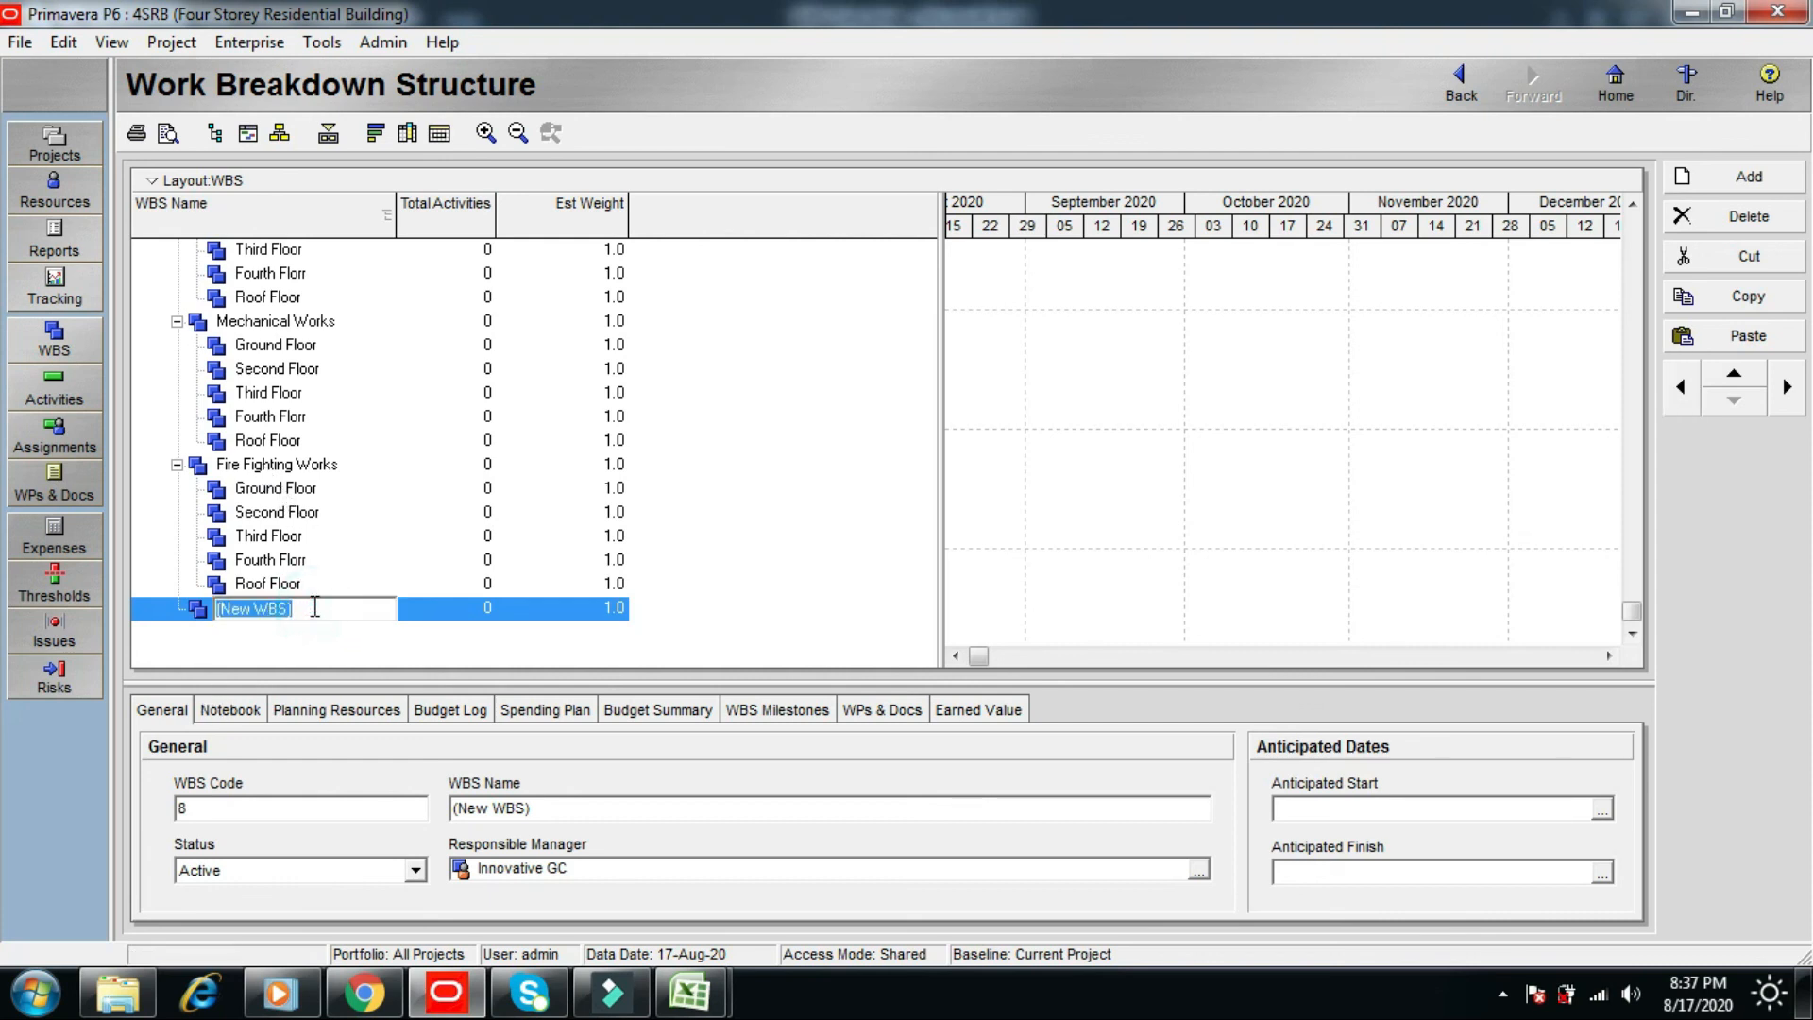
right_click(314, 609)
left_click(381, 351)
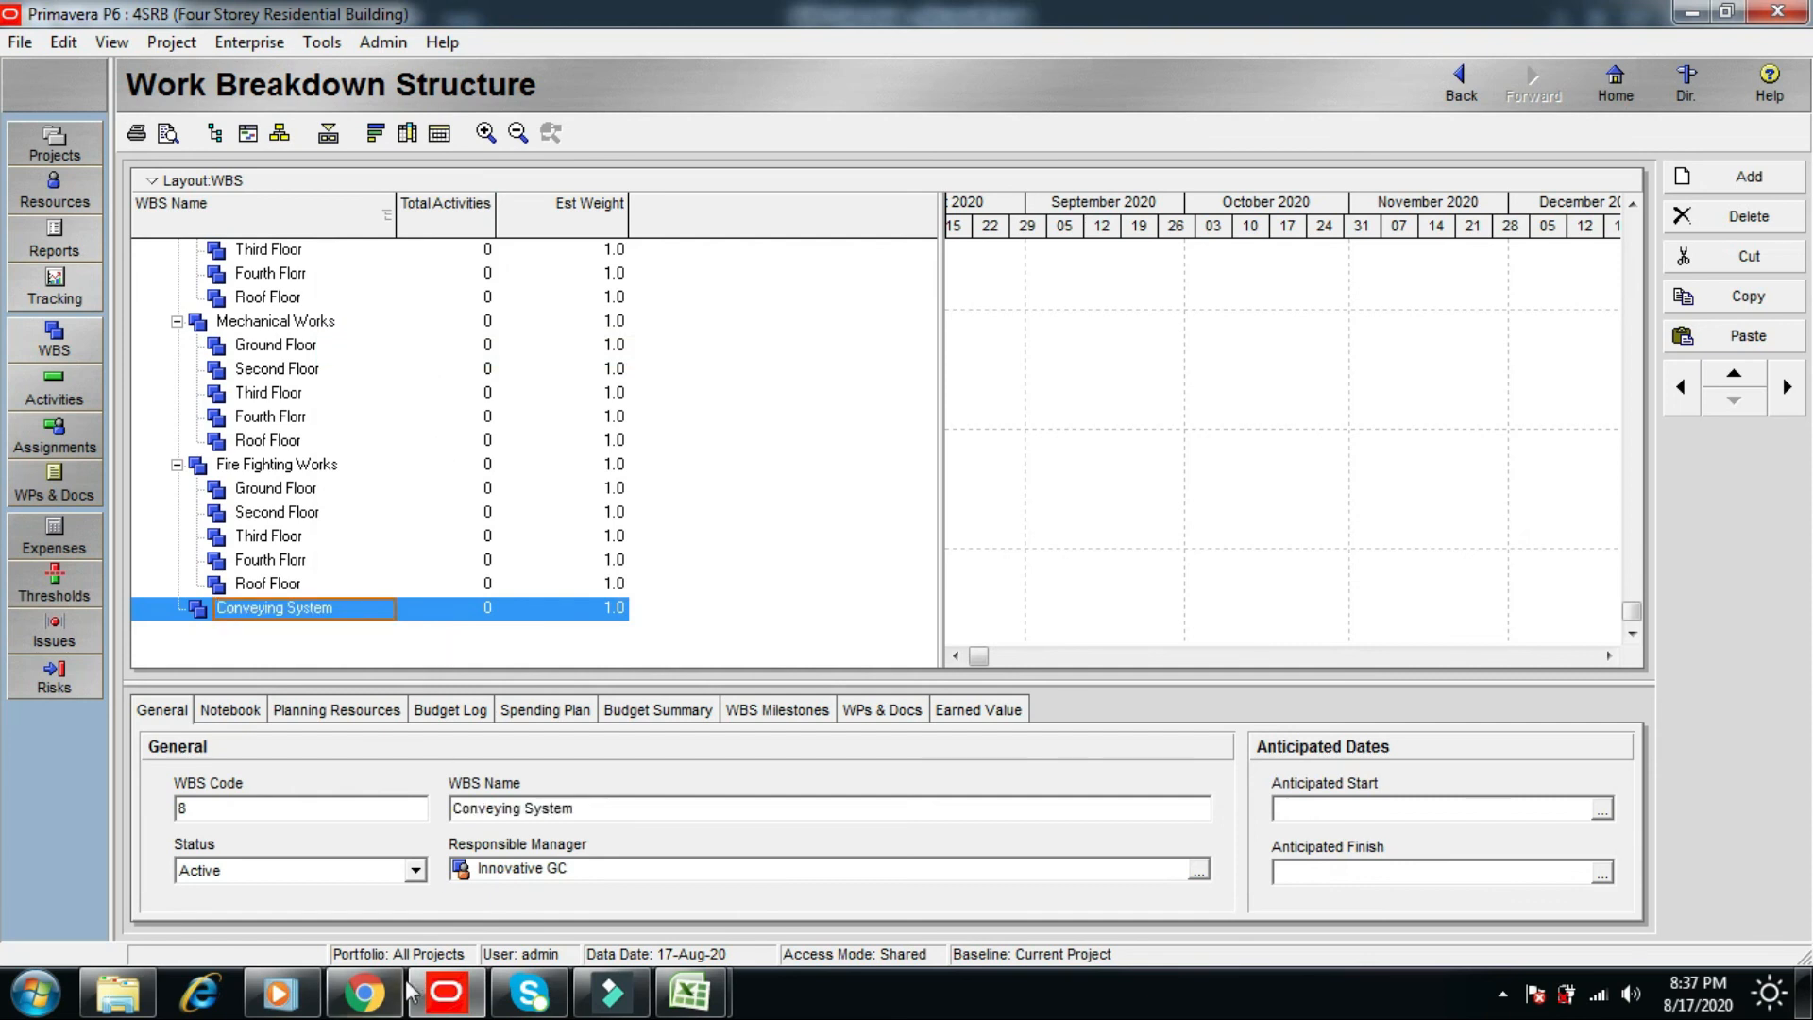
- Add a child element under Conveying System and name it "All Floors", copied from row 2034 of the Excel WBS data sheet
left_click(1746, 189)
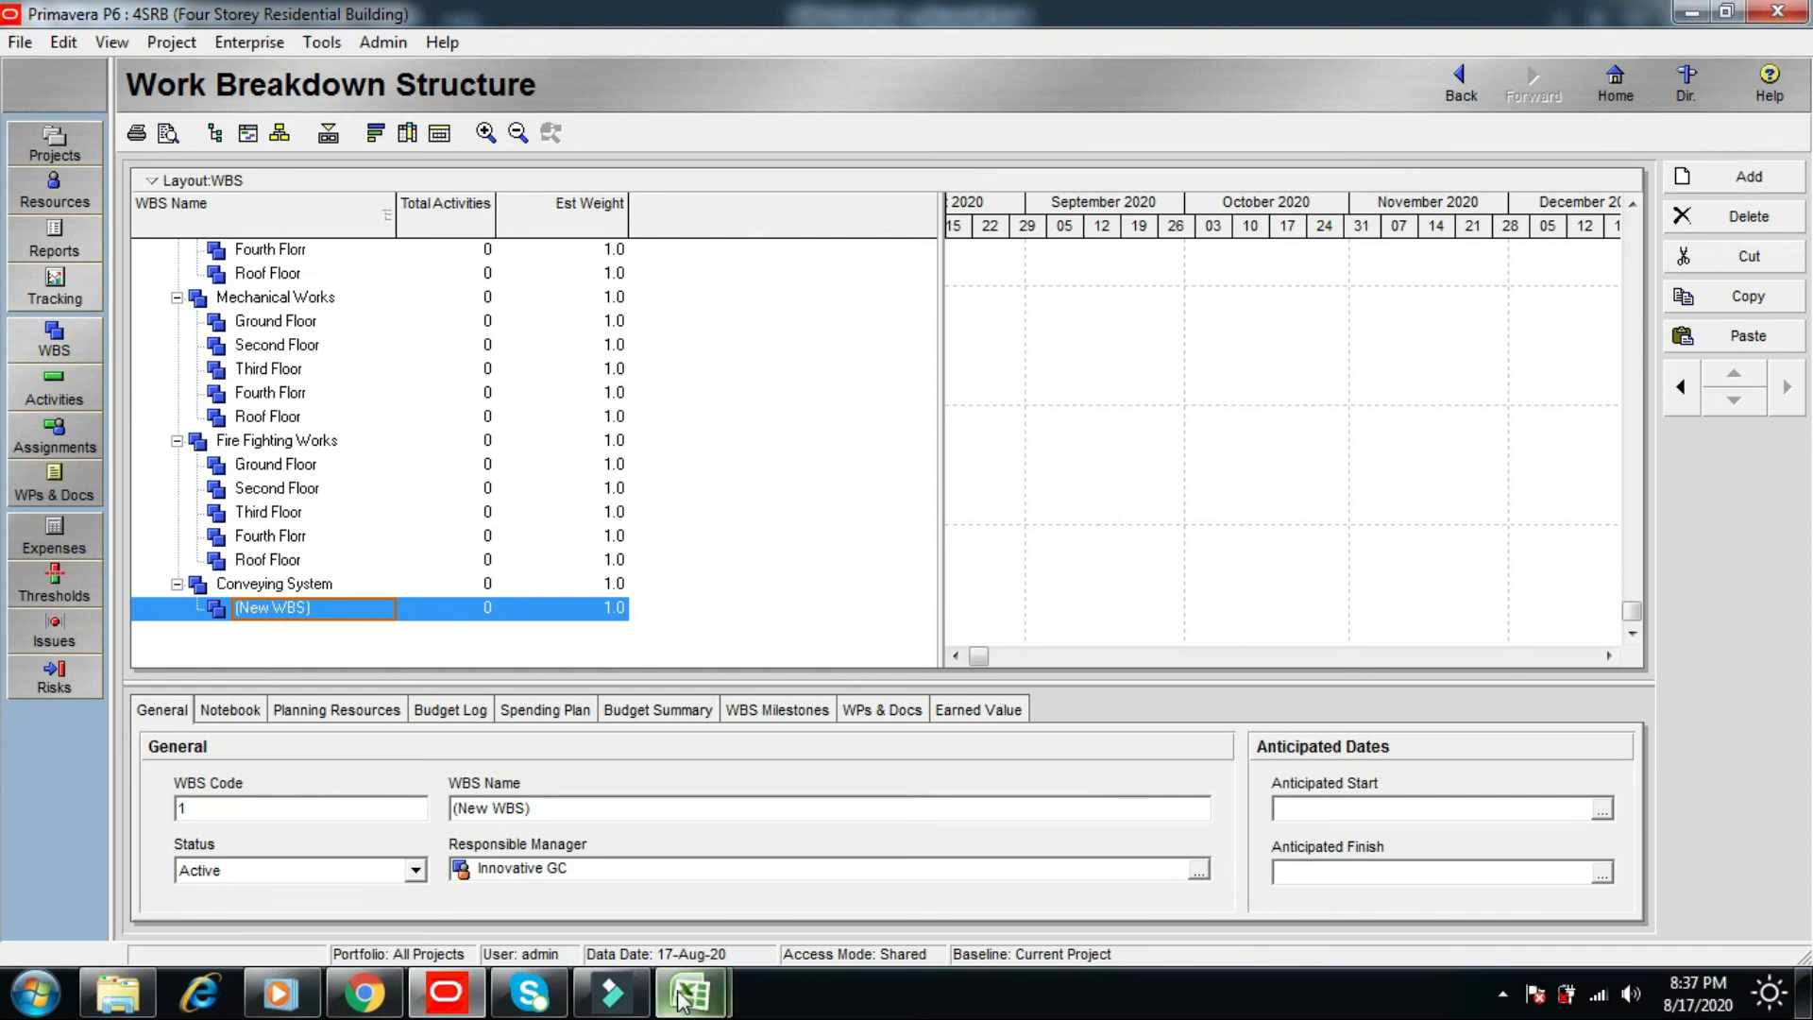
mouse_move(689, 991)
left_click(621, 898)
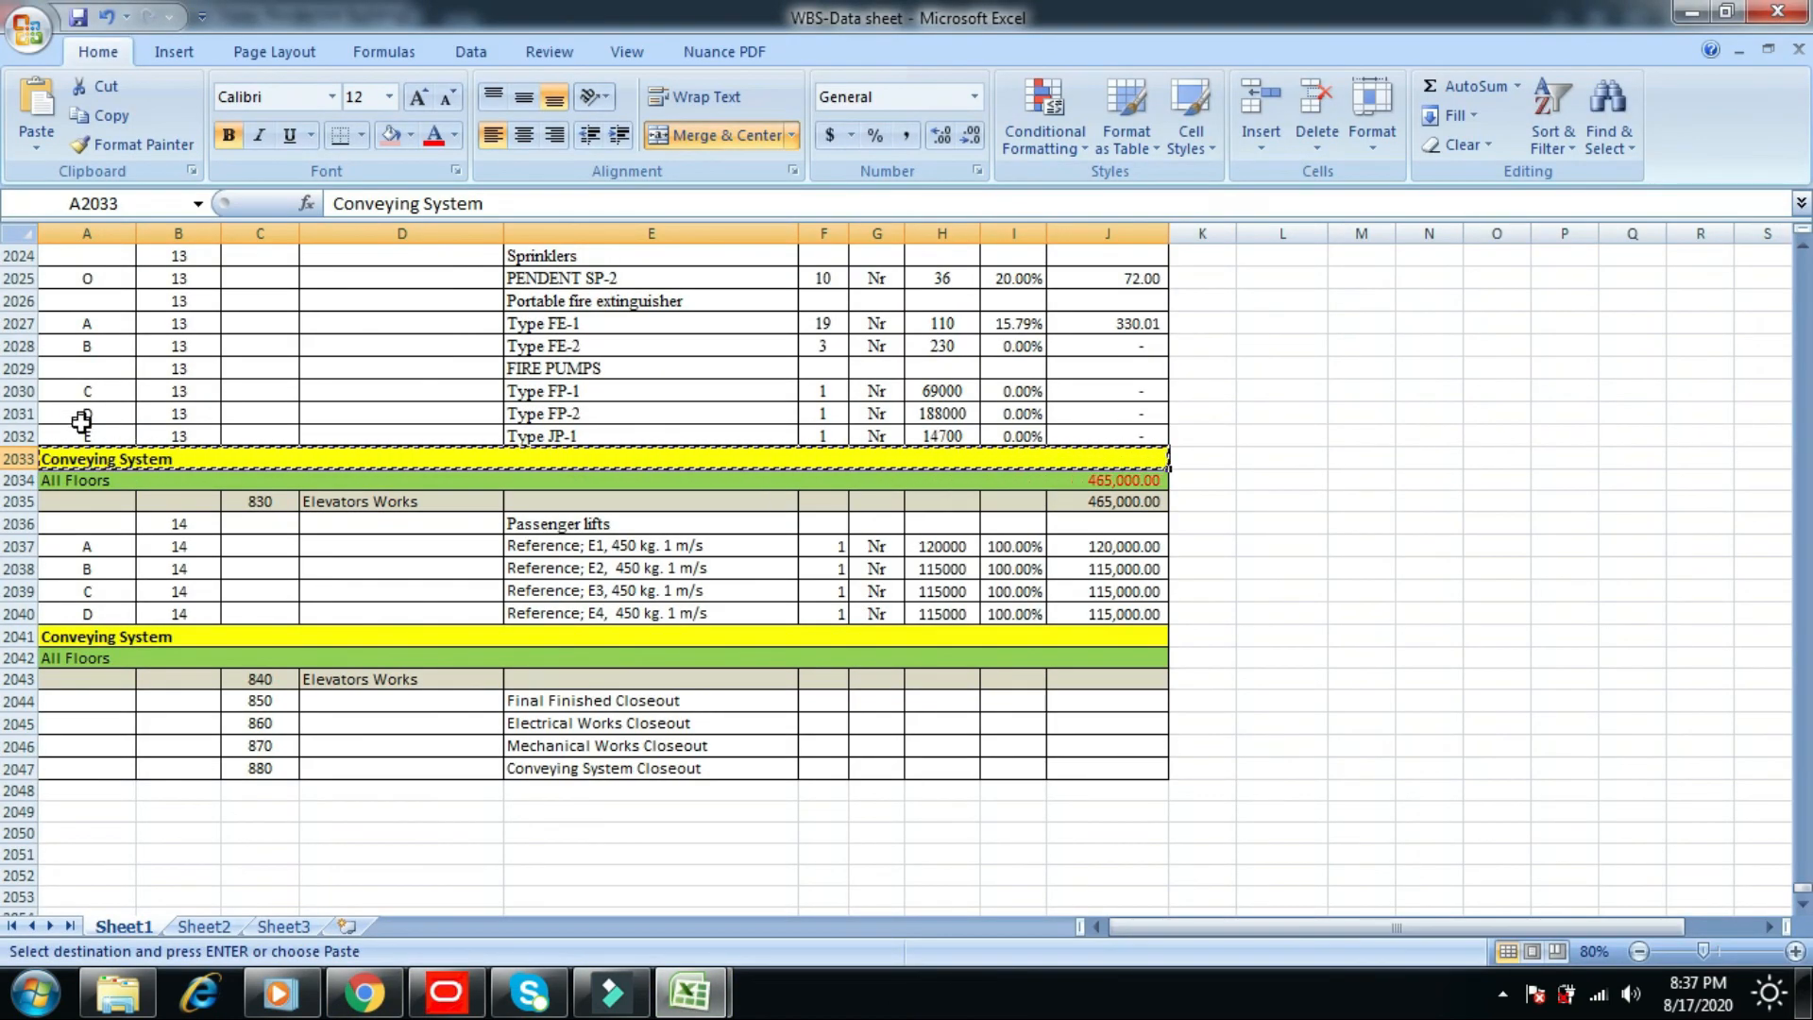
key("Escape")
left_click(64, 483)
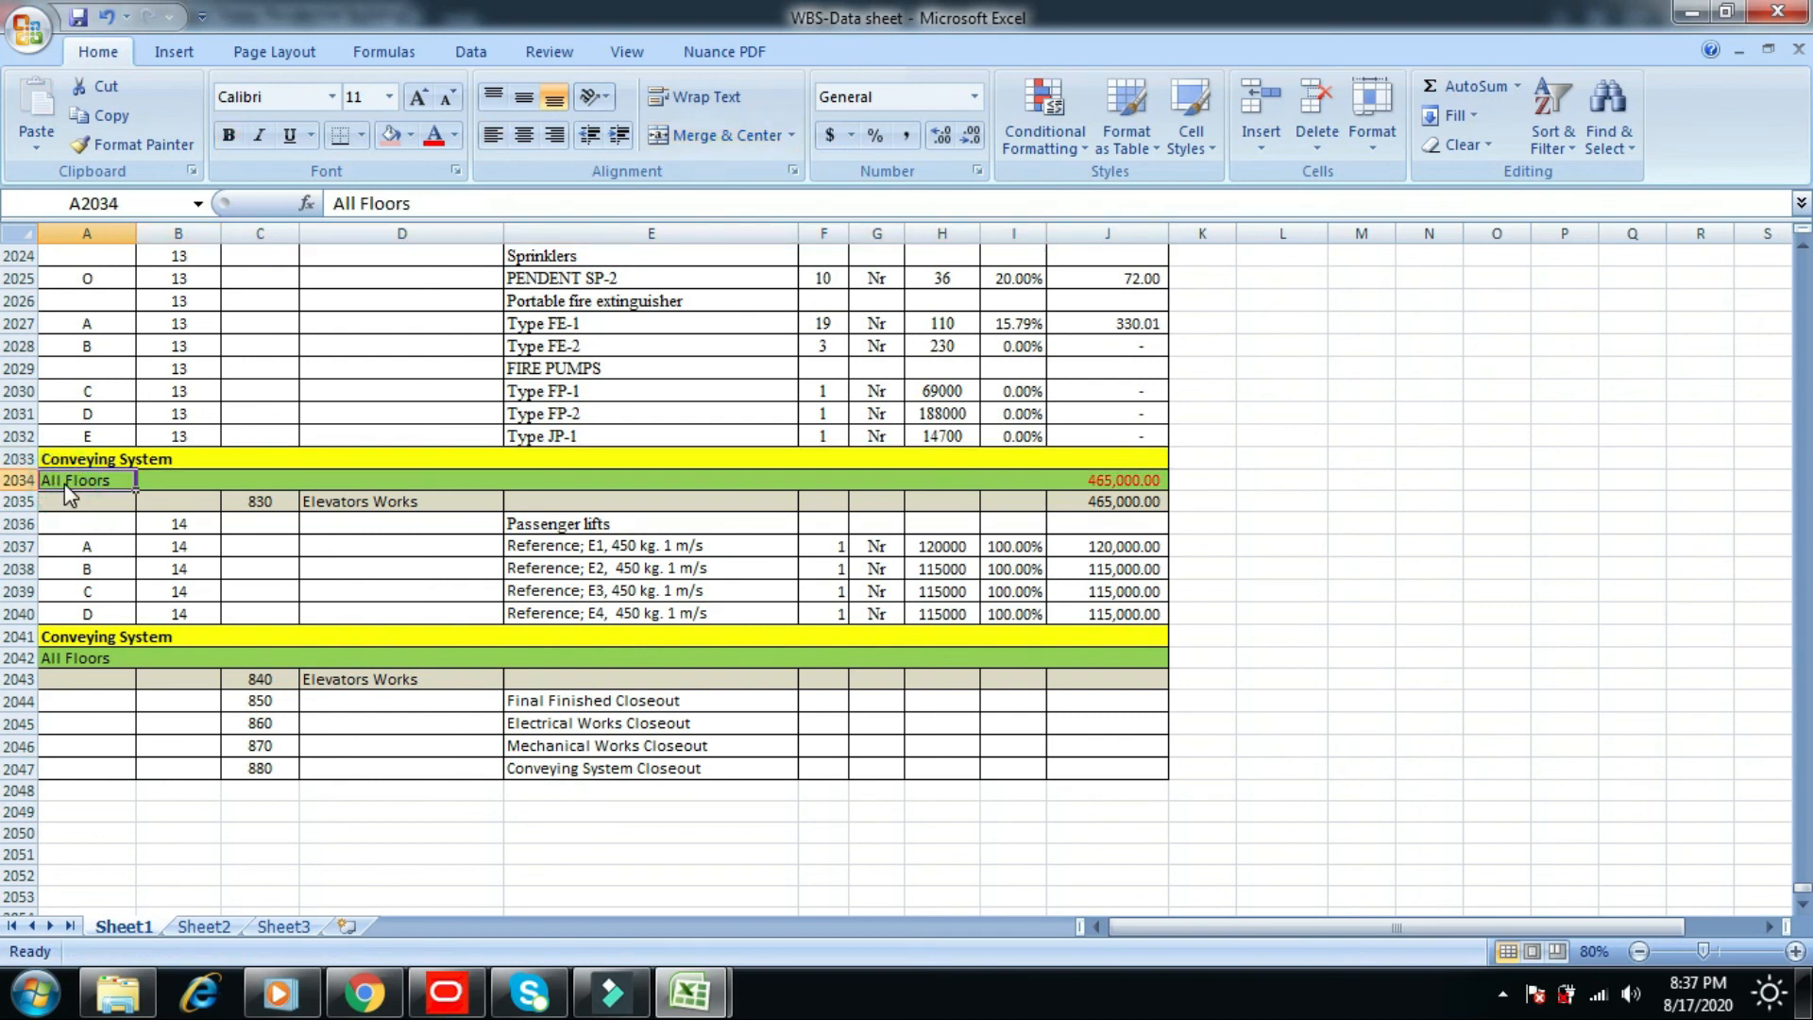
right_click(64, 483)
left_click(130, 530)
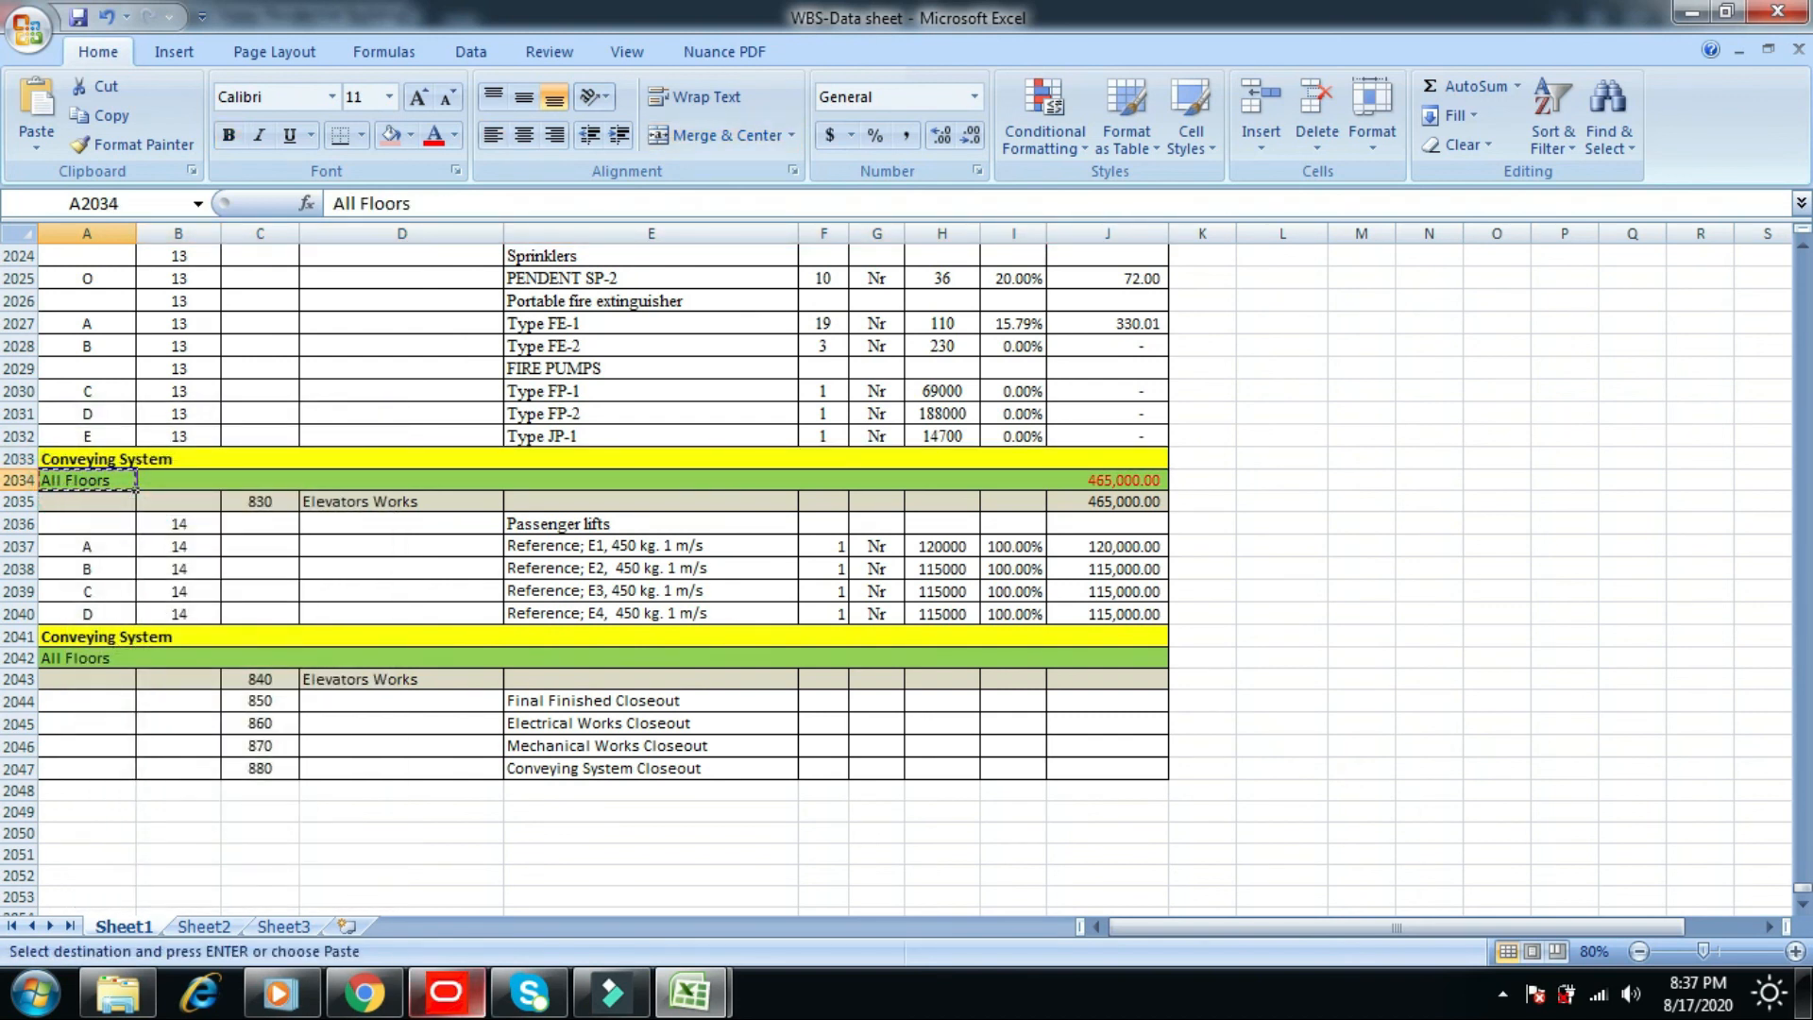
left_click(437, 997)
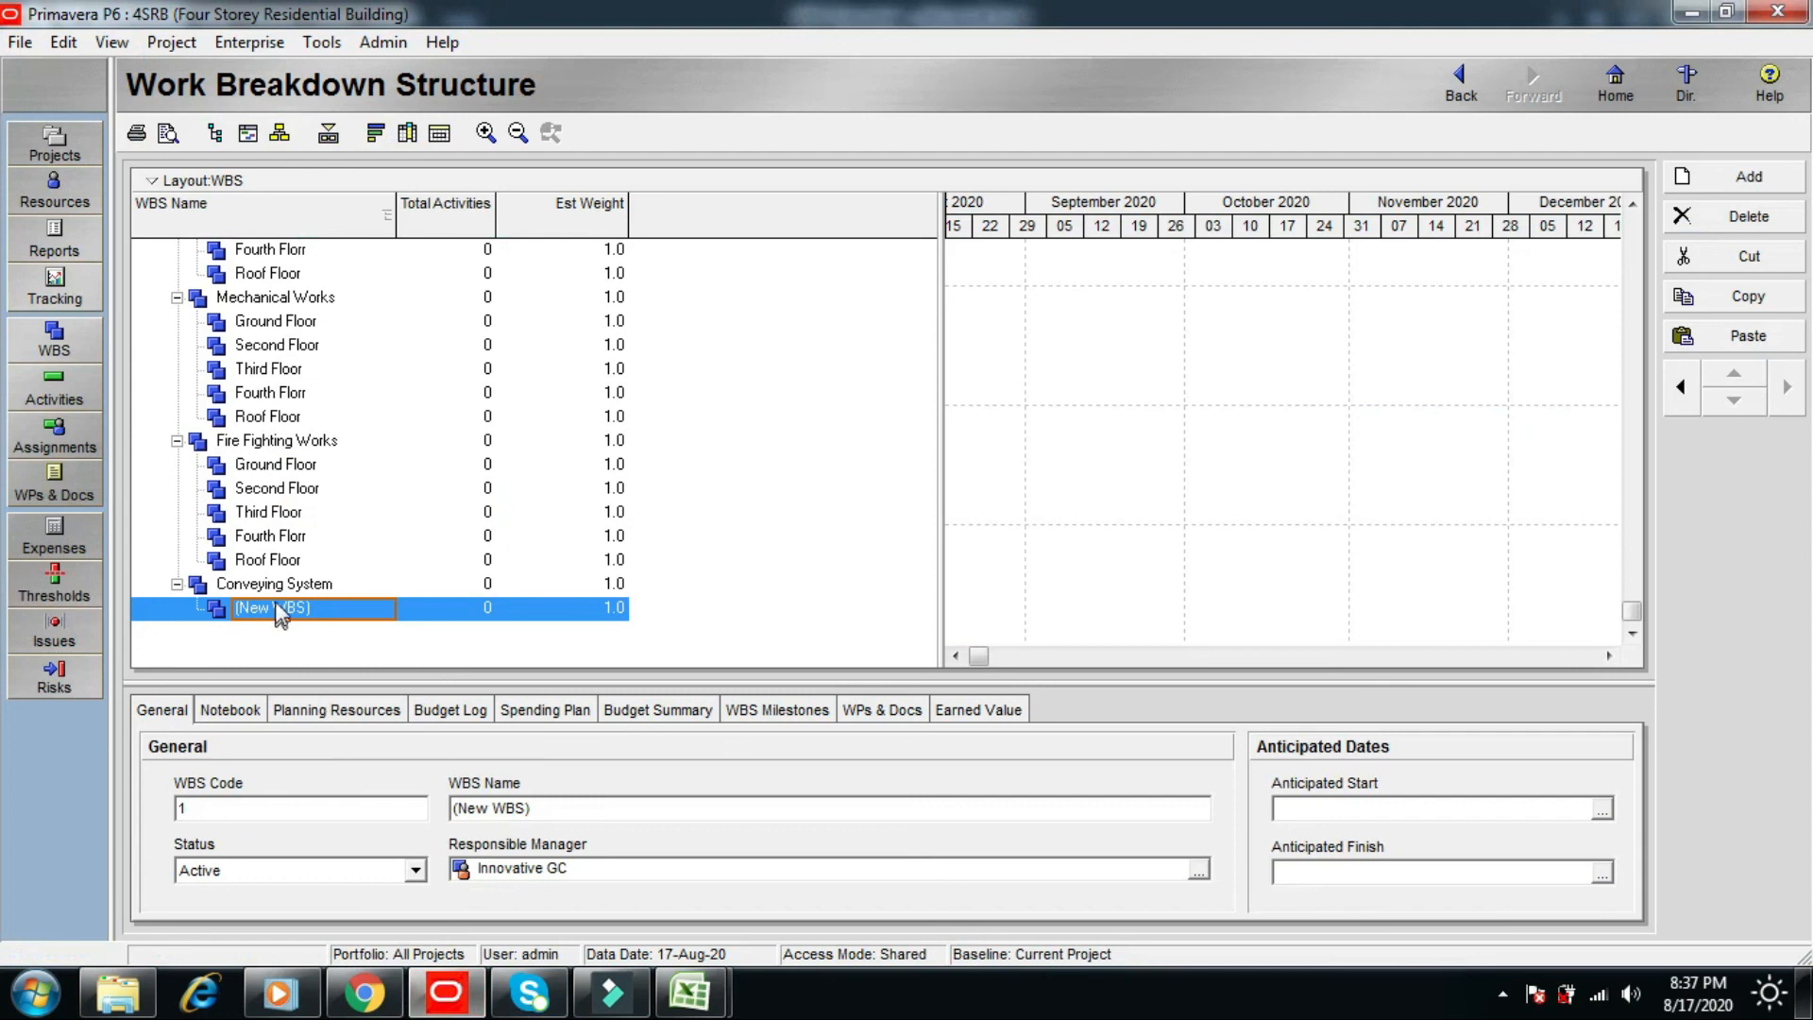
left_click(337, 600)
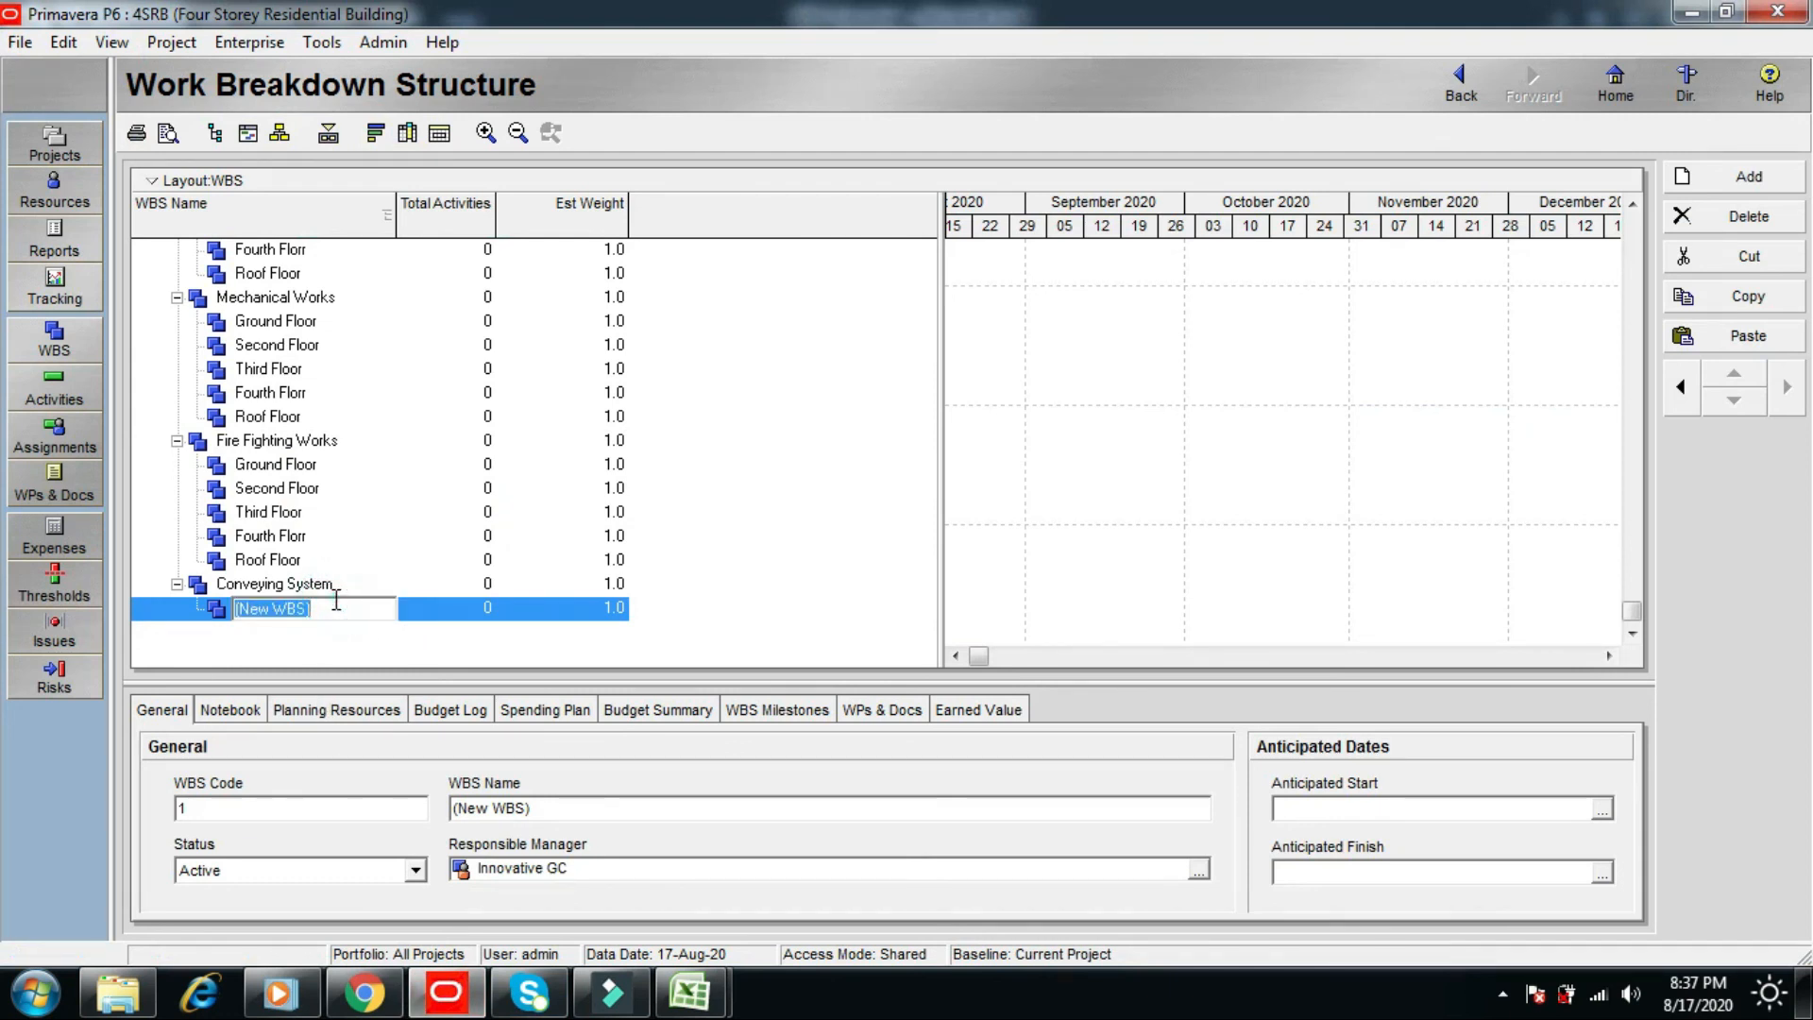
right_click(337, 609)
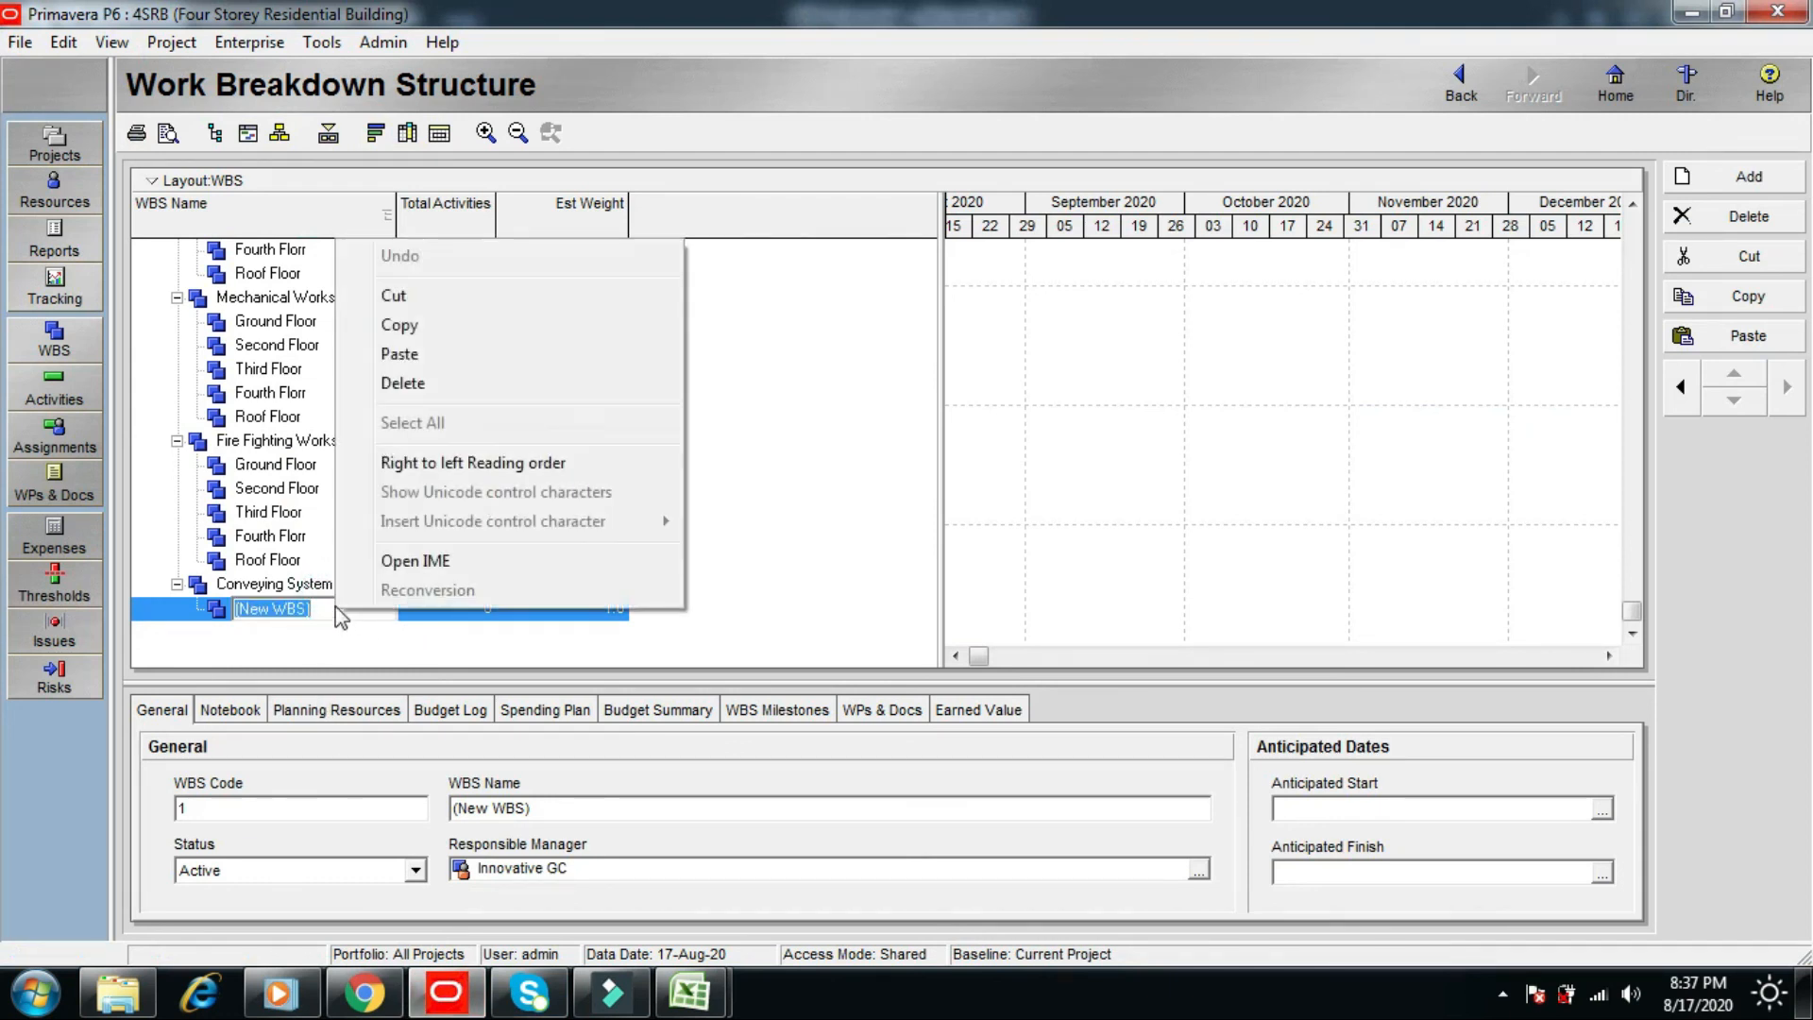
left_click(394, 357)
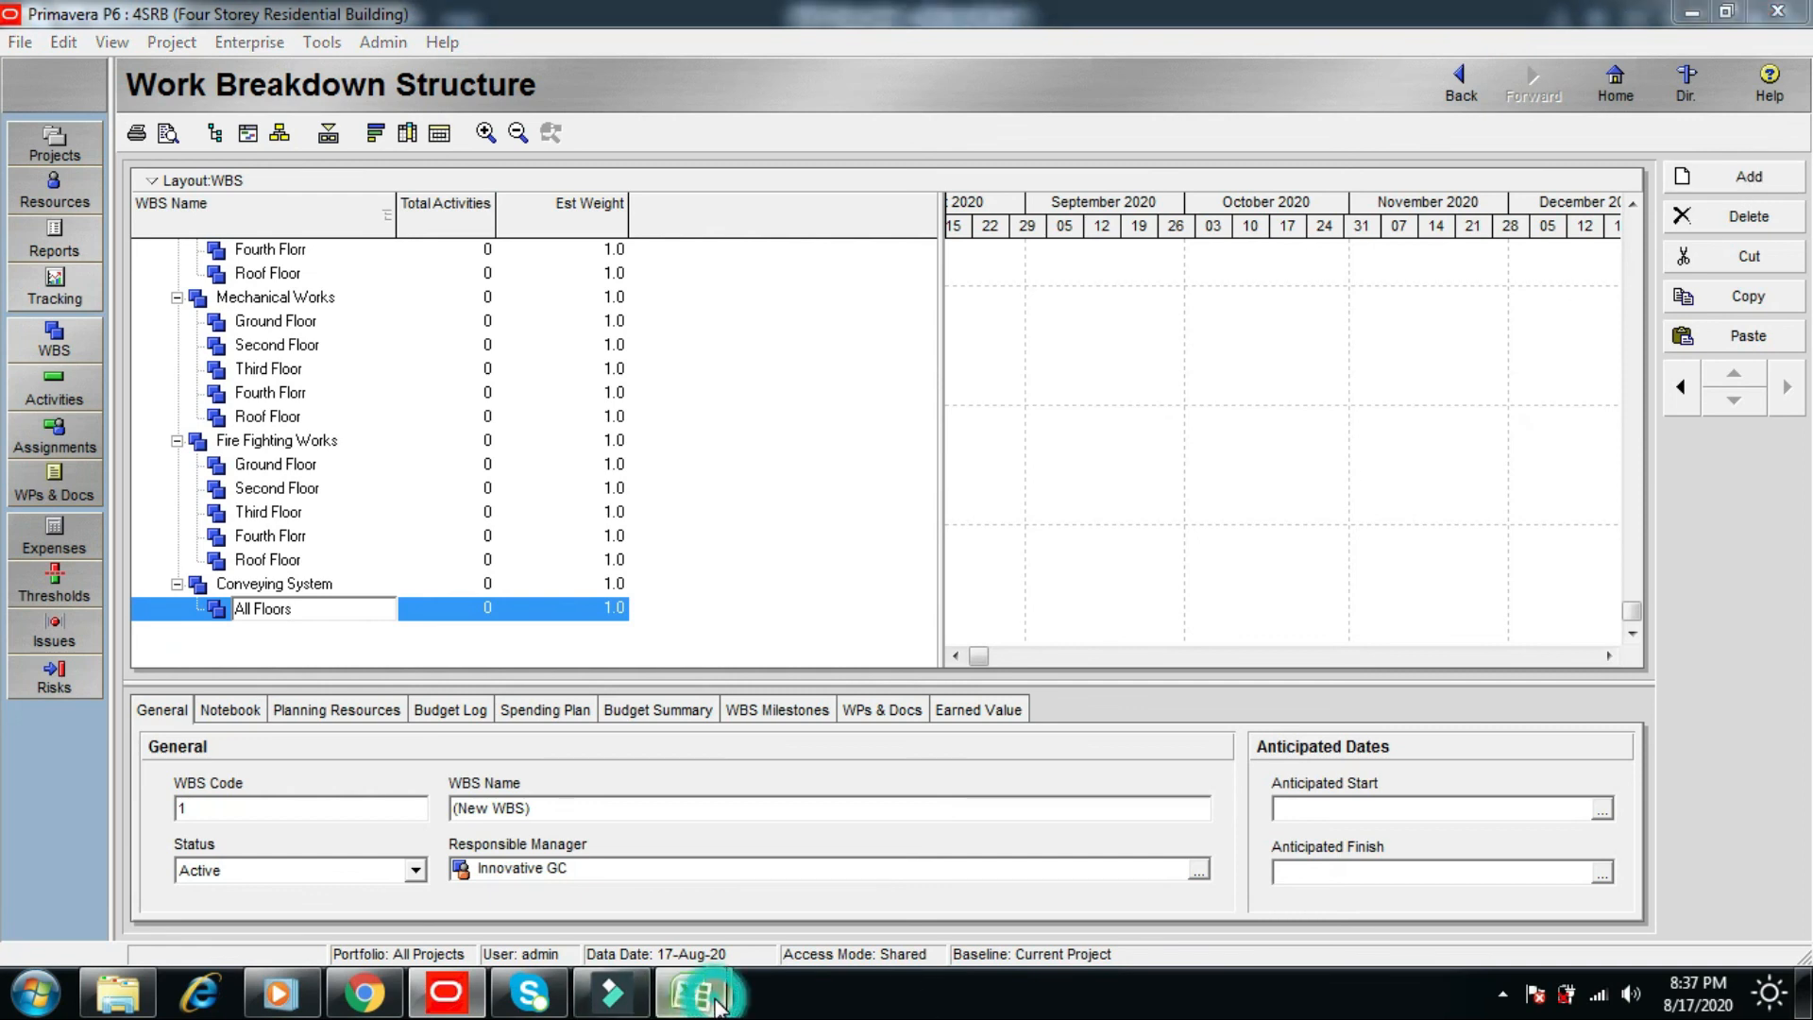
- Switch to the Excel WBS data sheet and copy the second Conveying System heading in row 2041
mouse_move(722, 1008)
left_click(595, 908)
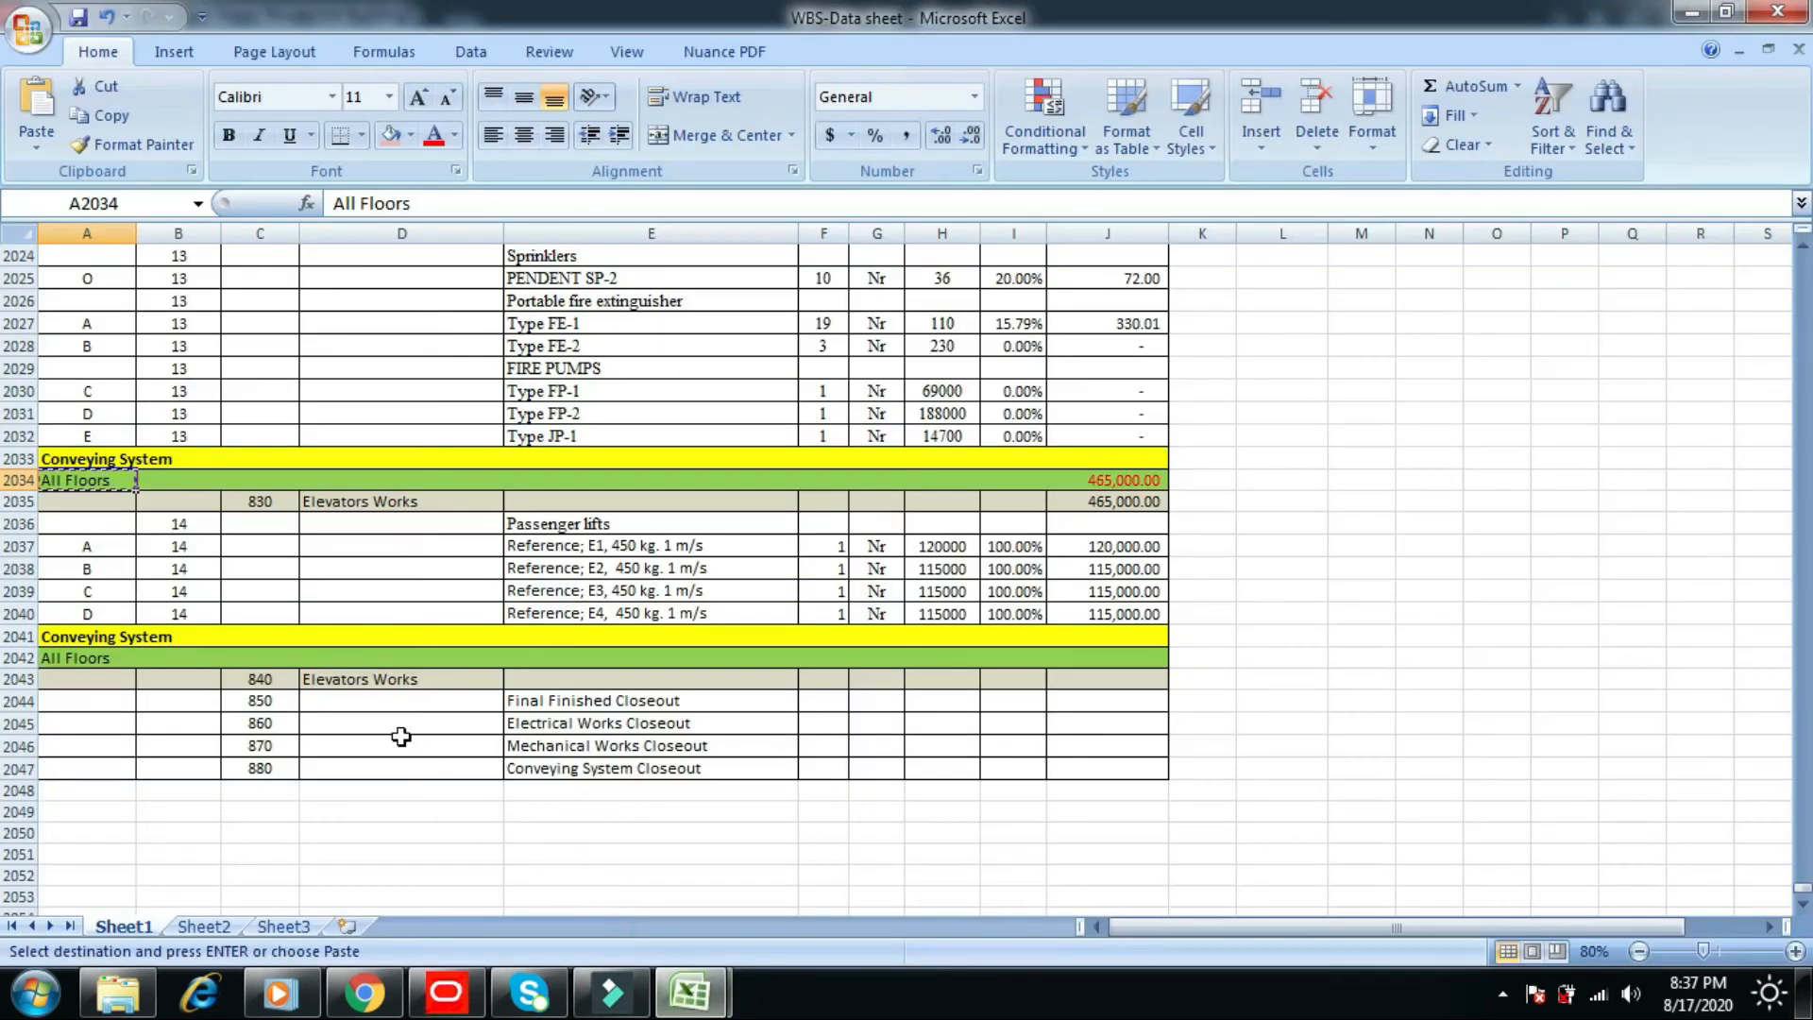
key("Escape")
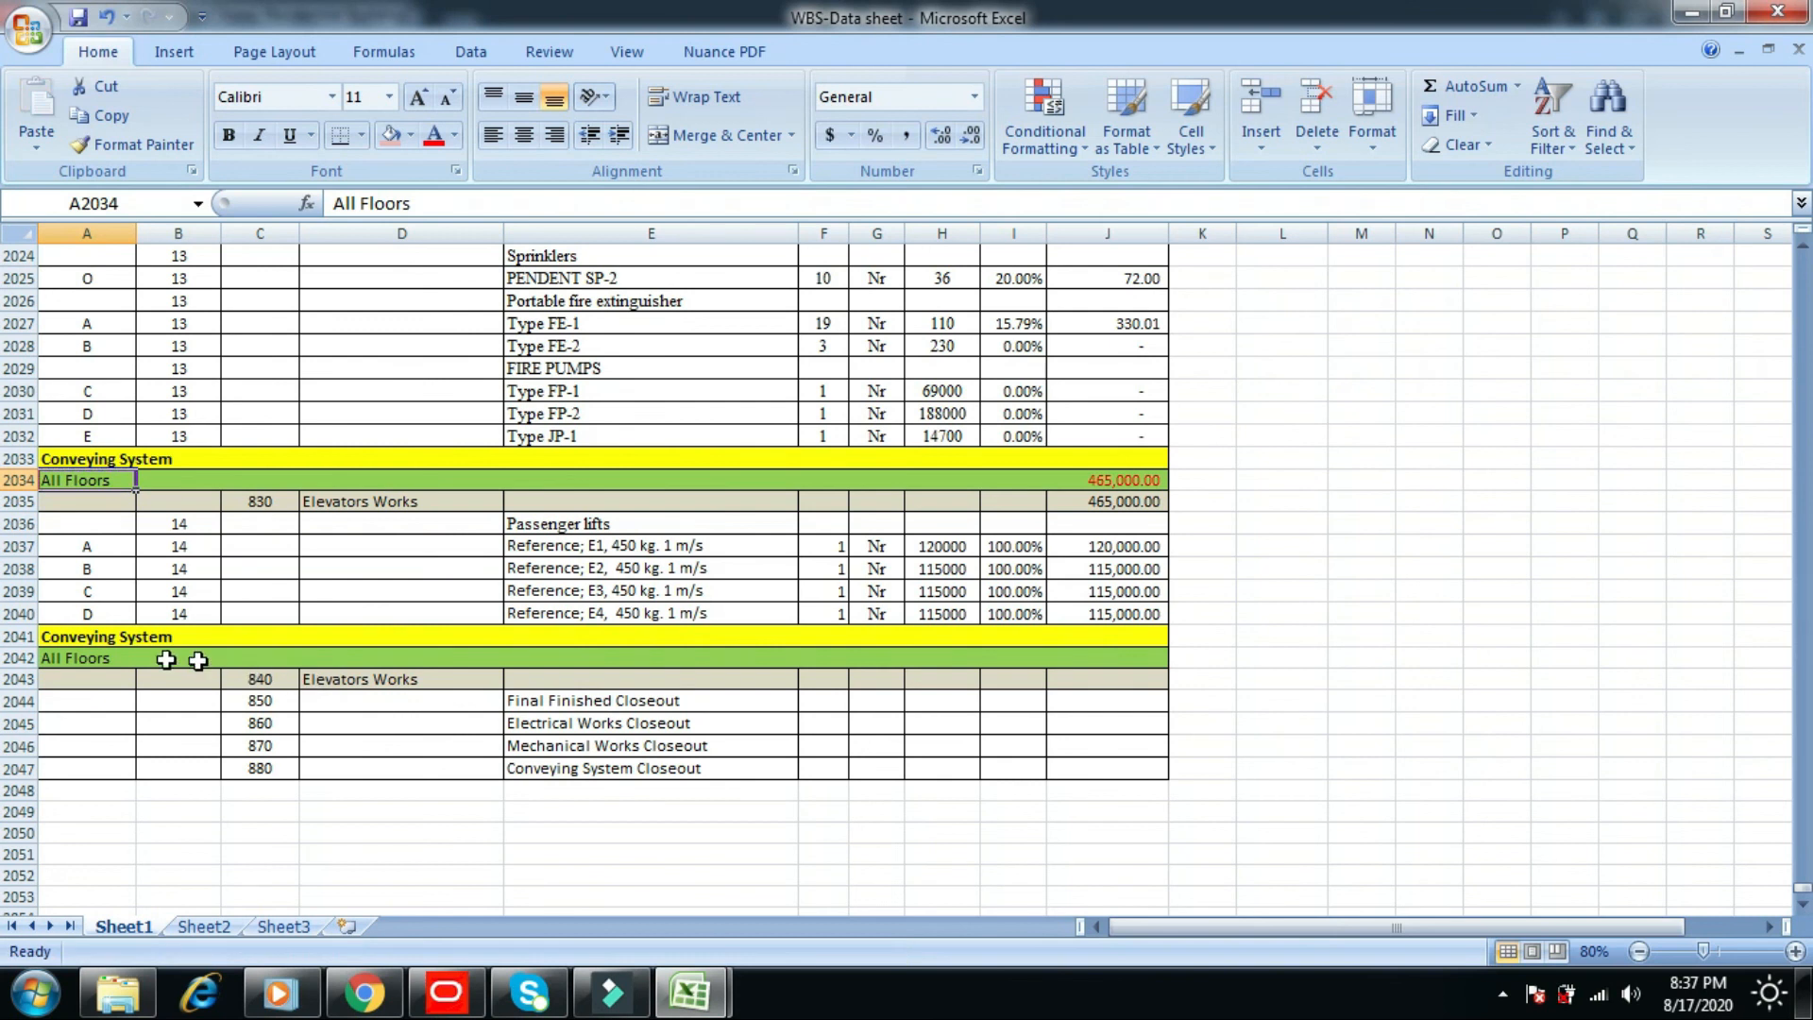
left_click(81, 637)
right_click(81, 637)
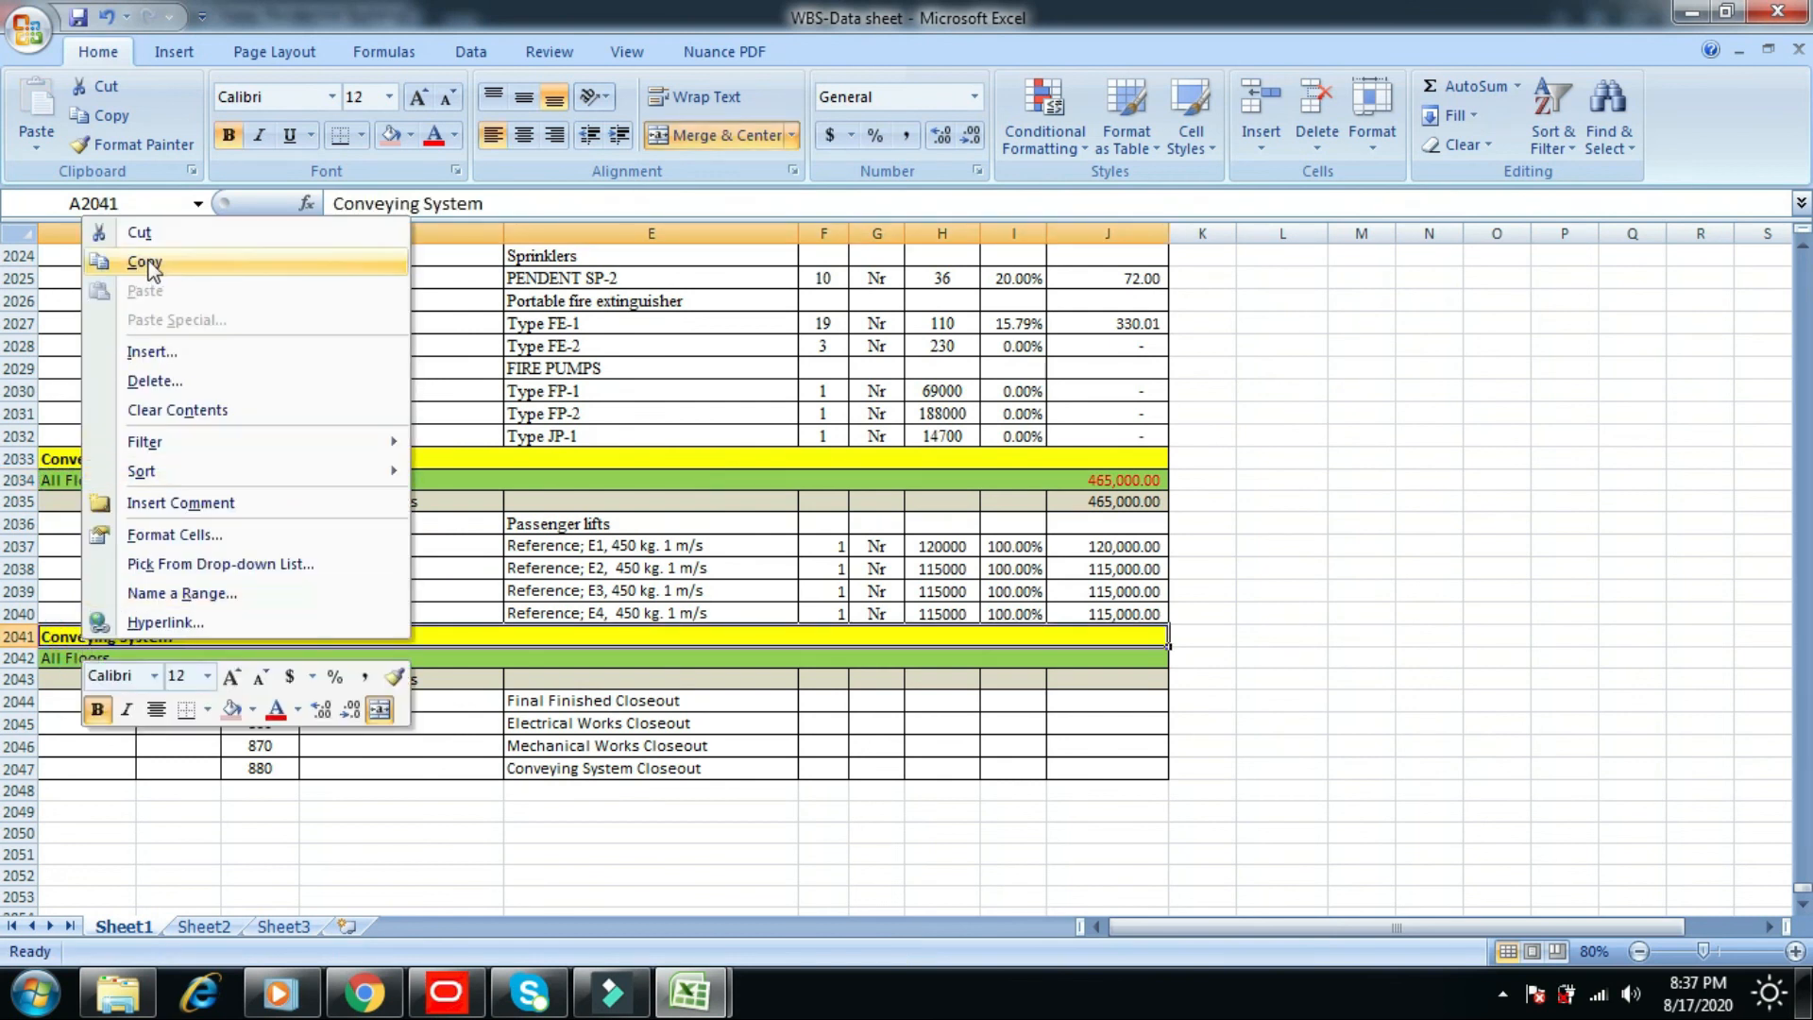
left_click(151, 259)
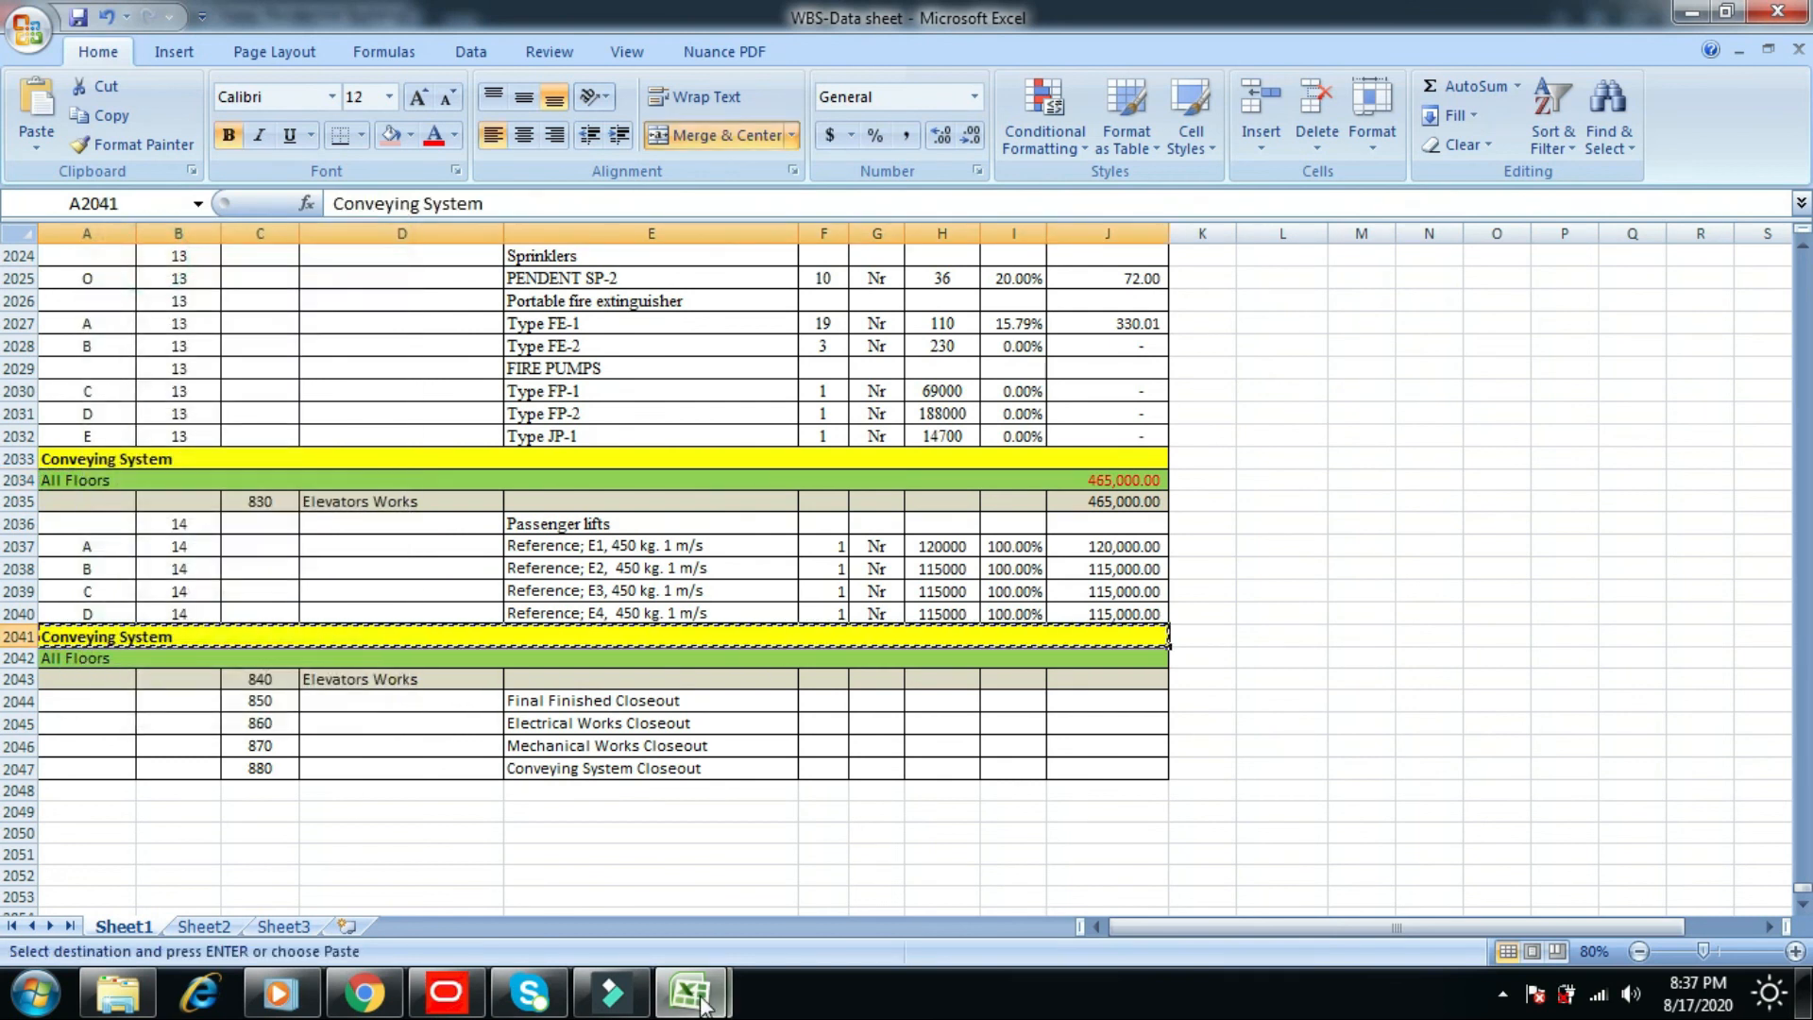
- Add a WBS element in Primavera P6 below Conveying System, outdent it to the same level, and paste the copied heading as its name
left_click(447, 994)
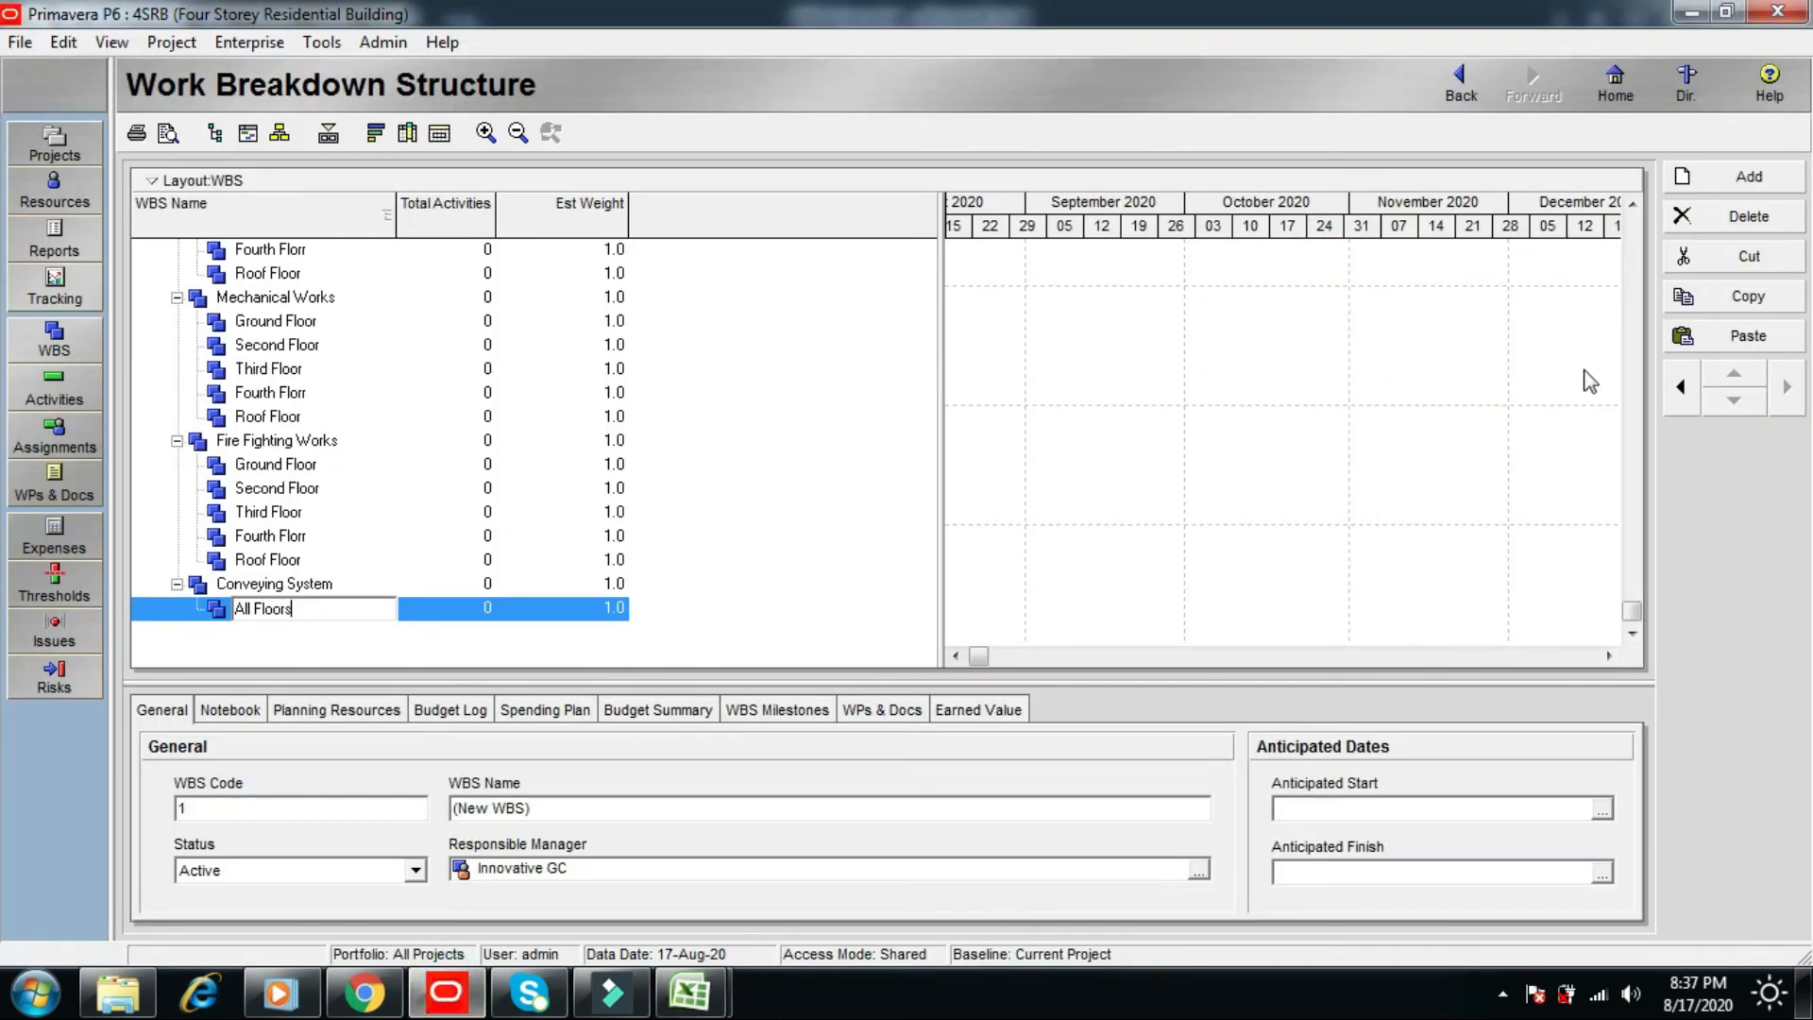
left_click(1751, 182)
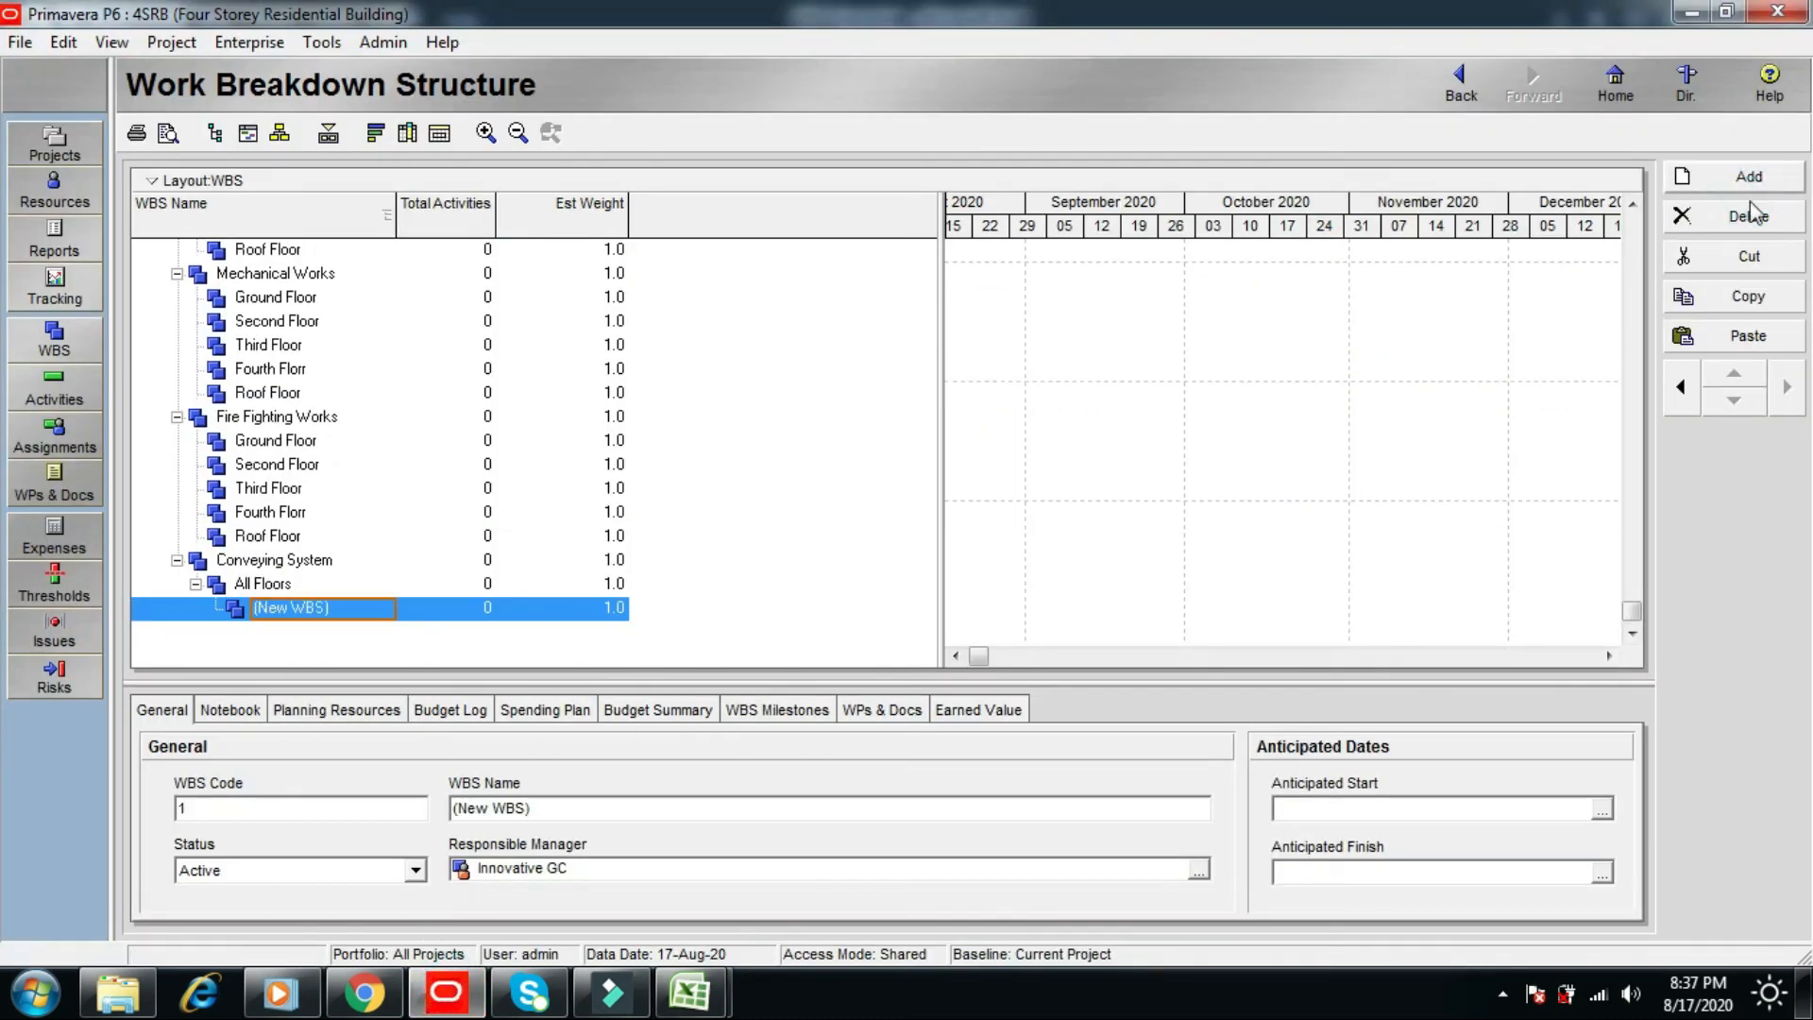
left_click(1680, 389)
left_click(1680, 389)
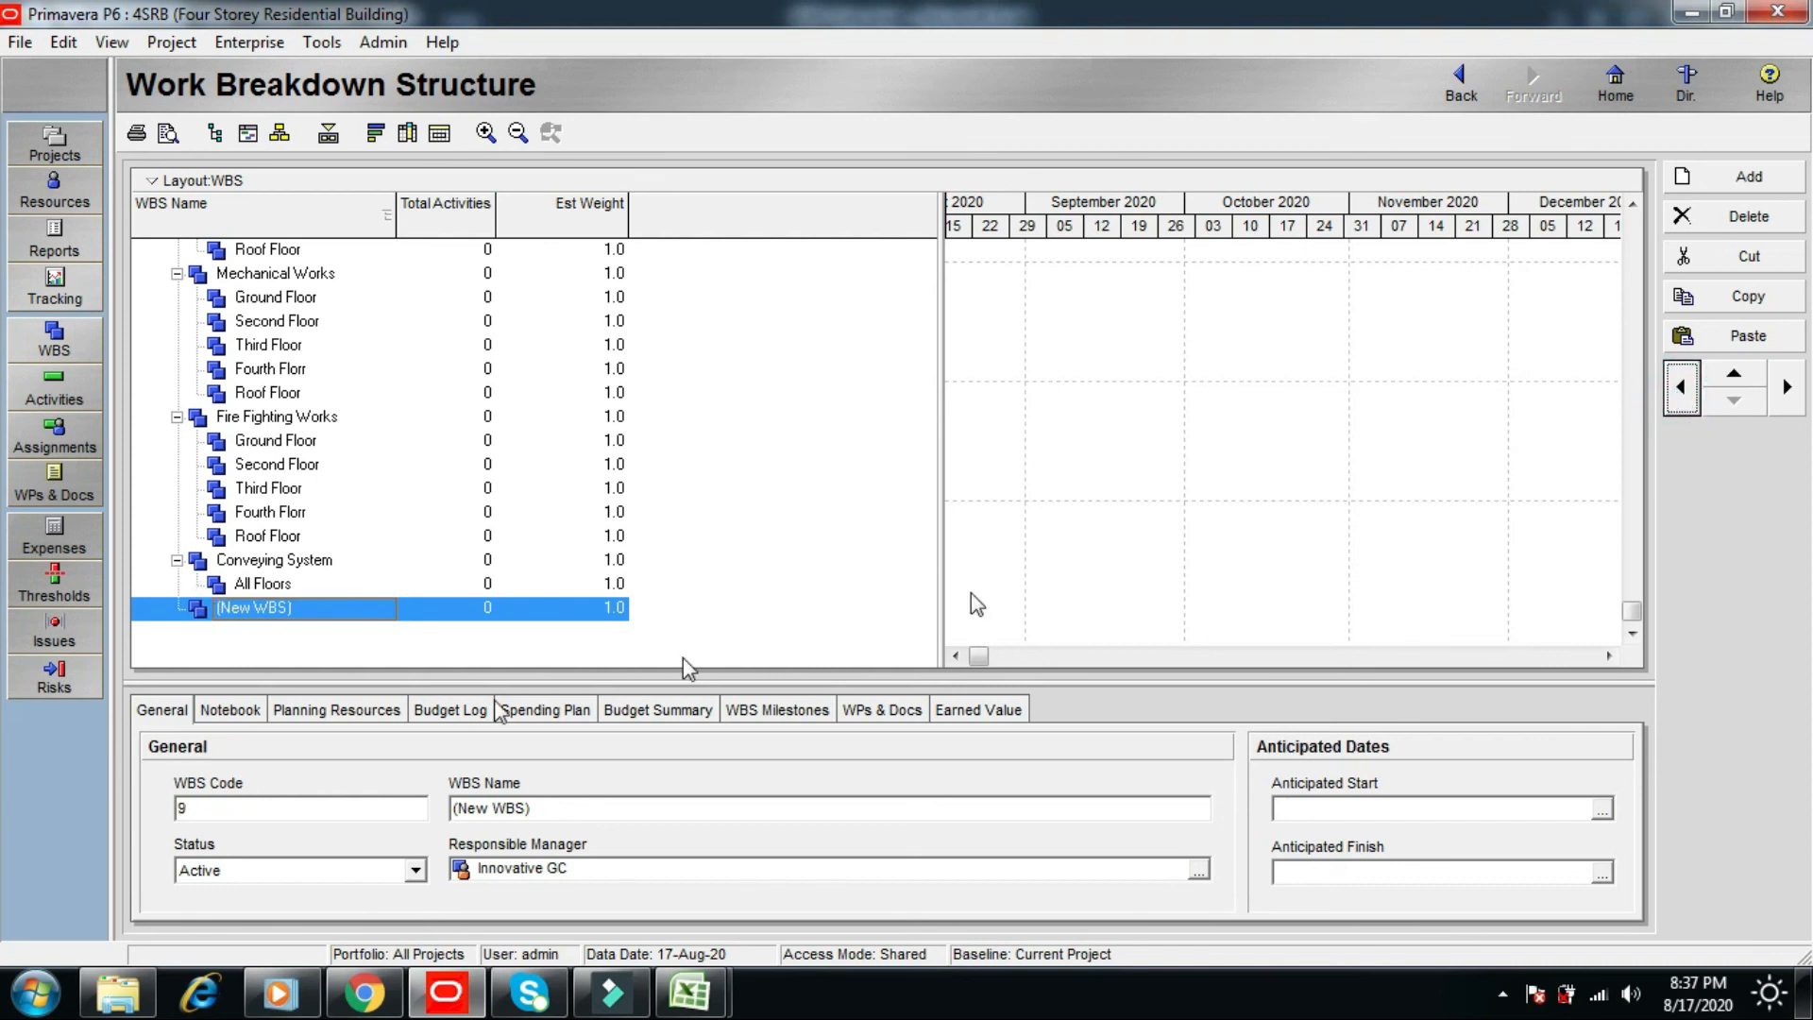
right_click(337, 604)
left_click(420, 351)
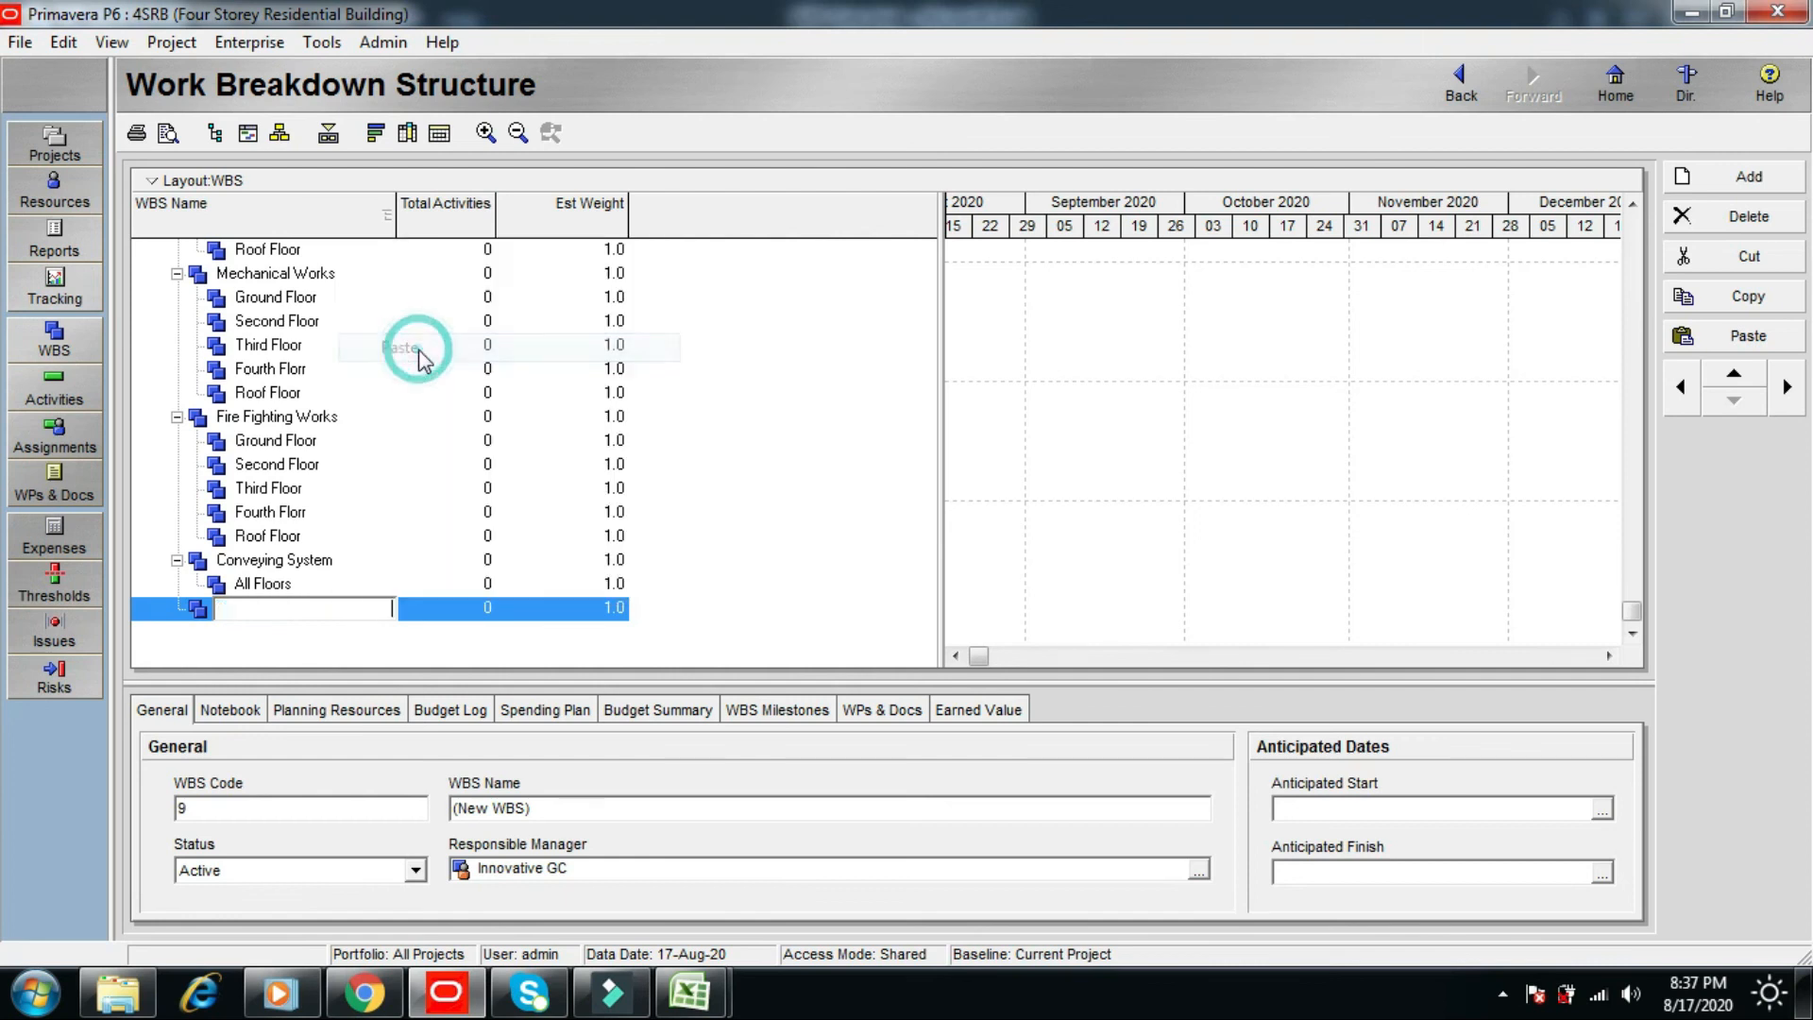
key("Return")
- Clear the name of the WBS element below Conveying System and switch to the Excel WBS data sheet
left_click(359, 600)
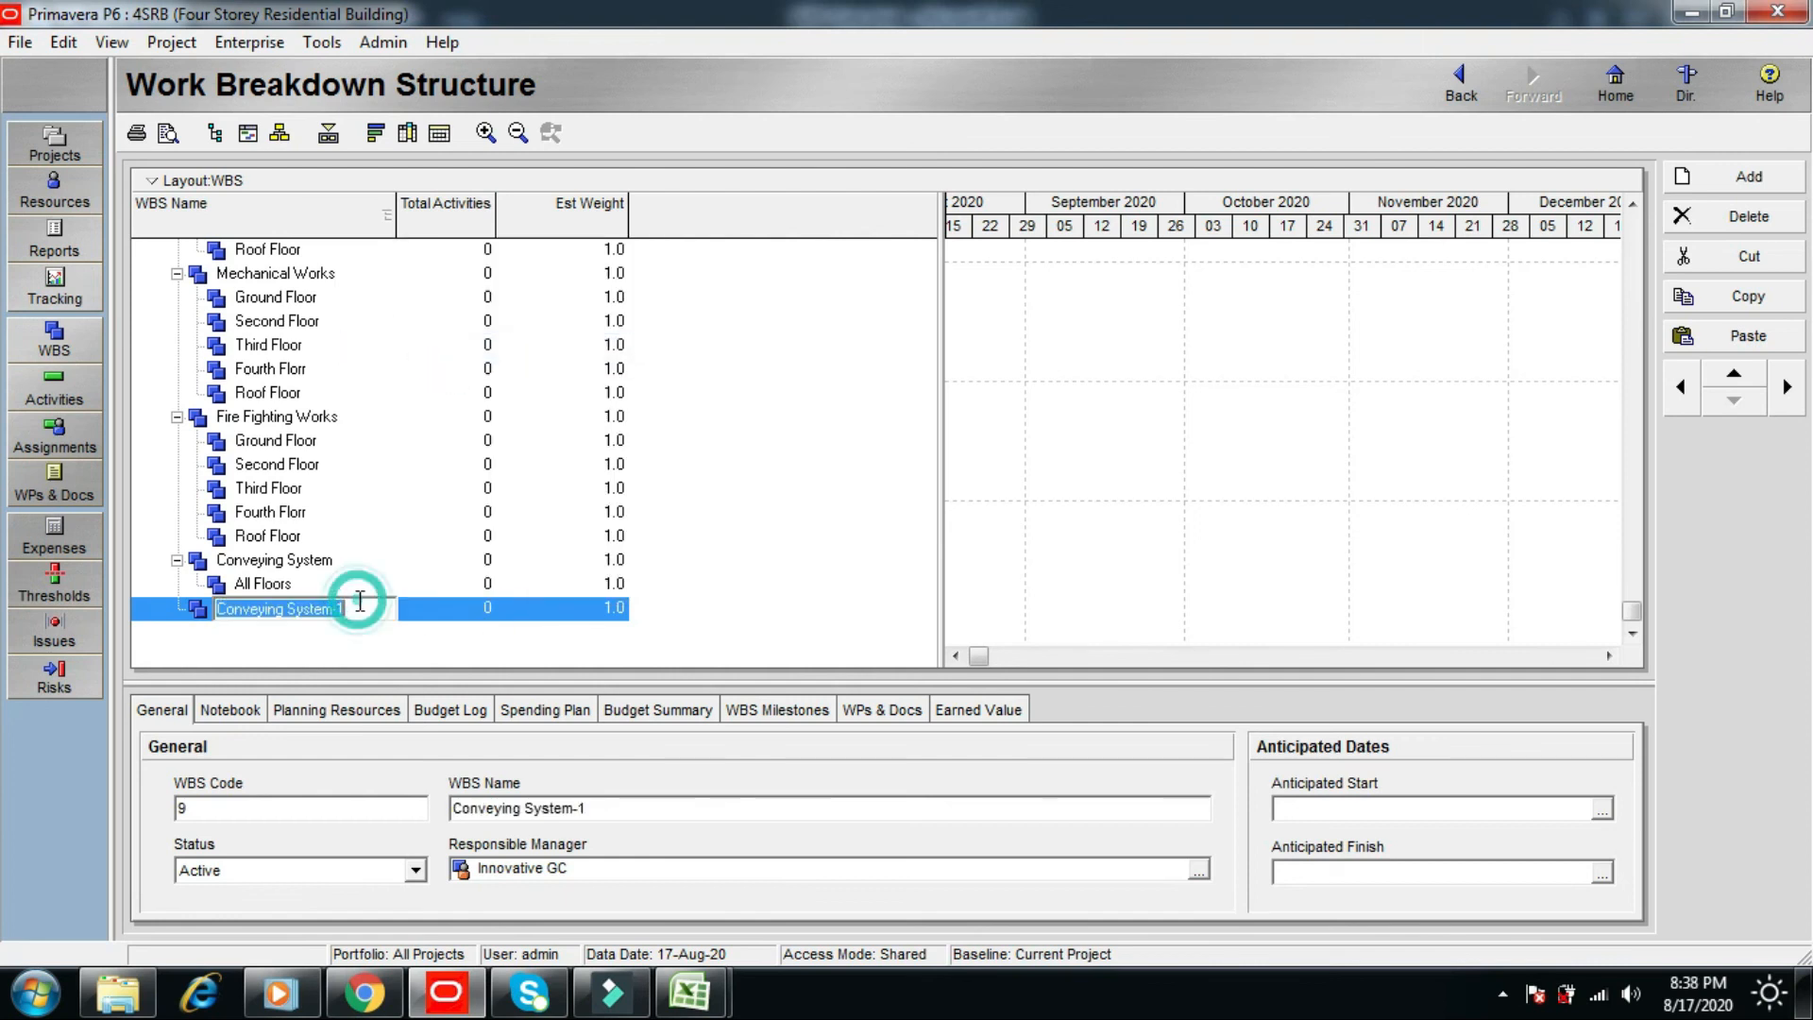
key("BackSpace")
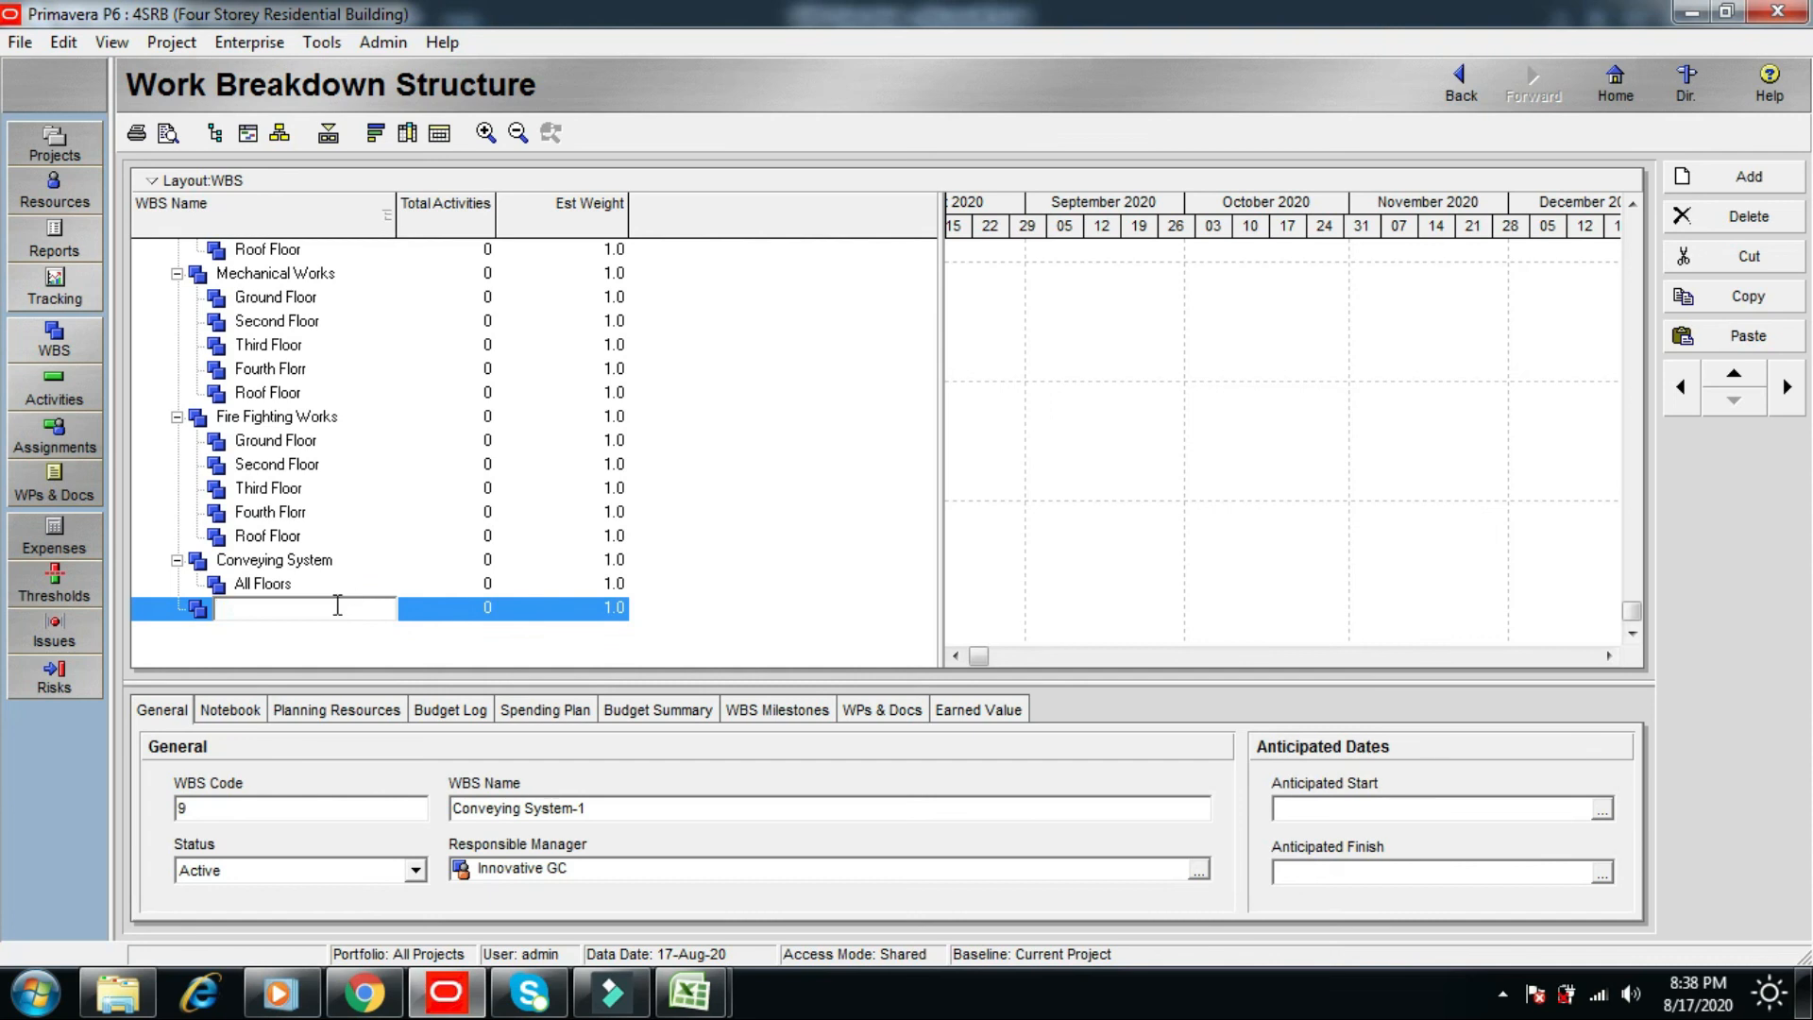
key("alt+Tab")
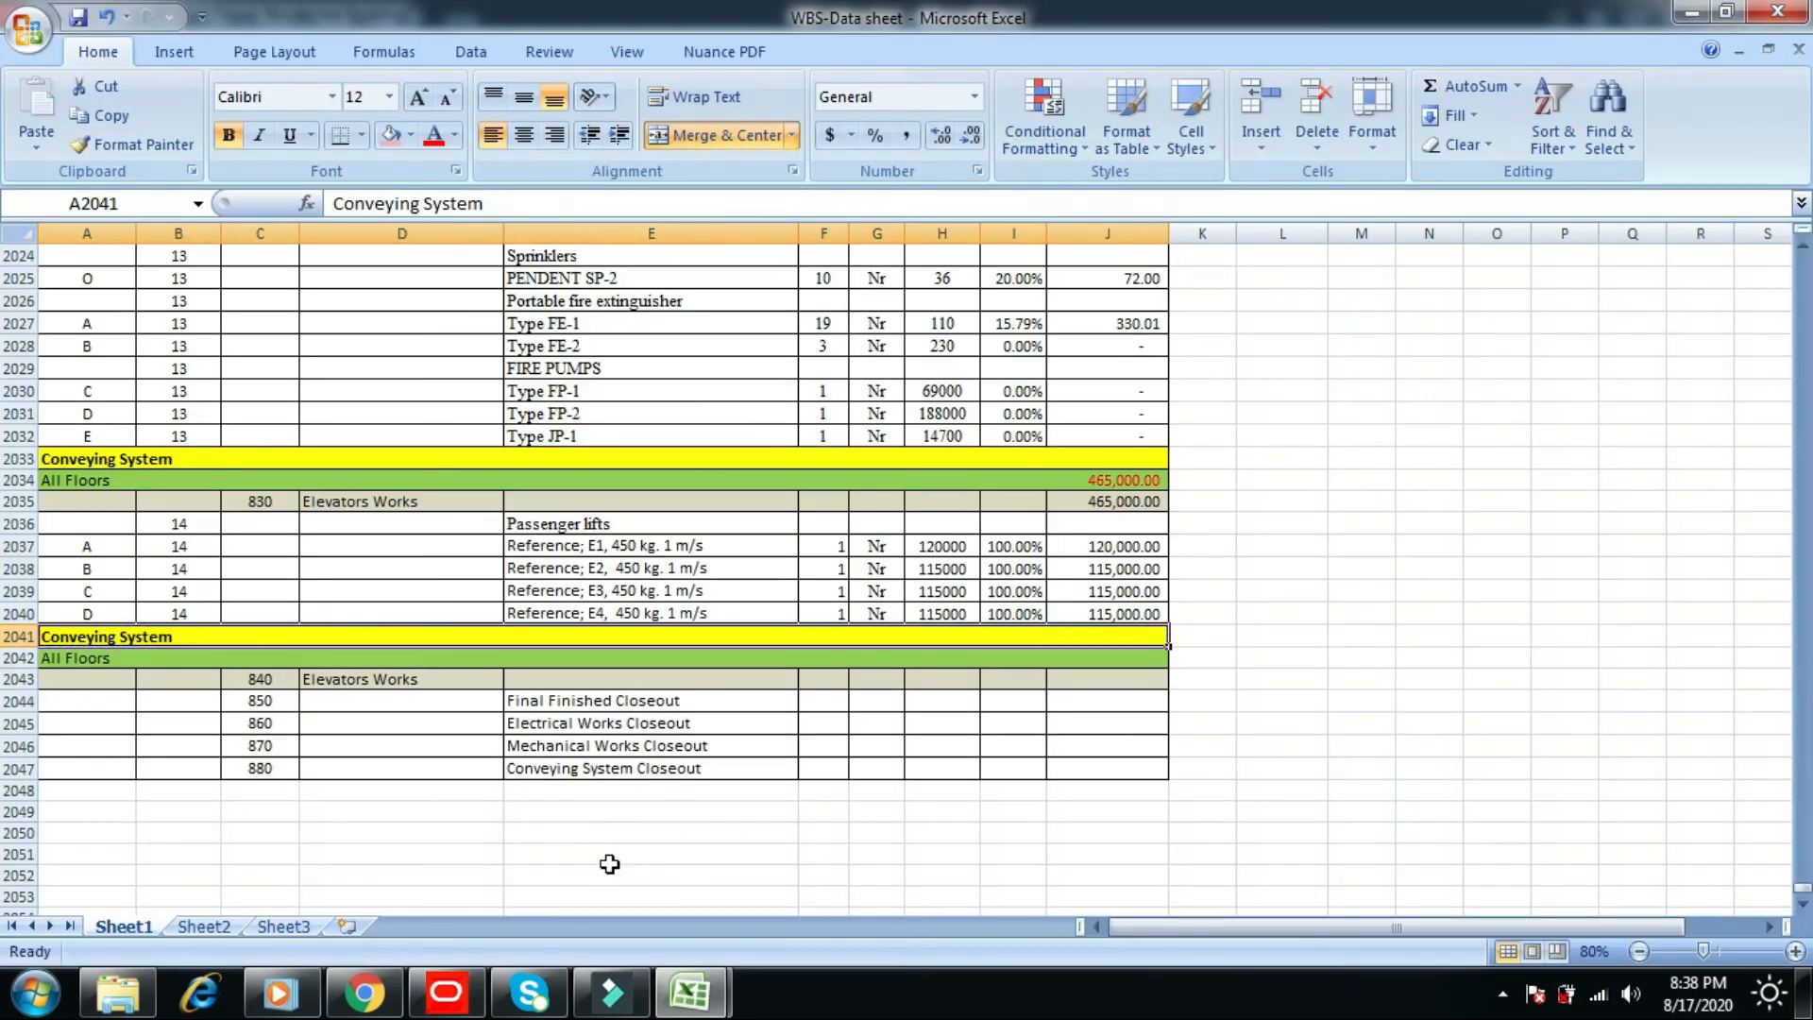
key("alt")
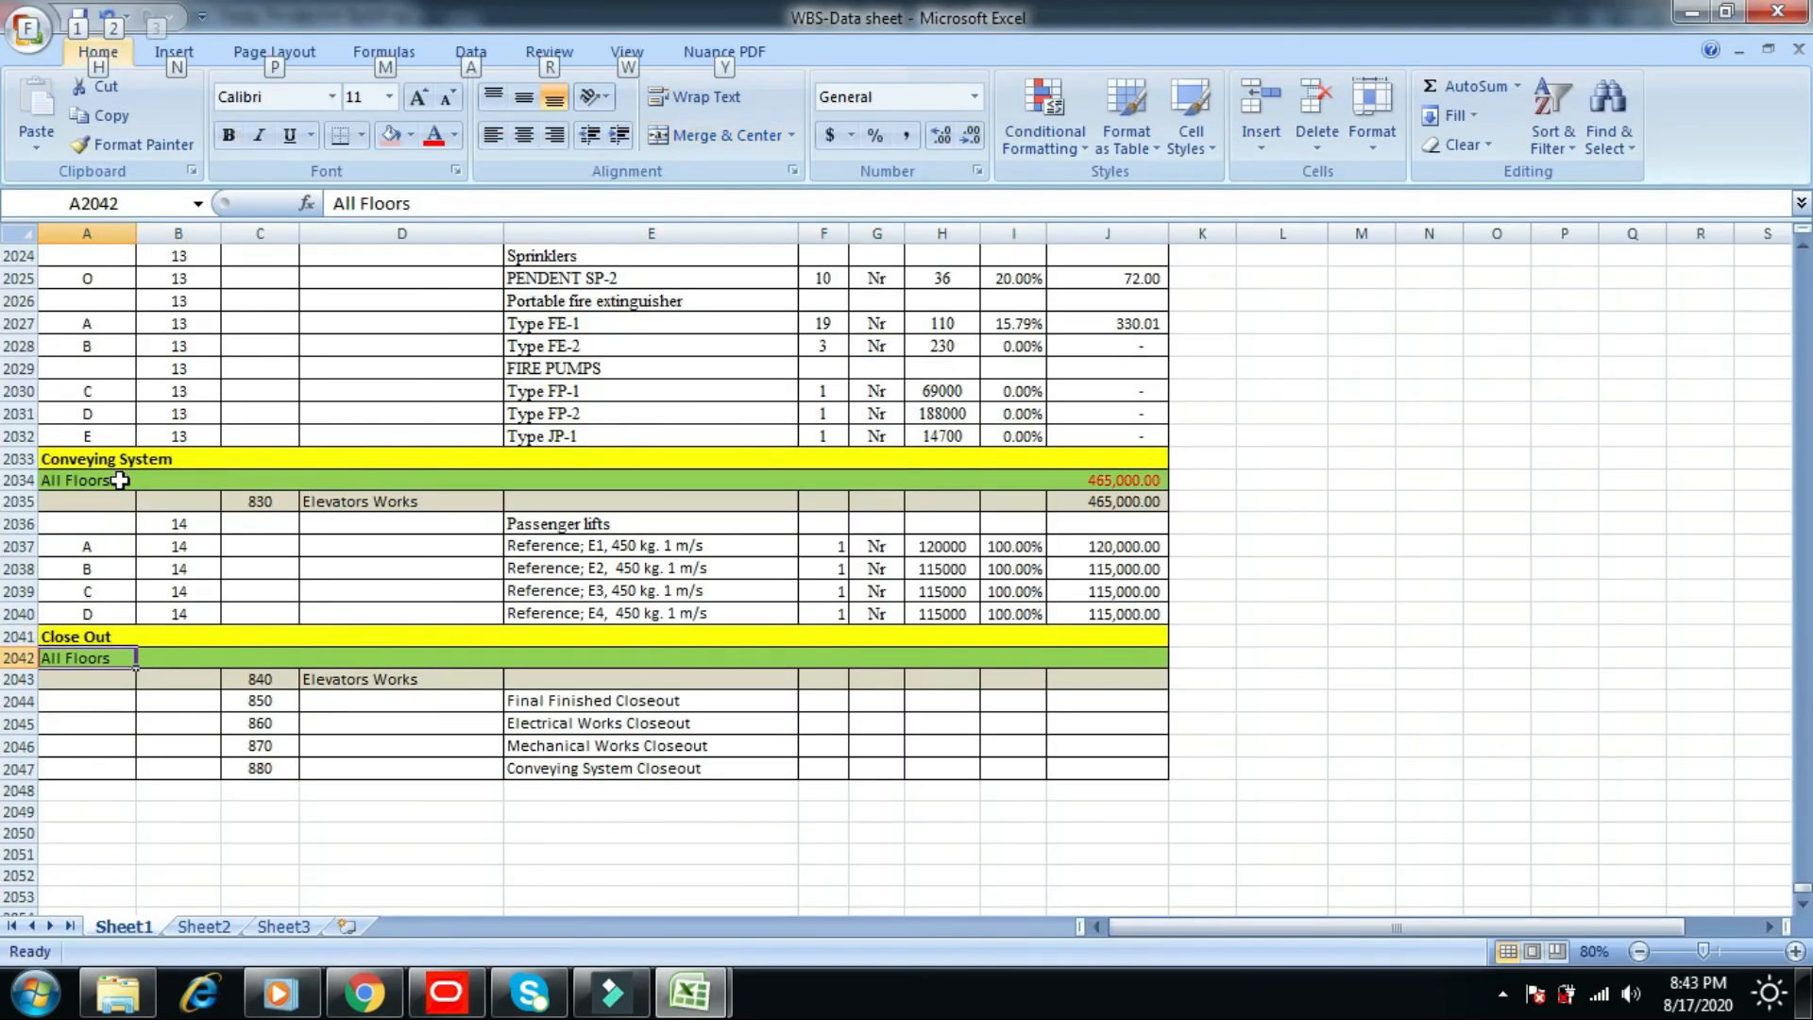
- Copy the "Close Out" heading from row 2041 and paste it in Primavera P6 as the name of the WBS element below Conveying System
left_click(84, 635)
right_click(84, 636)
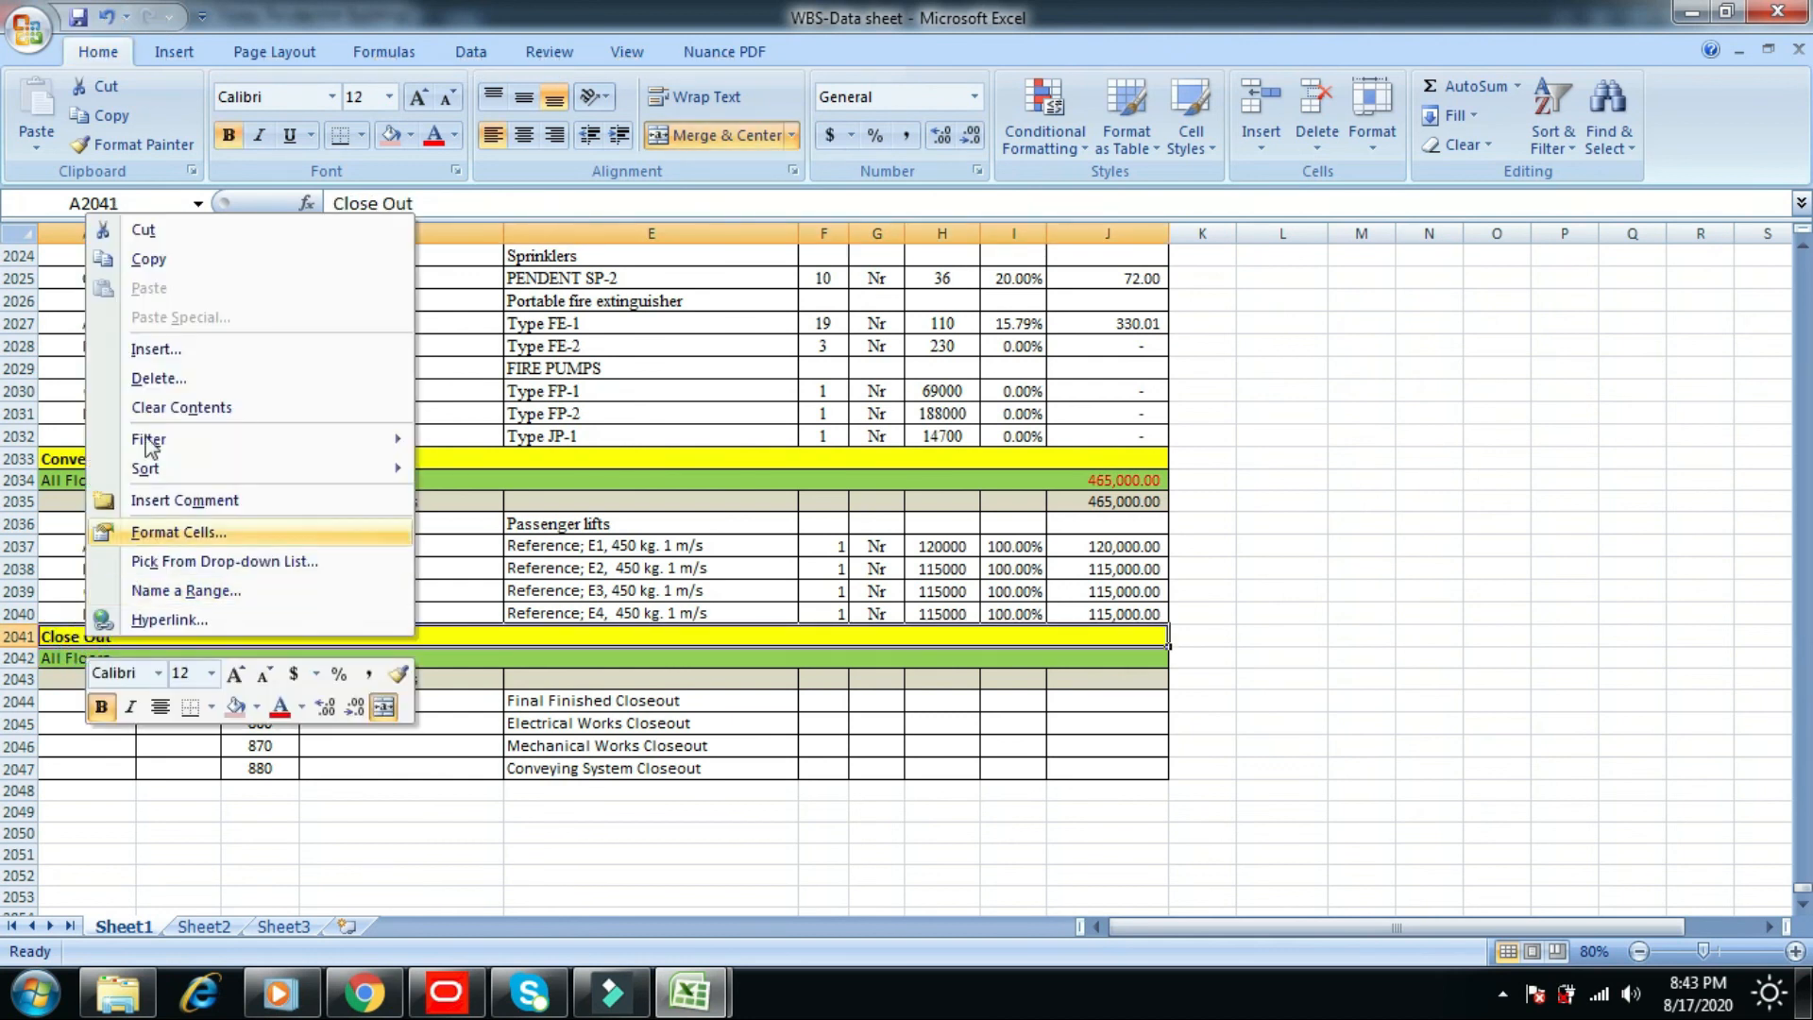
left_click(189, 259)
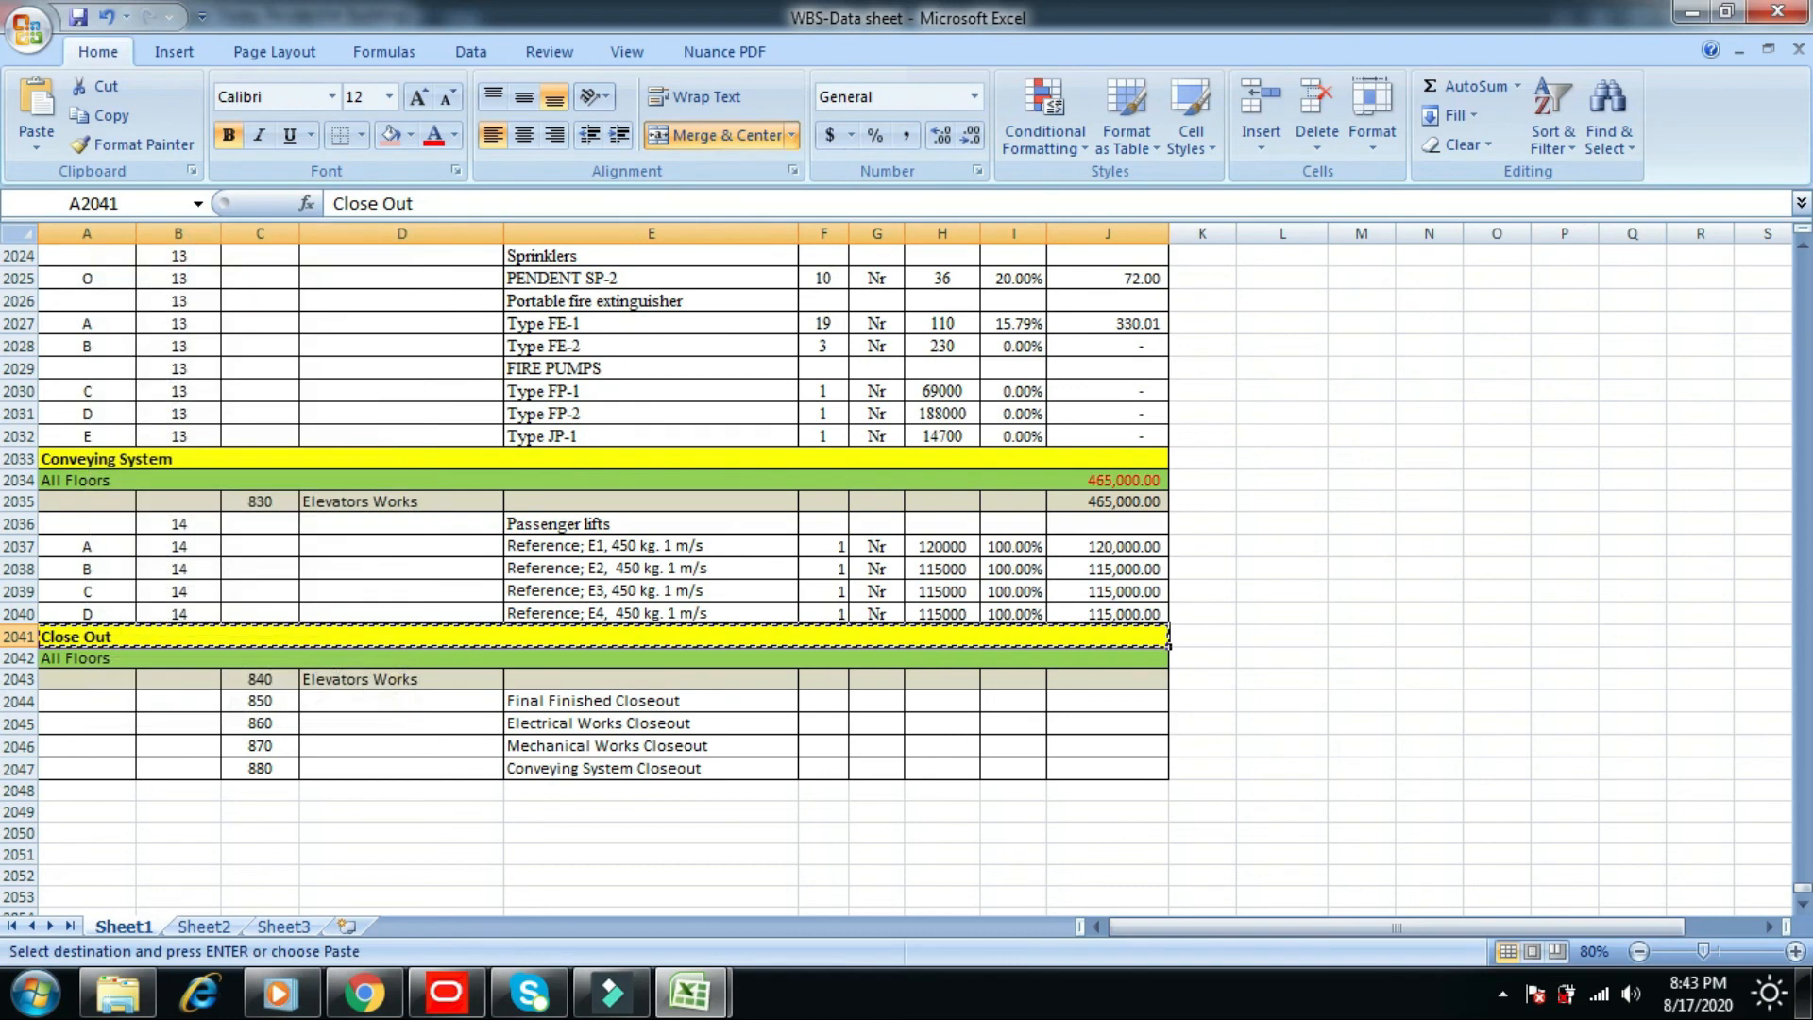
left_click(444, 993)
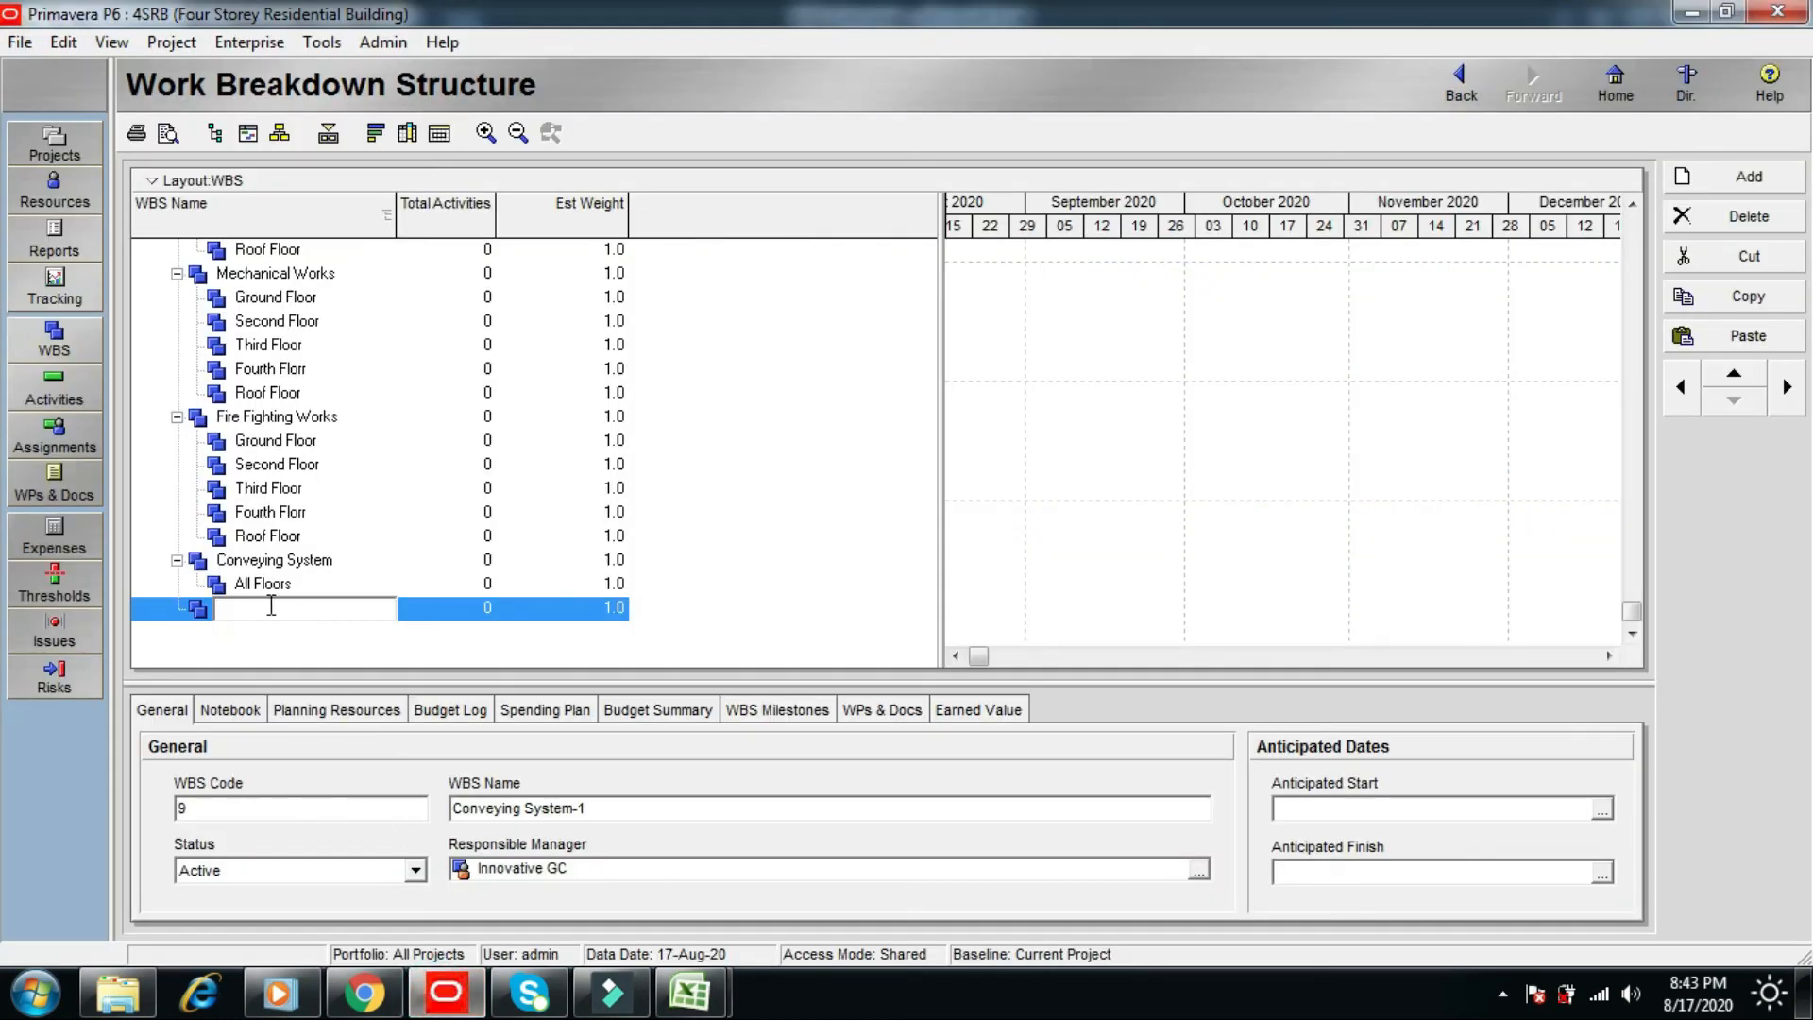
right_click(265, 605)
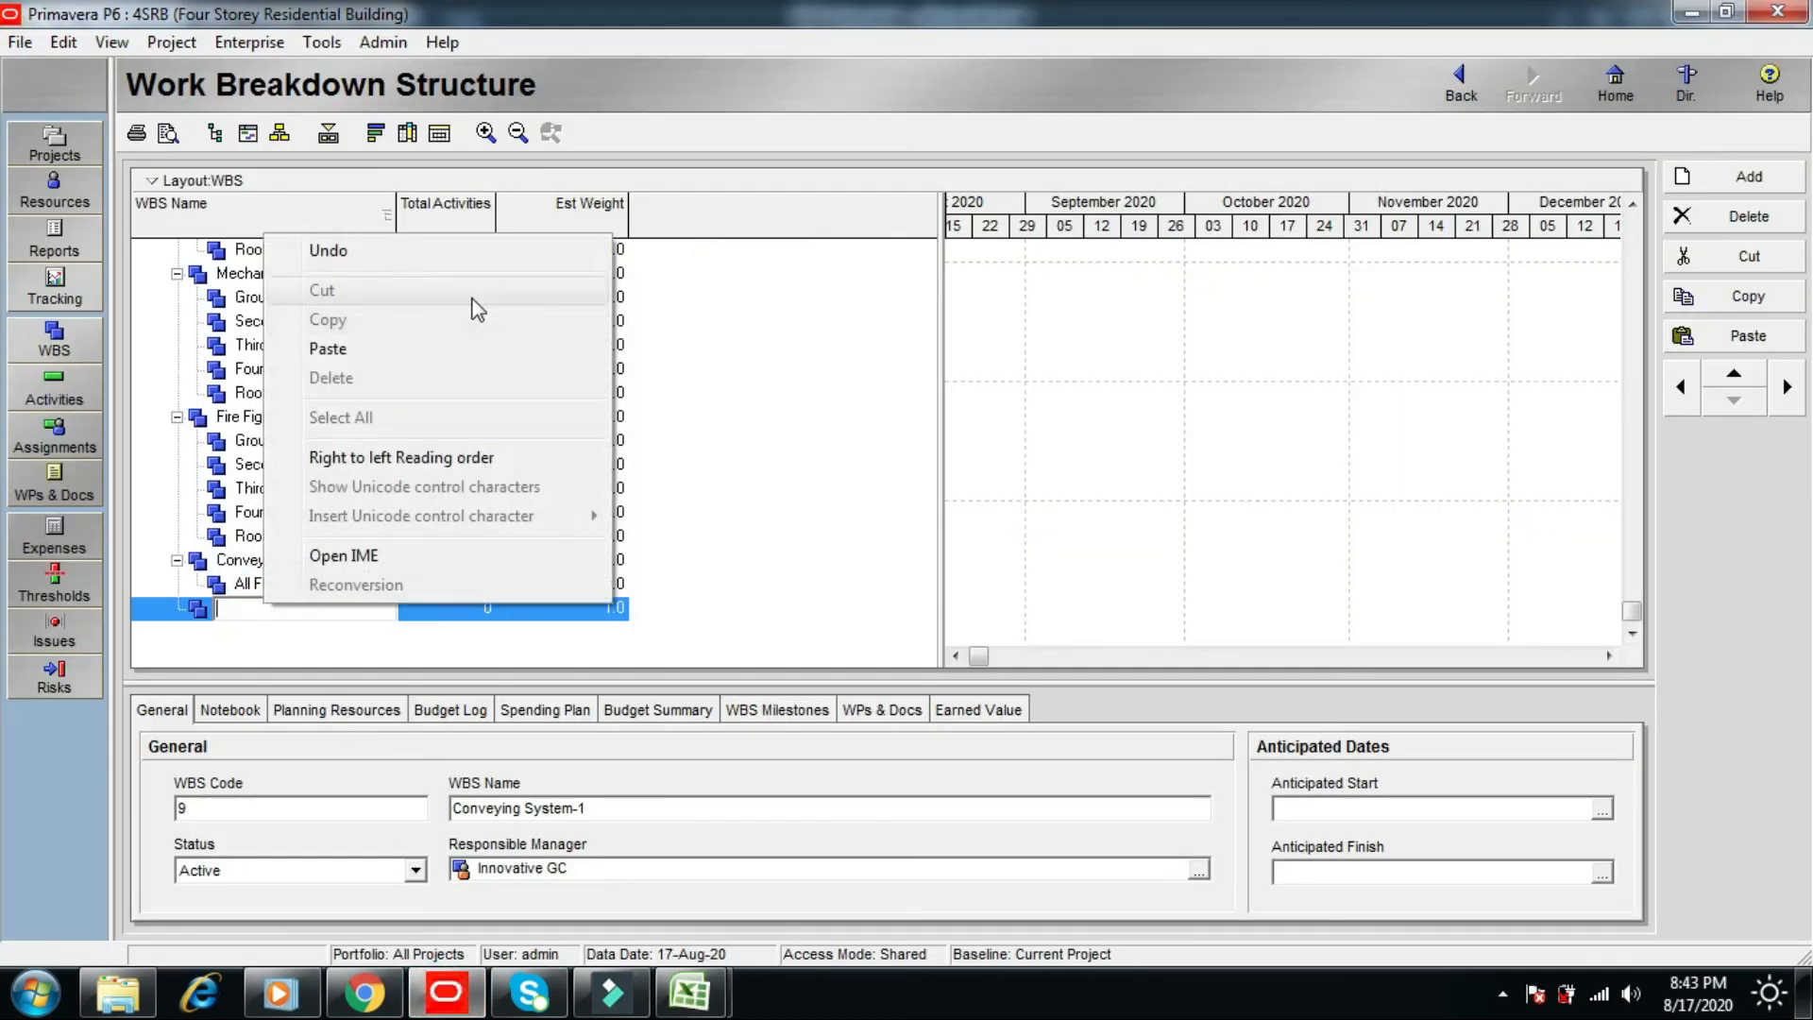
left_click(328, 348)
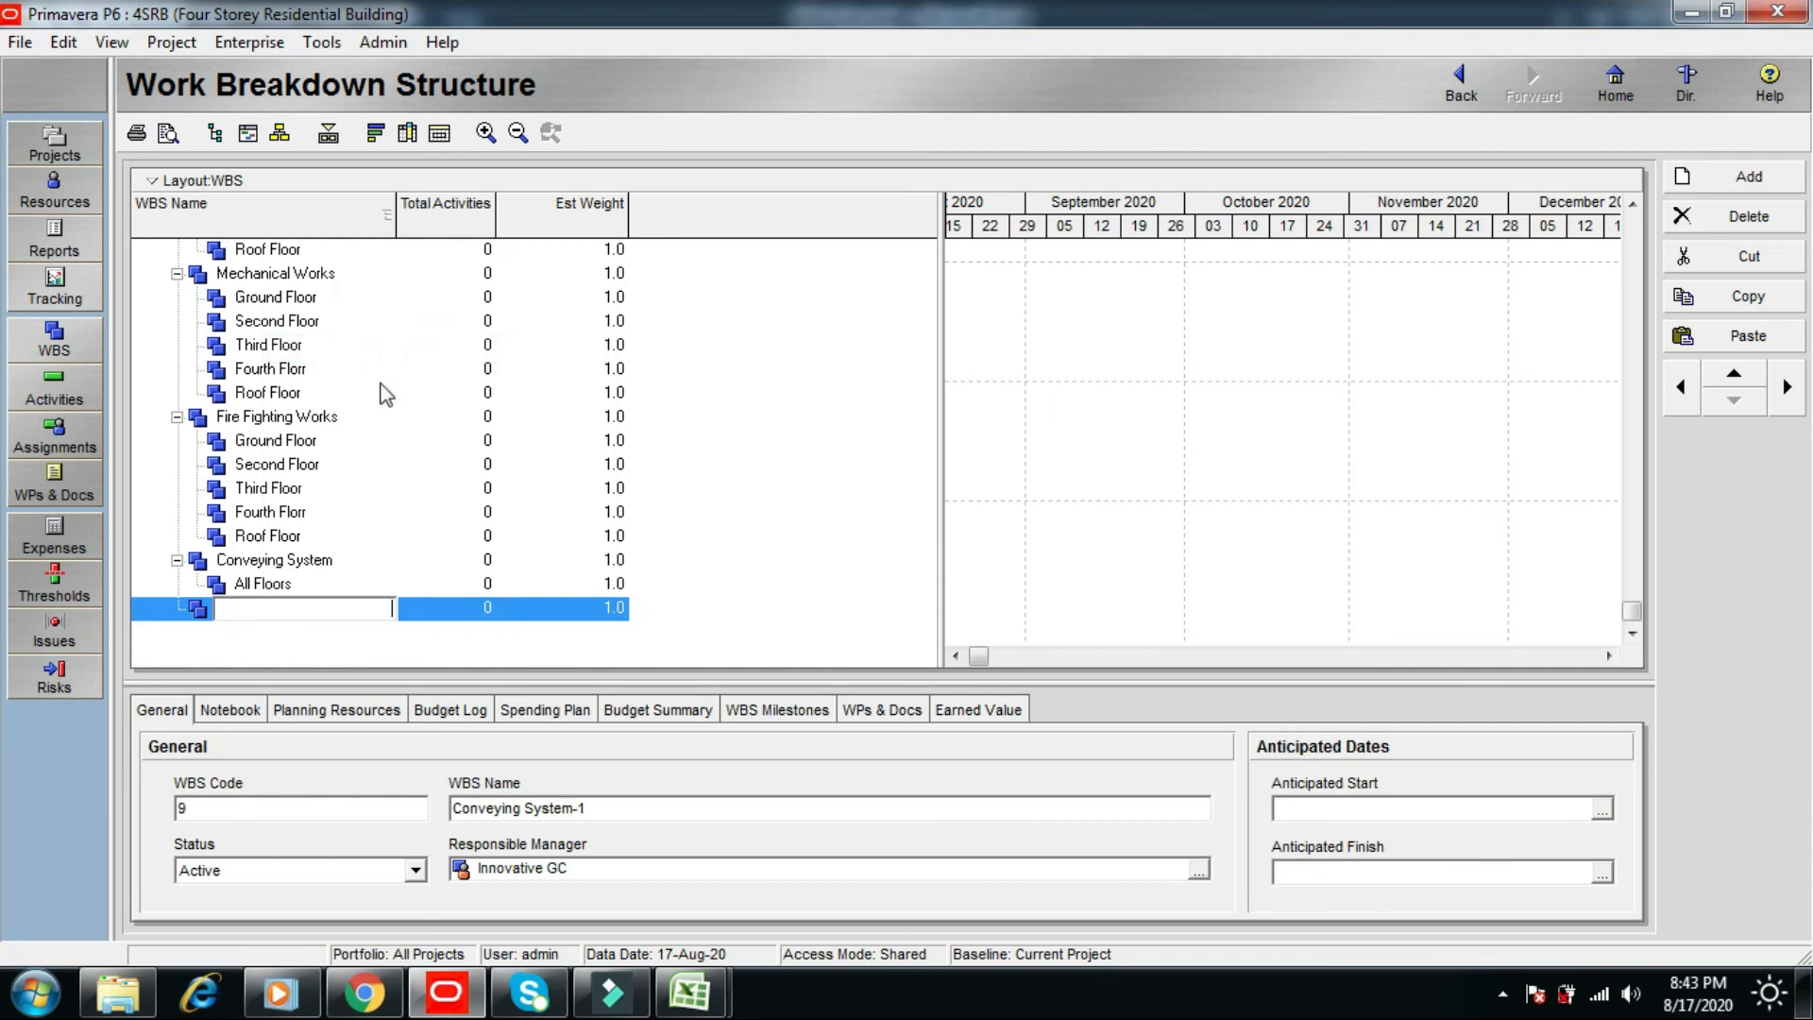
key("Return")
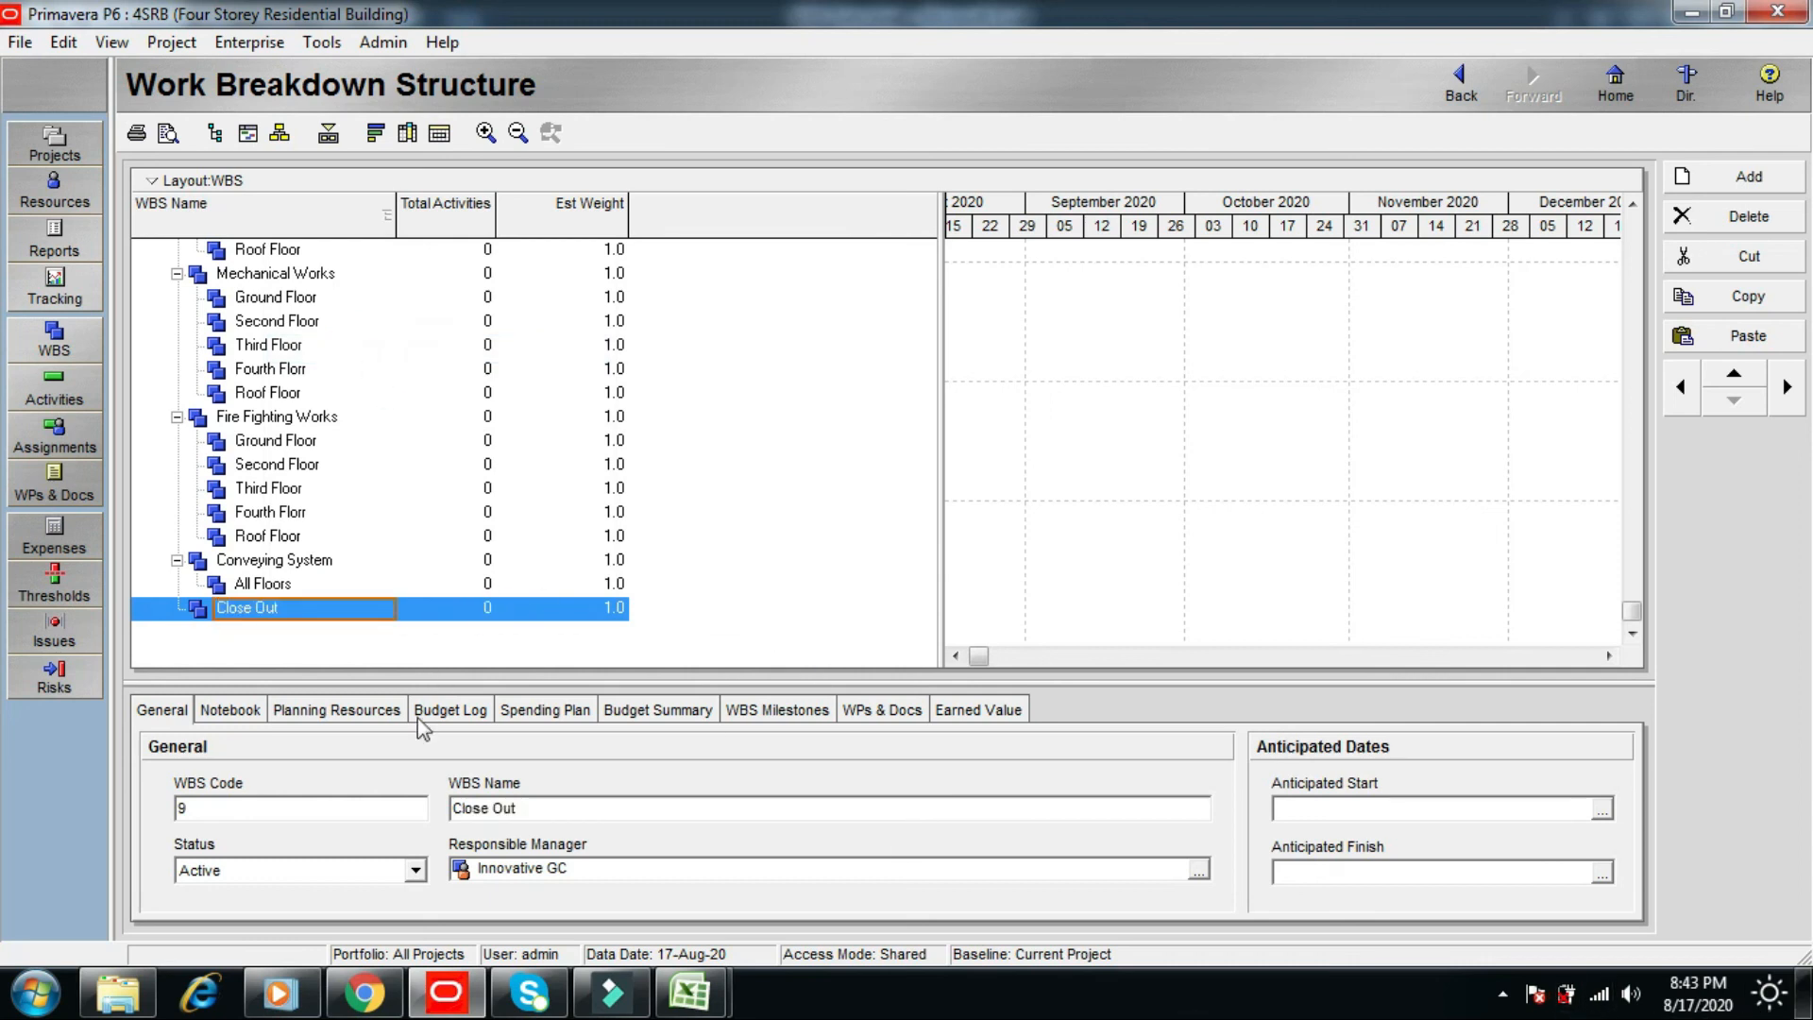
- Add a child element under Close Out and name it "All Floors", copied from row 2042 of the Excel WBS data sheet
left_click(1748, 179)
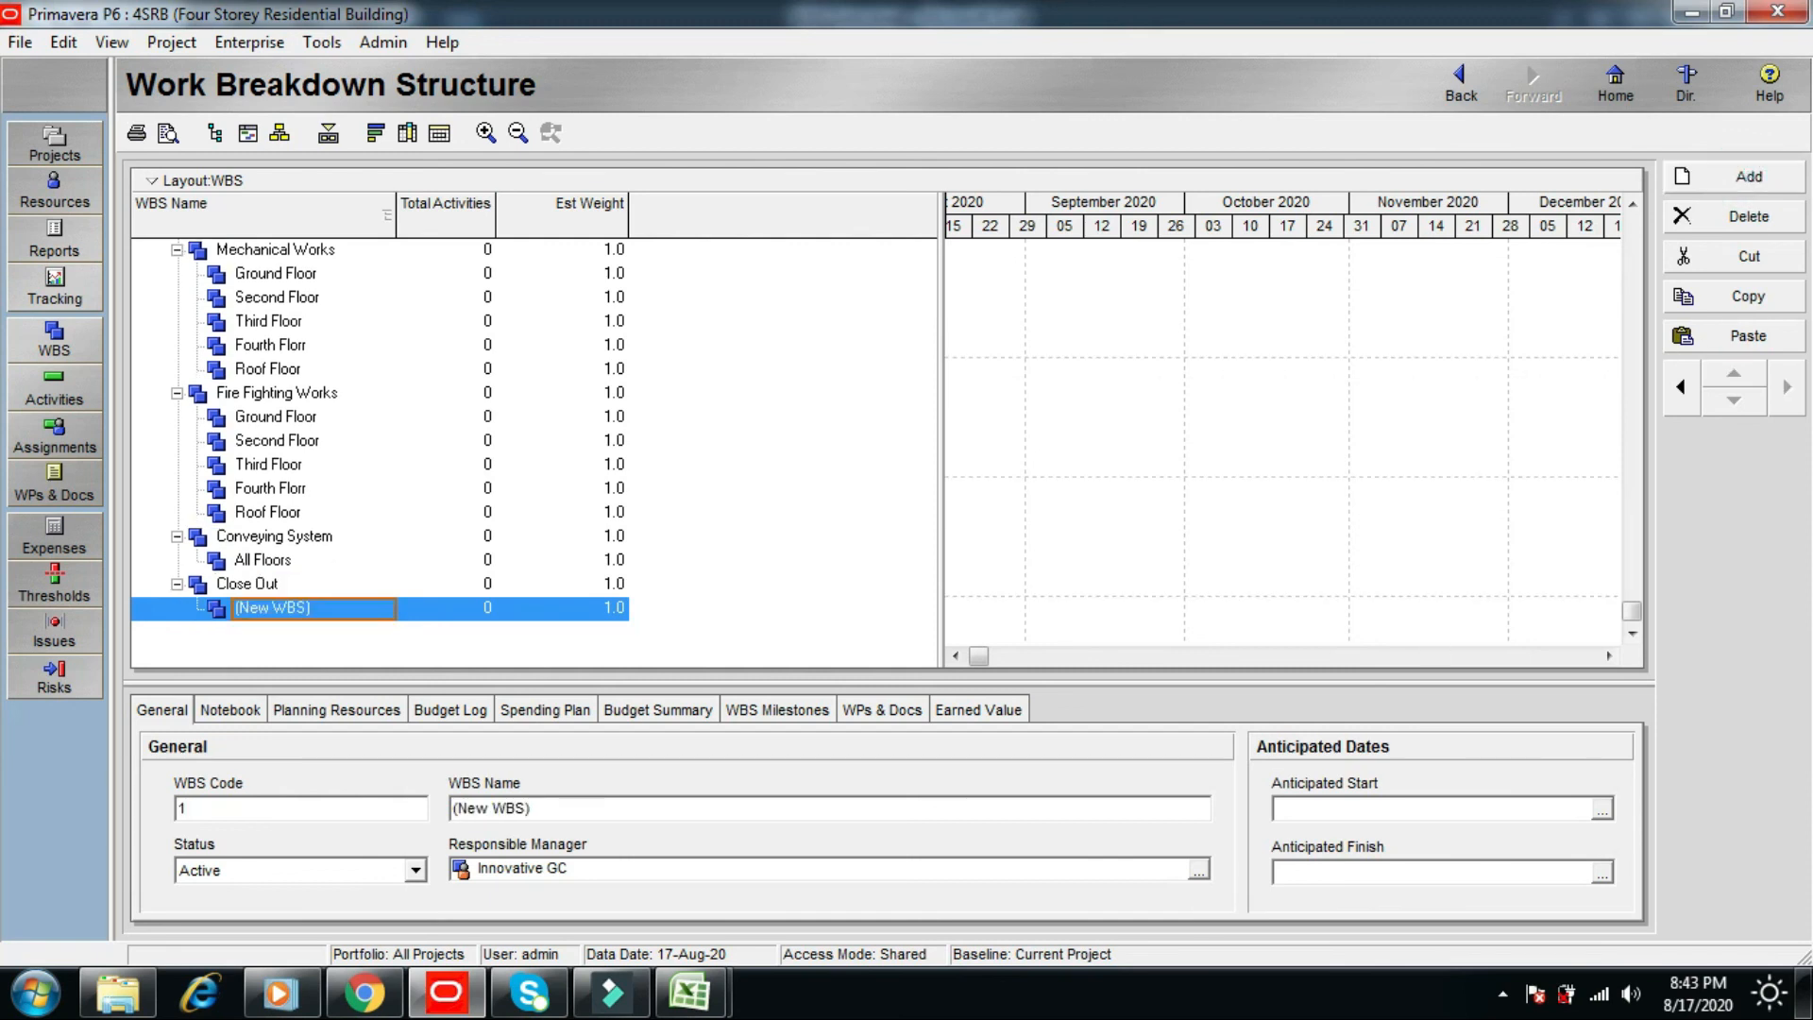
mouse_move(689, 993)
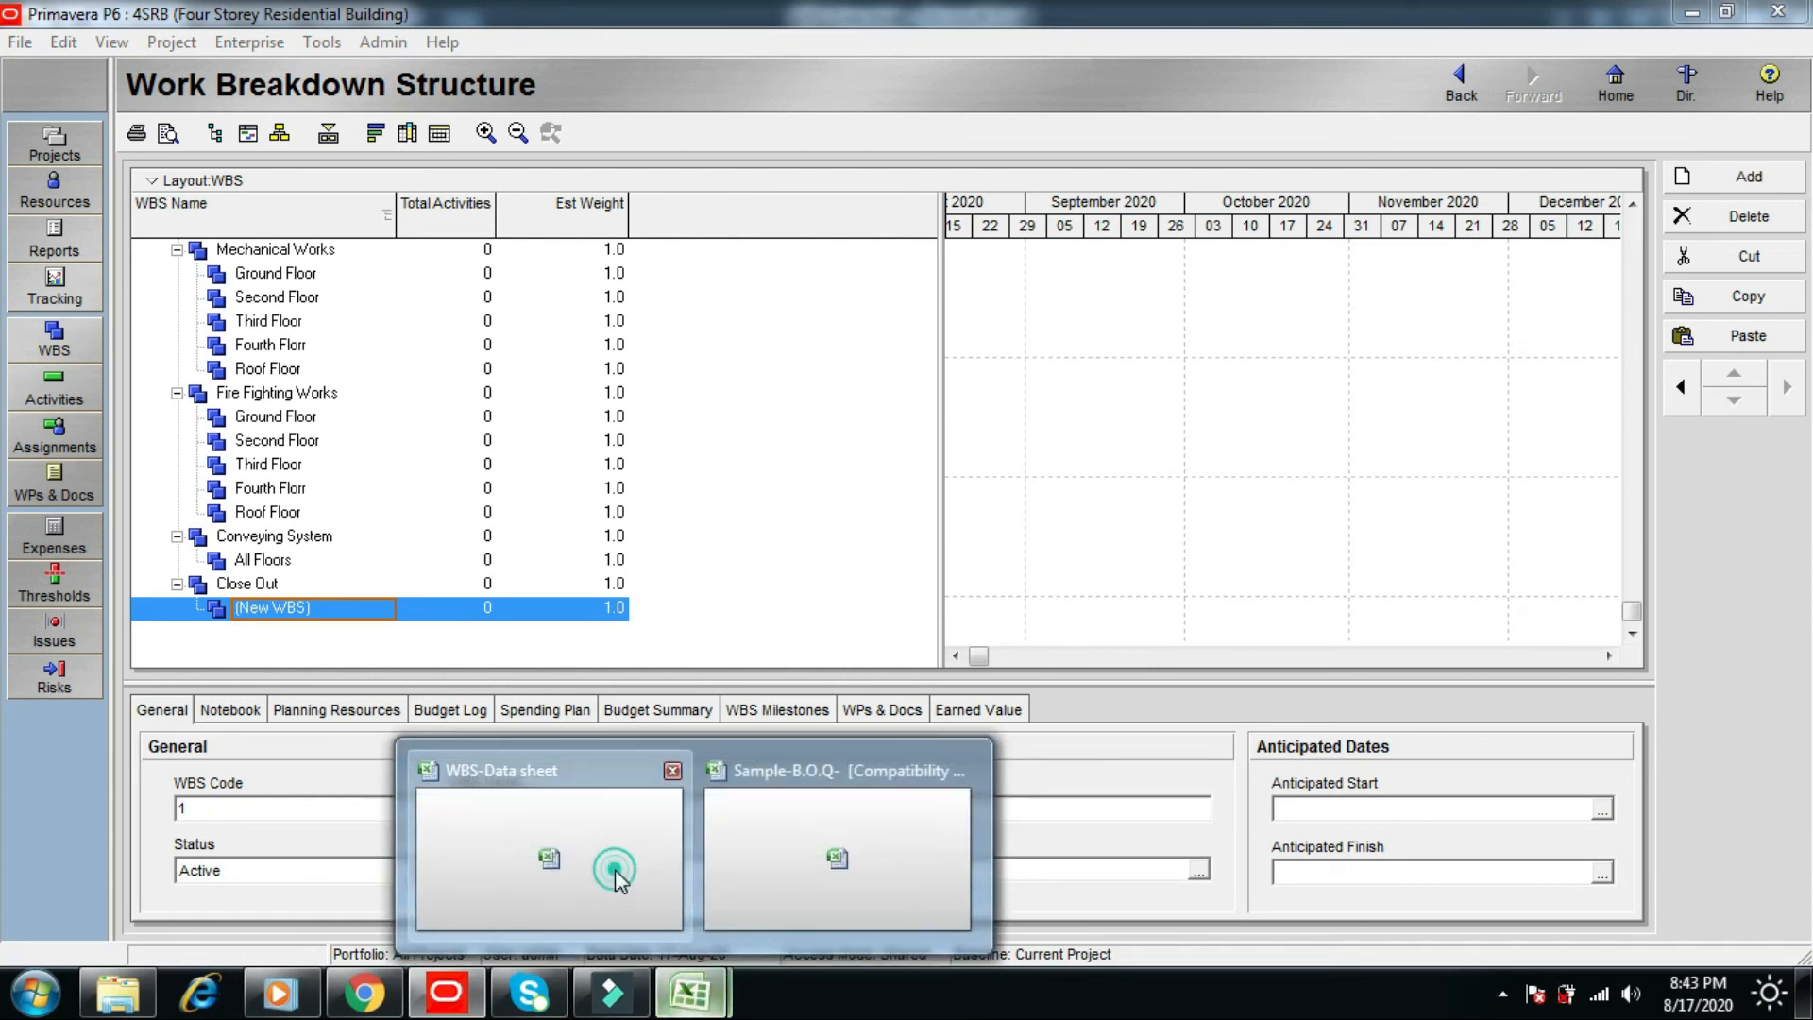
left_click(566, 826)
key("Escape")
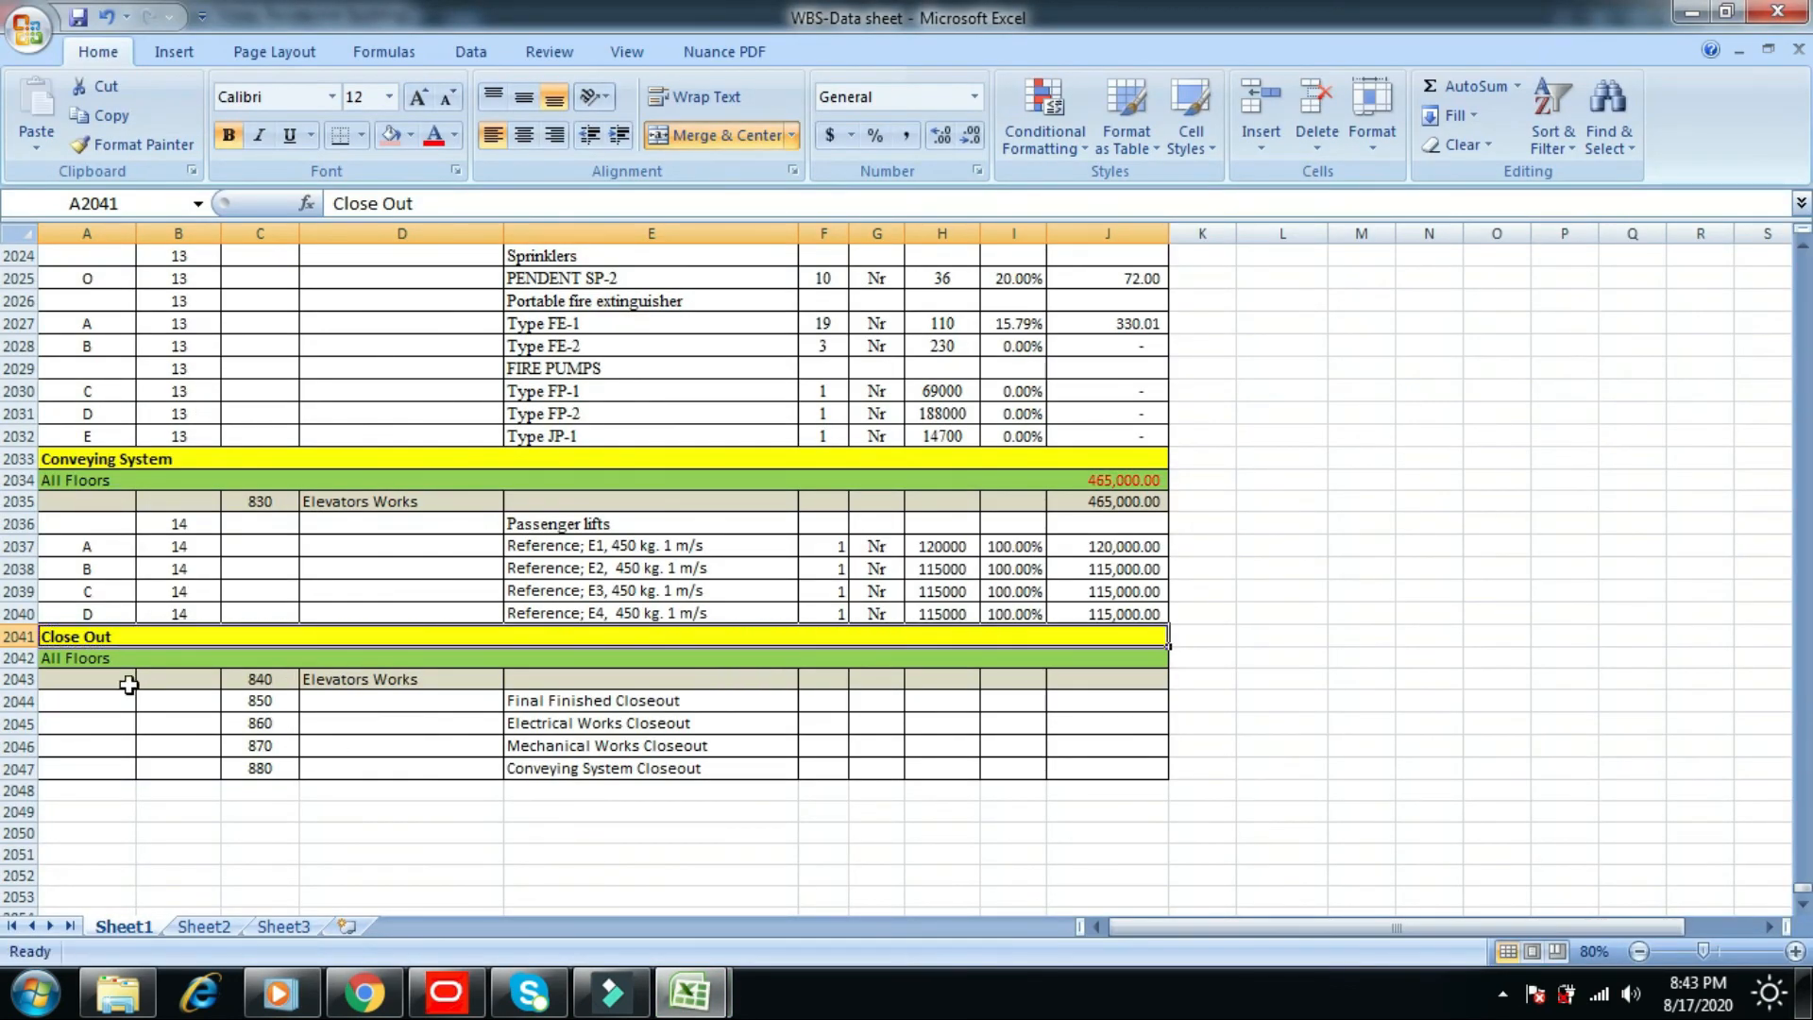
left_click(70, 658)
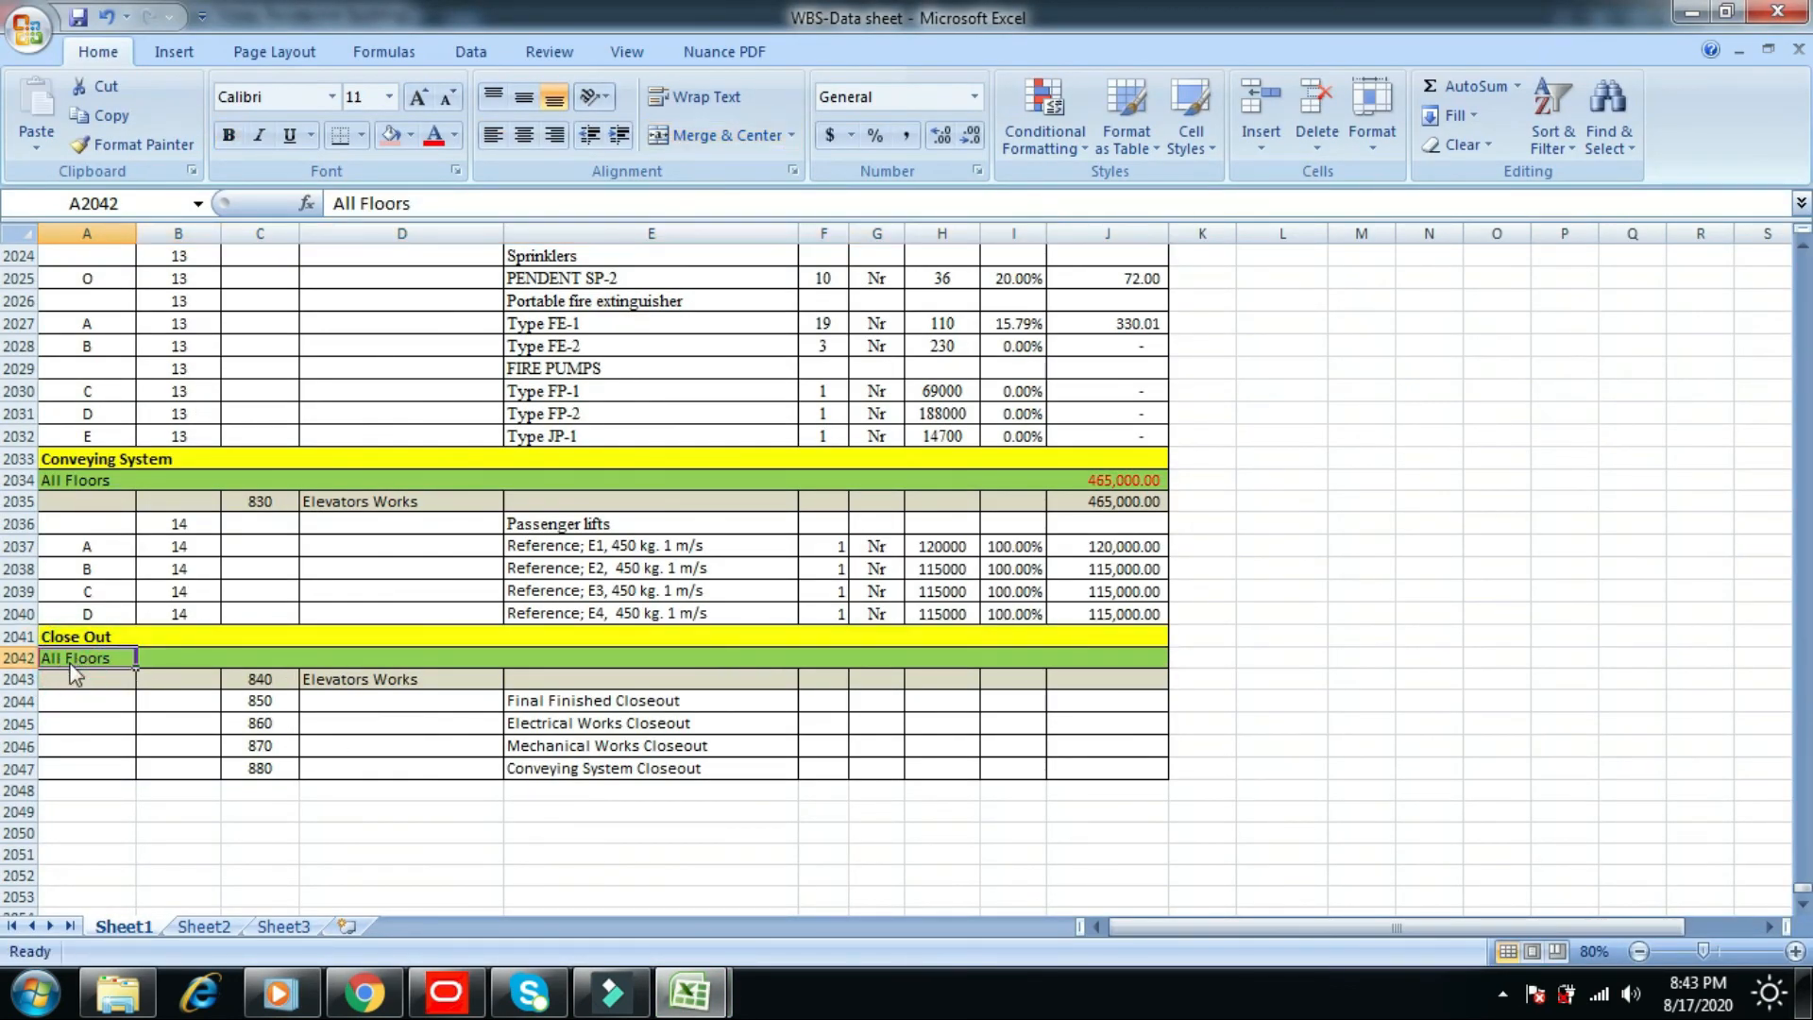
right_click(70, 660)
left_click(133, 285)
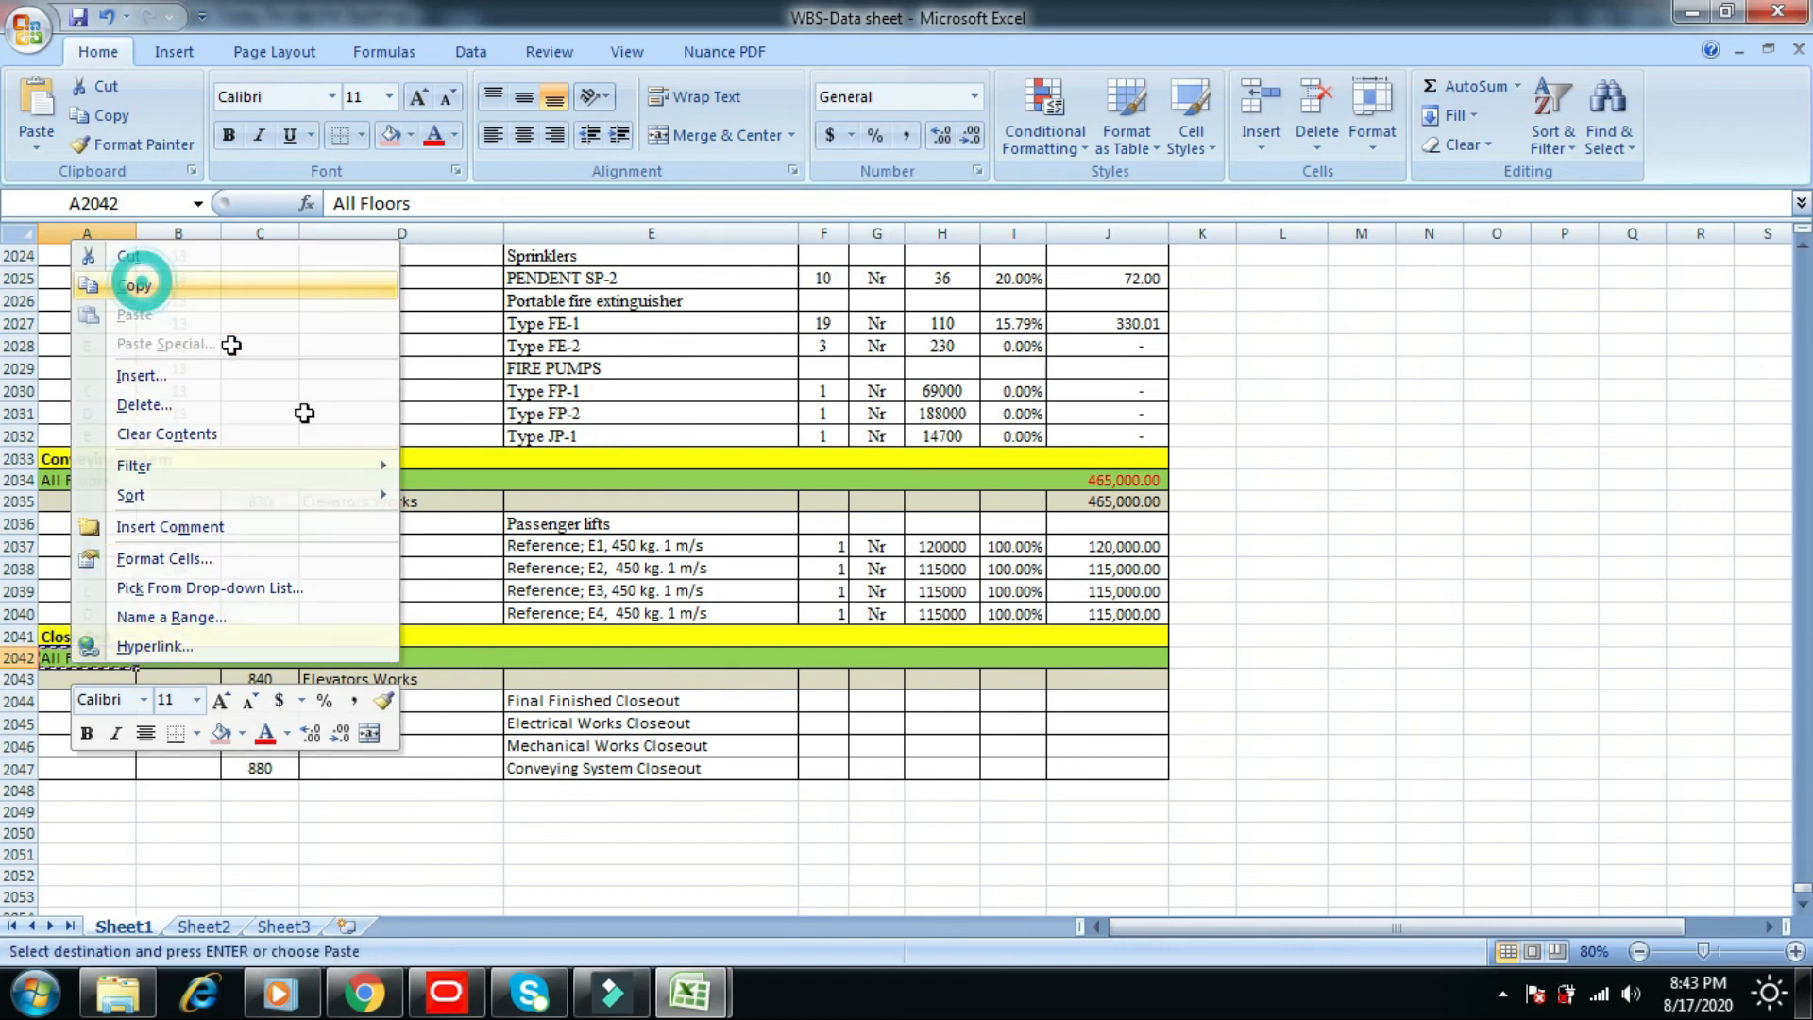
left_click(448, 989)
left_click(352, 607)
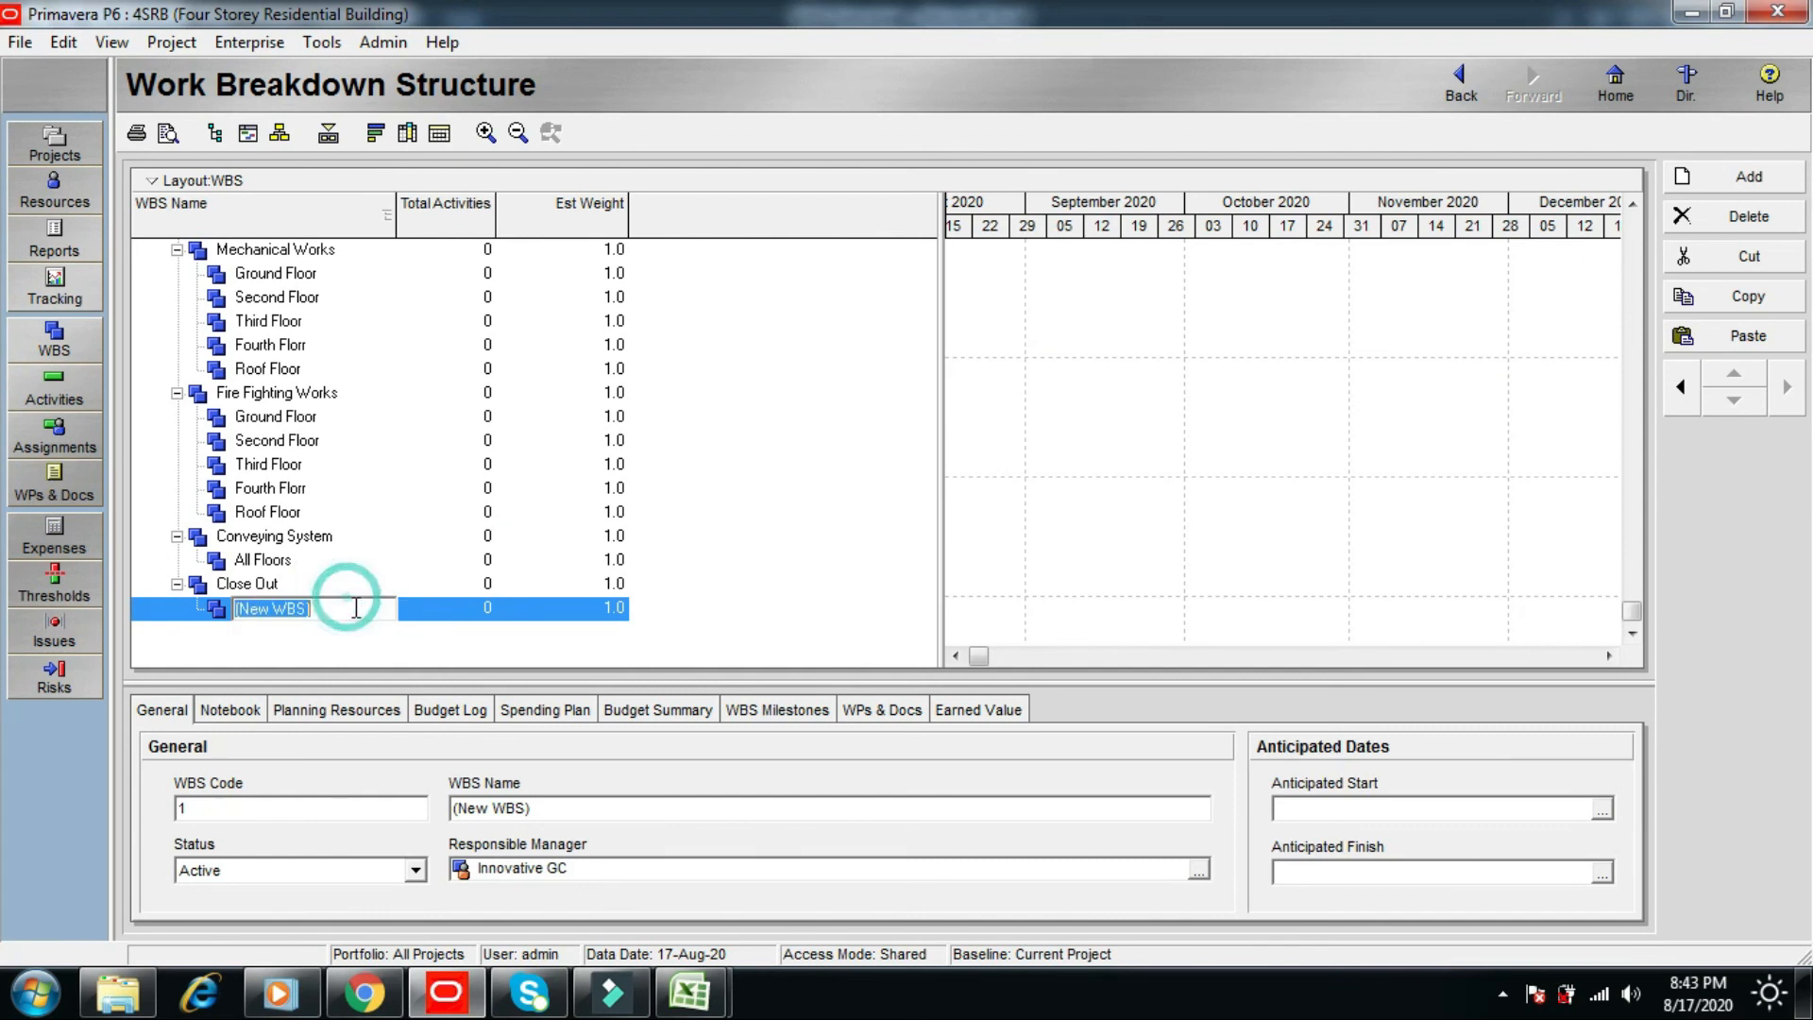
right_click(359, 614)
left_click(445, 352)
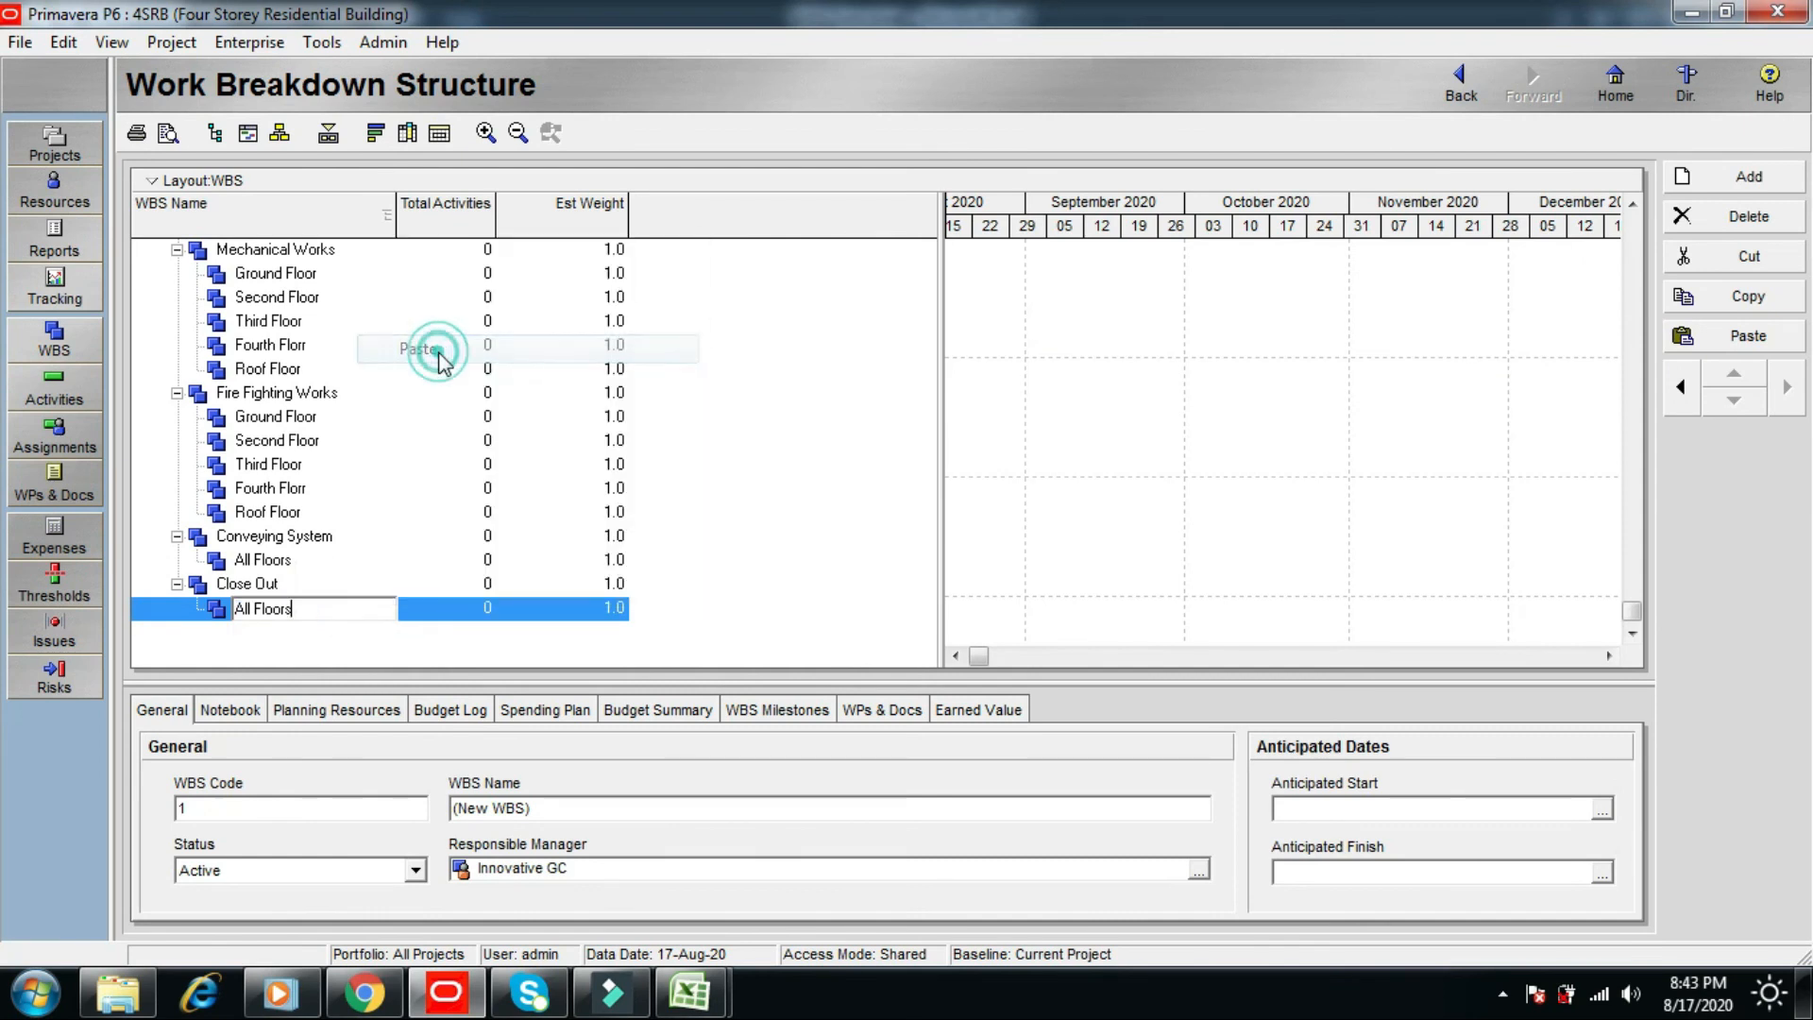
key("Return")
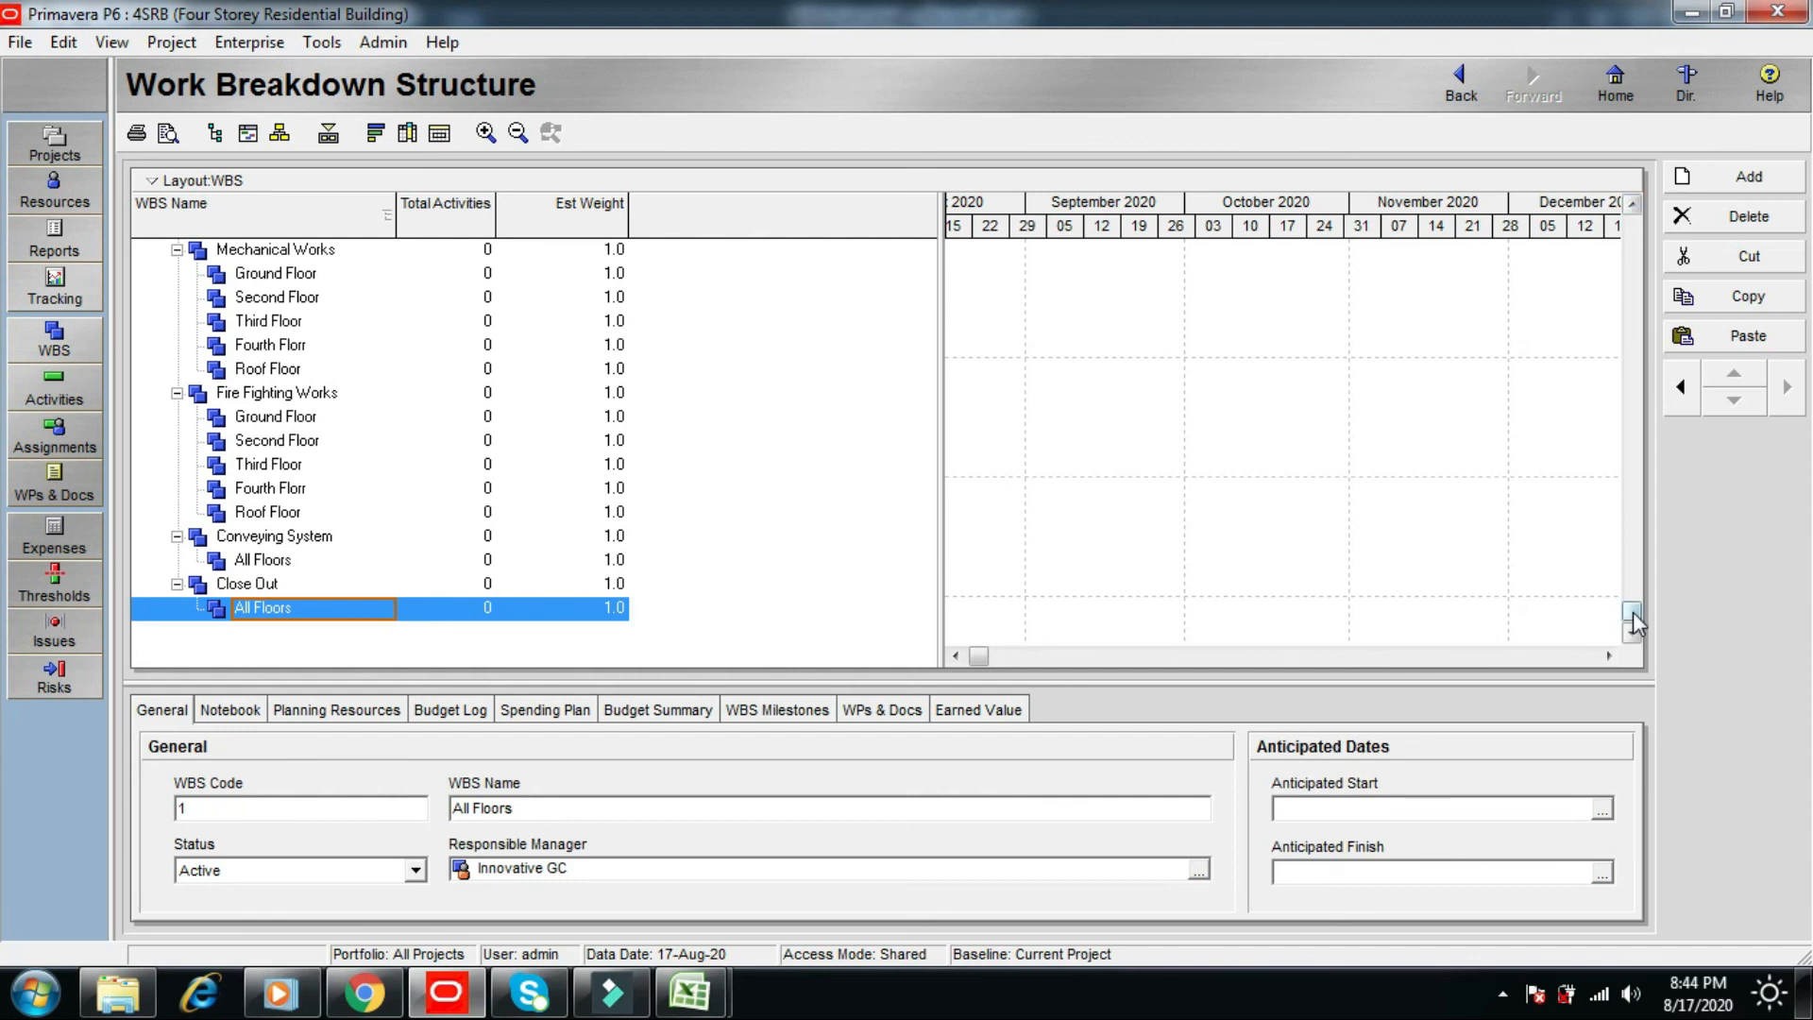
- Collapse every branch under Construction Work, from Substructure to Close Out, to review the main WBS levels
left_click_drag(1635, 618, 1633, 232)
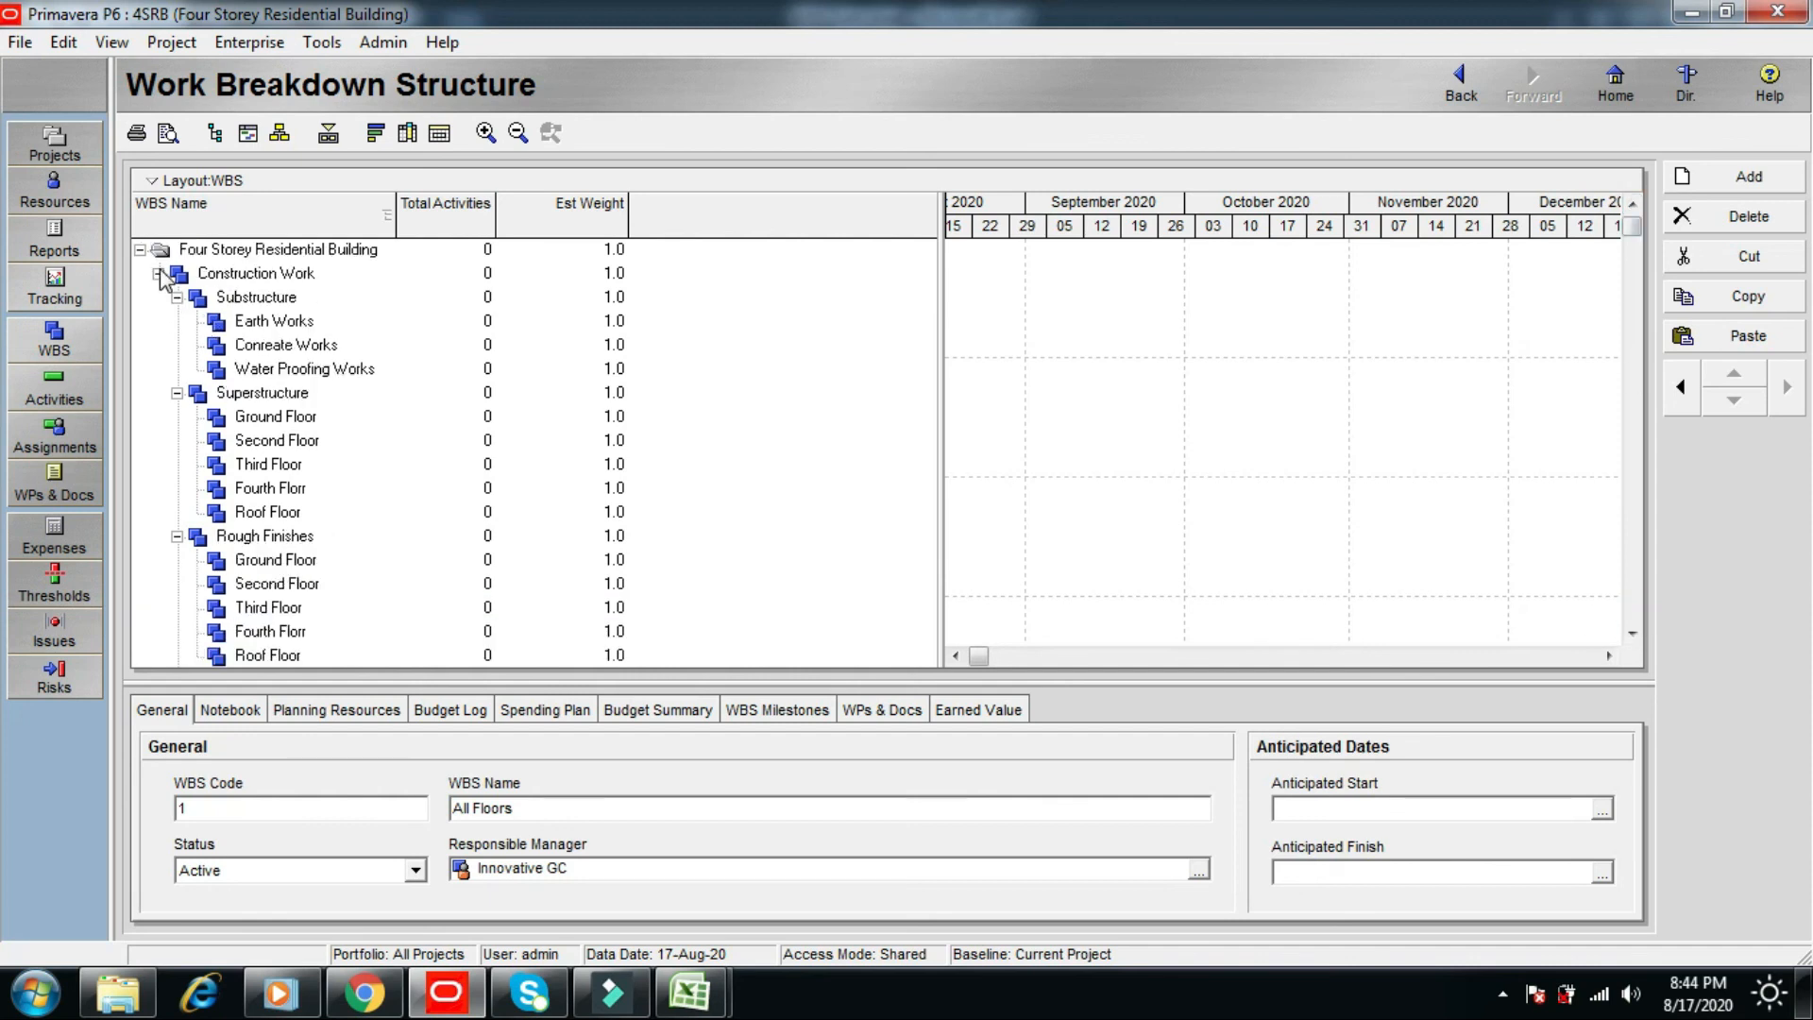
left_click(157, 273)
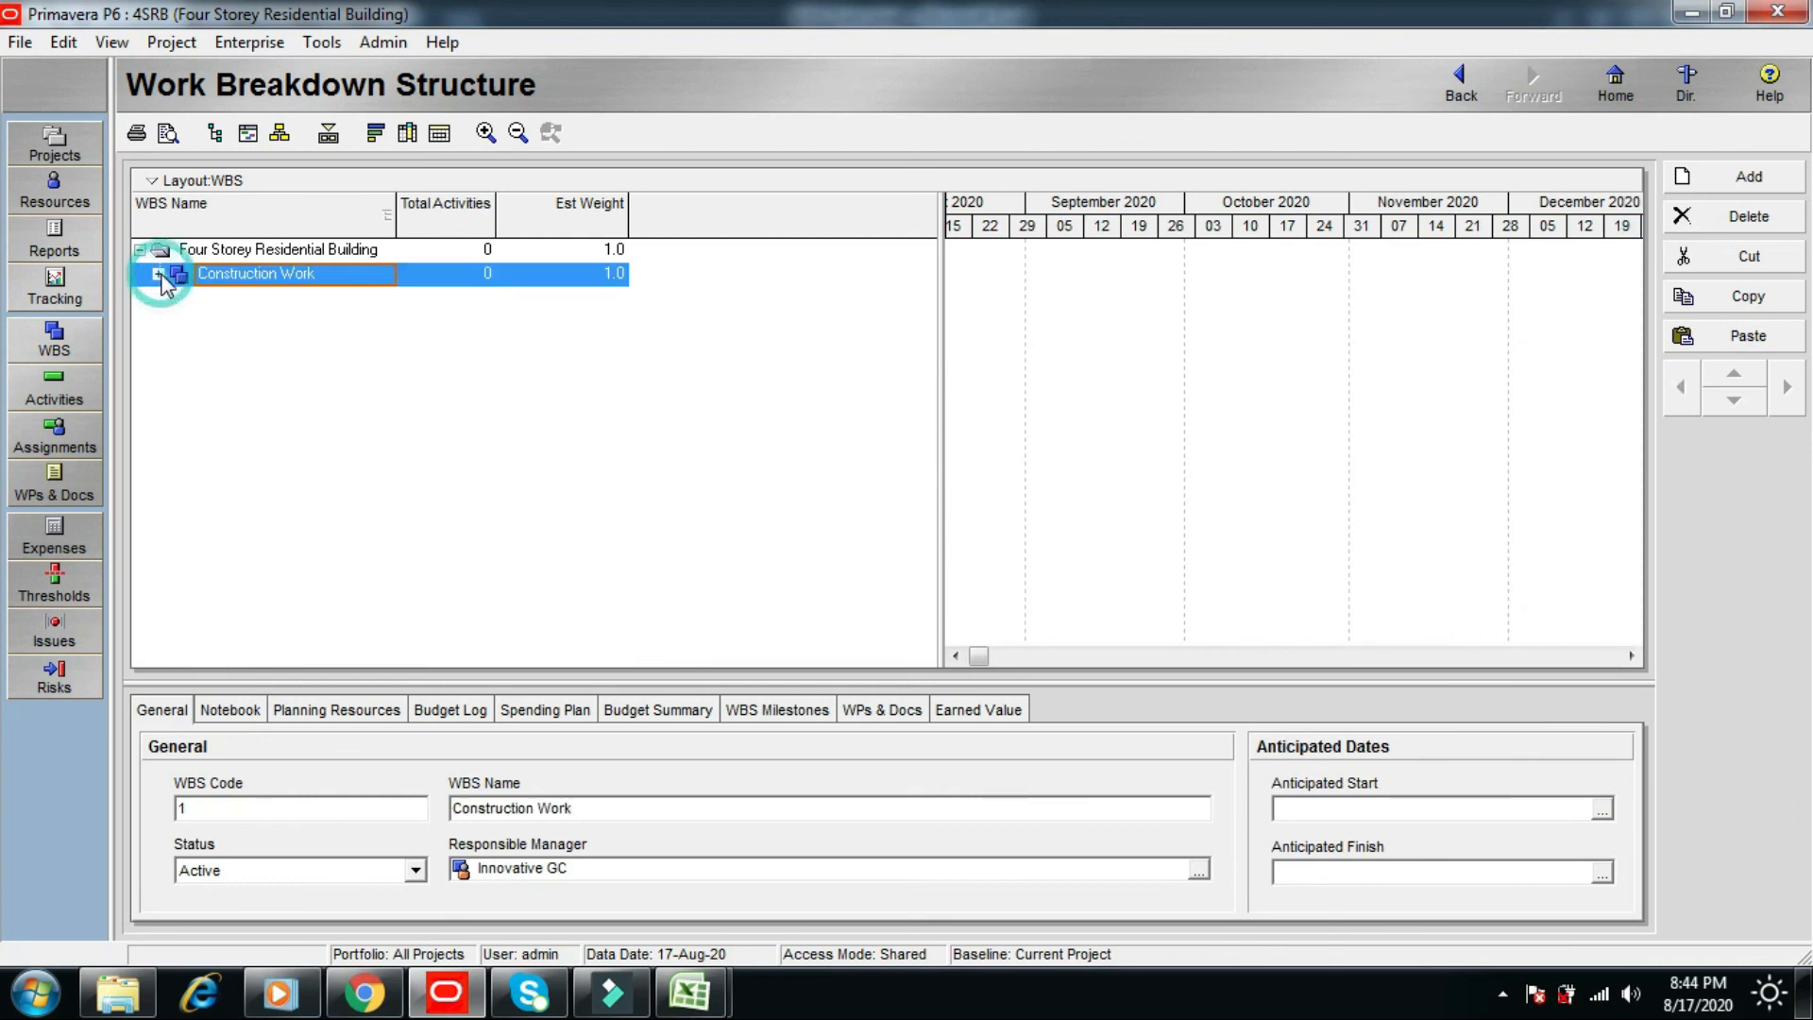
left_click(158, 273)
left_click(177, 273)
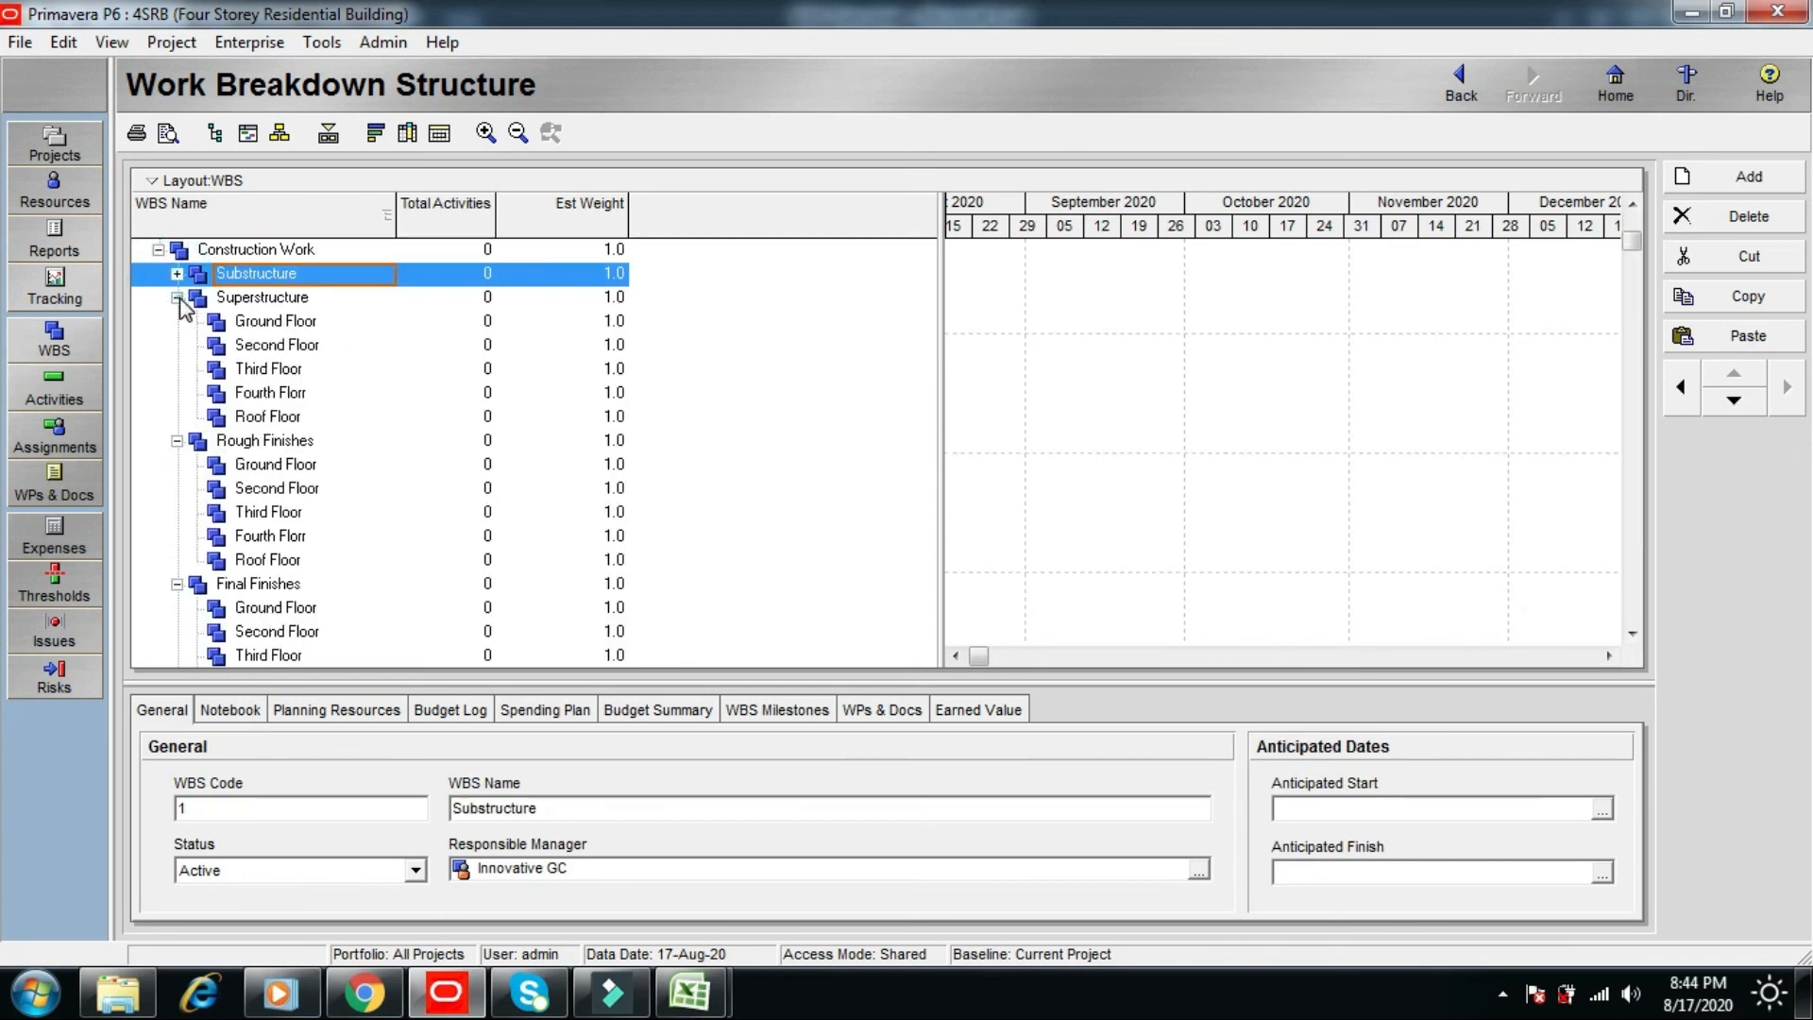
left_click(177, 297)
left_click(176, 321)
left_click(177, 344)
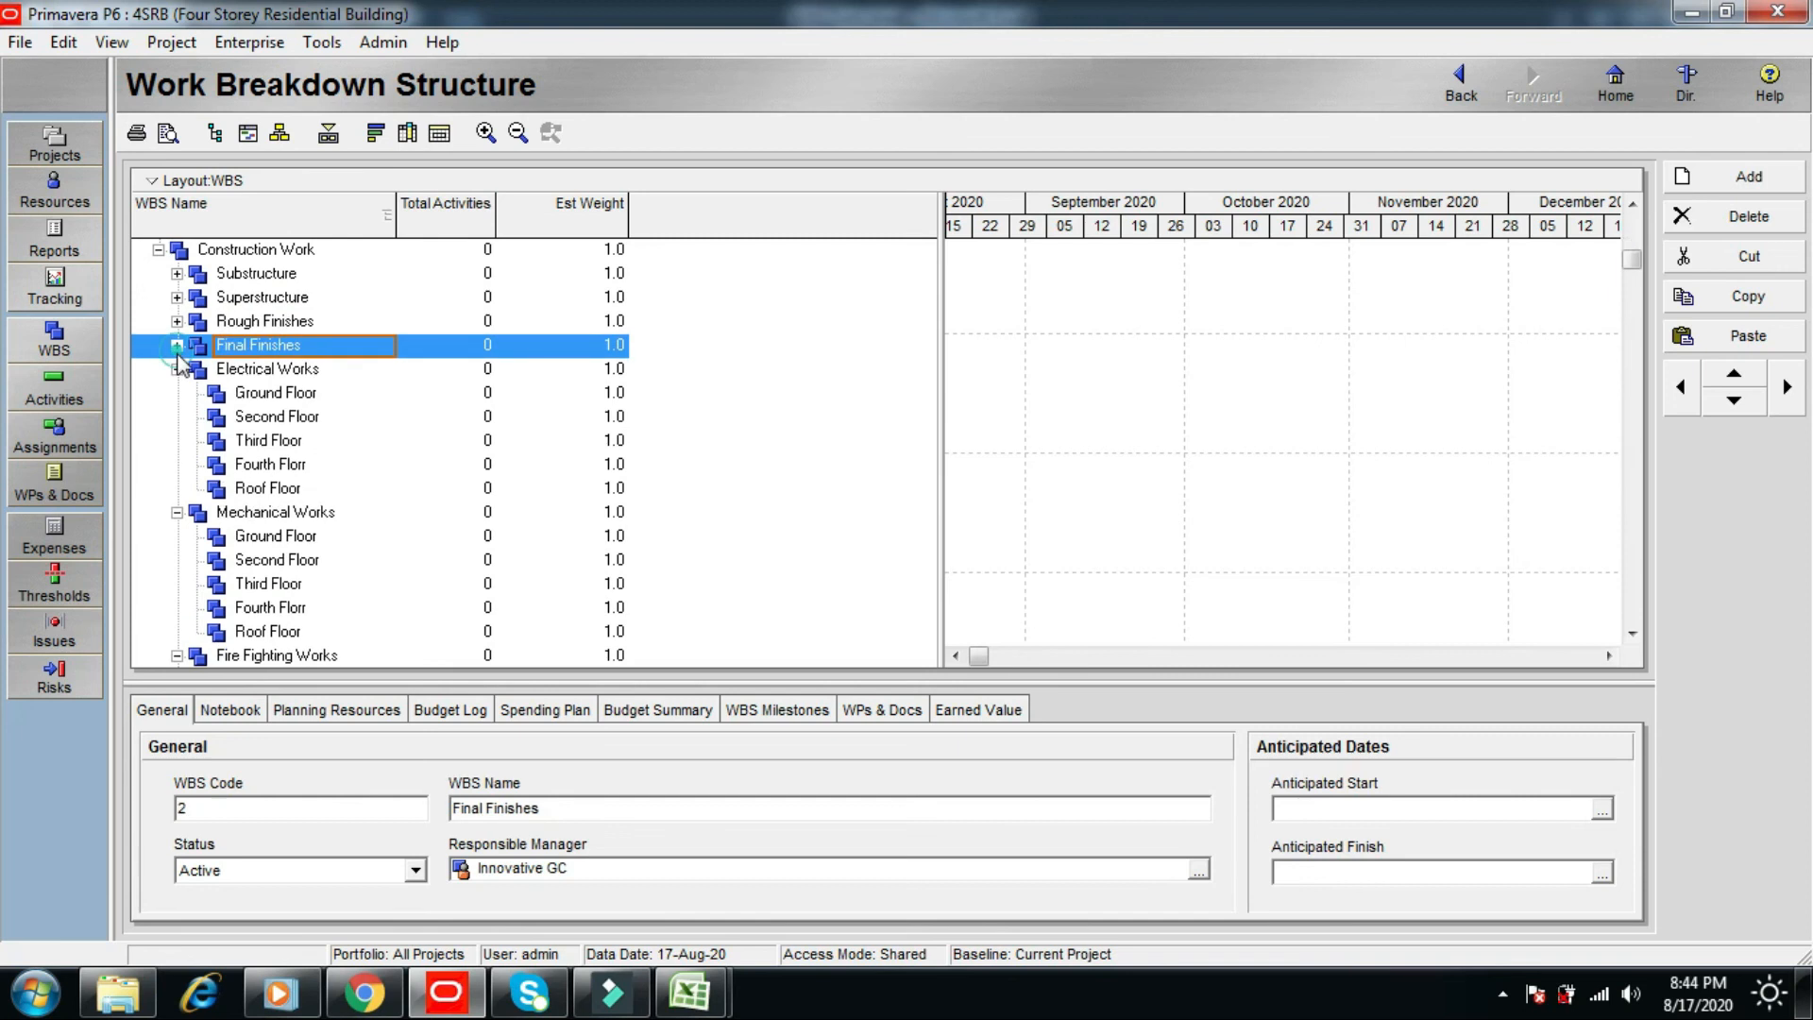
left_click(177, 368)
left_click(176, 392)
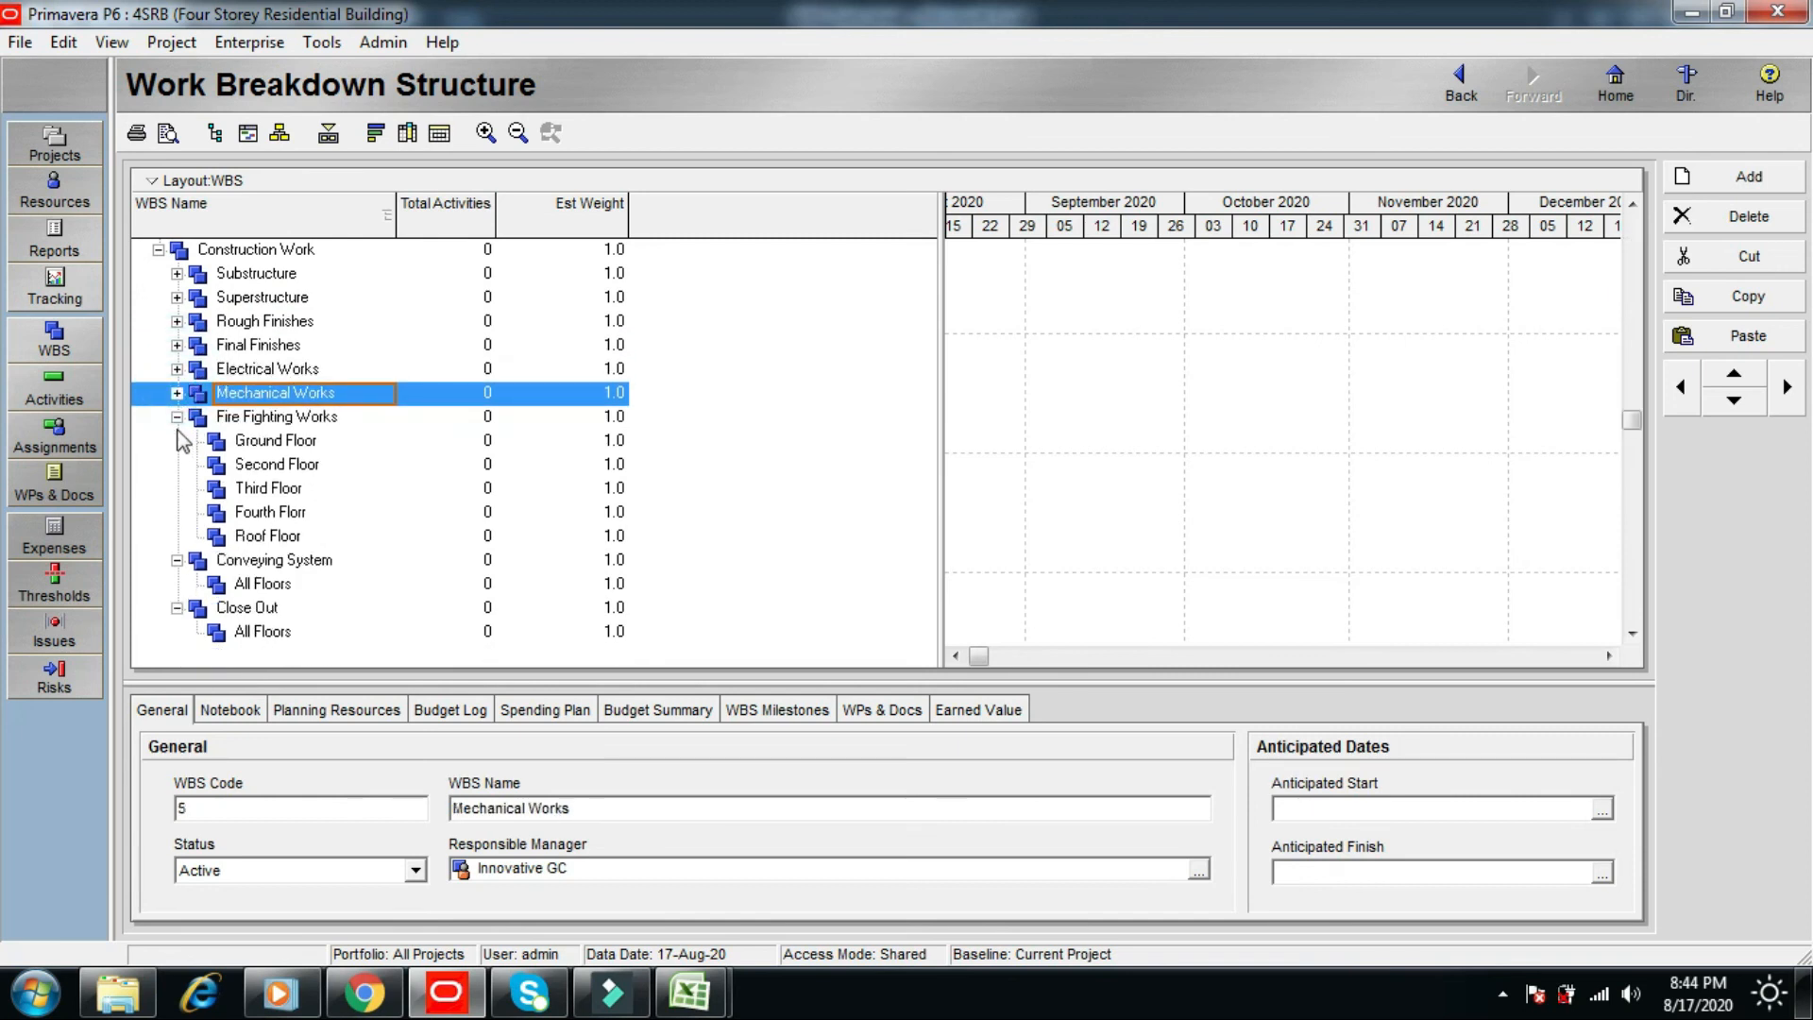
left_click(176, 416)
left_click(176, 464)
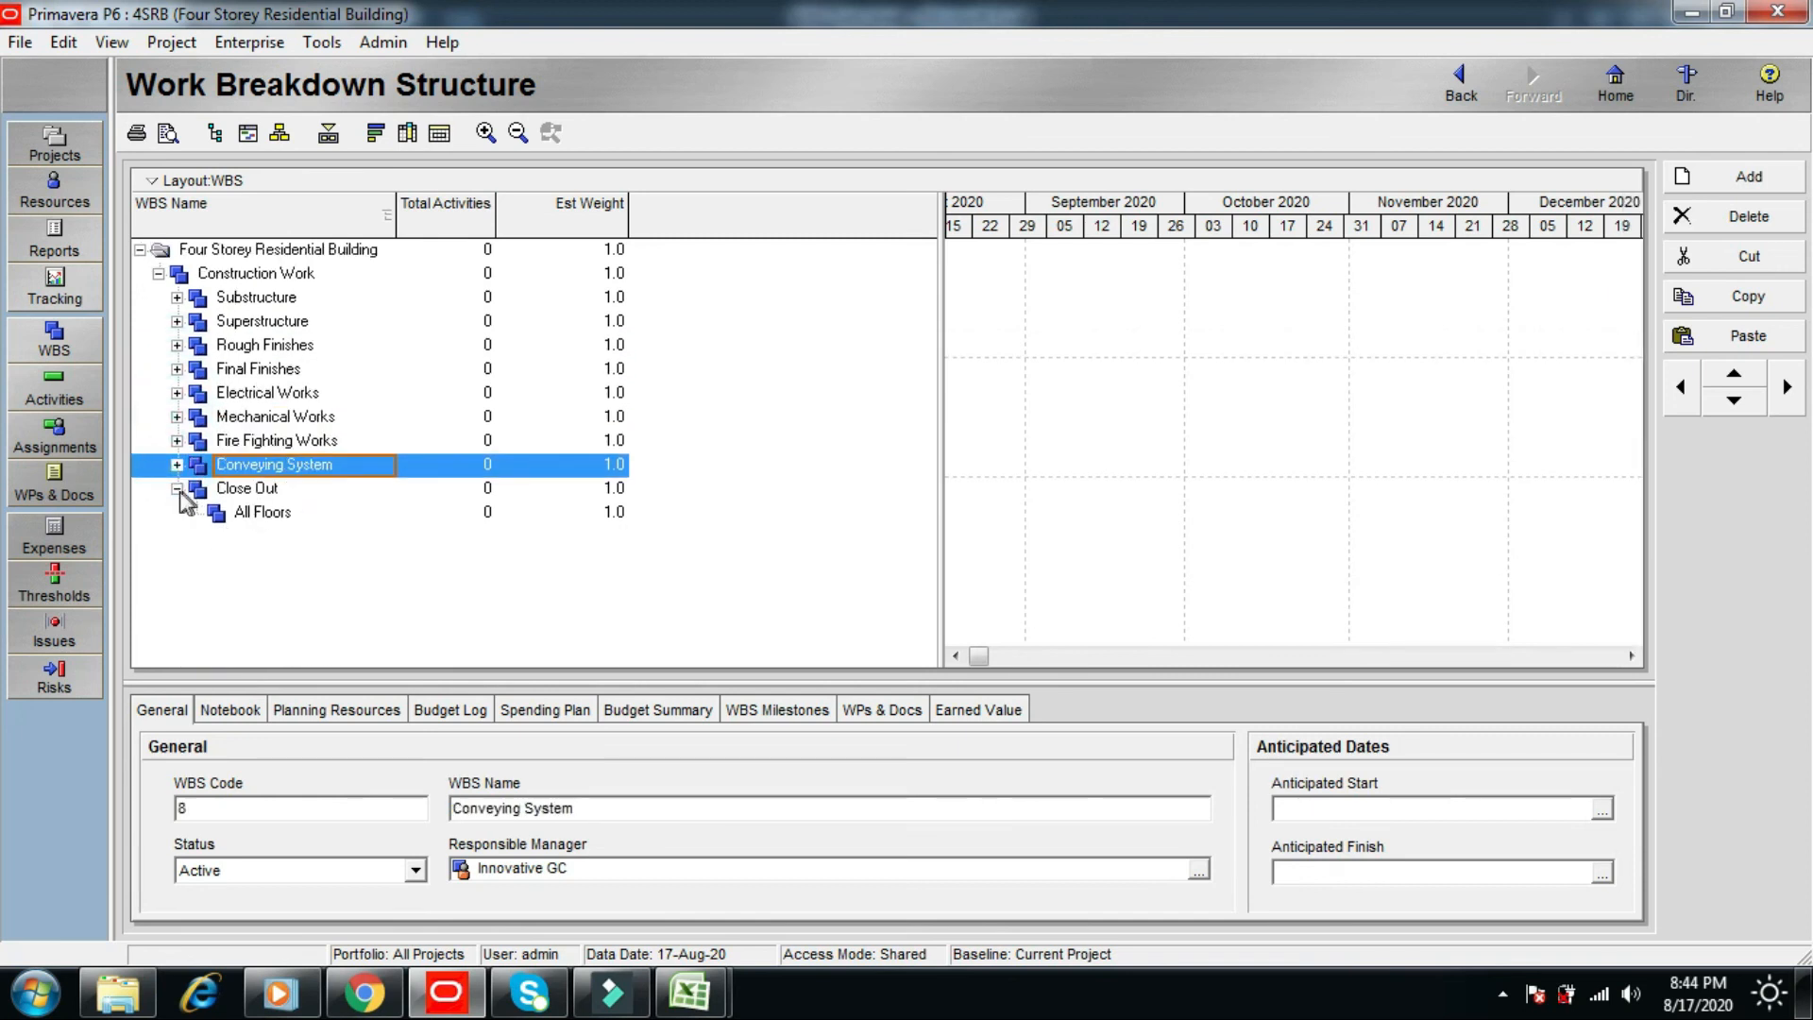
left_click(176, 488)
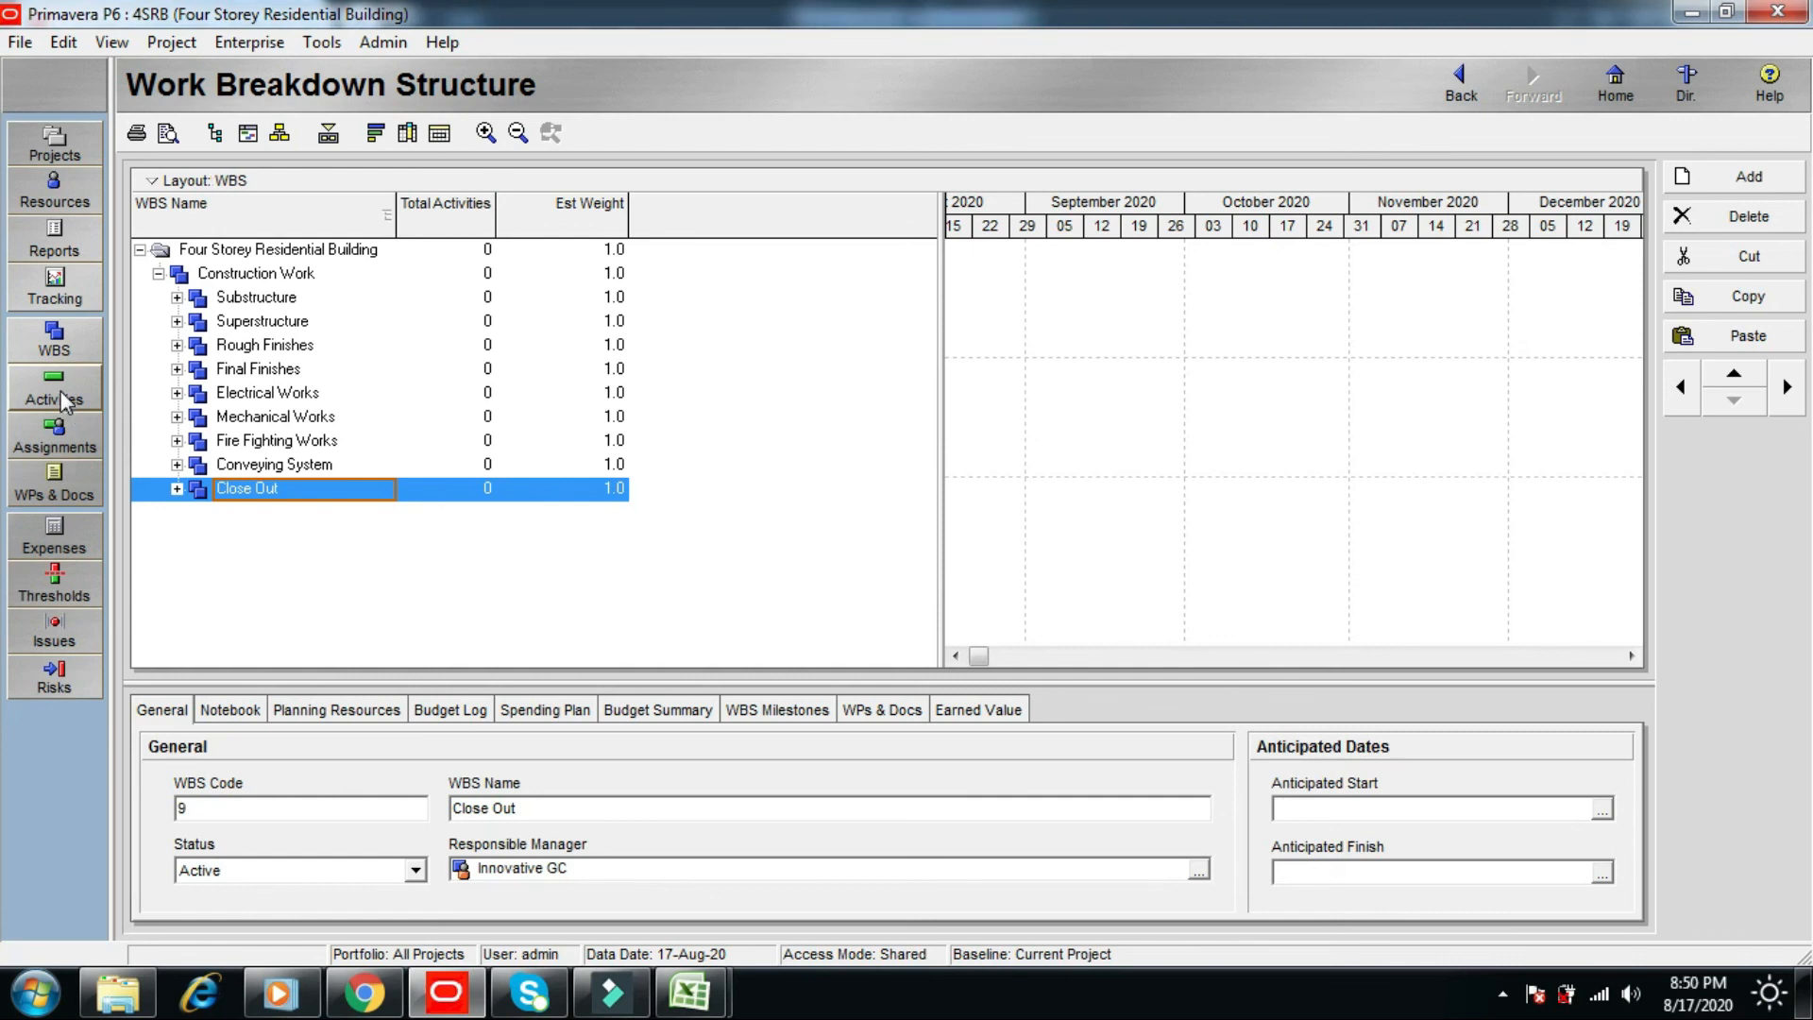
- Open the project's Activities view and examine the WBS grouping there
left_click(64, 400)
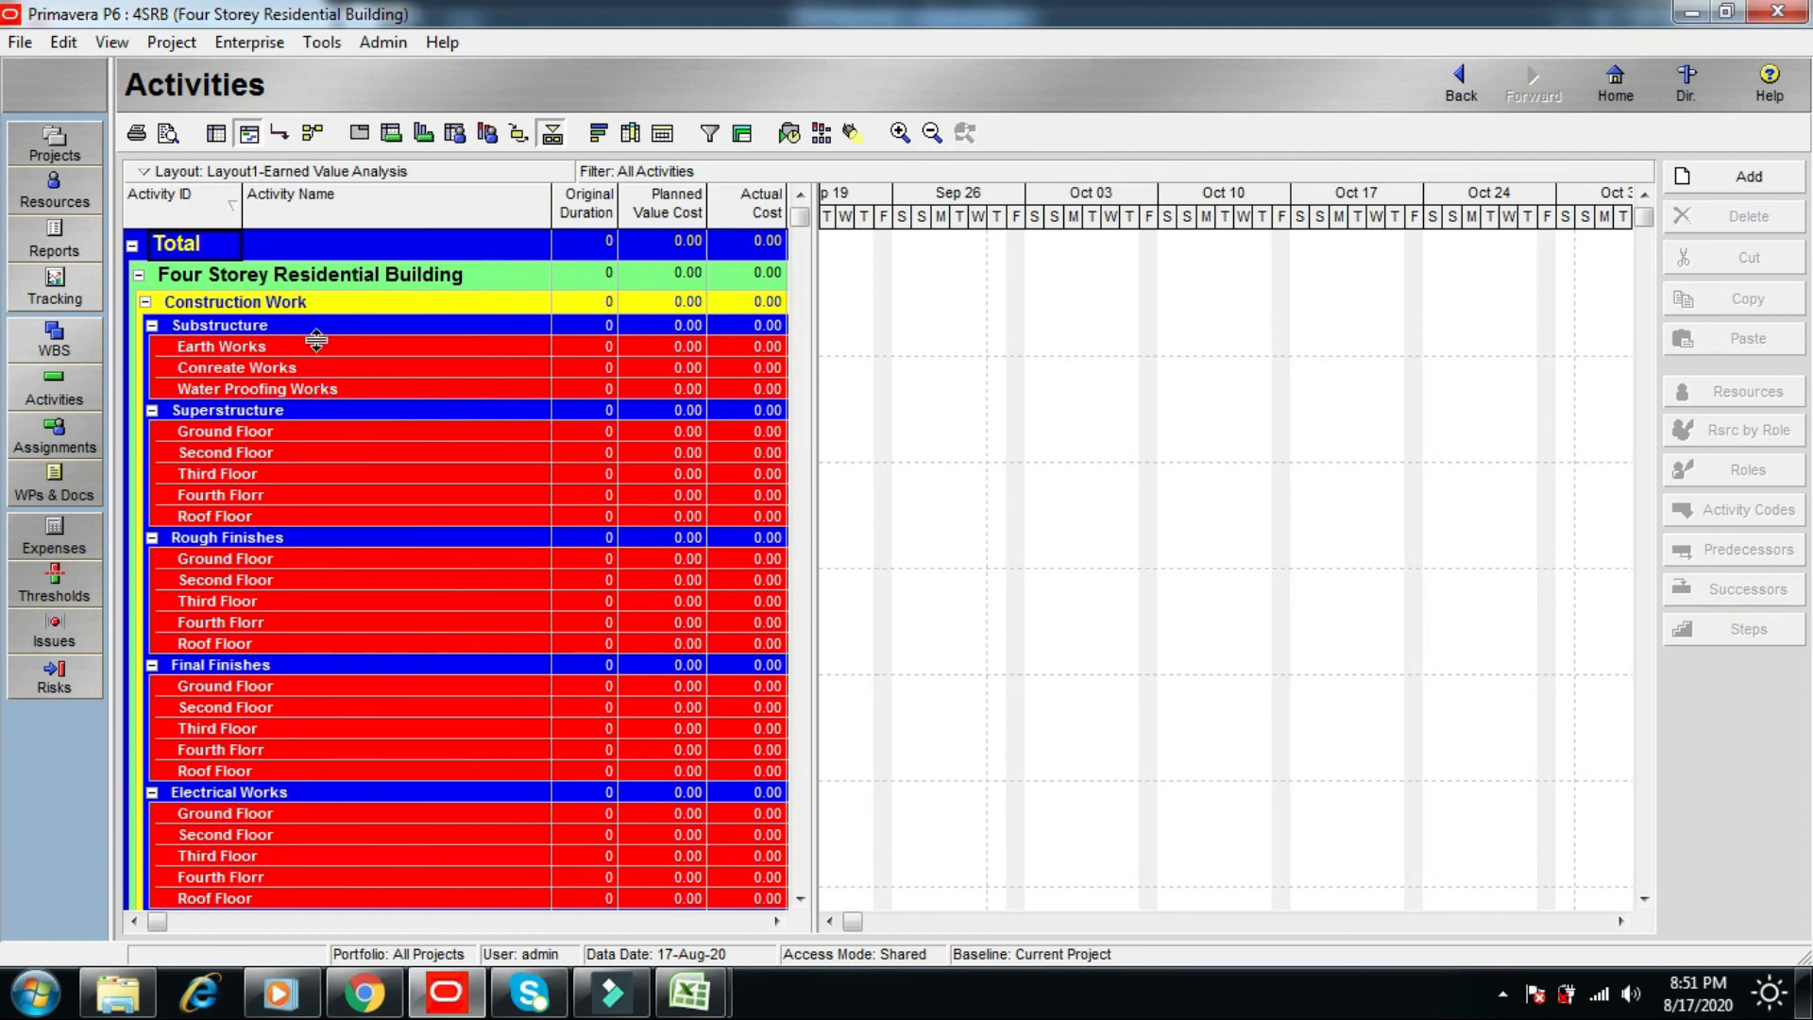
left_click_drag(1643, 896, 1650, 907)
left_click_drag(1644, 201, 1641, 201)
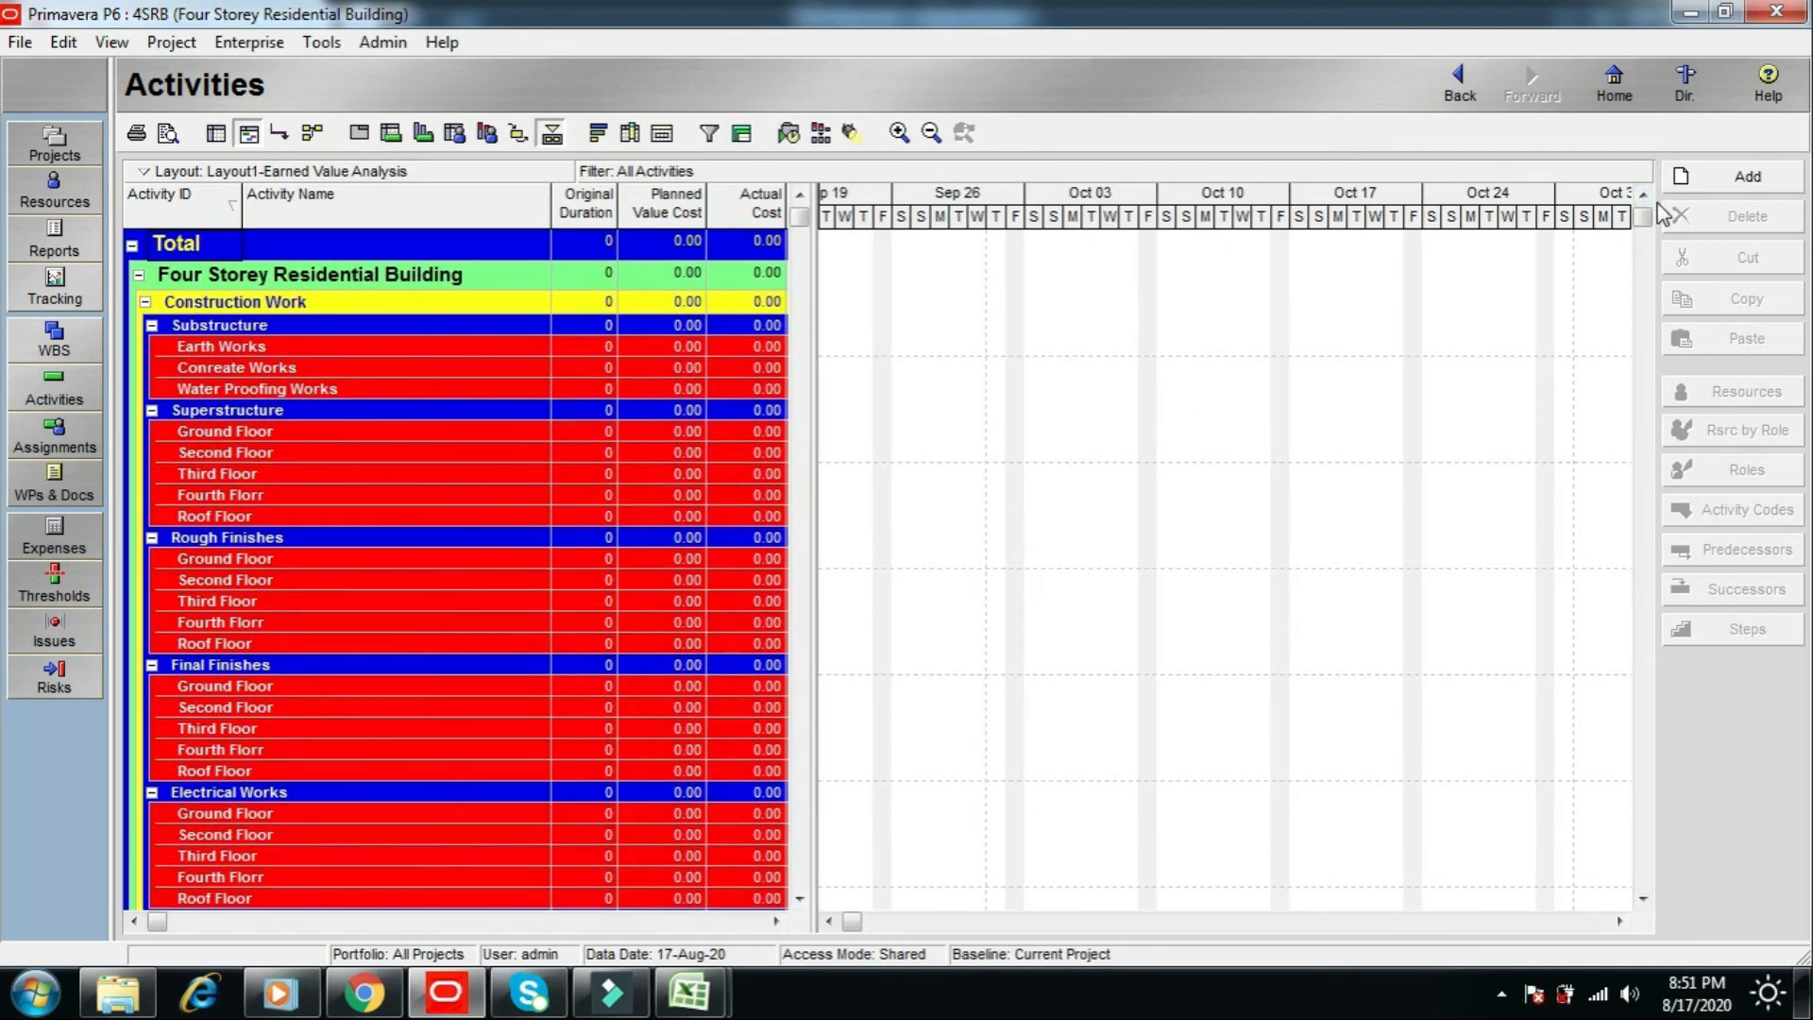